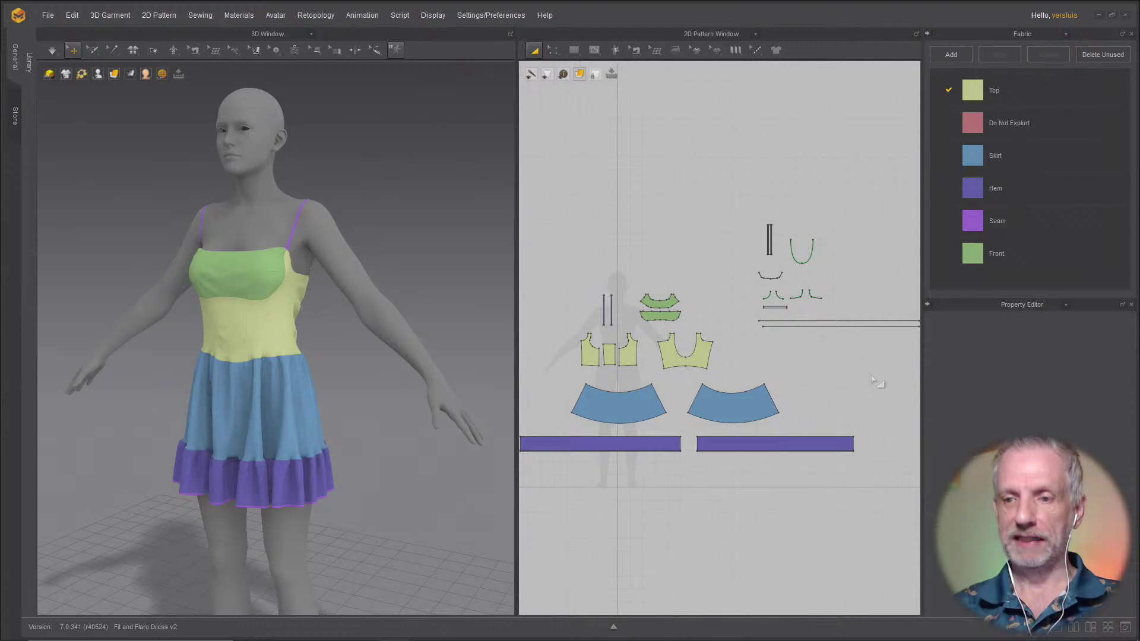
Step: Show only the 3D window in the workspace and inspect the dress from the side and the back
{"action": "left_click", "coordinate": [1061, 628]}
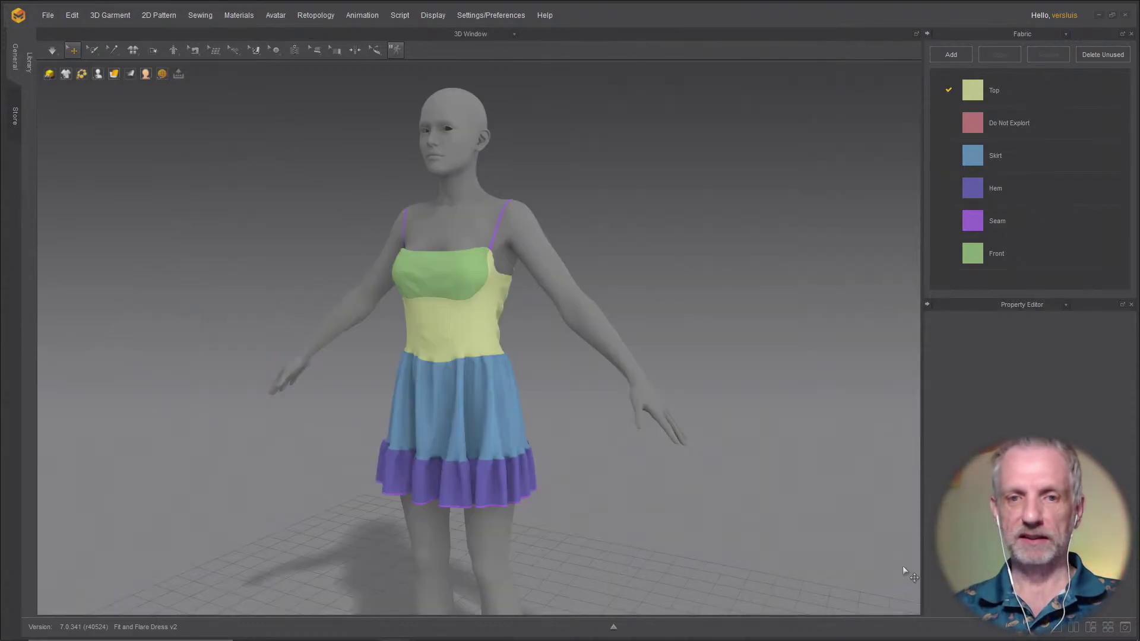
{"action": "right_click_drag", "start_coordinate": [476, 393], "coordinate": [613, 394]}
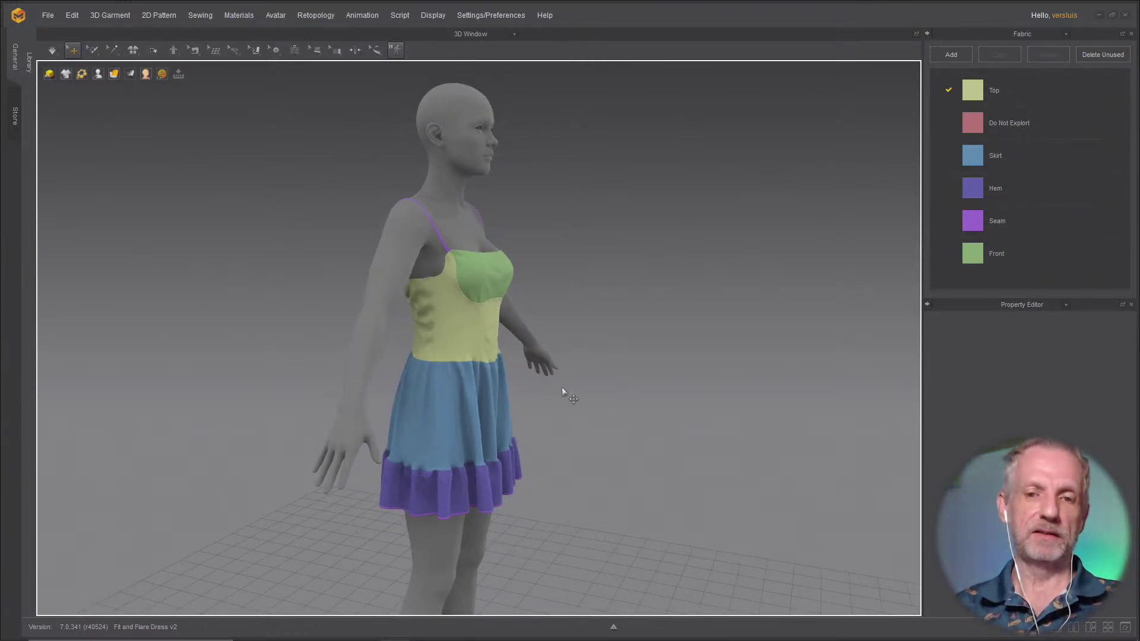
{"action": "right_click_drag", "start_coordinate": [562, 388], "coordinate": [260, 387]}
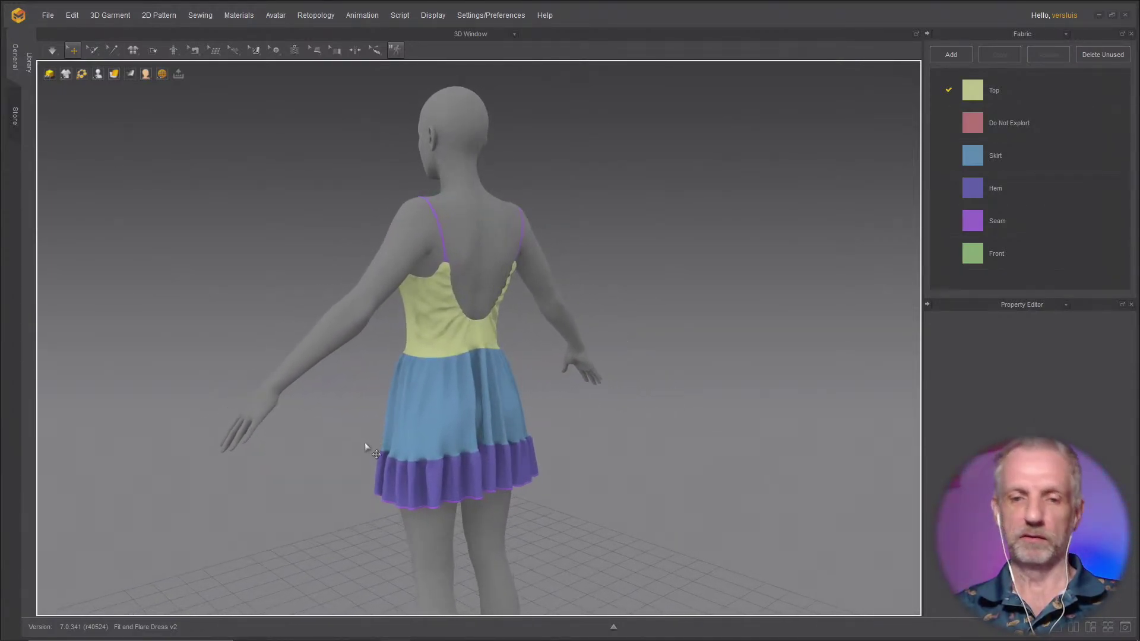
{"action": "key", "text": "8"}
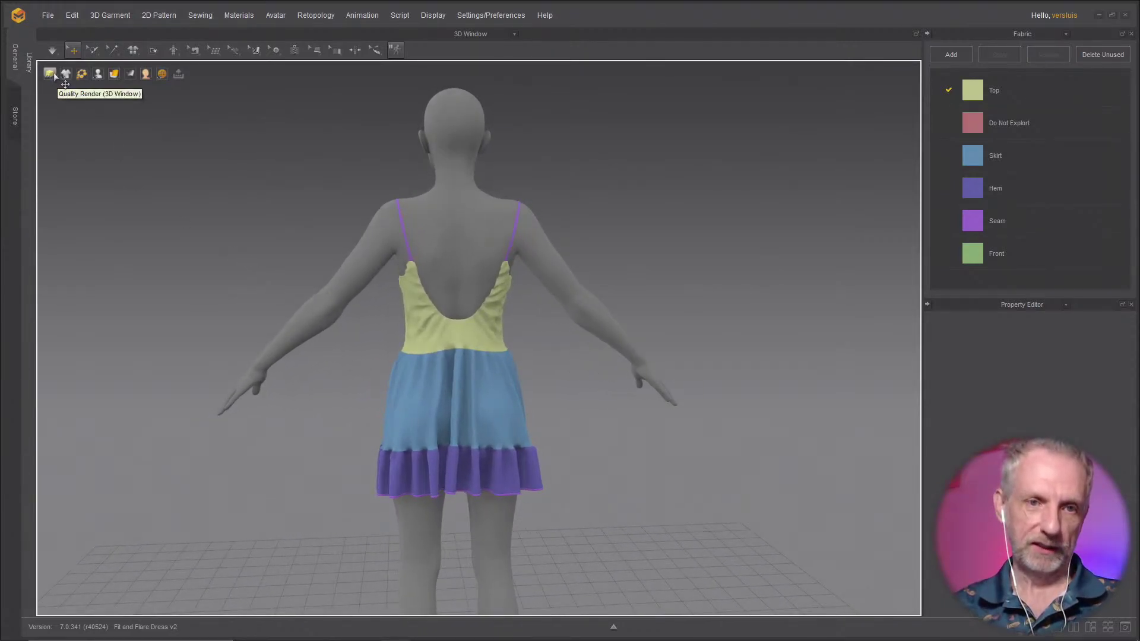
Step: Turn off Quality Render in the 3D window and inspect the front and back of the dress
{"action": "right_click_drag", "start_coordinate": [280, 336], "coordinate": [124, 331]}
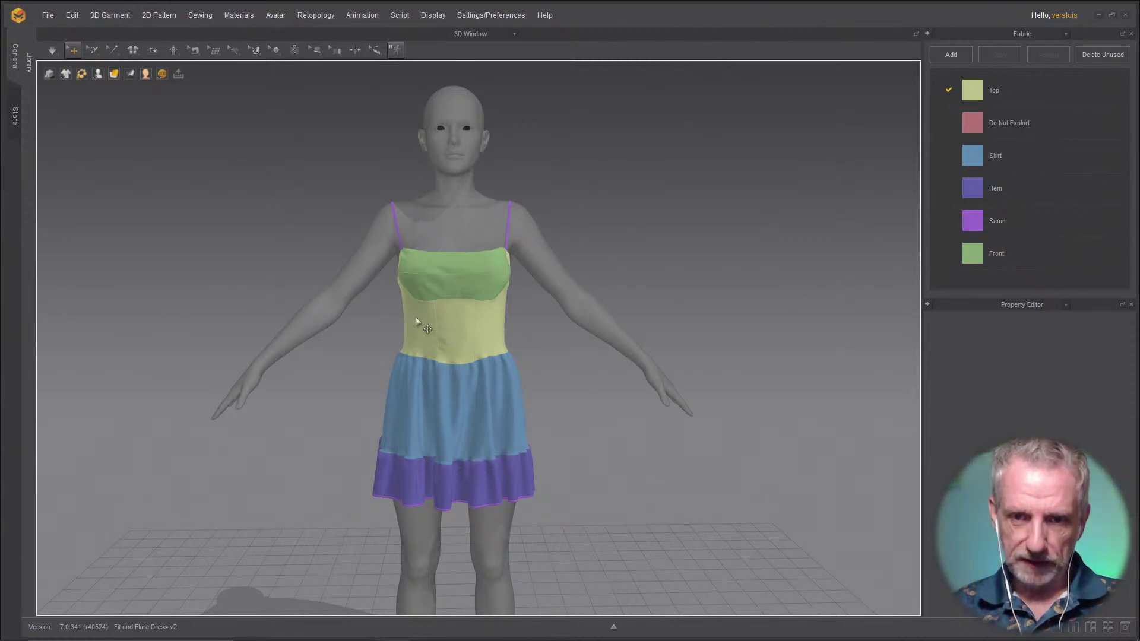
{"action": "right_click_drag", "start_coordinate": [482, 340], "coordinate": [597, 334]}
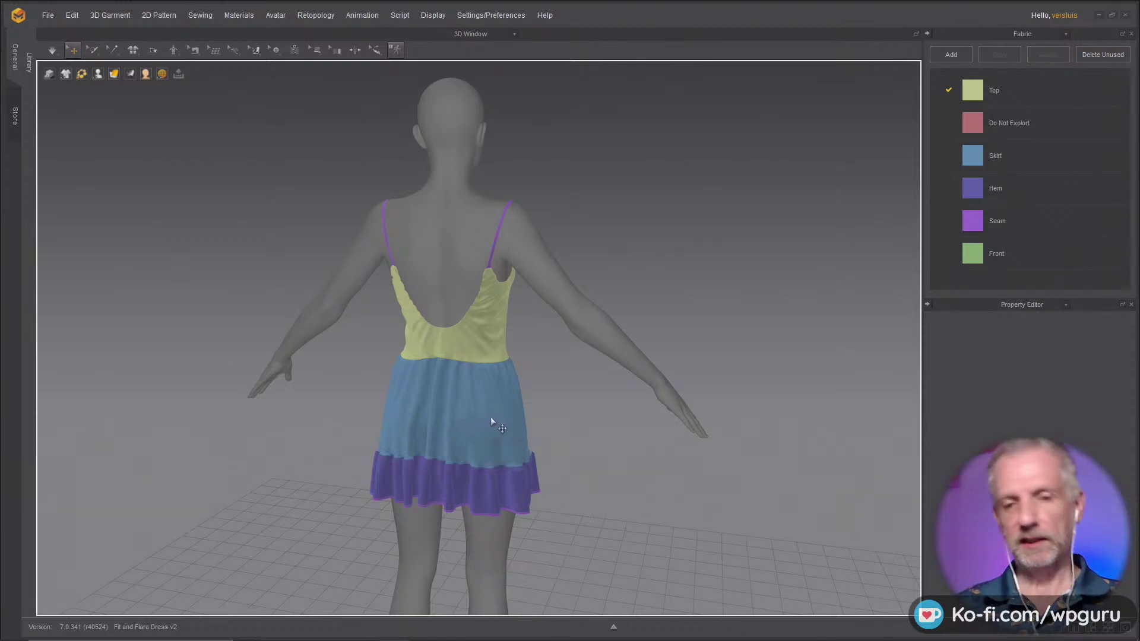
{"action": "right_click_drag", "start_coordinate": [491, 417], "coordinate": [268, 411]}
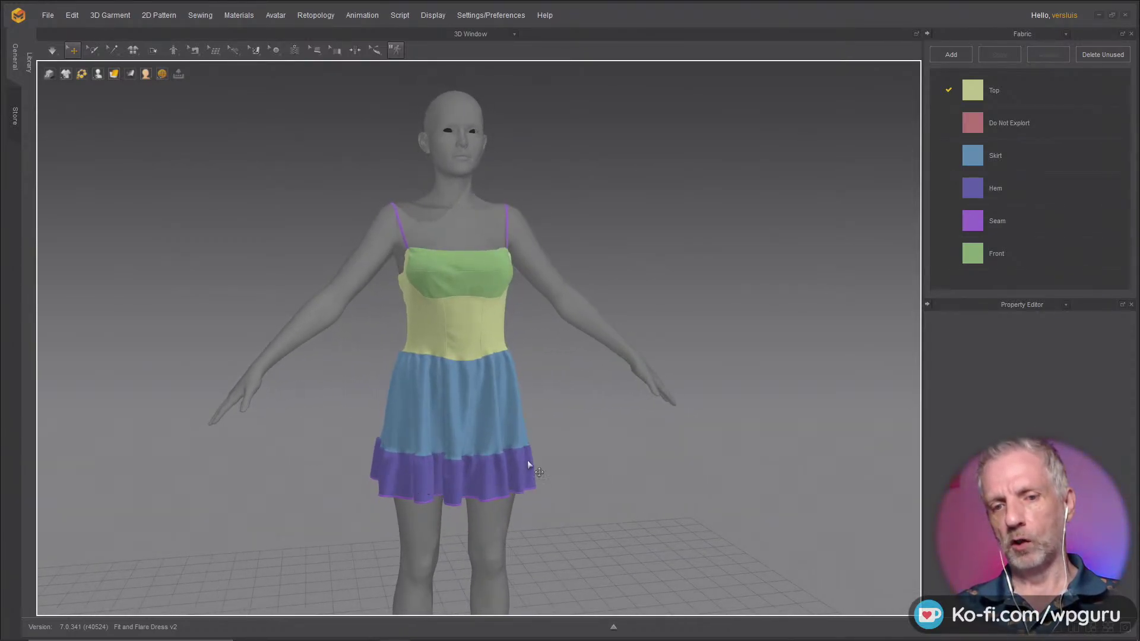
{"action": "right_click_drag", "start_coordinate": [489, 471], "coordinate": [400, 466]}
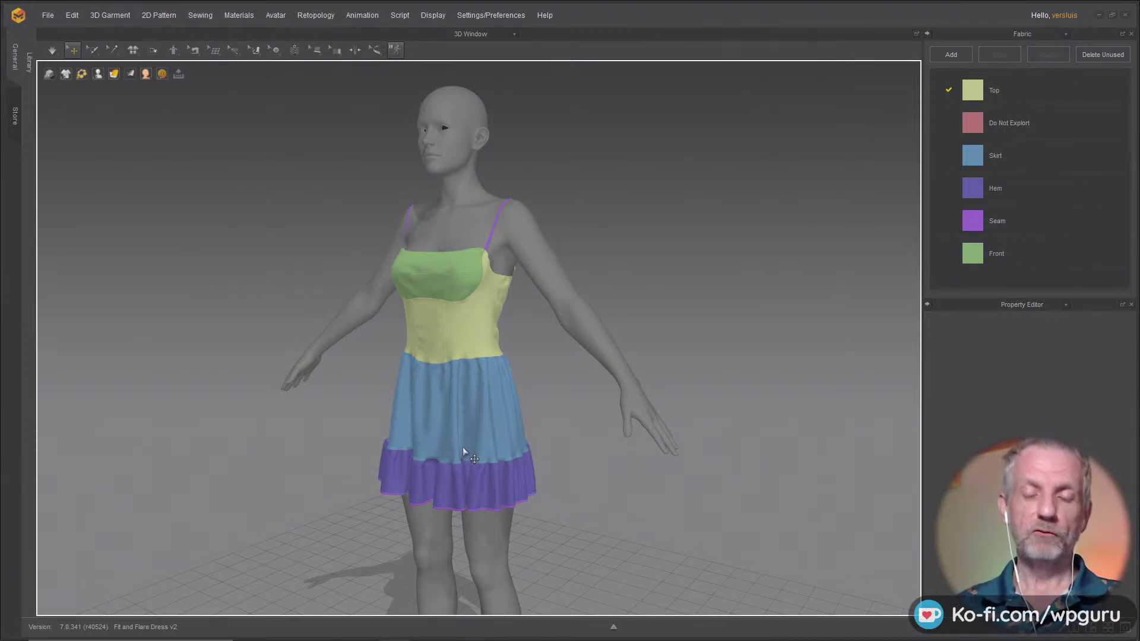
Step: Examine the bodice seams, green front panels and shoulder straps of the dress up close, and return to the full figure
{"action": "scroll", "coordinate": [469, 405], "scroll_direction": "up", "scroll_amount": 5}
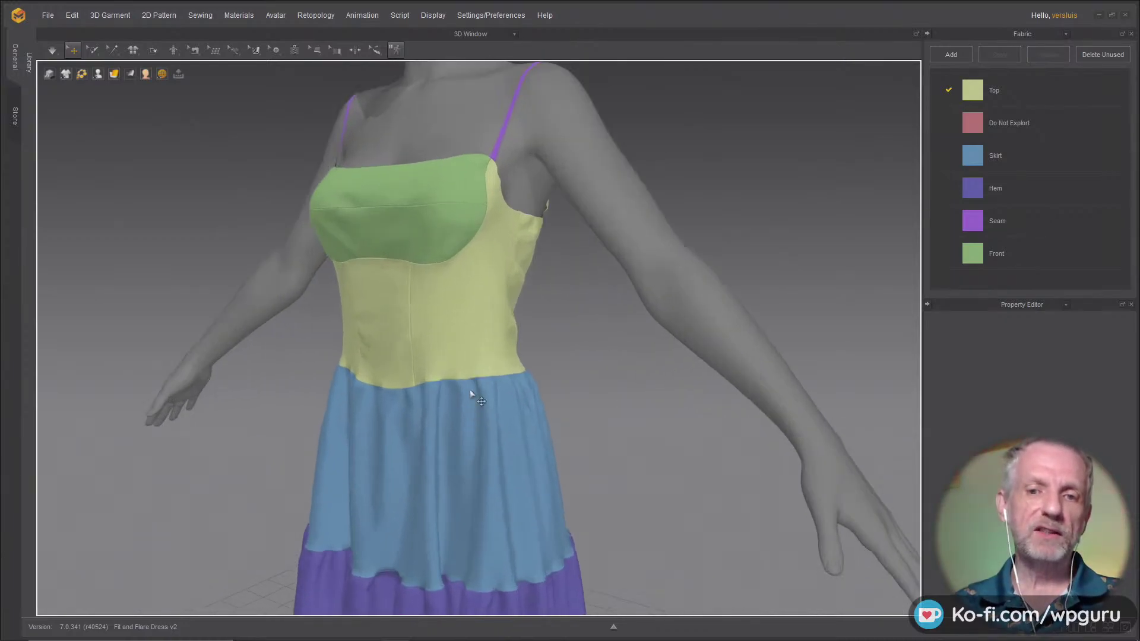
{"action": "right_click_drag", "start_coordinate": [475, 401], "coordinate": [484, 428]}
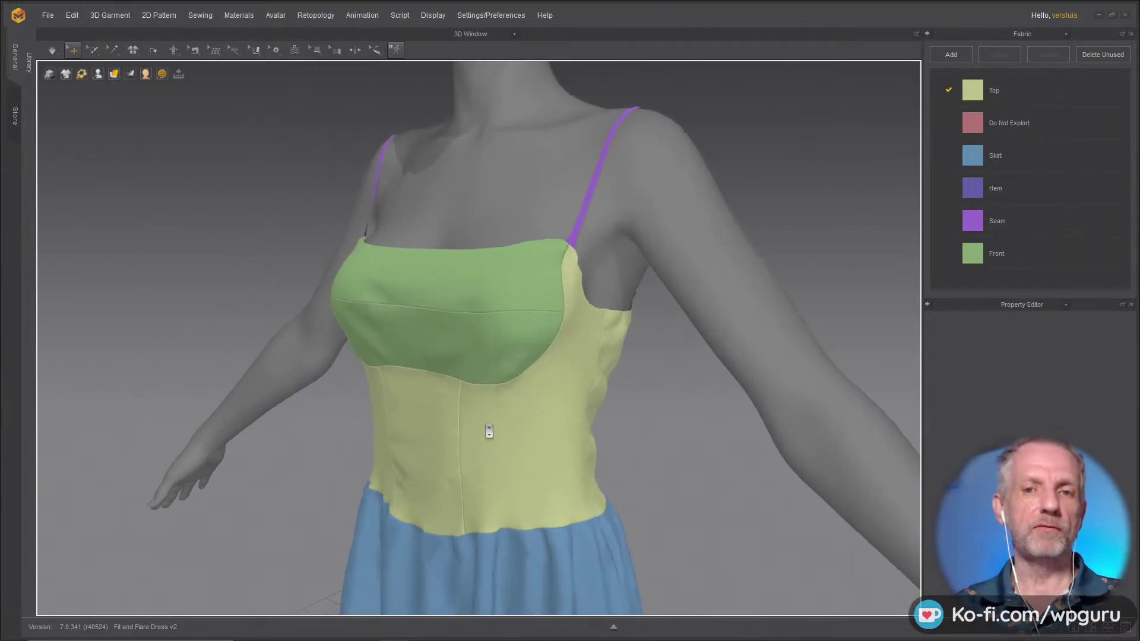
{"action": "scroll", "coordinate": [489, 432], "scroll_direction": "down", "scroll_amount": 2}
{"action": "scroll", "coordinate": [487, 431], "scroll_direction": "down", "scroll_amount": 4}
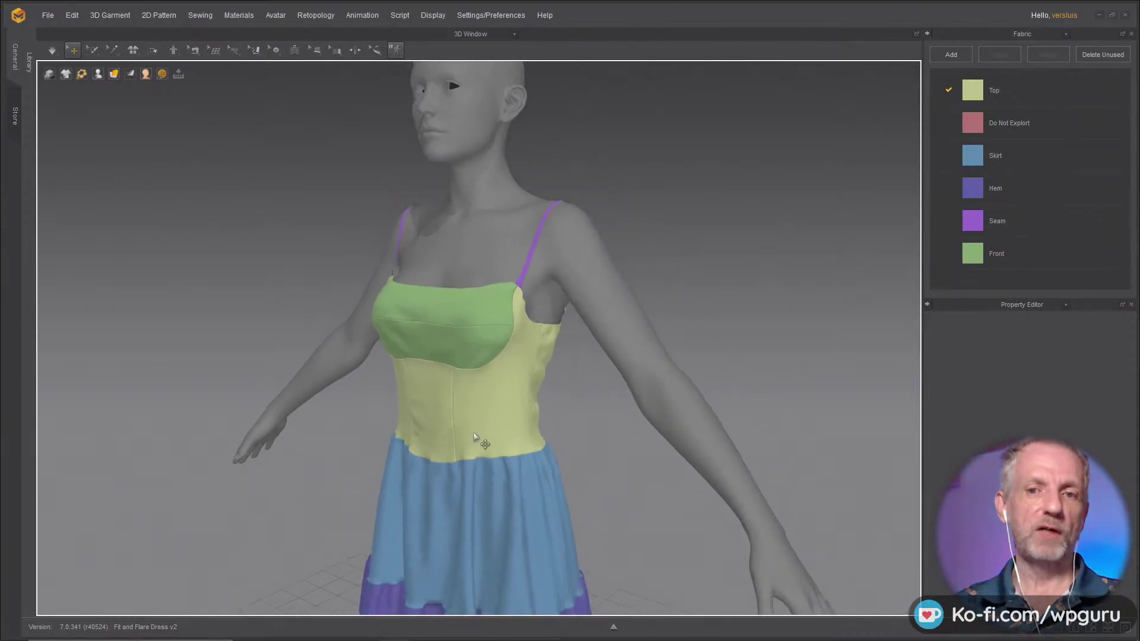
{"action": "scroll", "coordinate": [478, 430], "scroll_direction": "down", "scroll_amount": 2}
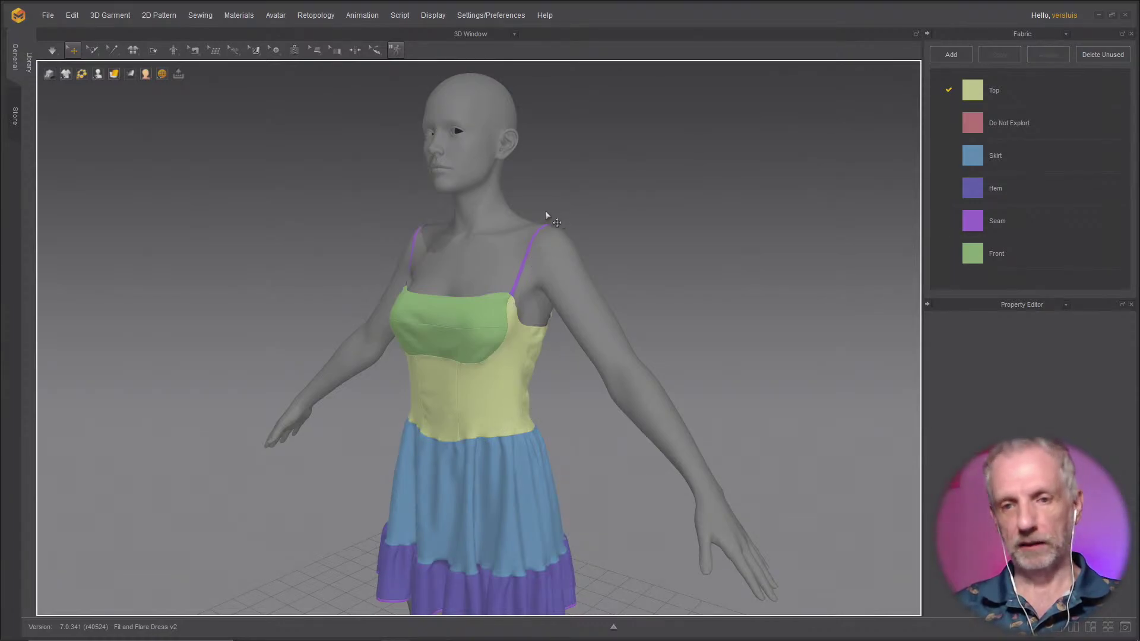
{"action": "scroll", "coordinate": [500, 318], "scroll_direction": "up", "scroll_amount": 5}
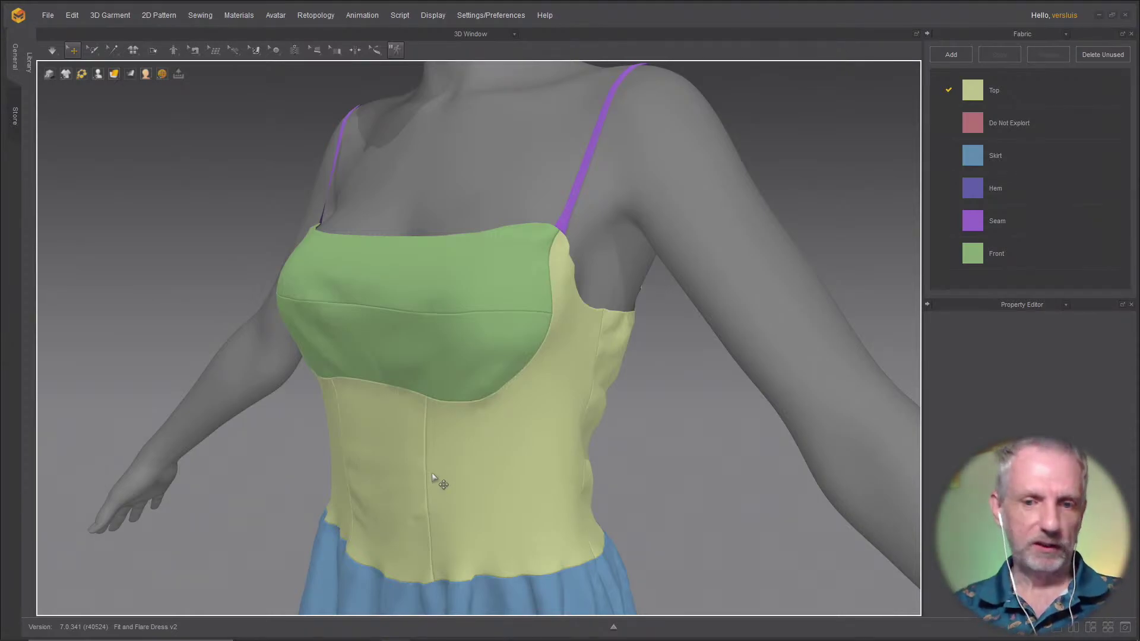
{"action": "scroll", "coordinate": [432, 475], "scroll_direction": "up", "scroll_amount": 3}
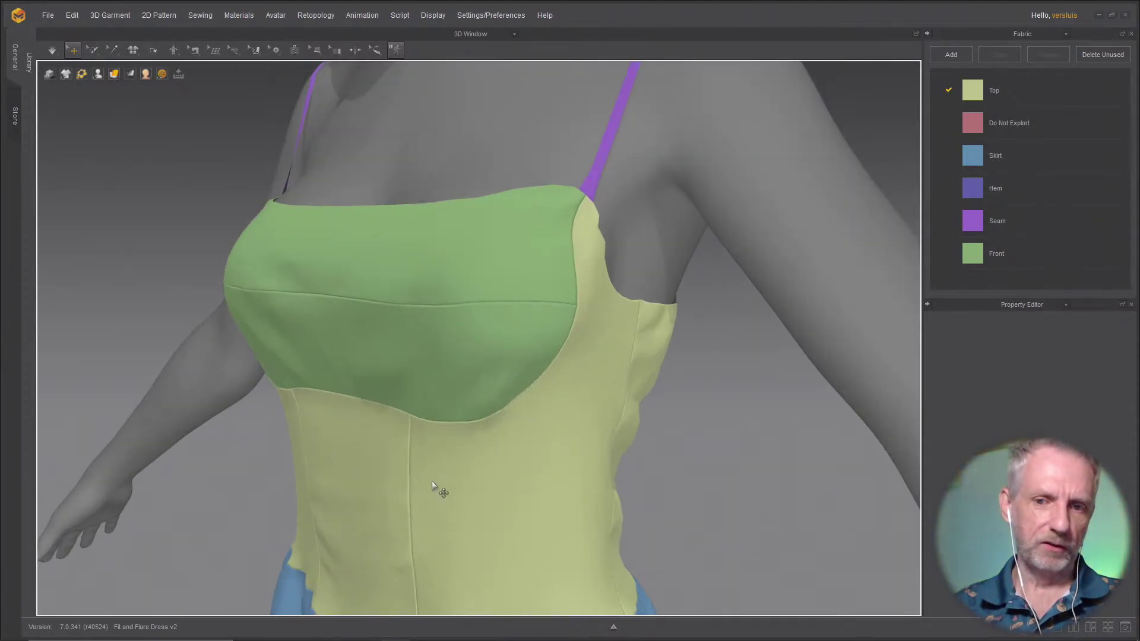
{"action": "scroll", "coordinate": [437, 484], "scroll_direction": "down", "scroll_amount": 2}
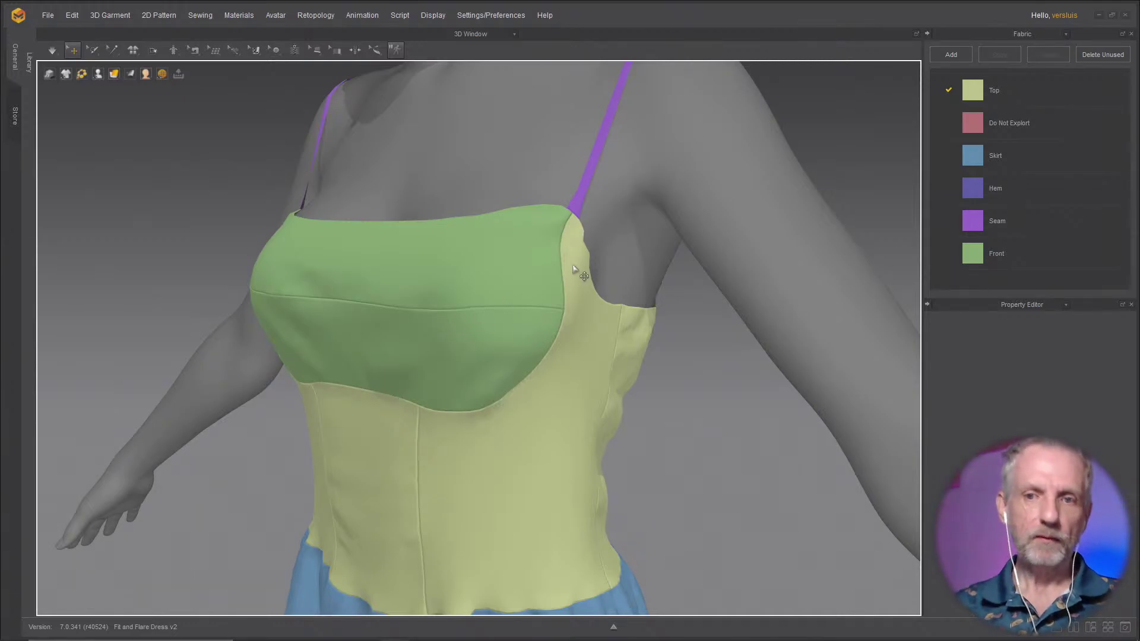
{"action": "mouse_move", "coordinate": [583, 242]}
{"action": "right_mouse_down"}
{"action": "mouse_move", "coordinate": [530, 247]}
{"action": "mouse_move", "coordinate": [564, 252]}
{"action": "right_mouse_up"}
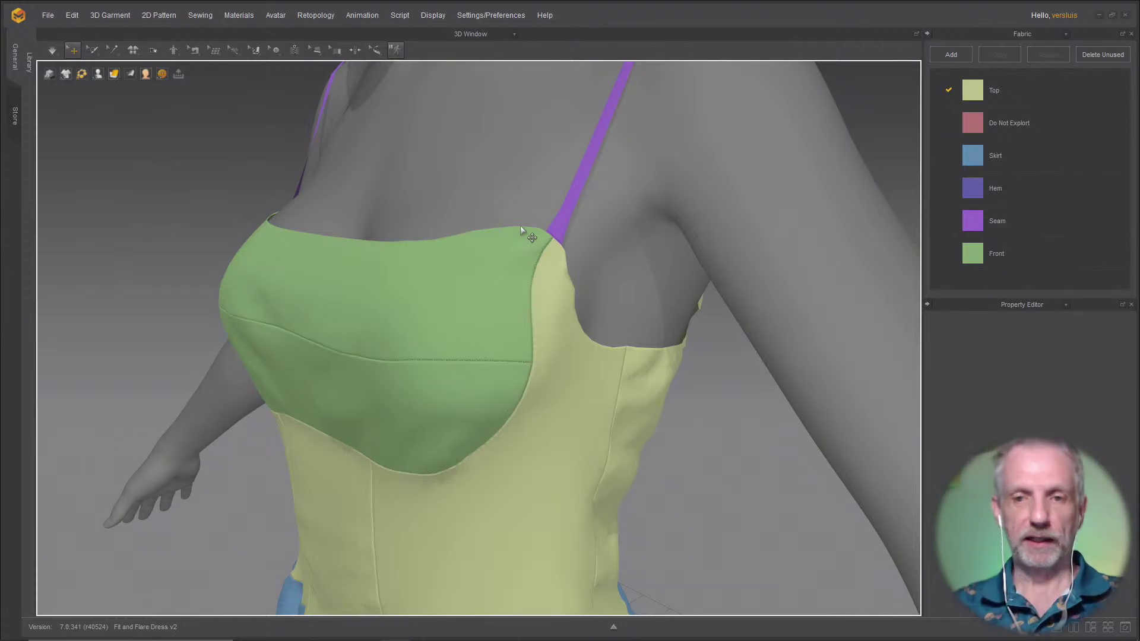
{"action": "scroll", "coordinate": [521, 233], "scroll_direction": "down", "scroll_amount": 5}
{"action": "key", "text": "0"}
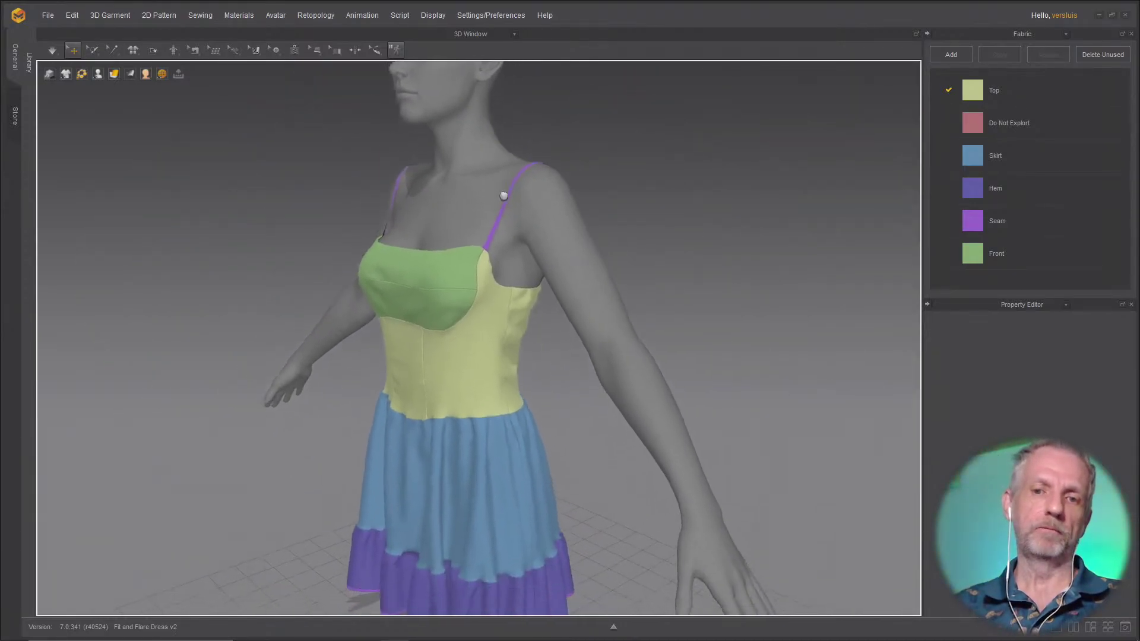
{"action": "scroll", "coordinate": [509, 227], "scroll_direction": "down", "scroll_amount": 2}
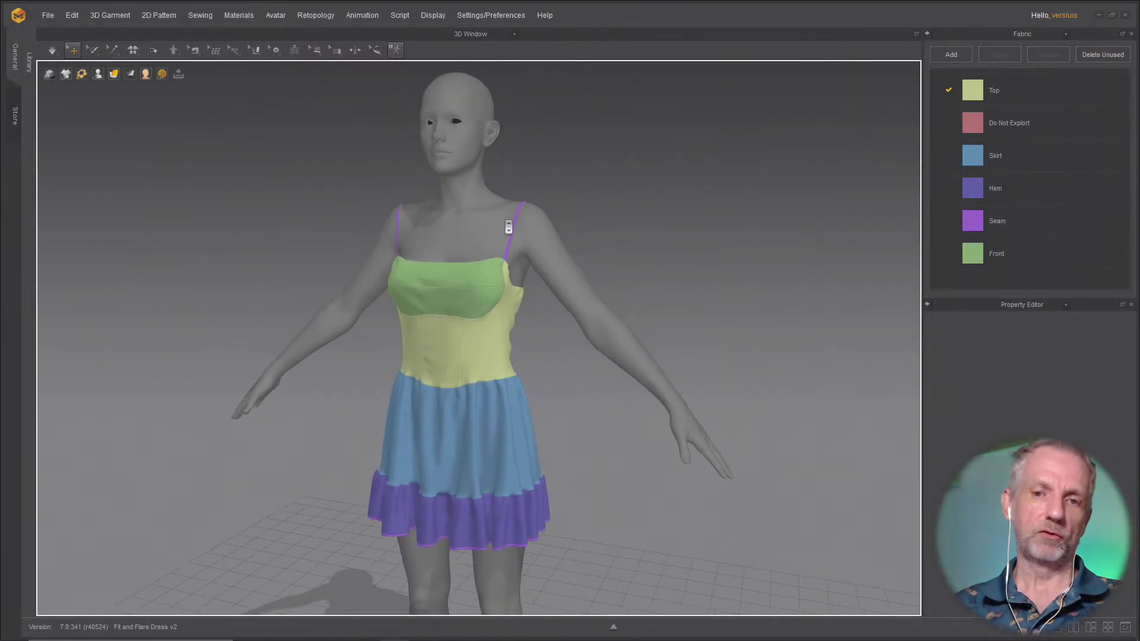
Step: Switch to Firefox and search the web for "kiana bonollo etsy" in a new browser tab
{"action": "left_click", "coordinate": [1099, 13]}
{"action": "left_click", "coordinate": [317, 629]}
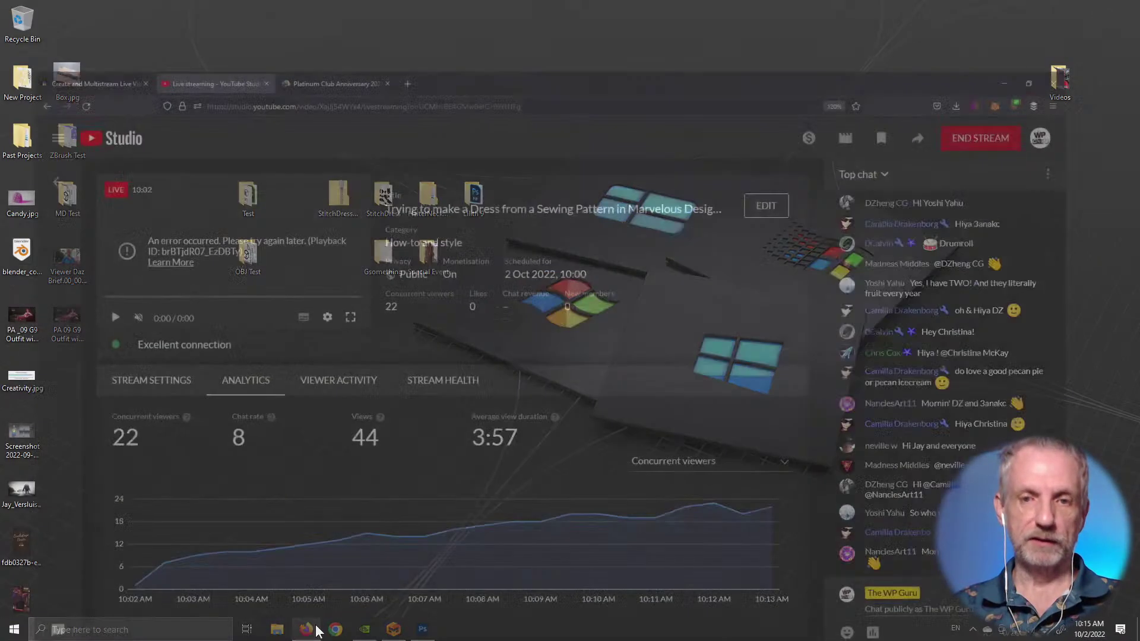
{"action": "left_click", "coordinate": [410, 13]}
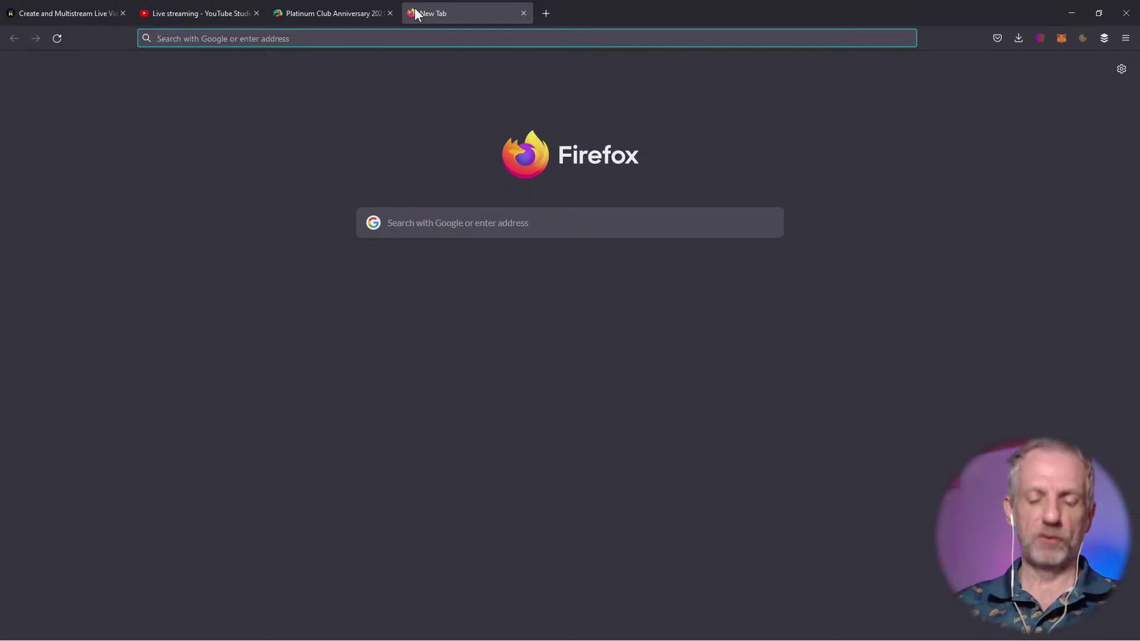
{"action": "type", "text": "k"}
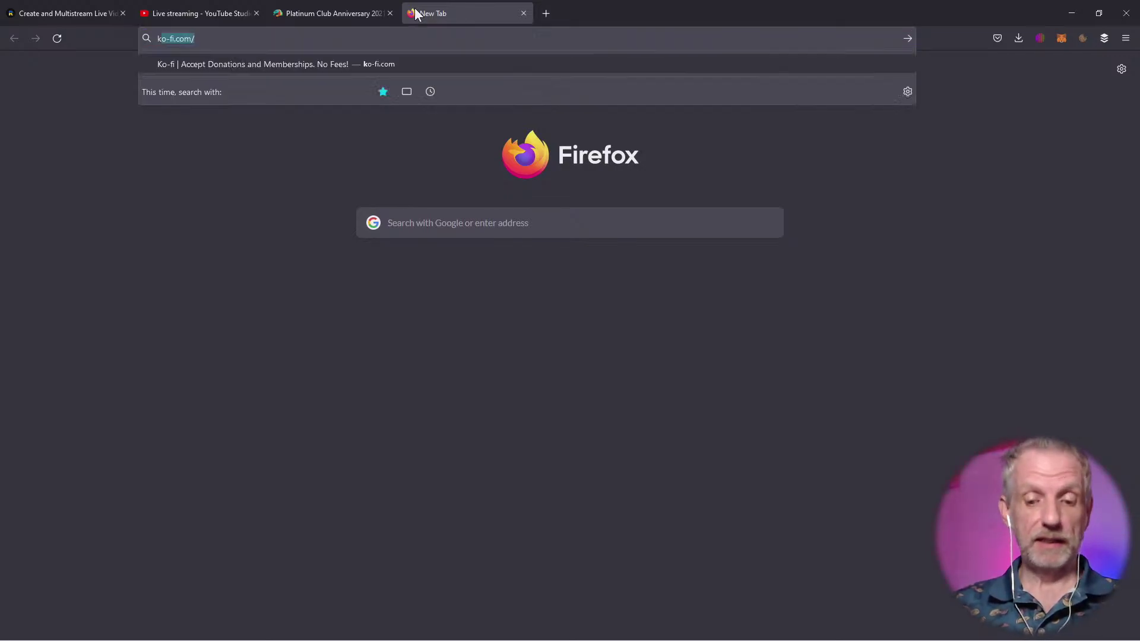
{"action": "type", "text": "iana bono"}
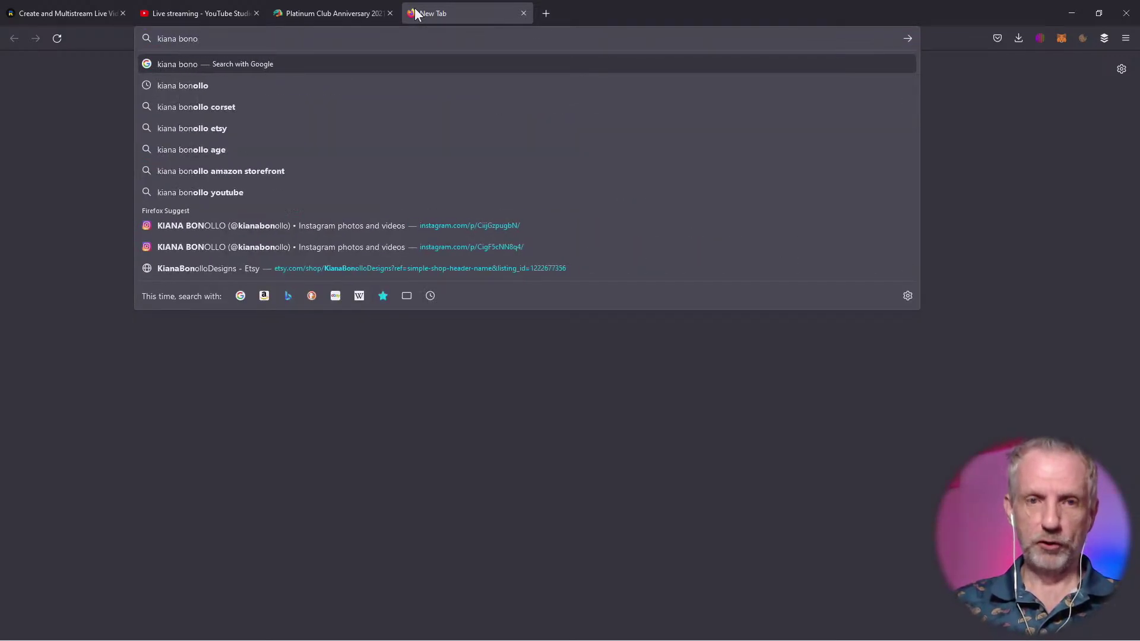
{"action": "type", "text": "llo etsy"}
{"action": "key", "text": "Return"}
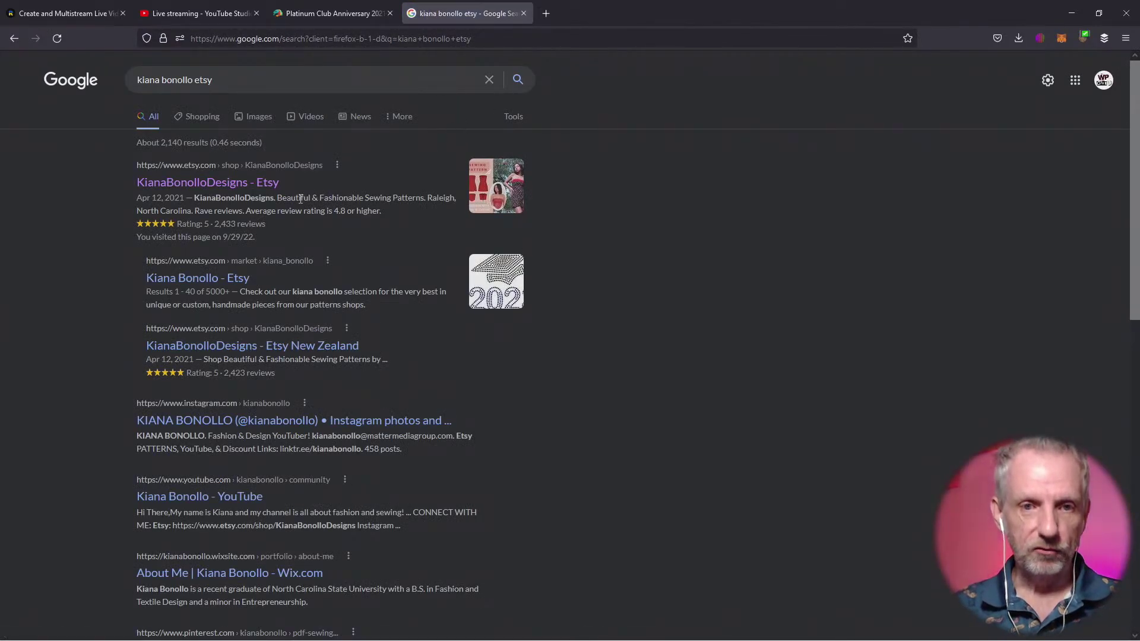
Step: Open the Fit and Flare Low Back Mini Dress listing in the KianaBonolloDesigns Etsy shop and look through its photos
{"action": "left_click", "coordinate": [266, 190]}
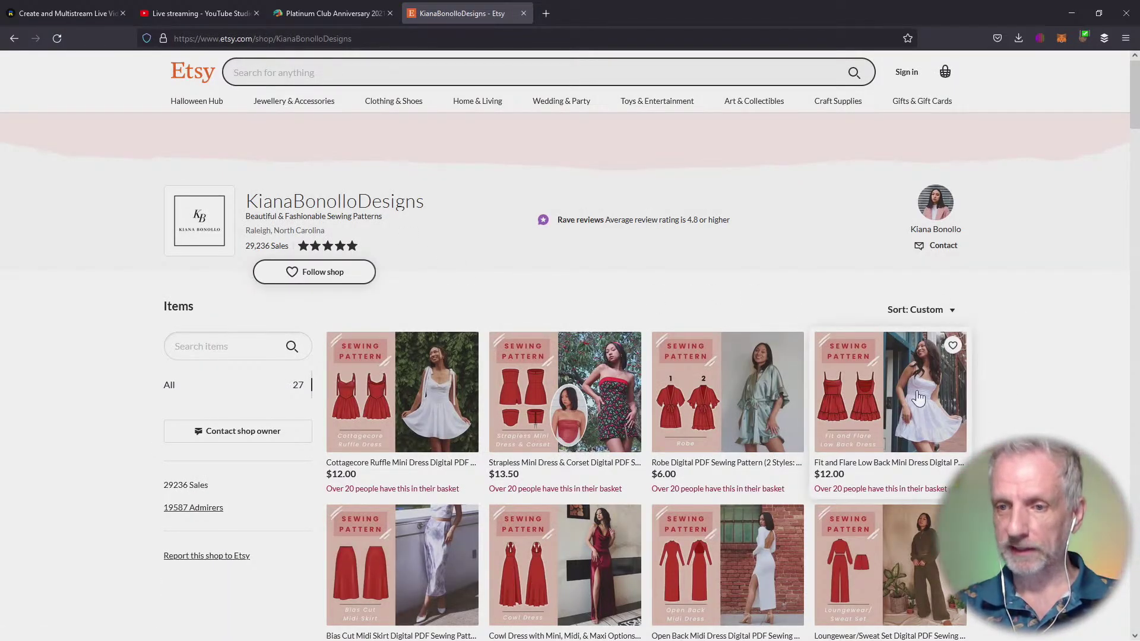
{"action": "left_click", "coordinate": [914, 416]}
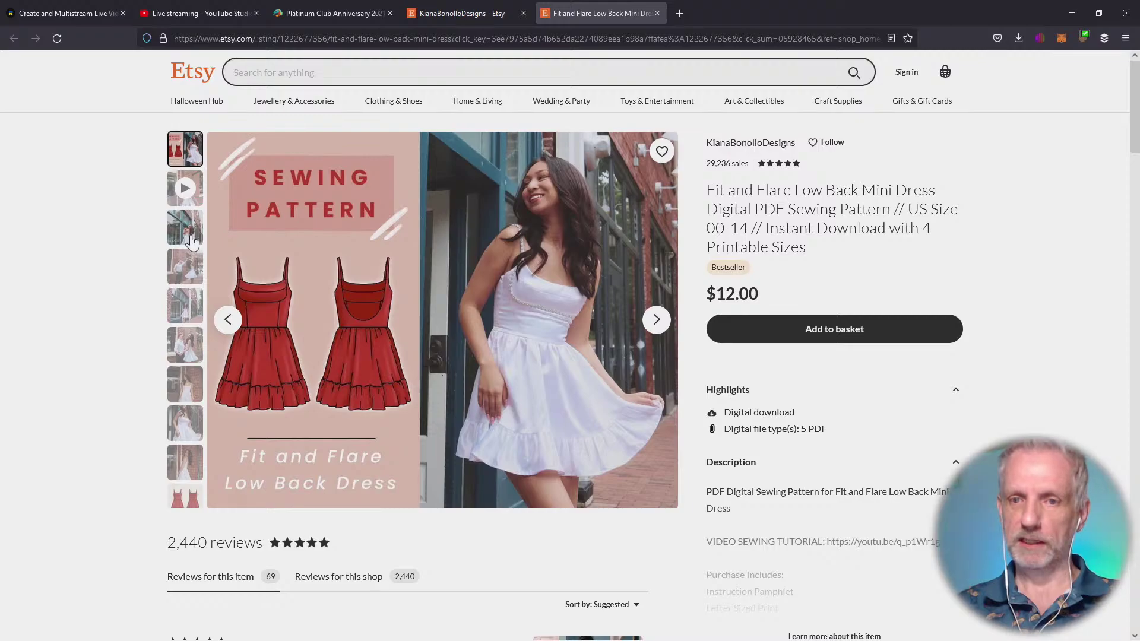
{"action": "left_click", "coordinate": [658, 322]}
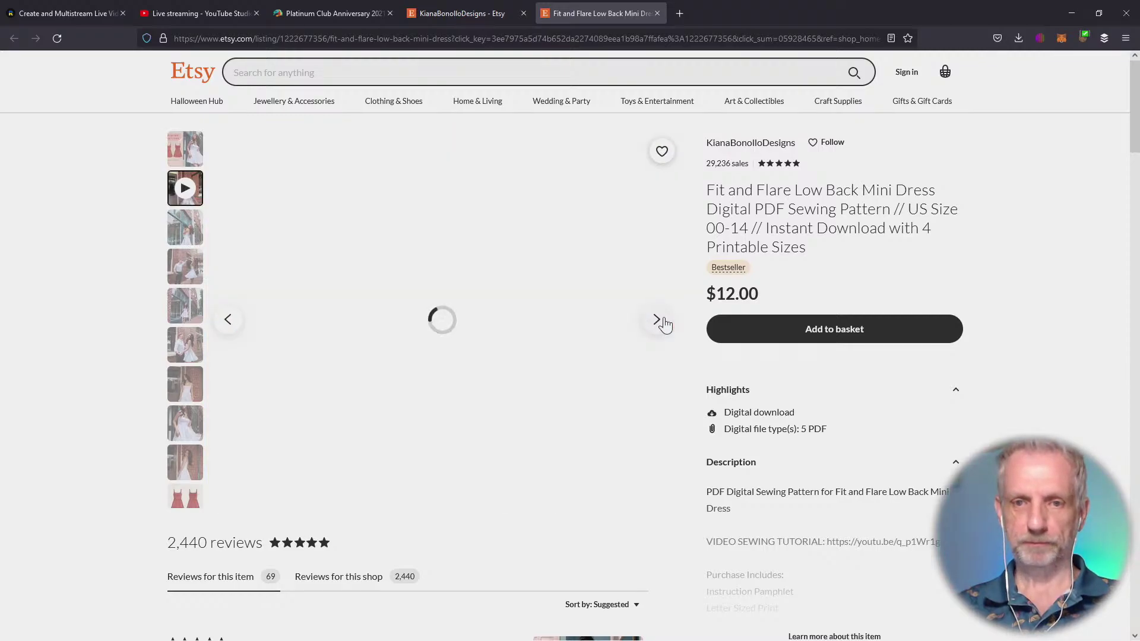
{"action": "left_click", "coordinate": [182, 229]}
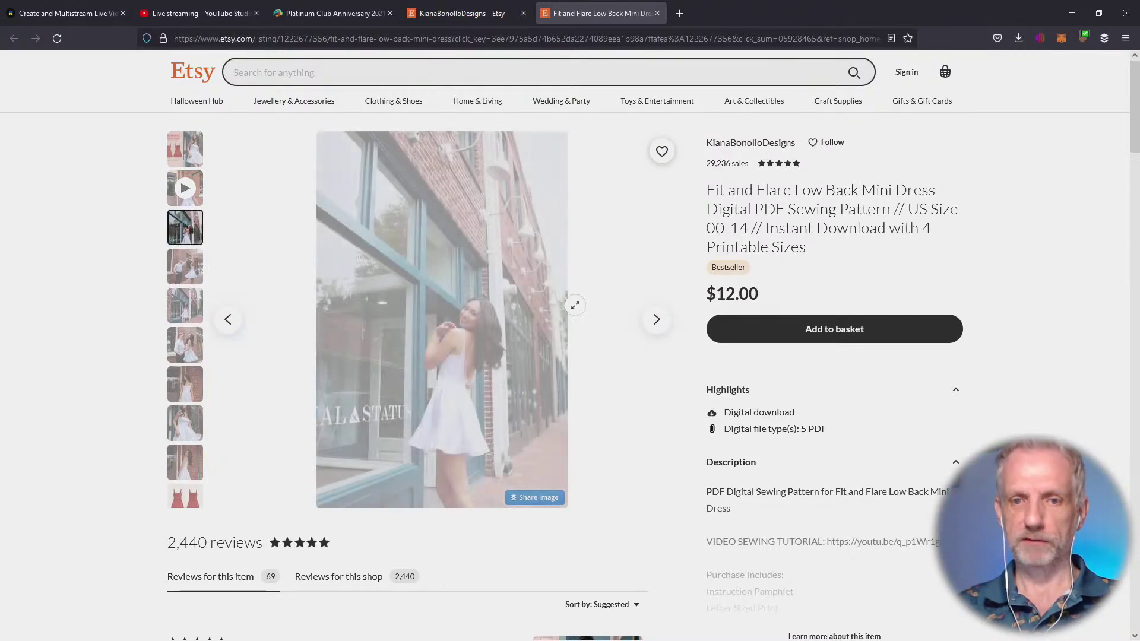
{"action": "left_click", "coordinate": [664, 324]}
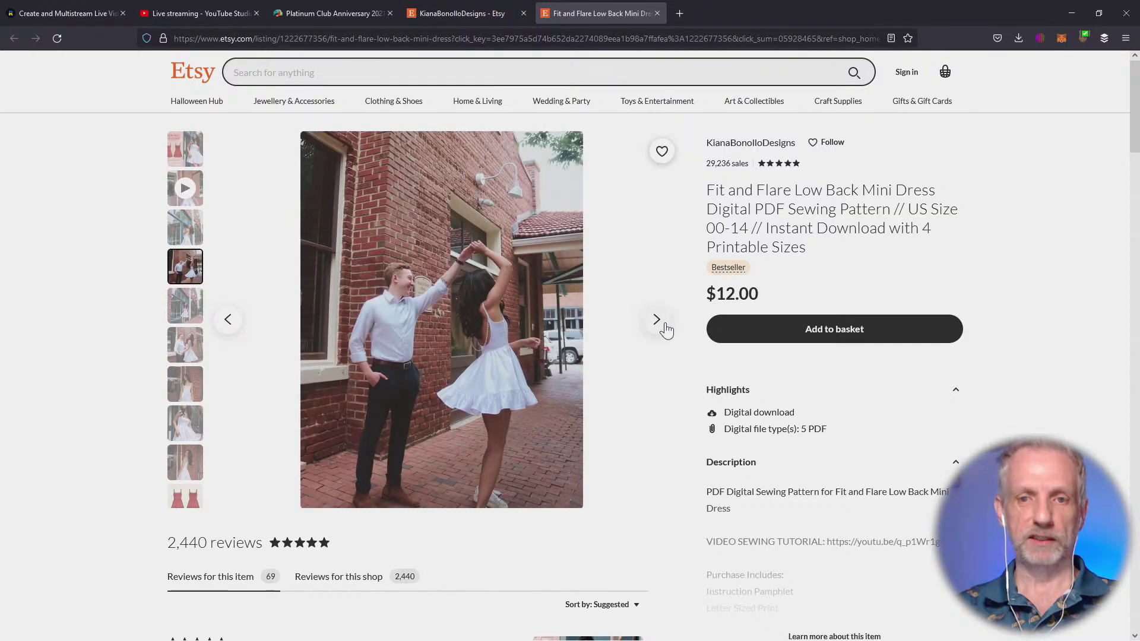
{"action": "left_click", "coordinate": [664, 324]}
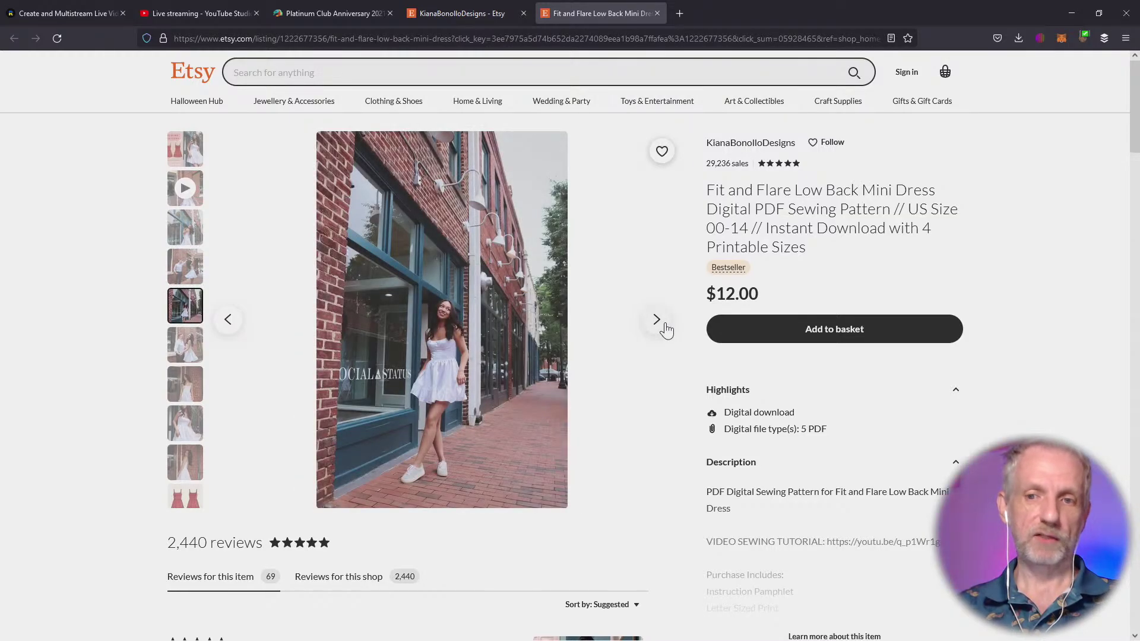
{"action": "left_click", "coordinate": [665, 328]}
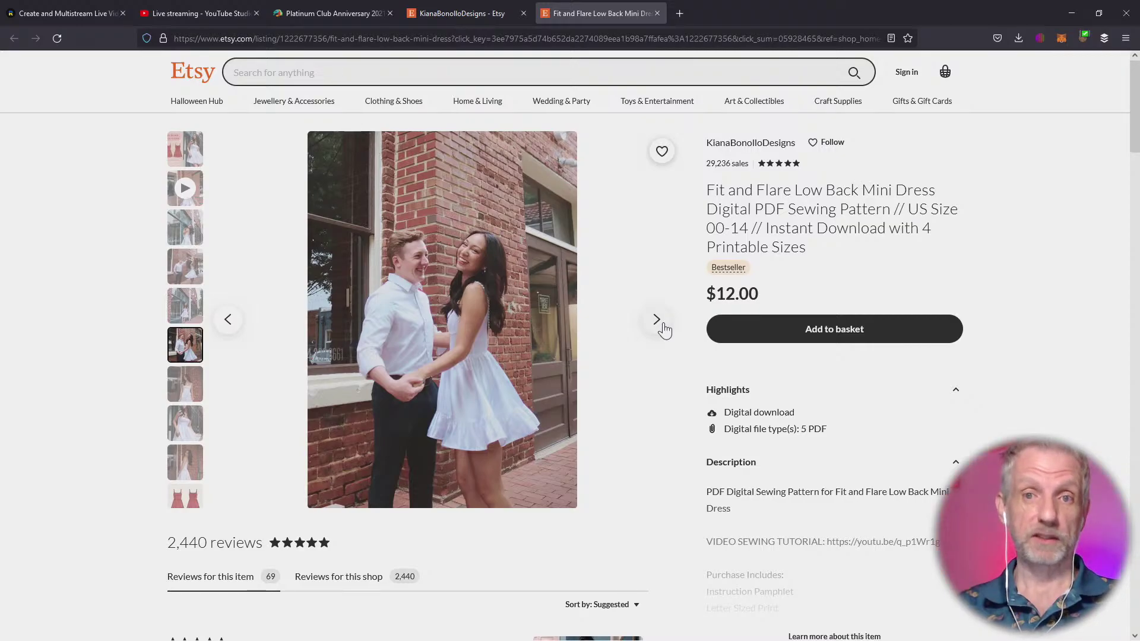
{"action": "left_click", "coordinate": [664, 329]}
Step: Copy the dress listing's web address and post it in the YouTube Studio live chat
{"action": "left_click", "coordinate": [668, 38]}
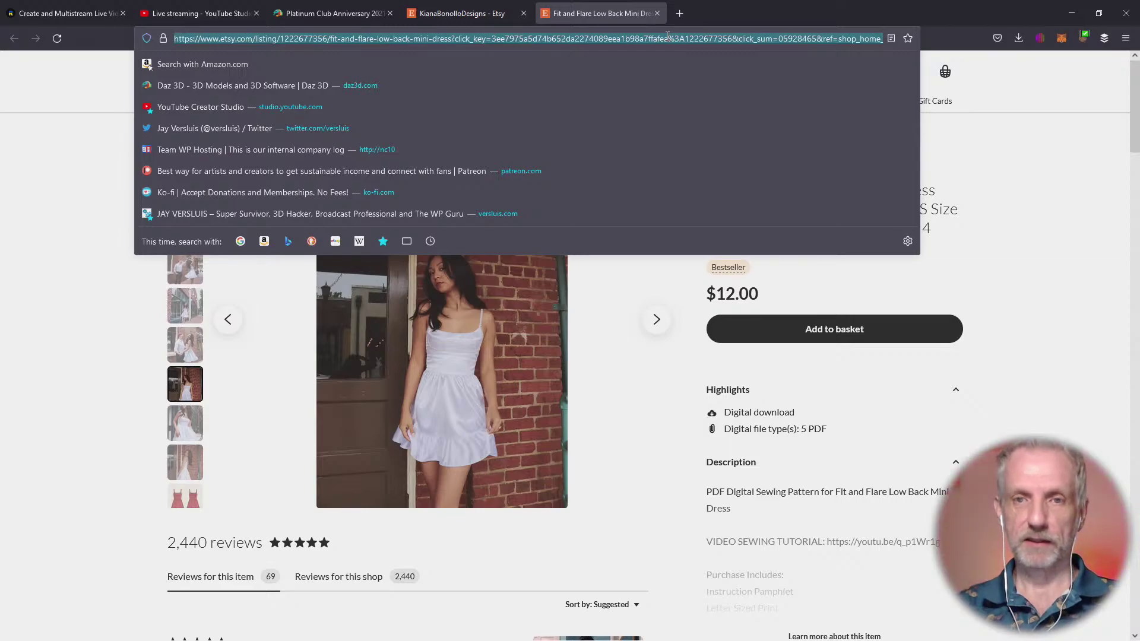
{"action": "left_click", "coordinate": [204, 14]}
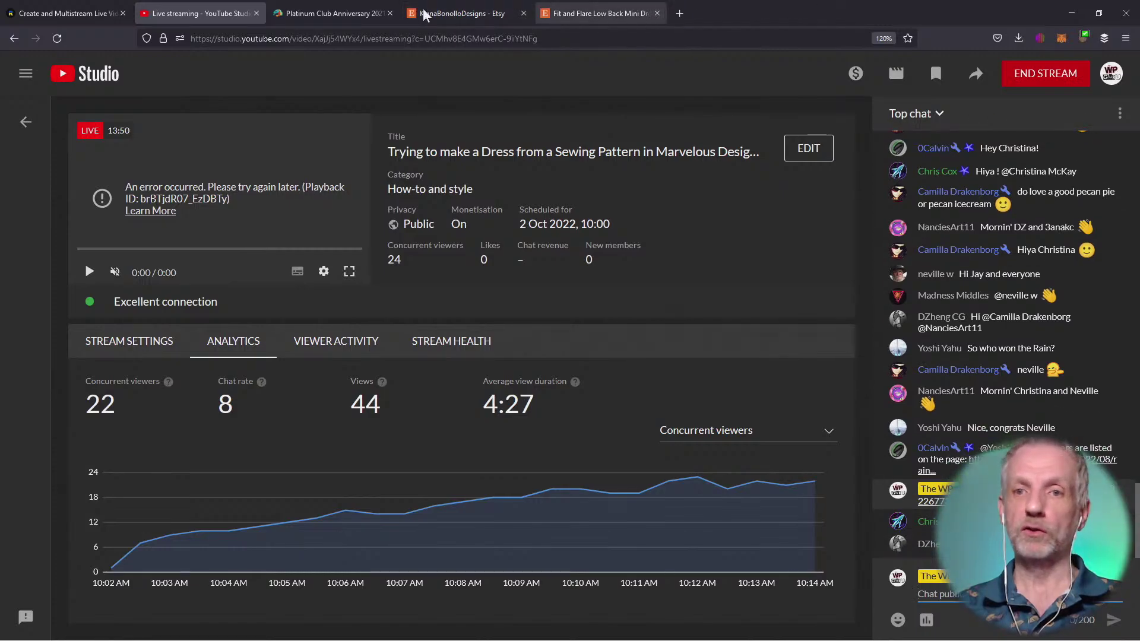
Step: Load epidemicsound.com in the browser tab that holds the Restream page
{"action": "left_click", "coordinate": [83, 12]}
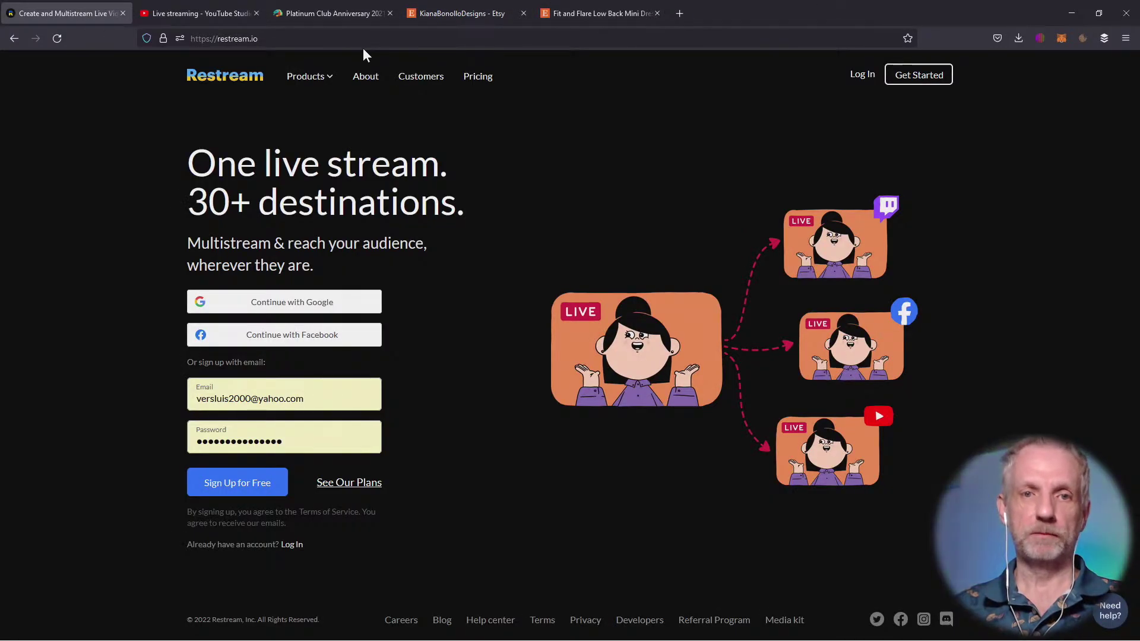
{"action": "left_click", "coordinate": [365, 41]}
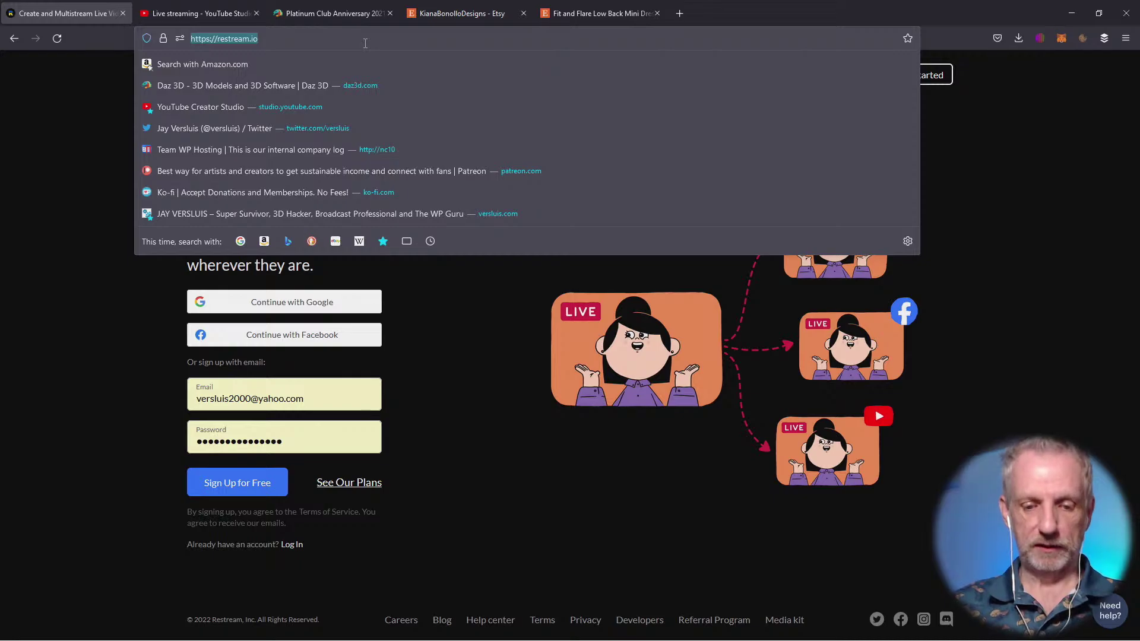
{"action": "type", "text": "epidemicsound.com/"}
{"action": "key", "text": "Return"}
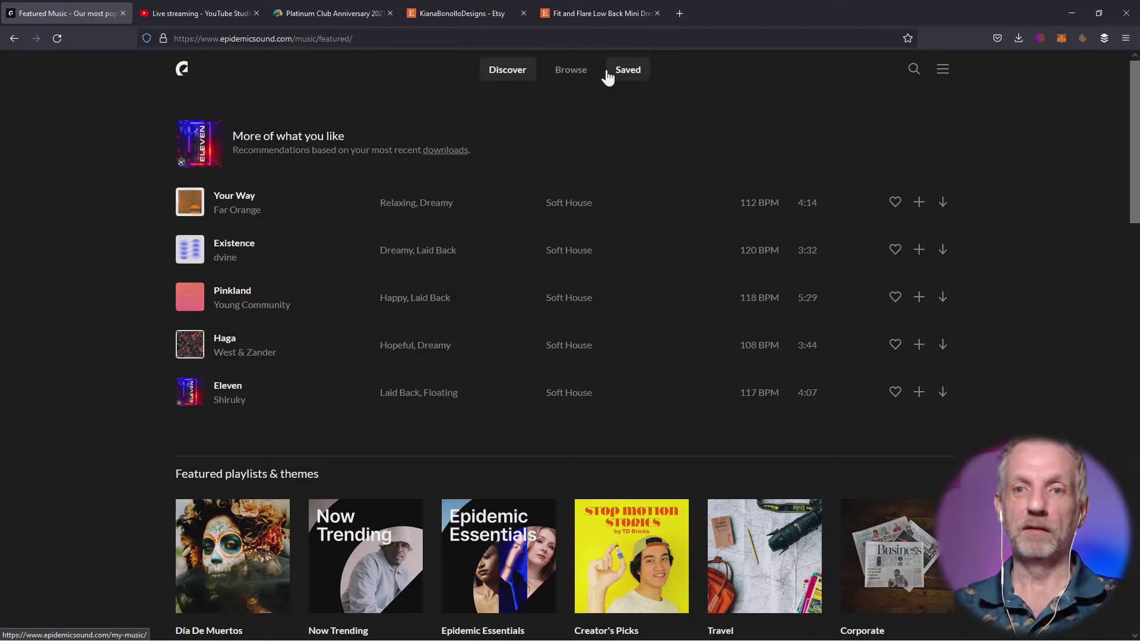
Step: Open the saved Quiet Piano Things playlist and play the track Fugetsu
{"action": "left_click", "coordinate": [585, 74]}
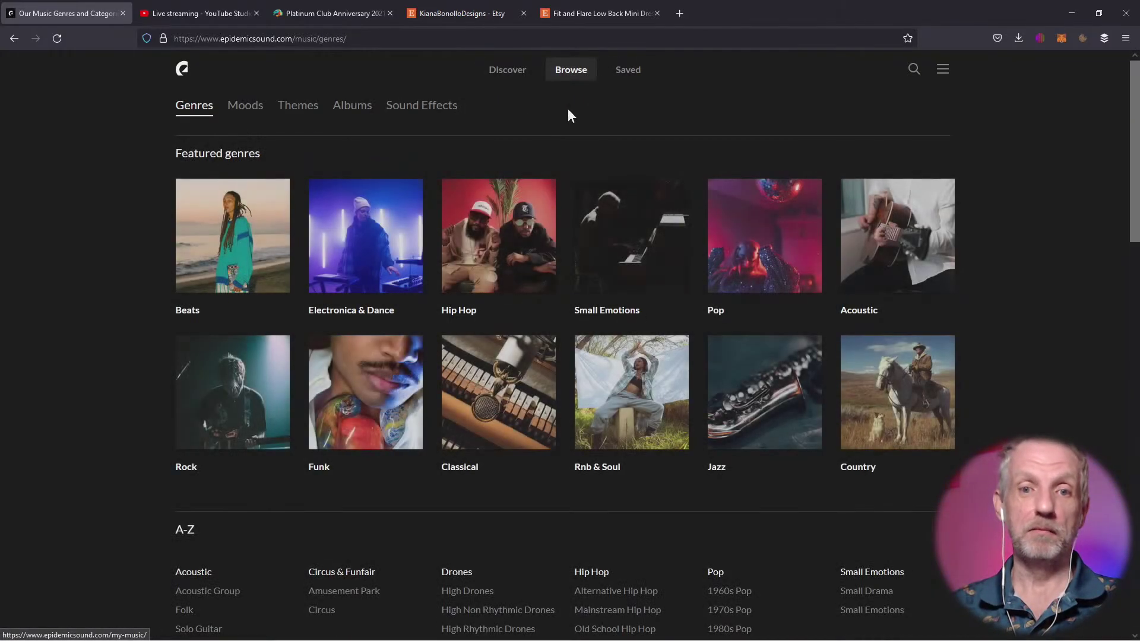
{"action": "left_click", "coordinate": [626, 72]}
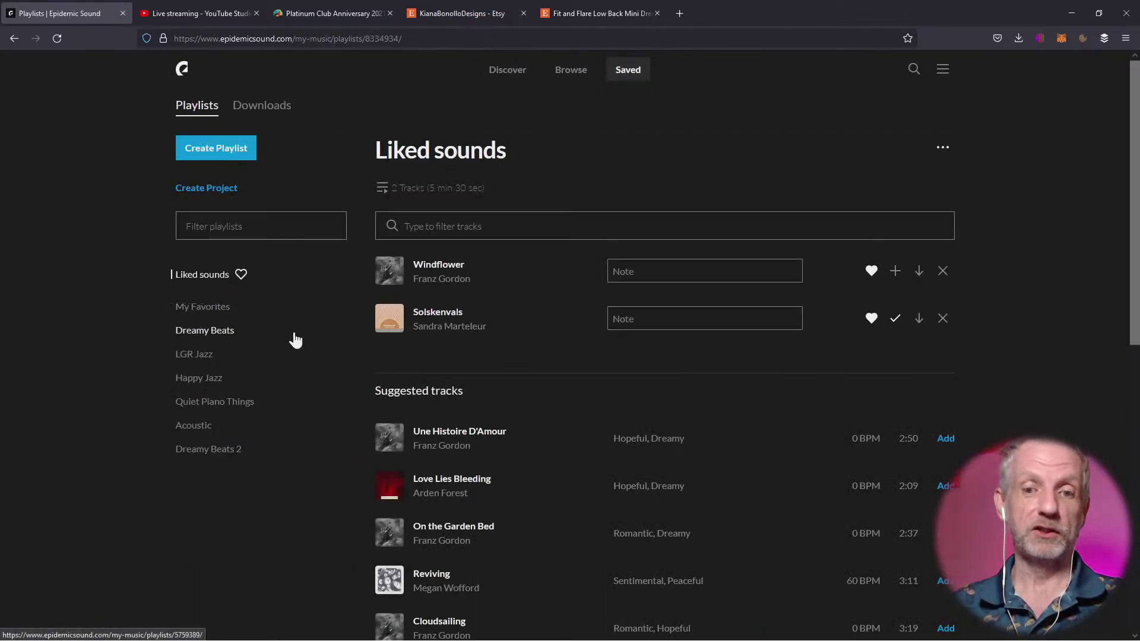
{"action": "left_click", "coordinate": [223, 406]}
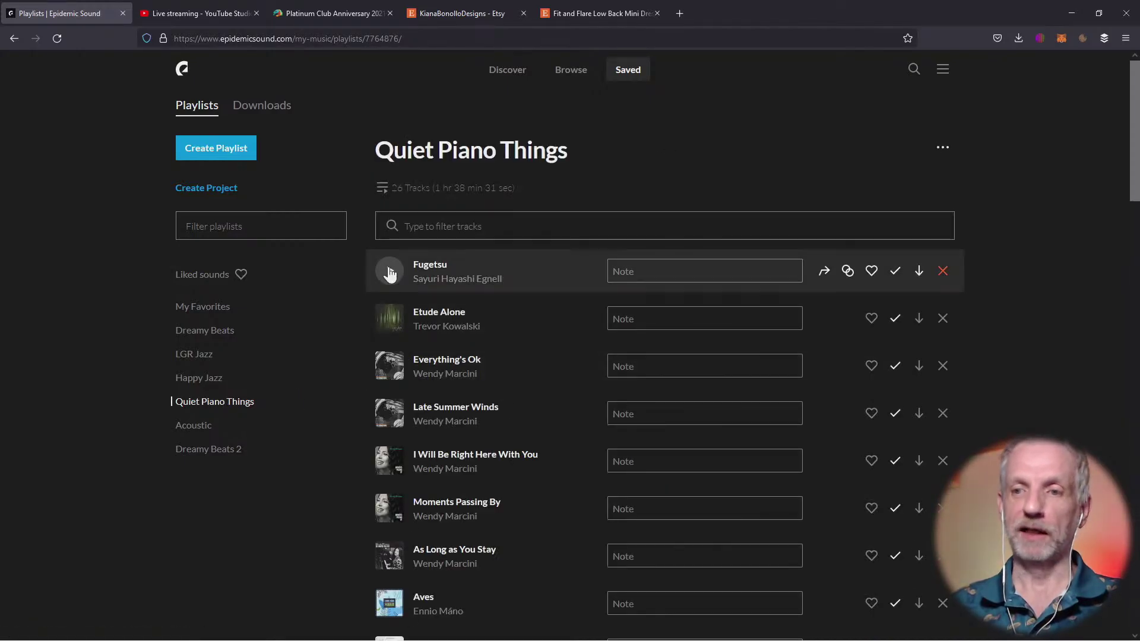
{"action": "left_click", "coordinate": [390, 272]}
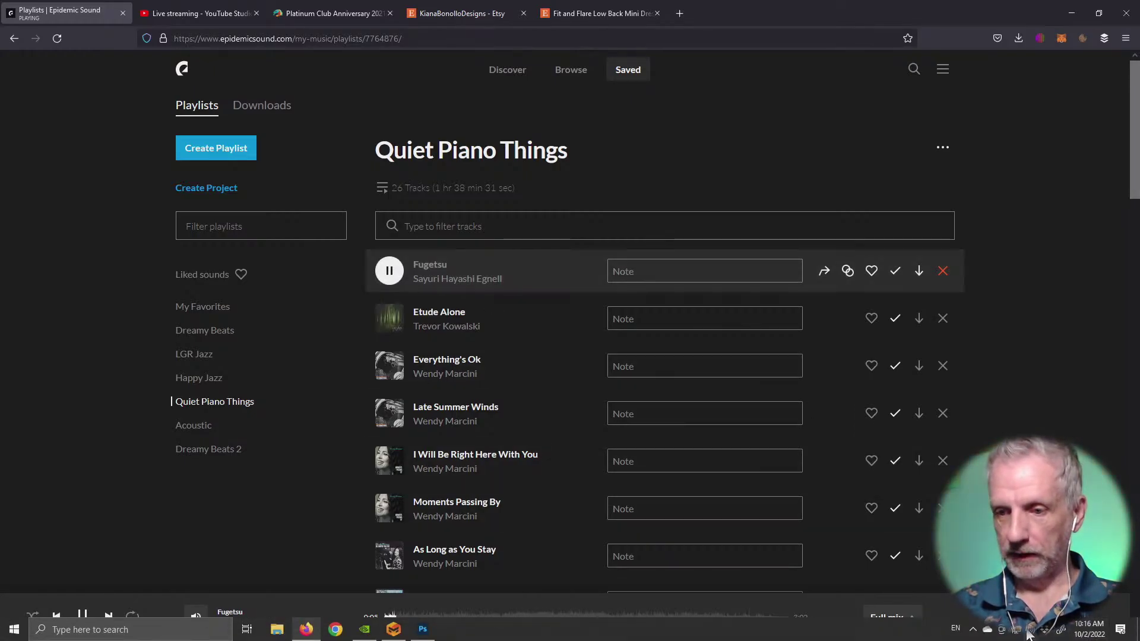
Step: Switch the system's playback device to ASUS VP228 (2- NVIDIA High Definition Audio) and lower the volume
{"action": "left_click", "coordinate": [1032, 630]}
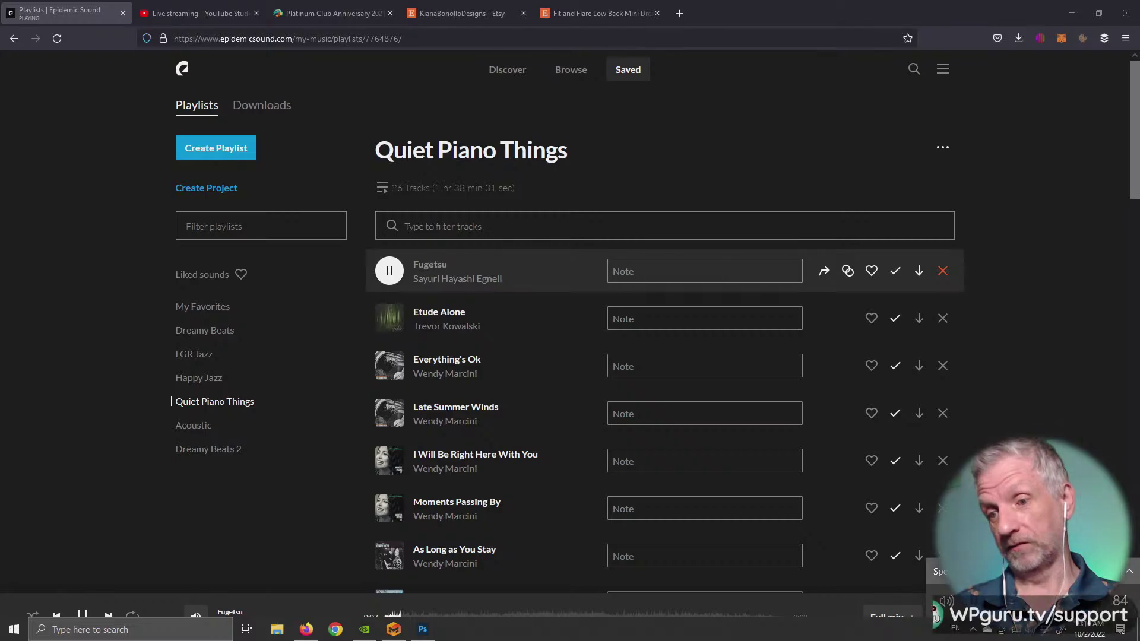
{"action": "scroll", "coordinate": [950, 537], "scroll_direction": "down", "scroll_amount": 2}
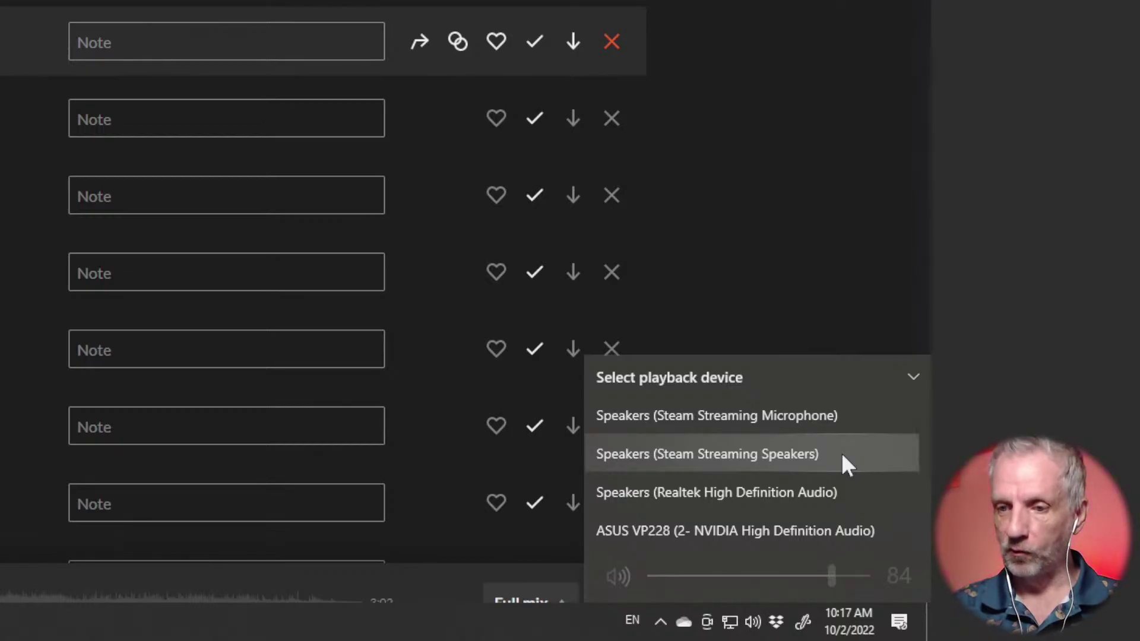
{"action": "left_click", "coordinate": [841, 531]}
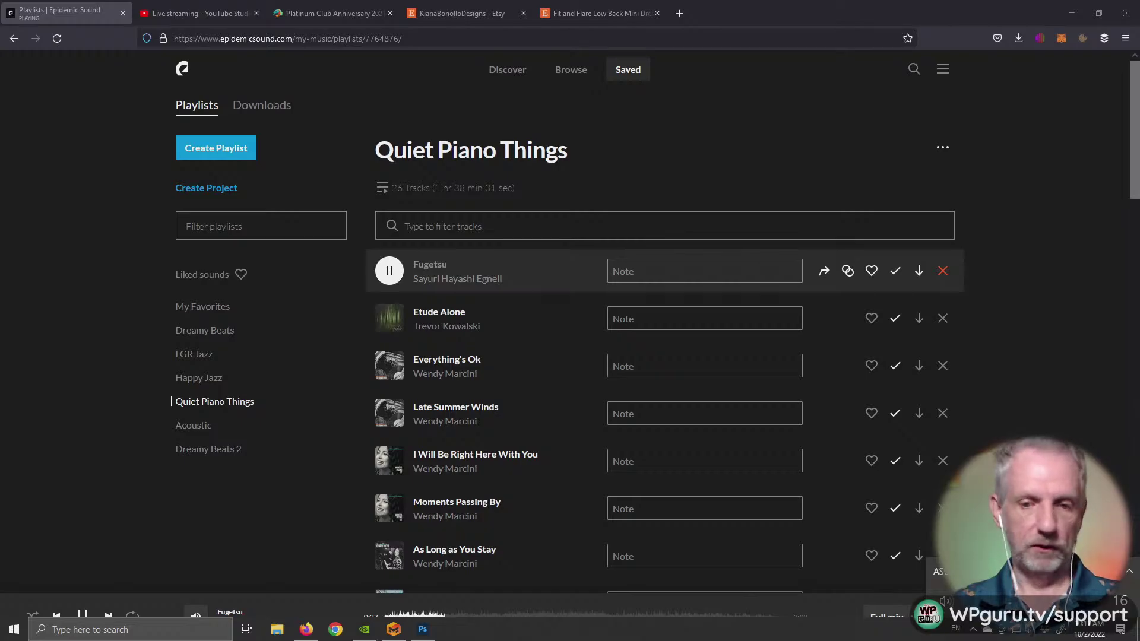
{"action": "left_click", "coordinate": [1059, 429]}
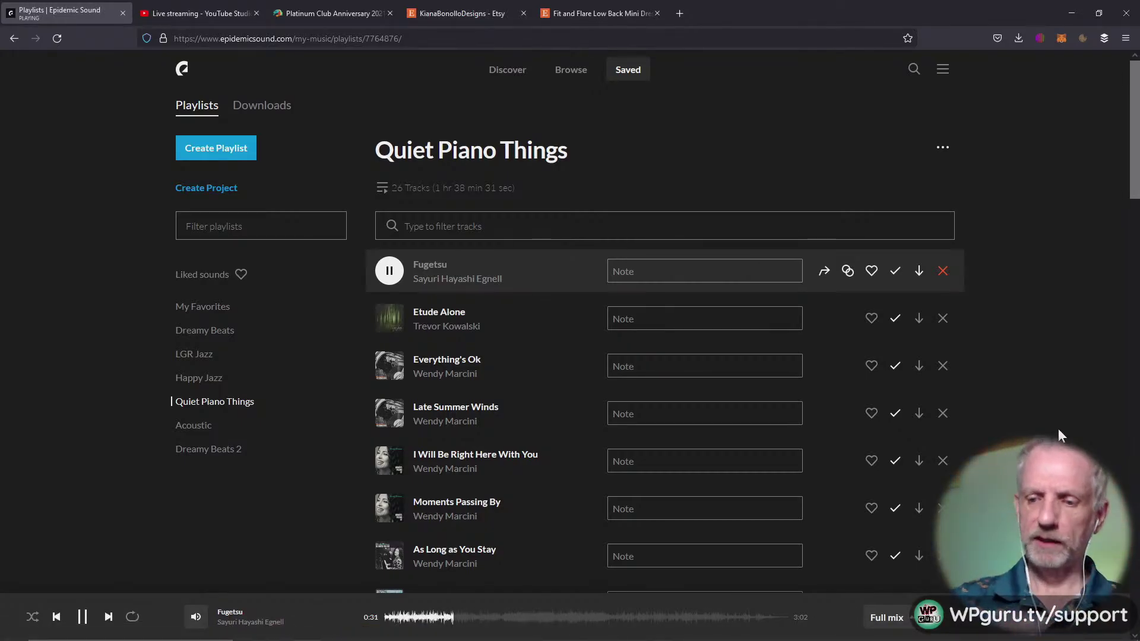
{"action": "key", "text": "XF86AudioLowerVolume"}
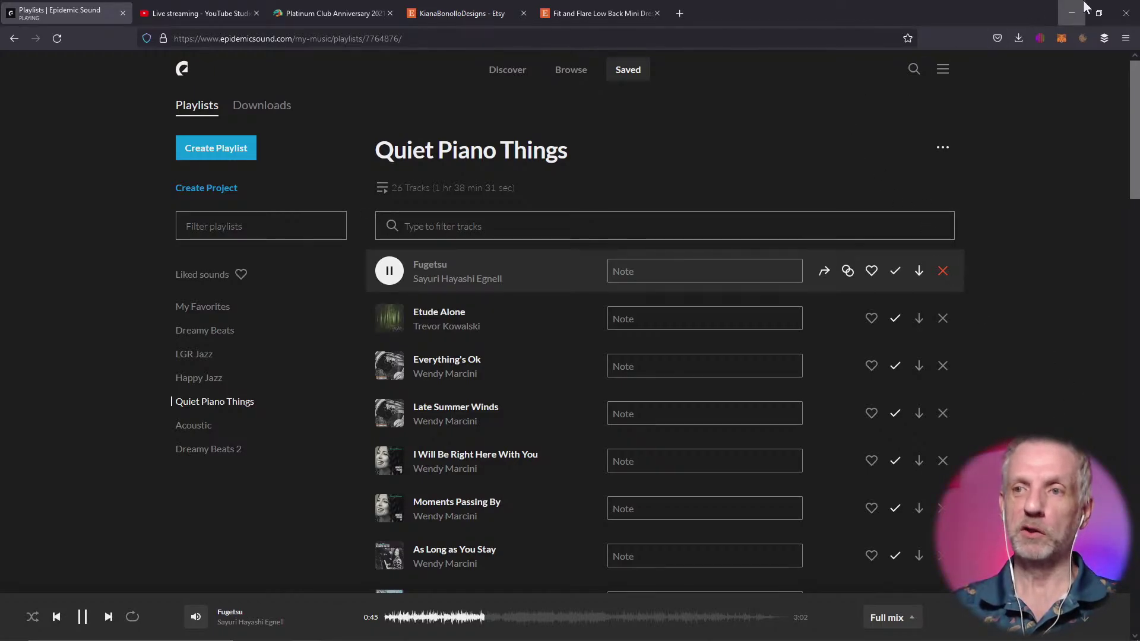
Step: Minimize Firefox, close Marvelous Designer and switch to Photoshop
{"action": "left_click", "coordinate": [1068, 12]}
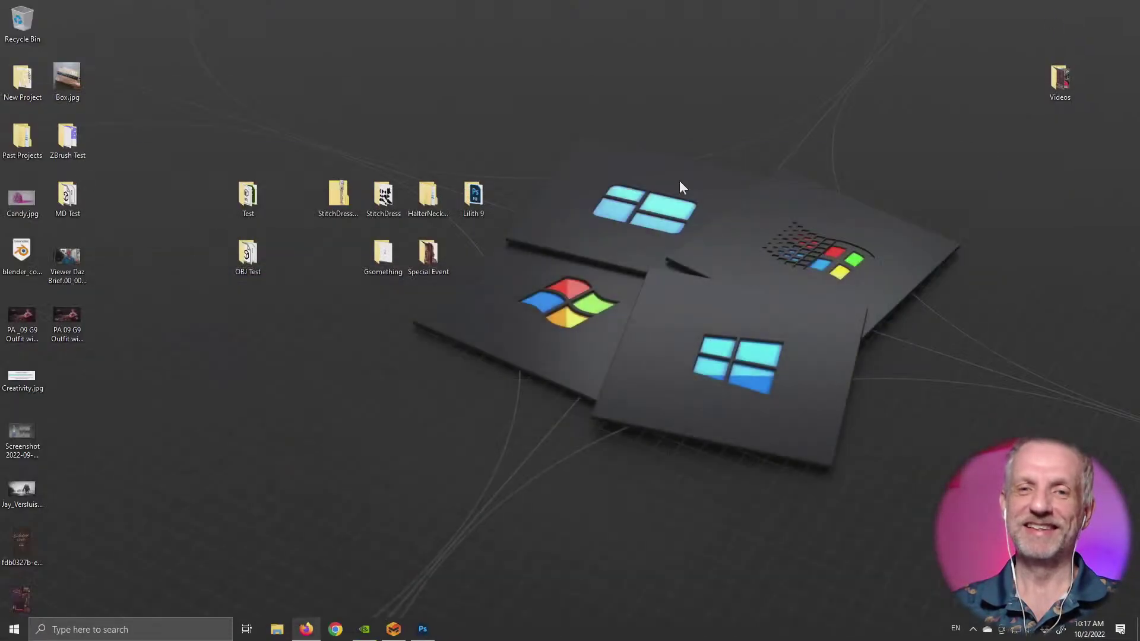
{"action": "left_click", "coordinate": [392, 634]}
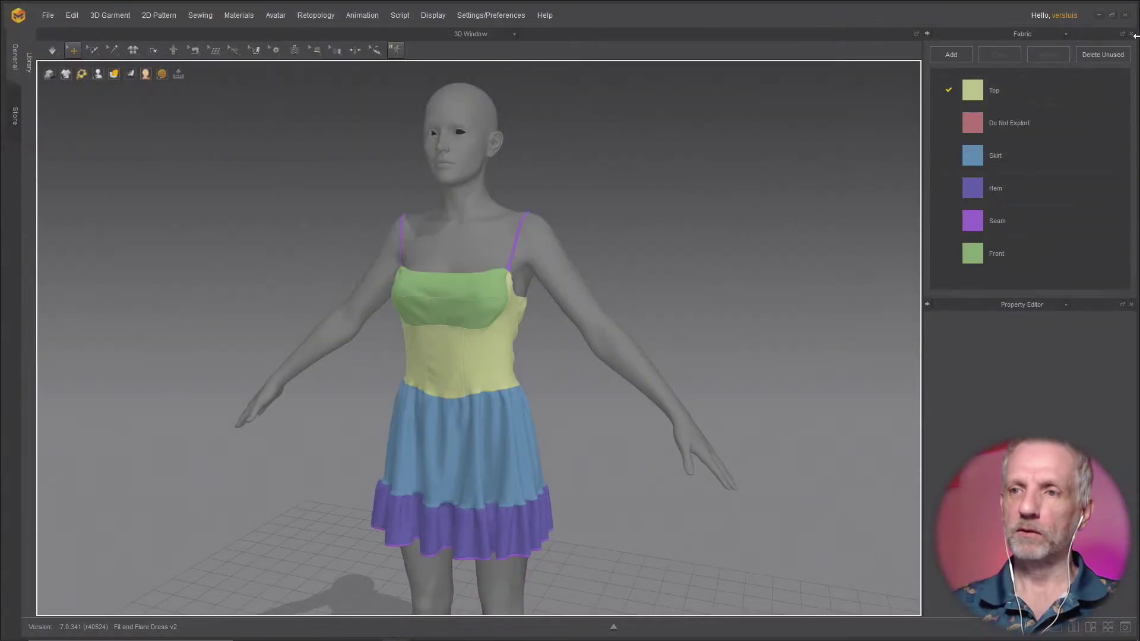
{"action": "left_click", "coordinate": [1124, 17]}
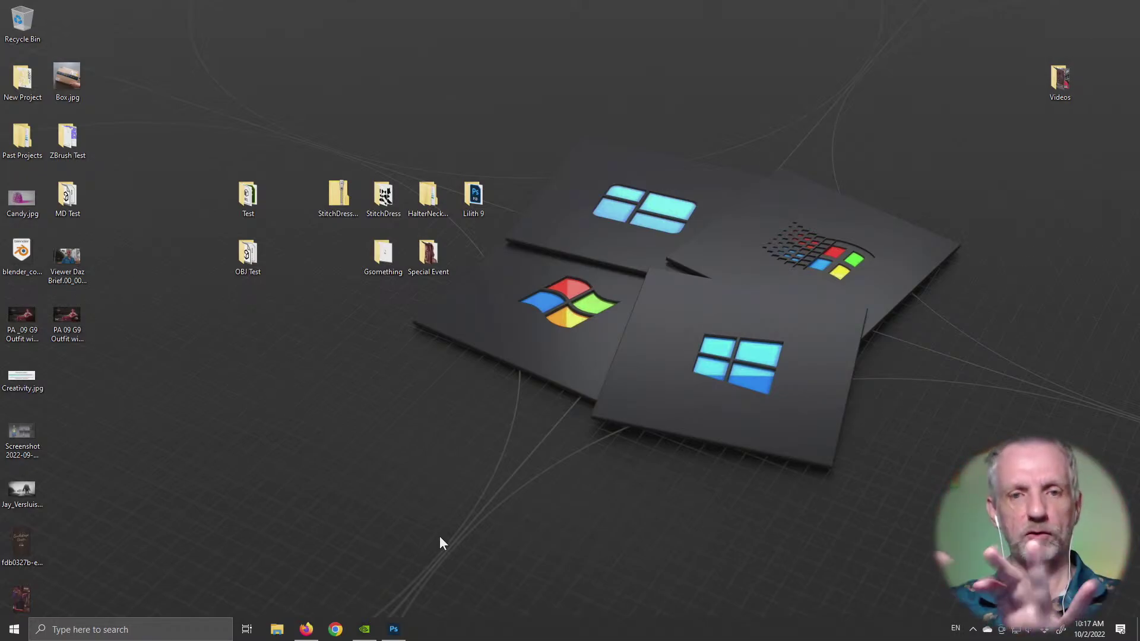
{"action": "left_click", "coordinate": [396, 631]}
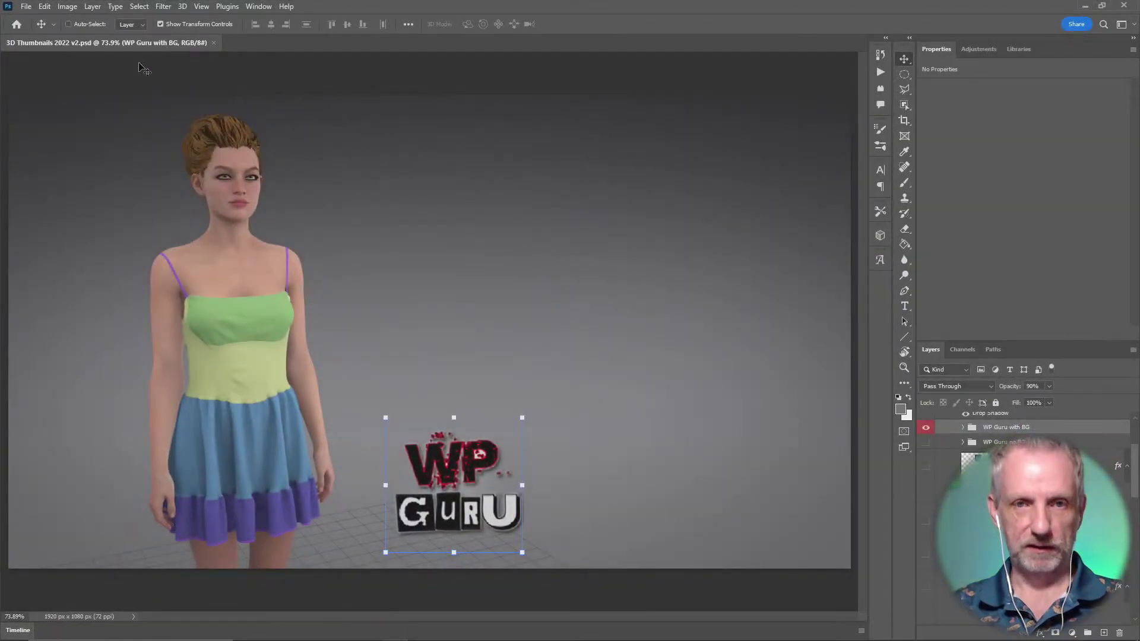
Step: Open Fit and Flare Pattern 1.jpg from the Patterns folder of the Fit and Flare Dress project in Dropbox
{"action": "left_click", "coordinate": [26, 8]}
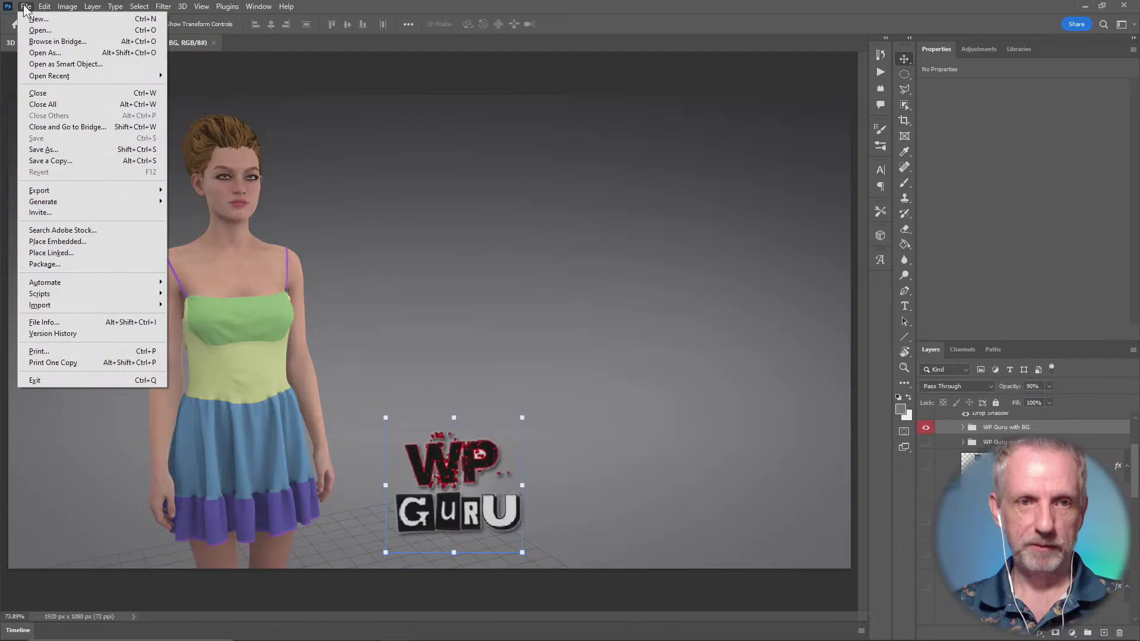
{"action": "left_click", "coordinate": [42, 32]}
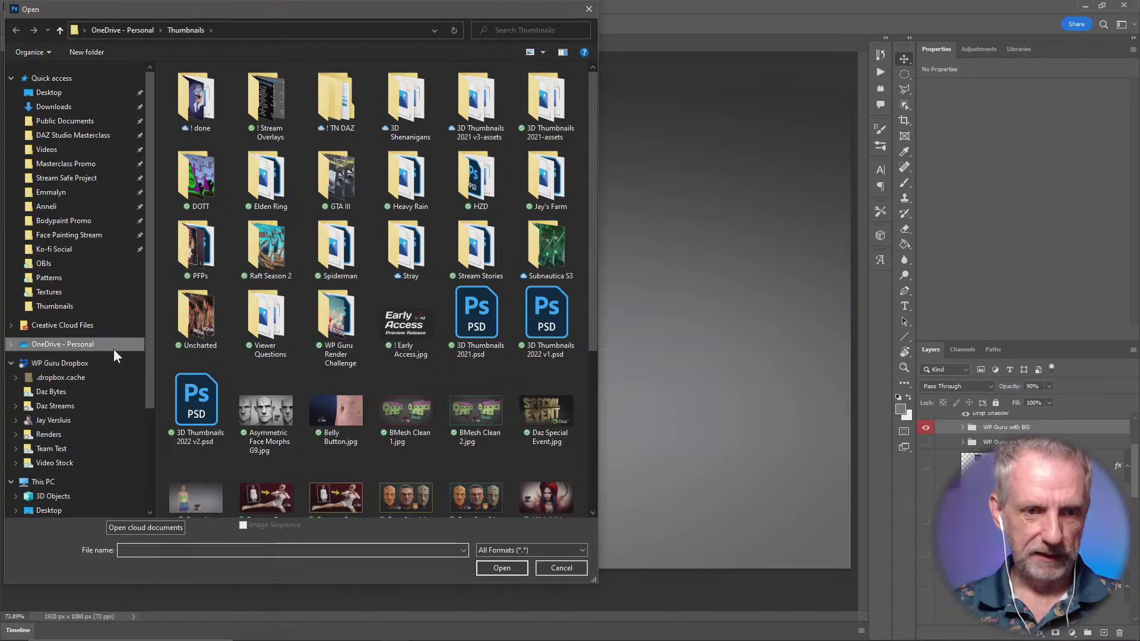
{"action": "left_click", "coordinate": [92, 420]}
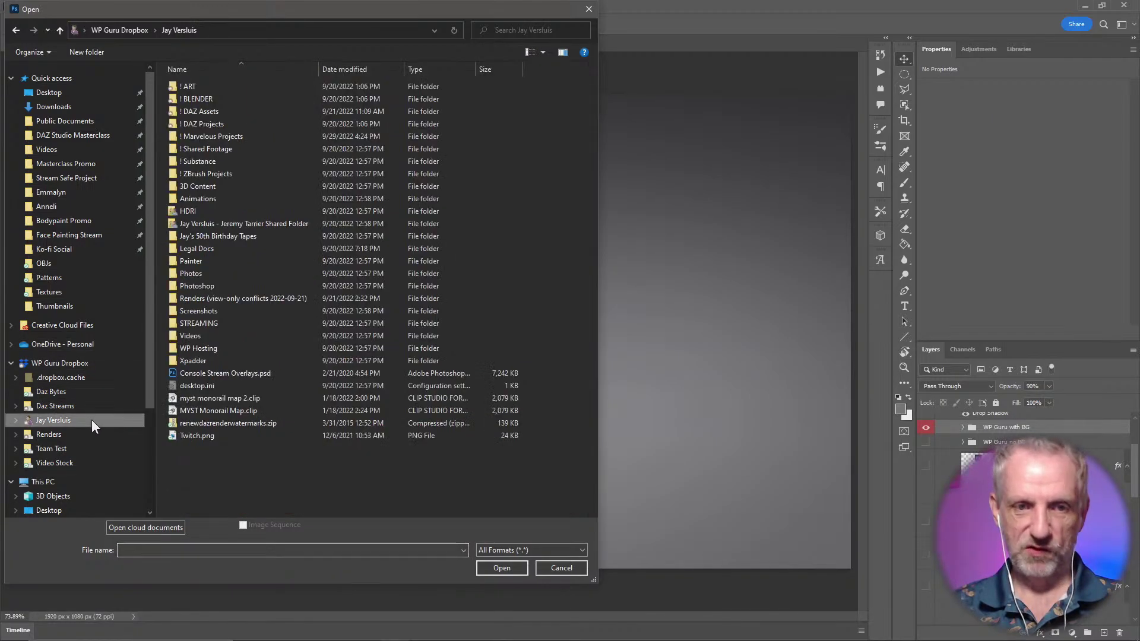
{"action": "double_click", "coordinate": [252, 137]}
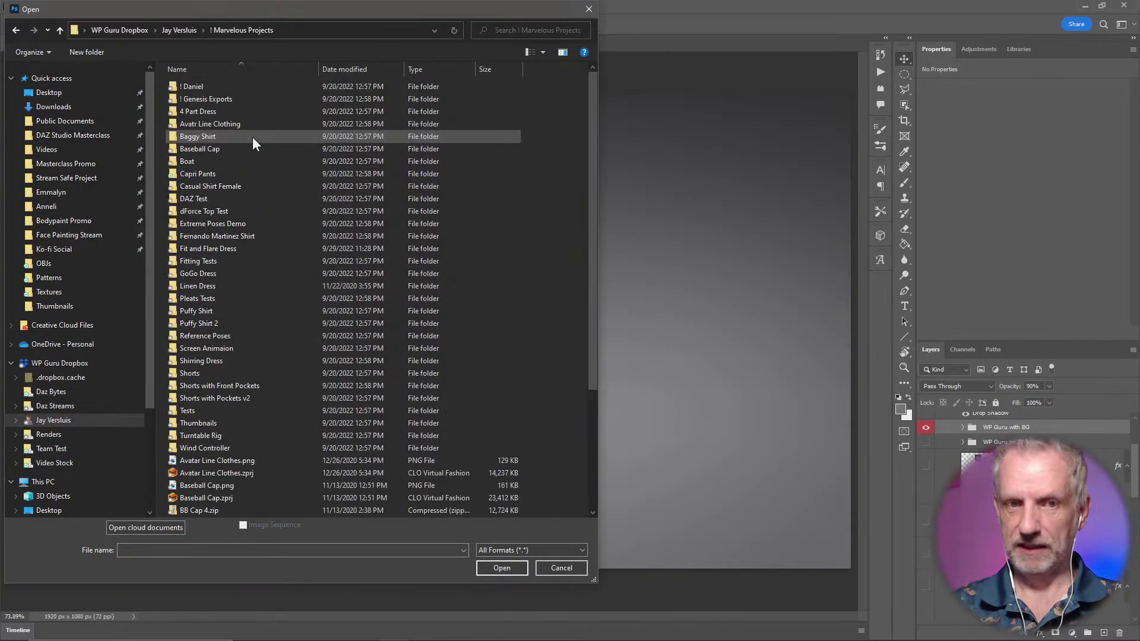
{"action": "double_click", "coordinate": [252, 249]}
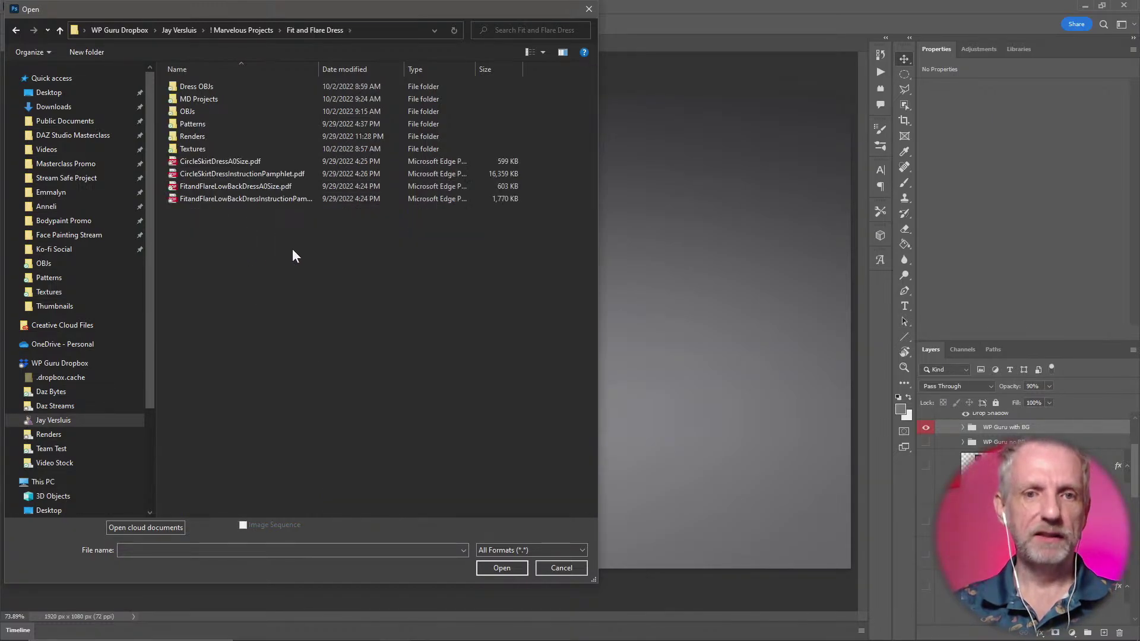
{"action": "double_click", "coordinate": [243, 123]}
{"action": "left_click", "coordinate": [215, 106]}
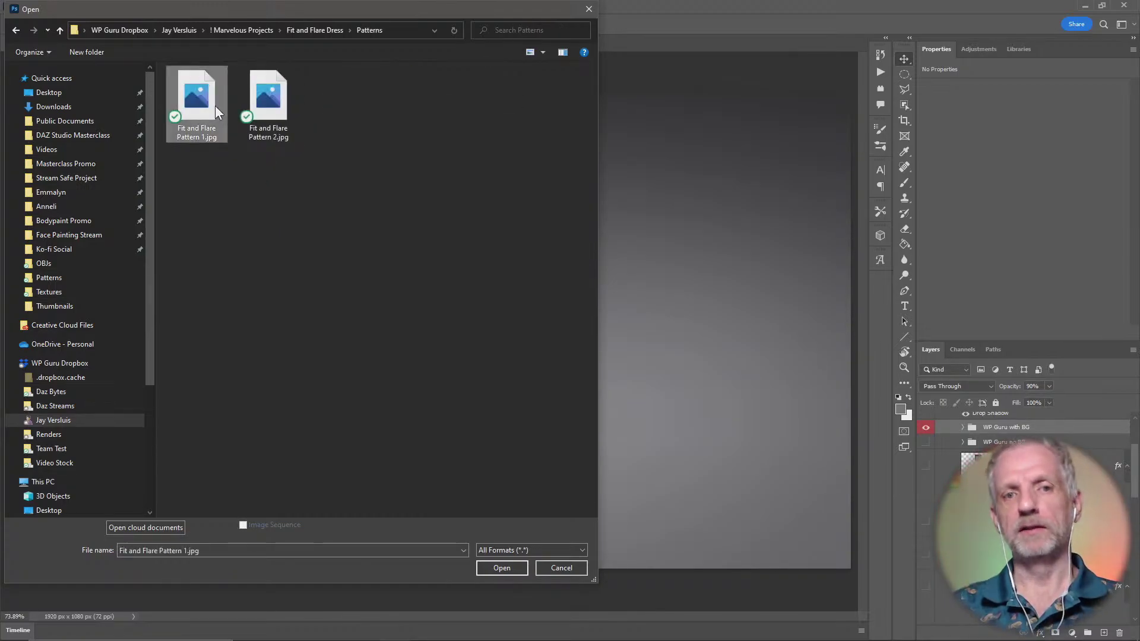
{"action": "left_click", "coordinate": [502, 568]}
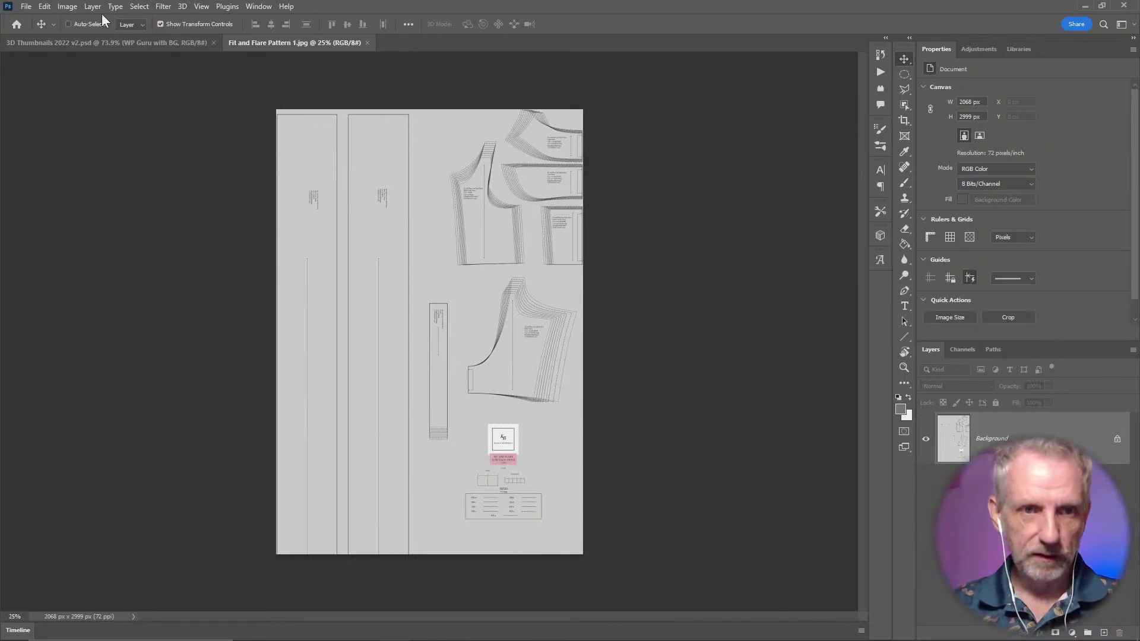
Step: Try extending the pattern's canvas upward to a height of 6000 pixels from a bottom-centre anchor, and undo it
{"action": "left_click", "coordinate": [68, 7]}
{"action": "left_click", "coordinate": [119, 104]}
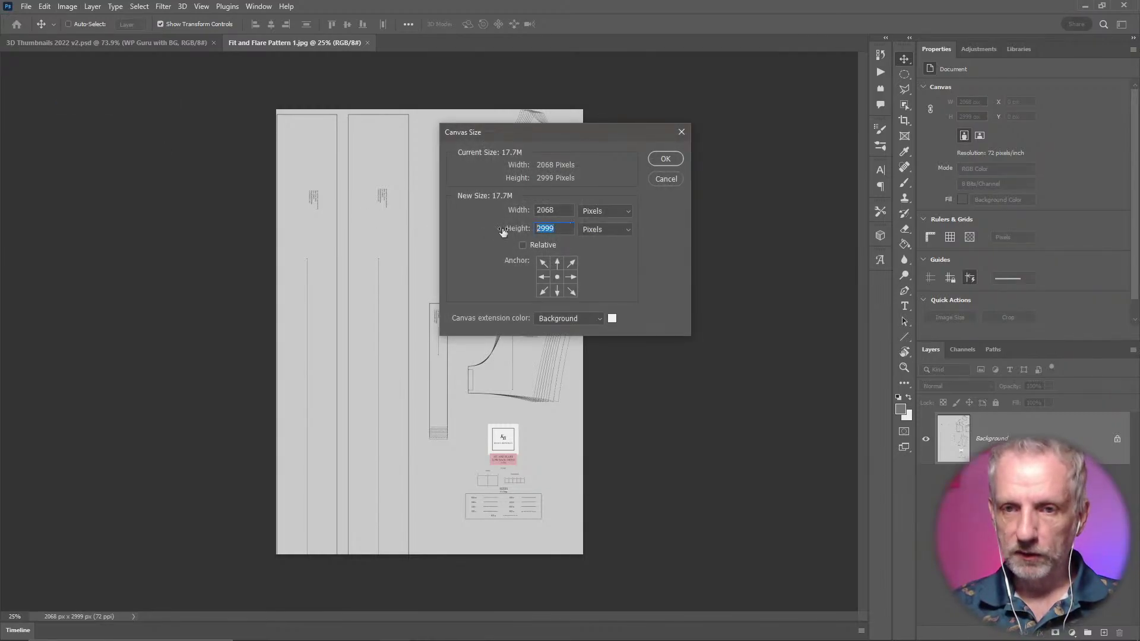
{"action": "type", "text": "6000"}
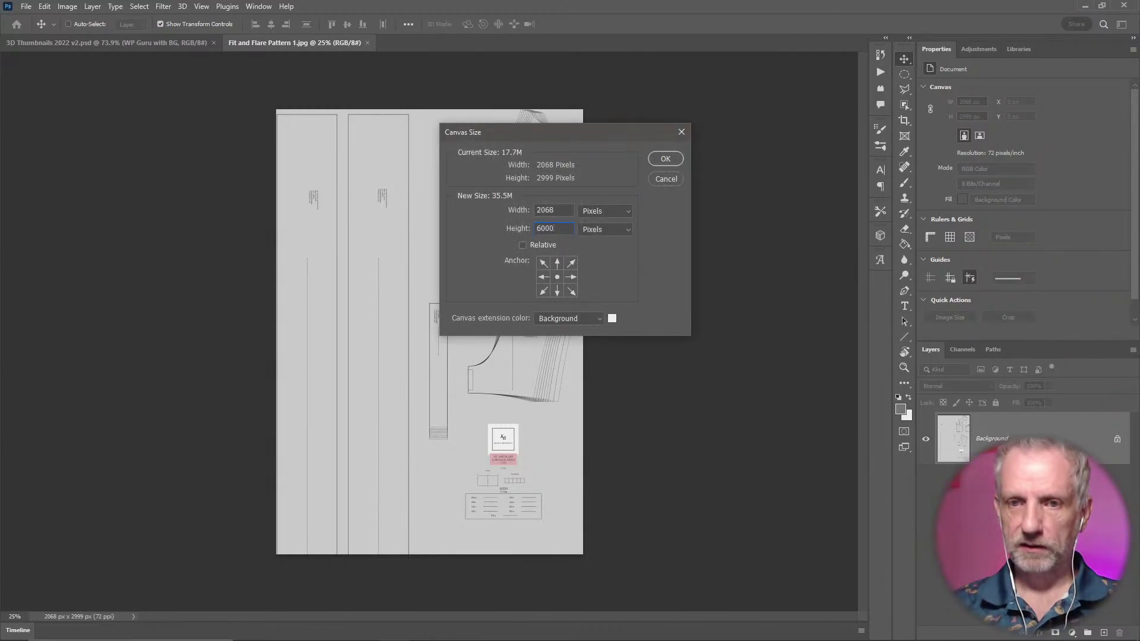
{"action": "left_click", "coordinate": [557, 291]}
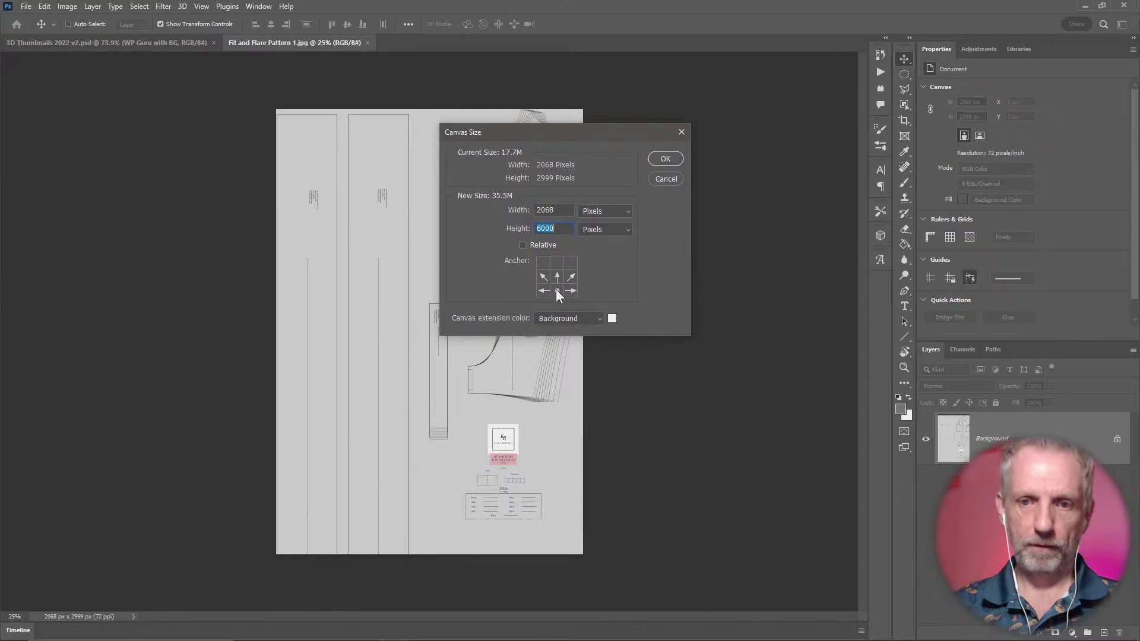
{"action": "left_click", "coordinate": [665, 159]}
{"action": "scroll", "coordinate": [628, 248], "scroll_direction": "down", "scroll_amount": 5}
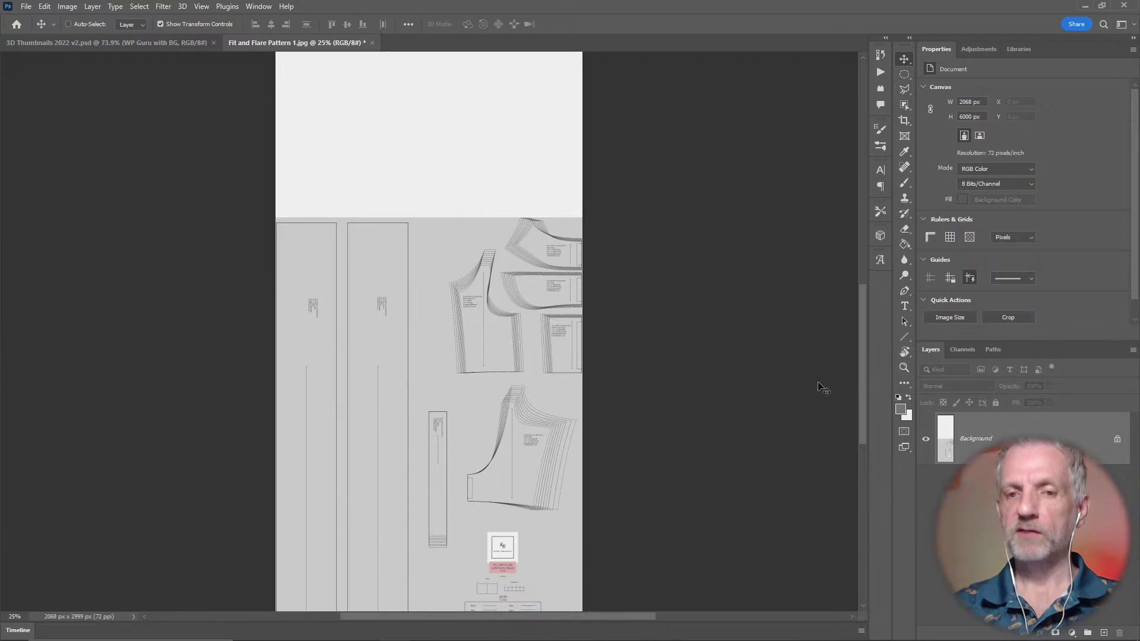
{"action": "key", "text": "ctrl+z"}
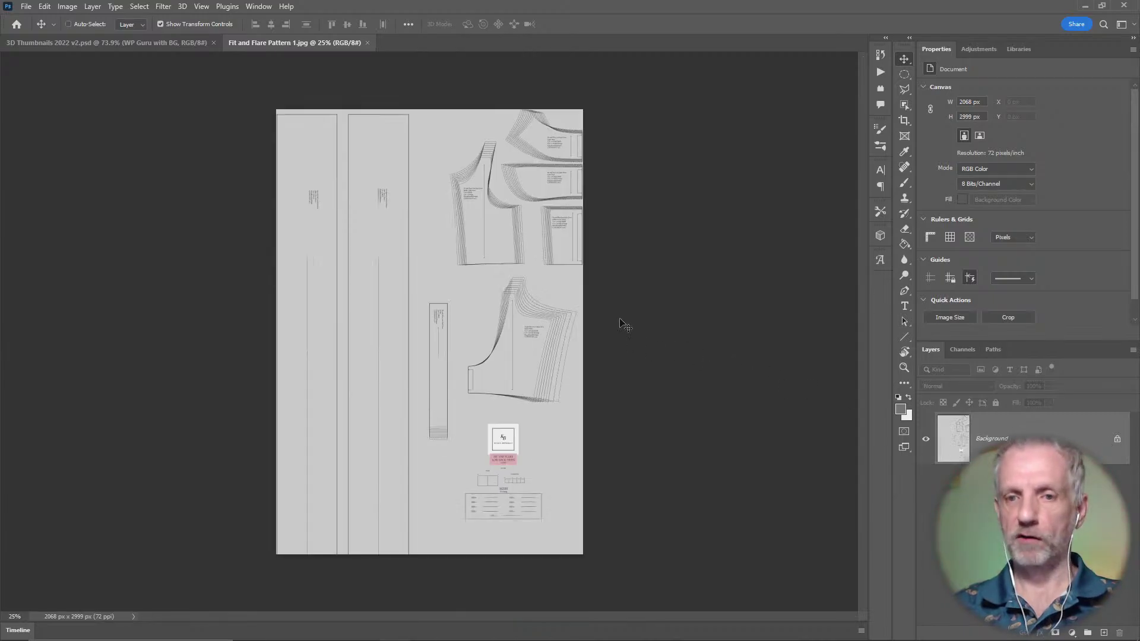
Step: Extend the pattern's canvas downward to a height of 6000 pixels, using the top-centre anchor
{"action": "left_click", "coordinate": [65, 7]}
{"action": "left_click", "coordinate": [105, 104]}
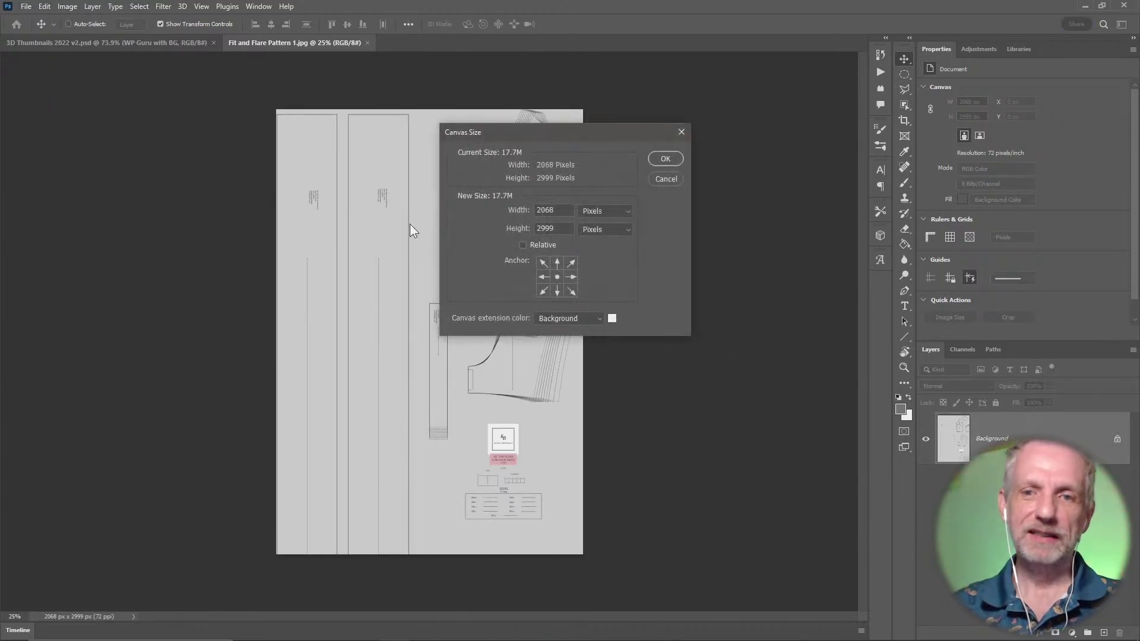
{"action": "left_click", "coordinate": [558, 262]}
{"action": "left_click_drag", "start_coordinate": [553, 228], "coordinate": [480, 222]}
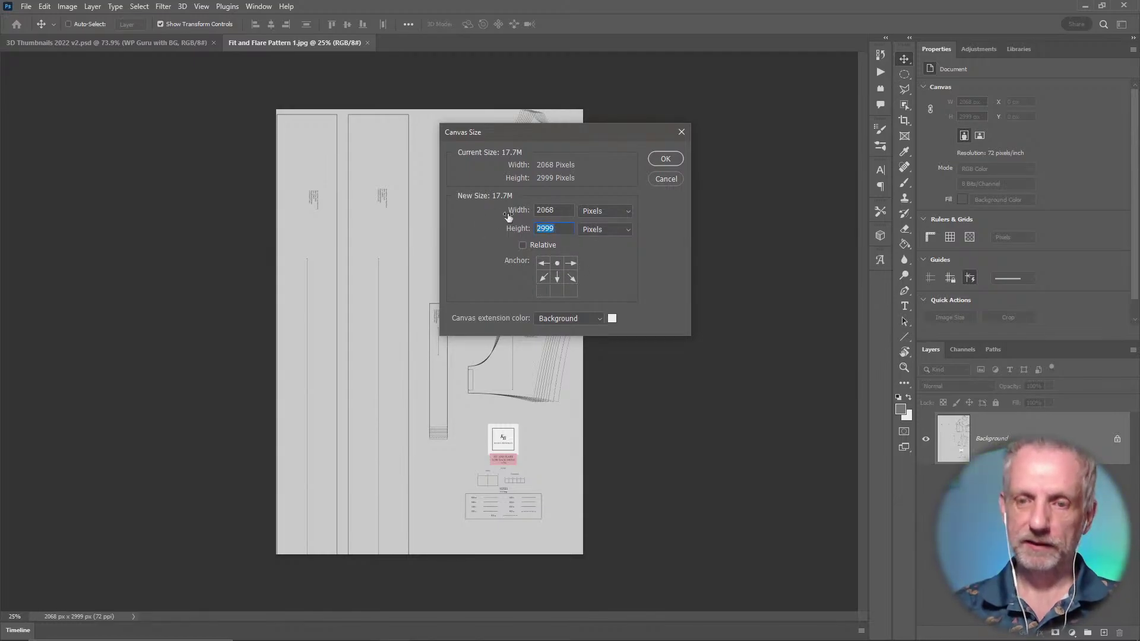
{"action": "type", "text": "6000"}
{"action": "key", "text": "Return"}
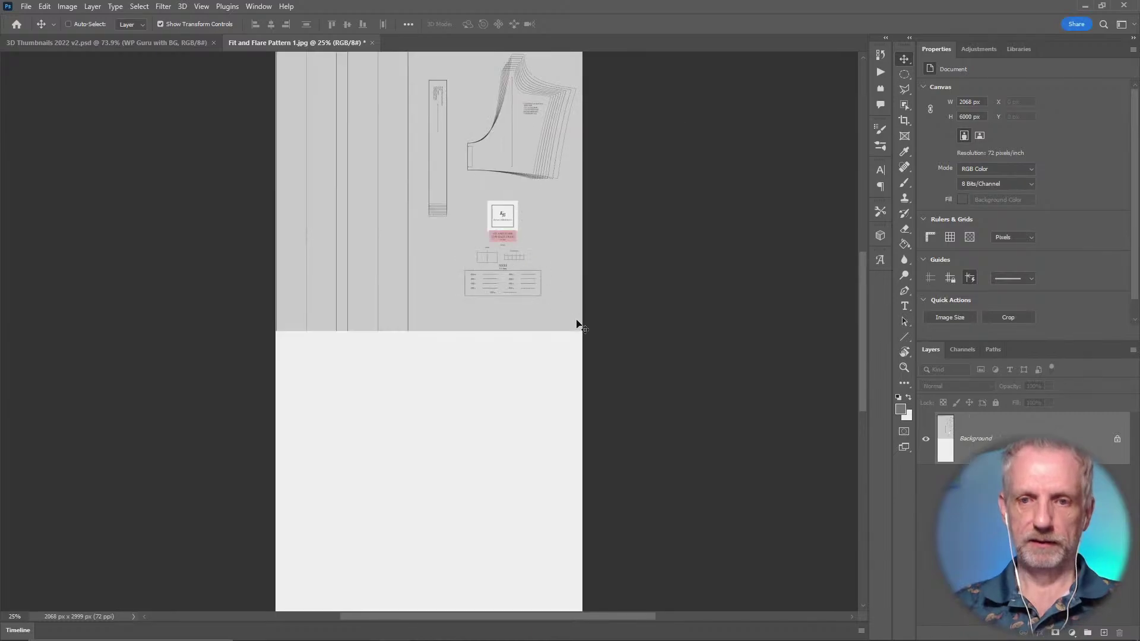
{"action": "scroll", "coordinate": [517, 328], "scroll_direction": "up", "scroll_amount": 5, "text": "alt"}
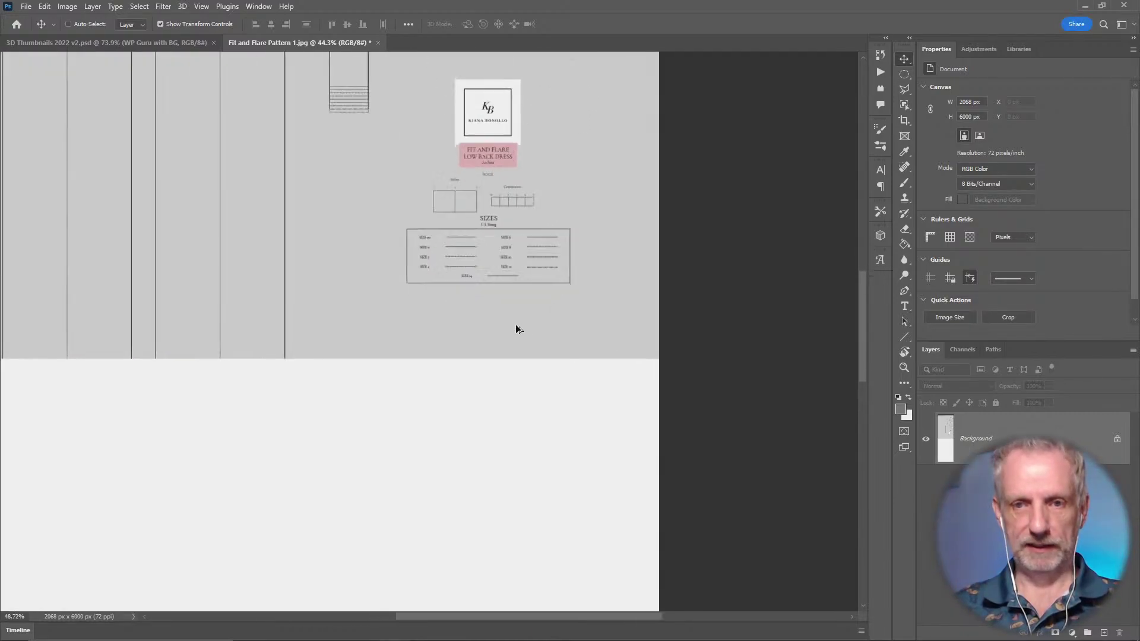
{"action": "scroll", "coordinate": [516, 328], "scroll_direction": "down", "scroll_amount": 6, "text": "alt"}
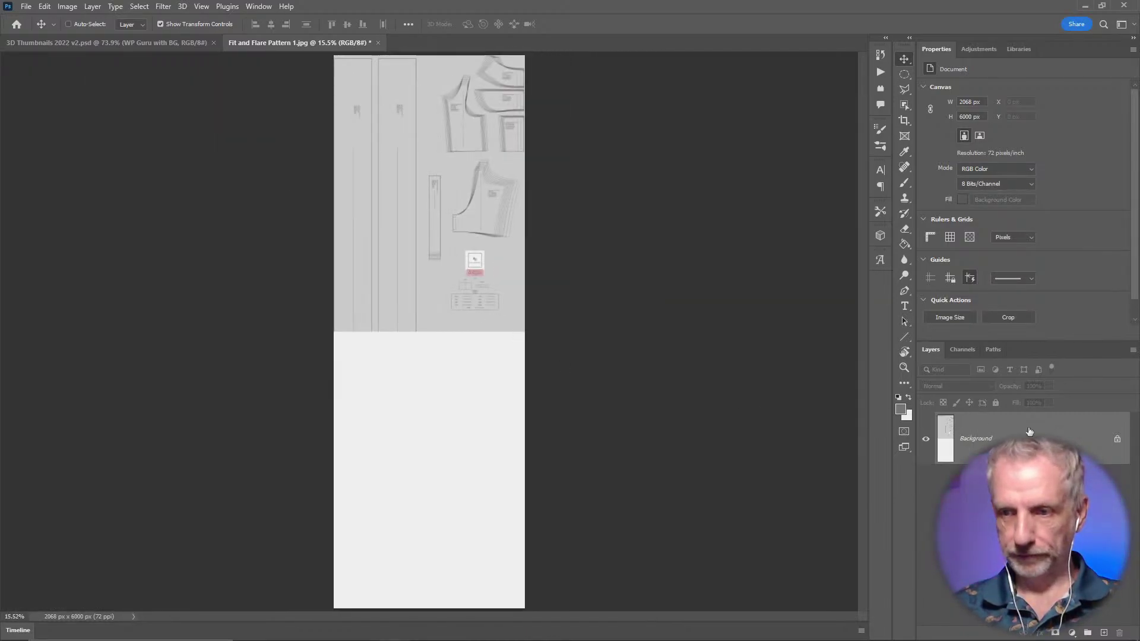
Step: Place Fit and Flare Pattern 2.jpg as an embedded image and move it into the blank area below the first pattern sheet
{"action": "left_click", "coordinate": [23, 6]}
{"action": "left_click", "coordinate": [91, 242]}
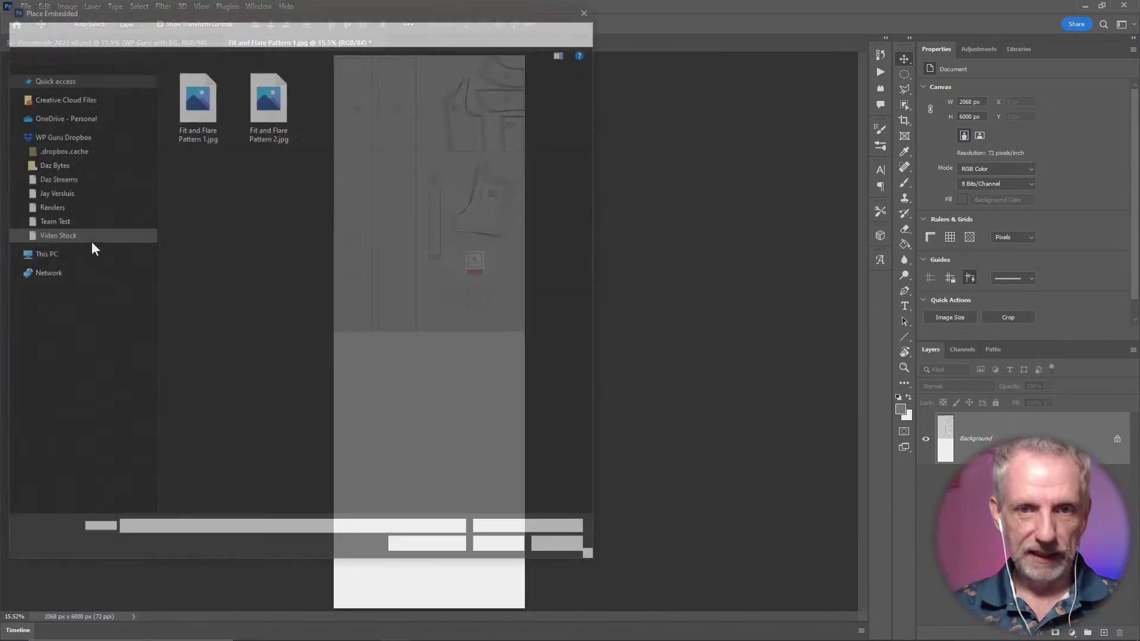
{"action": "left_click", "coordinate": [283, 115]}
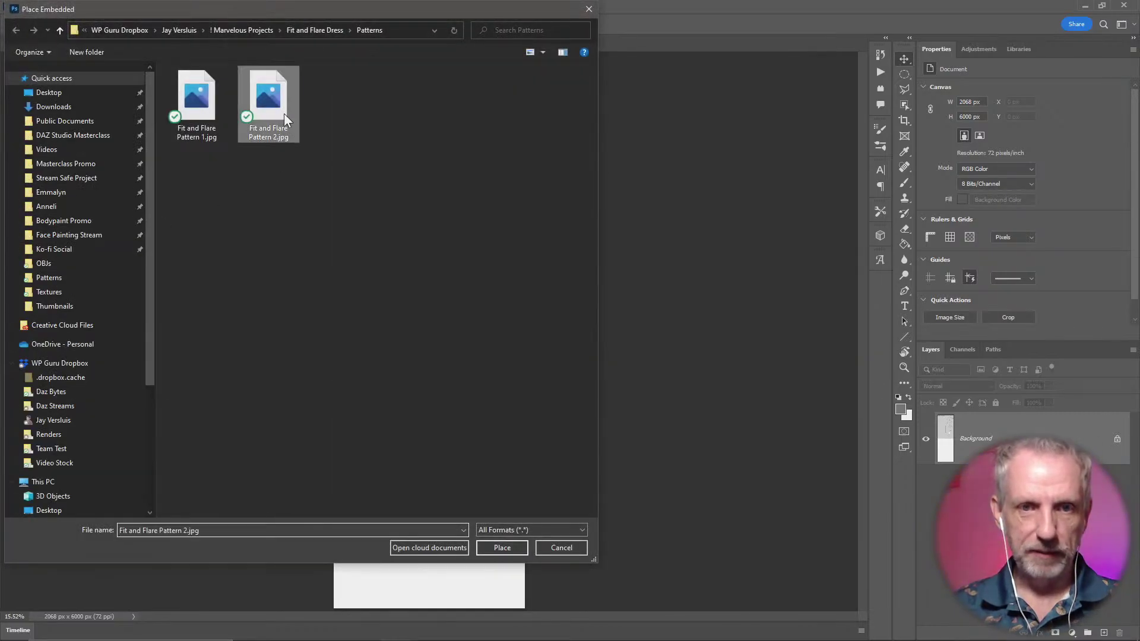
{"action": "left_click", "coordinate": [520, 552]}
{"action": "left_click_drag", "start_coordinate": [447, 390], "coordinate": [447, 522]}
Step: Shift the placed second sheet about 17 px right so its vertical lines meet the first sheet's lines, and commit the placement
{"action": "scroll", "coordinate": [387, 382], "scroll_direction": "up", "scroll_amount": 8, "text": "alt"}
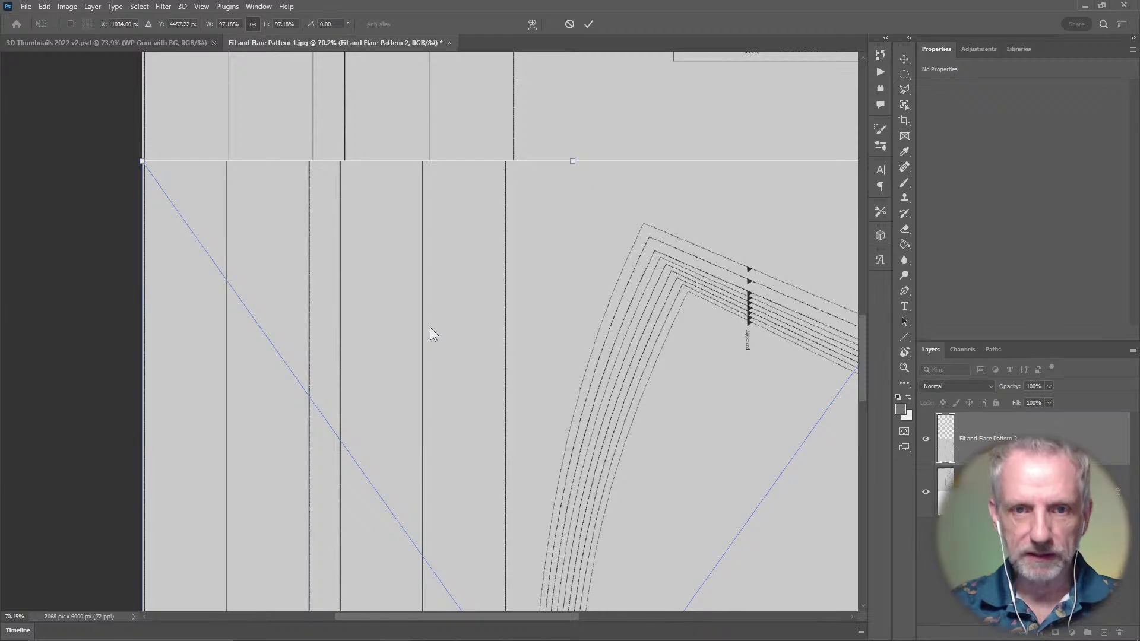
{"action": "left_click_drag", "start_coordinate": [590, 329], "coordinate": [593, 330]}
{"action": "key", "text": "Right"}
{"action": "key", "text": "Right"}
{"action": "key", "text": "Right"}
{"action": "key", "text": "Right"}
{"action": "key", "text": "Right"}
{"action": "key", "text": "Right"}
{"action": "key", "text": "Right"}
{"action": "key", "text": "Right"}
{"action": "key", "text": "Right"}
{"action": "key", "text": "Right"}
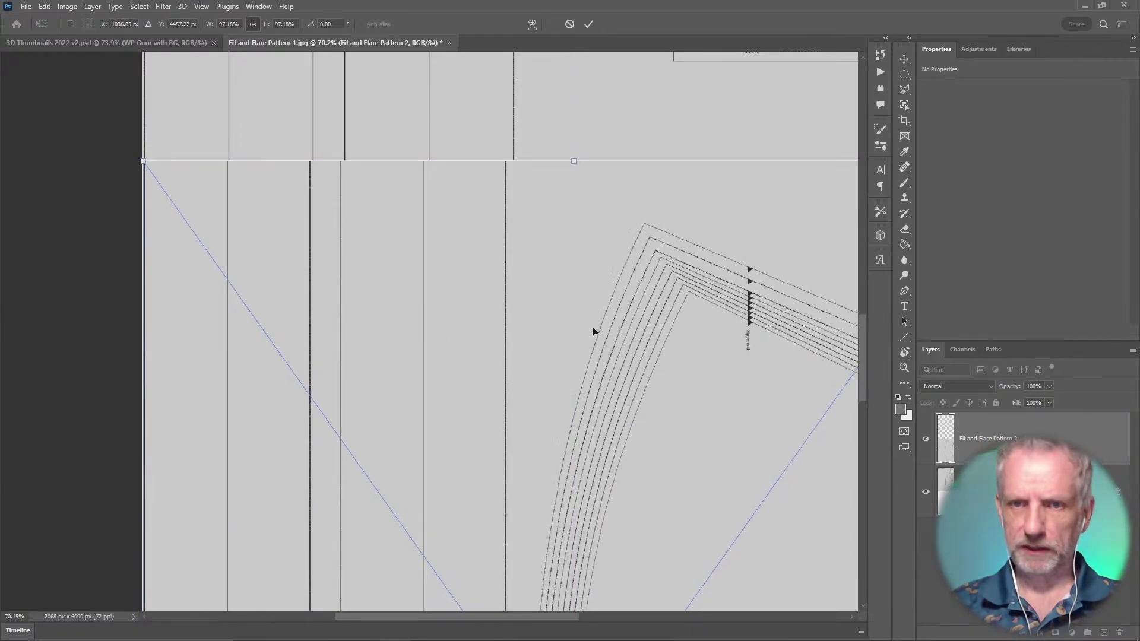
{"action": "key", "text": "Right"}
{"action": "key", "text": "Right"}
{"action": "key", "text": "Right"}
{"action": "key", "text": "Right"}
{"action": "key", "text": "Right"}
{"action": "key", "text": "Right"}
{"action": "key", "text": "Right"}
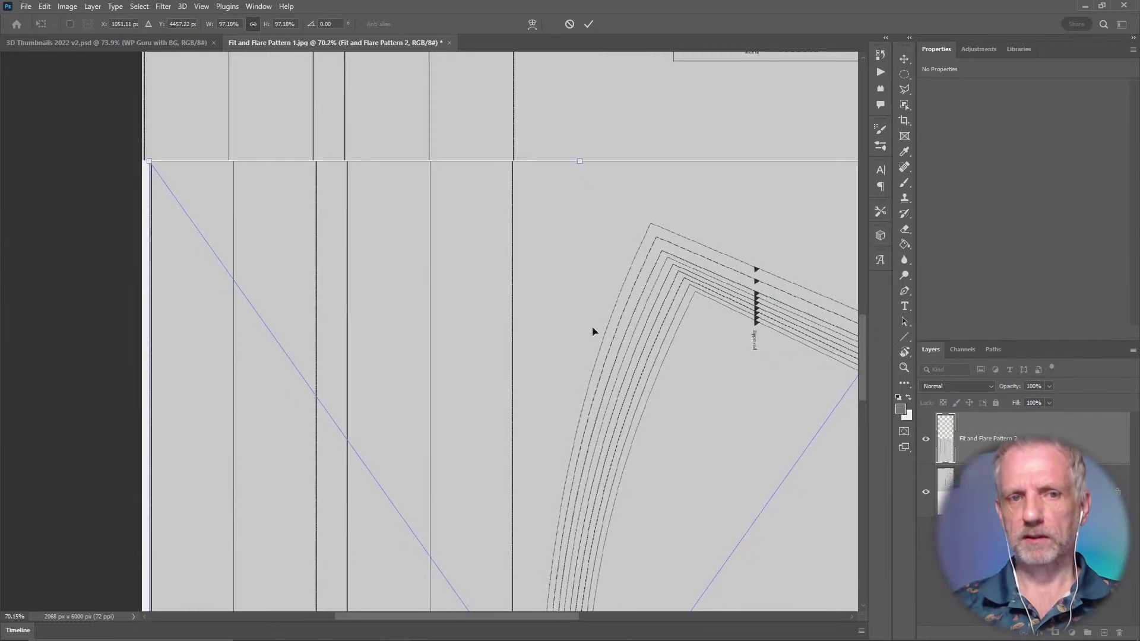
{"action": "scroll", "coordinate": [593, 331], "scroll_direction": "down", "scroll_amount": 4, "text": "alt"}
{"action": "scroll", "coordinate": [593, 330], "scroll_direction": "down", "scroll_amount": 3, "text": "alt"}
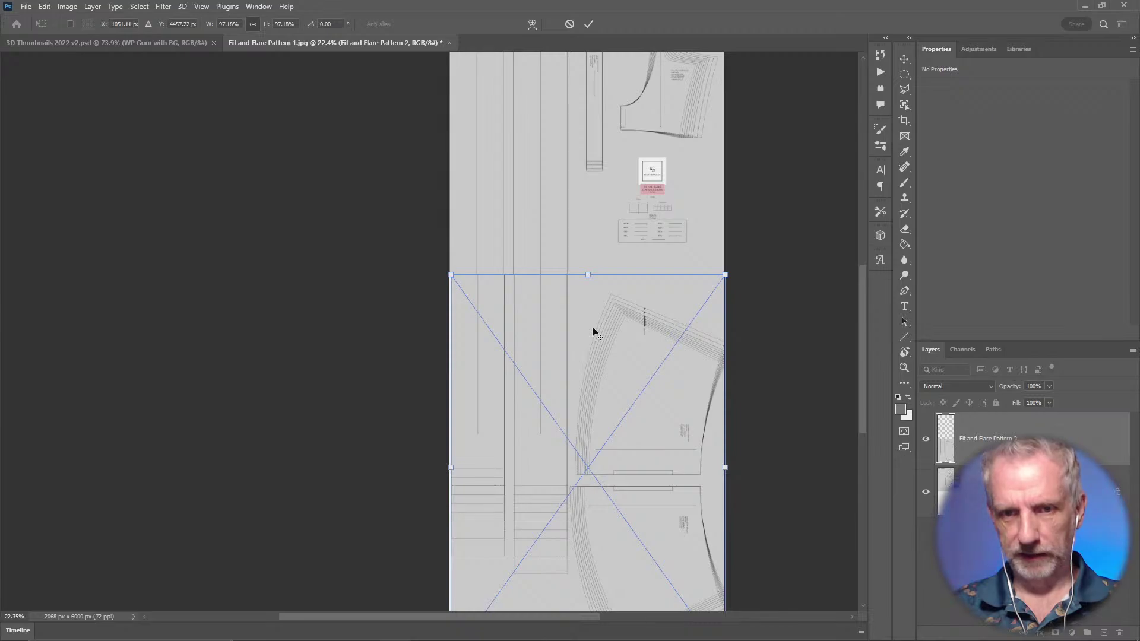
{"action": "key", "text": "alt+space"}
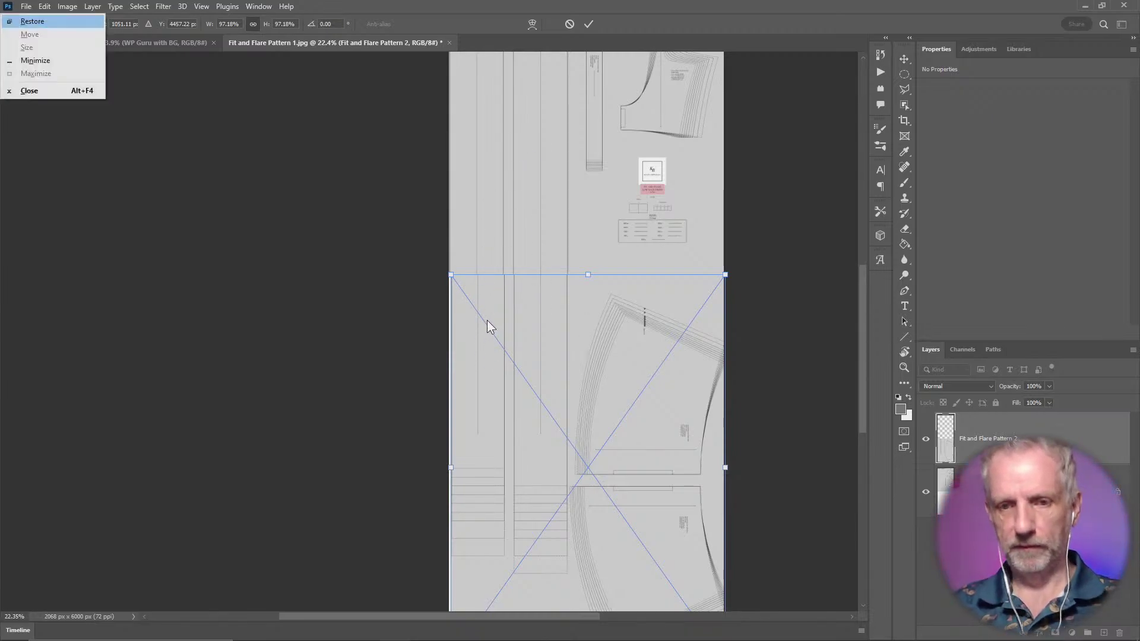
{"action": "key", "text": "Escape"}
{"action": "key", "text": "alt+space"}
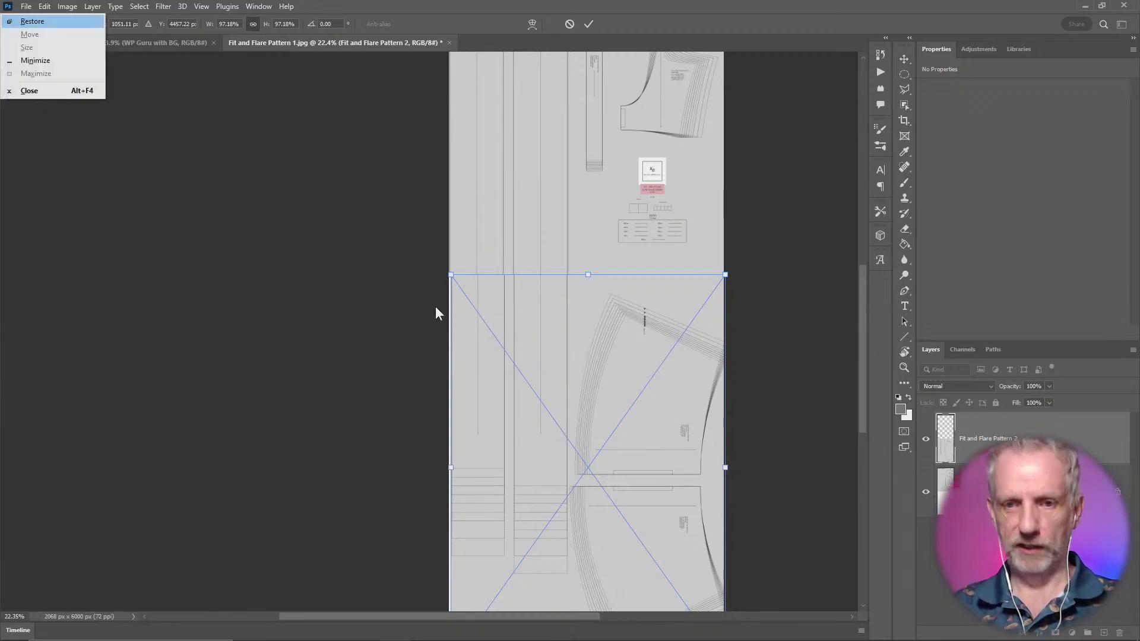
{"action": "key", "text": "Escape"}
{"action": "key", "text": "Return"}
Step: Examine the joined sheets, the first sheet's logo and size table, and the Bodice Back piece
{"action": "scroll", "coordinate": [472, 304], "scroll_direction": "down", "scroll_amount": 4, "text": "alt"}
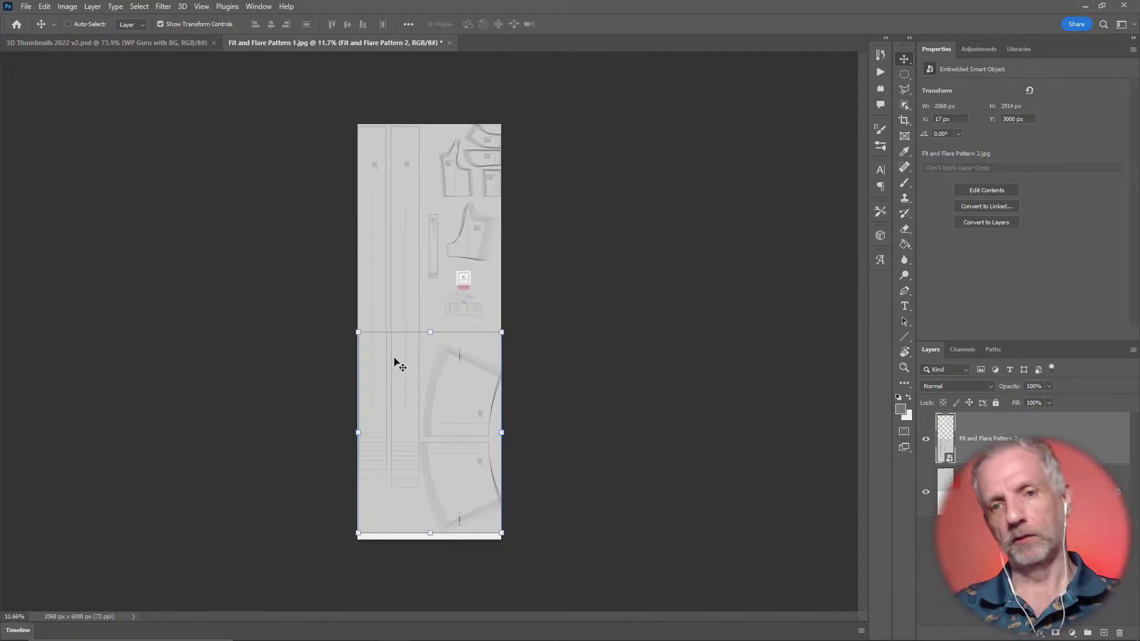
{"action": "scroll", "coordinate": [445, 276], "scroll_direction": "up", "scroll_amount": 10, "text": "alt"}
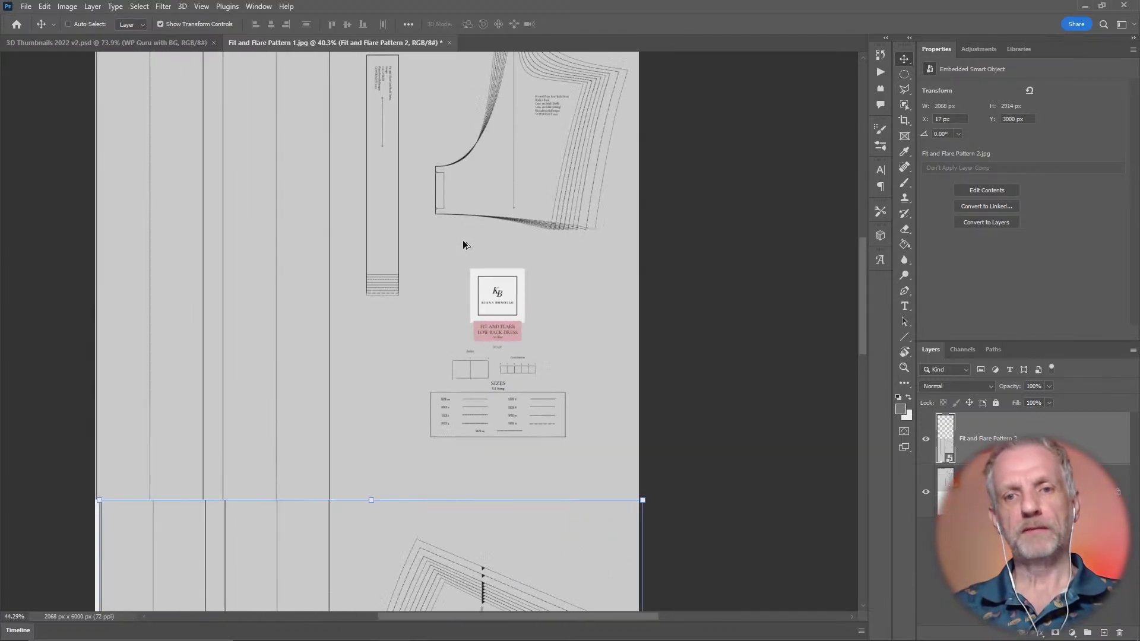
{"action": "scroll", "coordinate": [461, 244], "scroll_direction": "up", "scroll_amount": 3, "text": "alt"}
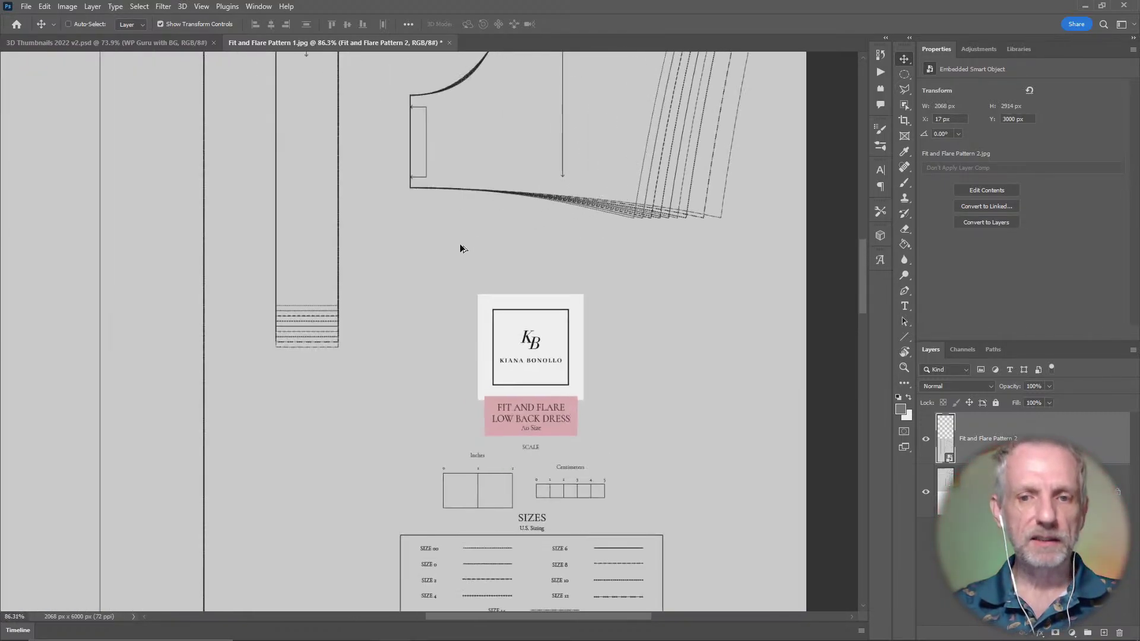
{"action": "left_click_drag", "start_coordinate": [428, 237], "coordinate": [419, 549]}
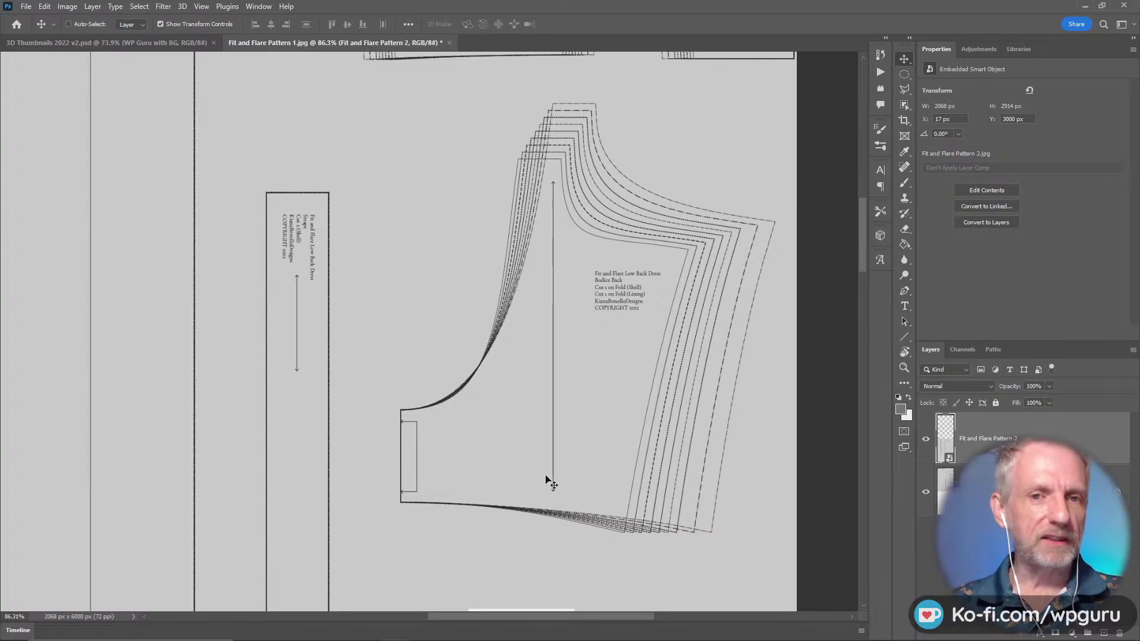
{"action": "scroll", "coordinate": [566, 472], "scroll_direction": "down", "scroll_amount": 5, "text": "alt"}
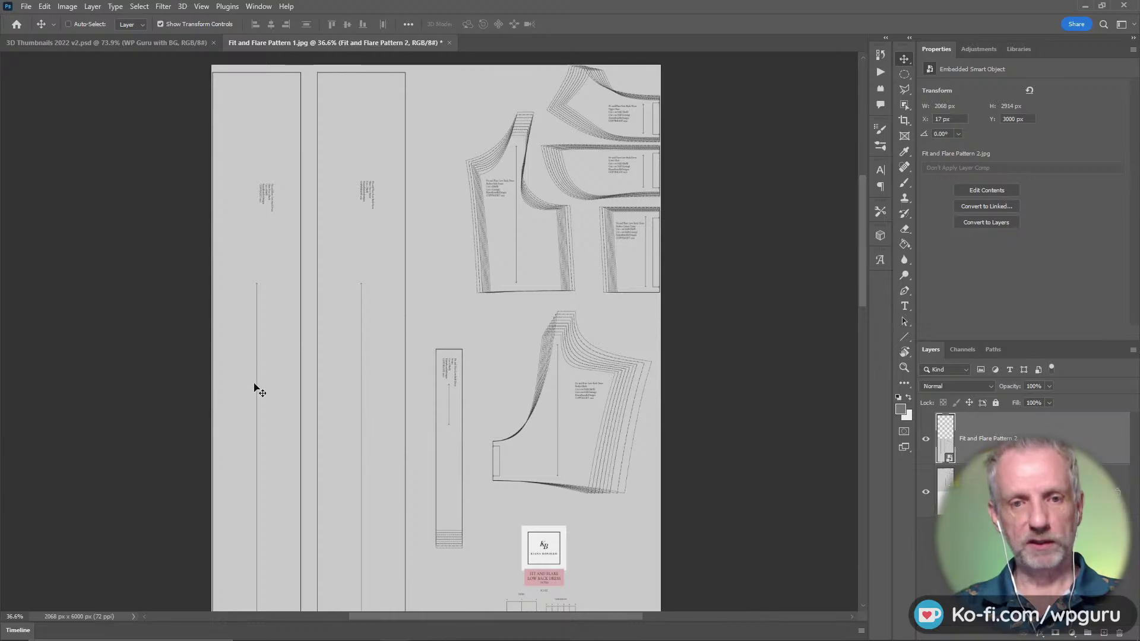
Step: Examine the cutting labels on the Bodice Side Front, Bodice Center Front and Lower Bust pieces
{"action": "scroll", "coordinate": [506, 363], "scroll_direction": "up", "scroll_amount": 3, "text": "alt"}
{"action": "scroll", "coordinate": [506, 365], "scroll_direction": "up", "scroll_amount": 1, "text": "alt"}
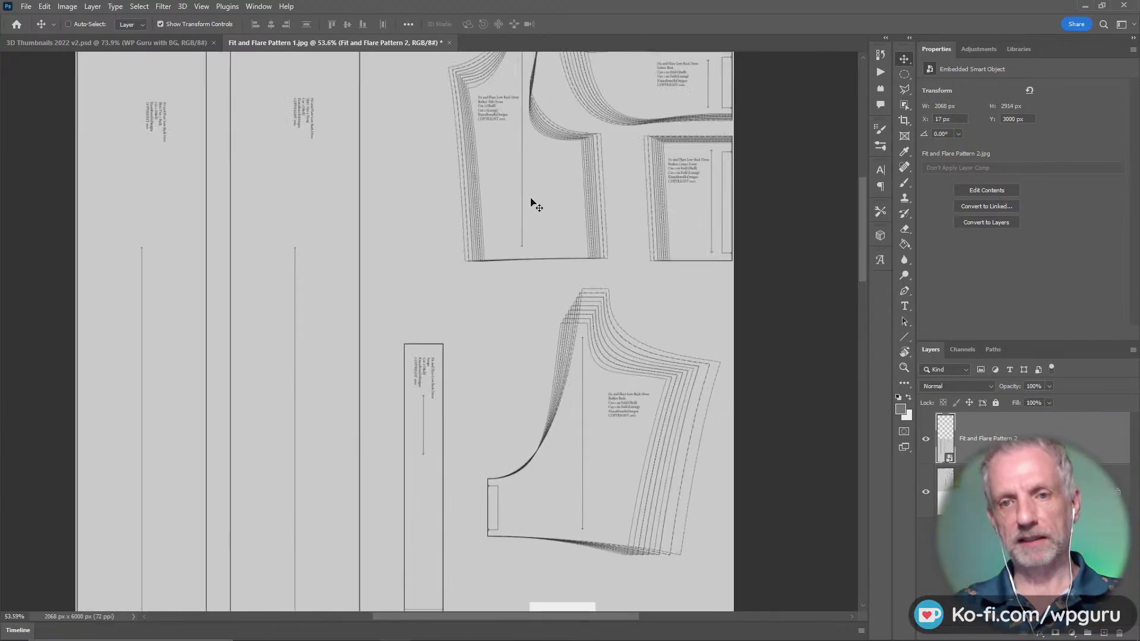
{"action": "left_click_drag", "start_coordinate": [530, 198], "coordinate": [501, 257]}
{"action": "scroll", "coordinate": [506, 243], "scroll_direction": "up", "scroll_amount": 9, "text": "alt"}
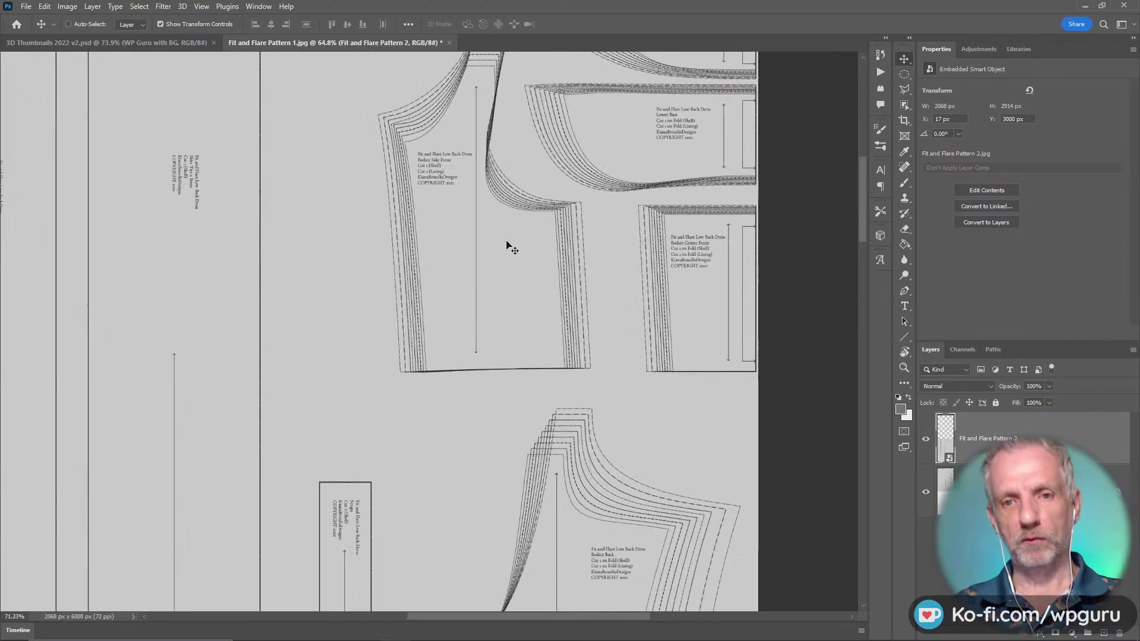
{"action": "left_click_drag", "start_coordinate": [450, 219], "coordinate": [400, 308]}
{"action": "scroll", "coordinate": [401, 305], "scroll_direction": "up", "scroll_amount": 4, "text": "alt"}
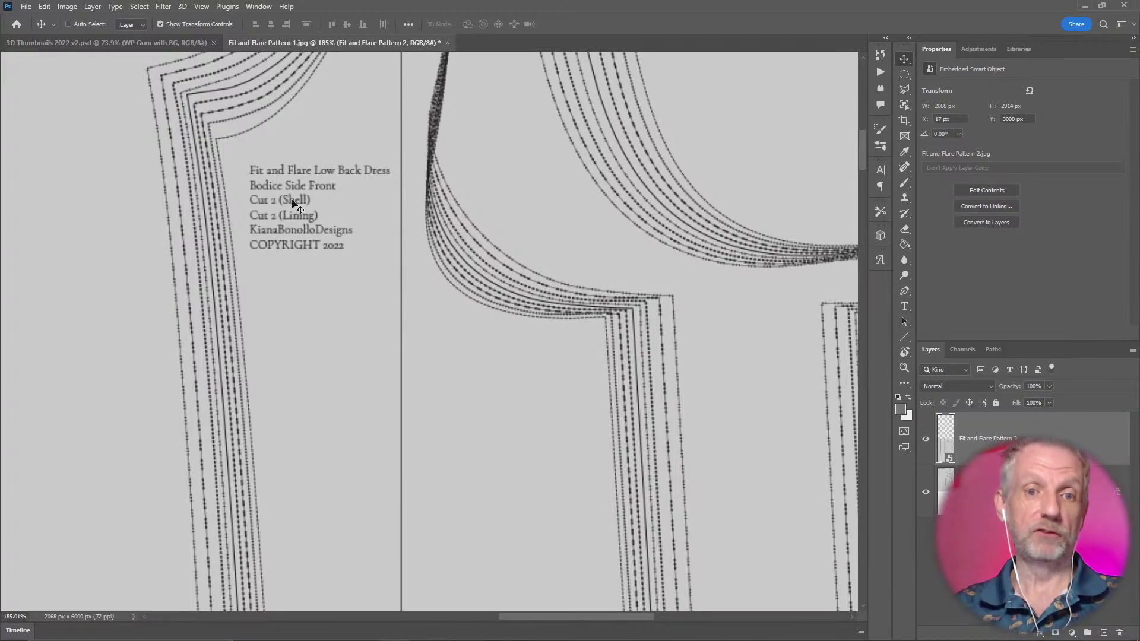
{"action": "scroll", "coordinate": [300, 217], "scroll_direction": "down", "scroll_amount": 5, "text": "alt"}
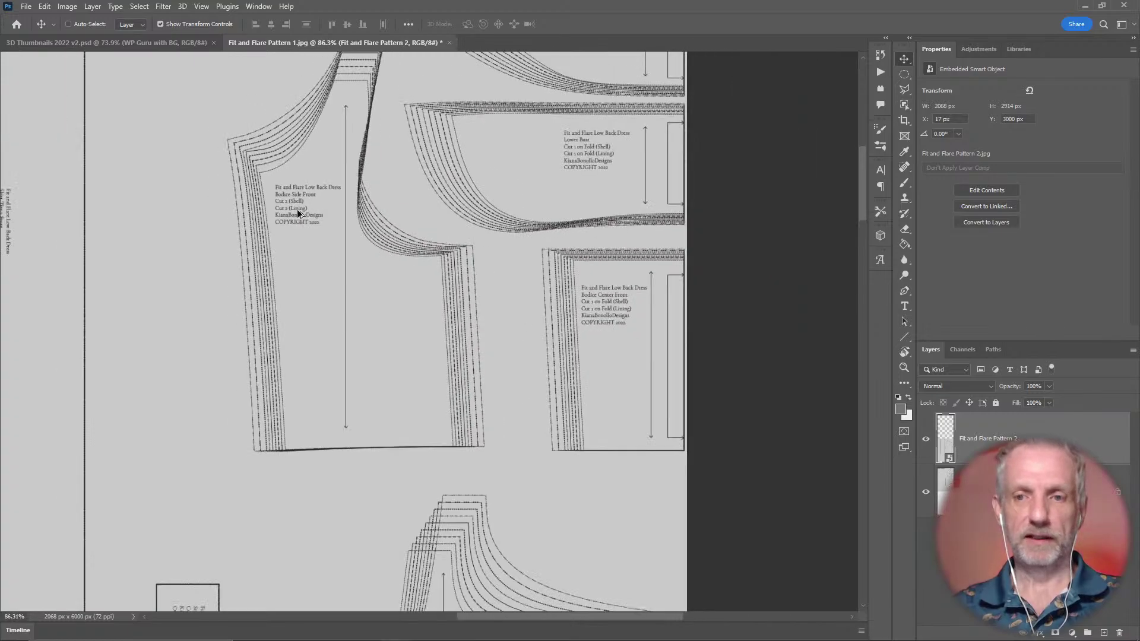
{"action": "scroll", "coordinate": [631, 359], "scroll_direction": "up", "scroll_amount": 3, "text": "alt"}
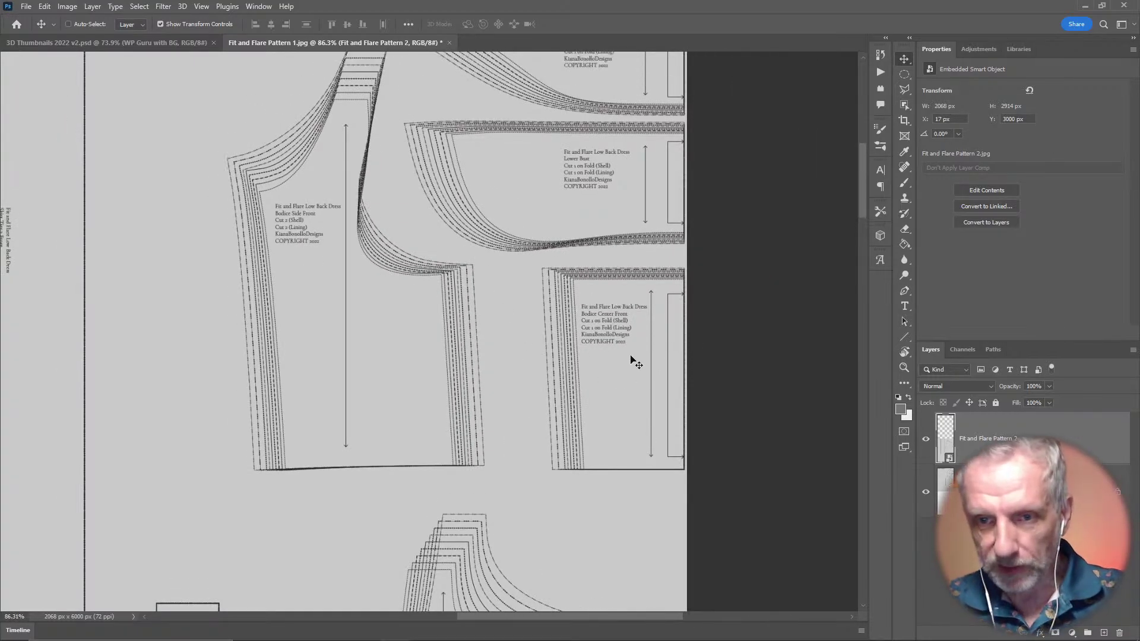
{"action": "scroll", "coordinate": [633, 360], "scroll_direction": "up", "scroll_amount": 2, "text": "alt"}
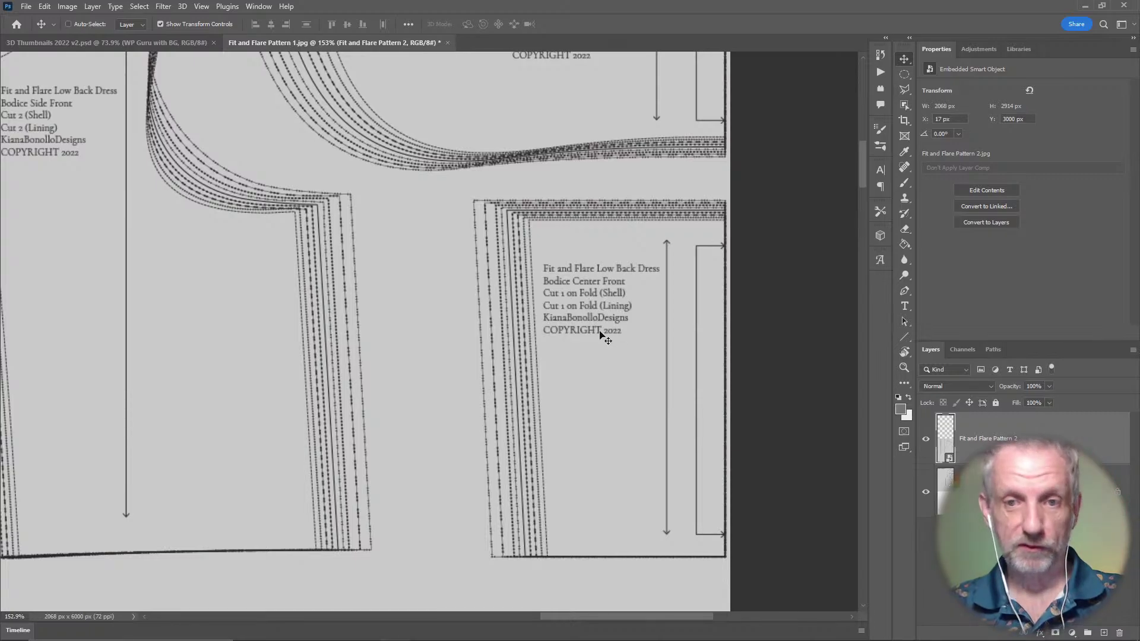
{"action": "scroll", "coordinate": [601, 333], "scroll_direction": "down", "scroll_amount": 3, "text": "alt"}
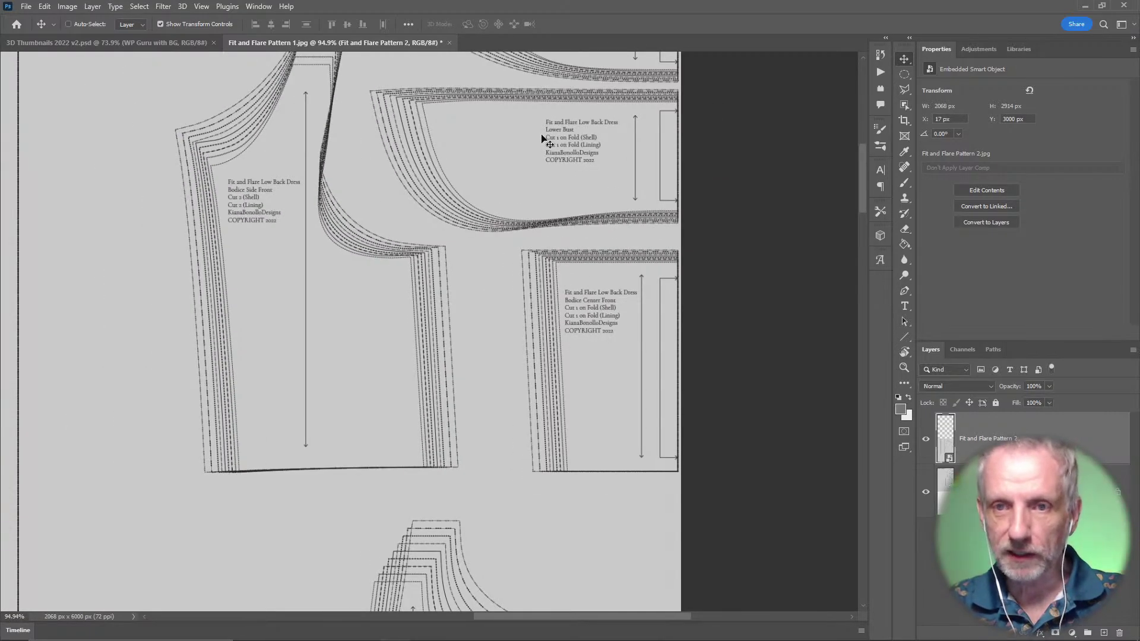
{"action": "scroll", "coordinate": [571, 159], "scroll_direction": "up", "scroll_amount": 2, "text": "alt"}
{"action": "scroll", "coordinate": [571, 159], "scroll_direction": "up", "scroll_amount": 1, "text": "alt"}
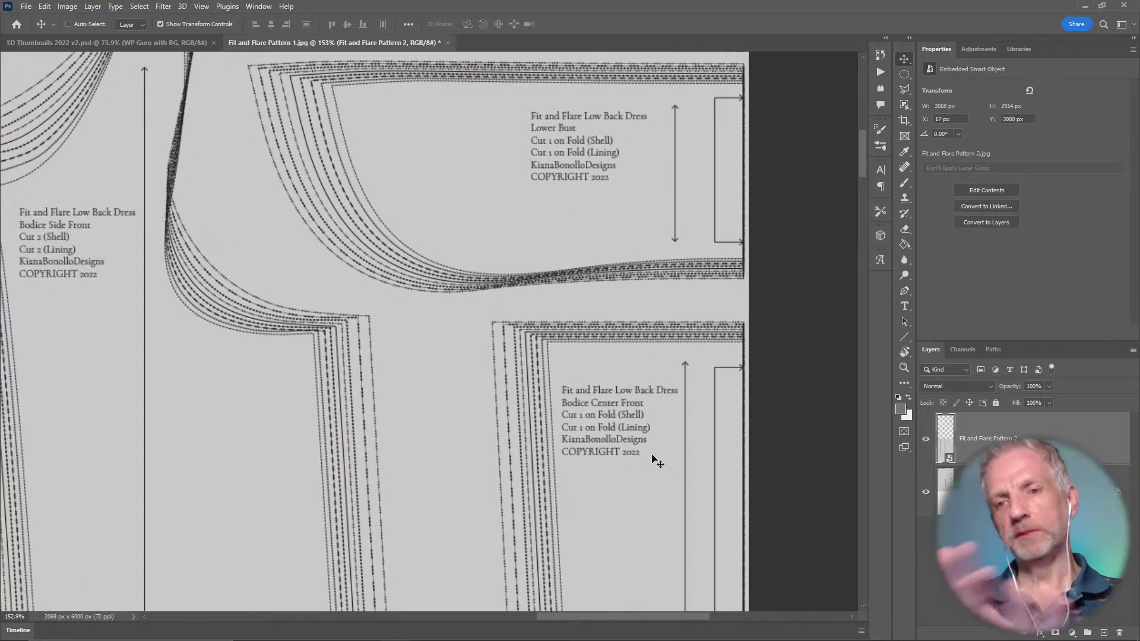
{"action": "scroll", "coordinate": [655, 462], "scroll_direction": "down", "scroll_amount": 2, "text": "alt"}
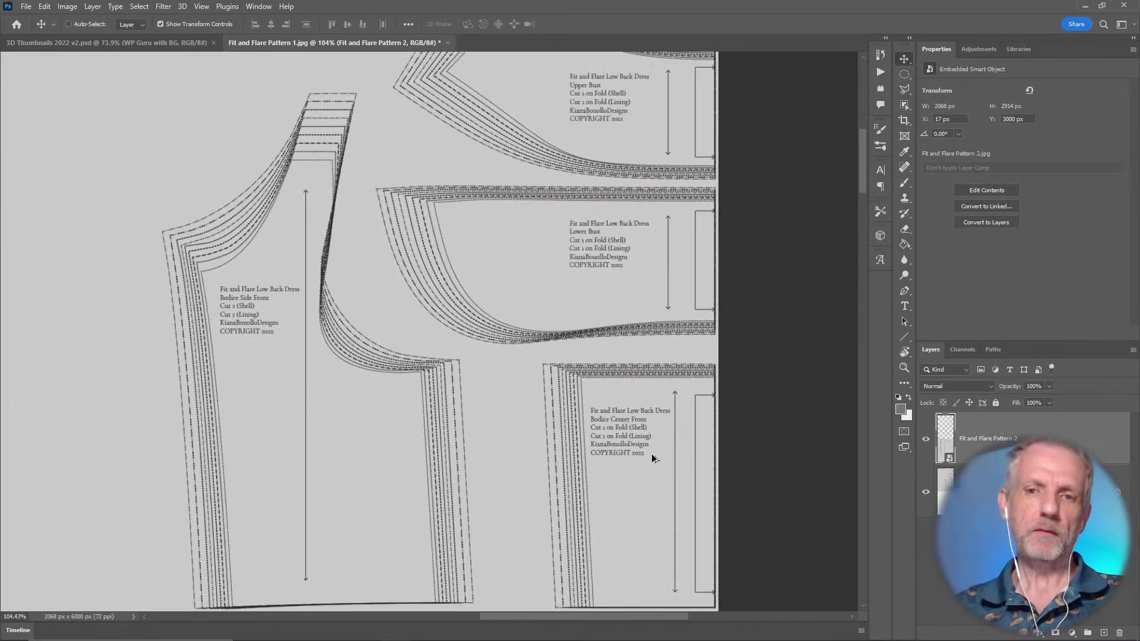
Step: Duplicate the second sheet's layer, with the copy positioned at X 0 px, Y 3094 px
{"action": "left_click_drag", "start_coordinate": [578, 343], "coordinate": [583, 388], "text": "alt"}
{"action": "scroll", "coordinate": [583, 388], "scroll_direction": "down", "scroll_amount": 5, "text": "alt"}
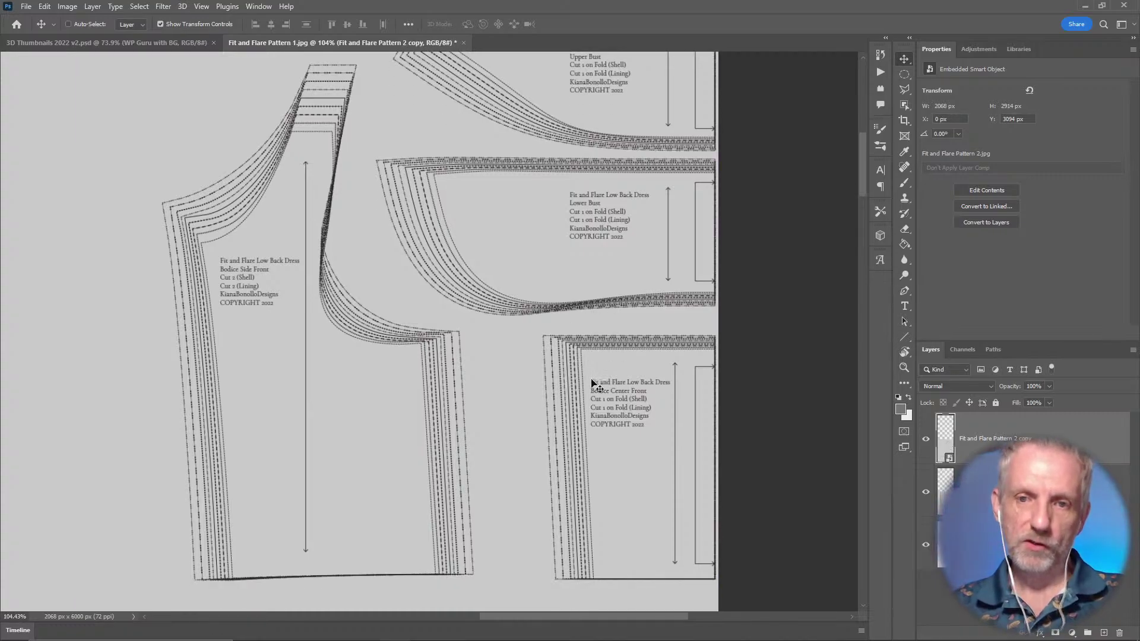
{"action": "scroll", "coordinate": [592, 379], "scroll_direction": "down", "scroll_amount": 3, "text": "alt"}
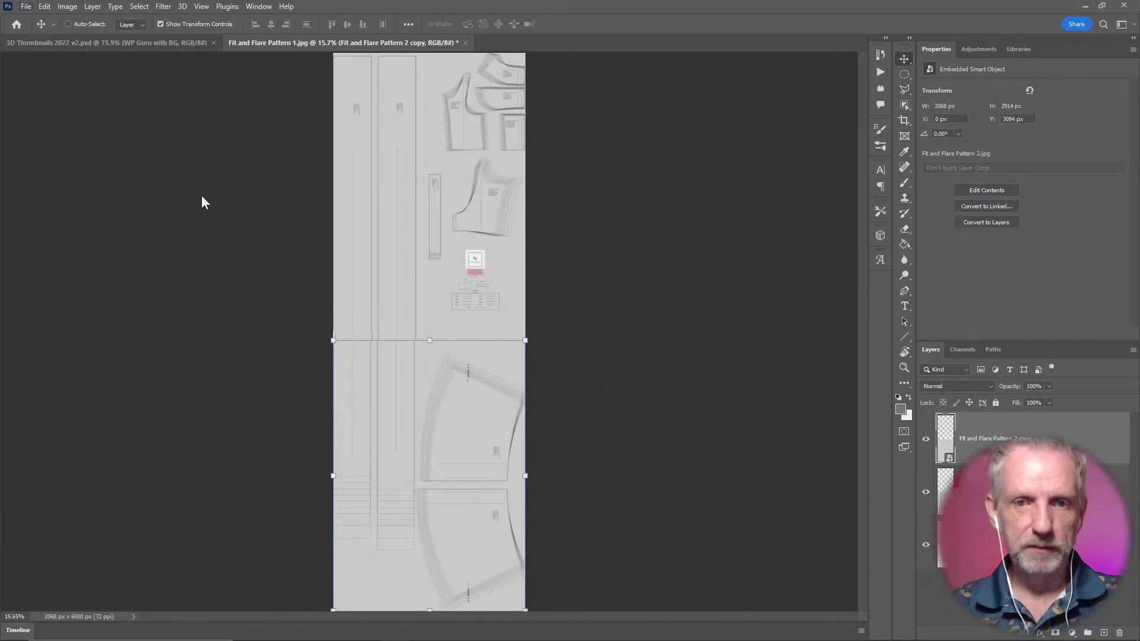
Step: Begin saving the joined pattern under a new location, browsing the Dropbox to the ! Marvelous Projects folder
{"action": "key", "text": "ctrl+shift+s"}
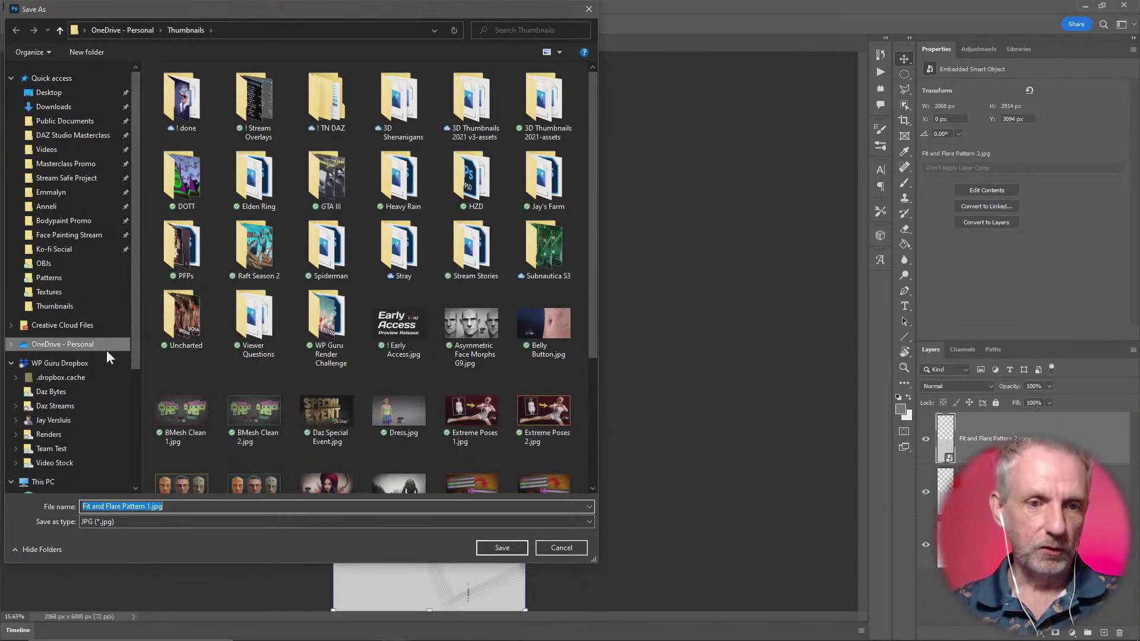
{"action": "left_click", "coordinate": [93, 360]}
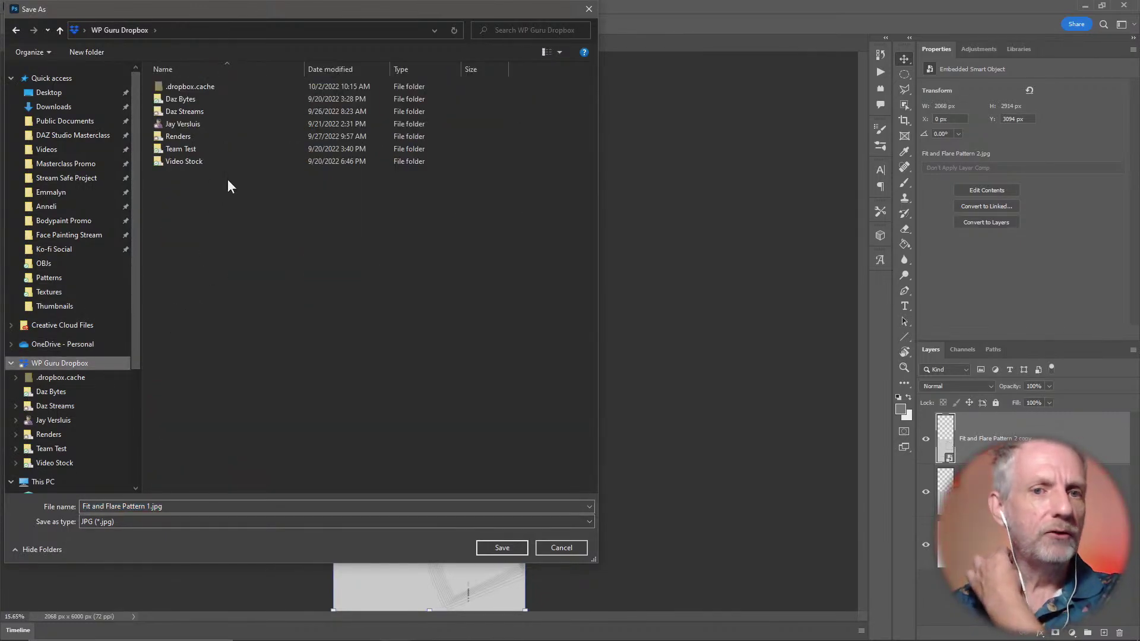
{"action": "double_click", "coordinate": [233, 123]}
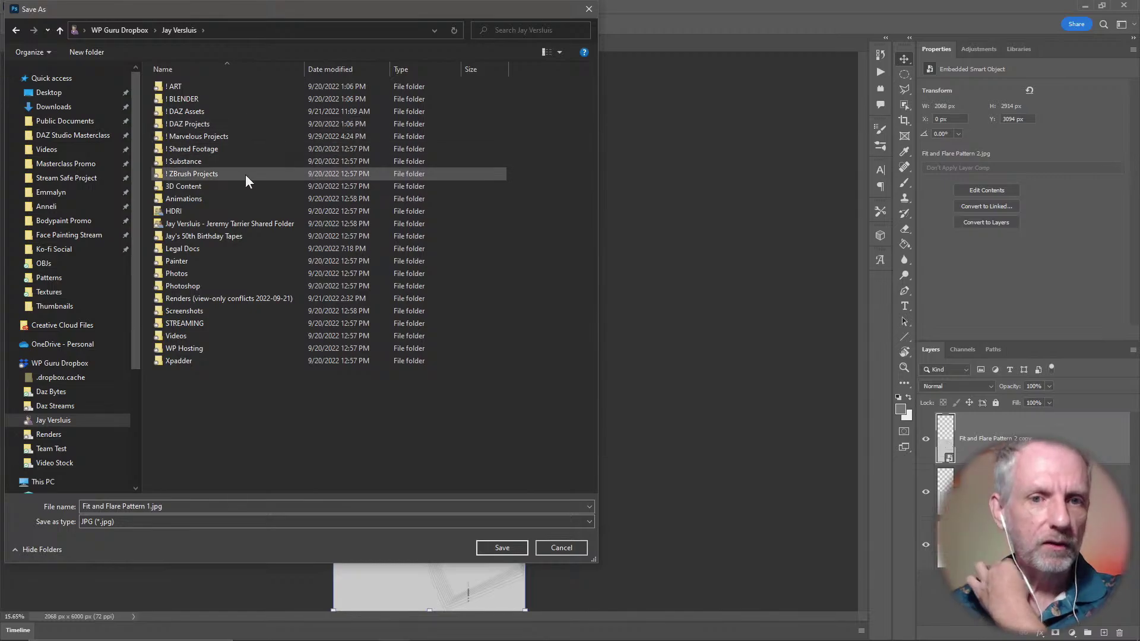
{"action": "double_click", "coordinate": [237, 137]}
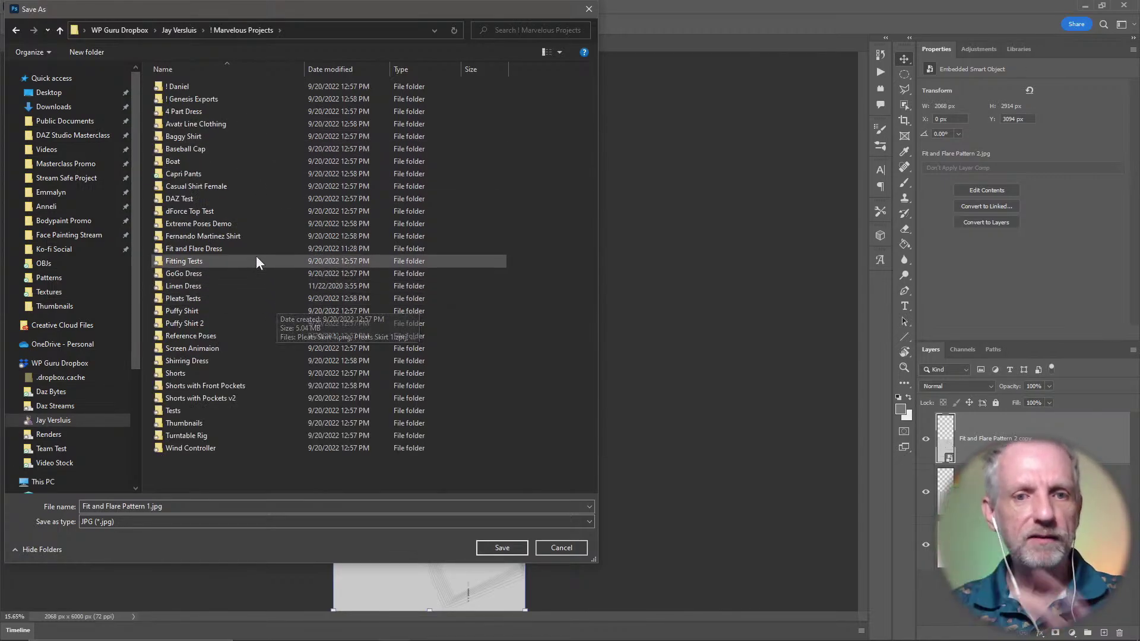
{"action": "left_click", "coordinate": [226, 248]}
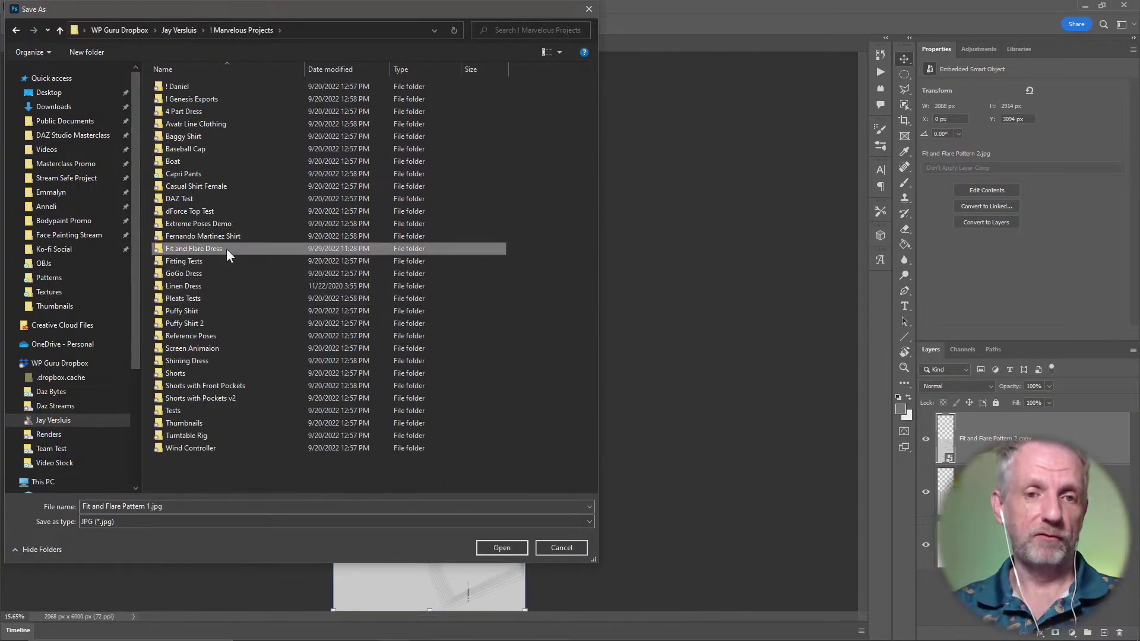
Step: Create a folder named Fit and Flare v2 inside ! Marvelous Projects and open it as the save location
{"action": "right_click", "coordinate": [254, 469]}
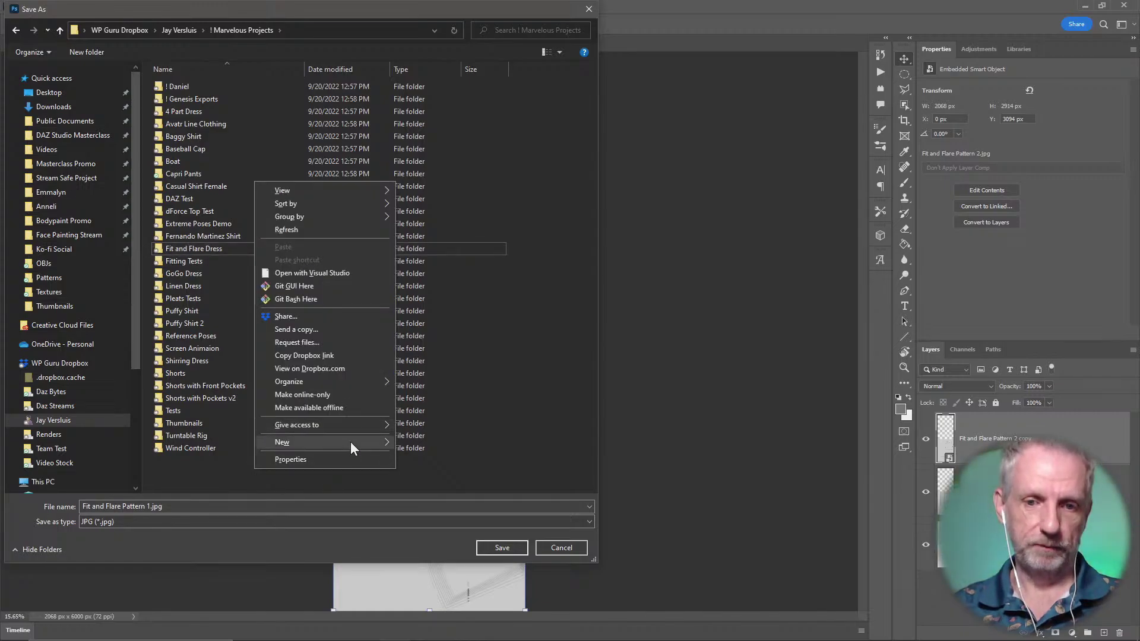
{"action": "mouse_move", "coordinate": [351, 442]}
{"action": "left_click", "coordinate": [425, 443]}
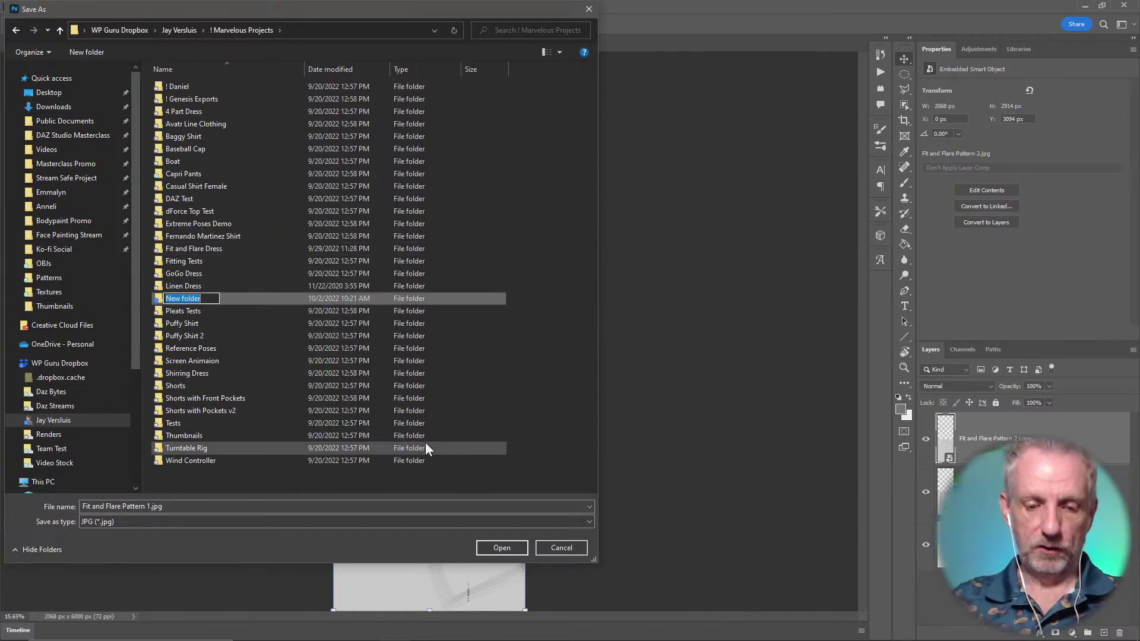
{"action": "type", "text": "Fit and Flare "}
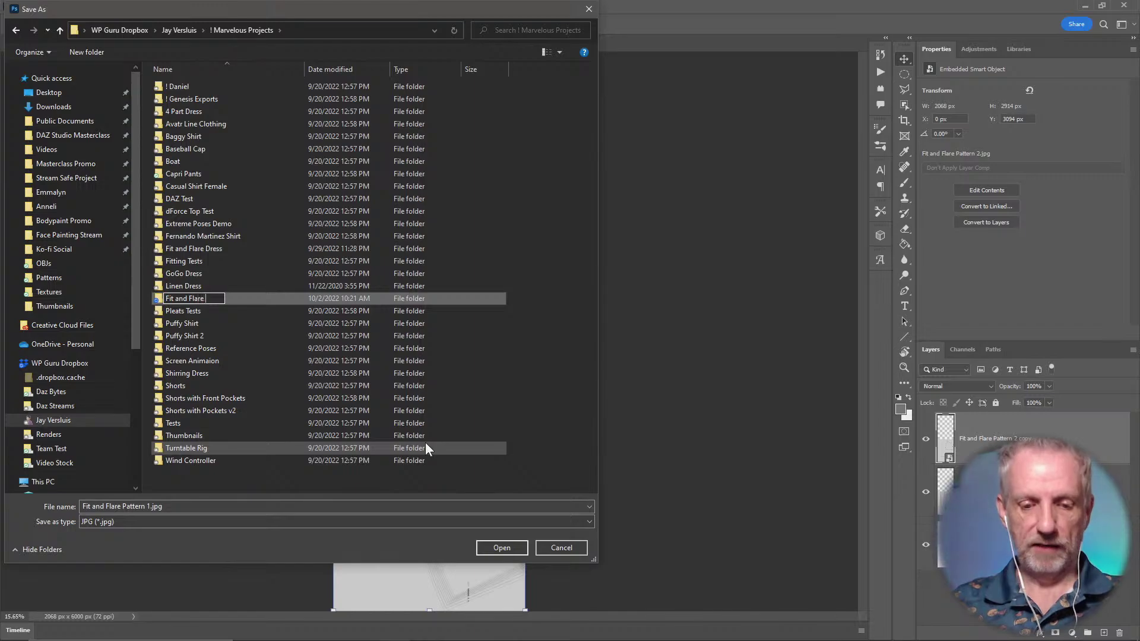
{"action": "type", "text": "v2"}
{"action": "key", "text": "Return"}
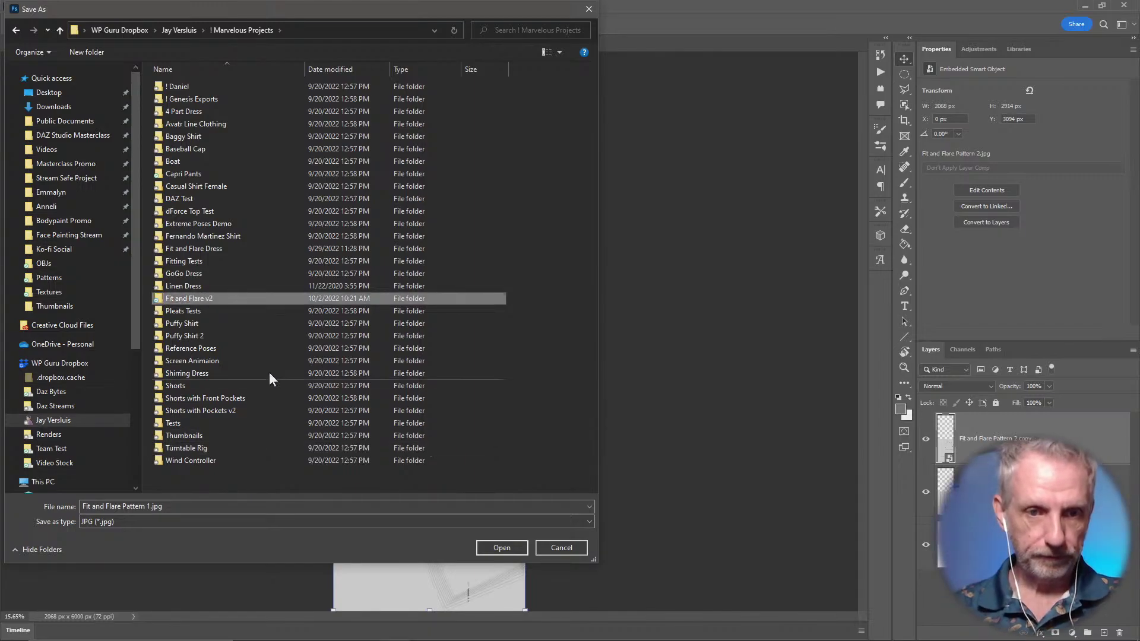
{"action": "double_click", "coordinate": [206, 298]}
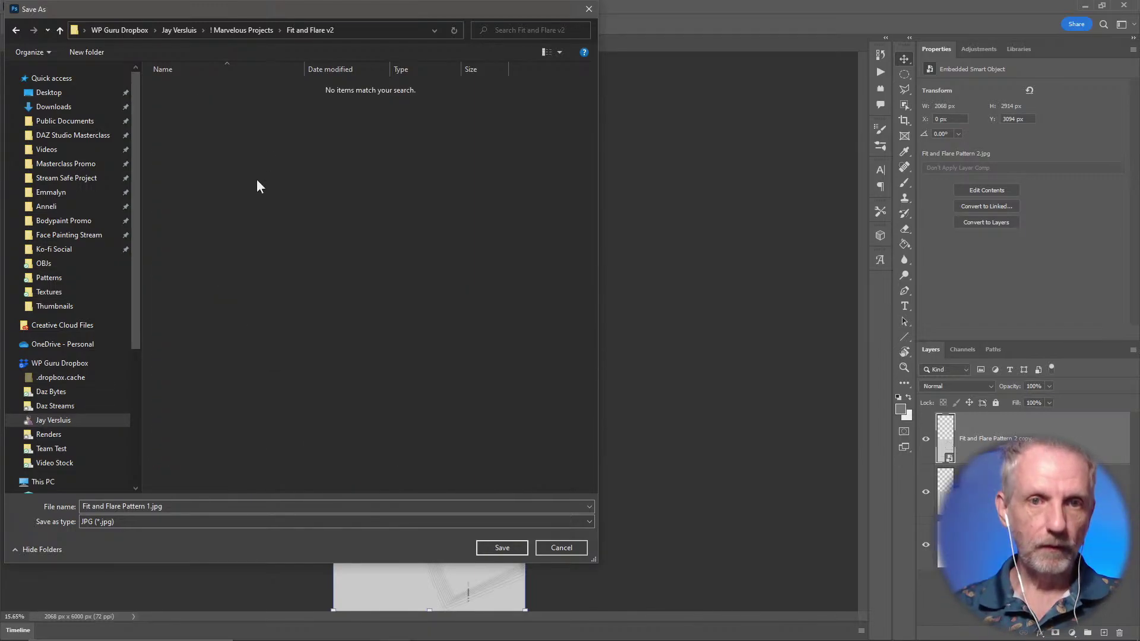
Step: Save the joined pattern image as a JPG in the Fit and Flare v2 folder
{"action": "left_click", "coordinate": [373, 34]}
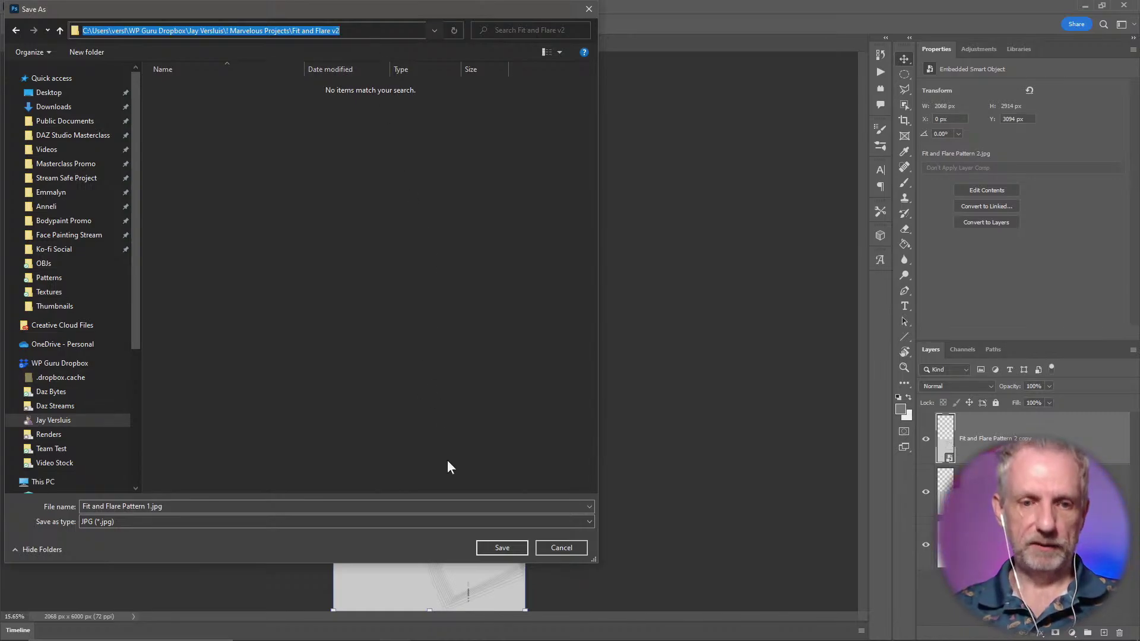
{"action": "left_click", "coordinate": [420, 506]}
{"action": "key", "text": "Right"}
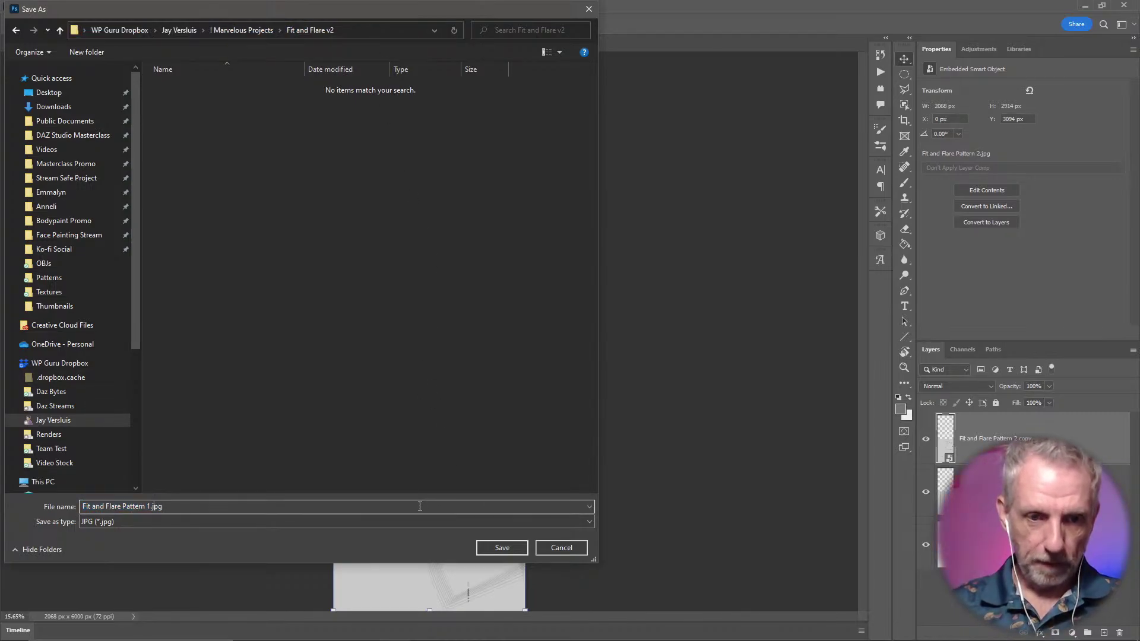
{"action": "key", "text": "Return"}
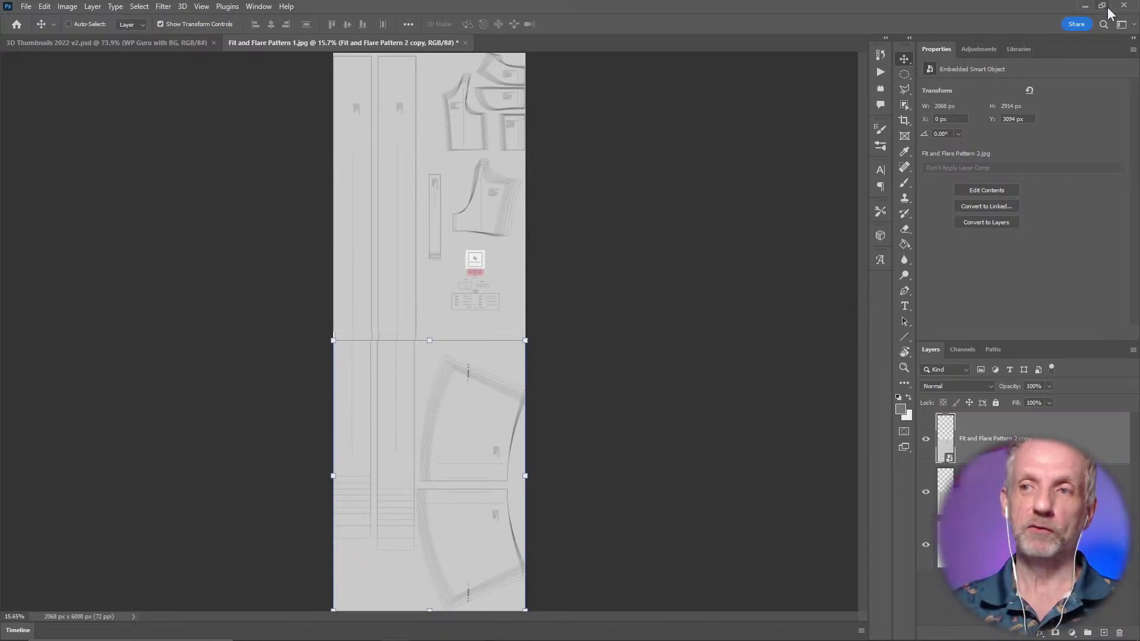
Step: Close the Fit and Flare pattern image and the 3D Thumbnails document, and exit Photoshop
{"action": "left_click", "coordinate": [466, 43]}
{"action": "left_click", "coordinate": [562, 243]}
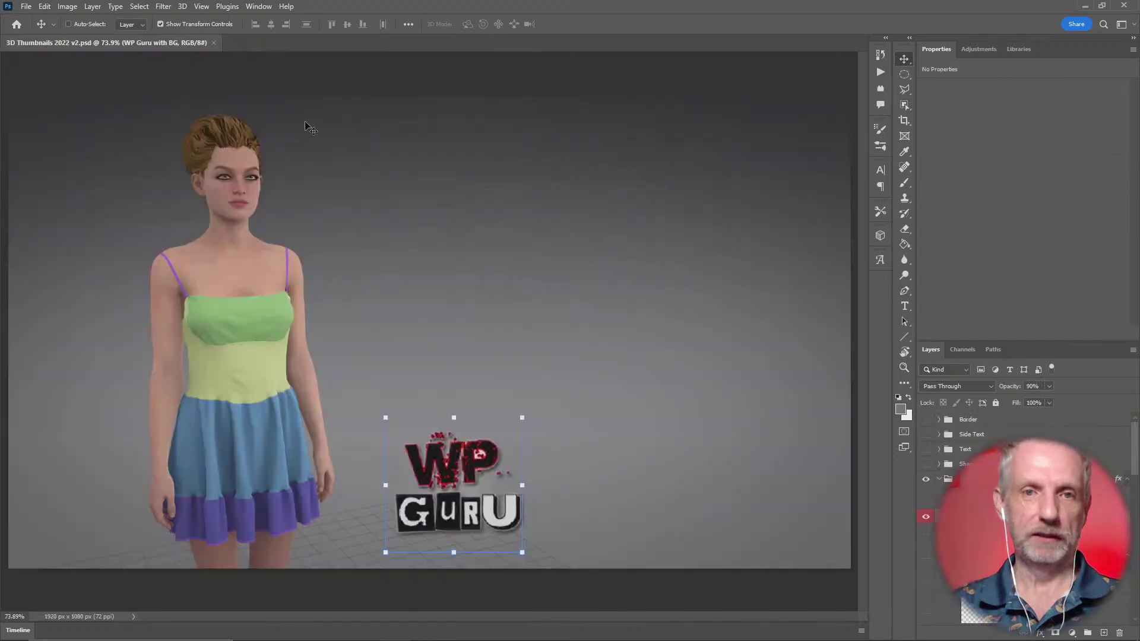
{"action": "left_click", "coordinate": [215, 43]}
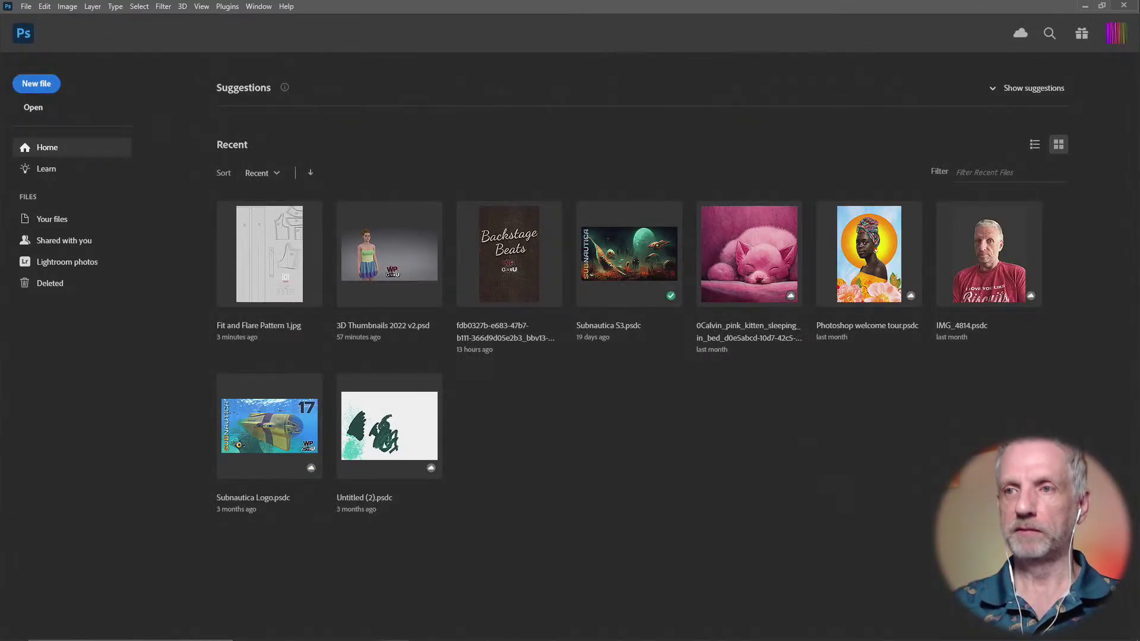
{"action": "left_click", "coordinate": [1123, 5]}
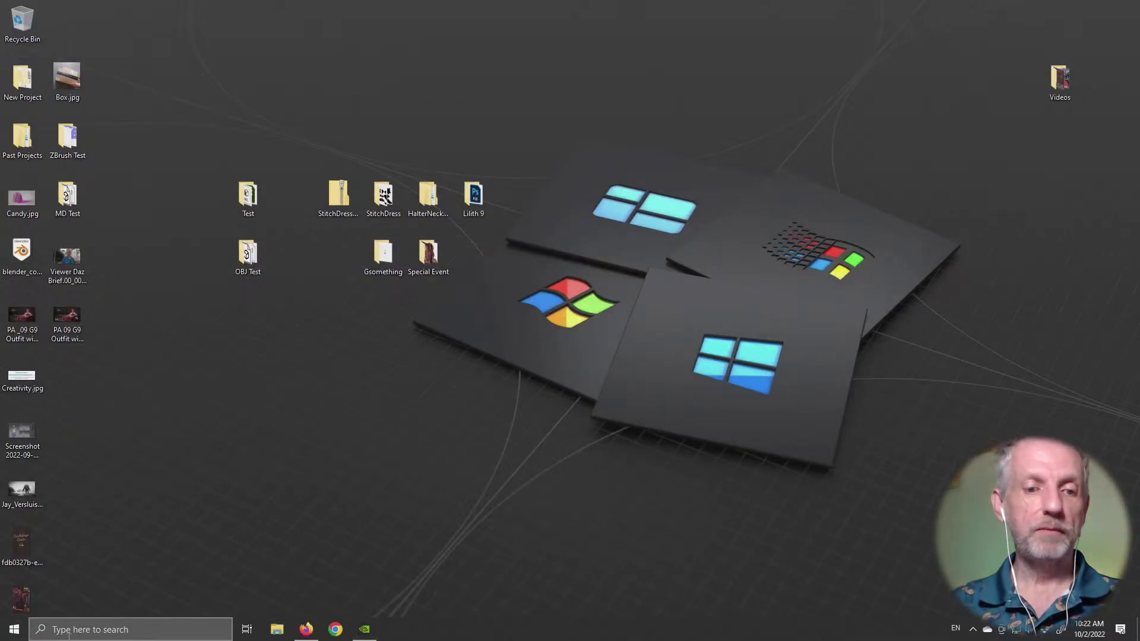
Step: Switch to GeForce Experience and examine the Redeem page's complimentary Adobe Creative Cloud membership offer, reopening the page from Home
{"action": "left_click", "coordinate": [365, 631]}
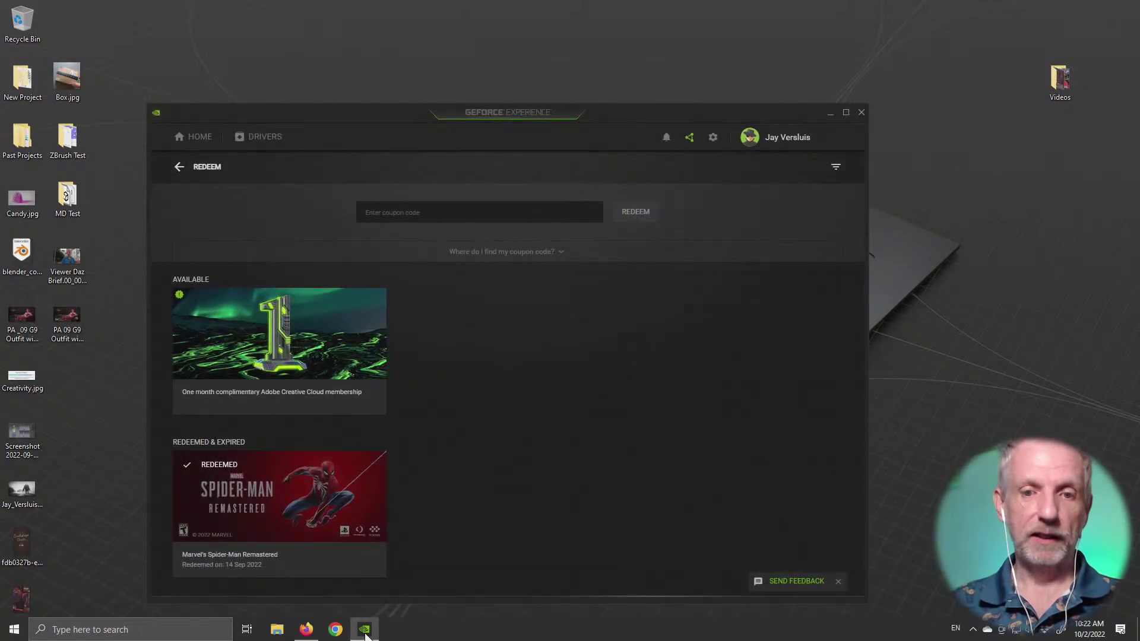
{"action": "double_click", "coordinate": [657, 111]}
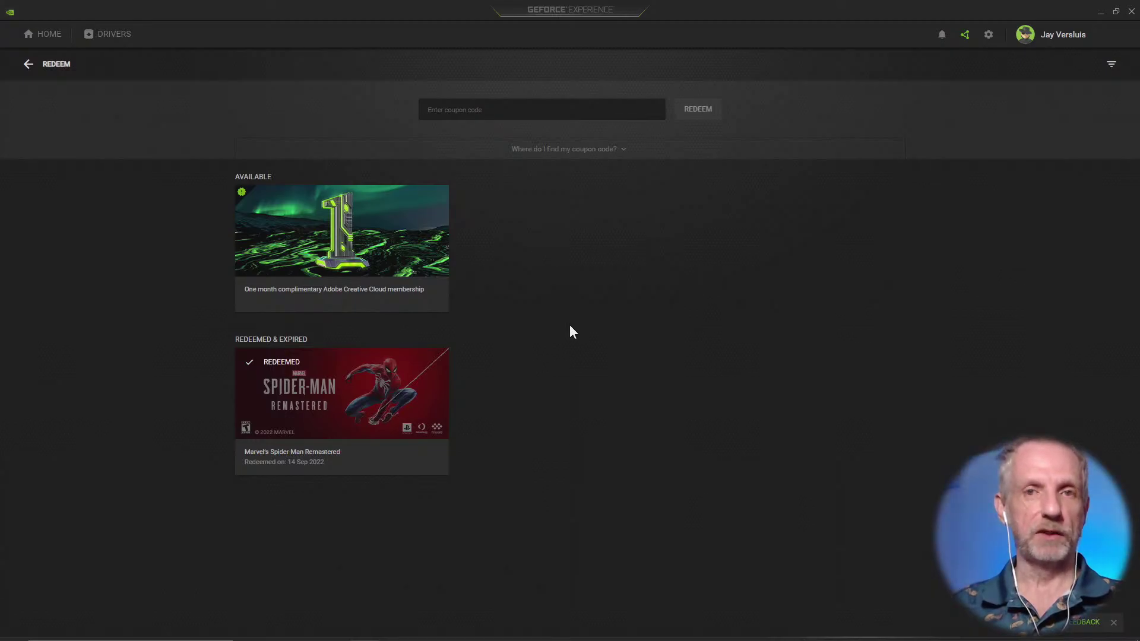
{"action": "mouse_move", "coordinate": [307, 230]}
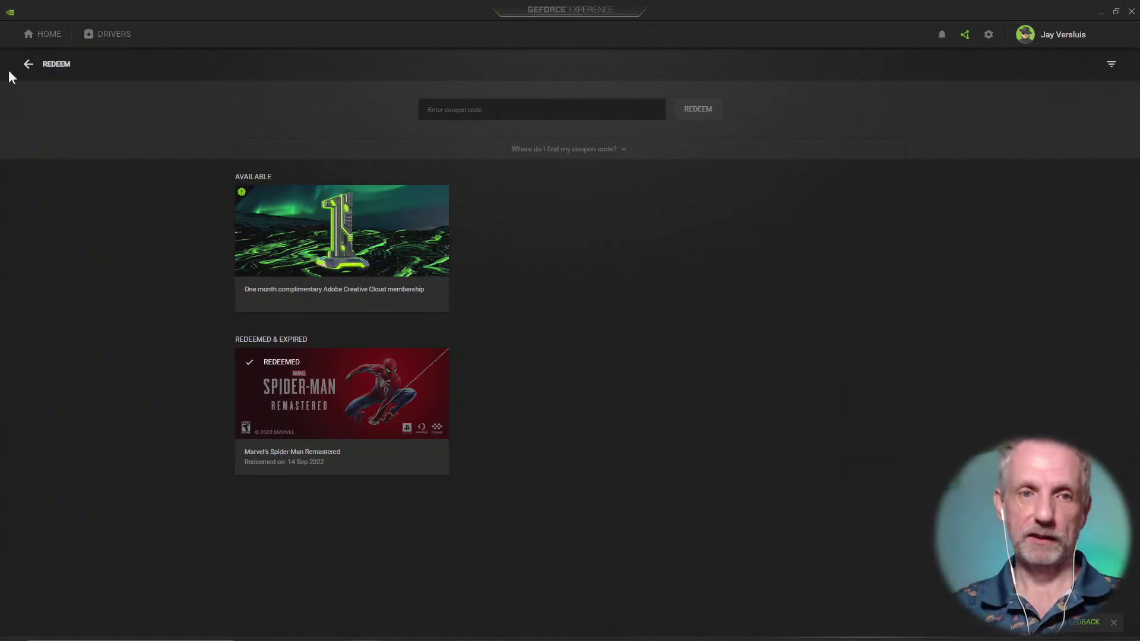
{"action": "left_click", "coordinate": [27, 65]}
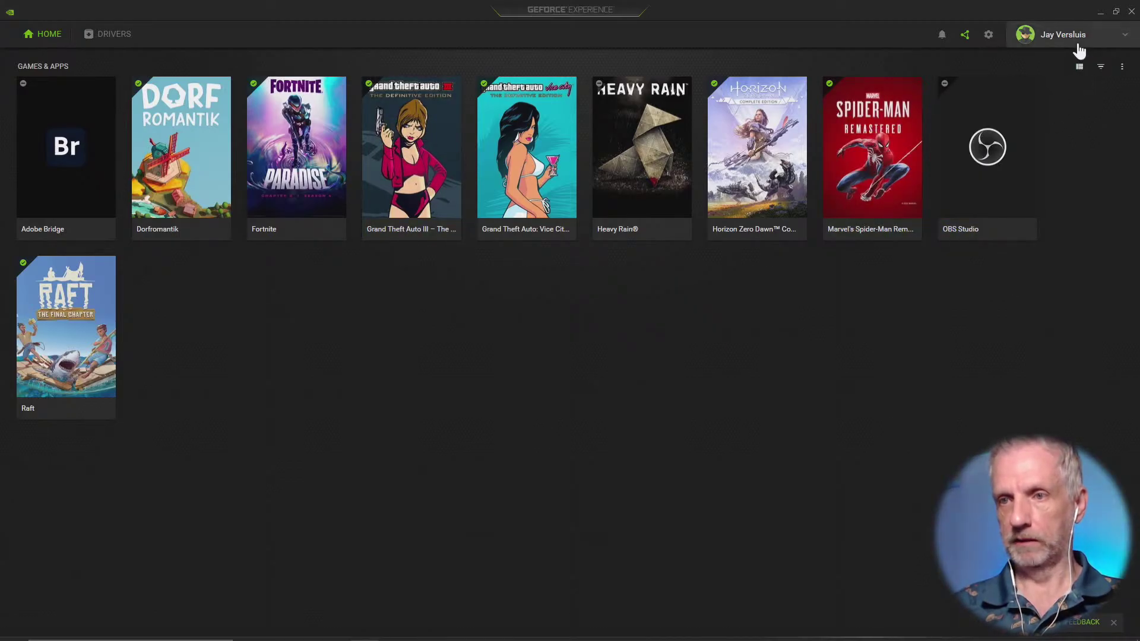
{"action": "left_click", "coordinate": [1127, 35]}
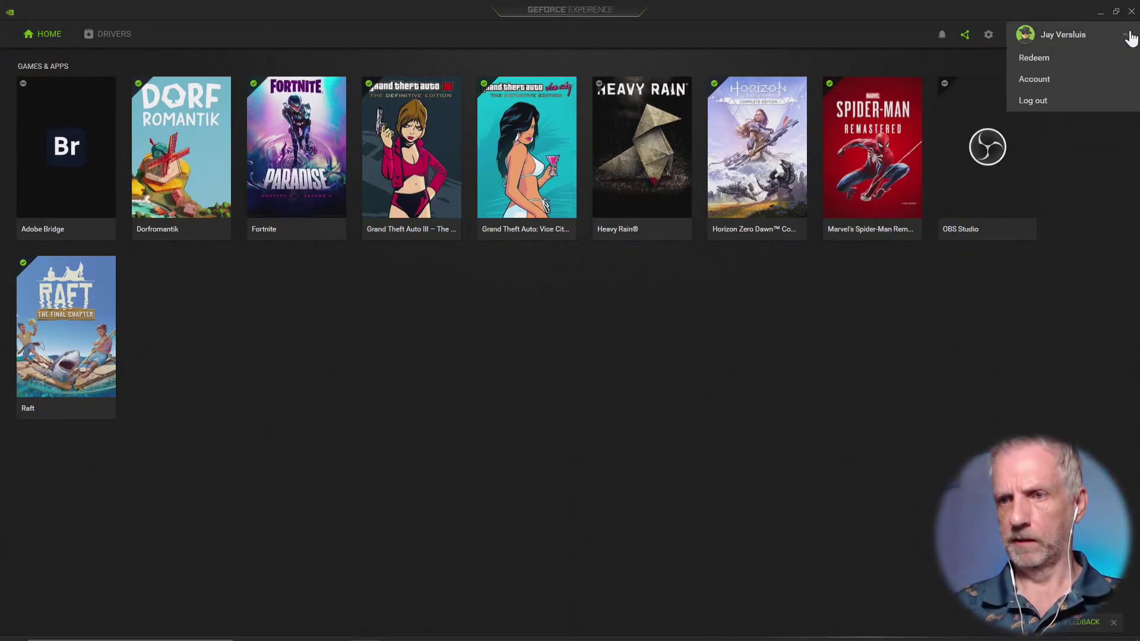
{"action": "left_click", "coordinate": [1045, 60]}
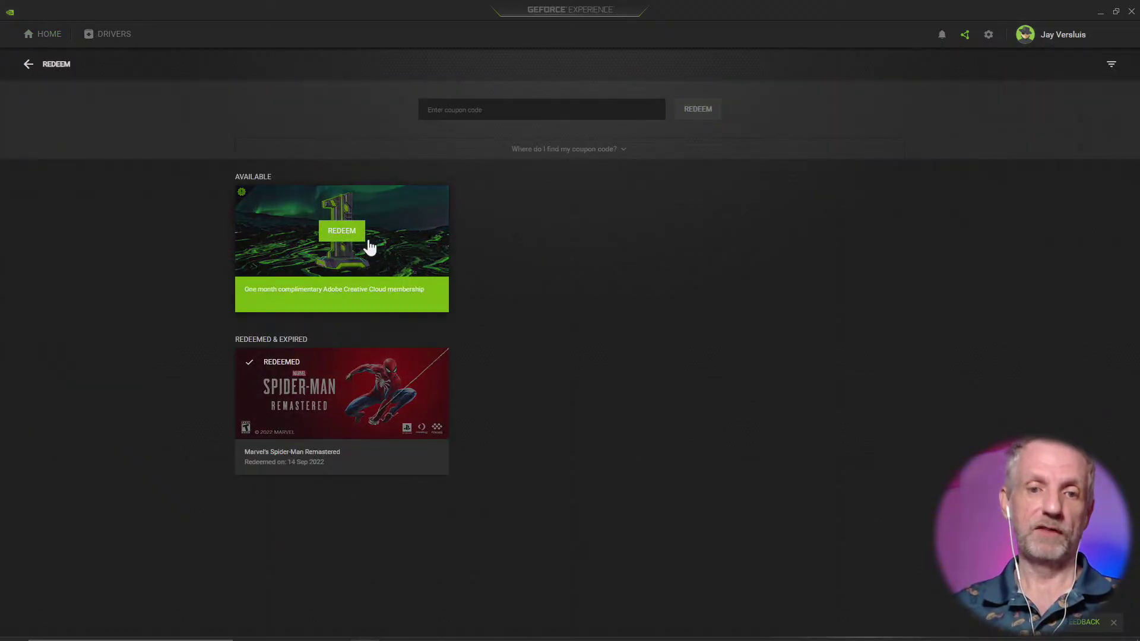
{"action": "mouse_move", "coordinate": [303, 407]}
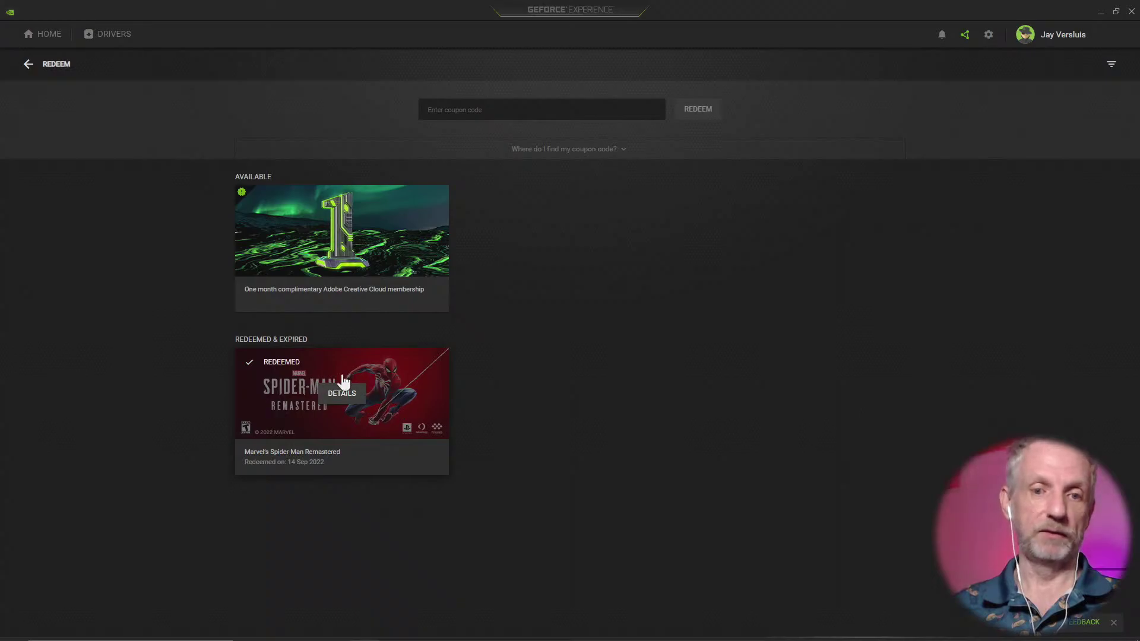
{"action": "mouse_move", "coordinate": [380, 255]}
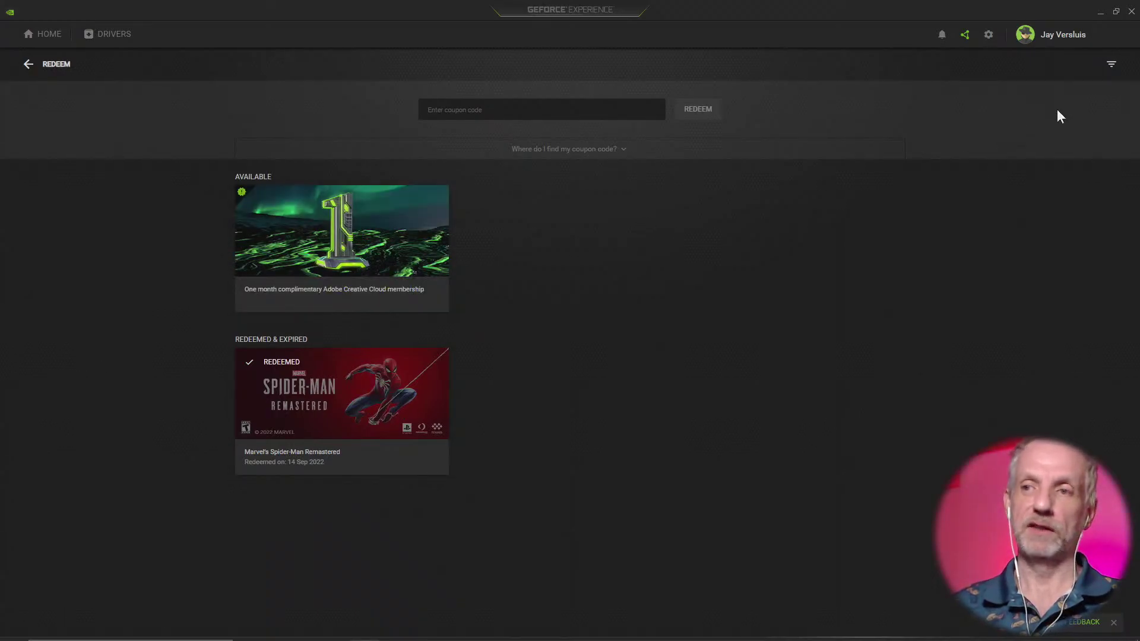
{"action": "left_click", "coordinate": [1100, 12]}
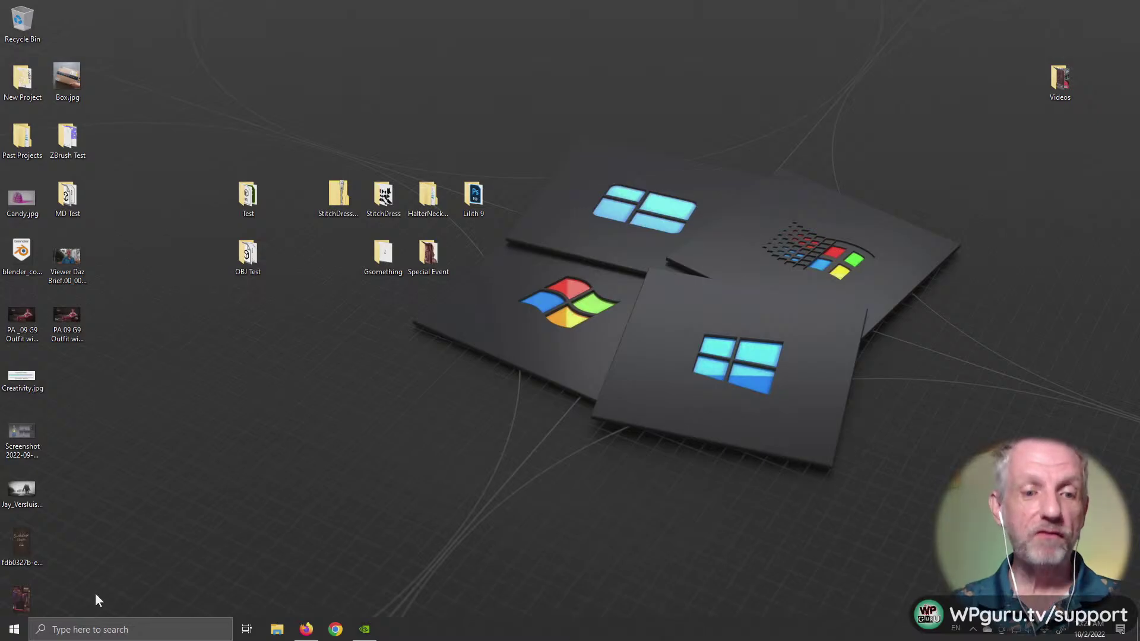
Step: Launch Marvelous Designer and install its 7.0.347 update, allowing the updater to make changes to the device
{"action": "left_click", "coordinate": [14, 629]}
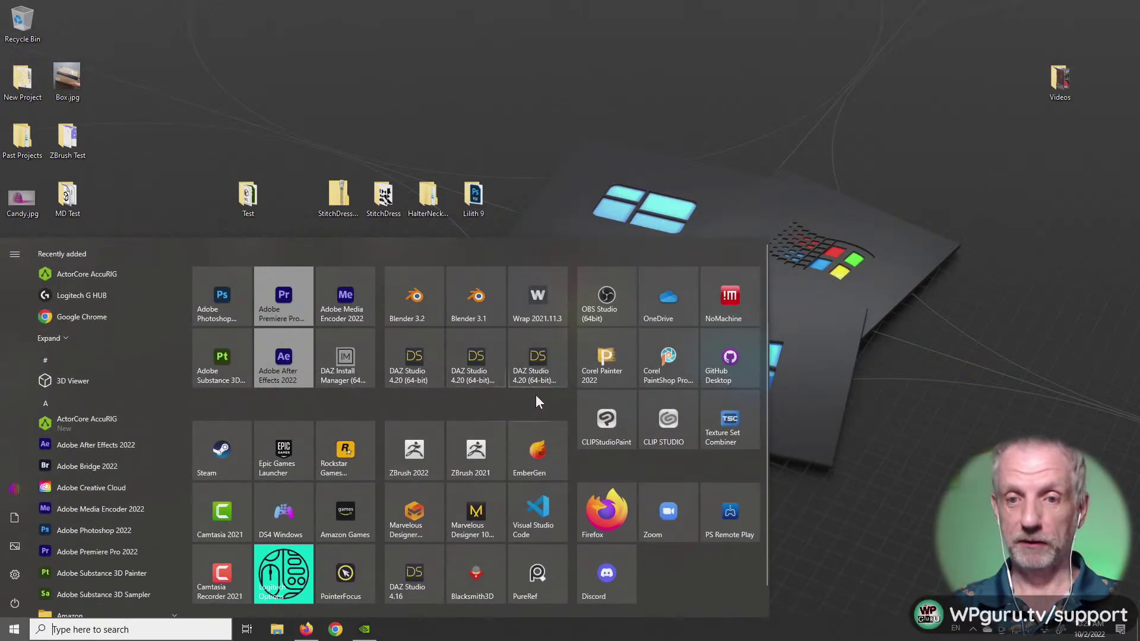
{"action": "left_click", "coordinate": [419, 526]}
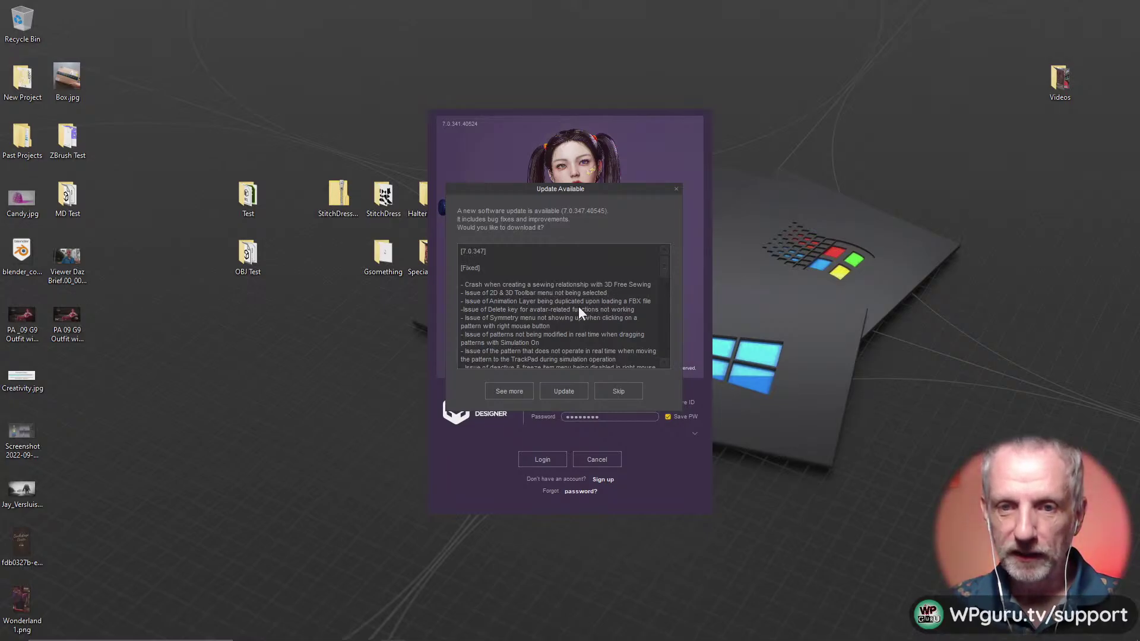
{"action": "scroll", "coordinate": [607, 305], "scroll_direction": "down", "scroll_amount": 2}
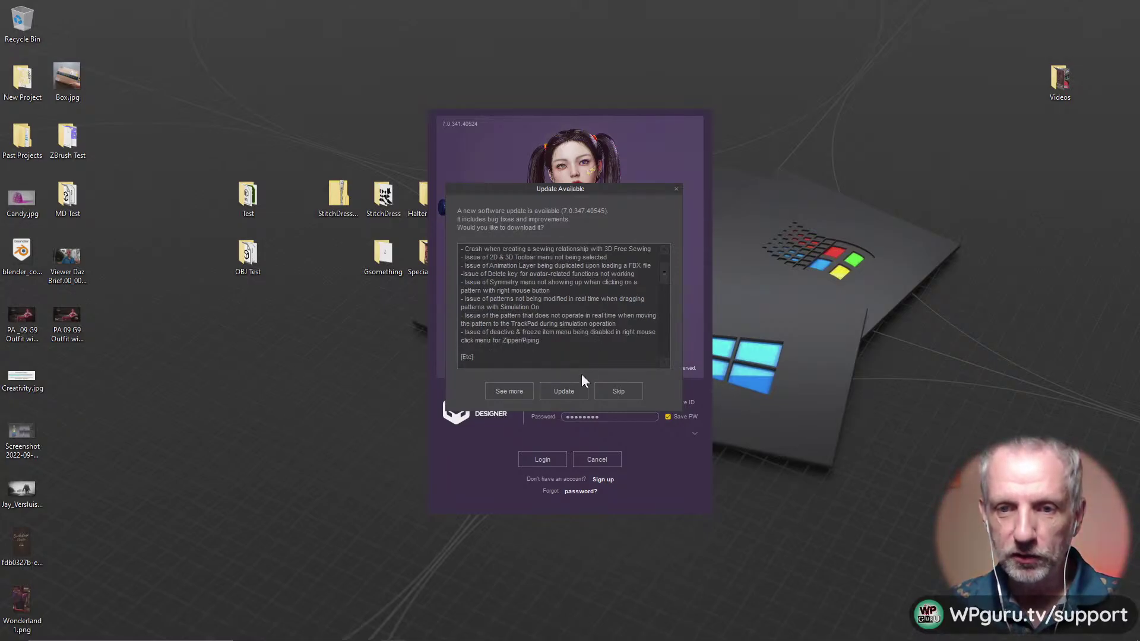
{"action": "left_click", "coordinate": [572, 392]}
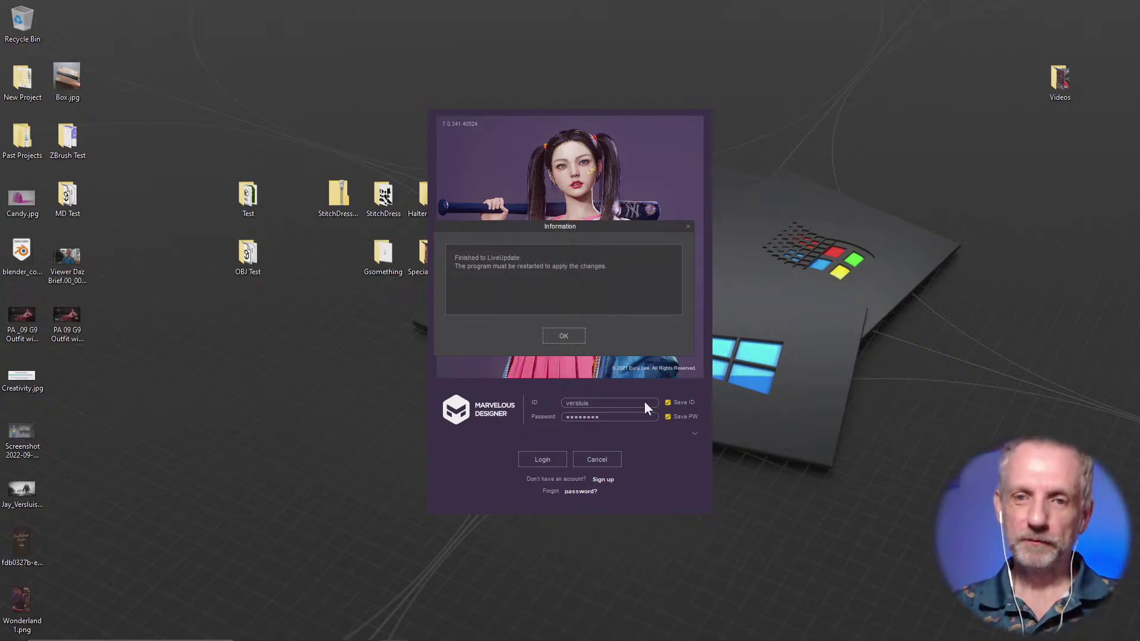
{"action": "left_click", "coordinate": [567, 331]}
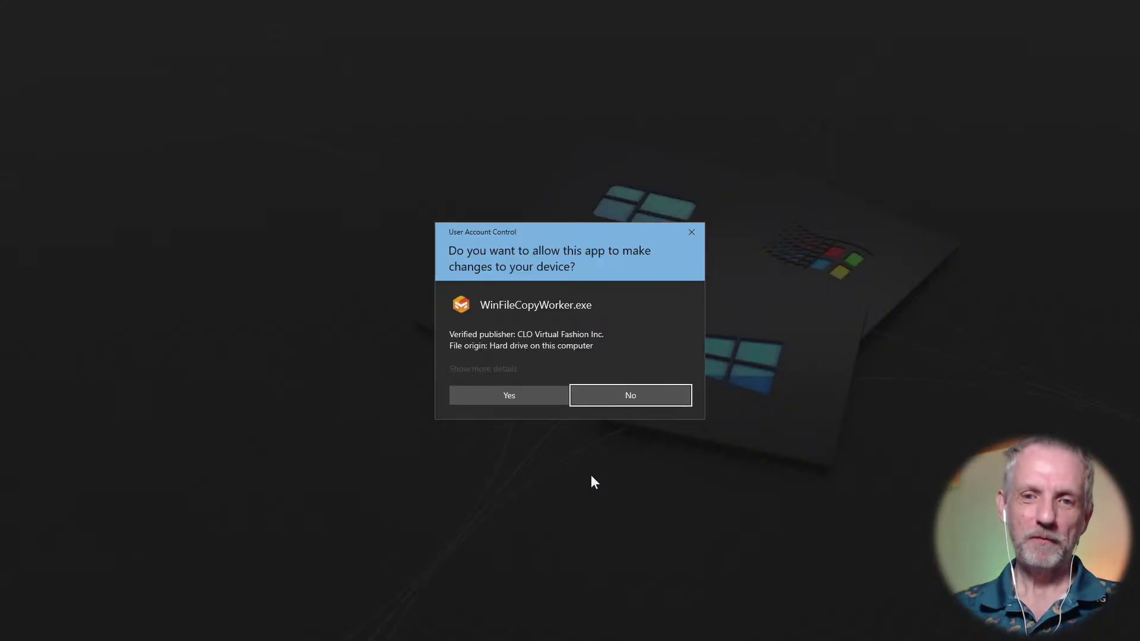
{"action": "left_click", "coordinate": [531, 393]}
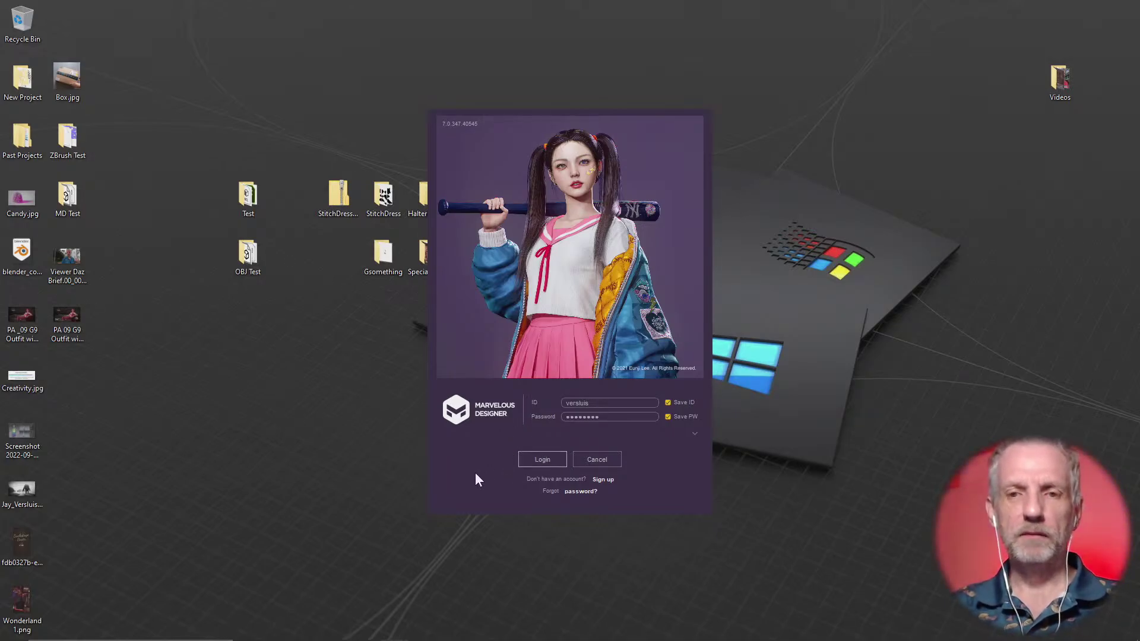
Step: Log in to Marvelous Designer with the saved credentials and show the 3D and 2D pattern windows side by side
{"action": "key", "text": "Return"}
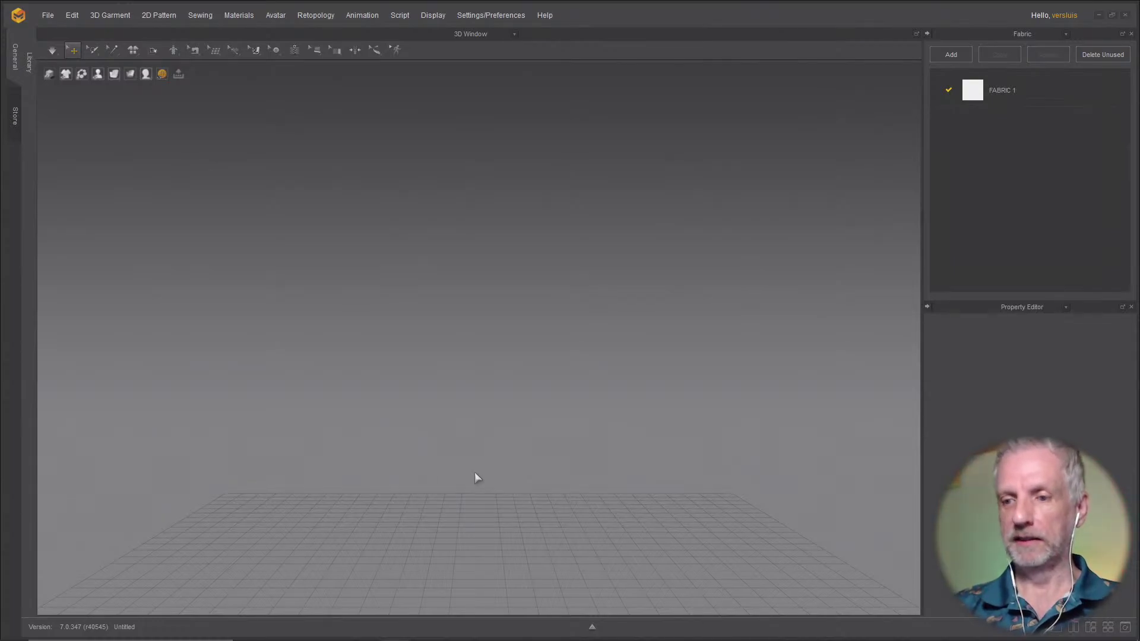
{"action": "left_click", "coordinate": [1075, 628]}
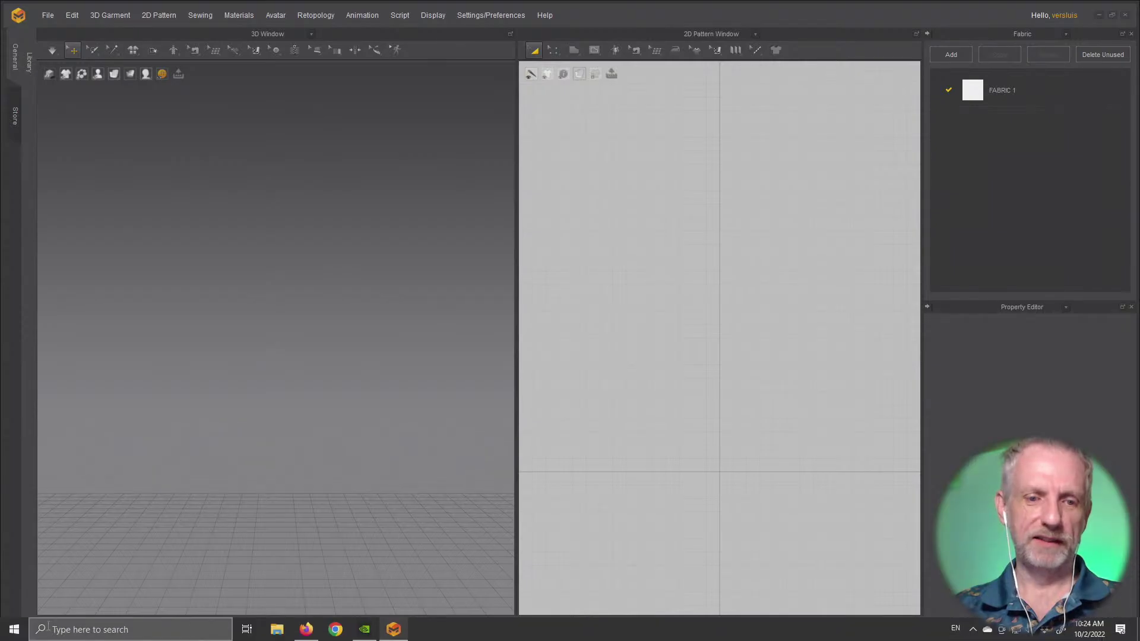
Step: Launch PointerFocus and set it up to highlight the pointer on screen
{"action": "left_click", "coordinate": [14, 630]}
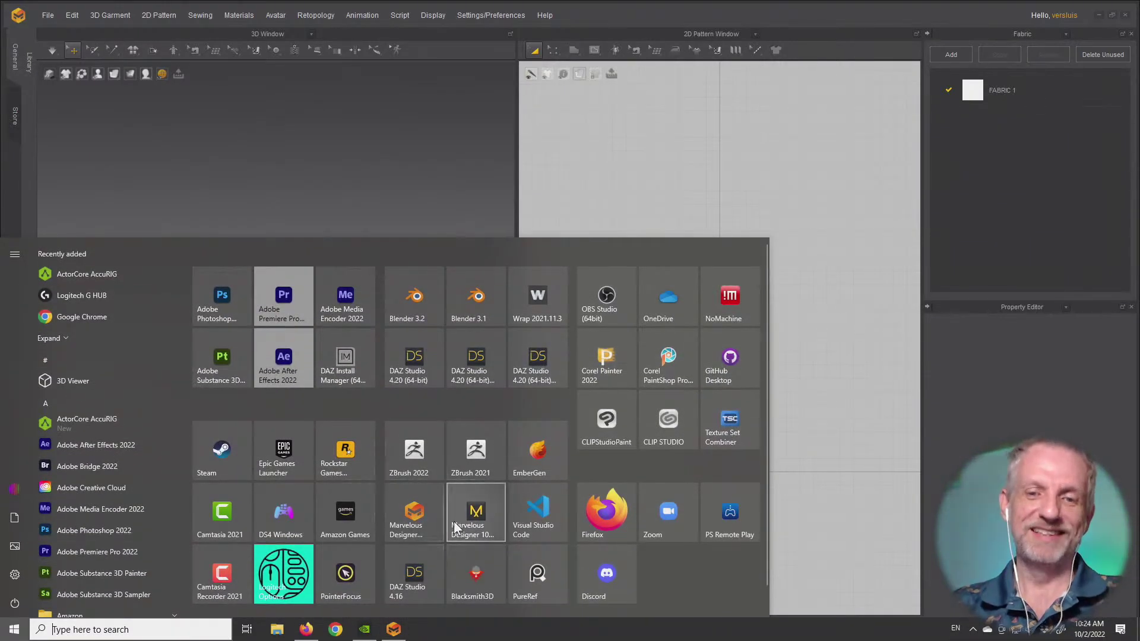
{"action": "scroll", "coordinate": [491, 490], "scroll_direction": "down", "scroll_amount": 1}
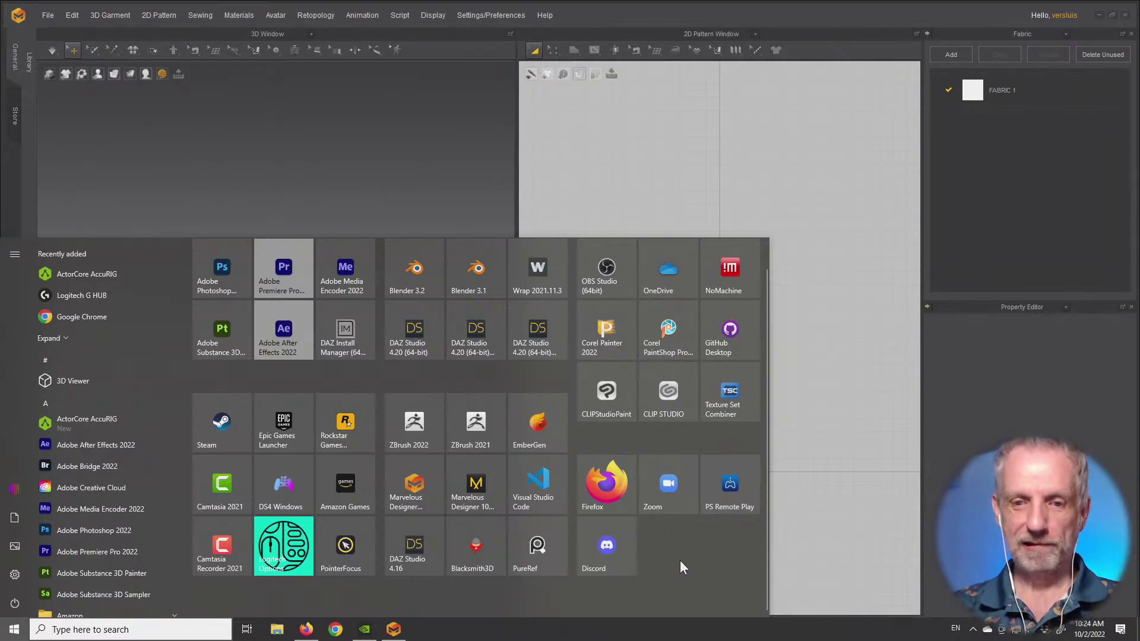
{"action": "left_click", "coordinate": [353, 557]}
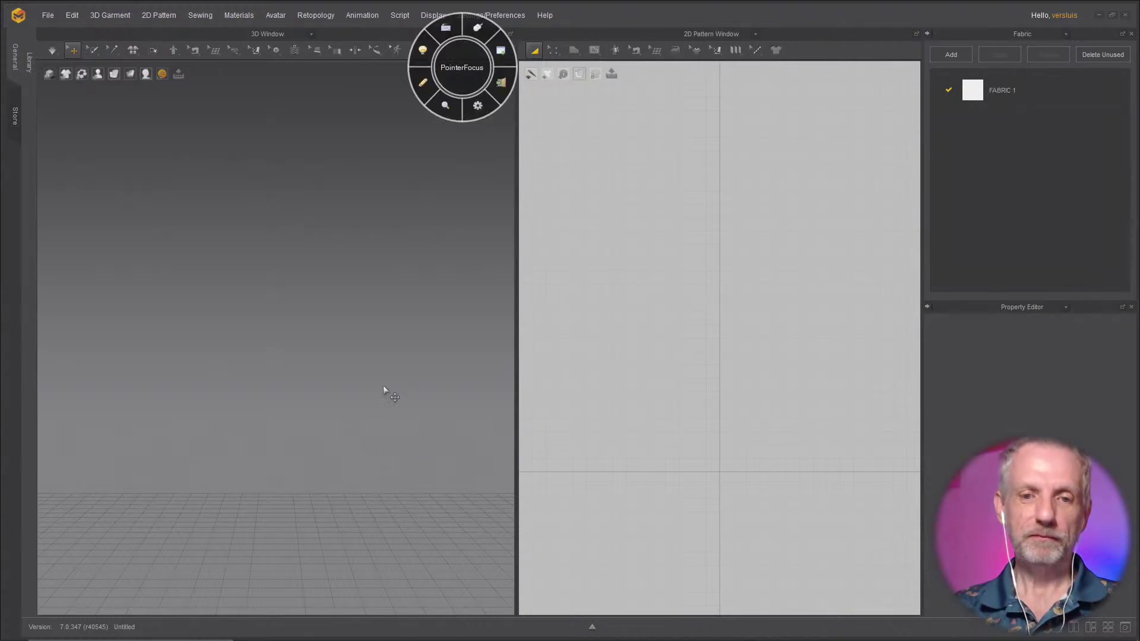
{"action": "left_click", "coordinate": [494, 51]}
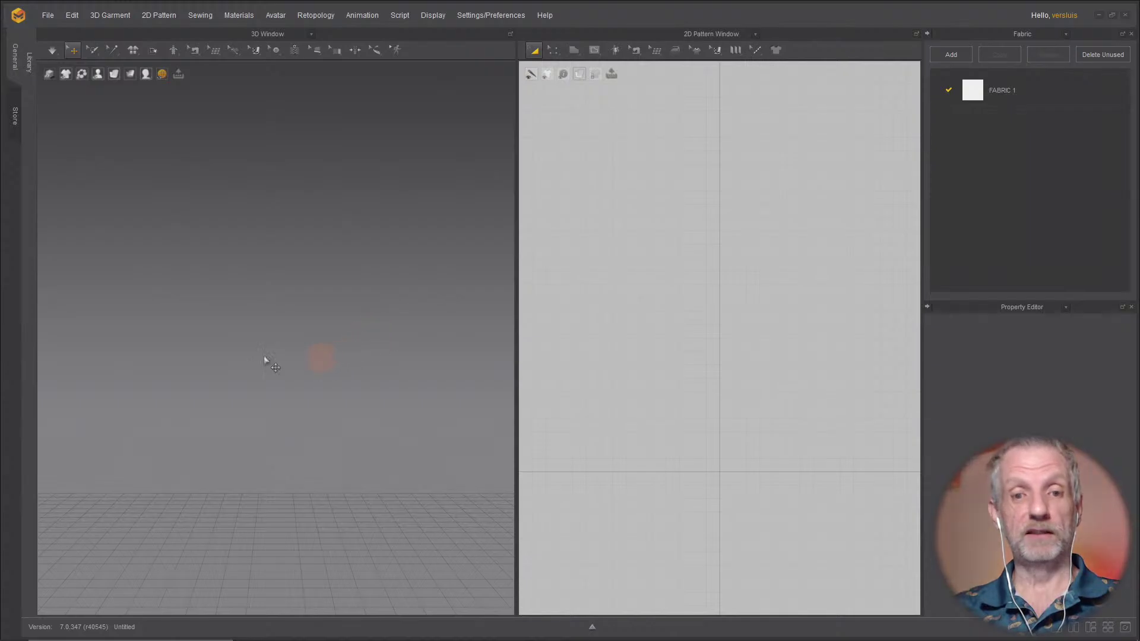
Step: Launch DAZ Studio 4.20 and load the Genesis 9 Dev Load figure from Genesis 9 Starter Essentials
{"action": "left_click", "coordinate": [15, 629]}
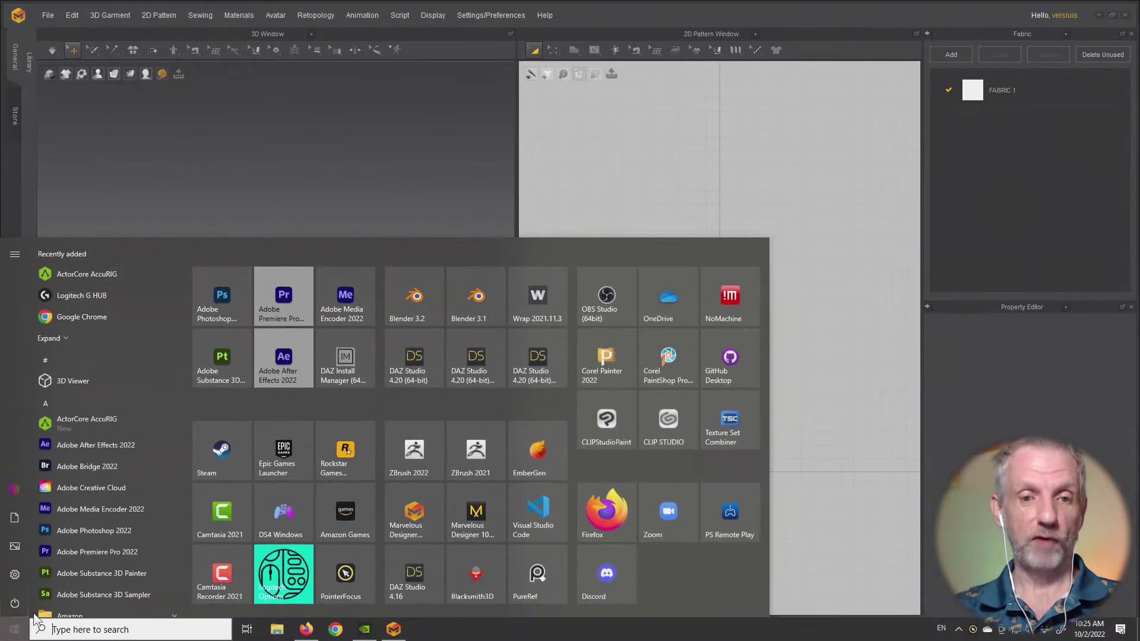
{"action": "left_click", "coordinate": [535, 369]}
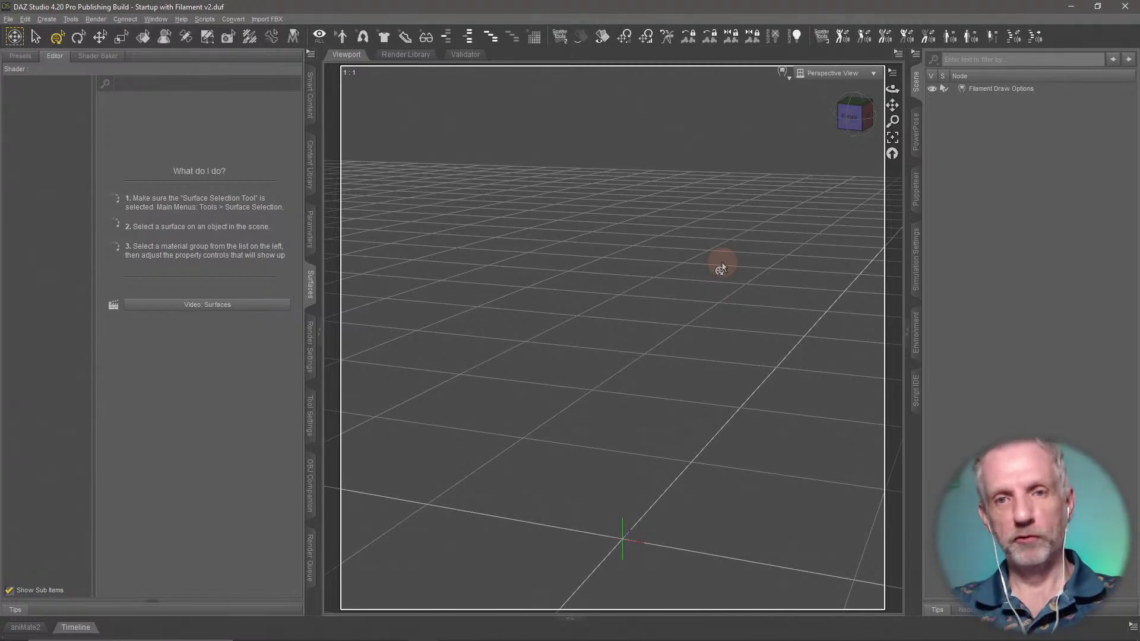
{"action": "left_click", "coordinate": [310, 94]}
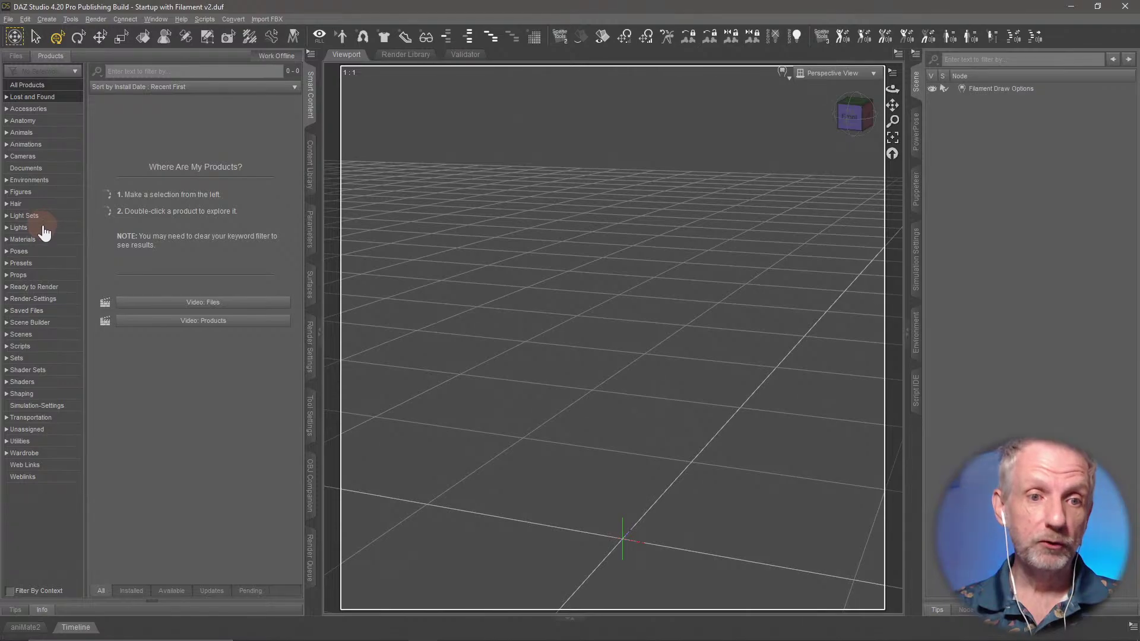
{"action": "left_click", "coordinate": [53, 192]}
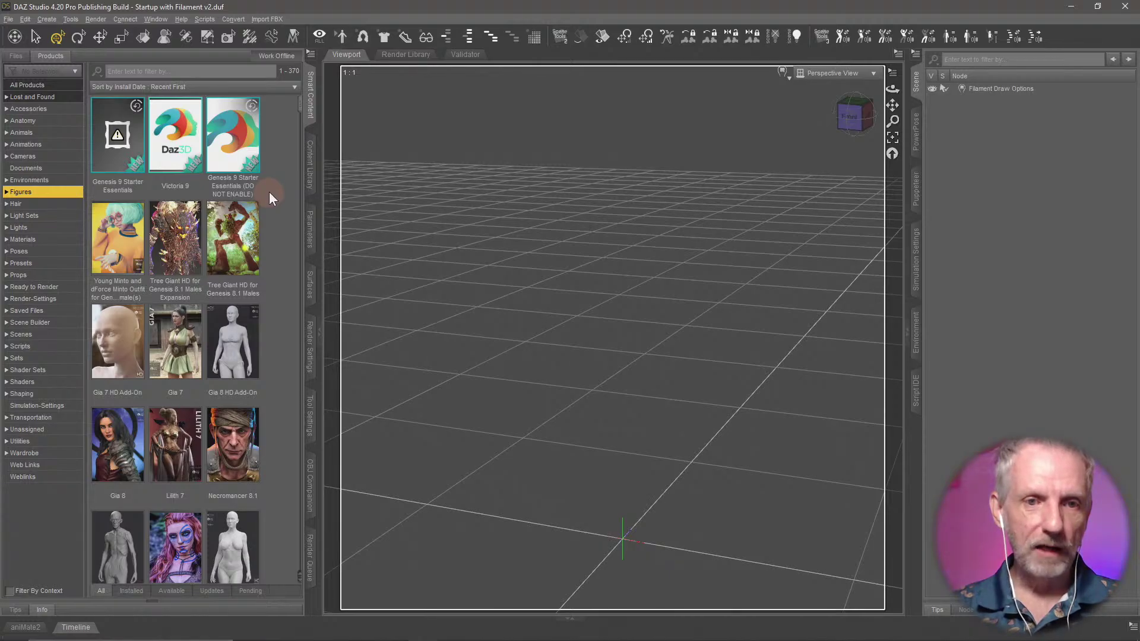
{"action": "left_click", "coordinate": [115, 138]}
{"action": "left_click", "coordinate": [64, 205]}
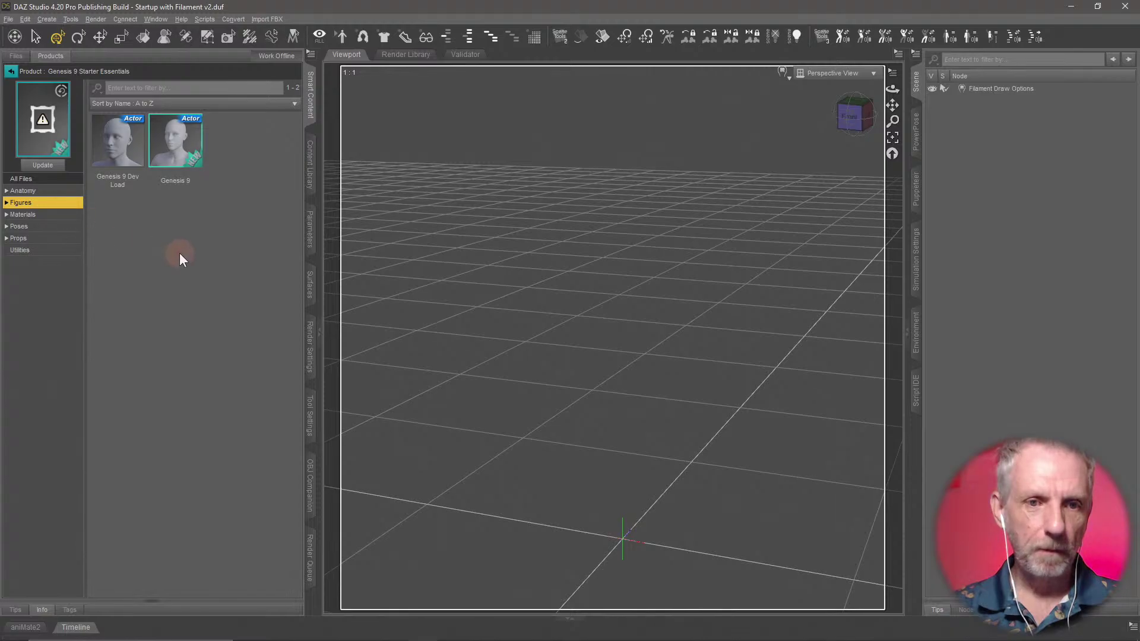
{"action": "double_click", "coordinate": [117, 143]}
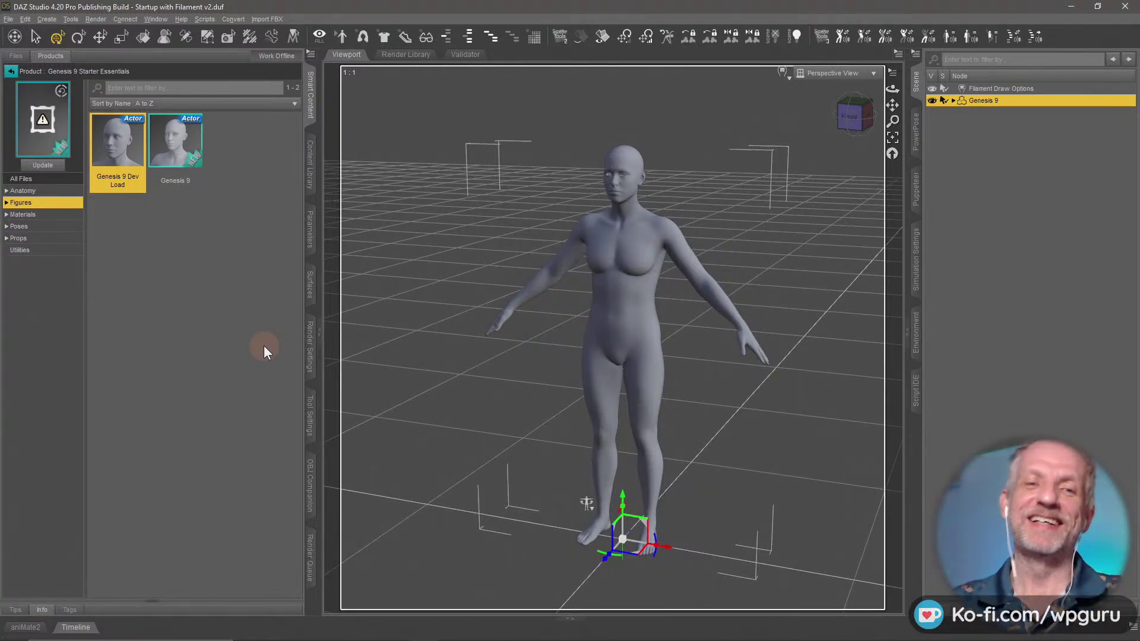
Step: Turn off the aspect frame in the viewport showing the Genesis 9 figure
{"action": "scroll", "coordinate": [521, 311], "scroll_direction": "up", "scroll_amount": 2}
{"action": "left_click_drag", "start_coordinate": [520, 312], "coordinate": [550, 305], "text": "alt"}
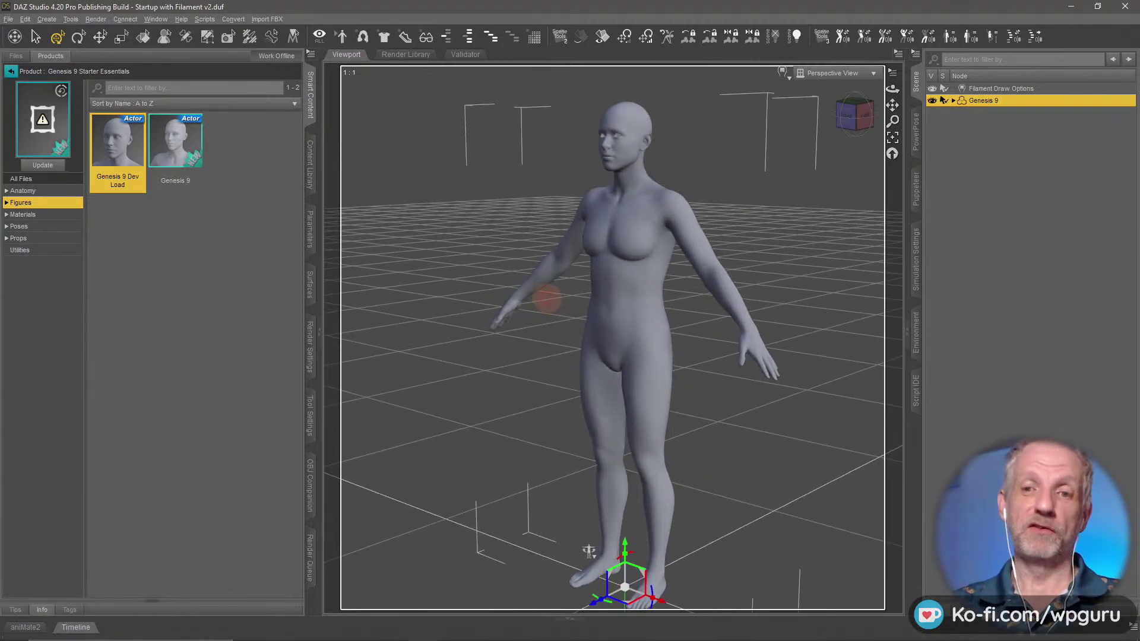
{"action": "left_click", "coordinate": [893, 72]}
{"action": "left_click", "coordinate": [886, 127]}
{"action": "left_click_drag", "start_coordinate": [589, 552], "coordinate": [583, 538], "text": "alt"}
{"action": "left_click_drag", "start_coordinate": [728, 249], "coordinate": [727, 255], "text": "alt"}
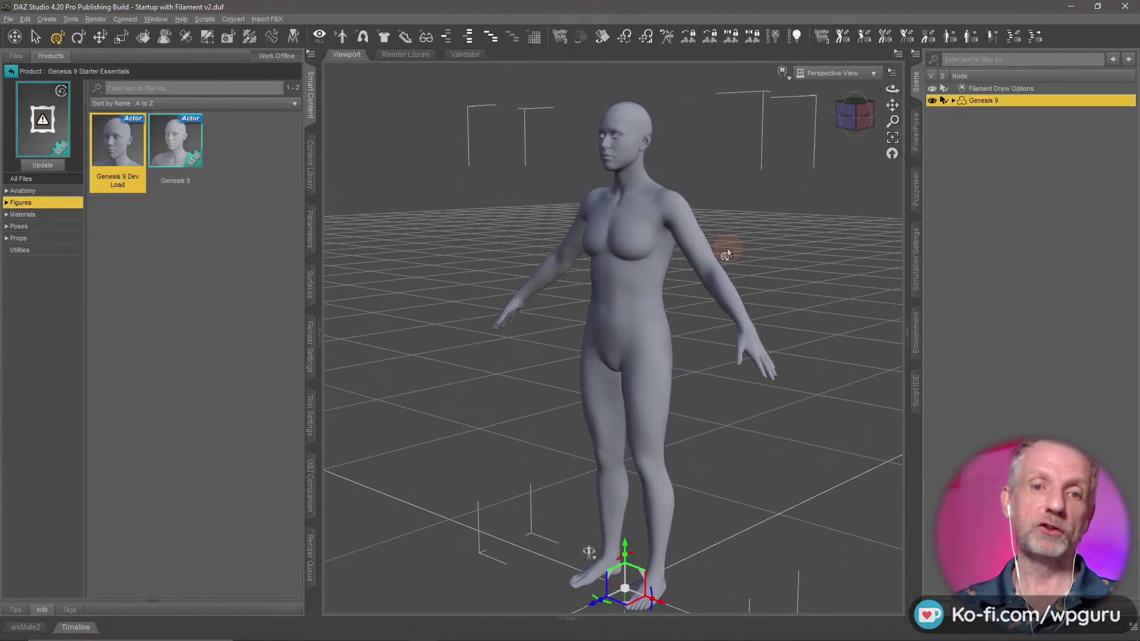
Step: Try the Base Feminine, Base Masculine and Victoria 9 people shapes on the Genesis 9 figure and return them to 0%
{"action": "left_click", "coordinate": [309, 229]}
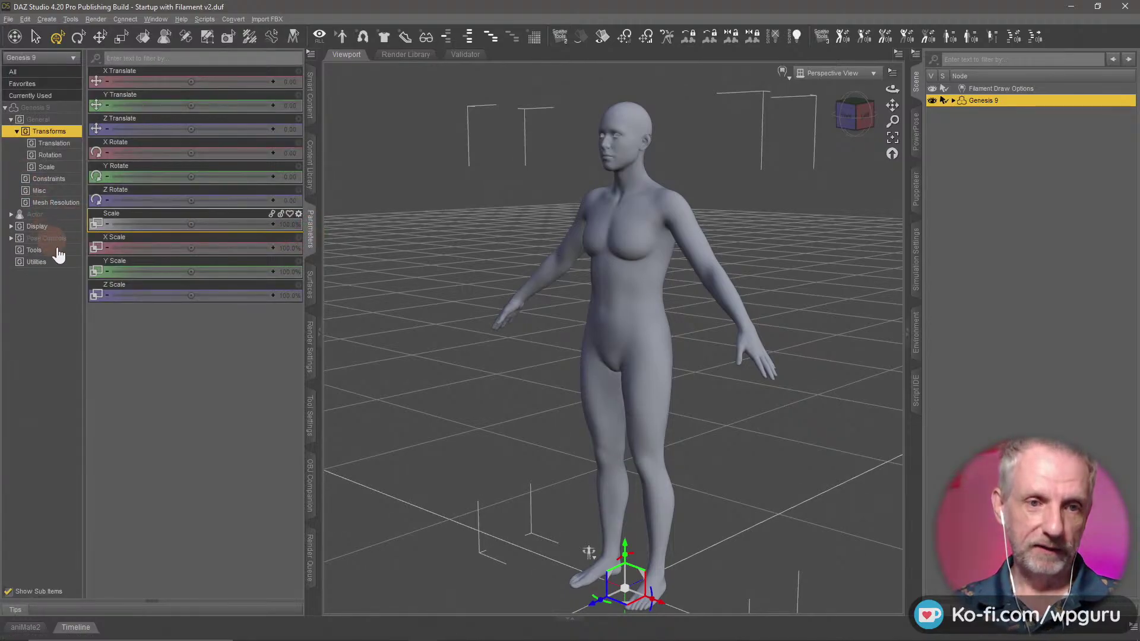
{"action": "left_click", "coordinate": [59, 218]}
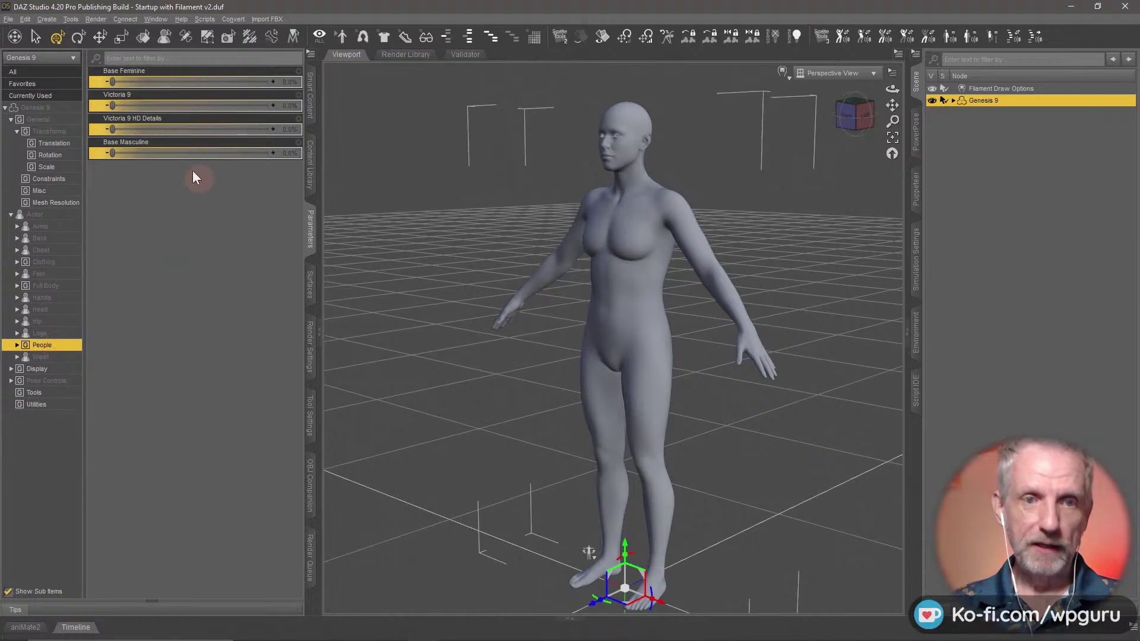
{"action": "left_click_drag", "start_coordinate": [145, 86], "coordinate": [74, 81]}
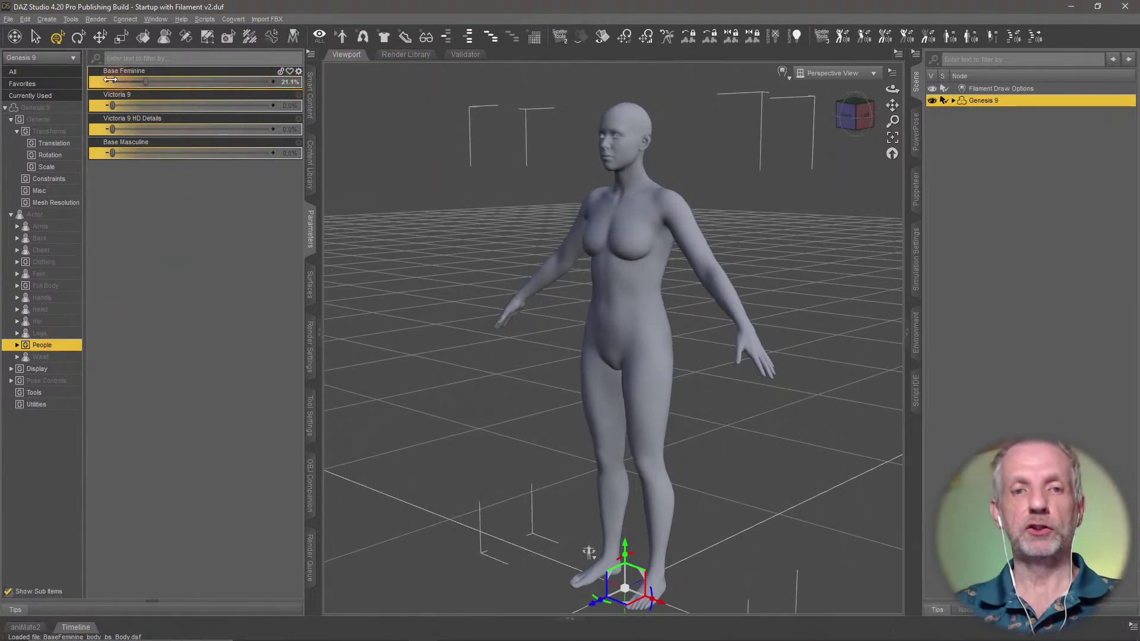
{"action": "left_click_drag", "start_coordinate": [117, 155], "coordinate": [92, 178]}
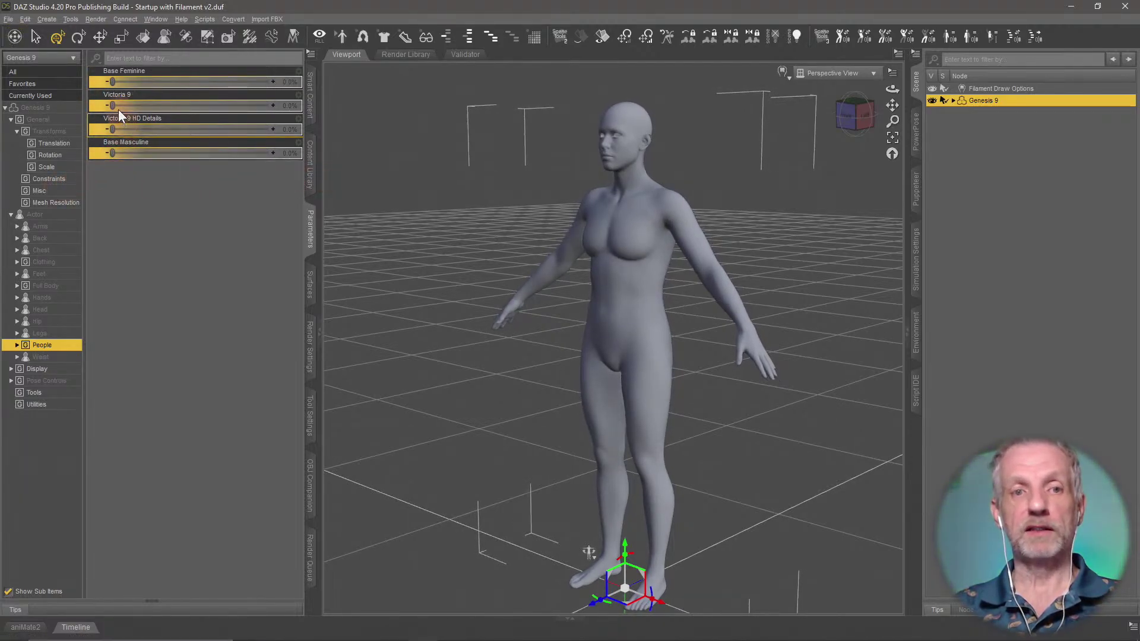
{"action": "left_click_drag", "start_coordinate": [113, 106], "coordinate": [317, 113]}
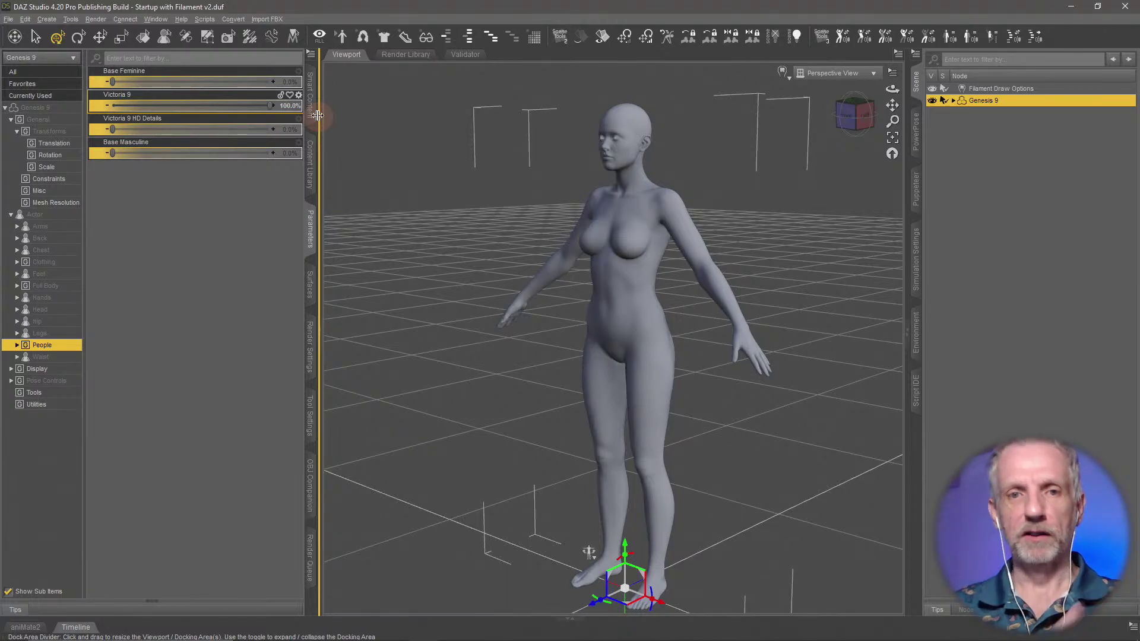
{"action": "left_click_drag", "start_coordinate": [268, 107], "coordinate": [108, 110]}
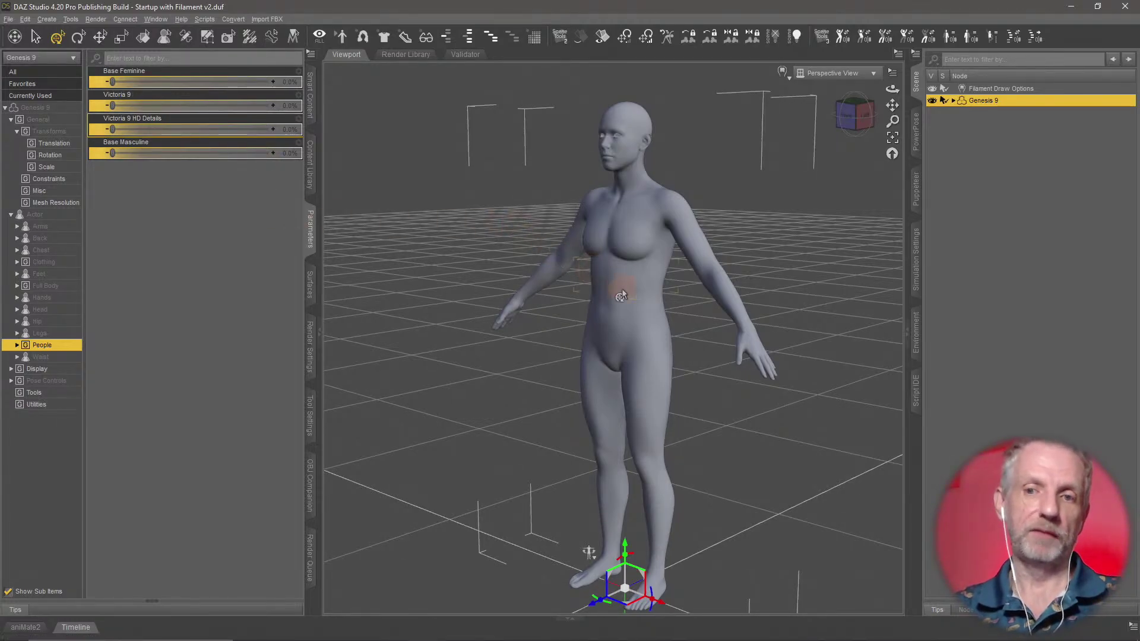
Step: Set the Victoria 9 shape of the Genesis 9 figure to 100%
{"action": "scroll", "coordinate": [622, 291], "scroll_direction": "down", "scroll_amount": 5}
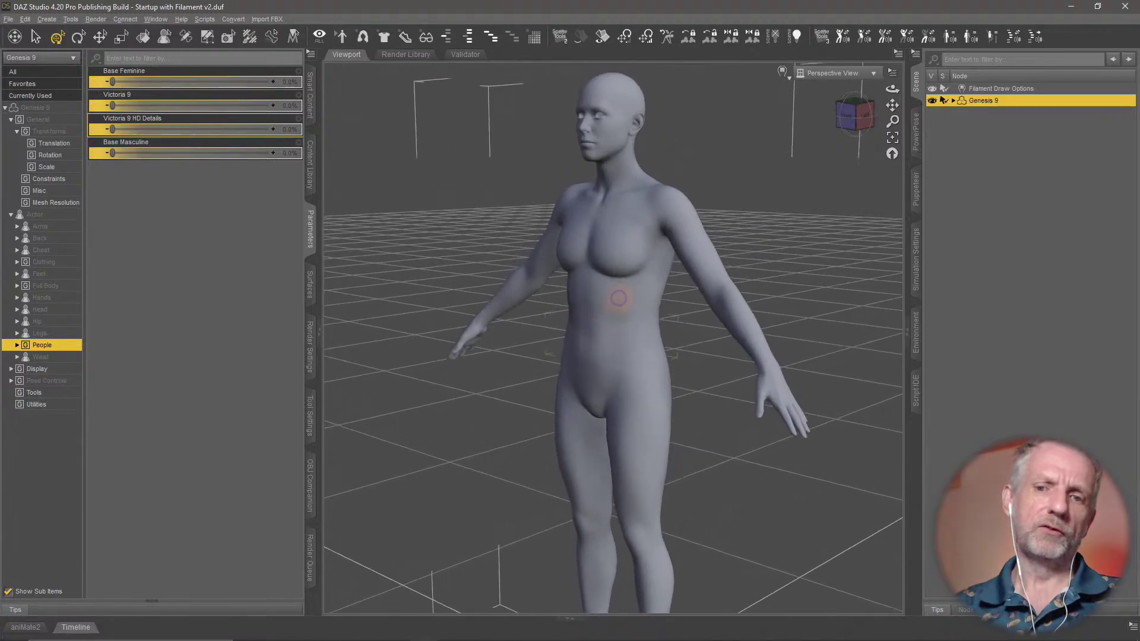
{"action": "left_click_drag", "start_coordinate": [618, 298], "coordinate": [575, 276], "text": "alt"}
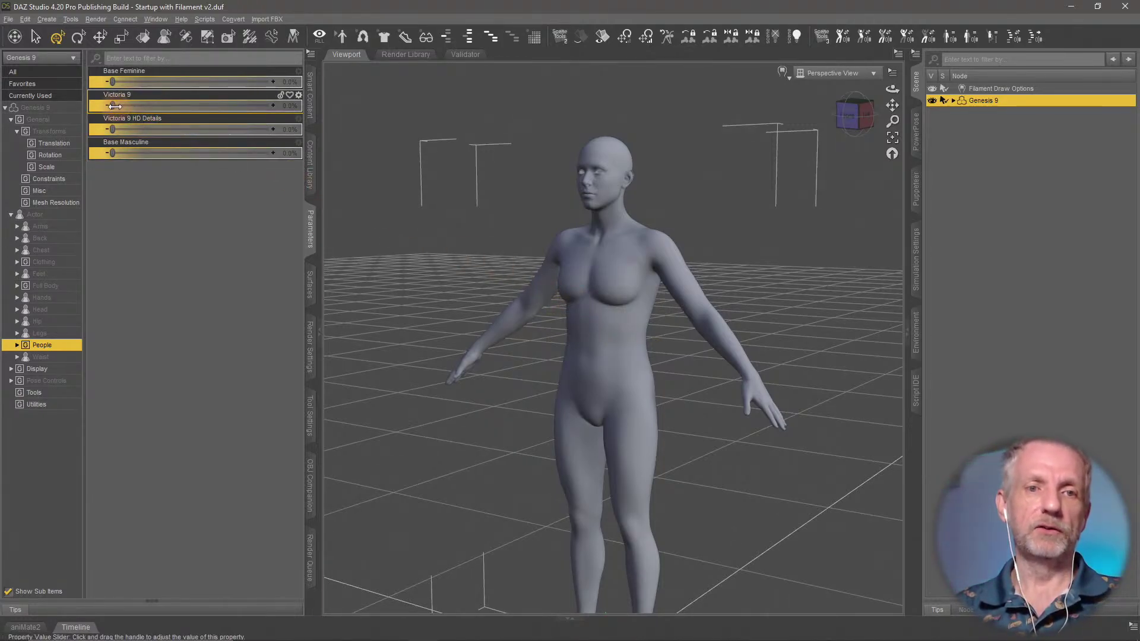
{"action": "left_click_drag", "start_coordinate": [114, 106], "coordinate": [278, 107]}
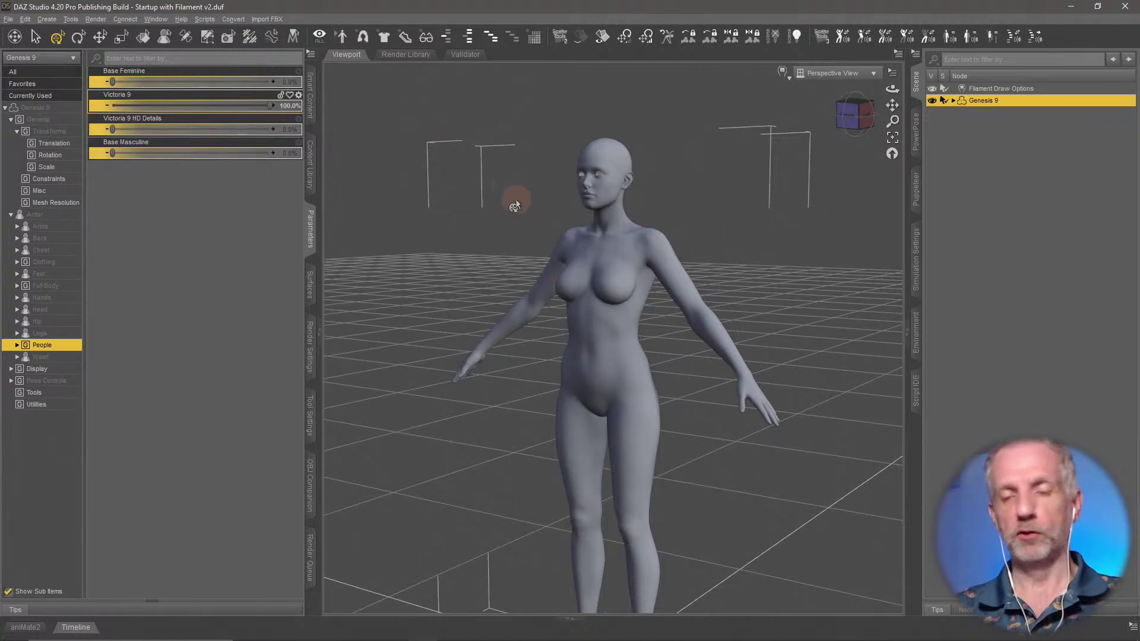
{"action": "left_click_drag", "start_coordinate": [606, 279], "coordinate": [605, 331], "text": "alt"}
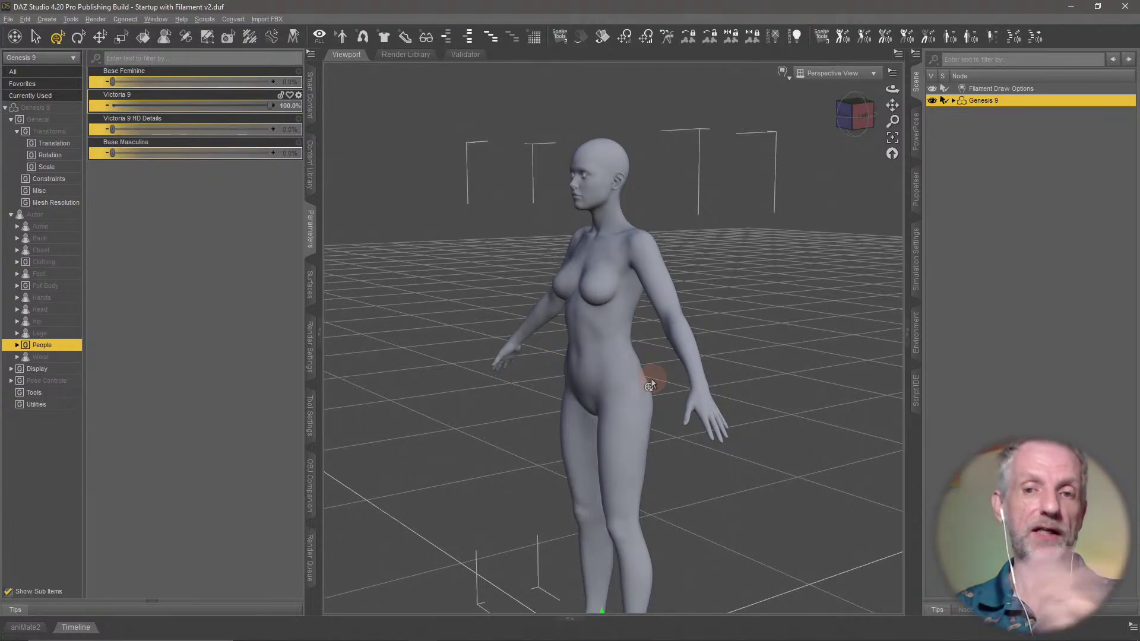
{"action": "middle_click_drag", "start_coordinate": [589, 381], "coordinate": [589, 380]}
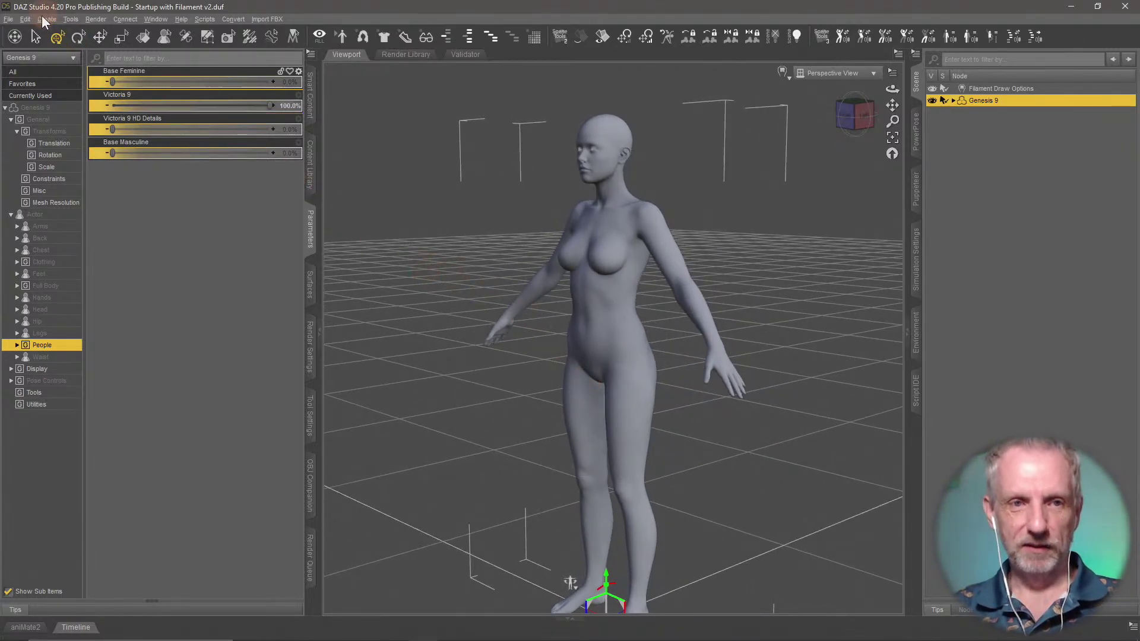
Step: Start exporting the figure as Wavefront Object and create an OBJs folder inside Marvelous Projects > Fit and Flare v2 as the destination
{"action": "left_click", "coordinate": [8, 19]}
{"action": "left_click", "coordinate": [59, 161]}
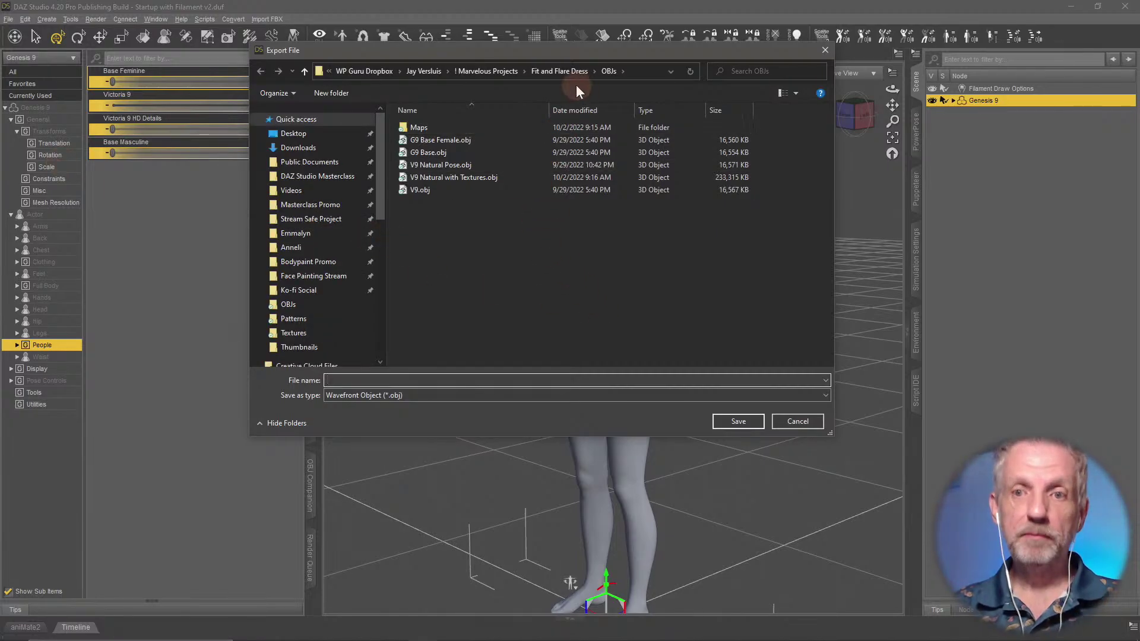
{"action": "left_click", "coordinate": [504, 70]}
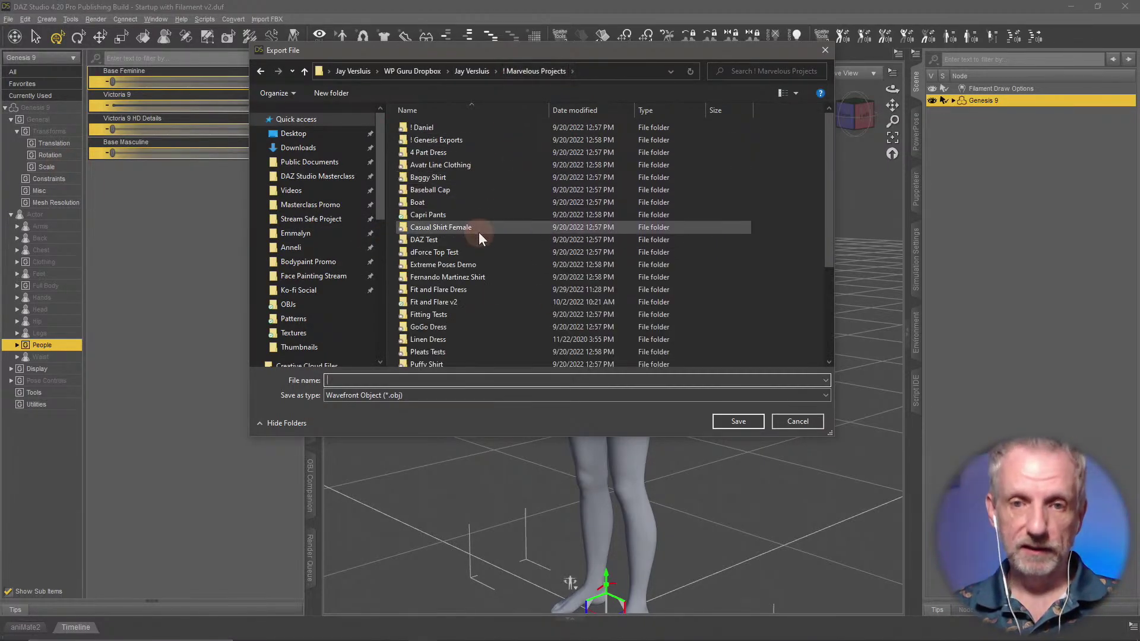
{"action": "double_click", "coordinate": [478, 303]}
{"action": "right_click", "coordinate": [417, 188]}
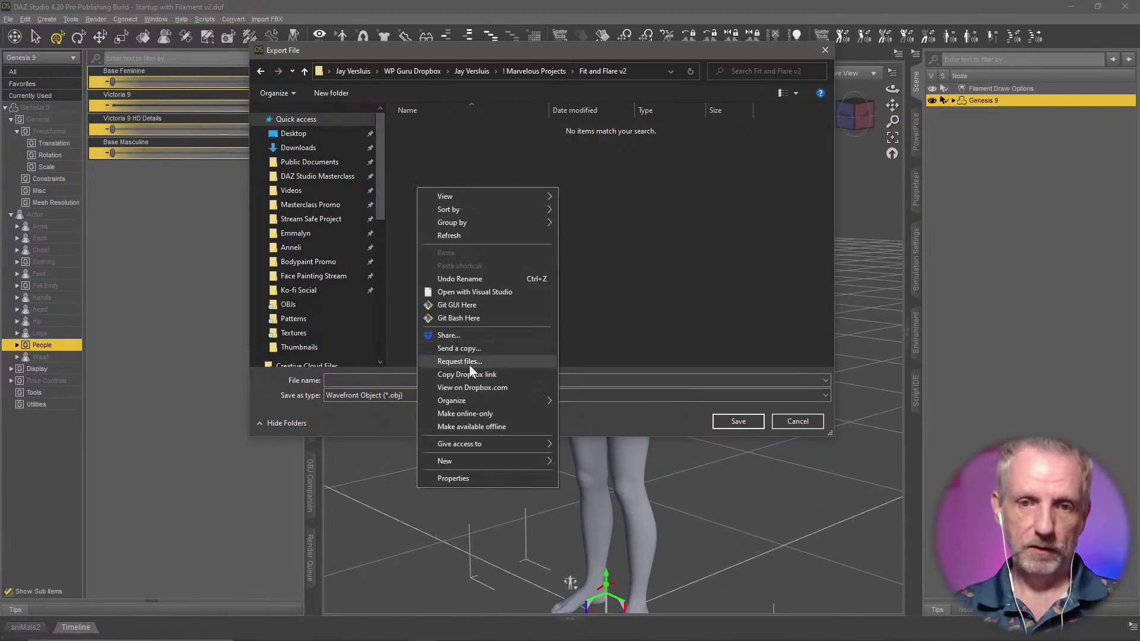
{"action": "mouse_move", "coordinate": [494, 460]}
{"action": "left_click", "coordinate": [585, 461]}
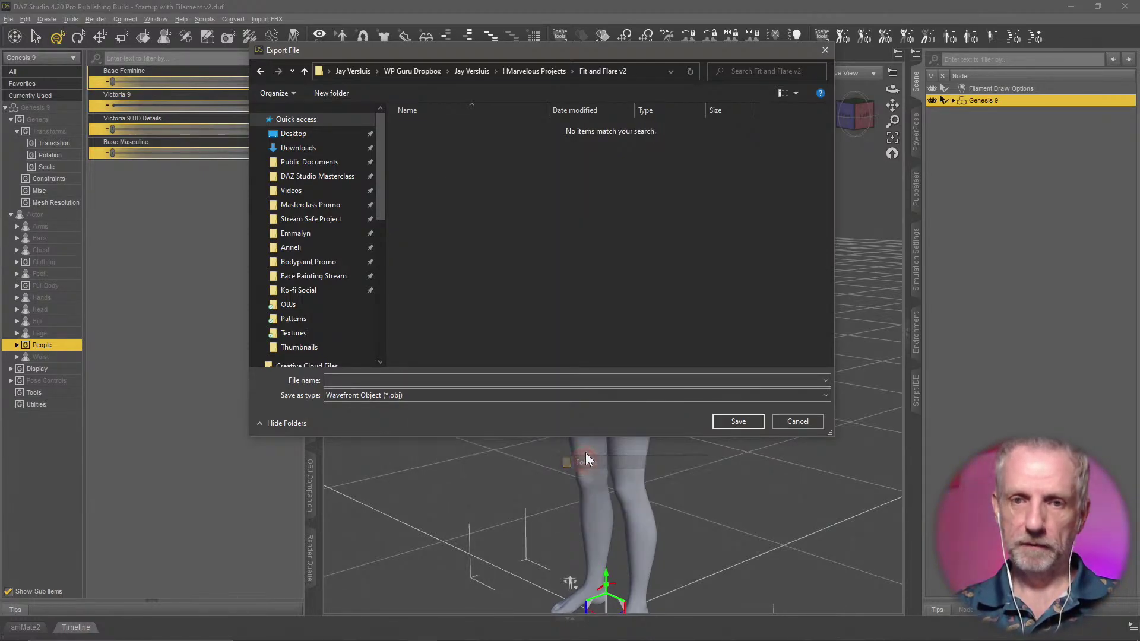
{"action": "type", "text": "OBJs"}
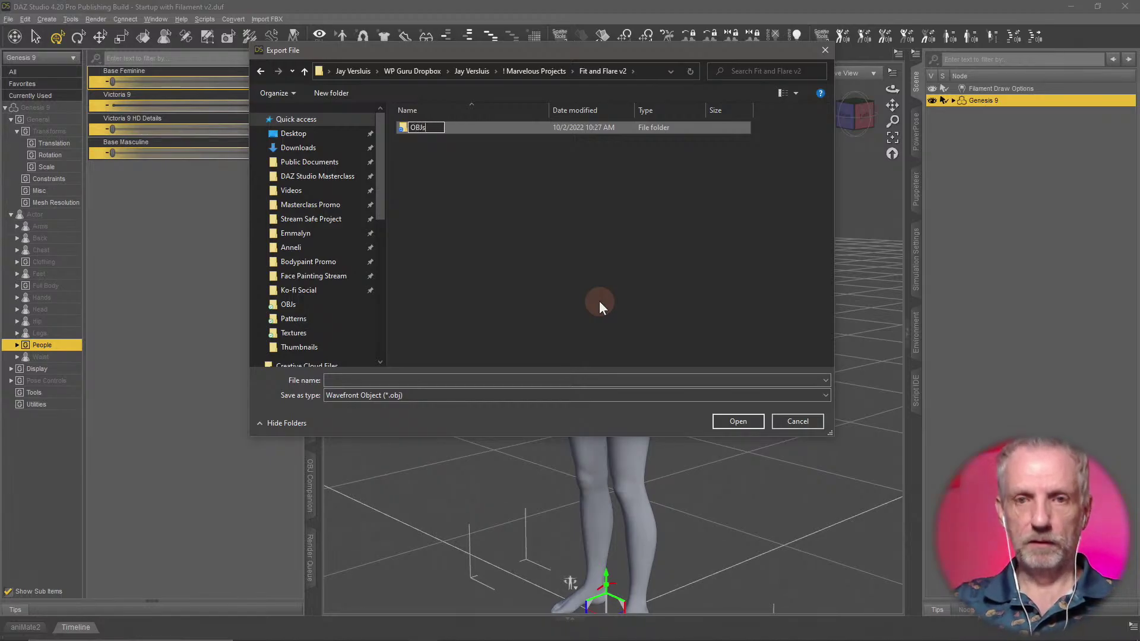
{"action": "key", "text": "Return"}
{"action": "double_click", "coordinate": [449, 129]}
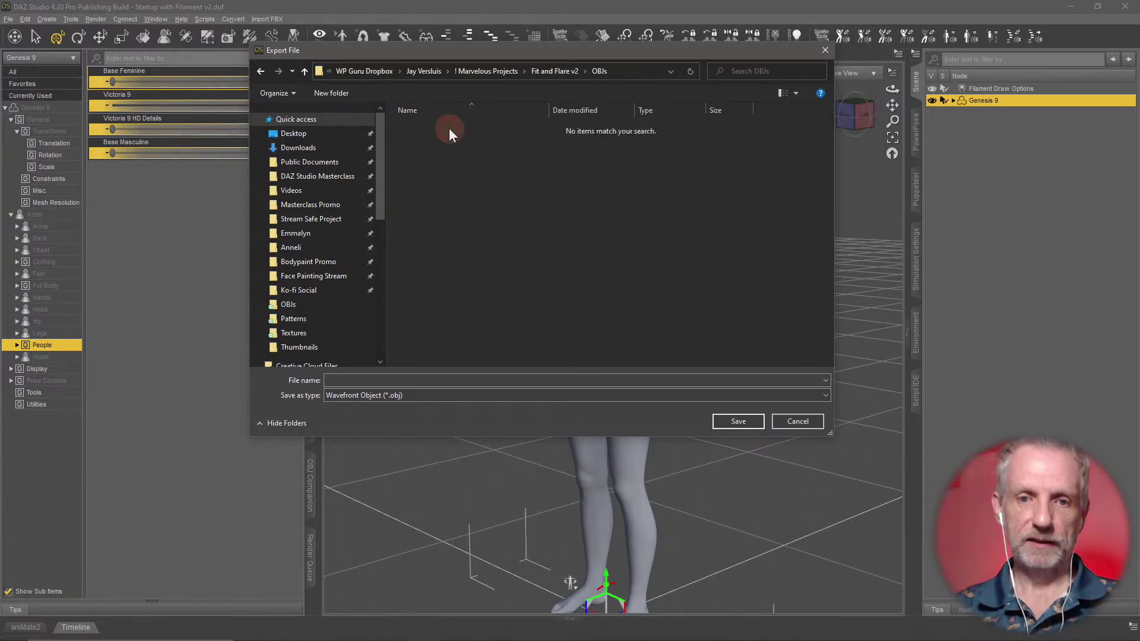
Step: Name the export file V9 A-Pose and export it with the existing OBJ settings at 100% scale
{"action": "left_click", "coordinate": [507, 378]}
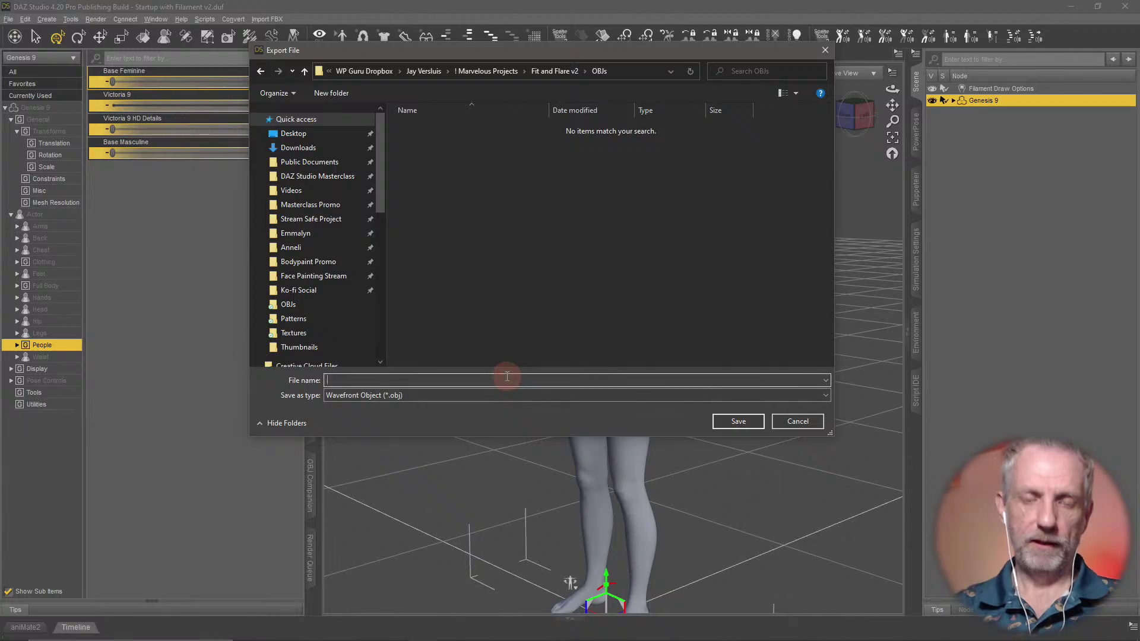
{"action": "type", "text": "V9"}
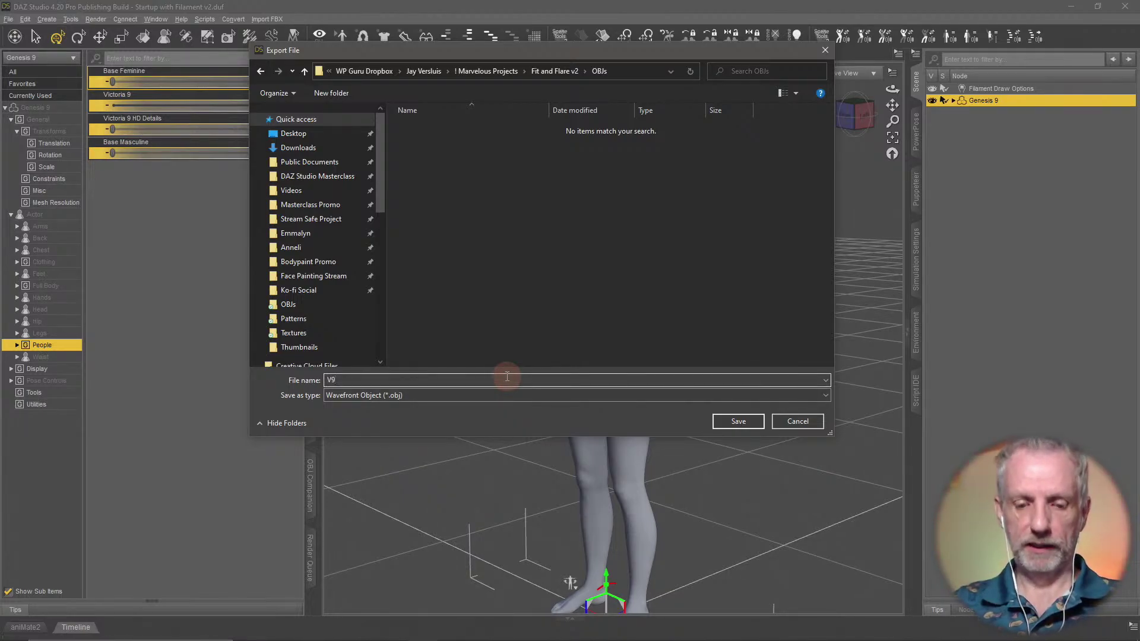
{"action": "type", "text": " Base"}
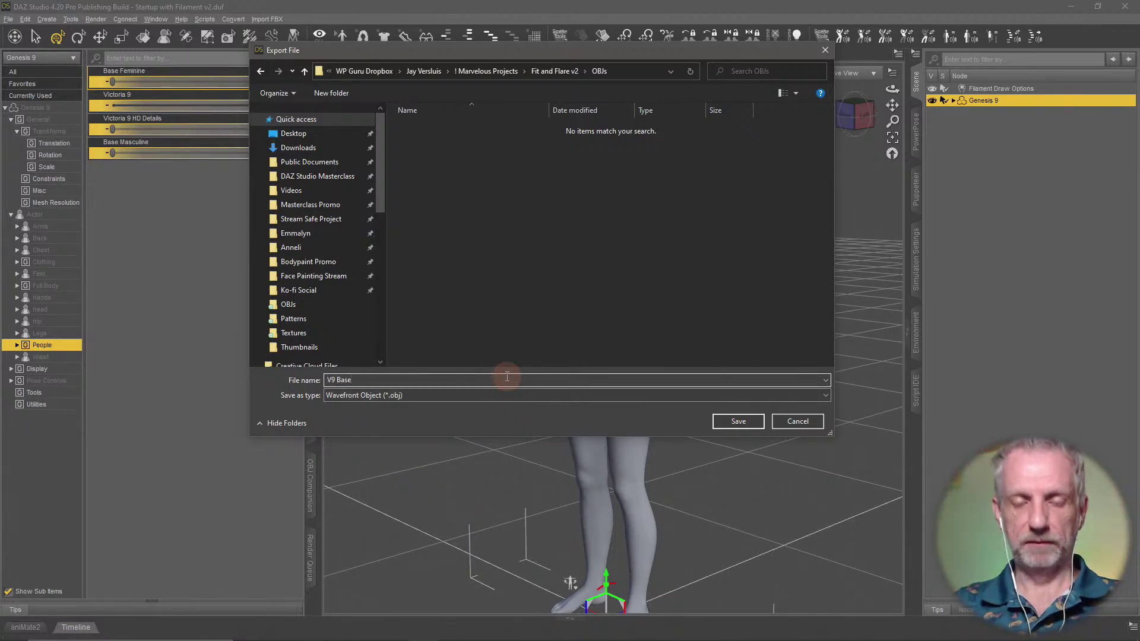
{"action": "key", "text": "BackSpace"}
{"action": "key", "text": "BackSpace"}
{"action": "key", "text": "BackSpace"}
{"action": "key", "text": "BackSpace"}
{"action": "type", "text": "A "}
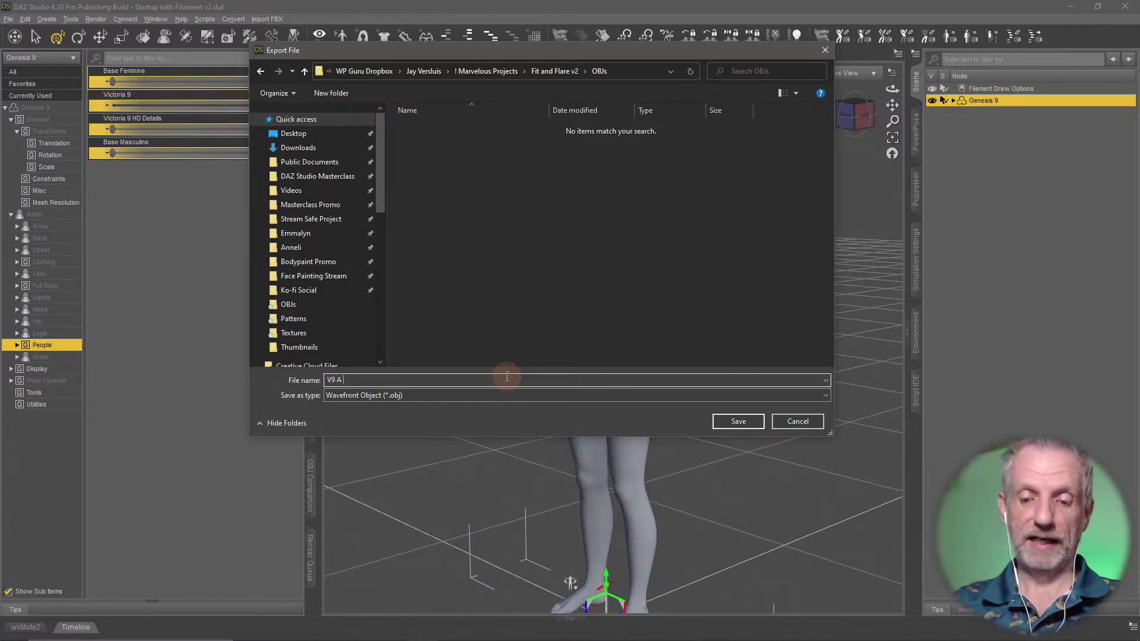
{"action": "type", "text": "-Pose"}
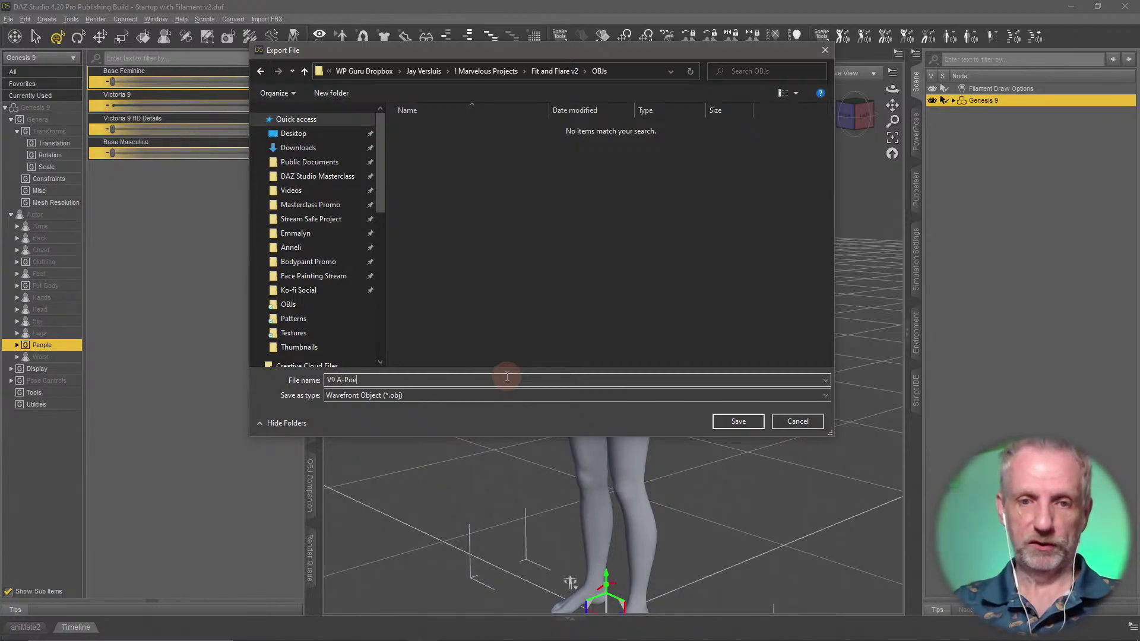
{"action": "key", "text": "Return"}
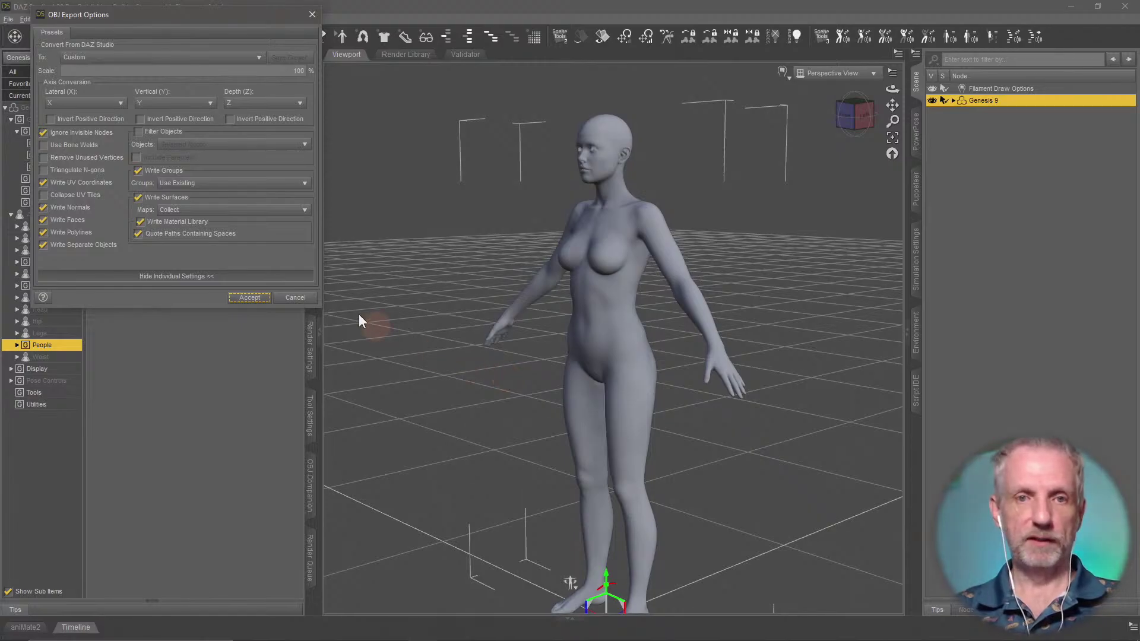
{"action": "left_click", "coordinate": [243, 298]}
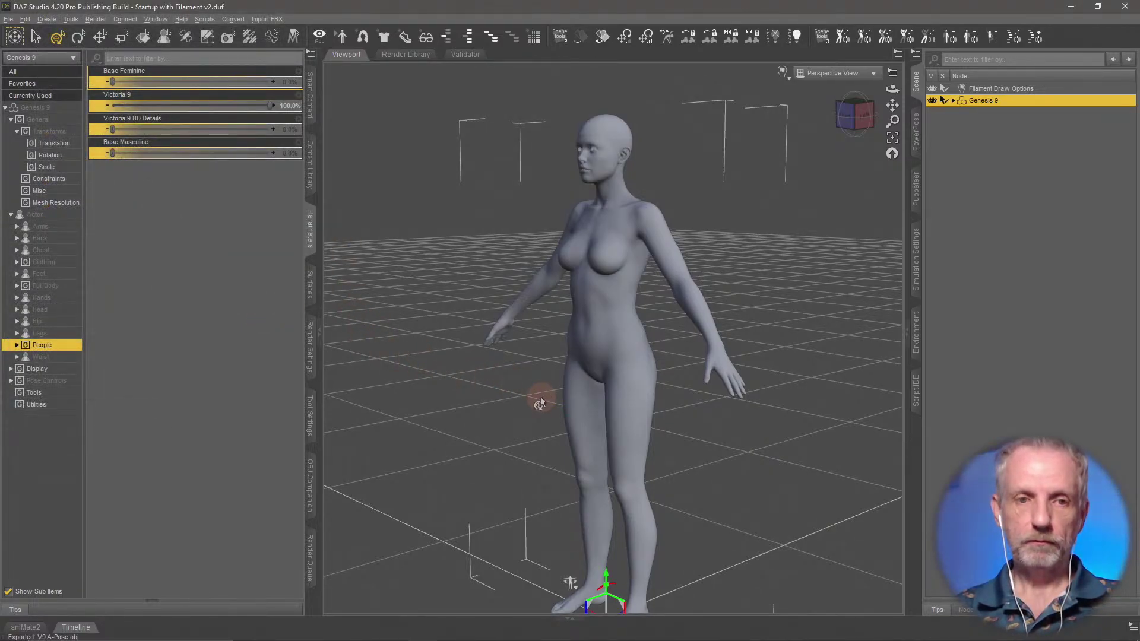
Step: Switch to Marvelous Designer and import V9 A-Pose.obj from the Fit and Flare v2 OBJs folder as an avatar at cm (DAZ Studio) scale
{"action": "key", "text": "alt+Tab"}
{"action": "key", "text": "alt+Tab"}
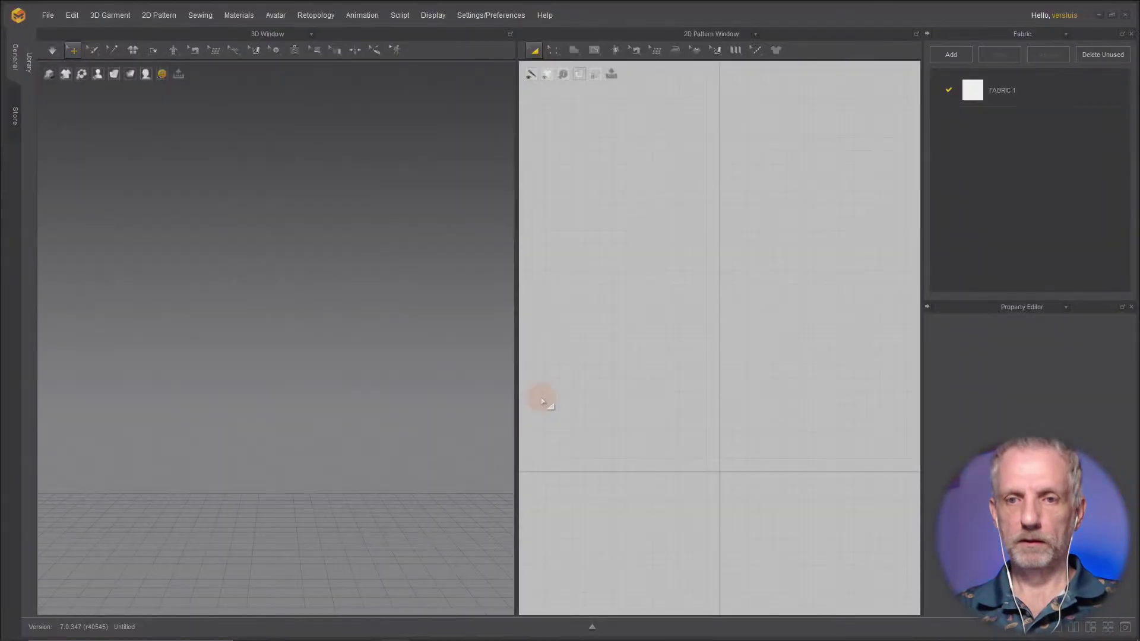
{"action": "left_click", "coordinate": [49, 16]}
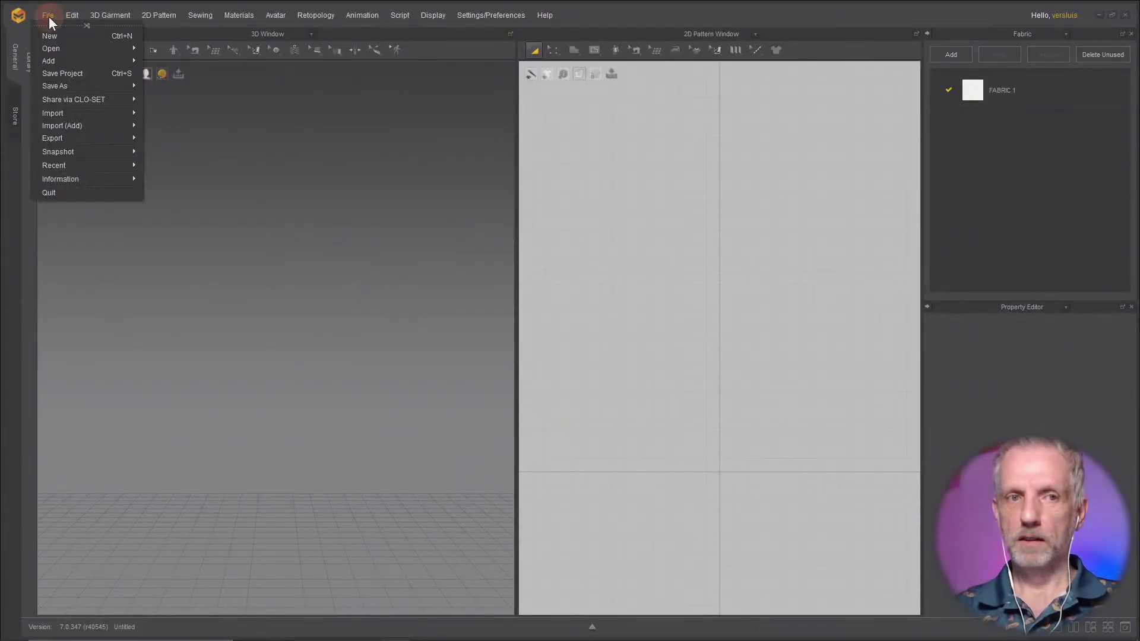
{"action": "mouse_move", "coordinate": [94, 112]}
{"action": "left_click", "coordinate": [177, 123]}
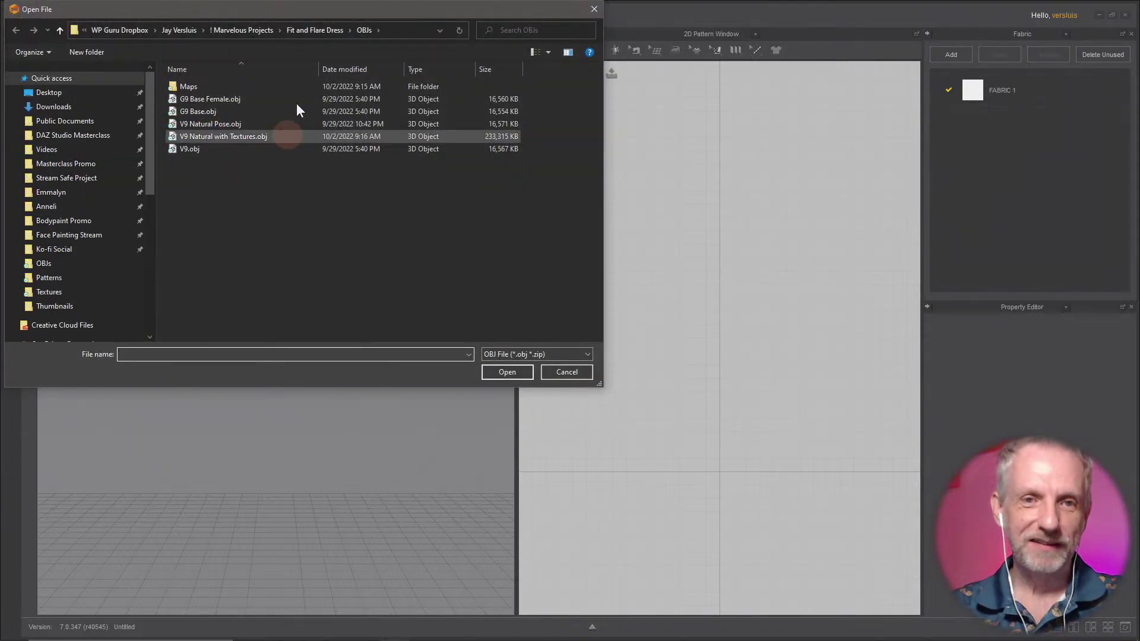
{"action": "left_click", "coordinate": [312, 30]}
{"action": "left_click", "coordinate": [310, 29]}
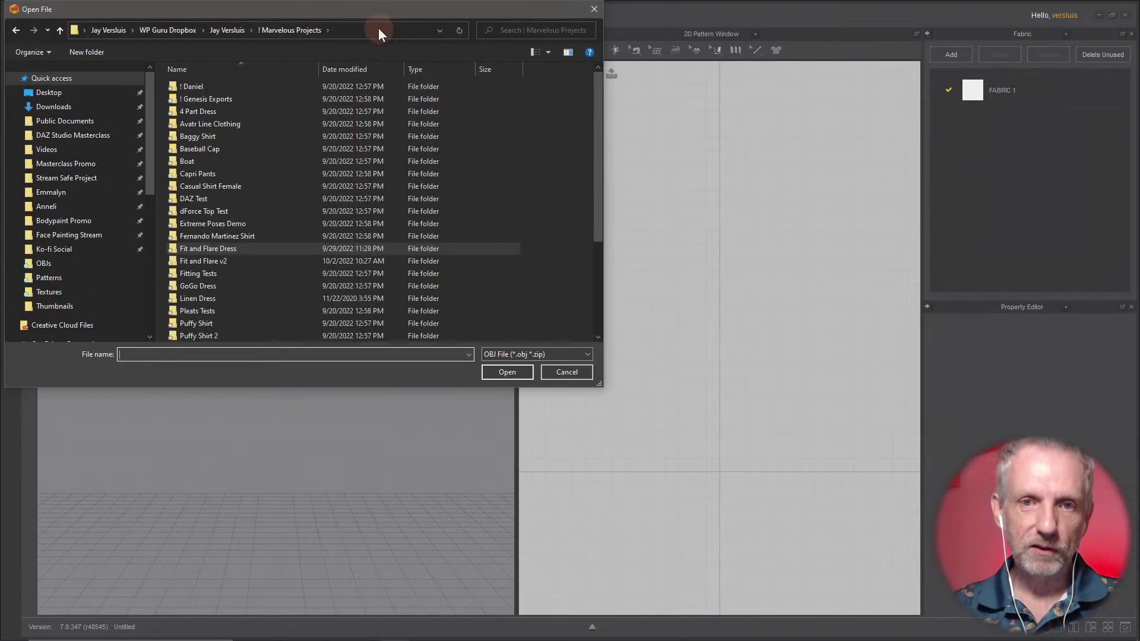
{"action": "left_click", "coordinate": [379, 30]}
{"action": "type", "text": "C:\\Users\\versl\\WP Guru Dropbox\\Jay Versluis\\! Marvelous Projects\\Fit and Flare v2"}
{"action": "key", "text": "Return"}
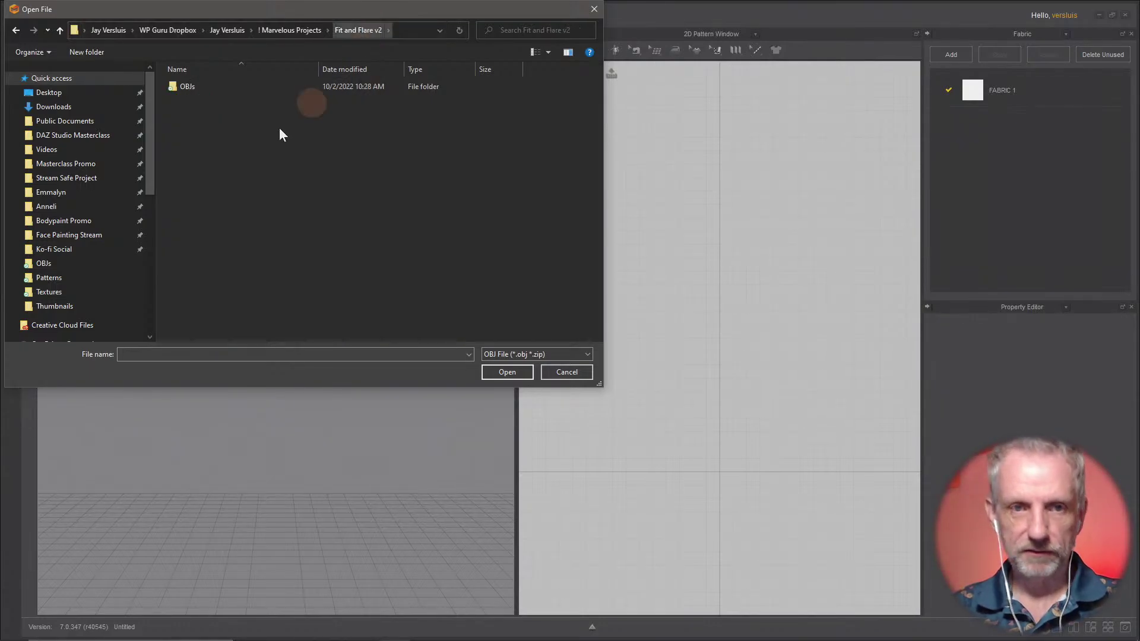
{"action": "double_click", "coordinate": [206, 87]}
{"action": "left_click", "coordinate": [207, 87]}
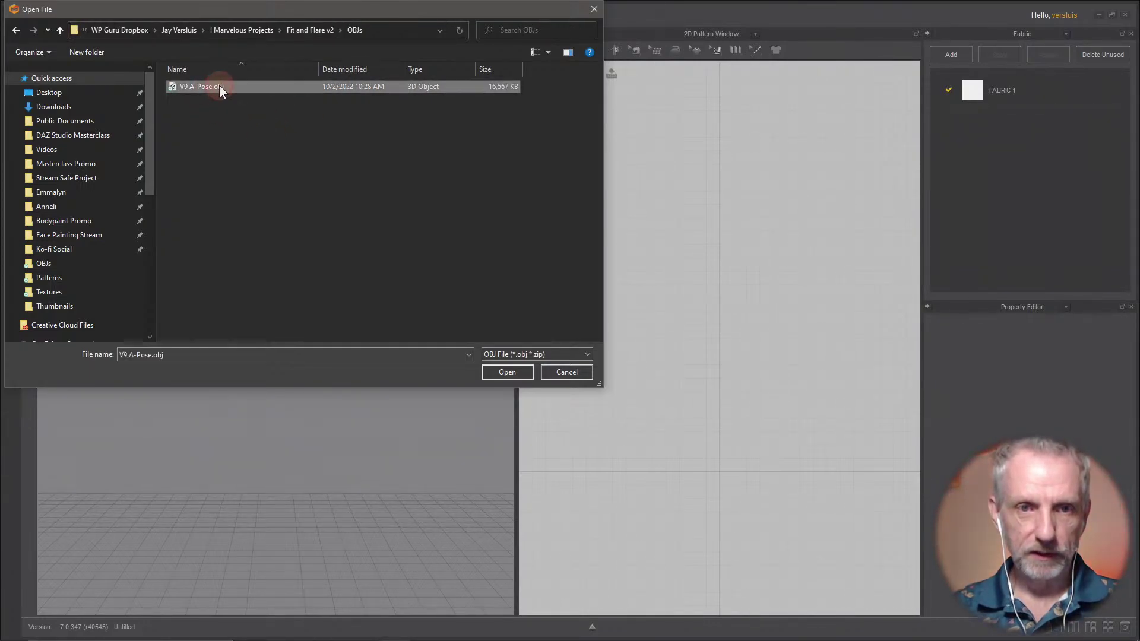
{"action": "left_click", "coordinate": [507, 372]}
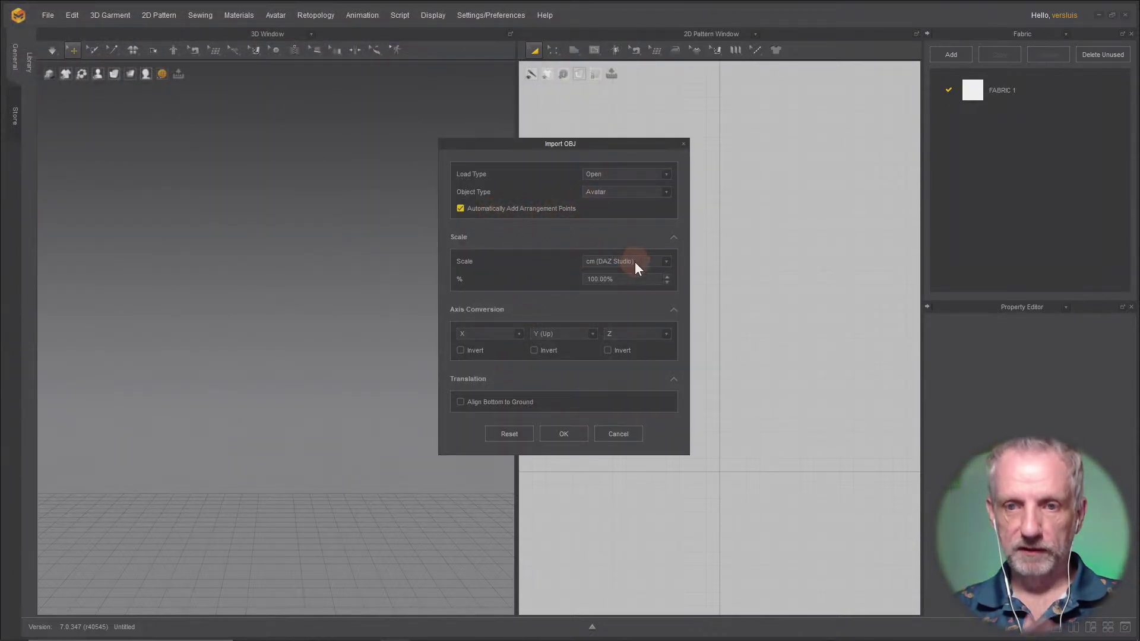
{"action": "left_click", "coordinate": [563, 434]}
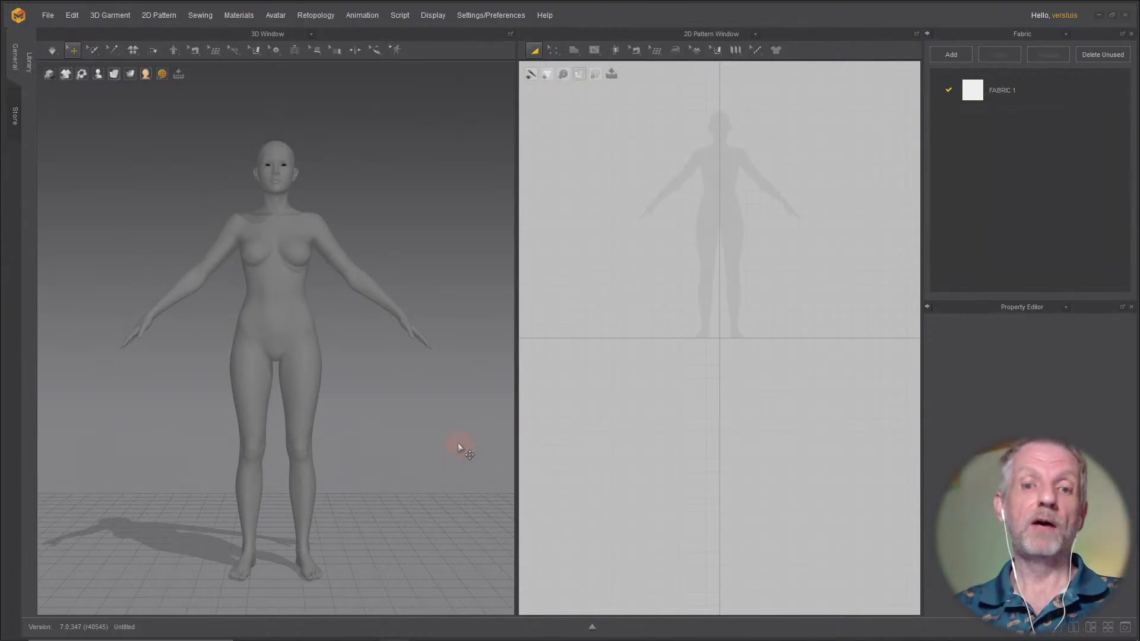
{"action": "right_click_drag", "start_coordinate": [432, 419], "coordinate": [331, 437]}
{"action": "right_click_drag", "start_coordinate": [667, 328], "coordinate": [671, 432]}
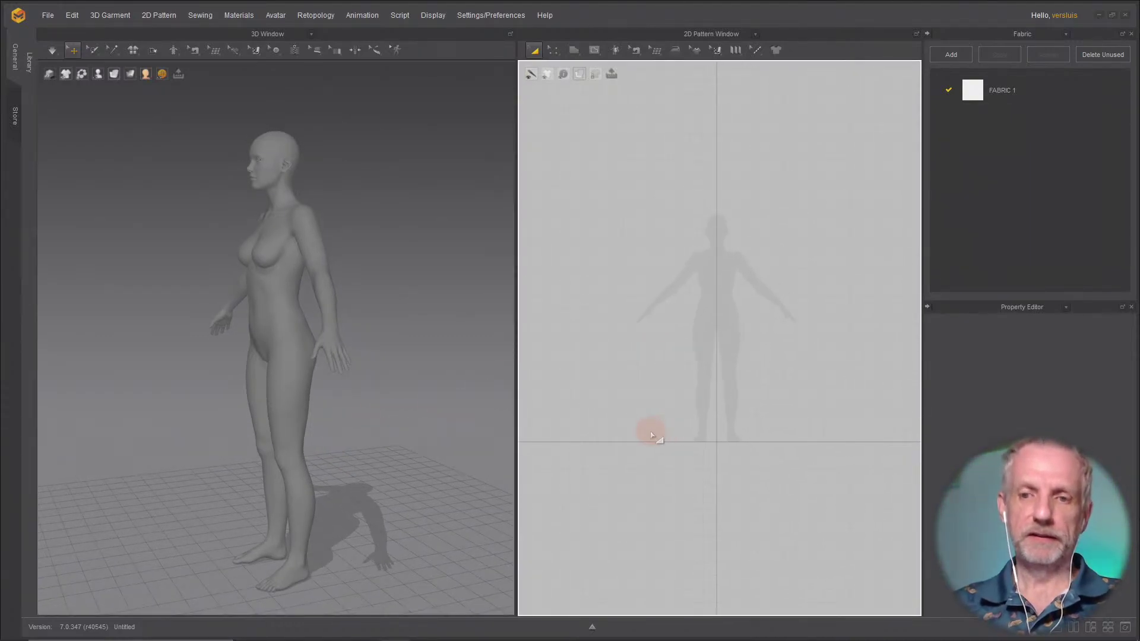
{"action": "scroll", "coordinate": [651, 437], "scroll_direction": "up", "scroll_amount": 3}
{"action": "scroll", "coordinate": [651, 436], "scroll_direction": "down", "scroll_amount": 2}
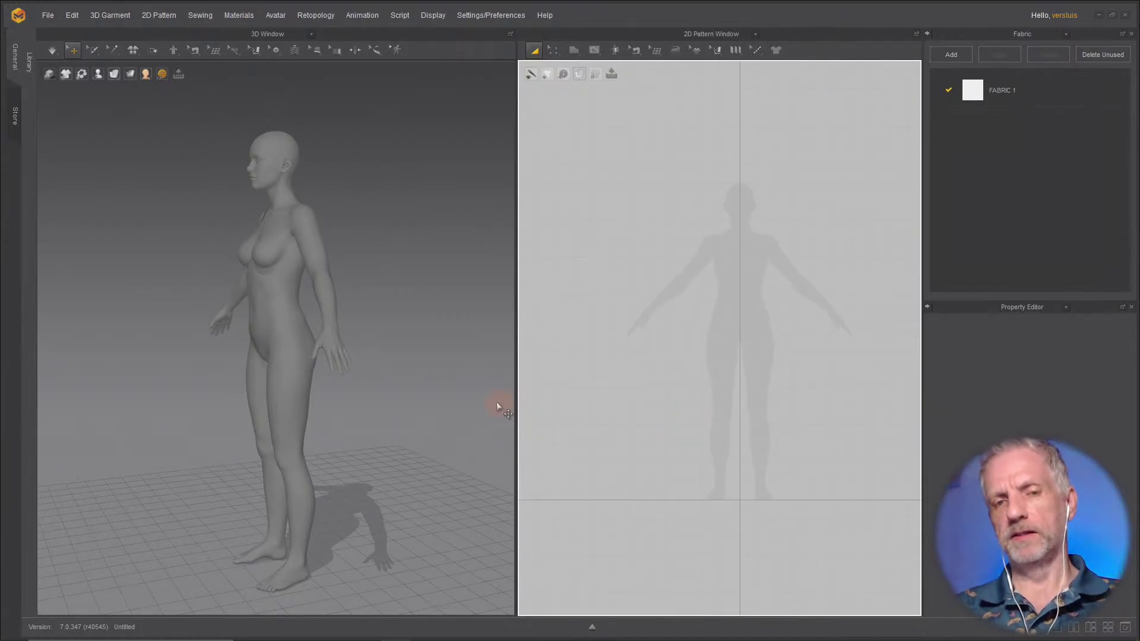
{"action": "key", "text": "alt+Tab"}
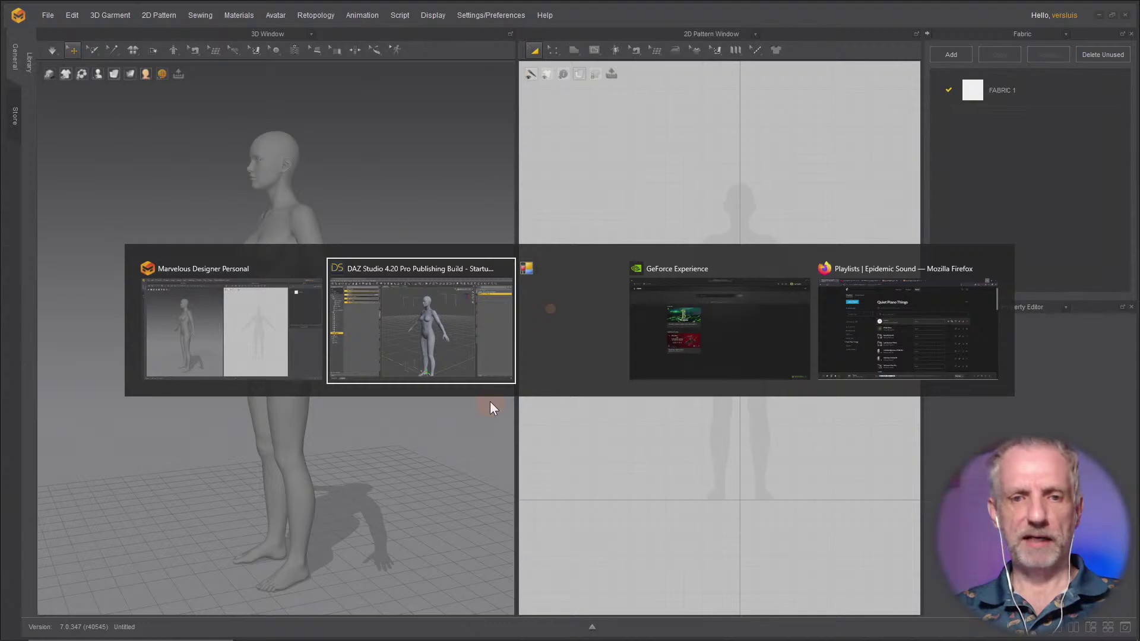
{"action": "key", "text": "super"}
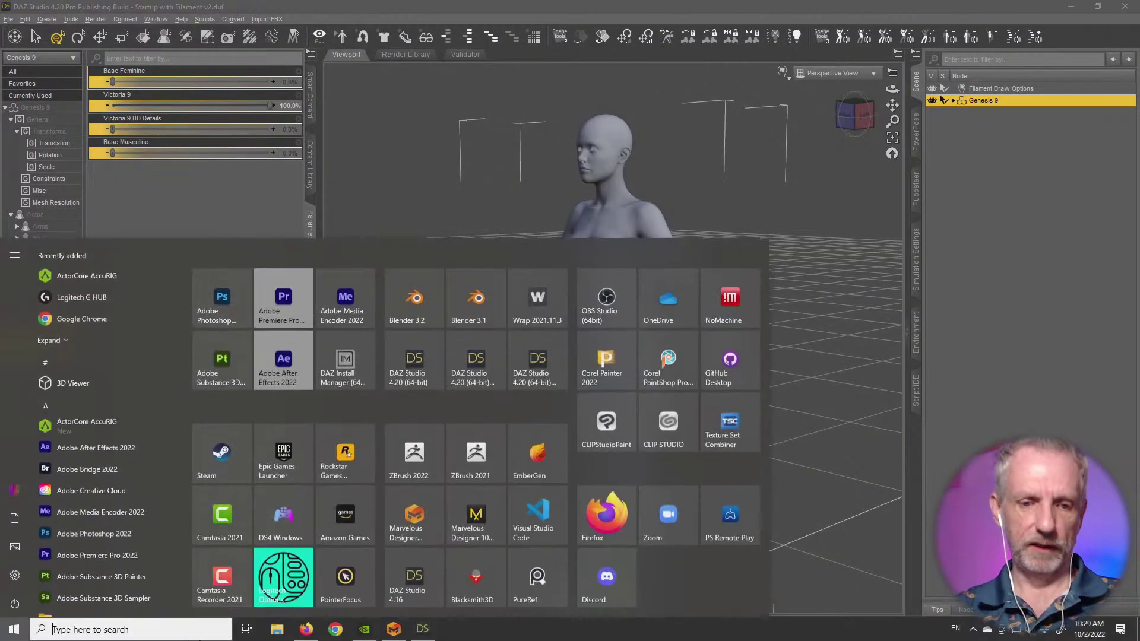
{"action": "left_click", "coordinate": [282, 639]}
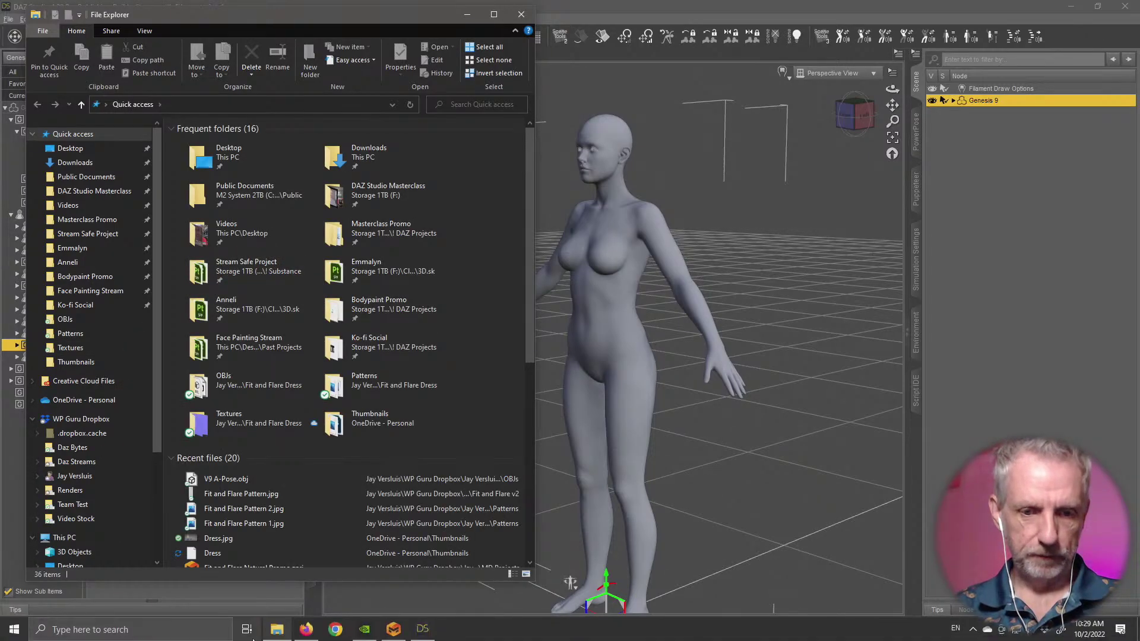
{"action": "right_click", "coordinate": [277, 632]}
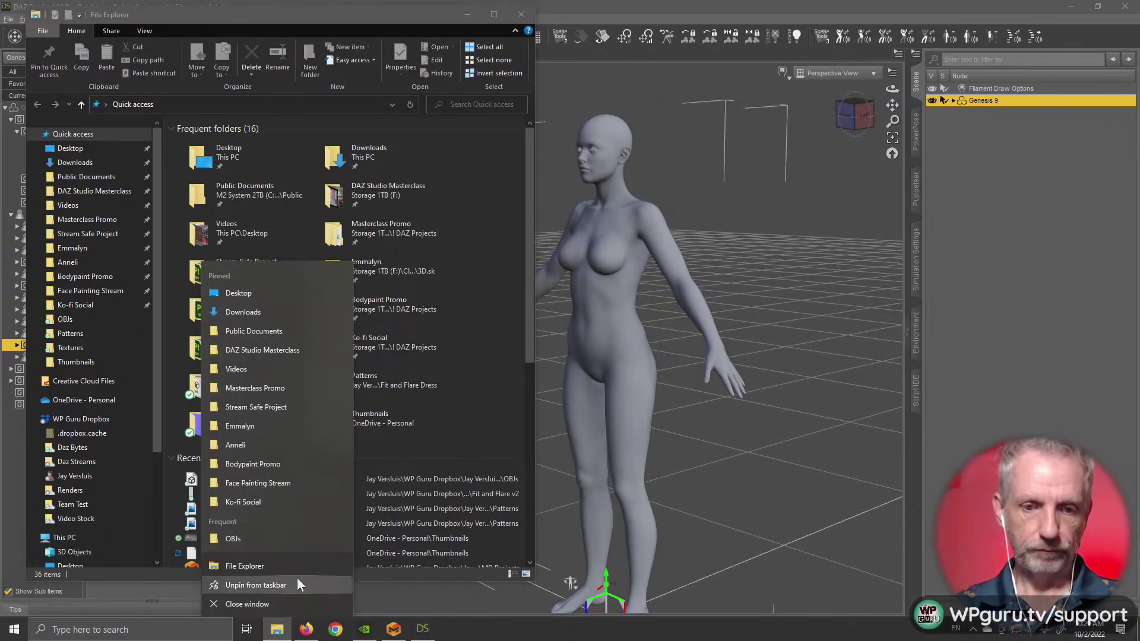
{"action": "left_click", "coordinate": [302, 567]}
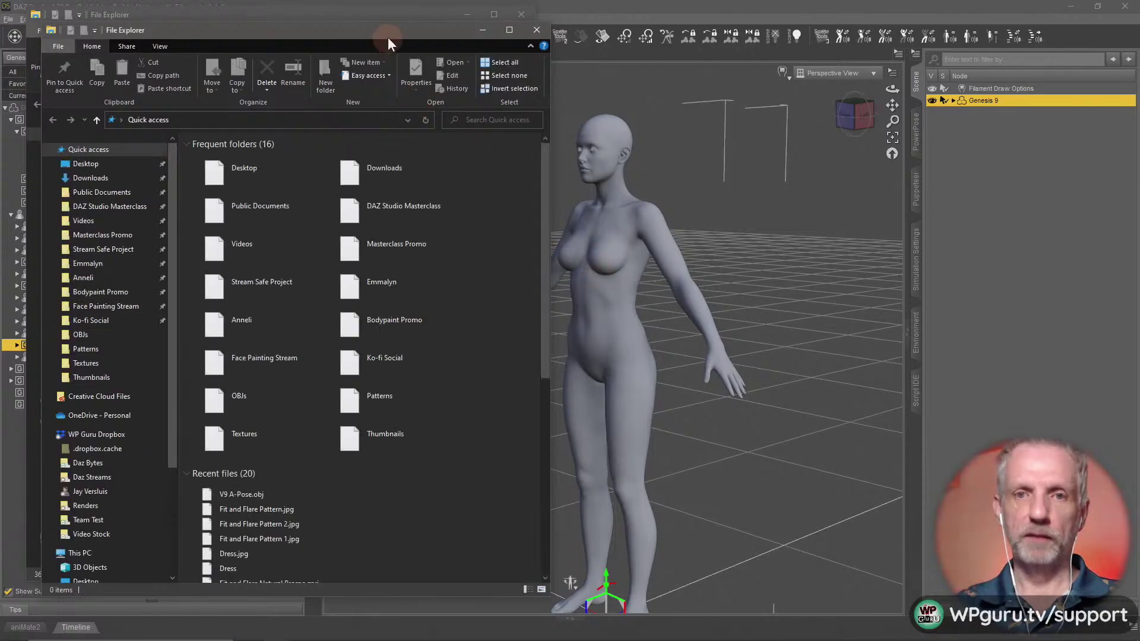
{"action": "left_click", "coordinate": [537, 31]}
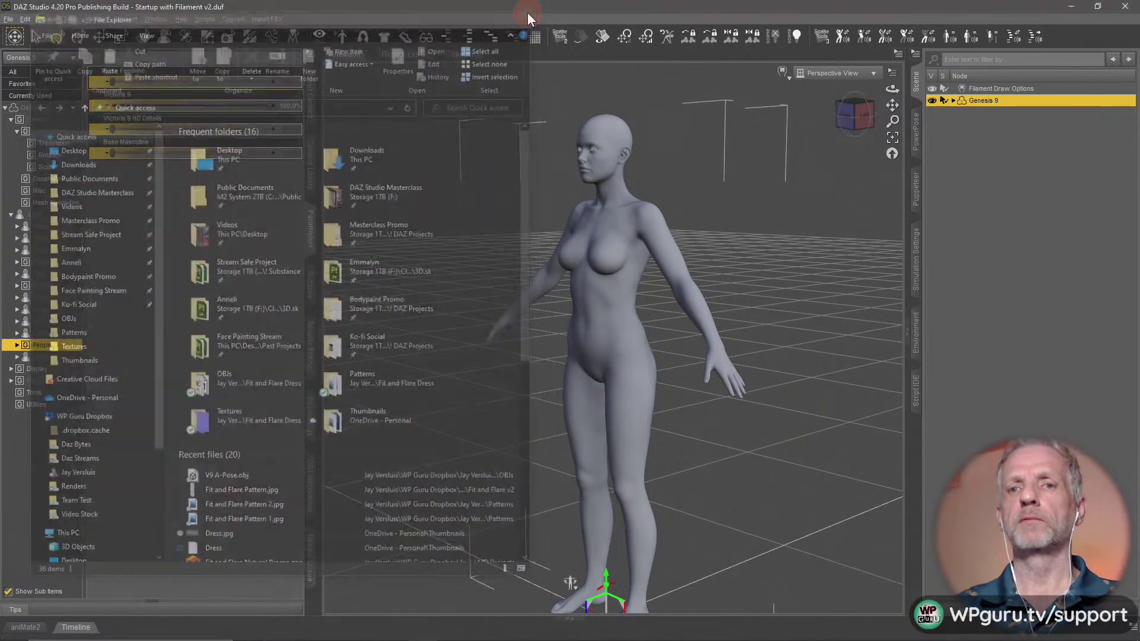
{"action": "key", "text": "alt+Tab"}
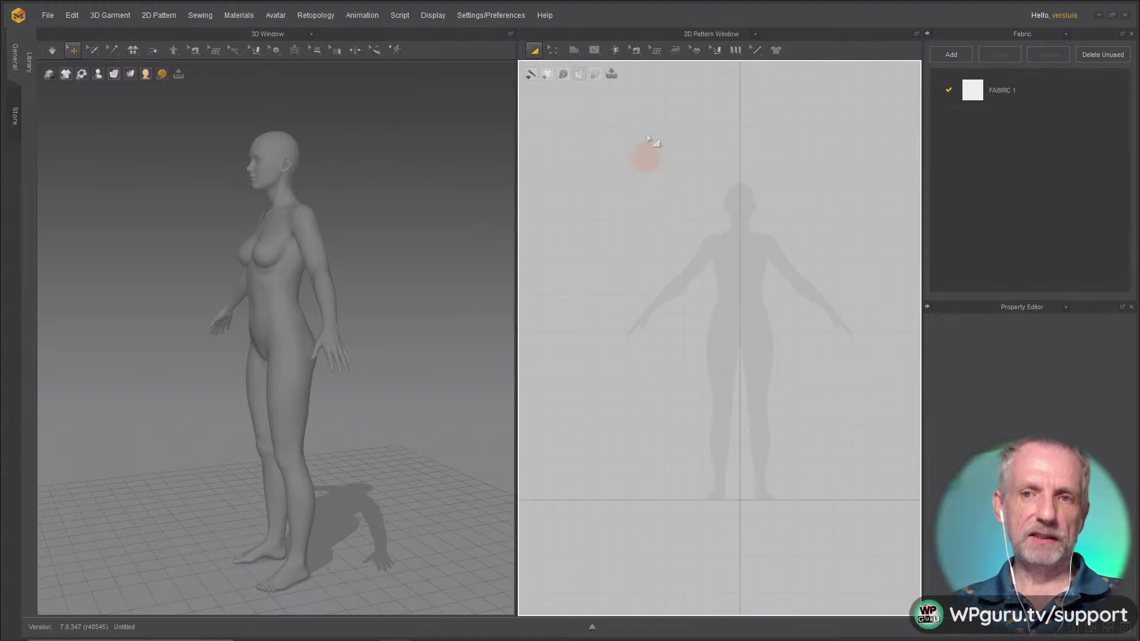
Step: Create a rectangle pattern 800 mm wide and 2500 mm high beside the avatar silhouette in the 2D Pattern window
{"action": "mouse_move", "coordinate": [576, 52]}
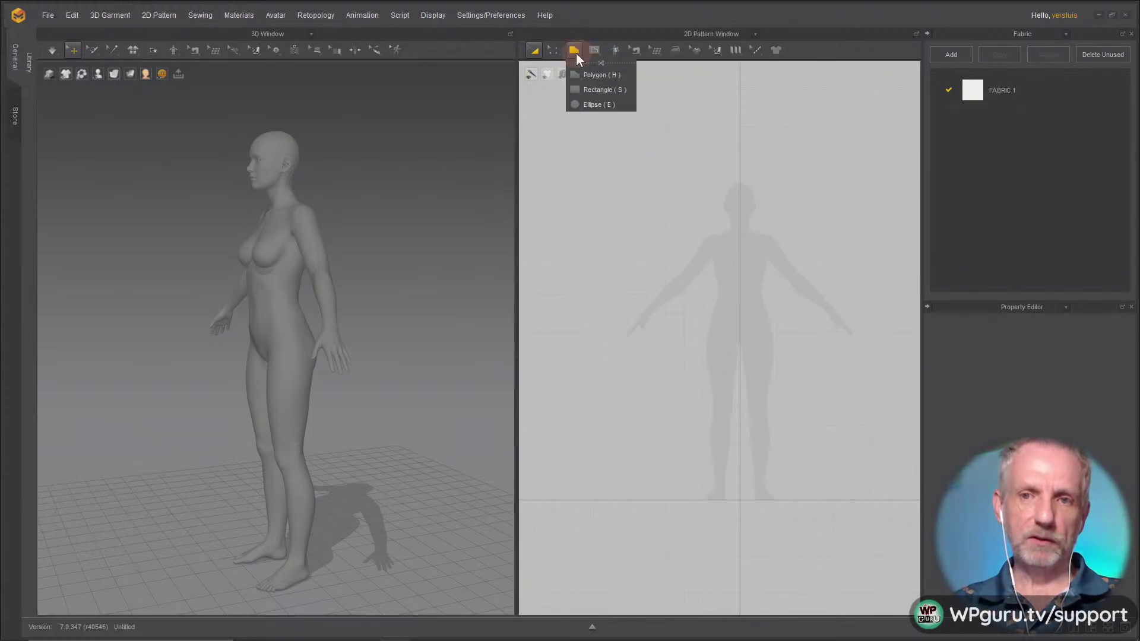
{"action": "left_click", "coordinate": [594, 91]}
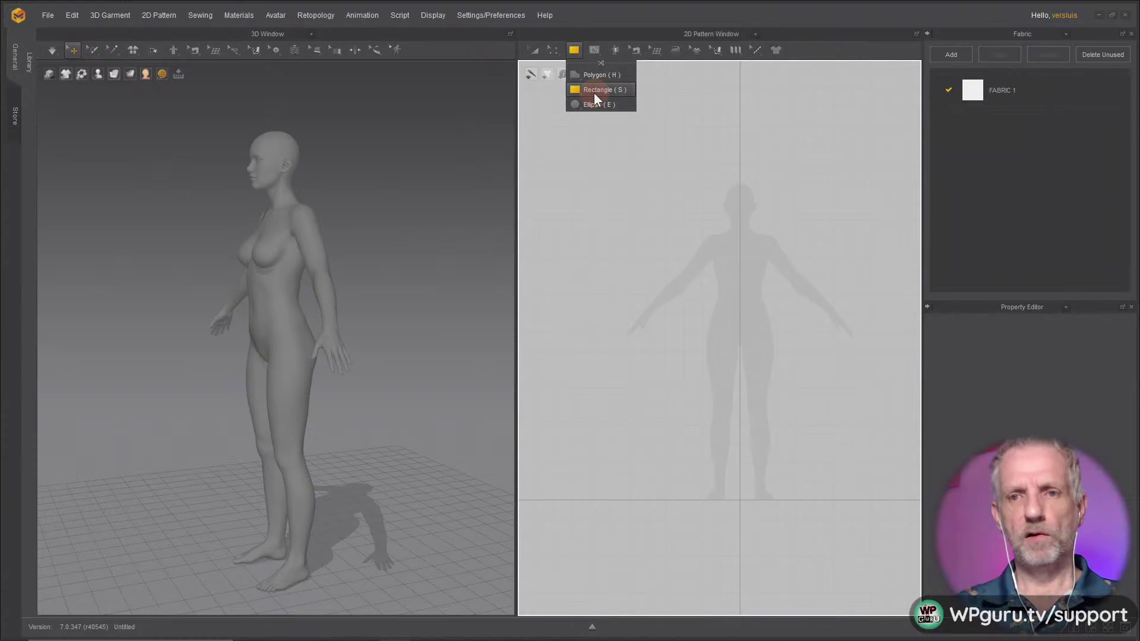
{"action": "left_click", "coordinate": [596, 91]}
{"action": "left_click", "coordinate": [601, 174]}
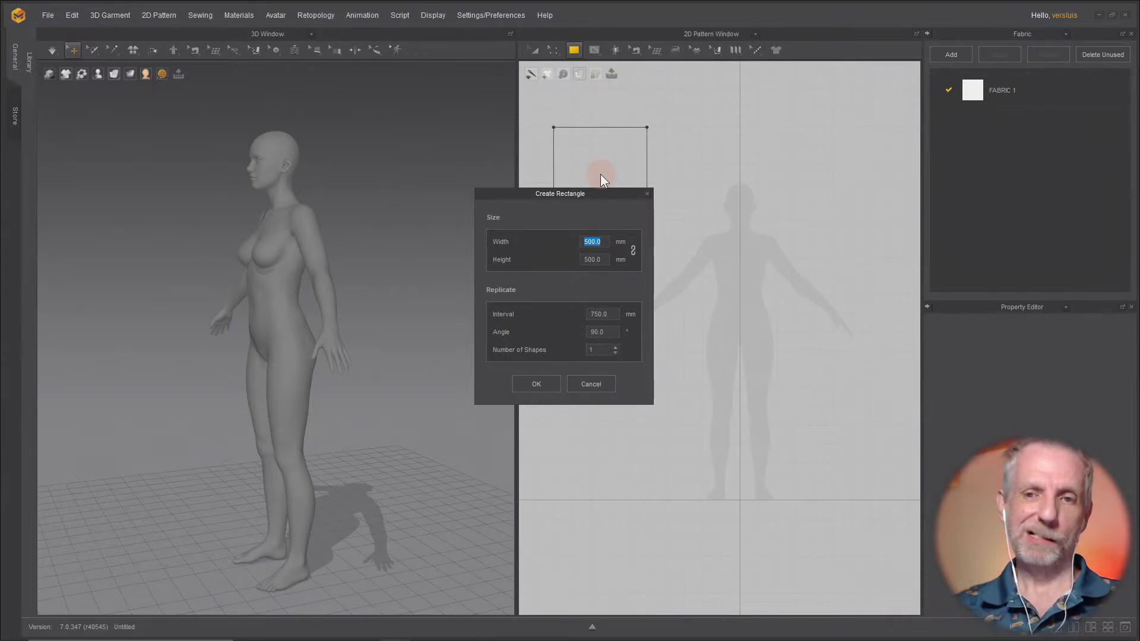
{"action": "type", "text": "800"}
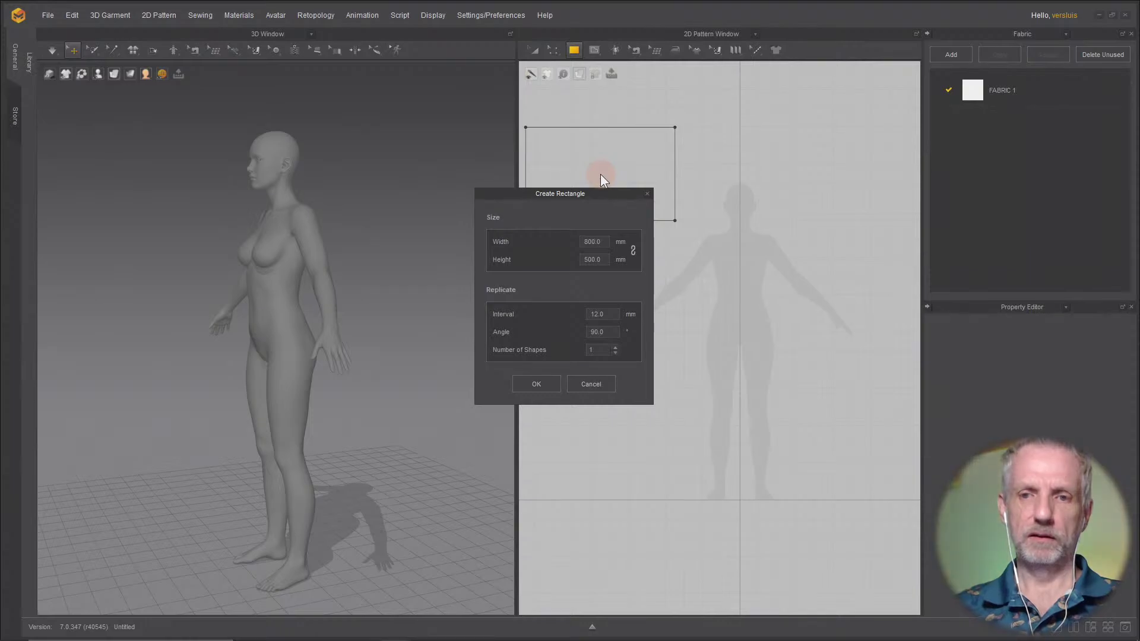
{"action": "left_click", "coordinate": [504, 243]}
{"action": "left_click_drag", "start_coordinate": [607, 263], "coordinate": [556, 260]}
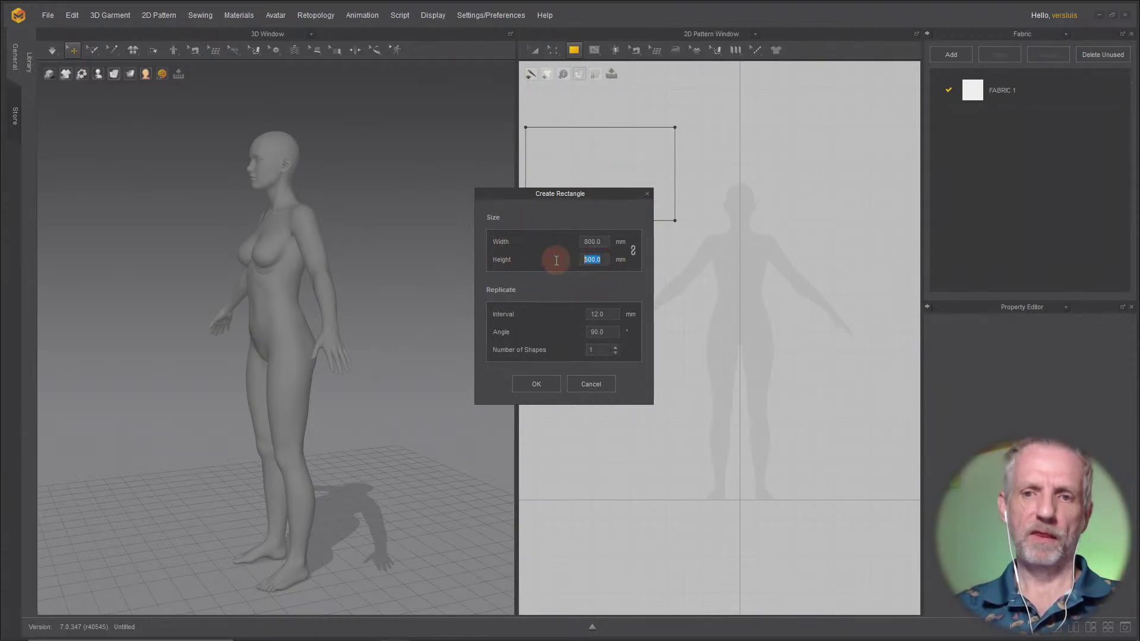
{"action": "type", "text": "2500"}
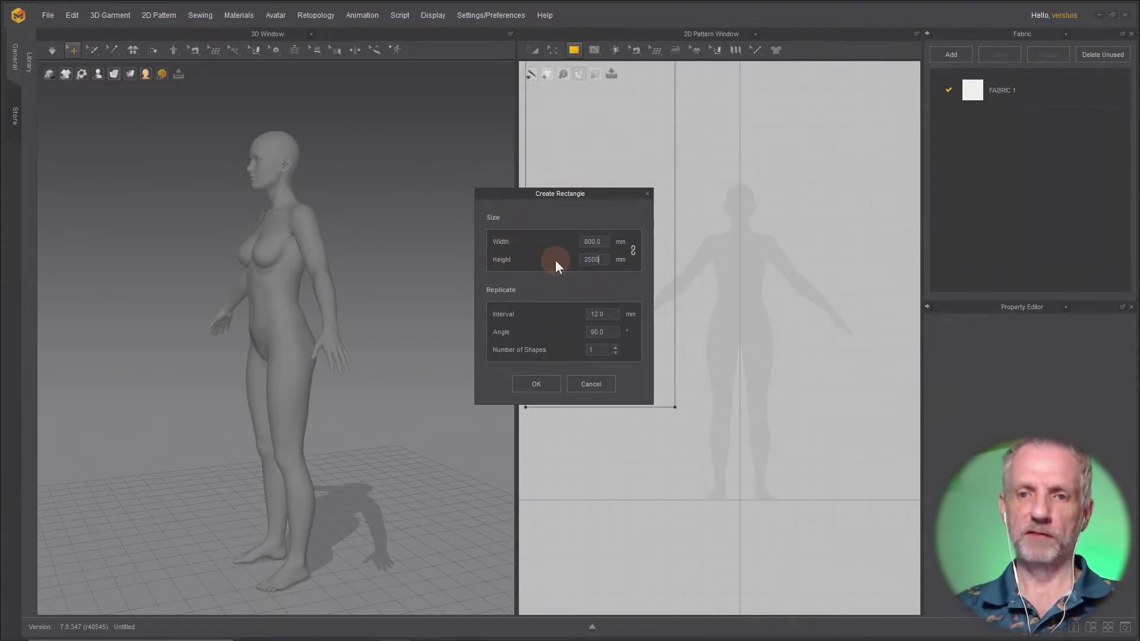
{"action": "left_click", "coordinate": [535, 381]}
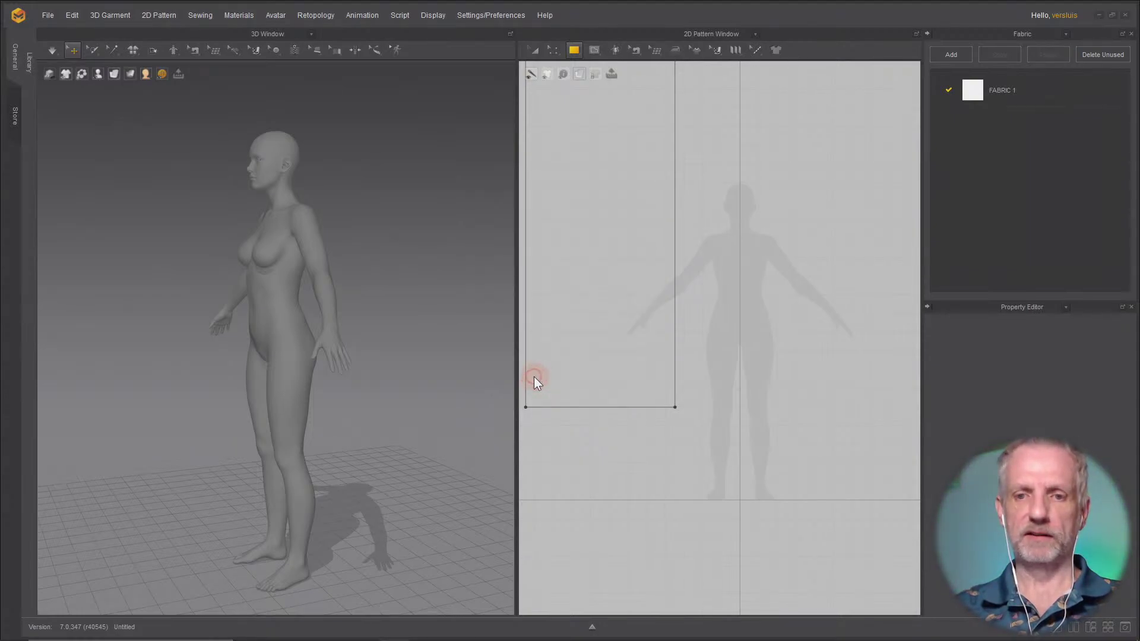
{"action": "left_click", "coordinate": [646, 293]}
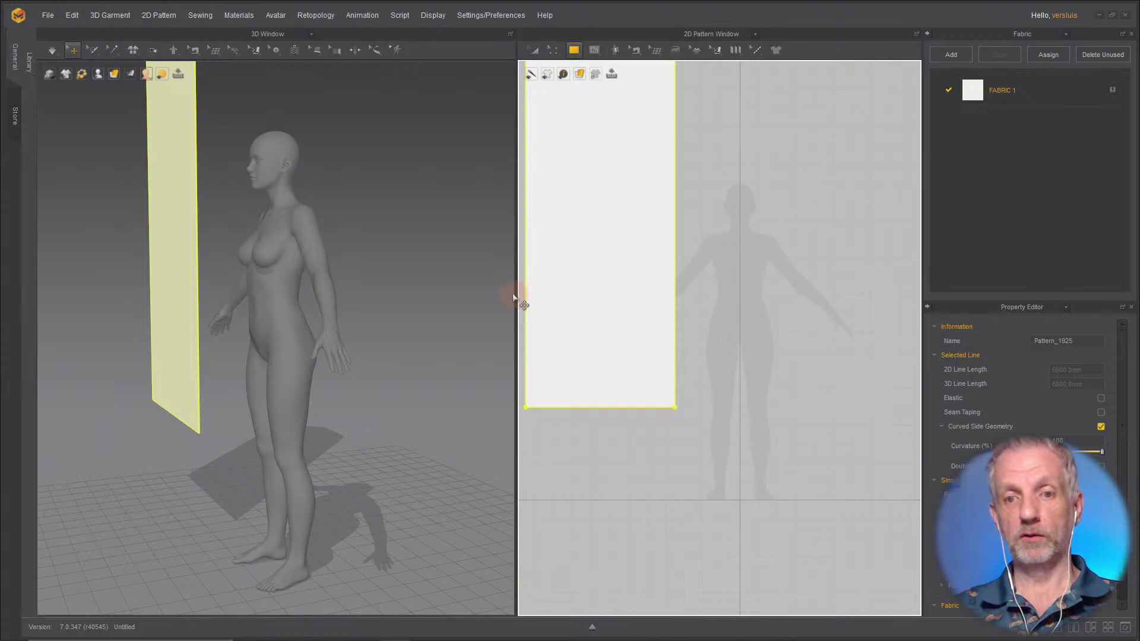
Step: Enlarge the 2D Pattern window at the expense of the 3D window to make room for the rectangle
{"action": "left_click_drag", "start_coordinate": [516, 295], "coordinate": [262, 289]}
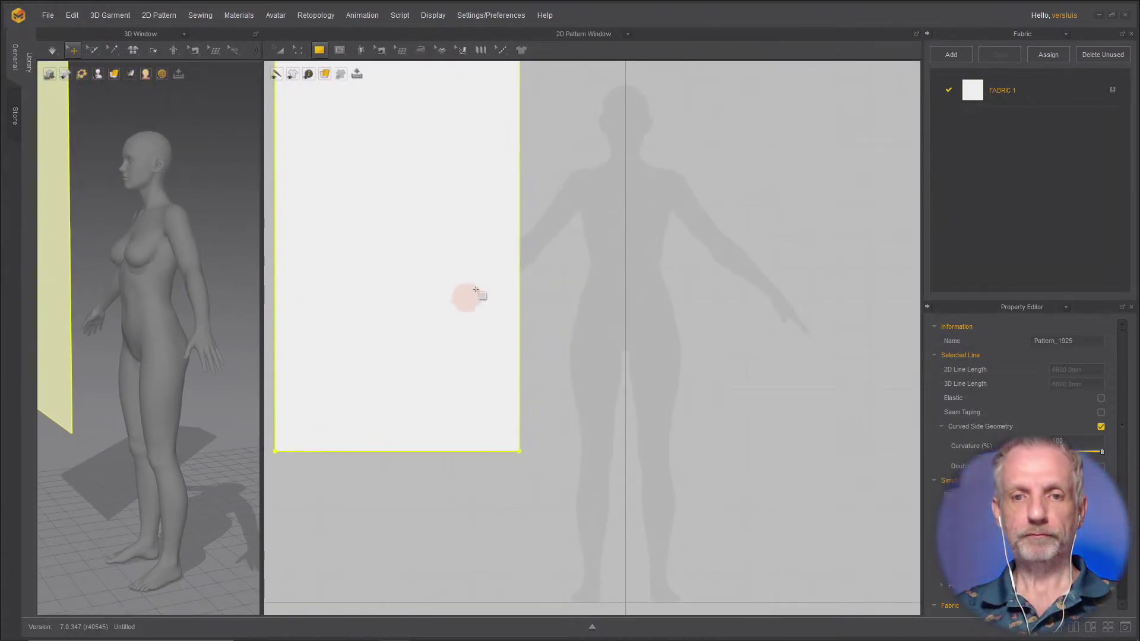
{"action": "middle_click_drag", "start_coordinate": [466, 295], "coordinate": [583, 445]}
{"action": "scroll", "coordinate": [588, 374], "scroll_direction": "down", "scroll_amount": 2}
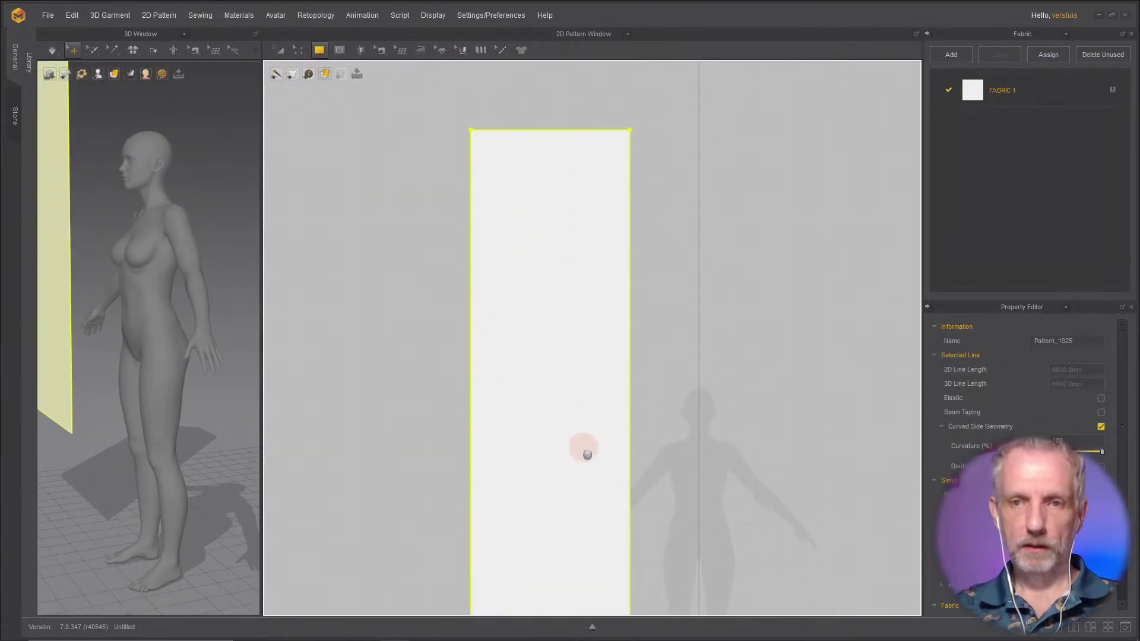
{"action": "scroll", "coordinate": [565, 298], "scroll_direction": "up", "scroll_amount": 2}
{"action": "middle_click_drag", "start_coordinate": [583, 257], "coordinate": [575, 352]}
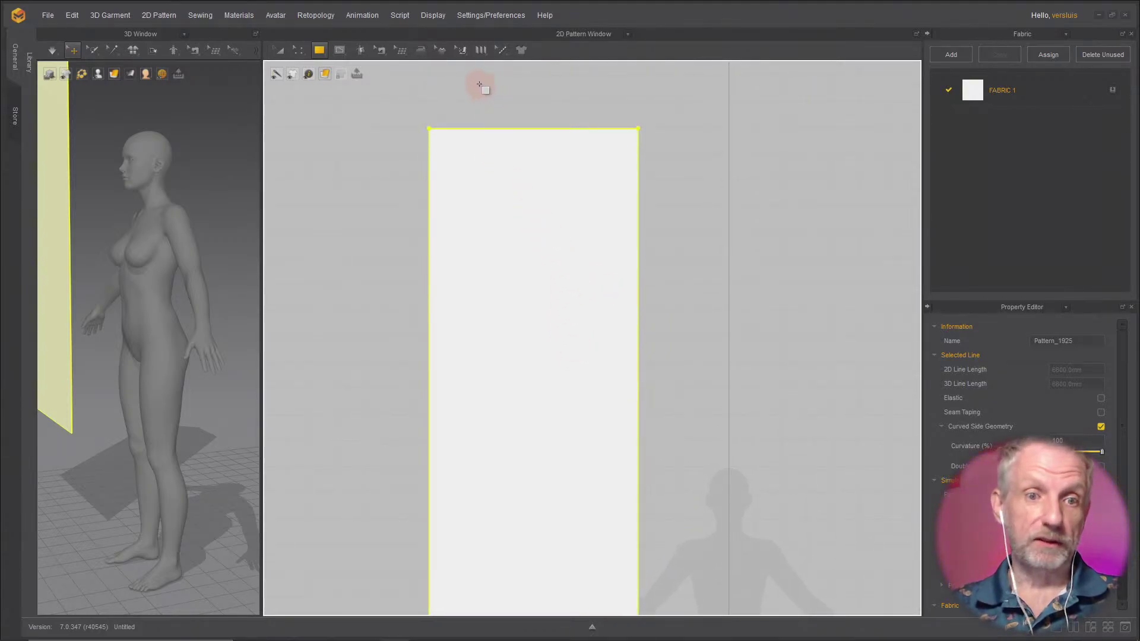
{"action": "right_click_drag", "start_coordinate": [211, 286], "coordinate": [200, 377]}
{"action": "scroll", "coordinate": [181, 337], "scroll_direction": "down", "scroll_amount": 3}
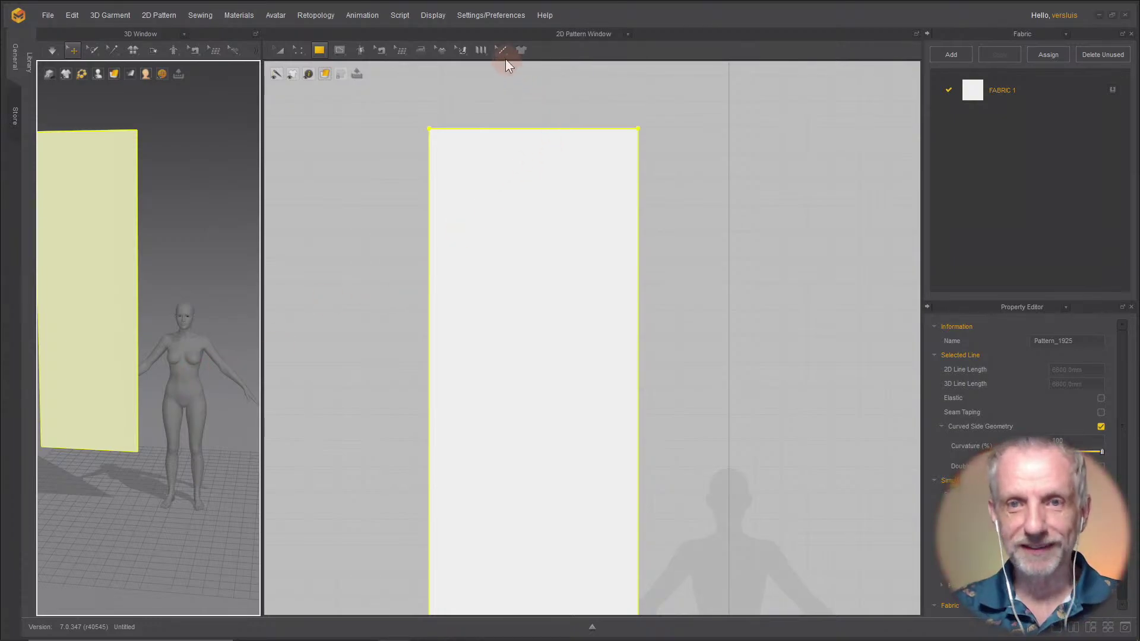
{"action": "left_click", "coordinate": [462, 51]}
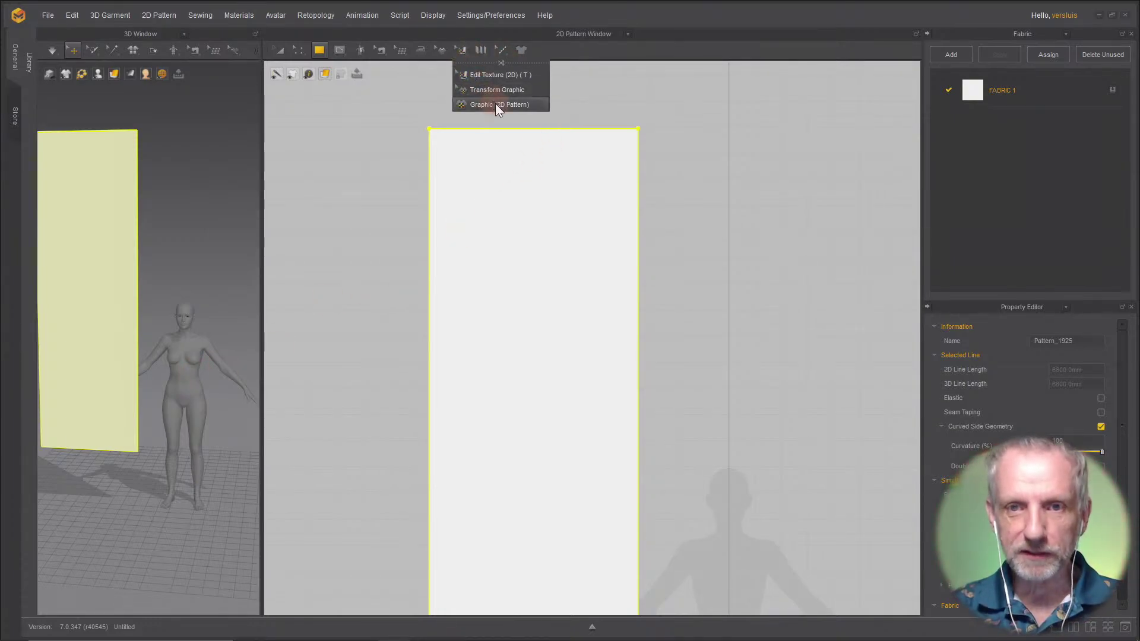
{"action": "left_click", "coordinate": [523, 104]}
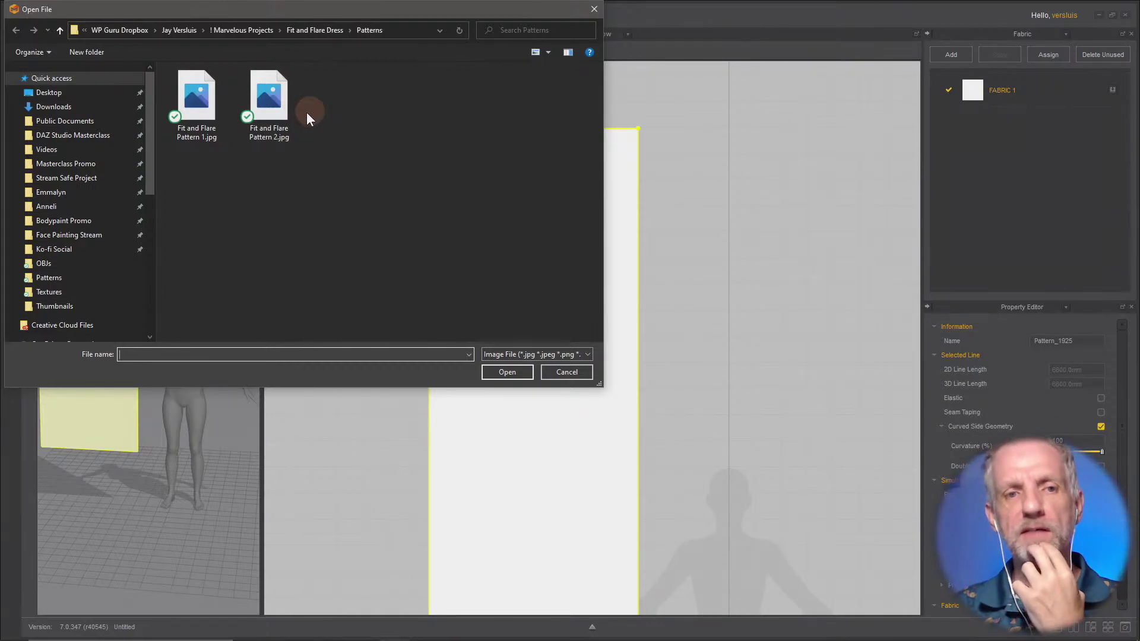
{"action": "left_click", "coordinate": [77, 93]}
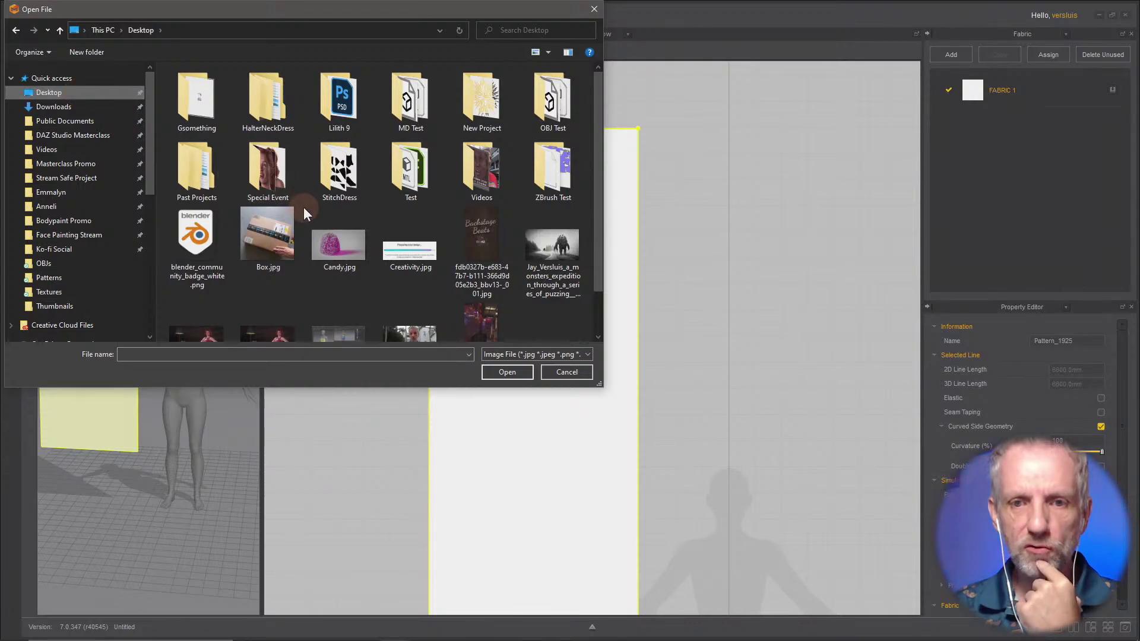
{"action": "scroll", "coordinate": [304, 206], "scroll_direction": "down", "scroll_amount": 1}
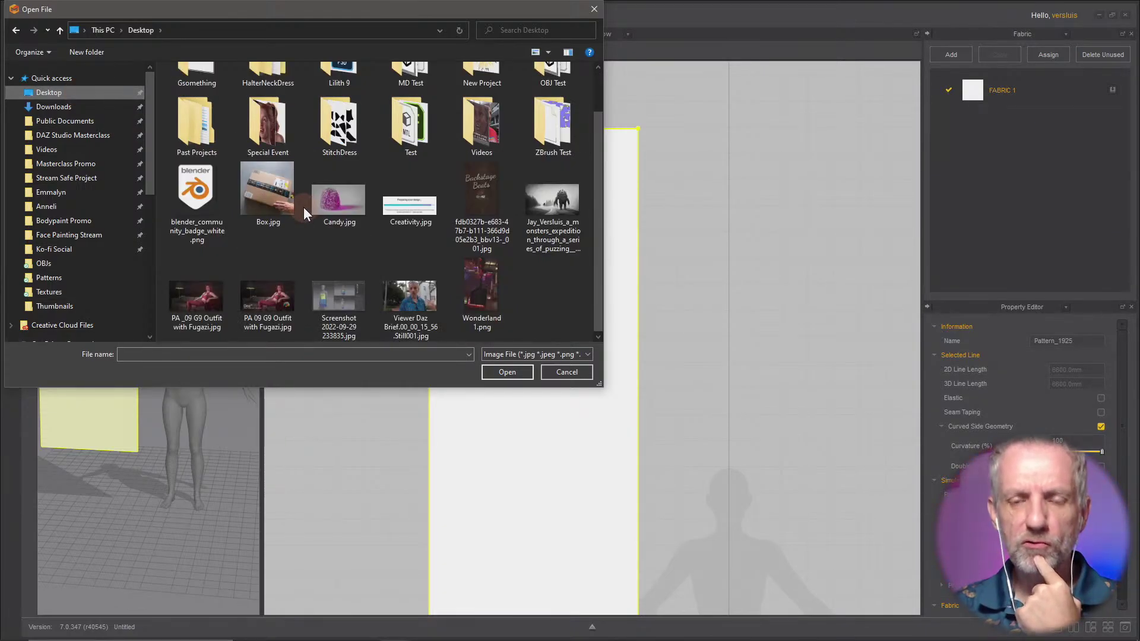
{"action": "scroll", "coordinate": [401, 240], "scroll_direction": "up", "scroll_amount": 1}
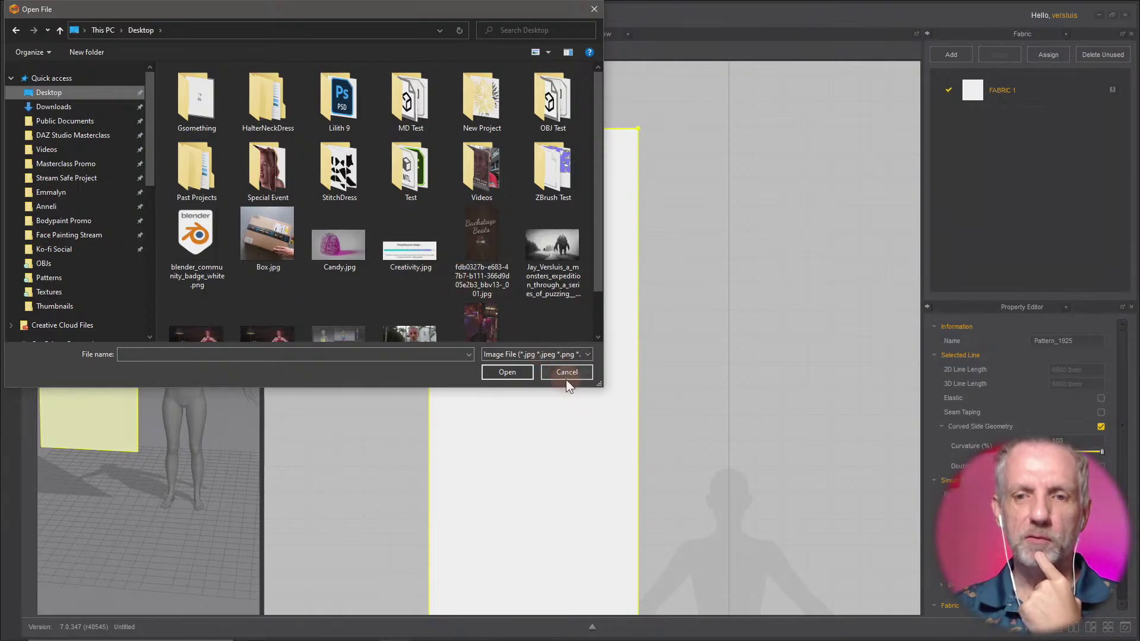
{"action": "left_click", "coordinate": [585, 372]}
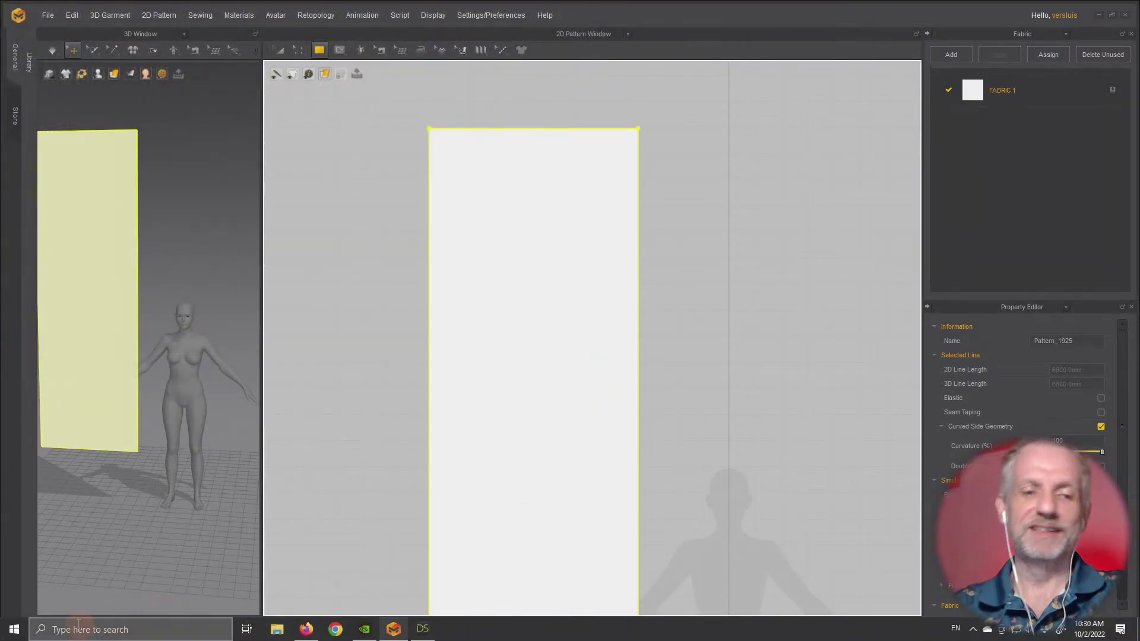
Step: Launch Photoshop, open the recent Fit and Flare Pattern 1.jpg, and check which folder it is stored in without saving
{"action": "left_click", "coordinate": [16, 629]}
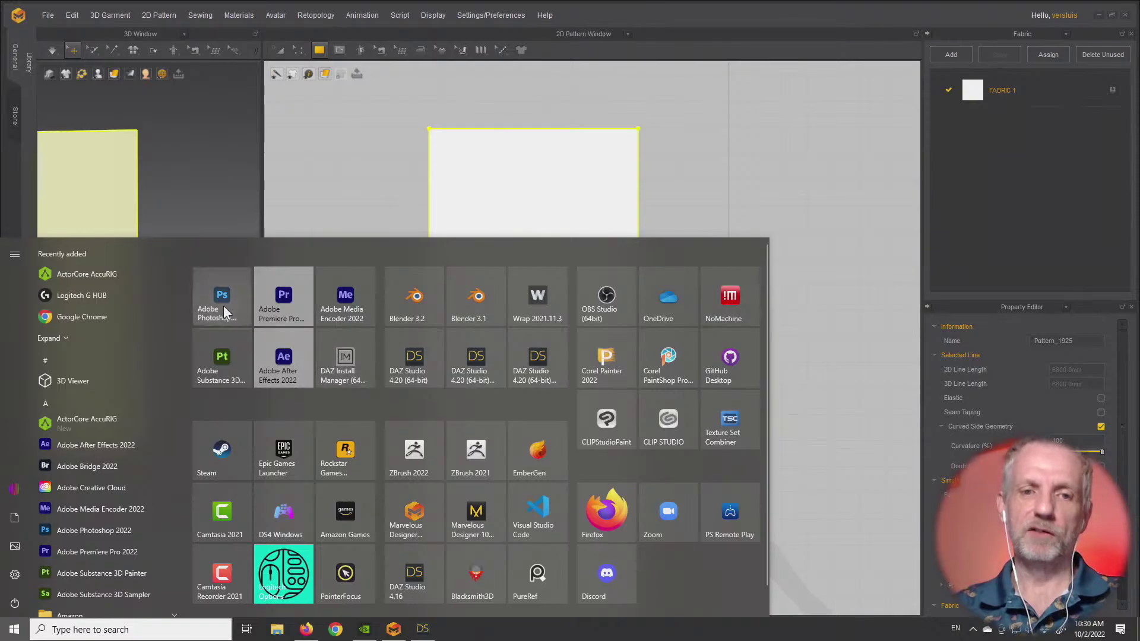
{"action": "left_click", "coordinate": [223, 307]}
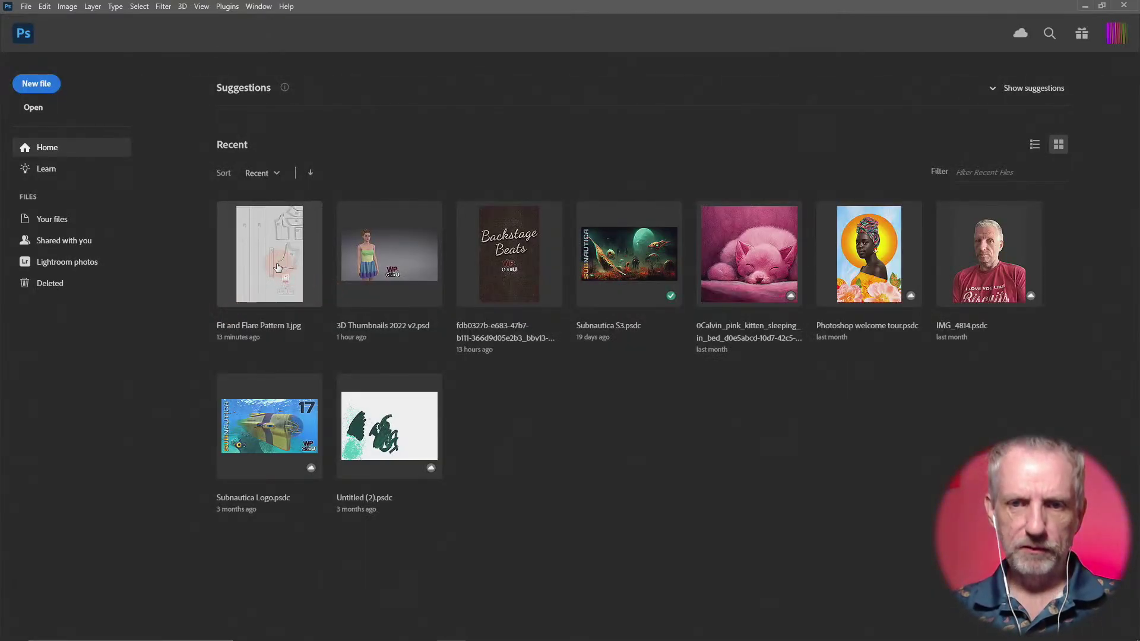
{"action": "left_click", "coordinate": [297, 285]}
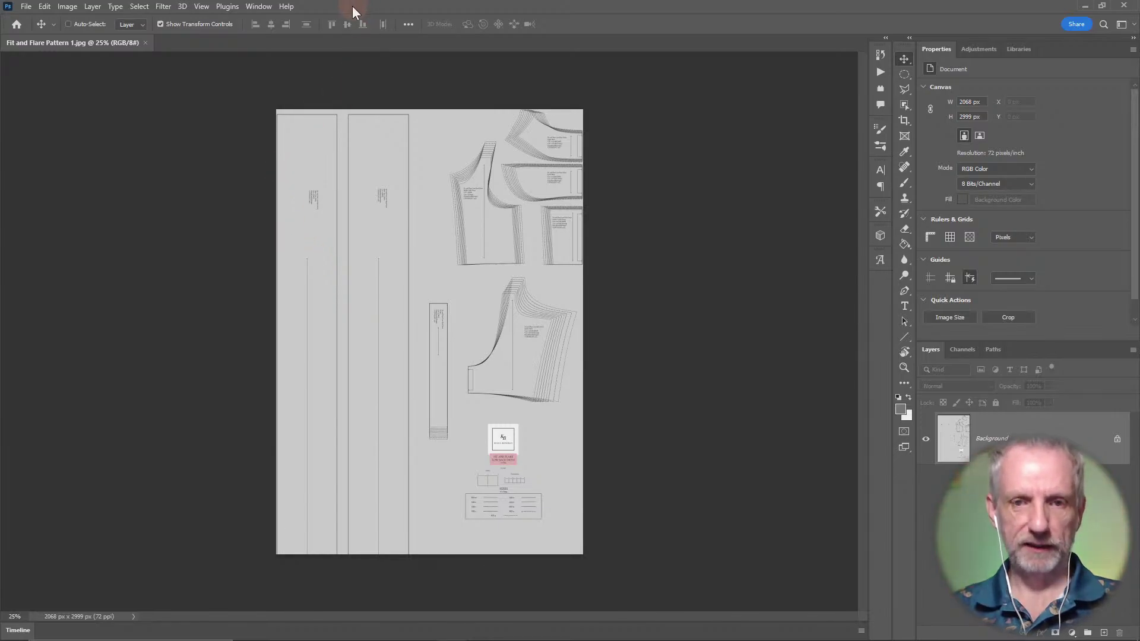
{"action": "key", "text": "ctrl+shift+s"}
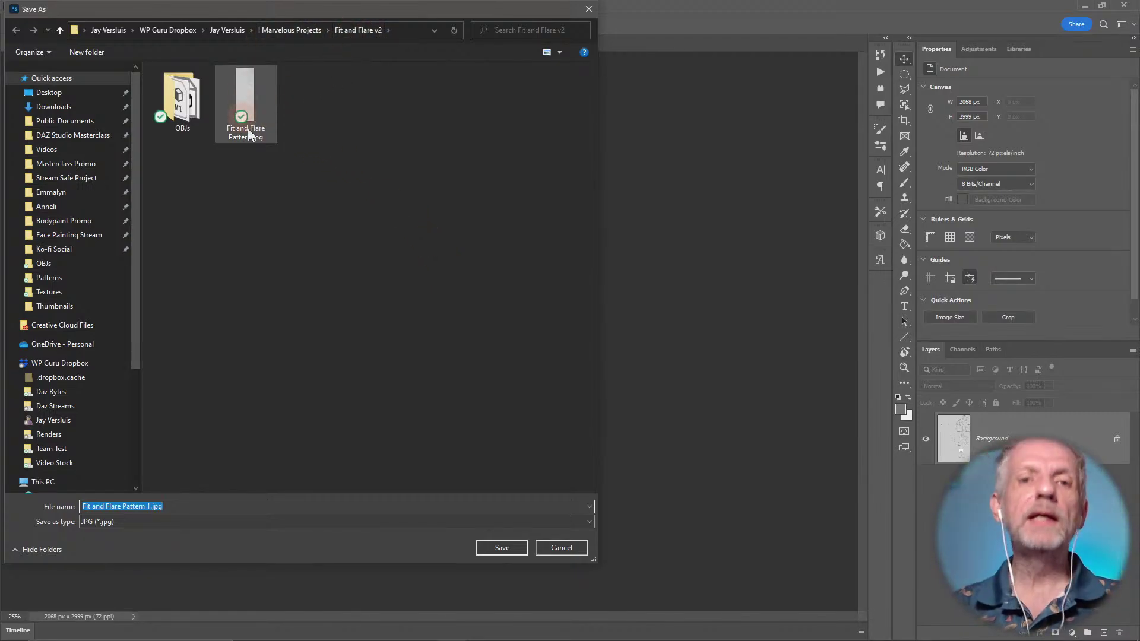
{"action": "left_click", "coordinate": [576, 548]}
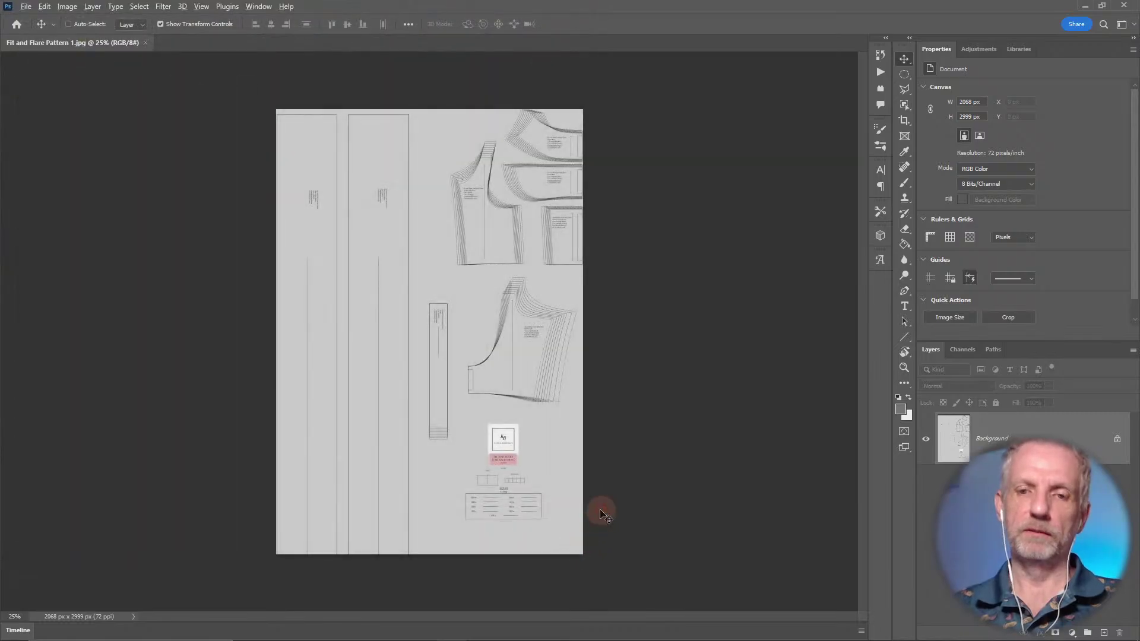
{"action": "key", "text": "alt+Tab"}
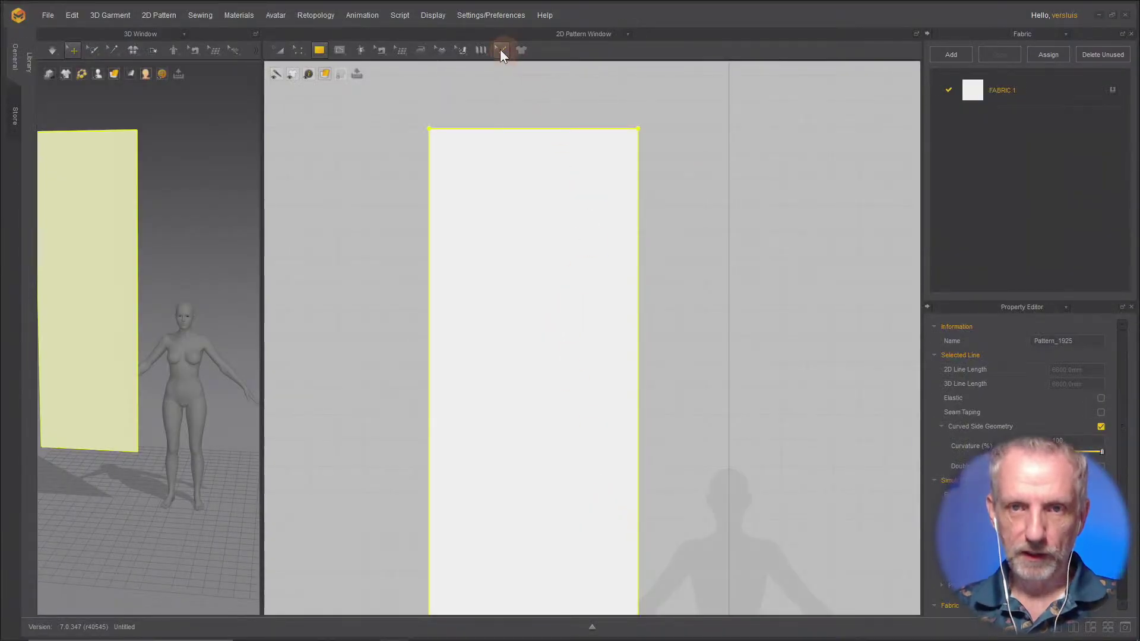
{"action": "left_click", "coordinate": [500, 53]}
{"action": "left_click", "coordinate": [534, 122]}
{"action": "left_click", "coordinate": [464, 50]}
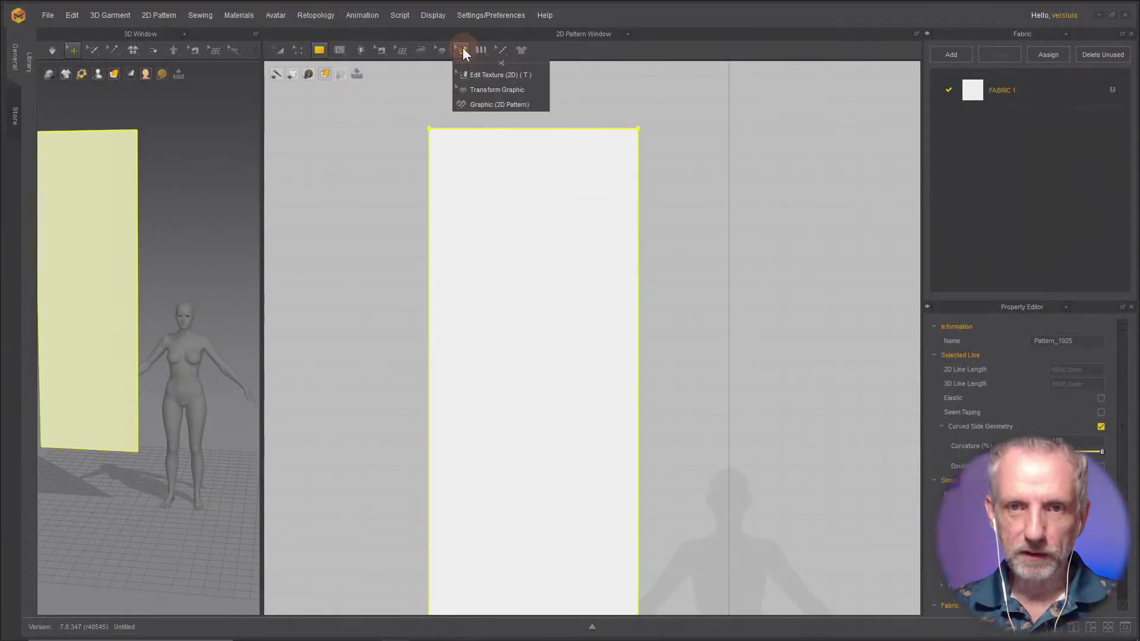
{"action": "left_click", "coordinate": [501, 212]}
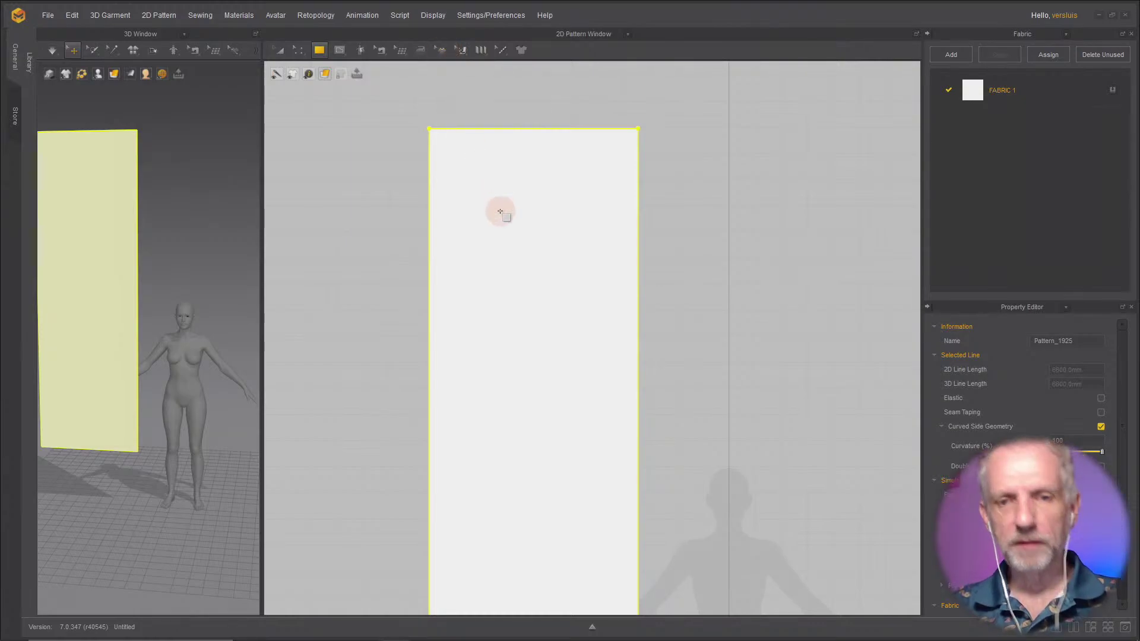
{"action": "key", "text": "alt+Tab"}
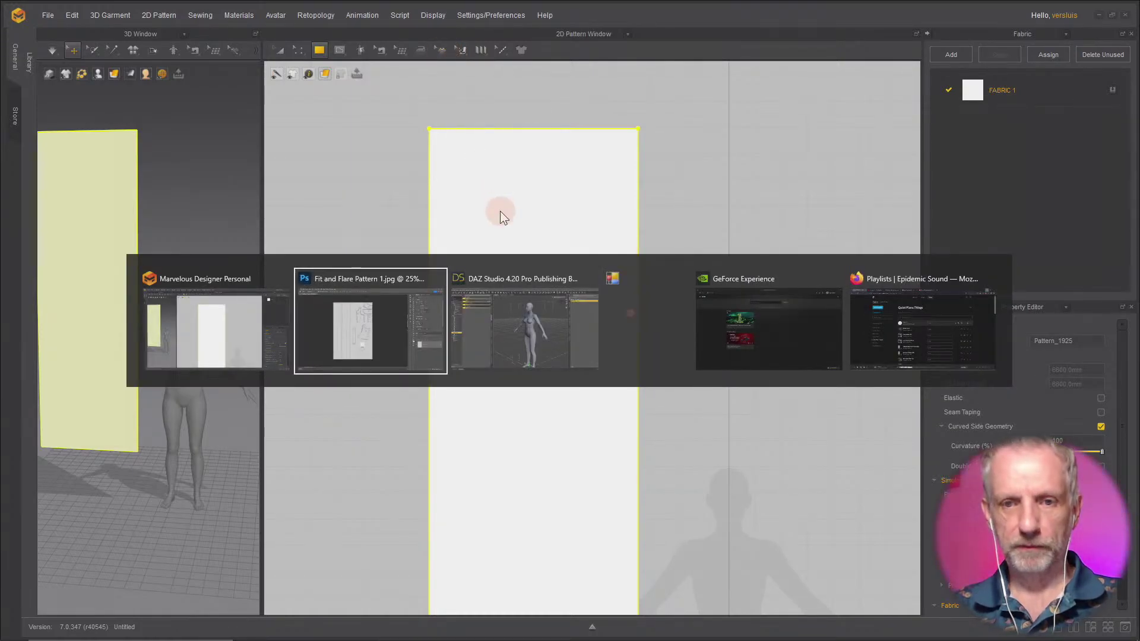
Step: Switch to File Explorer and open the Fit and Flare v2 folder inside the ! Marvelous Projects folder
{"action": "key", "text": "super"}
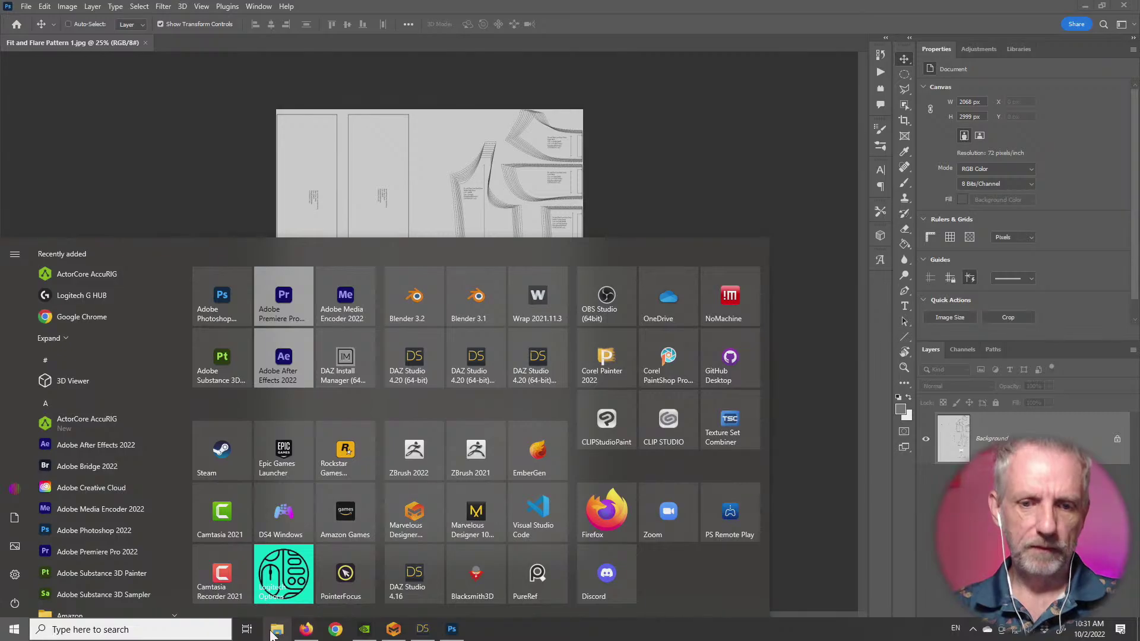
{"action": "left_click", "coordinate": [277, 630]}
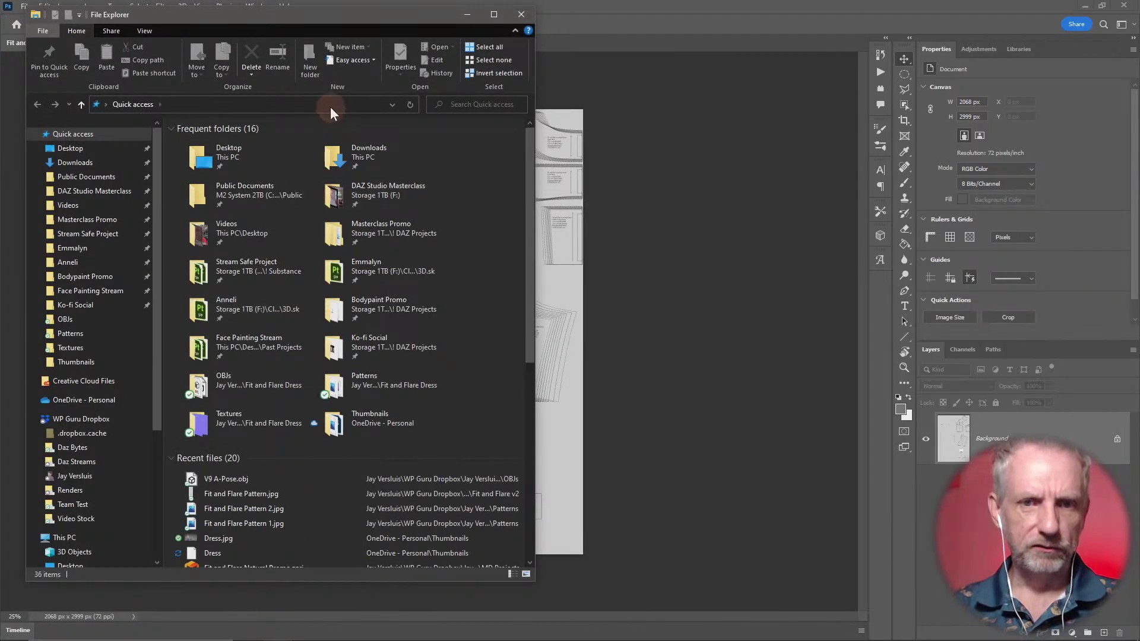
{"action": "left_click", "coordinate": [320, 109]}
{"action": "type", "text": "C:\\Users\\versl\\WP Guru Dropbox\\Jay Versluis\\! Marvelous Projects\\Fit and Flare v2"}
{"action": "key", "text": "Return"}
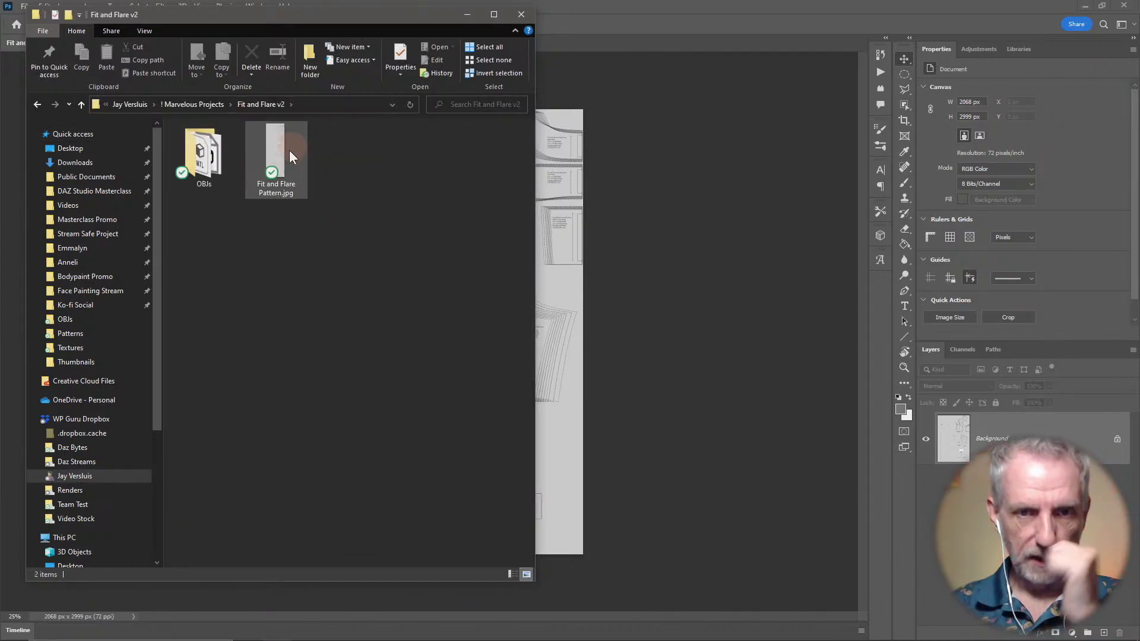
Step: Create a subfolder named Patterns in Fit and Flare v2 and move Fit and Flare Pattern.jpg into it
{"action": "right_click", "coordinate": [287, 269]}
{"action": "mouse_move", "coordinate": [362, 562]}
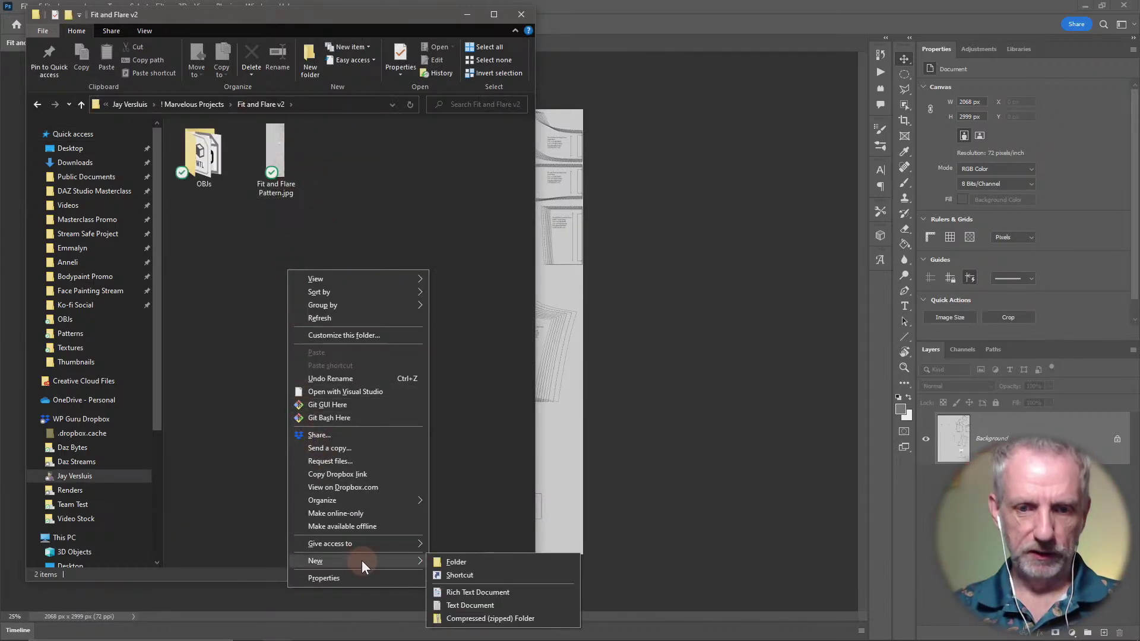
{"action": "left_click", "coordinate": [451, 561]}
{"action": "type", "text": "Patterns"}
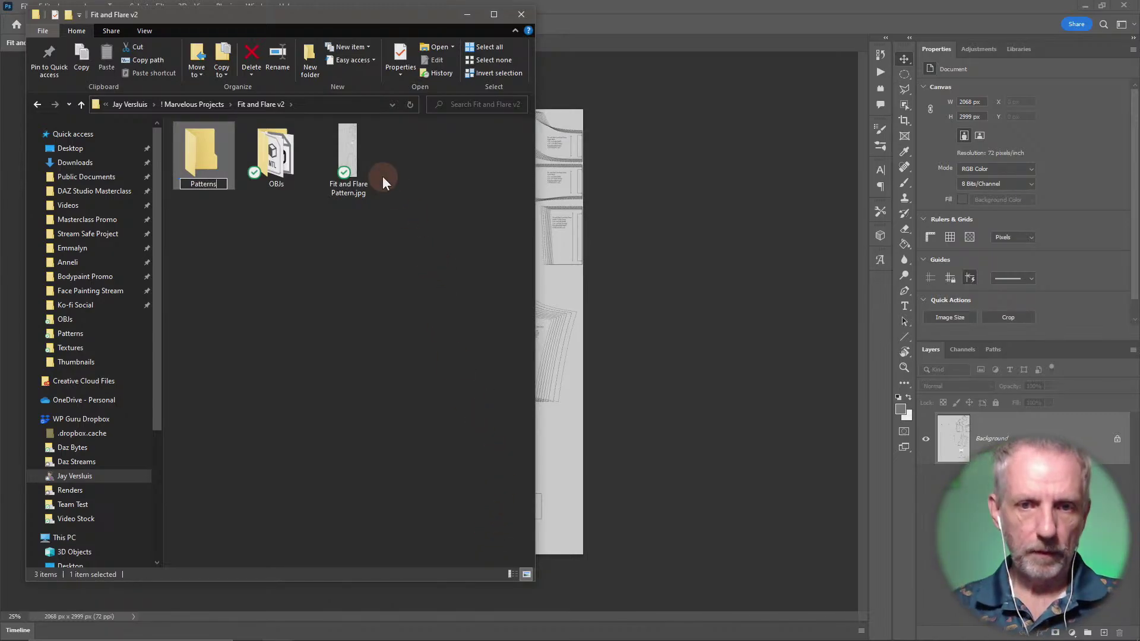
{"action": "key", "text": "Return"}
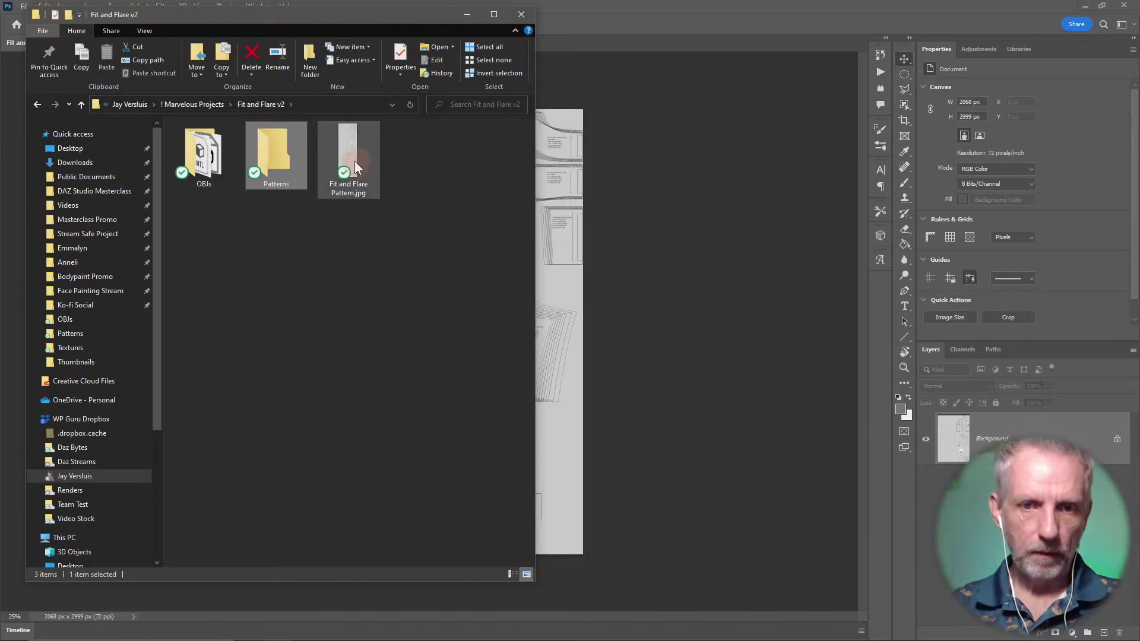
{"action": "left_click", "coordinate": [355, 162]}
{"action": "left_click_drag", "start_coordinate": [270, 172], "coordinate": [270, 171]}
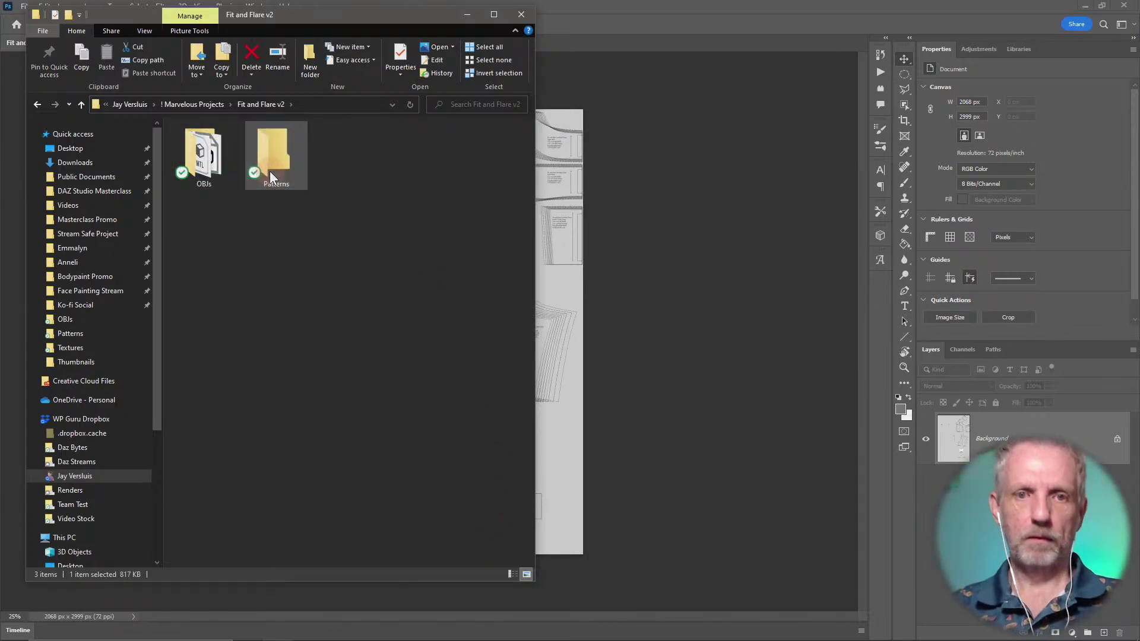
Step: Switch to Marvelous Designer, start adding a 2D pattern graphic and browse to the Patterns folder of Fit and Flare v2
{"action": "key", "text": "alt+Tab"}
{"action": "key", "text": "Tab"}
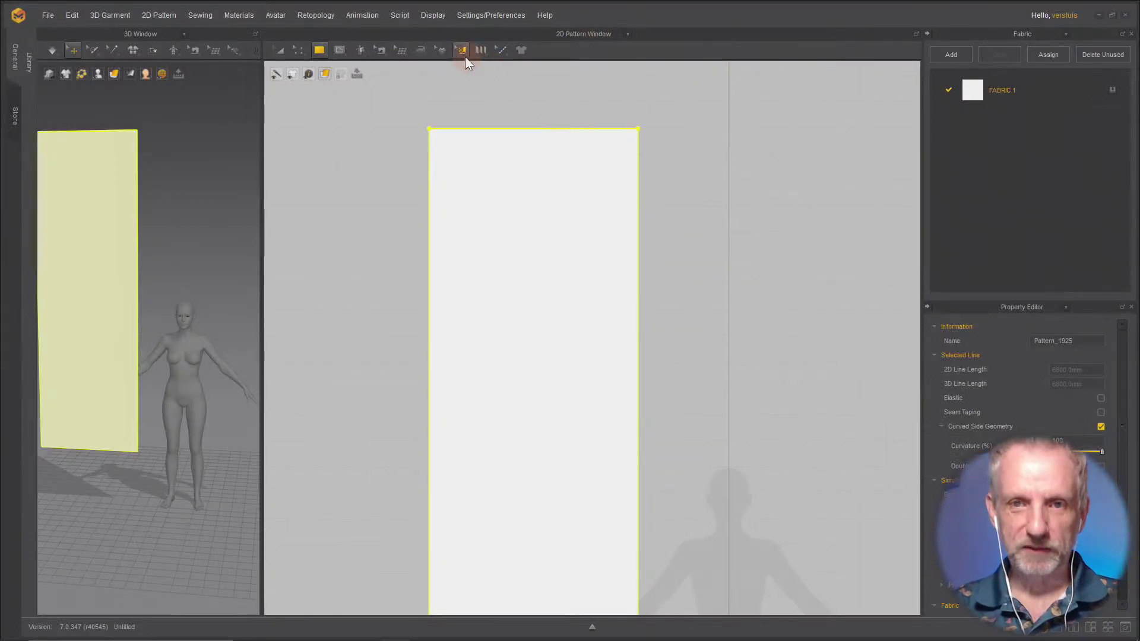
{"action": "left_click", "coordinate": [462, 52]}
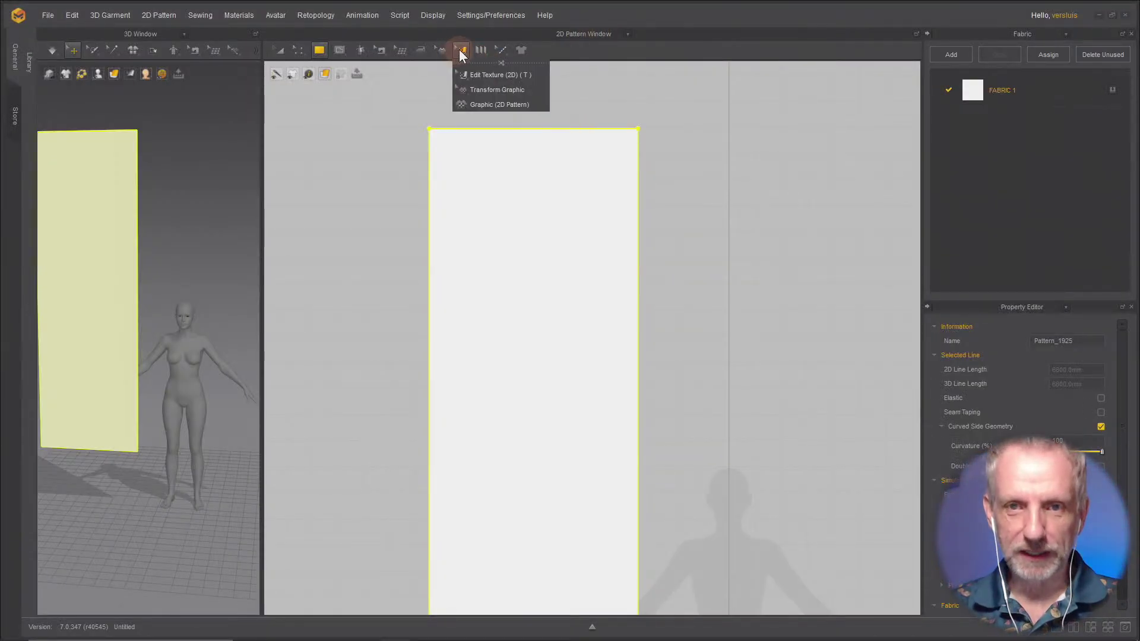
{"action": "left_click", "coordinate": [492, 106]}
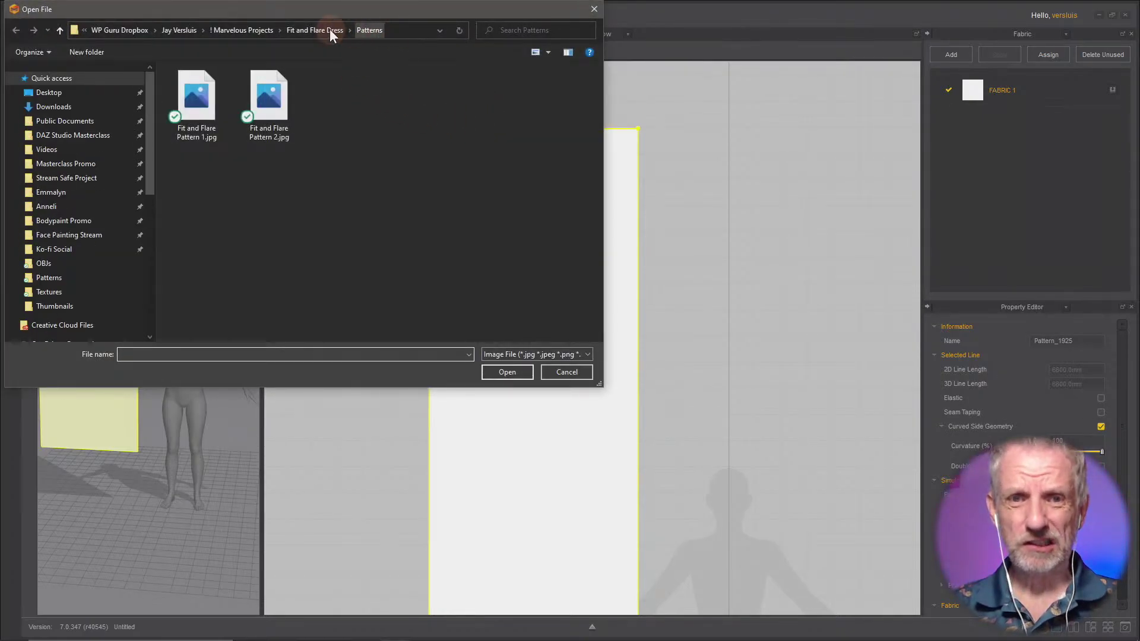
{"action": "left_click", "coordinate": [408, 31]}
{"action": "key", "text": "ctrl+v"}
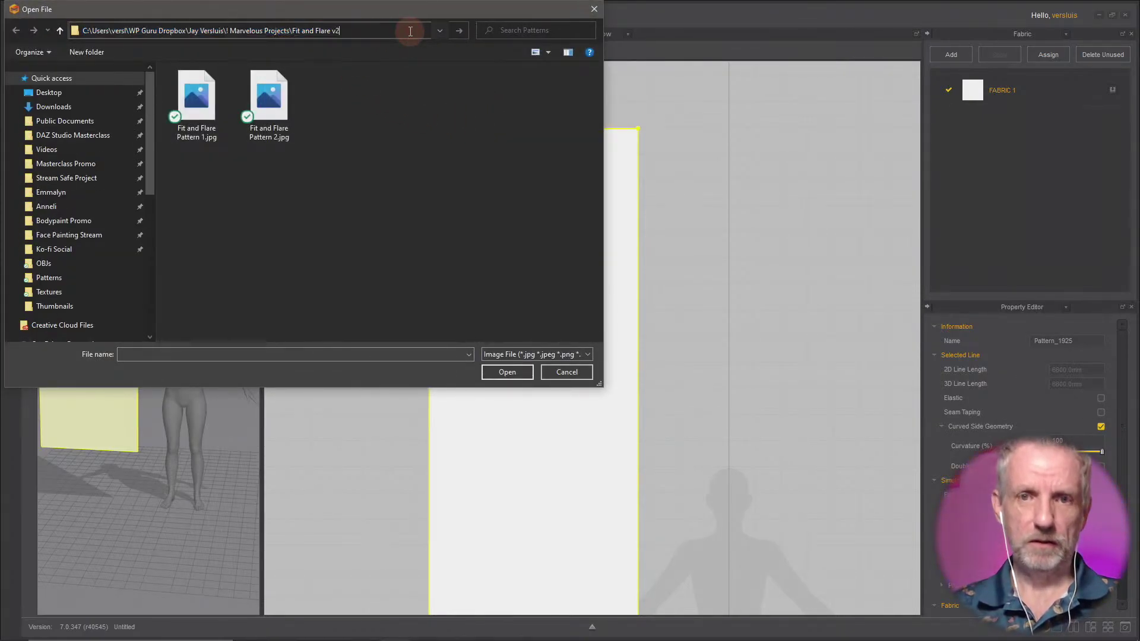
{"action": "key", "text": "Return"}
{"action": "double_click", "coordinate": [264, 91]}
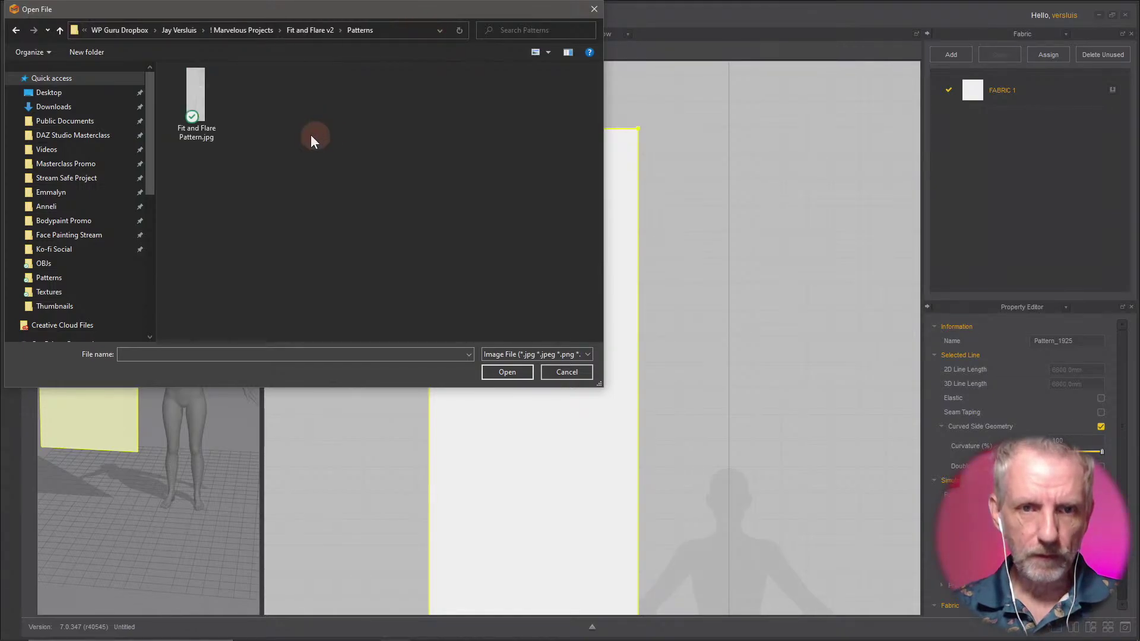
Step: Try to place Fit and Flare Pattern.jpg as a graphic on the existing tall rectangle
{"action": "left_click", "coordinate": [196, 102]}
{"action": "left_click", "coordinate": [512, 370]}
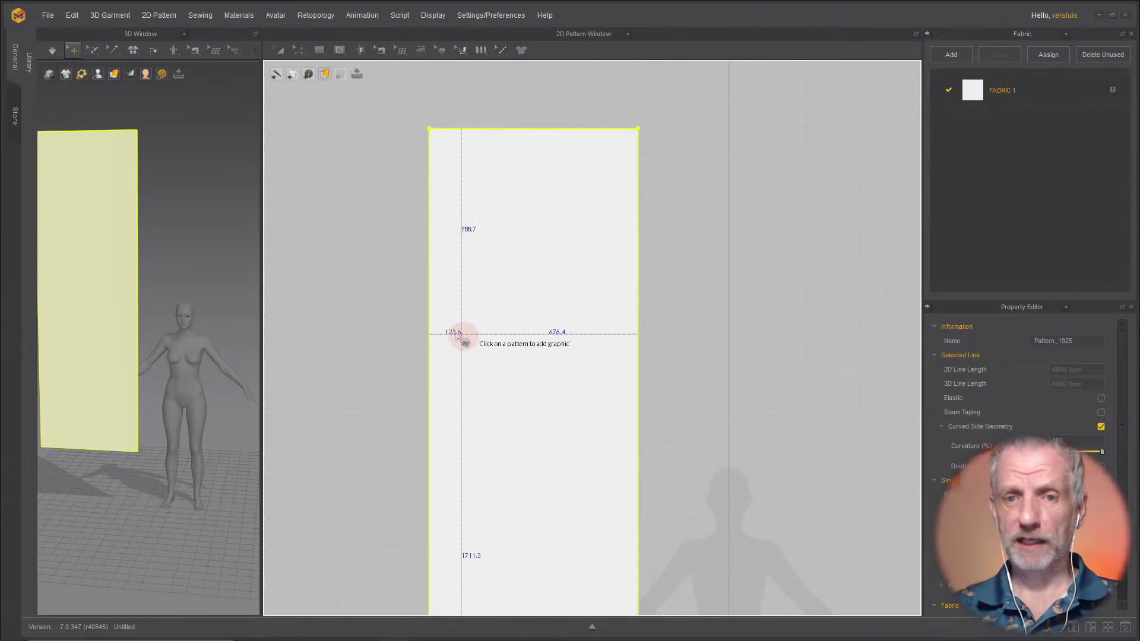
{"action": "left_click", "coordinate": [466, 303]}
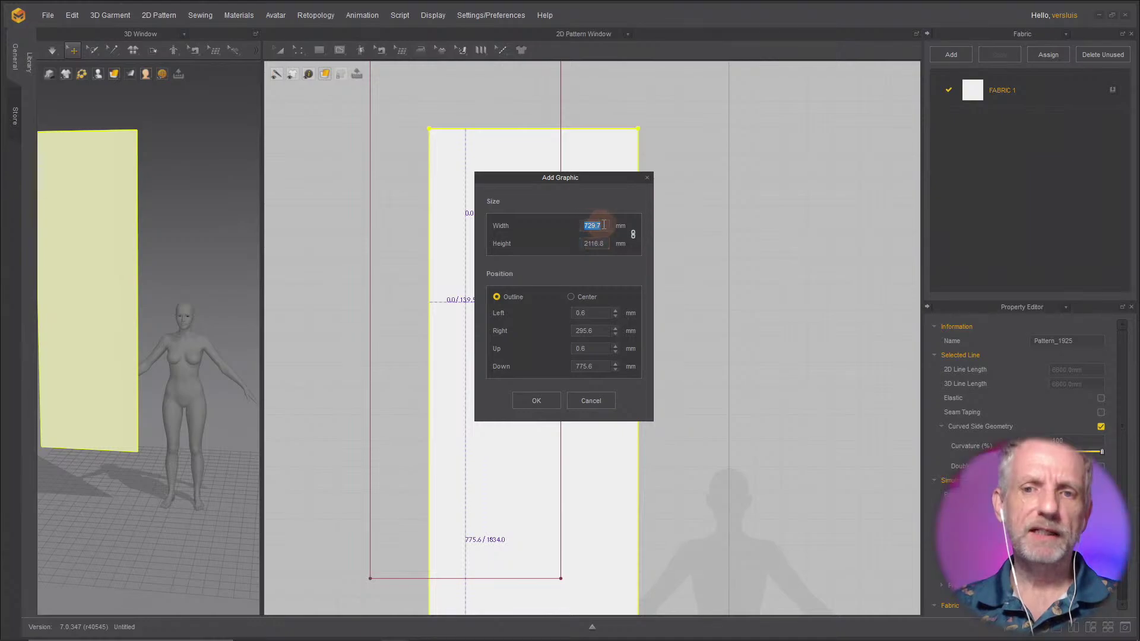
{"action": "left_click", "coordinate": [592, 399]}
Step: Replace the existing rectangle with a new rectangle pattern 800 mm wide and 2200 mm high
{"action": "key", "text": "Delete"}
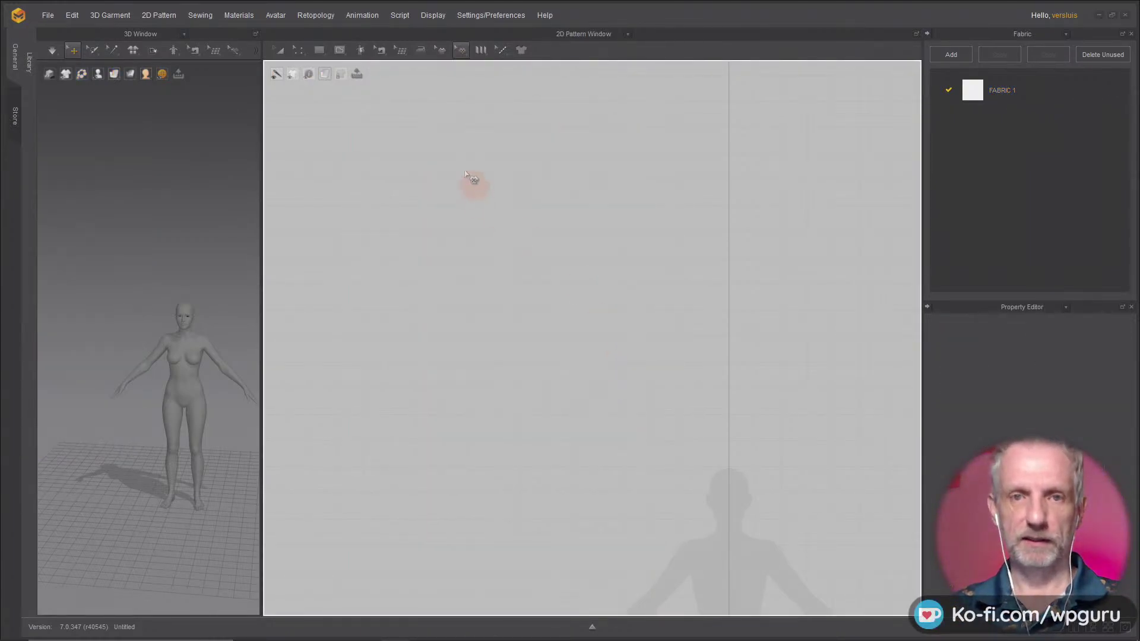
{"action": "left_click", "coordinate": [321, 50]}
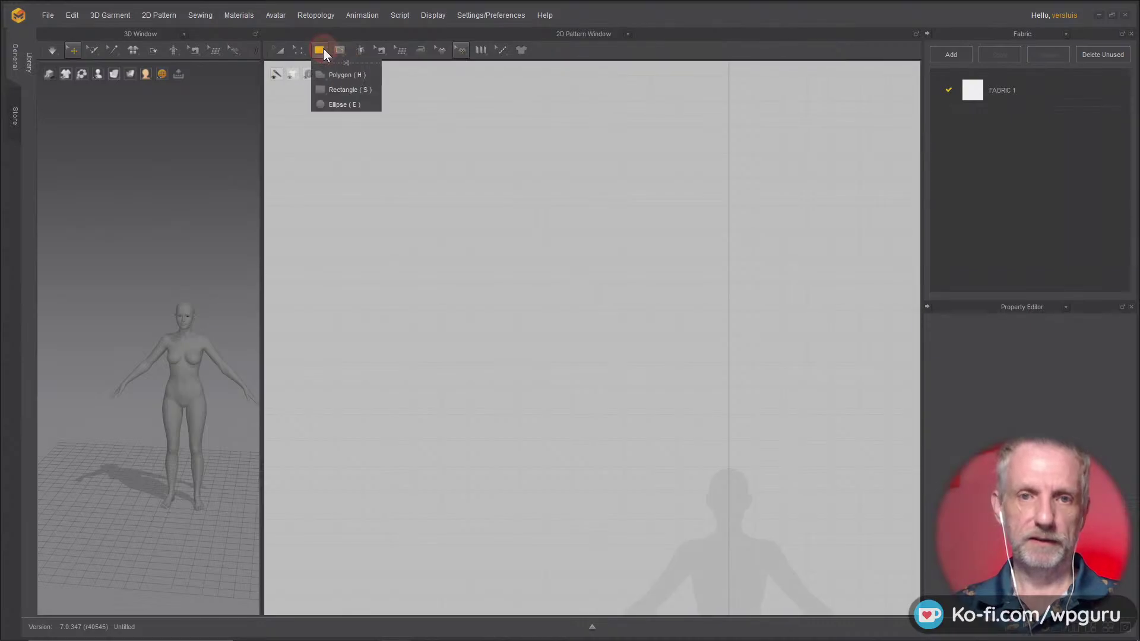
{"action": "left_click", "coordinate": [351, 90]}
{"action": "left_click", "coordinate": [457, 232]}
{"action": "type", "text": "800"}
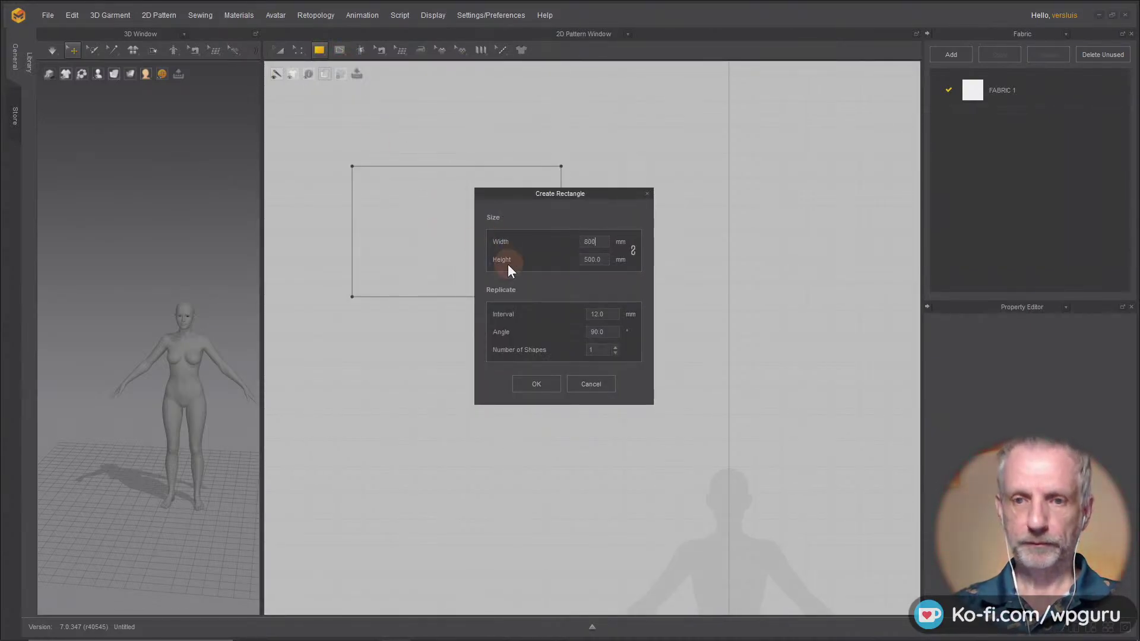
{"action": "left_click", "coordinate": [594, 260]}
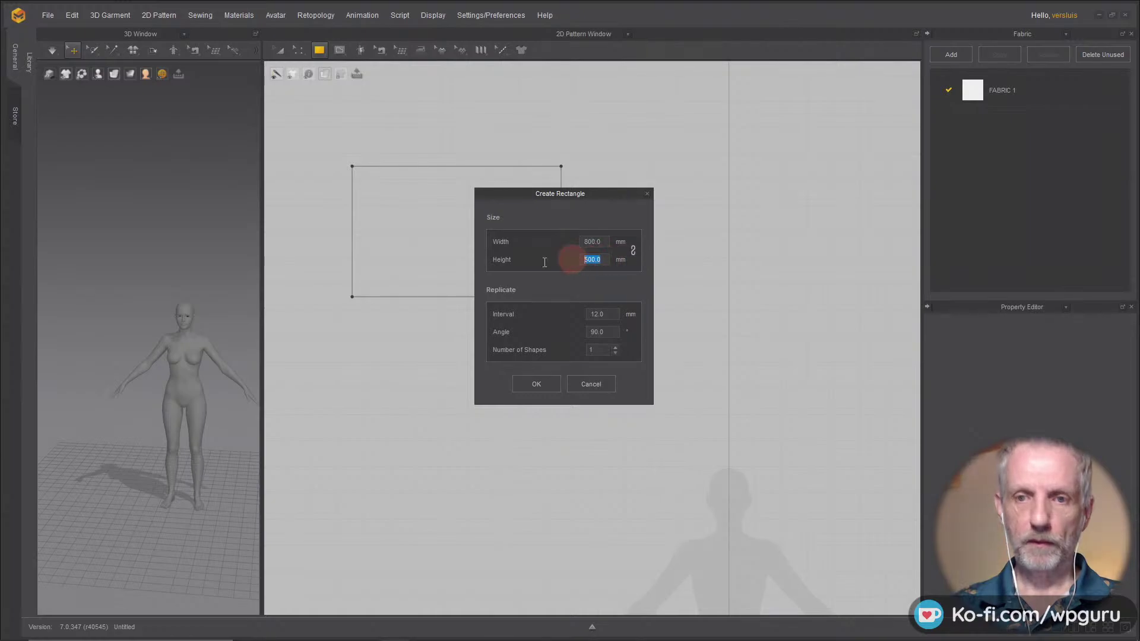
{"action": "type", "text": "2200"}
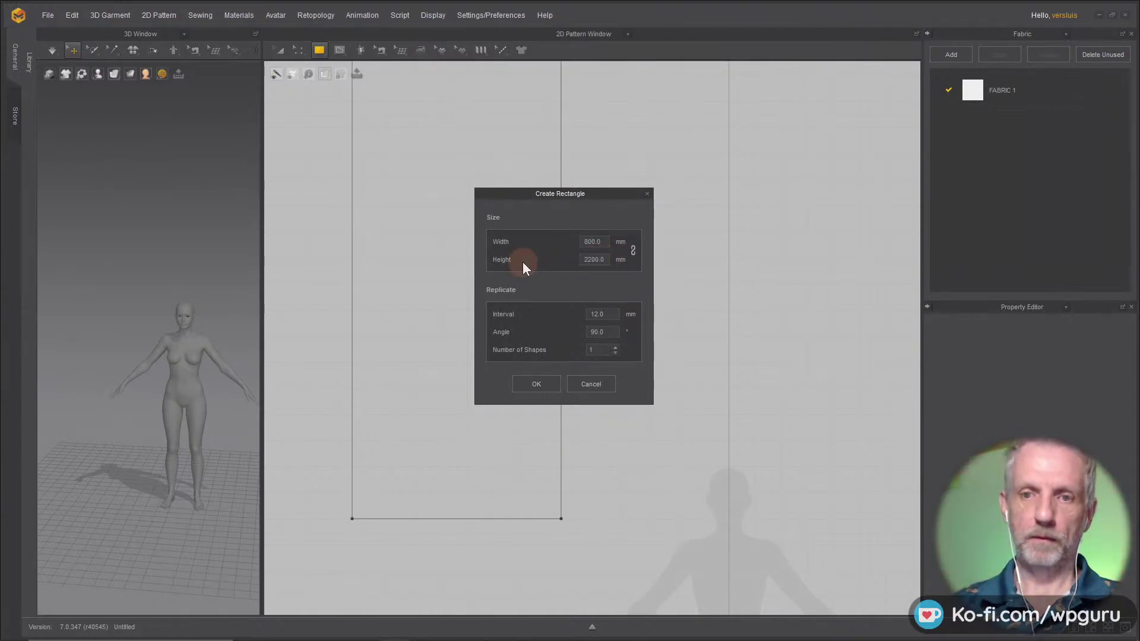
{"action": "left_click", "coordinate": [537, 385]}
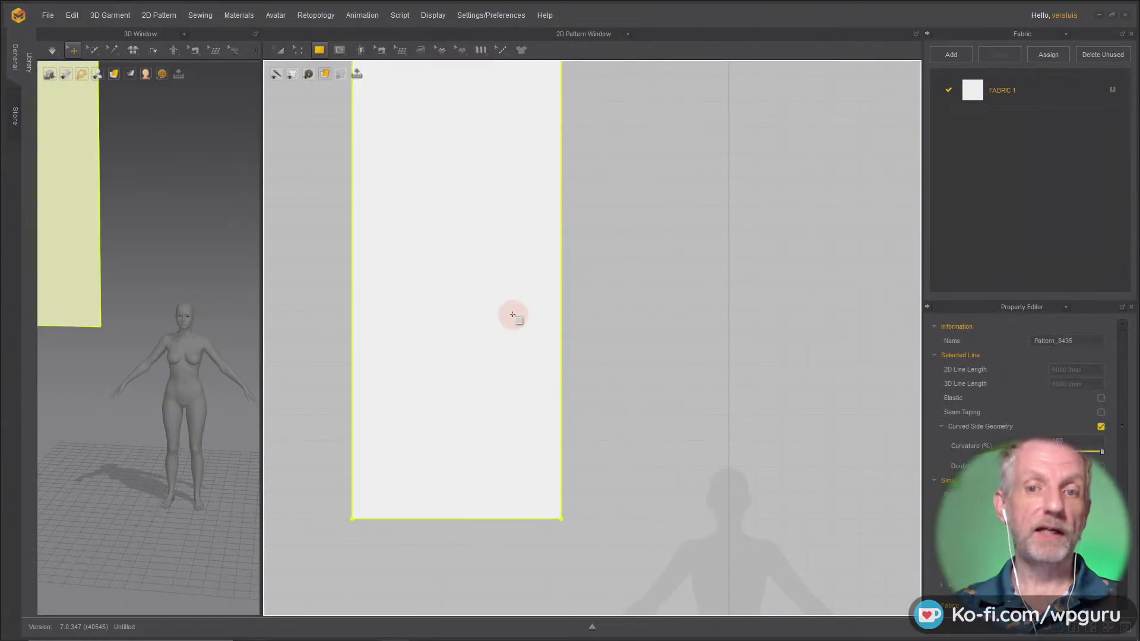
Step: Add Fit and Flare Pattern.jpg as a 729.7 by 2116.8 mm graphic on the rectangle, with its position defined by Center
{"action": "scroll", "coordinate": [535, 358], "scroll_direction": "up", "scroll_amount": 2}
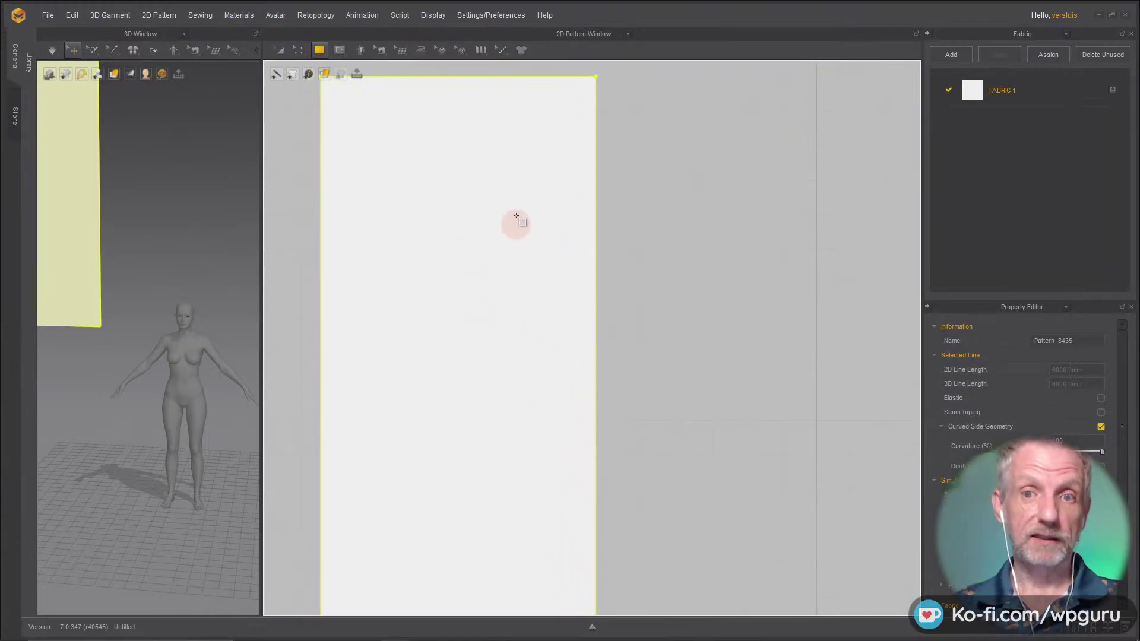
{"action": "scroll", "coordinate": [577, 300], "scroll_direction": "up", "scroll_amount": 2}
{"action": "scroll", "coordinate": [596, 304], "scroll_direction": "down", "scroll_amount": 3}
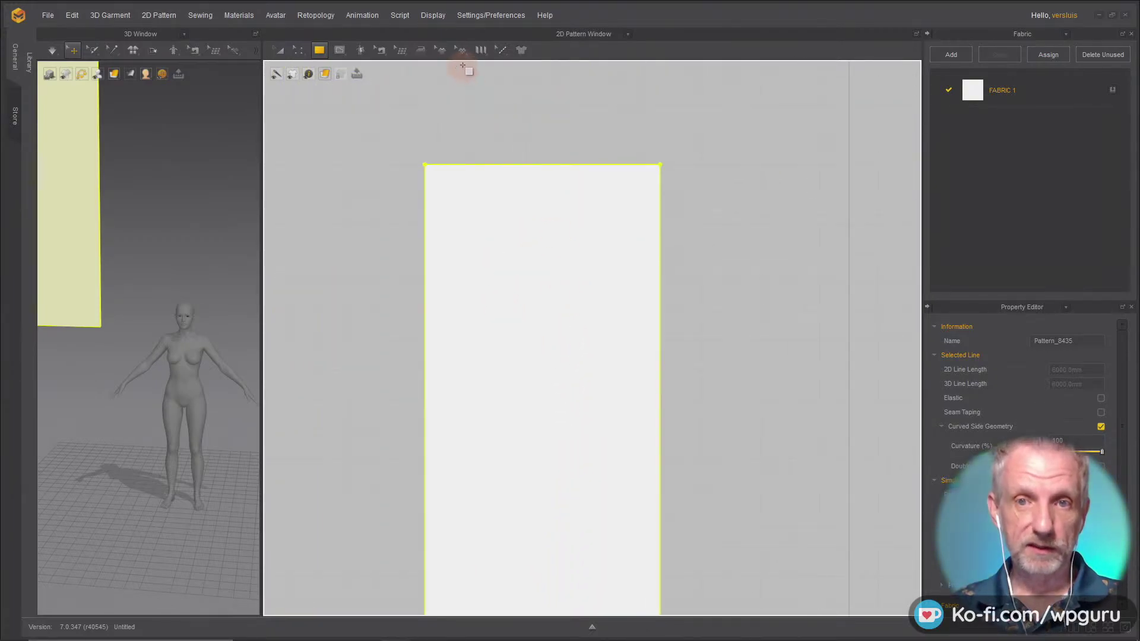
{"action": "left_click", "coordinate": [466, 54]}
{"action": "left_click", "coordinate": [478, 104]}
{"action": "left_click", "coordinate": [504, 187]}
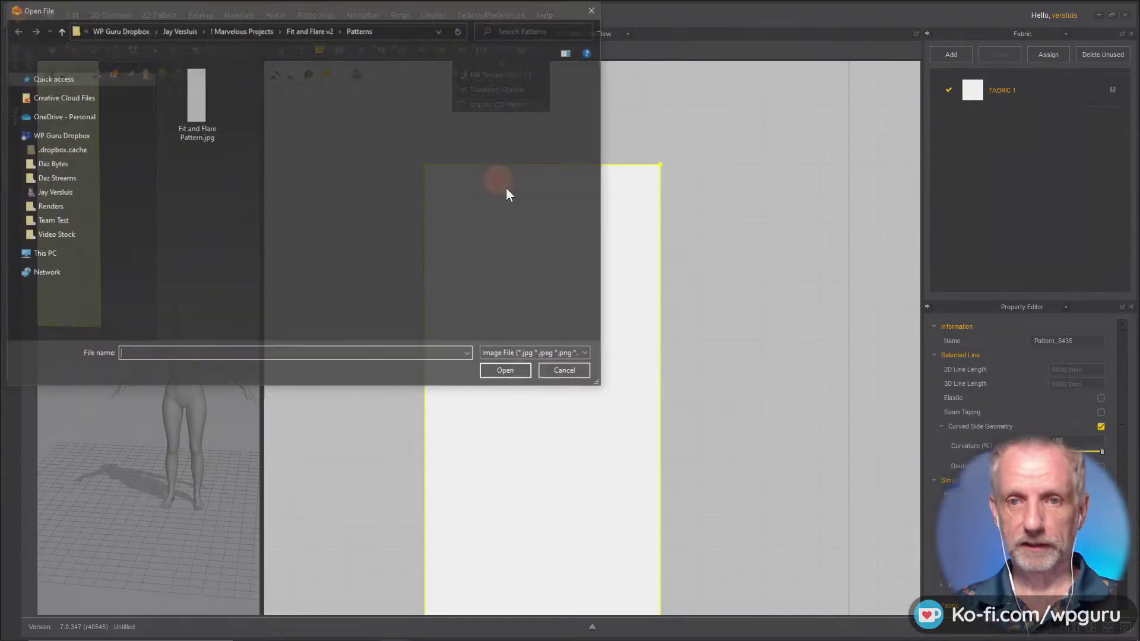
{"action": "left_click", "coordinate": [201, 87]}
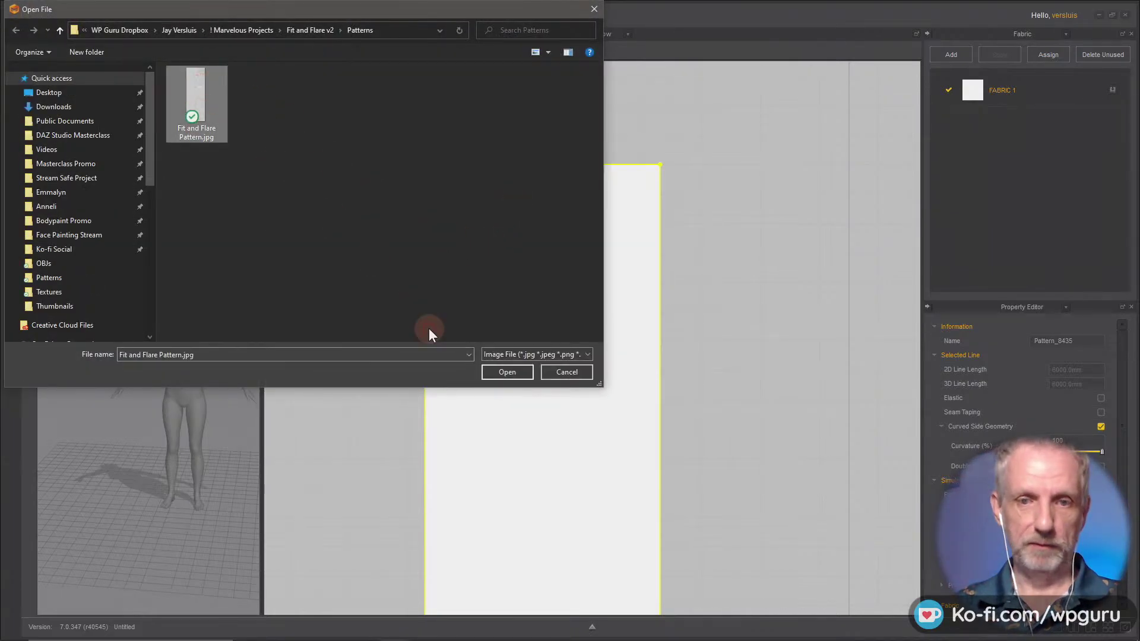
{"action": "left_click", "coordinate": [506, 371]}
{"action": "left_click", "coordinate": [531, 392]}
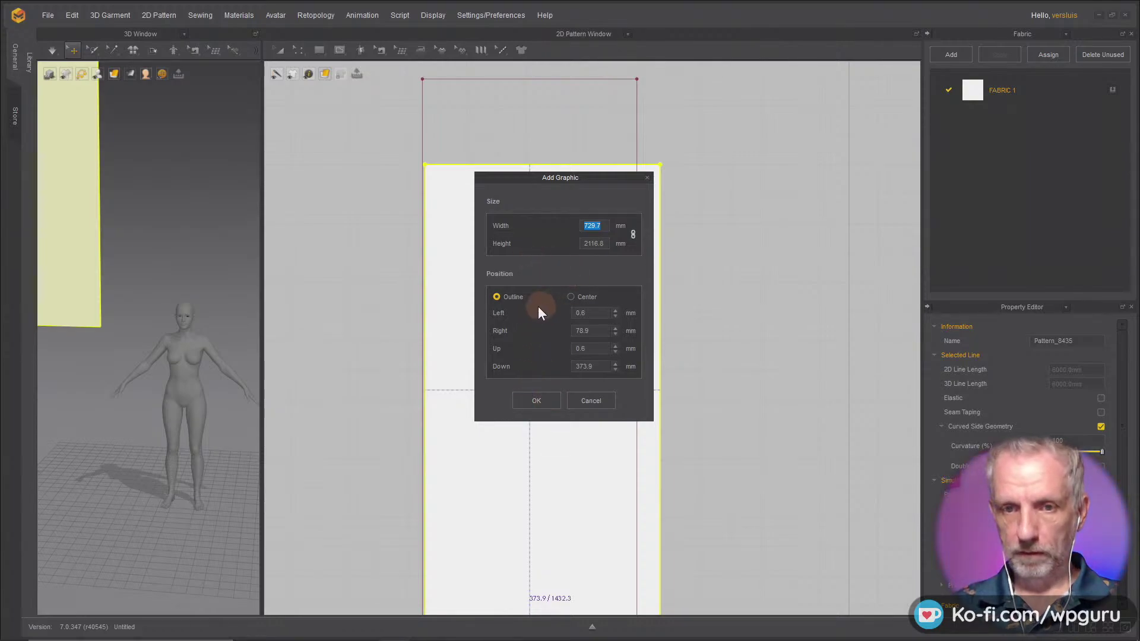
{"action": "left_click", "coordinate": [572, 297]}
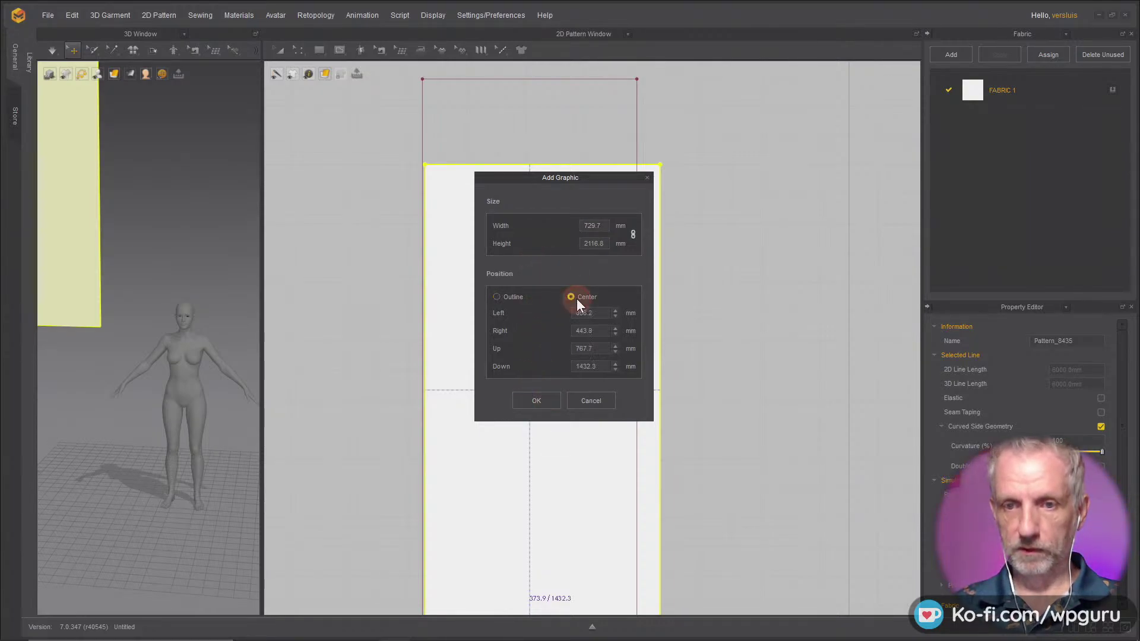
{"action": "left_click", "coordinate": [538, 401]}
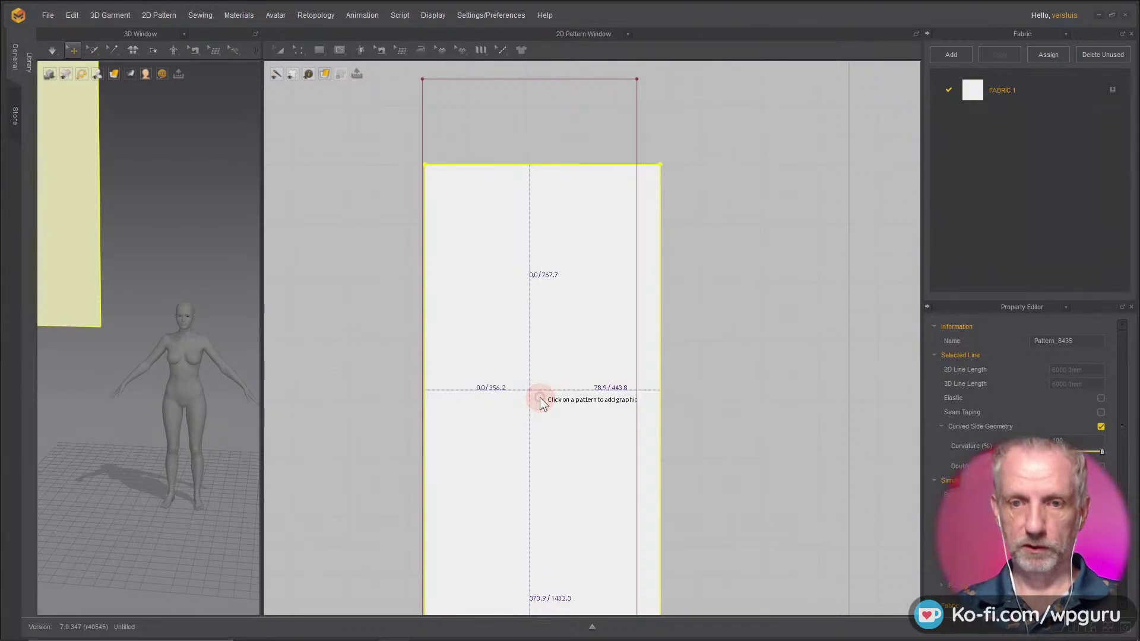
{"action": "left_click", "coordinate": [545, 436]}
Step: Move the pattern graphic to the middle of the rectangle, leaving an even margin on all sides
{"action": "scroll", "coordinate": [584, 488], "scroll_direction": "down", "scroll_amount": 2}
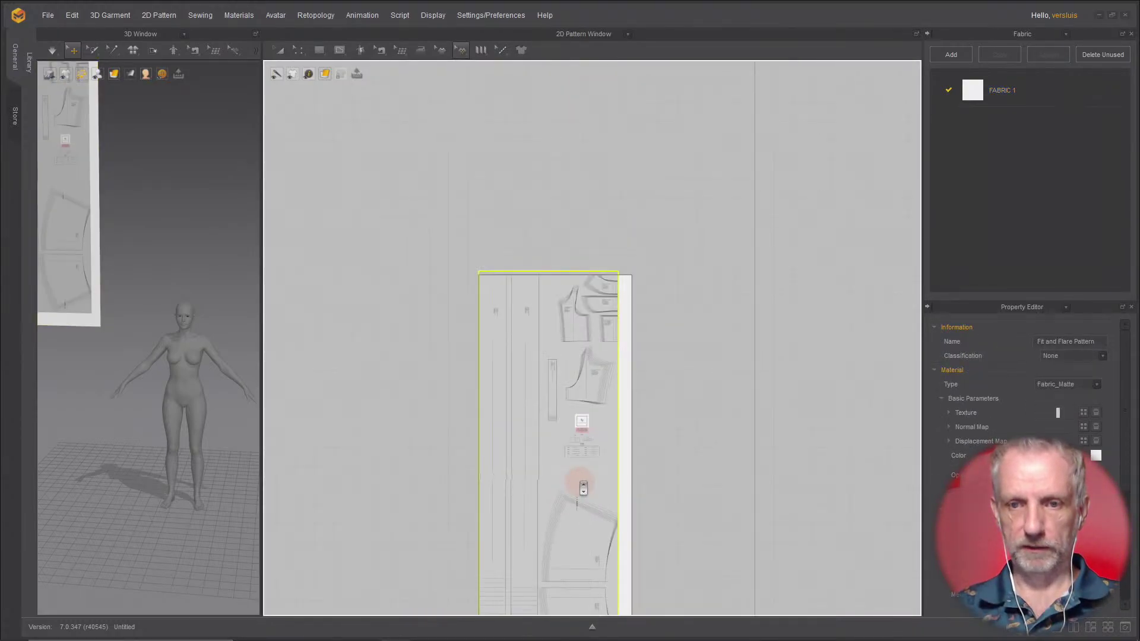
{"action": "middle_click_drag", "start_coordinate": [581, 478], "coordinate": [541, 326]}
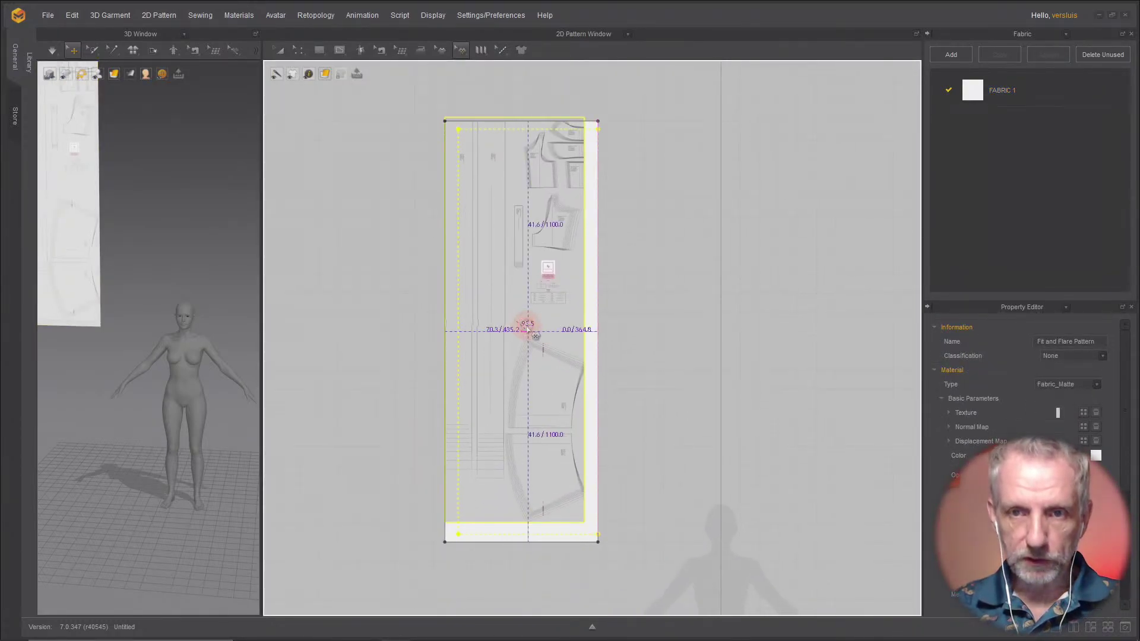
{"action": "left_click_drag", "start_coordinate": [527, 329], "coordinate": [522, 326]}
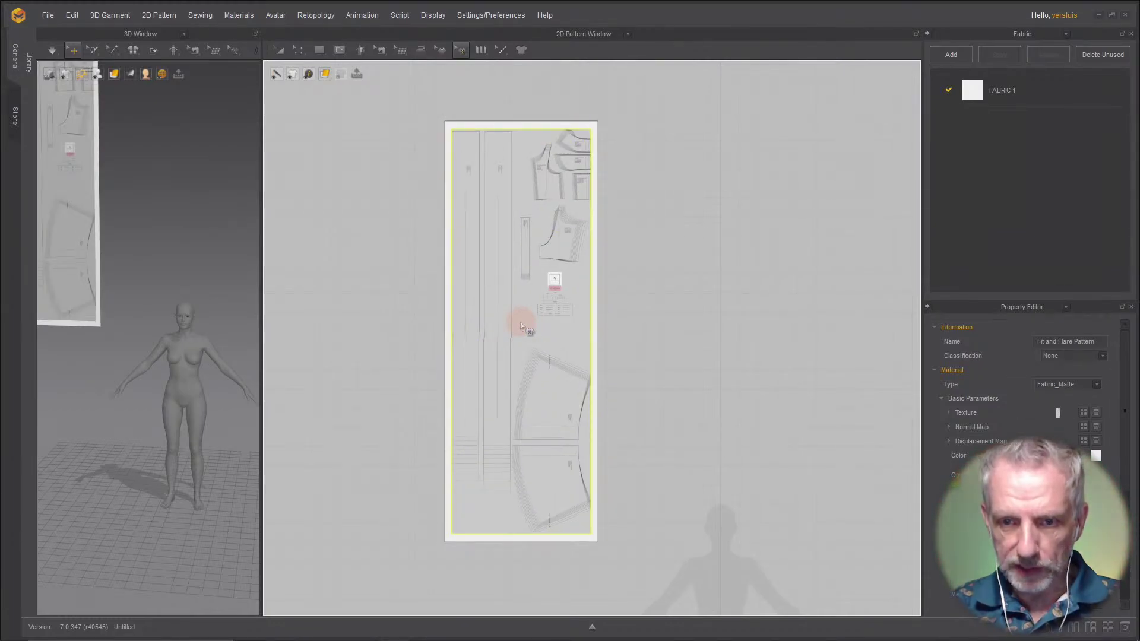
{"action": "scroll", "coordinate": [565, 287], "scroll_direction": "up", "scroll_amount": 10}
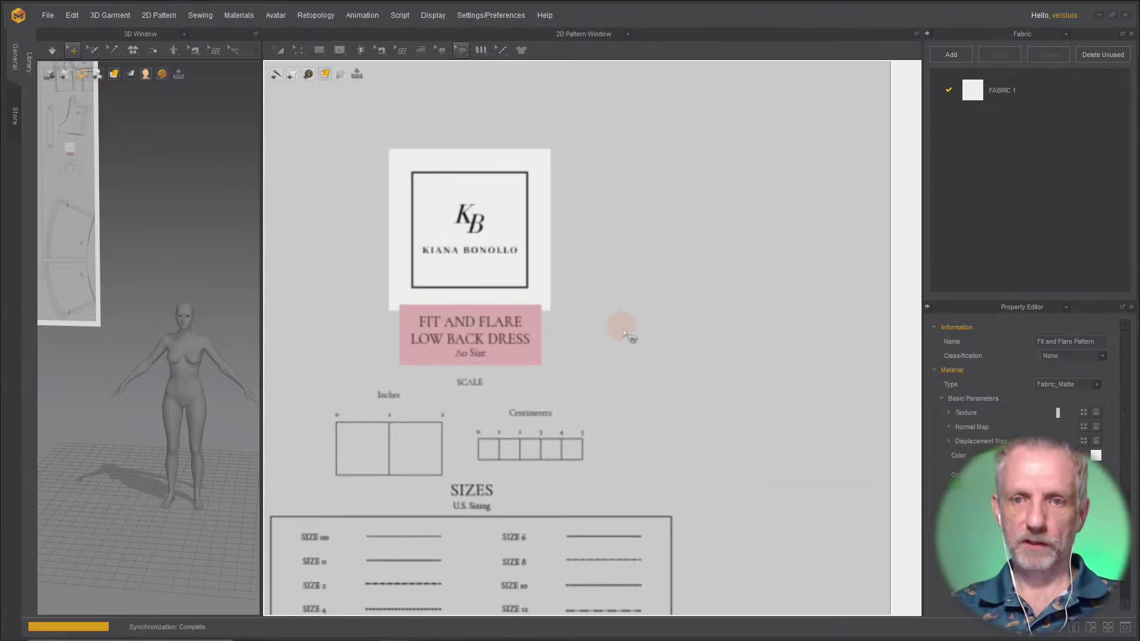
Step: Widen the 2D Pattern Window by narrowing the 3D Window beside it, keeping the pattern sheet in view
{"action": "middle_click_drag", "start_coordinate": [577, 264], "coordinate": [630, 327]}
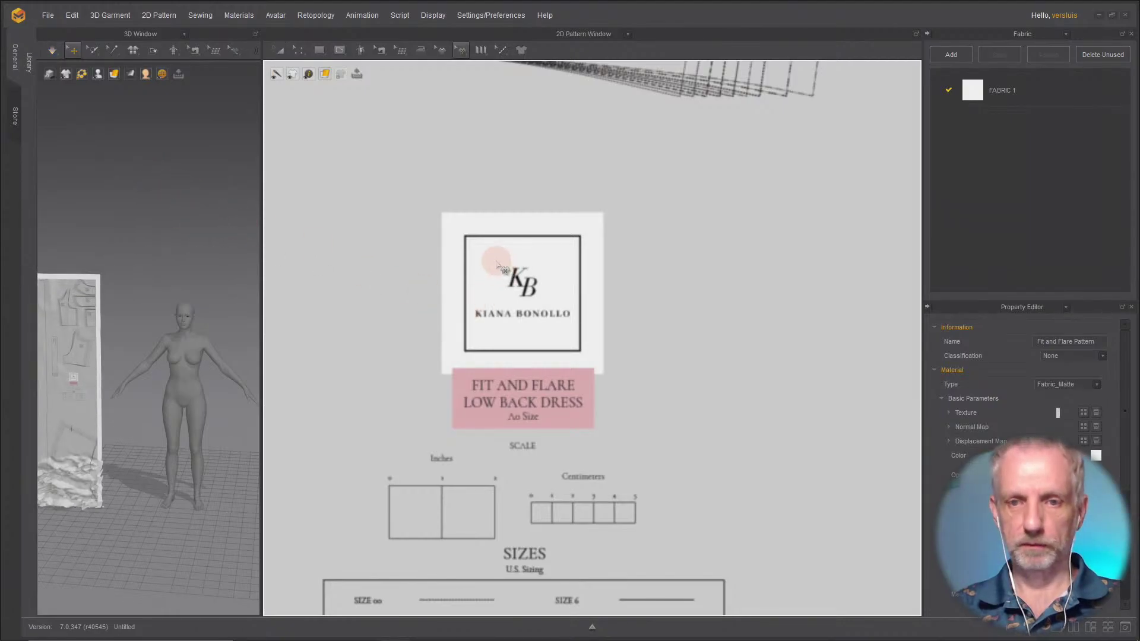
{"action": "scroll", "coordinate": [654, 407], "scroll_direction": "down", "scroll_amount": 3}
{"action": "middle_click_drag", "start_coordinate": [512, 272], "coordinate": [658, 418]}
{"action": "scroll", "coordinate": [658, 419], "scroll_direction": "down", "scroll_amount": 3}
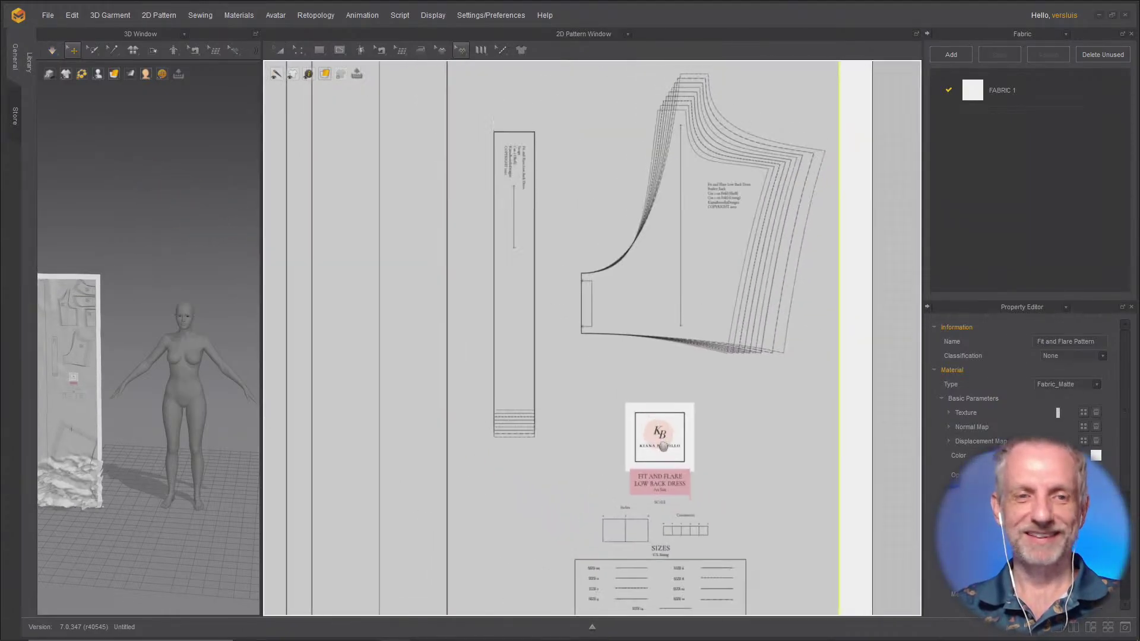
{"action": "scroll", "coordinate": [611, 437], "scroll_direction": "up", "scroll_amount": 2}
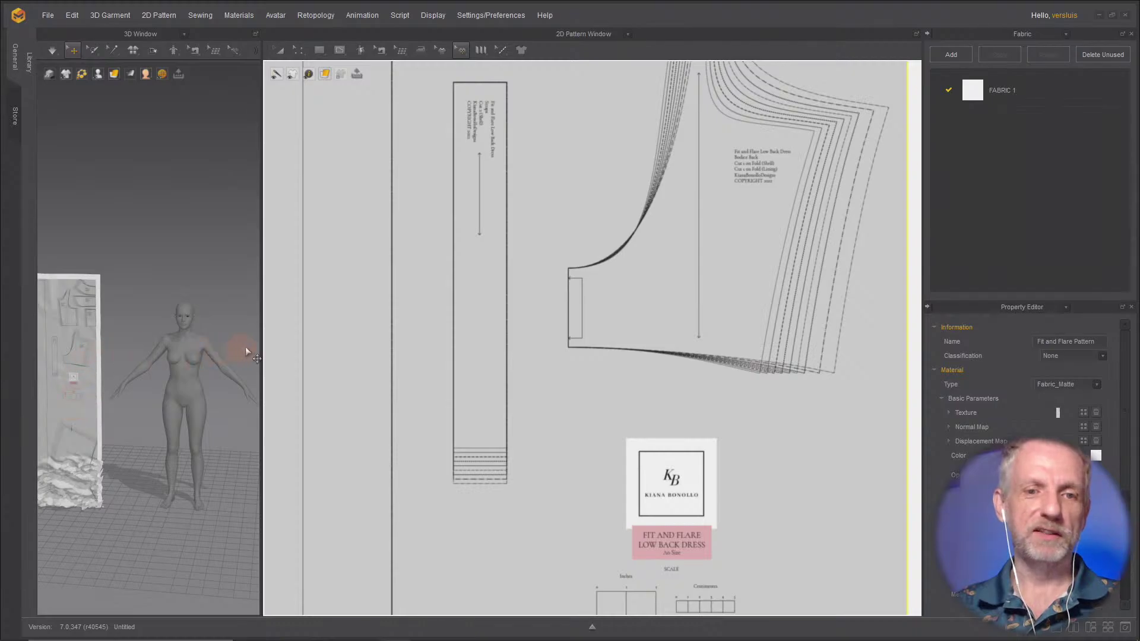
{"action": "left_click_drag", "start_coordinate": [264, 353], "coordinate": [173, 349]}
{"action": "scroll", "coordinate": [446, 355], "scroll_direction": "up", "scroll_amount": 3}
{"action": "scroll", "coordinate": [446, 355], "scroll_direction": "down", "scroll_amount": 3}
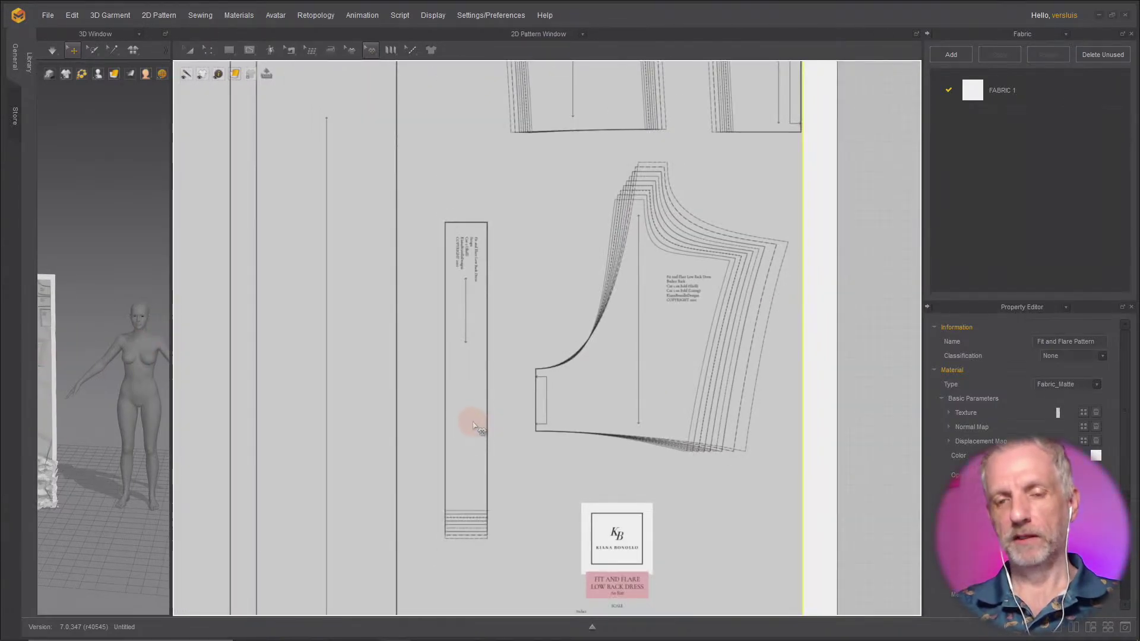
{"action": "scroll", "coordinate": [531, 408], "scroll_direction": "down", "scroll_amount": 3}
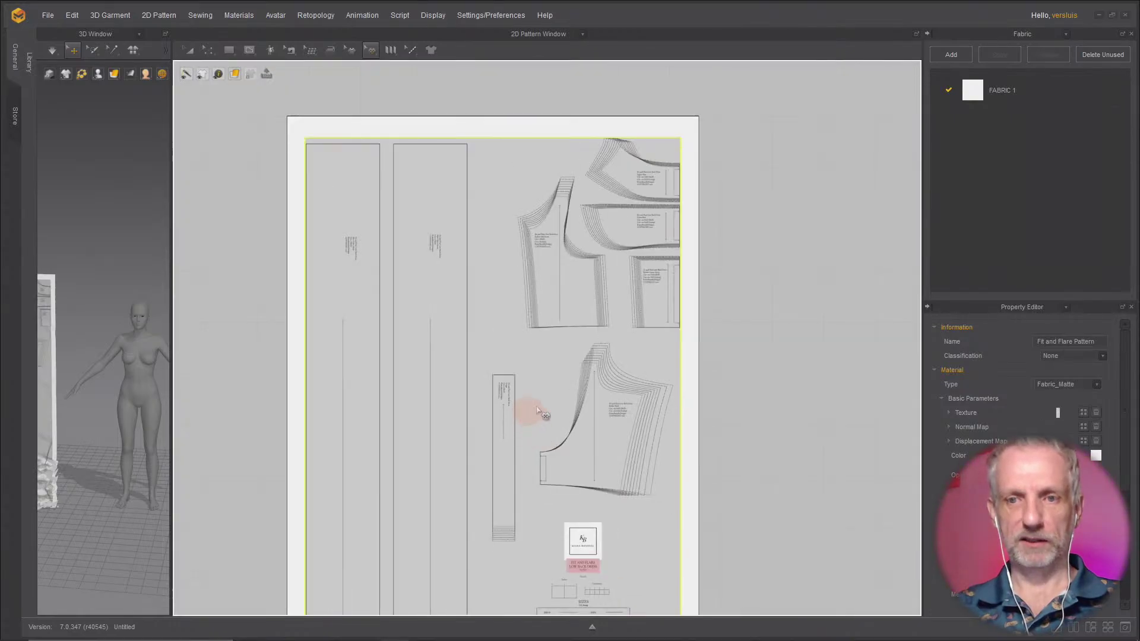
Step: Examine the sheet's bodice, skirt and long strip pieces together with the size chart
{"action": "right_click_drag", "start_coordinate": [538, 410], "coordinate": [558, 384]}
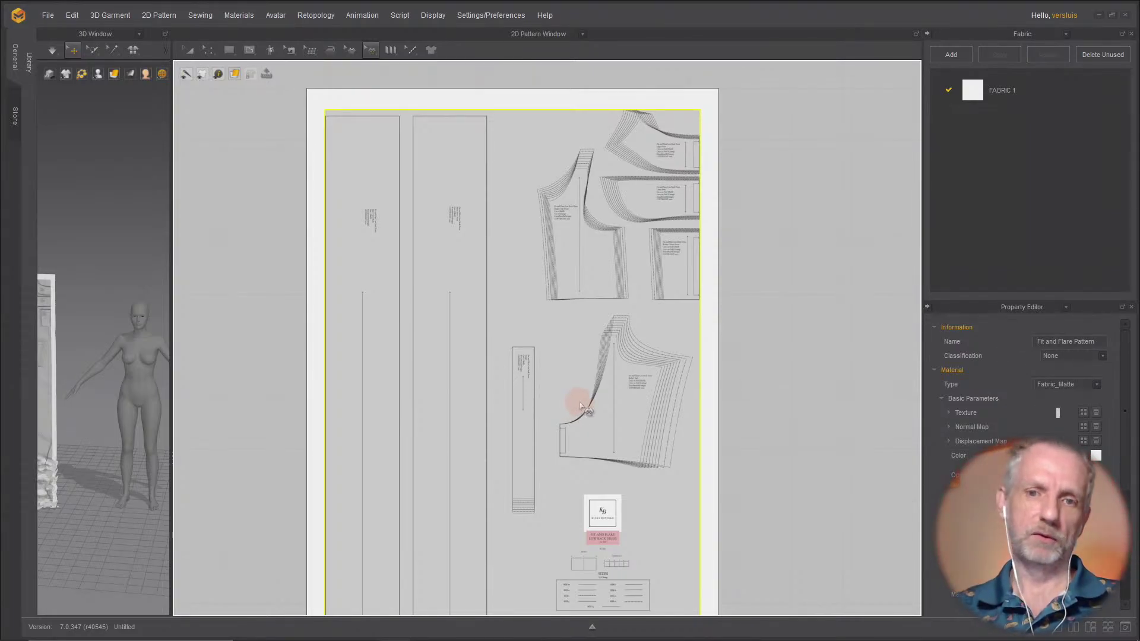
{"action": "scroll", "coordinate": [583, 405], "scroll_direction": "up", "scroll_amount": 8}
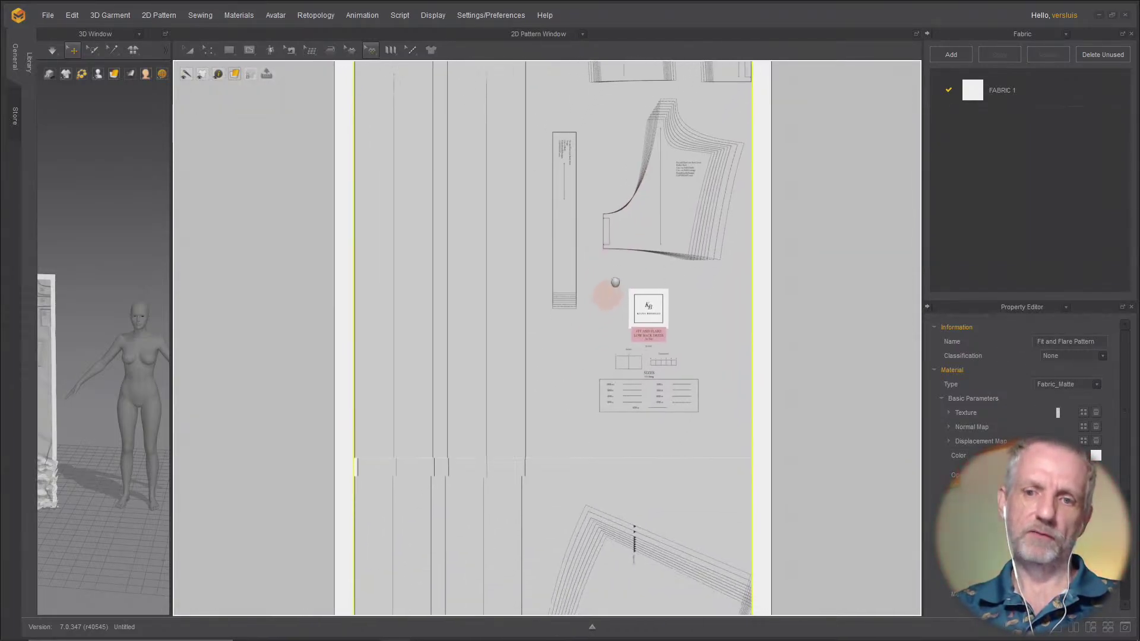
{"action": "middle_click_drag", "start_coordinate": [589, 380], "coordinate": [642, 275]}
{"action": "scroll", "coordinate": [629, 382], "scroll_direction": "down", "scroll_amount": 5}
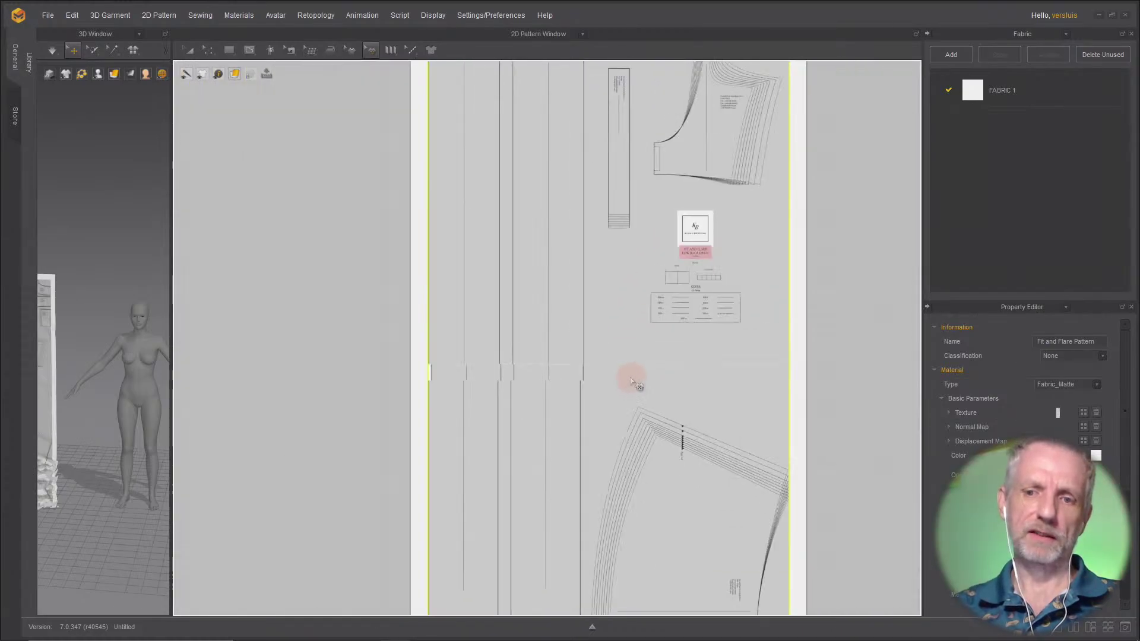
{"action": "scroll", "coordinate": [636, 339], "scroll_direction": "down", "scroll_amount": 3}
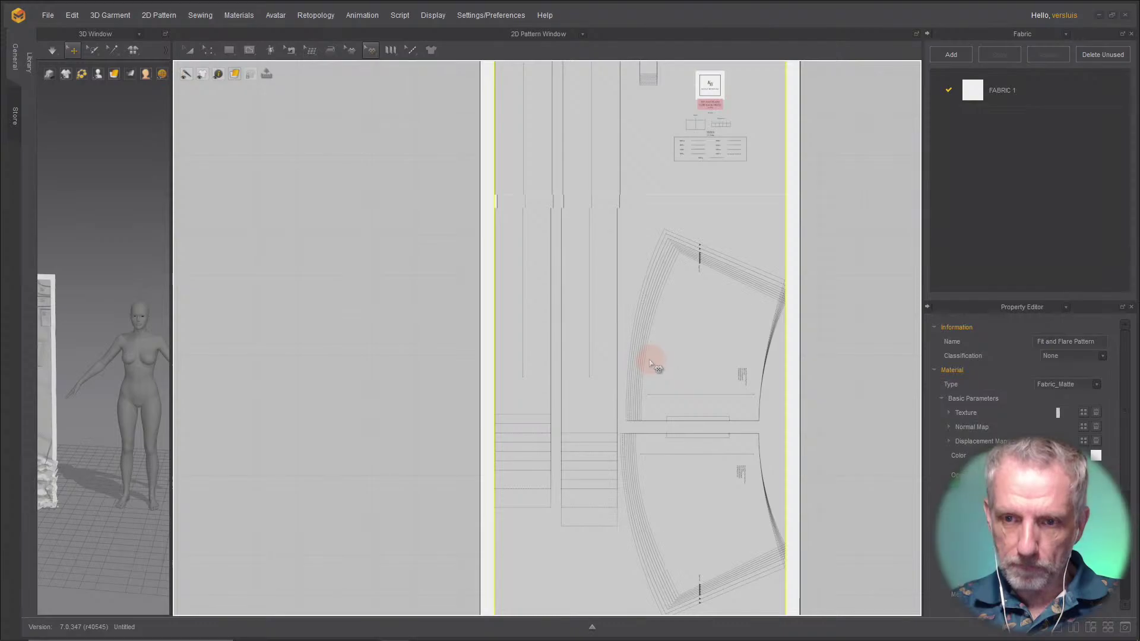
{"action": "scroll", "coordinate": [664, 390], "scroll_direction": "up", "scroll_amount": 3}
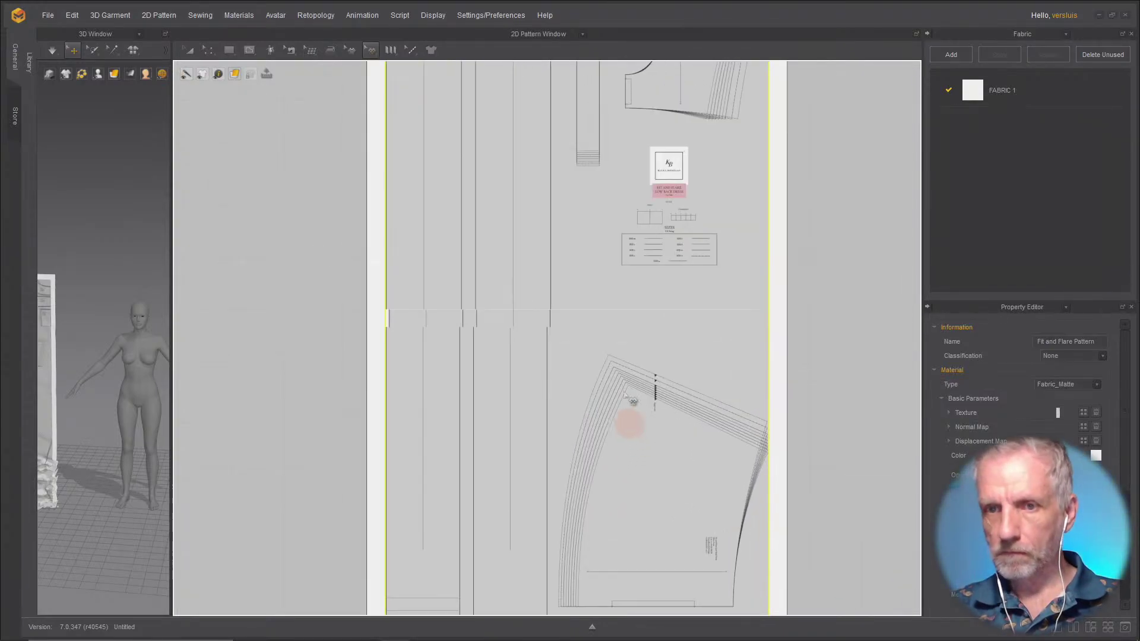
{"action": "scroll", "coordinate": [702, 400], "scroll_direction": "up", "scroll_amount": 2}
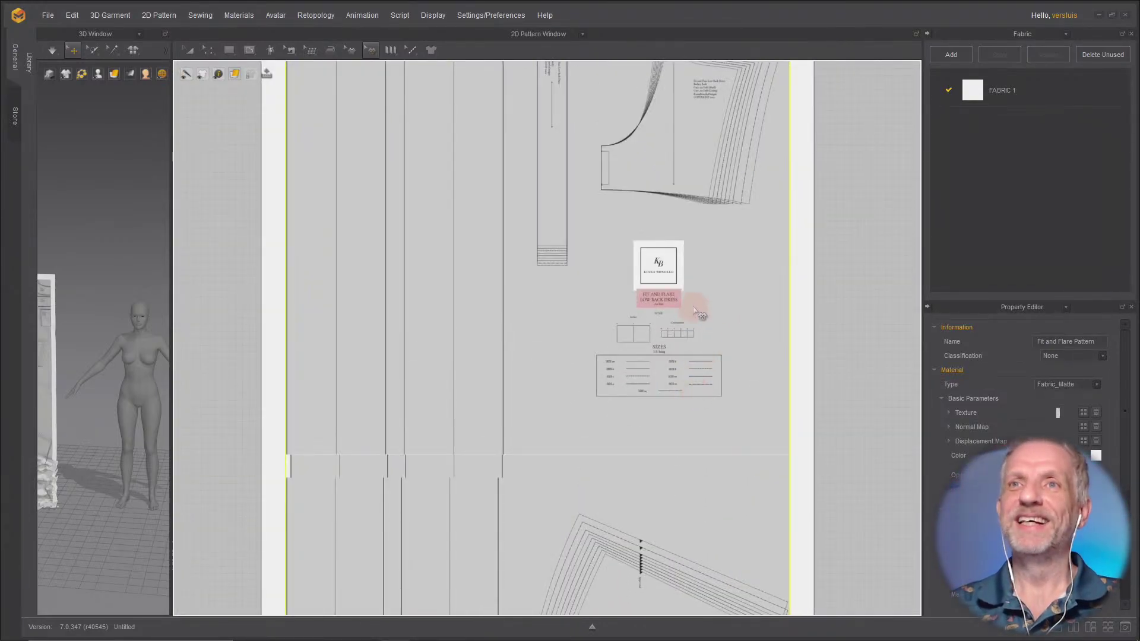
{"action": "scroll", "coordinate": [699, 397], "scroll_direction": "up", "scroll_amount": 3}
{"action": "scroll", "coordinate": [702, 463], "scroll_direction": "up", "scroll_amount": 4}
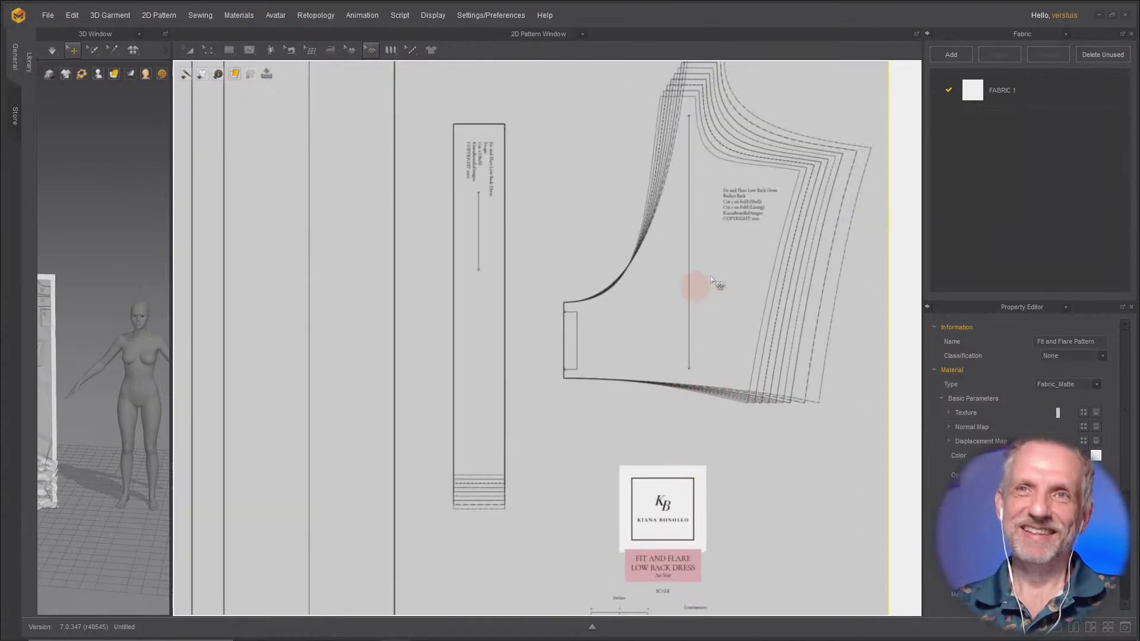
{"action": "scroll", "coordinate": [654, 426], "scroll_direction": "down", "scroll_amount": 2}
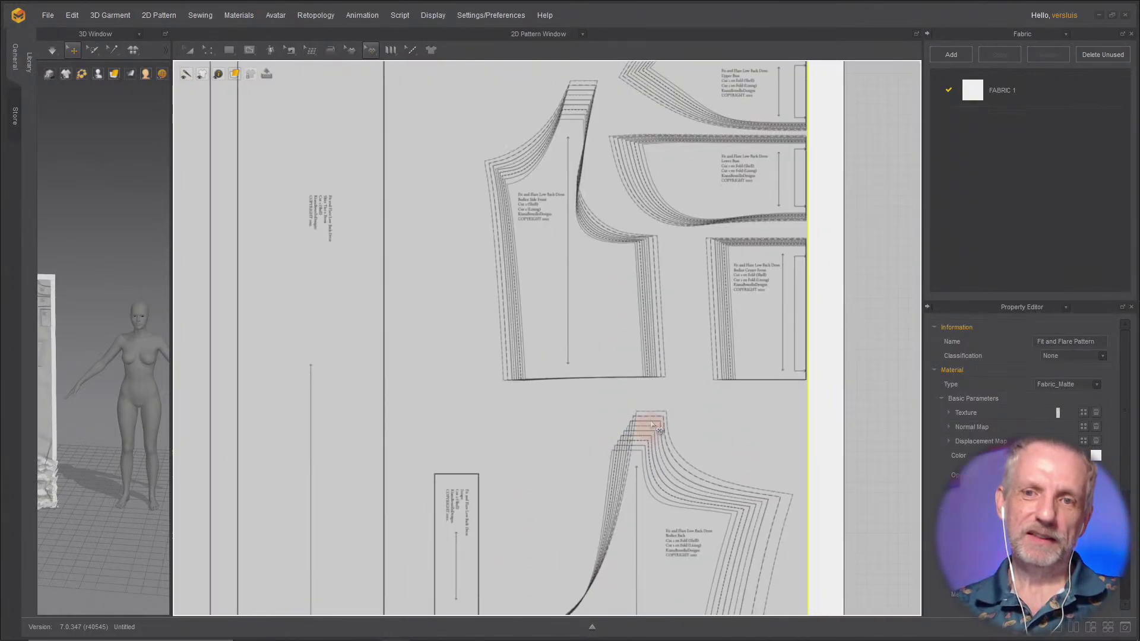
{"action": "middle_click_drag", "start_coordinate": [631, 336], "coordinate": [718, 303]}
Step: Examine the size lines of the bodice back and read the label on the Straps piece
{"action": "scroll", "coordinate": [735, 439], "scroll_direction": "down", "scroll_amount": 3}
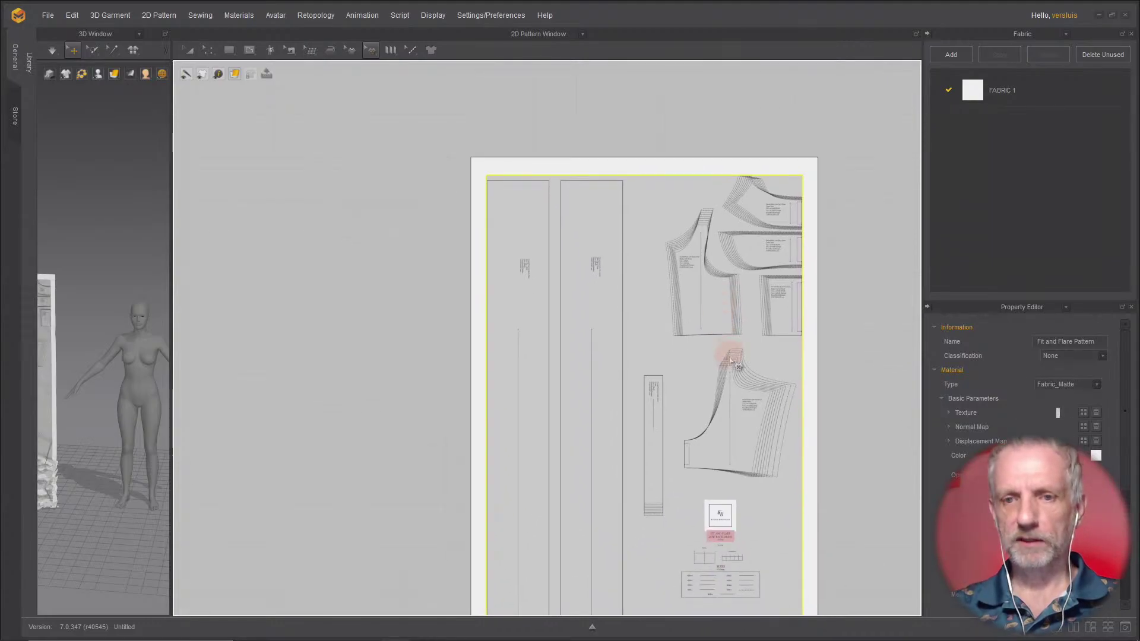
{"action": "scroll", "coordinate": [731, 360], "scroll_direction": "up", "scroll_amount": 6}
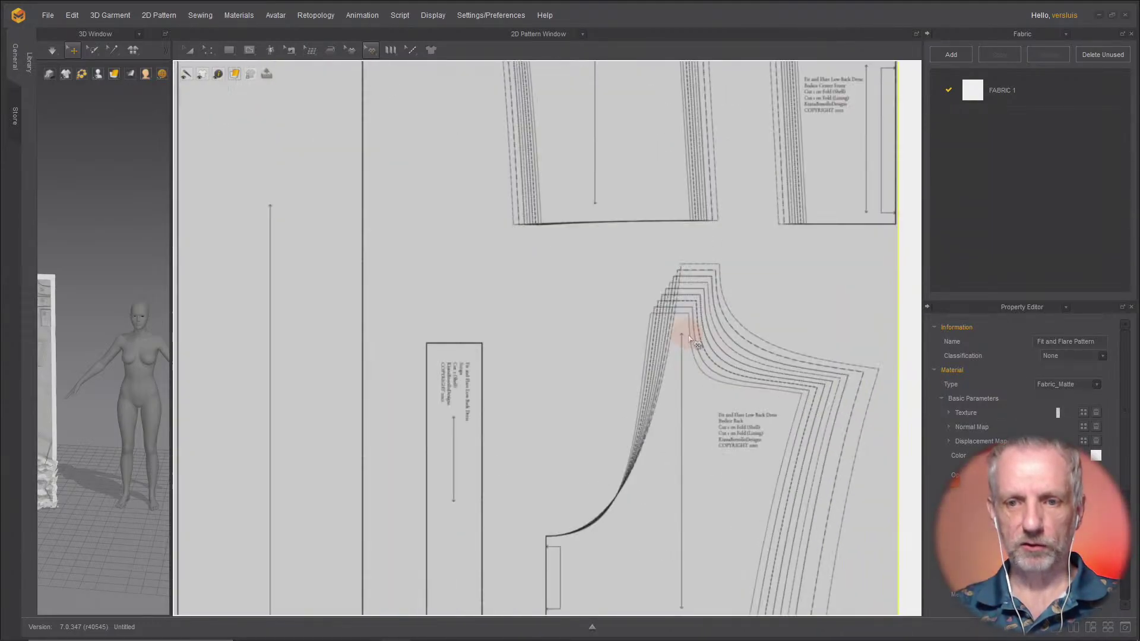
{"action": "scroll", "coordinate": [695, 336], "scroll_direction": "up", "scroll_amount": 4}
{"action": "scroll", "coordinate": [682, 344], "scroll_direction": "down", "scroll_amount": 3}
{"action": "middle_click_drag", "start_coordinate": [682, 344], "coordinate": [710, 260]}
{"action": "scroll", "coordinate": [509, 247], "scroll_direction": "up", "scroll_amount": 6}
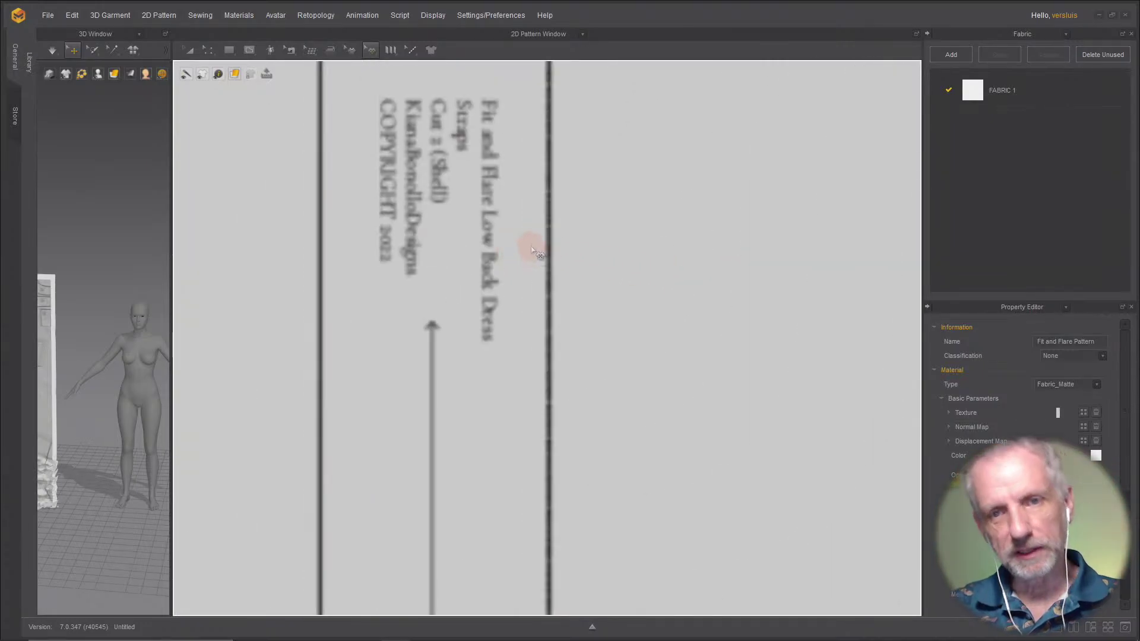
{"action": "scroll", "coordinate": [533, 250], "scroll_direction": "down", "scroll_amount": 1}
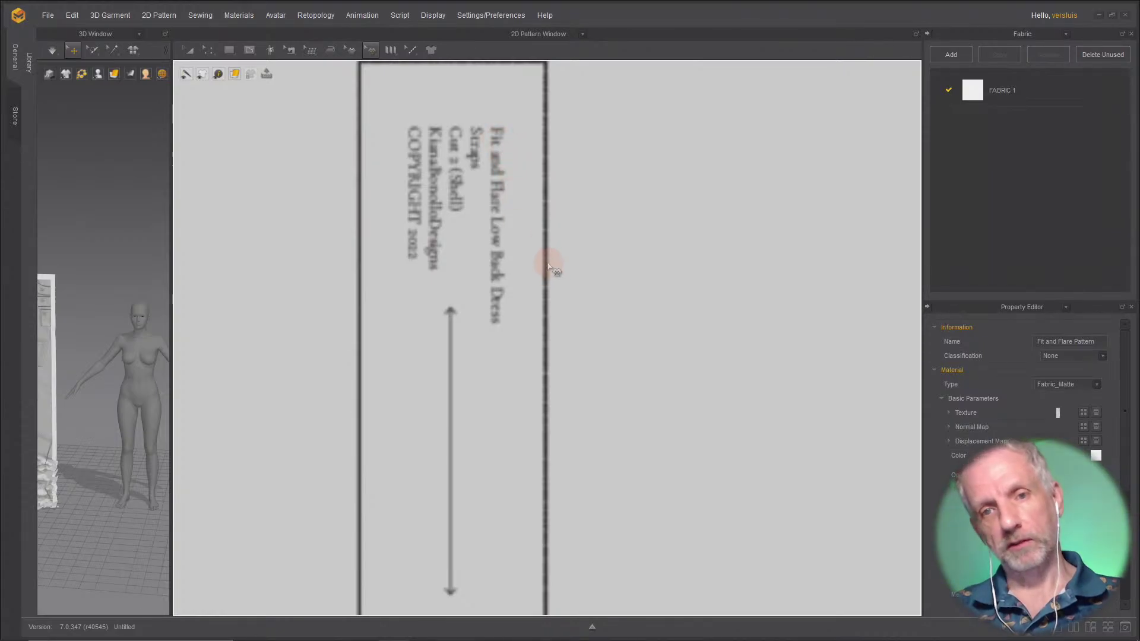
{"action": "scroll", "coordinate": [552, 264], "scroll_direction": "down", "scroll_amount": 6}
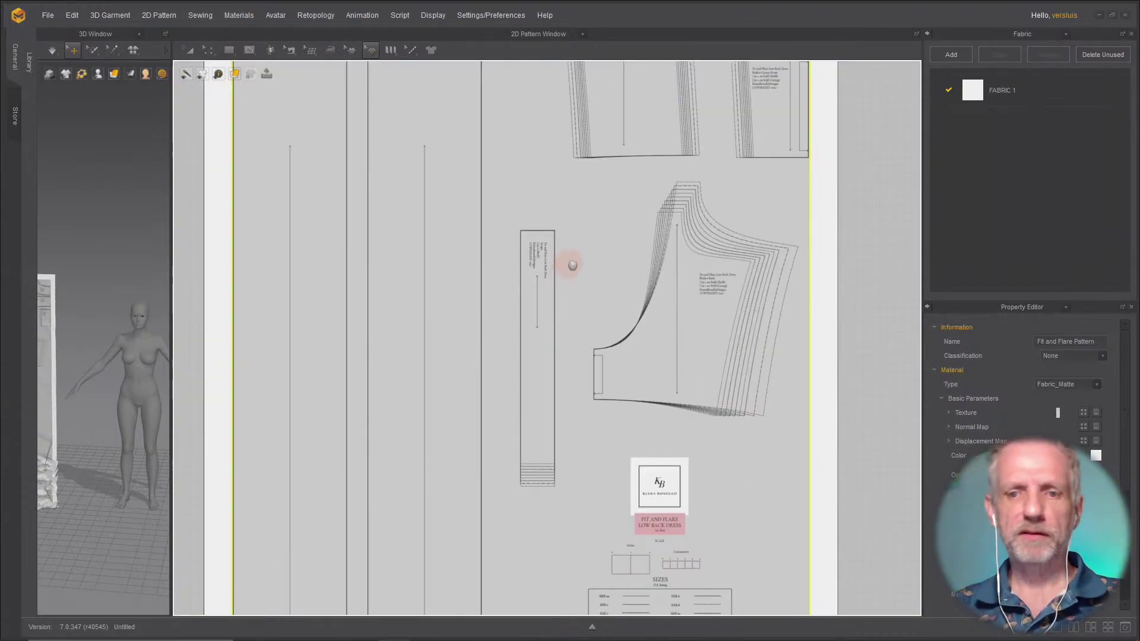
Step: Trace the Straps piece with a rectangle pattern, from its top edge down to the uppermost size line
{"action": "mouse_move", "coordinate": [572, 262]}
{"action": "middle_mouse_down"}
{"action": "mouse_move", "coordinate": [540, 247]}
{"action": "mouse_move", "coordinate": [579, 253]}
{"action": "middle_mouse_up"}
{"action": "scroll", "coordinate": [541, 248], "scroll_direction": "up", "scroll_amount": 2}
{"action": "scroll", "coordinate": [542, 250], "scroll_direction": "up", "scroll_amount": 2}
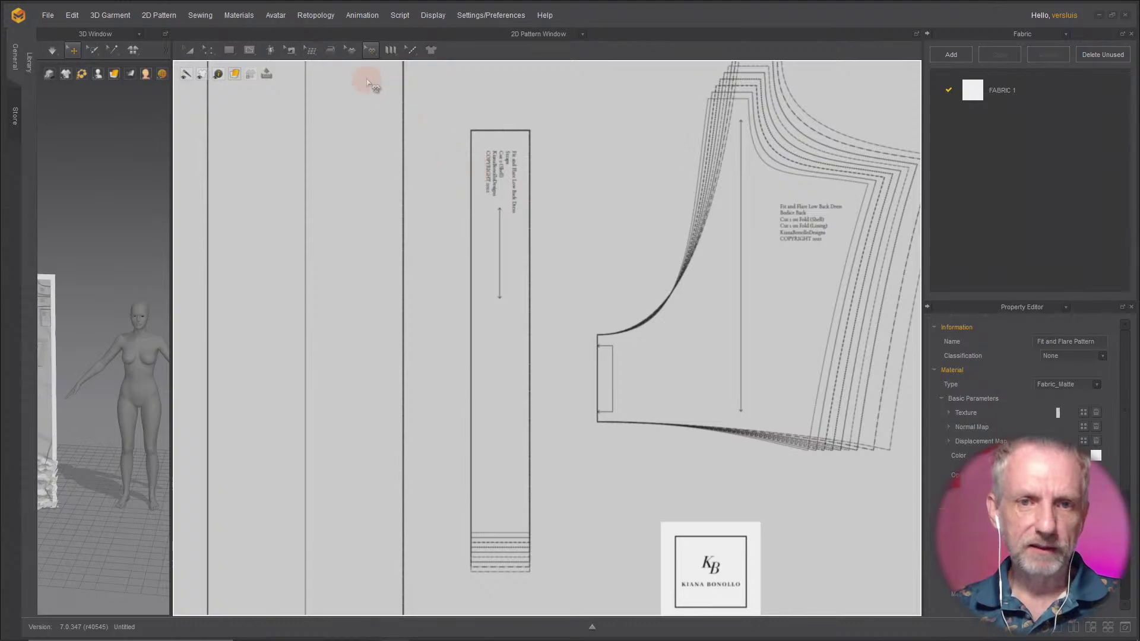
{"action": "left_click", "coordinate": [230, 51]}
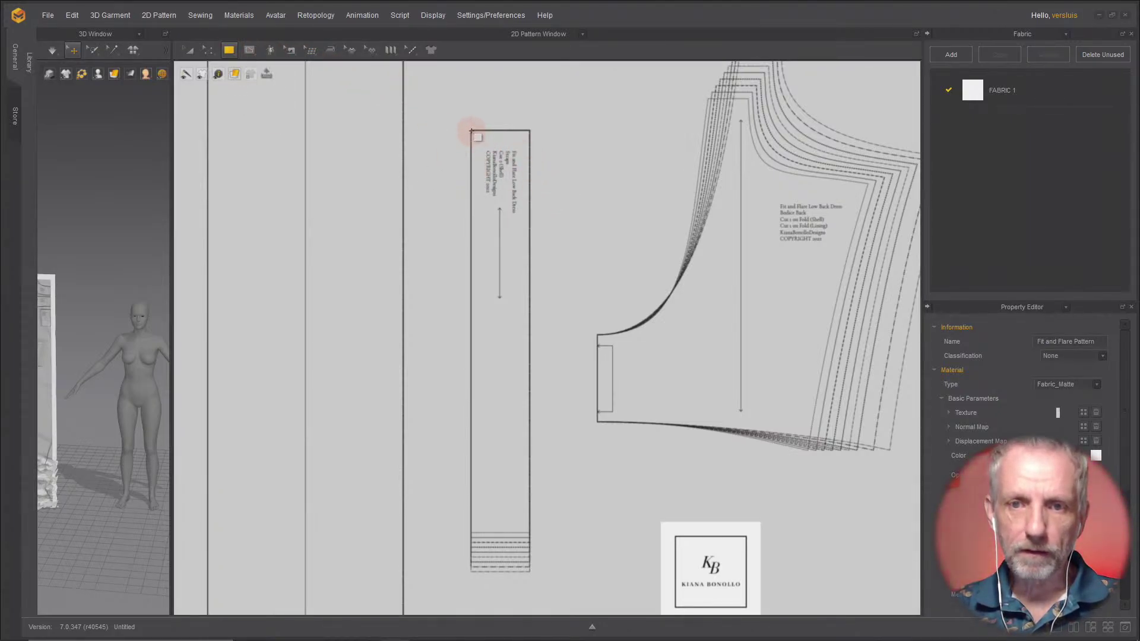
{"action": "left_click_drag", "start_coordinate": [472, 131], "coordinate": [532, 534]}
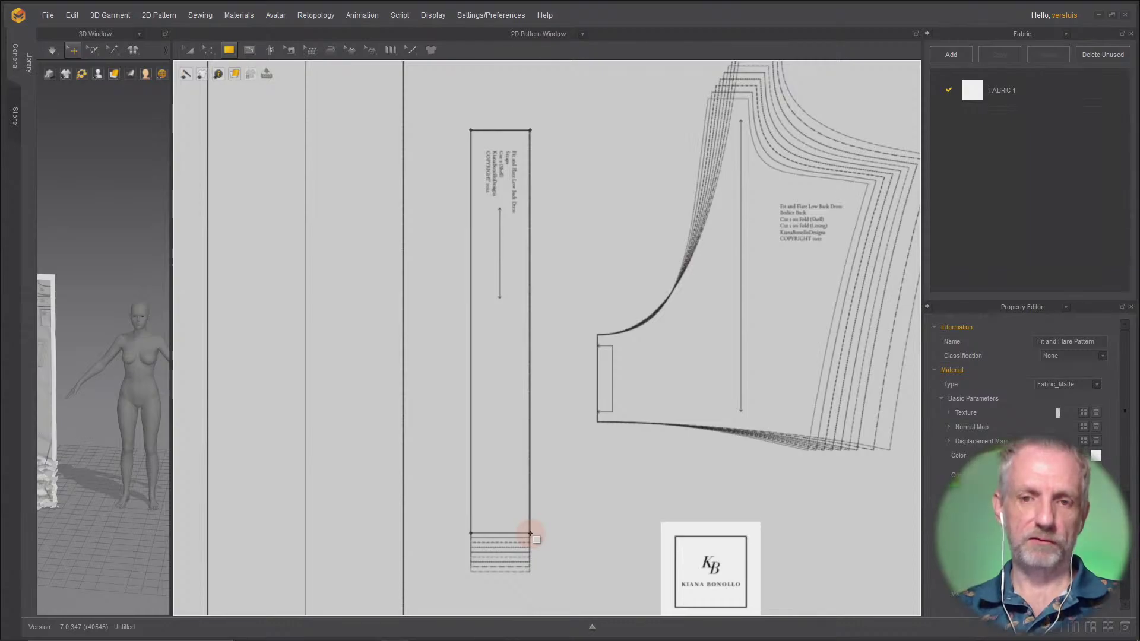
{"action": "left_click_drag", "start_coordinate": [531, 534], "coordinate": [531, 534]}
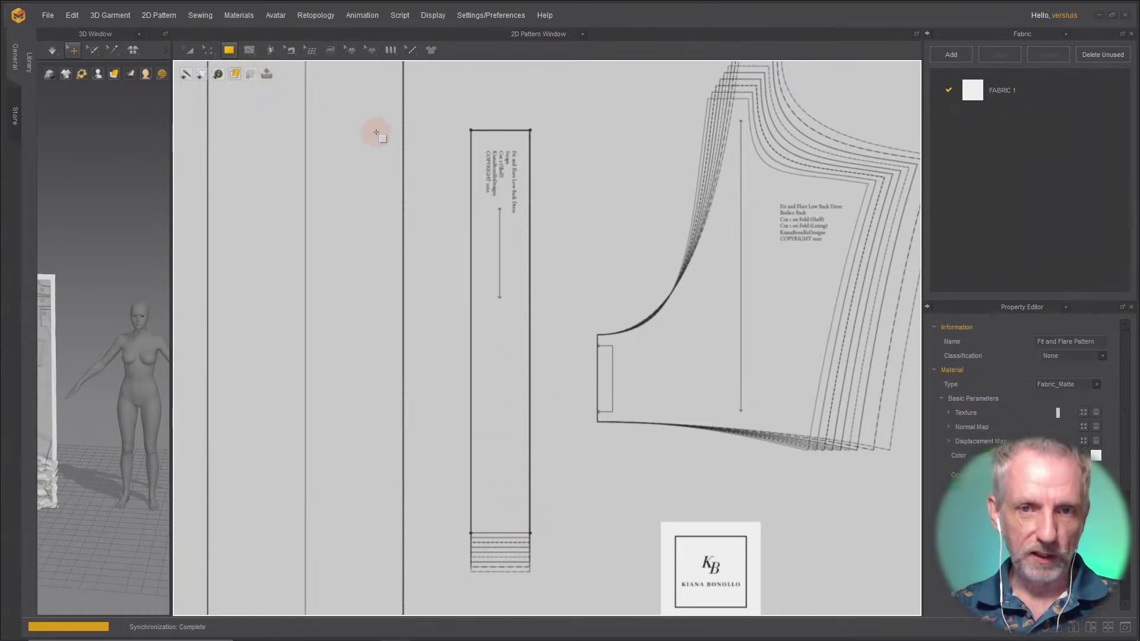
Step: Move the traced strap rectangle off the pattern sheet into the empty area to its right
{"action": "scroll", "coordinate": [392, 183], "scroll_direction": "down", "scroll_amount": 4}
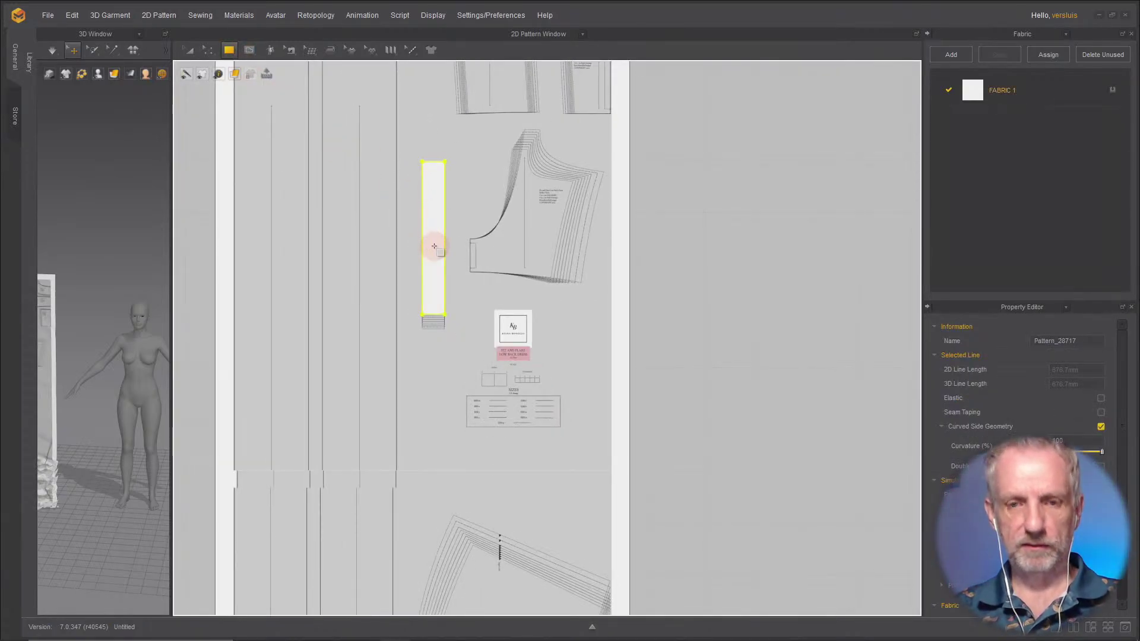
{"action": "key", "text": "a"}
{"action": "left_click_drag", "start_coordinate": [433, 254], "coordinate": [804, 269]}
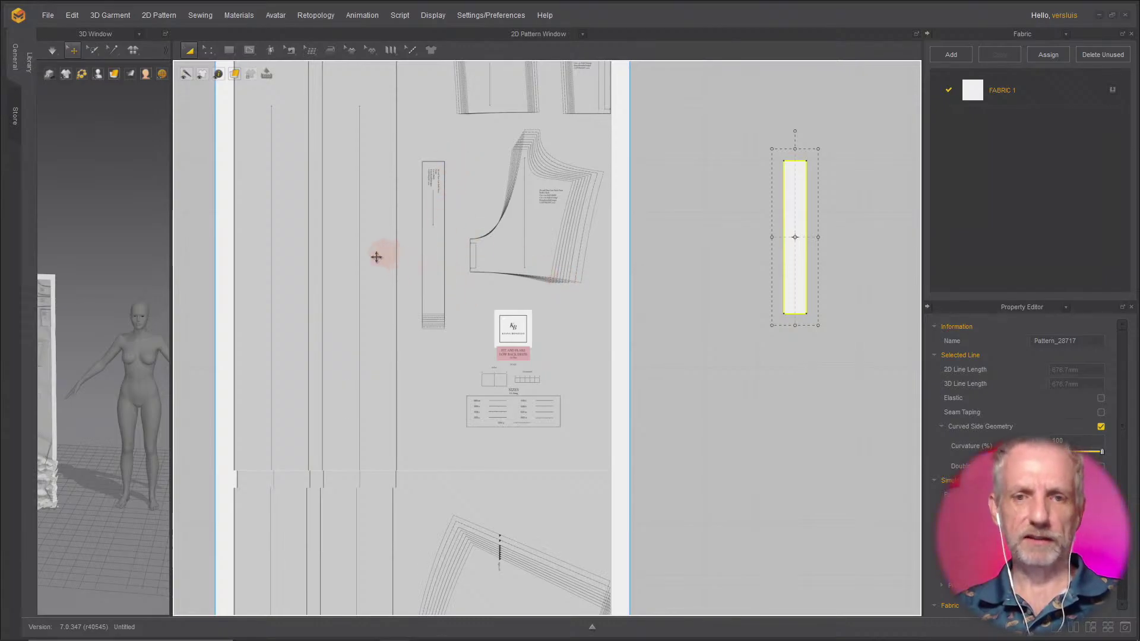
Step: Trace the leftmost long strip as a rectangle down to its uppermost size line and move it right of the strap rectangle
{"action": "right_click_drag", "start_coordinate": [382, 264], "coordinate": [509, 297]}
{"action": "scroll", "coordinate": [517, 369], "scroll_direction": "down", "scroll_amount": 2}
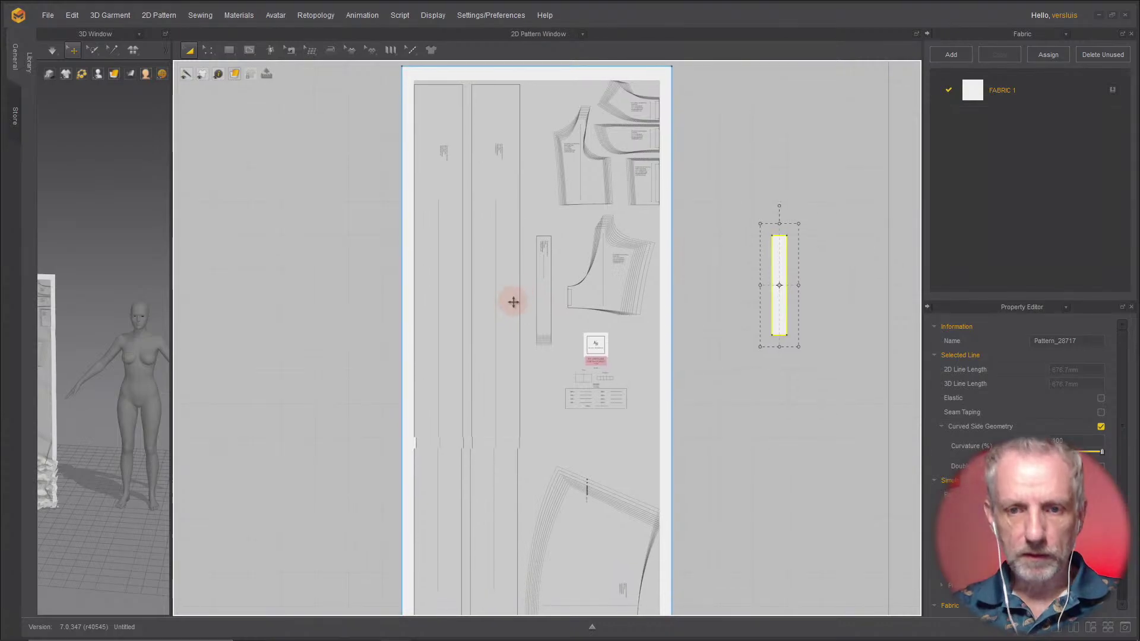
{"action": "scroll", "coordinate": [510, 300], "scroll_direction": "down", "scroll_amount": 2}
{"action": "scroll", "coordinate": [512, 309], "scroll_direction": "up", "scroll_amount": 1}
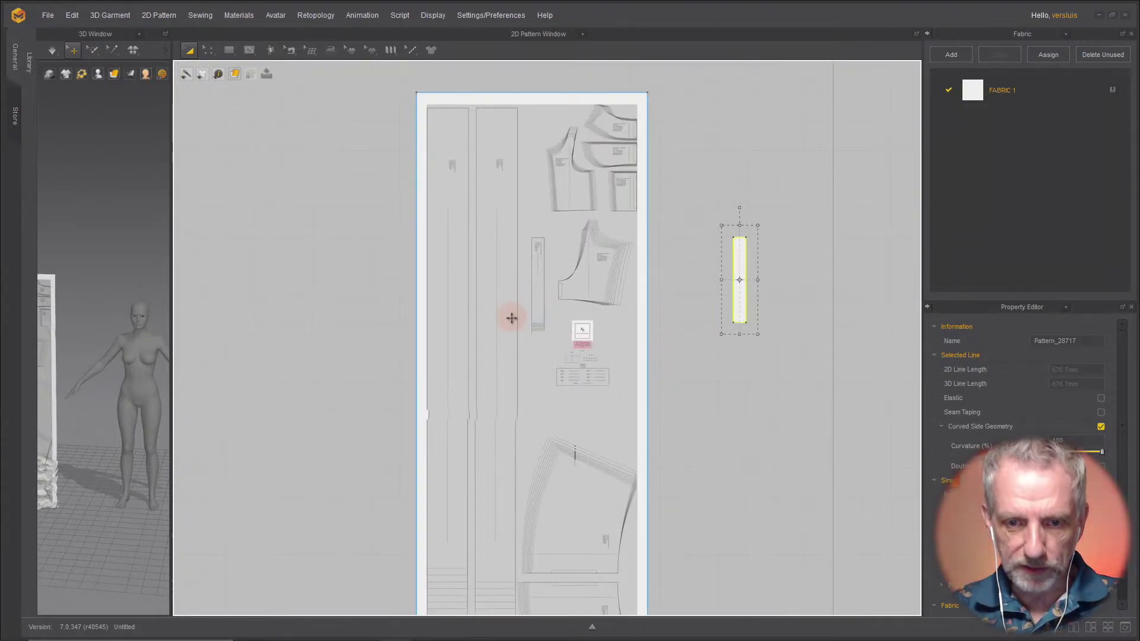
{"action": "scroll", "coordinate": [514, 324], "scroll_direction": "up", "scroll_amount": 1}
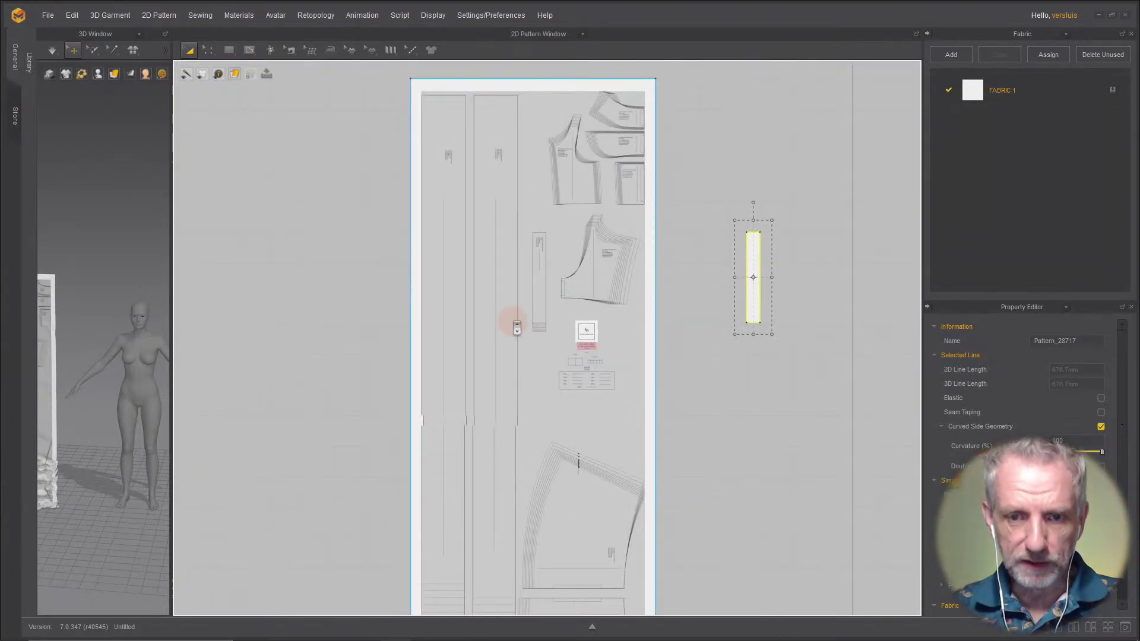
{"action": "mouse_move", "coordinate": [525, 339]}
{"action": "right_mouse_down"}
{"action": "mouse_move", "coordinate": [530, 250]}
{"action": "mouse_move", "coordinate": [524, 316]}
{"action": "right_mouse_up"}
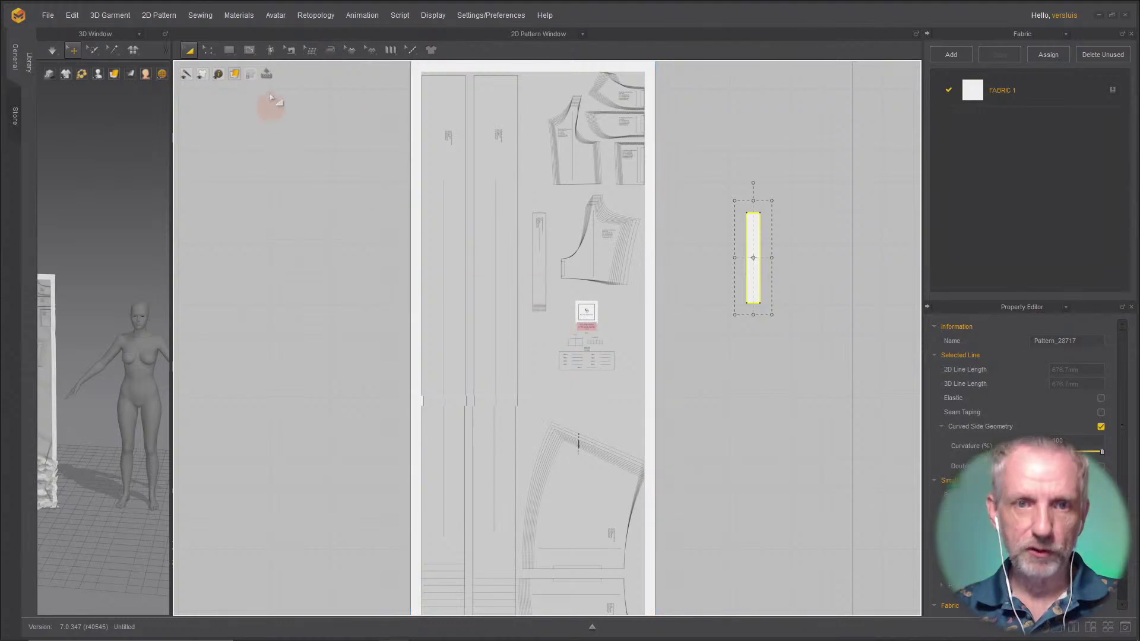
{"action": "left_click", "coordinate": [229, 50]}
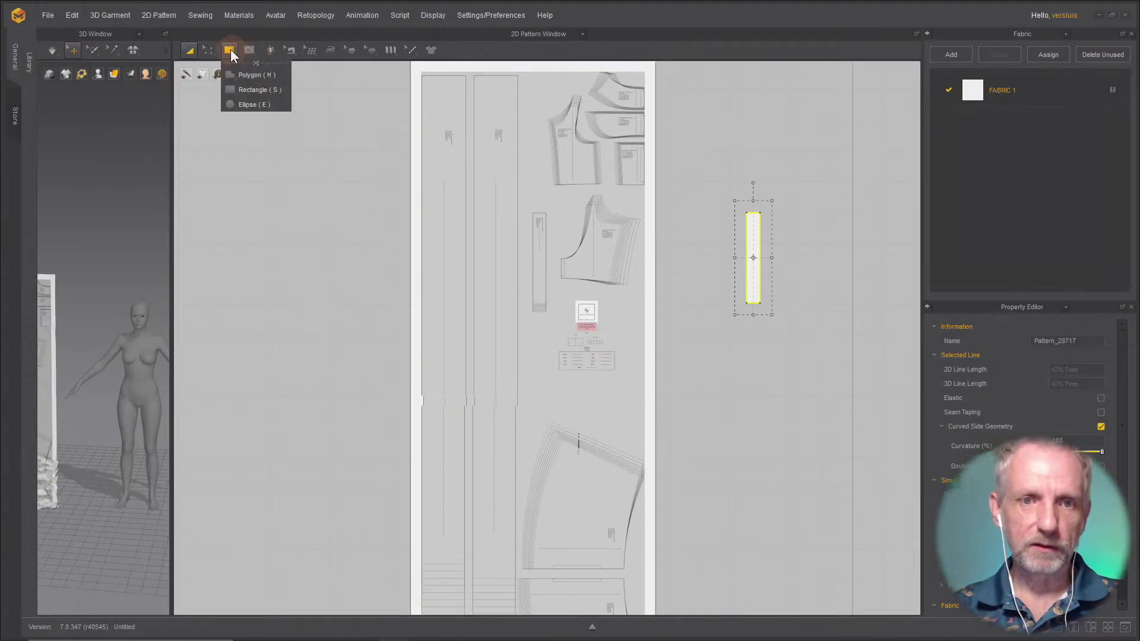
{"action": "left_click", "coordinate": [258, 90]}
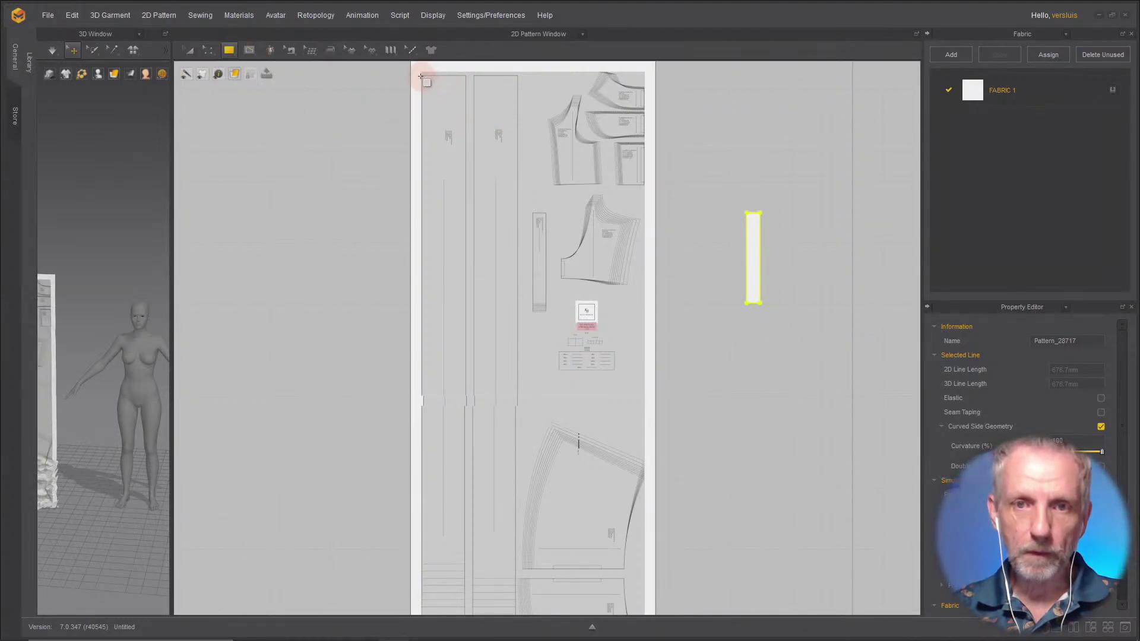
{"action": "left_click_drag", "start_coordinate": [422, 76], "coordinate": [465, 563]}
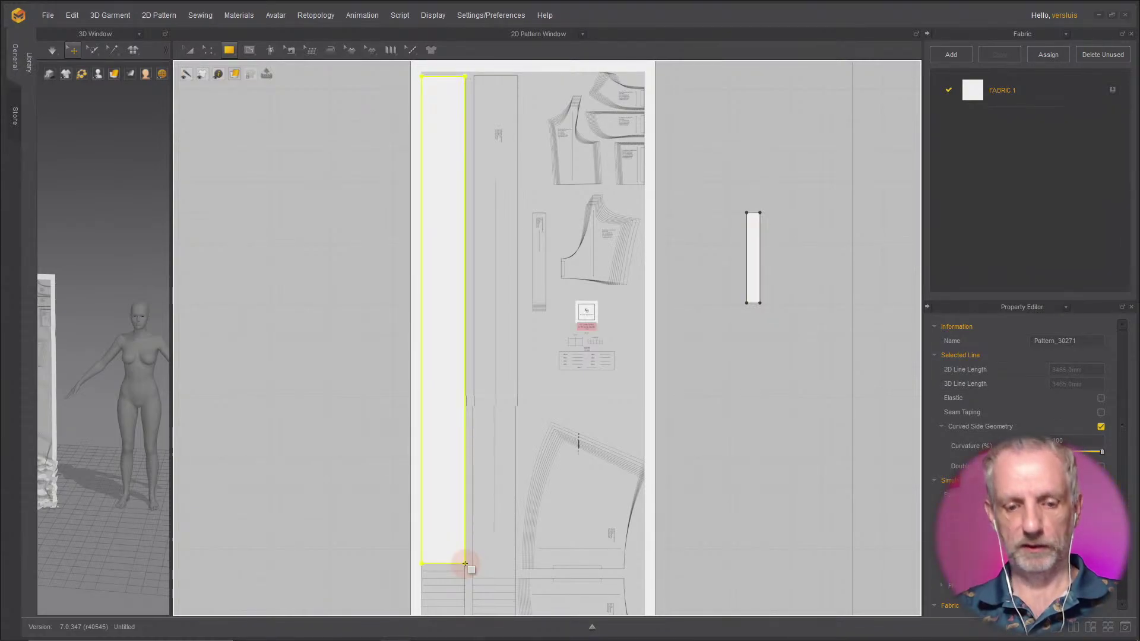
{"action": "key", "text": "a"}
{"action": "left_click_drag", "start_coordinate": [446, 524], "coordinate": [809, 527]}
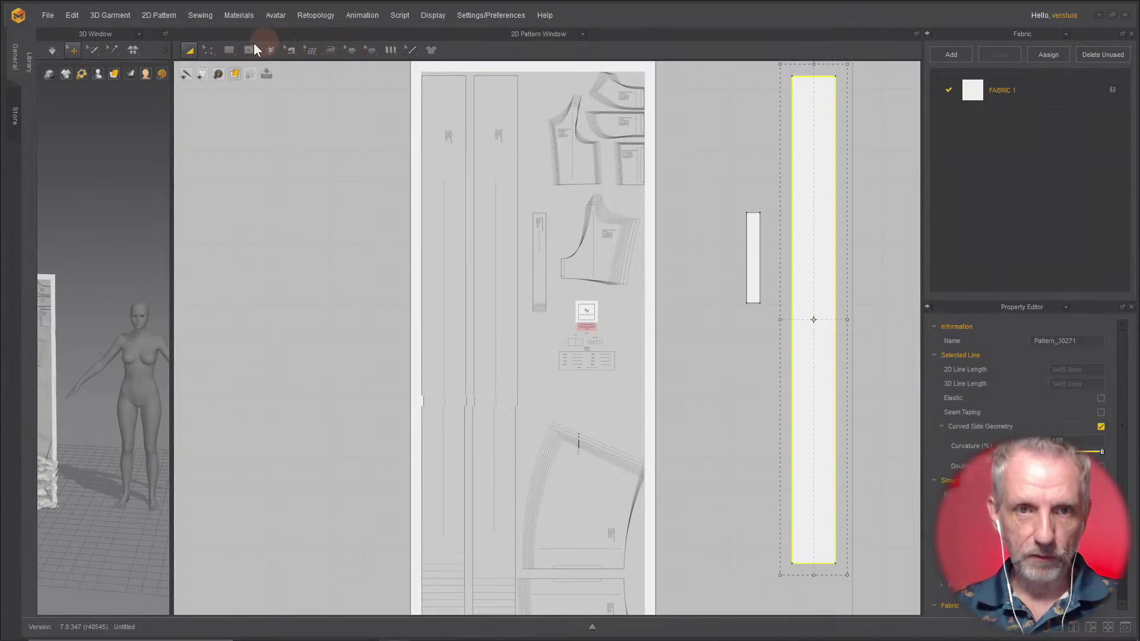
Step: Trace the second long strip with a rectangle pattern, from its top edge down to its uppermost size line
{"action": "left_click", "coordinate": [230, 50]}
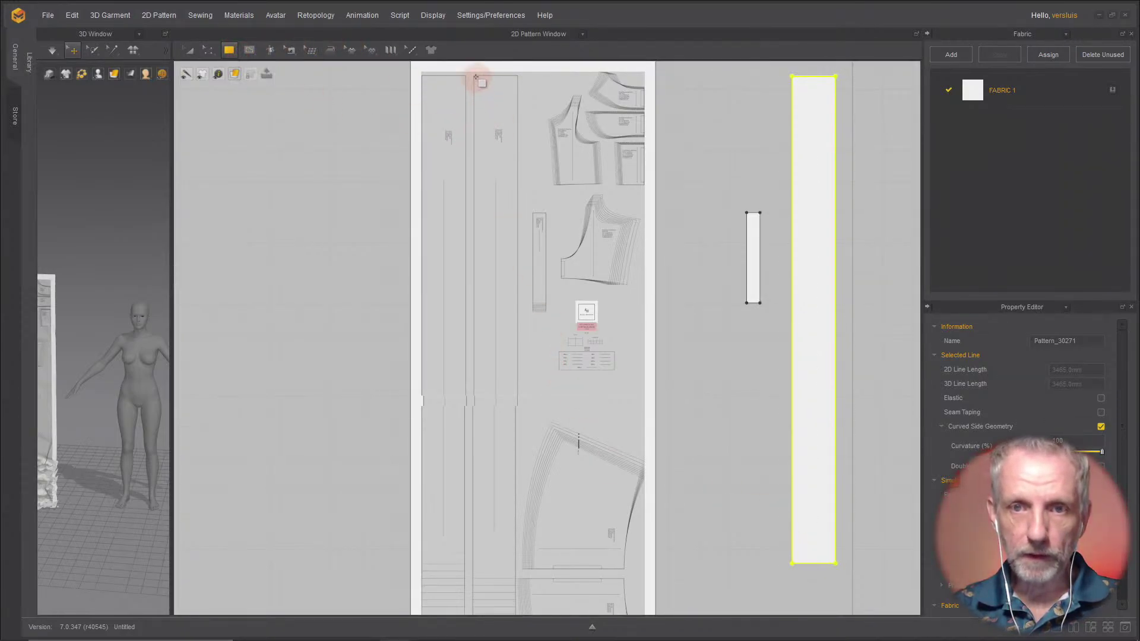
{"action": "left_click_drag", "start_coordinate": [474, 76], "coordinate": [516, 580]}
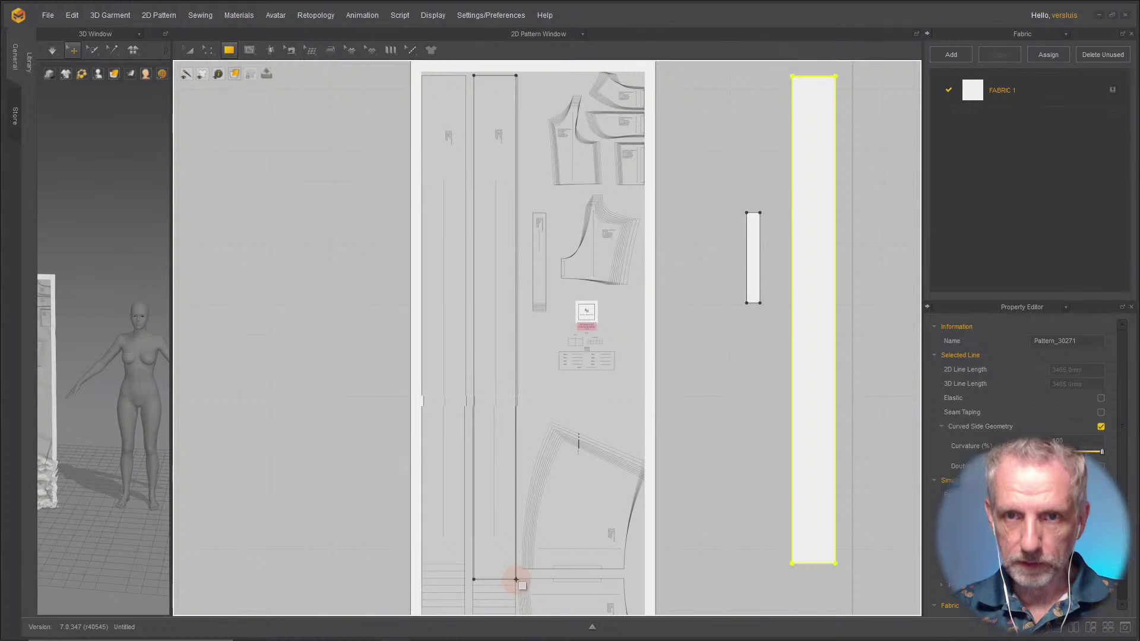
{"action": "left_click_drag", "start_coordinate": [516, 579], "coordinate": [516, 580]}
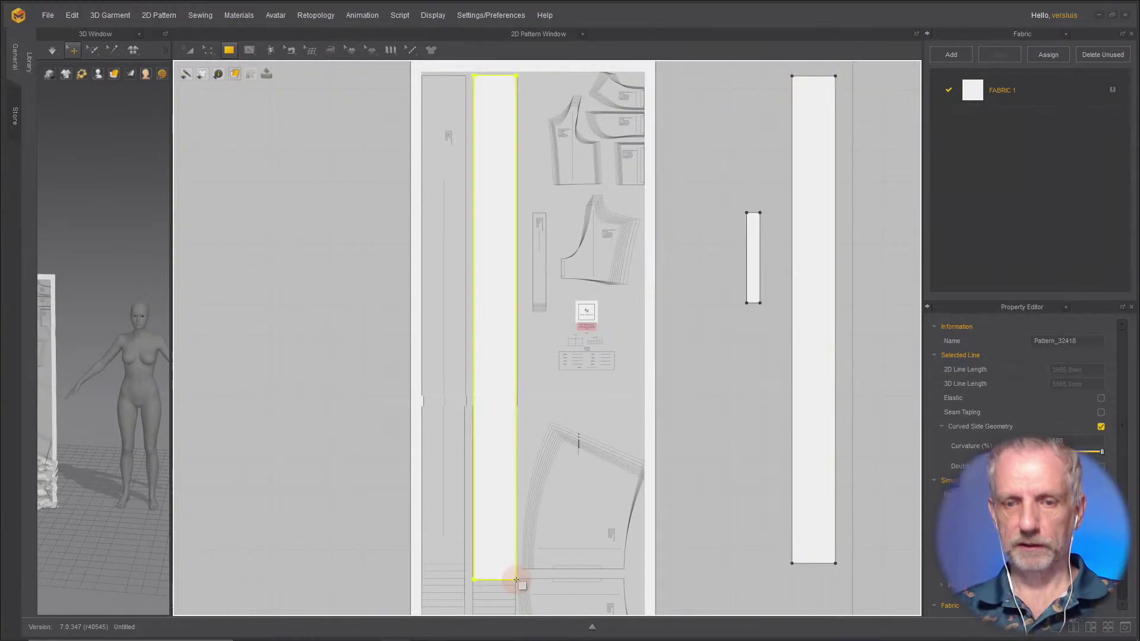
Step: Move the traced second long strip off the pattern sheet, placing it to the right of the other long strip
{"action": "key", "text": "a"}
{"action": "left_click_drag", "start_coordinate": [497, 527], "coordinate": [874, 530]}
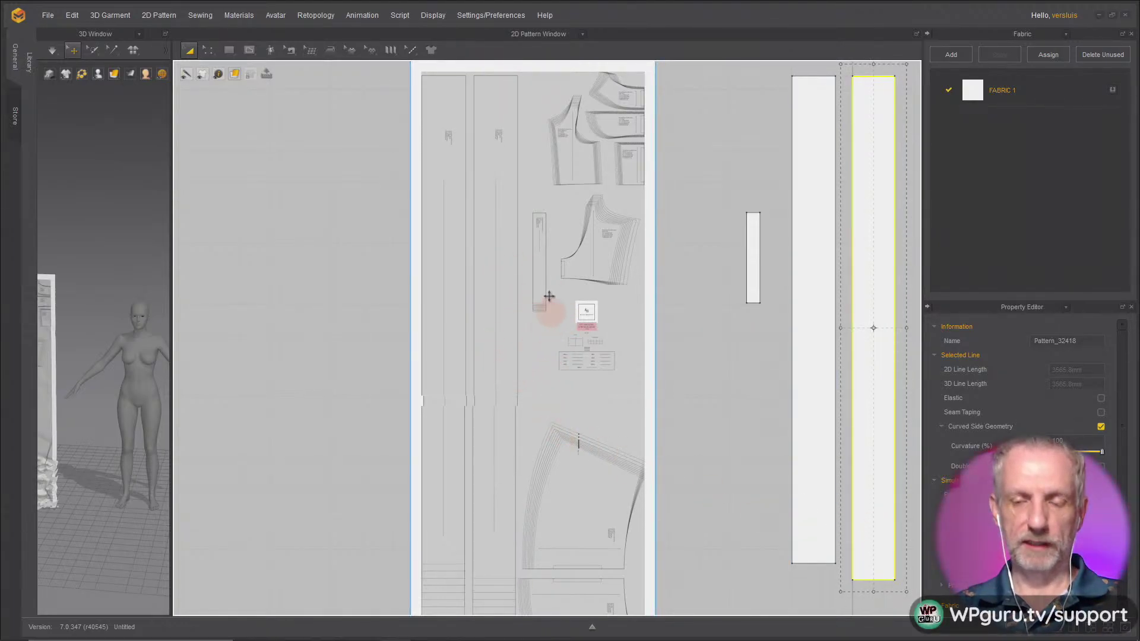
Step: Examine the nested size lines of the Bodice Back, Bodice Side Front, Upper Bust and Lower Bust pieces up close
{"action": "scroll", "coordinate": [586, 262], "scroll_direction": "up", "scroll_amount": 5}
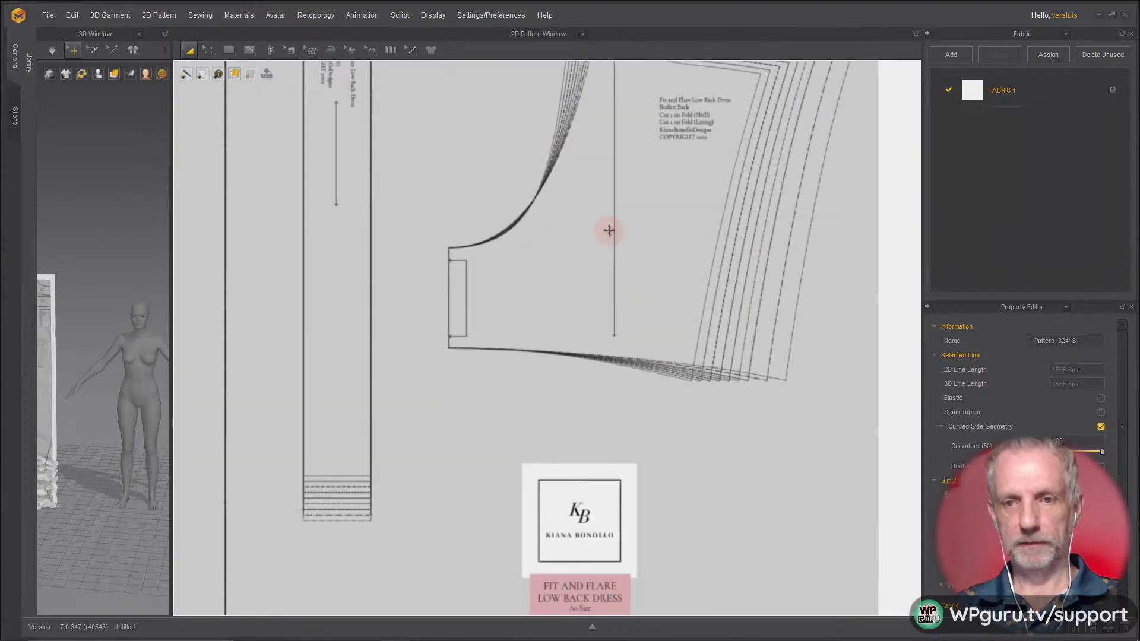
{"action": "scroll", "coordinate": [606, 279], "scroll_direction": "up", "scroll_amount": 2}
{"action": "right_click_drag", "start_coordinate": [588, 232], "coordinate": [616, 453]}
{"action": "scroll", "coordinate": [627, 278], "scroll_direction": "down", "scroll_amount": 2}
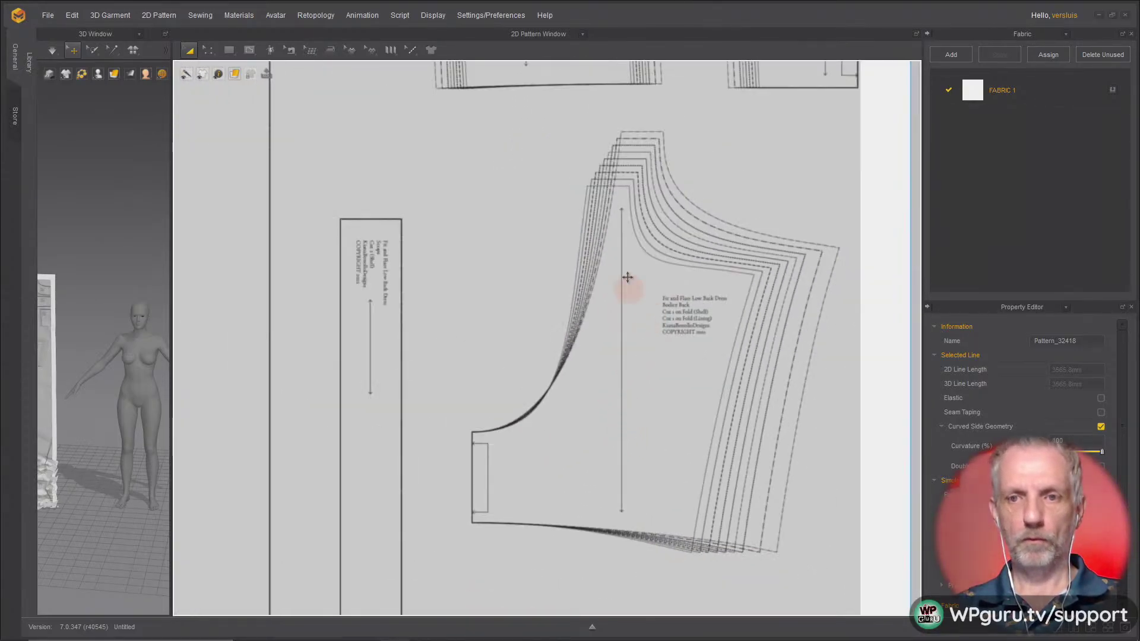
{"action": "scroll", "coordinate": [628, 277], "scroll_direction": "up", "scroll_amount": 5}
{"action": "scroll", "coordinate": [636, 275], "scroll_direction": "down", "scroll_amount": 5}
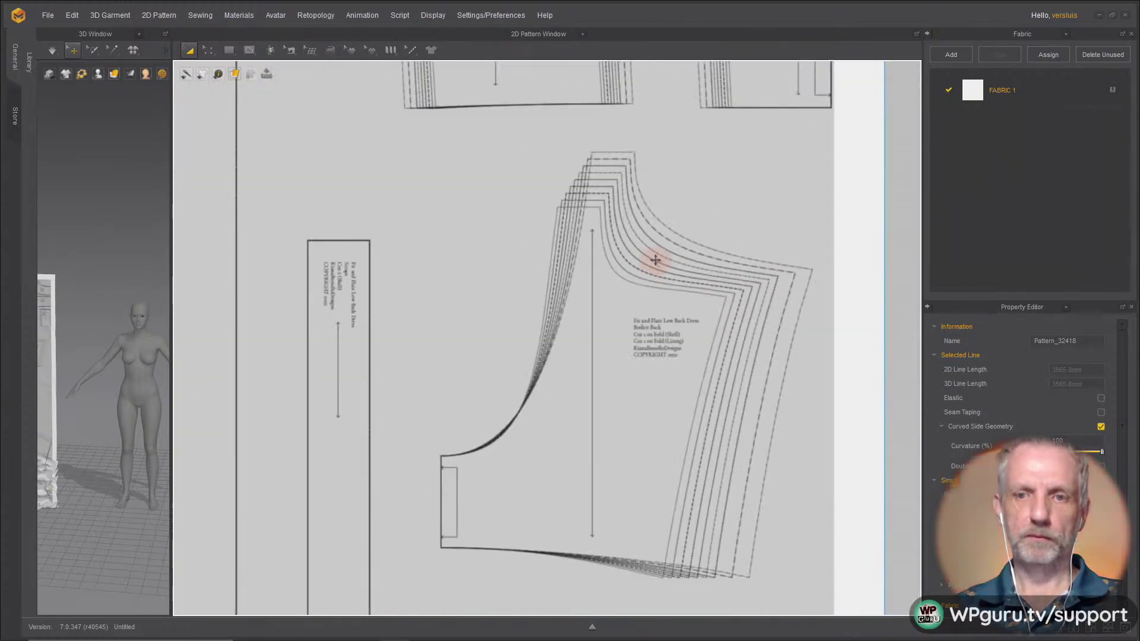
{"action": "scroll", "coordinate": [654, 199], "scroll_direction": "down", "scroll_amount": 1}
{"action": "scroll", "coordinate": [636, 336], "scroll_direction": "up", "scroll_amount": 5}
{"action": "scroll", "coordinate": [661, 334], "scroll_direction": "down", "scroll_amount": 2}
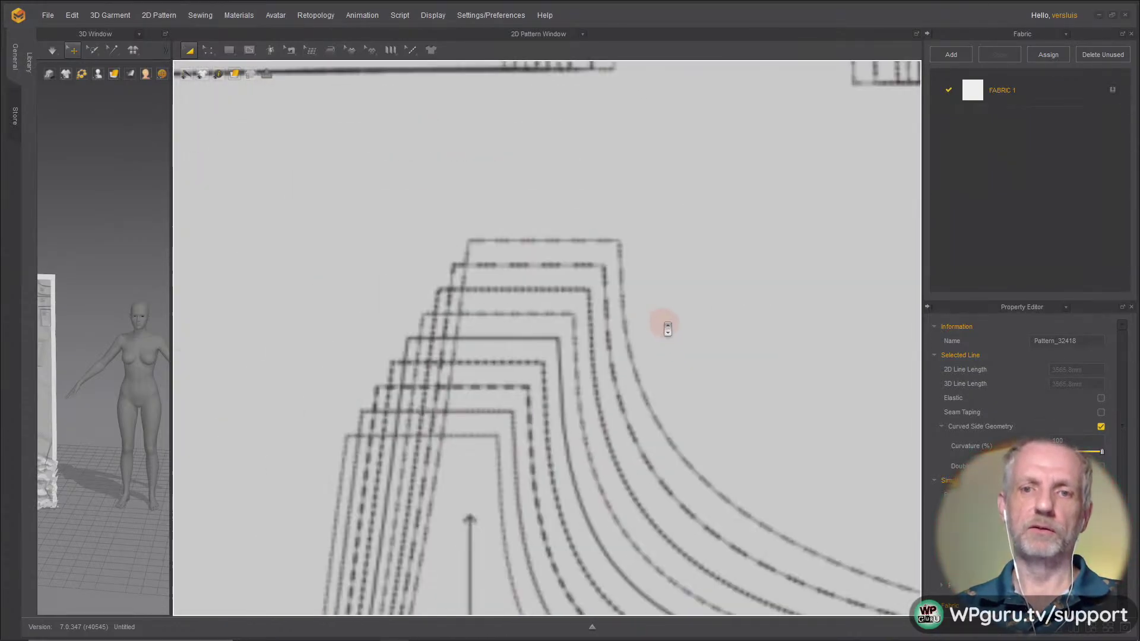
{"action": "scroll", "coordinate": [668, 328], "scroll_direction": "down", "scroll_amount": 4}
{"action": "scroll", "coordinate": [658, 335], "scroll_direction": "up", "scroll_amount": 7}
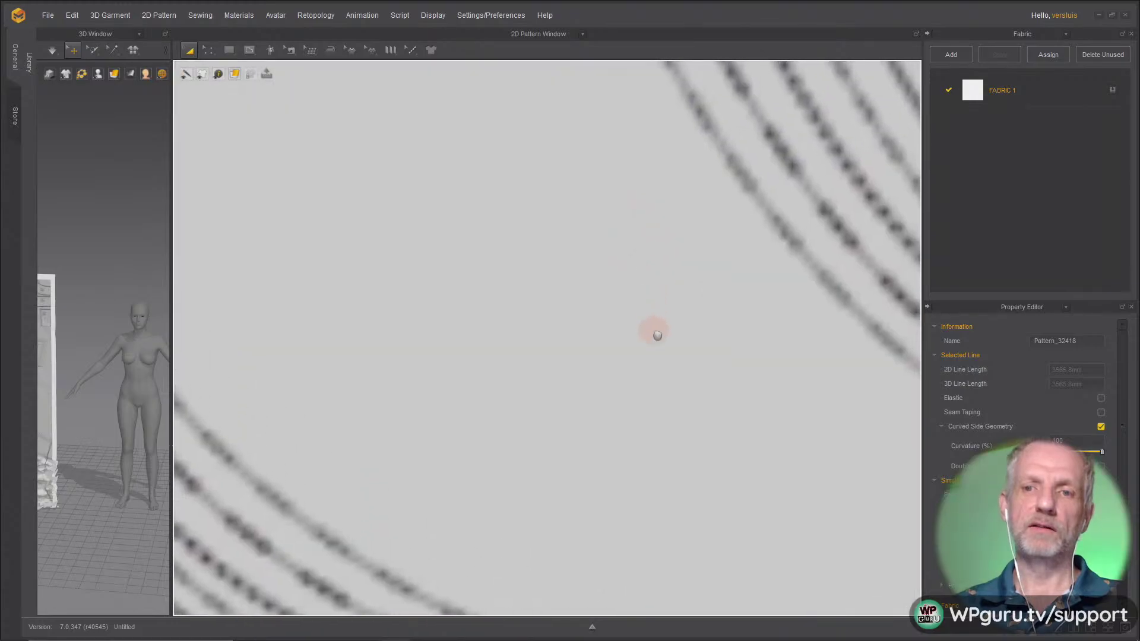
{"action": "scroll", "coordinate": [658, 335], "scroll_direction": "up", "scroll_amount": 2}
{"action": "scroll", "coordinate": [680, 306], "scroll_direction": "down", "scroll_amount": 9}
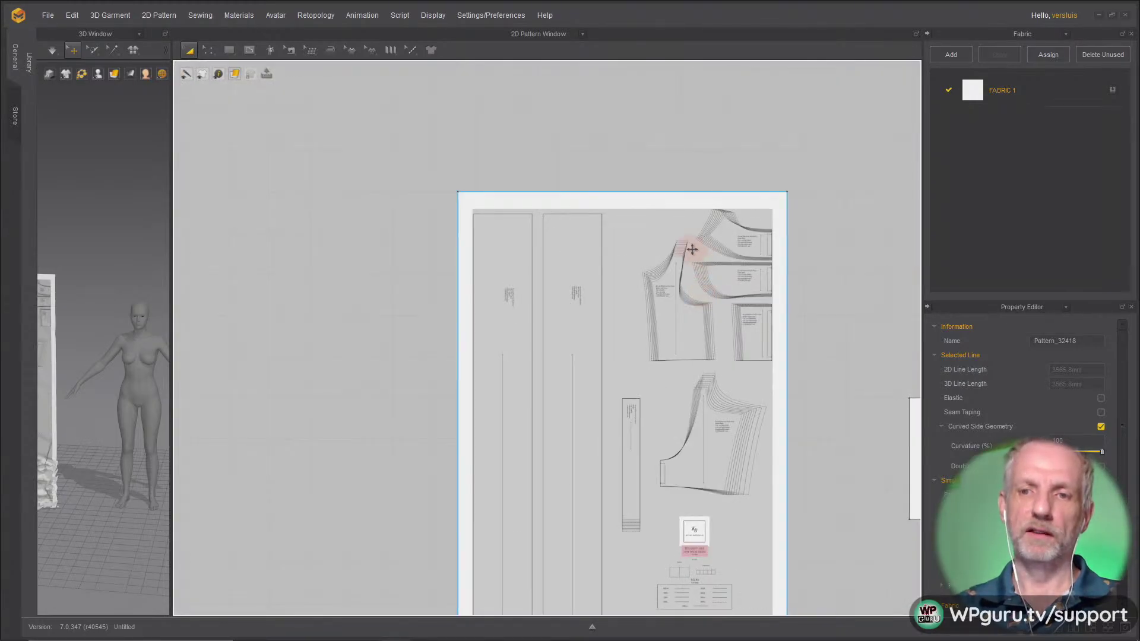
{"action": "scroll", "coordinate": [692, 249], "scroll_direction": "up", "scroll_amount": 6}
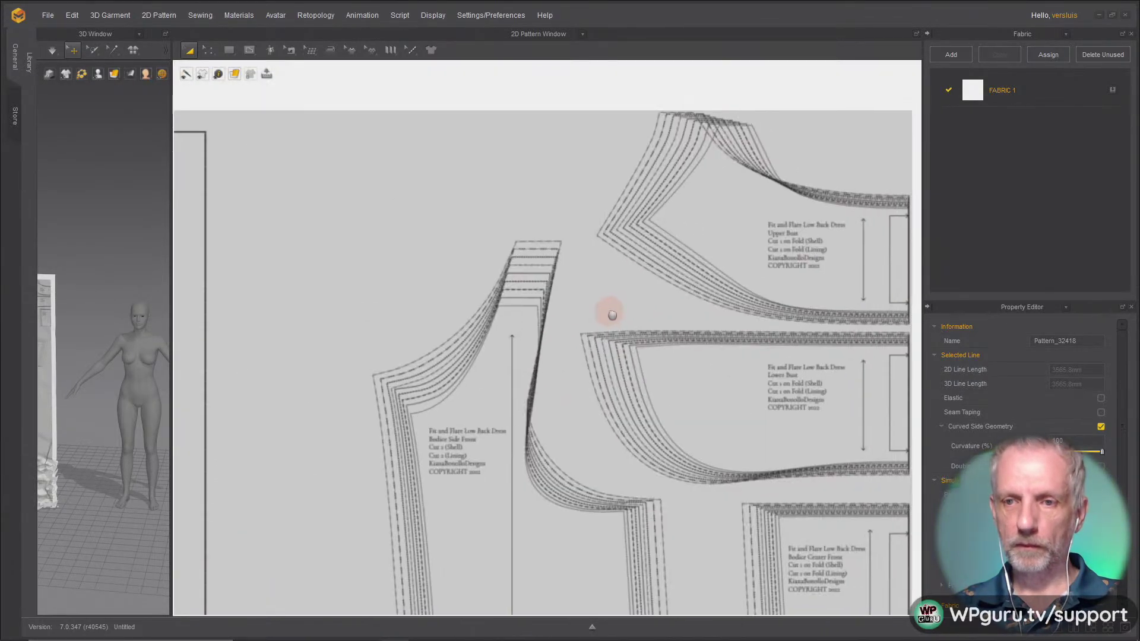
{"action": "middle_click_drag", "start_coordinate": [612, 315], "coordinate": [600, 364]}
{"action": "scroll", "coordinate": [627, 329], "scroll_direction": "up", "scroll_amount": 2}
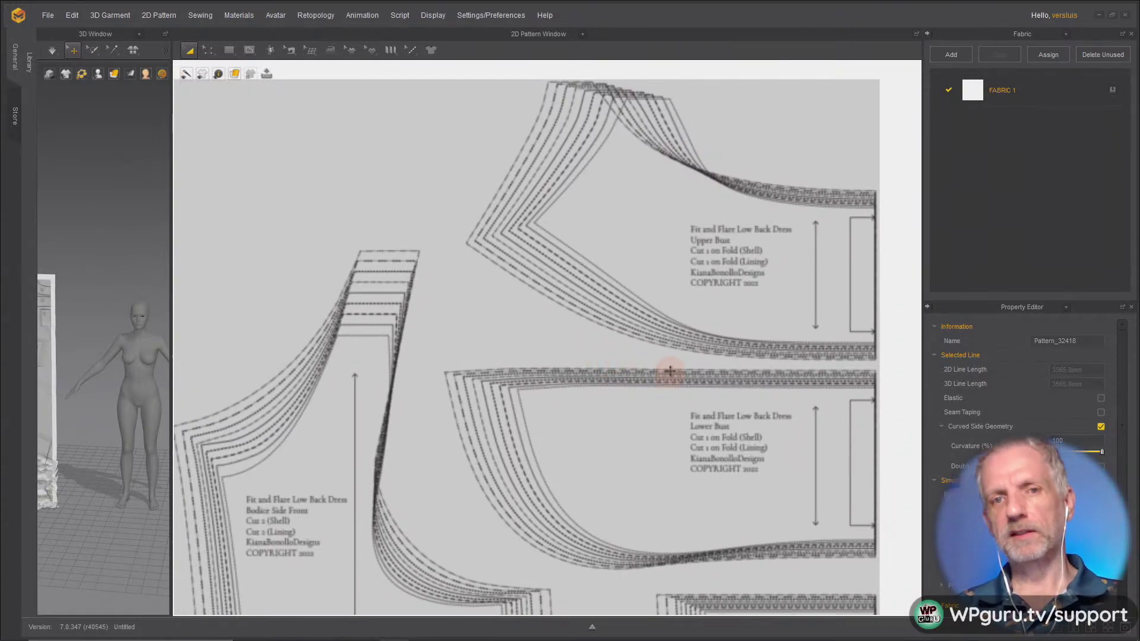
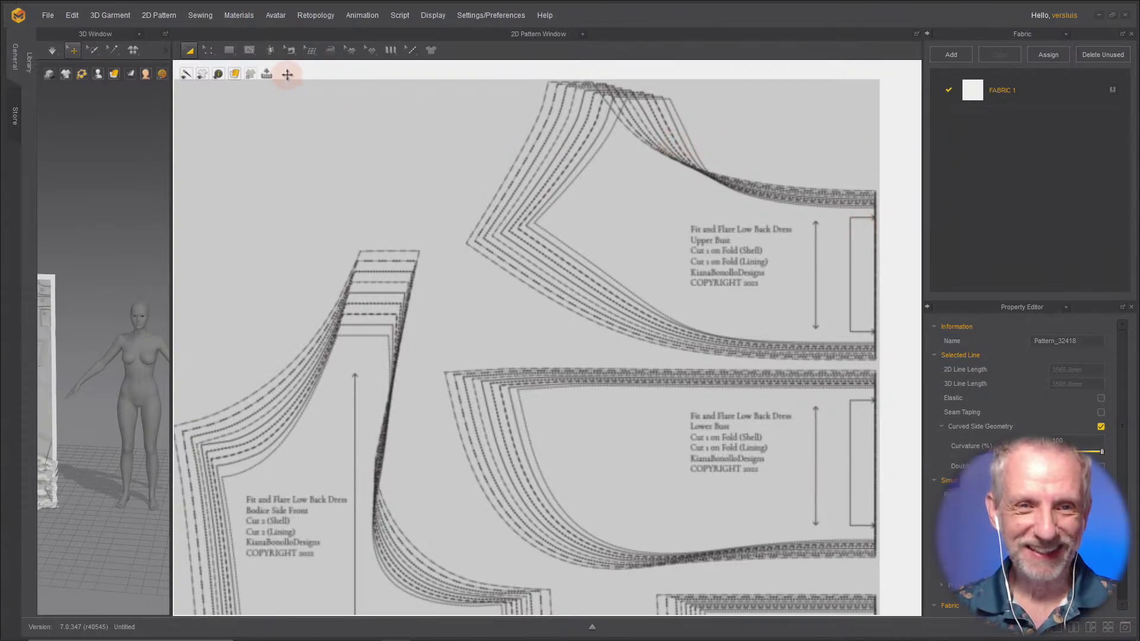
Step: Trace the innermost size line of the Upper Bust piece with a closed seven-point Internal Polygon/Line
{"action": "left_click", "coordinate": [208, 52]}
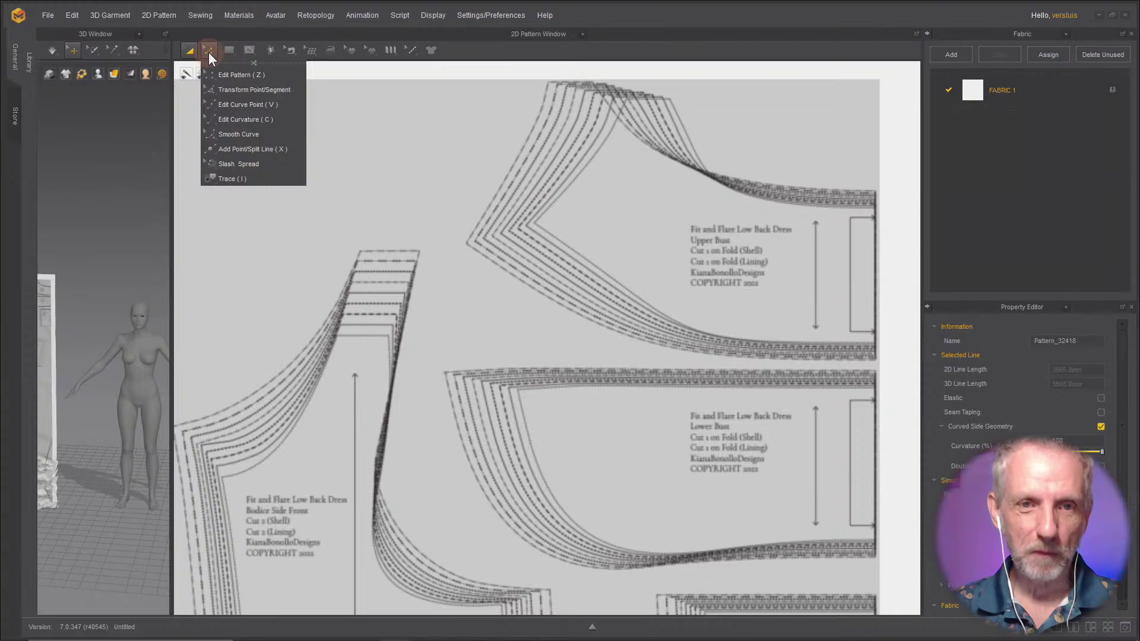
{"action": "left_click", "coordinate": [251, 48]}
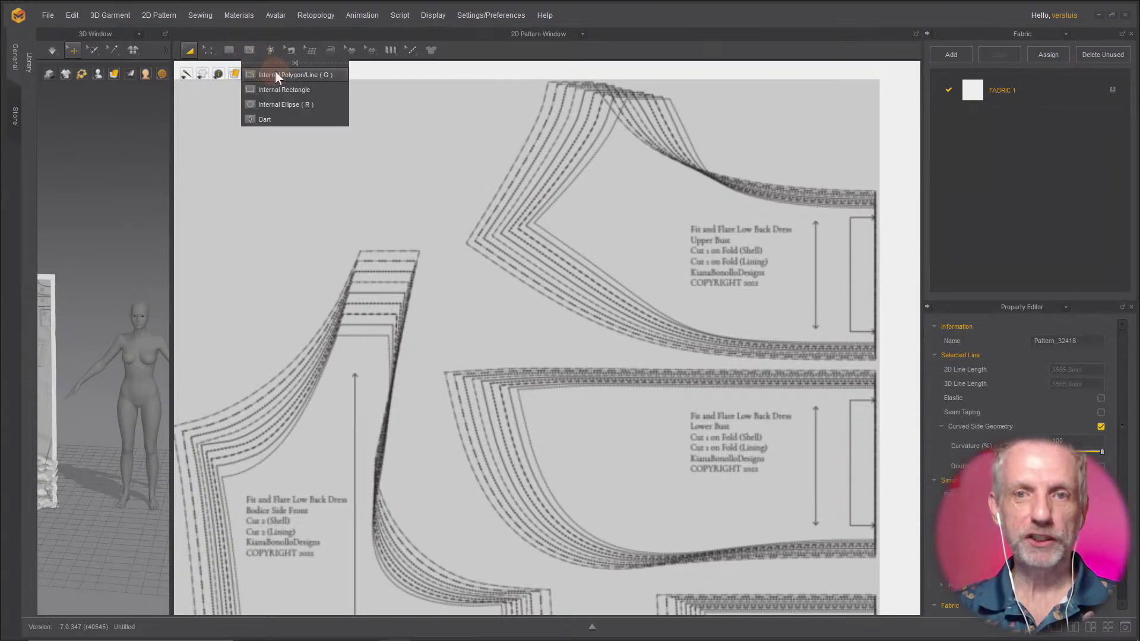
{"action": "left_click", "coordinate": [309, 75]}
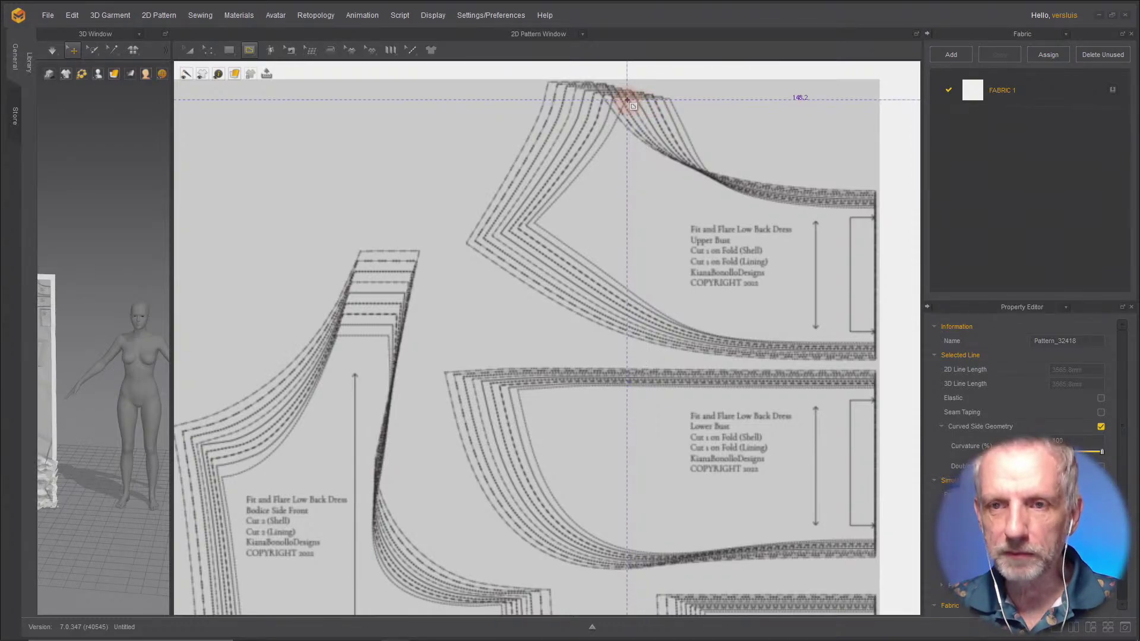
{"action": "scroll", "coordinate": [631, 102], "scroll_direction": "up", "scroll_amount": 2}
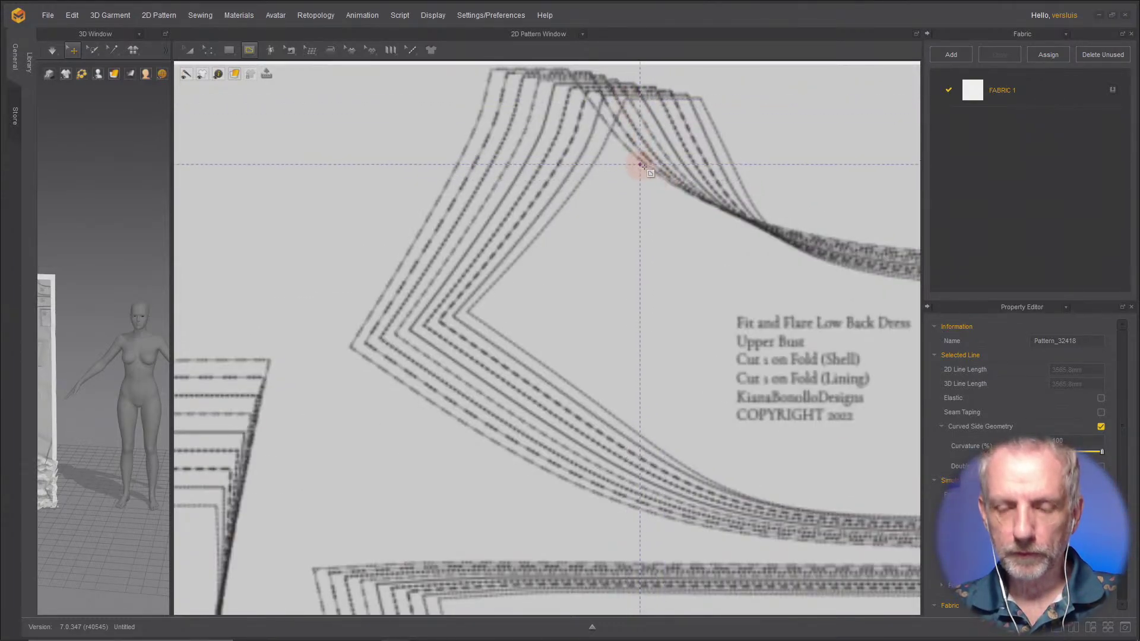
{"action": "middle_click_drag", "start_coordinate": [656, 196], "coordinate": [503, 232]}
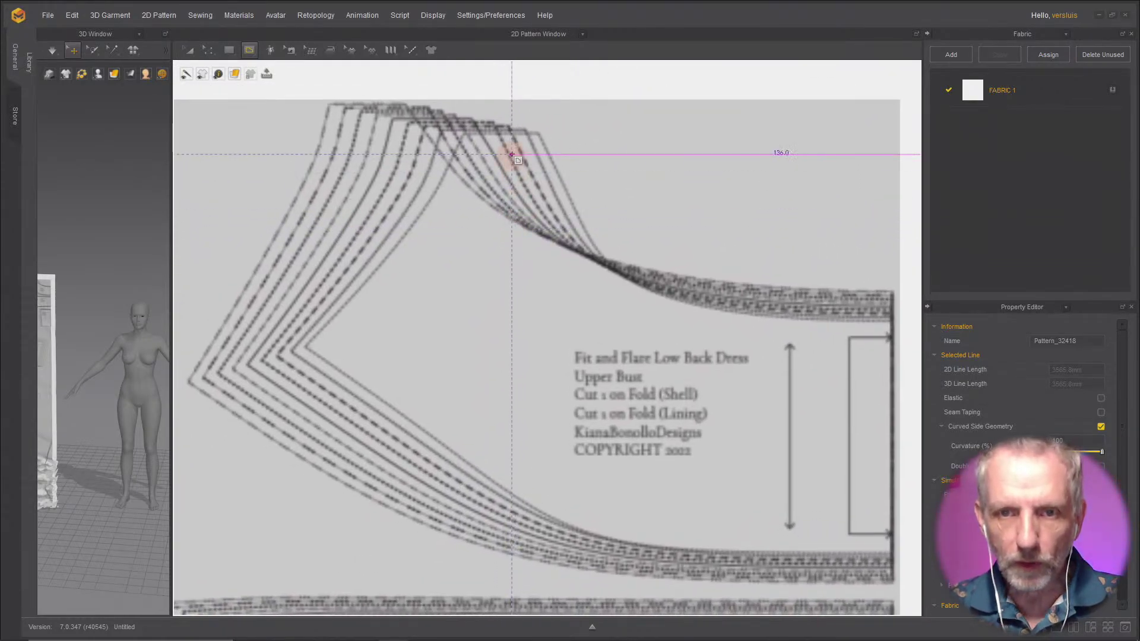
{"action": "left_click", "coordinate": [464, 133]}
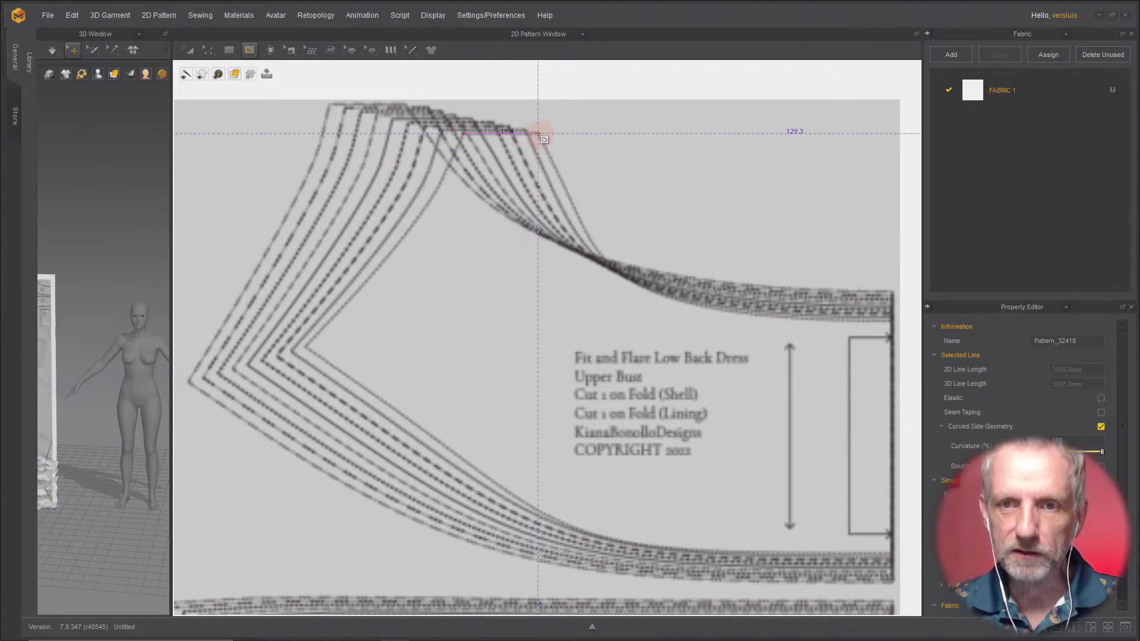
{"action": "left_click", "coordinate": [538, 133]}
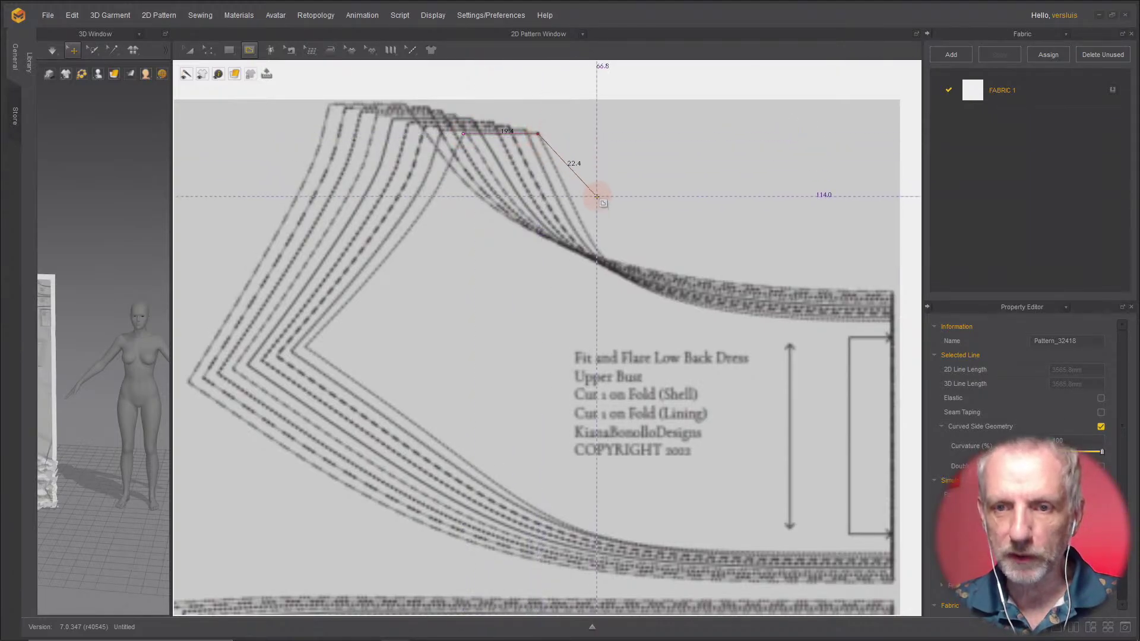
{"action": "left_click", "coordinate": [605, 269]}
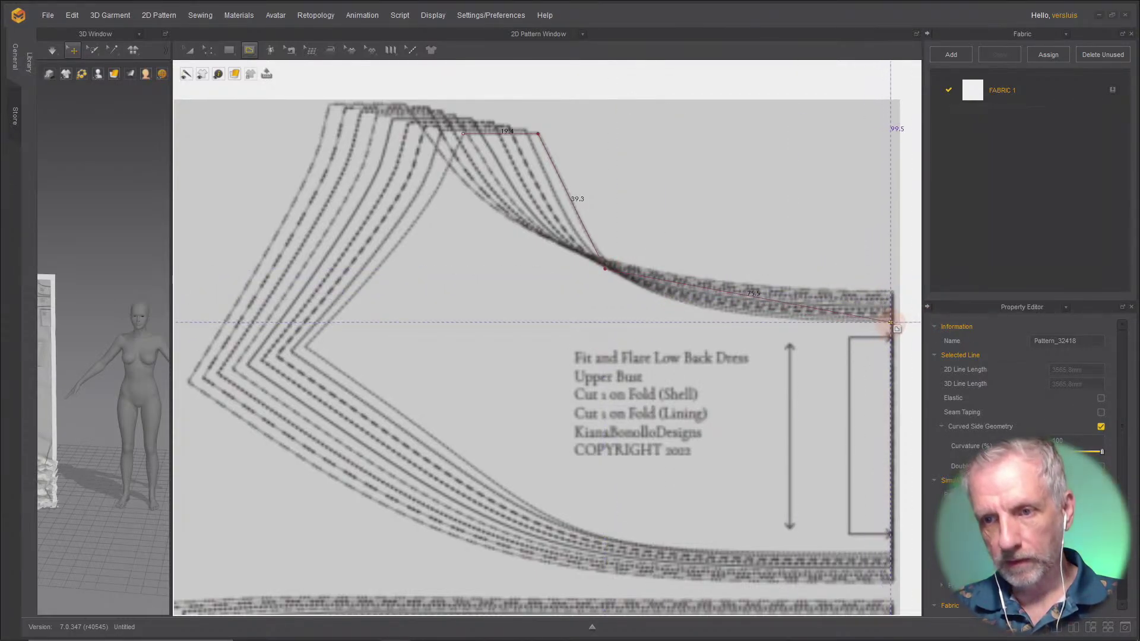
{"action": "left_click", "coordinate": [890, 321]}
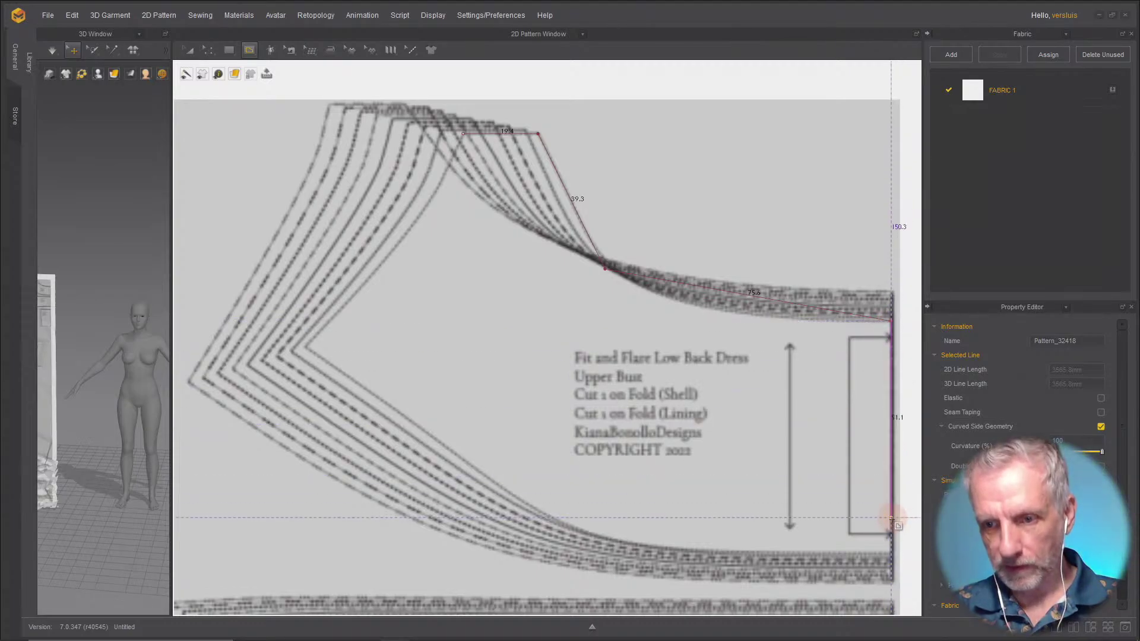
{"action": "left_click", "coordinate": [891, 554]}
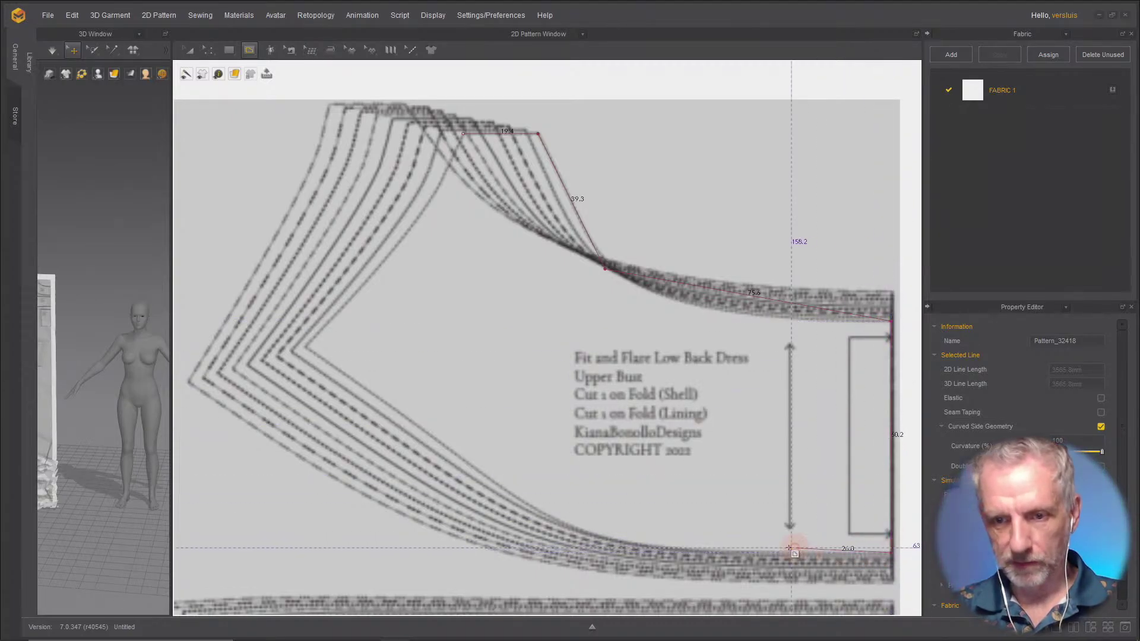
{"action": "left_click", "coordinate": [585, 532]}
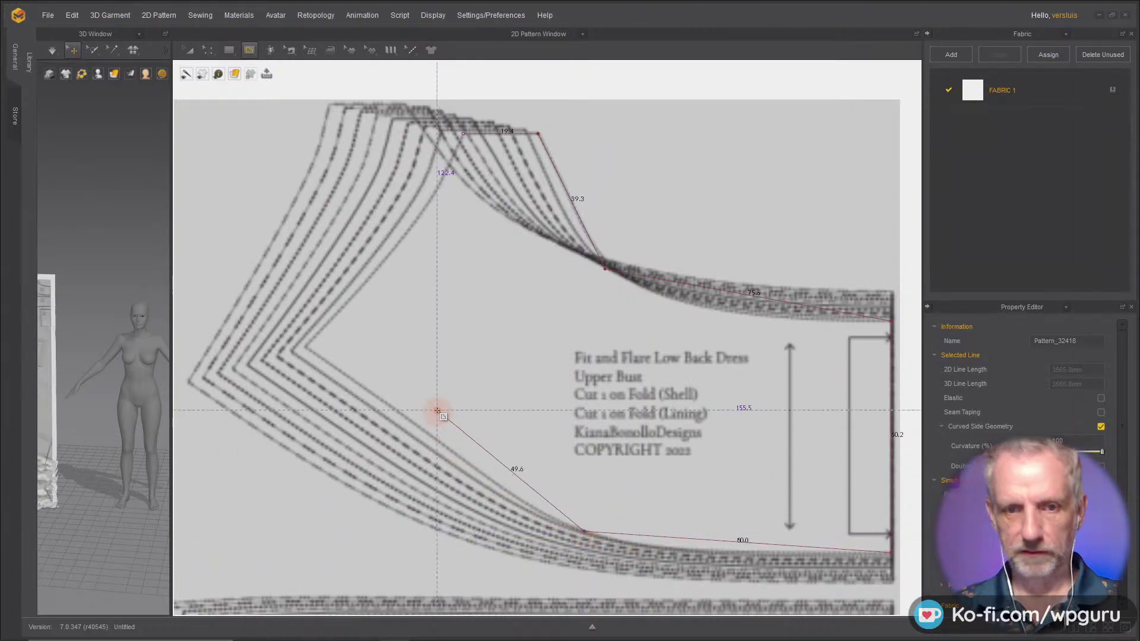
{"action": "left_click", "coordinate": [307, 348]}
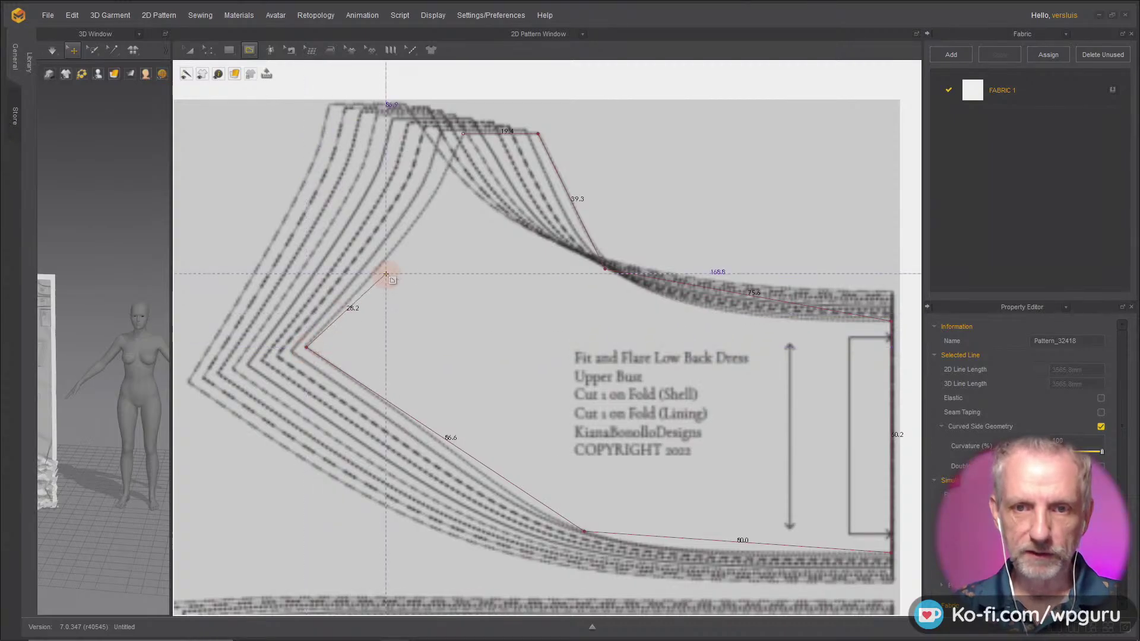
{"action": "left_click", "coordinate": [462, 134]}
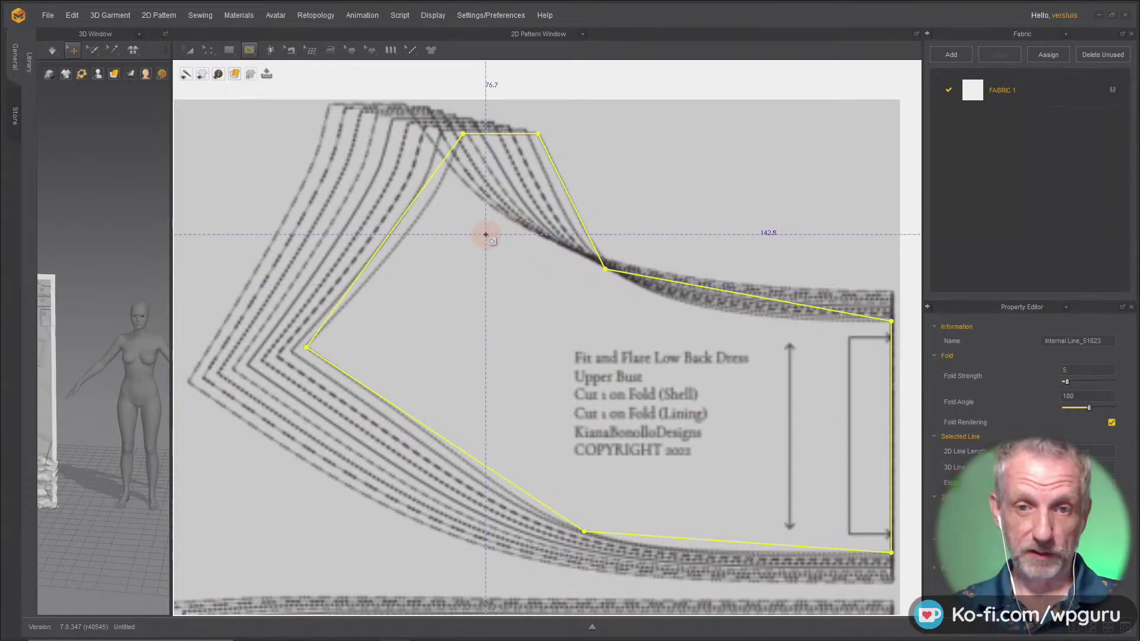
Step: Bend the neckline, lower and side edges of the Upper Bust outline with Edit Curvature to follow the innermost size line
{"action": "left_click", "coordinate": [210, 50]}
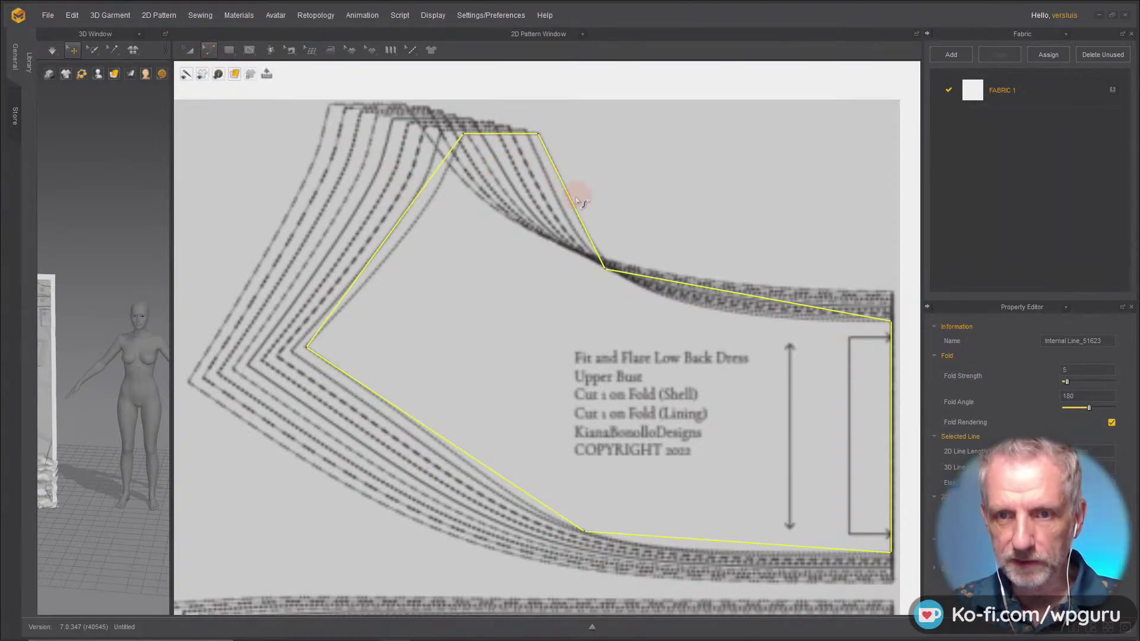
{"action": "left_click_drag", "start_coordinate": [575, 205], "coordinate": [597, 263]}
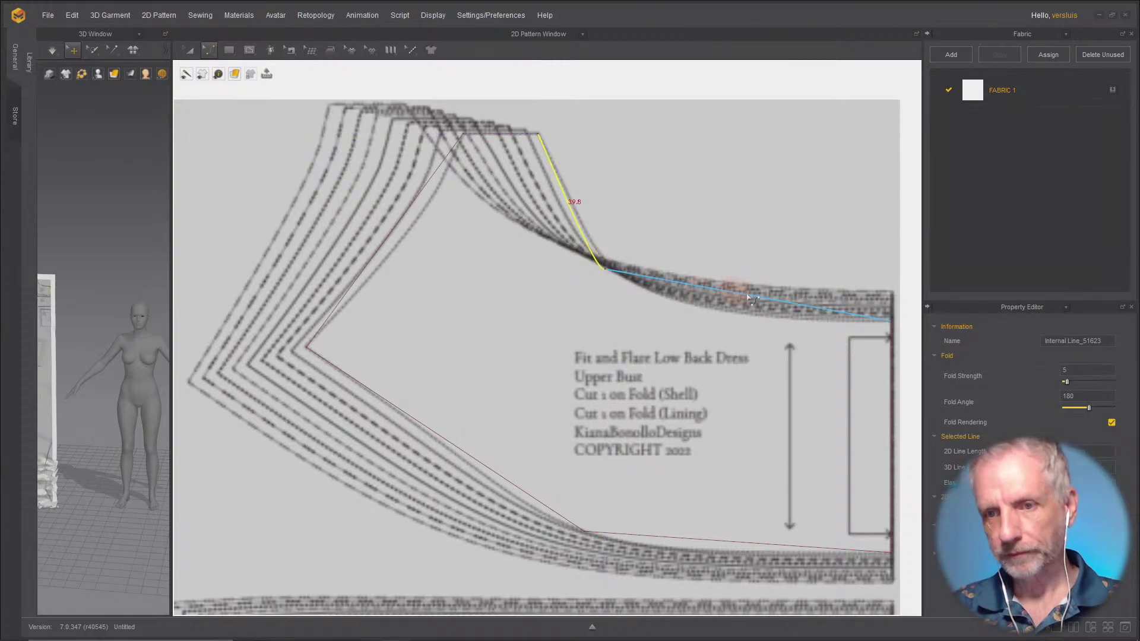
{"action": "left_click_drag", "start_coordinate": [758, 300], "coordinate": [732, 316]}
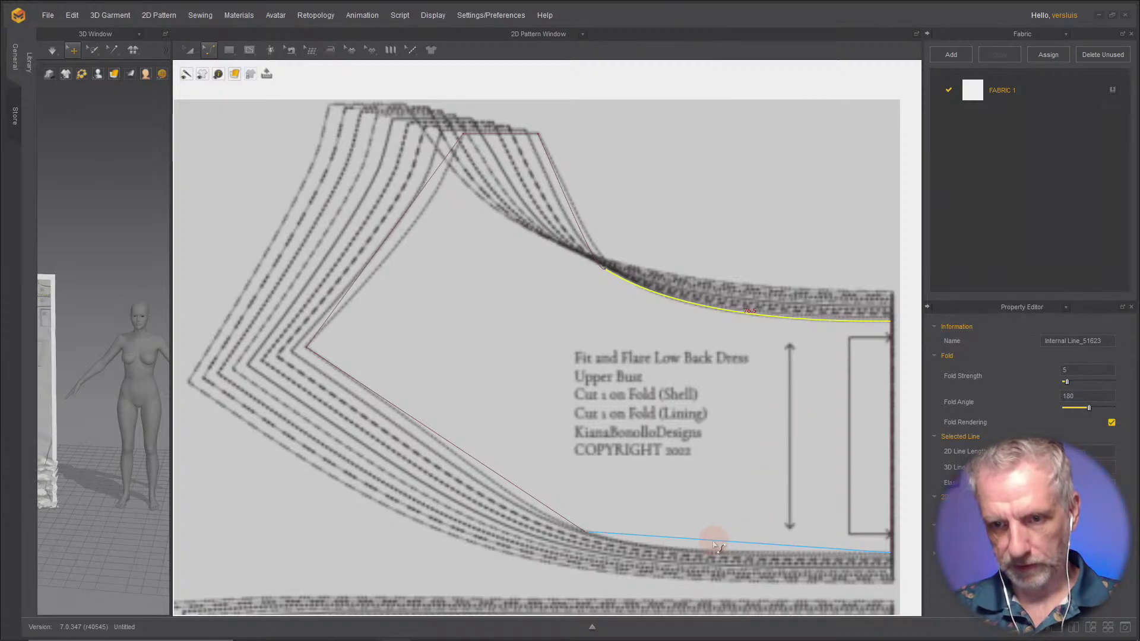
{"action": "left_click_drag", "start_coordinate": [718, 543], "coordinate": [683, 554]}
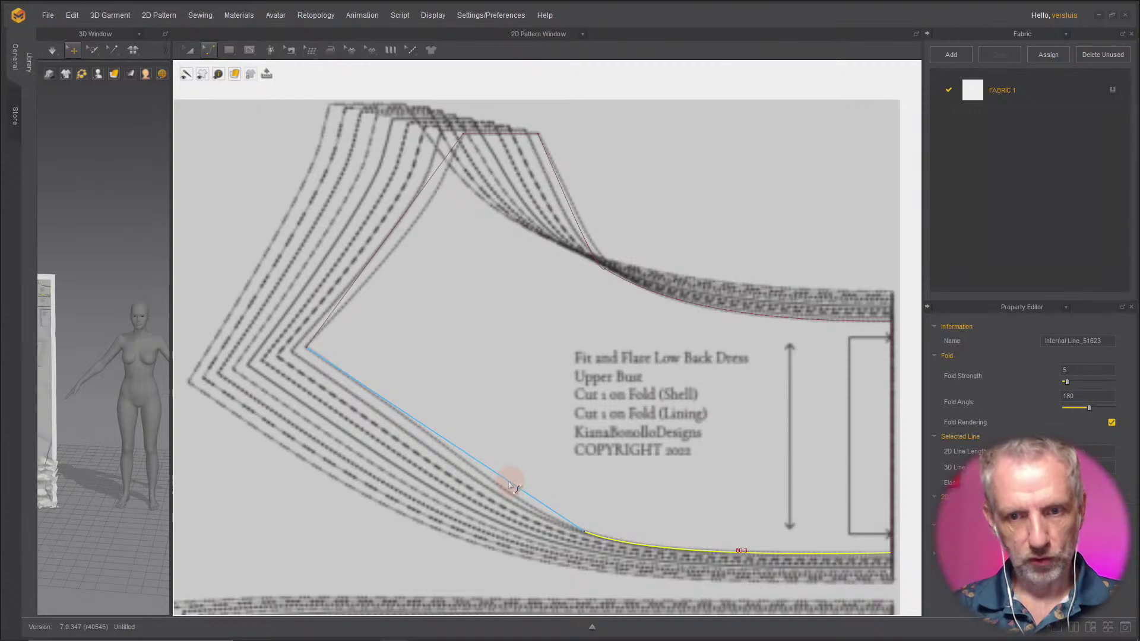
{"action": "left_click_drag", "start_coordinate": [509, 484], "coordinate": [521, 503]}
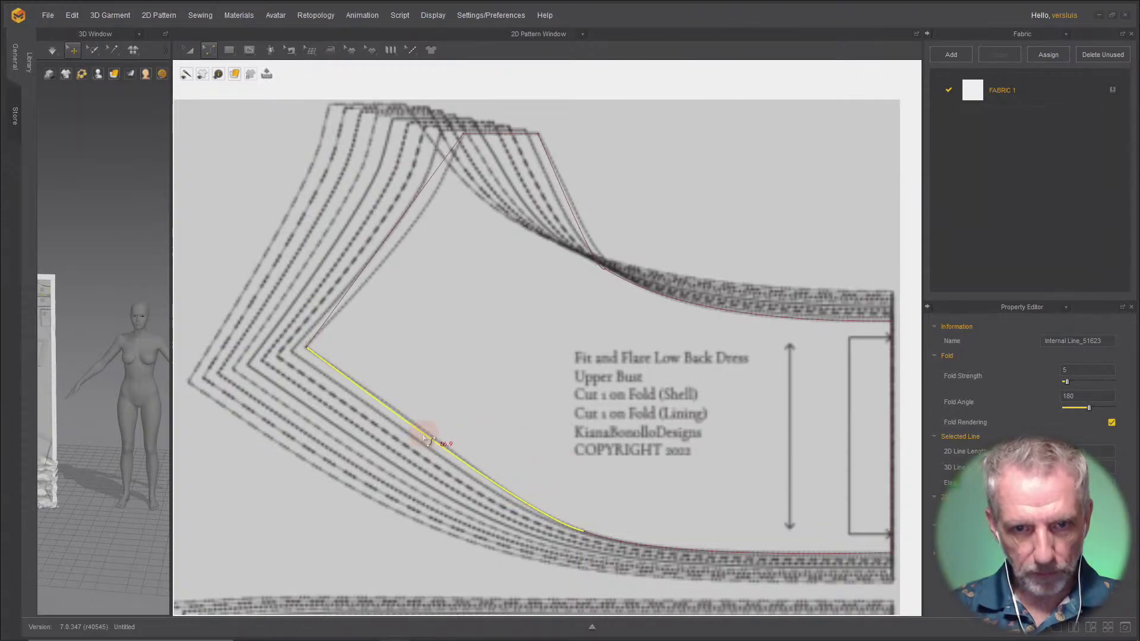
{"action": "left_click", "coordinate": [371, 275]}
{"action": "left_click_drag", "start_coordinate": [371, 275], "coordinate": [402, 248]}
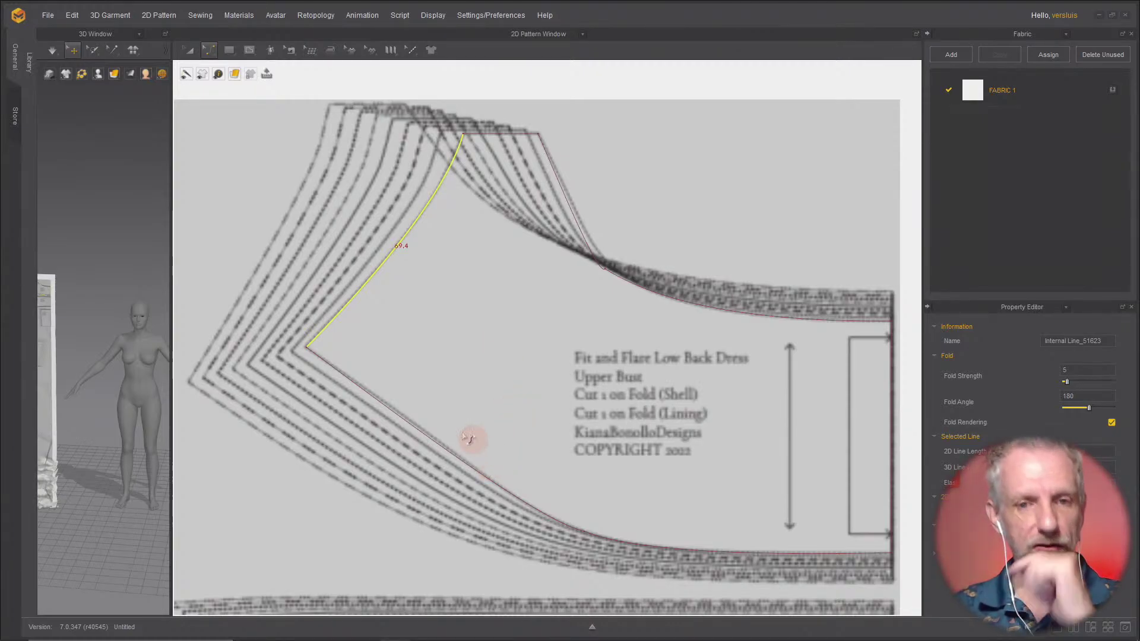
Step: Add a curve point midway along the outline's slanted lower edge and position it on the innermost size line
{"action": "left_click", "coordinate": [210, 52]}
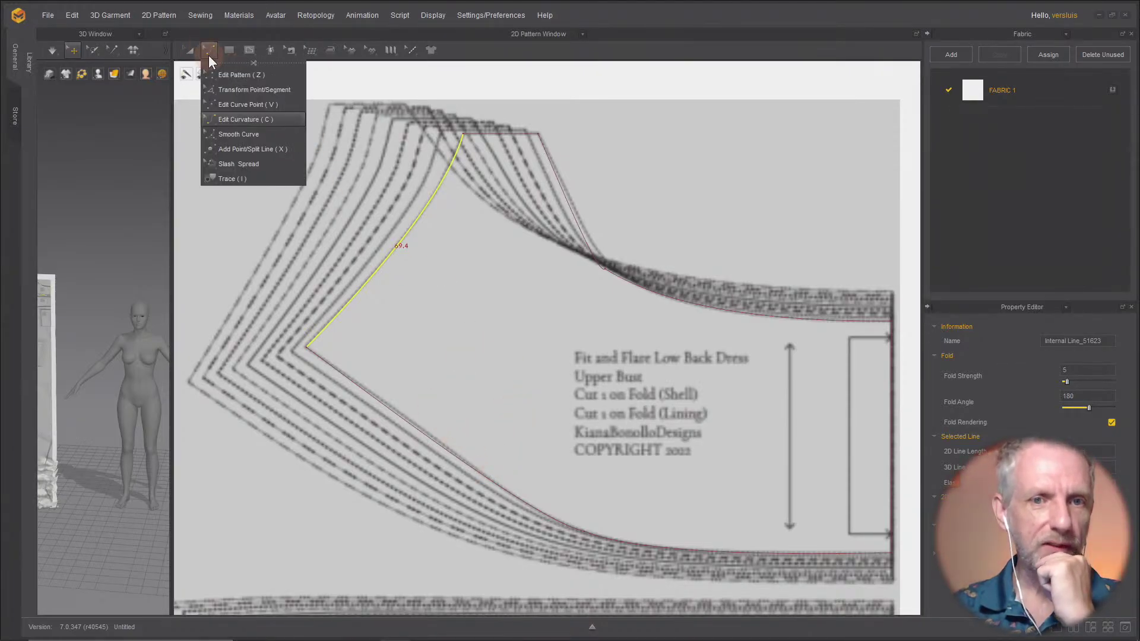
{"action": "left_click", "coordinate": [247, 108]}
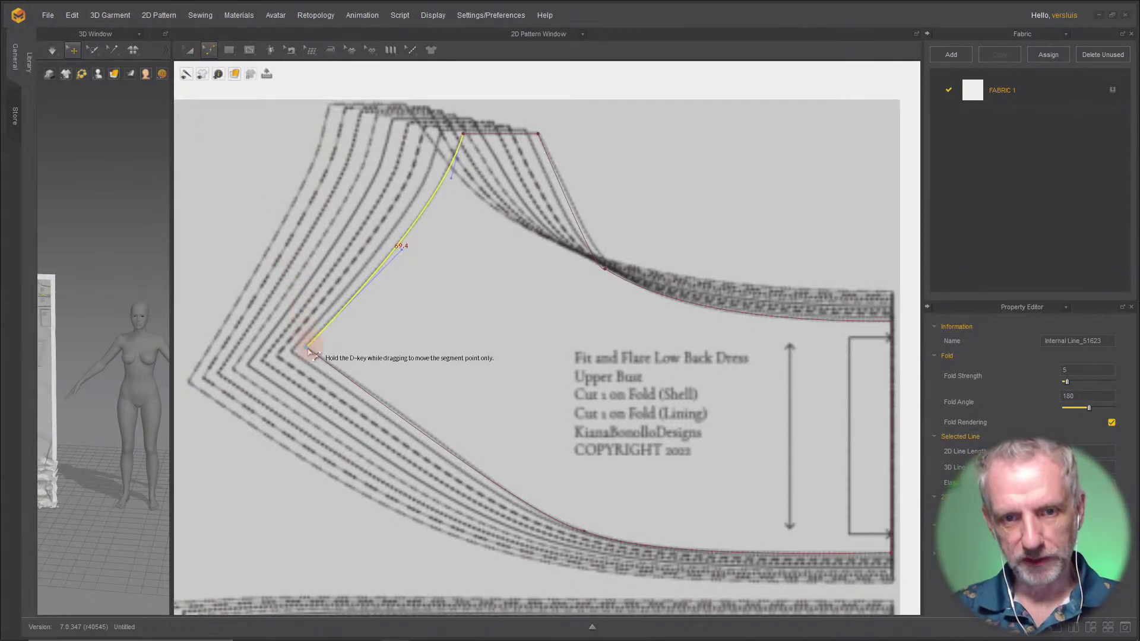
{"action": "left_click", "coordinate": [307, 349]}
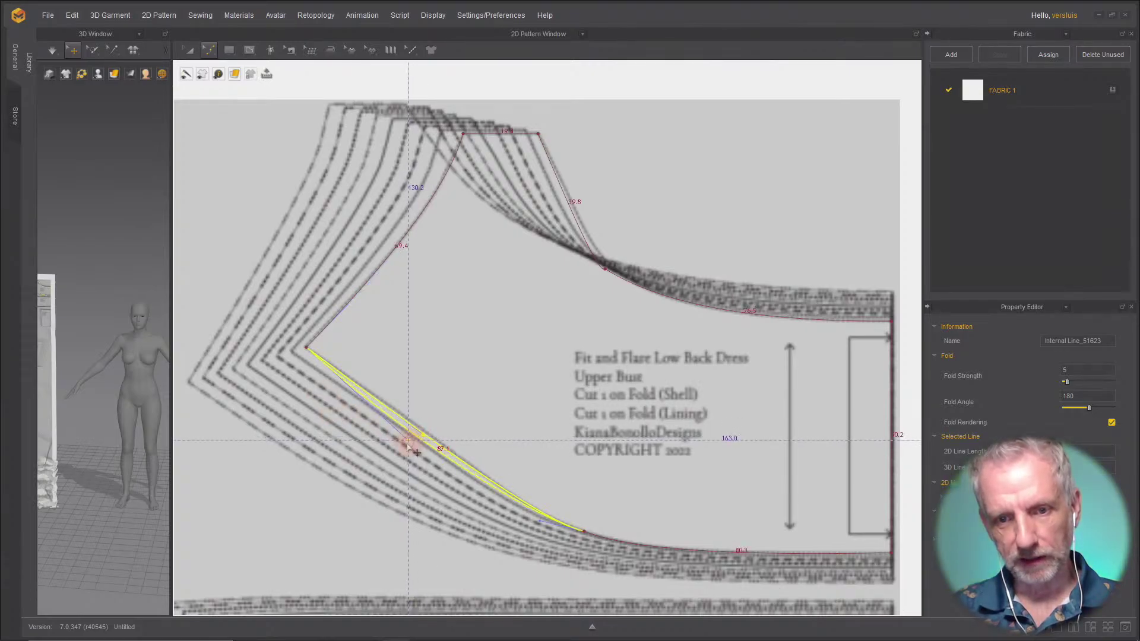
{"action": "left_click_drag", "start_coordinate": [424, 440], "coordinate": [439, 445]}
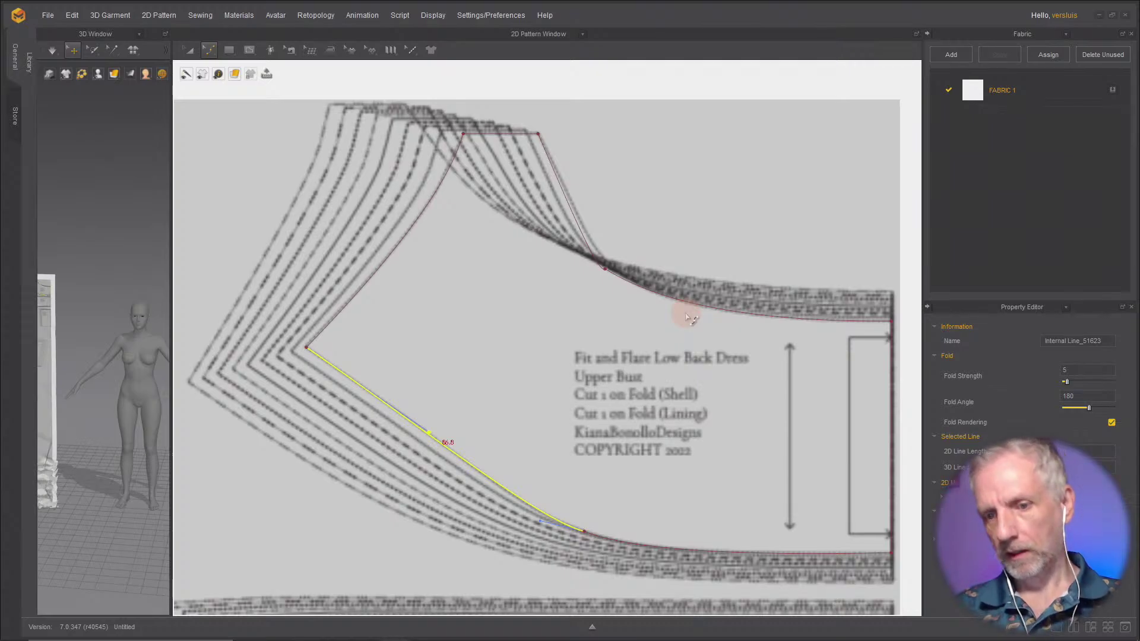
Step: Cut the finished Upper Bust outline out of the graphic pattern as a separate piece
{"action": "scroll", "coordinate": [689, 318], "scroll_direction": "down", "scroll_amount": 2}
{"action": "scroll", "coordinate": [689, 319], "scroll_direction": "up", "scroll_amount": 1}
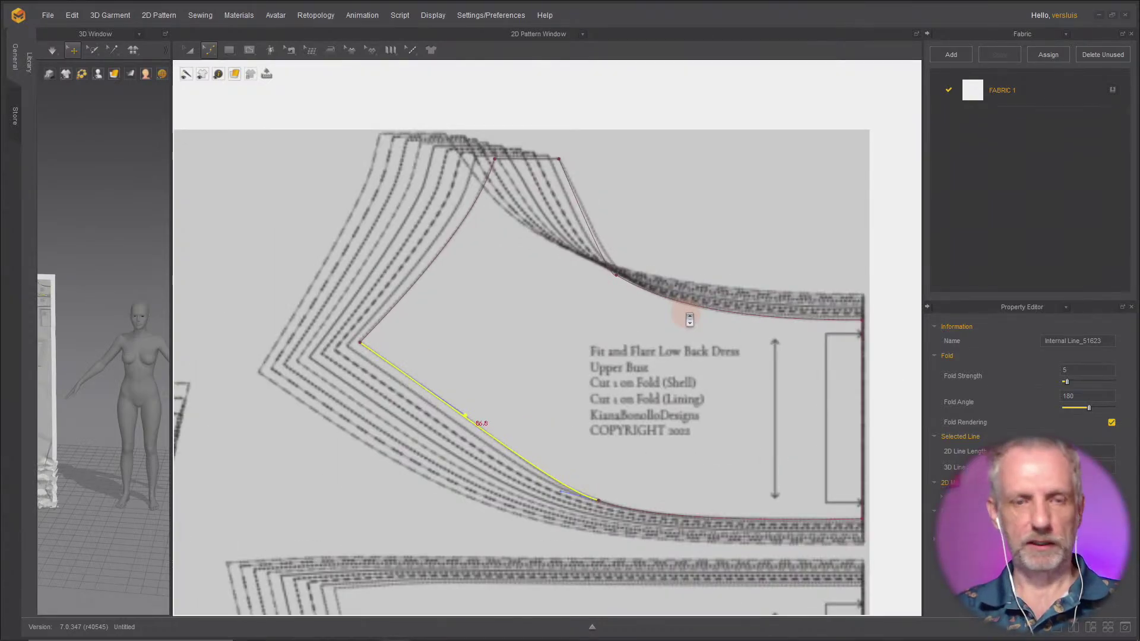
{"action": "key", "text": "alt"}
{"action": "key", "text": "a"}
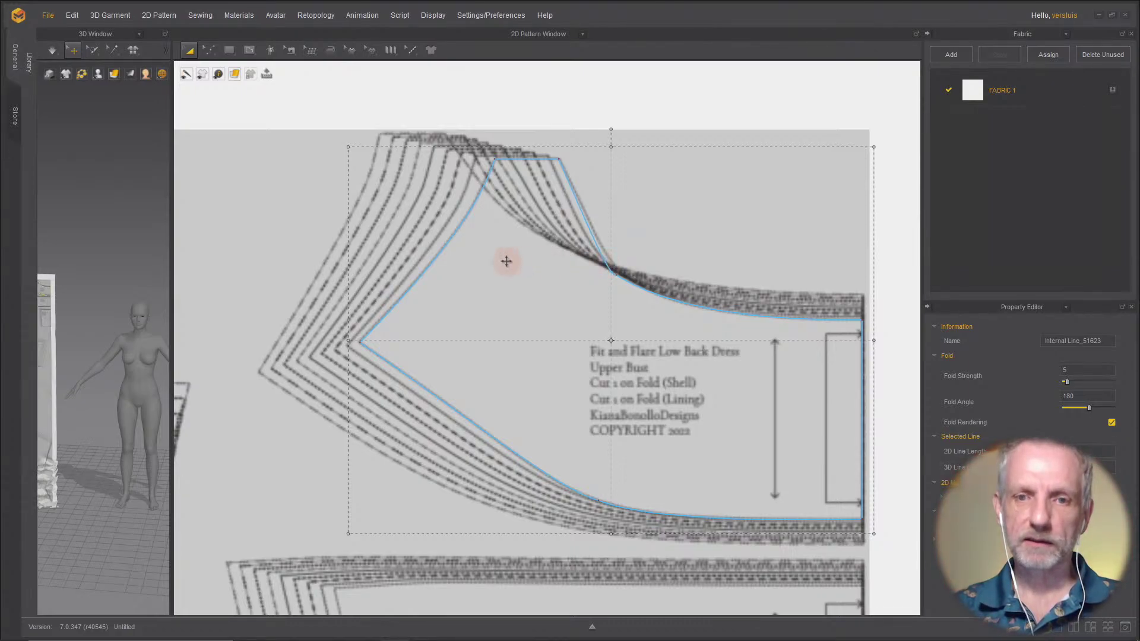
{"action": "right_click", "coordinate": [456, 240]}
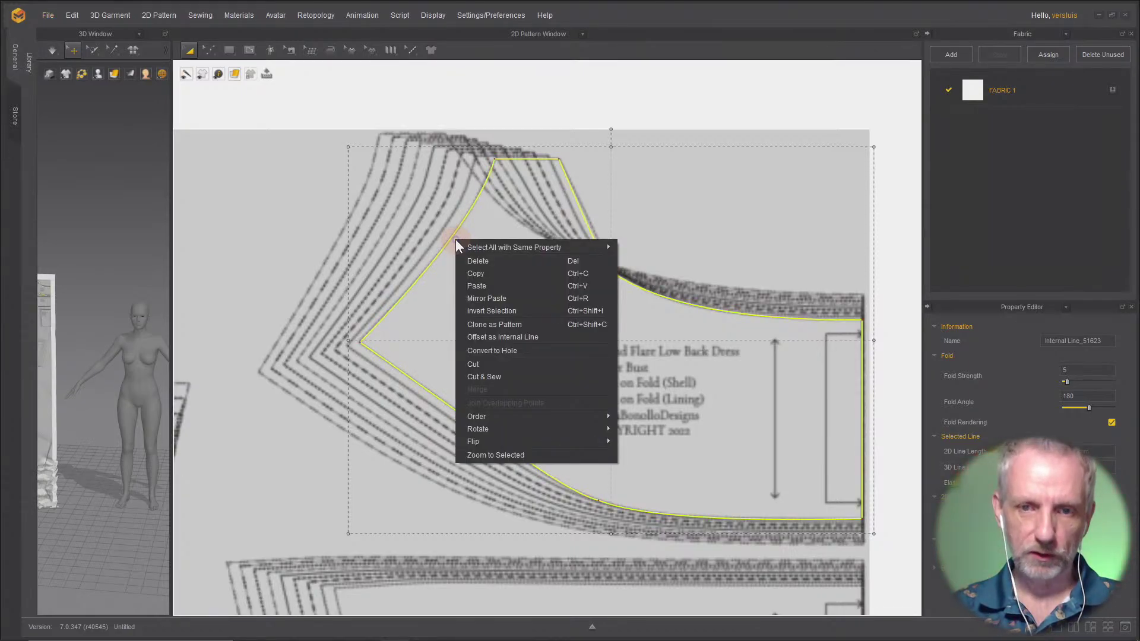
{"action": "left_click", "coordinate": [512, 362]}
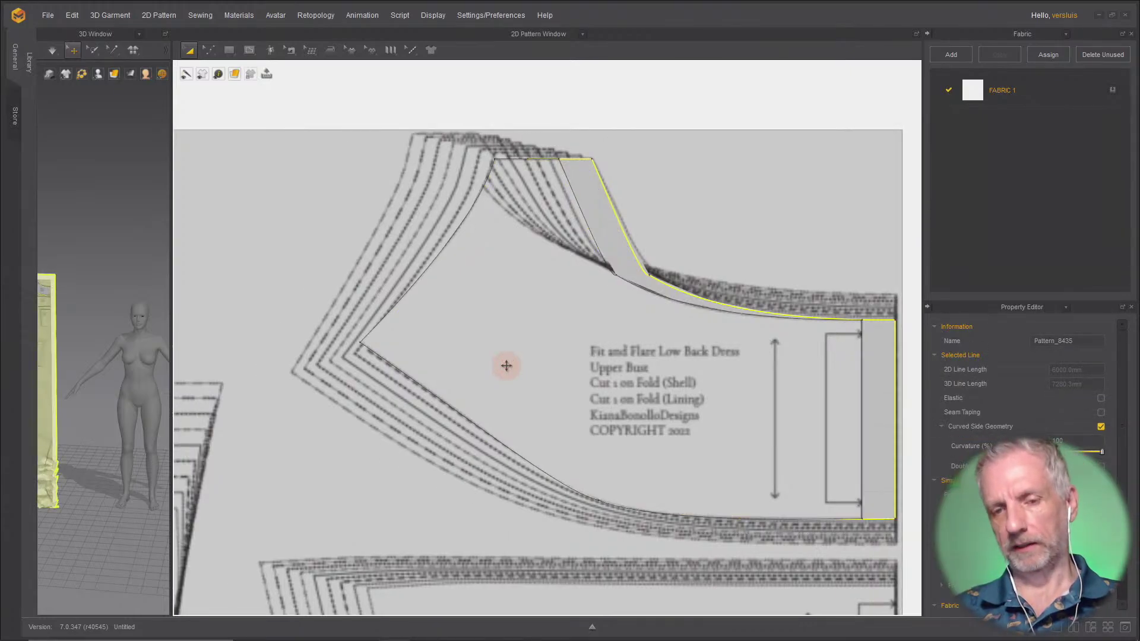
Step: Move the cut-out Upper Bust piece off the graphic sheet into the empty space beside its upper corner
{"action": "scroll", "coordinate": [588, 354], "scroll_direction": "down", "scroll_amount": 3}
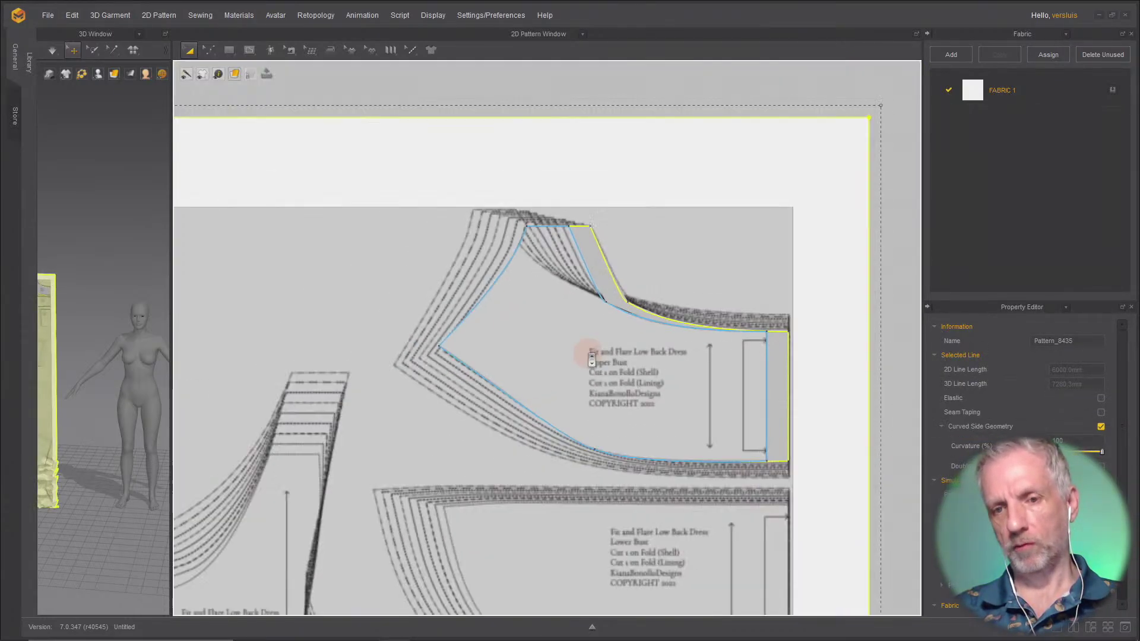
{"action": "left_click_drag", "start_coordinate": [588, 361], "coordinate": [784, 191]}
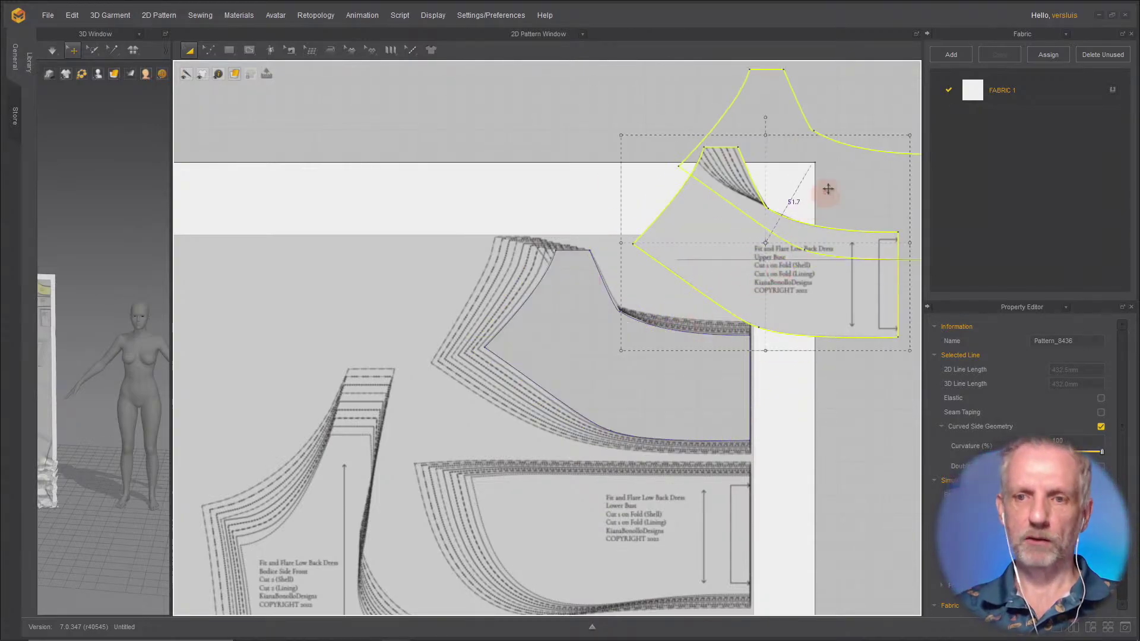
{"action": "scroll", "coordinate": [781, 248], "scroll_direction": "down", "scroll_amount": 5}
{"action": "scroll", "coordinate": [689, 294], "scroll_direction": "up", "scroll_amount": 2}
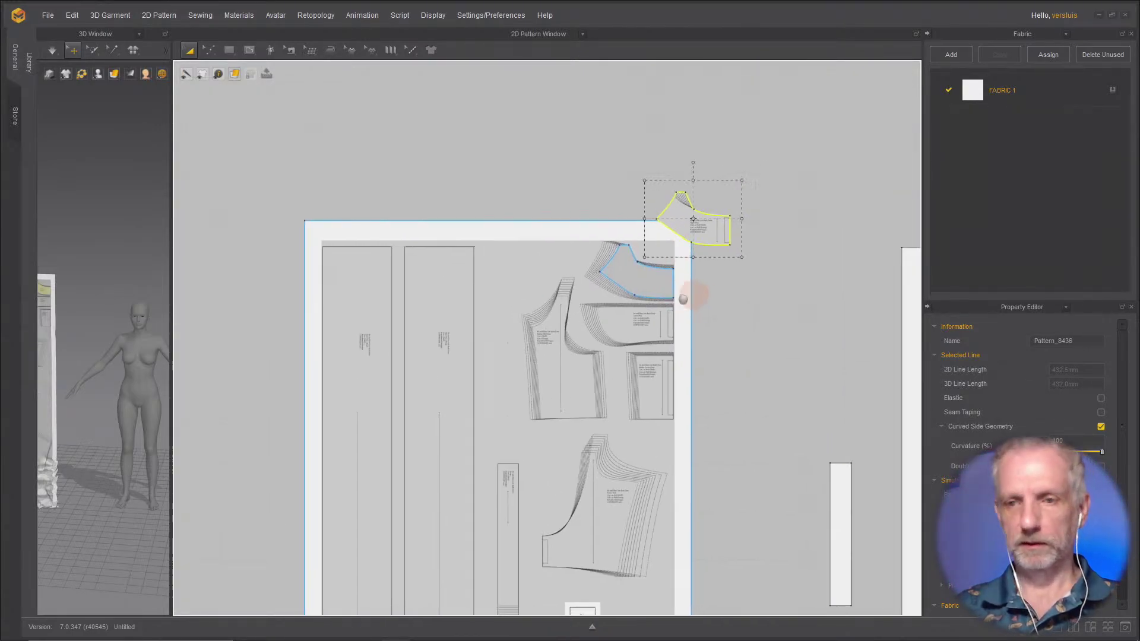
{"action": "left_click_drag", "start_coordinate": [714, 258], "coordinate": [766, 272]}
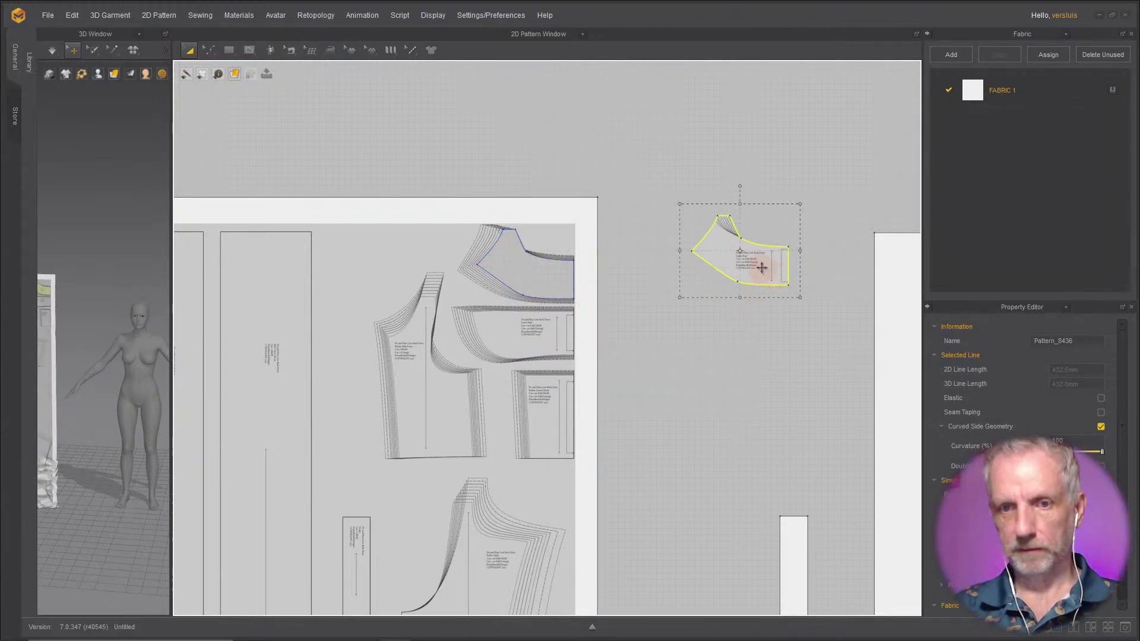
{"action": "left_click_drag", "start_coordinate": [762, 268], "coordinate": [730, 268]}
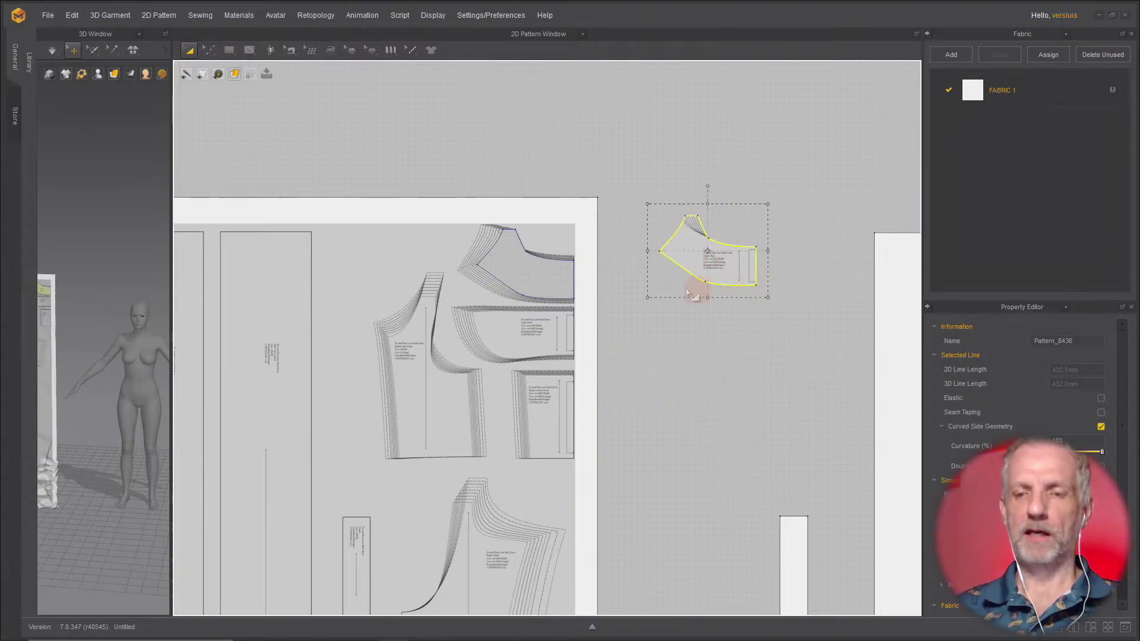
Step: Trace the innermost size line of the Lower Bust piece with a closed seven-point Internal Polygon/Line
{"action": "scroll", "coordinate": [579, 361], "scroll_direction": "up", "scroll_amount": 5}
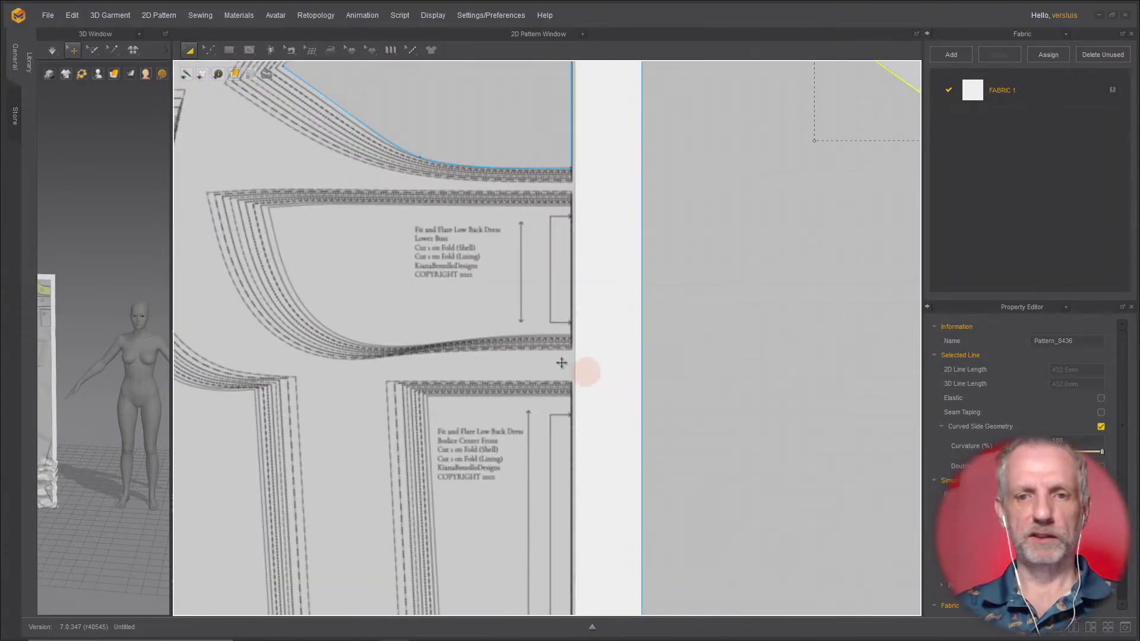
{"action": "scroll", "coordinate": [502, 347], "scroll_direction": "up", "scroll_amount": 4}
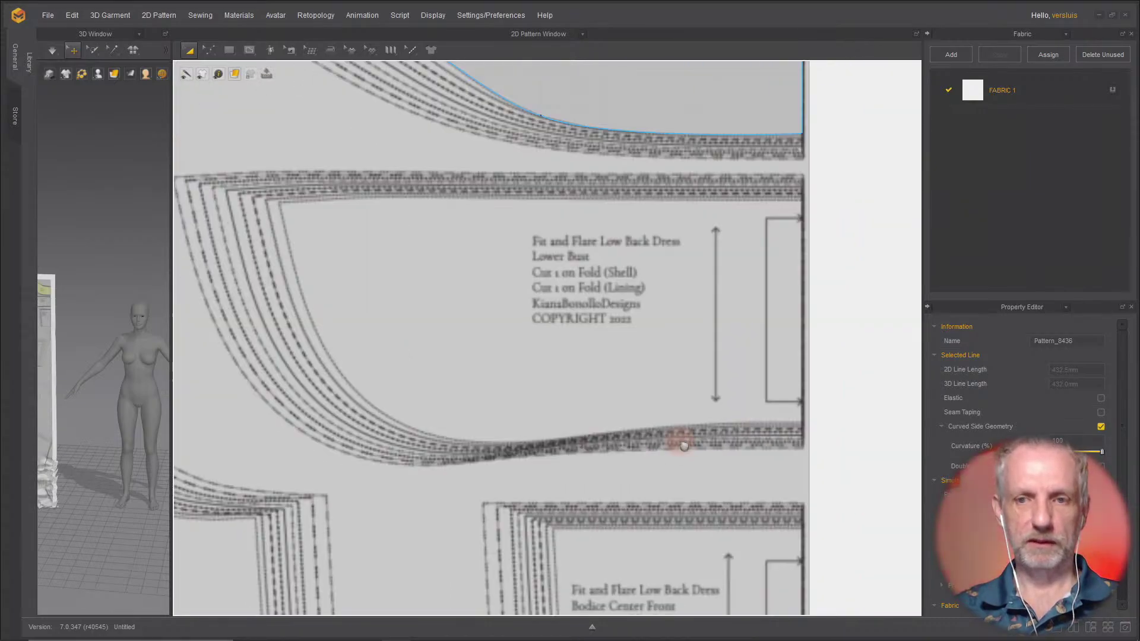
{"action": "middle_click_drag", "start_coordinate": [684, 445], "coordinate": [767, 477]}
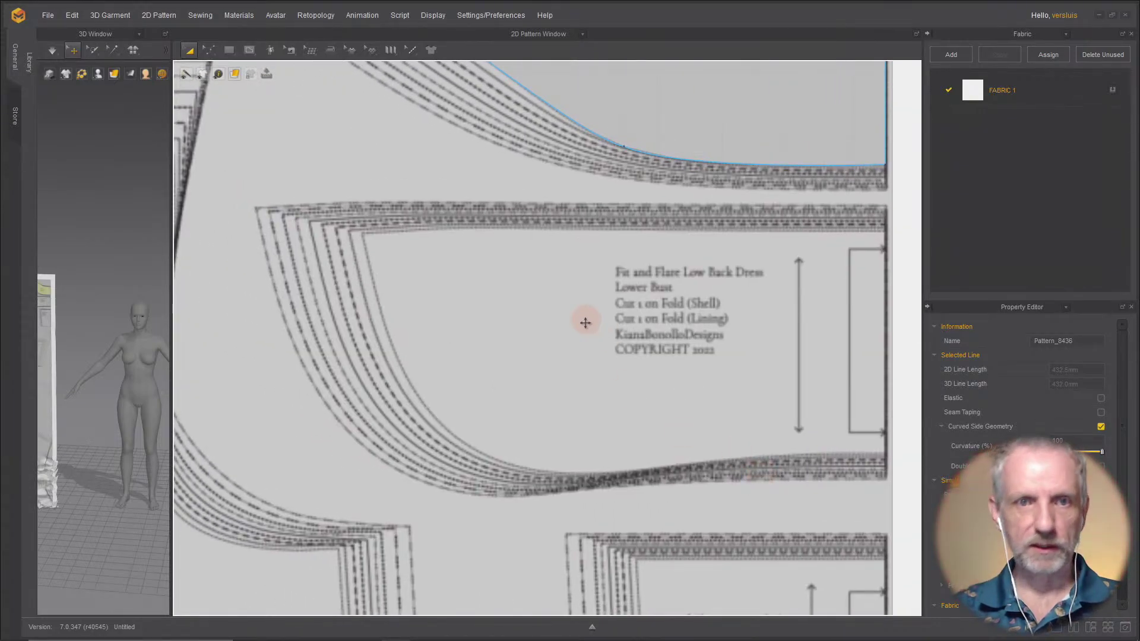
{"action": "left_click", "coordinate": [248, 51]}
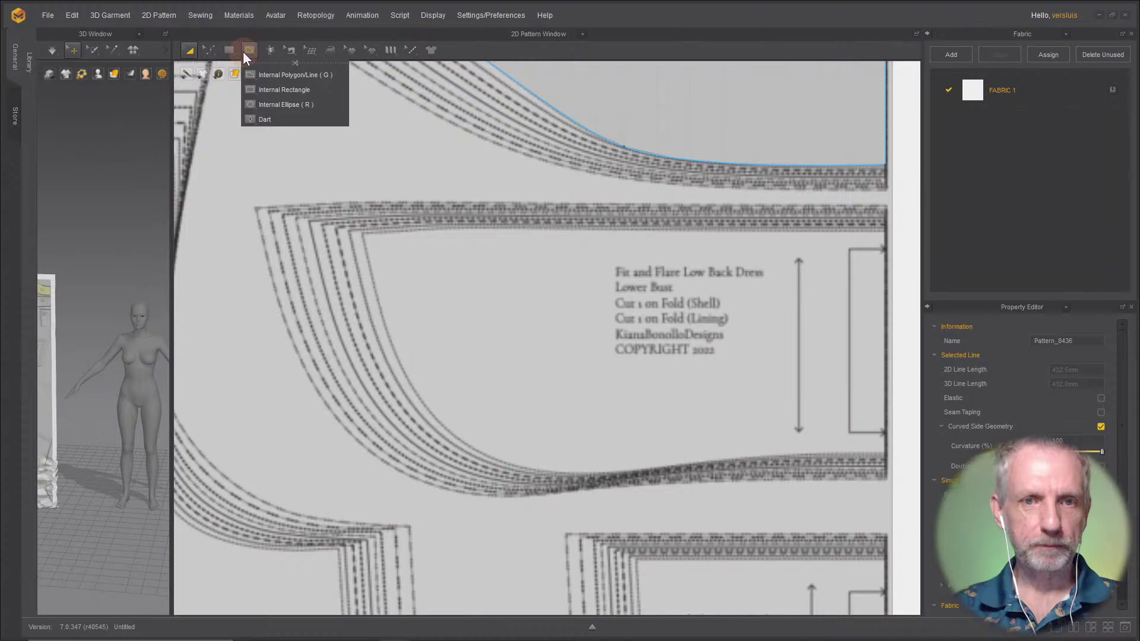
{"action": "left_click", "coordinate": [272, 74]}
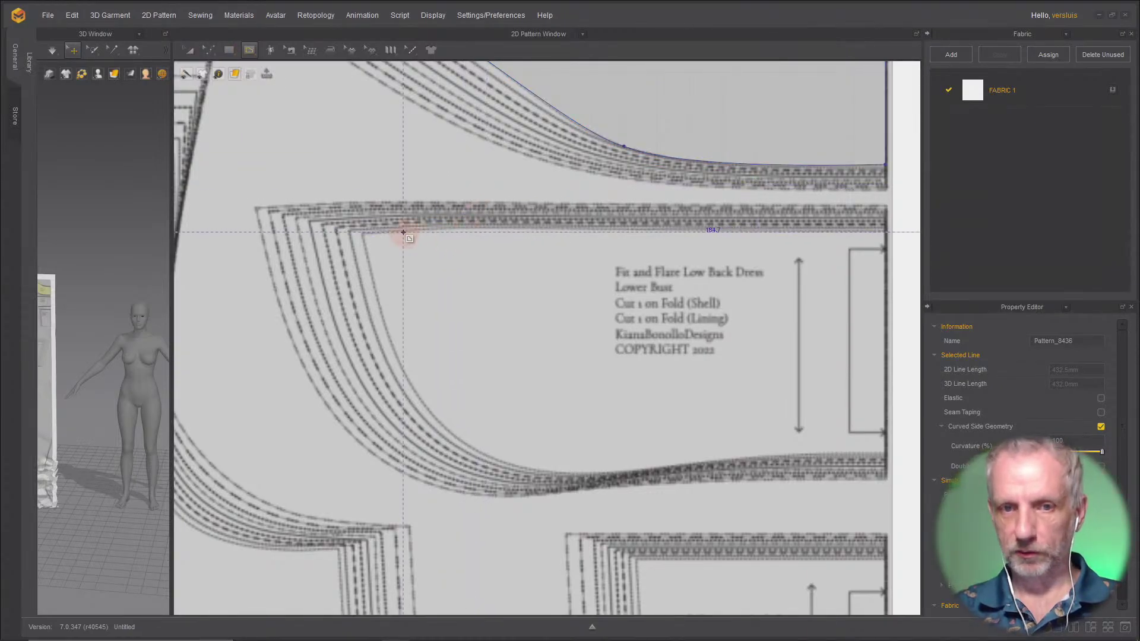
{"action": "left_click", "coordinate": [363, 233]}
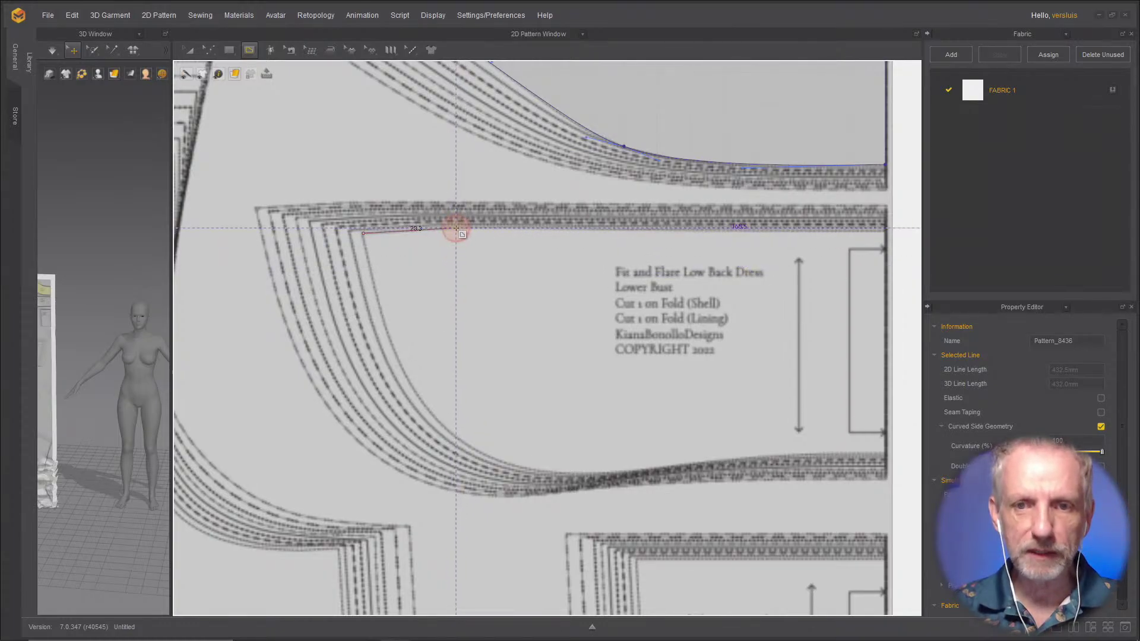
{"action": "left_click", "coordinate": [456, 229]}
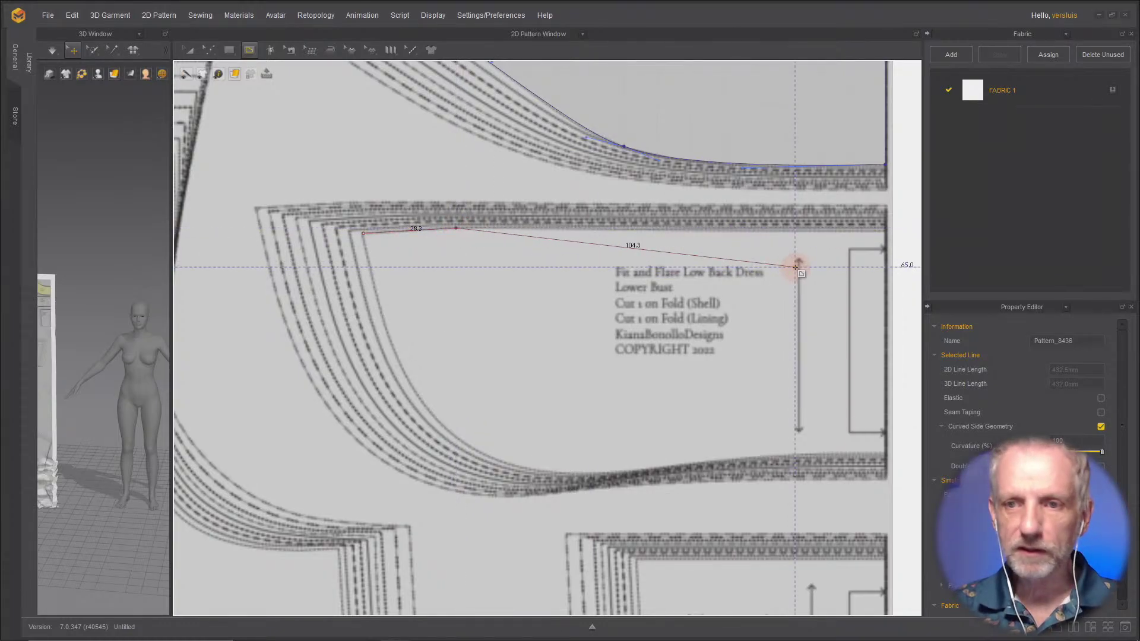
{"action": "left_click", "coordinate": [885, 230]}
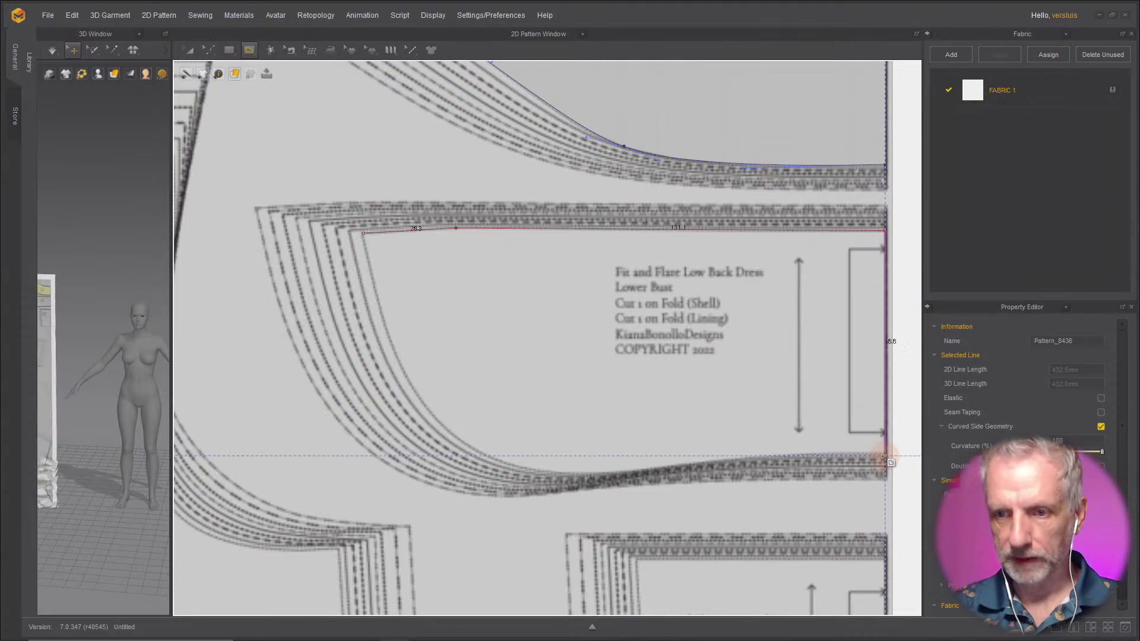
{"action": "left_click", "coordinate": [885, 456]}
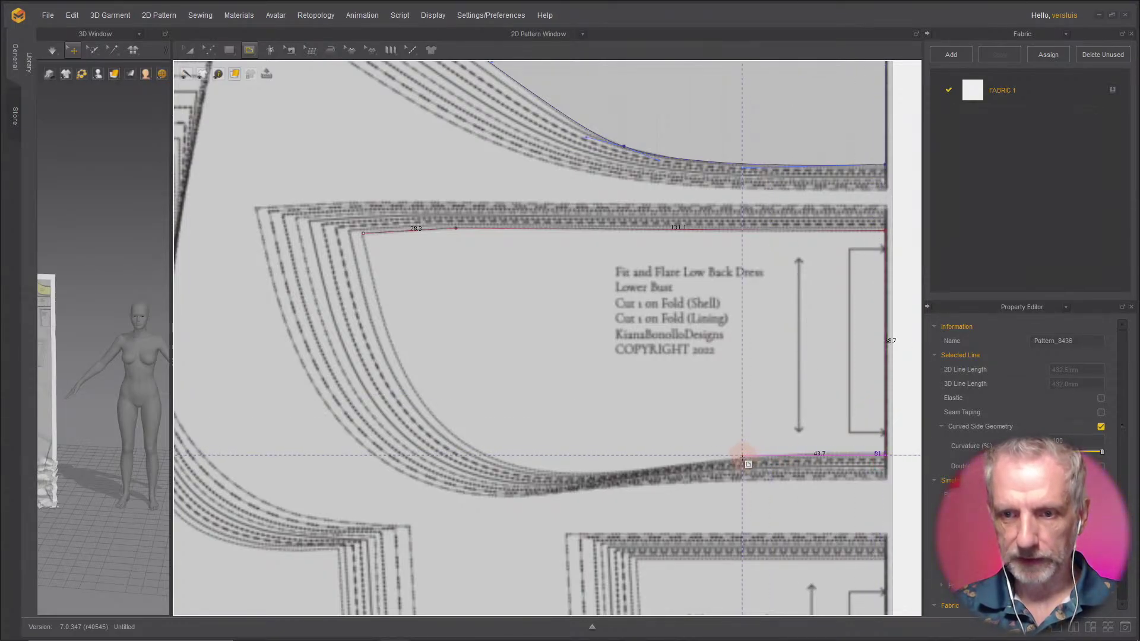
{"action": "left_click", "coordinate": [743, 456]}
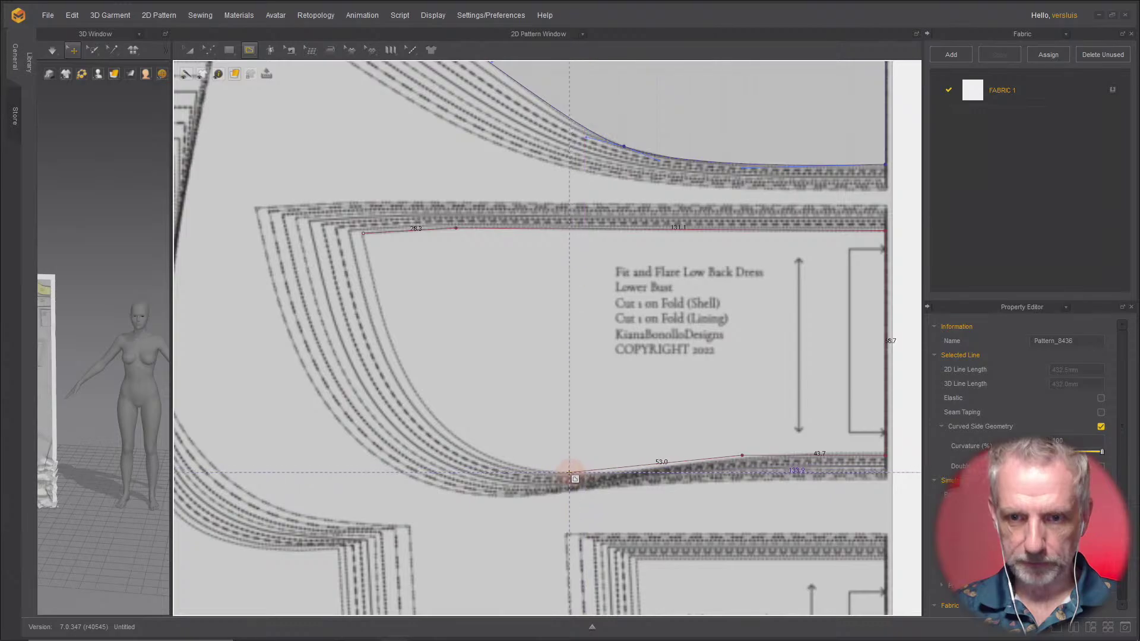
{"action": "left_click", "coordinate": [567, 473]}
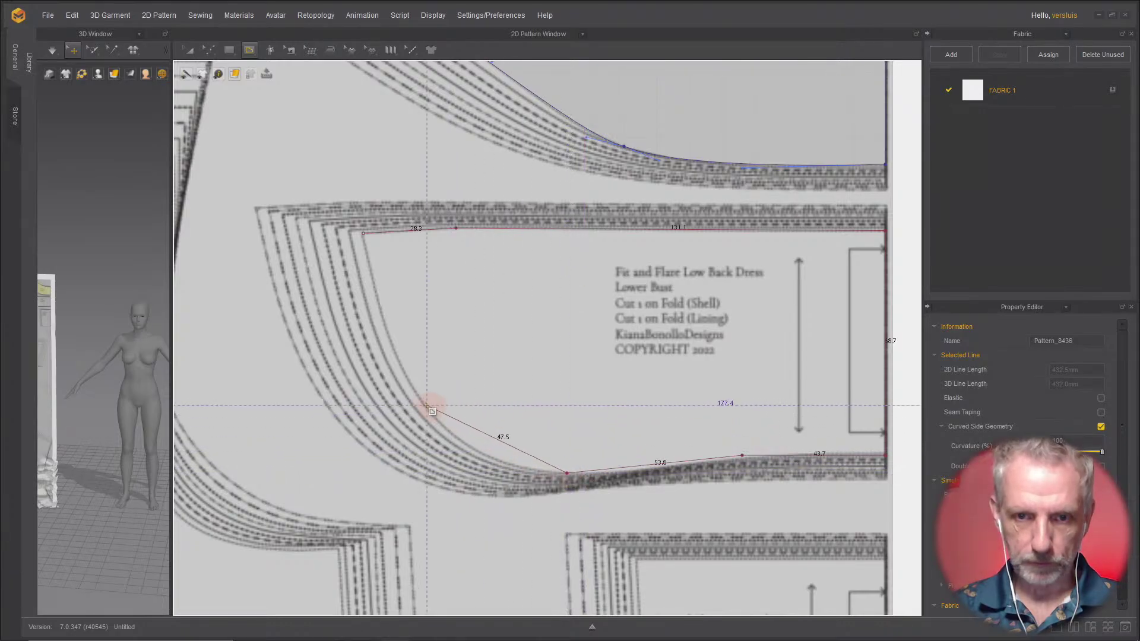
{"action": "left_click", "coordinate": [418, 397]}
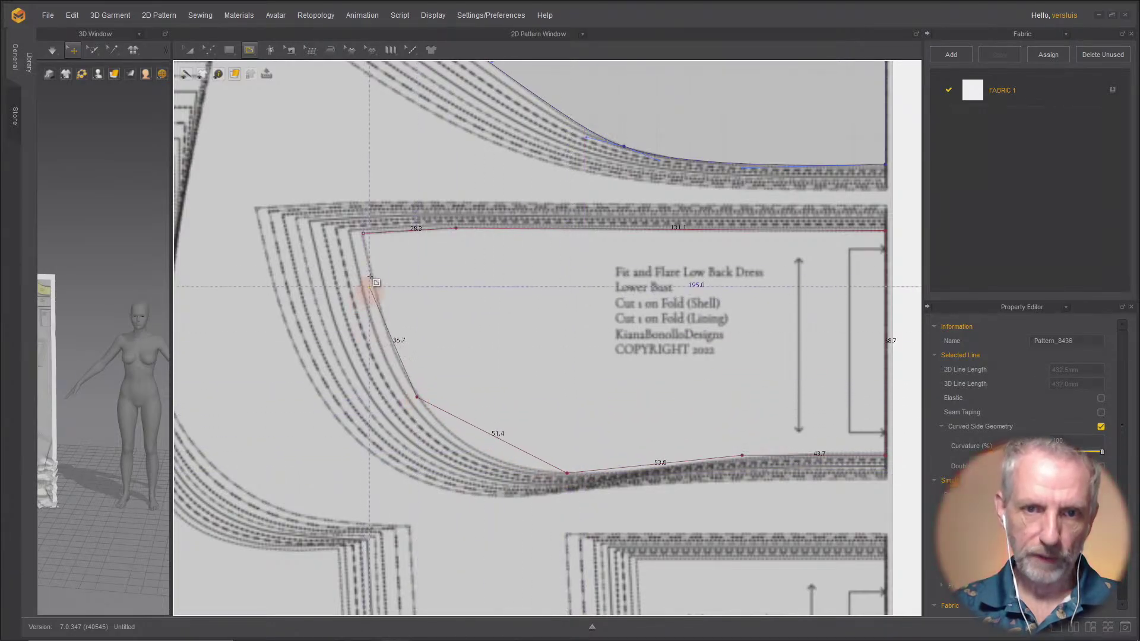
{"action": "left_click", "coordinate": [364, 234]}
Step: Bend the side and lower edges of the Lower Bust outline with Edit Curvature to follow the innermost size line
{"action": "key", "text": "z"}
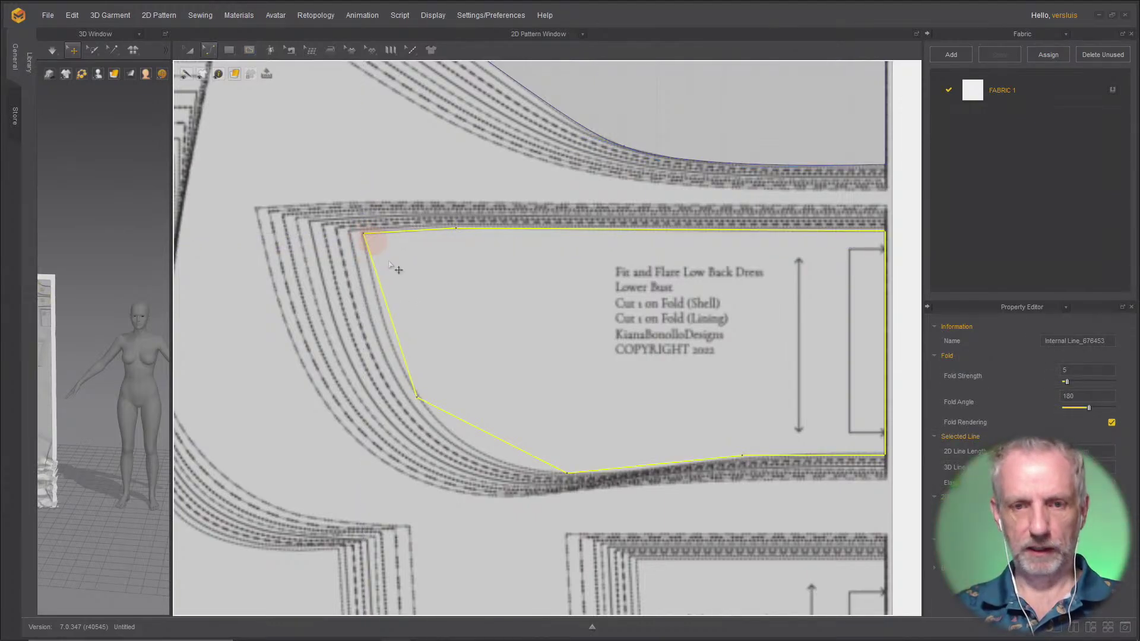
{"action": "left_click", "coordinate": [396, 333]}
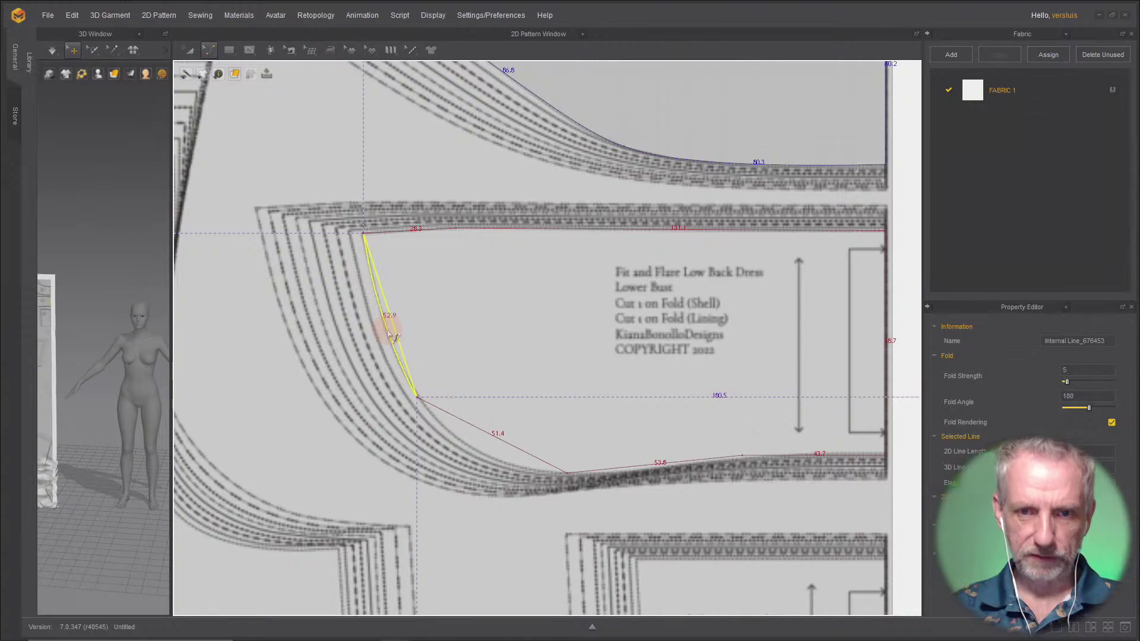
{"action": "left_click_drag", "start_coordinate": [501, 440], "coordinate": [498, 462]}
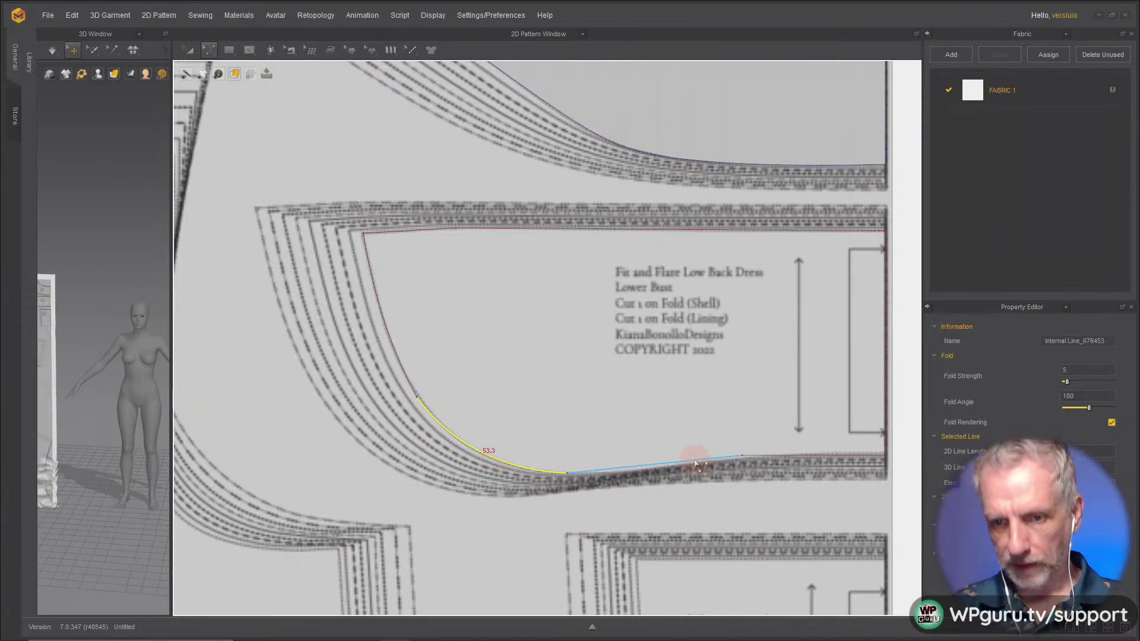
{"action": "left_click", "coordinate": [699, 464]}
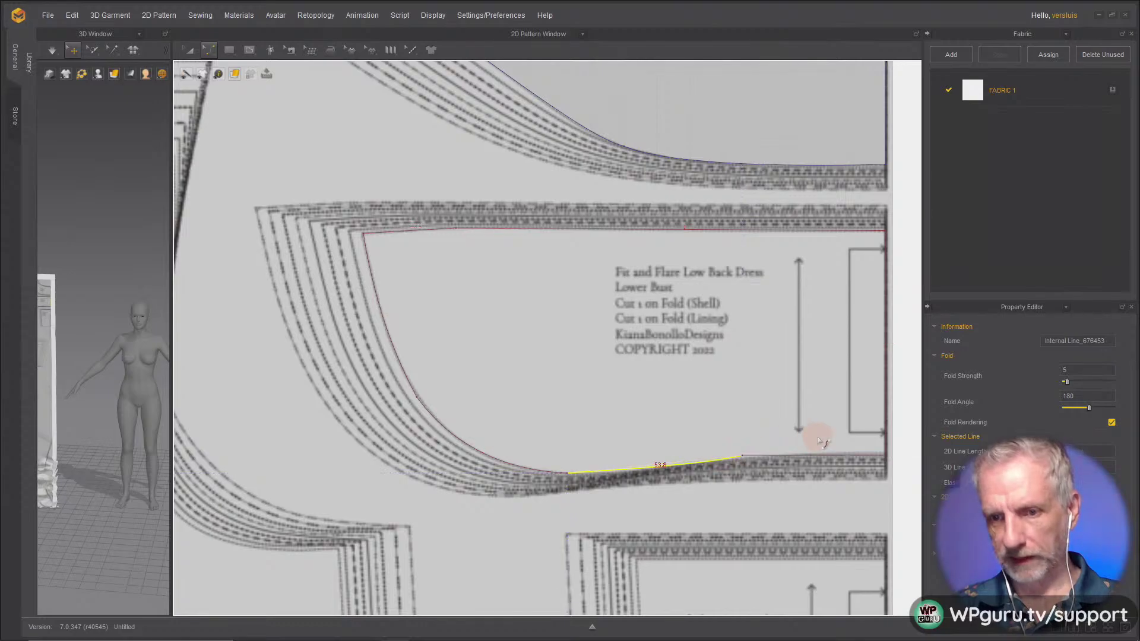
{"action": "right_click_drag", "start_coordinate": [816, 443], "coordinate": [692, 357]}
{"action": "scroll", "coordinate": [743, 449], "scroll_direction": "up", "scroll_amount": 2}
{"action": "scroll", "coordinate": [743, 449], "scroll_direction": "down", "scroll_amount": 1}
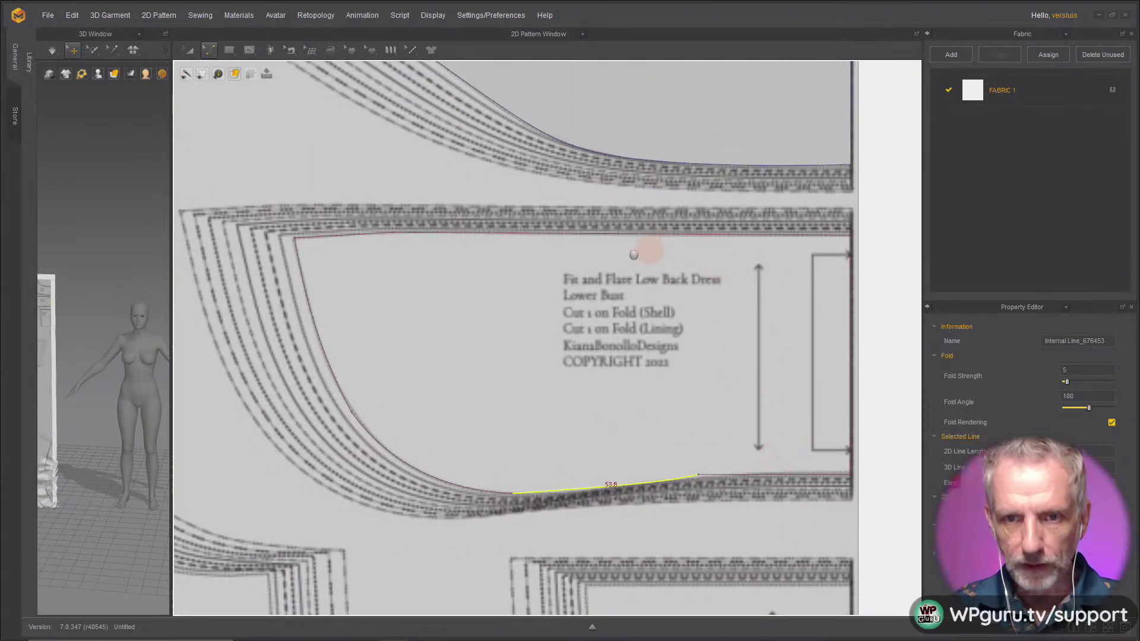
{"action": "scroll", "coordinate": [356, 240], "scroll_direction": "up", "scroll_amount": 4}
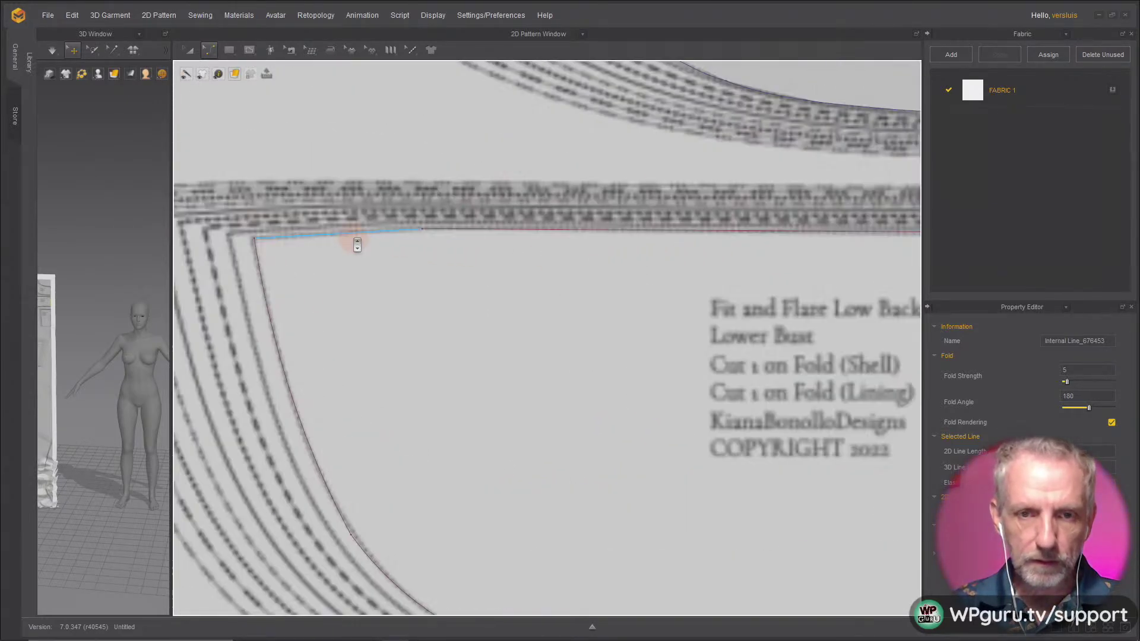
{"action": "scroll", "coordinate": [347, 234], "scroll_direction": "down", "scroll_amount": 2}
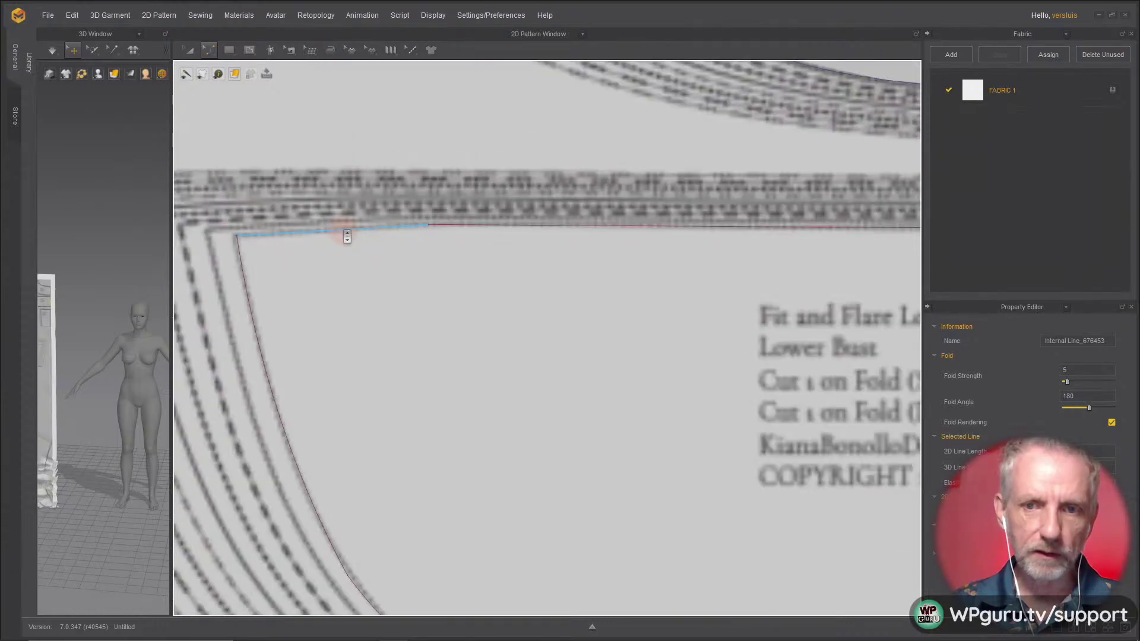
{"action": "scroll", "coordinate": [573, 265], "scroll_direction": "down", "scroll_amount": 2}
{"action": "scroll", "coordinate": [575, 269], "scroll_direction": "down", "scroll_amount": 2}
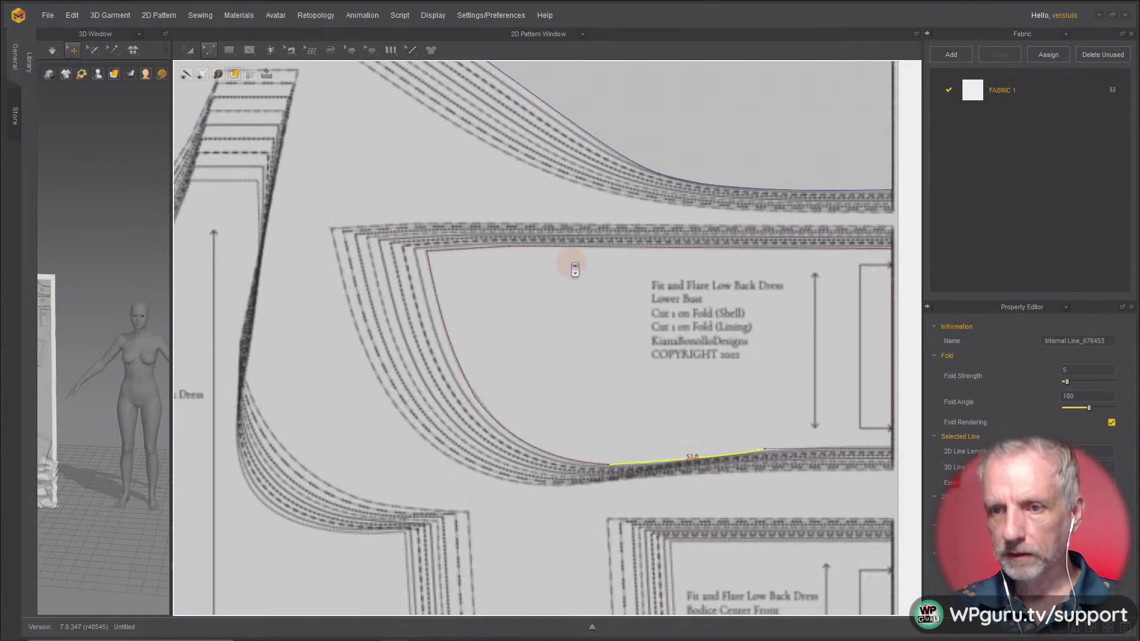
Step: Cut the Lower Bust outline out of the graphic pattern and place the piece beside the sheet, below the Upper Bust piece
{"action": "key", "text": "a"}
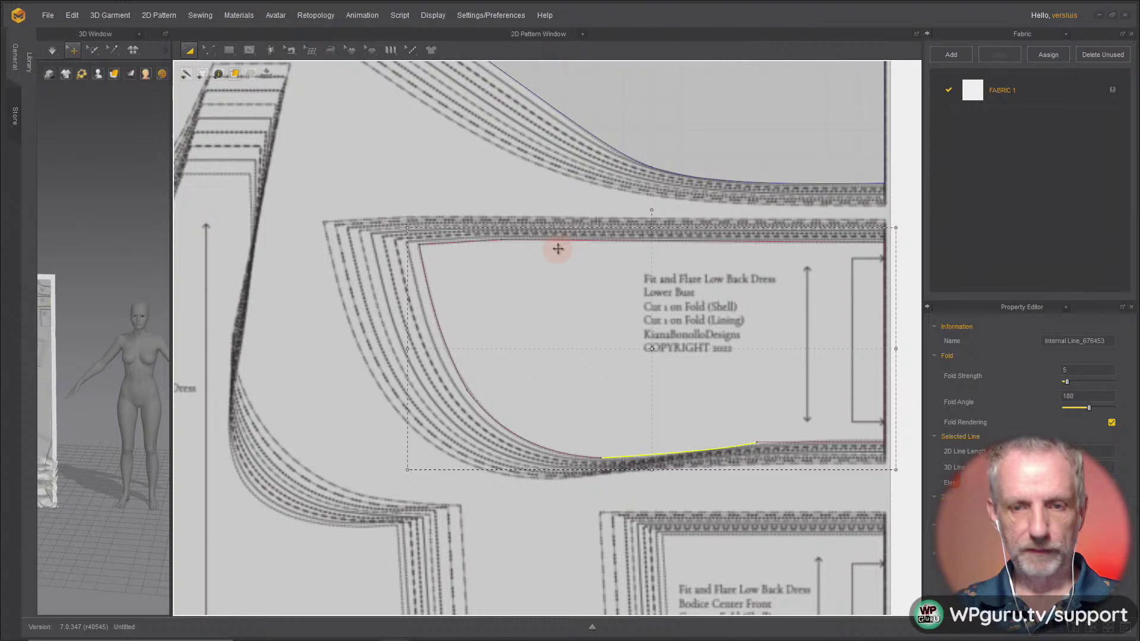
{"action": "right_click", "coordinate": [610, 246]}
{"action": "left_click", "coordinate": [672, 372]}
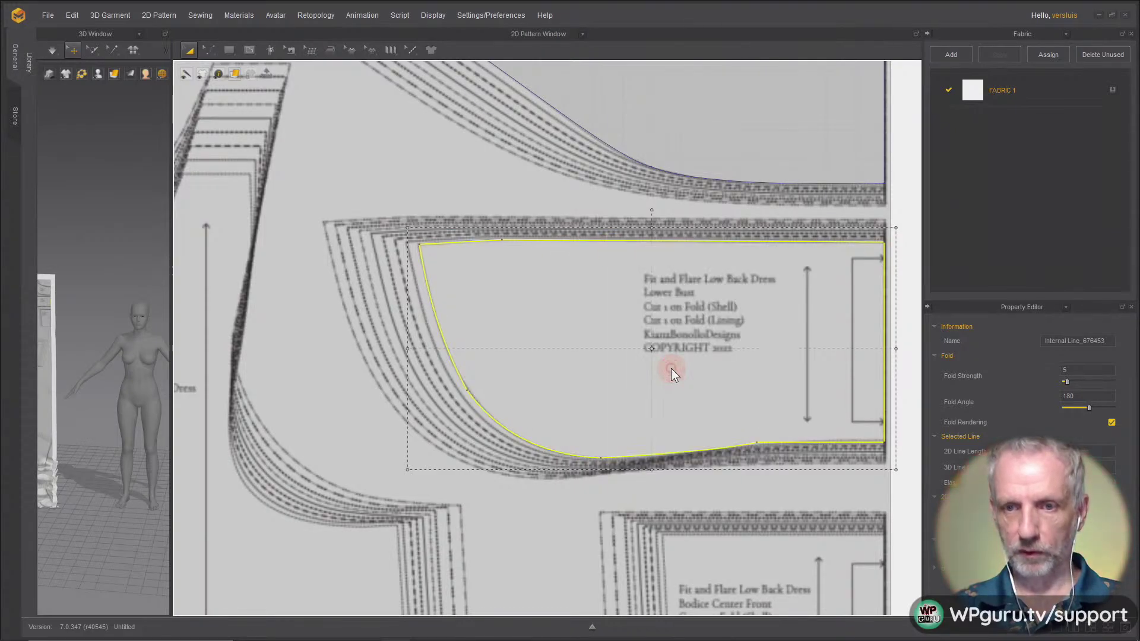
{"action": "scroll", "coordinate": [672, 371], "scroll_direction": "down", "scroll_amount": 4}
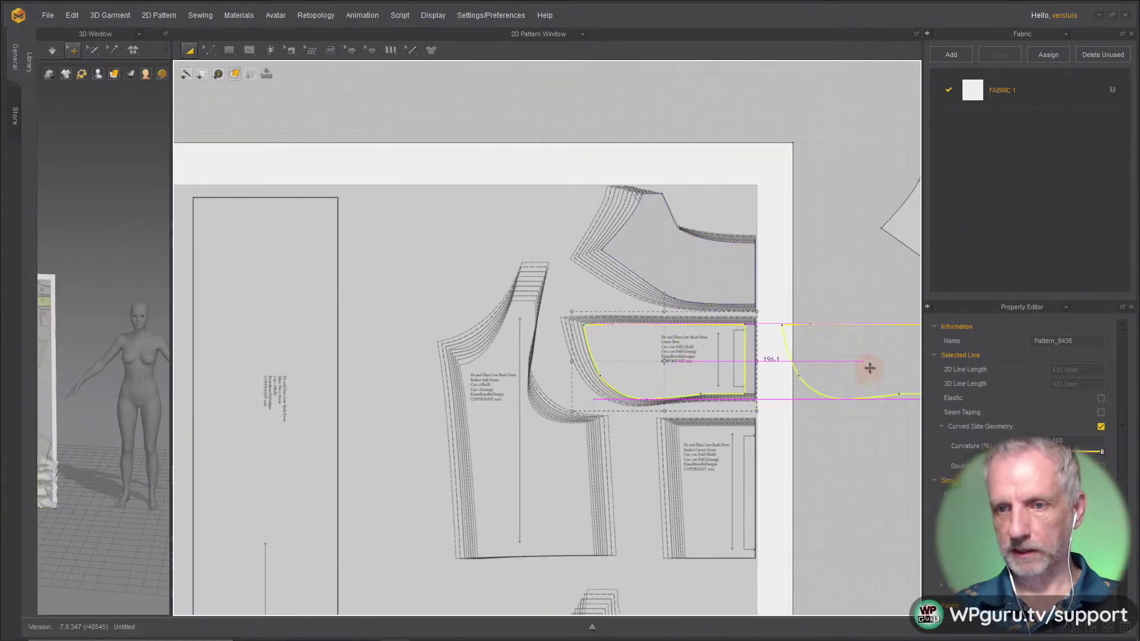
{"action": "left_click", "coordinate": [918, 352]}
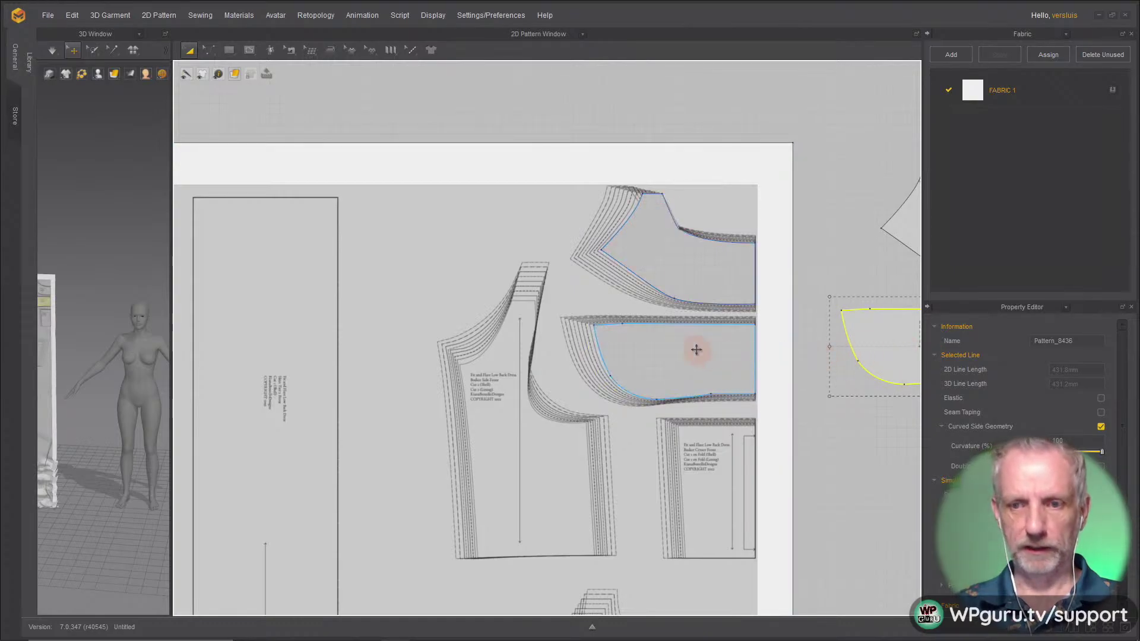
Step: Examine the nested size lines of the Bodice Center Front piece up close
{"action": "scroll", "coordinate": [695, 349], "scroll_direction": "up", "scroll_amount": 6}
{"action": "scroll", "coordinate": [675, 328], "scroll_direction": "down", "scroll_amount": 2}
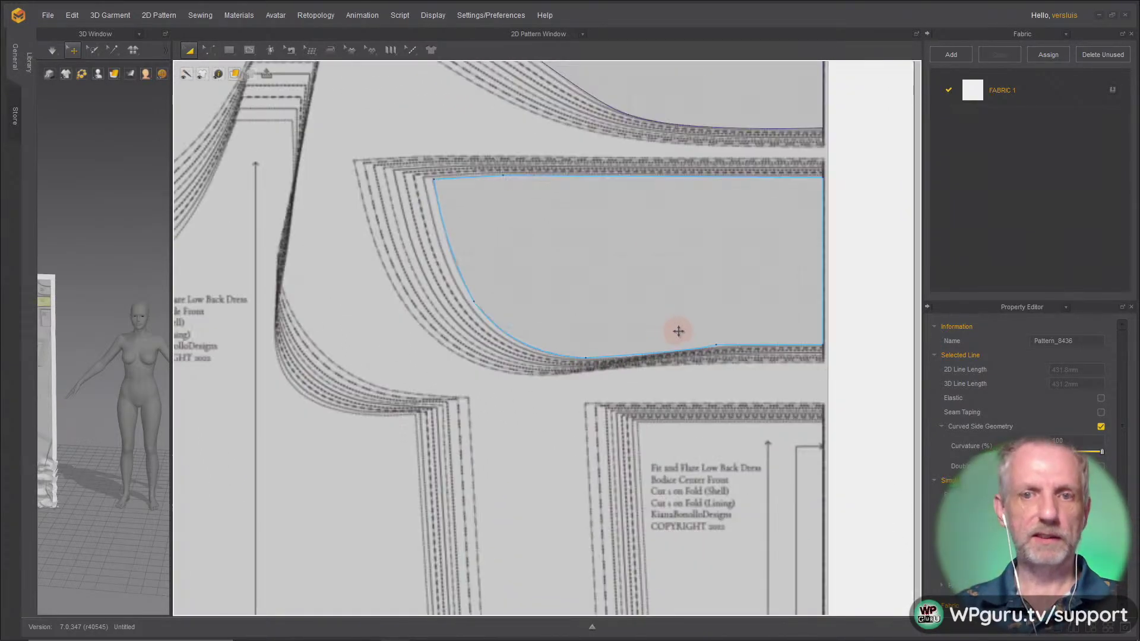
{"action": "middle_click_drag", "start_coordinate": [684, 328], "coordinate": [672, 185]}
{"action": "scroll", "coordinate": [682, 304], "scroll_direction": "up", "scroll_amount": 1}
{"action": "scroll", "coordinate": [682, 305], "scroll_direction": "up", "scroll_amount": 2}
{"action": "middle_click_drag", "start_coordinate": [682, 303], "coordinate": [619, 191]}
{"action": "scroll", "coordinate": [662, 219], "scroll_direction": "down", "scroll_amount": 2}
{"action": "scroll", "coordinate": [665, 196], "scroll_direction": "up", "scroll_amount": 1}
{"action": "scroll", "coordinate": [619, 191], "scroll_direction": "up", "scroll_amount": 1}
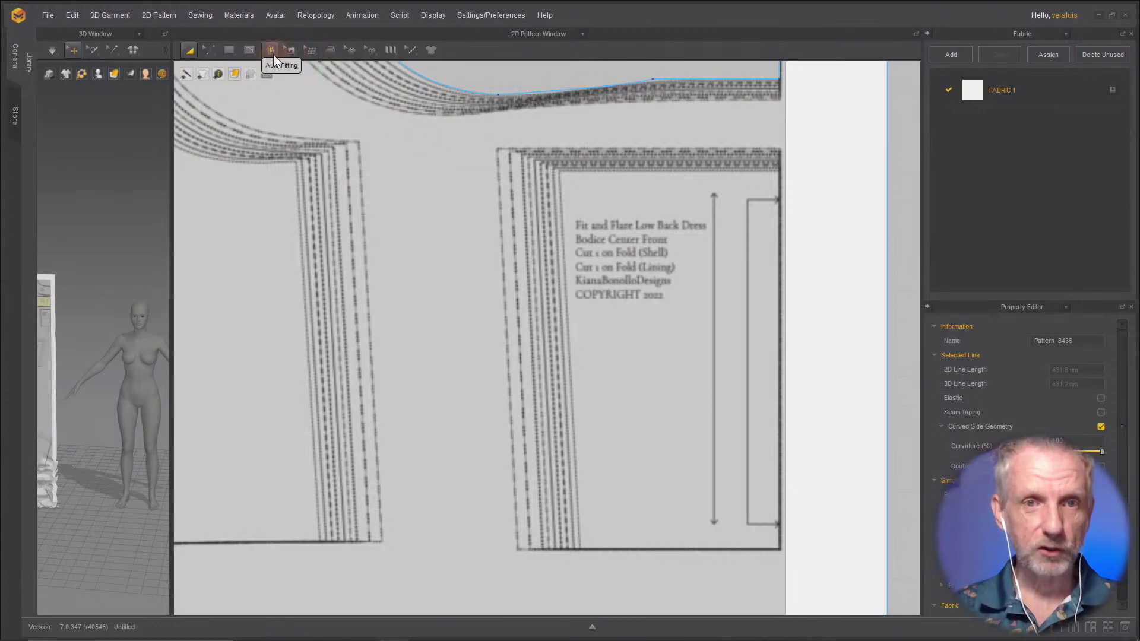
Step: Trace the innermost size line of the Bodice Center Front piece with a closed four-point Internal Polygon/Line
{"action": "key", "text": "g"}
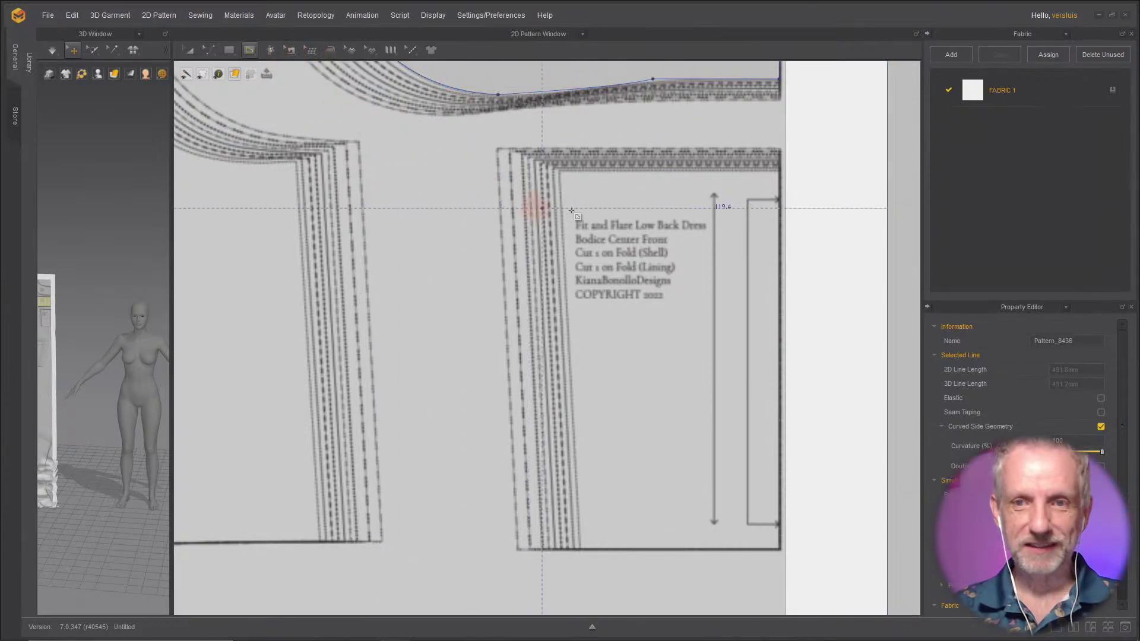
{"action": "scroll", "coordinate": [560, 173], "scroll_direction": "up", "scroll_amount": 2}
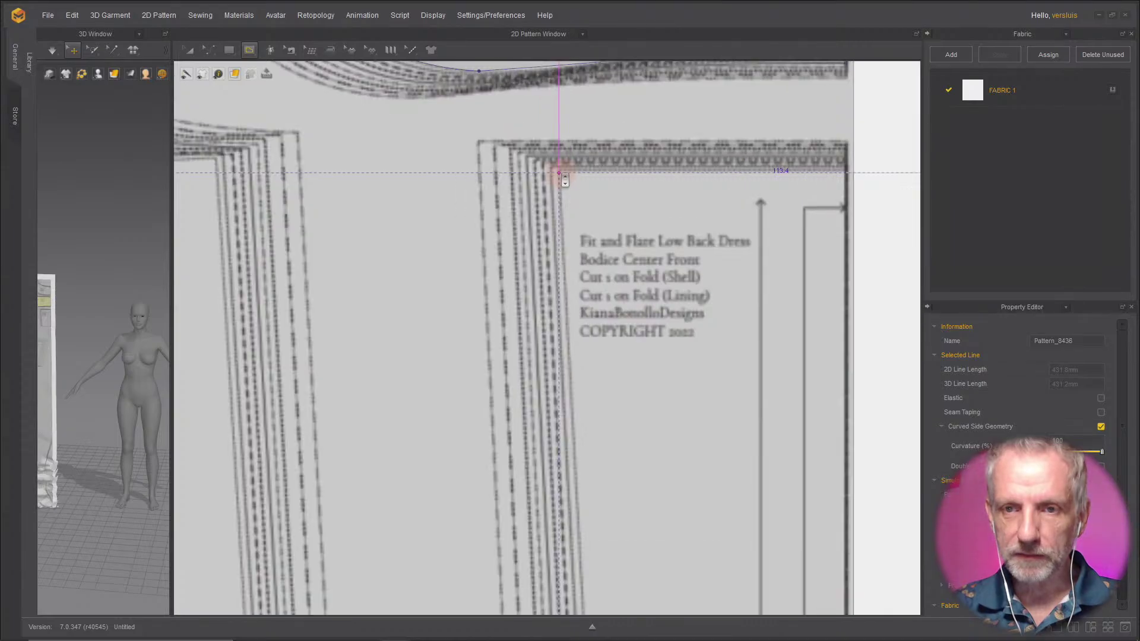
{"action": "left_click", "coordinate": [560, 169]}
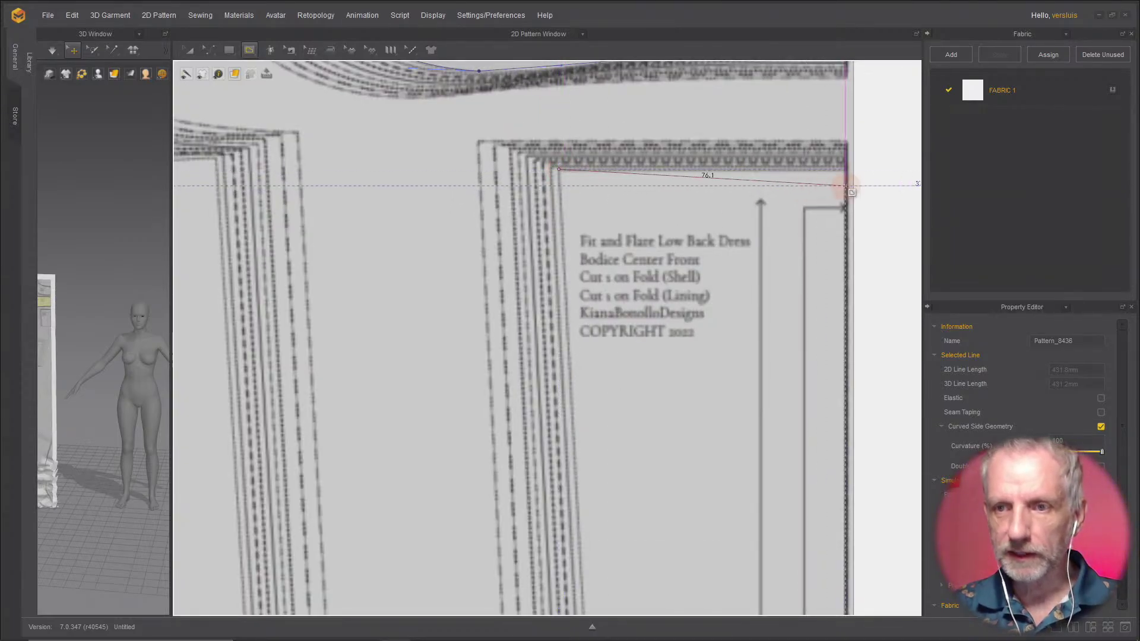
{"action": "left_click", "coordinate": [846, 169]}
{"action": "scroll", "coordinate": [816, 260], "scroll_direction": "down", "scroll_amount": 2}
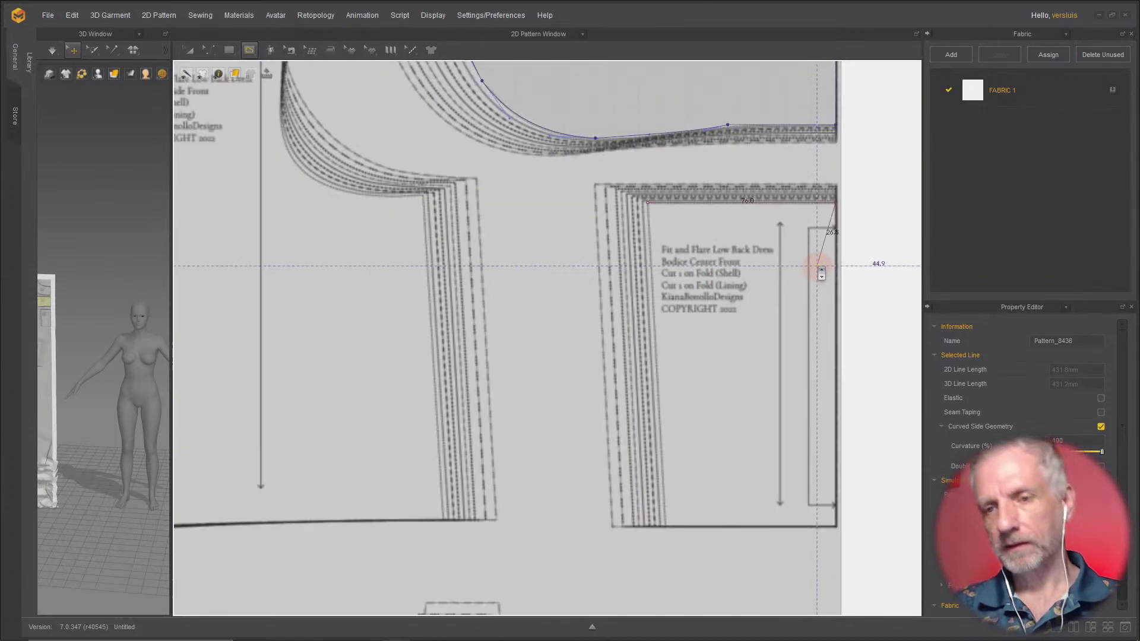
{"action": "scroll", "coordinate": [849, 455], "scroll_direction": "up", "scroll_amount": 2}
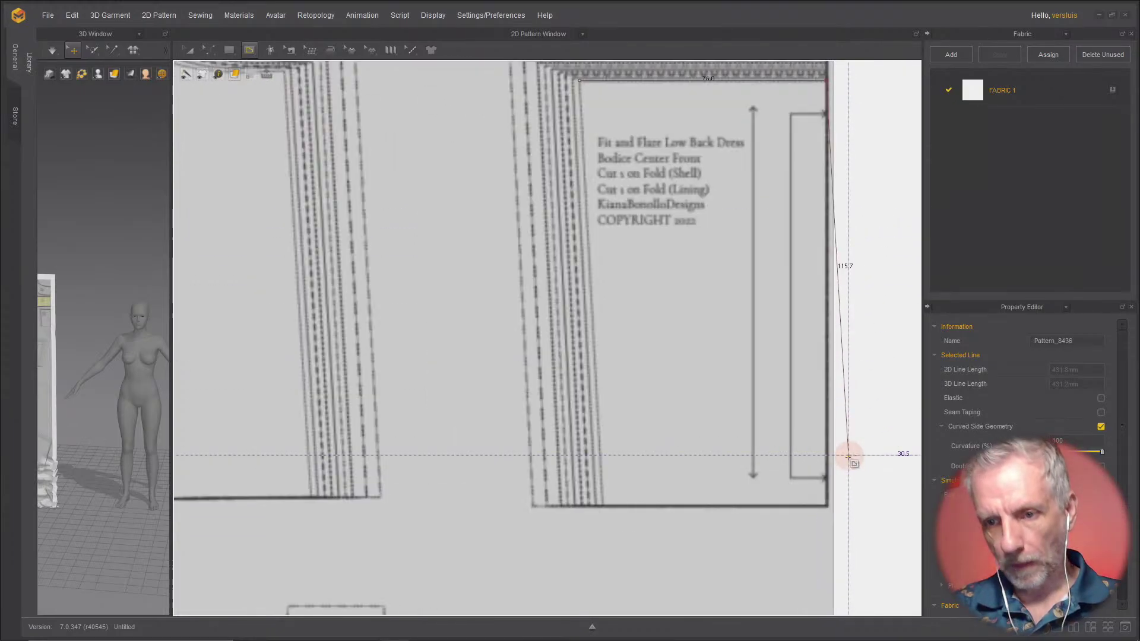
{"action": "left_click", "coordinate": [829, 507]}
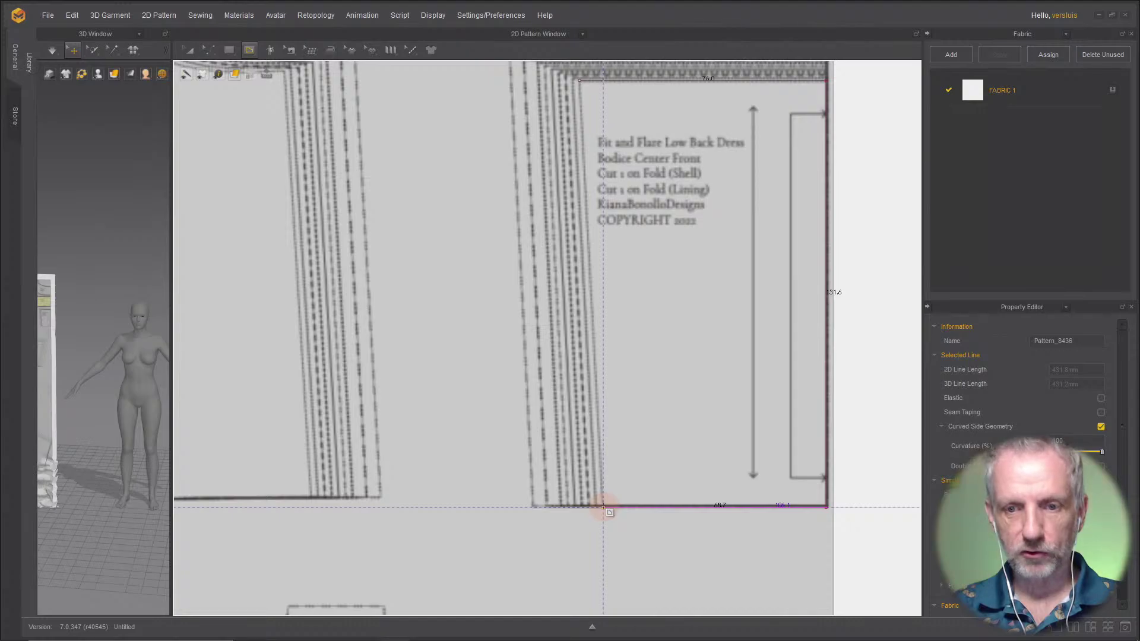
{"action": "left_click", "coordinate": [603, 508]}
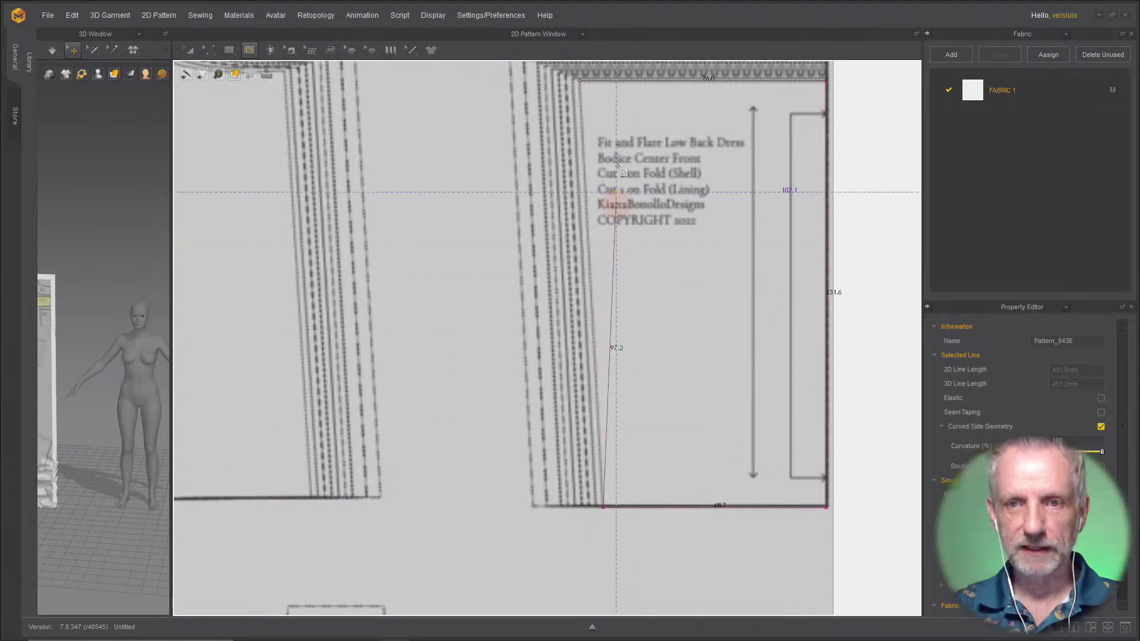
{"action": "left_click", "coordinate": [581, 79]}
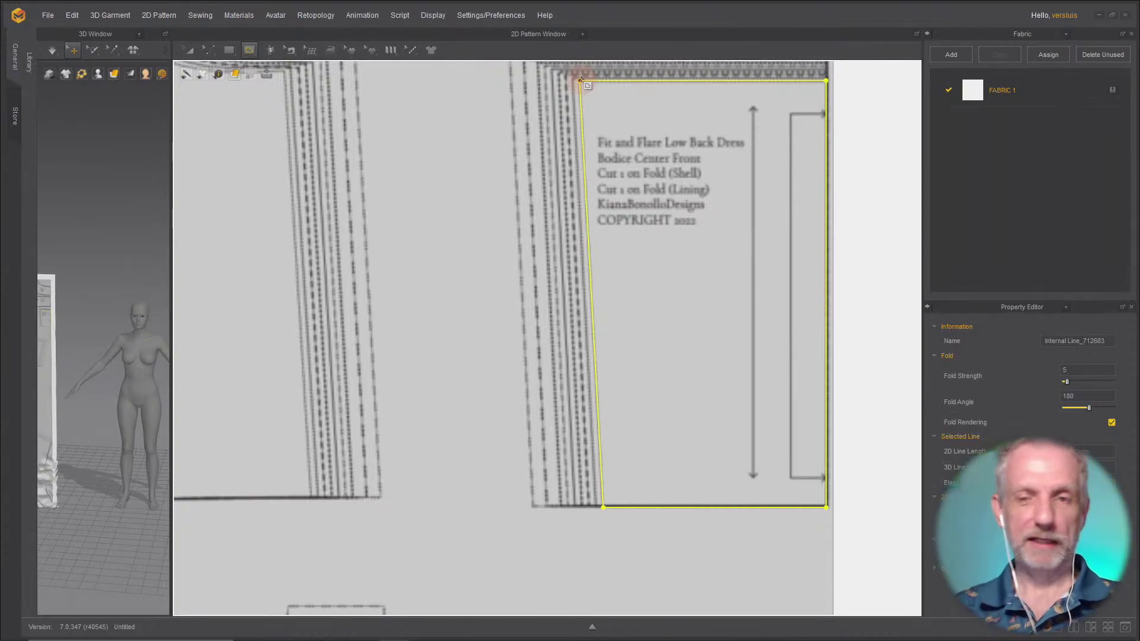
Step: Cut the Bodice Center Front outline out of the graphic pattern and place the piece beside the sheet, below the Lower Bust piece
{"action": "key", "text": "a"}
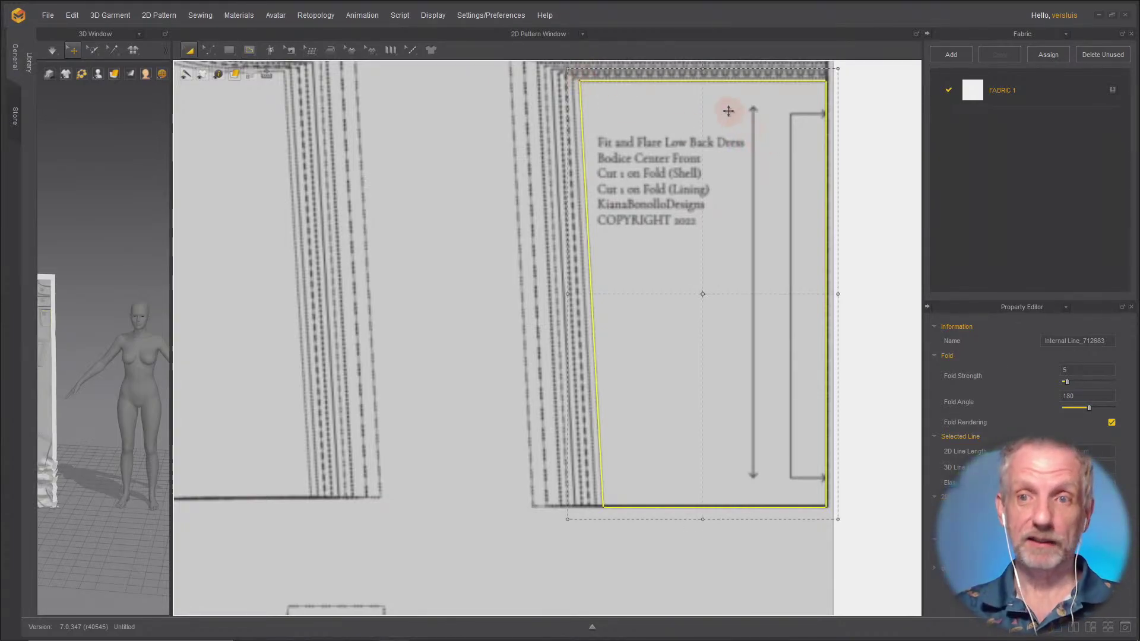
{"action": "right_click", "coordinate": [739, 84]}
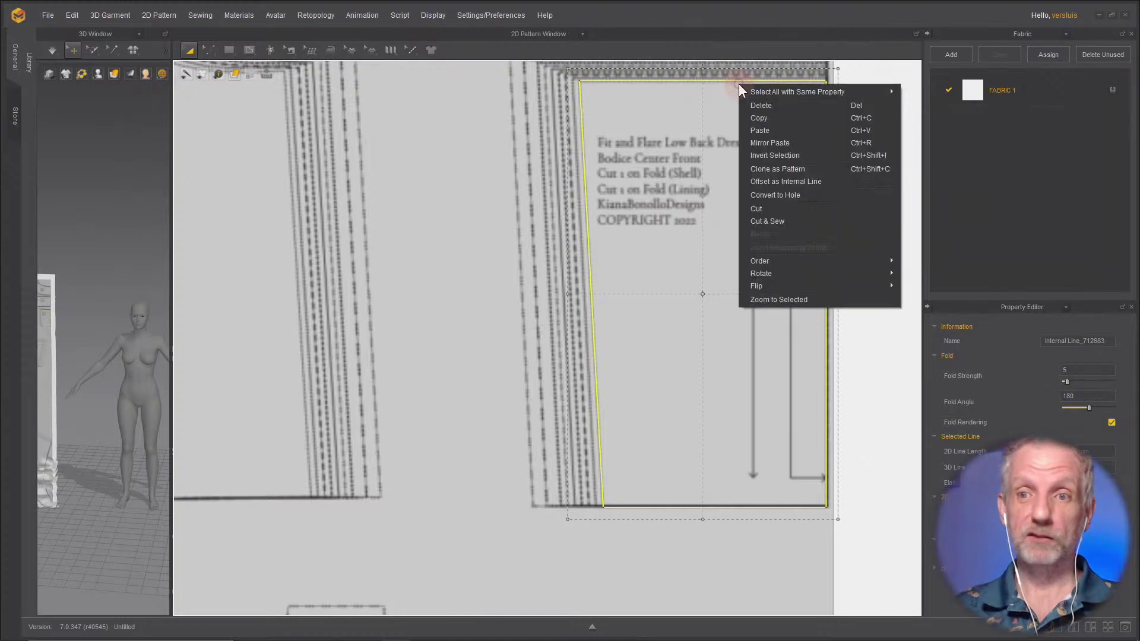
{"action": "left_click", "coordinate": [784, 220]}
{"action": "scroll", "coordinate": [739, 249], "scroll_direction": "down", "scroll_amount": 4}
{"action": "scroll", "coordinate": [740, 255], "scroll_direction": "down", "scroll_amount": 2}
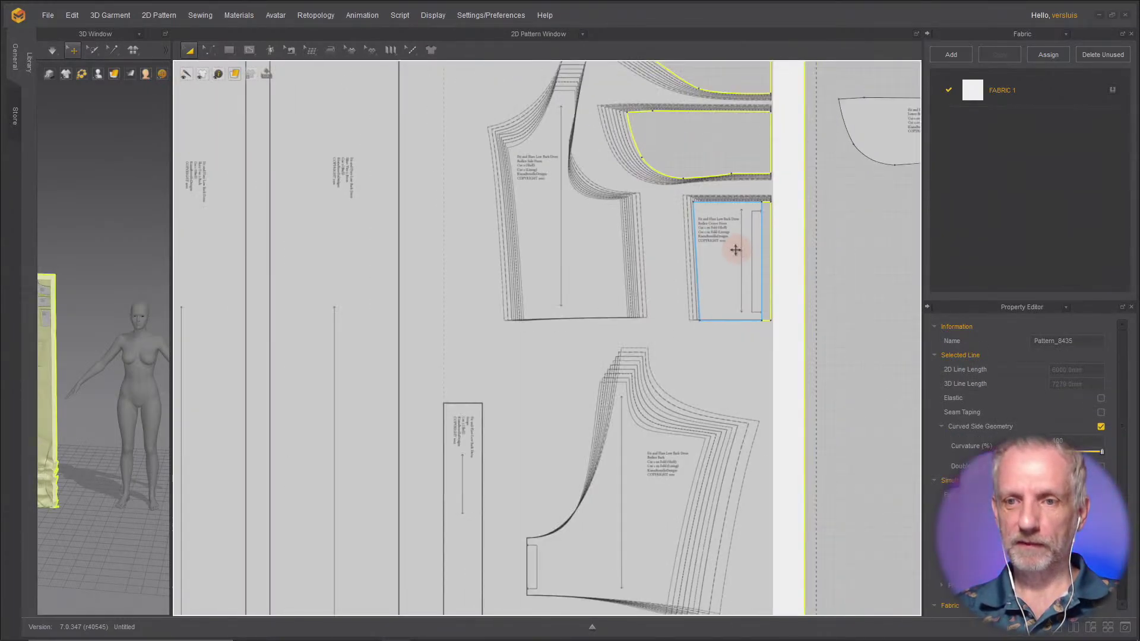
{"action": "left_click_drag", "start_coordinate": [737, 262], "coordinate": [883, 262]}
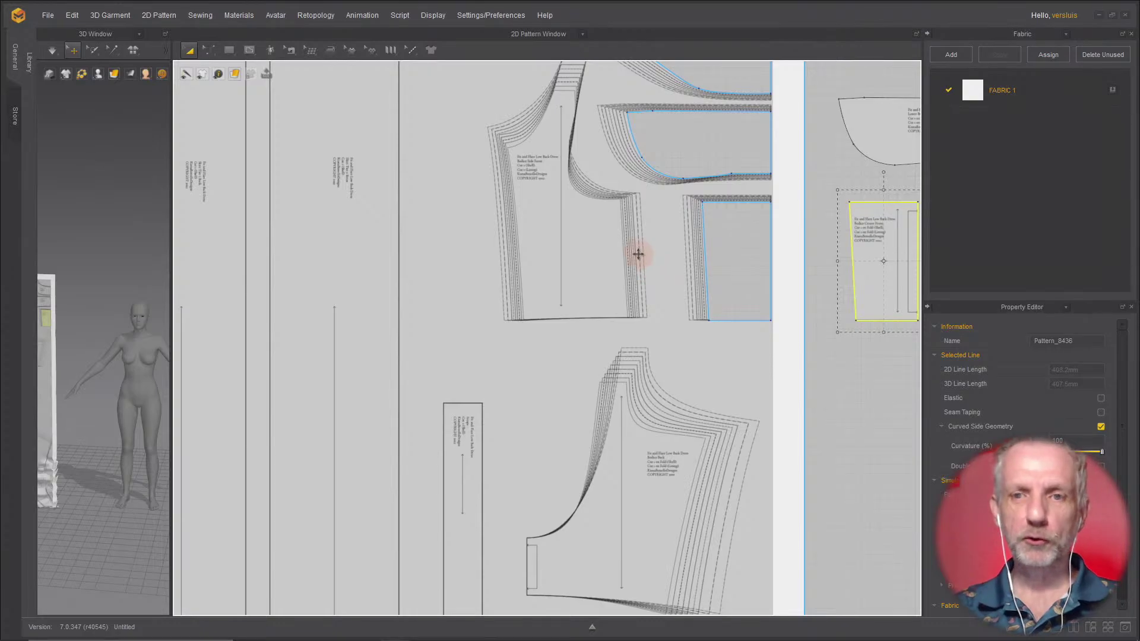
Step: Start an Internal Polygon/Line on the Bodice Side Front's innermost size line, tracing the narrow top edge and the upper part of its right side
{"action": "scroll", "coordinate": [639, 261], "scroll_direction": "up", "scroll_amount": 5}
{"action": "middle_click_drag", "start_coordinate": [640, 261], "coordinate": [713, 382]}
{"action": "scroll", "coordinate": [711, 318], "scroll_direction": "down", "scroll_amount": 1}
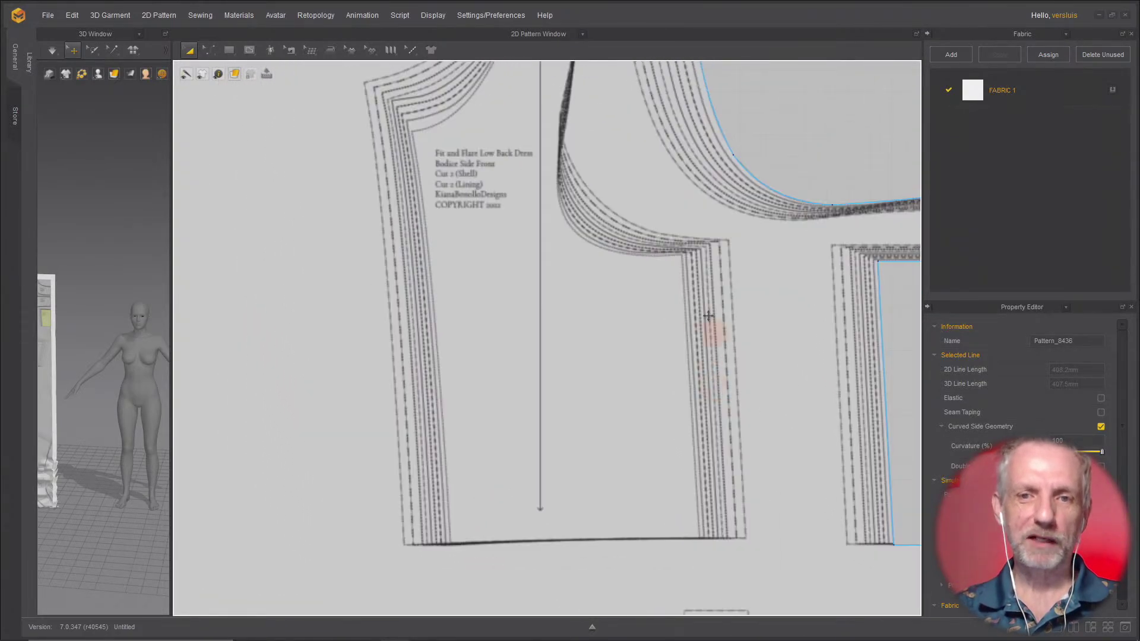
{"action": "scroll", "coordinate": [683, 428], "scroll_direction": "down", "scroll_amount": 2}
{"action": "middle_click_drag", "start_coordinate": [684, 427], "coordinate": [669, 348]}
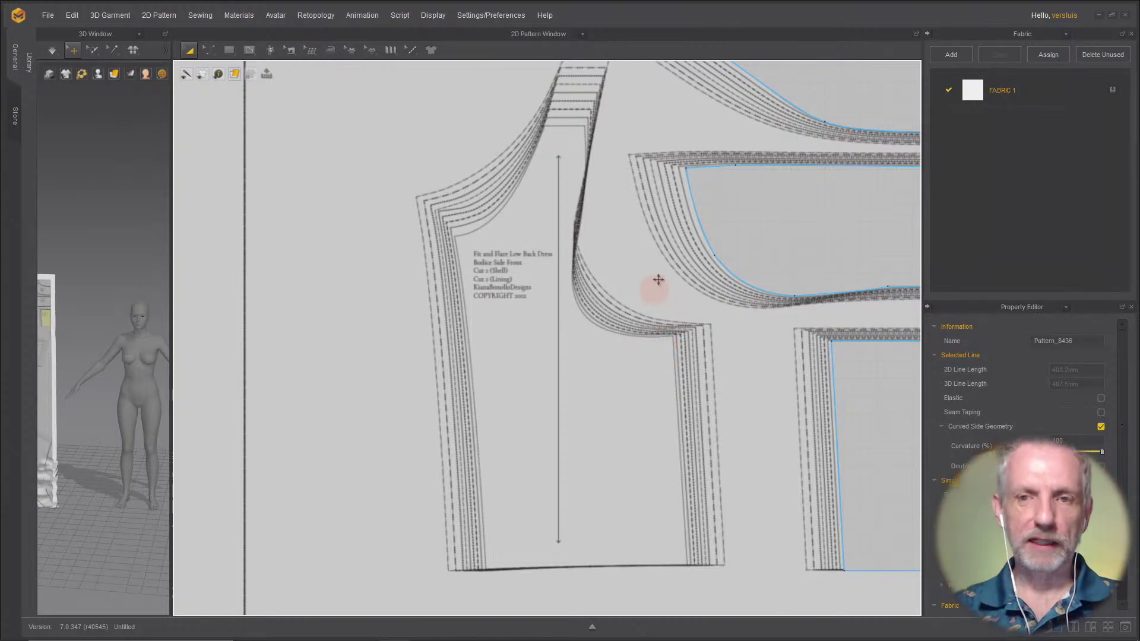
{"action": "scroll", "coordinate": [576, 142], "scroll_direction": "up", "scroll_amount": 3}
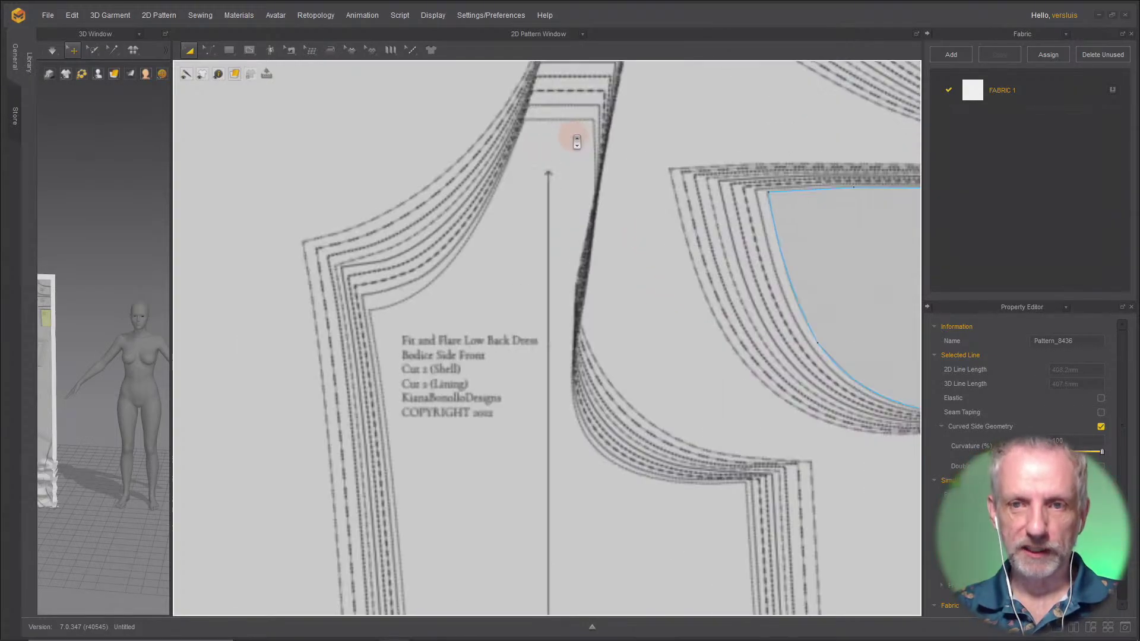
{"action": "scroll", "coordinate": [577, 142], "scroll_direction": "up", "scroll_amount": 2}
{"action": "key", "text": "z"}
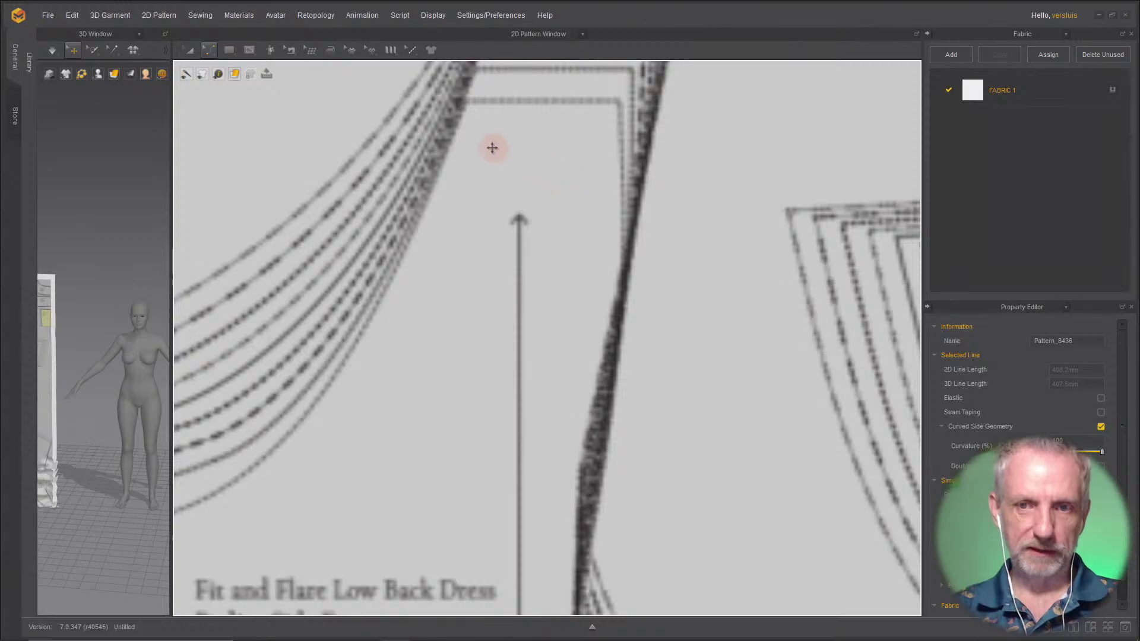
{"action": "key", "text": "s"}
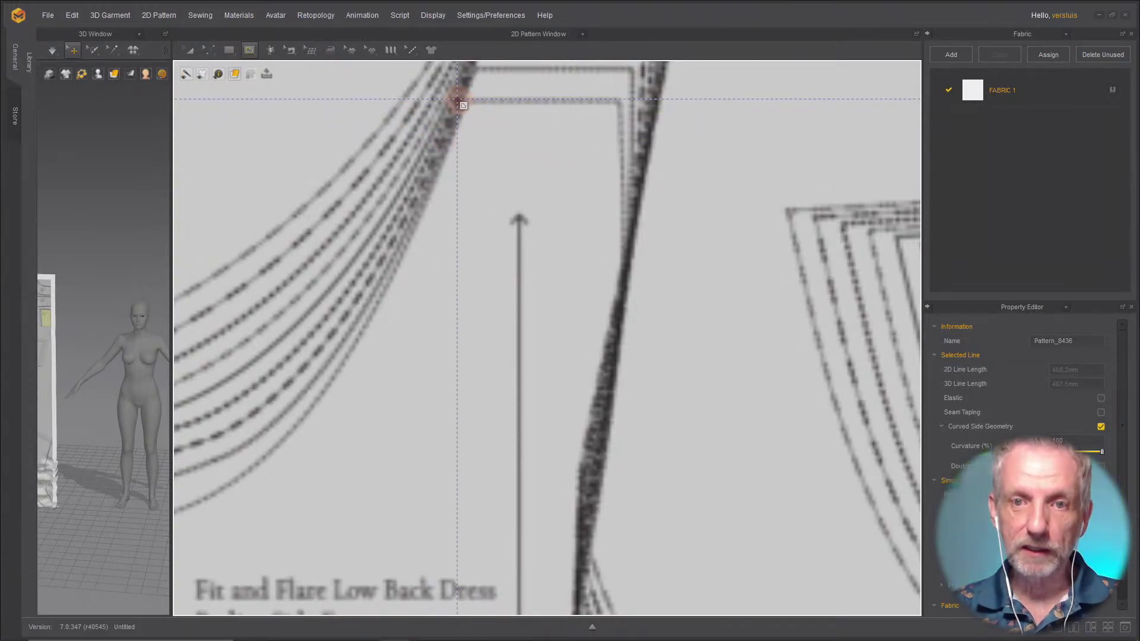
{"action": "left_click_drag", "start_coordinate": [457, 99], "coordinate": [640, 226]}
{"action": "scroll", "coordinate": [643, 243], "scroll_direction": "down", "scroll_amount": 3}
{"action": "scroll", "coordinate": [636, 262], "scroll_direction": "up", "scroll_amount": 2}
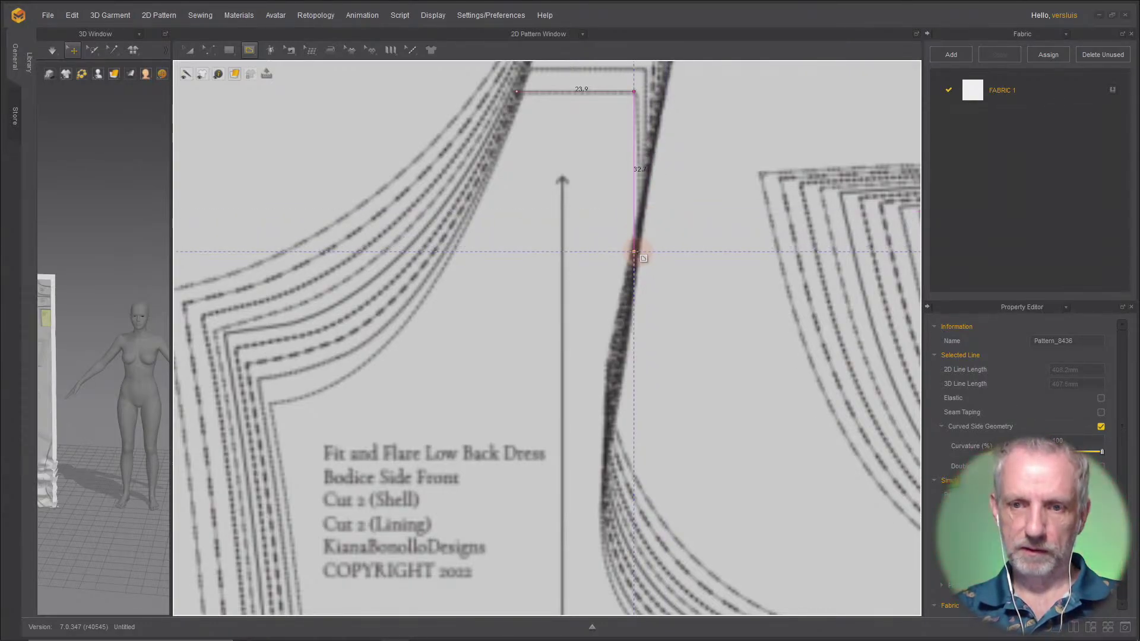
Step: Continue the Bodice Side Front outline with three points around the inward curve down to the corner above the straight side edge
{"action": "scroll", "coordinate": [631, 283], "scroll_direction": "down", "scroll_amount": 3}
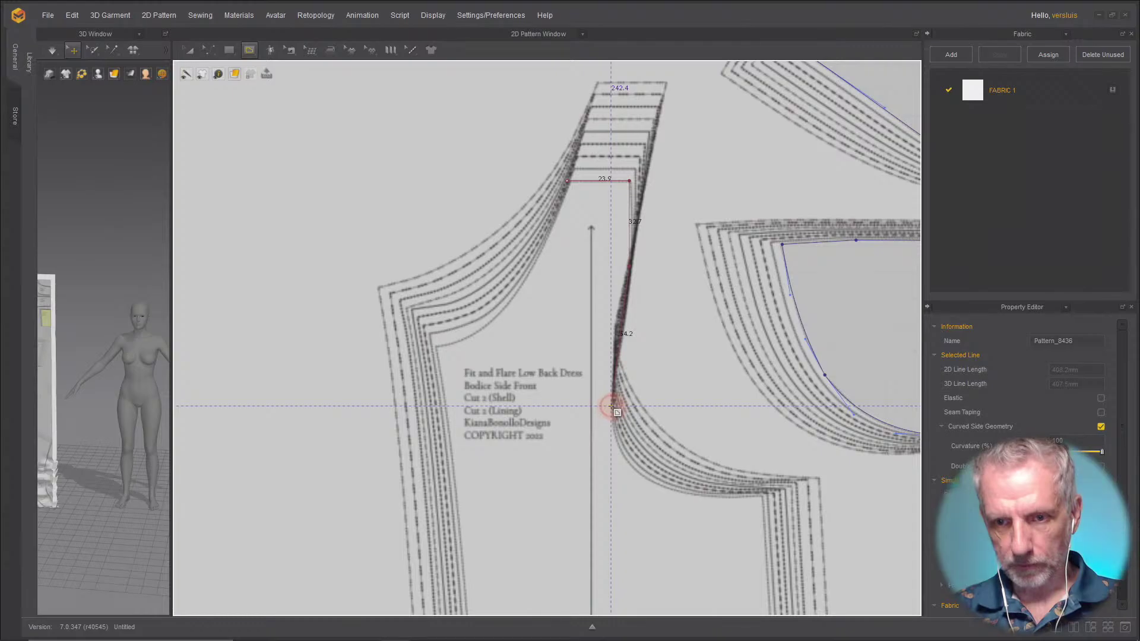
{"action": "scroll", "coordinate": [611, 407], "scroll_direction": "up", "scroll_amount": 5}
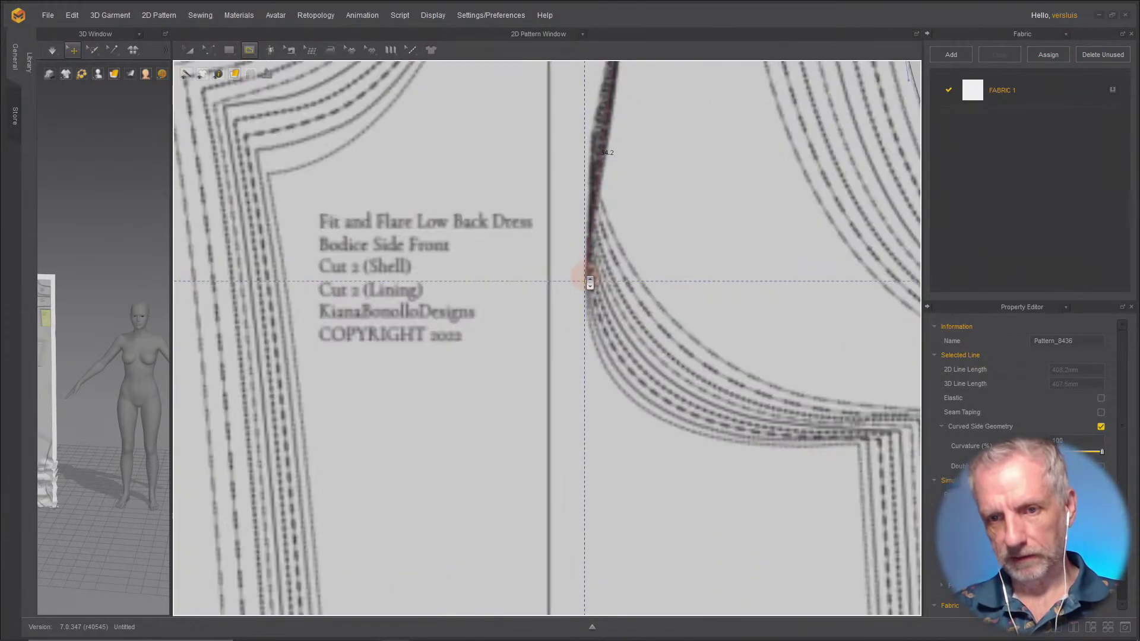
{"action": "left_click", "coordinate": [585, 282]}
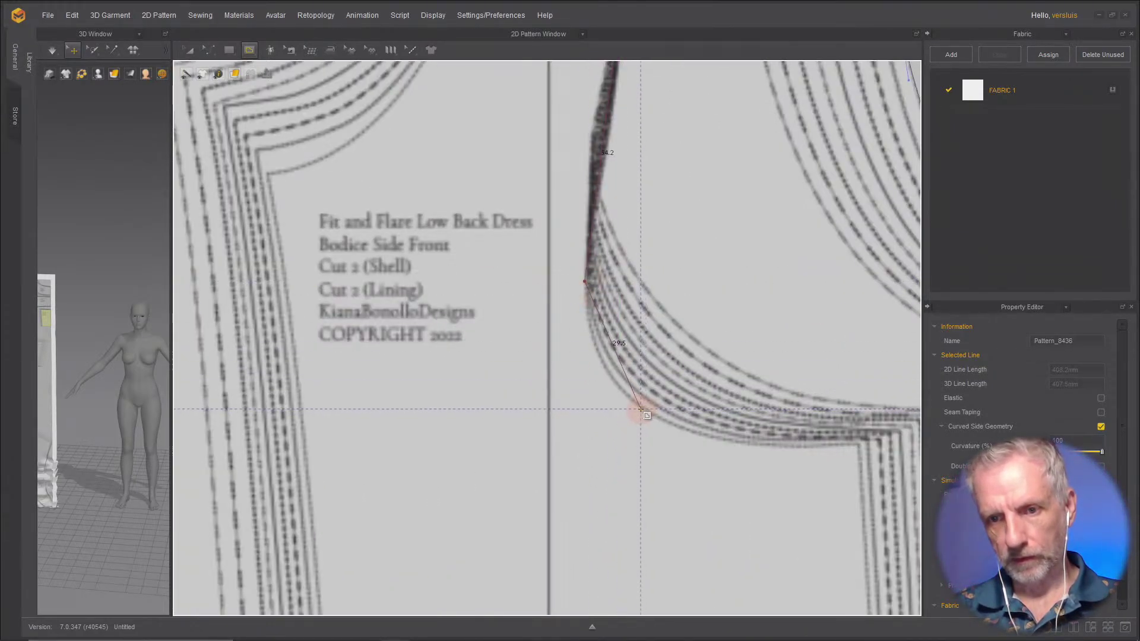
{"action": "left_click", "coordinate": [641, 409]}
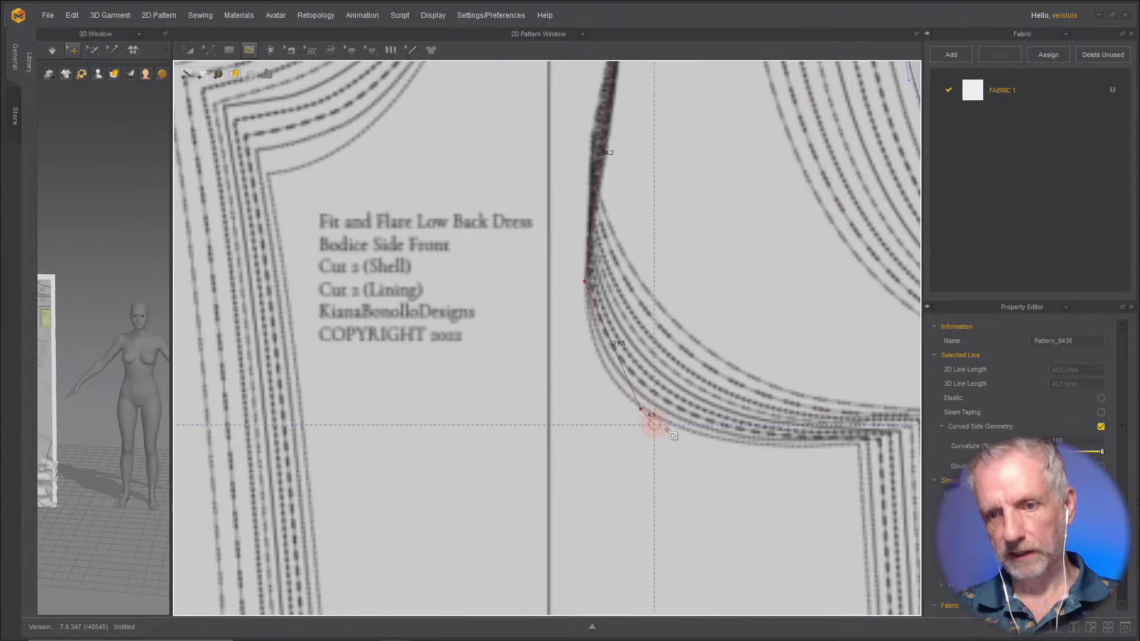
{"action": "left_click", "coordinate": [857, 446]}
{"action": "middle_click_drag", "start_coordinate": [856, 446], "coordinate": [784, 325]}
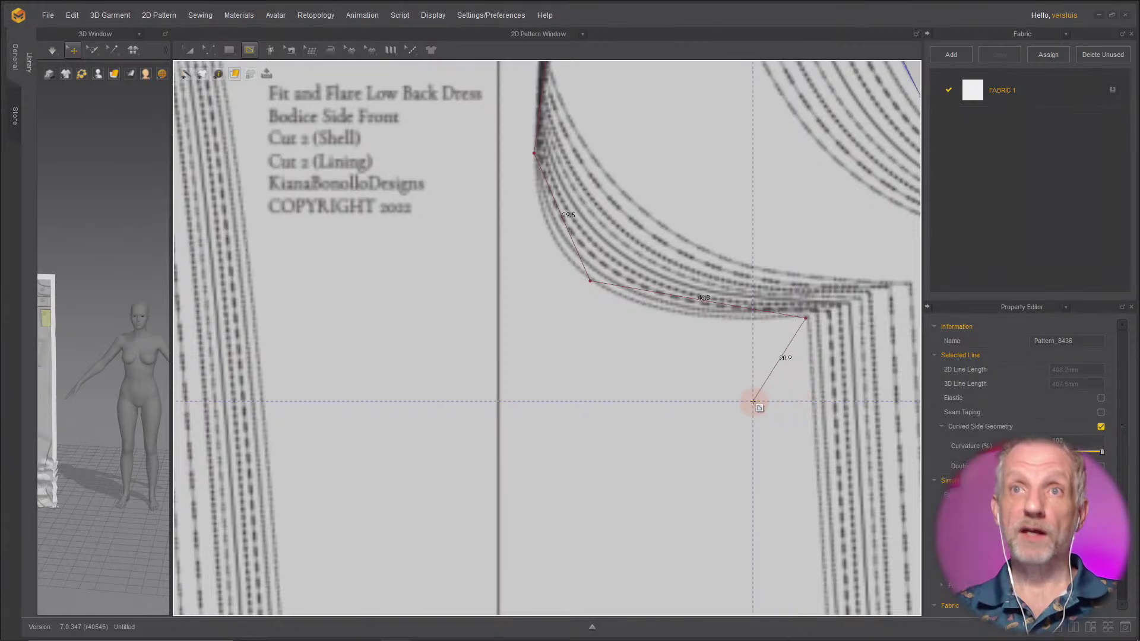
Step: Extend the Bodice Side Front outline down the straight right side and across the lower edge along the innermost size line
{"action": "middle_click_drag", "start_coordinate": [732, 396], "coordinate": [627, 241]}
{"action": "scroll", "coordinate": [640, 260], "scroll_direction": "up", "scroll_amount": 1}
{"action": "scroll", "coordinate": [646, 262], "scroll_direction": "down", "scroll_amount": 2}
{"action": "scroll", "coordinate": [628, 242], "scroll_direction": "up", "scroll_amount": 1}
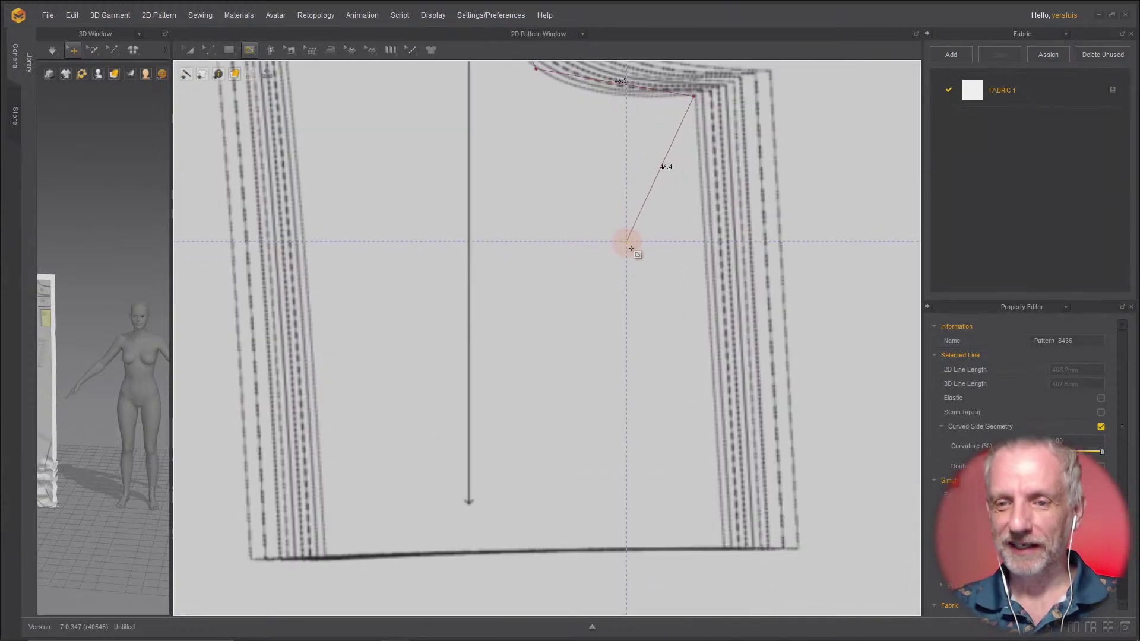
{"action": "left_click", "coordinate": [723, 550]}
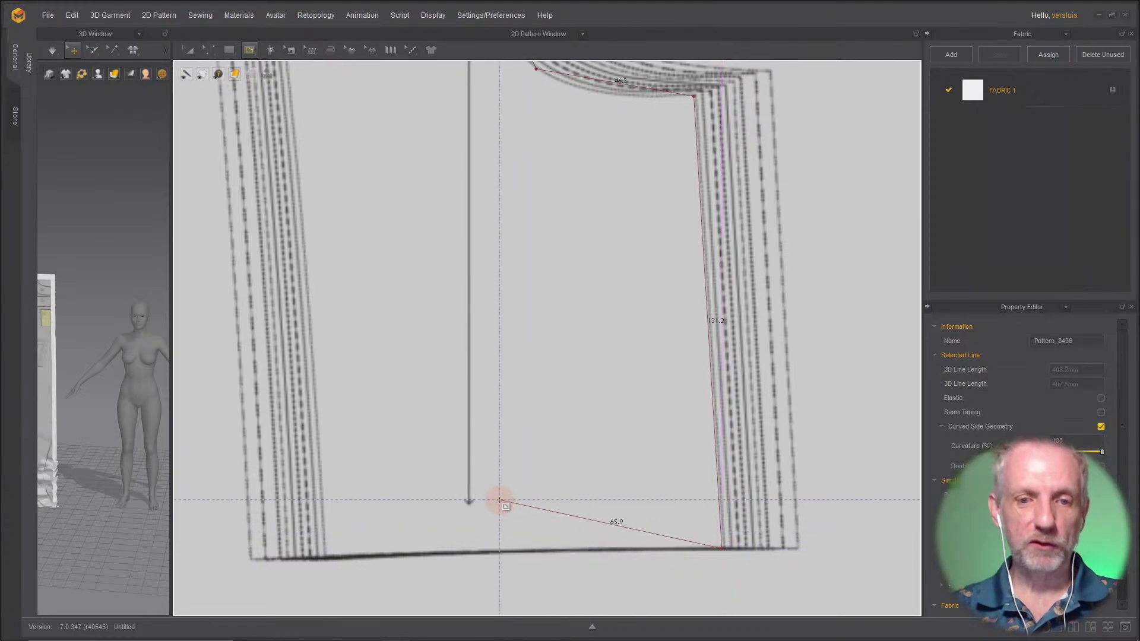
{"action": "left_click", "coordinate": [326, 559]}
Step: Trace the Bodice Side Front's long left side and upper curved edge with one midpoint, closing the outline at its starting point
{"action": "middle_click_drag", "start_coordinate": [382, 287], "coordinate": [415, 437]}
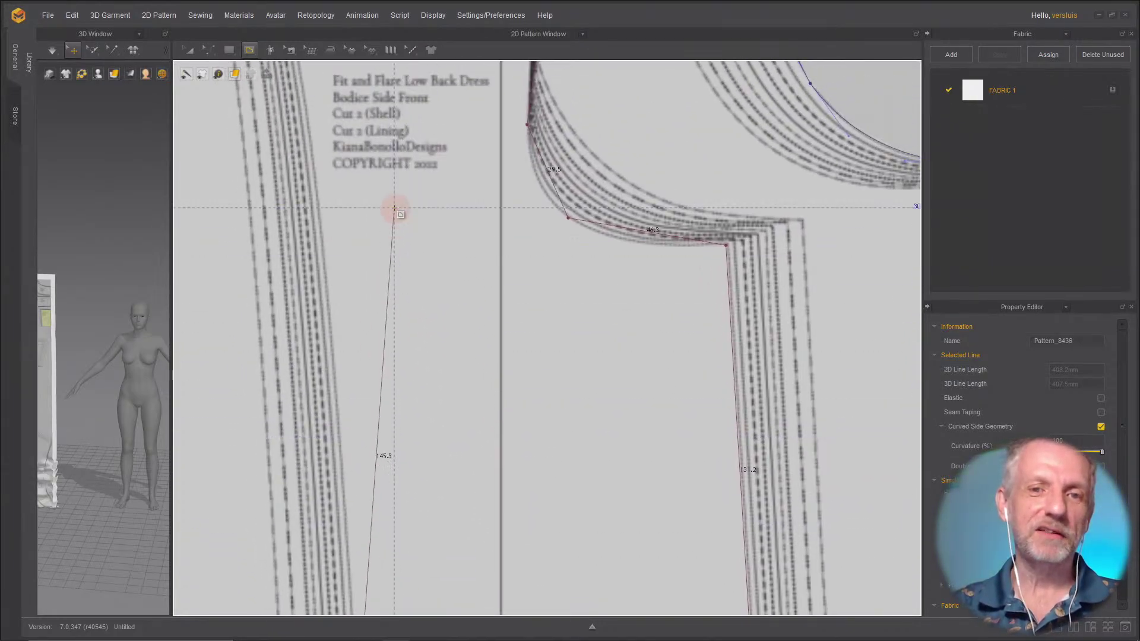
{"action": "scroll", "coordinate": [398, 249], "scroll_direction": "down", "scroll_amount": 3}
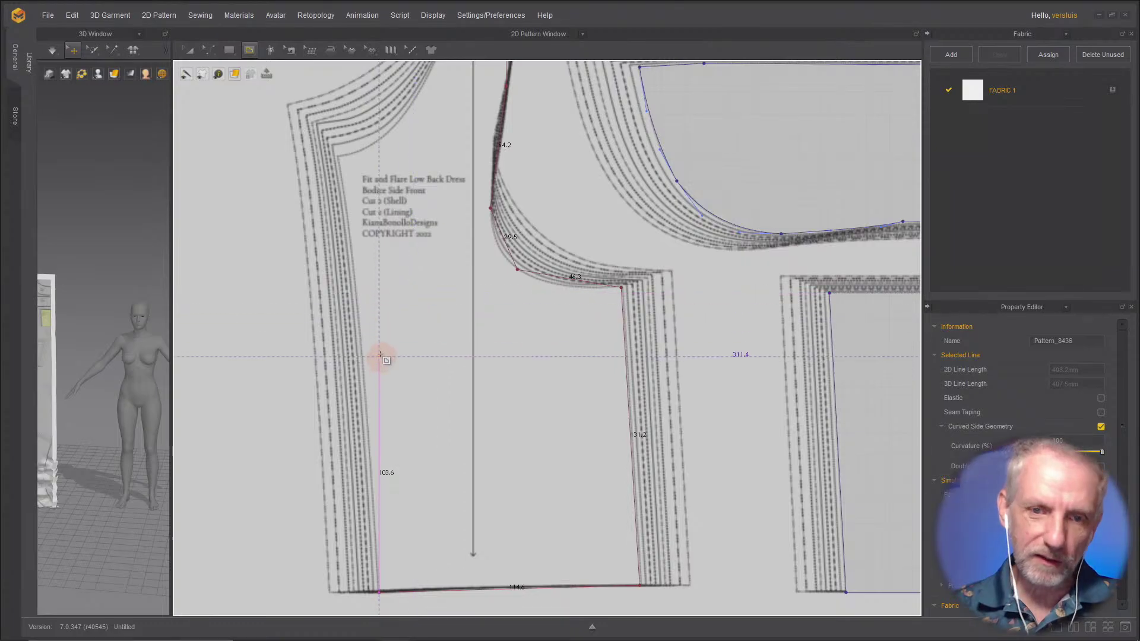
{"action": "left_click", "coordinate": [336, 158]}
{"action": "scroll", "coordinate": [380, 159], "scroll_direction": "up", "scroll_amount": 5}
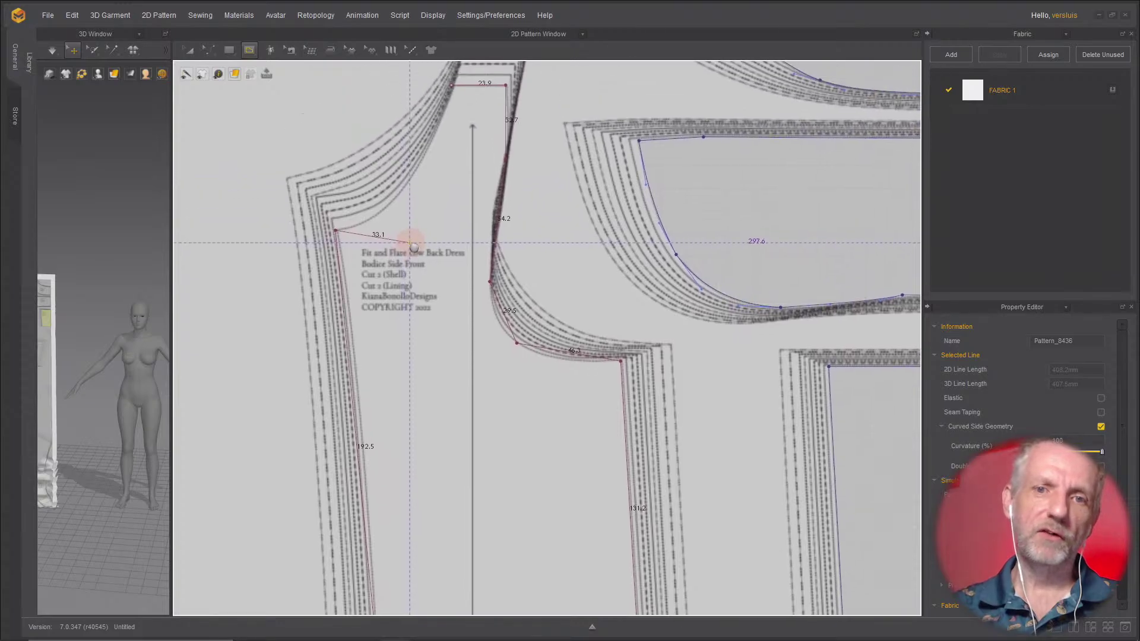
{"action": "right_click_drag", "start_coordinate": [379, 194], "coordinate": [438, 288]}
{"action": "scroll", "coordinate": [380, 276], "scroll_direction": "down", "scroll_amount": 2}
{"action": "scroll", "coordinate": [453, 222], "scroll_direction": "up", "scroll_amount": 2}
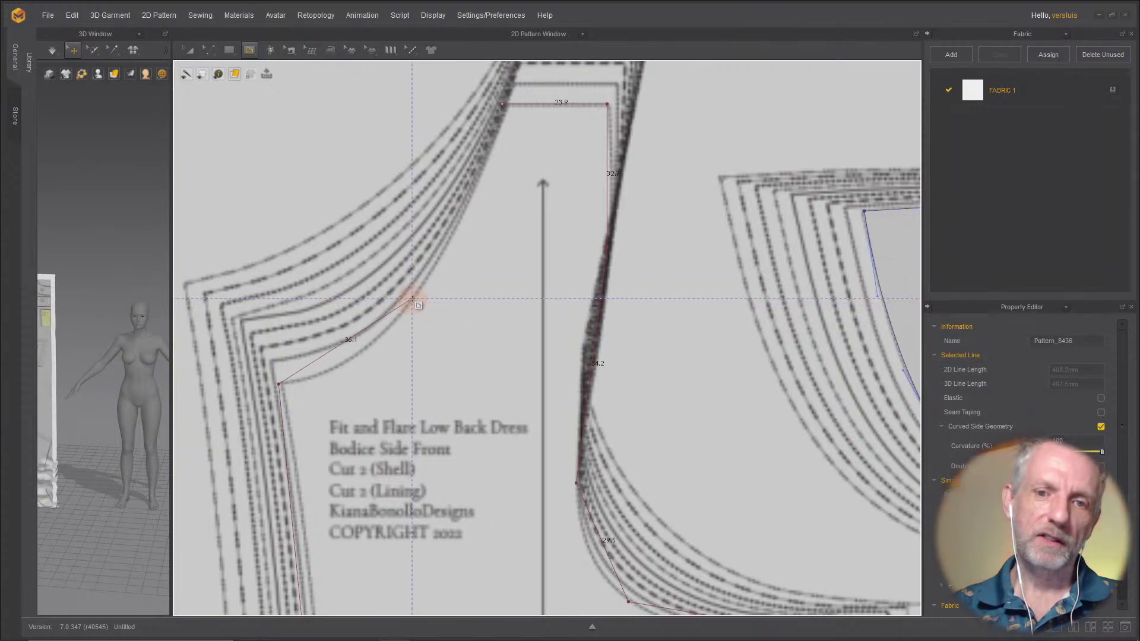
{"action": "left_click", "coordinate": [414, 299]}
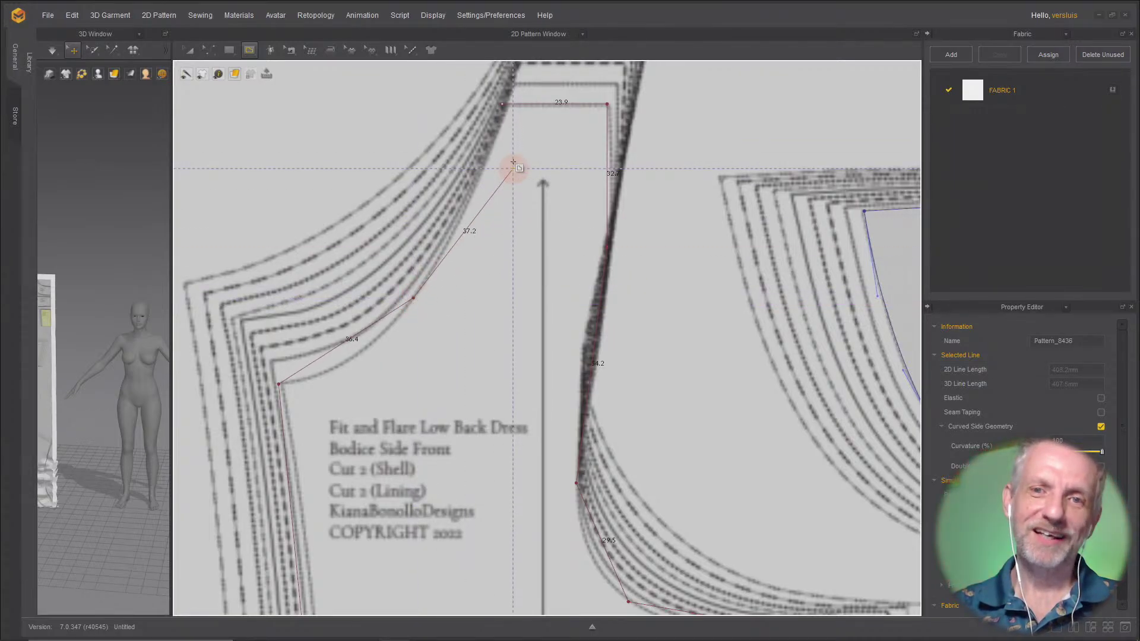
{"action": "left_click", "coordinate": [503, 104]}
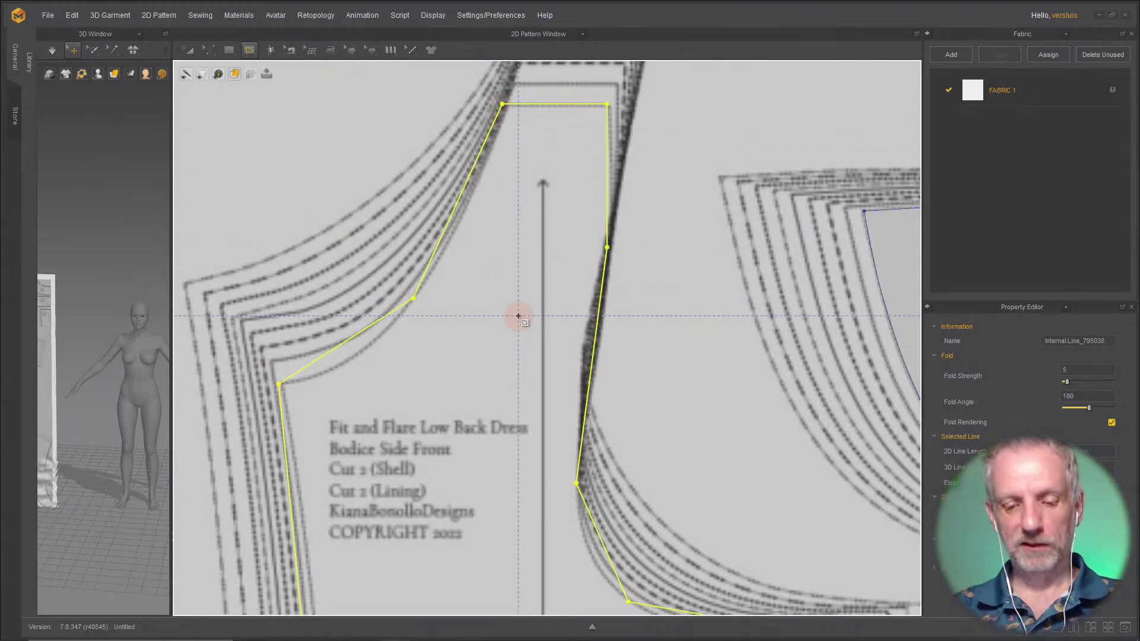
Step: Use Edit Curvature to bend the Bodice Side Front's two upper-left segments onto the innermost size line
{"action": "key", "text": "z"}
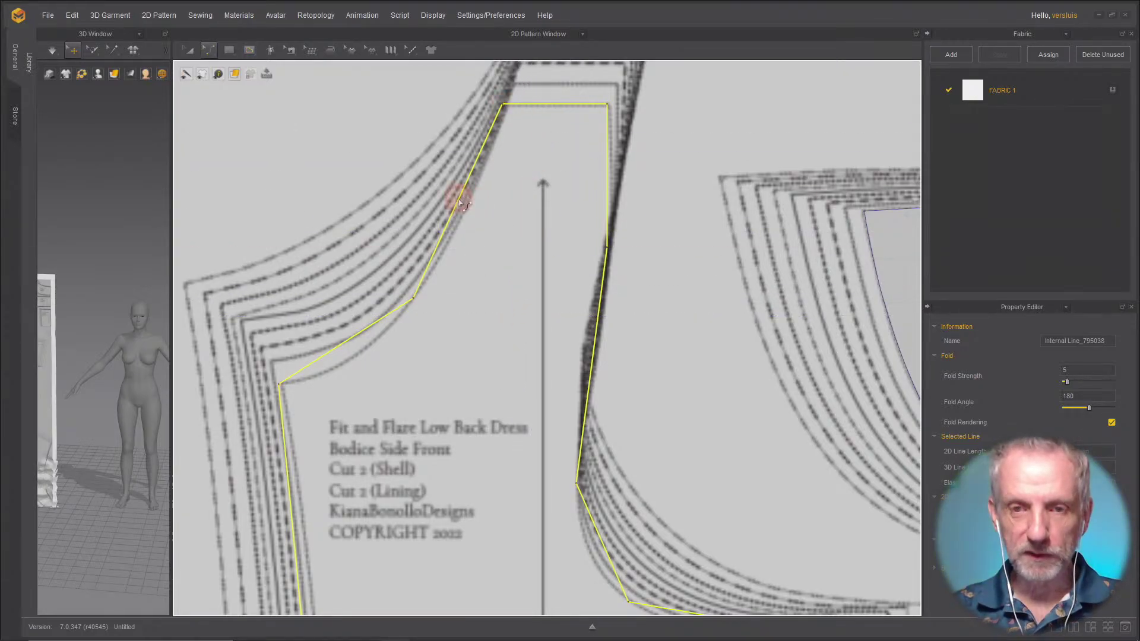
{"action": "mouse_move", "coordinate": [461, 204]}
{"action": "left_mouse_down"}
{"action": "mouse_move", "coordinate": [471, 206]}
{"action": "mouse_move", "coordinate": [464, 214]}
{"action": "left_mouse_up"}
{"action": "left_click_drag", "start_coordinate": [348, 350], "coordinate": [394, 373]}
Step: Curve the Bodice Side Front's long left side slightly outward so it follows the innermost size line
{"action": "scroll", "coordinate": [404, 345], "scroll_direction": "down", "scroll_amount": 5}
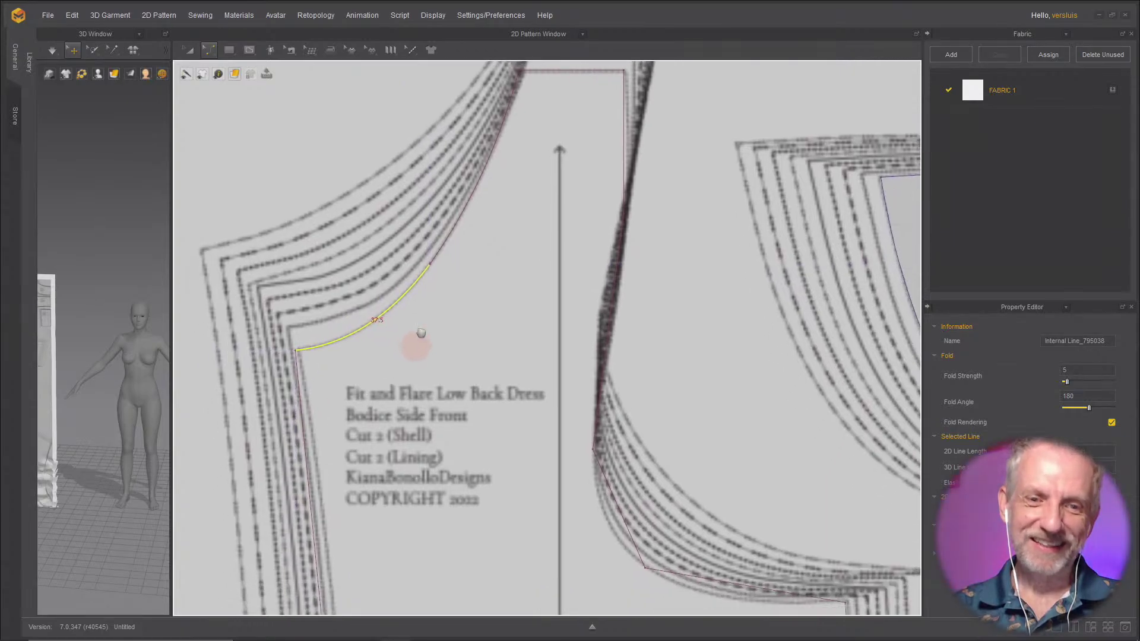
{"action": "scroll", "coordinate": [389, 333], "scroll_direction": "up", "scroll_amount": 2}
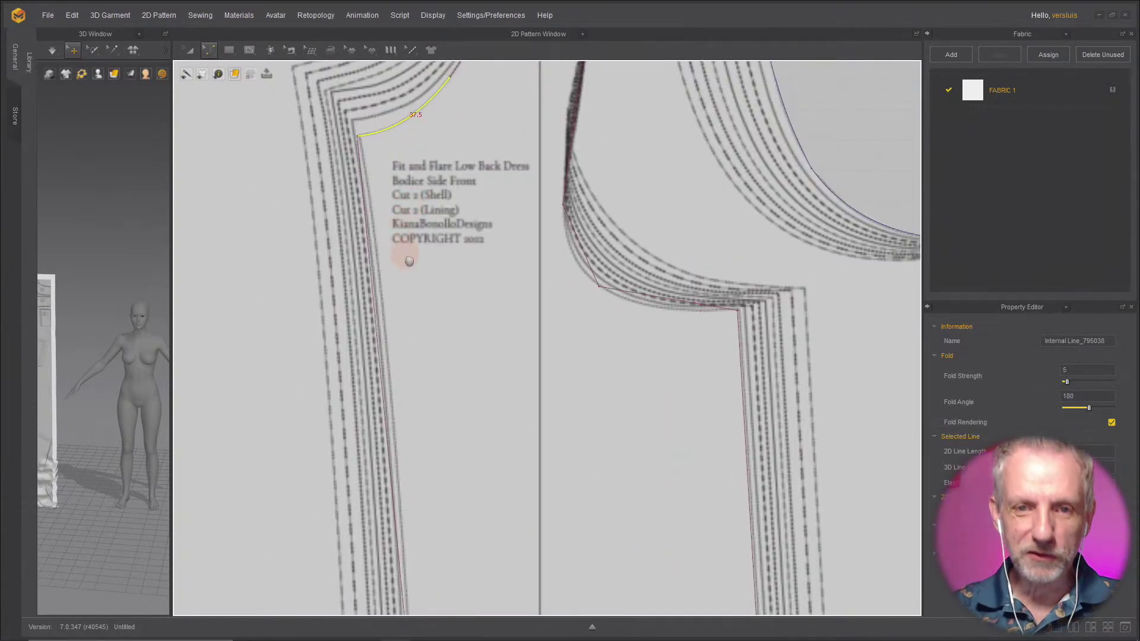
{"action": "scroll", "coordinate": [405, 273], "scroll_direction": "up", "scroll_amount": 4}
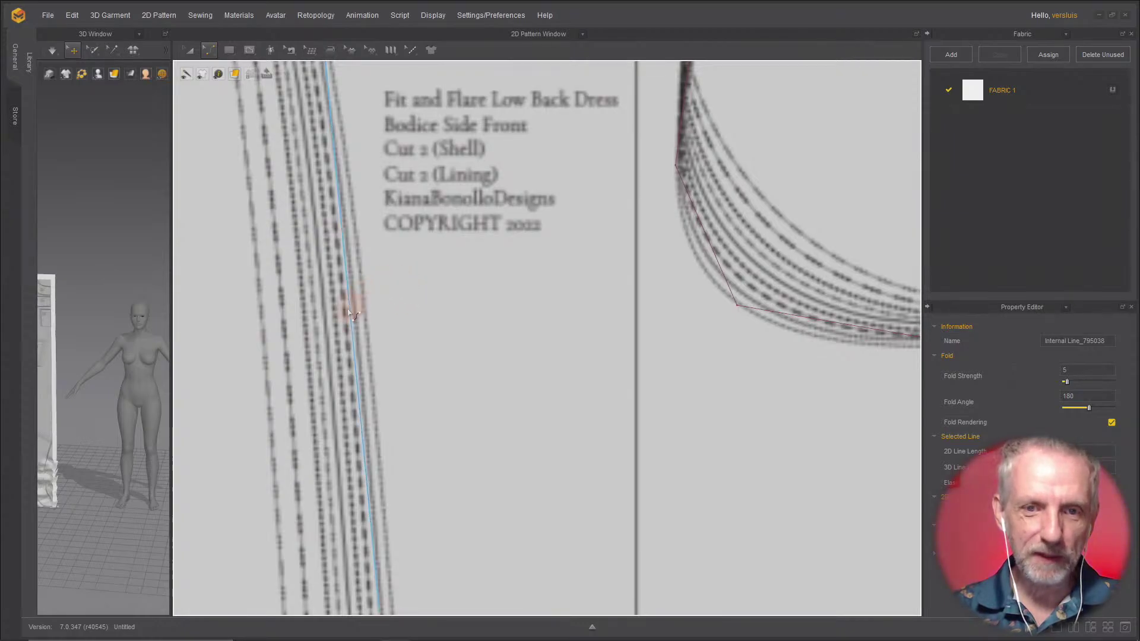
{"action": "scroll", "coordinate": [350, 313], "scroll_direction": "down", "scroll_amount": 3}
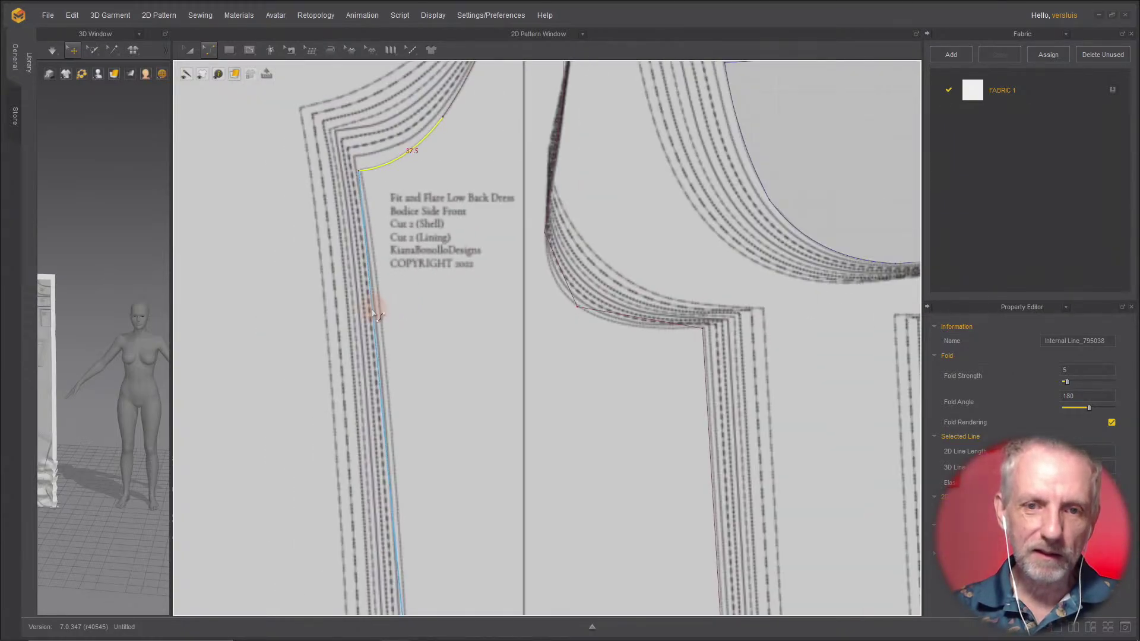
{"action": "left_click", "coordinate": [378, 315]}
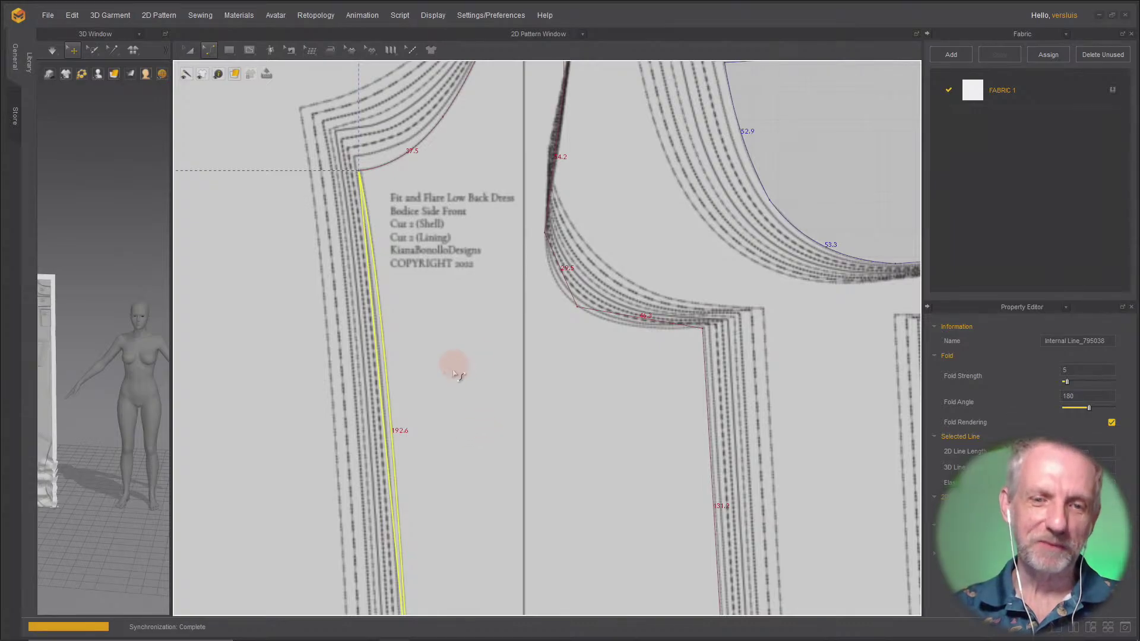
Step: Bend the two segments of the Bodice Side Front's inward curve above the straight right side to match the innermost size line
{"action": "scroll", "coordinate": [462, 430], "scroll_direction": "down", "scroll_amount": 2}
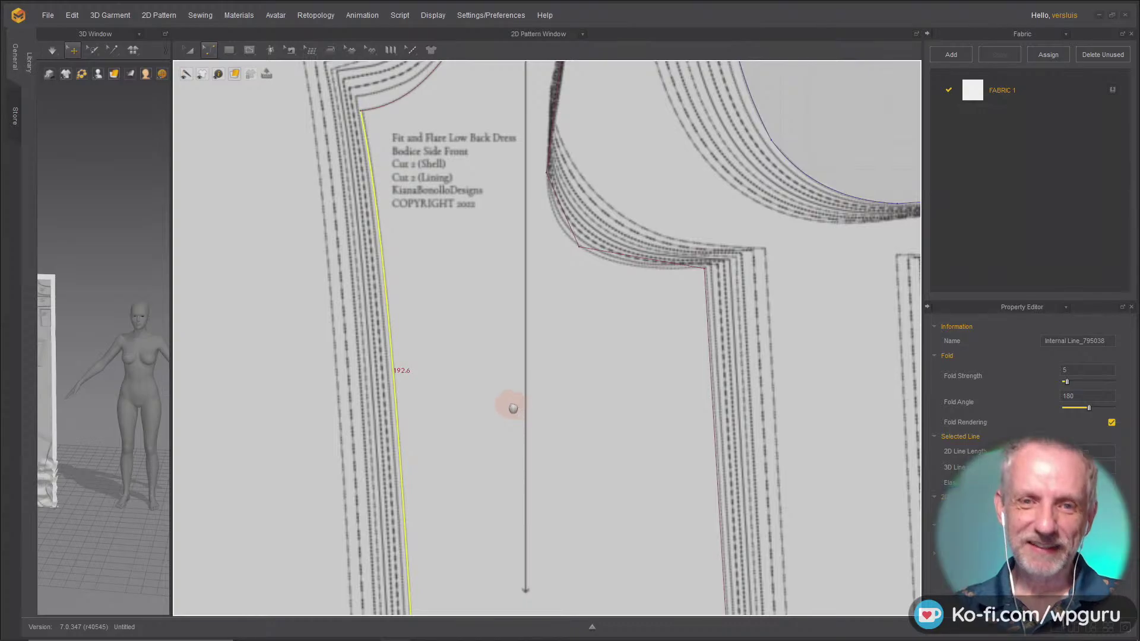
{"action": "right_click_drag", "start_coordinate": [513, 409], "coordinate": [476, 304]}
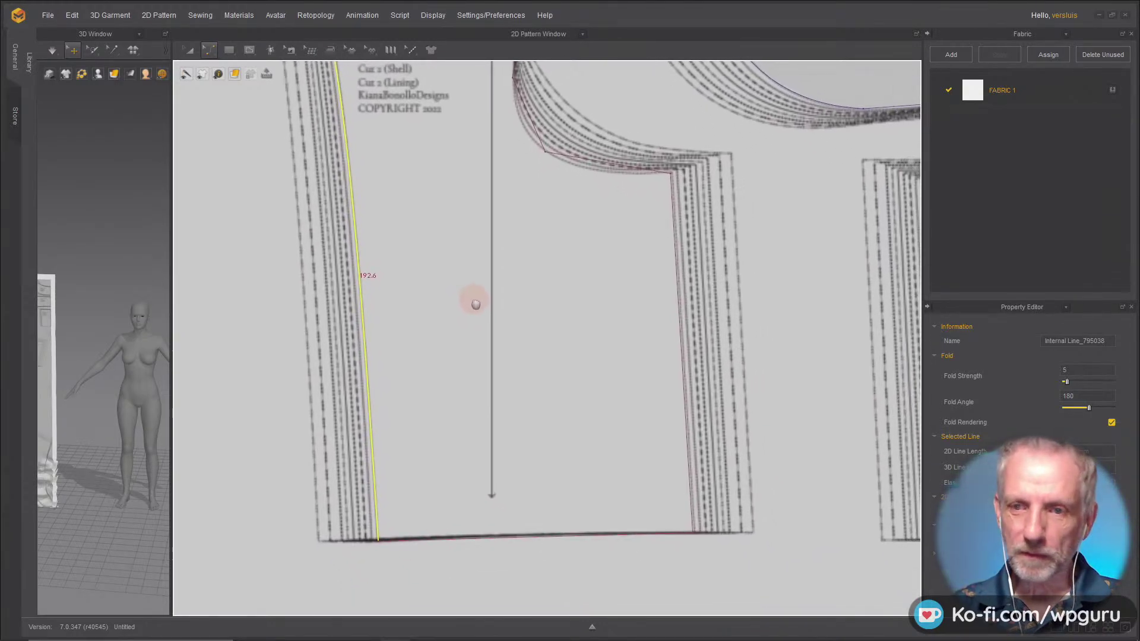
{"action": "scroll", "coordinate": [469, 308], "scroll_direction": "down", "scroll_amount": 2}
{"action": "scroll", "coordinate": [466, 425], "scroll_direction": "up", "scroll_amount": 5}
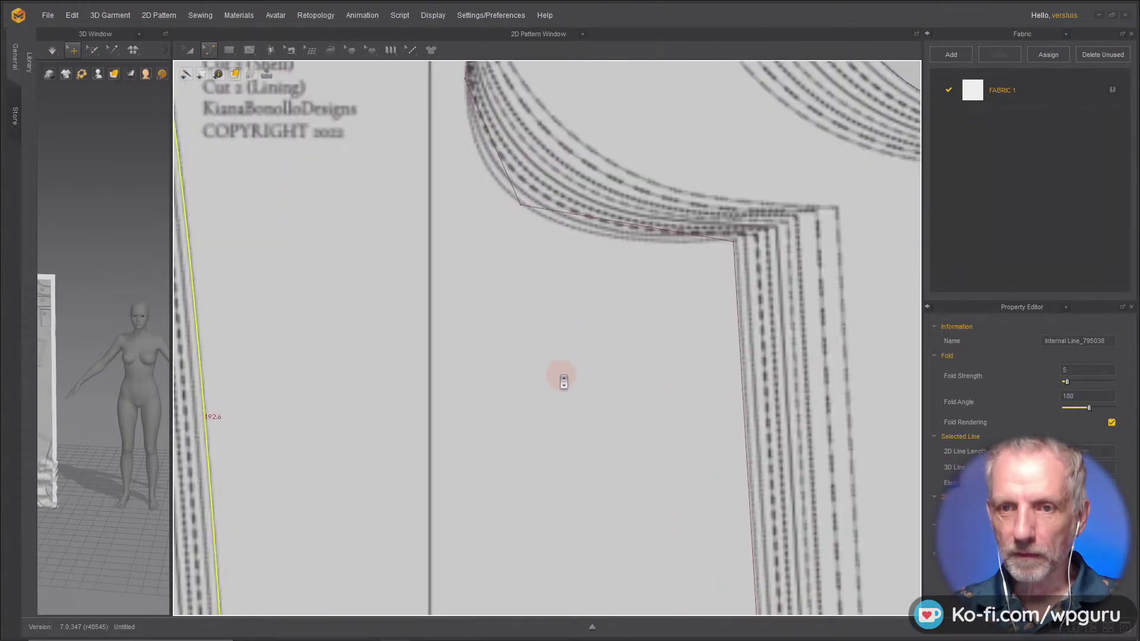
{"action": "right_click_drag", "start_coordinate": [586, 323], "coordinate": [568, 372]}
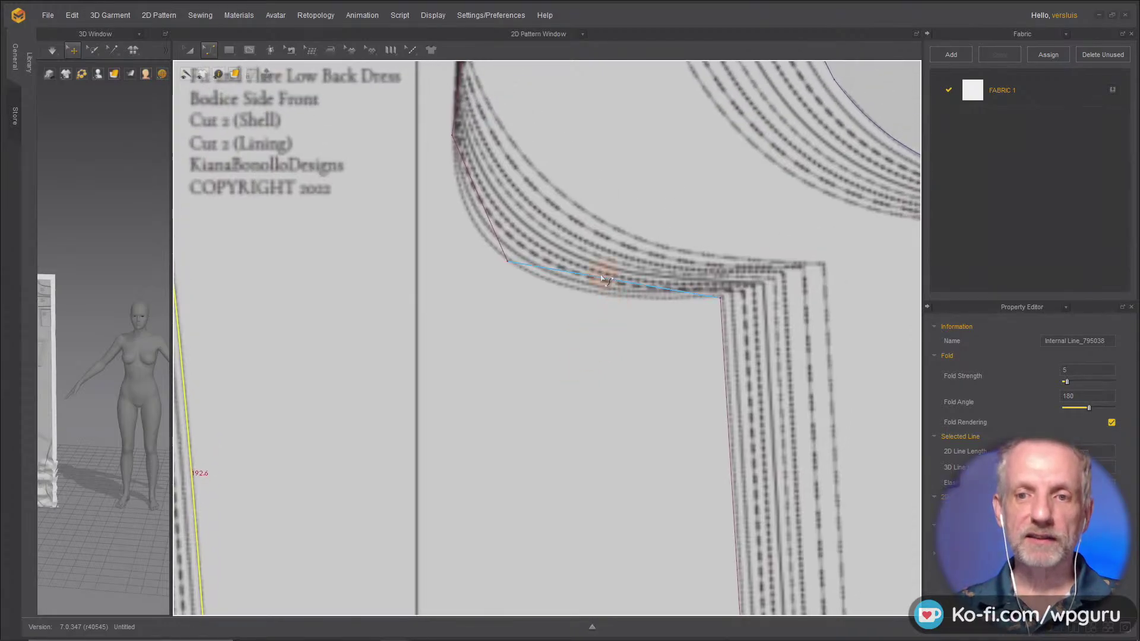
{"action": "mouse_move", "coordinate": [603, 278]}
{"action": "left_mouse_down"}
{"action": "mouse_move", "coordinate": [579, 290]}
{"action": "mouse_move", "coordinate": [616, 297]}
{"action": "mouse_move", "coordinate": [599, 293]}
{"action": "left_mouse_up"}
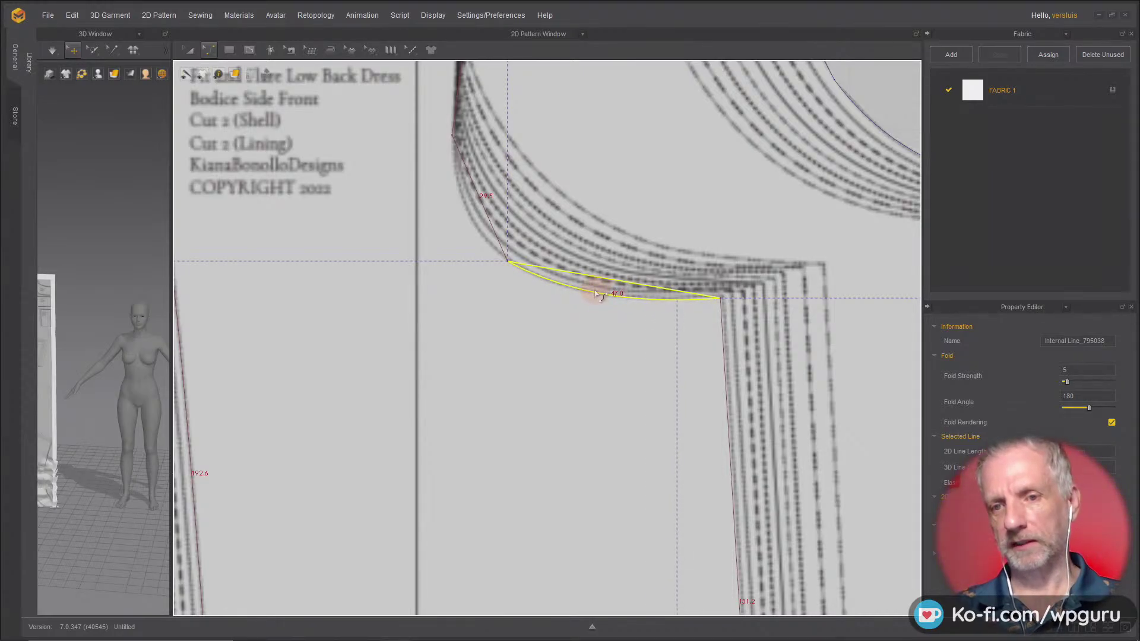
{"action": "left_click_drag", "start_coordinate": [598, 293], "coordinate": [598, 294]}
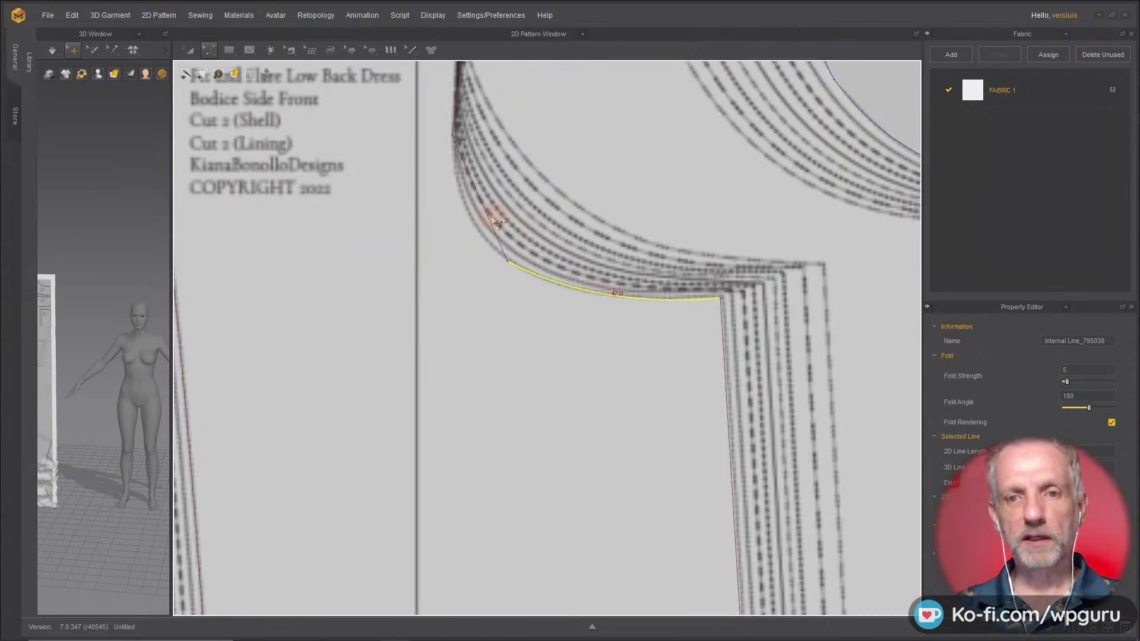
{"action": "left_click_drag", "start_coordinate": [492, 222], "coordinate": [479, 226]}
Step: Curve the two upper-right segments of the Bodice Side Front, from the narrow top edge down to the inward curve, along the size line
{"action": "right_click_drag", "start_coordinate": [538, 224], "coordinate": [594, 491]}
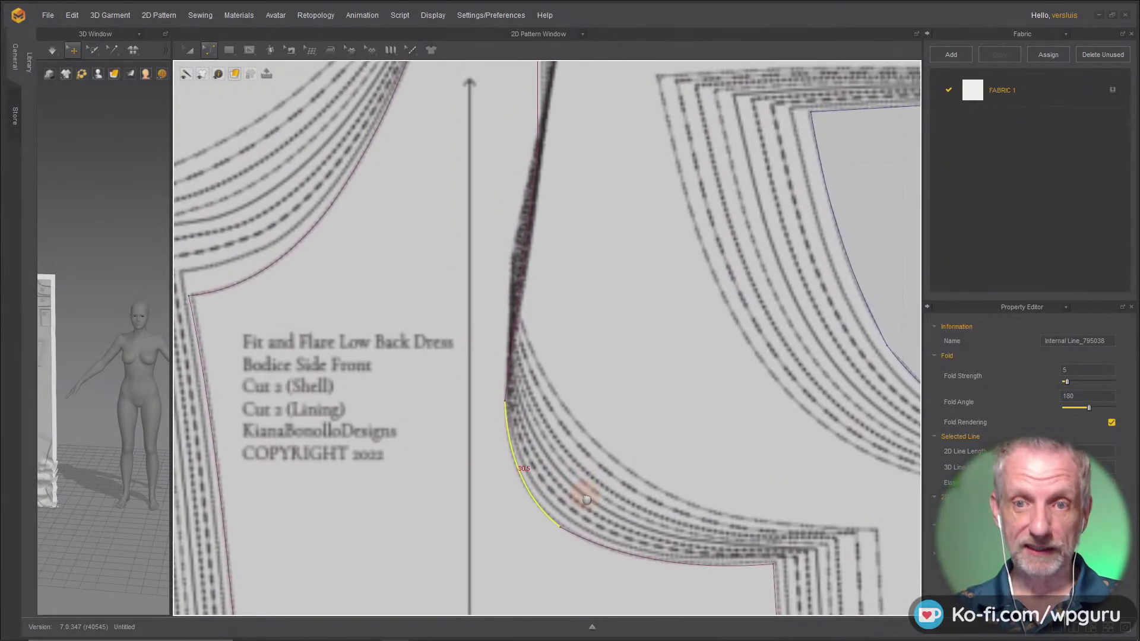
{"action": "scroll", "coordinate": [553, 258], "scroll_direction": "down", "scroll_amount": 1}
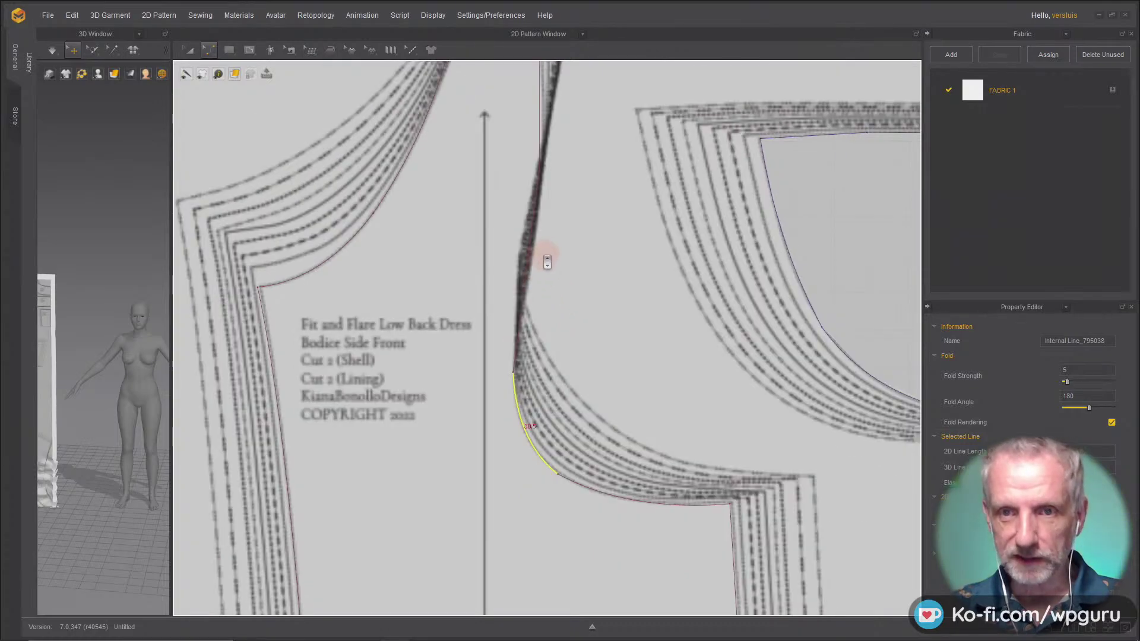
{"action": "right_click_drag", "start_coordinate": [547, 261], "coordinate": [583, 305]}
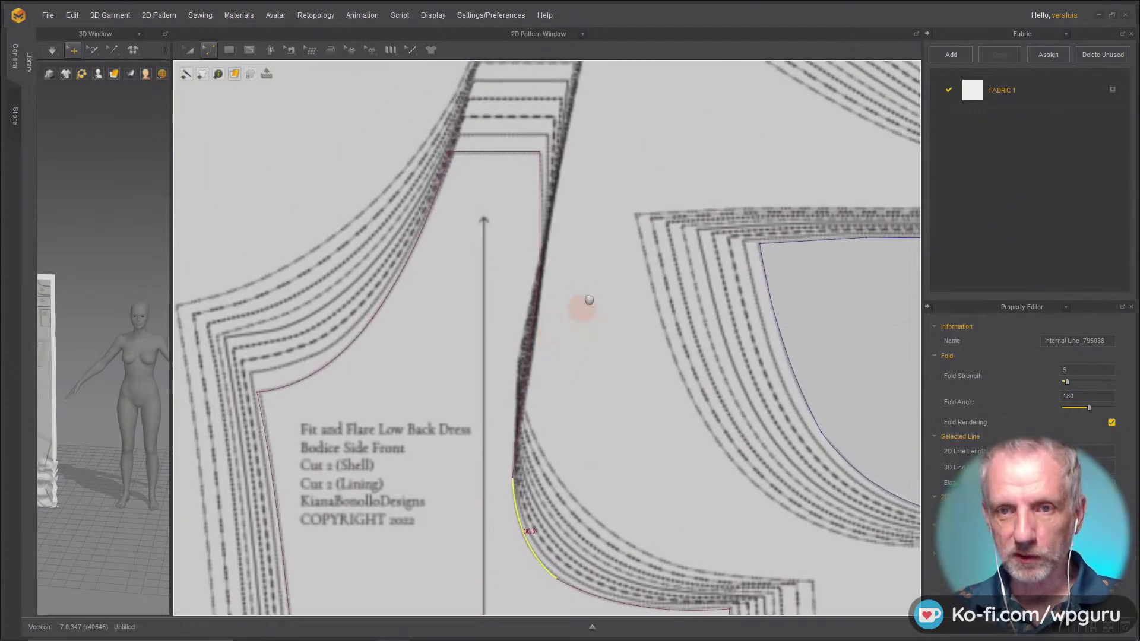
{"action": "left_click", "coordinate": [541, 240]}
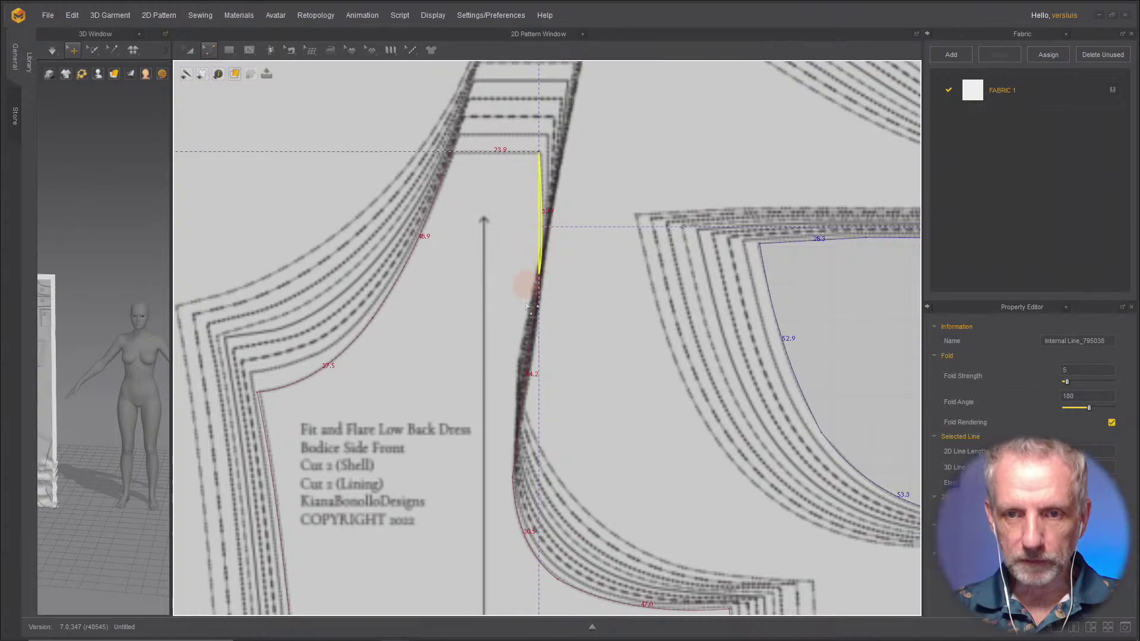
{"action": "left_click", "coordinate": [529, 357]}
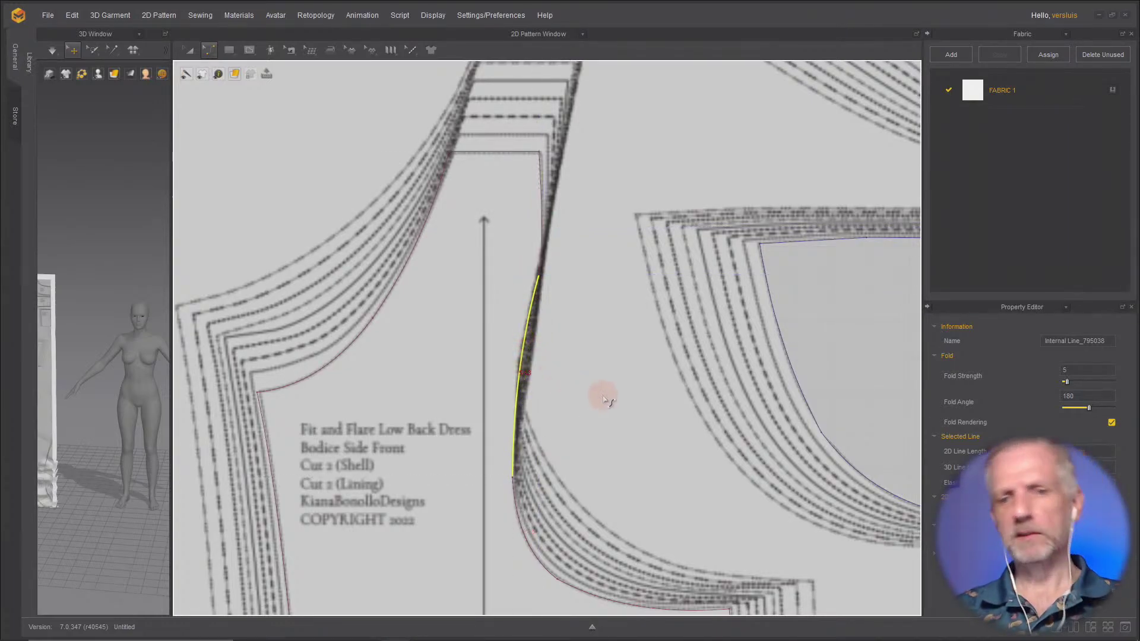
{"action": "scroll", "coordinate": [603, 394], "scroll_direction": "up", "scroll_amount": 3}
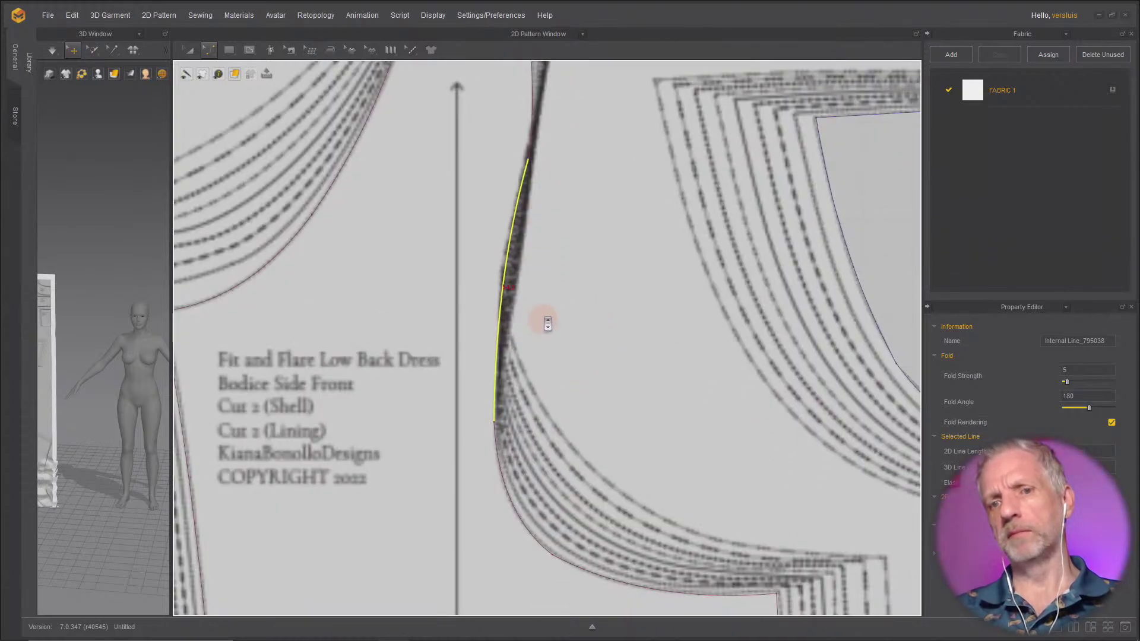
{"action": "scroll", "coordinate": [549, 327], "scroll_direction": "down", "scroll_amount": 3}
{"action": "middle_click_drag", "start_coordinate": [564, 337], "coordinate": [560, 296]}
{"action": "scroll", "coordinate": [604, 343], "scroll_direction": "up", "scroll_amount": 5}
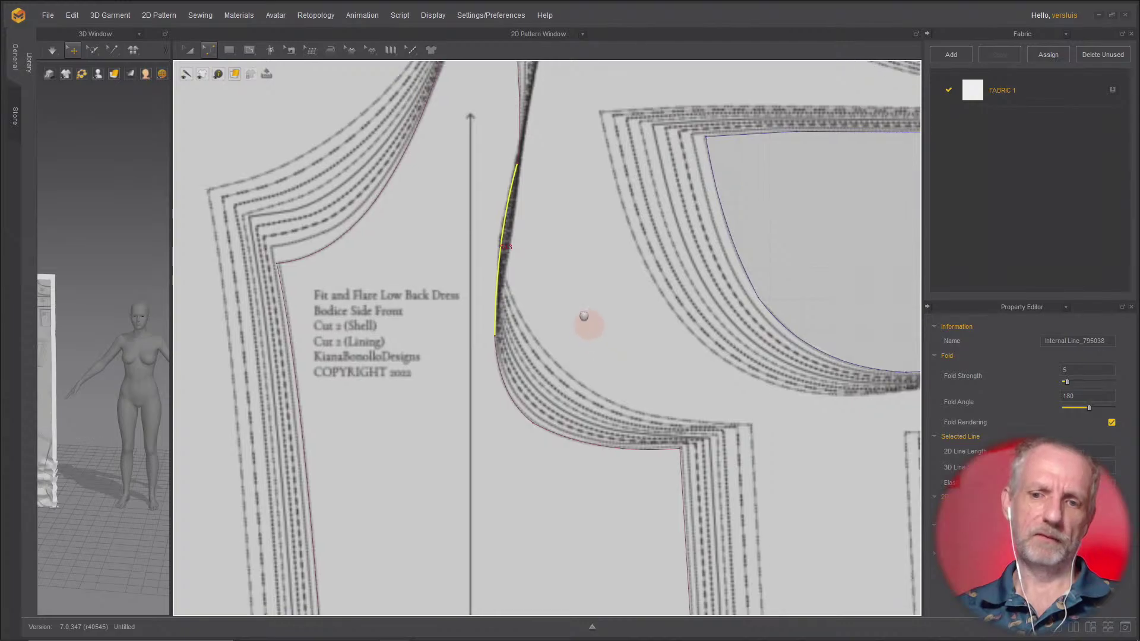
Step: Refine the Bodice Side Front's lower armhole with Edit Curve Point, fitting its underarm endpoint and curve handle to the smallest size line
{"action": "scroll", "coordinate": [559, 246], "scroll_direction": "up", "scroll_amount": 2}
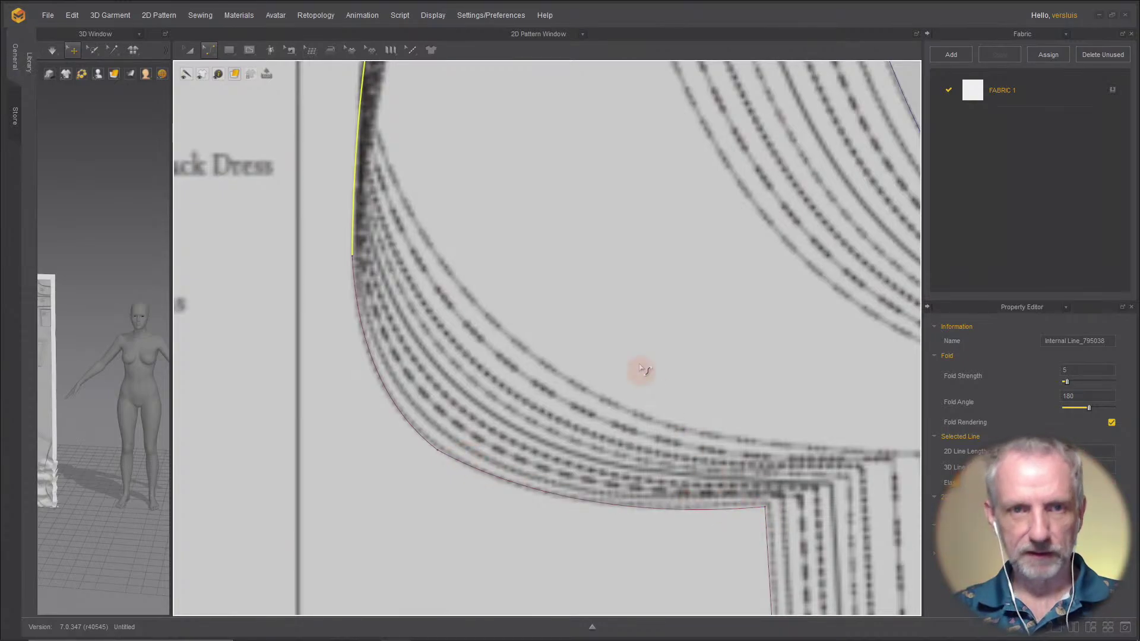
{"action": "left_click", "coordinate": [212, 51]}
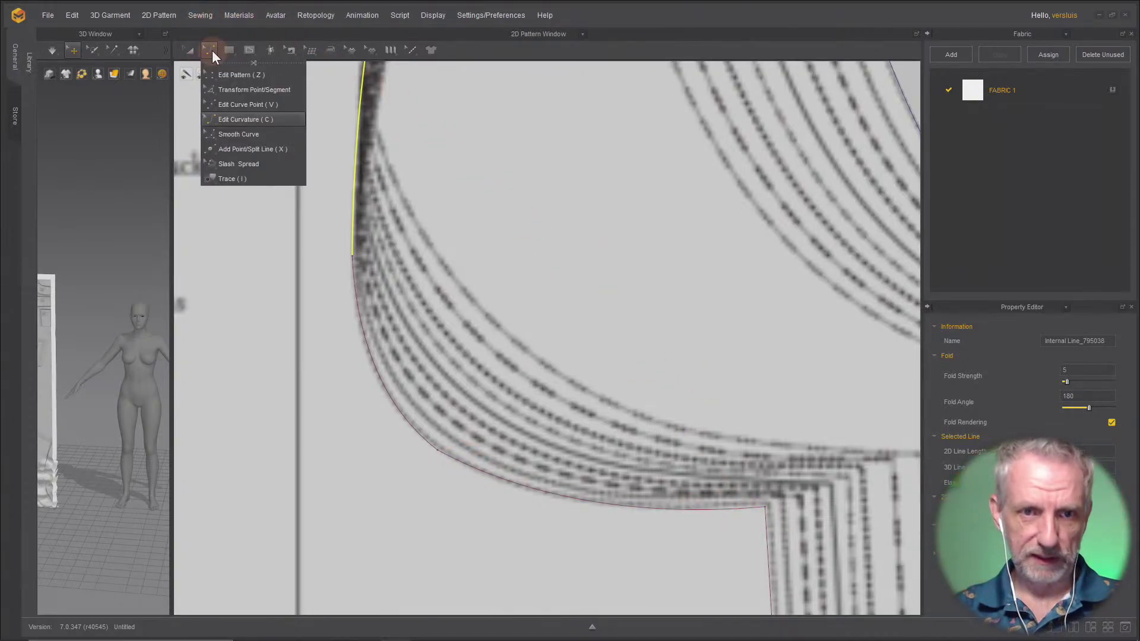
{"action": "left_click", "coordinate": [261, 107]}
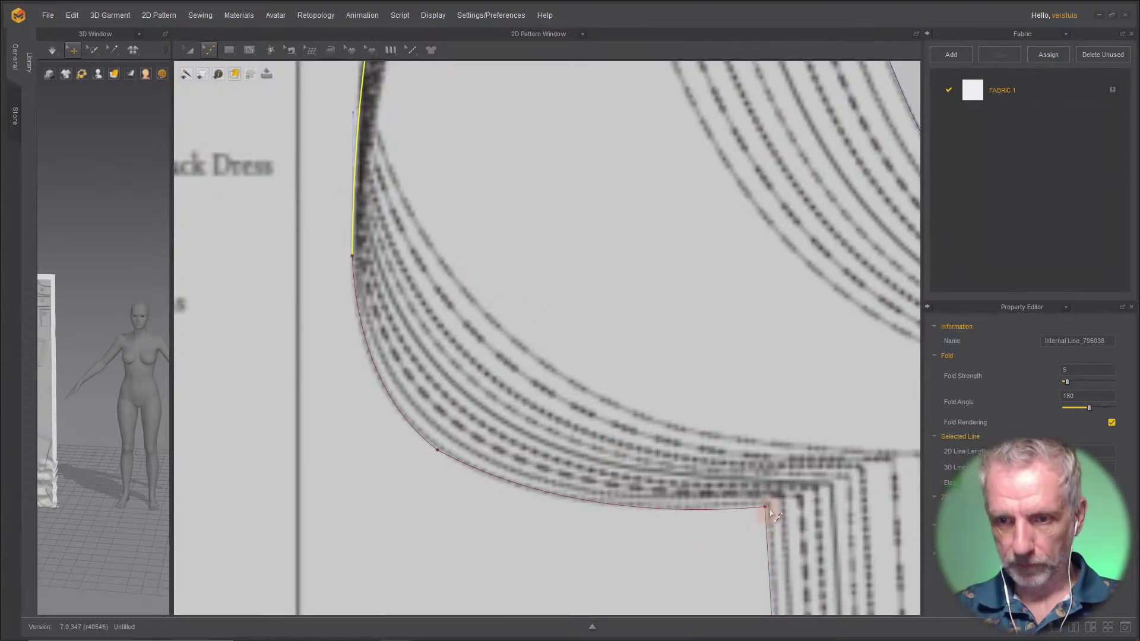
{"action": "left_click", "coordinate": [766, 509]}
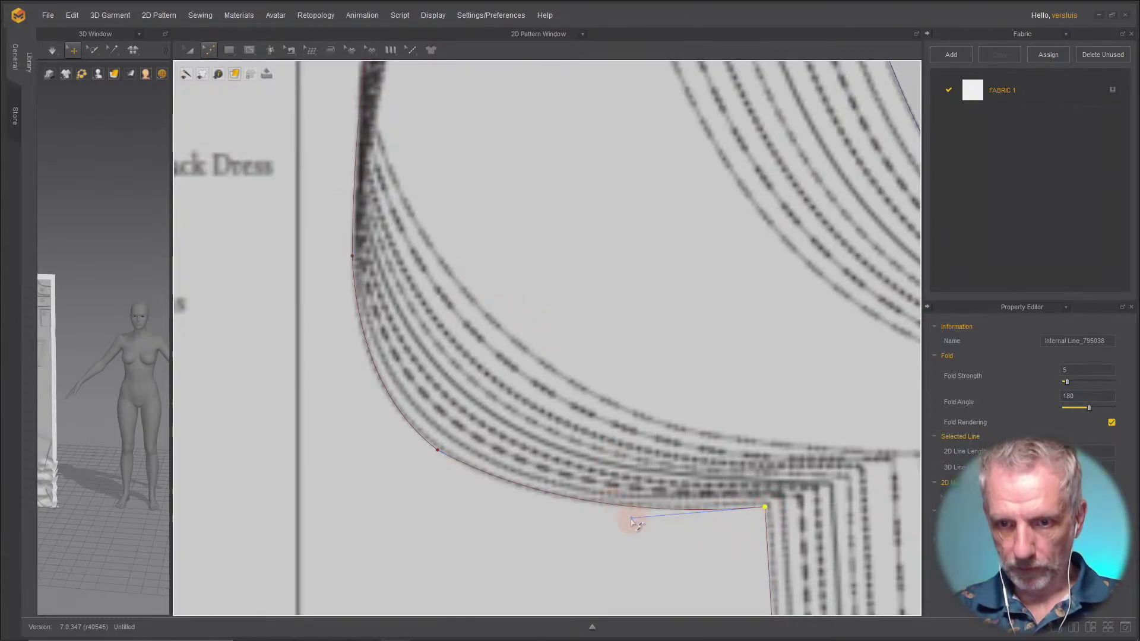
{"action": "left_click_drag", "start_coordinate": [634, 522], "coordinate": [636, 533]}
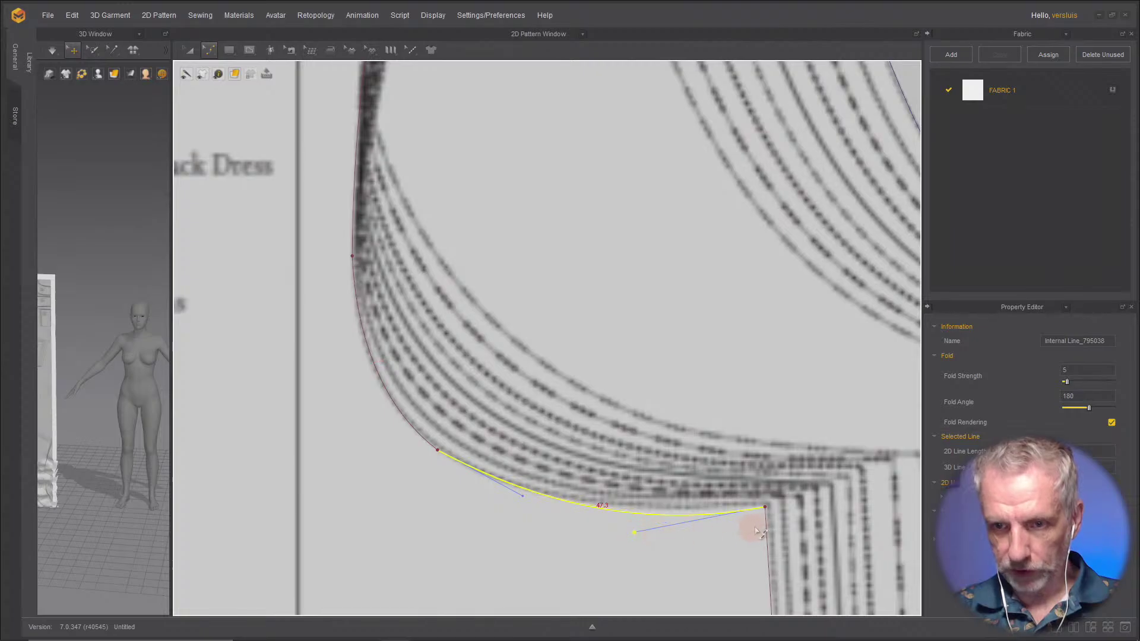
{"action": "left_click_drag", "start_coordinate": [768, 509], "coordinate": [769, 503]}
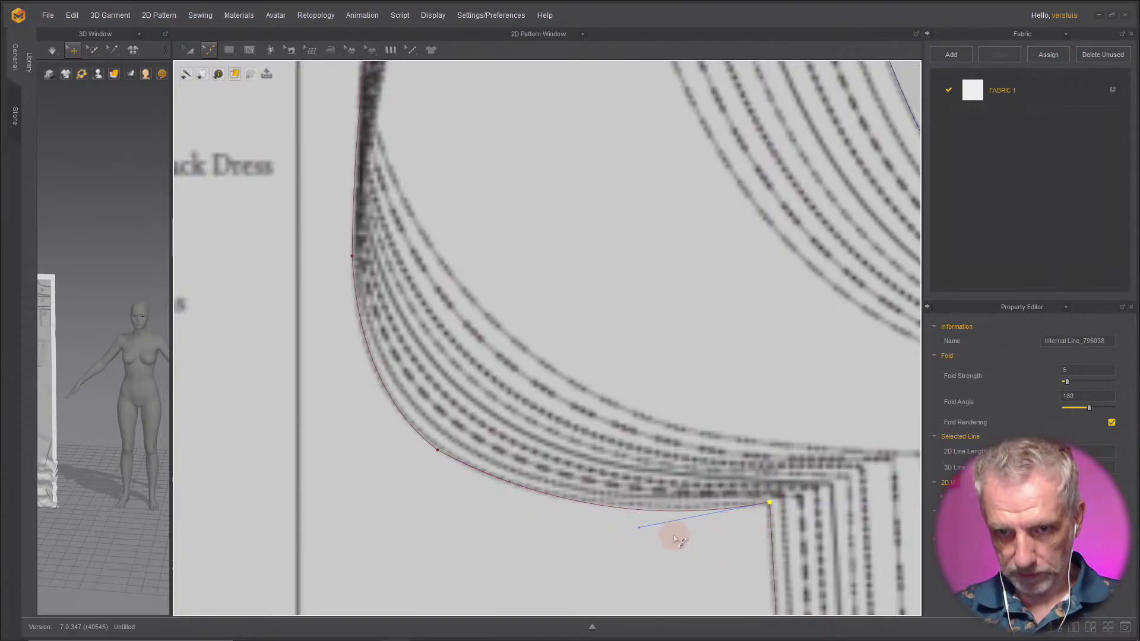
{"action": "left_click", "coordinate": [605, 506]}
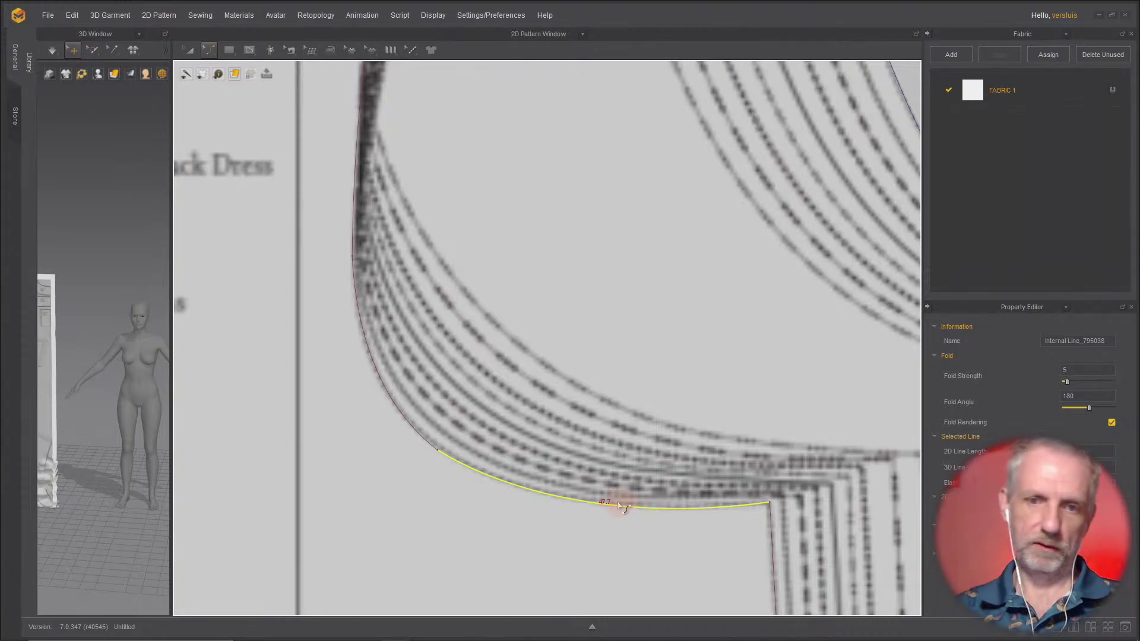
{"action": "left_click", "coordinate": [383, 384]}
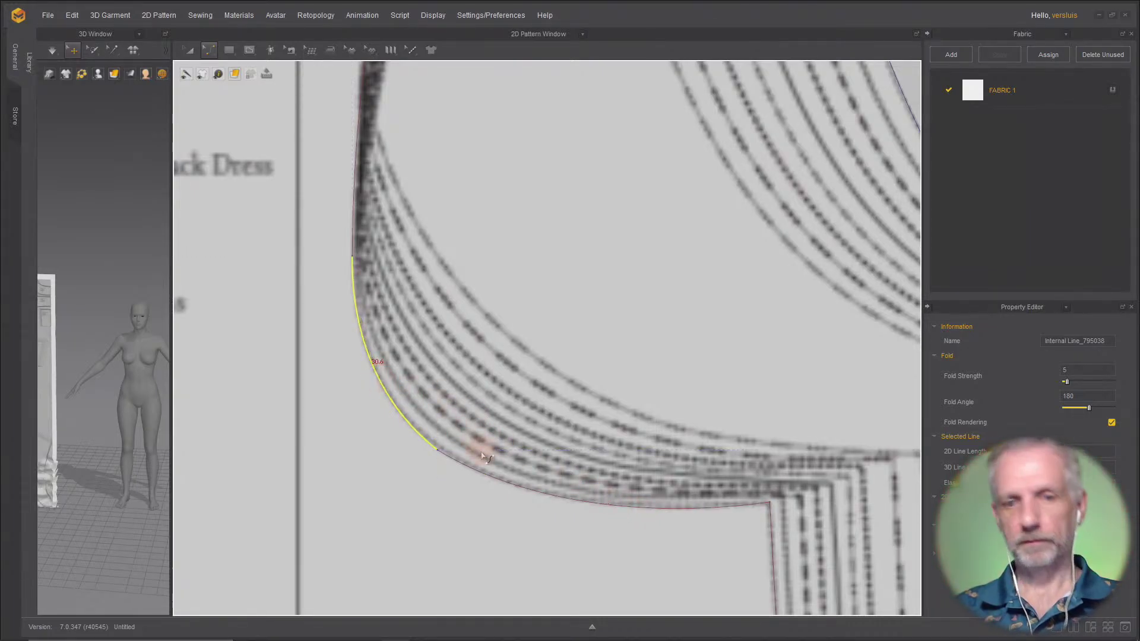
Step: Create a separate pattern piece from the traced Bodice Side Front outline
{"action": "scroll", "coordinate": [484, 458], "scroll_direction": "down", "scroll_amount": 4}
{"action": "scroll", "coordinate": [476, 453], "scroll_direction": "down", "scroll_amount": 3}
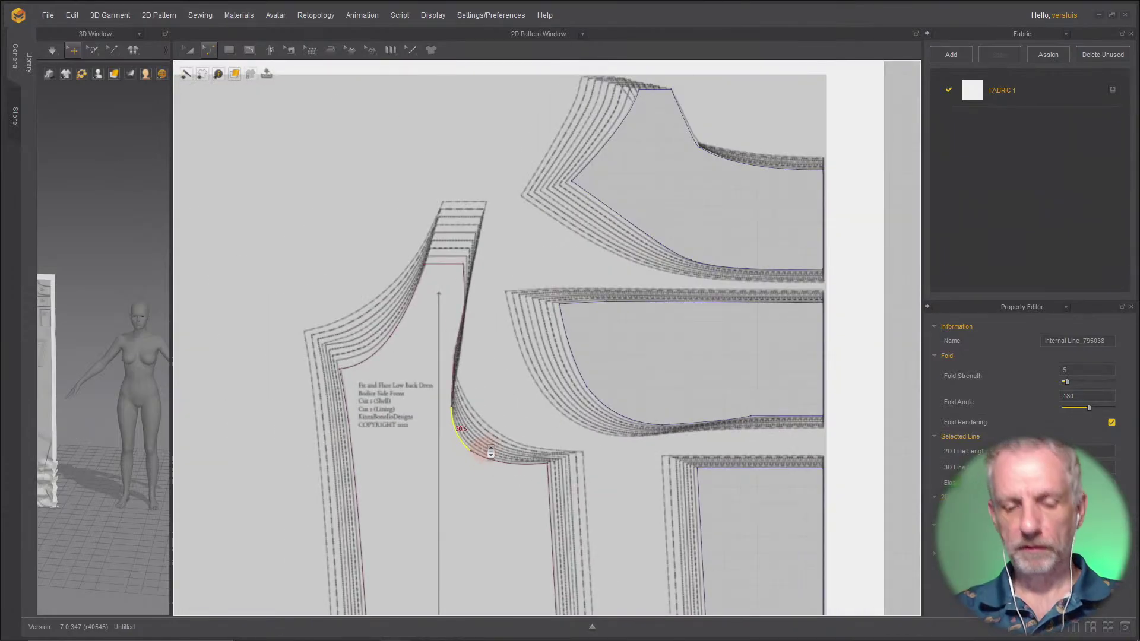
{"action": "scroll", "coordinate": [484, 387], "scroll_direction": "up", "scroll_amount": 2}
{"action": "key", "text": "a"}
{"action": "left_click", "coordinate": [461, 420]}
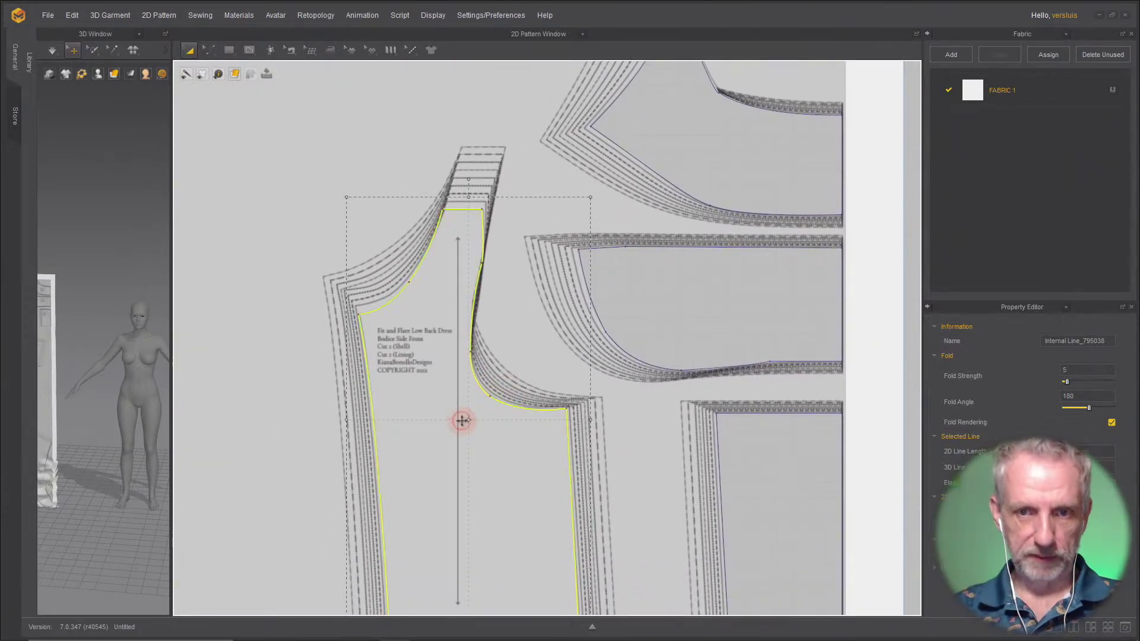
{"action": "right_click", "coordinate": [462, 420]}
{"action": "left_click", "coordinate": [511, 324]}
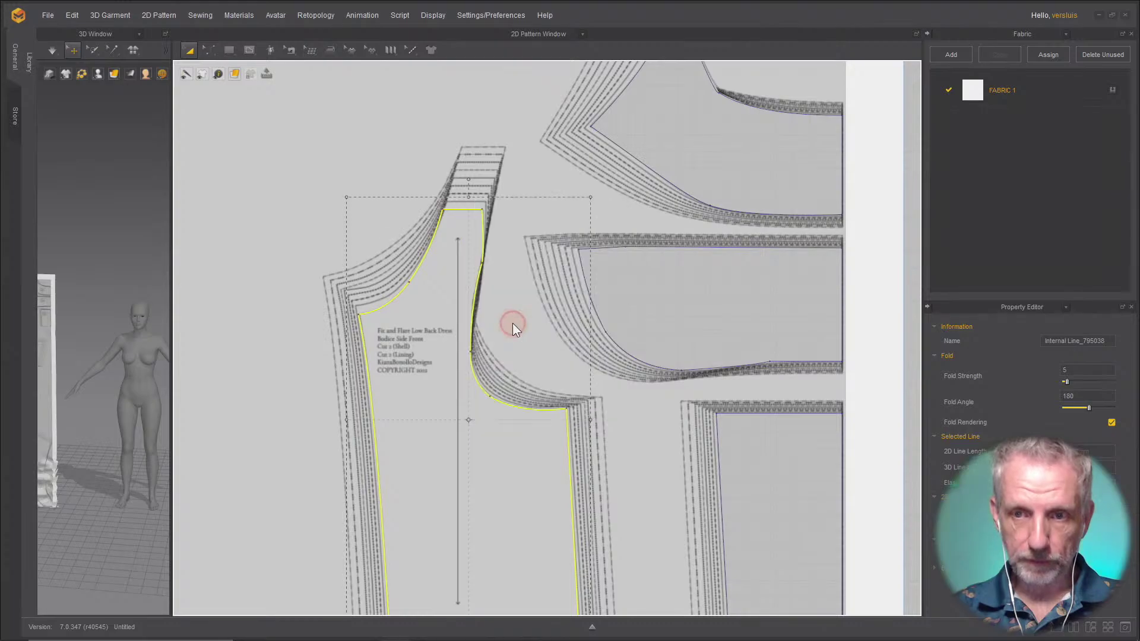
Step: Move the lowest piece beside the sheet farther out and place the new Bodice Side Front piece in the freed space
{"action": "scroll", "coordinate": [512, 324], "scroll_direction": "down", "scroll_amount": 5}
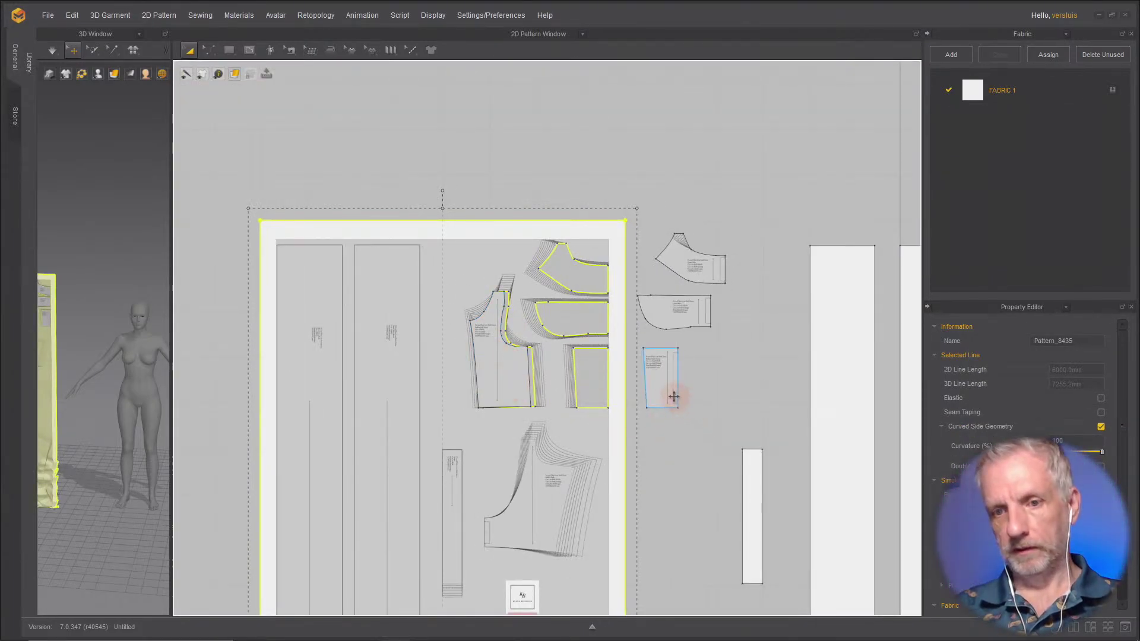
{"action": "left_click_drag", "start_coordinate": [671, 394], "coordinate": [772, 392]}
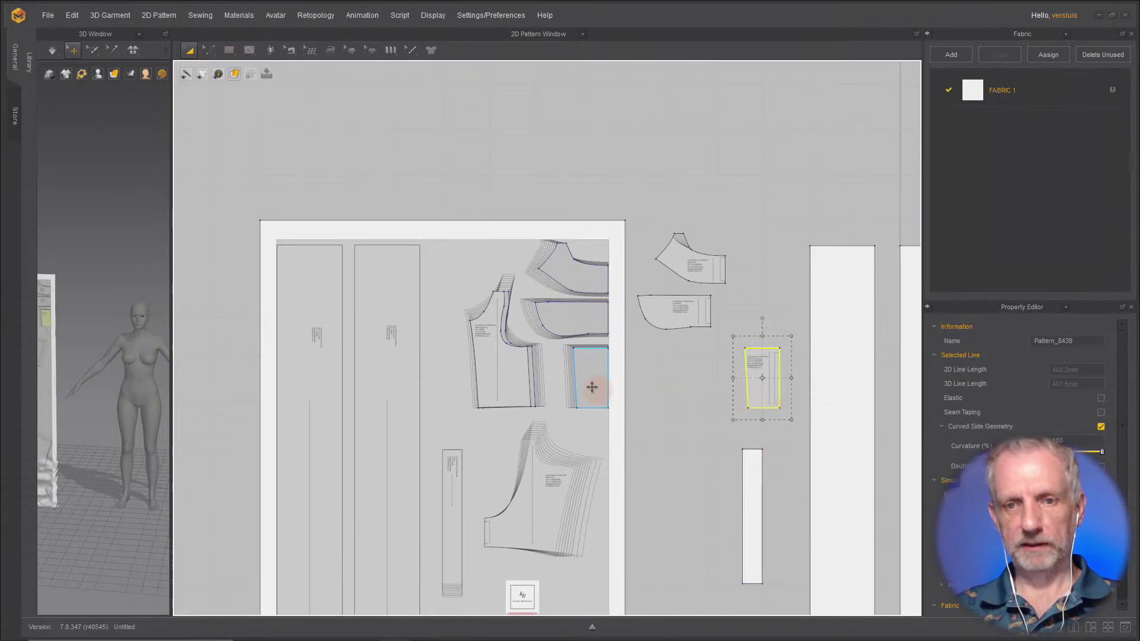
{"action": "left_click_drag", "start_coordinate": [526, 378], "coordinate": [698, 425]}
Step: Start an internal polygon on the Bodice Back drawing by tracing the short shoulder edge of the smallest size
{"action": "scroll", "coordinate": [533, 429], "scroll_direction": "up", "scroll_amount": 5}
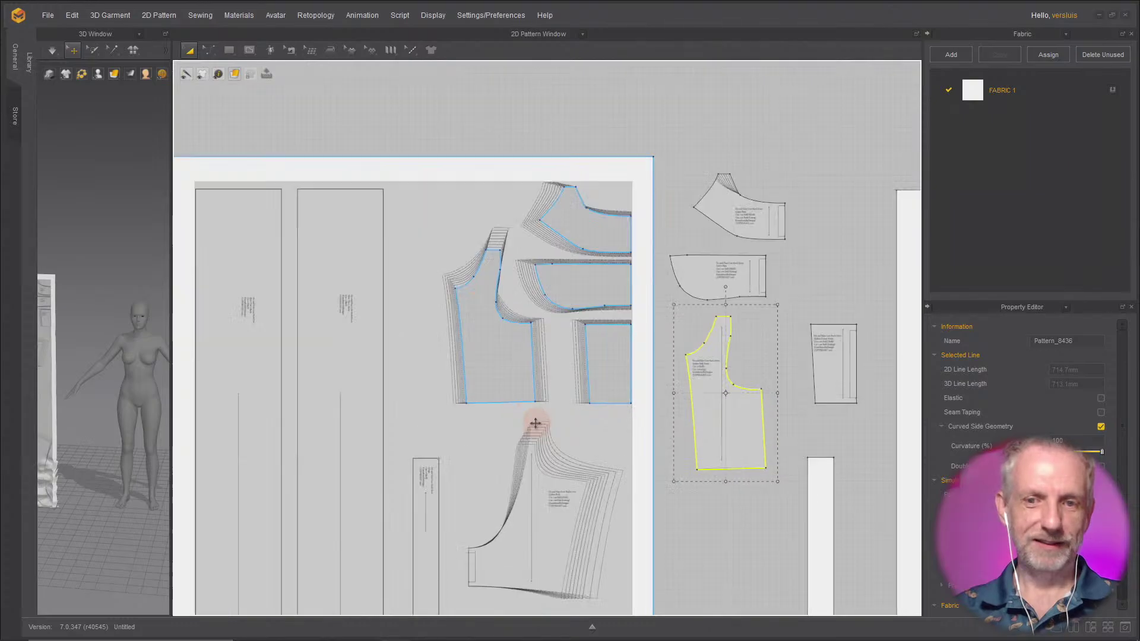
{"action": "middle_click_drag", "start_coordinate": [533, 429], "coordinate": [534, 224]}
{"action": "scroll", "coordinate": [559, 294], "scroll_direction": "down", "scroll_amount": 3}
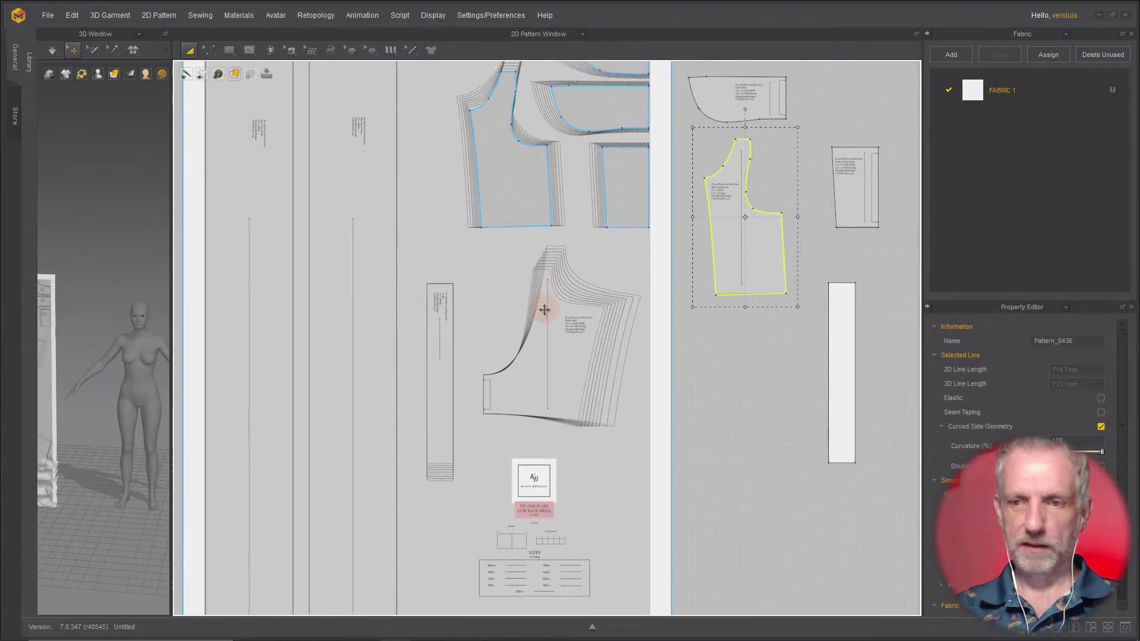
{"action": "scroll", "coordinate": [544, 310], "scroll_direction": "down", "scroll_amount": 6}
{"action": "scroll", "coordinate": [541, 310], "scroll_direction": "up", "scroll_amount": 9}
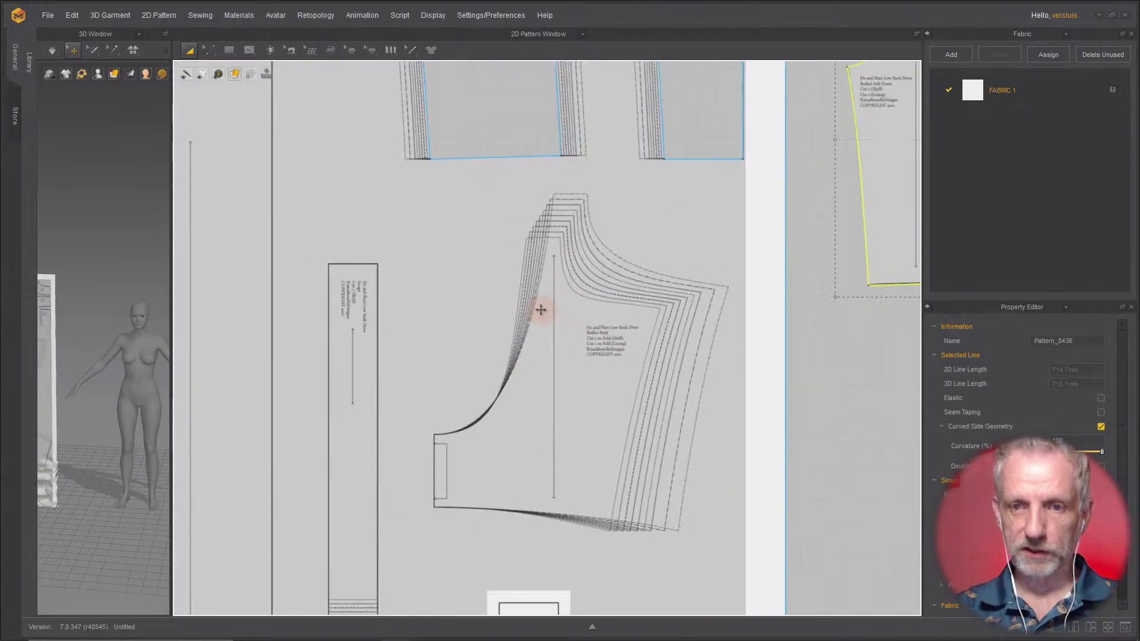
{"action": "scroll", "coordinate": [540, 310], "scroll_direction": "up", "scroll_amount": 2}
{"action": "middle_click_drag", "start_coordinate": [540, 311], "coordinate": [532, 262]}
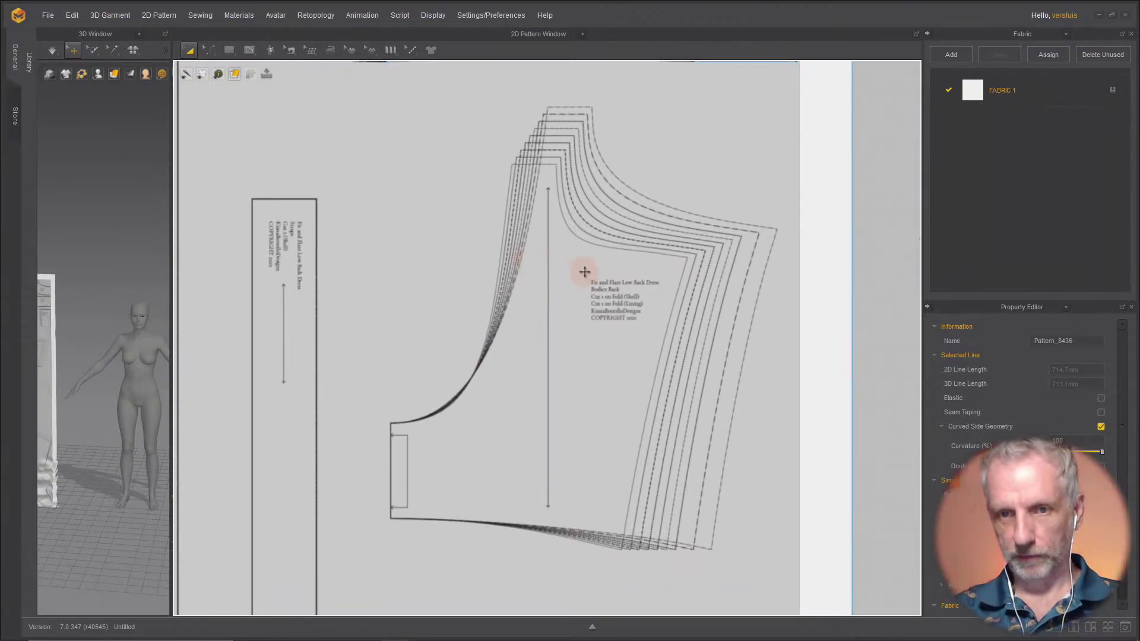
{"action": "scroll", "coordinate": [567, 226], "scroll_direction": "up", "scroll_amount": 2}
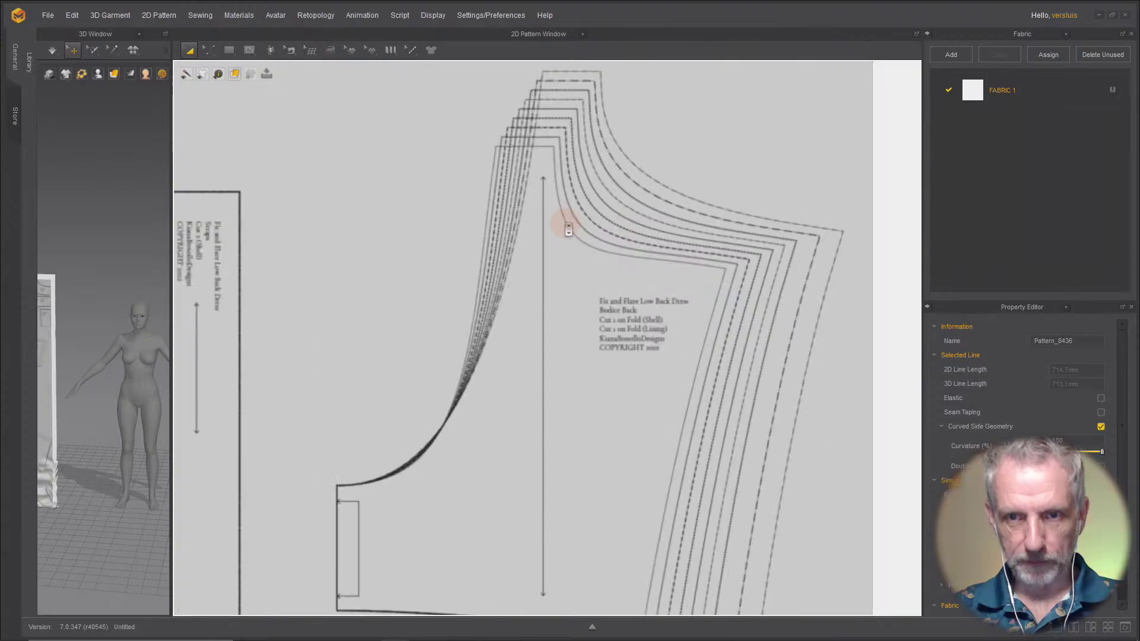
{"action": "middle_click_drag", "start_coordinate": [569, 227], "coordinate": [561, 190]}
{"action": "scroll", "coordinate": [560, 190], "scroll_direction": "down", "scroll_amount": 1}
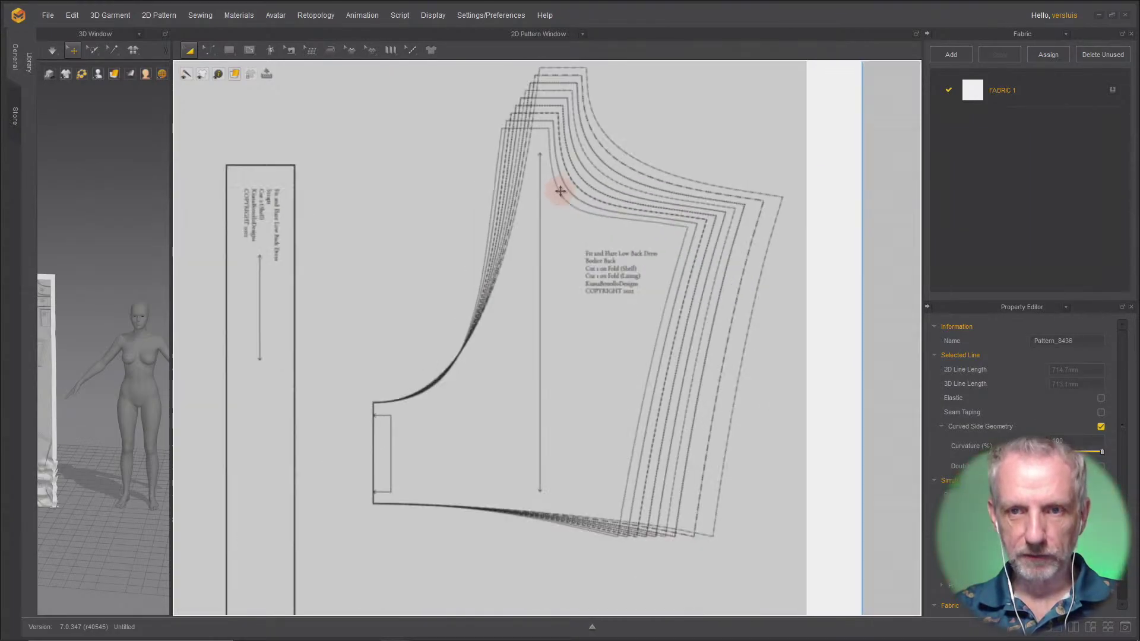
{"action": "key", "text": "g"}
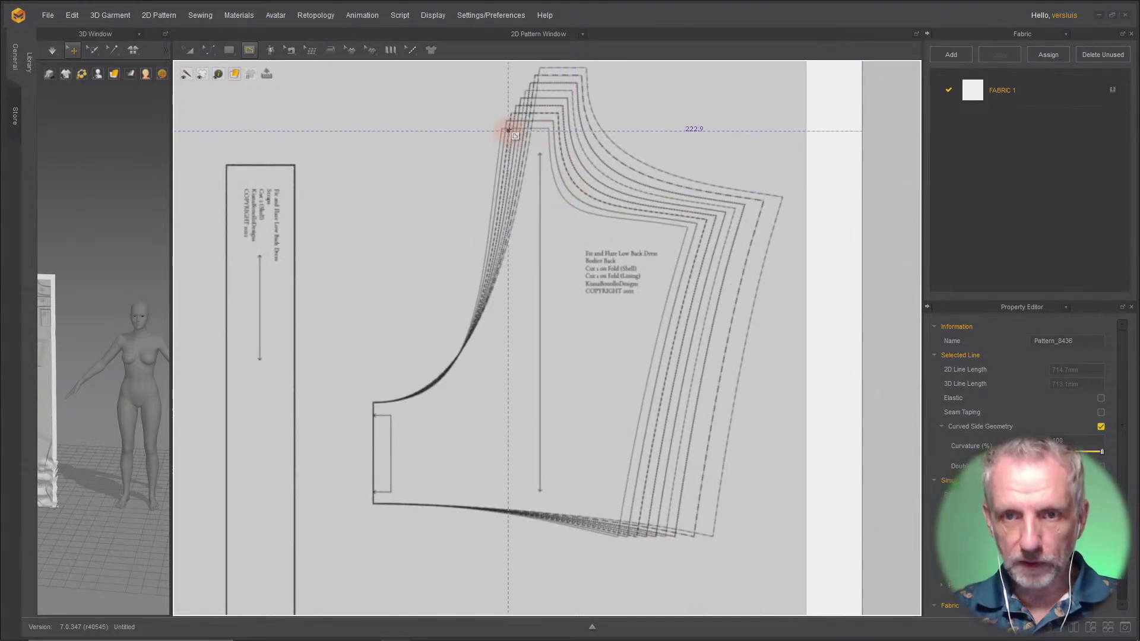
{"action": "scroll", "coordinate": [509, 126], "scroll_direction": "up", "scroll_amount": 3}
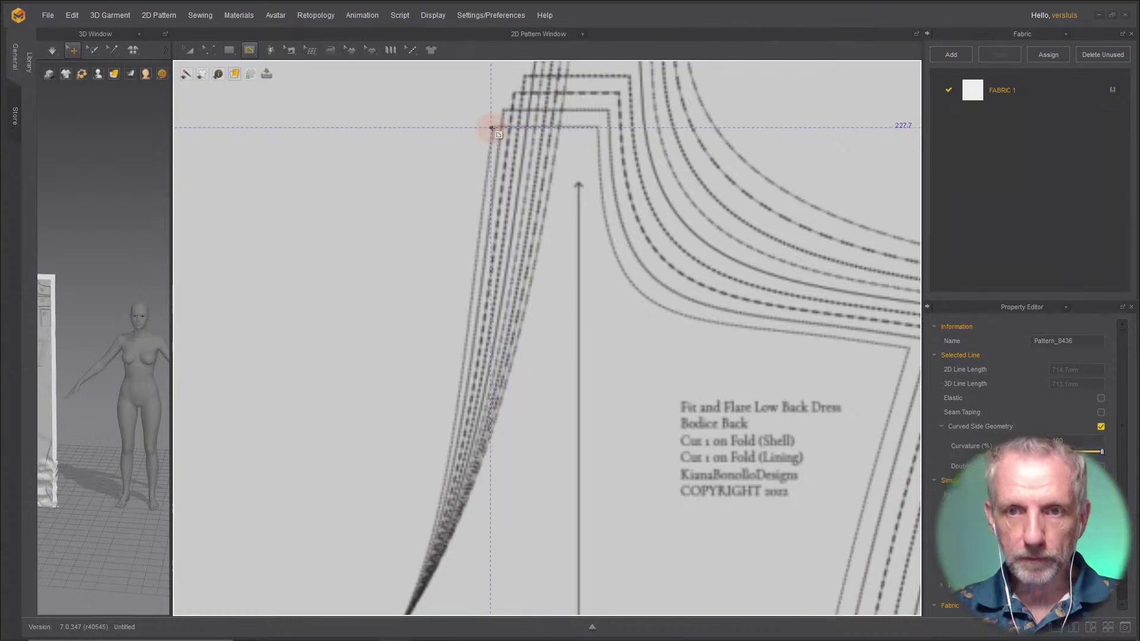
{"action": "left_click", "coordinate": [494, 127]}
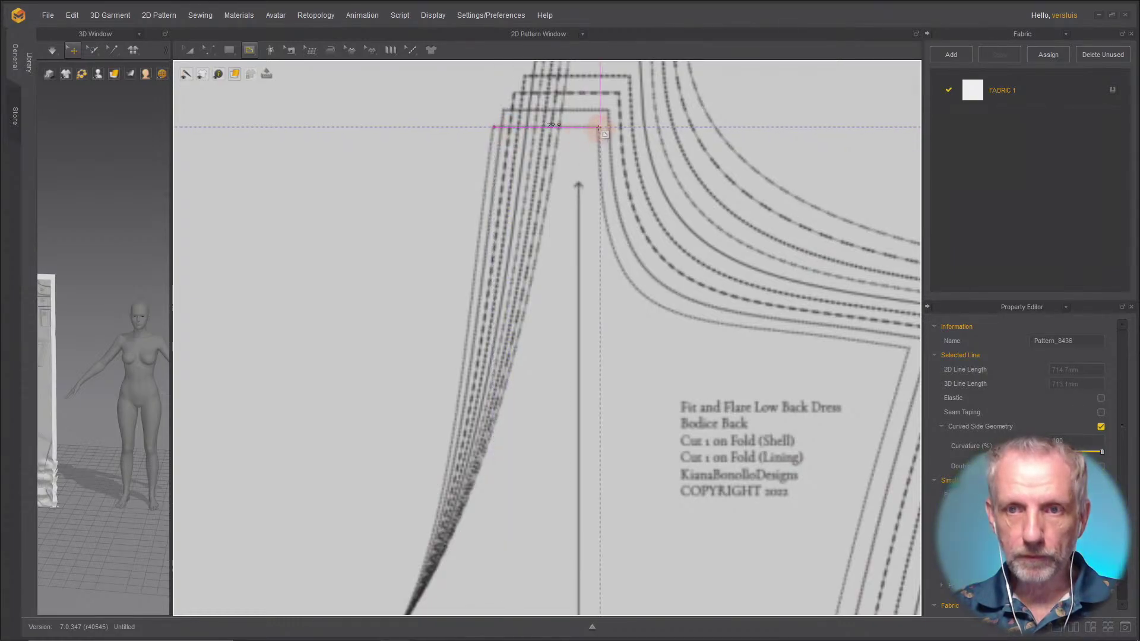
{"action": "left_click", "coordinate": [599, 128]}
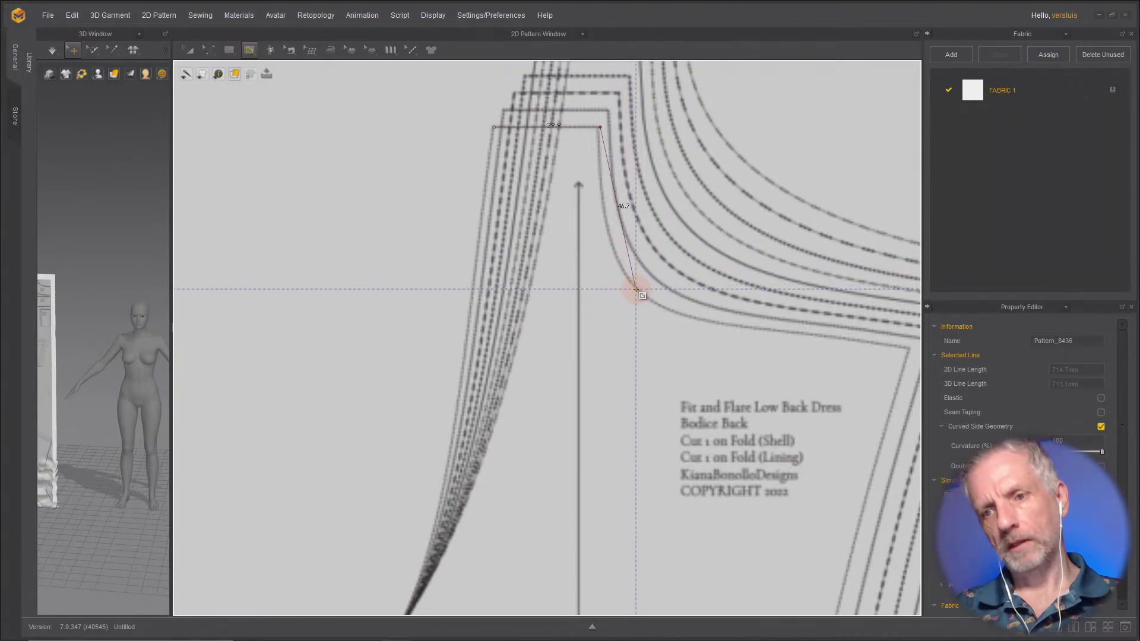
Step: Continue the Bodice Back outline along the smallest size's armhole, with one point mid-curve, and down the side seam to the lower corner
{"action": "middle_click_drag", "start_coordinate": [764, 318], "coordinate": [666, 317]}
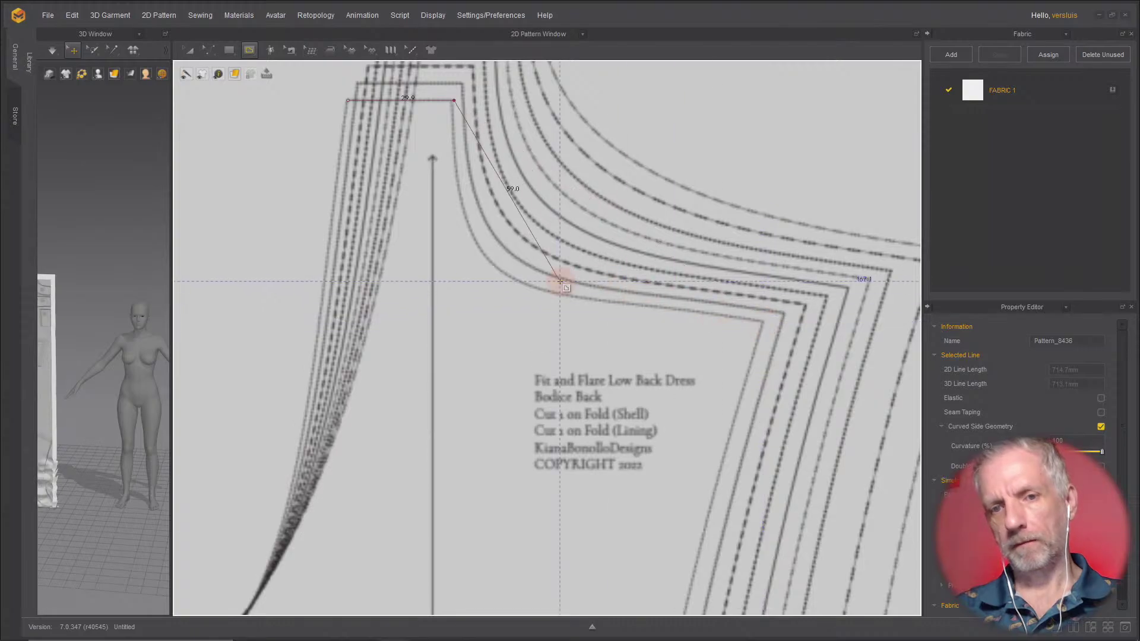
{"action": "left_click", "coordinate": [499, 271]}
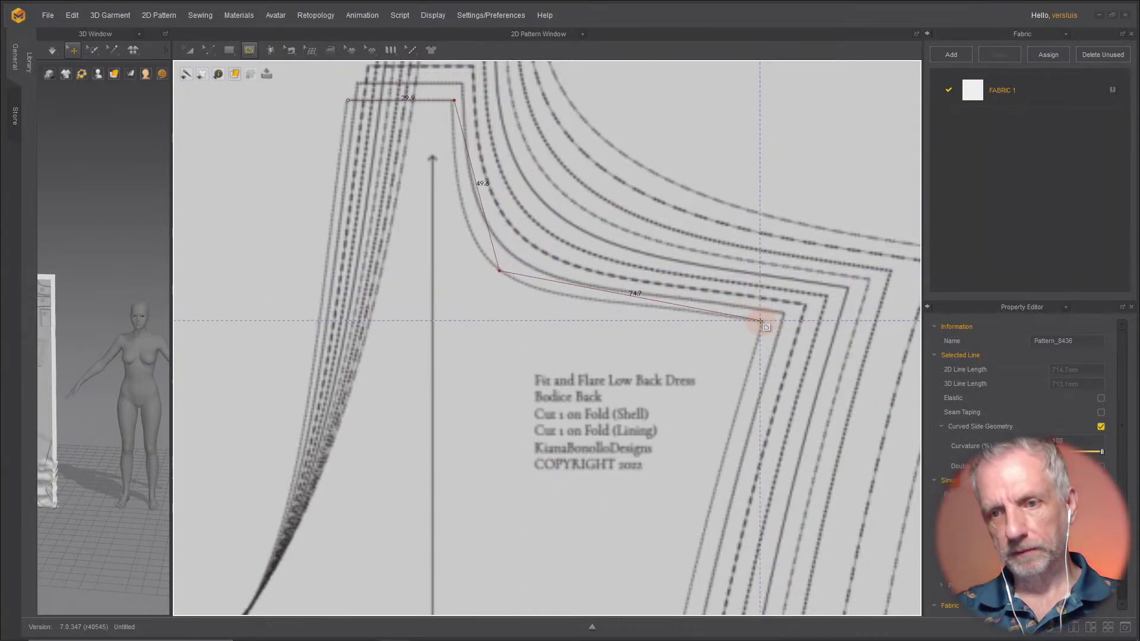
{"action": "left_click", "coordinate": [762, 323]}
{"action": "scroll", "coordinate": [733, 338], "scroll_direction": "down", "scroll_amount": 3}
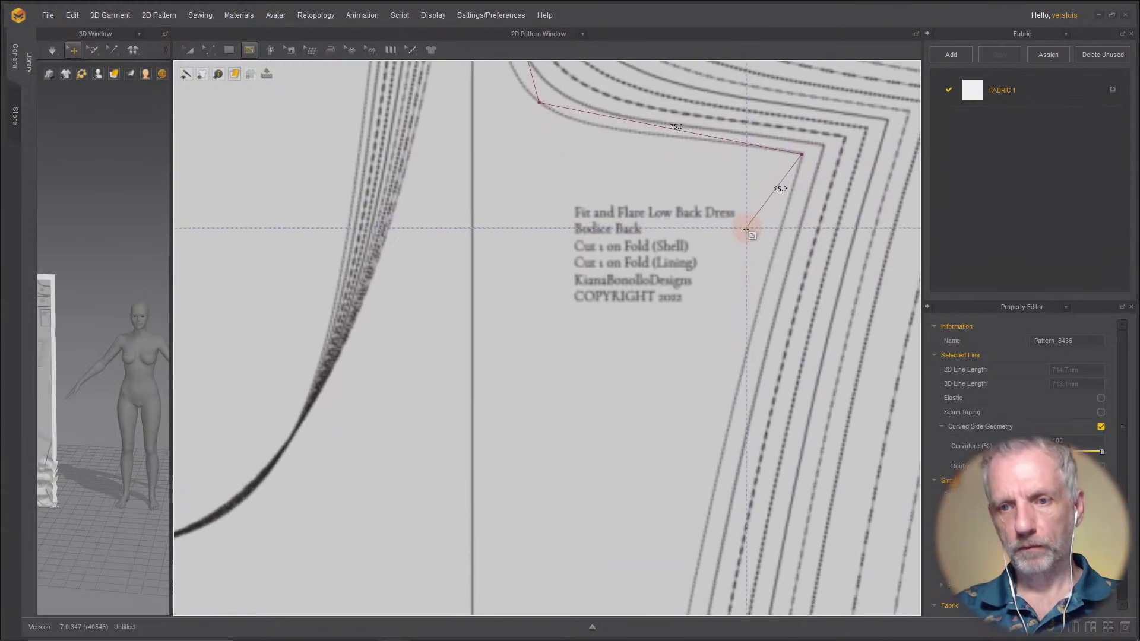
{"action": "middle_click_drag", "start_coordinate": [757, 239], "coordinate": [754, 199]}
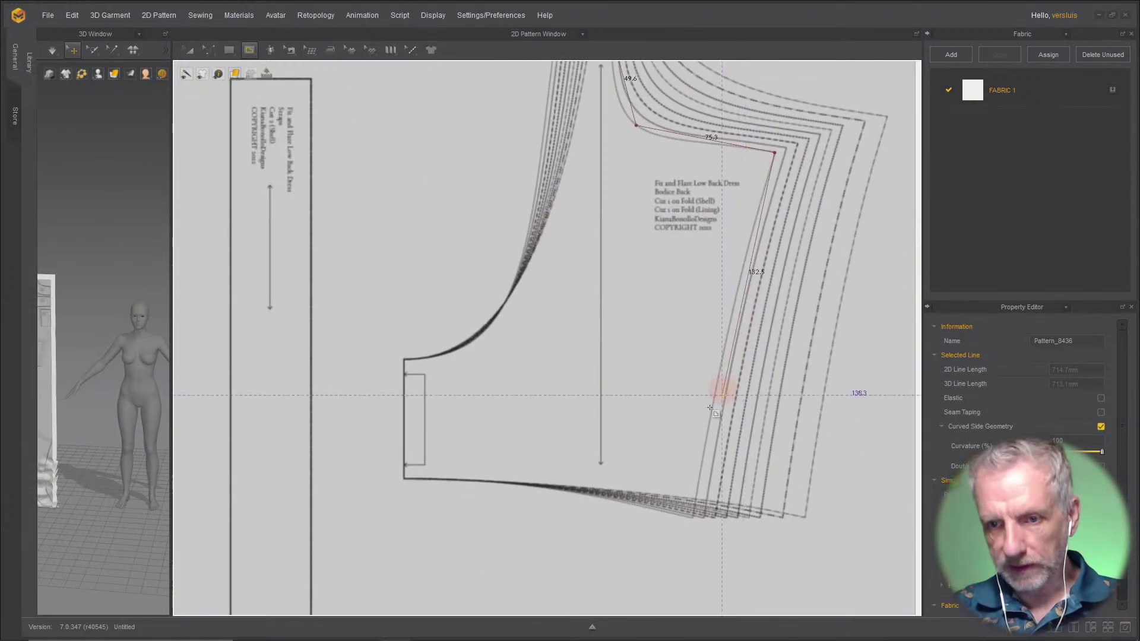
{"action": "scroll", "coordinate": [692, 495], "scroll_direction": "up", "scroll_amount": 5}
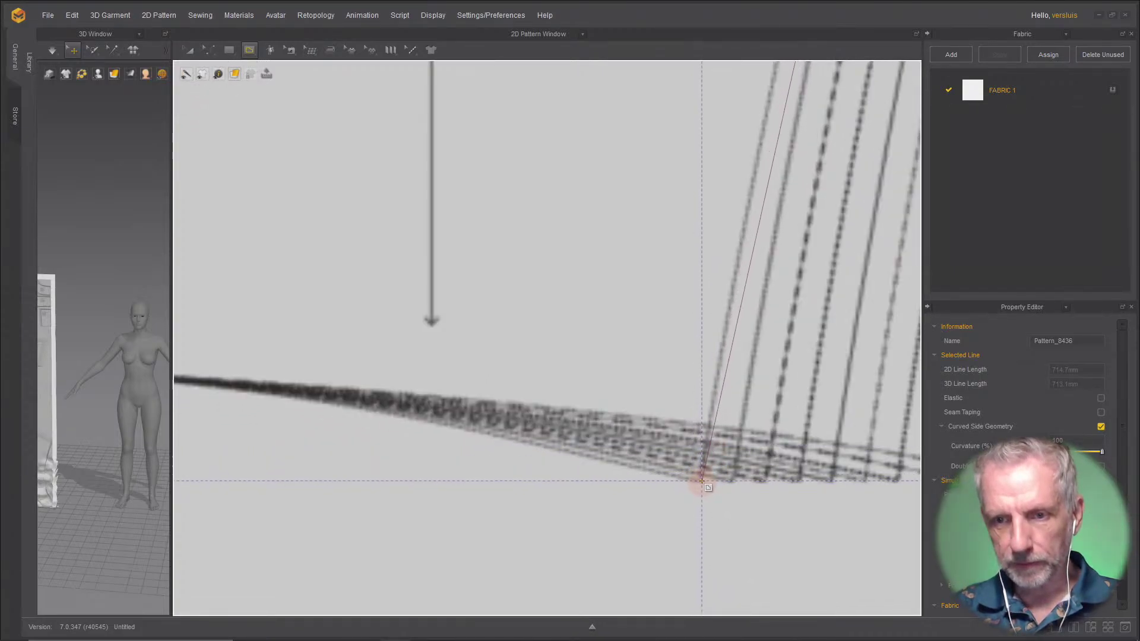
{"action": "left_click", "coordinate": [703, 481]}
Step: Complete the Bodice Back outline along the bottom edge, centre-back edge and low back curve, closing it at the starting shoulder point
{"action": "scroll", "coordinate": [758, 344], "scroll_direction": "down", "scroll_amount": 4}
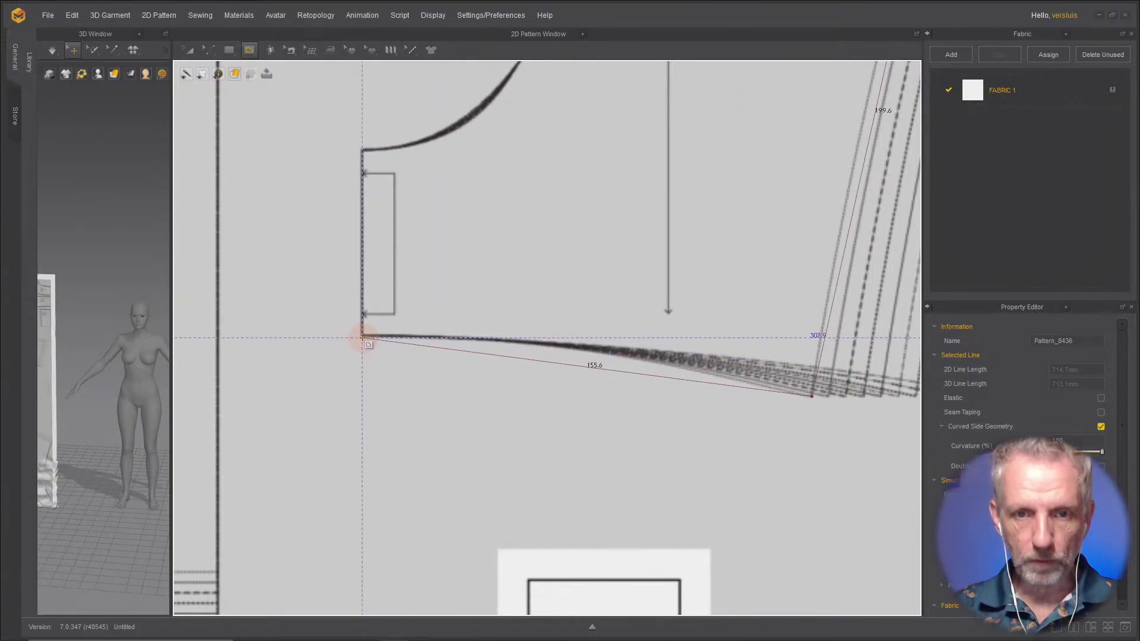
{"action": "left_click", "coordinate": [363, 338]}
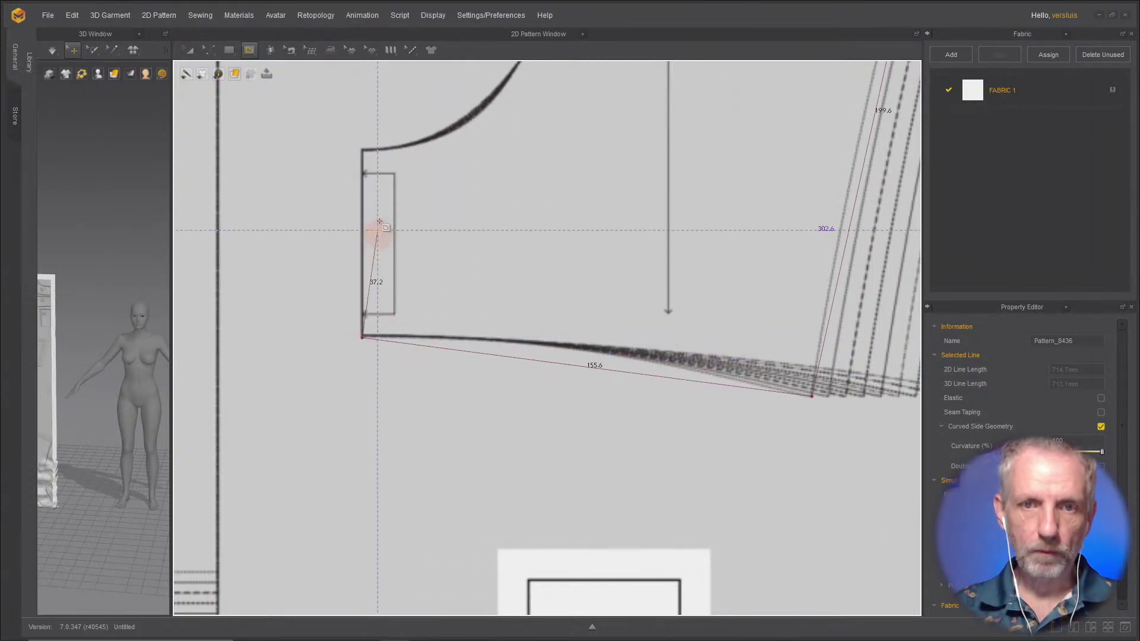
{"action": "left_click", "coordinate": [363, 151]}
{"action": "scroll", "coordinate": [402, 280], "scroll_direction": "down", "scroll_amount": 3}
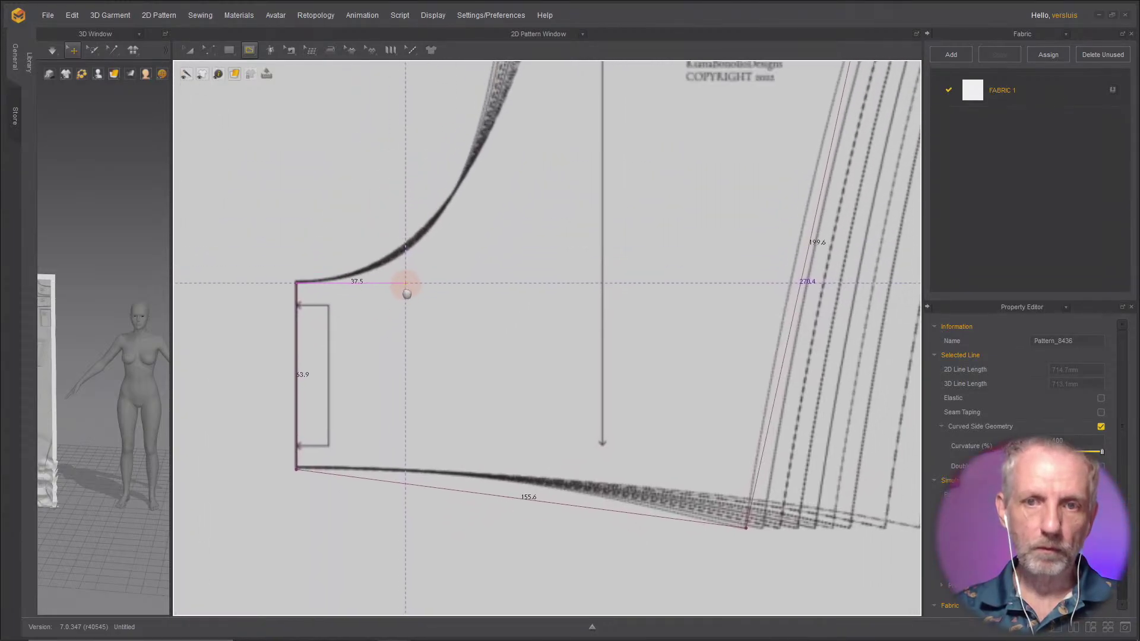
{"action": "scroll", "coordinate": [408, 300], "scroll_direction": "down", "scroll_amount": 2}
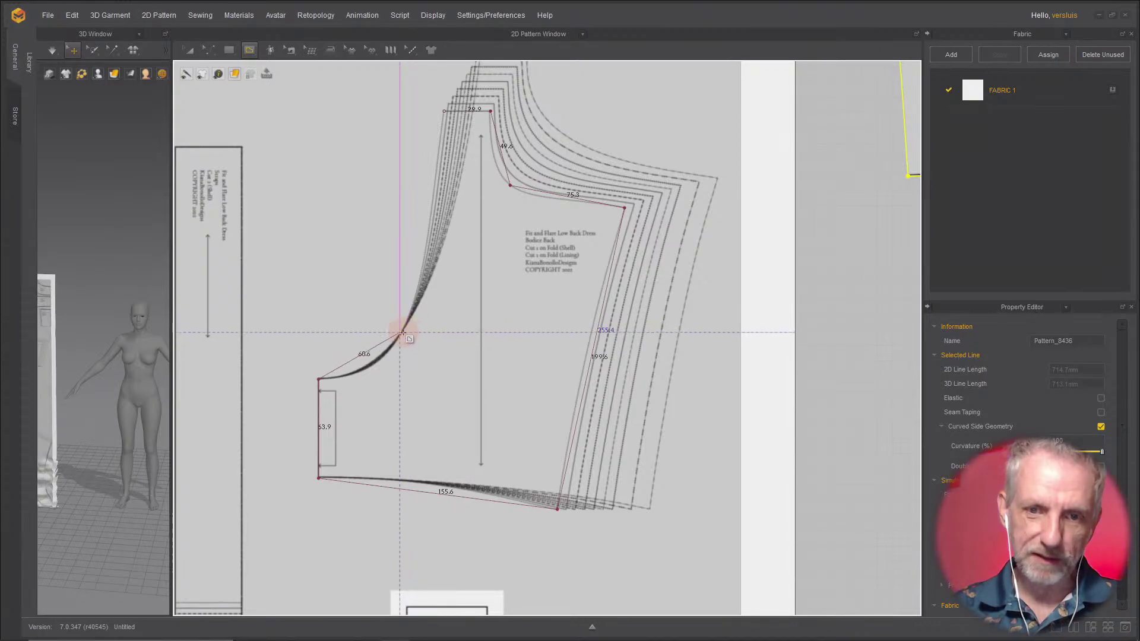
{"action": "left_click", "coordinate": [402, 334]}
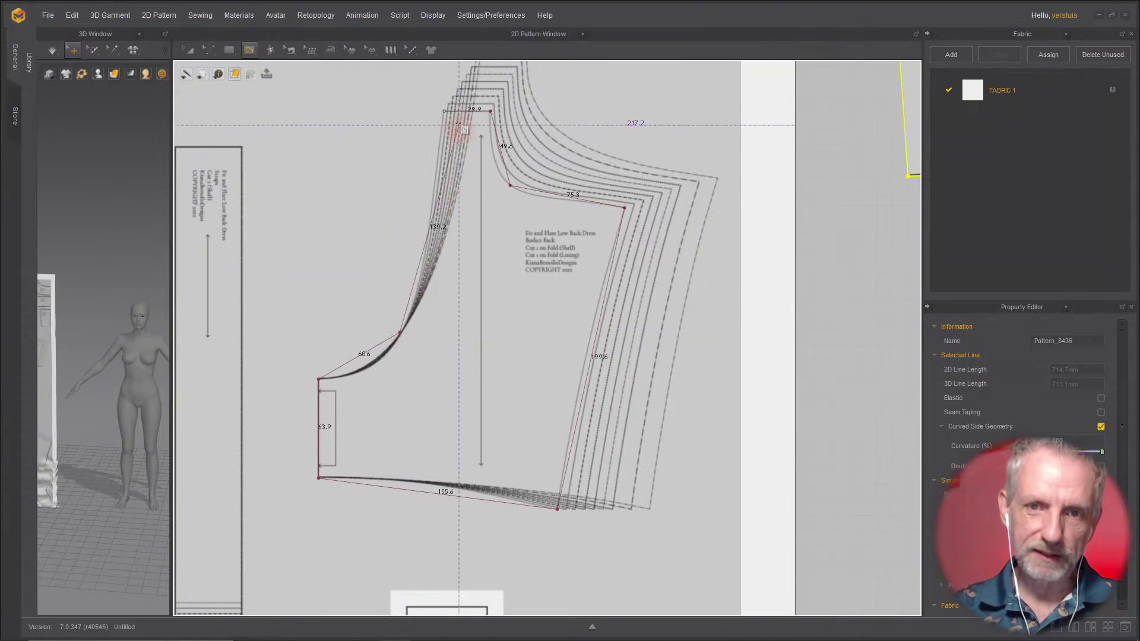
{"action": "left_click", "coordinate": [445, 111]}
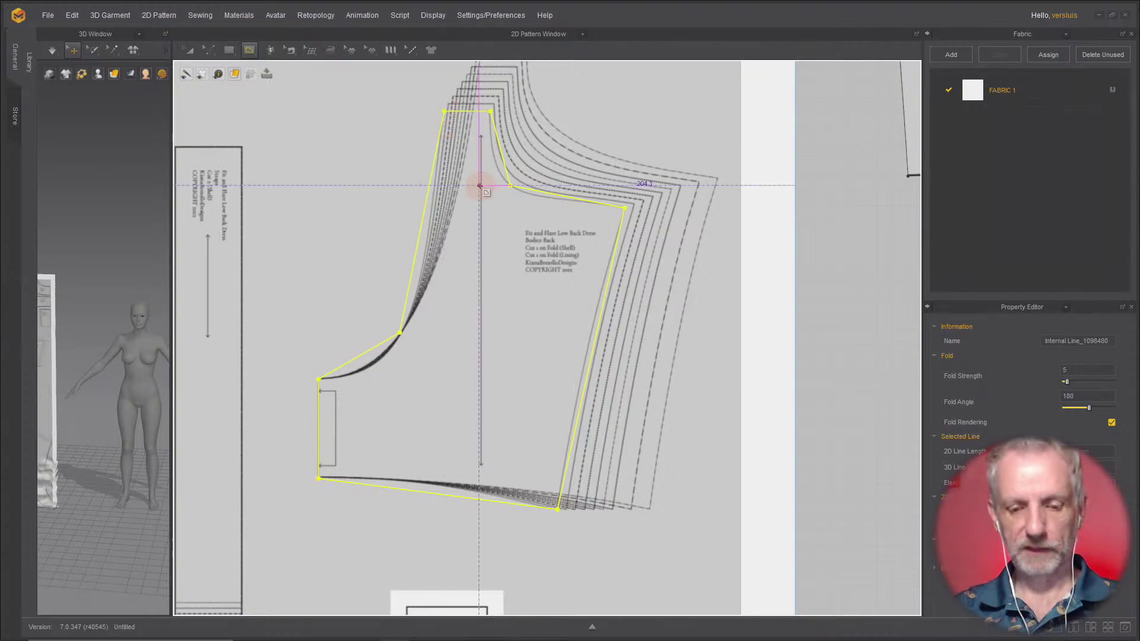
{"action": "scroll", "coordinate": [496, 280], "scroll_direction": "up", "scroll_amount": 5}
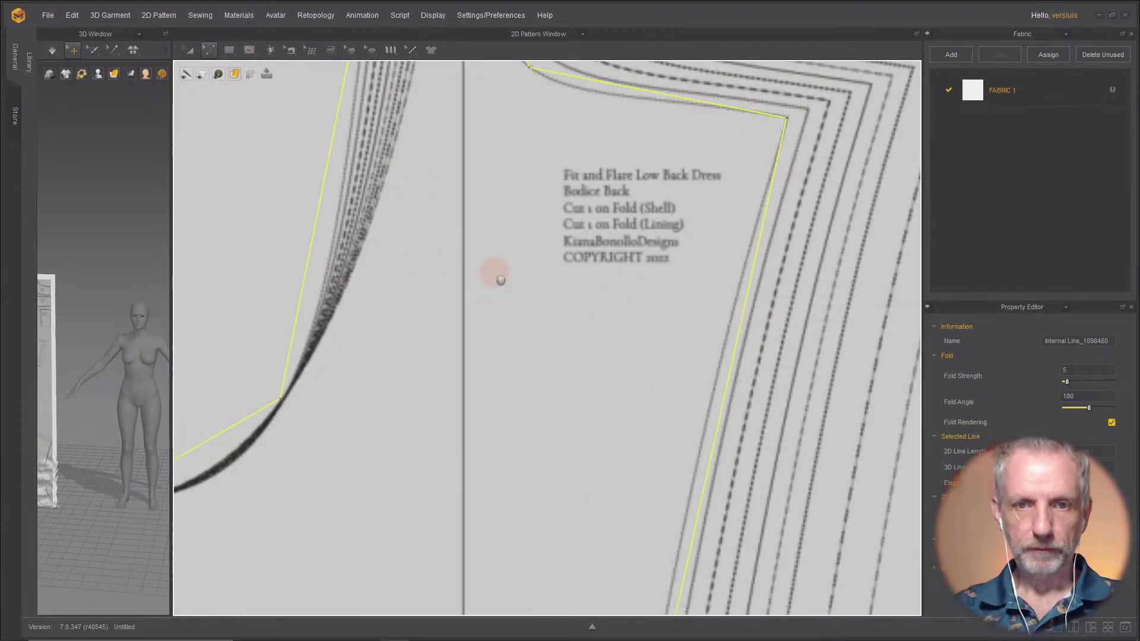
Step: Curve the long upper stretch of the Bodice Back's low back edge along the smallest size and align its shoulder corner with the drawing
{"action": "middle_click_drag", "start_coordinate": [491, 271], "coordinate": [657, 402]}
{"action": "scroll", "coordinate": [624, 481], "scroll_direction": "up", "scroll_amount": 2}
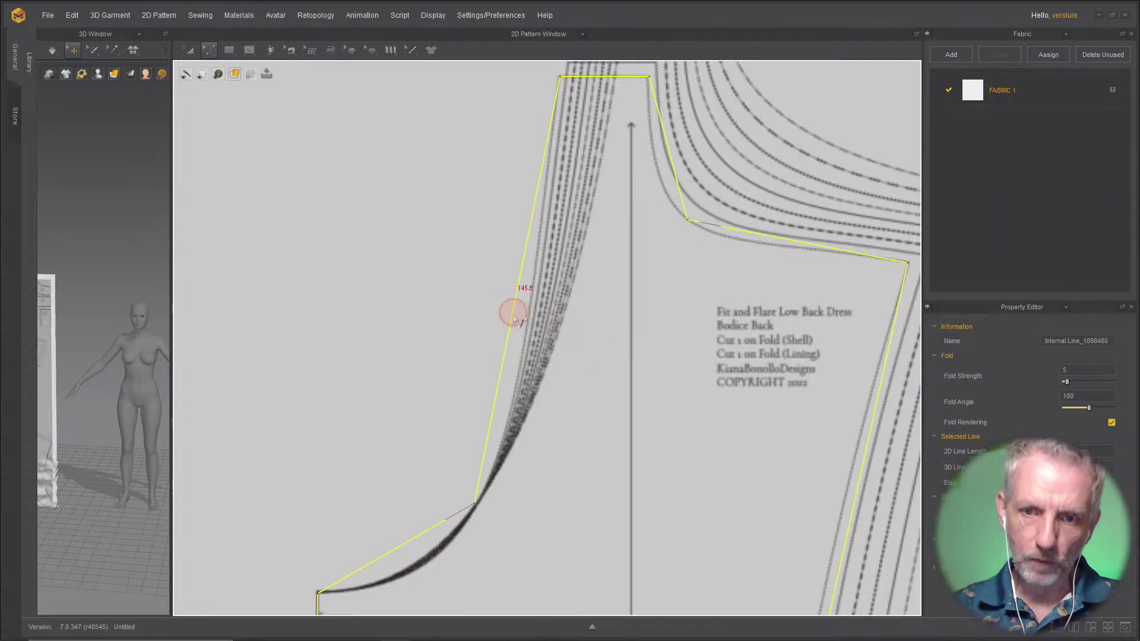
{"action": "left_click_drag", "start_coordinate": [513, 311], "coordinate": [526, 373]}
{"action": "scroll", "coordinate": [594, 231], "scroll_direction": "up", "scroll_amount": 2}
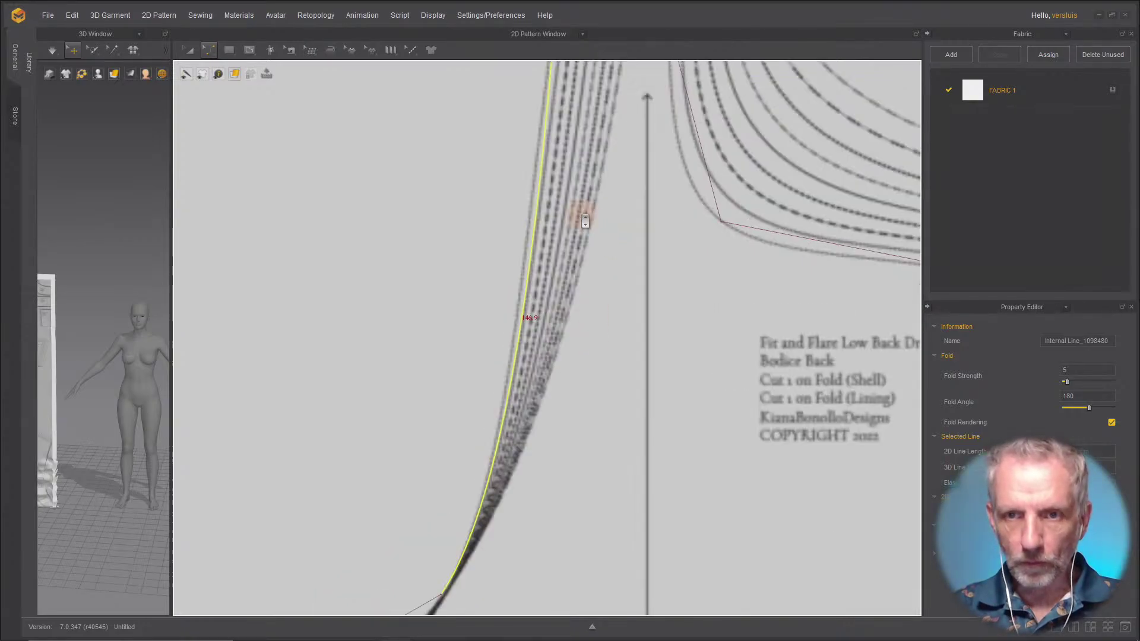
{"action": "scroll", "coordinate": [637, 402], "scroll_direction": "down", "scroll_amount": 2}
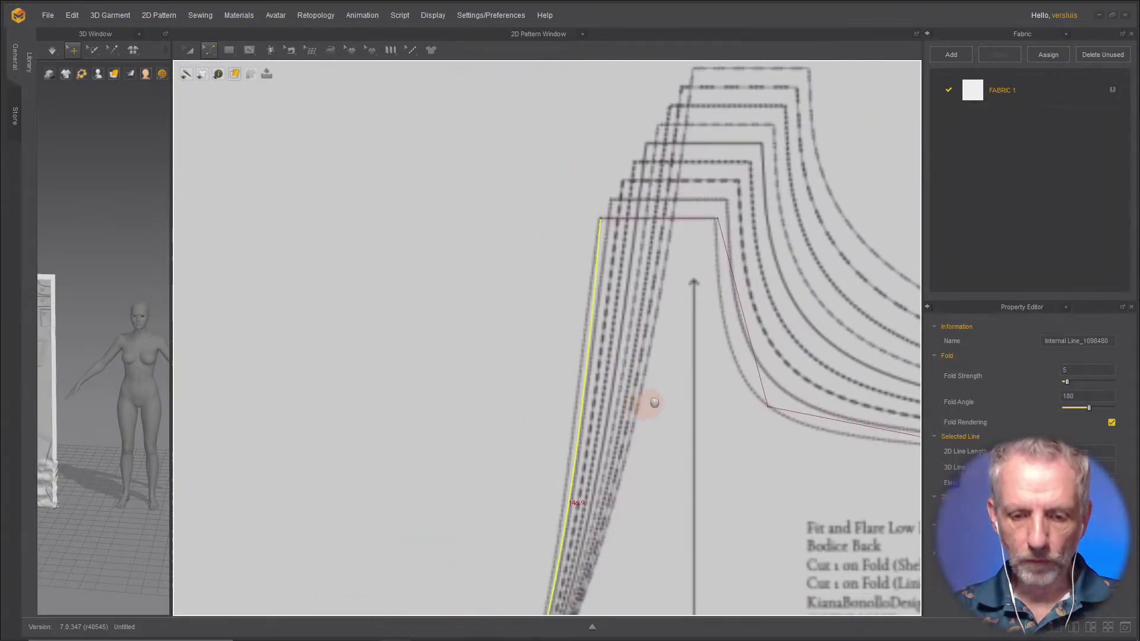
{"action": "left_click", "coordinate": [602, 221]}
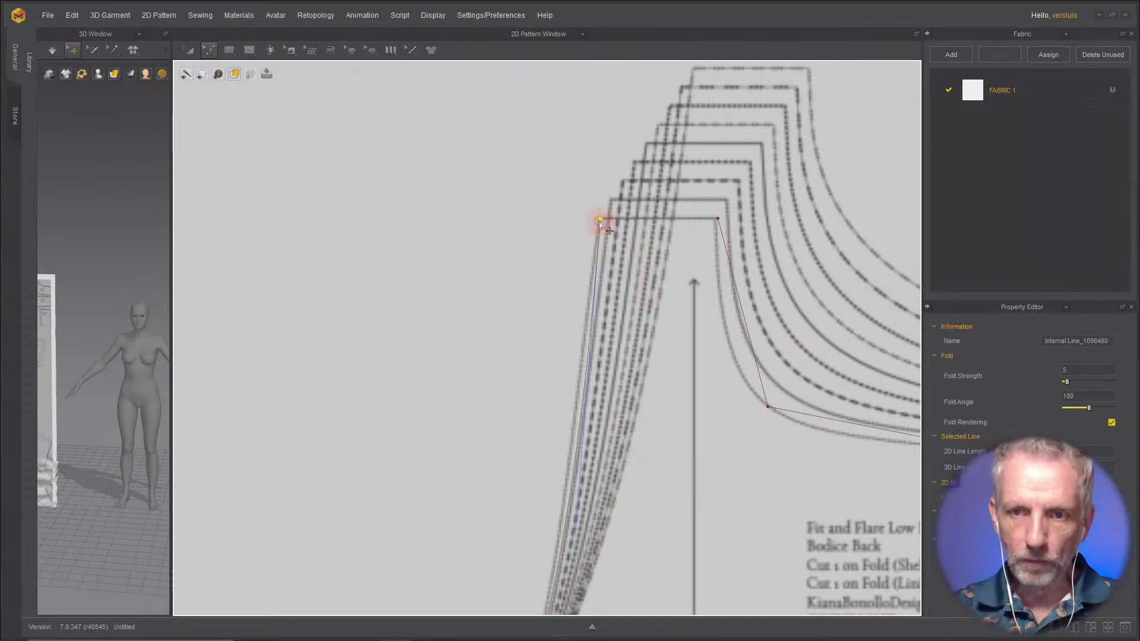
{"action": "left_click_drag", "start_coordinate": [601, 222], "coordinate": [599, 218]}
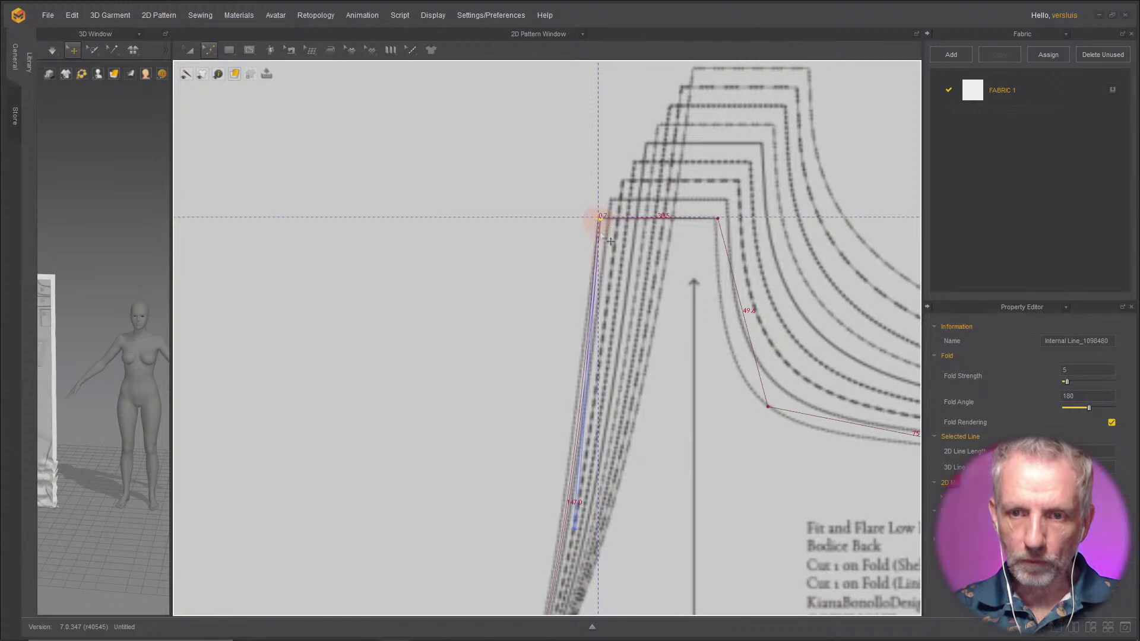
{"action": "scroll", "coordinate": [601, 220], "scroll_direction": "down", "scroll_amount": 5}
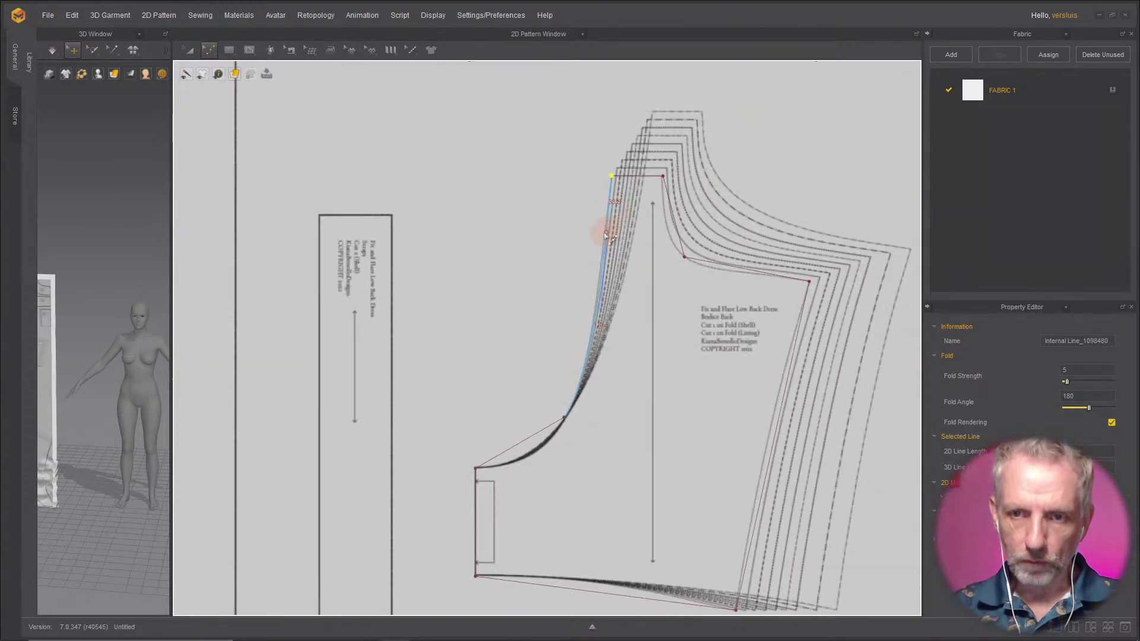
Step: Curve the lower stretch of the low back edge, down to the centre-back corner, to follow the drawn line
{"action": "middle_click_drag", "start_coordinate": [613, 304], "coordinate": [641, 196]}
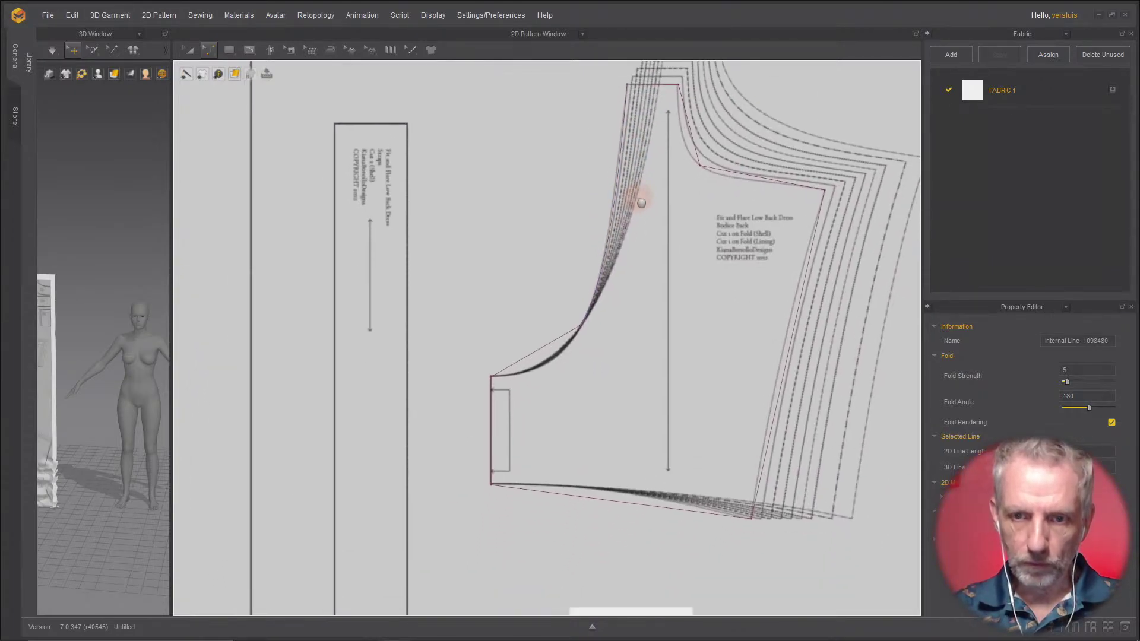
{"action": "left_click", "coordinate": [542, 352]}
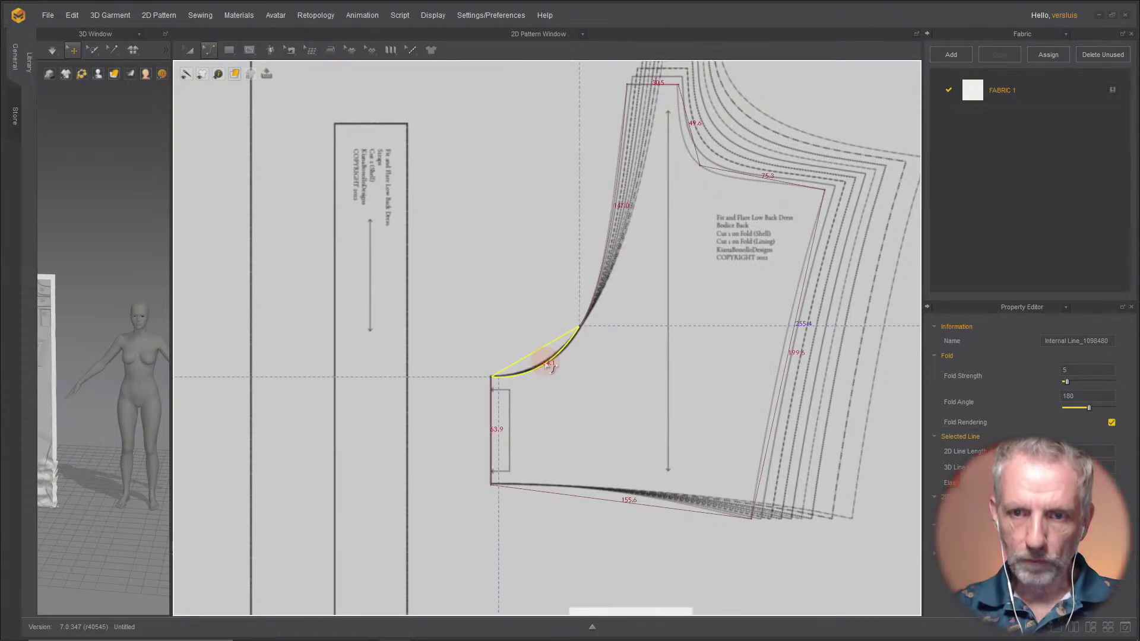
{"action": "scroll", "coordinate": [565, 389], "scroll_direction": "up", "scroll_amount": 4}
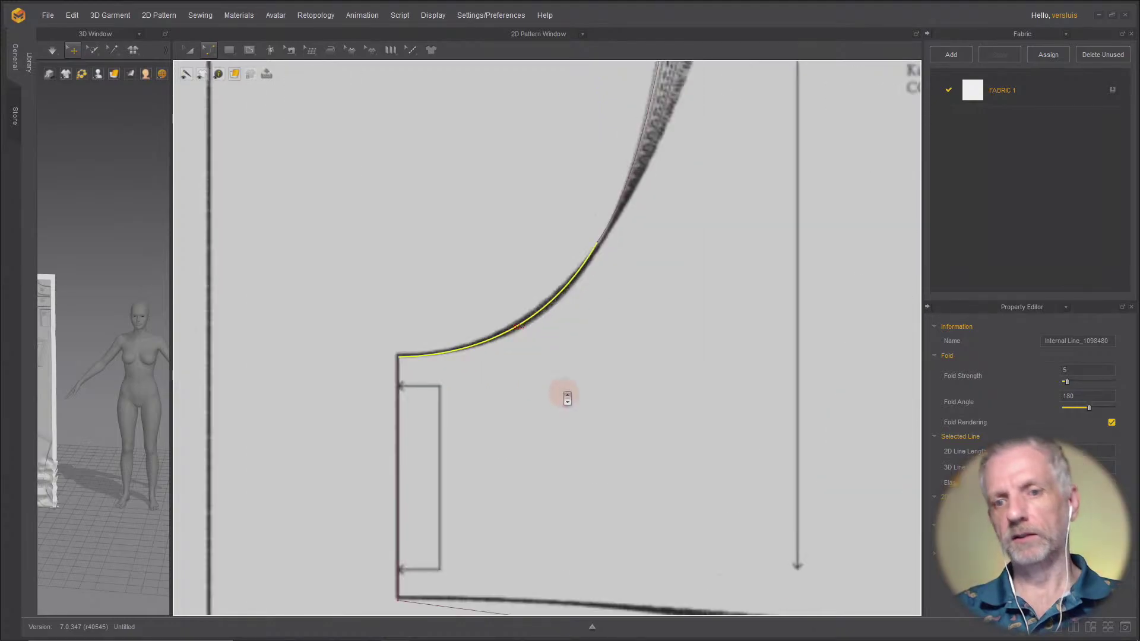
Step: Curve the Bodice Back outline's bottom edge to match the smallest size's waist line
{"action": "middle_click_drag", "start_coordinate": [565, 392], "coordinate": [604, 262]}
{"action": "middle_click_drag", "start_coordinate": [618, 387], "coordinate": [501, 326]}
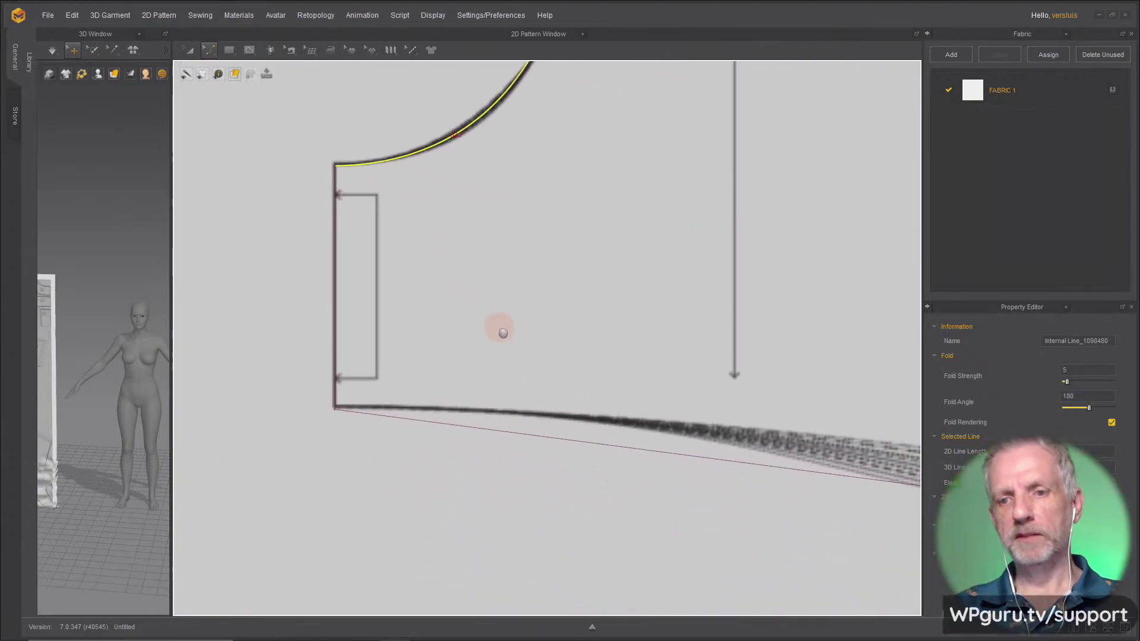
{"action": "scroll", "coordinate": [593, 356], "scroll_direction": "down", "scroll_amount": 4}
{"action": "scroll", "coordinate": [571, 365], "scroll_direction": "up", "scroll_amount": 2}
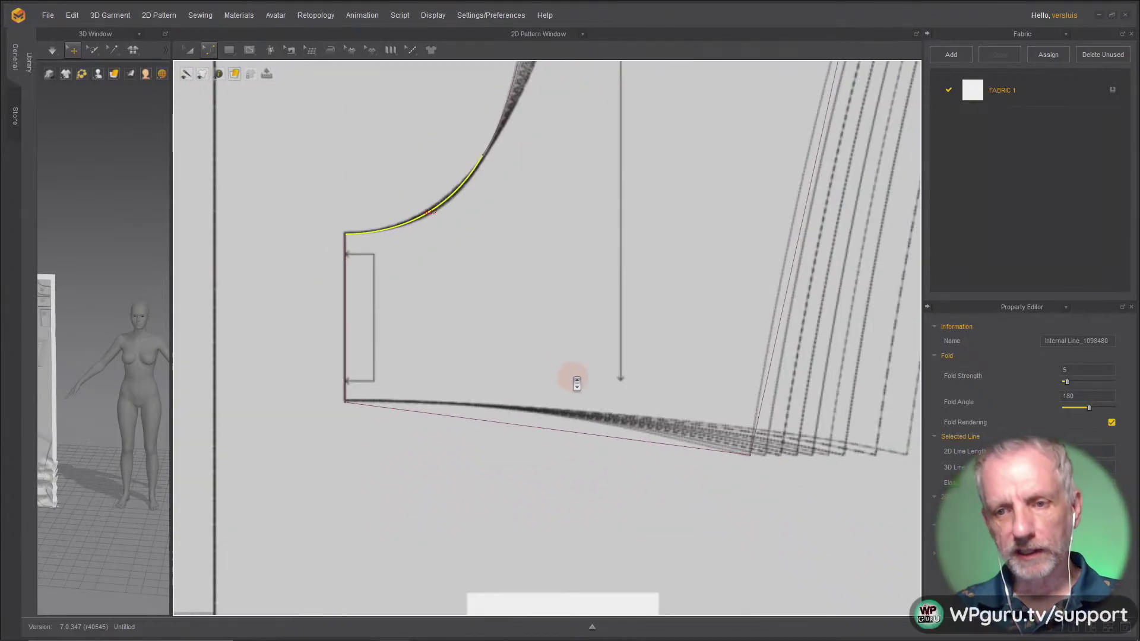
{"action": "left_click_drag", "start_coordinate": [563, 438], "coordinate": [607, 440]}
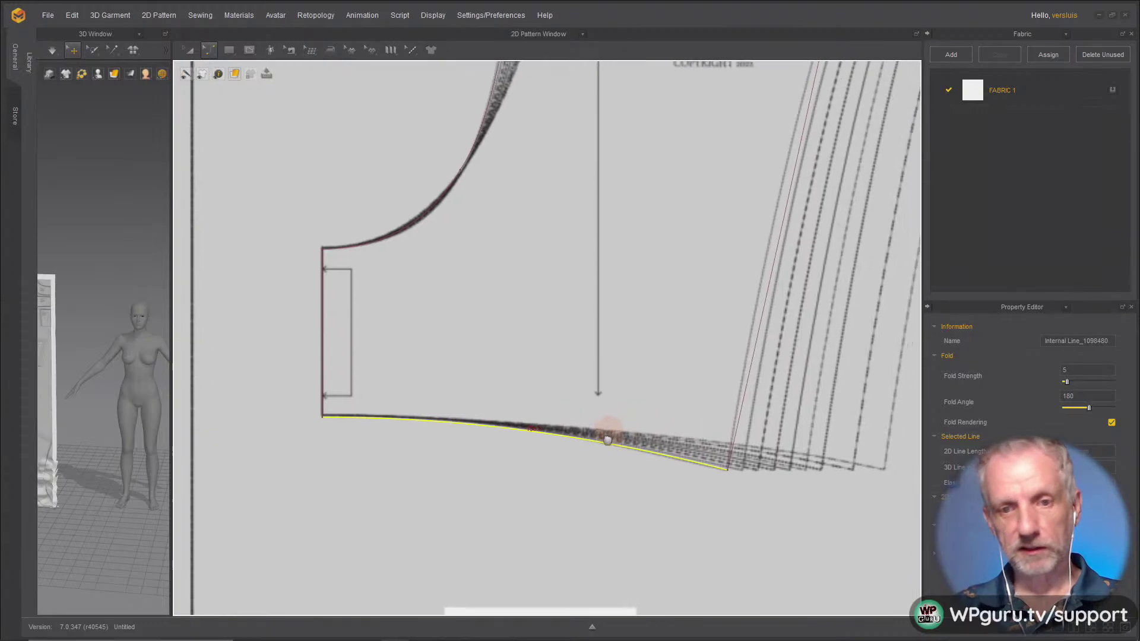
Step: Bend the Bodice Back outline's side seam slightly so it follows the smallest size's line
{"action": "scroll", "coordinate": [607, 440], "scroll_direction": "down", "scroll_amount": 2}
{"action": "scroll", "coordinate": [593, 438], "scroll_direction": "down", "scroll_amount": 3}
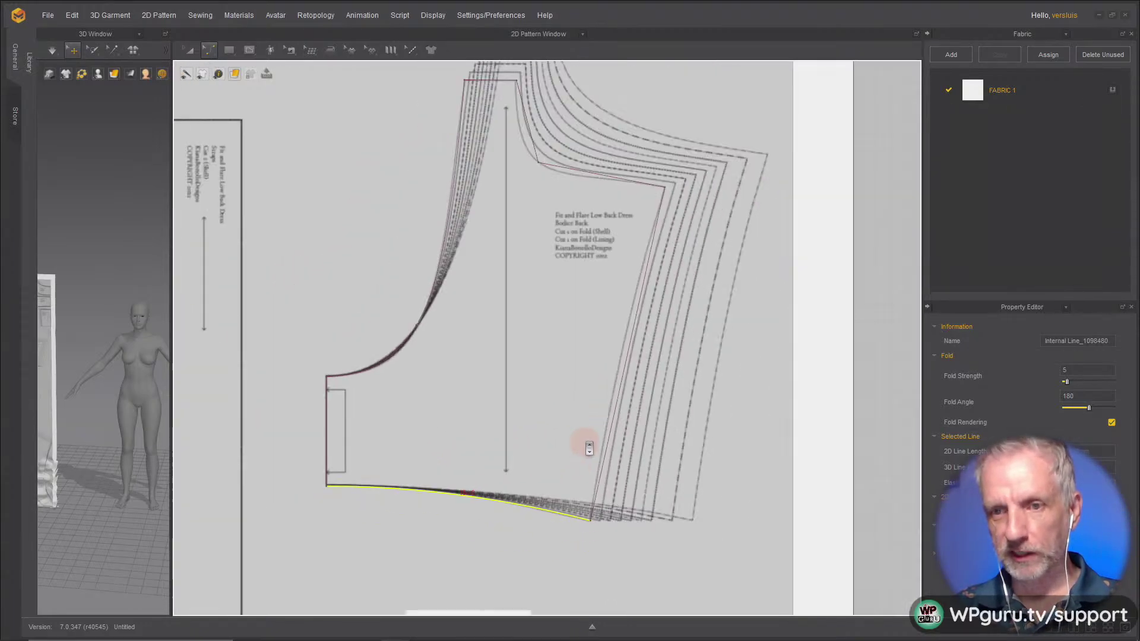
{"action": "scroll", "coordinate": [590, 448], "scroll_direction": "up", "scroll_amount": 2}
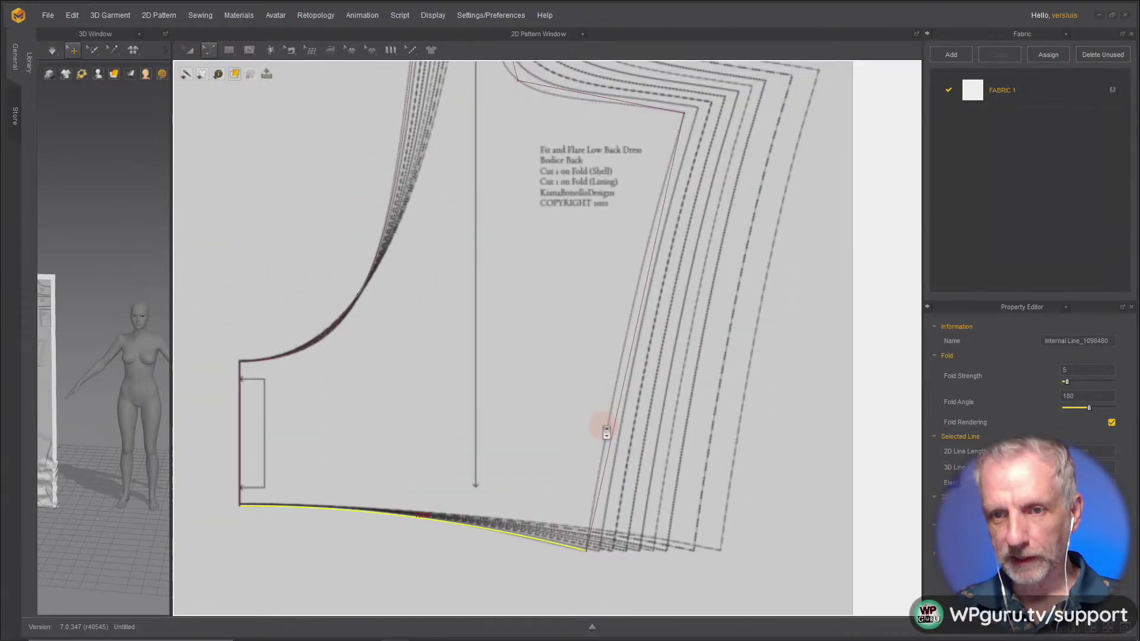
{"action": "left_click", "coordinate": [632, 358]}
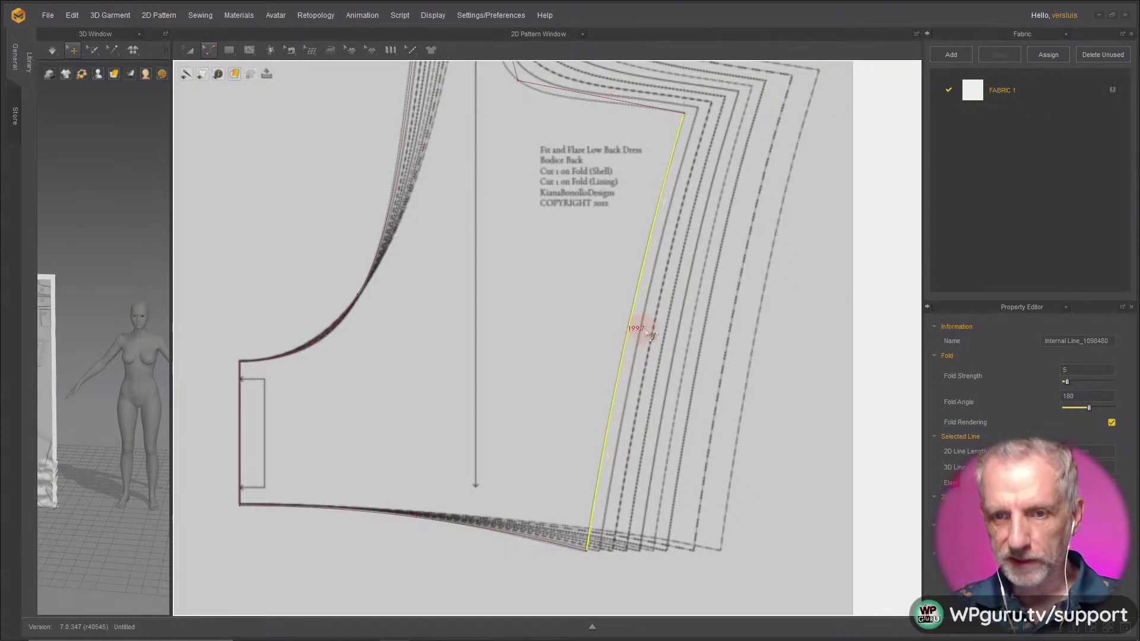
Step: Curve the lower armhole edge between the mid-armhole point and underarm corner, adjusting its curve handle near the corner
{"action": "scroll", "coordinate": [645, 329], "scroll_direction": "up", "scroll_amount": 5}
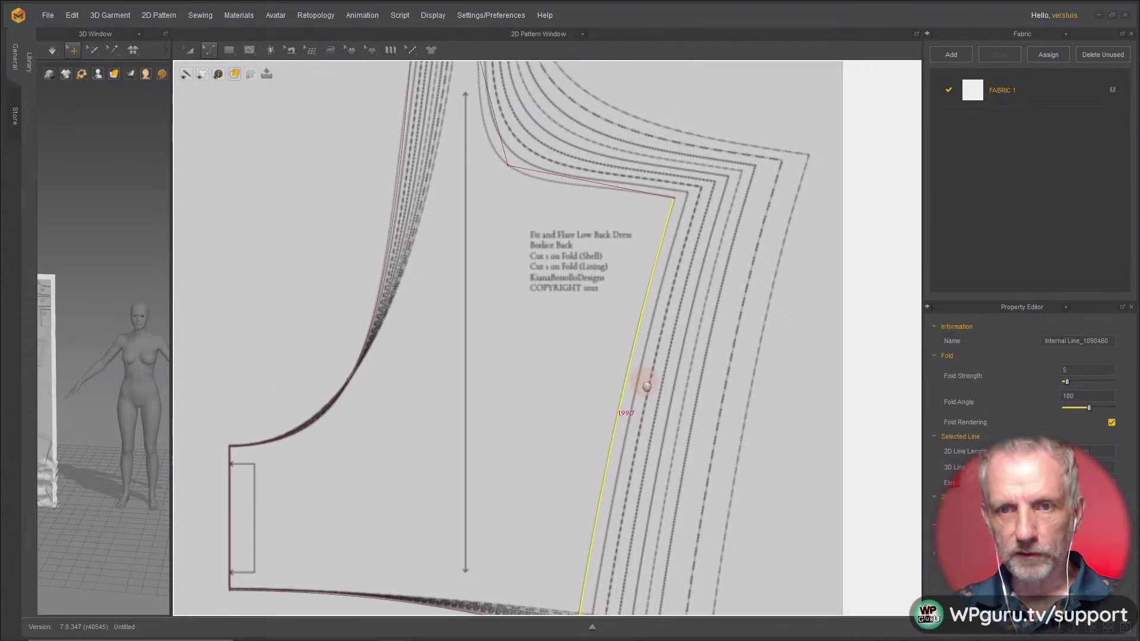
{"action": "middle_click_drag", "start_coordinate": [593, 179], "coordinate": [624, 301]}
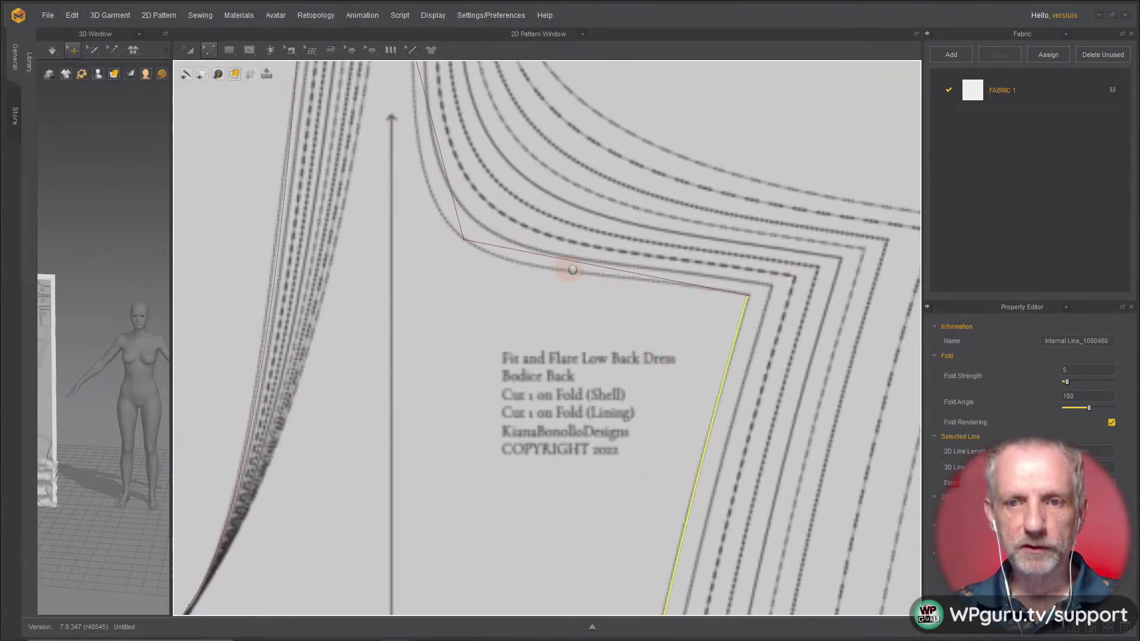
{"action": "mouse_move", "coordinate": [555, 256]}
{"action": "left_mouse_down"}
{"action": "mouse_move", "coordinate": [545, 270]}
{"action": "mouse_move", "coordinate": [536, 264]}
{"action": "mouse_move", "coordinate": [579, 272]}
{"action": "mouse_move", "coordinate": [533, 268]}
{"action": "mouse_move", "coordinate": [571, 276]}
{"action": "mouse_move", "coordinate": [546, 268]}
{"action": "left_mouse_up"}
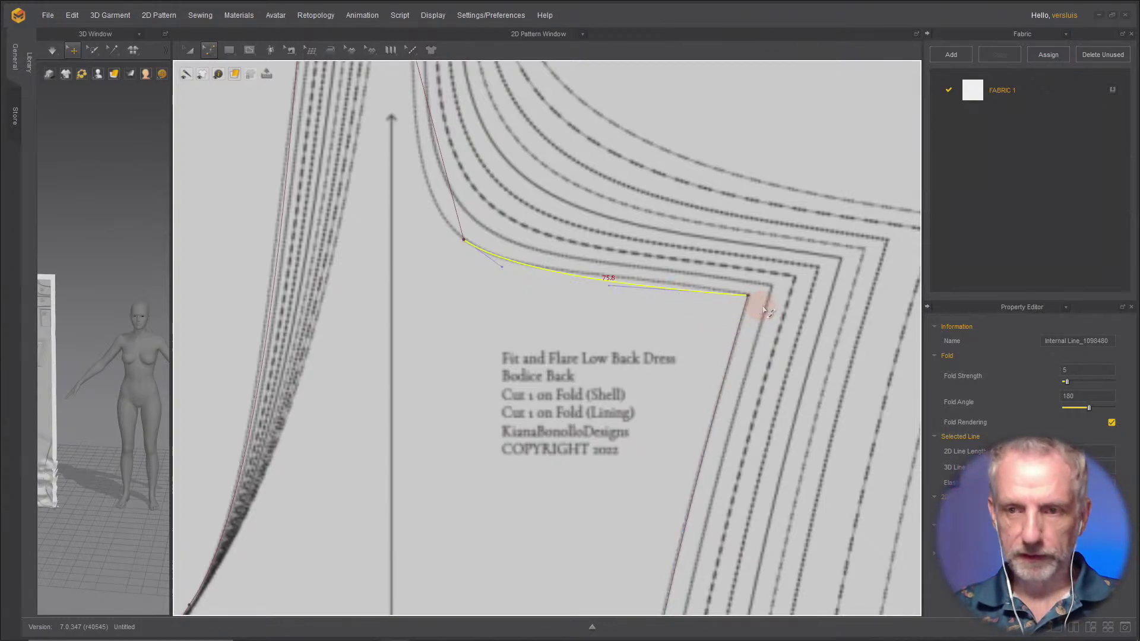
{"action": "left_click", "coordinate": [746, 296]}
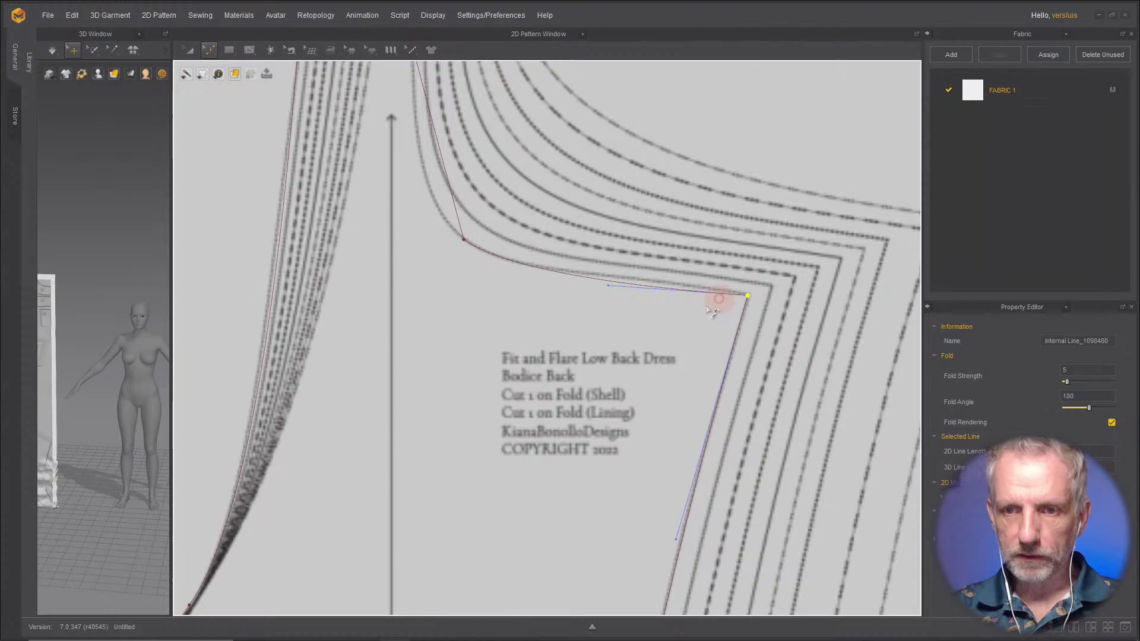
{"action": "left_click", "coordinate": [614, 291]}
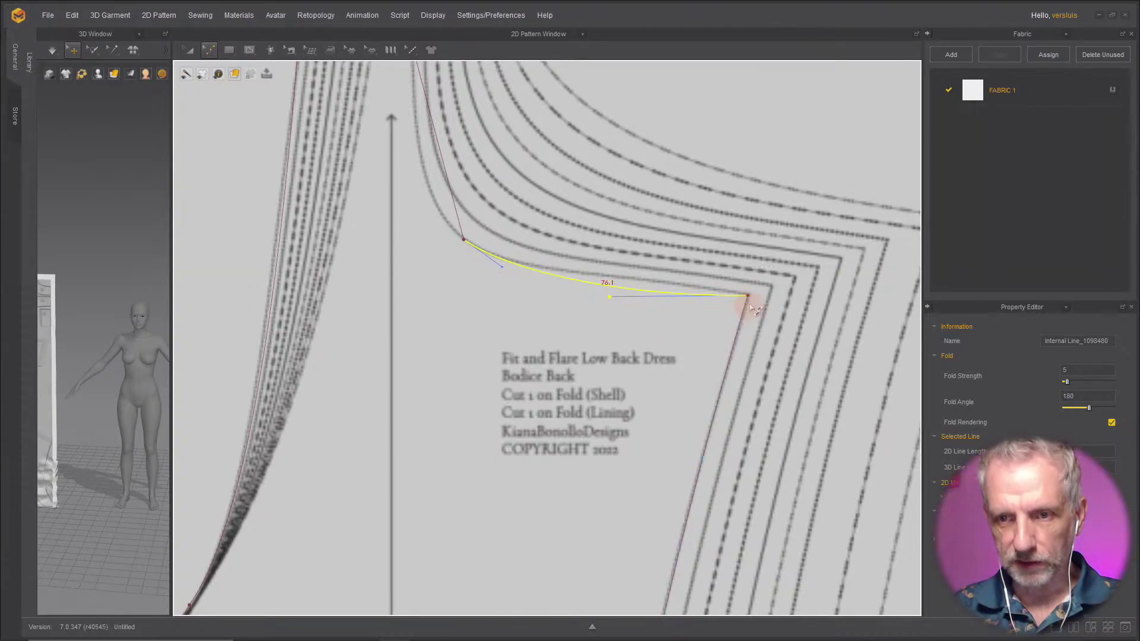
Step: Shift the underarm corner slightly, slide the mid-armhole point along the smallest size's line toward it, and re-curve the edge between them
{"action": "left_click_drag", "start_coordinate": [750, 297], "coordinate": [753, 291]}
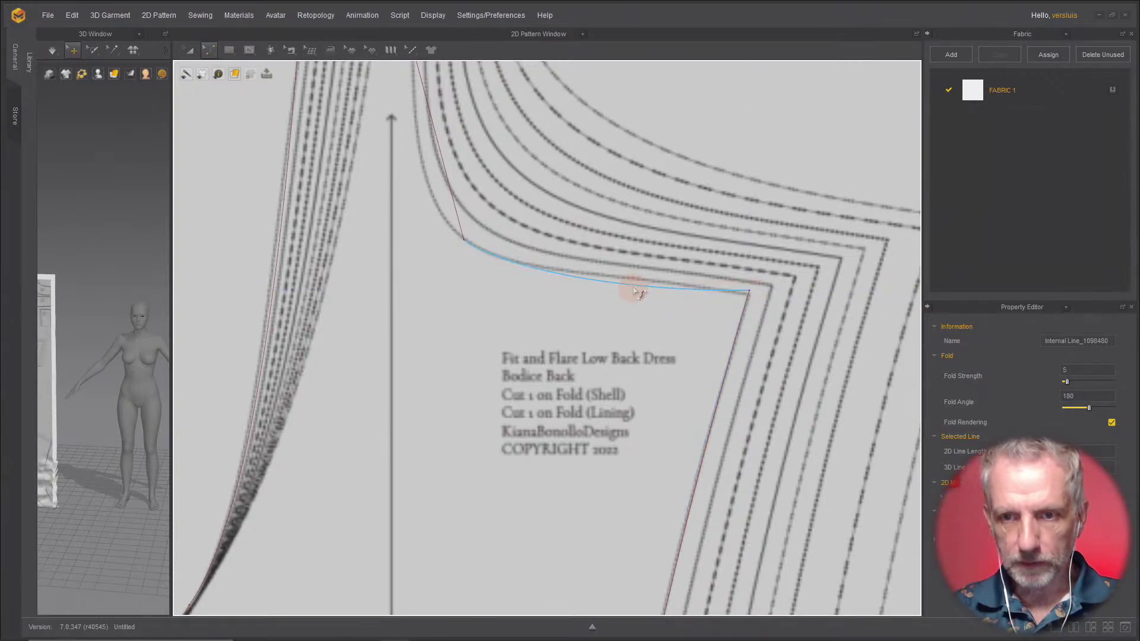
{"action": "left_click", "coordinate": [634, 290]}
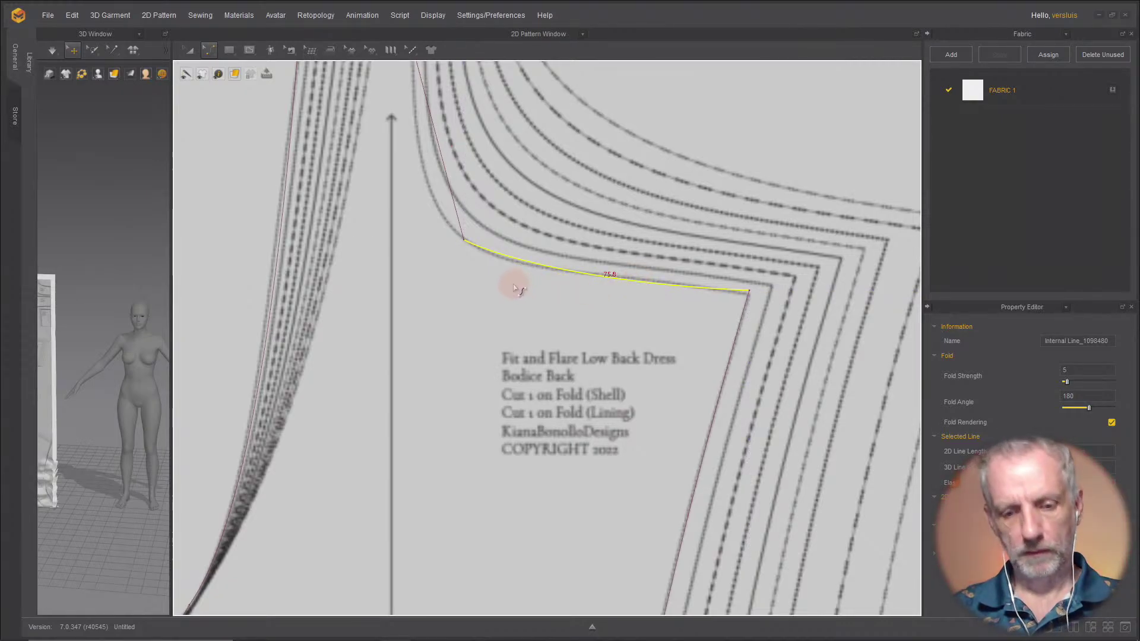
{"action": "left_click_drag", "start_coordinate": [471, 246], "coordinate": [505, 260]}
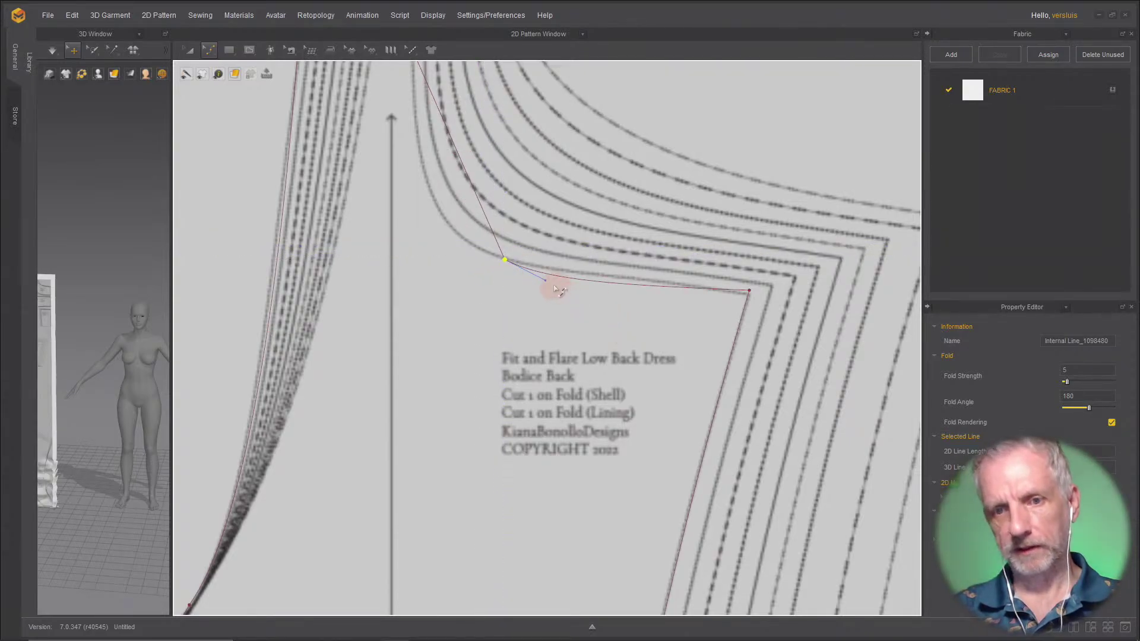
{"action": "left_click_drag", "start_coordinate": [550, 286], "coordinate": [632, 285]}
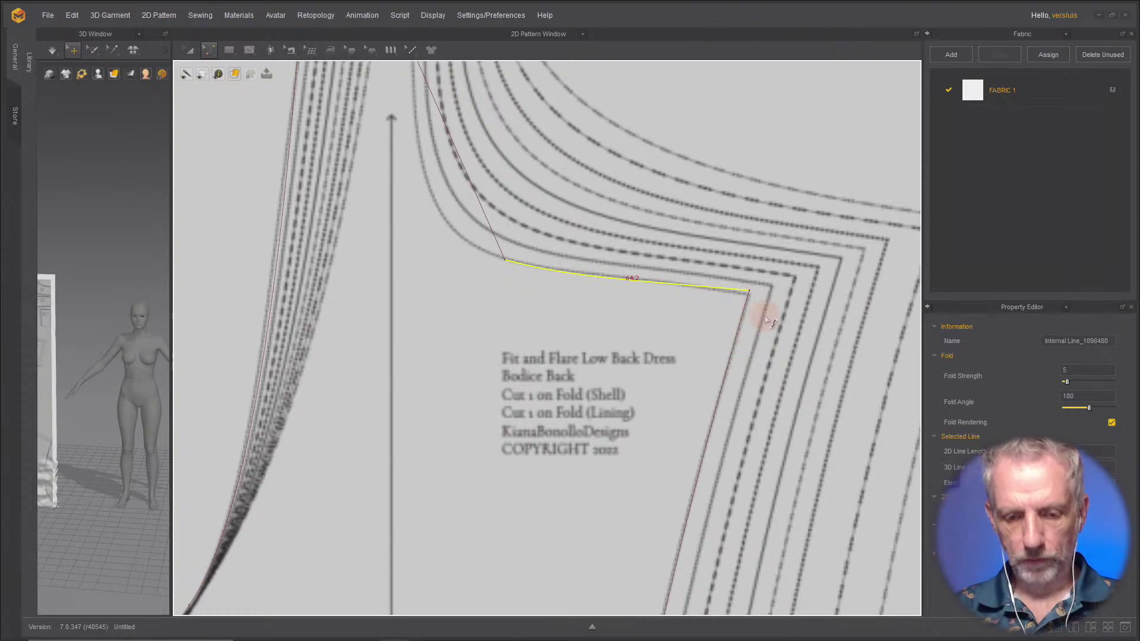
Step: Set the underarm corner exactly on the smallest size's drawn corner and refit the lower armhole curve to the line
{"action": "left_click", "coordinate": [750, 291]}
{"action": "left_click_drag", "start_coordinate": [751, 291], "coordinate": [750, 294]}
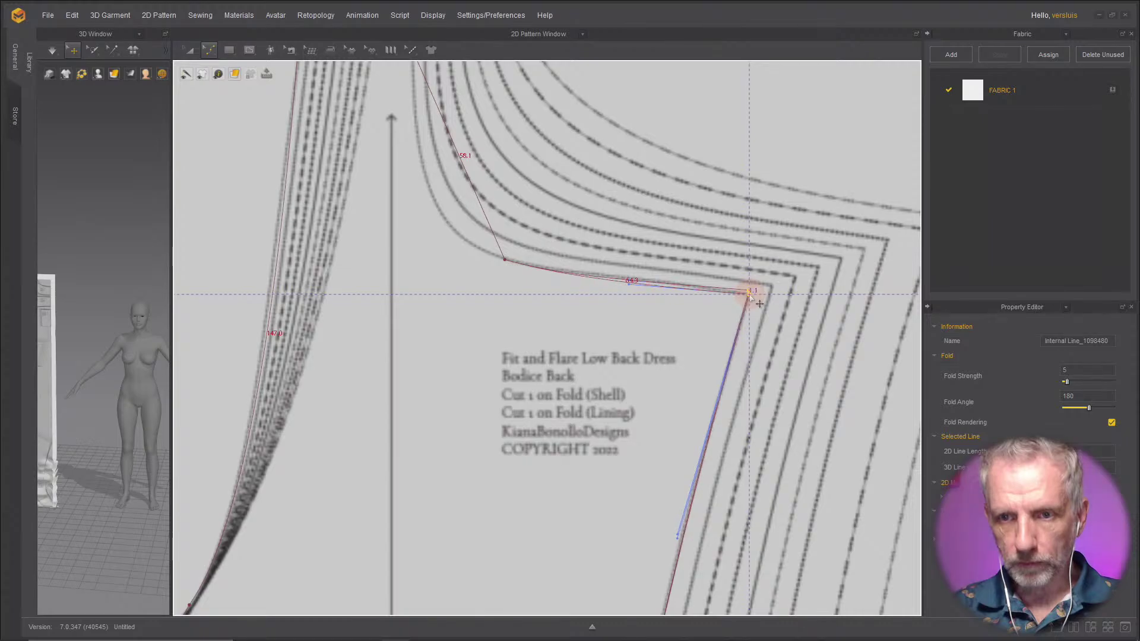
{"action": "left_click", "coordinate": [618, 286]}
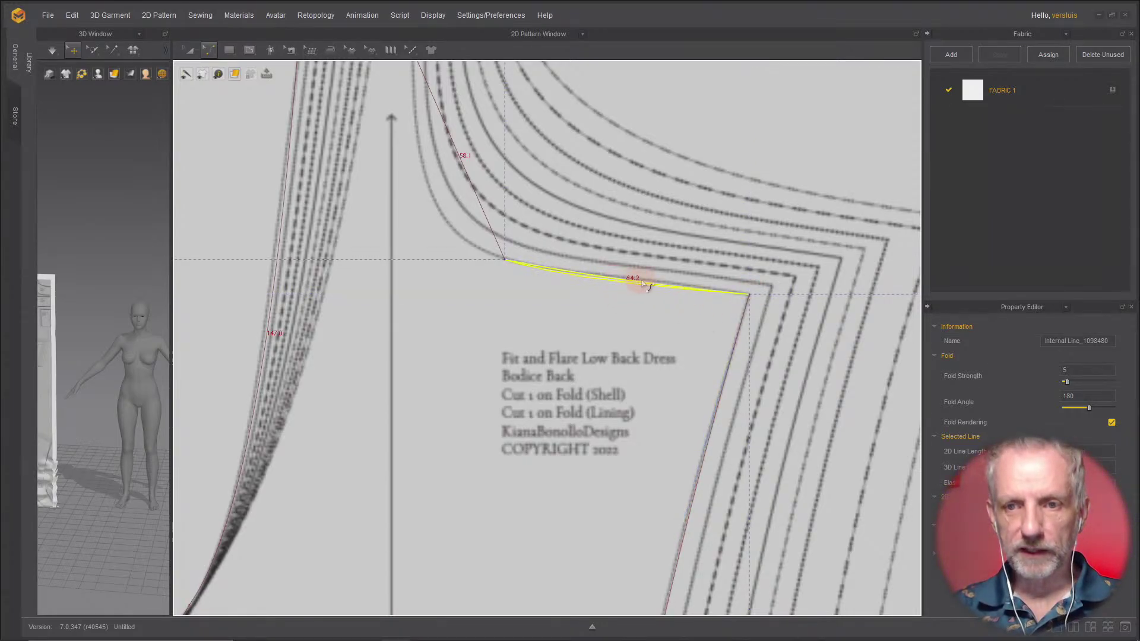
{"action": "mouse_move", "coordinate": [651, 285]}
{"action": "left_mouse_down"}
{"action": "mouse_move", "coordinate": [666, 285]}
{"action": "mouse_move", "coordinate": [649, 285]}
{"action": "left_mouse_up"}
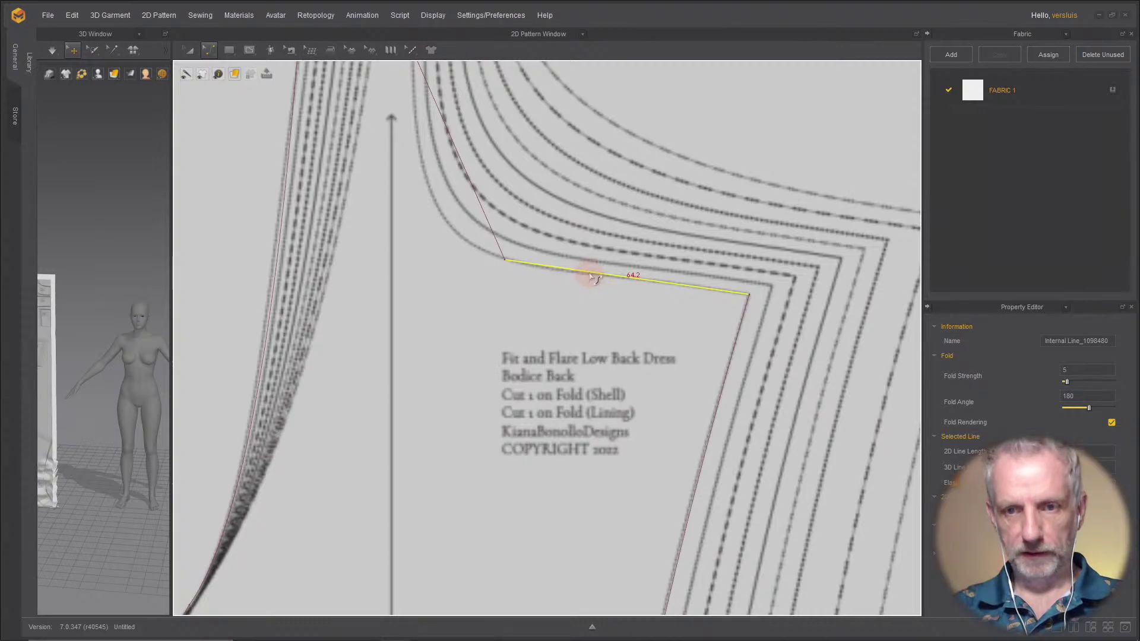
Step: Rework the lower armhole edge's curvature, replacing a deep trial bend with a shallow curve along the smallest size
{"action": "left_click", "coordinate": [626, 278]}
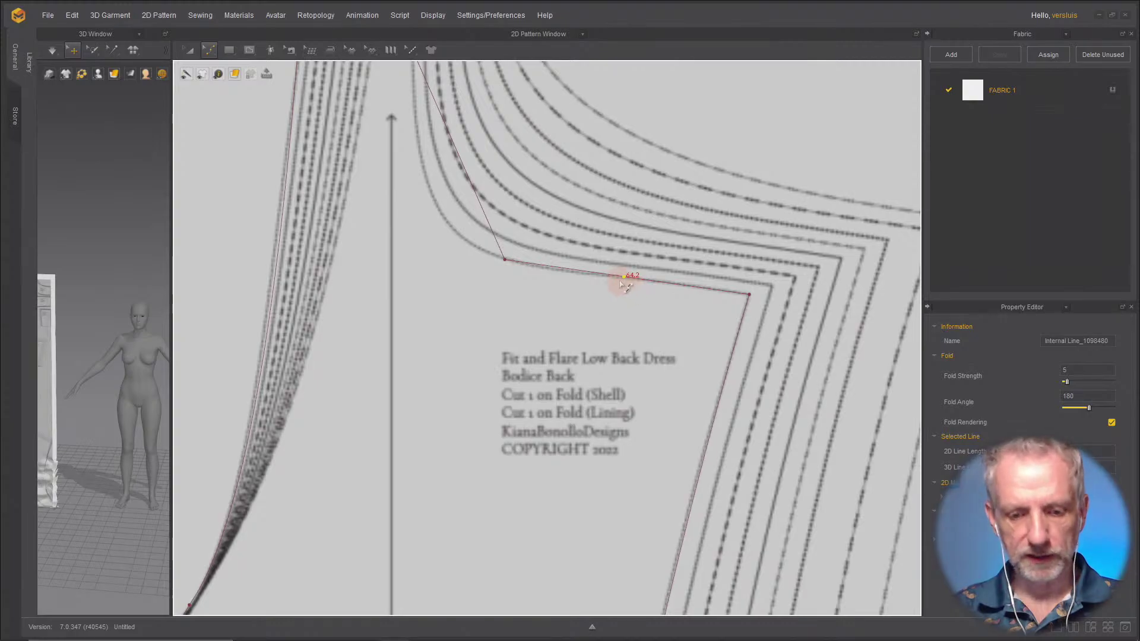
{"action": "left_click", "coordinate": [585, 274]}
{"action": "left_click", "coordinate": [582, 272]}
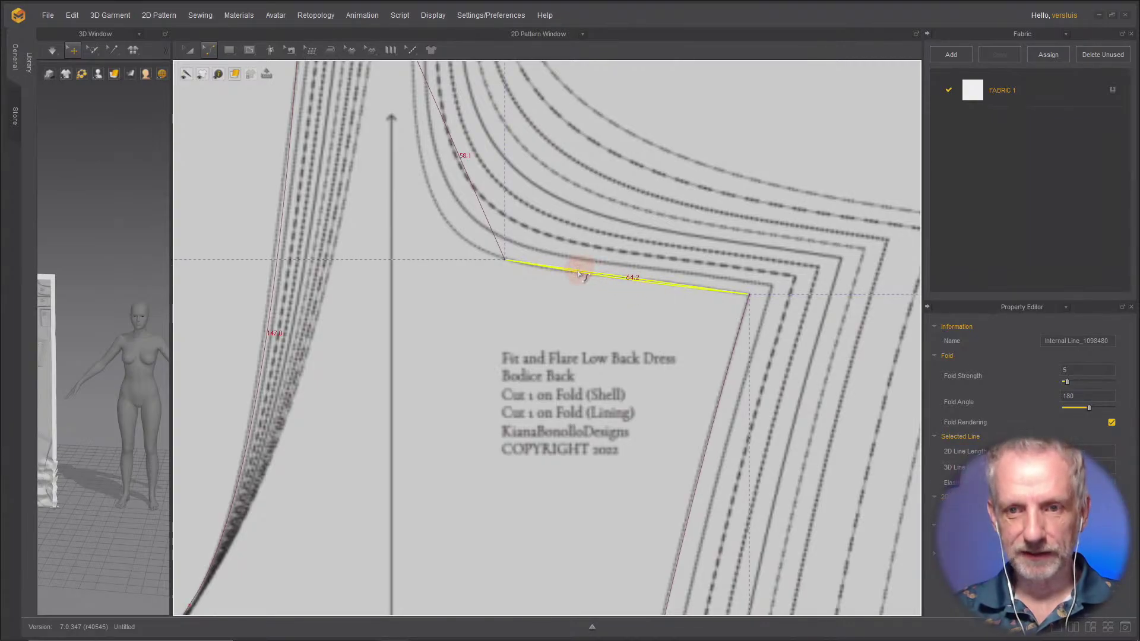
{"action": "left_click_drag", "start_coordinate": [580, 273], "coordinate": [621, 315]}
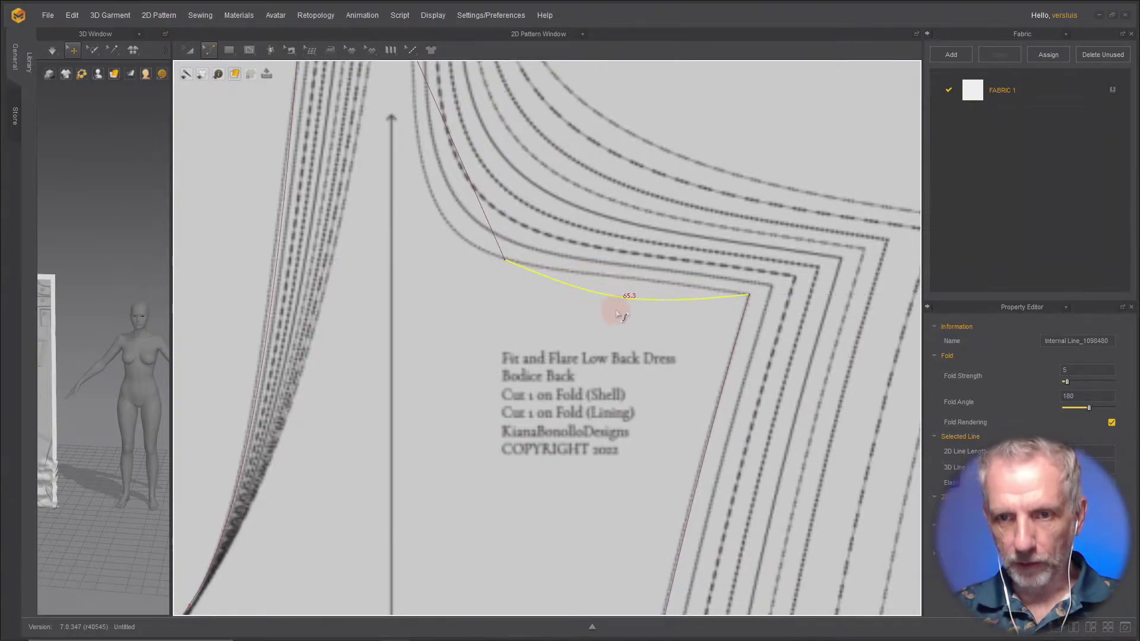
{"action": "left_click", "coordinate": [646, 279]}
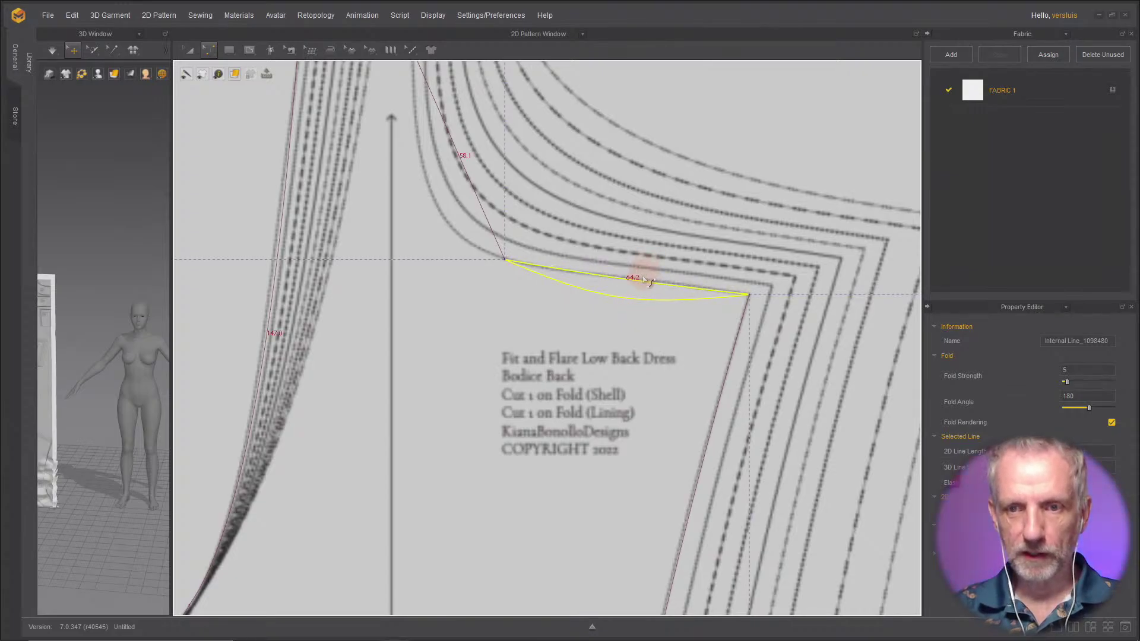
{"action": "key", "text": "ctrl+z"}
Step: Curve the upper armhole edge from the shoulder to the mid-armhole point along the smallest size's line
{"action": "middle_click_drag", "start_coordinate": [547, 272], "coordinate": [688, 338]}
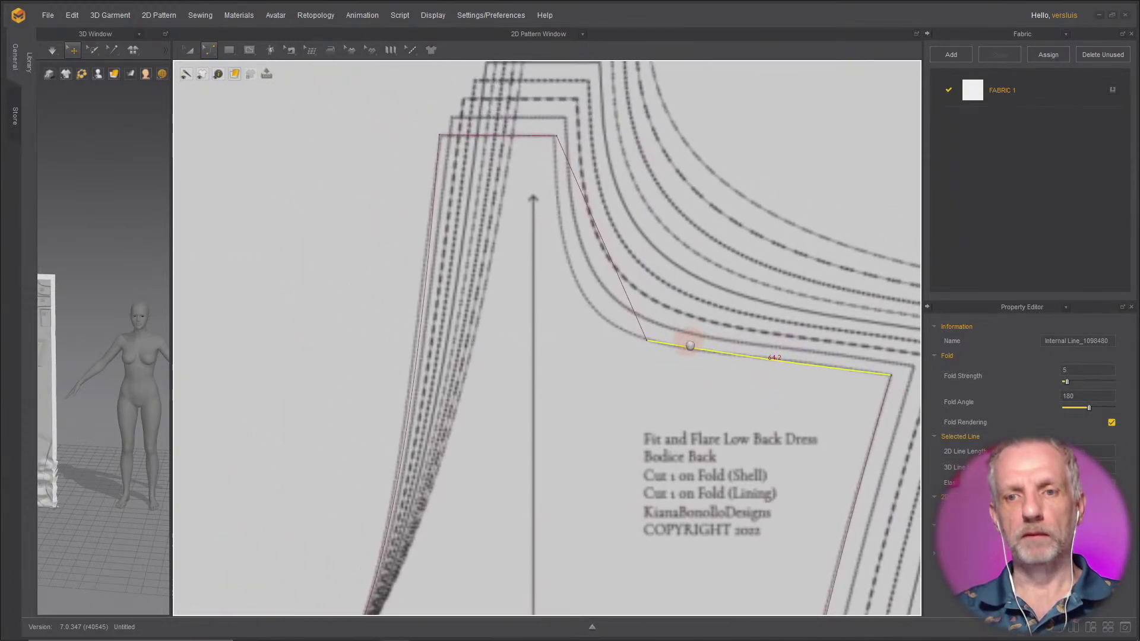
{"action": "left_click_drag", "start_coordinate": [618, 272], "coordinate": [594, 297]}
{"action": "scroll", "coordinate": [612, 298], "scroll_direction": "down", "scroll_amount": 4}
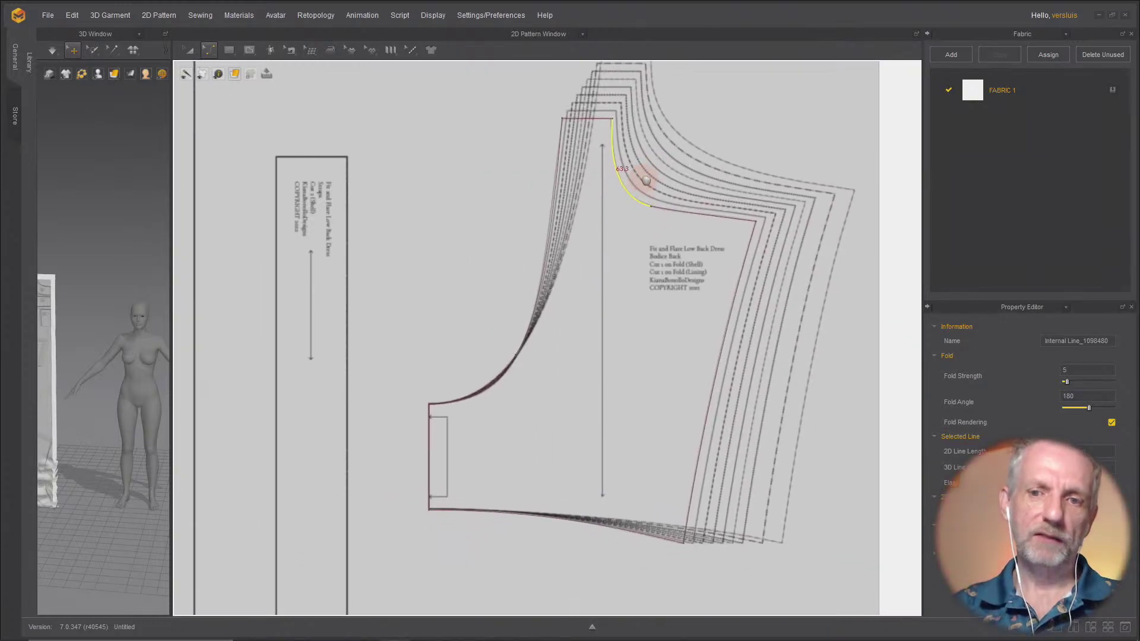
Step: Cut the traced Bodice Back outline out of the pattern sheet and place the piece beside the sheet, below the other cut bodice piece
{"action": "scroll", "coordinate": [641, 243], "scroll_direction": "down", "scroll_amount": 2}
{"action": "right_click_drag", "start_coordinate": [641, 246], "coordinate": [621, 227]}
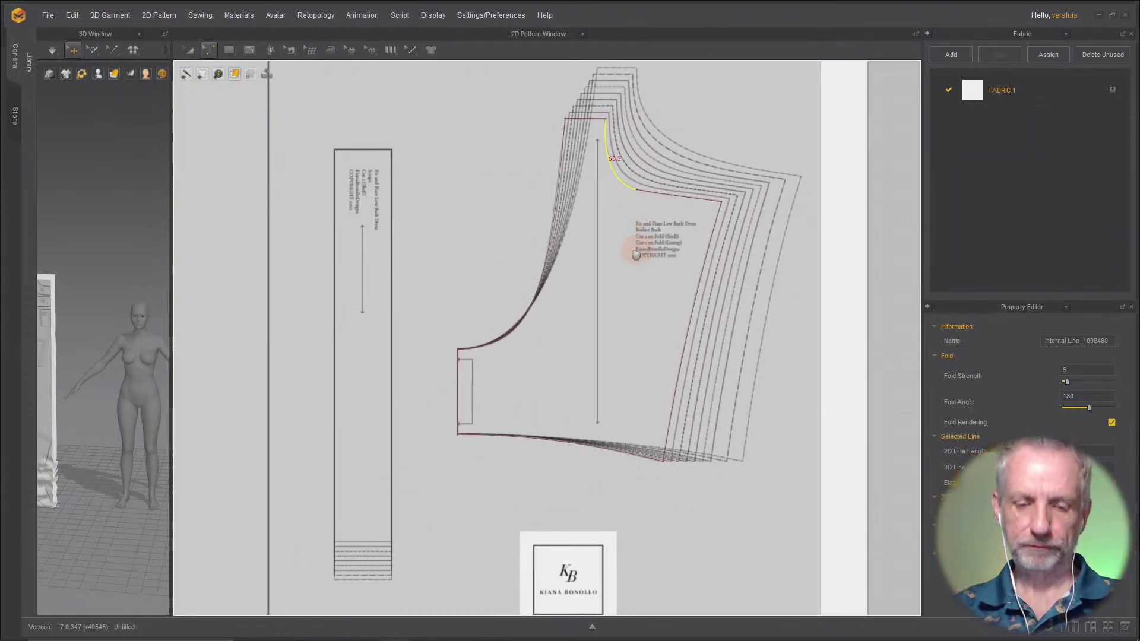
{"action": "key", "text": "a"}
{"action": "left_click", "coordinate": [628, 296]}
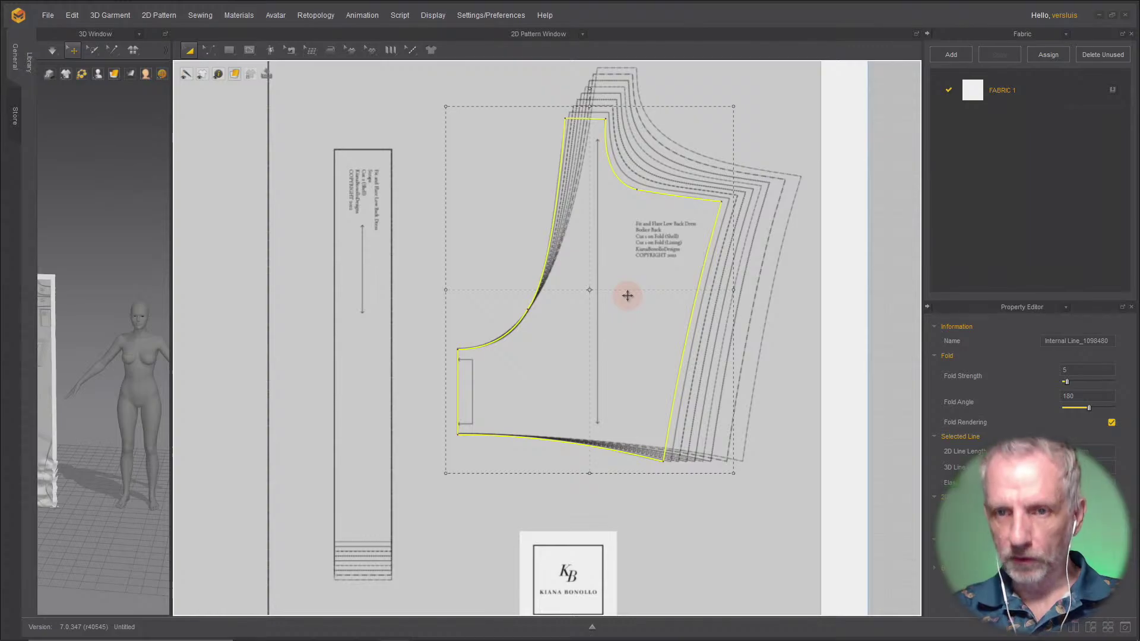
{"action": "right_click", "coordinate": [628, 296]}
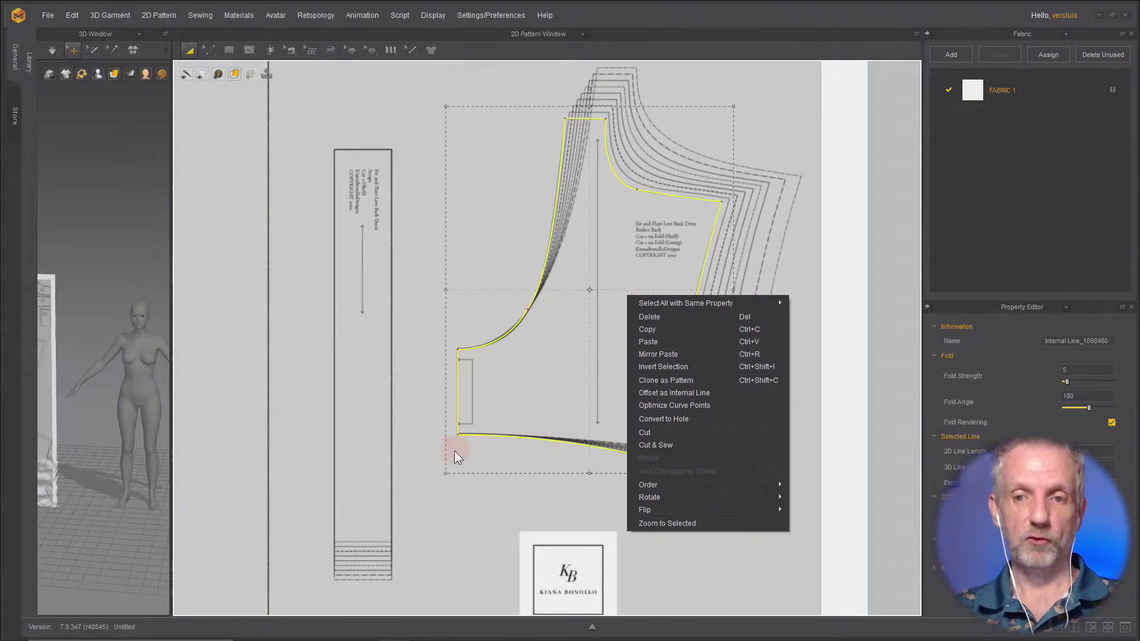
{"action": "left_click", "coordinate": [719, 430]}
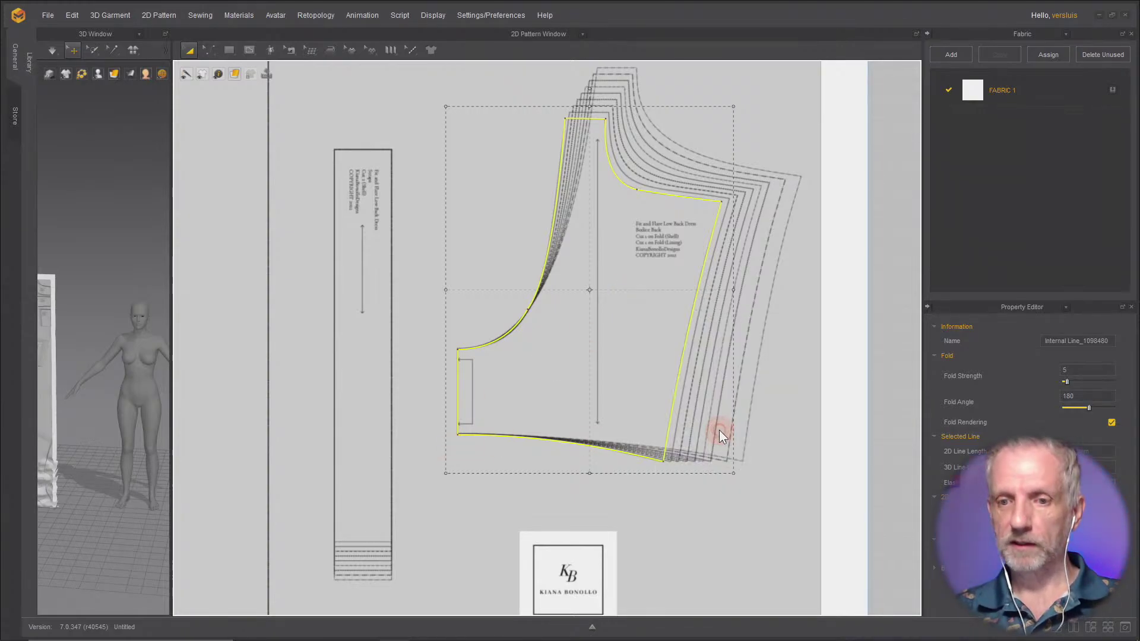
{"action": "middle_click_drag", "start_coordinate": [738, 397], "coordinate": [597, 395]}
{"action": "scroll", "coordinate": [597, 394], "scroll_direction": "down", "scroll_amount": 3}
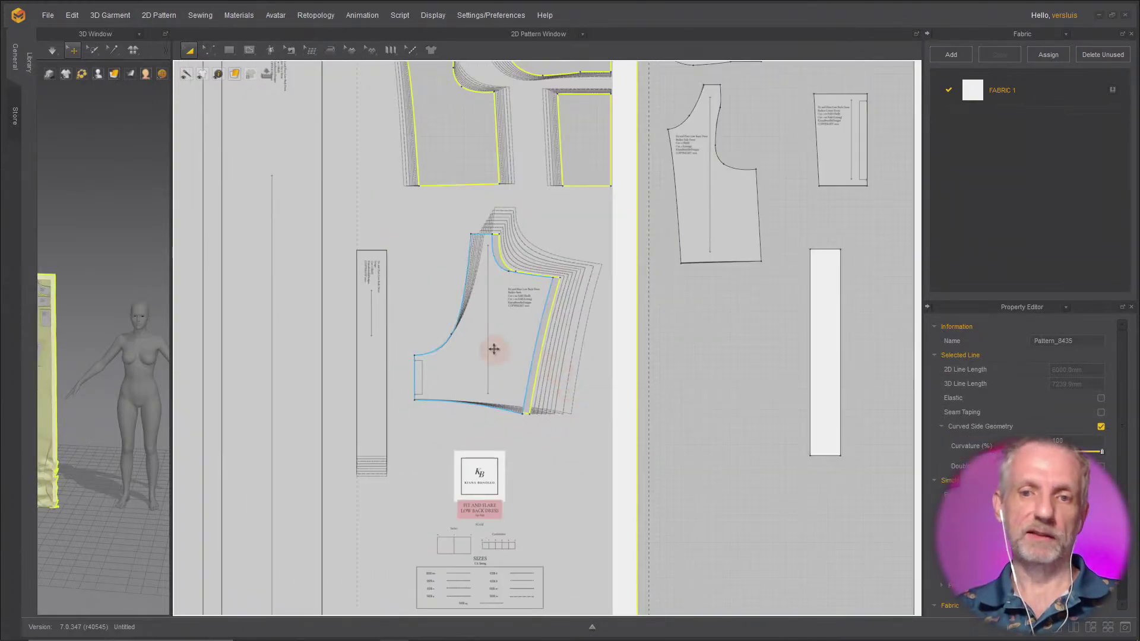
{"action": "left_click_drag", "start_coordinate": [485, 347], "coordinate": [721, 404]}
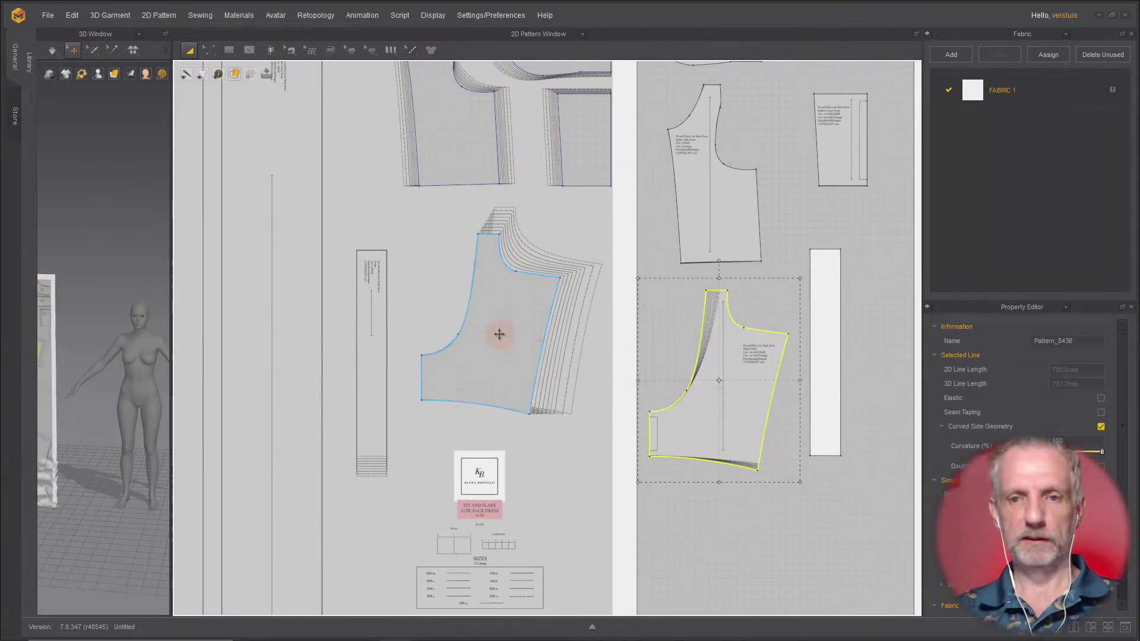
Step: Move the plain white strip farther out from the cut Bodice Back, and shift the bodice piece slightly into the freed space
{"action": "middle_click_drag", "start_coordinate": [499, 363], "coordinate": [509, 216]}
{"action": "mouse_move", "coordinate": [498, 420]}
{"action": "middle_mouse_down"}
{"action": "mouse_move", "coordinate": [497, 356]}
{"action": "mouse_move", "coordinate": [517, 285]}
{"action": "mouse_move", "coordinate": [433, 423]}
{"action": "middle_mouse_up"}
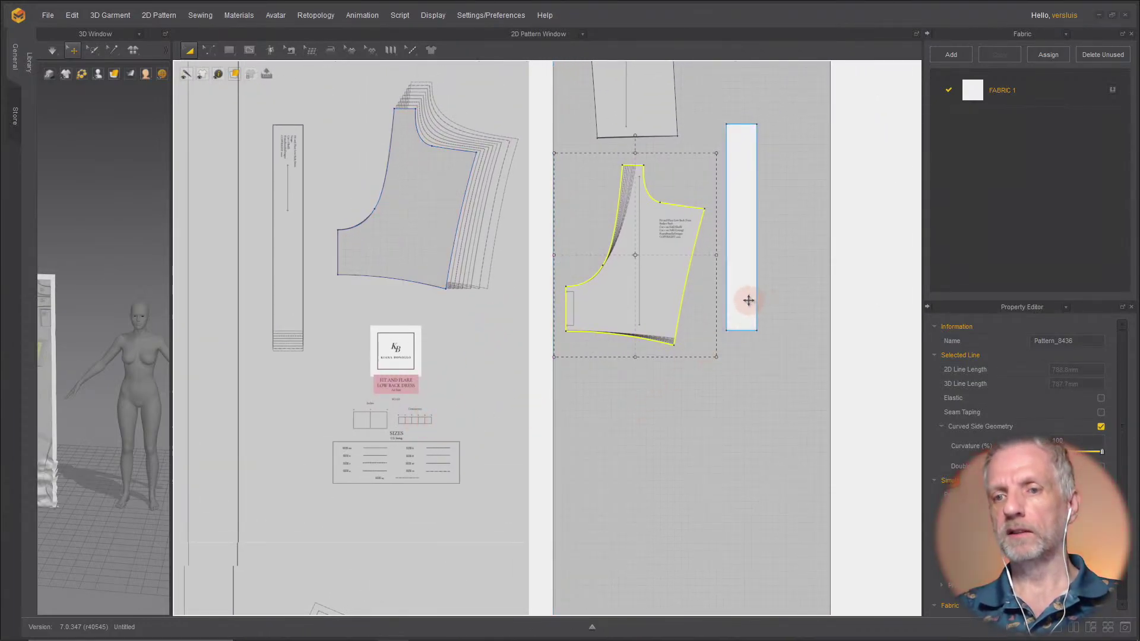
{"action": "left_click_drag", "start_coordinate": [752, 303], "coordinate": [793, 304]}
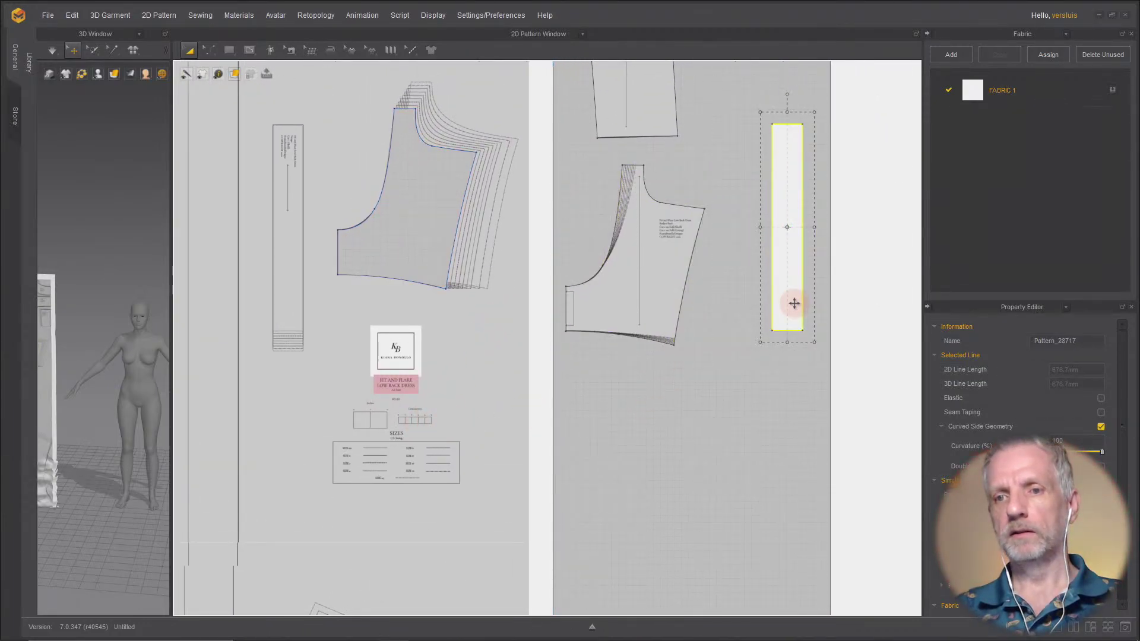
{"action": "left_click", "coordinate": [667, 283]}
{"action": "left_click_drag", "start_coordinate": [668, 284], "coordinate": [674, 281]}
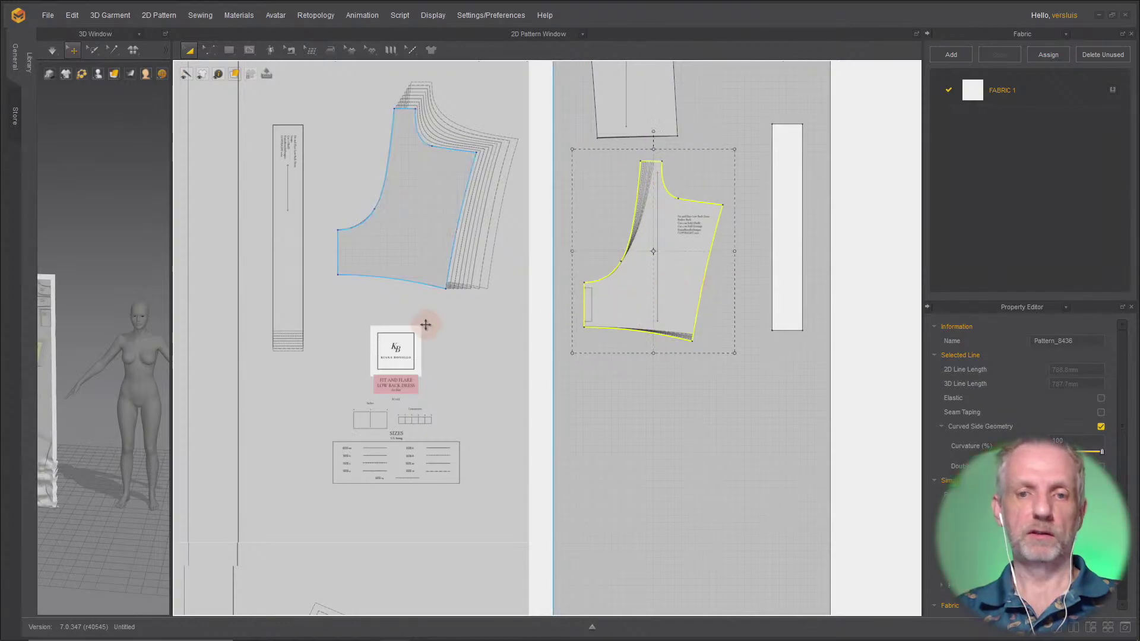
Step: Start an internal polygon on the upper skirt panel, placing points at both ends of the smallest size's straight zipper edge
{"action": "scroll", "coordinate": [427, 325], "scroll_direction": "up", "scroll_amount": 3}
{"action": "right_click_drag", "start_coordinate": [425, 326], "coordinate": [643, 231]}
{"action": "scroll", "coordinate": [647, 213], "scroll_direction": "down", "scroll_amount": 2}
{"action": "scroll", "coordinate": [647, 213], "scroll_direction": "down", "scroll_amount": 1}
{"action": "scroll", "coordinate": [651, 228], "scroll_direction": "up", "scroll_amount": 5}
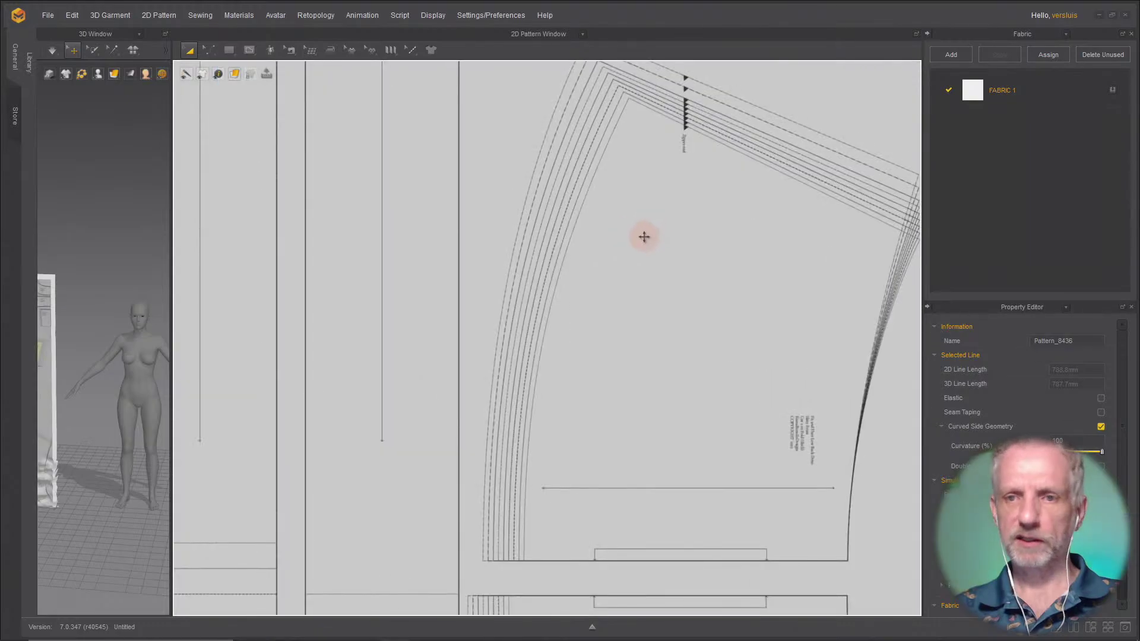
{"action": "middle_click_drag", "start_coordinate": [567, 242], "coordinate": [547, 244]}
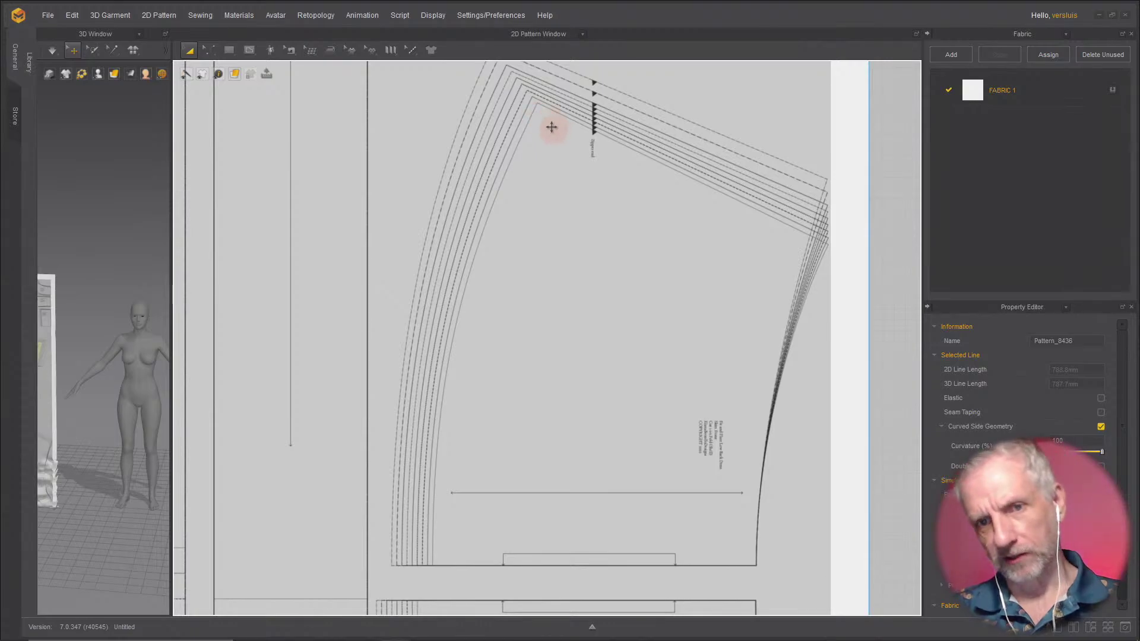
{"action": "key", "text": "i"}
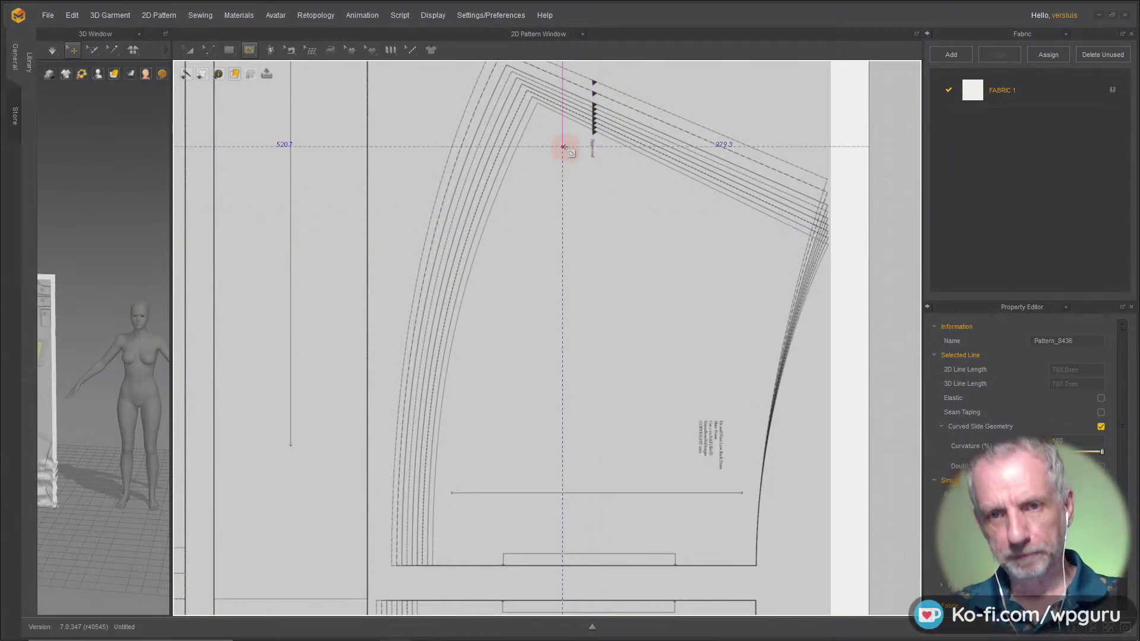
{"action": "scroll", "coordinate": [542, 113], "scroll_direction": "up", "scroll_amount": 2}
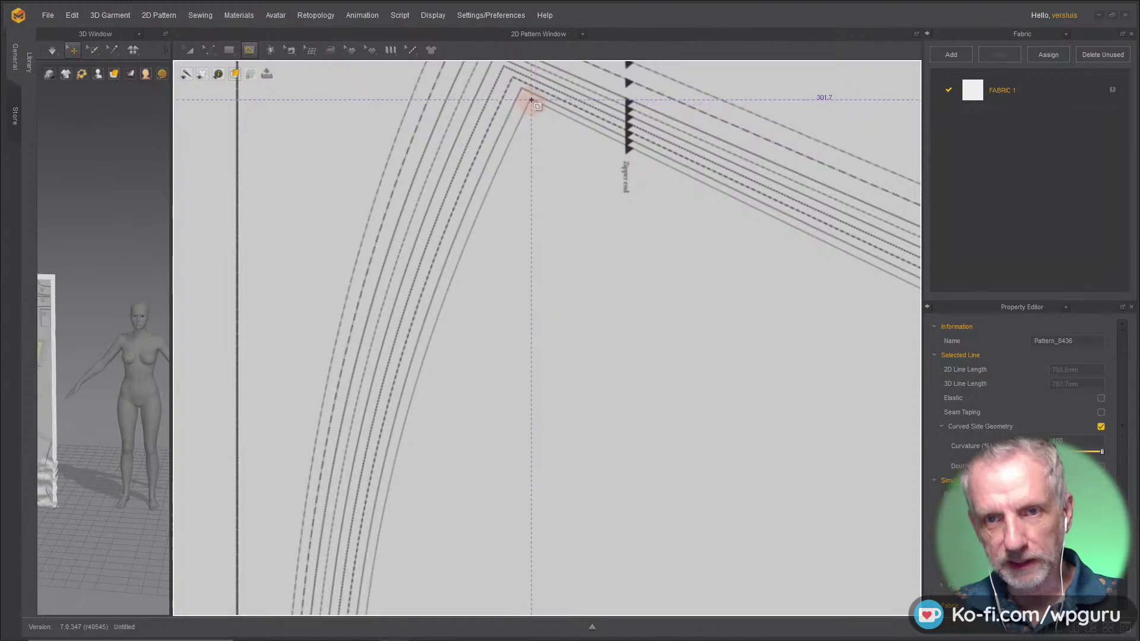
{"action": "left_click", "coordinate": [522, 96]}
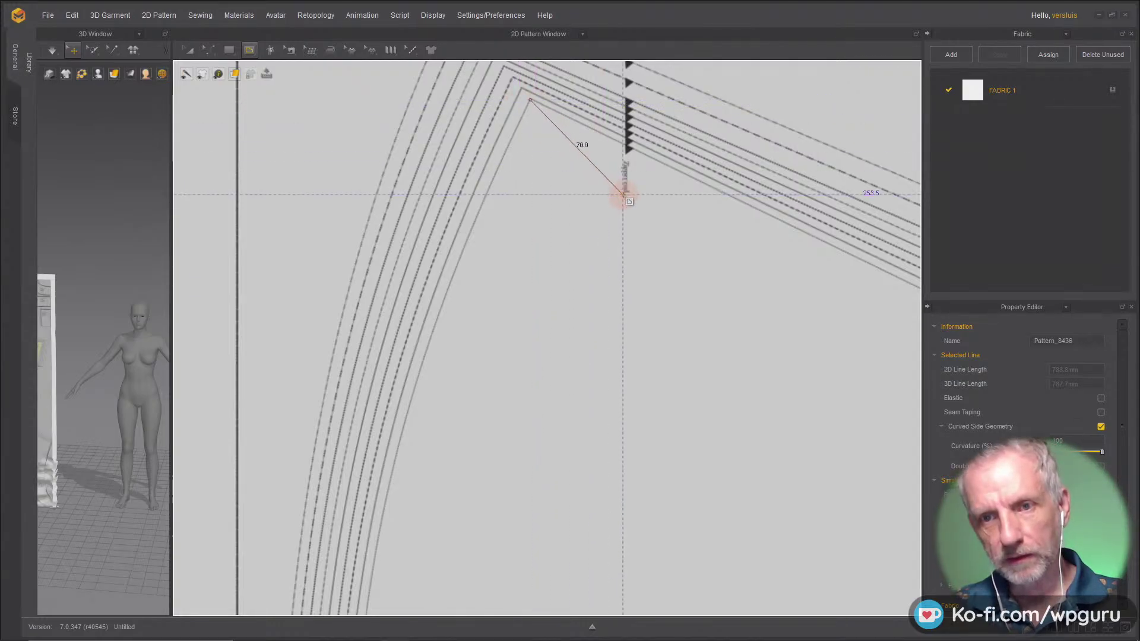
{"action": "scroll", "coordinate": [496, 203], "scroll_direction": "up", "scroll_amount": 2}
{"action": "middle_click_drag", "start_coordinate": [705, 252], "coordinate": [534, 273]}
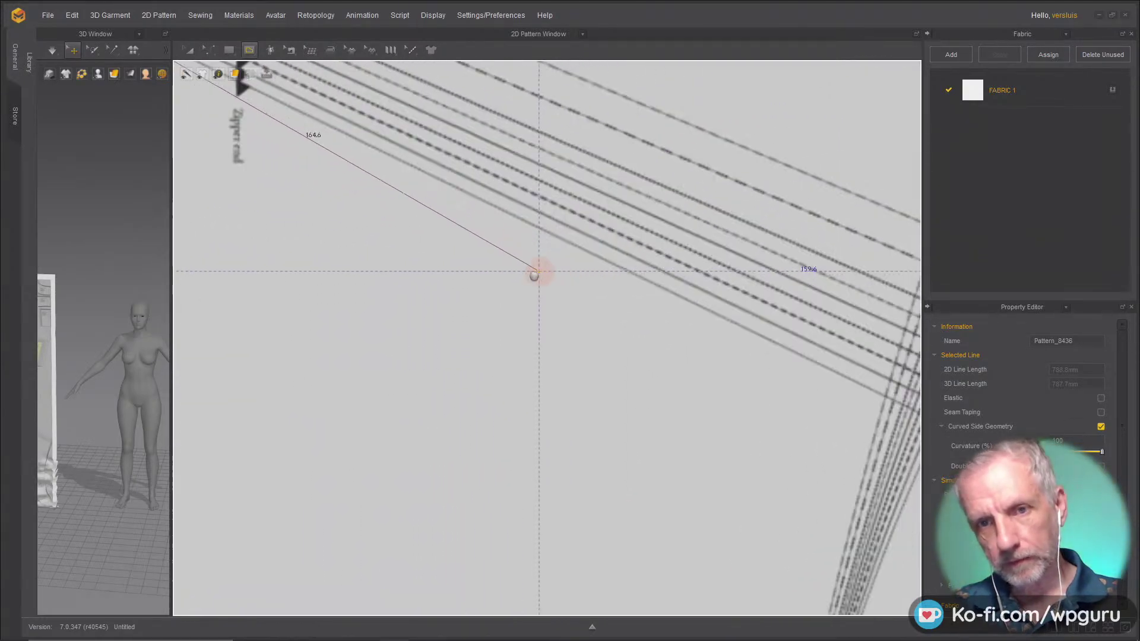
{"action": "scroll", "coordinate": [509, 265], "scroll_direction": "down", "scroll_amount": 1}
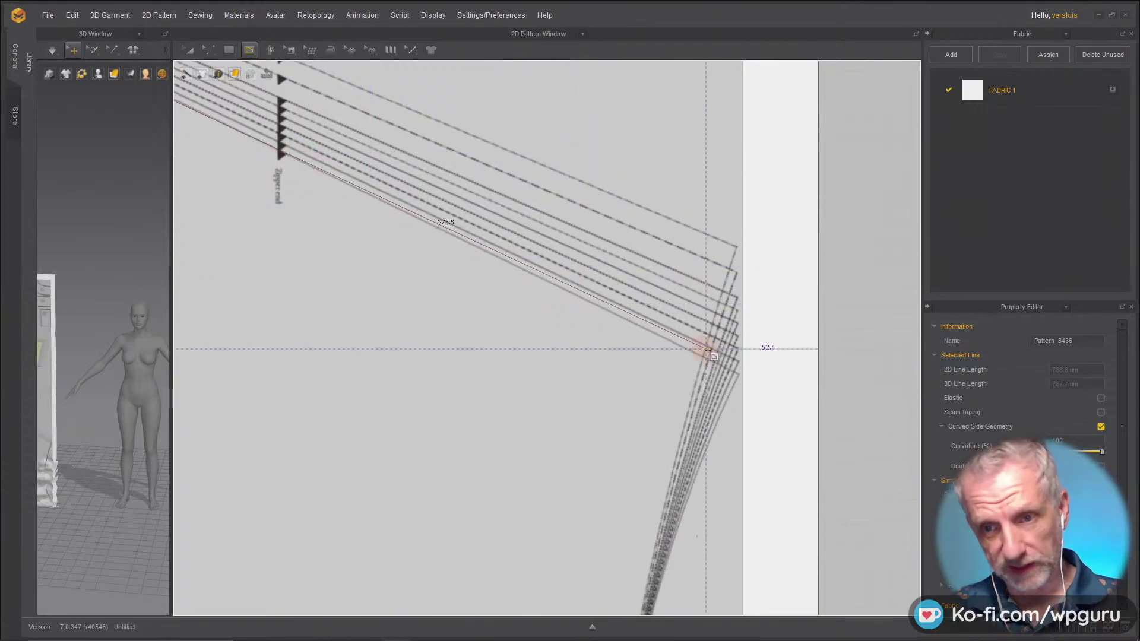
{"action": "left_click", "coordinate": [740, 375]}
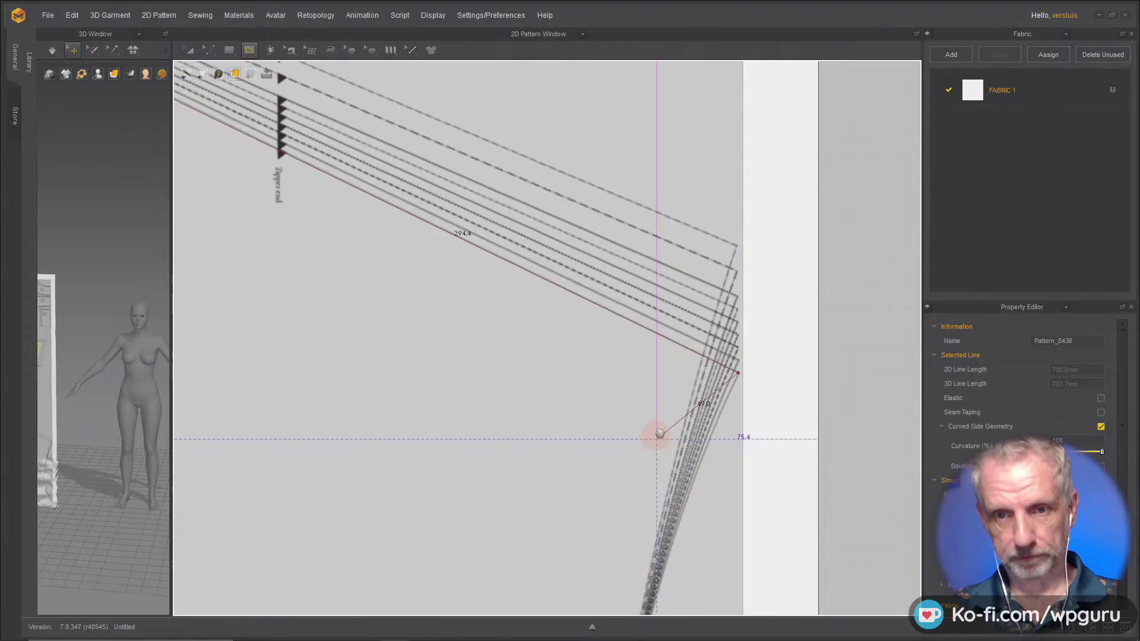
Step: Add the waist and hem corners along the upper skirt panel's fold edge and close the outline at its starting corner
{"action": "middle_click_drag", "start_coordinate": [657, 438], "coordinate": [763, 186]}
{"action": "scroll", "coordinate": [764, 186], "scroll_direction": "down", "scroll_amount": 3}
{"action": "middle_click_drag", "start_coordinate": [761, 229], "coordinate": [743, 183]}
{"action": "scroll", "coordinate": [742, 183], "scroll_direction": "up", "scroll_amount": 3}
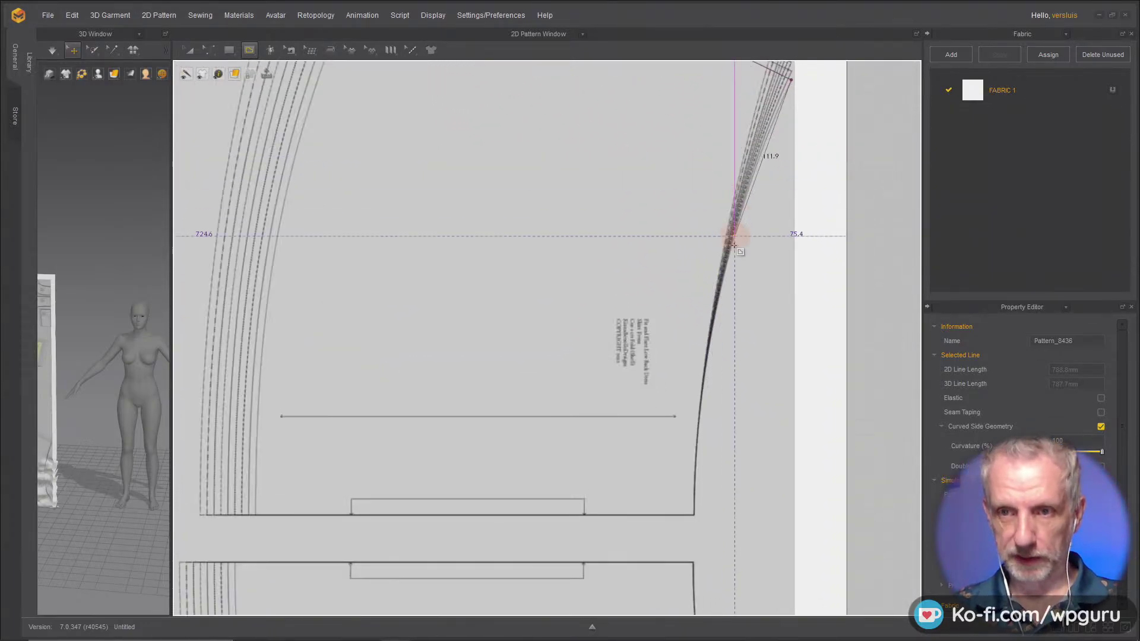
{"action": "left_click", "coordinate": [696, 515]}
{"action": "middle_click_drag", "start_coordinate": [589, 483], "coordinate": [740, 490]}
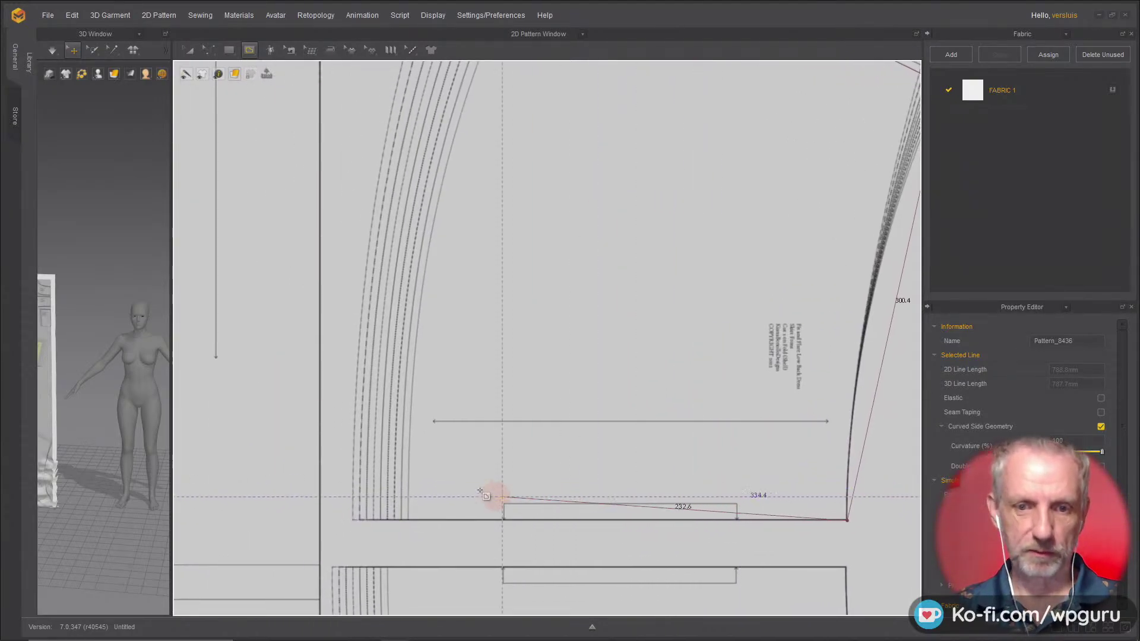
{"action": "left_click", "coordinate": [410, 521]}
{"action": "middle_click_drag", "start_coordinate": [478, 338], "coordinate": [422, 486]}
{"action": "scroll", "coordinate": [502, 310], "scroll_direction": "up", "scroll_amount": 2}
{"action": "middle_click_drag", "start_coordinate": [502, 310], "coordinate": [505, 364]}
{"action": "scroll", "coordinate": [534, 229], "scroll_direction": "up", "scroll_amount": 2}
{"action": "middle_click_drag", "start_coordinate": [534, 229], "coordinate": [519, 415]}
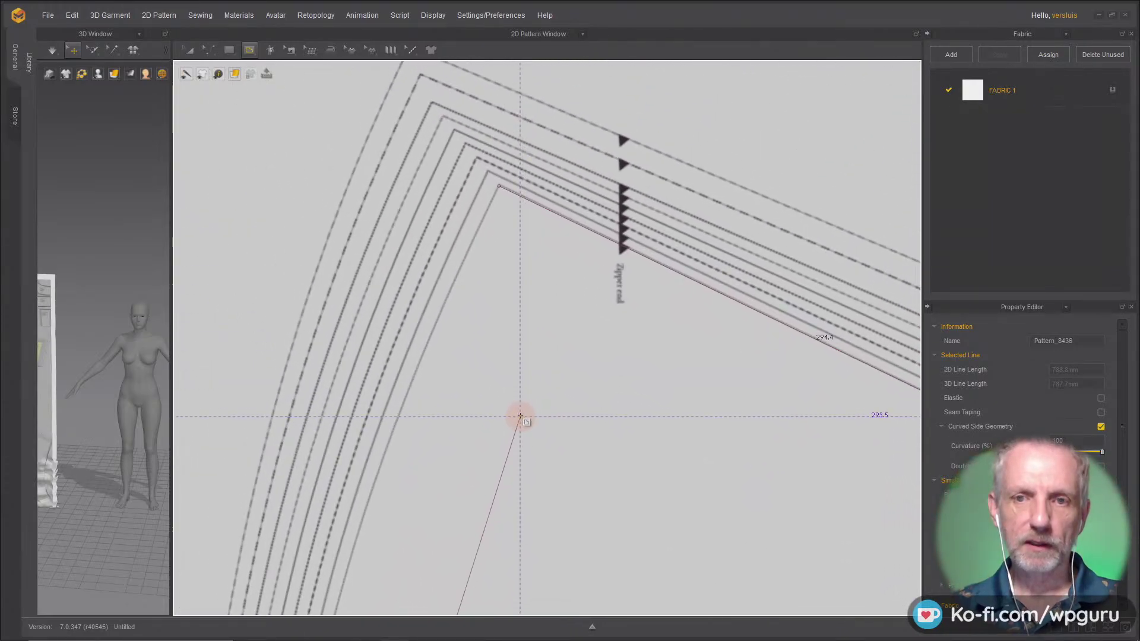
{"action": "left_click", "coordinate": [500, 186]}
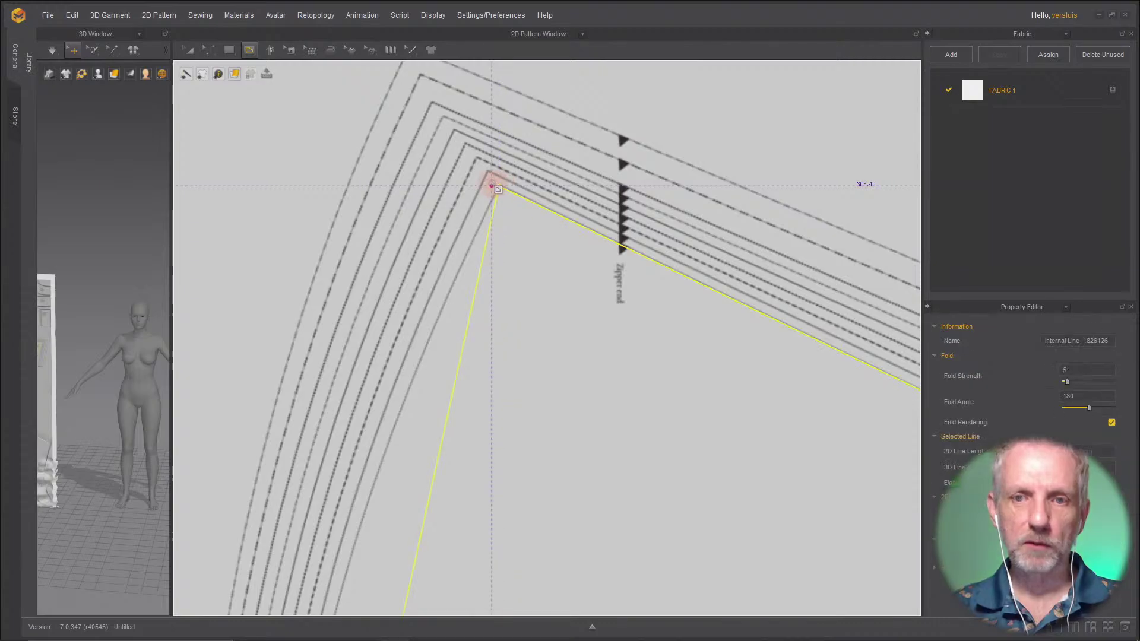
Step: Curve the upper skirt panel's hem and waist edges to follow the smallest size's lines
{"action": "scroll", "coordinate": [604, 258], "scroll_direction": "down", "scroll_amount": 3}
{"action": "middle_click_drag", "start_coordinate": [600, 262], "coordinate": [565, 145]}
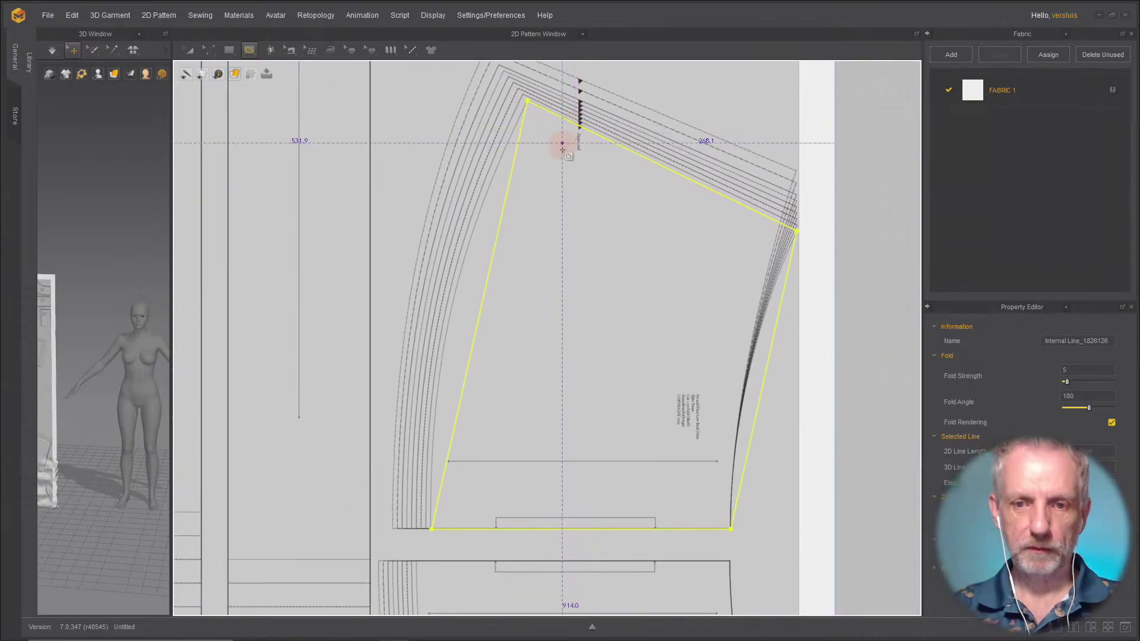
{"action": "key", "text": "z"}
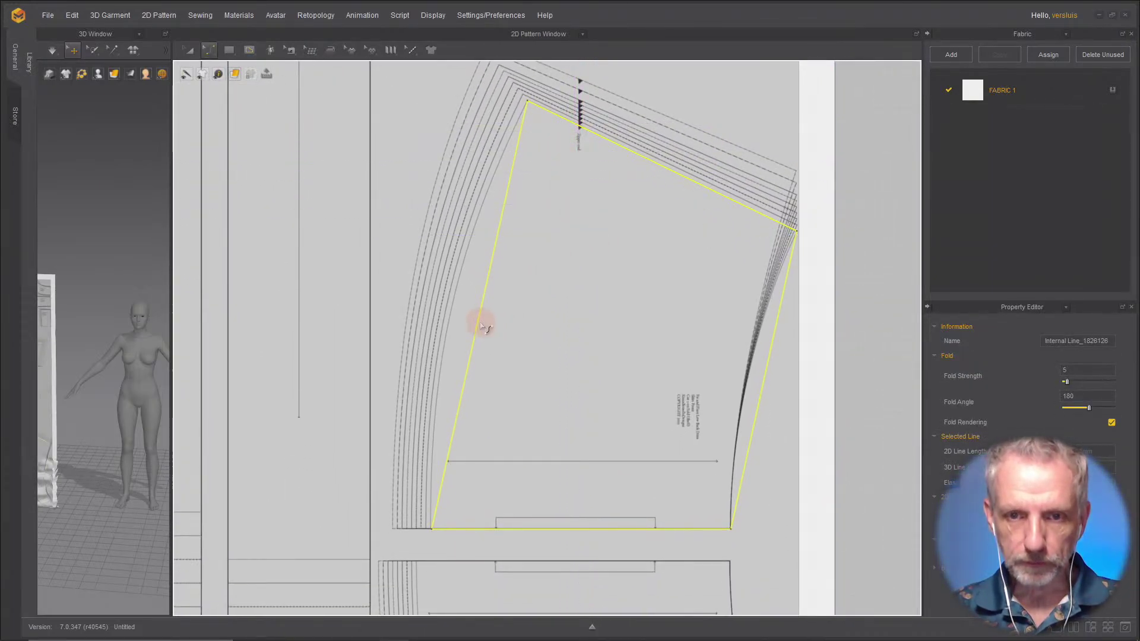
{"action": "left_click_drag", "start_coordinate": [483, 324], "coordinate": [458, 319]}
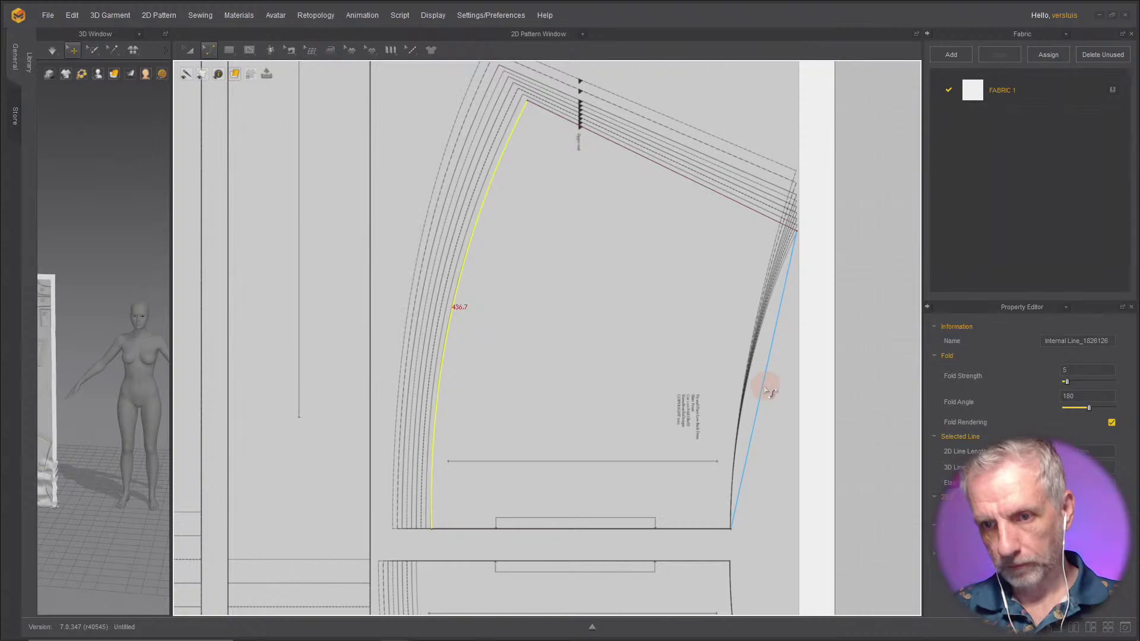
{"action": "left_click_drag", "start_coordinate": [768, 391], "coordinate": [754, 387]}
Step: Cut the upper skirt panel's outline out of the pattern sheet and place the piece in the empty area beside the sheet
{"action": "key", "text": "a"}
{"action": "left_click", "coordinate": [677, 347]}
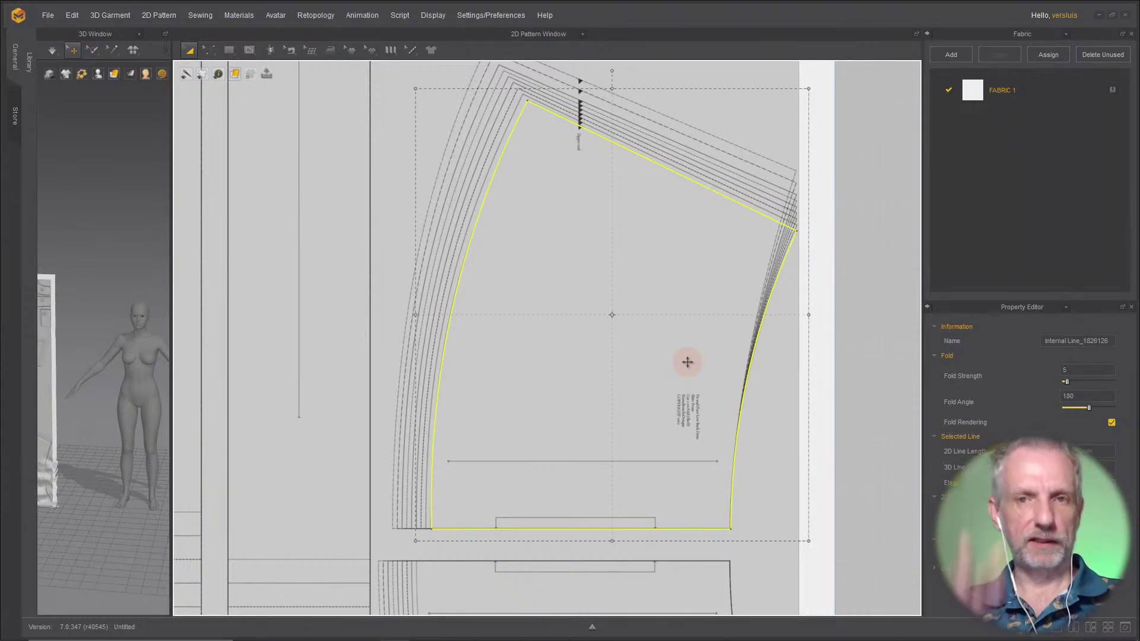
{"action": "right_click", "coordinate": [658, 337]}
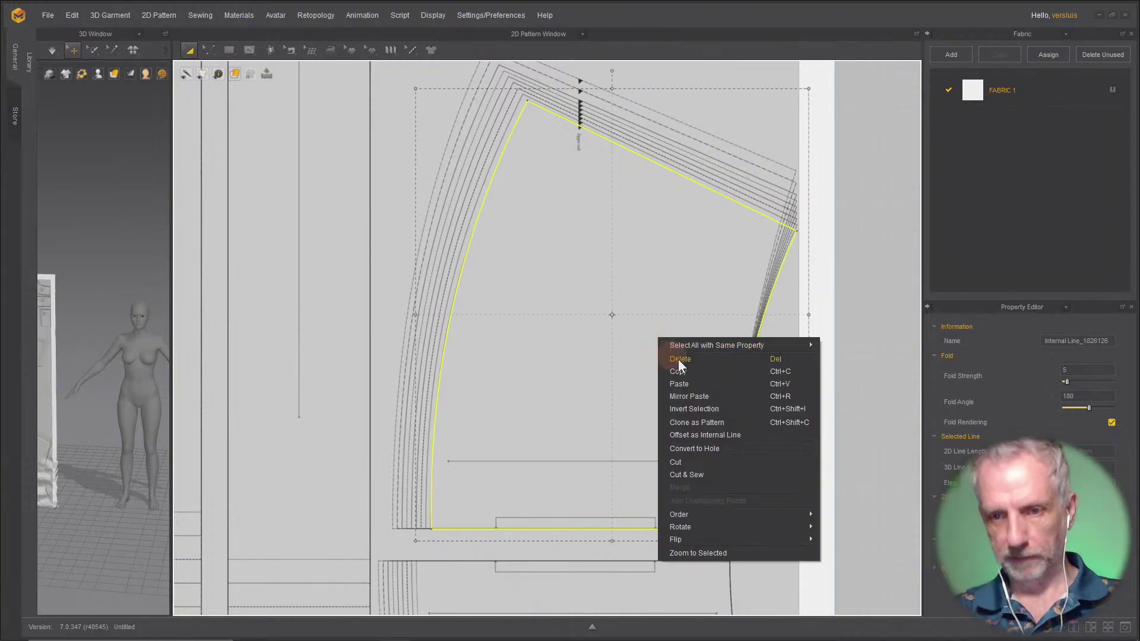
{"action": "left_click", "coordinate": [696, 462]}
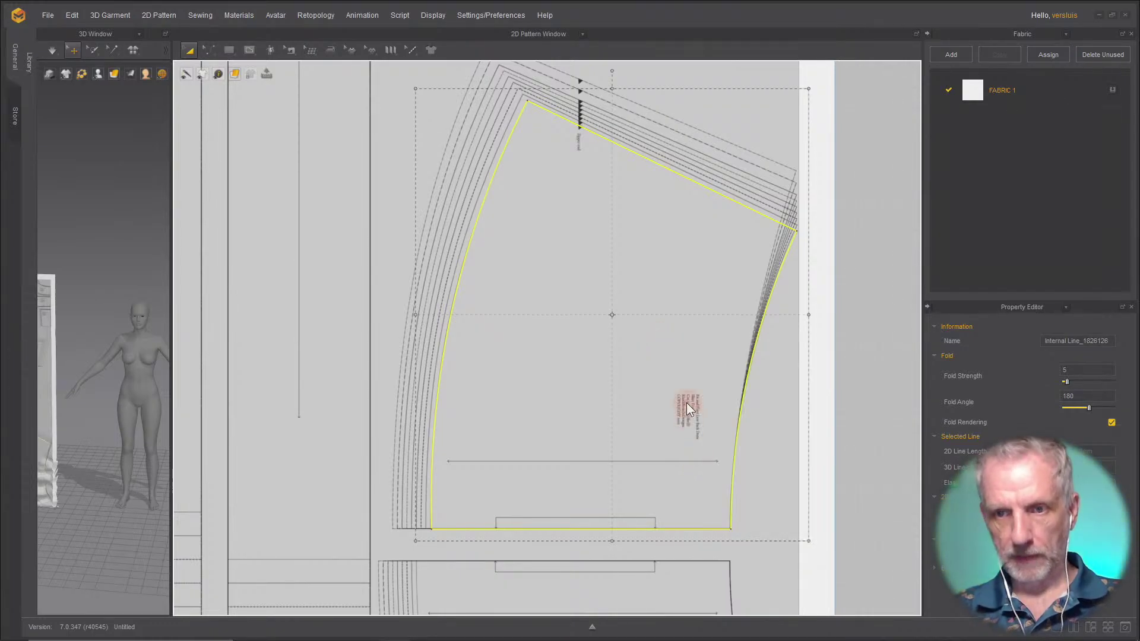
{"action": "scroll", "coordinate": [686, 404], "scroll_direction": "down", "scroll_amount": 5}
{"action": "key", "text": "ctrl+v"}
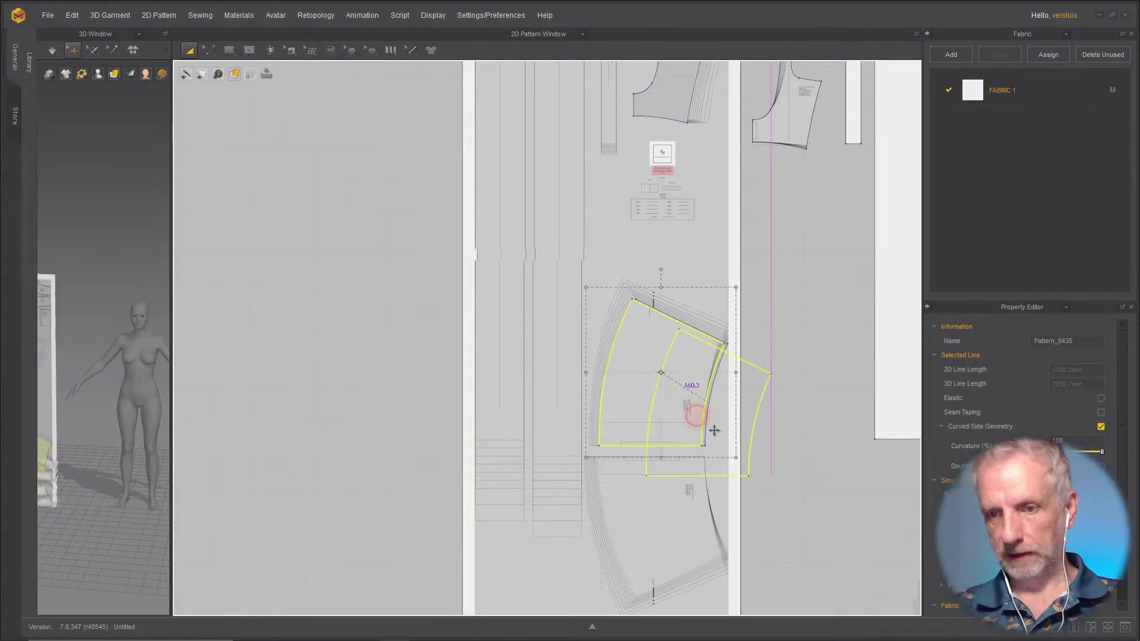
{"action": "left_click", "coordinate": [846, 508]}
Step: Start an internal polygon on the lower skirt panel, placing points at both ends of the smallest size's straight fold edge
{"action": "scroll", "coordinate": [629, 402], "scroll_direction": "up", "scroll_amount": 3}
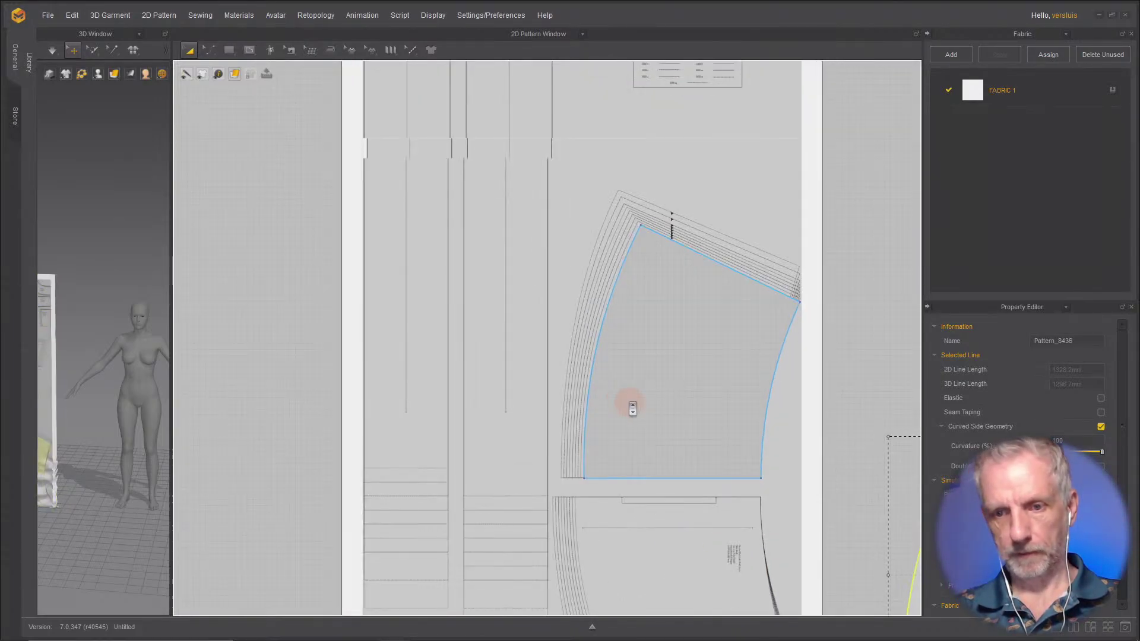
{"action": "right_click_drag", "start_coordinate": [629, 402], "coordinate": [603, 214]}
{"action": "scroll", "coordinate": [633, 400], "scroll_direction": "up", "scroll_amount": 2}
{"action": "right_click_drag", "start_coordinate": [634, 399], "coordinate": [522, 203]}
{"action": "scroll", "coordinate": [584, 253], "scroll_direction": "up", "scroll_amount": 2}
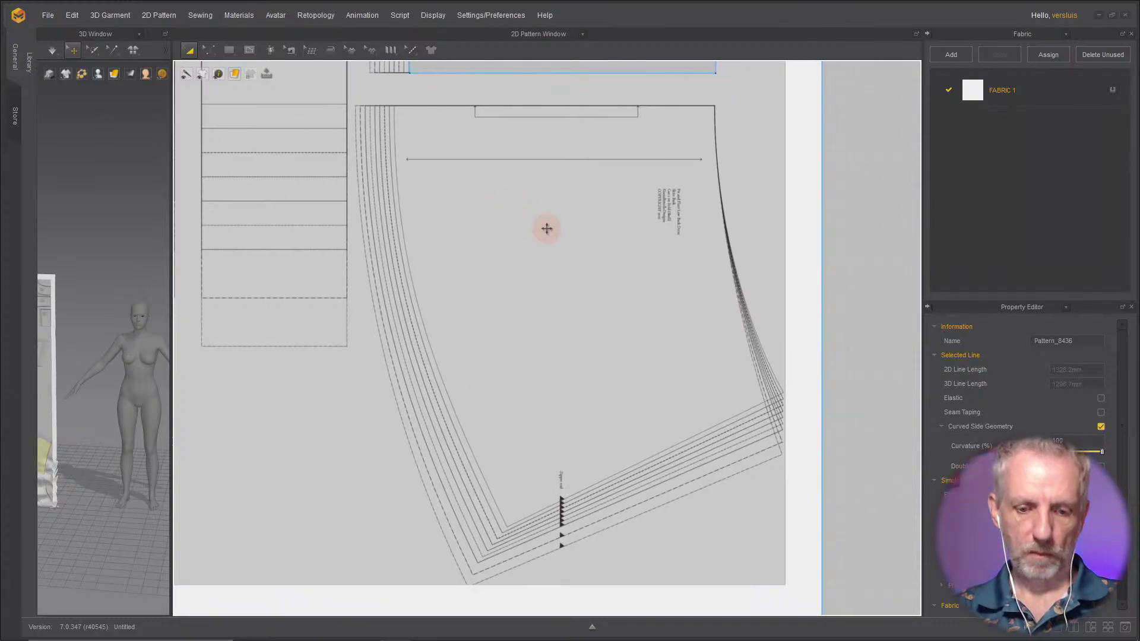
{"action": "key", "text": "s"}
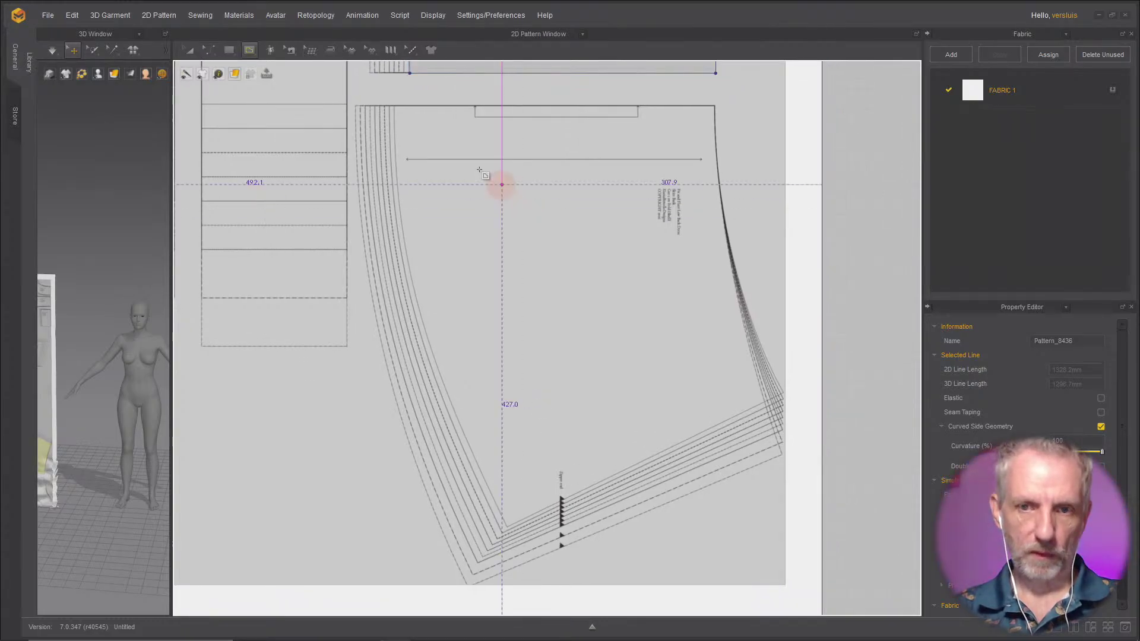
{"action": "left_click", "coordinate": [395, 106]}
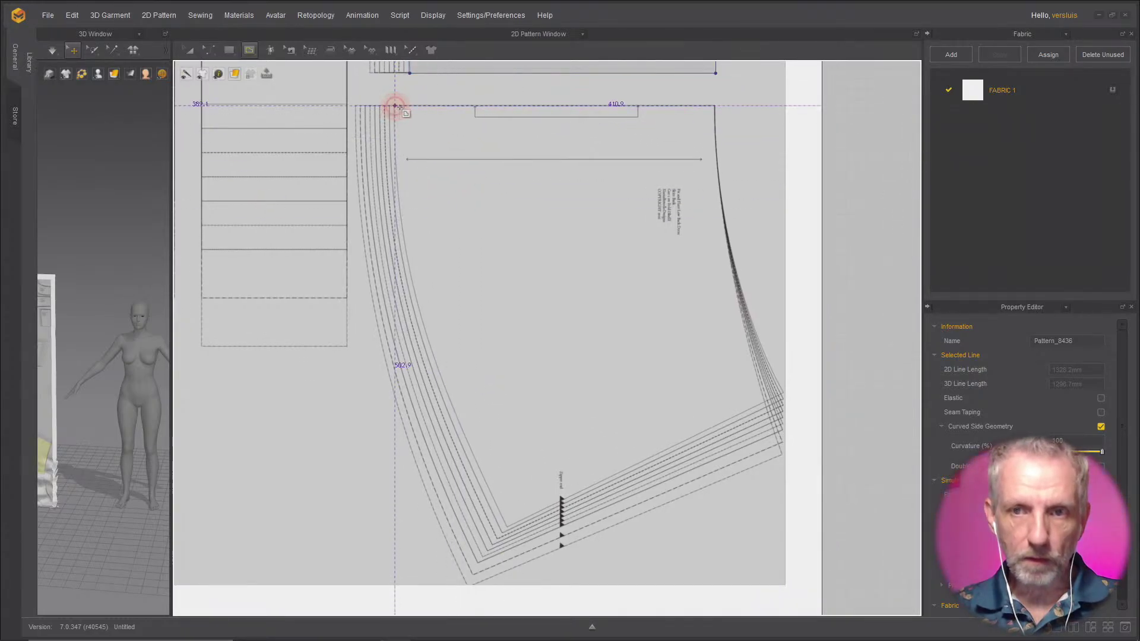
{"action": "left_click", "coordinate": [715, 106]}
Step: Add the waist and hem corners along the lower skirt panel's slanted zipper edge, following the smallest size
{"action": "scroll", "coordinate": [785, 383], "scroll_direction": "up", "scroll_amount": 2}
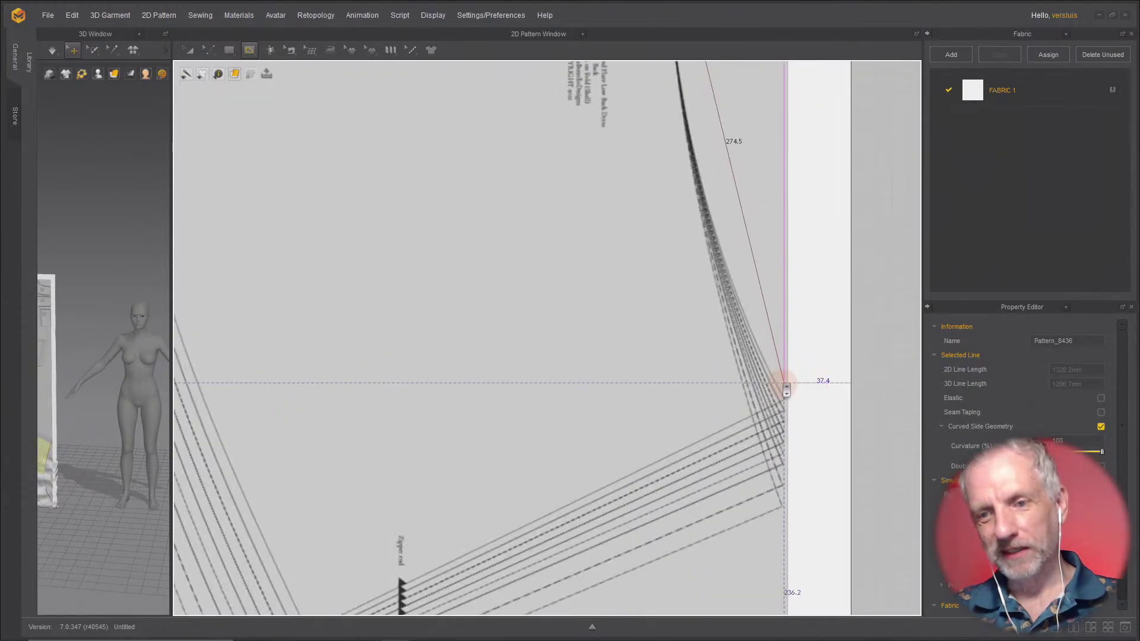
{"action": "scroll", "coordinate": [784, 356], "scroll_direction": "down", "scroll_amount": 2}
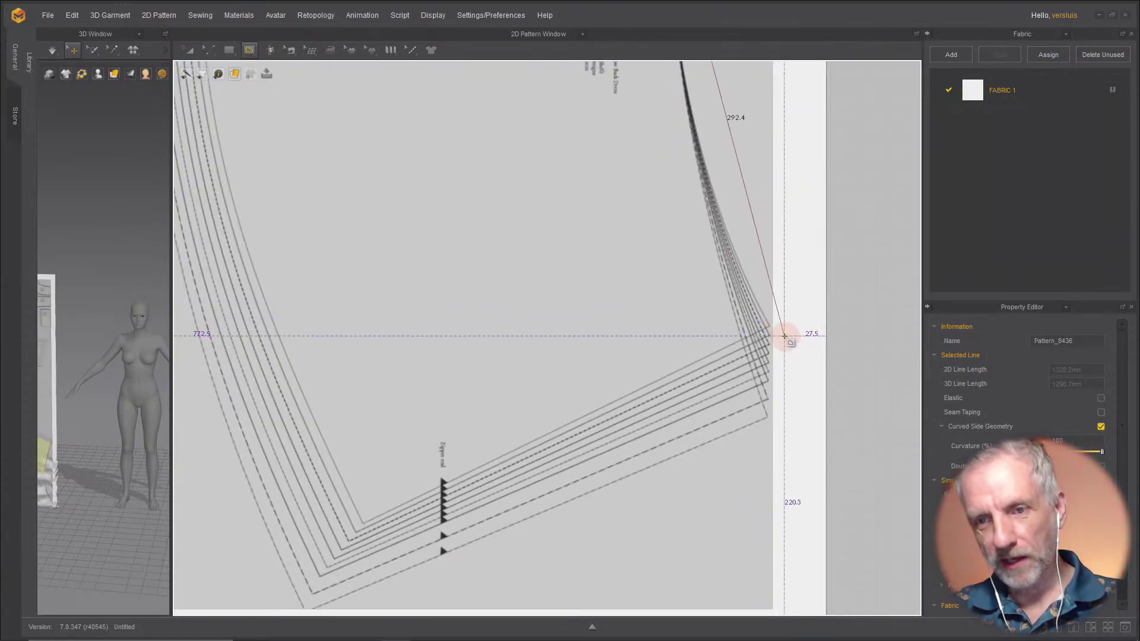
{"action": "scroll", "coordinate": [787, 330], "scroll_direction": "up", "scroll_amount": 2}
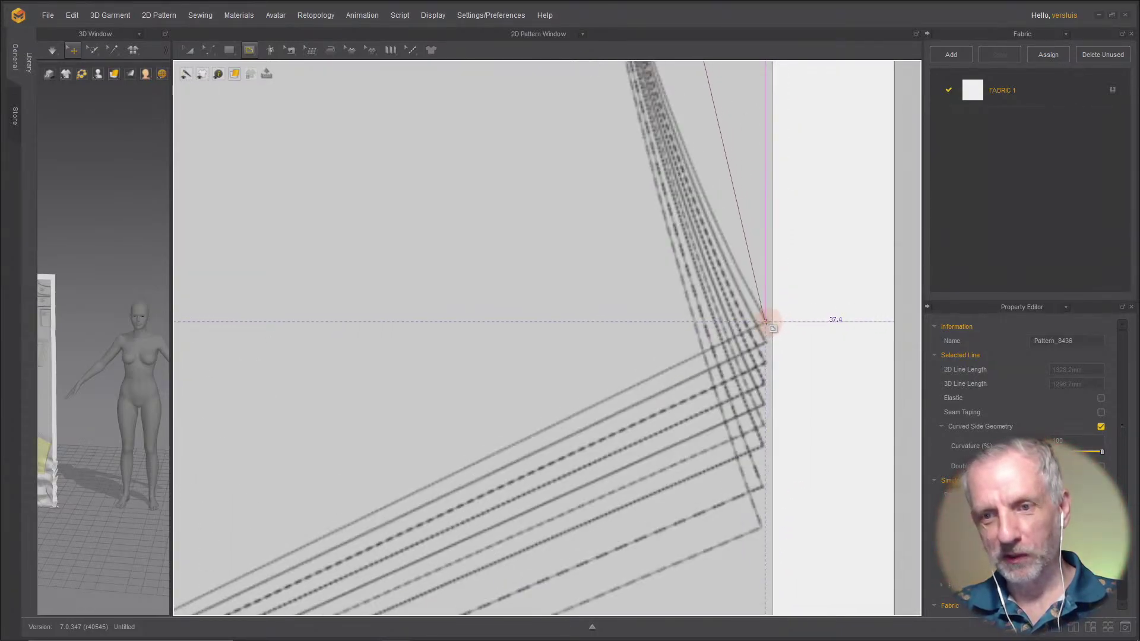
{"action": "left_click", "coordinate": [767, 322]}
{"action": "scroll", "coordinate": [879, 301], "scroll_direction": "up", "scroll_amount": 2}
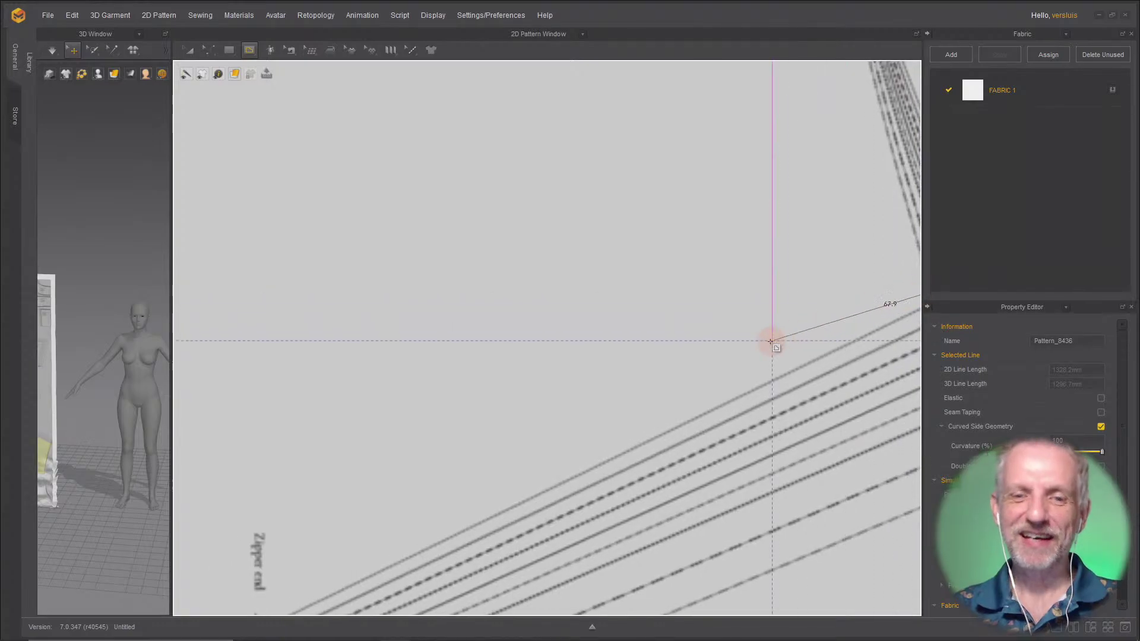
{"action": "scroll", "coordinate": [771, 339], "scroll_direction": "down", "scroll_amount": 2}
{"action": "middle_click_drag", "start_coordinate": [743, 353], "coordinate": [857, 257]}
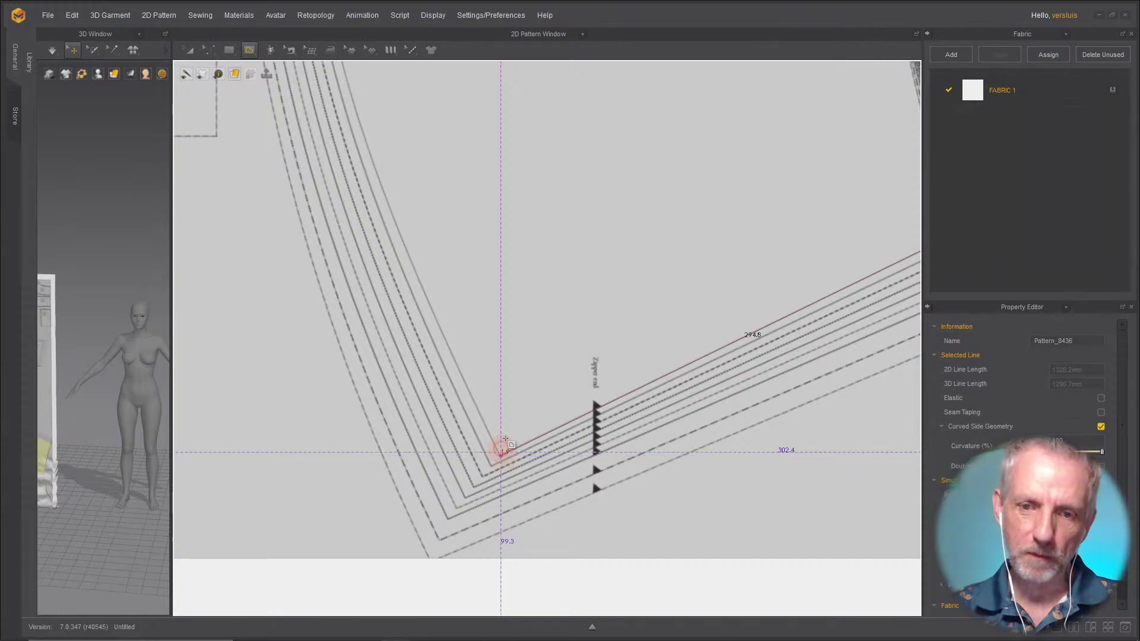
{"action": "left_click", "coordinate": [501, 457]}
Step: Close the lower skirt panel's outline at its starting corner, where the hem meets the fold edge
{"action": "scroll", "coordinate": [522, 323], "scroll_direction": "up", "scroll_amount": 5}
{"action": "scroll", "coordinate": [505, 330], "scroll_direction": "down", "scroll_amount": 4}
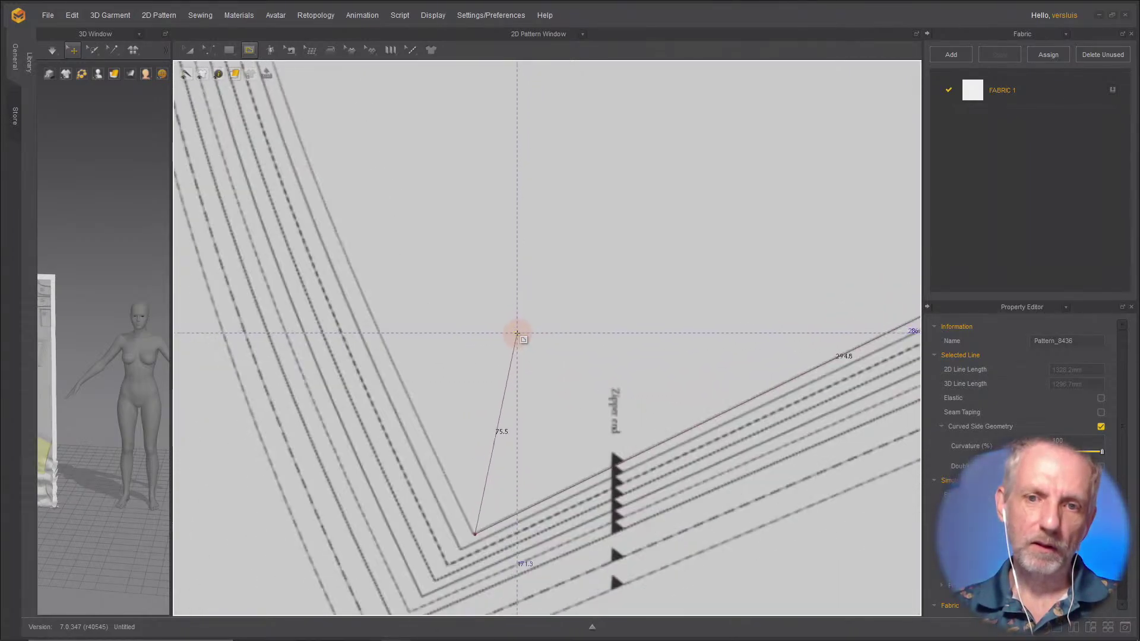
{"action": "scroll", "coordinate": [517, 331], "scroll_direction": "up", "scroll_amount": 4}
{"action": "scroll", "coordinate": [508, 330], "scroll_direction": "down", "scroll_amount": 4}
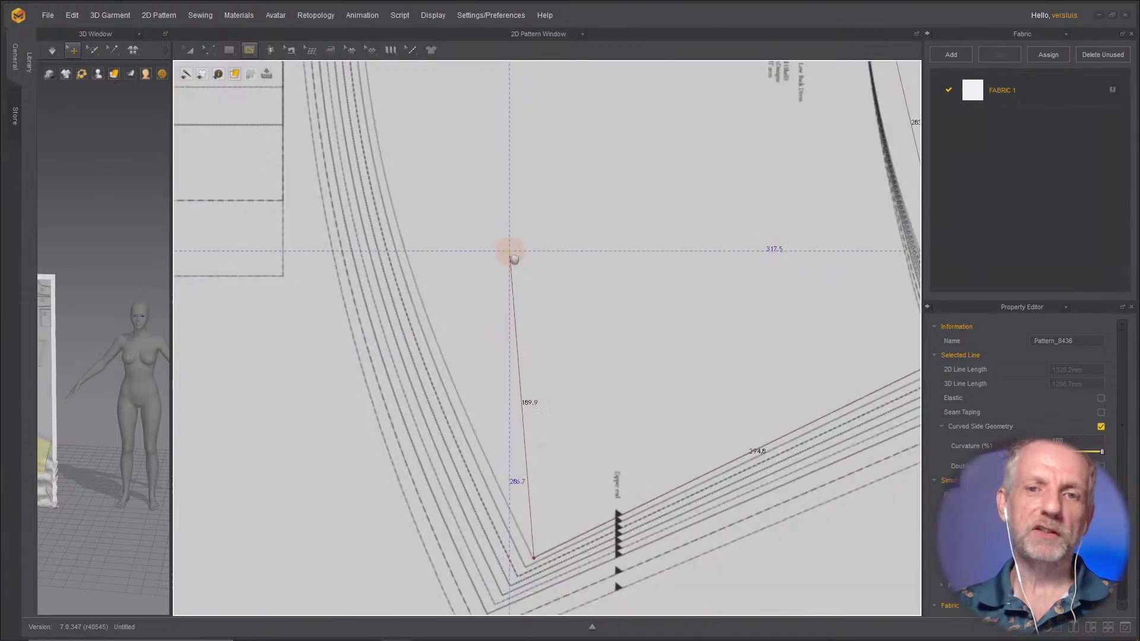
{"action": "scroll", "coordinate": [509, 255], "scroll_direction": "up", "scroll_amount": 5}
{"action": "scroll", "coordinate": [517, 298], "scroll_direction": "down", "scroll_amount": 1}
{"action": "scroll", "coordinate": [516, 309], "scroll_direction": "down", "scroll_amount": 4}
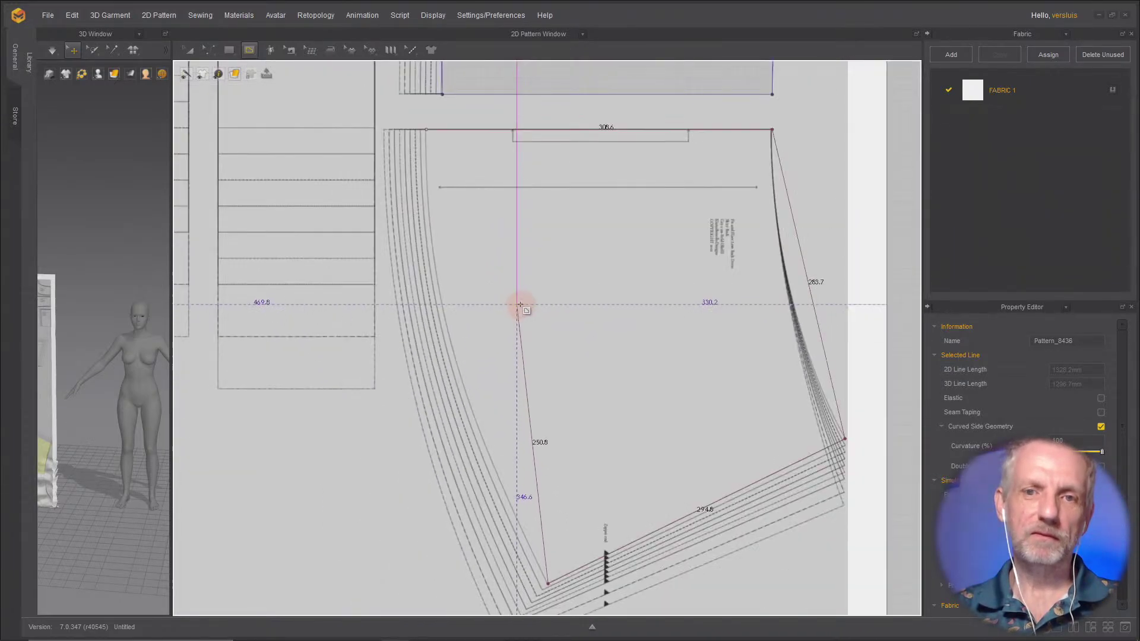
{"action": "middle_click_drag", "start_coordinate": [522, 259], "coordinate": [505, 318]}
{"action": "scroll", "coordinate": [496, 271], "scroll_direction": "up", "scroll_amount": 4}
{"action": "scroll", "coordinate": [496, 270], "scroll_direction": "up", "scroll_amount": 3}
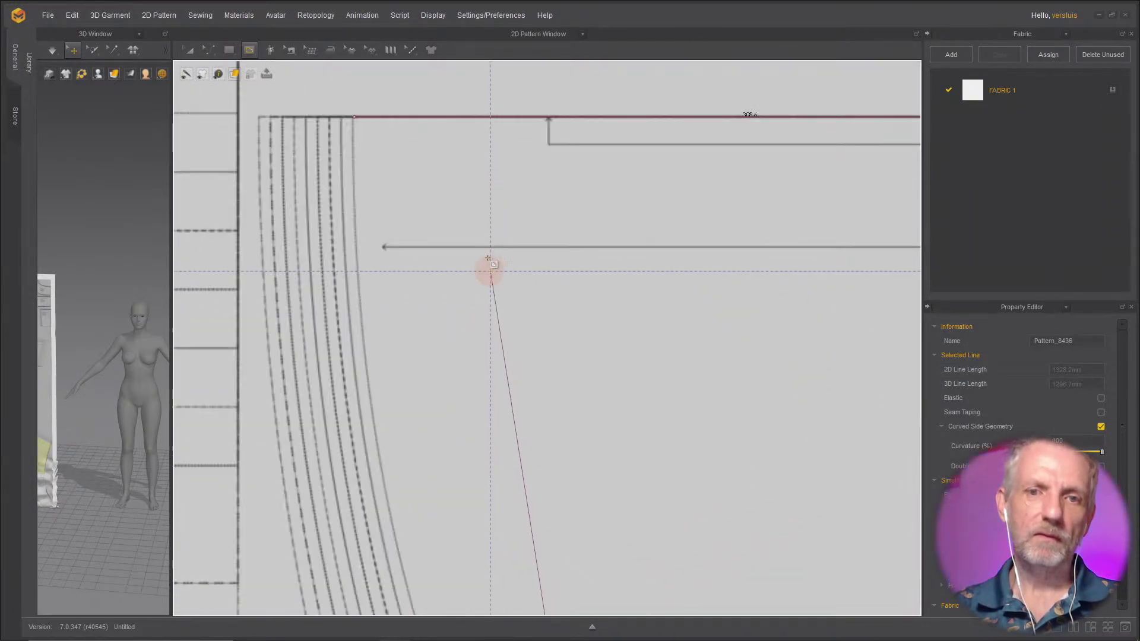
{"action": "middle_click_drag", "start_coordinate": [473, 212], "coordinate": [510, 285]}
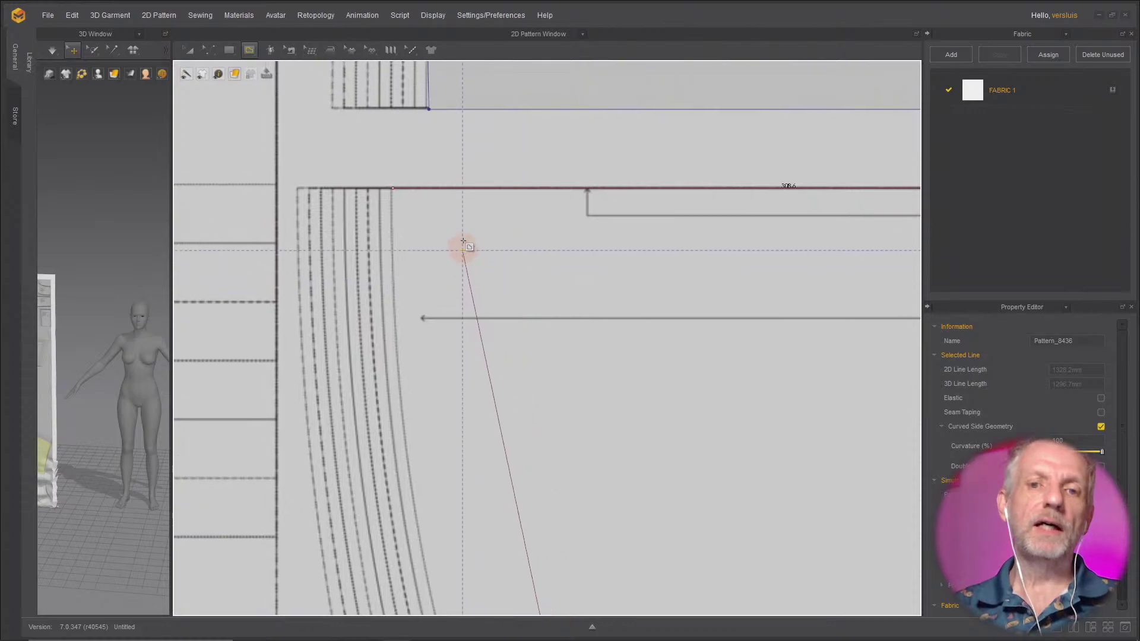
{"action": "left_click", "coordinate": [392, 189]}
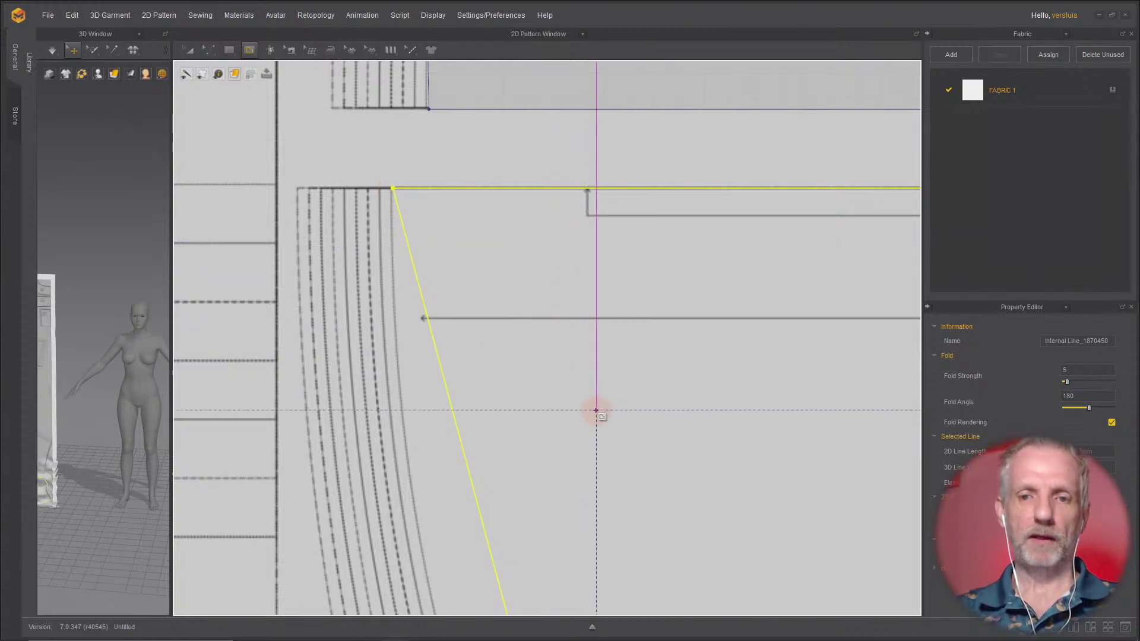
Step: Curve the lower skirt panel's waist and hem edges to follow the smallest size's lines
{"action": "scroll", "coordinate": [596, 412], "scroll_direction": "down", "scroll_amount": 2}
{"action": "scroll", "coordinate": [513, 313], "scroll_direction": "down", "scroll_amount": 2}
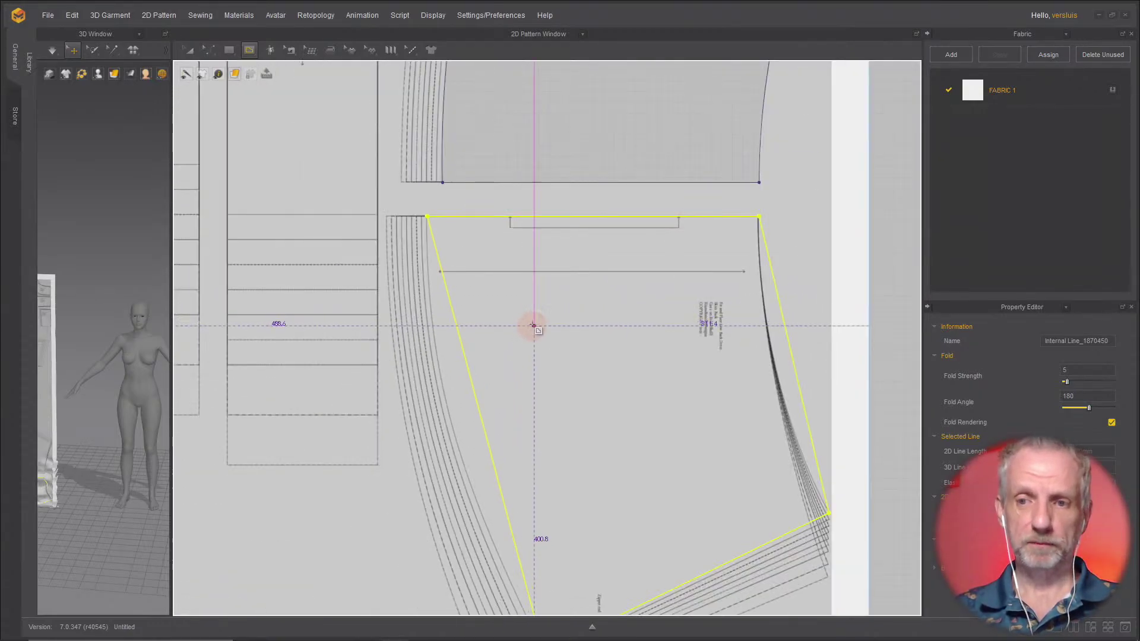
{"action": "middle_click_drag", "start_coordinate": [532, 326], "coordinate": [436, 247]}
{"action": "scroll", "coordinate": [484, 264], "scroll_direction": "up", "scroll_amount": 1}
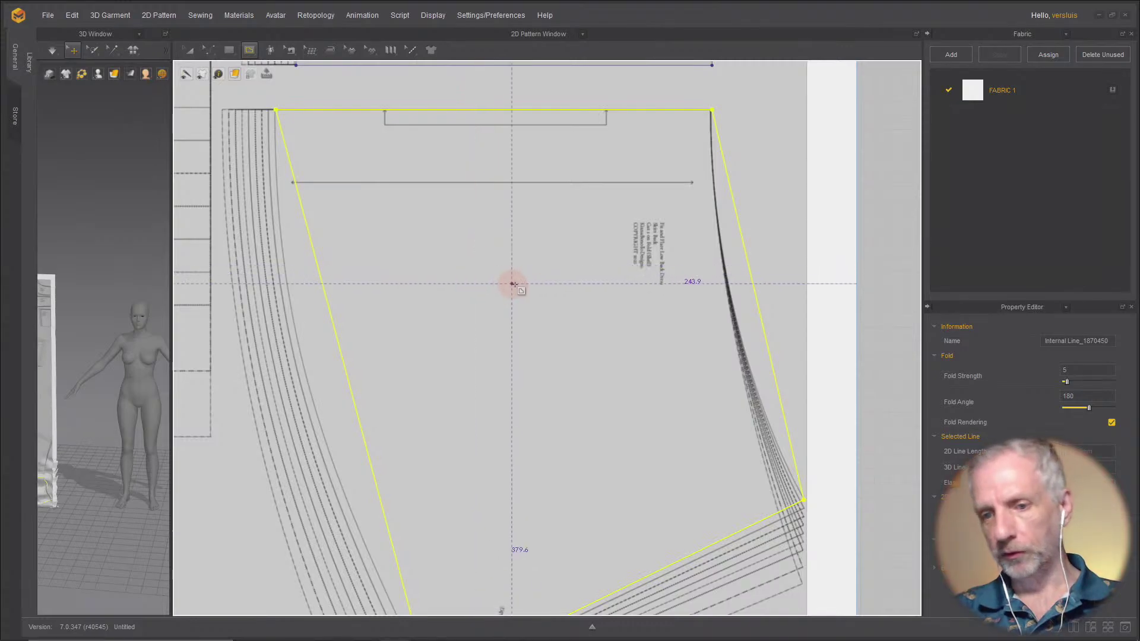
{"action": "scroll", "coordinate": [495, 301], "scroll_direction": "up", "scroll_amount": 3}
{"action": "scroll", "coordinate": [495, 300], "scroll_direction": "down", "scroll_amount": 3}
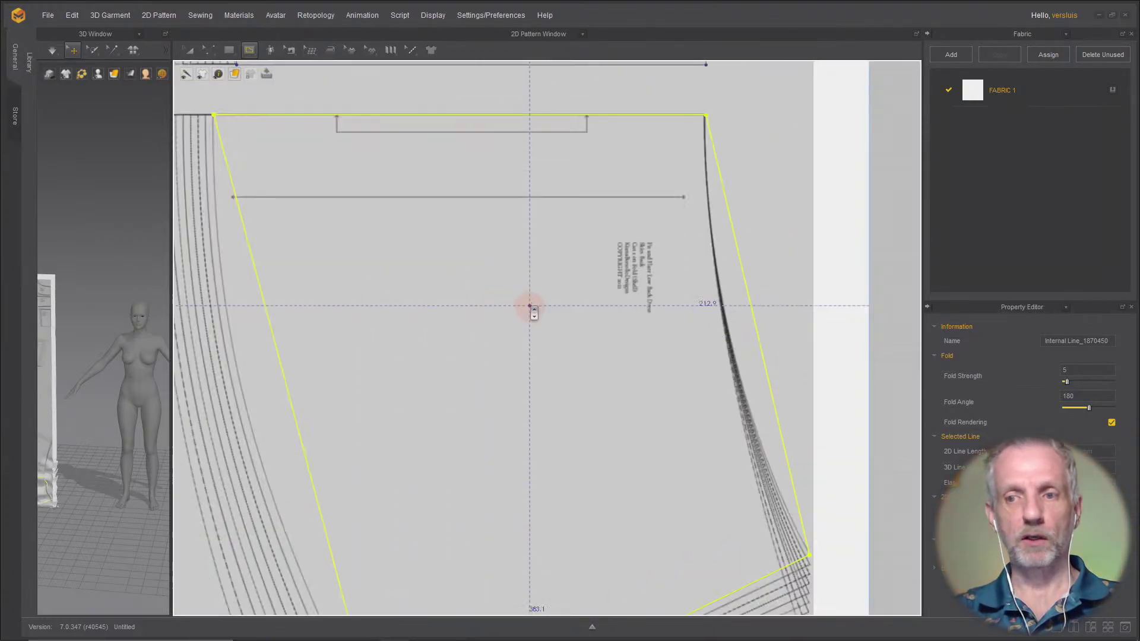
{"action": "key", "text": "z"}
{"action": "scroll", "coordinate": [527, 303], "scroll_direction": "up", "scroll_amount": 2}
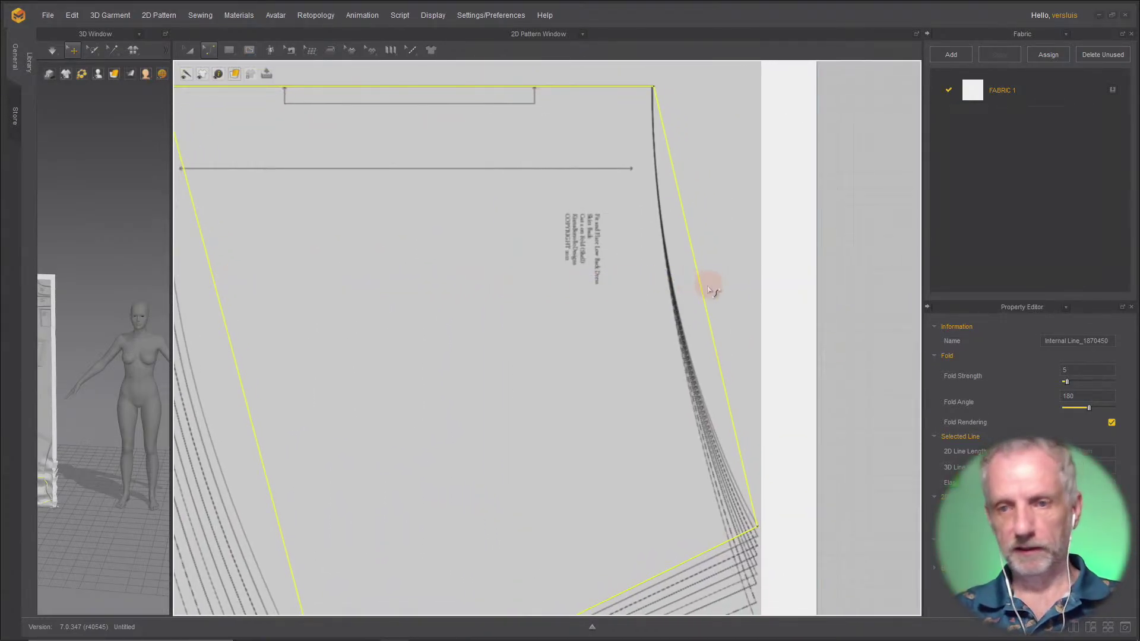
{"action": "left_click_drag", "start_coordinate": [707, 298], "coordinate": [684, 321]}
{"action": "scroll", "coordinate": [624, 305], "scroll_direction": "down", "scroll_amount": 3}
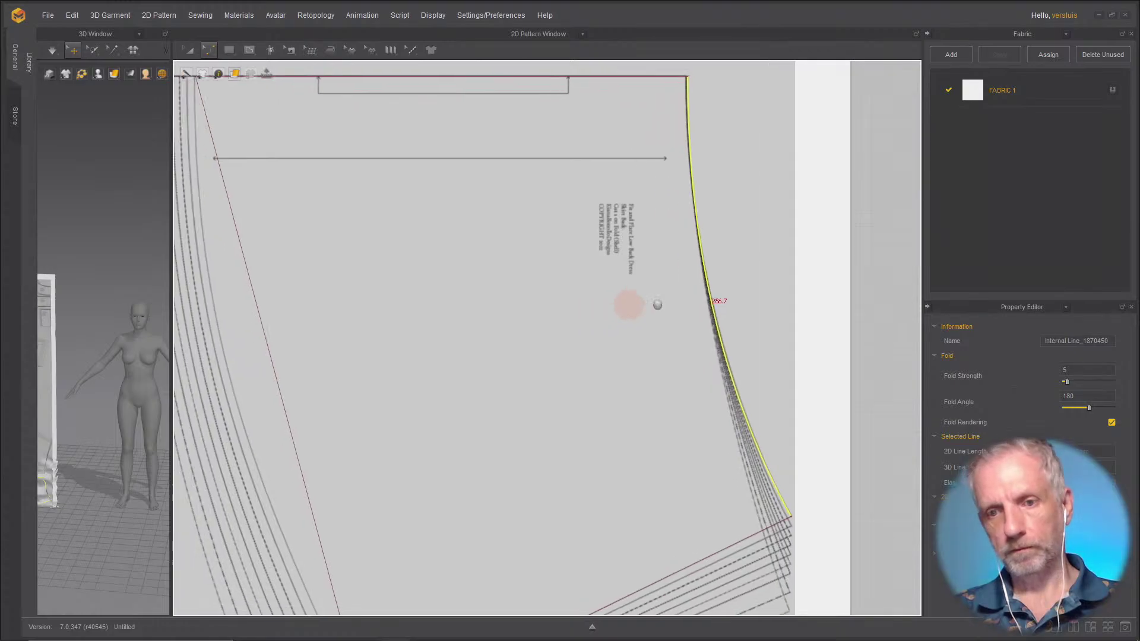
{"action": "scroll", "coordinate": [602, 305], "scroll_direction": "down", "scroll_amount": 2}
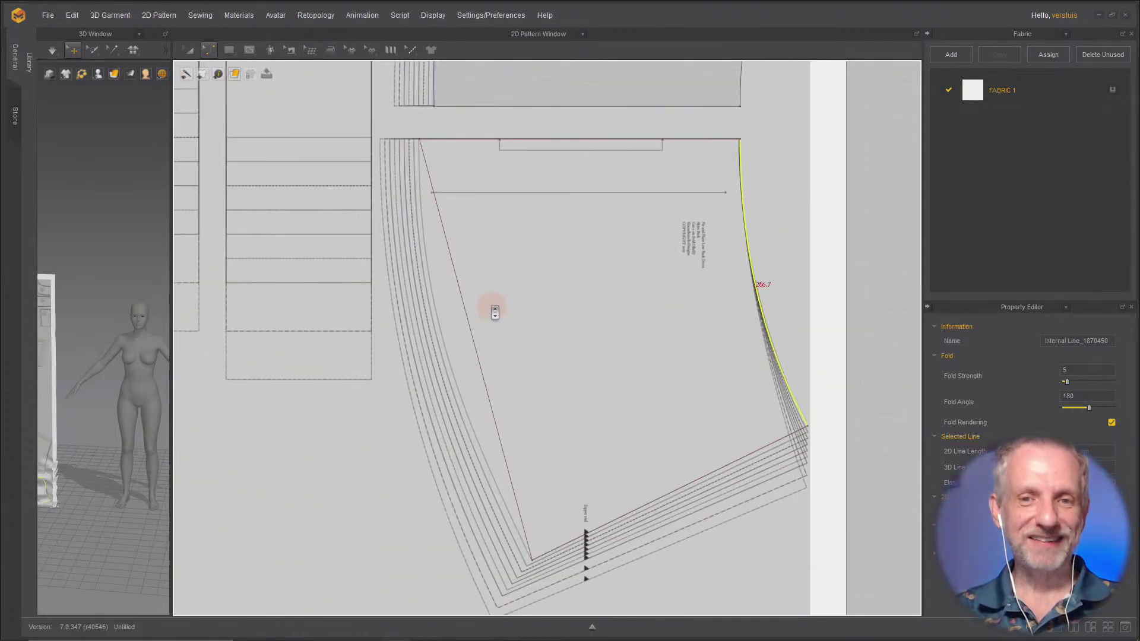
{"action": "left_click_drag", "start_coordinate": [479, 348], "coordinate": [451, 355]}
{"action": "left_click_drag", "start_coordinate": [456, 356], "coordinate": [454, 356]}
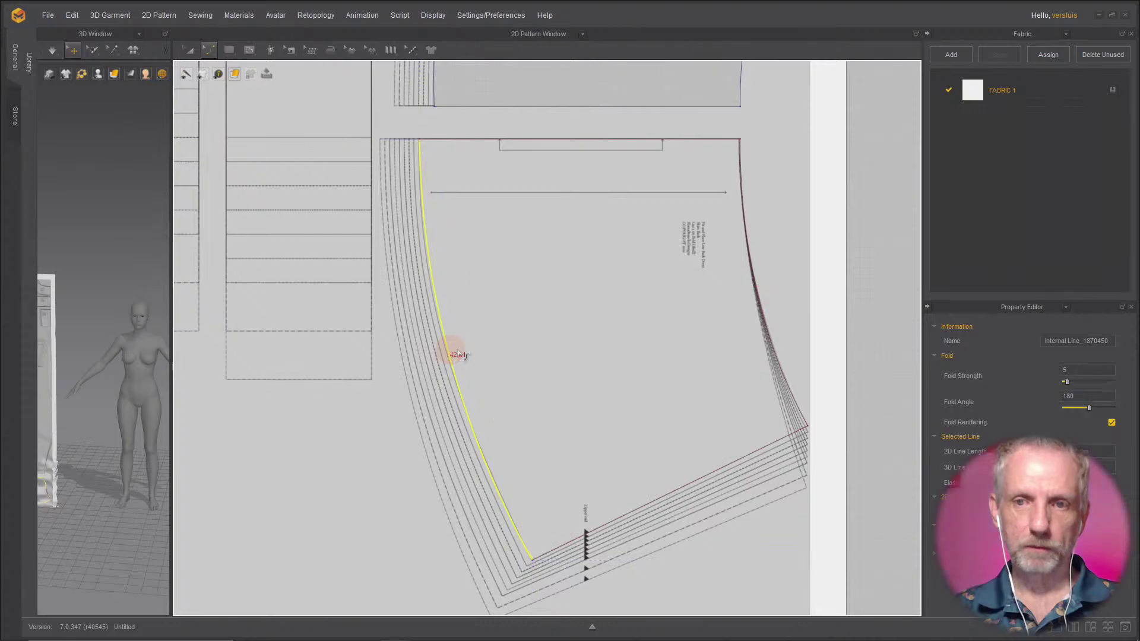
{"action": "scroll", "coordinate": [558, 358], "scroll_direction": "down", "scroll_amount": 1}
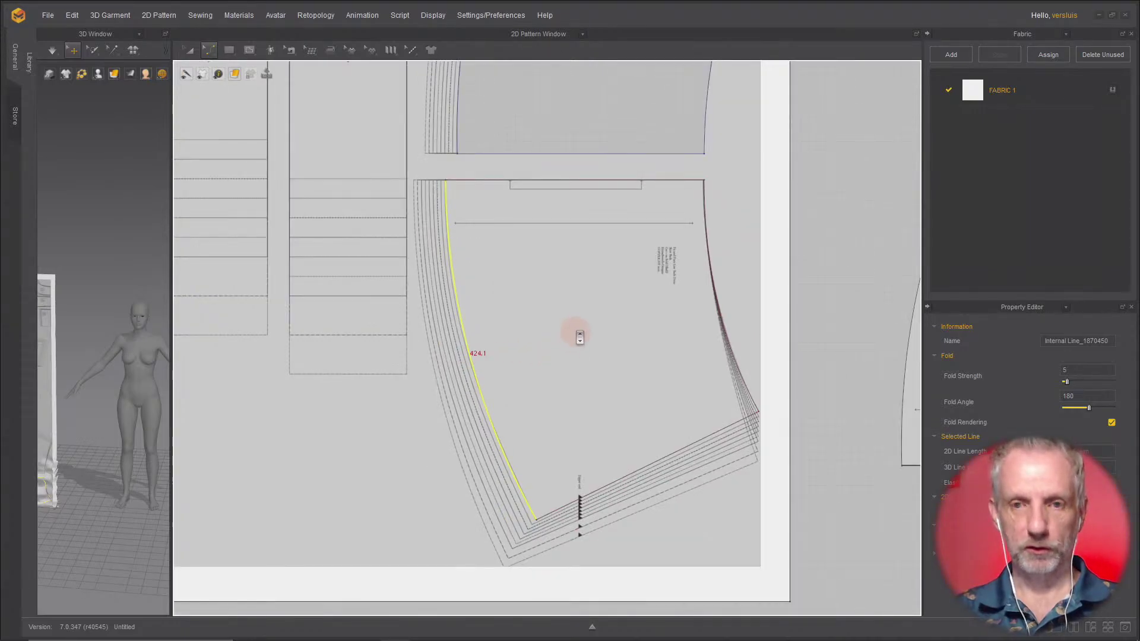
Step: Cut the lower skirt panel's outline out of the pattern sheet and place the piece below the other cut skirt panel
{"action": "key", "text": "a"}
{"action": "left_click", "coordinate": [485, 349]}
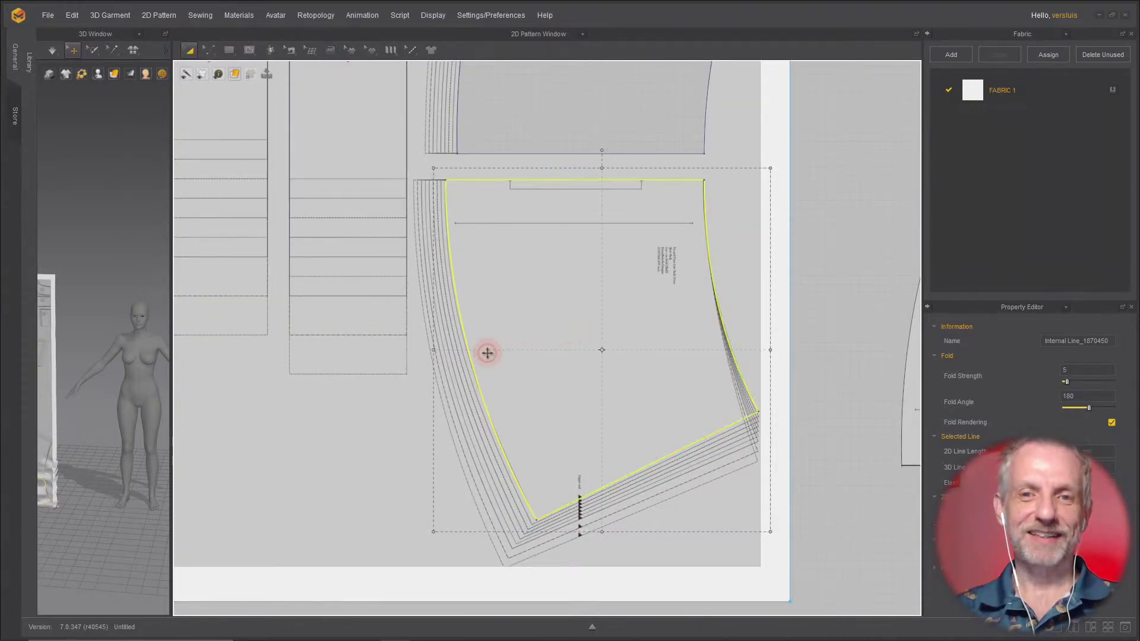
{"action": "right_click", "coordinate": [487, 350]}
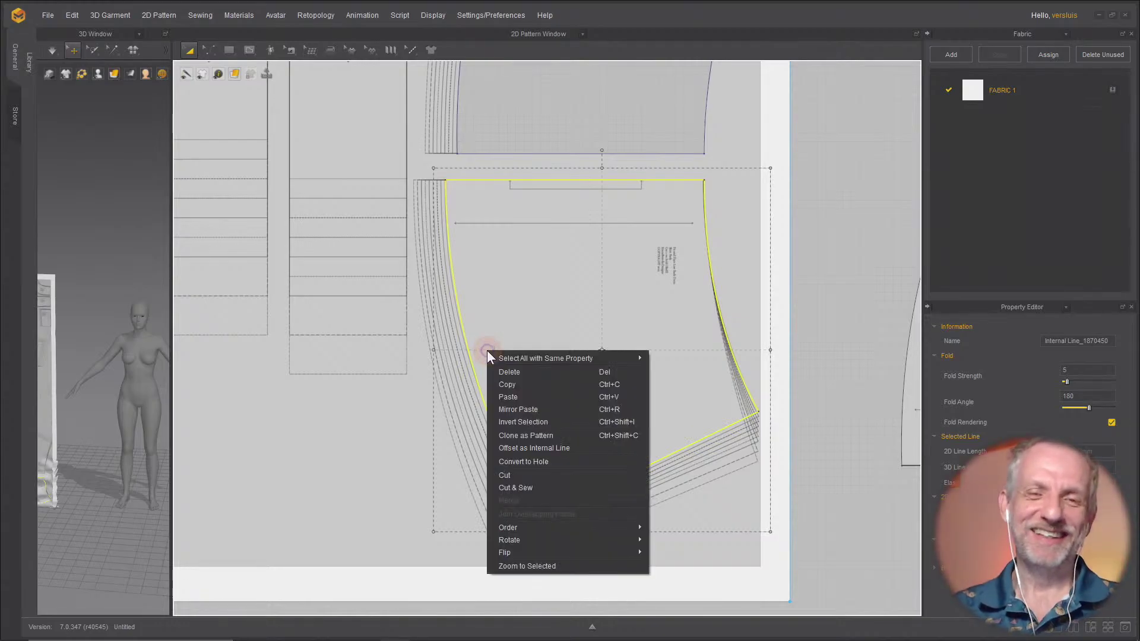
{"action": "left_click", "coordinate": [561, 481]}
{"action": "scroll", "coordinate": [615, 425], "scroll_direction": "down", "scroll_amount": 3}
{"action": "scroll", "coordinate": [616, 425], "scroll_direction": "down", "scroll_amount": 2}
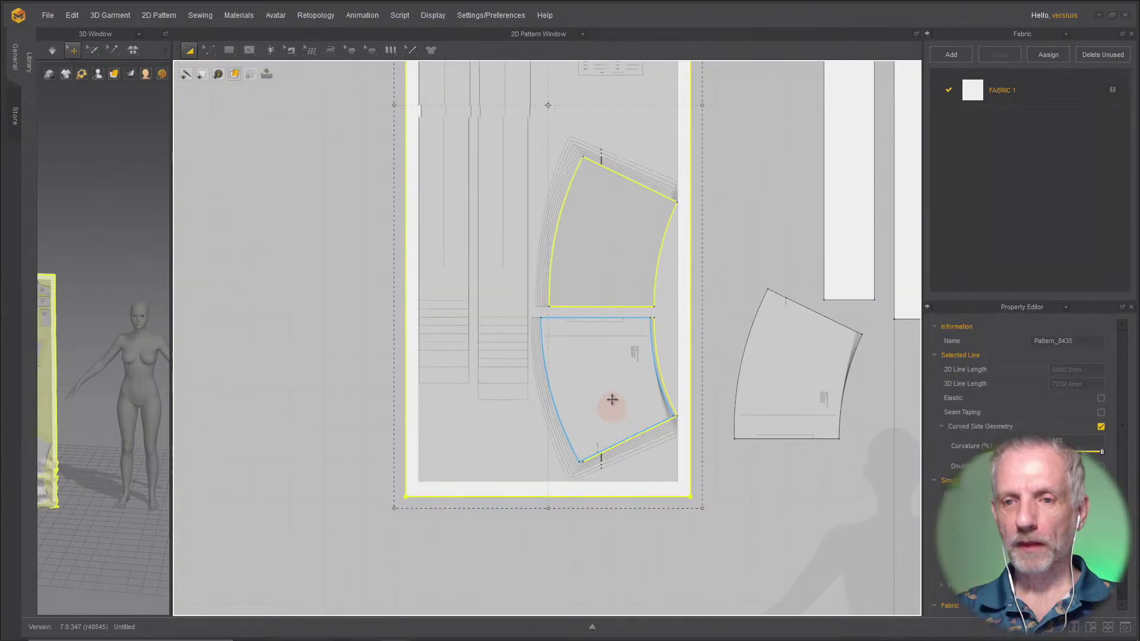
{"action": "left_click_drag", "start_coordinate": [617, 373], "coordinate": [806, 513]}
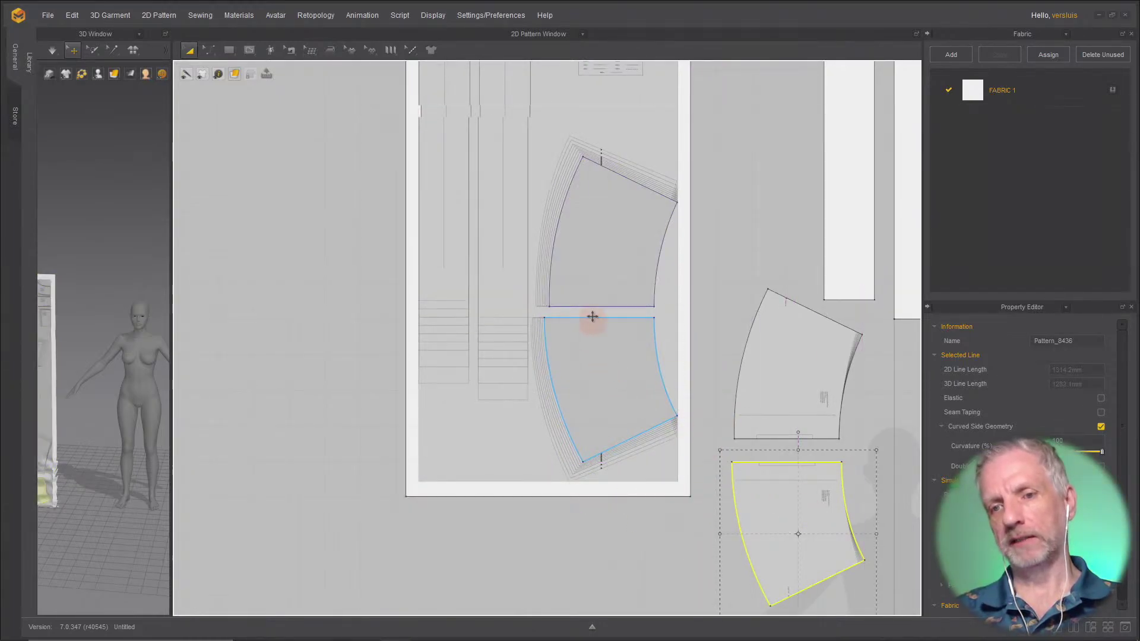
Step: Move the remaining pattern sheet away from the cut pieces to leave a wide gap between them
{"action": "scroll", "coordinate": [592, 303], "scroll_direction": "down", "scroll_amount": 3}
{"action": "scroll", "coordinate": [588, 302], "scroll_direction": "down", "scroll_amount": 1}
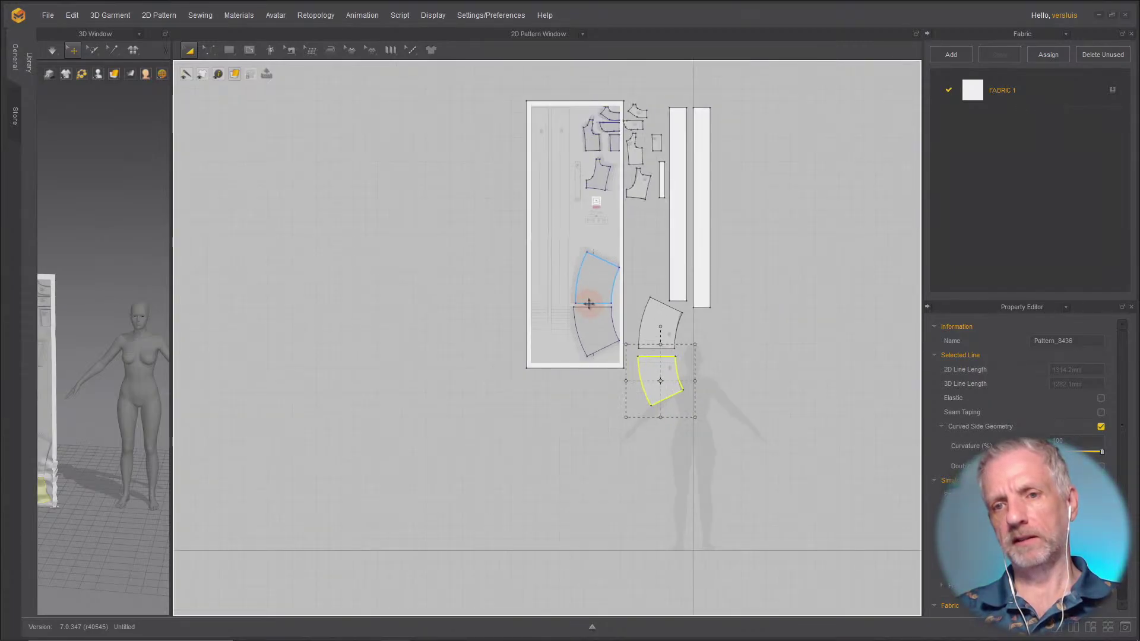
{"action": "scroll", "coordinate": [457, 303], "scroll_direction": "down", "scroll_amount": 2}
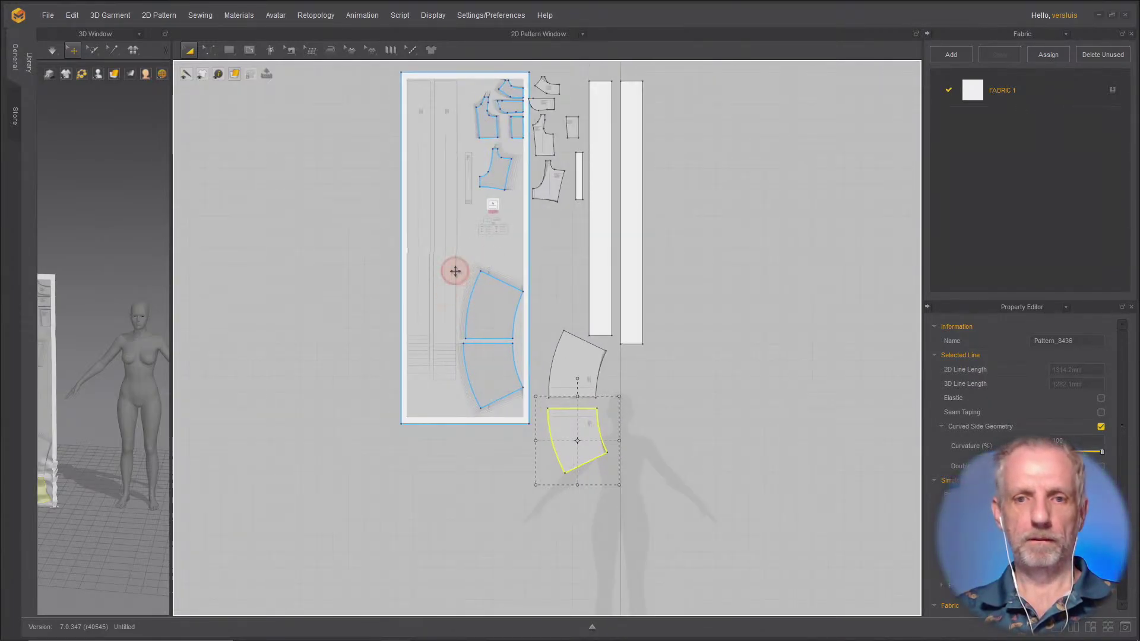
{"action": "left_click", "coordinate": [453, 266]}
{"action": "key", "text": "ctrl+c"}
{"action": "key", "text": "ctrl+v"}
{"action": "left_click", "coordinate": [331, 269]}
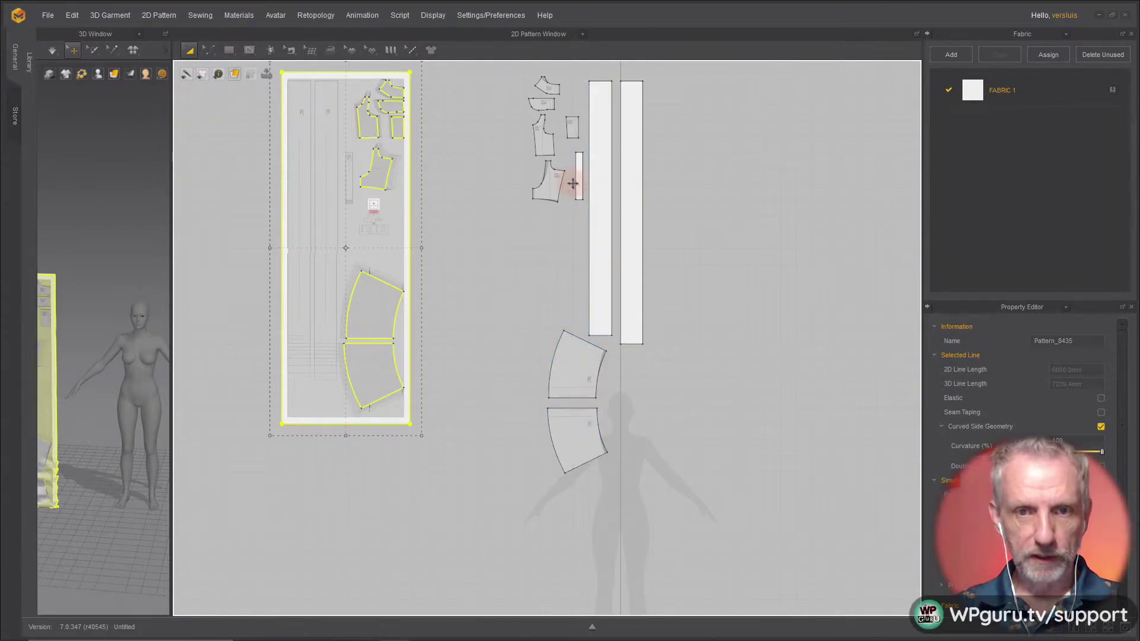
{"action": "scroll", "coordinate": [321, 172], "scroll_direction": "up", "scroll_amount": 5}
{"action": "scroll", "coordinate": [321, 175], "scroll_direction": "down", "scroll_amount": 6}
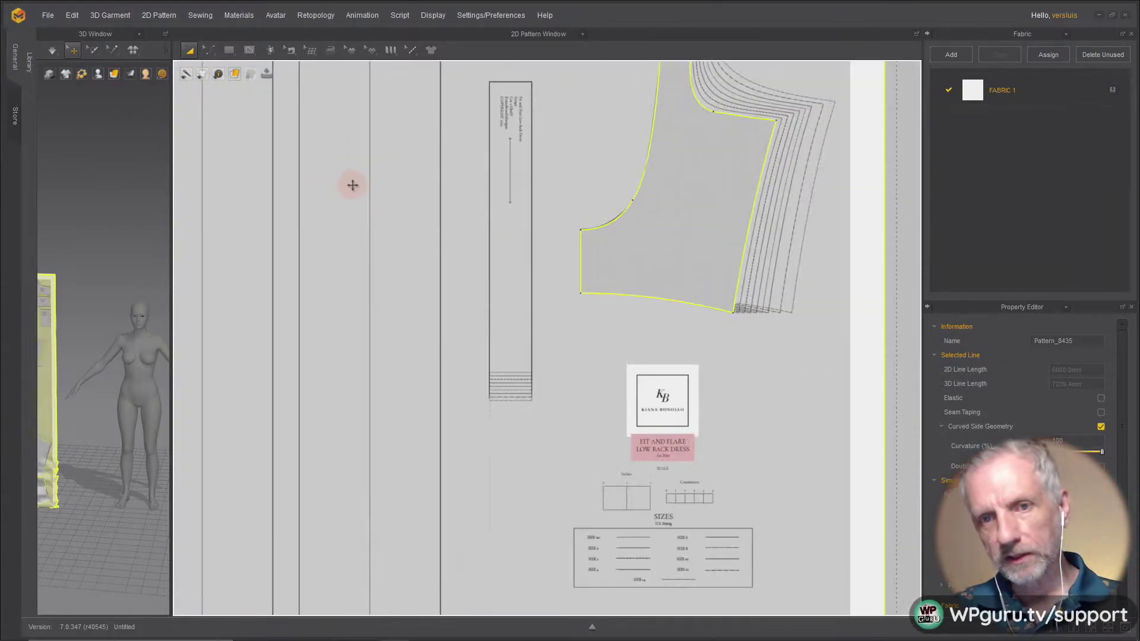
{"action": "scroll", "coordinate": [368, 184], "scroll_direction": "down", "scroll_amount": 1}
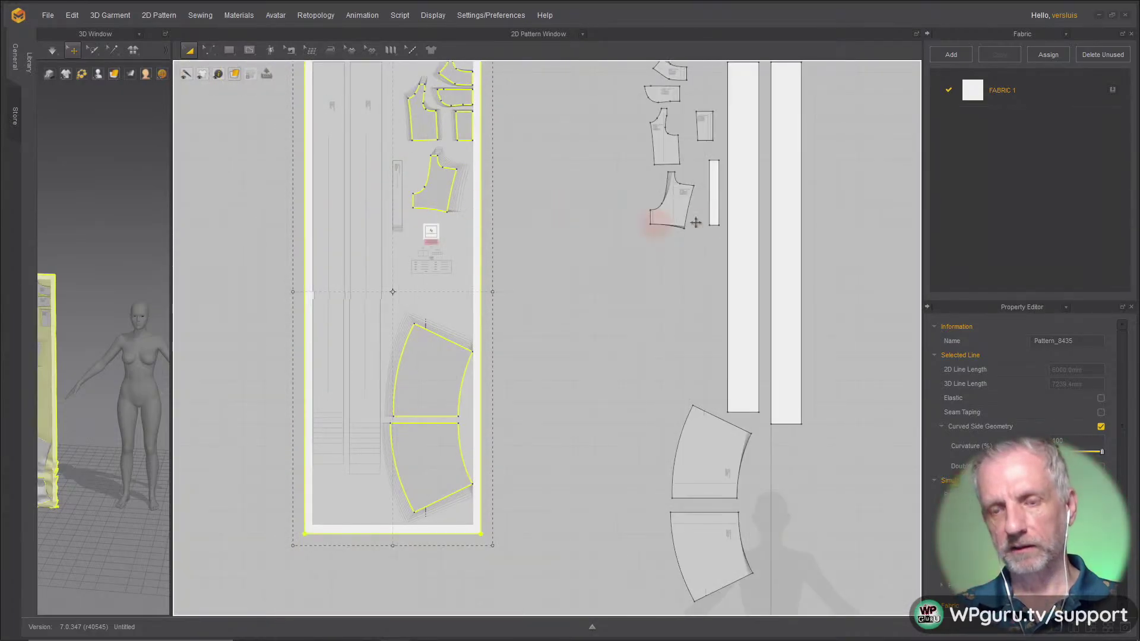
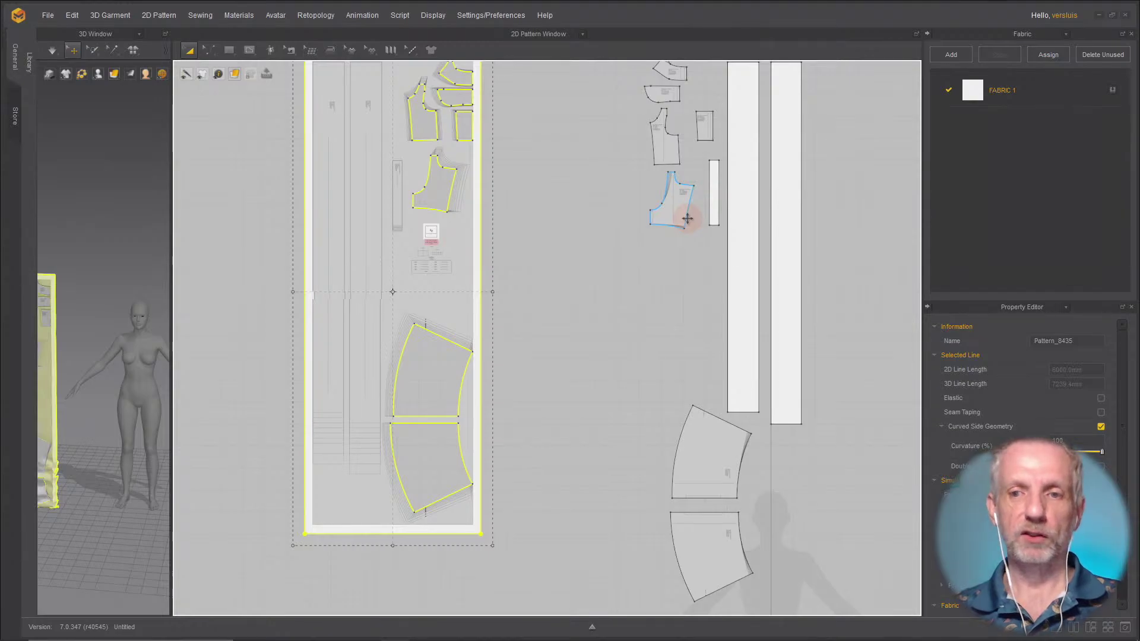
Step: Start saving the project as a new file and browse to the Fit and Flare v2 folder in ! Marvelous Projects
{"action": "left_click", "coordinate": [44, 14]}
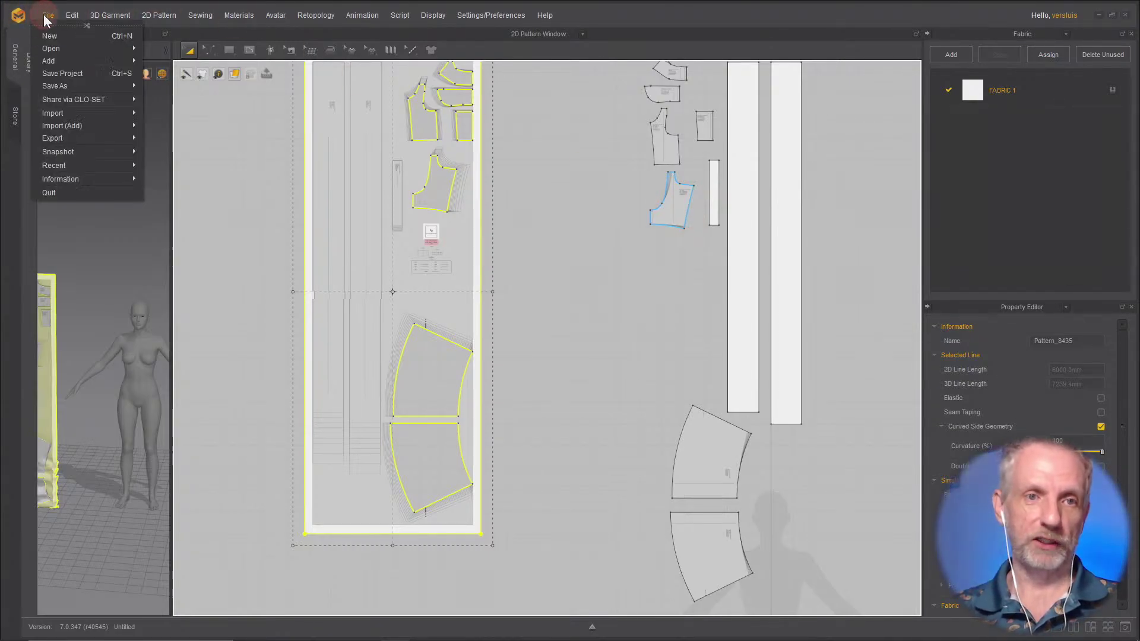
{"action": "left_click", "coordinate": [112, 86]}
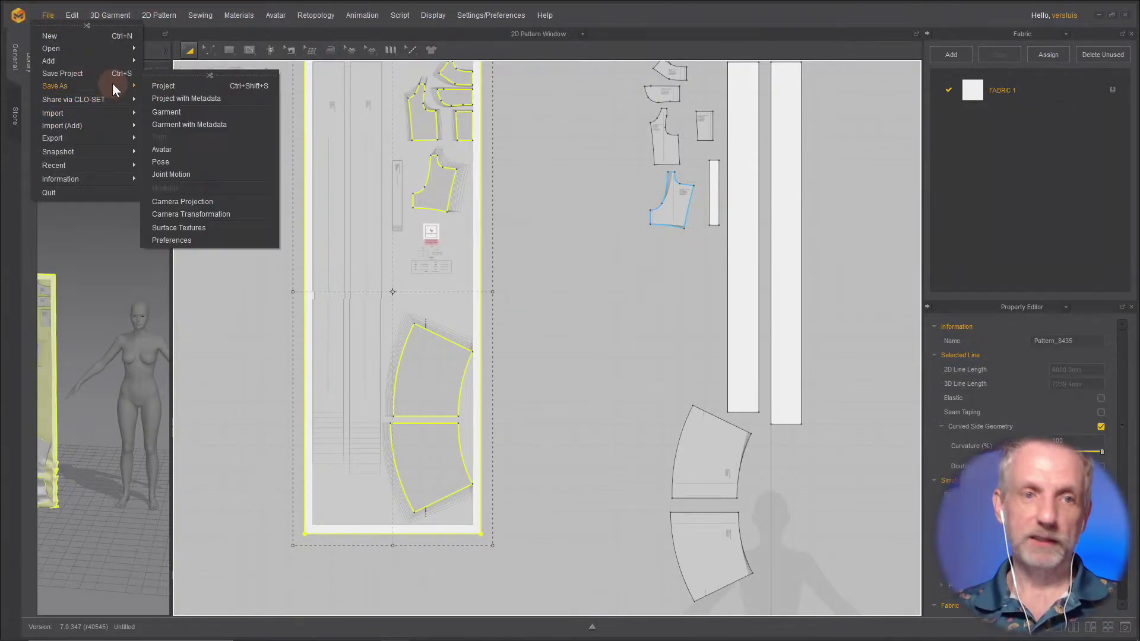
{"action": "left_click", "coordinate": [190, 87]}
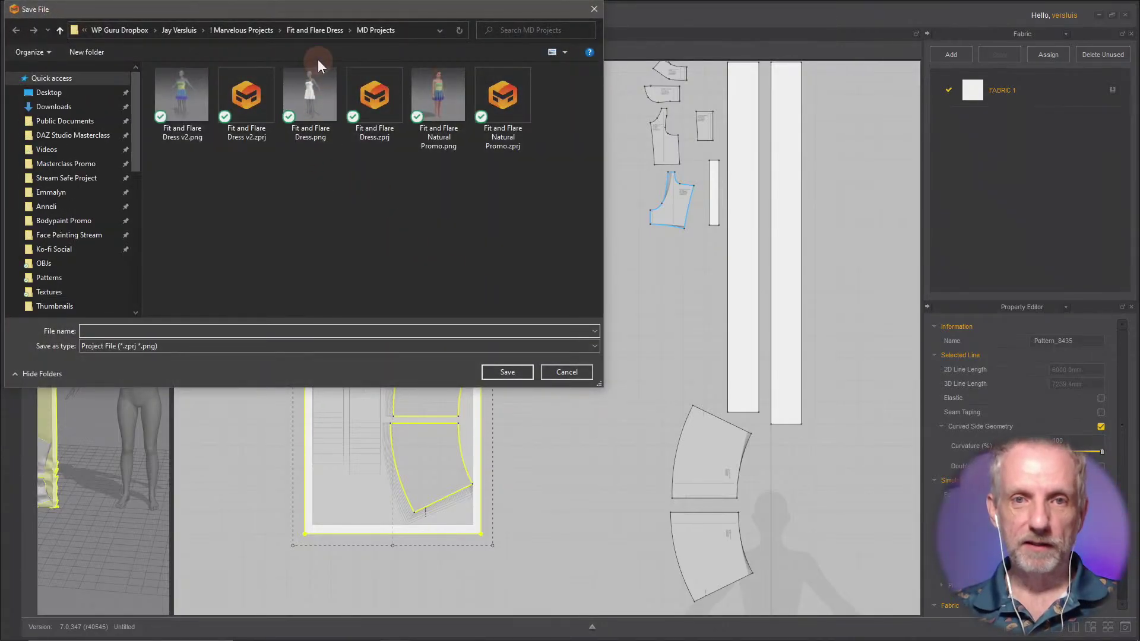
{"action": "left_click", "coordinate": [245, 31]}
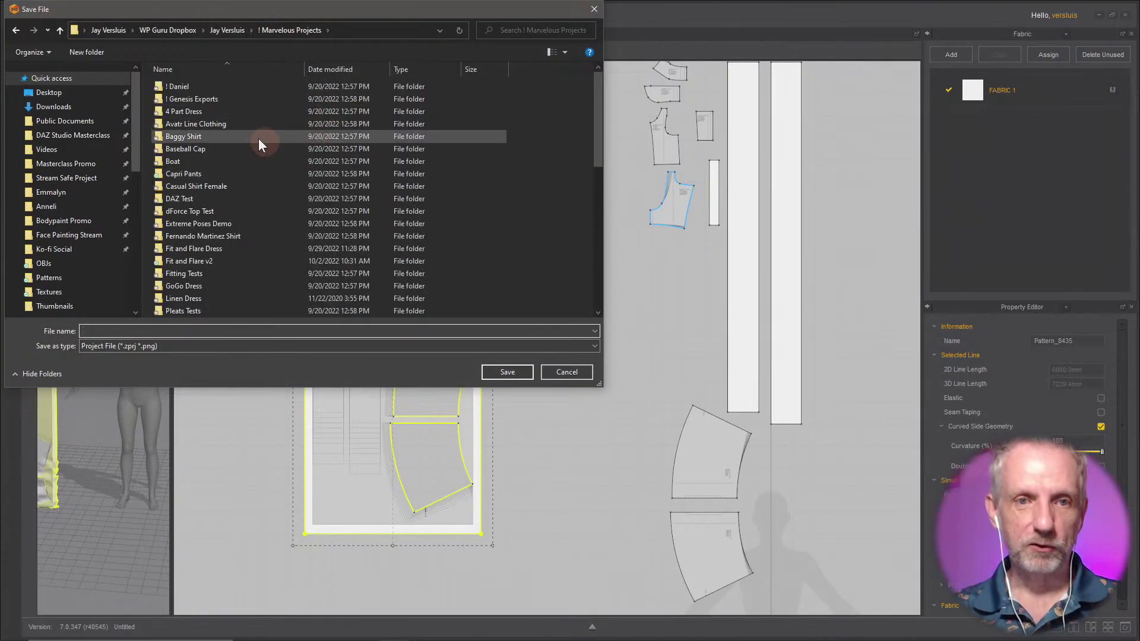
{"action": "double_click", "coordinate": [242, 262]}
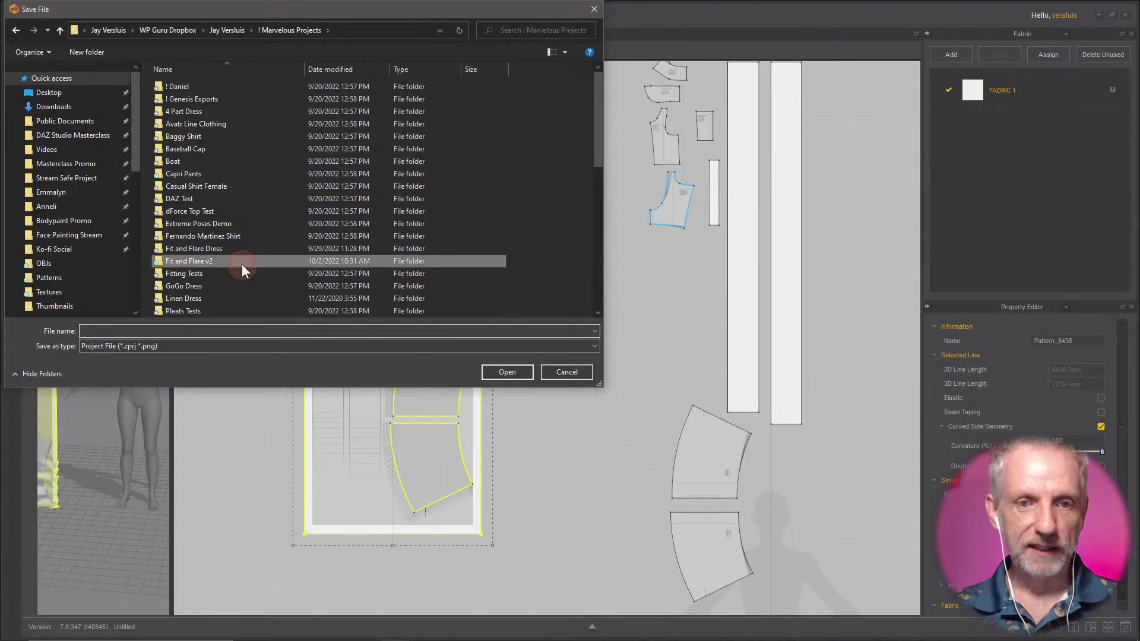
Step: Create a folder named MD Projects inside the Fit and Flare v2 folder
{"action": "right_click", "coordinate": [186, 191]}
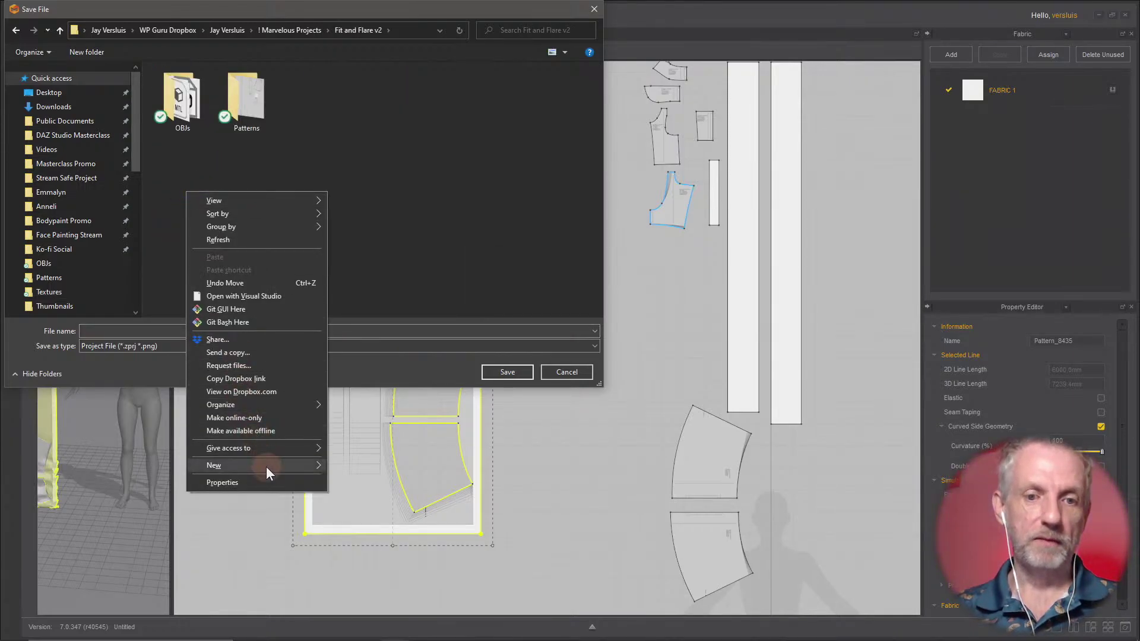
{"action": "left_click", "coordinate": [358, 468]}
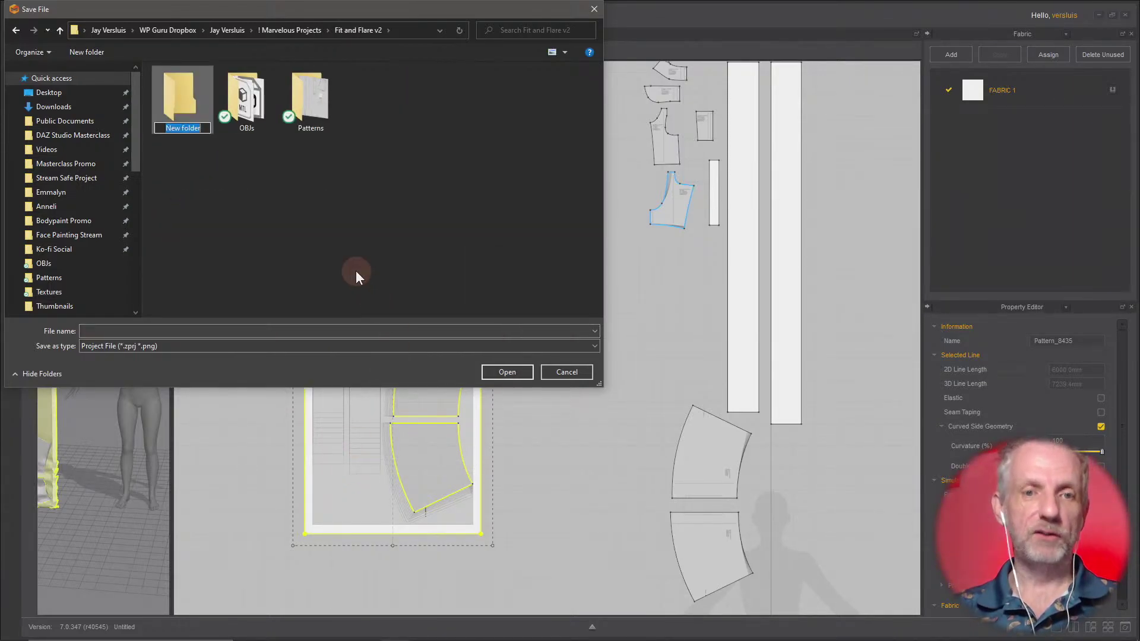
{"action": "type", "text": "MD"}
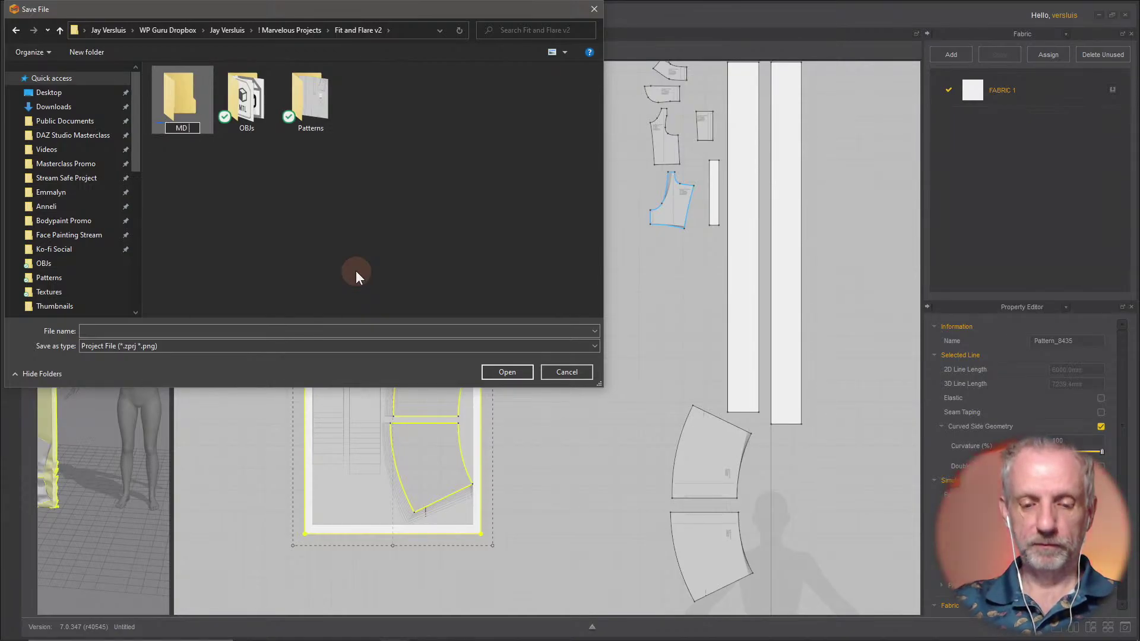
{"action": "type", "text": " Projects"}
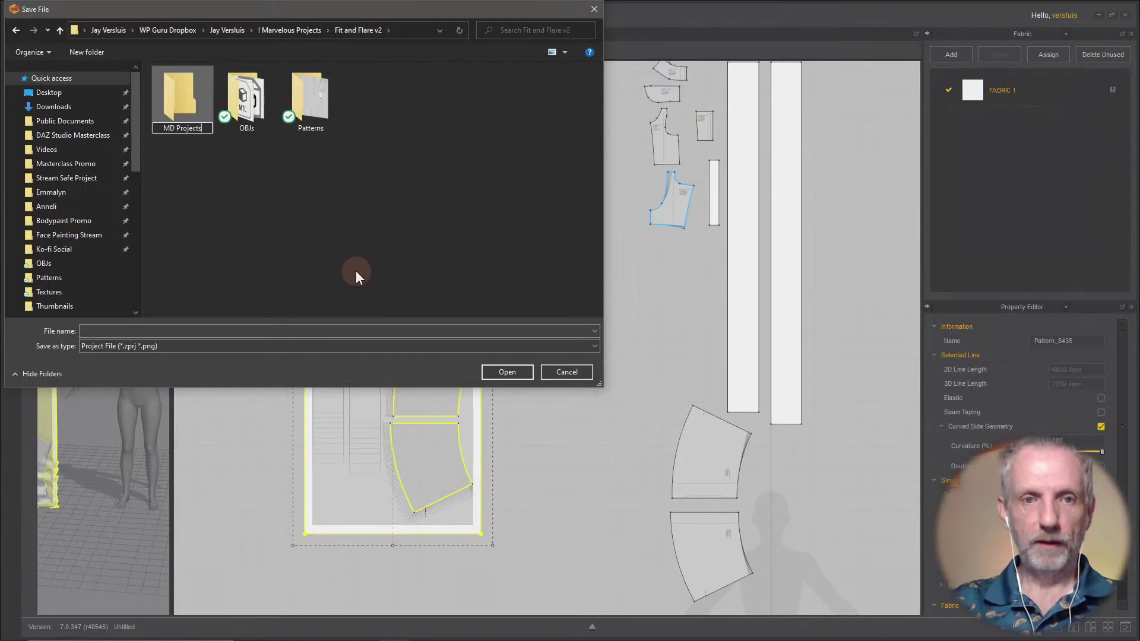
{"action": "key", "text": "Return"}
Step: Save the project as Fit and Flare v2 in the MD Projects folder
{"action": "double_click", "coordinate": [191, 109]}
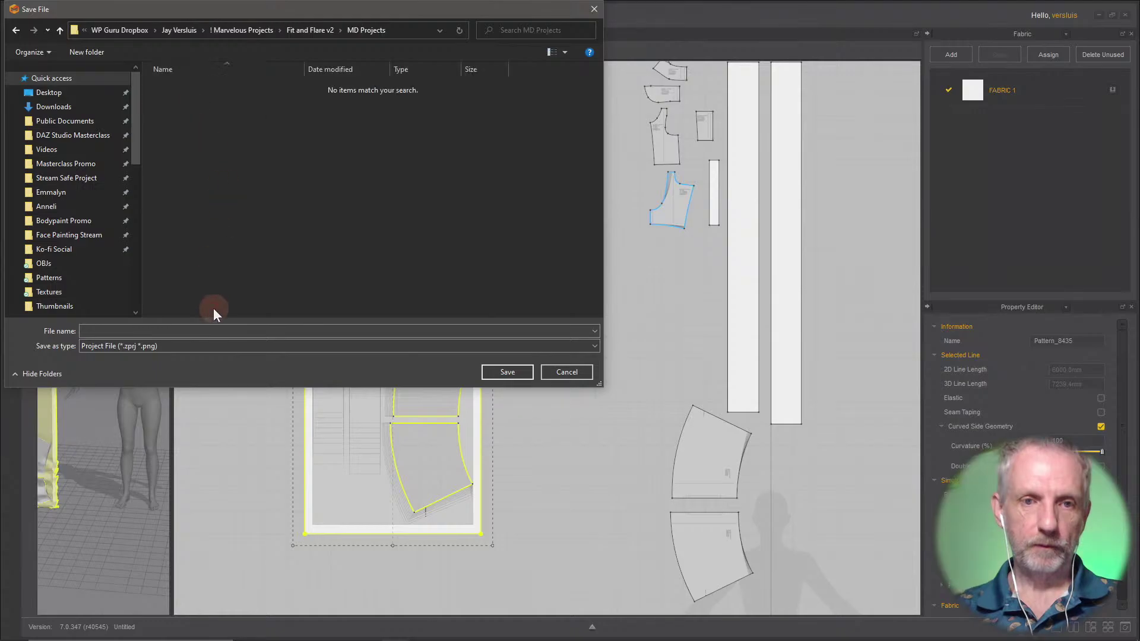
{"action": "left_click", "coordinate": [233, 333]}
{"action": "type", "text": "Fit a"}
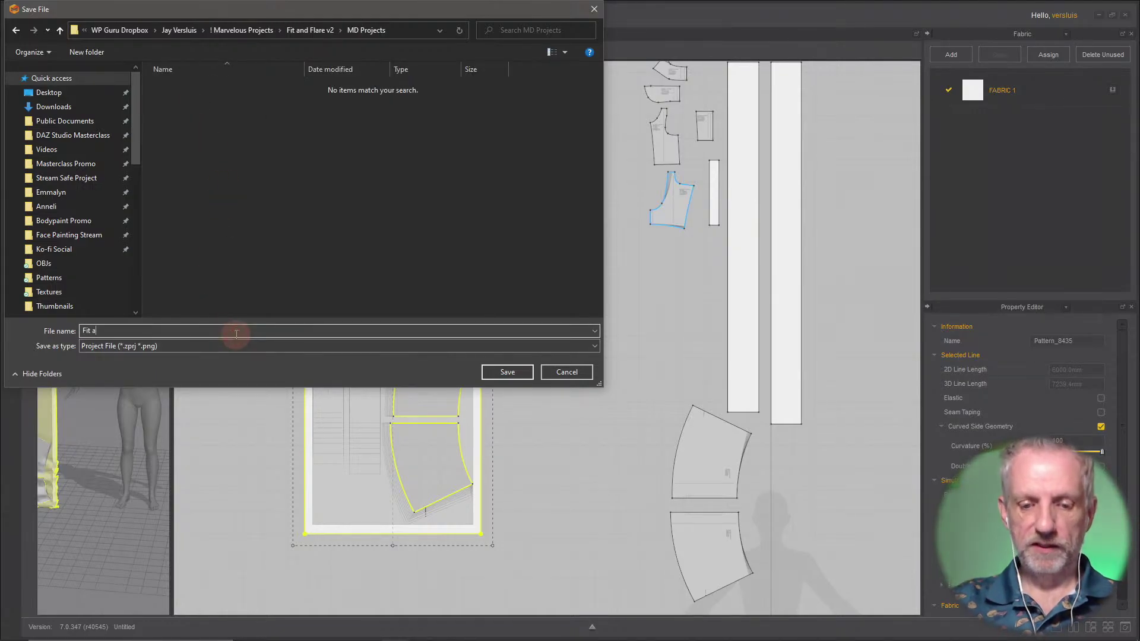
{"action": "type", "text": "nd Flare v2"}
{"action": "key", "text": "Return"}
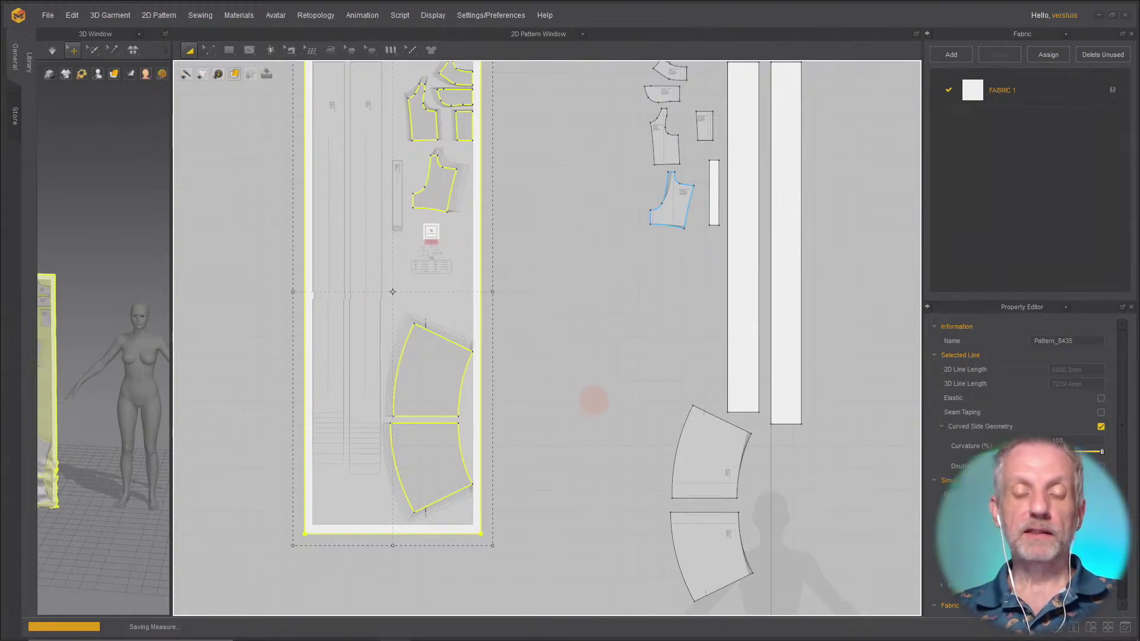
Step: Switch to DAZ Studio with the Genesis 9 figure scene
{"action": "key", "text": "alt+Tab"}
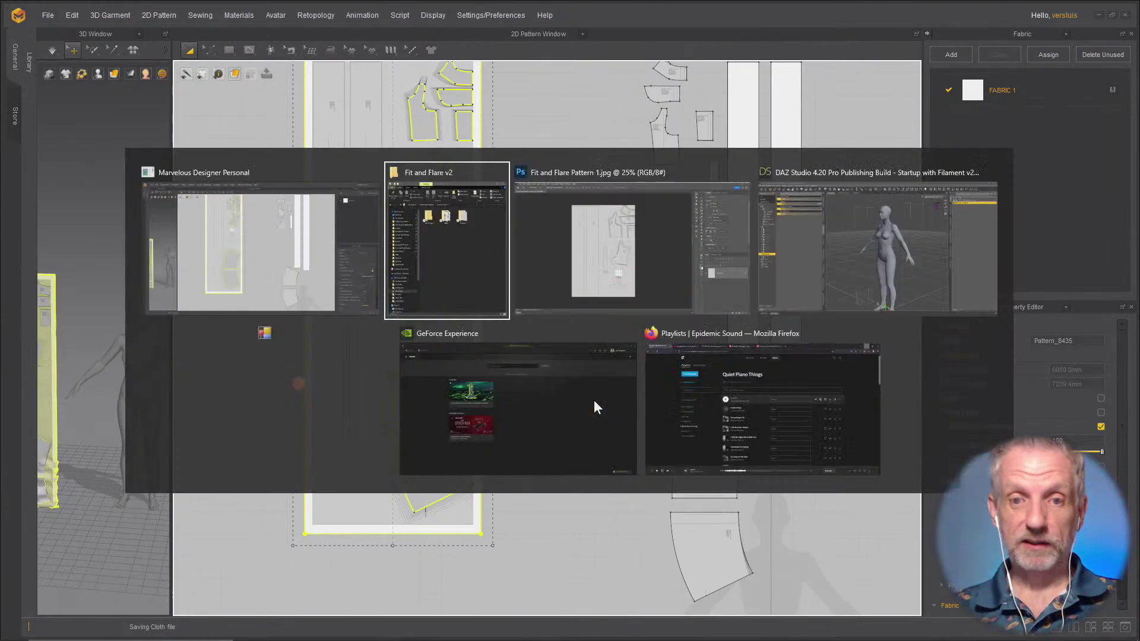
{"action": "key", "text": "alt+Tab"}
{"action": "key", "text": "alt+Tab"}
{"action": "key", "text": "alt+Tab"}
{"action": "key", "text": "alt+Tab"}
{"action": "key", "text": "alt+Tab"}
{"action": "key", "text": "alt+Tab"}
{"action": "key", "text": "alt+Tab"}
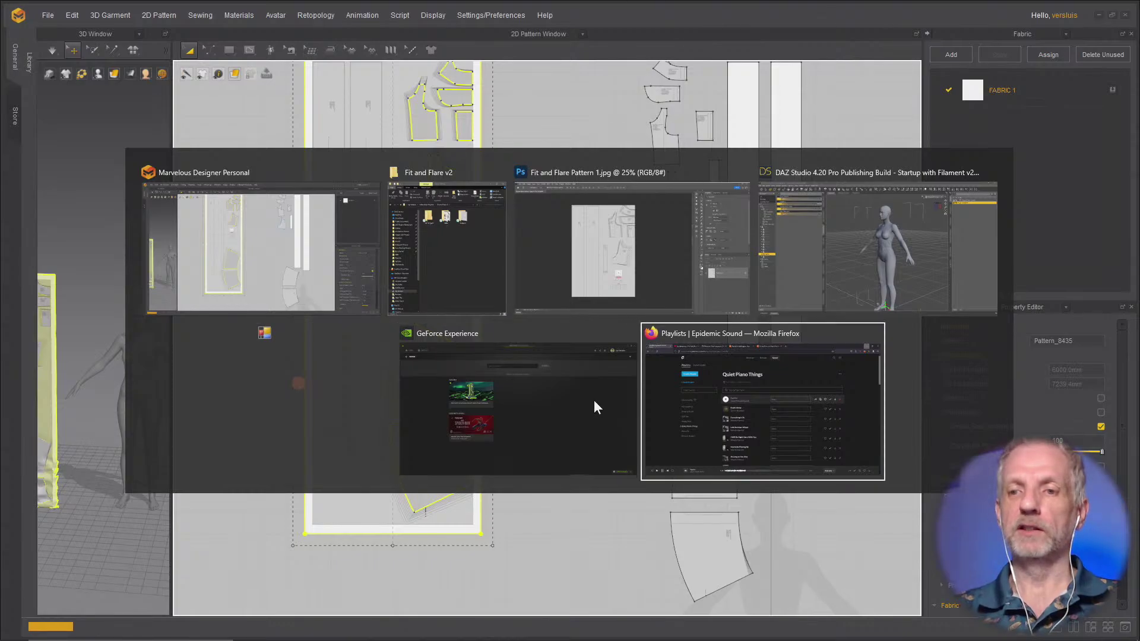
{"action": "key", "text": "alt+Tab"}
{"action": "key", "text": "alt+Tab"}
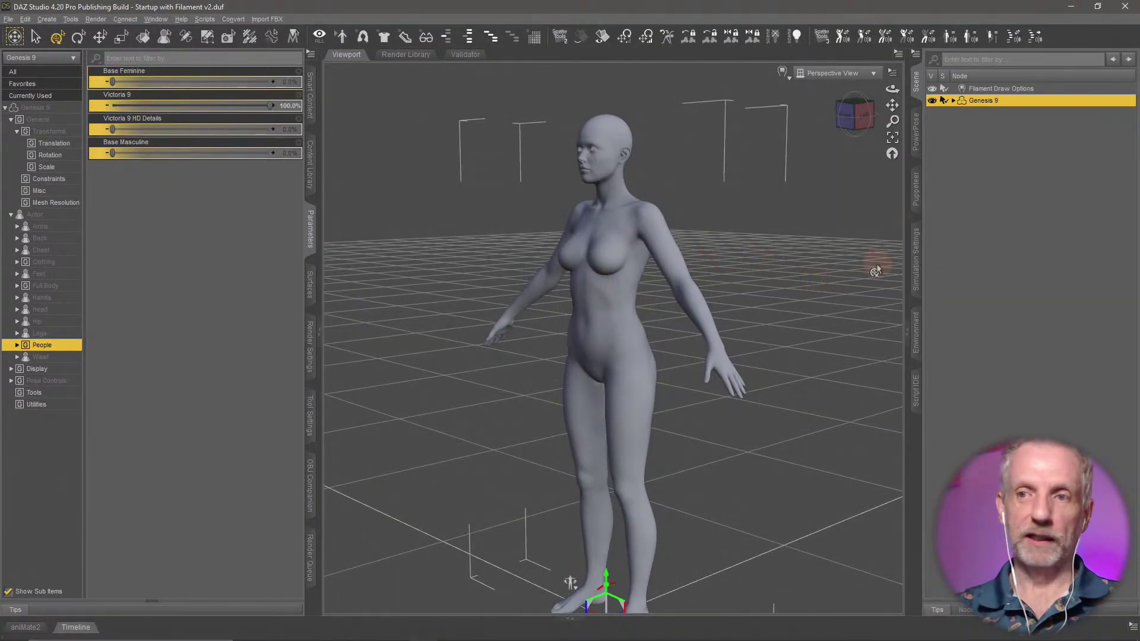
Step: Find the Wonderland product among the environments and load its Wonderland set into the Genesis 9 scene
{"action": "scroll", "coordinate": [725, 220], "scroll_direction": "down", "scroll_amount": 5}
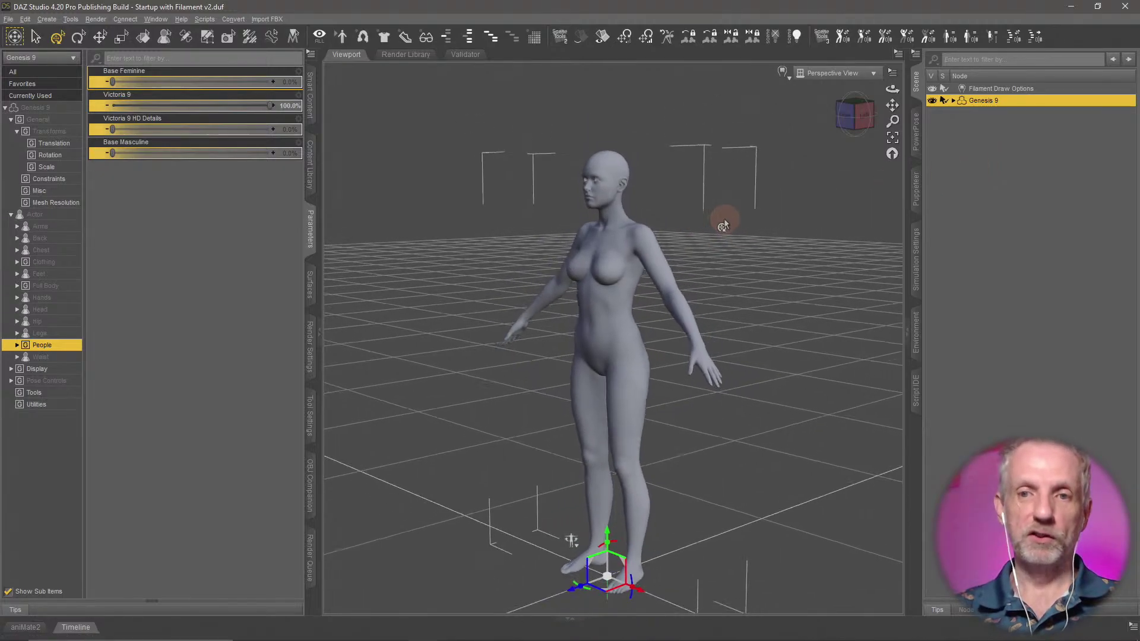
{"action": "left_click", "coordinate": [310, 97]}
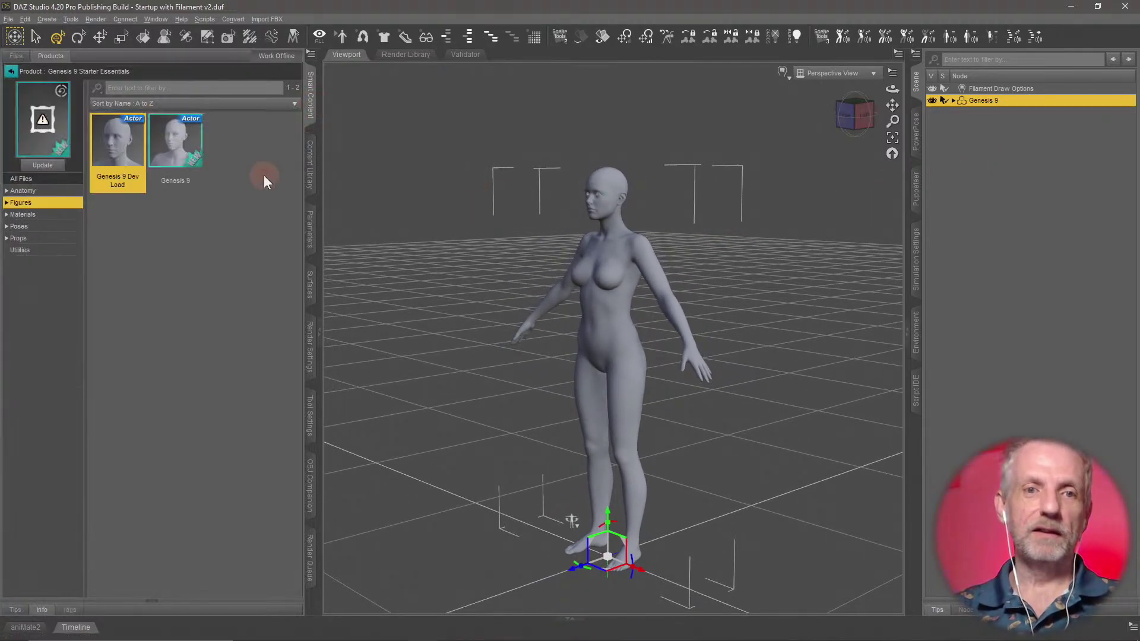
{"action": "left_click", "coordinate": [12, 72]}
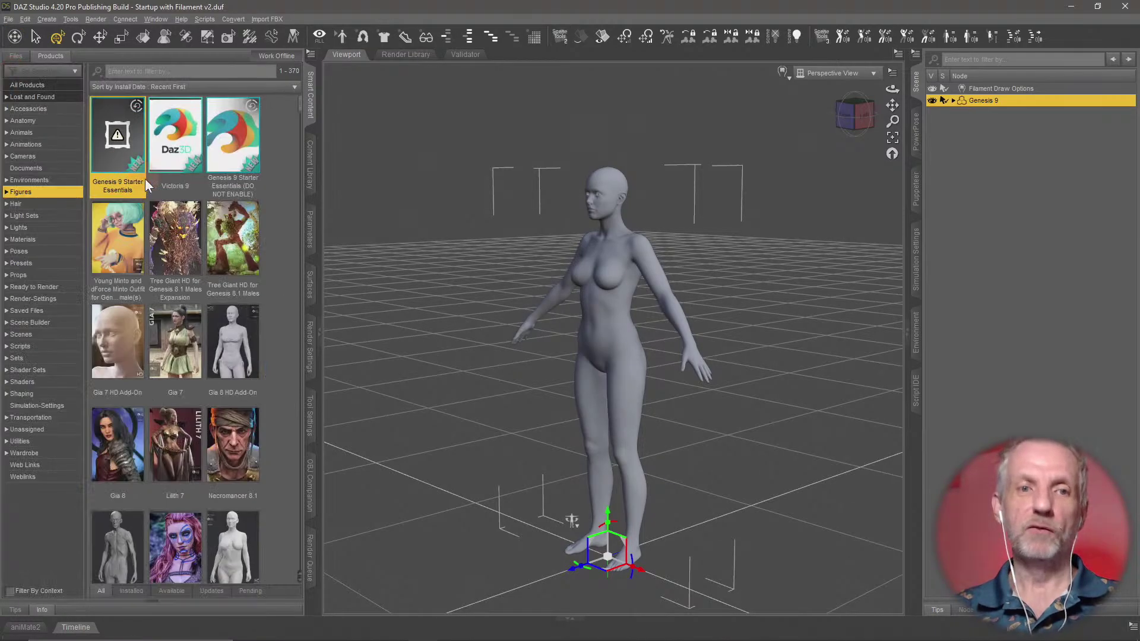
{"action": "left_click", "coordinate": [59, 180]}
{"action": "left_click", "coordinate": [131, 145]}
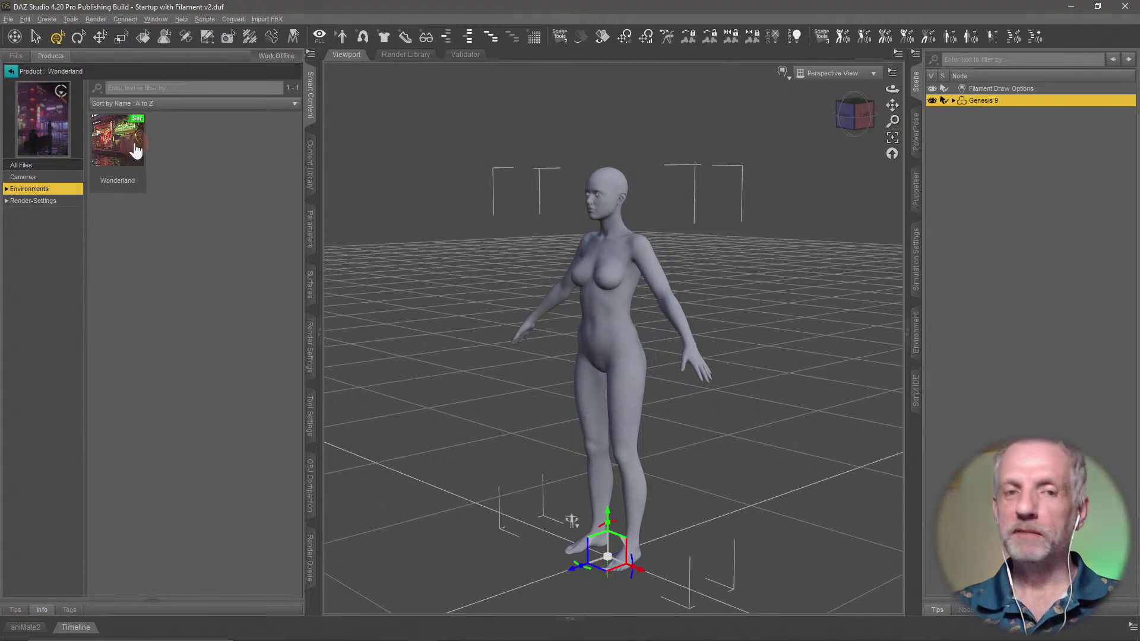
{"action": "double_click", "coordinate": [135, 145]}
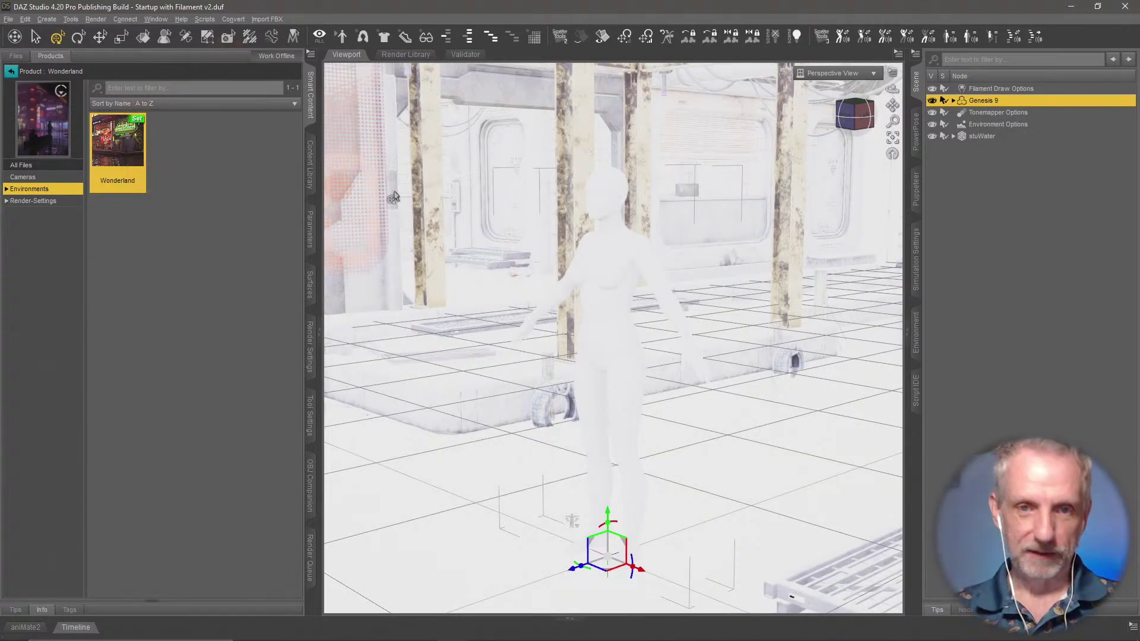
Step: Lower the Environment Intensity Scale of the Filament Draw Options to about 249
{"action": "left_click", "coordinate": [1016, 91]}
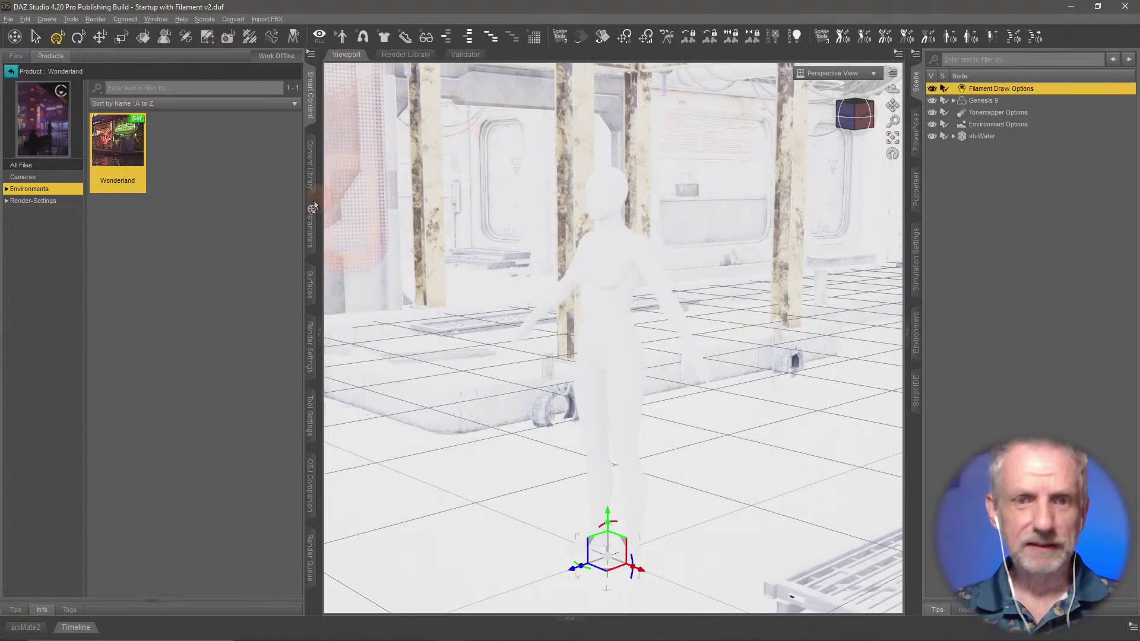
{"action": "left_click", "coordinate": [312, 229]}
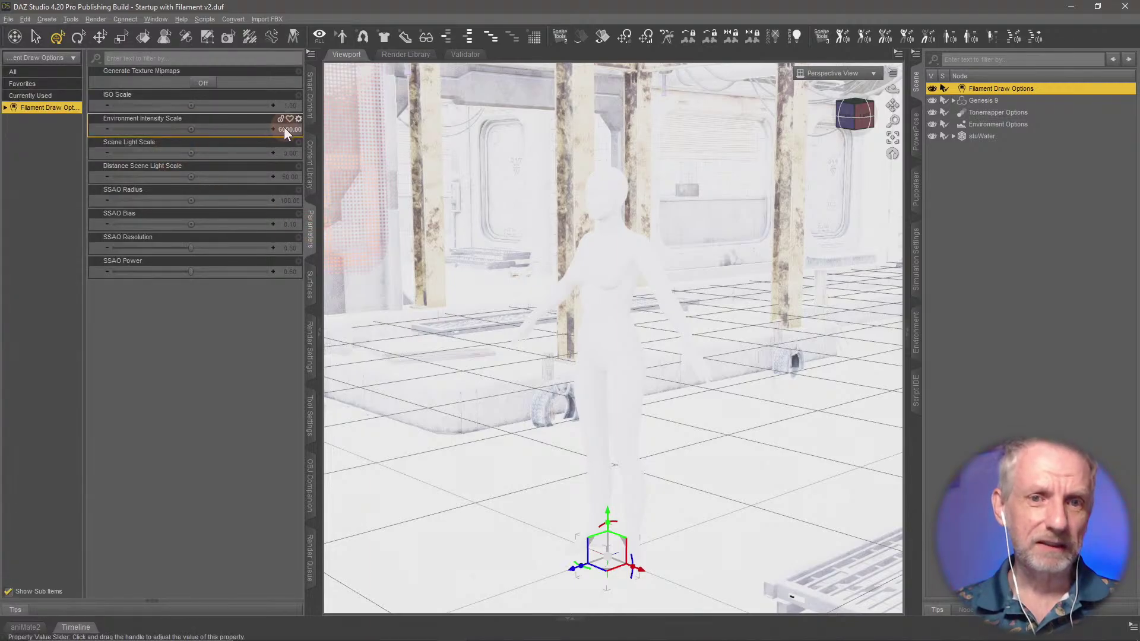
{"action": "mouse_move", "coordinate": [189, 129]}
{"action": "left_mouse_down"}
{"action": "mouse_move", "coordinate": [158, 129]}
{"action": "mouse_move", "coordinate": [187, 129]}
{"action": "left_mouse_up"}
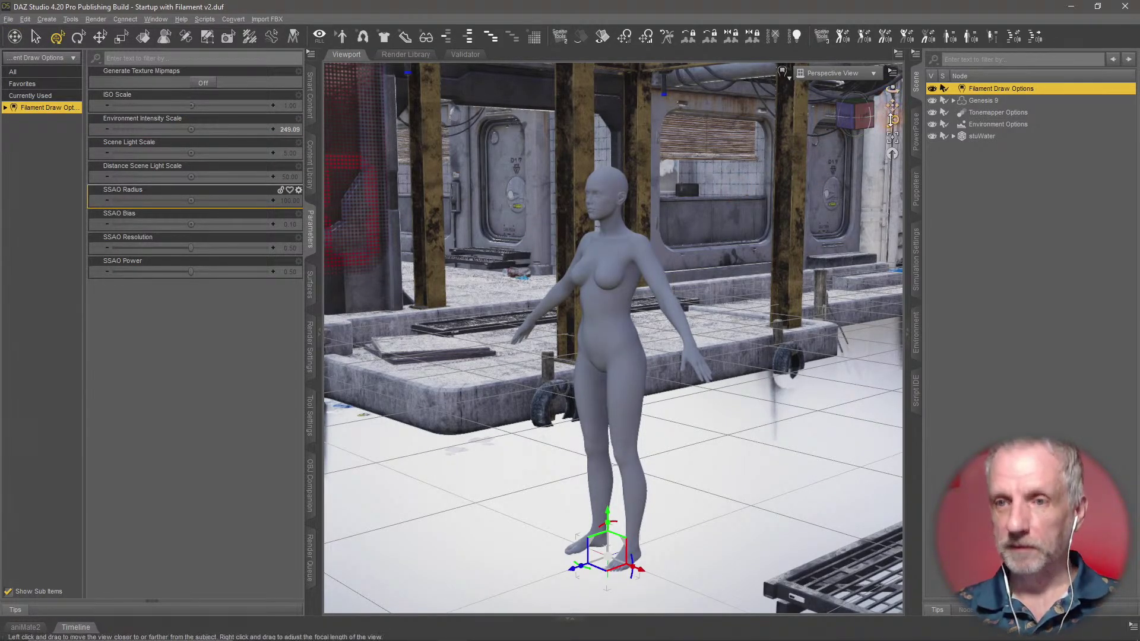
Step: Move the Genesis 9 figure along the ground onto the metal grating, at about X 148 and Z -177.6
{"action": "left_click_drag", "start_coordinate": [894, 121], "coordinate": [894, 164]}
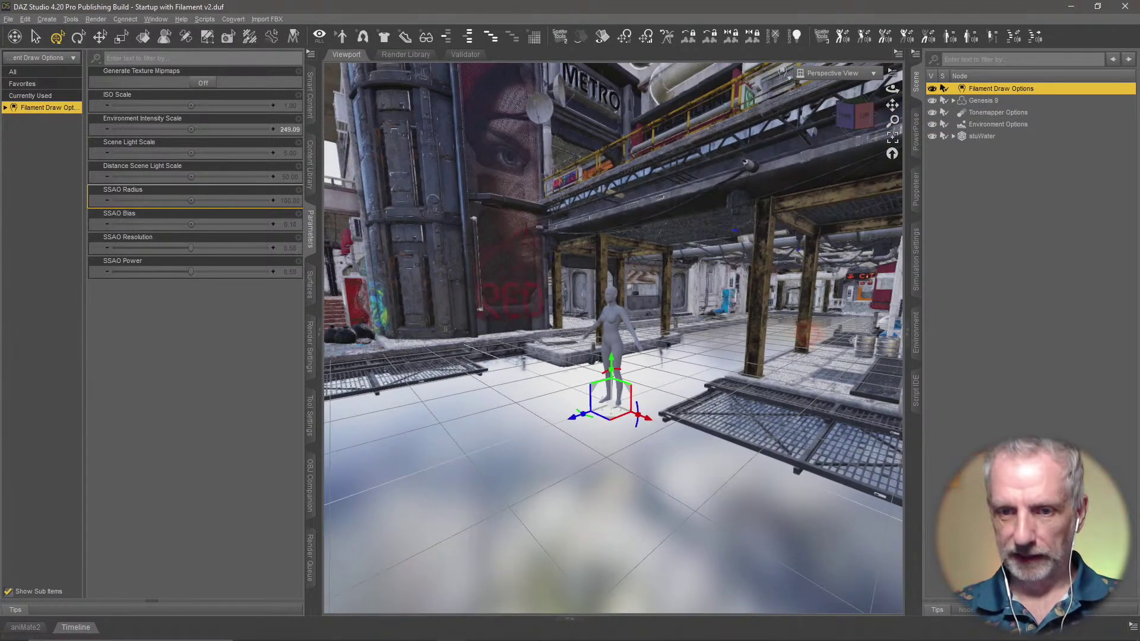
{"action": "left_click_drag", "start_coordinate": [803, 333], "coordinate": [766, 339], "text": "ctrl+alt"}
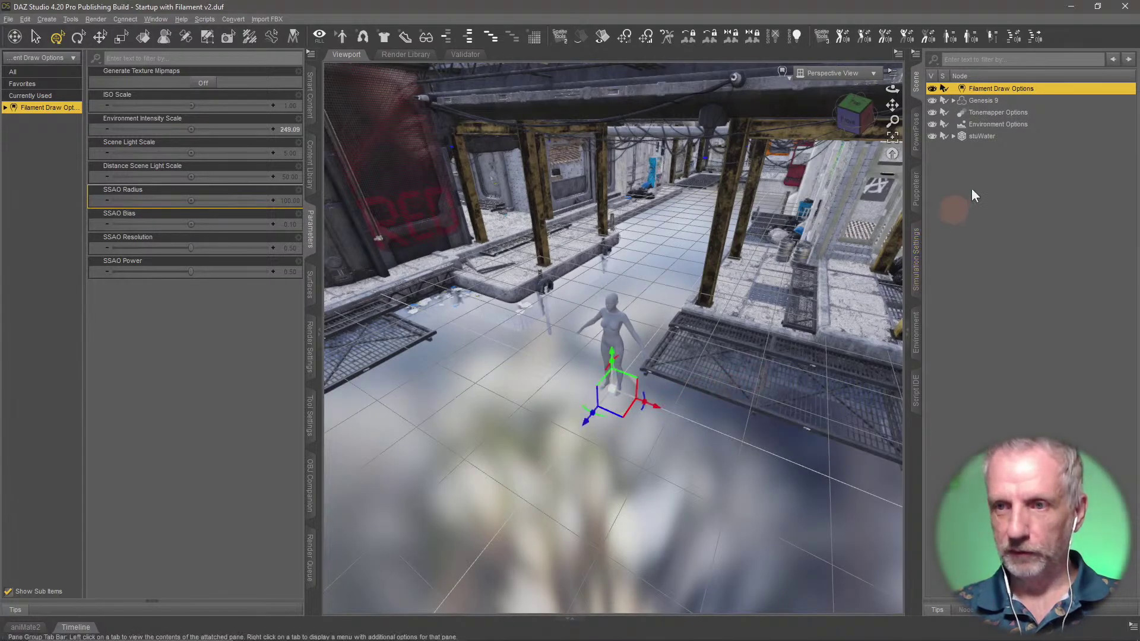
{"action": "left_click", "coordinate": [992, 101]}
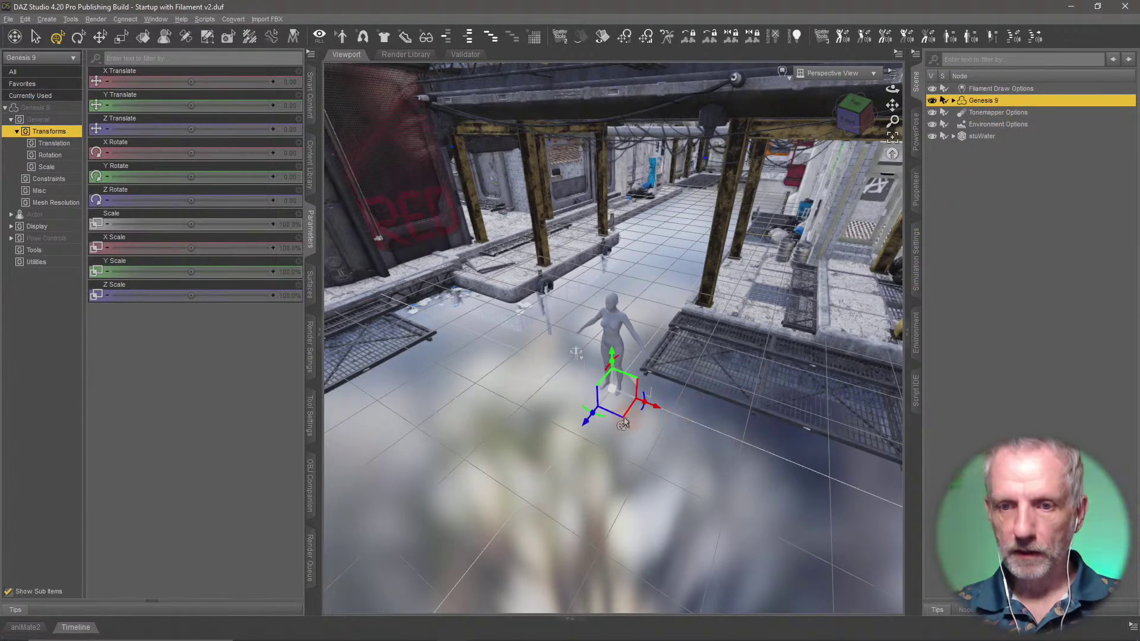
{"action": "left_click_drag", "start_coordinate": [620, 421], "coordinate": [747, 383]}
Step: Collapse the scene list to widen the viewport and set the viewport's draw style to NVIDIA Iray
{"action": "scroll", "coordinate": [656, 309], "scroll_direction": "up", "scroll_amount": 5}
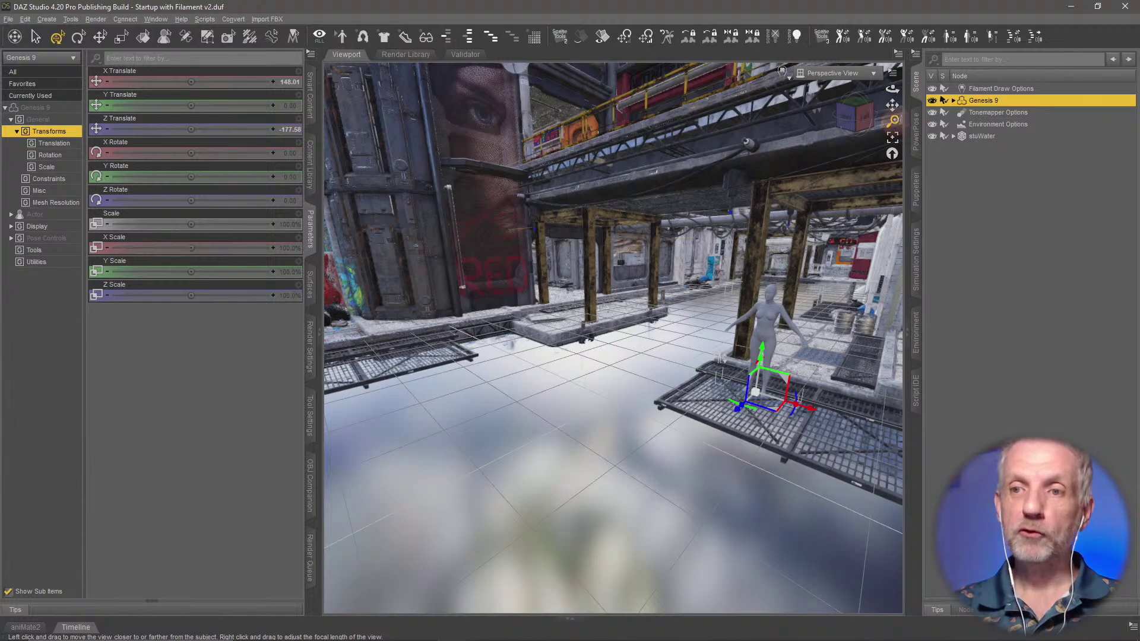
{"action": "mouse_move", "coordinate": [892, 120]}
{"action": "left_mouse_down"}
{"action": "mouse_move", "coordinate": [892, 109]}
{"action": "mouse_move", "coordinate": [894, 122]}
{"action": "left_mouse_up"}
{"action": "left_click", "coordinate": [916, 83]}
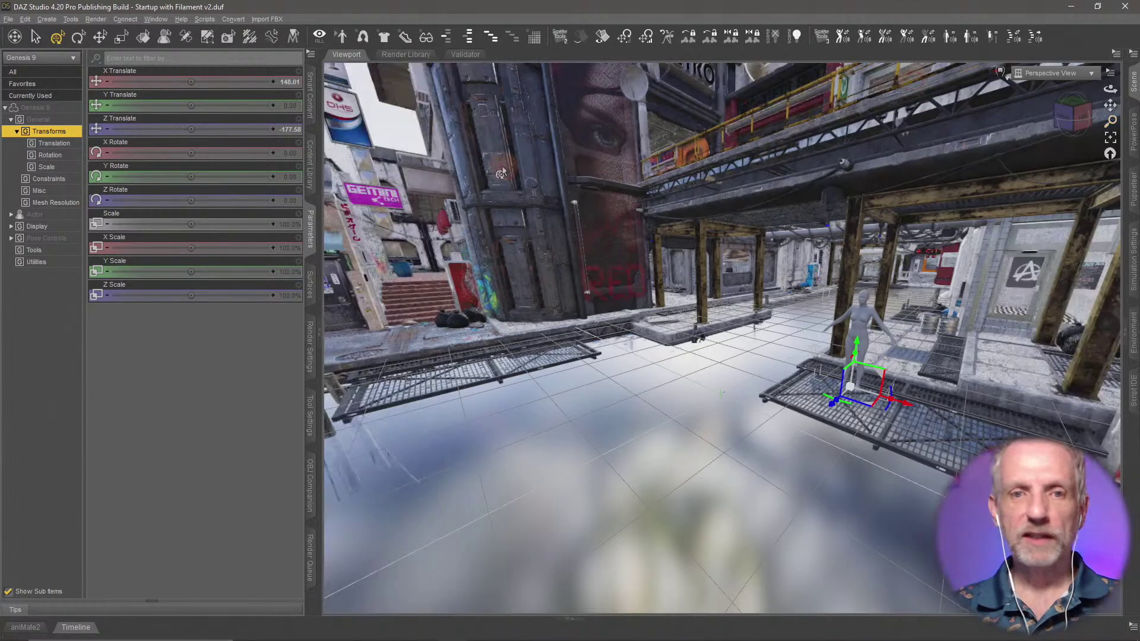
{"action": "left_click", "coordinate": [1002, 73]}
{"action": "left_click", "coordinate": [1008, 226]}
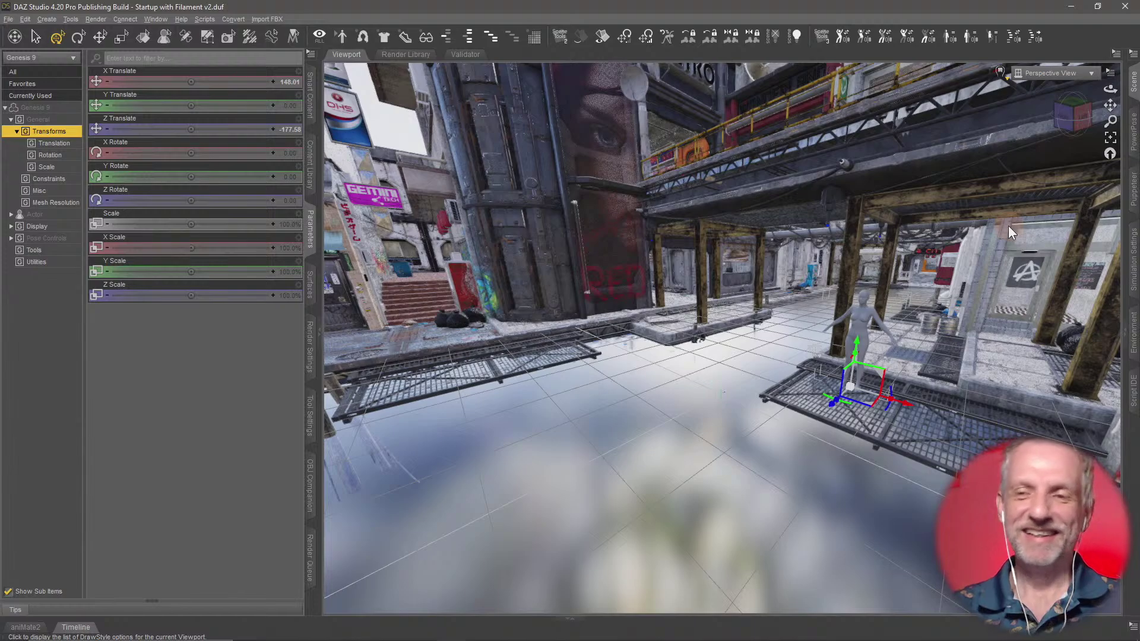
Step: Apply the Wonderland By Night render settings preset to the scene
{"action": "left_click", "coordinate": [312, 109]}
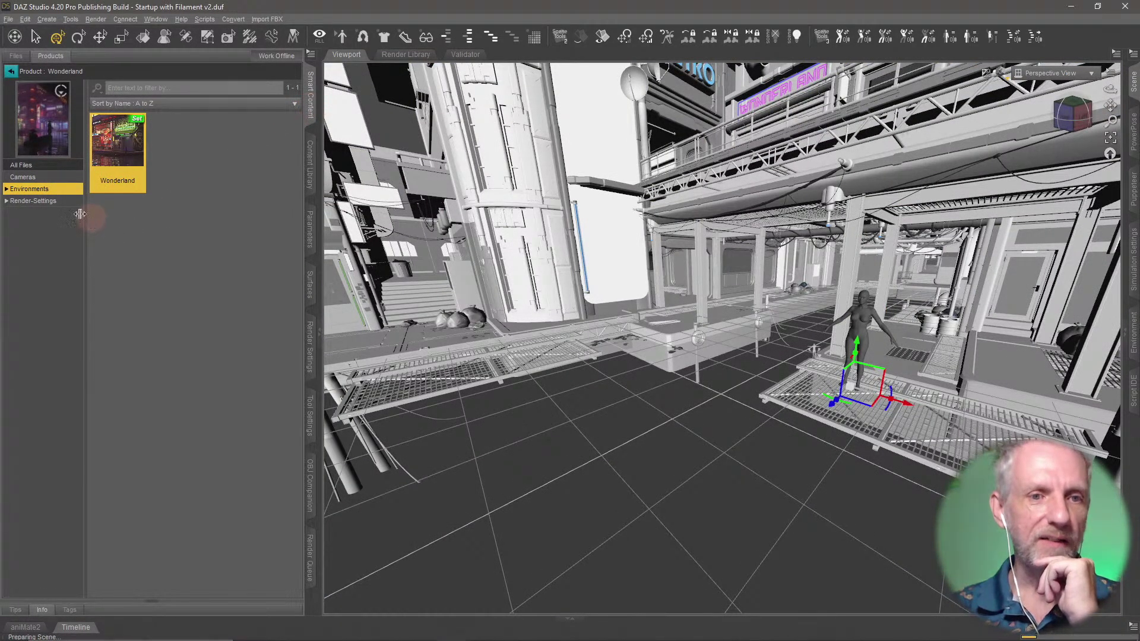
{"action": "left_click", "coordinate": [51, 201]}
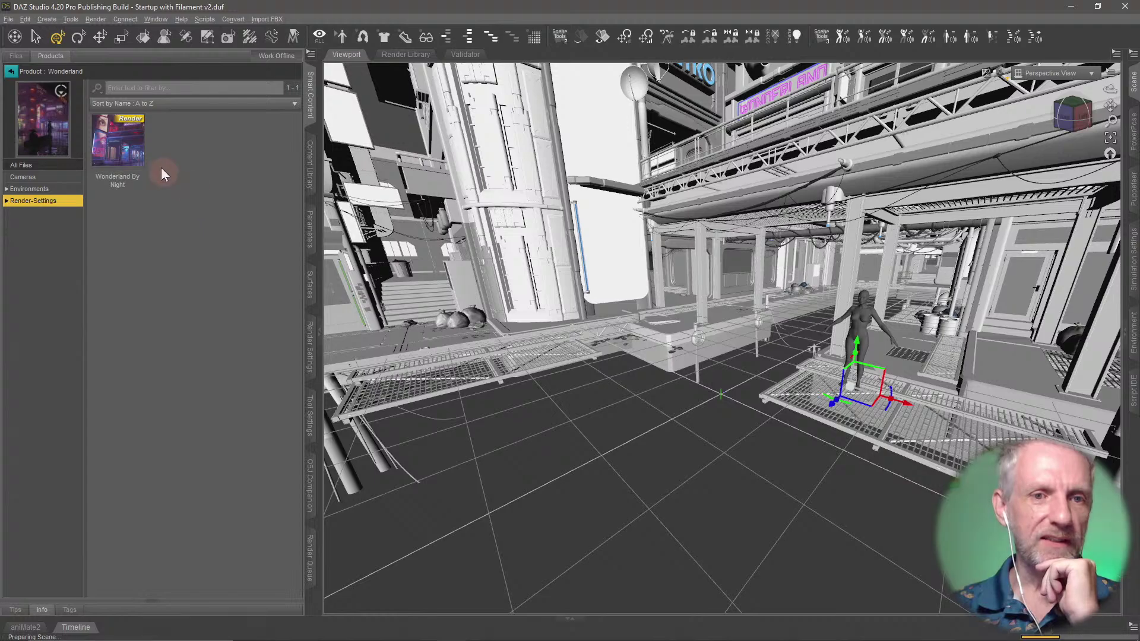
{"action": "double_click", "coordinate": [127, 152]}
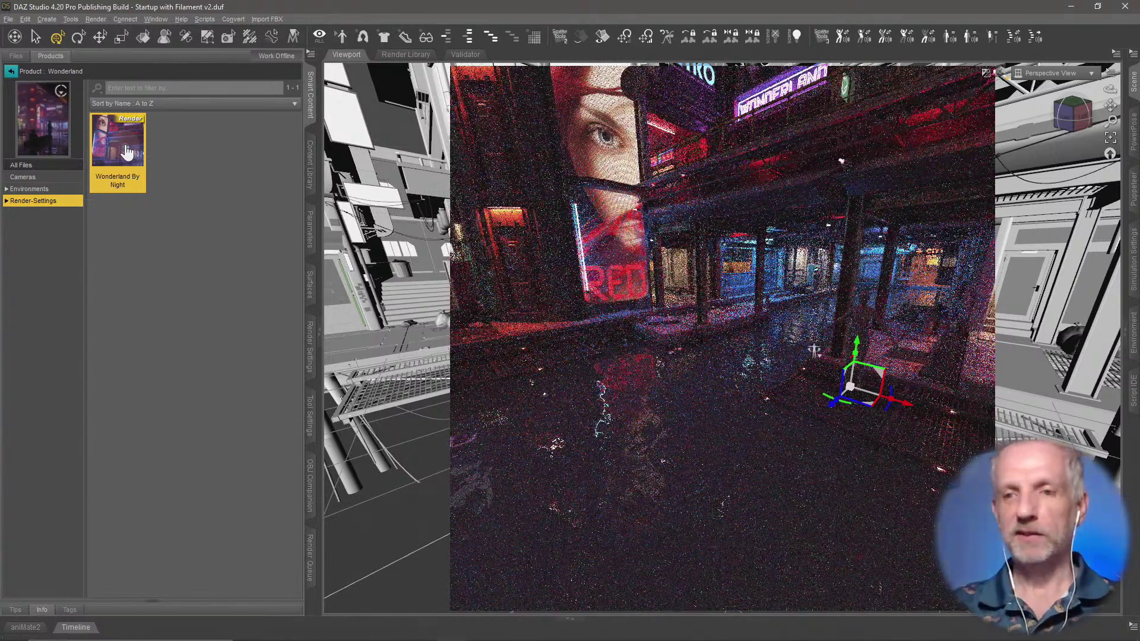
Step: Set the render's dimension preset to Active Viewport in the general render settings
{"action": "left_click", "coordinate": [310, 365]}
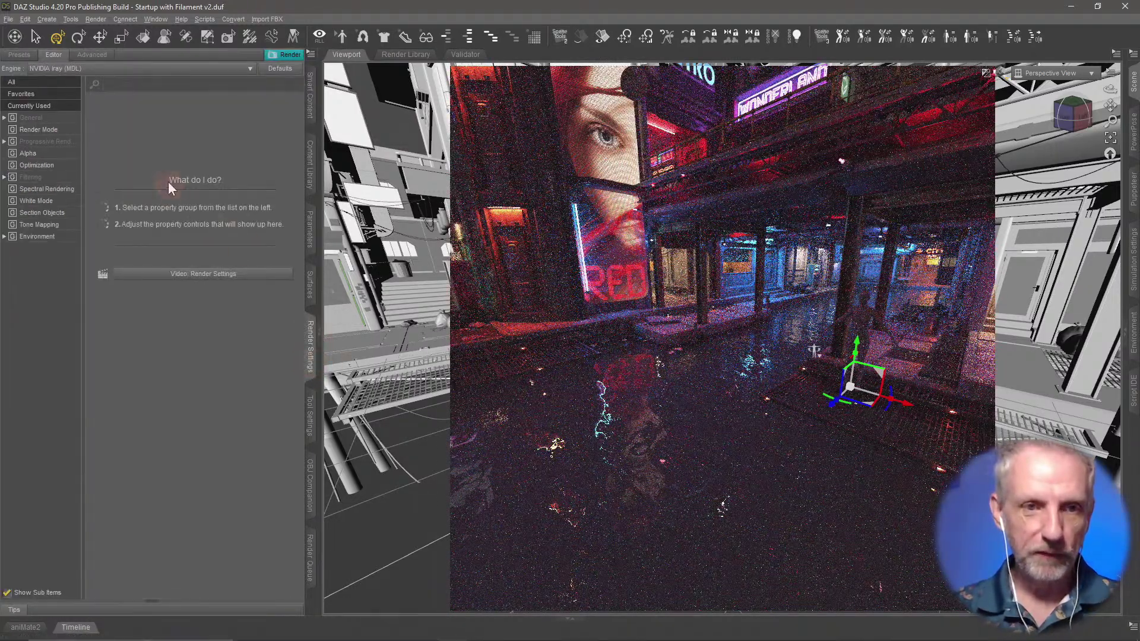
{"action": "left_click", "coordinate": [53, 118]}
{"action": "left_click", "coordinate": [169, 108]}
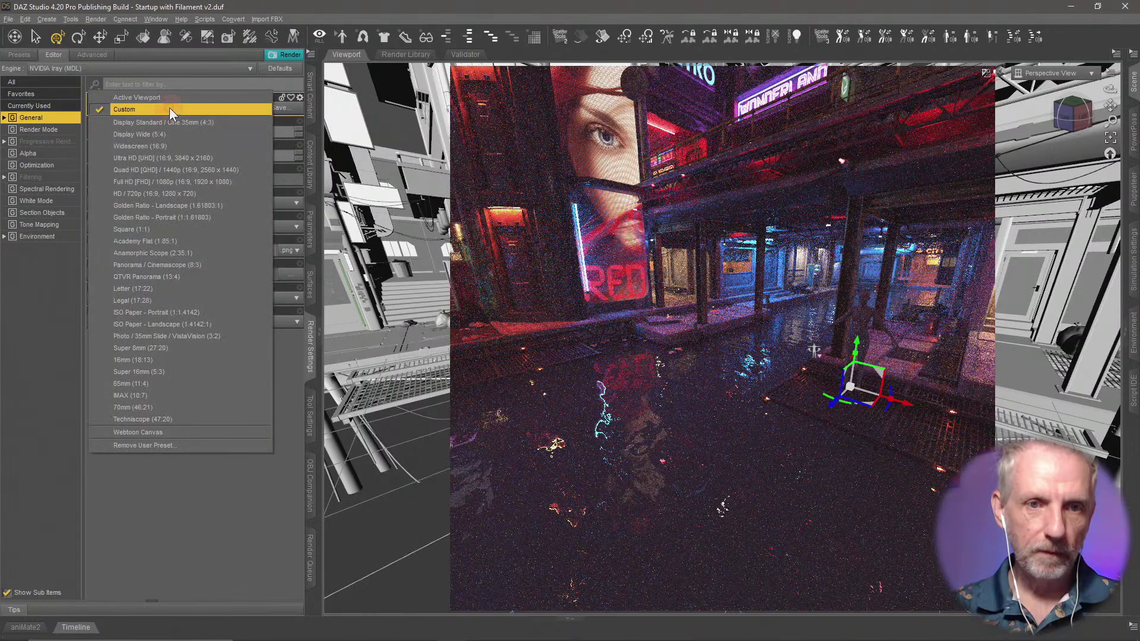
{"action": "left_click", "coordinate": [170, 108]}
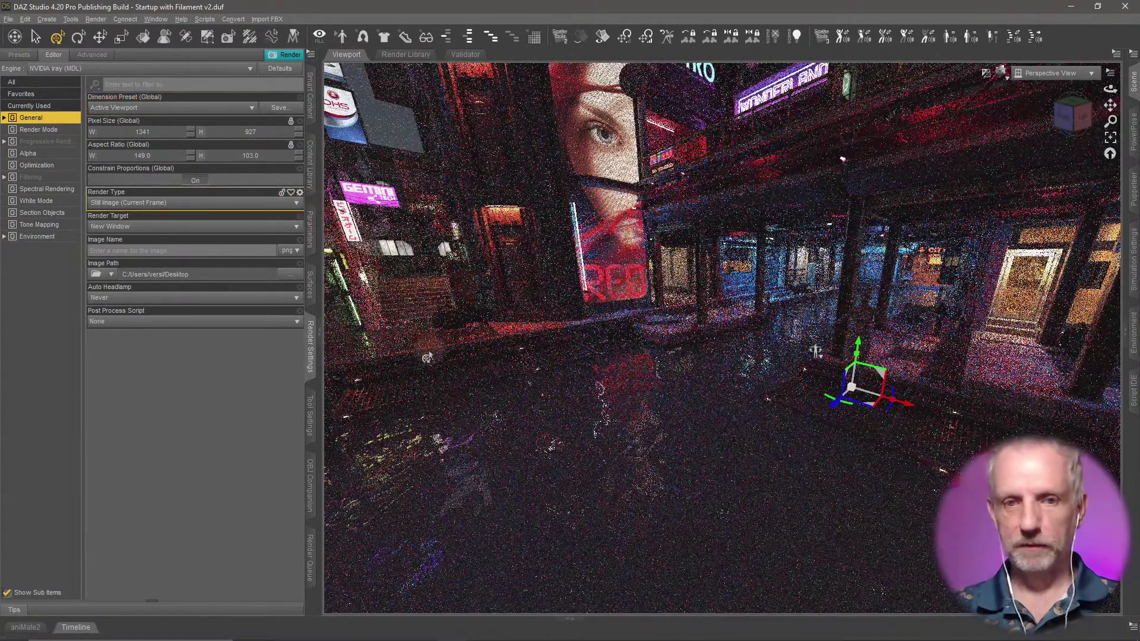
Step: Enable the post denoiser in the render's filtering settings, set its start iteration to 1, and collapse the render settings
{"action": "left_click", "coordinate": [60, 177]}
{"action": "left_click", "coordinate": [184, 256]}
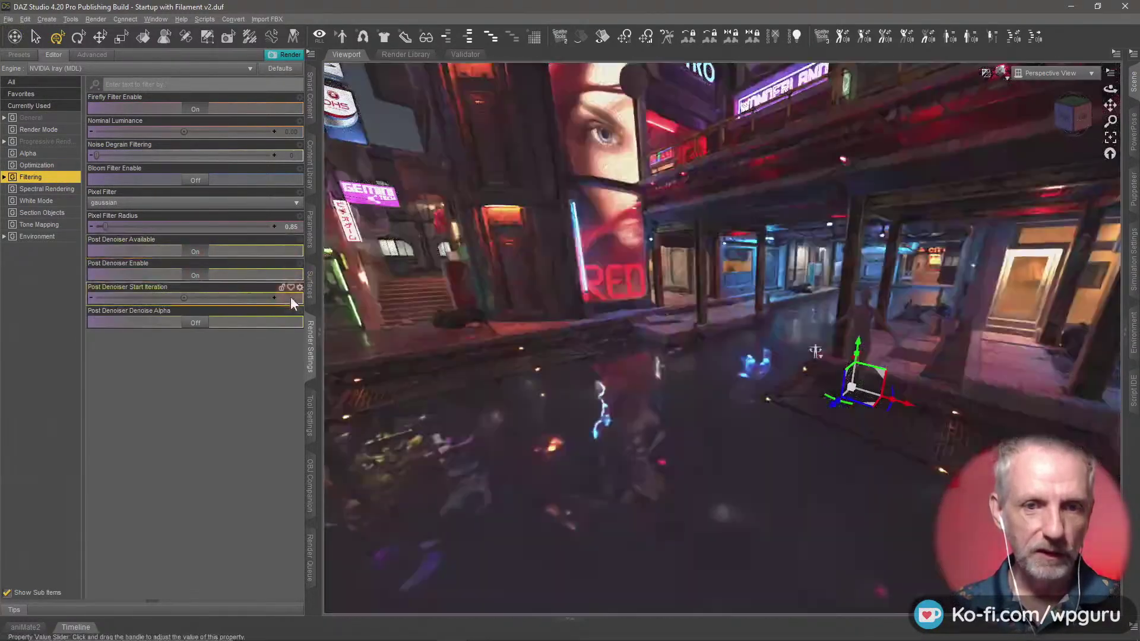
{"action": "left_click", "coordinate": [294, 297]}
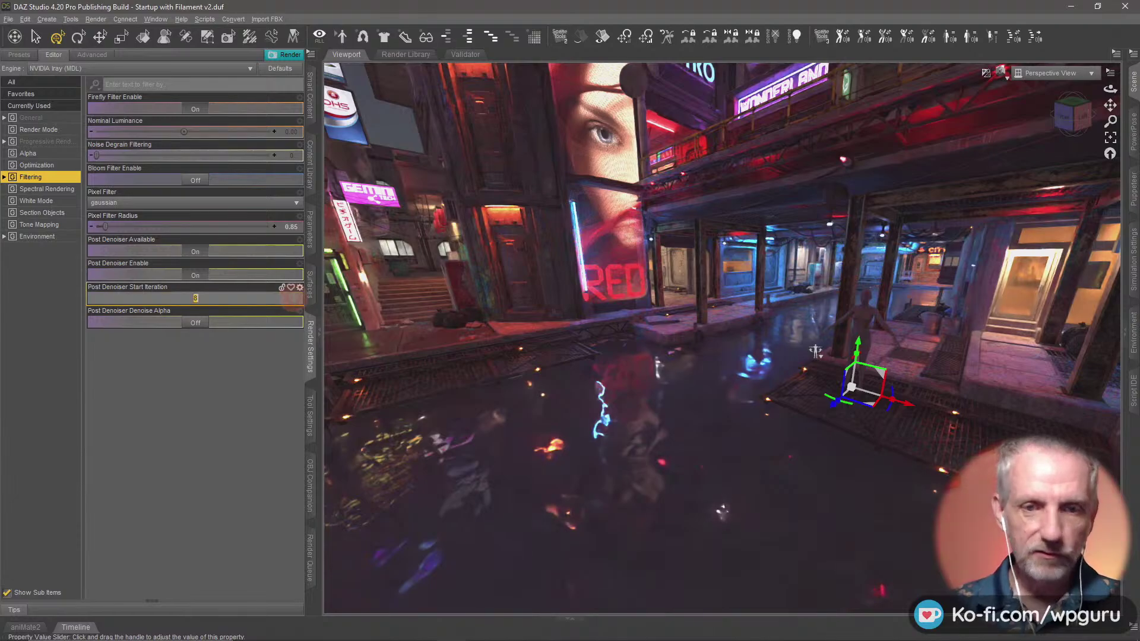
{"action": "type", "text": "1"}
{"action": "key", "text": "Return"}
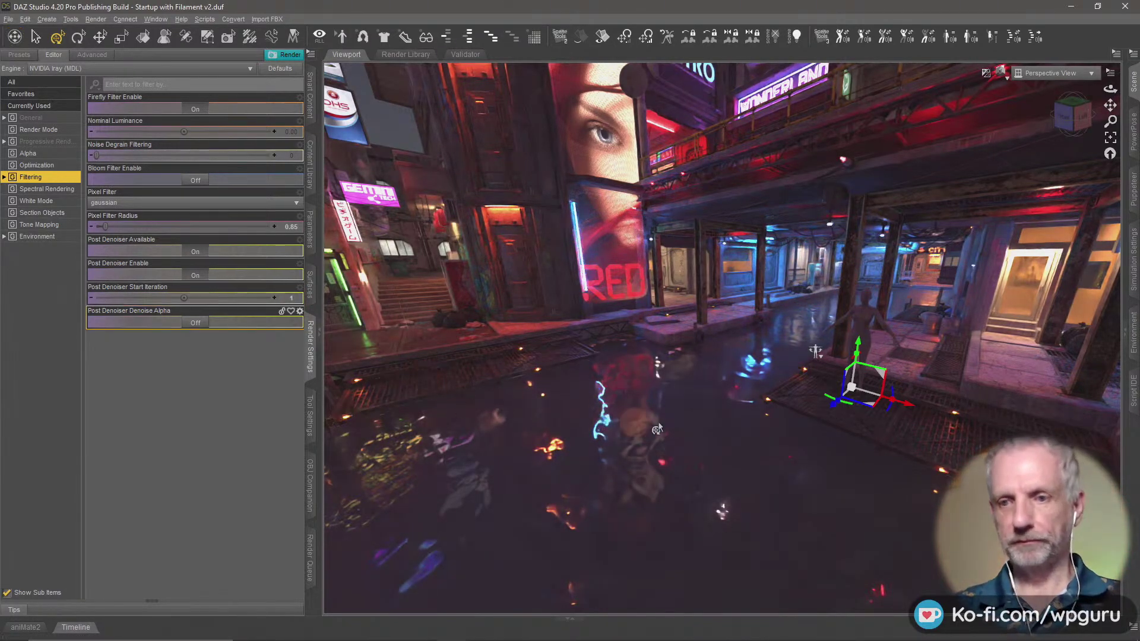
{"action": "left_click", "coordinate": [310, 356]}
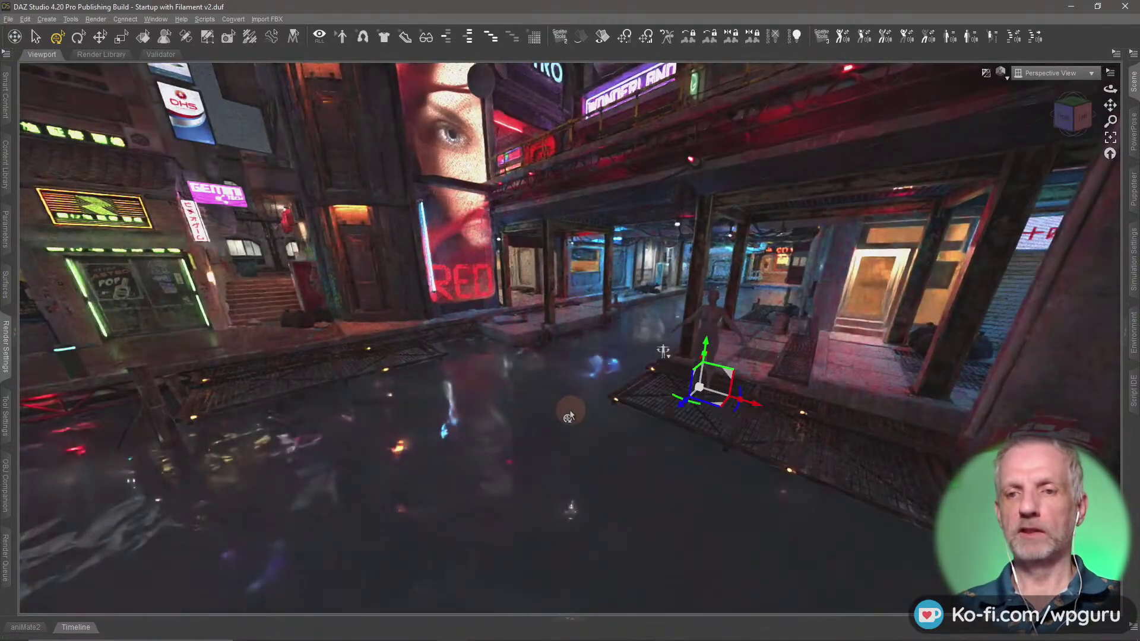
Step: Examine the Wonderland night environment in the Iray preview, including the arcade front, city bridge, vending machine and Genesis 9 figure's surroundings
{"action": "mouse_move", "coordinate": [583, 423]}
{"action": "left_mouse_down"}
{"action": "mouse_move", "coordinate": [565, 415]}
{"action": "mouse_move", "coordinate": [588, 415]}
{"action": "left_mouse_up"}
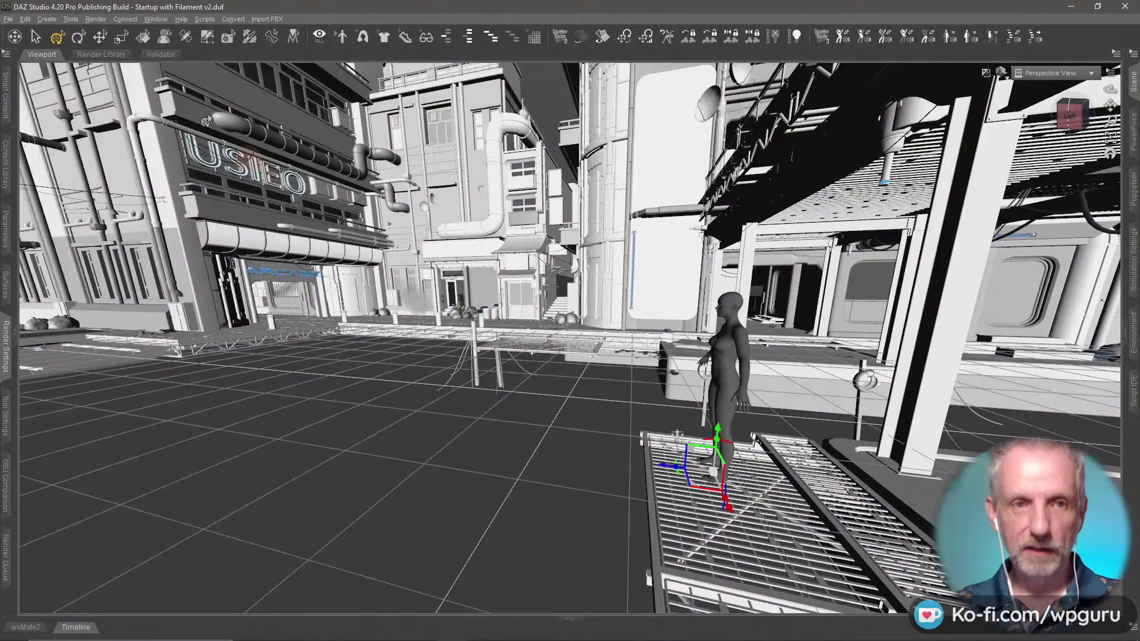
{"action": "left_click", "coordinate": [16, 36]}
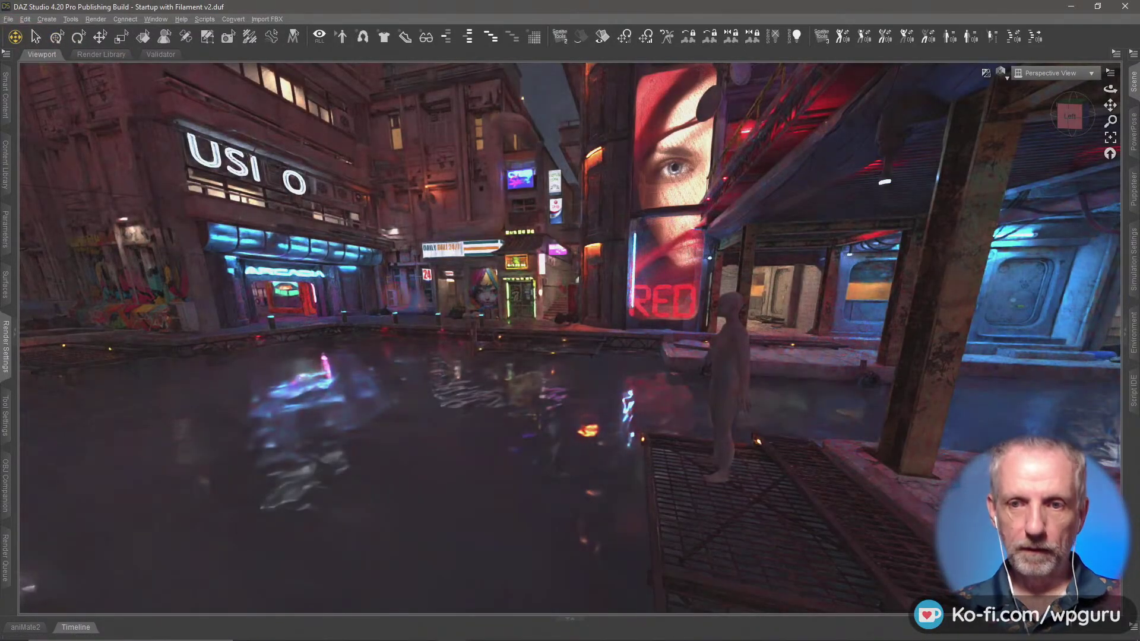
{"action": "left_click_drag", "start_coordinate": [411, 294], "coordinate": [411, 294]}
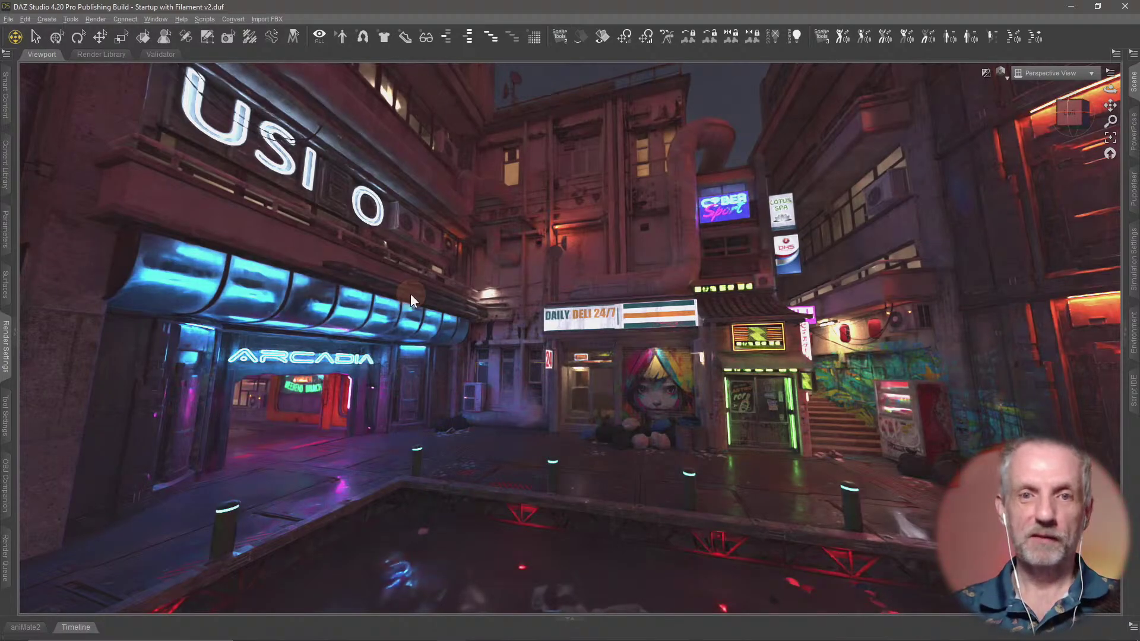
{"action": "mouse_move", "coordinate": [411, 294]}
{"action": "left_mouse_down"}
{"action": "mouse_move", "coordinate": [455, 293]}
{"action": "mouse_move", "coordinate": [411, 294]}
{"action": "left_mouse_up"}
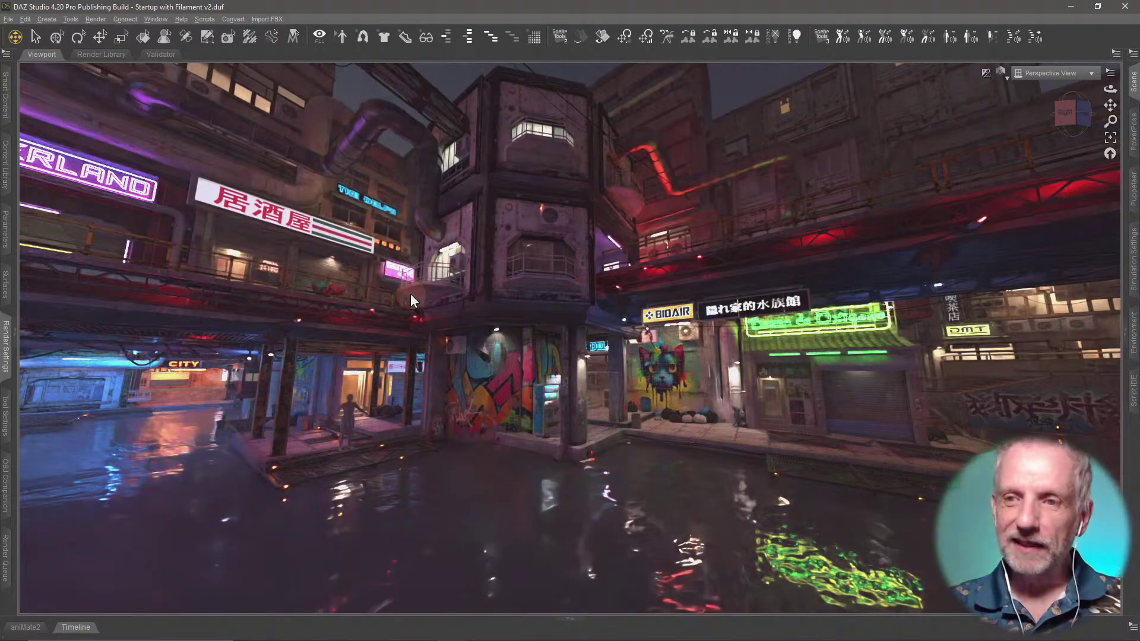
{"action": "left_click_drag", "start_coordinate": [411, 294], "coordinate": [483, 297]}
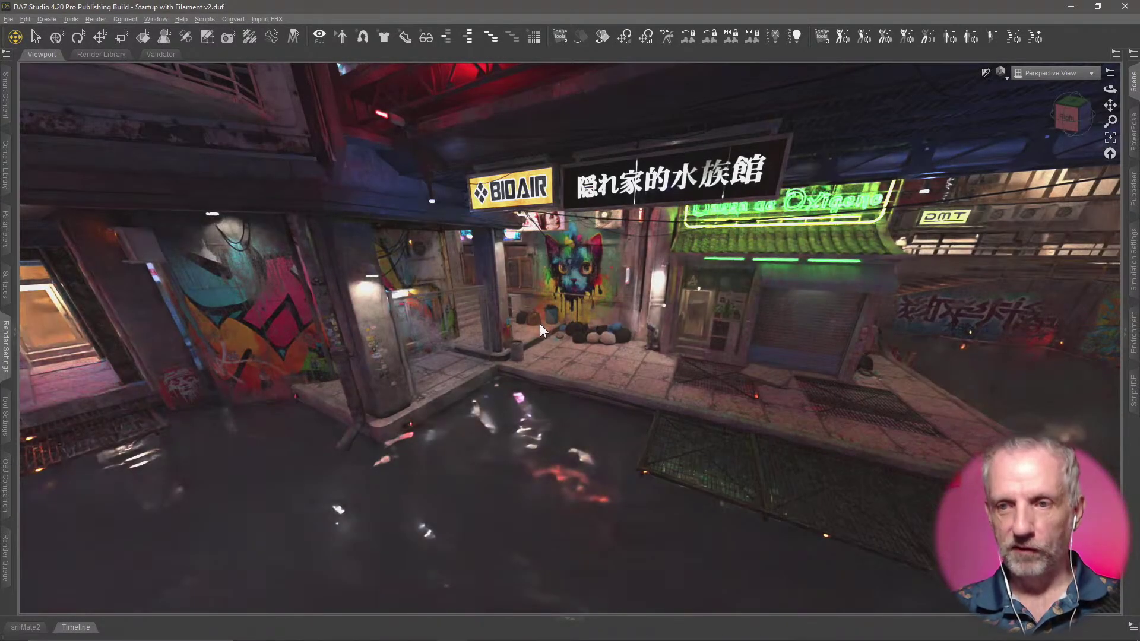
{"action": "left_click_drag", "start_coordinate": [544, 323], "coordinate": [660, 395]}
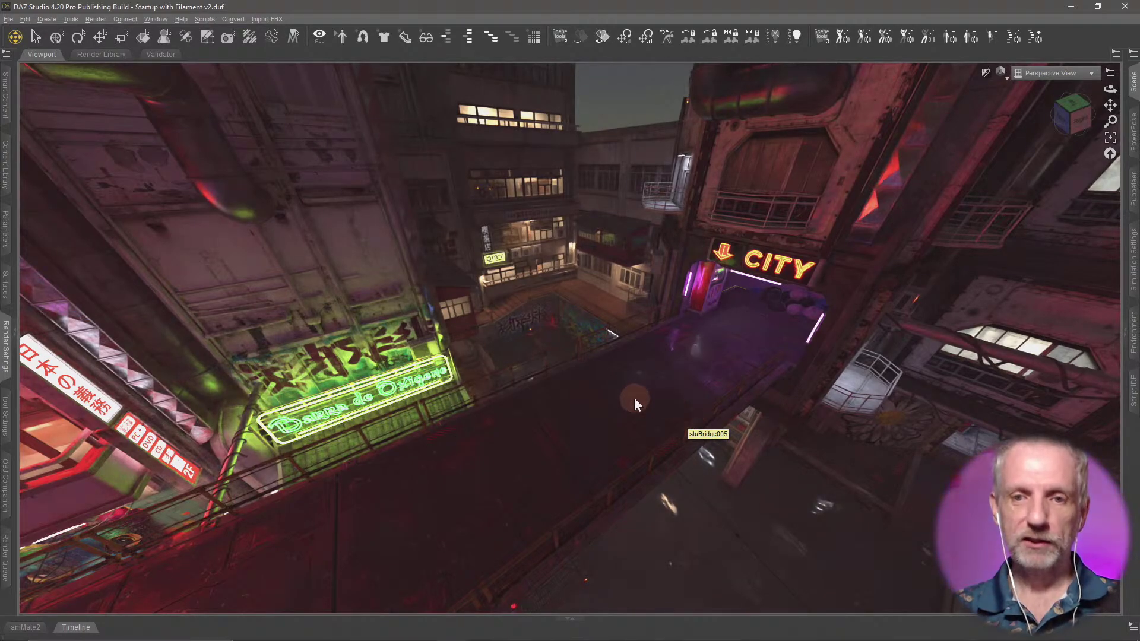
{"action": "left_click_drag", "start_coordinate": [635, 397], "coordinate": [661, 412]}
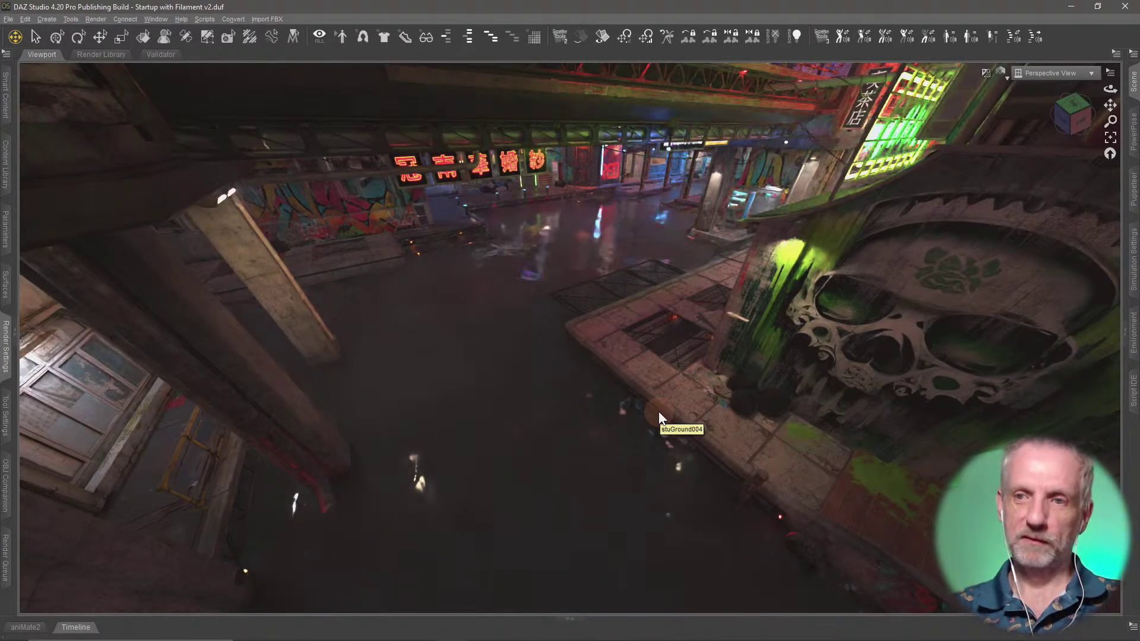
{"action": "left_click_drag", "start_coordinate": [657, 411], "coordinate": [657, 411]}
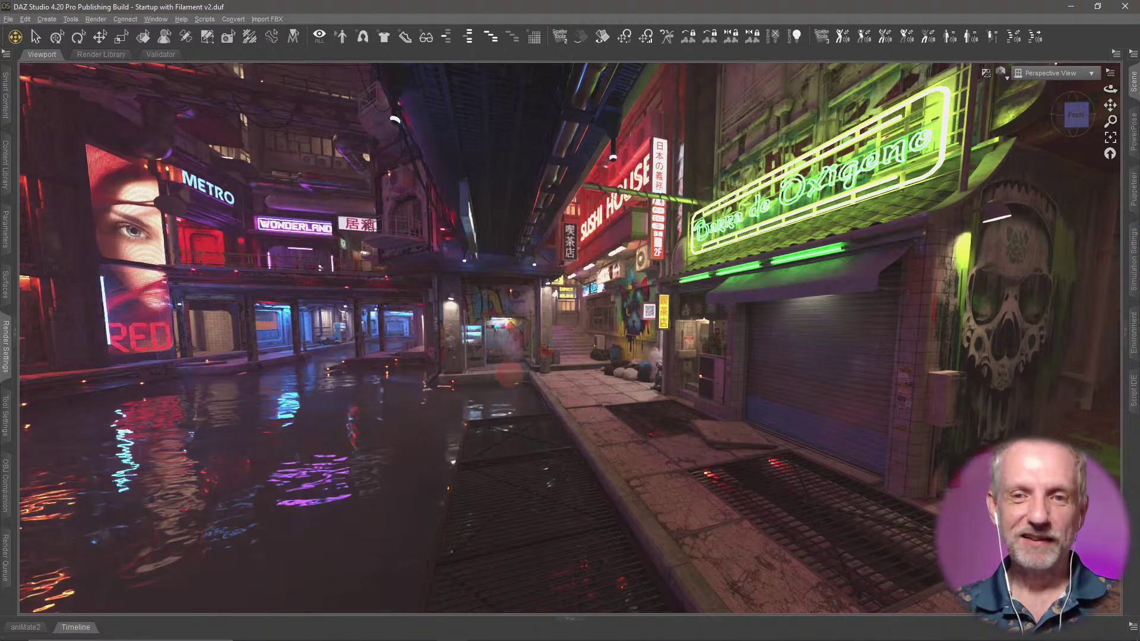
{"action": "middle_click_drag", "start_coordinate": [580, 404], "coordinate": [579, 404]}
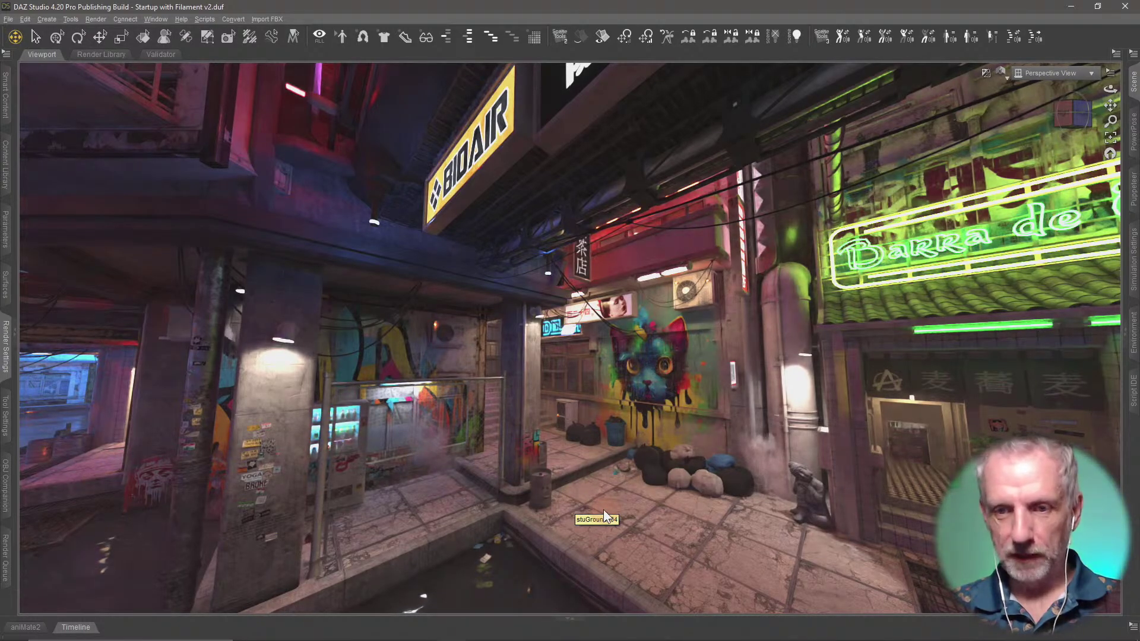
{"action": "mouse_move", "coordinate": [605, 517]}
{"action": "left_mouse_down"}
{"action": "mouse_move", "coordinate": [534, 501]}
{"action": "mouse_move", "coordinate": [604, 508]}
{"action": "left_mouse_up"}
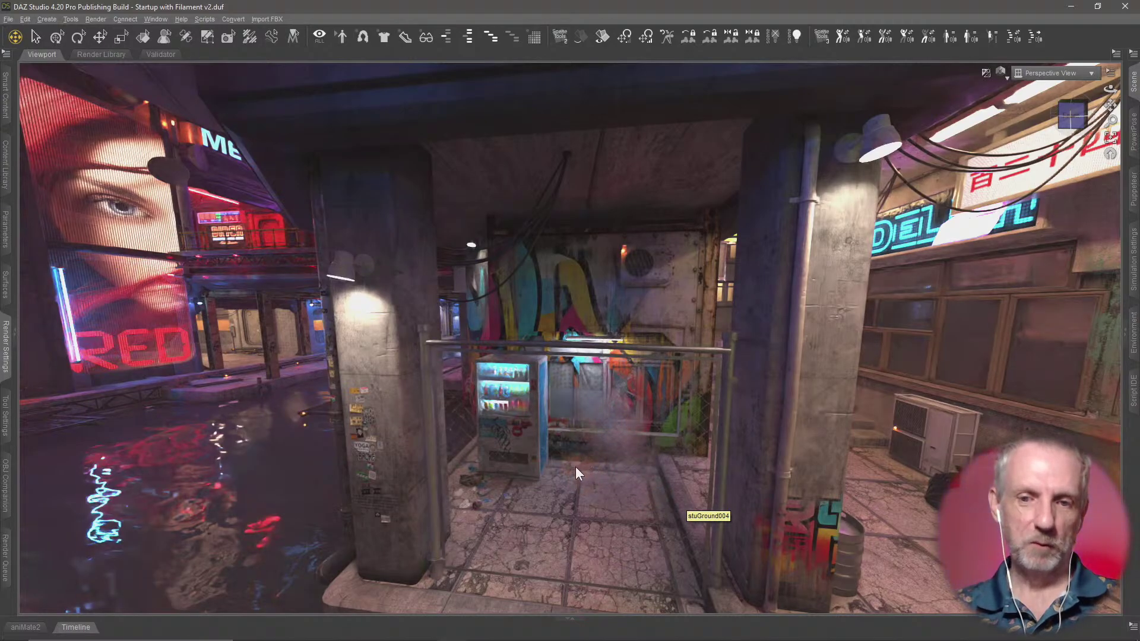
{"action": "mouse_move", "coordinate": [576, 467]}
{"action": "left_mouse_down"}
{"action": "mouse_move", "coordinate": [558, 467]}
{"action": "mouse_move", "coordinate": [576, 466]}
{"action": "left_mouse_up"}
{"action": "key", "text": "w"}
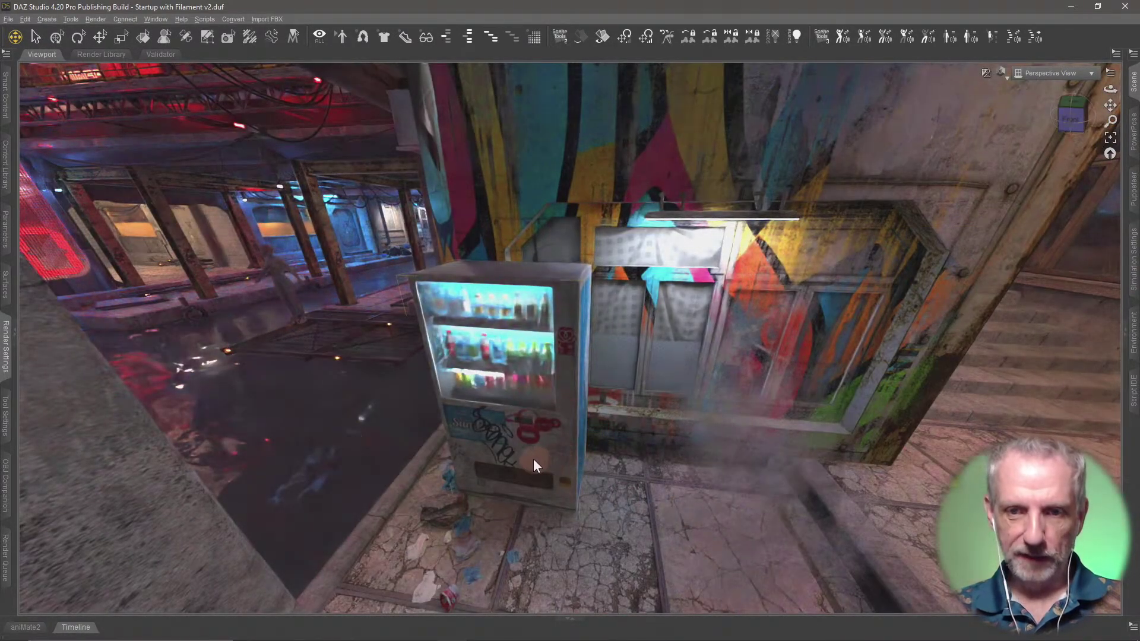
{"action": "mouse_move", "coordinate": [507, 473]}
{"action": "left_mouse_down"}
{"action": "mouse_move", "coordinate": [601, 444]}
{"action": "mouse_move", "coordinate": [622, 451]}
{"action": "left_mouse_up"}
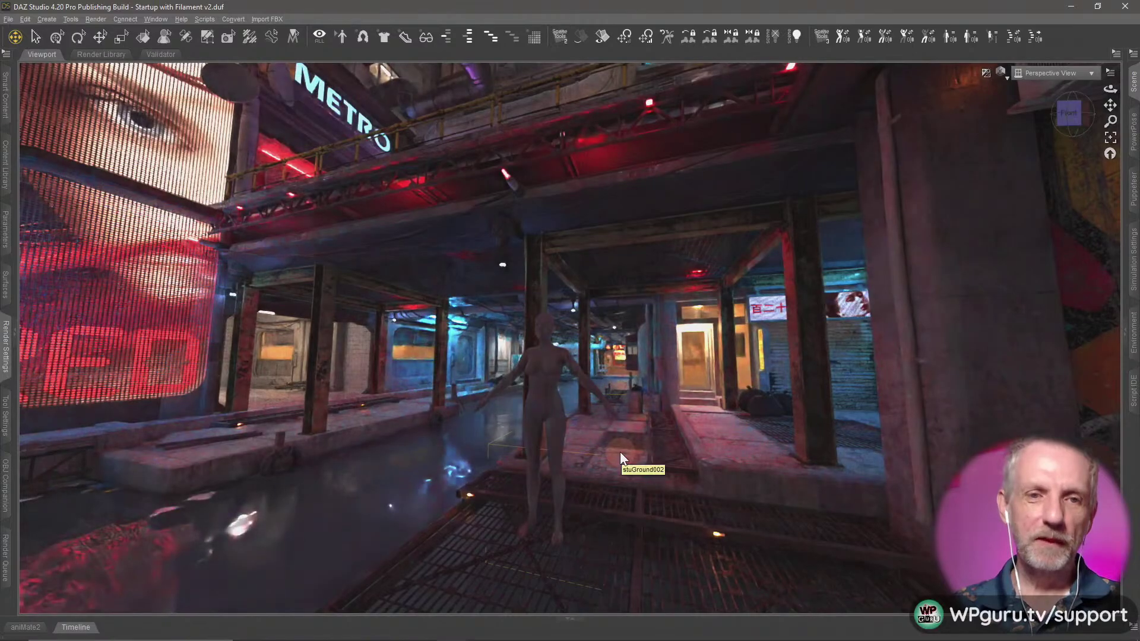
{"action": "left_click_drag", "start_coordinate": [620, 452], "coordinate": [678, 484], "text": "alt"}
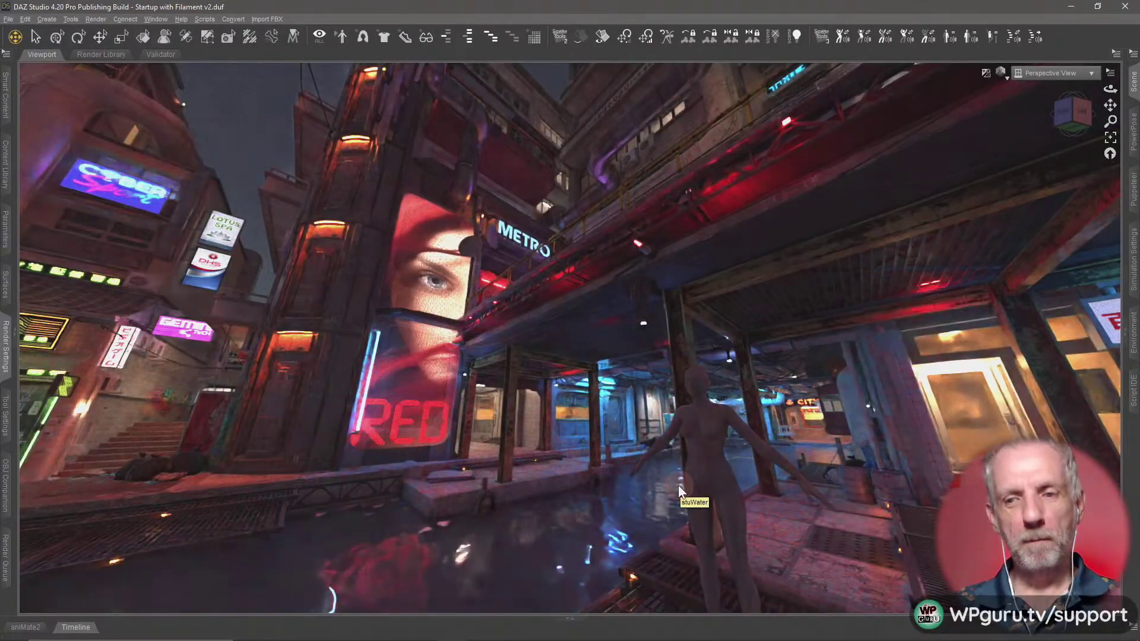
{"action": "left_click_drag", "start_coordinate": [704, 498], "coordinate": [704, 498], "text": "alt"}
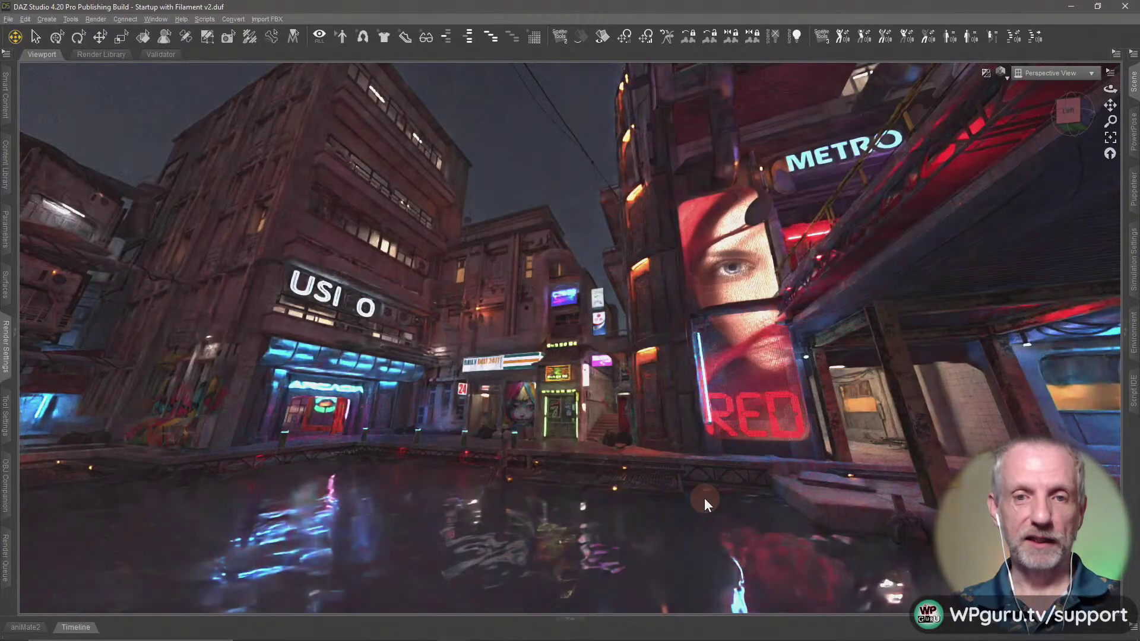
Step: In the render's tone mapping settings, try vignetting values of 20 and 10, and settle on 5
{"action": "left_click", "coordinate": [6, 357]}
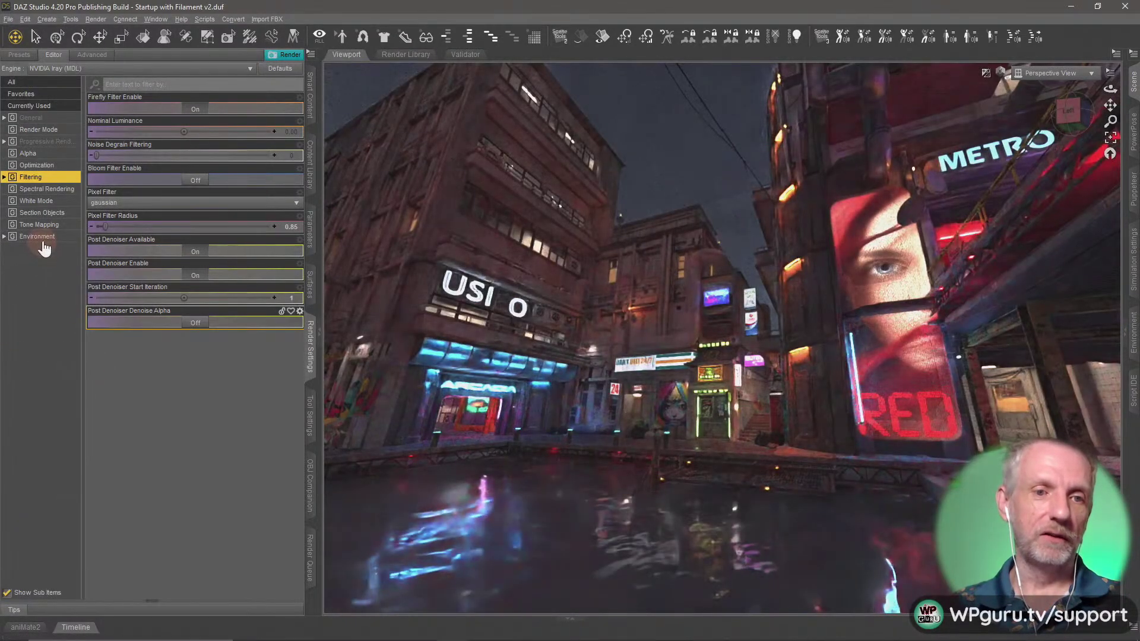
{"action": "left_click", "coordinate": [45, 237]}
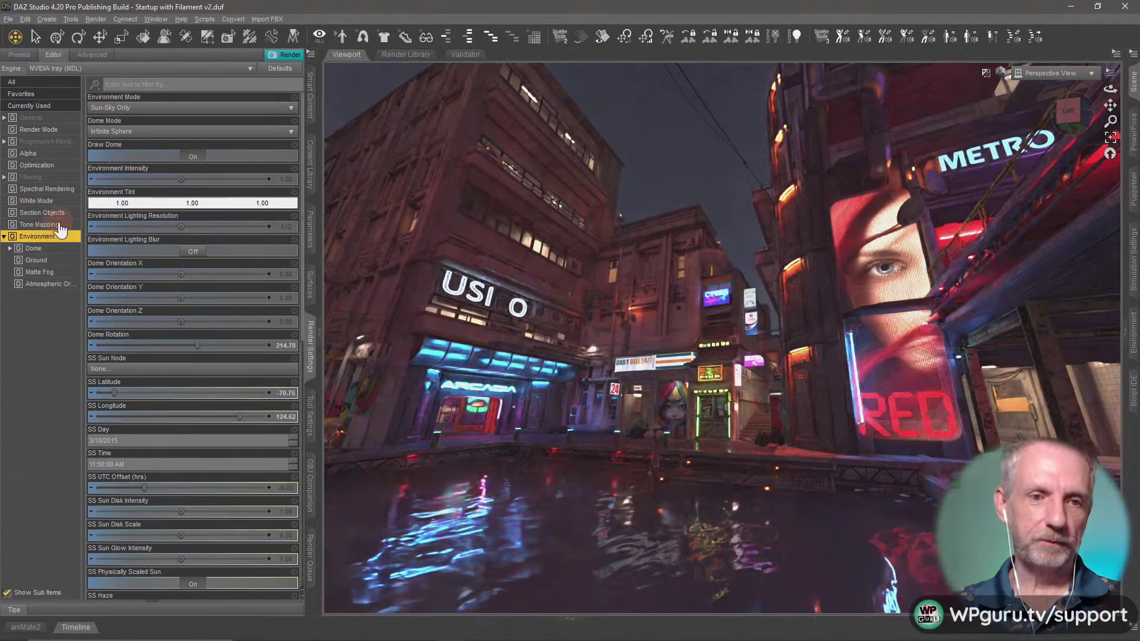
{"action": "left_click", "coordinate": [48, 225]}
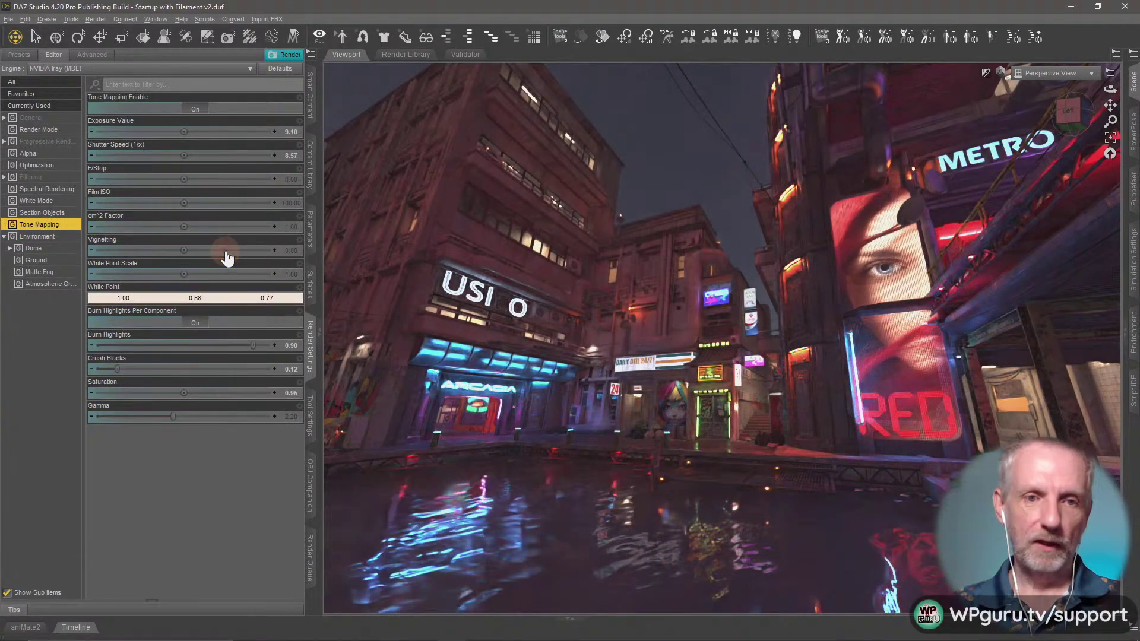
{"action": "double_click", "coordinate": [291, 250]}
{"action": "type", "text": "20"}
{"action": "key", "text": "Return"}
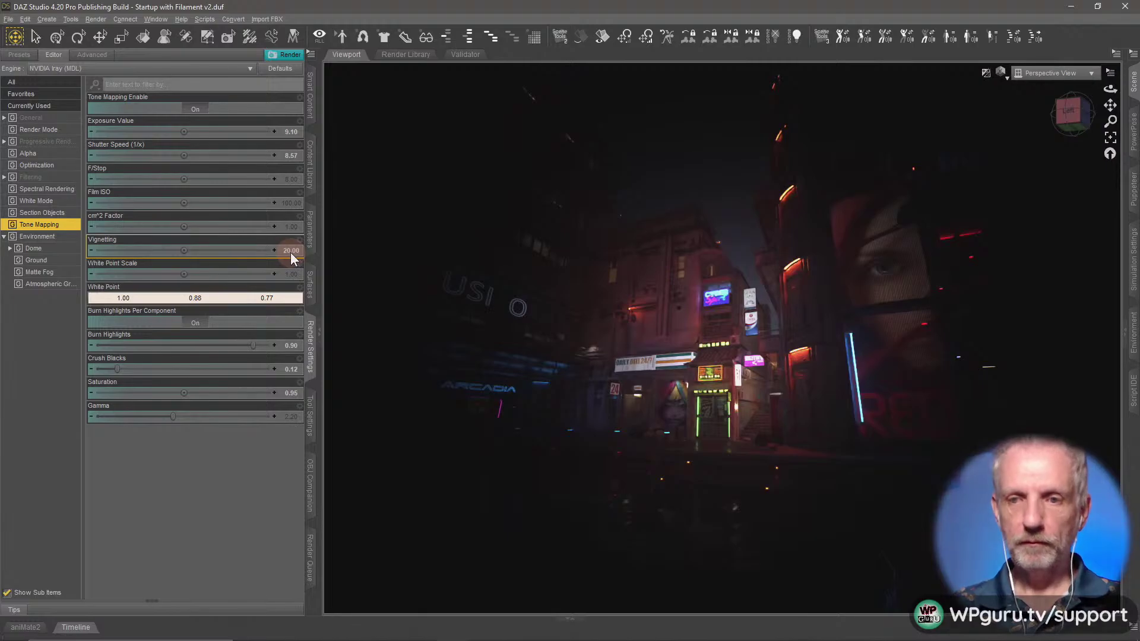
{"action": "double_click", "coordinate": [291, 251]}
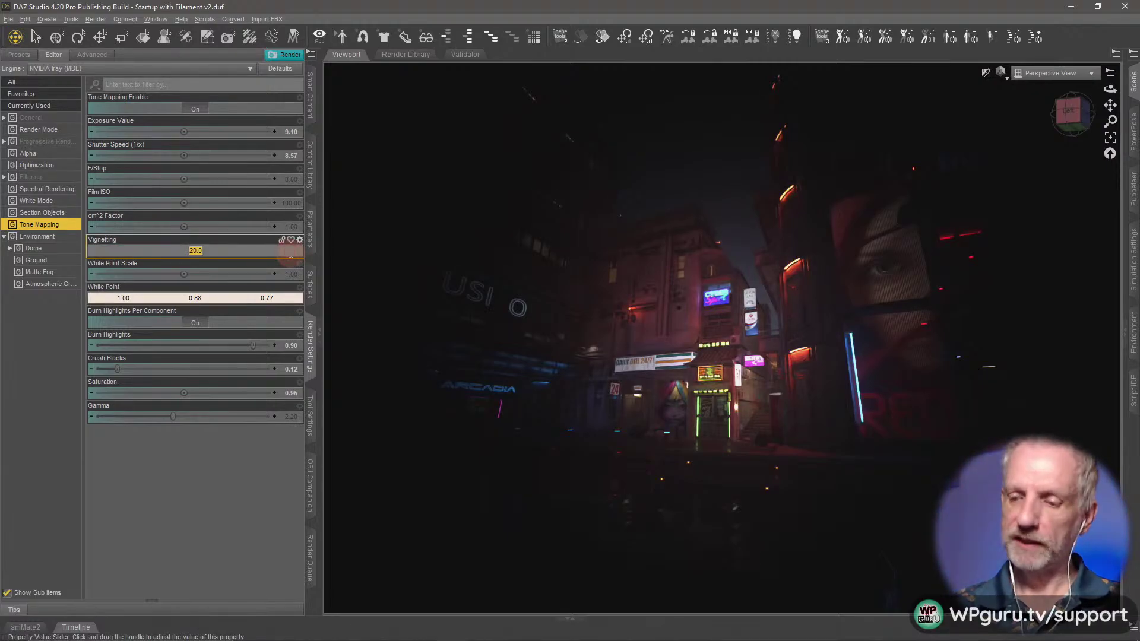
{"action": "type", "text": "10"}
{"action": "key", "text": "Return"}
{"action": "double_click", "coordinate": [290, 252]}
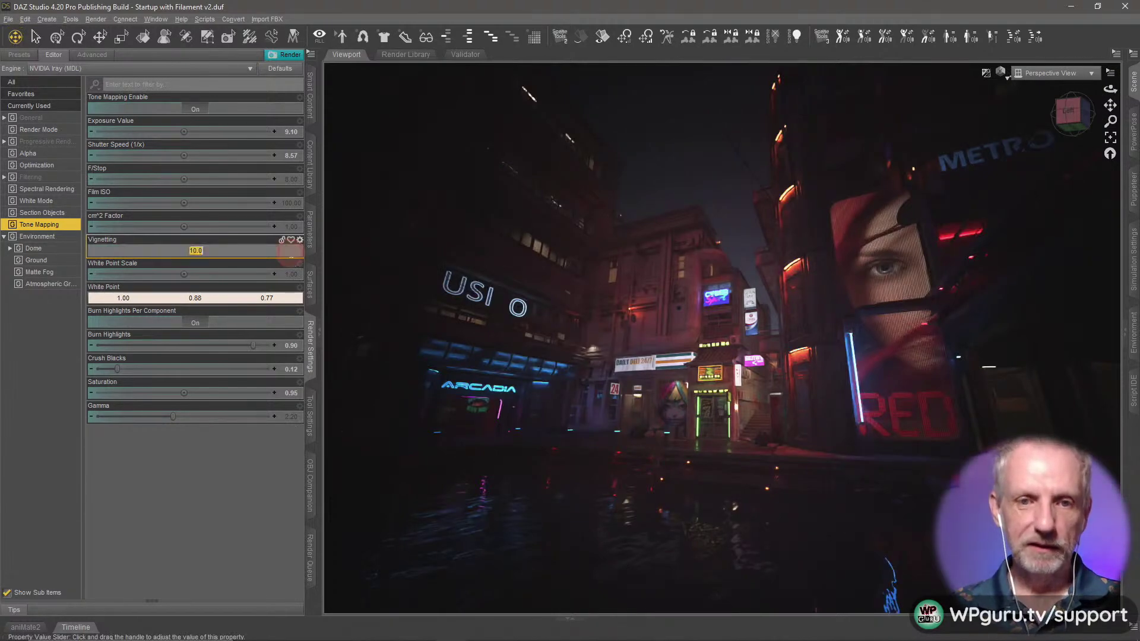
{"action": "type", "text": "5"}
{"action": "key", "text": "Return"}
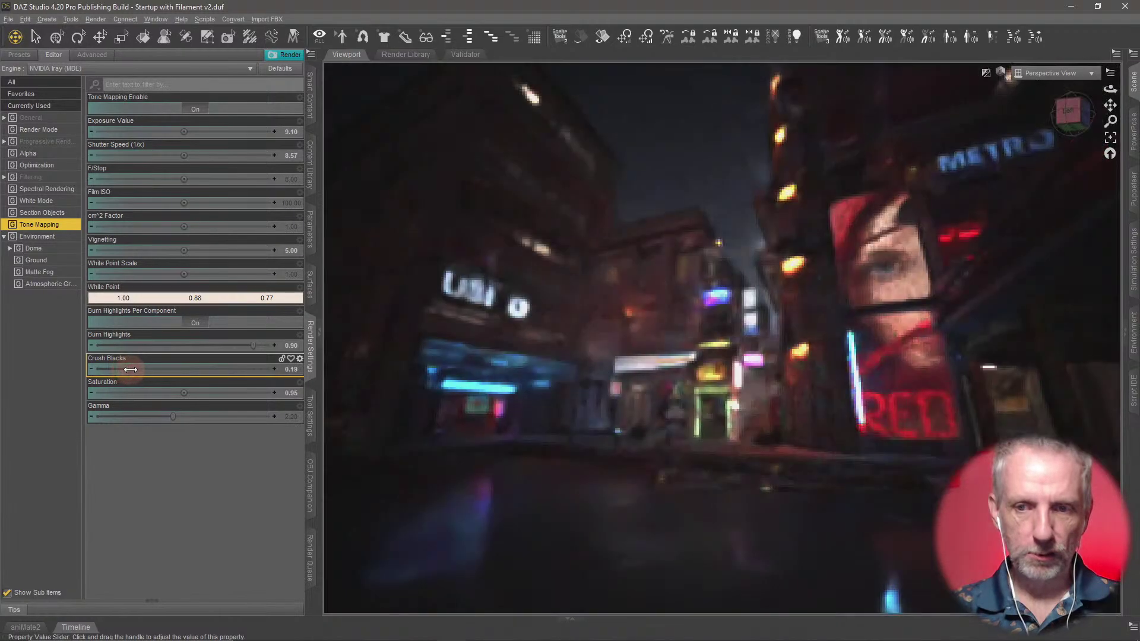
Step: Set the tone mapping's crush blacks to 0.20 and burn highlights to 0.83
{"action": "left_click_drag", "start_coordinate": [128, 370], "coordinate": [131, 370]}
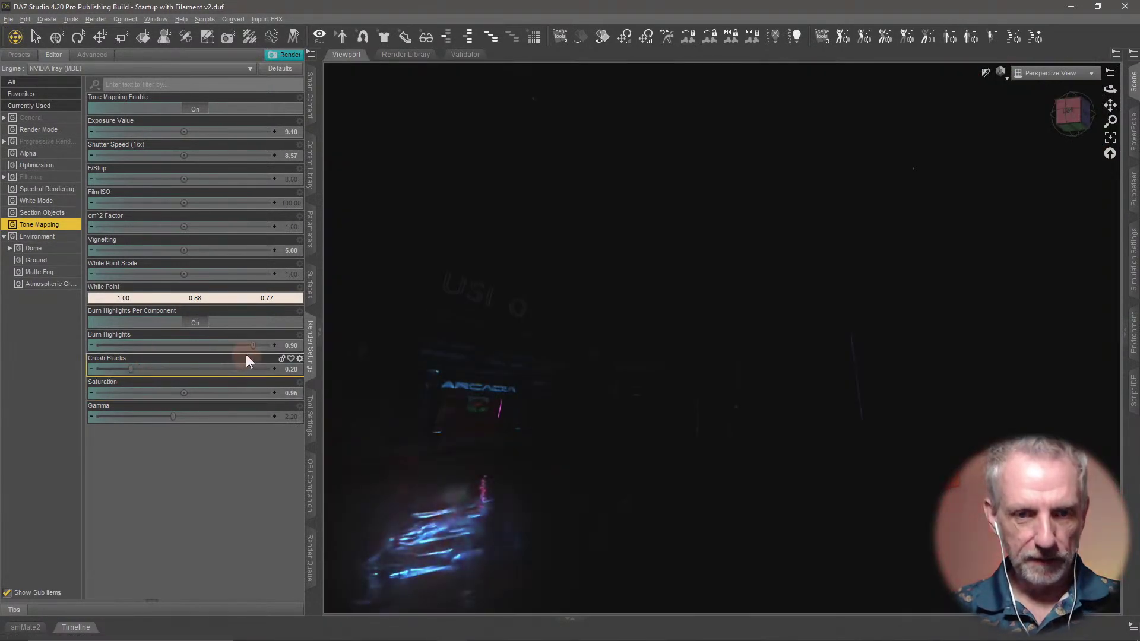
{"action": "mouse_move", "coordinate": [253, 345]}
{"action": "left_mouse_down"}
{"action": "mouse_move", "coordinate": [230, 343]}
{"action": "mouse_move", "coordinate": [240, 345]}
{"action": "left_mouse_up"}
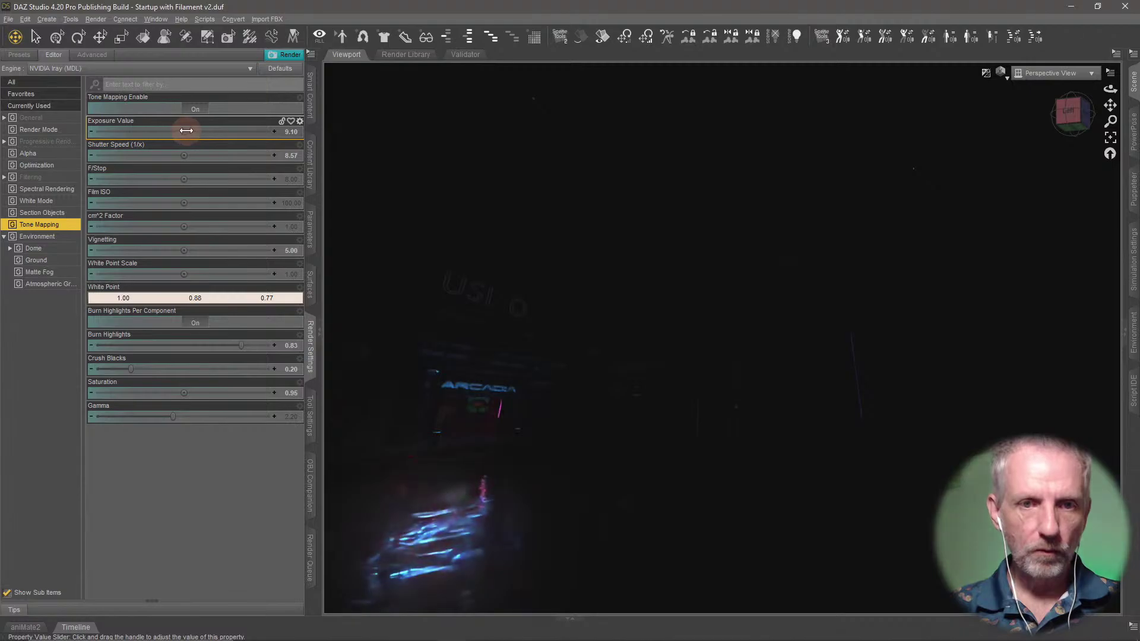
Step: Try a much brighter exposure in the tone mapping settings and bring the exposure value to 3.54
{"action": "left_click_drag", "start_coordinate": [186, 130], "coordinate": [215, 158]}
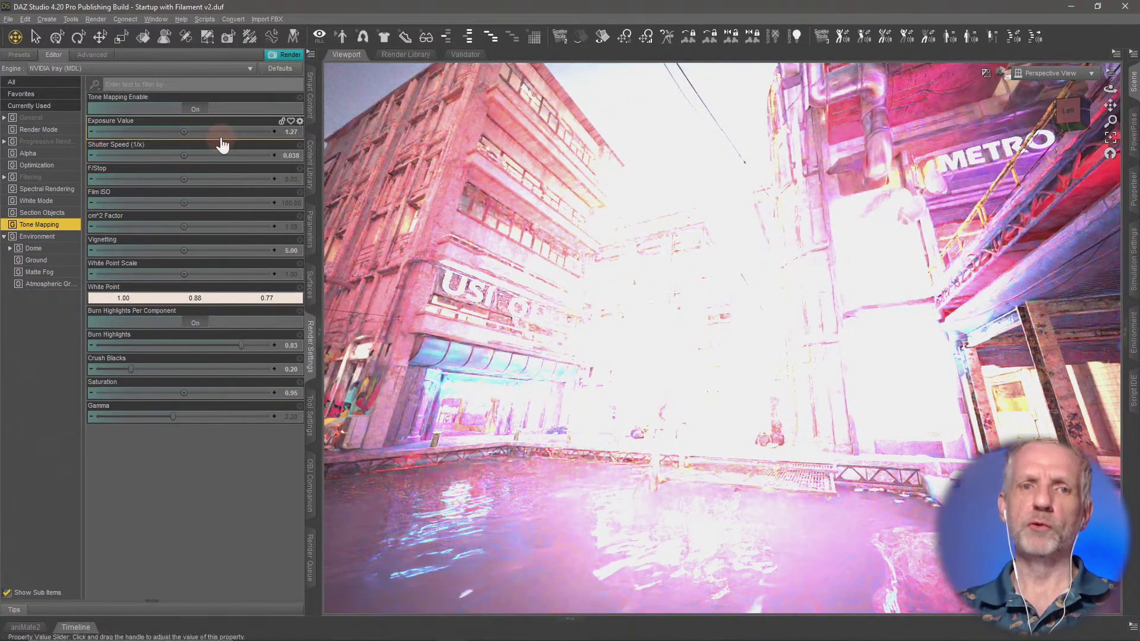
{"action": "mouse_move", "coordinate": [185, 131]}
{"action": "left_mouse_down"}
{"action": "mouse_move", "coordinate": [189, 144]}
{"action": "mouse_move", "coordinate": [176, 132]}
{"action": "left_mouse_up"}
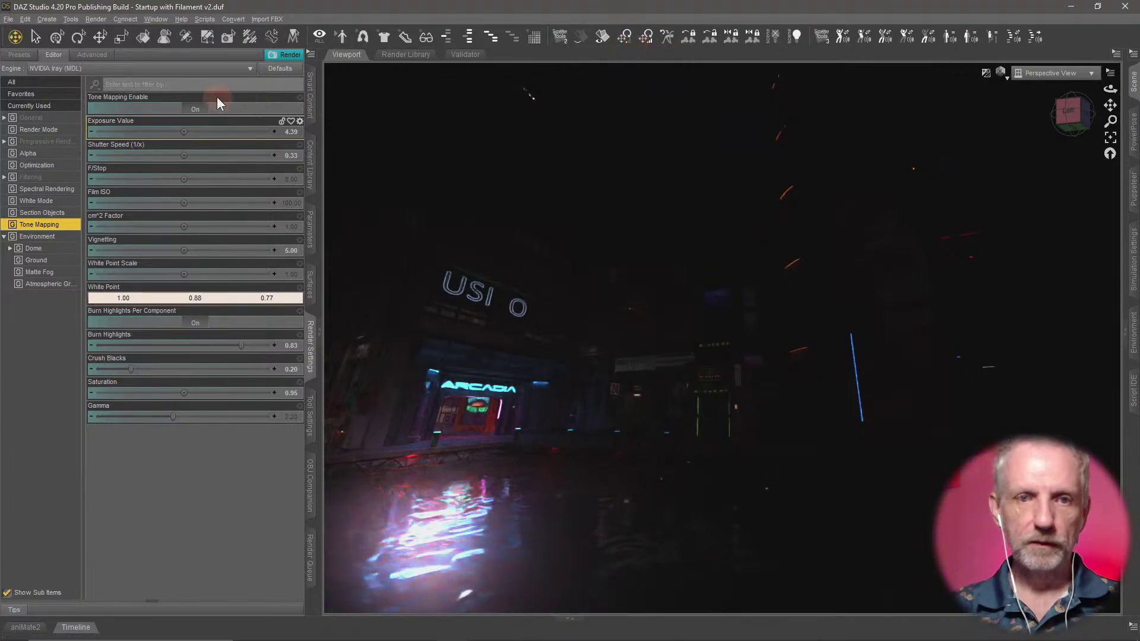
{"action": "left_click_drag", "start_coordinate": [184, 131], "coordinate": [181, 132]}
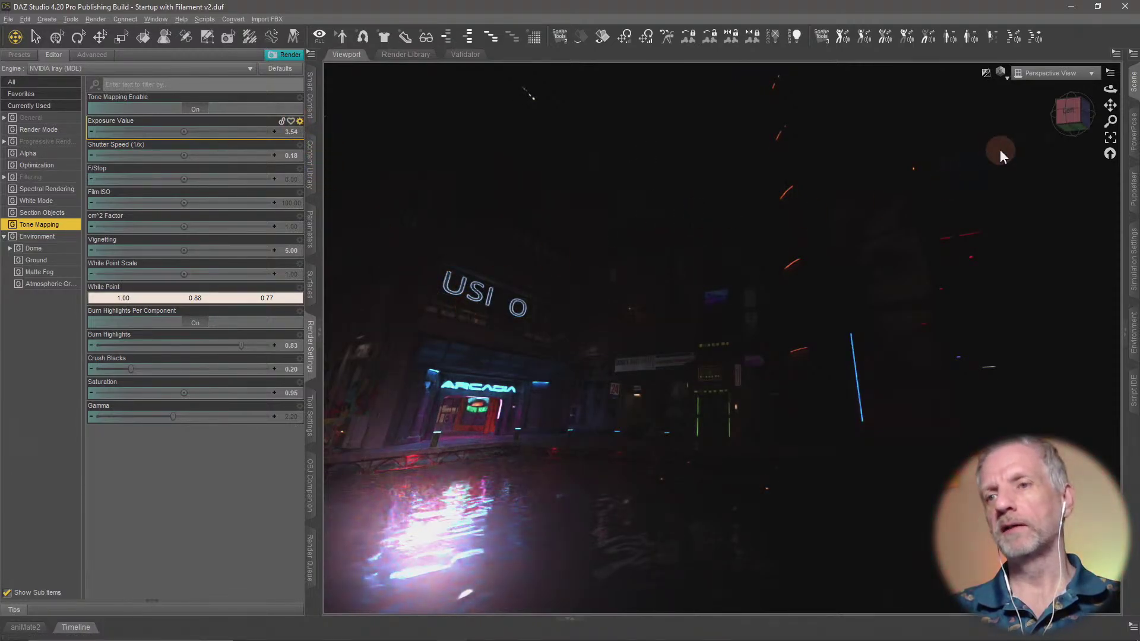
Step: Set the viewport's draw style to Filament (PBR)
{"action": "left_click", "coordinate": [1002, 72]}
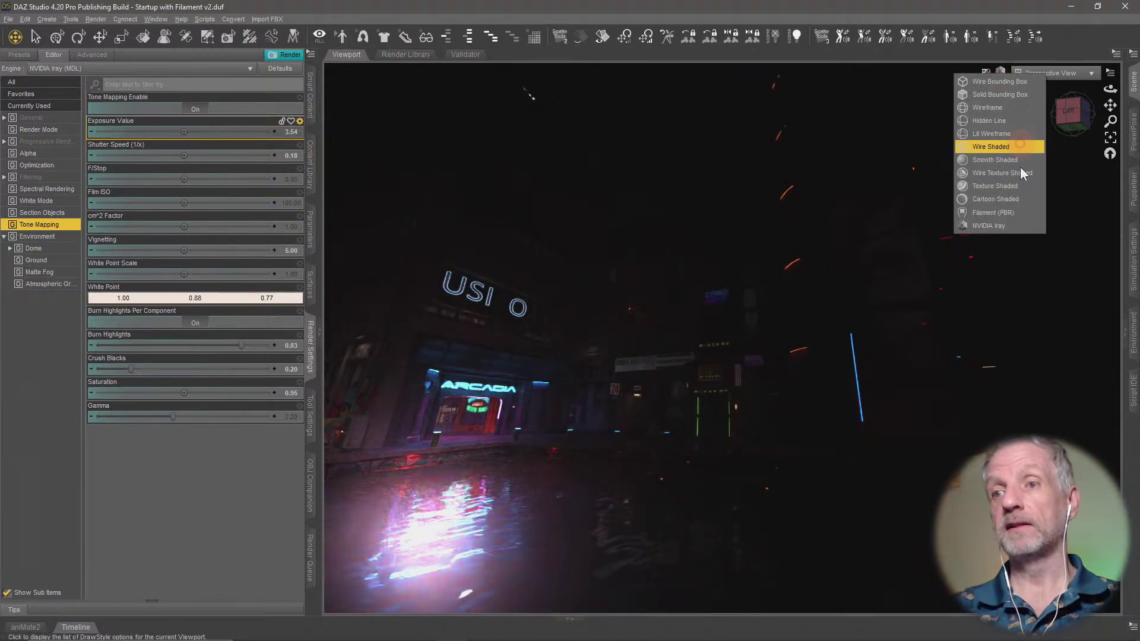
{"action": "left_click", "coordinate": [1004, 212]}
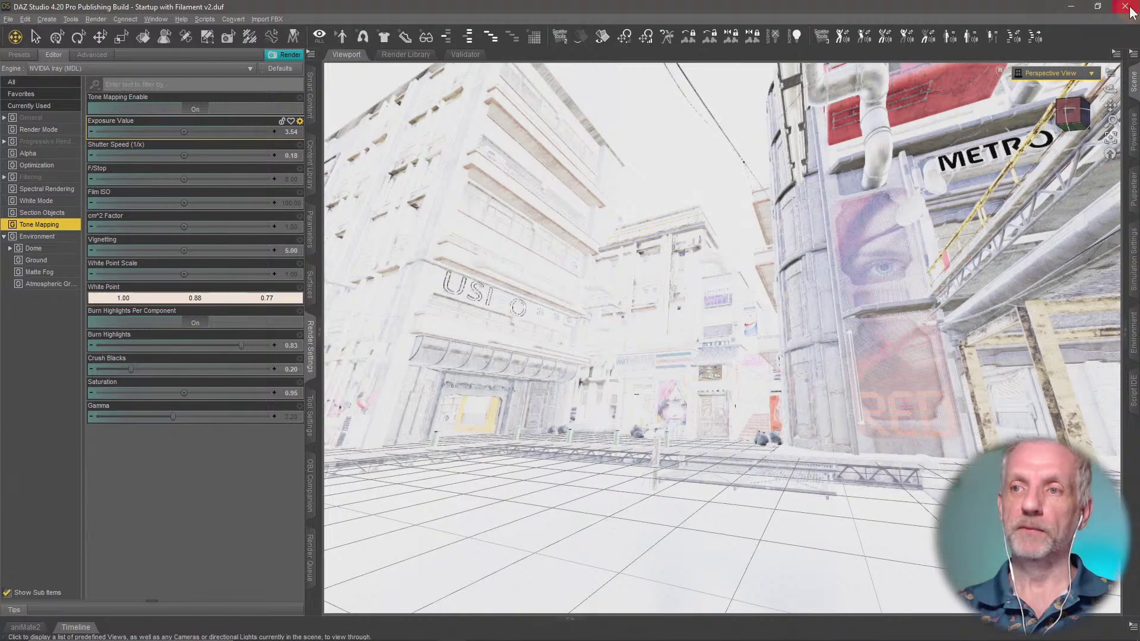
Step: Switch to Marvelous Designer and bring the traced and cut Fit and Flare pattern pieces fully into view in the 2D window
{"action": "left_click", "coordinate": [1108, 7]}
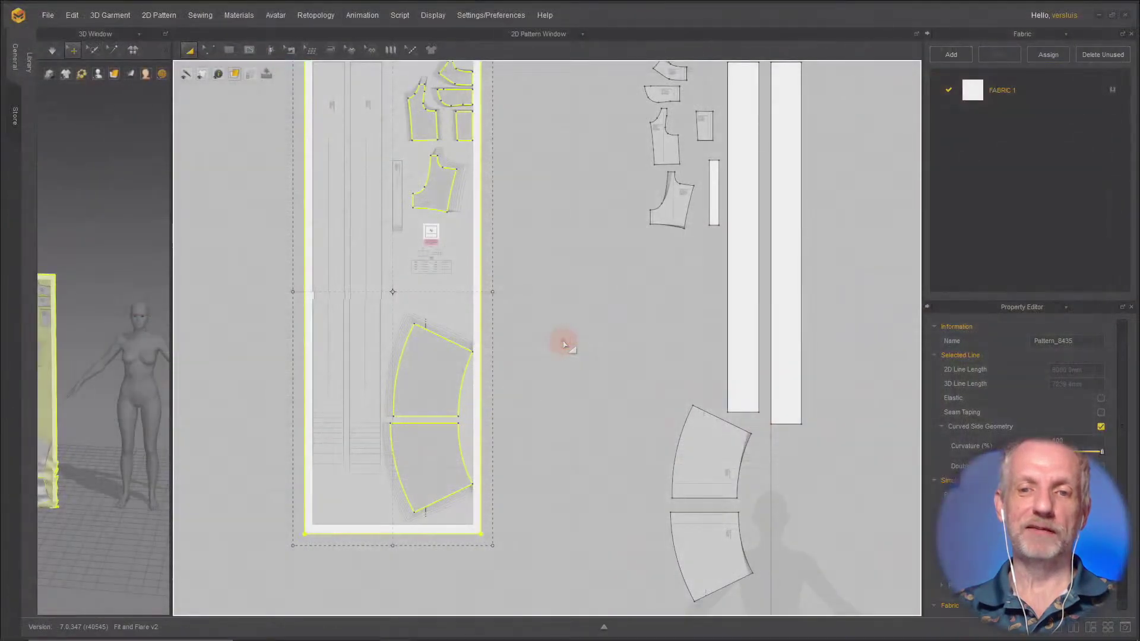
{"action": "scroll", "coordinate": [604, 369], "scroll_direction": "up", "scroll_amount": 4}
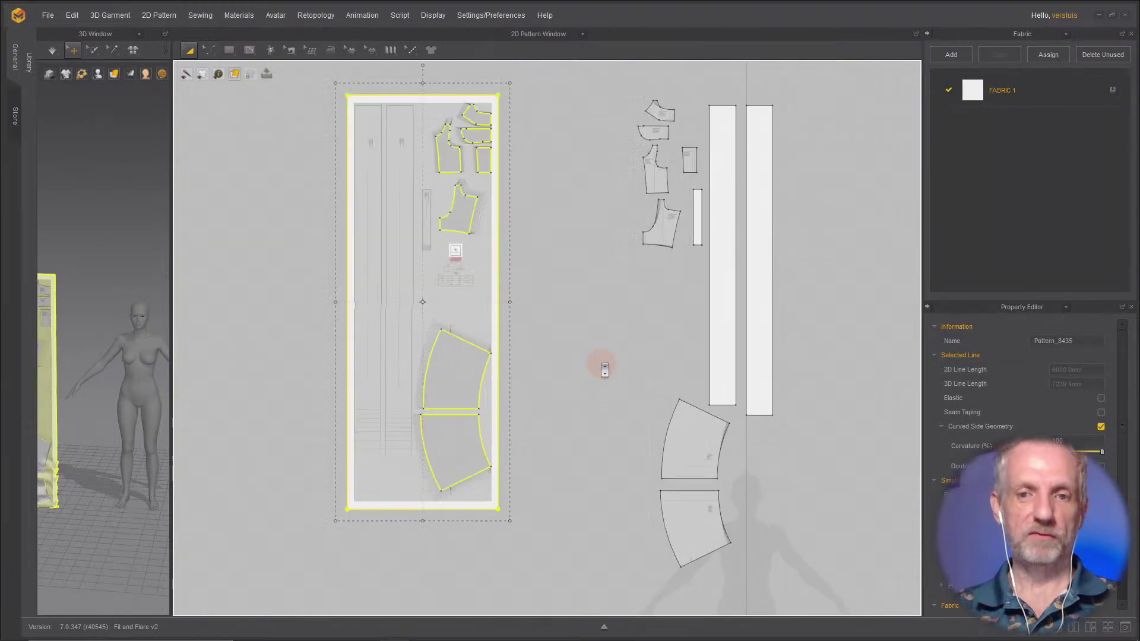
{"action": "scroll", "coordinate": [605, 370], "scroll_direction": "down", "scroll_amount": 3}
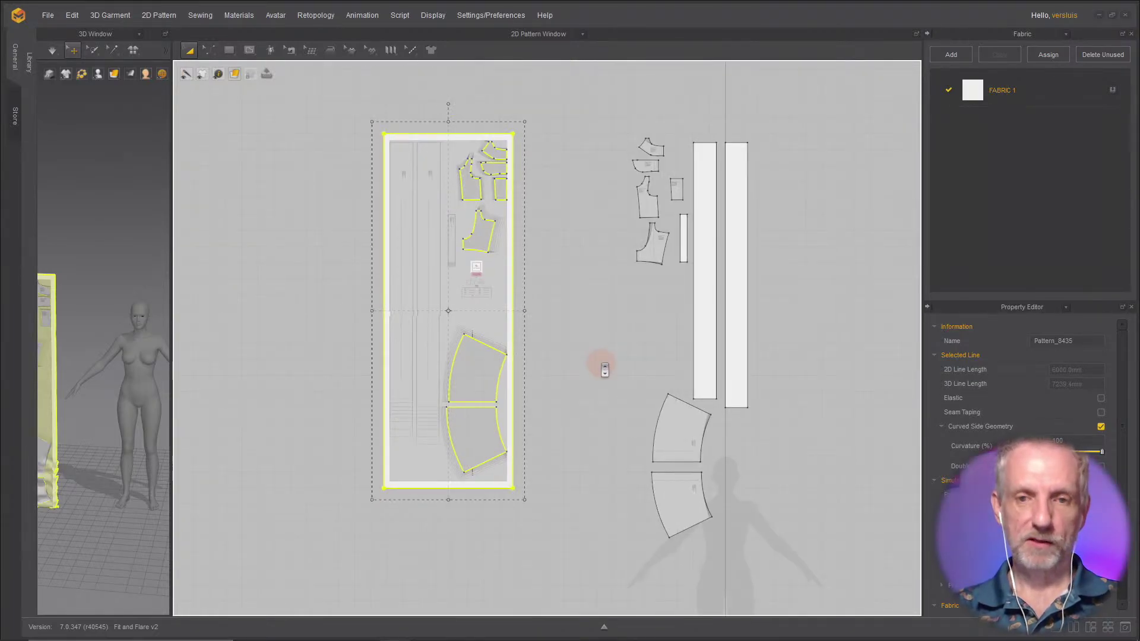
Step: Move the traced pattern sheet further left, away from the cut pieces, and reset its 3D arrangement
{"action": "scroll", "coordinate": [597, 383], "scroll_direction": "down", "scroll_amount": 2}
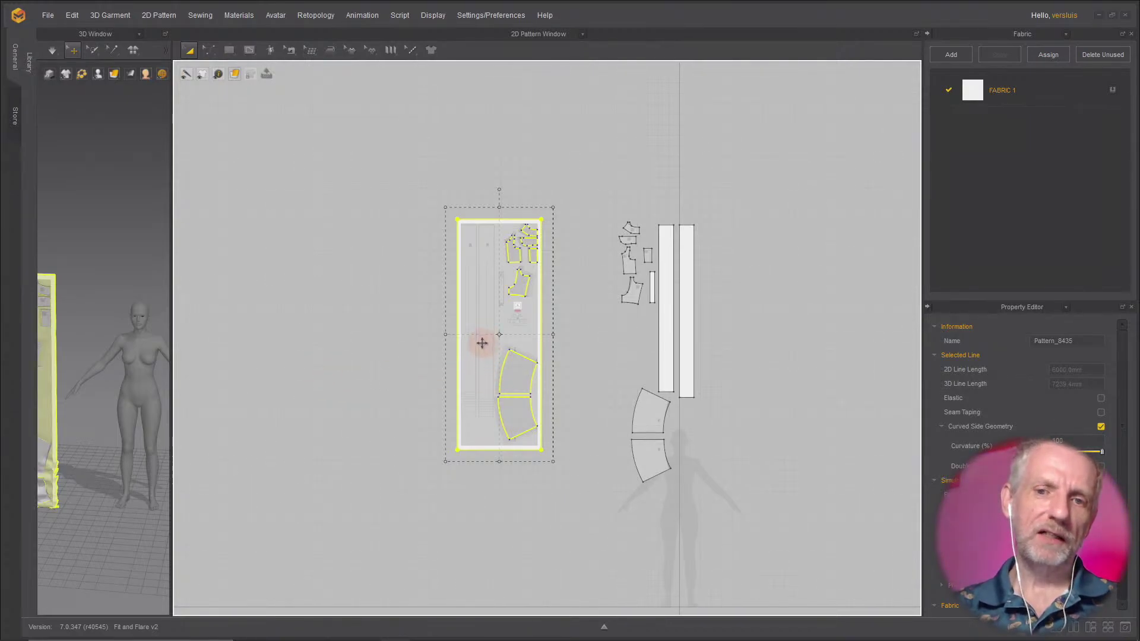
{"action": "left_click_drag", "start_coordinate": [482, 343], "coordinate": [262, 320]}
{"action": "right_click", "coordinate": [283, 302]}
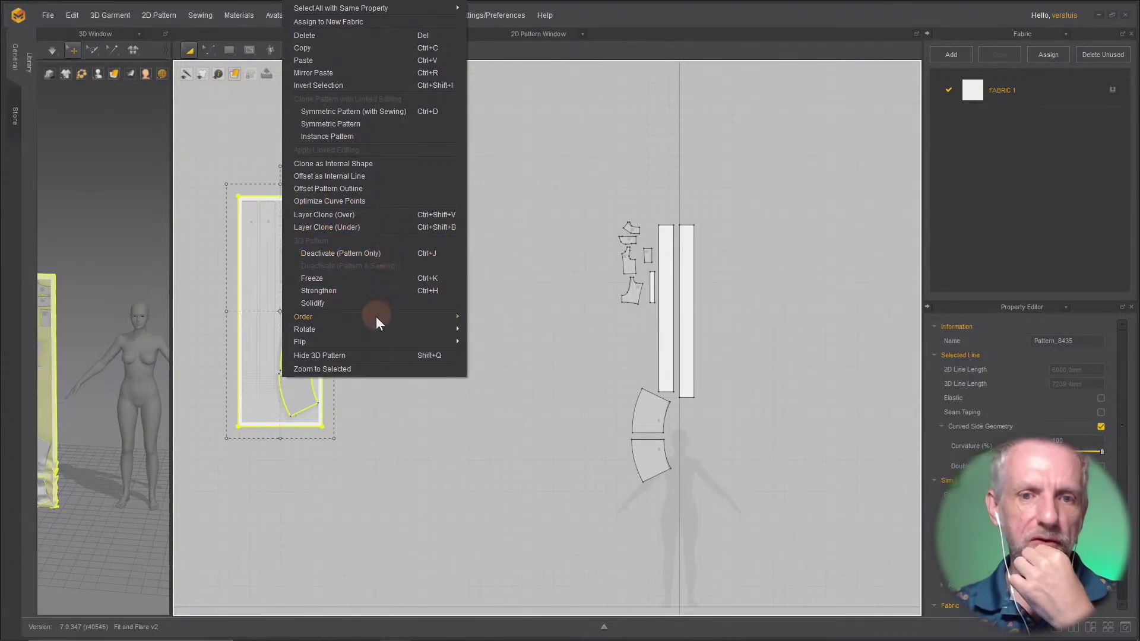
{"action": "mouse_move", "coordinate": [374, 329]}
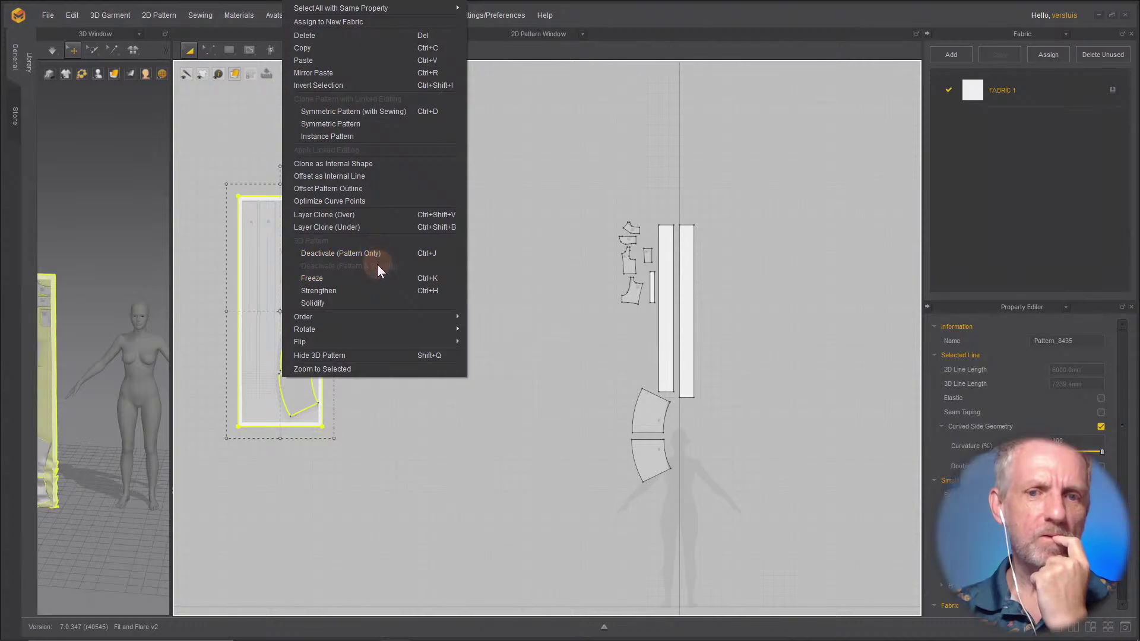
{"action": "left_click", "coordinate": [44, 327]}
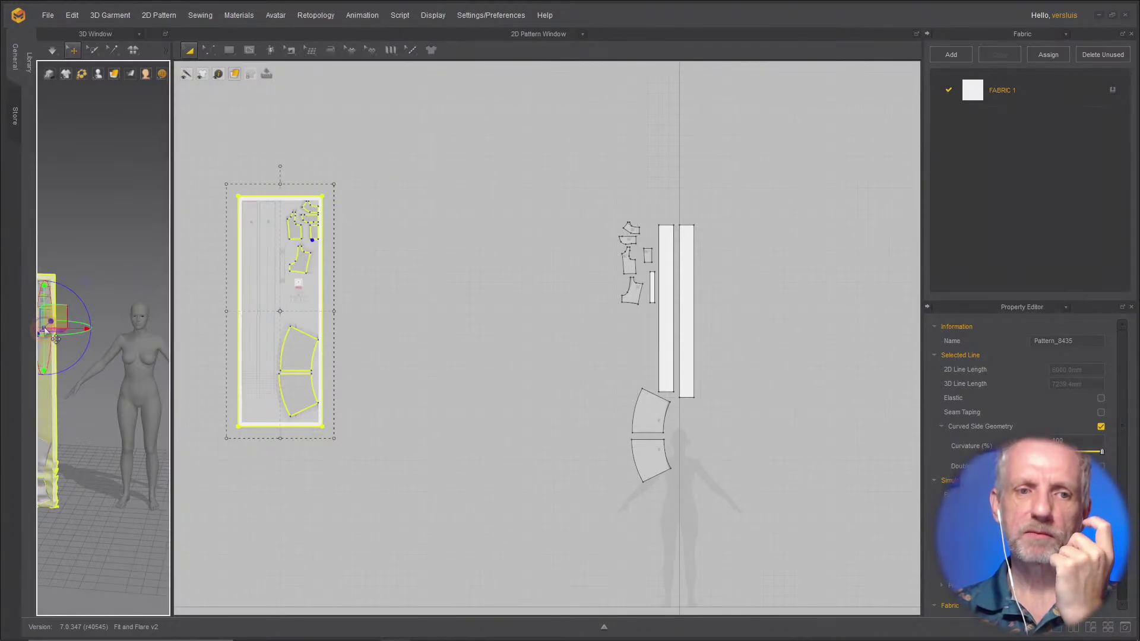
{"action": "right_click", "coordinate": [46, 331]}
{"action": "mouse_move", "coordinate": [131, 343]}
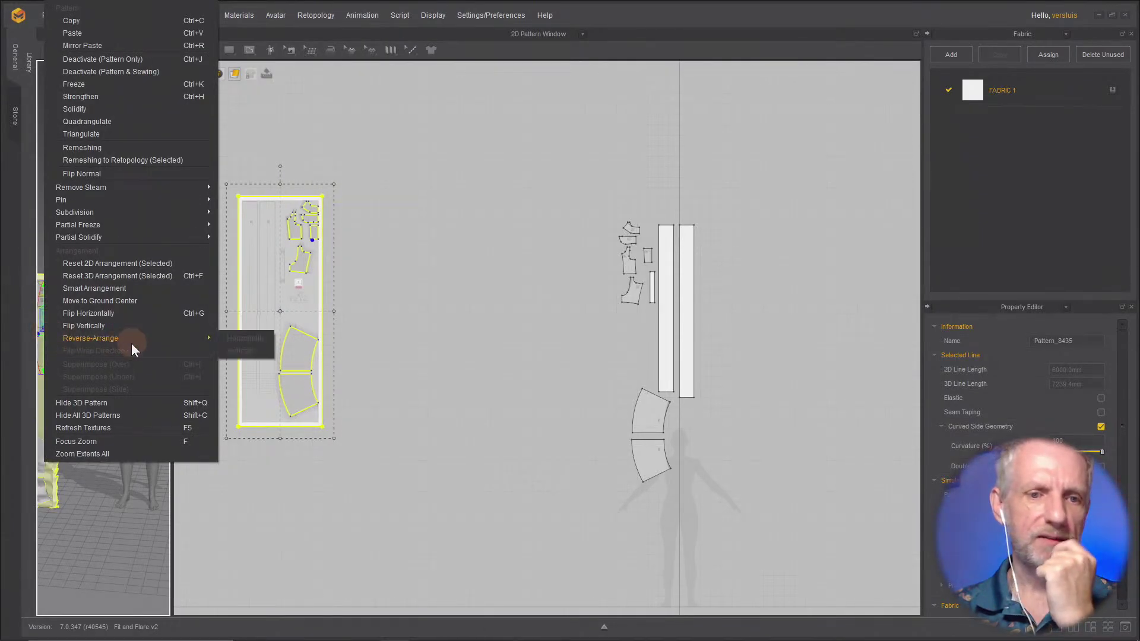
{"action": "left_click", "coordinate": [162, 277]}
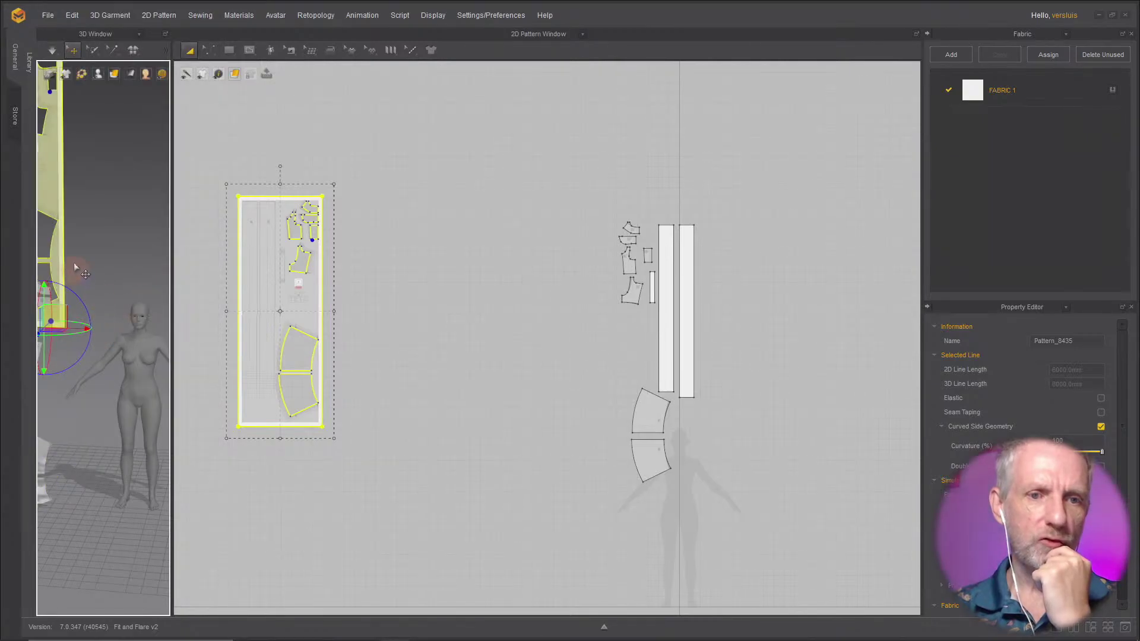
Step: Deactivate the traced pattern sheet in 3D with the Pattern Only option
{"action": "right_click", "coordinate": [49, 180]}
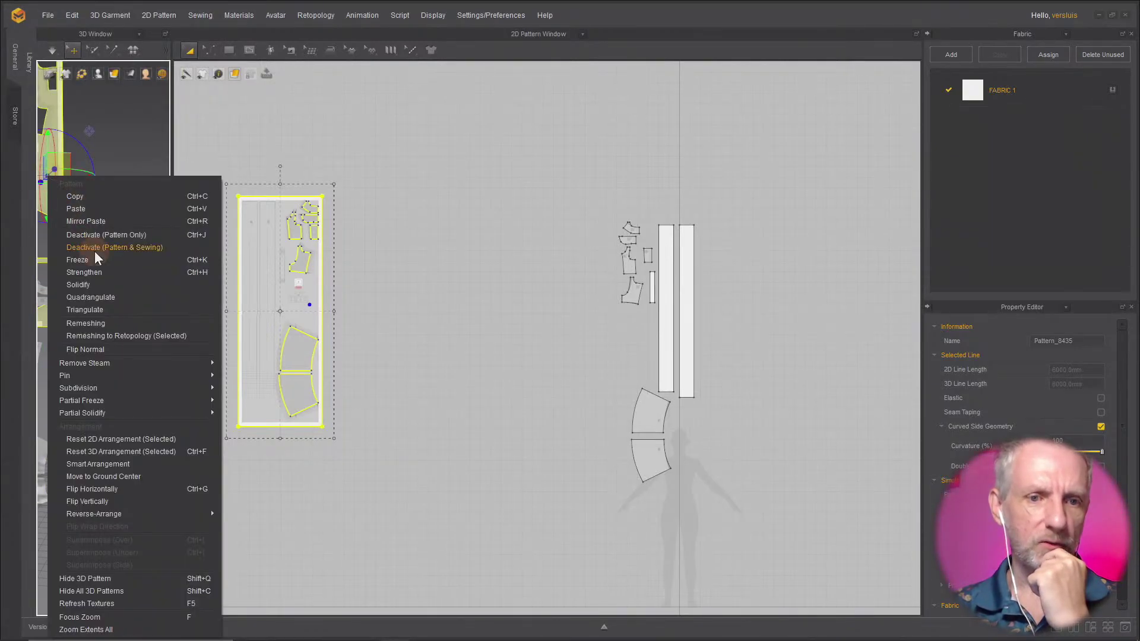
{"action": "left_click", "coordinate": [125, 235]}
{"action": "left_click", "coordinate": [226, 332]}
{"action": "left_click", "coordinate": [167, 391]}
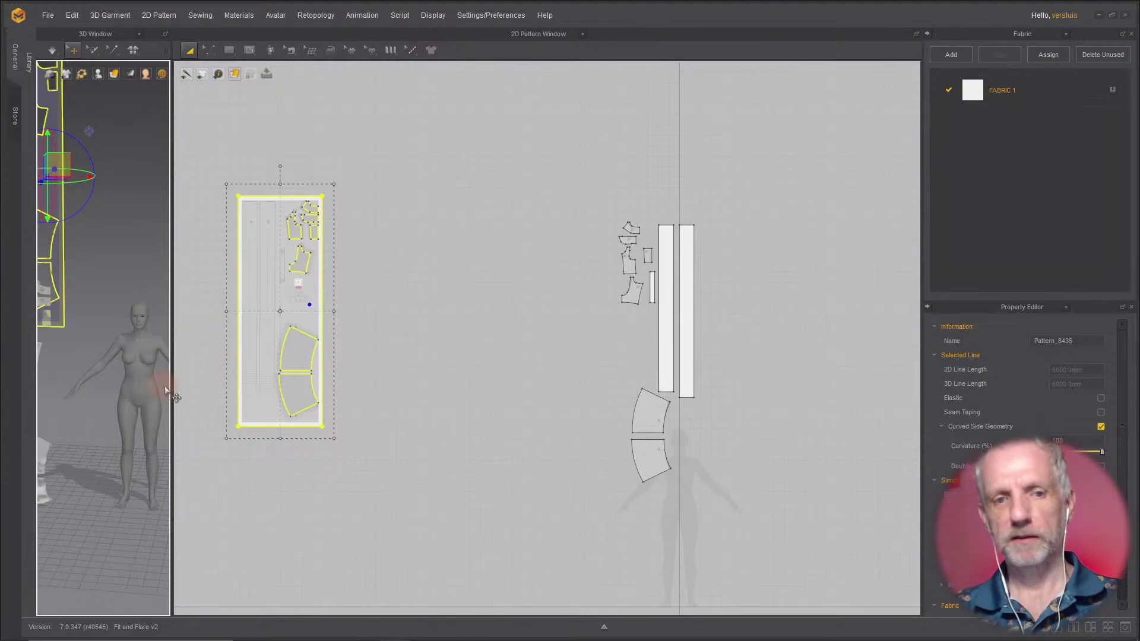
Step: Enlarge the 3D window and reset the 3D arrangement of all the cut dress pieces
{"action": "left_click_drag", "start_coordinate": [169, 386], "coordinate": [456, 399]}
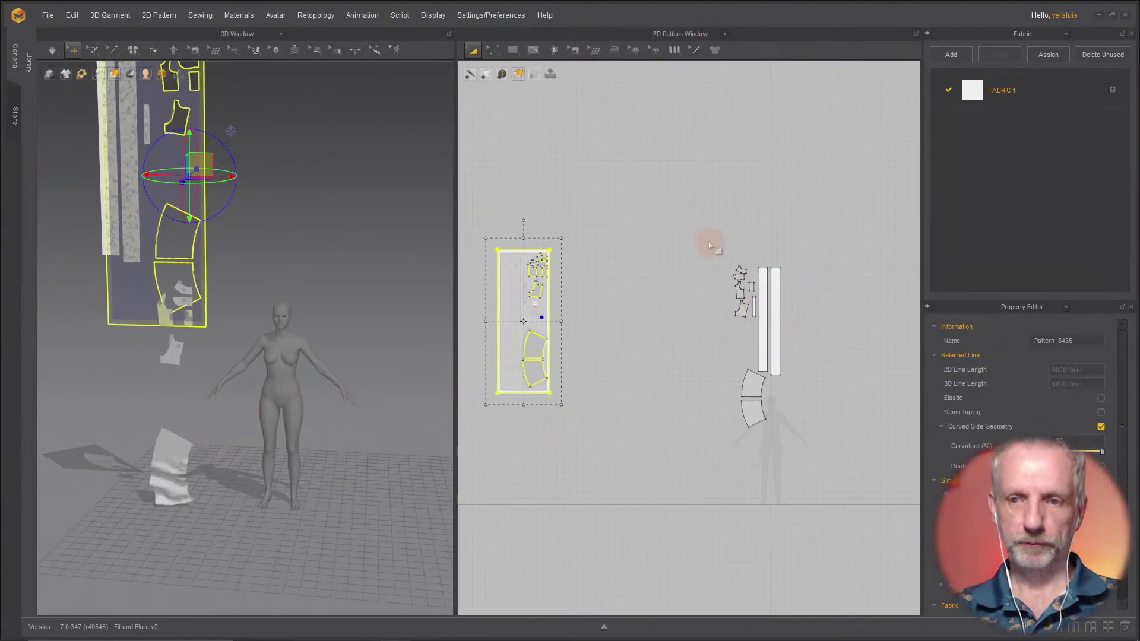
{"action": "left_click_drag", "start_coordinate": [709, 241], "coordinate": [808, 481]}
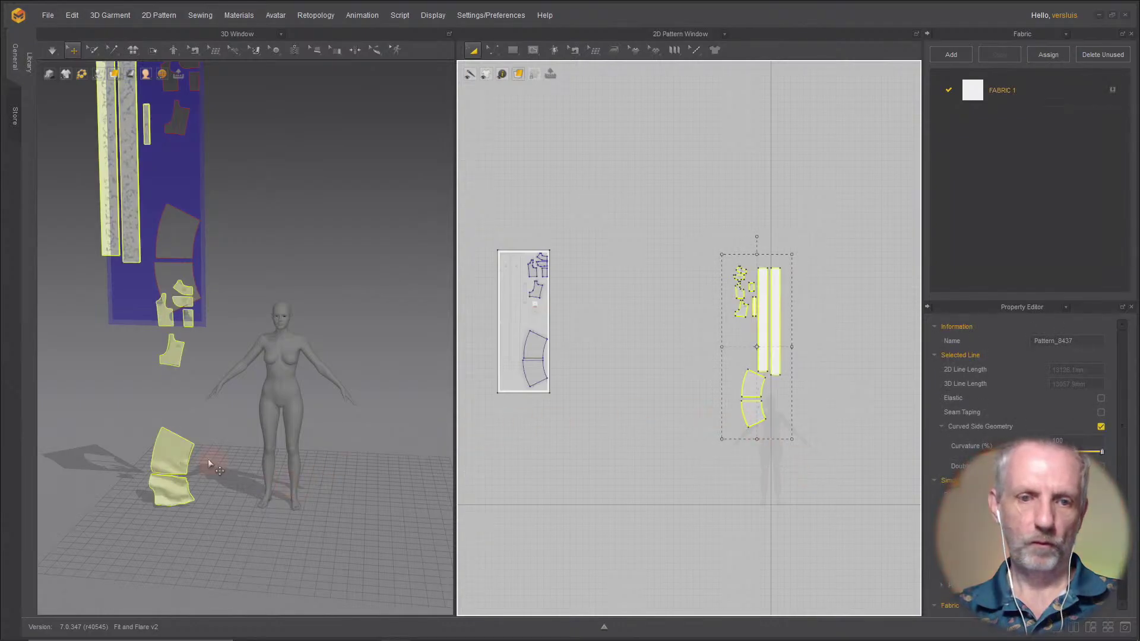
{"action": "right_click", "coordinate": [172, 455]}
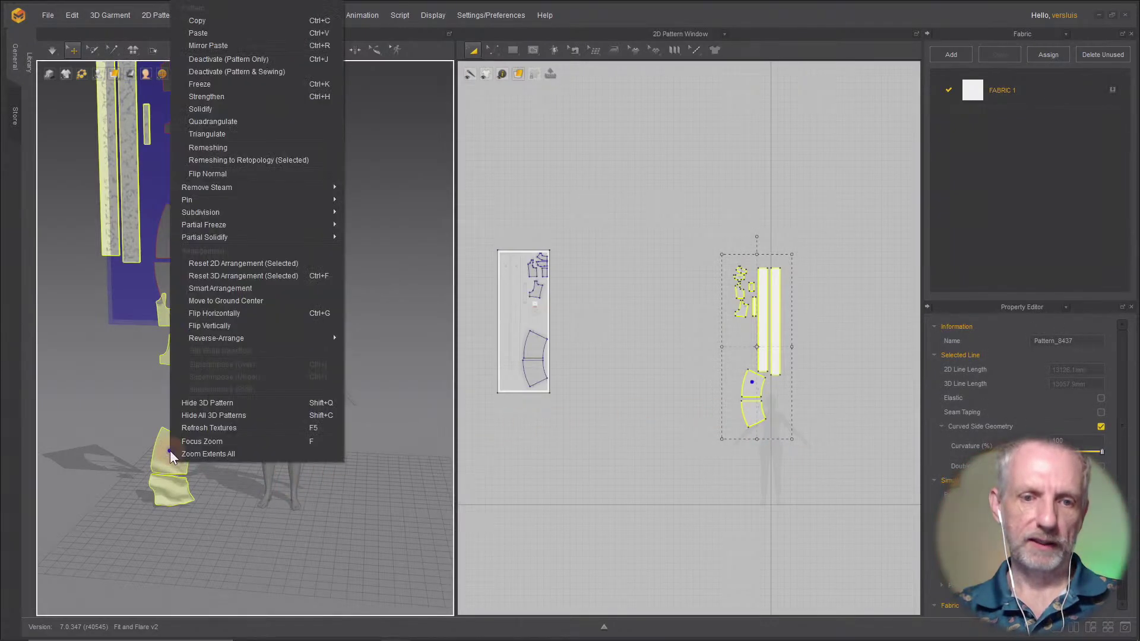
{"action": "left_click", "coordinate": [291, 276]}
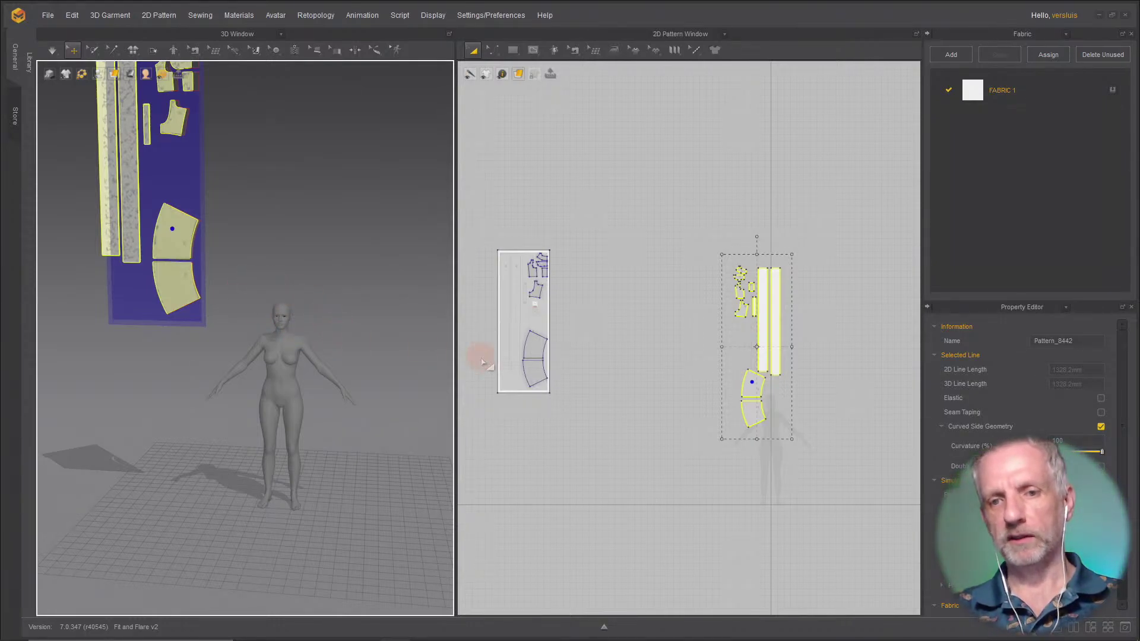
Step: Show the arrangement points around the avatar and frame its full body at a slight angle
{"action": "scroll", "coordinate": [389, 369], "scroll_direction": "up", "scroll_amount": 5}
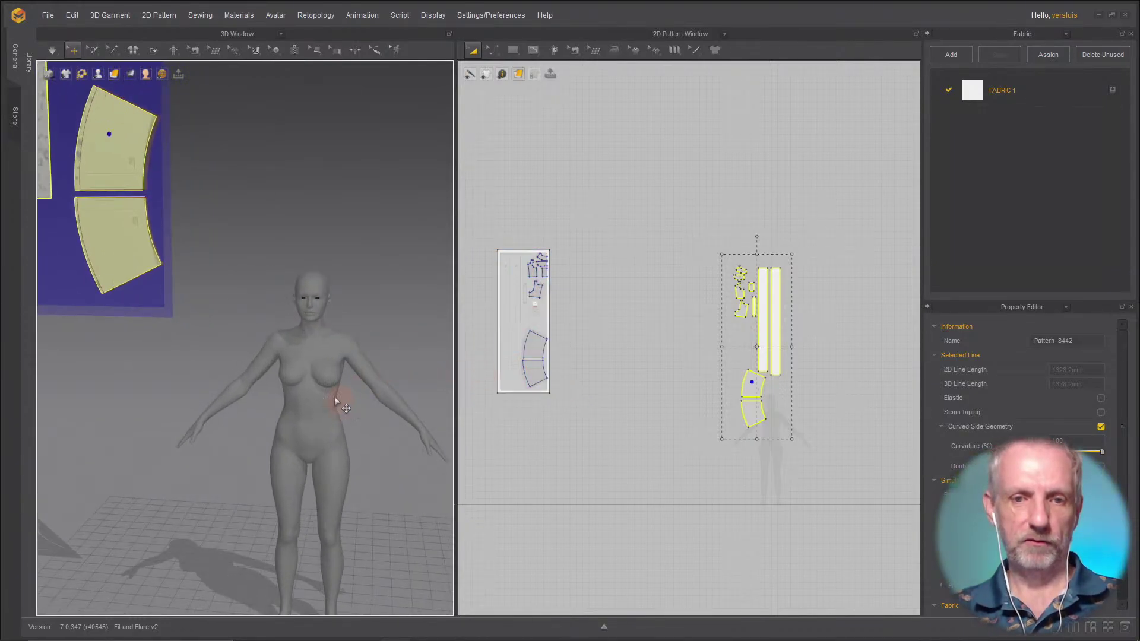
{"action": "key", "text": "shift+f"}
{"action": "right_click_drag", "start_coordinate": [319, 387], "coordinate": [295, 305]}
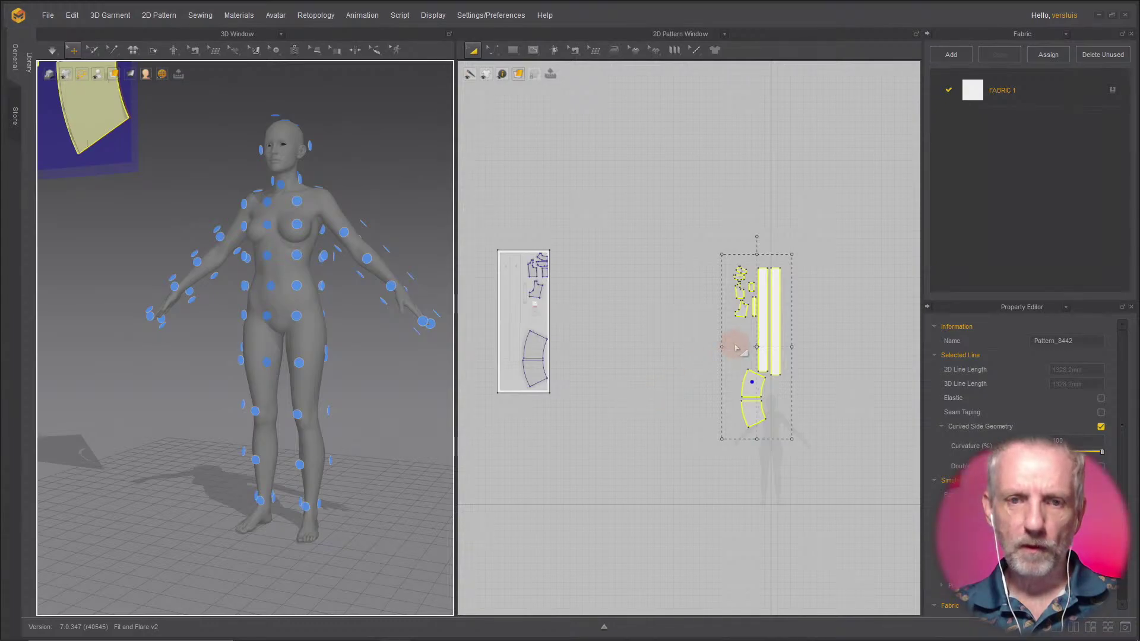
Step: Enlarge the 2D window and move the Upper Bust and Lower Bust pieces out to the left of the other cut pieces
{"action": "scroll", "coordinate": [737, 347], "scroll_direction": "up", "scroll_amount": 6}
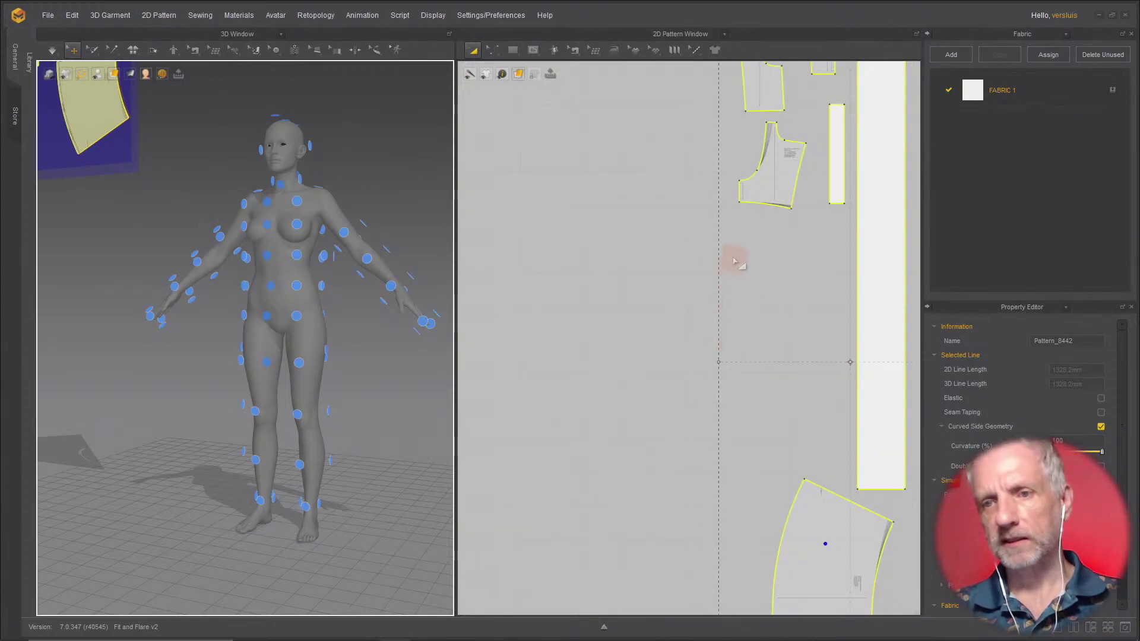
{"action": "scroll", "coordinate": [706, 445], "scroll_direction": "down", "scroll_amount": 4}
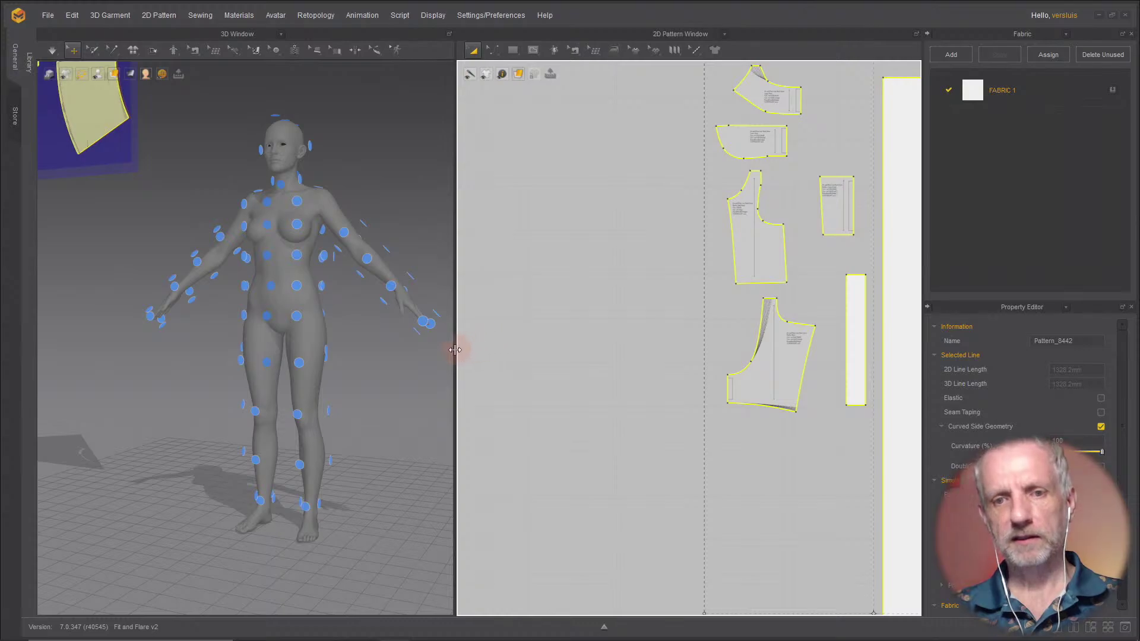
{"action": "left_click_drag", "start_coordinate": [455, 350], "coordinate": [310, 351]}
{"action": "scroll", "coordinate": [509, 268], "scroll_direction": "down", "scroll_amount": 3}
{"action": "scroll", "coordinate": [510, 273], "scroll_direction": "up", "scroll_amount": 3}
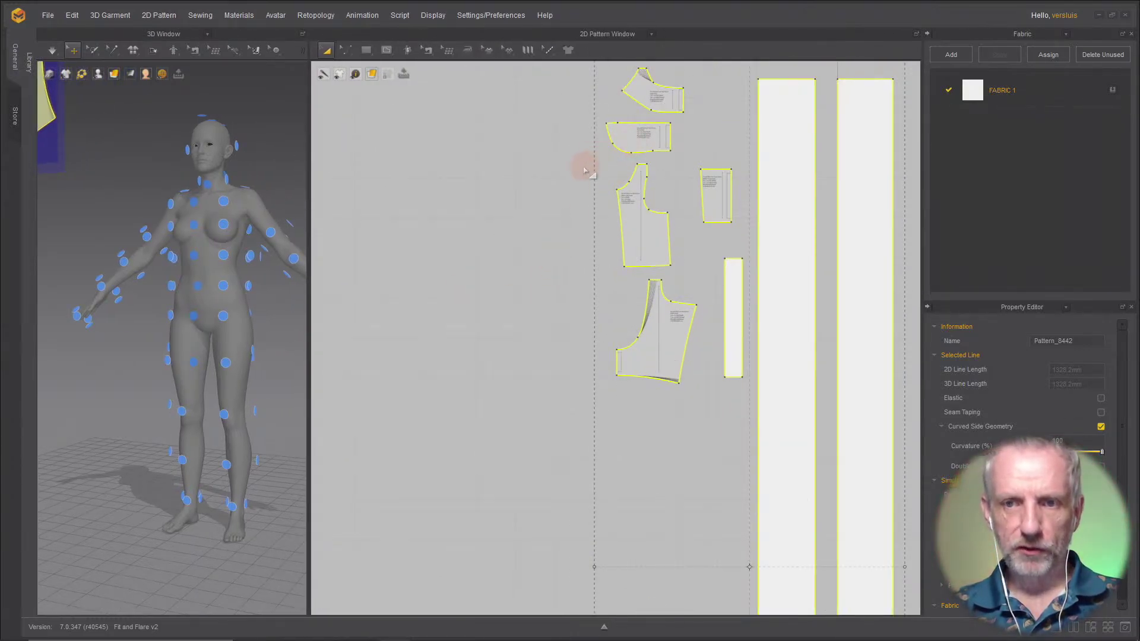
{"action": "middle_click_drag", "start_coordinate": [585, 173], "coordinate": [564, 323]}
{"action": "scroll", "coordinate": [585, 215], "scroll_direction": "up", "scroll_amount": 2}
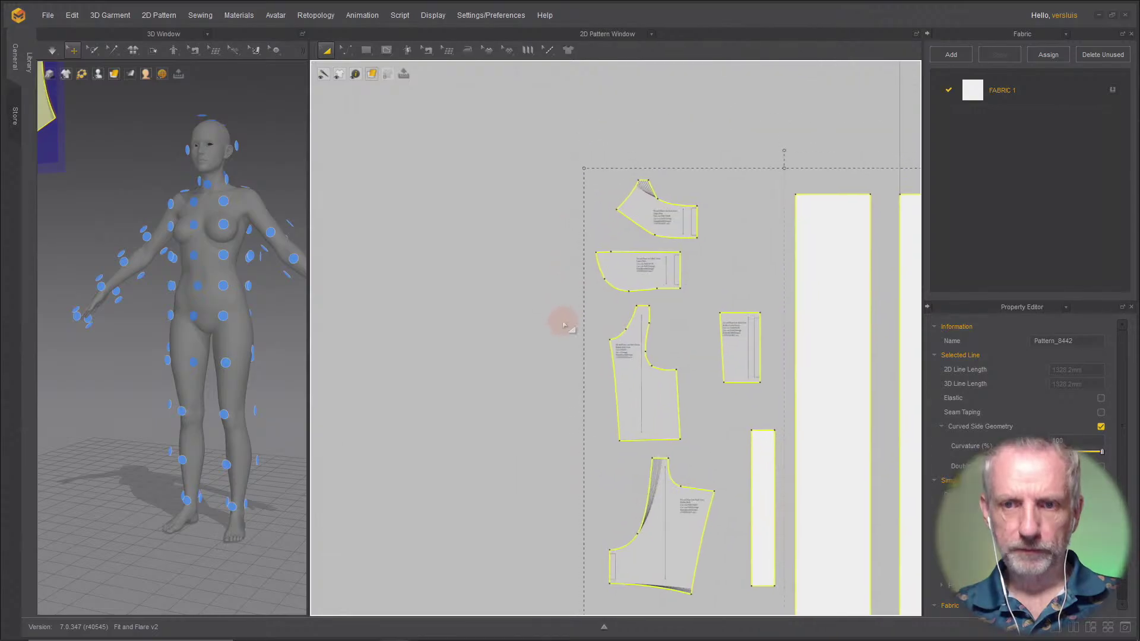
{"action": "left_click", "coordinate": [665, 216]}
{"action": "left_click_drag", "start_coordinate": [657, 219], "coordinate": [456, 192]}
{"action": "left_click_drag", "start_coordinate": [634, 272], "coordinate": [456, 258]}
{"action": "scroll", "coordinate": [466, 219], "scroll_direction": "up", "scroll_amount": 5}
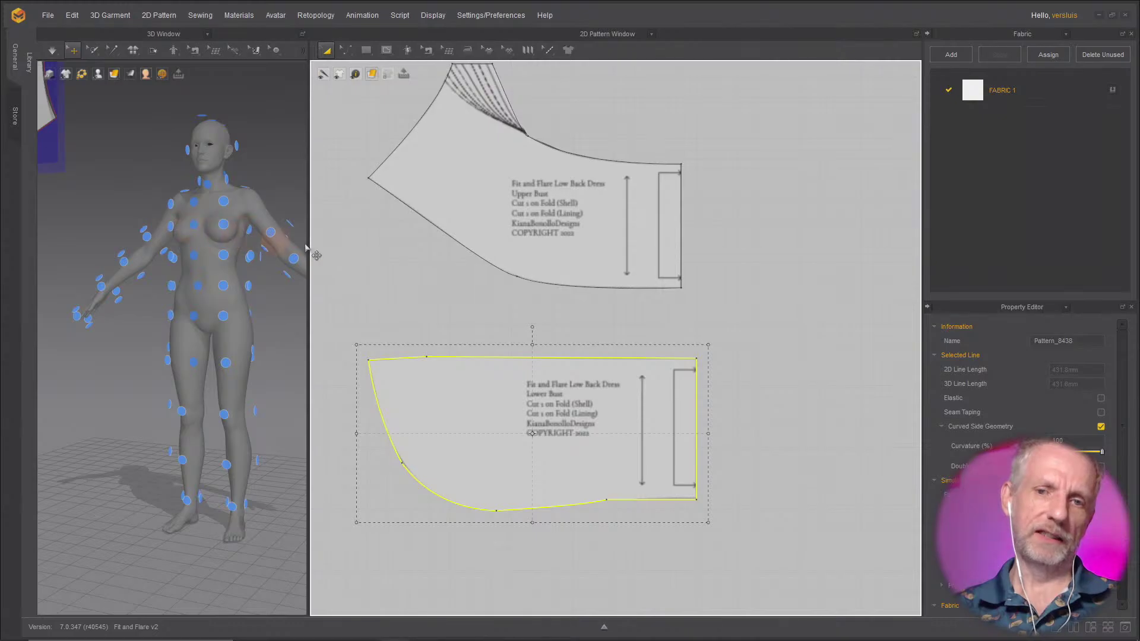
{"action": "scroll", "coordinate": [408, 254], "scroll_direction": "down", "scroll_amount": 5}
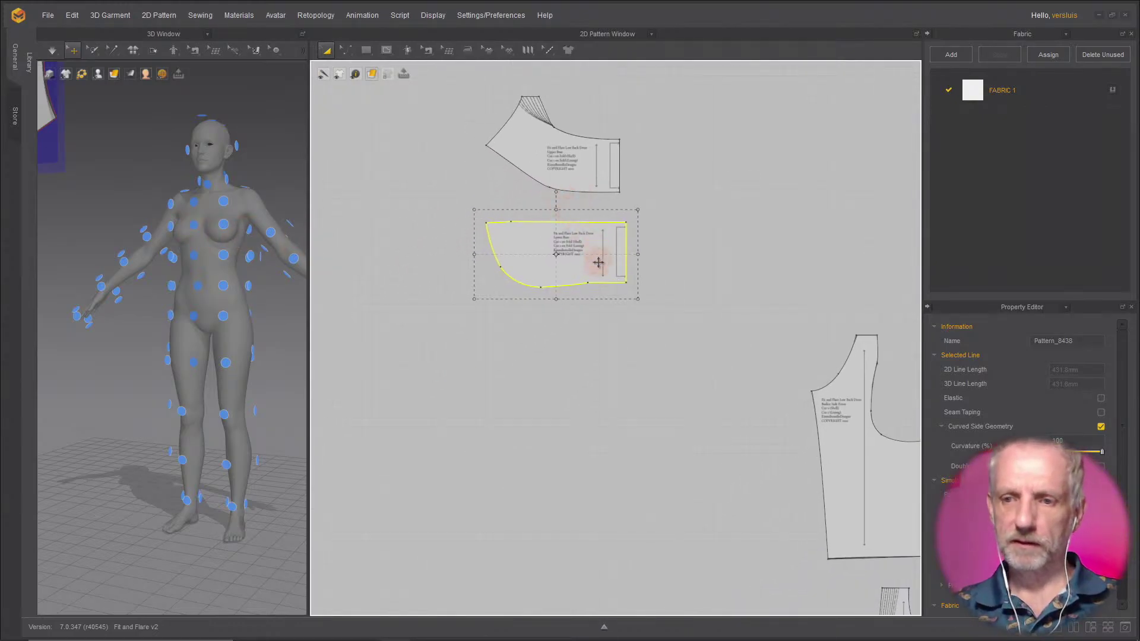
Step: Move the Bodice Side Front piece below the bust pieces and the Bodice Center Front piece beside it
{"action": "scroll", "coordinate": [509, 198], "scroll_direction": "up", "scroll_amount": 2}
{"action": "scroll", "coordinate": [695, 349], "scroll_direction": "down", "scroll_amount": 4}
{"action": "left_click_drag", "start_coordinate": [754, 408], "coordinate": [538, 409]}
{"action": "scroll", "coordinate": [693, 343], "scroll_direction": "up", "scroll_amount": 2}
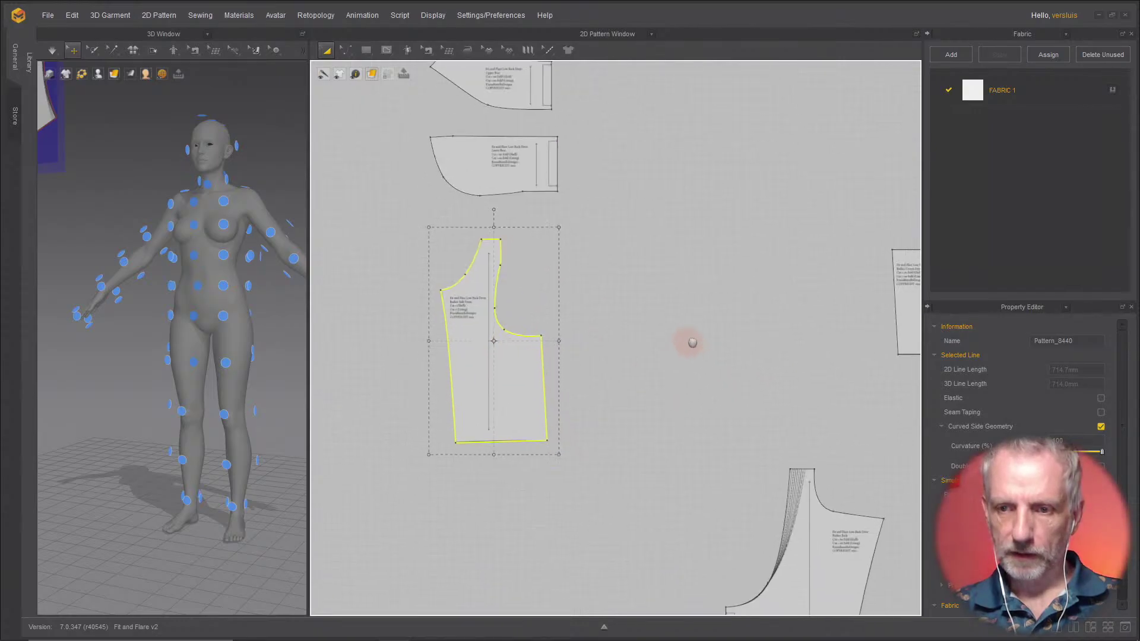
{"action": "scroll", "coordinate": [692, 342], "scroll_direction": "down", "scroll_amount": 3}
{"action": "left_click_drag", "start_coordinate": [811, 319], "coordinate": [656, 359]}
{"action": "scroll", "coordinate": [656, 358], "scroll_direction": "down", "scroll_amount": 2}
{"action": "scroll", "coordinate": [652, 364], "scroll_direction": "up", "scroll_amount": 5}
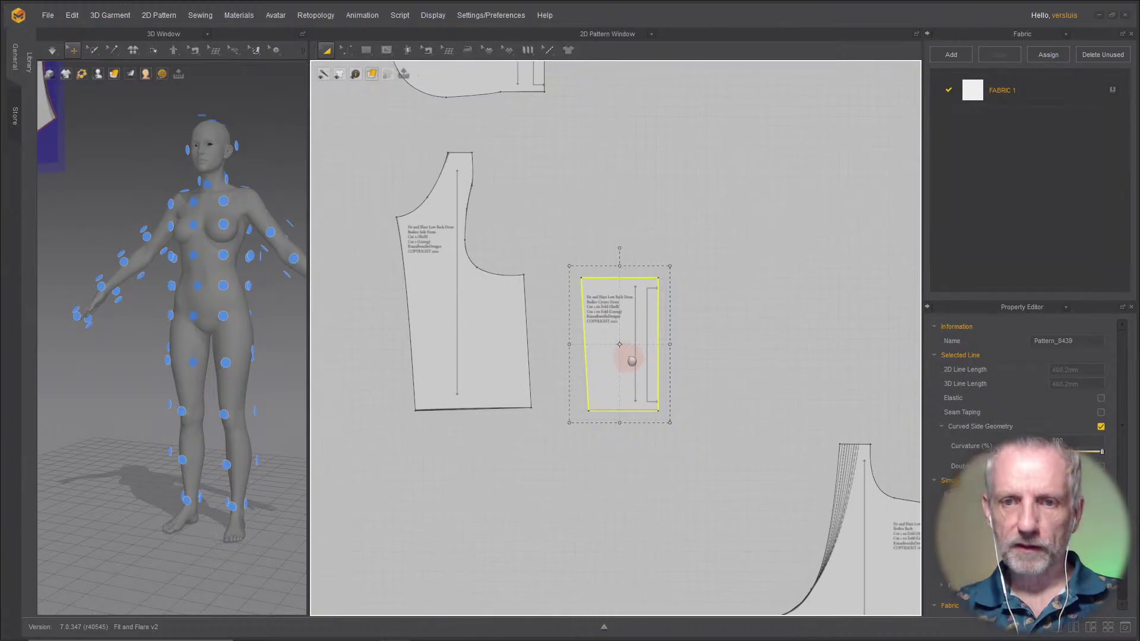
Step: Reposition the Bodice Side Front left of the Lower Bust and the Bodice Center Front directly beneath the Lower Bust
{"action": "left_click", "coordinate": [475, 320]}
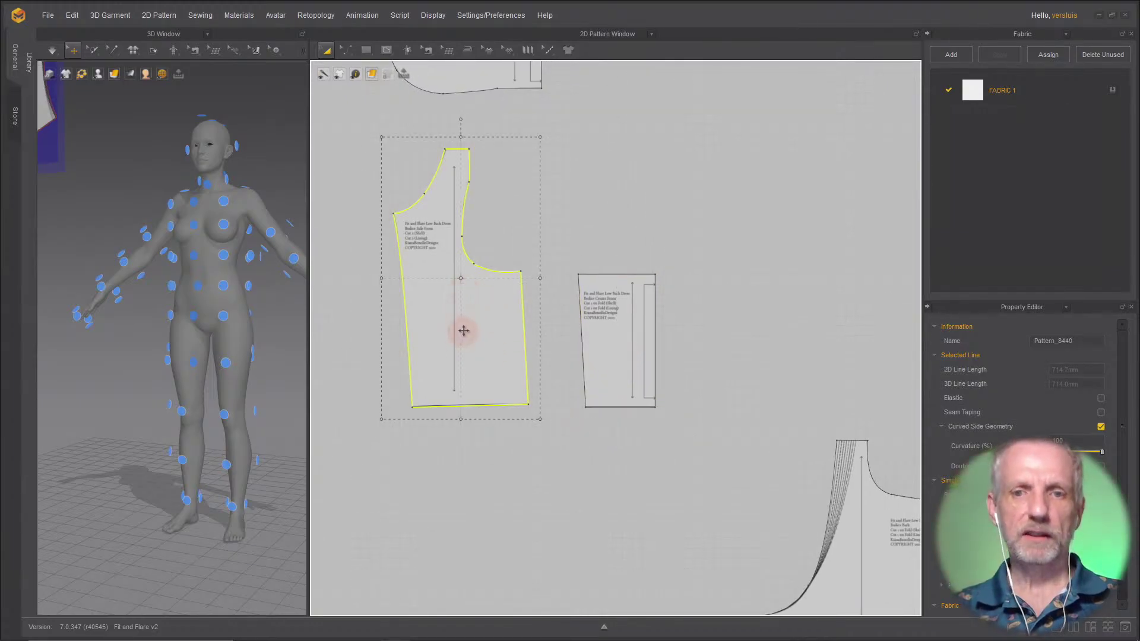
{"action": "scroll", "coordinate": [527, 310], "scroll_direction": "down", "scroll_amount": 2}
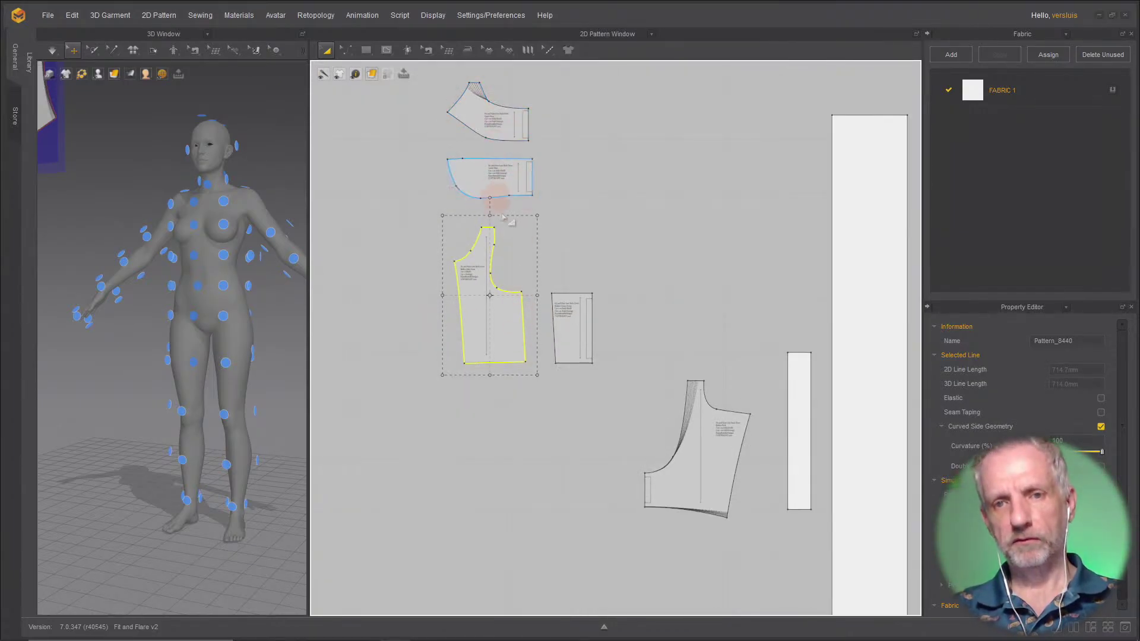
{"action": "left_click_drag", "start_coordinate": [499, 324], "coordinate": [435, 275]}
{"action": "left_click_drag", "start_coordinate": [572, 343], "coordinate": [496, 288]}
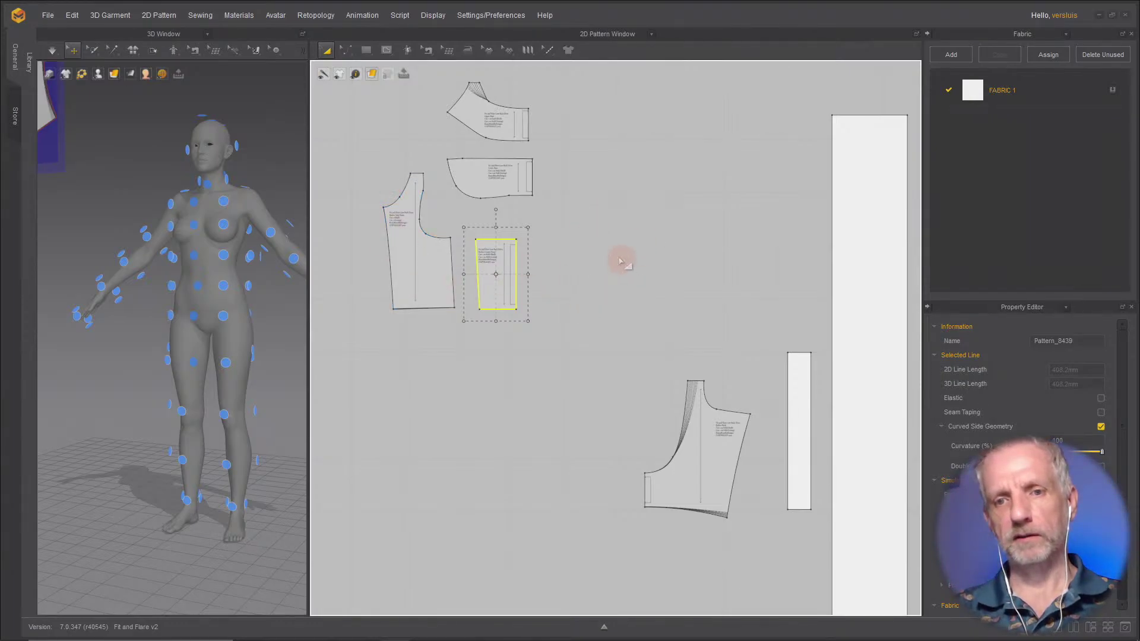
Step: Copy the Bodice Side Front and mirror paste it level with the original on the other side of the Bodice Center Front
{"action": "scroll", "coordinate": [566, 234], "scroll_direction": "up", "scroll_amount": 2}
{"action": "middle_click_drag", "start_coordinate": [566, 234], "coordinate": [657, 255]}
{"action": "left_click", "coordinate": [464, 293]}
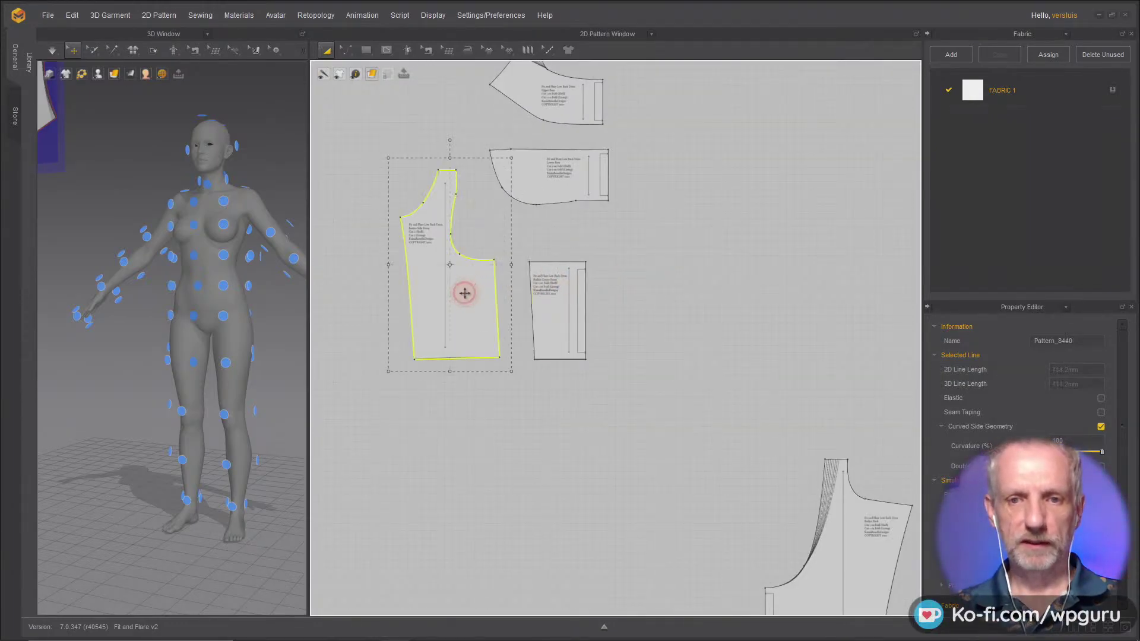
{"action": "right_click", "coordinate": [464, 292]}
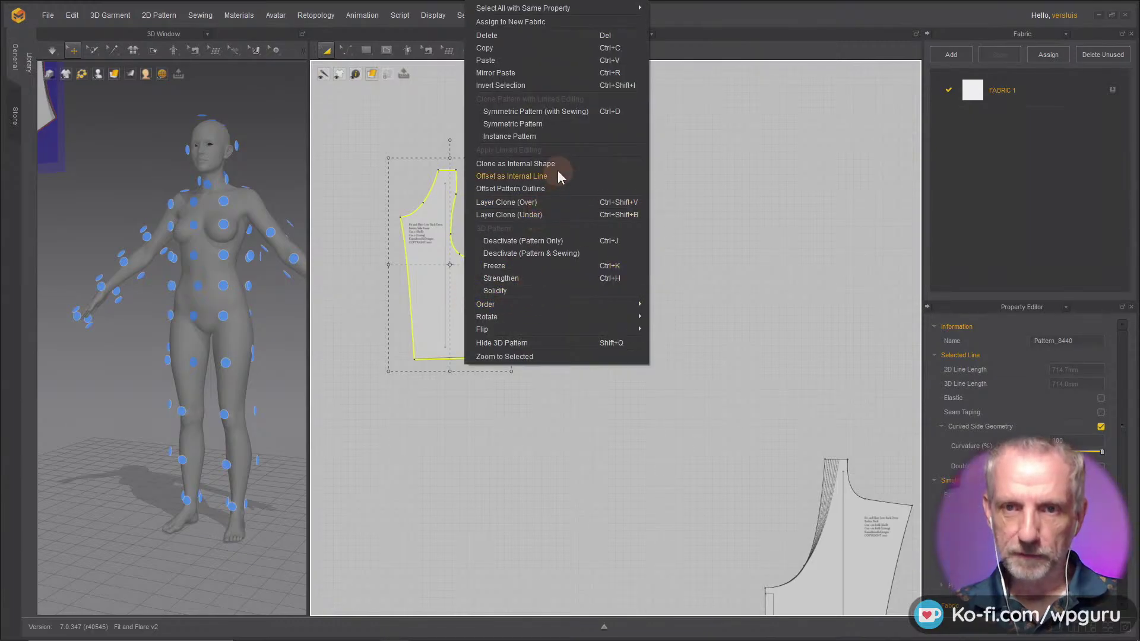
{"action": "left_click", "coordinate": [570, 48]}
{"action": "right_click", "coordinate": [651, 249]}
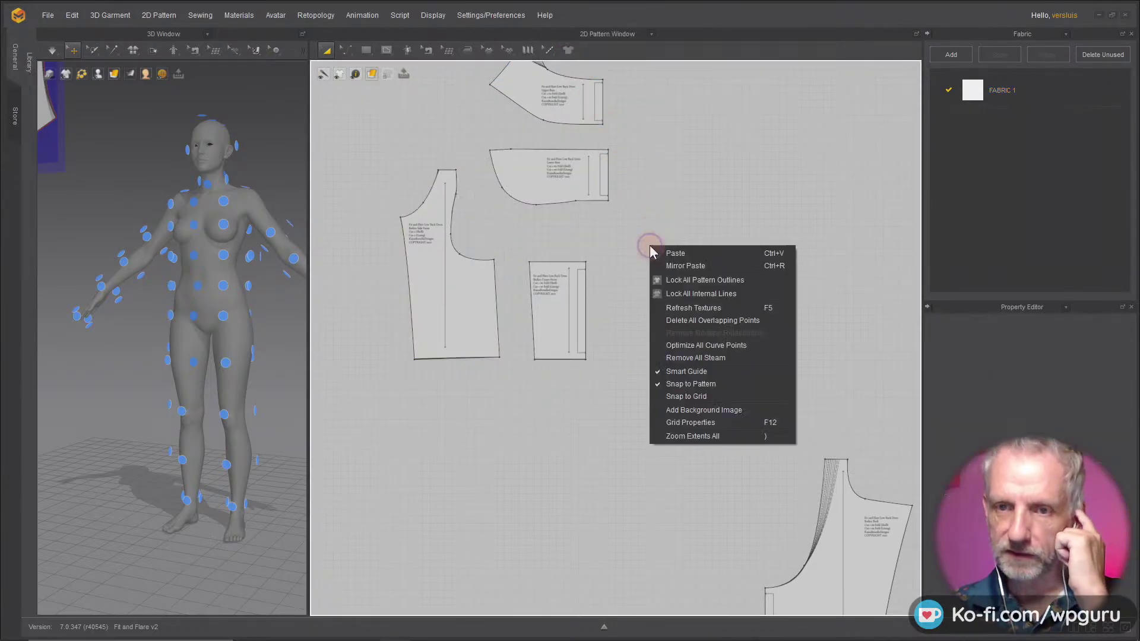
{"action": "left_click", "coordinate": [624, 249]}
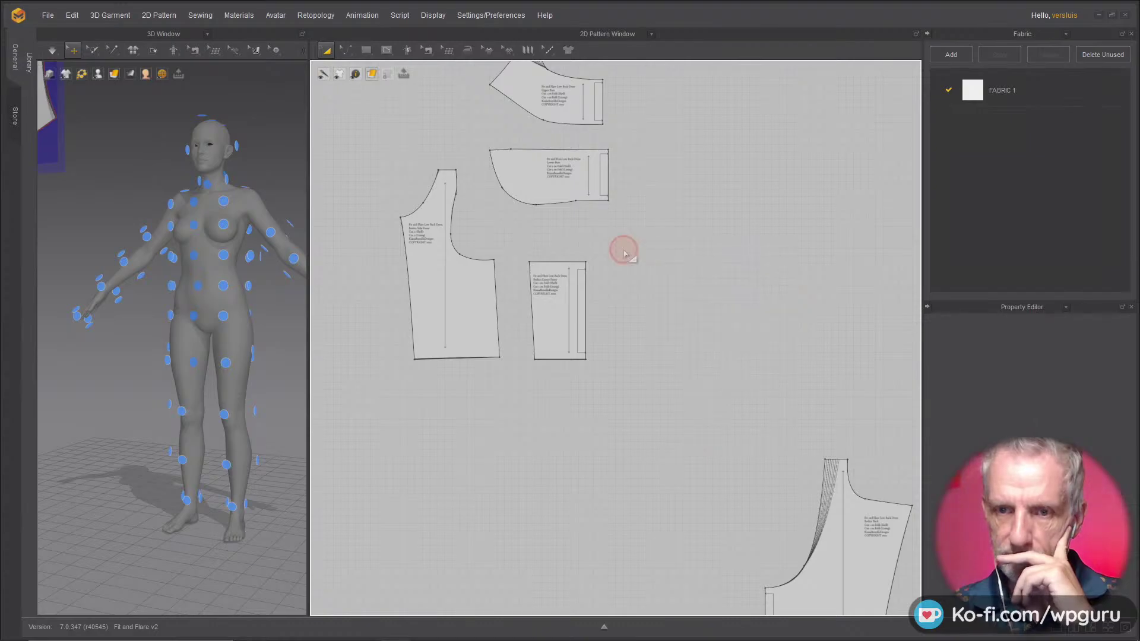
{"action": "right_click", "coordinate": [624, 249]}
{"action": "left_click", "coordinate": [682, 269]}
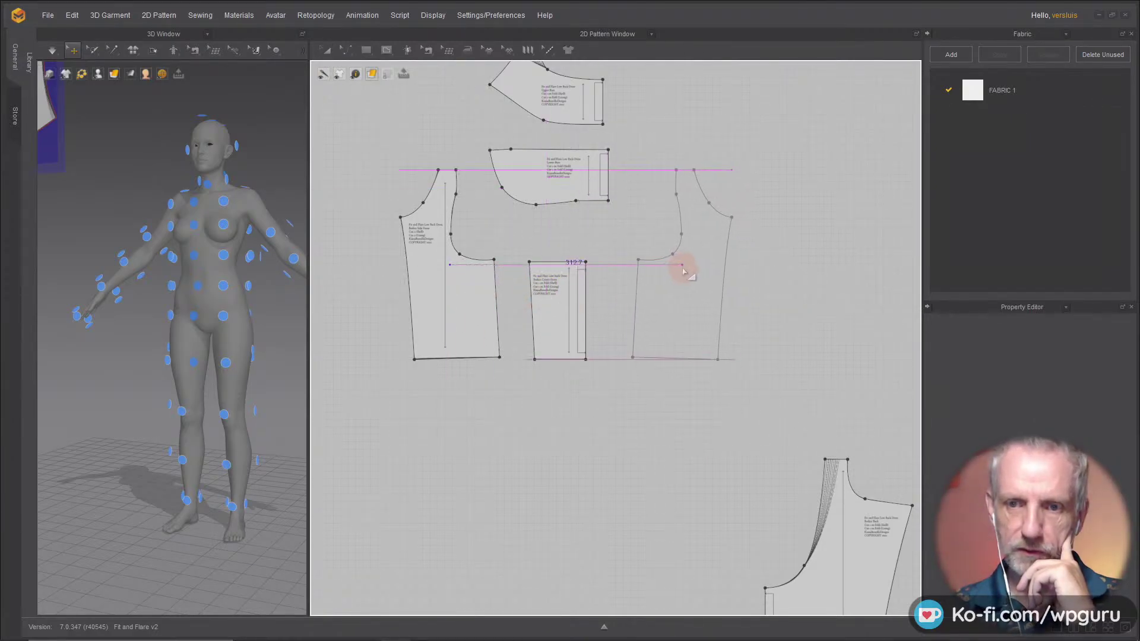
{"action": "left_click", "coordinate": [683, 270]}
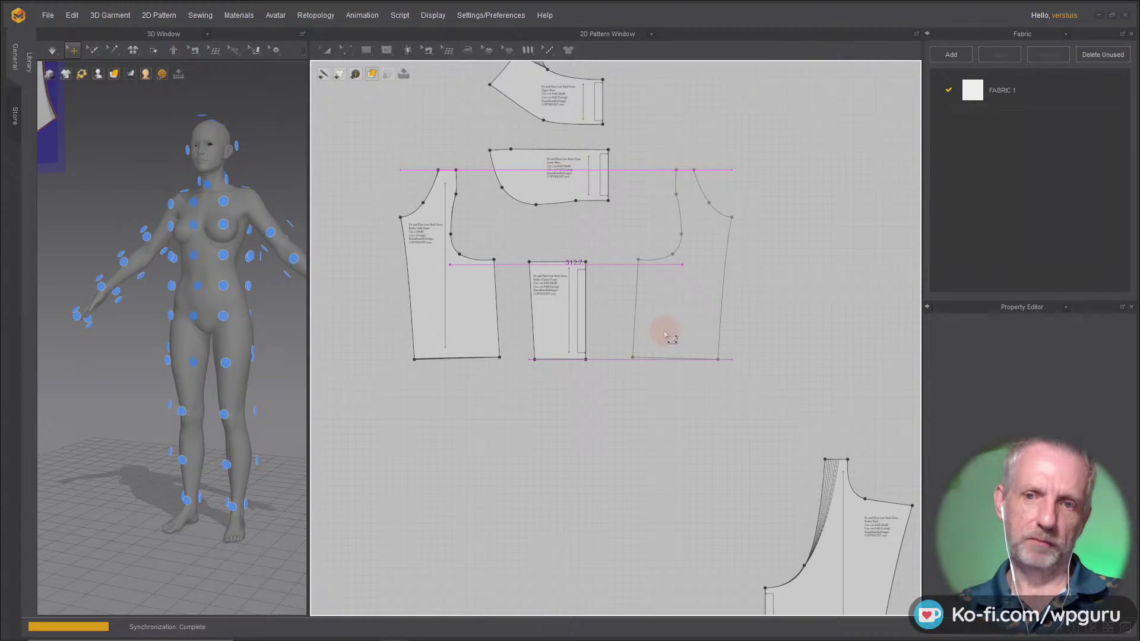
{"action": "left_click", "coordinate": [665, 331]}
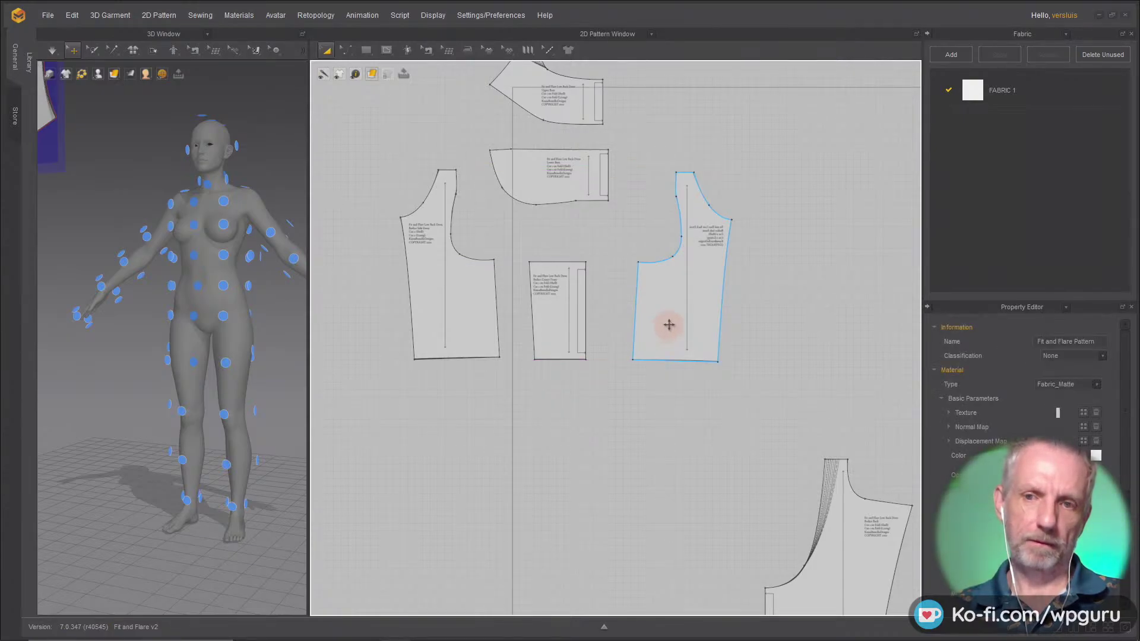
Step: Move the Lower Bust and Upper Bust pieces down and left so they stack closely above the Bodice Center Front
{"action": "scroll", "coordinate": [669, 325], "scroll_direction": "down", "scroll_amount": 2}
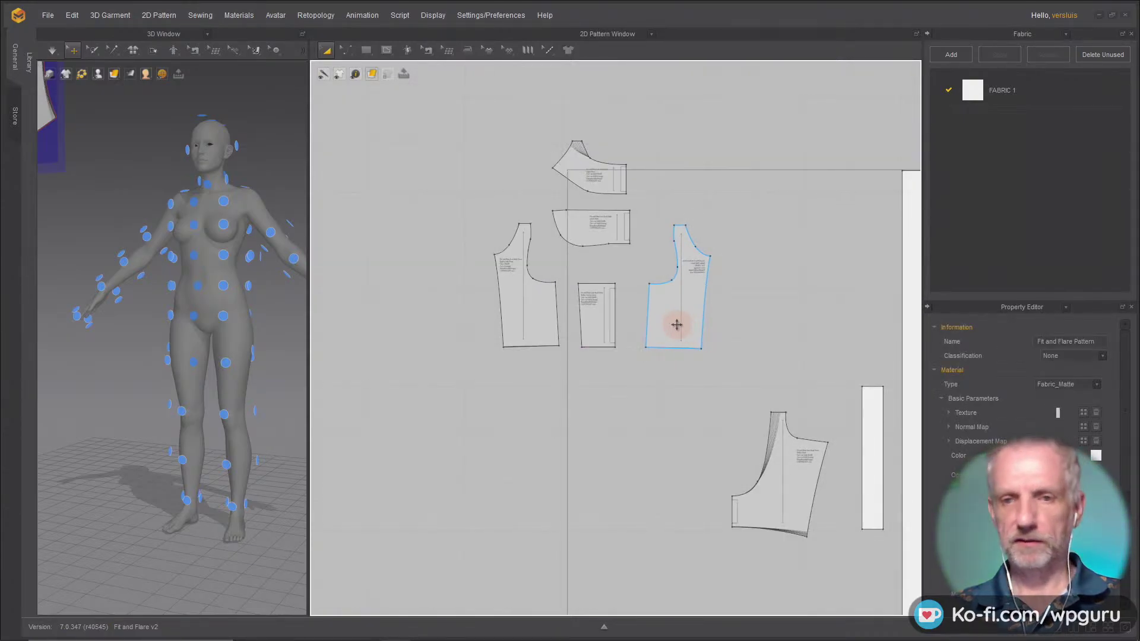
{"action": "left_click_drag", "start_coordinate": [590, 227], "coordinate": [573, 196]}
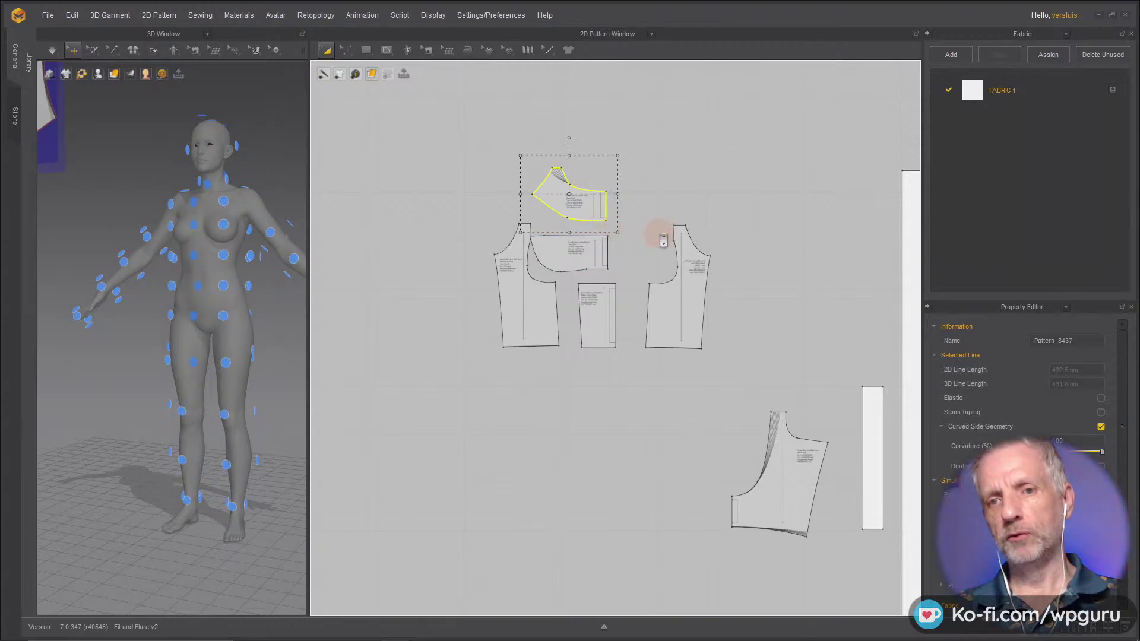
{"action": "scroll", "coordinate": [663, 239], "scroll_direction": "up", "scroll_amount": 2}
{"action": "scroll", "coordinate": [663, 240], "scroll_direction": "up", "scroll_amount": 1}
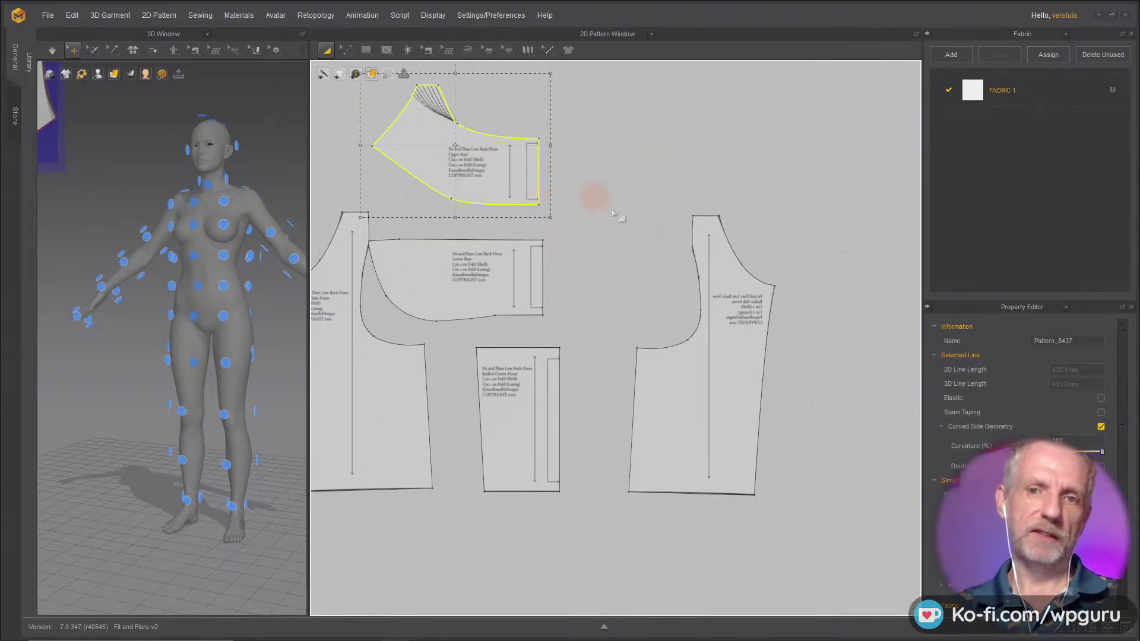
Step: Move the mirrored Bodice Side Front farther outward and raise the Upper Bust and Lower Bust above the Bodice Center Front
{"action": "left_click_drag", "start_coordinate": [706, 420], "coordinate": [823, 426]}
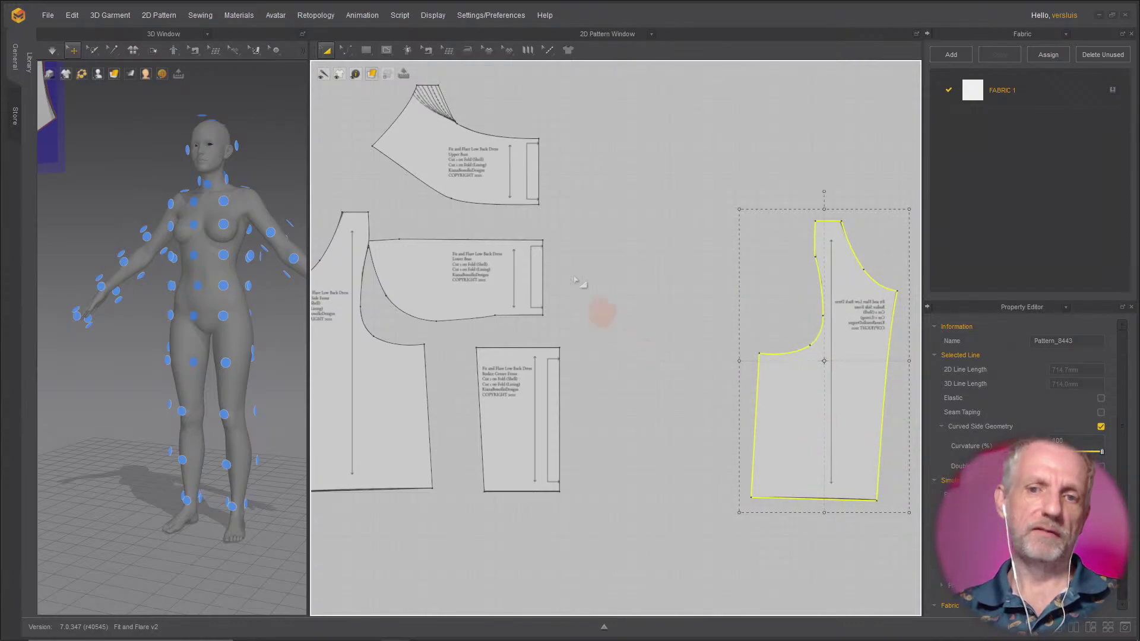
{"action": "left_click_drag", "start_coordinate": [479, 172], "coordinate": [481, 131]}
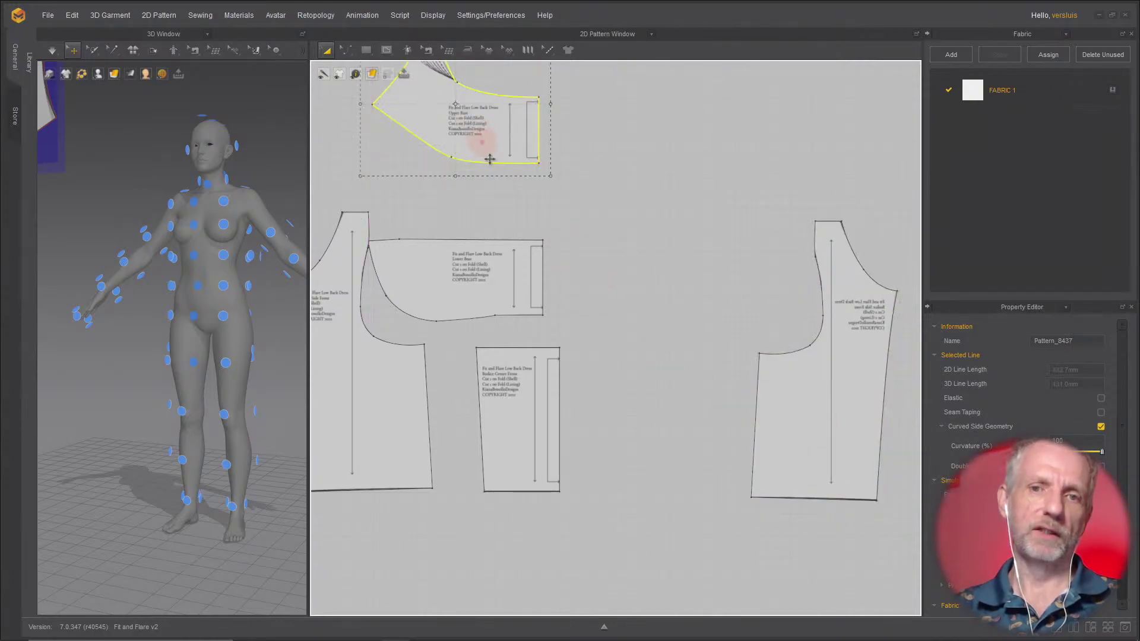
{"action": "left_click_drag", "start_coordinate": [470, 277], "coordinate": [506, 243]}
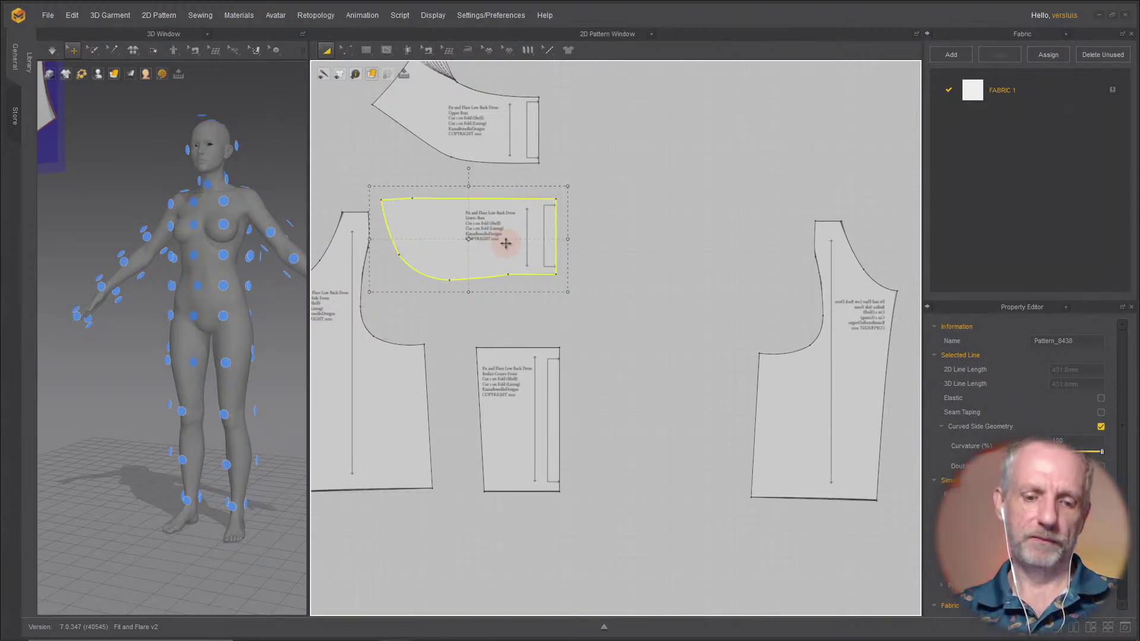
Step: Mirror paste the copied Lower Bust level with the original, leaving a small gap between their center edges
{"action": "right_click", "coordinate": [613, 237]}
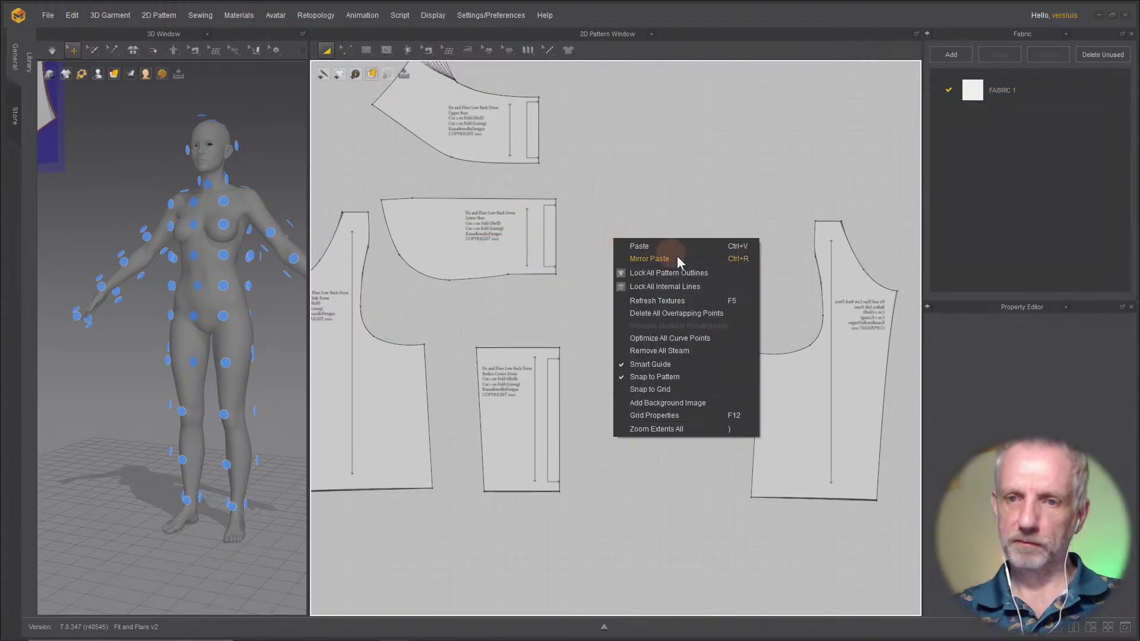
{"action": "left_click", "coordinate": [680, 258]}
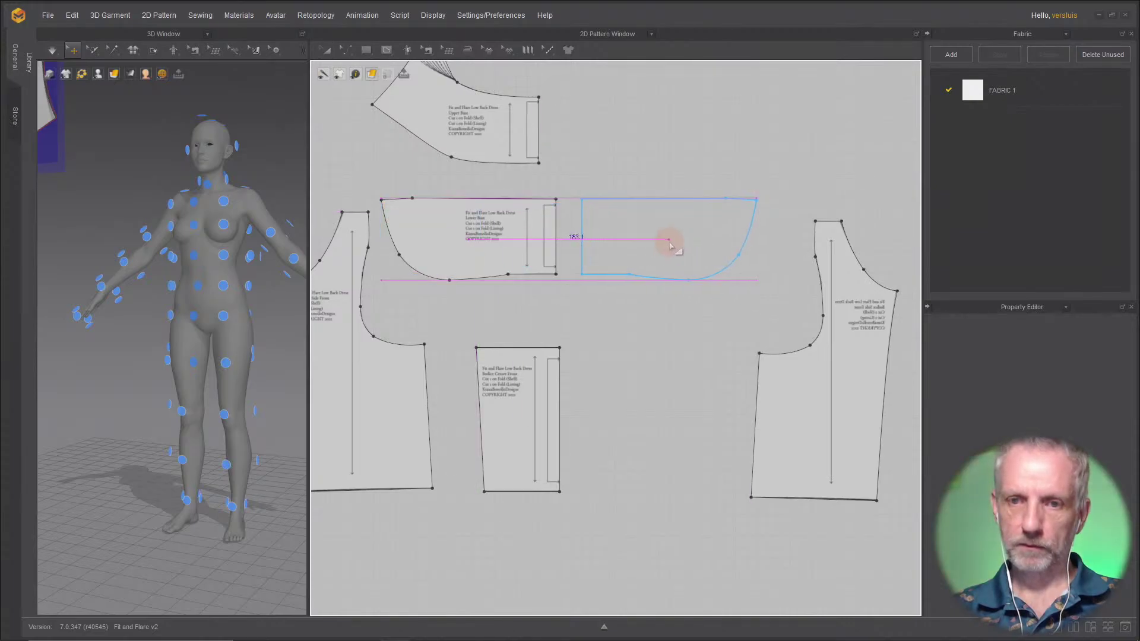
{"action": "left_click", "coordinate": [670, 244]}
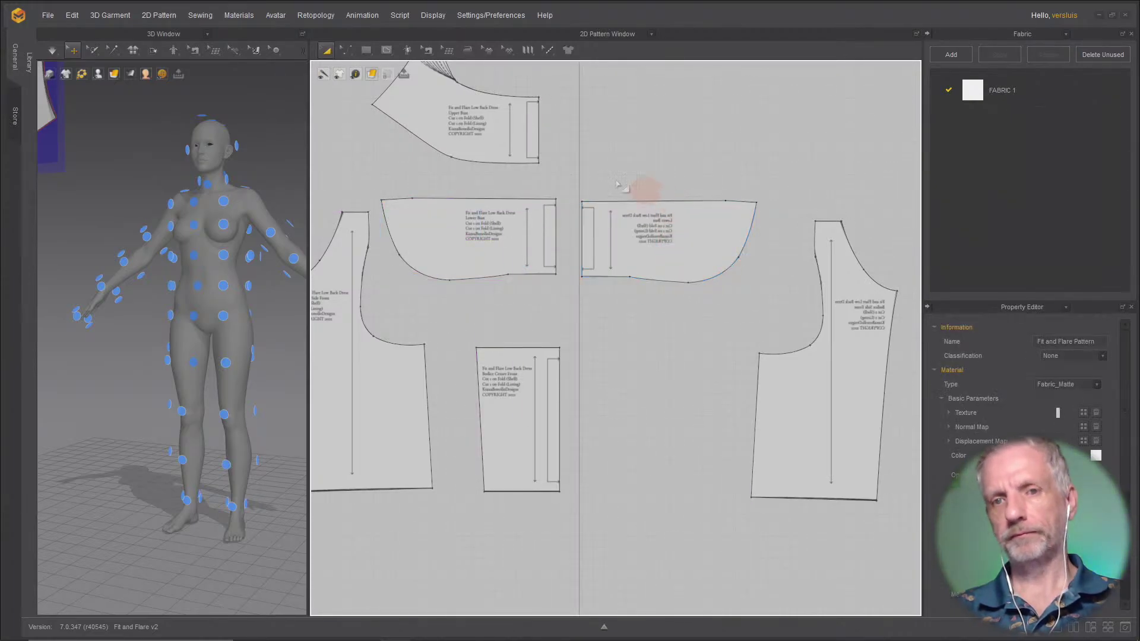
Step: Copy the Upper Bust and mirror paste it level with the original, directly above the mirrored Lower Bust
{"action": "left_click", "coordinate": [514, 132]}
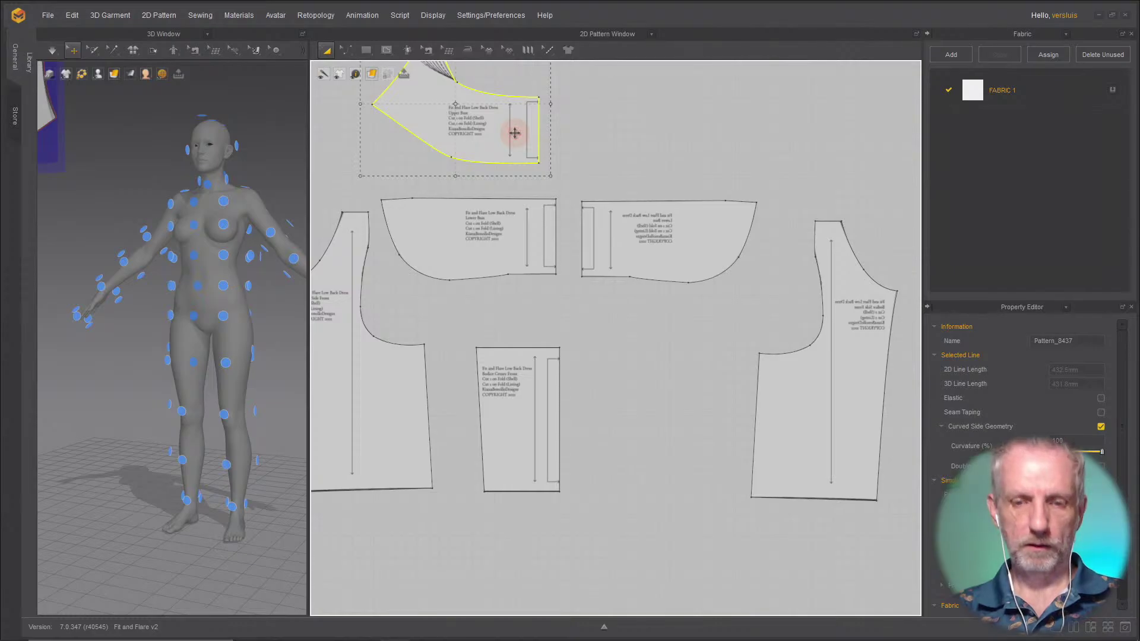
{"action": "right_click", "coordinate": [602, 129]}
{"action": "left_click", "coordinate": [664, 151]}
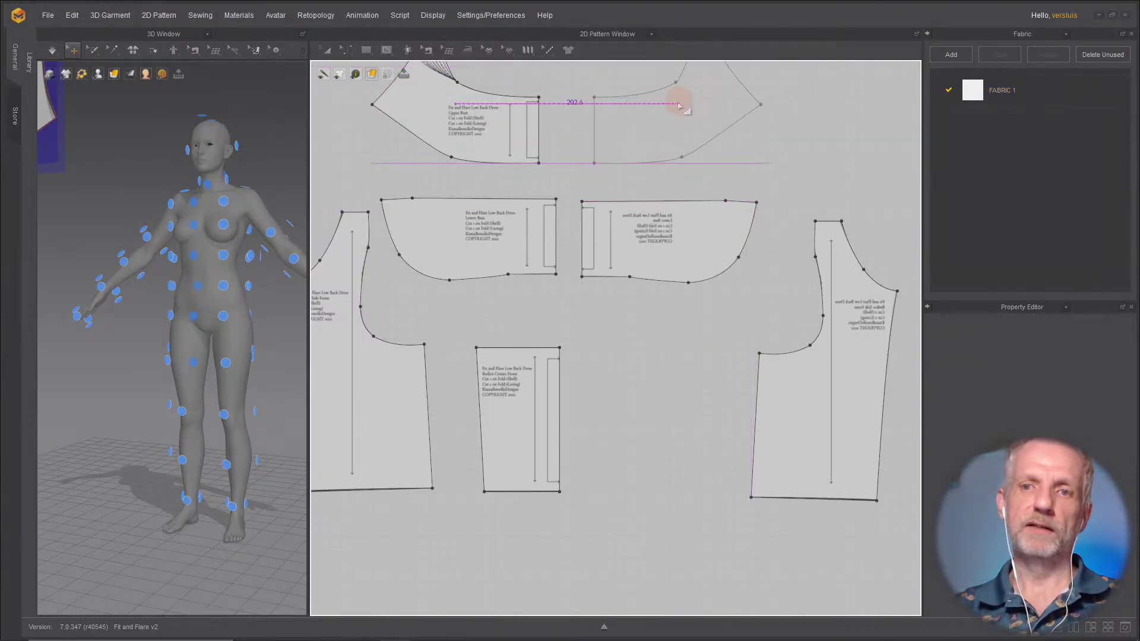
{"action": "left_click", "coordinate": [675, 108]}
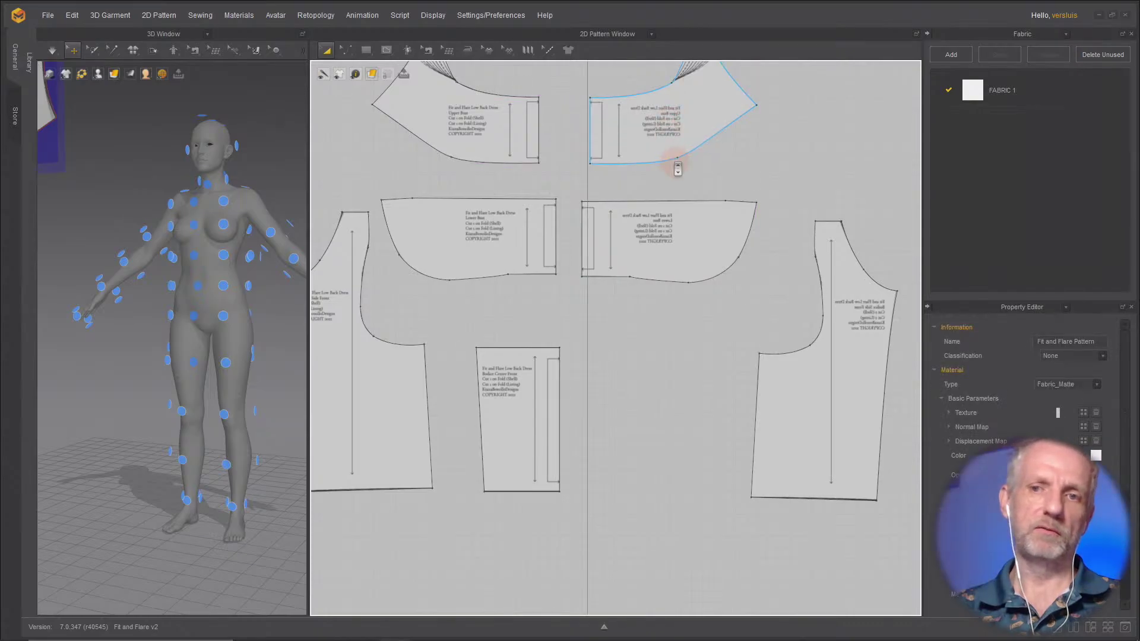
{"action": "scroll", "coordinate": [678, 168], "scroll_direction": "down", "scroll_amount": 3}
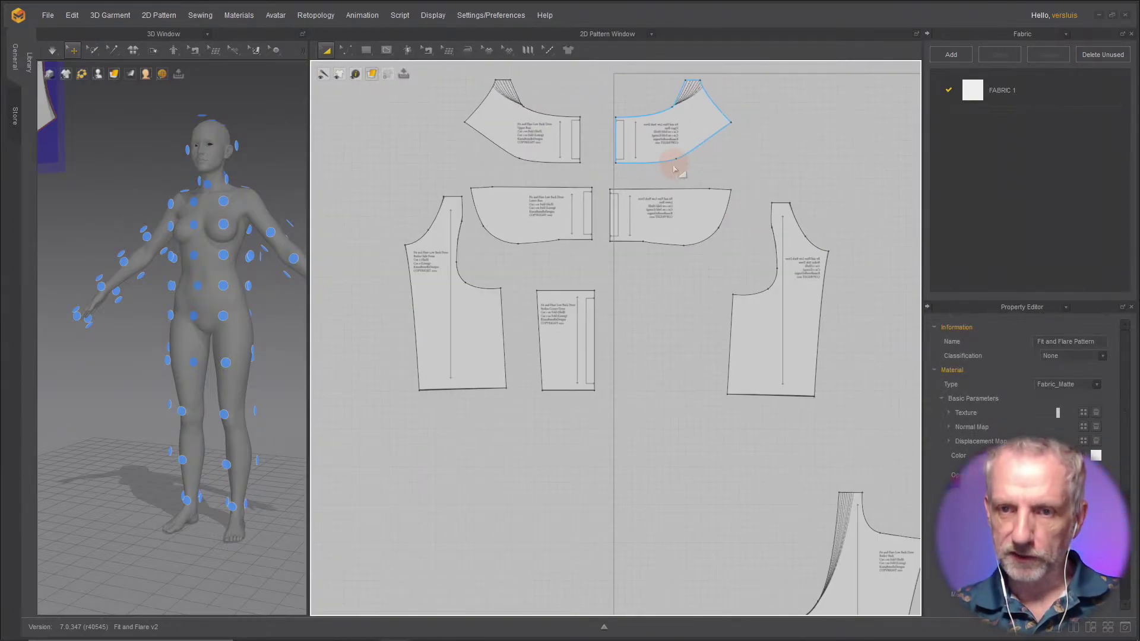
{"action": "middle_click_drag", "start_coordinate": [674, 169], "coordinate": [682, 198]}
{"action": "left_click", "coordinate": [784, 382]}
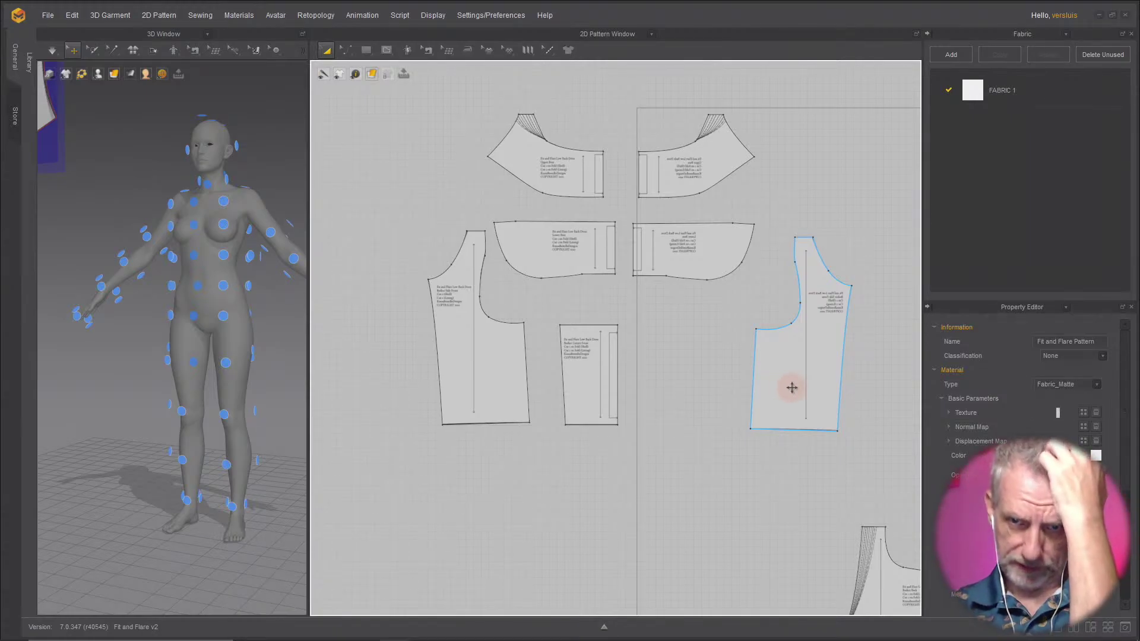
{"action": "left_click", "coordinate": [752, 383]}
{"action": "left_click", "coordinate": [751, 383]}
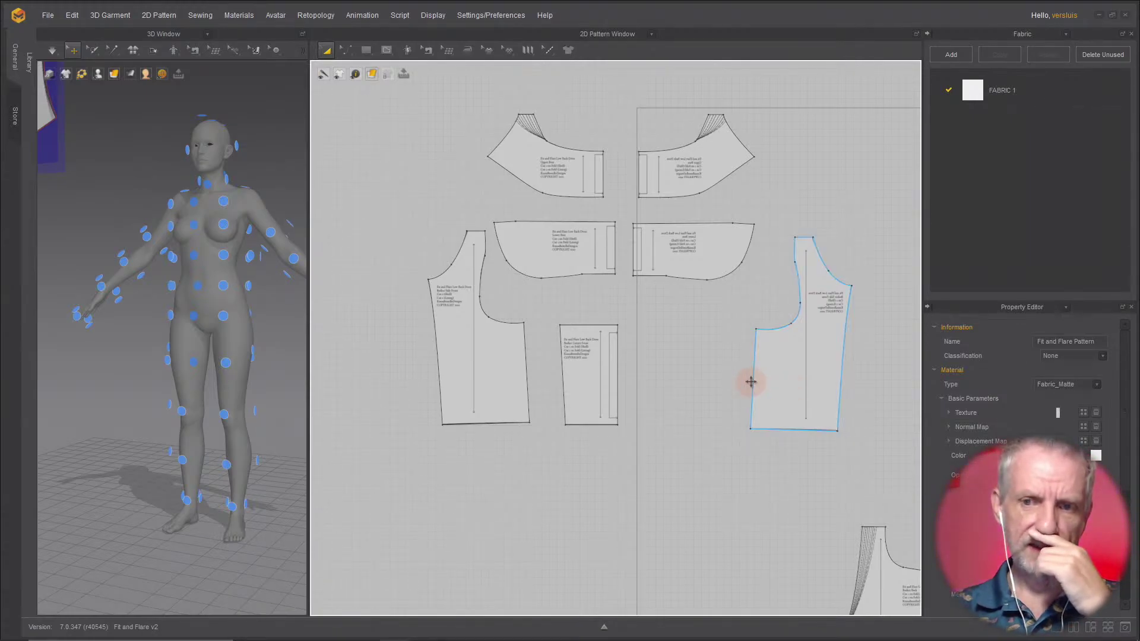
Step: Move the bodice back piece up beneath the mirrored Bodice Side Front, near the group of front pieces
{"action": "scroll", "coordinate": [755, 388], "scroll_direction": "down", "scroll_amount": 3}
{"action": "left_click", "coordinate": [828, 525]}
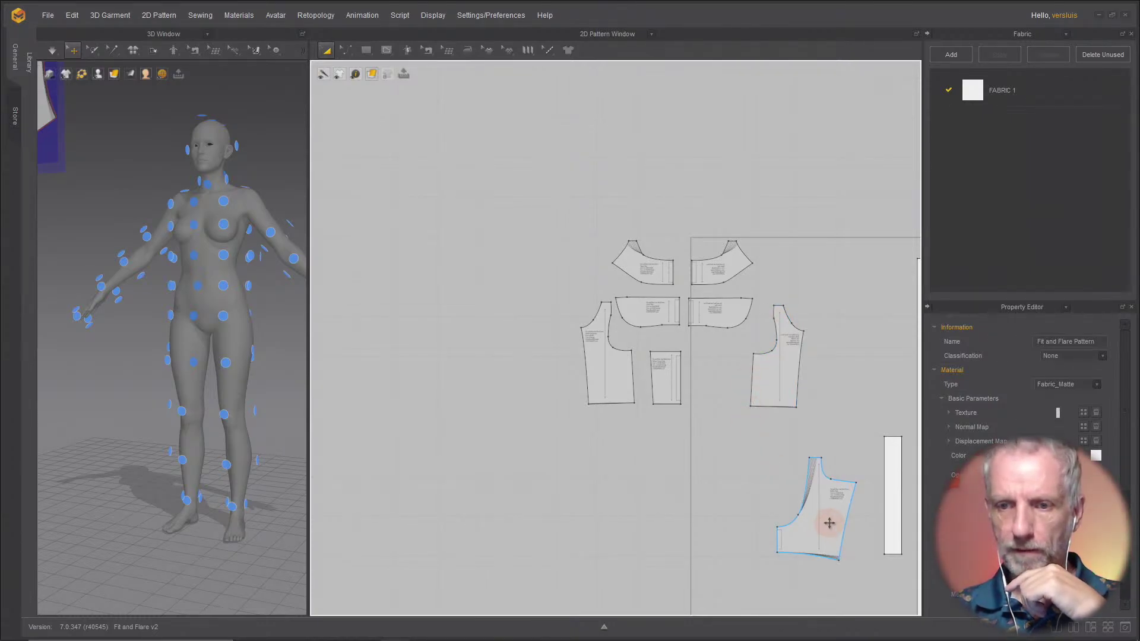
{"action": "right_click_drag", "start_coordinate": [829, 522], "coordinate": [711, 464]}
{"action": "left_click_drag", "start_coordinate": [683, 453], "coordinate": [640, 455]}
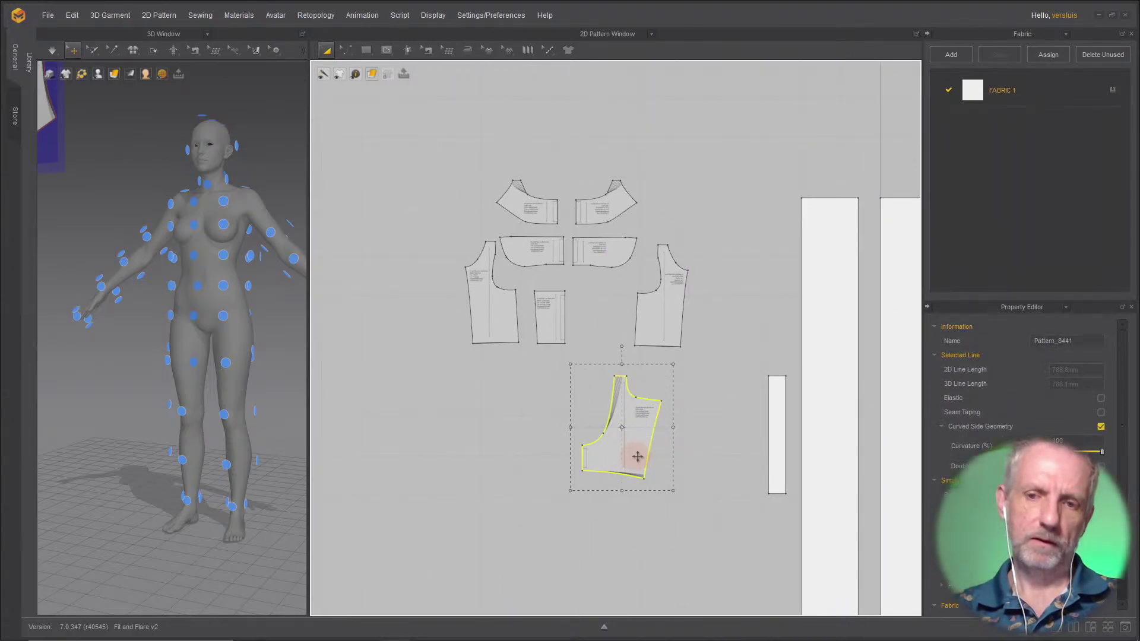
{"action": "mouse_move", "coordinate": [632, 452]}
{"action": "left_mouse_down", "text": "ctrl"}
{"action": "mouse_move", "coordinate": [511, 444]}
{"action": "mouse_move", "coordinate": [664, 444]}
{"action": "mouse_move", "coordinate": [635, 445]}
{"action": "left_mouse_up", "text": "ctrl"}
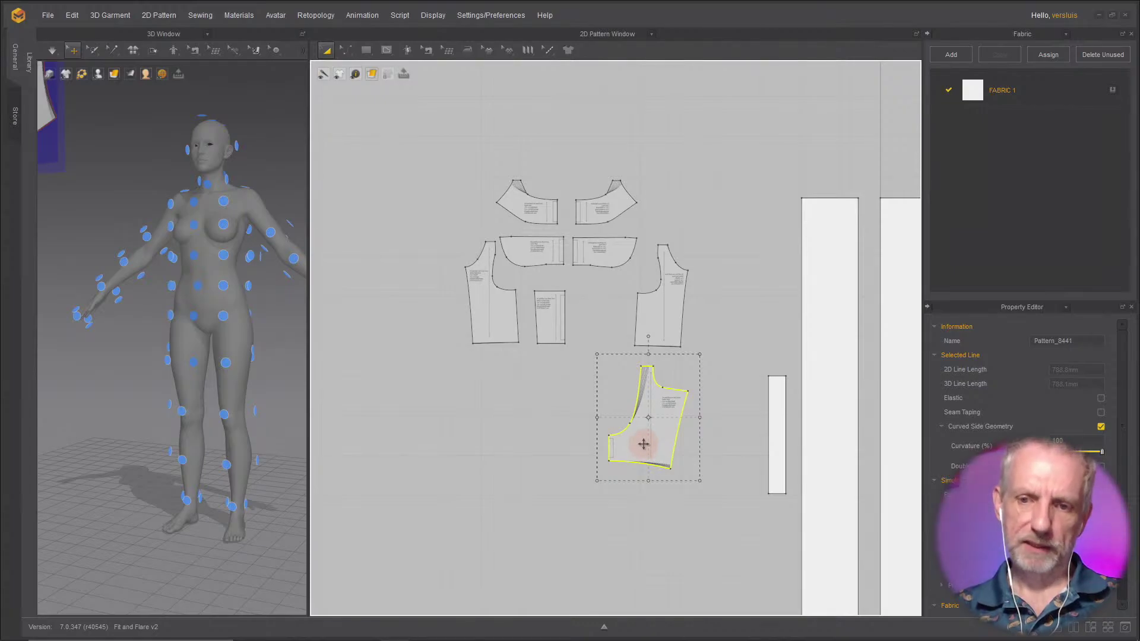
Step: Mirror paste the copied bodice back level with the original, beneath the original Bodice Side Front
{"action": "right_click", "coordinate": [494, 423]}
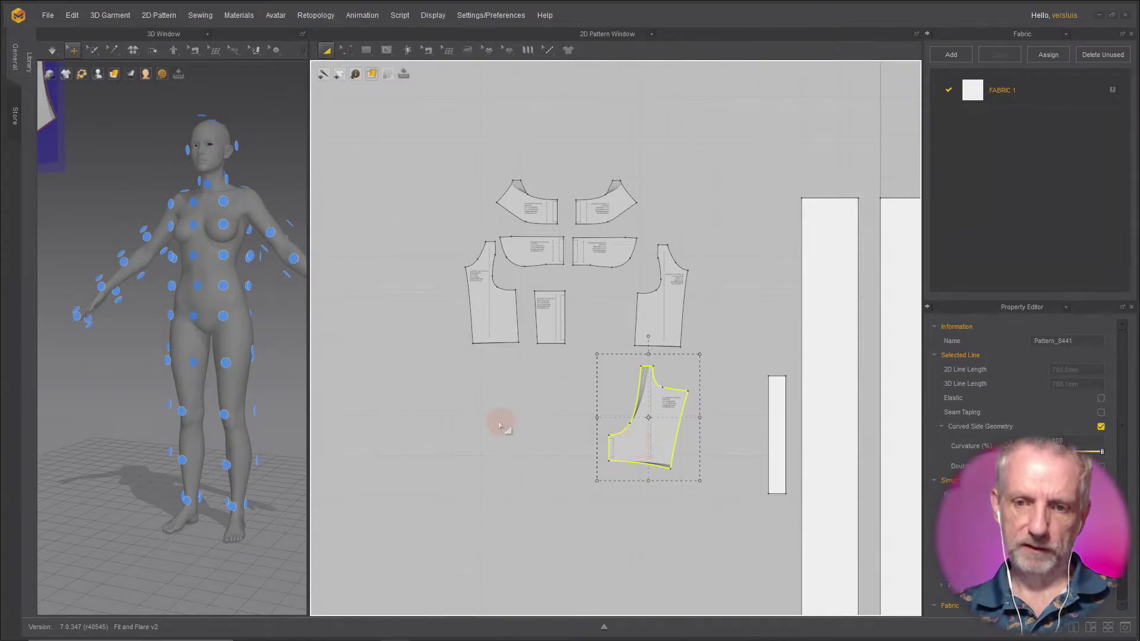
{"action": "left_click", "coordinate": [564, 443]}
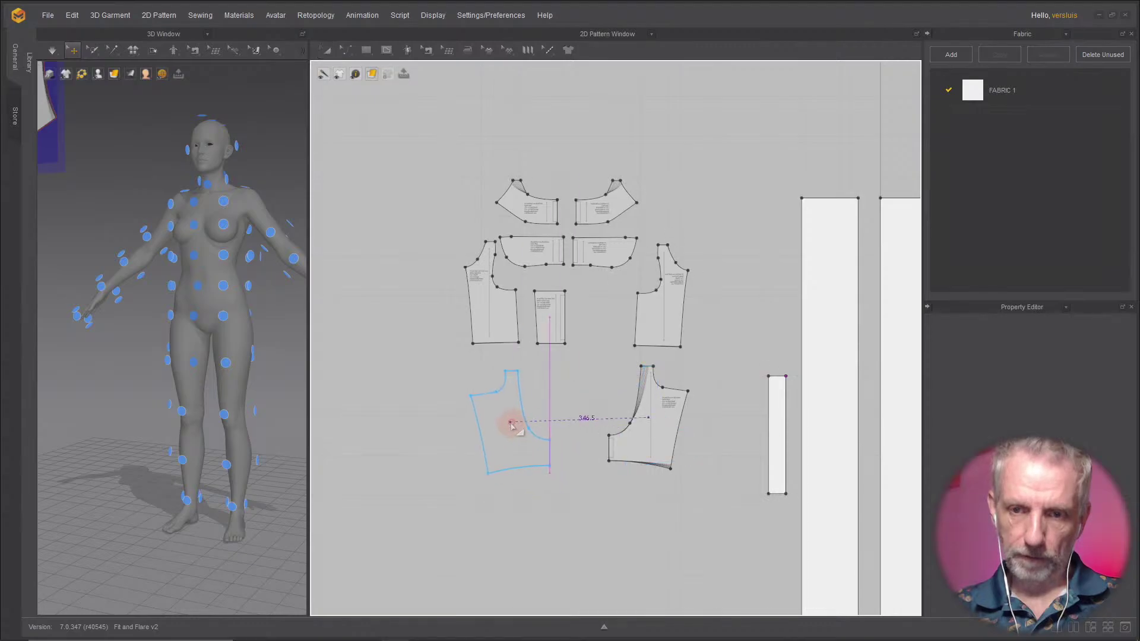
{"action": "left_click", "coordinate": [525, 421]}
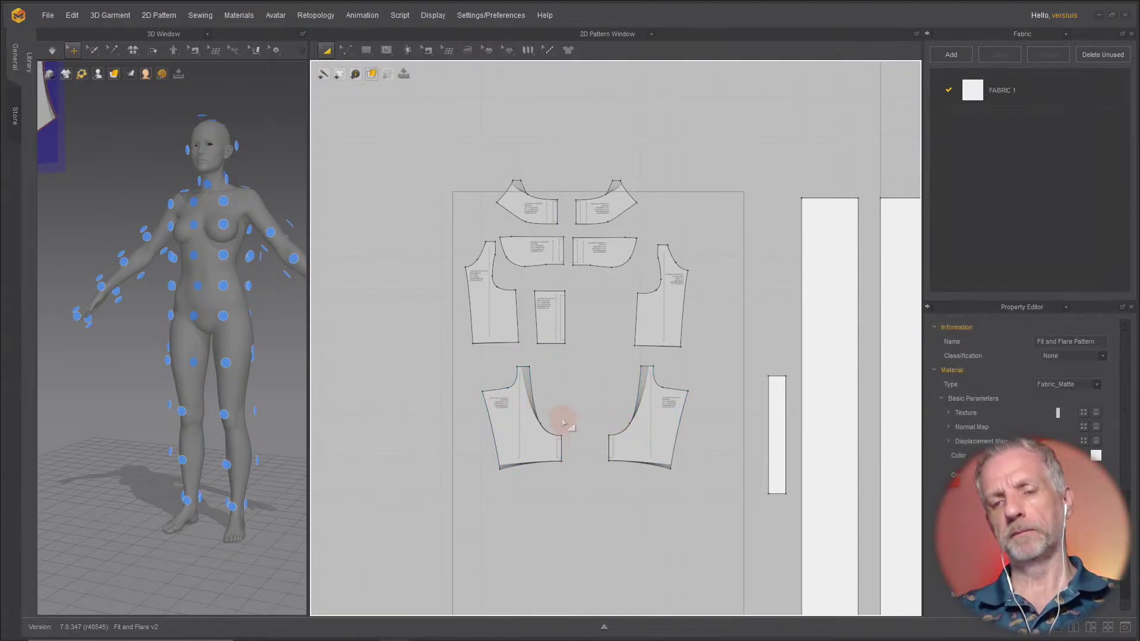
Step: Move both curved skirt panels together up beside the long strips, on the side away from the bodice pieces
{"action": "left_click", "coordinate": [493, 279]}
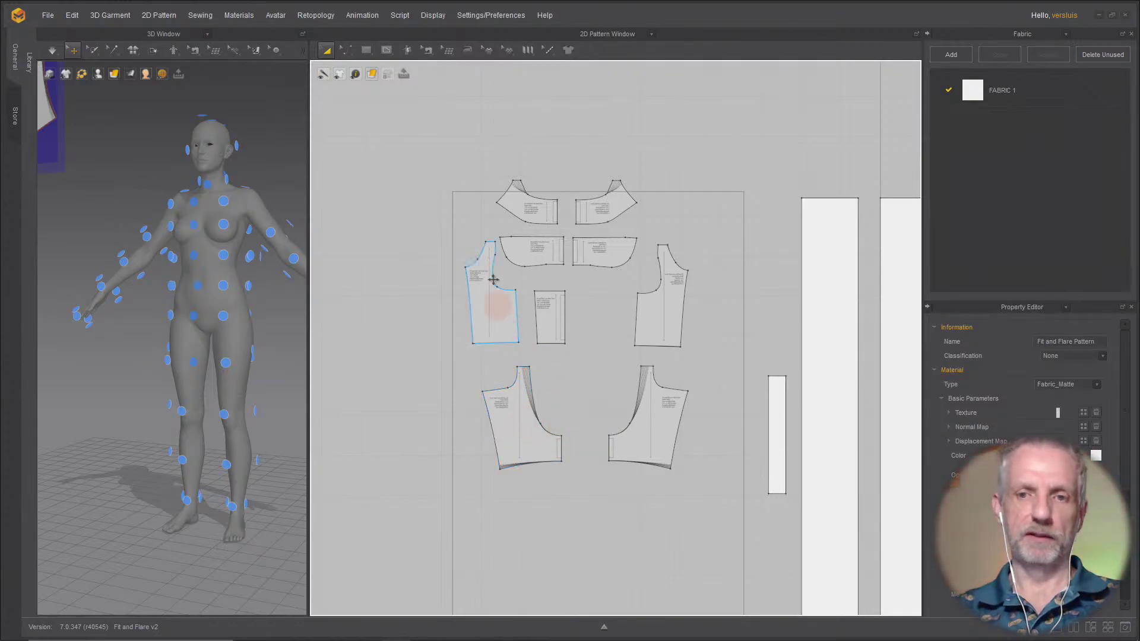
{"action": "scroll", "coordinate": [576, 362], "scroll_direction": "down", "scroll_amount": 3}
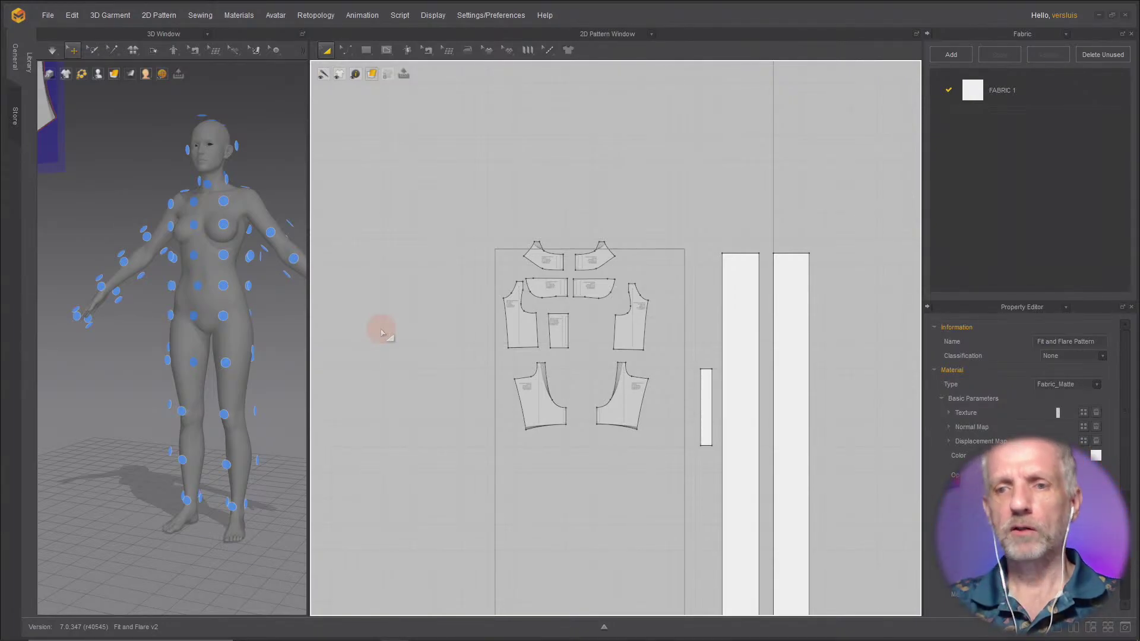
{"action": "scroll", "coordinate": [704, 292], "scroll_direction": "down", "scroll_amount": 2}
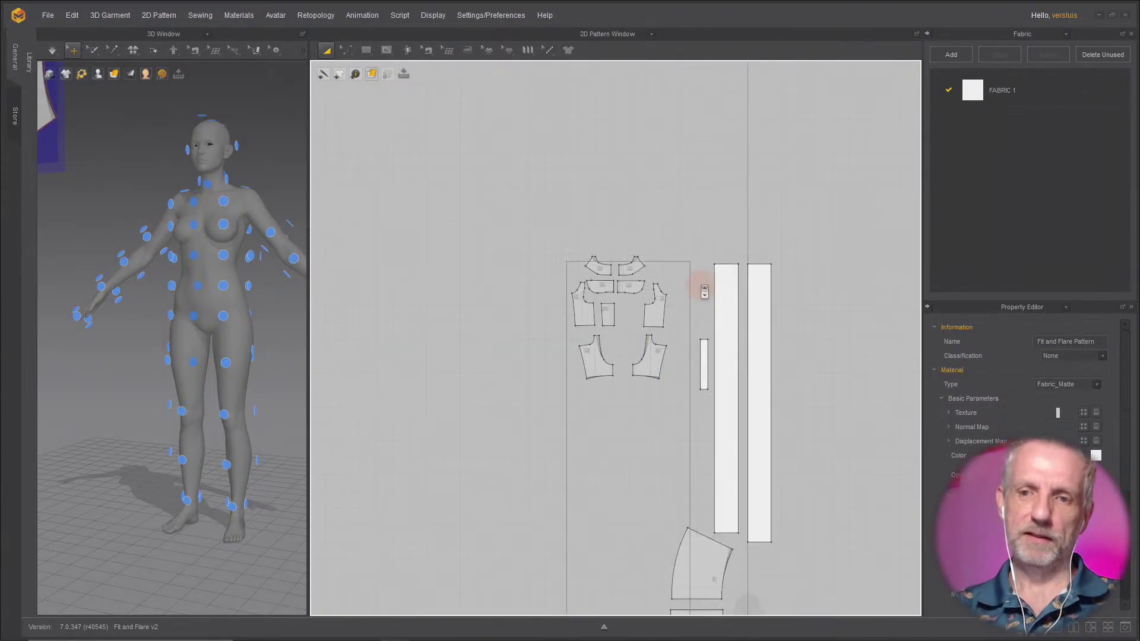
{"action": "scroll", "coordinate": [755, 425], "scroll_direction": "down", "scroll_amount": 2}
{"action": "left_click", "coordinate": [731, 520]}
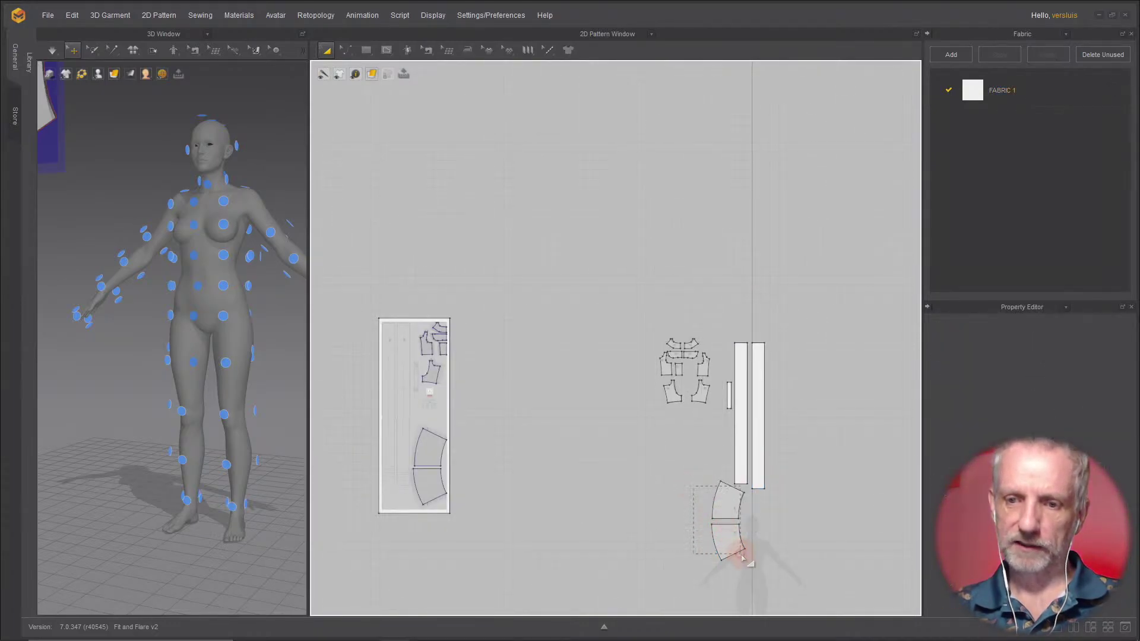
{"action": "left_click", "coordinate": [724, 539]}
{"action": "left_click", "coordinate": [726, 499], "text": "shift"}
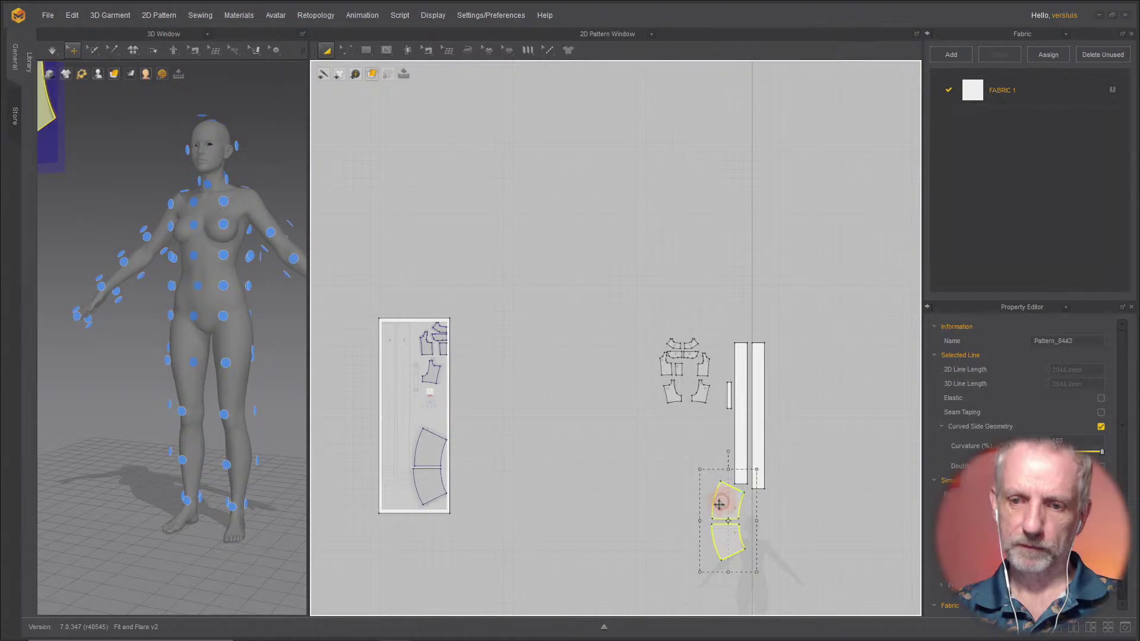
{"action": "left_click_drag", "start_coordinate": [725, 502], "coordinate": [804, 382]}
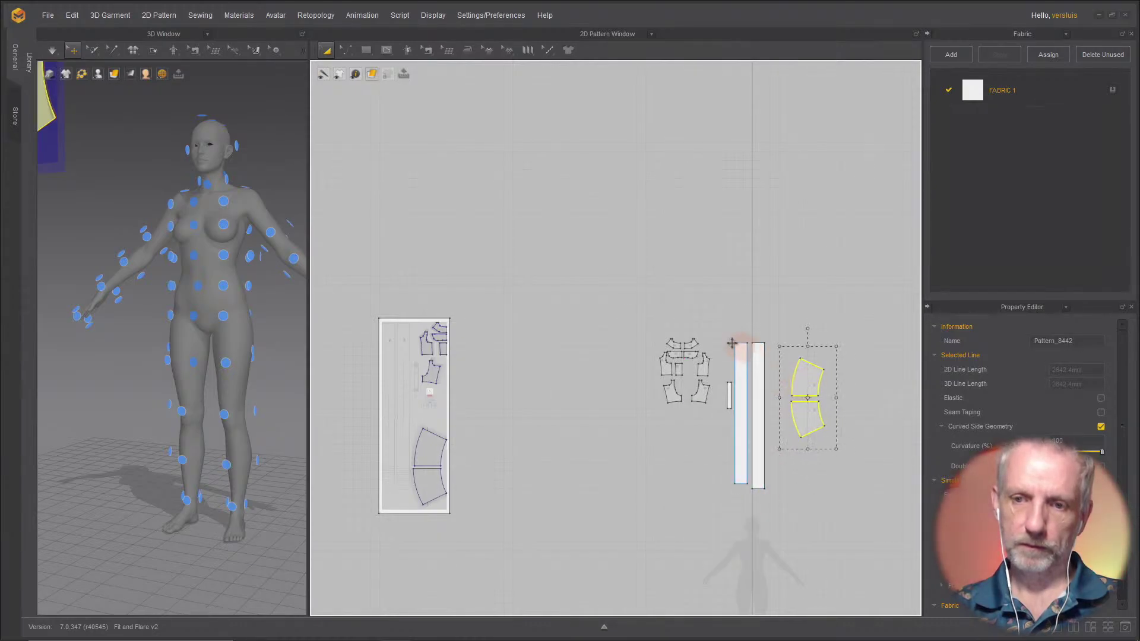
Step: Deactivate the short strip, both long strips and both skirt panels together using Deactivate (Pattern & Sewing)
{"action": "left_click_drag", "start_coordinate": [718, 324], "coordinate": [855, 499]}
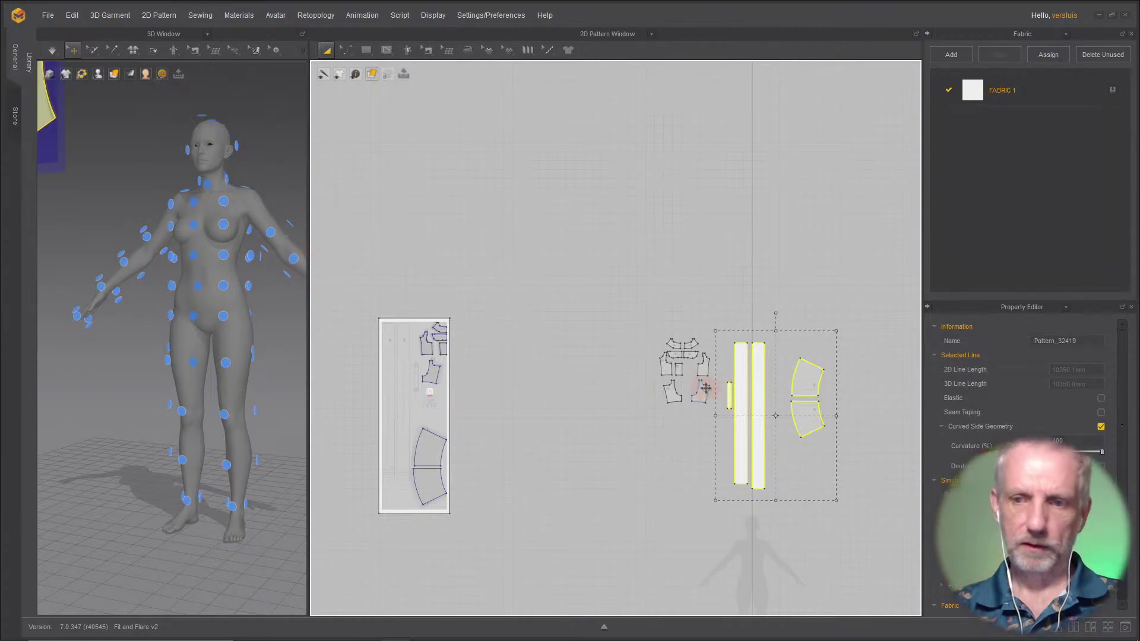
{"action": "right_click", "coordinate": [762, 386]}
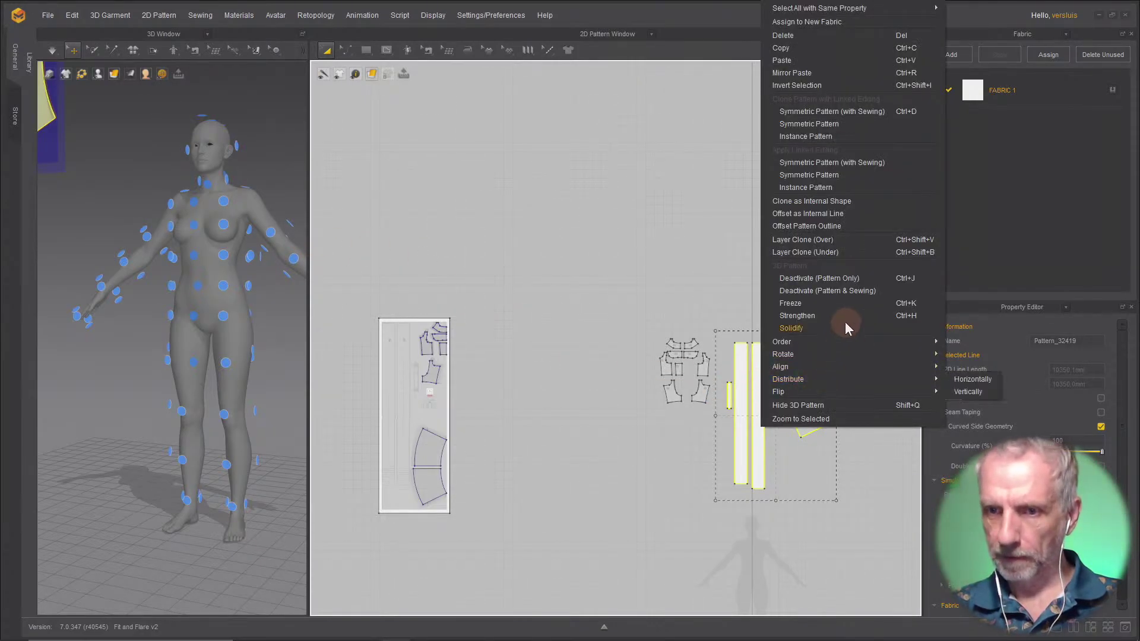
{"action": "left_click", "coordinate": [859, 287]}
Step: Widen the 3D window to about the middle of the workspace and view the avatar's arrangement points from the side
{"action": "scroll", "coordinate": [661, 326], "scroll_direction": "up", "scroll_amount": 5}
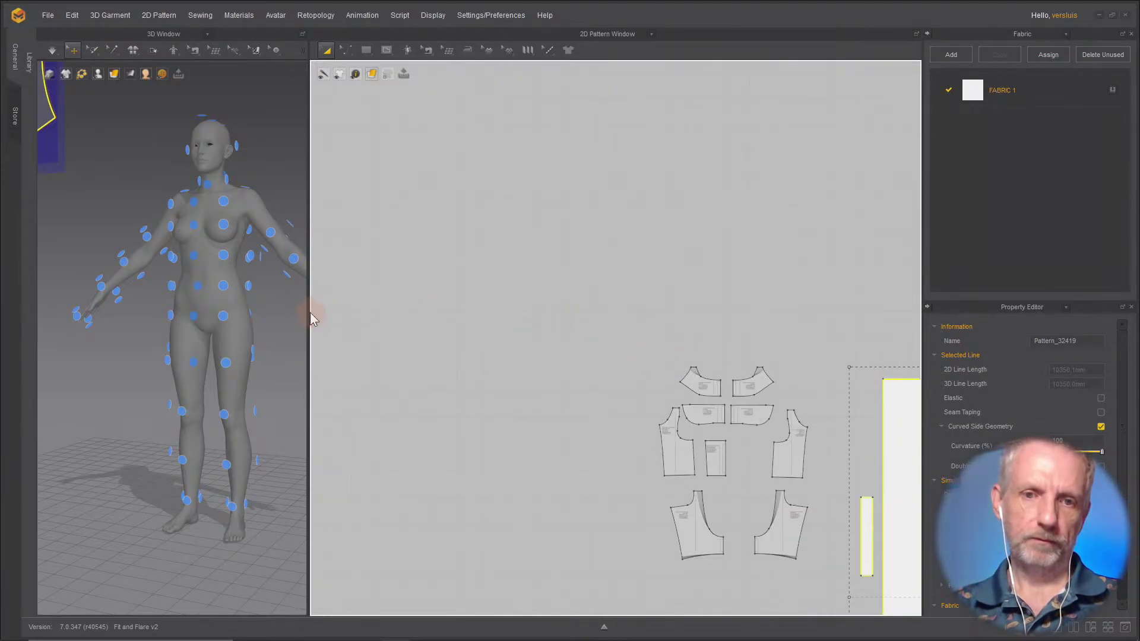
{"action": "left_click_drag", "start_coordinate": [307, 314], "coordinate": [572, 338]}
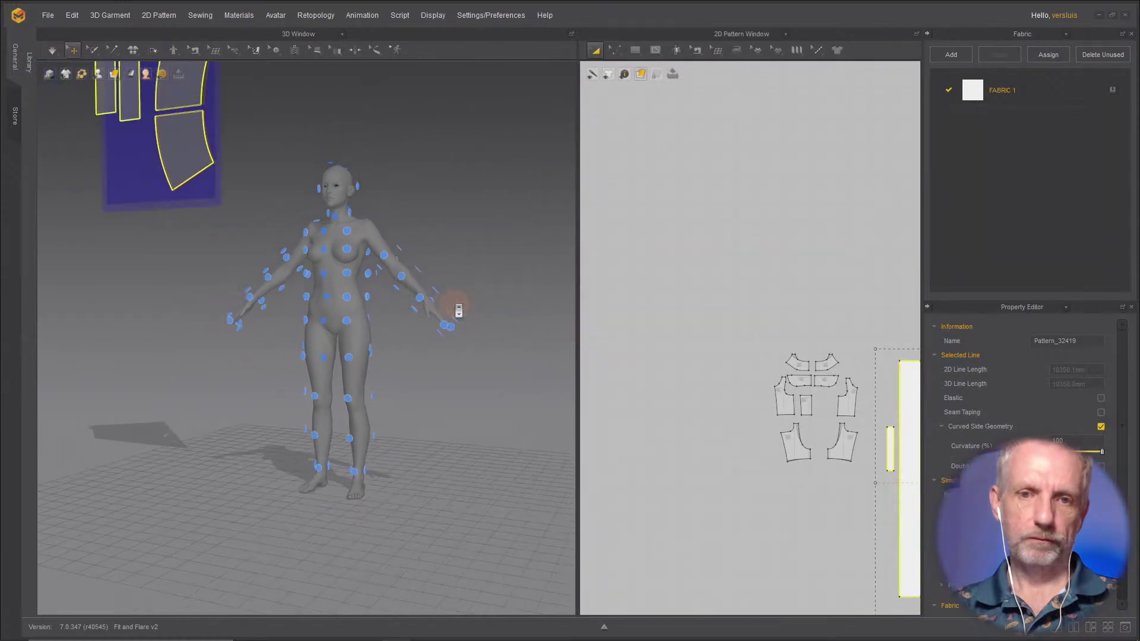
{"action": "right_click_drag", "start_coordinate": [458, 305], "coordinate": [304, 289]}
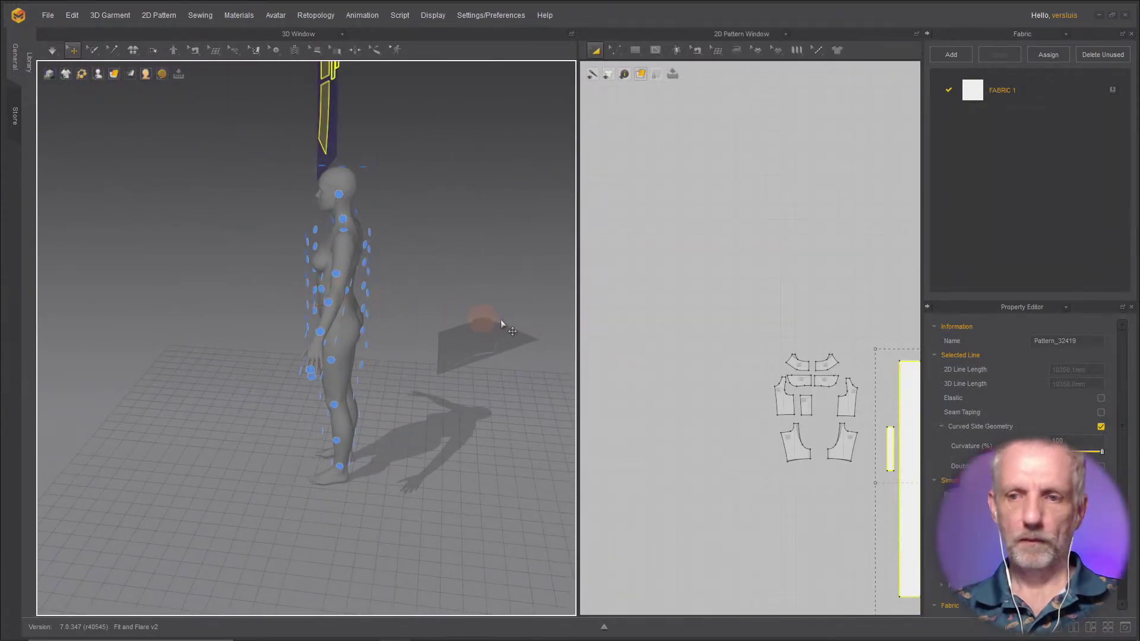
Step: Place the original Bodice Side Front on the front arrangement point at the avatar's right chest
{"action": "left_click", "coordinate": [786, 404]}
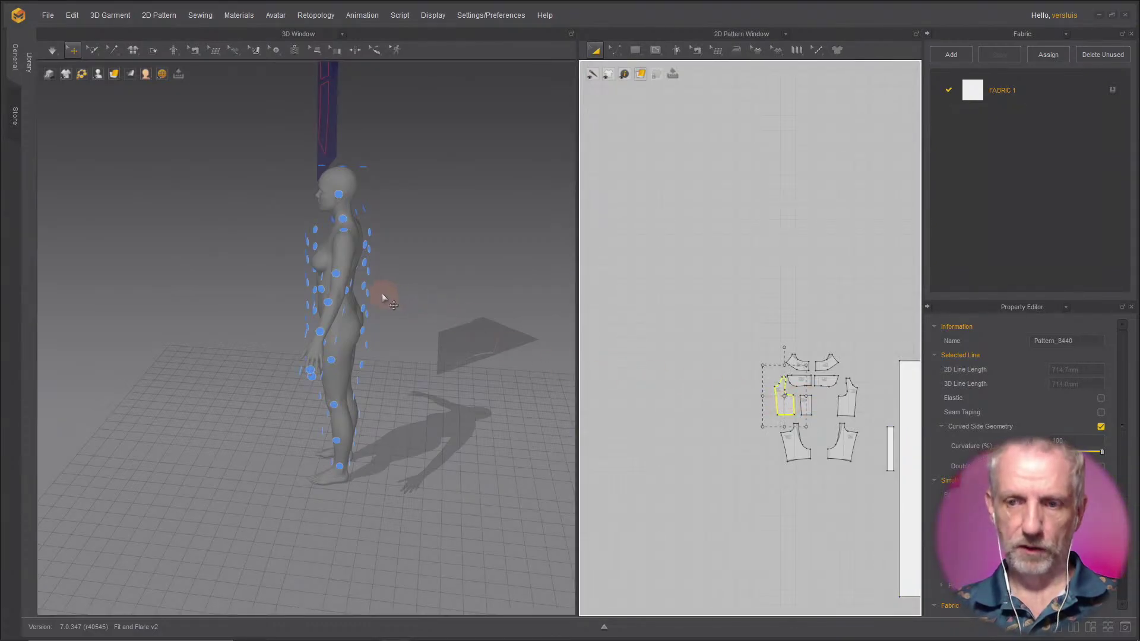
{"action": "right_click_drag", "start_coordinate": [383, 294], "coordinate": [510, 262]}
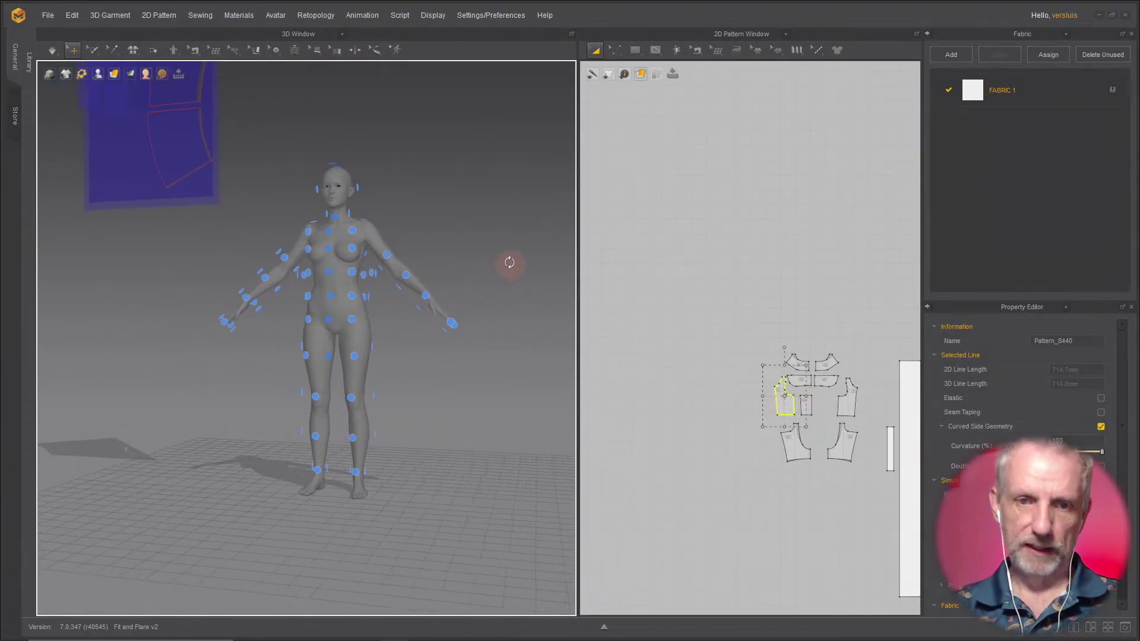
{"action": "left_click", "coordinate": [307, 247]}
{"action": "scroll", "coordinate": [392, 279], "scroll_direction": "up", "scroll_amount": 3}
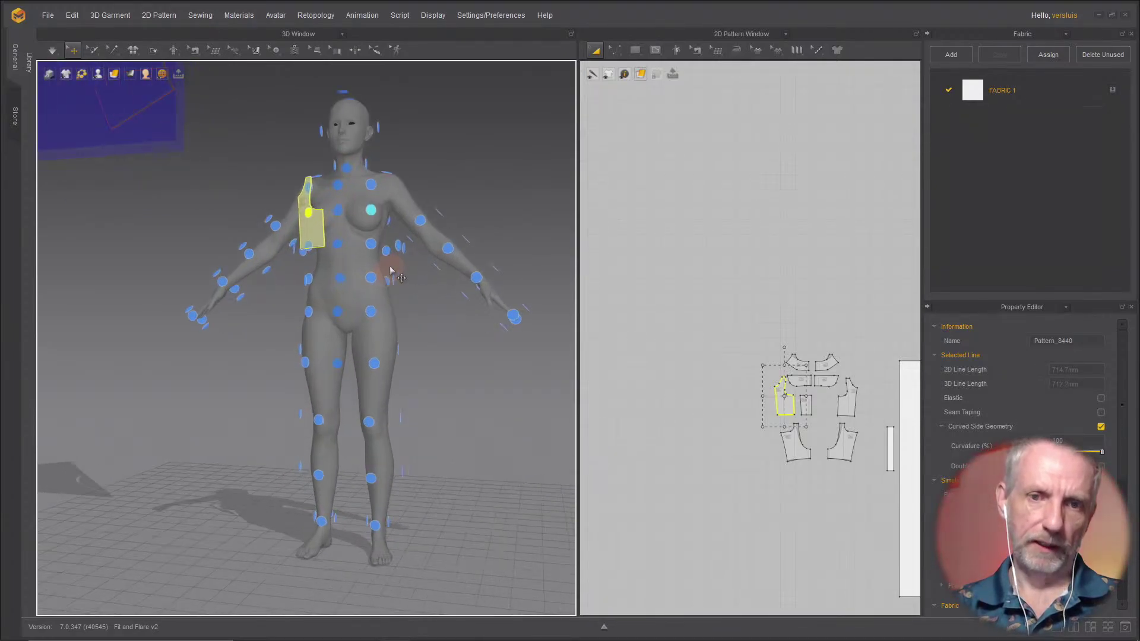
Step: Place the mirrored Bodice Side Front on the matching front arrangement point at the avatar's left chest
{"action": "right_click_drag", "start_coordinate": [390, 271], "coordinate": [386, 294]}
{"action": "scroll", "coordinate": [380, 356], "scroll_direction": "down", "scroll_amount": 2}
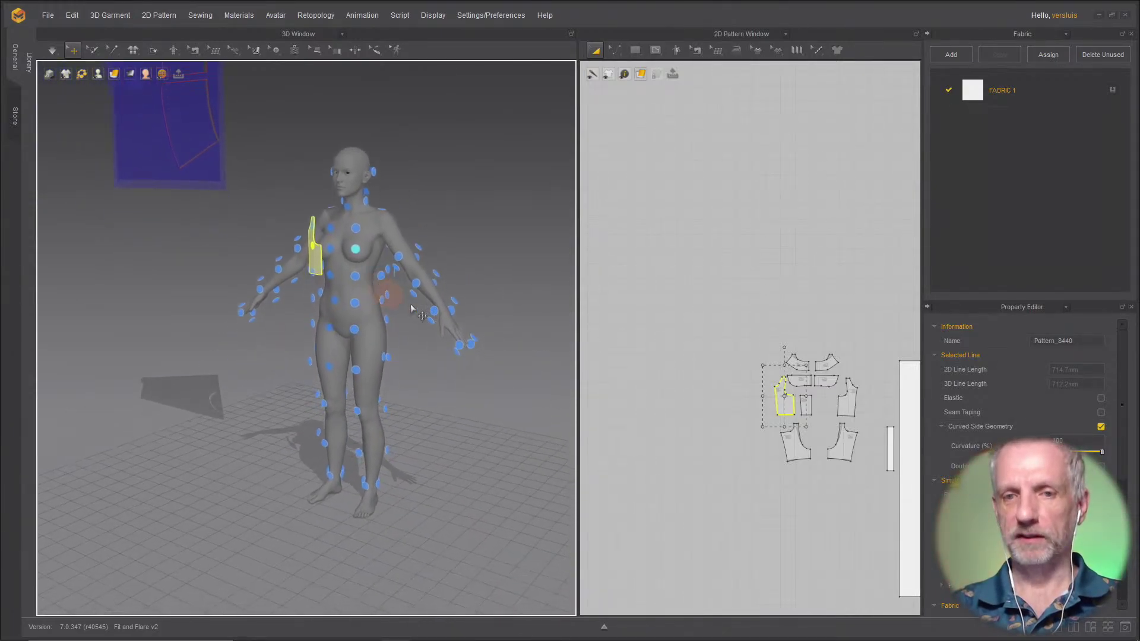
{"action": "left_click", "coordinate": [847, 401]}
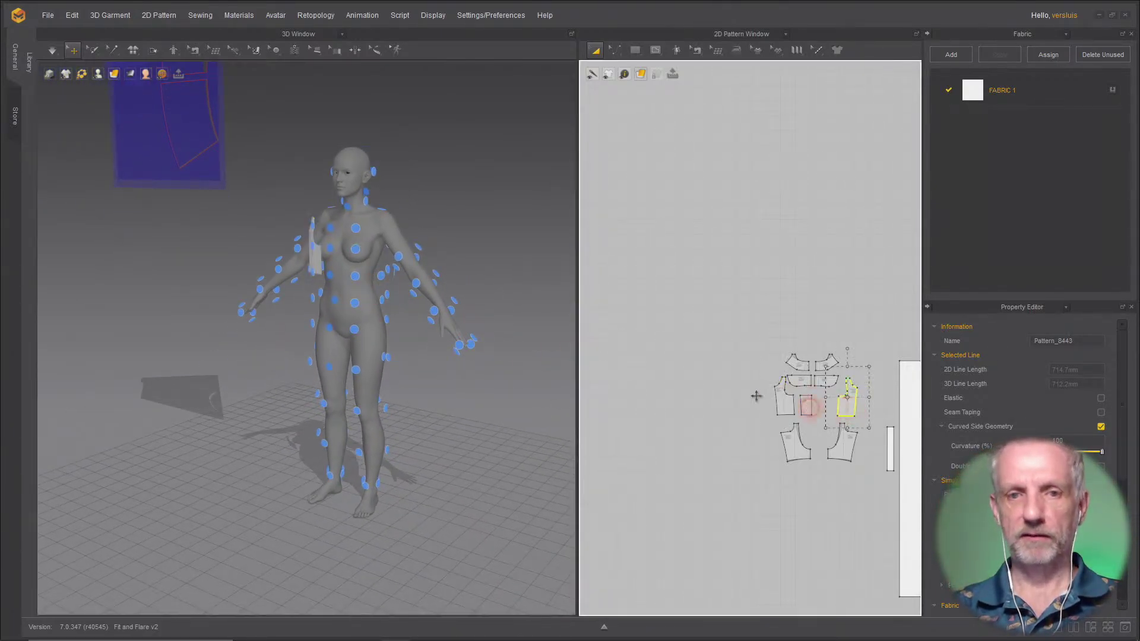
{"action": "left_click", "coordinate": [359, 253]}
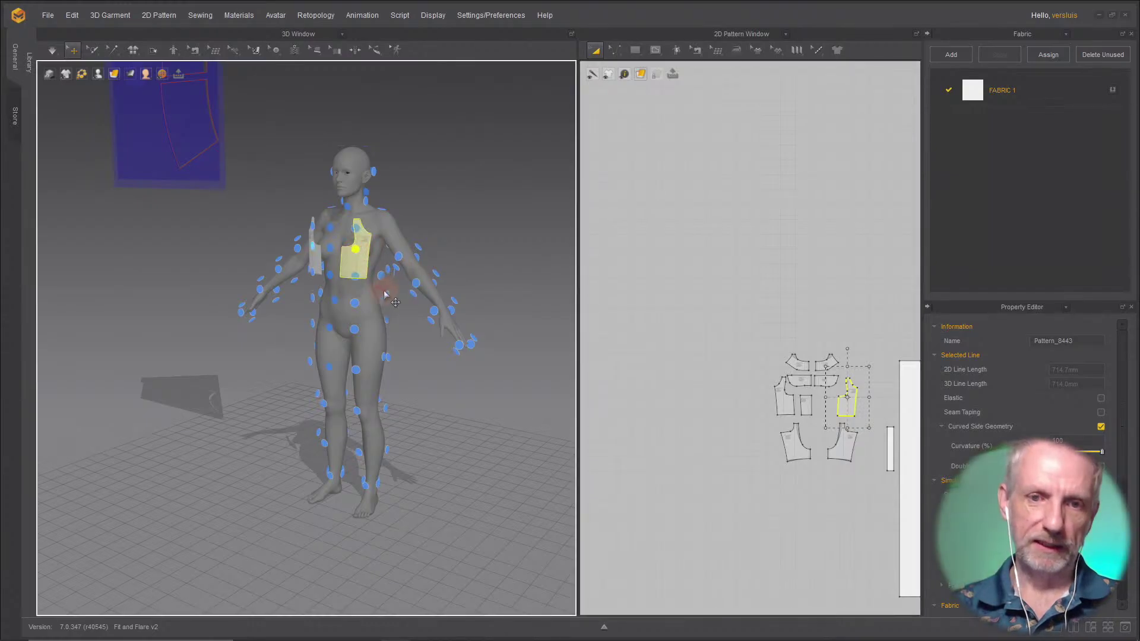
Step: Place the small rectangular bodice piece on the center chest arrangement point, between the two Bodice Side Front pieces
{"action": "right_click_drag", "start_coordinate": [382, 293], "coordinate": [451, 297]}
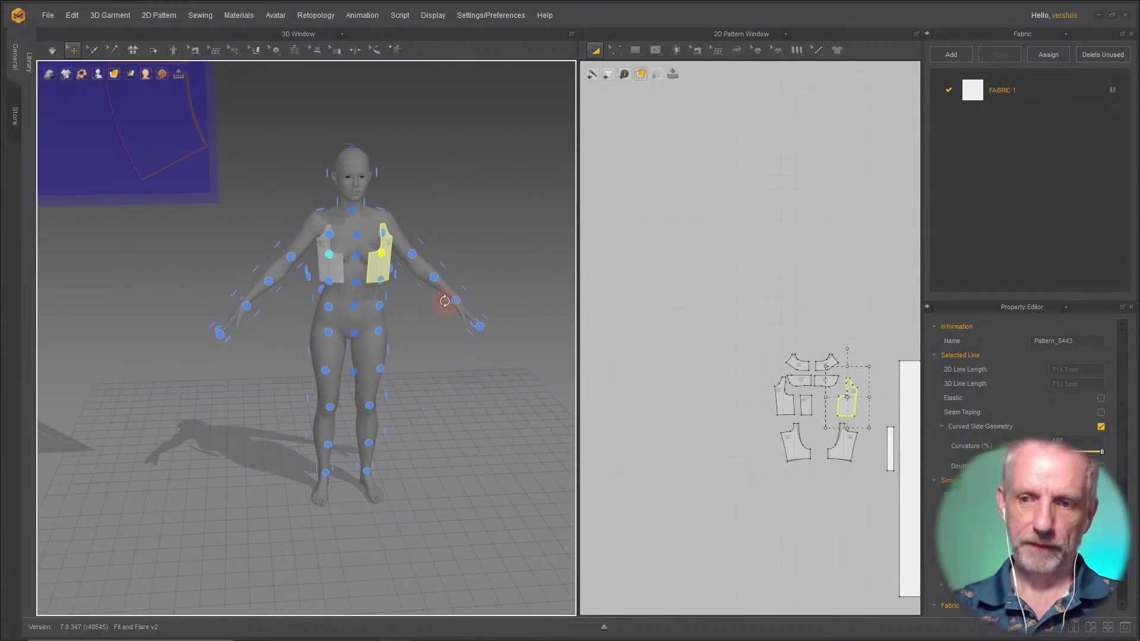
{"action": "left_click", "coordinate": [808, 409]}
{"action": "left_click", "coordinate": [356, 259]}
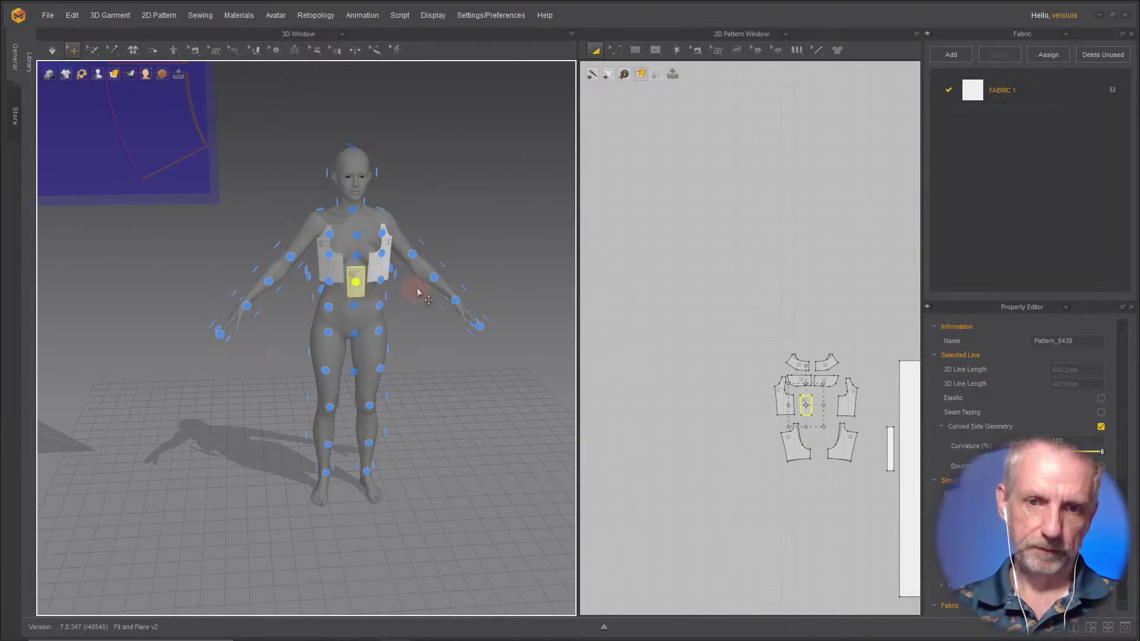
{"action": "right_click_drag", "start_coordinate": [416, 287], "coordinate": [382, 278]}
{"action": "left_click_drag", "start_coordinate": [340, 250], "coordinate": [340, 247]}
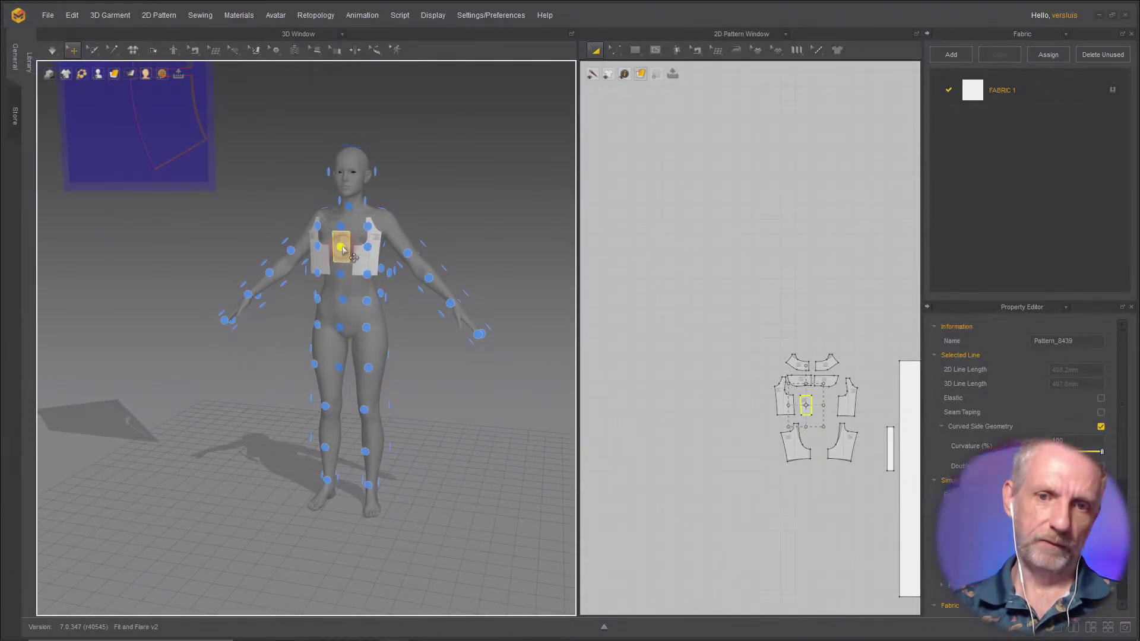
Step: Place the two large bodice pieces from the lowest row on matching mid-back arrangement points, the left piece on the avatar's left side
{"action": "right_click_drag", "start_coordinate": [362, 285], "coordinate": [280, 283]}
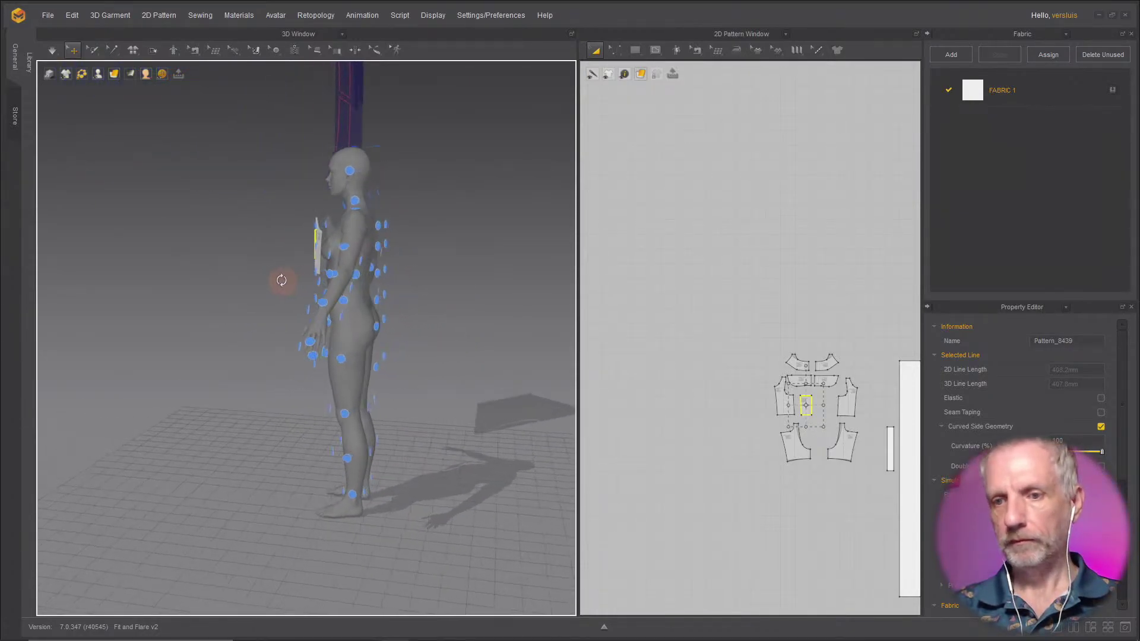
{"action": "left_click", "coordinate": [804, 452]}
{"action": "right_click_drag", "start_coordinate": [522, 369], "coordinate": [399, 355]}
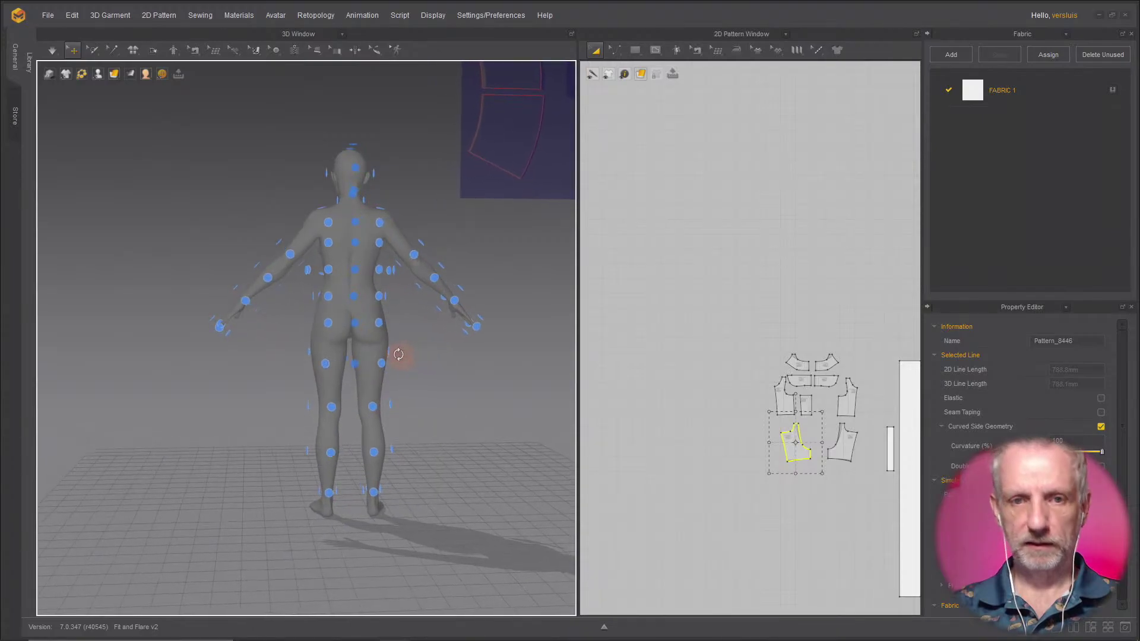
{"action": "left_click", "coordinate": [329, 275]}
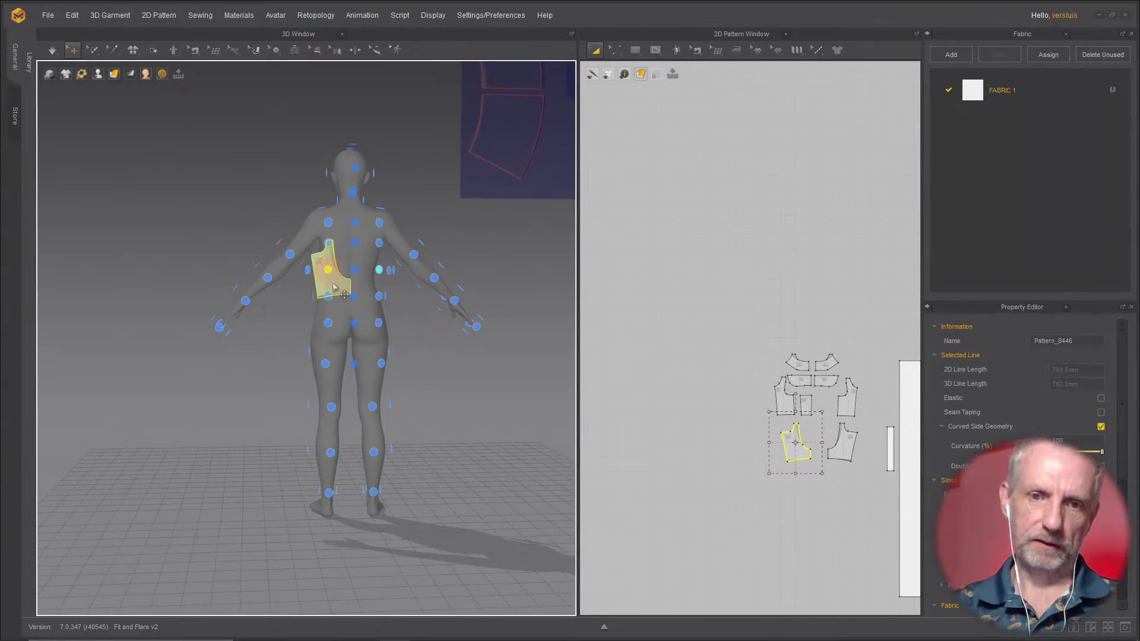
{"action": "left_click", "coordinate": [846, 454]}
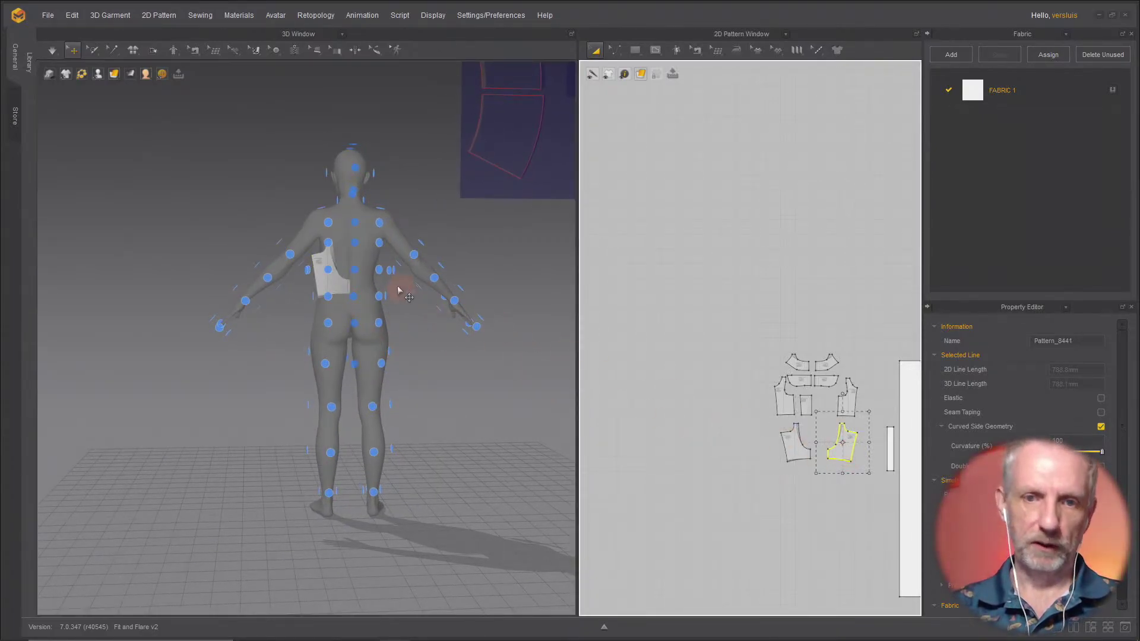
{"action": "left_click", "coordinate": [378, 274]}
{"action": "right_click_drag", "start_coordinate": [433, 308], "coordinate": [595, 326]}
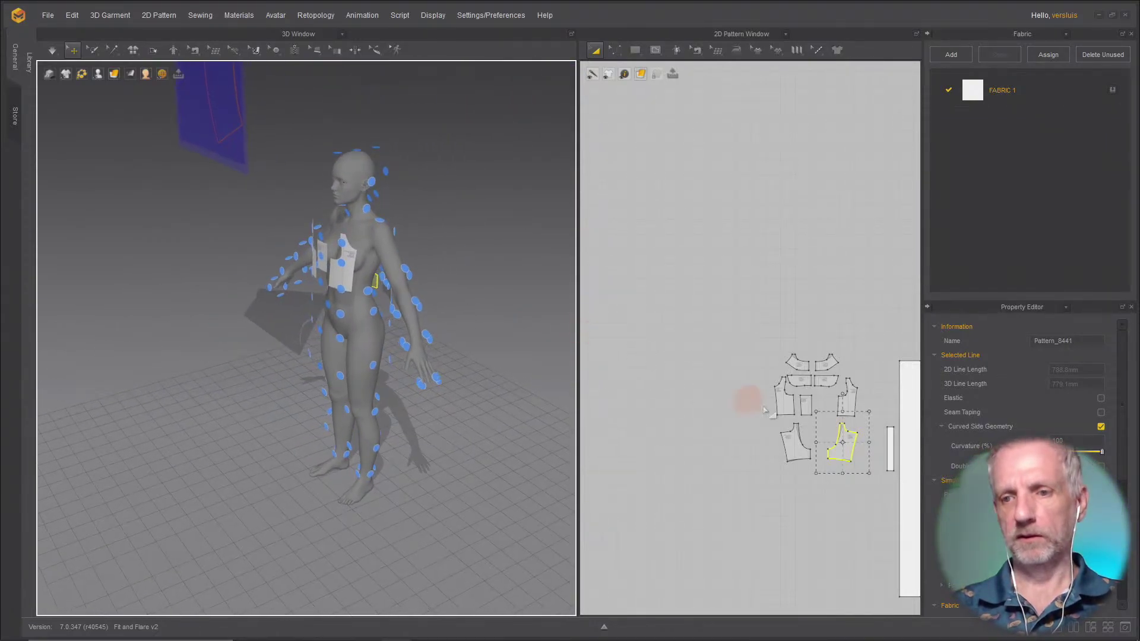
Step: Move the short strip above the bodice pieces in the 2D pattern layout and activate it
{"action": "scroll", "coordinate": [782, 400], "scroll_direction": "up", "scroll_amount": 4}
{"action": "right_click_drag", "start_coordinate": [796, 407], "coordinate": [705, 379]}
{"action": "scroll", "coordinate": [706, 378], "scroll_direction": "down", "scroll_amount": 2}
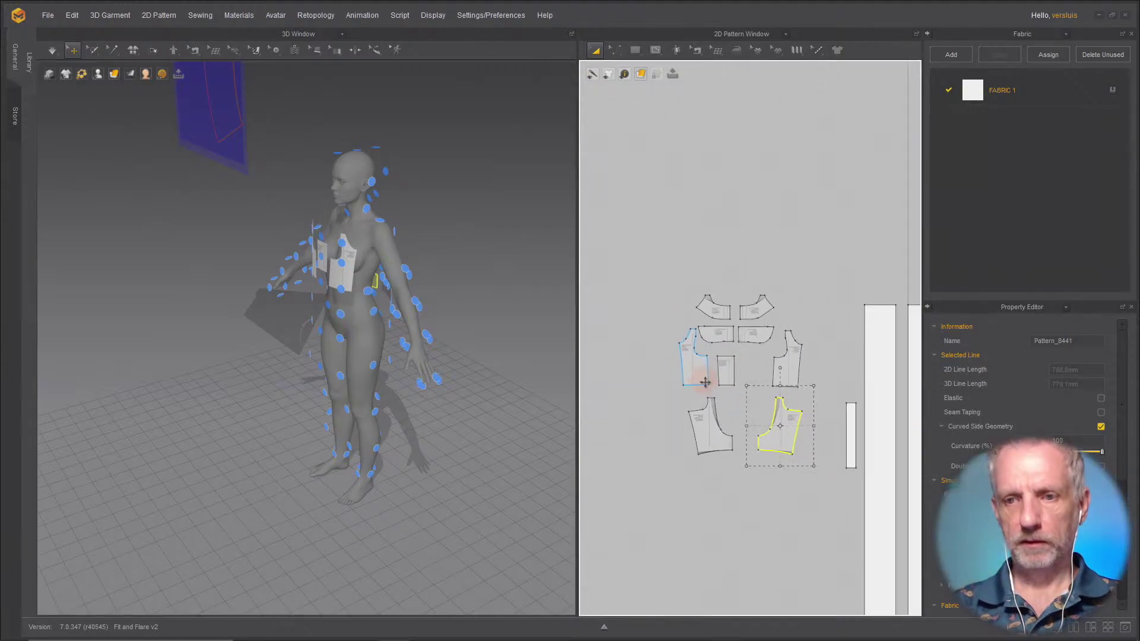
{"action": "left_click_drag", "start_coordinate": [852, 435], "coordinate": [709, 221]}
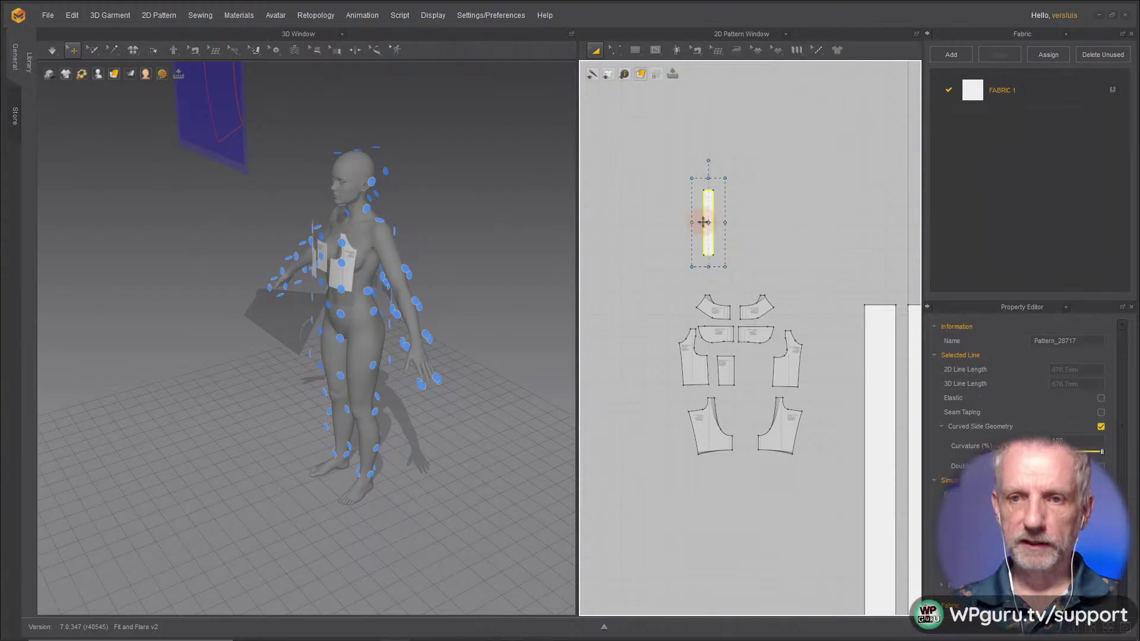
{"action": "right_click", "coordinate": [708, 233]}
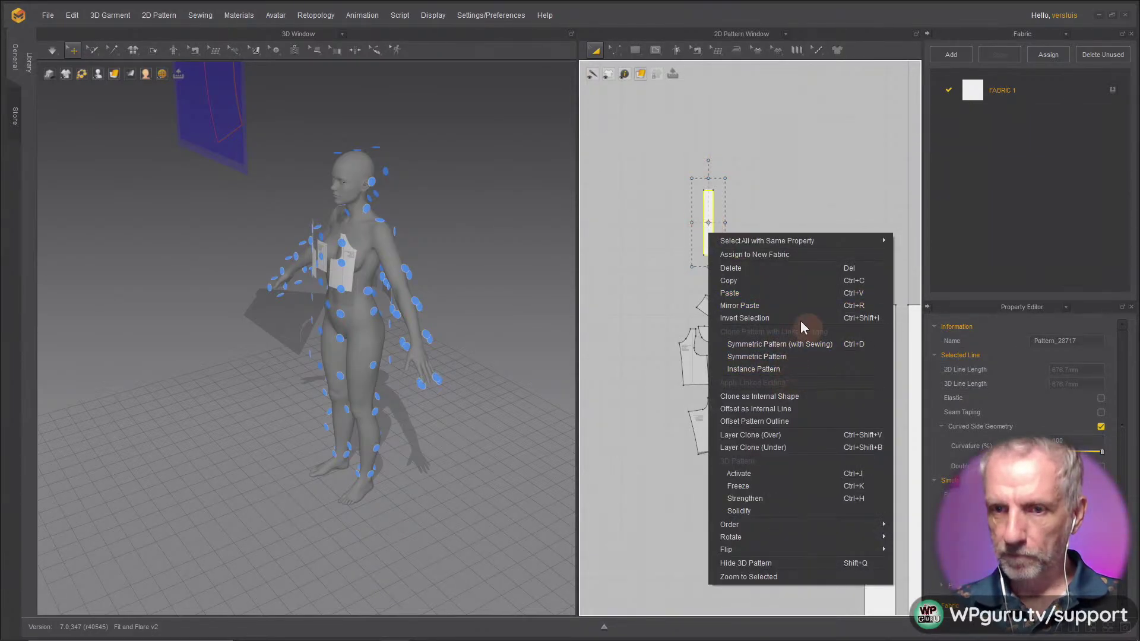
{"action": "left_click", "coordinate": [777, 472]}
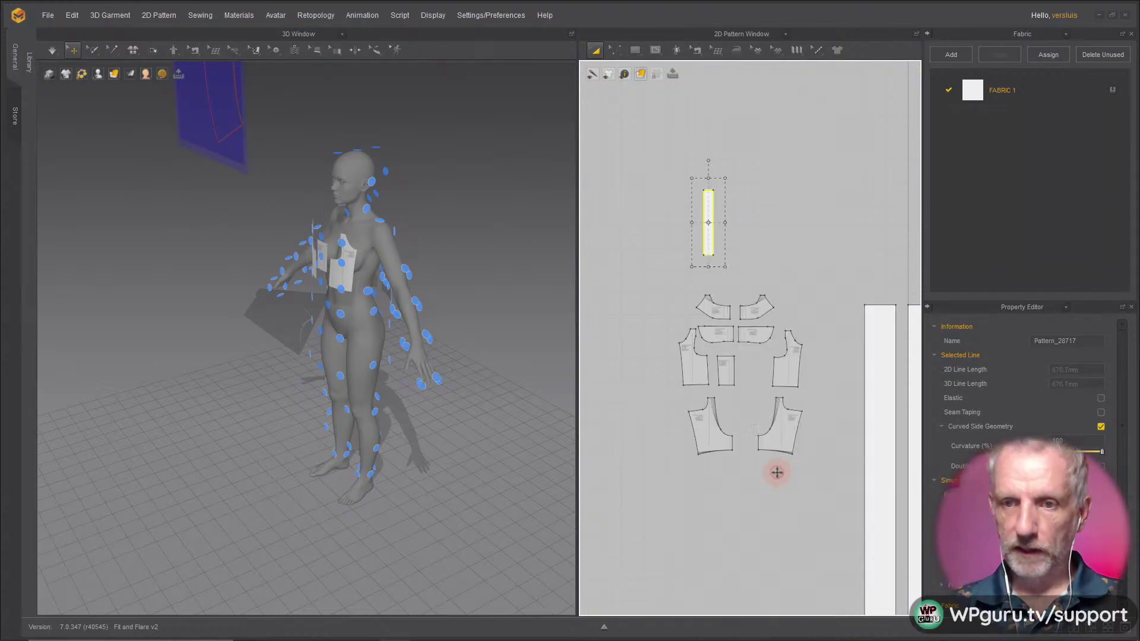
Step: Measure the short strip's lower end and its long side
{"action": "scroll", "coordinate": [752, 250], "scroll_direction": "up", "scroll_amount": 5}
{"action": "middle_click_drag", "start_coordinate": [753, 254], "coordinate": [796, 275]}
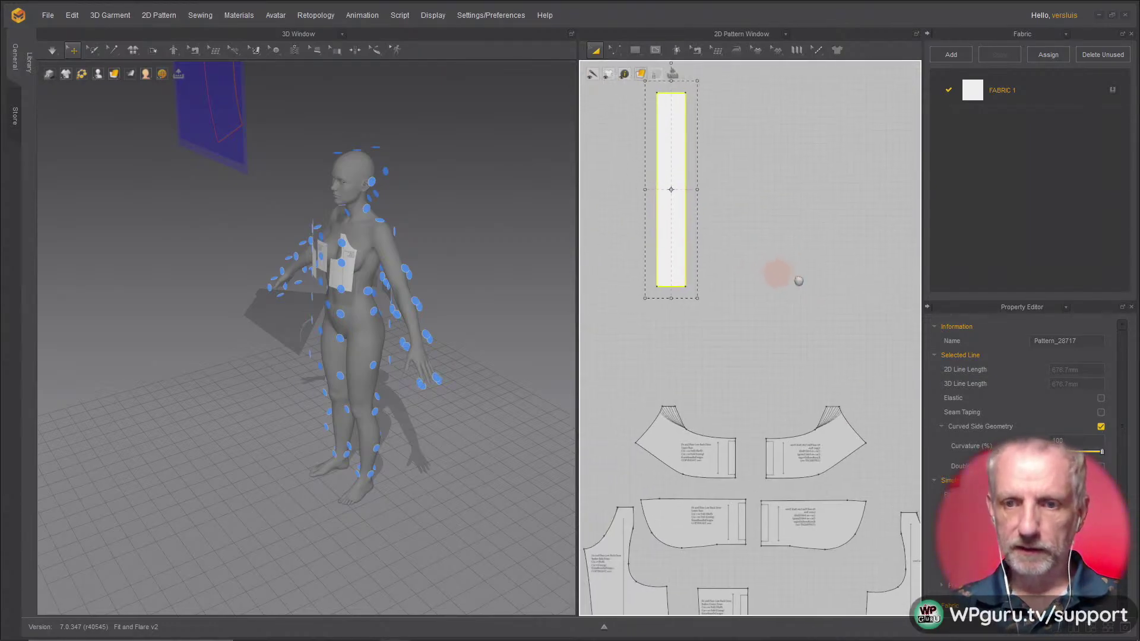
{"action": "scroll", "coordinate": [796, 275], "scroll_direction": "up", "scroll_amount": 2}
{"action": "scroll", "coordinate": [824, 300], "scroll_direction": "down", "scroll_amount": 2}
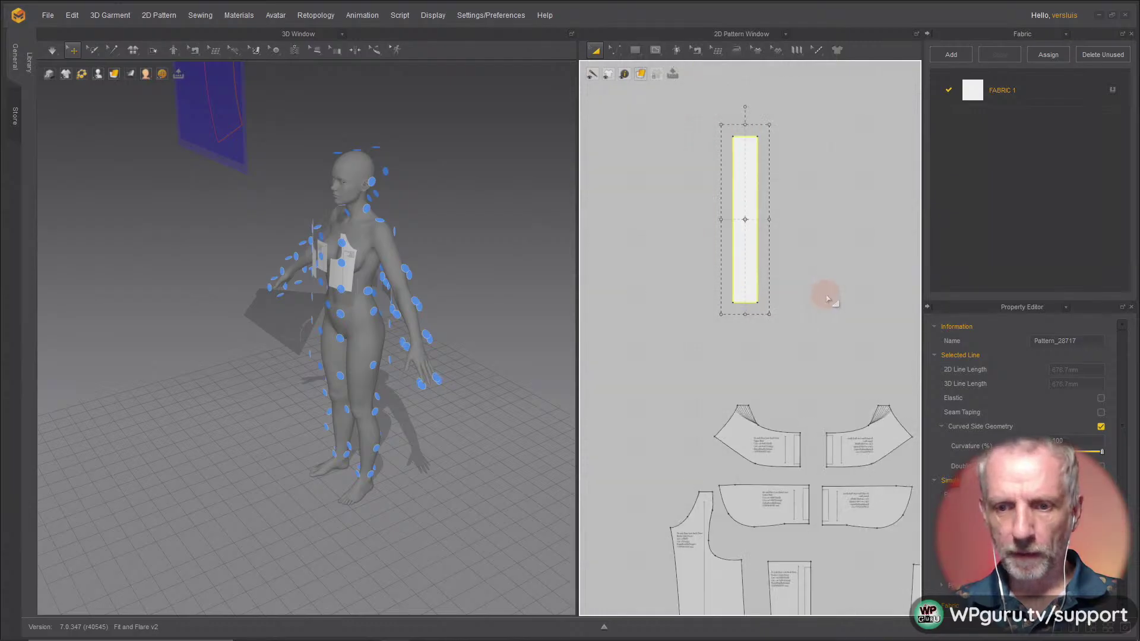
{"action": "scroll", "coordinate": [812, 297], "scroll_direction": "up", "scroll_amount": 1}
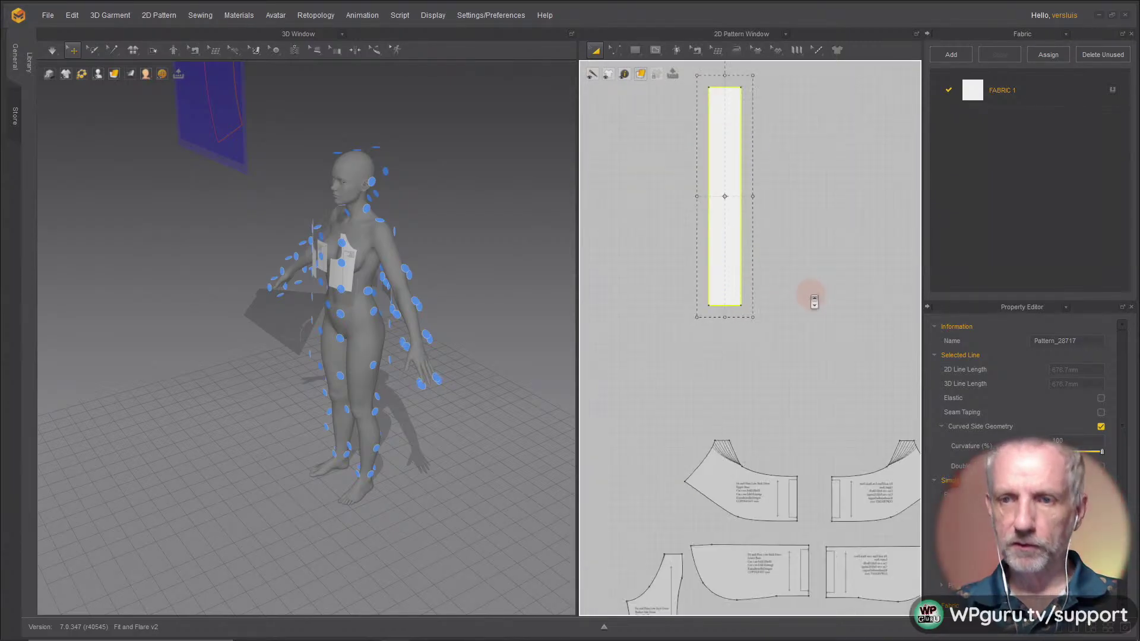
{"action": "key", "text": "z"}
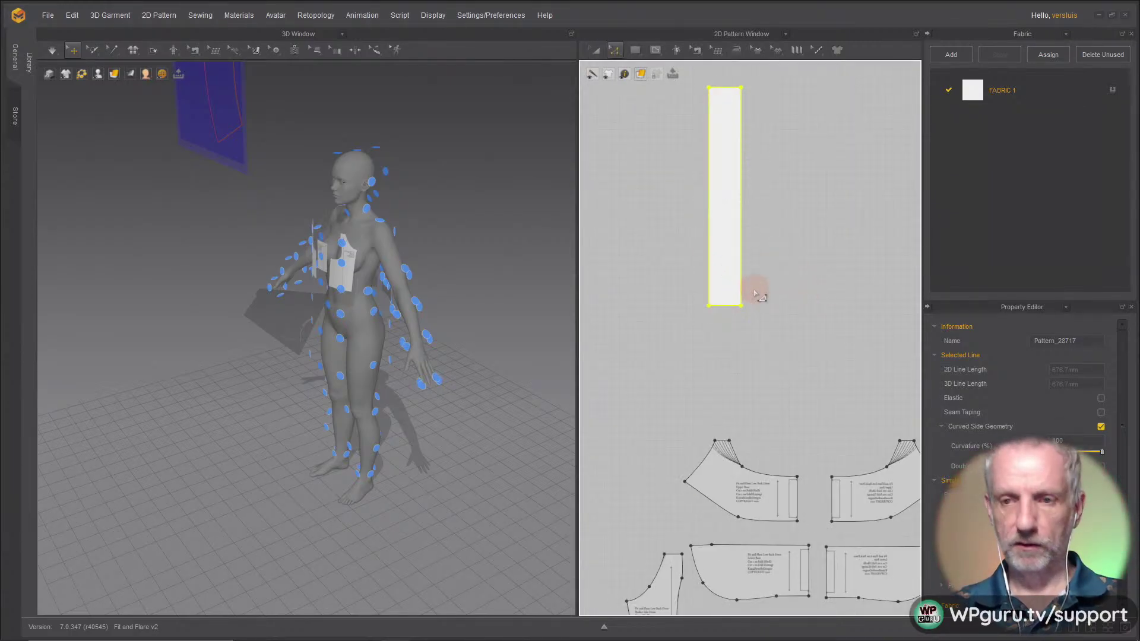
{"action": "left_click", "coordinate": [725, 305]}
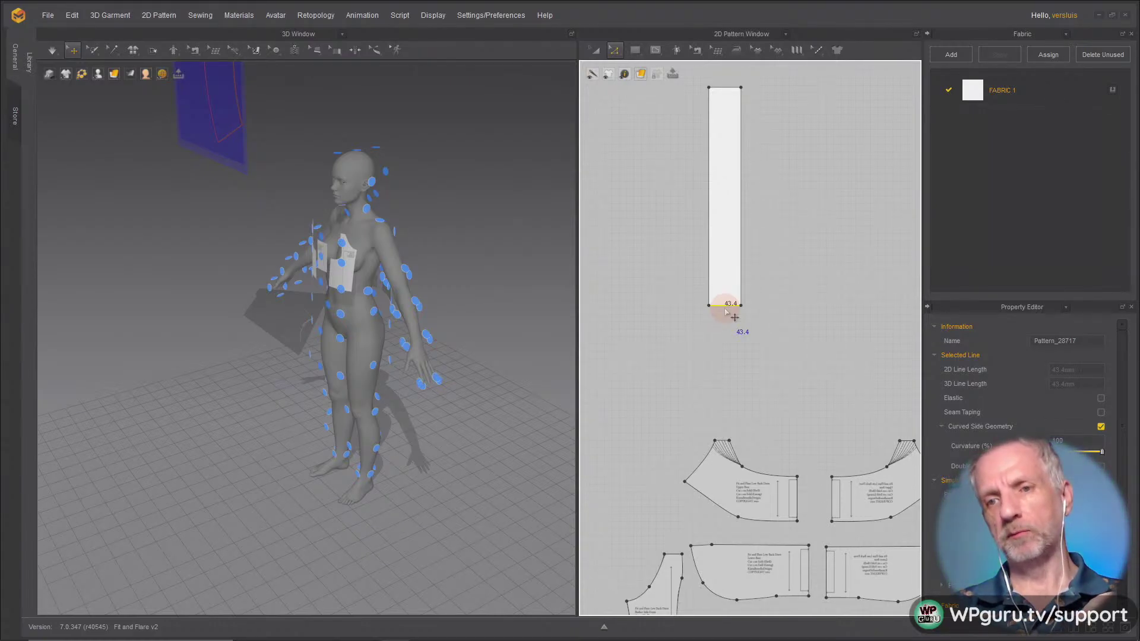
{"action": "left_click", "coordinate": [641, 49]}
{"action": "left_click", "coordinate": [650, 89]}
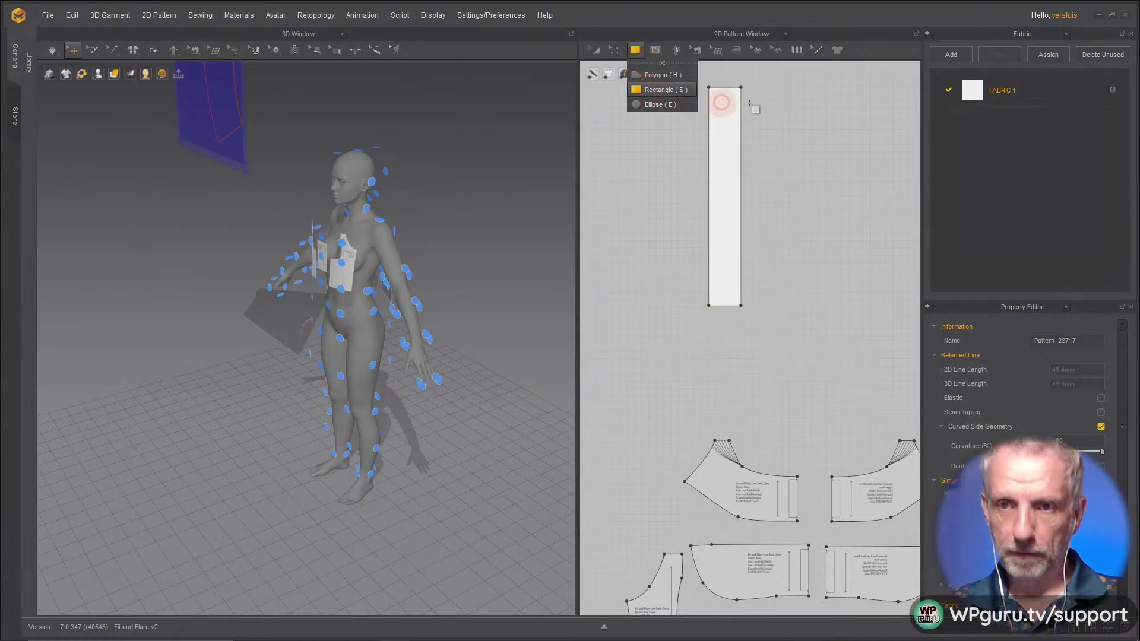
{"action": "key", "text": "z"}
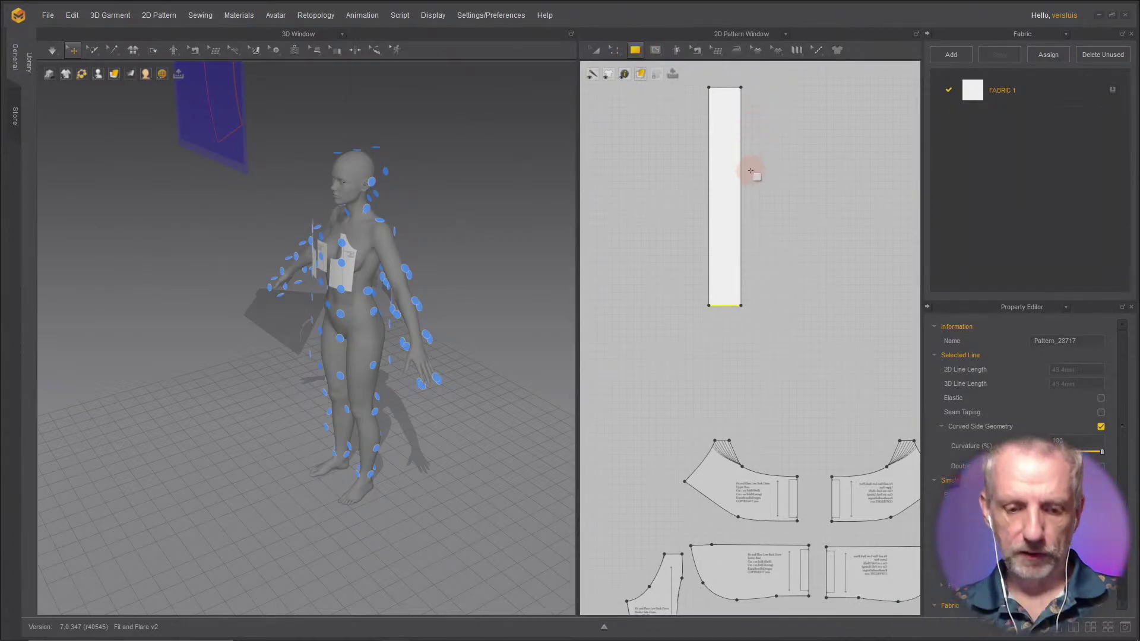
{"action": "left_click", "coordinate": [741, 194]}
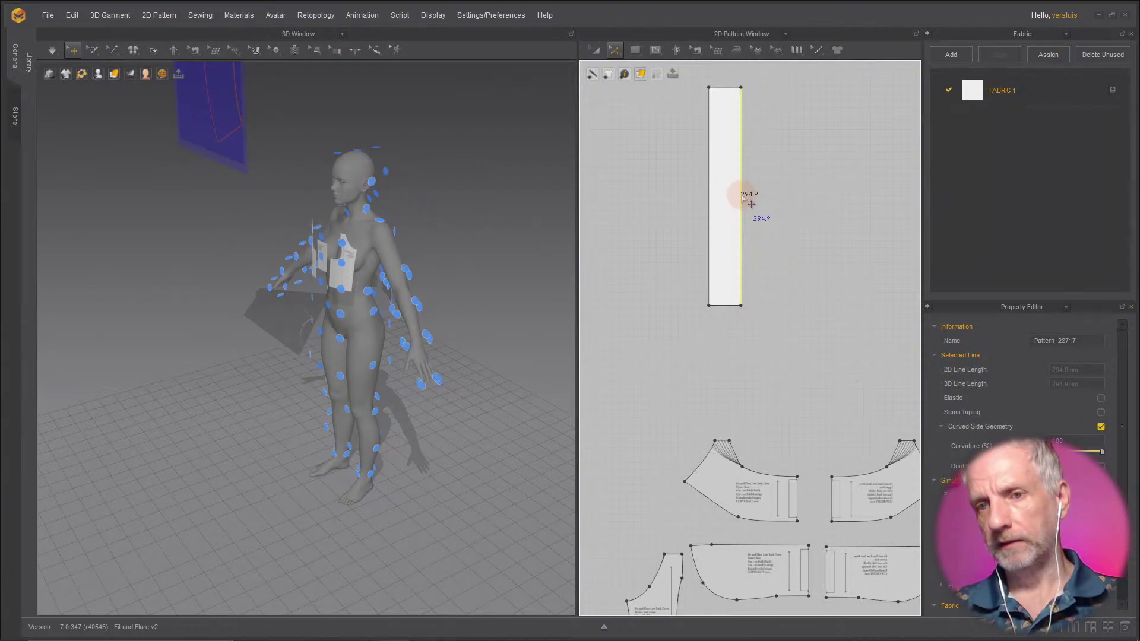
Step: Create a 10 mm wide, 300 mm high rectangle pattern beside the short strip as a shoulder strap
{"action": "left_click", "coordinate": [639, 50]}
{"action": "left_click", "coordinate": [771, 153]}
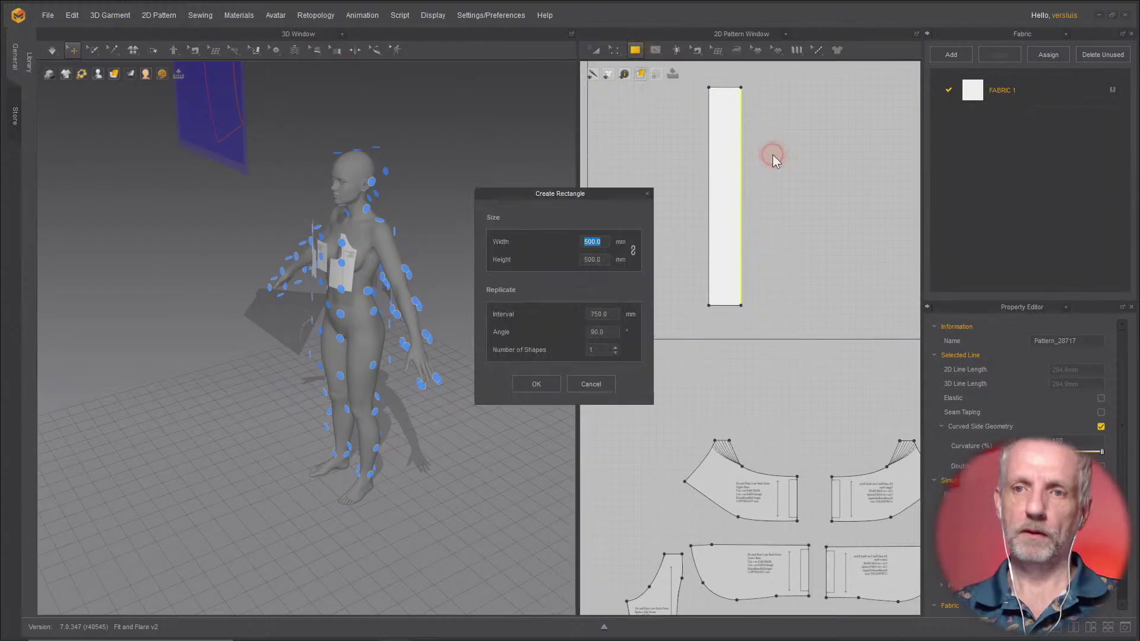
{"action": "type", "text": "010"}
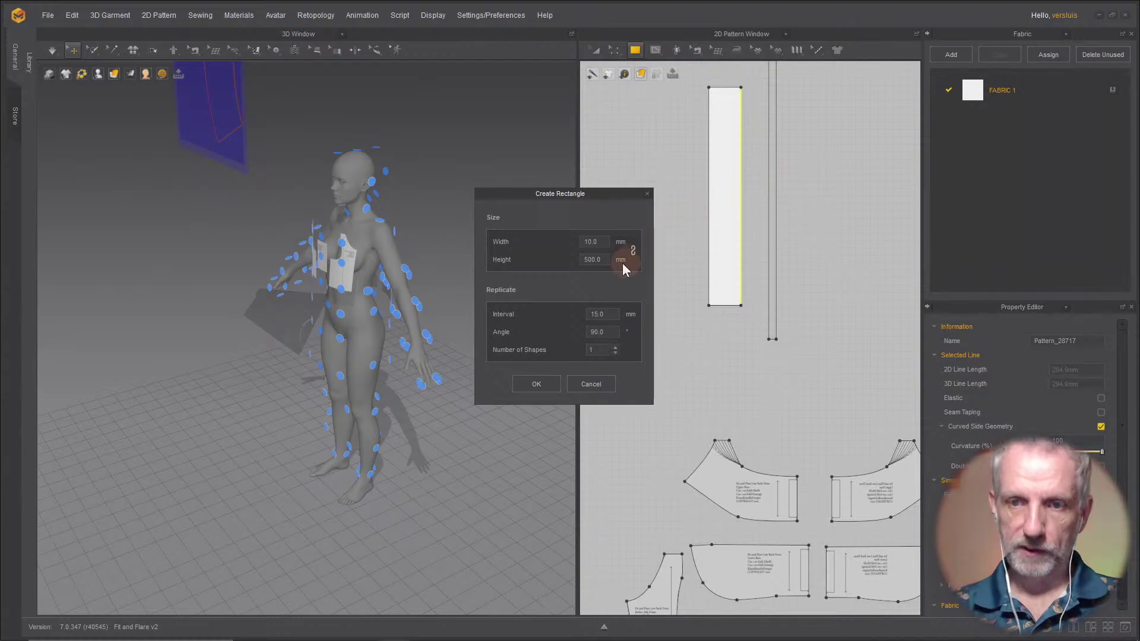
{"action": "left_click_drag", "start_coordinate": [601, 260], "coordinate": [562, 259]}
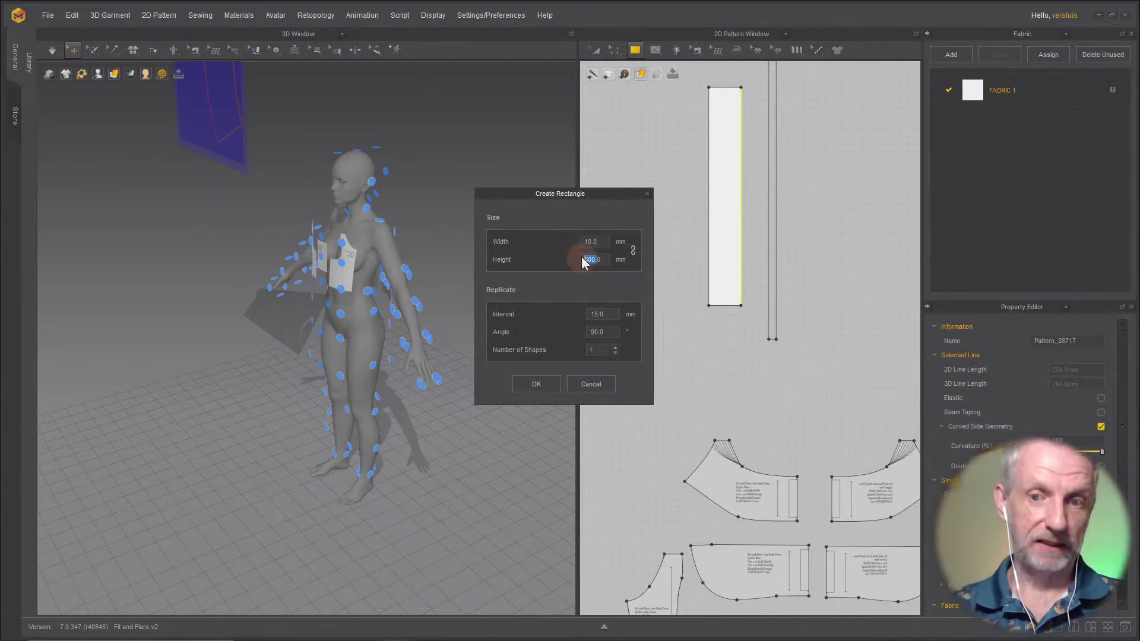
{"action": "type", "text": "300"}
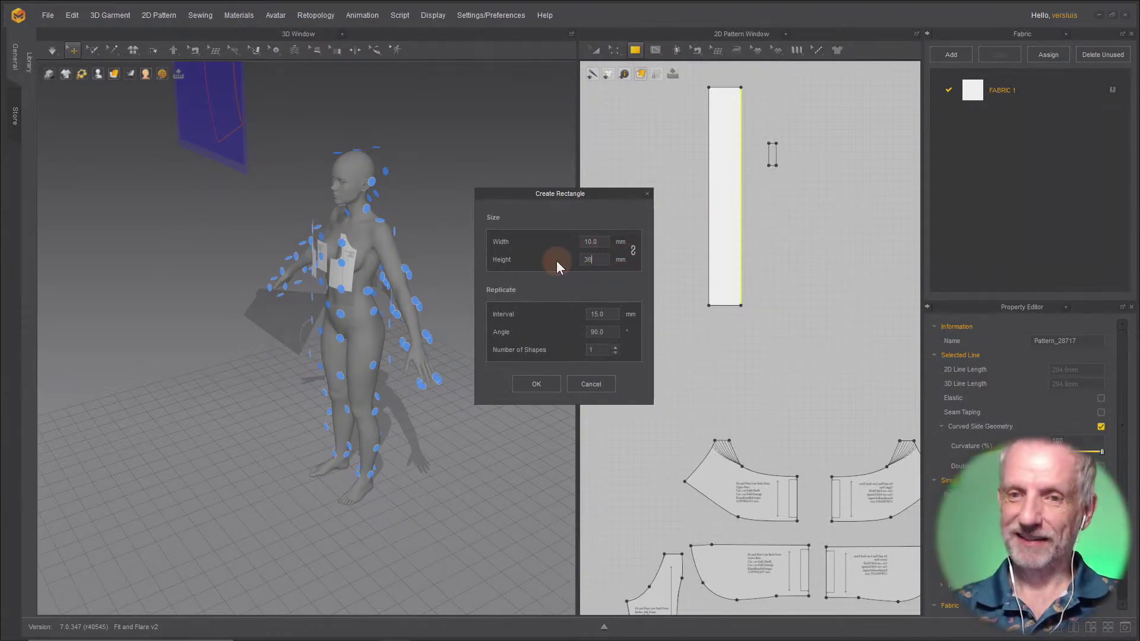
{"action": "left_click", "coordinate": [559, 385]}
{"action": "left_click", "coordinate": [740, 268]}
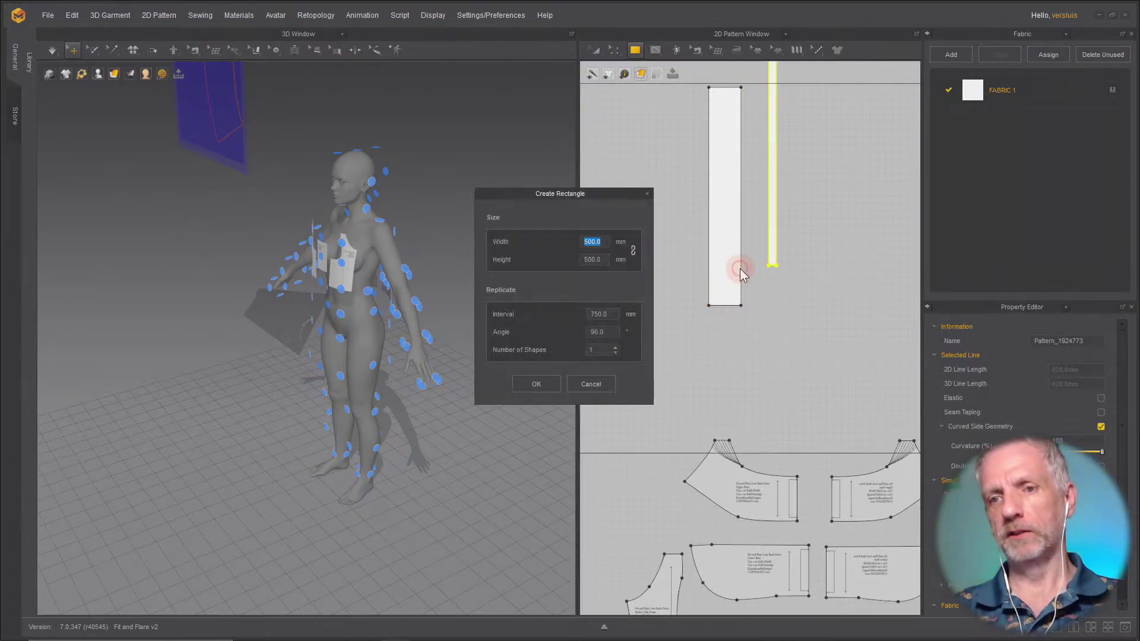
{"action": "left_click", "coordinate": [591, 382]}
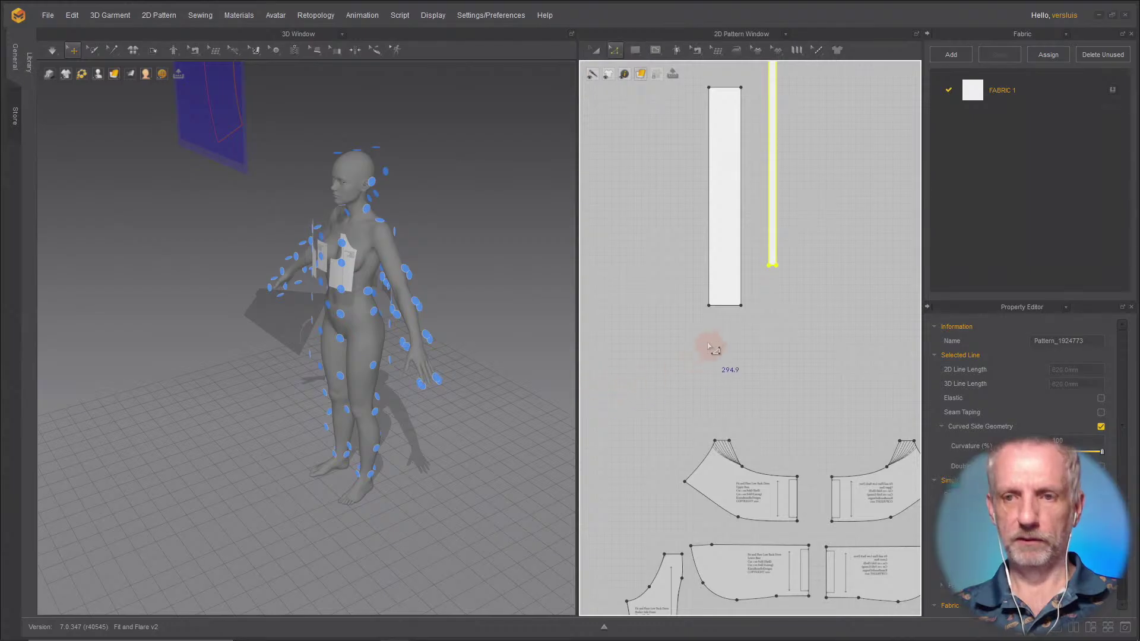
Step: Delete the original short strip beside the new narrow strap
{"action": "key", "text": "a"}
{"action": "left_click", "coordinate": [718, 273]}
{"action": "key", "text": "Delete"}
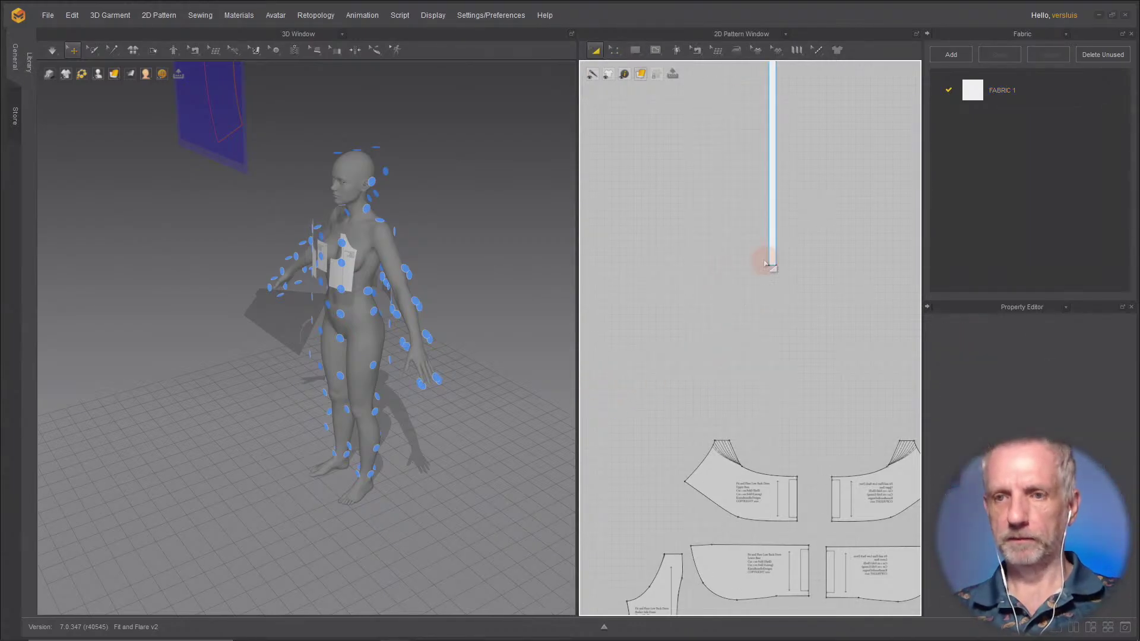
Step: Duplicate the narrow strap and place the copy level with it, about 49 mm to its right
{"action": "left_click", "coordinate": [775, 256]}
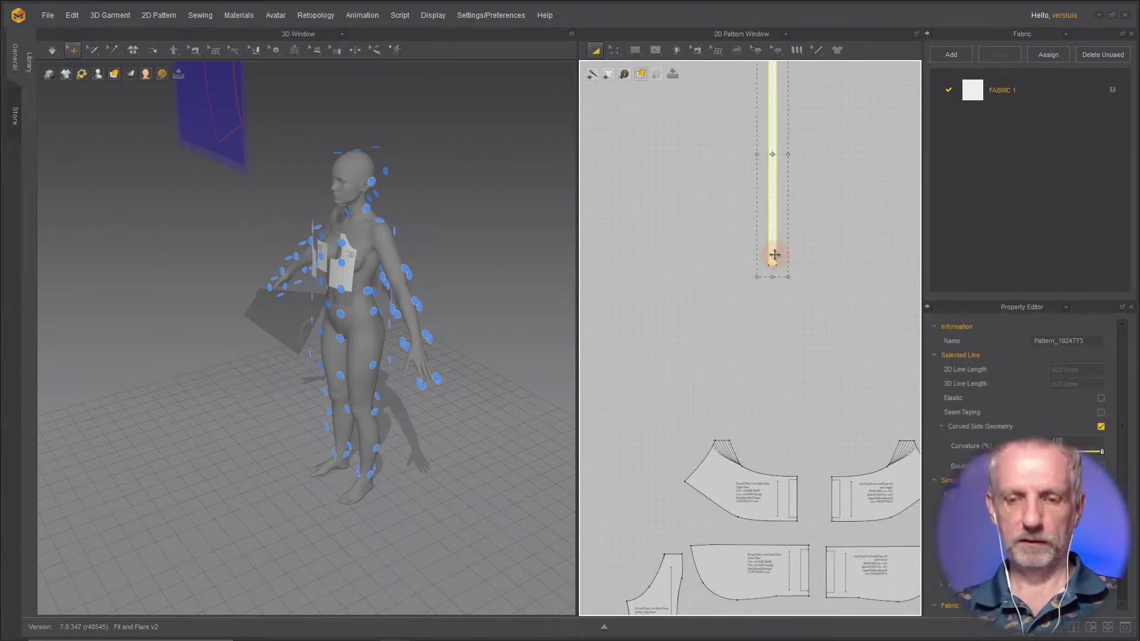
{"action": "key", "text": "ctrl+c"}
{"action": "key", "text": "ctrl+v"}
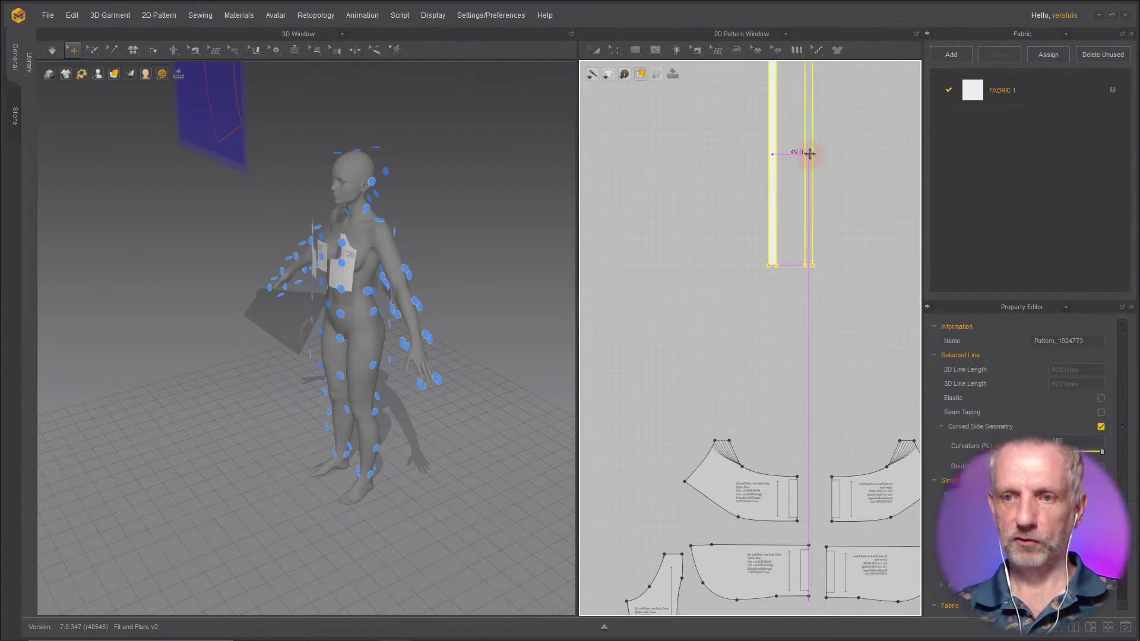
{"action": "left_click", "coordinate": [810, 154]}
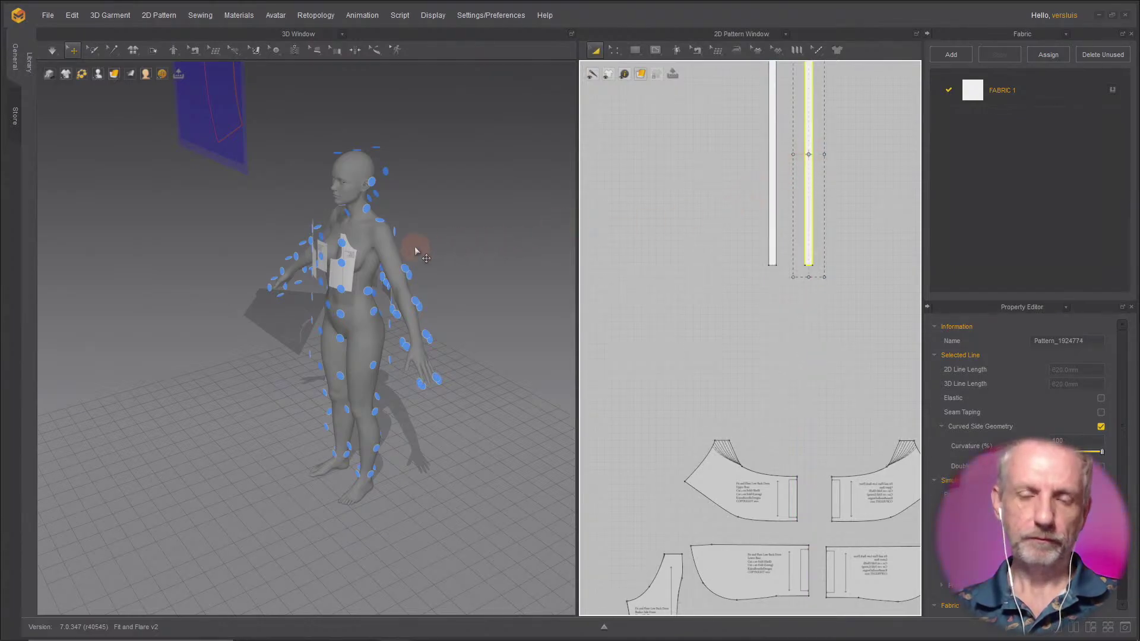
Step: Place the original strap on the avatar's right shoulder arrangement point and the copied strap on the left shoulder point
{"action": "right_click_drag", "start_coordinate": [414, 247], "coordinate": [475, 268]}
{"action": "left_click", "coordinate": [772, 210]}
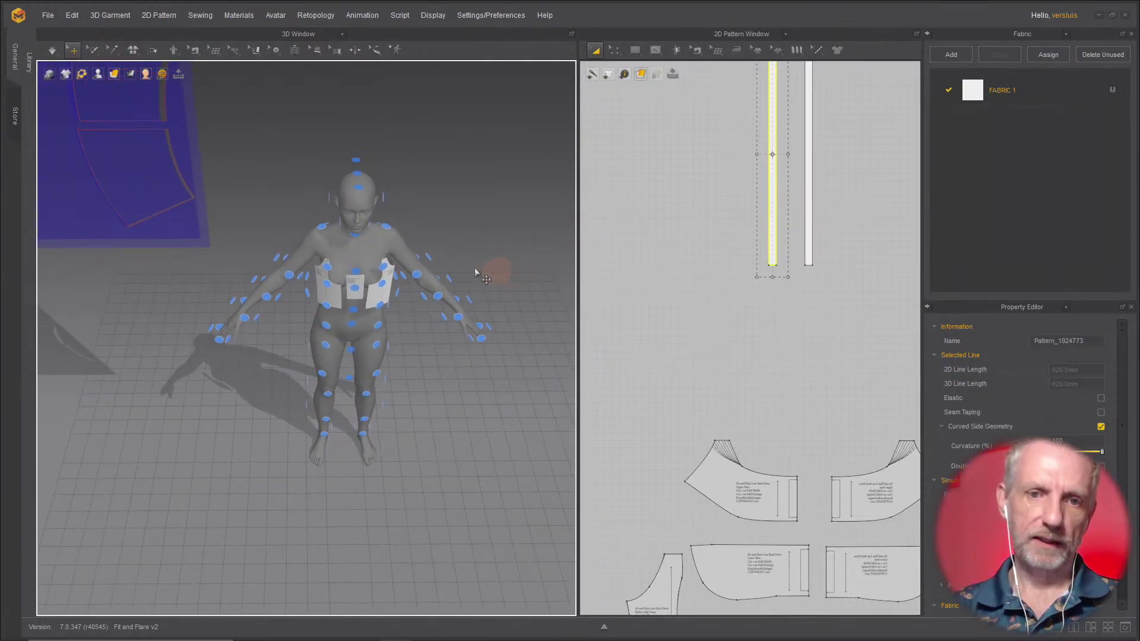
{"action": "left_click", "coordinate": [323, 228]}
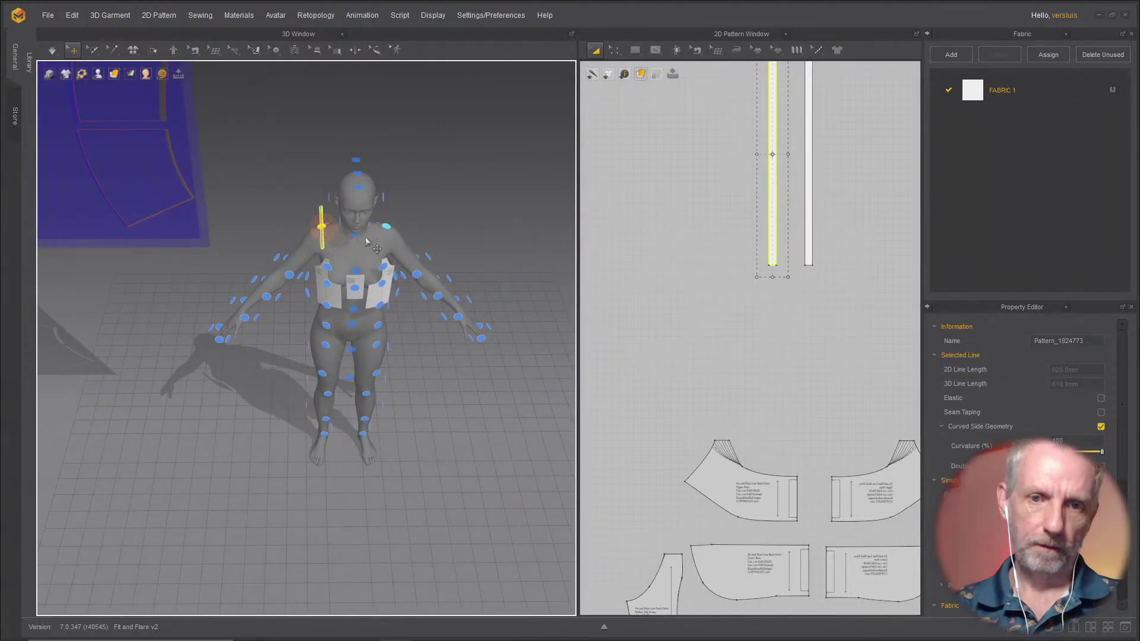
{"action": "left_click", "coordinate": [806, 217]}
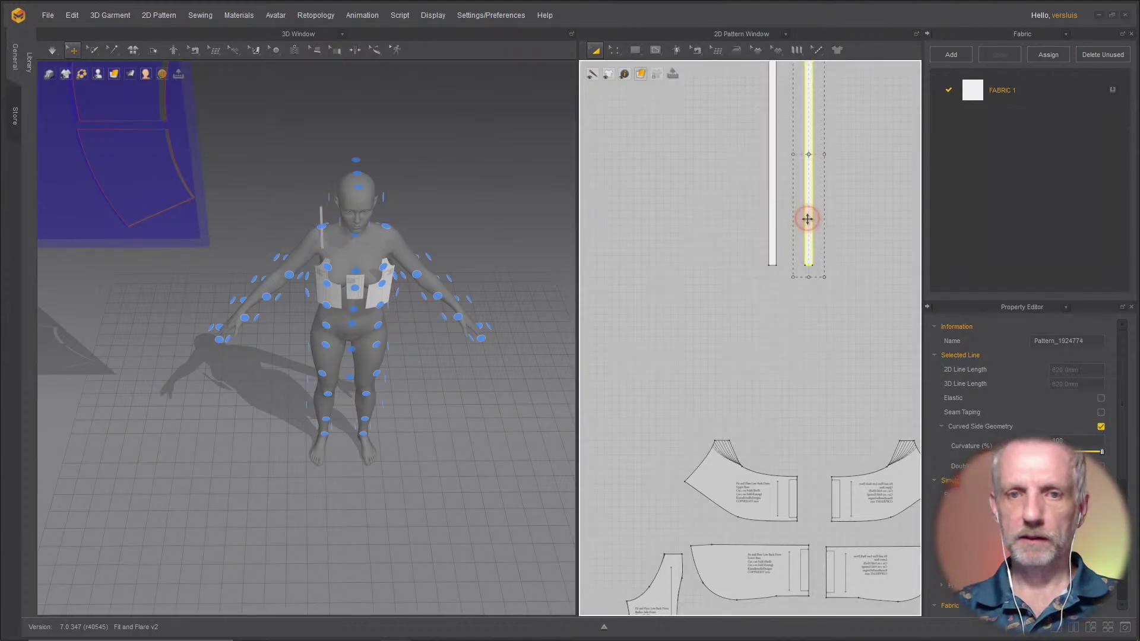
{"action": "left_click", "coordinate": [387, 226]}
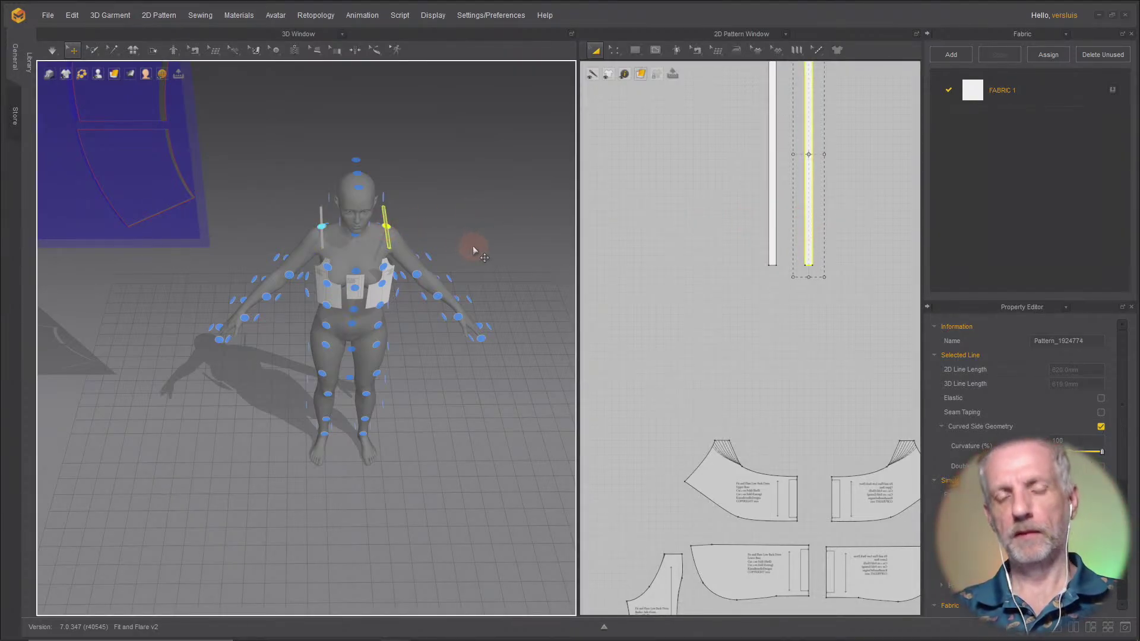
{"action": "right_click_drag", "start_coordinate": [473, 246], "coordinate": [430, 183]}
{"action": "scroll", "coordinate": [433, 190], "scroll_direction": "up", "scroll_amount": 3}
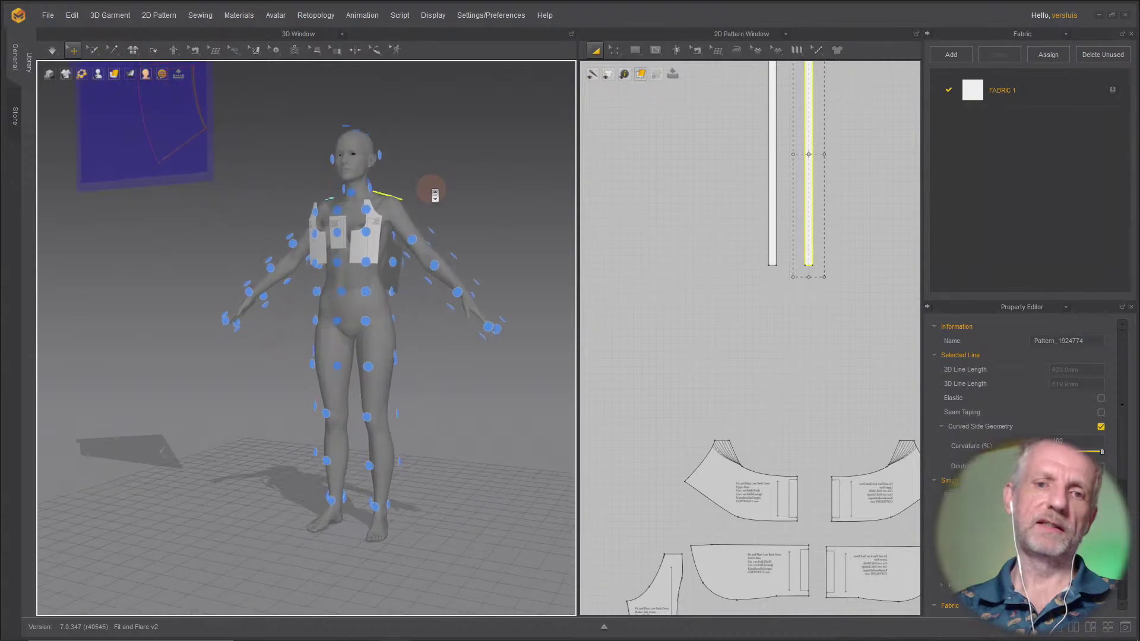
Step: Widen the 2D pattern view against the 3D view and bring the complete pattern layout into sight
{"action": "middle_click_drag", "start_coordinate": [433, 191], "coordinate": [402, 255]}
{"action": "scroll", "coordinate": [404, 253], "scroll_direction": "down", "scroll_amount": 3}
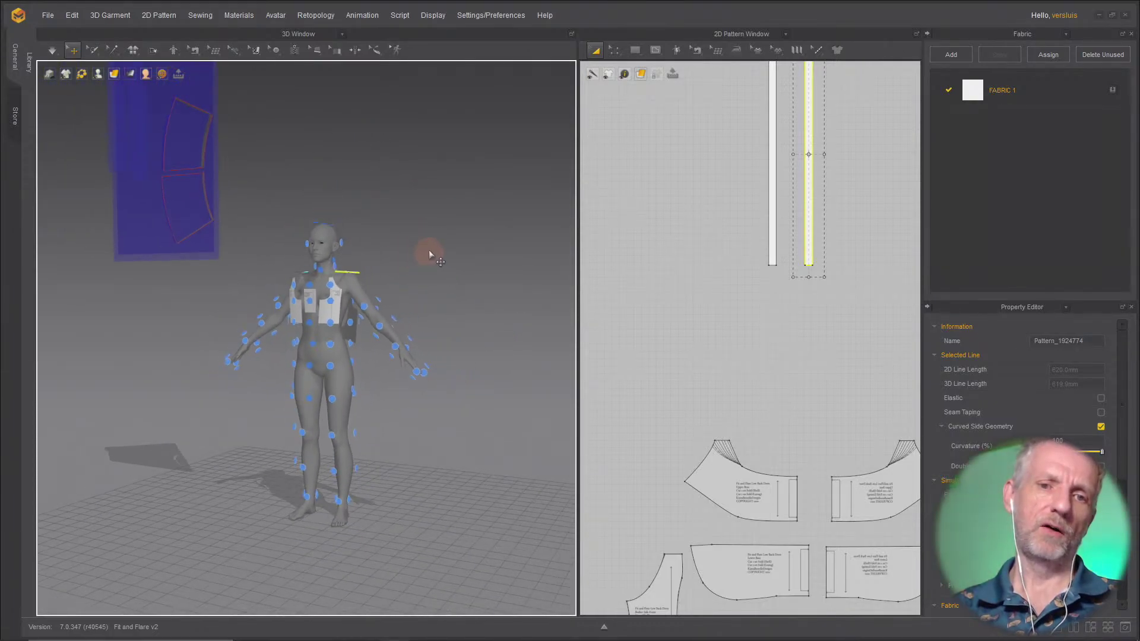
{"action": "mouse_move", "coordinate": [429, 251]}
{"action": "right_mouse_down"}
{"action": "mouse_move", "coordinate": [417, 258]}
{"action": "mouse_move", "coordinate": [476, 255]}
{"action": "mouse_move", "coordinate": [437, 251]}
{"action": "right_mouse_up"}
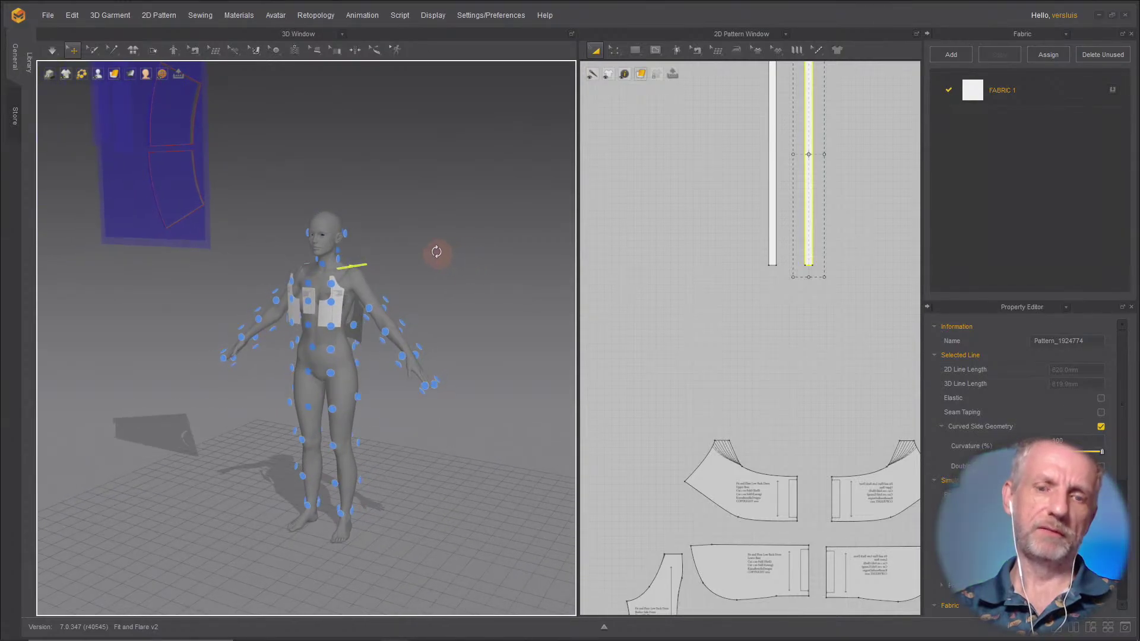
{"action": "left_click_drag", "start_coordinate": [580, 287], "coordinate": [492, 282]}
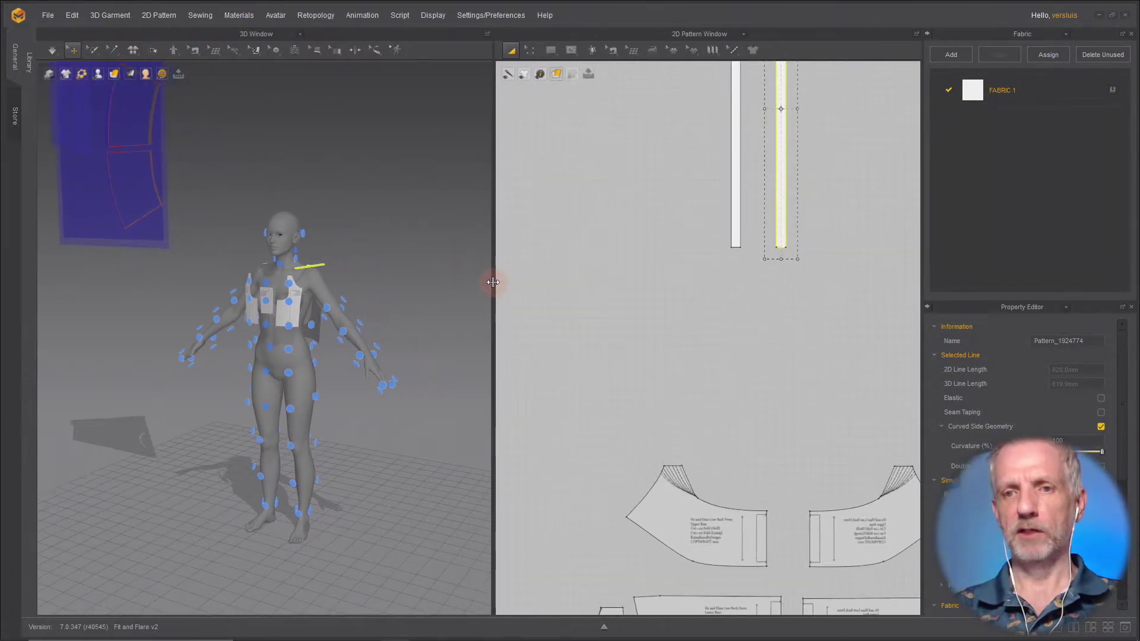
{"action": "scroll", "coordinate": [616, 278], "scroll_direction": "down", "scroll_amount": 4}
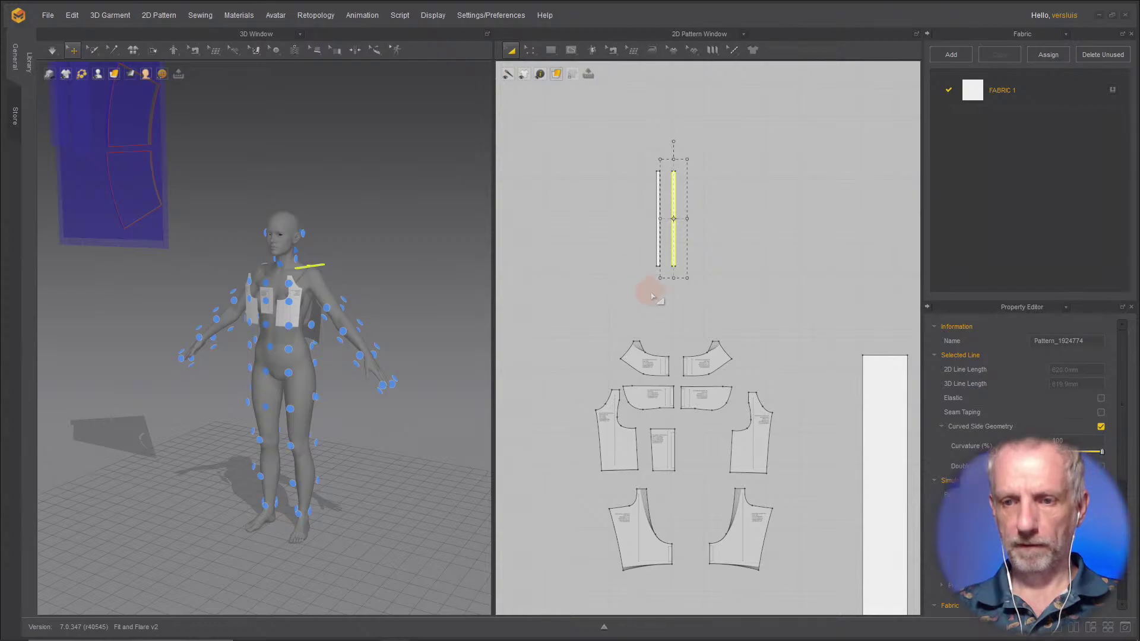
{"action": "scroll", "coordinate": [652, 296], "scroll_direction": "down", "scroll_amount": 6}
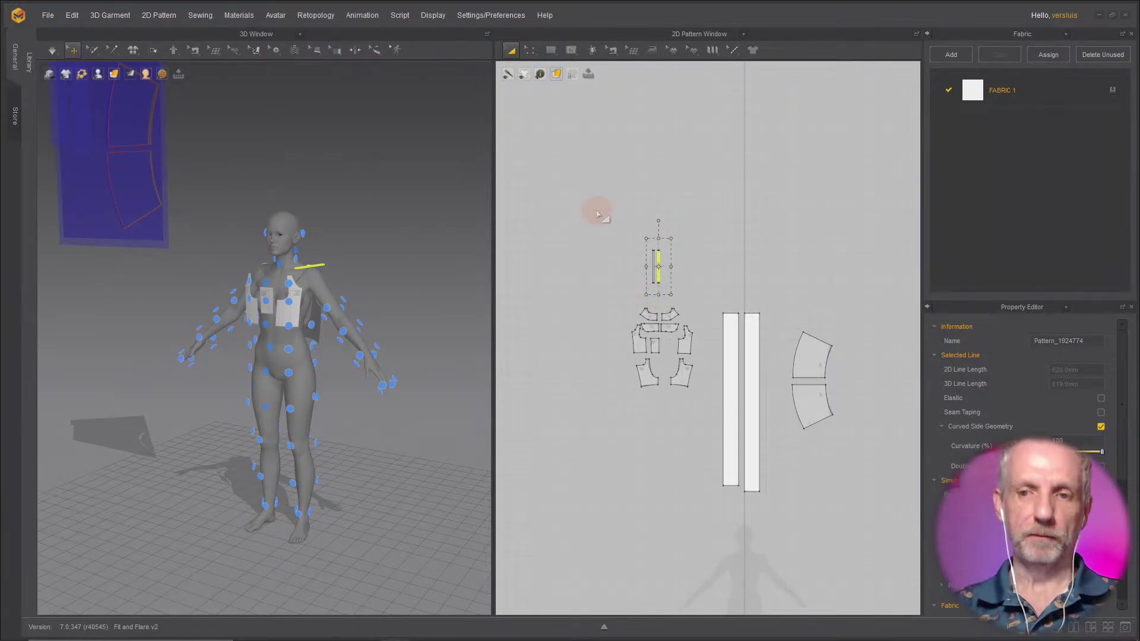
Step: Try to scale the bodice pieces, straps, long strips and skirt panels together to 150 percent
{"action": "left_click_drag", "start_coordinate": [596, 213], "coordinate": [874, 527]}
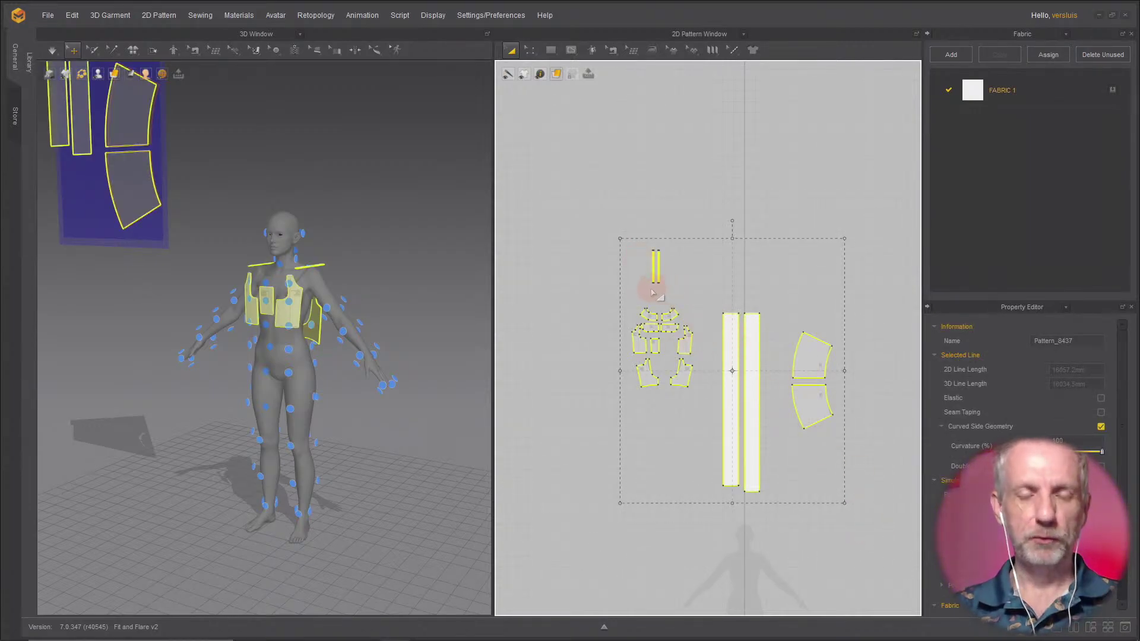
{"action": "left_click_drag", "start_coordinate": [621, 239], "coordinate": [603, 221]}
{"action": "type", "text": "150"}
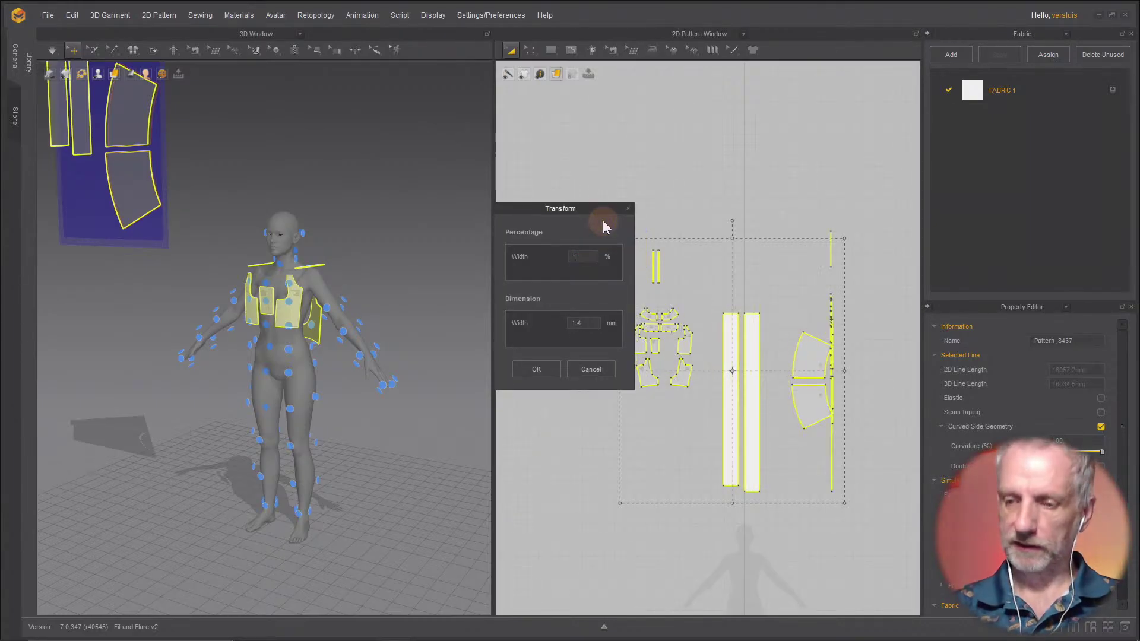
{"action": "left_click", "coordinate": [534, 369]}
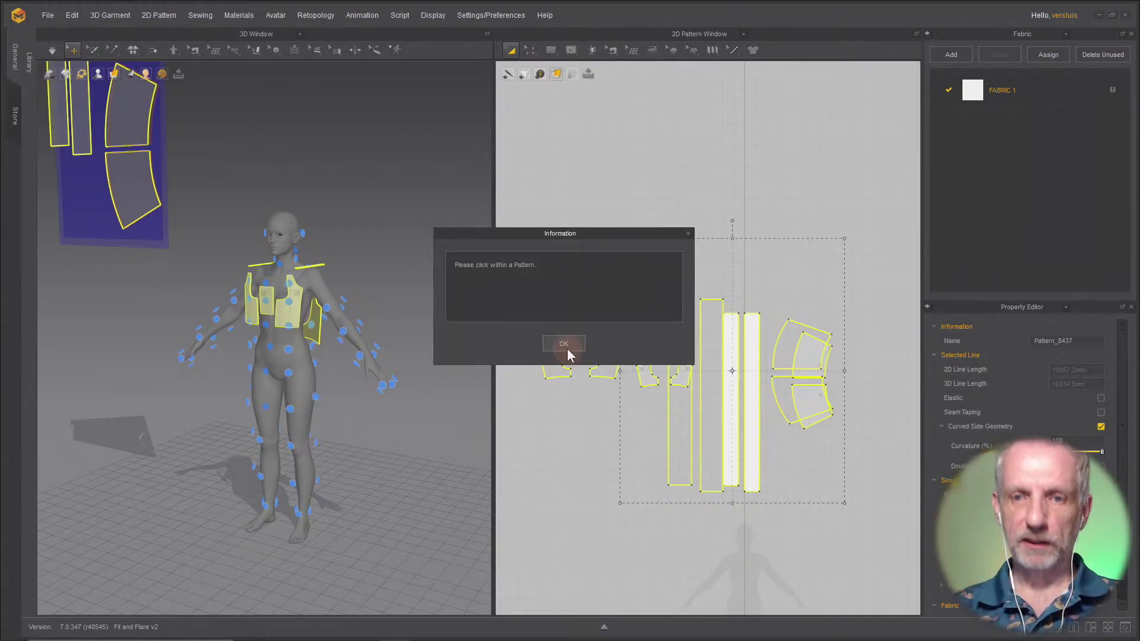
{"action": "left_click", "coordinate": [567, 348]}
Step: Delete the large rectangular base pattern, including the pattern outlines drawn inside it
{"action": "middle_click_drag", "start_coordinate": [645, 373], "coordinate": [775, 323]}
{"action": "scroll", "coordinate": [776, 323], "scroll_direction": "down", "scroll_amount": 2}
{"action": "scroll", "coordinate": [778, 326], "scroll_direction": "down", "scroll_amount": 2}
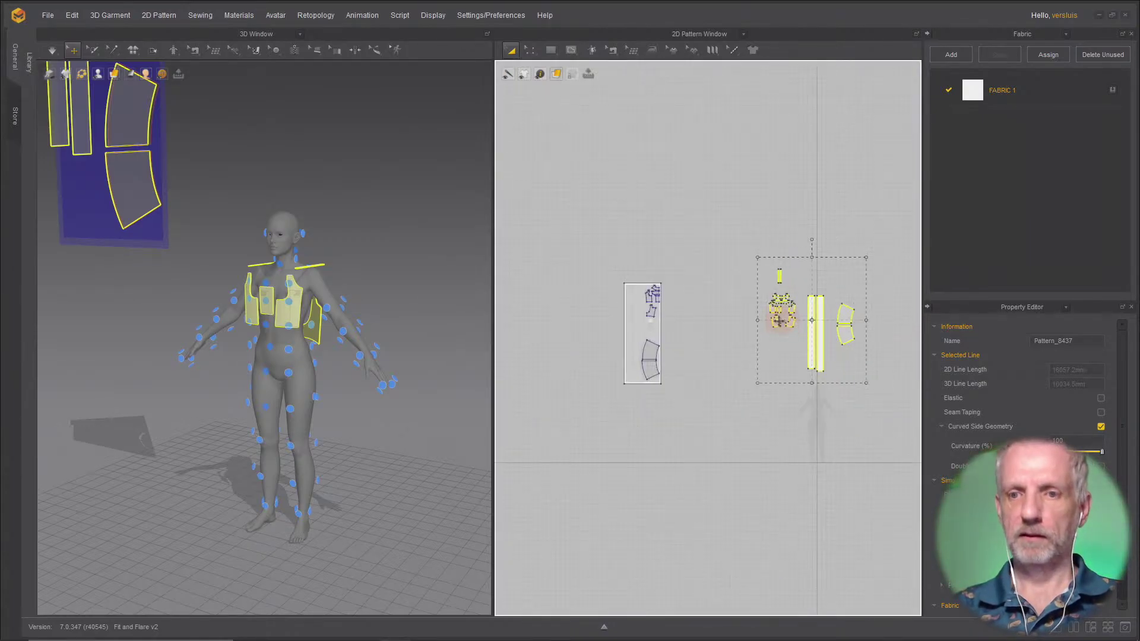
{"action": "left_click", "coordinate": [581, 335]}
{"action": "scroll", "coordinate": [622, 335], "scroll_direction": "up", "scroll_amount": 2}
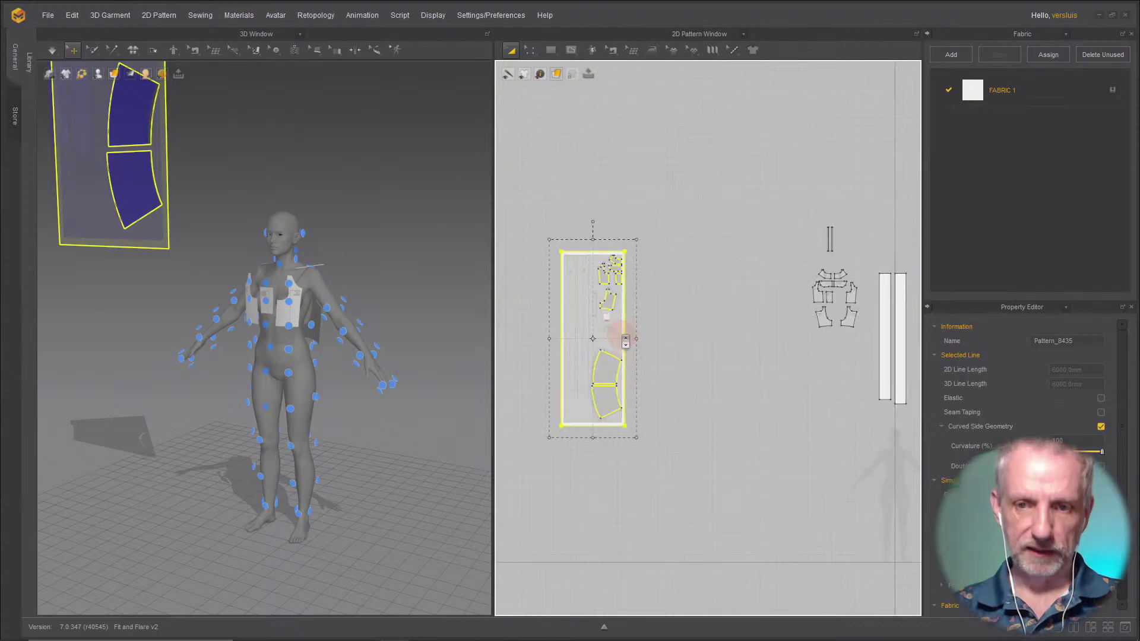
{"action": "key", "text": "Delete"}
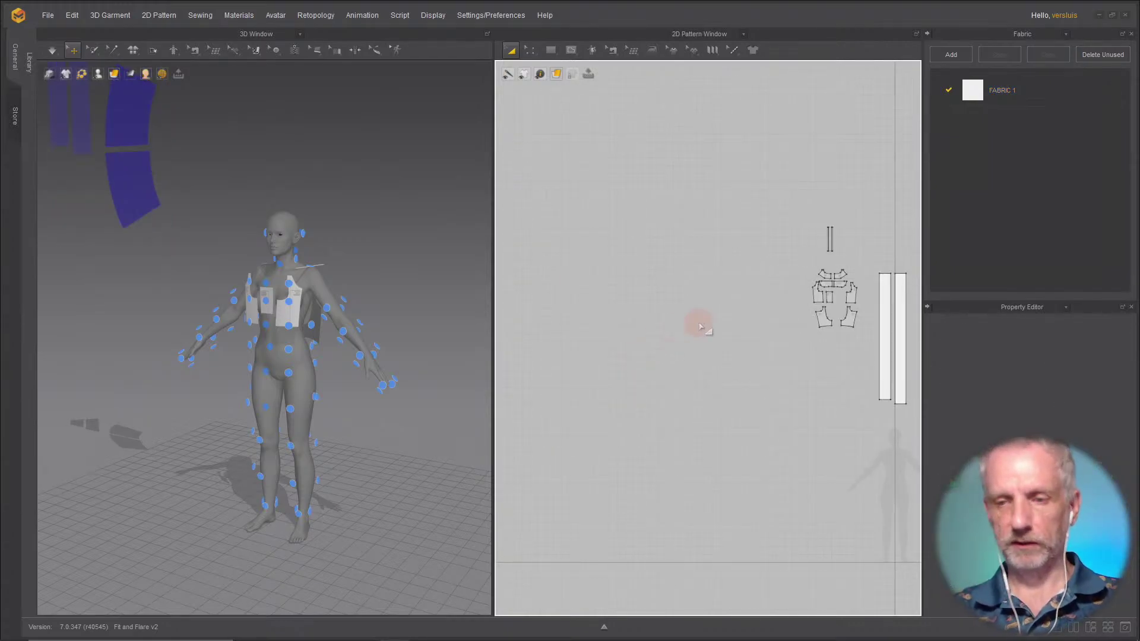
Step: Try again to scale every remaining pattern piece proportionally to 150 percent
{"action": "scroll", "coordinate": [700, 326], "scroll_direction": "up", "scroll_amount": 2}
{"action": "middle_click_drag", "start_coordinate": [700, 326], "coordinate": [559, 345]}
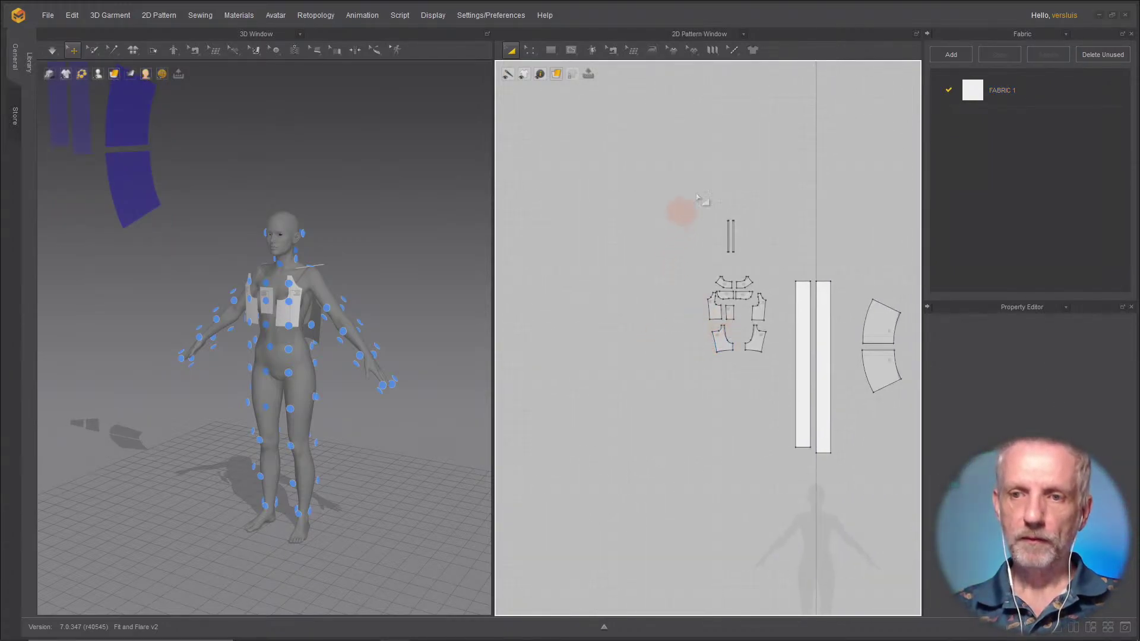
{"action": "left_click_drag", "start_coordinate": [685, 178], "coordinate": [913, 470]}
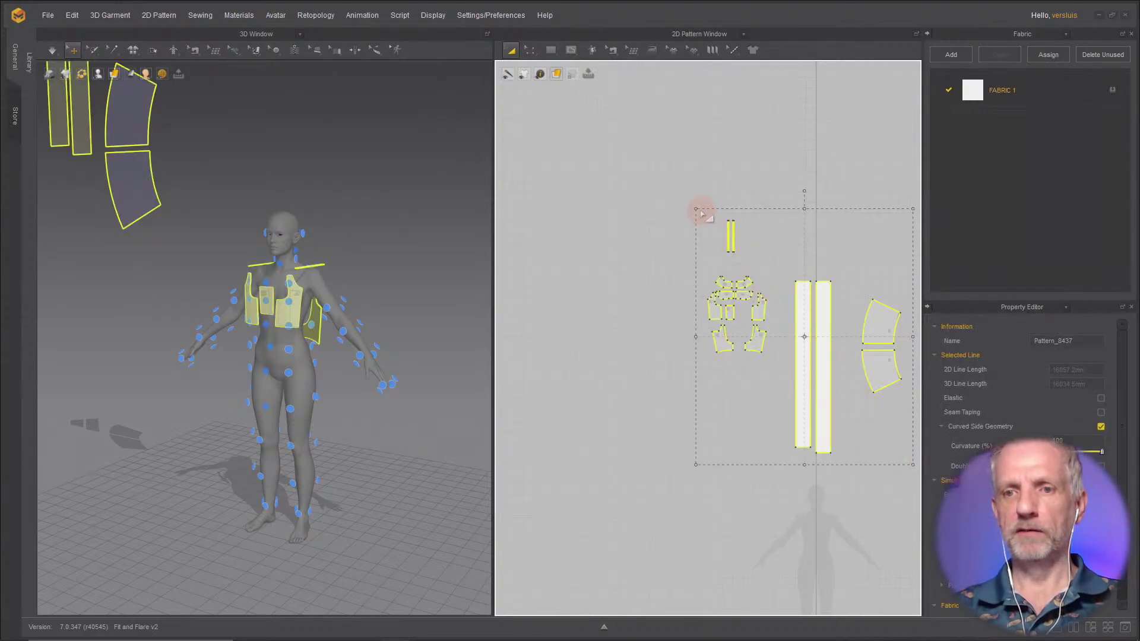
{"action": "left_click_drag", "start_coordinate": [697, 208], "coordinate": [673, 178]}
{"action": "right_click", "coordinate": [674, 178]}
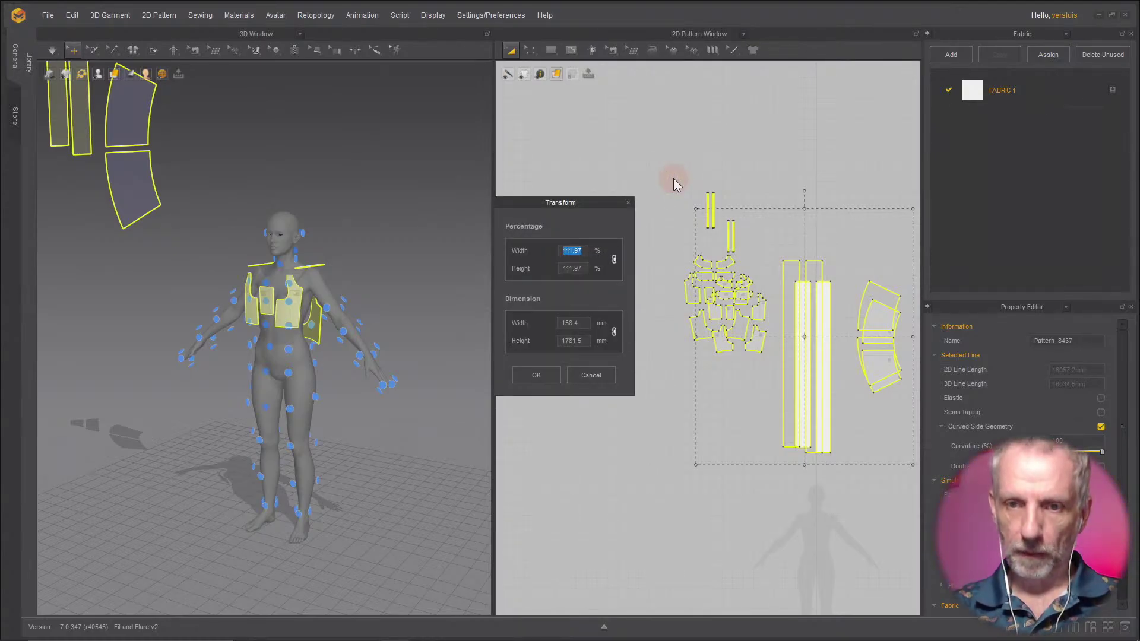
{"action": "type", "text": "150"}
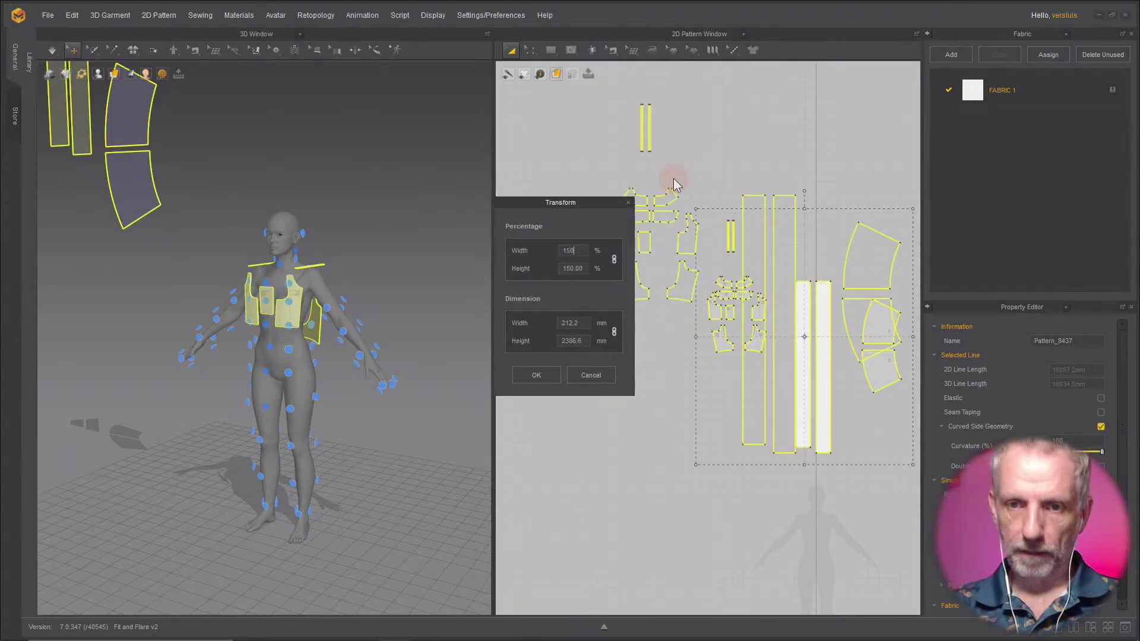
{"action": "left_click", "coordinate": [533, 377]}
{"action": "left_click", "coordinate": [564, 343]}
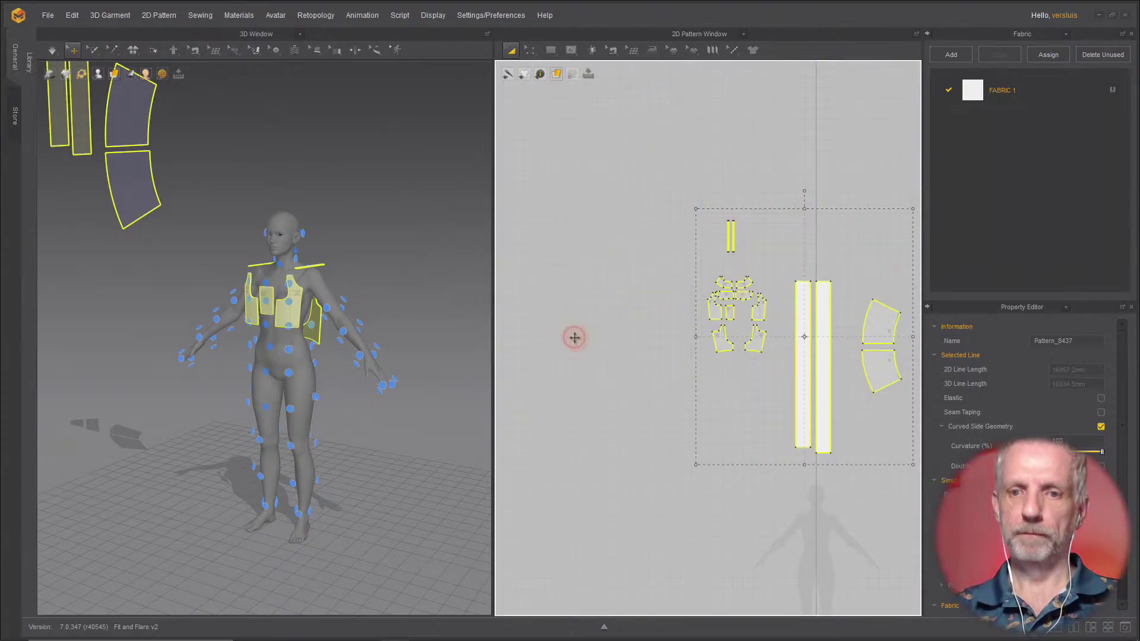
Step: Activate all selected pattern pieces and dismiss the game promotion notification
{"action": "right_click", "coordinate": [811, 325]}
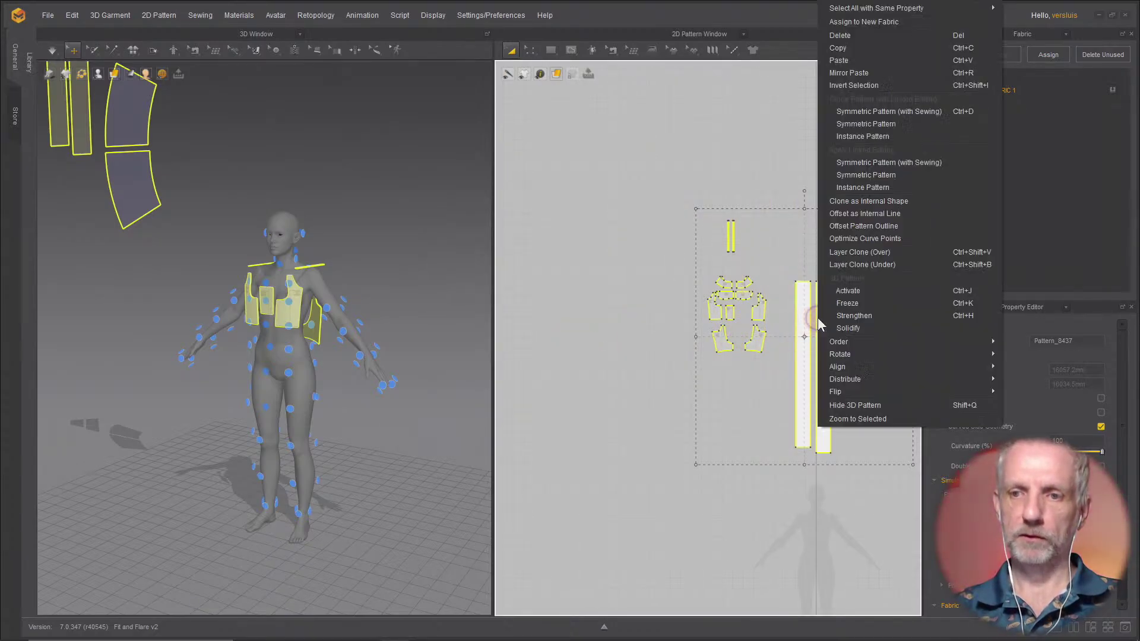
{"action": "left_click", "coordinate": [883, 292]}
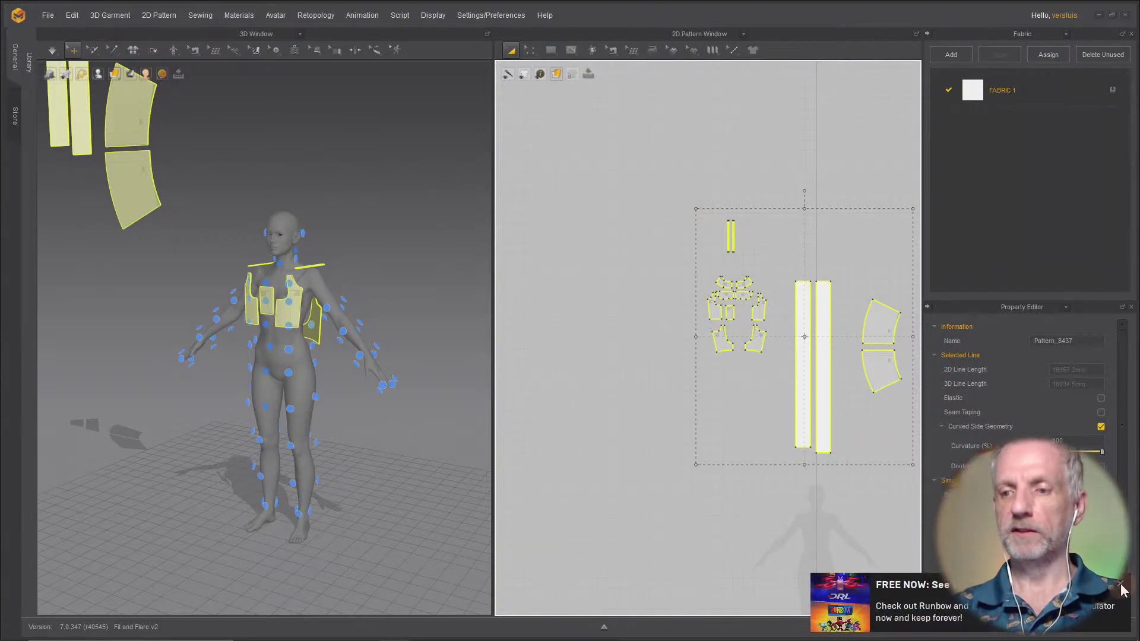
{"action": "left_click", "coordinate": [1120, 586]}
Step: Try to scale the complete set of activated pattern pieces to 150 percent in width and height
{"action": "right_click_drag", "start_coordinate": [836, 333], "coordinate": [758, 323]}
{"action": "scroll", "coordinate": [814, 319], "scroll_direction": "up", "scroll_amount": 2}
{"action": "scroll", "coordinate": [764, 300], "scroll_direction": "down", "scroll_amount": 3}
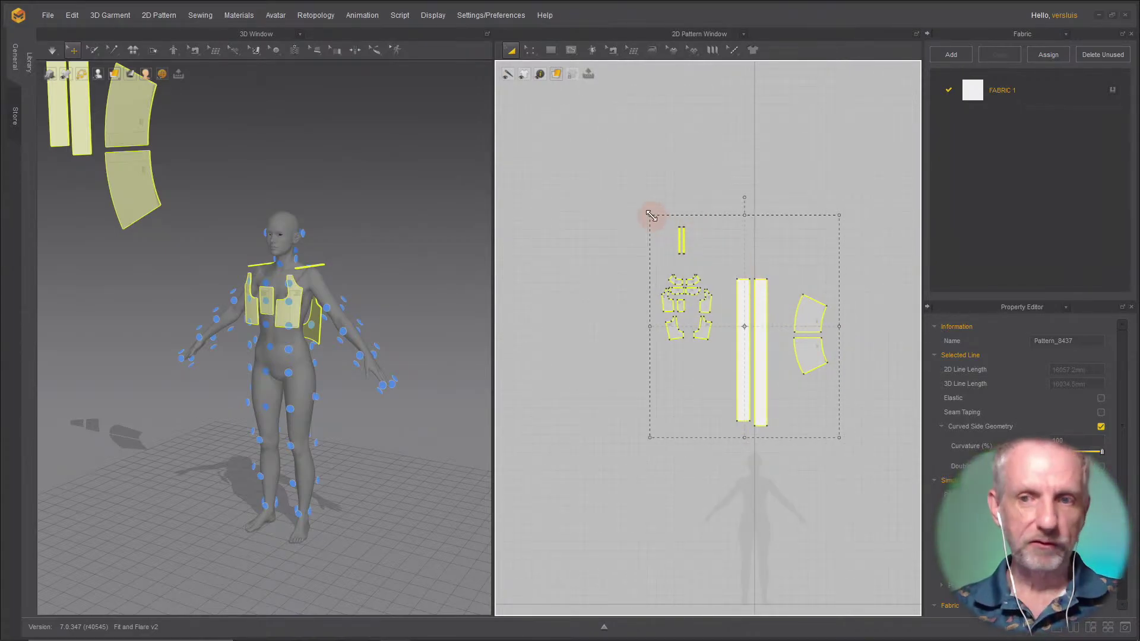
{"action": "left_click_drag", "start_coordinate": [651, 216], "coordinate": [640, 184]}
{"action": "type", "text": "150"}
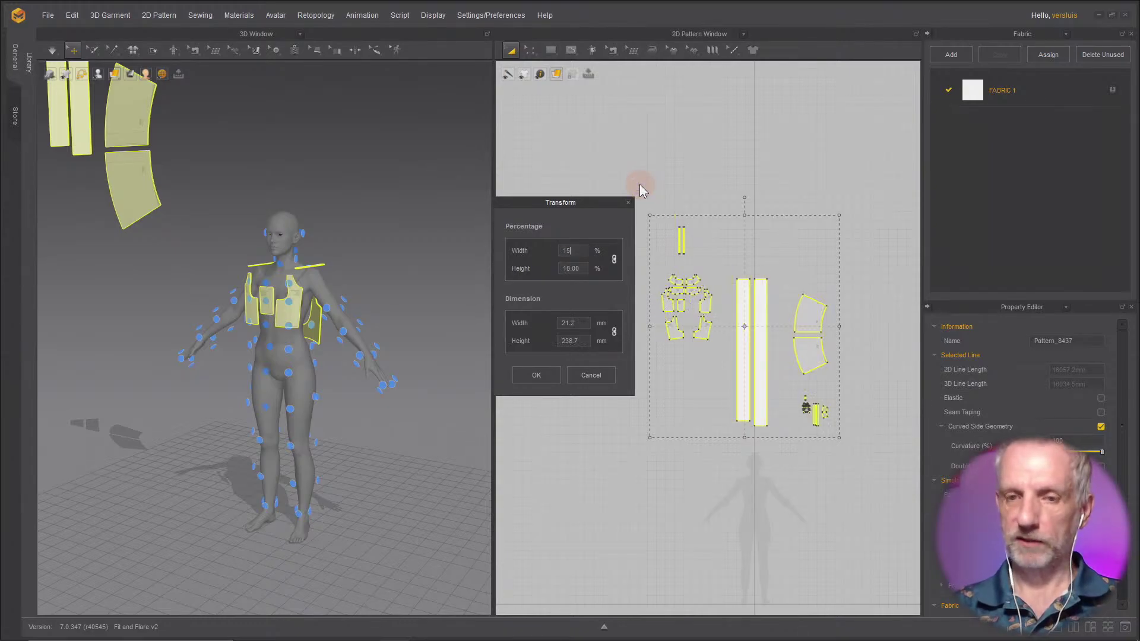
{"action": "left_click", "coordinate": [547, 375]}
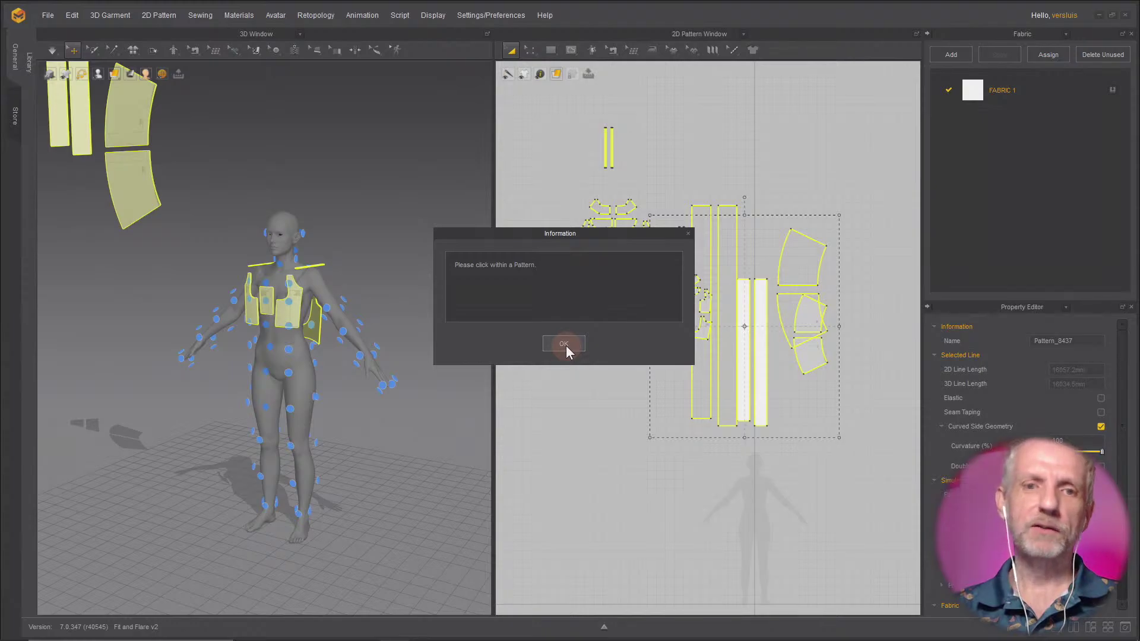
{"action": "left_click", "coordinate": [564, 344]}
Step: Scale the two long strips and the two curved skirt panels proportionally to 150 percent
{"action": "scroll", "coordinate": [347, 272], "scroll_direction": "down", "scroll_amount": 5}
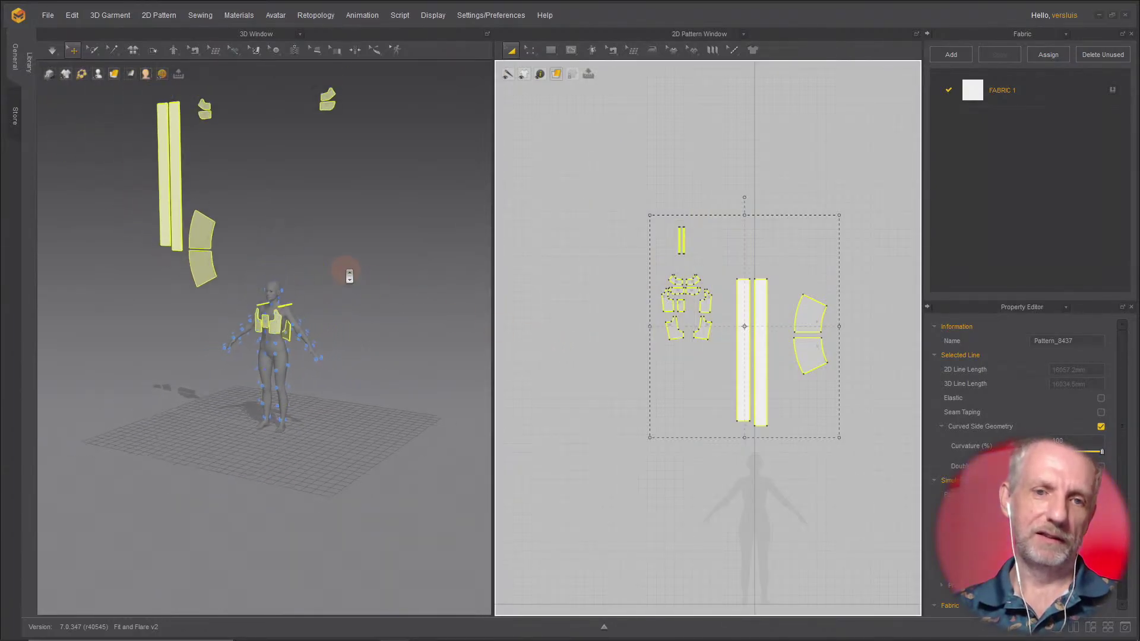
{"action": "scroll", "coordinate": [349, 275], "scroll_direction": "down", "scroll_amount": 2}
{"action": "scroll", "coordinate": [642, 329], "scroll_direction": "down", "scroll_amount": 3}
{"action": "scroll", "coordinate": [644, 333], "scroll_direction": "up", "scroll_amount": 2}
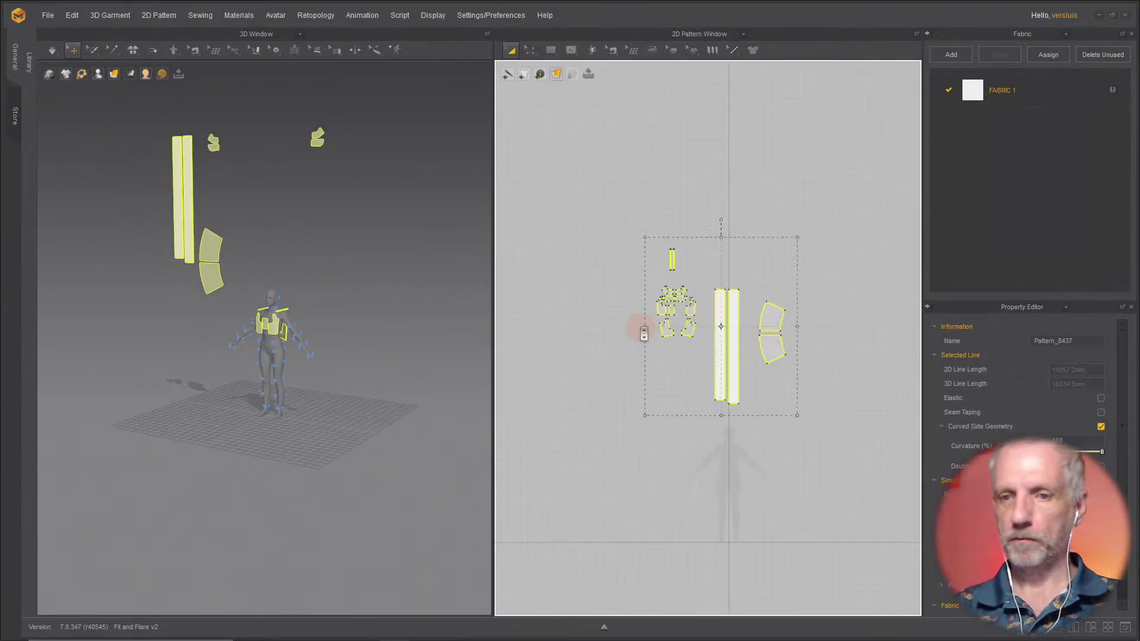
{"action": "scroll", "coordinate": [644, 329], "scroll_direction": "up", "scroll_amount": 2}
{"action": "scroll", "coordinate": [611, 309], "scroll_direction": "down", "scroll_amount": 1}
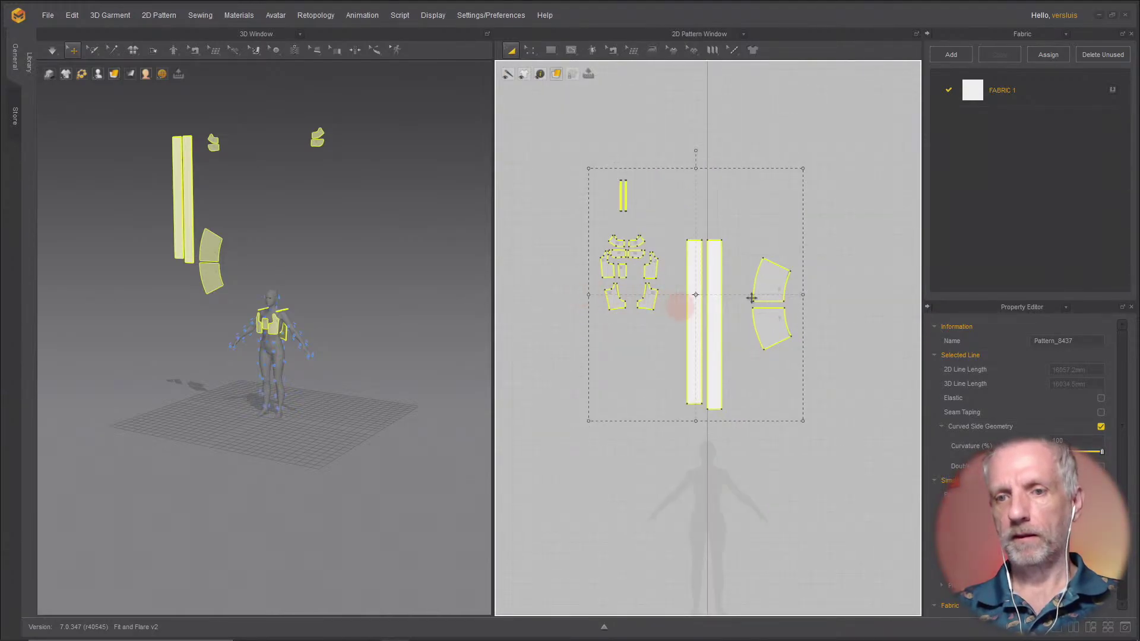
{"action": "left_click", "coordinate": [843, 216]}
{"action": "left_click_drag", "start_coordinate": [820, 218], "coordinate": [676, 422]}
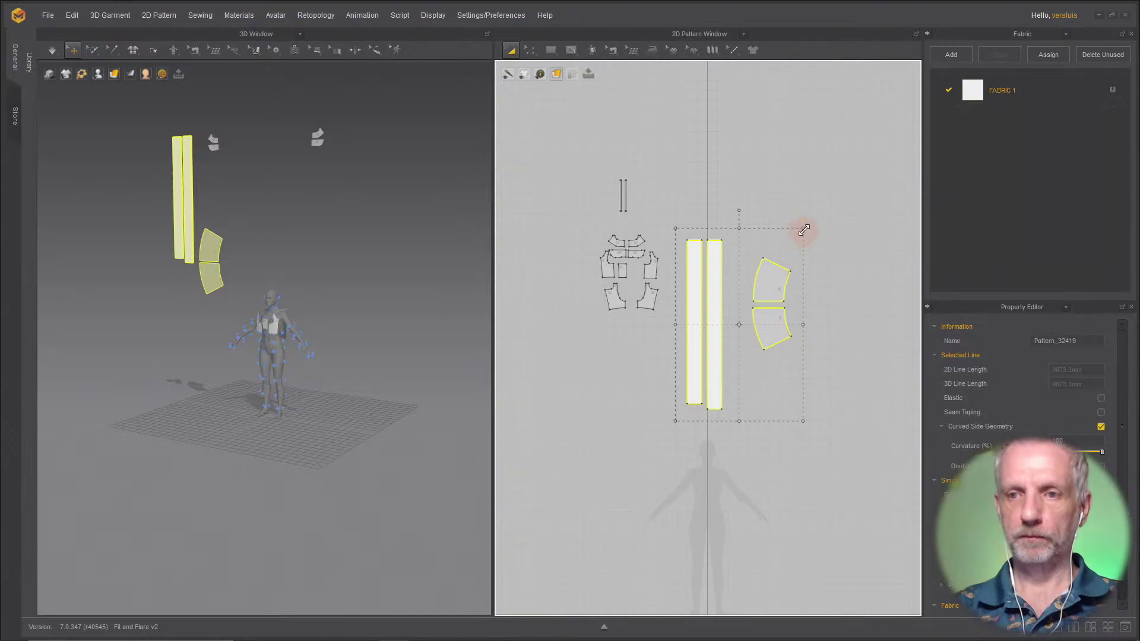
{"action": "left_click_drag", "start_coordinate": [805, 229], "coordinate": [832, 205]}
{"action": "type", "text": "150"}
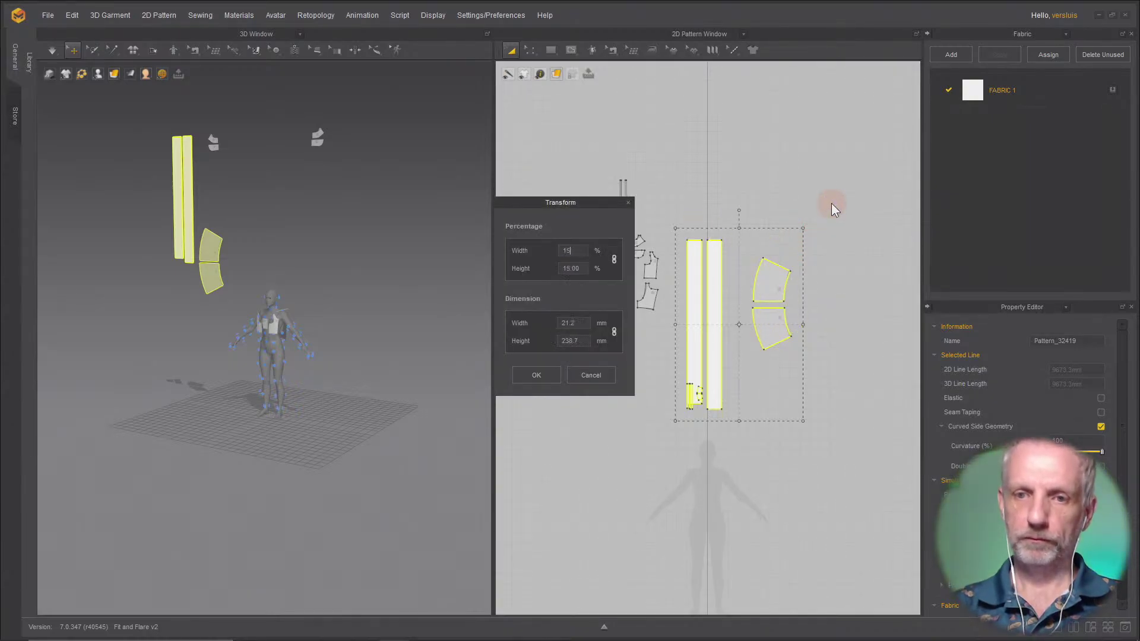
{"action": "left_click", "coordinate": [535, 376]}
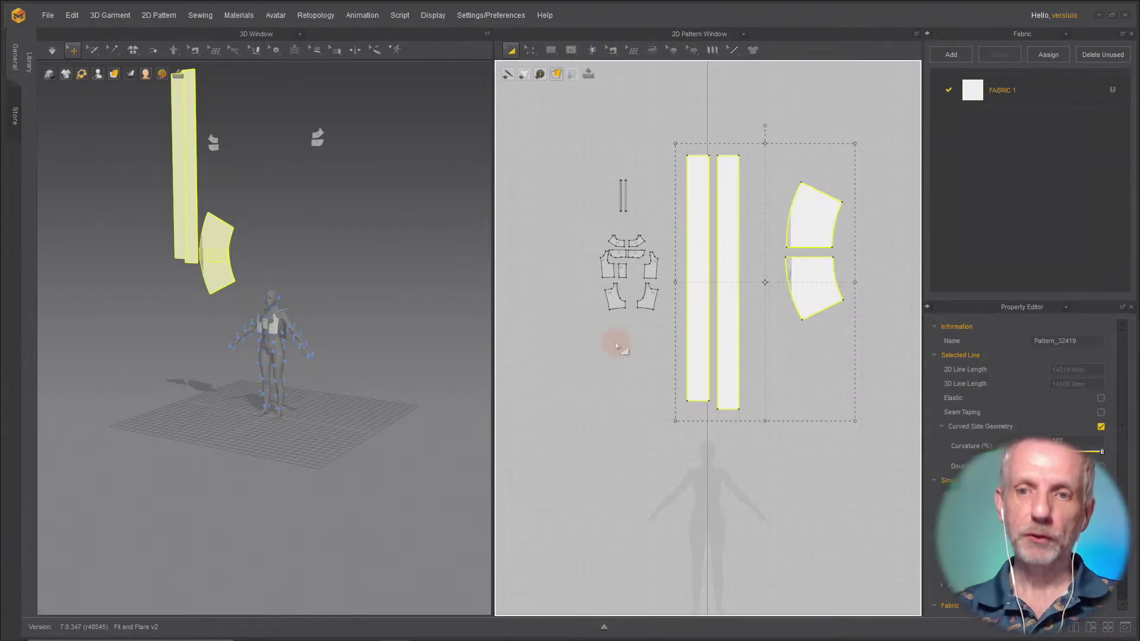
{"action": "scroll", "coordinate": [617, 346], "scroll_direction": "up", "scroll_amount": 2}
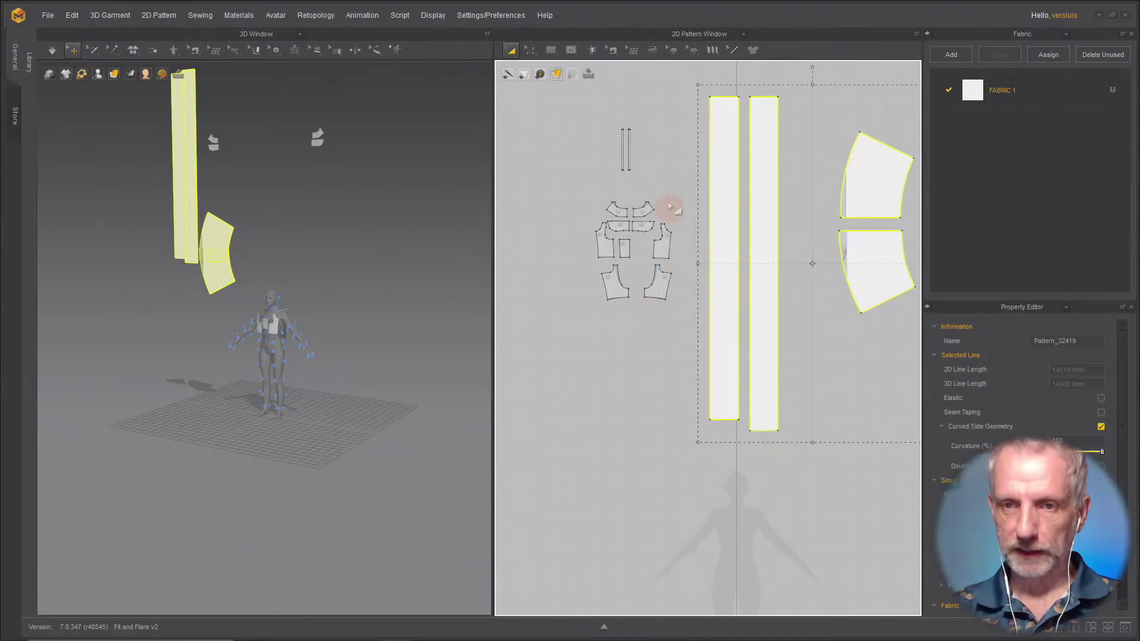
{"action": "left_click_drag", "start_coordinate": [645, 184], "coordinate": [593, 114]}
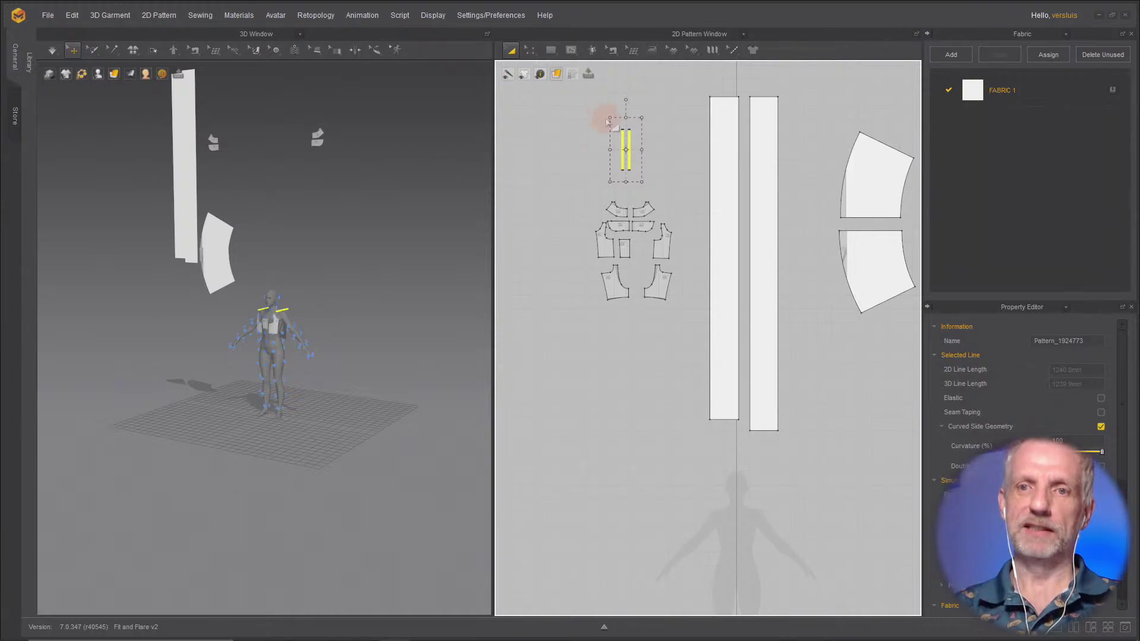
{"action": "right_click_drag", "start_coordinate": [613, 119], "coordinate": [581, 93]}
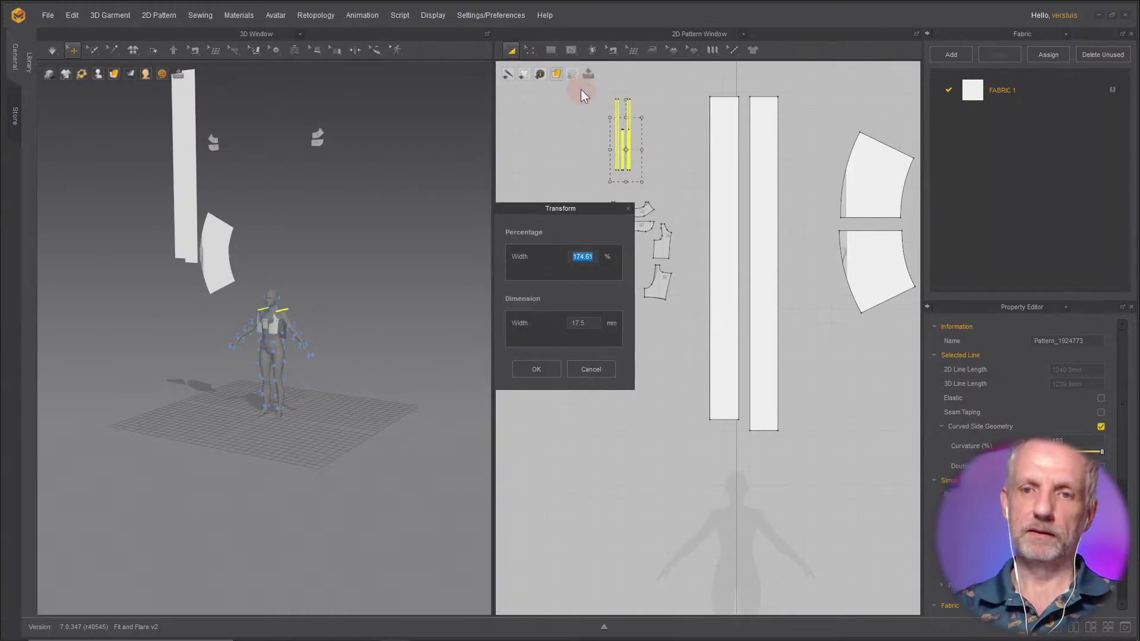
{"action": "type", "text": "5"}
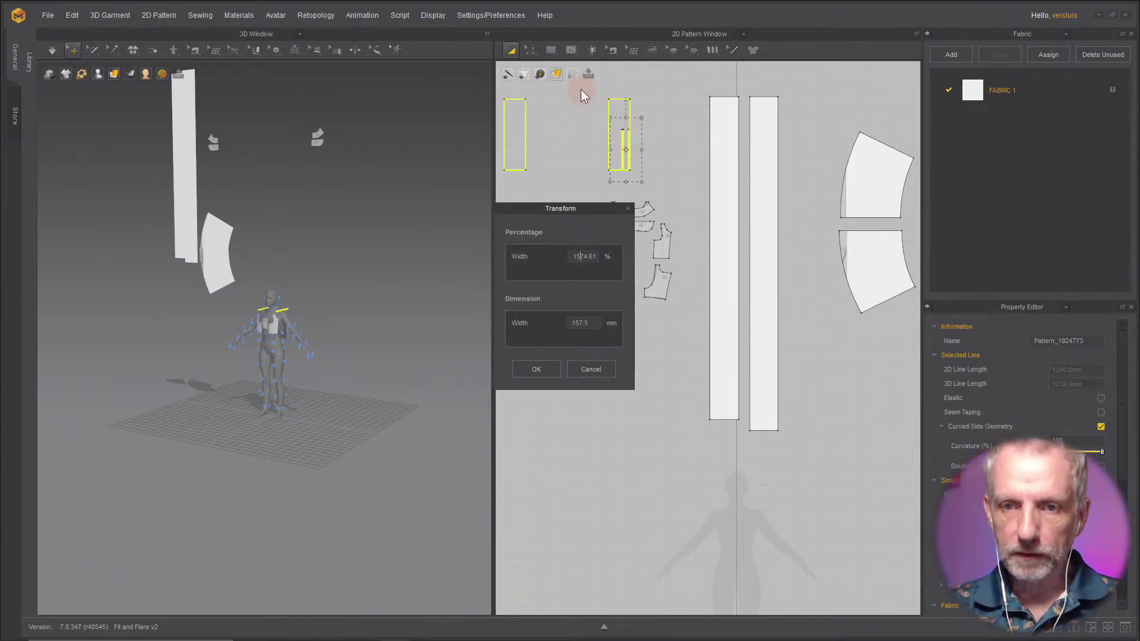
{"action": "left_click", "coordinate": [599, 371]}
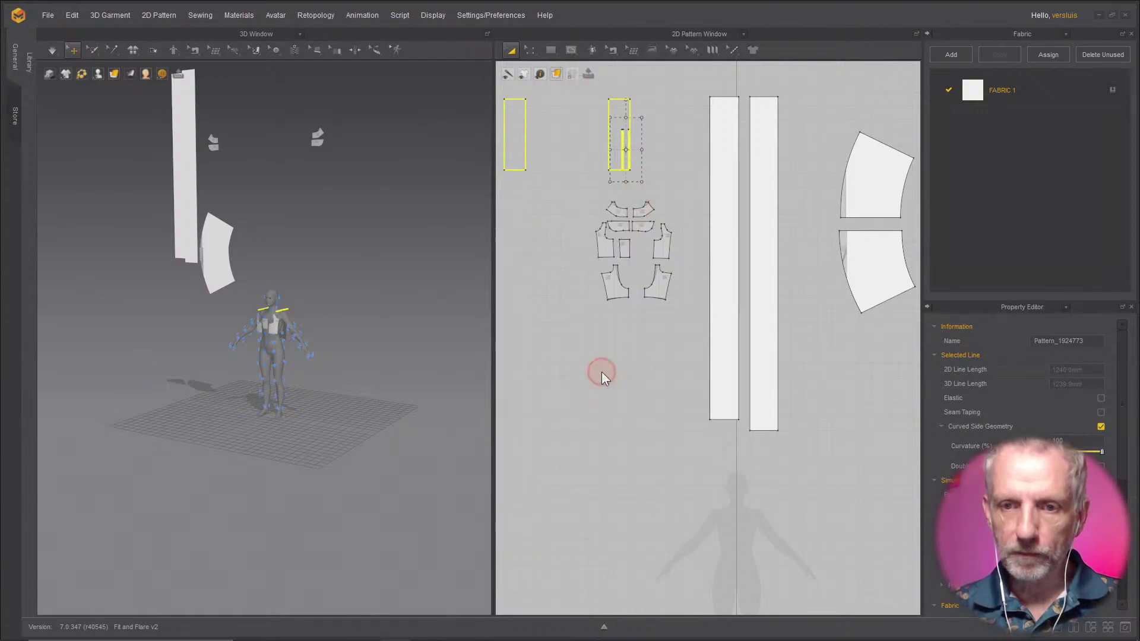
Step: Scale the two narrow strap pieces above the bodice pieces proportionally to 150 percent in width and height
{"action": "left_click", "coordinate": [646, 180]}
{"action": "left_click_drag", "start_coordinate": [595, 137], "coordinate": [668, 105]}
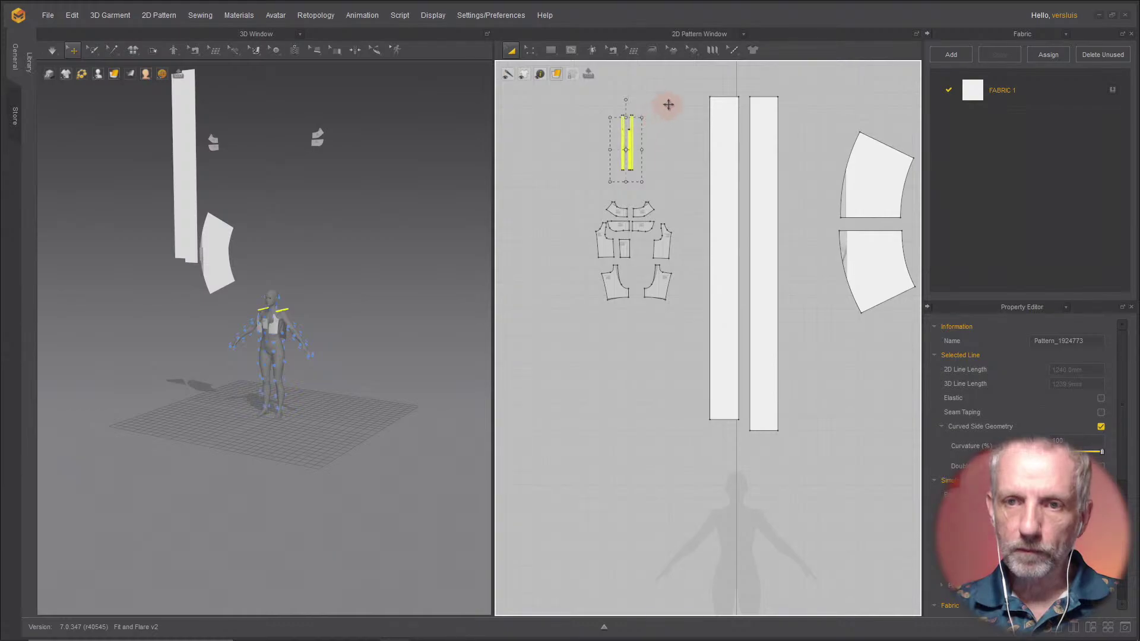
{"action": "right_click", "coordinate": [675, 101]}
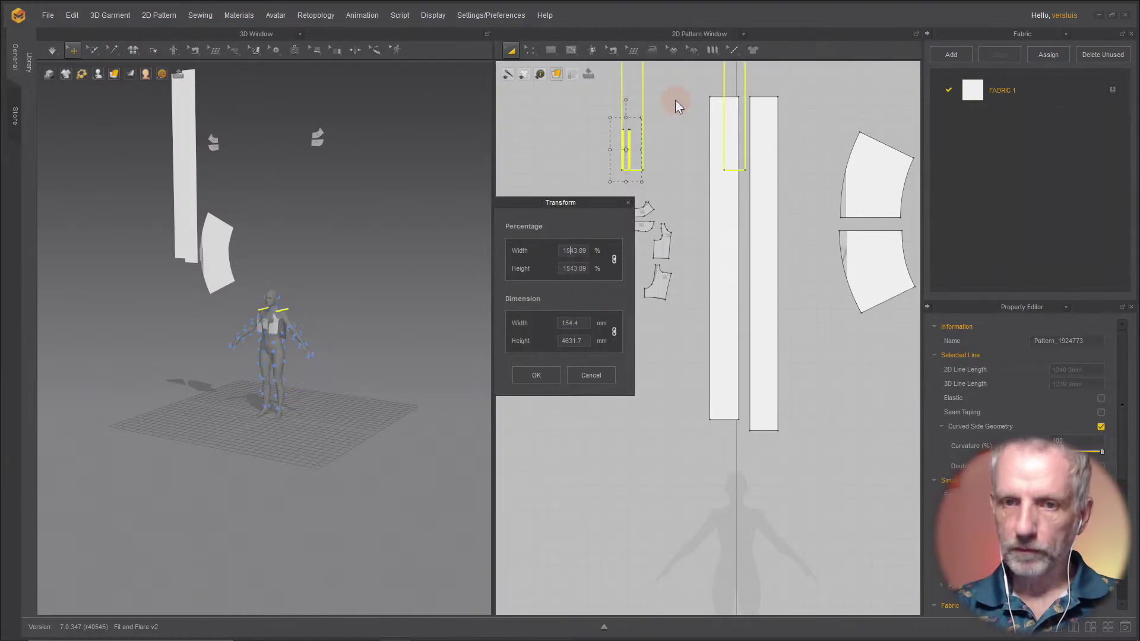
{"action": "type", "text": "150"}
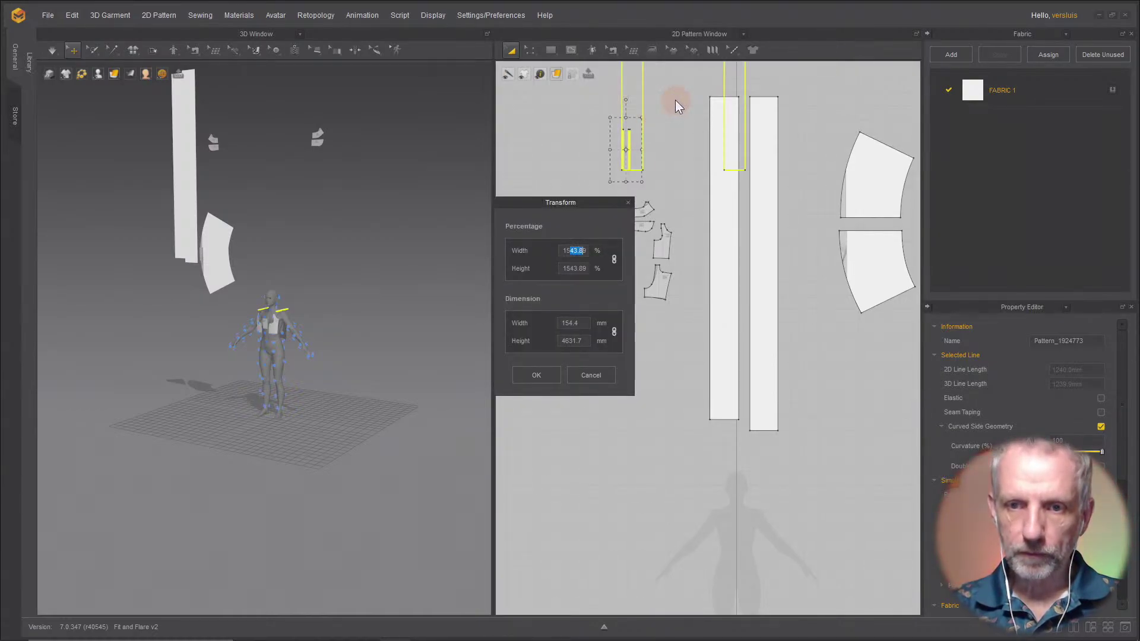
{"action": "left_click", "coordinate": [534, 375]}
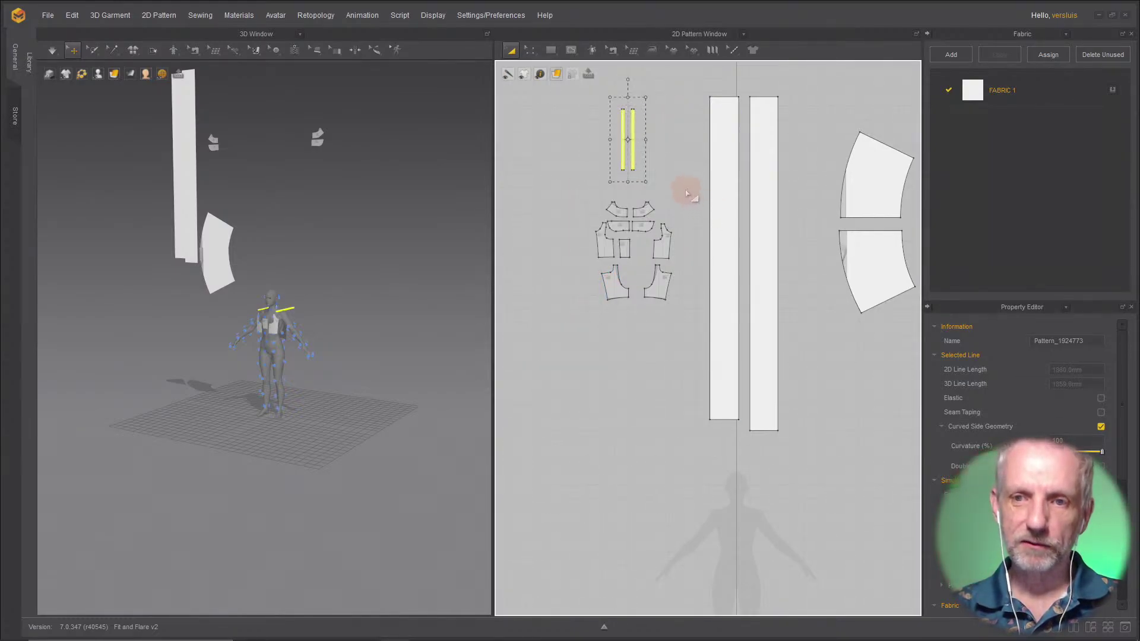
Step: Scale all the small bodice pieces below the straps proportionally to 150 percent and check their fit around the avatar
{"action": "left_click_drag", "start_coordinate": [687, 194], "coordinate": [589, 329]}
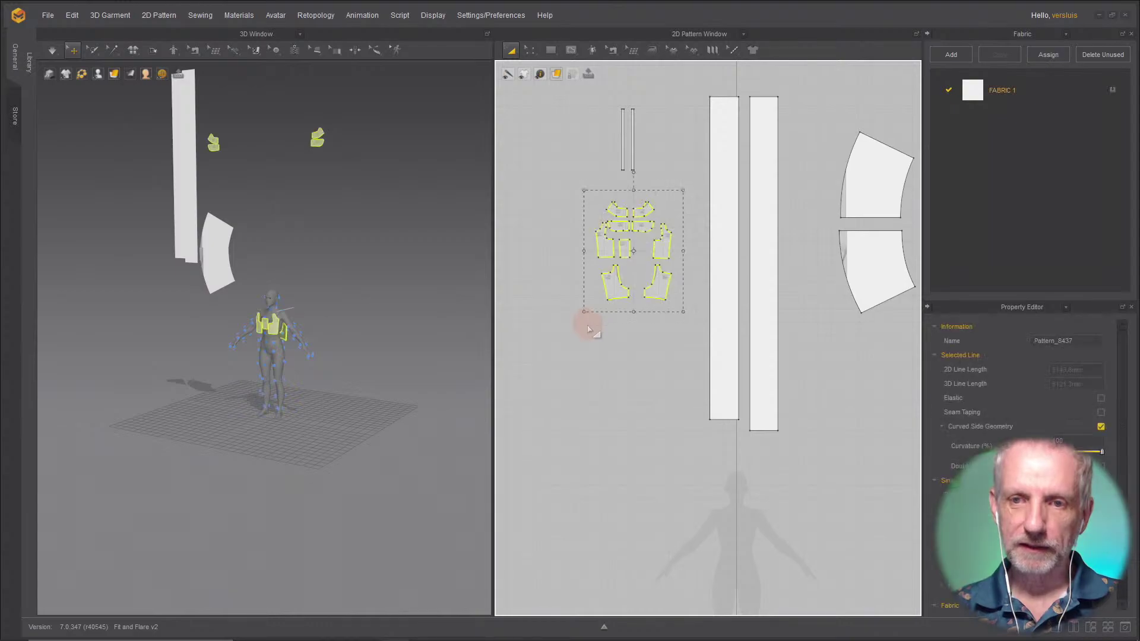
{"action": "right_click_drag", "start_coordinate": [582, 314], "coordinate": [555, 332]}
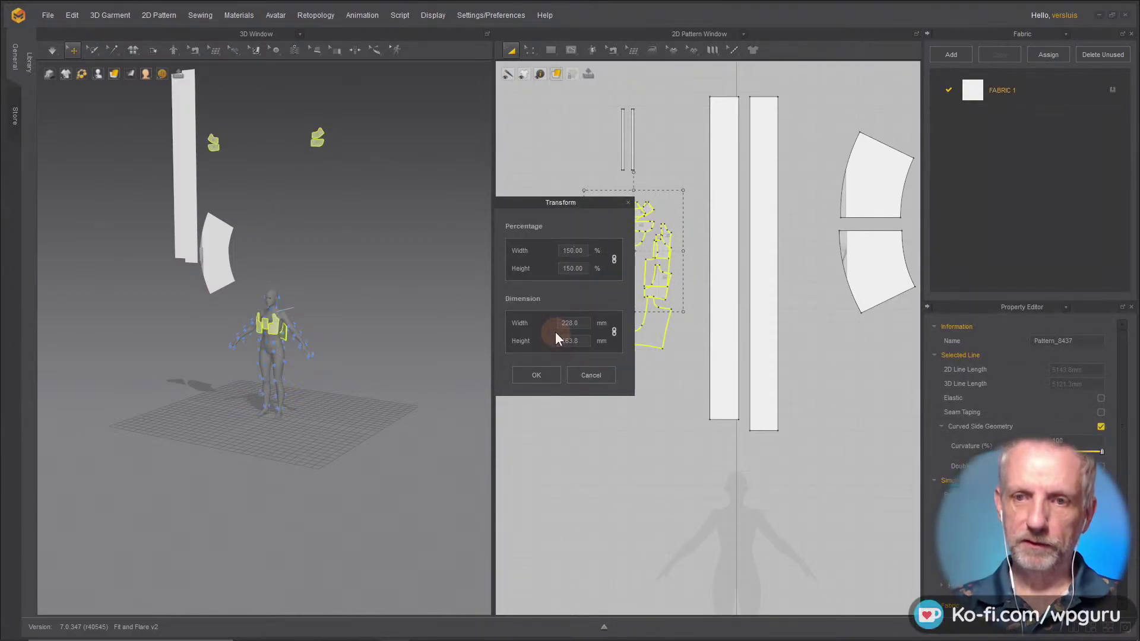
{"action": "left_click", "coordinate": [531, 375]}
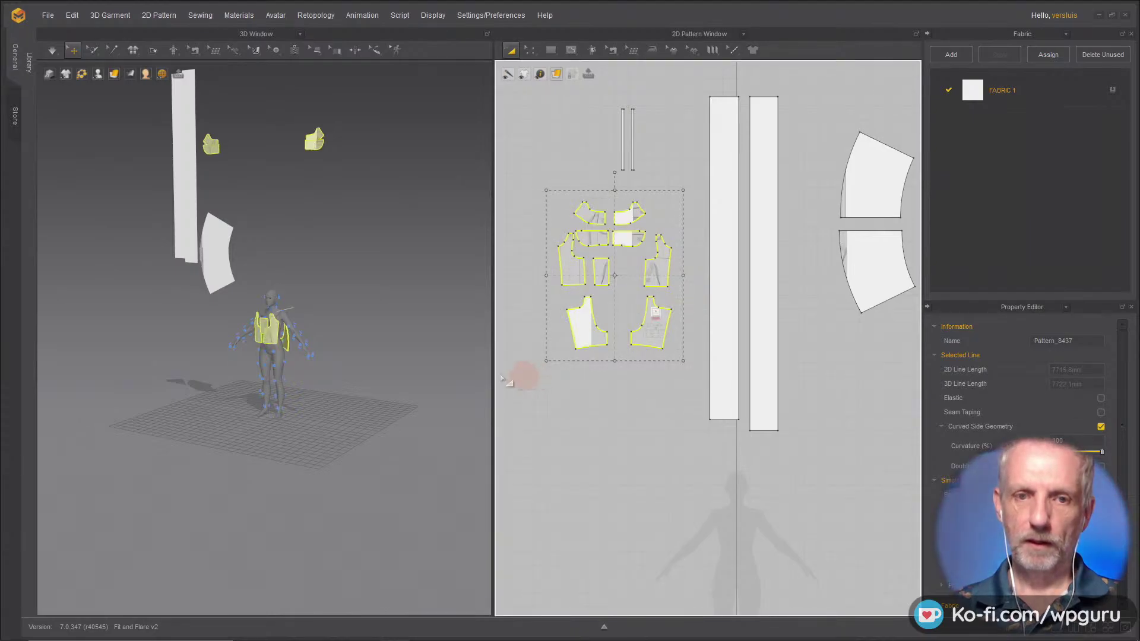
{"action": "scroll", "coordinate": [332, 325], "scroll_direction": "up", "scroll_amount": 3}
{"action": "scroll", "coordinate": [335, 328], "scroll_direction": "up", "scroll_amount": 2}
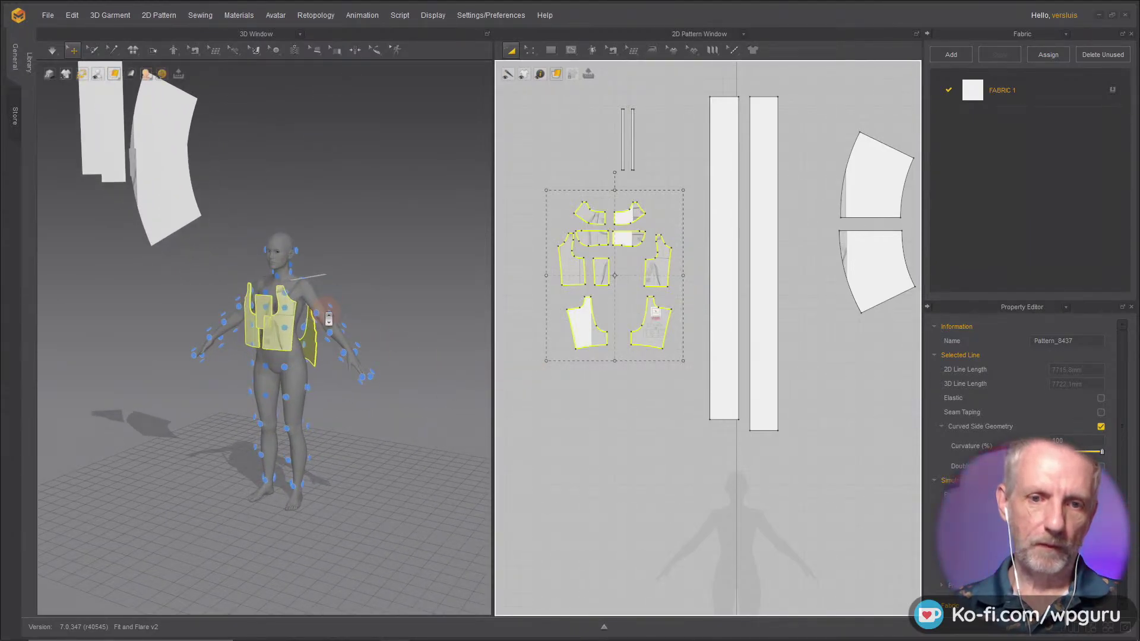
{"action": "scroll", "coordinate": [329, 324], "scroll_direction": "up", "scroll_amount": 3}
{"action": "mouse_move", "coordinate": [294, 324]}
{"action": "right_mouse_down"}
{"action": "mouse_move", "coordinate": [351, 313]}
{"action": "mouse_move", "coordinate": [390, 288]}
{"action": "mouse_move", "coordinate": [461, 316]}
{"action": "mouse_move", "coordinate": [77, 318]}
{"action": "mouse_move", "coordinate": [301, 330]}
{"action": "mouse_move", "coordinate": [285, 317]}
{"action": "right_mouse_up"}
{"action": "scroll", "coordinate": [282, 316], "scroll_direction": "up", "scroll_amount": 2}
{"action": "scroll", "coordinate": [301, 330], "scroll_direction": "up", "scroll_amount": 1}
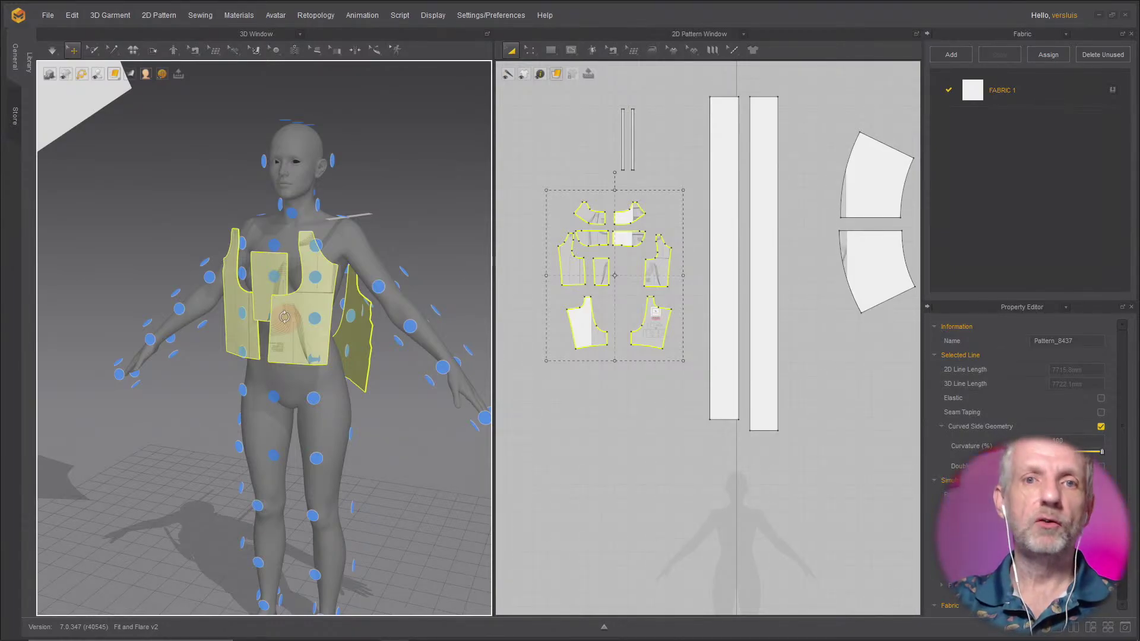
Step: Switch to Firefox and open the presenter's own Twitter profile in a new tab
{"action": "key", "text": "alt+Tab"}
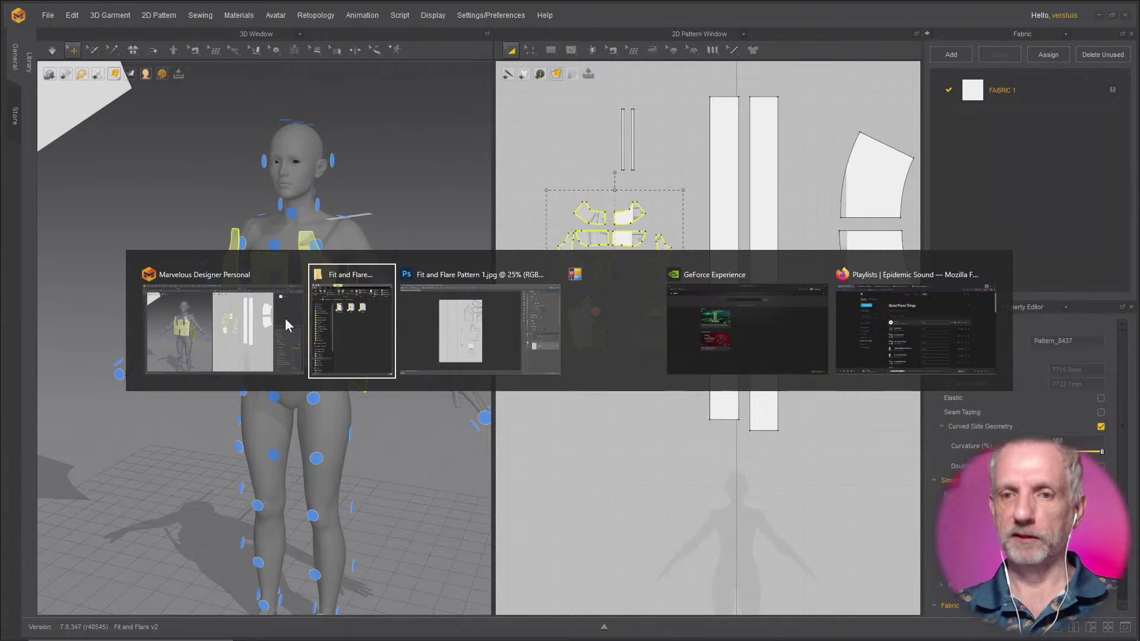
{"action": "key", "text": "alt+Tab"}
{"action": "key", "text": "alt+Tab"}
{"action": "key", "text": "alt+Tab"}
{"action": "key", "text": "alt+Tab"}
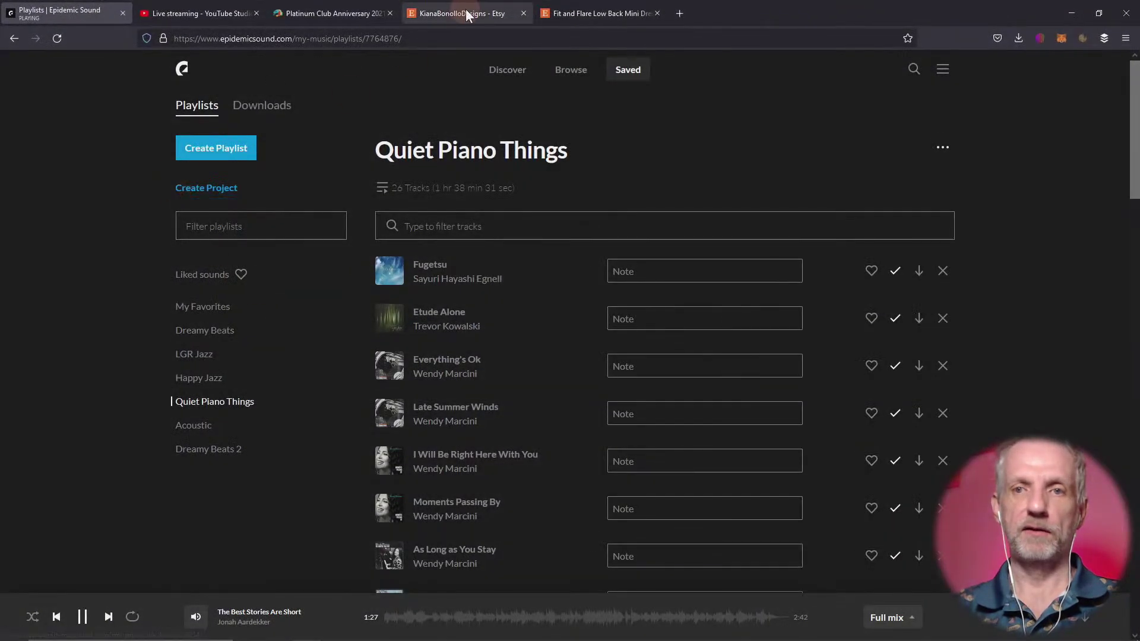
{"action": "left_click", "coordinate": [680, 13]}
{"action": "type", "text": "twitter.com/versluis"}
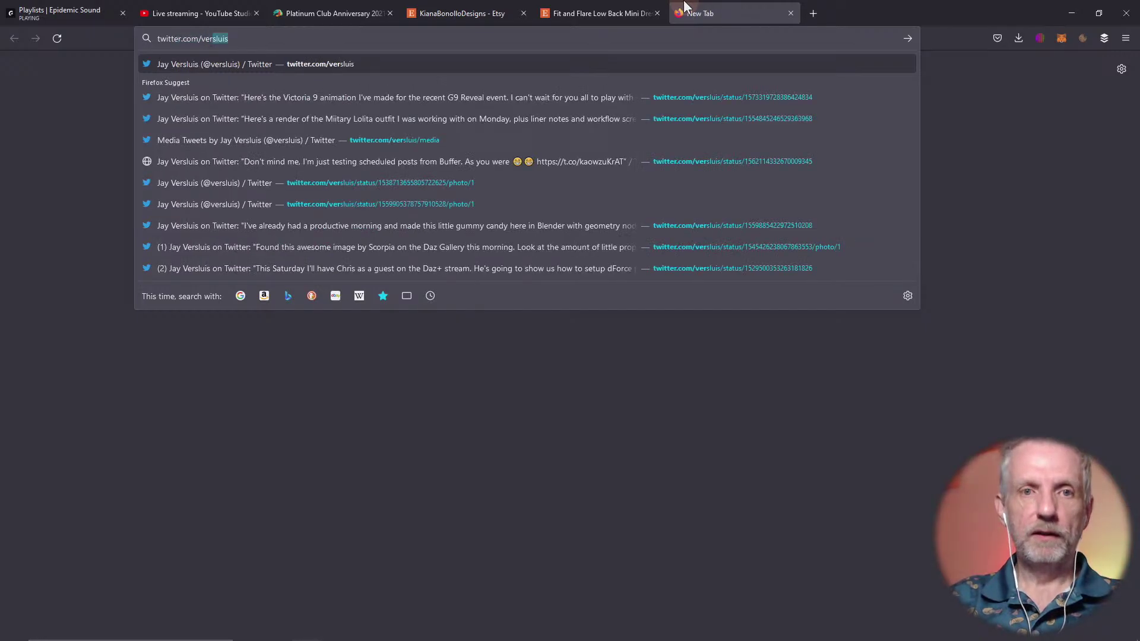
{"action": "key", "text": "Return"}
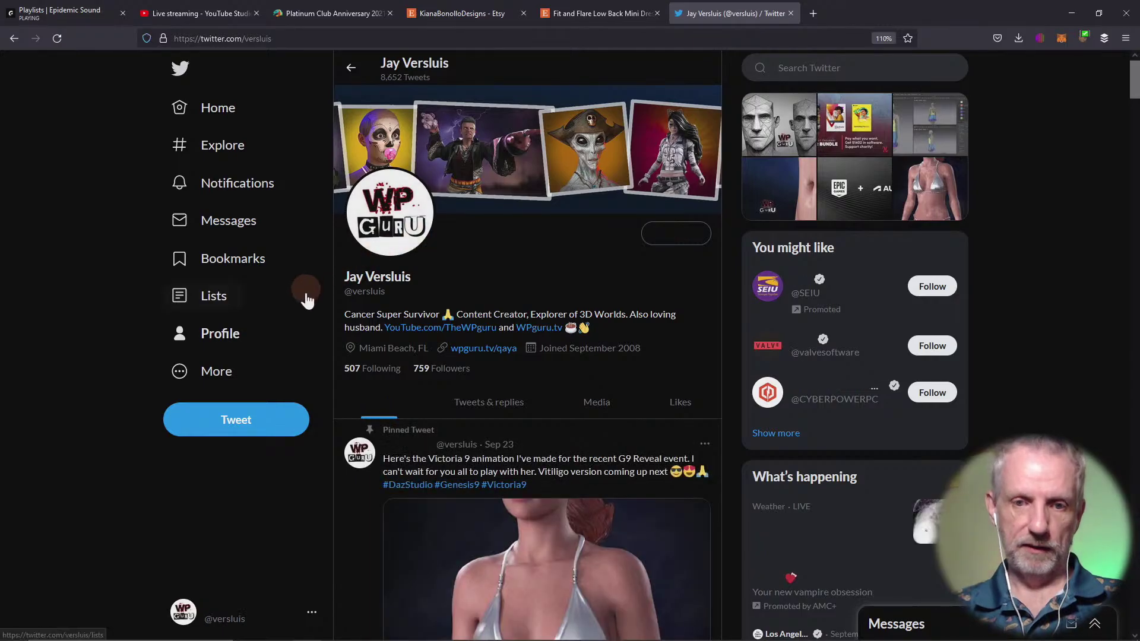
Step: Find the retweeted post with the neon street renders in the profile feed and enlarge its coloured picture
{"action": "scroll", "coordinate": [306, 297], "scroll_direction": "down", "scroll_amount": 10}
{"action": "scroll", "coordinate": [306, 297], "scroll_direction": "down", "scroll_amount": 5}
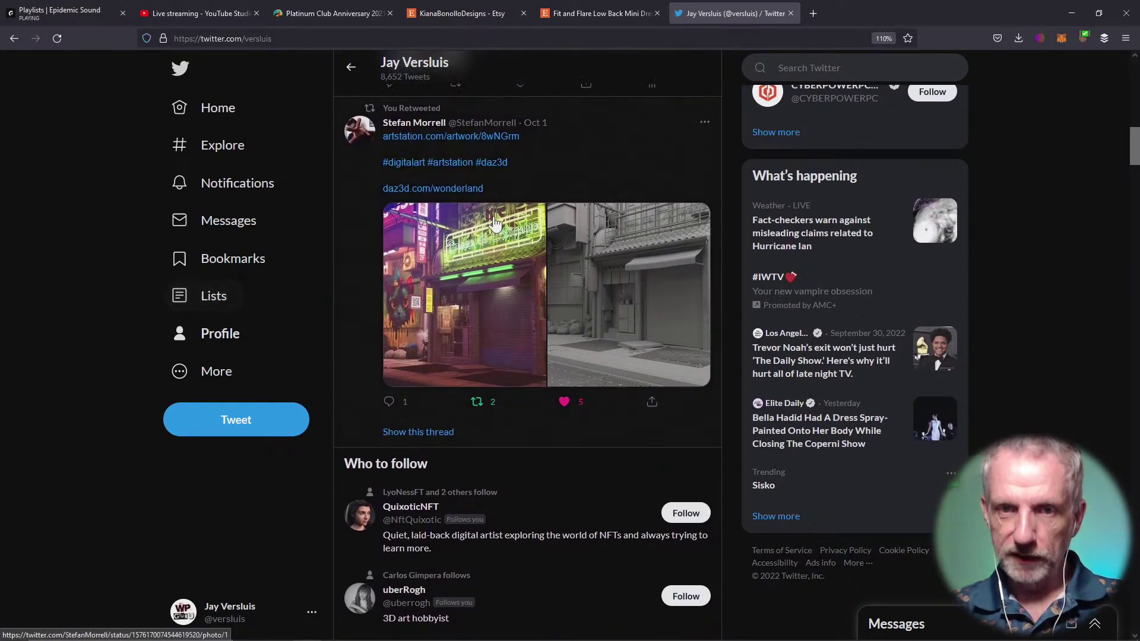
{"action": "left_click", "coordinate": [504, 288]}
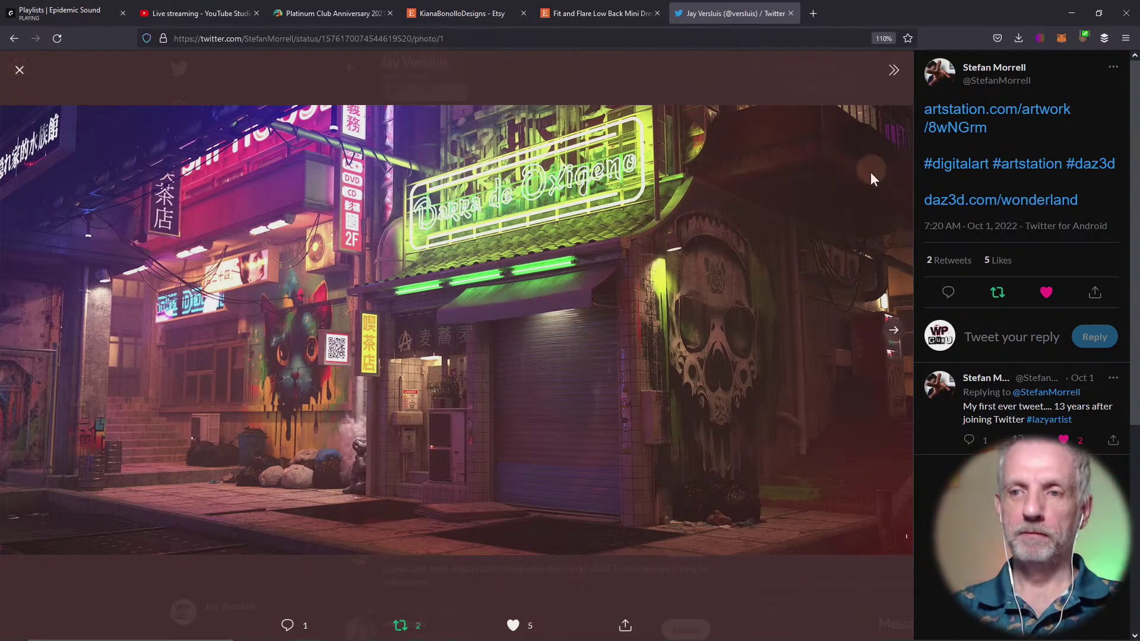
Step: Open the post's daz3d.com/wonderland link in a new tab and look over the Wonderland product page
{"action": "right_click", "coordinate": [1009, 200]}
{"action": "left_click", "coordinate": [1022, 209]}
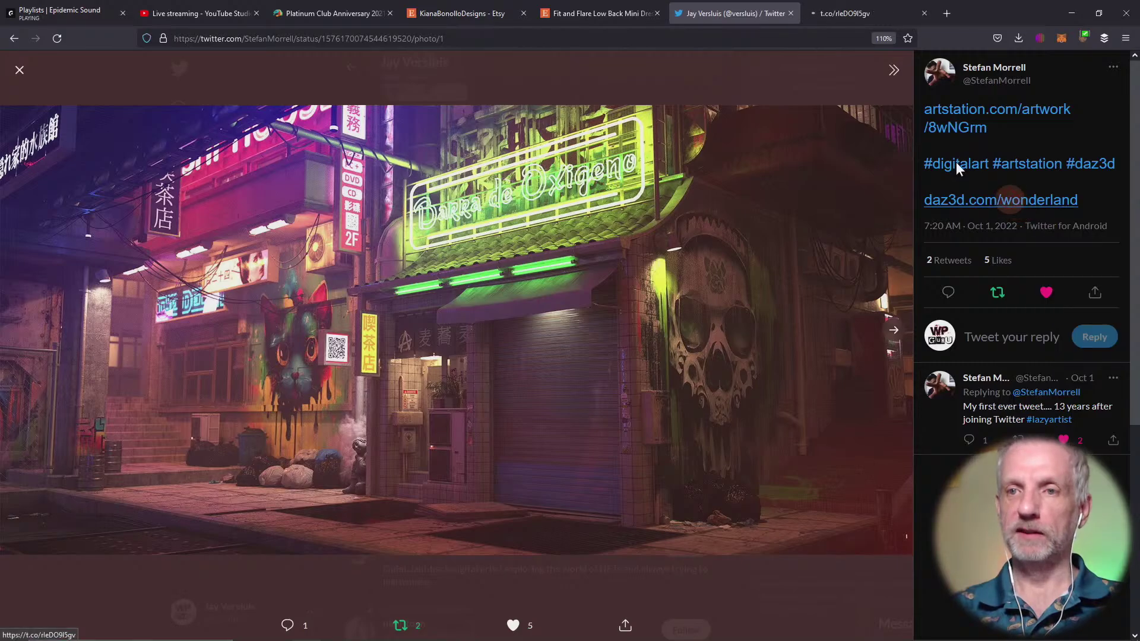
{"action": "left_click", "coordinate": [839, 15]}
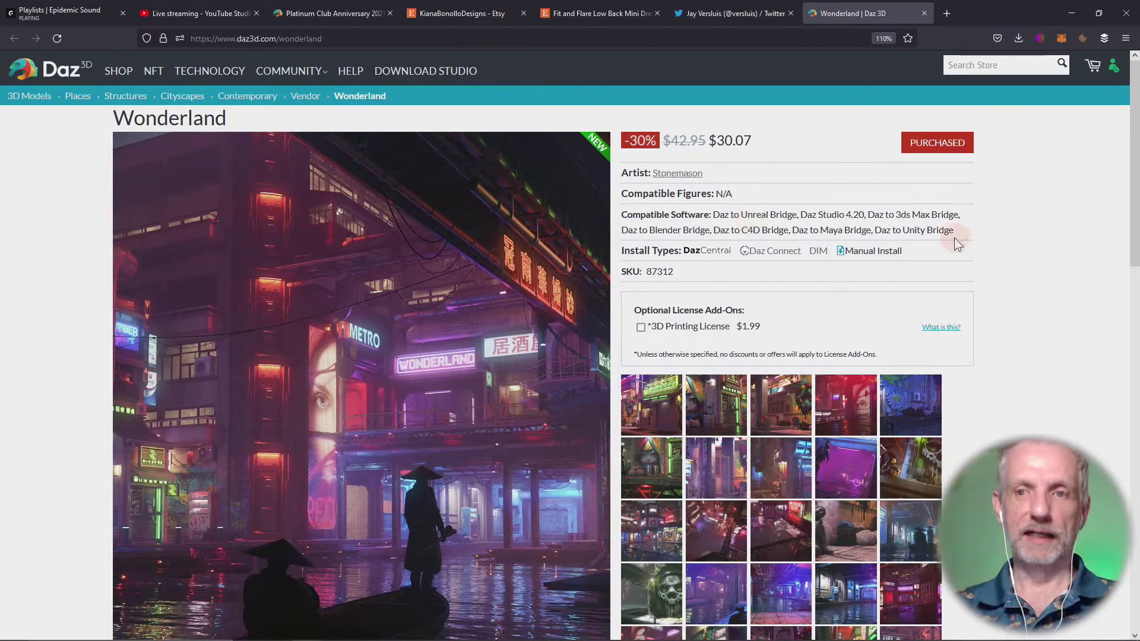
{"action": "scroll", "coordinate": [1019, 282], "scroll_direction": "down", "scroll_amount": 2}
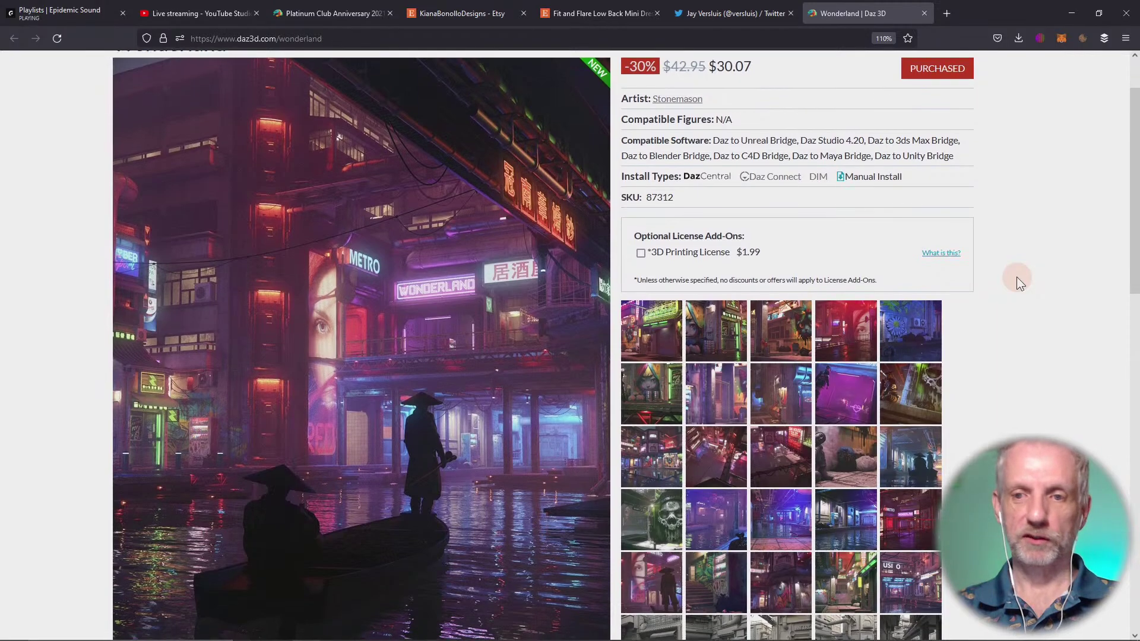
{"action": "scroll", "coordinate": [1017, 282], "scroll_direction": "up", "scroll_amount": 2}
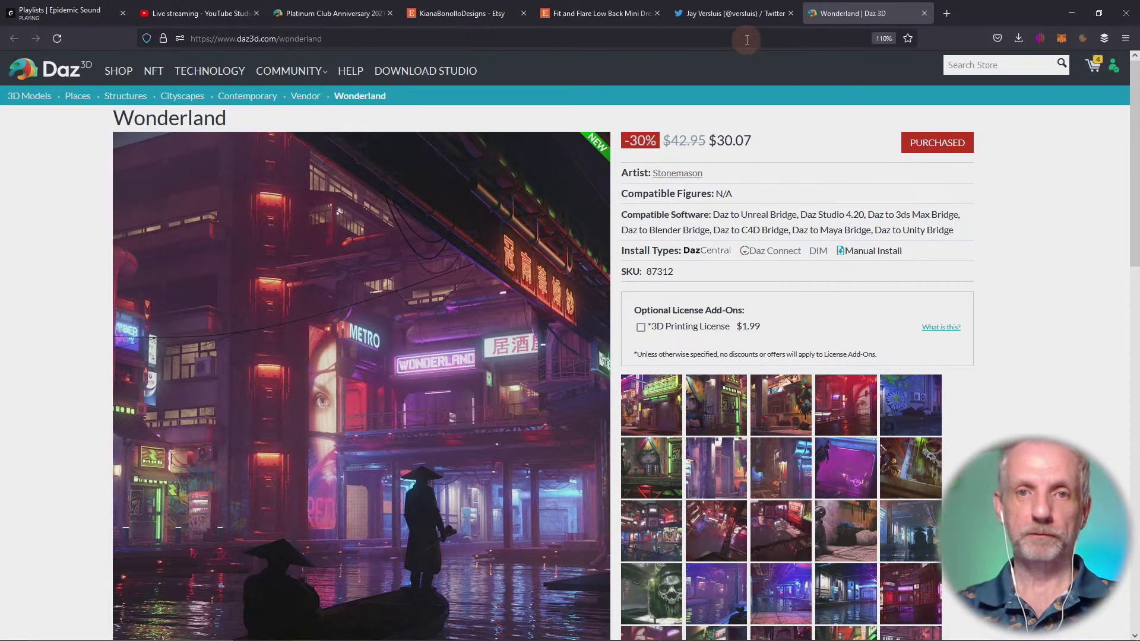
Step: Return to Twitter, close the enlarged picture and open the account's notifications
{"action": "left_click", "coordinate": [744, 14]}
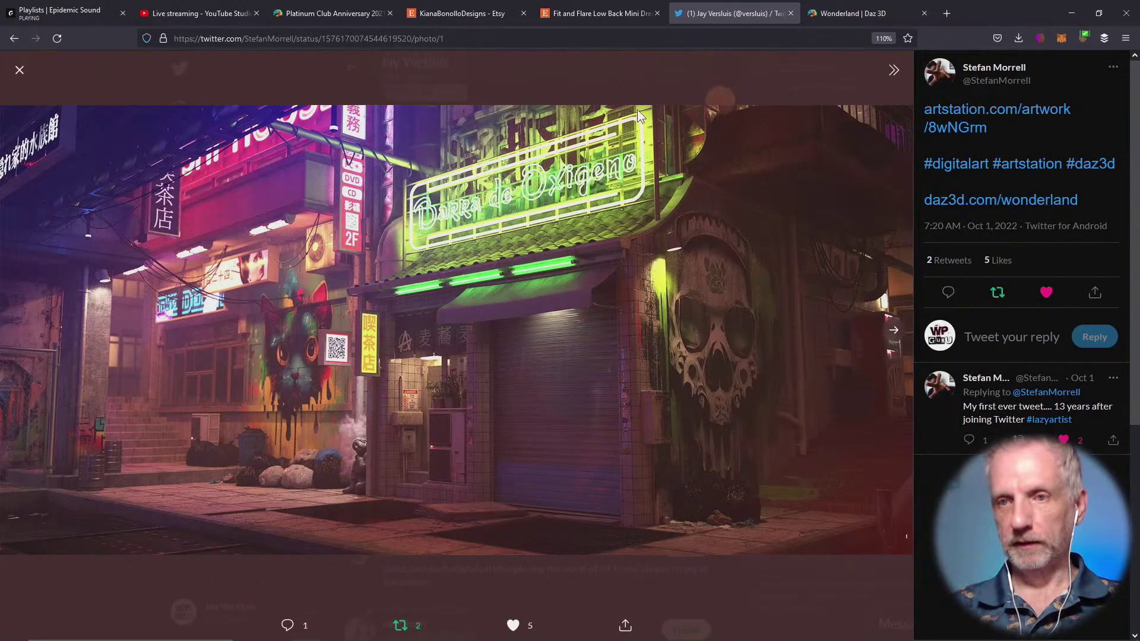
{"action": "left_click", "coordinate": [19, 71]}
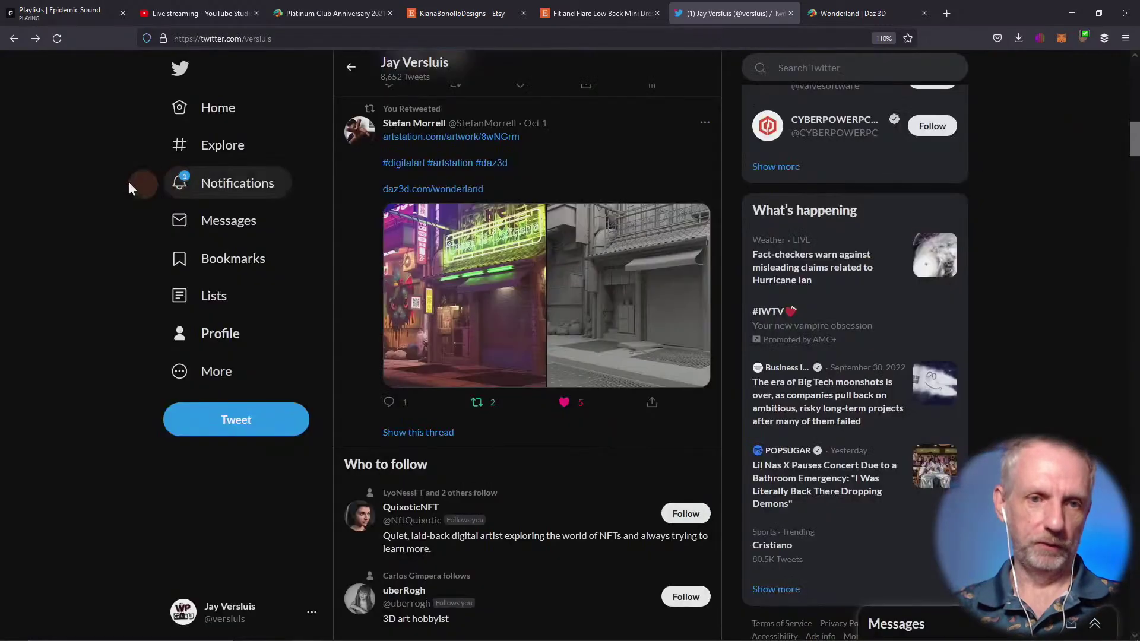
{"action": "left_click", "coordinate": [237, 184]}
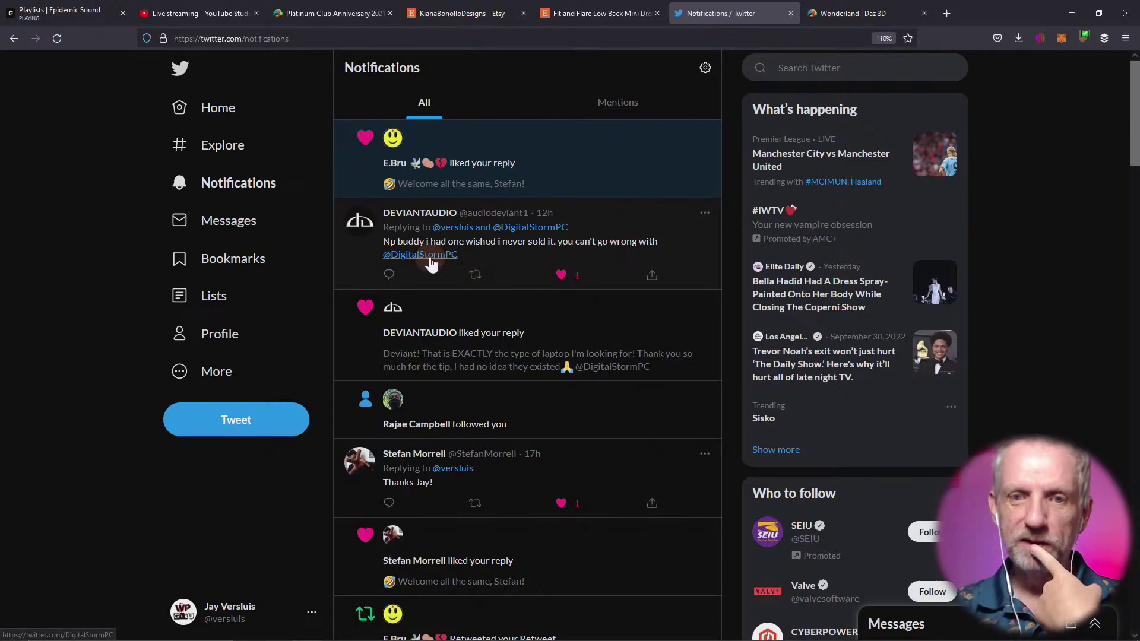
Step: Search the notifications for the laptop recommendation and open its digitalstorm.com gaming laptops link
{"action": "mouse_move", "coordinate": [420, 254]}
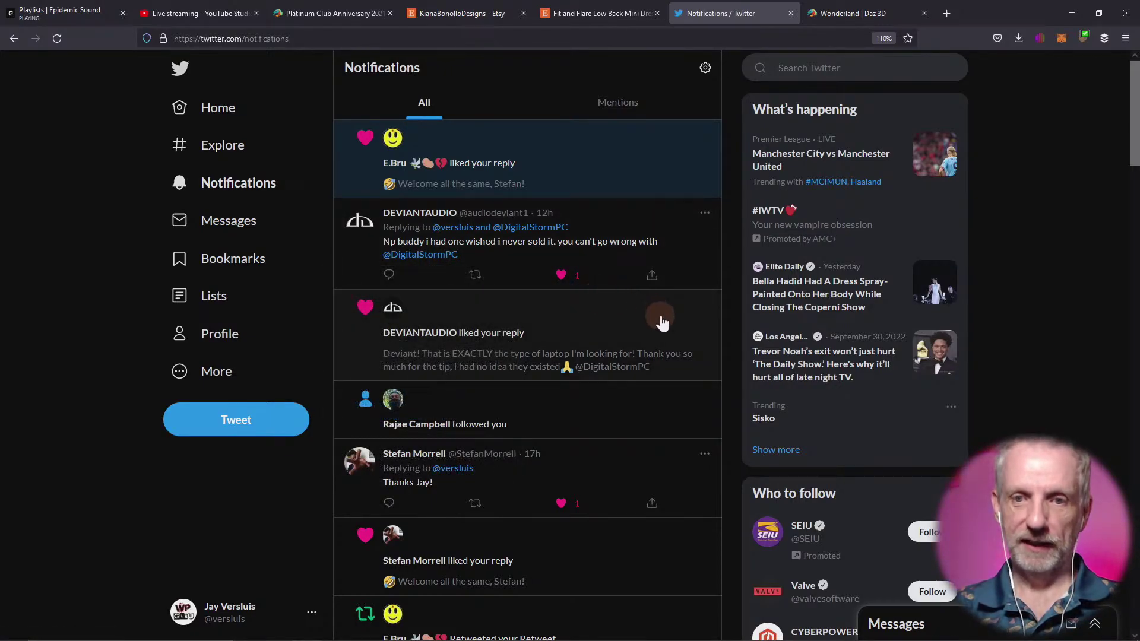
{"action": "scroll", "coordinate": [664, 324], "scroll_direction": "down", "scroll_amount": 3}
{"action": "scroll", "coordinate": [666, 324], "scroll_direction": "down", "scroll_amount": 8}
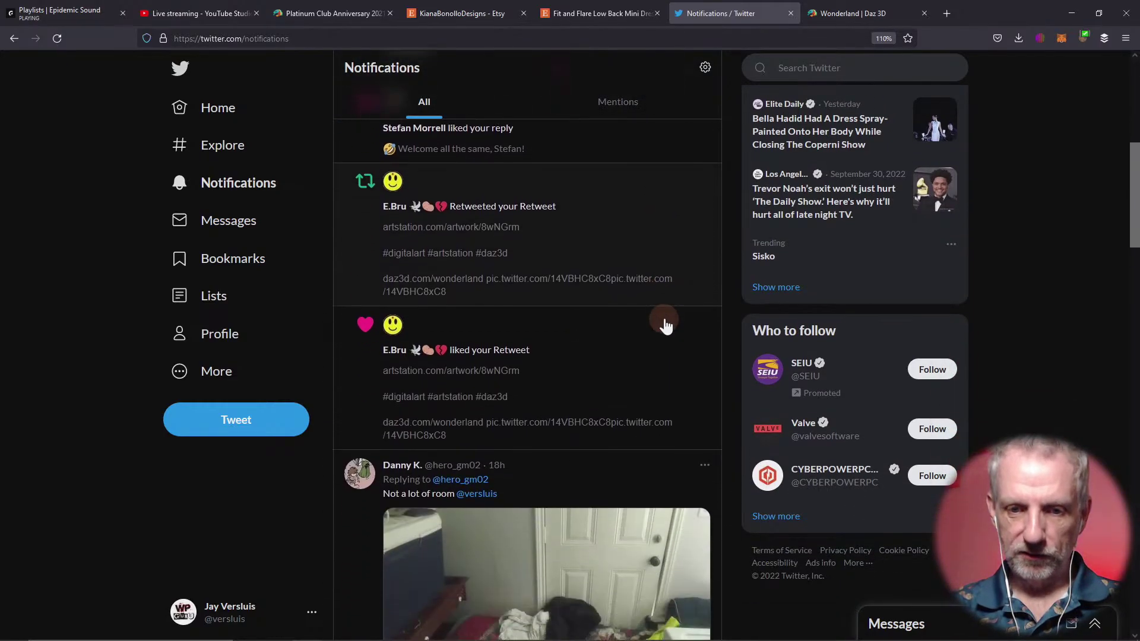
{"action": "scroll", "coordinate": [666, 324], "scroll_direction": "up", "scroll_amount": 7}
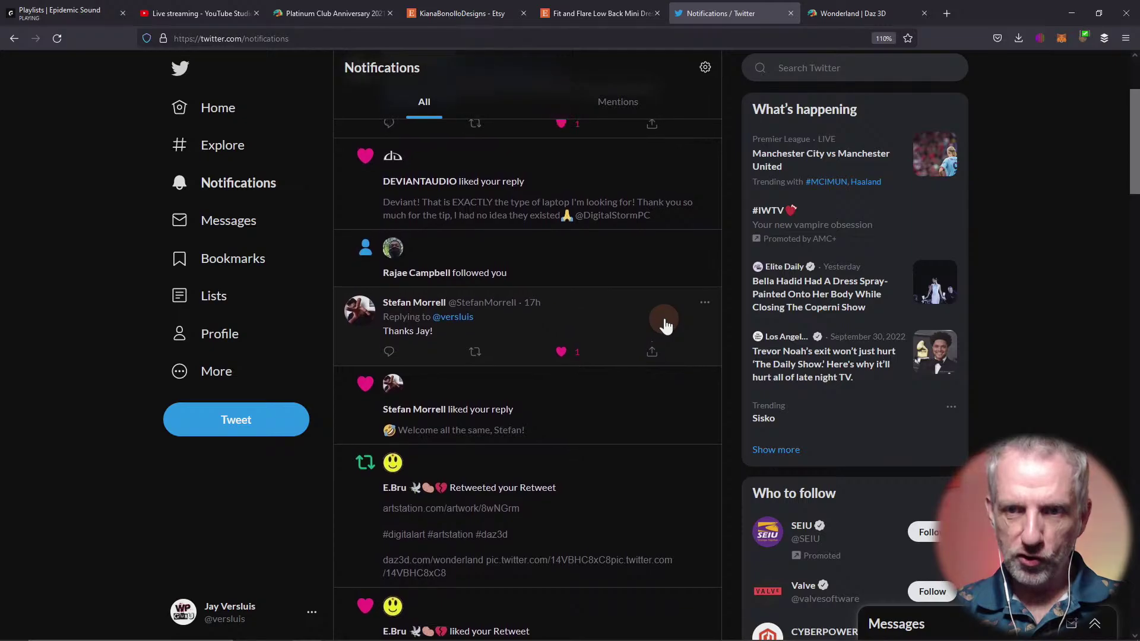
{"action": "scroll", "coordinate": [666, 324], "scroll_direction": "up", "scroll_amount": 1}
{"action": "scroll", "coordinate": [666, 324], "scroll_direction": "down", "scroll_amount": 5}
{"action": "scroll", "coordinate": [666, 324], "scroll_direction": "down", "scroll_amount": 20}
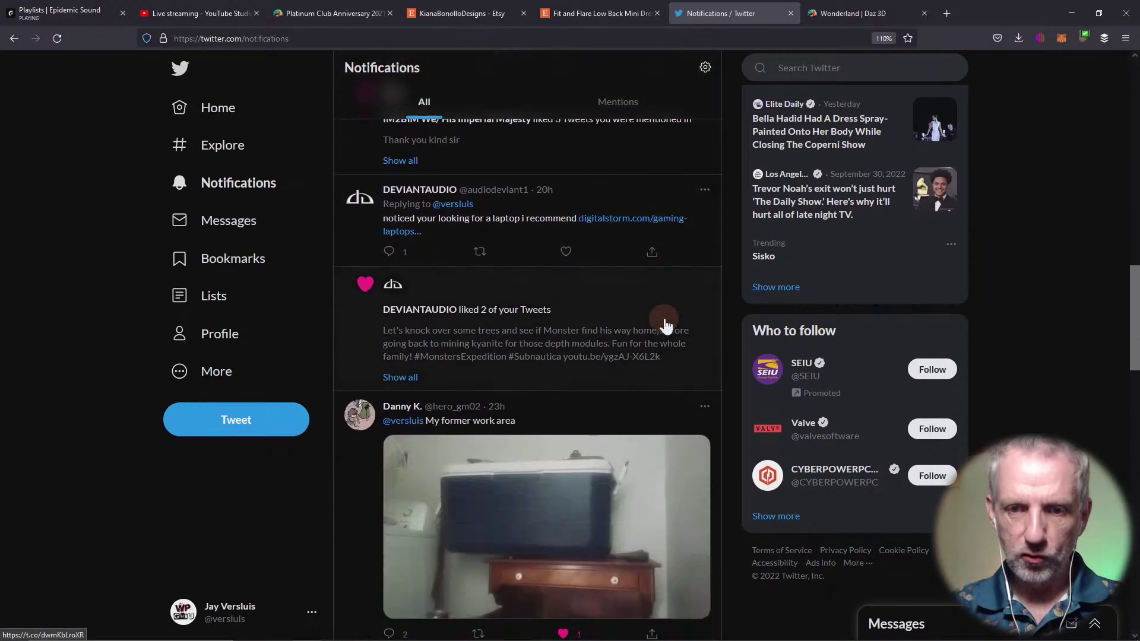
{"action": "scroll", "coordinate": [666, 325], "scroll_direction": "down", "scroll_amount": 10}
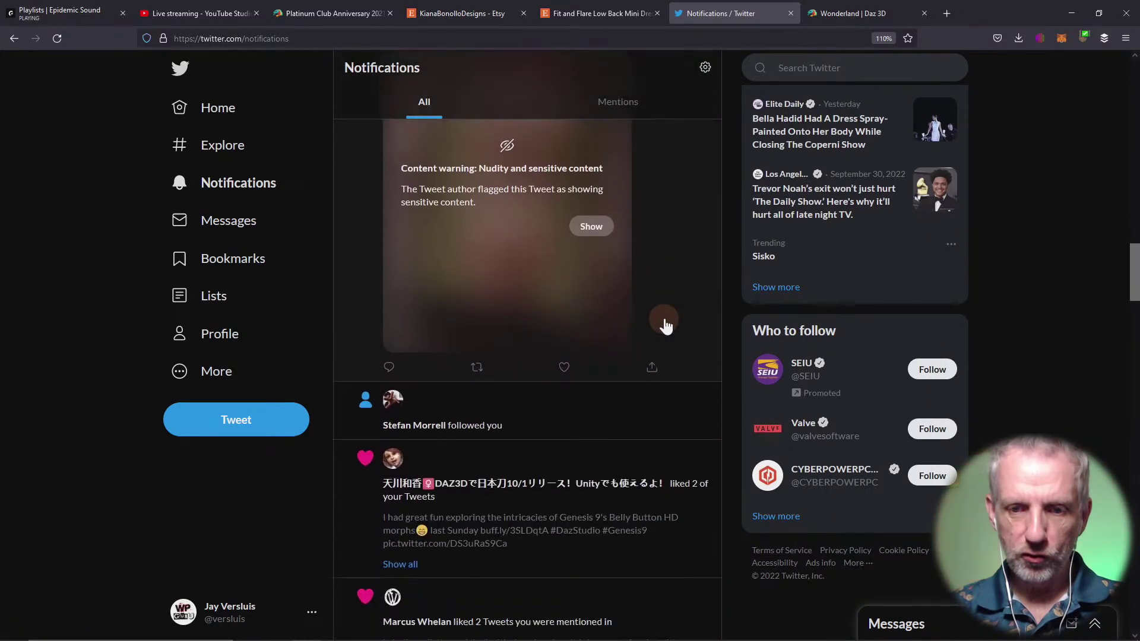
{"action": "scroll", "coordinate": [665, 325], "scroll_direction": "up", "scroll_amount": 15}
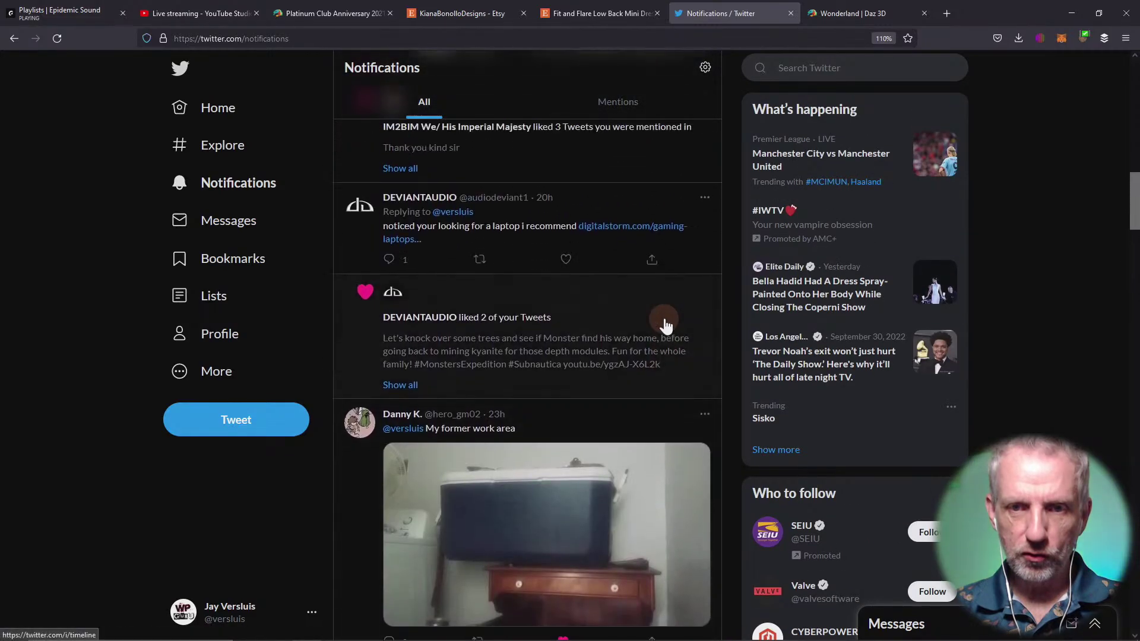
{"action": "left_click", "coordinate": [655, 250]}
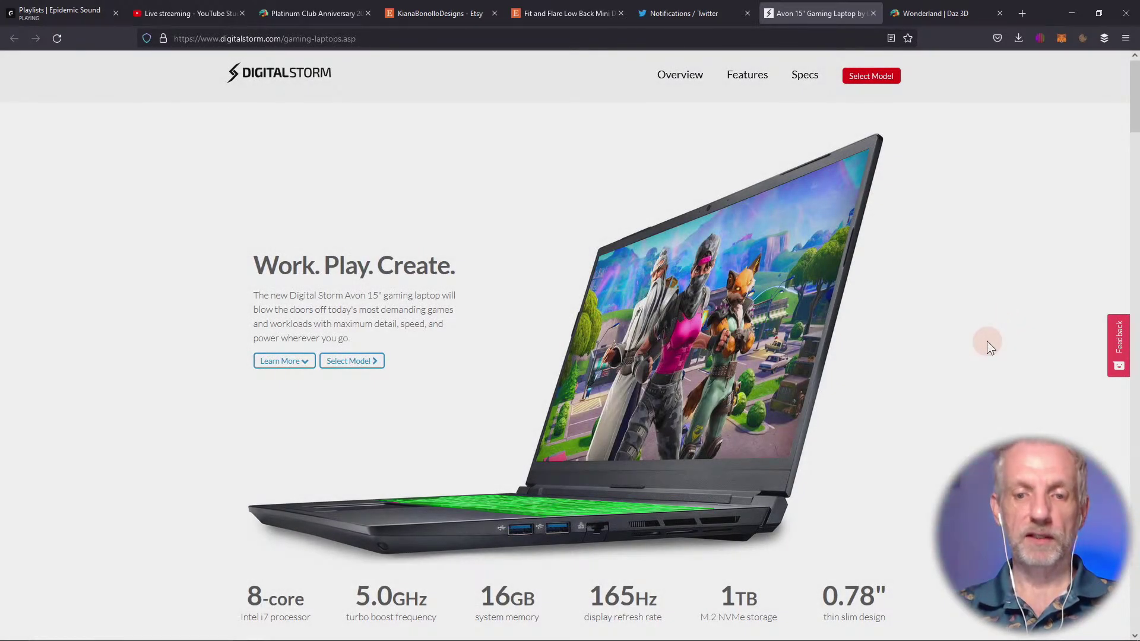
Step: Go to the Avon 15" laptop's model selection and examine the Ultimate model's graphics memory and processor
{"action": "scroll", "coordinate": [987, 341], "scroll_direction": "down", "scroll_amount": 3}
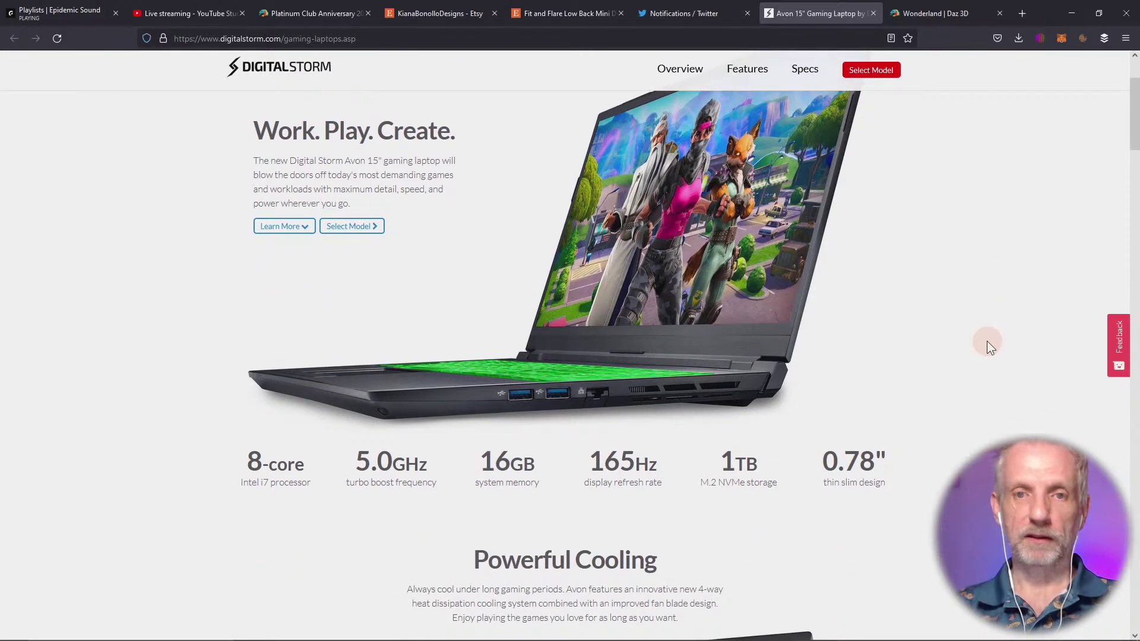
{"action": "left_click", "coordinate": [352, 226]}
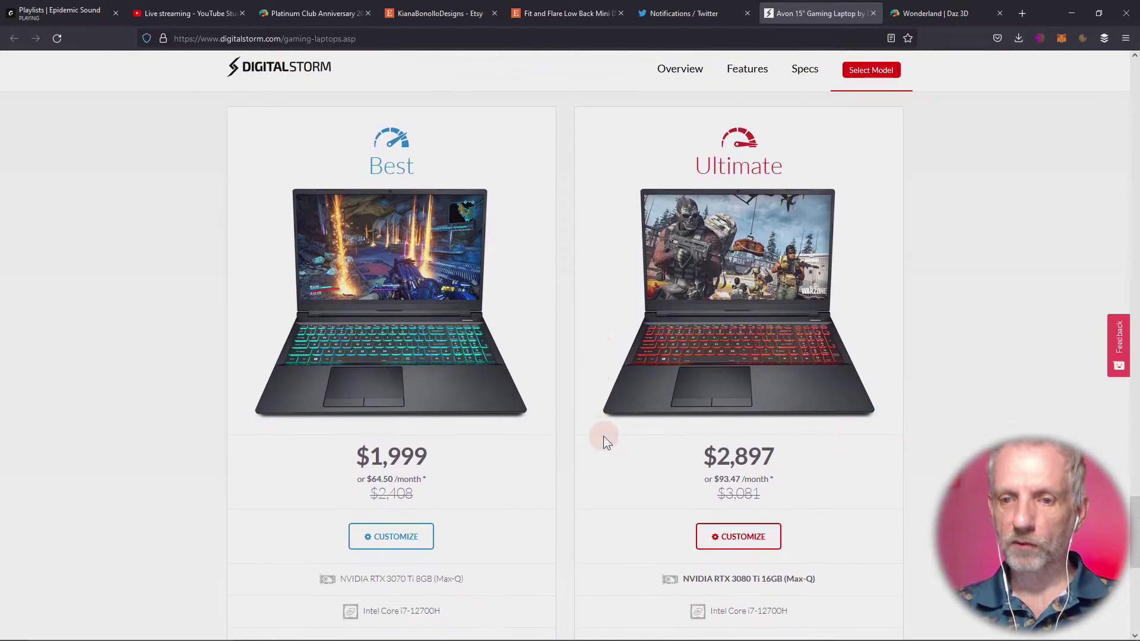
{"action": "scroll", "coordinate": [884, 500], "scroll_direction": "down", "scroll_amount": 5}
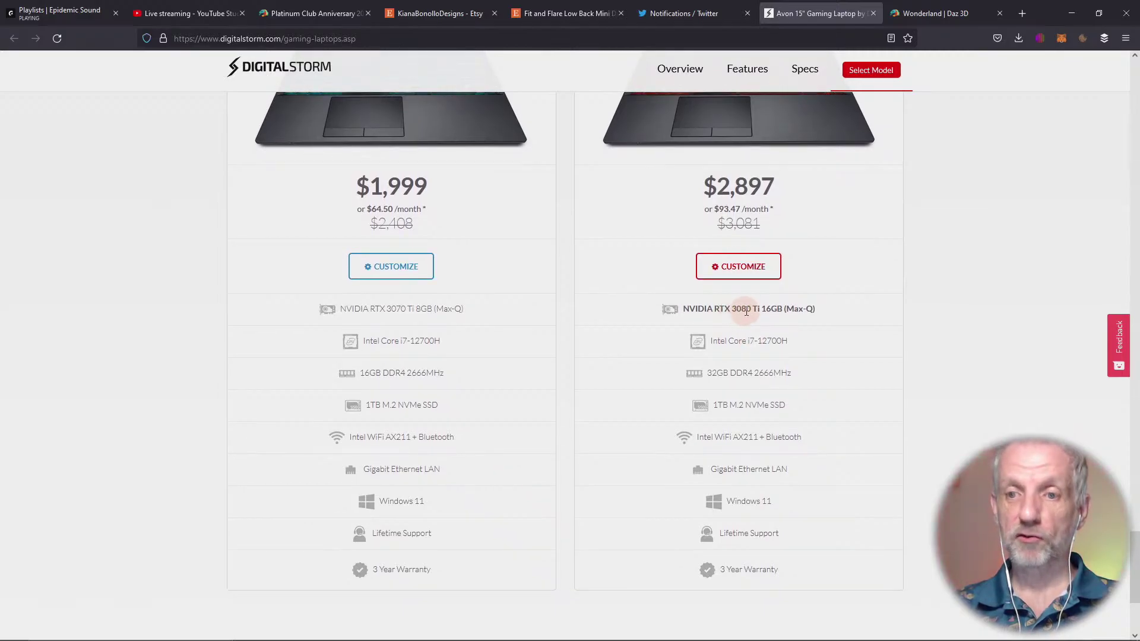
{"action": "left_click_drag", "start_coordinate": [778, 308], "coordinate": [785, 309]}
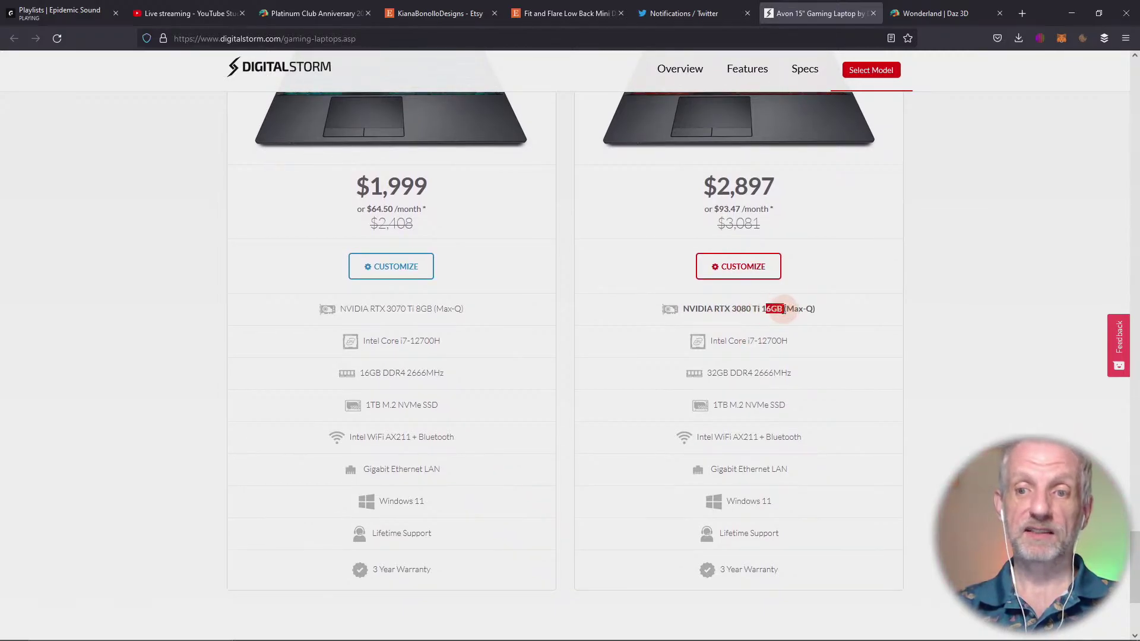
{"action": "scroll", "coordinate": [841, 317], "scroll_direction": "up", "scroll_amount": 2}
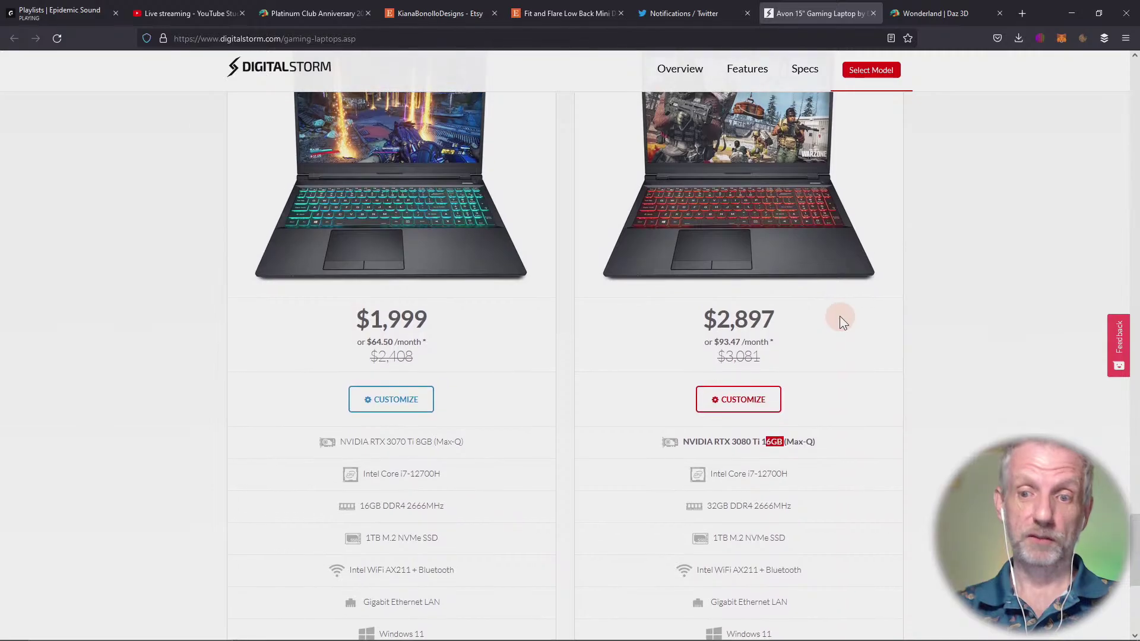
{"action": "left_click_drag", "start_coordinate": [748, 475], "coordinate": [788, 475]}
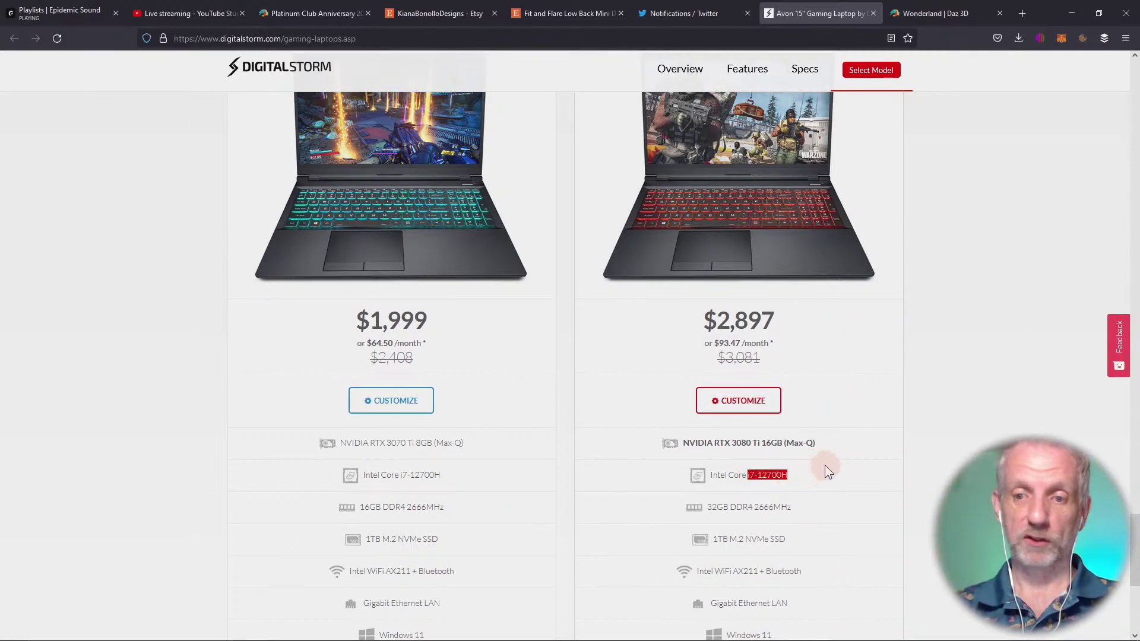
Step: Examine the memory and storage specifications of the Ultimate model of the Avon 15" laptop
{"action": "scroll", "coordinate": [829, 471], "scroll_direction": "down", "scroll_amount": 1}
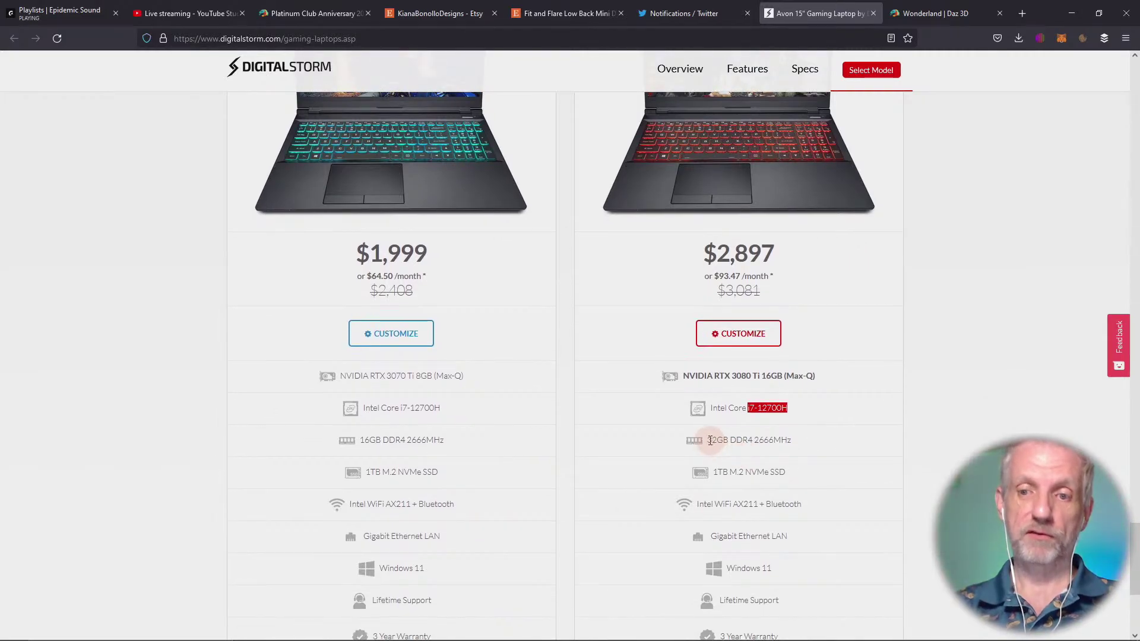
{"action": "left_click_drag", "start_coordinate": [710, 440], "coordinate": [792, 442]}
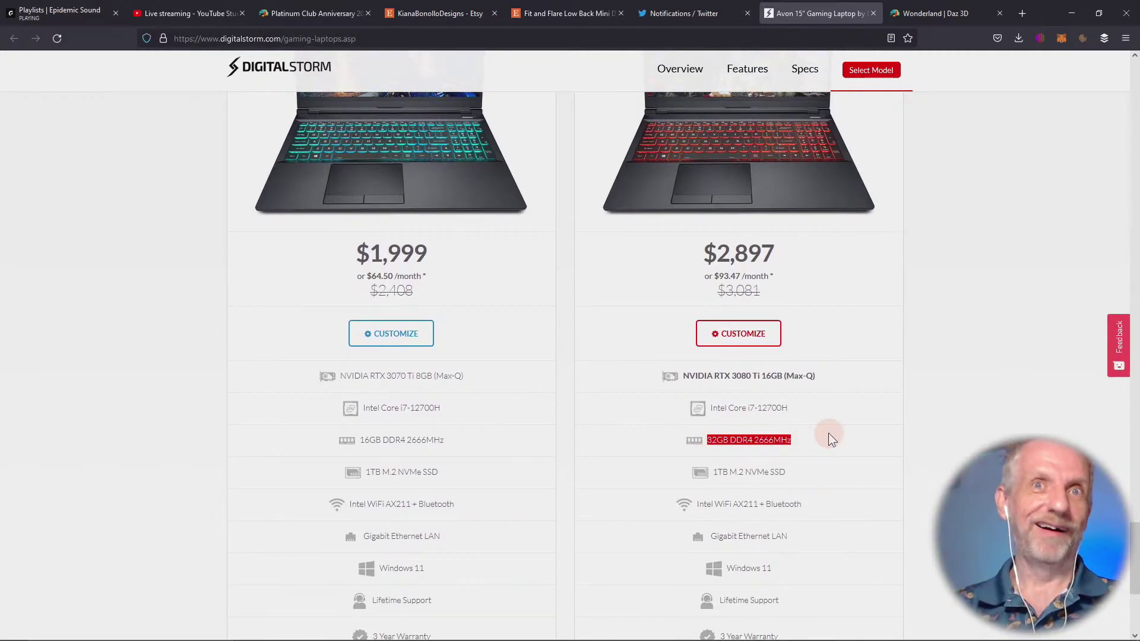
{"action": "scroll", "coordinate": [828, 434], "scroll_direction": "down", "scroll_amount": 1}
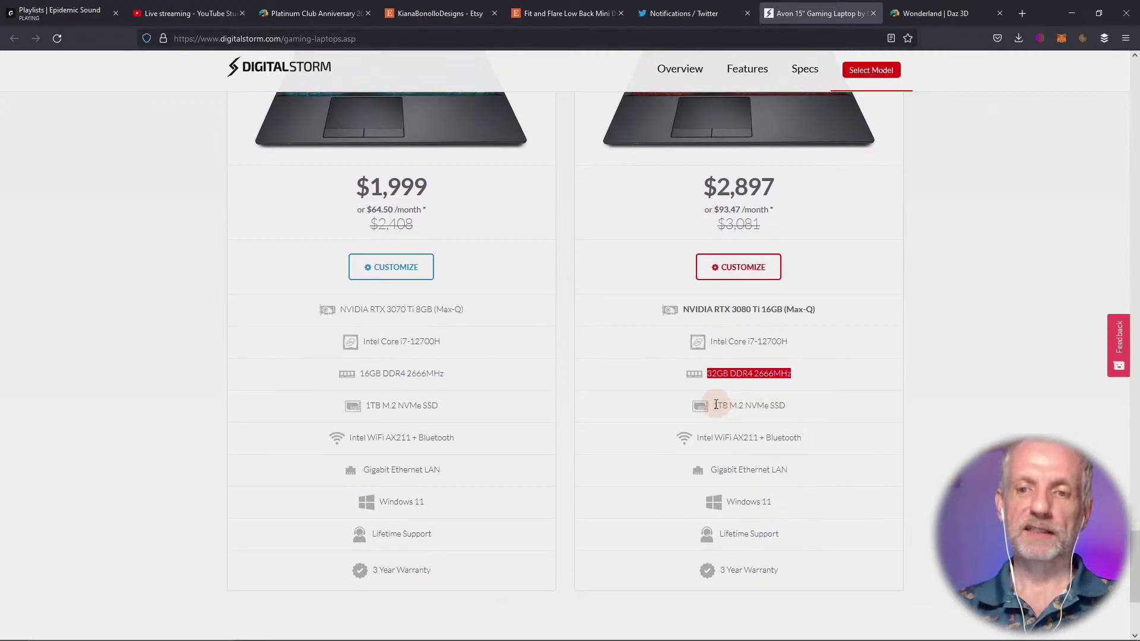
{"action": "left_click_drag", "start_coordinate": [716, 405], "coordinate": [782, 408]}
{"action": "left_click", "coordinate": [784, 406]}
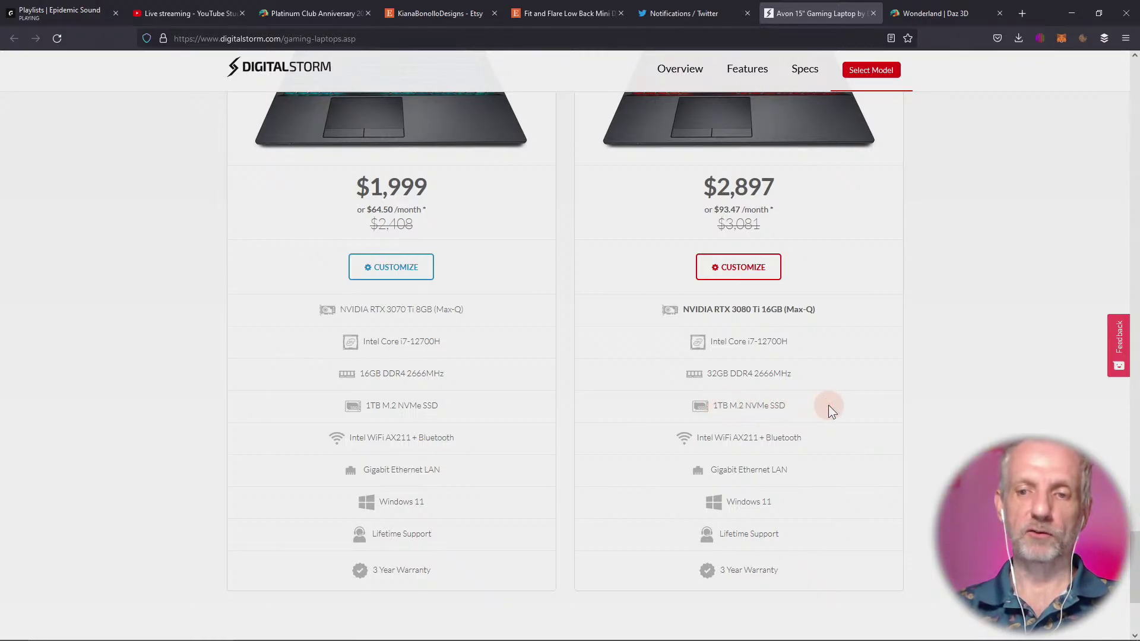
{"action": "scroll", "coordinate": [828, 405], "scroll_direction": "up", "scroll_amount": 5}
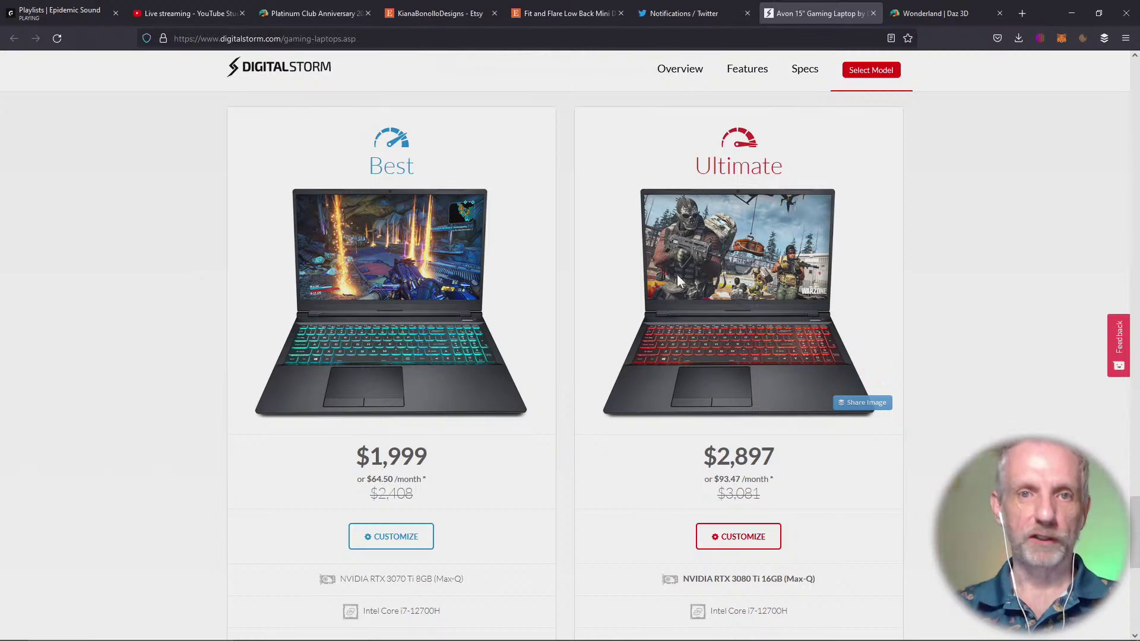
Step: Copy the gaming laptop page's address into the YouTube live stream chat, and return to the laptop page
{"action": "left_click", "coordinate": [502, 37]}
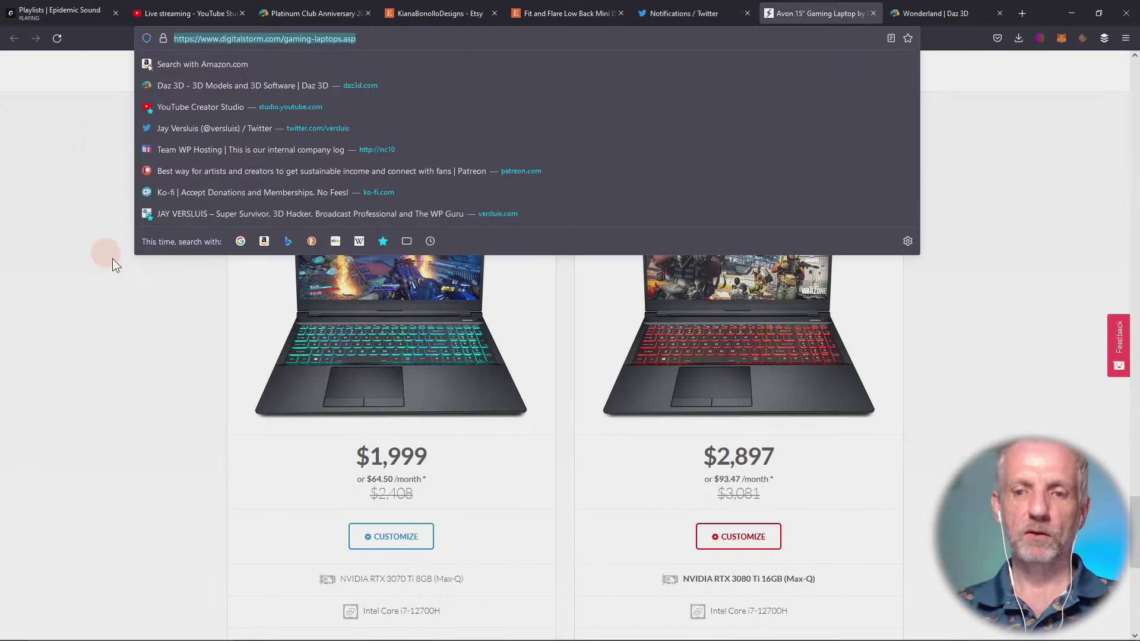
{"action": "left_click", "coordinate": [127, 282]}
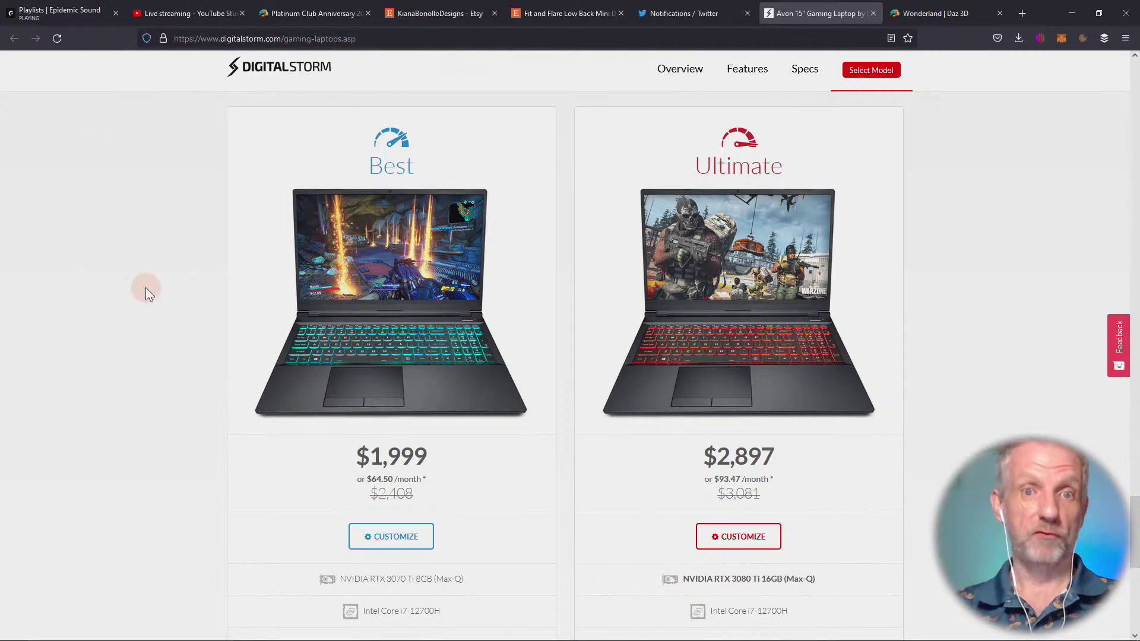
{"action": "left_click", "coordinate": [185, 13]}
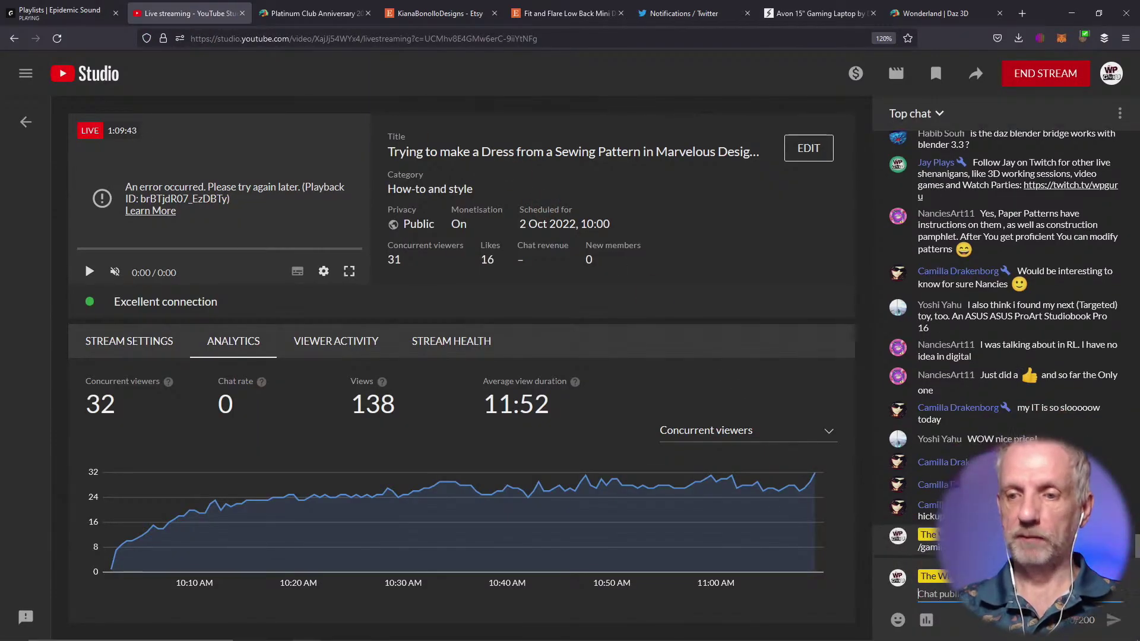
{"action": "left_click", "coordinate": [827, 13]}
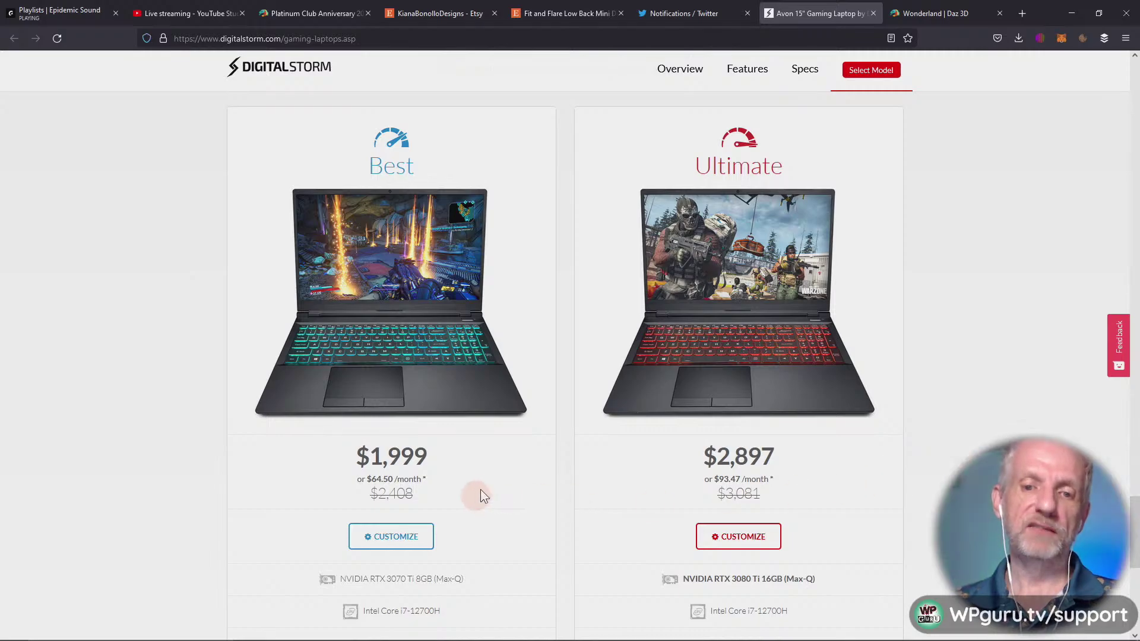
Step: Compare the graphics cards and their memory between the Best and Ultimate laptop models
{"action": "scroll", "coordinate": [494, 480], "scroll_direction": "down", "scroll_amount": 3}
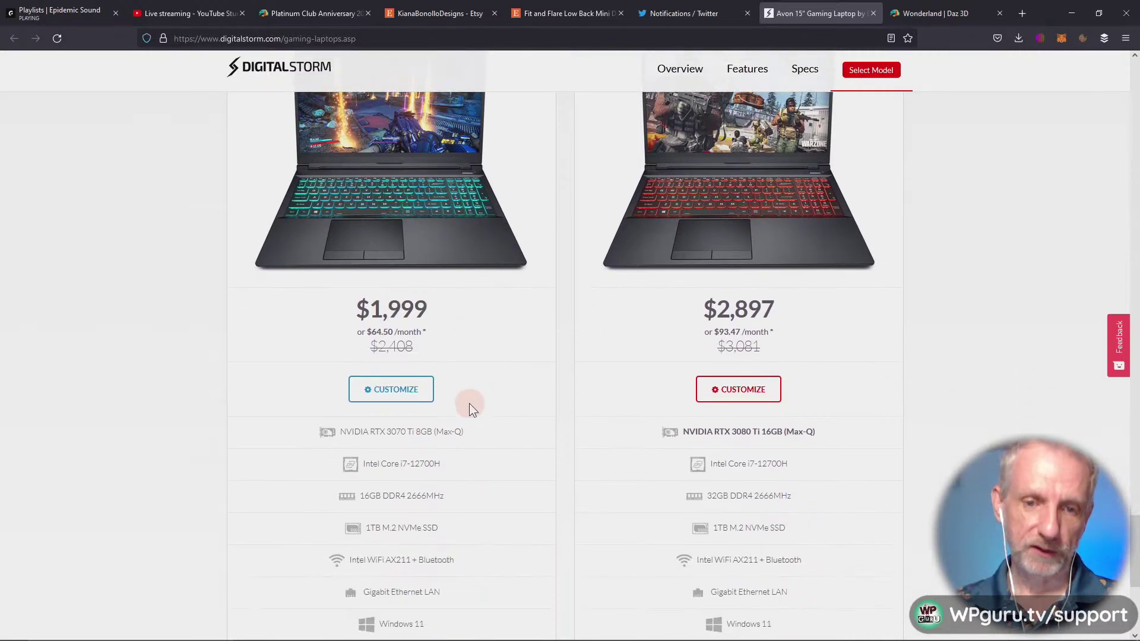
{"action": "left_click_drag", "start_coordinate": [387, 378], "coordinate": [430, 377]}
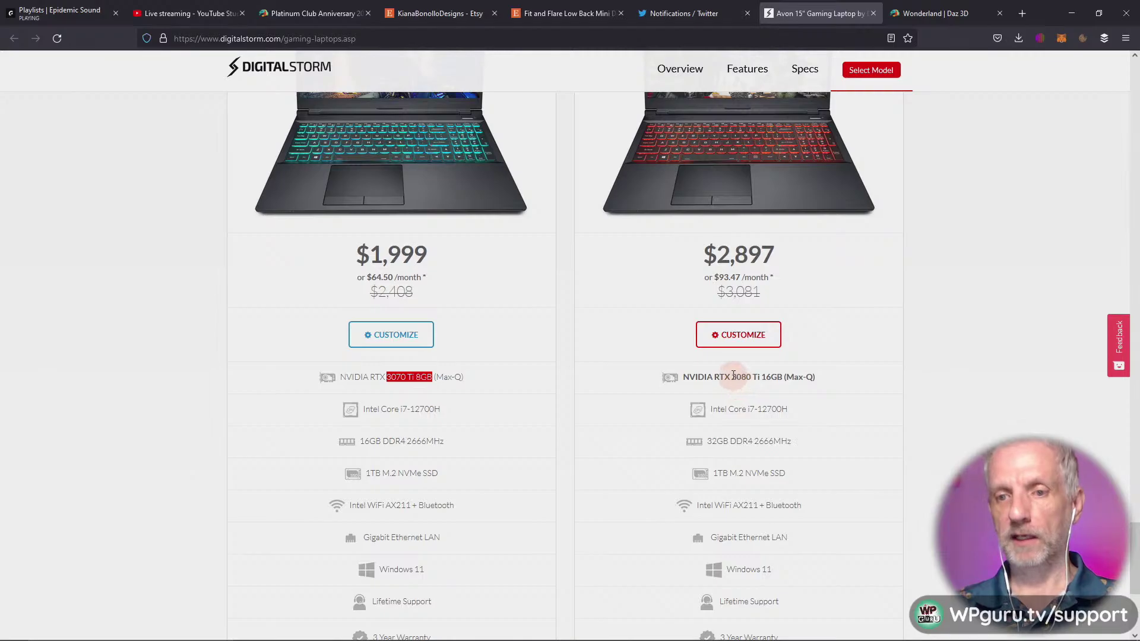
{"action": "left_click_drag", "start_coordinate": [735, 375], "coordinate": [778, 379]}
{"action": "left_click", "coordinate": [772, 379]}
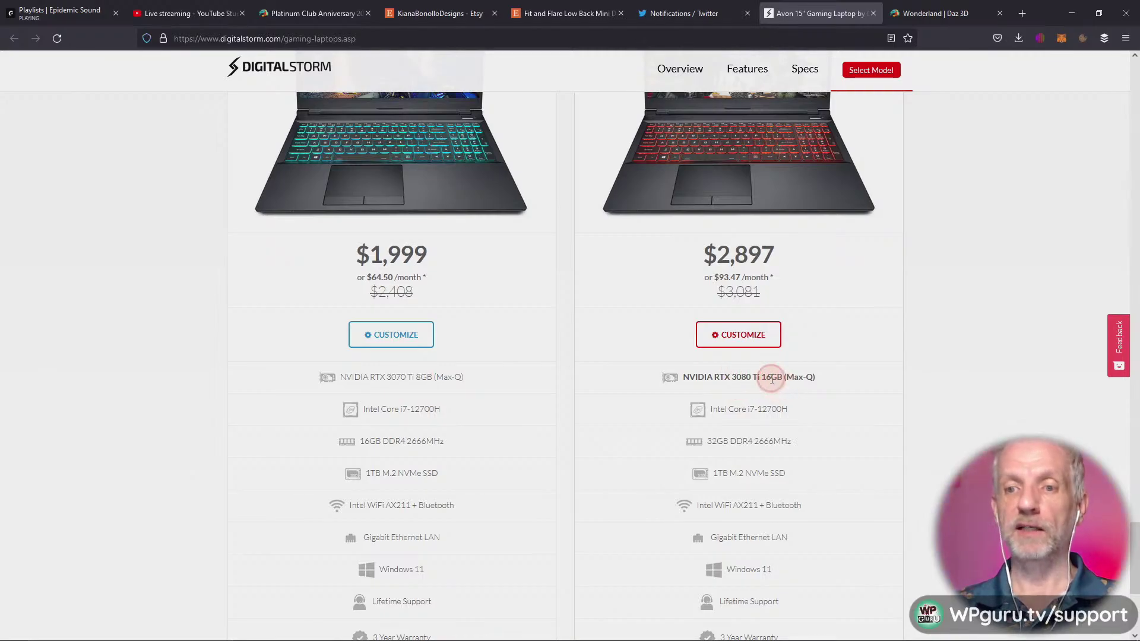
{"action": "scroll", "coordinate": [875, 402], "scroll_direction": "up", "scroll_amount": 1}
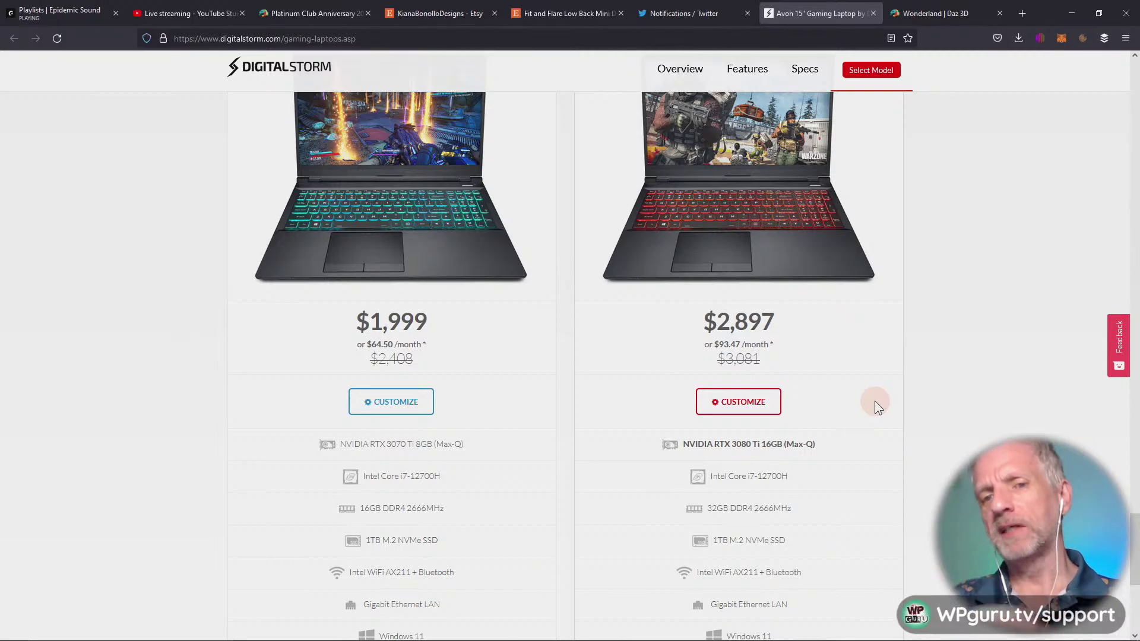
{"action": "scroll", "coordinate": [874, 401], "scroll_direction": "up", "scroll_amount": 3}
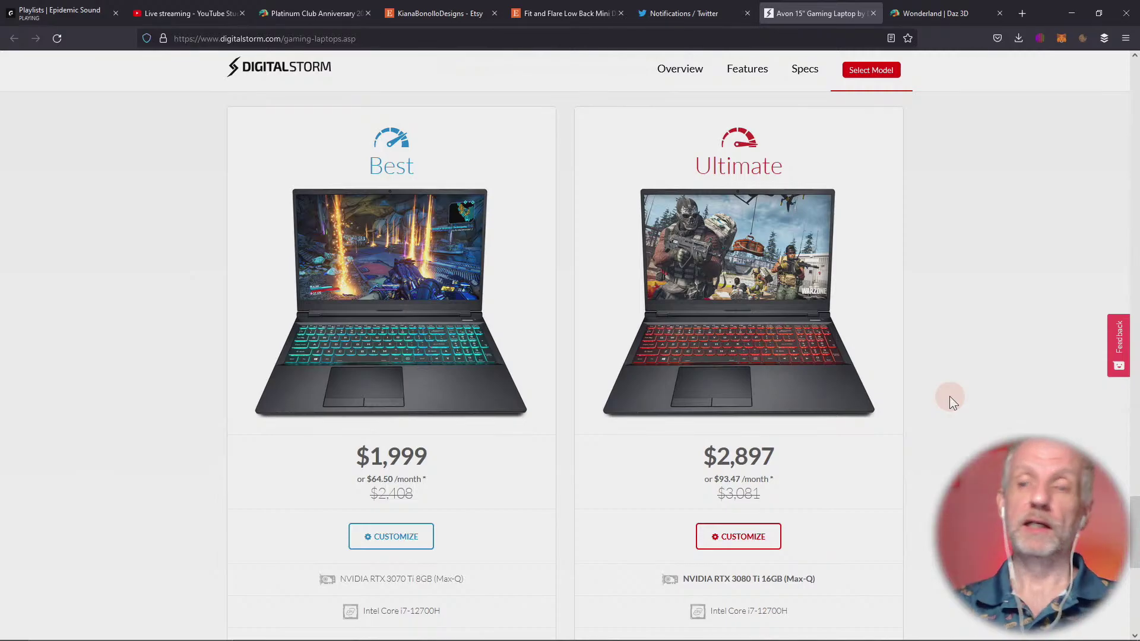
Step: Switch back to Marvelous Designer and take a closer look at the dress pieces around the avatar's torso
{"action": "left_click", "coordinate": [1073, 11]}
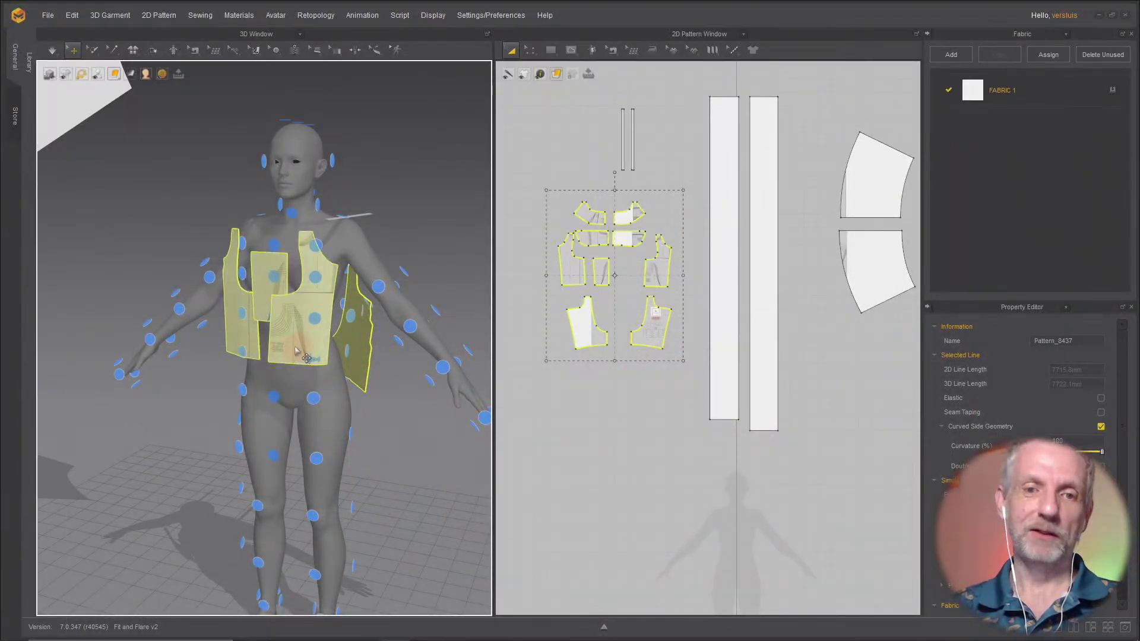
{"action": "scroll", "coordinate": [294, 343], "scroll_direction": "up", "scroll_amount": 3}
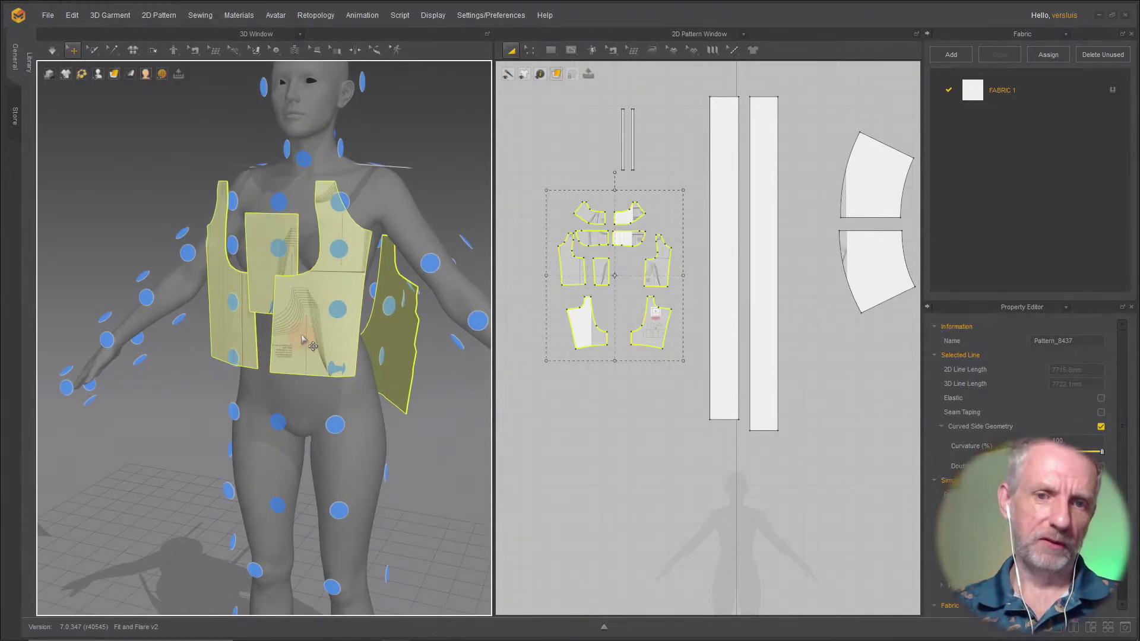
Step: Move the two back bodice panels down and clear of the other bodice pieces in the 2D pattern layout
{"action": "right_click_drag", "start_coordinate": [301, 340], "coordinate": [315, 364]}
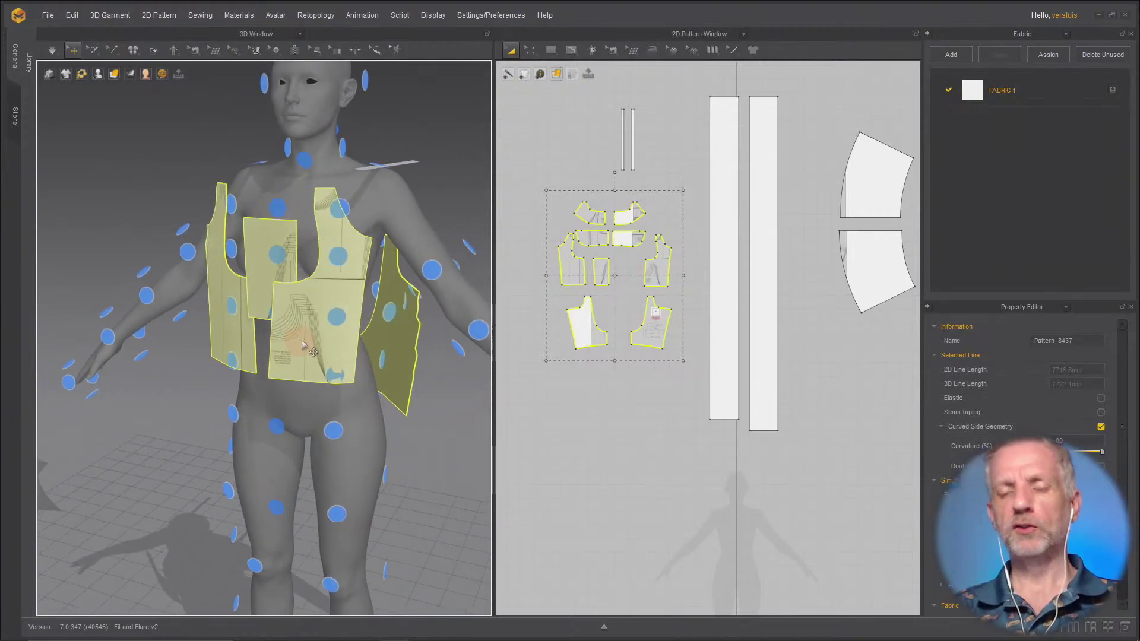
{"action": "scroll", "coordinate": [606, 305], "scroll_direction": "up", "scroll_amount": 2}
{"action": "scroll", "coordinate": [607, 305], "scroll_direction": "up", "scroll_amount": 3}
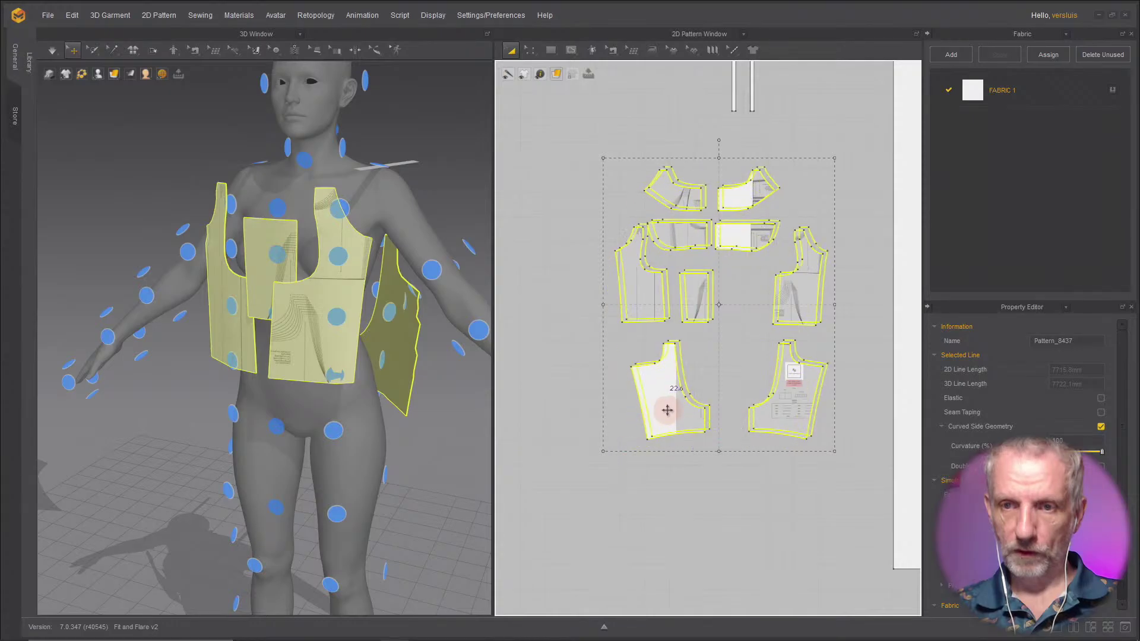
{"action": "left_click", "coordinate": [681, 493]}
{"action": "left_click_drag", "start_coordinate": [672, 412], "coordinate": [640, 454]}
{"action": "left_click_drag", "start_coordinate": [768, 419], "coordinate": [720, 466]}
Step: Arrange the two front side panels and the centre front panel in a spaced row above the back panels, and save the project
{"action": "left_click_drag", "start_coordinate": [644, 301], "coordinate": [592, 312]}
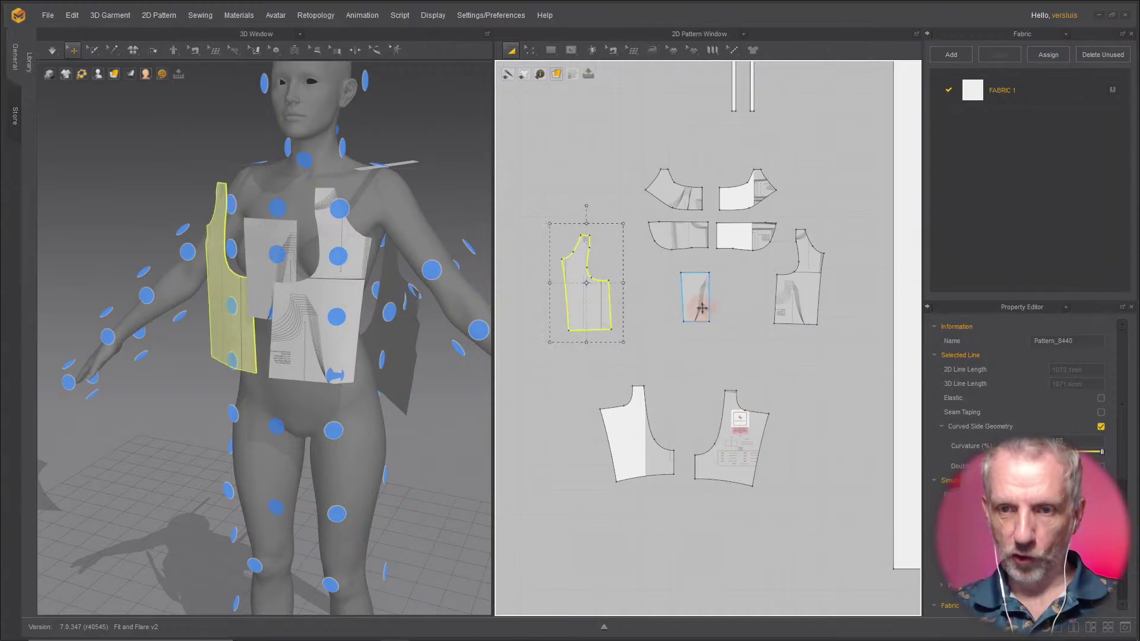
{"action": "left_click_drag", "start_coordinate": [696, 300], "coordinate": [679, 311]}
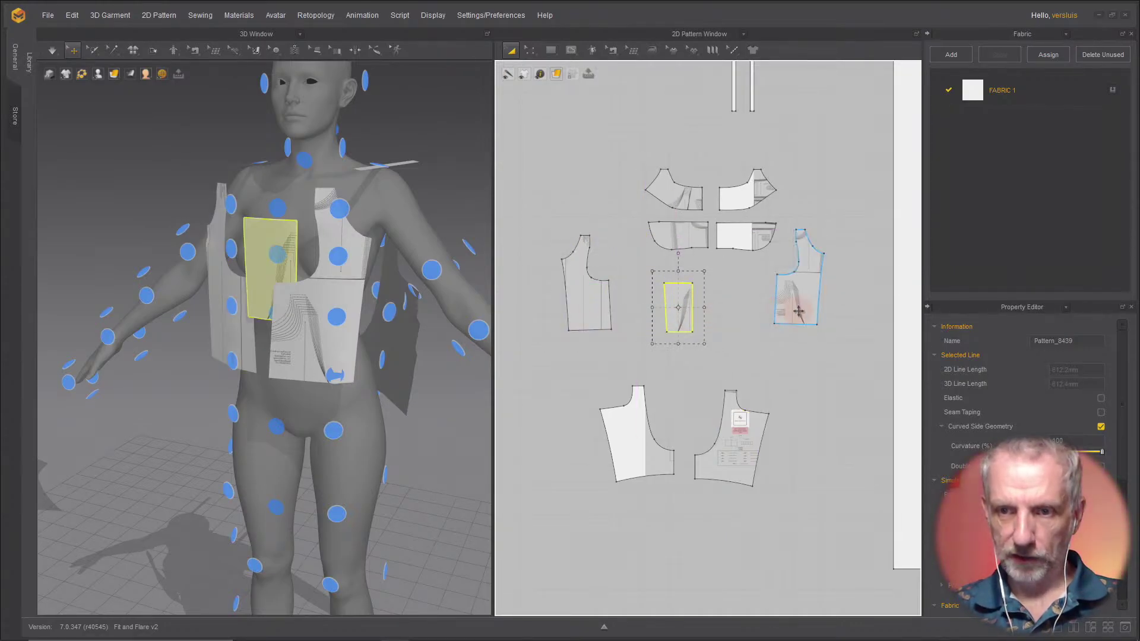
{"action": "left_click_drag", "start_coordinate": [796, 306], "coordinate": [747, 317]}
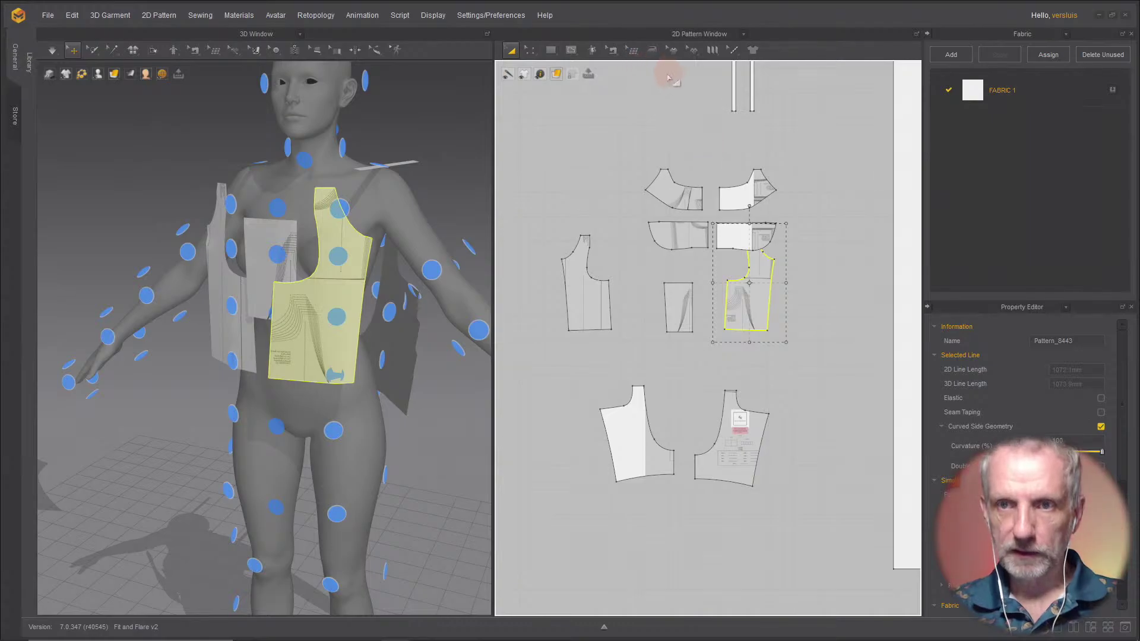
{"action": "left_click", "coordinate": [47, 18]}
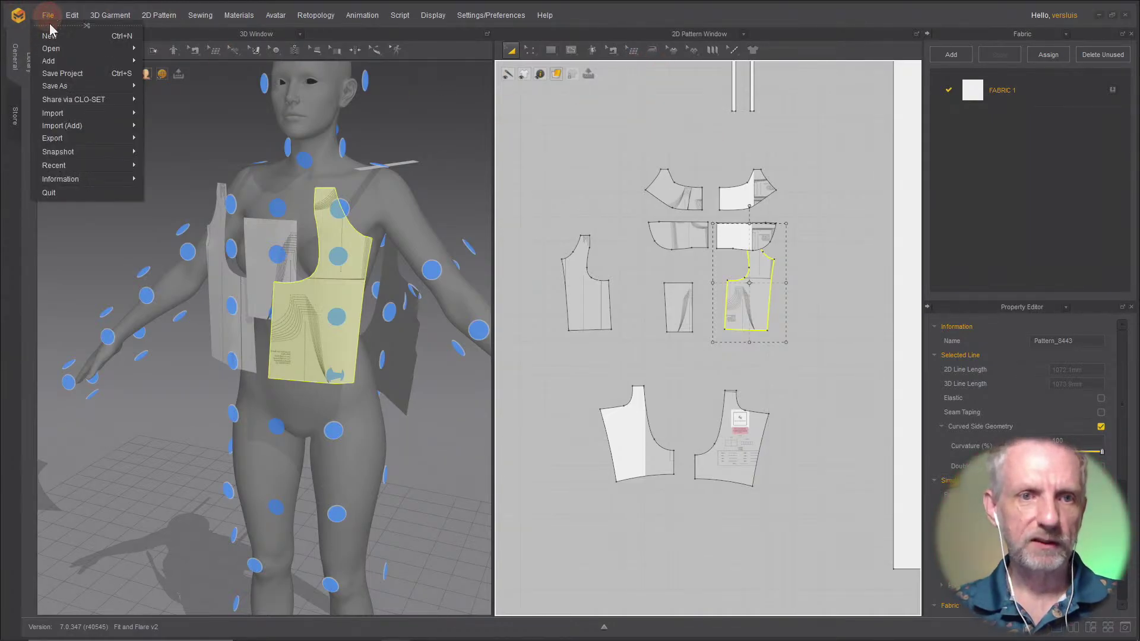
{"action": "left_click", "coordinate": [89, 75]}
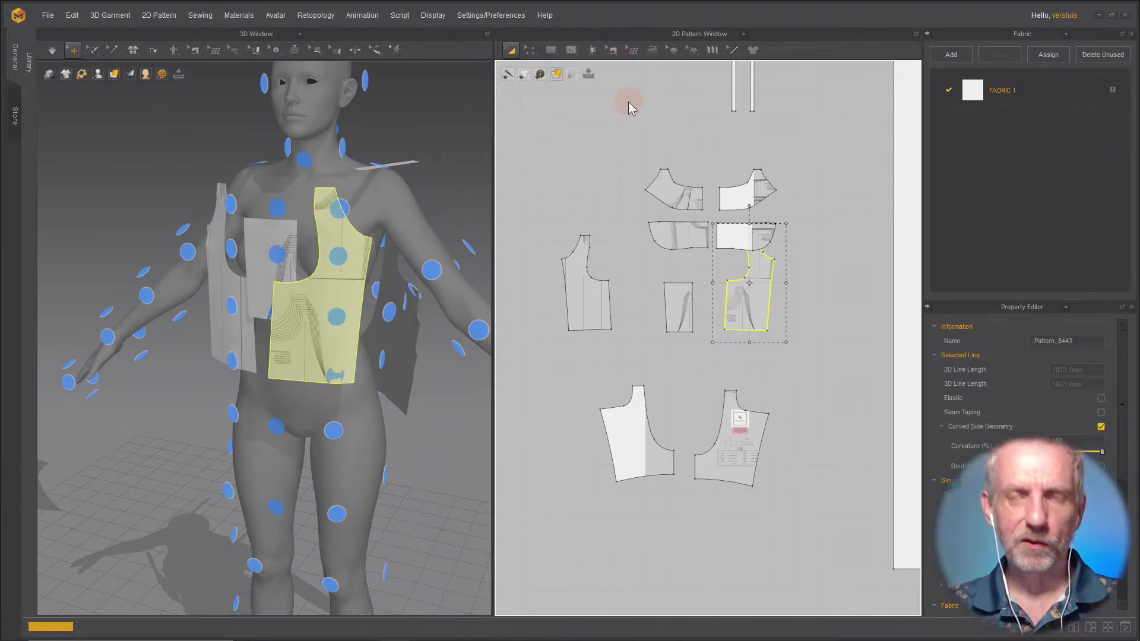
Step: Join the short centre back edges of the two back panels with Segment Sewing
{"action": "key", "text": "v"}
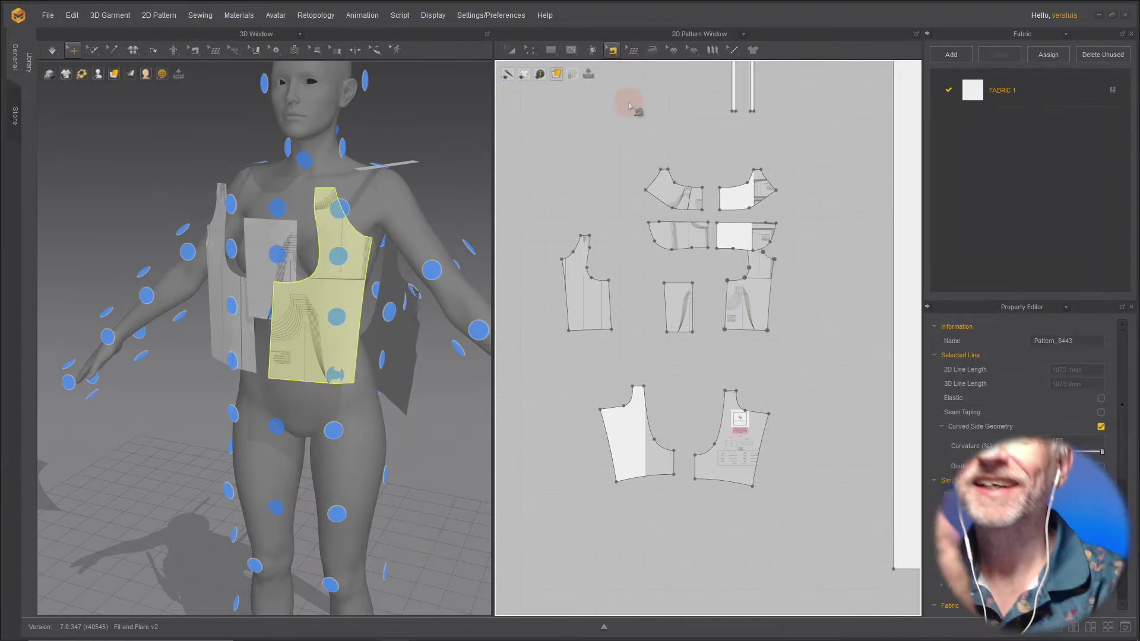
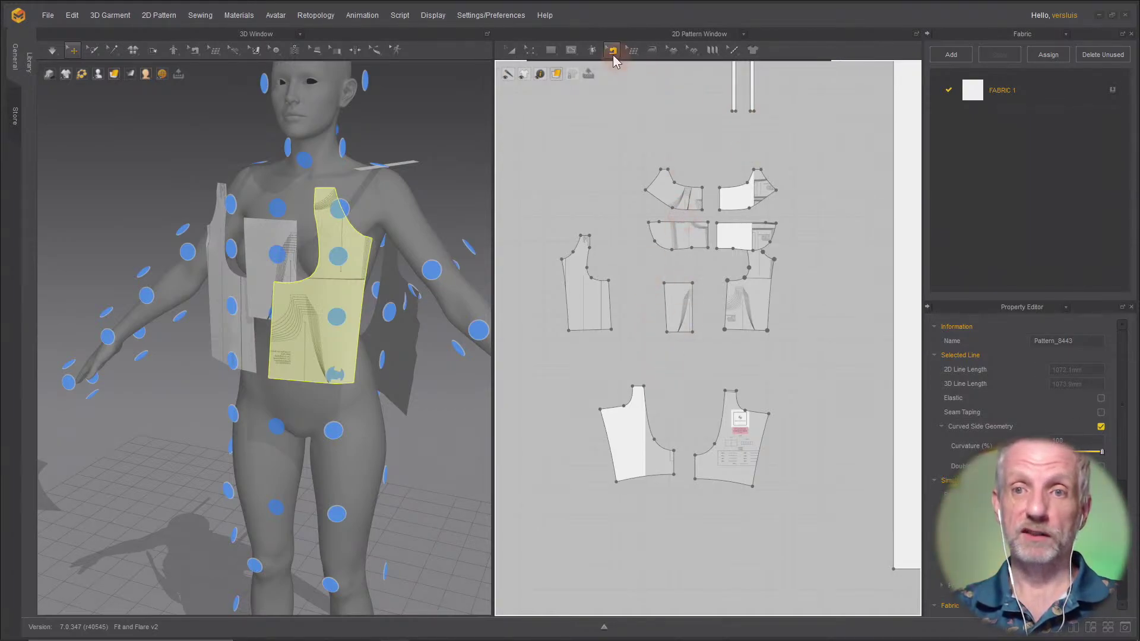
{"action": "left_click", "coordinate": [612, 51]}
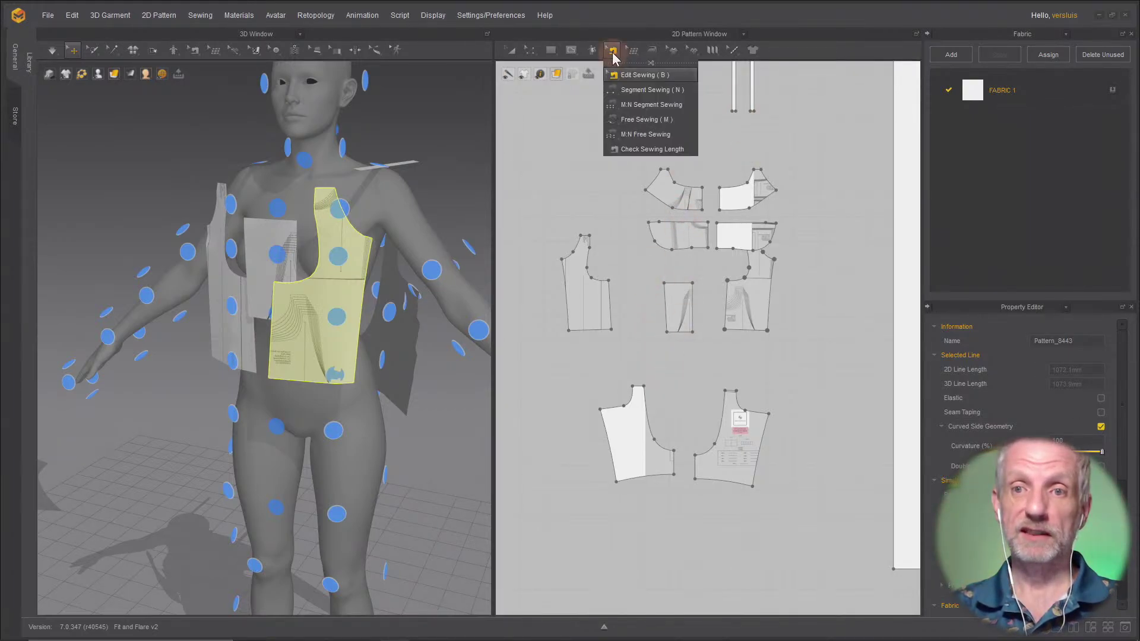
{"action": "left_click", "coordinate": [653, 89]}
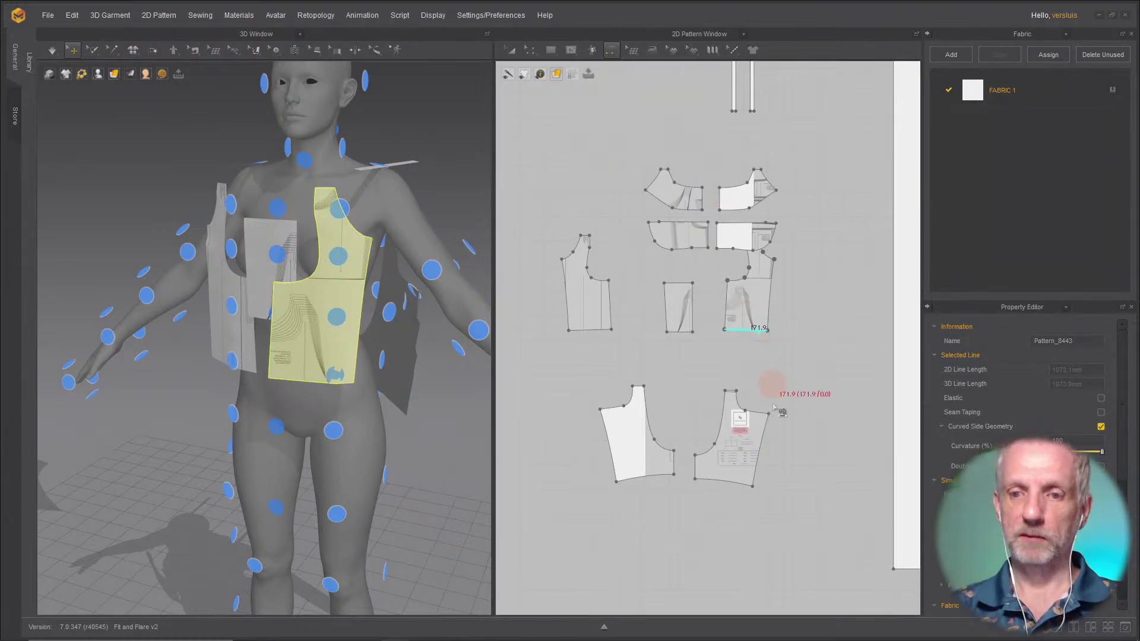
{"action": "left_click", "coordinate": [696, 466]}
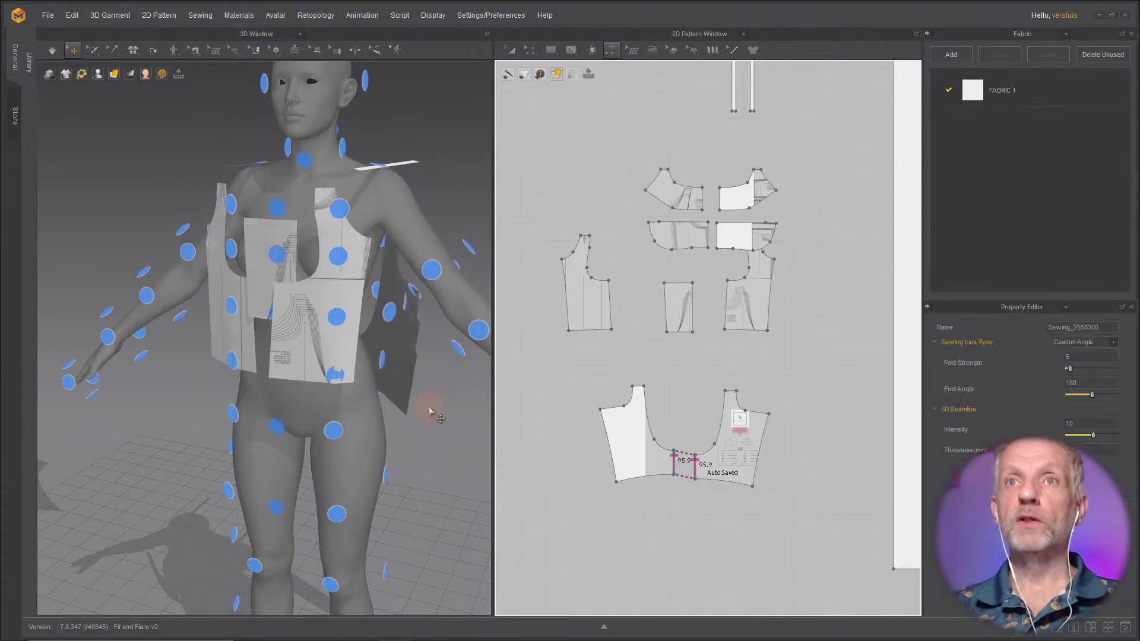
Step: Examine the pieces around the avatar to identify which front and back panels meet at its left side
{"action": "right_click_drag", "start_coordinate": [435, 405], "coordinate": [402, 394]}
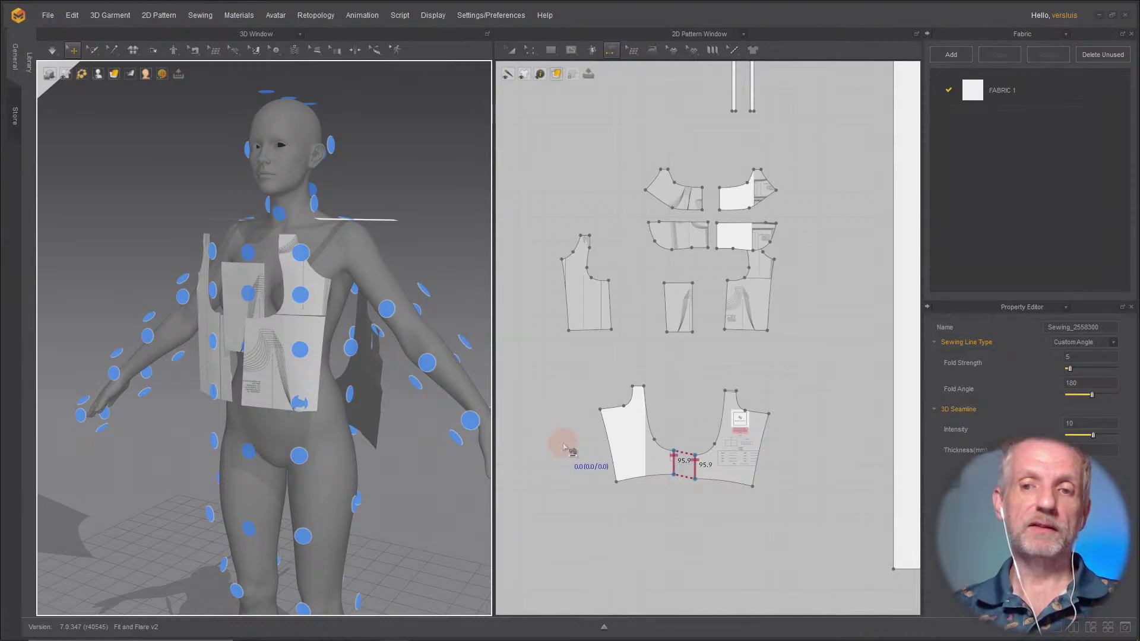
{"action": "scroll", "coordinate": [567, 446], "scroll_direction": "down", "scroll_amount": 1}
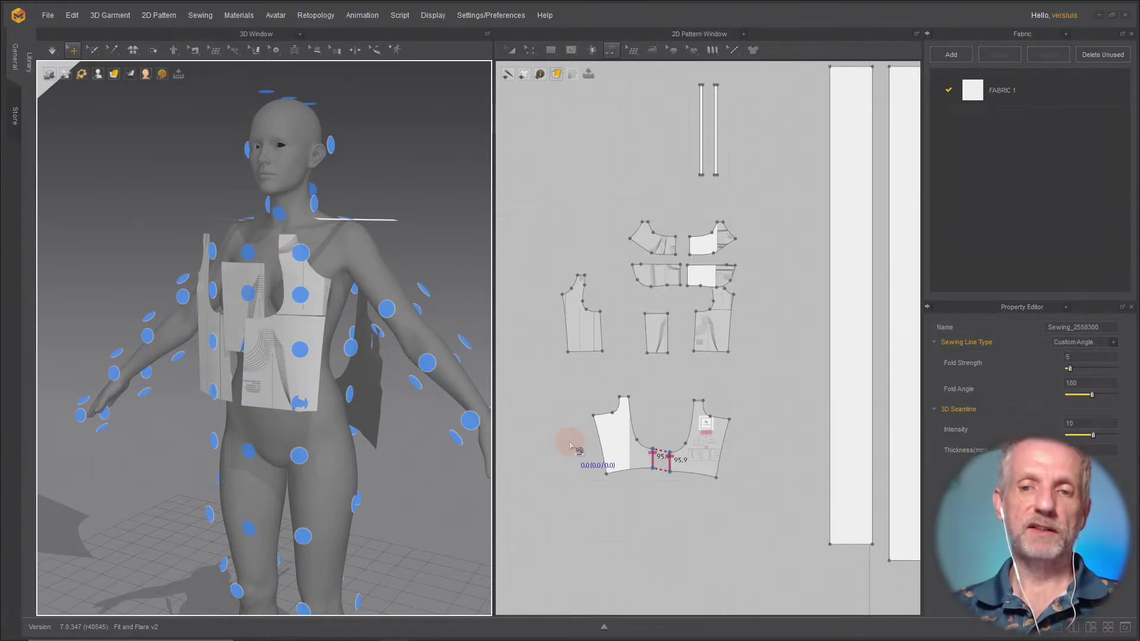
{"action": "scroll", "coordinate": [570, 444], "scroll_direction": "up", "scroll_amount": 2}
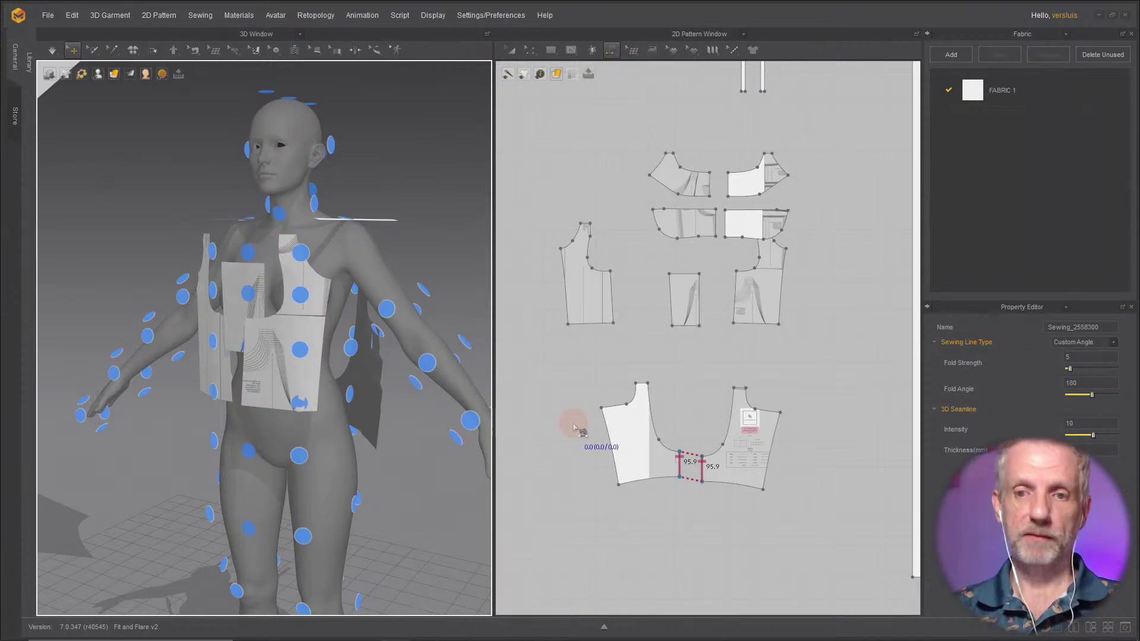
{"action": "right_click_drag", "start_coordinate": [356, 368], "coordinate": [380, 369]}
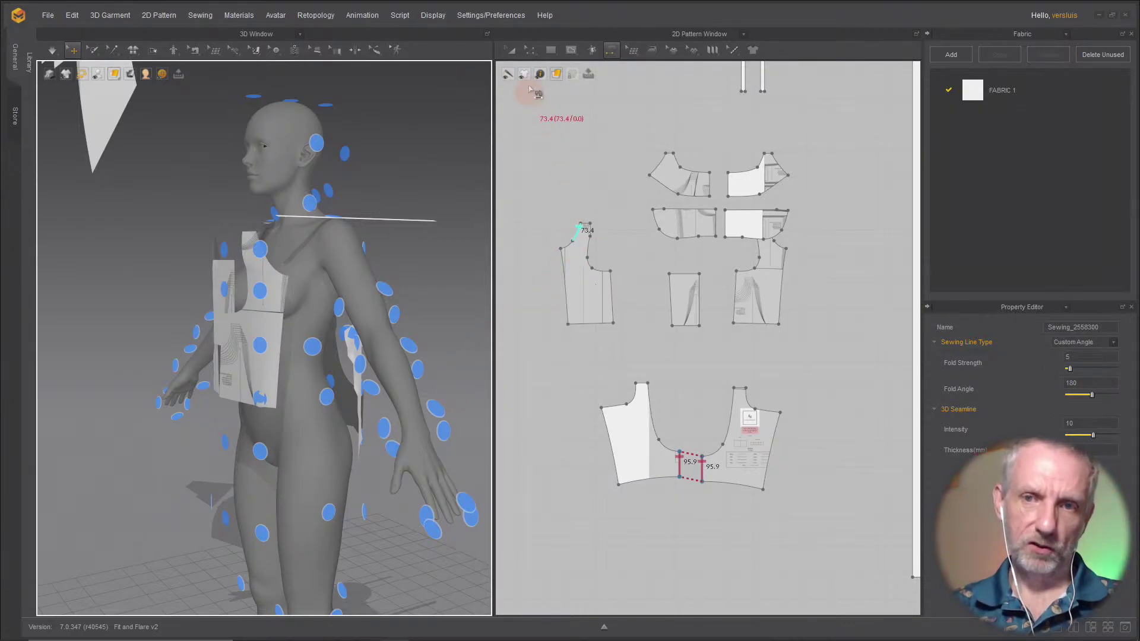
{"action": "left_click", "coordinate": [512, 50]}
{"action": "left_click", "coordinate": [589, 286]}
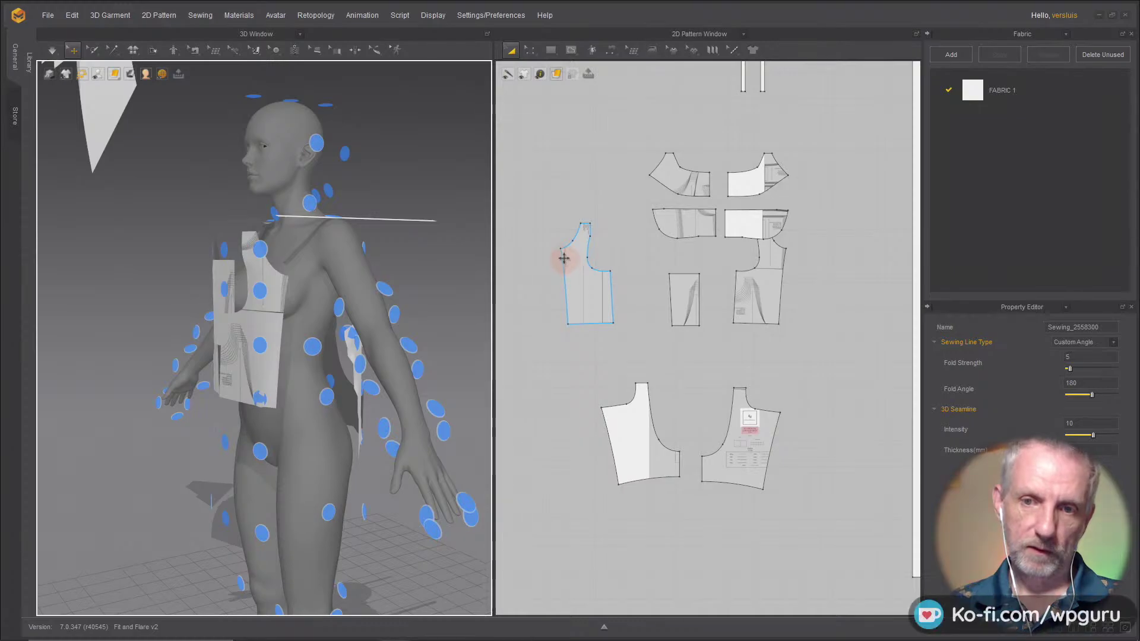
{"action": "left_click", "coordinate": [540, 256]}
{"action": "left_click", "coordinate": [279, 291]}
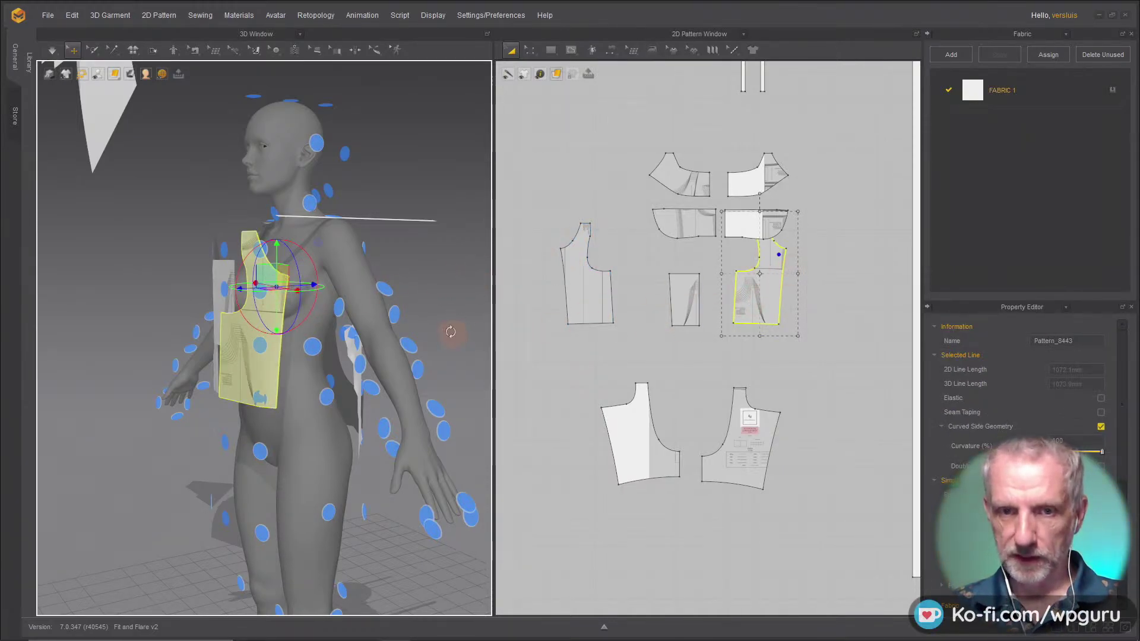
{"action": "right_click_drag", "start_coordinate": [453, 331], "coordinate": [374, 331]}
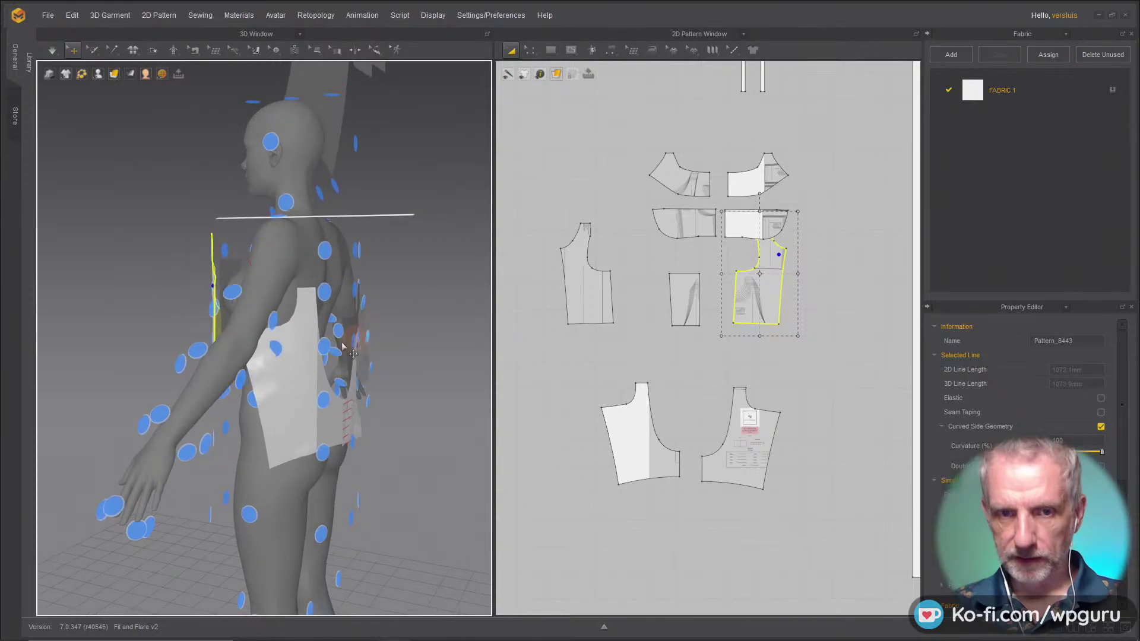
{"action": "left_click", "coordinate": [254, 362]}
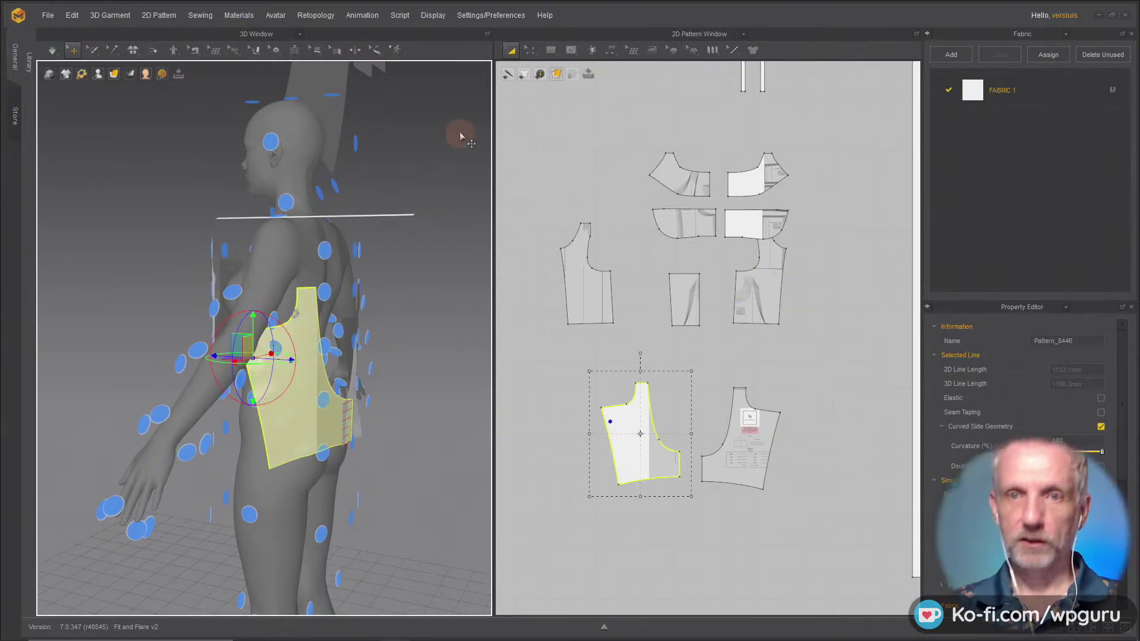
Step: Sew the outer side edge of the avatar's left front panel to the outer side edge of the left back panel with Segment Sewing
{"action": "left_click", "coordinate": [610, 51]}
{"action": "left_click", "coordinate": [617, 50]}
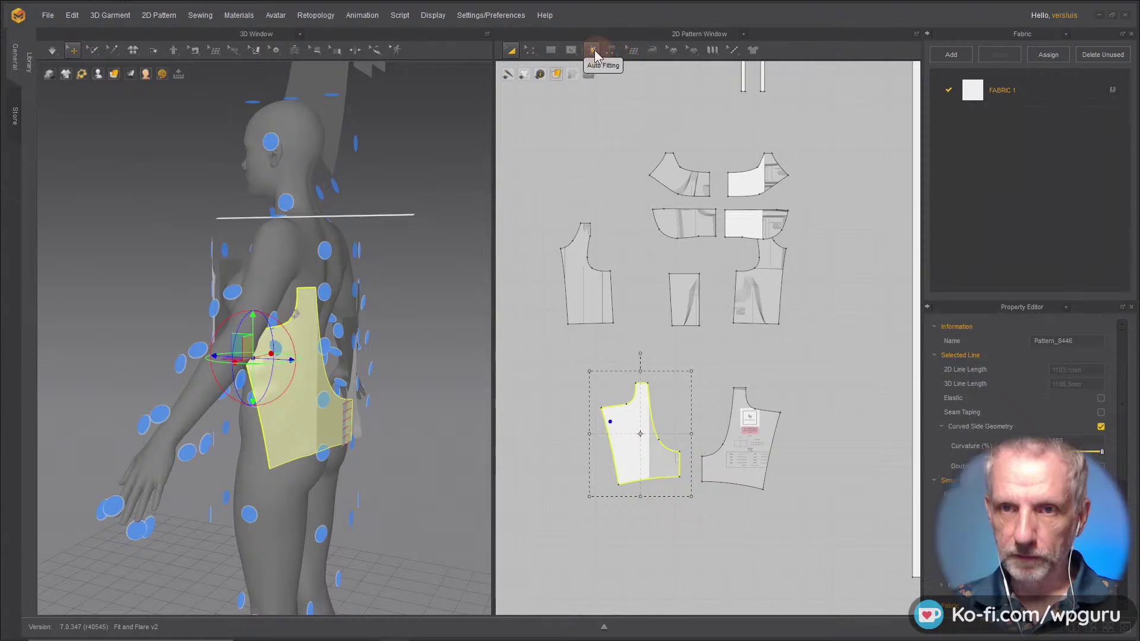
{"action": "left_click", "coordinate": [610, 51]}
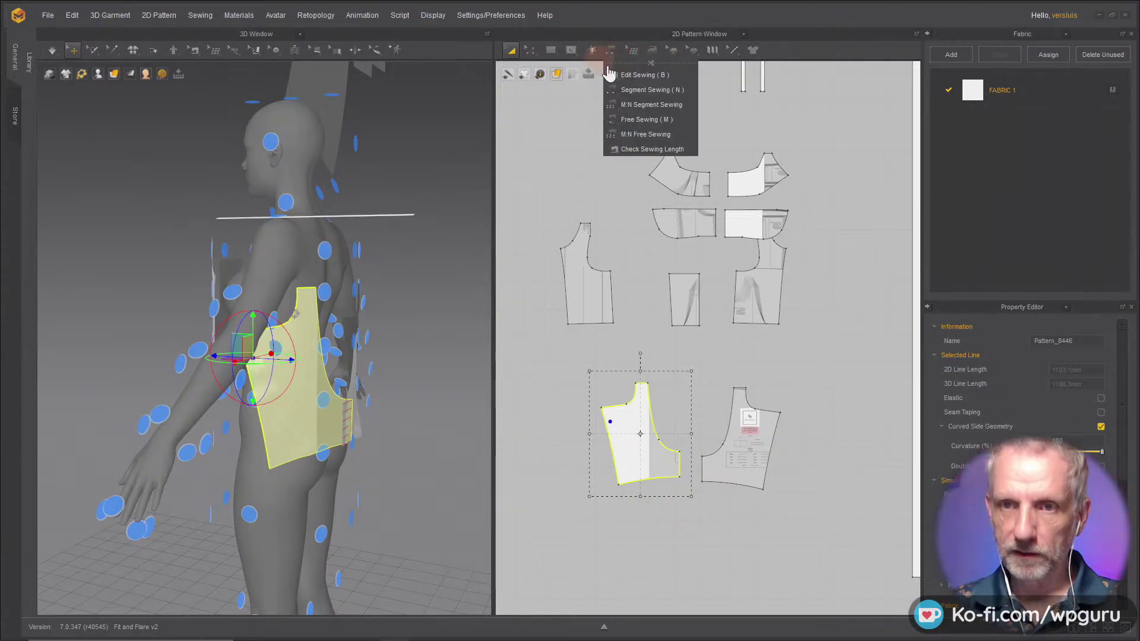
{"action": "left_click", "coordinate": [623, 90]}
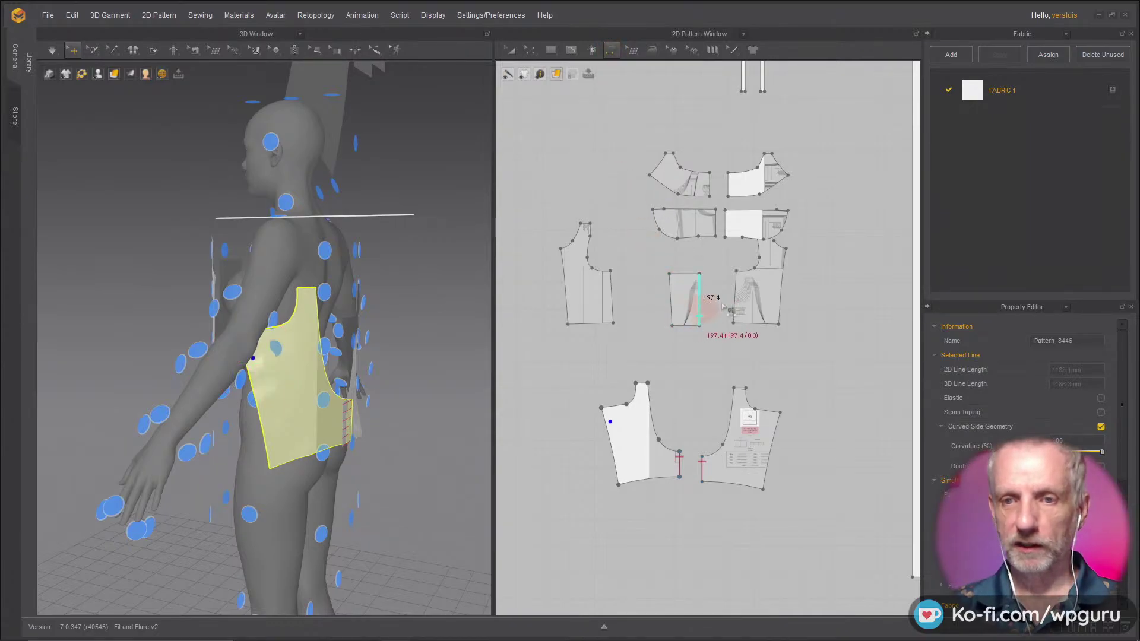
{"action": "left_click", "coordinate": [783, 272]}
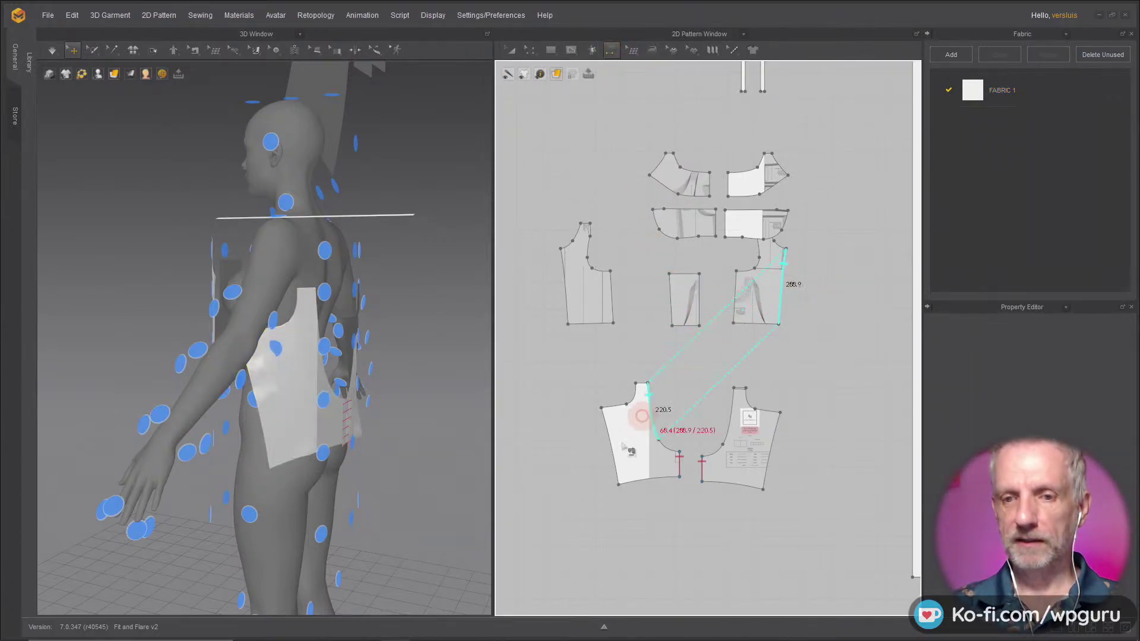
{"action": "left_click", "coordinate": [606, 426]}
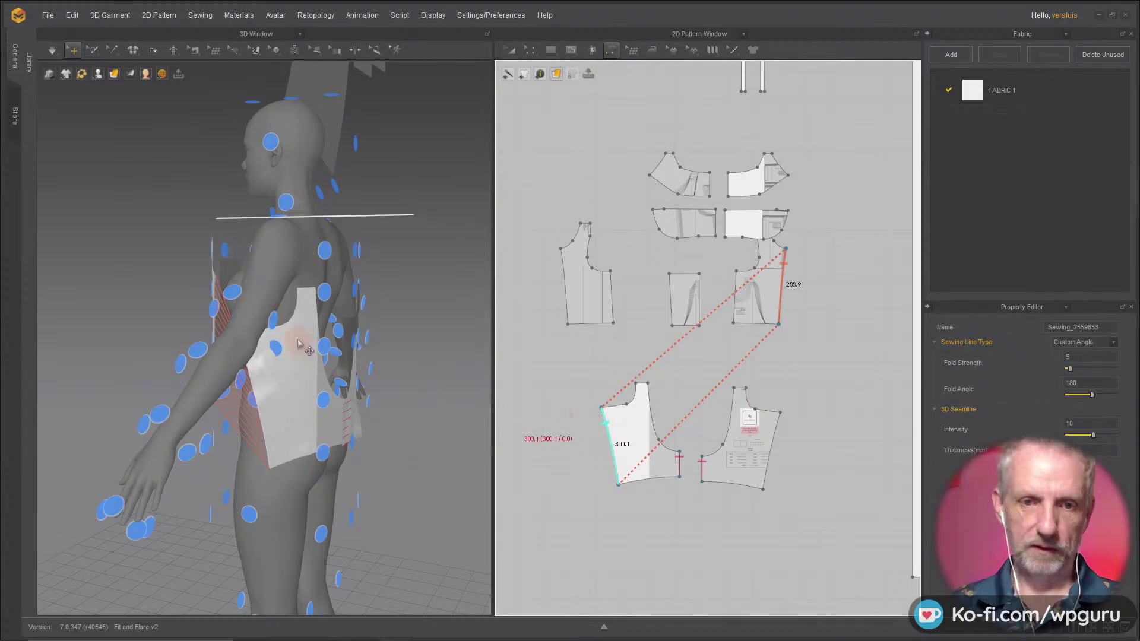
Step: Sew the outer side edge of the avatar's right front panel to the outer side edge of the right back panel
{"action": "right_click_drag", "start_coordinate": [299, 344], "coordinate": [249, 333]}
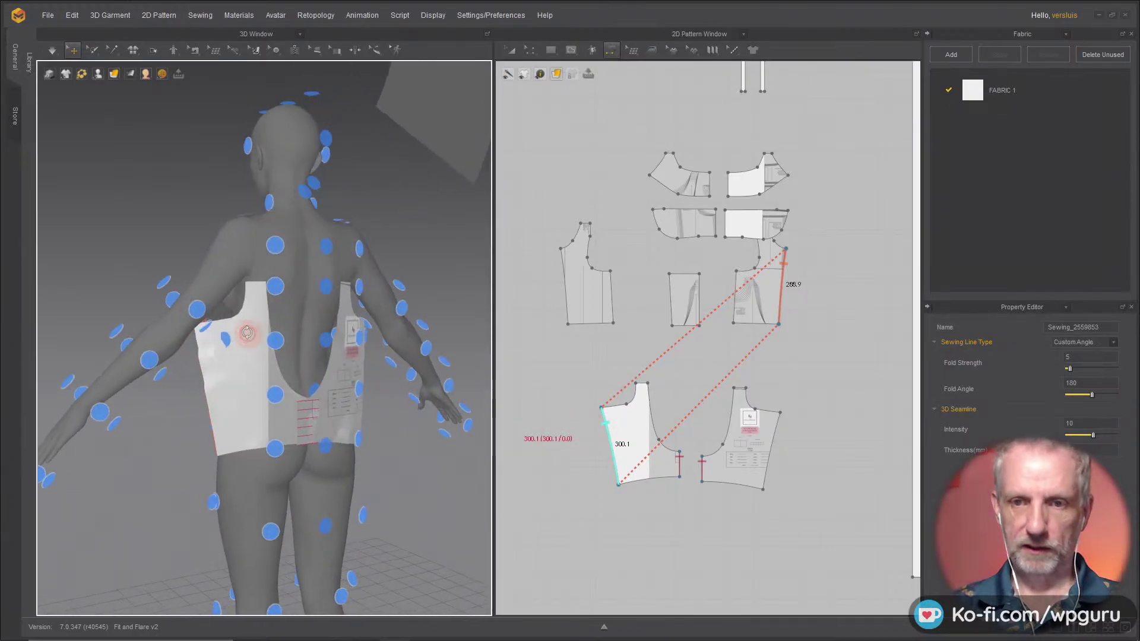
{"action": "left_click", "coordinate": [562, 267]}
{"action": "left_click", "coordinate": [781, 432]}
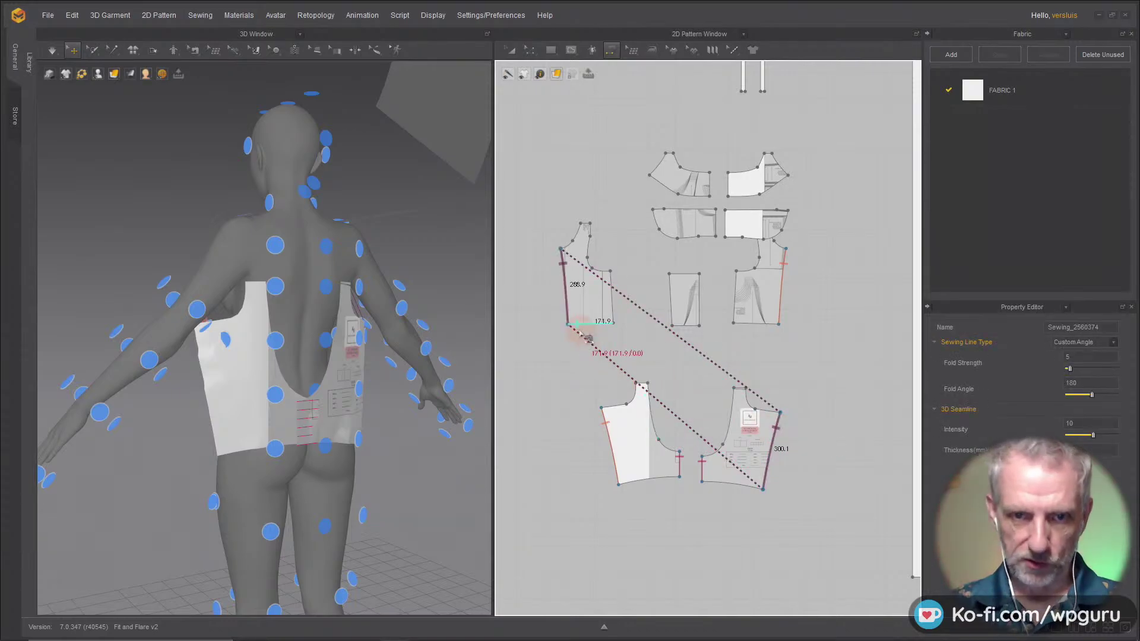
Step: Sew both vertical edges of the centre front panel to the adjacent inner edges of the two front side panels
{"action": "left_click", "coordinate": [658, 284]}
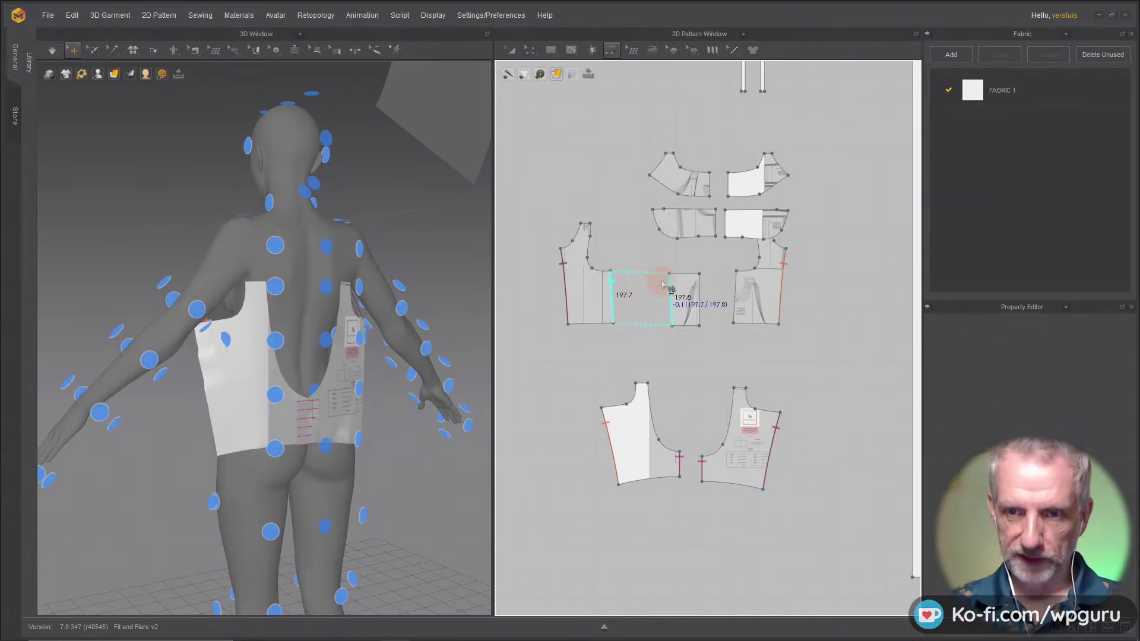
{"action": "left_click", "coordinate": [672, 286]}
{"action": "left_click", "coordinate": [704, 290]}
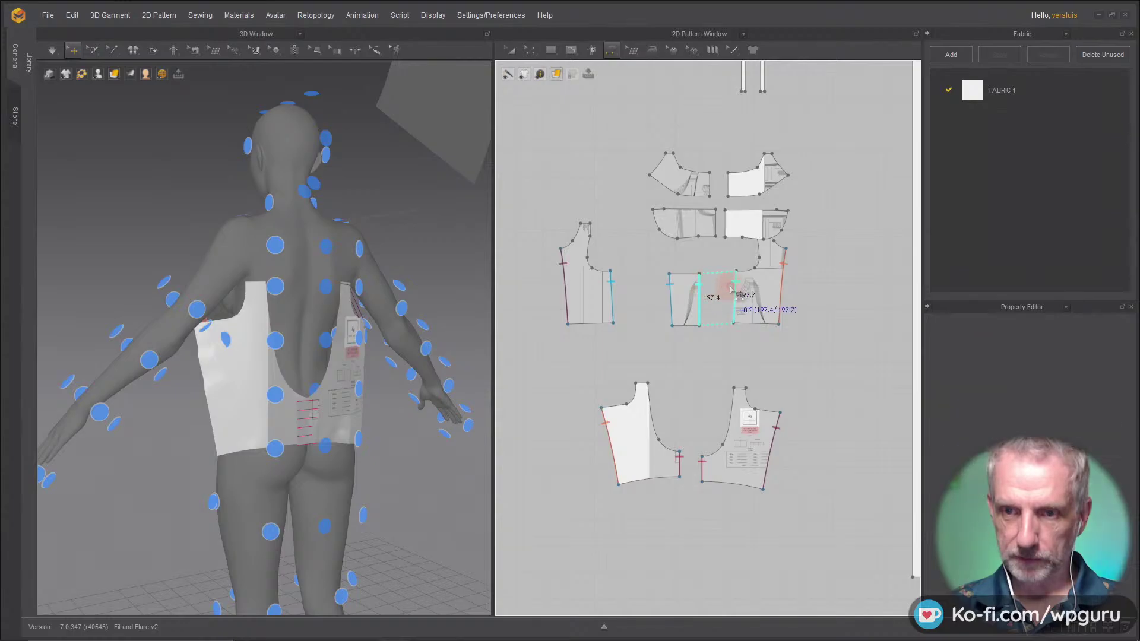
{"action": "left_click", "coordinate": [735, 294]}
{"action": "left_click", "coordinate": [565, 287]}
Step: Select the four small upper bodice pieces in the 2D layout and move them together up and left, clear of the front panels
{"action": "right_click_drag", "start_coordinate": [250, 345], "coordinate": [446, 352]}
{"action": "middle_click_drag", "start_coordinate": [332, 289], "coordinate": [351, 363]}
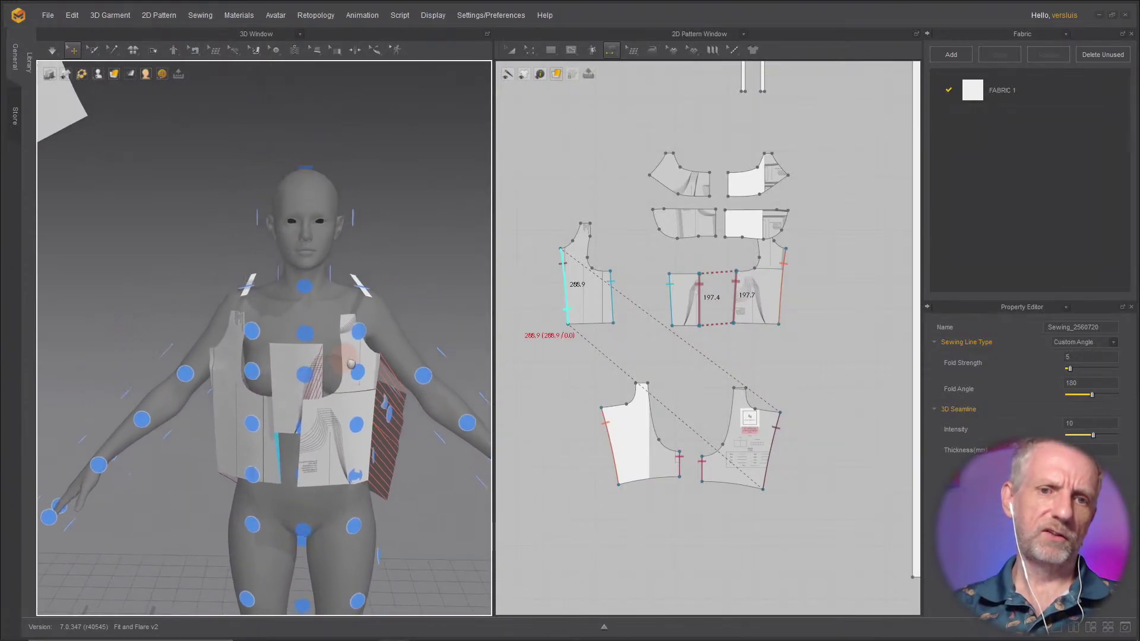
{"action": "right_click_drag", "start_coordinate": [351, 363], "coordinate": [484, 282]}
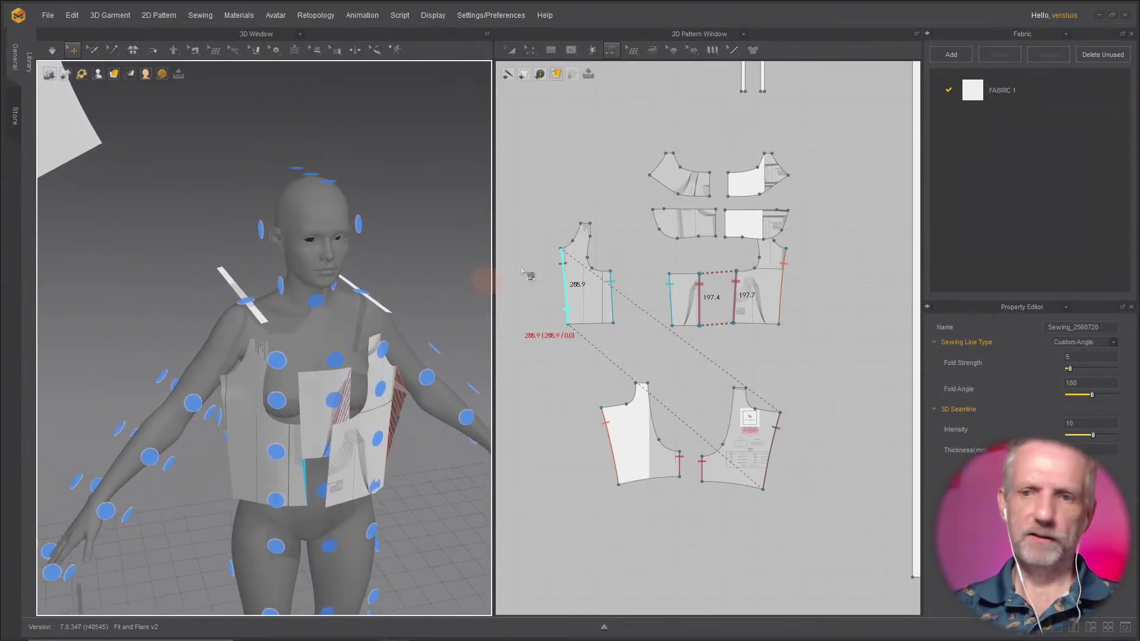
{"action": "key", "text": "a"}
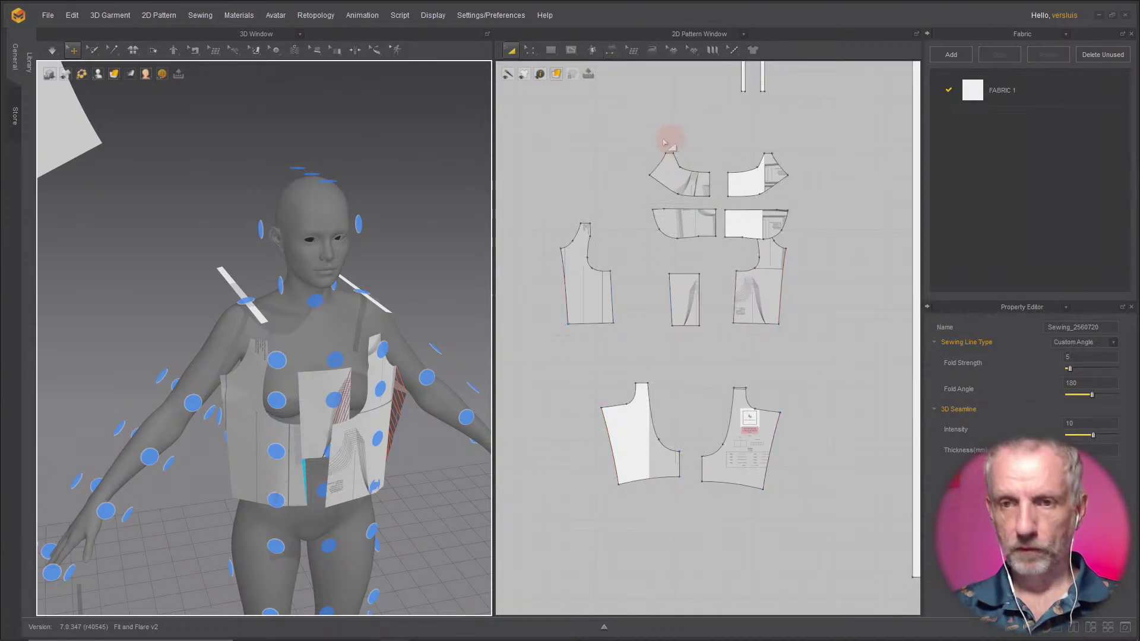
{"action": "left_click_drag", "start_coordinate": [649, 135], "coordinate": [802, 231]}
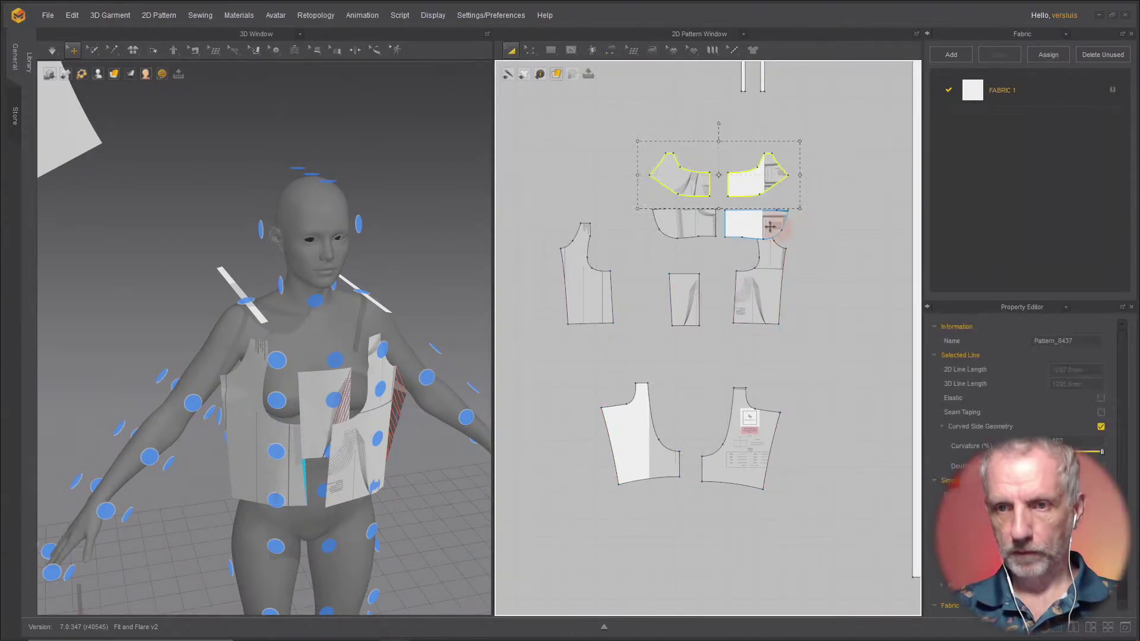
{"action": "left_click", "coordinate": [769, 225], "text": "shift"}
{"action": "left_click", "coordinate": [689, 224], "text": "shift"}
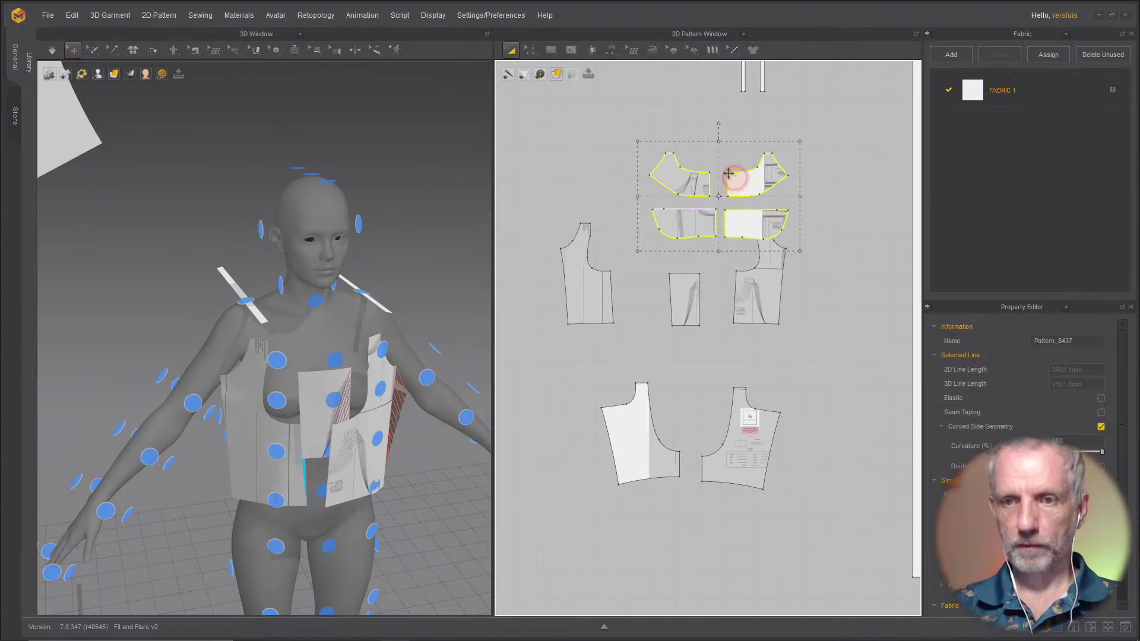
{"action": "left_click_drag", "start_coordinate": [729, 172], "coordinate": [699, 152]}
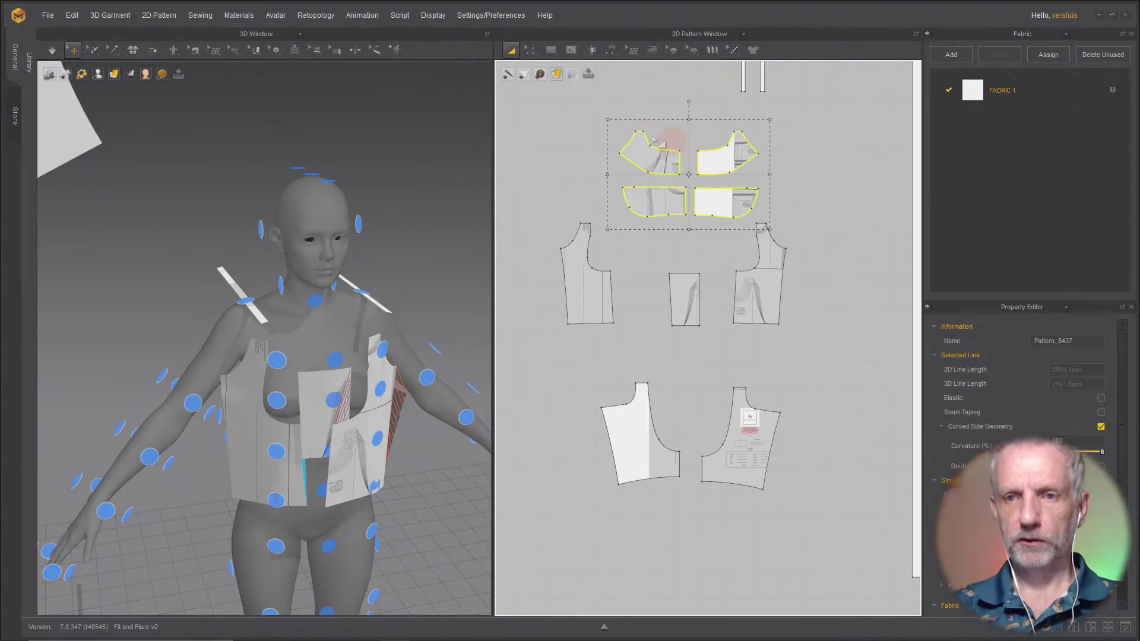
Step: Select the four small upper bodice pieces in the 2D layout and deactivate them as Pattern Only
{"action": "left_click", "coordinate": [594, 116]}
{"action": "mouse_move", "coordinate": [752, 207]}
{"action": "left_mouse_down"}
{"action": "mouse_move", "coordinate": [775, 211]}
{"action": "mouse_move", "coordinate": [771, 198]}
{"action": "left_mouse_up"}
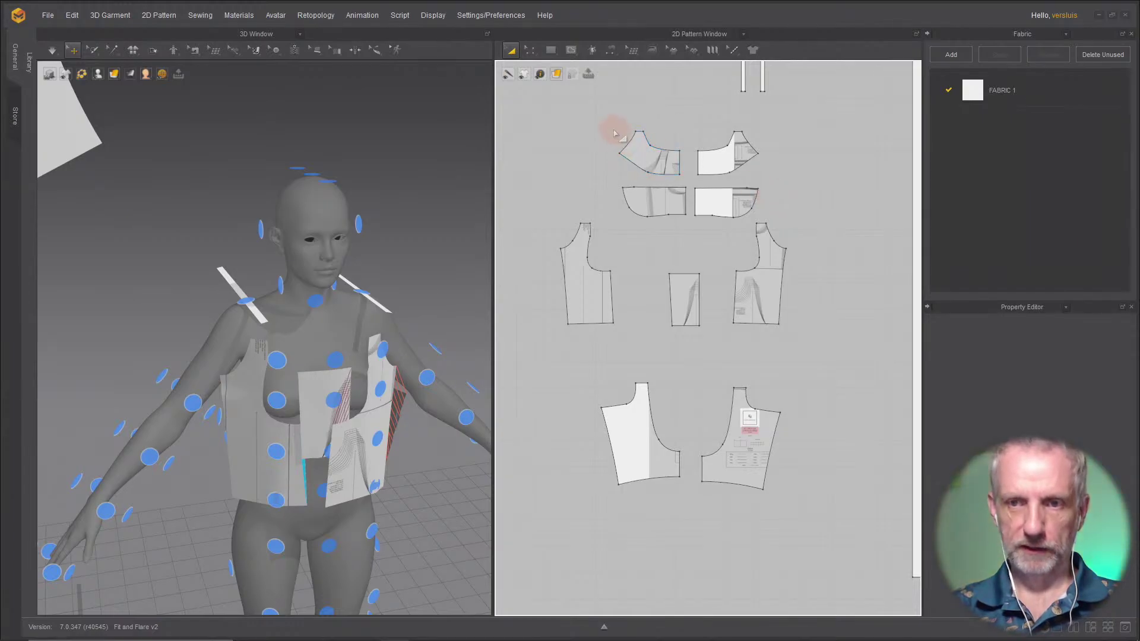
{"action": "left_click", "coordinate": [639, 151]}
{"action": "left_click_drag", "start_coordinate": [598, 108], "coordinate": [767, 225]}
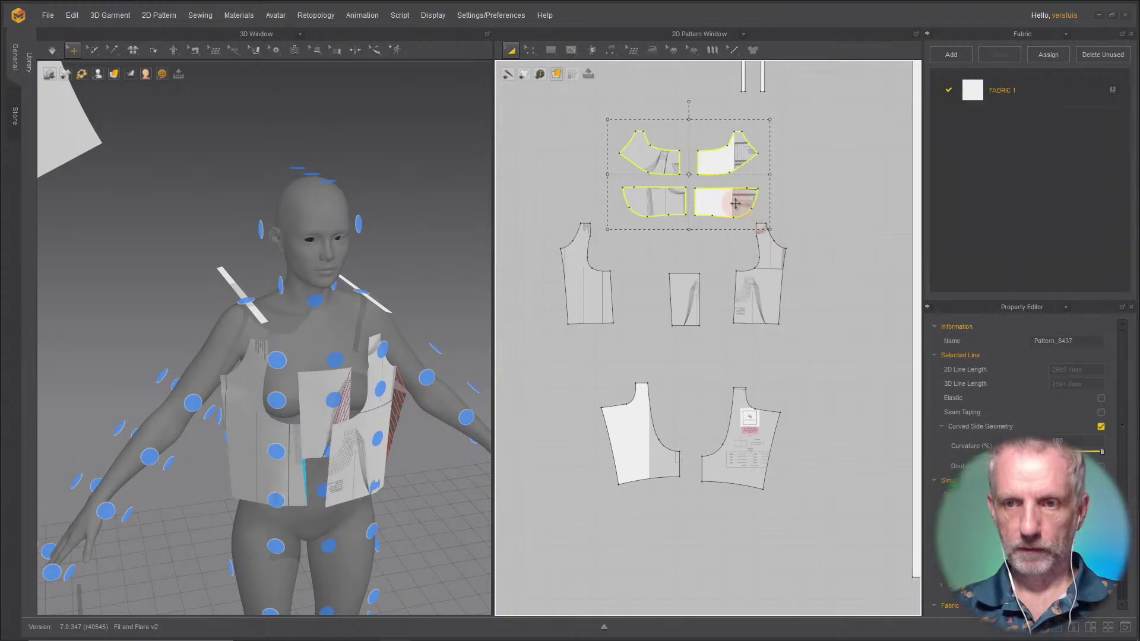
{"action": "right_click", "coordinate": [737, 205]}
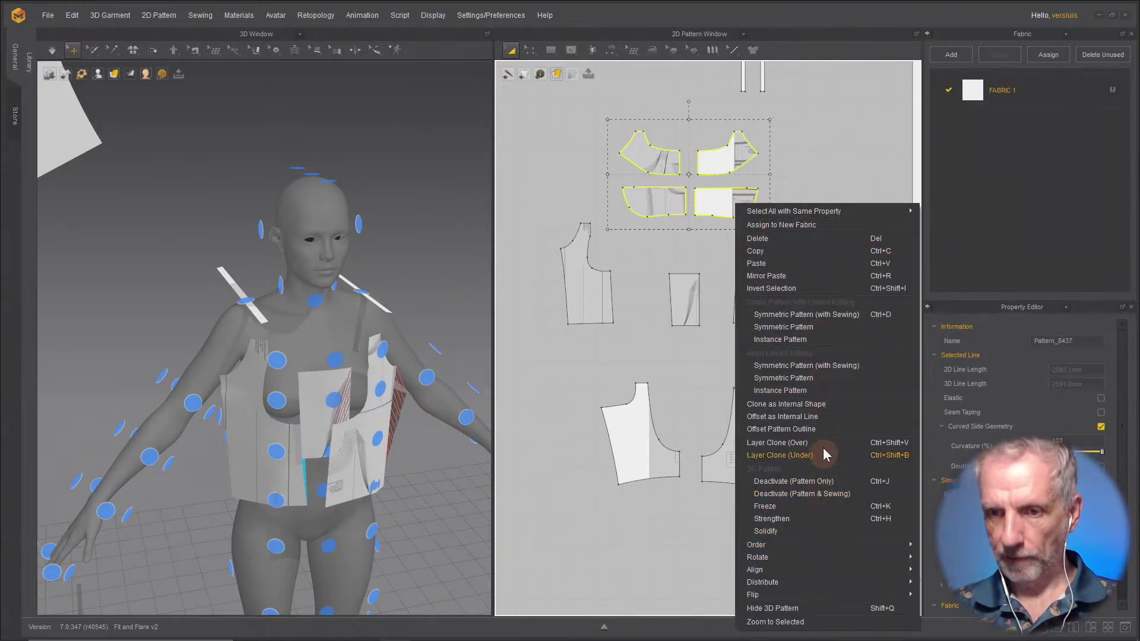
{"action": "left_click", "coordinate": [837, 481]}
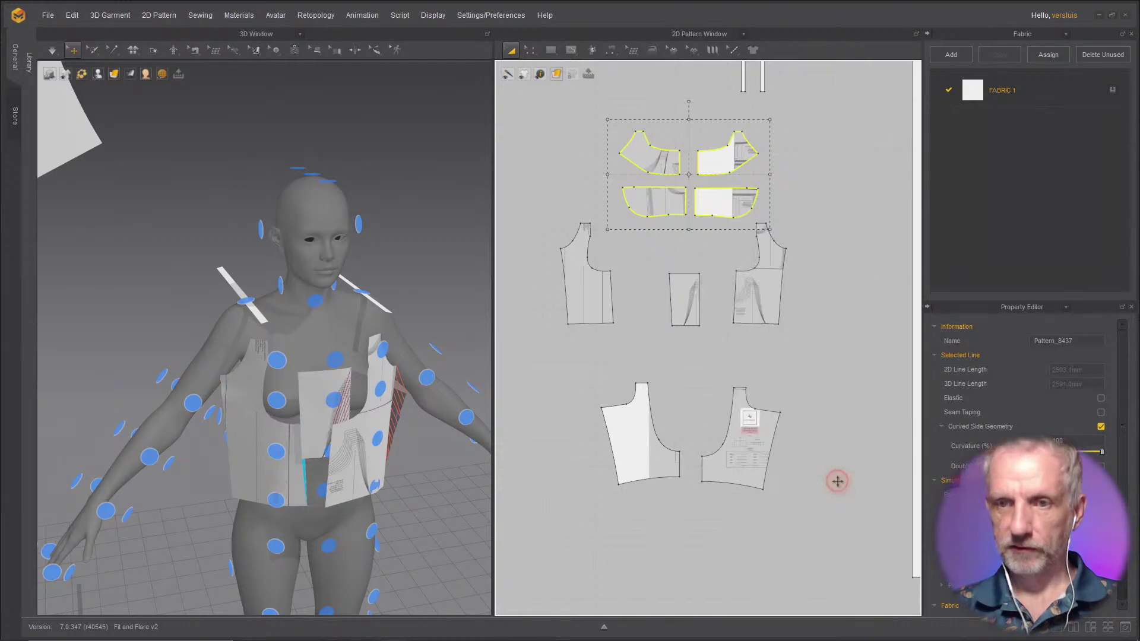
Step: Select the two long strips and the two flared skirt pieces together and deactivate them as Pattern Only
{"action": "right_click_drag", "start_coordinate": [784, 350], "coordinate": [695, 348]}
{"action": "scroll", "coordinate": [700, 345], "scroll_direction": "down", "scroll_amount": 5}
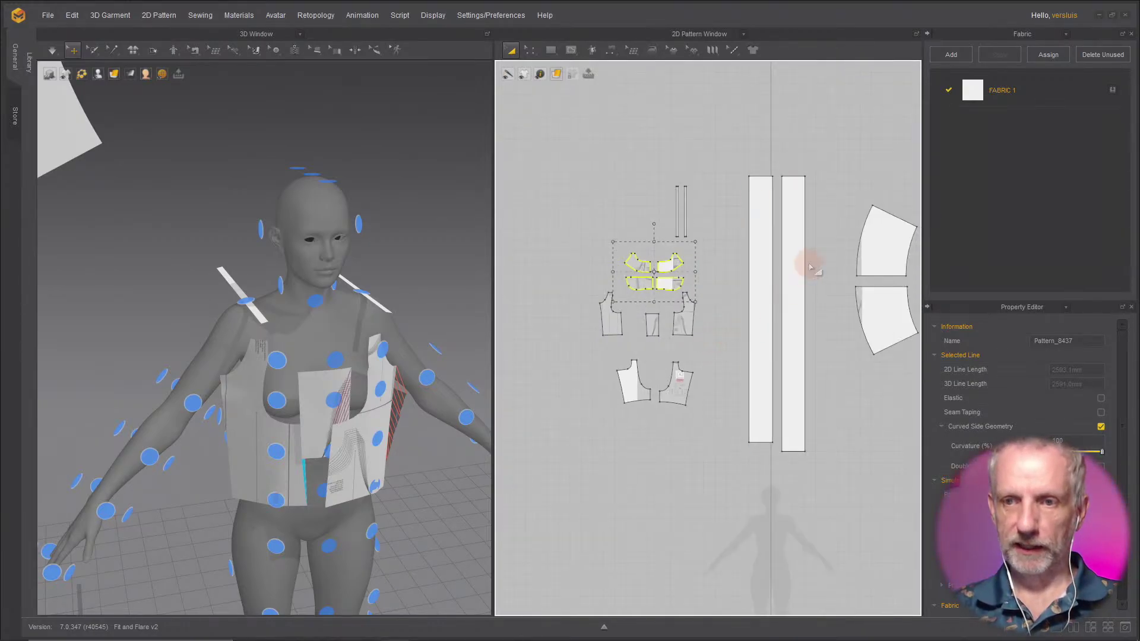
{"action": "left_click_drag", "start_coordinate": [750, 164], "coordinate": [872, 362]}
{"action": "right_click", "coordinate": [872, 322]}
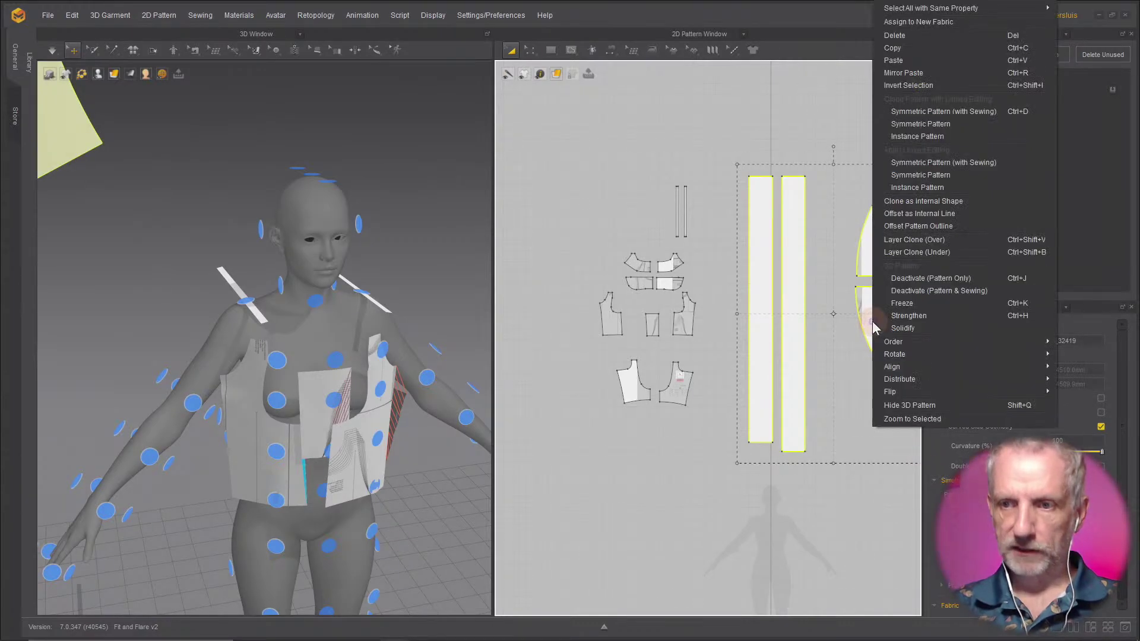
{"action": "left_click", "coordinate": [932, 279]}
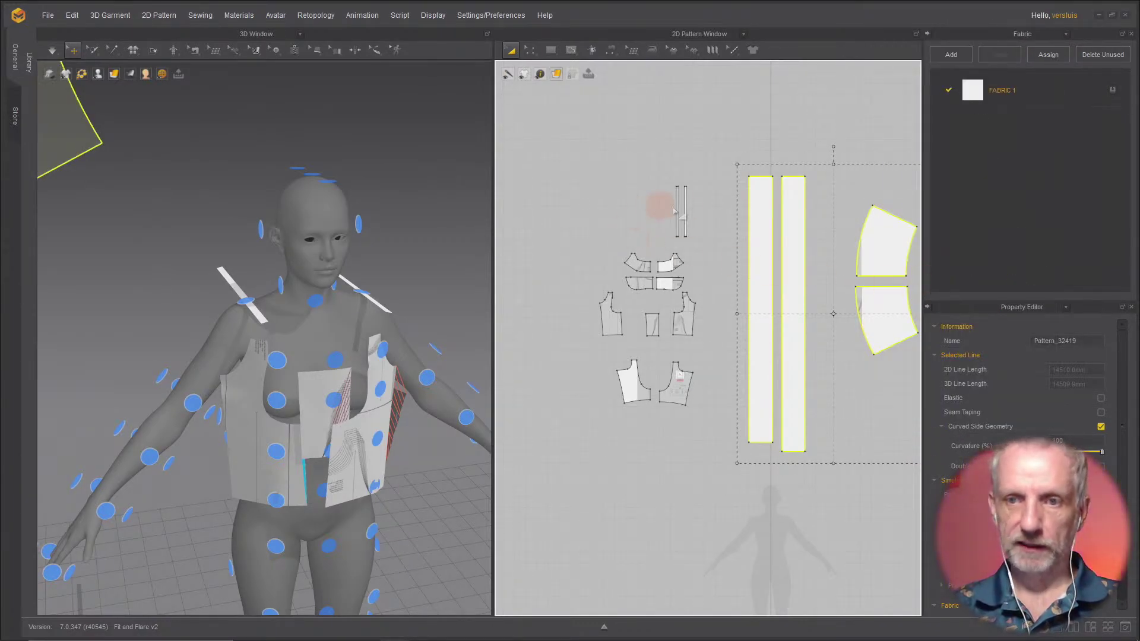
Step: Identify the avatar's right shoulder strap and move it left in the 2D layout, away from the other strap and above its front panel
{"action": "scroll", "coordinate": [366, 295], "scroll_direction": "up", "scroll_amount": 5}
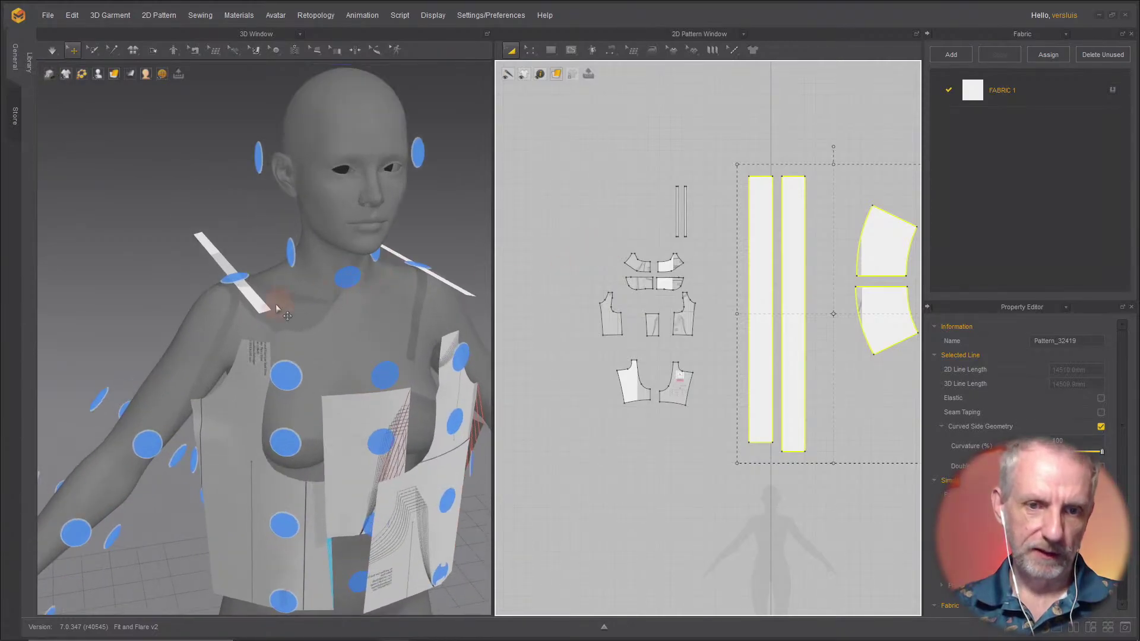
{"action": "left_click", "coordinate": [272, 321]}
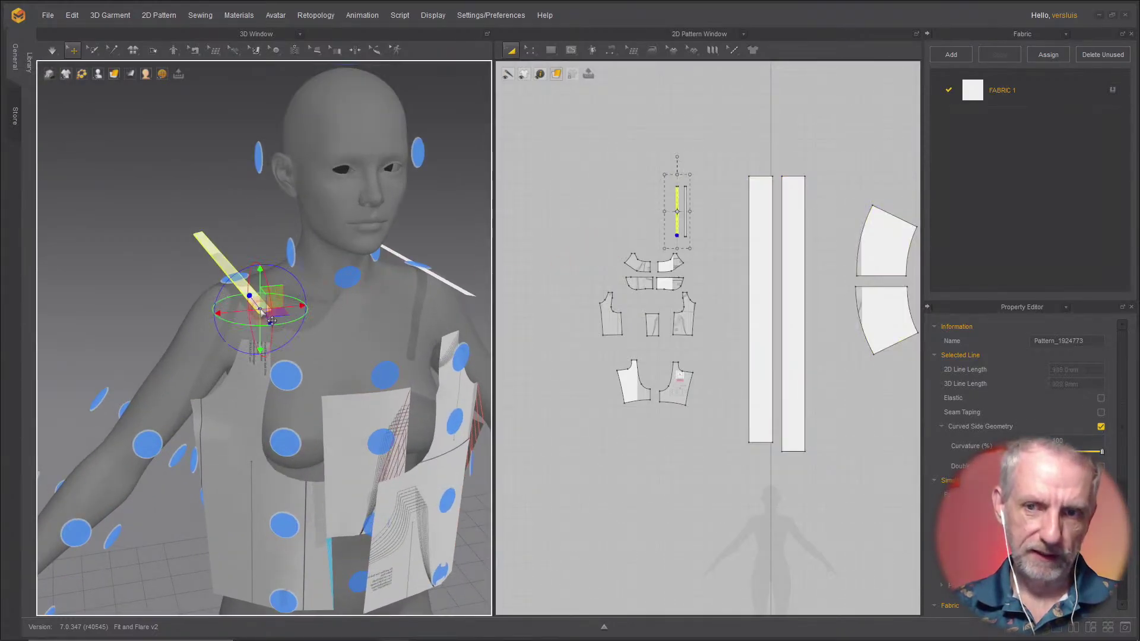
{"action": "left_click", "coordinate": [255, 371]}
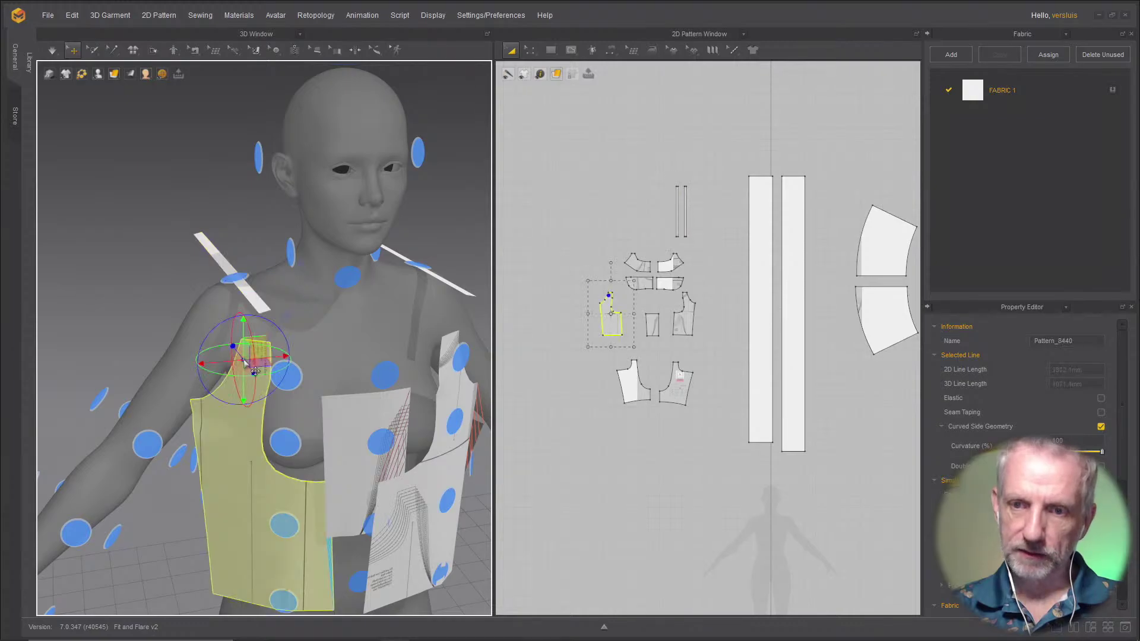
{"action": "left_click", "coordinate": [276, 318]}
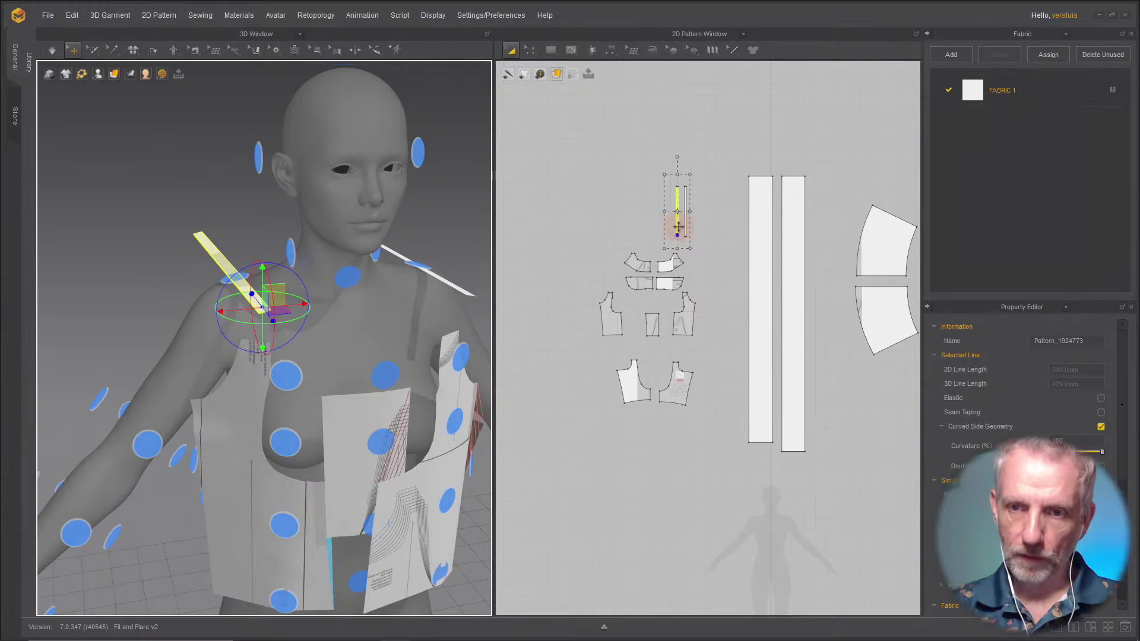
{"action": "left_click_drag", "start_coordinate": [670, 222], "coordinate": [631, 222]}
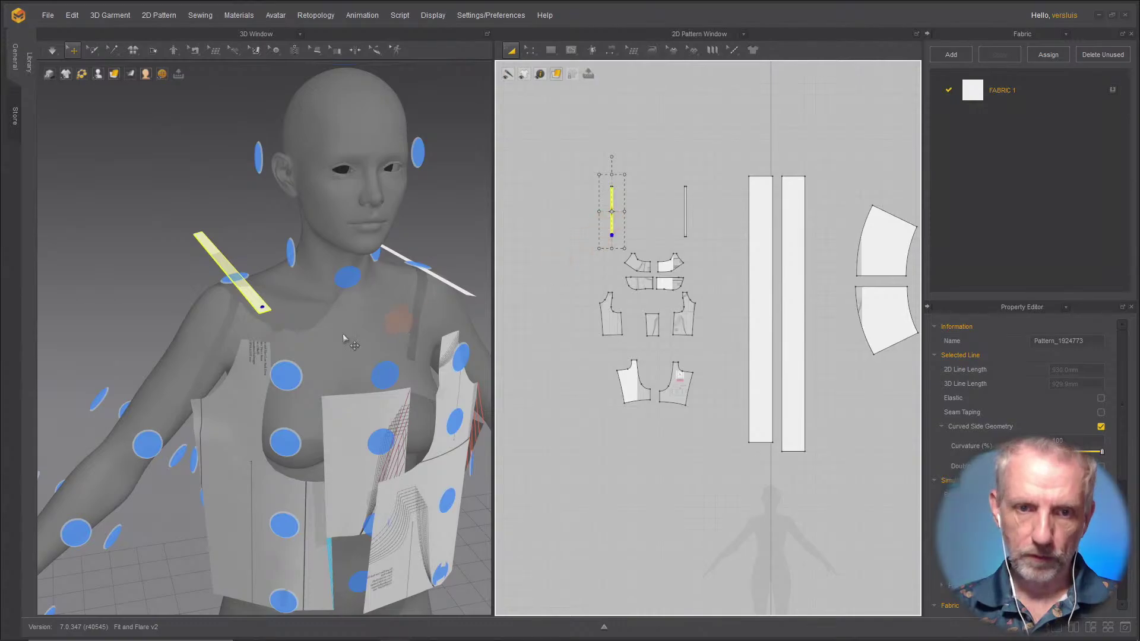
Step: Sew the lower end of the avatar's right shoulder strap to the top edge of the right front panel with Segment Sewing
{"action": "left_click", "coordinate": [254, 351]}
{"action": "scroll", "coordinate": [590, 262], "scroll_direction": "up", "scroll_amount": 4}
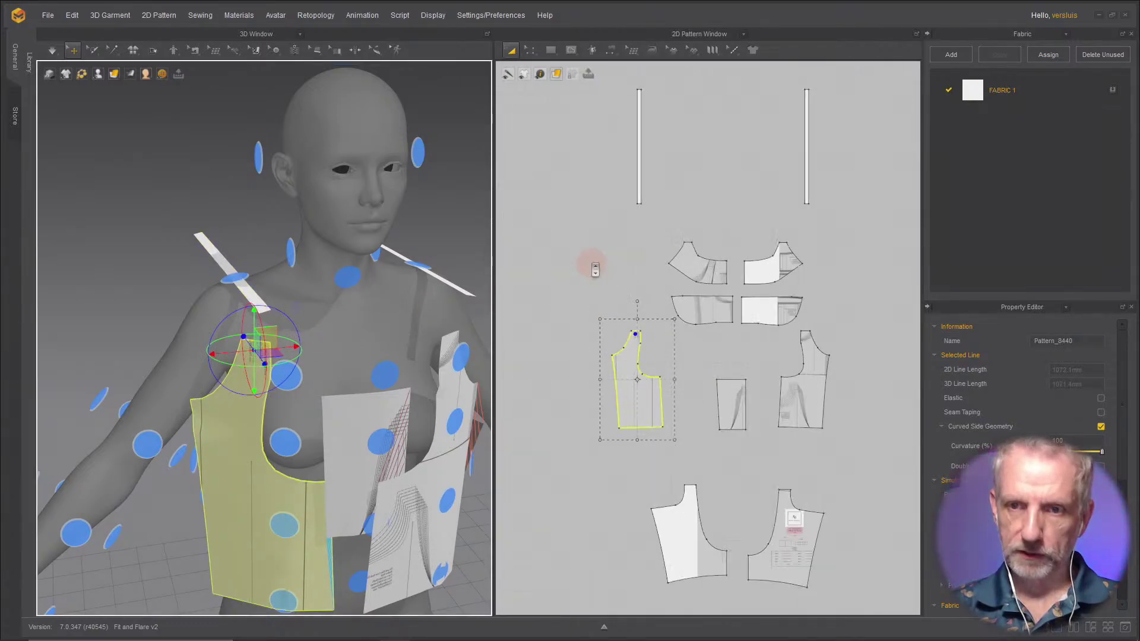
{"action": "scroll", "coordinate": [621, 262], "scroll_direction": "up", "scroll_amount": 3}
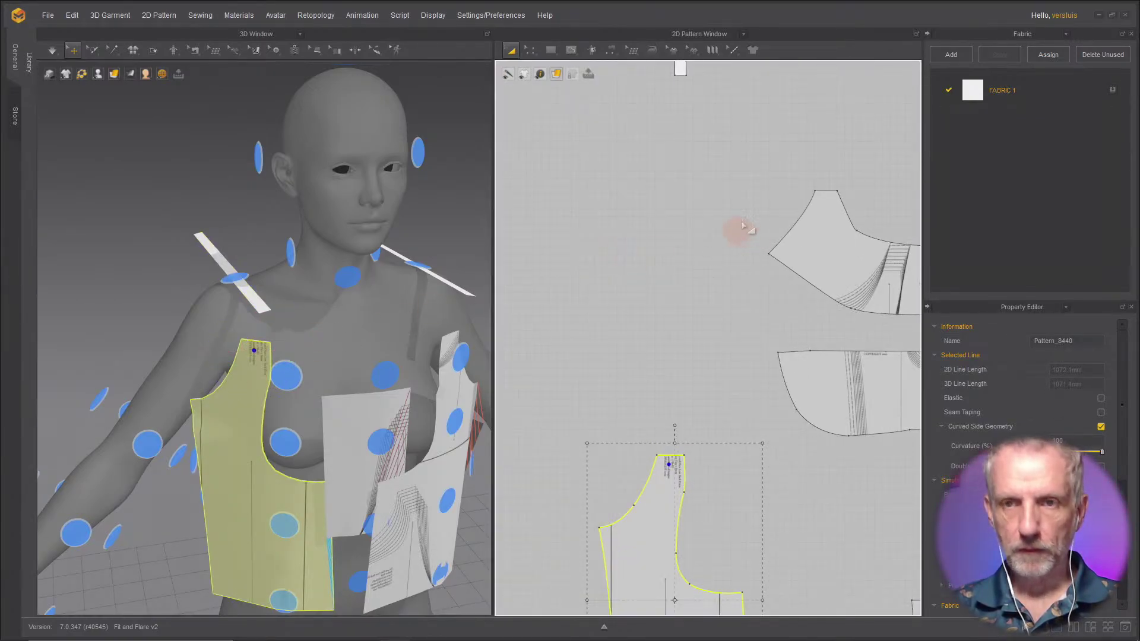
{"action": "left_click", "coordinate": [611, 50]}
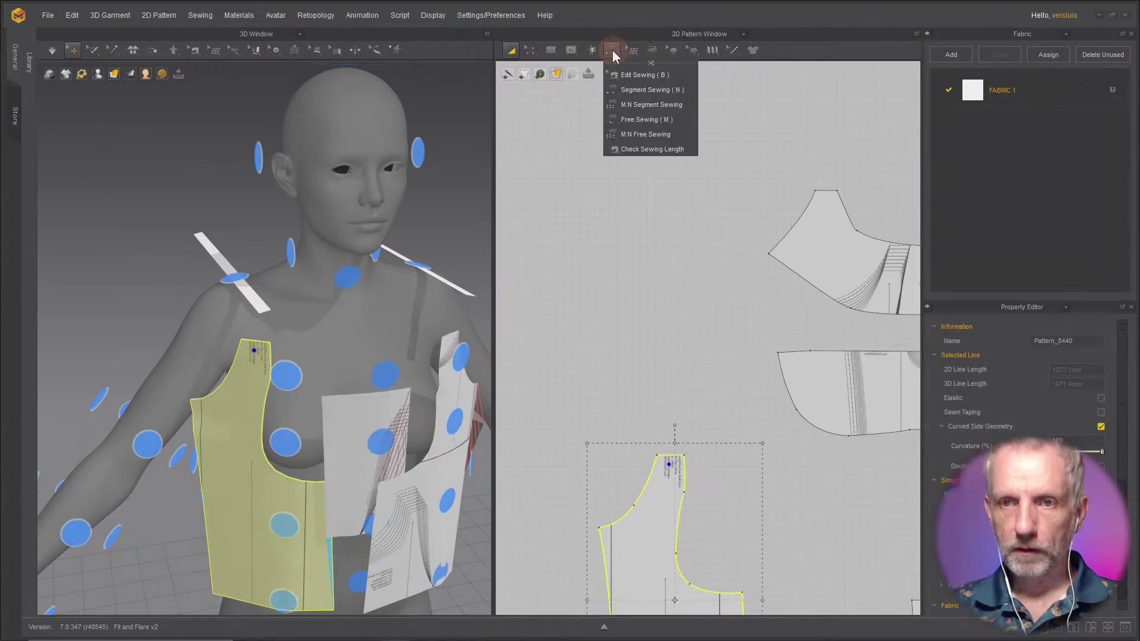
{"action": "left_click", "coordinate": [630, 89]}
{"action": "scroll", "coordinate": [693, 290], "scroll_direction": "down", "scroll_amount": 3}
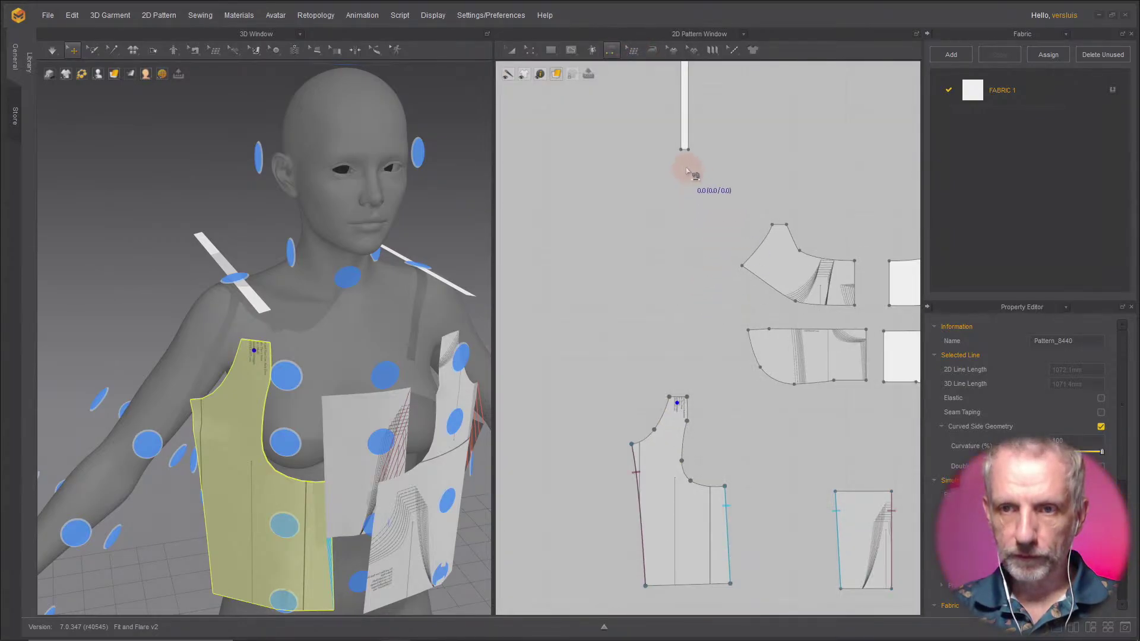
{"action": "left_click", "coordinate": [684, 150]}
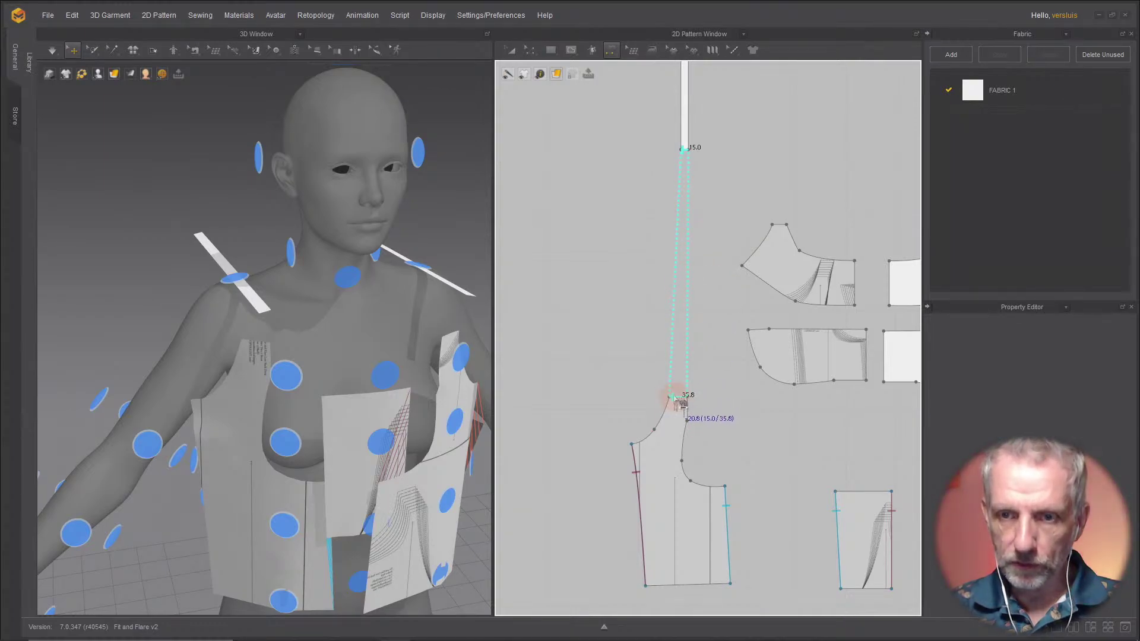
{"action": "left_click", "coordinate": [674, 397]}
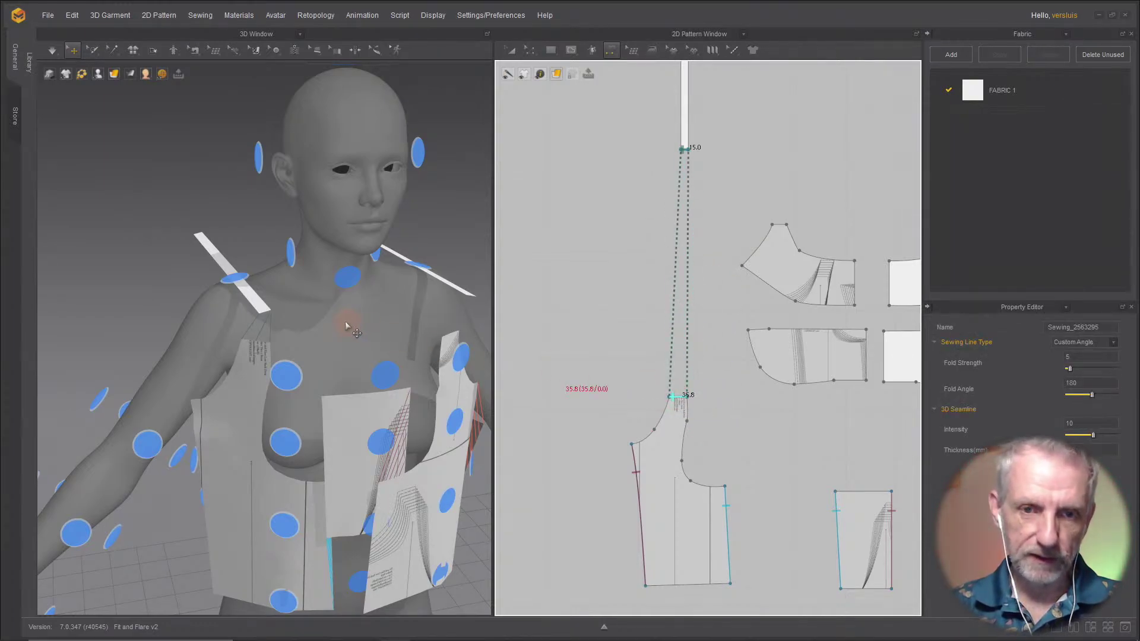
Step: Sew the lower end of the avatar's left shoulder strap to the top edge of the left front panel
{"action": "right_click_drag", "start_coordinate": [344, 322], "coordinate": [290, 307]}
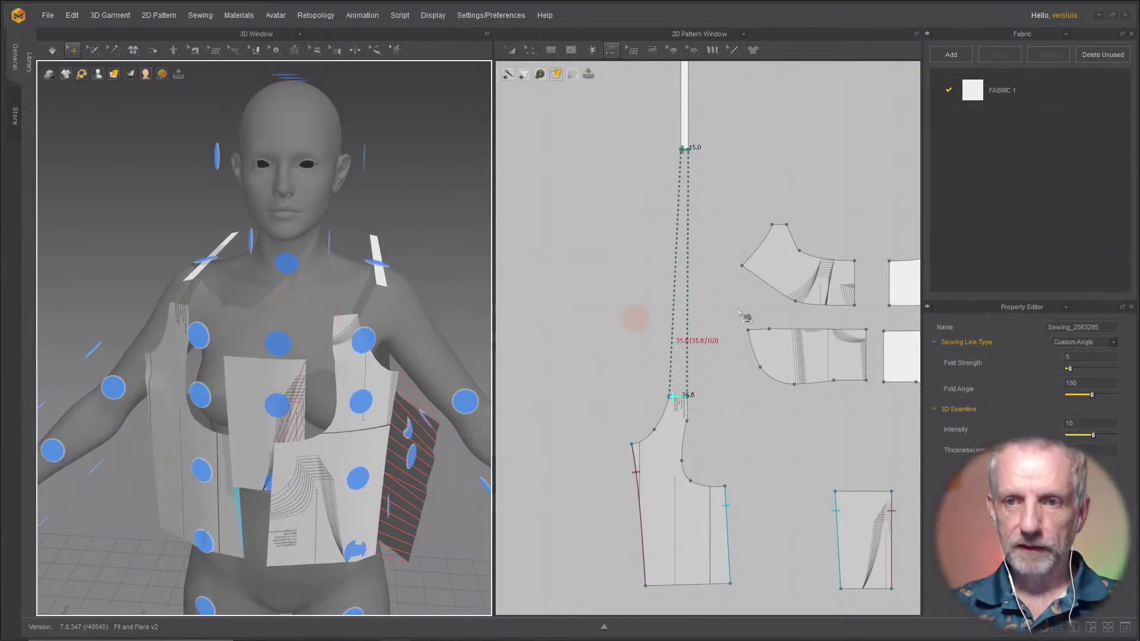
{"action": "scroll", "coordinate": [745, 317], "scroll_direction": "down", "scroll_amount": 4}
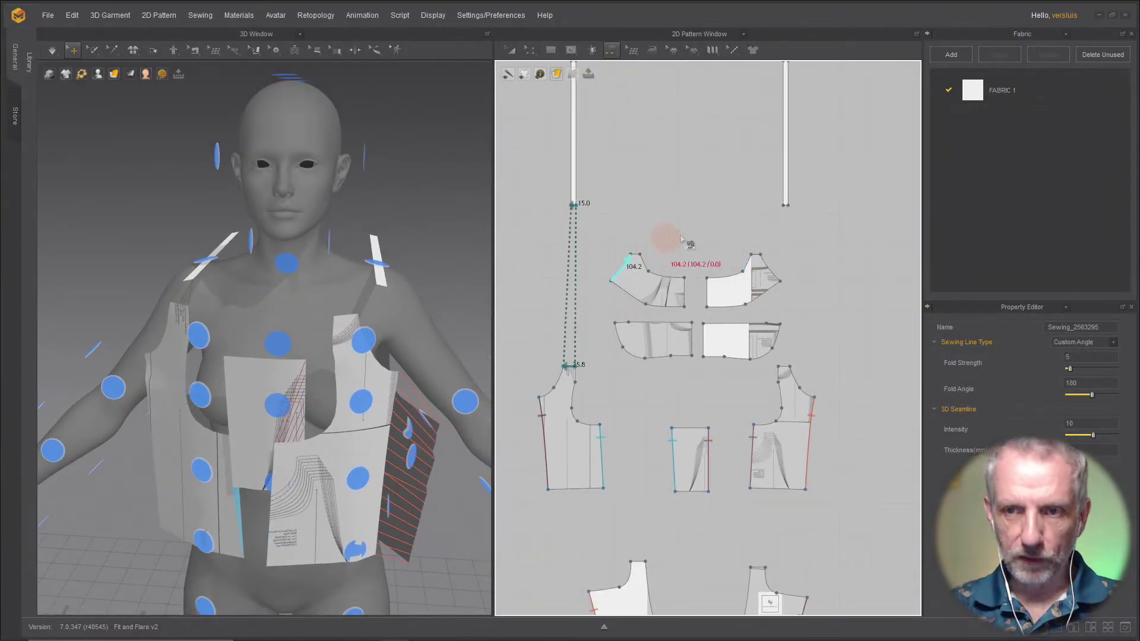
{"action": "left_click", "coordinate": [787, 205]}
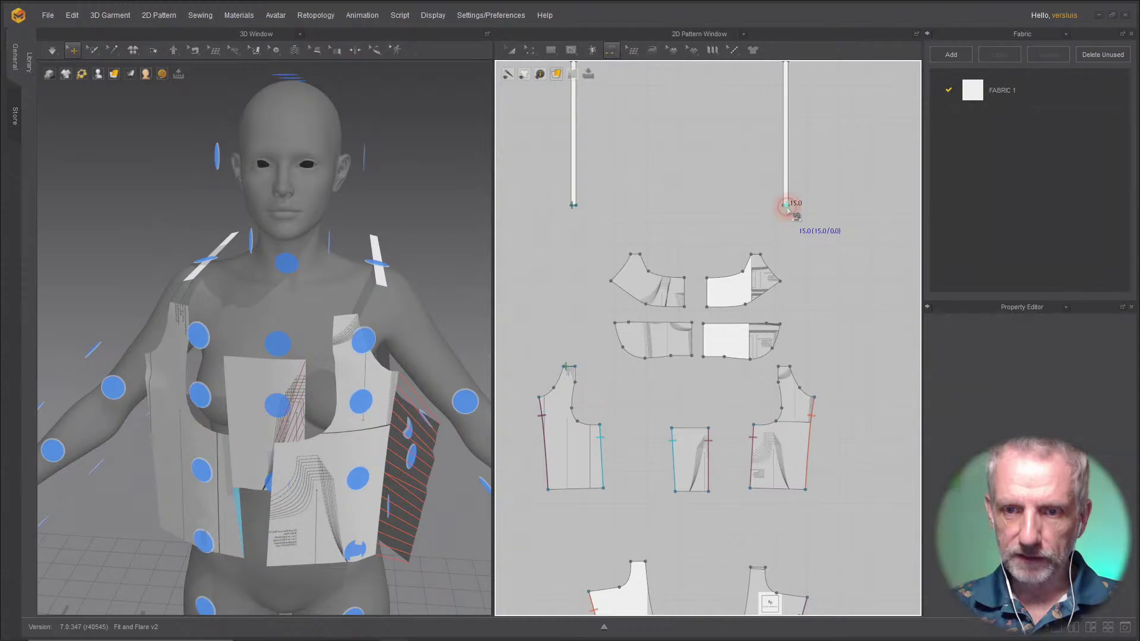
{"action": "left_click", "coordinate": [790, 369]}
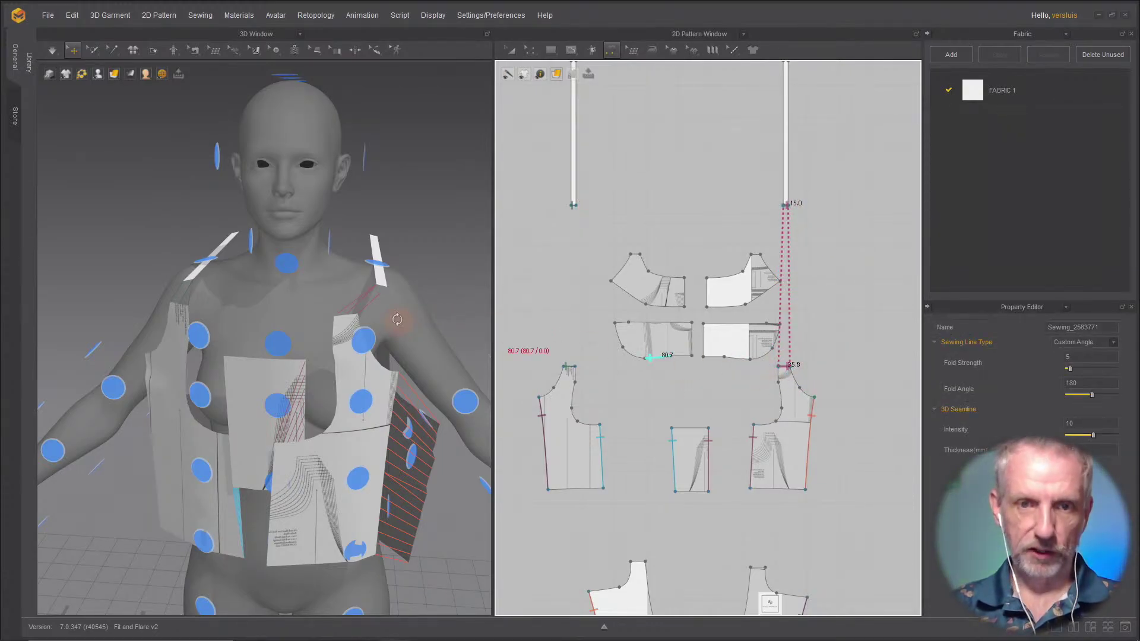
Step: Sew the upper end of the avatar's right shoulder strap to the top edge of the right back panel
{"action": "right_click_drag", "start_coordinate": [397, 319], "coordinate": [139, 309]}
{"action": "middle_click_drag", "start_coordinate": [176, 316], "coordinate": [180, 278]}
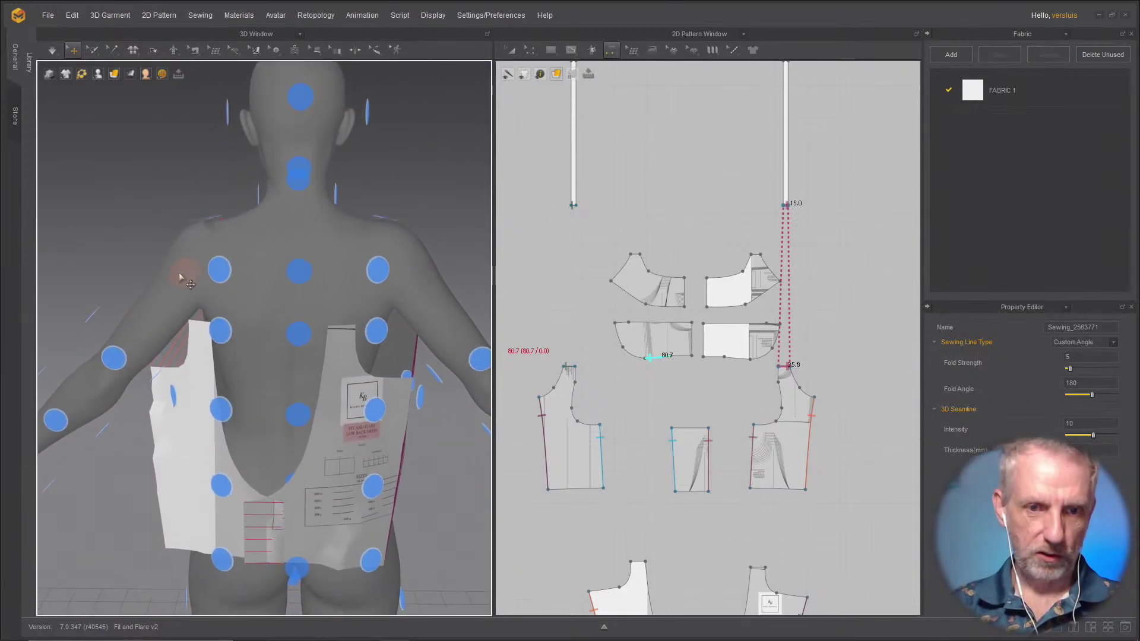
{"action": "middle_click_drag", "start_coordinate": [581, 242], "coordinate": [643, 292]}
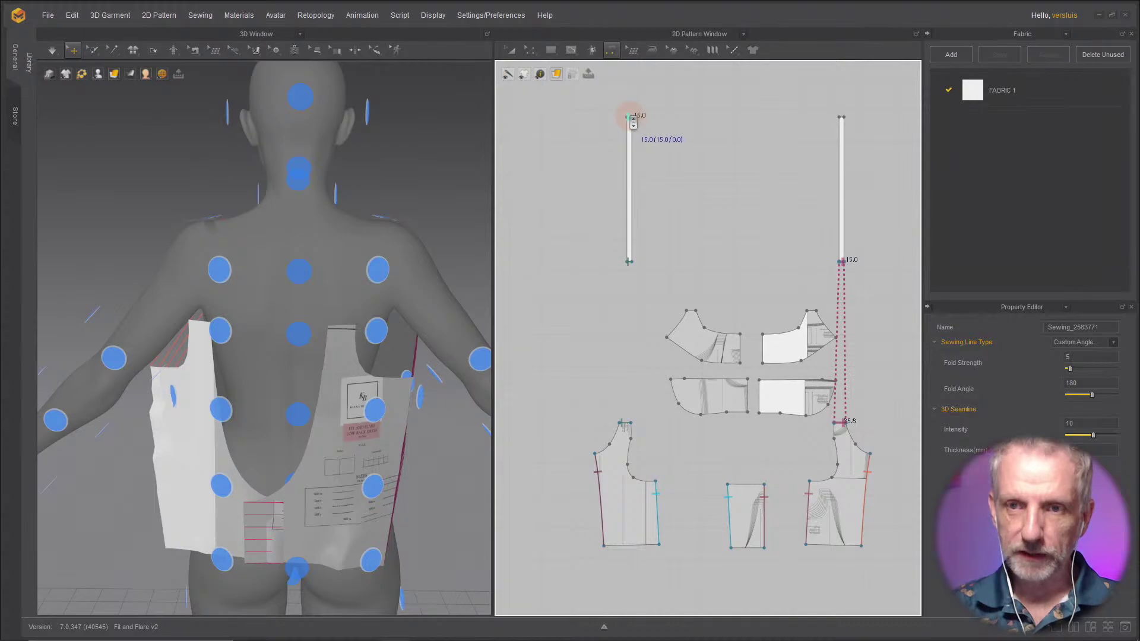
{"action": "scroll", "coordinate": [628, 118], "scroll_direction": "up", "scroll_amount": 5}
{"action": "left_click", "coordinate": [629, 123]}
{"action": "scroll", "coordinate": [630, 123], "scroll_direction": "down", "scroll_amount": 6}
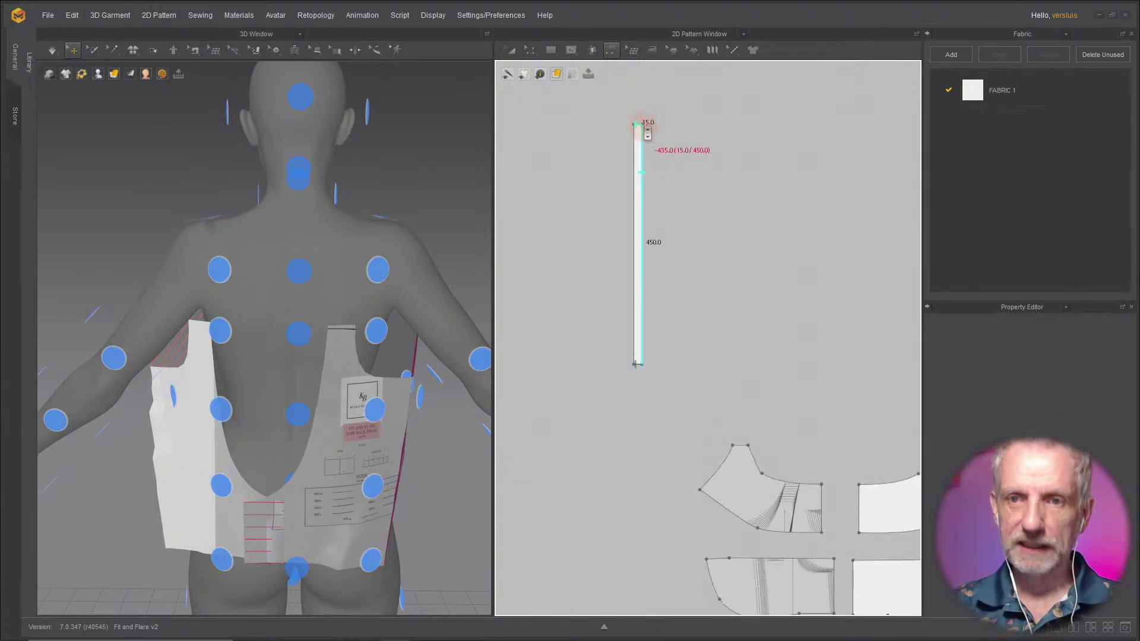
{"action": "left_click", "coordinate": [606, 83]}
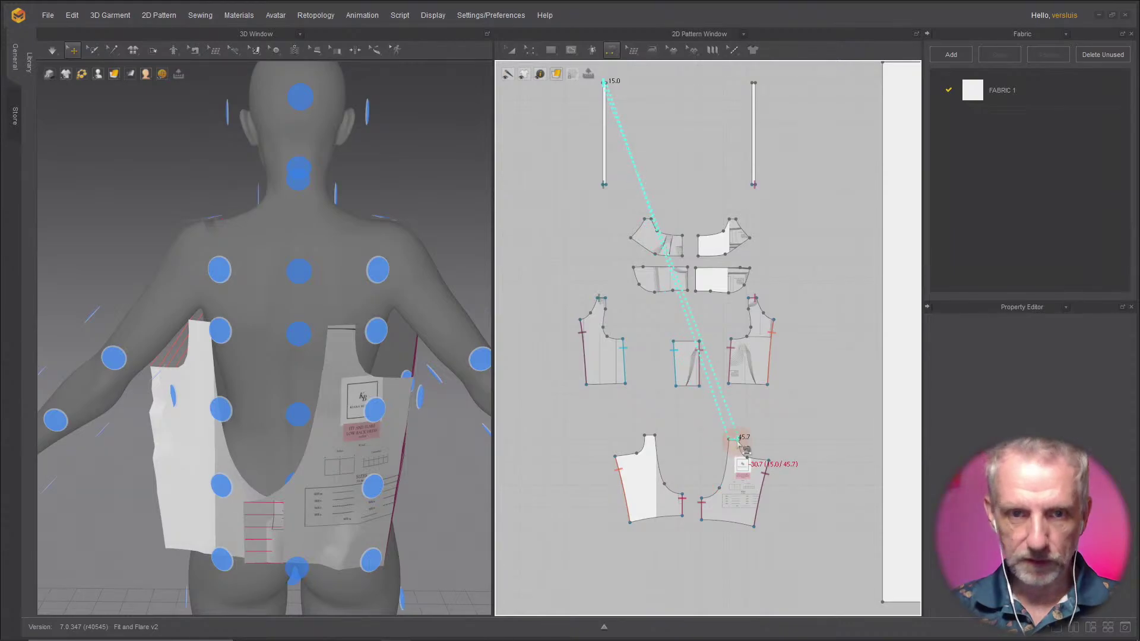
{"action": "left_click", "coordinate": [739, 443]}
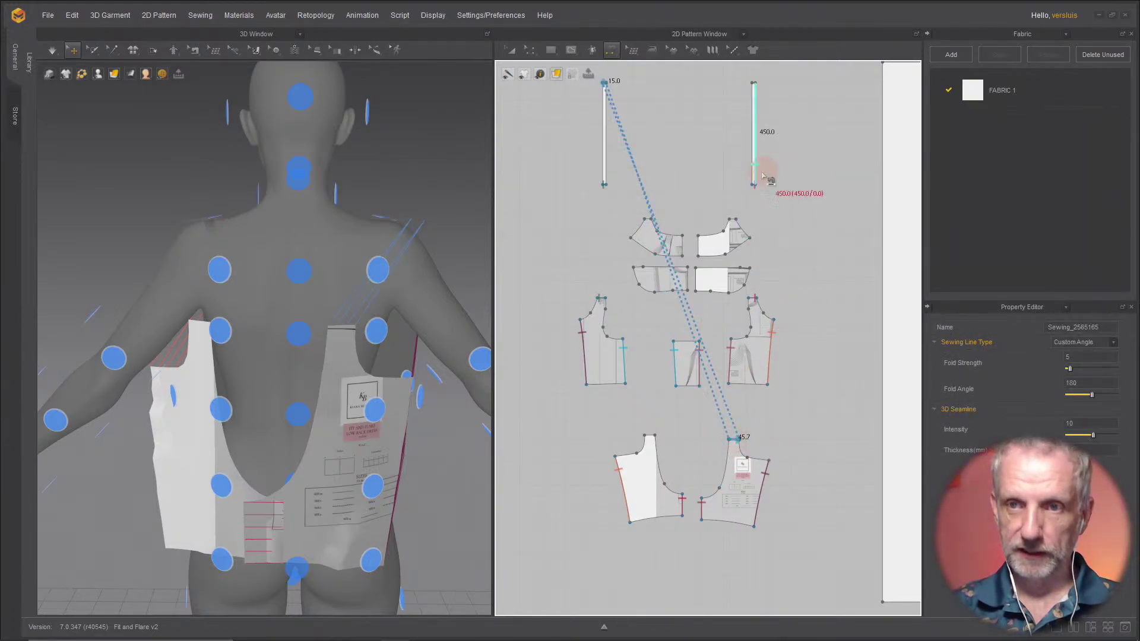
Step: Sew the upper end of the avatar's left shoulder strap to the top edge of the left back panel
{"action": "scroll", "coordinate": [754, 128], "scroll_direction": "up", "scroll_amount": 3}
{"action": "scroll", "coordinate": [773, 136], "scroll_direction": "up", "scroll_amount": 3}
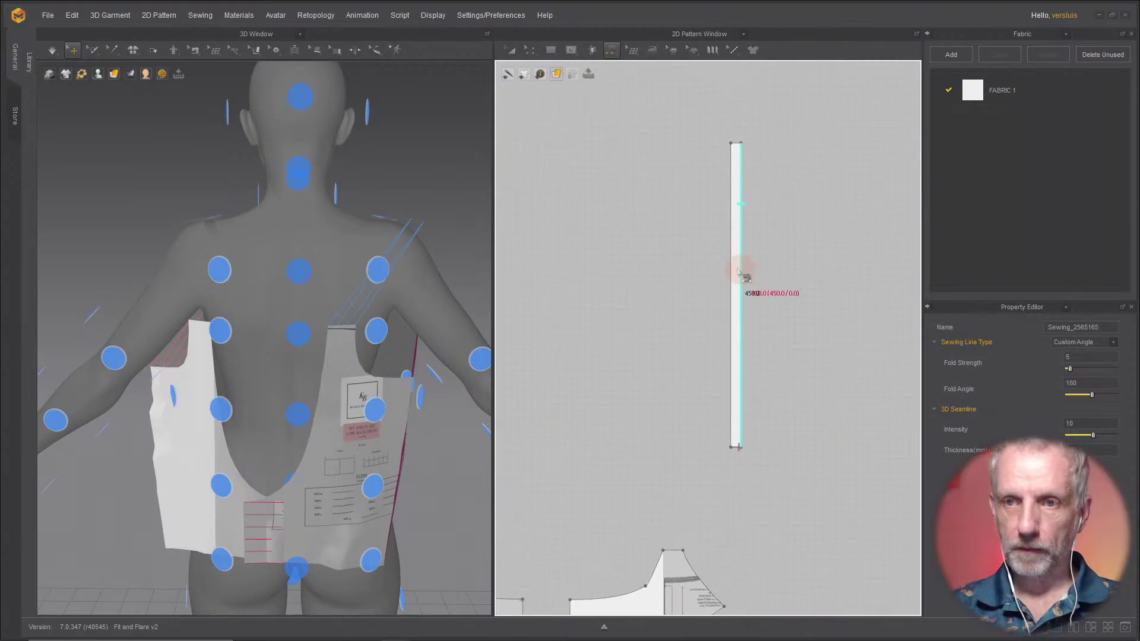
{"action": "left_click", "coordinate": [739, 105]}
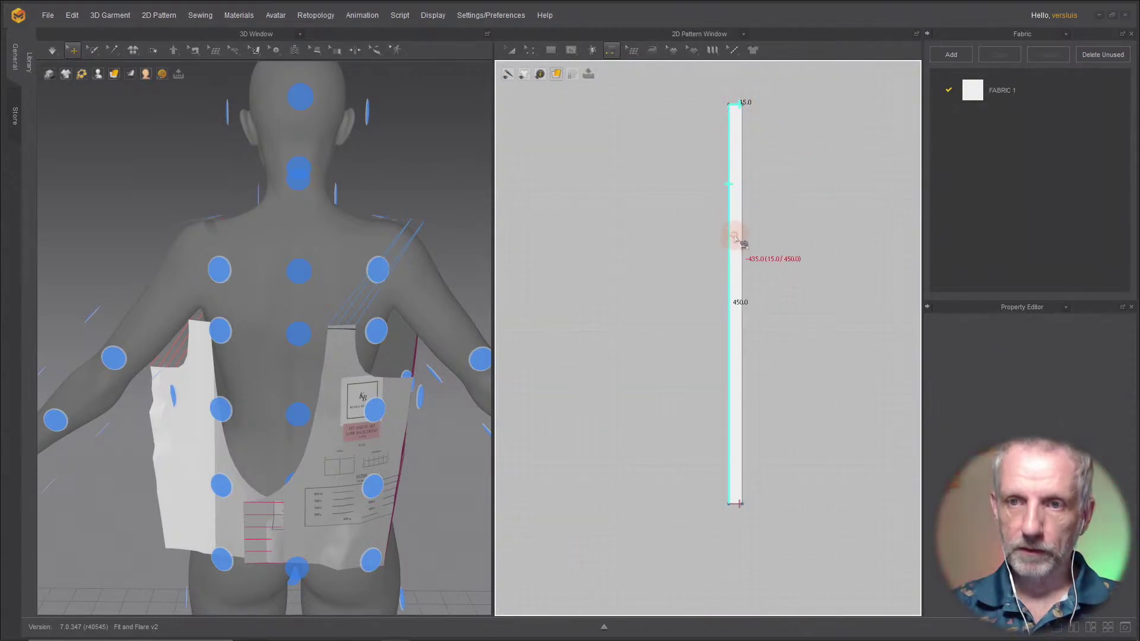
{"action": "scroll", "coordinate": [738, 244], "scroll_direction": "down", "scroll_amount": 5}
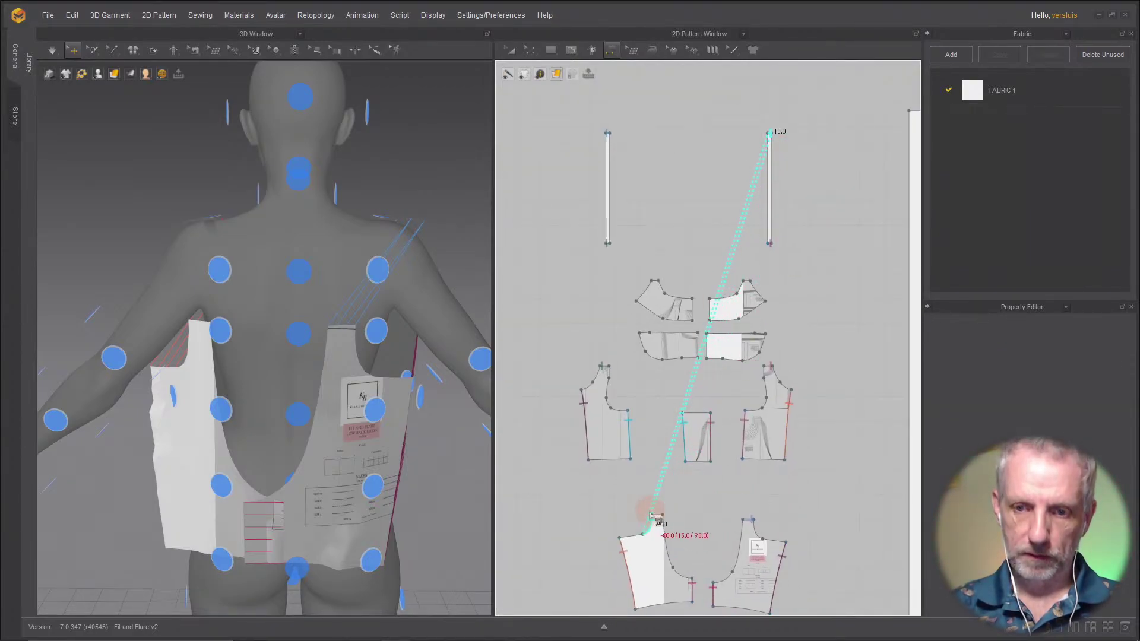
{"action": "scroll", "coordinate": [662, 521], "scroll_direction": "up", "scroll_amount": 2}
{"action": "scroll", "coordinate": [667, 502], "scroll_direction": "up", "scroll_amount": 2}
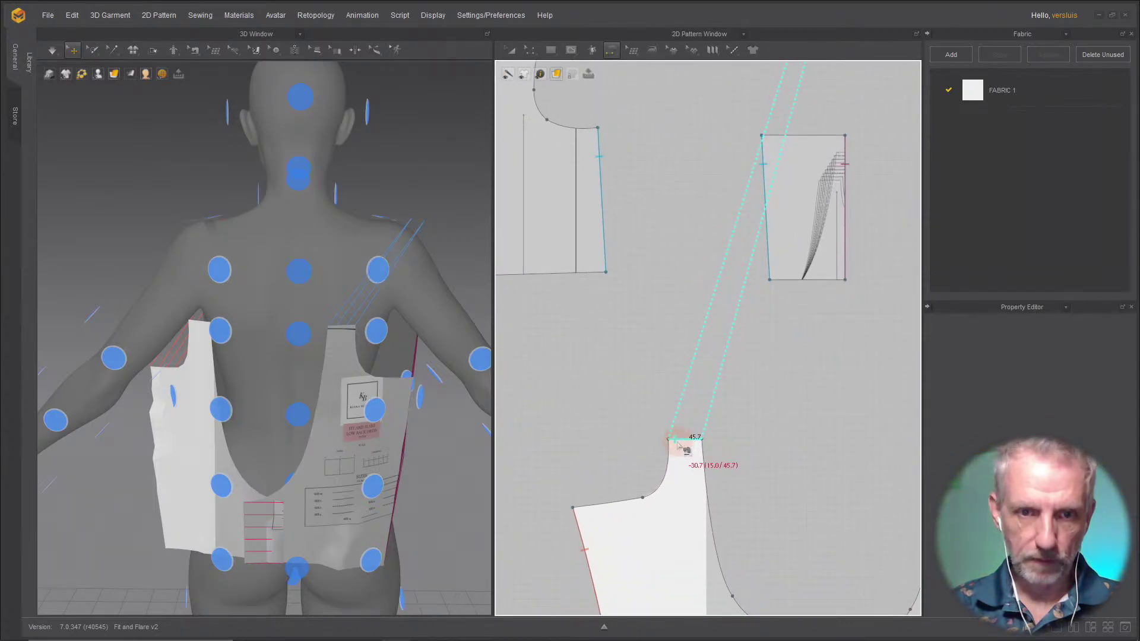
{"action": "left_click", "coordinate": [678, 443]}
{"action": "right_click_drag", "start_coordinate": [209, 339], "coordinate": [394, 344]}
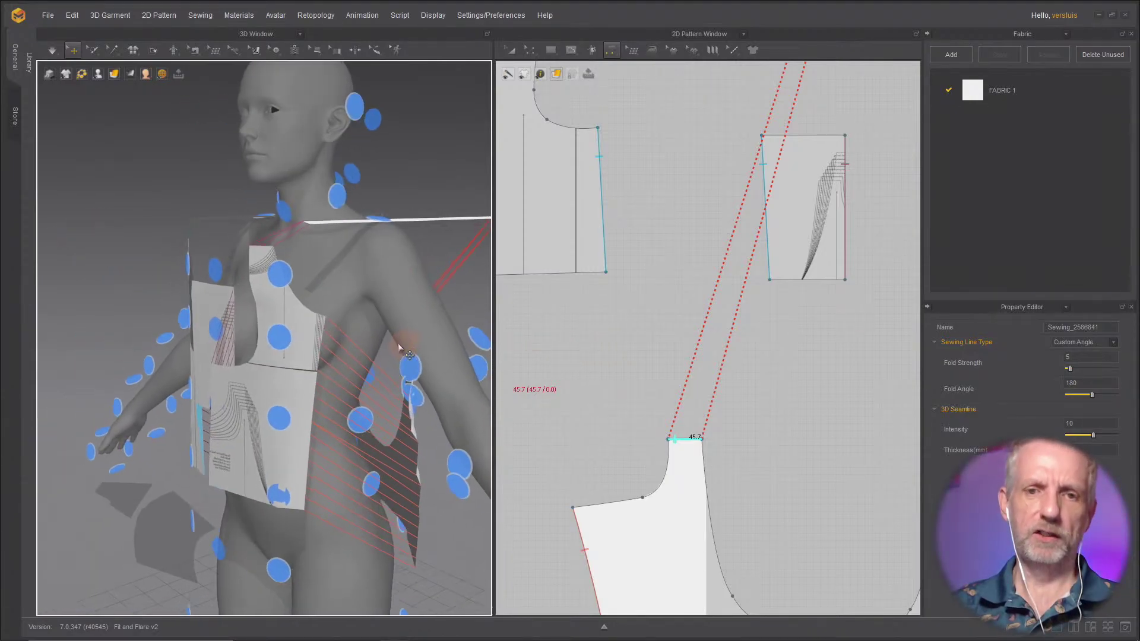
{"action": "scroll", "coordinate": [387, 344], "scroll_direction": "down", "scroll_amount": 5}
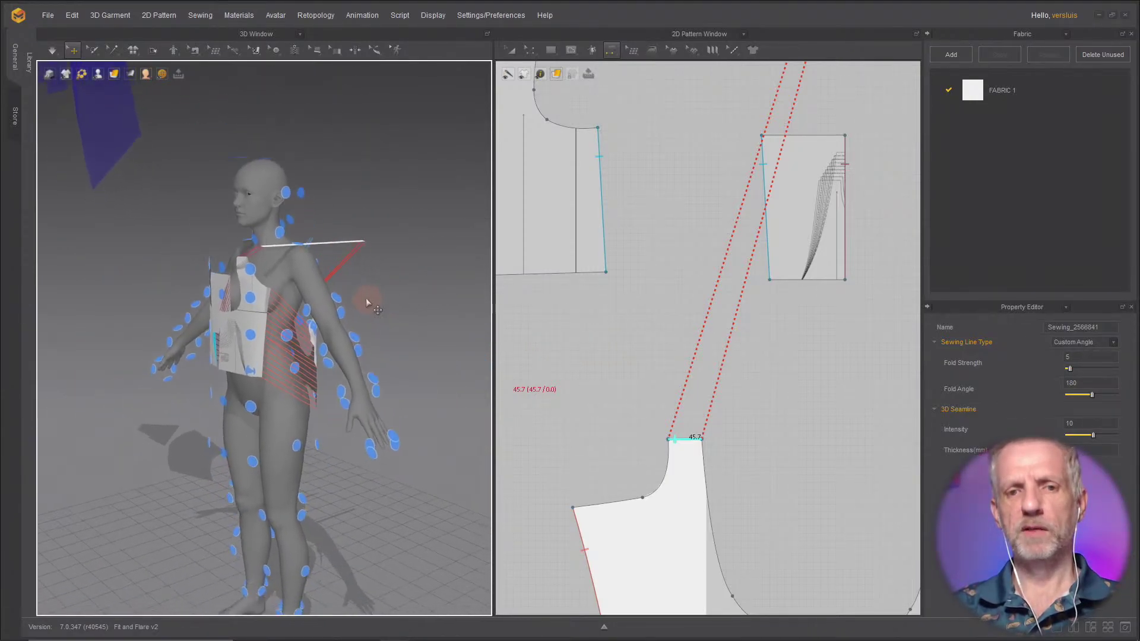
{"action": "right_click_drag", "start_coordinate": [365, 293], "coordinate": [360, 260]}
{"action": "scroll", "coordinate": [363, 262], "scroll_direction": "down", "scroll_amount": 8}
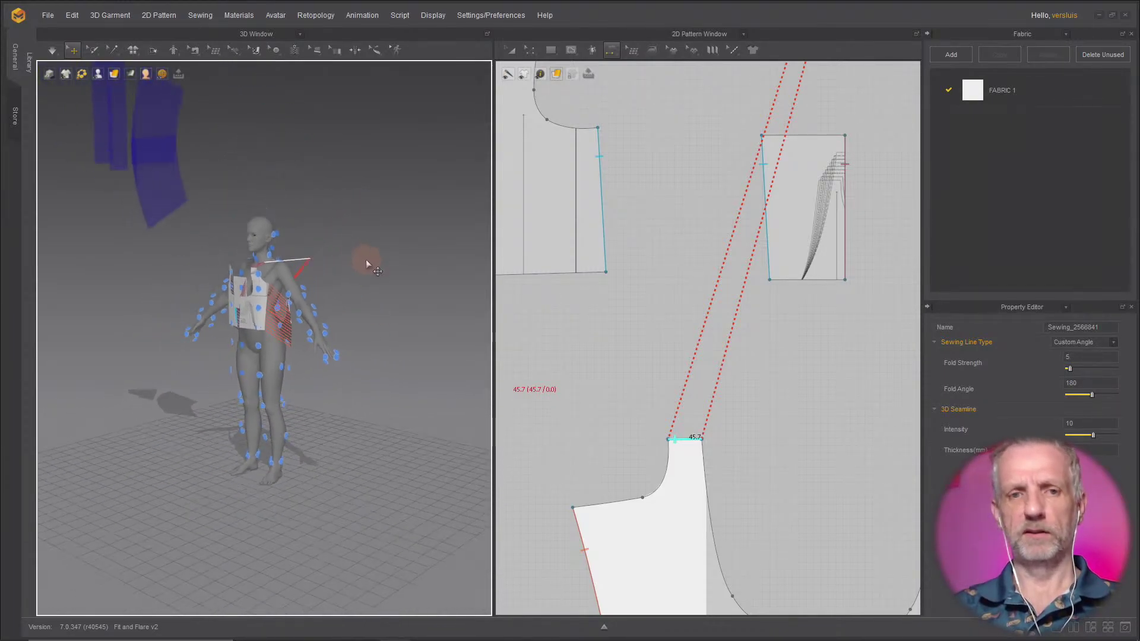
{"action": "scroll", "coordinate": [366, 267], "scroll_direction": "up", "scroll_amount": 10}
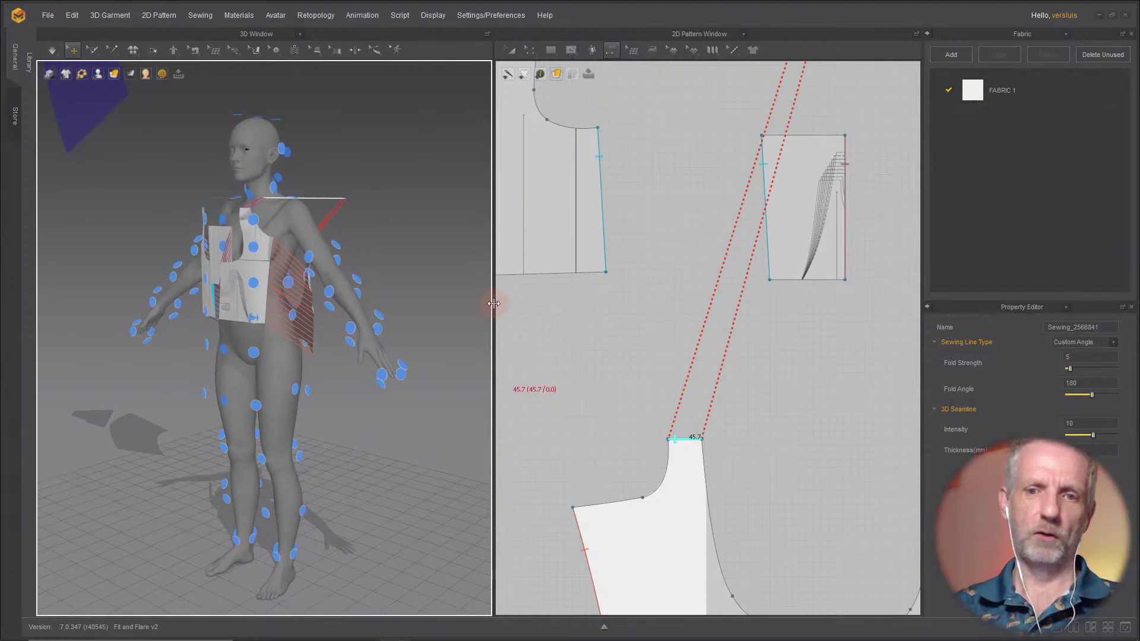
Step: Try simulating the sewn bodice and straps on the avatar, and restore the pieces to their arranged positions
{"action": "left_click_drag", "start_coordinate": [494, 304], "coordinate": [611, 299]}
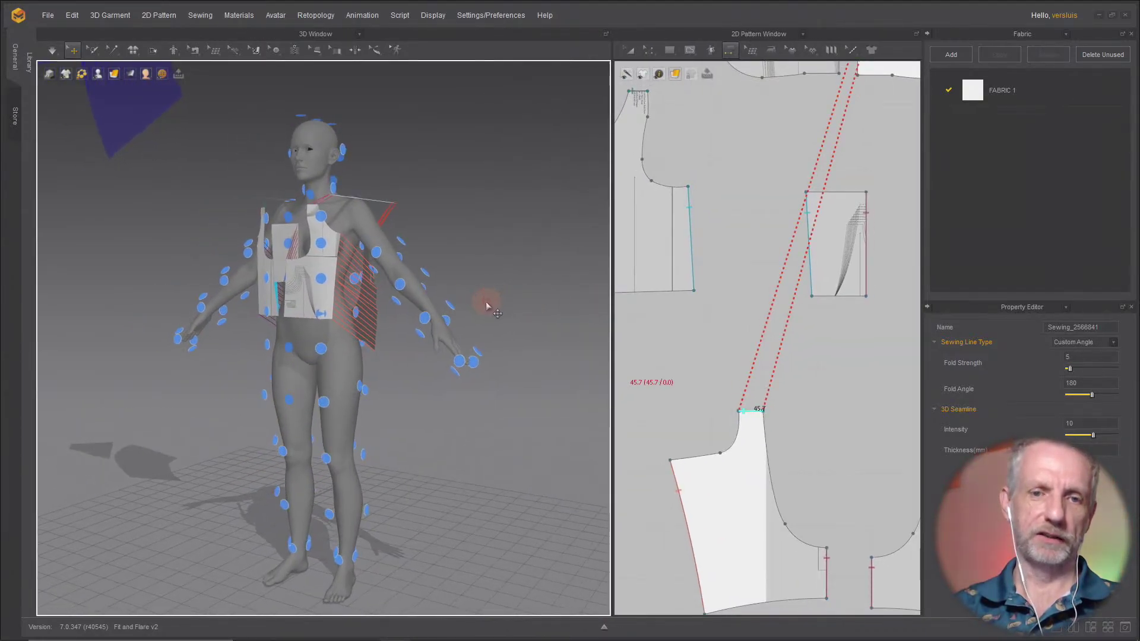
{"action": "key", "text": "space"}
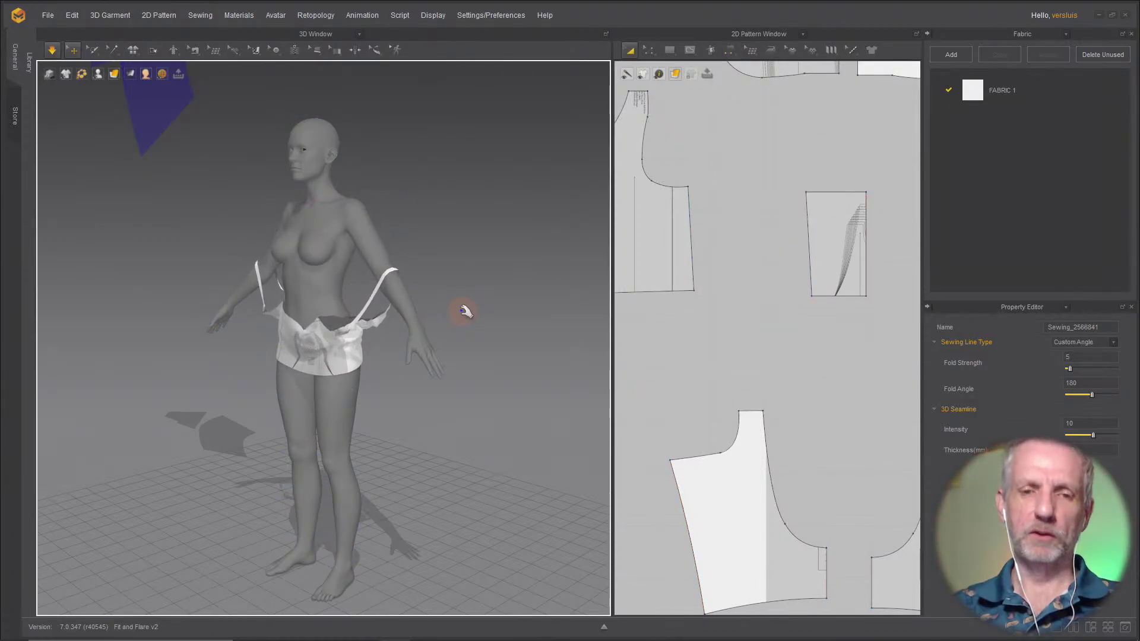
{"action": "right_click_drag", "start_coordinate": [357, 310], "coordinate": [621, 300]}
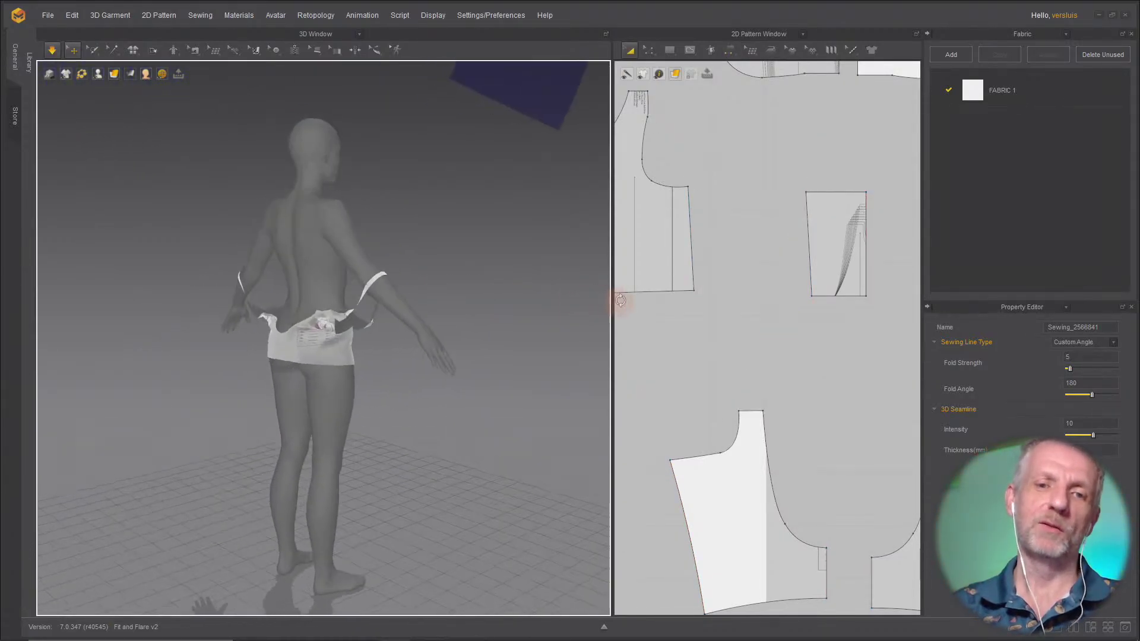
{"action": "scroll", "coordinate": [300, 291], "scroll_direction": "up", "scroll_amount": 3}
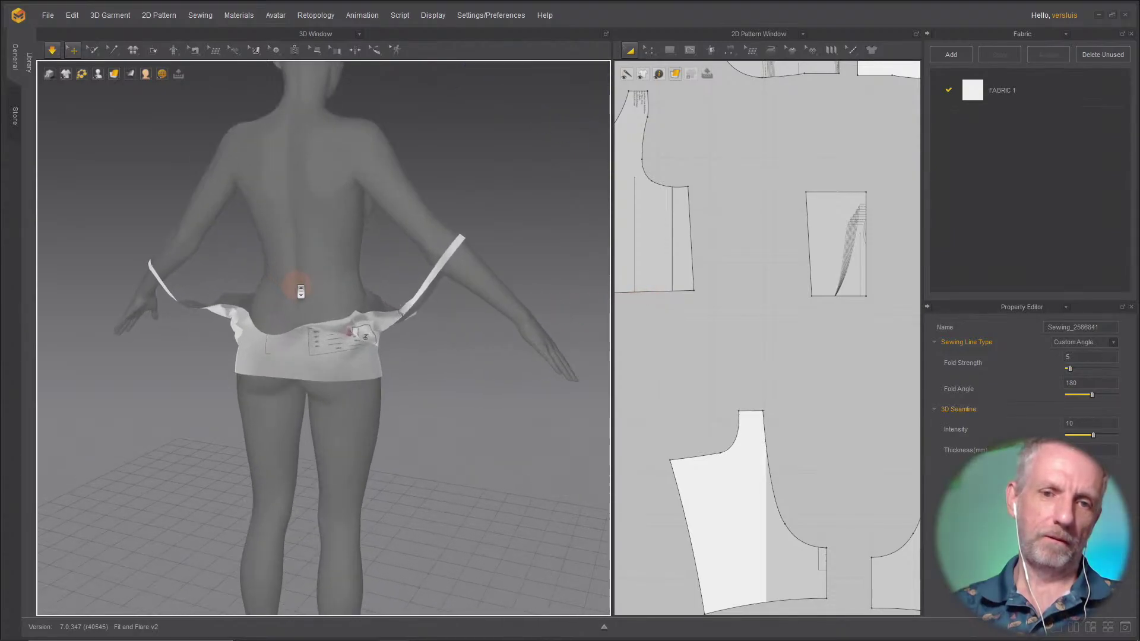
{"action": "key", "text": "space"}
{"action": "mouse_move", "coordinate": [364, 309]}
{"action": "right_mouse_down"}
{"action": "mouse_move", "coordinate": [315, 314]}
{"action": "mouse_move", "coordinate": [344, 309]}
{"action": "right_mouse_up"}
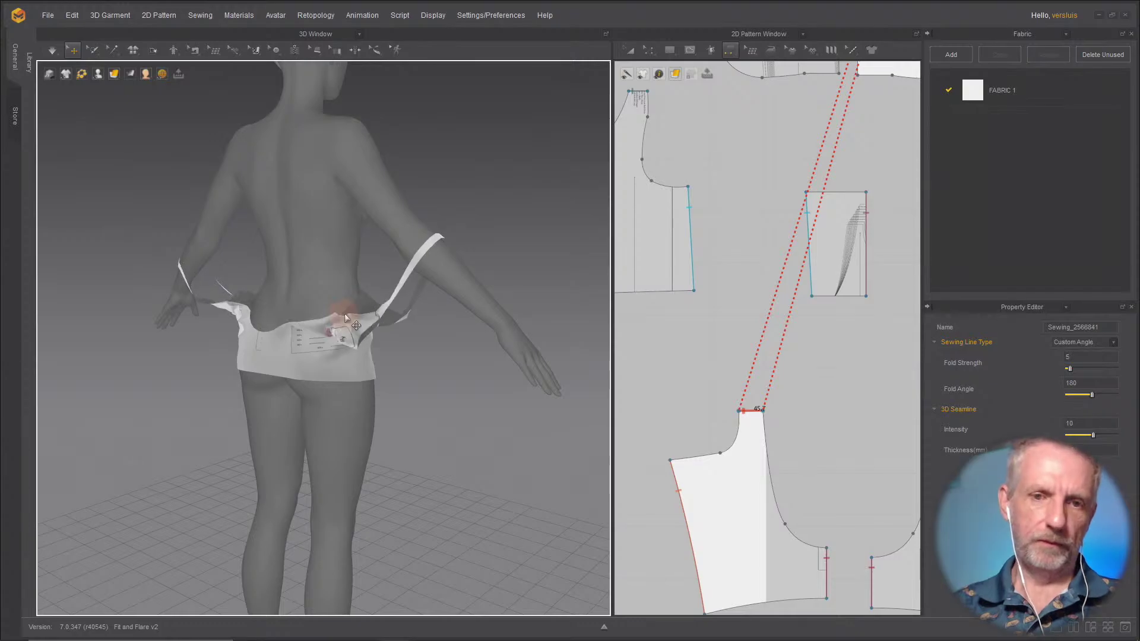
{"action": "key", "text": "ctrl+z"}
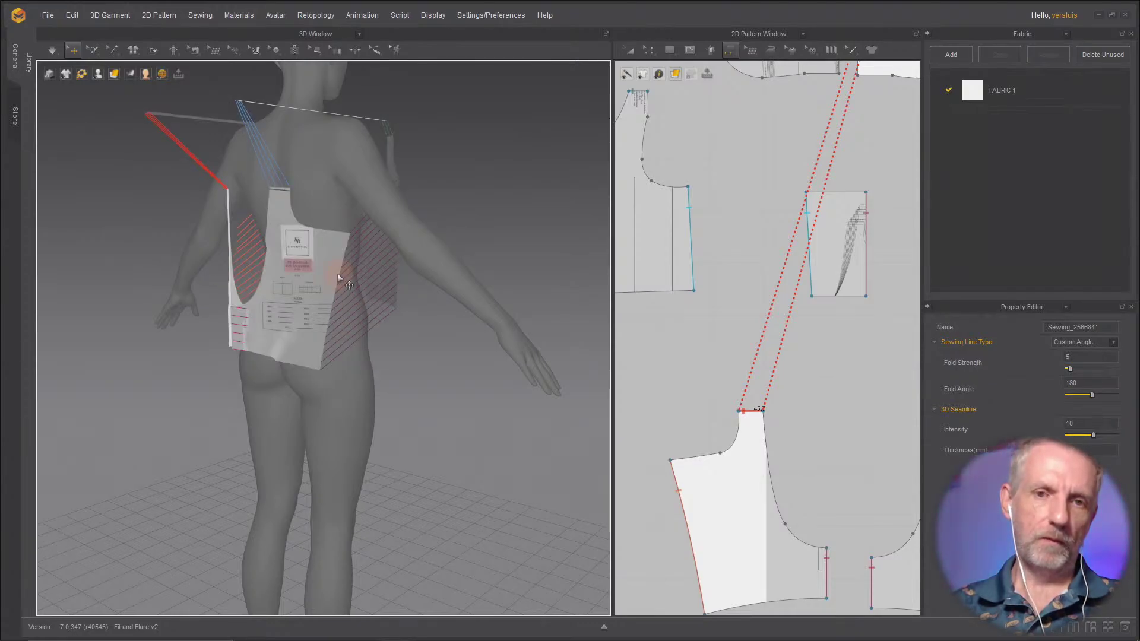
Step: Move both shoulder straps forward along their length so they sit centred over the avatar's shoulders
{"action": "right_click_drag", "start_coordinate": [338, 274], "coordinate": [458, 279]}
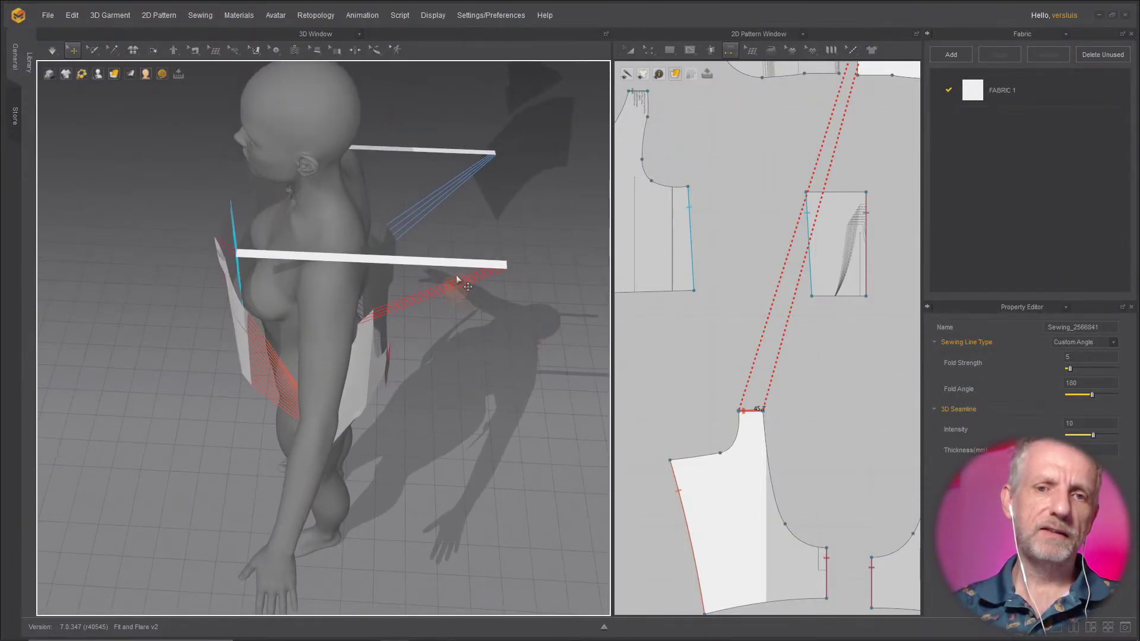
{"action": "left_click", "coordinate": [410, 266]}
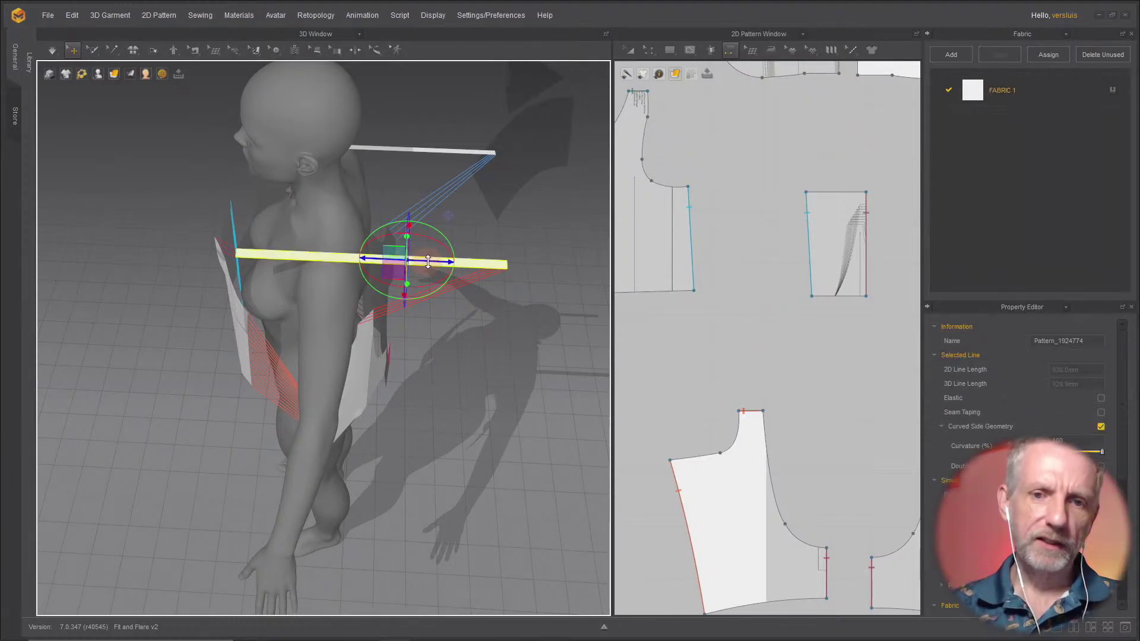
{"action": "left_click_drag", "start_coordinate": [428, 261], "coordinate": [372, 262]}
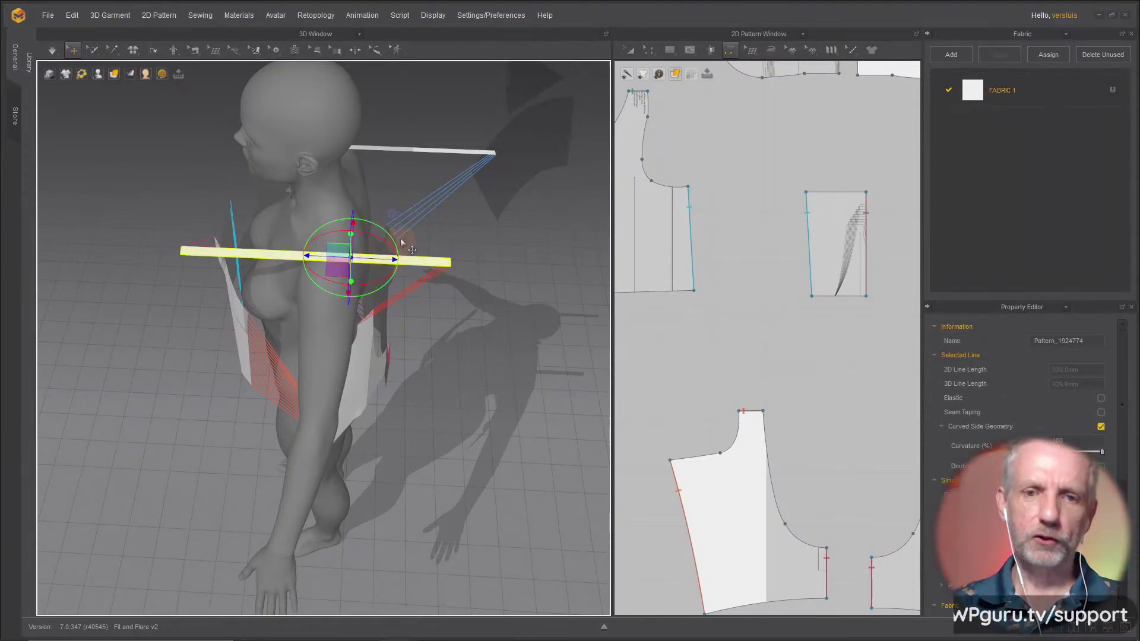
{"action": "right_click_drag", "start_coordinate": [372, 262], "coordinate": [356, 221]}
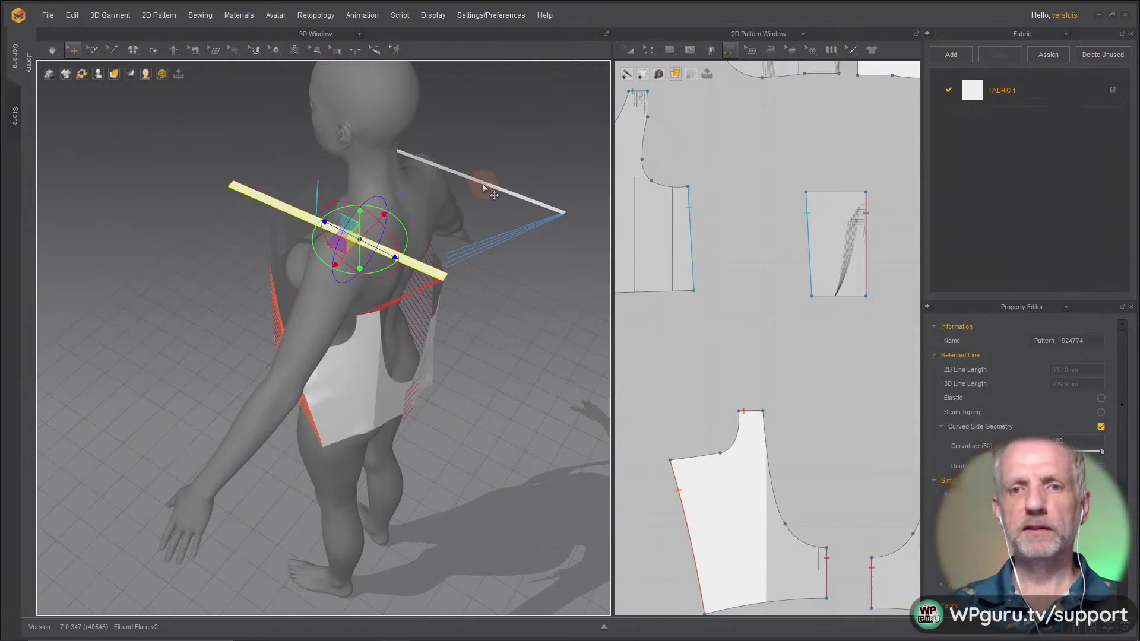
{"action": "left_click", "coordinate": [483, 185]}
{"action": "left_click_drag", "start_coordinate": [498, 190], "coordinate": [451, 178]}
Step: Tack both shoulder straps to the tops of the avatar's shoulders with Tack on Avatar
{"action": "right_click_drag", "start_coordinate": [364, 221], "coordinate": [381, 237]}
{"action": "scroll", "coordinate": [382, 184], "scroll_direction": "up", "scroll_amount": 5}
{"action": "scroll", "coordinate": [385, 244], "scroll_direction": "down", "scroll_amount": 3}
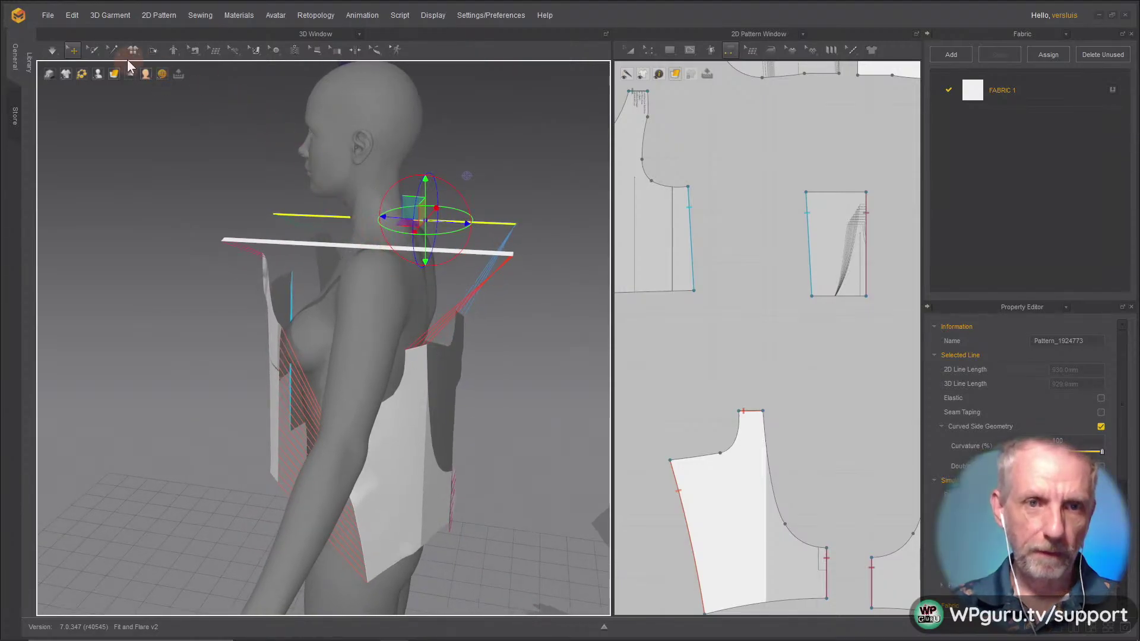
{"action": "left_click", "coordinate": [113, 53]}
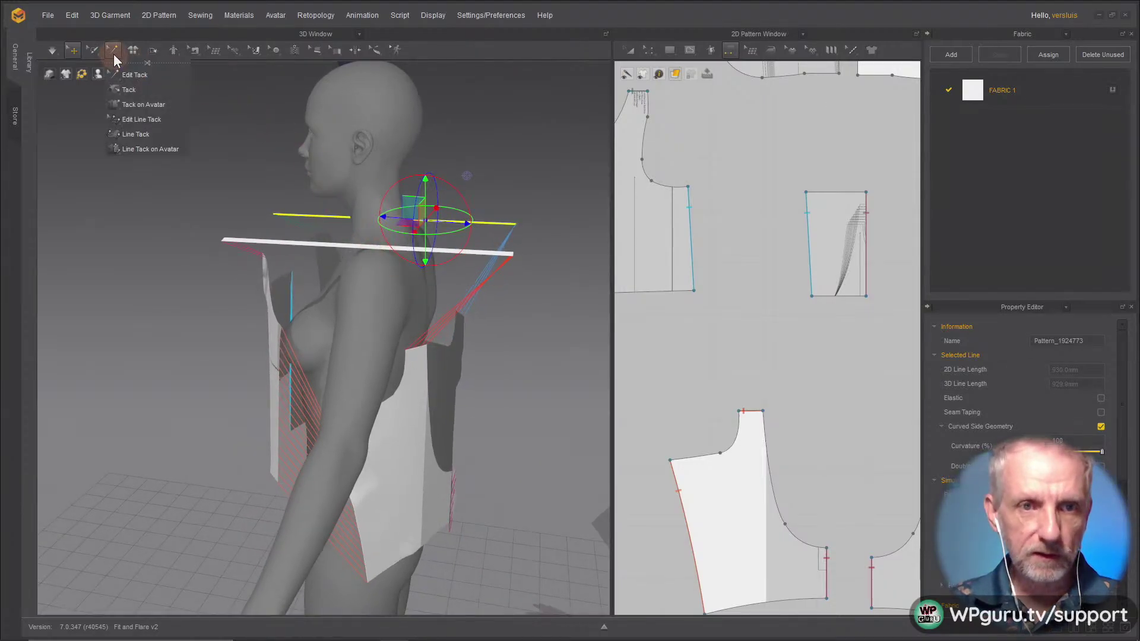
{"action": "left_click", "coordinate": [138, 105]}
{"action": "left_click", "coordinate": [380, 253]}
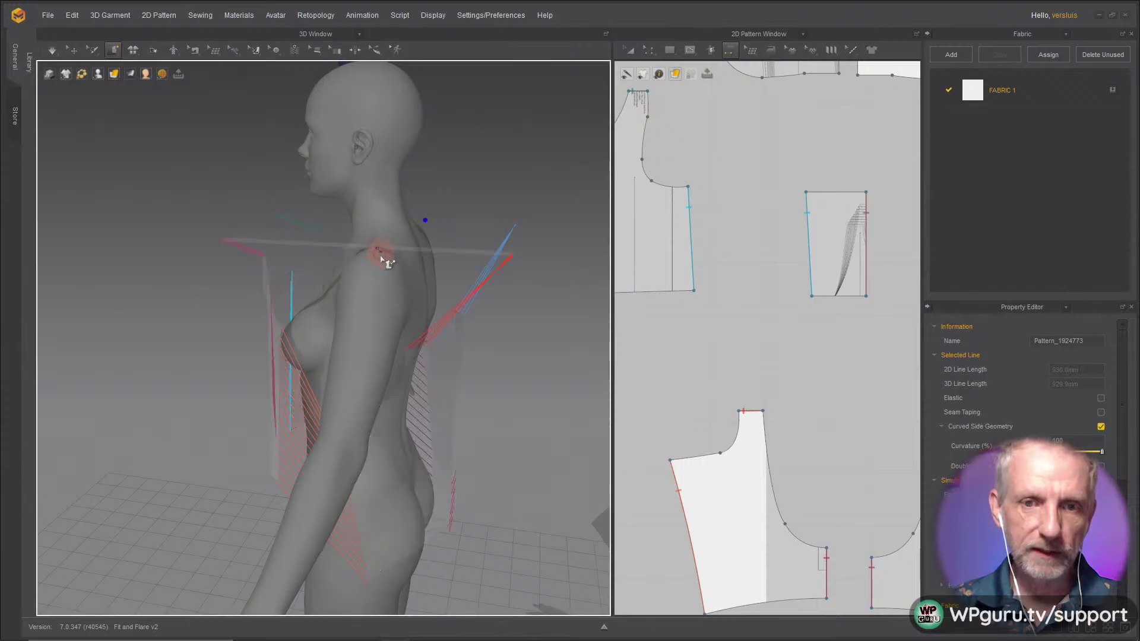
{"action": "right_click_drag", "start_coordinate": [385, 261], "coordinate": [285, 254]}
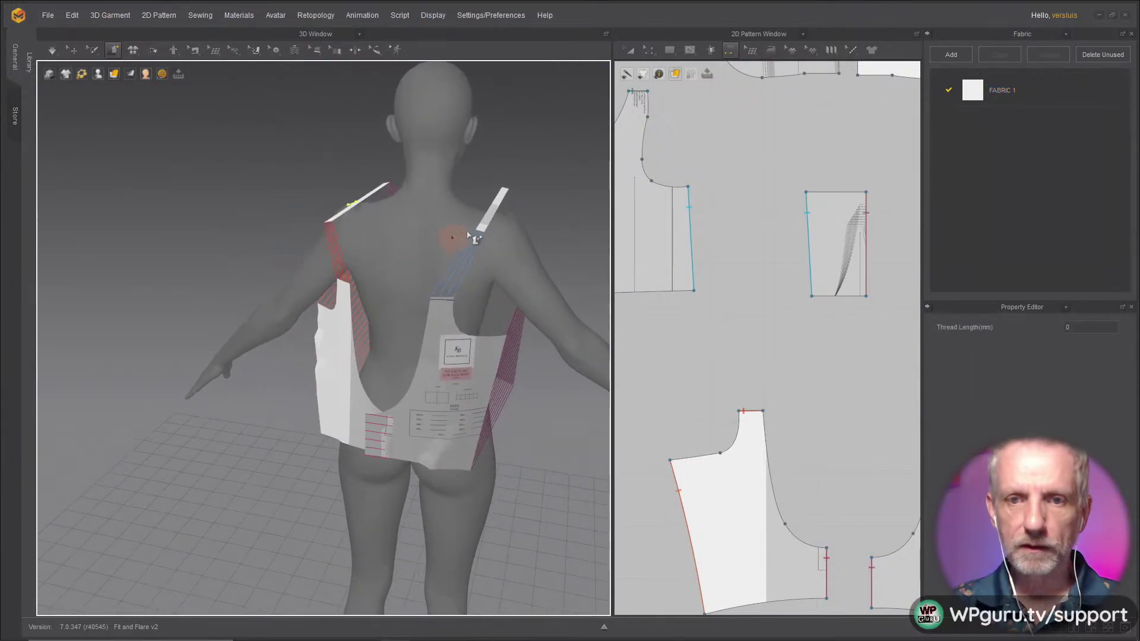
{"action": "right_click_drag", "start_coordinate": [499, 222], "coordinate": [424, 212]}
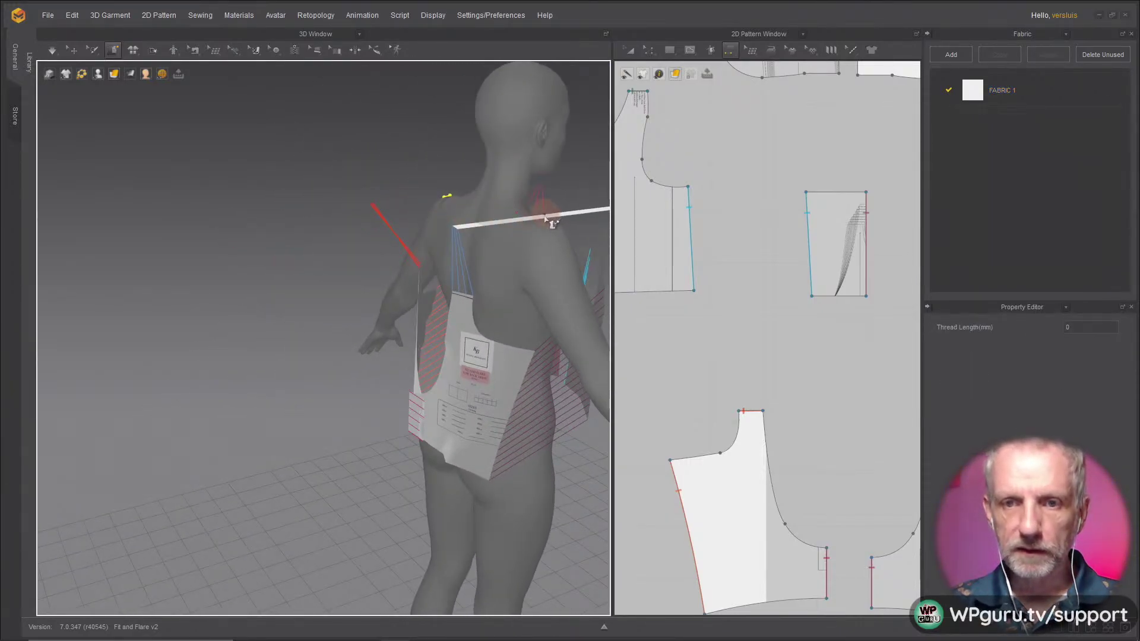
{"action": "right_click_drag", "start_coordinate": [552, 230], "coordinate": [262, 259]}
{"action": "scroll", "coordinate": [261, 260], "scroll_direction": "down", "scroll_amount": 5}
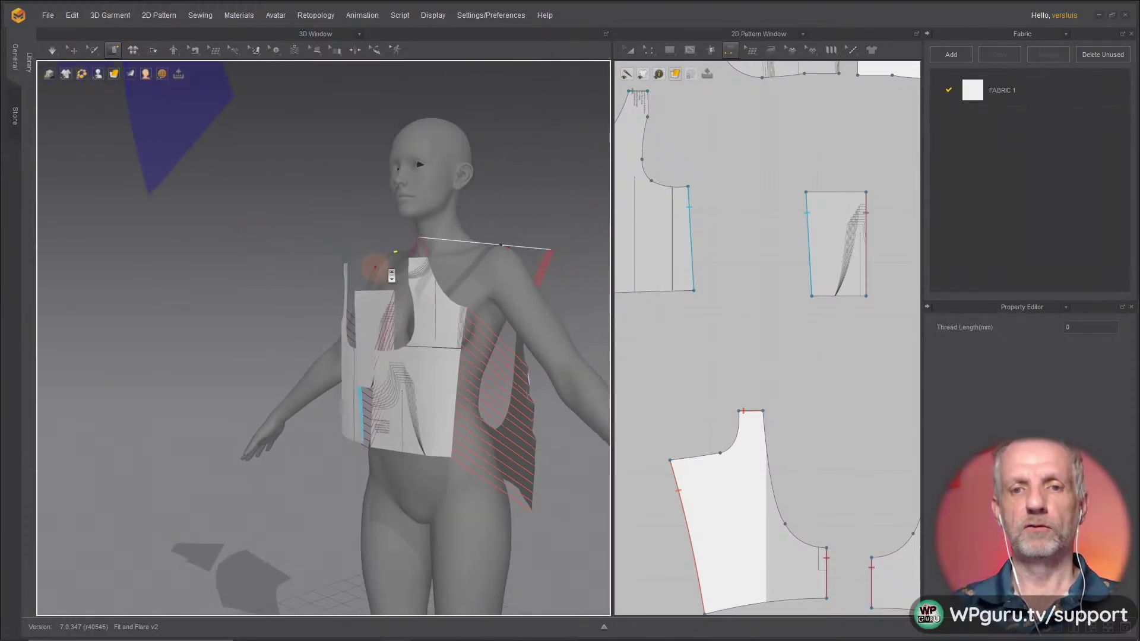
Step: Simulate the bodice with its tacked straps and examine the drape from the front and side
{"action": "key", "text": "space"}
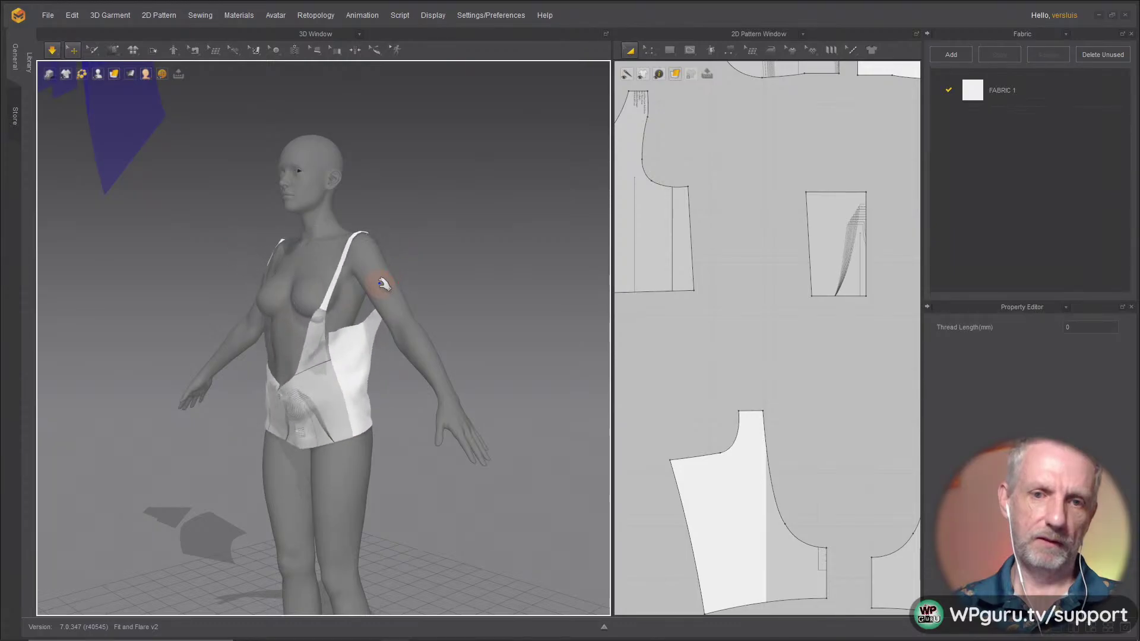
{"action": "key", "text": "2"}
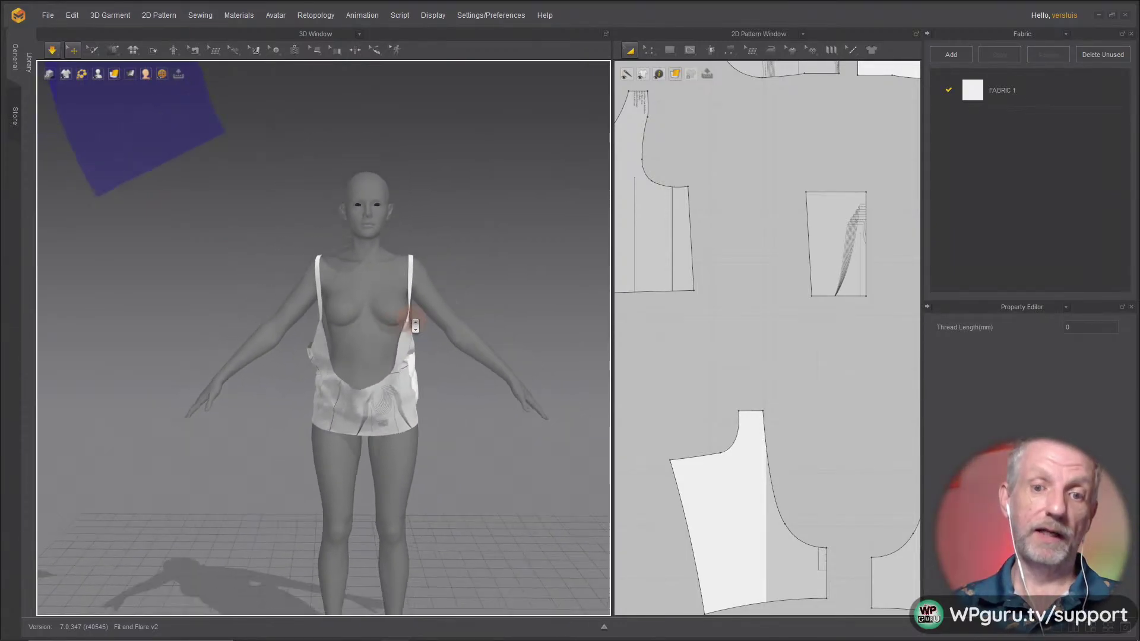
{"action": "scroll", "coordinate": [415, 315], "scroll_direction": "up", "scroll_amount": 5}
{"action": "right_click_drag", "start_coordinate": [416, 316], "coordinate": [384, 317]}
{"action": "scroll", "coordinate": [385, 317], "scroll_direction": "down", "scroll_amount": 5}
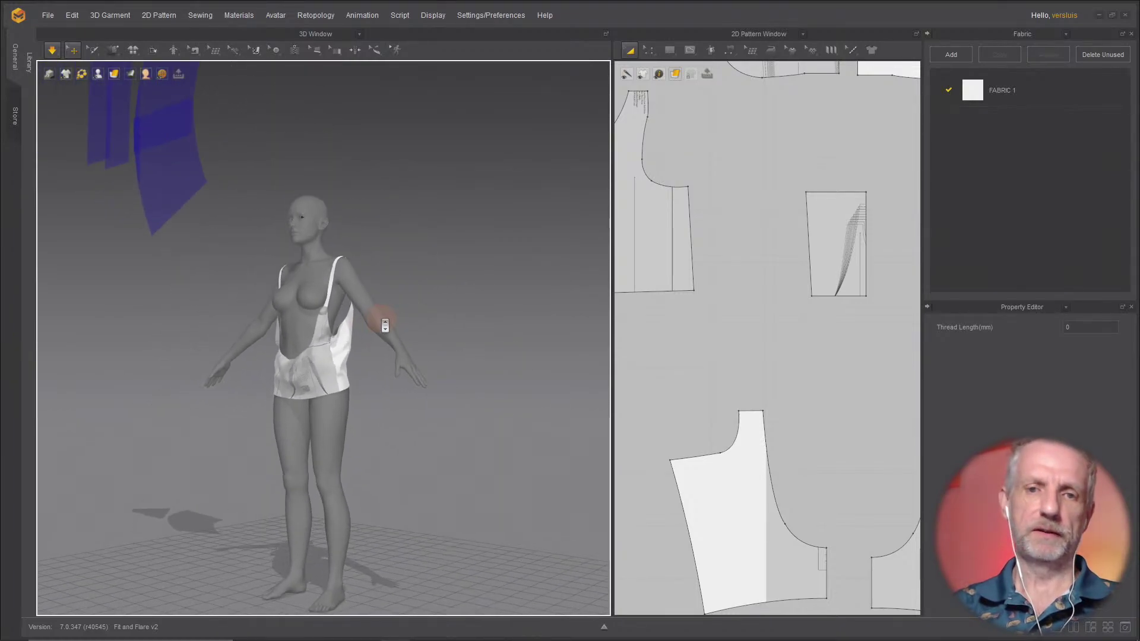
{"action": "middle_click_drag", "start_coordinate": [389, 302], "coordinate": [370, 300]}
{"action": "scroll", "coordinate": [725, 301], "scroll_direction": "down", "scroll_amount": 6}
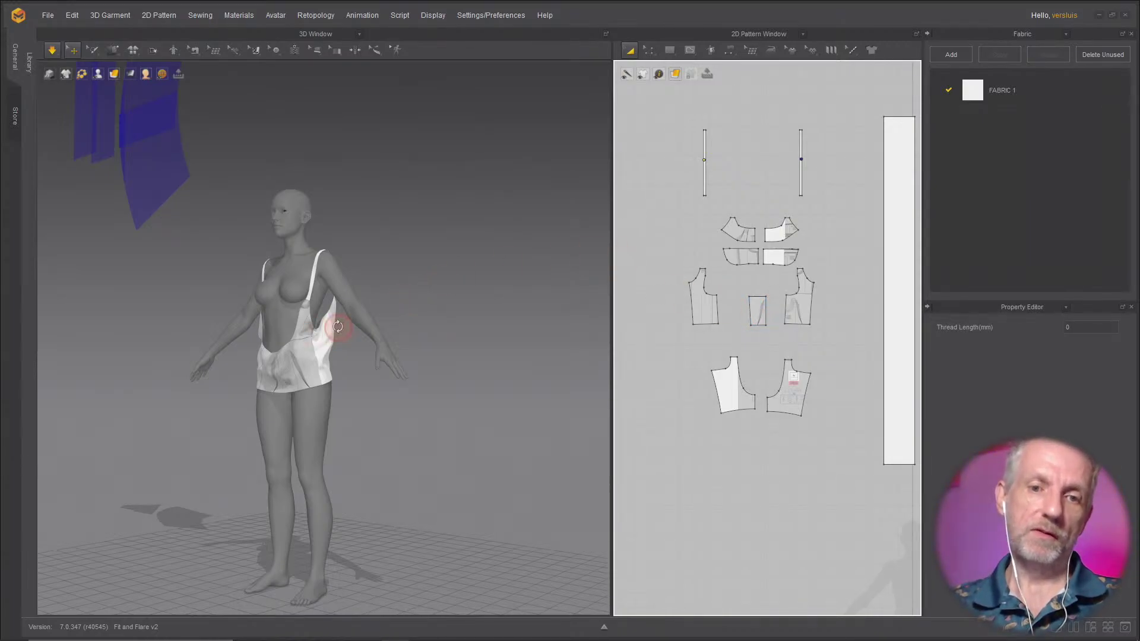
{"action": "right_click_drag", "start_coordinate": [337, 327], "coordinate": [311, 364]}
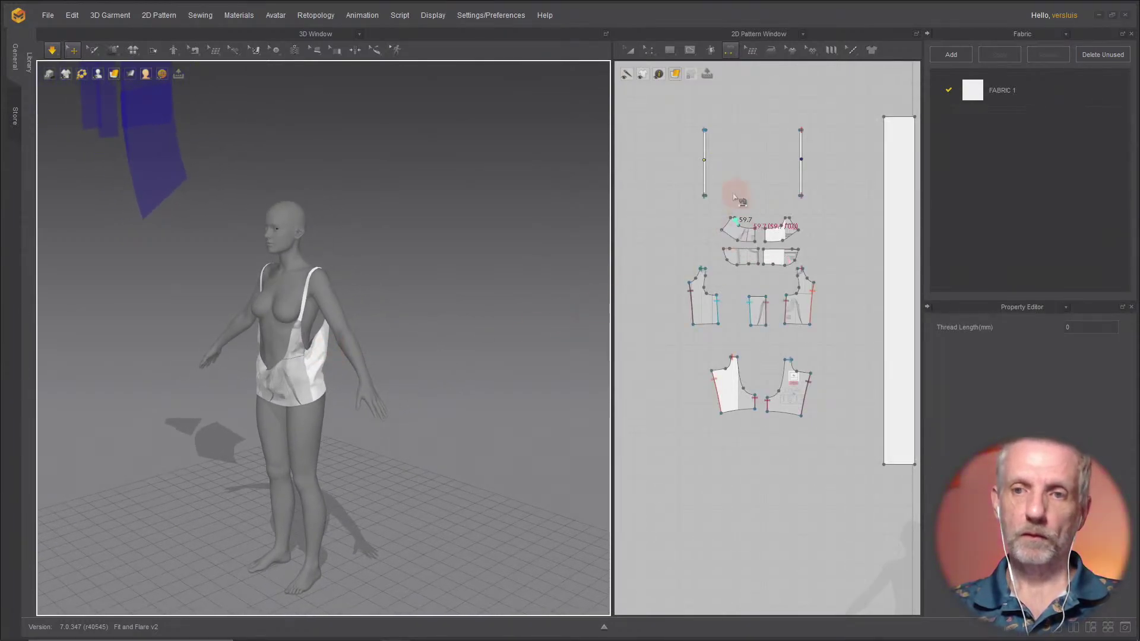
Step: Sew the facing long edges of the two shoulder straps to each other in the 2D pattern
{"action": "scroll", "coordinate": [735, 196], "scroll_direction": "up", "scroll_amount": 5}
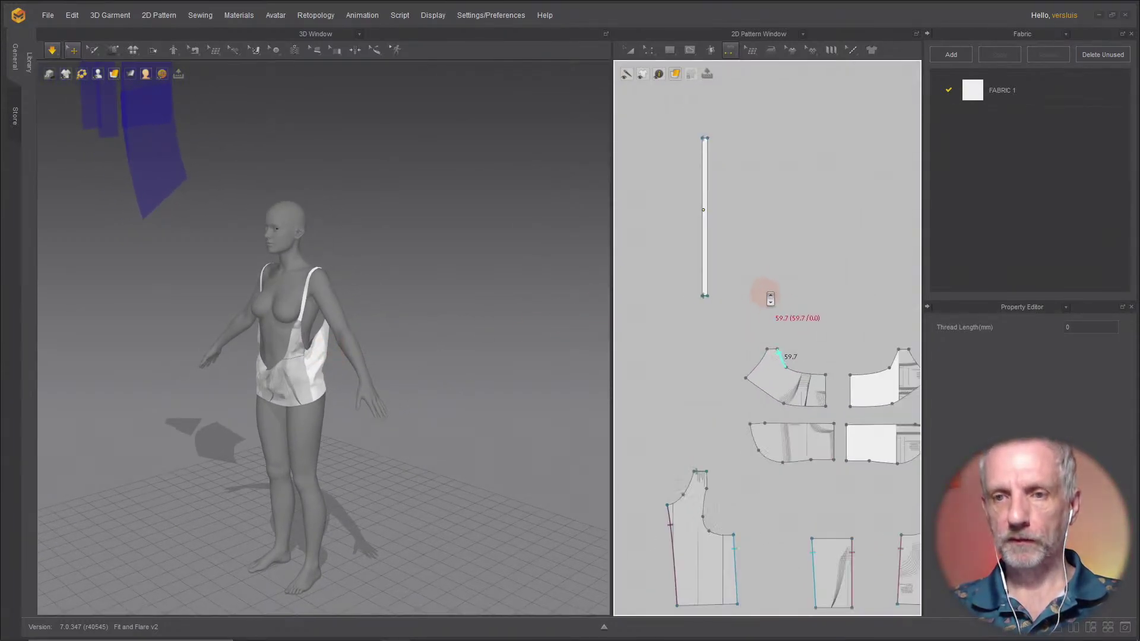
{"action": "scroll", "coordinate": [770, 298], "scroll_direction": "down", "scroll_amount": 5}
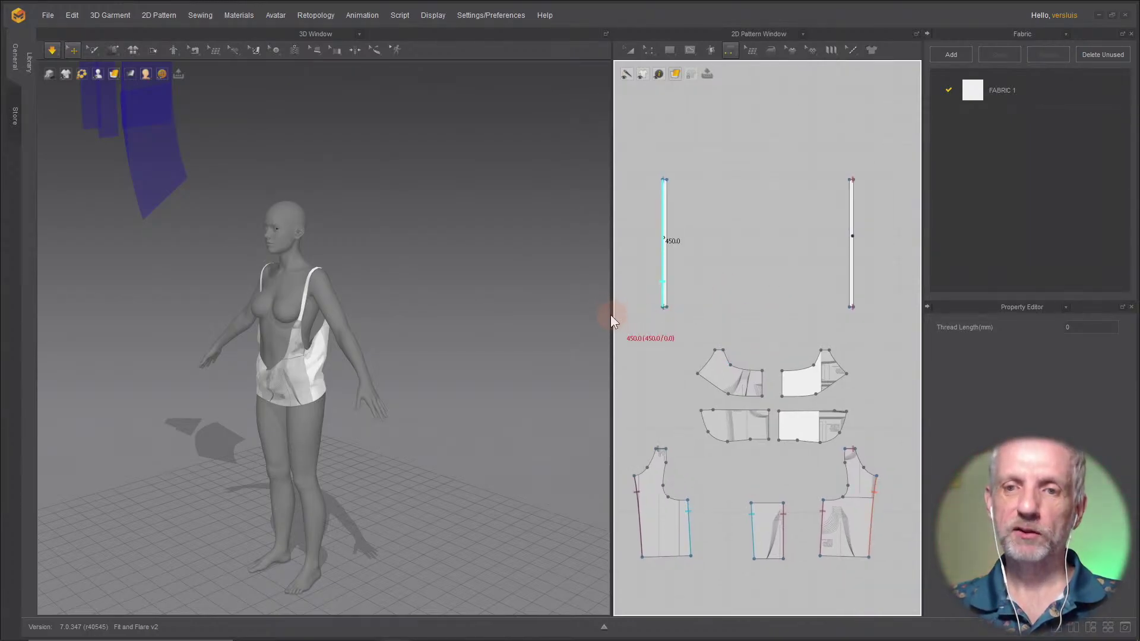
{"action": "left_click_drag", "start_coordinate": [613, 315], "coordinate": [514, 305]}
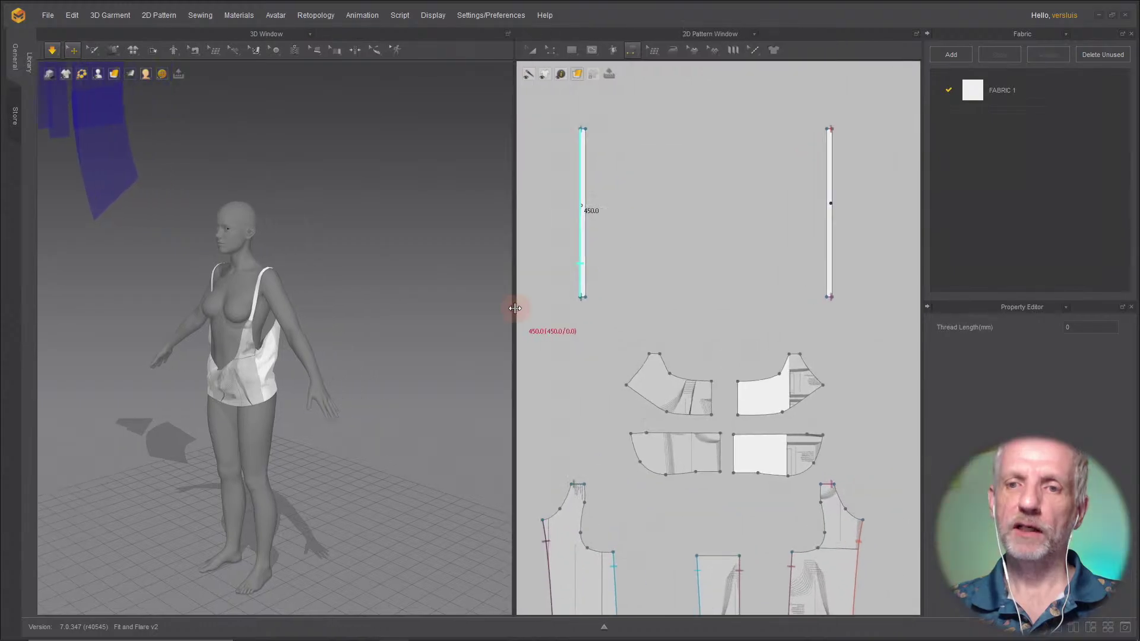
{"action": "scroll", "coordinate": [616, 248], "scroll_direction": "up", "scroll_amount": 2}
{"action": "left_click_drag", "start_coordinate": [595, 249], "coordinate": [581, 246]}
{"action": "left_click", "coordinate": [892, 257]}
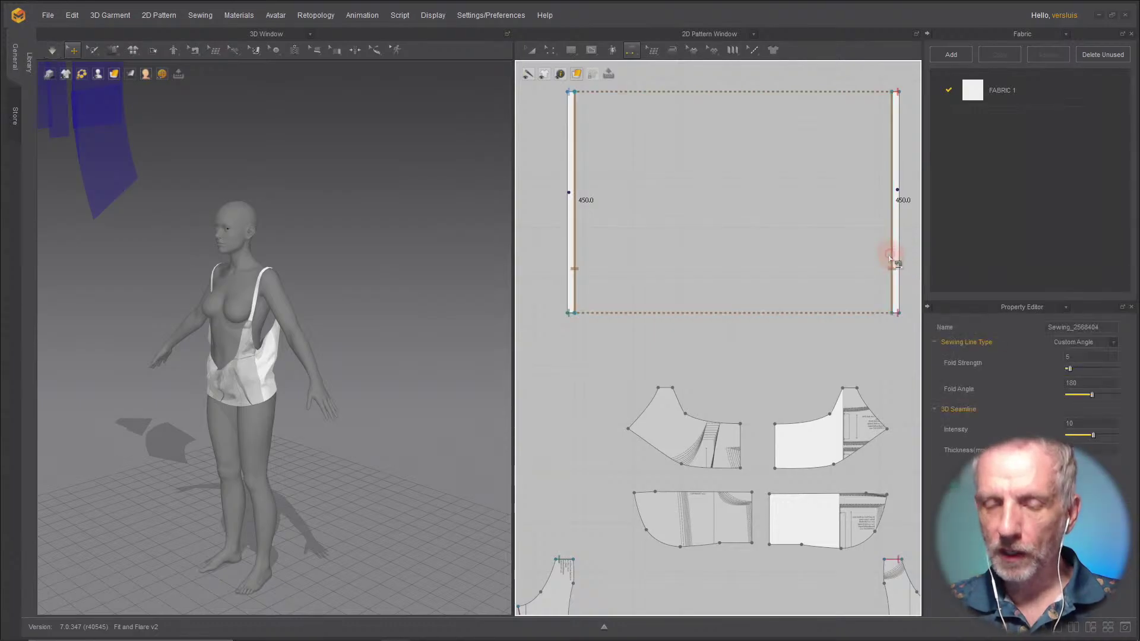
{"action": "scroll", "coordinate": [718, 249], "scroll_direction": "down", "scroll_amount": 2}
{"action": "scroll", "coordinate": [717, 250], "scroll_direction": "down", "scroll_amount": 1}
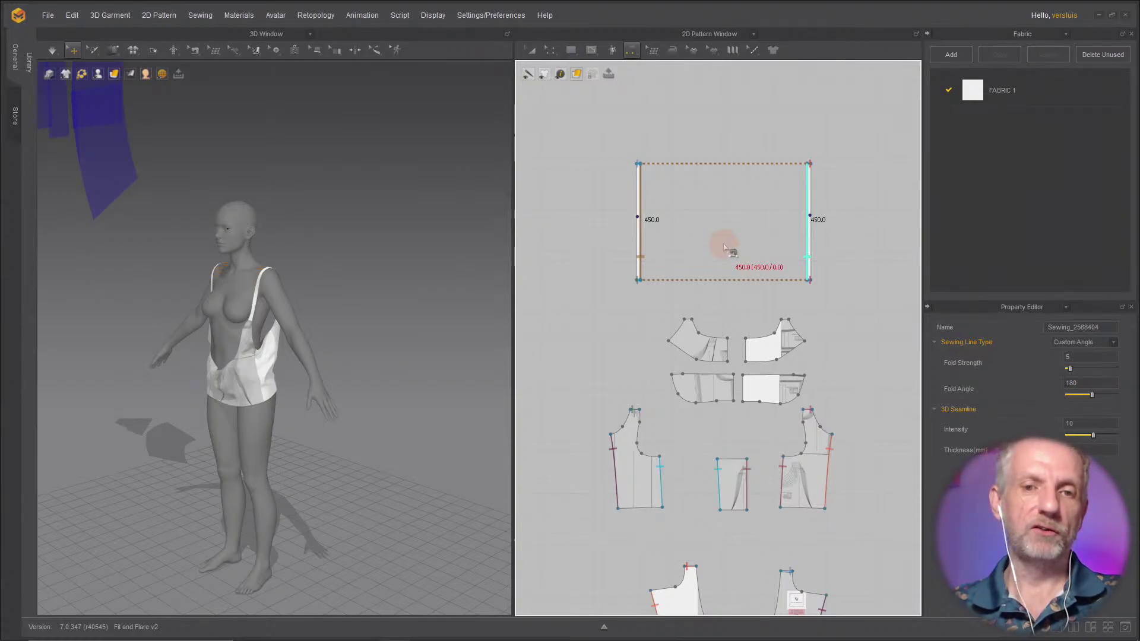
{"action": "scroll", "coordinate": [724, 248], "scroll_direction": "down", "scroll_amount": 4}
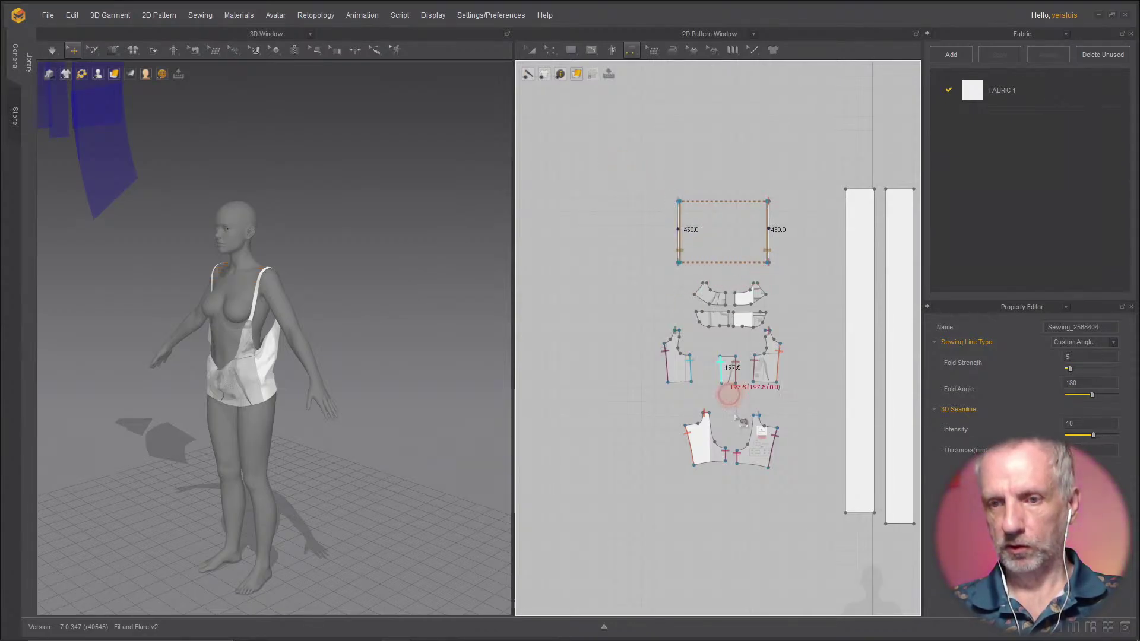
{"action": "key", "text": "a"}
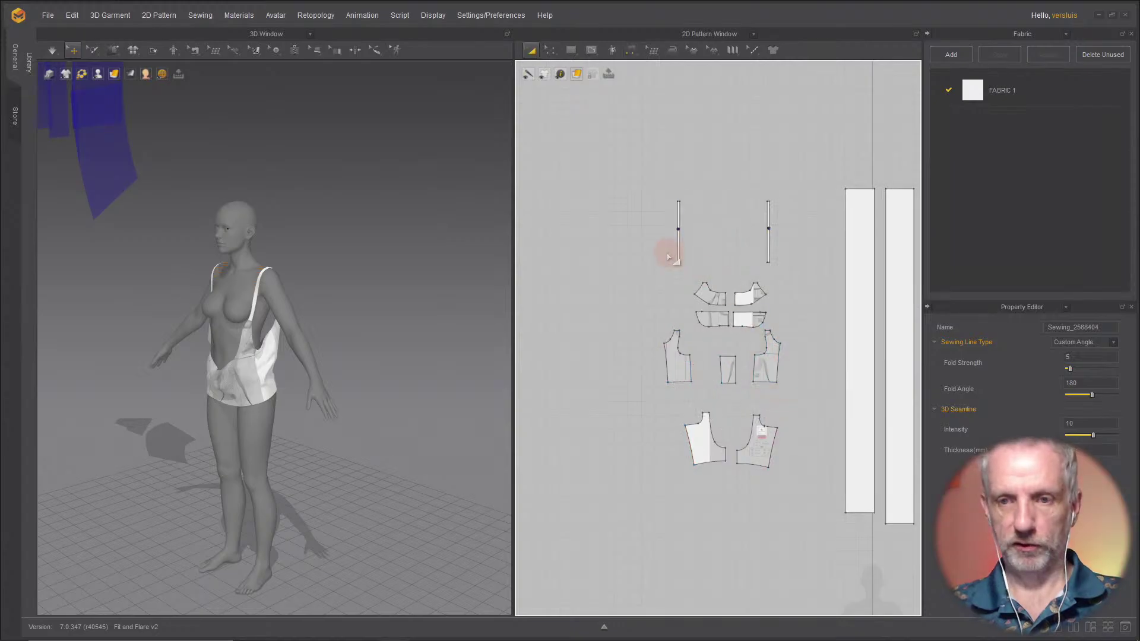
{"action": "left_click_drag", "start_coordinate": [641, 176], "coordinate": [804, 479]}
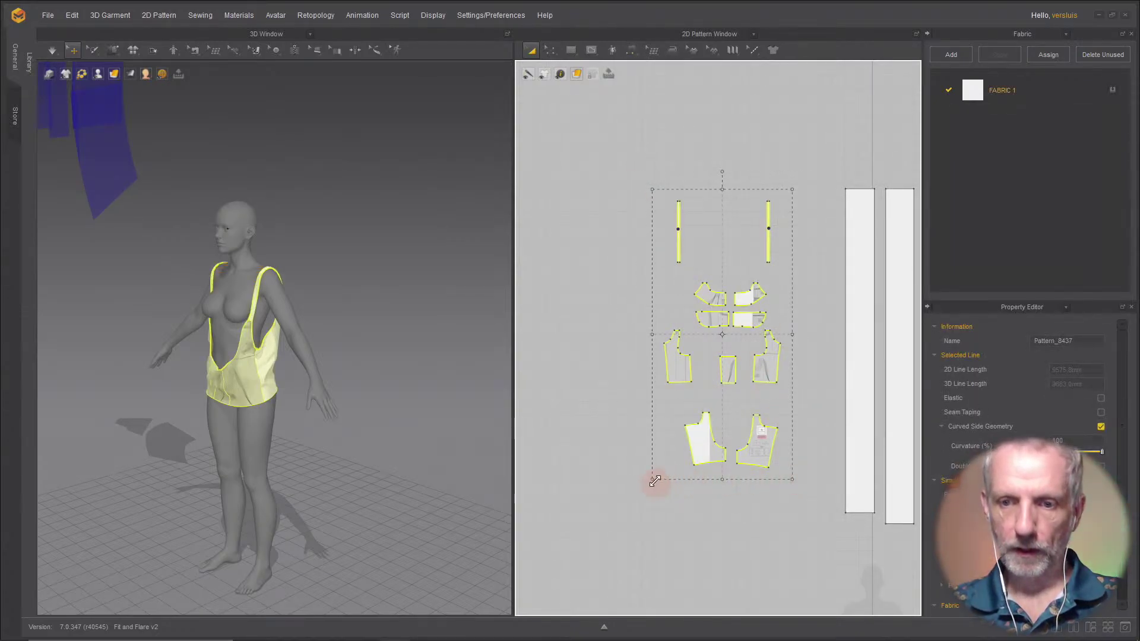
{"action": "right_click_drag", "start_coordinate": [655, 481], "coordinate": [666, 470]}
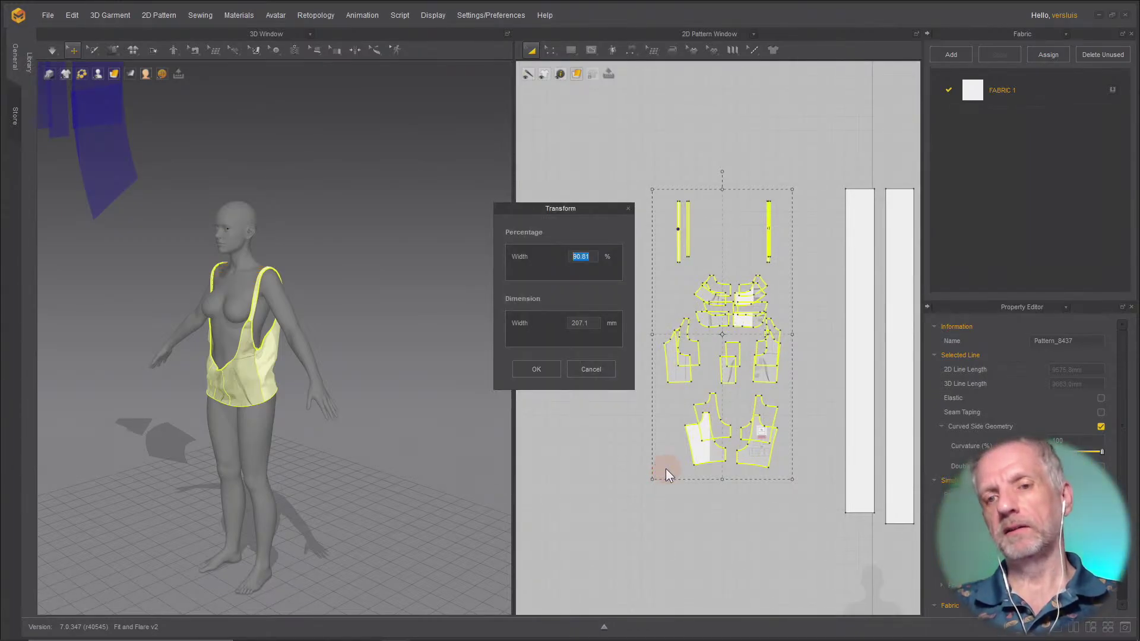
{"action": "left_click", "coordinate": [595, 371]}
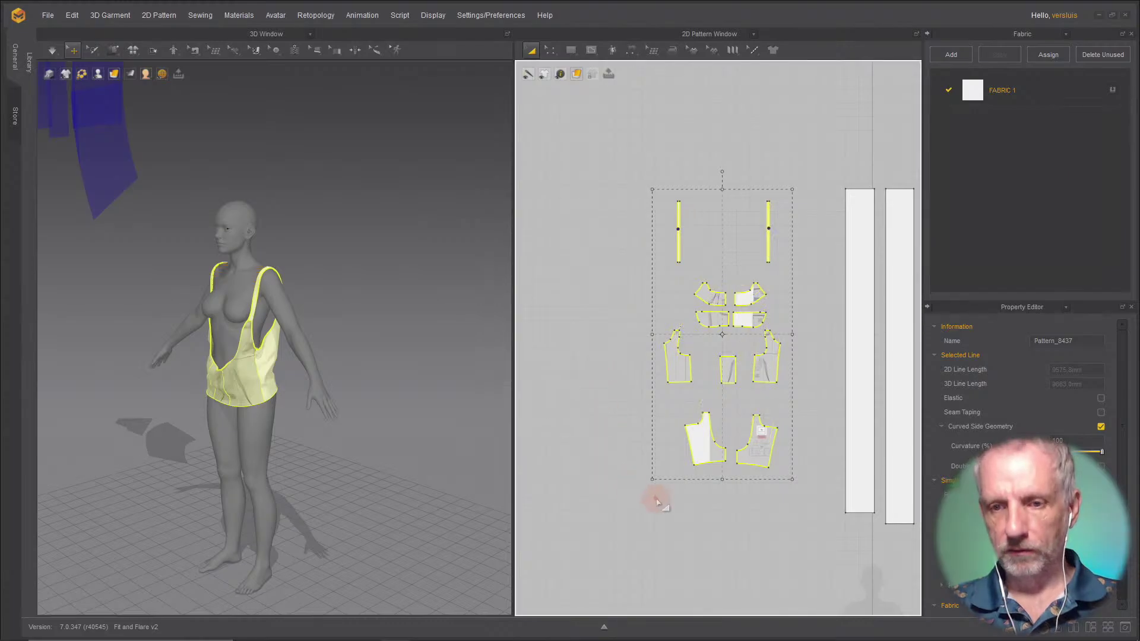
{"action": "right_click_drag", "start_coordinate": [659, 479], "coordinate": [674, 467]}
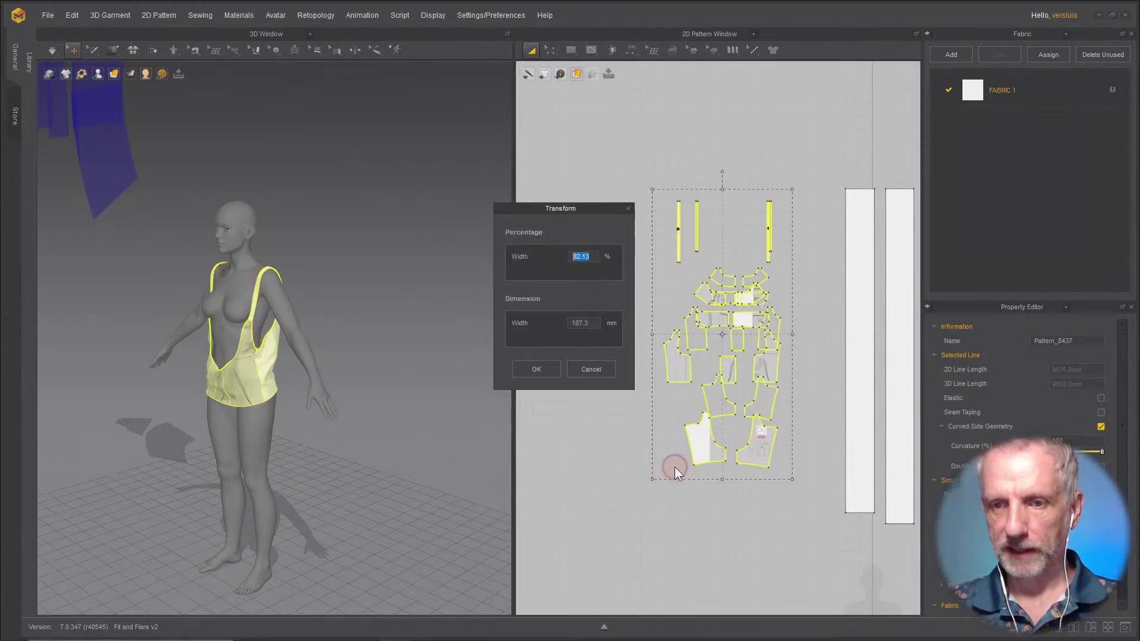
{"action": "left_click", "coordinate": [595, 374]}
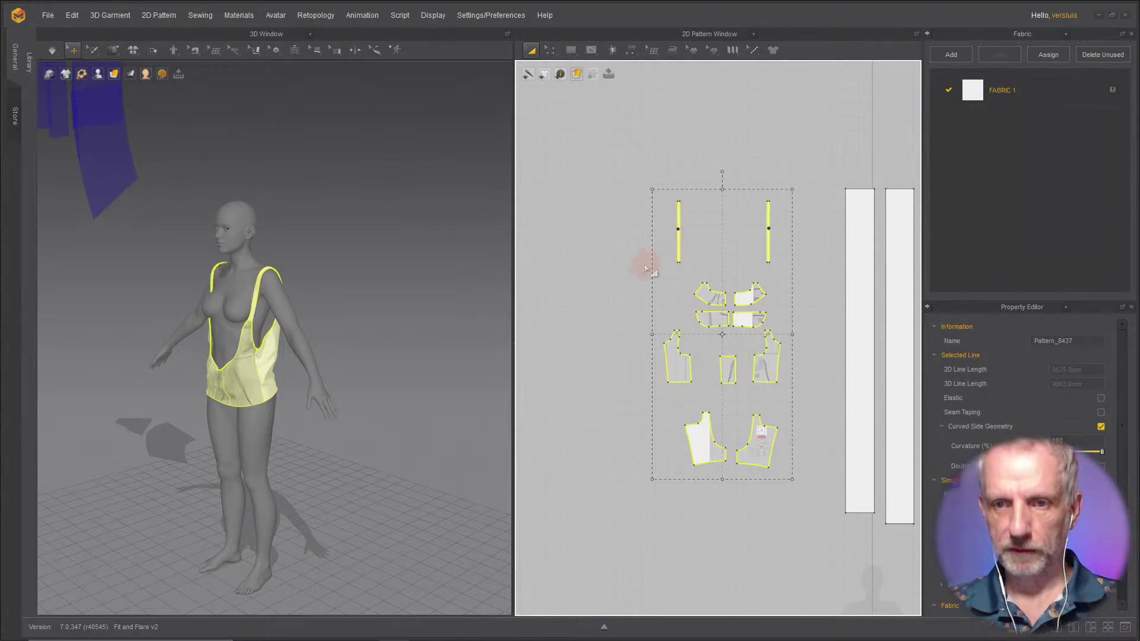
Step: Scale all selected bodice and strap patterns together to 80% width and height
{"action": "left_click", "coordinate": [643, 271]}
{"action": "left_click_drag", "start_coordinate": [644, 166], "coordinate": [820, 510]}
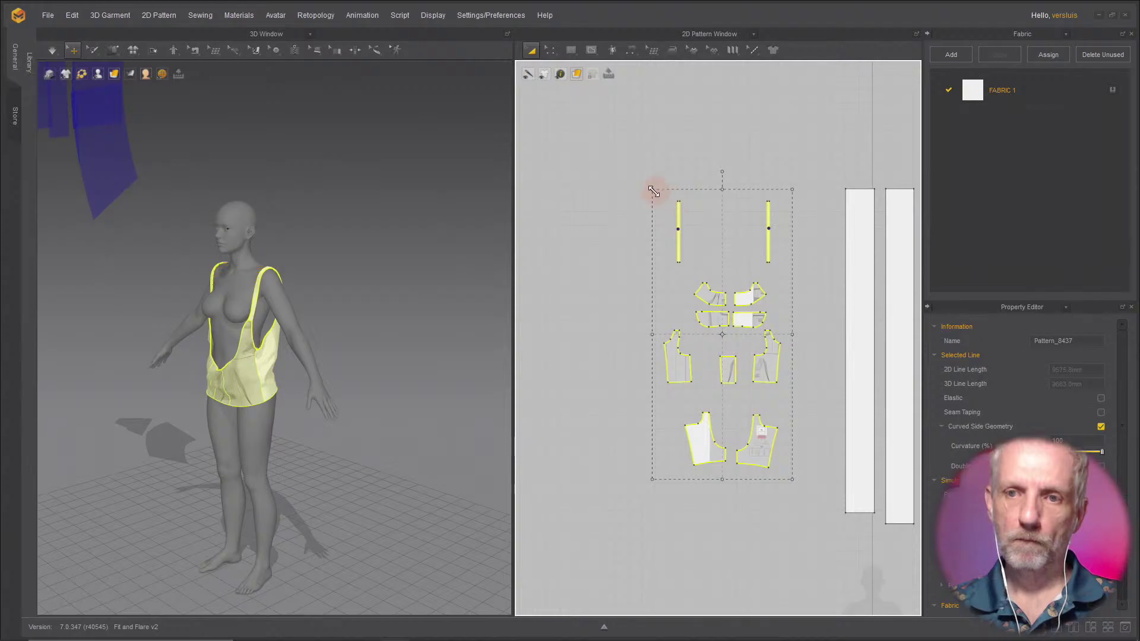
{"action": "right_click_drag", "start_coordinate": [653, 190], "coordinate": [627, 173]}
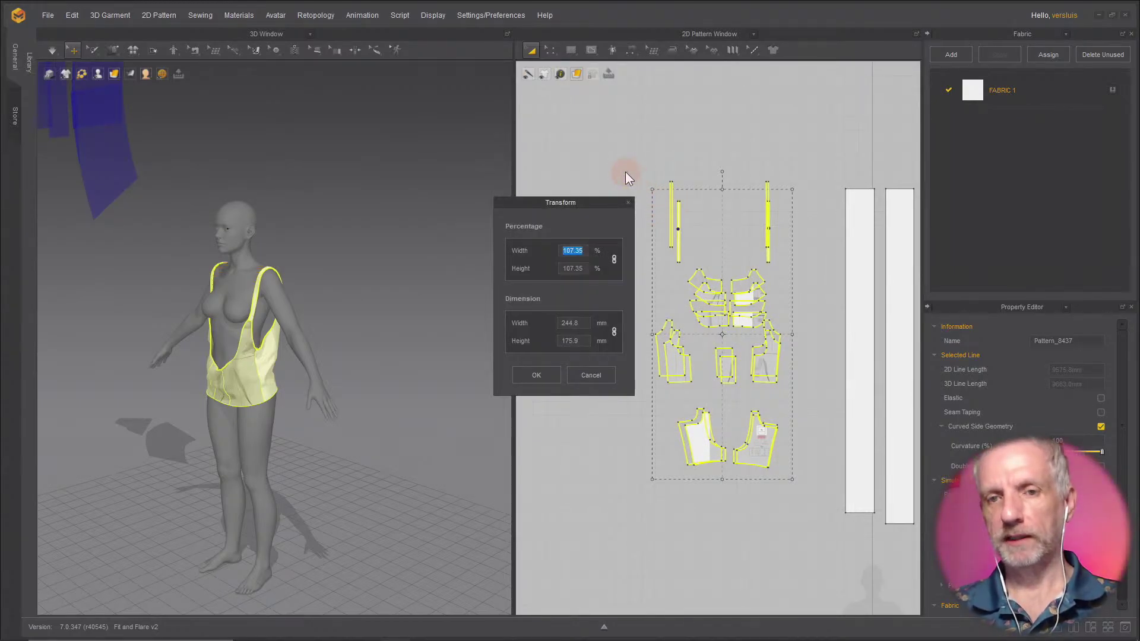
{"action": "type", "text": "80"}
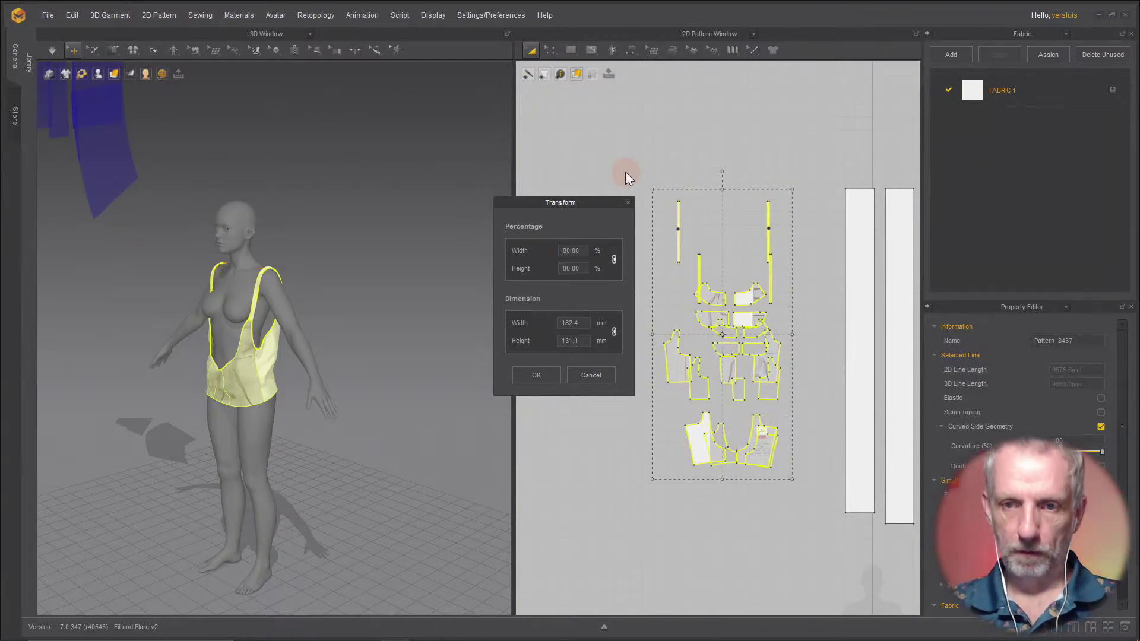
{"action": "left_click", "coordinate": [539, 373]}
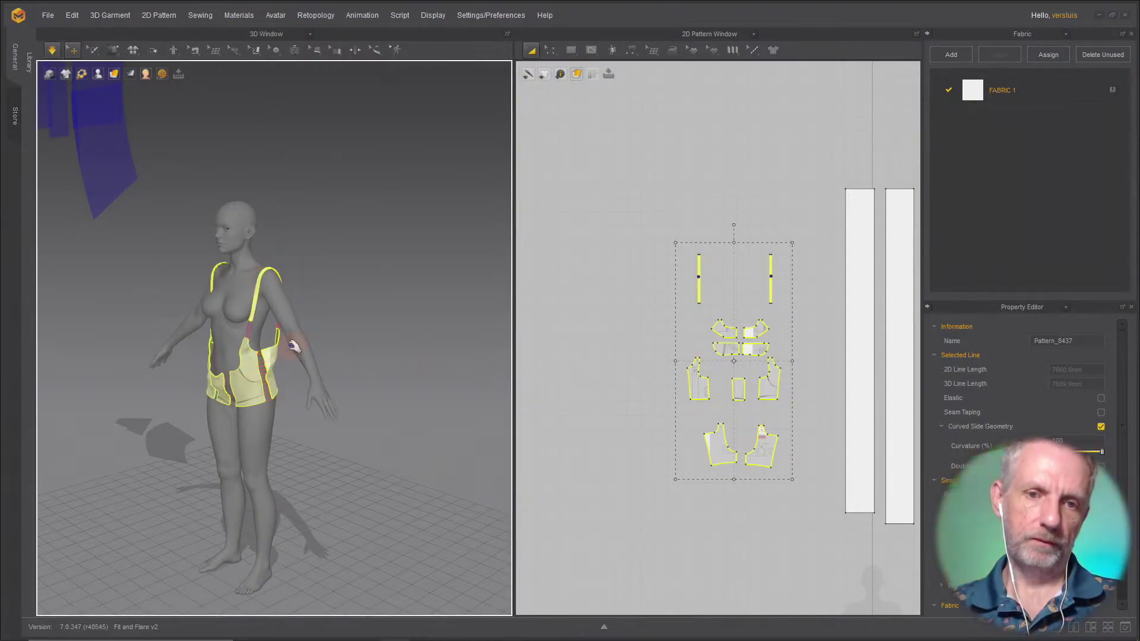
Step: Simulate the scaled-down garment from the front and try pulling the bodice and strap fabric into place on the avatar's chest
{"action": "key", "text": "space"}
{"action": "key", "text": "2"}
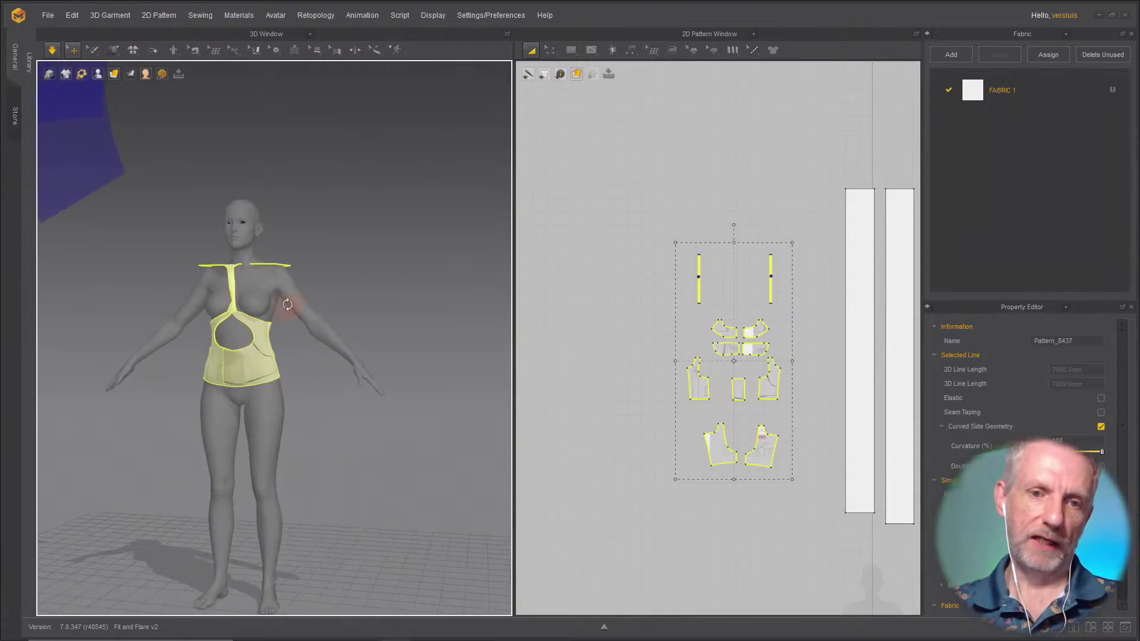
{"action": "scroll", "coordinate": [293, 307], "scroll_direction": "up", "scroll_amount": 8}
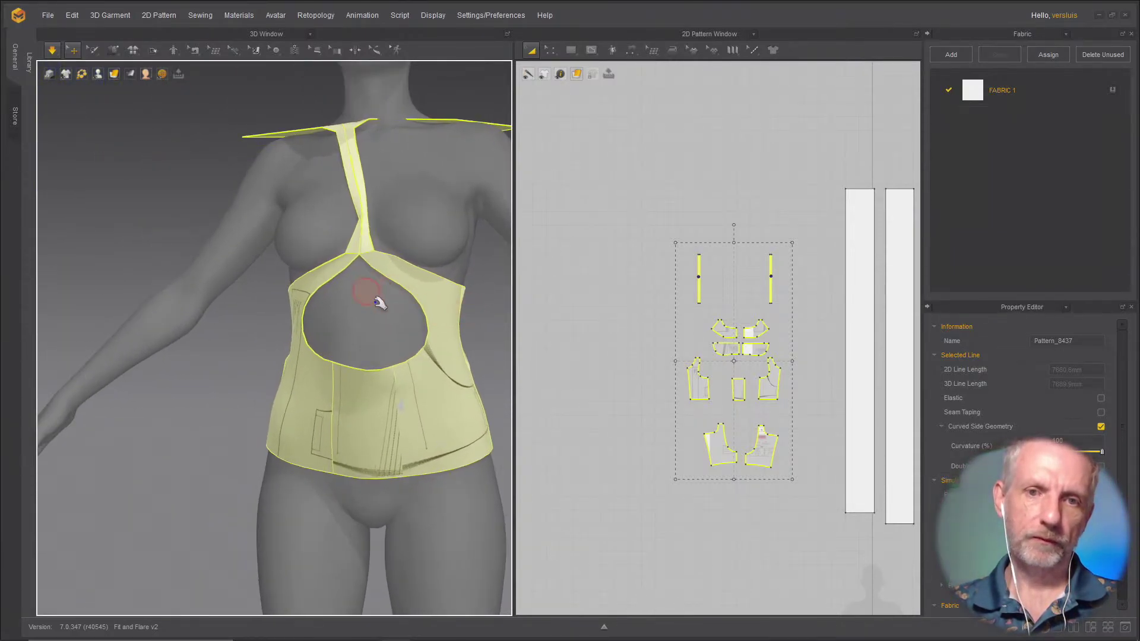
{"action": "right_click_drag", "start_coordinate": [376, 298], "coordinate": [241, 279]}
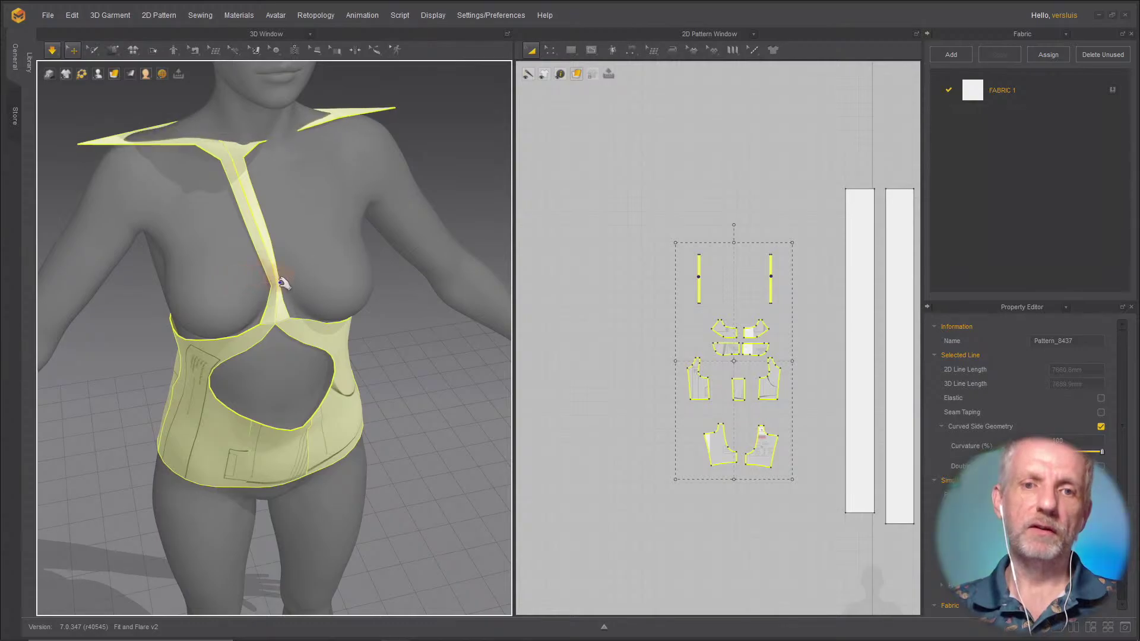
{"action": "left_click_drag", "start_coordinate": [264, 331], "coordinate": [106, 191]}
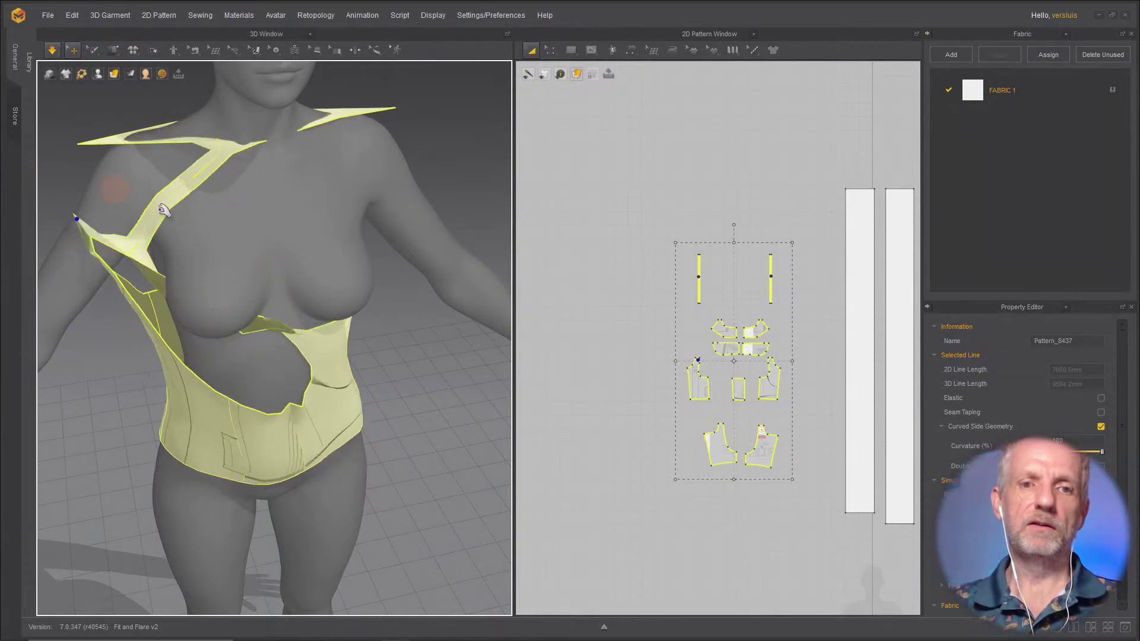
{"action": "left_click_drag", "start_coordinate": [256, 245], "coordinate": [390, 204]}
{"action": "right_click_drag", "start_coordinate": [390, 204], "coordinate": [354, 240]}
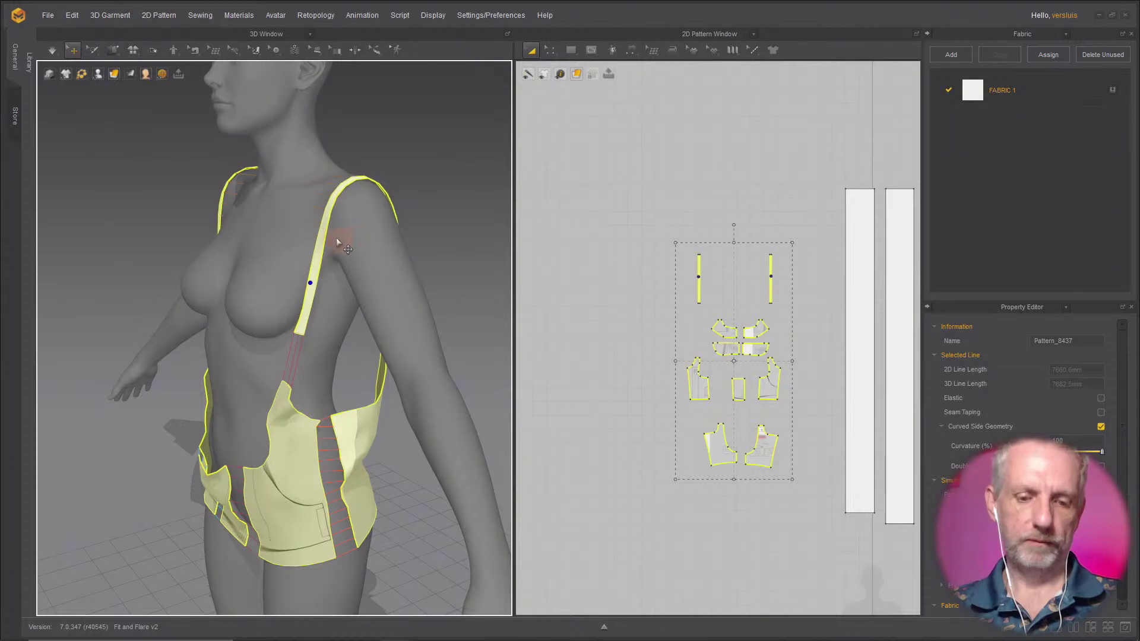
Step: Show the arrangement points around the avatar and view the shoulder strap from the side
{"action": "key", "text": "shift+f"}
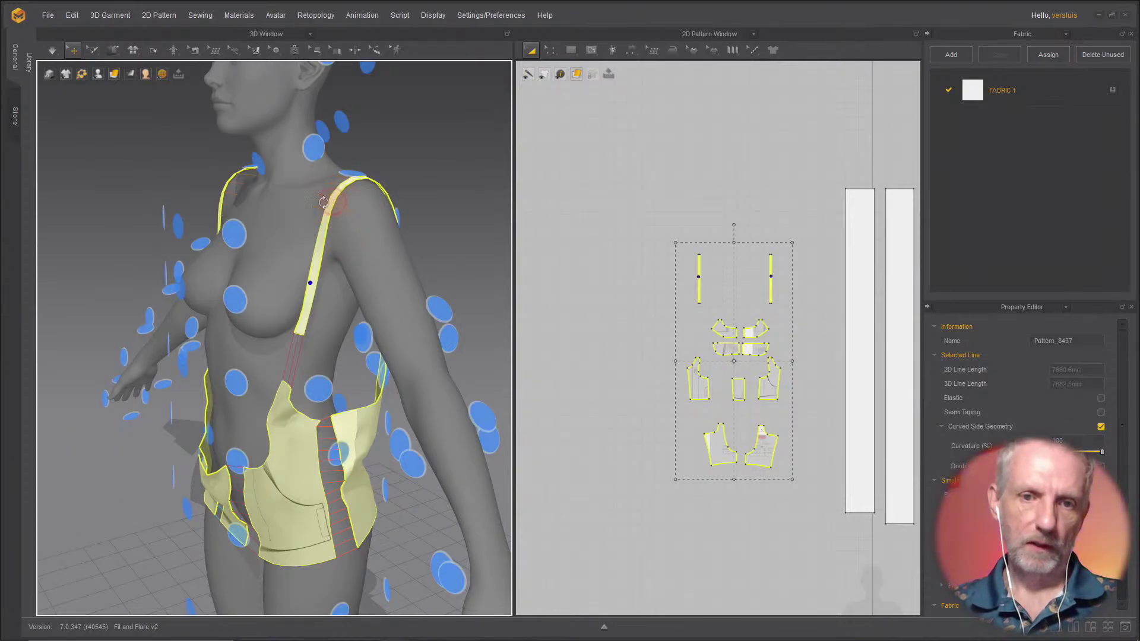
{"action": "mouse_move", "coordinate": [323, 202]}
{"action": "right_mouse_down"}
{"action": "mouse_move", "coordinate": [297, 205]}
{"action": "mouse_move", "coordinate": [313, 215]}
{"action": "right_mouse_up"}
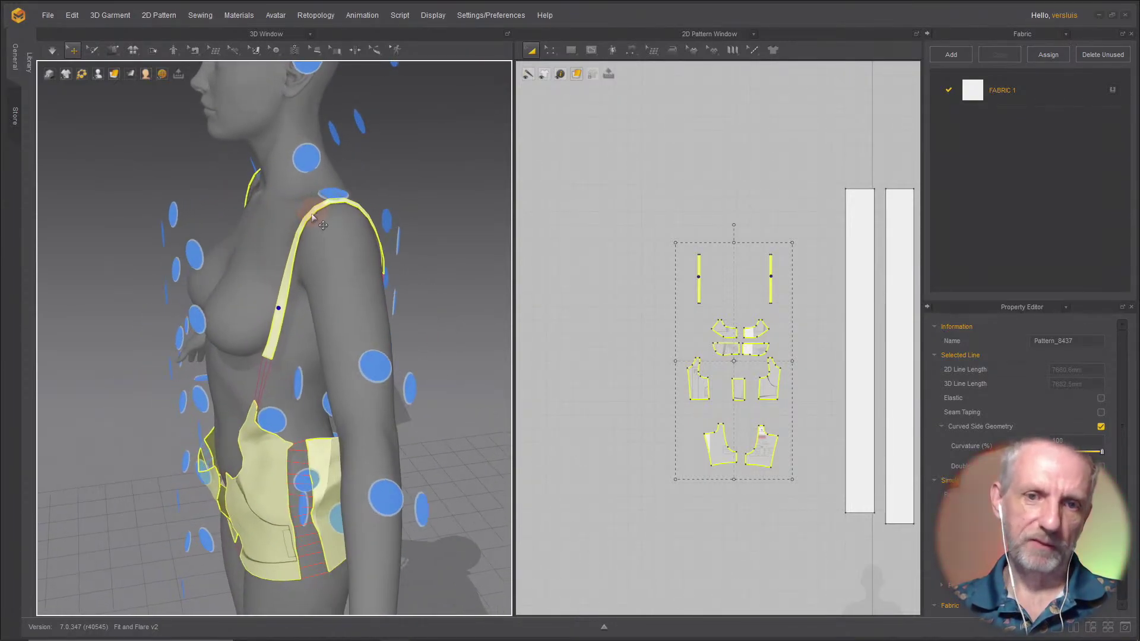
{"action": "scroll", "coordinate": [614, 252], "scroll_direction": "up", "scroll_amount": 4}
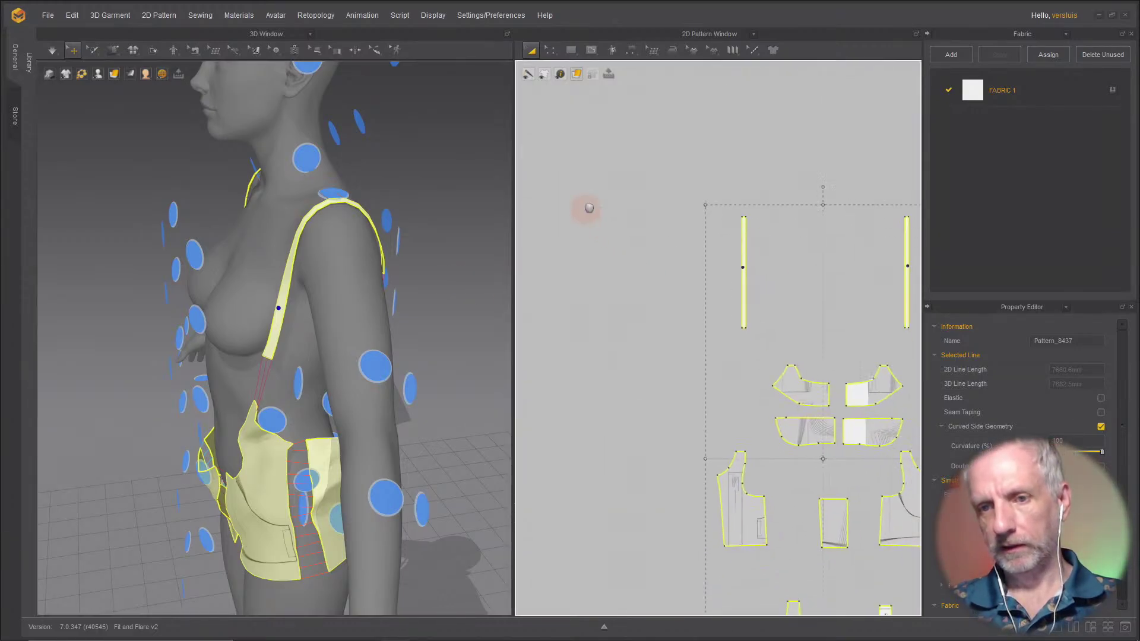
Step: Check the length of a shoulder strap's long edge in the 2D pattern
{"action": "left_click", "coordinate": [775, 245]}
{"action": "left_click", "coordinate": [714, 238]}
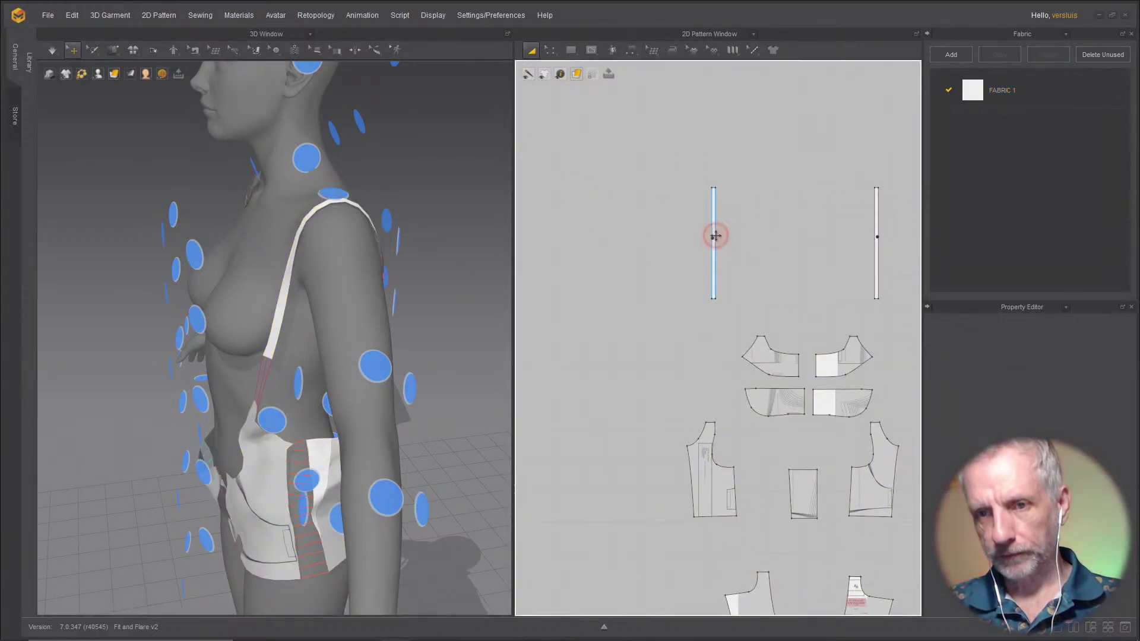
{"action": "scroll", "coordinate": [747, 232], "scroll_direction": "up", "scroll_amount": 4}
{"action": "key", "text": "z"}
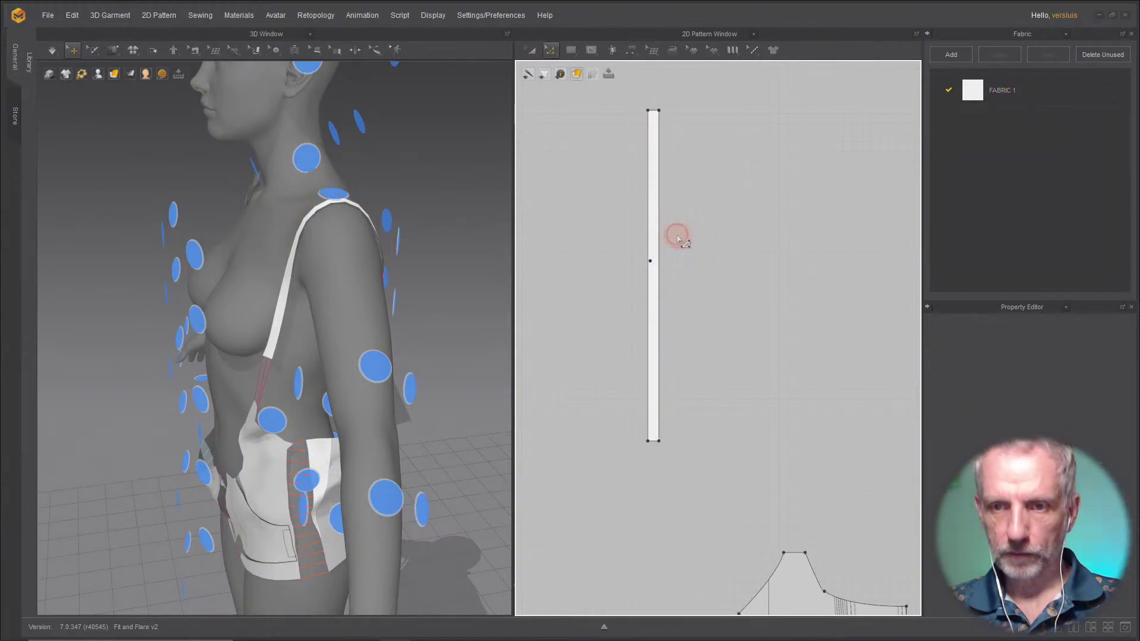
{"action": "left_click", "coordinate": [659, 236]}
{"action": "left_click_drag", "start_coordinate": [661, 237], "coordinate": [801, 218]}
{"action": "scroll", "coordinate": [732, 241], "scroll_direction": "down", "scroll_amount": 5}
{"action": "key", "text": "a"}
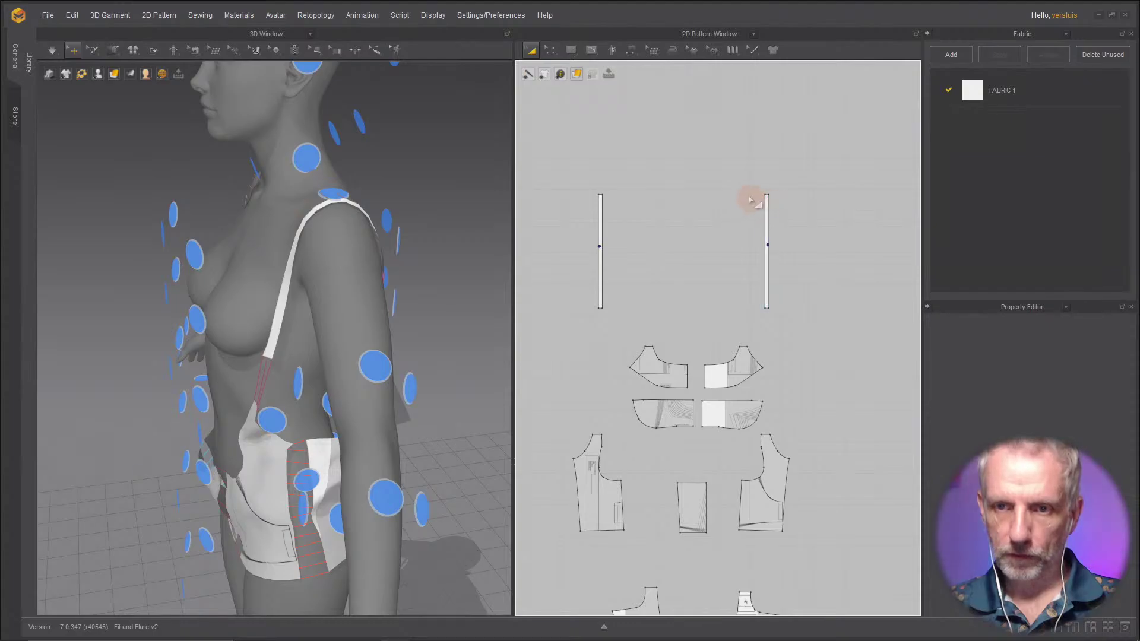
{"action": "scroll", "coordinate": [747, 196], "scroll_direction": "up", "scroll_amount": 3}
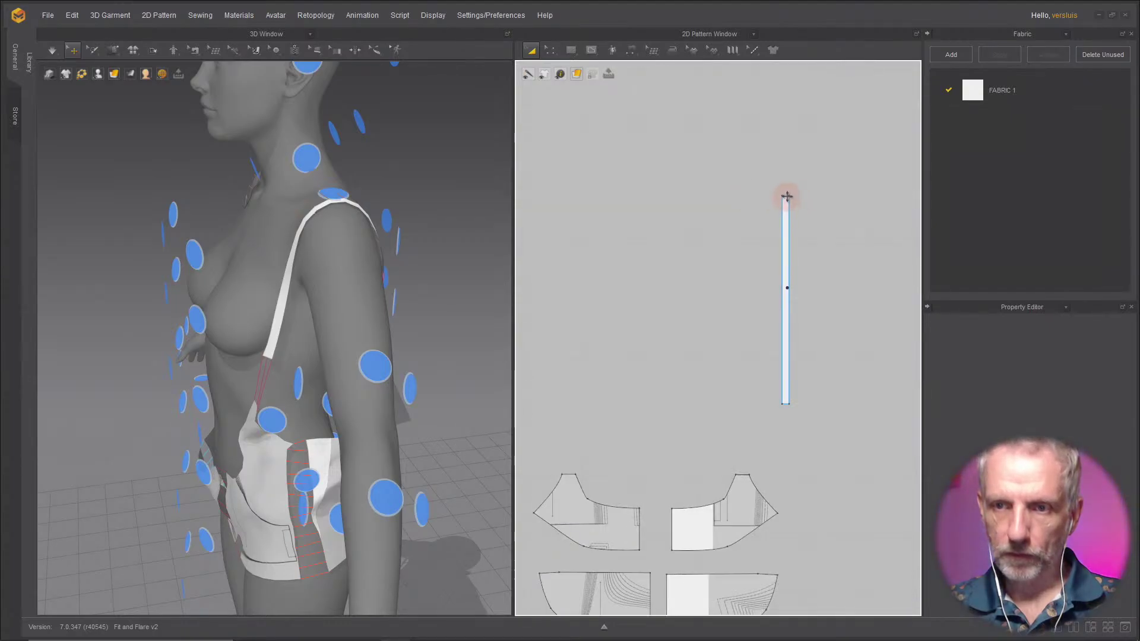
{"action": "scroll", "coordinate": [787, 196], "scroll_direction": "up", "scroll_amount": 2}
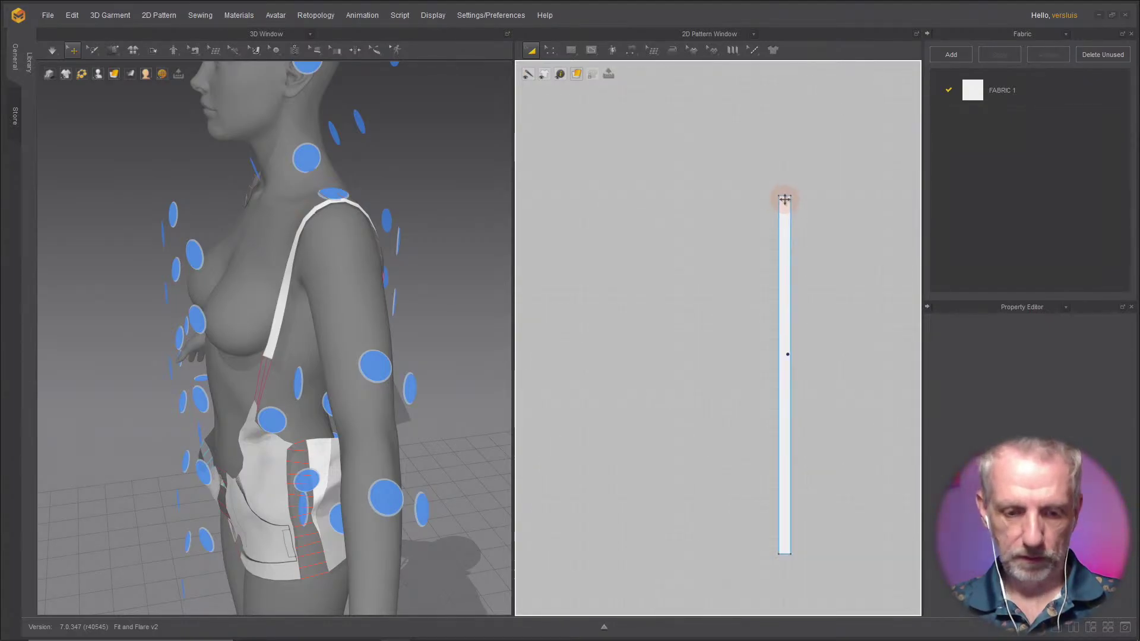
{"action": "key", "text": "z"}
{"action": "scroll", "coordinate": [758, 184], "scroll_direction": "down", "scroll_amount": 2}
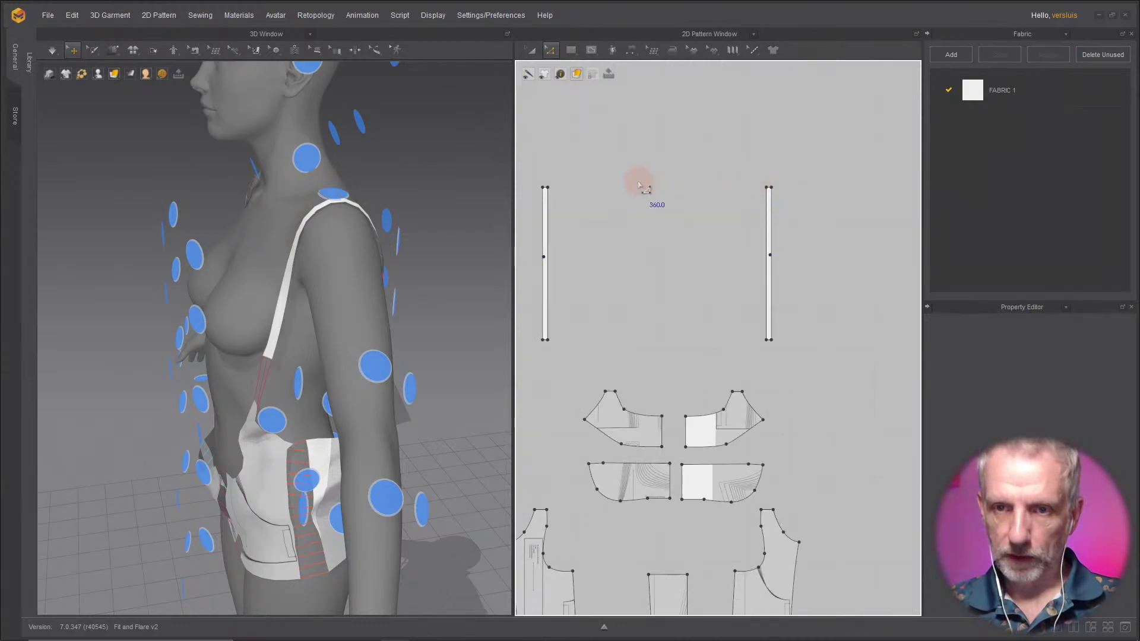
{"action": "left_click_drag", "start_coordinate": [540, 168], "coordinate": [812, 224]}
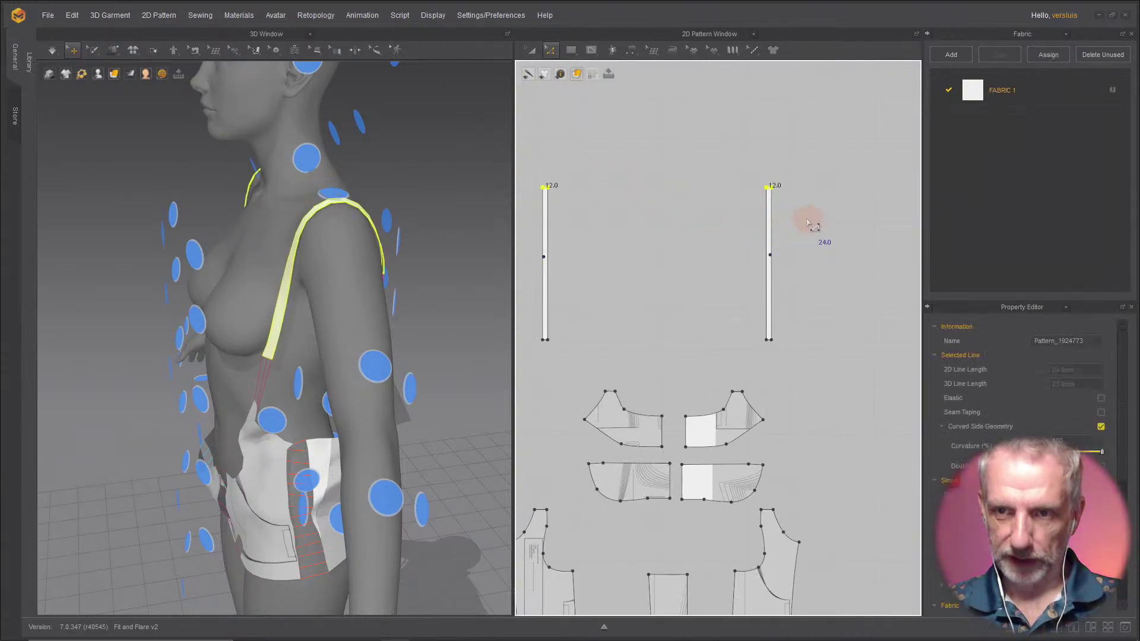
{"action": "scroll", "coordinate": [769, 186], "scroll_direction": "up", "scroll_amount": 3}
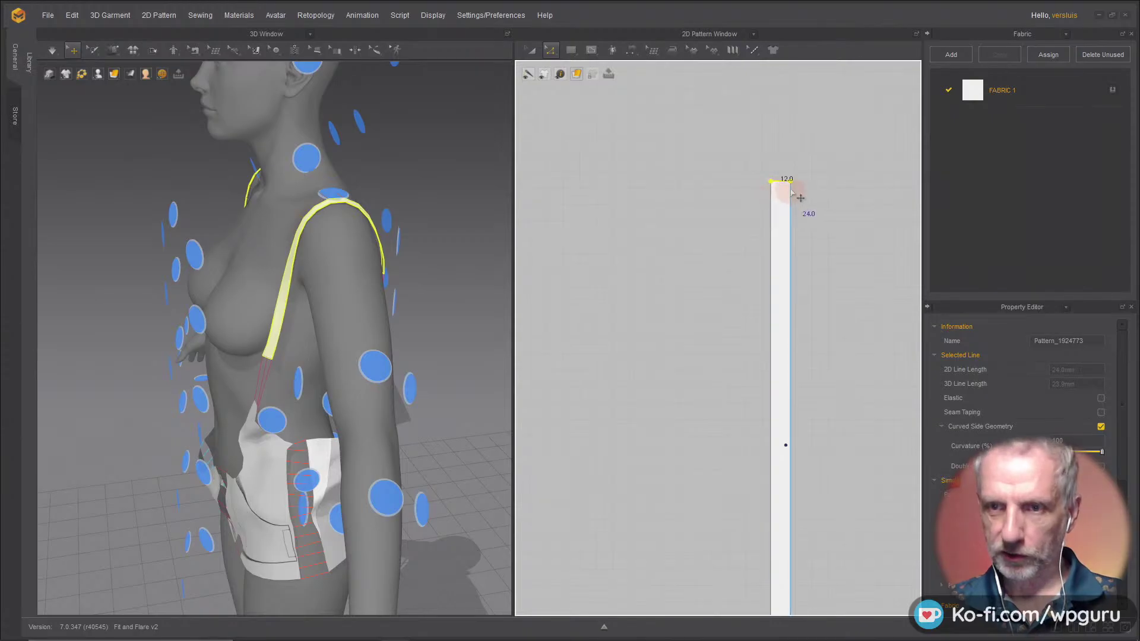
{"action": "left_click_drag", "start_coordinate": [791, 190], "coordinate": [787, 250]}
{"action": "right_click", "coordinate": [787, 250]}
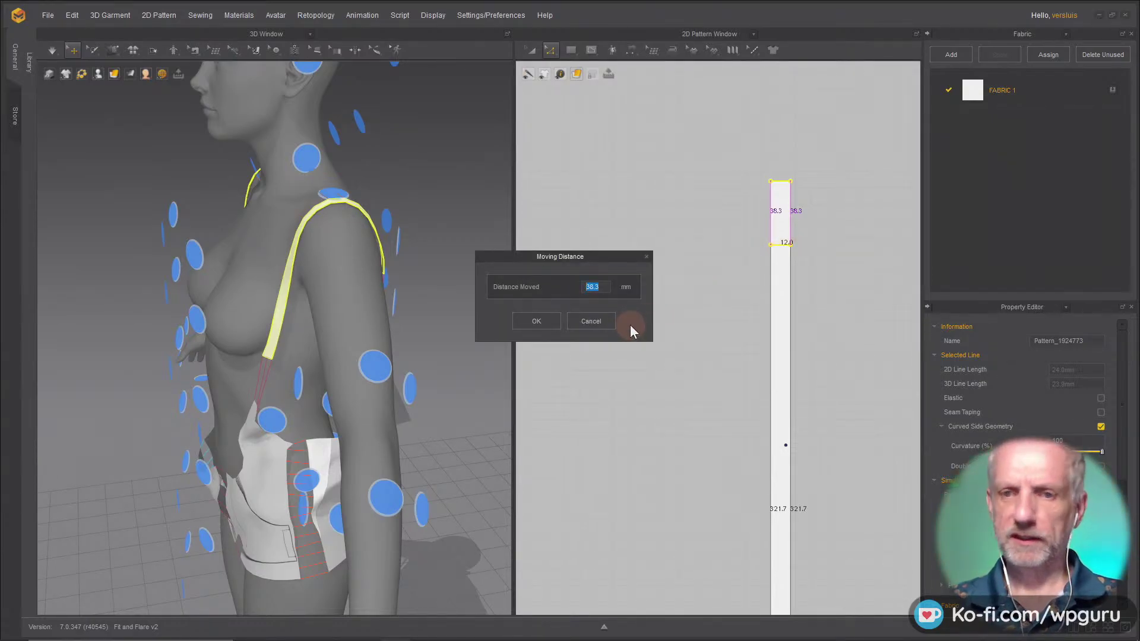
{"action": "key", "text": "Escape"}
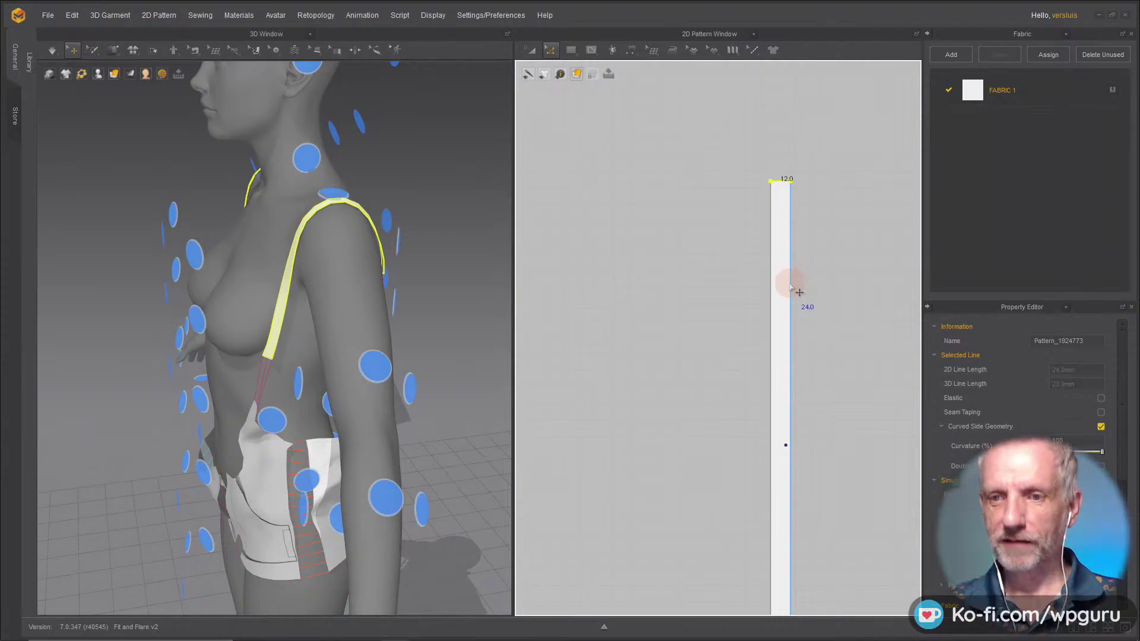
Step: Shorten both shoulder straps by moving their top edges down 110 mm
{"action": "left_click", "coordinate": [789, 287]}
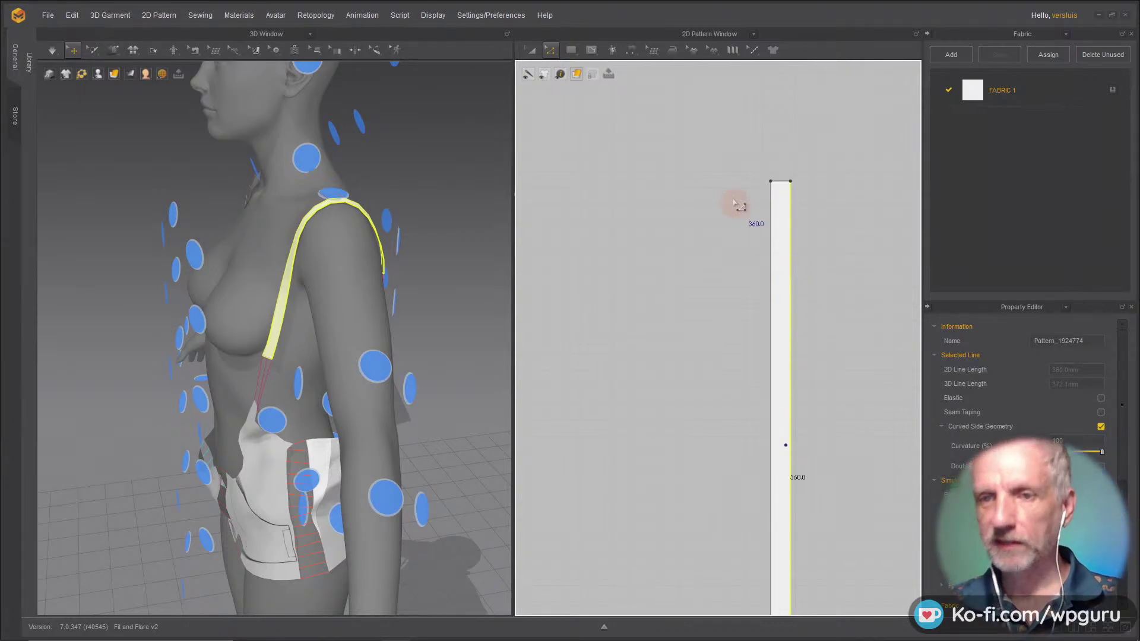
{"action": "scroll", "coordinate": [736, 200], "scroll_direction": "down", "scroll_amount": 5}
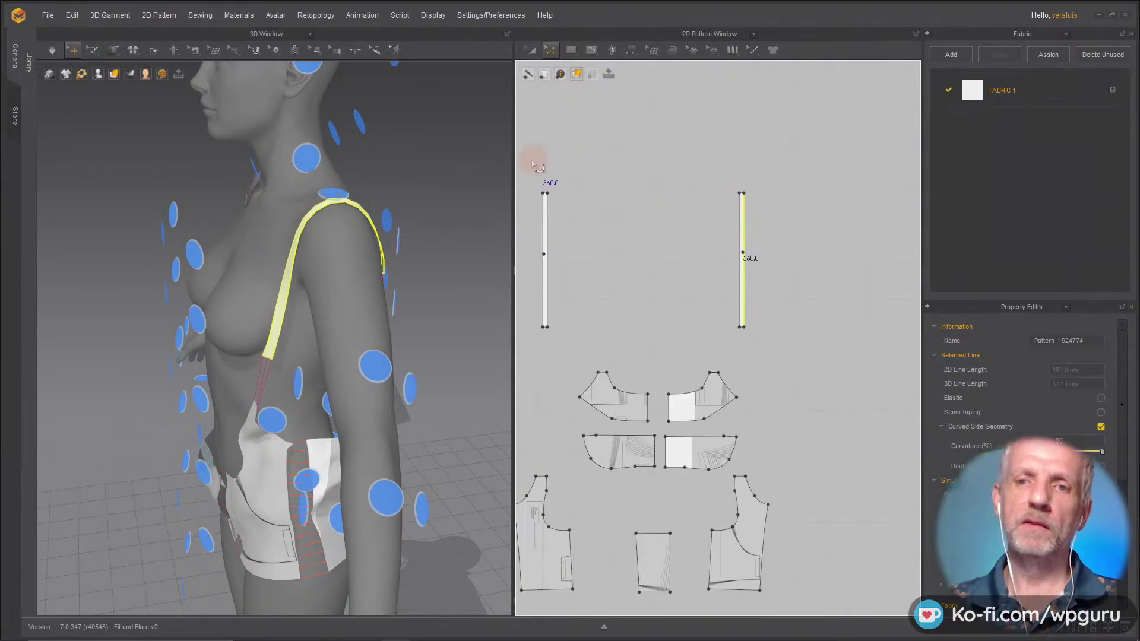
{"action": "left_click_drag", "start_coordinate": [530, 161], "coordinate": [771, 221]}
{"action": "scroll", "coordinate": [770, 221], "scroll_direction": "up", "scroll_amount": 5}
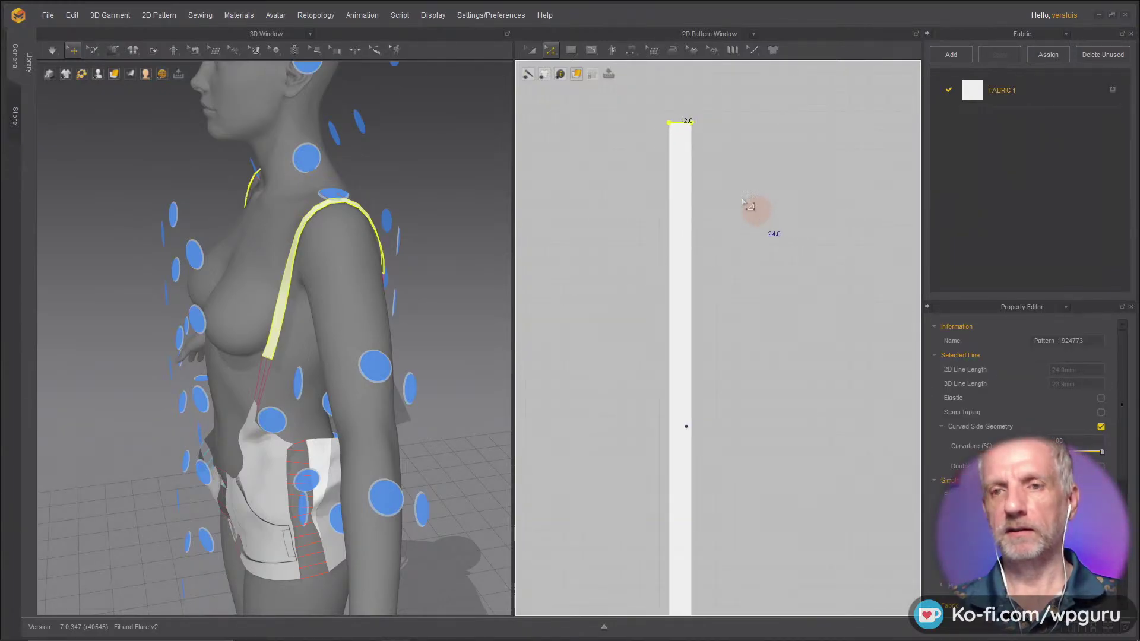
{"action": "right_click_drag", "start_coordinate": [691, 129], "coordinate": [686, 175]}
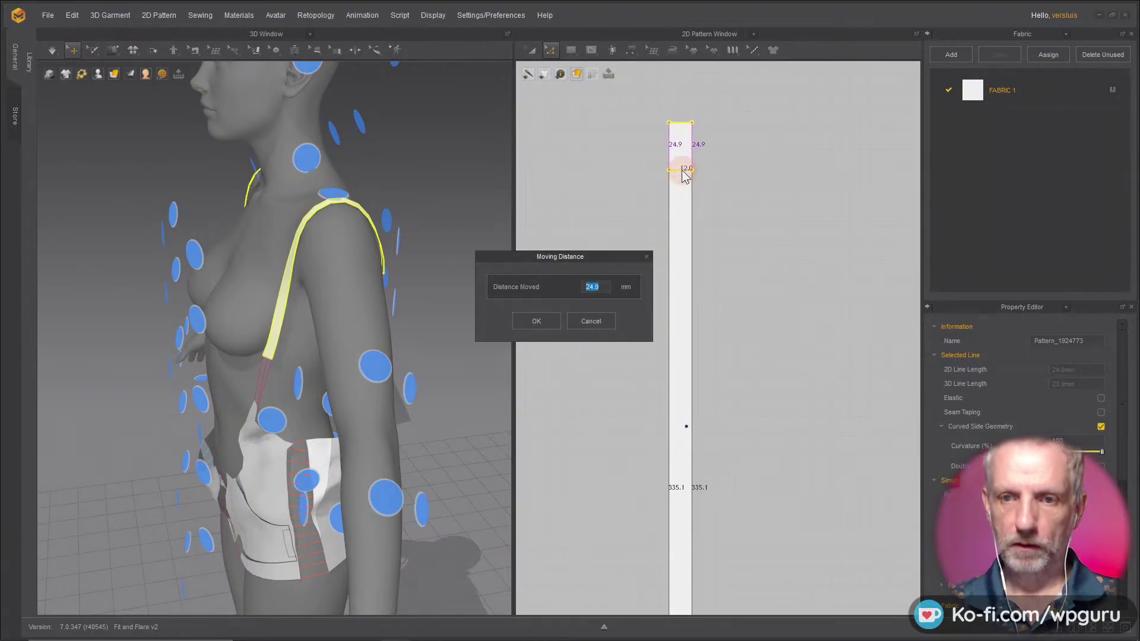
{"action": "type", "text": "110"}
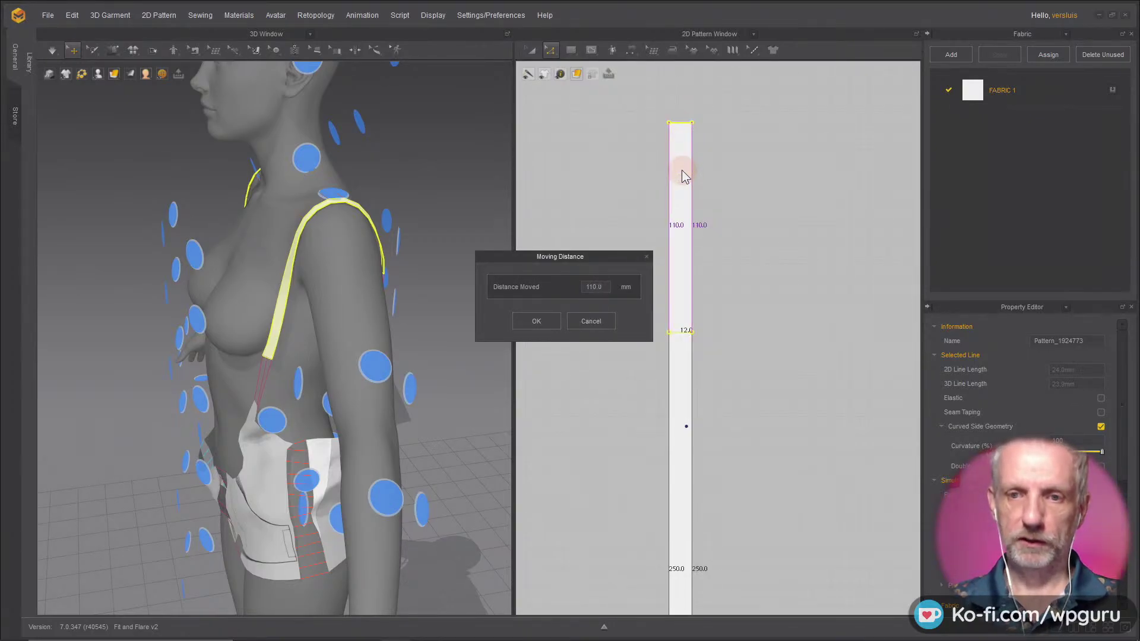
{"action": "left_click", "coordinate": [536, 319]}
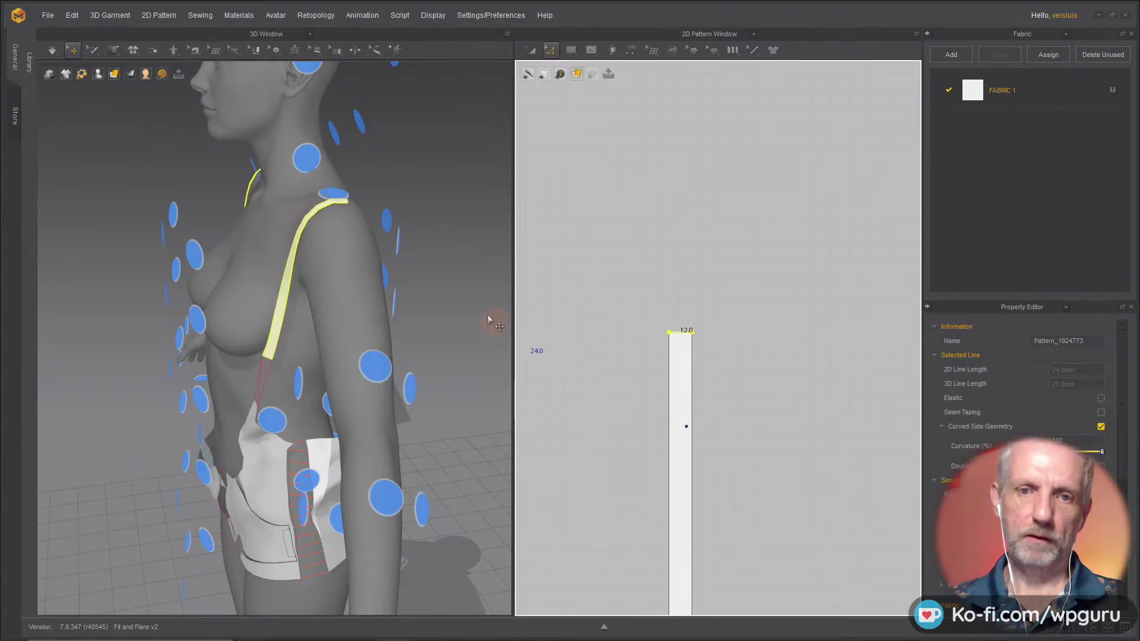
{"action": "right_click_drag", "start_coordinate": [334, 238], "coordinate": [363, 244]}
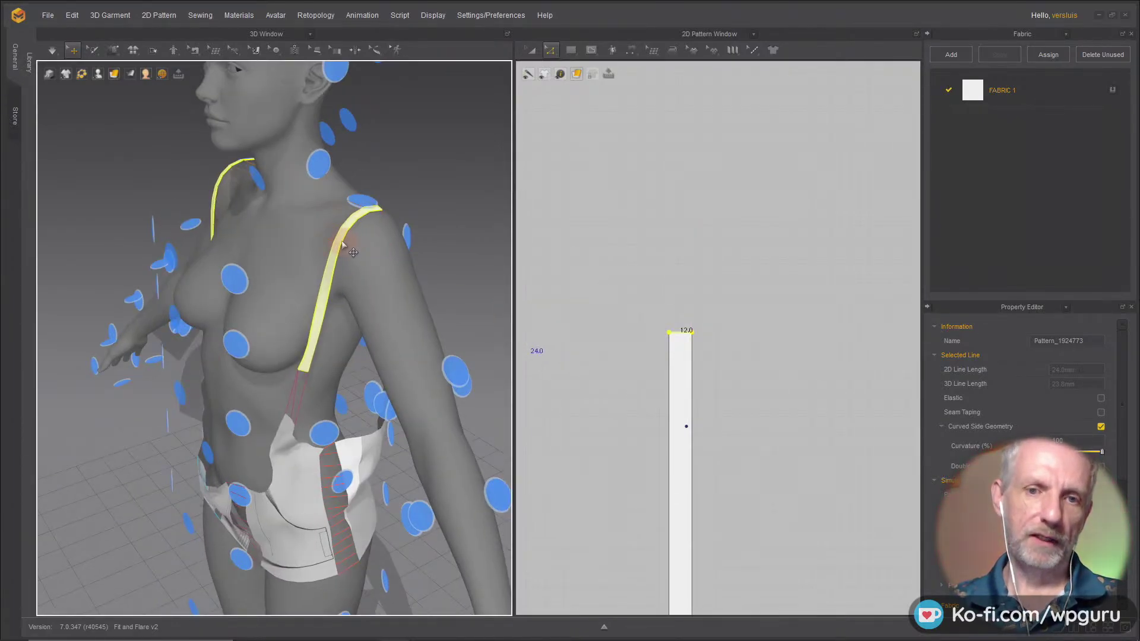
{"action": "left_click", "coordinate": [343, 239]}
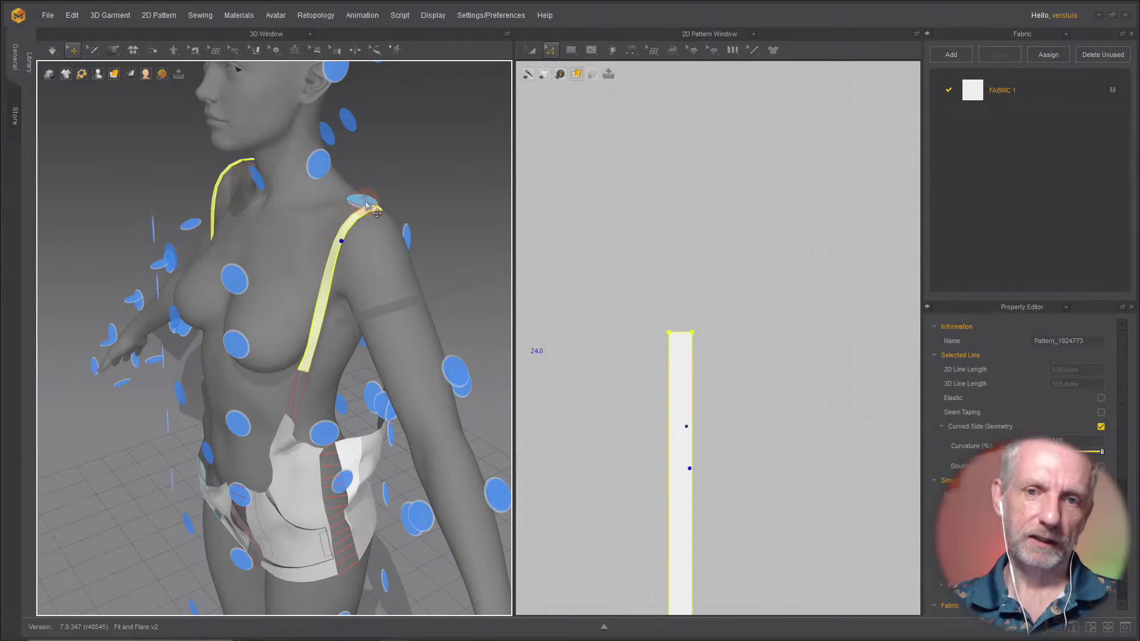
{"action": "left_click", "coordinate": [342, 240]}
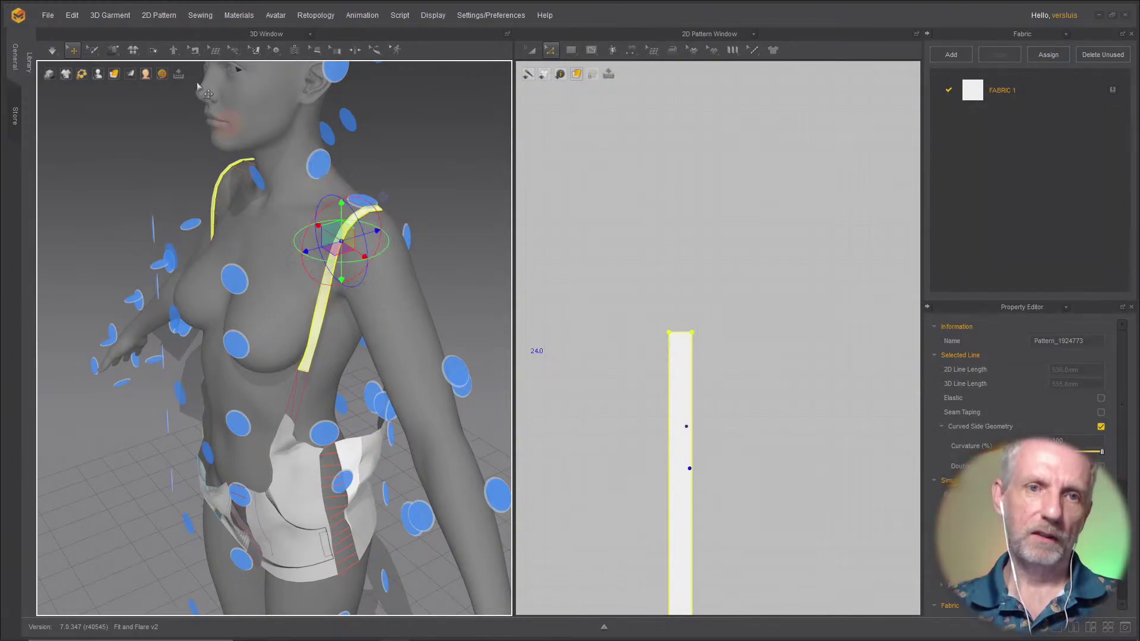
{"action": "left_click", "coordinate": [93, 50]}
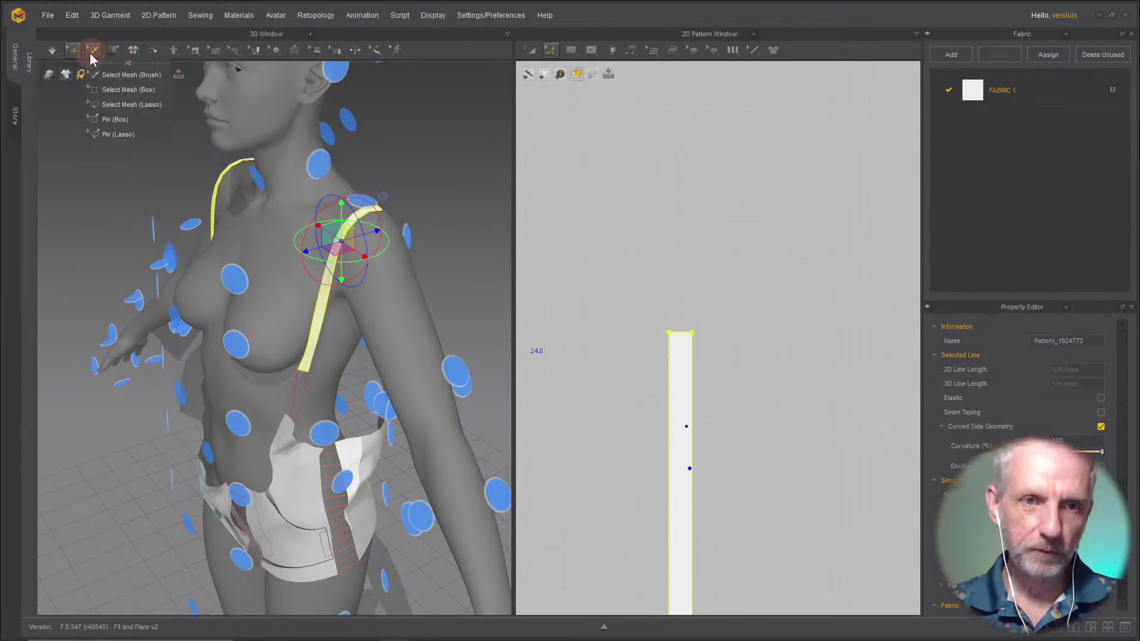
{"action": "left_click", "coordinate": [113, 75]}
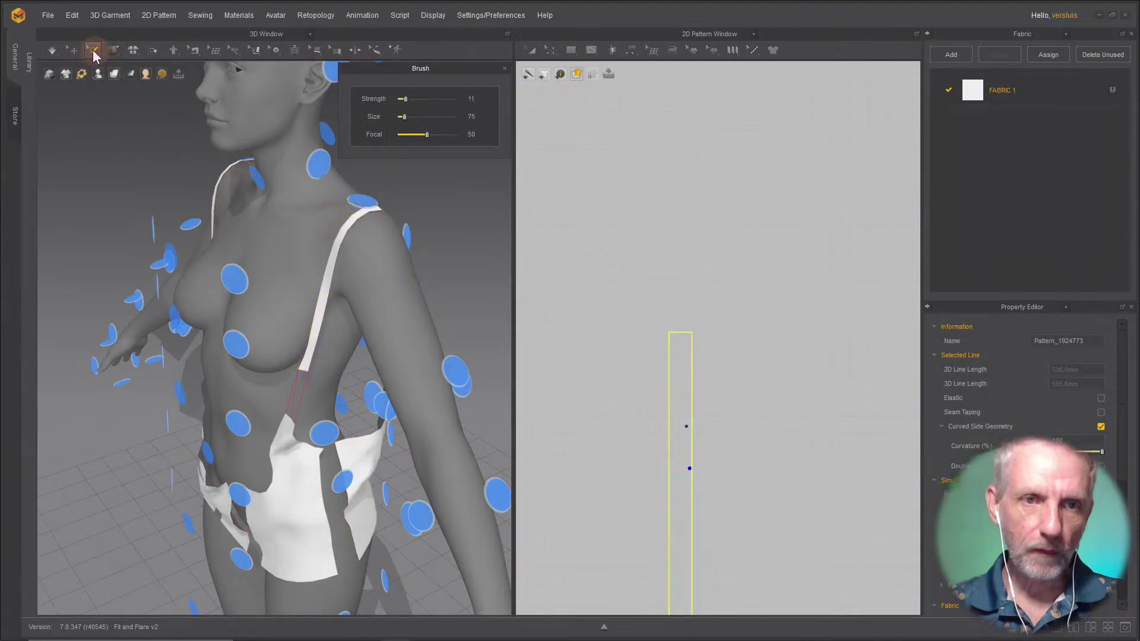
Step: Delete the tacks that hold both shoulder straps to the avatar's shoulders with Edit Tack
{"action": "left_click", "coordinate": [113, 52]}
{"action": "left_click", "coordinate": [125, 73]}
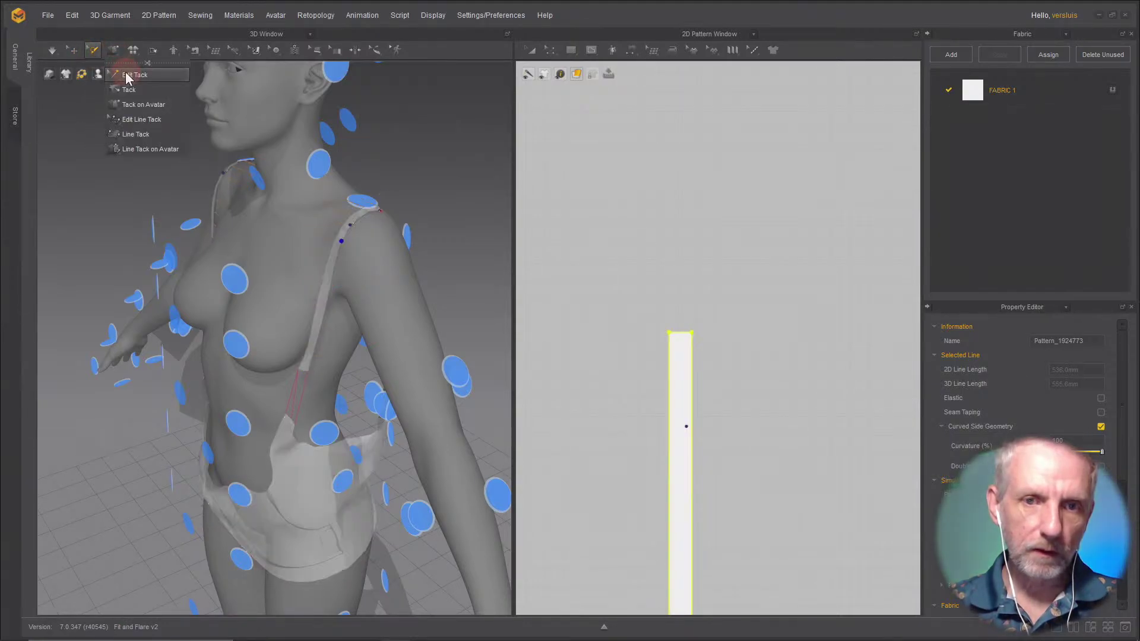
{"action": "left_click", "coordinate": [342, 246]}
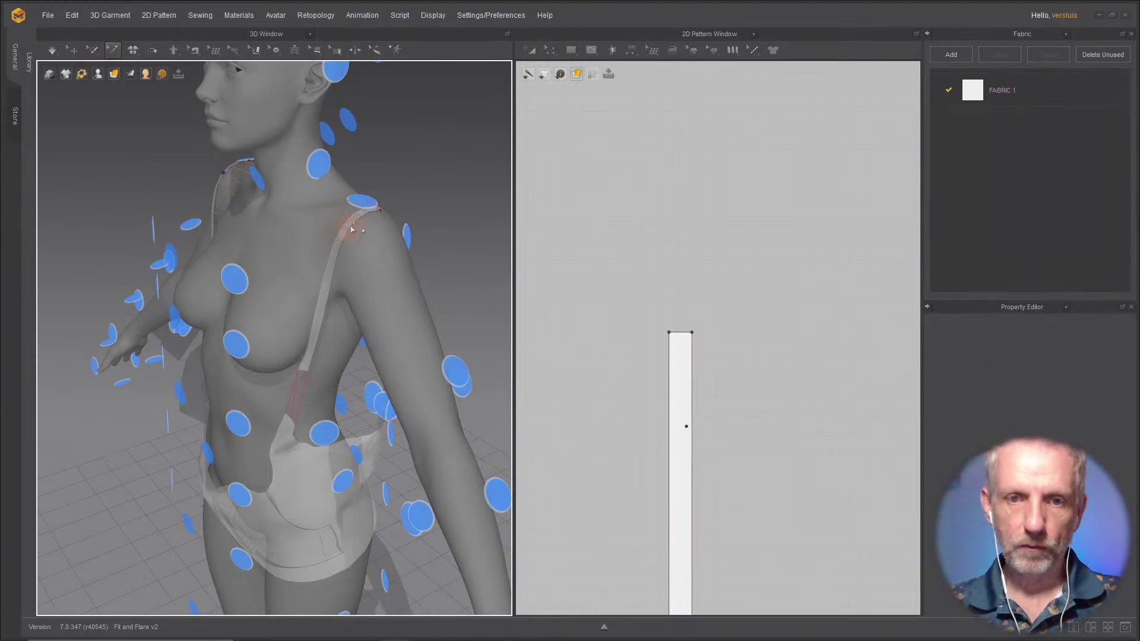
{"action": "left_click", "coordinate": [351, 228]}
{"action": "left_click", "coordinate": [316, 223]}
{"action": "right_click_drag", "start_coordinate": [316, 224], "coordinate": [253, 229]}
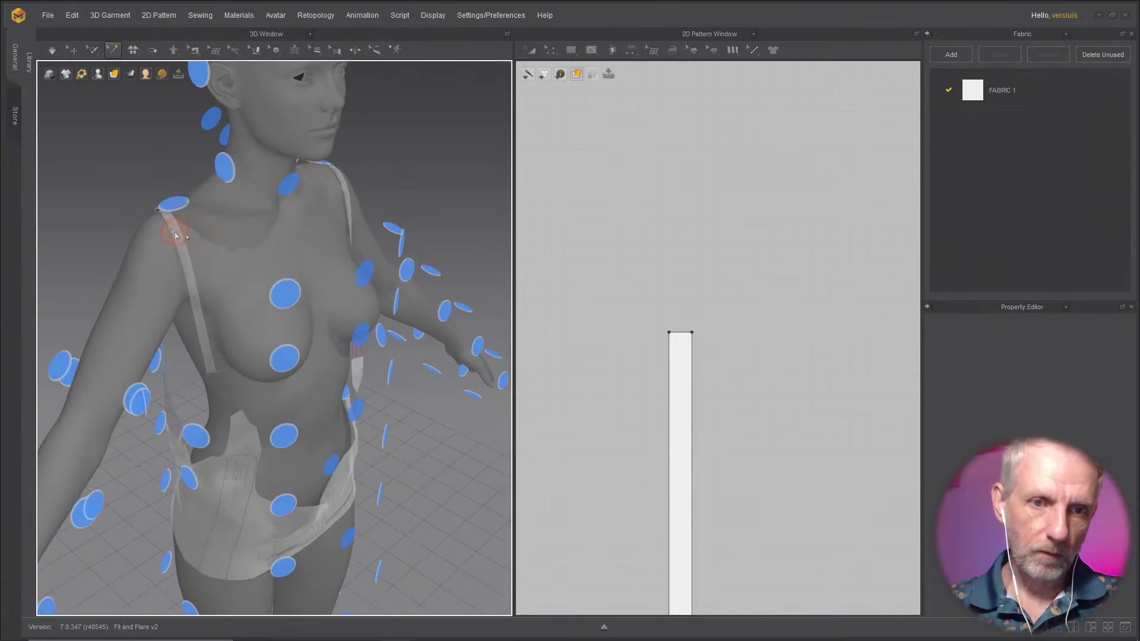
{"action": "right_click_drag", "start_coordinate": [255, 261], "coordinate": [291, 255]}
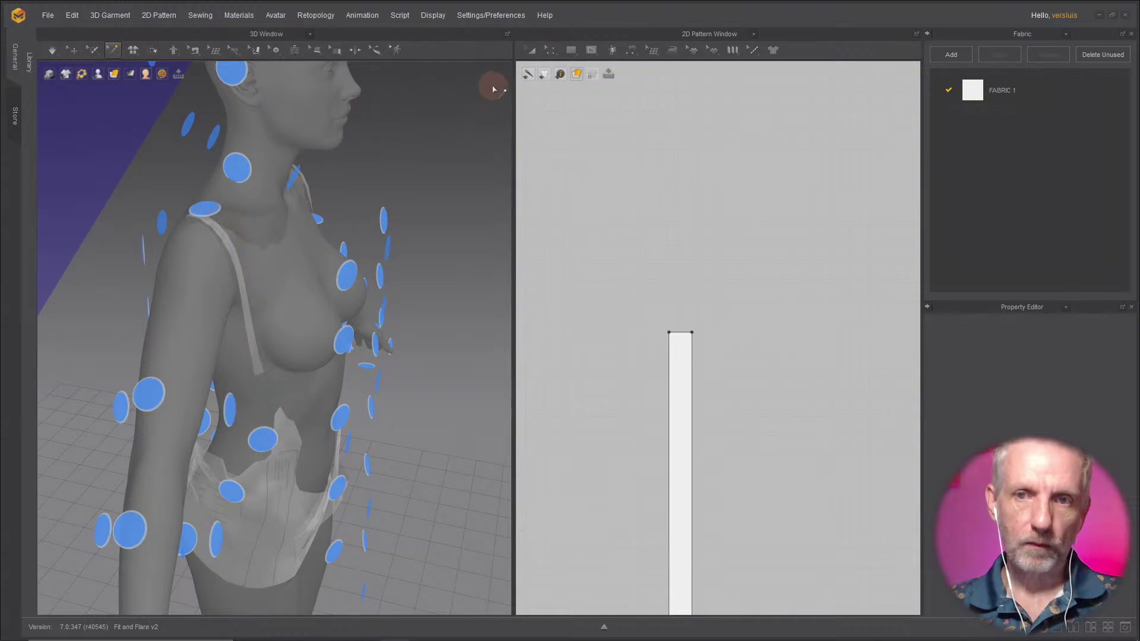
{"action": "left_click", "coordinate": [530, 50]}
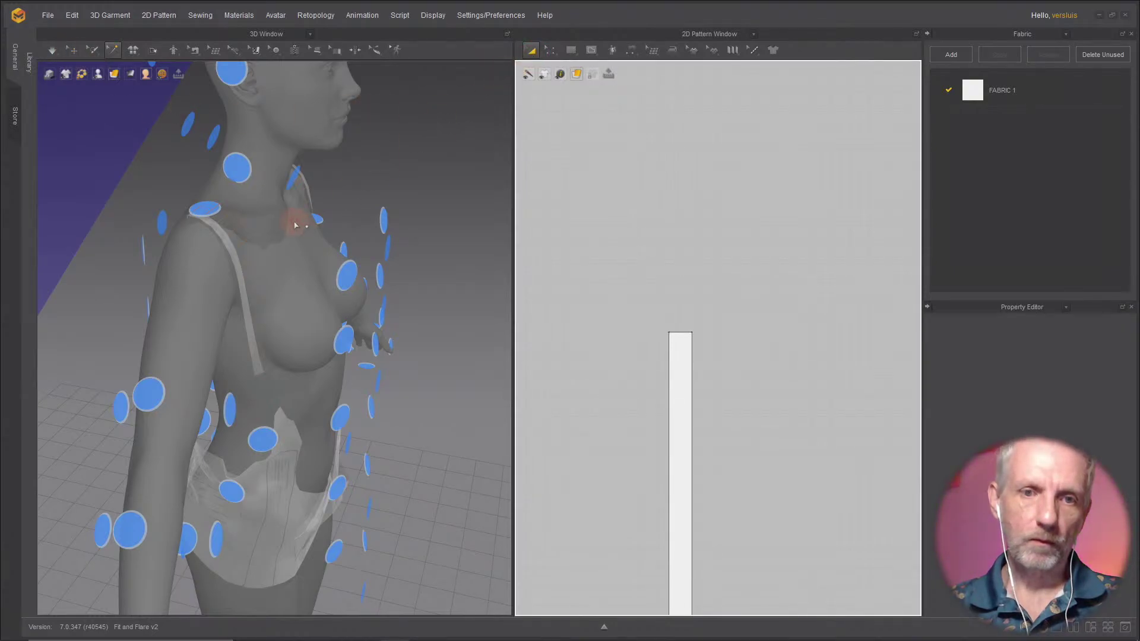
{"action": "left_click", "coordinate": [238, 262]}
{"action": "scroll", "coordinate": [618, 331], "scroll_direction": "down", "scroll_amount": 2}
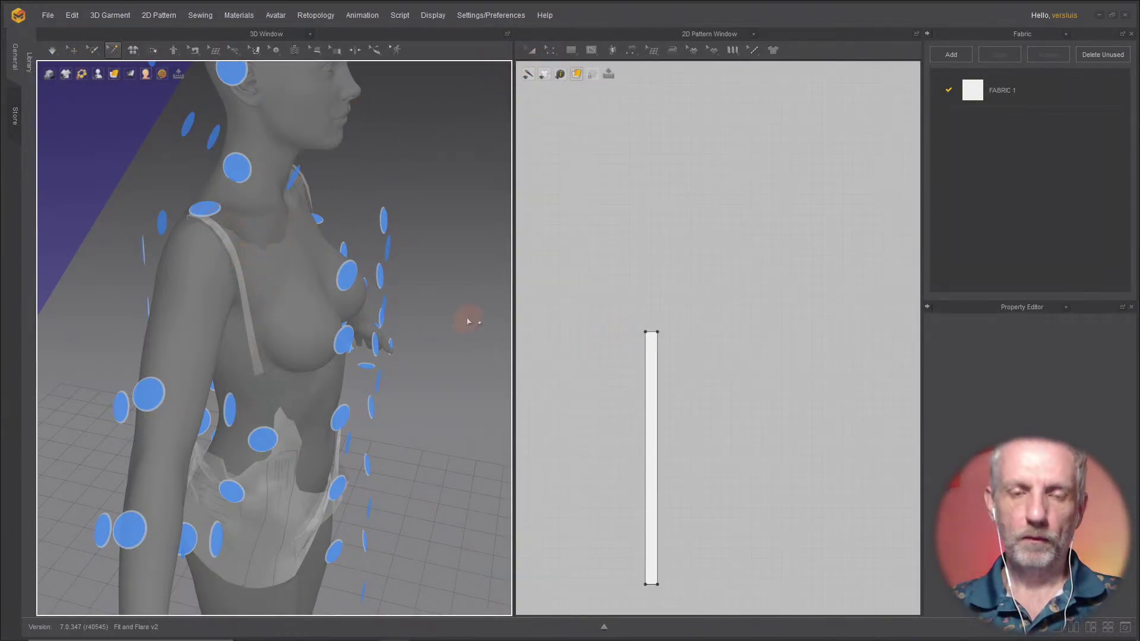
{"action": "right_click_drag", "start_coordinate": [465, 320], "coordinate": [380, 315]}
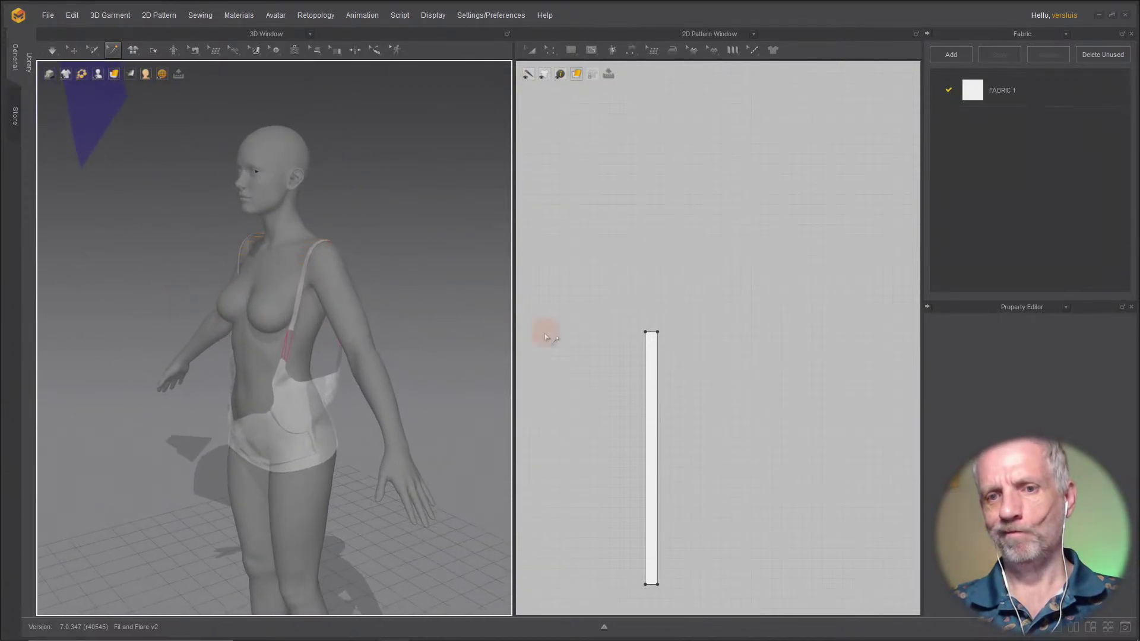
{"action": "scroll", "coordinate": [545, 338], "scroll_direction": "down", "scroll_amount": 2}
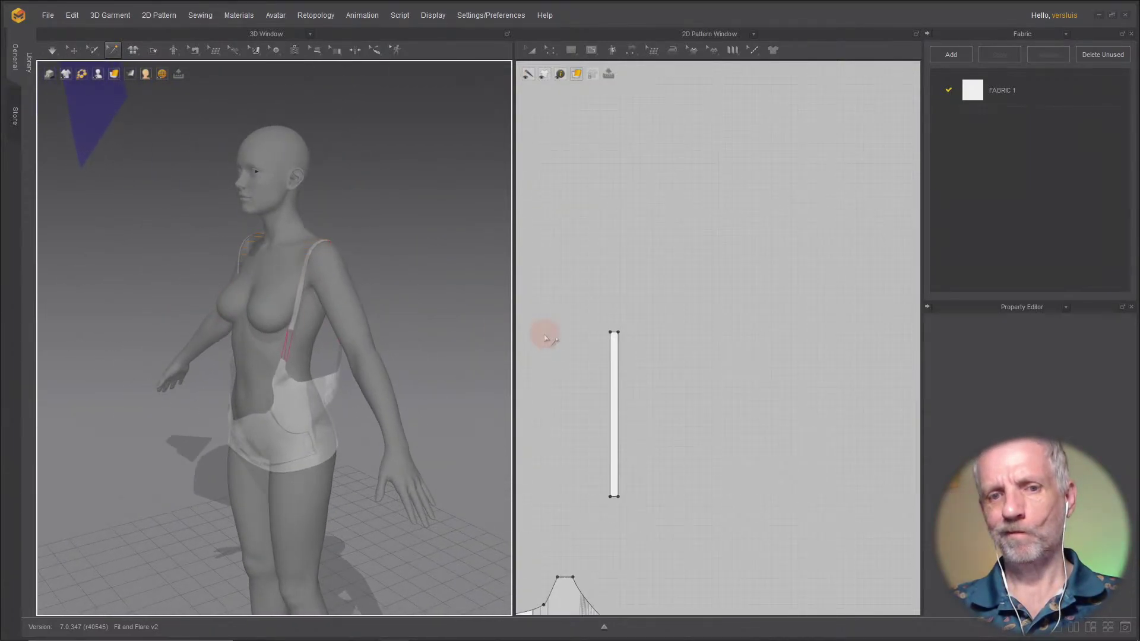
{"action": "left_click", "coordinate": [532, 50]}
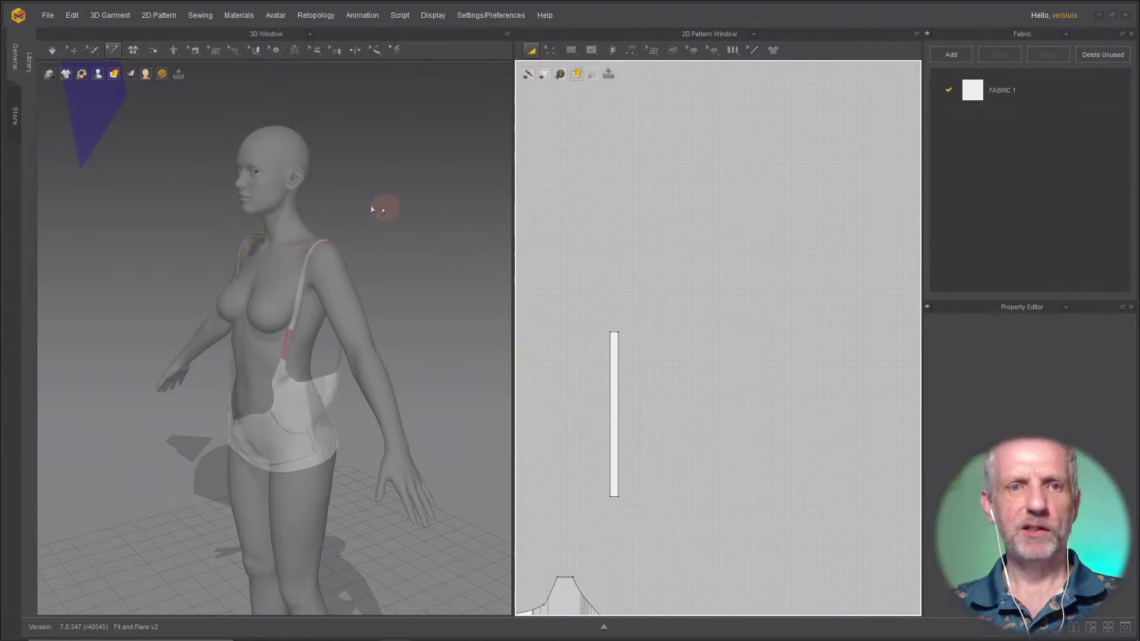
Step: Show the arrangement points and place the strap from the avatar's left side at its shoulder arrangement point
{"action": "left_click", "coordinate": [73, 51]}
{"action": "scroll", "coordinate": [233, 226], "scroll_direction": "up", "scroll_amount": 5}
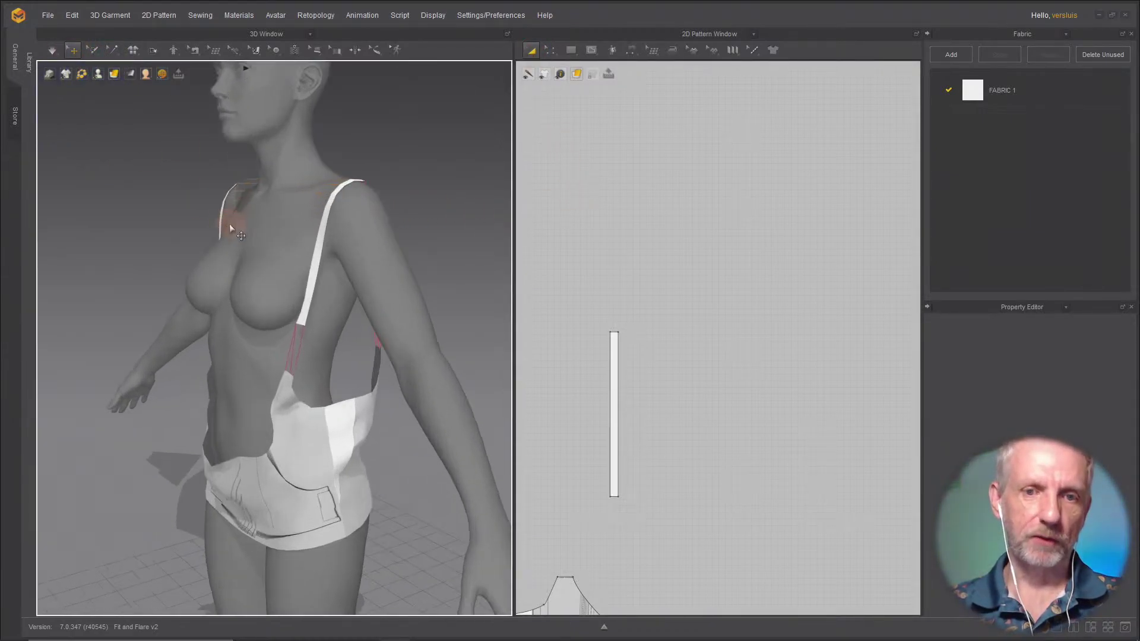
{"action": "key", "text": "shift+f"}
{"action": "right_click_drag", "start_coordinate": [307, 272], "coordinate": [335, 307]}
{"action": "scroll", "coordinate": [334, 305], "scroll_direction": "down", "scroll_amount": 3}
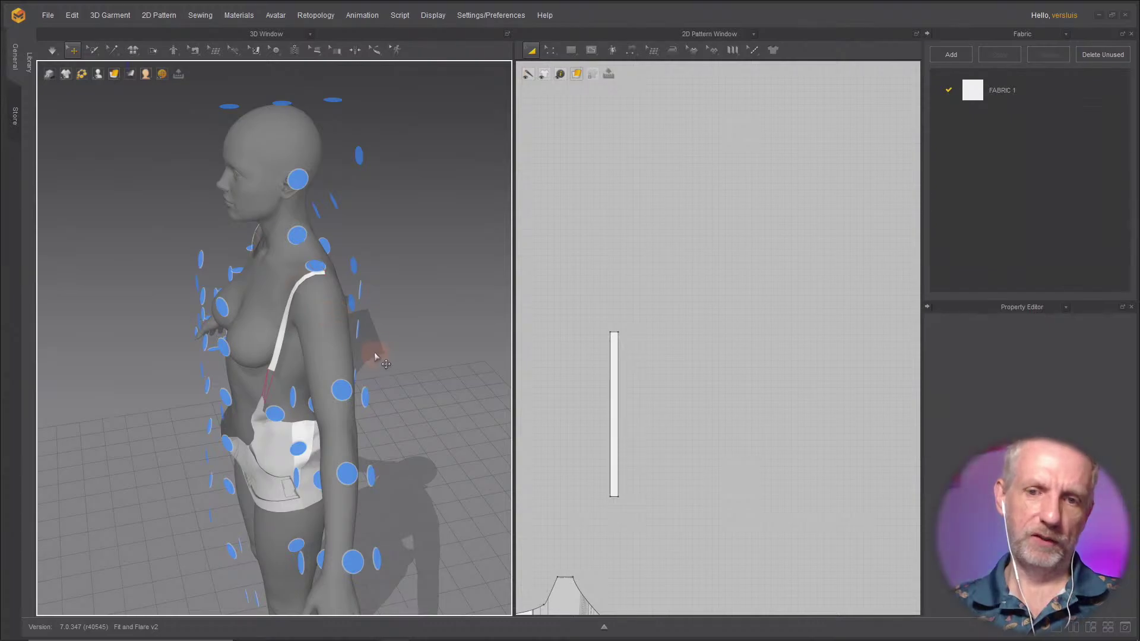
{"action": "right_click_drag", "start_coordinate": [298, 319], "coordinate": [349, 292]}
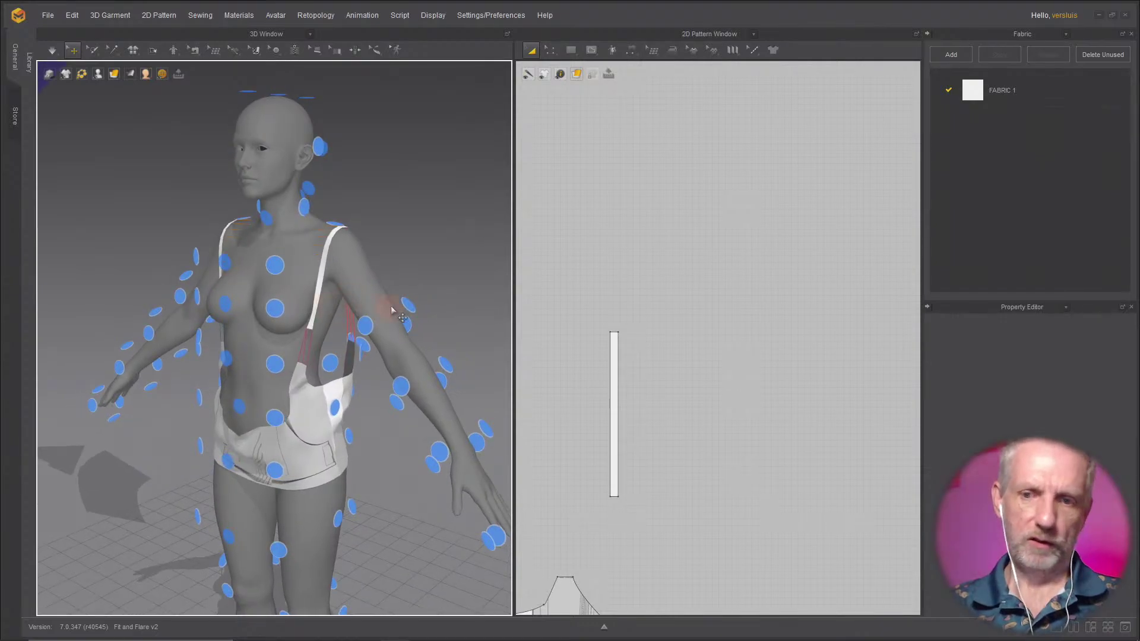
{"action": "left_click", "coordinate": [331, 290]}
{"action": "right_click_drag", "start_coordinate": [331, 290], "coordinate": [469, 278]}
{"action": "left_click", "coordinate": [314, 275]}
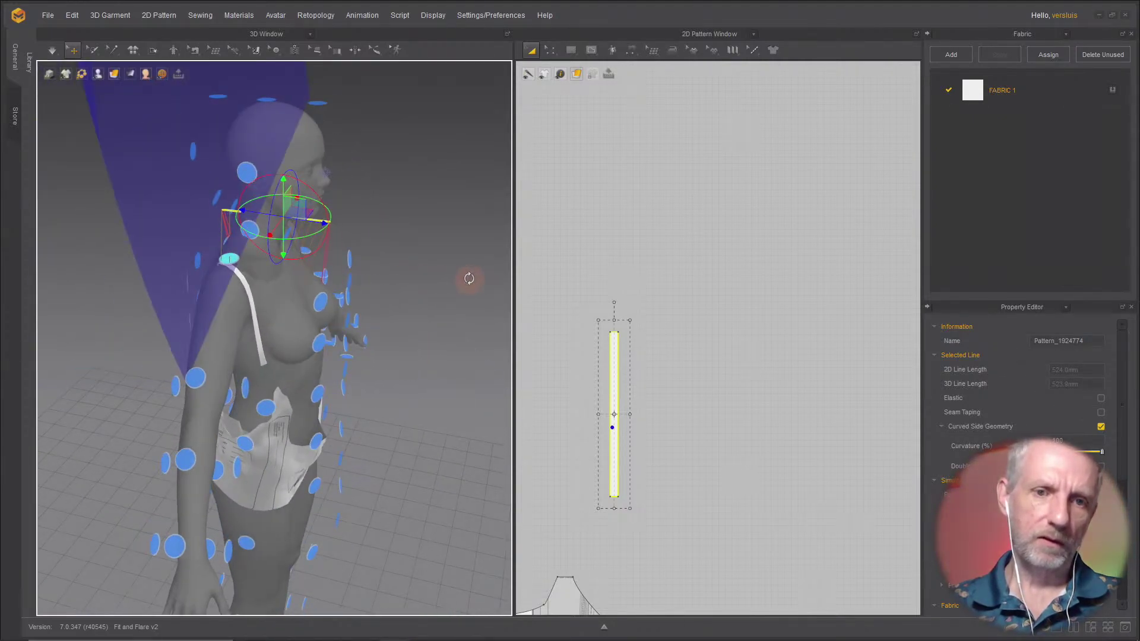
Step: Place the other shoulder strap at the arrangement point on top of the avatar's right shoulder
{"action": "left_click", "coordinate": [254, 315]}
{"action": "left_click", "coordinate": [236, 263]}
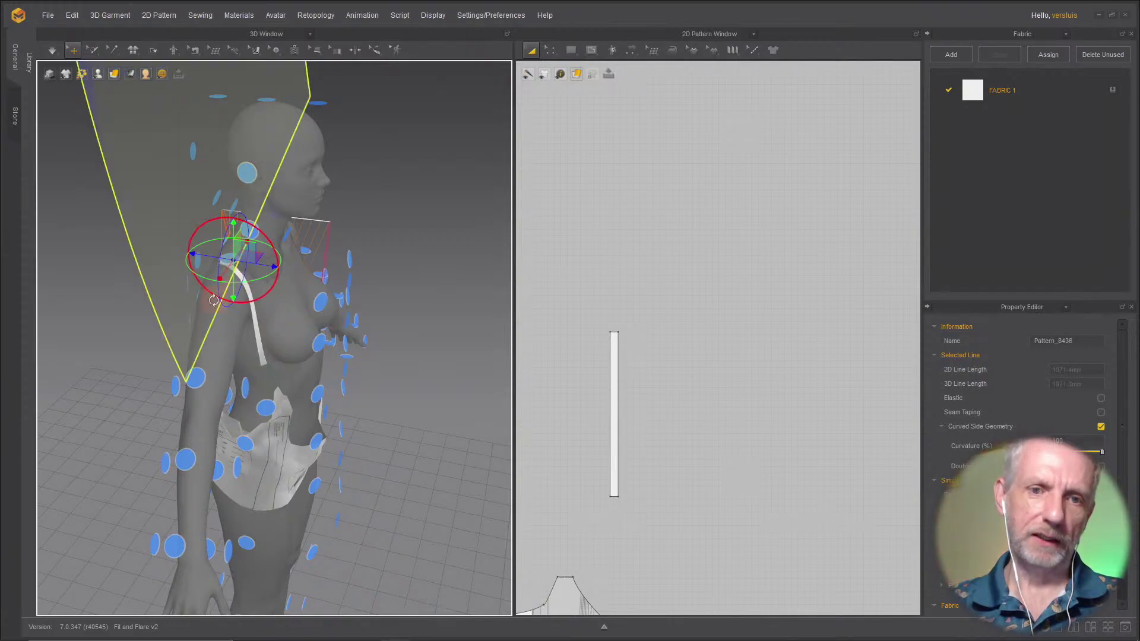
{"action": "right_click_drag", "start_coordinate": [236, 264], "coordinate": [280, 298]}
{"action": "left_click", "coordinate": [279, 261]}
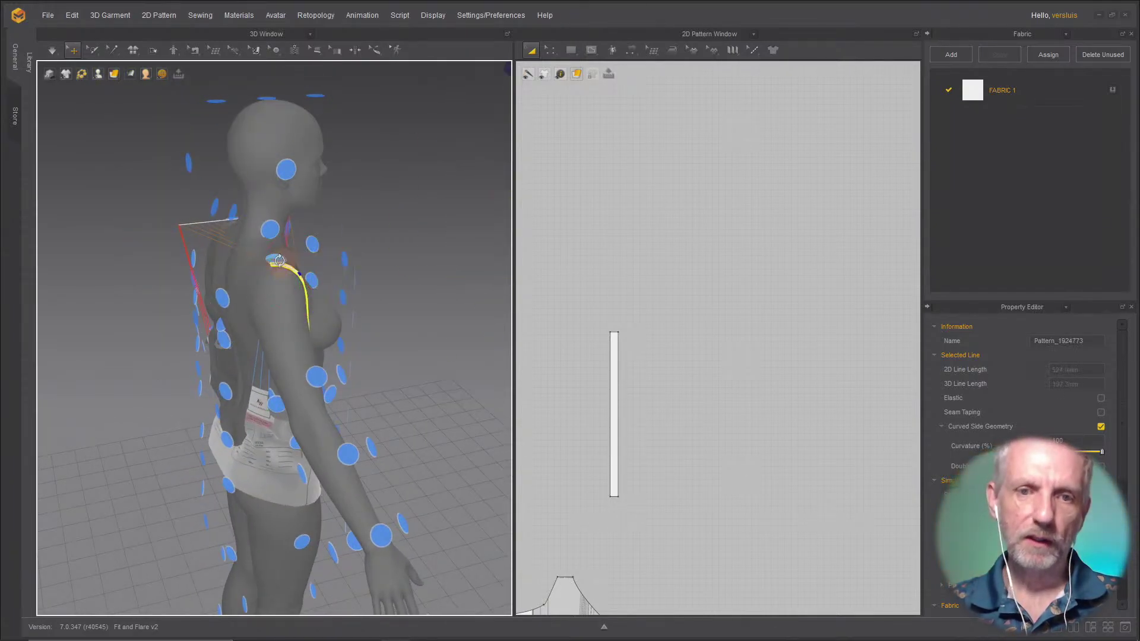
{"action": "left_click", "coordinate": [280, 261]}
Step: Arrange the two front side panels and the centre front panel of the bodice at the avatar's chest arrangement points
{"action": "right_click_drag", "start_coordinate": [279, 261], "coordinate": [158, 232]}
{"action": "left_click", "coordinate": [234, 386]}
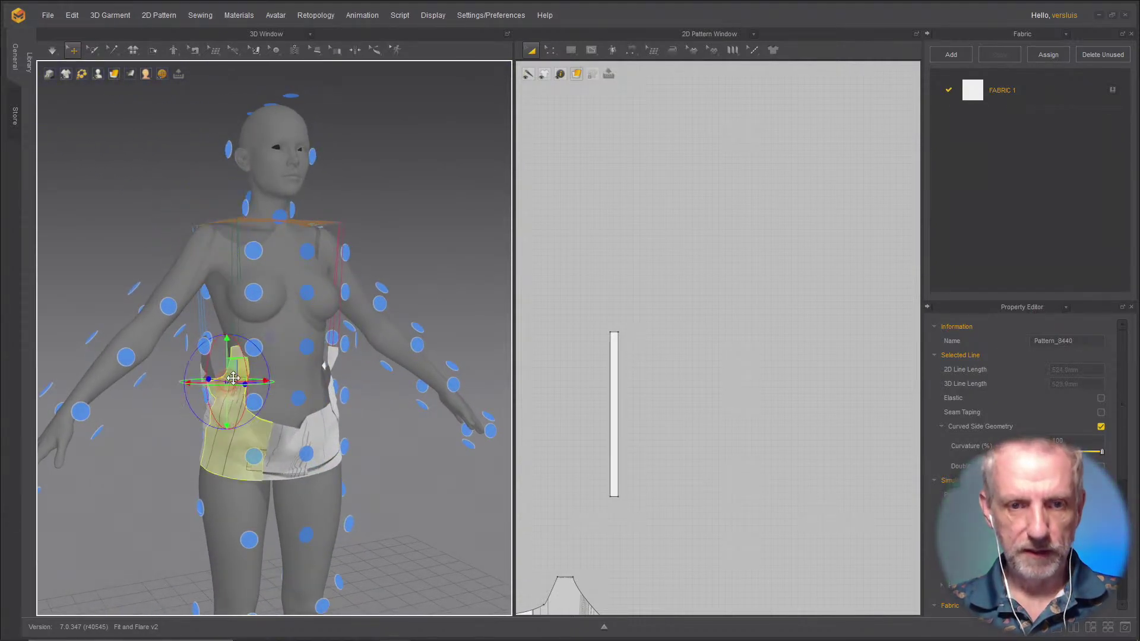
{"action": "left_click", "coordinate": [252, 301]}
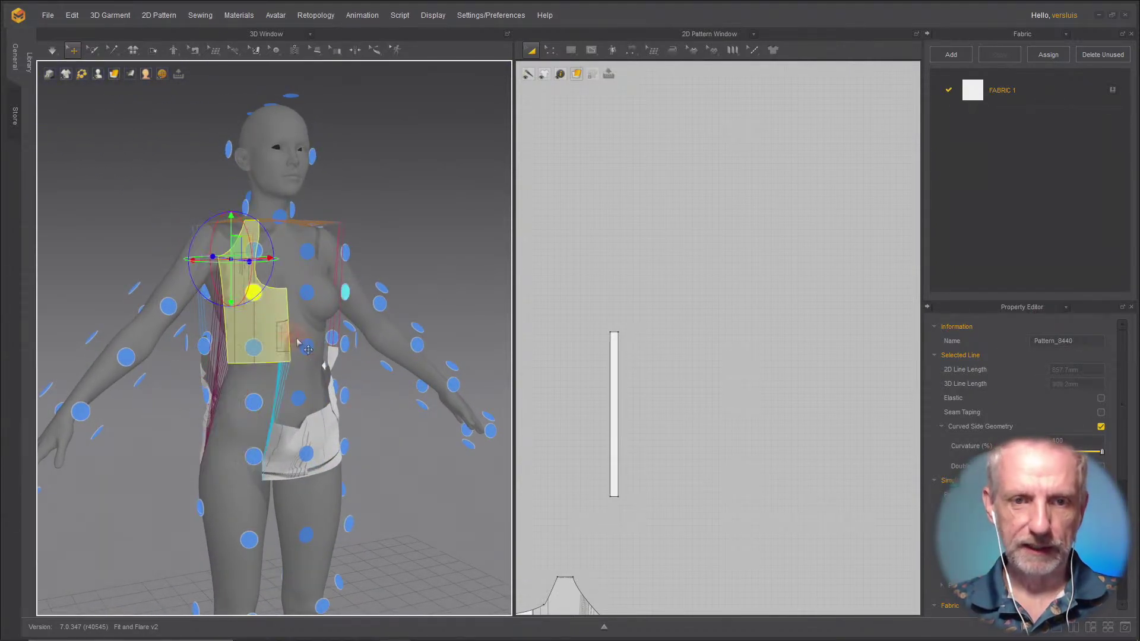
{"action": "right_click_drag", "start_coordinate": [251, 301], "coordinate": [256, 339]}
{"action": "left_click", "coordinate": [272, 446]}
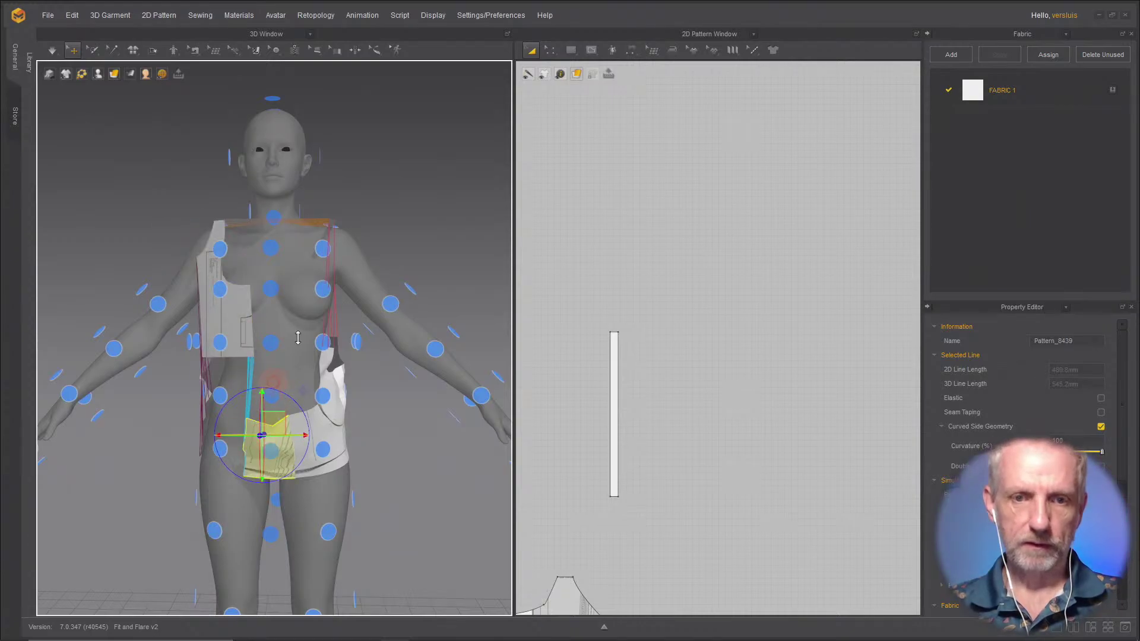
{"action": "left_click", "coordinate": [271, 289]}
{"action": "left_click", "coordinate": [329, 293]}
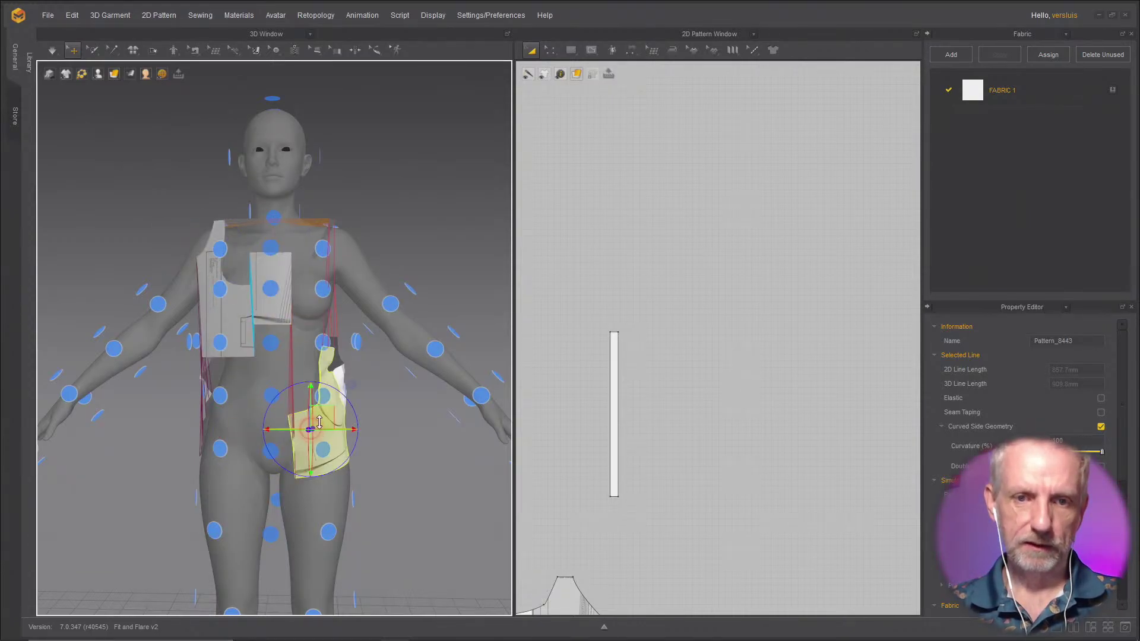
{"action": "left_click", "coordinate": [323, 290]}
Step: Arrange both back bodice panels at the arrangement points on the avatar's middle back
{"action": "right_click_drag", "start_coordinate": [323, 290], "coordinate": [201, 405]}
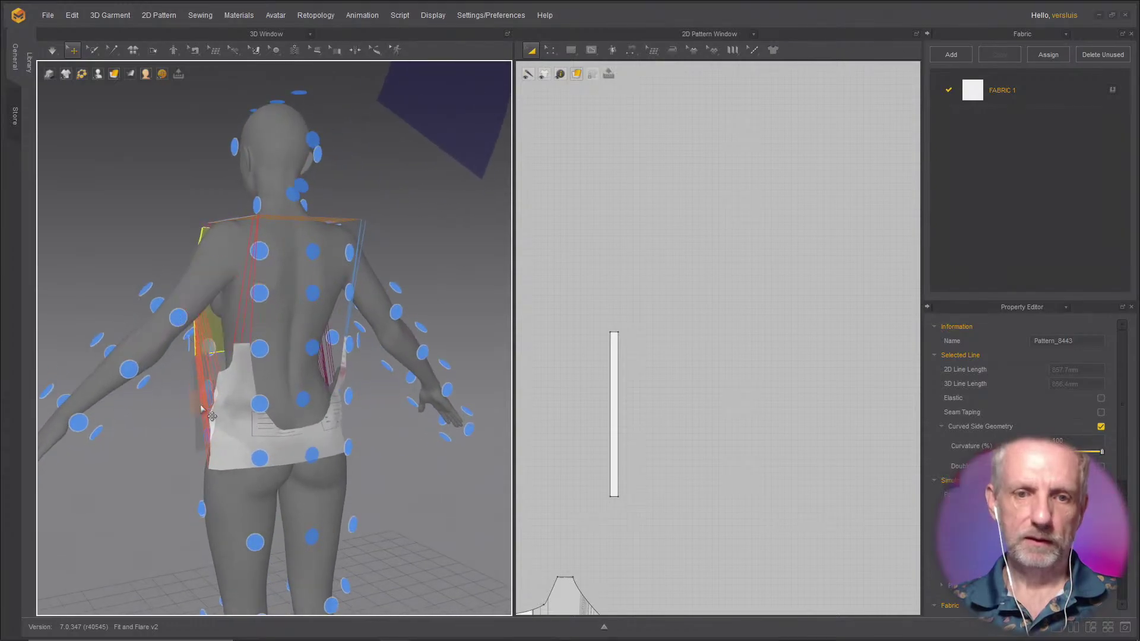
{"action": "left_click", "coordinate": [200, 404]}
{"action": "left_click", "coordinate": [237, 428]}
{"action": "left_click", "coordinate": [259, 349]}
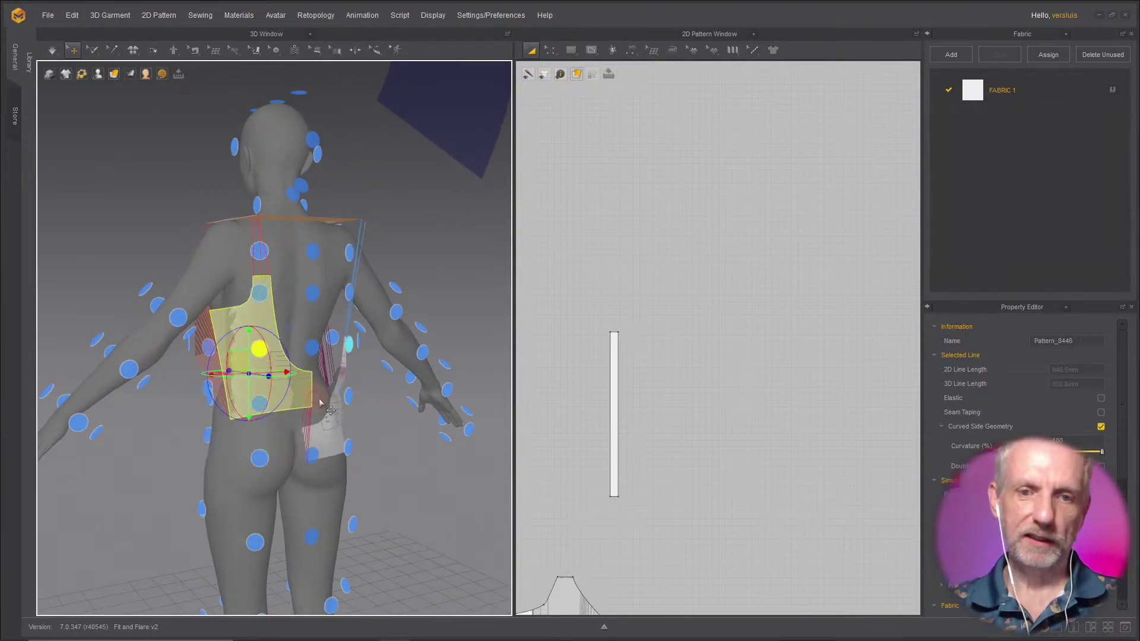
{"action": "right_click_drag", "start_coordinate": [320, 404], "coordinate": [308, 380]}
{"action": "left_click", "coordinate": [300, 410]}
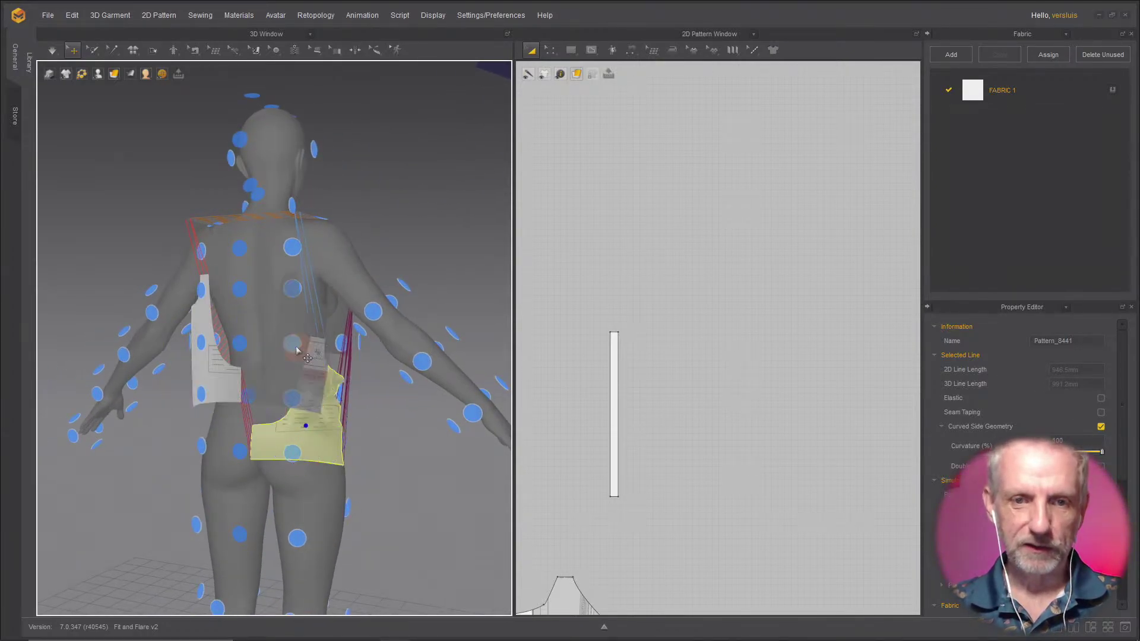
{"action": "left_click", "coordinate": [296, 350]}
Step: Try simulating the rearranged garment and pulling a strap outward towards the shoulder, and undo back to the arranged panels
{"action": "right_click_drag", "start_coordinate": [297, 350], "coordinate": [196, 320]}
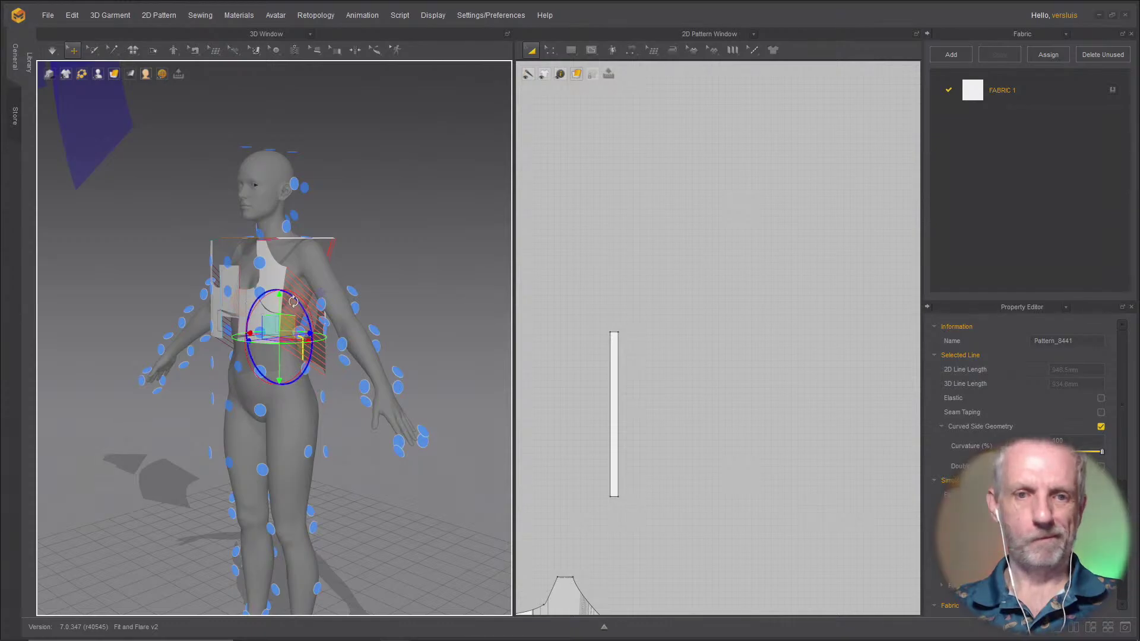
{"action": "key", "text": "space"}
{"action": "key", "text": "2"}
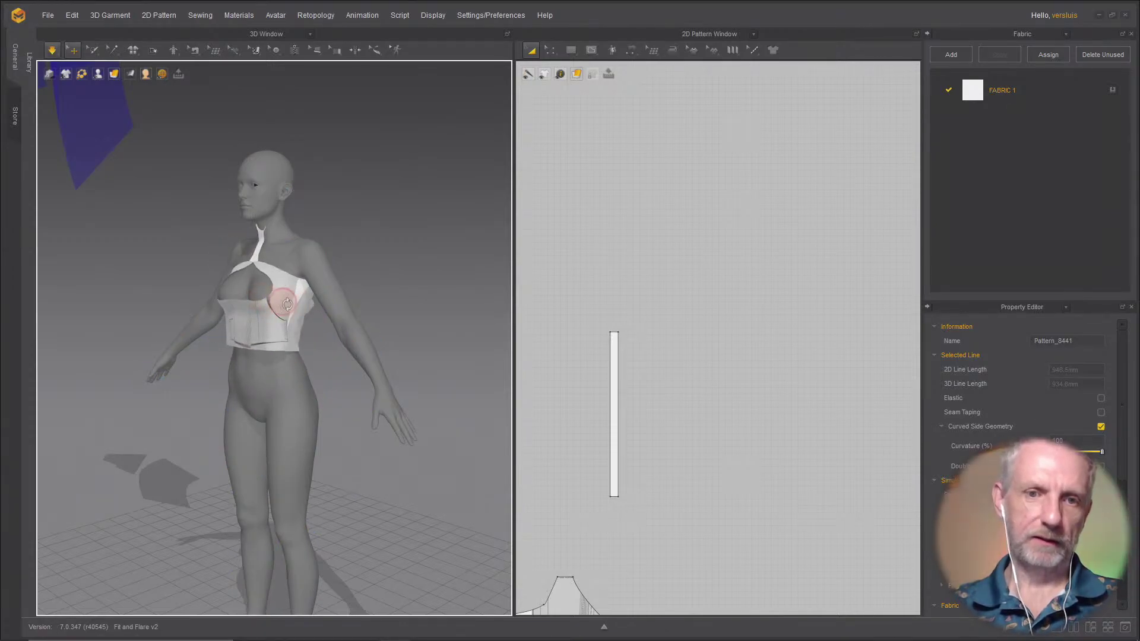
{"action": "scroll", "coordinate": [318, 305], "scroll_direction": "up", "scroll_amount": 5}
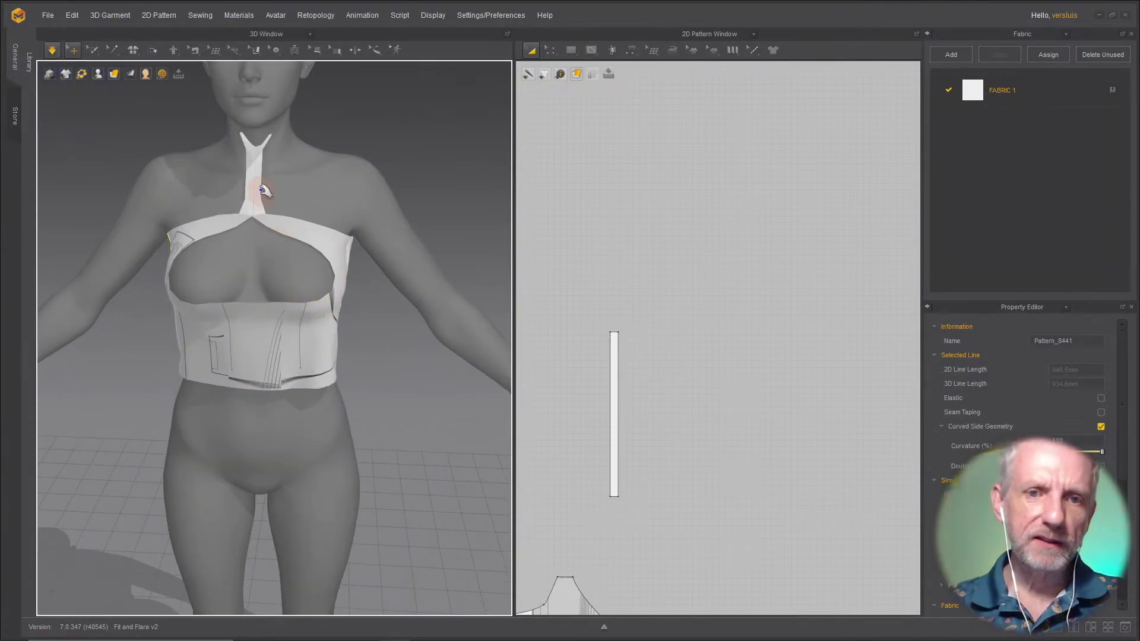
{"action": "left_click_drag", "start_coordinate": [255, 181], "coordinate": [316, 189]}
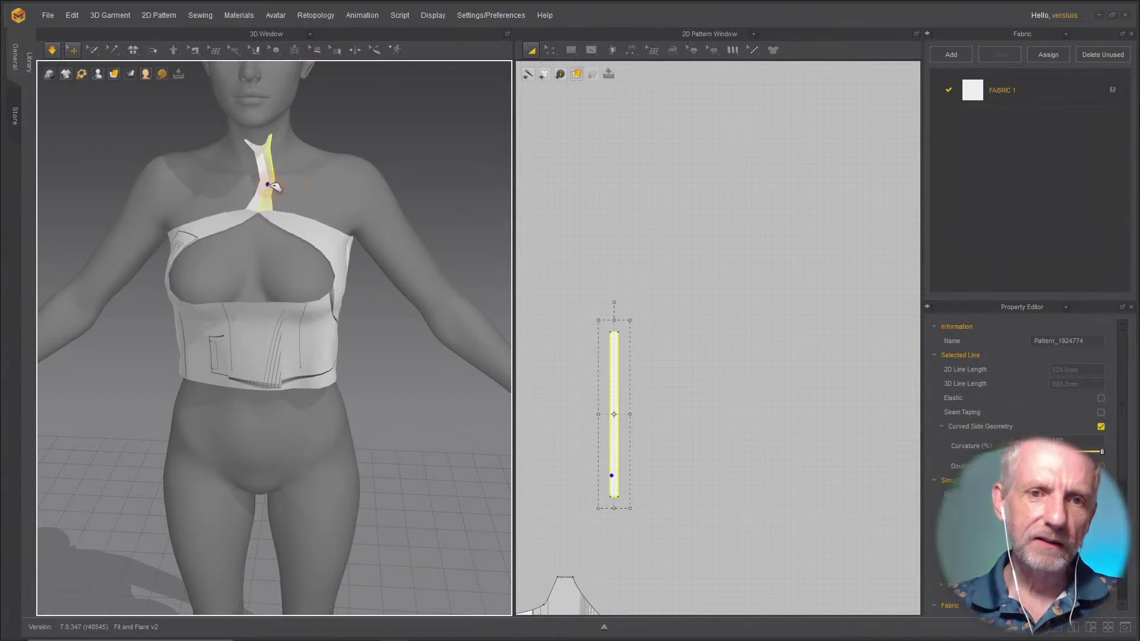
{"action": "right_click_drag", "start_coordinate": [255, 216], "coordinate": [234, 193]}
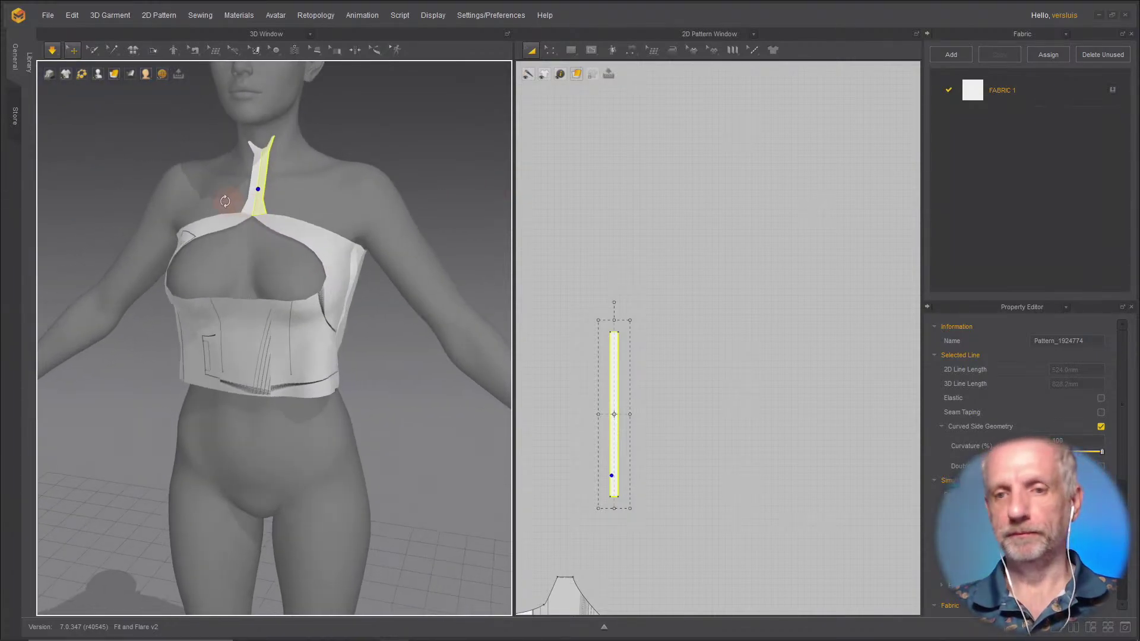
{"action": "left_click", "coordinate": [251, 236]}
{"action": "key", "text": "ctrl+z"}
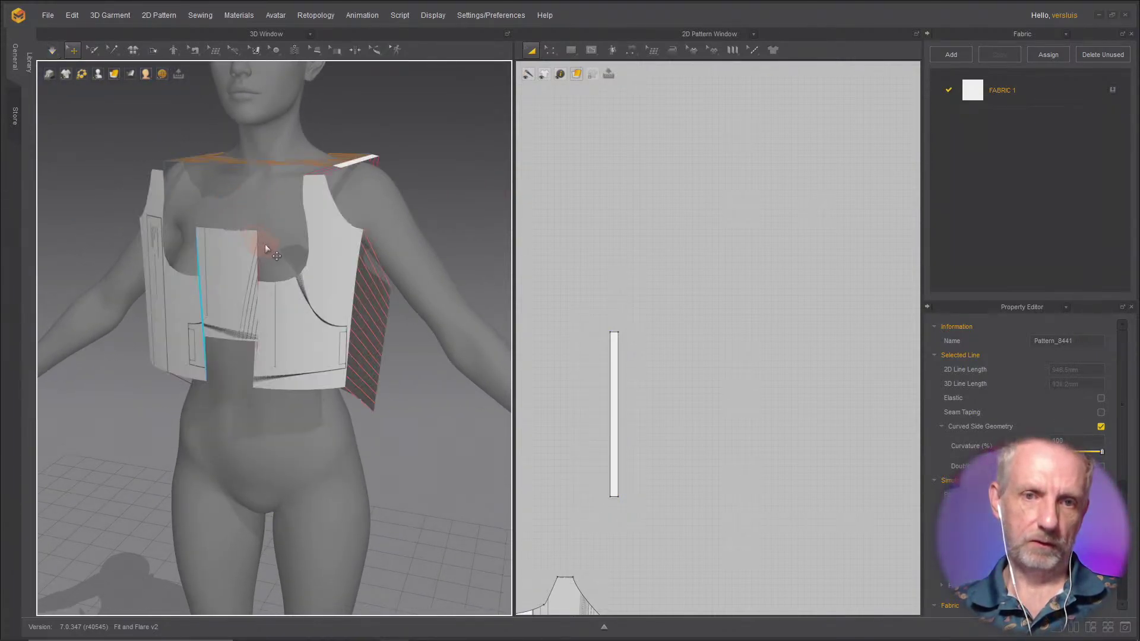
{"action": "right_click_drag", "start_coordinate": [273, 238], "coordinate": [285, 278]}
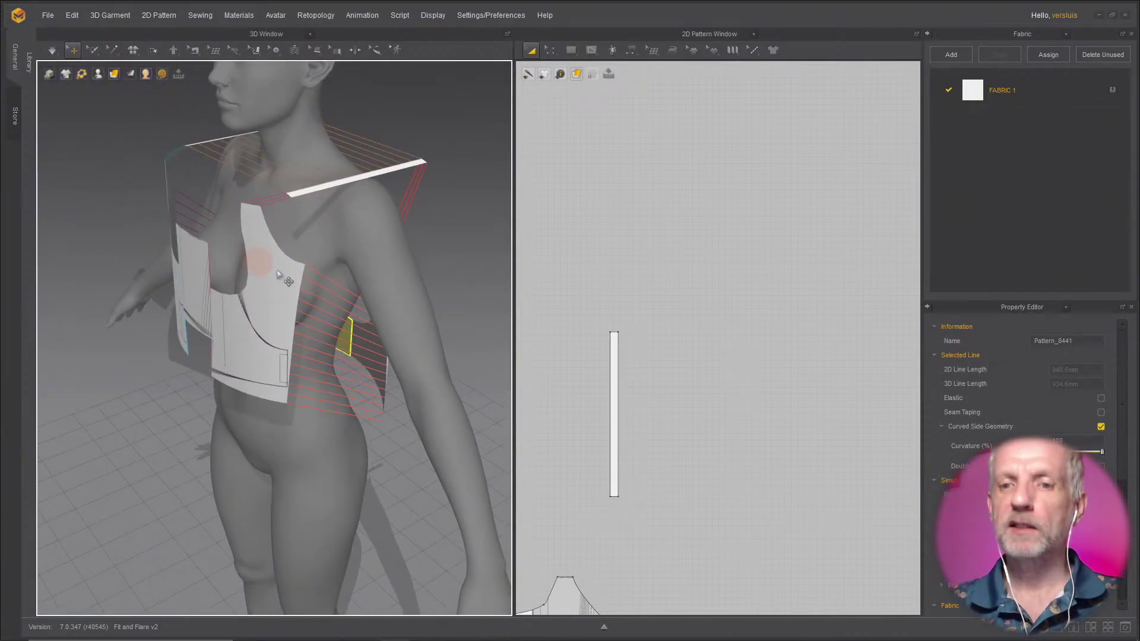
{"action": "left_click", "coordinate": [703, 55]}
{"action": "left_click", "coordinate": [668, 70]}
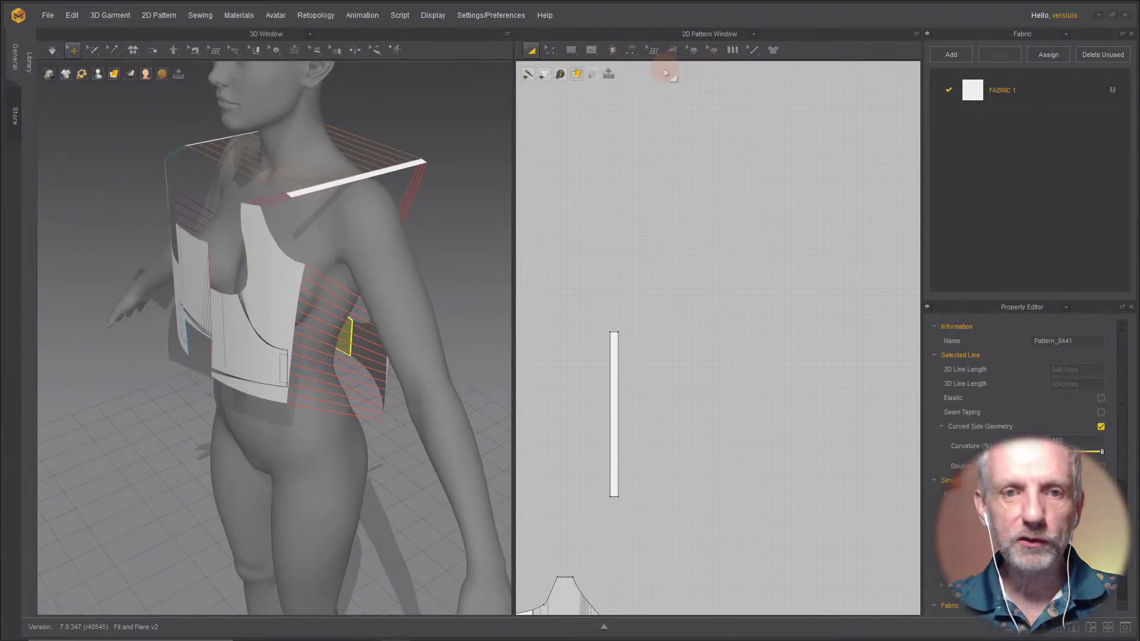
Step: Delete the stray seam that joins the long edges of the two shoulder straps
{"action": "left_click", "coordinate": [628, 52]}
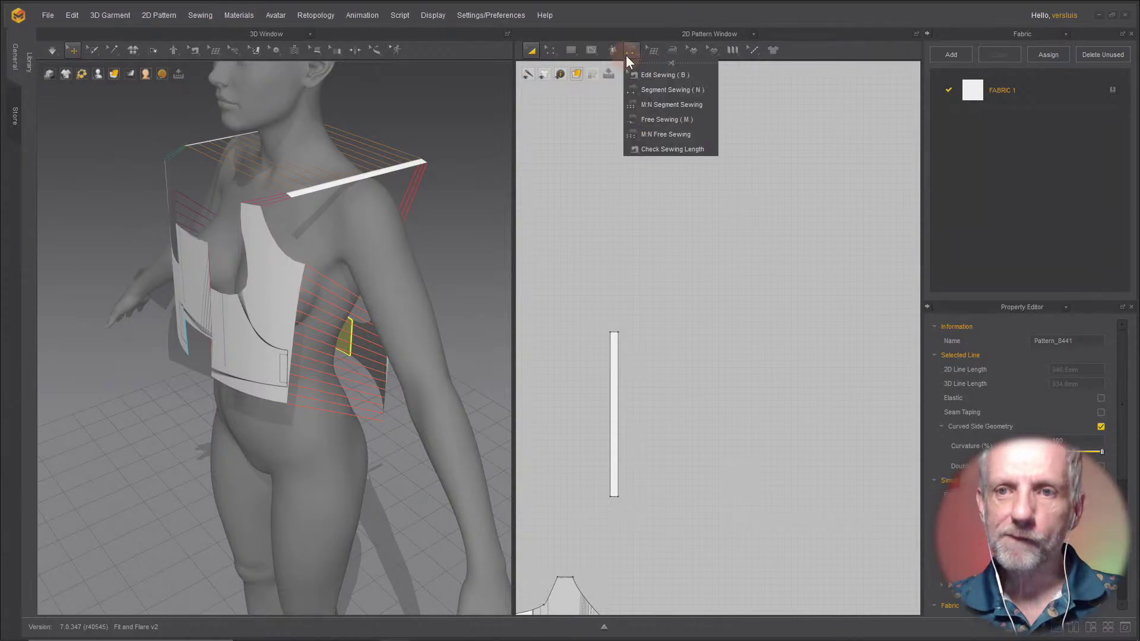
{"action": "left_click", "coordinate": [650, 75]}
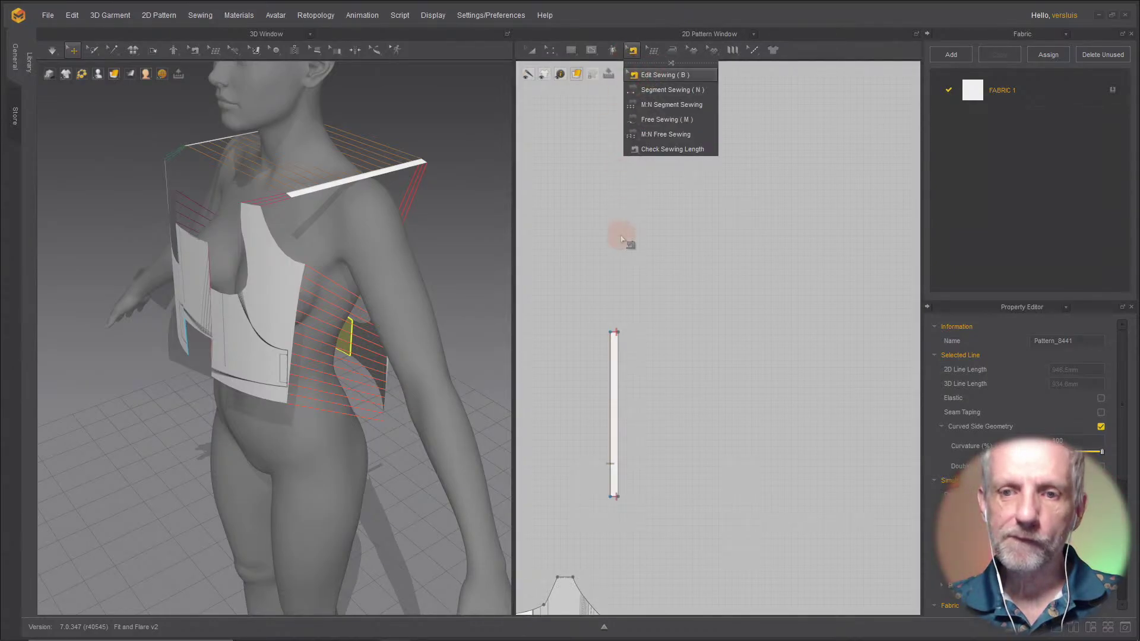
{"action": "left_click", "coordinate": [612, 353]}
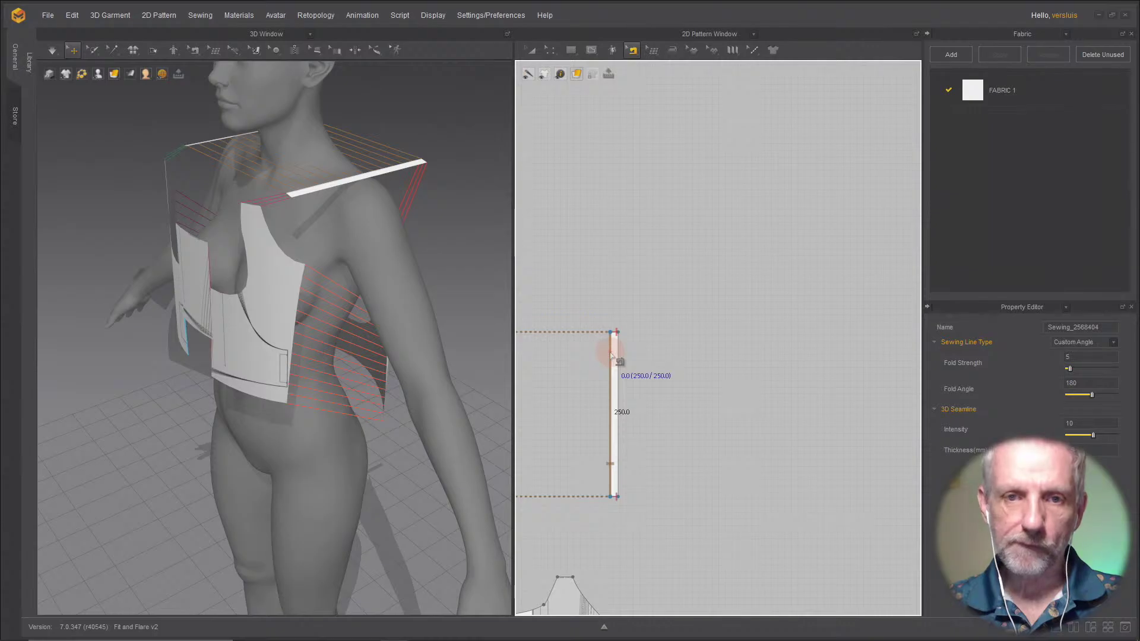
{"action": "left_click", "coordinate": [605, 352]}
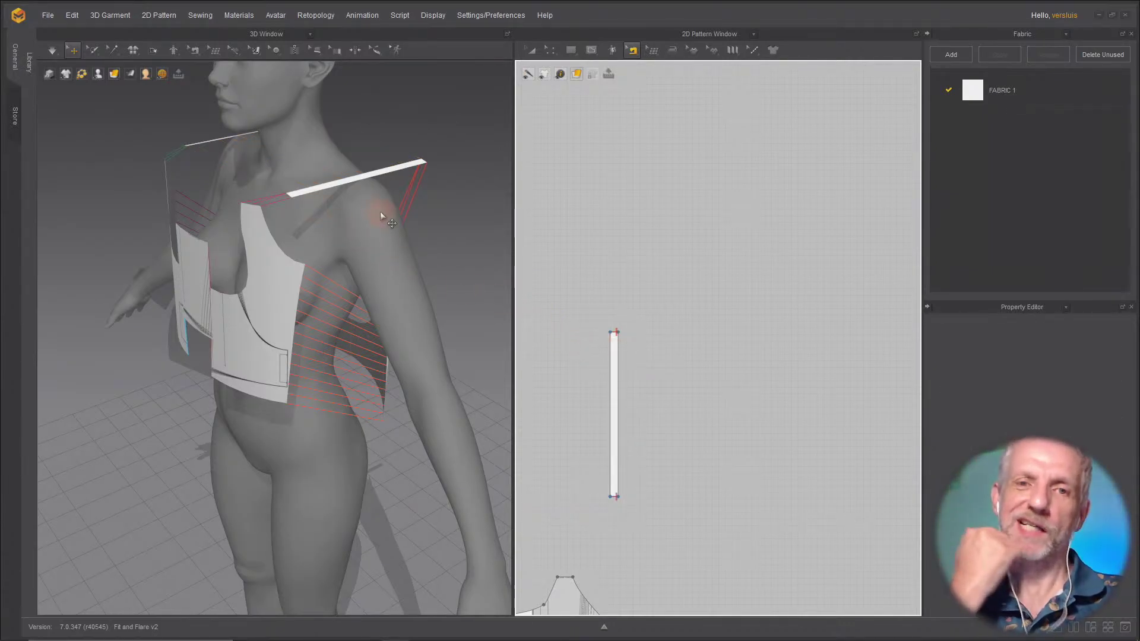
Step: Try simulating the bodice and pulling the strap outward at the avatar's left arm, and undo back to the arranged panels
{"action": "key", "text": "space"}
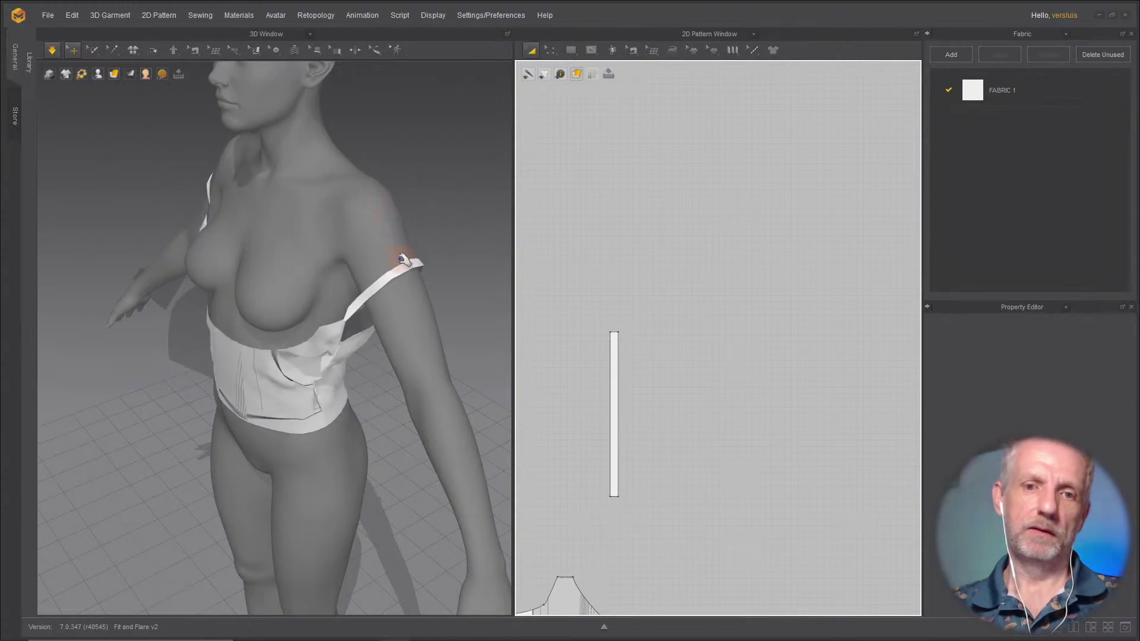
{"action": "left_click_drag", "start_coordinate": [404, 260], "coordinate": [433, 257]}
{"action": "right_click_drag", "start_coordinate": [433, 257], "coordinate": [109, 275]}
{"action": "key", "text": "space"}
{"action": "key", "text": "ctrl+z"}
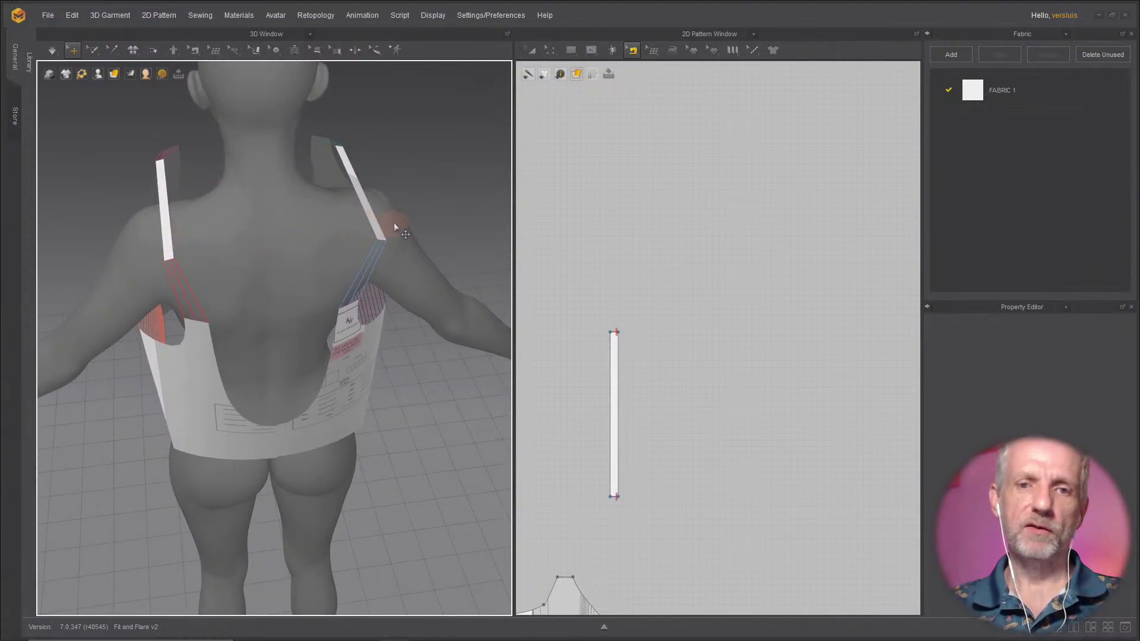
Step: Simulate the arranged bodice and straps onto the avatar and inspect the fit from the front
{"action": "right_click_drag", "start_coordinate": [209, 219], "coordinate": [415, 214]}
{"action": "key", "text": "space"}
{"action": "right_click_drag", "start_coordinate": [354, 237], "coordinate": [259, 304]}
{"action": "scroll", "coordinate": [313, 236], "scroll_direction": "down", "scroll_amount": 2}
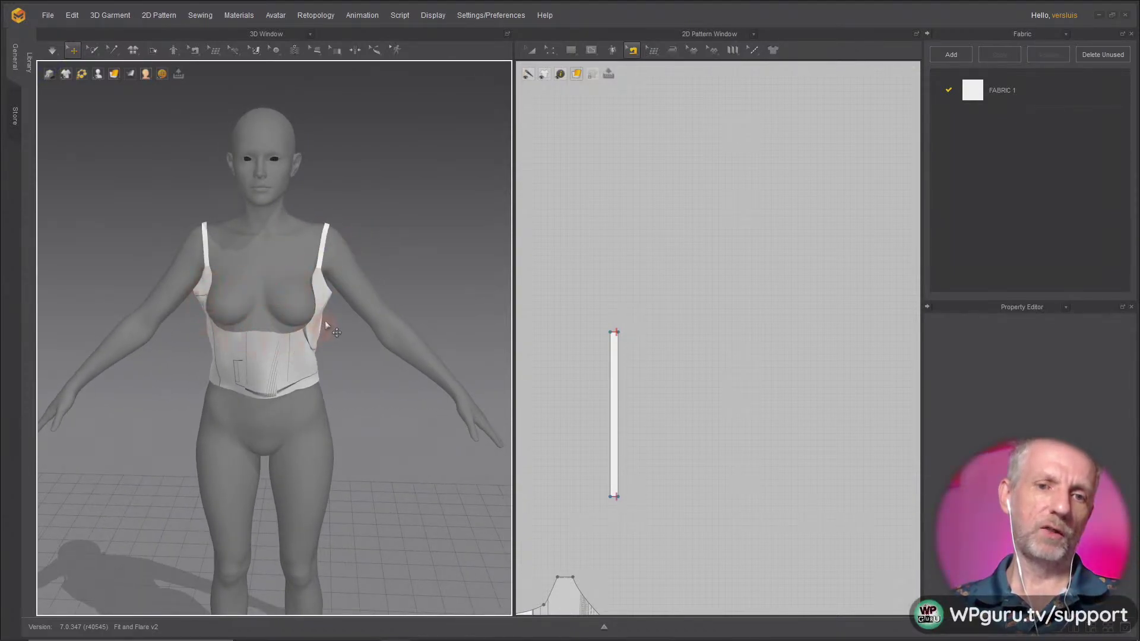
{"action": "right_click_drag", "start_coordinate": [310, 318], "coordinate": [296, 282]}
{"action": "scroll", "coordinate": [367, 305], "scroll_direction": "down", "scroll_amount": 1}
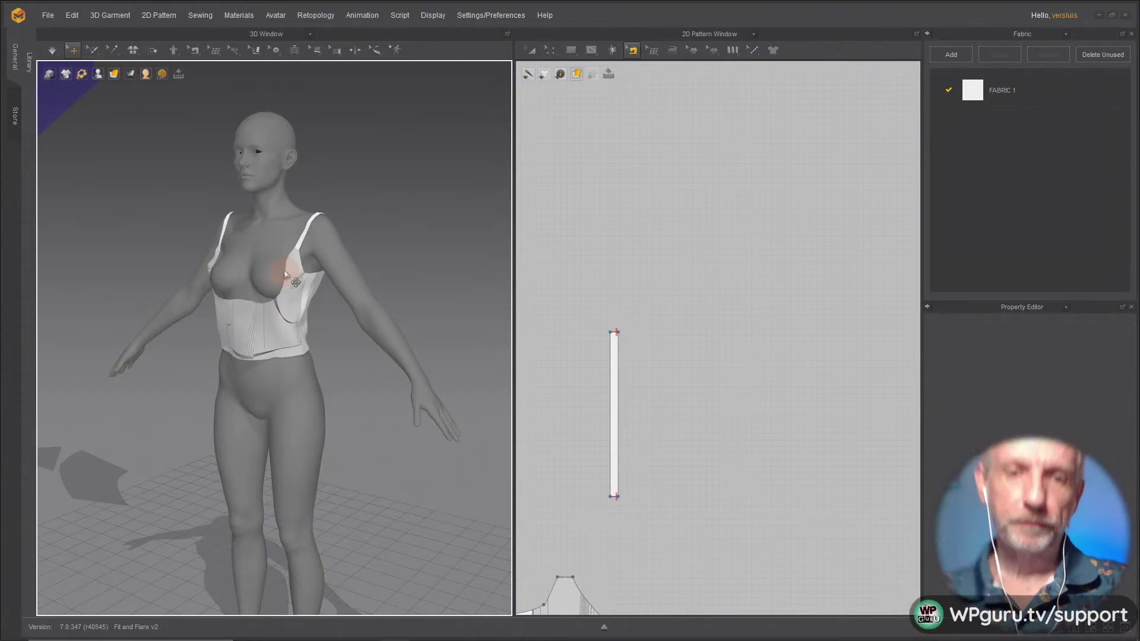
{"action": "key", "text": "2"}
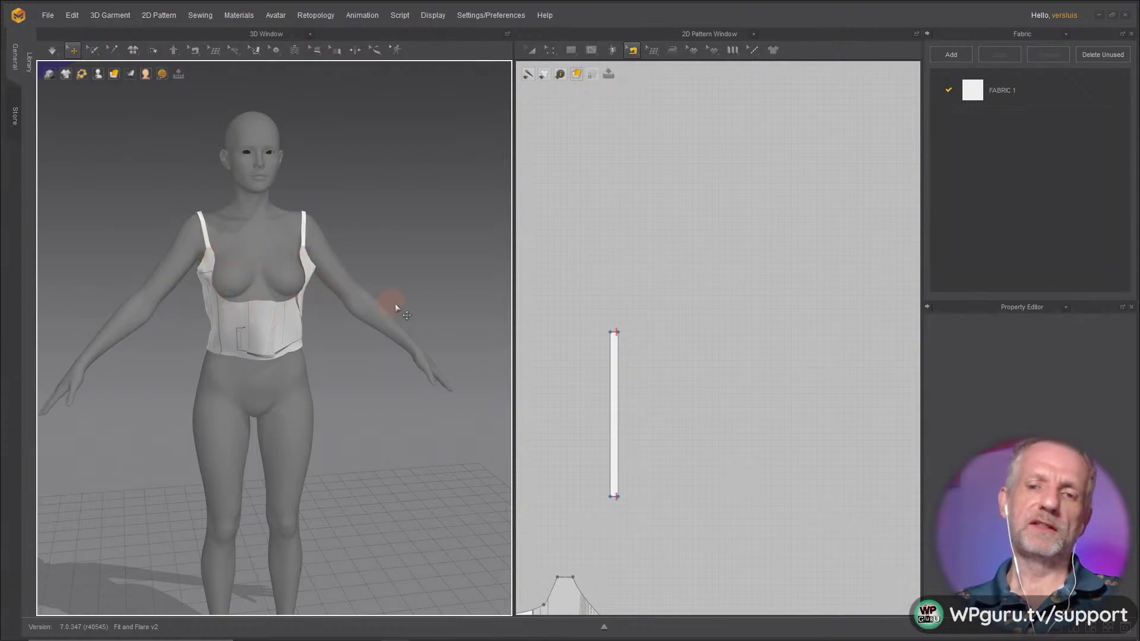
Step: Frame the upper and lower cup pieces in the 2D pattern window and widen that window
{"action": "scroll", "coordinate": [650, 330], "scroll_direction": "down", "scroll_amount": 6}
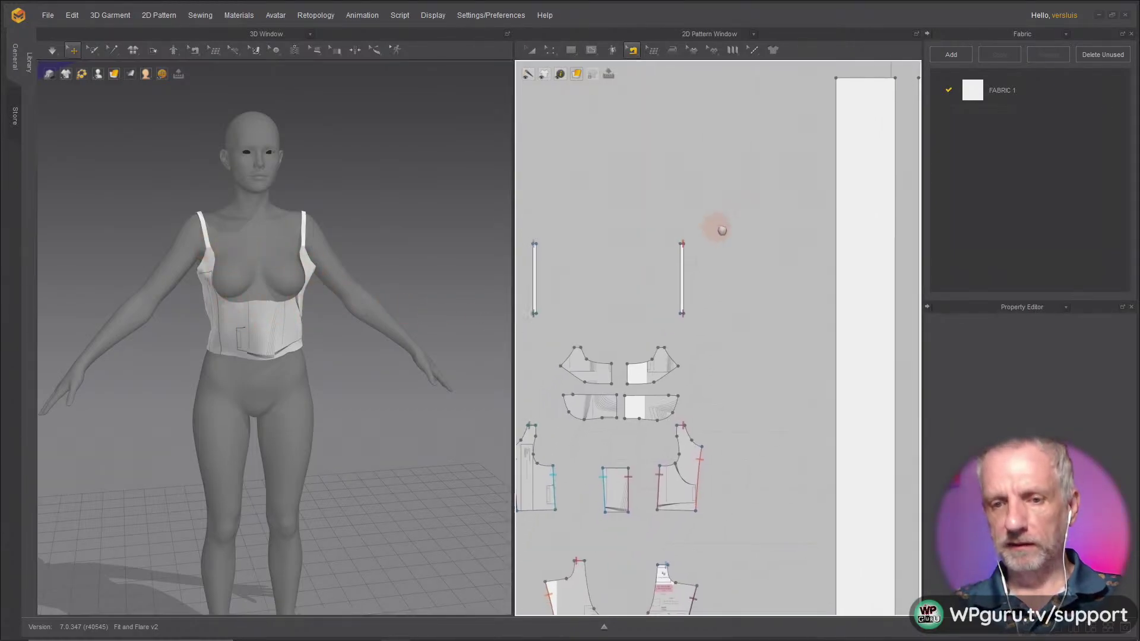
{"action": "middle_click_drag", "start_coordinate": [722, 230], "coordinate": [729, 225]}
{"action": "scroll", "coordinate": [702, 277], "scroll_direction": "down", "scroll_amount": 2}
{"action": "middle_click_drag", "start_coordinate": [704, 274], "coordinate": [776, 182]}
{"action": "scroll", "coordinate": [734, 231], "scroll_direction": "up", "scroll_amount": 2}
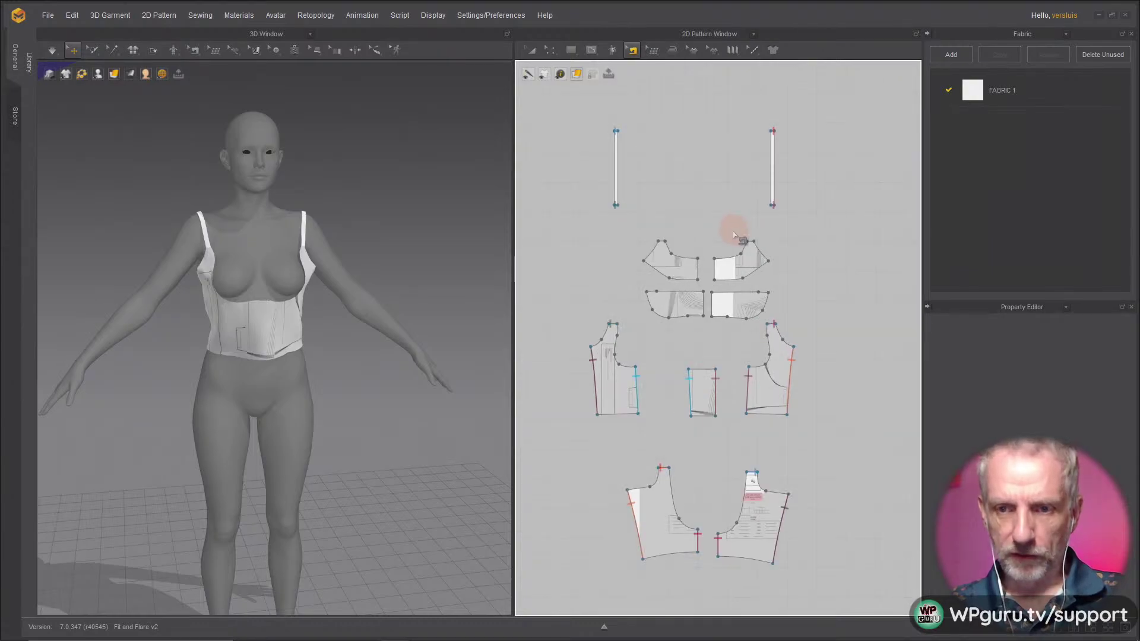
{"action": "scroll", "coordinate": [734, 235], "scroll_direction": "up", "scroll_amount": 1}
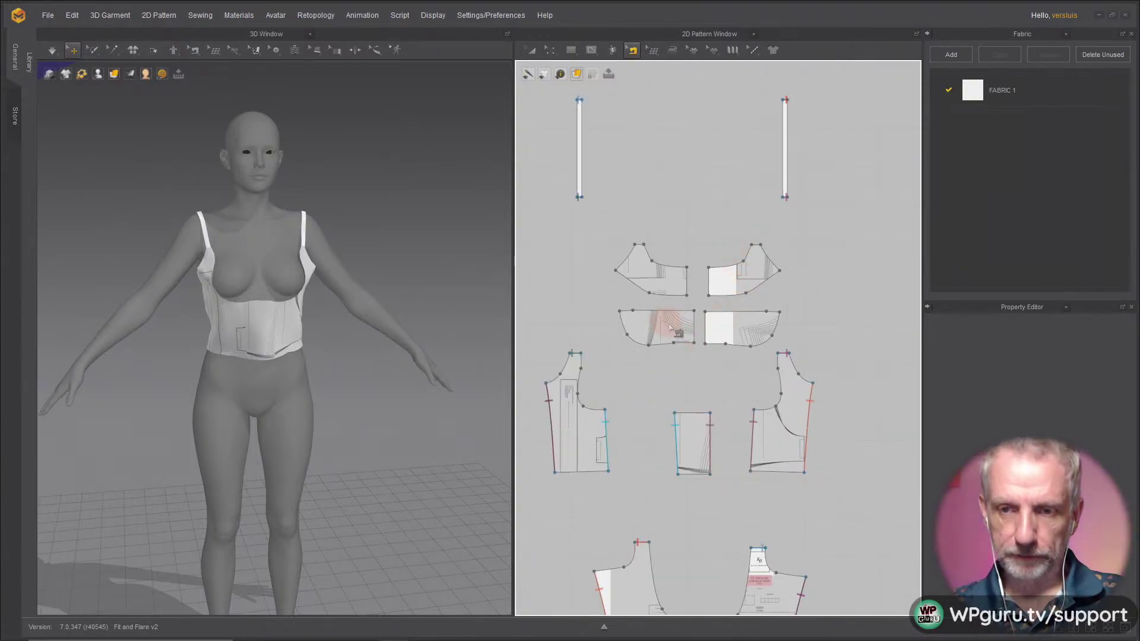
{"action": "scroll", "coordinate": [672, 328], "scroll_direction": "up", "scroll_amount": 1}
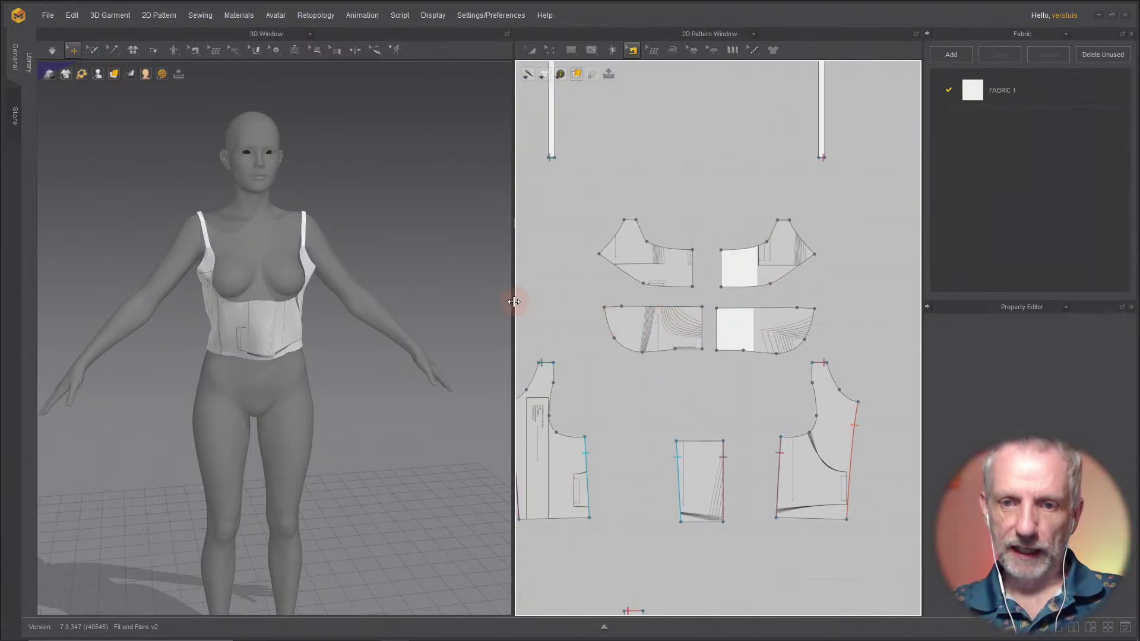
{"action": "left_click_drag", "start_coordinate": [514, 301], "coordinate": [437, 289]}
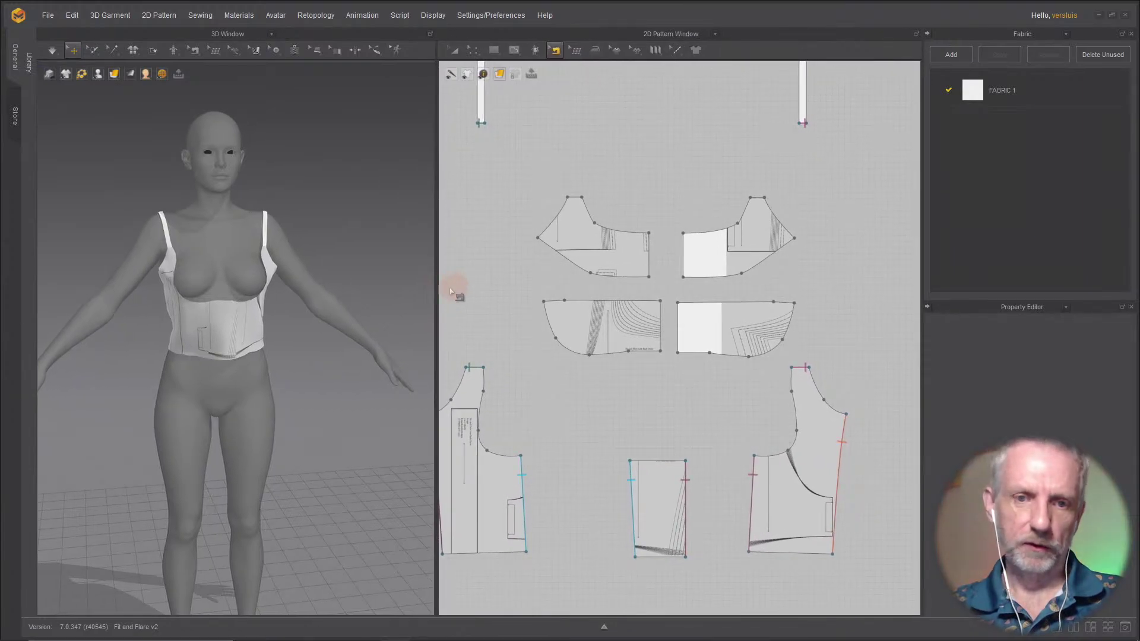
Step: Place the two lower cup pieces at the arrangement points in front of the avatar's breasts
{"action": "right_click_drag", "start_coordinate": [374, 267], "coordinate": [320, 268]}
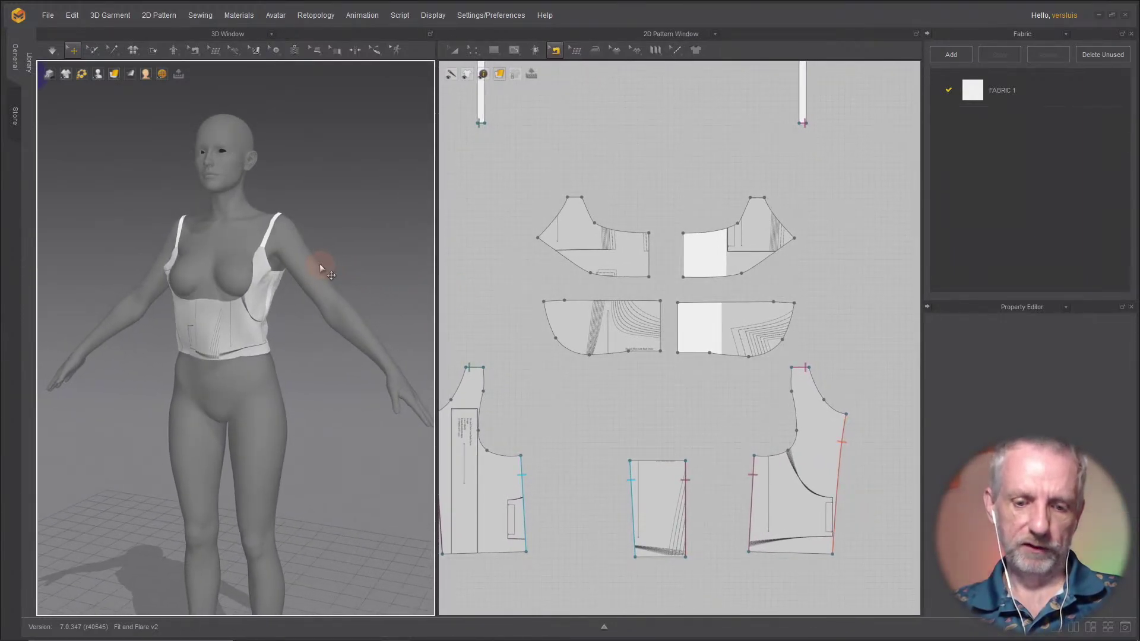
{"action": "key", "text": "a"}
{"action": "left_click", "coordinate": [605, 243]}
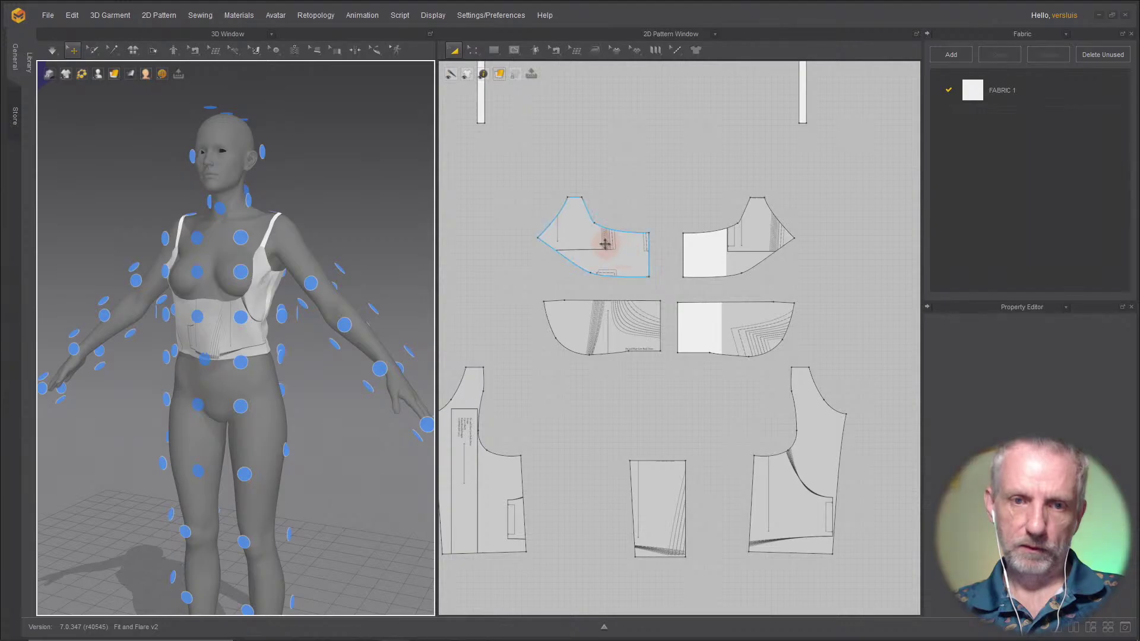
{"action": "left_click", "coordinate": [593, 331]}
{"action": "right_click_drag", "start_coordinate": [152, 255], "coordinate": [204, 279]}
{"action": "left_click", "coordinate": [733, 326]}
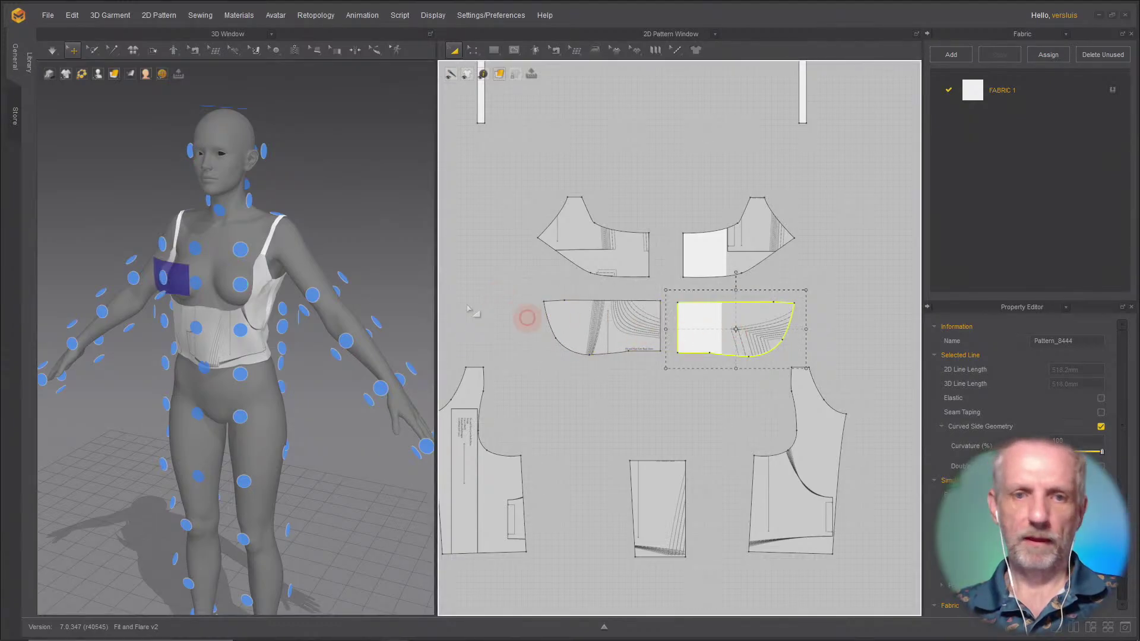
{"action": "left_click", "coordinate": [241, 284]}
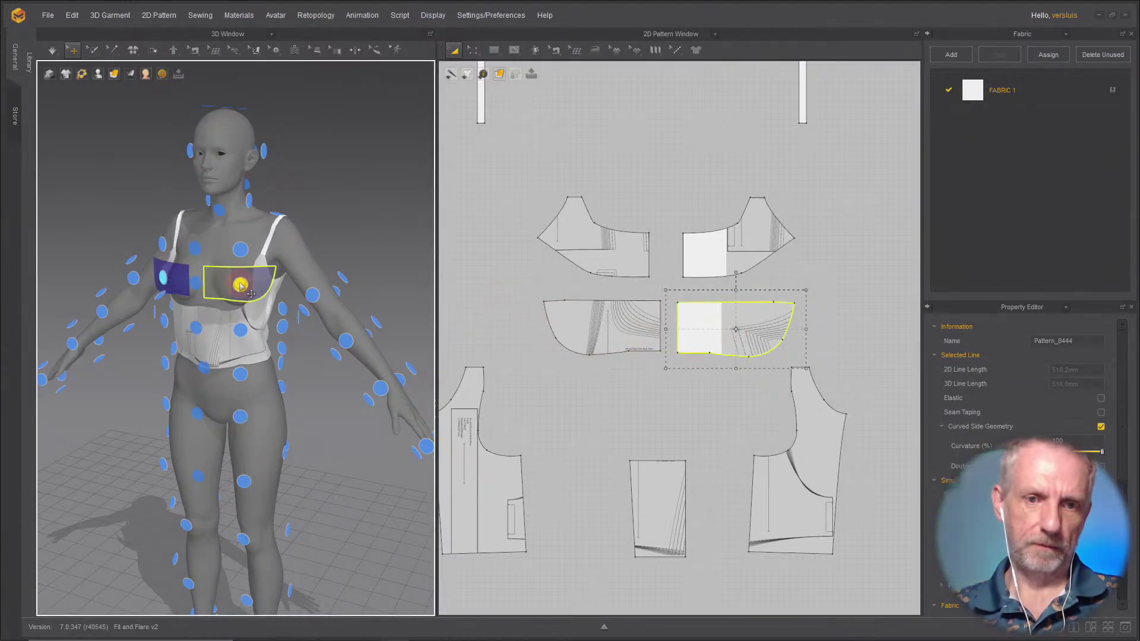
Step: Place the two upper cup pieces at the upper chest arrangement points and check them from both sides
{"action": "left_click", "coordinate": [599, 248]}
{"action": "right_click_drag", "start_coordinate": [205, 265], "coordinate": [191, 256]}
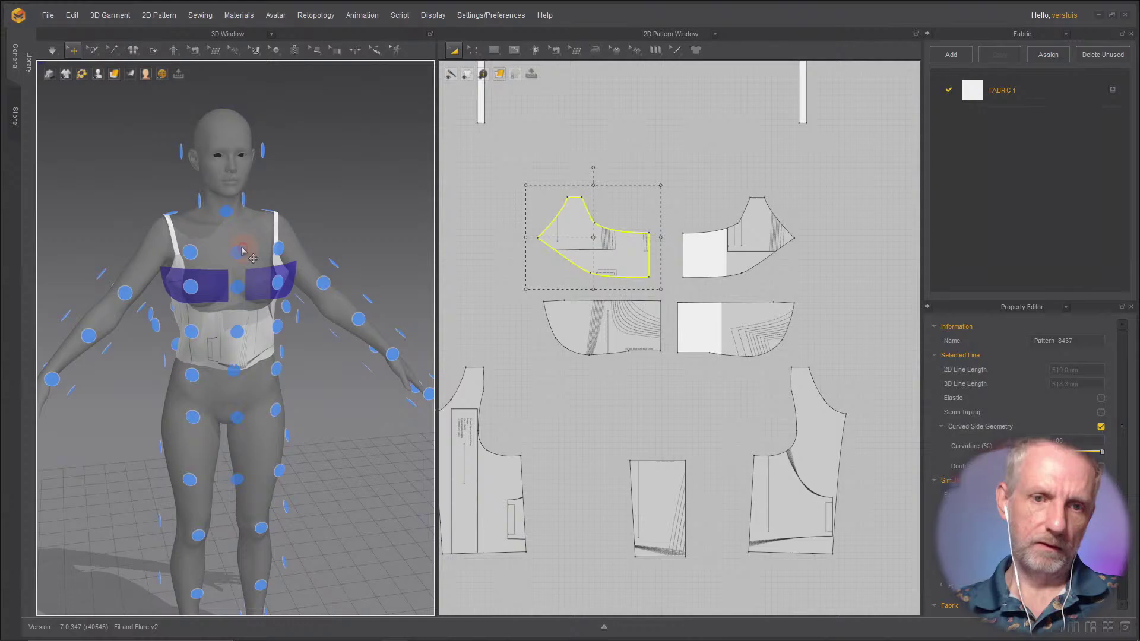
{"action": "left_click", "coordinate": [190, 255]}
{"action": "left_click", "coordinate": [704, 261]}
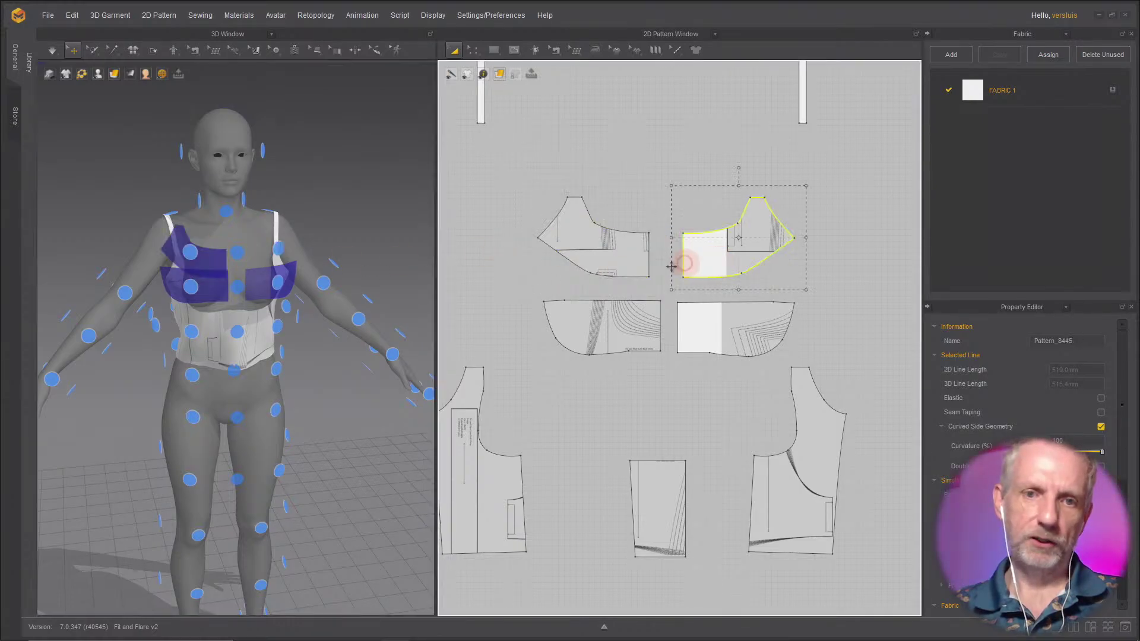
{"action": "left_click", "coordinate": [277, 251]}
{"action": "right_click_drag", "start_coordinate": [279, 249], "coordinate": [341, 254]}
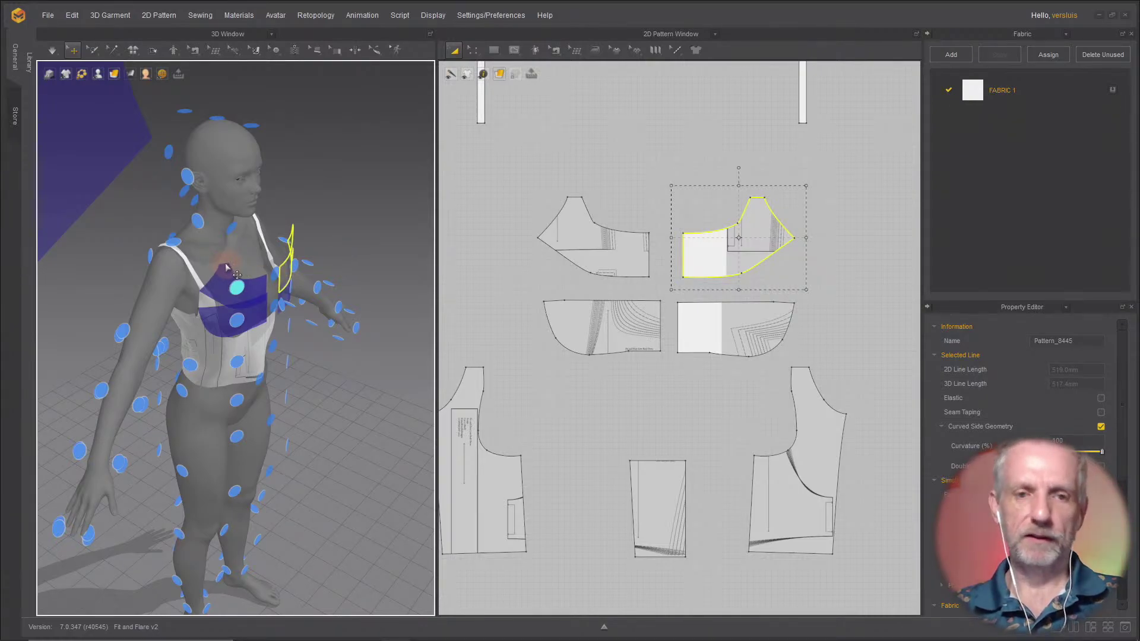
{"action": "right_click_drag", "start_coordinate": [286, 303], "coordinate": [175, 275]}
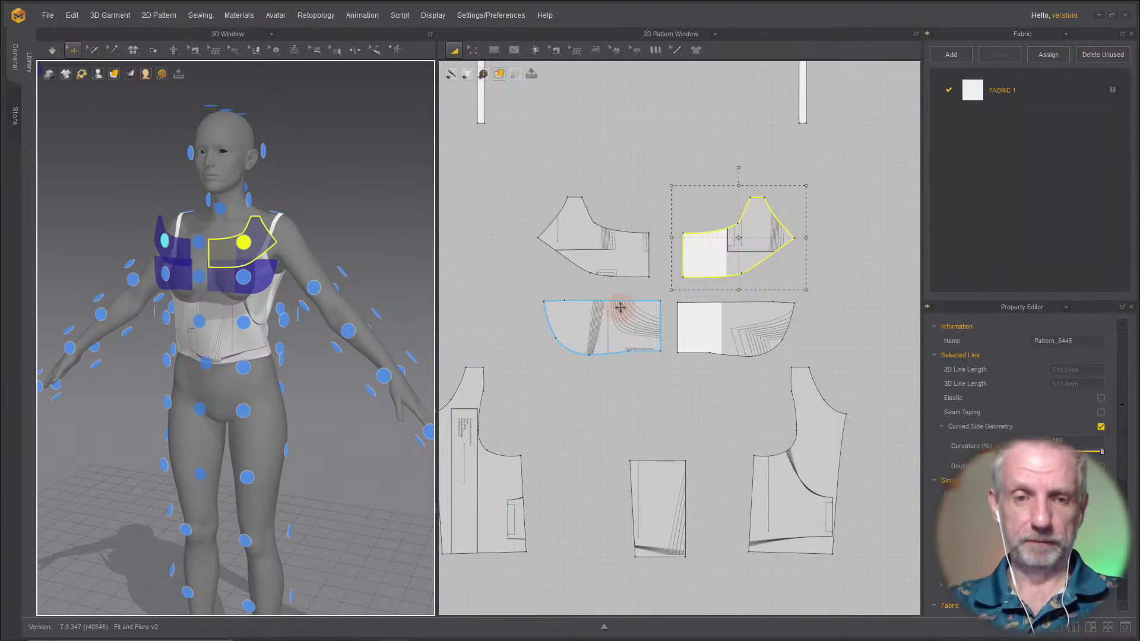
Step: Switch to Firefox and bring up the Daz 3D store's Wonderland page
{"action": "key", "text": "alt+Tab"}
{"action": "key", "text": "alt+Tab"}
{"action": "key", "text": "alt+Tab"}
{"action": "key", "text": "alt+Tab"}
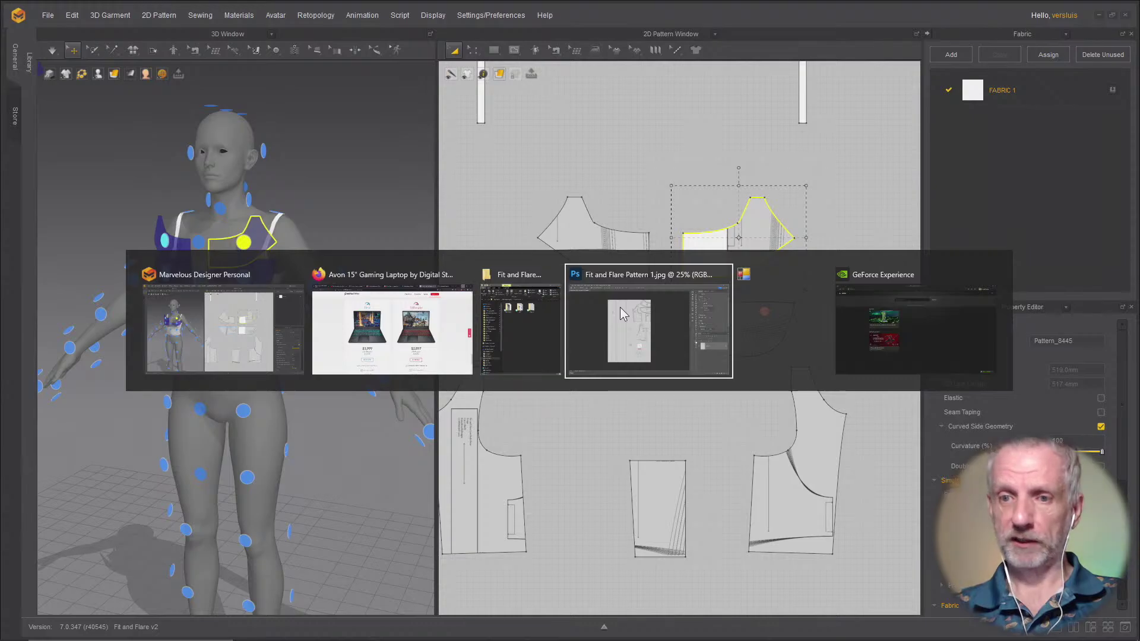
{"action": "key", "text": "alt+Tab"}
{"action": "key", "text": "alt+Tab"}
{"action": "key", "text": "alt+Tab"}
{"action": "key", "text": "alt+Tab"}
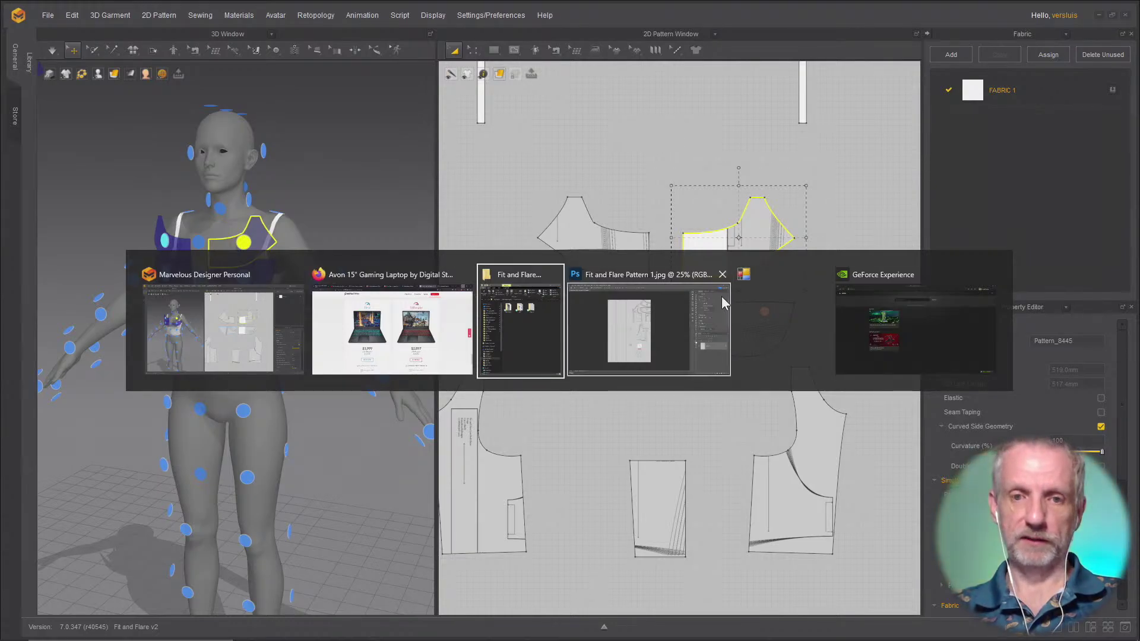
{"action": "left_click", "coordinate": [434, 305]}
{"action": "left_click", "coordinate": [950, 3]}
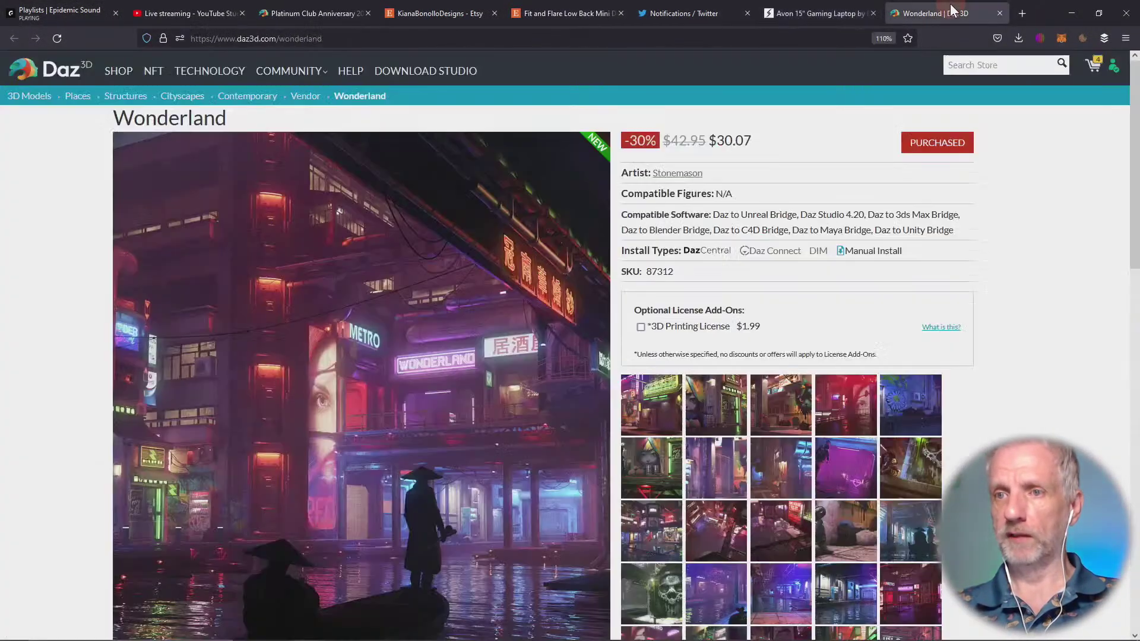
Step: Search the Daz 3D store for "stylized 2021"
{"action": "type", "text": "stylised 2021"}
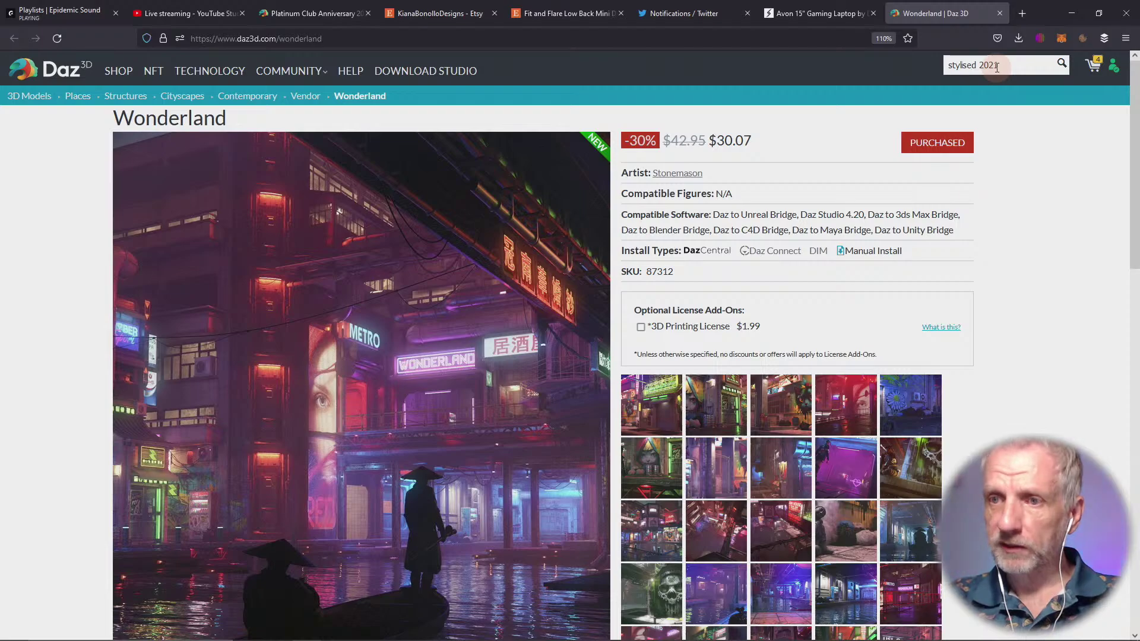
{"action": "key", "text": "Left"}
{"action": "key", "text": "Left"}
{"action": "key", "text": "Left"}
{"action": "key", "text": "Left"}
{"action": "key", "text": "Left"}
{"action": "key", "text": "Left"}
{"action": "key", "text": "Left"}
{"action": "key", "text": "BackSpace"}
{"action": "type", "text": "z"}
{"action": "key", "text": "Return"}
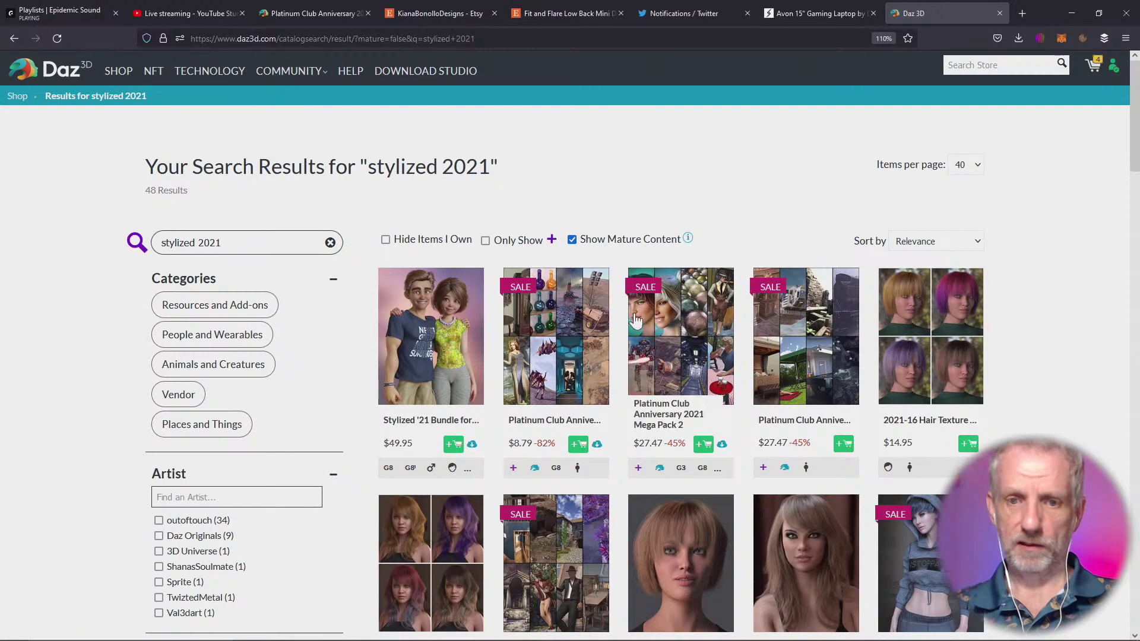
Step: Open the Stylized '21 Bundle product and load its male and female clothing products in separate browser tabs
{"action": "left_click", "coordinate": [441, 346]}
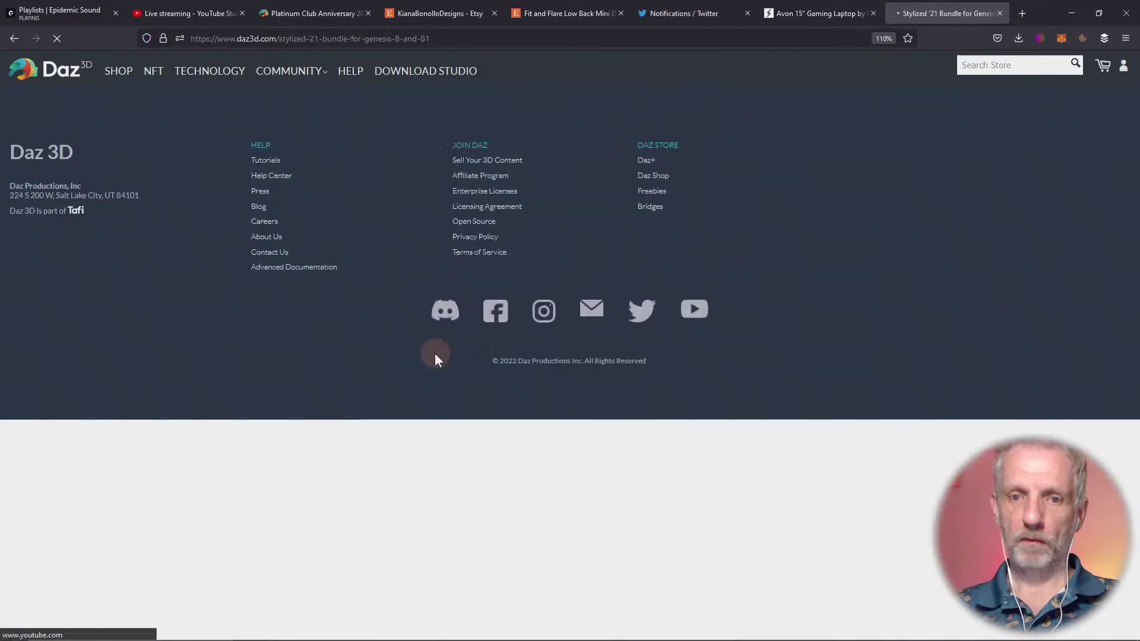
{"action": "scroll", "coordinate": [874, 373], "scroll_direction": "down", "scroll_amount": 3}
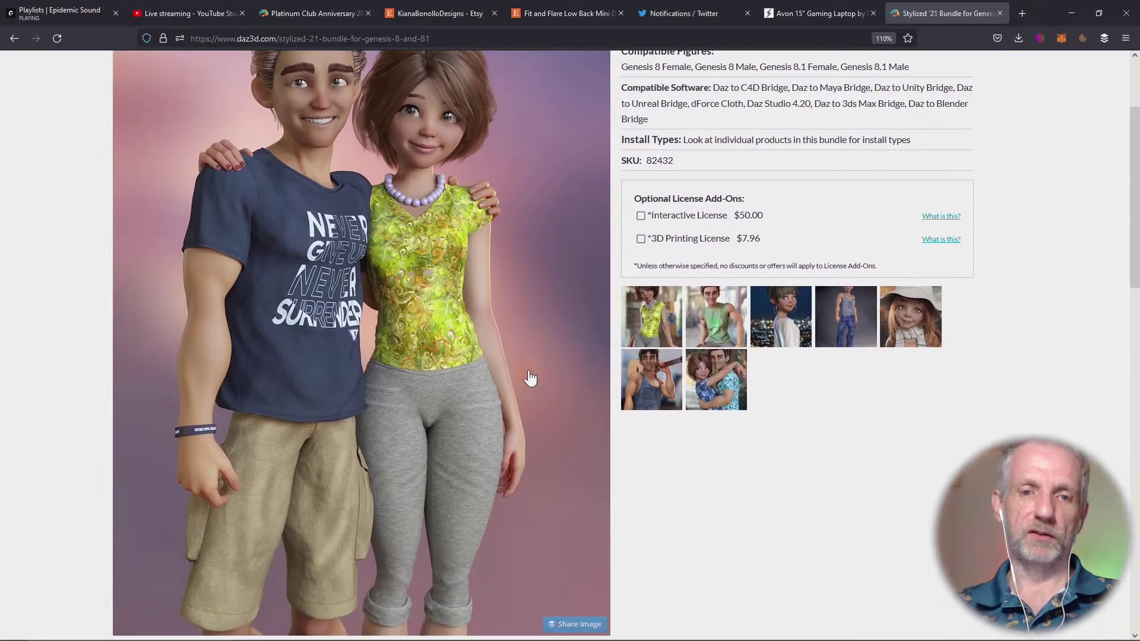
{"action": "scroll", "coordinate": [326, 231], "scroll_direction": "up", "scroll_amount": 1}
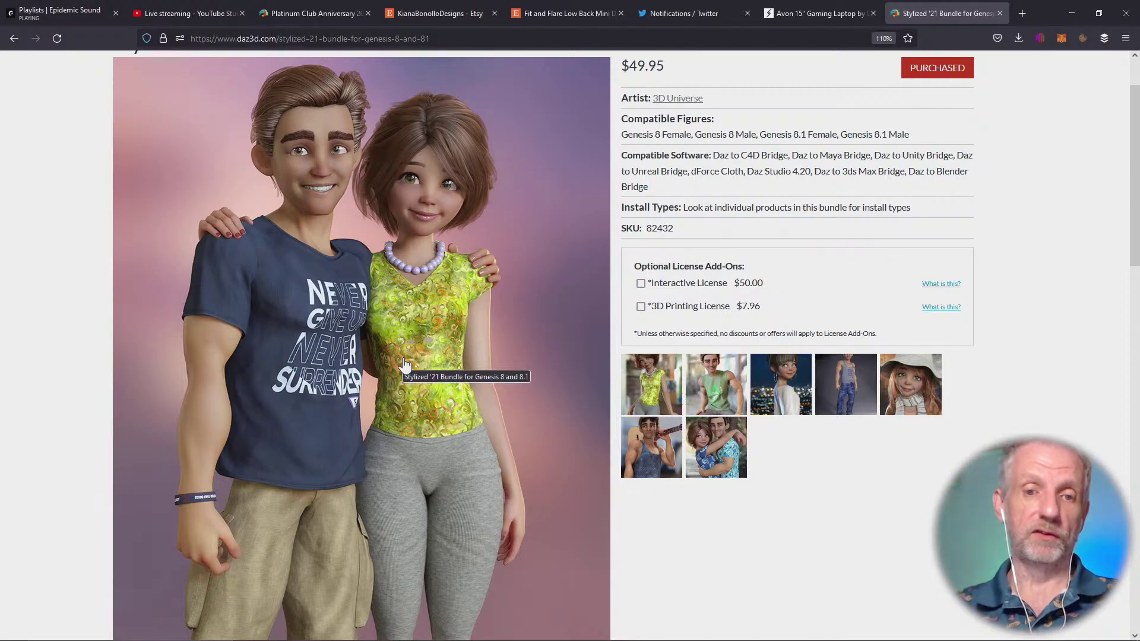
{"action": "scroll", "coordinate": [404, 362], "scroll_direction": "down", "scroll_amount": 6}
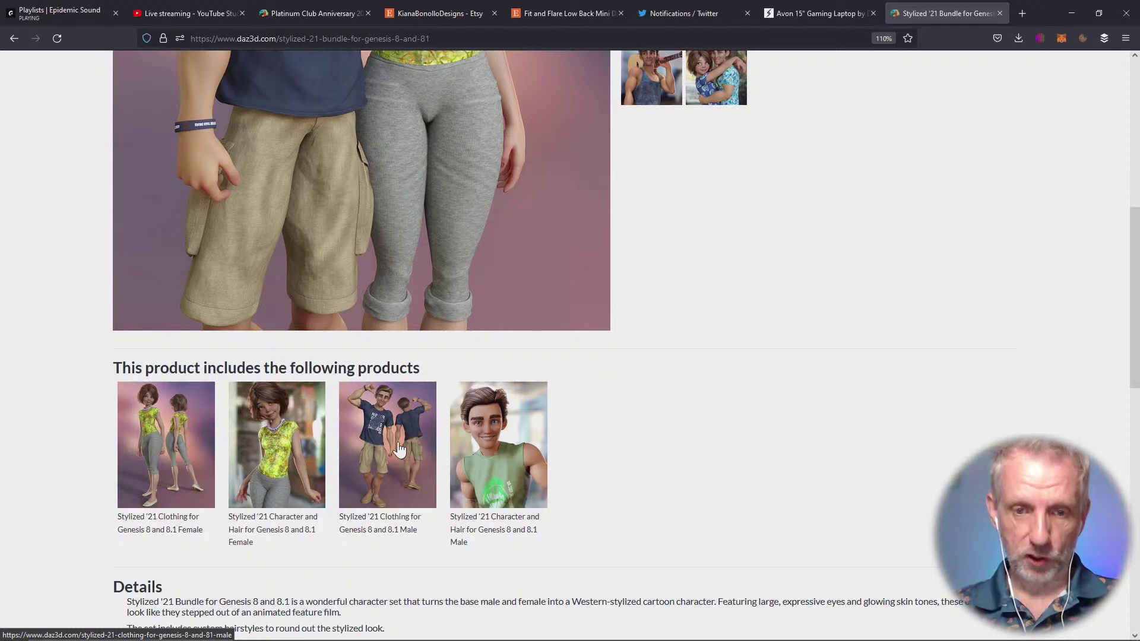
{"action": "middle_click", "coordinate": [399, 457]}
{"action": "middle_click", "coordinate": [205, 431]}
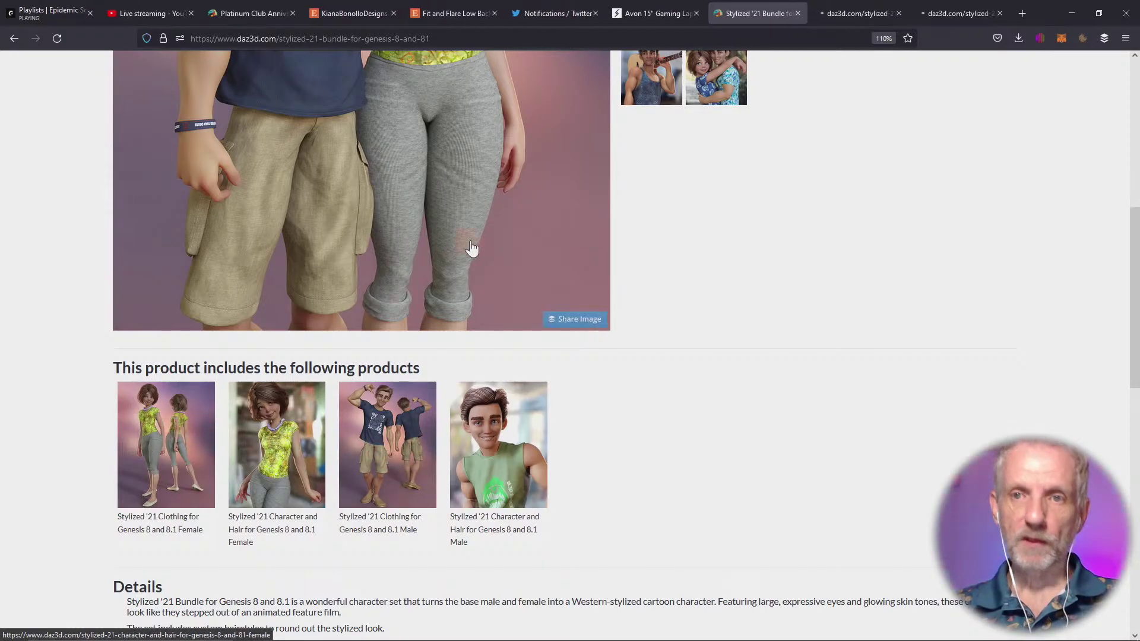
Step: View the Stylized '21 Clothing for Genesis 8 and 8.1 Male product page and its images
{"action": "left_click", "coordinate": [835, 8]}
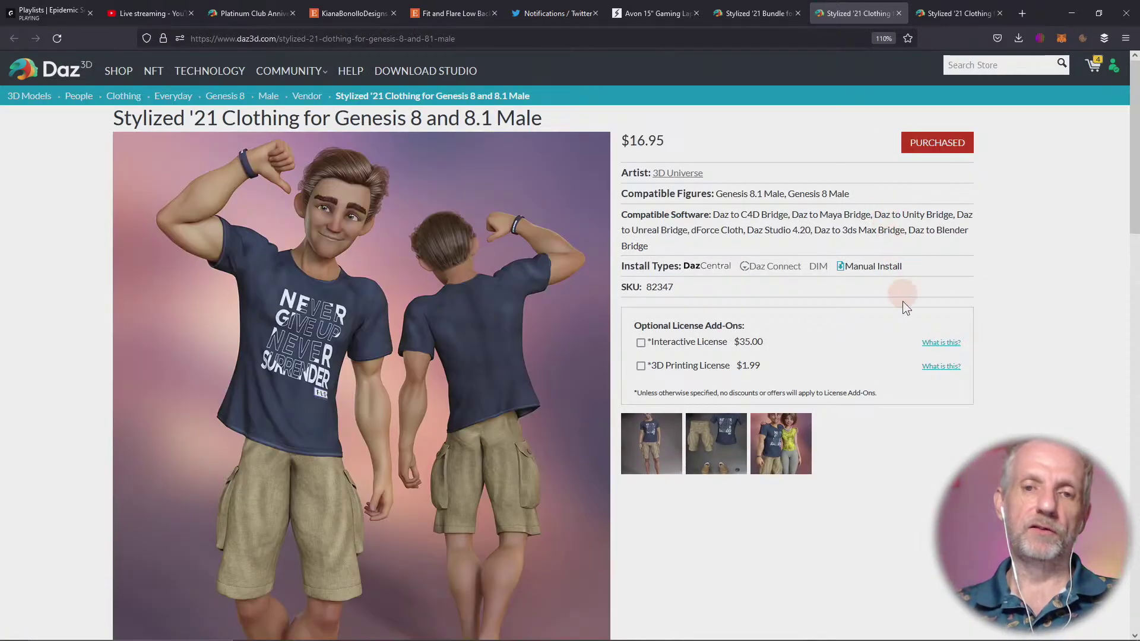
{"action": "scroll", "coordinate": [903, 308], "scroll_direction": "down", "scroll_amount": 2}
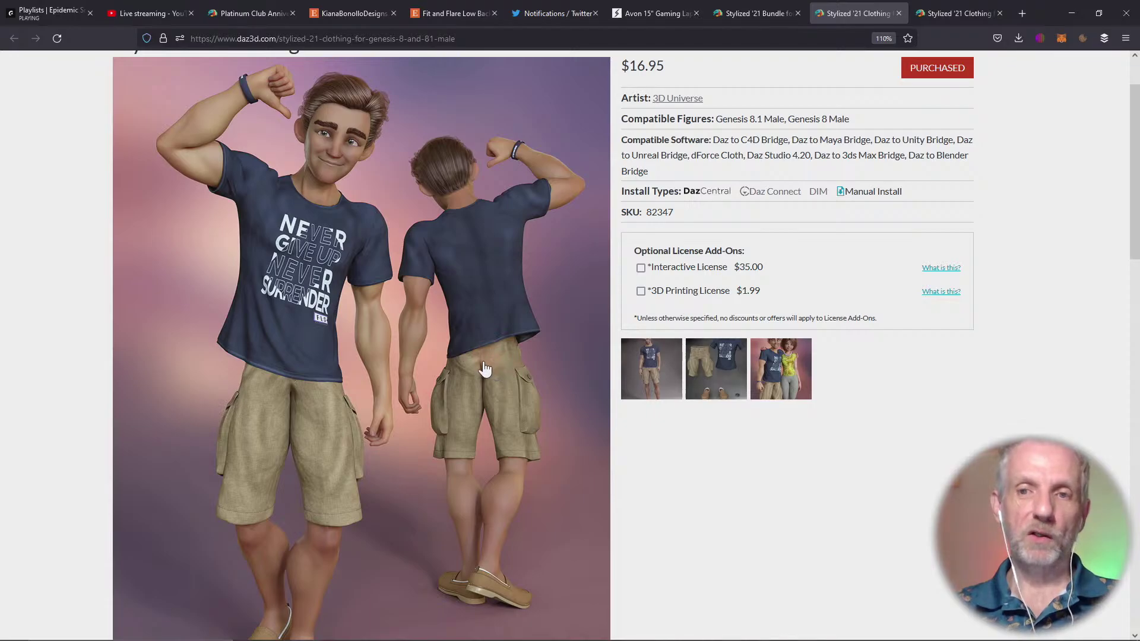
{"action": "left_click", "coordinate": [781, 455]}
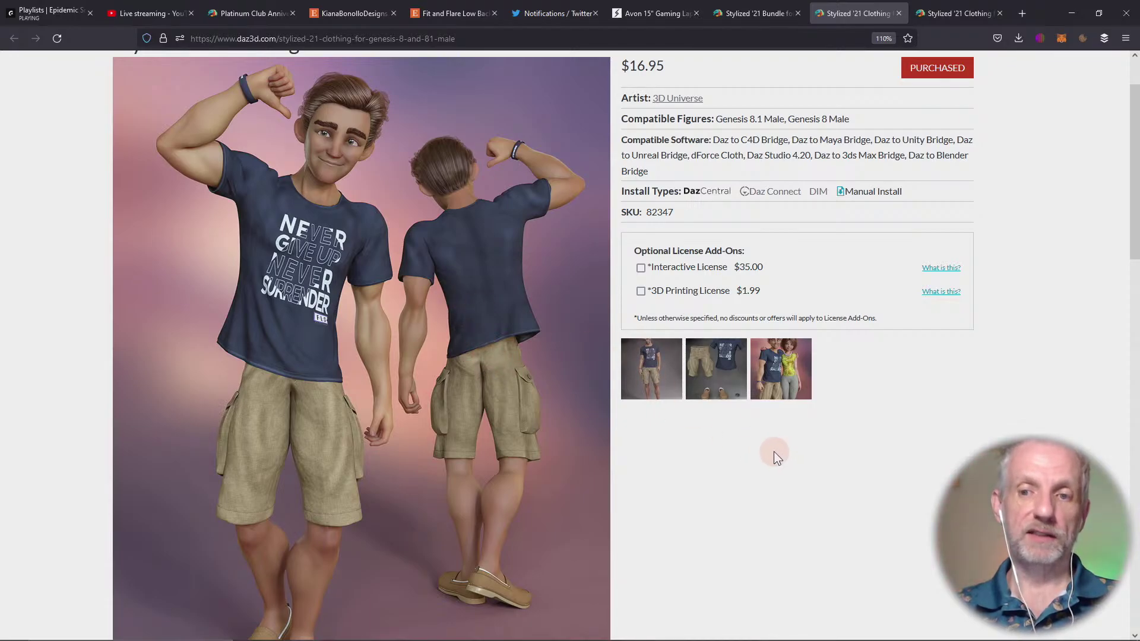
Step: Look through the enlarged promo images of the Stylized '21 male clothing, including the separate garment pieces and the couple picture
{"action": "left_click", "coordinate": [711, 373]}
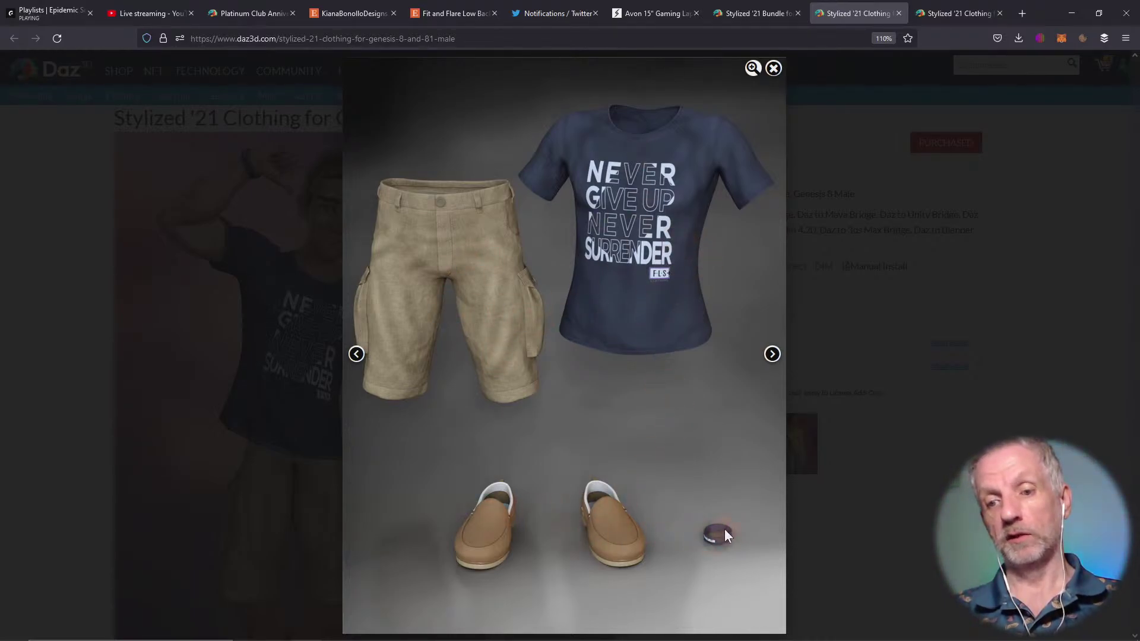
{"action": "left_click", "coordinate": [772, 354]}
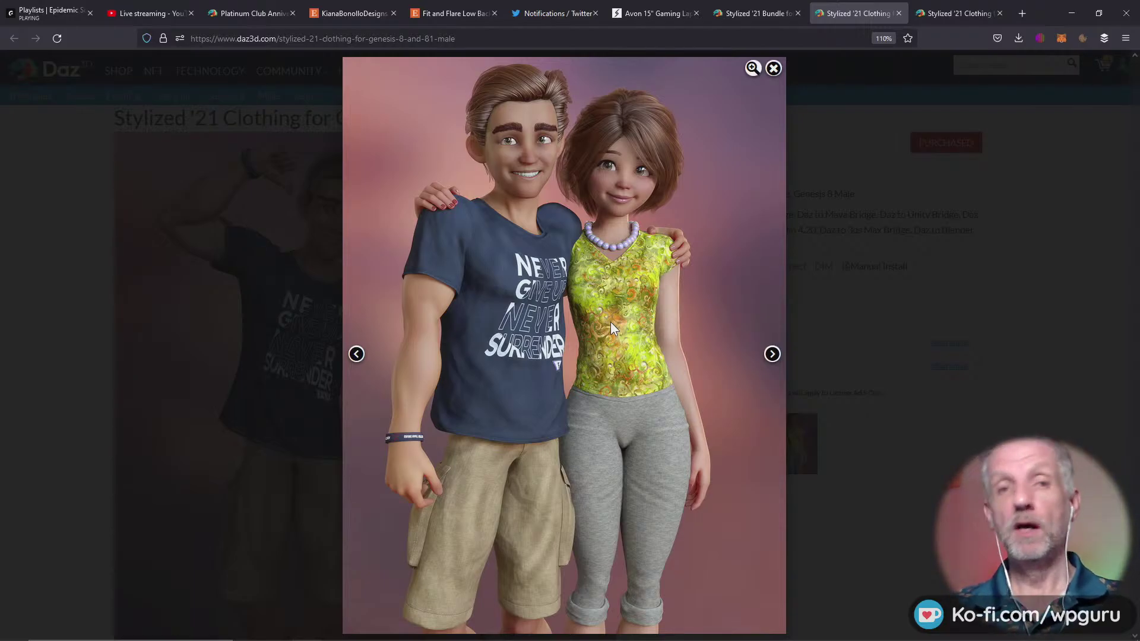
{"action": "left_click", "coordinate": [773, 354]}
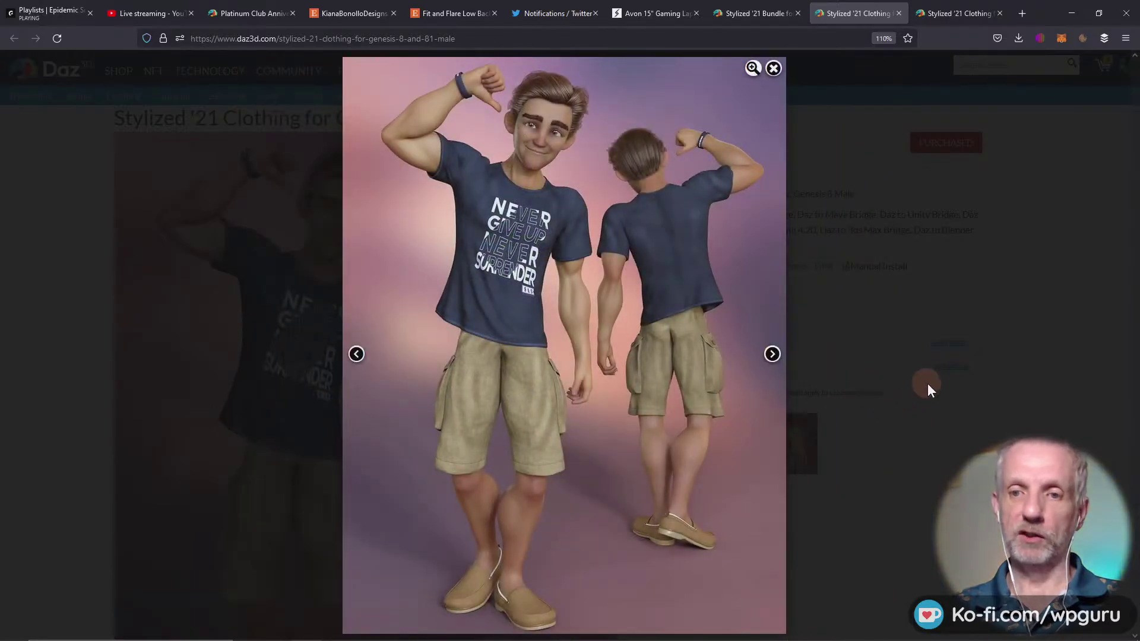
{"action": "left_click", "coordinate": [929, 384]}
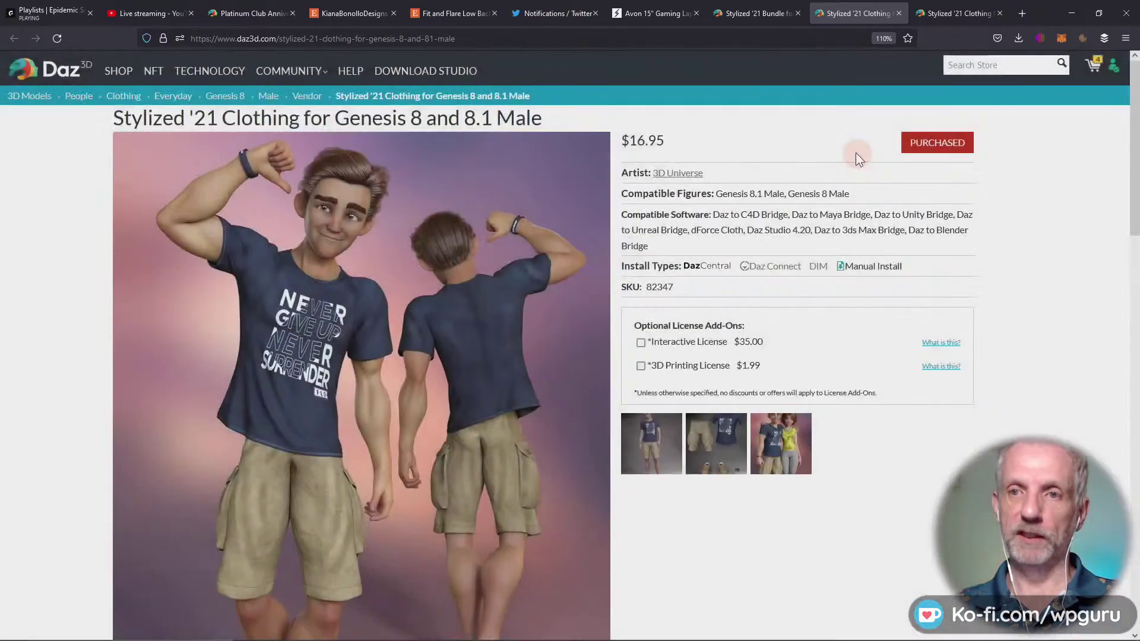
Step: View the Stylized '21 Clothing for Genesis 8 and 8.1 Female page and look through its enlarged promo images
{"action": "left_click", "coordinate": [927, 13]}
{"action": "left_click", "coordinate": [914, 316]}
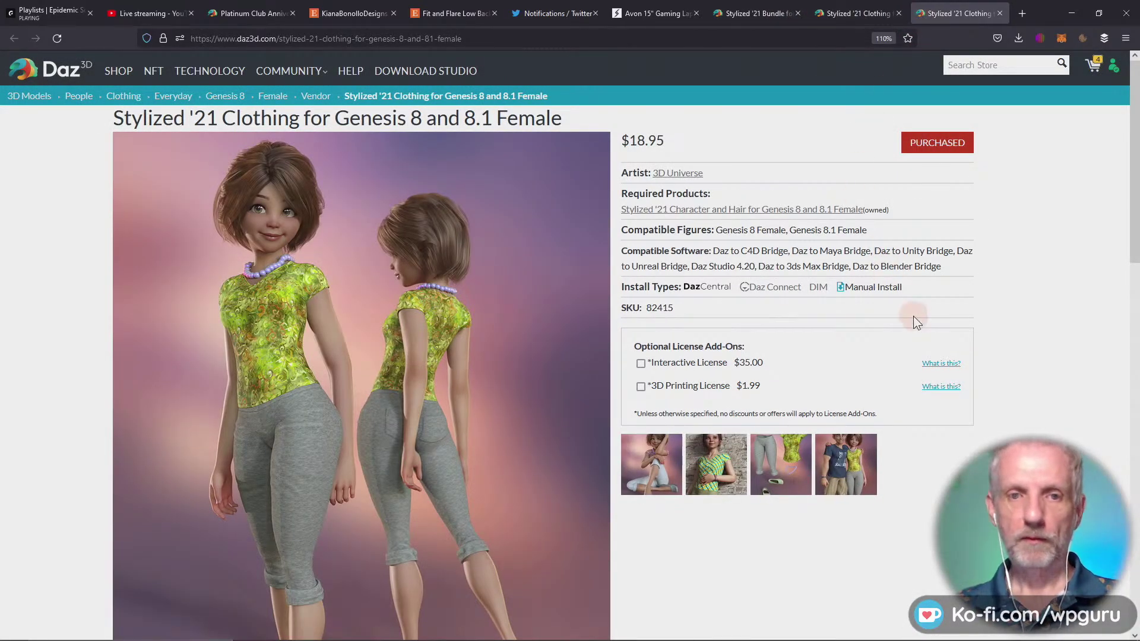
{"action": "scroll", "coordinate": [913, 316], "scroll_direction": "down", "scroll_amount": 1}
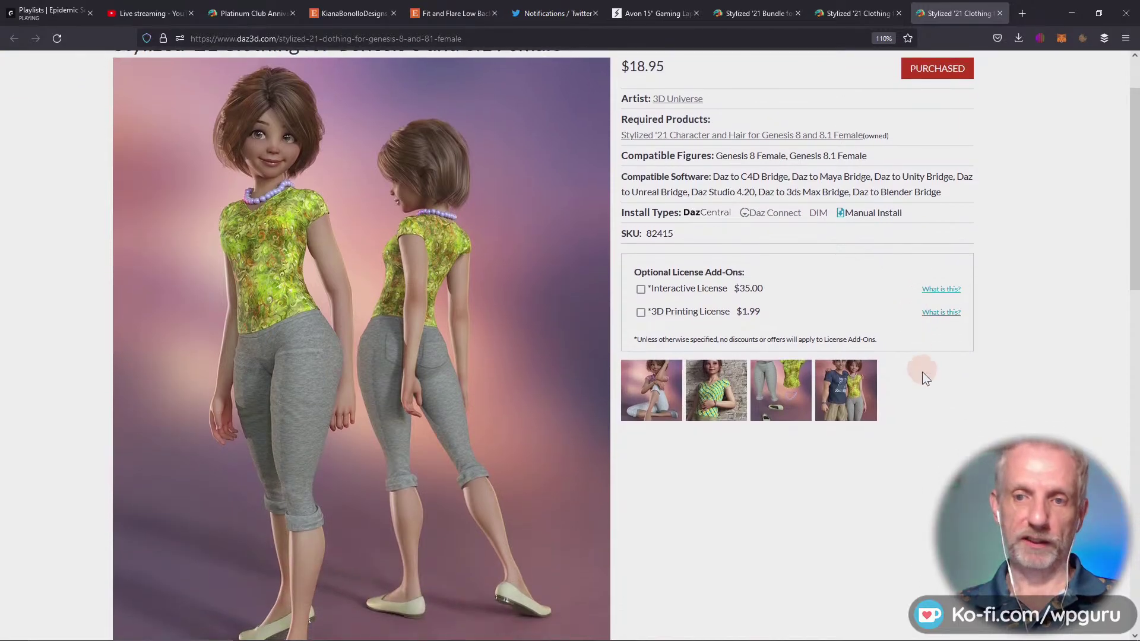
{"action": "left_click", "coordinate": [793, 387]}
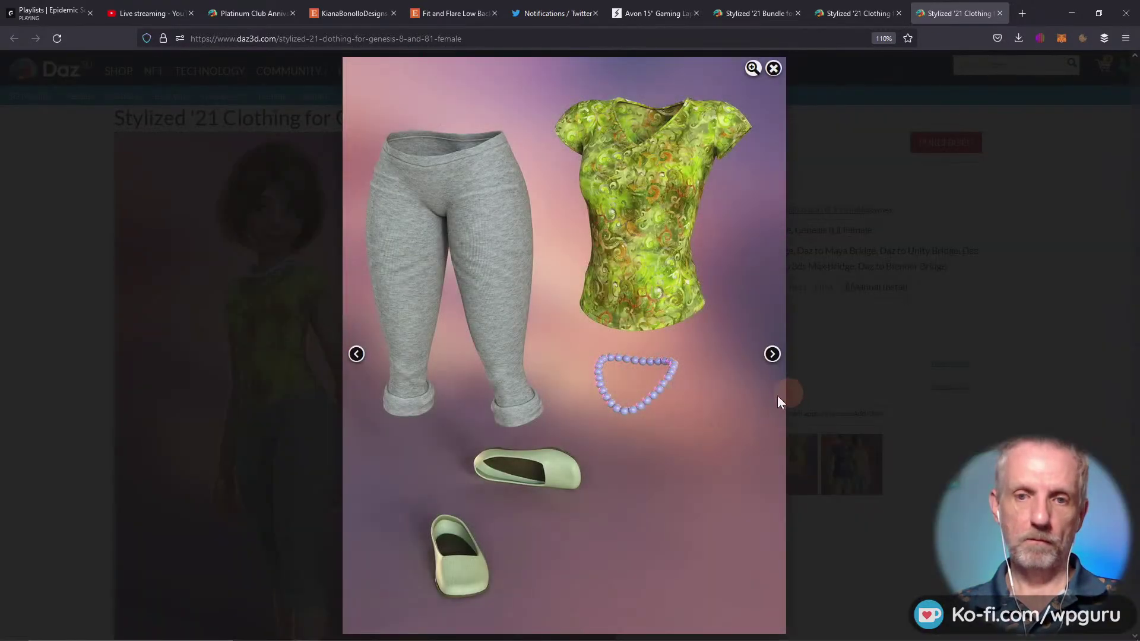
{"action": "left_click", "coordinate": [356, 354]}
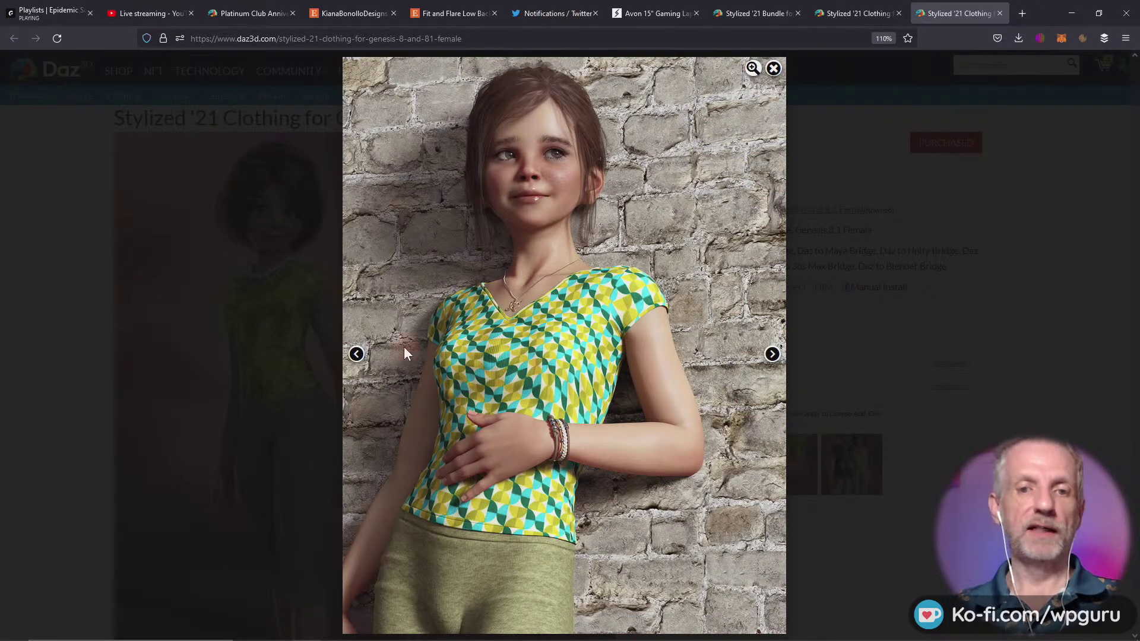
{"action": "left_click", "coordinate": [356, 354]}
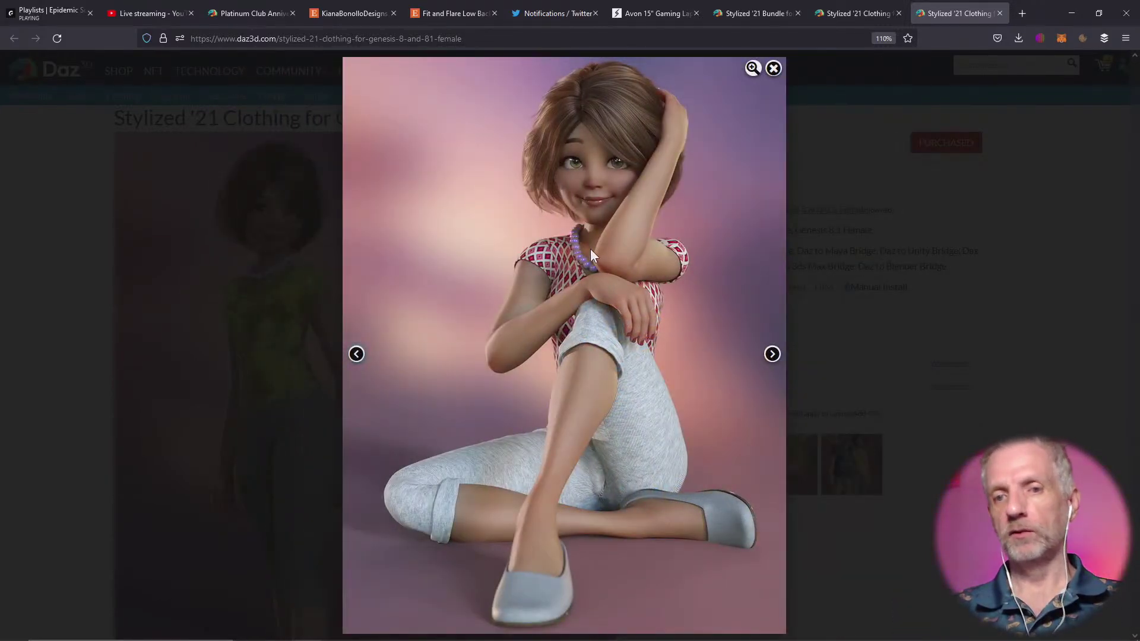
{"action": "left_click", "coordinate": [356, 355]}
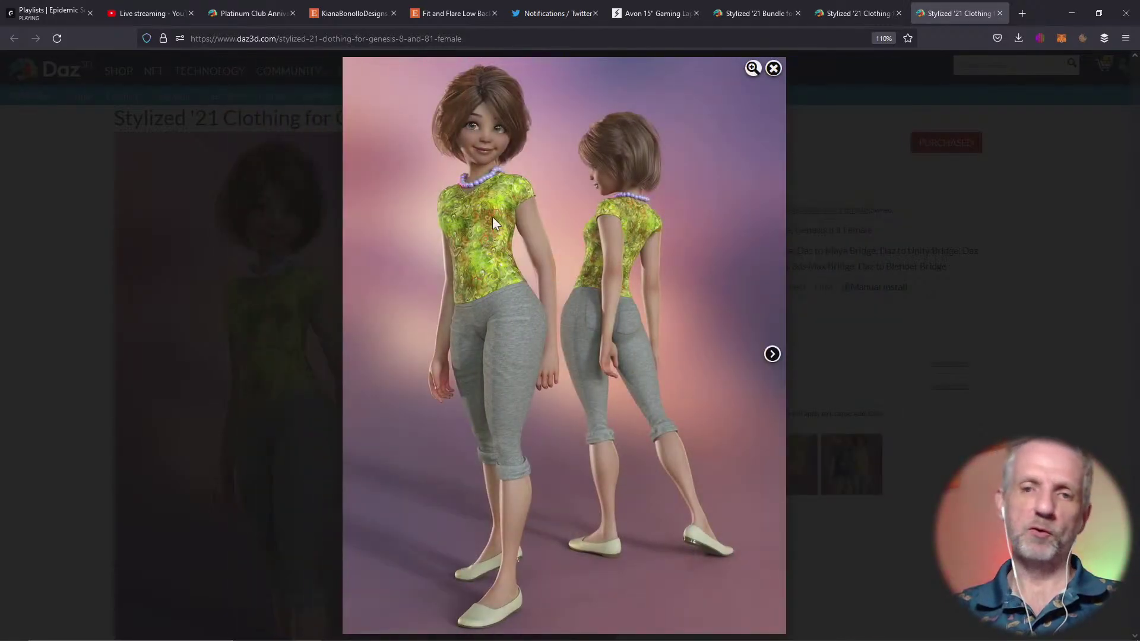
{"action": "left_click", "coordinate": [772, 355]}
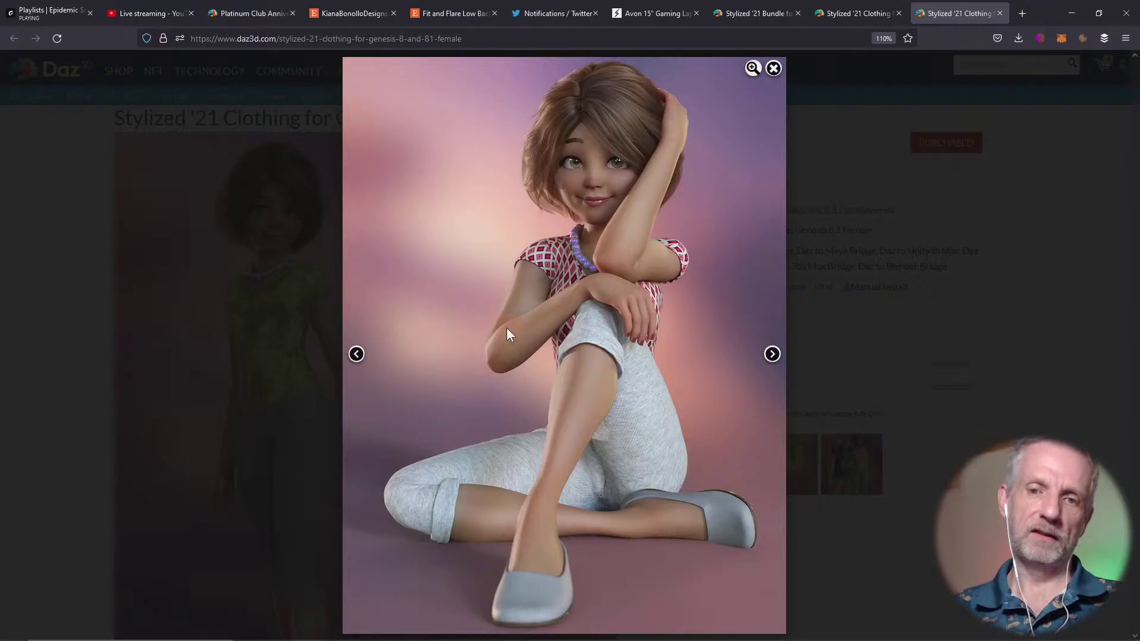
{"action": "left_click", "coordinate": [772, 354]}
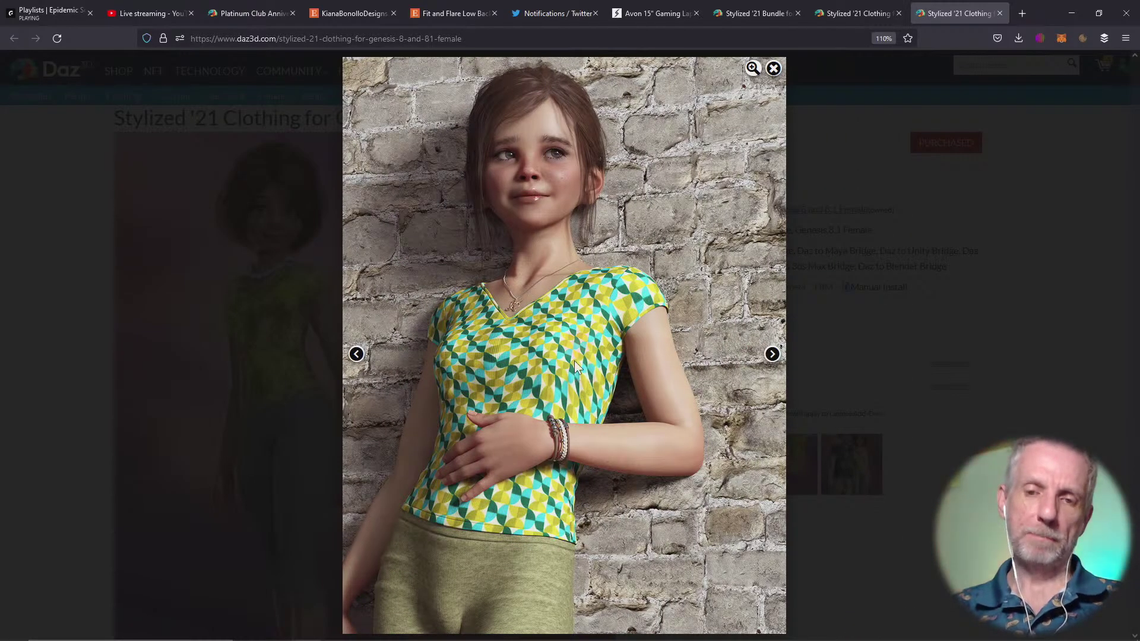
{"action": "left_click", "coordinate": [772, 355]}
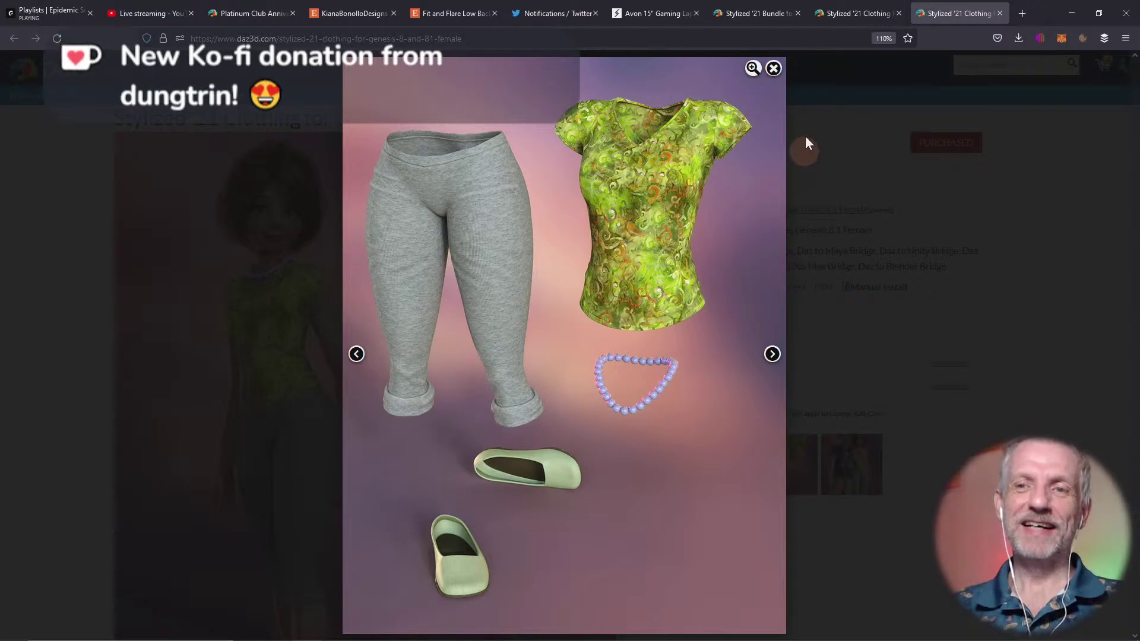
{"action": "left_click", "coordinate": [777, 63]}
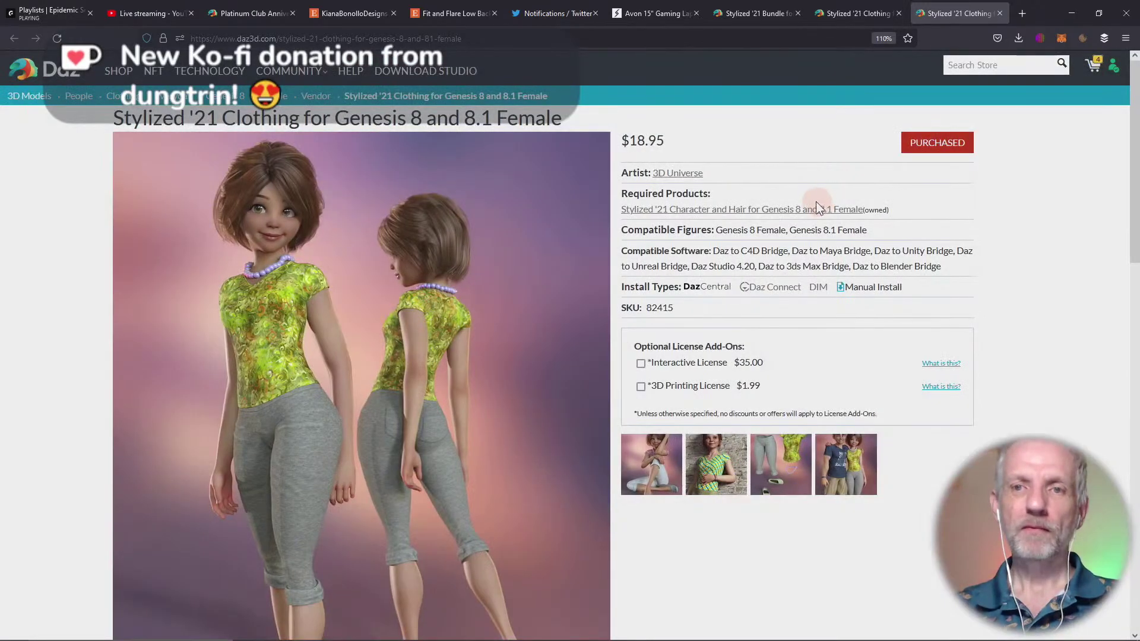
Step: Return to the Stylized '21 Bundle for Genesis 8 and 8.1 page and review its included products, images and title
{"action": "left_click", "coordinate": [743, 12]}
{"action": "left_click", "coordinate": [658, 39]}
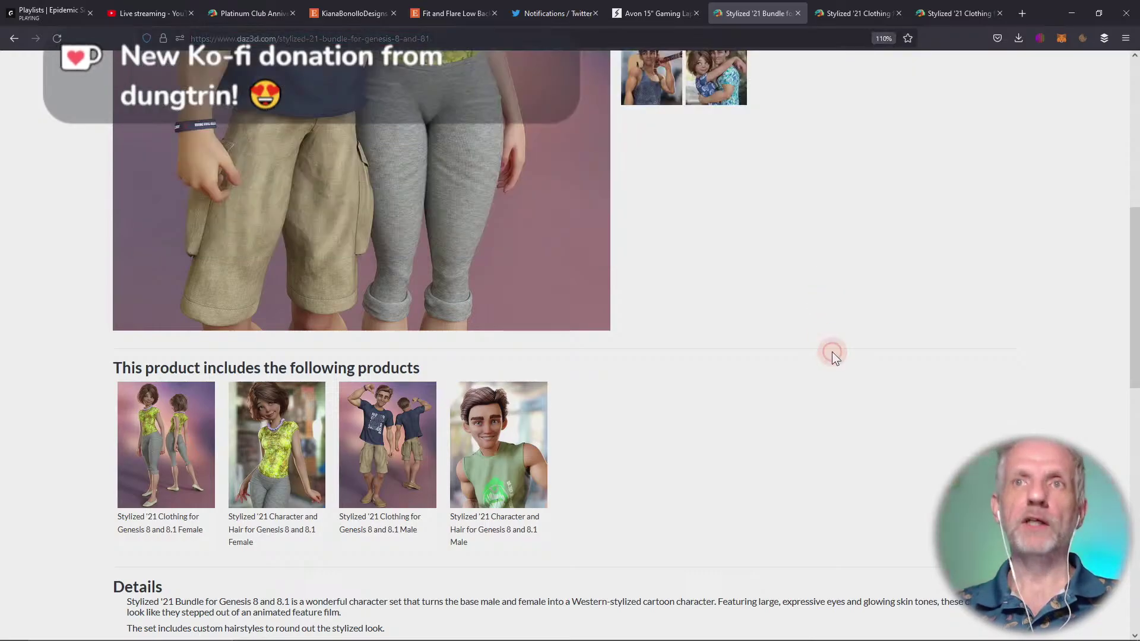
{"action": "left_click", "coordinate": [830, 350]}
{"action": "scroll", "coordinate": [824, 354], "scroll_direction": "up", "scroll_amount": 6}
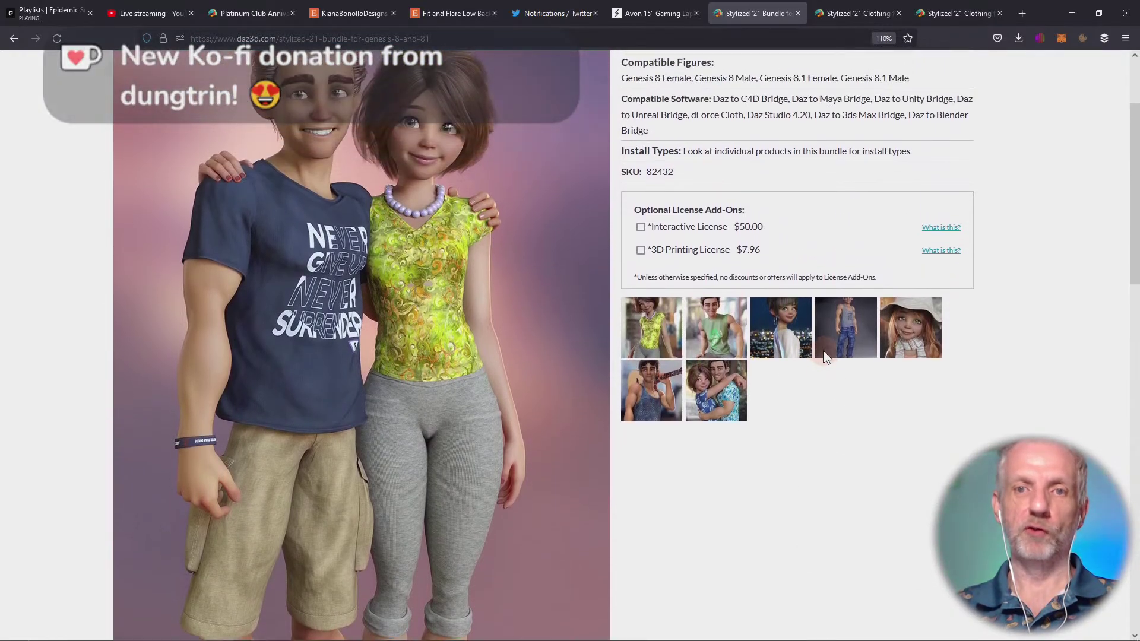
{"action": "scroll", "coordinate": [823, 351], "scroll_direction": "up", "scroll_amount": 1}
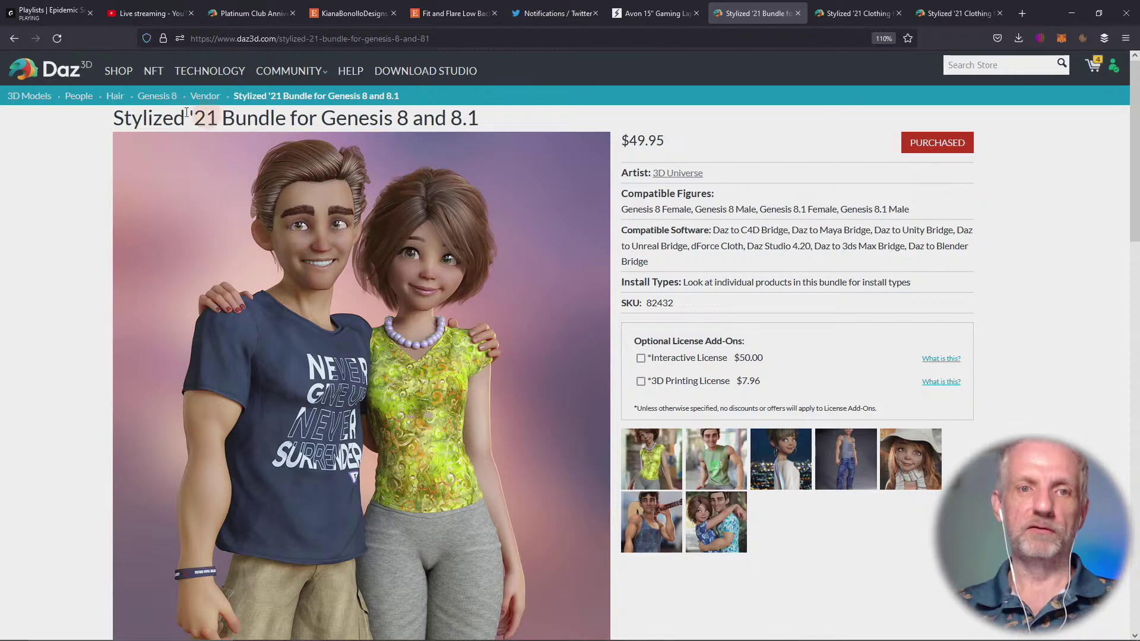
{"action": "left_click_drag", "start_coordinate": [119, 117], "coordinate": [522, 119]}
{"action": "left_click", "coordinate": [526, 122]}
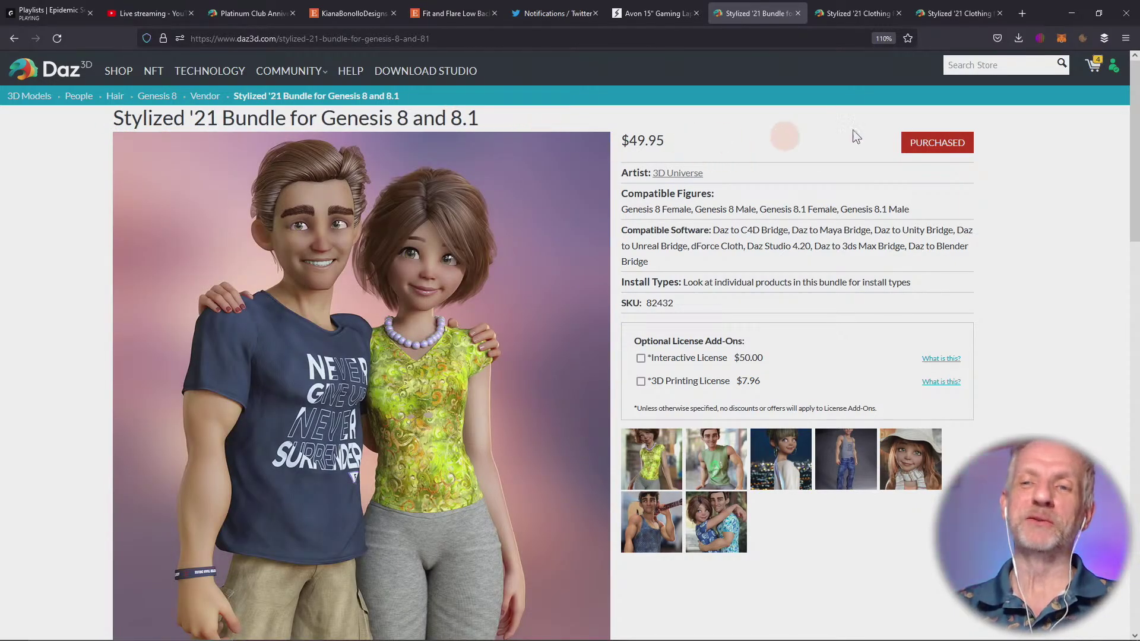
Step: Switch back to Marvelous Designer and join the centre front edges of the two upper cup pieces with Segment Sewing
{"action": "left_click", "coordinate": [1071, 15]}
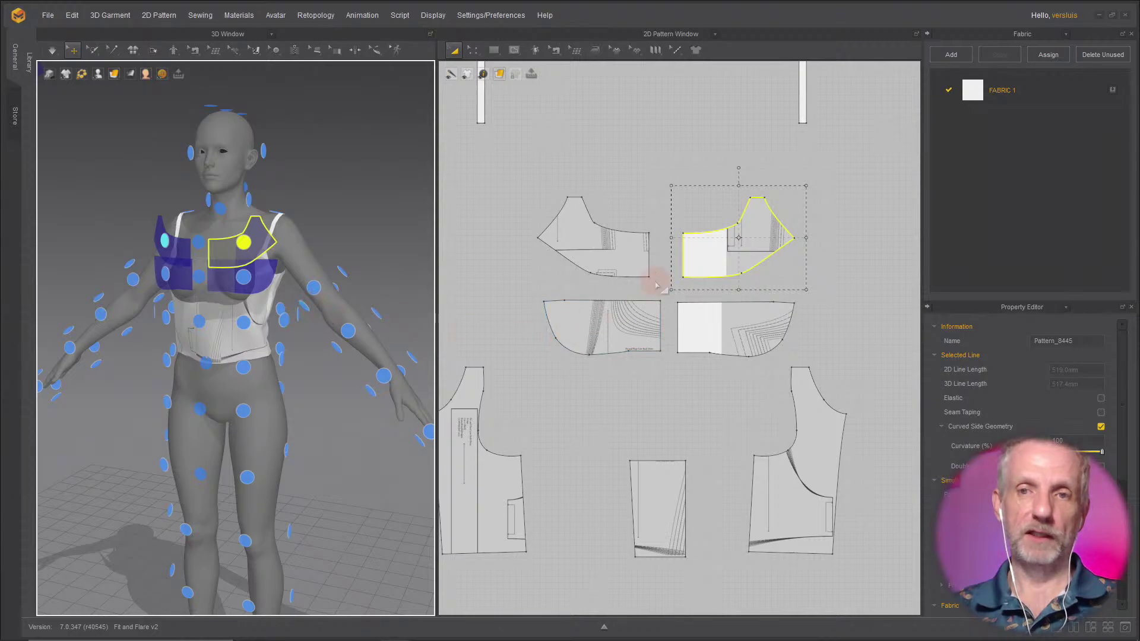
{"action": "left_click", "coordinate": [555, 51]}
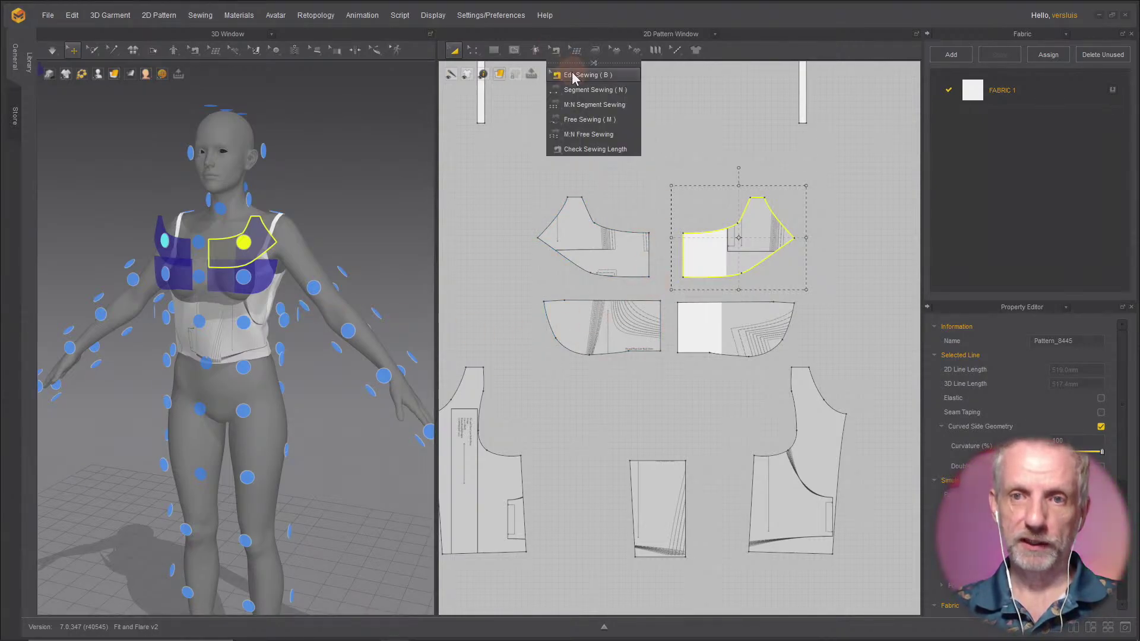
{"action": "left_click", "coordinate": [591, 90]}
{"action": "left_click", "coordinate": [650, 237]}
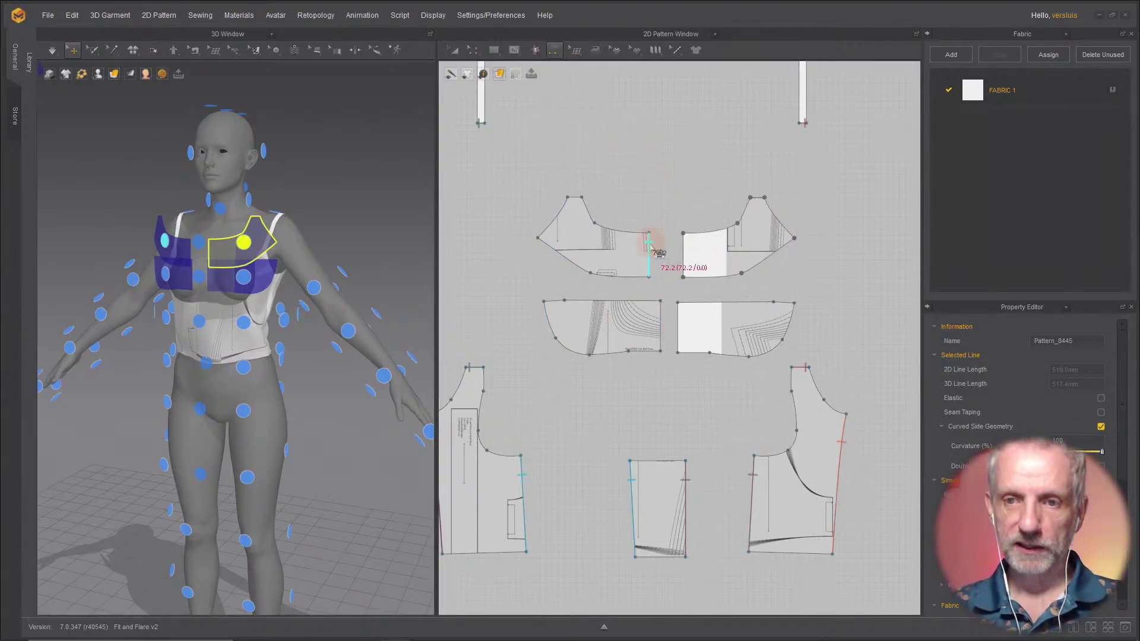
{"action": "left_click", "coordinate": [662, 317]}
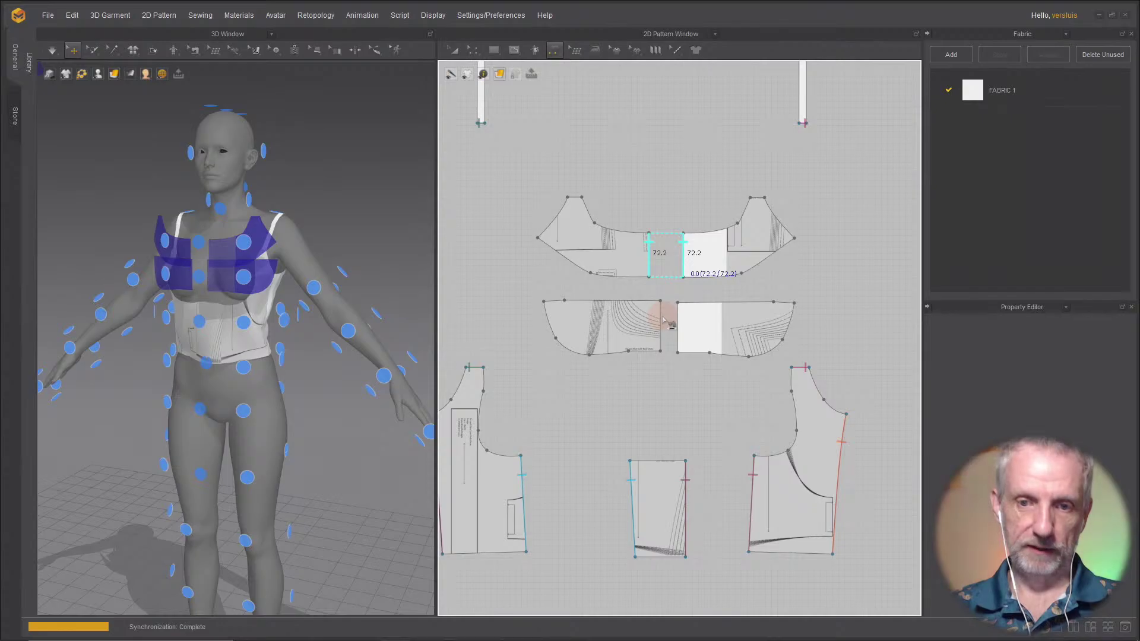
Step: Sew the facing centre edges of the two lower cup pieces together
{"action": "left_click", "coordinate": [664, 321]}
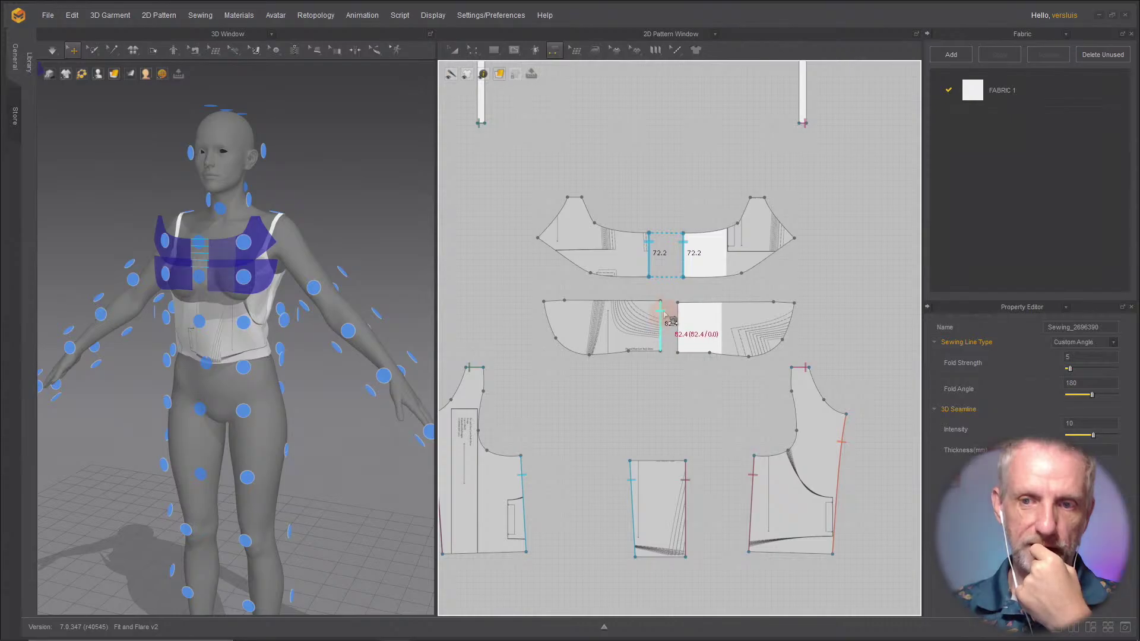
{"action": "left_click", "coordinate": [661, 318]}
{"action": "left_click", "coordinate": [678, 324]}
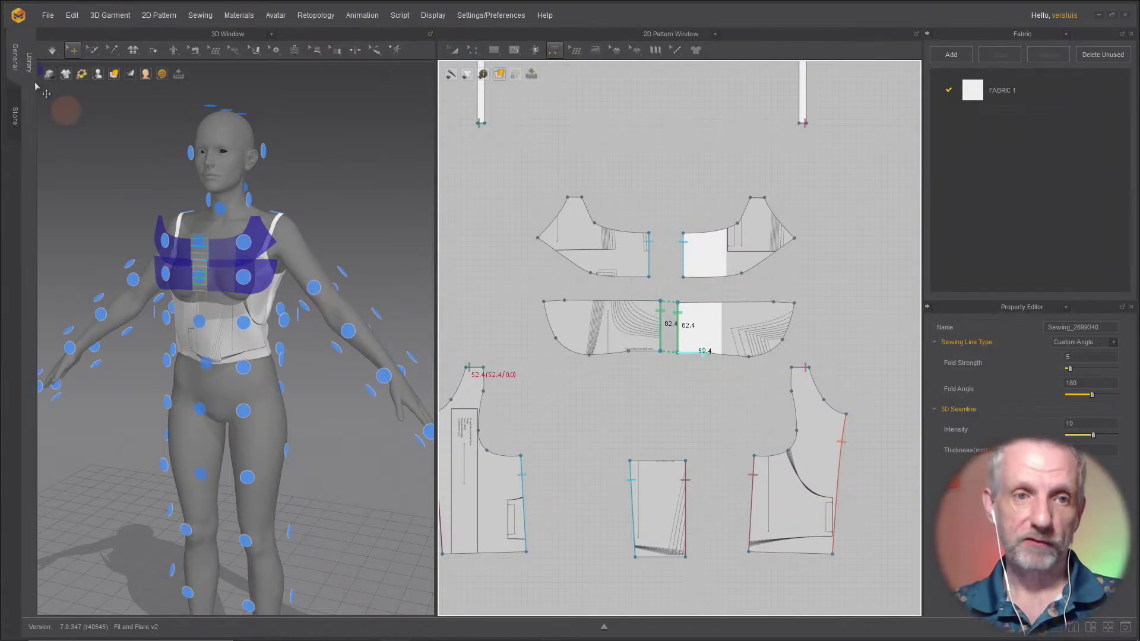
Step: Browse the Library's sample garments, previewing the Female_Skirt2 skirt, and collapse the Library again
{"action": "left_click", "coordinate": [27, 65]}
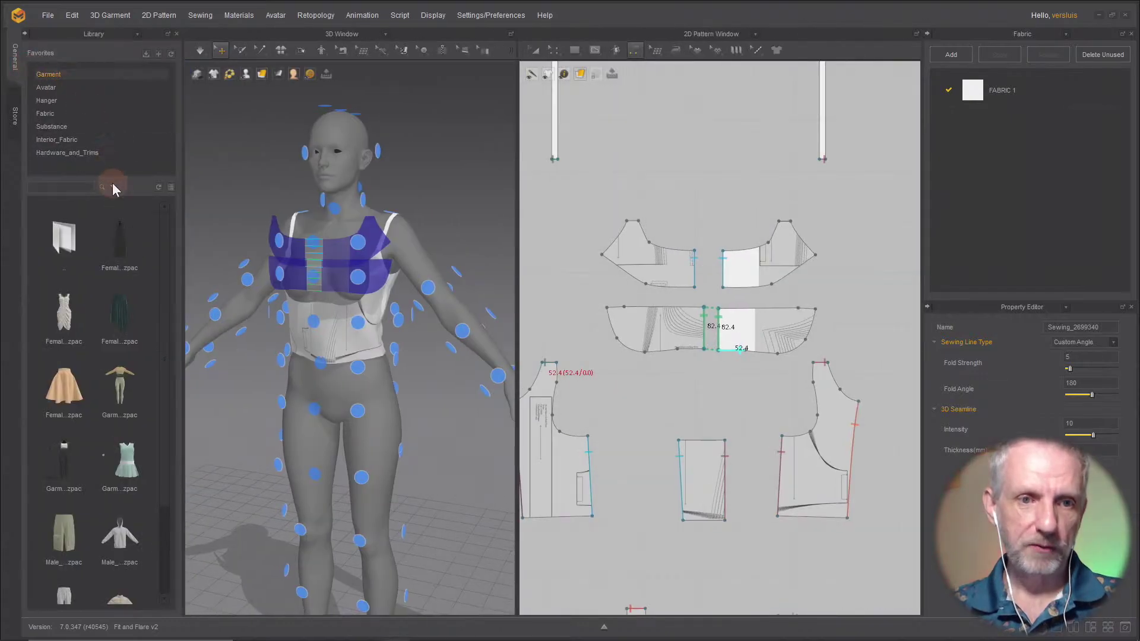
{"action": "left_click", "coordinate": [84, 77]}
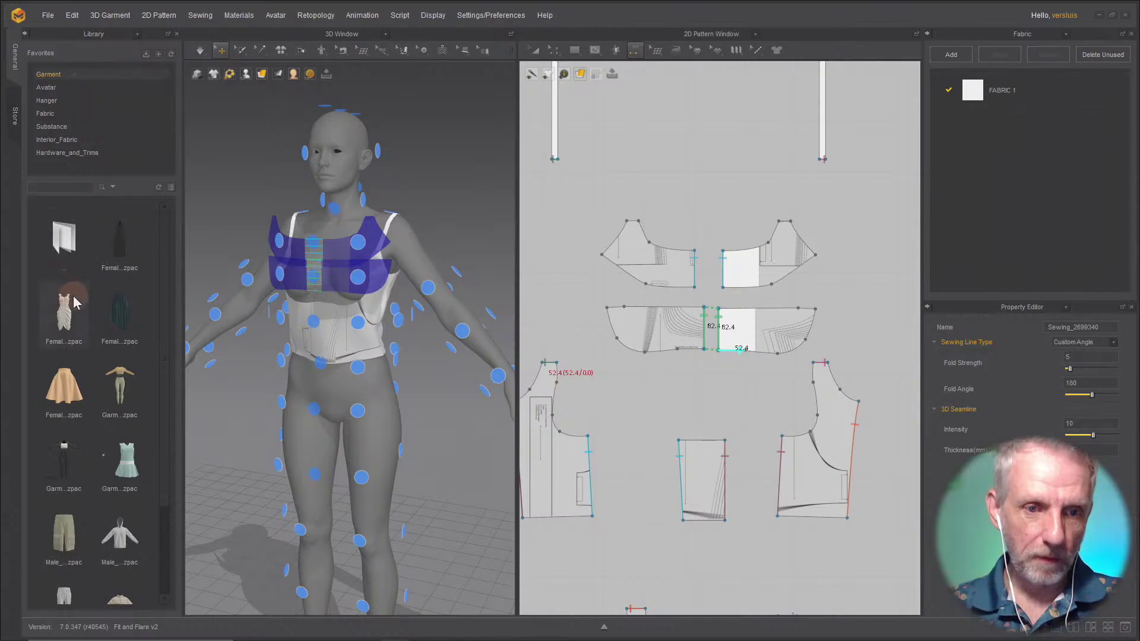
{"action": "scroll", "coordinate": [103, 311], "scroll_direction": "down", "scroll_amount": 2}
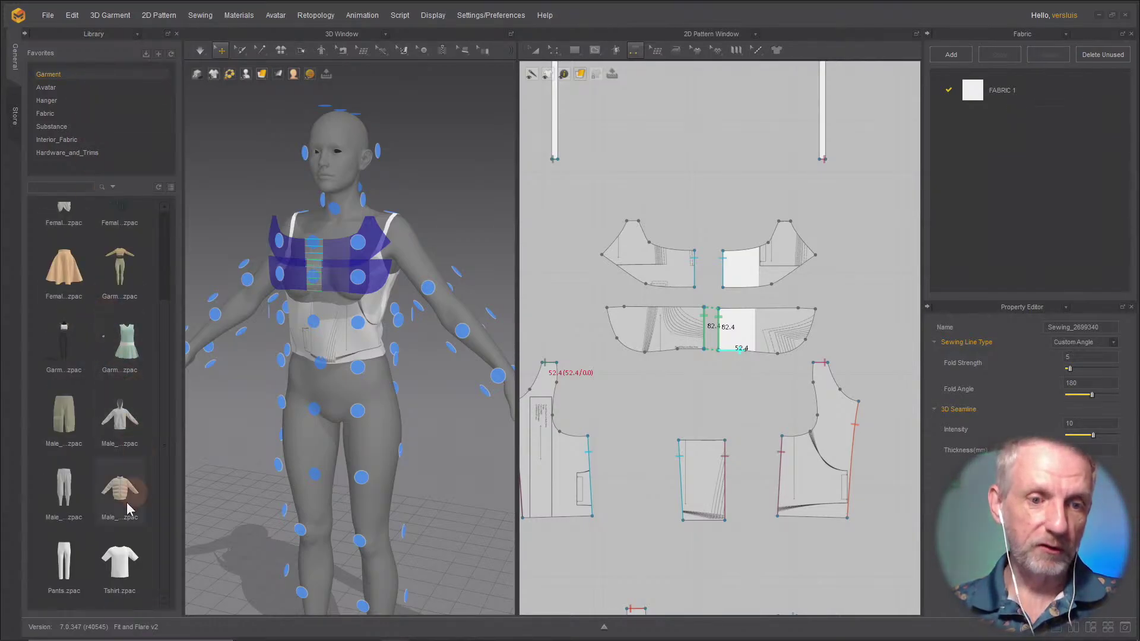
{"action": "mouse_move", "coordinate": [117, 581]}
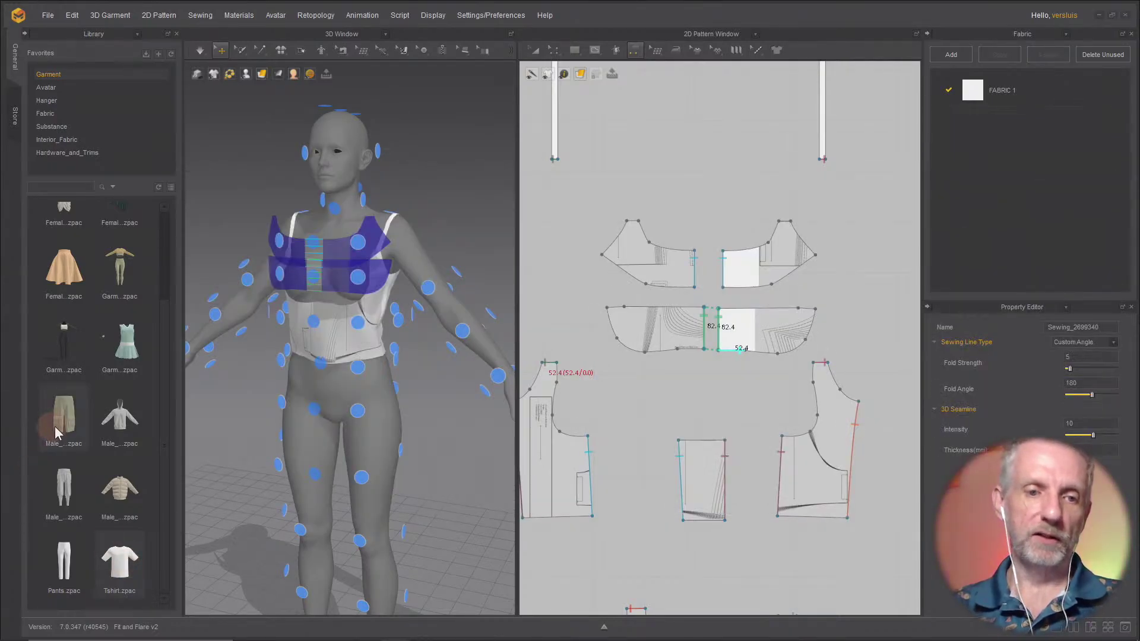
{"action": "mouse_move", "coordinate": [64, 430]}
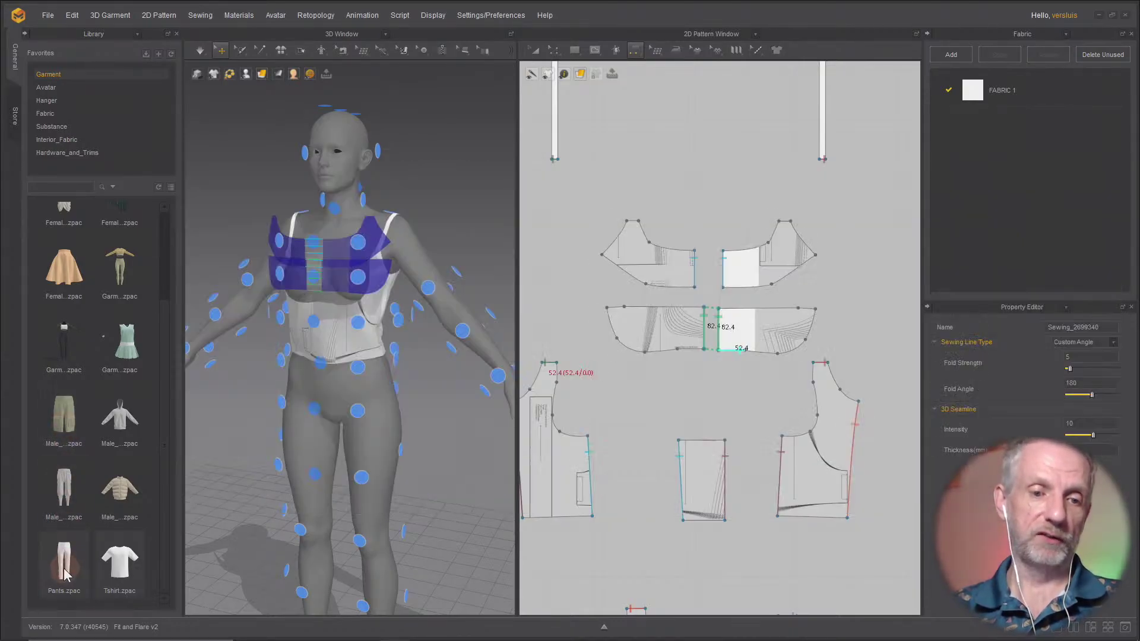
{"action": "mouse_move", "coordinate": [65, 573]}
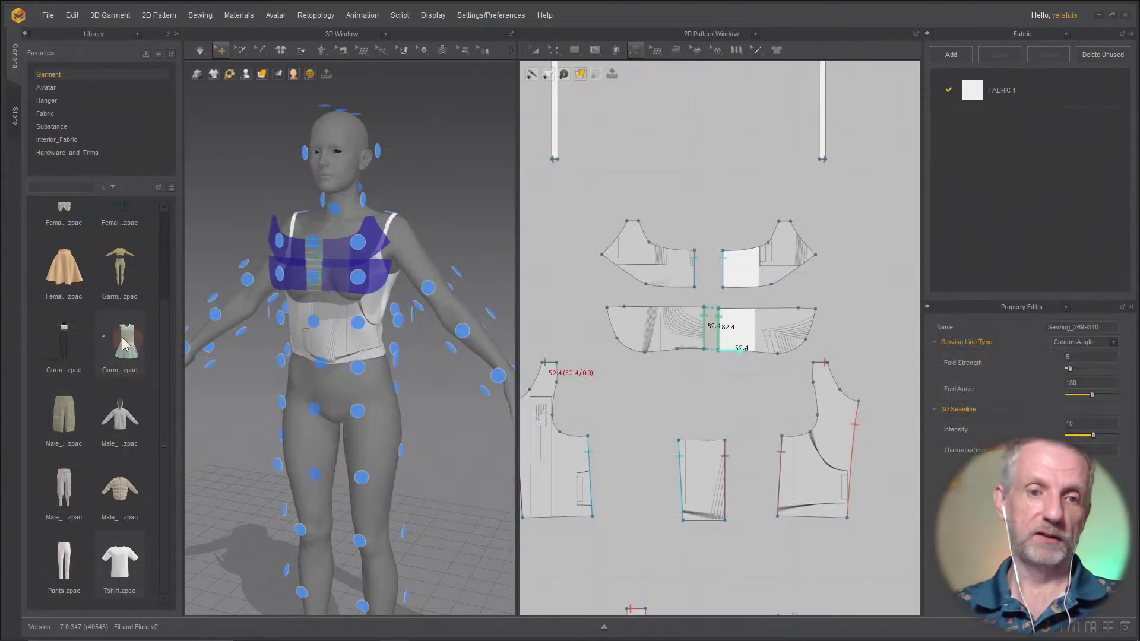
{"action": "mouse_move", "coordinate": [121, 343]}
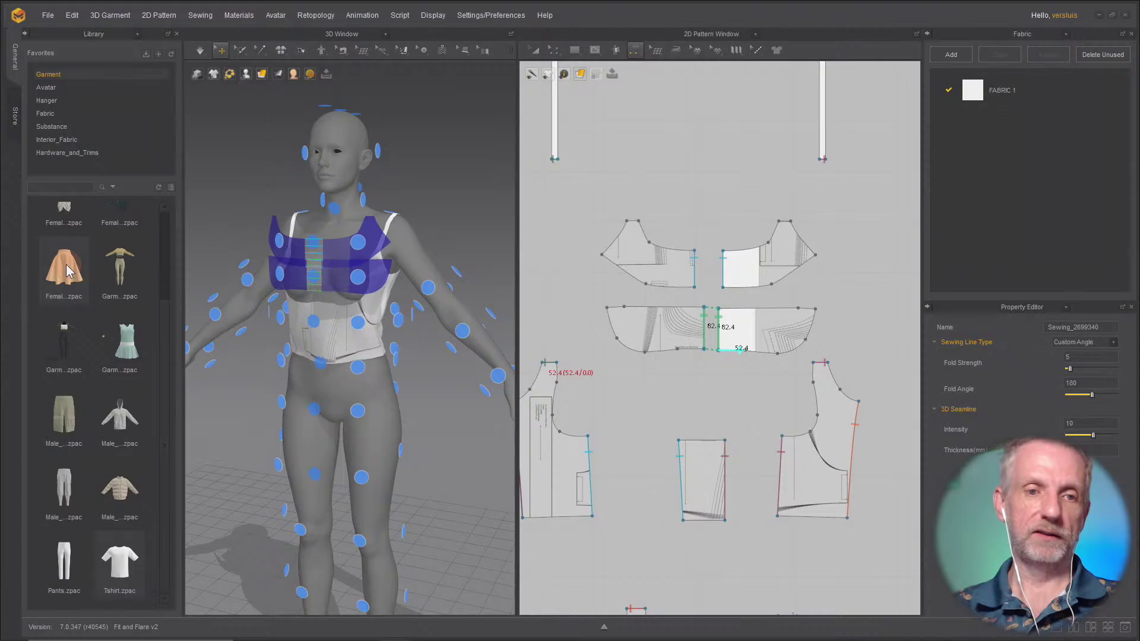
{"action": "mouse_move", "coordinate": [66, 271]}
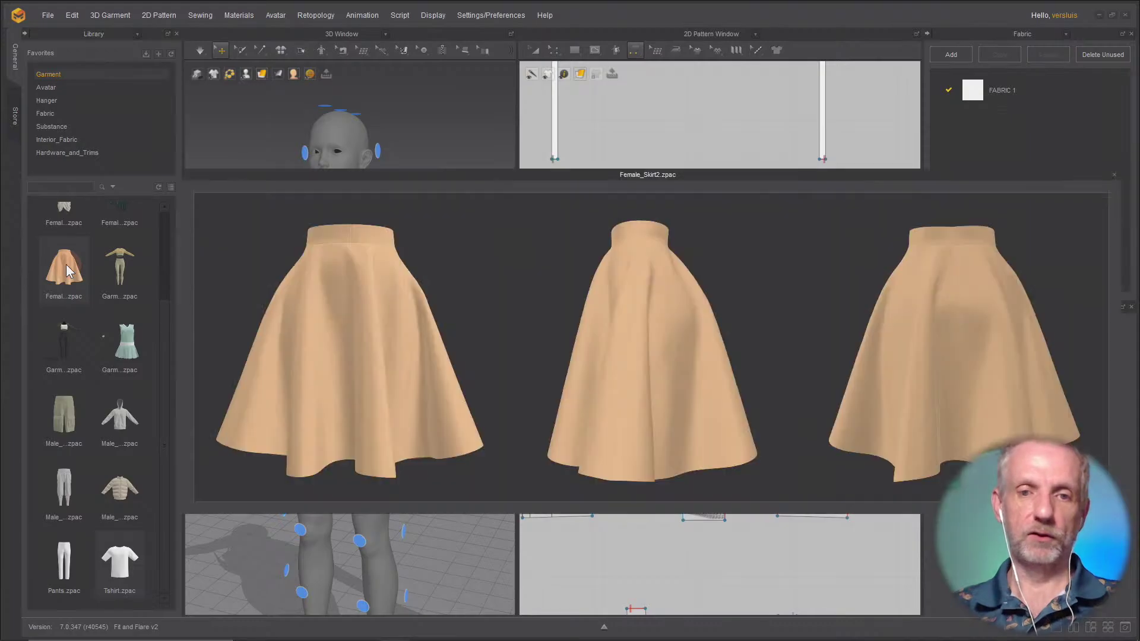
{"action": "left_click", "coordinate": [148, 182]}
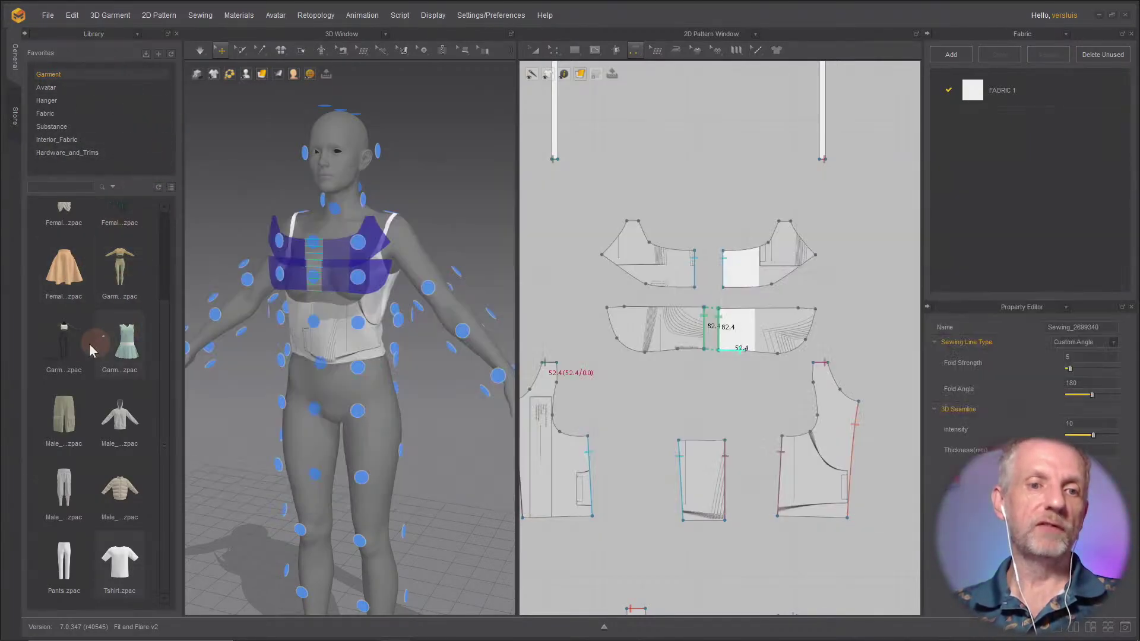
{"action": "mouse_move", "coordinate": [69, 356]}
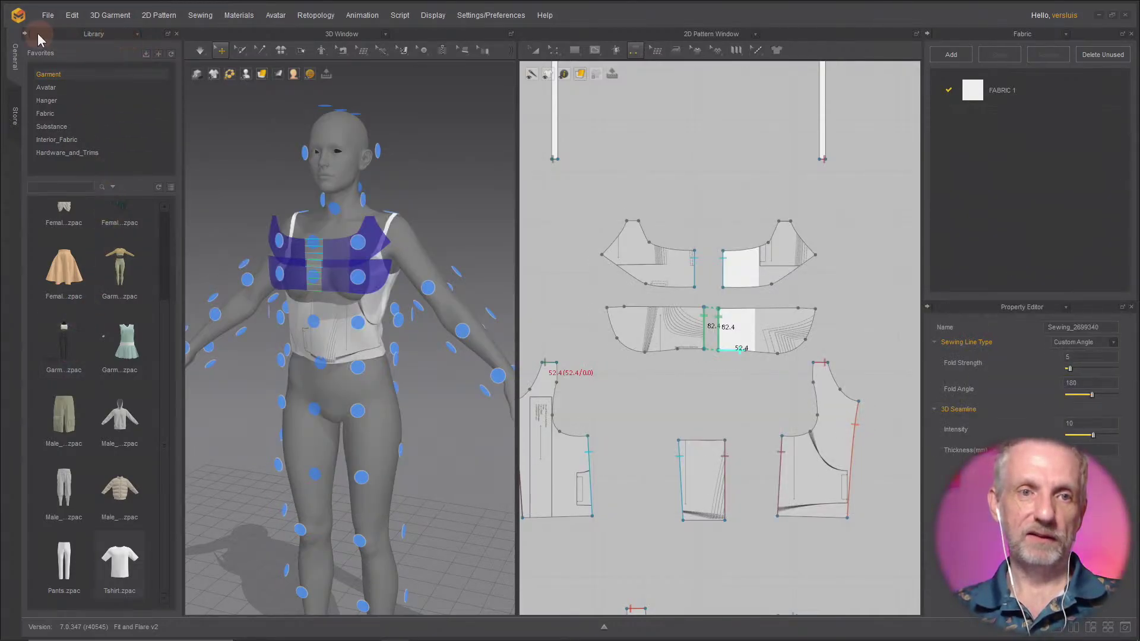
{"action": "left_click", "coordinate": [26, 37]}
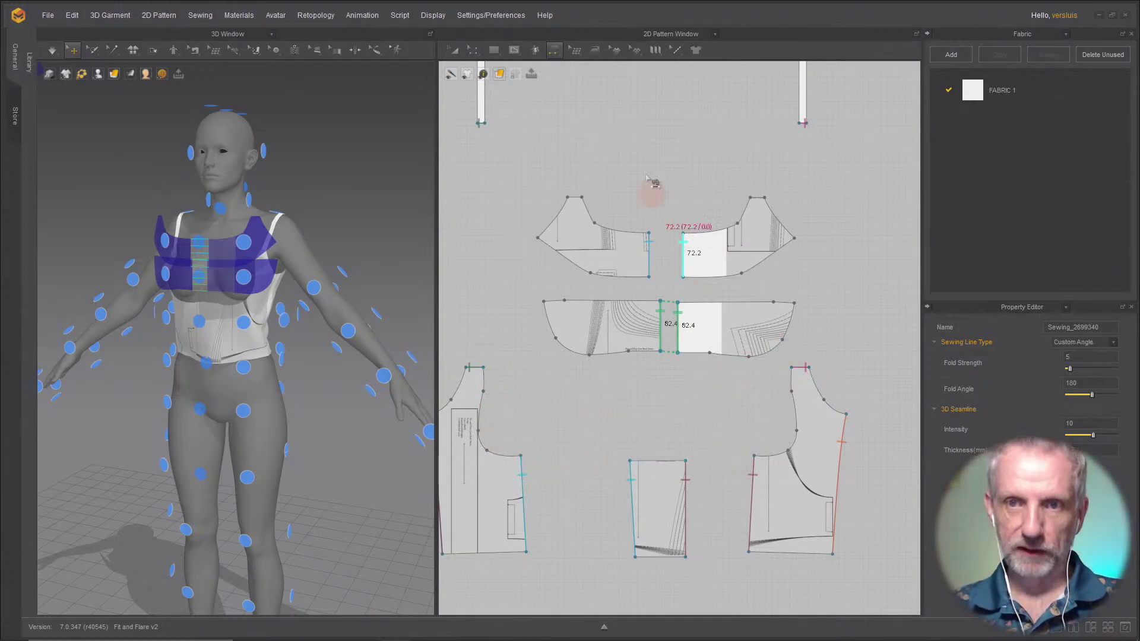
{"action": "left_click", "coordinate": [556, 51]}
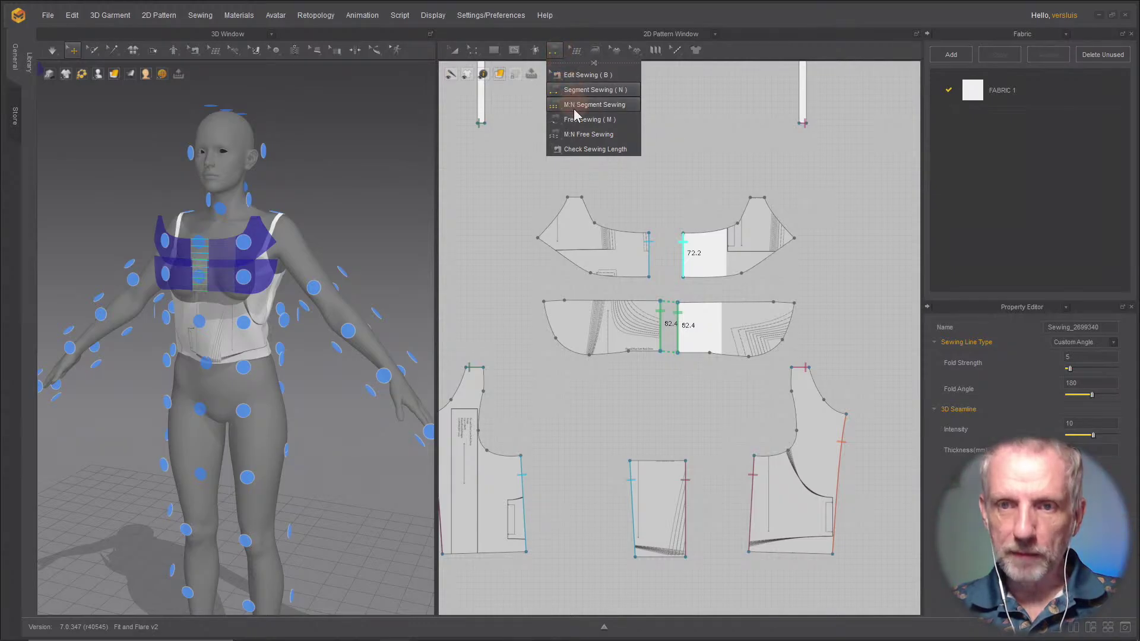
{"action": "left_click", "coordinate": [591, 136]}
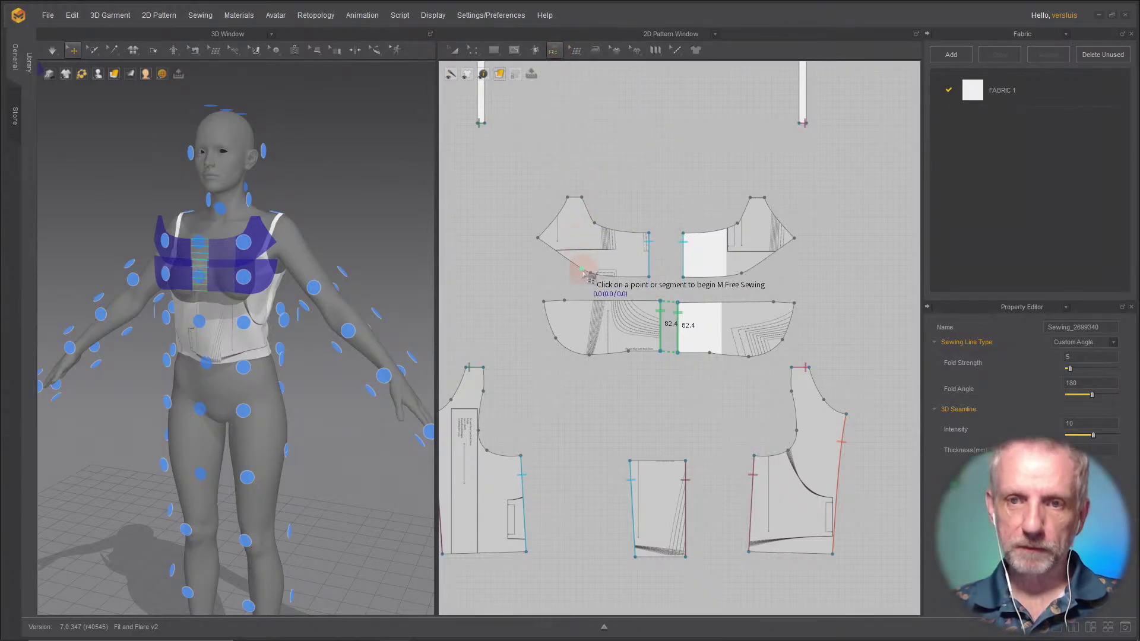
{"action": "left_click", "coordinate": [544, 303]}
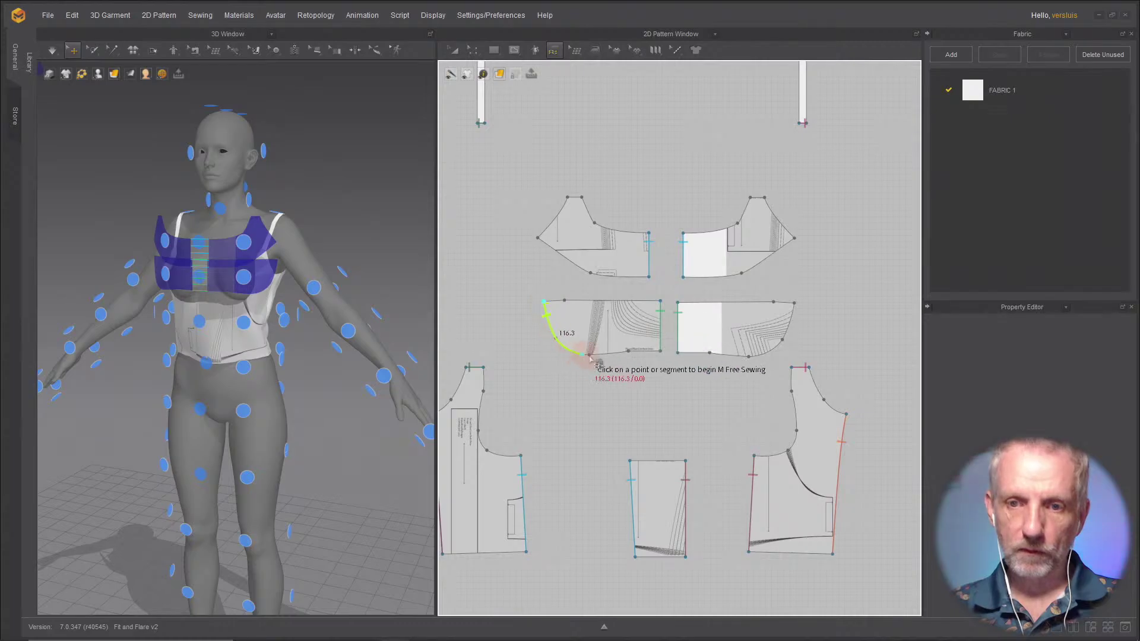
{"action": "left_click", "coordinate": [659, 357]}
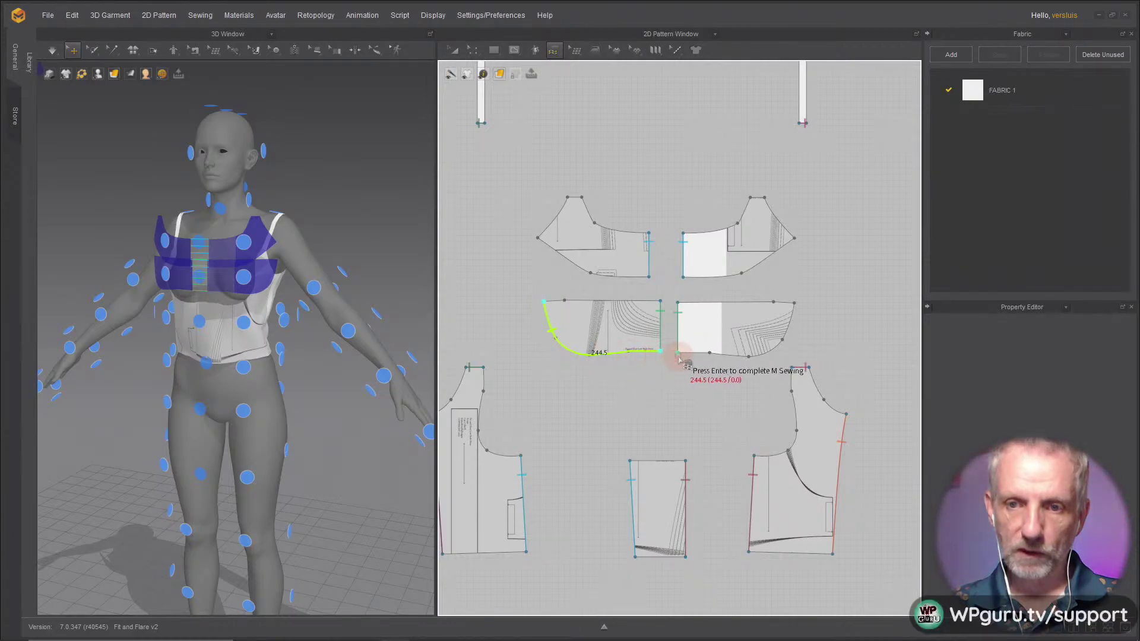
{"action": "left_click", "coordinate": [678, 356]}
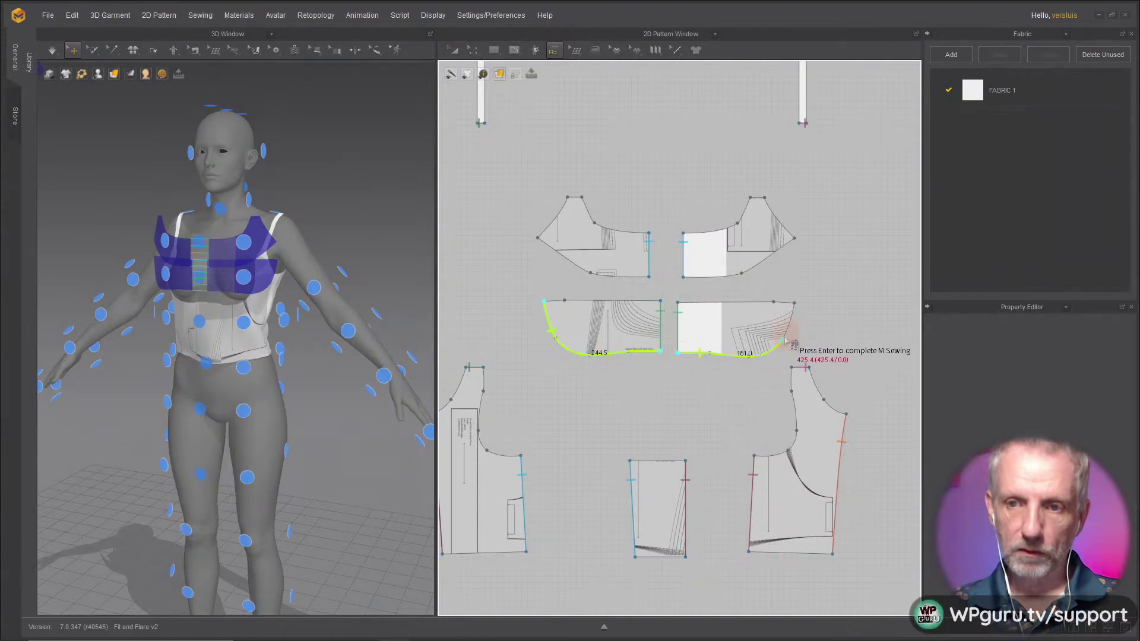
{"action": "left_click", "coordinate": [794, 308]}
{"action": "key", "text": "Return"}
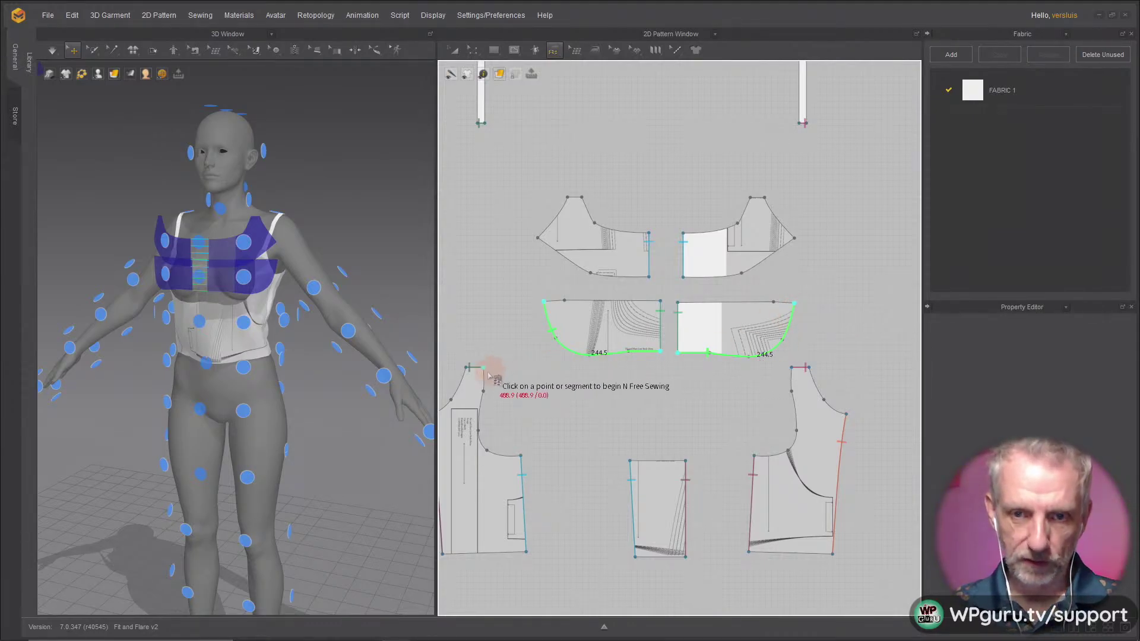
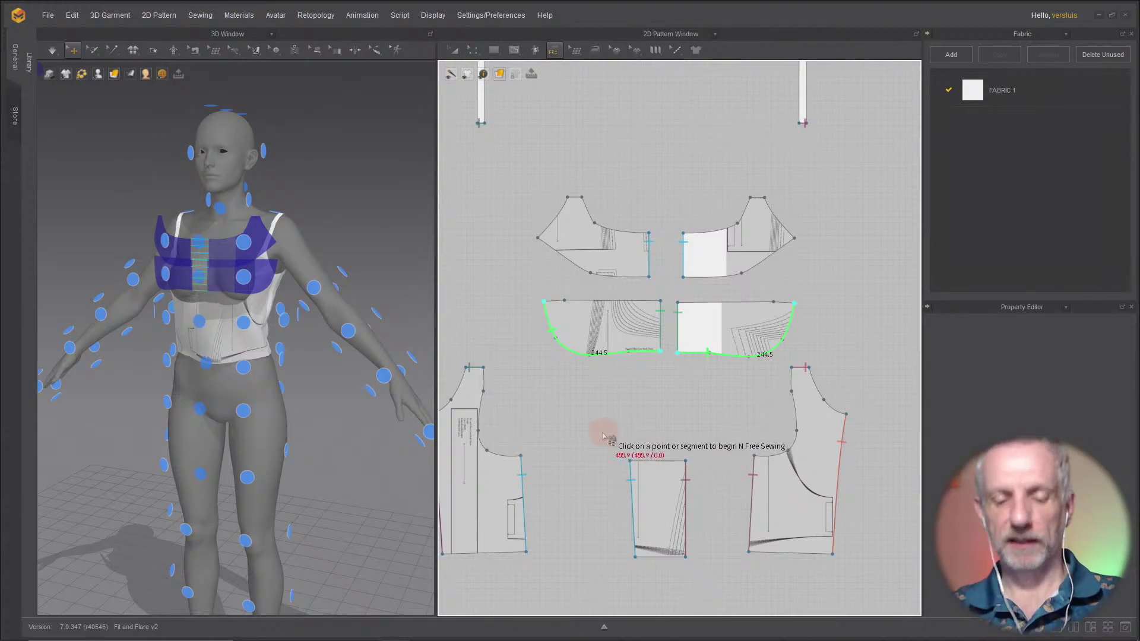
{"action": "key", "text": "Escape"}
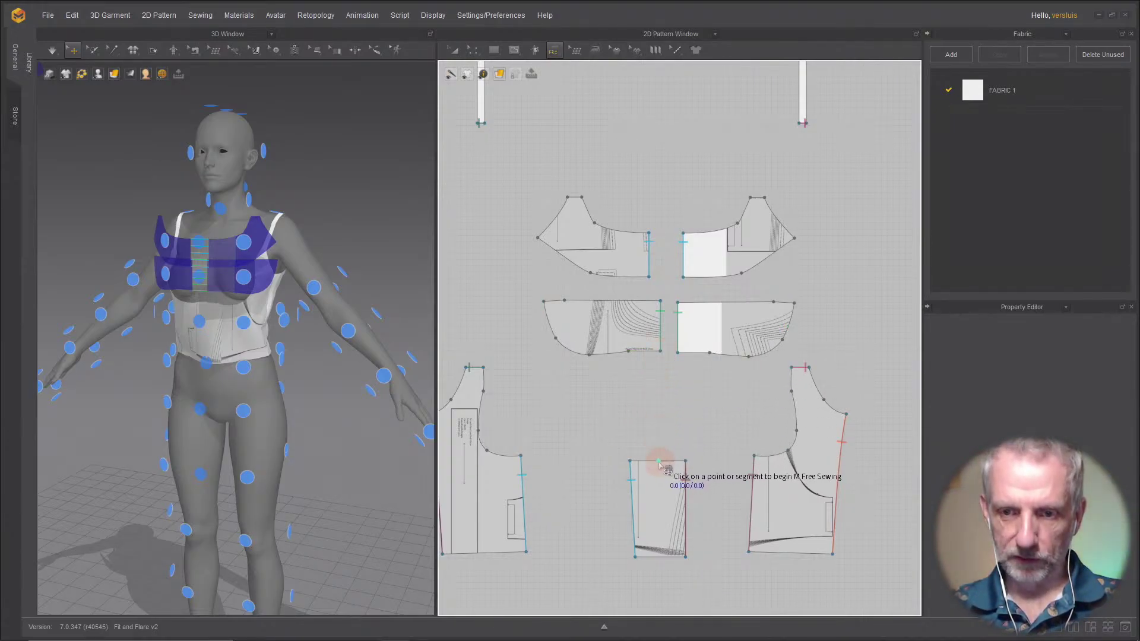
Step: Split the top edge of the centre bodice panel uniformly into 2 segments
{"action": "key", "text": "a"}
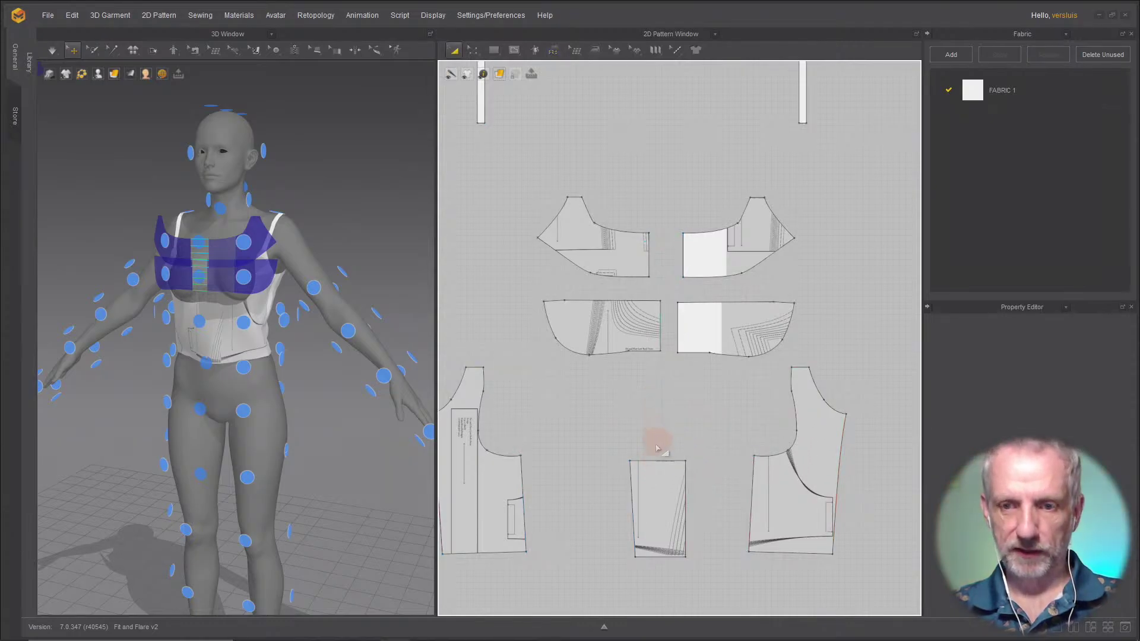
{"action": "left_click", "coordinate": [656, 462]}
{"action": "key", "text": "z"}
{"action": "left_click", "coordinate": [662, 462]}
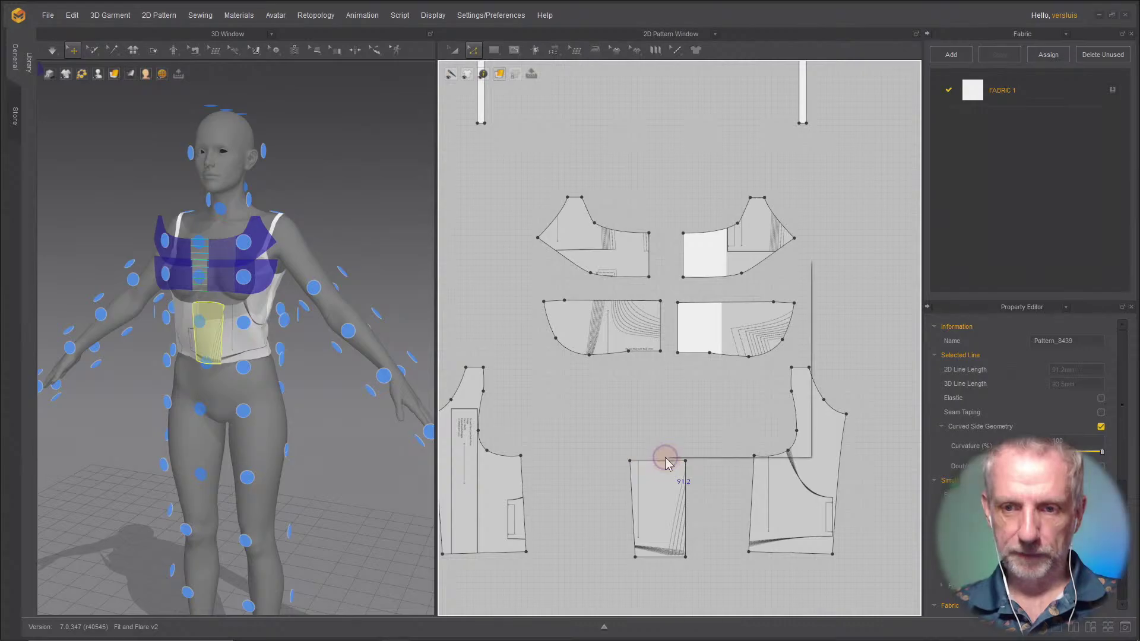
{"action": "right_click", "coordinate": [667, 461]}
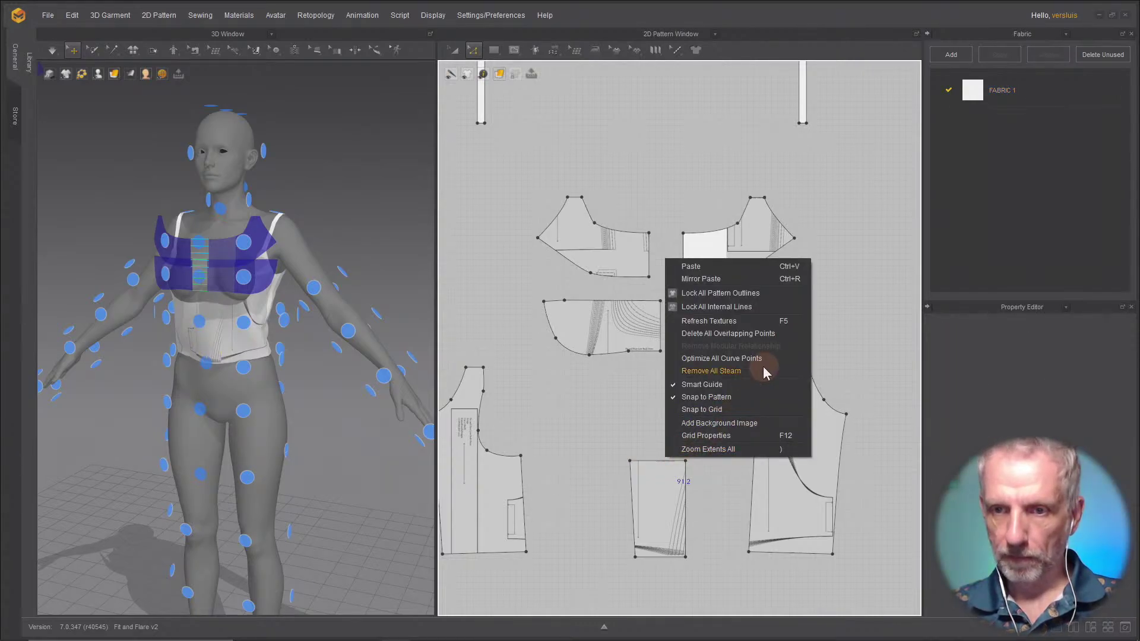
{"action": "left_click", "coordinate": [659, 463]}
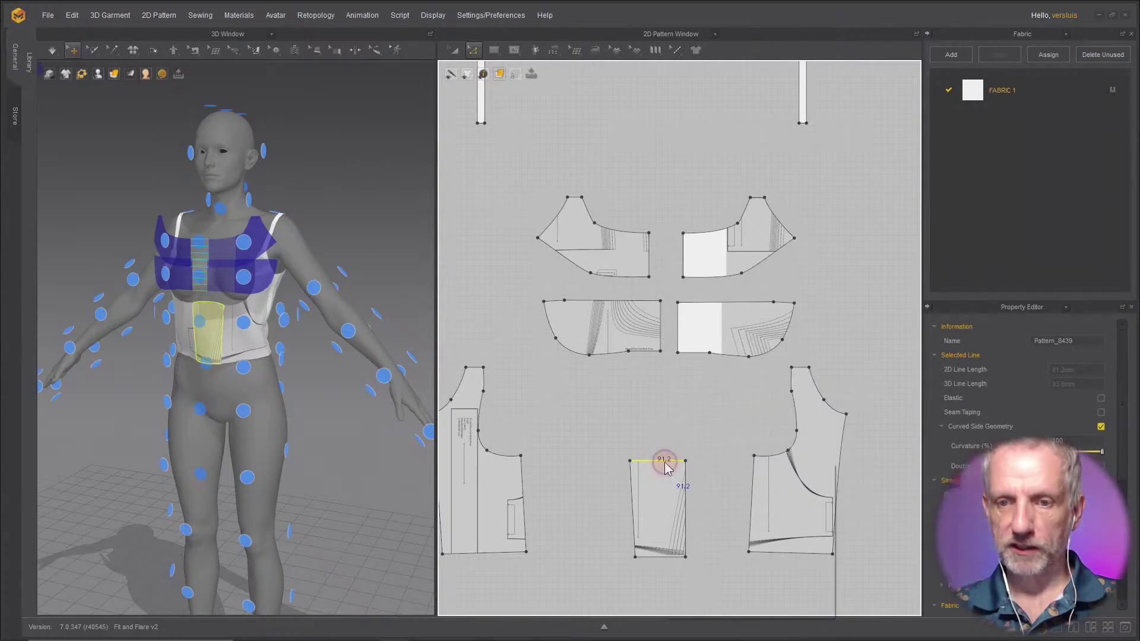
{"action": "right_click", "coordinate": [665, 463]}
{"action": "left_click", "coordinate": [722, 522]}
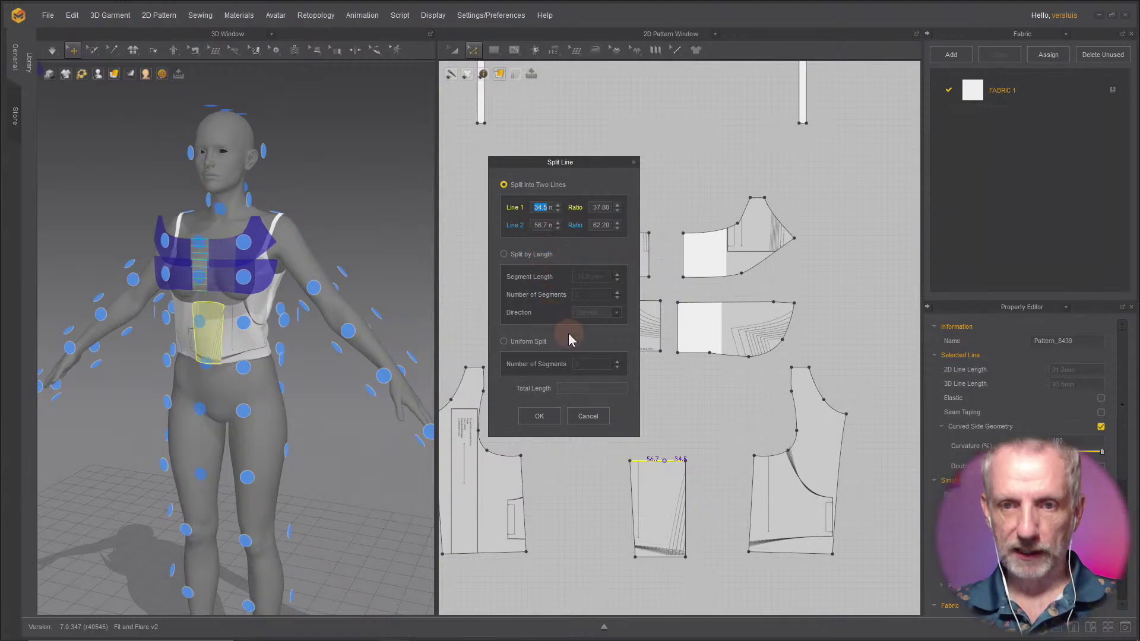
{"action": "left_click", "coordinate": [529, 341]}
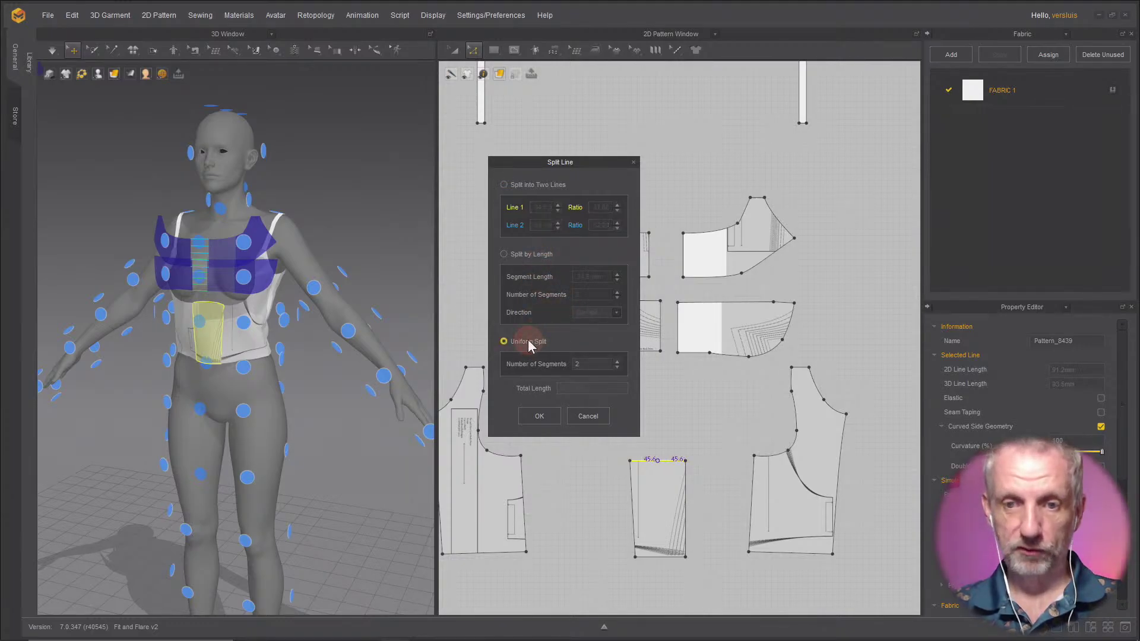
{"action": "left_click", "coordinate": [544, 417]}
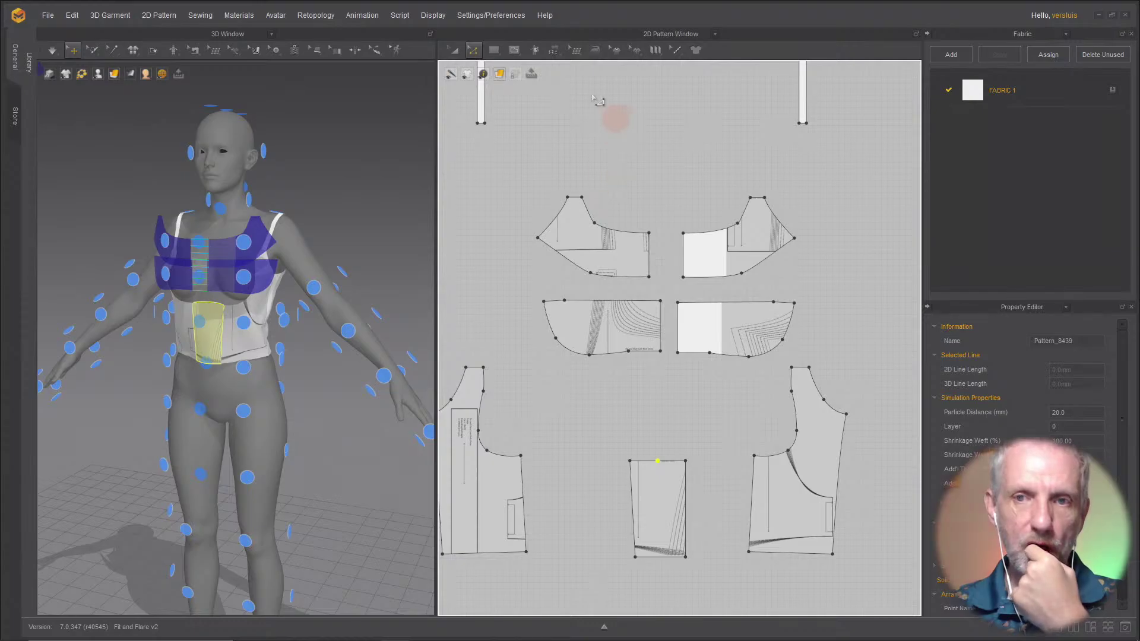
Step: Using M:N Free Sewing, join the left upper cup's outer edge and lower cup's bottom curve to the left bodice panel and adjacent half of the centre panel's top edge
{"action": "left_click", "coordinate": [555, 52]}
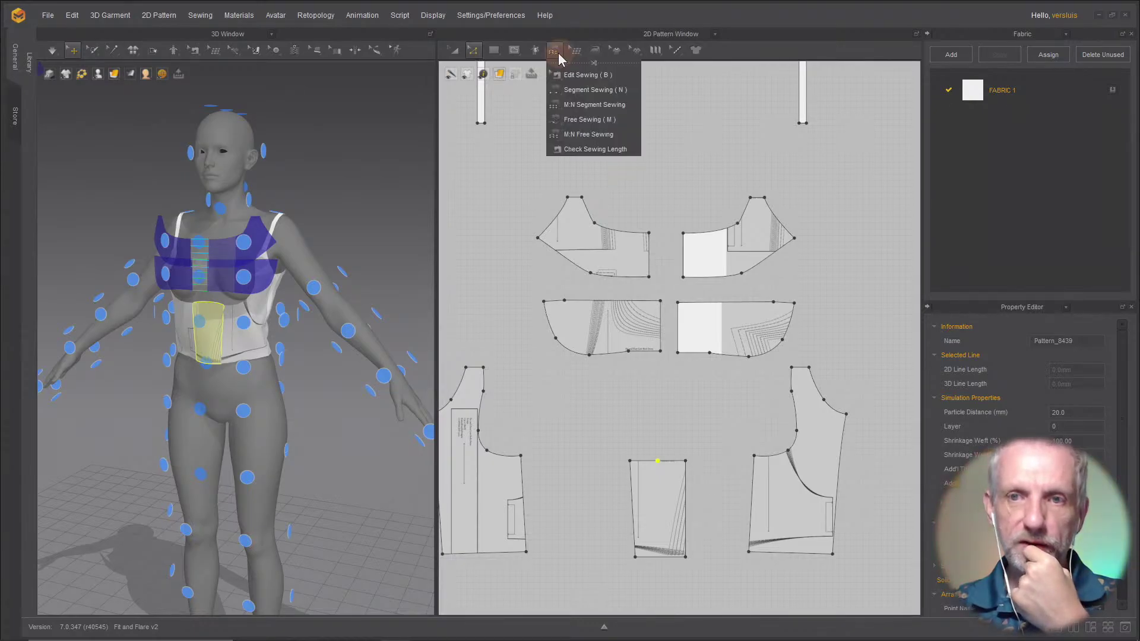
{"action": "left_click", "coordinate": [575, 135]}
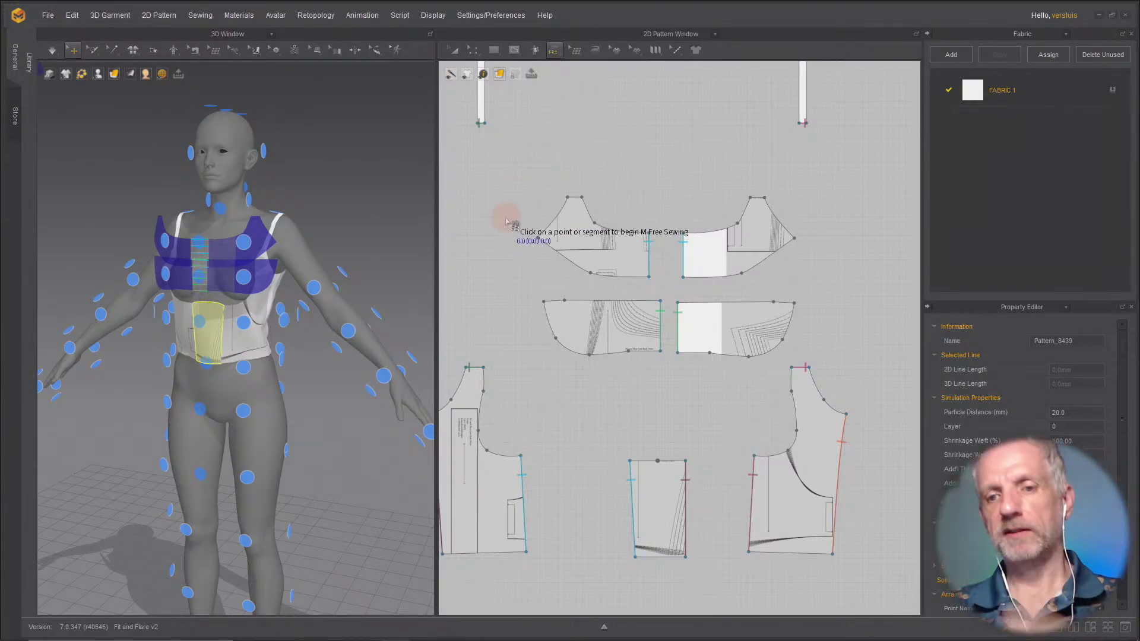
{"action": "left_click", "coordinate": [568, 198]}
{"action": "left_click", "coordinate": [538, 238]}
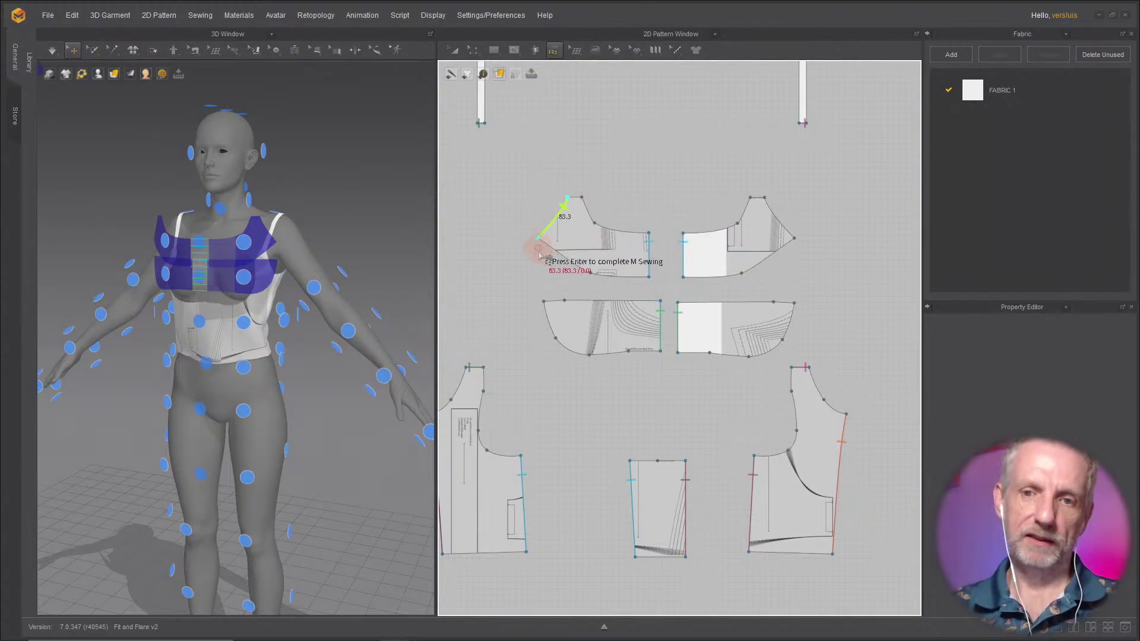
{"action": "left_click", "coordinate": [544, 302]}
{"action": "left_click", "coordinate": [637, 350]}
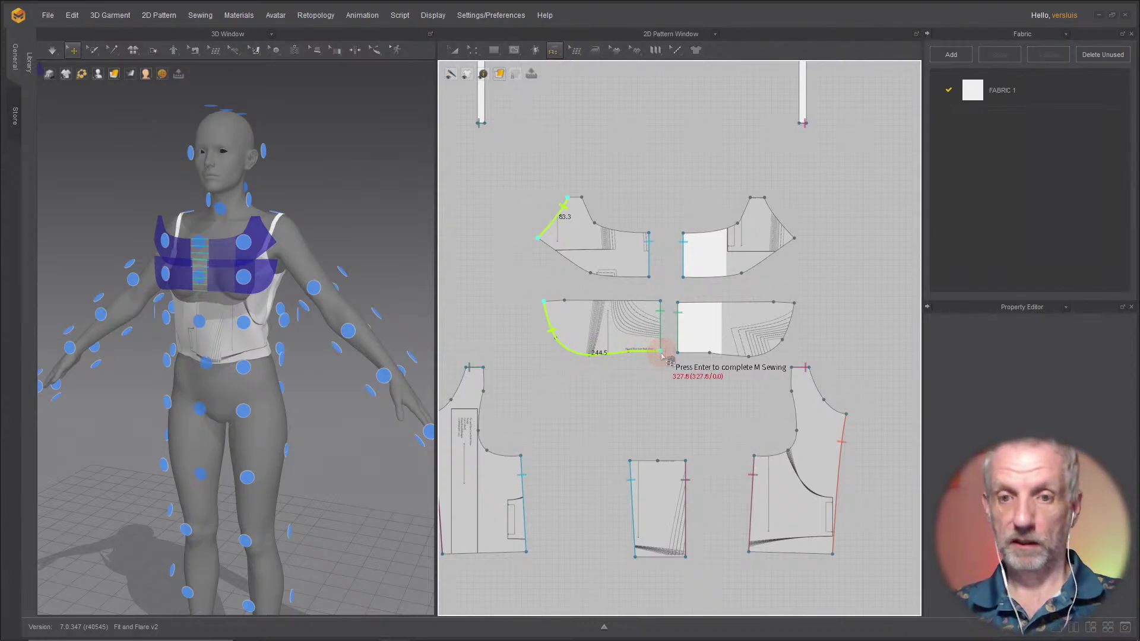
{"action": "key", "text": "Return"}
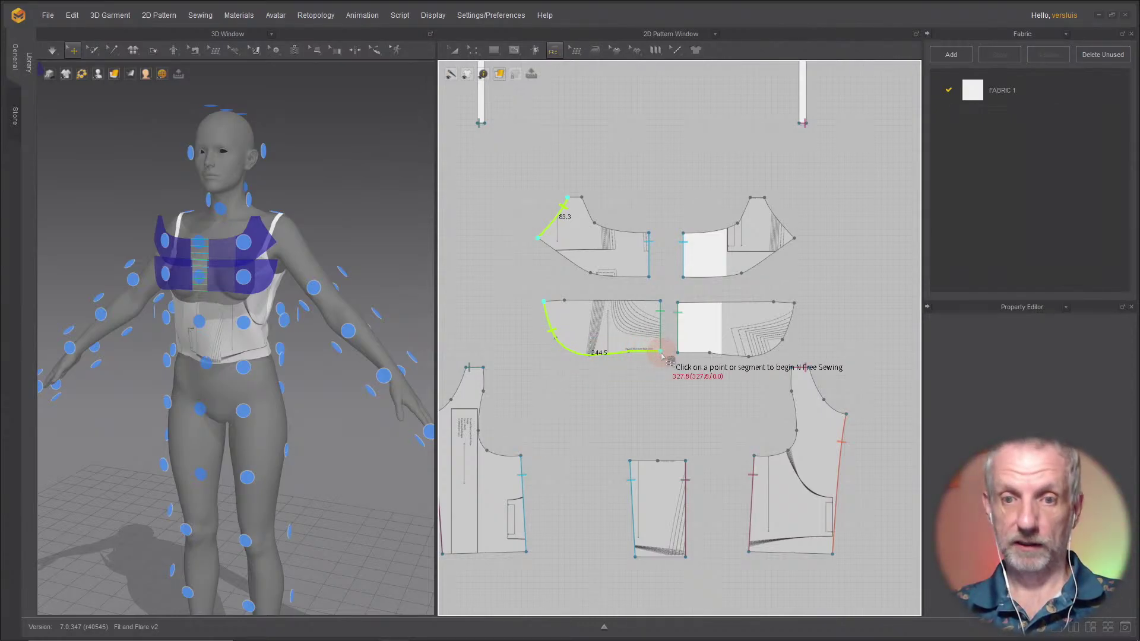
{"action": "left_click", "coordinate": [484, 370]}
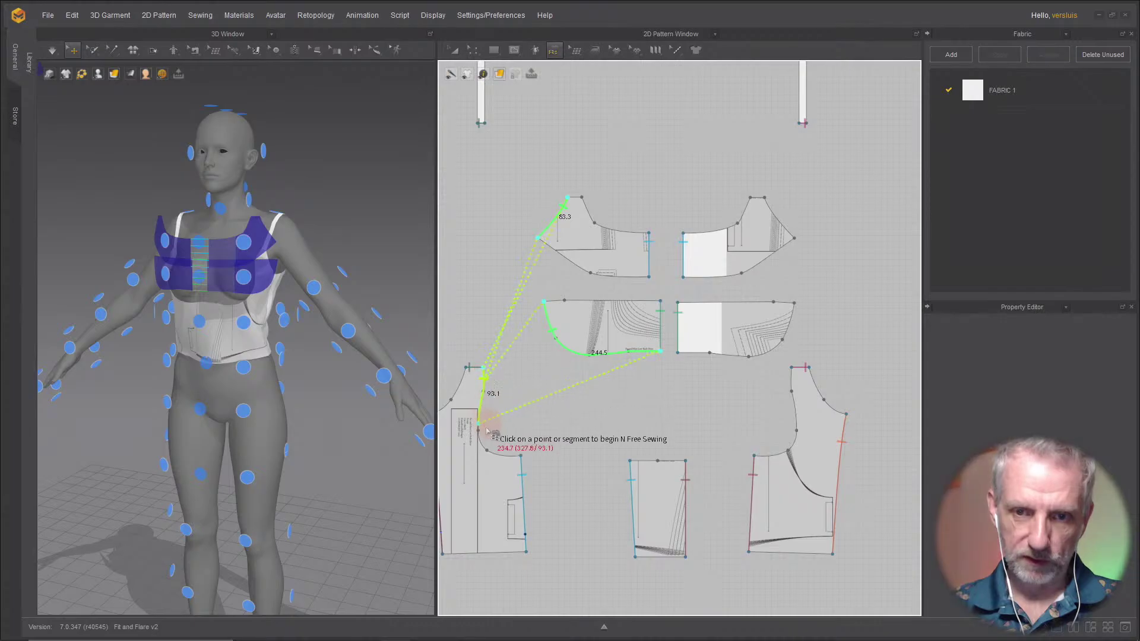
{"action": "left_click", "coordinate": [522, 456]}
{"action": "left_click", "coordinate": [631, 461]}
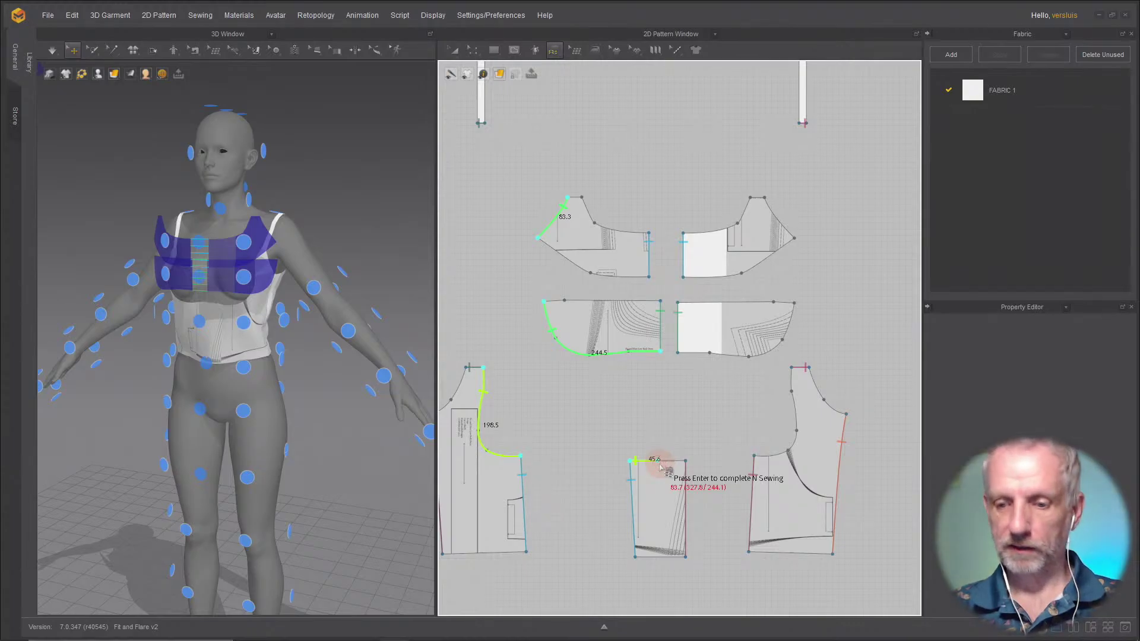
{"action": "left_click", "coordinate": [661, 467]}
{"action": "key", "text": "Return"}
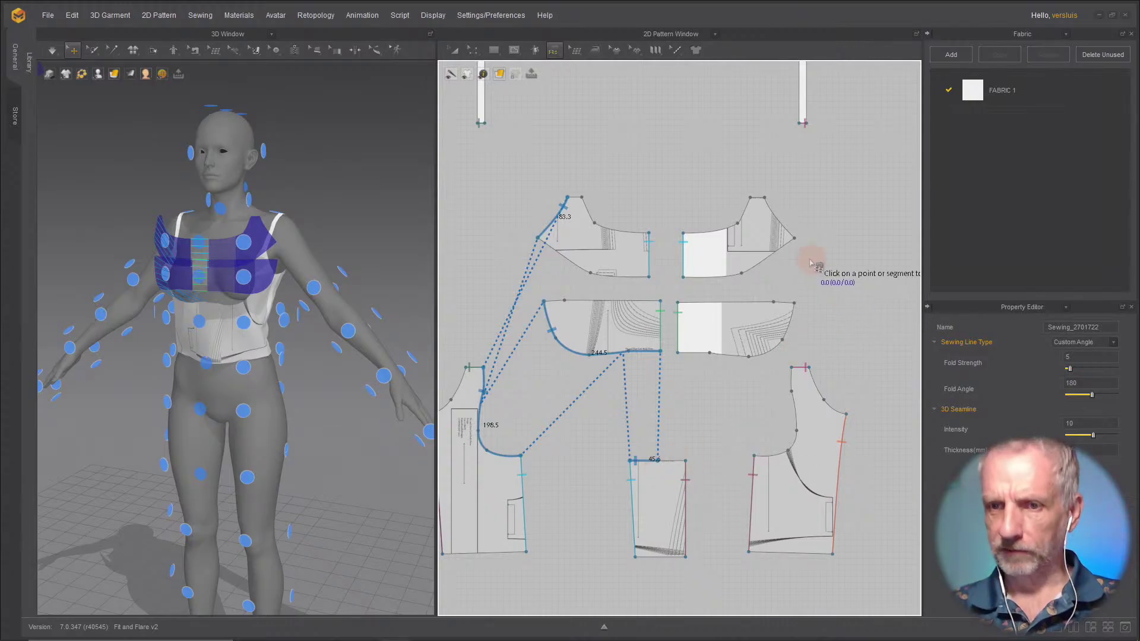
Step: Sew the right upper cup's outer edge and lower cup's bottom curve to the right bodice panel and remaining half of the centre panel's top edge
{"action": "left_click", "coordinate": [764, 197]}
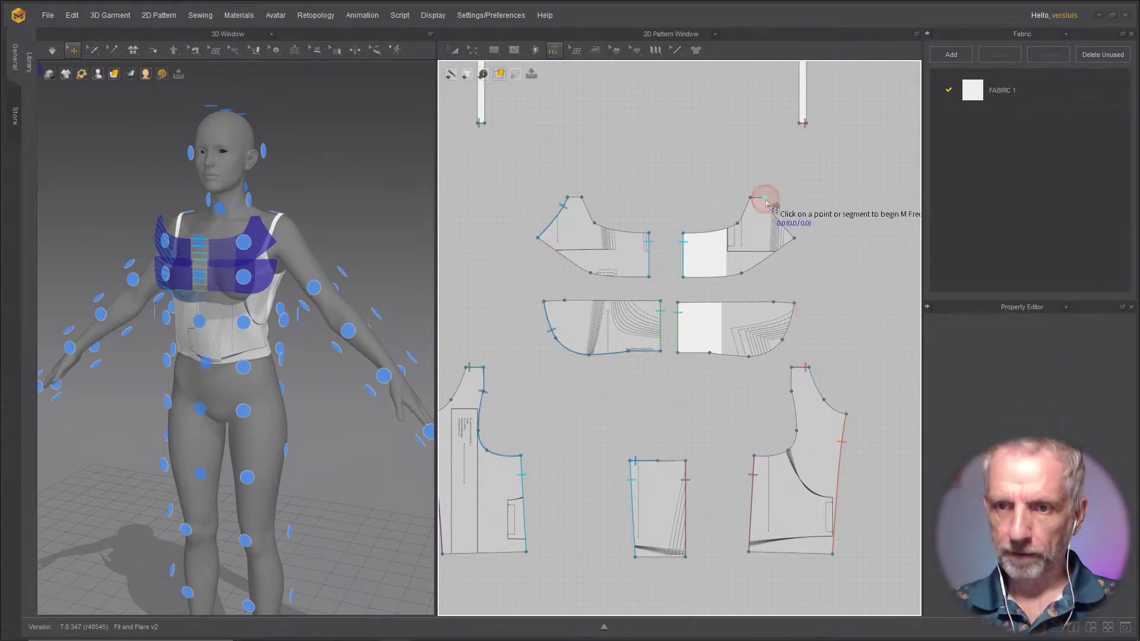
{"action": "left_click", "coordinate": [794, 238]}
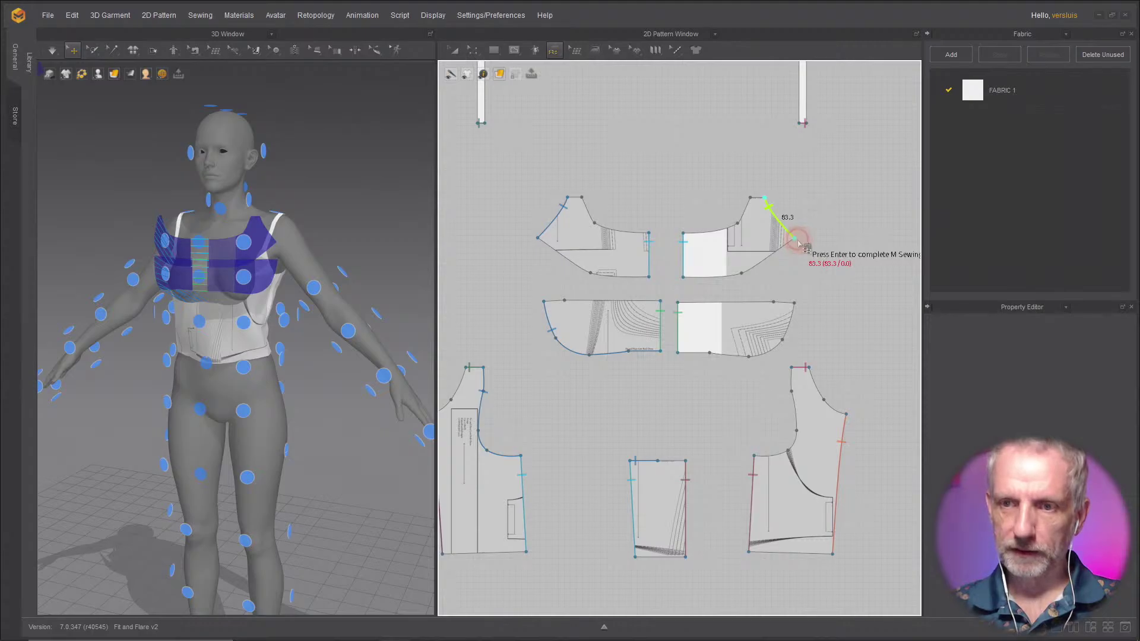
{"action": "left_click", "coordinate": [795, 304]}
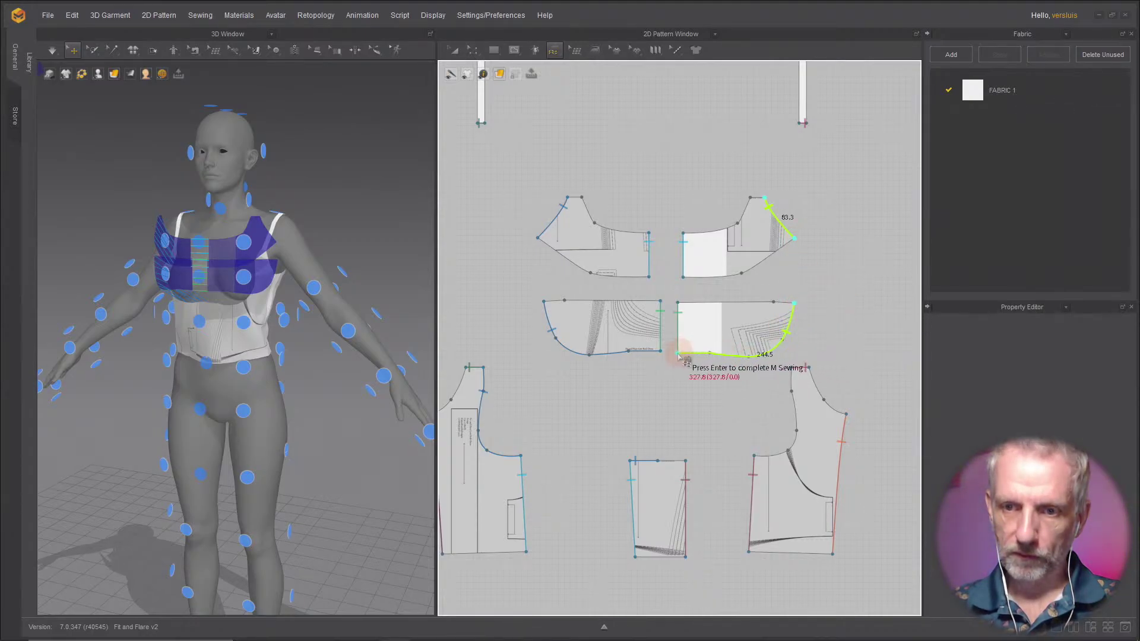
{"action": "key", "text": "Return"}
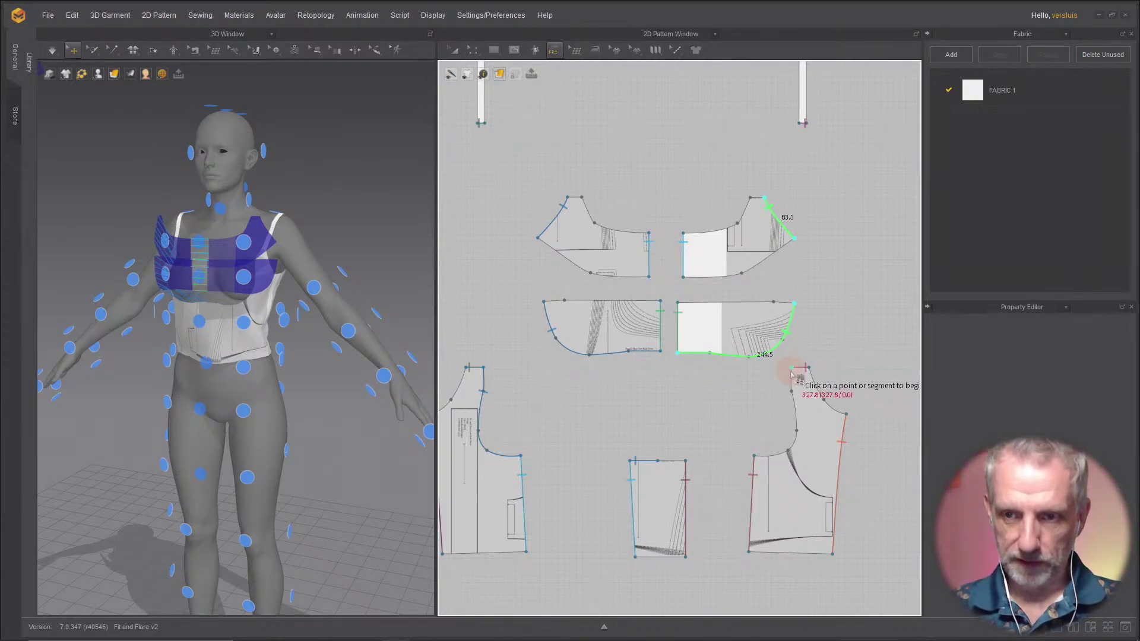
{"action": "left_click", "coordinate": [792, 369]}
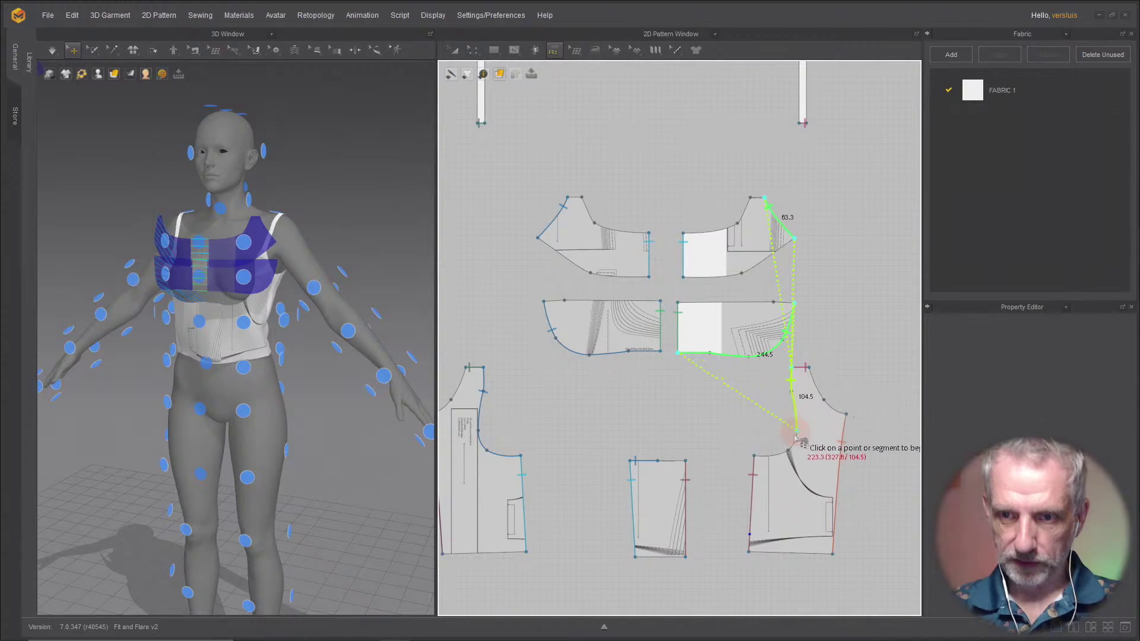
{"action": "left_click", "coordinate": [758, 458]}
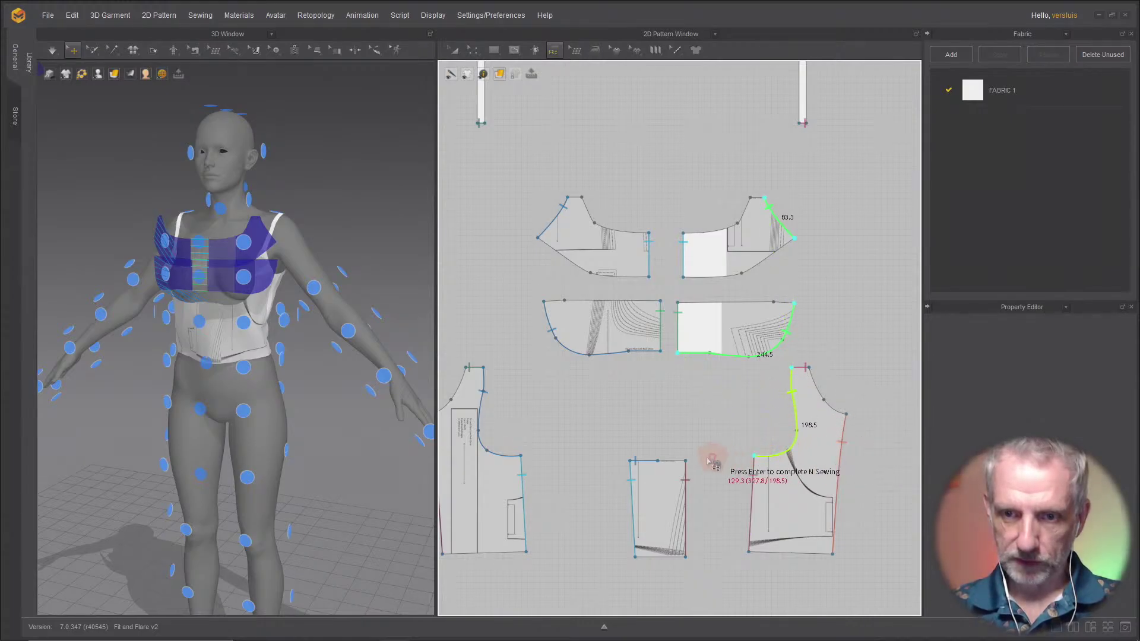
{"action": "left_click", "coordinate": [687, 461]}
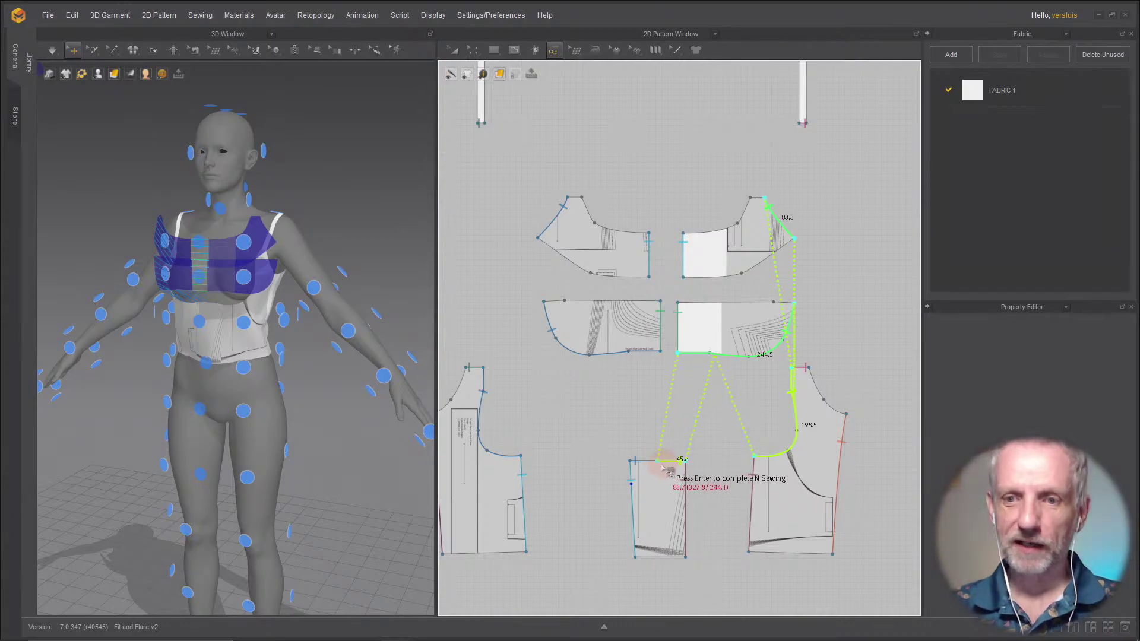
{"action": "left_click", "coordinate": [658, 463]}
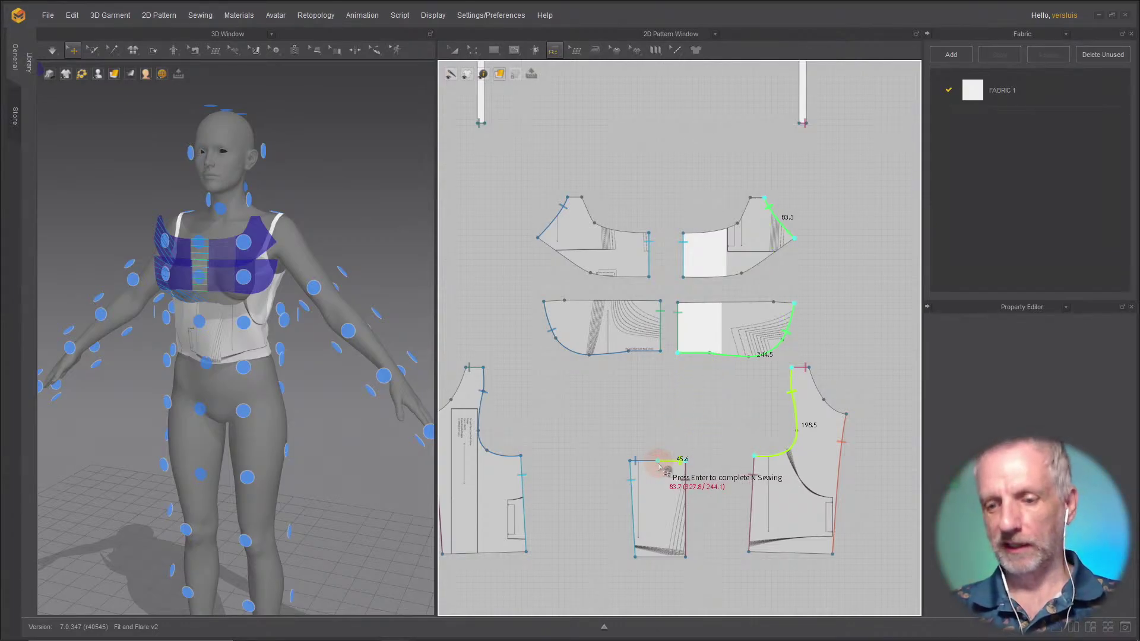
{"action": "key", "text": "Return"}
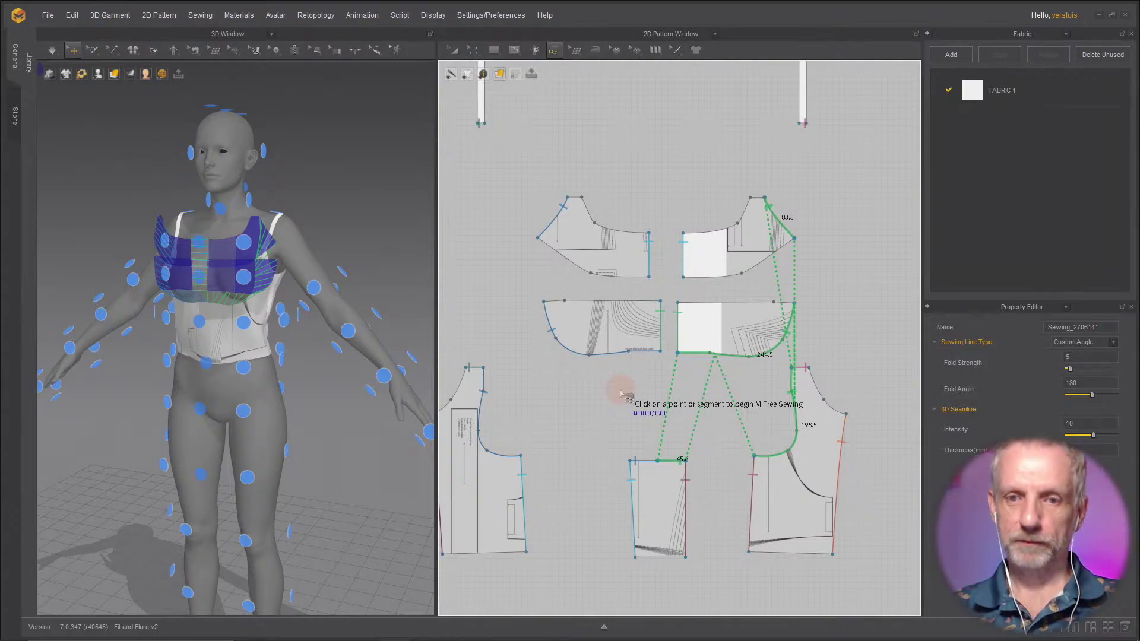
Step: Activate the two upper and two lower cup pieces together and start the simulation
{"action": "right_click_drag", "start_coordinate": [356, 254], "coordinate": [389, 257]}
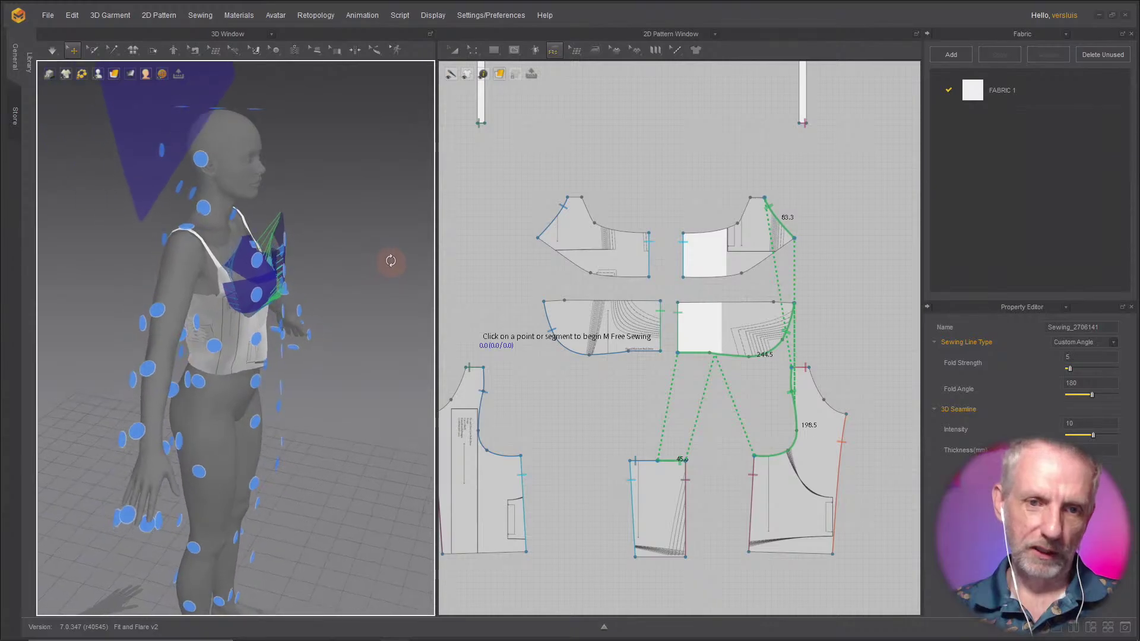
{"action": "key", "text": "a"}
{"action": "left_click", "coordinate": [598, 249]}
{"action": "left_click", "coordinate": [598, 249]}
{"action": "left_click", "coordinate": [722, 251], "text": "shift"}
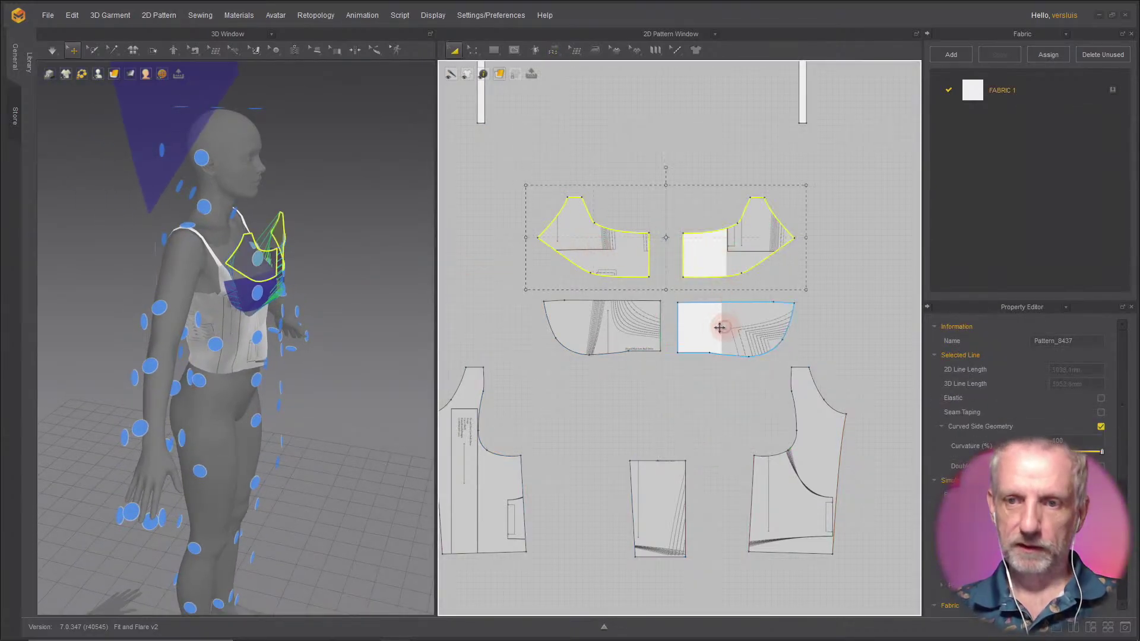
{"action": "left_click", "coordinate": [719, 326], "text": "shift"}
{"action": "left_click", "coordinate": [629, 328], "text": "shift"}
{"action": "right_click", "coordinate": [629, 329]}
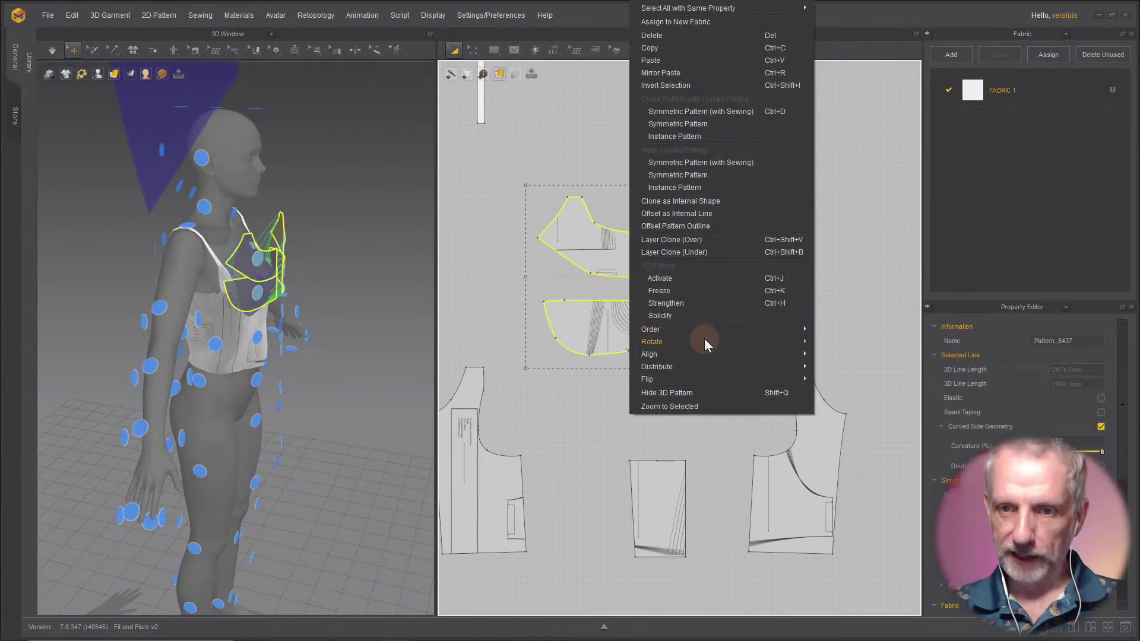
{"action": "left_click", "coordinate": [718, 282]}
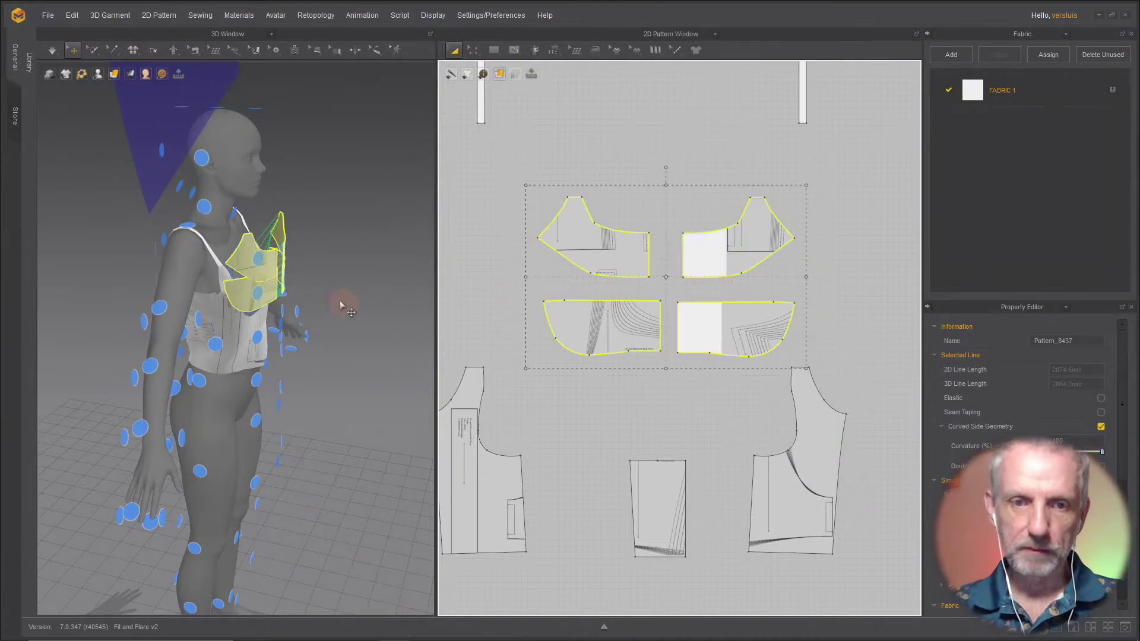
{"action": "right_click_drag", "start_coordinate": [340, 301], "coordinate": [202, 309]}
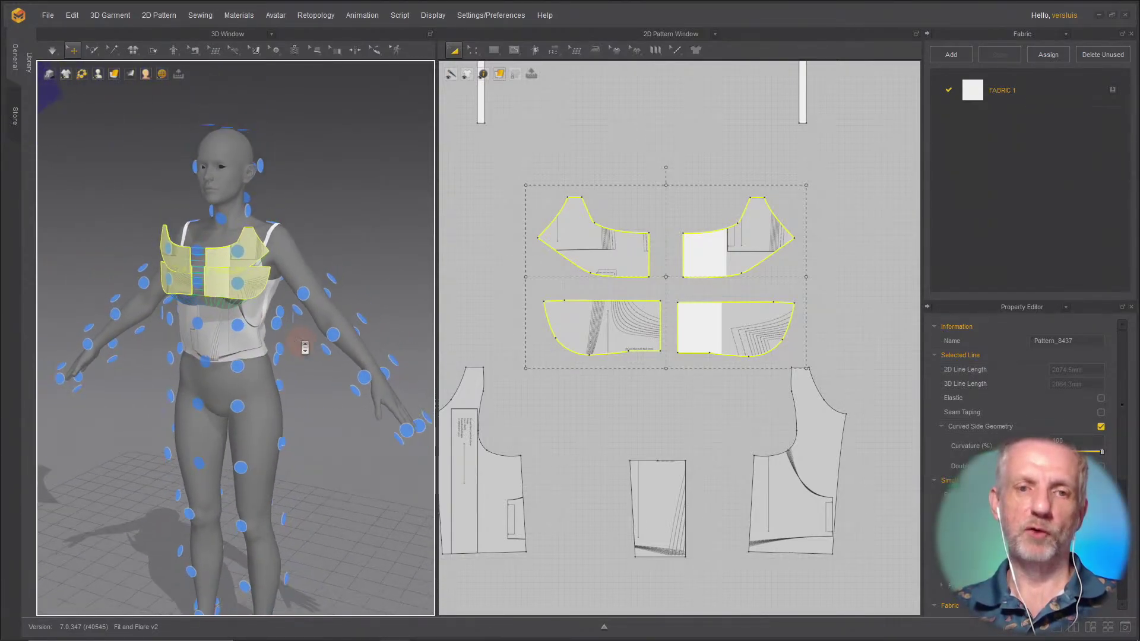
{"action": "key", "text": "space"}
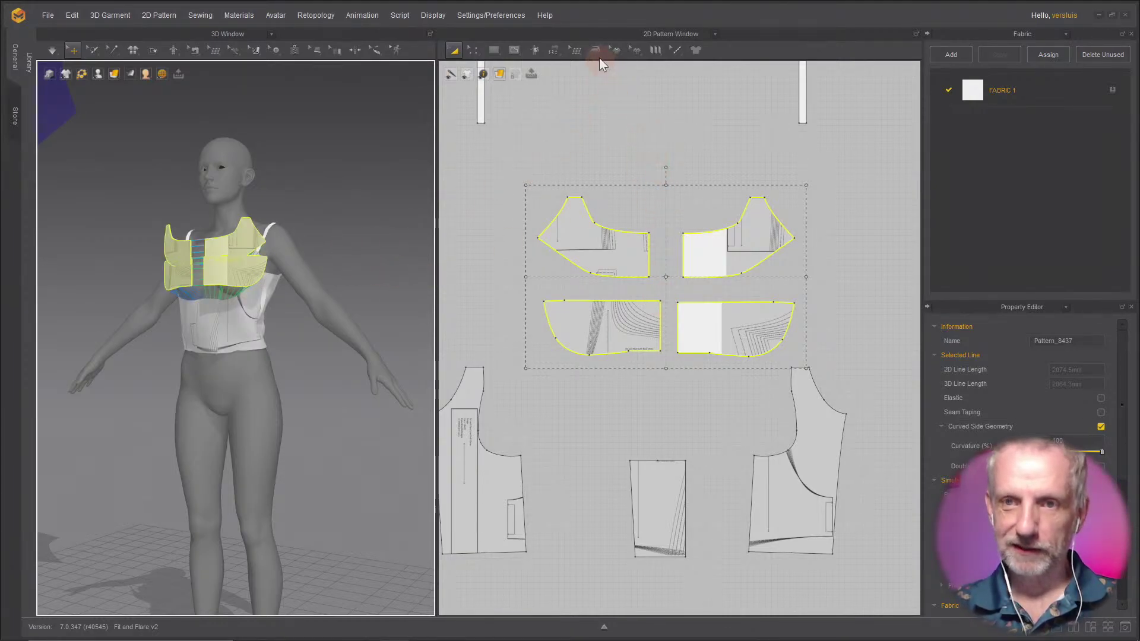
Step: Using Free Sewing, join the left upper cup's bottom curve to the left lower cup's top edge
{"action": "left_click", "coordinate": [558, 53]}
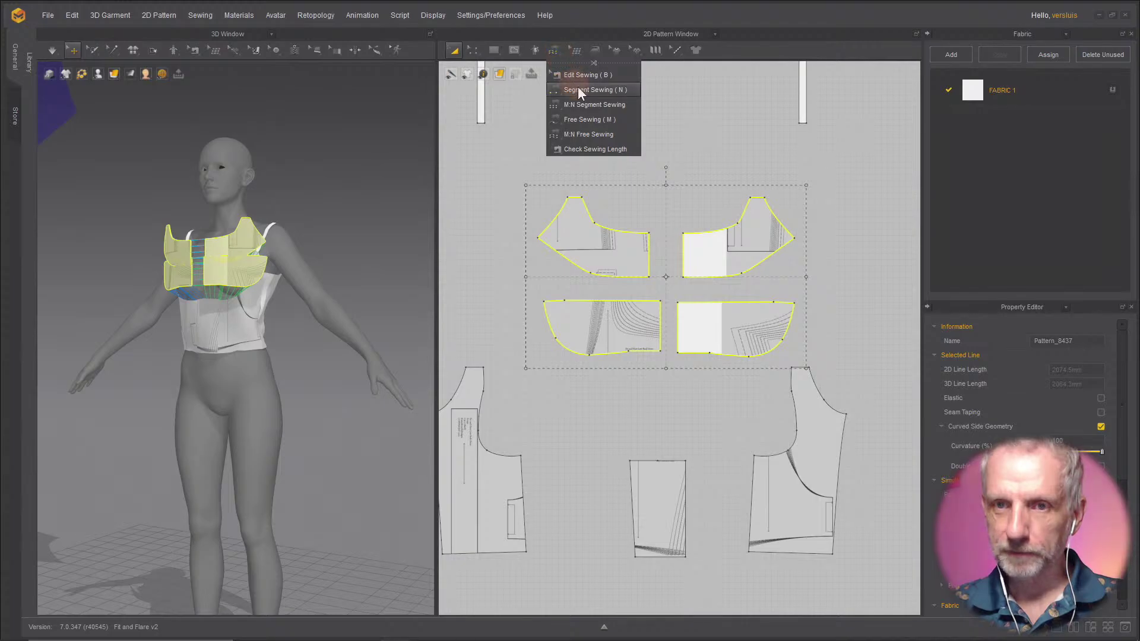
{"action": "left_click", "coordinate": [608, 125]}
{"action": "left_click", "coordinate": [538, 239]}
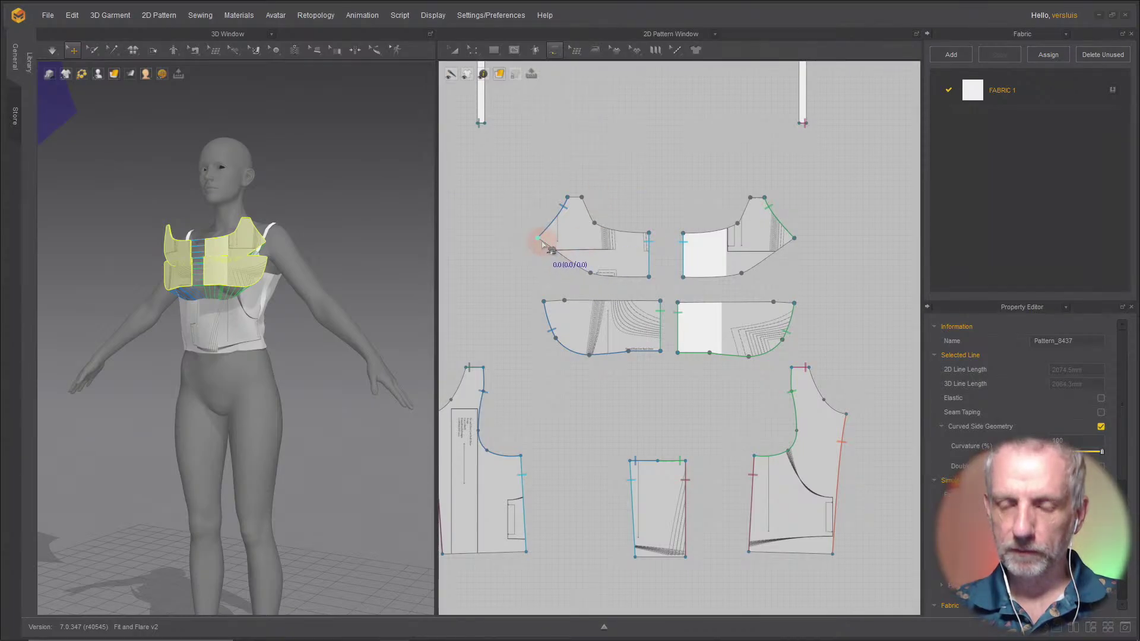
{"action": "left_click", "coordinate": [649, 277]}
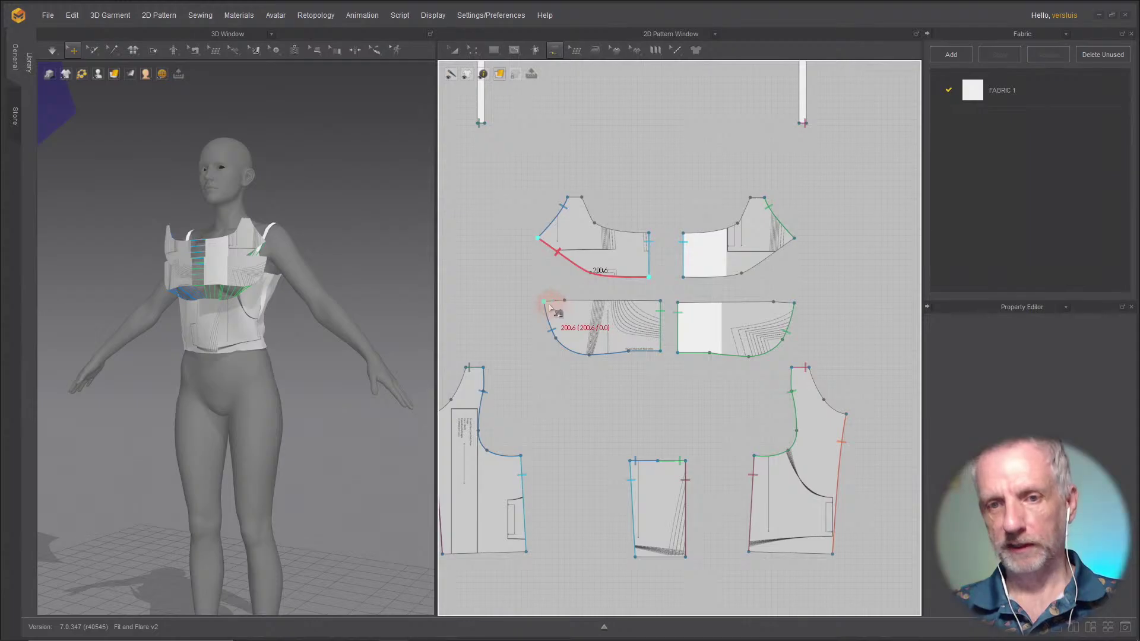
{"action": "left_click", "coordinate": [660, 305]}
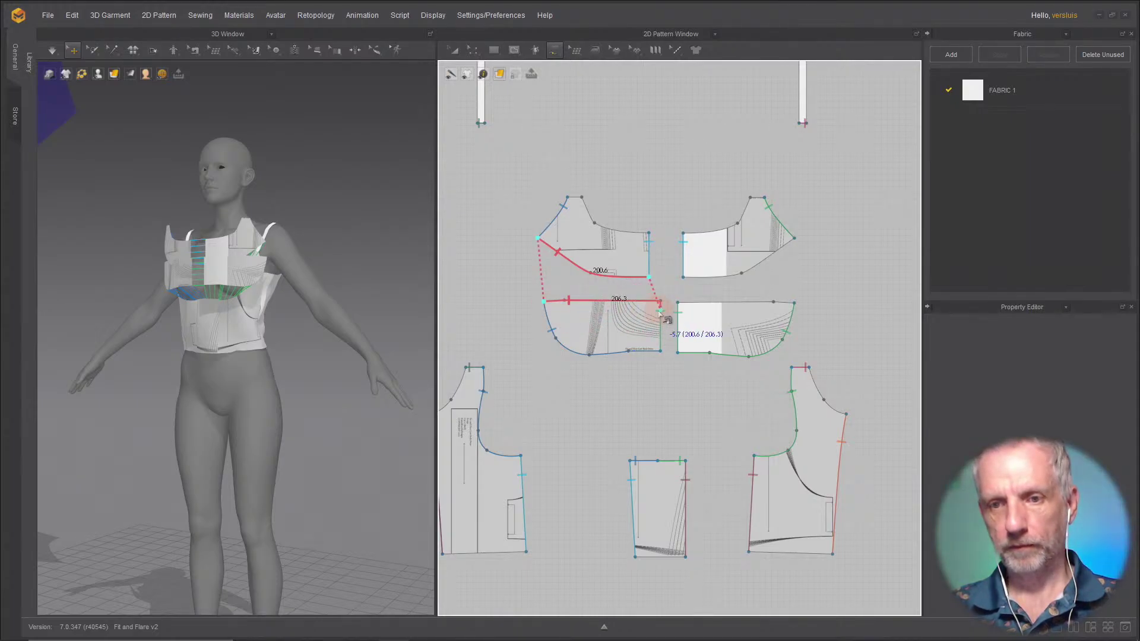
{"action": "left_click", "coordinate": [665, 306]}
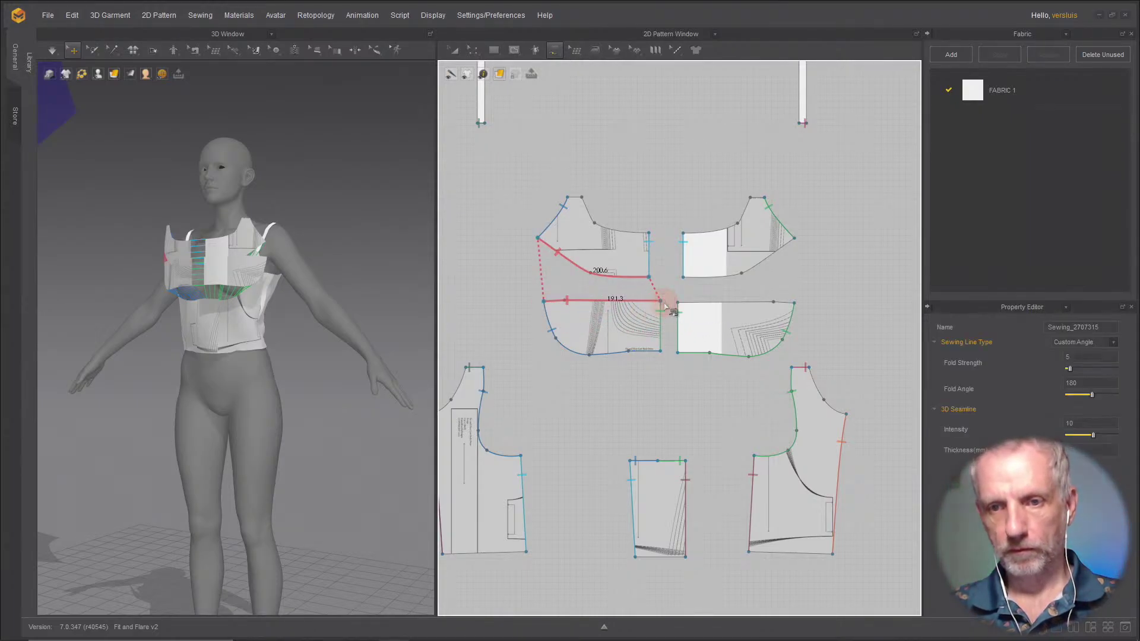
Step: Sew the right upper cup's bottom curve to the right lower cup's top edge
{"action": "left_click", "coordinate": [684, 278]}
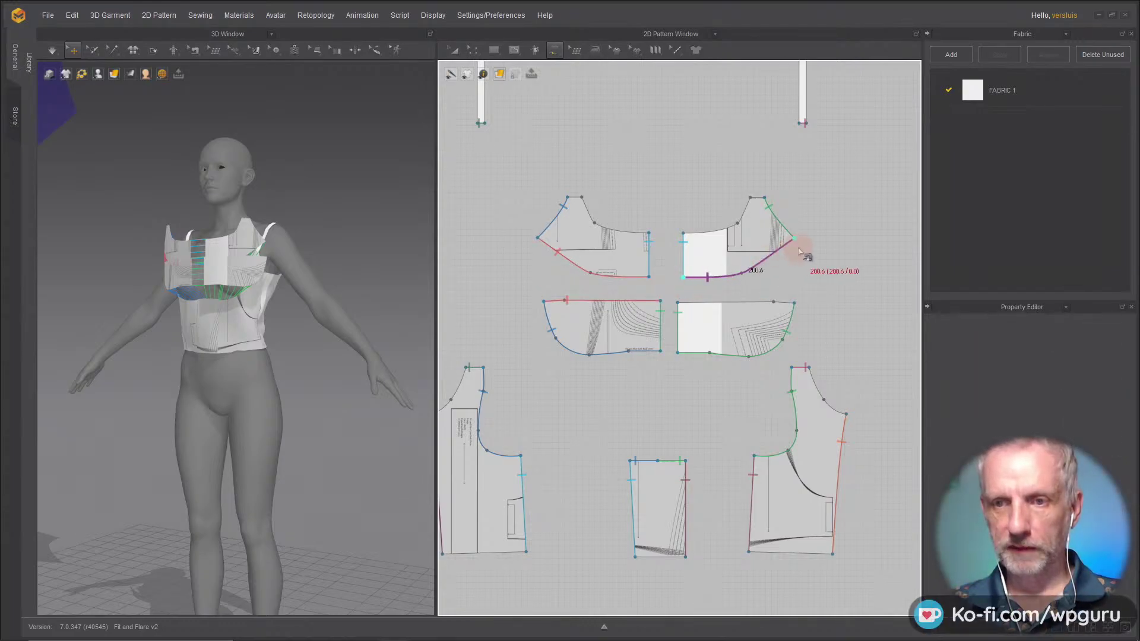
{"action": "left_click", "coordinate": [678, 303]}
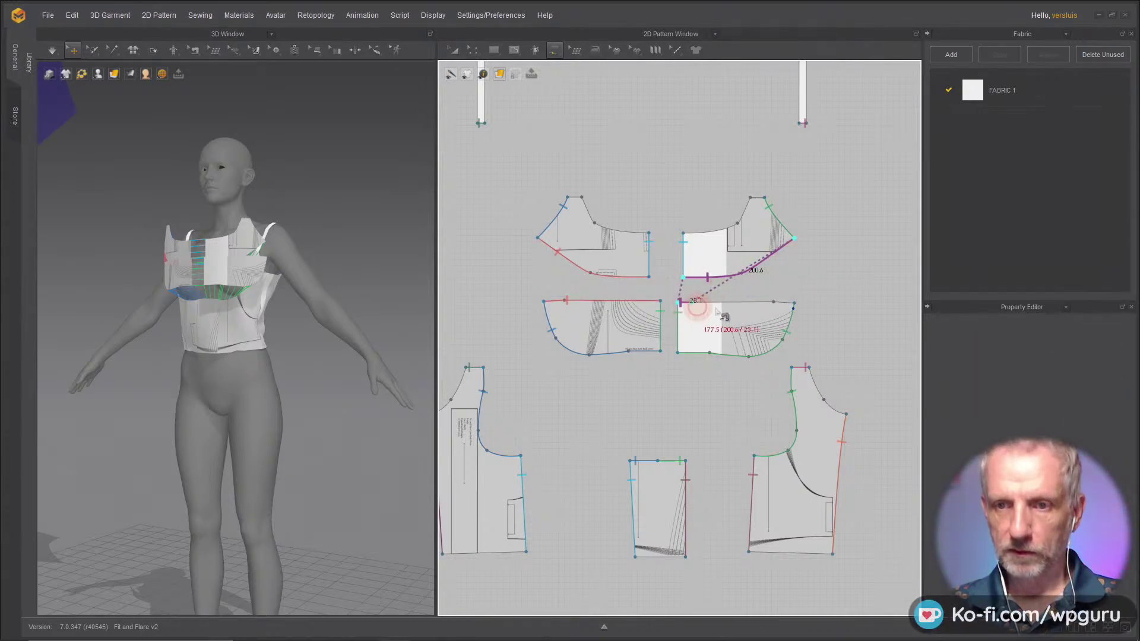
{"action": "left_click", "coordinate": [794, 303]}
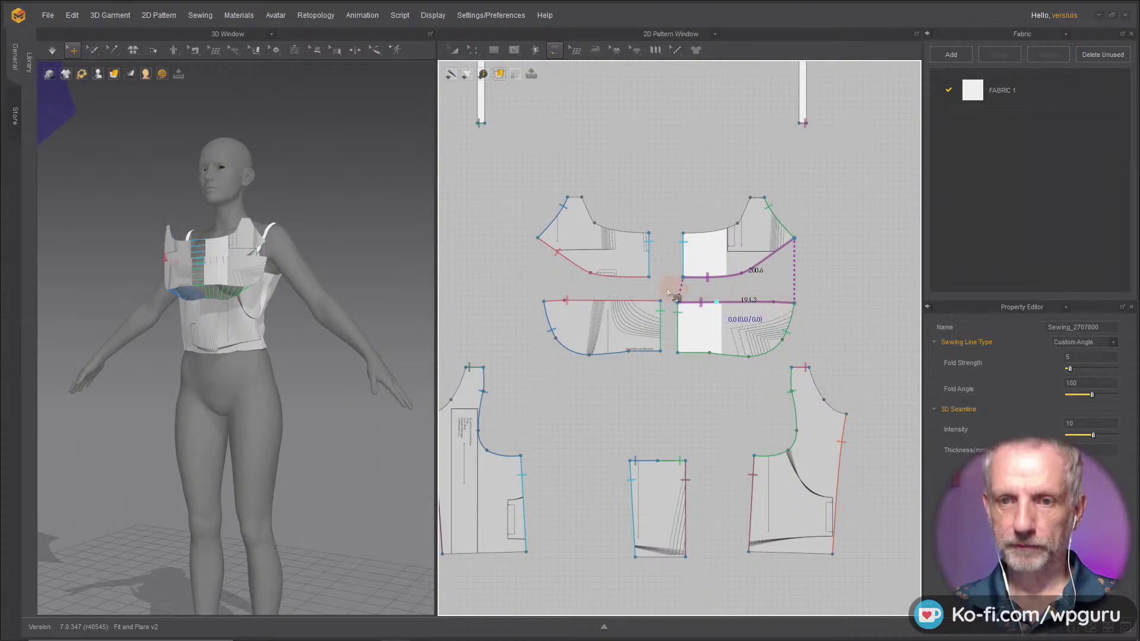
{"action": "left_click", "coordinate": [696, 279]}
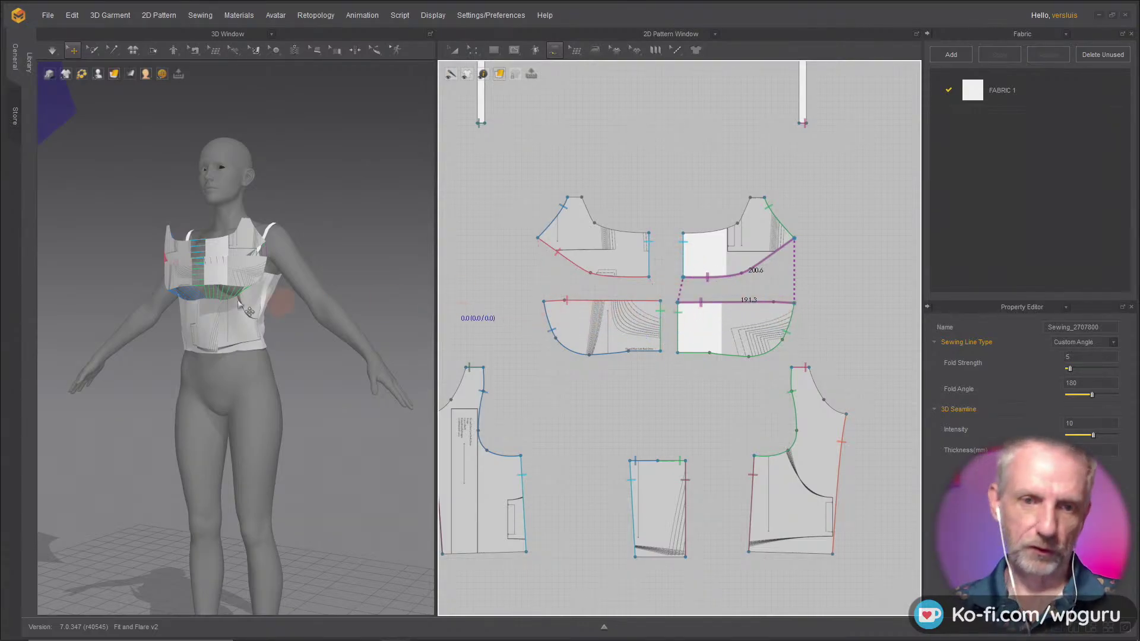
Step: Simulate the garment until the sewn cups, bodice and straps drape on the avatar, and stop the simulation
{"action": "right_click_drag", "start_coordinate": [227, 310], "coordinate": [249, 323]}
{"action": "key", "text": "space"}
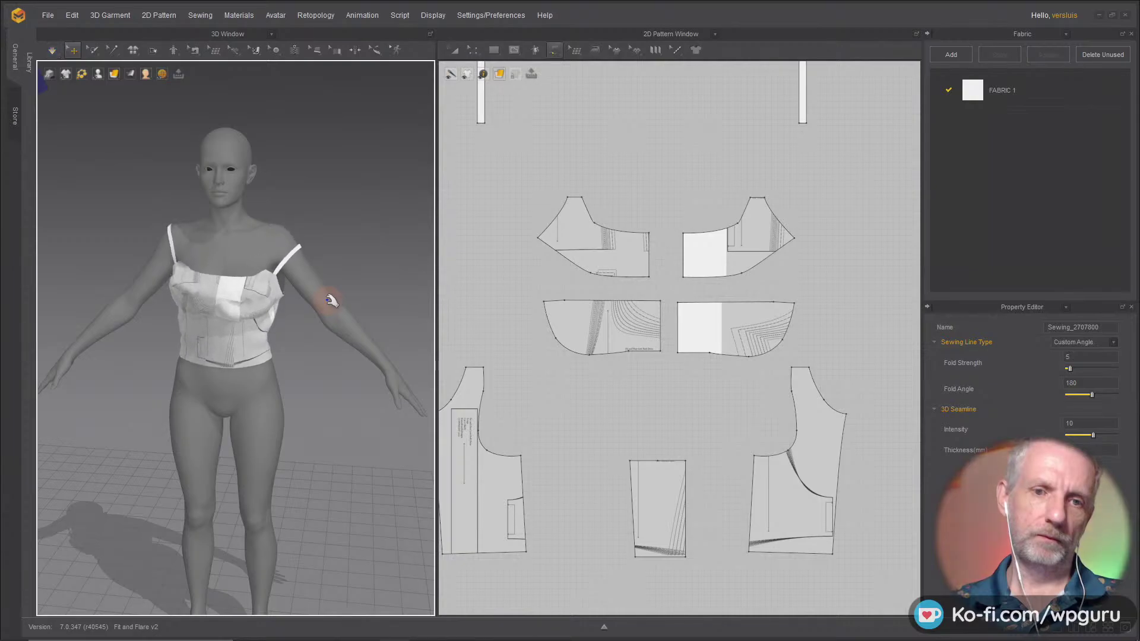
{"action": "right_click_drag", "start_coordinate": [294, 294], "coordinate": [248, 291]}
{"action": "key", "text": "space"}
Step: Examine how the straps, cups and bodice sides join on the avatar and compare them with the 2D pattern pieces
{"action": "scroll", "coordinate": [556, 317], "scroll_direction": "down", "scroll_amount": 5}
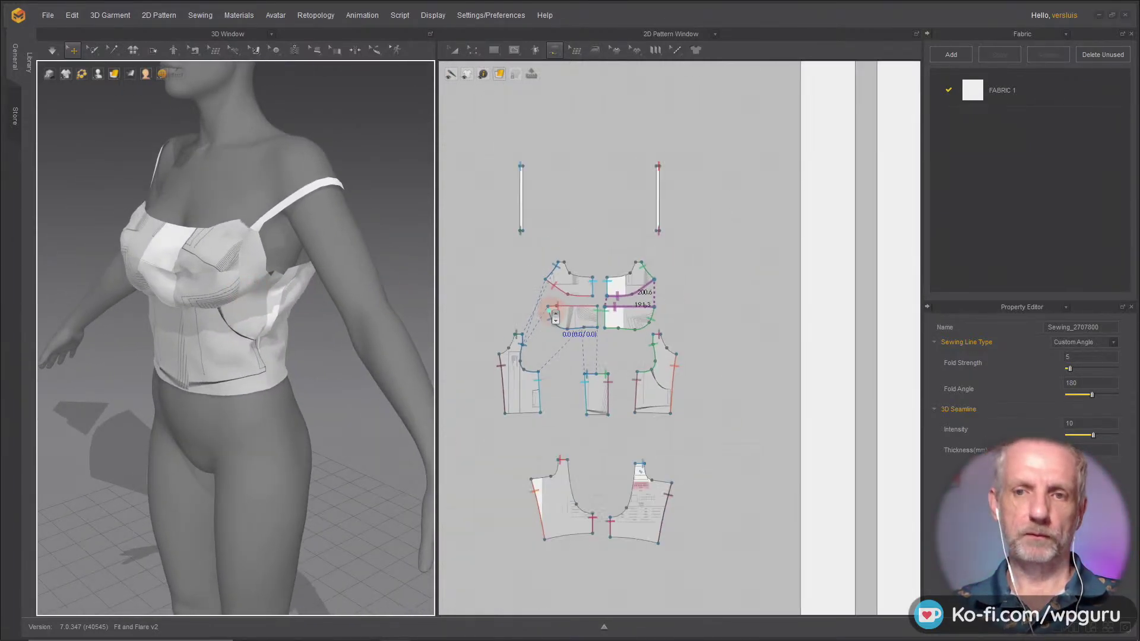
{"action": "right_click_drag", "start_coordinate": [319, 243], "coordinate": [303, 249]}
{"action": "scroll", "coordinate": [303, 250], "scroll_direction": "up", "scroll_amount": 5}
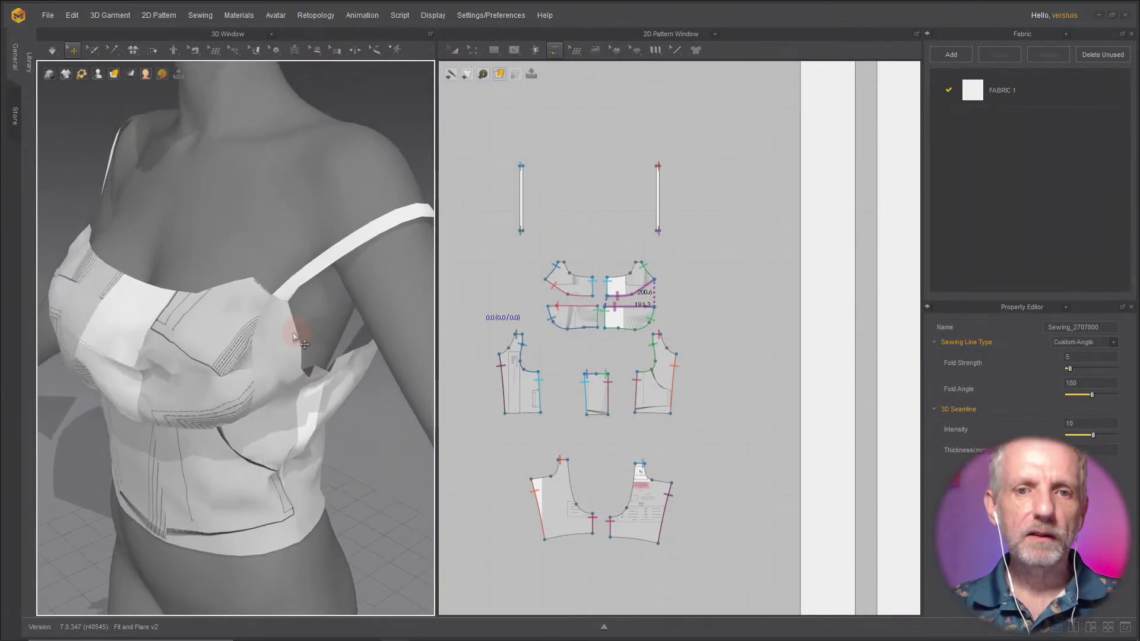
{"action": "right_click_drag", "start_coordinate": [292, 312], "coordinate": [287, 374]}
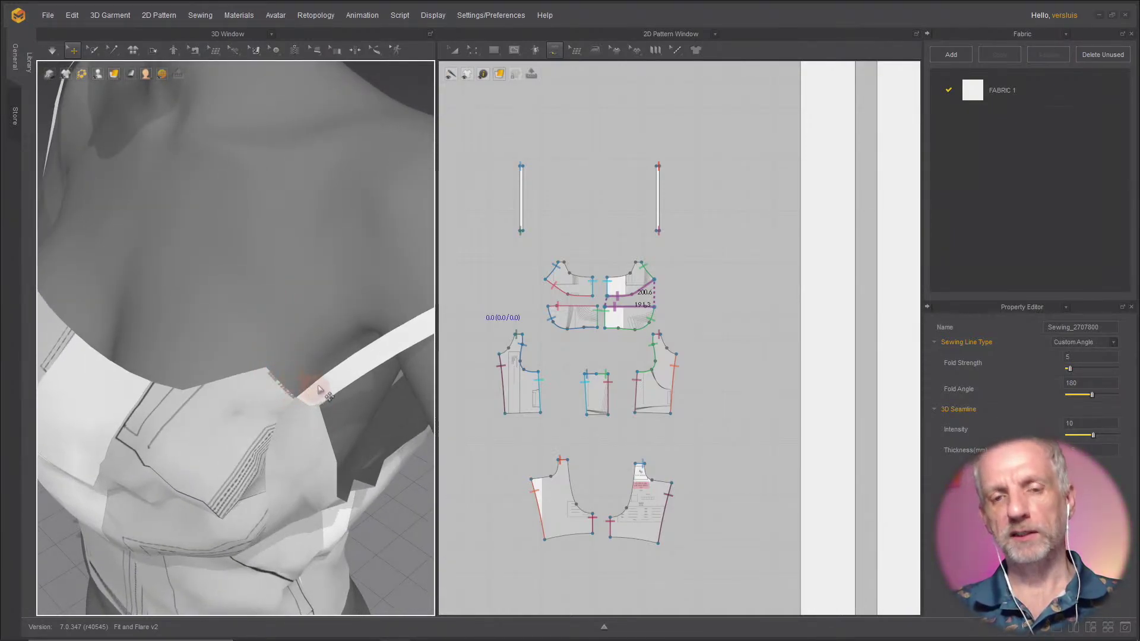
{"action": "right_click_drag", "start_coordinate": [362, 351], "coordinate": [253, 284]}
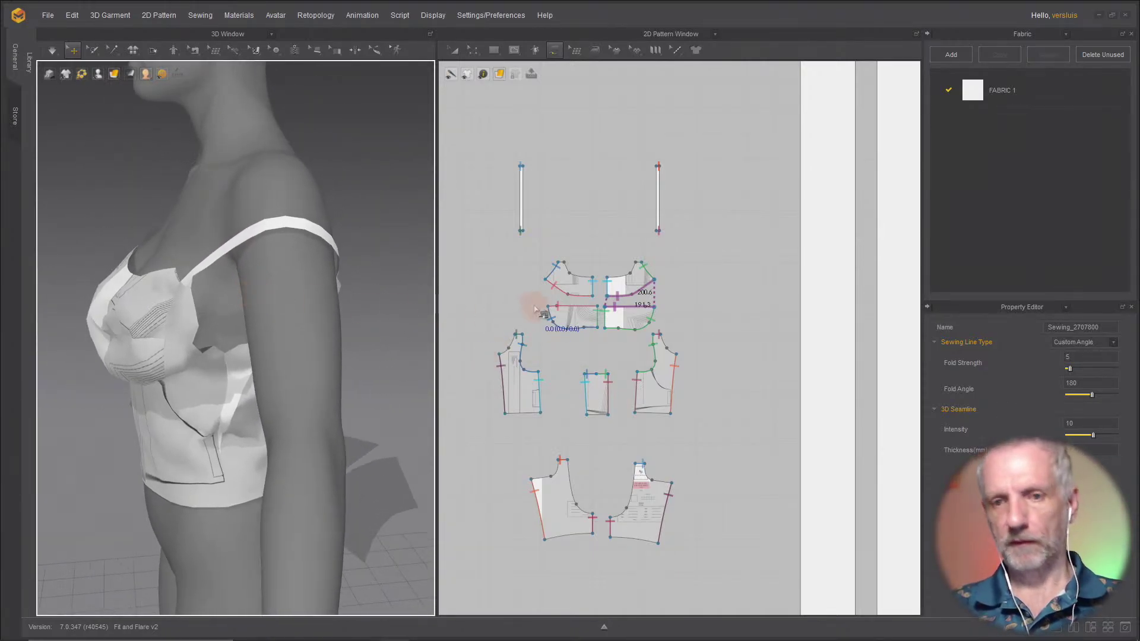
{"action": "scroll", "coordinate": [599, 314], "scroll_direction": "up", "scroll_amount": 5}
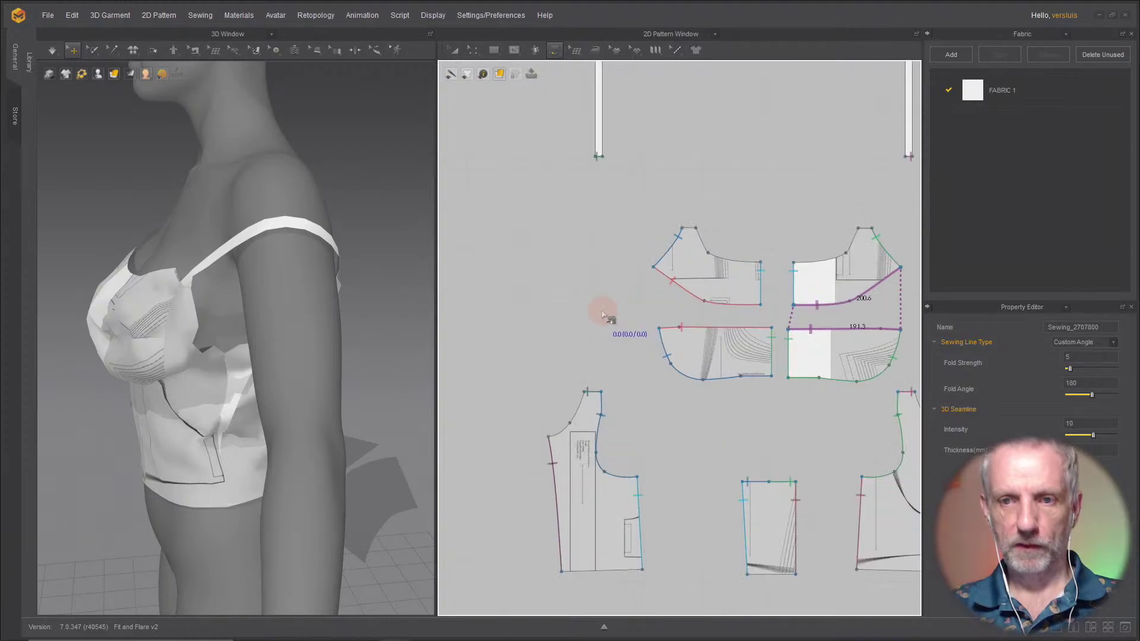
{"action": "scroll", "coordinate": [609, 261], "scroll_direction": "down", "scroll_amount": 3}
{"action": "scroll", "coordinate": [607, 281], "scroll_direction": "up", "scroll_amount": 4}
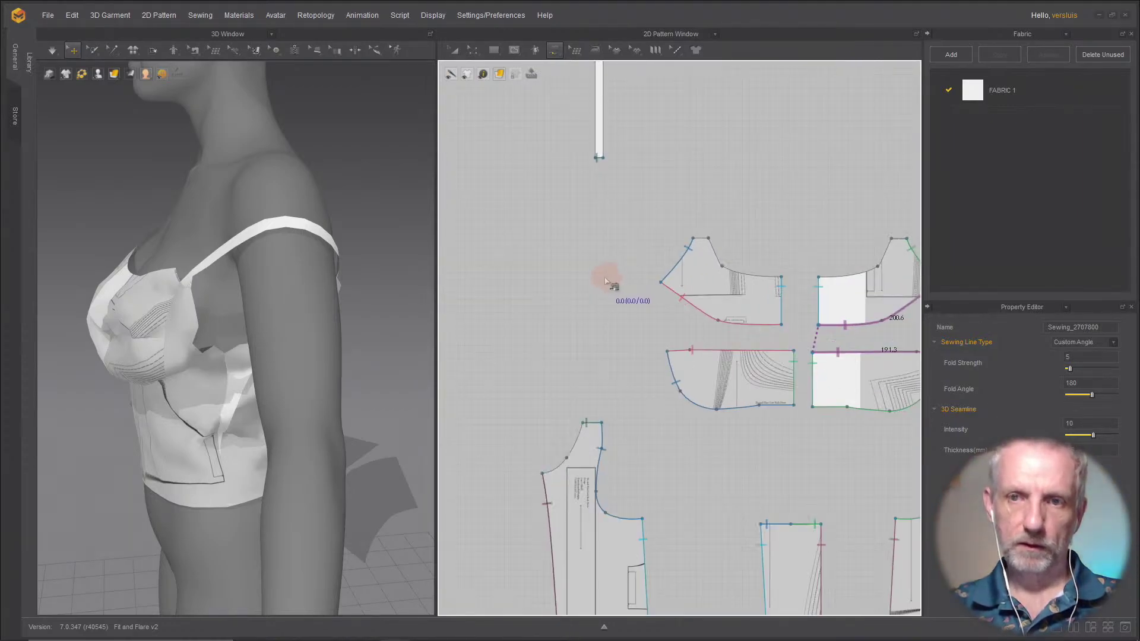
{"action": "right_click_drag", "start_coordinate": [611, 191], "coordinate": [609, 221]}
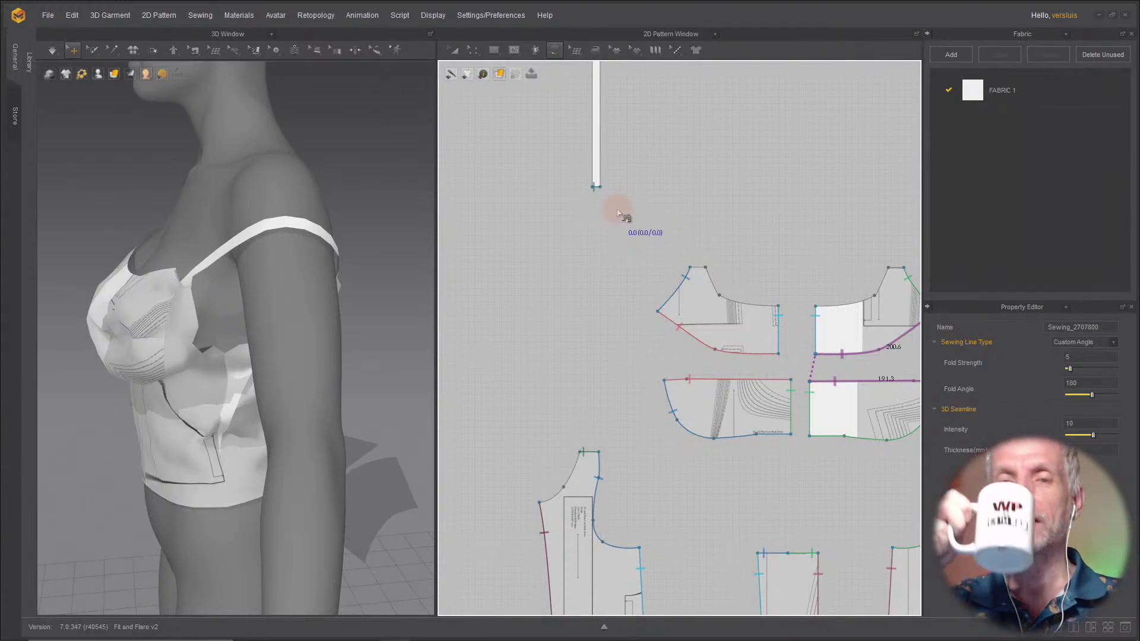
Step: Switch to the browser, examine the front and back photos of Etsy's Fit and Flare Low Back Mini Dress, and return to the garment
{"action": "key", "text": "alt+Tab"}
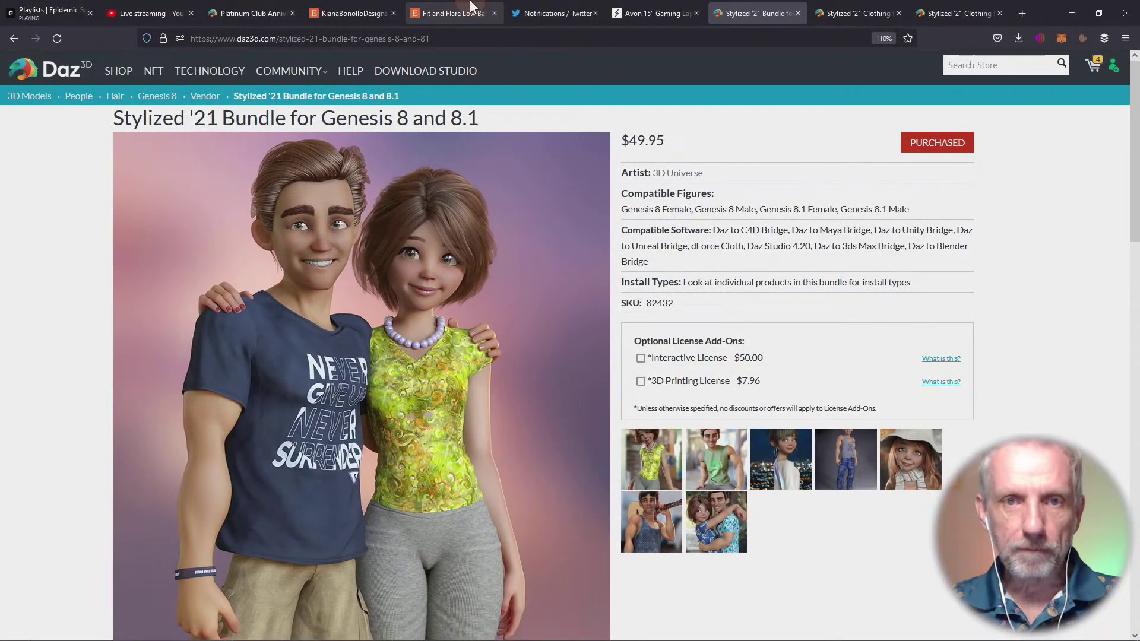
{"action": "left_click", "coordinate": [471, 7]}
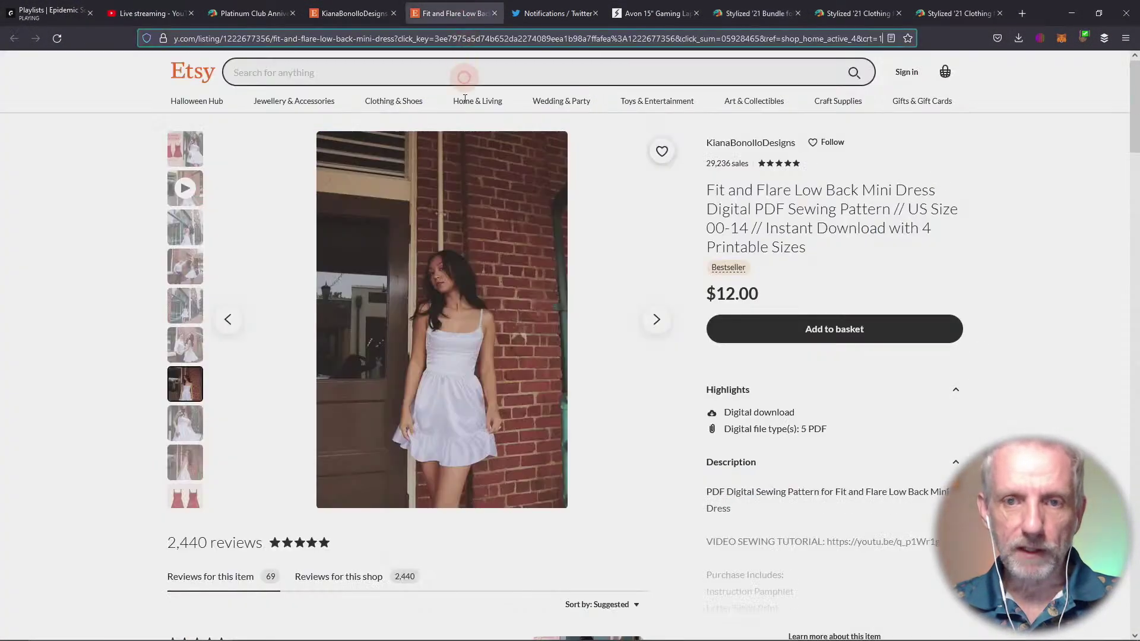
{"action": "left_click", "coordinate": [454, 317]}
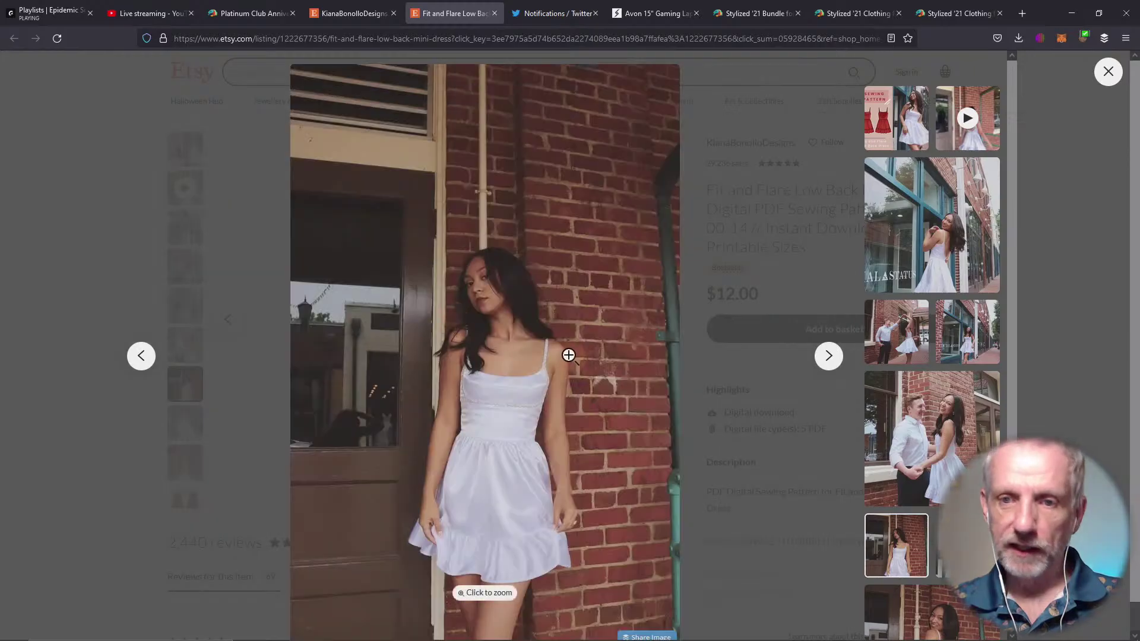
{"action": "left_click", "coordinate": [542, 364]}
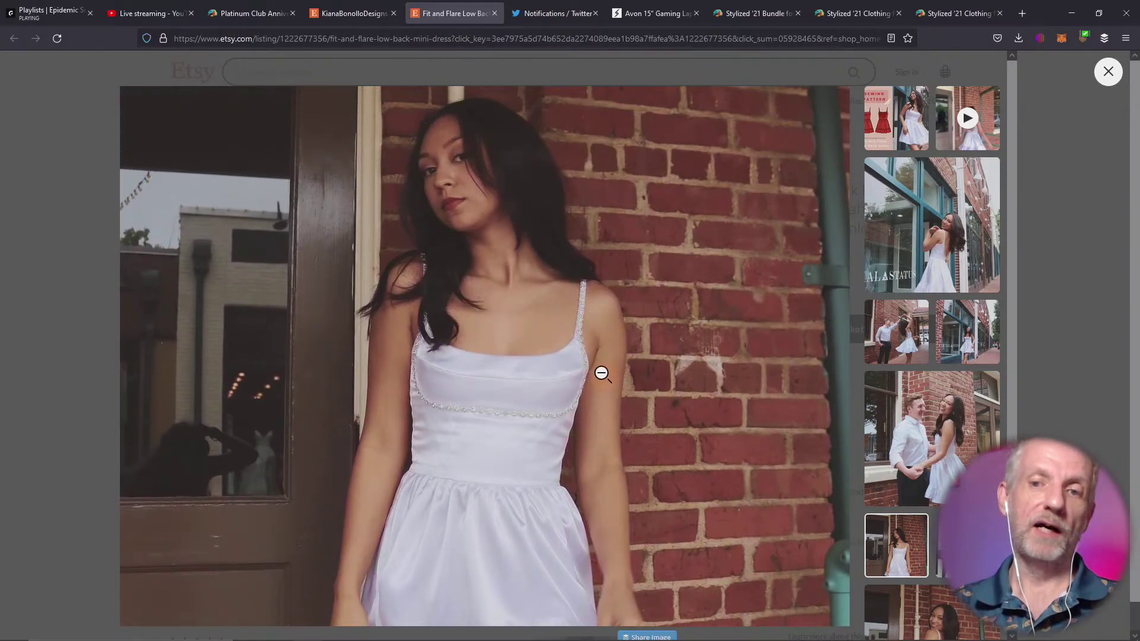
{"action": "left_click", "coordinate": [602, 374]}
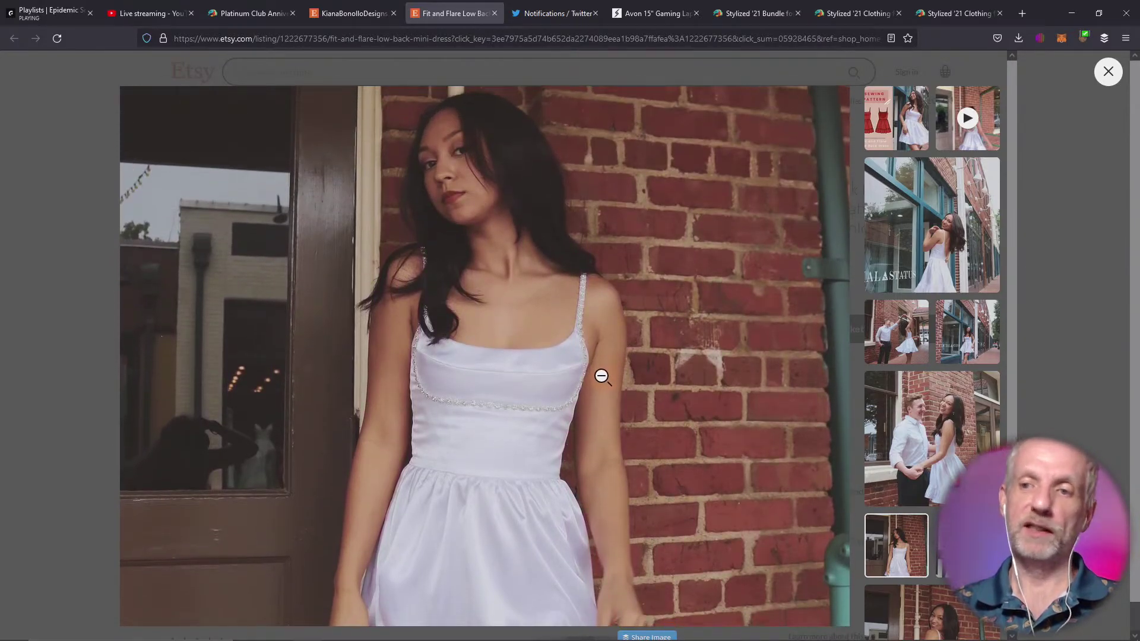
{"action": "left_click", "coordinate": [930, 252]}
{"action": "left_click", "coordinate": [517, 414]}
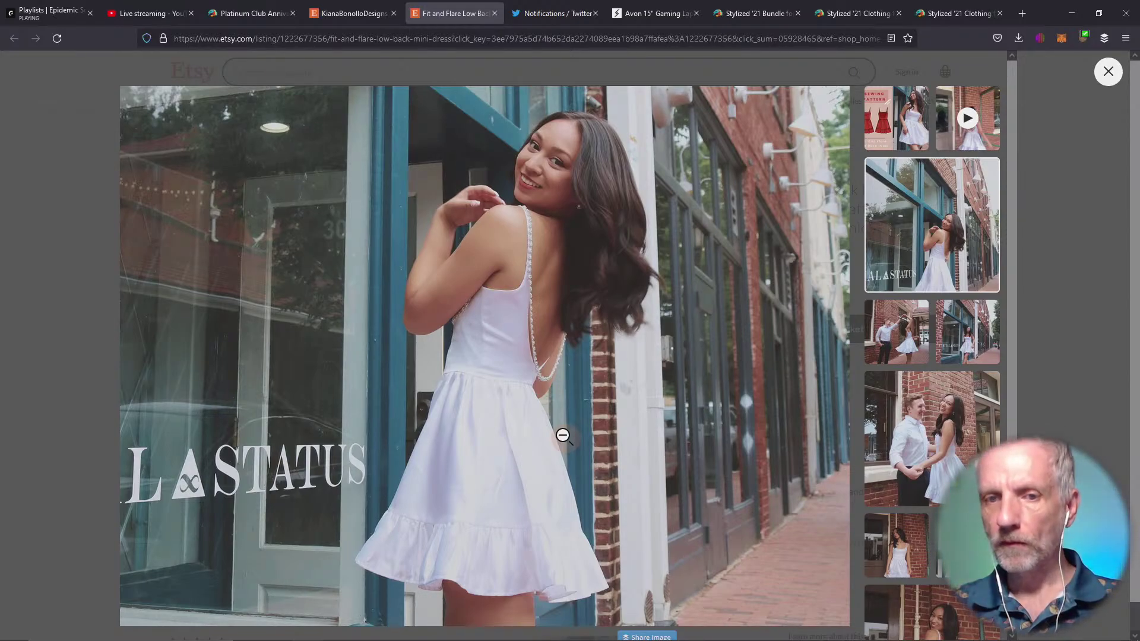
{"action": "left_click", "coordinate": [563, 438]}
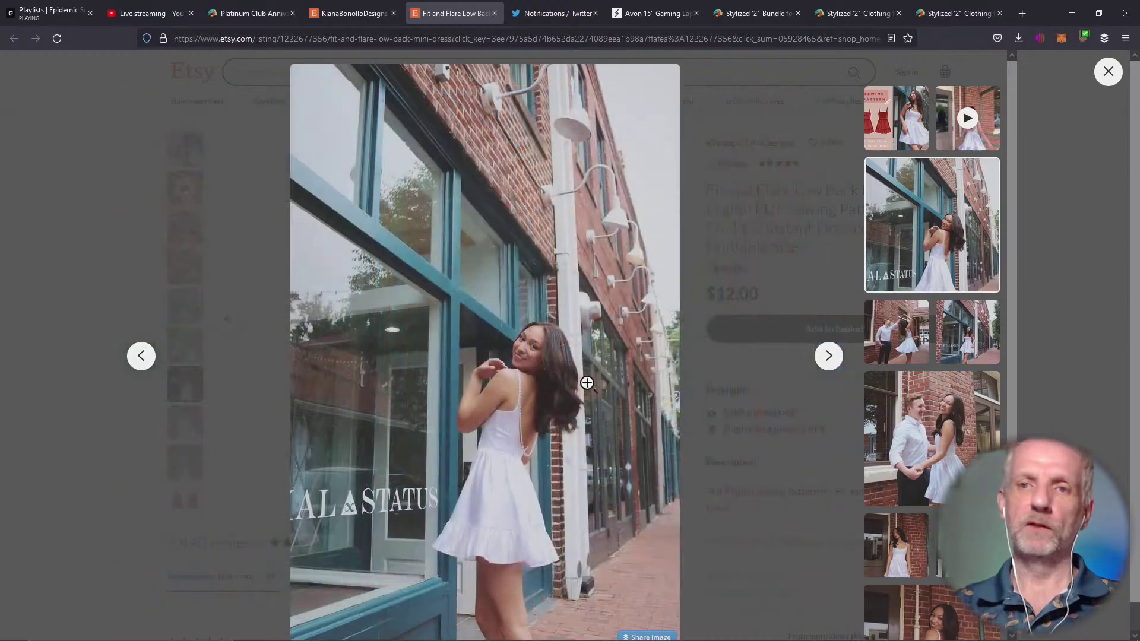
{"action": "left_click", "coordinate": [1110, 71]}
{"action": "key", "text": "alt+Tab"}
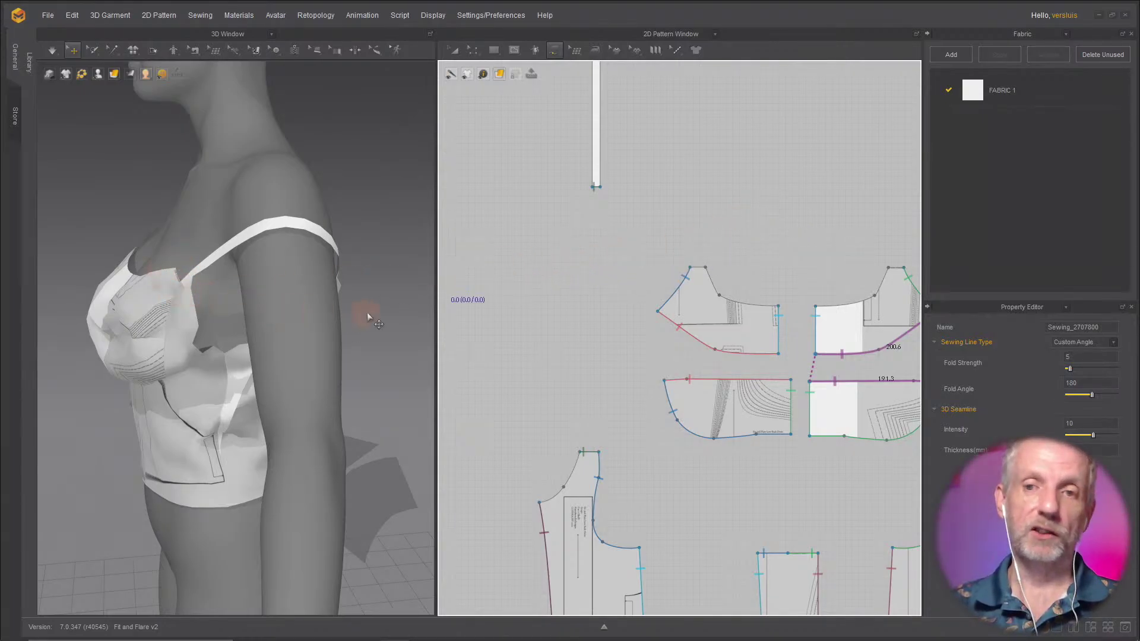
Step: Inspect with Edit Sewing which pattern edges the left strap's lower and upper ends are sewn to
{"action": "scroll", "coordinate": [618, 234], "scroll_direction": "up", "scroll_amount": 2}
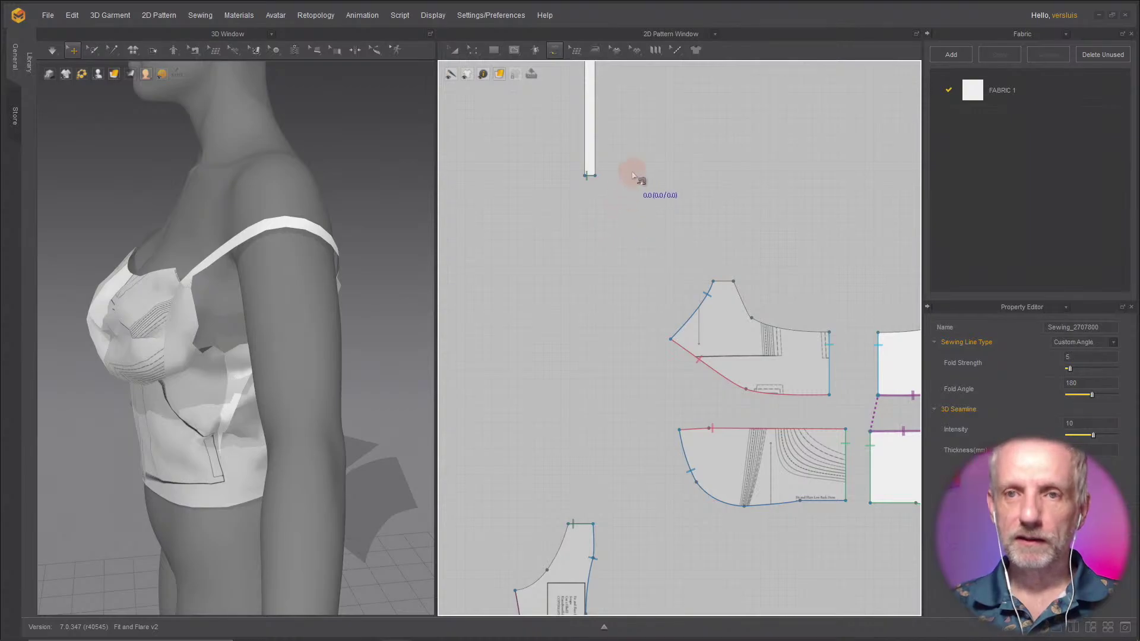
{"action": "left_click", "coordinate": [554, 51]}
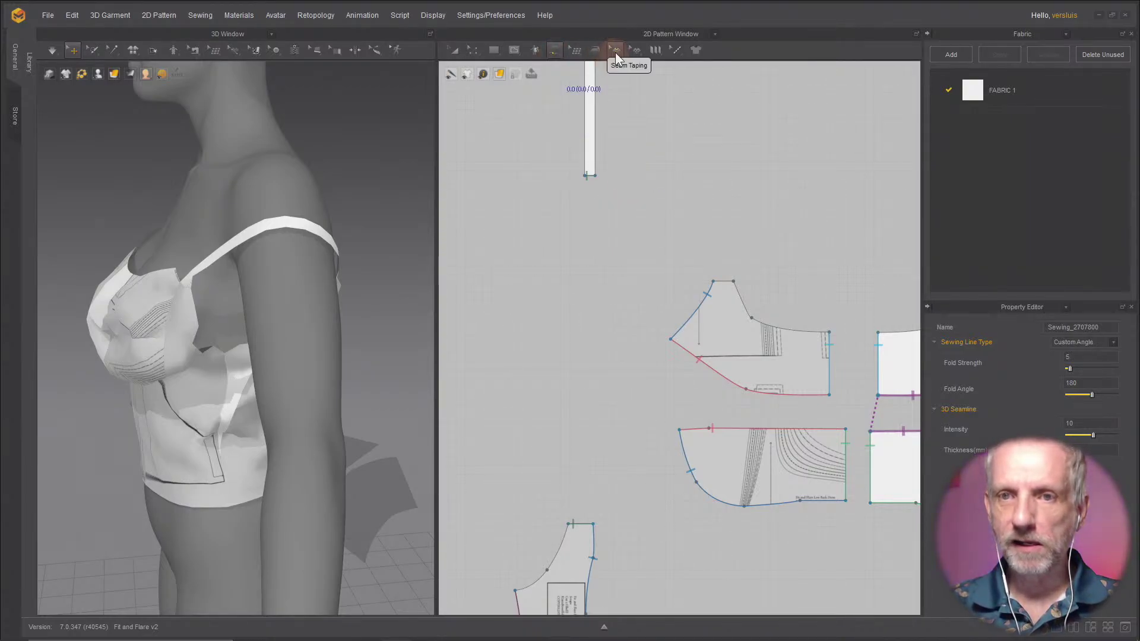
{"action": "left_click", "coordinate": [556, 51]}
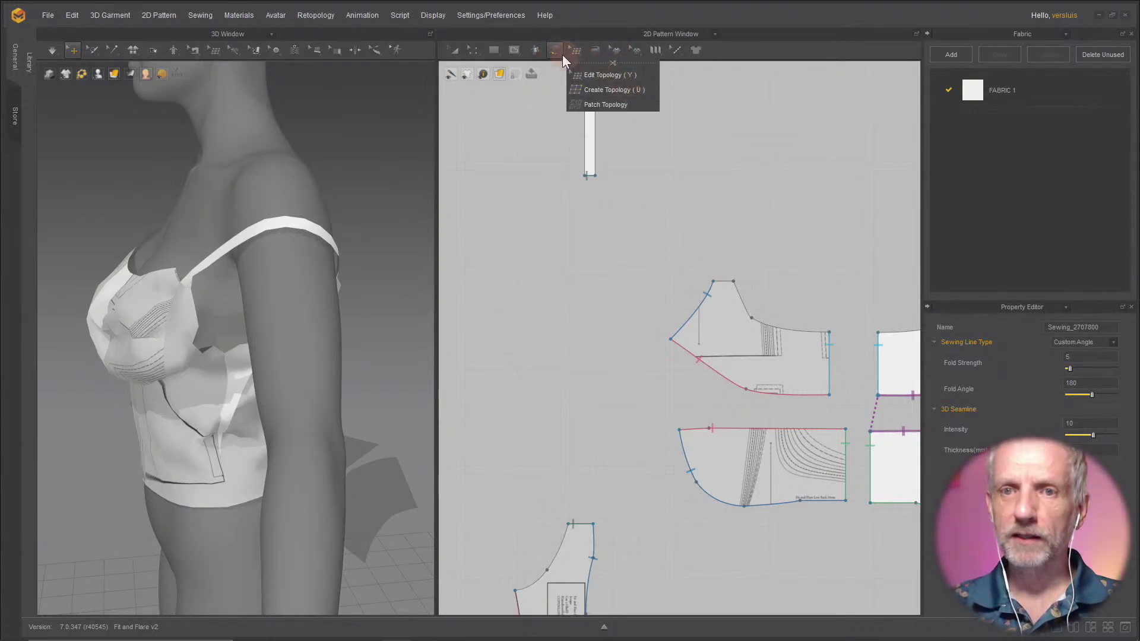
{"action": "left_click", "coordinate": [566, 72]}
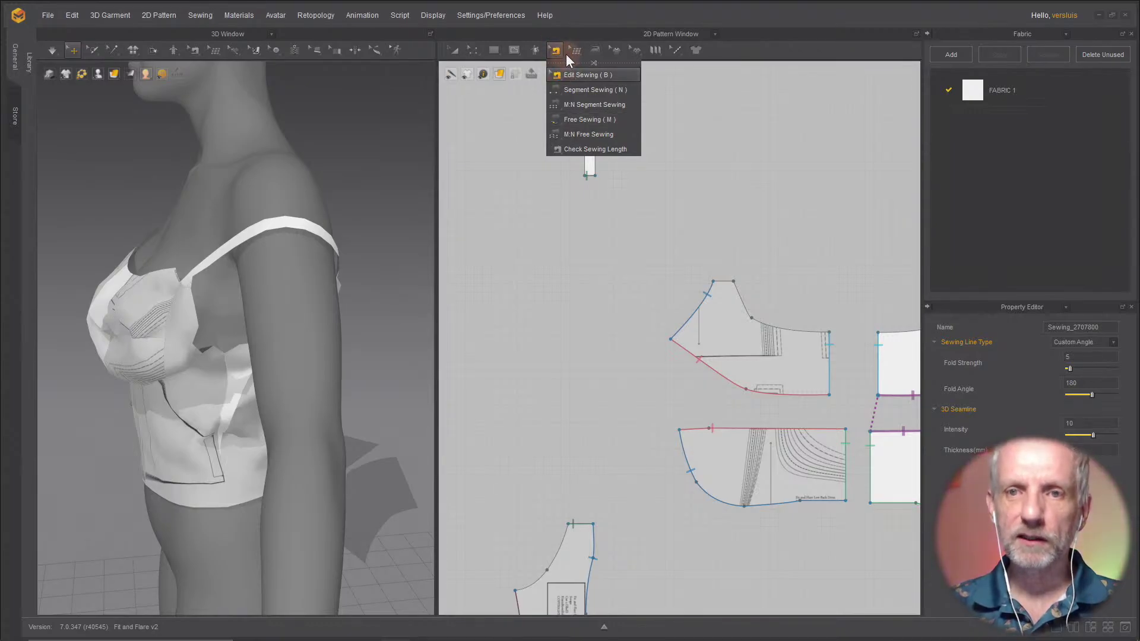
{"action": "left_click", "coordinate": [590, 178]}
{"action": "scroll", "coordinate": [523, 364], "scroll_direction": "down", "scroll_amount": 5}
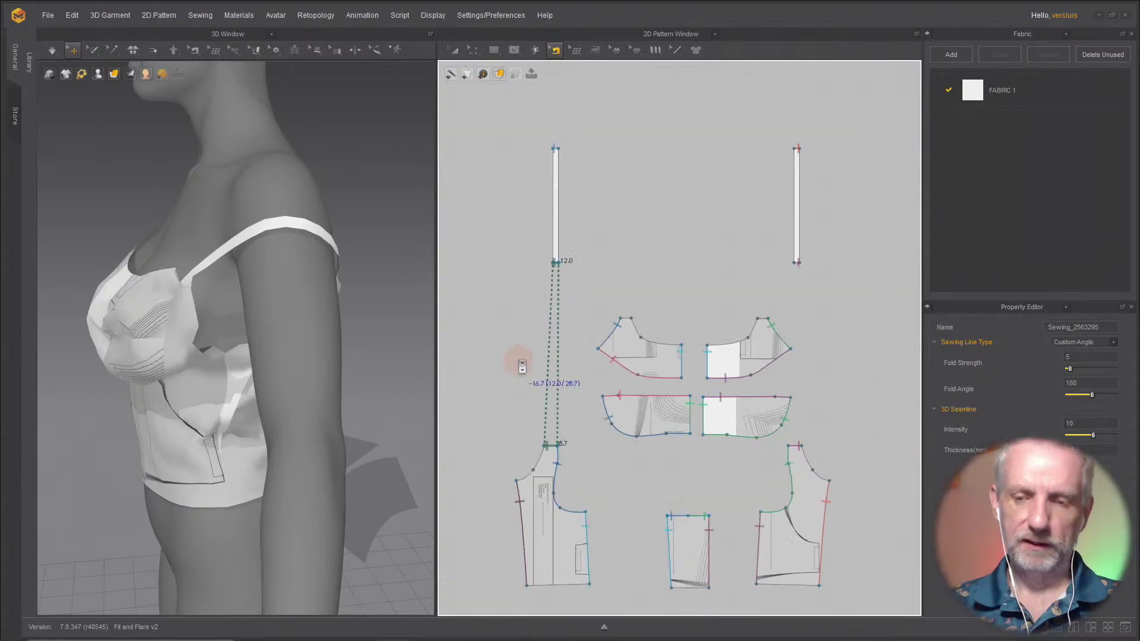
{"action": "scroll", "coordinate": [523, 365], "scroll_direction": "up", "scroll_amount": 3}
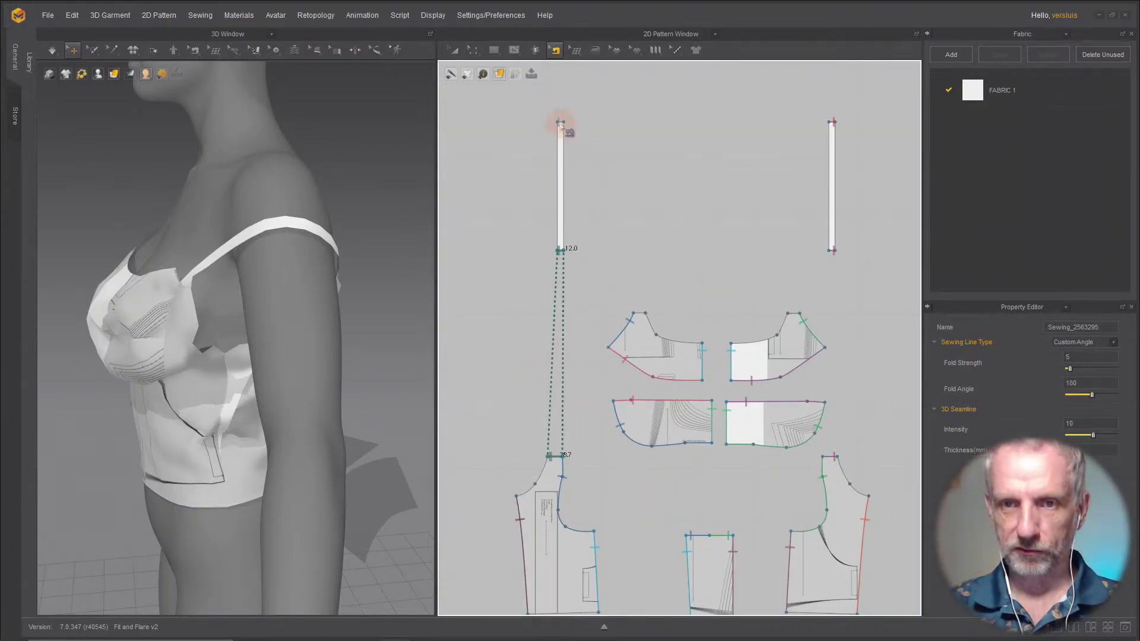
{"action": "left_click", "coordinate": [560, 122]}
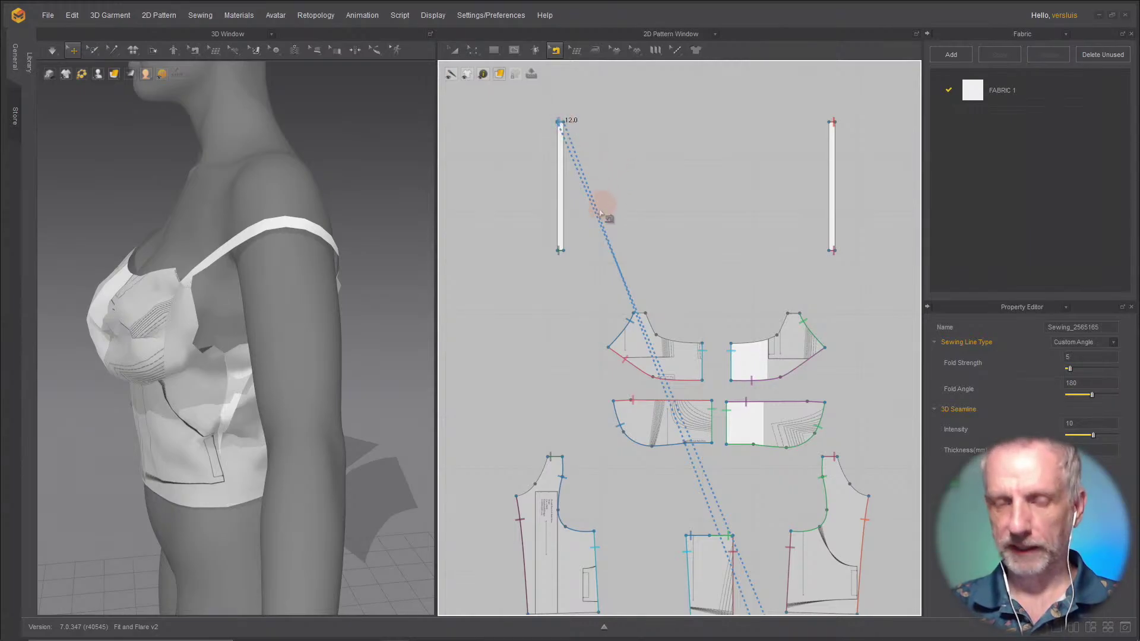
{"action": "middle_click_drag", "start_coordinate": [541, 372], "coordinate": [547, 224]}
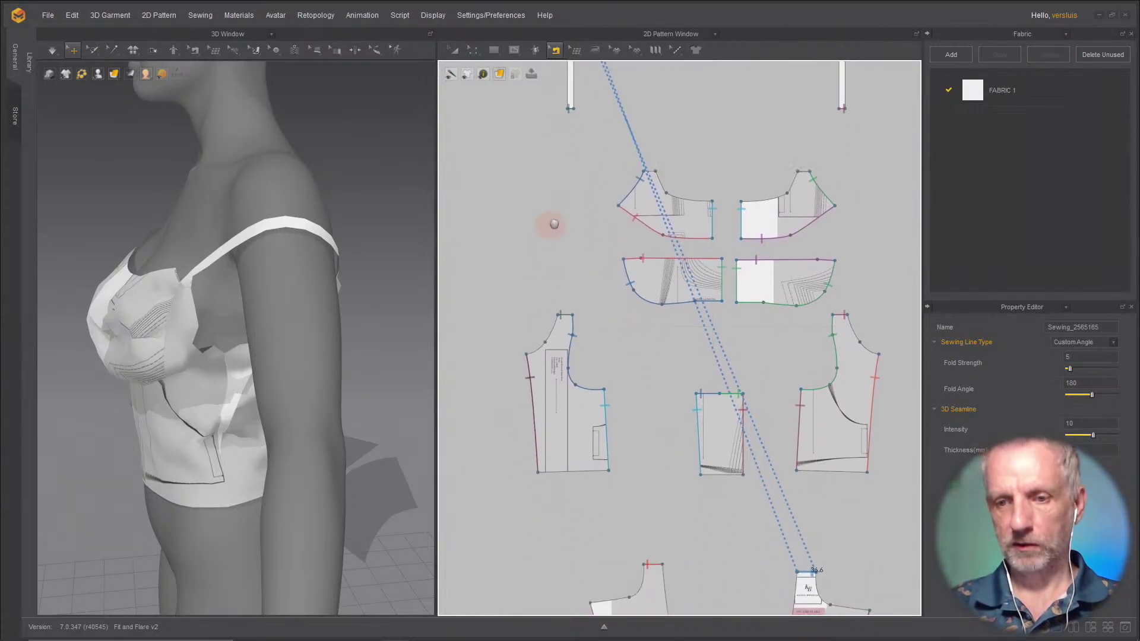
{"action": "scroll", "coordinate": [543, 234], "scroll_direction": "down", "scroll_amount": 4}
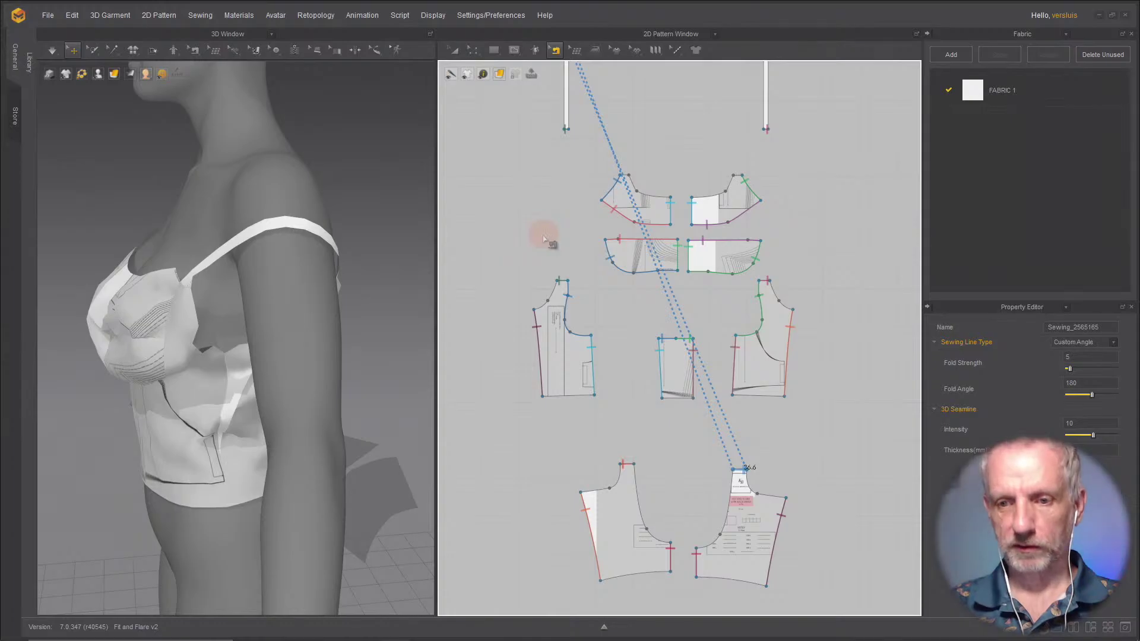
{"action": "scroll", "coordinate": [549, 247], "scroll_direction": "up", "scroll_amount": 2}
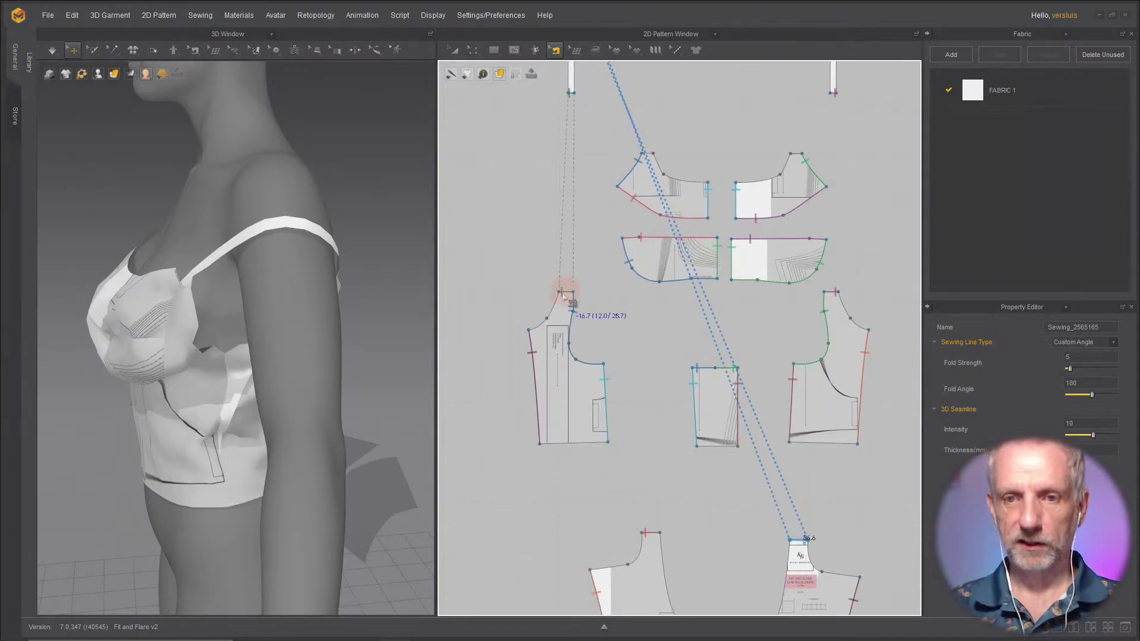
Step: Delete the seam joining the left strap's lower end to the top edge of the left bodice piece
{"action": "left_click", "coordinate": [565, 295]}
{"action": "scroll", "coordinate": [566, 294], "scroll_direction": "up", "scroll_amount": 3}
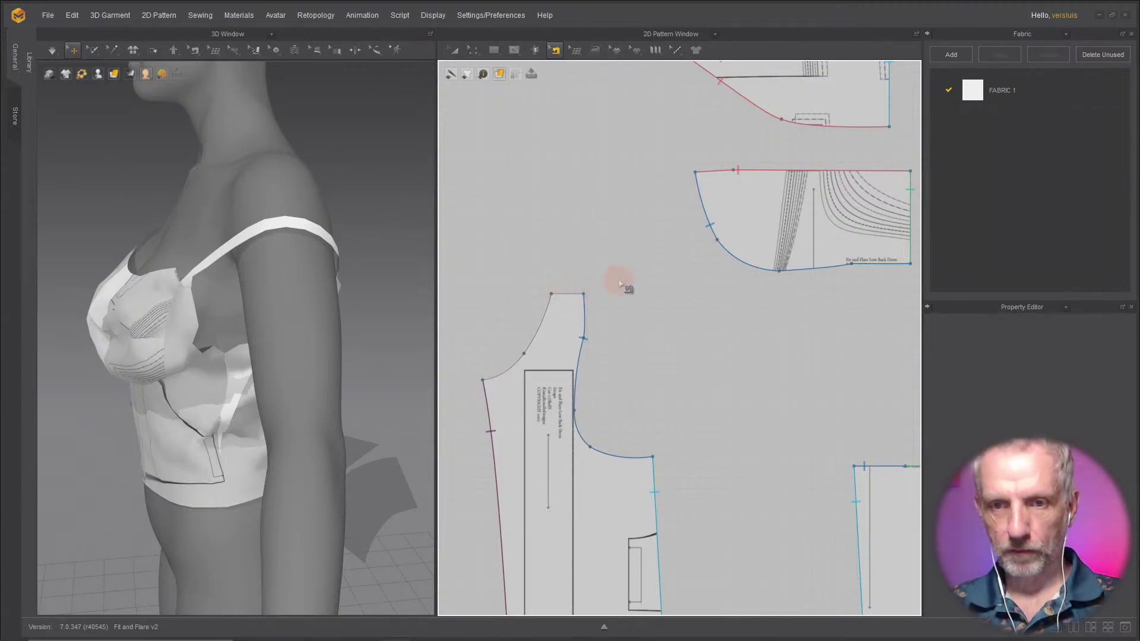
{"action": "scroll", "coordinate": [624, 283], "scroll_direction": "down", "scroll_amount": 3}
{"action": "right_click_drag", "start_coordinate": [624, 282], "coordinate": [639, 387]}
{"action": "scroll", "coordinate": [639, 387], "scroll_direction": "down", "scroll_amount": 1}
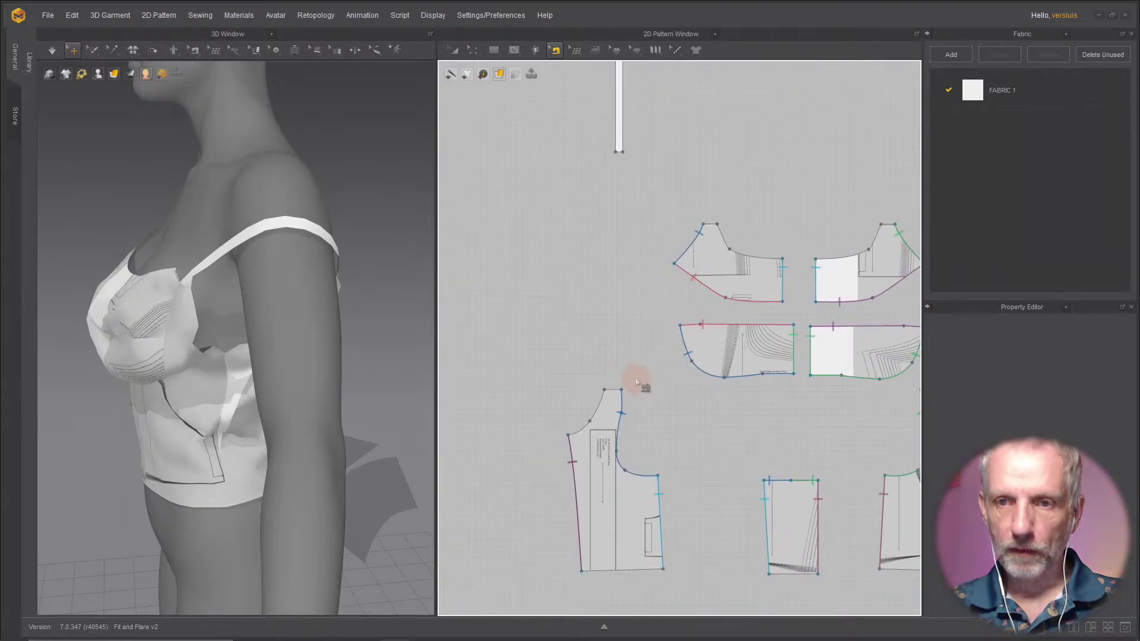
Step: Sew the left strap's lower end to both the left bodice piece's top edge and the left upper cup's top edge with M:N Free Sewing
{"action": "left_click", "coordinate": [556, 51]}
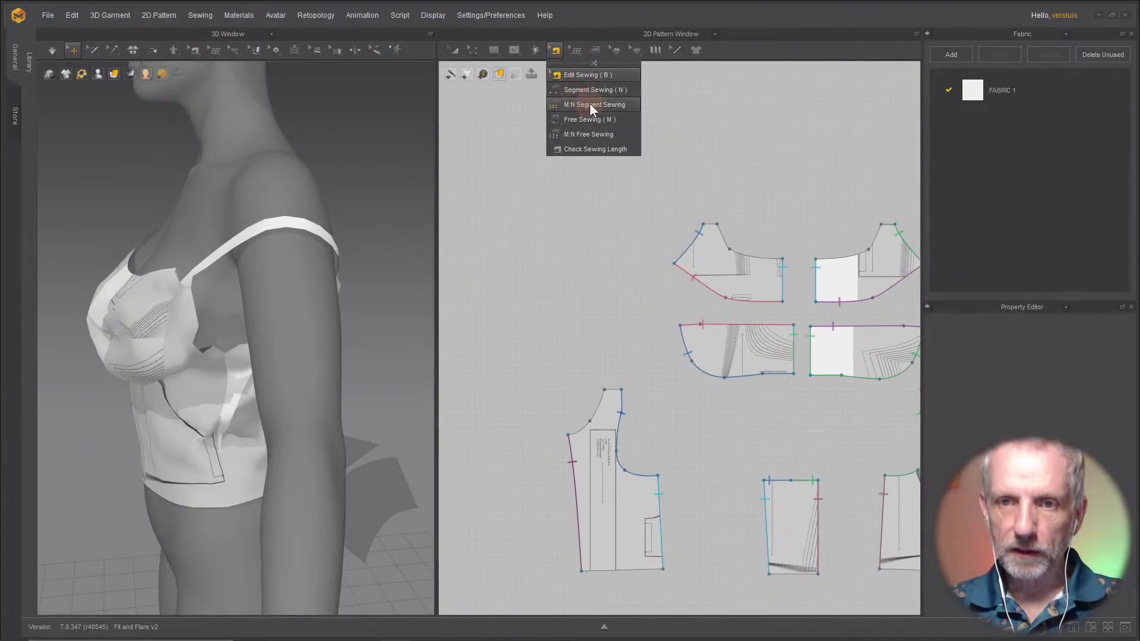
{"action": "left_click", "coordinate": [610, 135]}
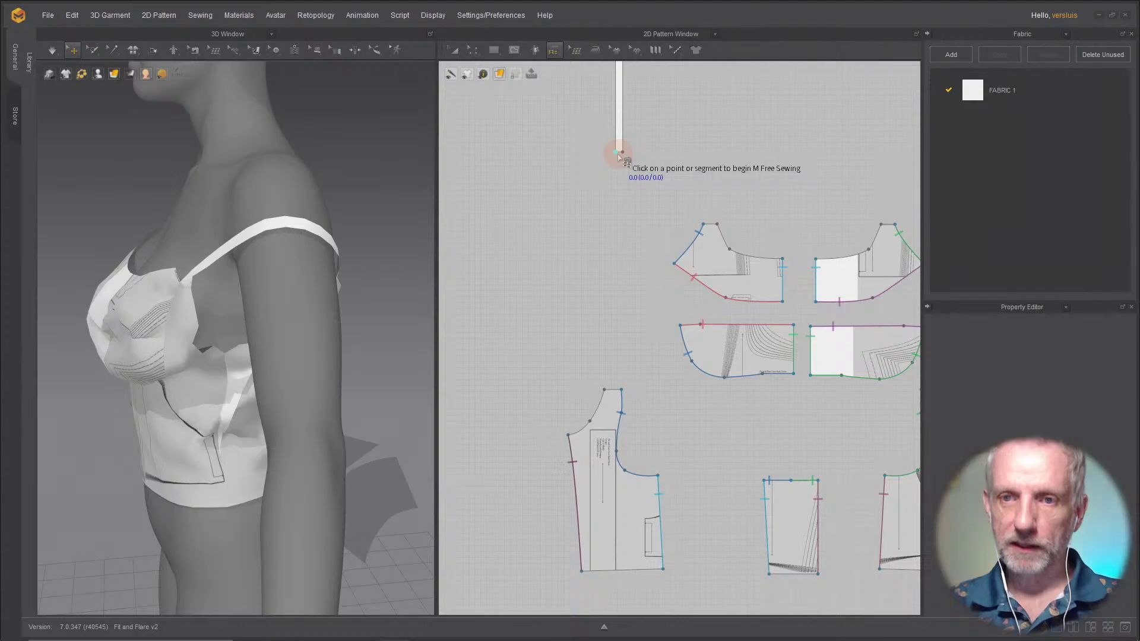
{"action": "left_click", "coordinate": [619, 153]}
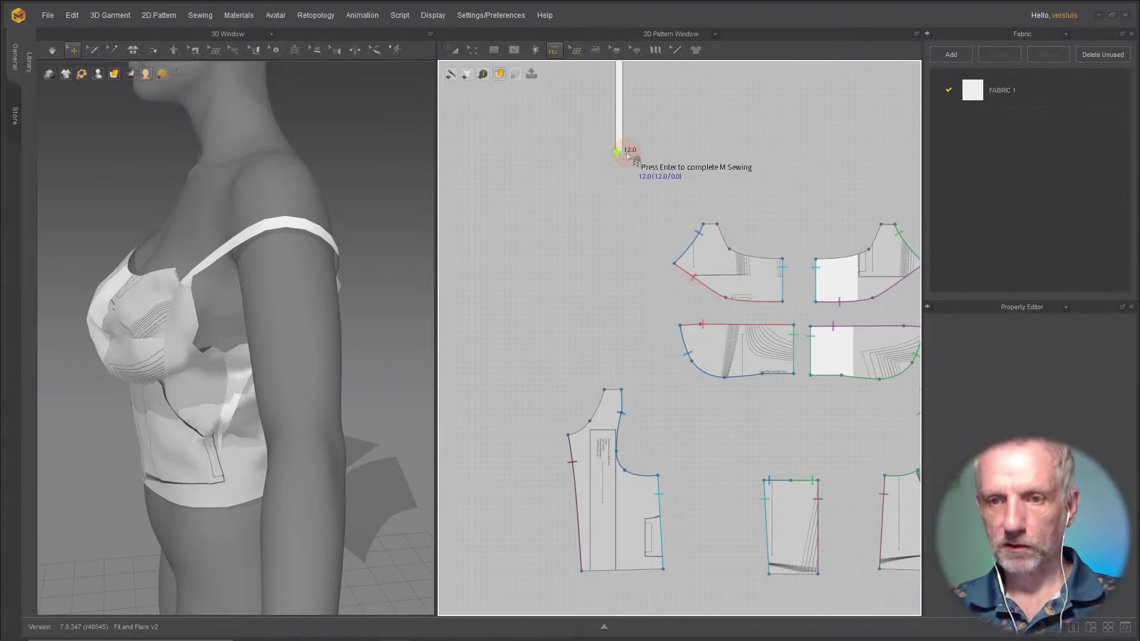
{"action": "key", "text": "Return"}
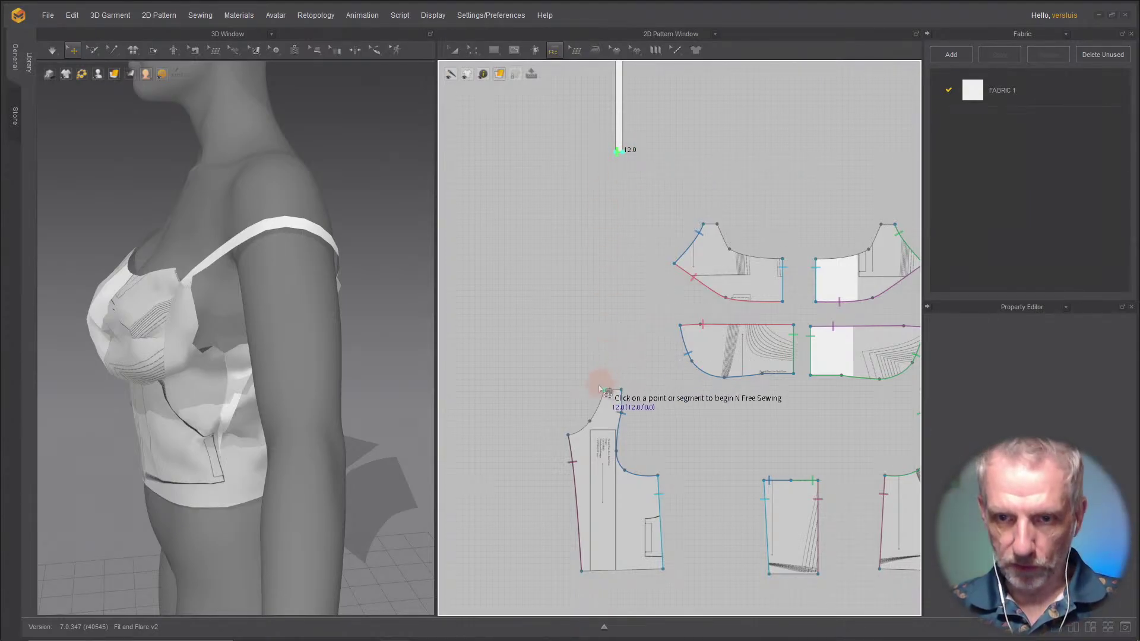
{"action": "left_click", "coordinate": [617, 393]}
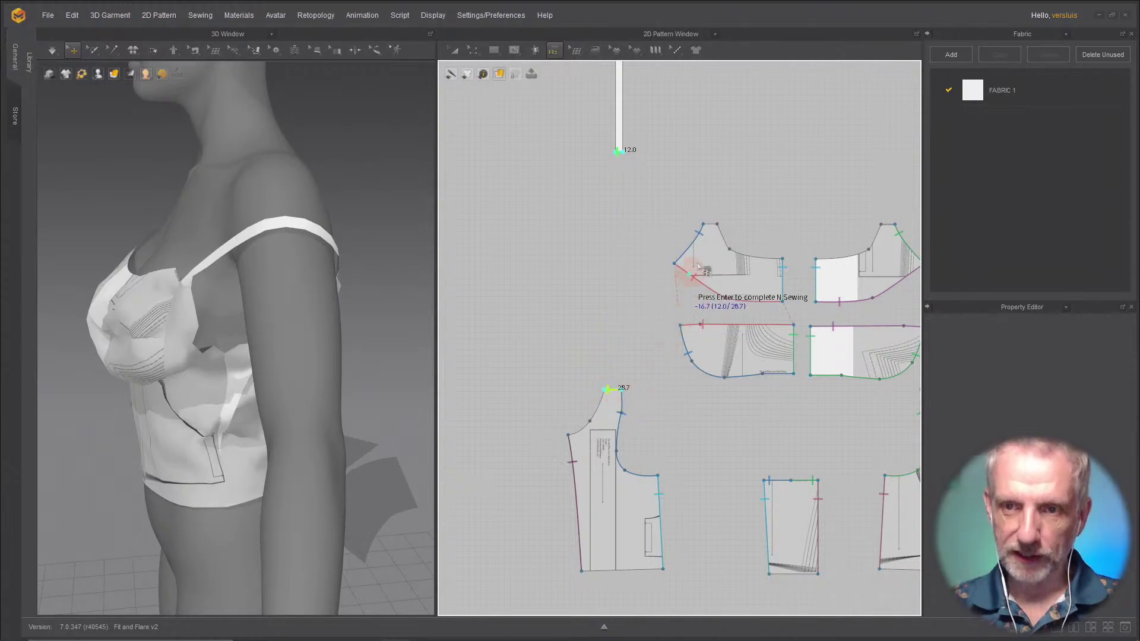
{"action": "left_click", "coordinate": [707, 226]}
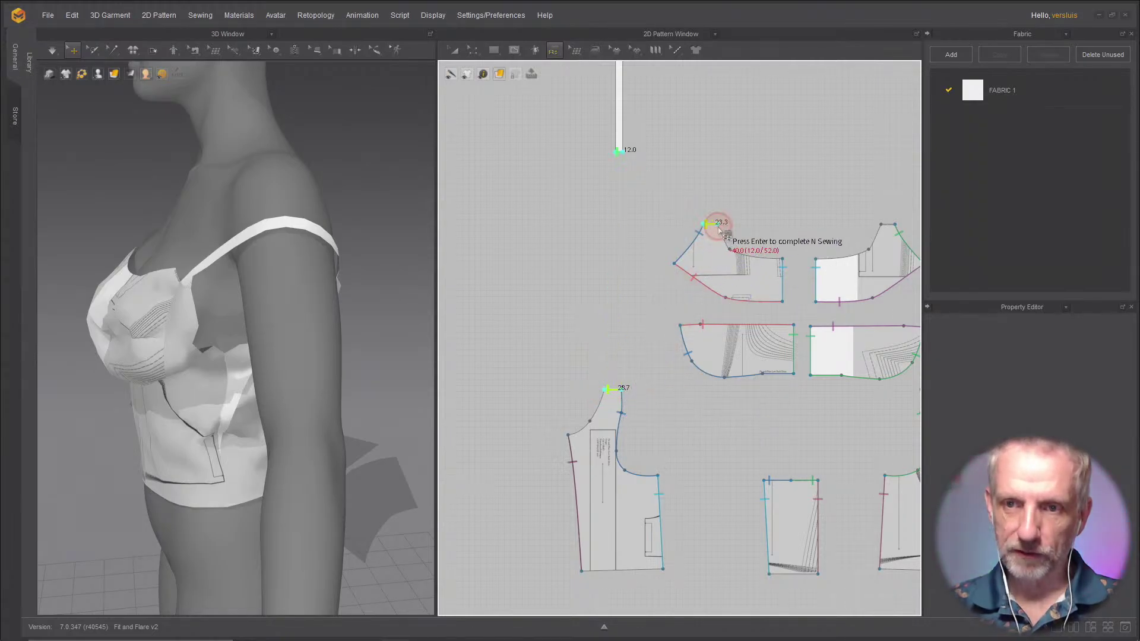
{"action": "key", "text": "Return"}
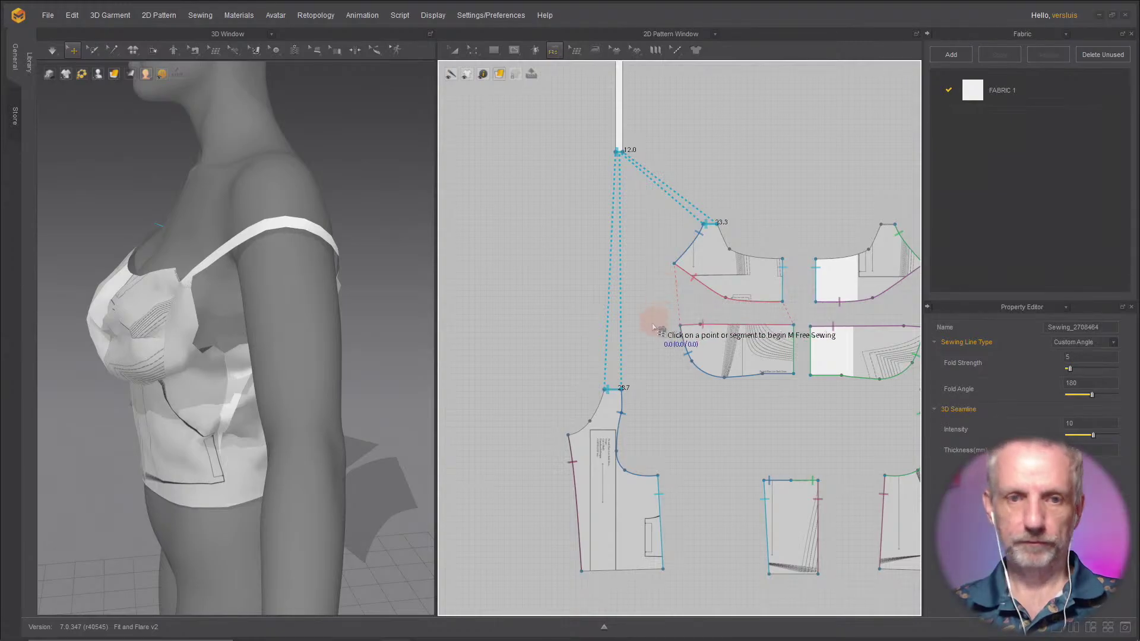
Step: Delete the seam joining the right strap's lower end to the top edge of the right bodice piece using Edit Sewing
{"action": "middle_click_drag", "start_coordinate": [657, 331], "coordinate": [597, 317]}
{"action": "scroll", "coordinate": [621, 319], "scroll_direction": "down", "scroll_amount": 2}
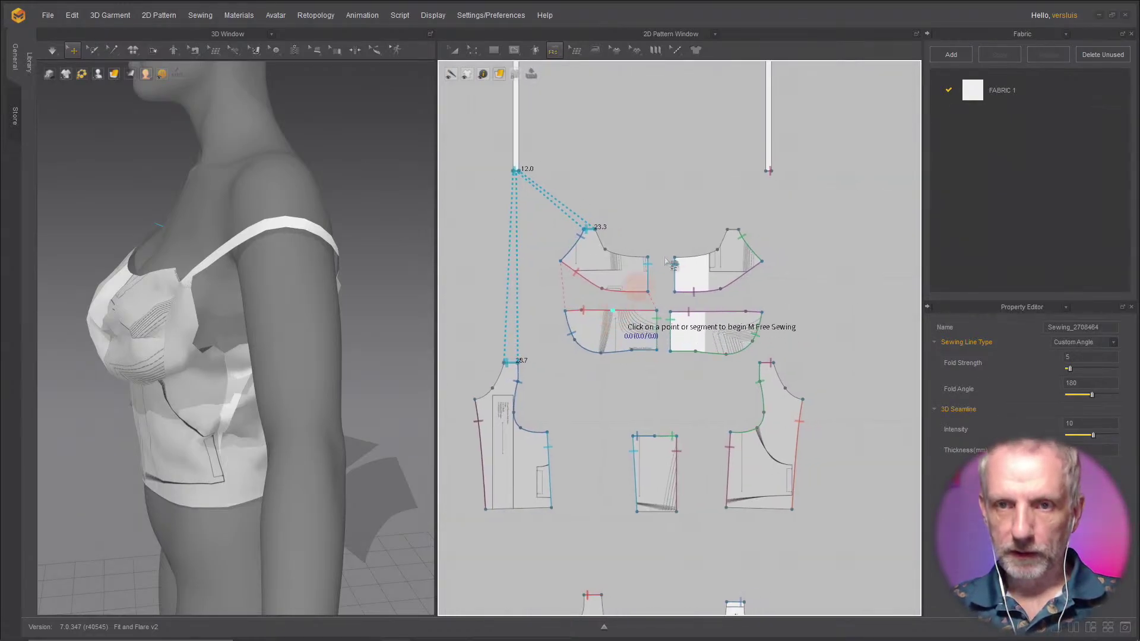
{"action": "left_click", "coordinate": [554, 50]}
{"action": "left_click", "coordinate": [569, 76]}
{"action": "left_click", "coordinate": [770, 184]}
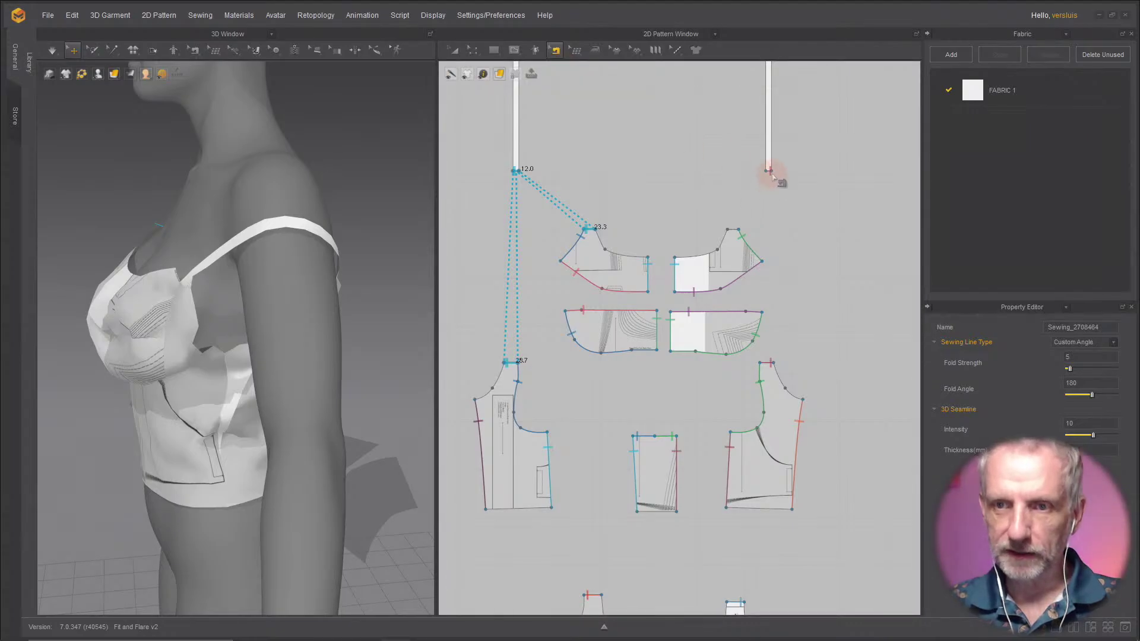
{"action": "left_click", "coordinate": [769, 172]}
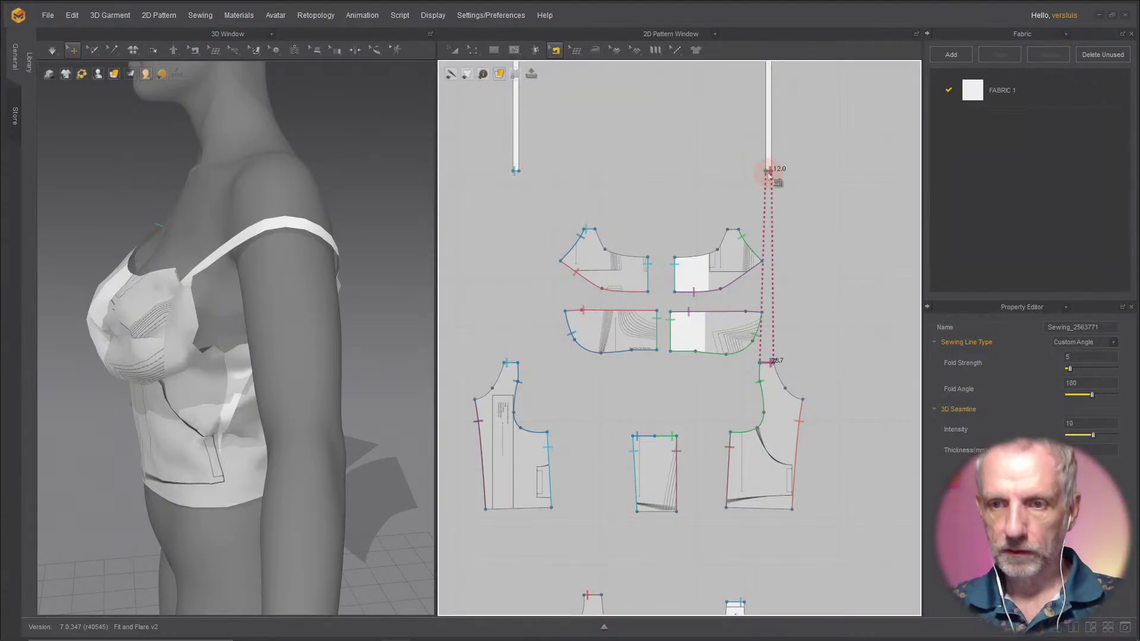
{"action": "key", "text": "Delete"}
Step: Sew the right strap's lower end to both the right bodice piece's top edge and the right upper cup's top edge with M:N Free Sewing
{"action": "left_click", "coordinate": [555, 50]}
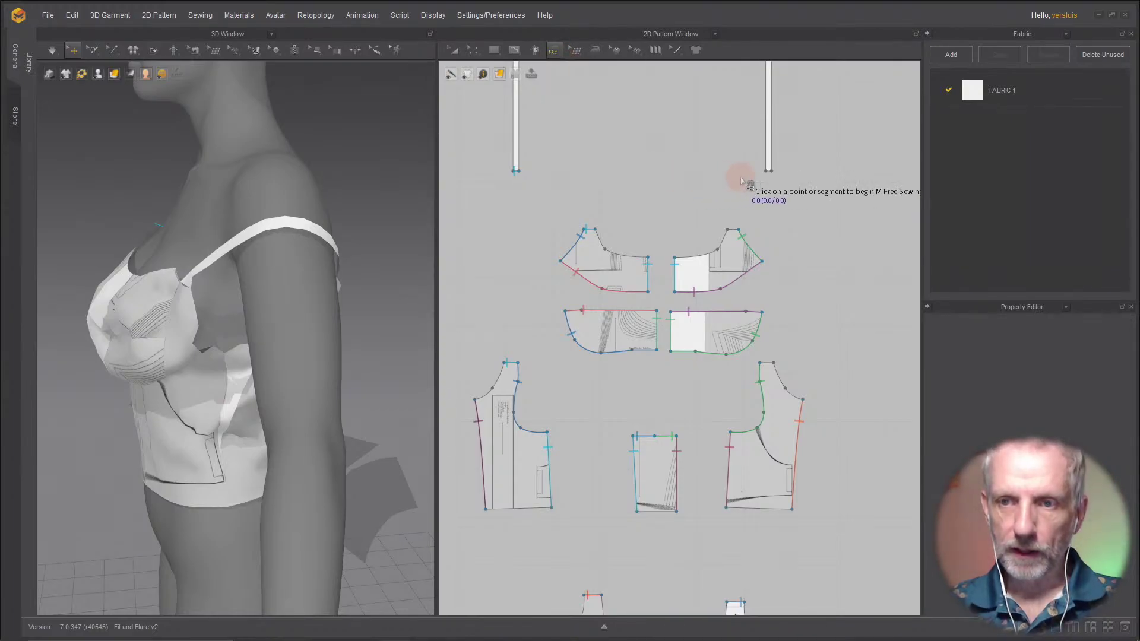
{"action": "left_click", "coordinate": [773, 174]}
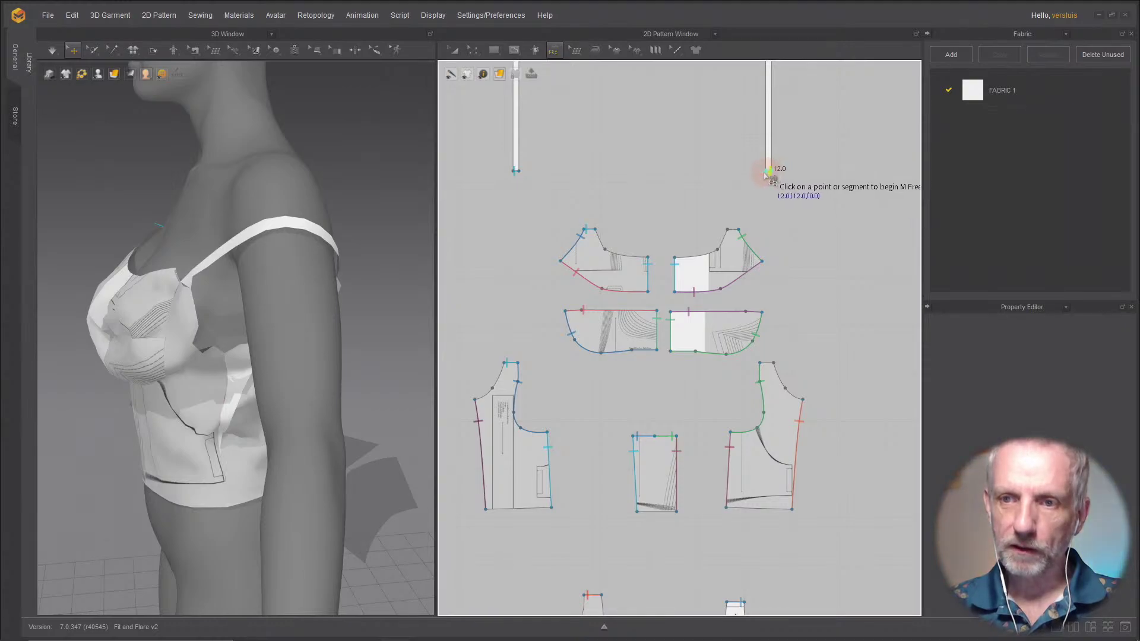
{"action": "key", "text": "Return"}
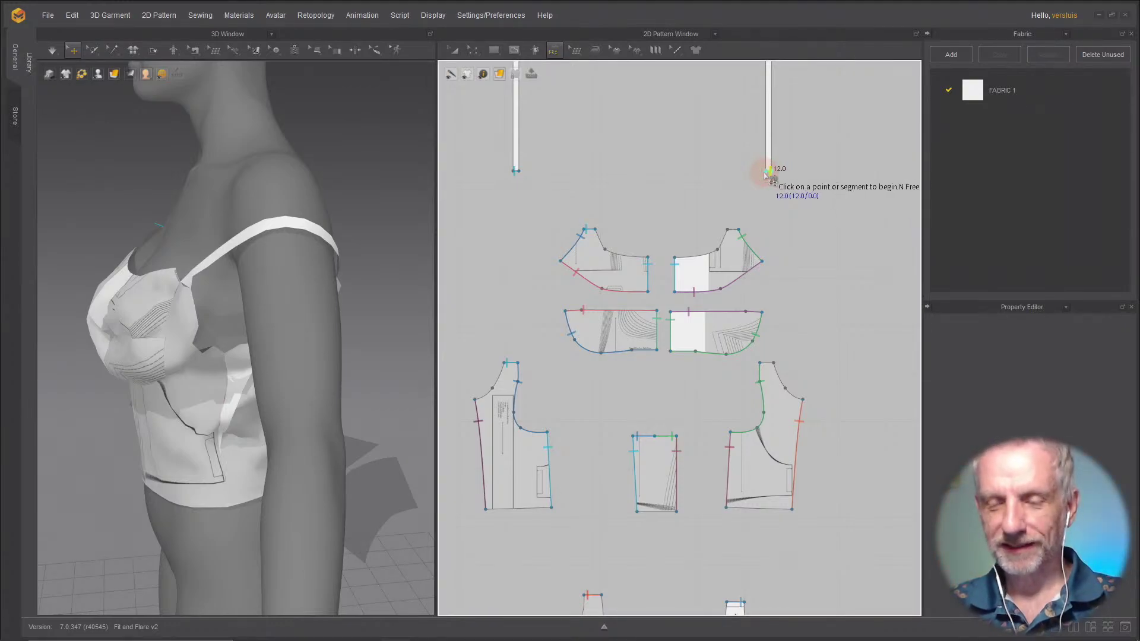
{"action": "left_click", "coordinate": [766, 366]}
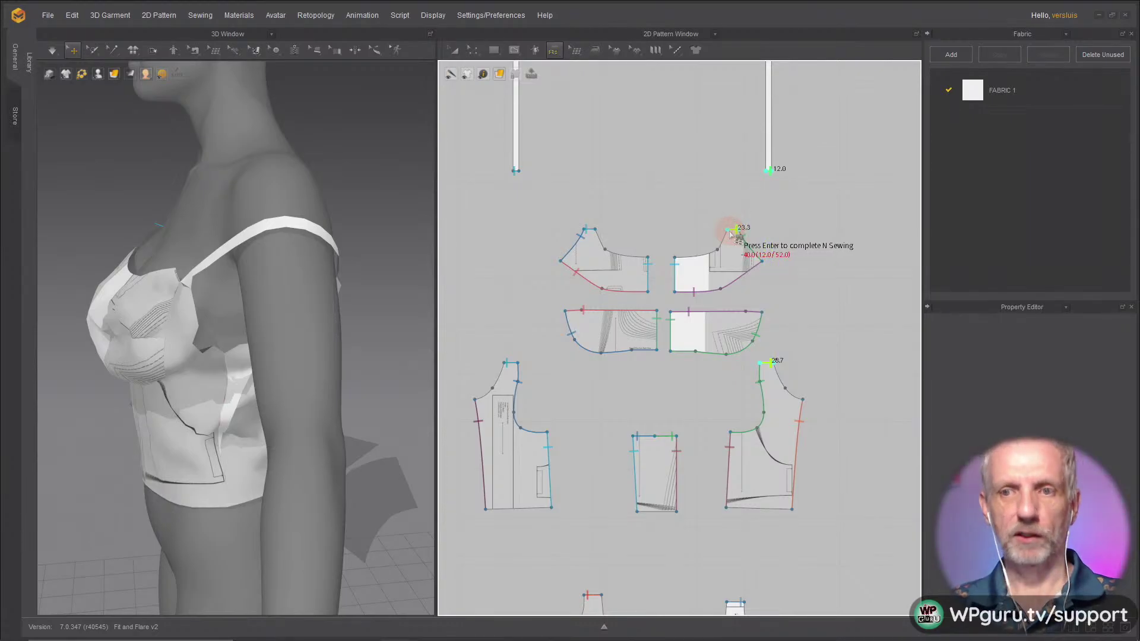
{"action": "key", "text": "Return"}
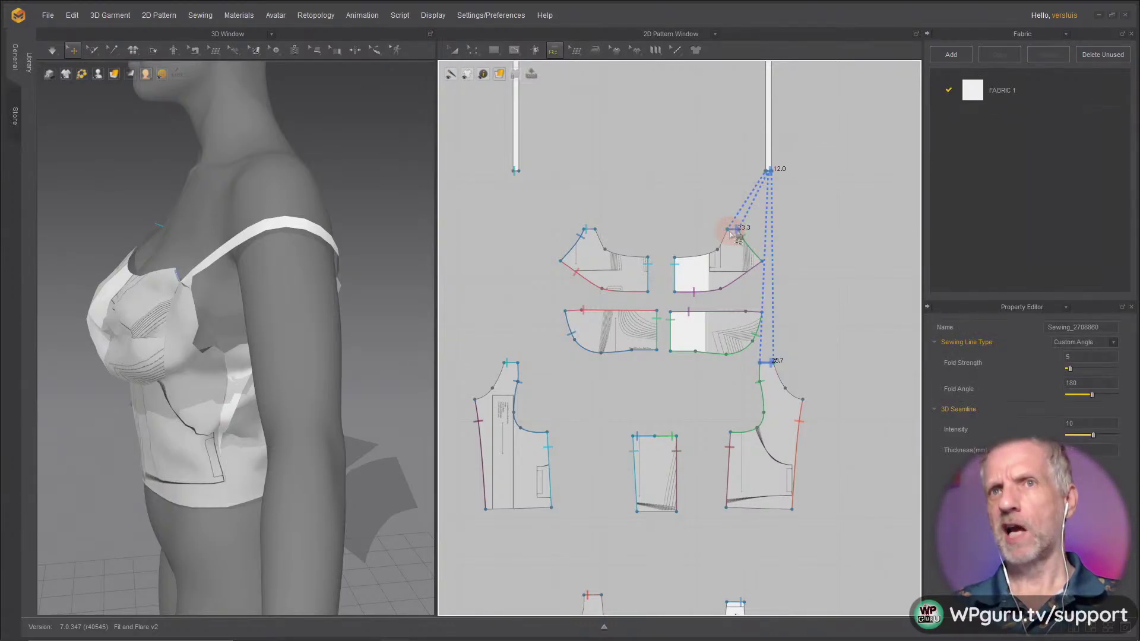
Step: Select all strap, cup and bodice pieces in the 2D pattern and scale them proportionally to 90%
{"action": "scroll", "coordinate": [732, 235], "scroll_direction": "down", "scroll_amount": 3}
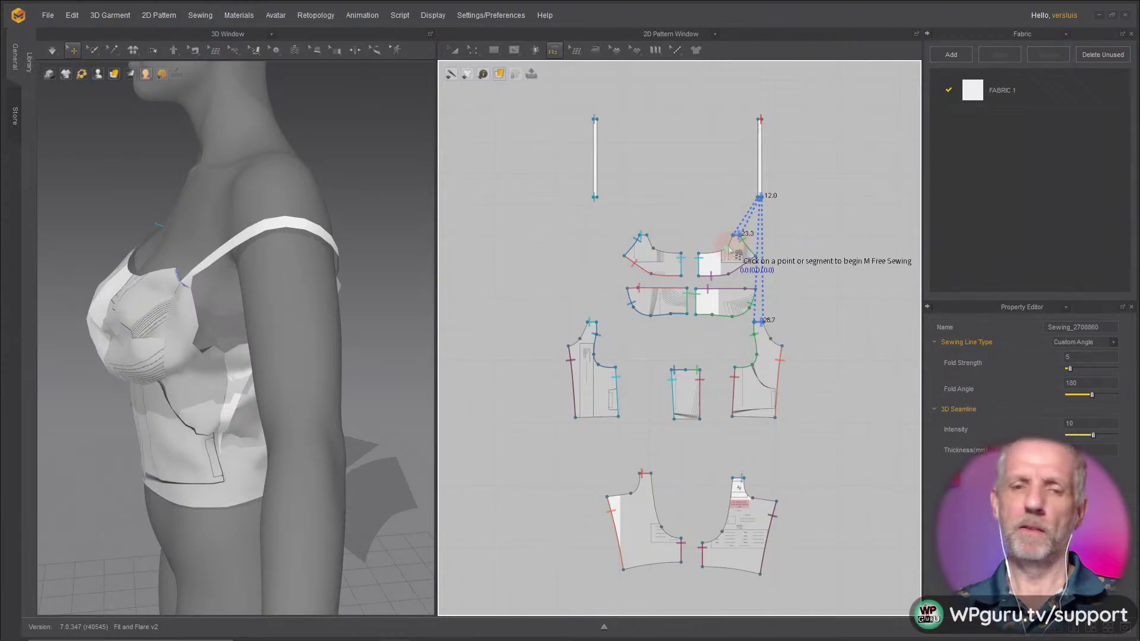
{"action": "right_click_drag", "start_coordinate": [368, 272], "coordinate": [333, 269]}
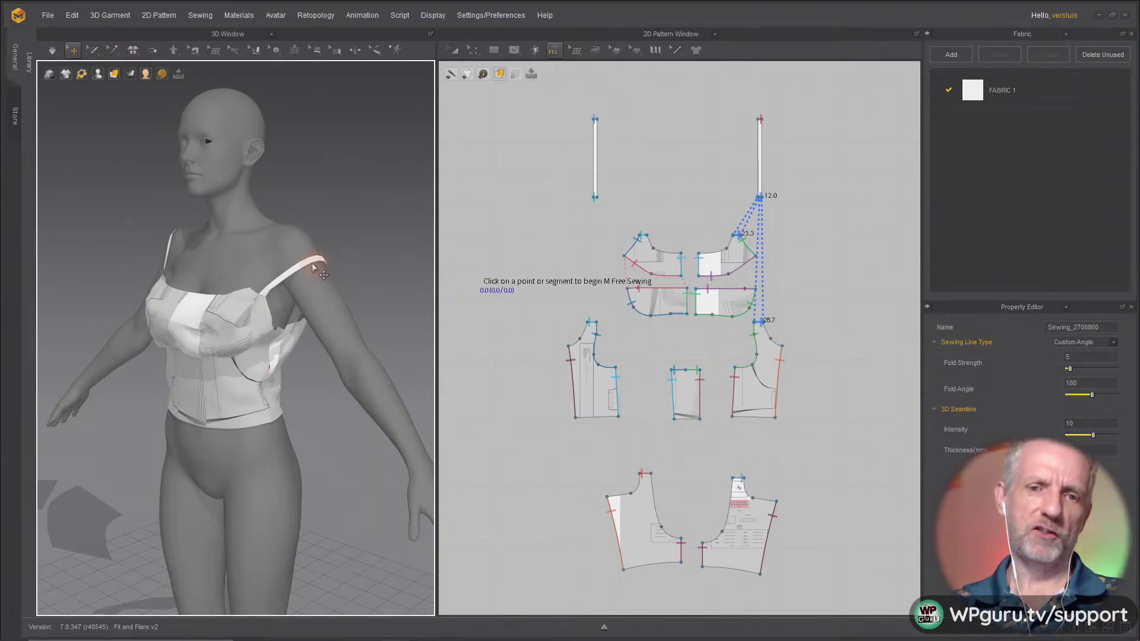
{"action": "scroll", "coordinate": [311, 263], "scroll_direction": "up", "scroll_amount": 3}
{"action": "scroll", "coordinate": [298, 265], "scroll_direction": "up", "scroll_amount": 1}
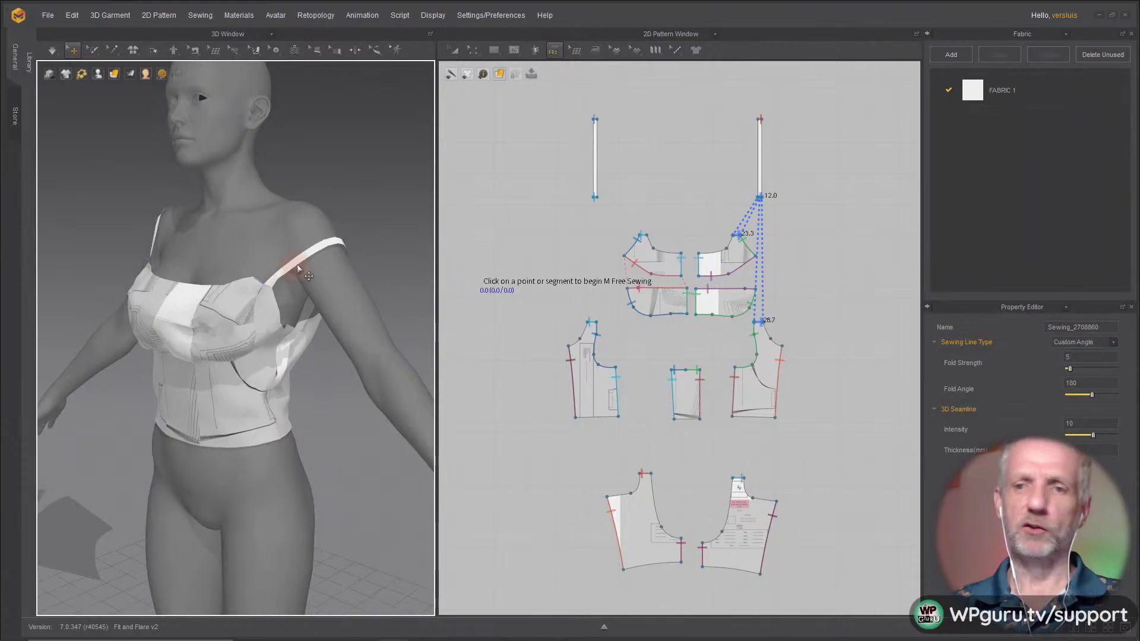
{"action": "scroll", "coordinate": [297, 265], "scroll_direction": "down", "scroll_amount": 1}
{"action": "scroll", "coordinate": [582, 235], "scroll_direction": "down", "scroll_amount": 3}
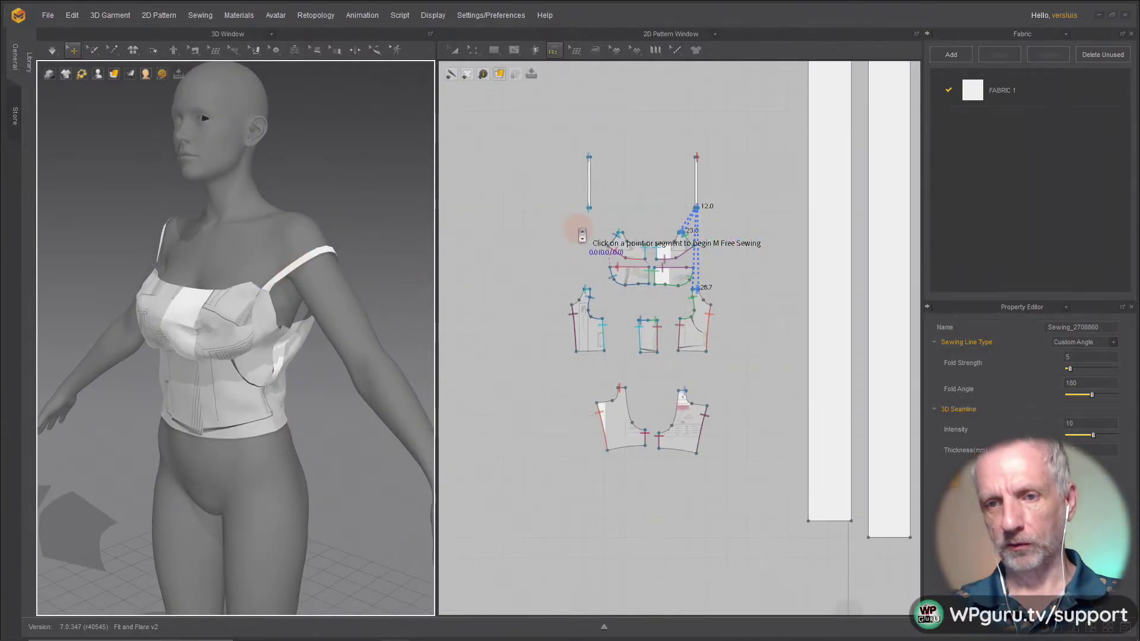
{"action": "scroll", "coordinate": [582, 235], "scroll_direction": "down", "scroll_amount": 2}
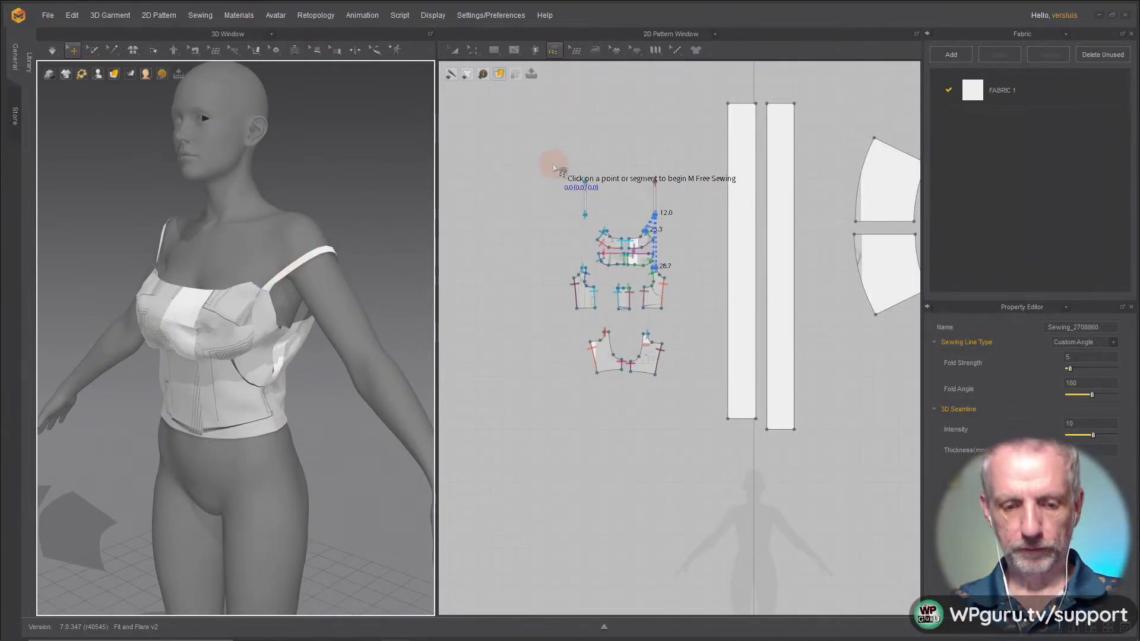
{"action": "key", "text": "a"}
{"action": "left_click_drag", "start_coordinate": [551, 158], "coordinate": [689, 405]}
{"action": "right_click_drag", "start_coordinate": [676, 388], "coordinate": [669, 377]}
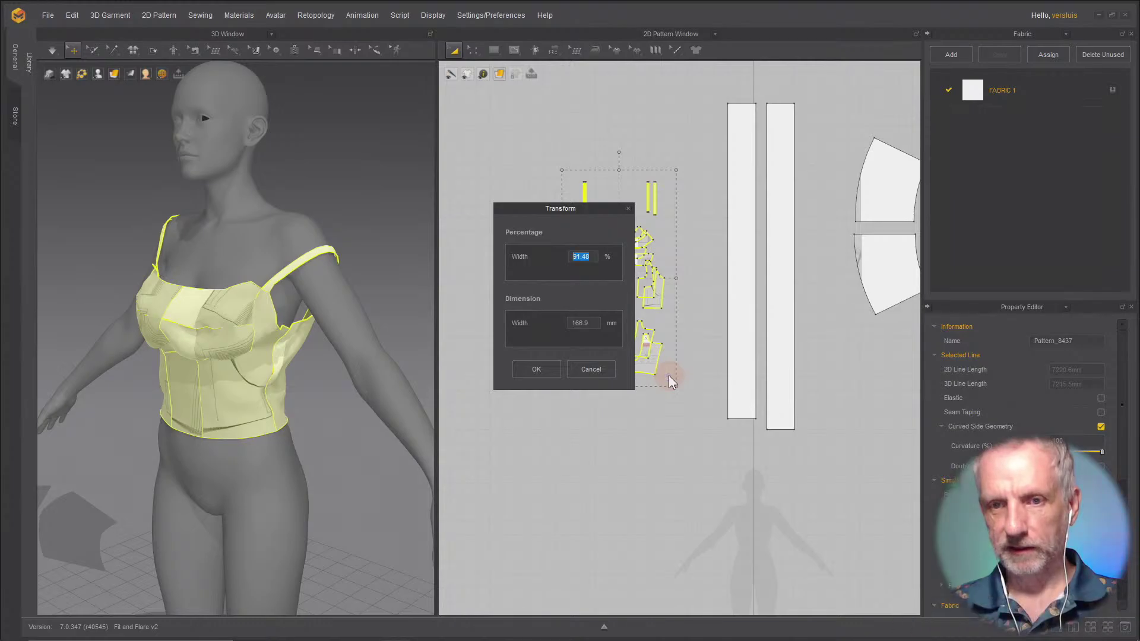
{"action": "key", "text": "Escape"}
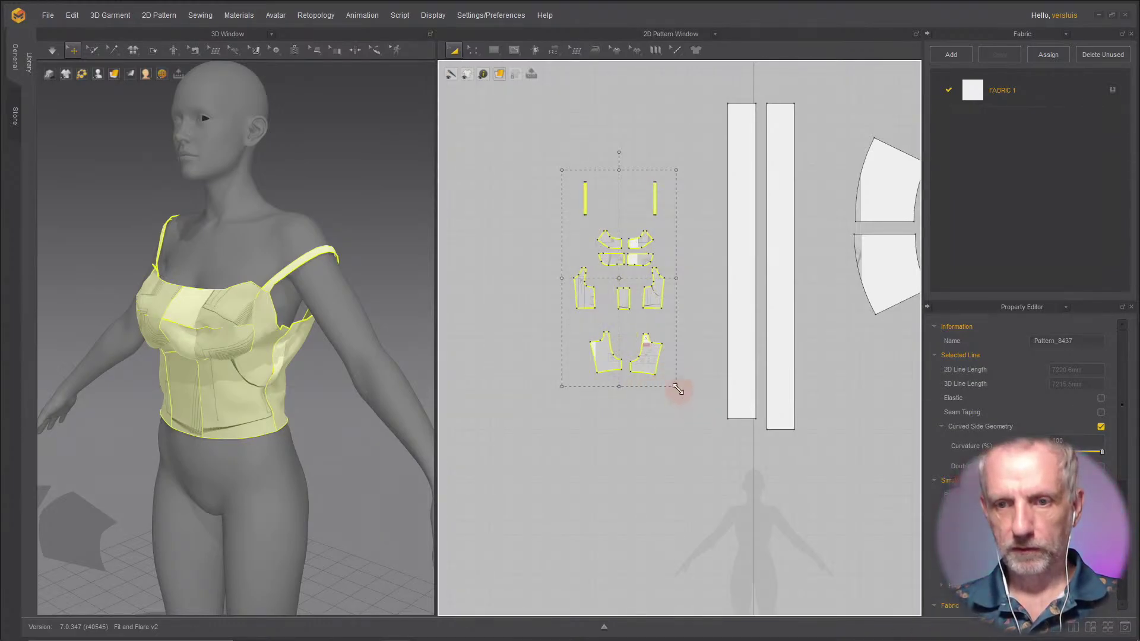
{"action": "right_click_drag", "start_coordinate": [673, 381], "coordinate": [668, 373]}
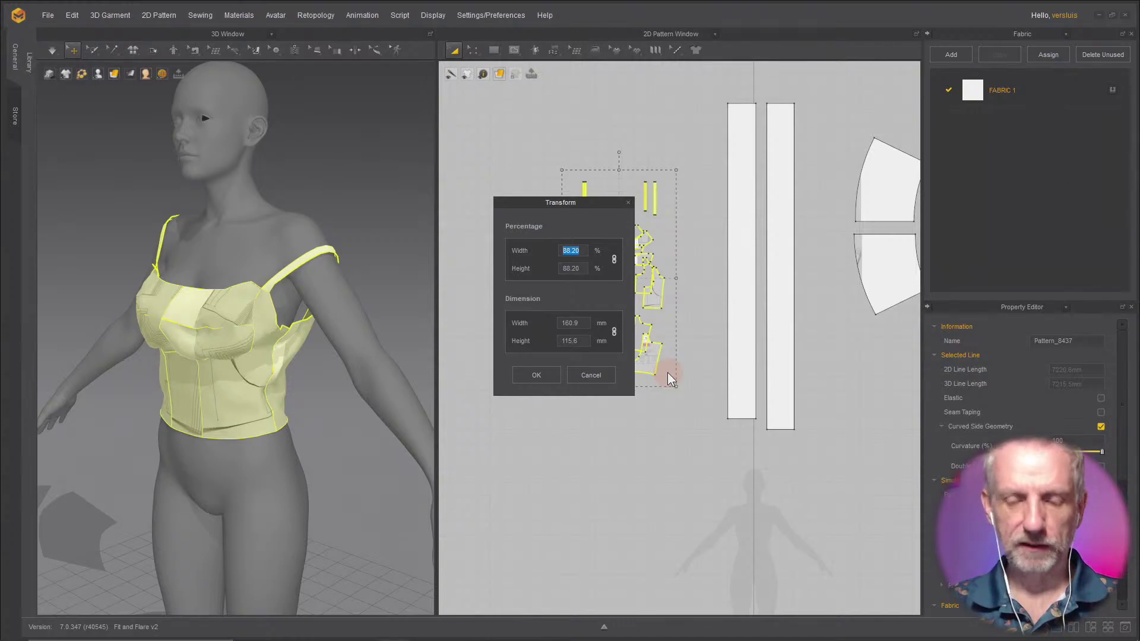
{"action": "type", "text": "90"}
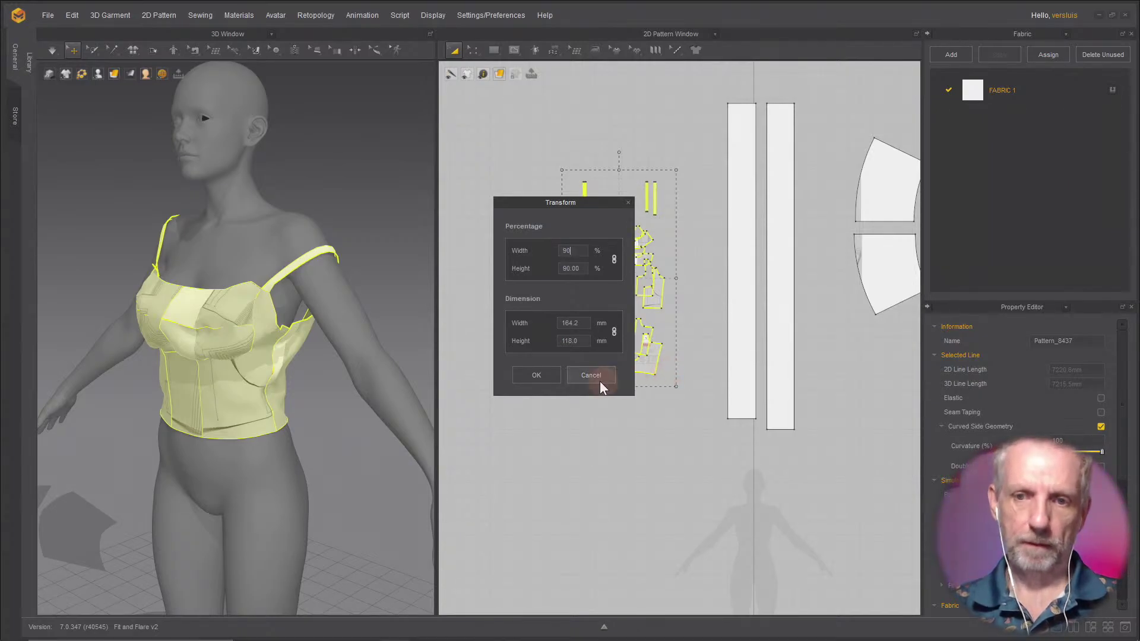
{"action": "left_click", "coordinate": [537, 376]}
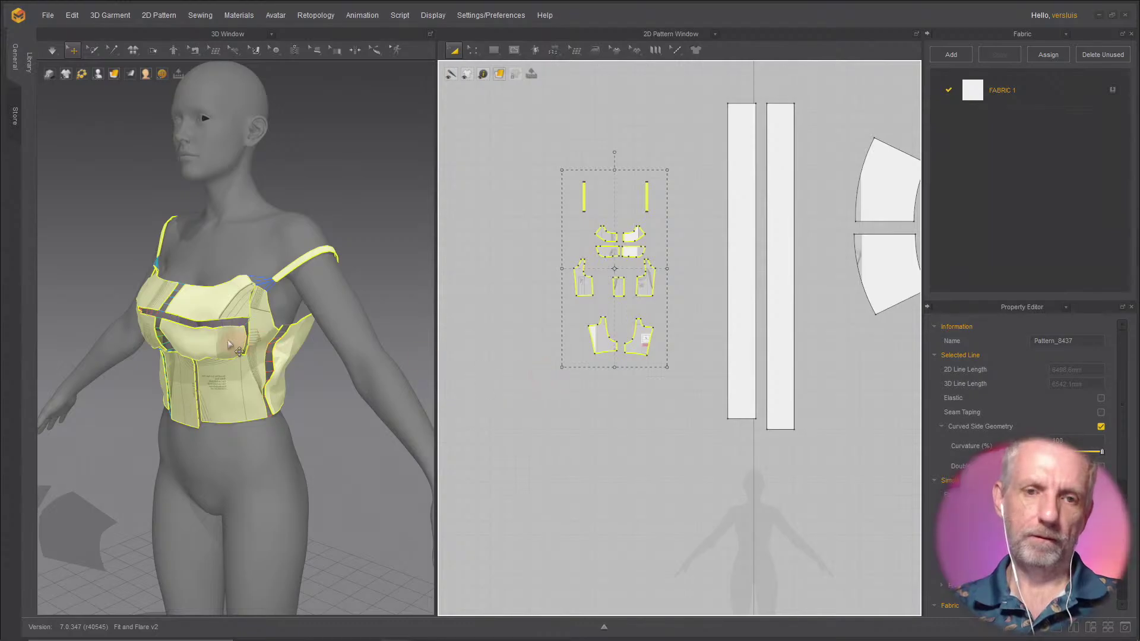
Step: Simulate the scaled garment on the avatar and check the front junction of strap, cup and bodice
{"action": "key", "text": "space"}
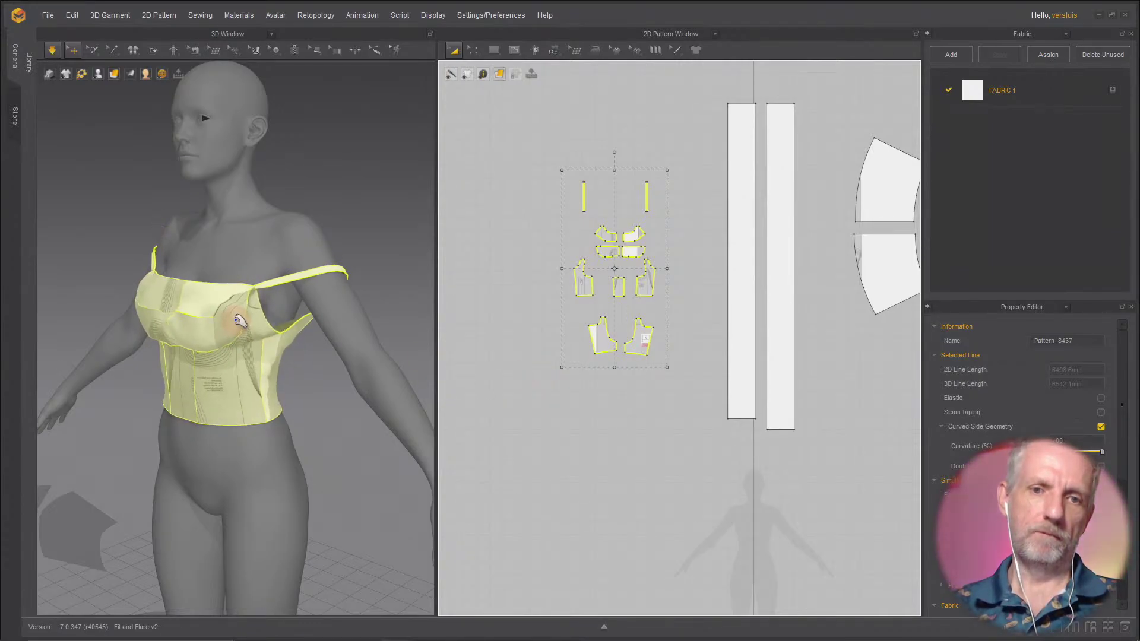
{"action": "scroll", "coordinate": [291, 315], "scroll_direction": "up", "scroll_amount": 10}
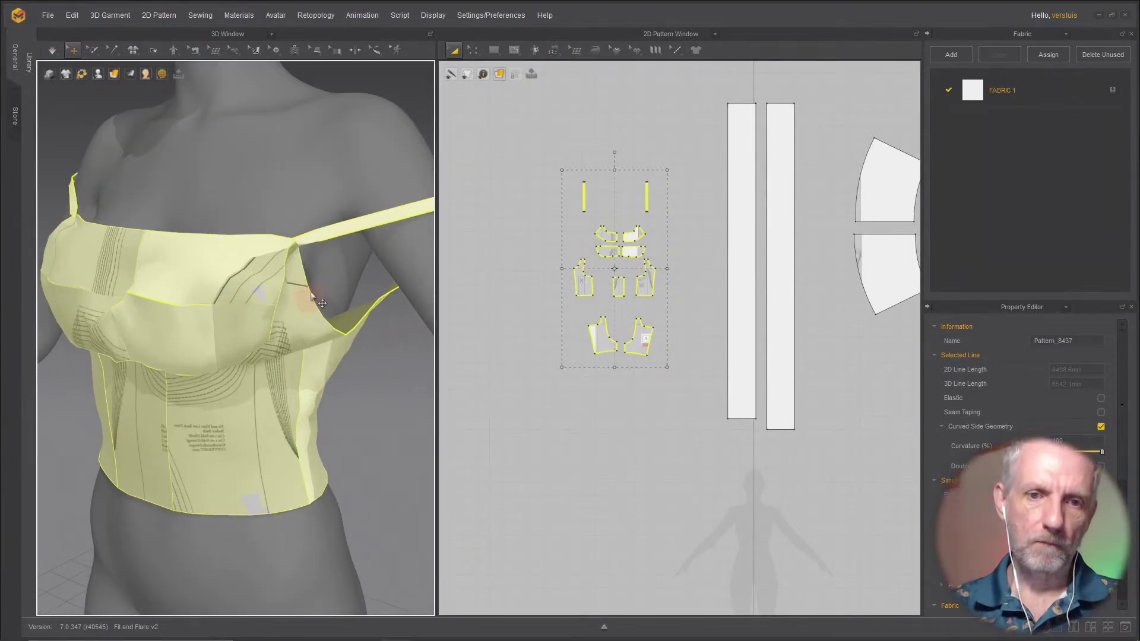
{"action": "scroll", "coordinate": [288, 331], "scroll_direction": "down", "scroll_amount": 5}
{"action": "scroll", "coordinate": [275, 326], "scroll_direction": "up", "scroll_amount": 5}
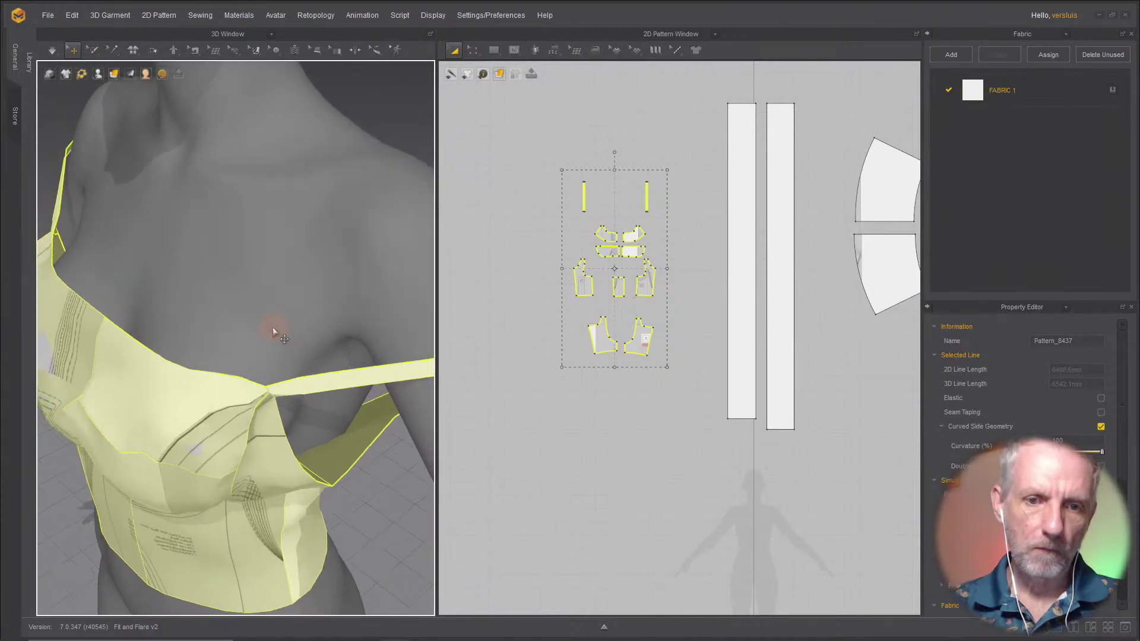
{"action": "right_click_drag", "start_coordinate": [277, 328], "coordinate": [279, 229]}
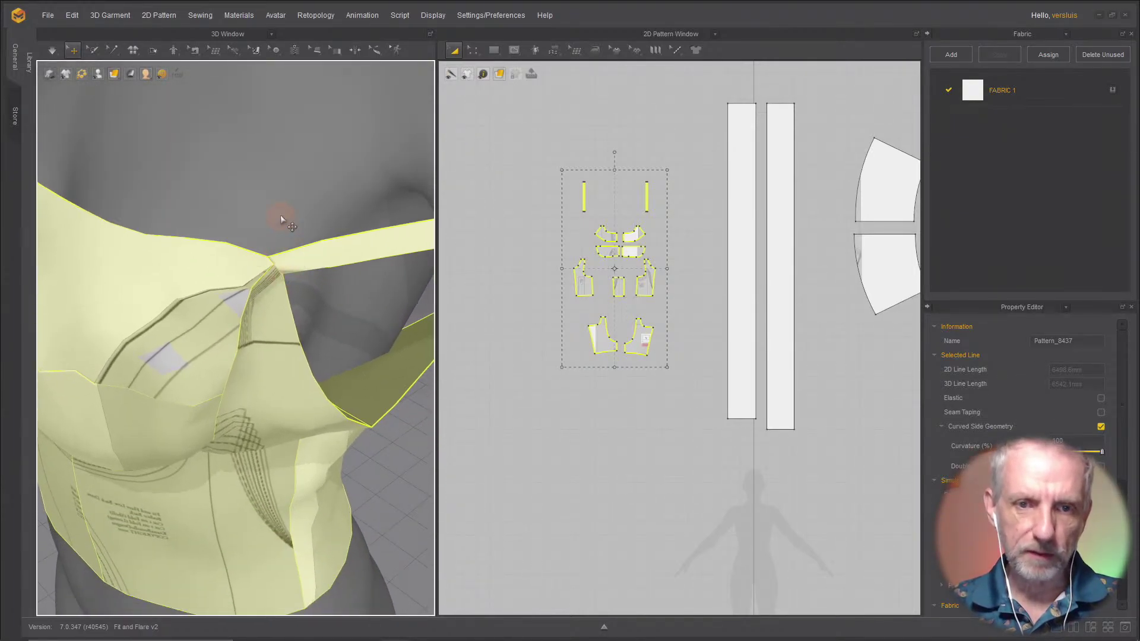
{"action": "left_click", "coordinate": [313, 247]}
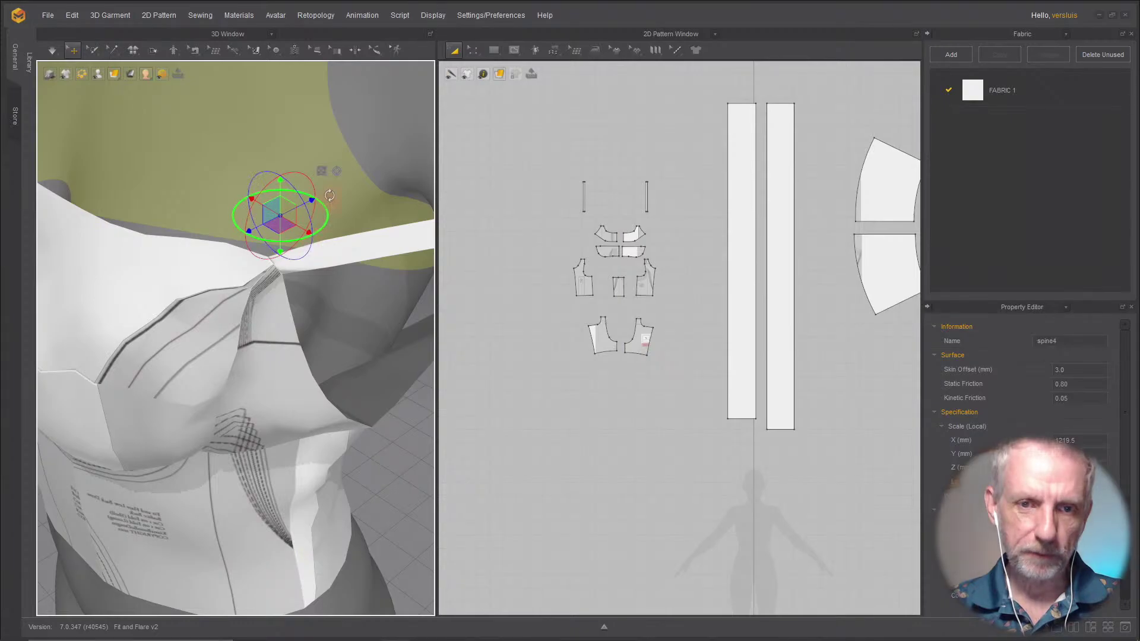
{"action": "left_click", "coordinate": [358, 317]}
Step: Pull the avatar's right shoulder strap up from the upper arm toward the neck while simulating
{"action": "right_click_drag", "start_coordinate": [298, 276], "coordinate": [281, 321]}
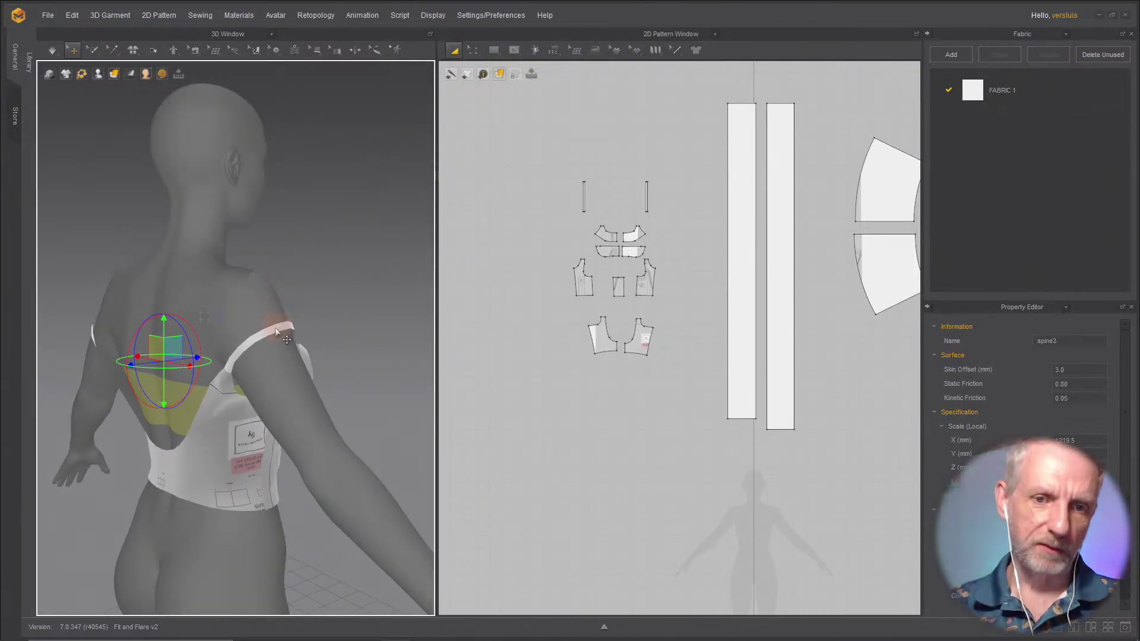
{"action": "mouse_move", "coordinate": [283, 337]}
{"action": "left_mouse_down"}
{"action": "mouse_move", "coordinate": [243, 247]}
{"action": "mouse_move", "coordinate": [173, 257]}
{"action": "mouse_move", "coordinate": [294, 328]}
{"action": "left_mouse_up"}
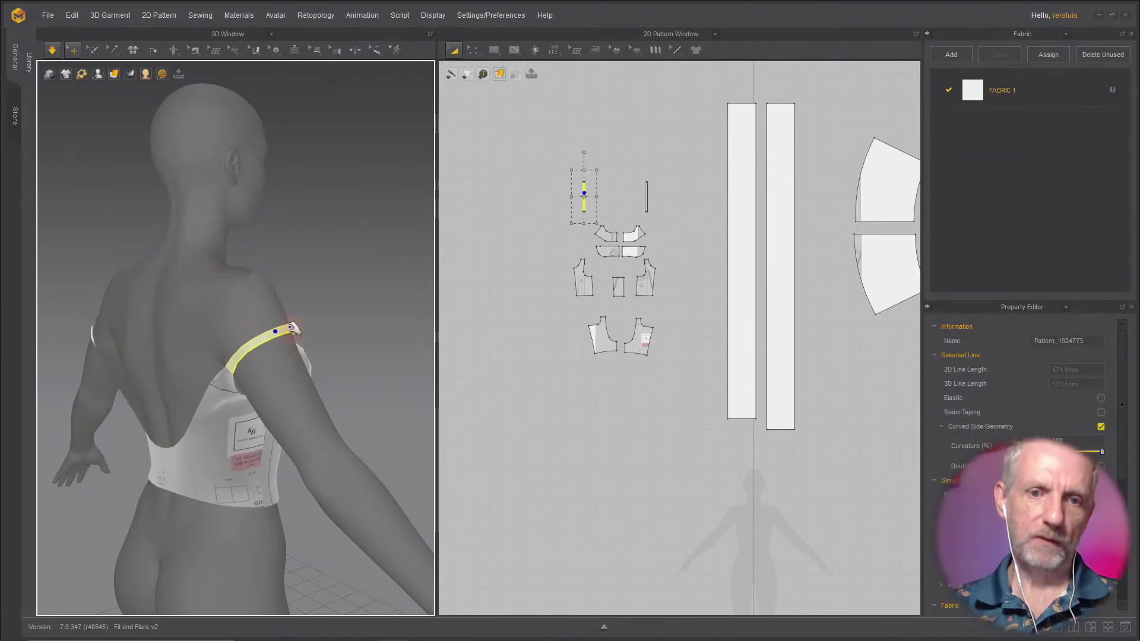
{"action": "left_click_drag", "start_coordinate": [270, 278], "coordinate": [191, 296]}
Step: Pull the avatar's left strap up onto the shoulder while the simulation runs and check it from the side
{"action": "right_click_drag", "start_coordinate": [191, 296], "coordinate": [248, 371]}
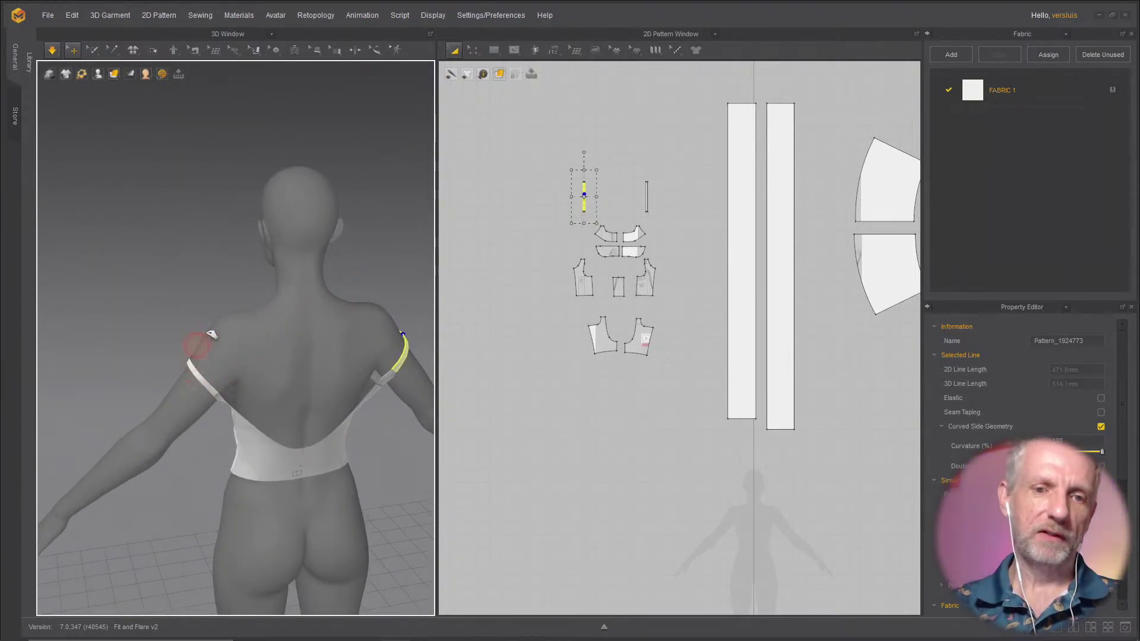
{"action": "left_click_drag", "start_coordinate": [212, 336], "coordinate": [242, 332]}
{"action": "right_click_drag", "start_coordinate": [242, 333], "coordinate": [123, 259]}
{"action": "scroll", "coordinate": [330, 346], "scroll_direction": "up", "scroll_amount": 5}
{"action": "right_click_drag", "start_coordinate": [176, 346], "coordinate": [218, 402]}
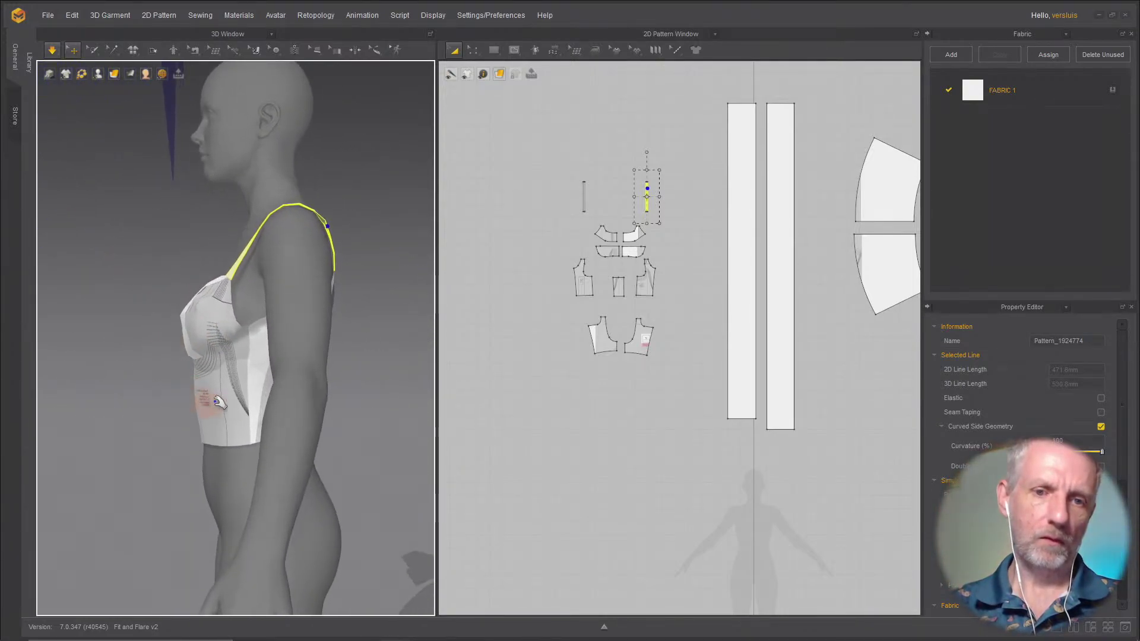
Step: Pull the avatar's slipped right strap upward again while the garment is simulating
{"action": "left_click", "coordinate": [261, 392]}
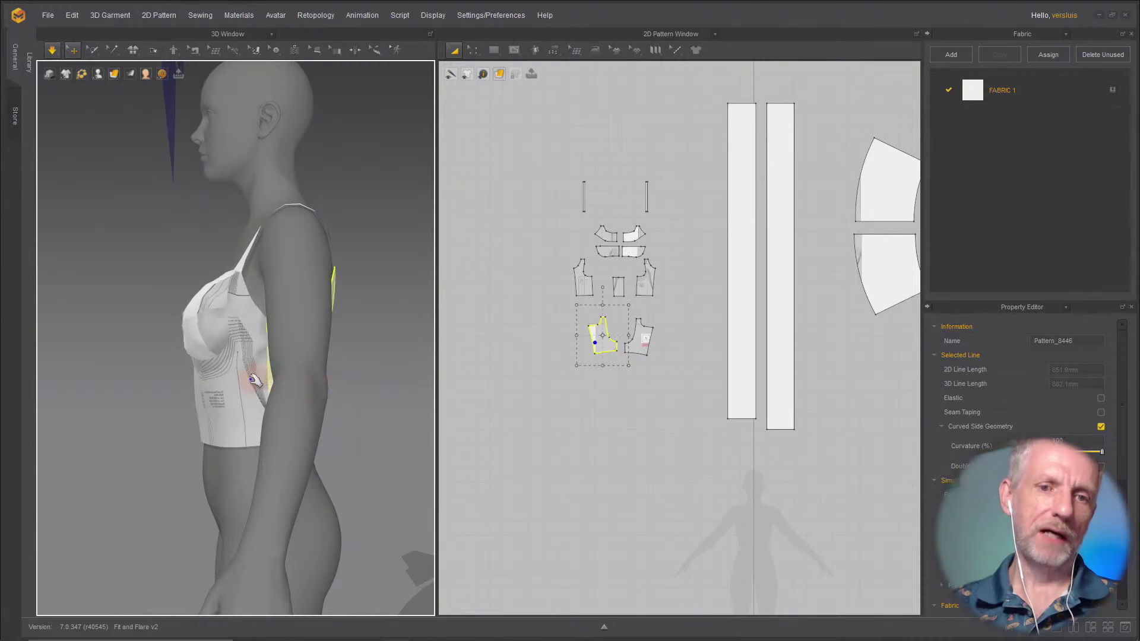
{"action": "right_click_drag", "start_coordinate": [349, 387], "coordinate": [256, 421]}
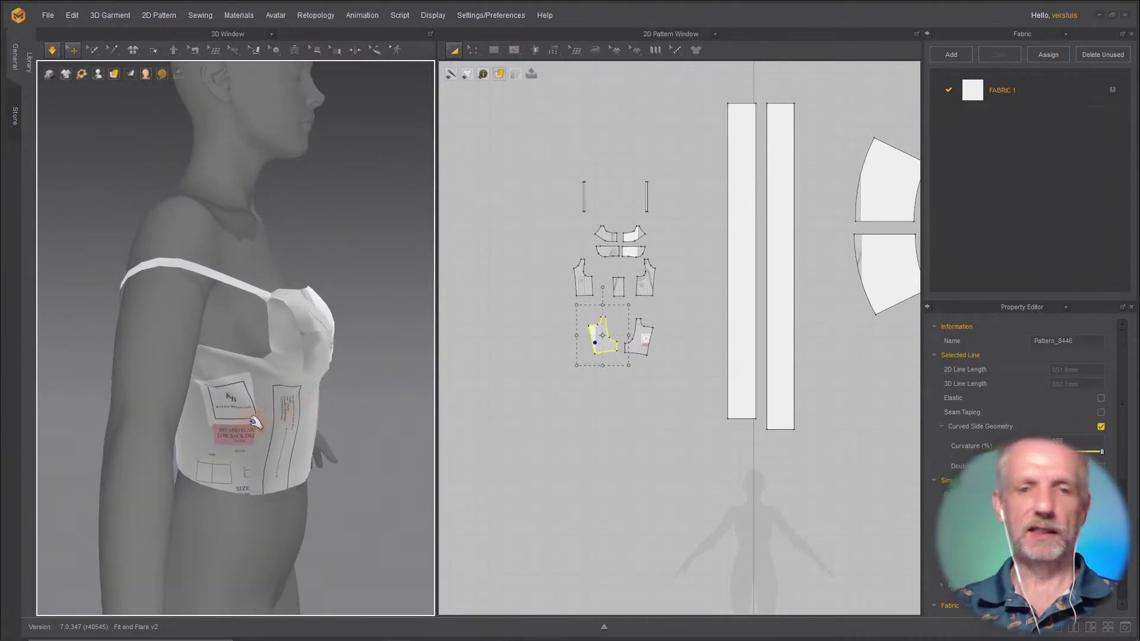
{"action": "mouse_move", "coordinate": [181, 267]}
{"action": "left_mouse_down"}
{"action": "mouse_move", "coordinate": [166, 127]}
{"action": "mouse_move", "coordinate": [162, 150]}
{"action": "mouse_move", "coordinate": [198, 254]}
{"action": "left_mouse_up"}
Step: Examine the strap ends of the two back bodice pieces and how the straps sit across the avatar's back
{"action": "right_click_drag", "start_coordinate": [198, 254], "coordinate": [272, 287]}
{"action": "scroll", "coordinate": [313, 287], "scroll_direction": "down", "scroll_amount": 3}
{"action": "scroll", "coordinate": [590, 282], "scroll_direction": "down", "scroll_amount": 5}
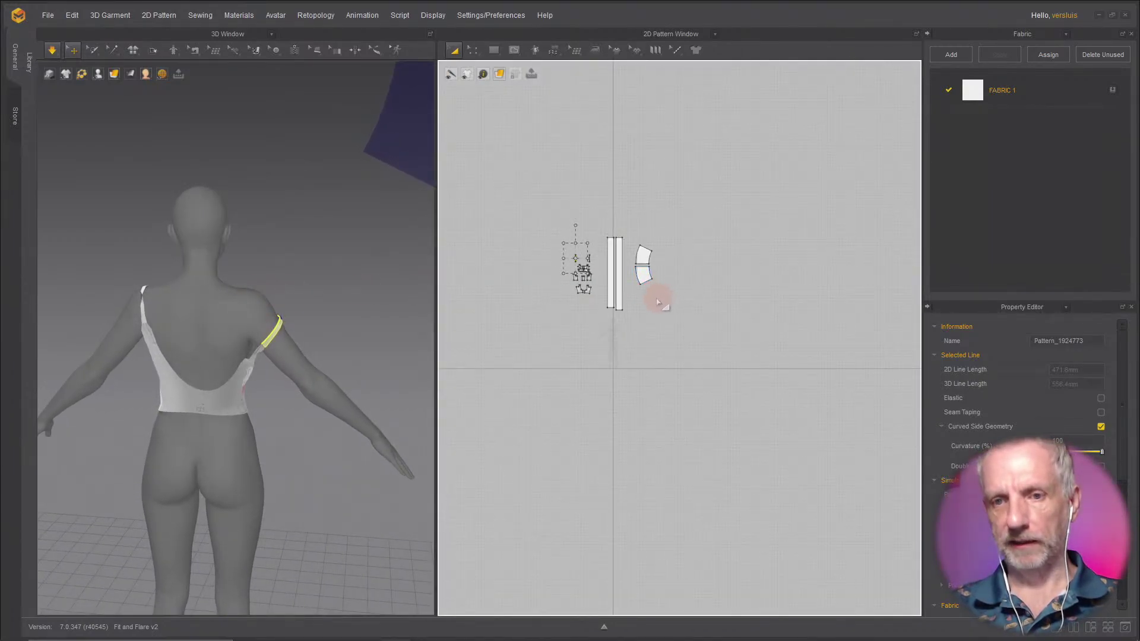
{"action": "scroll", "coordinate": [656, 298], "scroll_direction": "up", "scroll_amount": 3}
{"action": "right_click_drag", "start_coordinate": [585, 280], "coordinate": [789, 318]}
{"action": "scroll", "coordinate": [677, 296], "scroll_direction": "up", "scroll_amount": 2}
{"action": "scroll", "coordinate": [644, 288], "scroll_direction": "up", "scroll_amount": 2}
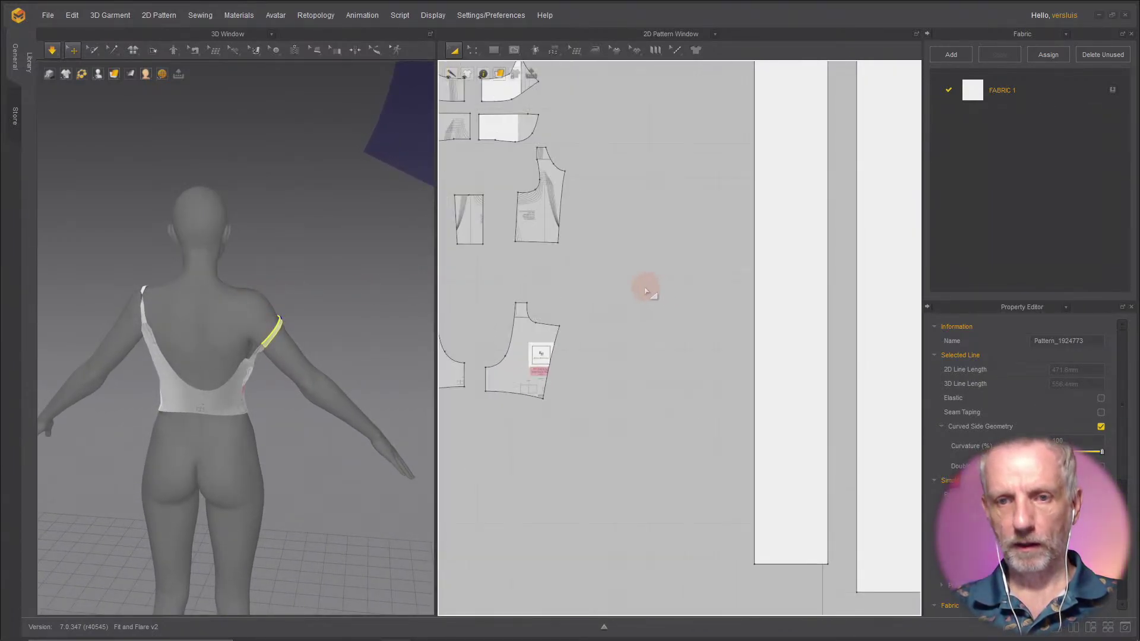
{"action": "right_click_drag", "start_coordinate": [644, 288], "coordinate": [772, 265]}
{"action": "scroll", "coordinate": [796, 289], "scroll_direction": "up", "scroll_amount": 2}
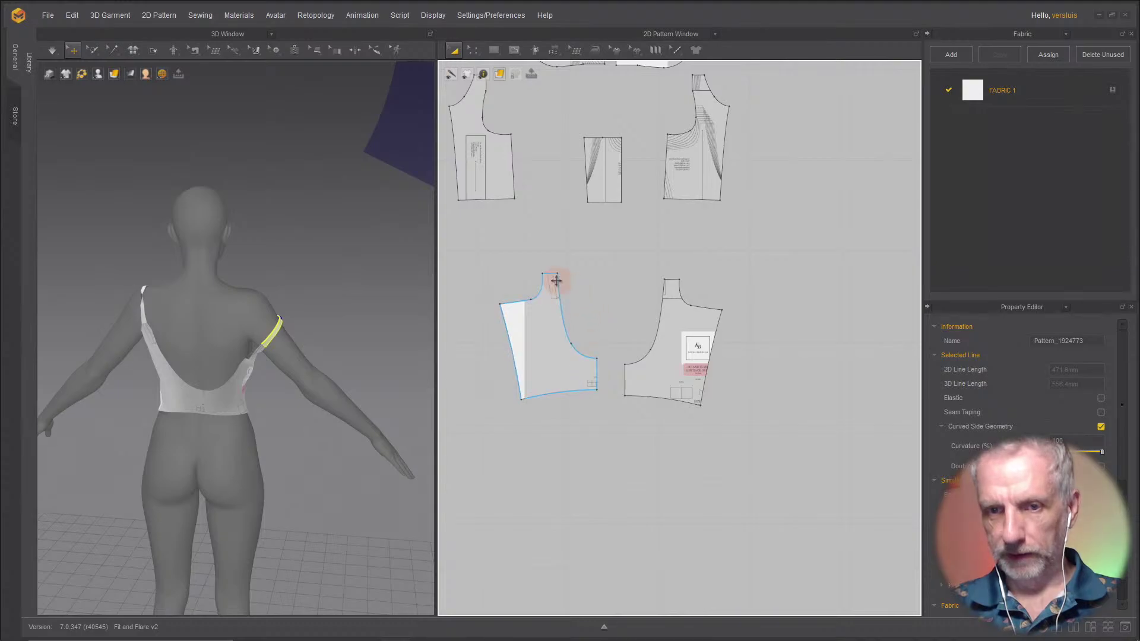
{"action": "scroll", "coordinate": [560, 287], "scroll_direction": "up", "scroll_amount": 5}
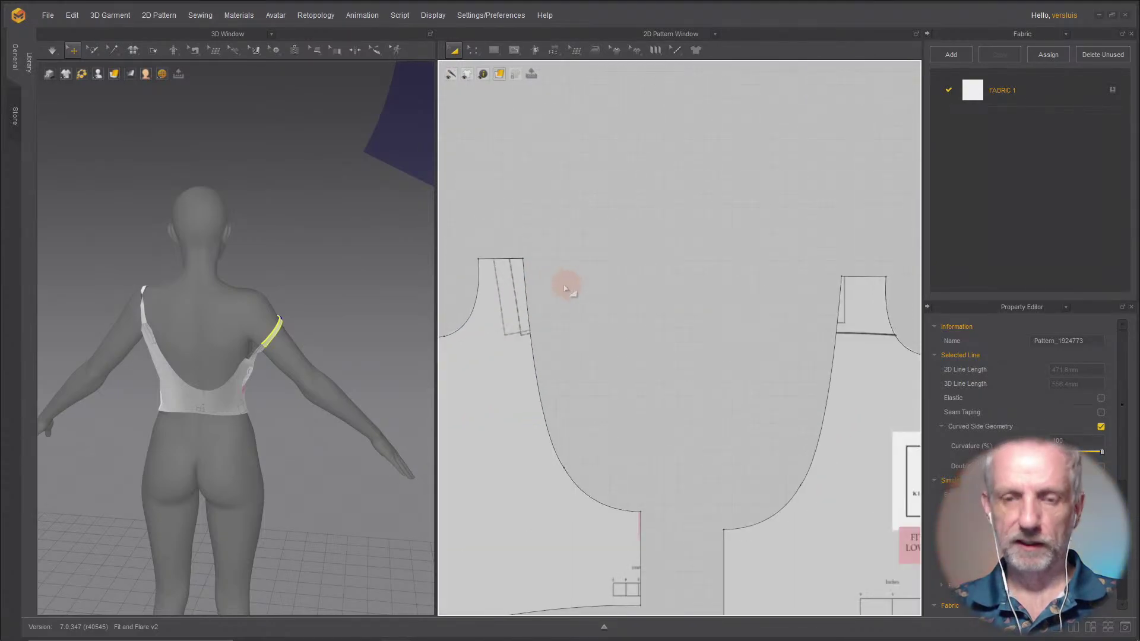
{"action": "scroll", "coordinate": [558, 288], "scroll_direction": "down", "scroll_amount": 2}
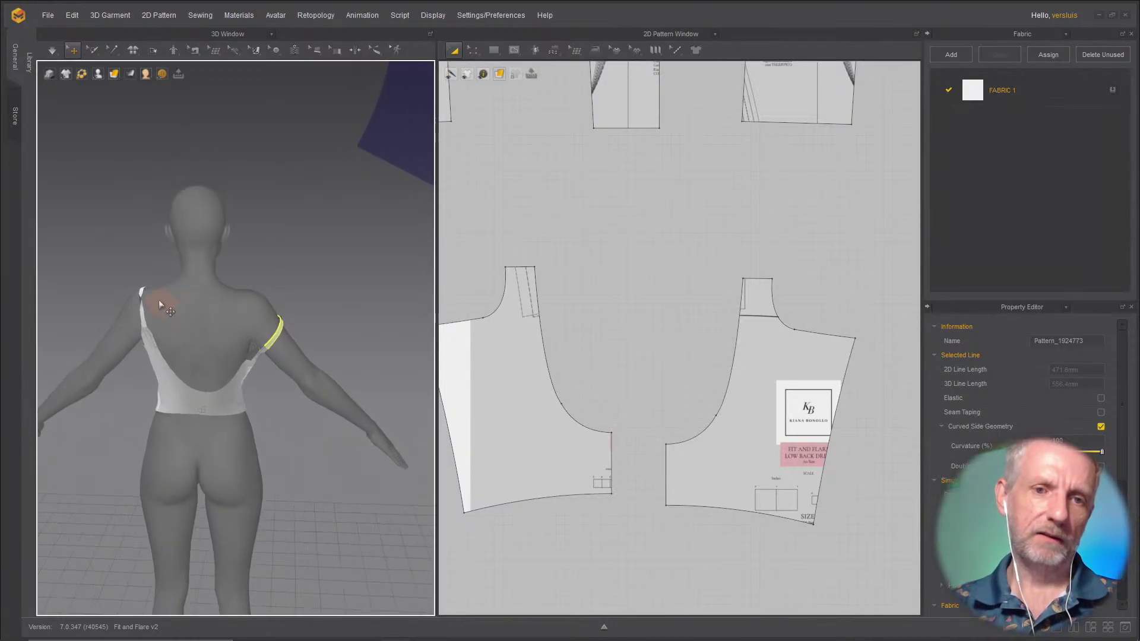
{"action": "scroll", "coordinate": [154, 297], "scroll_direction": "up", "scroll_amount": 1}
{"action": "middle_click_drag", "start_coordinate": [154, 298], "coordinate": [272, 294]}
{"action": "right_click_drag", "start_coordinate": [272, 293], "coordinate": [378, 233]}
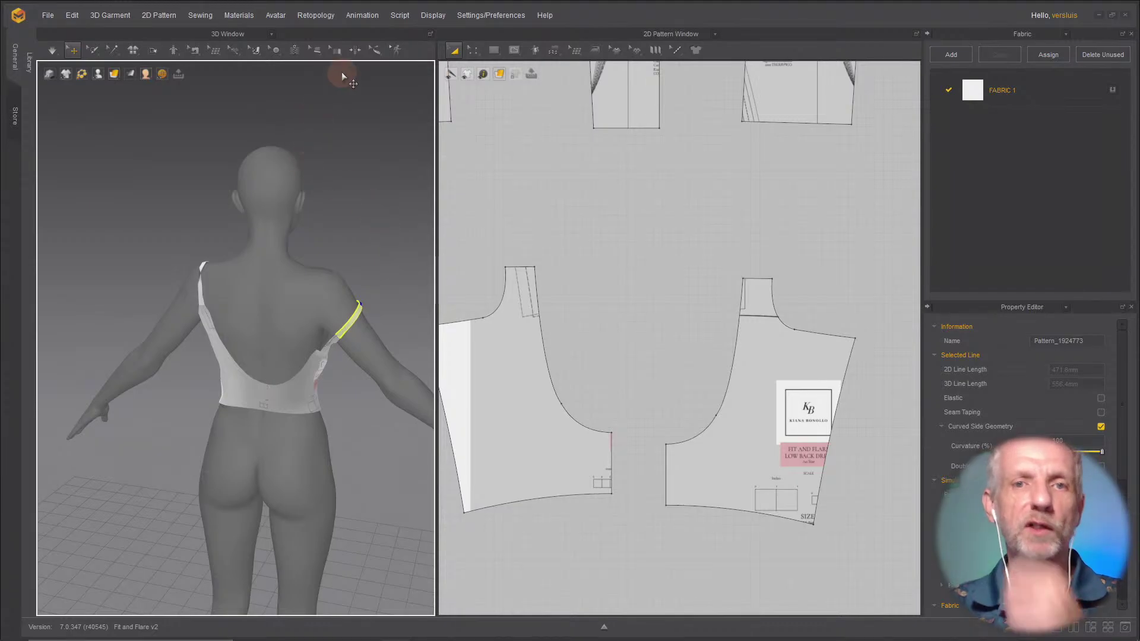
Step: Measure across the avatar's upper back between the shoulders with Basic Tape Measure (Avatar)
{"action": "left_click", "coordinate": [376, 49]}
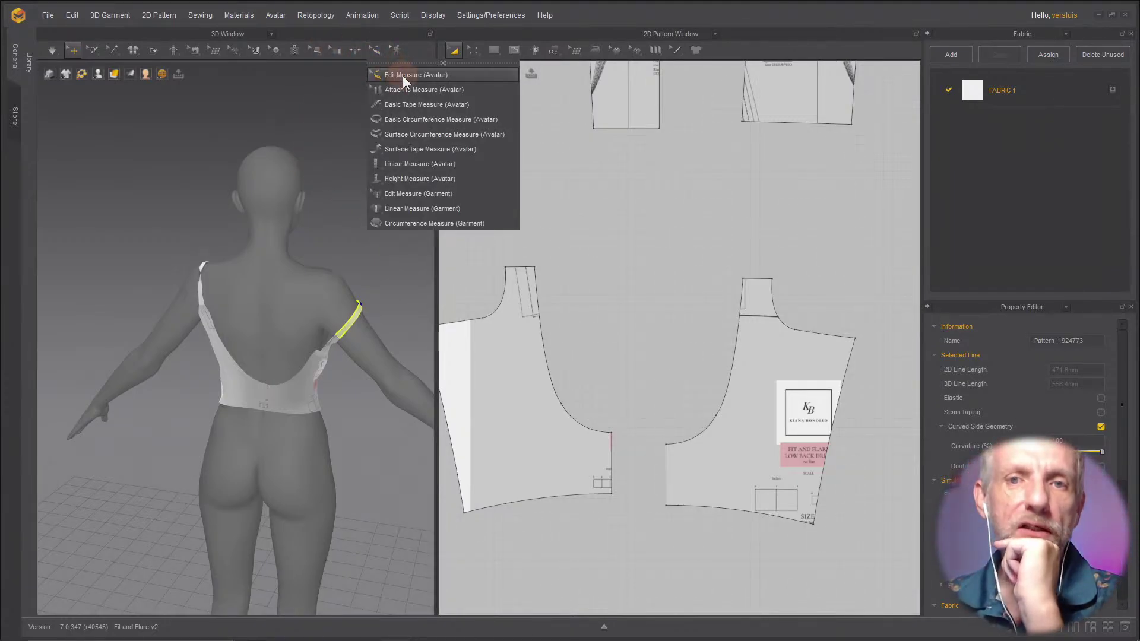
{"action": "left_click", "coordinate": [437, 104]}
{"action": "left_click", "coordinate": [219, 283]}
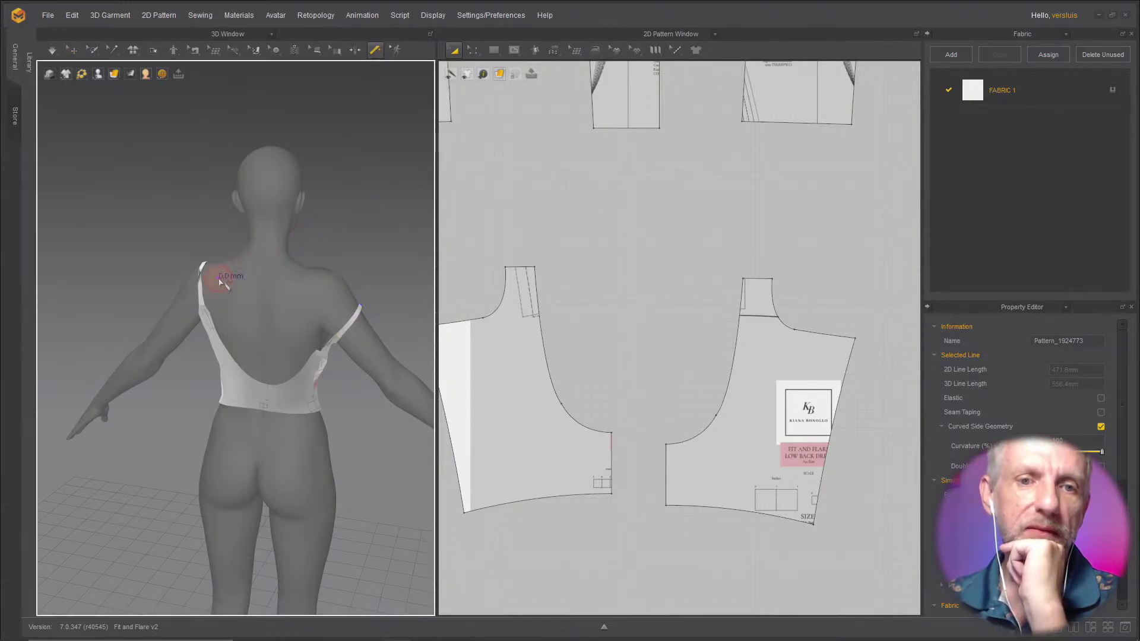
{"action": "left_click", "coordinate": [314, 280]}
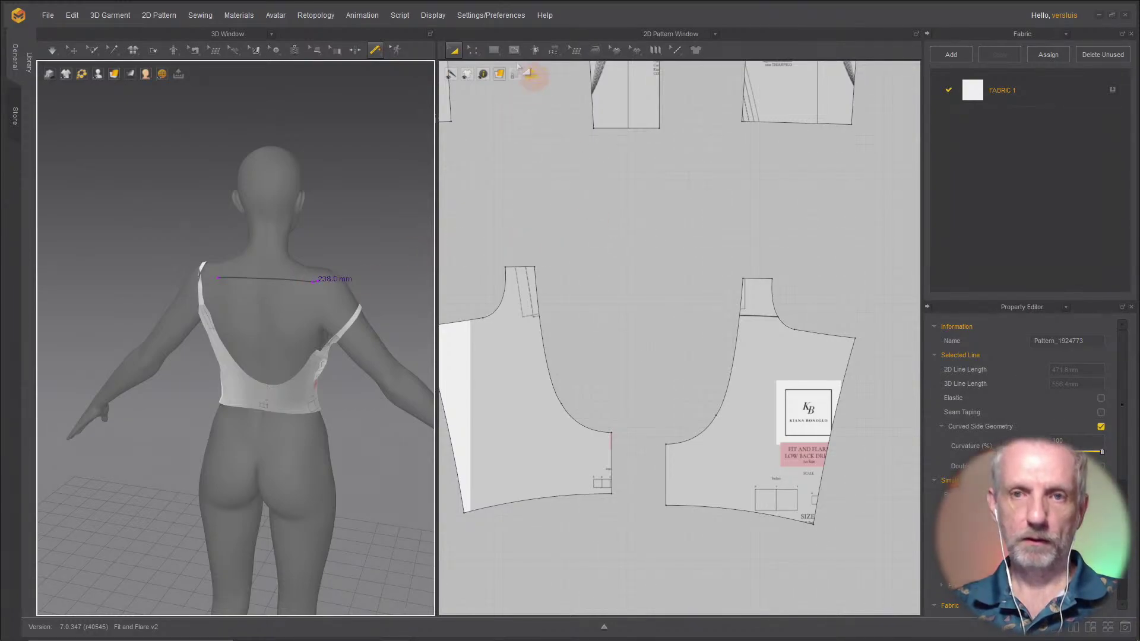
Step: Create a rectangular pattern piece 200 mm wide and 20 mm high for the back strap
{"action": "left_click", "coordinate": [496, 53]}
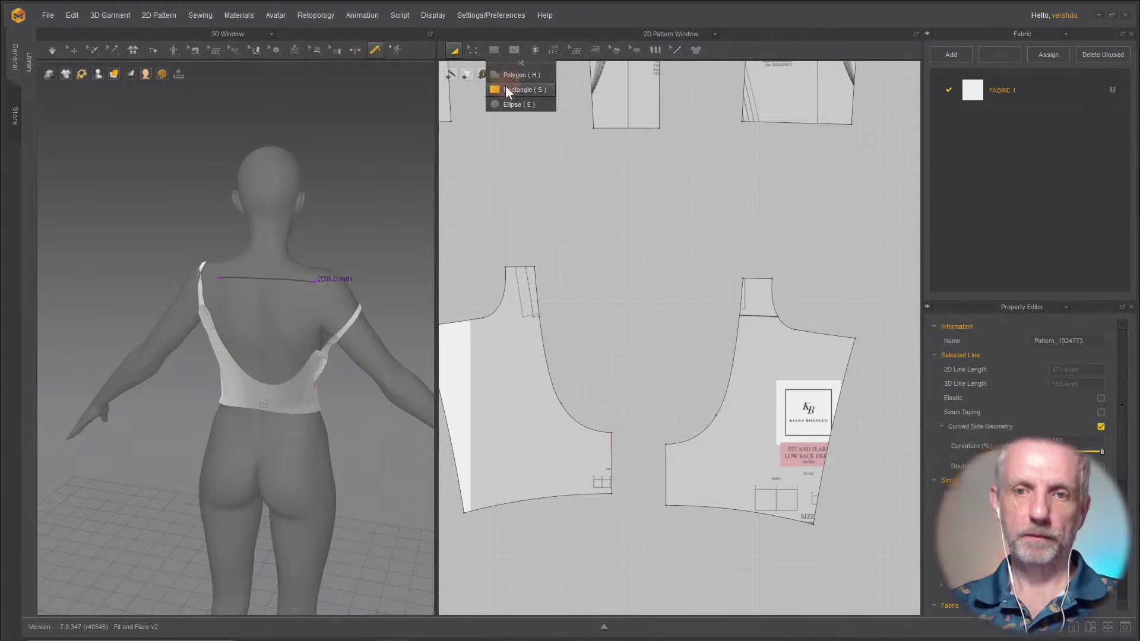
{"action": "left_click", "coordinate": [506, 90]}
{"action": "left_click", "coordinate": [582, 287]}
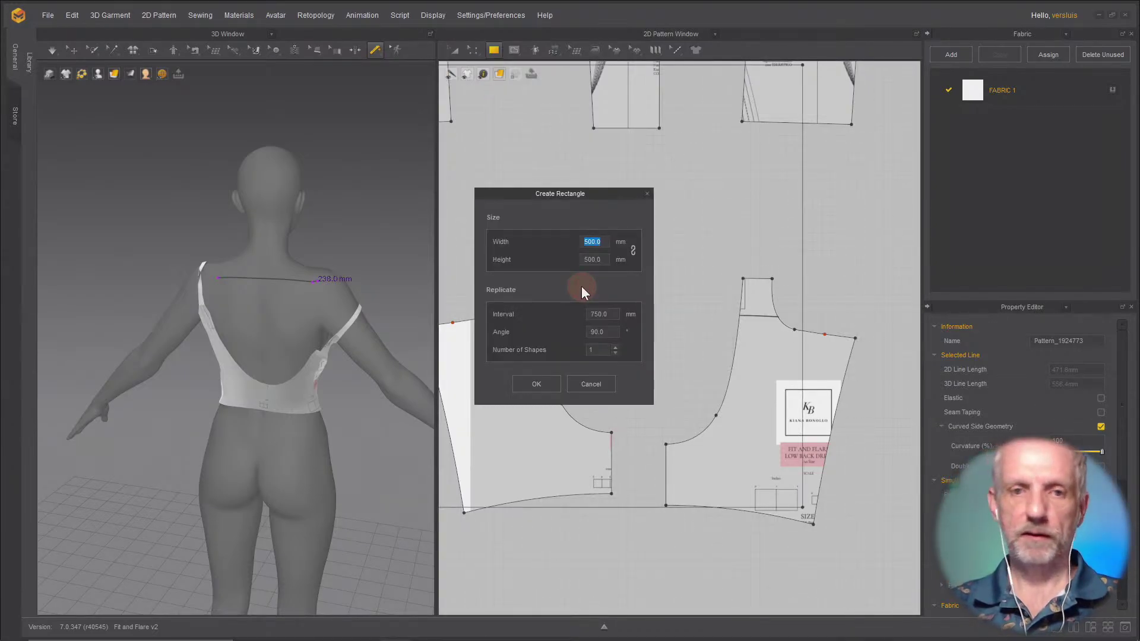
{"action": "type", "text": "200"}
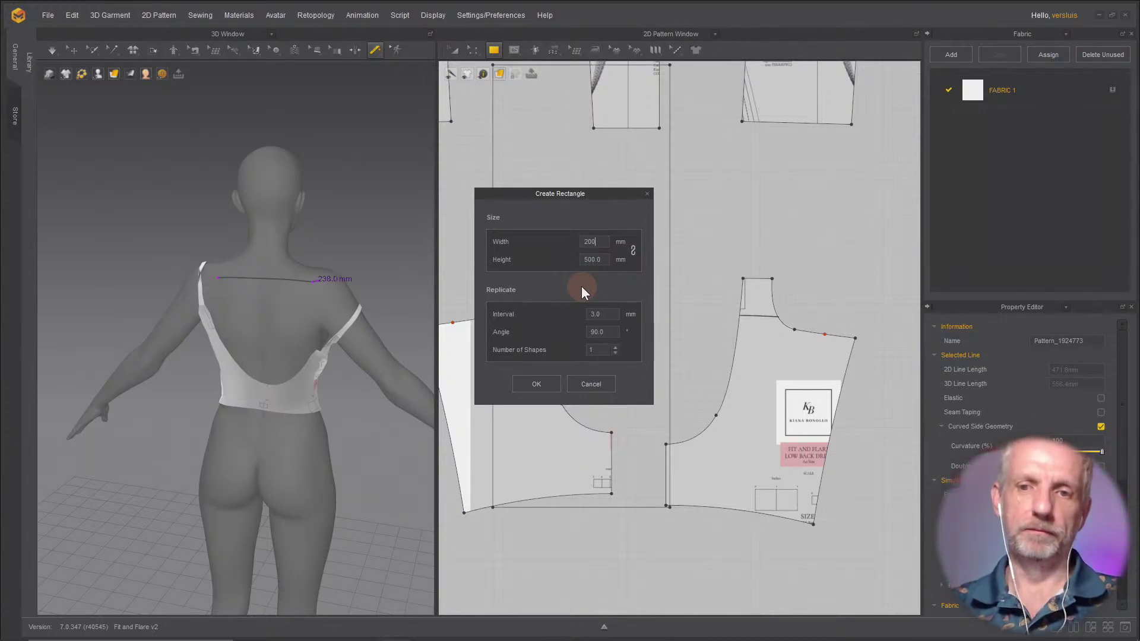
{"action": "double_click", "coordinate": [596, 262]}
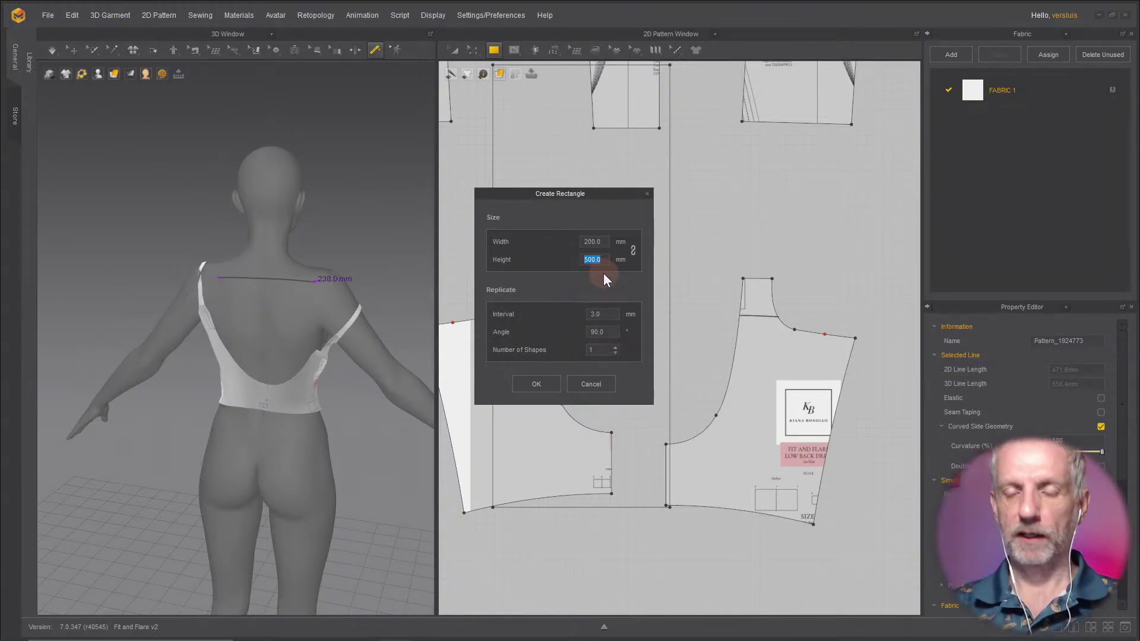
{"action": "type", "text": "20"}
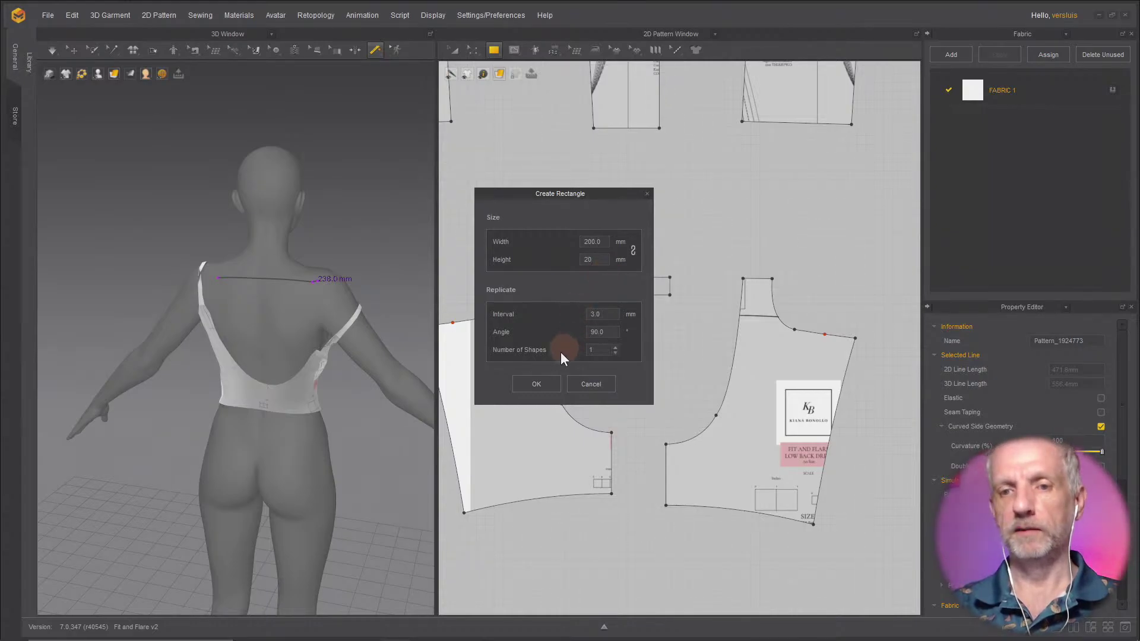
{"action": "left_click", "coordinate": [535, 384]}
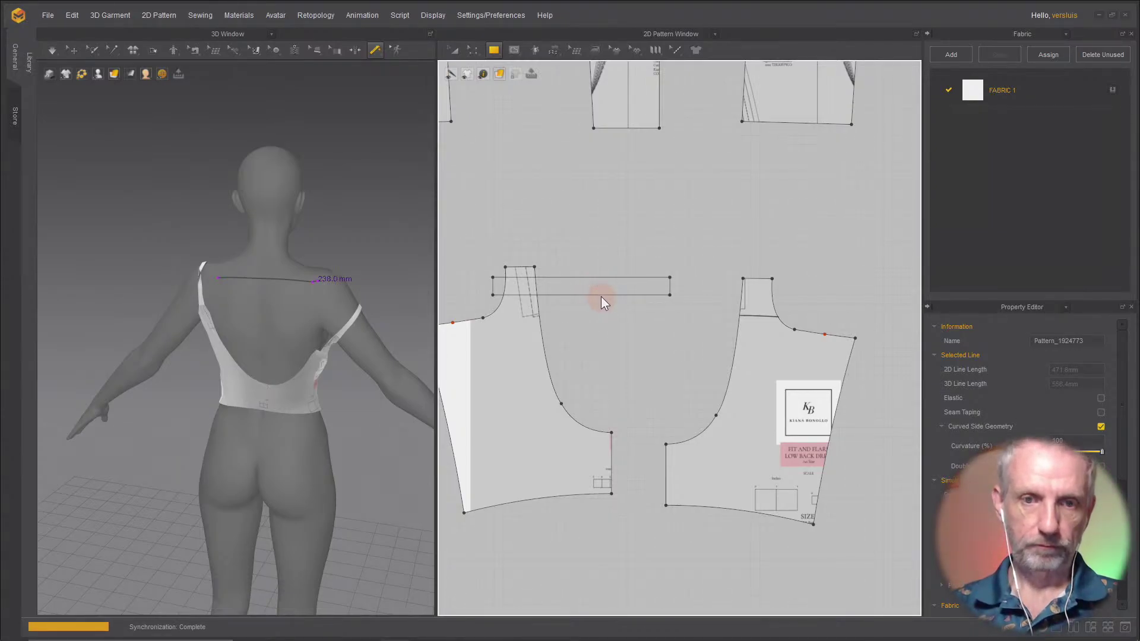
Step: Move the new strap rectangle into the gap between the strap ends of the two back bodice pieces
{"action": "left_click", "coordinate": [582, 291]}
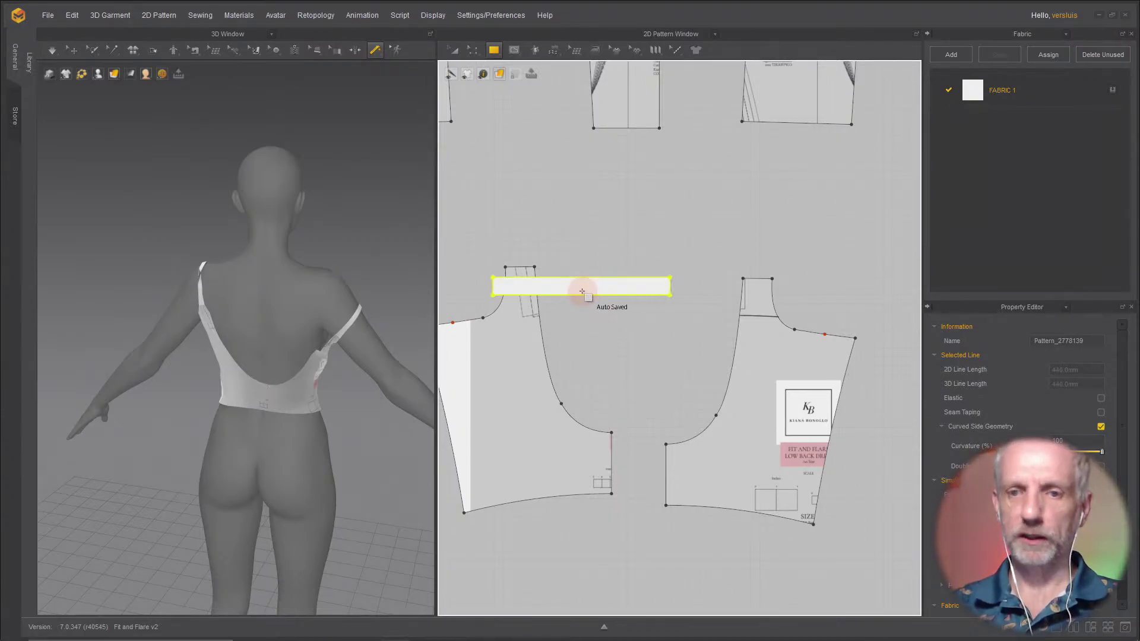
{"action": "key", "text": "a"}
{"action": "left_click_drag", "start_coordinate": [582, 291], "coordinate": [637, 285]}
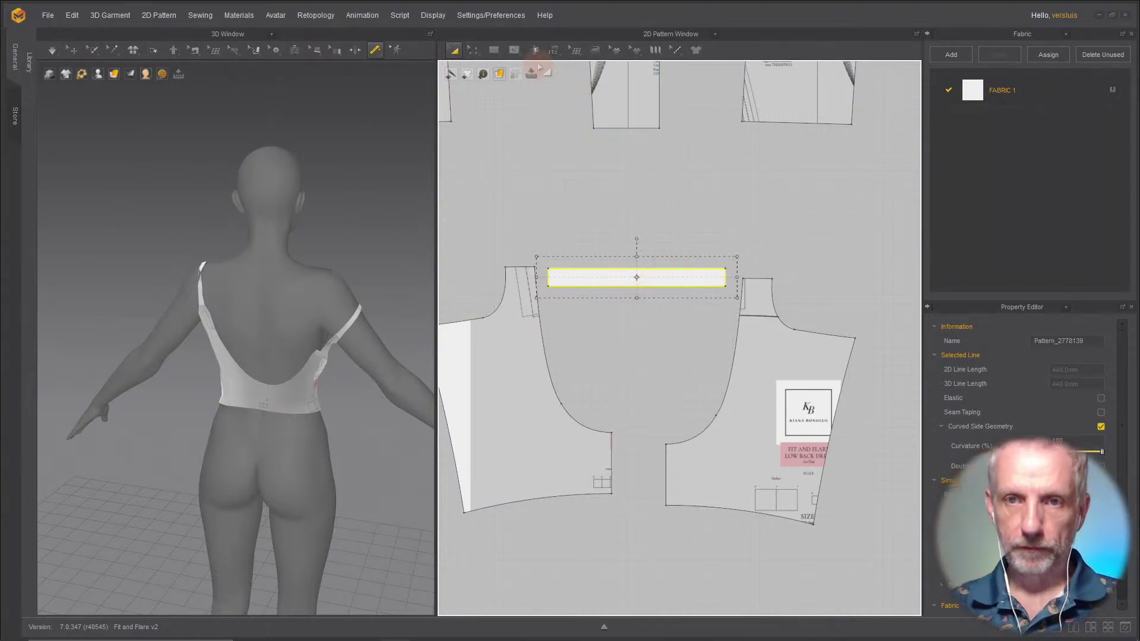
Step: Join both short ends of the strap rectangle to the inner strap edges of the two back bodice pieces with Free Sewing
{"action": "left_click", "coordinate": [518, 52]}
{"action": "mouse_move", "coordinate": [554, 55]}
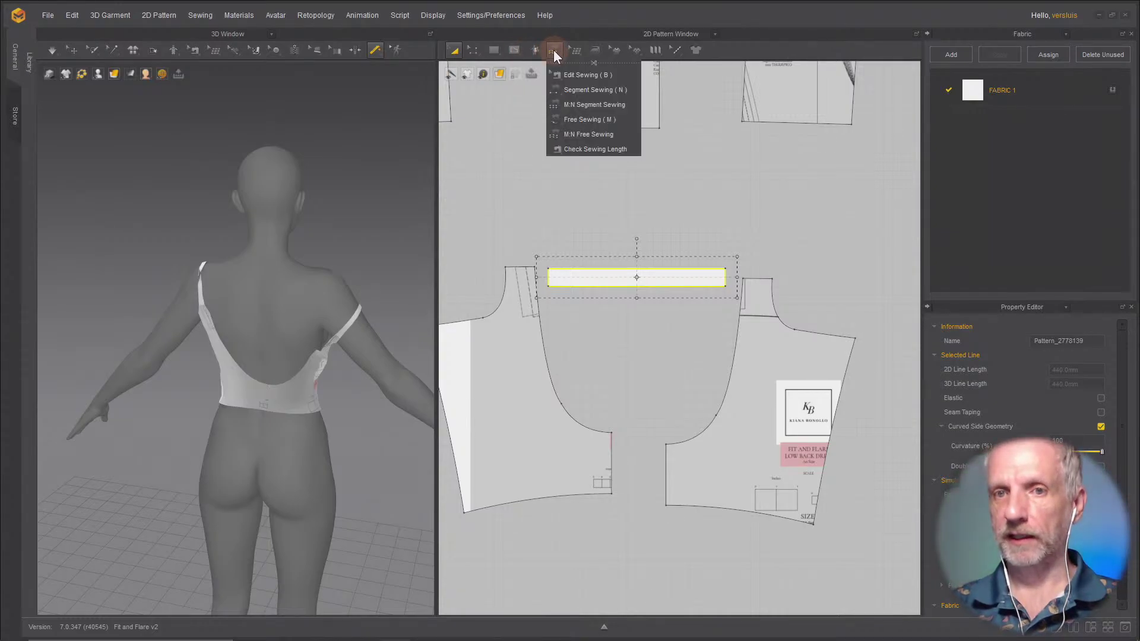
{"action": "left_click", "coordinate": [610, 119]}
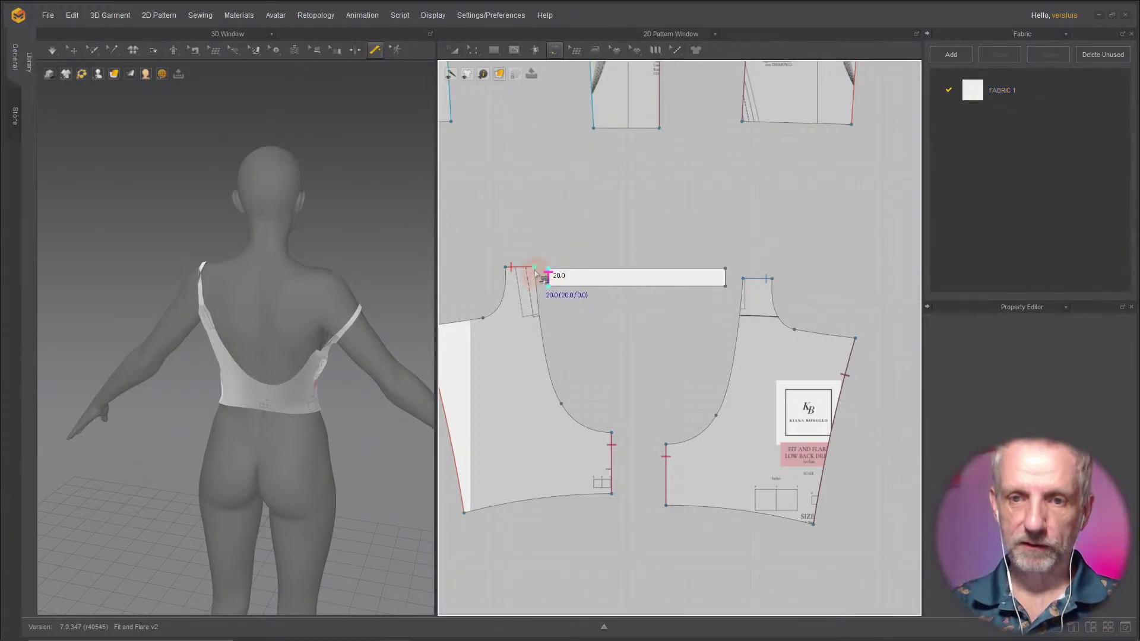
{"action": "left_click", "coordinate": [542, 290]}
{"action": "left_click", "coordinate": [539, 288]}
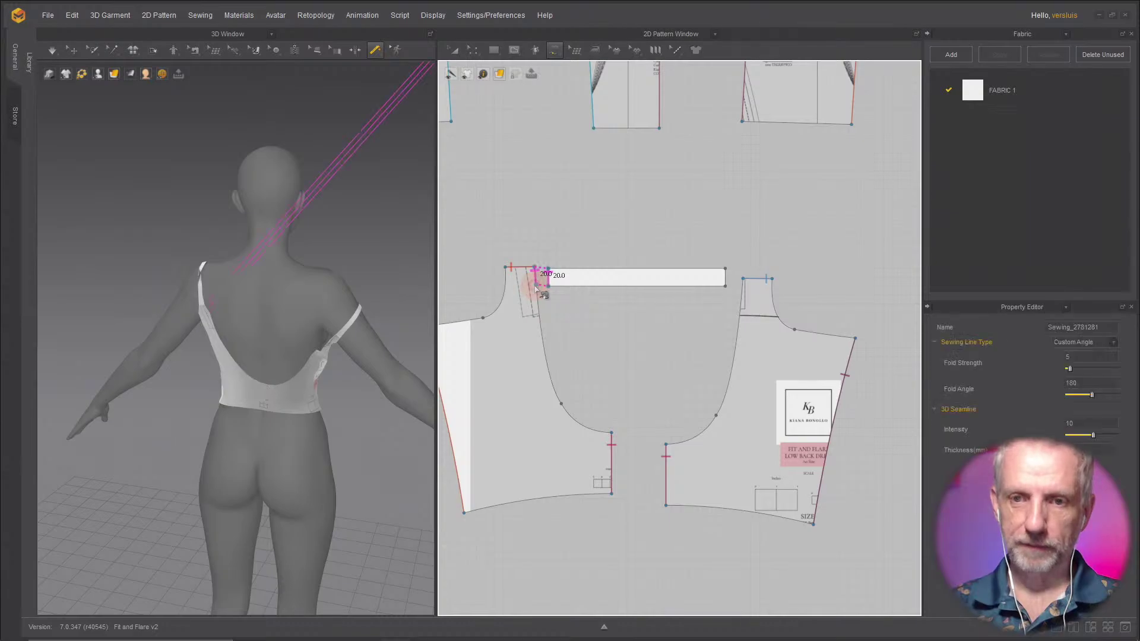
{"action": "left_click", "coordinate": [730, 272]}
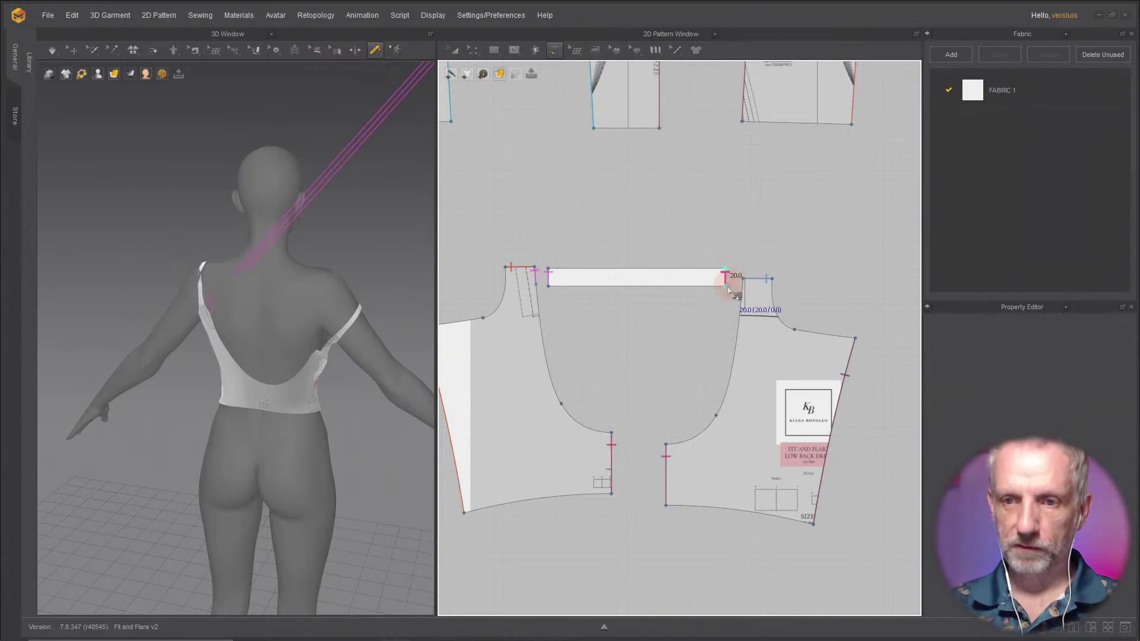
{"action": "left_click", "coordinate": [742, 286]}
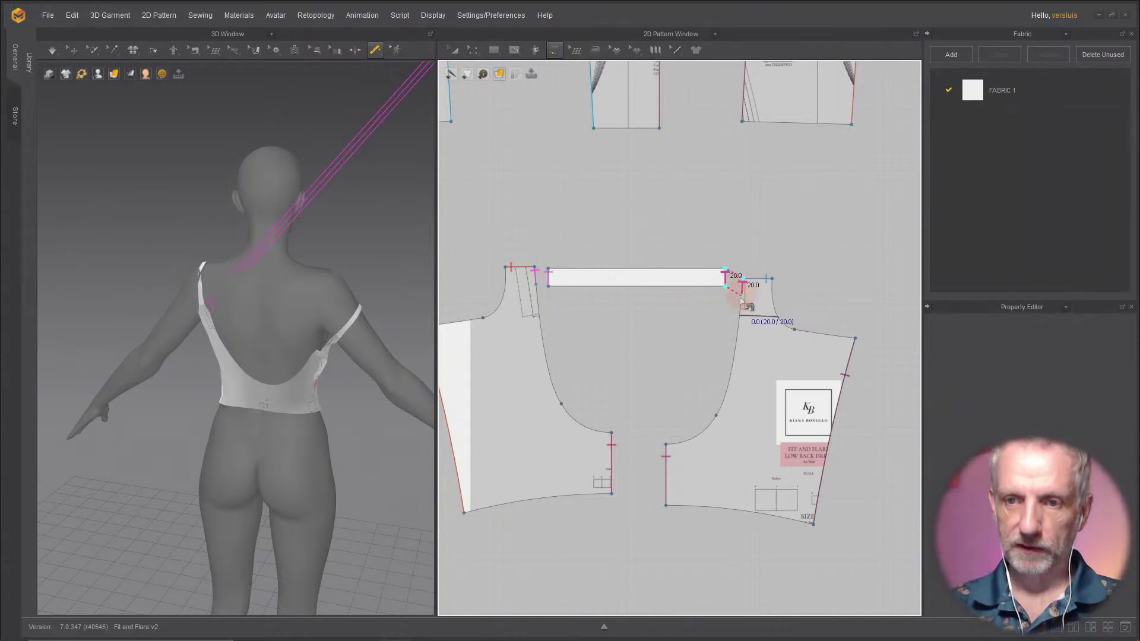
{"action": "left_click", "coordinate": [742, 296]}
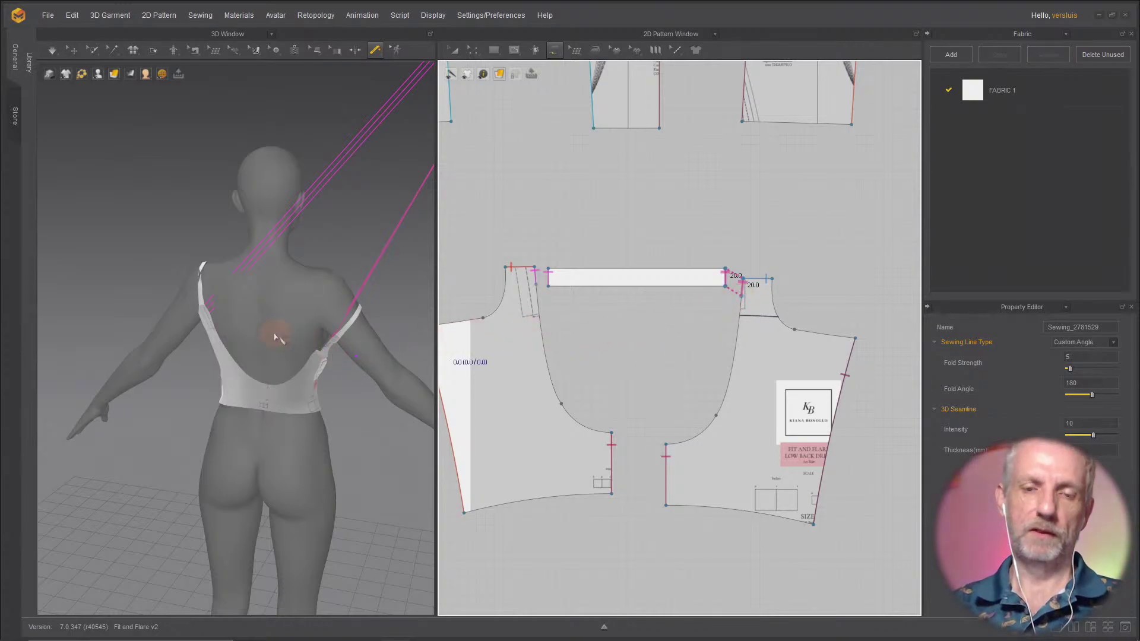
Step: Show the avatar's arrangement points and place the strap rectangle at the centre point of the upper back
{"action": "mouse_move", "coordinate": [275, 331]}
{"action": "right_mouse_down"}
{"action": "mouse_move", "coordinate": [385, 329]}
{"action": "mouse_move", "coordinate": [262, 344]}
{"action": "right_mouse_up"}
{"action": "key", "text": "shift+f"}
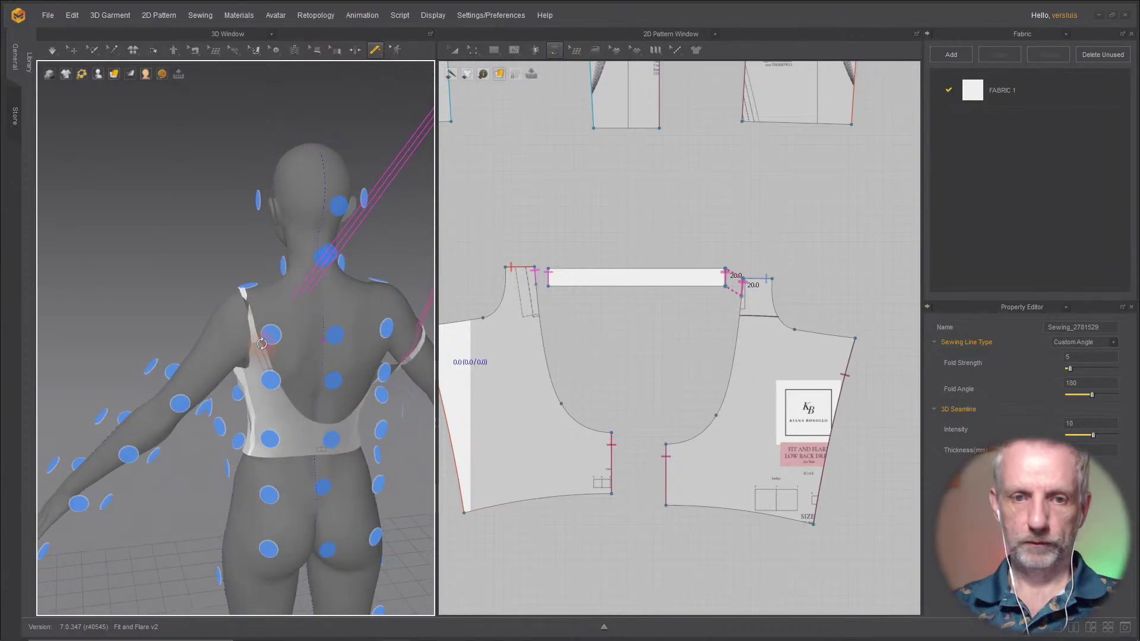
{"action": "key", "text": "a"}
{"action": "left_click", "coordinate": [622, 275]}
{"action": "left_click", "coordinate": [623, 274]}
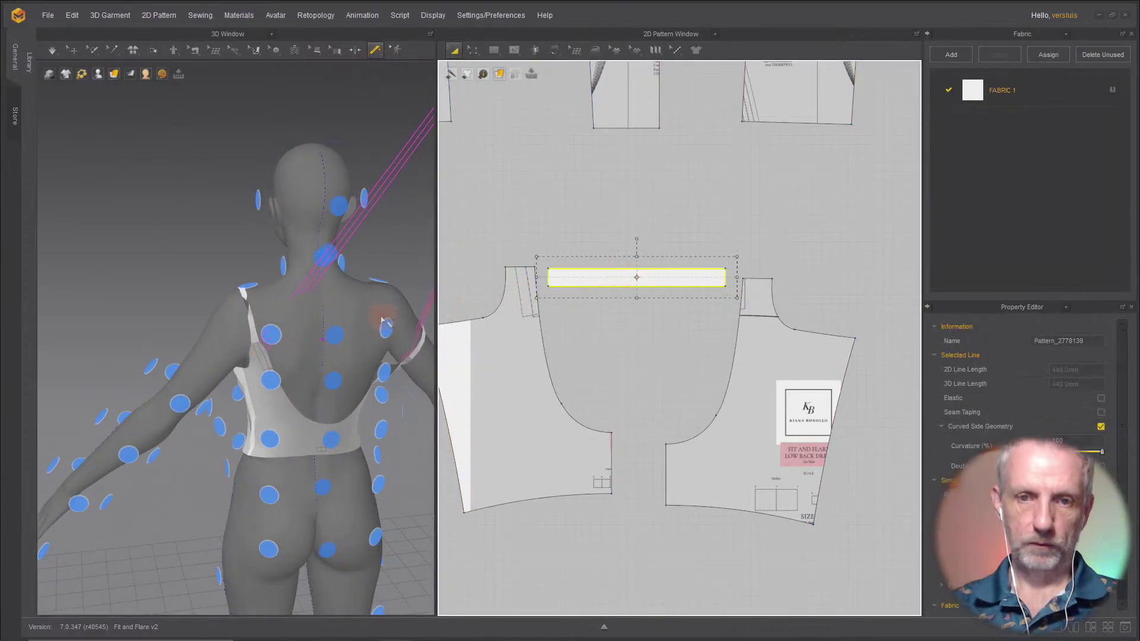
{"action": "left_click", "coordinate": [339, 339]}
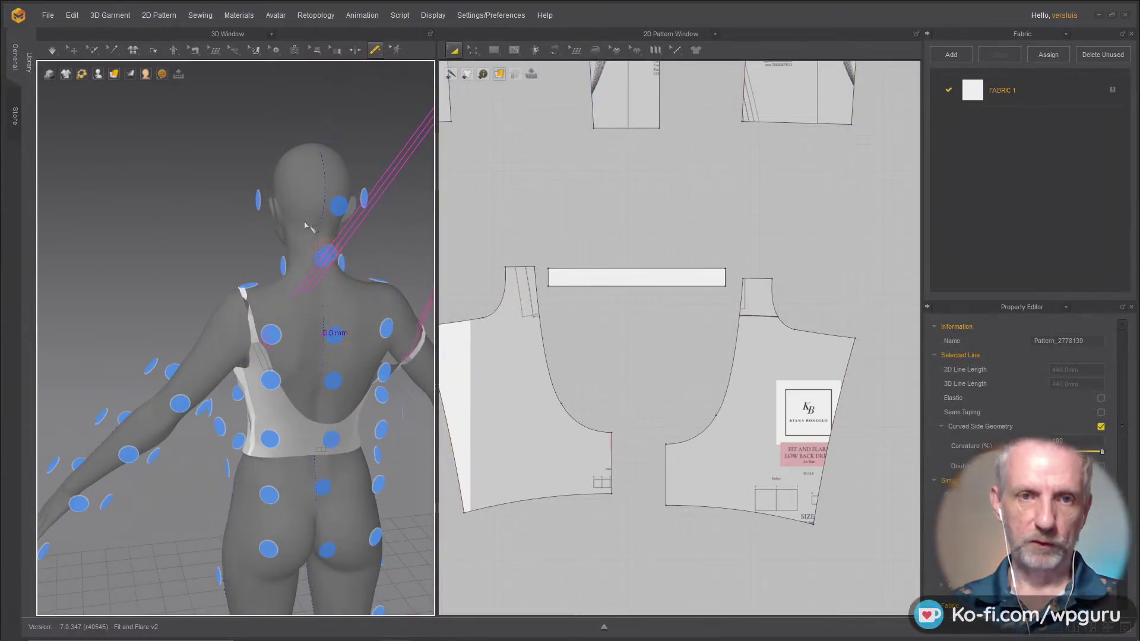
{"action": "left_click", "coordinate": [72, 49]}
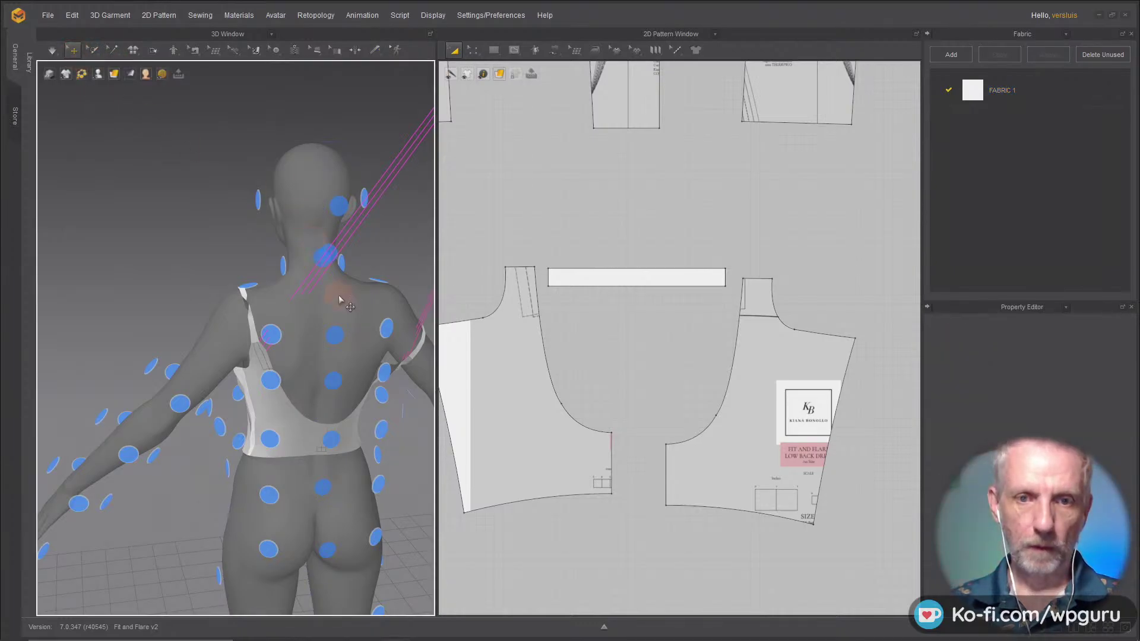
{"action": "left_click", "coordinate": [331, 312]}
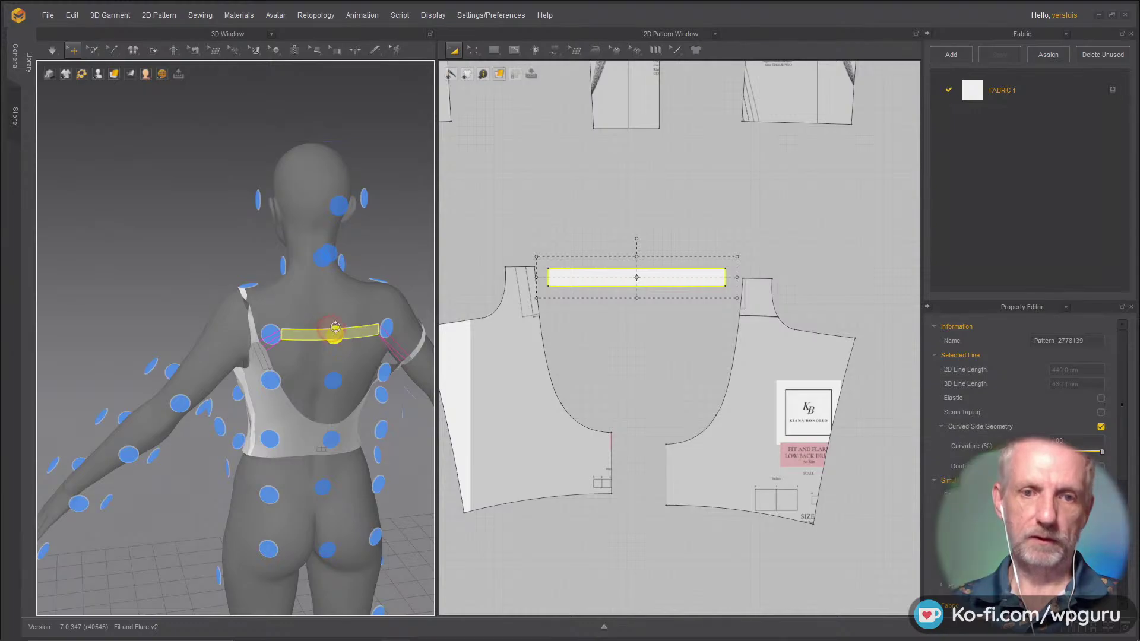
Step: Start the simulation to sew the back strap in place and check it from behind the avatar
{"action": "right_click_drag", "start_coordinate": [335, 335], "coordinate": [420, 320]}
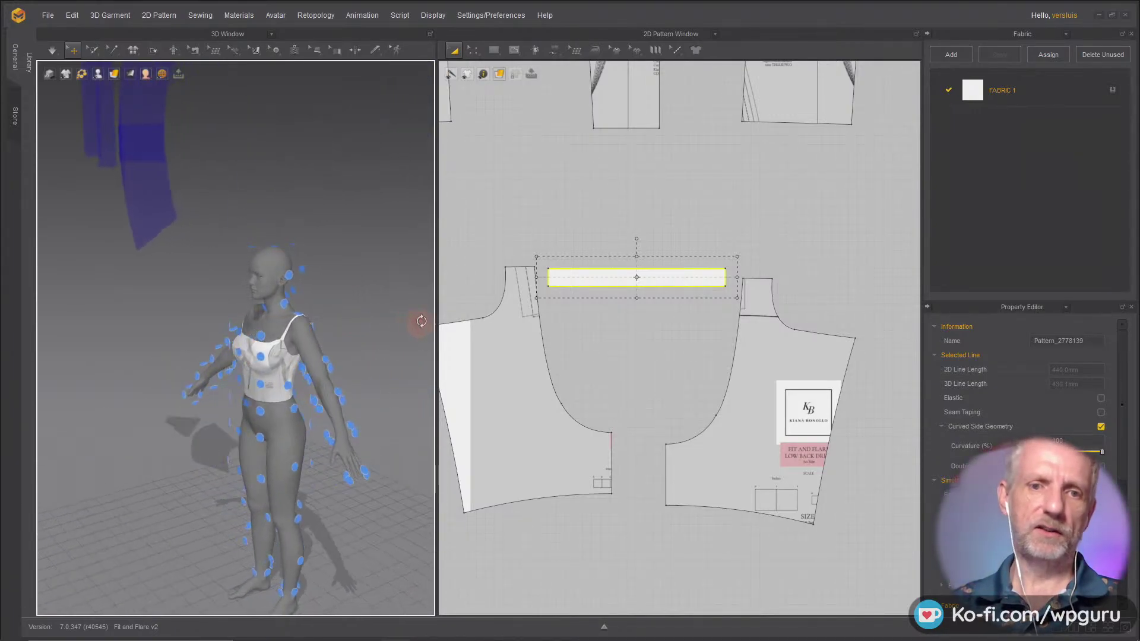
{"action": "key", "text": "space"}
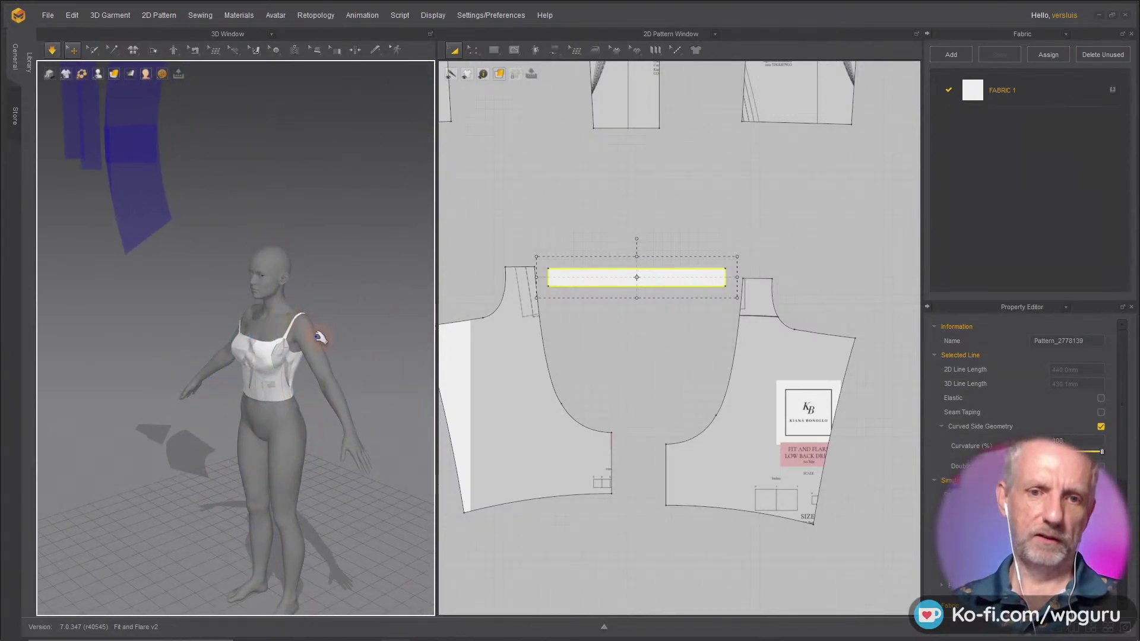
{"action": "right_click_drag", "start_coordinate": [319, 321], "coordinate": [183, 329]}
{"action": "scroll", "coordinate": [198, 318], "scroll_direction": "up", "scroll_amount": 3}
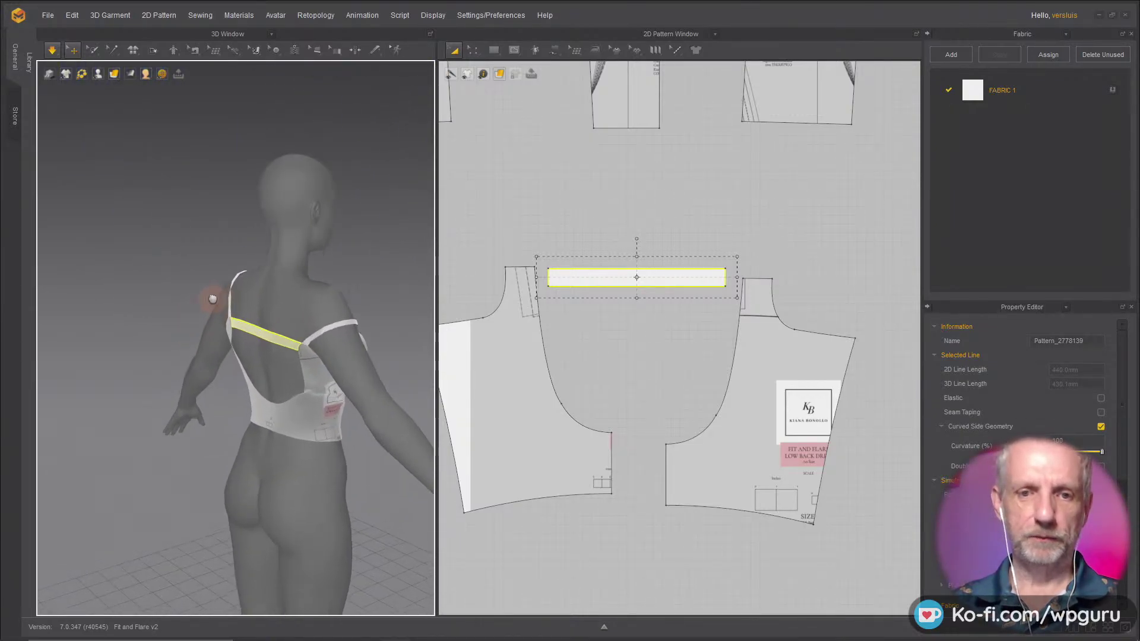
{"action": "scroll", "coordinate": [257, 266], "scroll_direction": "up", "scroll_amount": 3}
Step: Pull the avatar's right shoulder strap inward toward the neck while the simulation runs
{"action": "left_click_drag", "start_coordinate": [268, 258], "coordinate": [222, 255]}
{"action": "right_click_drag", "start_coordinate": [235, 254], "coordinate": [261, 254]}
{"action": "left_click_drag", "start_coordinate": [265, 252], "coordinate": [238, 215]}
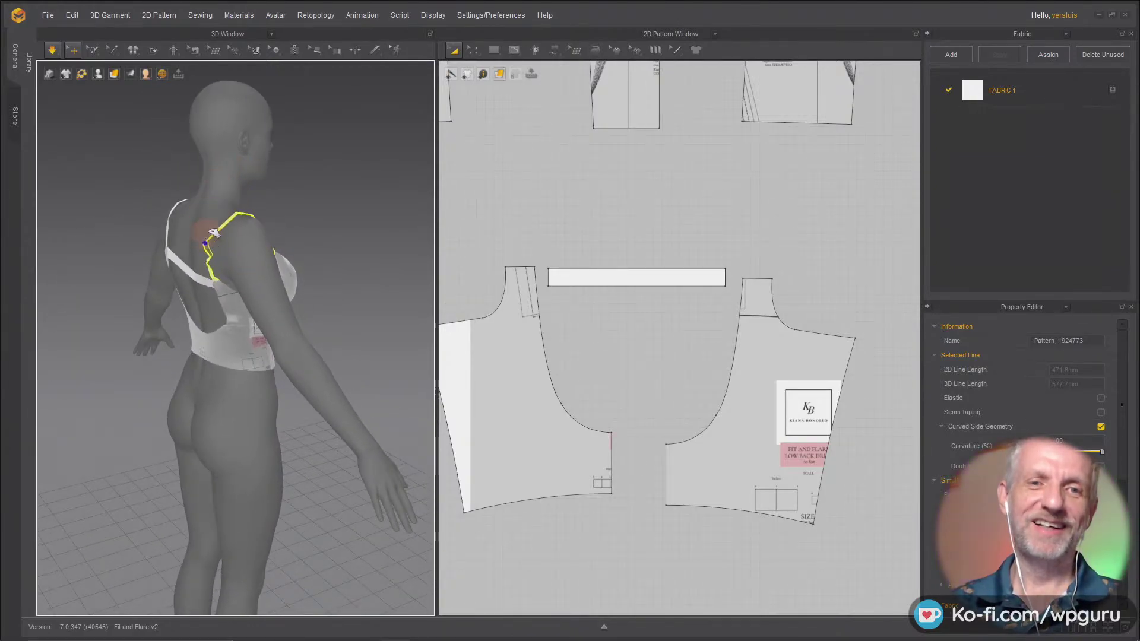
Step: Tug the lower part of the bodice at the centre front, side front and back panels while the garment simulates
{"action": "right_click_drag", "start_coordinate": [279, 264], "coordinate": [241, 288]}
{"action": "scroll", "coordinate": [240, 287], "scroll_direction": "up", "scroll_amount": 3}
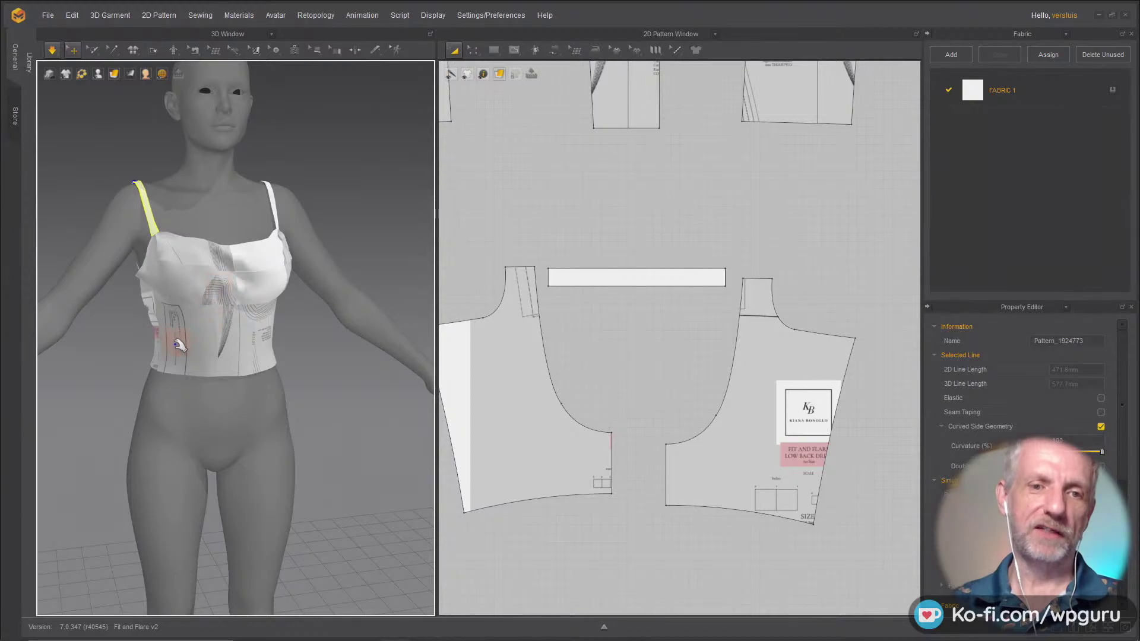
{"action": "left_click", "coordinate": [246, 374]}
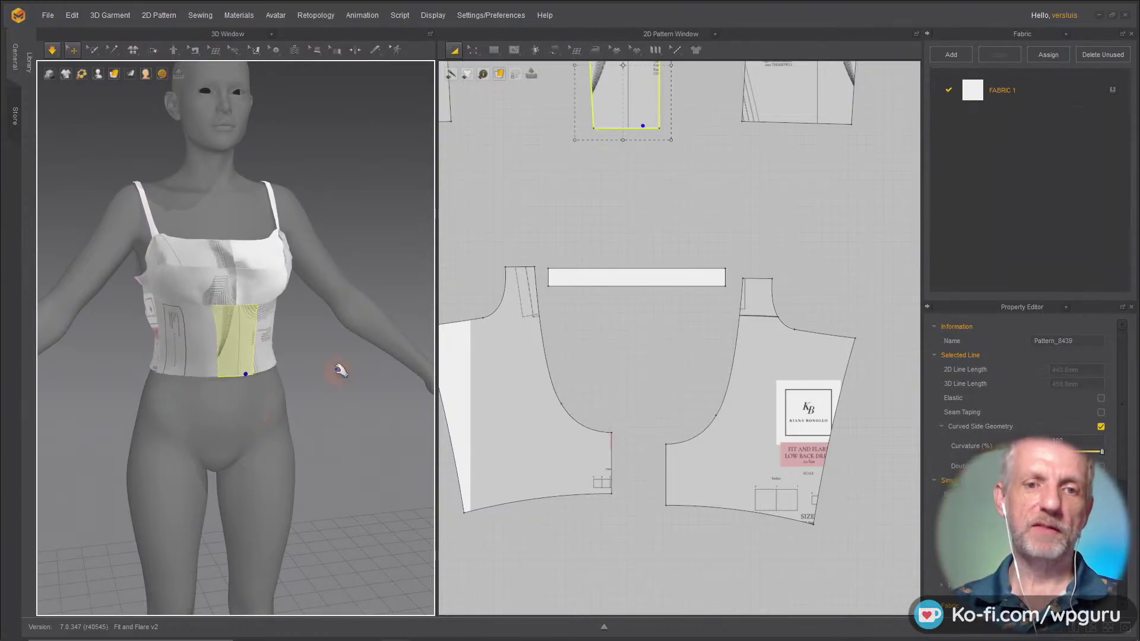
{"action": "right_click_drag", "start_coordinate": [341, 370], "coordinate": [293, 330]}
{"action": "left_click", "coordinate": [306, 362]}
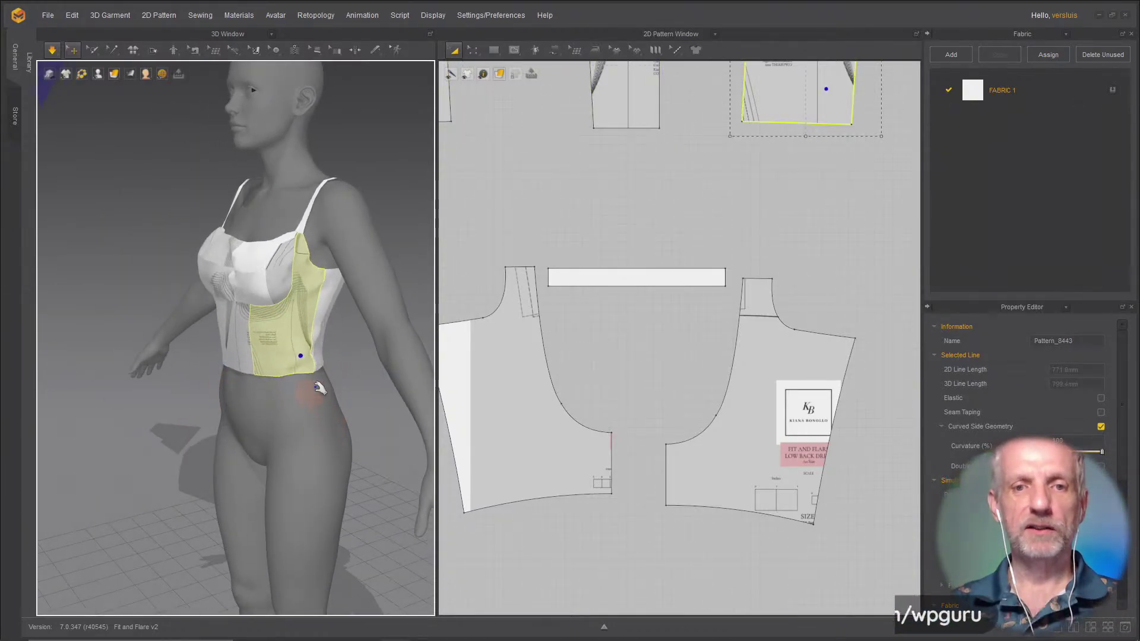
{"action": "right_click_drag", "start_coordinate": [318, 410], "coordinate": [332, 371]}
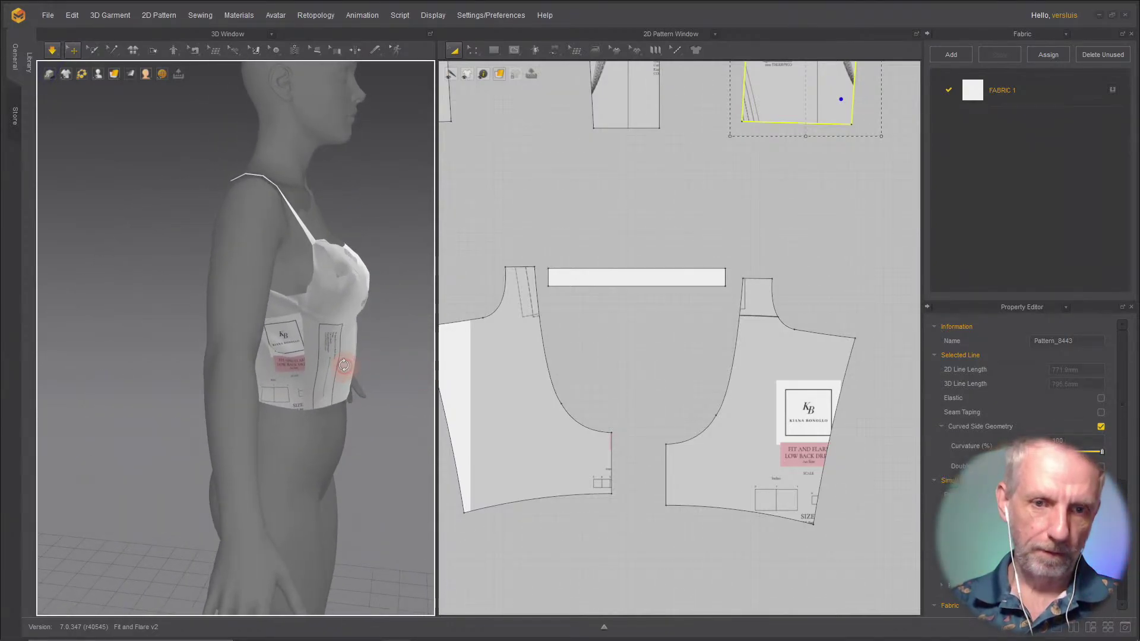
{"action": "left_click", "coordinate": [294, 375]}
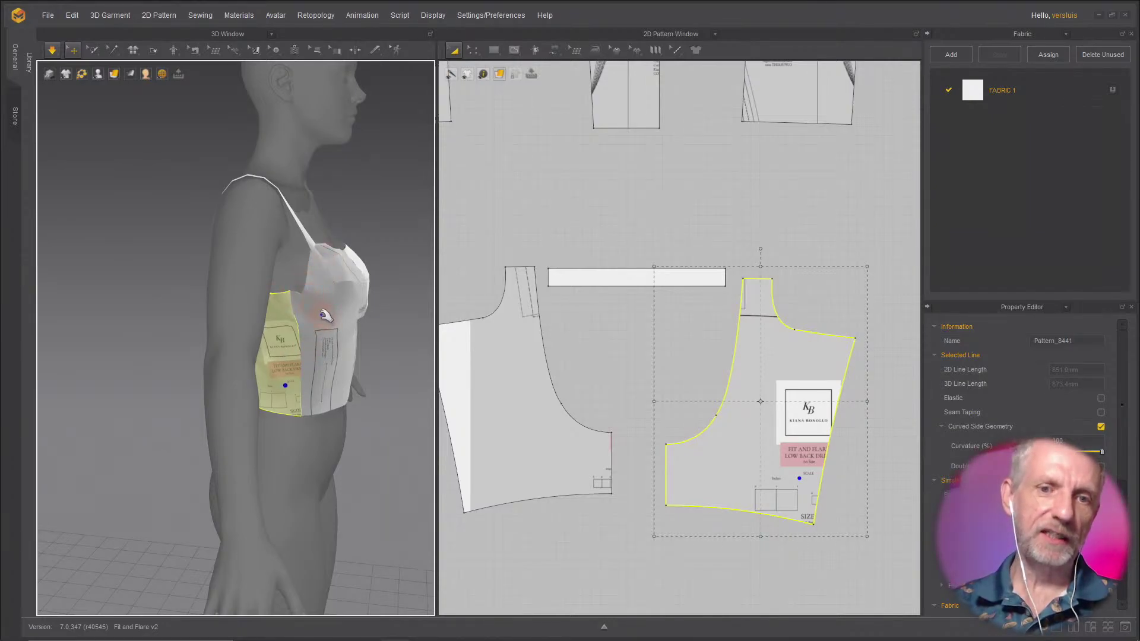
Step: Widen the 3D window and examine the bodice fit from the side and front
{"action": "right_click_drag", "start_coordinate": [299, 294], "coordinate": [435, 304]}
{"action": "left_click_drag", "start_coordinate": [437, 302], "coordinate": [648, 303]}
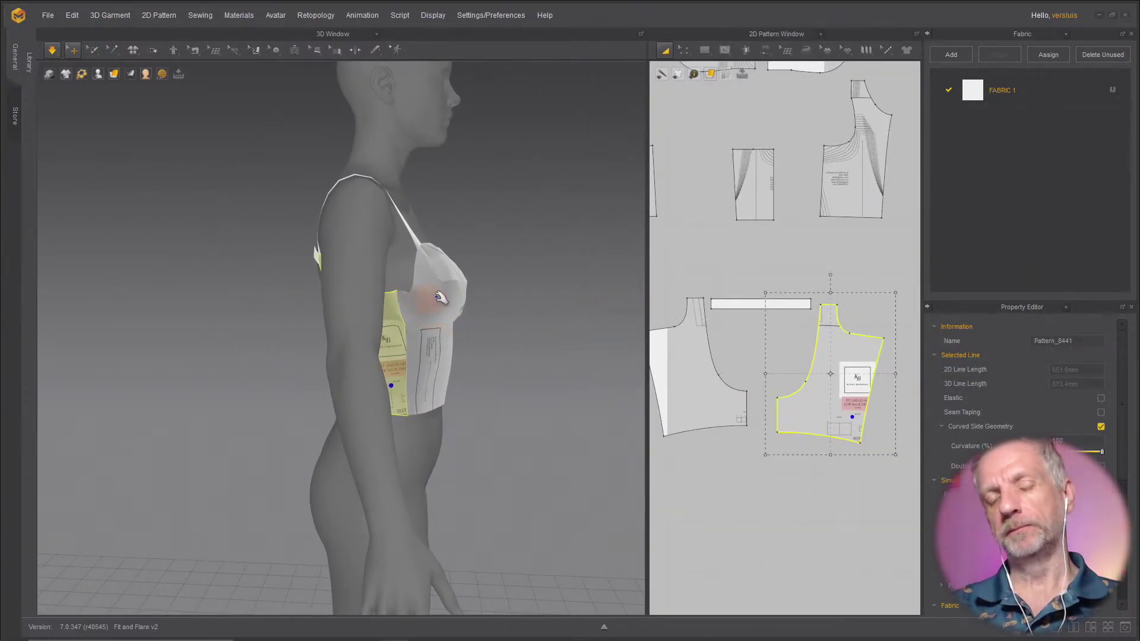
{"action": "right_click_drag", "start_coordinate": [457, 294], "coordinate": [397, 305]}
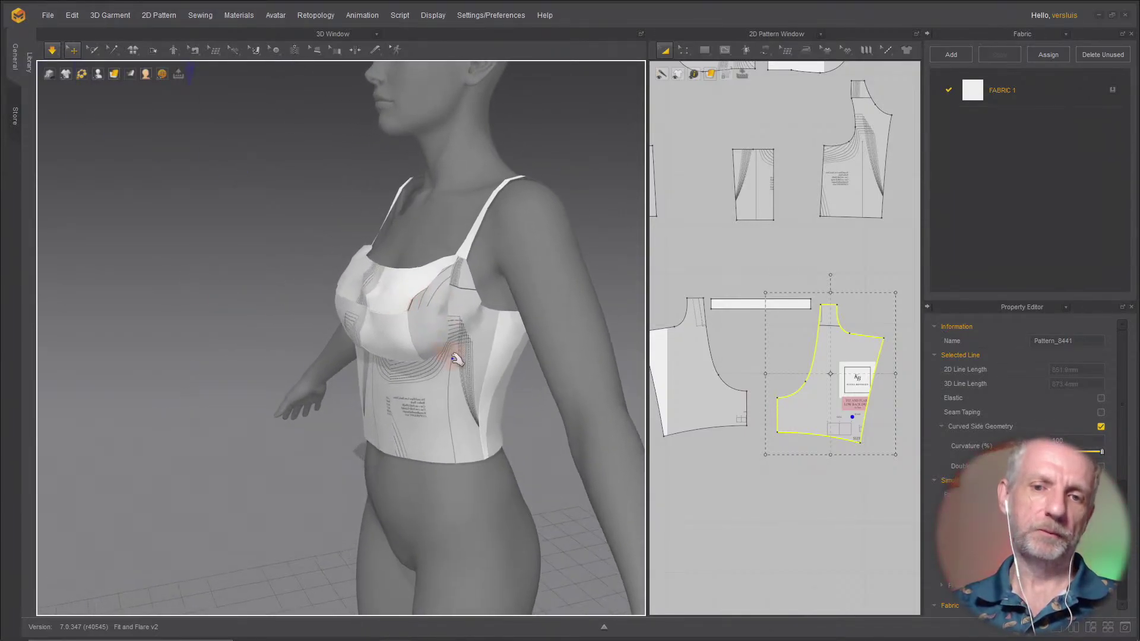
Step: Examine the draped bodice from several angles, selecting its front, side and strap pieces to identify their matching 2D patterns
{"action": "left_click", "coordinate": [454, 360]}
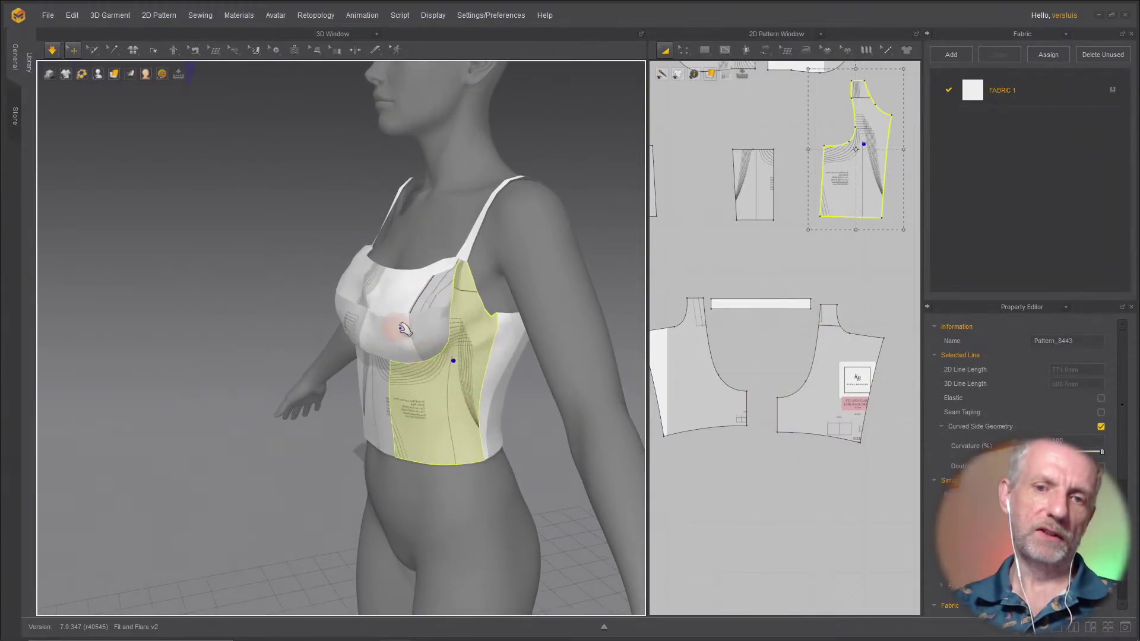
{"action": "right_click_drag", "start_coordinate": [349, 323], "coordinate": [419, 386]}
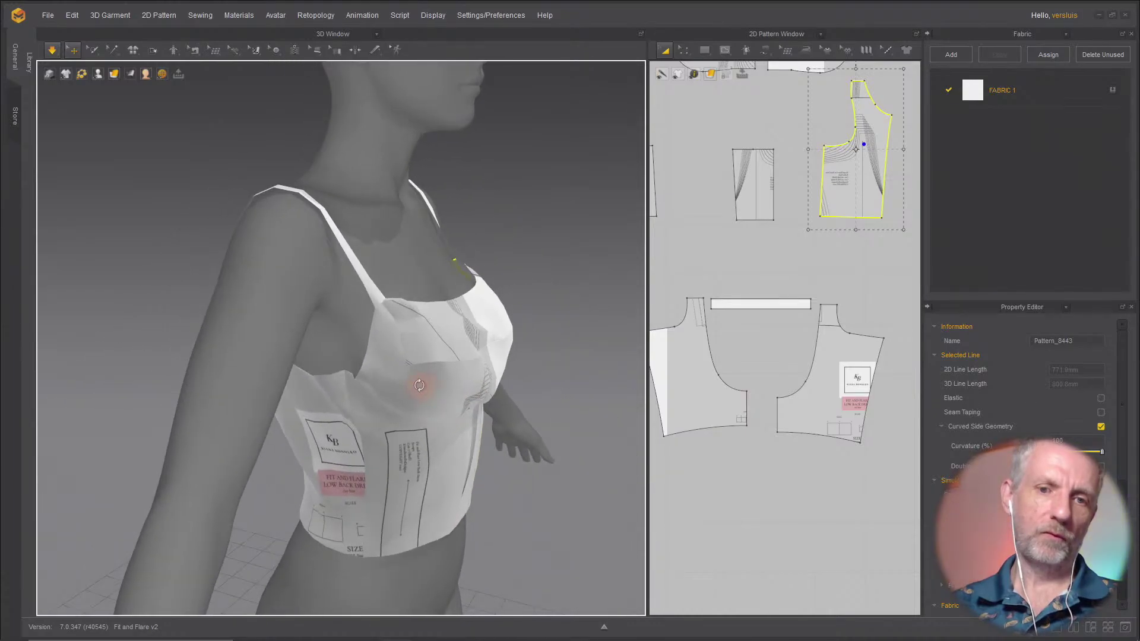
{"action": "left_click", "coordinate": [377, 368]}
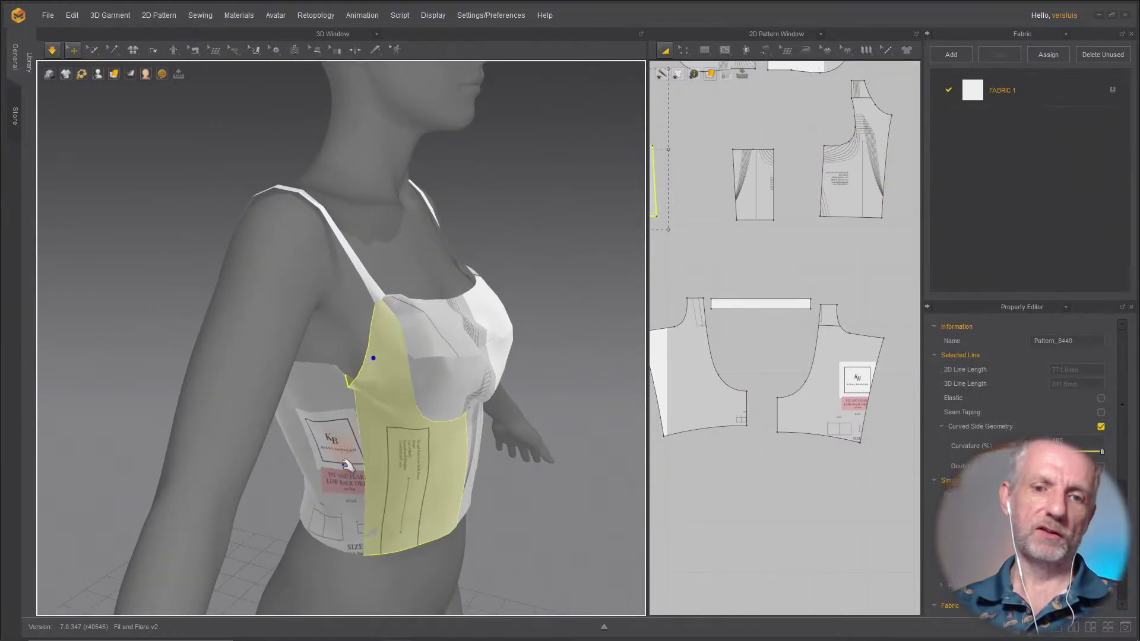
{"action": "right_click_drag", "start_coordinate": [342, 442], "coordinate": [311, 532]}
{"action": "left_click", "coordinate": [336, 525]}
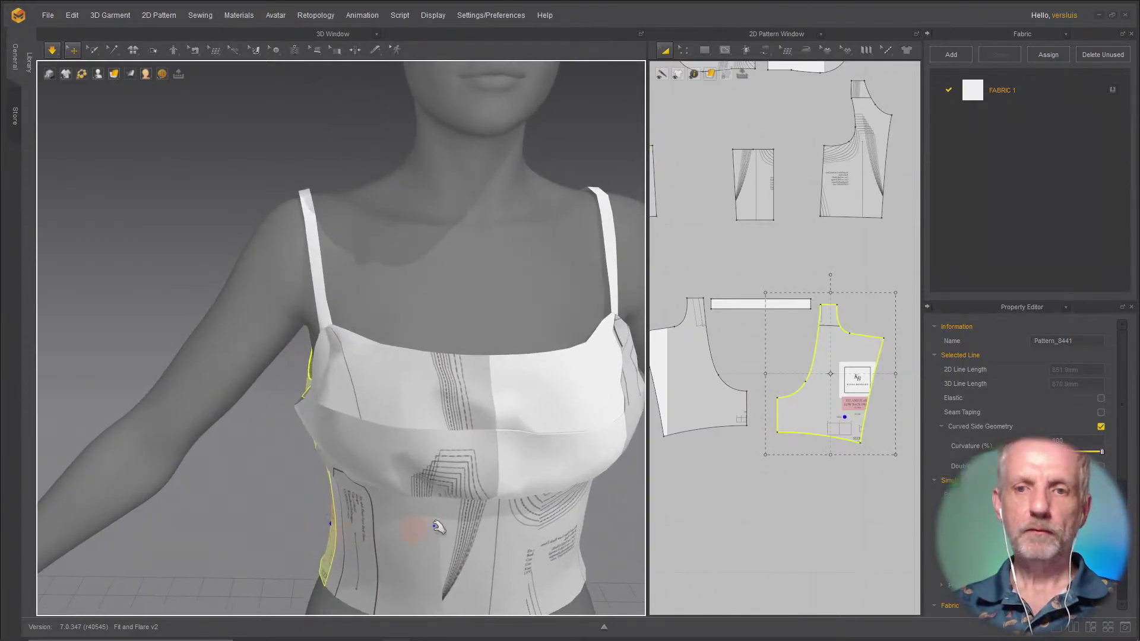
{"action": "key", "text": "2"}
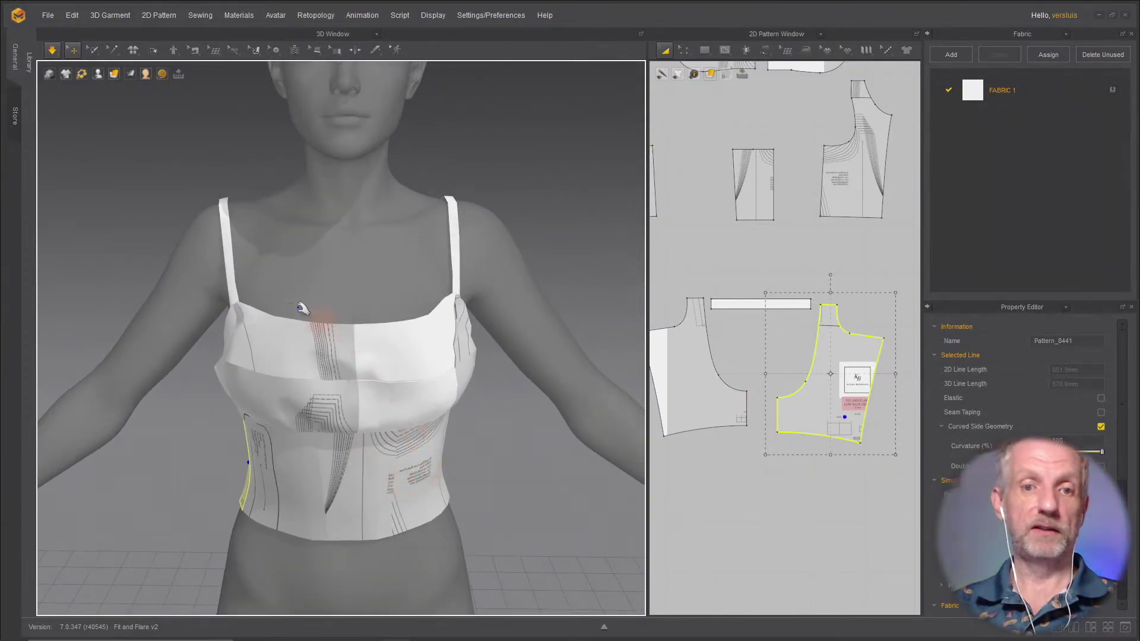
{"action": "mouse_move", "coordinate": [232, 217]}
{"action": "left_mouse_down"}
{"action": "mouse_move", "coordinate": [274, 212]}
{"action": "mouse_move", "coordinate": [242, 208]}
{"action": "mouse_move", "coordinate": [237, 224]}
{"action": "mouse_move", "coordinate": [291, 236]}
{"action": "mouse_move", "coordinate": [242, 237]}
{"action": "left_mouse_up"}
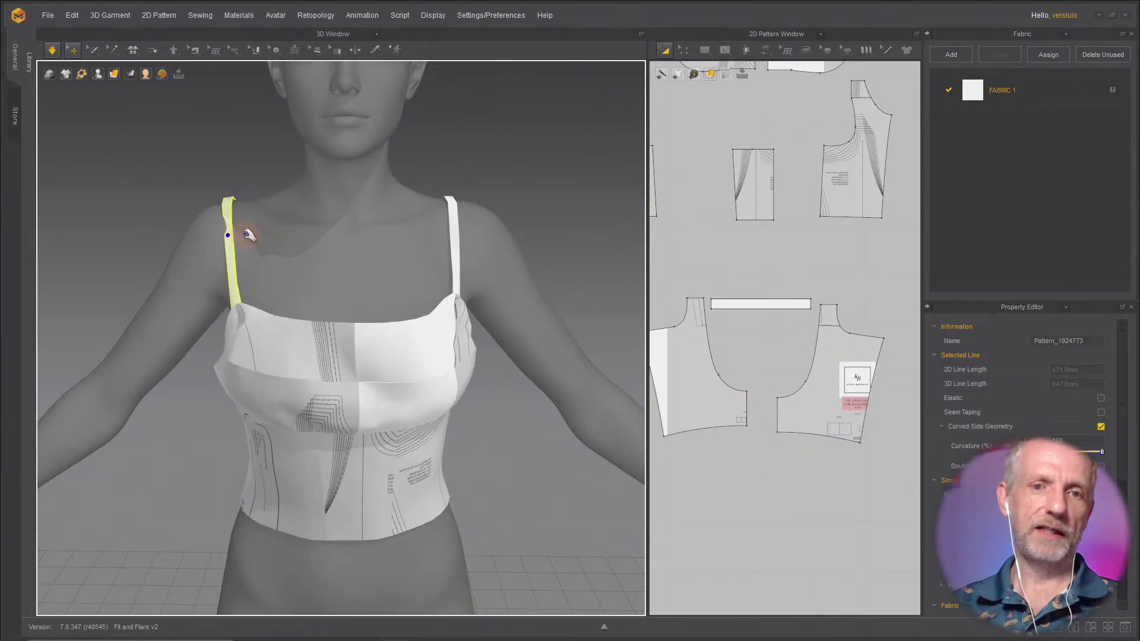
{"action": "right_click_drag", "start_coordinate": [354, 265], "coordinate": [305, 282]}
{"action": "scroll", "coordinate": [304, 282], "scroll_direction": "down", "scroll_amount": 3}
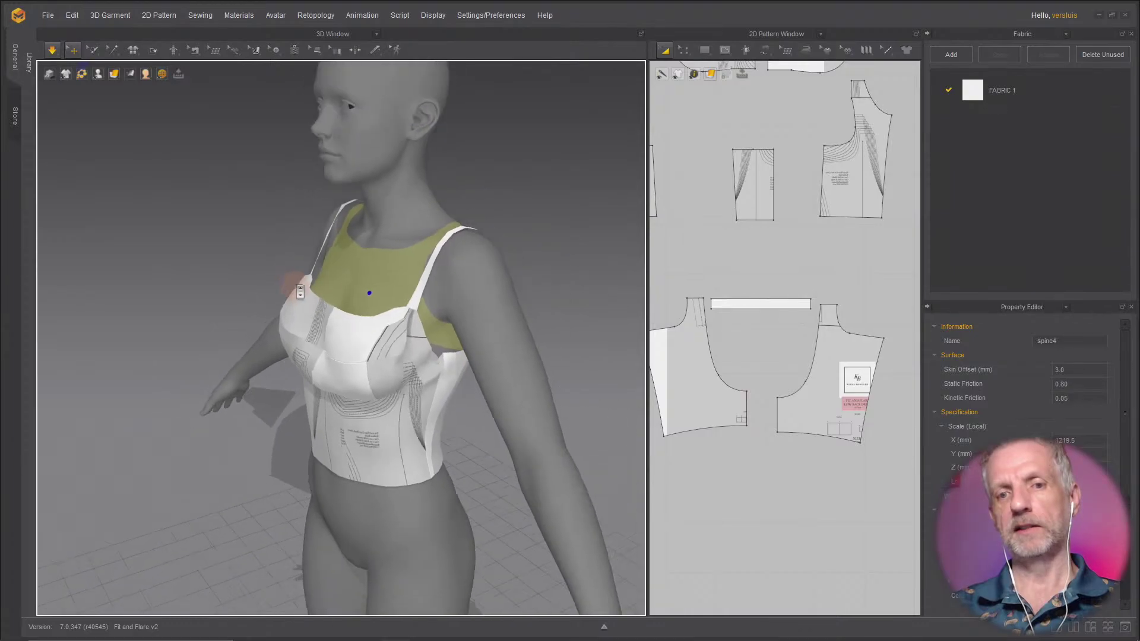
{"action": "mouse_move", "coordinate": [376, 336]}
{"action": "middle_mouse_down"}
{"action": "mouse_move", "coordinate": [359, 310]}
{"action": "mouse_move", "coordinate": [373, 319]}
{"action": "middle_mouse_up"}
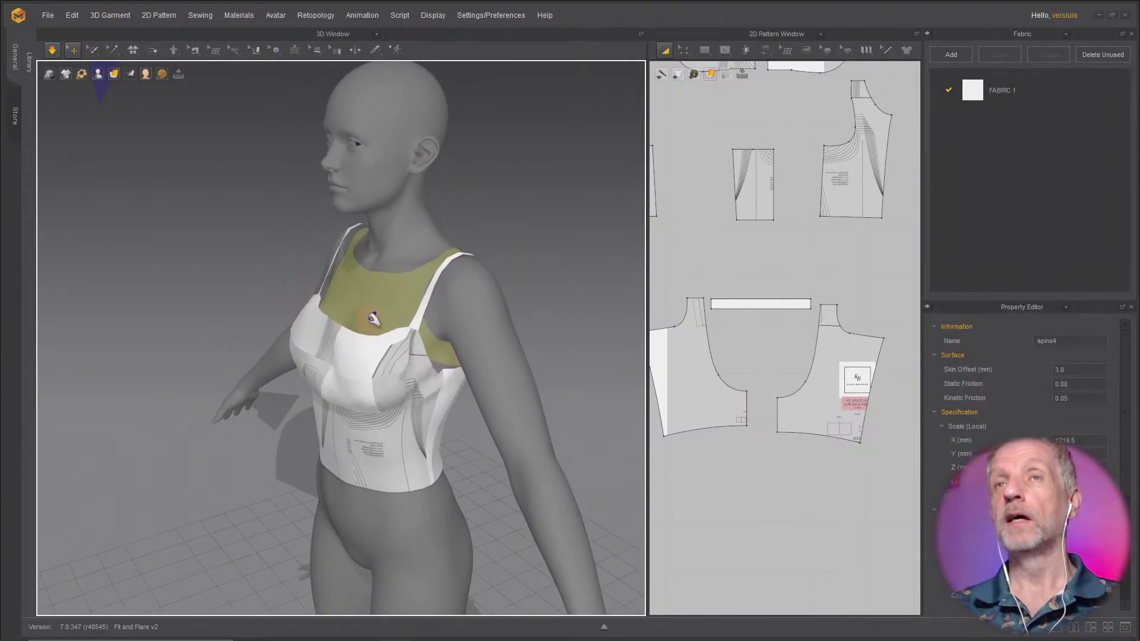
{"action": "right_click_drag", "start_coordinate": [376, 310], "coordinate": [402, 357]}
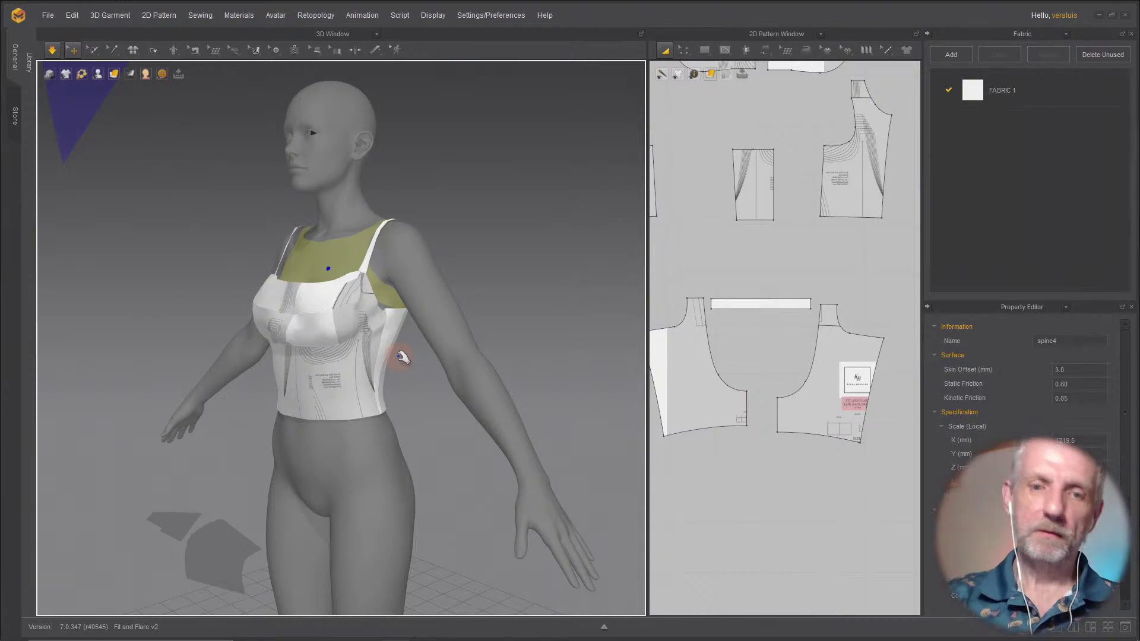
{"action": "scroll", "coordinate": [425, 400], "scroll_direction": "down", "scroll_amount": 5}
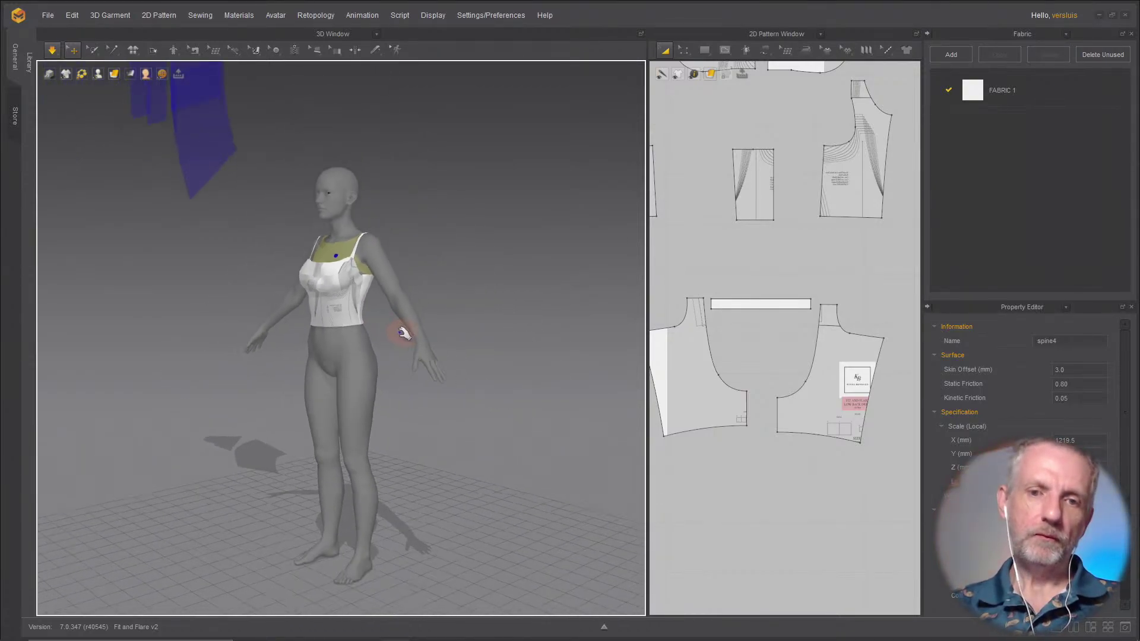
{"action": "scroll", "coordinate": [404, 333], "scroll_direction": "down", "scroll_amount": 5}
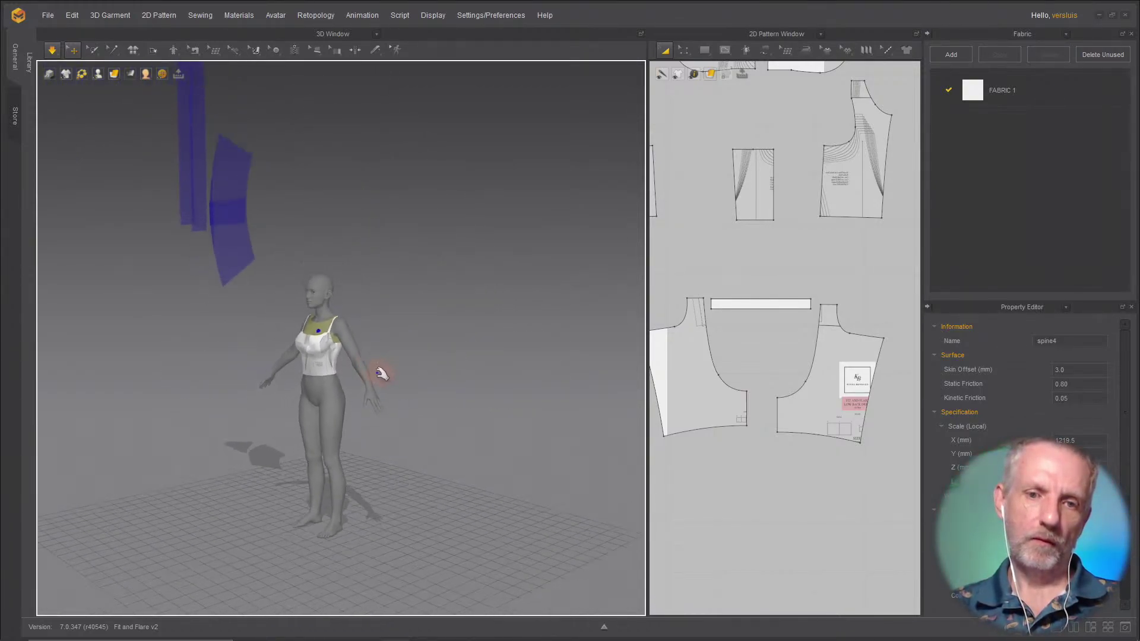
{"action": "scroll", "coordinate": [377, 324], "scroll_direction": "up", "scroll_amount": 5}
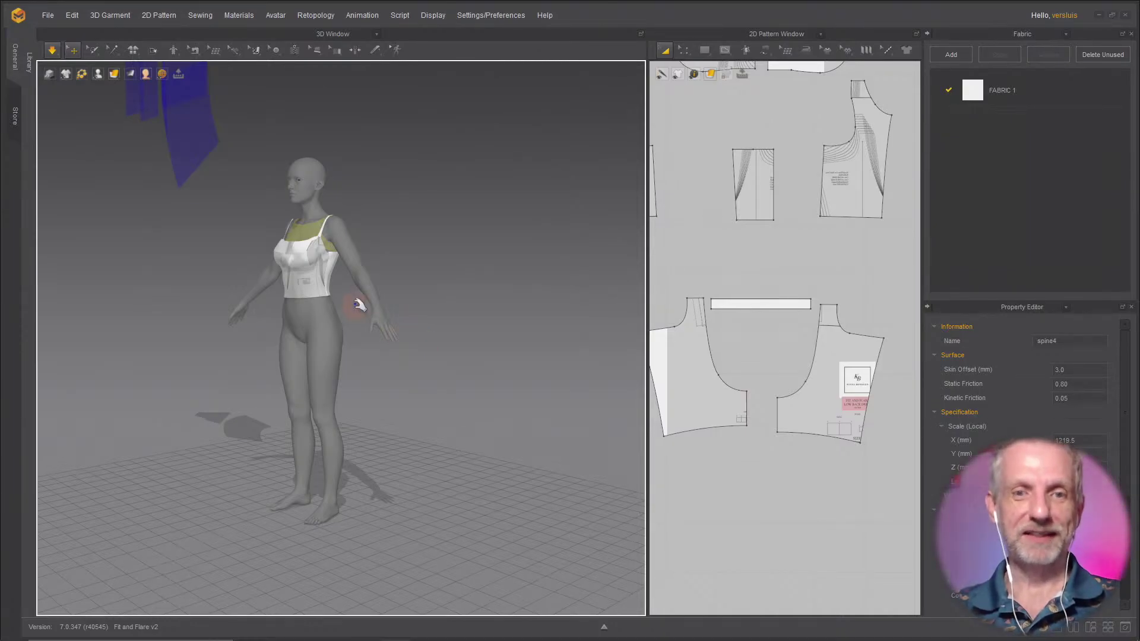
{"action": "scroll", "coordinate": [358, 304], "scroll_direction": "down", "scroll_amount": 4}
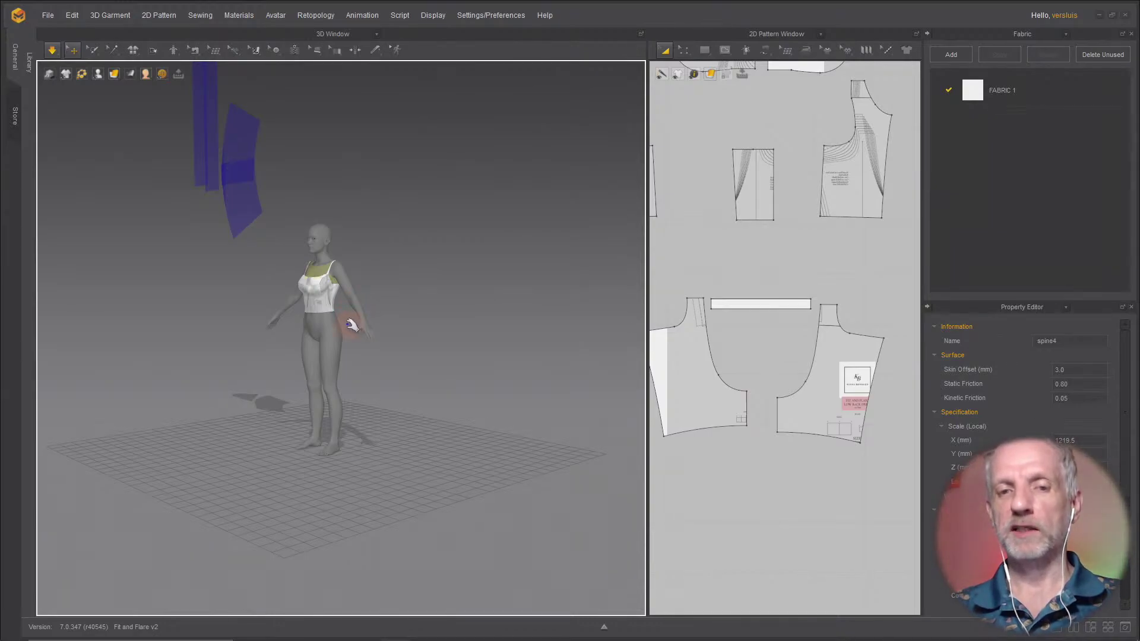
{"action": "scroll", "coordinate": [351, 332], "scroll_direction": "up", "scroll_amount": 3}
{"action": "scroll", "coordinate": [352, 332], "scroll_direction": "up", "scroll_amount": 2}
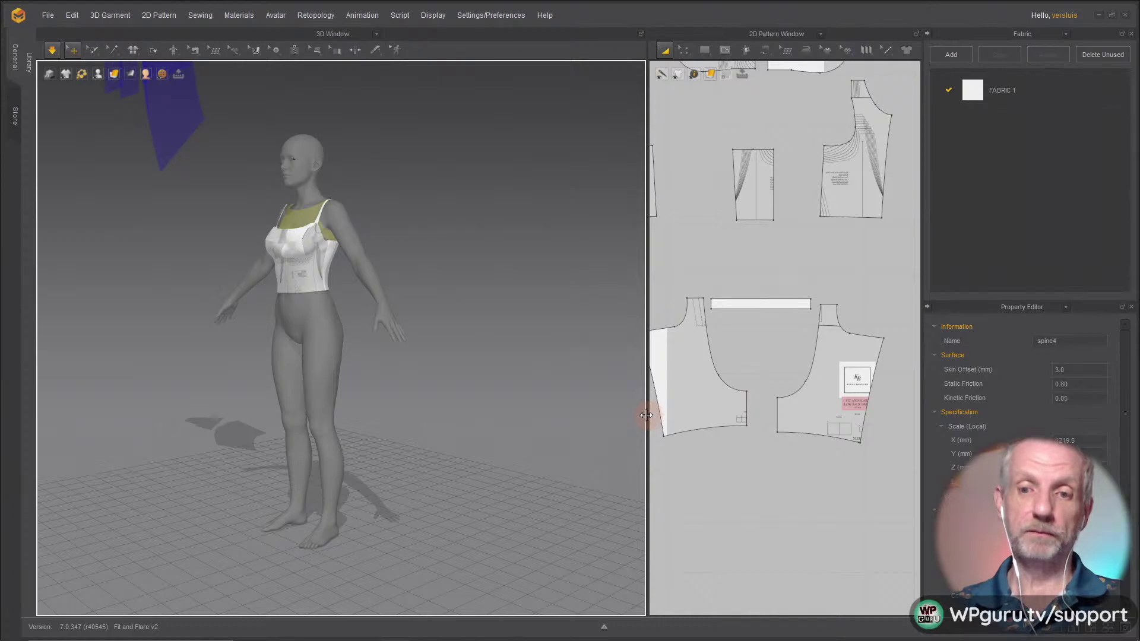
Step: Widen the 2D pattern area at the expense of the 3D view, keeping the full avatar in view
{"action": "left_click_drag", "start_coordinate": [649, 417], "coordinate": [537, 398]}
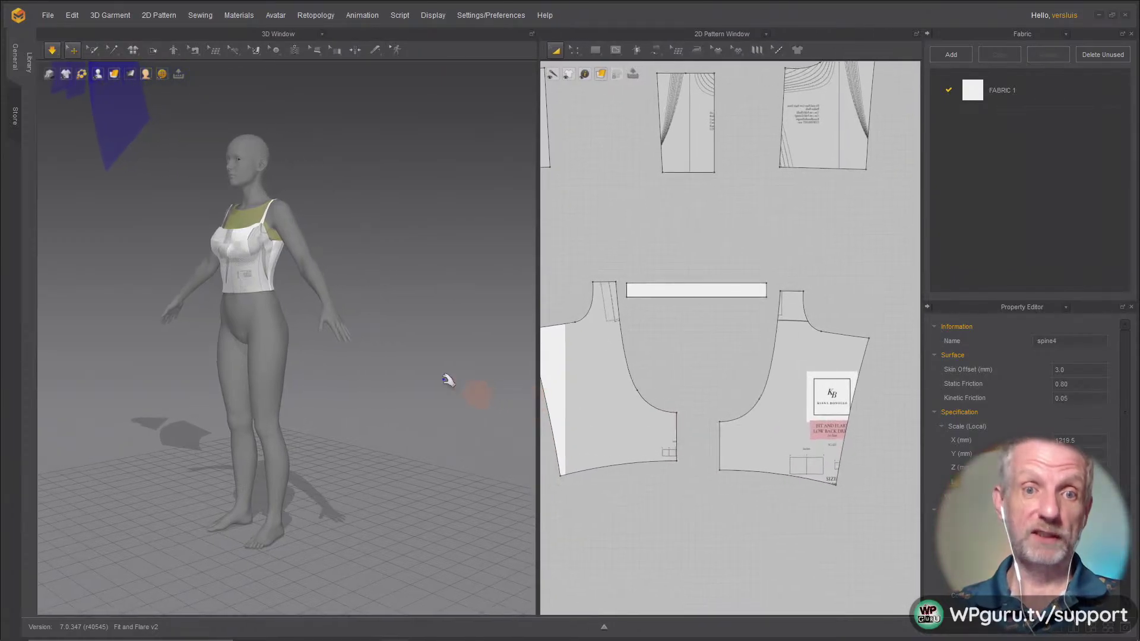
{"action": "scroll", "coordinate": [425, 378], "scroll_direction": "up", "scroll_amount": 2}
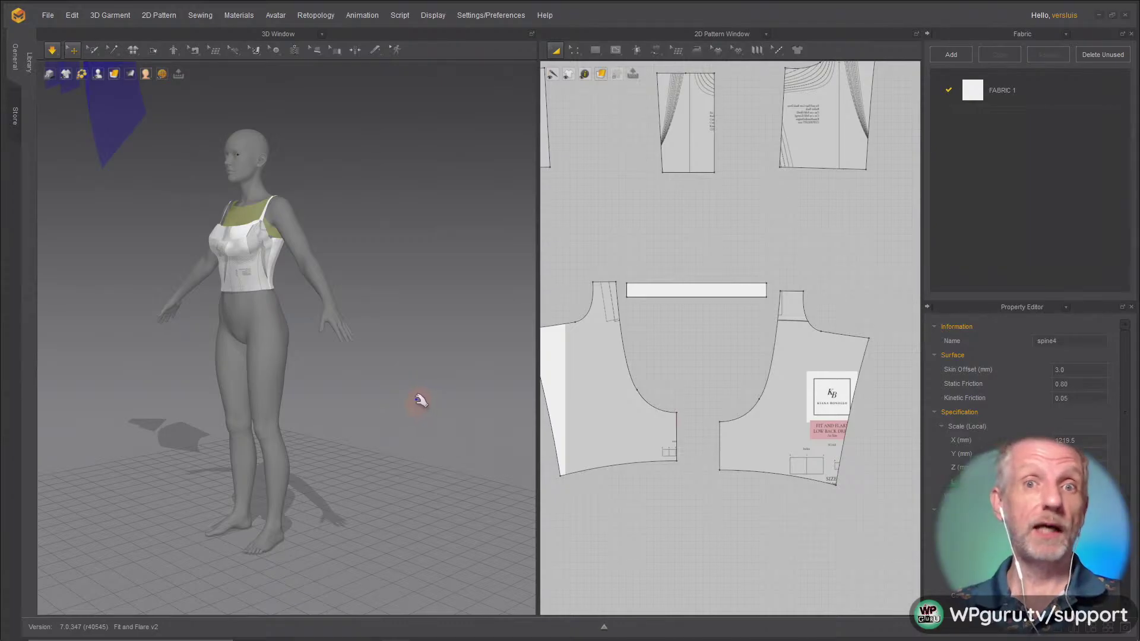
{"action": "scroll", "coordinate": [422, 394], "scroll_direction": "up", "scroll_amount": 1}
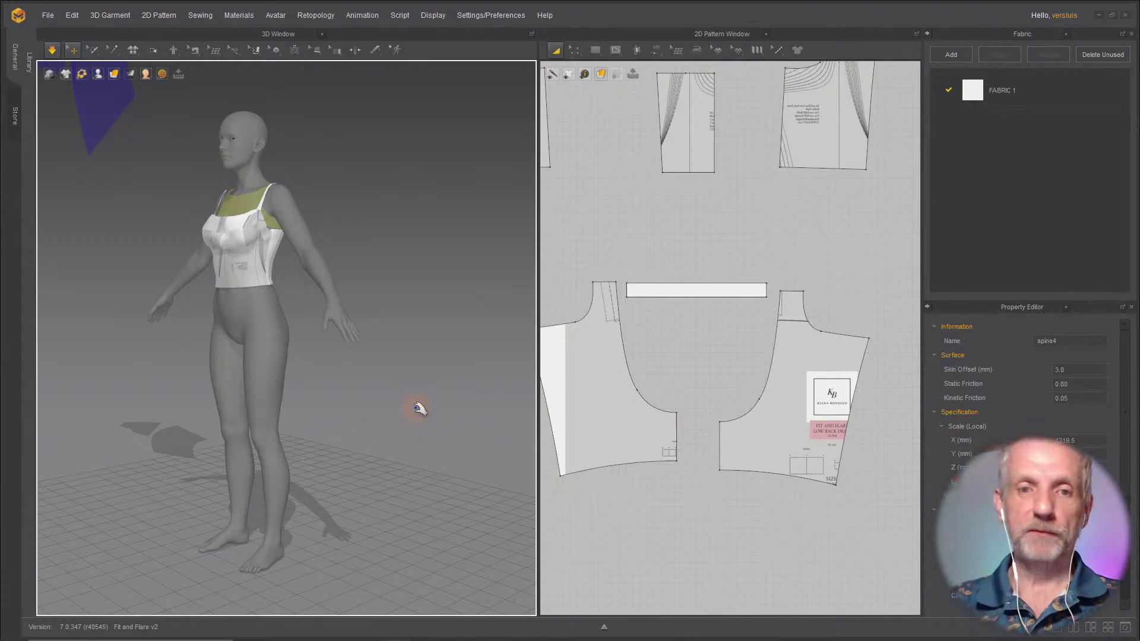
{"action": "mouse_move", "coordinate": [334, 353]}
{"action": "right_mouse_down"}
{"action": "mouse_move", "coordinate": [354, 362]}
{"action": "mouse_move", "coordinate": [333, 359]}
{"action": "right_mouse_up"}
{"action": "right_click_drag", "start_coordinate": [420, 359], "coordinate": [455, 377]}
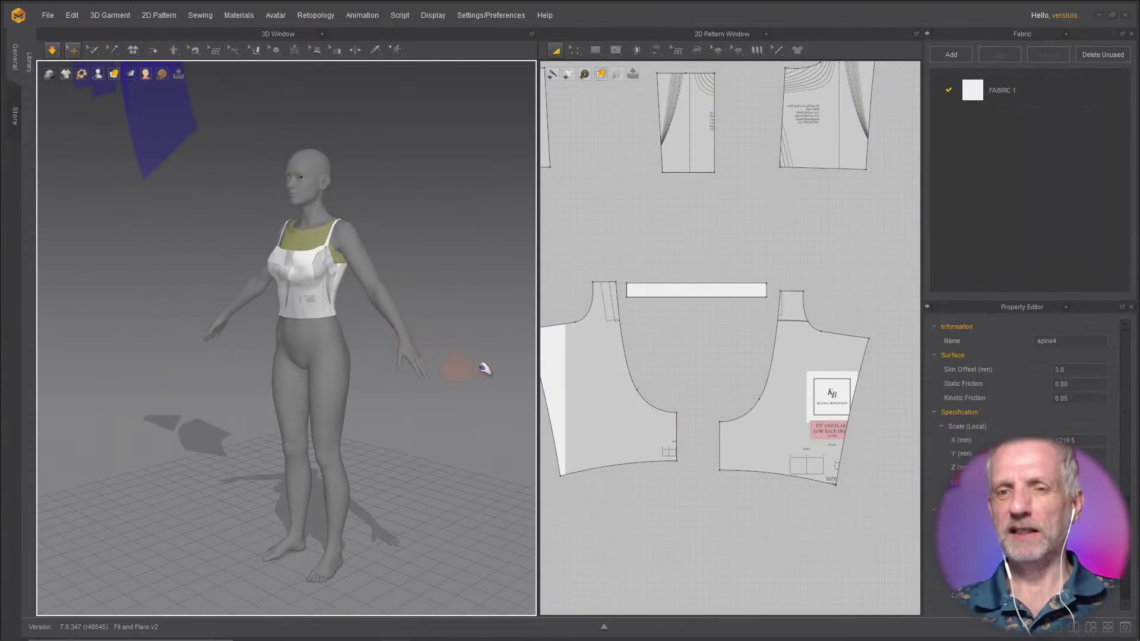
{"action": "left_click_drag", "start_coordinate": [539, 363], "coordinate": [523, 360]}
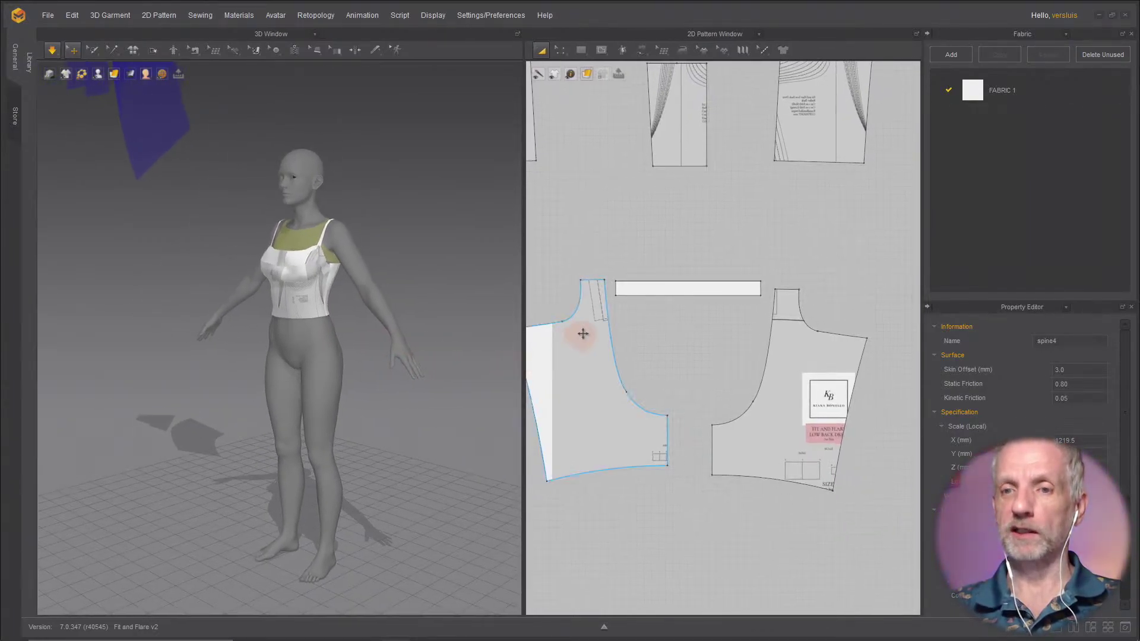
Step: Move the two curved skirt panels together about 2534 mm, down onto the avatar silhouette below the long strips
{"action": "scroll", "coordinate": [588, 327], "scroll_direction": "down", "scroll_amount": 5}
{"action": "scroll", "coordinate": [600, 327], "scroll_direction": "down", "scroll_amount": 2}
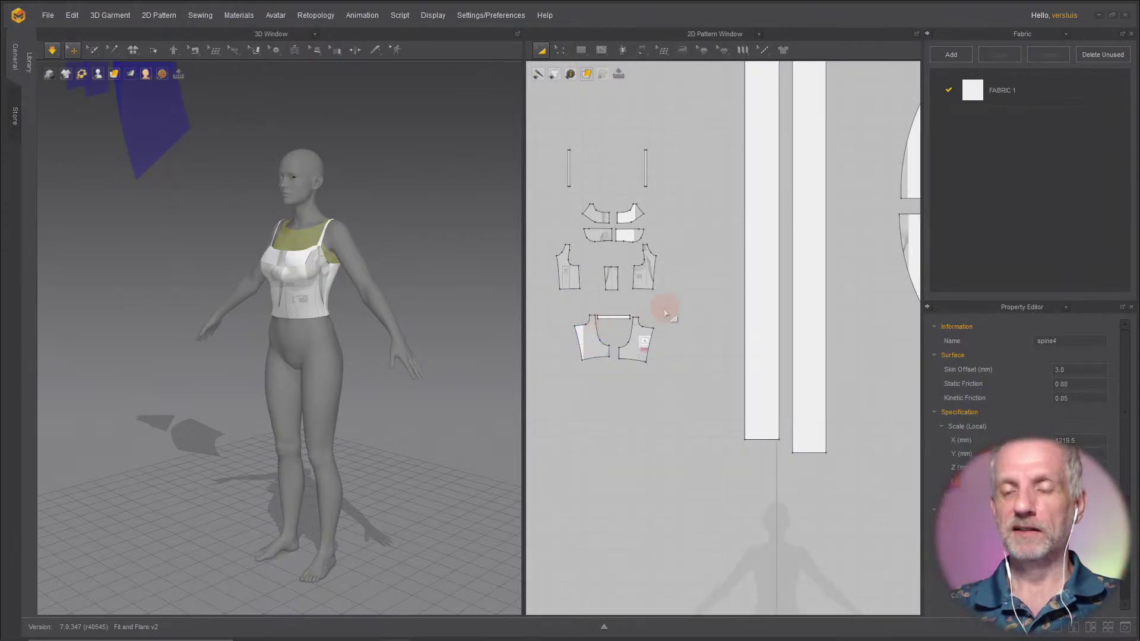
{"action": "scroll", "coordinate": [715, 292], "scroll_direction": "down", "scroll_amount": 4}
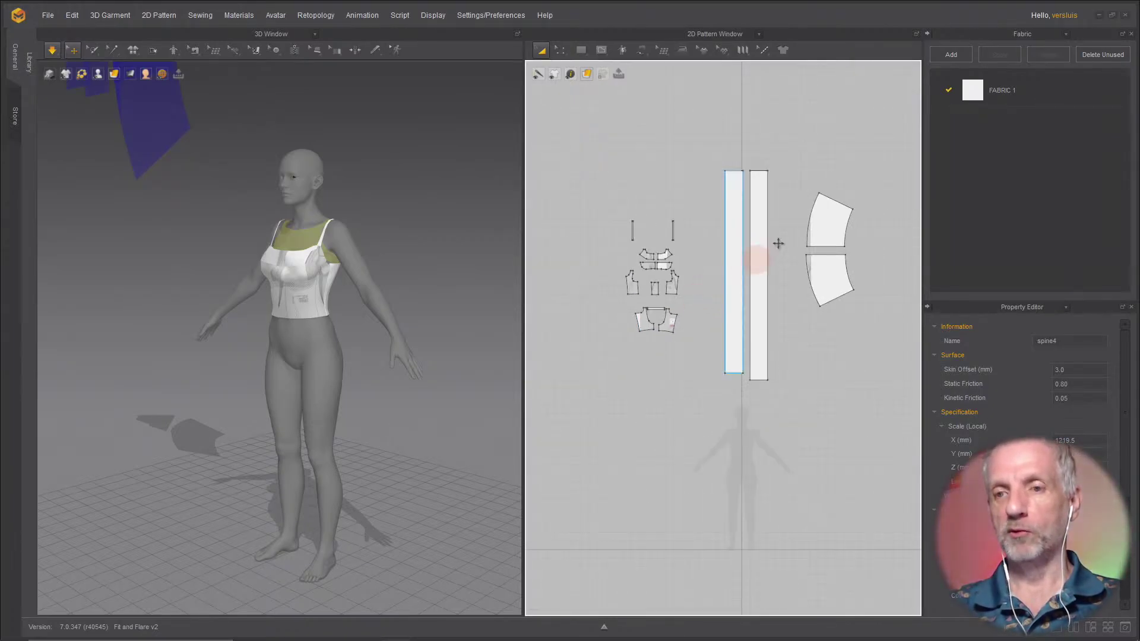
{"action": "left_click_drag", "start_coordinate": [718, 159], "coordinate": [882, 353]}
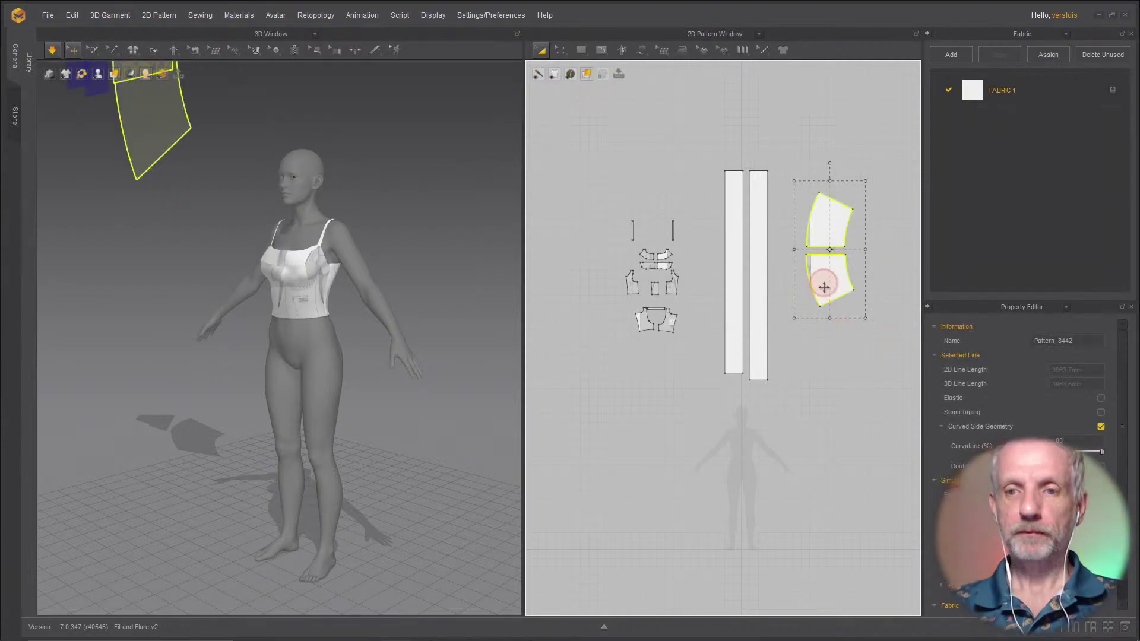
{"action": "left_click_drag", "start_coordinate": [824, 288], "coordinate": [734, 469]}
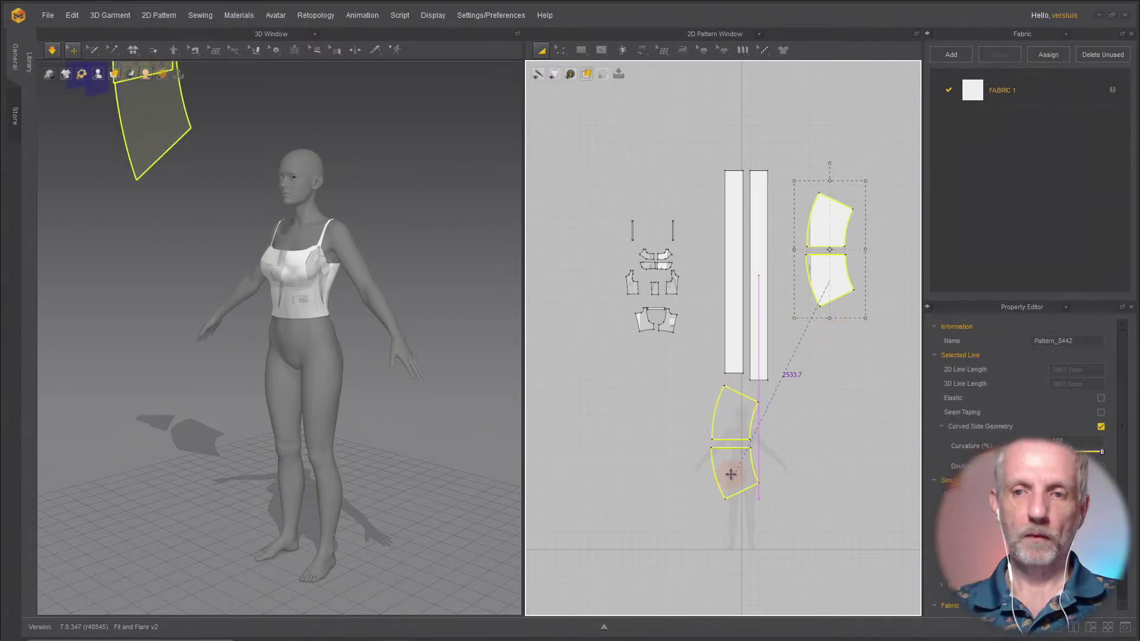
Step: Move both long strips together beneath the bodice patterns and rotate them 90 degrees counterclockwise so they lie horizontally
{"action": "left_click", "coordinate": [731, 320]}
{"action": "left_click", "coordinate": [756, 313], "text": "shift"}
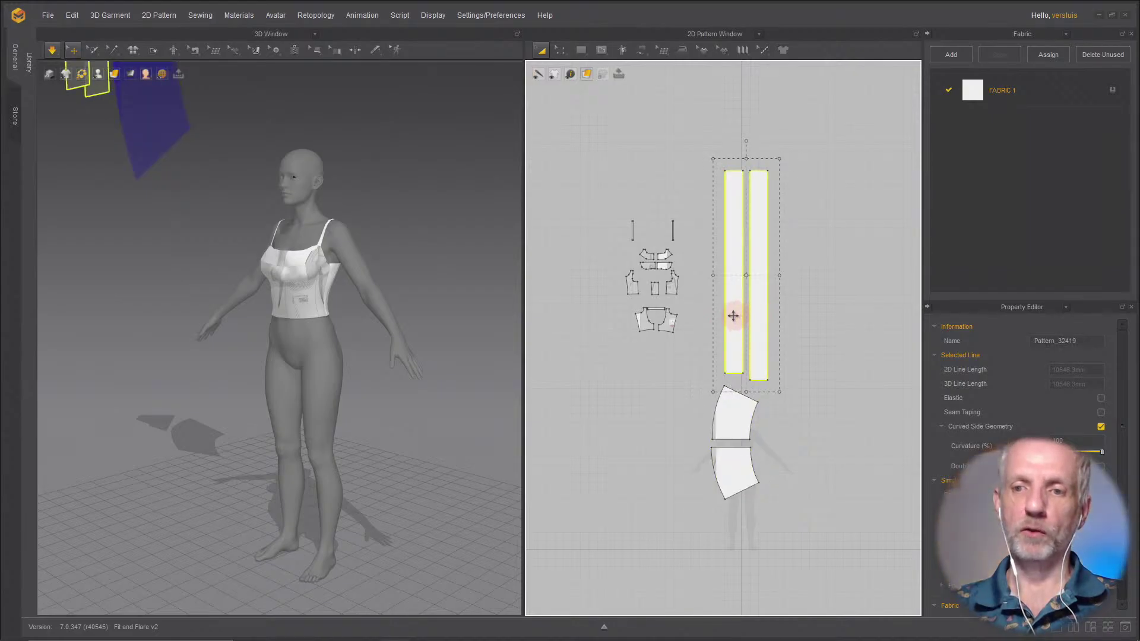
{"action": "left_click_drag", "start_coordinate": [734, 316], "coordinate": [650, 509]}
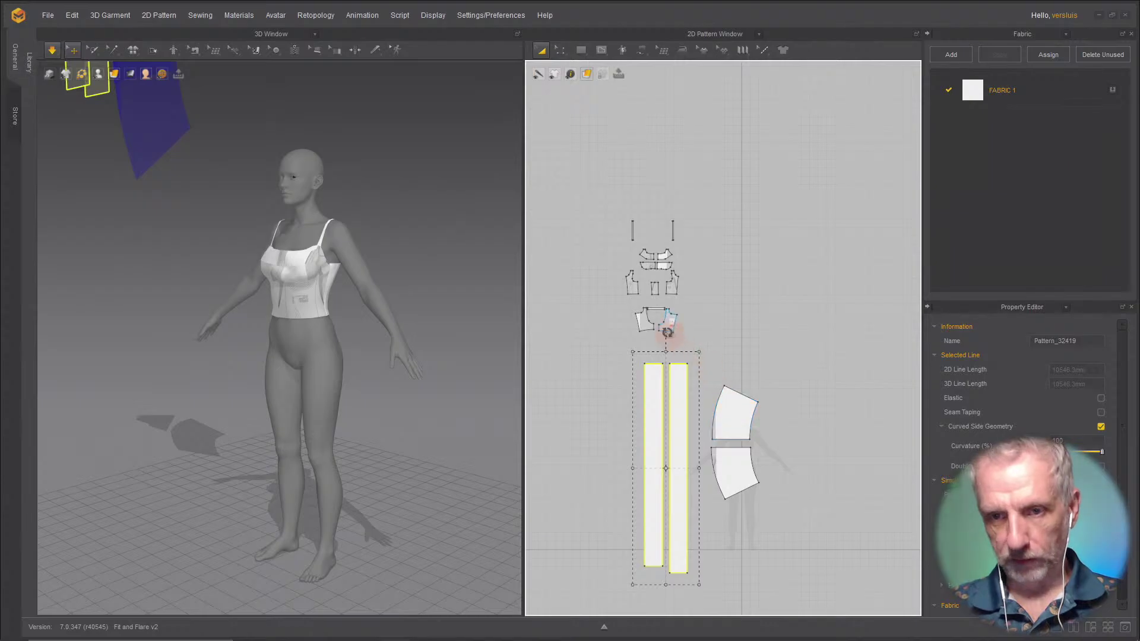
{"action": "left_click_drag", "start_coordinate": [666, 330], "coordinate": [509, 474]}
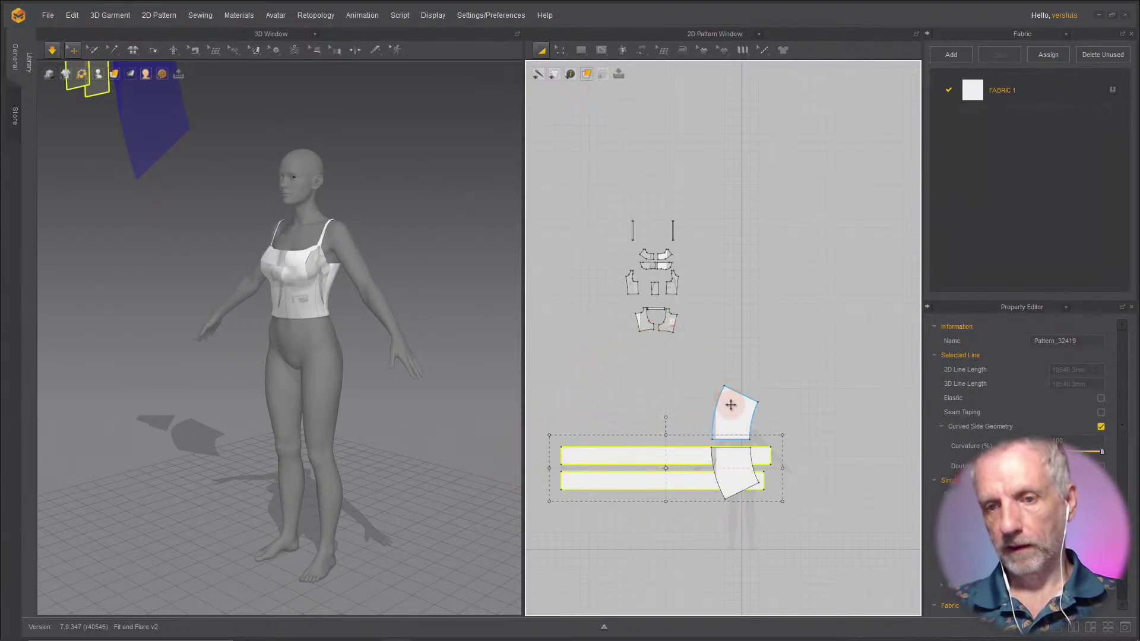
Step: Move the two curved skirt panels up one at a time, clear of the horizontal strips, and shift both strips lower
{"action": "left_click", "coordinate": [731, 404]}
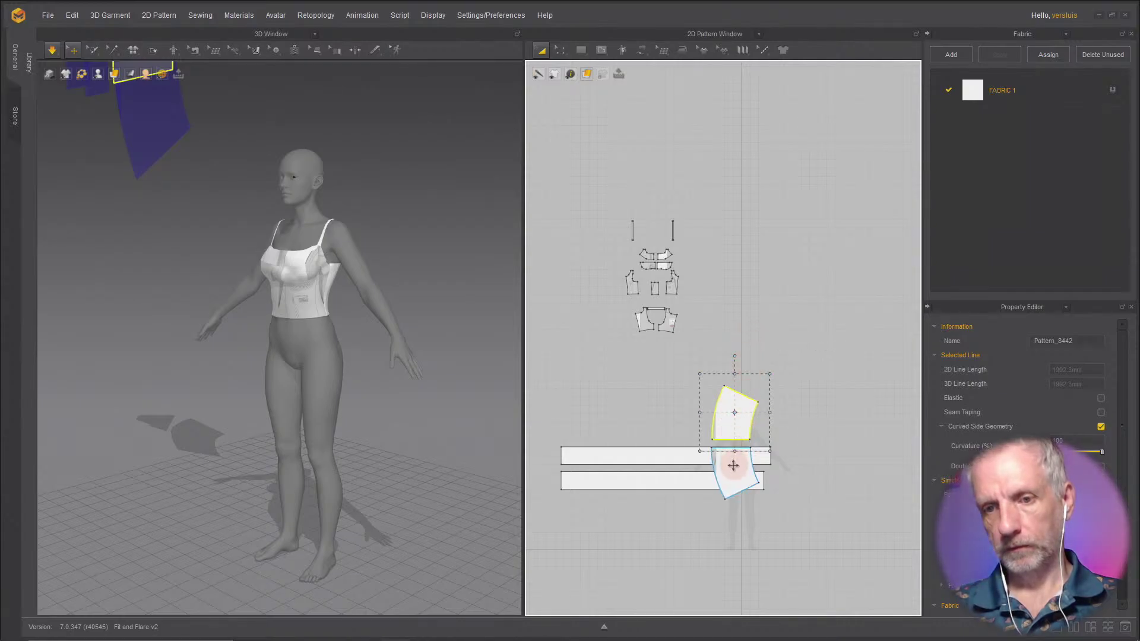
{"action": "left_click", "coordinate": [804, 408]}
{"action": "left_click_drag", "start_coordinate": [733, 428], "coordinate": [756, 337]}
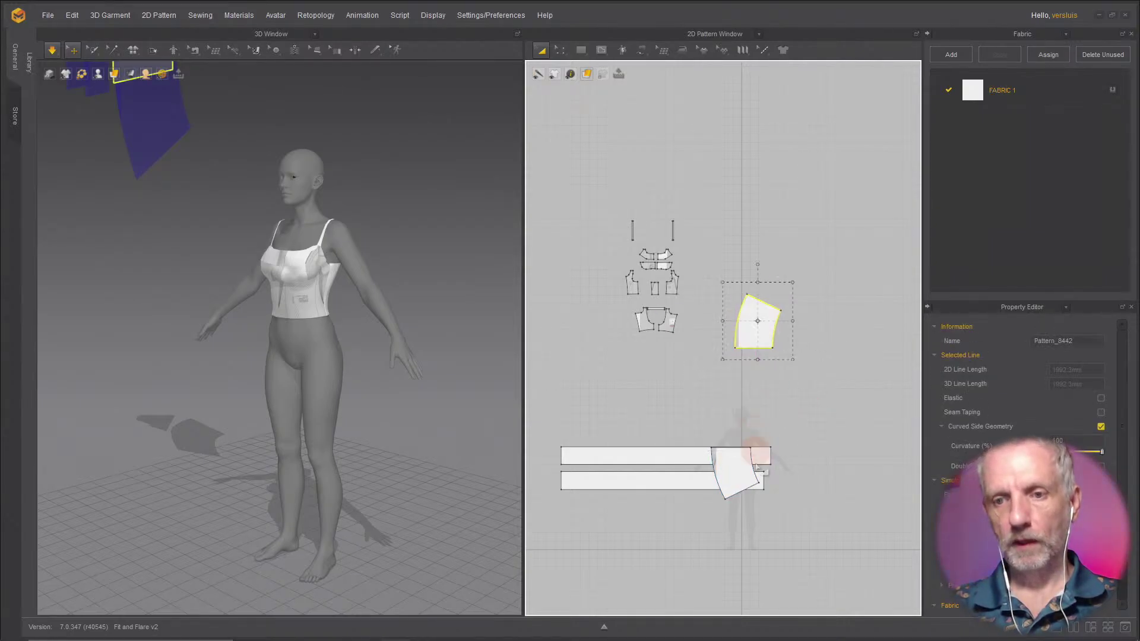
{"action": "left_click_drag", "start_coordinate": [738, 476], "coordinate": [768, 392]}
{"action": "scroll", "coordinate": [652, 427], "scroll_direction": "up", "scroll_amount": 1}
{"action": "scroll", "coordinate": [655, 427], "scroll_direction": "down", "scroll_amount": 2}
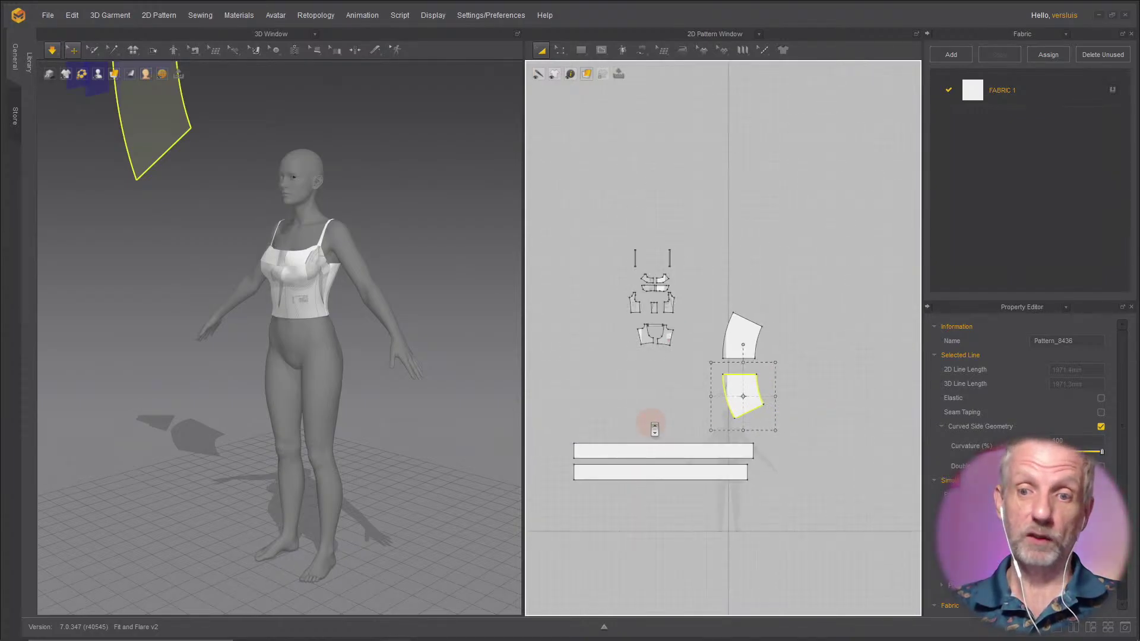
{"action": "left_click_drag", "start_coordinate": [569, 429], "coordinate": [787, 522]}
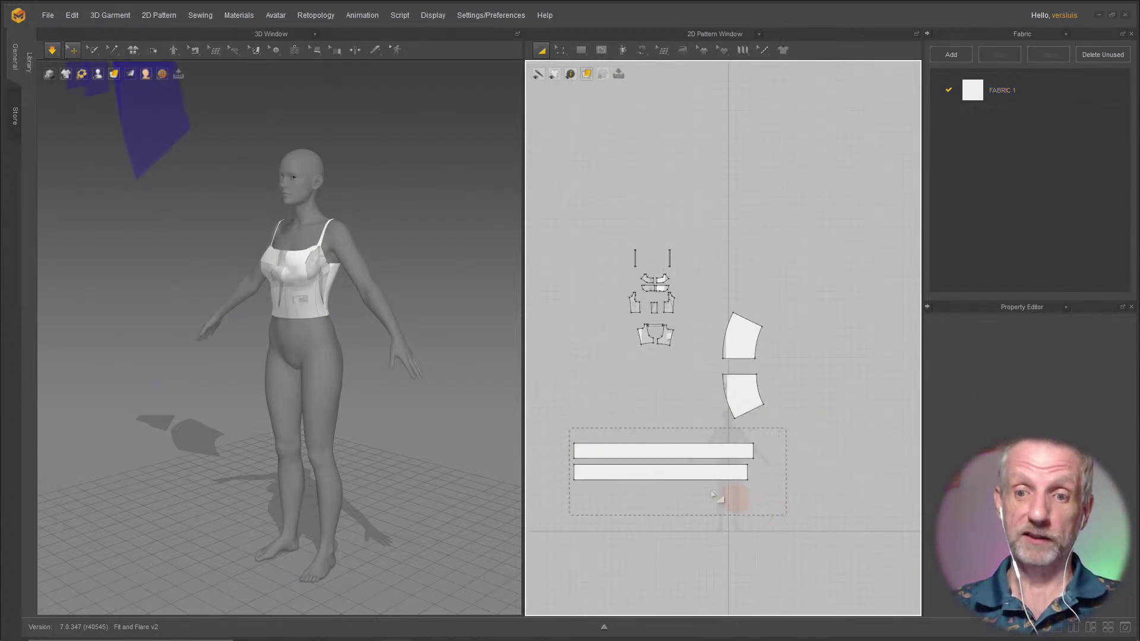
{"action": "left_click_drag", "start_coordinate": [692, 468], "coordinate": [701, 528]}
Step: Rotate both curved skirt panels together 90 degrees counterclockwise and place them side by side under the bodice back patterns
{"action": "left_click", "coordinate": [741, 333]}
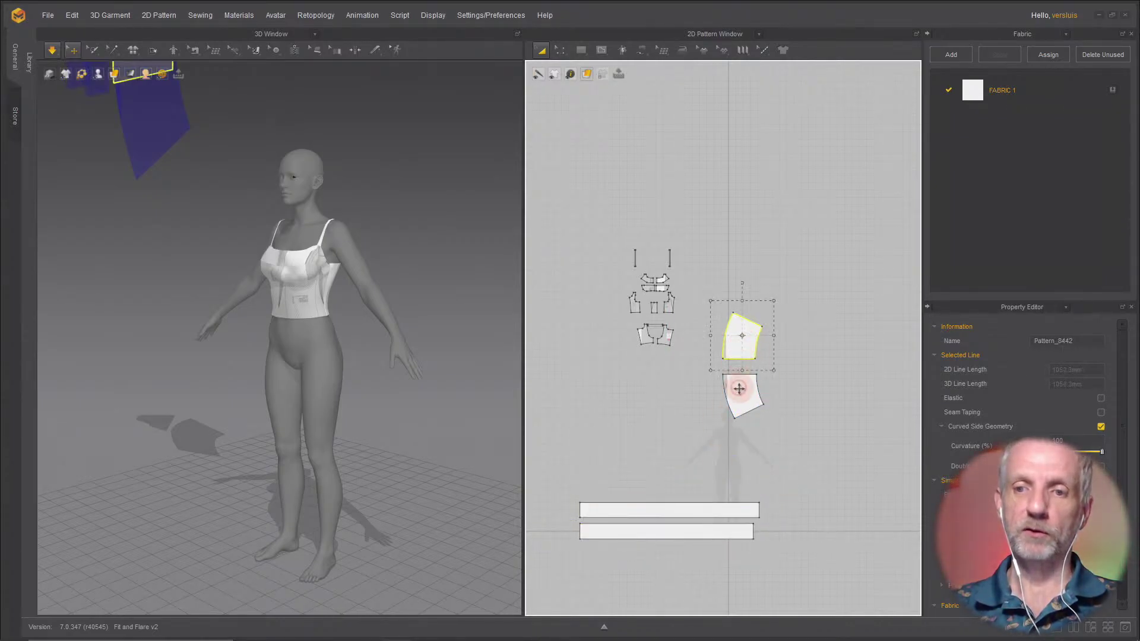
{"action": "left_click", "coordinate": [739, 388], "text": "shift"}
{"action": "left_click_drag", "start_coordinate": [743, 281], "coordinate": [627, 369]}
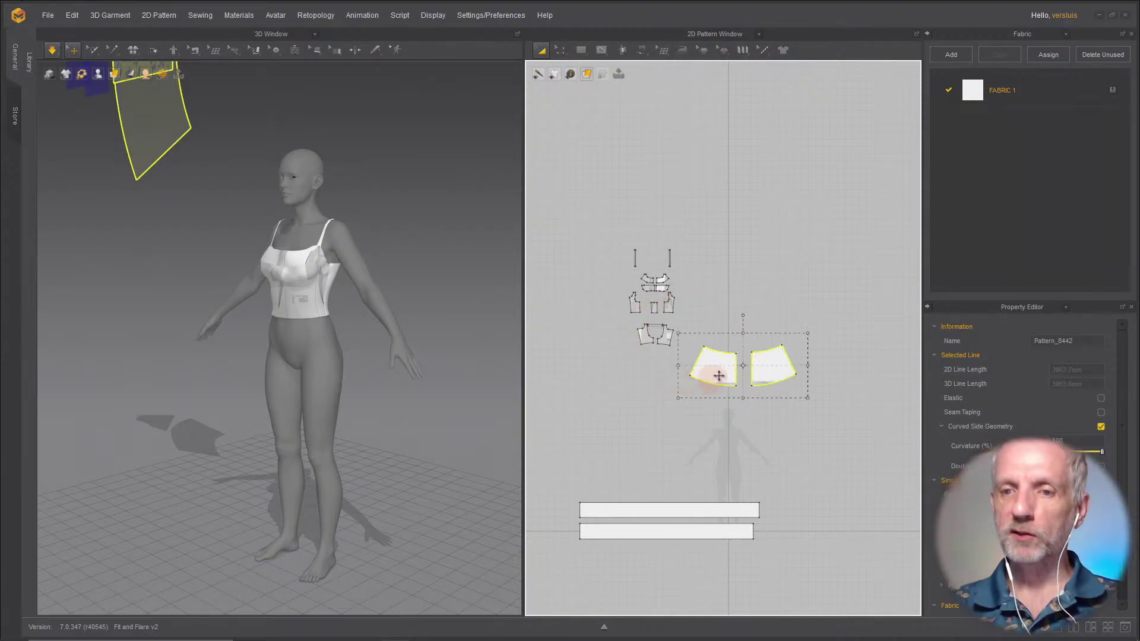
{"action": "left_click_drag", "start_coordinate": [720, 373], "coordinate": [648, 395]}
Step: Move the pair of curved skirt panels down to just above the long horizontal strips, leaving a gap beneath the bodice patterns
{"action": "scroll", "coordinate": [656, 390], "scroll_direction": "up", "scroll_amount": 5}
{"action": "scroll", "coordinate": [657, 390], "scroll_direction": "down", "scroll_amount": 1}
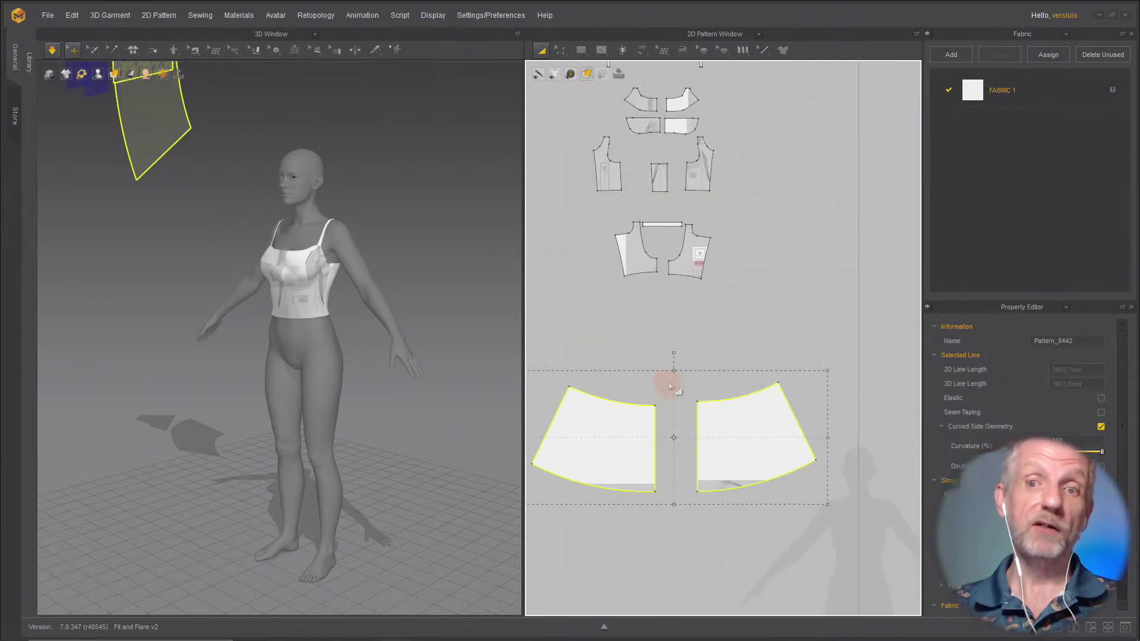
{"action": "scroll", "coordinate": [717, 378], "scroll_direction": "down", "scroll_amount": 2}
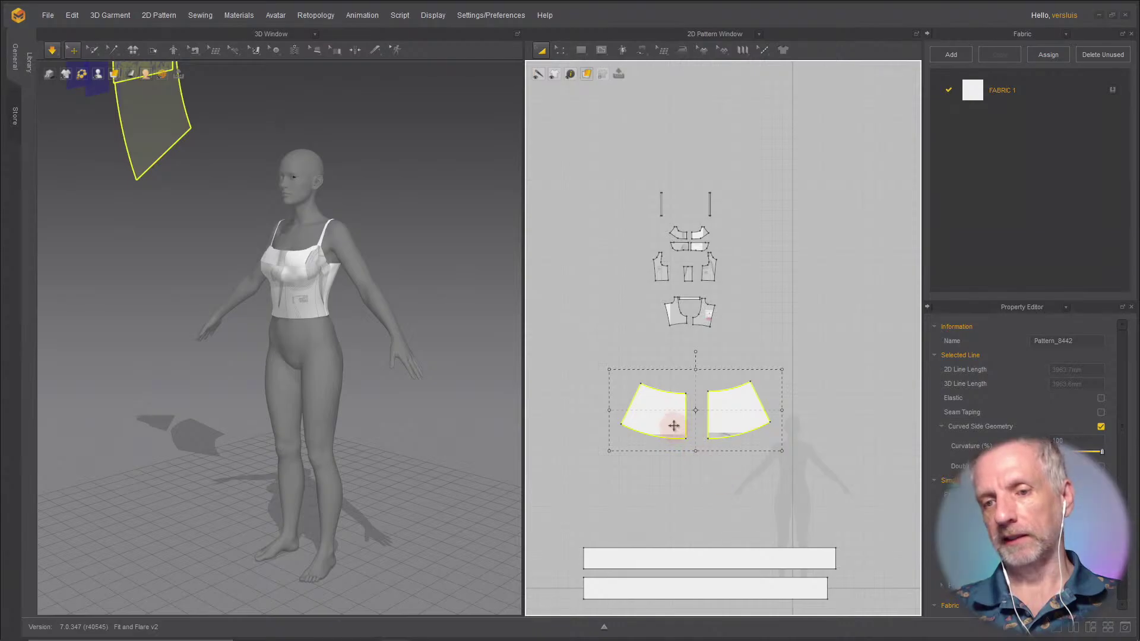
{"action": "left_click_drag", "start_coordinate": [667, 412], "coordinate": [671, 509]}
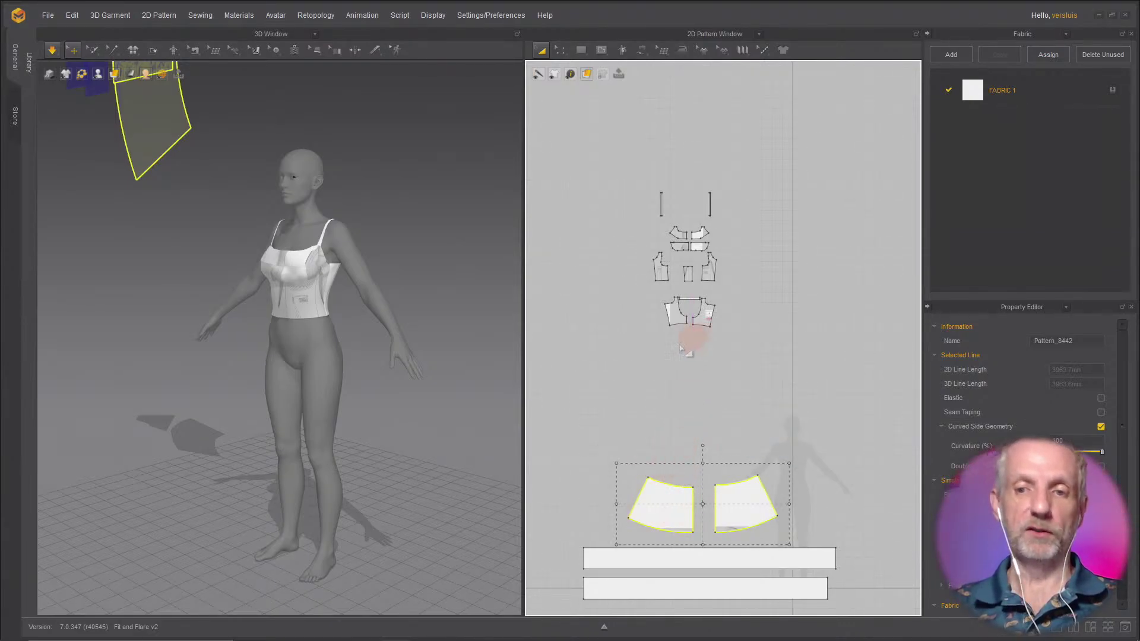
Step: Select both curved skirt panels and both long strips together in 2D to examine their matching pieces in the 3D view
{"action": "left_click", "coordinate": [649, 467]}
{"action": "scroll", "coordinate": [637, 369], "scroll_direction": "up", "scroll_amount": 3}
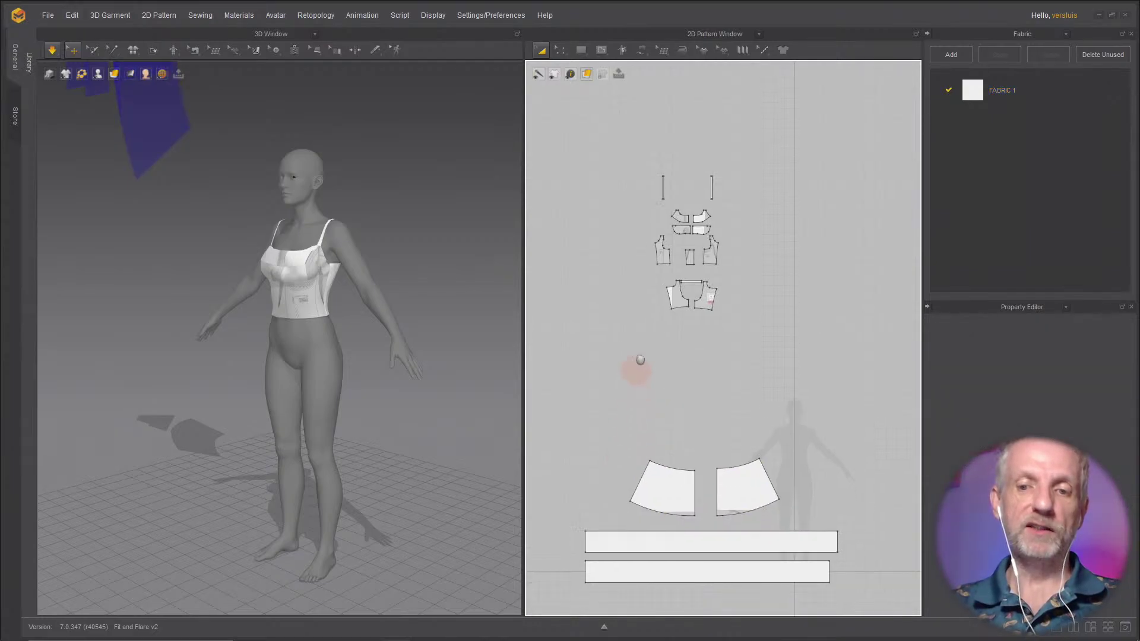
{"action": "scroll", "coordinate": [649, 323], "scroll_direction": "down", "scroll_amount": 3}
{"action": "scroll", "coordinate": [608, 309], "scroll_direction": "up", "scroll_amount": 2}
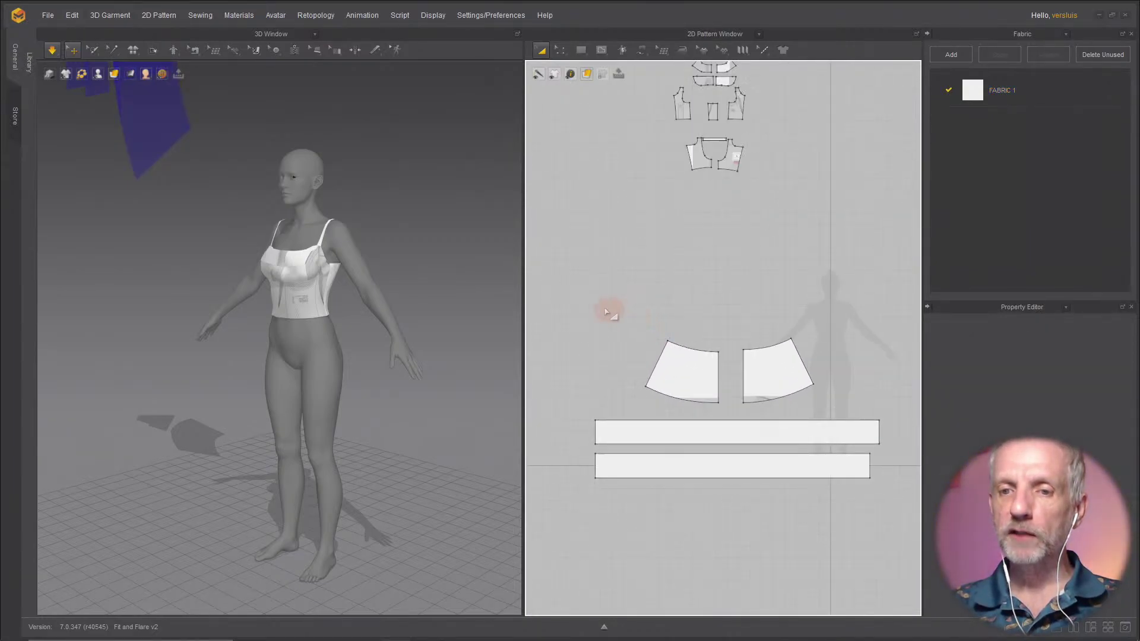
{"action": "left_click_drag", "start_coordinate": [583, 300], "coordinate": [900, 537]}
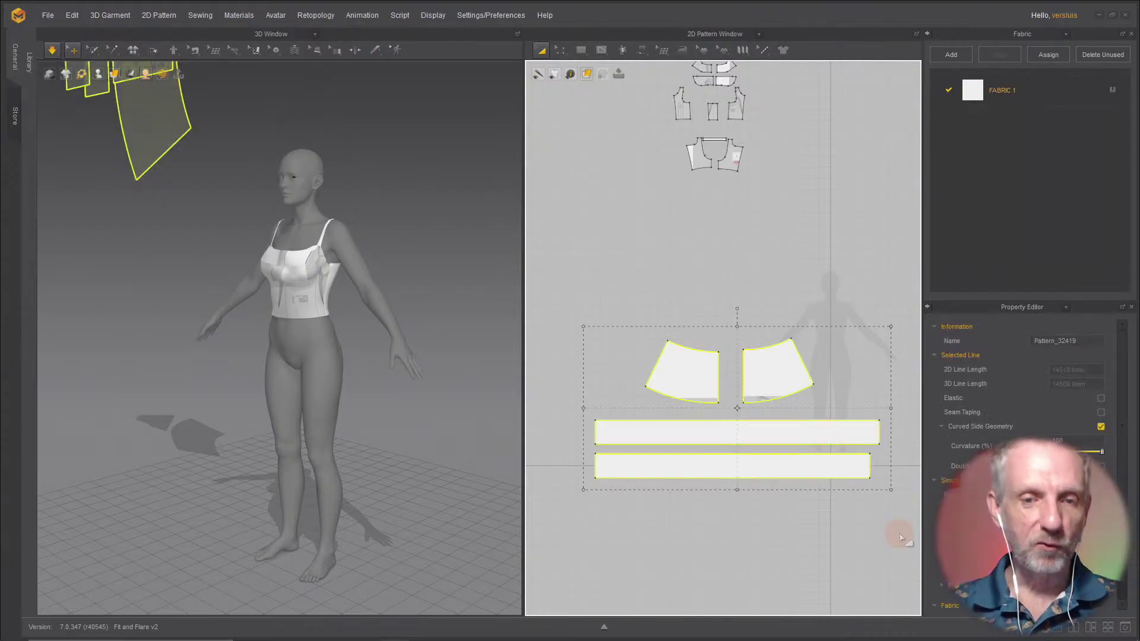
{"action": "right_click_drag", "start_coordinate": [390, 339], "coordinate": [429, 333]}
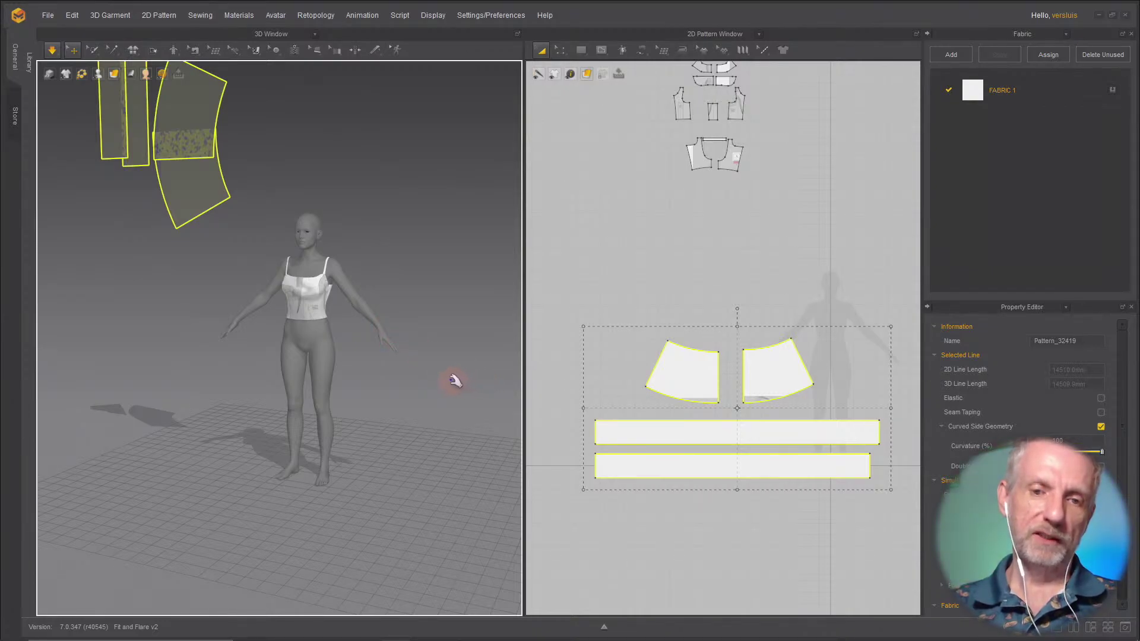
{"action": "scroll", "coordinate": [701, 439], "scroll_direction": "up", "scroll_amount": 3}
{"action": "scroll", "coordinate": [703, 442], "scroll_direction": "down", "scroll_amount": 2}
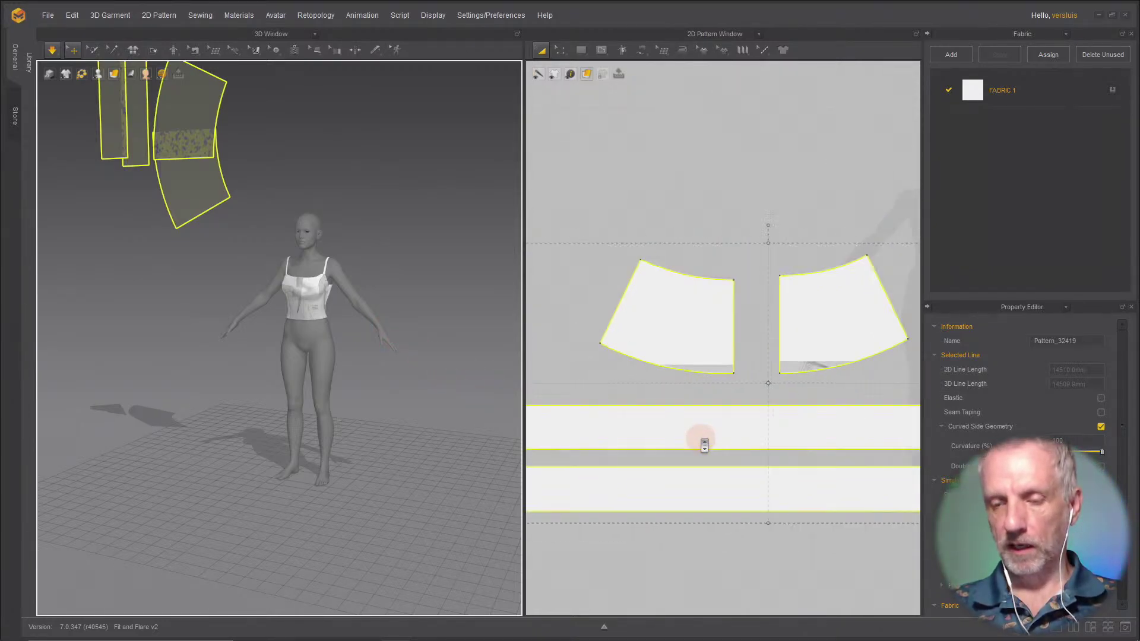
{"action": "scroll", "coordinate": [705, 446], "scroll_direction": "down", "scroll_amount": 2}
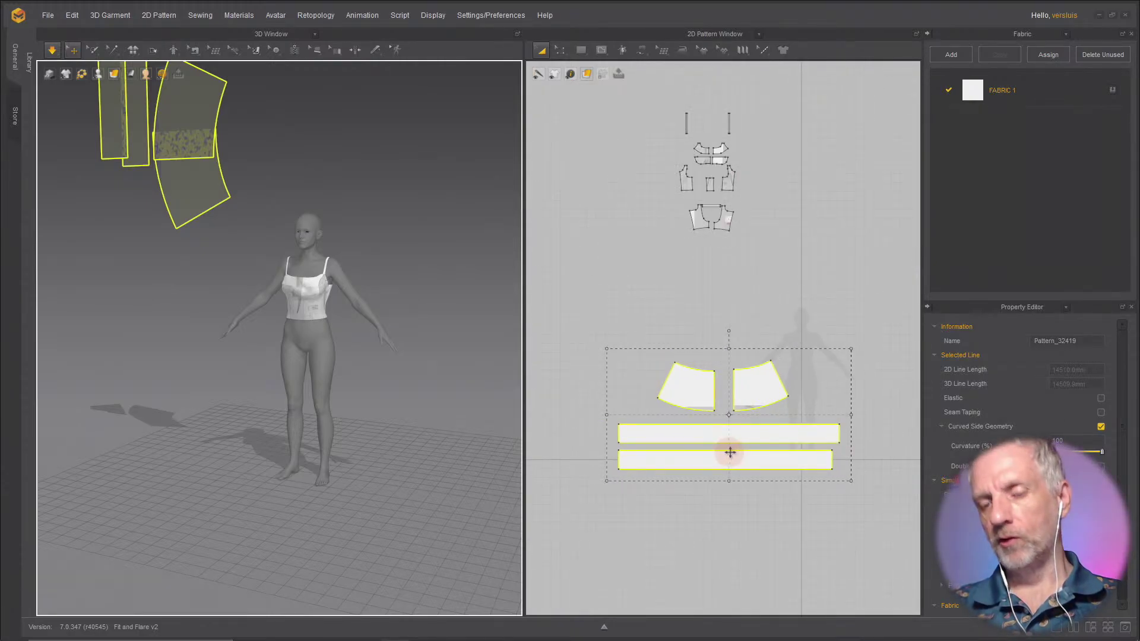
Step: Move the longer of the two horizontal strips beneath the shorter one
{"action": "left_click", "coordinate": [793, 436]}
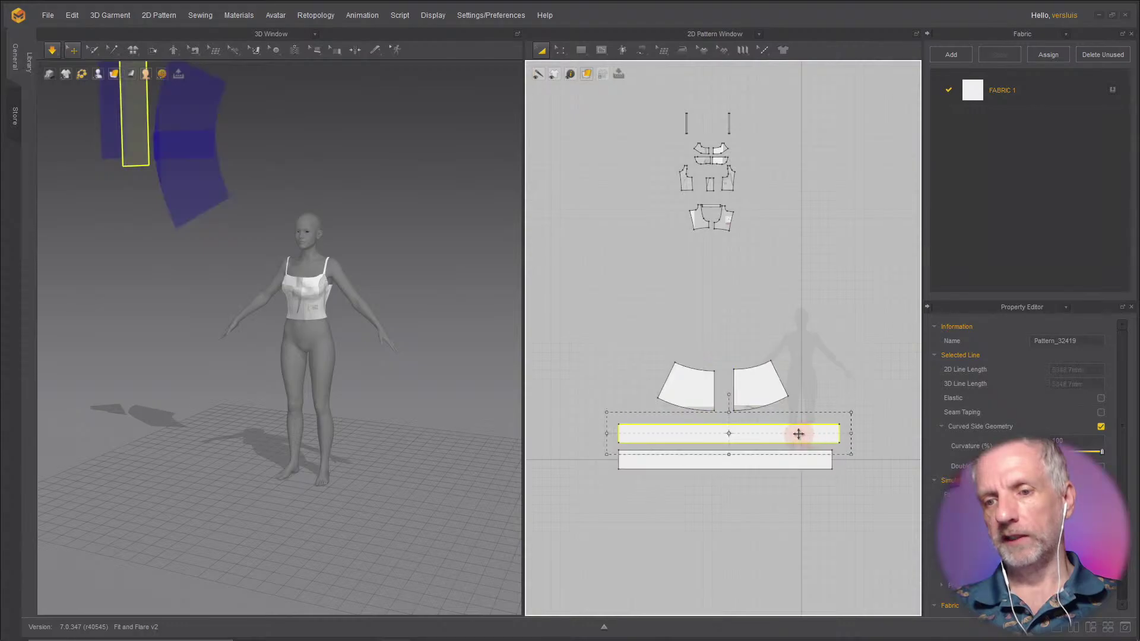
{"action": "key", "text": "ctrl+v"}
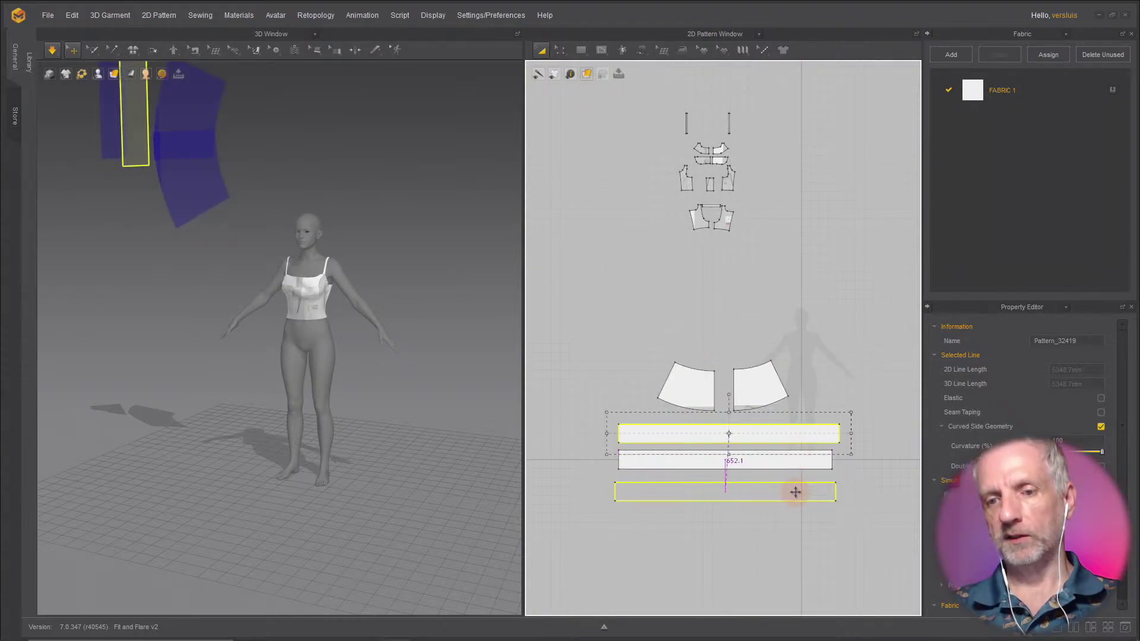
{"action": "left_click", "coordinate": [797, 491]}
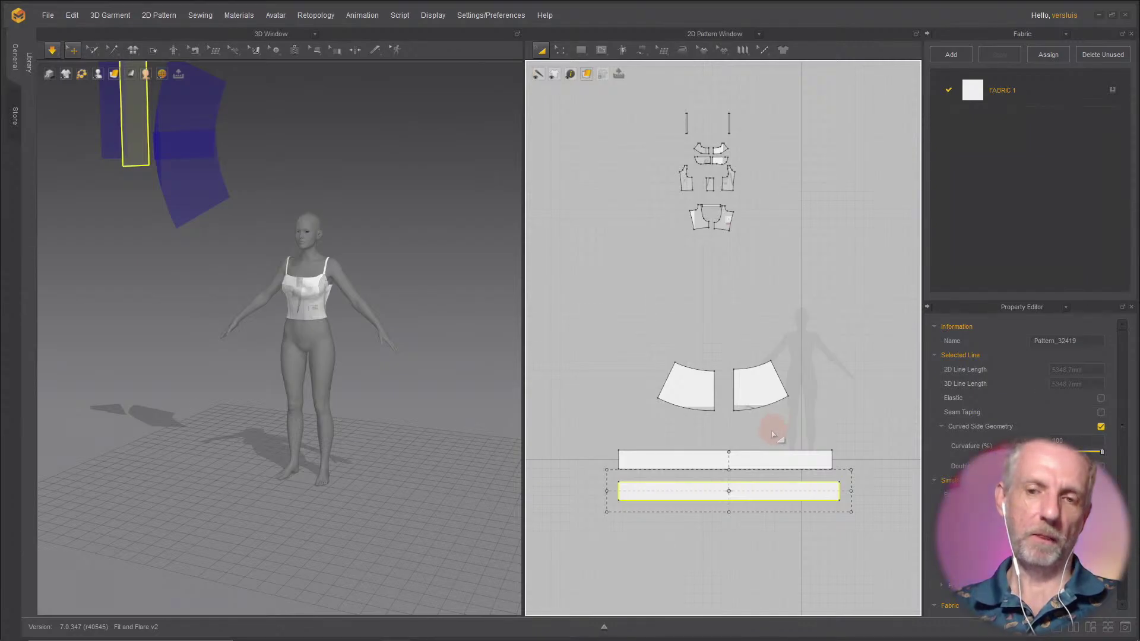
Step: Switch to File Explorer and open Fit and Flare Pattern.jpg from the Patterns folder
{"action": "key", "text": "alt+Tab"}
{"action": "key", "text": "alt+Tab"}
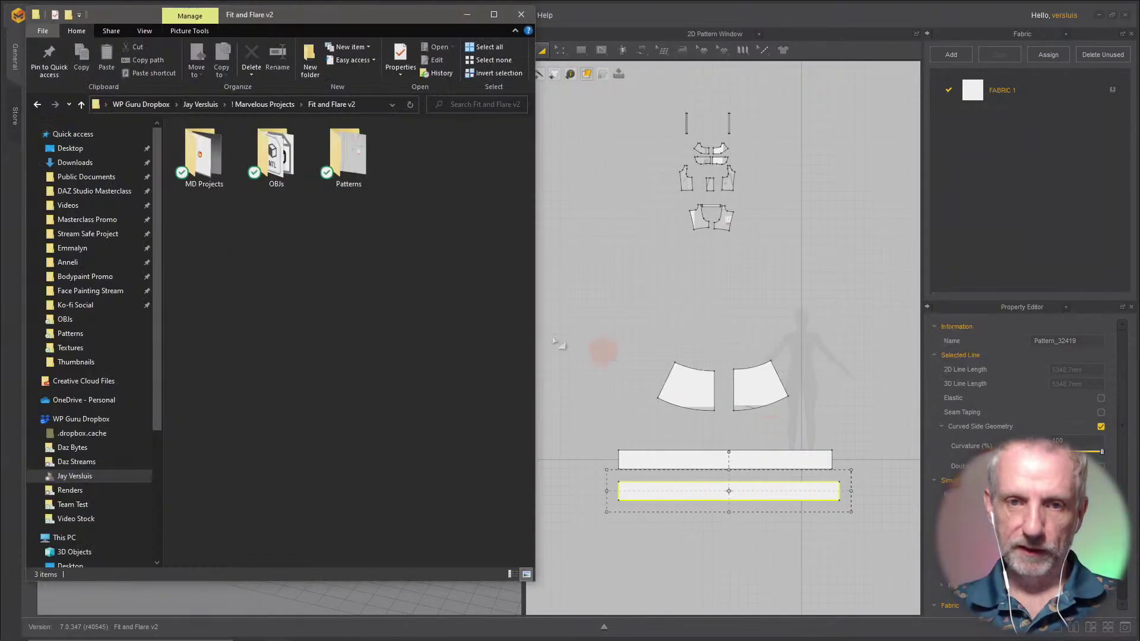
{"action": "left_click", "coordinate": [349, 172]}
{"action": "double_click", "coordinate": [349, 173]}
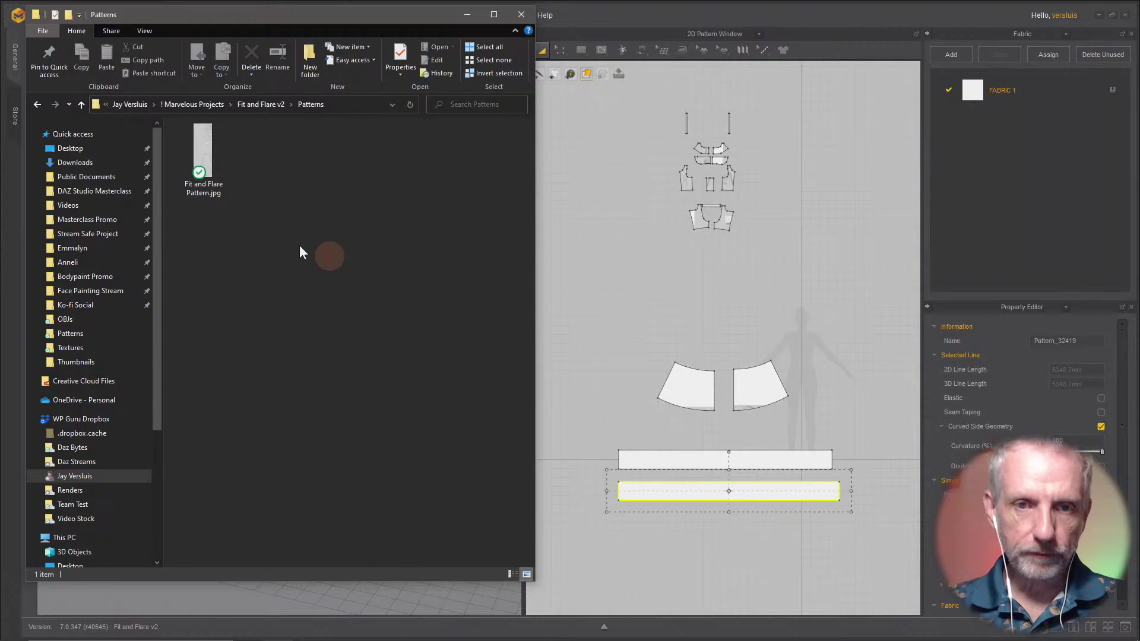
{"action": "left_click", "coordinate": [226, 167]}
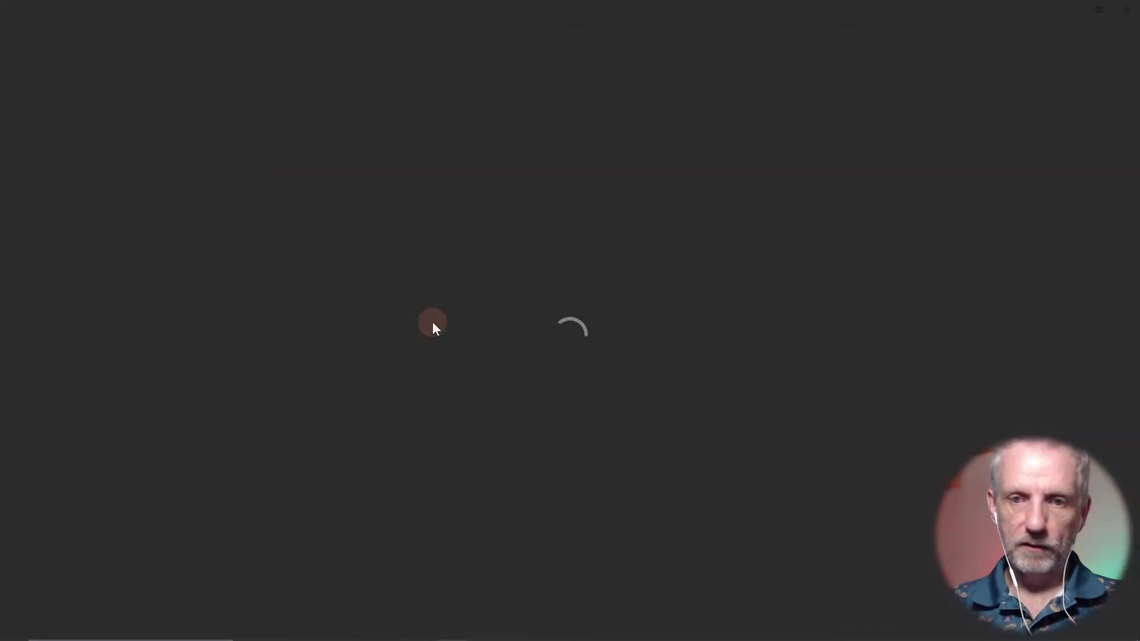
Step: Read the labels on the two long strips in the pattern image, and close the image
{"action": "scroll", "coordinate": [570, 393], "scroll_direction": "up", "scroll_amount": 3}
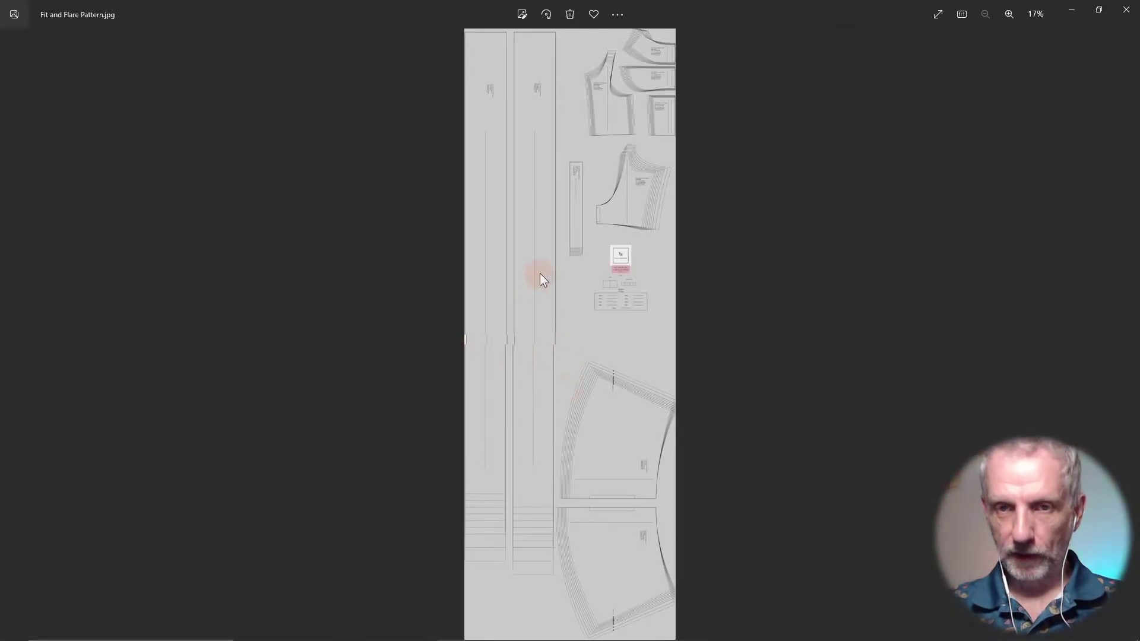
{"action": "left_click_drag", "start_coordinate": [450, 157], "coordinate": [496, 517]}
{"action": "scroll", "coordinate": [479, 289], "scroll_direction": "up", "scroll_amount": 2}
{"action": "scroll", "coordinate": [433, 333], "scroll_direction": "up", "scroll_amount": 3}
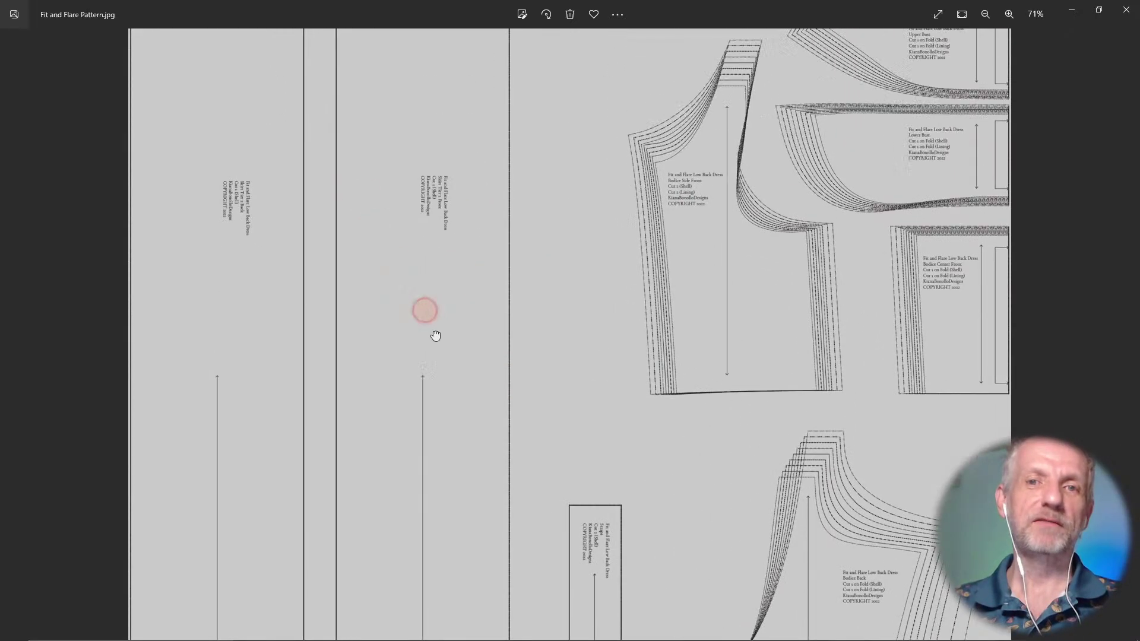
{"action": "left_click_drag", "start_coordinate": [439, 360], "coordinate": [539, 397]}
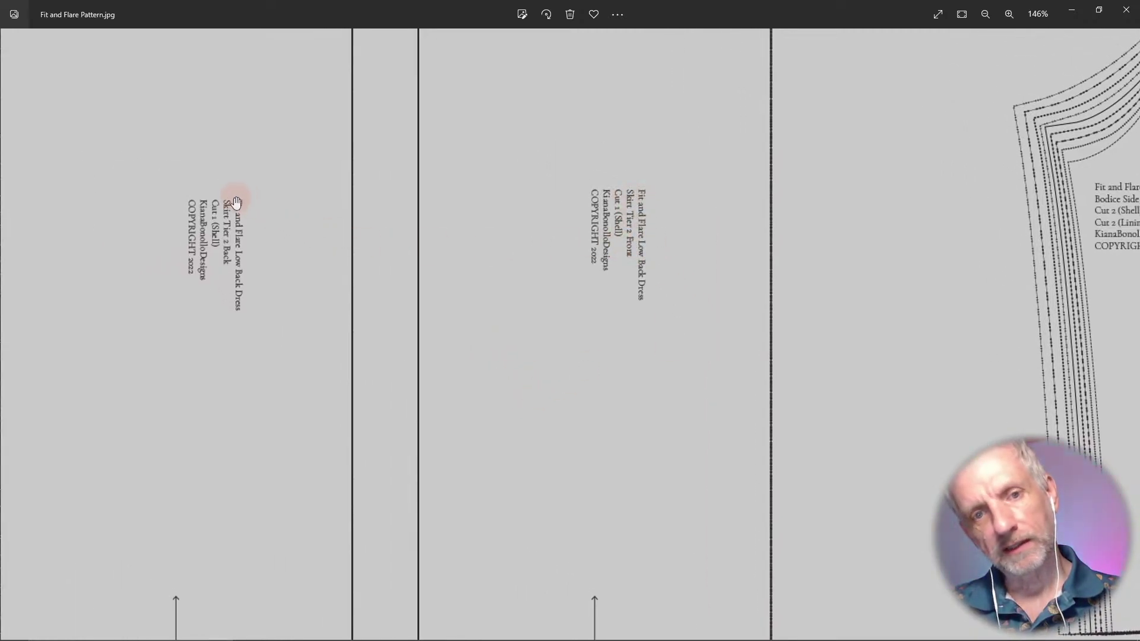
{"action": "scroll", "coordinate": [307, 273], "scroll_direction": "down", "scroll_amount": 6}
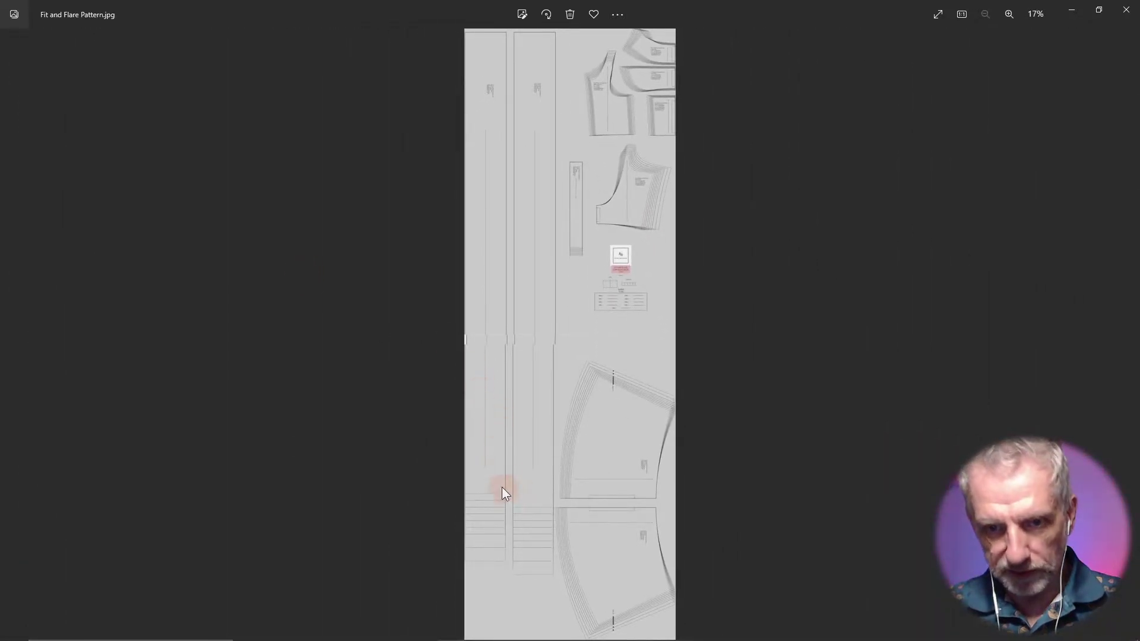
{"action": "left_click", "coordinate": [1126, 11]}
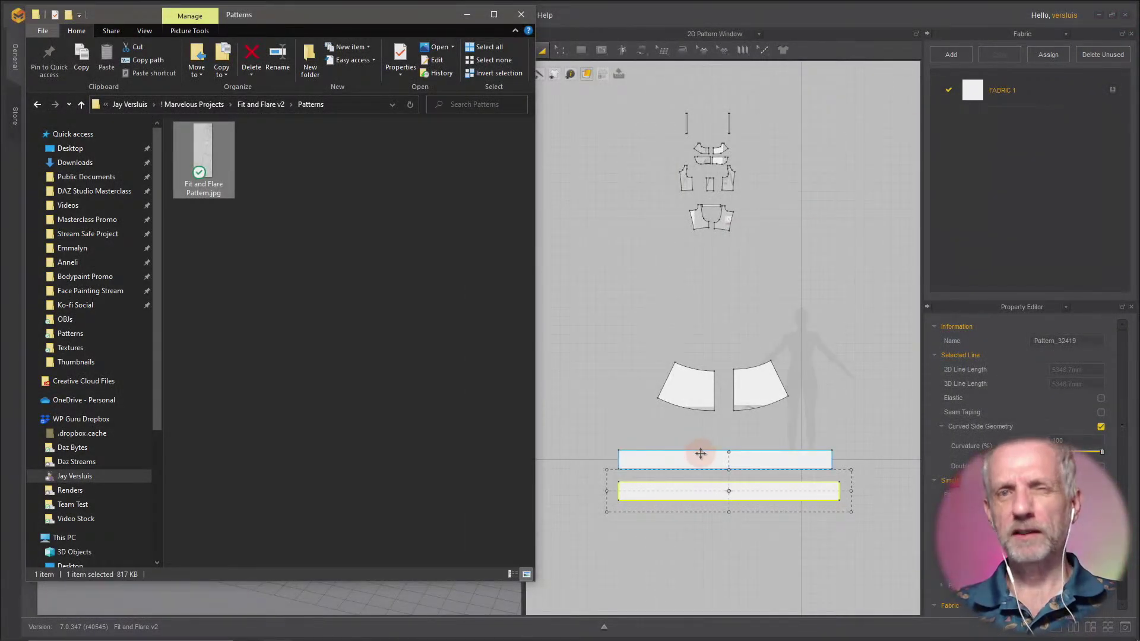
Step: Reorder the two long strips so the longer one lies just below the curved skirt panels and the shorter one directly beneath it
{"action": "left_click", "coordinate": [743, 492]}
{"action": "left_click", "coordinate": [763, 463]}
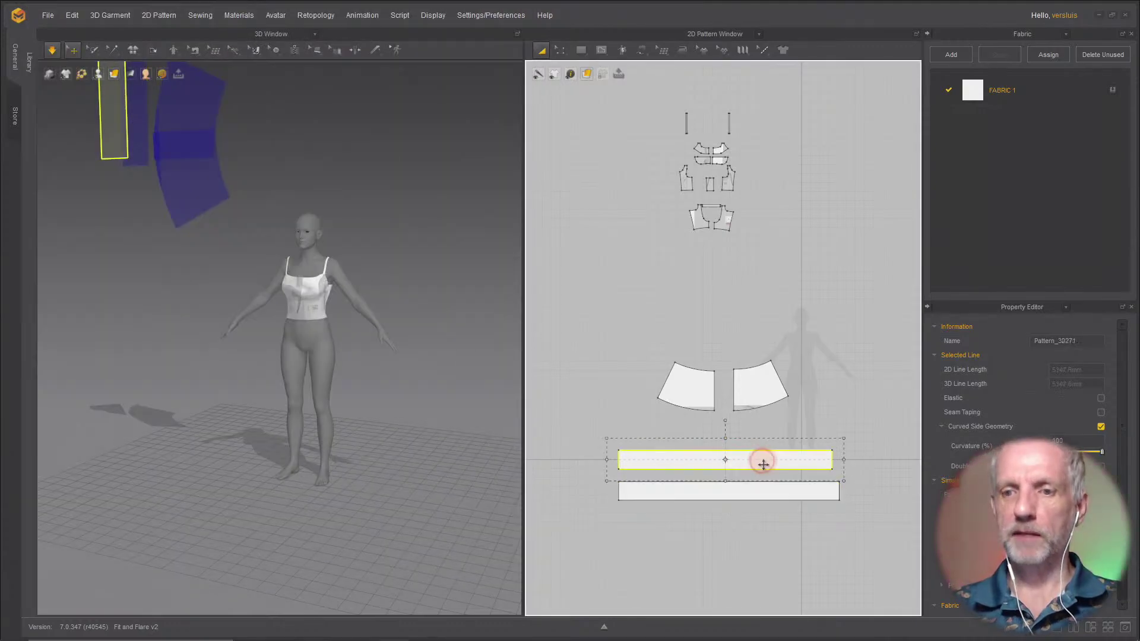
{"action": "left_click_drag", "start_coordinate": [763, 464], "coordinate": [767, 530]}
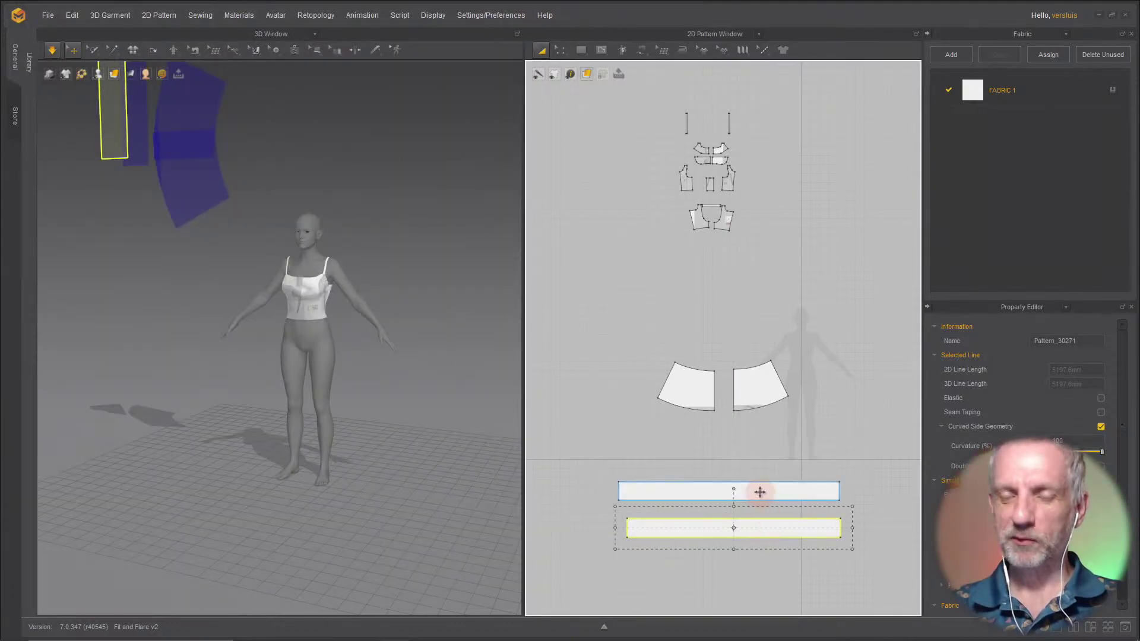
{"action": "left_click_drag", "start_coordinate": [760, 492], "coordinate": [754, 440]}
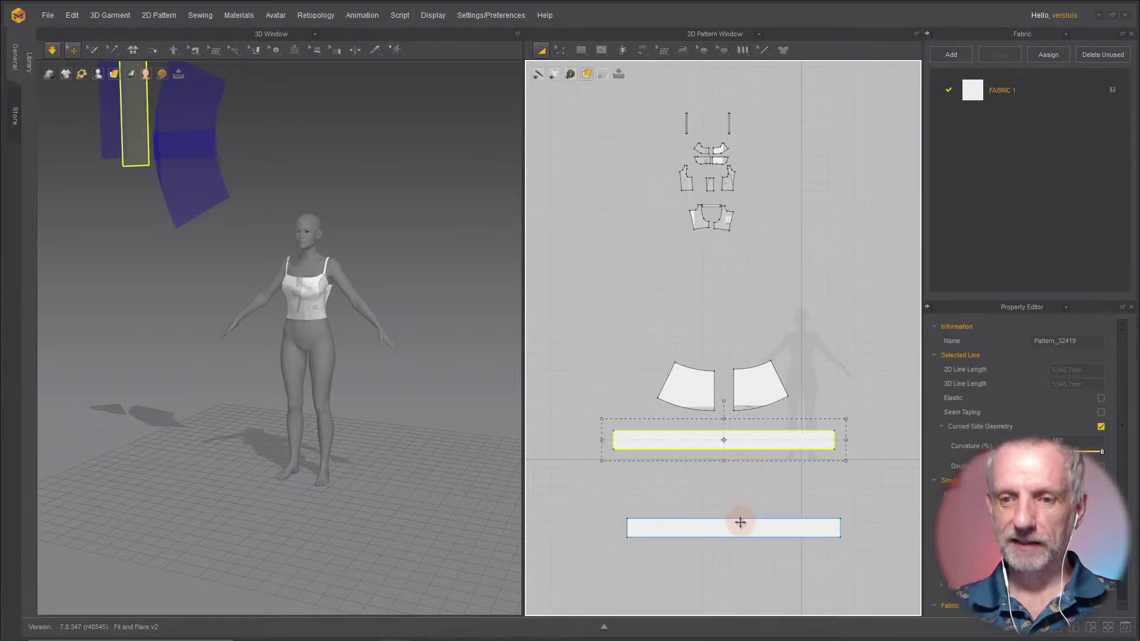
{"action": "left_click_drag", "start_coordinate": [740, 523], "coordinate": [730, 465]}
{"action": "scroll", "coordinate": [712, 377], "scroll_direction": "up", "scroll_amount": 3}
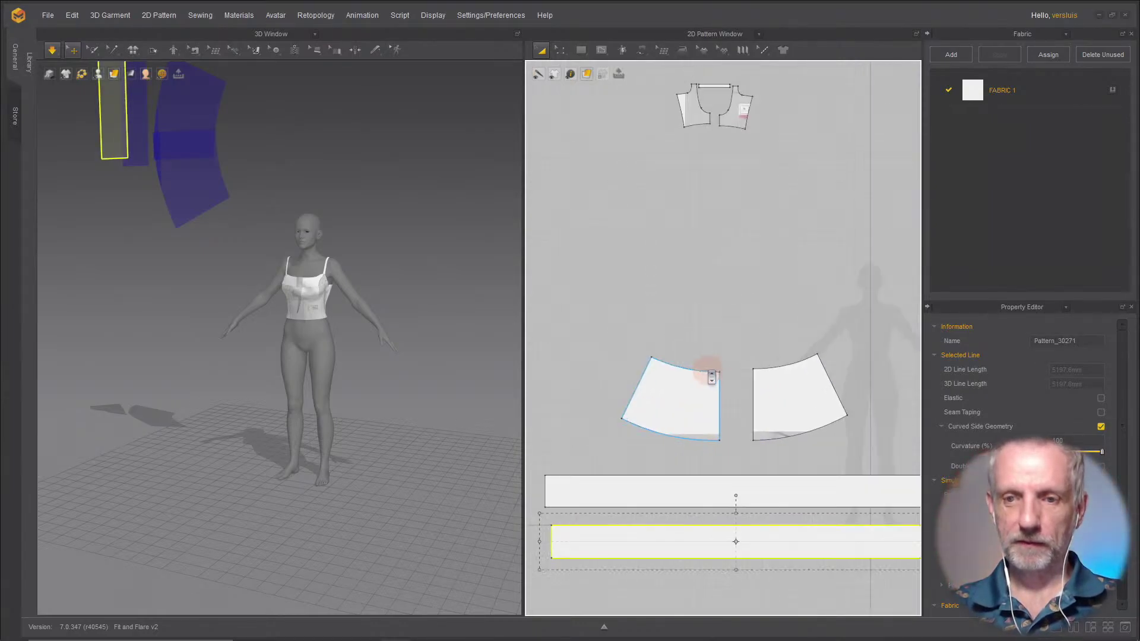
Step: Select the left curved skirt panel and inspect its edges up close
{"action": "left_click", "coordinate": [691, 408]}
{"action": "scroll", "coordinate": [693, 418], "scroll_direction": "up", "scroll_amount": 5}
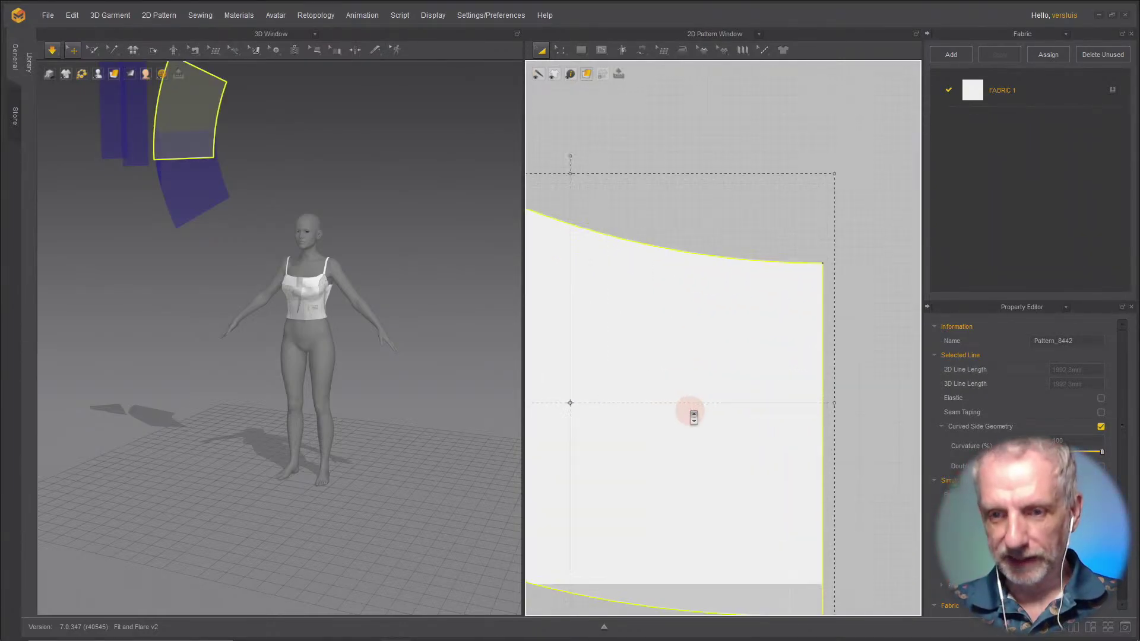
{"action": "scroll", "coordinate": [694, 418], "scroll_direction": "down", "scroll_amount": 5}
{"action": "scroll", "coordinate": [694, 418], "scroll_direction": "down", "scroll_amount": 3}
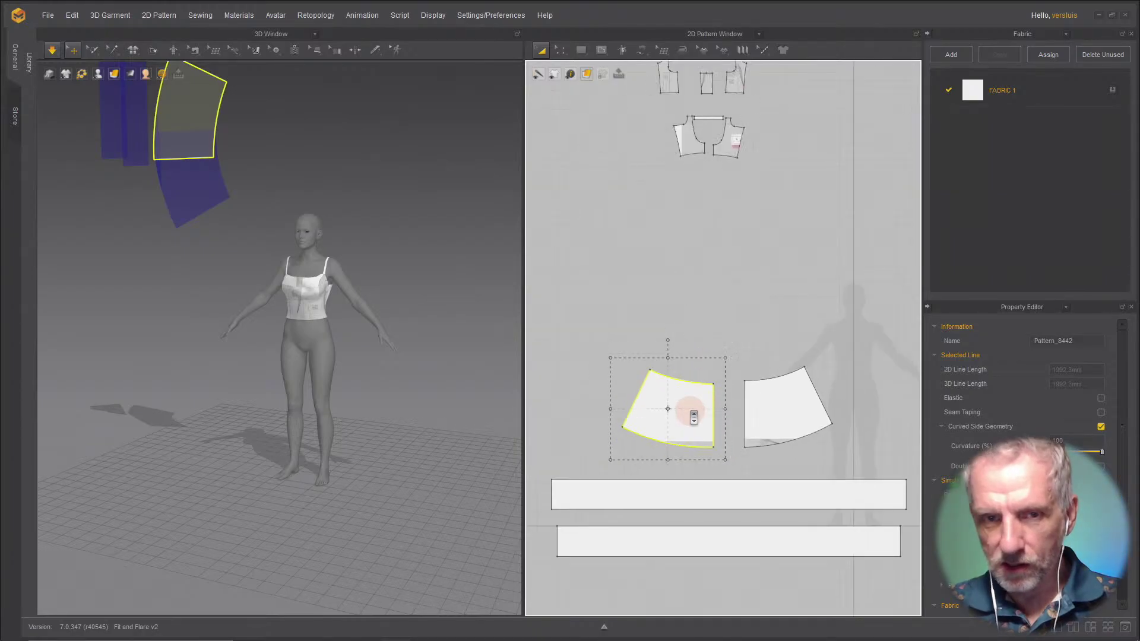
{"action": "scroll", "coordinate": [694, 417], "scroll_direction": "down", "scroll_amount": 2}
Step: Reopen Fit and Flare Pattern.jpg from File Explorer, check the labels and cutting instructions on both curved skirt pieces, and return to the layout
{"action": "key", "text": "alt+Tab"}
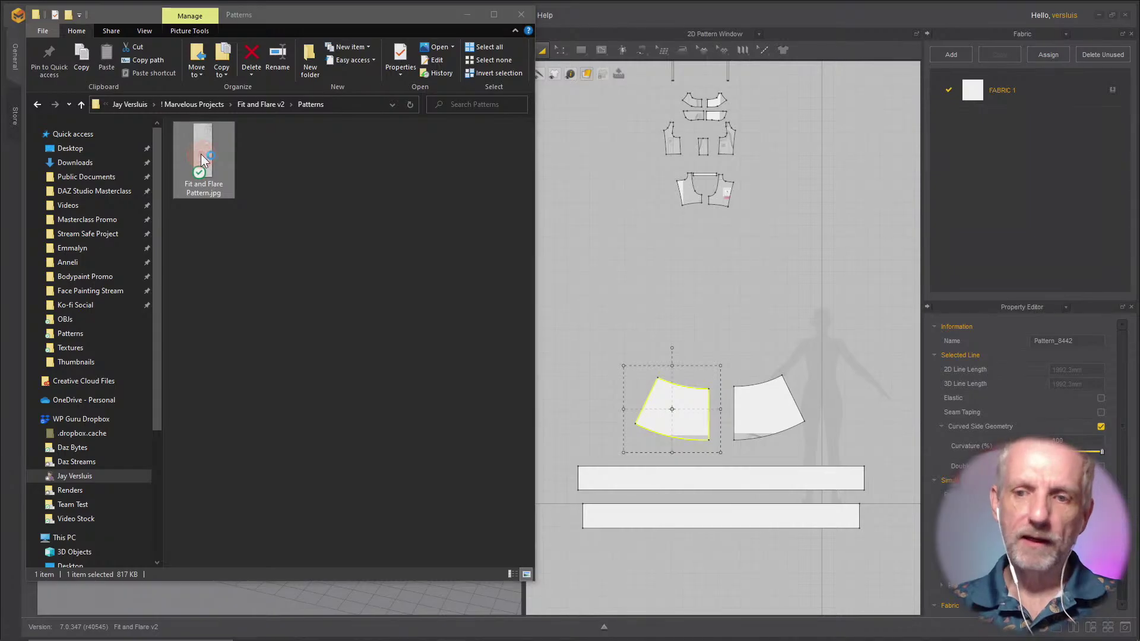
{"action": "double_click", "coordinate": [201, 154]}
{"action": "scroll", "coordinate": [603, 437], "scroll_direction": "up", "scroll_amount": 5}
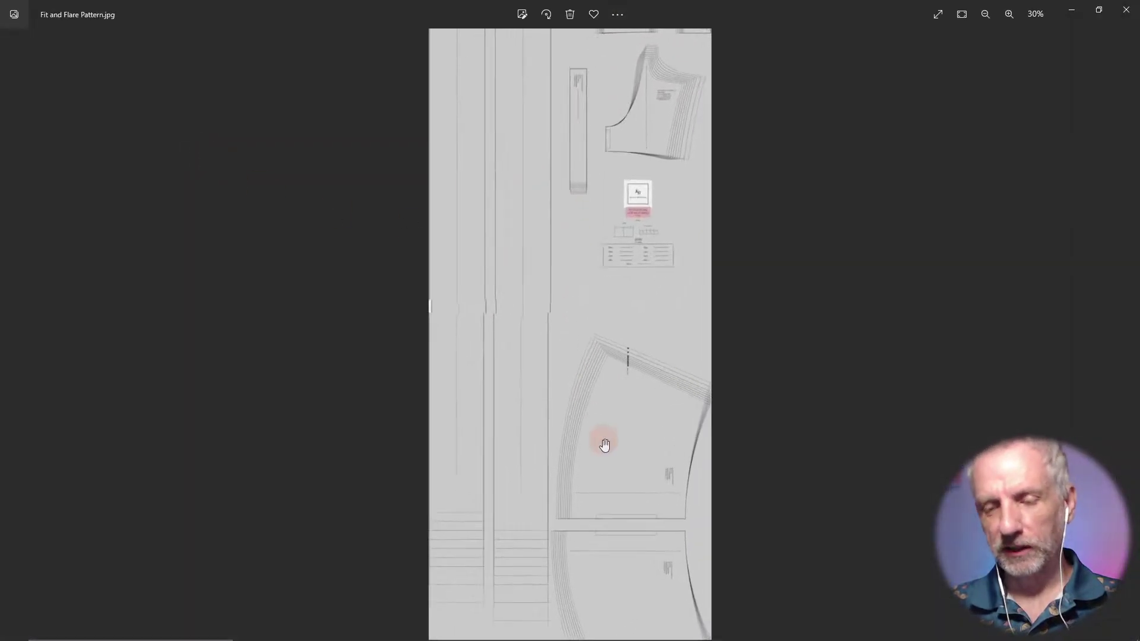
{"action": "left_click_drag", "start_coordinate": [657, 527], "coordinate": [646, 332]}
{"action": "scroll", "coordinate": [646, 332], "scroll_direction": "up", "scroll_amount": 4}
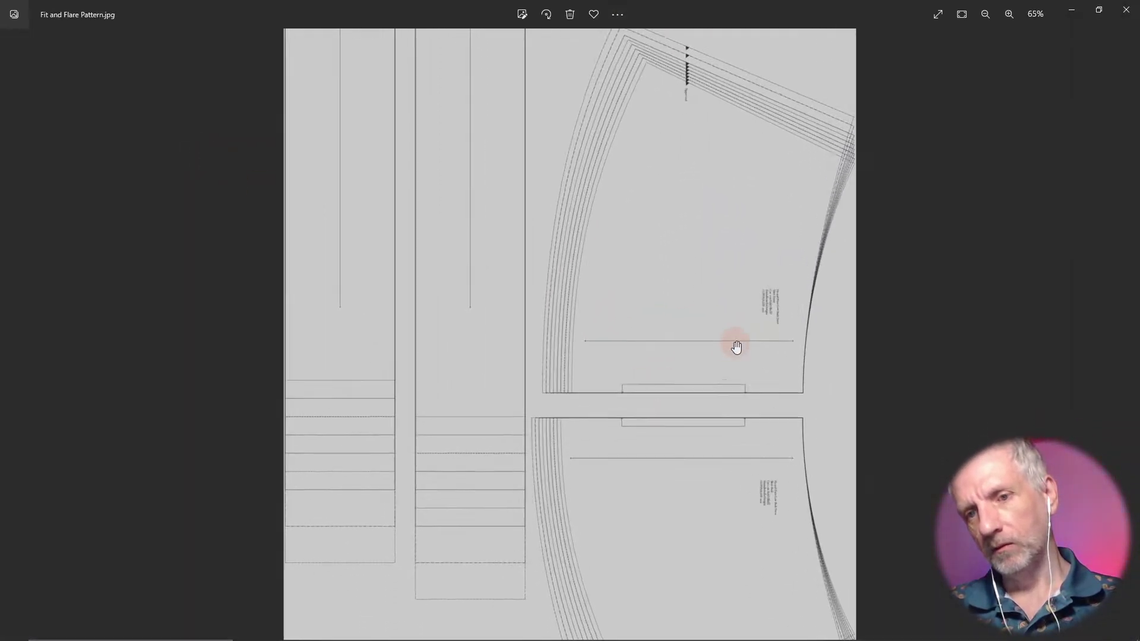
{"action": "scroll", "coordinate": [855, 331], "scroll_direction": "up", "scroll_amount": 2}
{"action": "scroll", "coordinate": [862, 329], "scroll_direction": "up", "scroll_amount": 3}
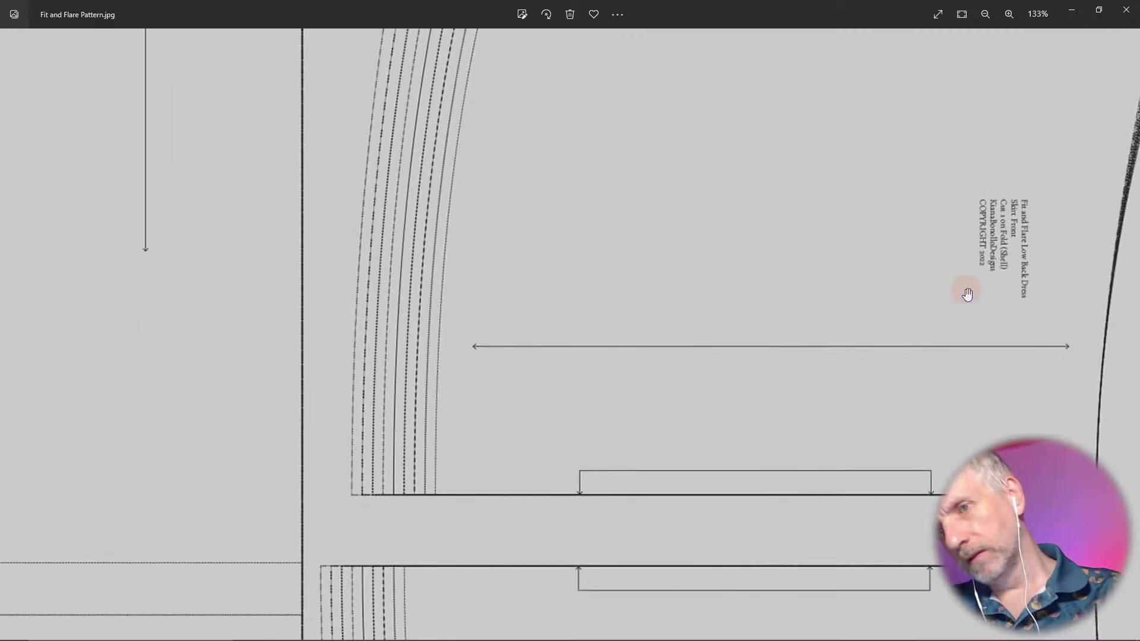
{"action": "scroll", "coordinate": [1015, 219], "scroll_direction": "down", "scroll_amount": 6}
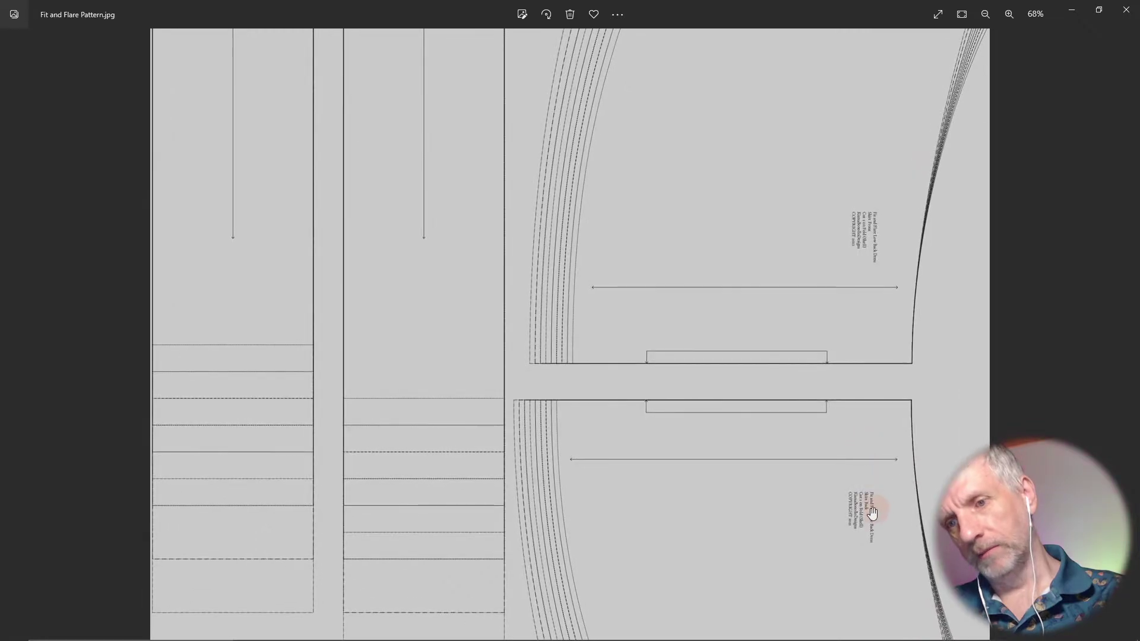
{"action": "key", "text": "alt+Tab"}
{"action": "key", "text": "alt+Tab"}
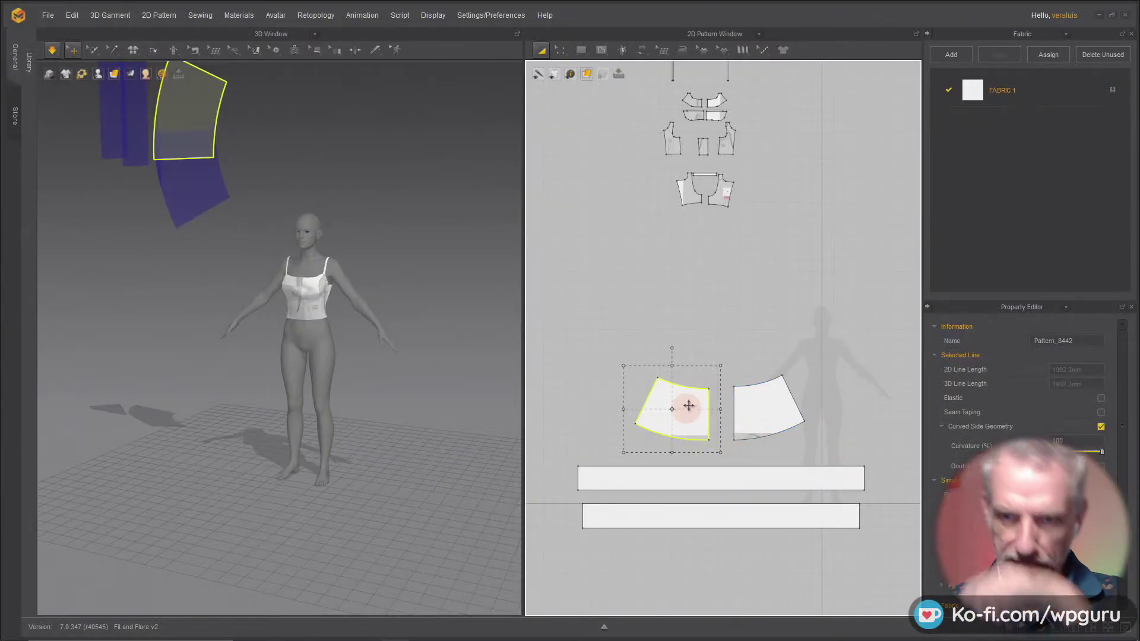
Step: Move the right curved skirt panel well aside to the right and the left one up and outward beneath the bodice back patterns
{"action": "left_click", "coordinate": [764, 420]}
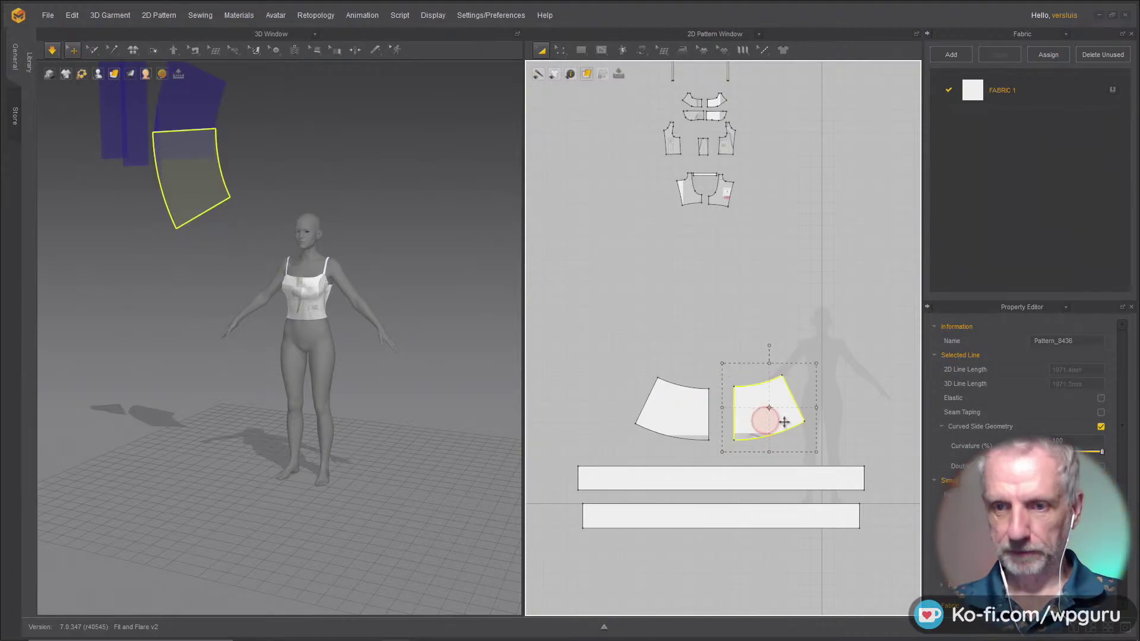
{"action": "left_click_drag", "start_coordinate": [784, 422], "coordinate": [888, 416]}
{"action": "left_click_drag", "start_coordinate": [669, 412], "coordinate": [632, 343]}
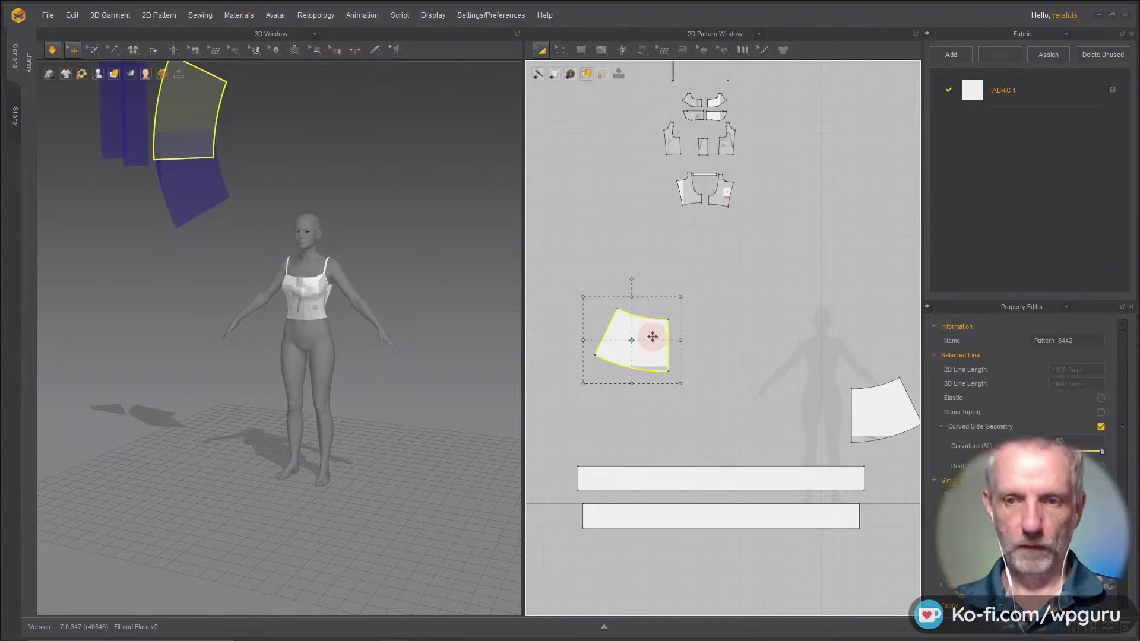
Step: Mirror-paste a copy of the curved skirt panel beneath the bodice, placing it level with the original with a small gap between their straight edges
{"action": "scroll", "coordinate": [653, 344], "scroll_direction": "up", "scroll_amount": 3}
{"action": "right_click", "coordinate": [706, 352]}
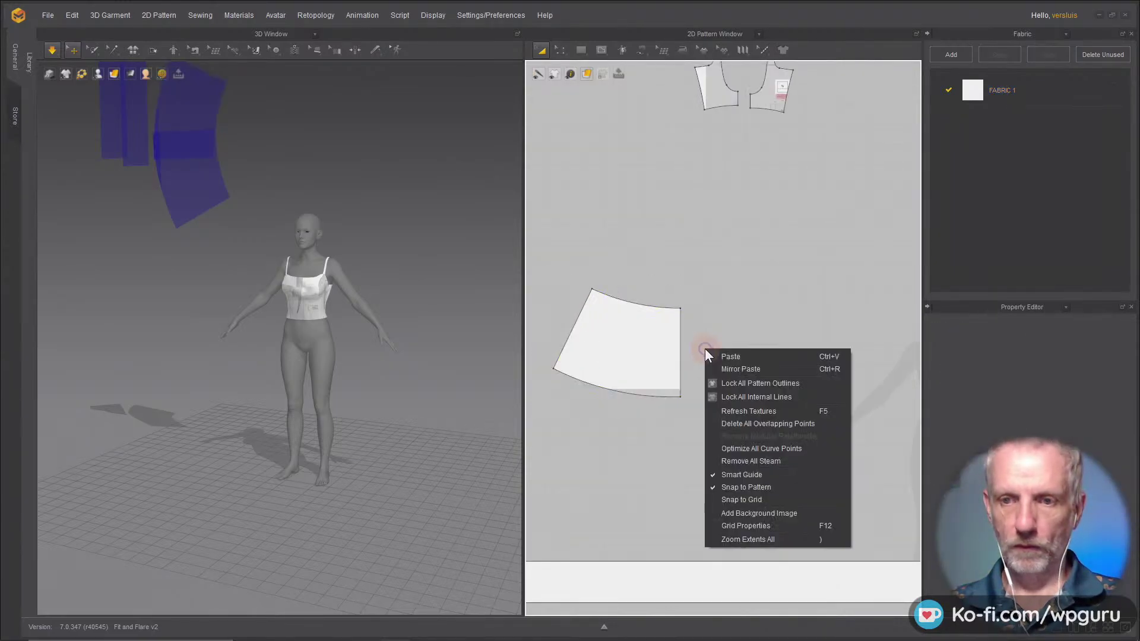
{"action": "left_click", "coordinate": [773, 369]}
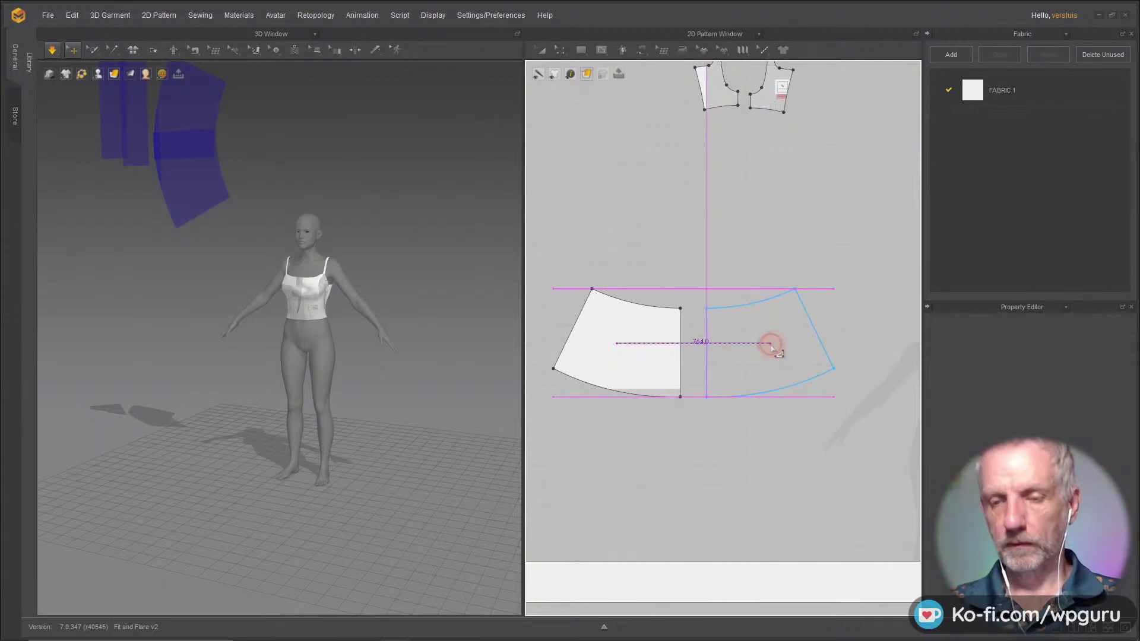
{"action": "left_click", "coordinate": [772, 347]}
{"action": "scroll", "coordinate": [713, 373], "scroll_direction": "down", "scroll_amount": 2}
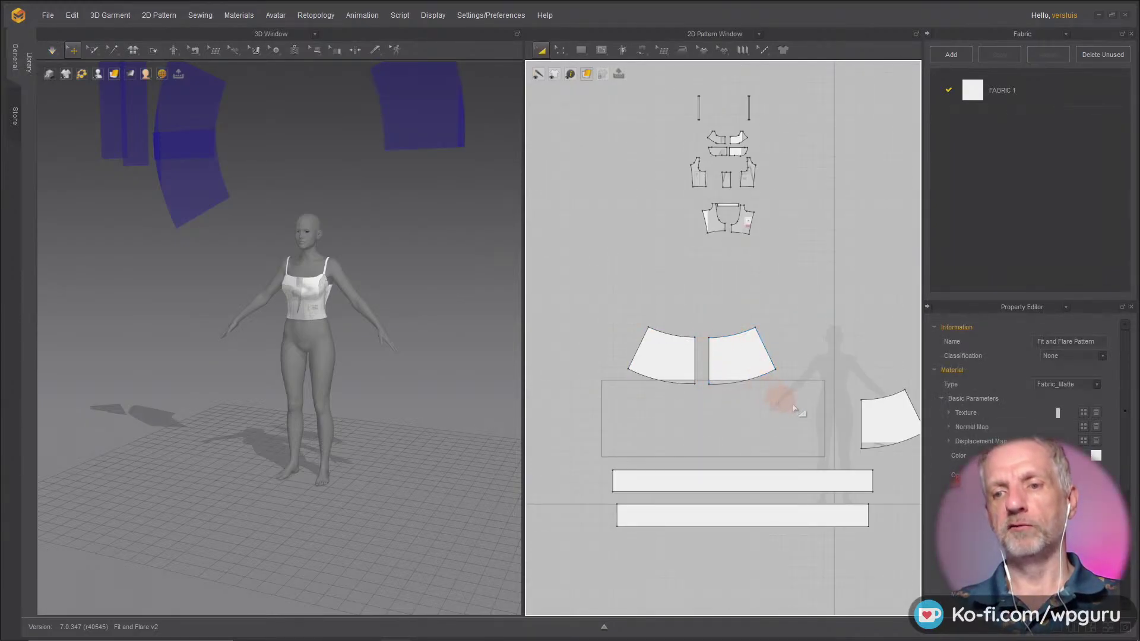
{"action": "scroll", "coordinate": [837, 419], "scroll_direction": "down", "scroll_amount": 2}
{"action": "scroll", "coordinate": [839, 420], "scroll_direction": "up", "scroll_amount": 2}
{"action": "scroll", "coordinate": [840, 420], "scroll_direction": "down", "scroll_amount": 1}
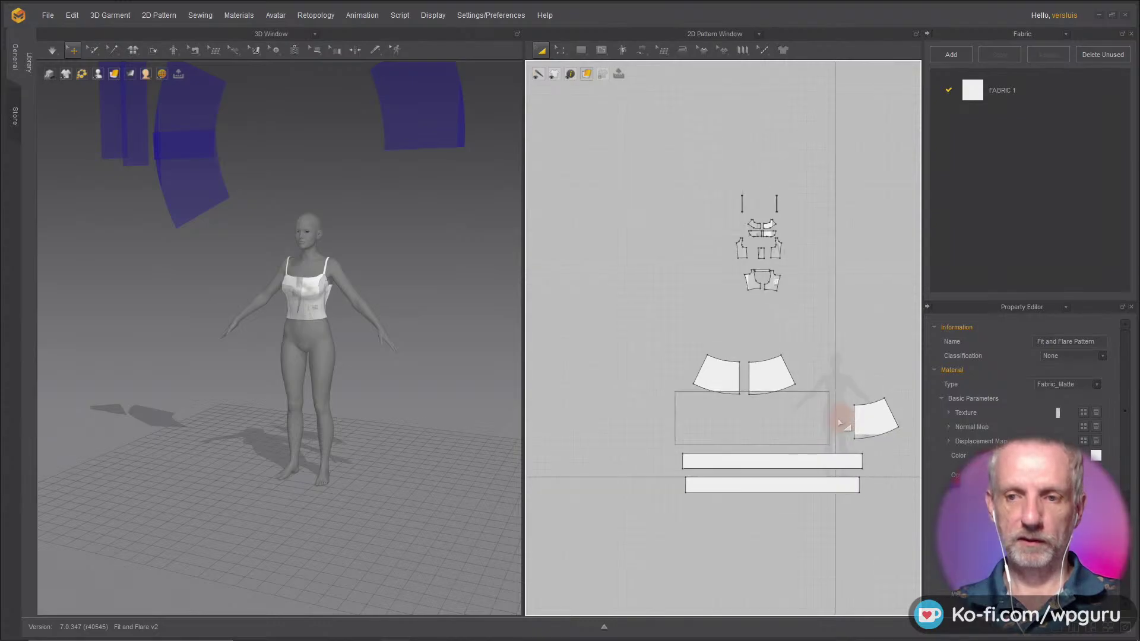
Step: Mirror-paste a copy of the far-right curved skirt panel, placing it level with the original with a small gap between their straight edges
{"action": "left_click", "coordinate": [872, 420]}
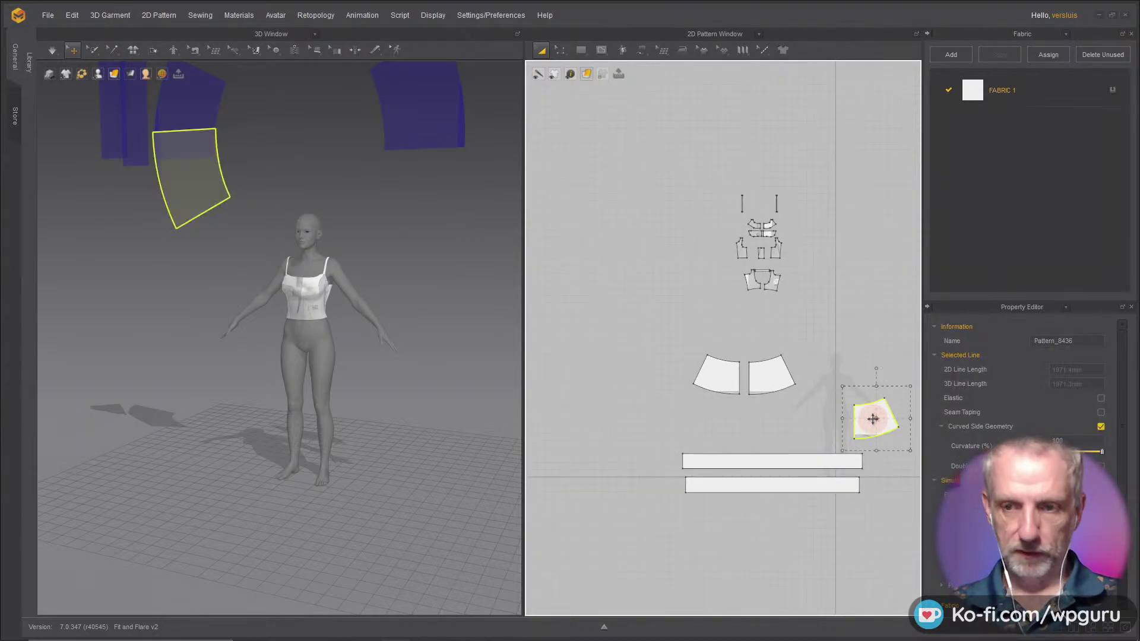
{"action": "right_click", "coordinate": [799, 419]}
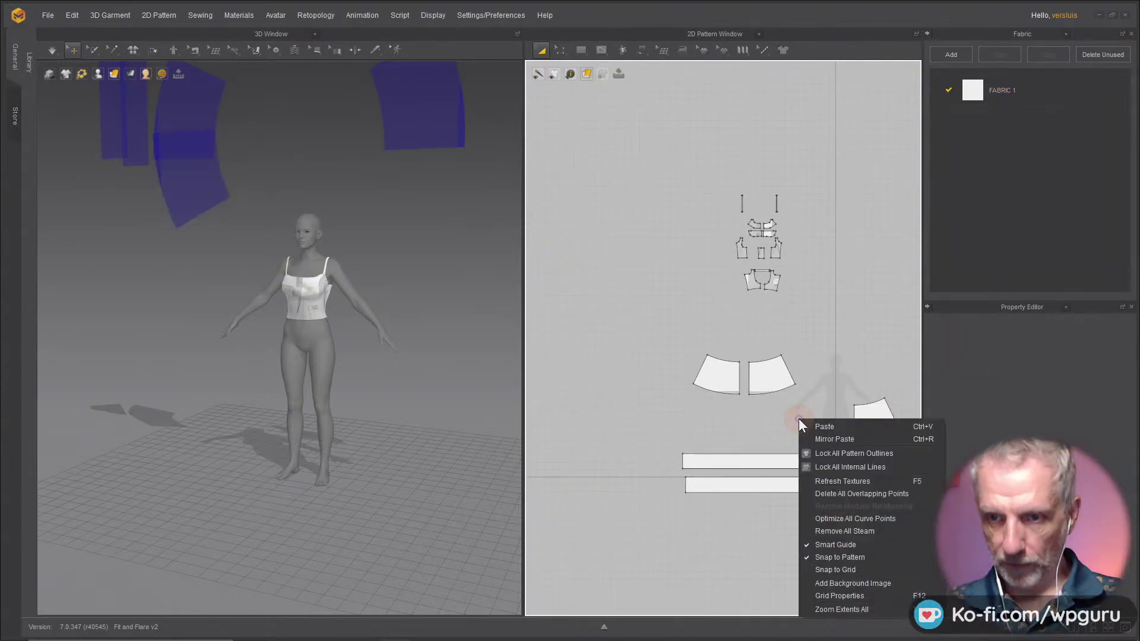
{"action": "left_click", "coordinate": [855, 436]}
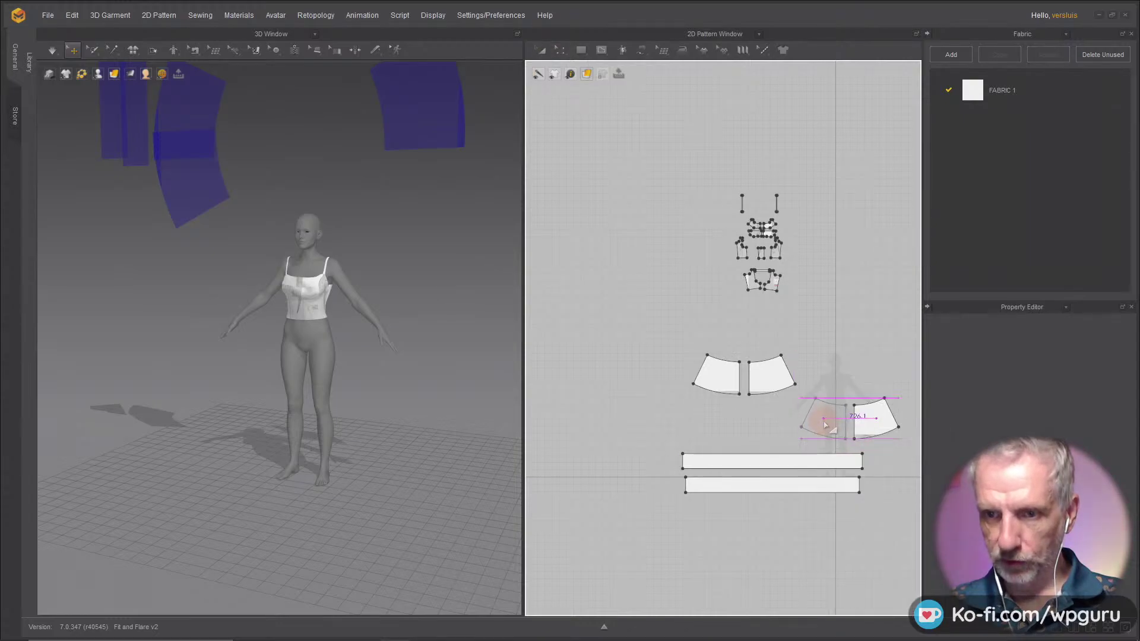
{"action": "left_click", "coordinate": [825, 424]}
Step: Select all curved skirt panels and the two long strips together and activate them for simulation
{"action": "left_click", "coordinate": [778, 356]}
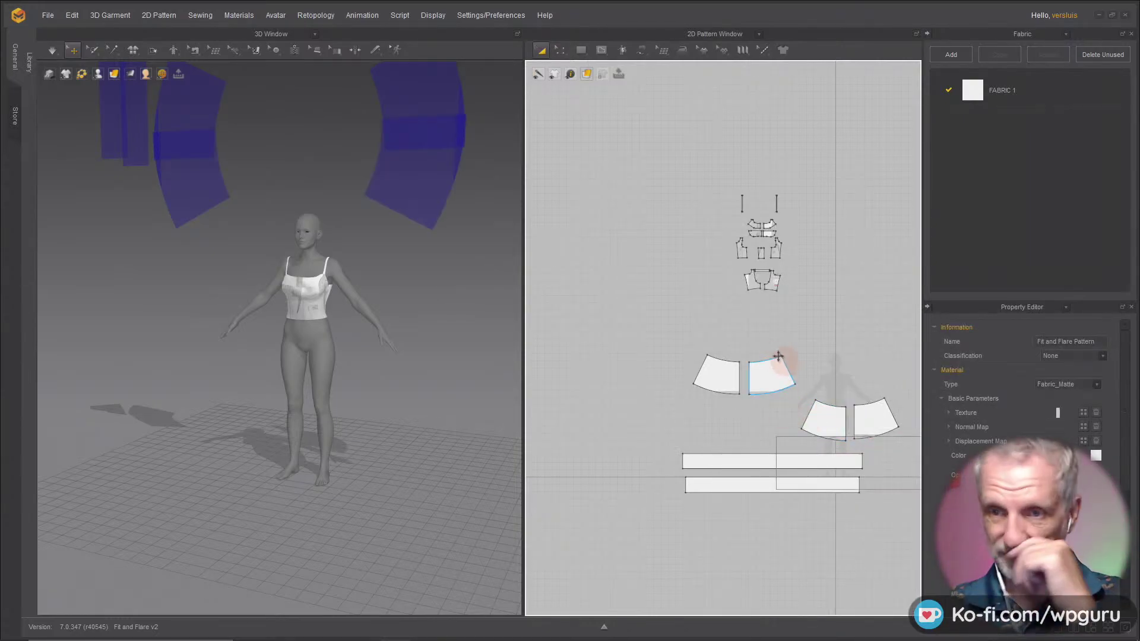
{"action": "scroll", "coordinate": [784, 359], "scroll_direction": "down", "scroll_amount": 3}
{"action": "scroll", "coordinate": [787, 364], "scroll_direction": "up", "scroll_amount": 6}
{"action": "scroll", "coordinate": [788, 371], "scroll_direction": "down", "scroll_amount": 4}
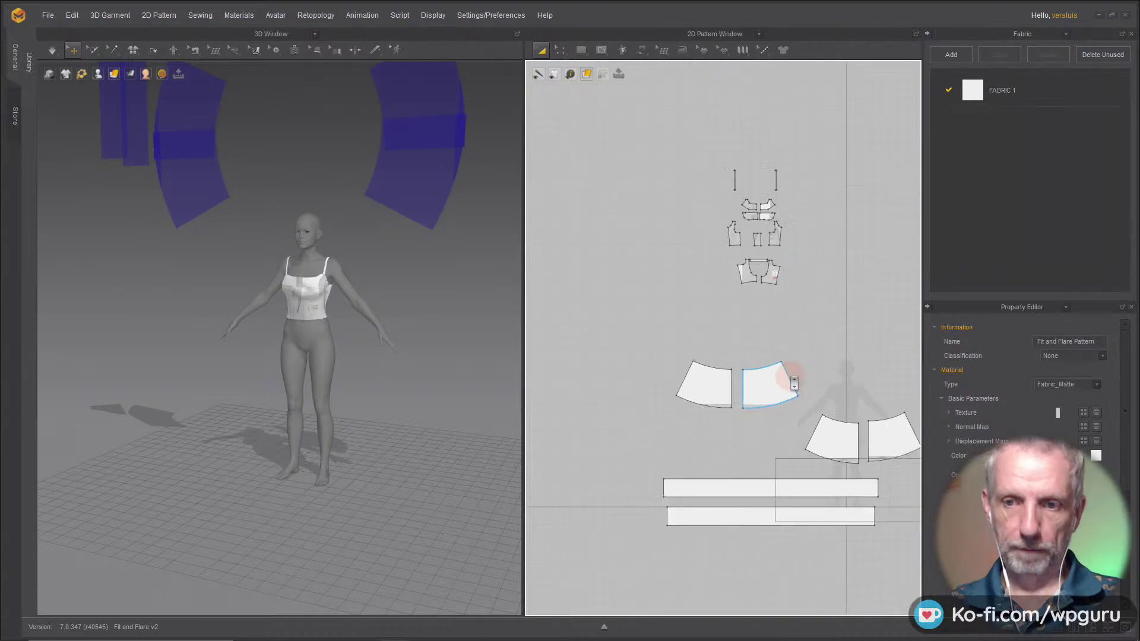
{"action": "left_click_drag", "start_coordinate": [686, 337], "coordinate": [889, 510]}
{"action": "right_click", "coordinate": [780, 385]}
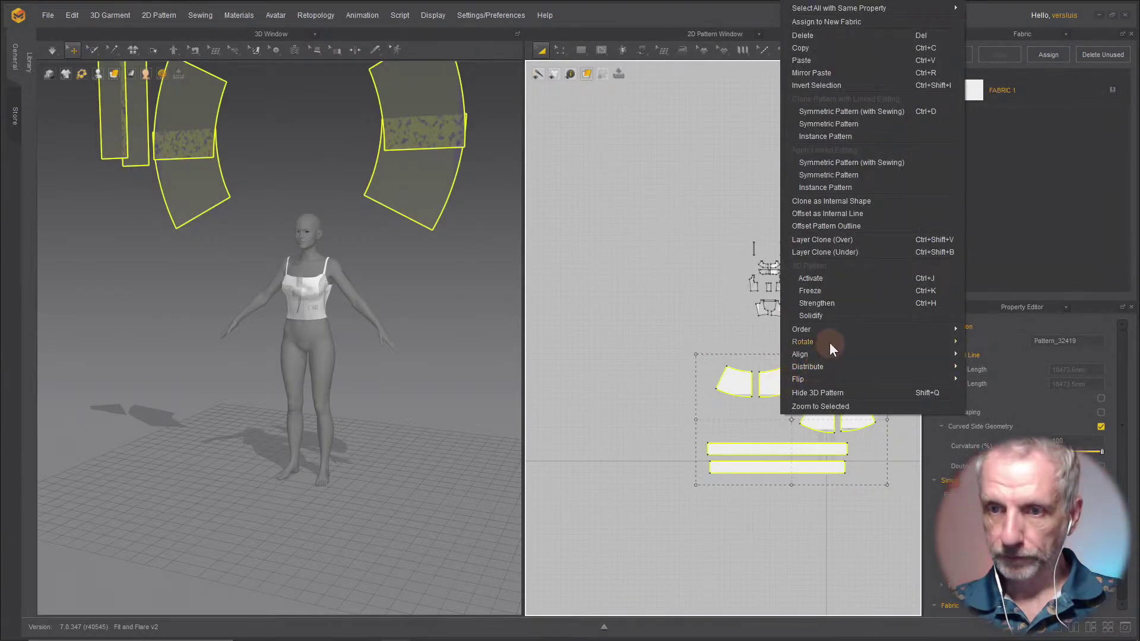
{"action": "left_click", "coordinate": [858, 278]}
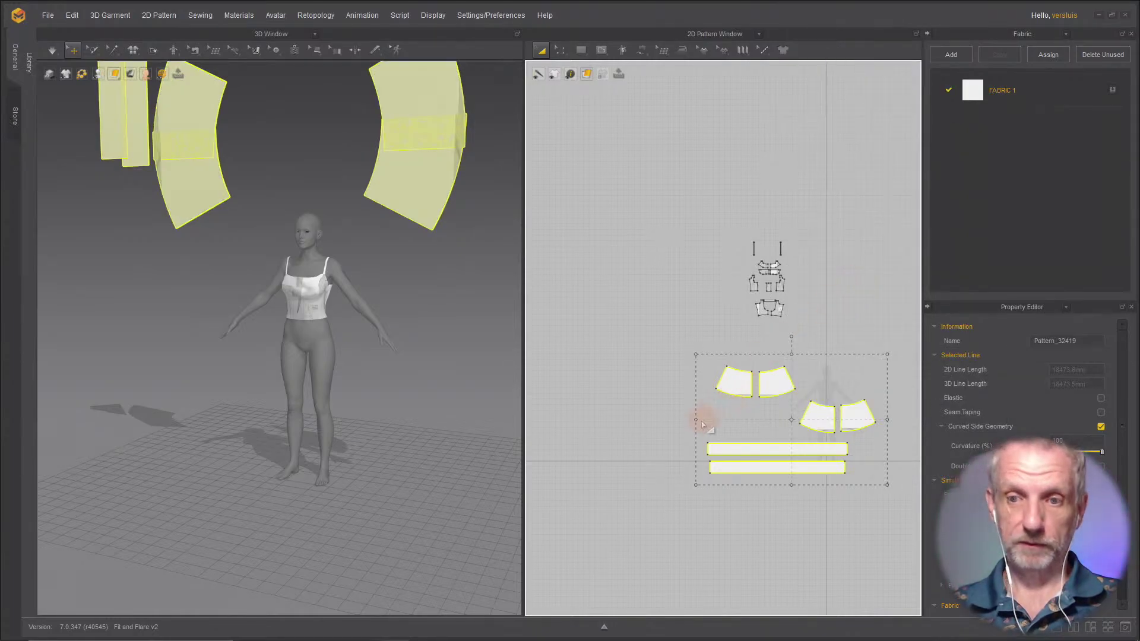
Step: Move the group of bodice back patterns out from above the skirt panels to beside the bodice front row
{"action": "scroll", "coordinate": [707, 420], "scroll_direction": "up", "scroll_amount": 2}
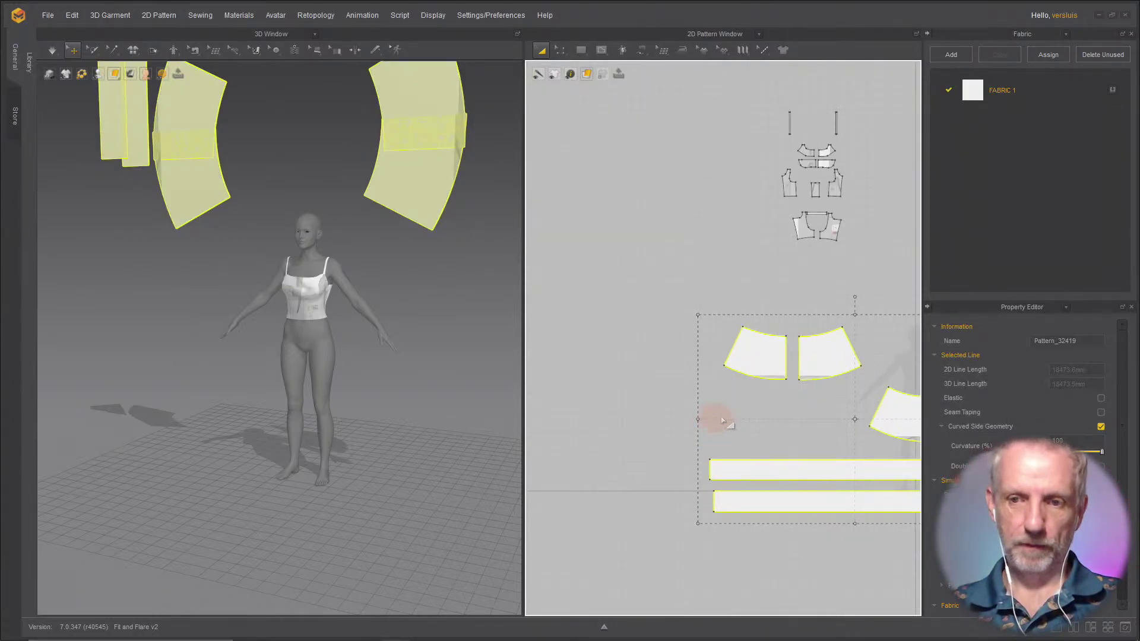
{"action": "scroll", "coordinate": [716, 421], "scroll_direction": "up", "scroll_amount": 3}
{"action": "middle_click_drag", "start_coordinate": [739, 425], "coordinate": [682, 438]}
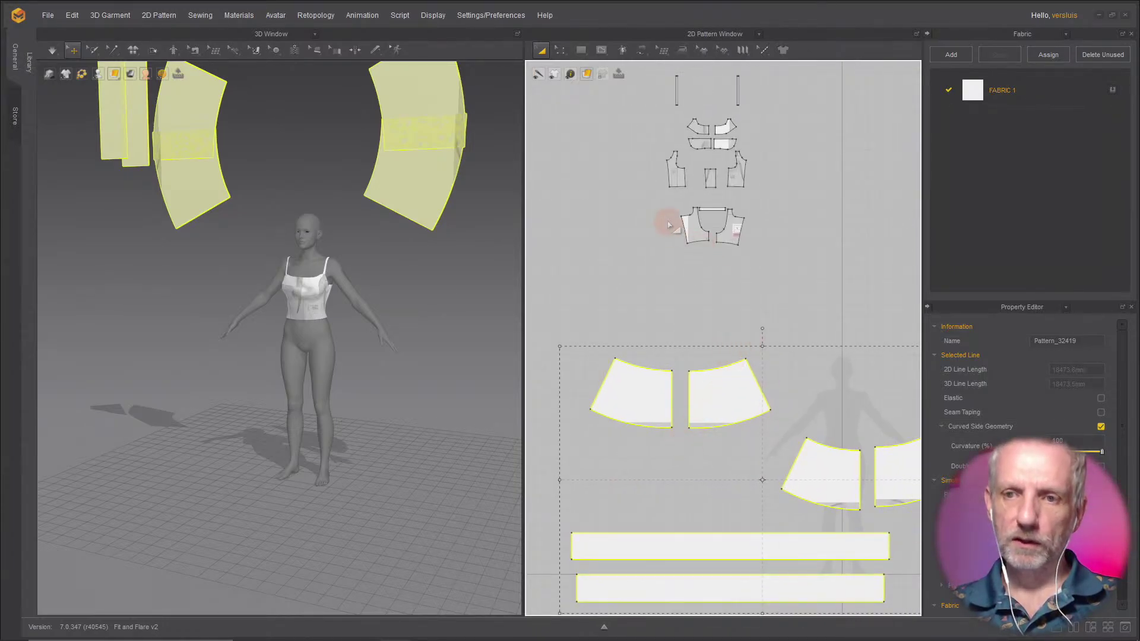
{"action": "left_click", "coordinate": [667, 201]}
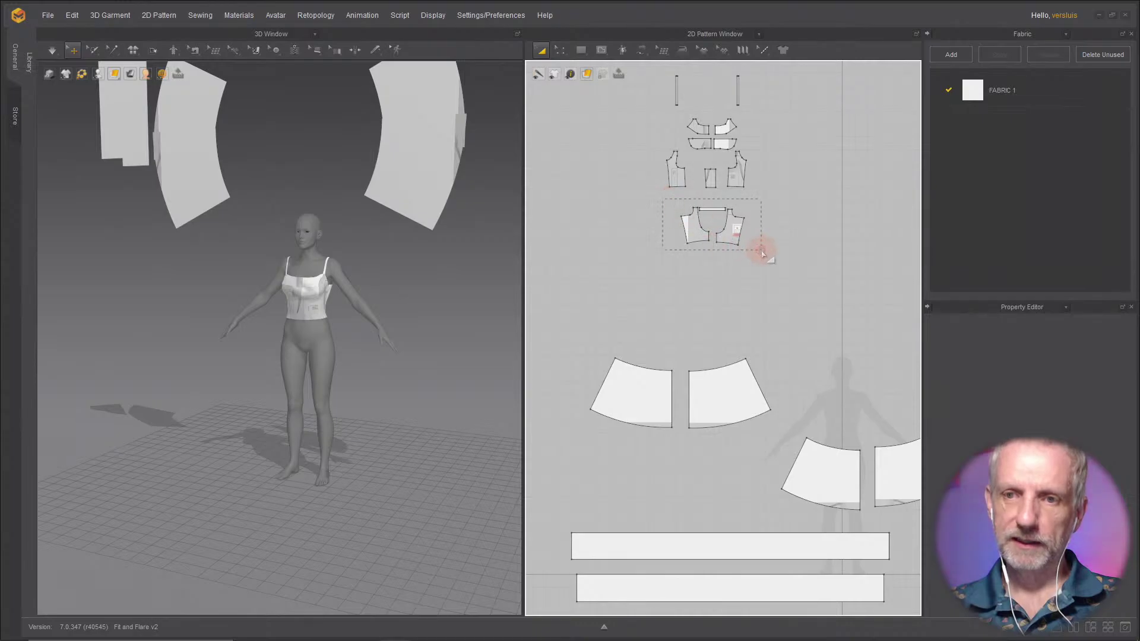
{"action": "left_click", "coordinate": [730, 233]}
{"action": "key", "text": "ctrl+c"}
{"action": "key", "text": "ctrl+v"}
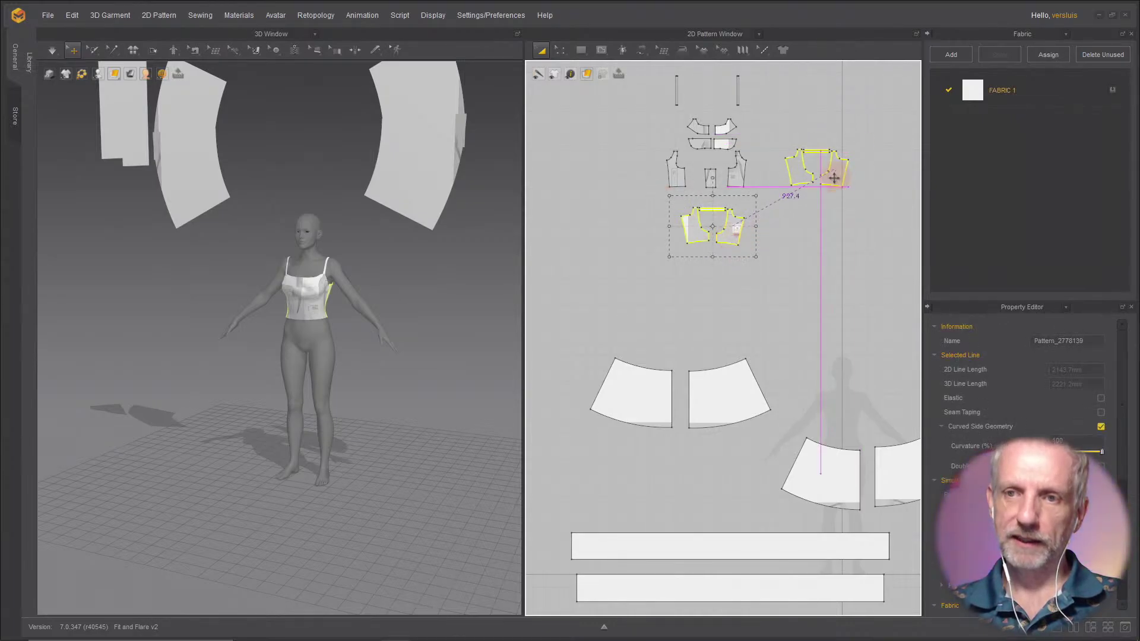
{"action": "left_click", "coordinate": [835, 175]}
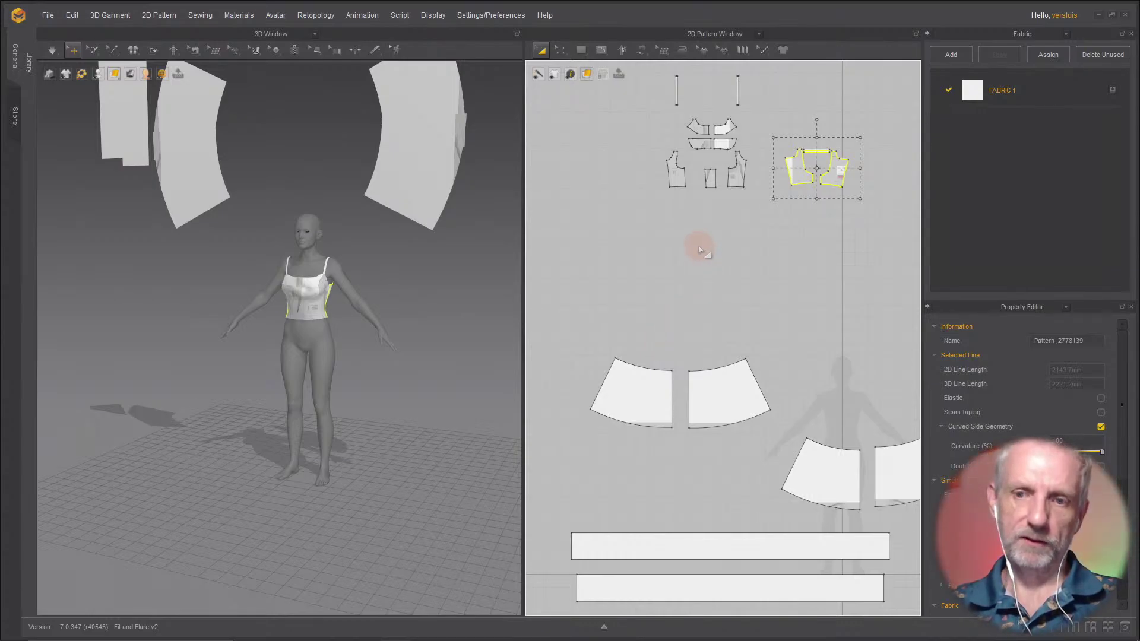
Step: Select all curved skirt panels and both long strips and move them up together, closer beneath the bodice front patterns
{"action": "scroll", "coordinate": [708, 216], "scroll_direction": "up", "scroll_amount": 5}
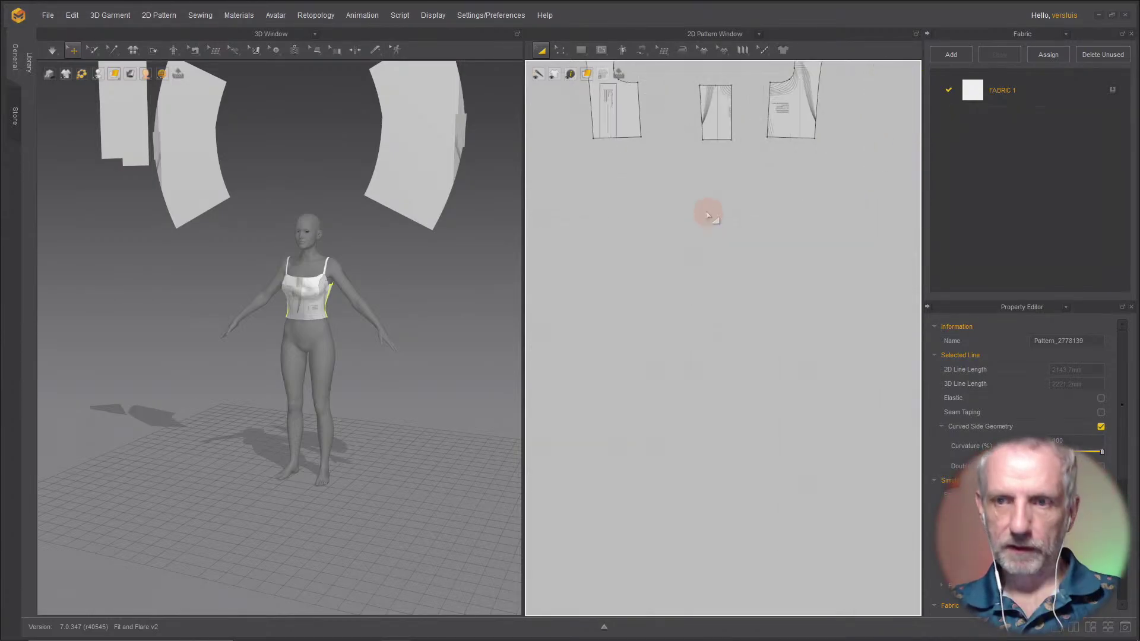
{"action": "scroll", "coordinate": [716, 215], "scroll_direction": "down", "scroll_amount": 5}
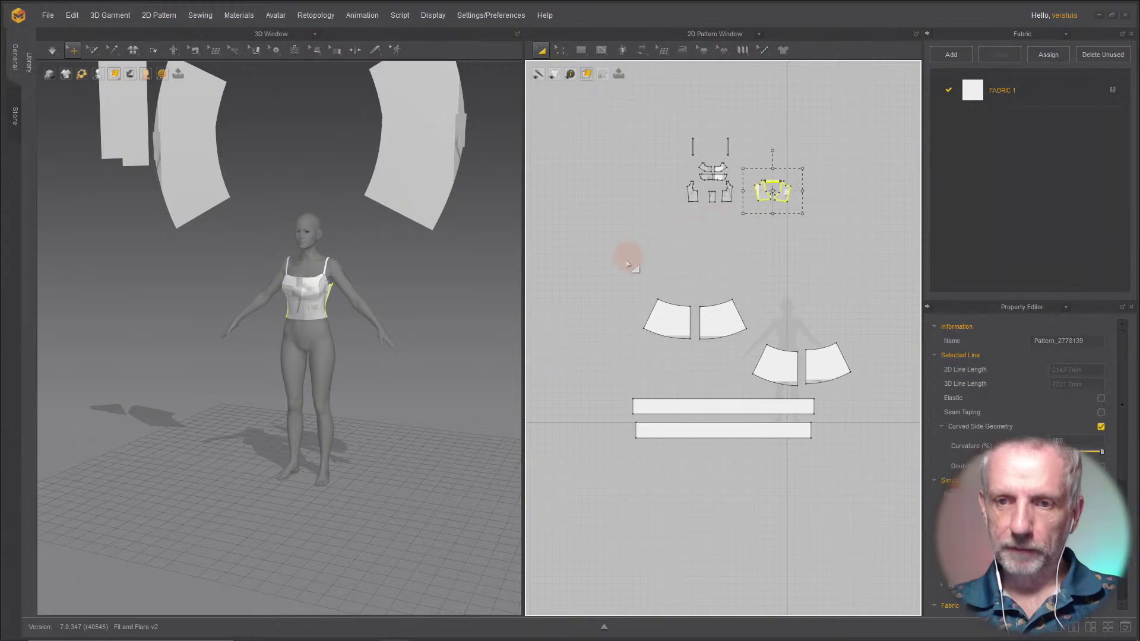
{"action": "left_click_drag", "start_coordinate": [627, 265], "coordinate": [834, 475]}
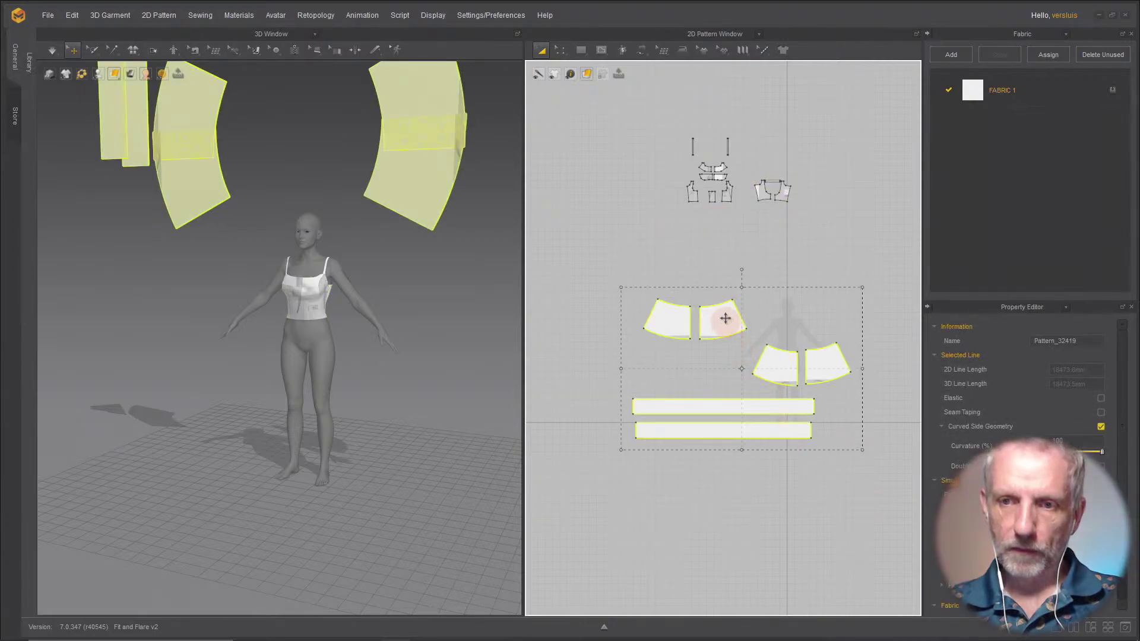
{"action": "left_click_drag", "start_coordinate": [726, 318], "coordinate": [730, 244]}
{"action": "scroll", "coordinate": [730, 248], "scroll_direction": "up", "scroll_amount": 3}
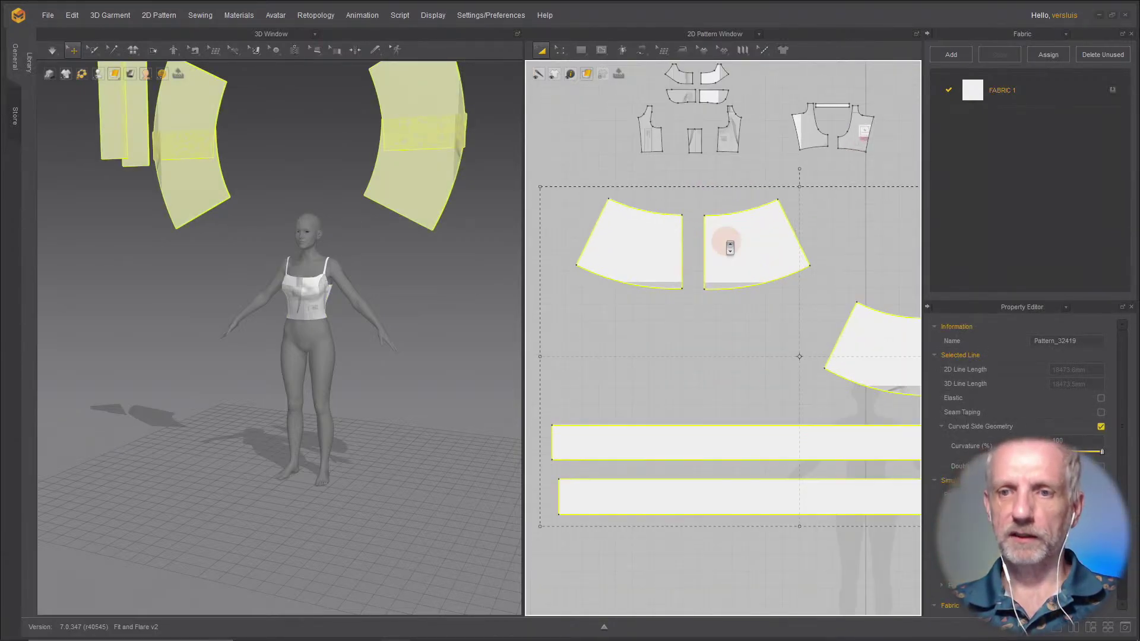
{"action": "scroll", "coordinate": [730, 248], "scroll_direction": "down", "scroll_amount": 3}
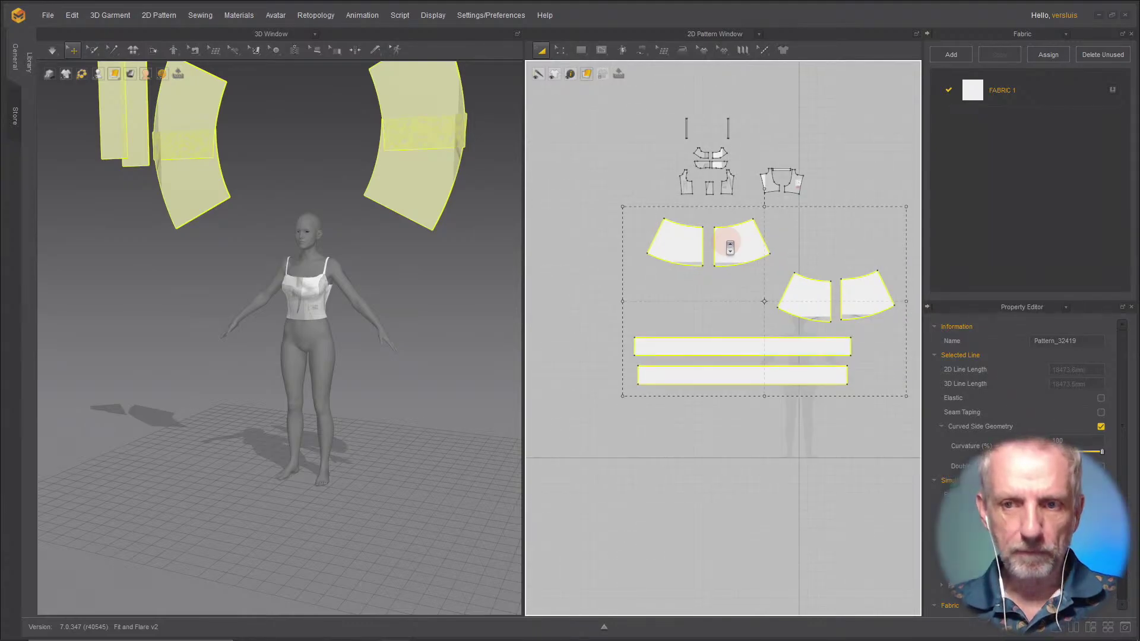
Step: Split the bottom edge of the small centre bodice panel uniformly into 2 segments
{"action": "scroll", "coordinate": [730, 247], "scroll_direction": "up", "scroll_amount": 6}
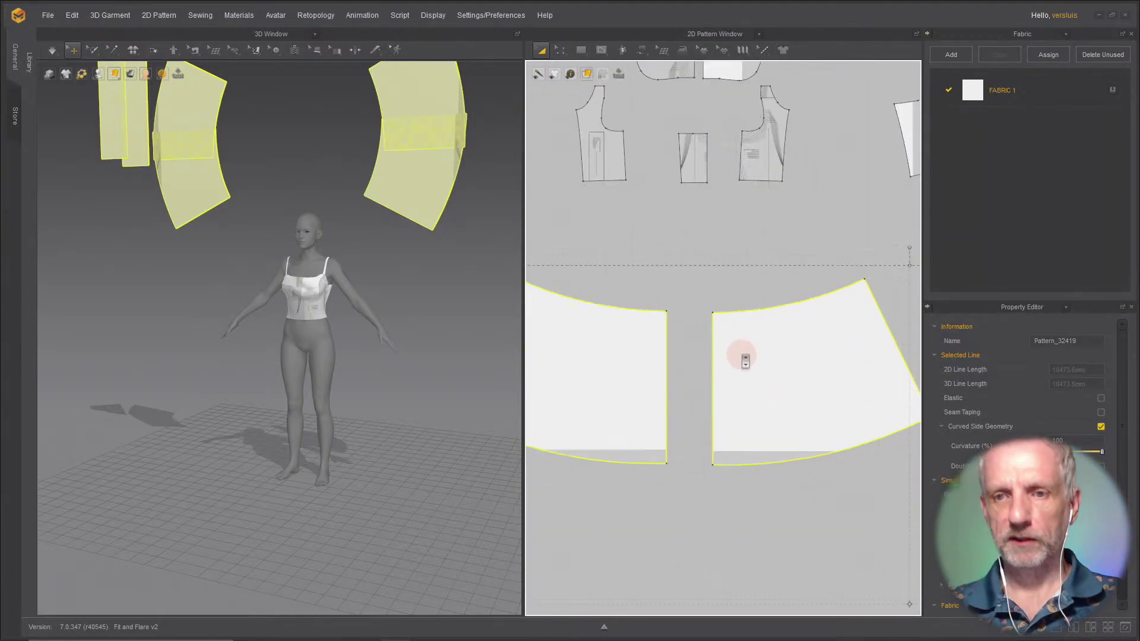
{"action": "scroll", "coordinate": [743, 354], "scroll_direction": "down", "scroll_amount": 2}
{"action": "middle_click_drag", "start_coordinate": [783, 461], "coordinate": [802, 481]}
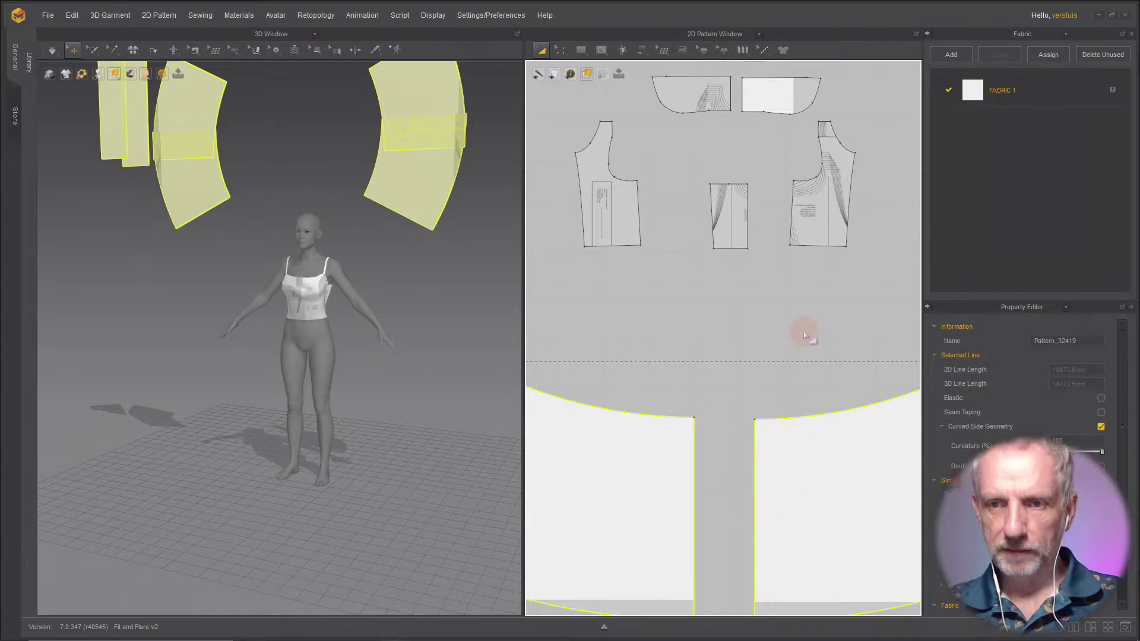
{"action": "scroll", "coordinate": [738, 262], "scroll_direction": "up", "scroll_amount": 2}
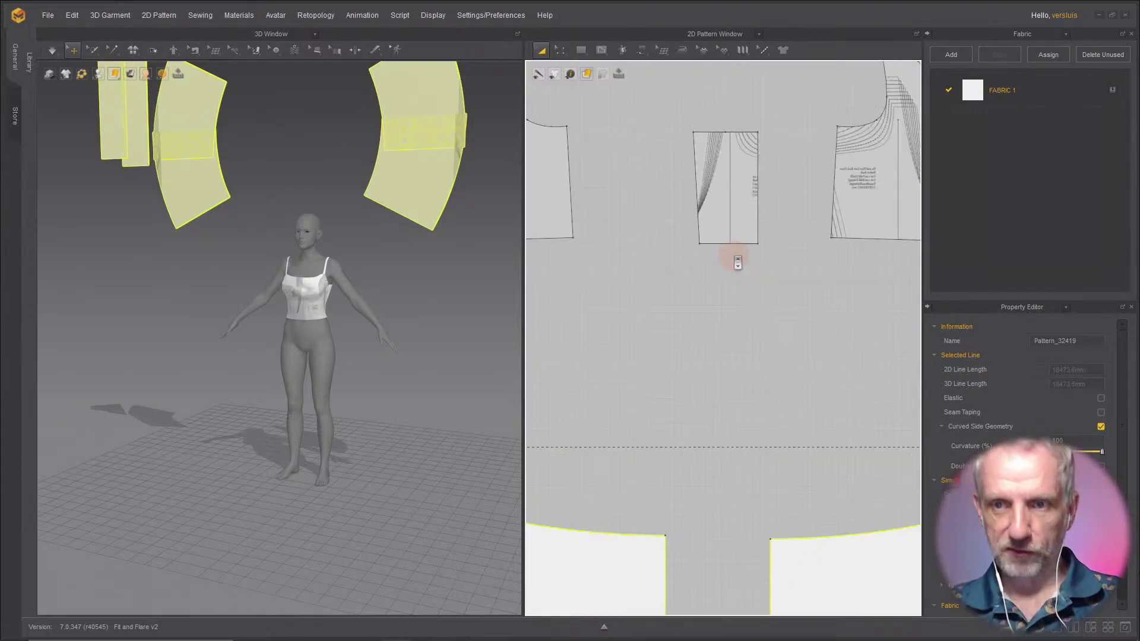
{"action": "key", "text": "z"}
{"action": "left_click", "coordinate": [730, 244]}
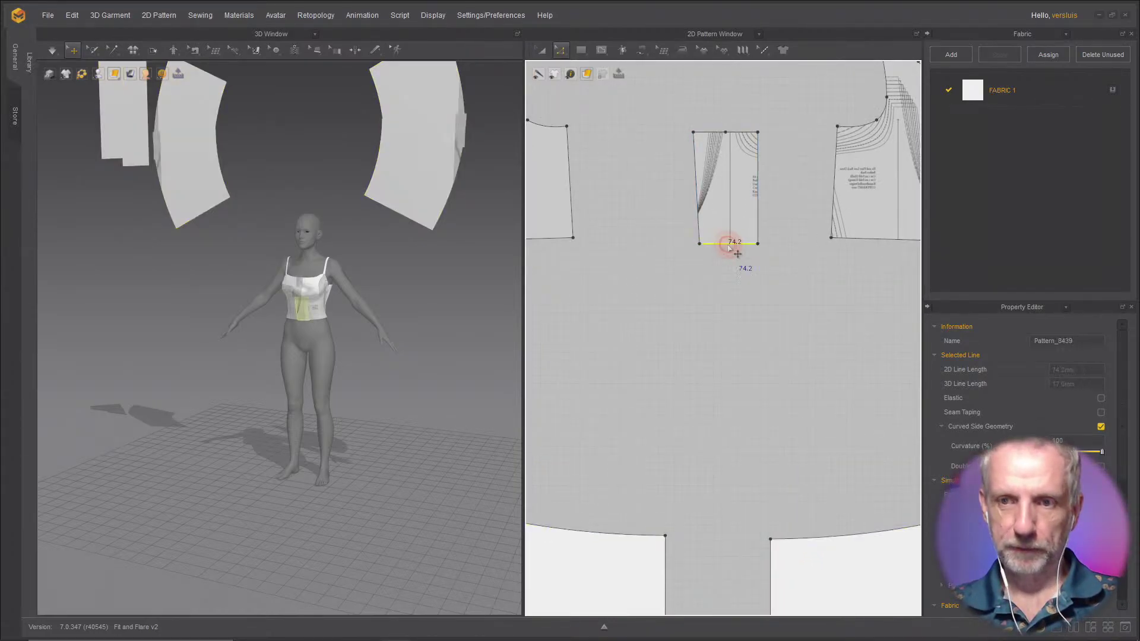
{"action": "right_click", "coordinate": [735, 244]}
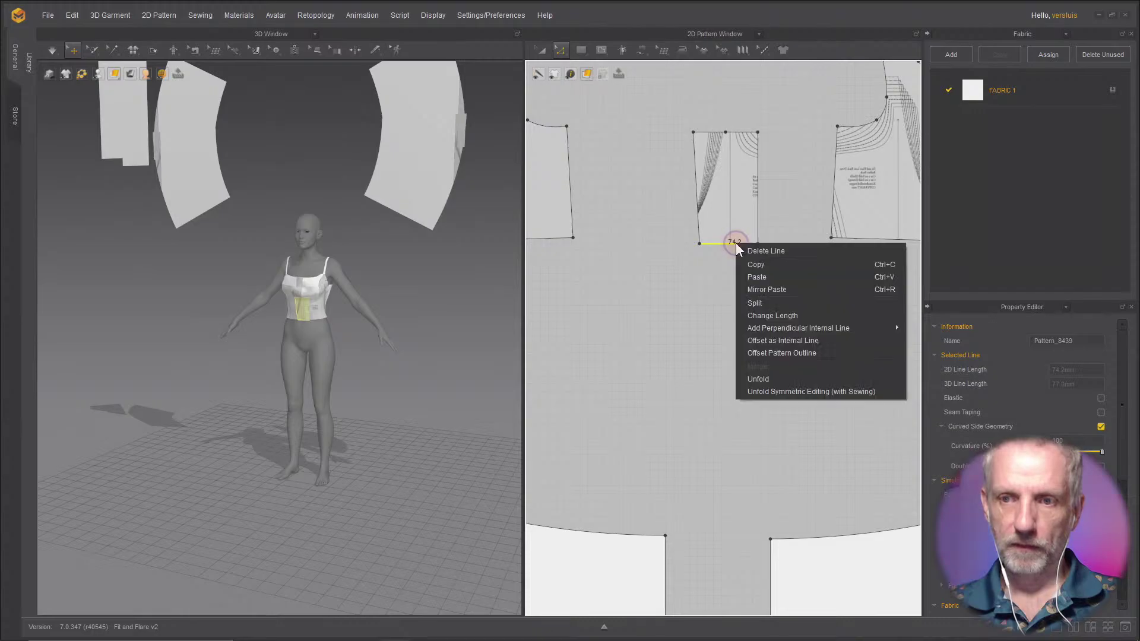
{"action": "left_click", "coordinate": [789, 304]}
{"action": "left_click", "coordinate": [539, 341]}
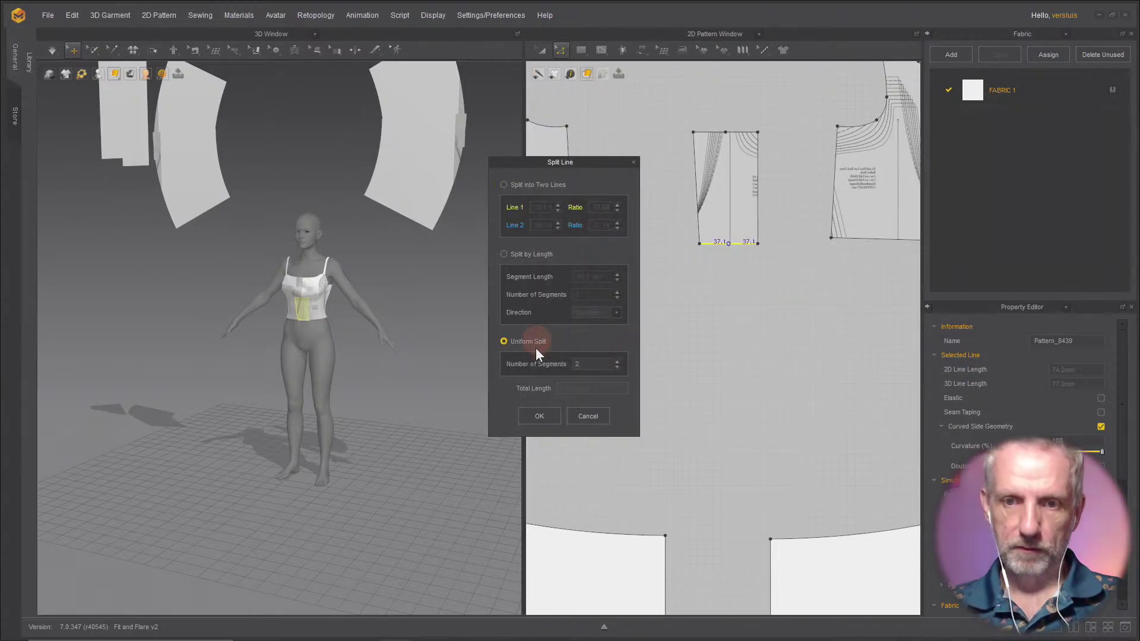
{"action": "left_click", "coordinate": [537, 415]}
Step: Widen the 2D Pattern Window at the expense of the 3D Window
{"action": "scroll", "coordinate": [646, 435], "scroll_direction": "down", "scroll_amount": 4}
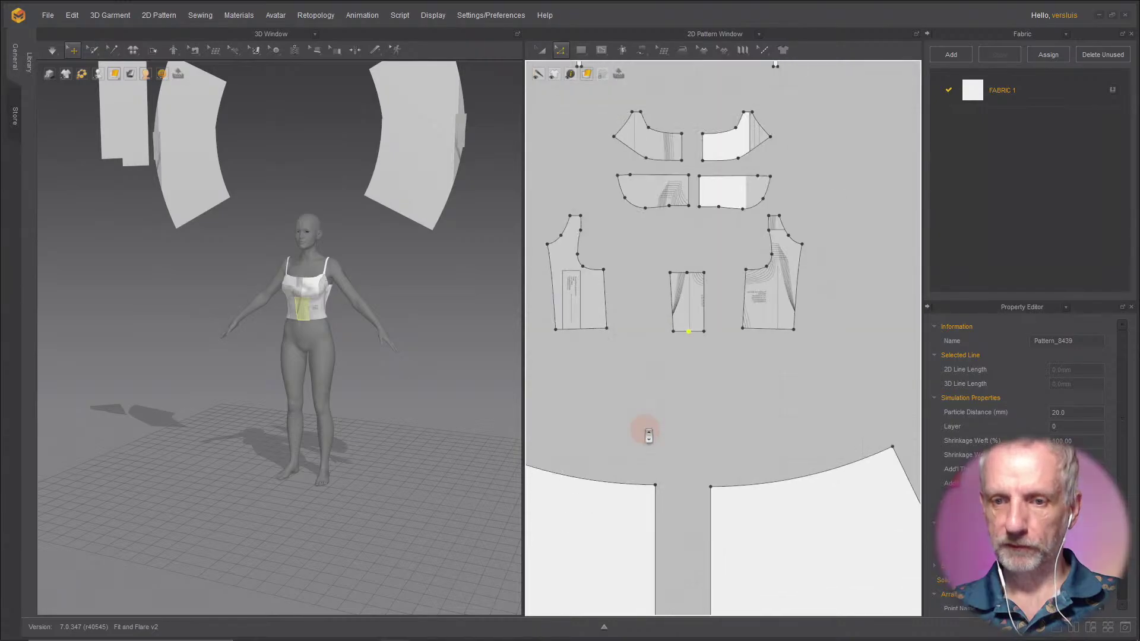
{"action": "middle_click_drag", "start_coordinate": [648, 435], "coordinate": [693, 351]}
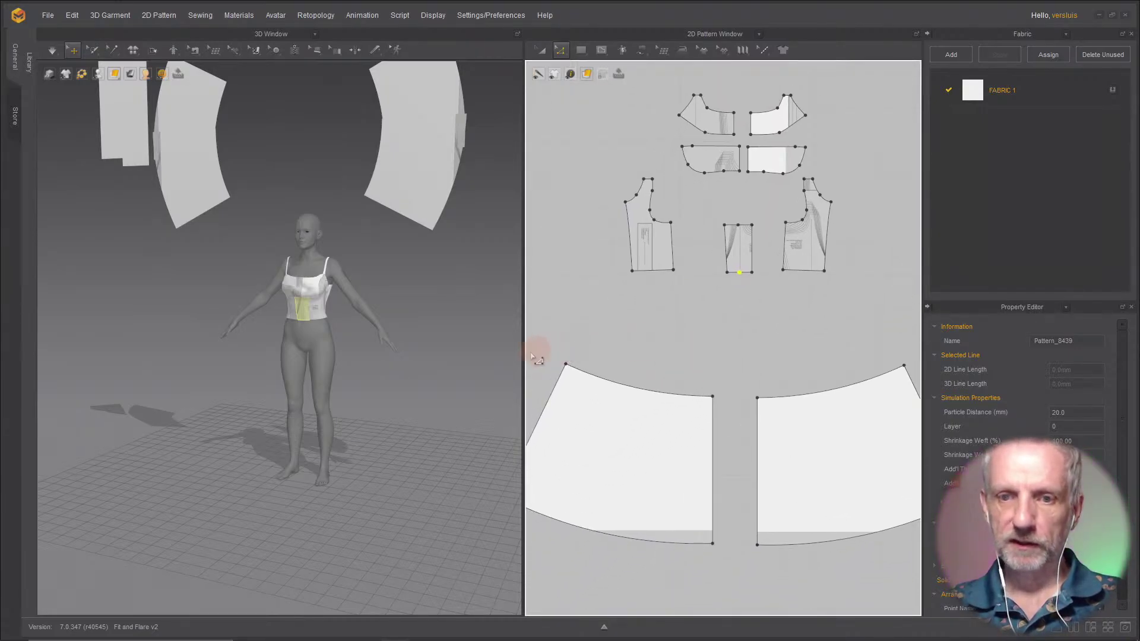
{"action": "left_click_drag", "start_coordinate": [524, 354], "coordinate": [443, 351]}
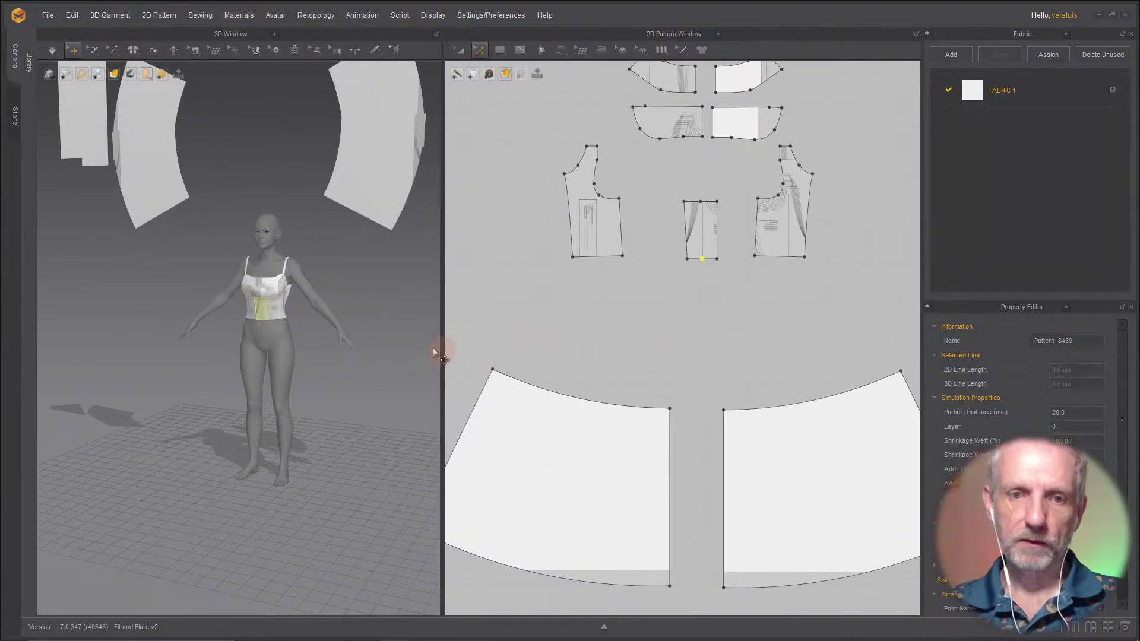
{"action": "scroll", "coordinate": [509, 349], "scroll_direction": "down", "scroll_amount": 1}
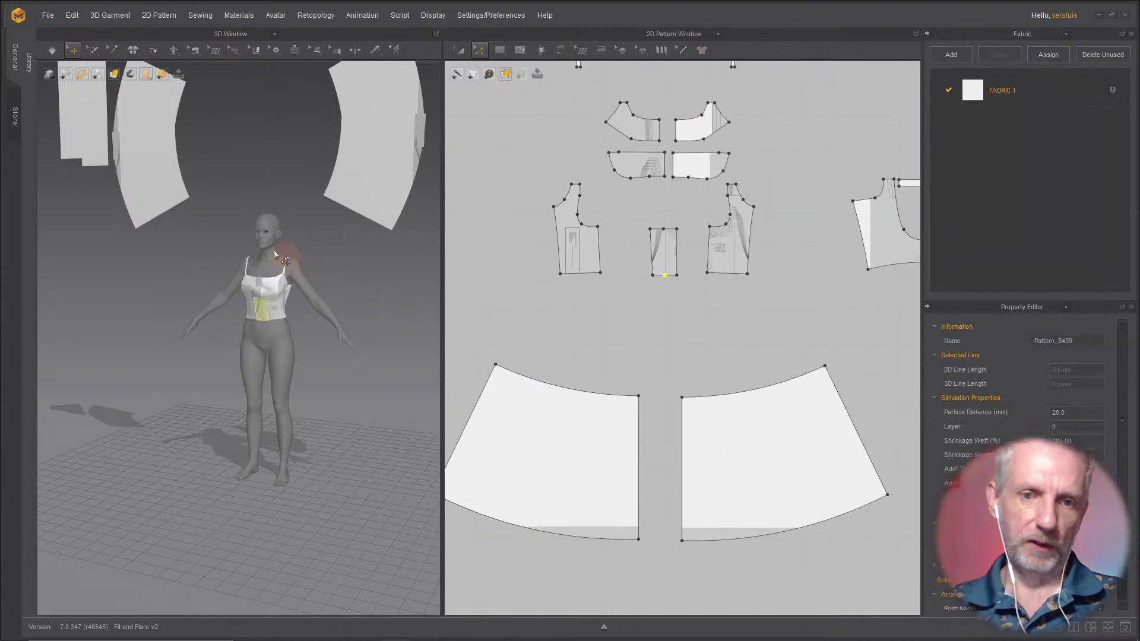
Step: Show the avatar's arrangement points and wrap the left panel of the upper skirt pair around the avatar's right hip
{"action": "key", "text": "shift+f"}
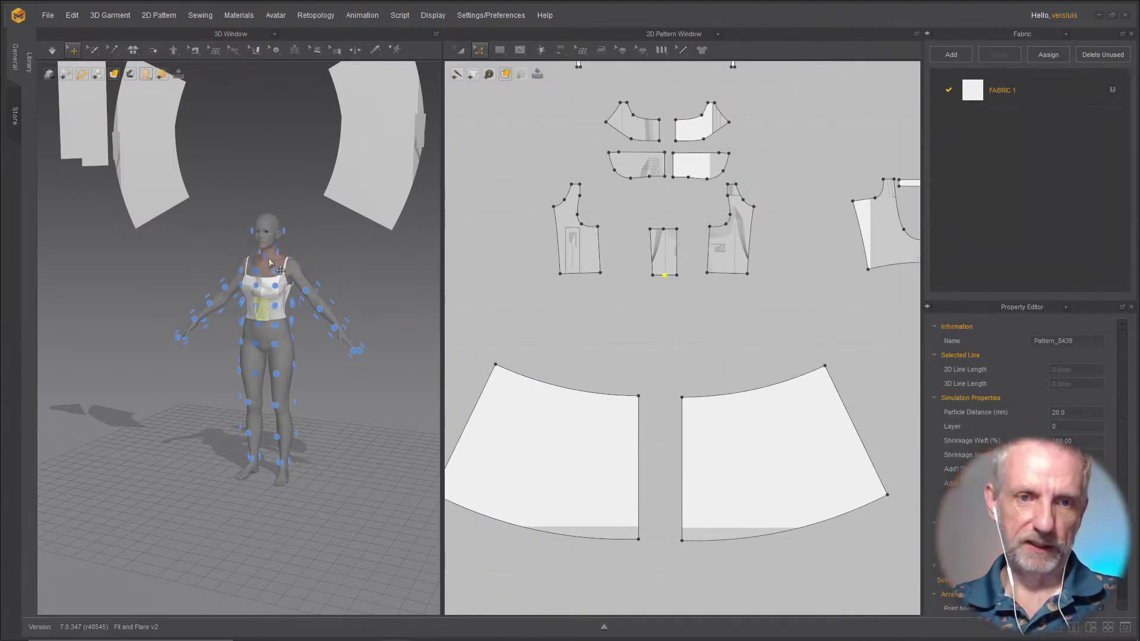
{"action": "key", "text": "a"}
{"action": "left_click", "coordinate": [579, 444]}
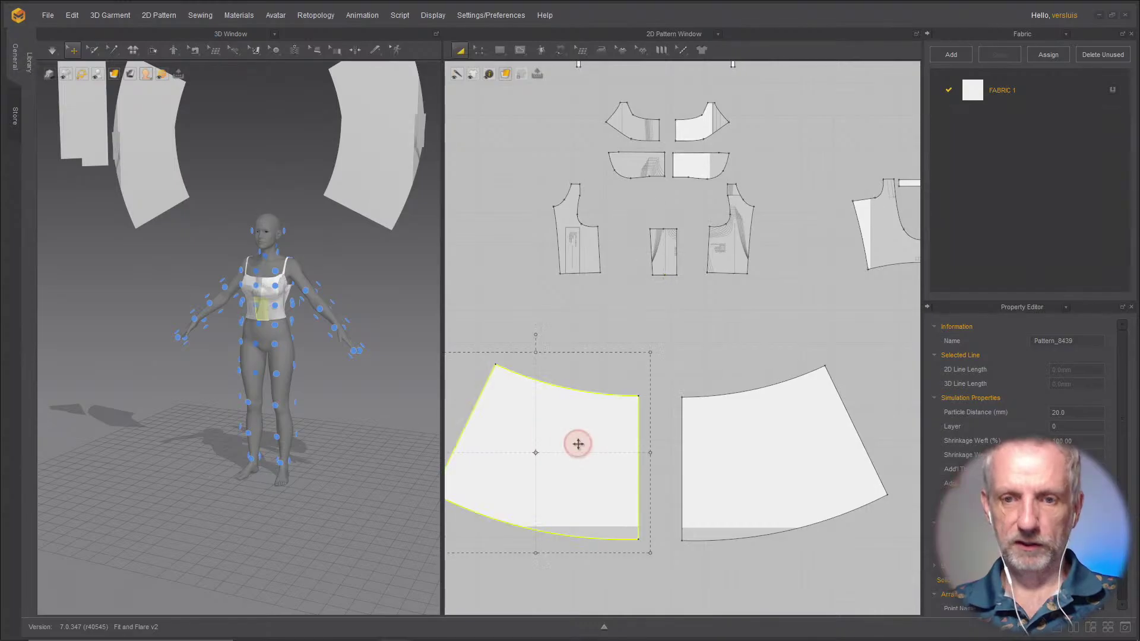
{"action": "left_click", "coordinate": [637, 380]}
{"action": "left_click", "coordinate": [596, 435]}
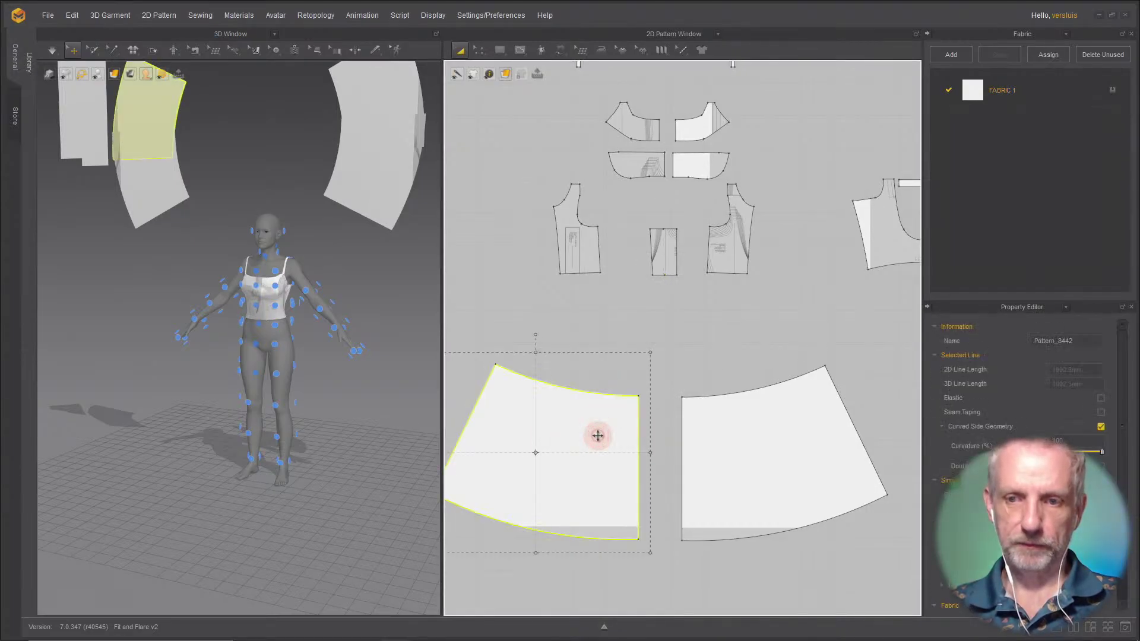
{"action": "left_click", "coordinate": [240, 345]}
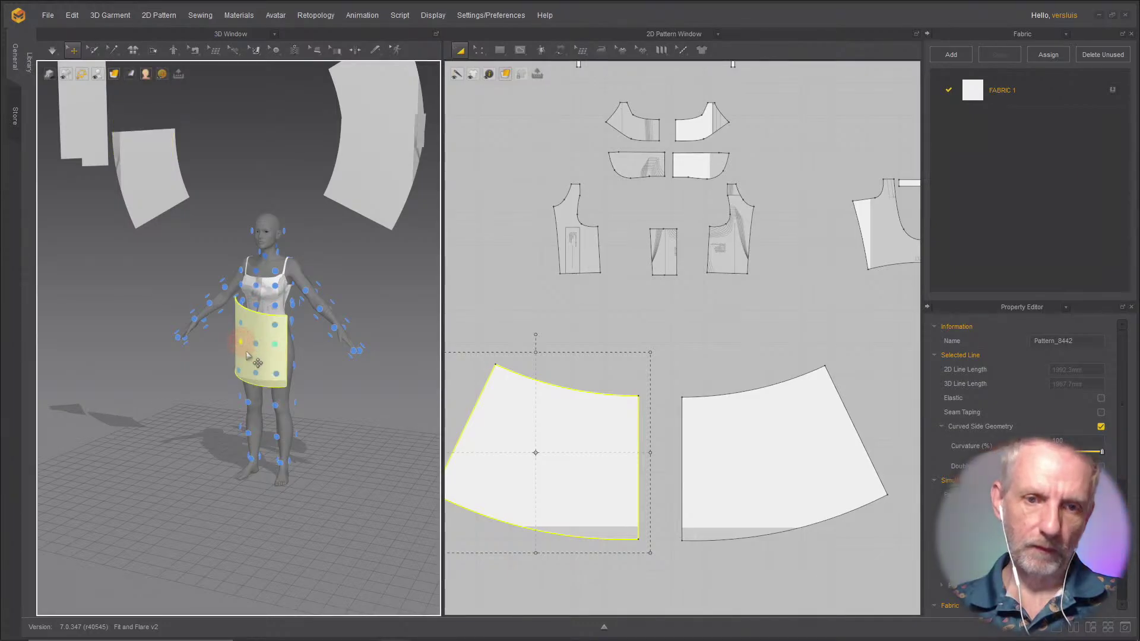
{"action": "right_click_drag", "start_coordinate": [240, 344], "coordinate": [237, 380]}
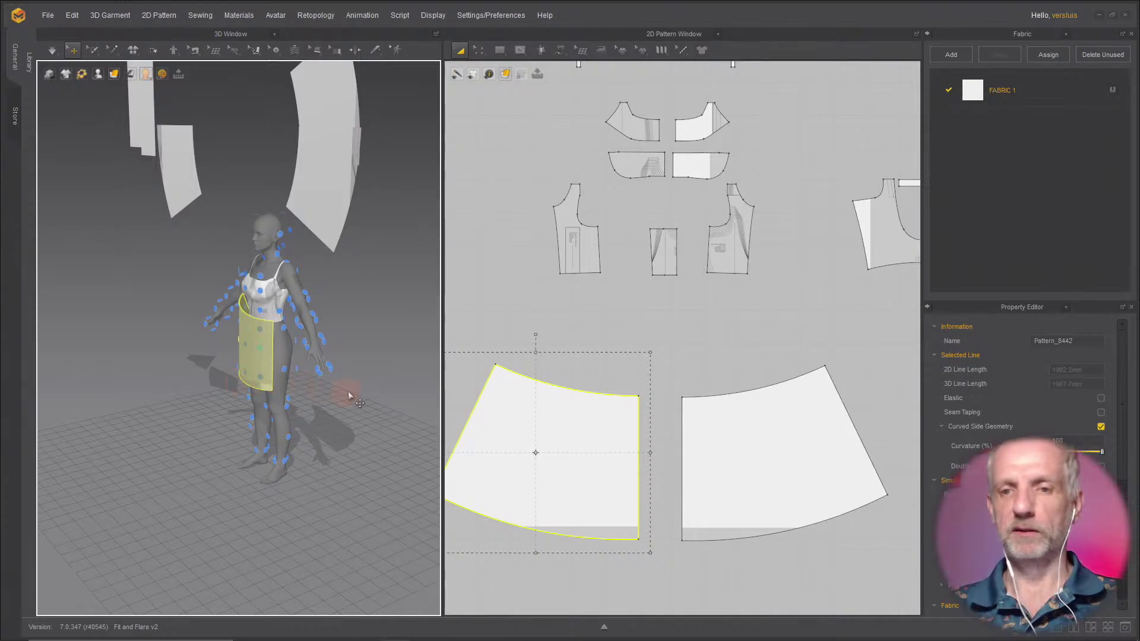
Step: Select all four curved skirt panels and both long strips in the 2D Pattern Window
{"action": "scroll", "coordinate": [385, 356], "scroll_direction": "down", "scroll_amount": 3}
{"action": "scroll", "coordinate": [616, 354], "scroll_direction": "down", "scroll_amount": 5}
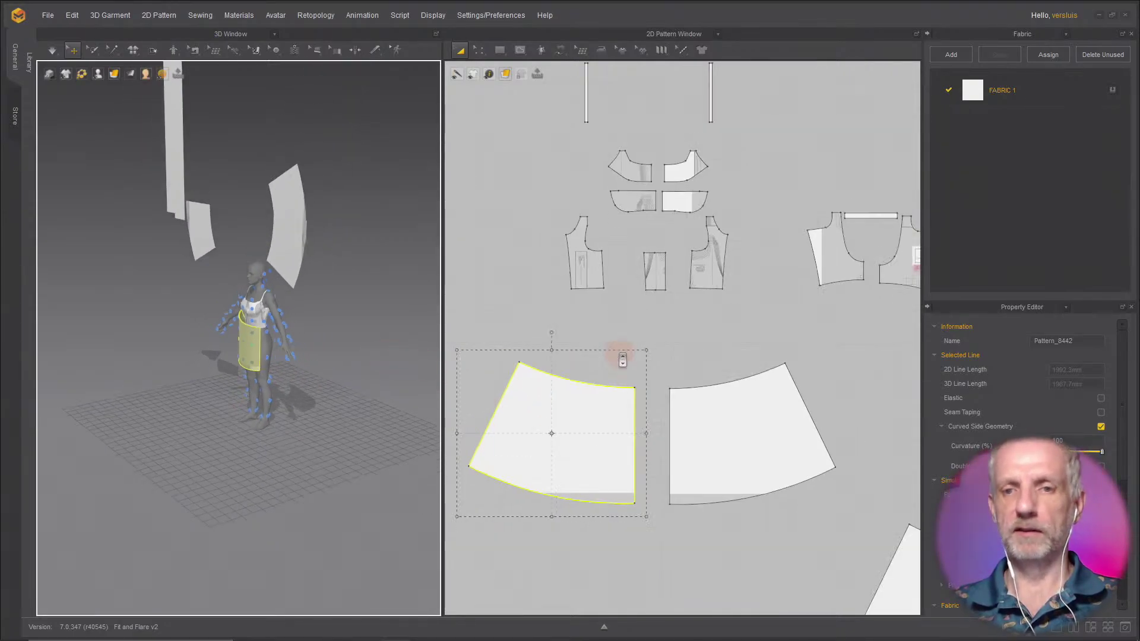
{"action": "left_click", "coordinate": [547, 356]}
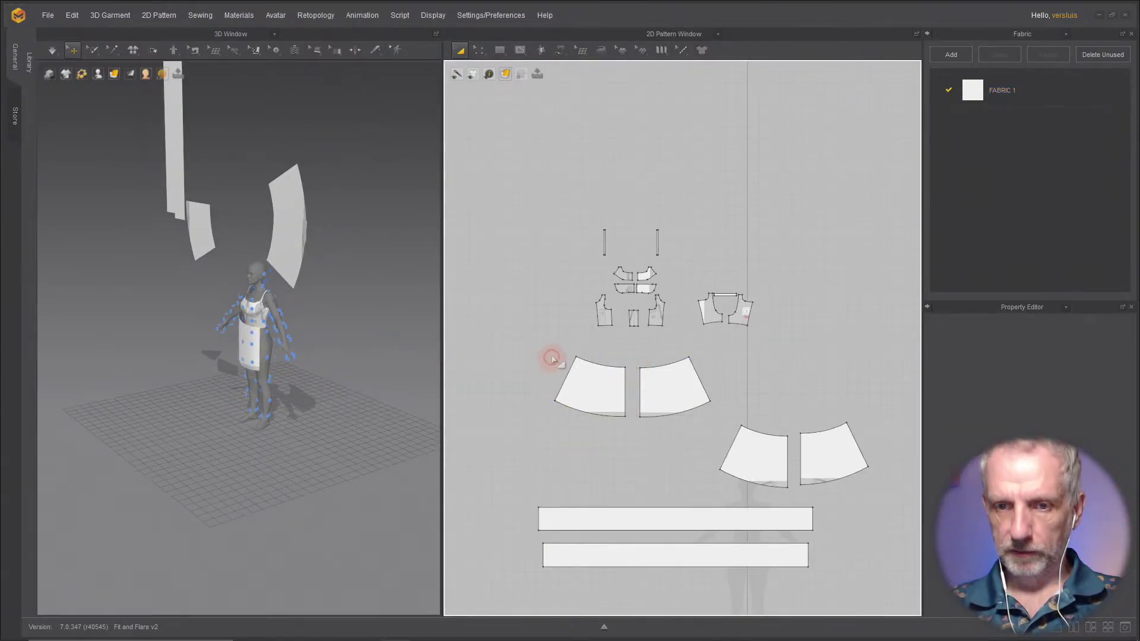
{"action": "left_click_drag", "start_coordinate": [534, 345], "coordinate": [858, 554]}
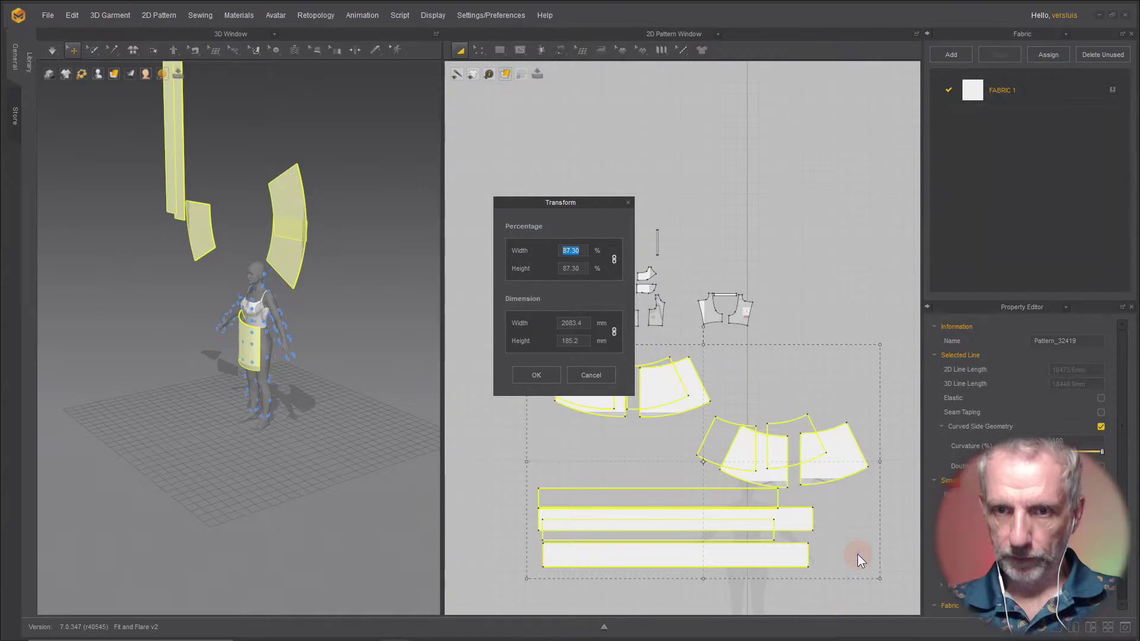
{"action": "type", "text": "80"}
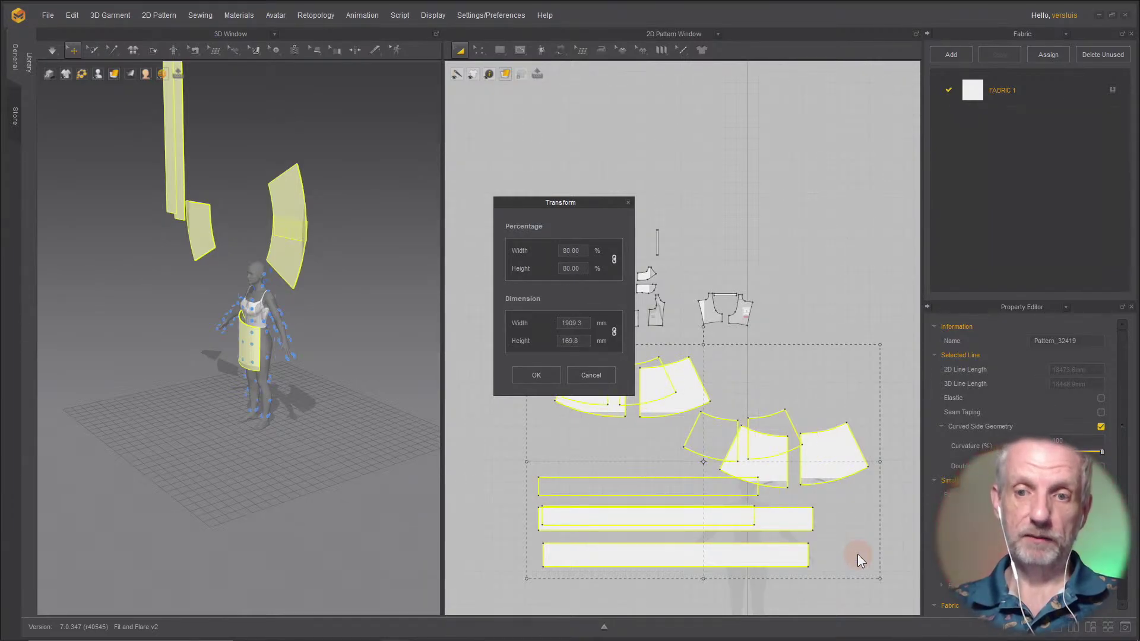
{"action": "left_click", "coordinate": [539, 374]}
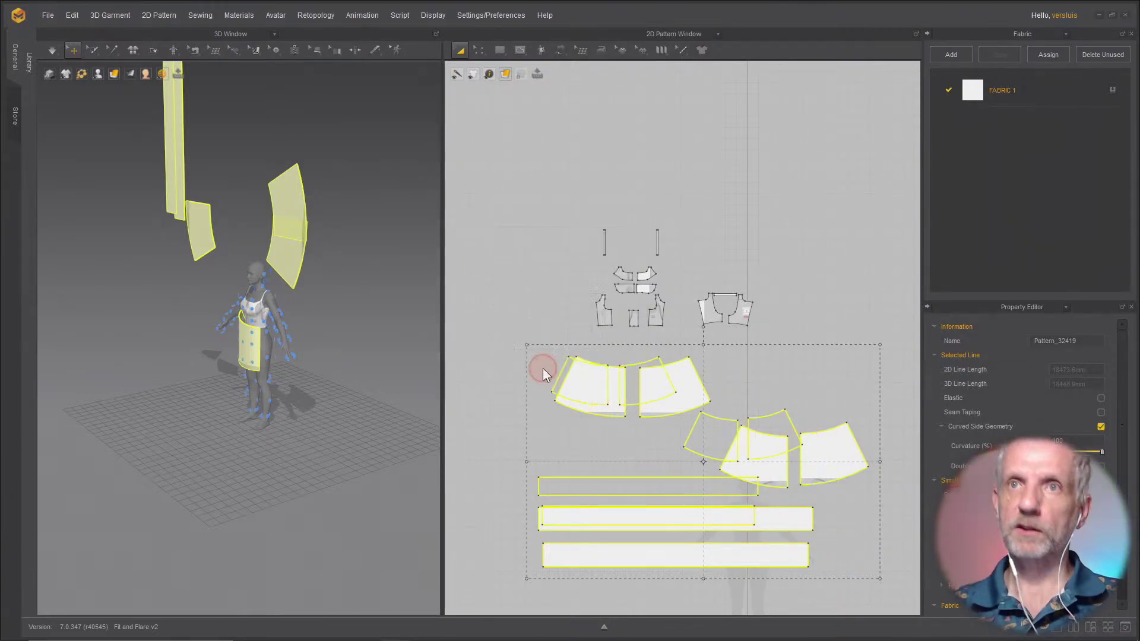
{"action": "left_click", "coordinate": [550, 344]}
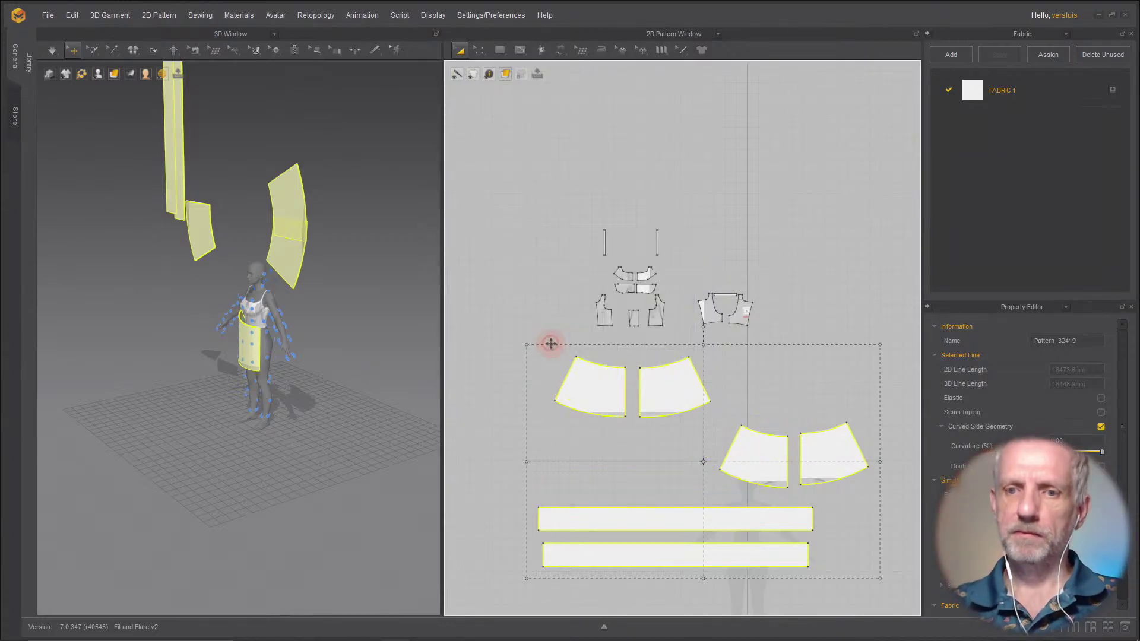
Step: Scale the selected skirt panels and strips to 80% in width and height and move them up closer beneath the bodice patterns
{"action": "left_click_drag", "start_coordinate": [528, 355], "coordinate": [562, 394]}
{"action": "type", "text": "80"}
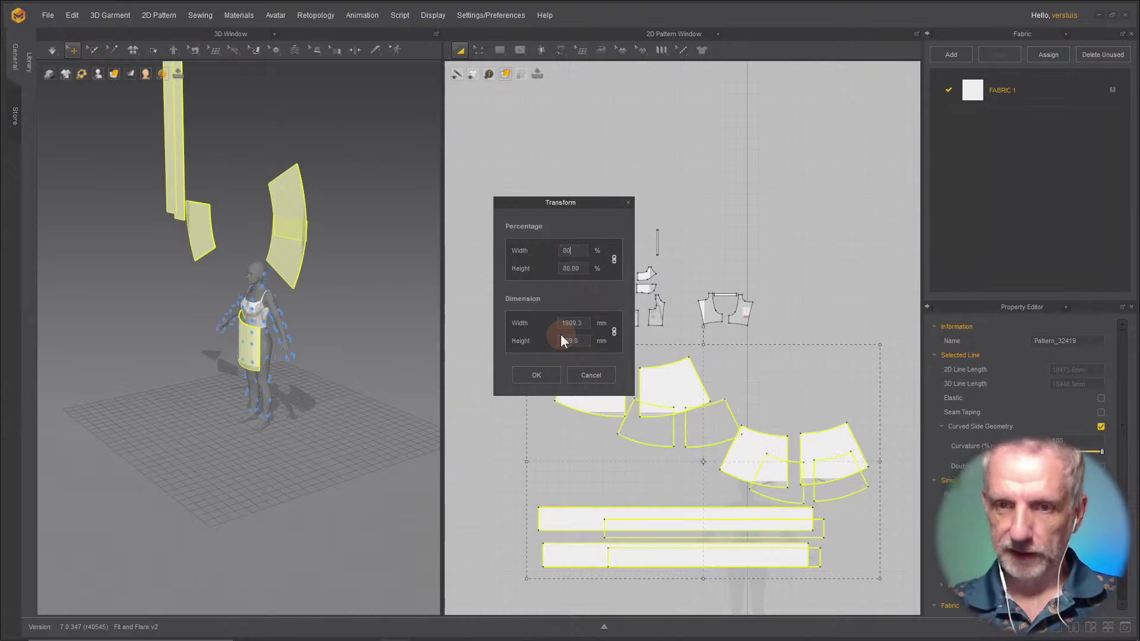
{"action": "key", "text": "Tab"}
{"action": "left_click", "coordinate": [536, 376]}
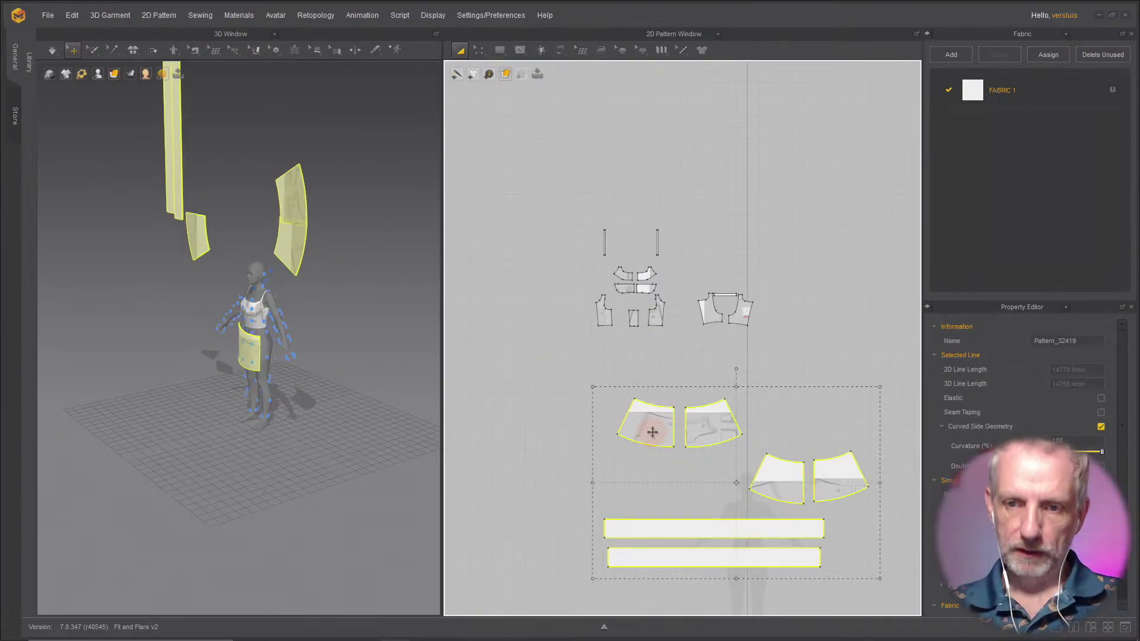
{"action": "left_click_drag", "start_coordinate": [653, 432], "coordinate": [608, 398]}
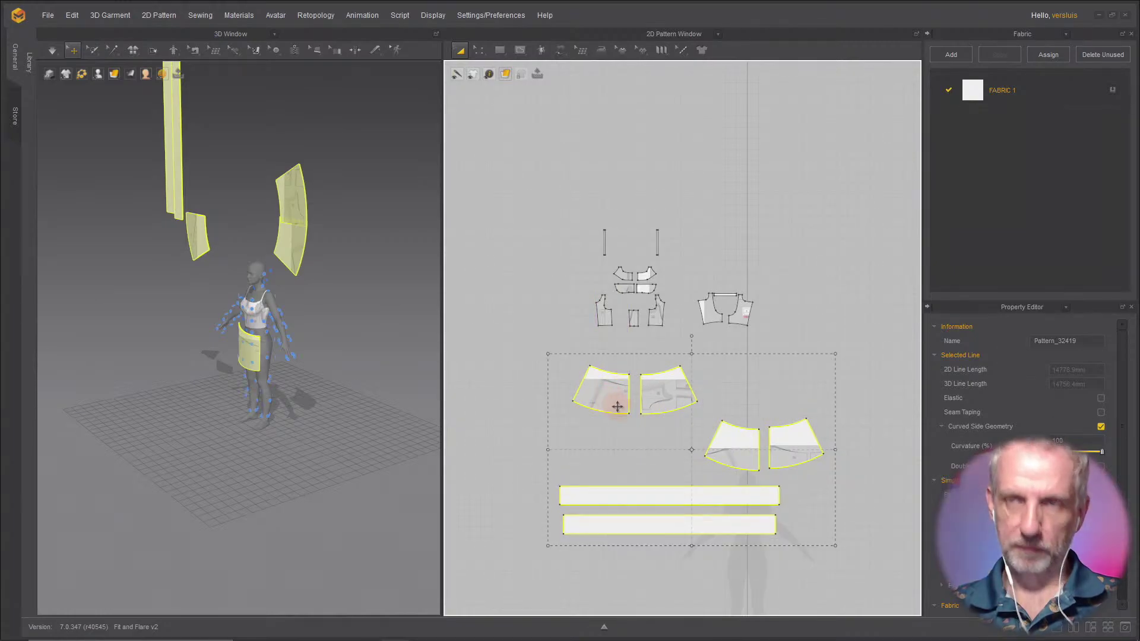
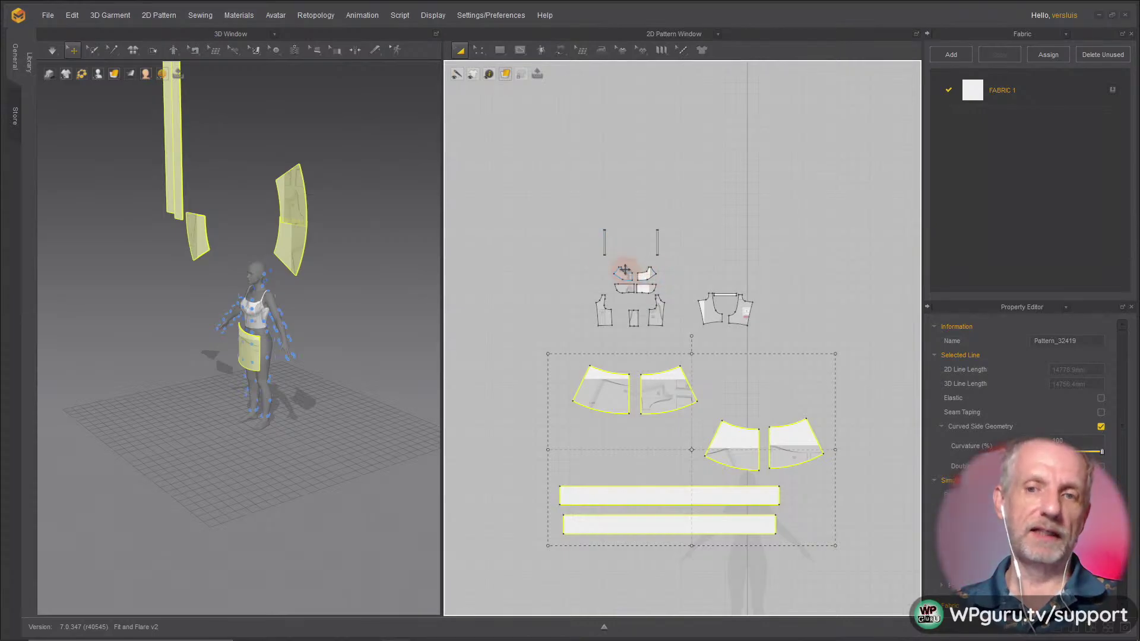
{"action": "scroll", "coordinate": [624, 270], "scroll_direction": "up", "scroll_amount": 3}
{"action": "scroll", "coordinate": [638, 276], "scroll_direction": "up", "scroll_amount": 2}
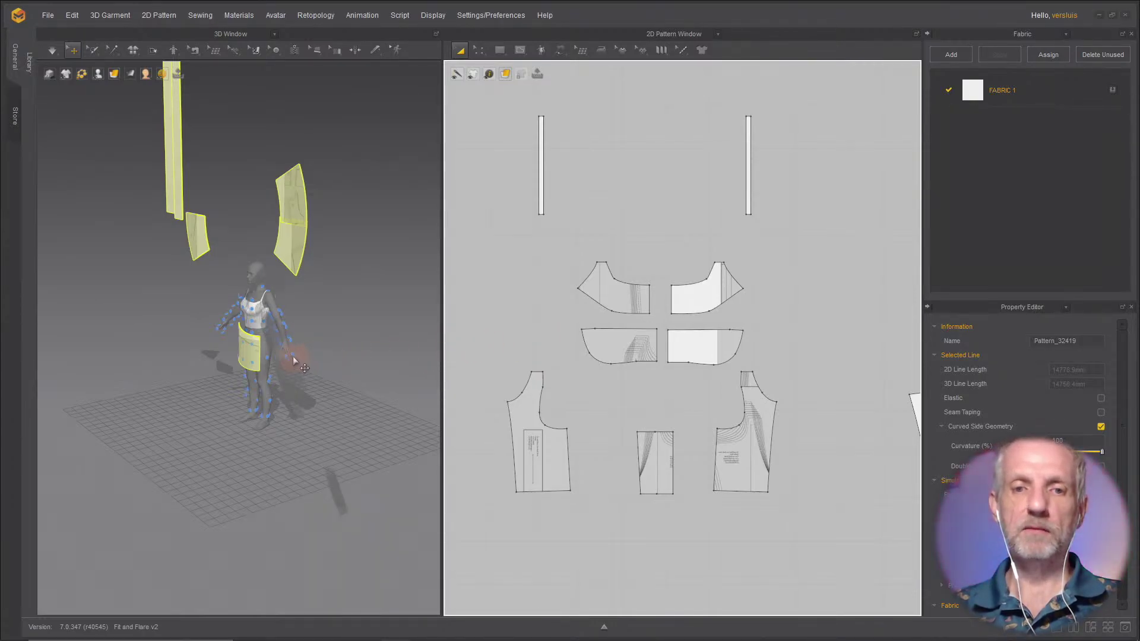
{"action": "scroll", "coordinate": [522, 370], "scroll_direction": "down", "scroll_amount": 6}
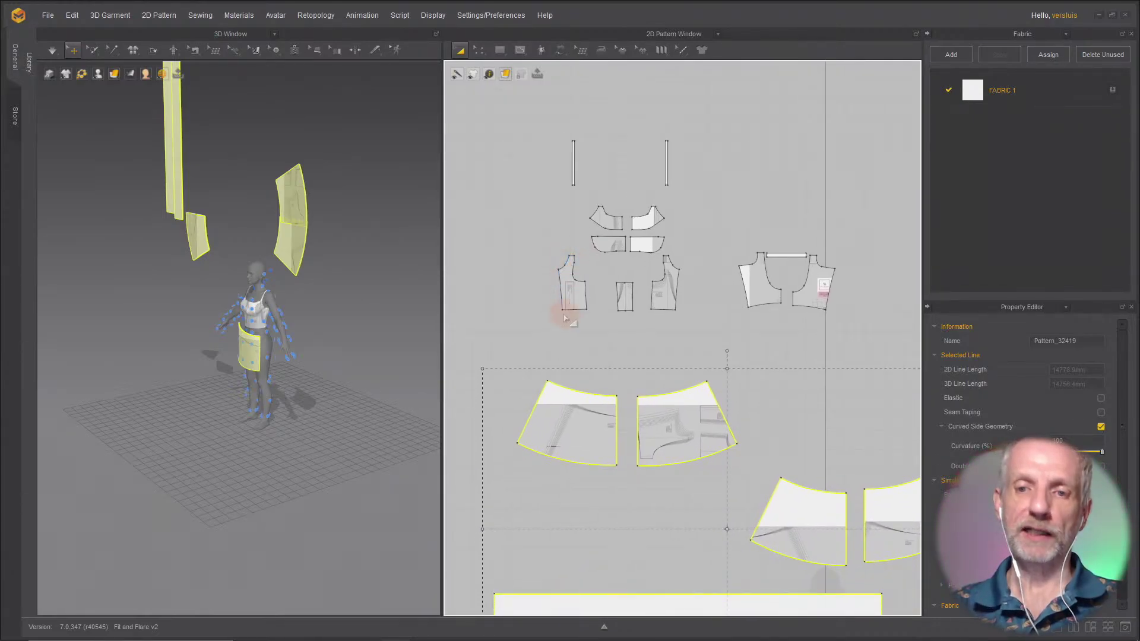
{"action": "scroll", "coordinate": [564, 319], "scroll_direction": "up", "scroll_amount": 2}
{"action": "right_click_drag", "start_coordinate": [558, 320], "coordinate": [555, 293]}
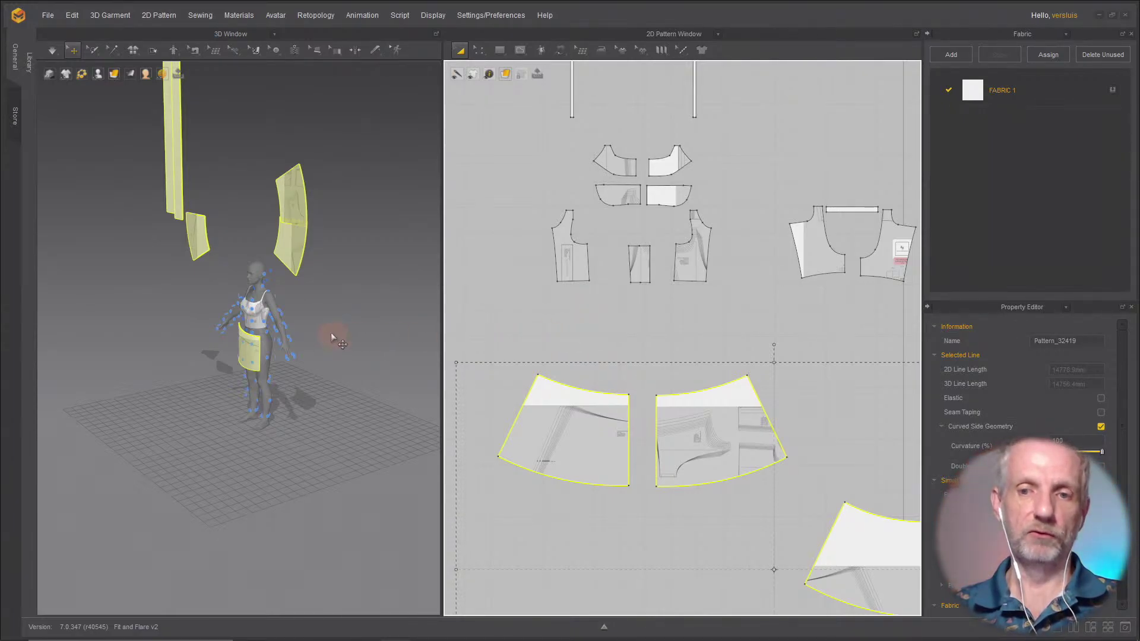
Step: Arrange the left and right panels of the upper skirt pair around the front of the avatar's right and left thighs
{"action": "scroll", "coordinate": [330, 336], "scroll_direction": "up", "scroll_amount": 5}
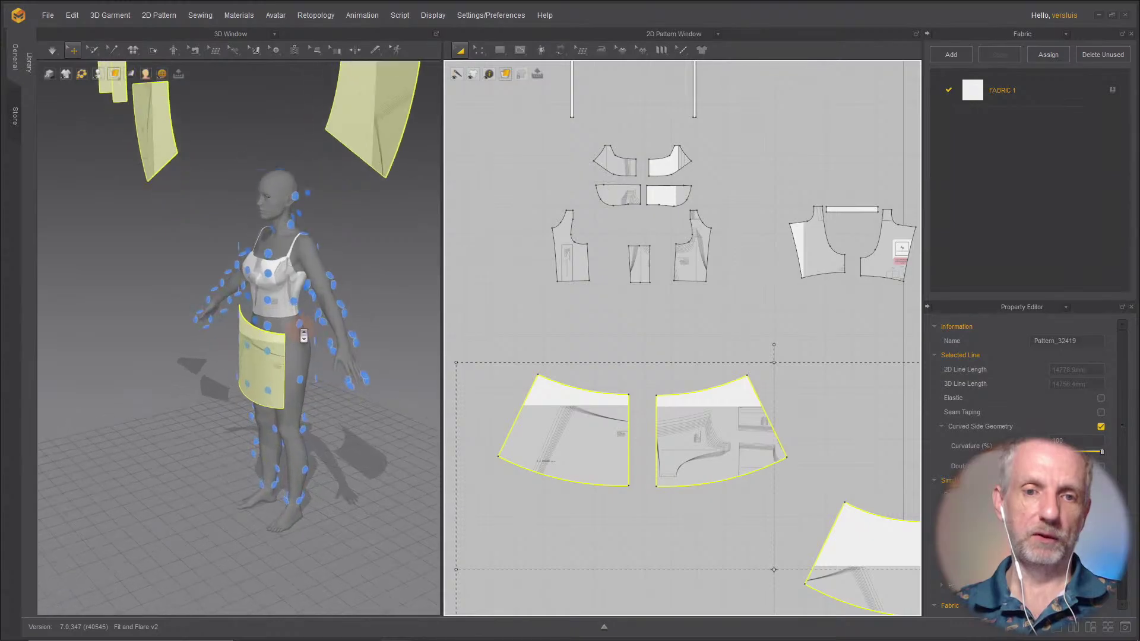
{"action": "key", "text": "2"}
{"action": "scroll", "coordinate": [319, 327], "scroll_direction": "up", "scroll_amount": 3}
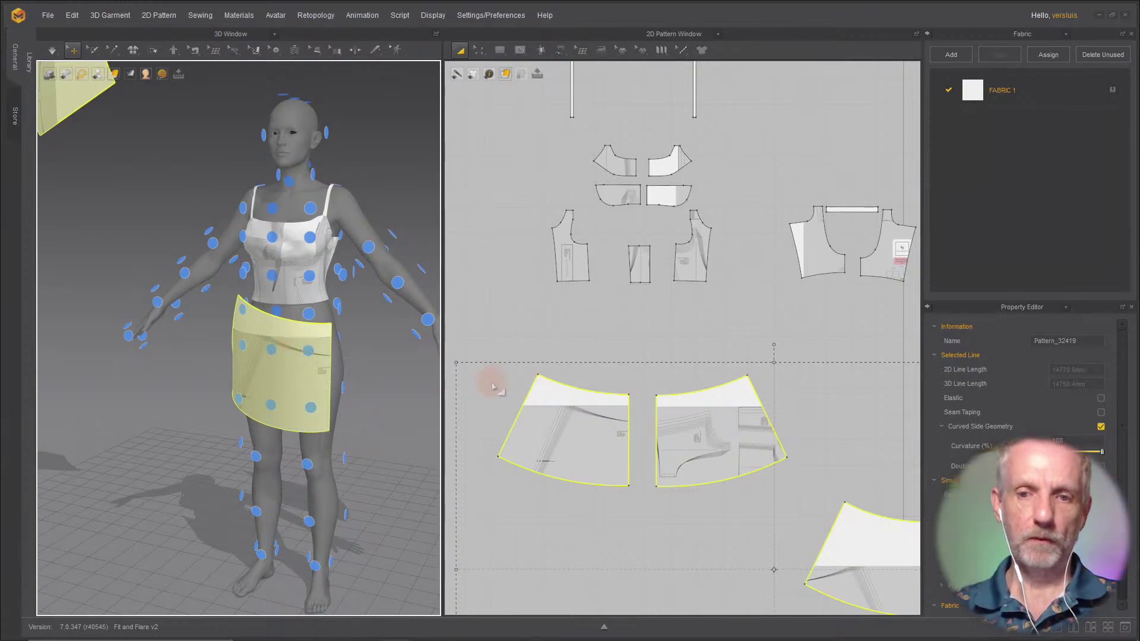
{"action": "left_click", "coordinate": [593, 356]}
{"action": "left_click", "coordinate": [593, 428]}
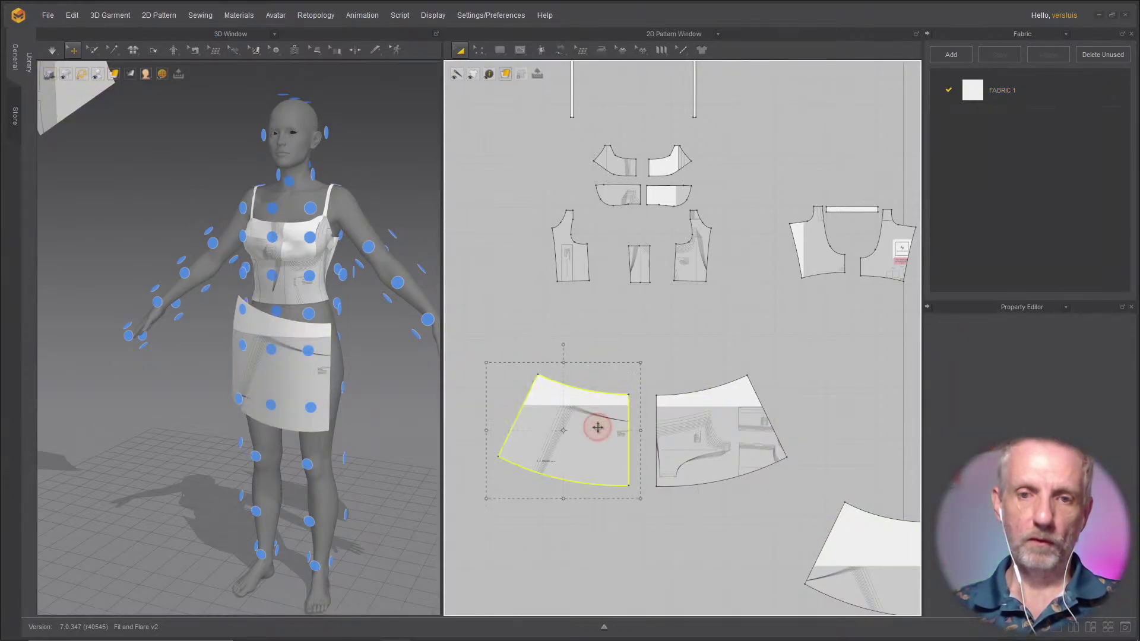
{"action": "left_click_drag", "start_coordinate": [237, 352], "coordinate": [269, 406]}
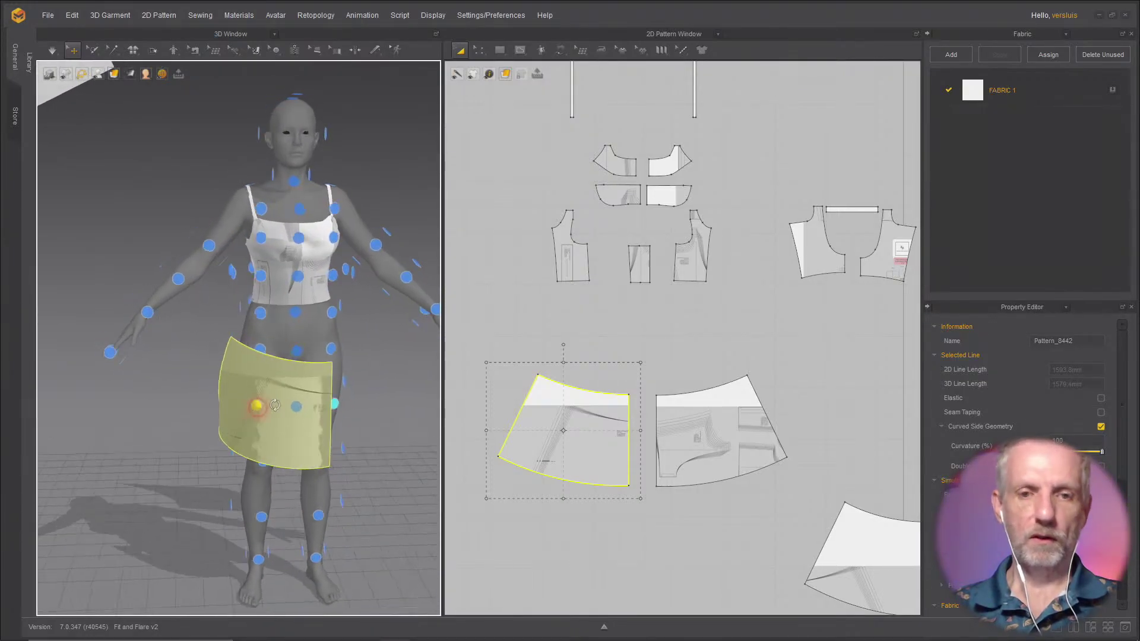
{"action": "right_click_drag", "start_coordinate": [268, 406], "coordinate": [210, 397]}
{"action": "left_click", "coordinate": [681, 444]}
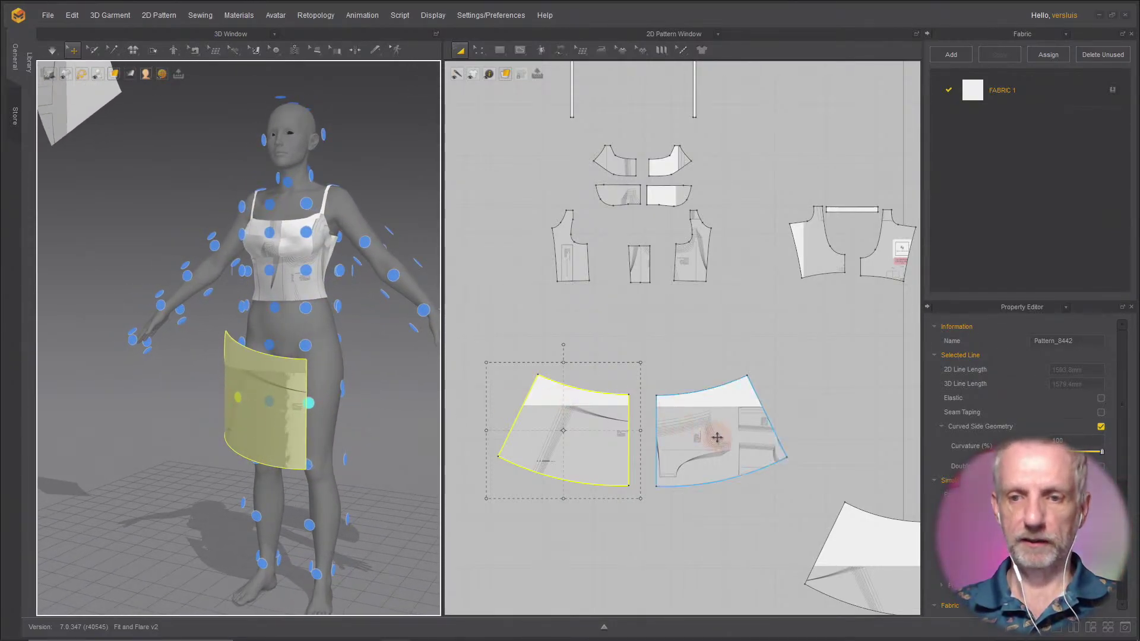
{"action": "left_click", "coordinate": [309, 406]}
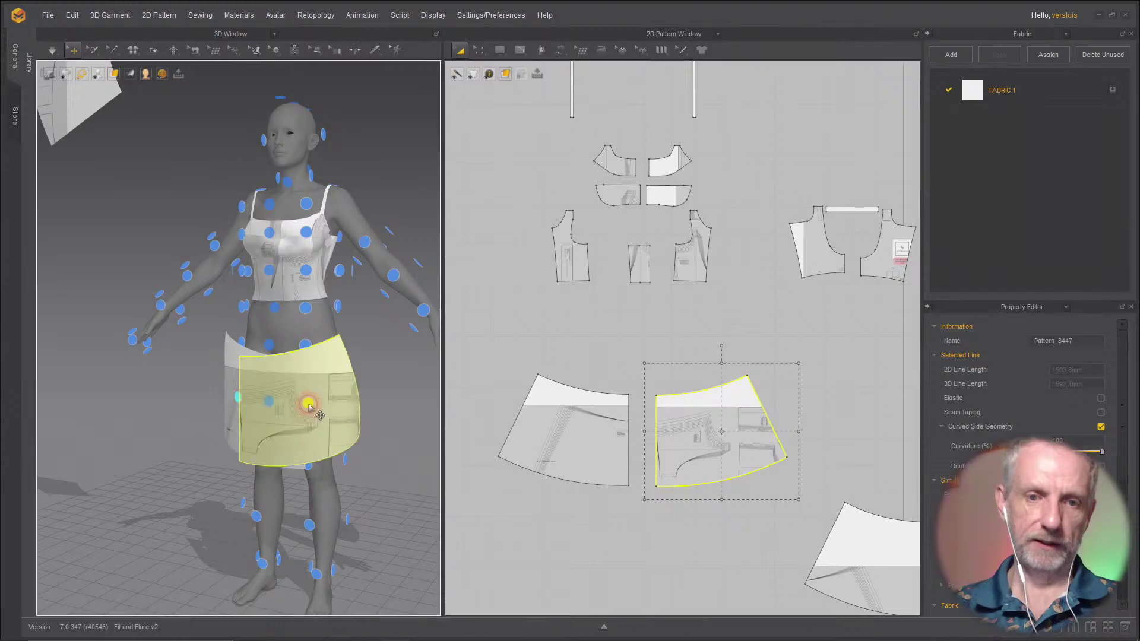
Step: Wrap the left panel of the lower skirt pair around the avatar's back left hip and the right panel around the back right thigh
{"action": "right_click_drag", "start_coordinate": [330, 395], "coordinate": [119, 406]}
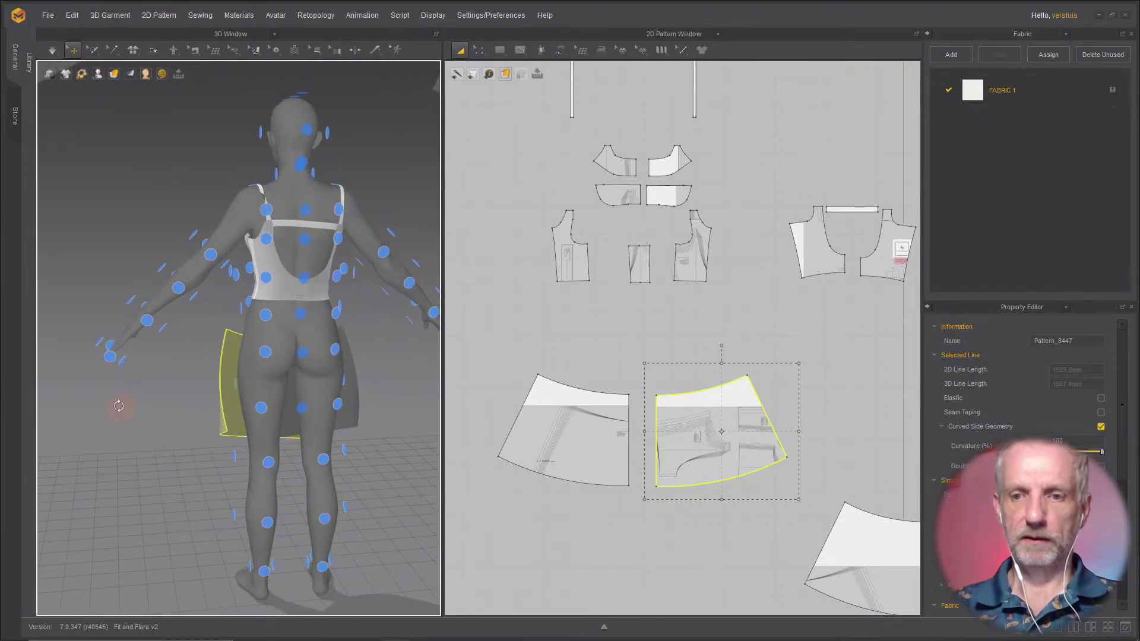
{"action": "scroll", "coordinate": [594, 434], "scroll_direction": "down", "scroll_amount": 3}
{"action": "left_click", "coordinate": [766, 495]}
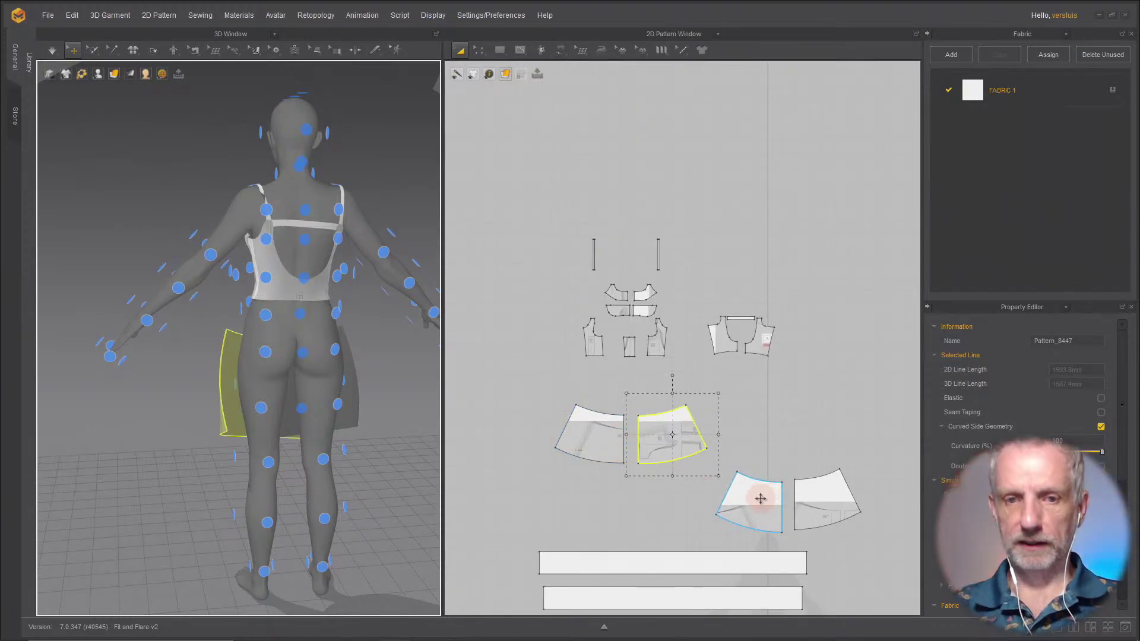
{"action": "left_click", "coordinate": [761, 498]}
{"action": "right_click_drag", "start_coordinate": [319, 401], "coordinate": [273, 373]}
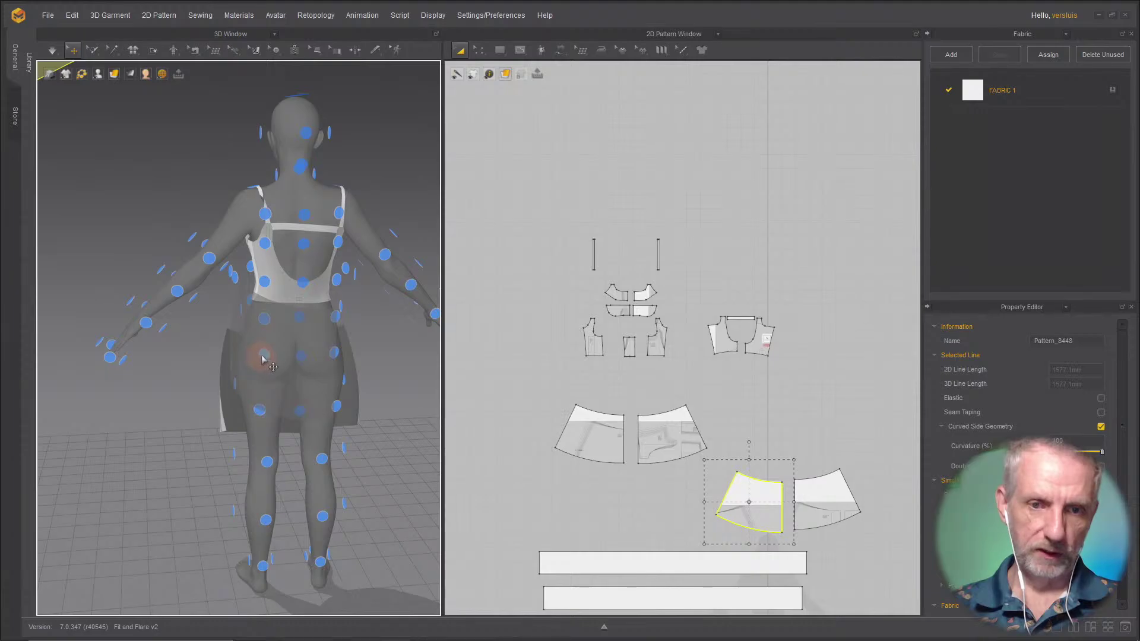
{"action": "mouse_move", "coordinate": [321, 379]}
{"action": "right_mouse_down"}
{"action": "mouse_move", "coordinate": [219, 364]}
{"action": "mouse_move", "coordinate": [403, 366]}
{"action": "mouse_move", "coordinate": [307, 369]}
{"action": "right_mouse_up"}
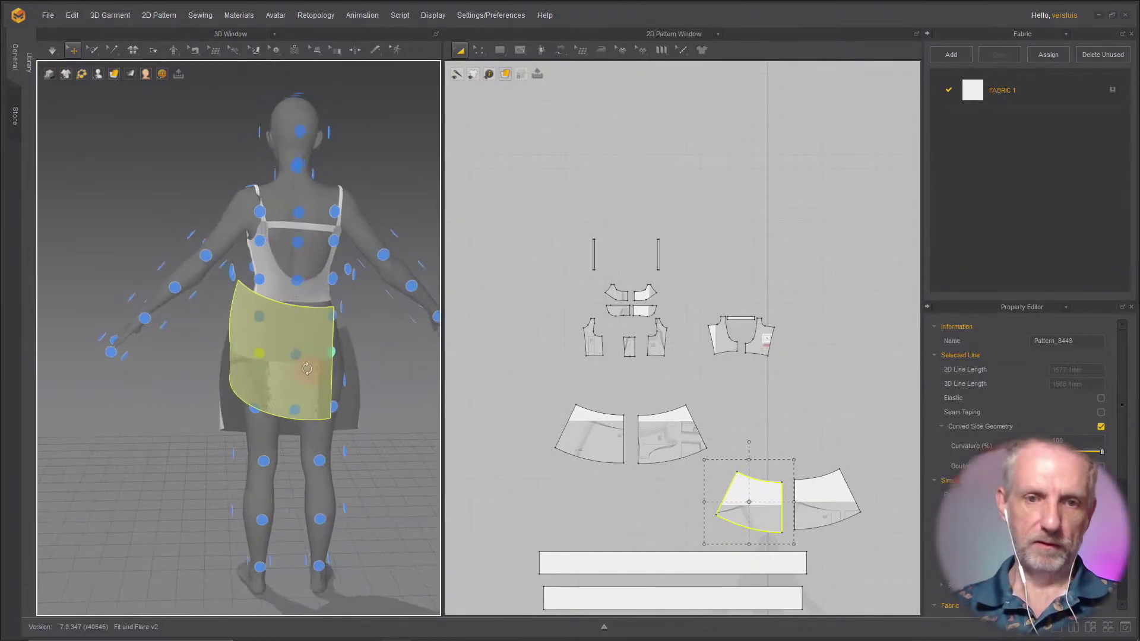
{"action": "left_click", "coordinate": [825, 502]}
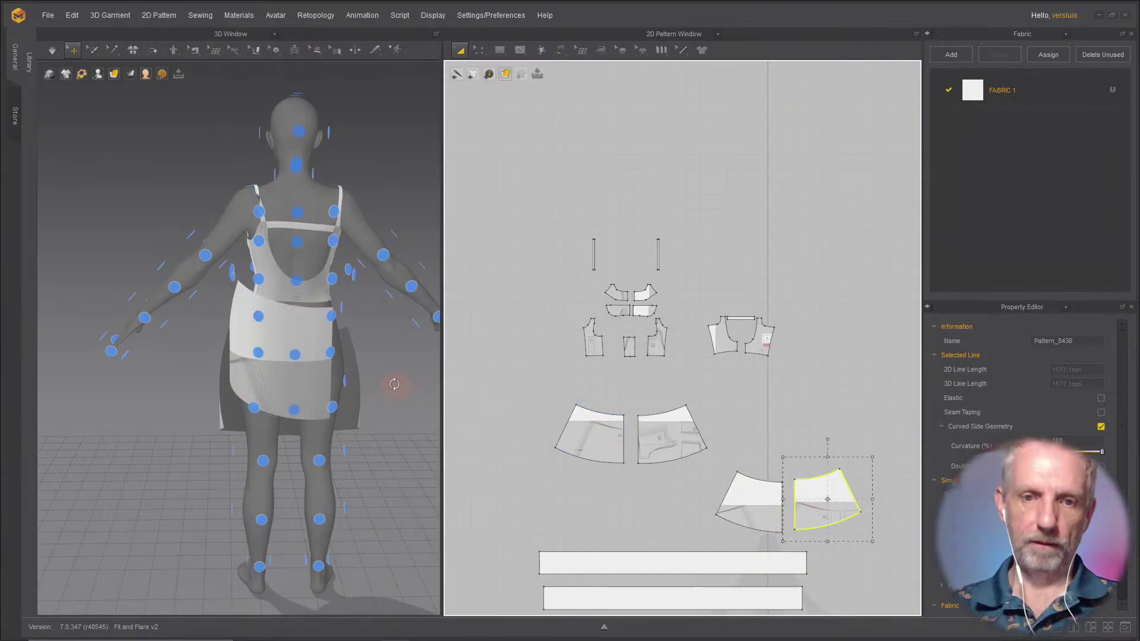
{"action": "right_click_drag", "start_coordinate": [394, 385], "coordinate": [387, 350]}
{"action": "left_click_drag", "start_coordinate": [284, 352], "coordinate": [330, 469]}
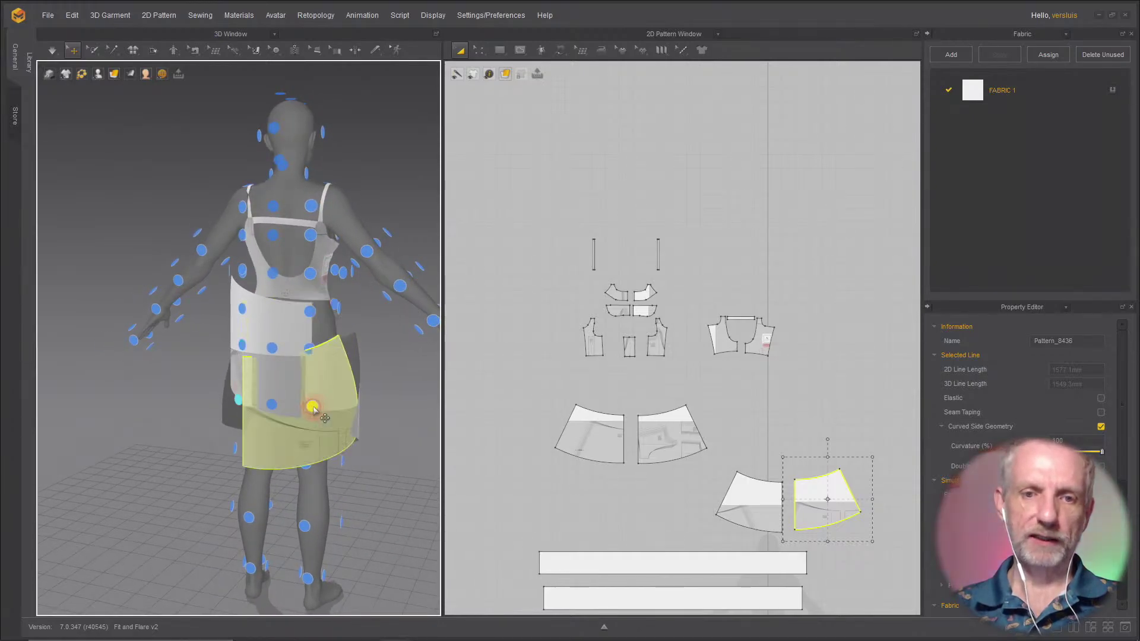
Step: Rearrange the left panel of the lower skirt pair at the height of its right counterpart and hide the arrangement points
{"action": "left_click", "coordinate": [745, 502]}
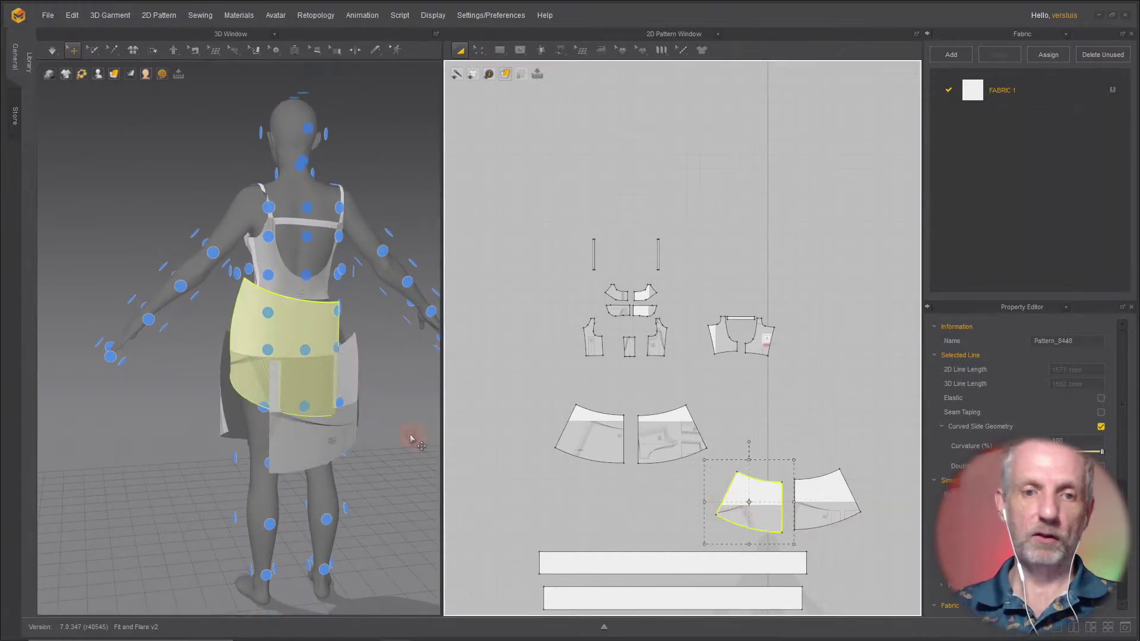
{"action": "right_click_drag", "start_coordinate": [281, 412], "coordinate": [361, 395]}
{"action": "key", "text": "shift+f"}
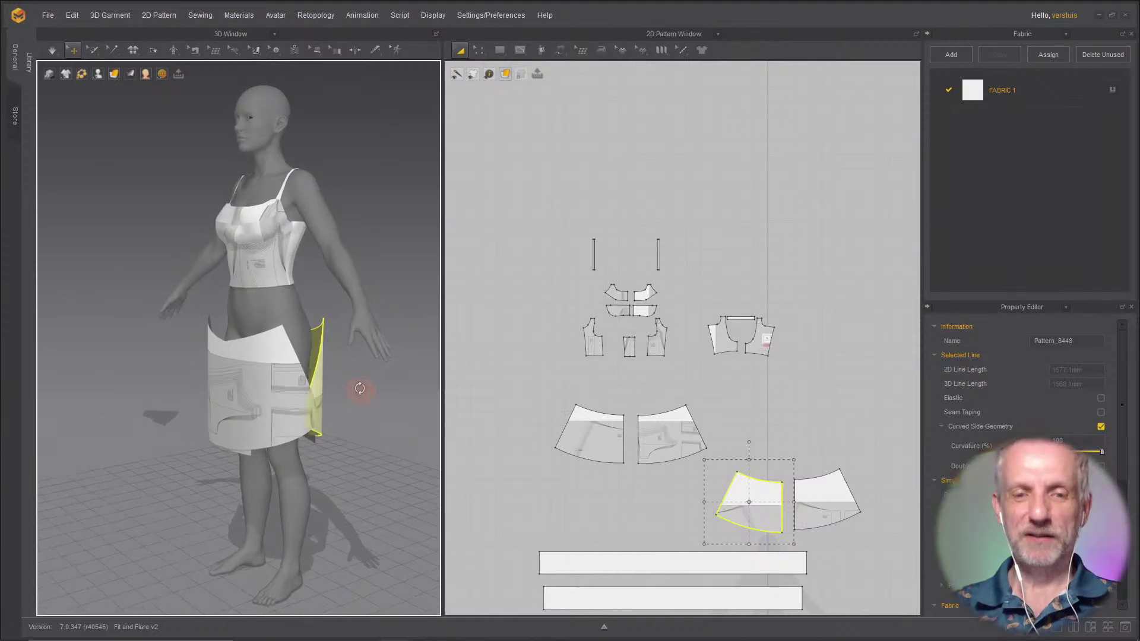
{"action": "scroll", "coordinate": [374, 401], "scroll_direction": "down", "scroll_amount": 2}
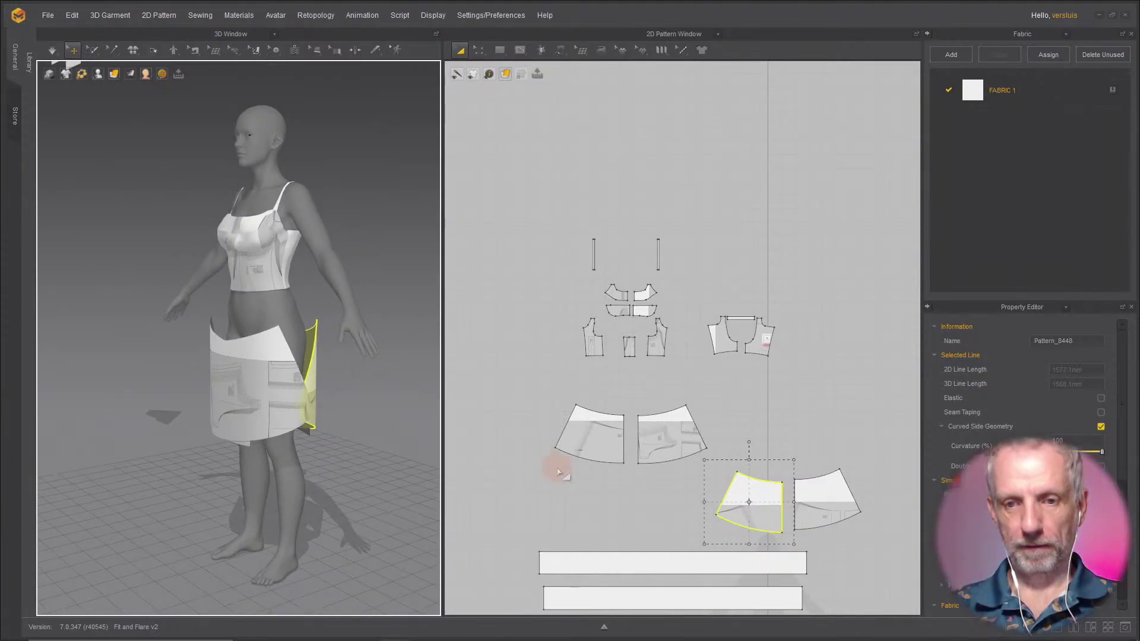
Step: Move both long strips further below the skirt panels and deactivate them with the Pattern Only option
{"action": "right_click_drag", "start_coordinate": [543, 475], "coordinate": [600, 326]}
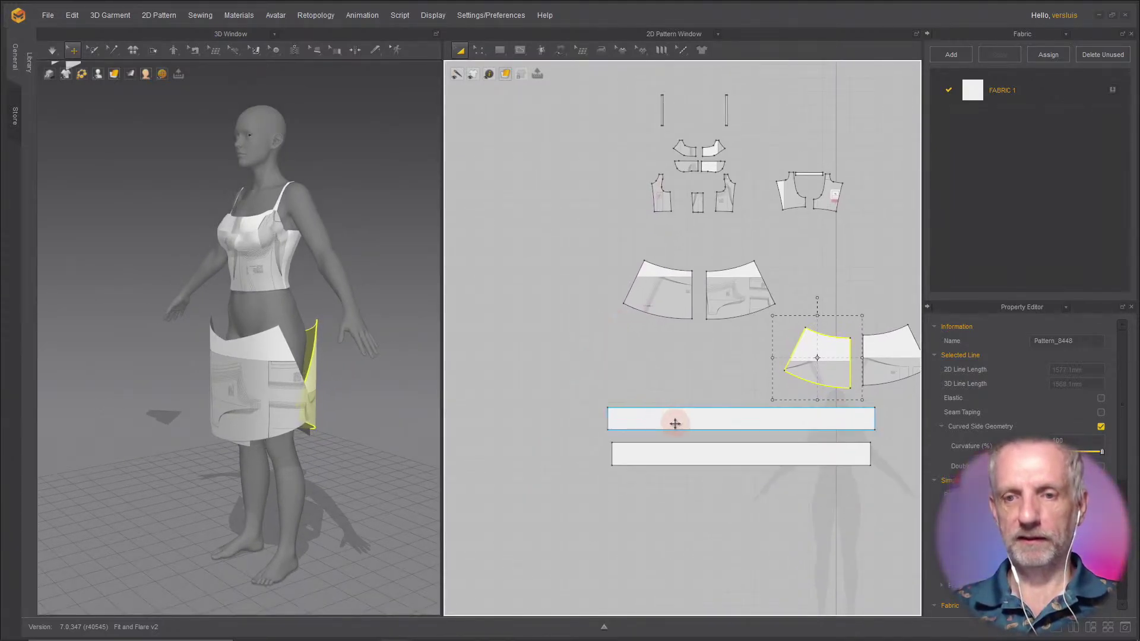
{"action": "left_click_drag", "start_coordinate": [684, 454], "coordinate": [690, 540]}
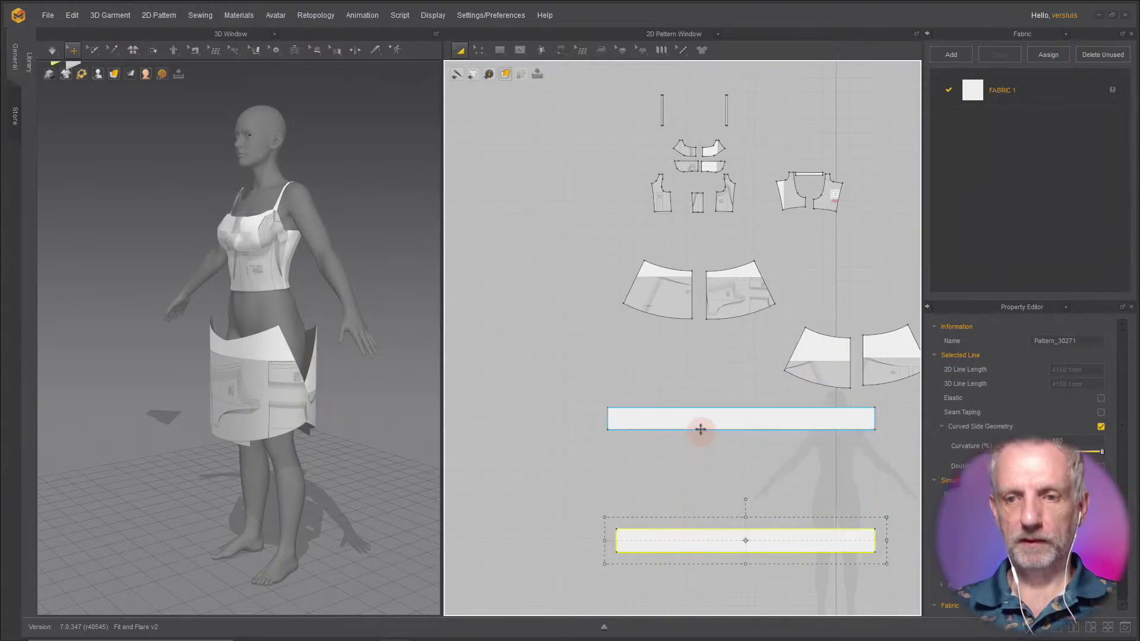
{"action": "left_click_drag", "start_coordinate": [705, 437], "coordinate": [702, 464]}
{"action": "left_click_drag", "start_coordinate": [697, 538], "coordinate": [694, 486]}
{"action": "left_click", "coordinate": [700, 445], "text": "shift"}
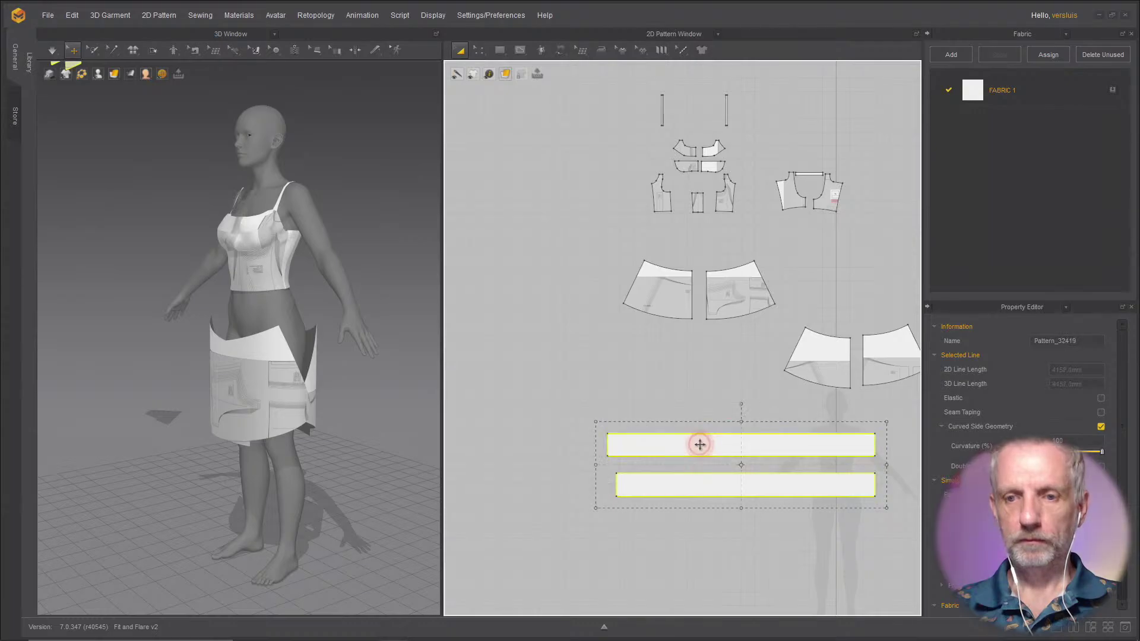
{"action": "right_click", "coordinate": [700, 445]}
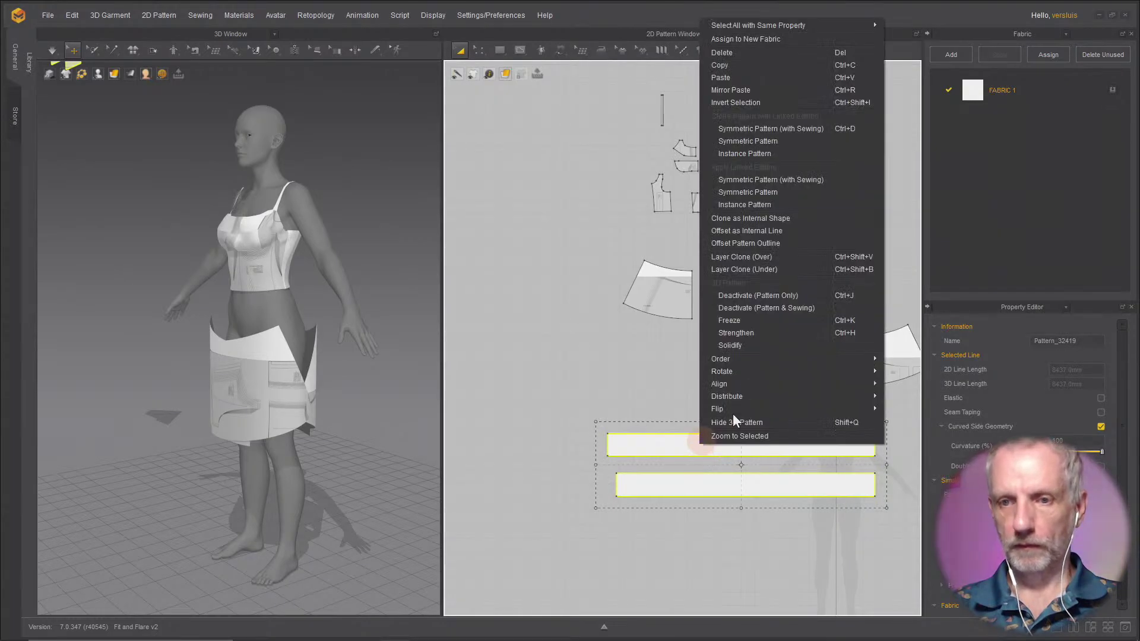
{"action": "left_click", "coordinate": [772, 292]}
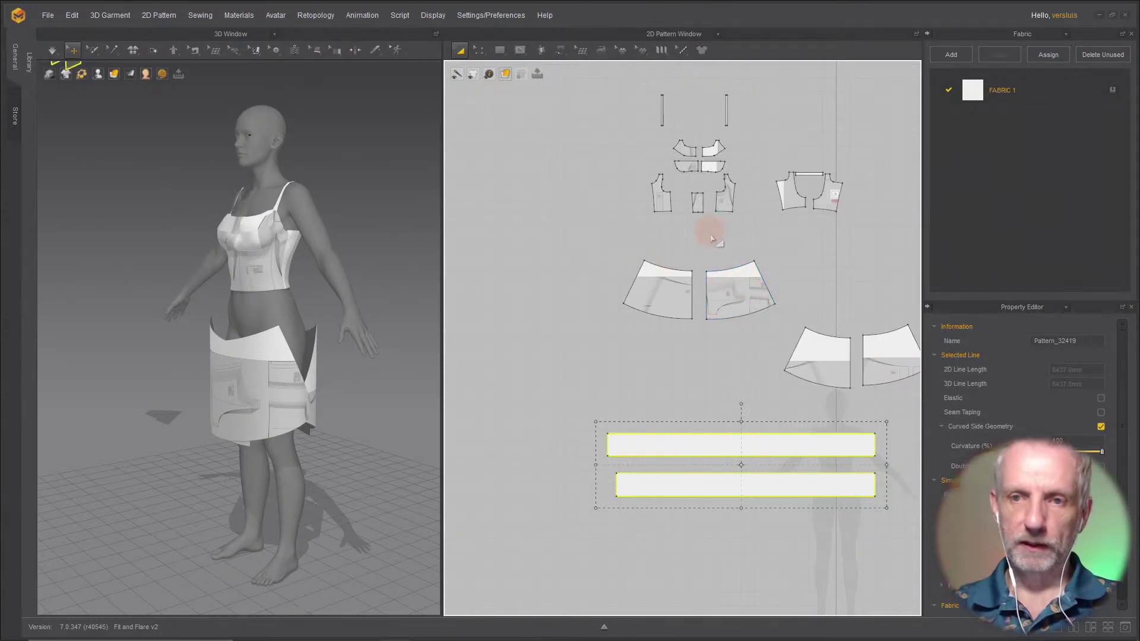
Step: Sew the two facing centre edges of the upper skirt panel pair together
{"action": "middle_click_drag", "start_coordinate": [708, 249], "coordinate": [651, 298]}
{"action": "scroll", "coordinate": [623, 226], "scroll_direction": "up", "scroll_amount": 2}
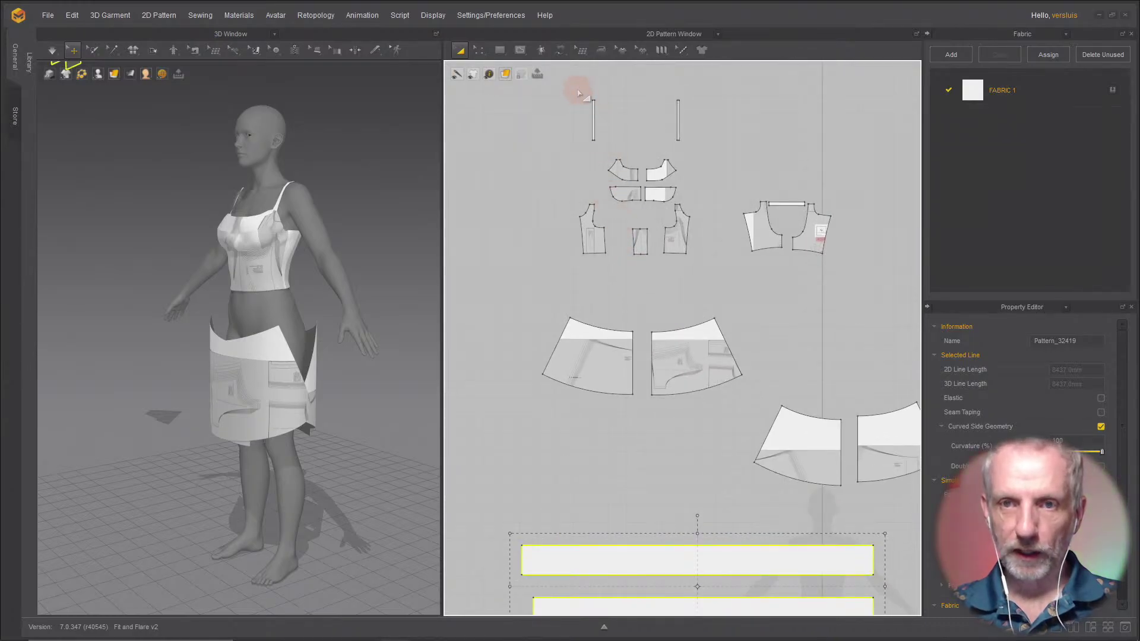
{"action": "left_click", "coordinate": [561, 52]}
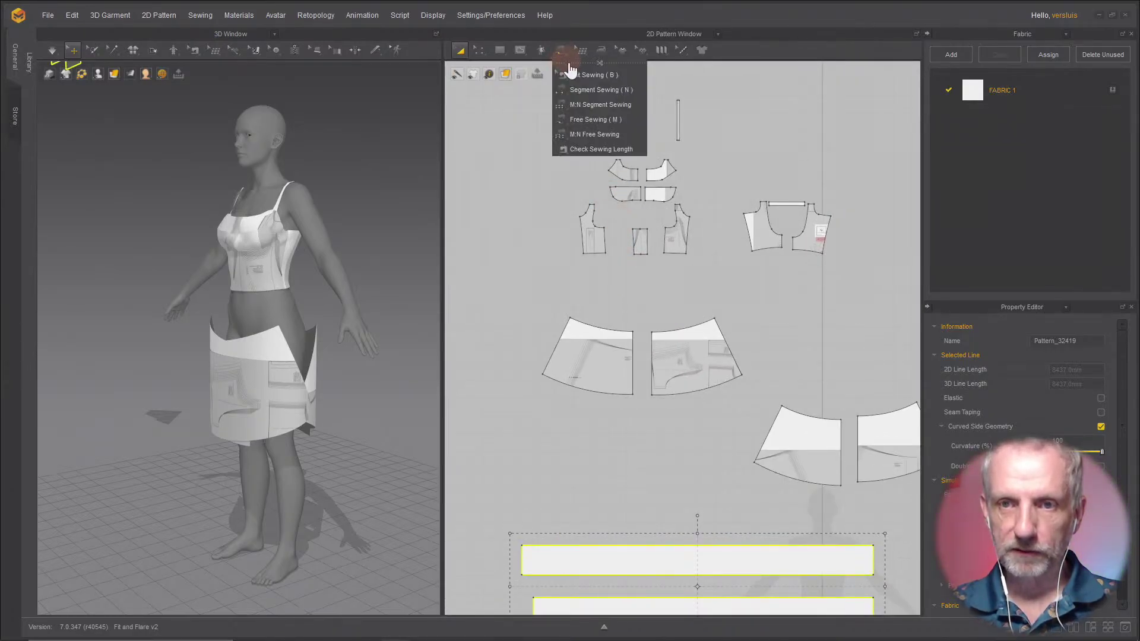
{"action": "left_click", "coordinate": [583, 120]}
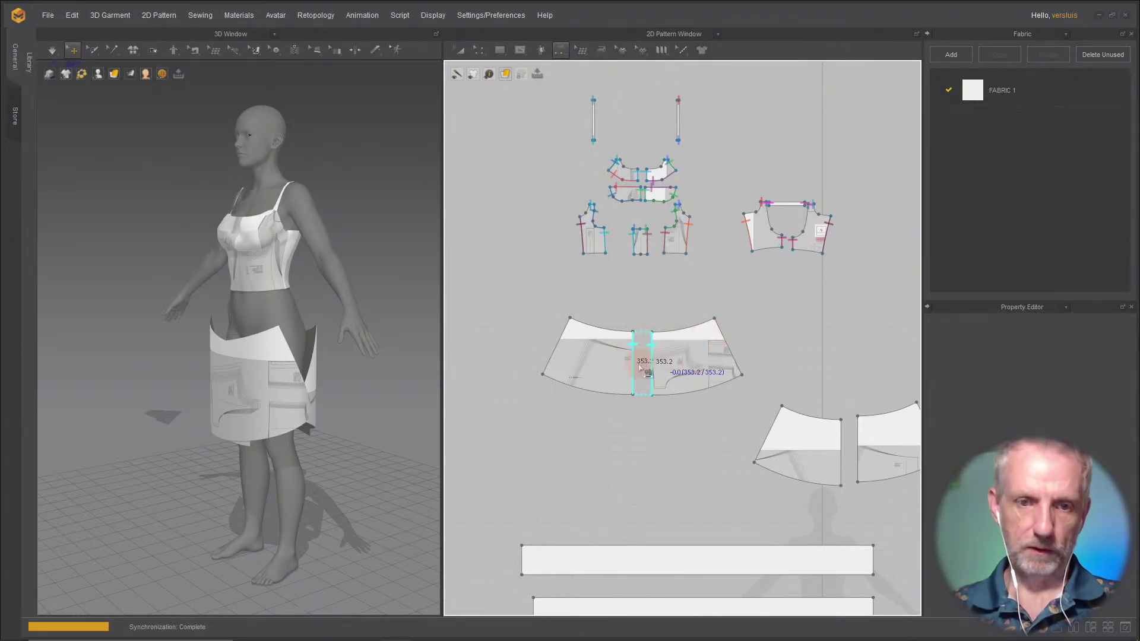
{"action": "left_click", "coordinate": [495, 202]}
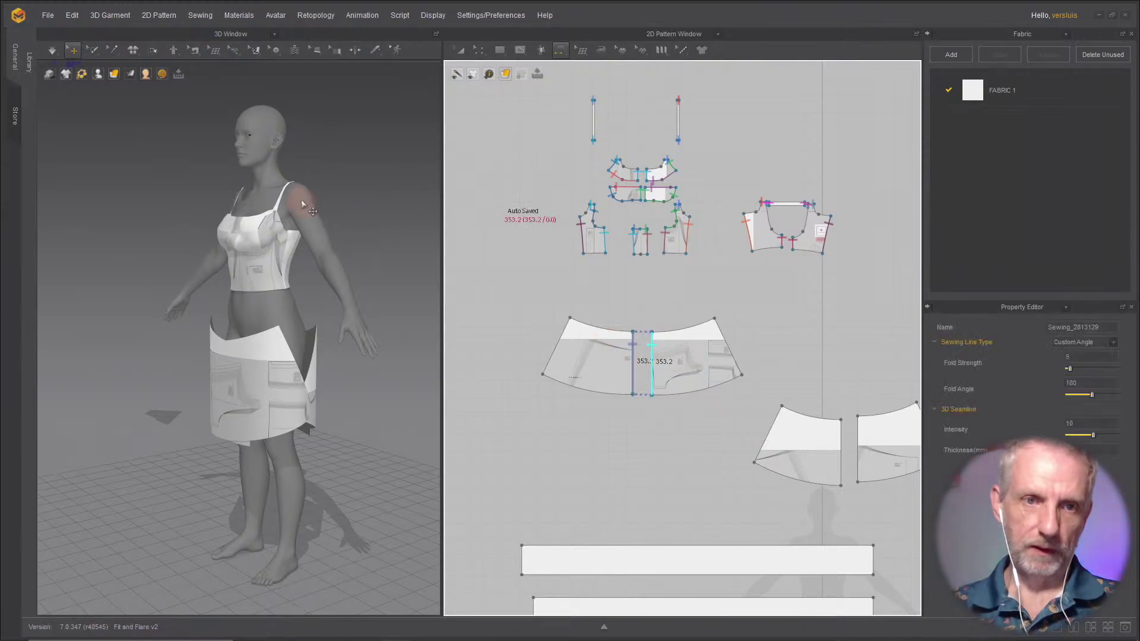
Step: Sew the outer side edge of the upper pair's right skirt panel to the outer side edge of the lower pair's left panel
{"action": "left_click", "coordinate": [280, 341]}
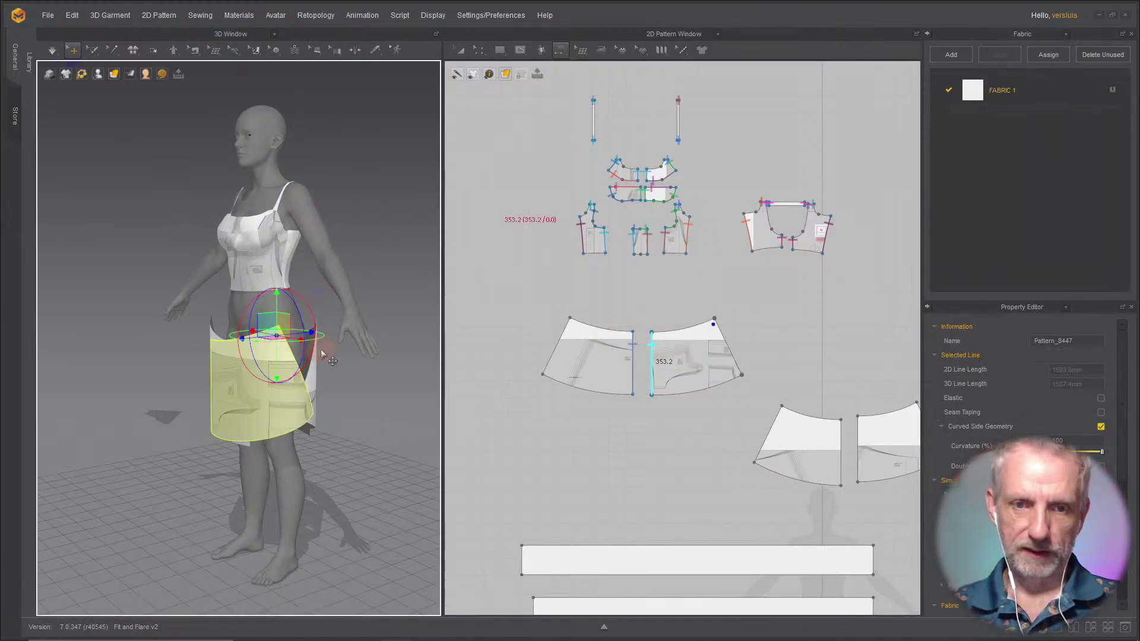
{"action": "key", "text": "4"}
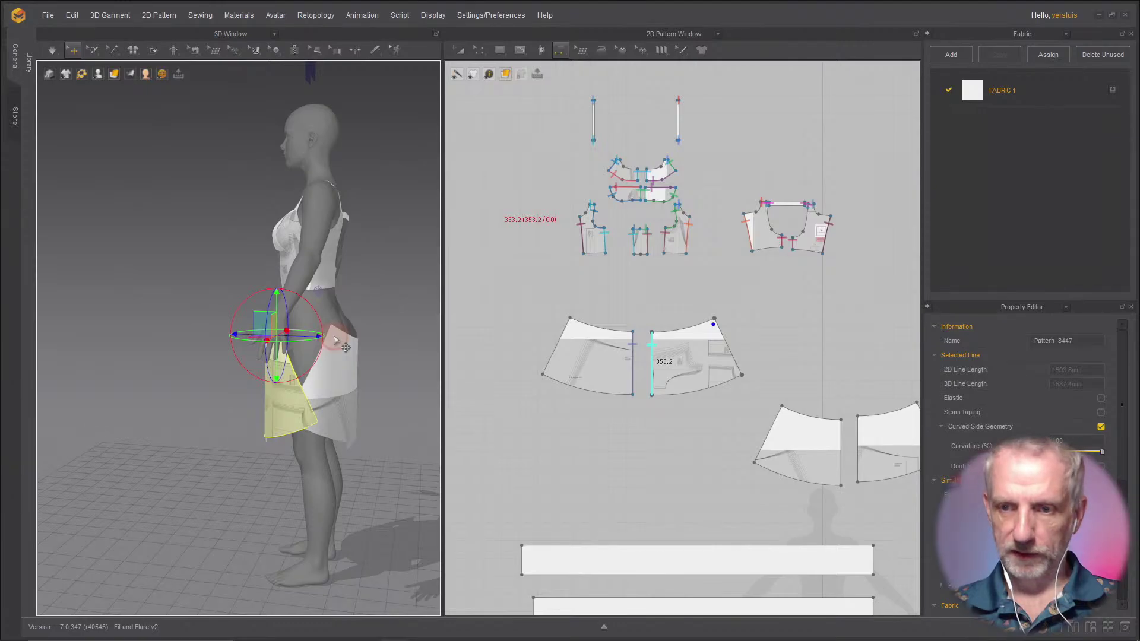
{"action": "left_click", "coordinate": [336, 343]}
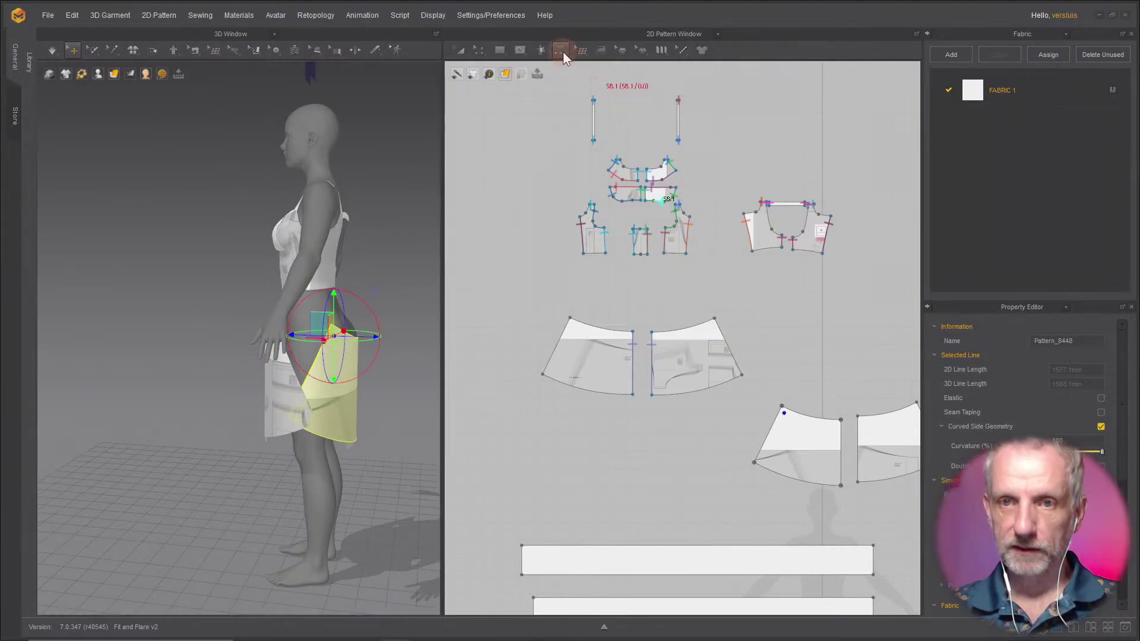
{"action": "left_click", "coordinate": [563, 51]}
{"action": "left_click", "coordinate": [716, 323]}
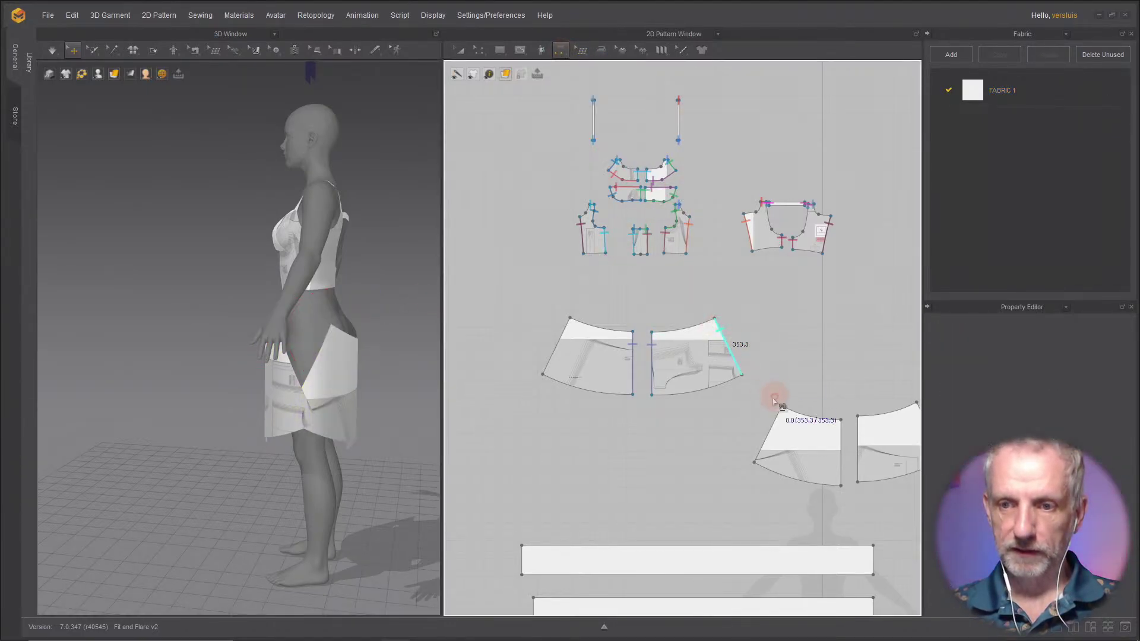
{"action": "left_click", "coordinate": [774, 419]}
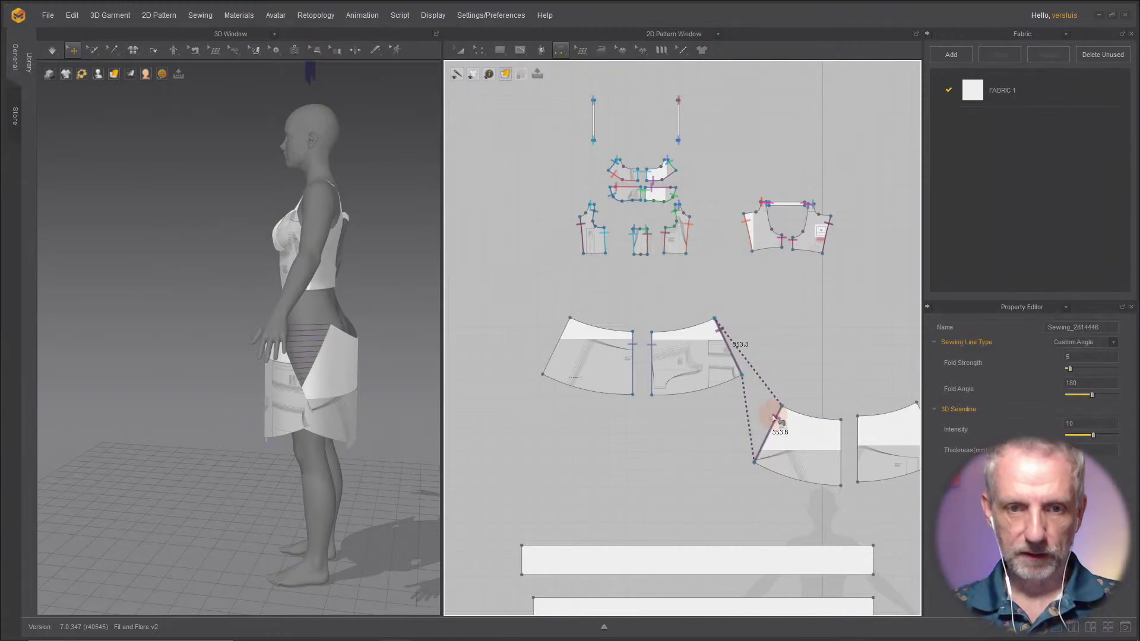
Step: Sew the outer side edge of the upper pair's left skirt panel to the outer side edge of the lower pair's right panel
{"action": "left_click", "coordinate": [565, 326]}
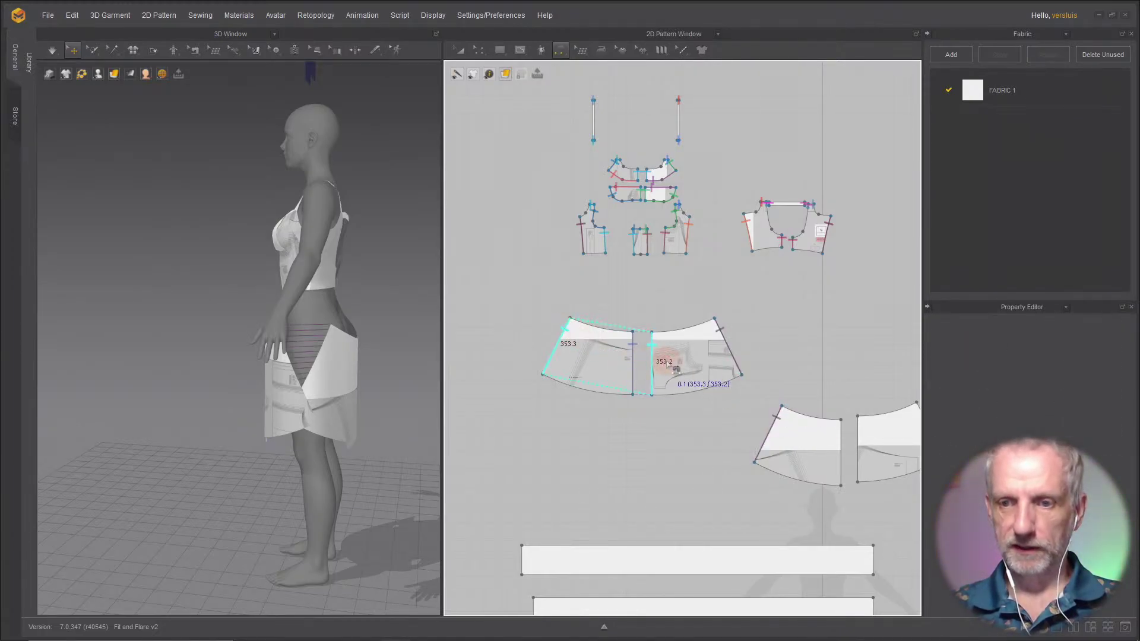
{"action": "middle_click_drag", "start_coordinate": [676, 369], "coordinate": [614, 371]}
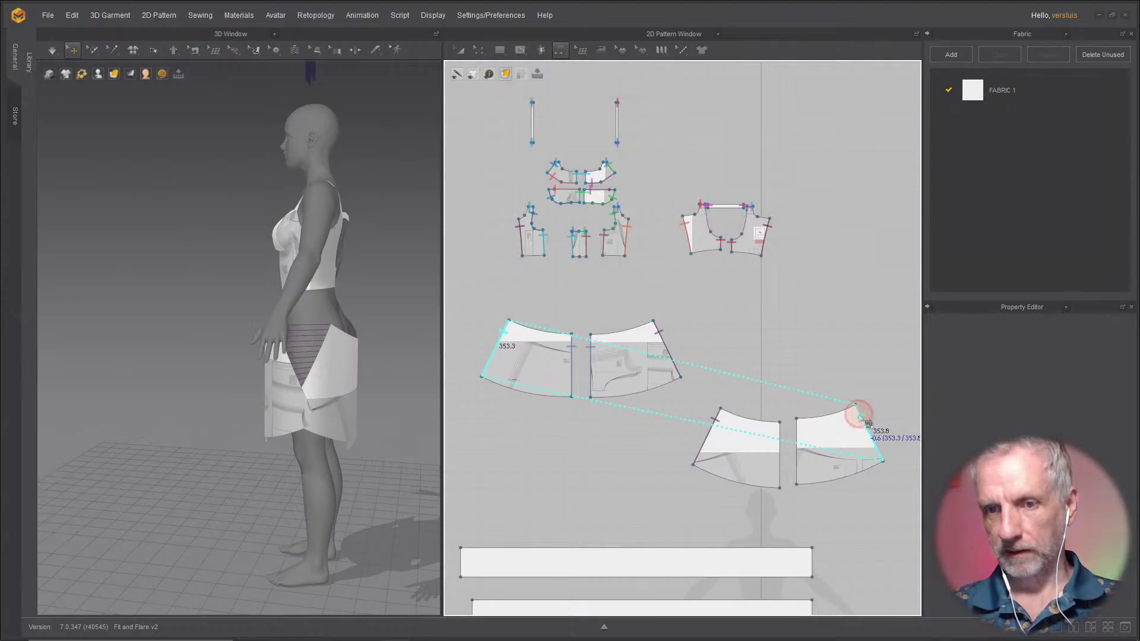
{"action": "left_click", "coordinate": [859, 415]}
{"action": "left_click", "coordinate": [479, 382]}
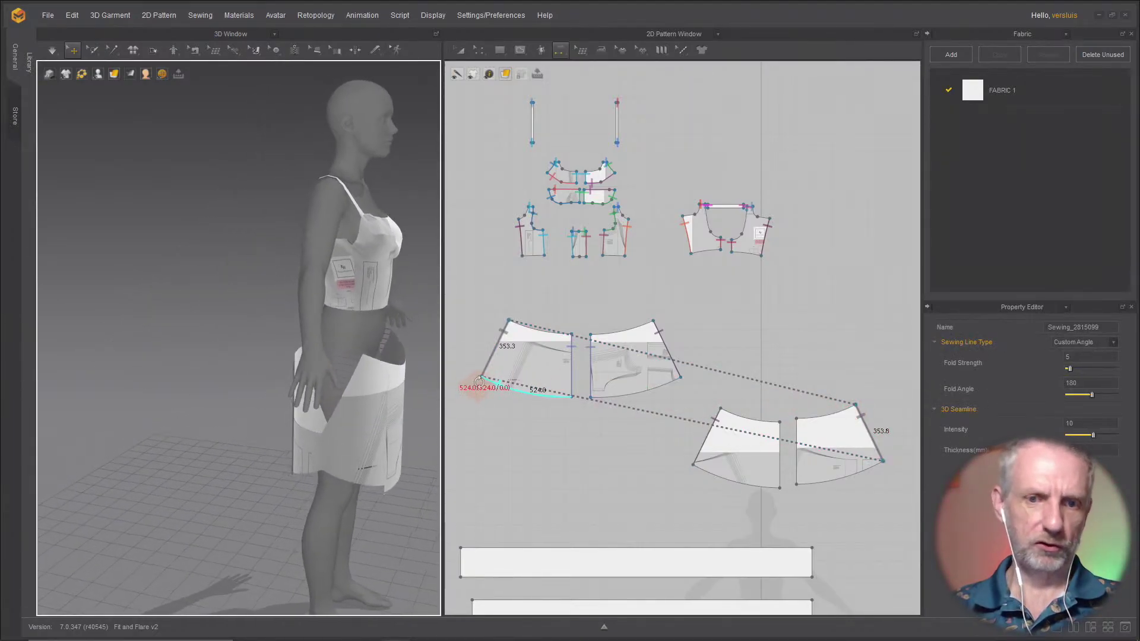
{"action": "right_click_drag", "start_coordinate": [427, 380], "coordinate": [309, 367]}
{"action": "scroll", "coordinate": [609, 350], "scroll_direction": "up", "scroll_amount": 2}
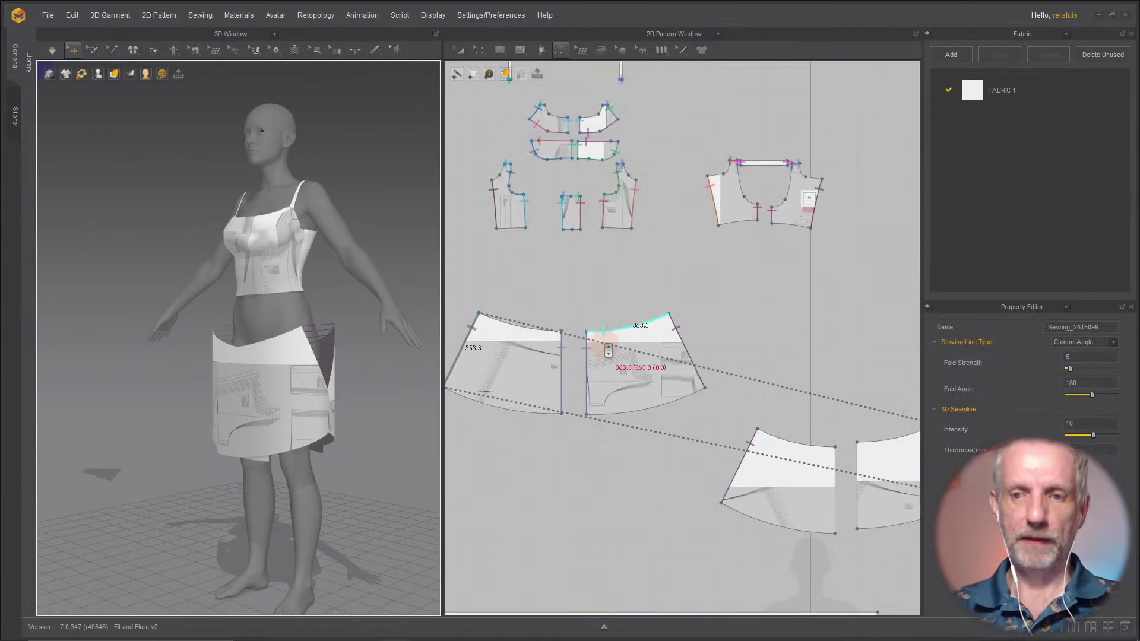
{"action": "right_click_drag", "start_coordinate": [607, 351], "coordinate": [632, 365]}
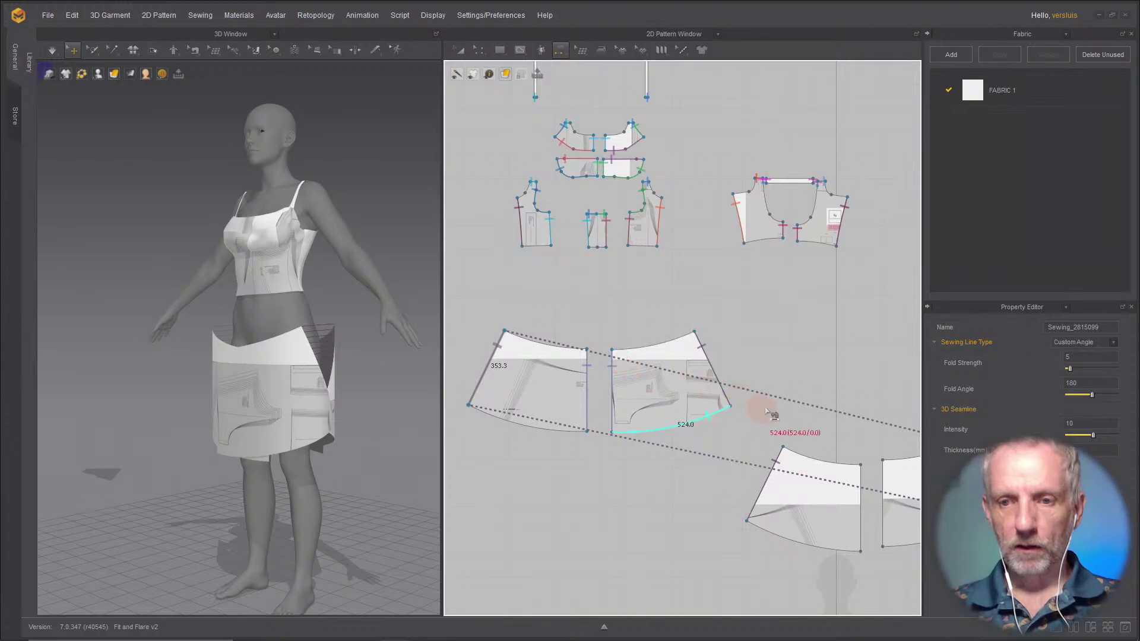
Step: Move the back skirt panels beneath the back bodice pieces and bring the front skirt panels closer beneath the front bodice pieces
{"action": "key", "text": "a"}
{"action": "left_click", "coordinate": [825, 505]}
{"action": "left_click_drag", "start_coordinate": [825, 505], "coordinate": [793, 379]}
{"action": "left_click", "coordinate": [873, 432]}
{"action": "left_click_drag", "start_coordinate": [878, 425], "coordinate": [874, 372]}
{"action": "left_click_drag", "start_coordinate": [555, 383], "coordinate": [524, 335]}
{"action": "left_click", "coordinate": [632, 367]}
{"action": "left_click_drag", "start_coordinate": [631, 367], "coordinate": [600, 320]}
{"action": "left_click_drag", "start_coordinate": [774, 395], "coordinate": [756, 333]}
{"action": "left_click_drag", "start_coordinate": [883, 377], "coordinate": [865, 309]}
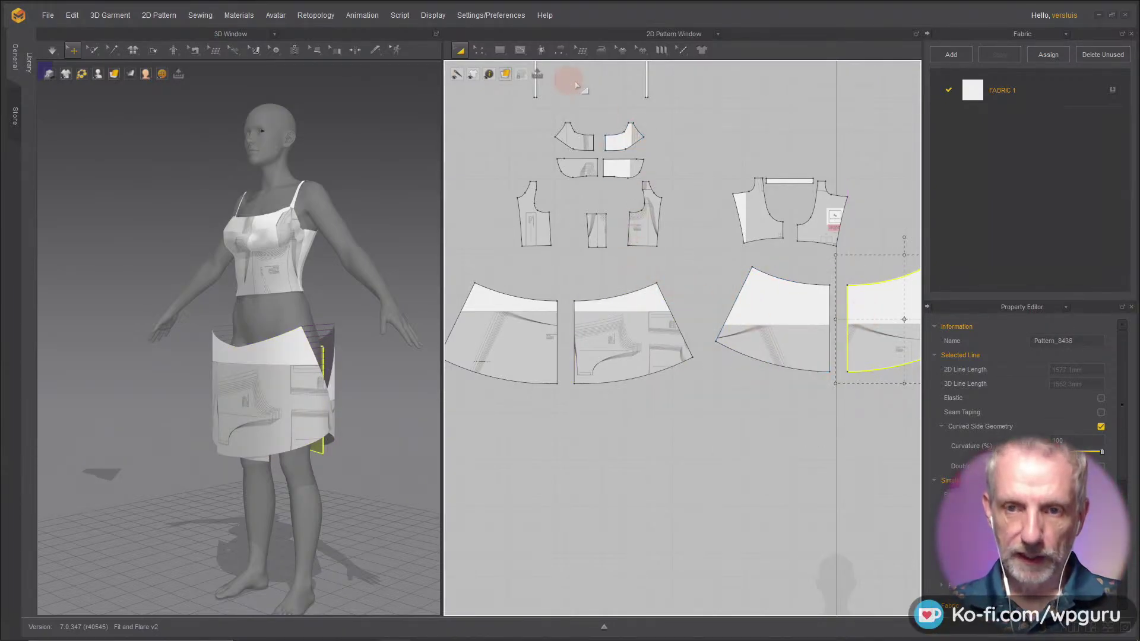
Step: Join the lower edges of the left bodice front and the centre piece's left half to the left front skirt panel's waist with M:N Free Sewing
{"action": "scroll", "coordinate": [593, 284], "scroll_direction": "up", "scroll_amount": 4}
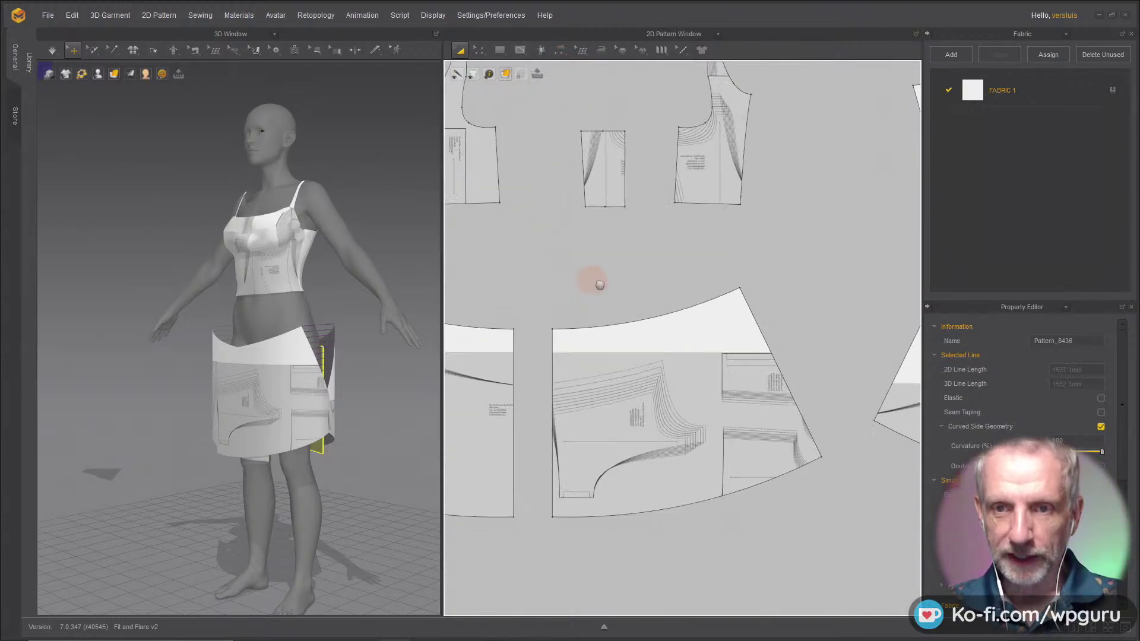
{"action": "right_click_drag", "start_coordinate": [591, 285], "coordinate": [742, 280]}
{"action": "scroll", "coordinate": [768, 286], "scroll_direction": "down", "scroll_amount": 1}
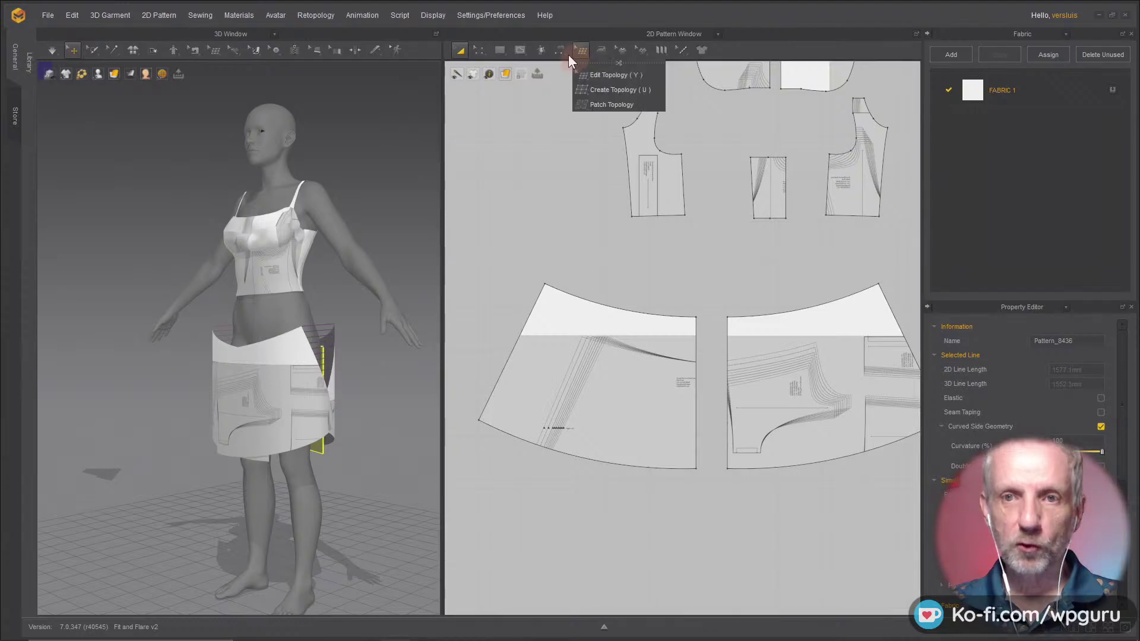
{"action": "mouse_move", "coordinate": [564, 55]}
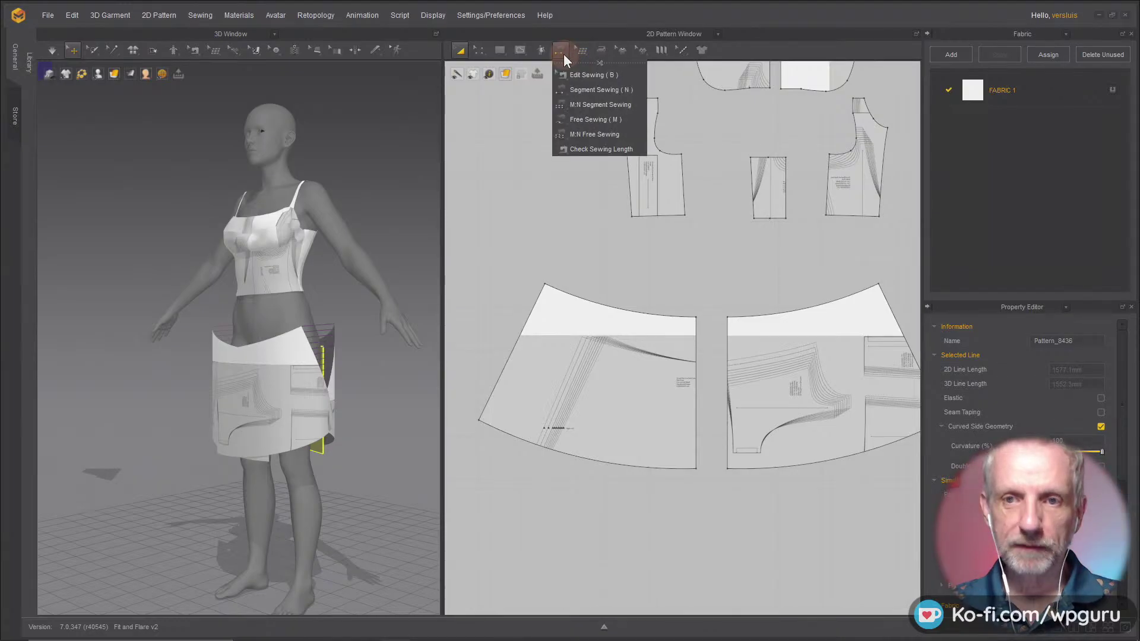
{"action": "left_click", "coordinate": [608, 133]}
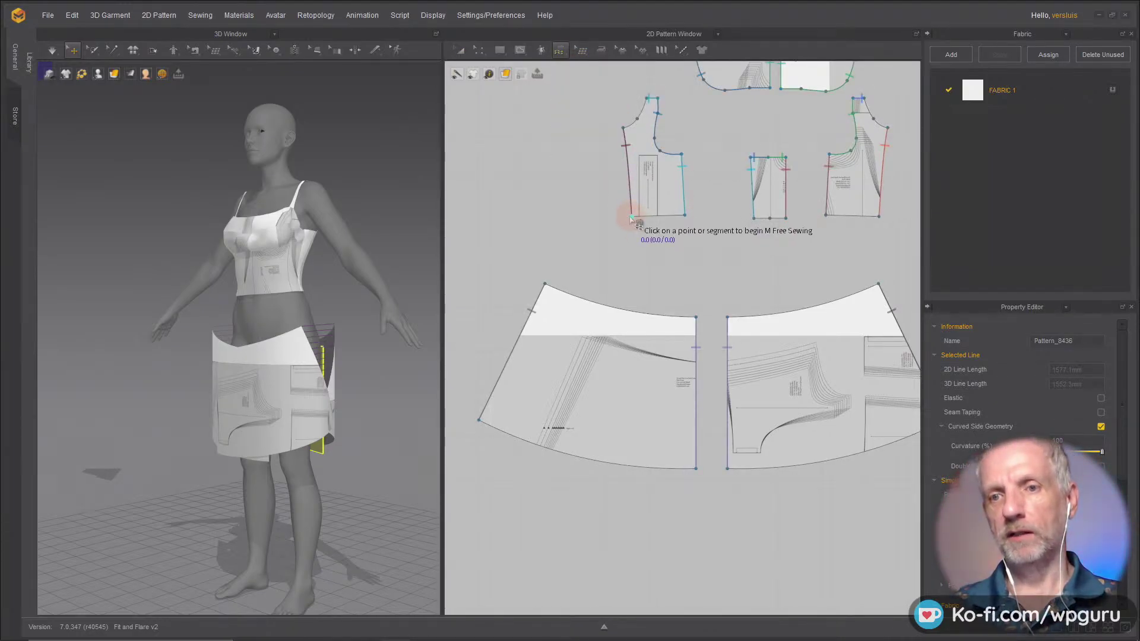
{"action": "left_click", "coordinate": [631, 218]}
{"action": "left_click", "coordinate": [685, 215]}
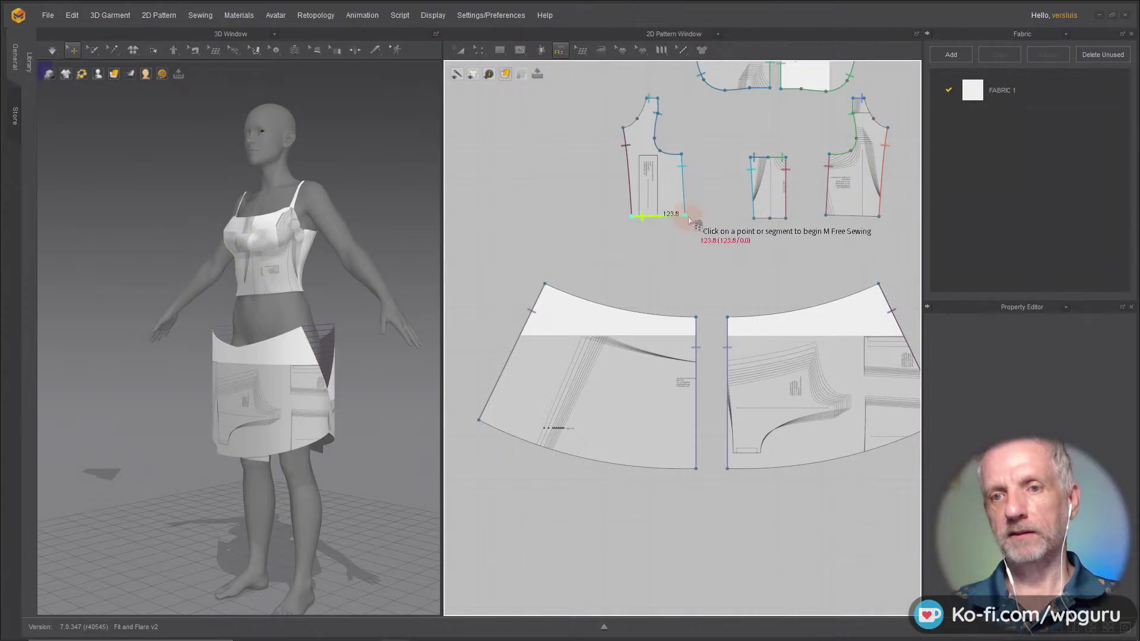
{"action": "left_click", "coordinate": [755, 219]}
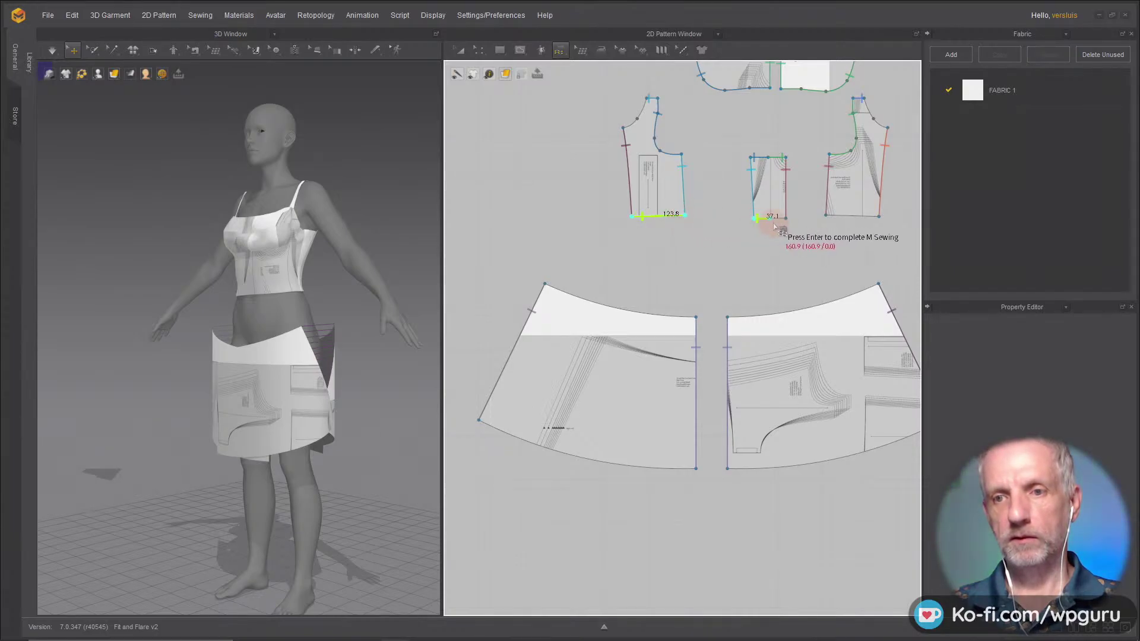
{"action": "key", "text": "Return"}
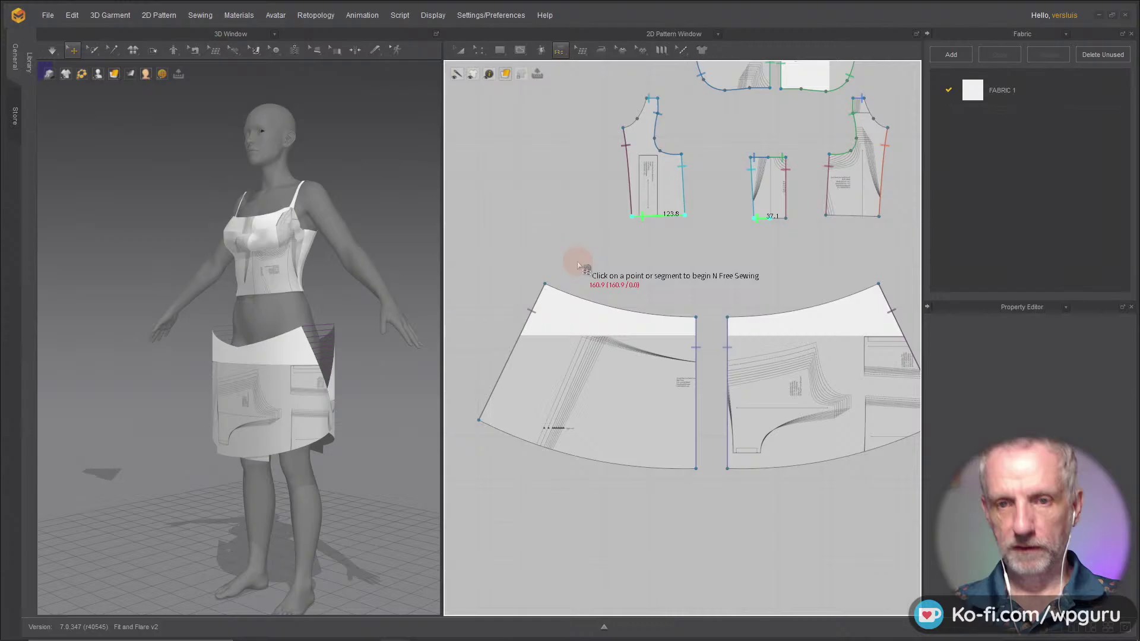
{"action": "left_click", "coordinate": [546, 286]}
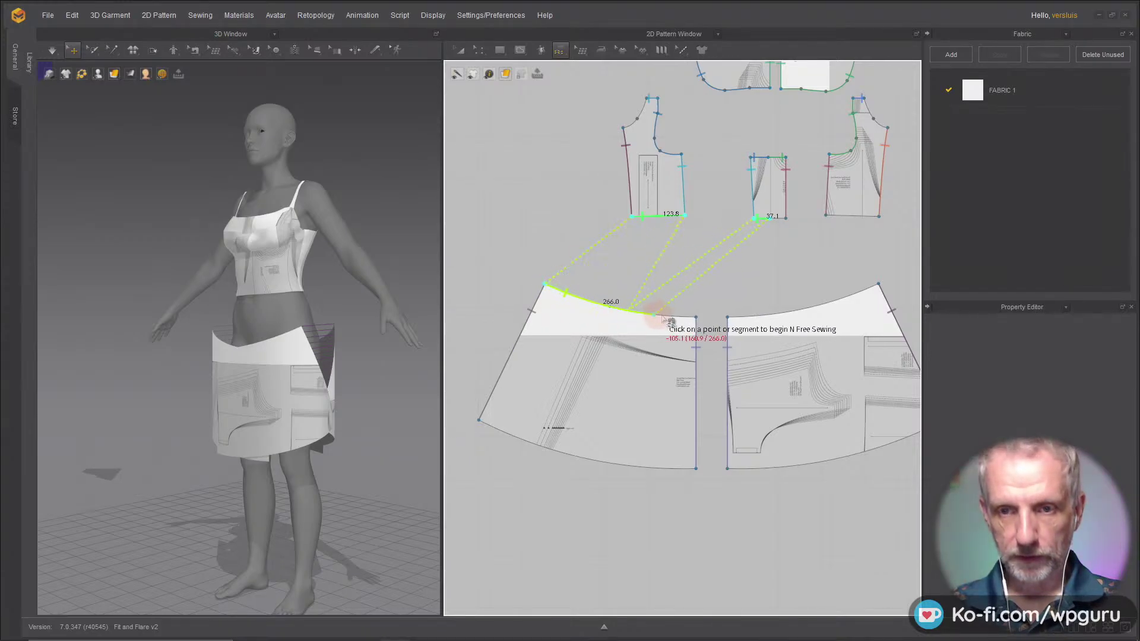
{"action": "left_click", "coordinate": [696, 318]}
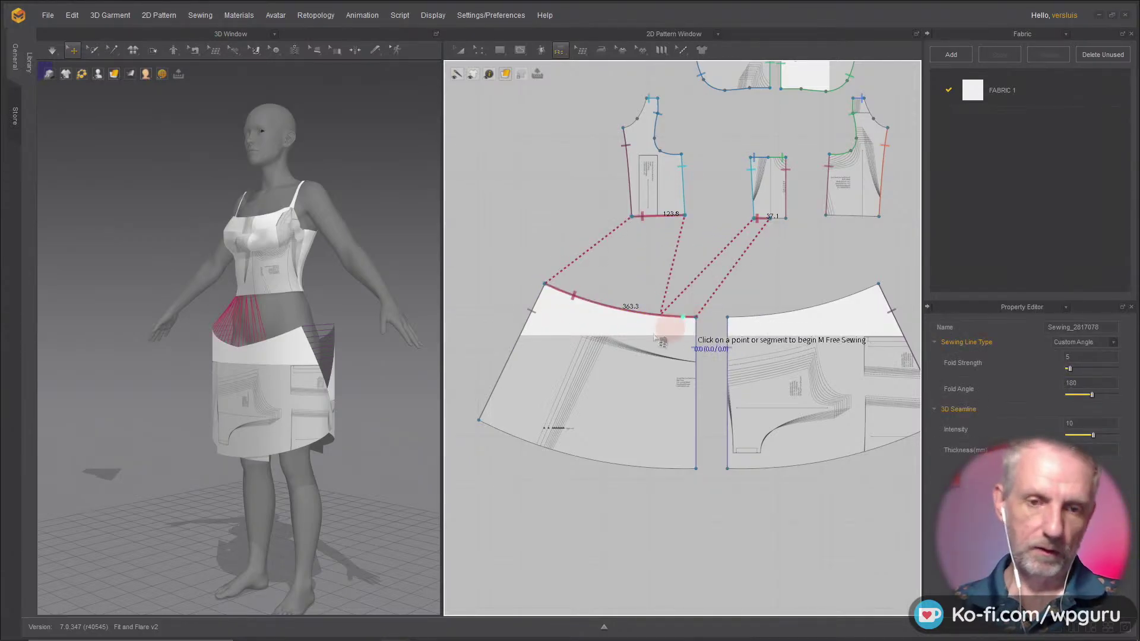
{"action": "key", "text": "Return"}
Step: Join the lower edges of the right bodice front and the centre piece's right half to the right front skirt panel's waist with M:N Free Sewing
{"action": "right_click_drag", "start_coordinate": [249, 374], "coordinate": [235, 343]}
{"action": "scroll", "coordinate": [279, 375], "scroll_direction": "up", "scroll_amount": 4}
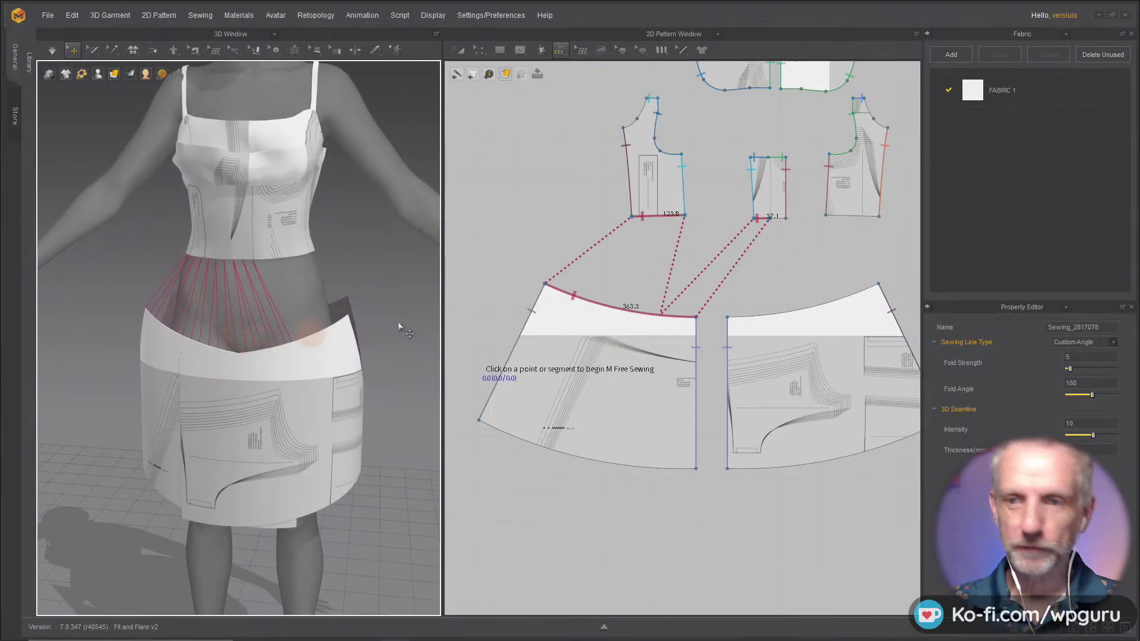
{"action": "left_click", "coordinate": [880, 218]}
{"action": "left_click", "coordinate": [827, 215]}
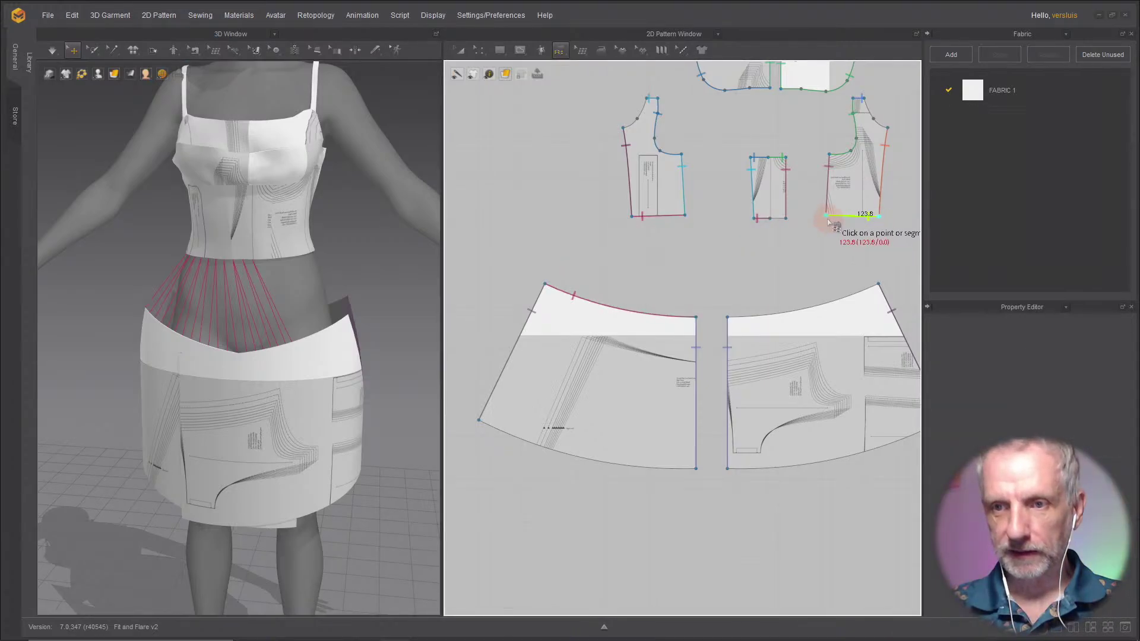
{"action": "left_click", "coordinate": [786, 218]}
{"action": "left_click", "coordinate": [771, 218]}
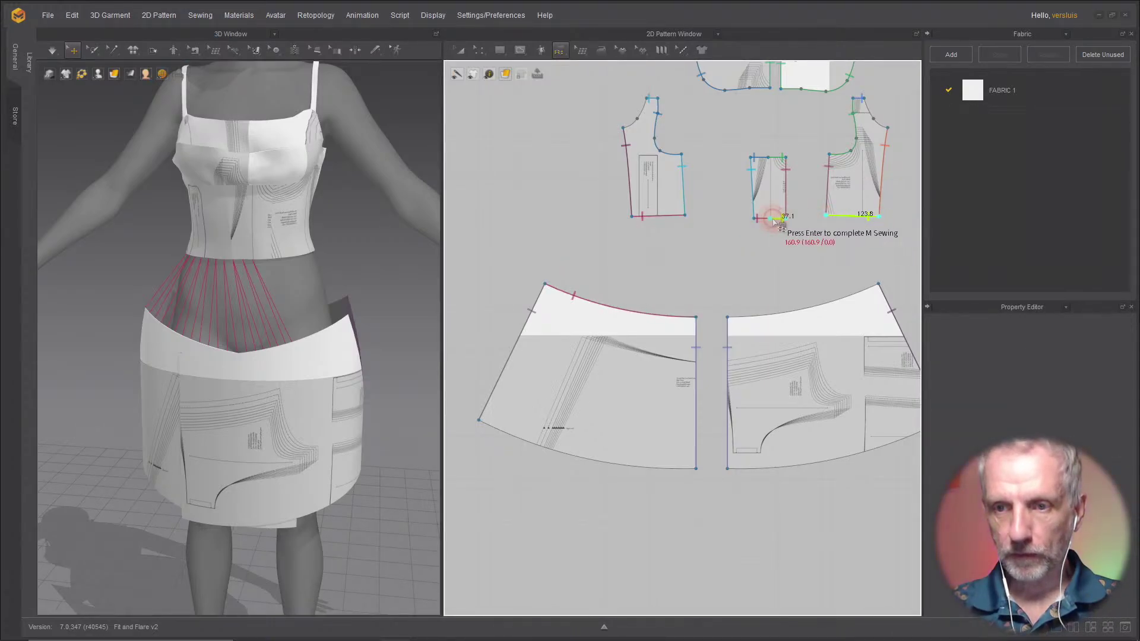
{"action": "key", "text": "Return"}
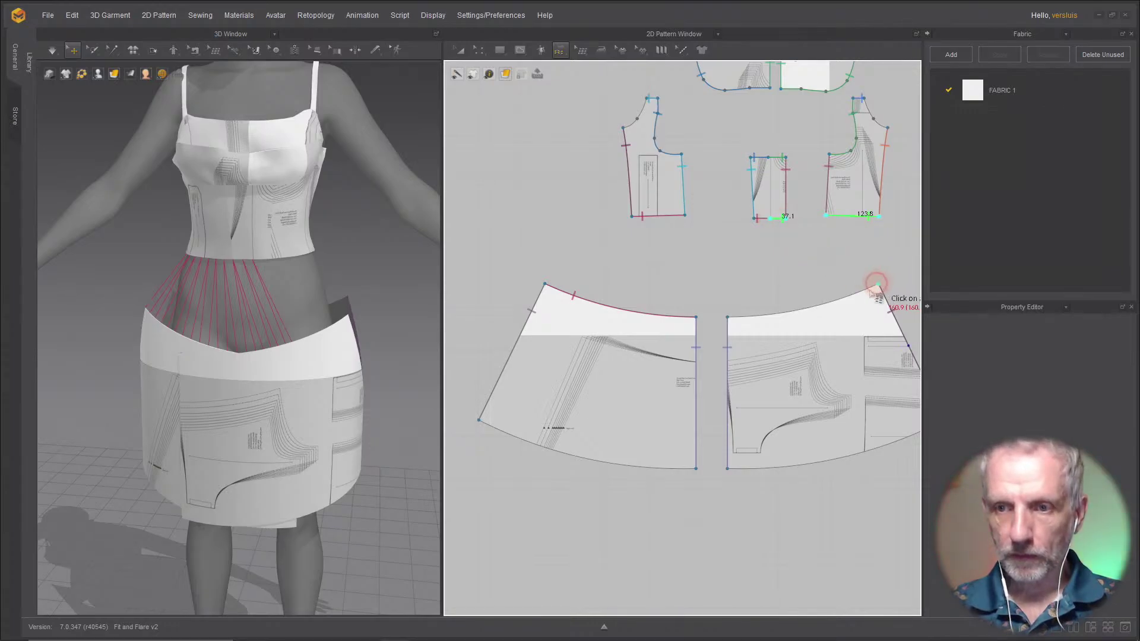
{"action": "left_click", "coordinate": [877, 286]}
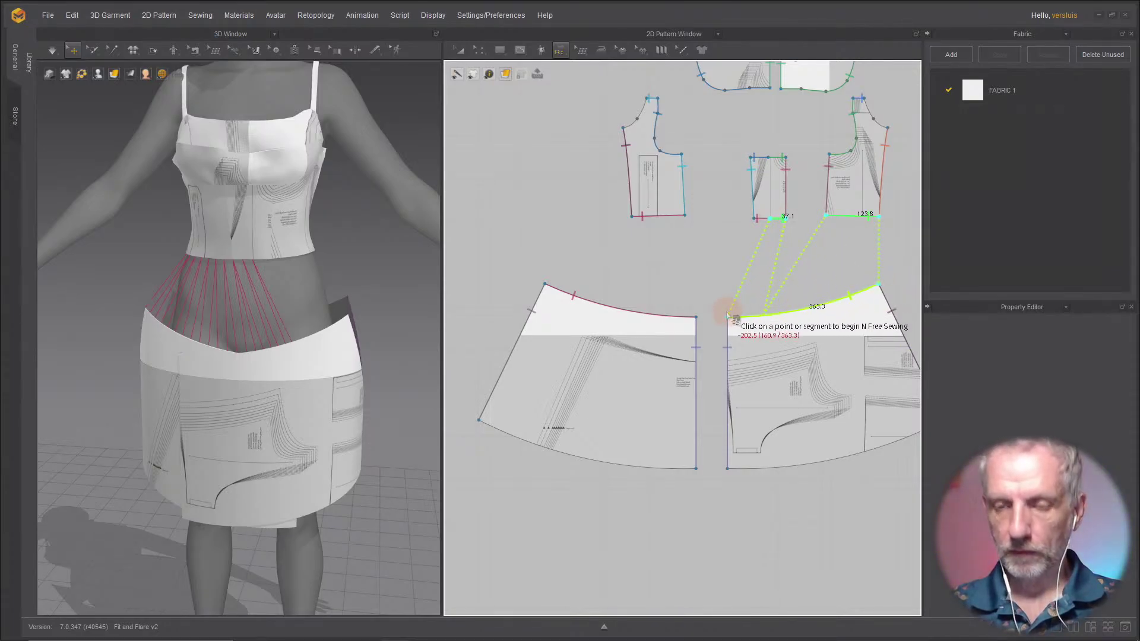
{"action": "key", "text": "Return"}
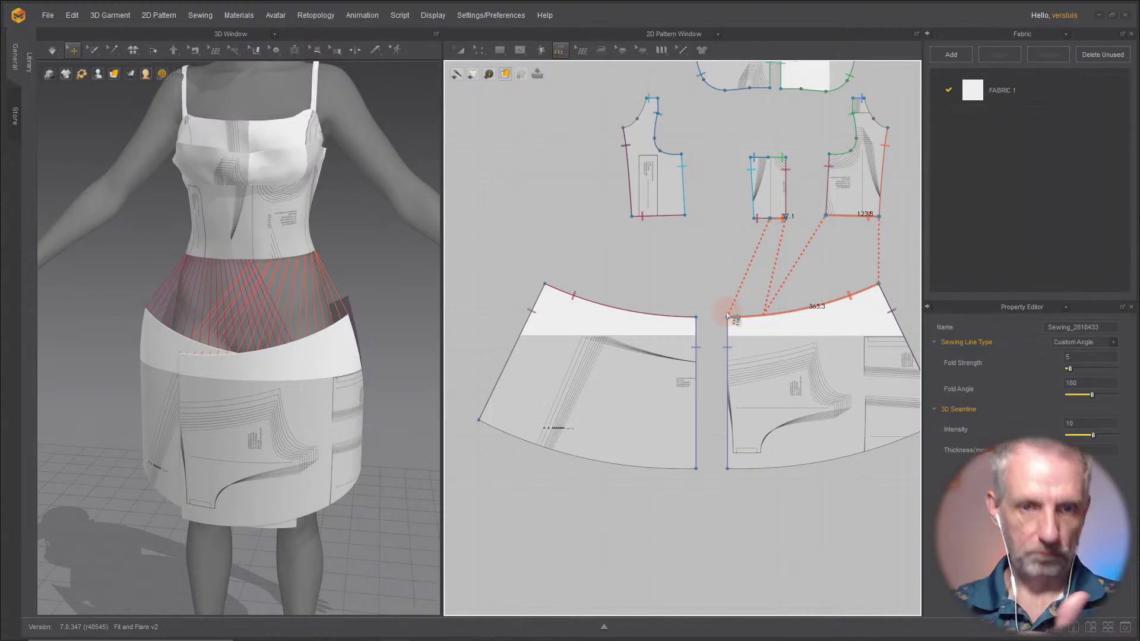
Step: Sew the left back bodice piece's lower edge to the left back skirt panel's waist with Segment Sewing
{"action": "right_click_drag", "start_coordinate": [347, 292], "coordinate": [134, 291]}
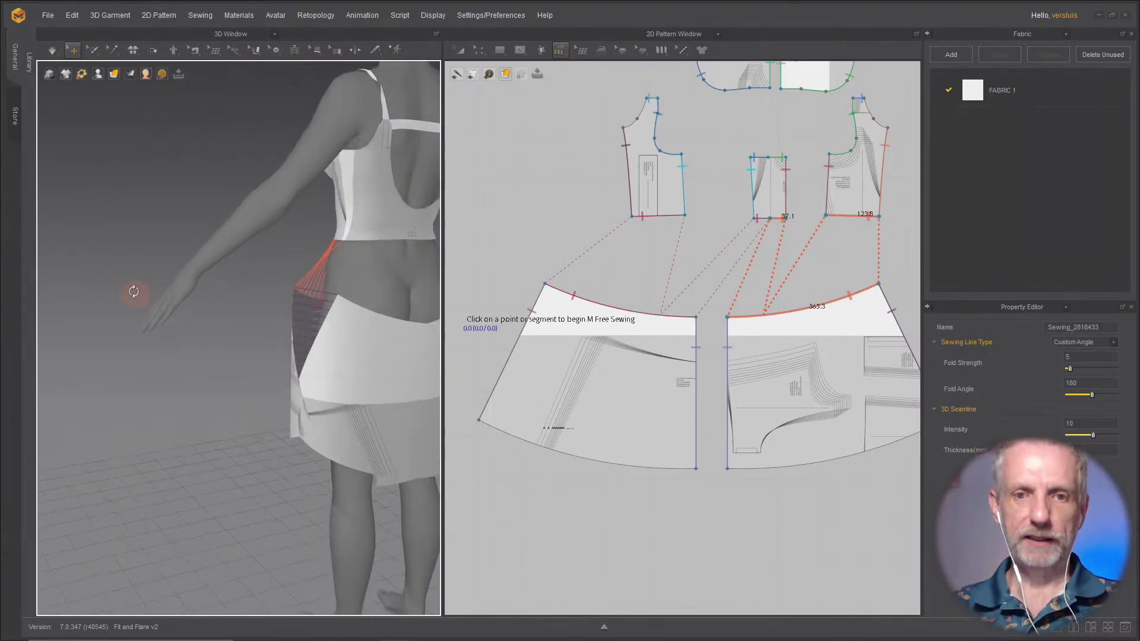
{"action": "right_click_drag", "start_coordinate": [280, 318], "coordinate": [309, 327]}
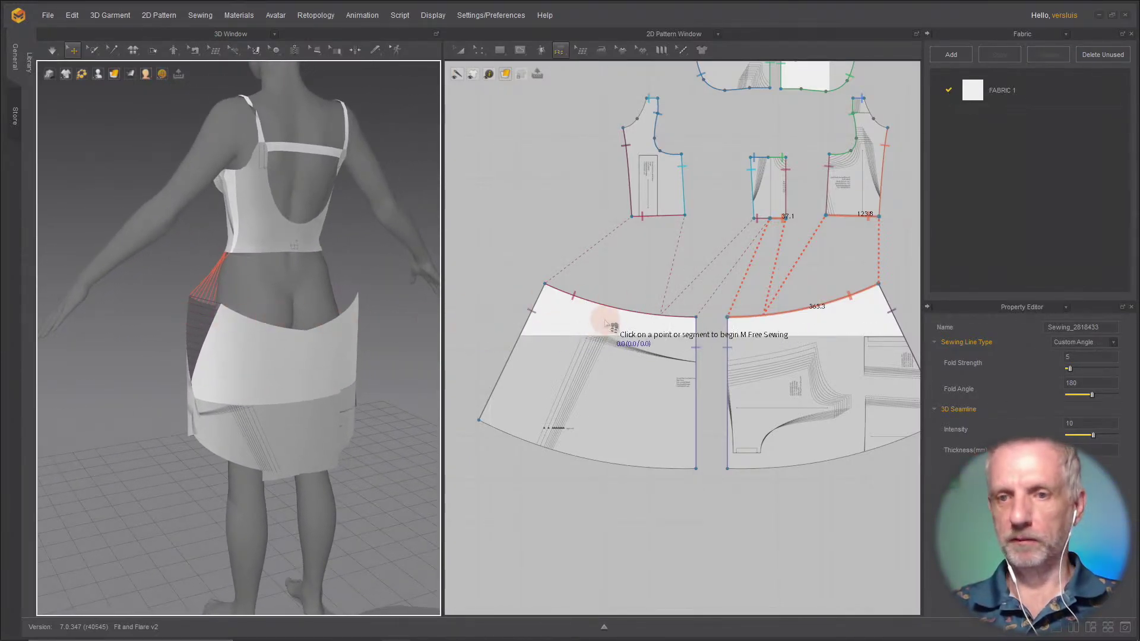
{"action": "scroll", "coordinate": [612, 325], "scroll_direction": "down", "scroll_amount": 3}
{"action": "right_click_drag", "start_coordinate": [746, 343], "coordinate": [615, 350]}
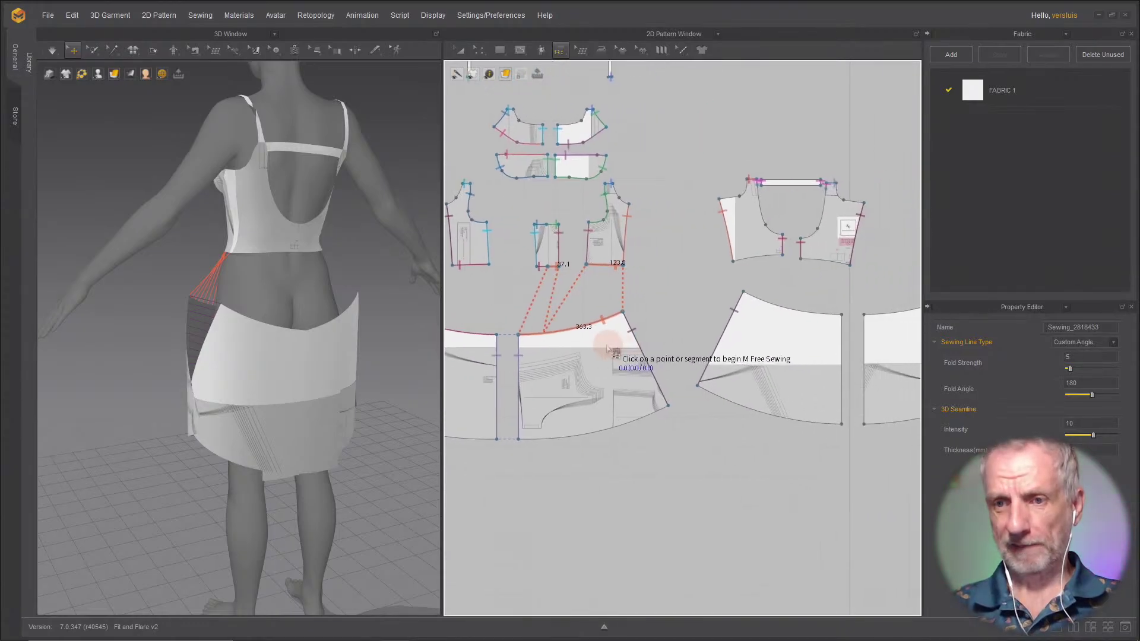
{"action": "right_click_drag", "start_coordinate": [730, 336], "coordinate": [625, 335]}
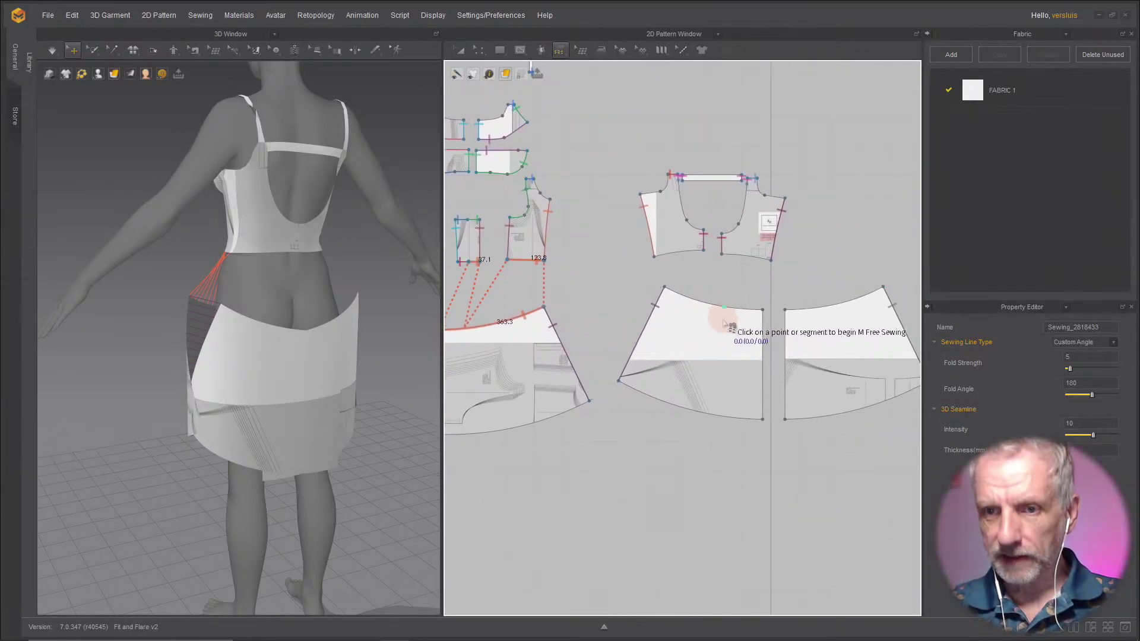
{"action": "left_click", "coordinate": [559, 52]}
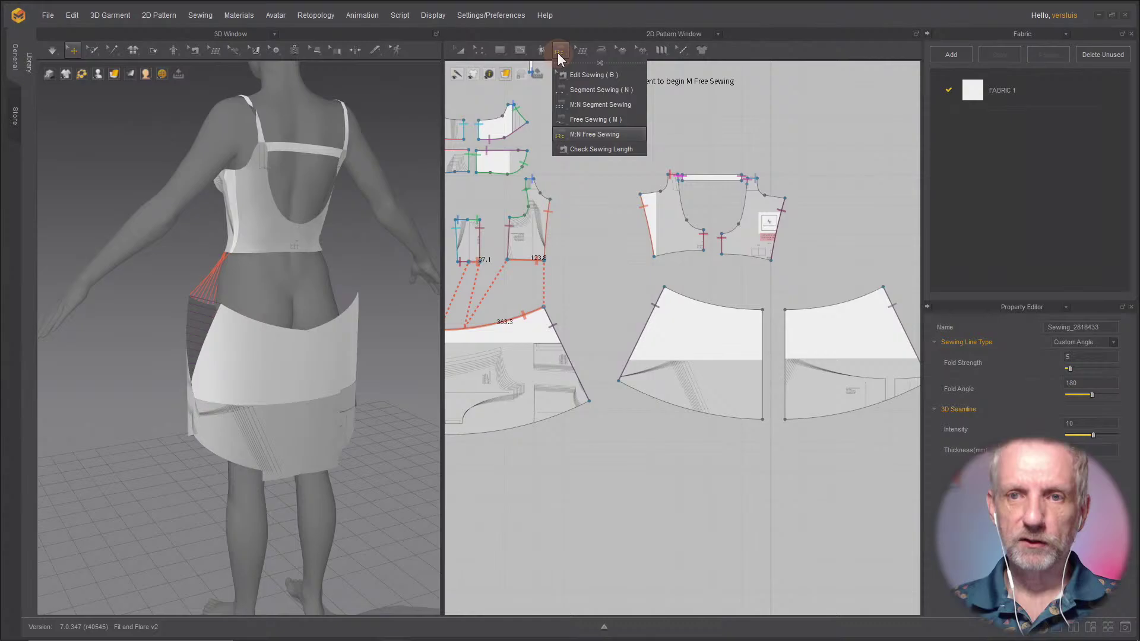
{"action": "left_click", "coordinate": [578, 90]}
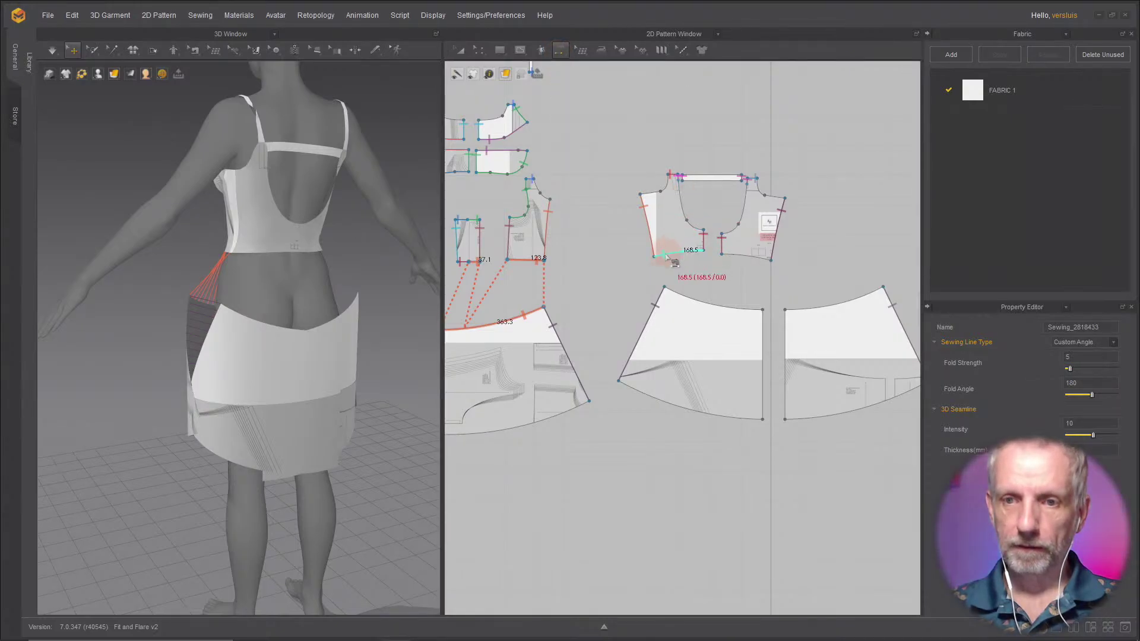
{"action": "left_click", "coordinate": [666, 256]}
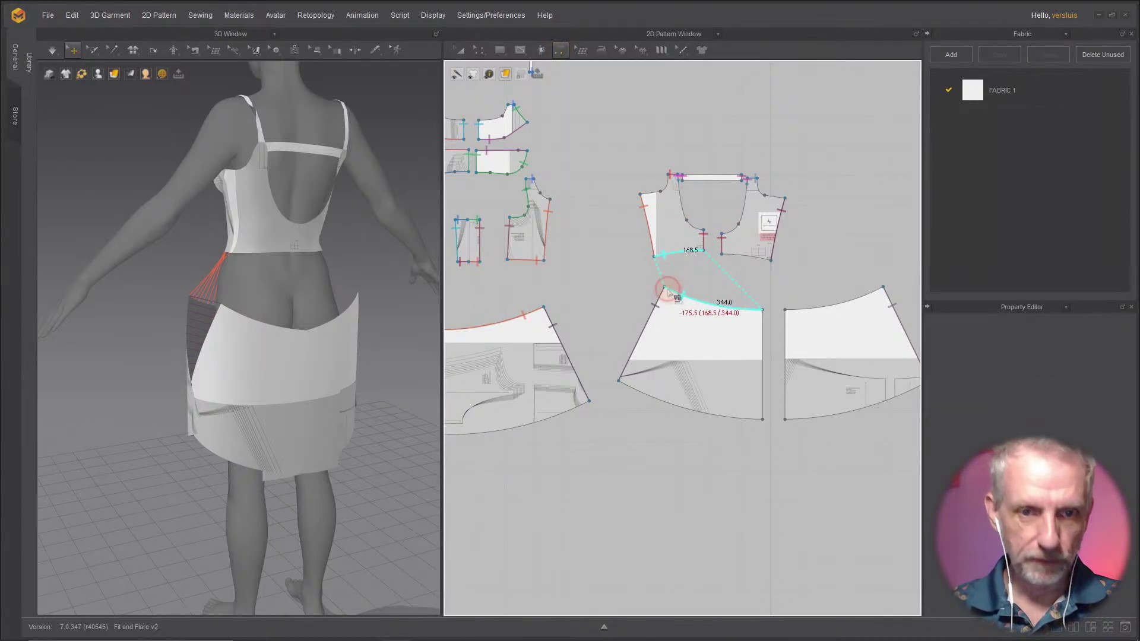
{"action": "left_click", "coordinate": [677, 298]}
{"action": "scroll", "coordinate": [390, 315], "scroll_direction": "up", "scroll_amount": 3}
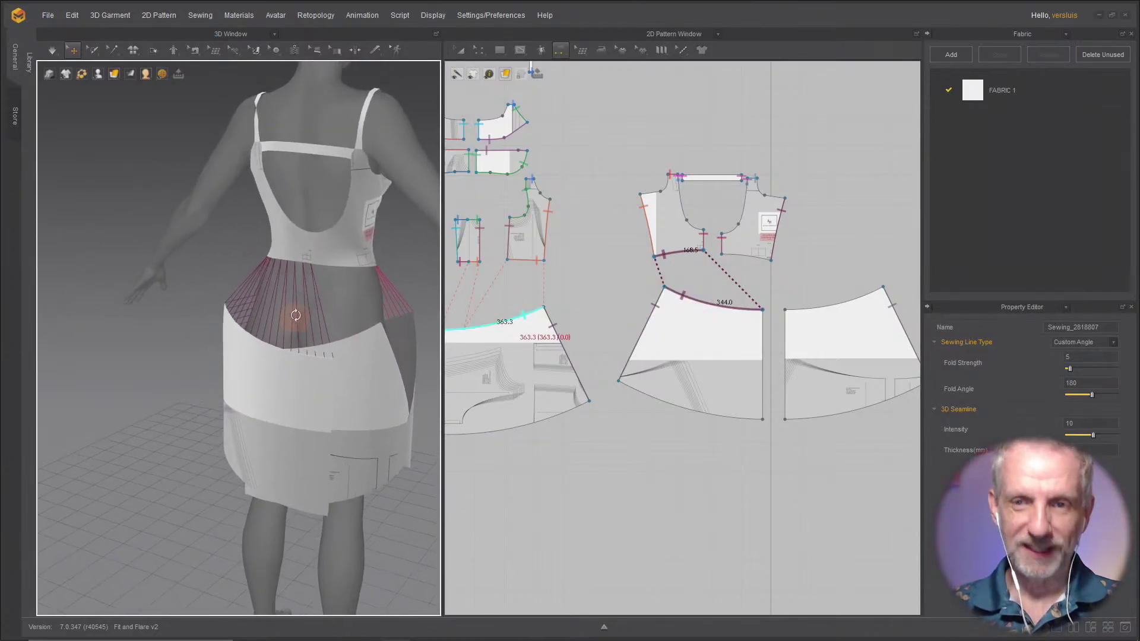
Step: Sew the right back bodice piece's lower edge to the right back skirt panel's waist
{"action": "left_click", "coordinate": [766, 263]}
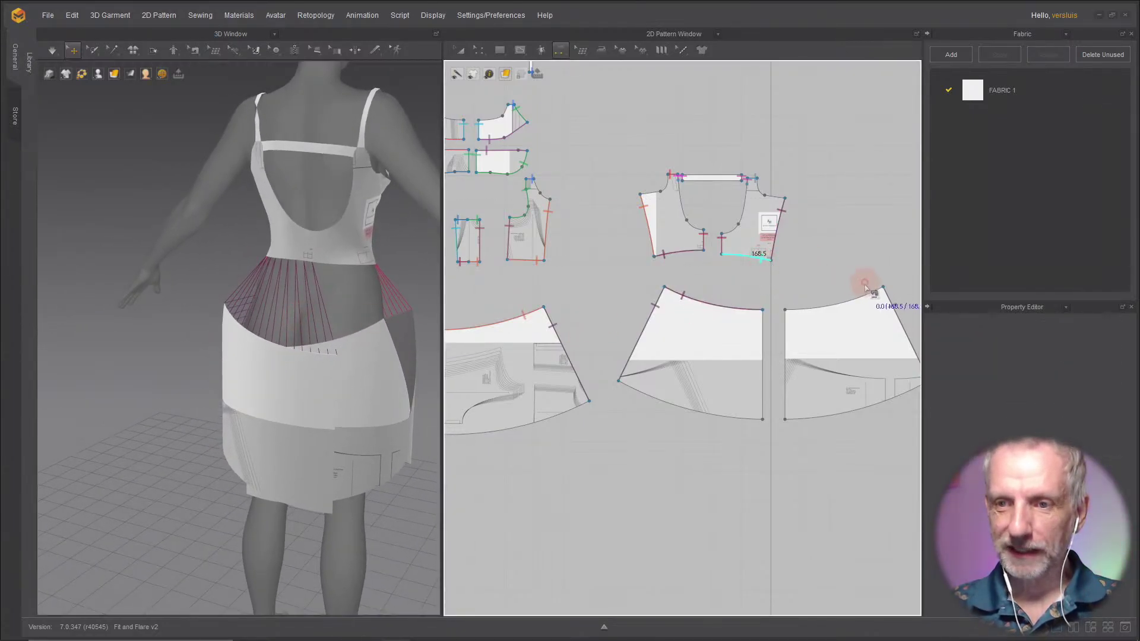
{"action": "left_click", "coordinate": [868, 295]}
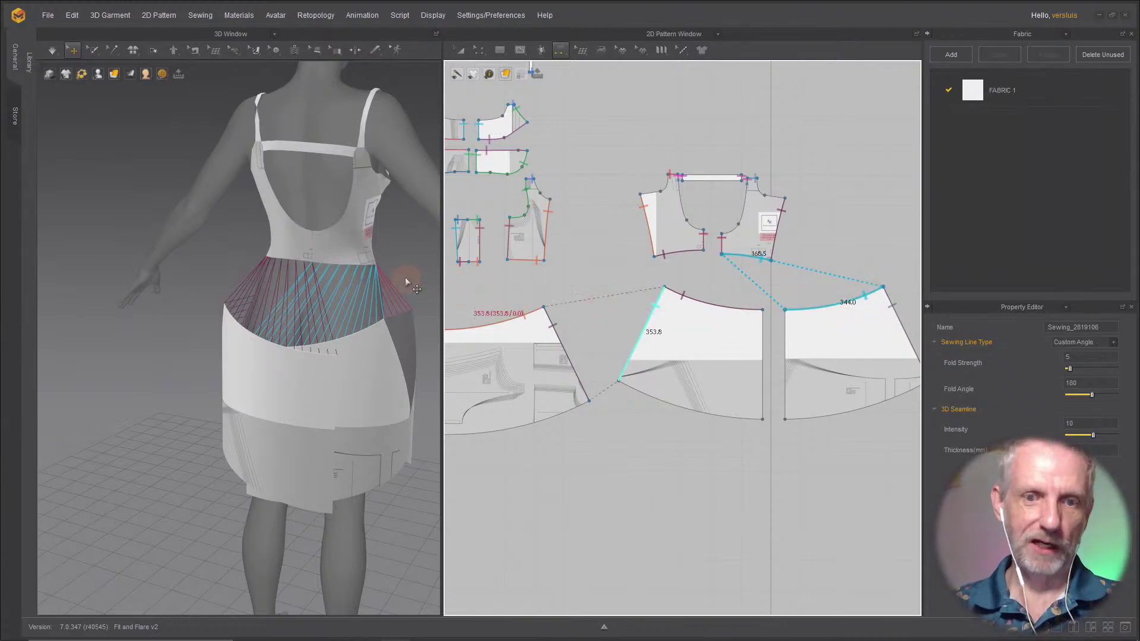
{"action": "scroll", "coordinate": [336, 300], "scroll_direction": "down", "scroll_amount": 1}
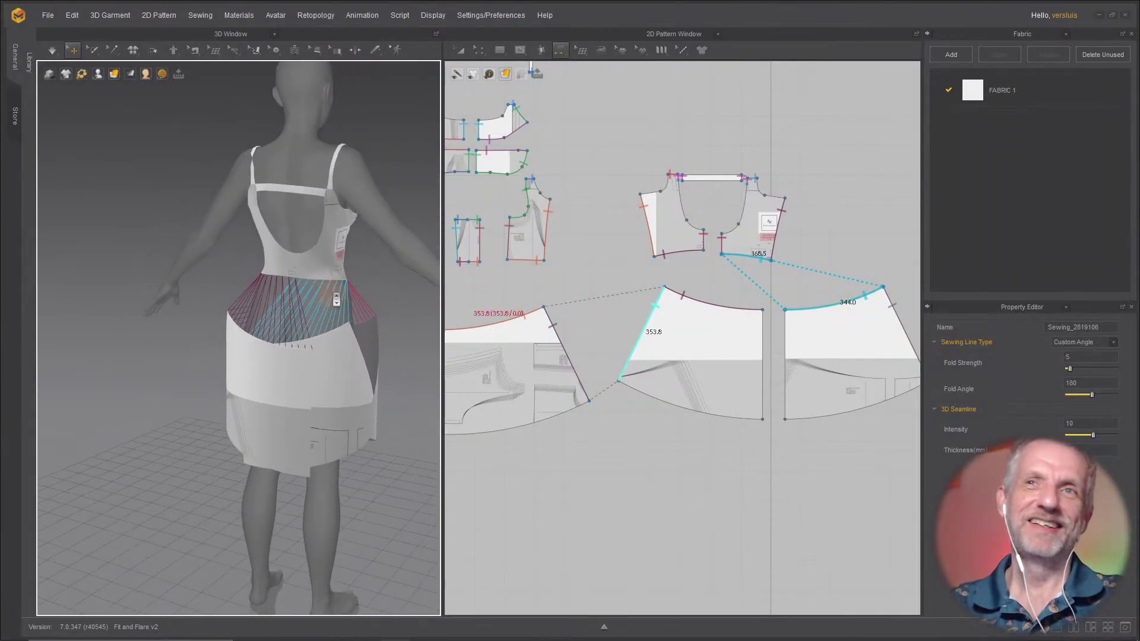
{"action": "right_click_drag", "start_coordinate": [336, 300], "coordinate": [225, 326]}
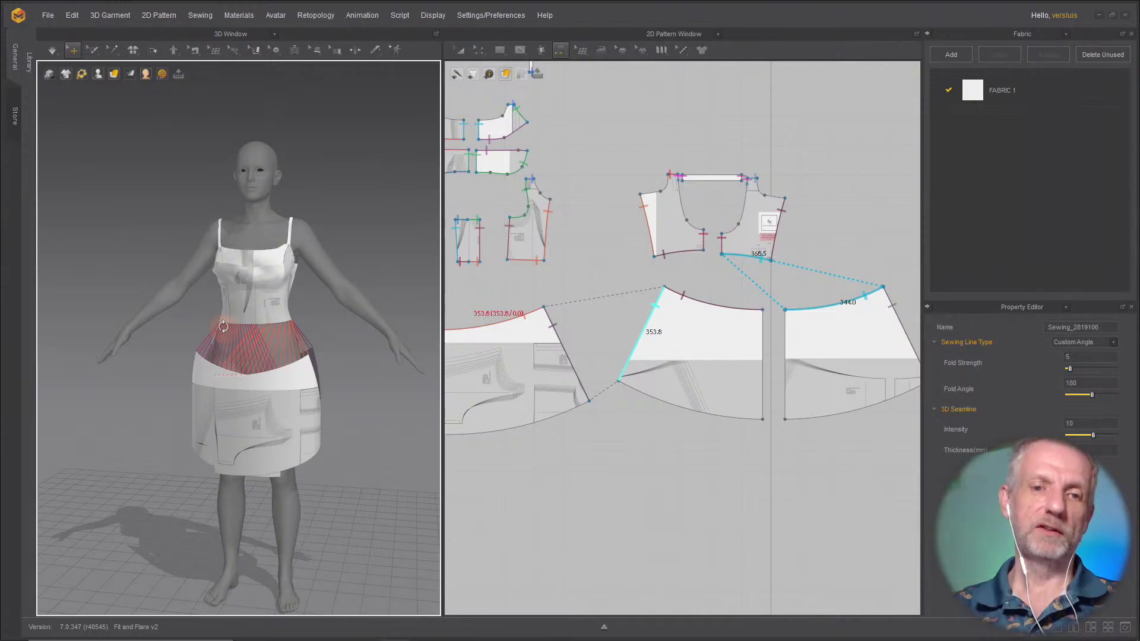
{"action": "mouse_move", "coordinate": [247, 342]}
{"action": "right_mouse_down"}
{"action": "mouse_move", "coordinate": [258, 332]}
{"action": "mouse_move", "coordinate": [228, 345]}
{"action": "mouse_move", "coordinate": [160, 337]}
{"action": "mouse_move", "coordinate": [197, 328]}
{"action": "mouse_move", "coordinate": [147, 331]}
{"action": "mouse_move", "coordinate": [246, 321]}
{"action": "mouse_move", "coordinate": [245, 332]}
{"action": "right_mouse_up"}
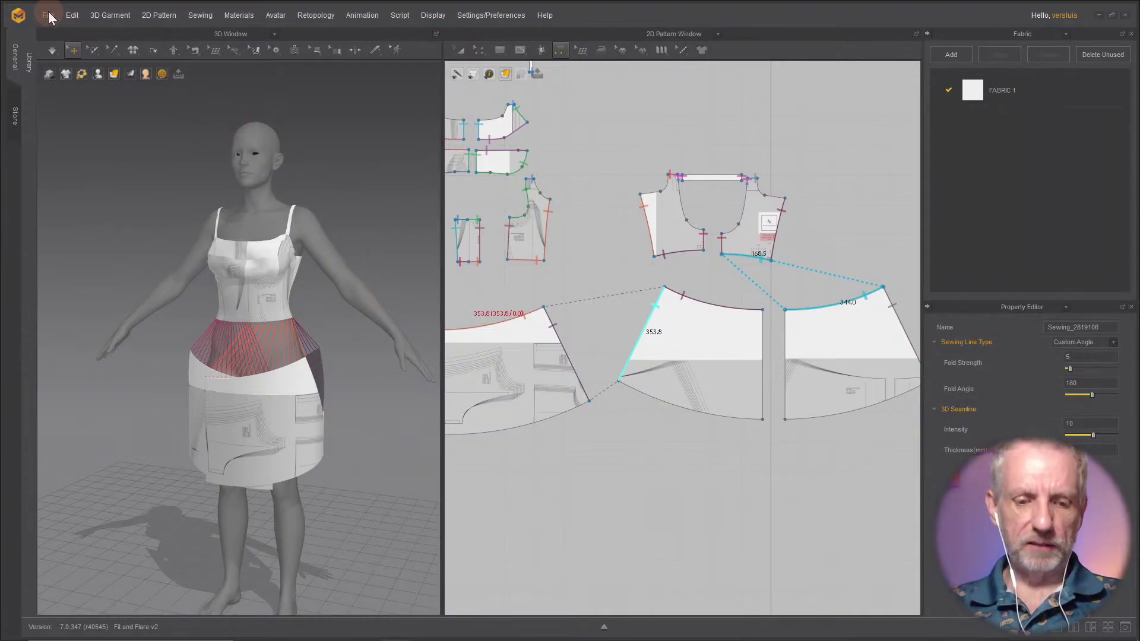
Step: Save the project and simulate the garment to drape the sewn skirt on the avatar
{"action": "key", "text": "ctrl+s"}
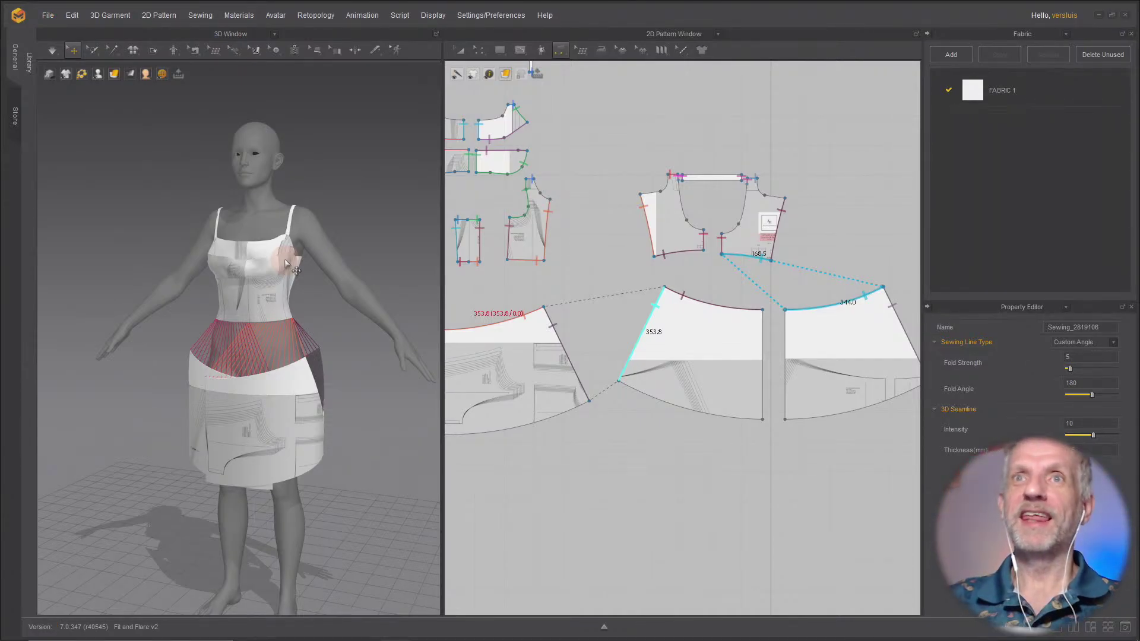
{"action": "key", "text": "space"}
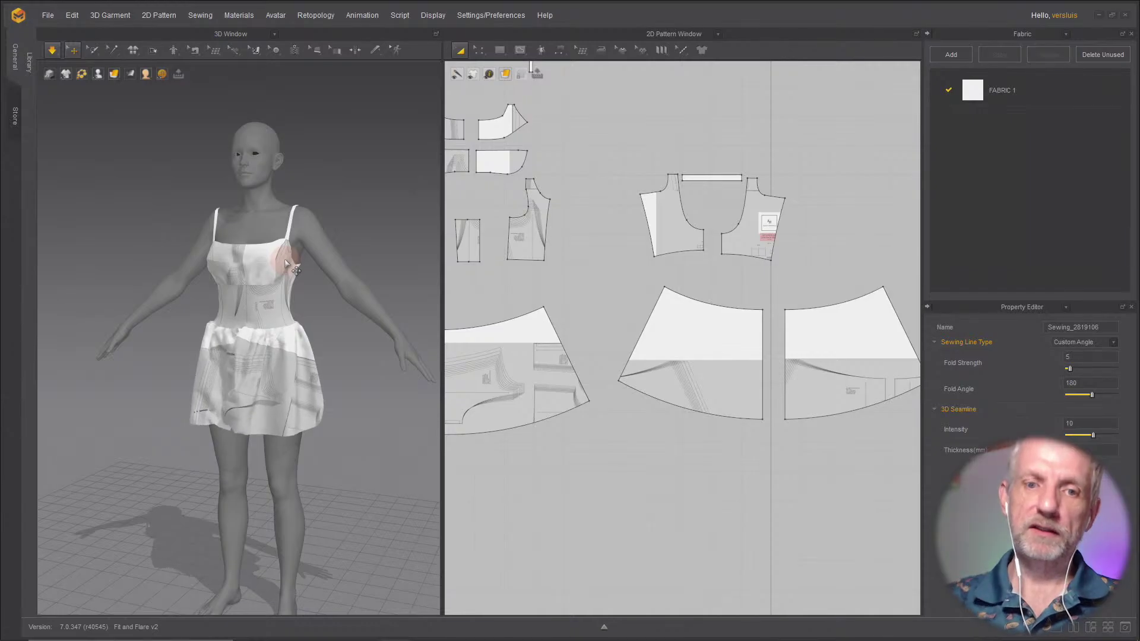
{"action": "left_click_drag", "start_coordinate": [295, 270], "coordinate": [235, 350]}
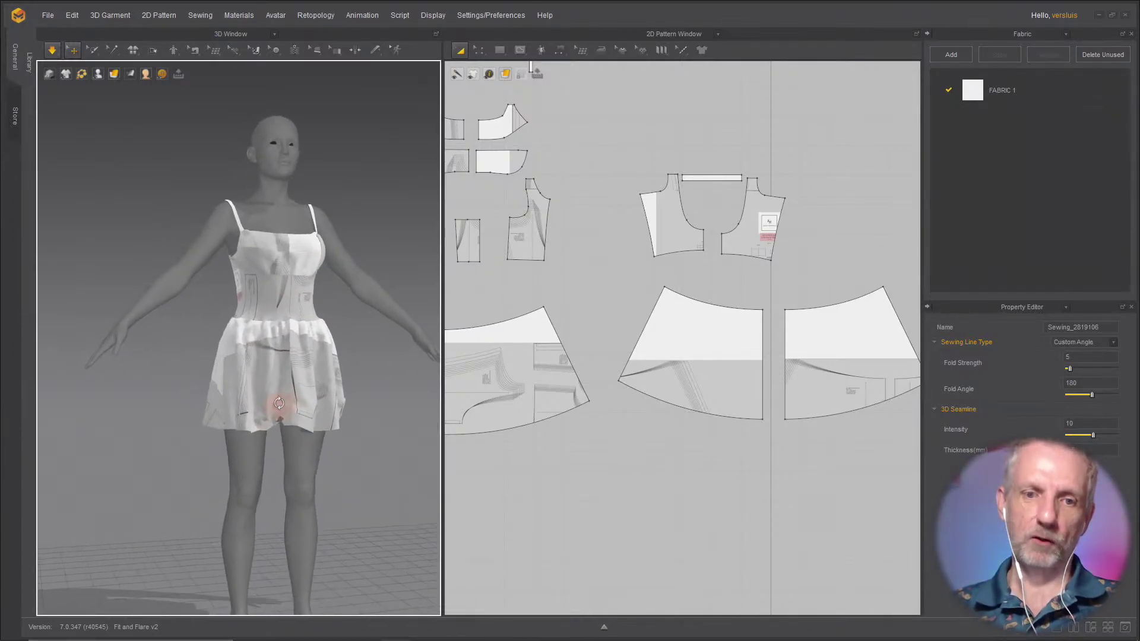
{"action": "scroll", "coordinate": [306, 395], "scroll_direction": "up", "scroll_amount": 5}
{"action": "middle_click_drag", "start_coordinate": [264, 335], "coordinate": [235, 267]}
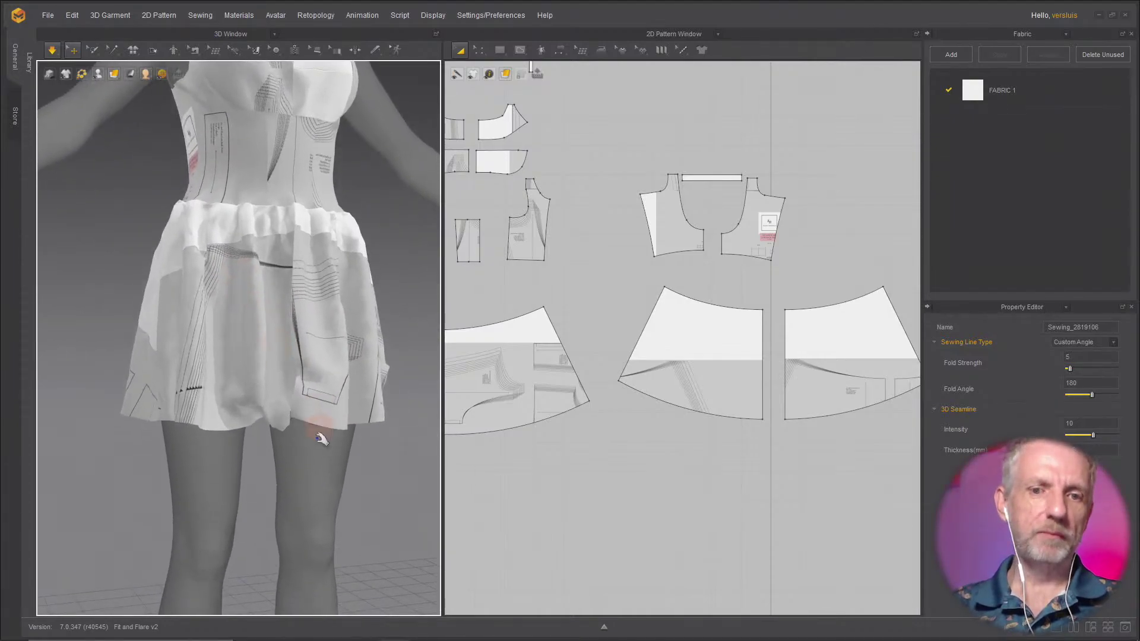
Step: Pull the front and back skirt panels outward during simulation to loosen the folds and settle the skirt
{"action": "left_click", "coordinate": [250, 411]}
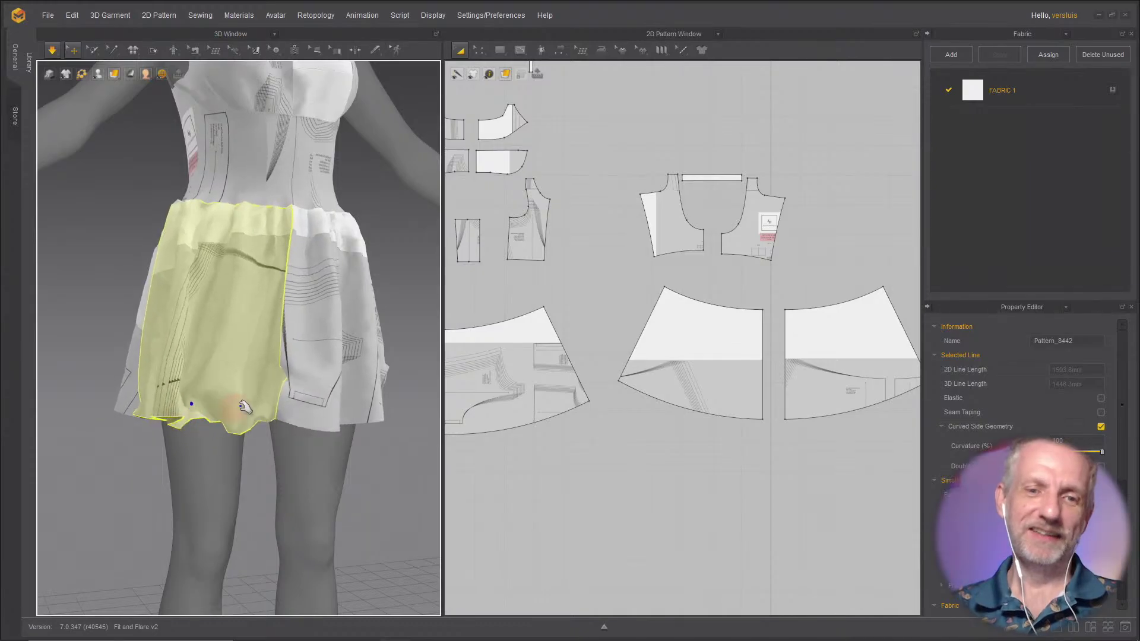
{"action": "right_click_drag", "start_coordinate": [265, 410], "coordinate": [722, 423]}
{"action": "scroll", "coordinate": [255, 375], "scroll_direction": "down", "scroll_amount": 5}
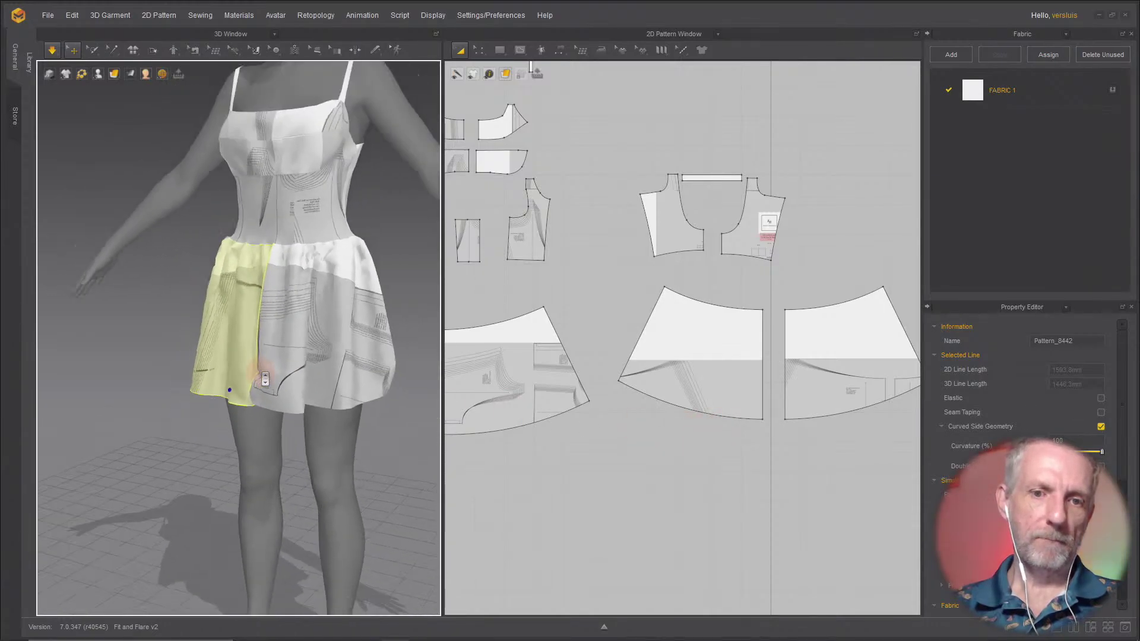
{"action": "right_click_drag", "start_coordinate": [224, 361], "coordinate": [326, 387]}
{"action": "scroll", "coordinate": [255, 387], "scroll_direction": "up", "scroll_amount": 5}
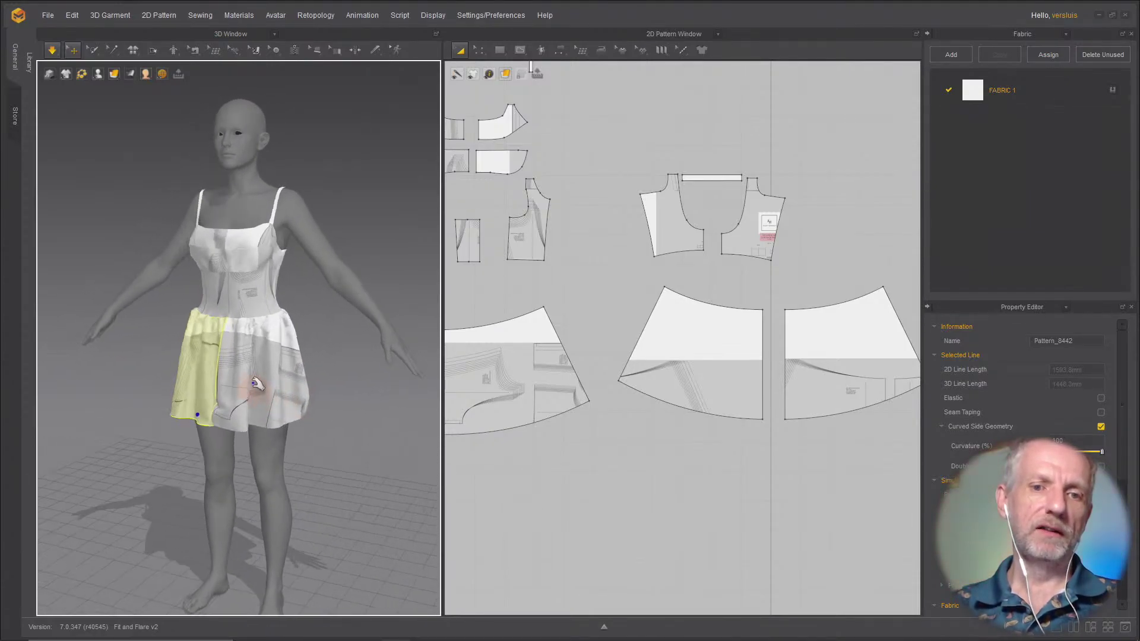
{"action": "left_click", "coordinate": [319, 428]}
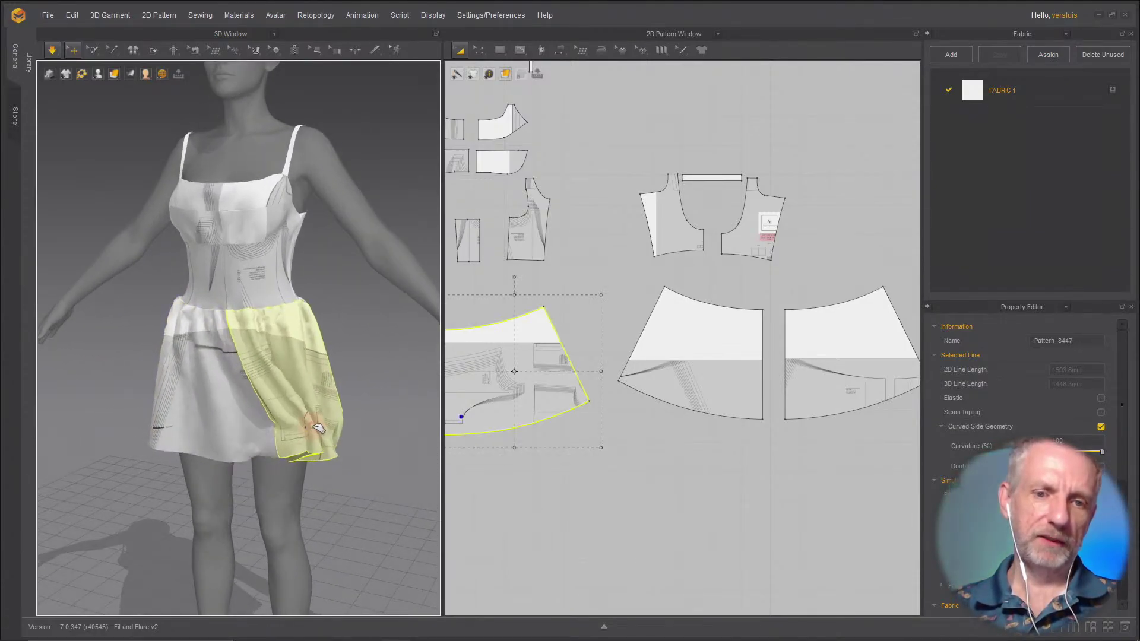
{"action": "left_click", "coordinate": [127, 437]}
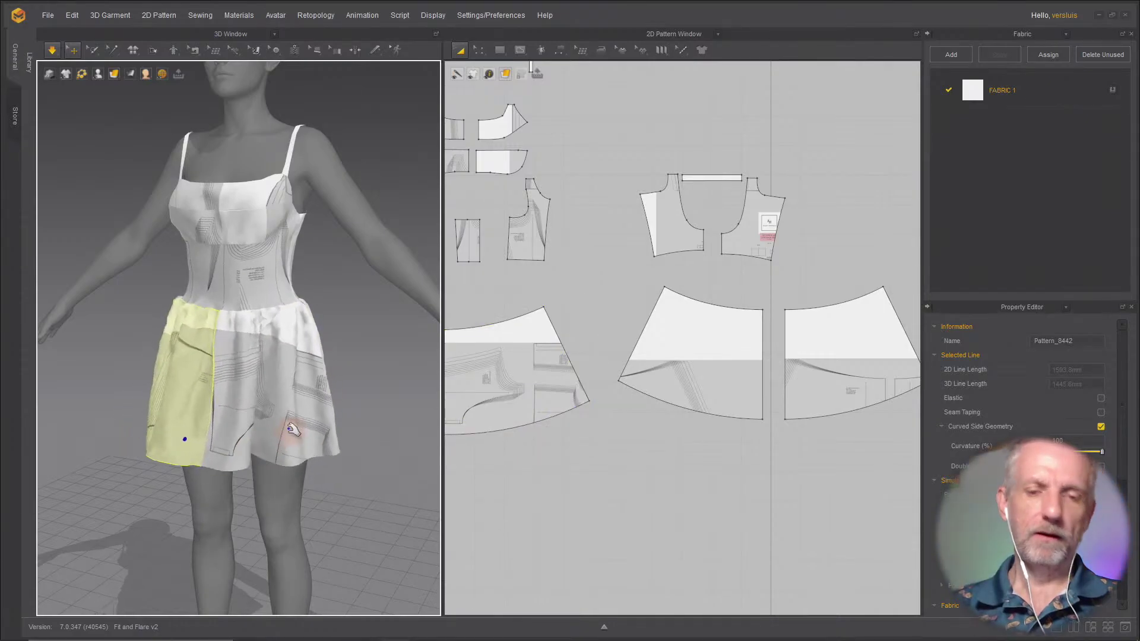
{"action": "right_click_drag", "start_coordinate": [293, 429], "coordinate": [119, 437]}
{"action": "left_click", "coordinate": [307, 447]}
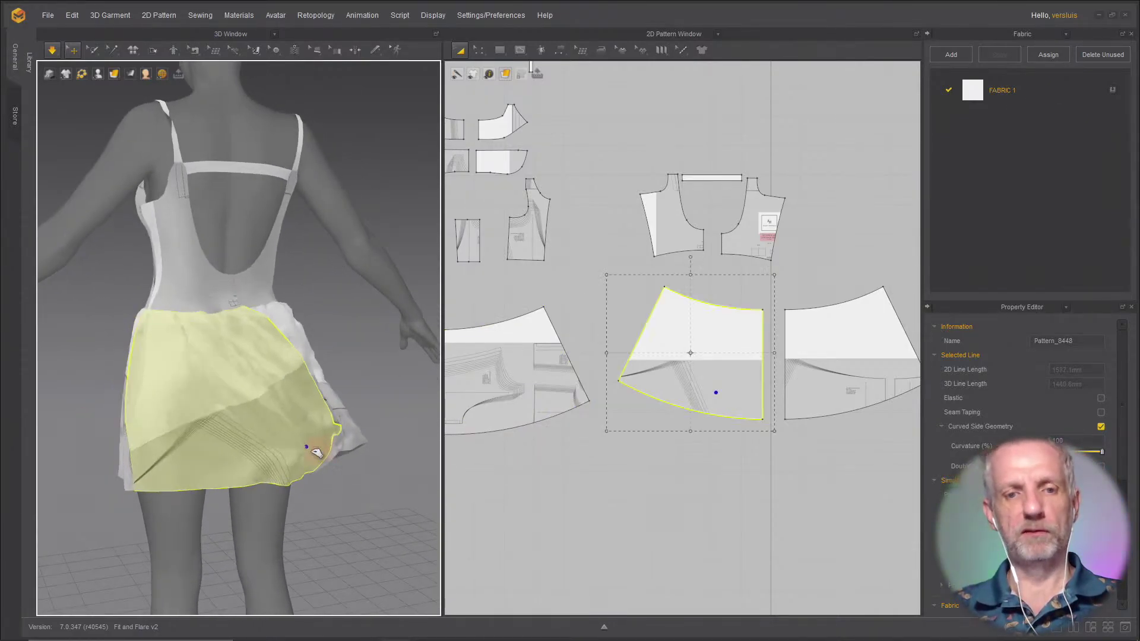
Step: Examine the draped dress from the front and sides, checking the gathered waist seam and the skirt's fall
{"action": "right_click_drag", "start_coordinate": [221, 428], "coordinate": [305, 381]}
{"action": "scroll", "coordinate": [297, 331], "scroll_direction": "down", "scroll_amount": 3}
{"action": "right_click_drag", "start_coordinate": [297, 331], "coordinate": [275, 364]}
{"action": "scroll", "coordinate": [273, 361], "scroll_direction": "up", "scroll_amount": 3}
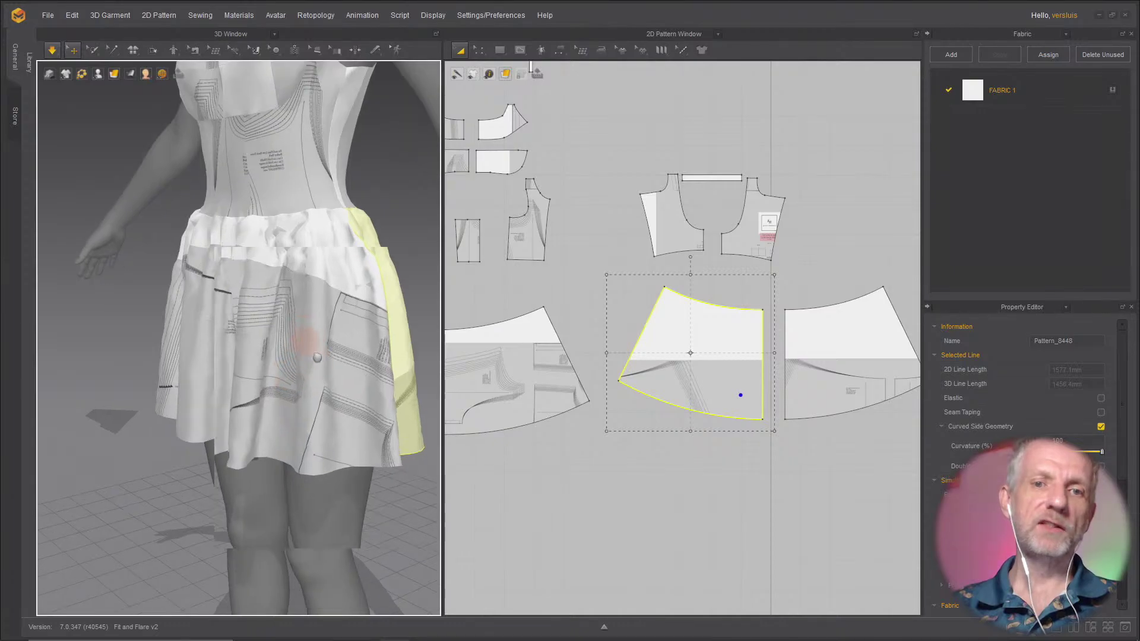
{"action": "middle_click_drag", "start_coordinate": [301, 336], "coordinate": [275, 464]}
{"action": "right_click_drag", "start_coordinate": [255, 414], "coordinate": [298, 400]}
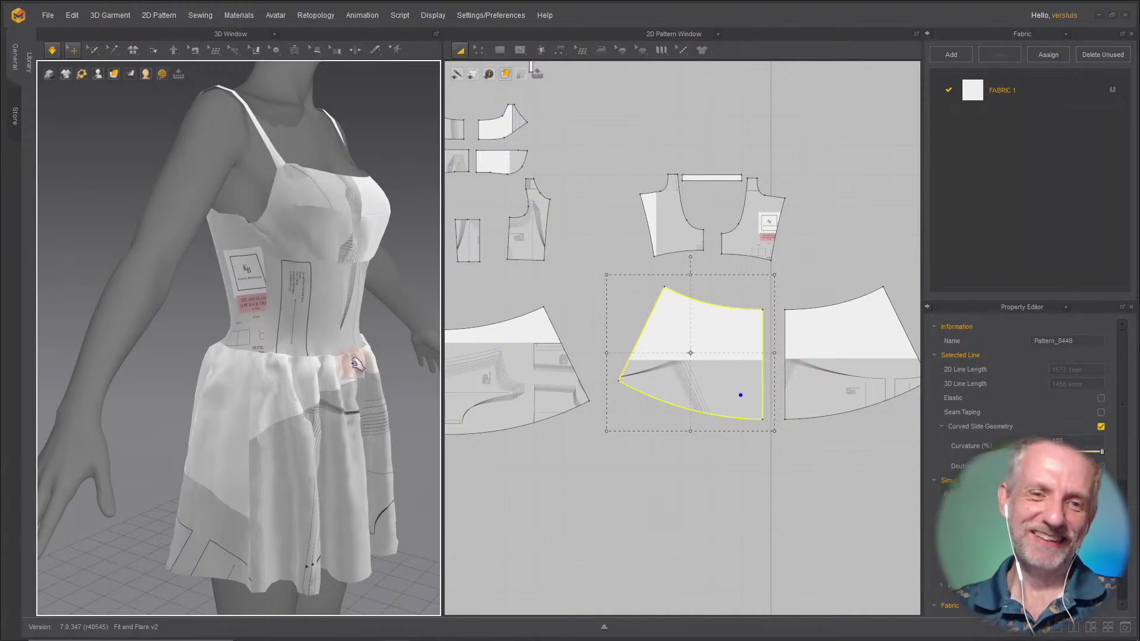
{"action": "right_click_drag", "start_coordinate": [356, 363], "coordinate": [241, 202]}
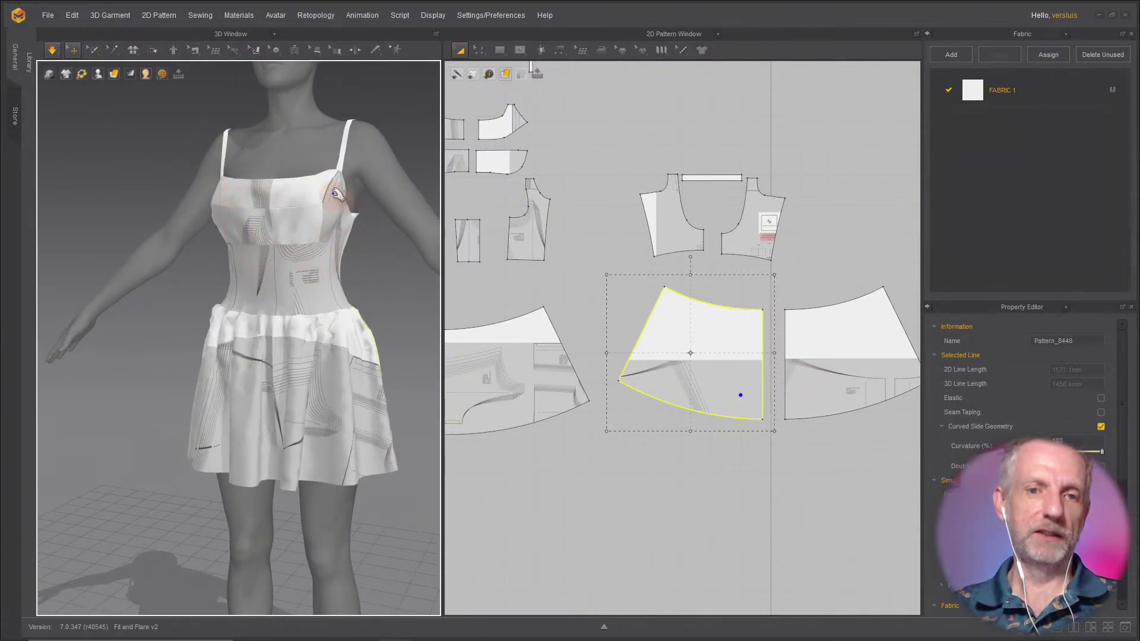
{"action": "mouse_move", "coordinate": [332, 302]}
{"action": "right_mouse_down"}
{"action": "mouse_move", "coordinate": [158, 298]}
{"action": "mouse_move", "coordinate": [275, 309]}
{"action": "mouse_move", "coordinate": [318, 298]}
{"action": "right_mouse_up"}
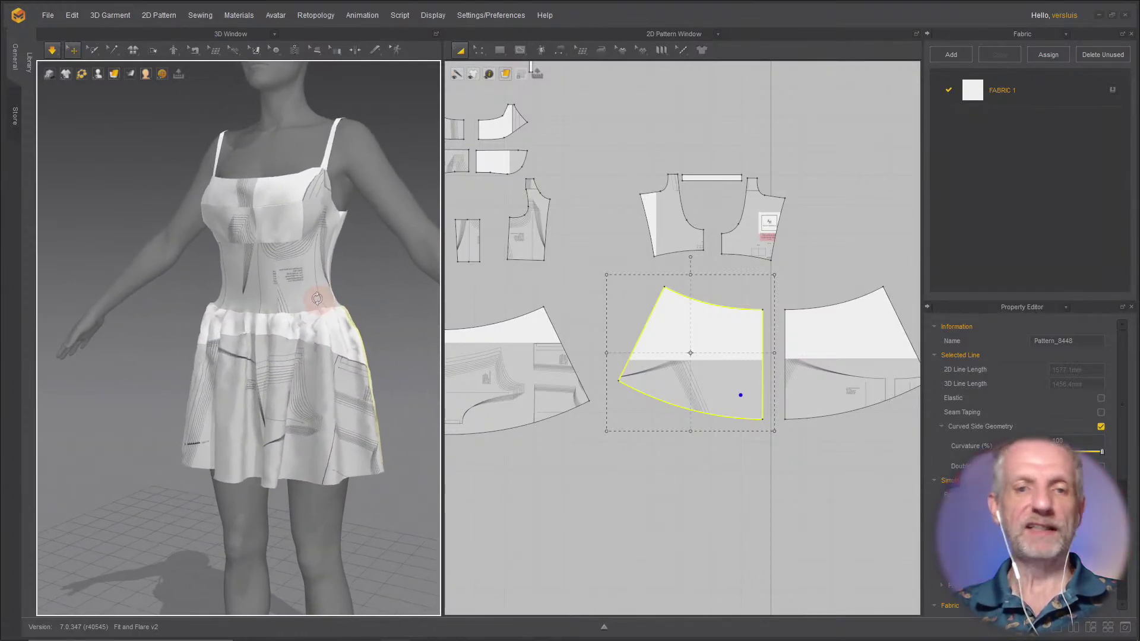
{"action": "scroll", "coordinate": [326, 288], "scroll_direction": "down", "scroll_amount": 3}
{"action": "scroll", "coordinate": [326, 224], "scroll_direction": "up", "scroll_amount": 2}
{"action": "scroll", "coordinate": [387, 275], "scroll_direction": "down", "scroll_amount": 3}
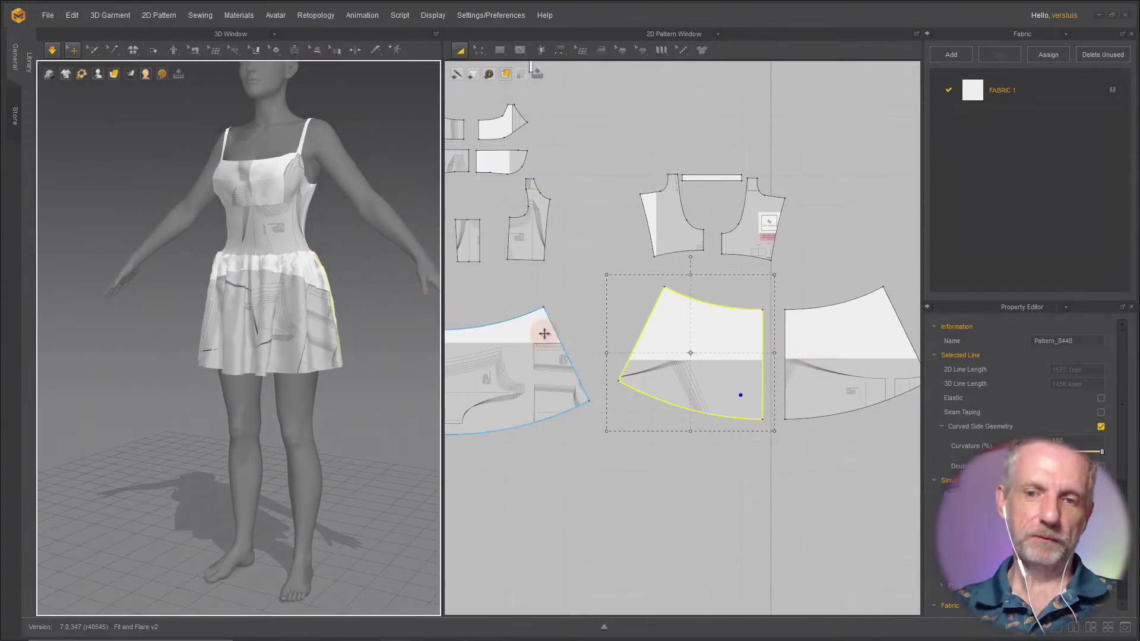
Step: Stop the simulation and move the upper long strip beneath the front skirt panels and the lower one beneath the back skirt panels
{"action": "scroll", "coordinate": [545, 338], "scroll_direction": "down", "scroll_amount": 3}
{"action": "key", "text": "n"}
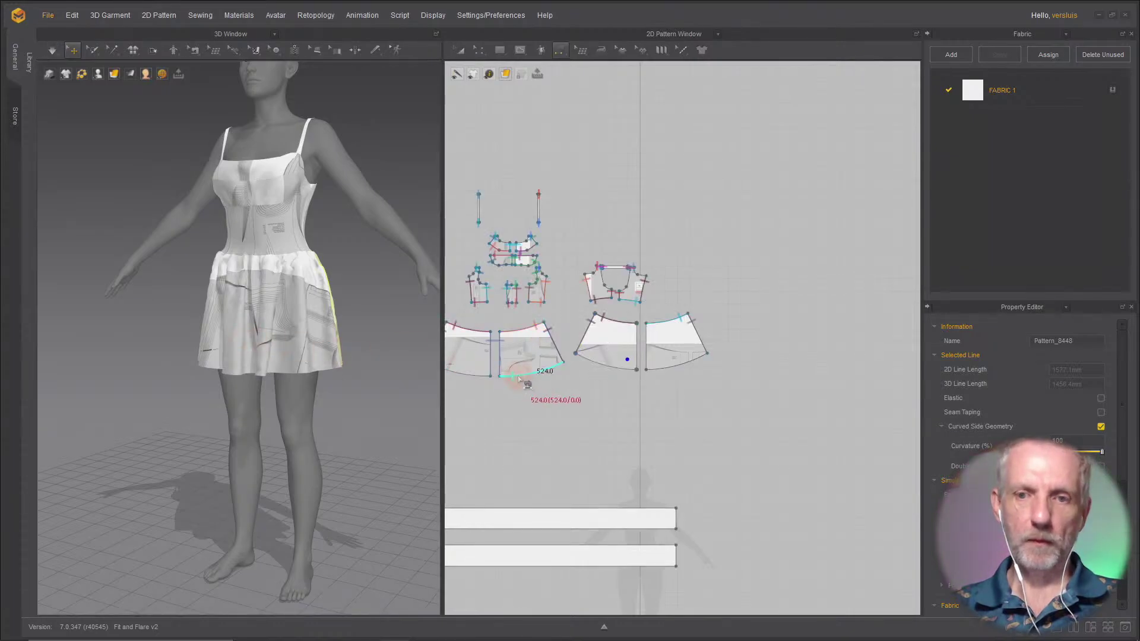
{"action": "right_click_drag", "start_coordinate": [518, 376], "coordinate": [612, 282]}
{"action": "key", "text": "a"}
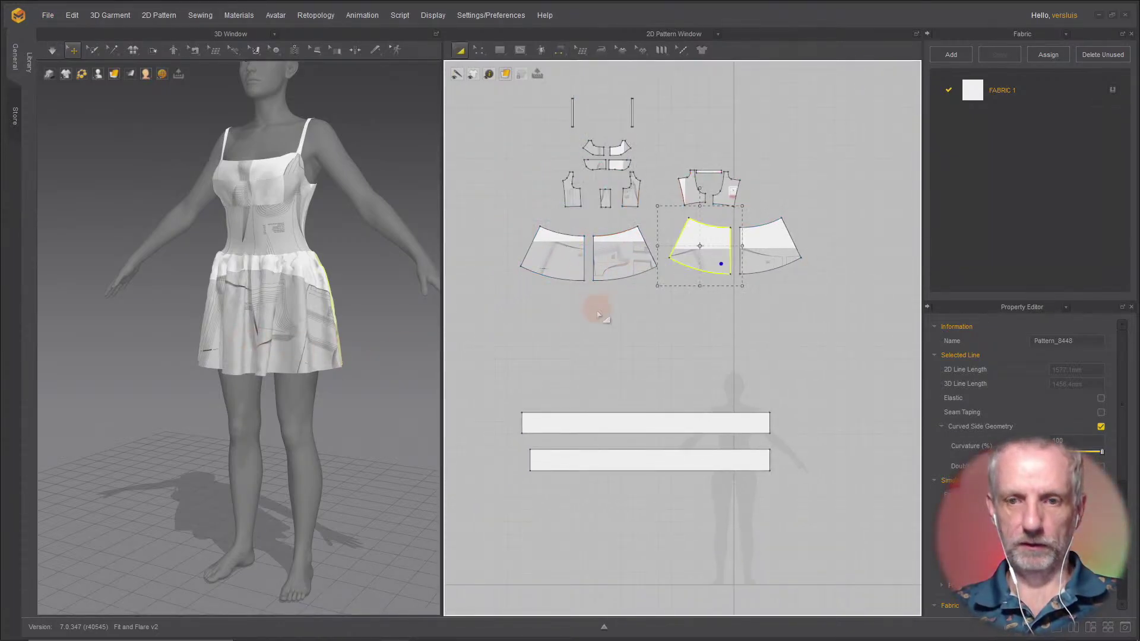
{"action": "left_click_drag", "start_coordinate": [647, 424], "coordinate": [589, 317]}
{"action": "left_click_drag", "start_coordinate": [685, 461], "coordinate": [791, 354]}
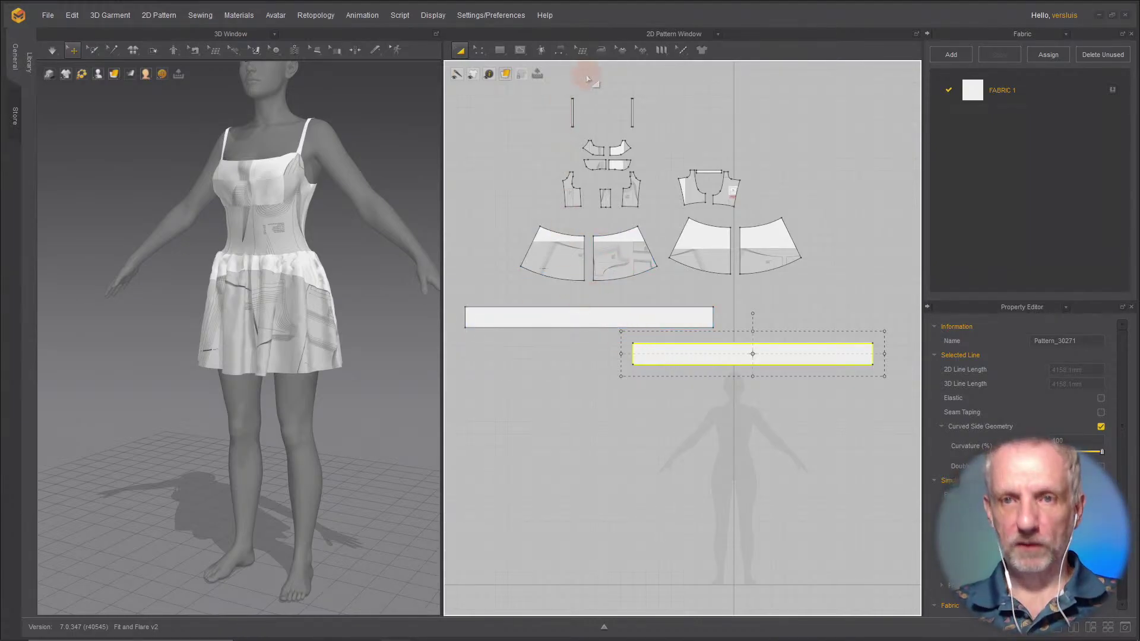
{"action": "left_click", "coordinate": [561, 52]}
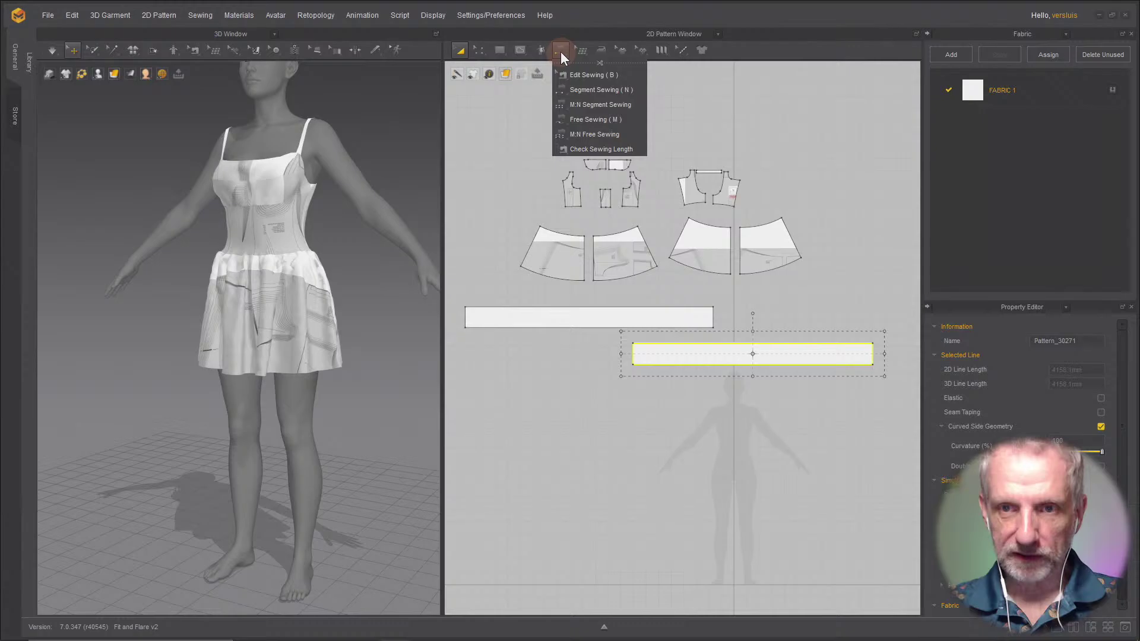
{"action": "left_click", "coordinate": [602, 134]}
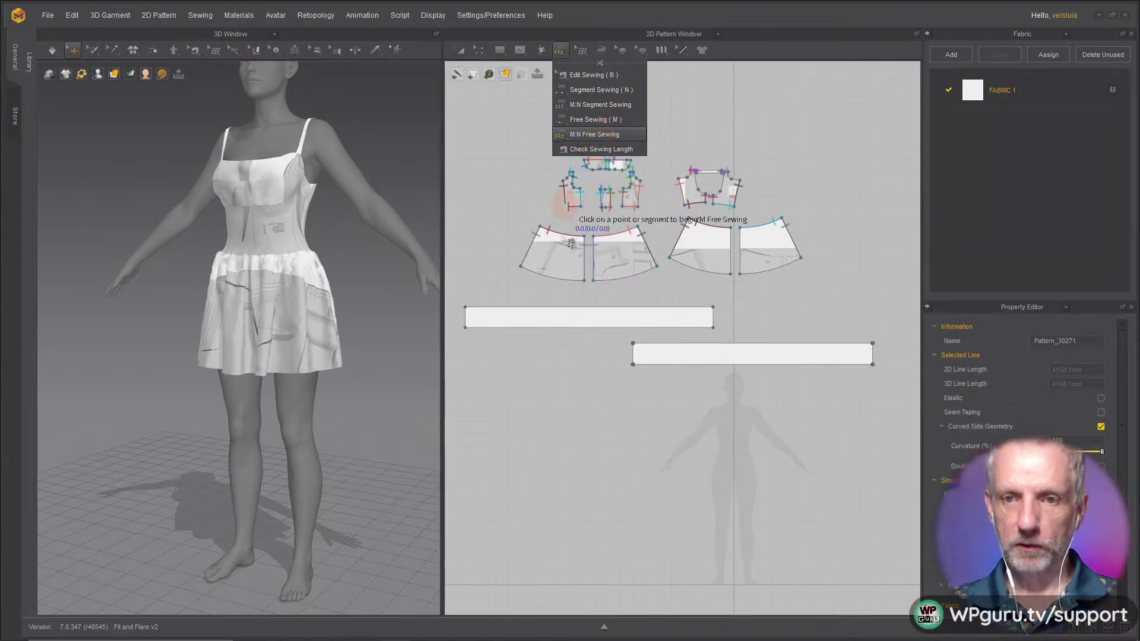
{"action": "left_click_drag", "start_coordinate": [520, 269], "coordinate": [588, 291]}
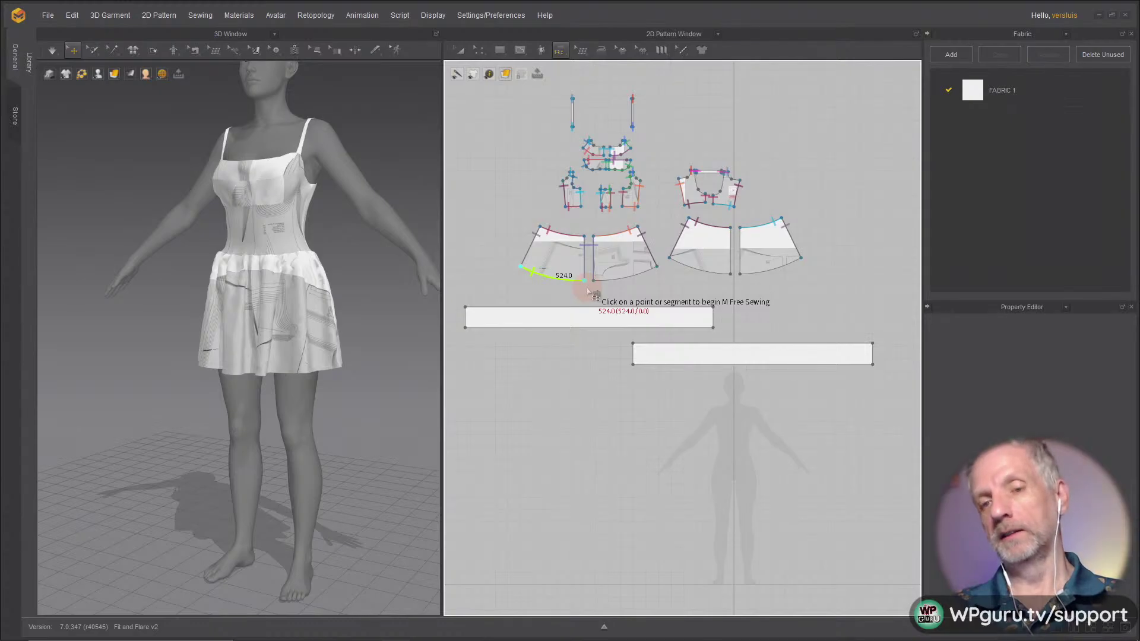
{"action": "key", "text": "Escape"}
{"action": "key", "text": "z"}
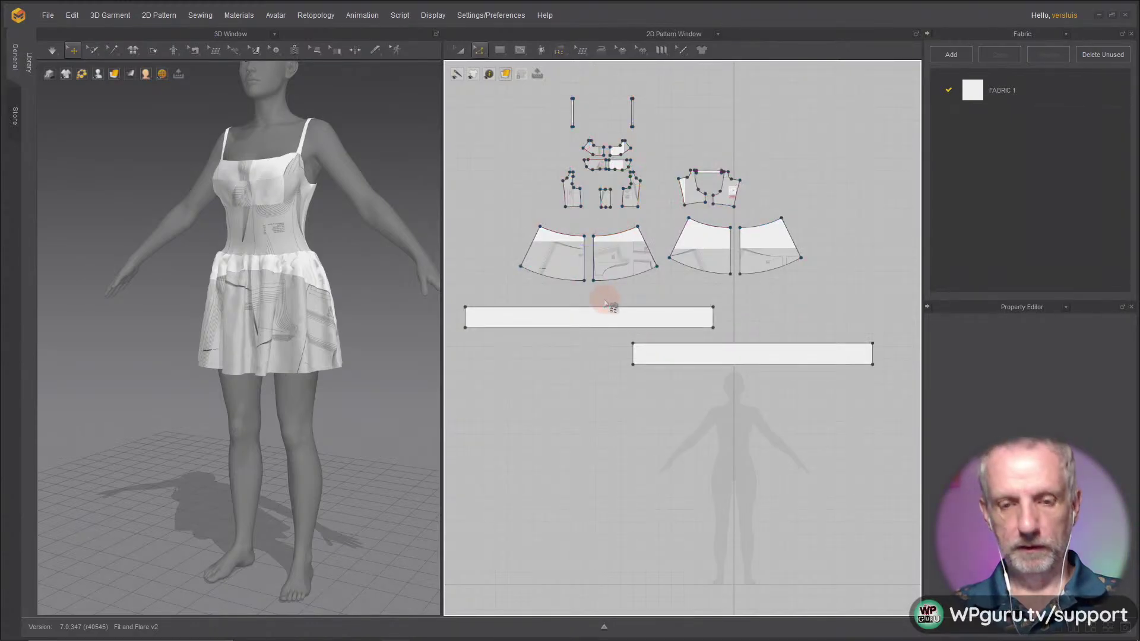
Step: Try splitting the top edge of each long strip uniformly into two segments, and undo both splits
{"action": "left_click", "coordinate": [602, 309]}
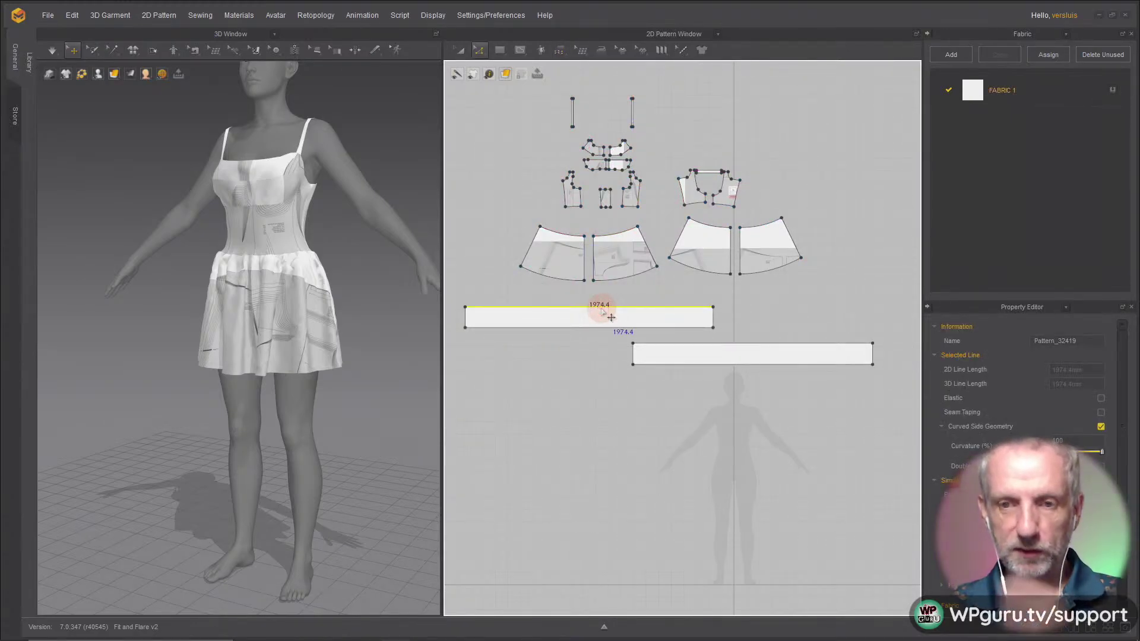
{"action": "right_click", "coordinate": [602, 309]}
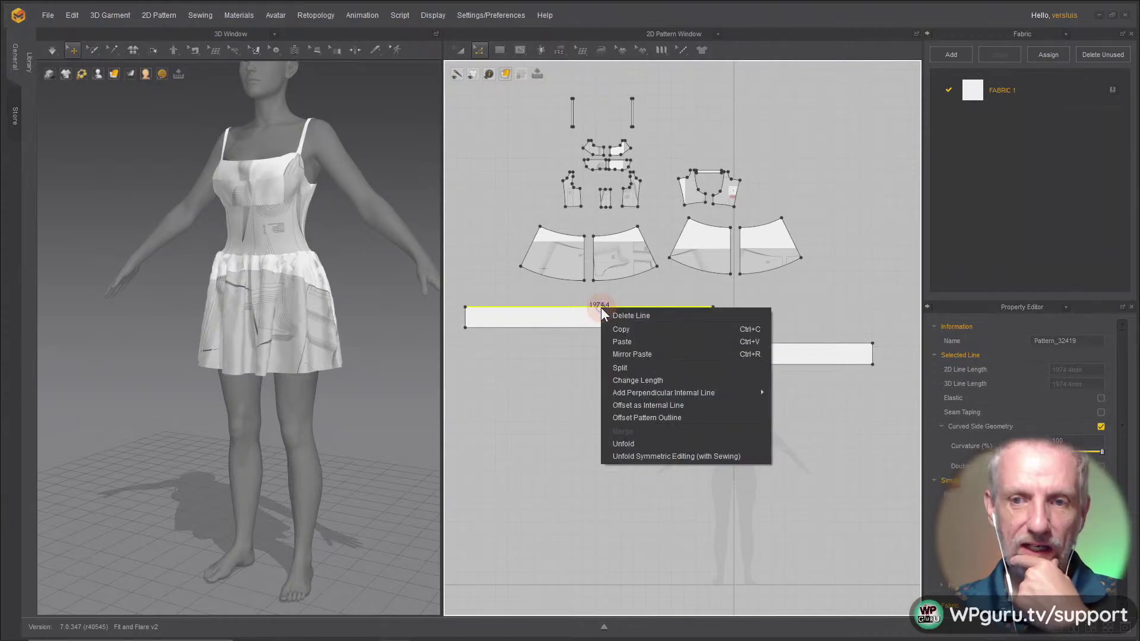
{"action": "left_click", "coordinate": [666, 369]}
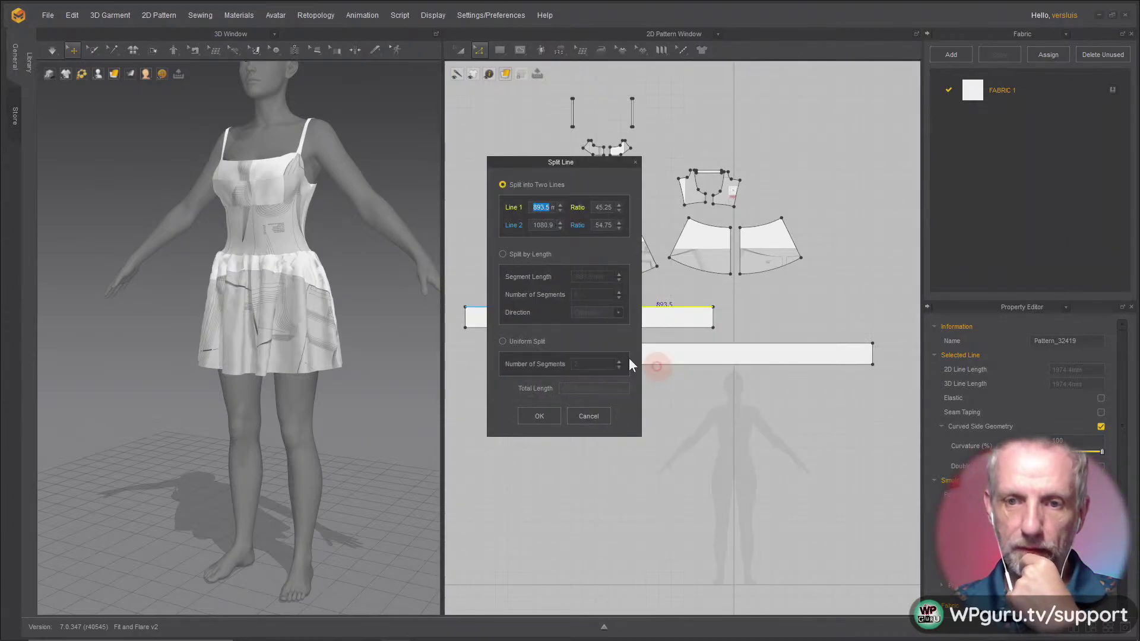
{"action": "left_click", "coordinate": [527, 341]}
{"action": "left_click", "coordinate": [544, 416]}
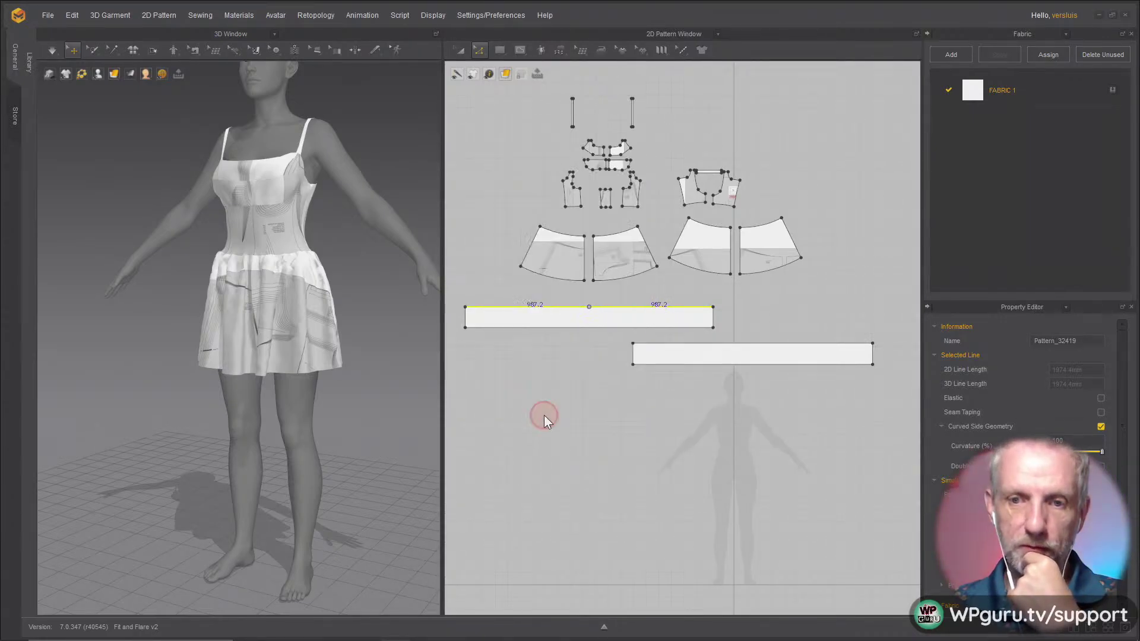
{"action": "right_click", "coordinate": [764, 345]}
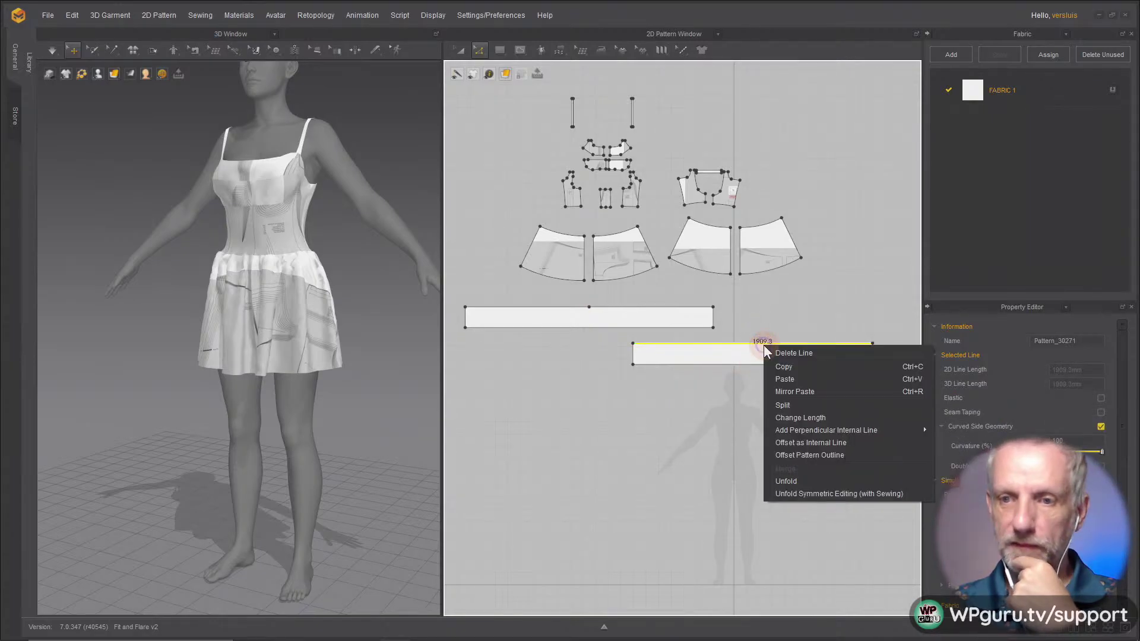
{"action": "left_click", "coordinate": [821, 407]}
{"action": "left_click", "coordinate": [503, 343]}
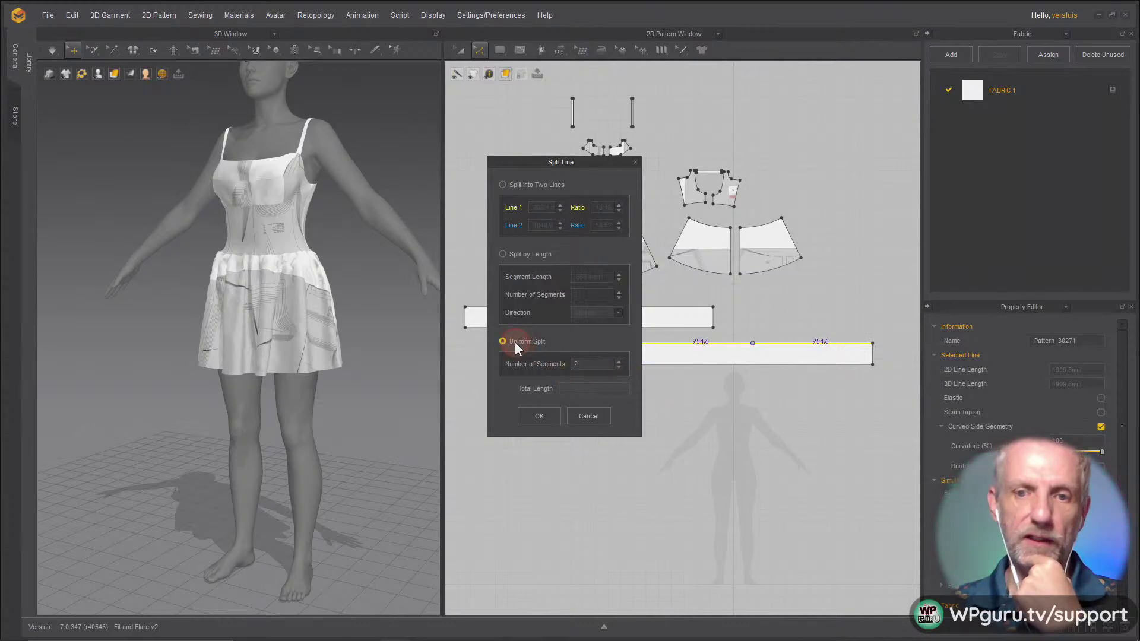
{"action": "left_click", "coordinate": [537, 415]}
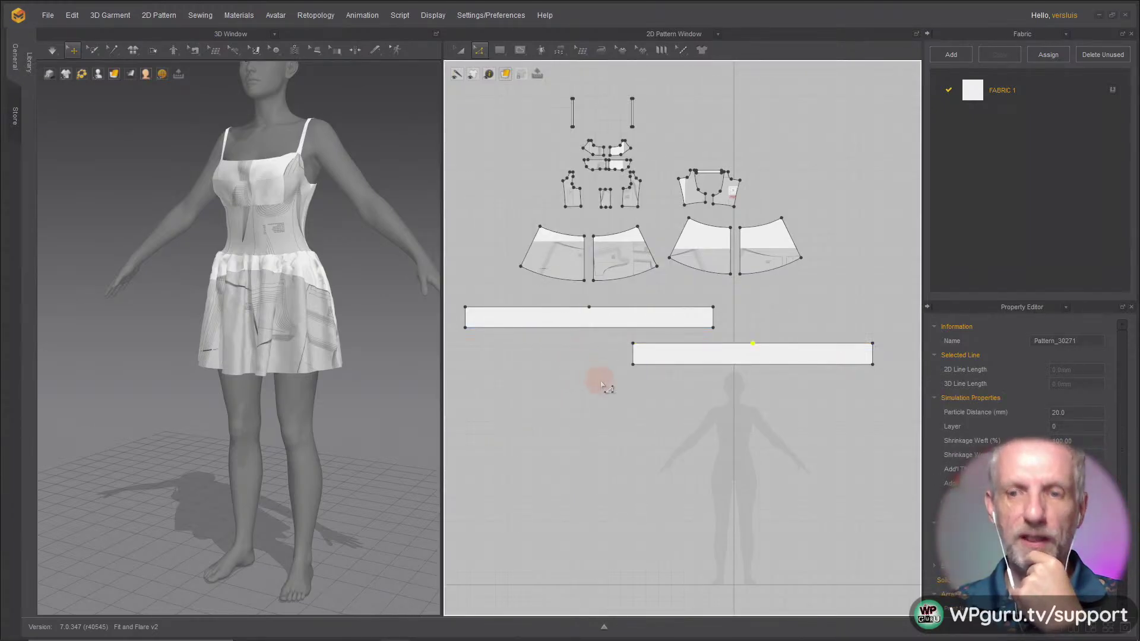
{"action": "key", "text": "ctrl+z"}
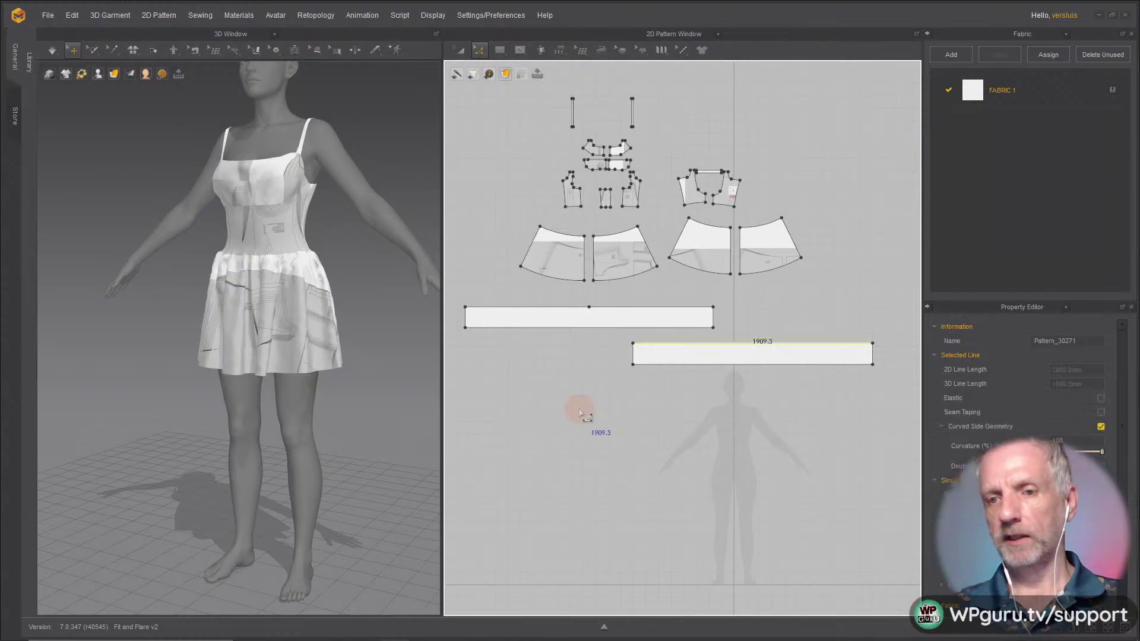
{"action": "key", "text": "ctrl+z"}
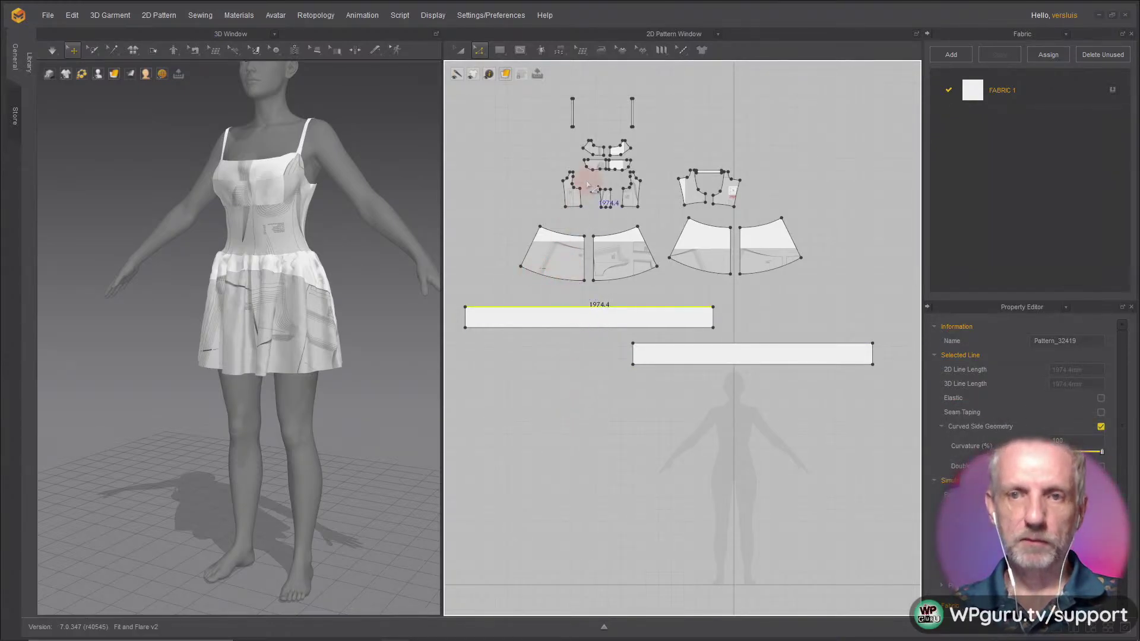
Step: Try sewing the left front skirt panel's hem to an equal-length section of the upper strip with Free Sewing
{"action": "left_click", "coordinate": [561, 53]}
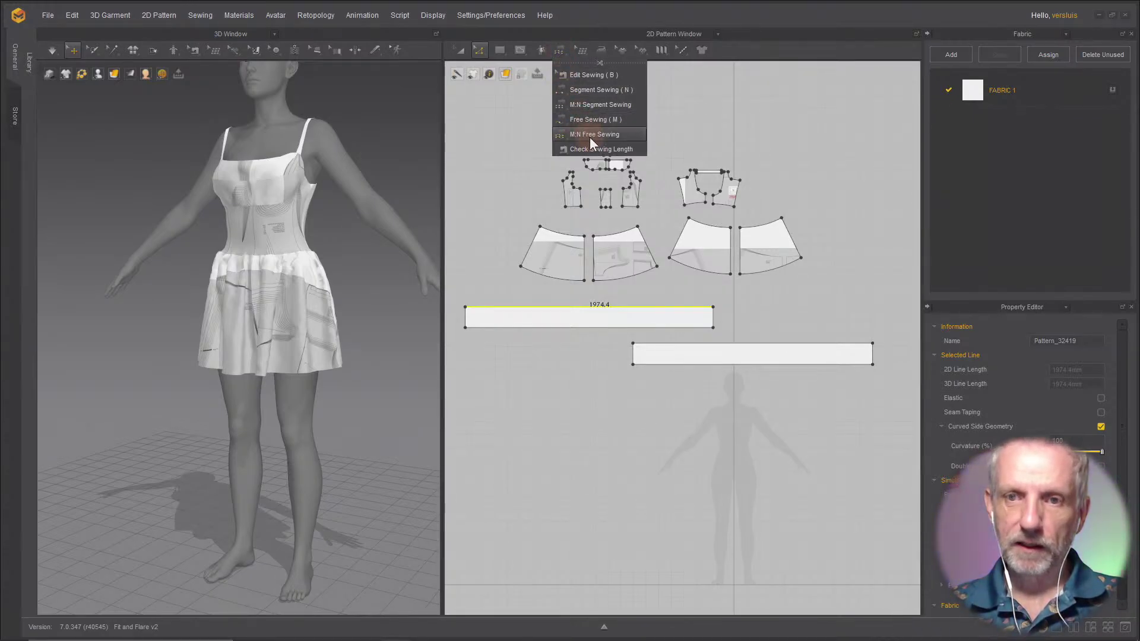
{"action": "left_click", "coordinate": [589, 121]}
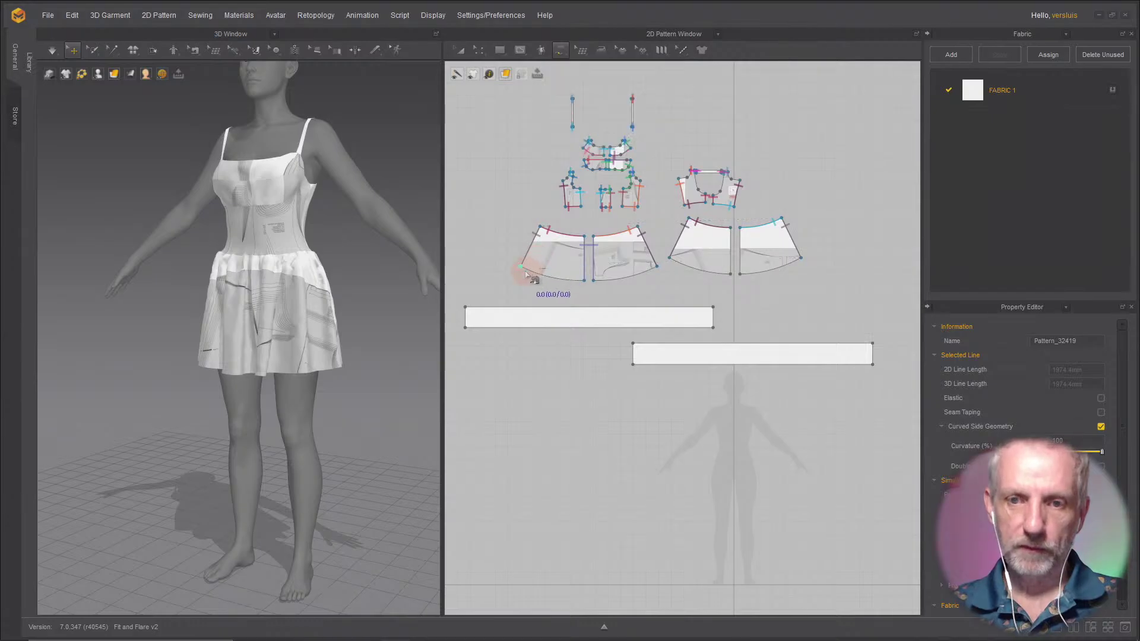
{"action": "left_click", "coordinate": [522, 268]}
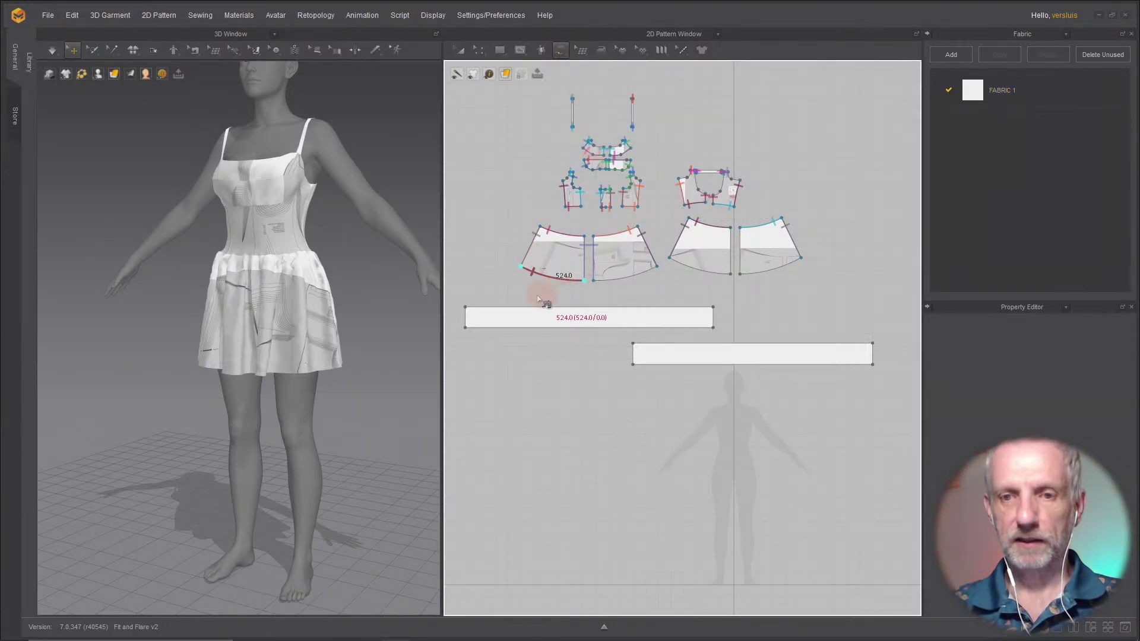
{"action": "left_click", "coordinate": [465, 307]}
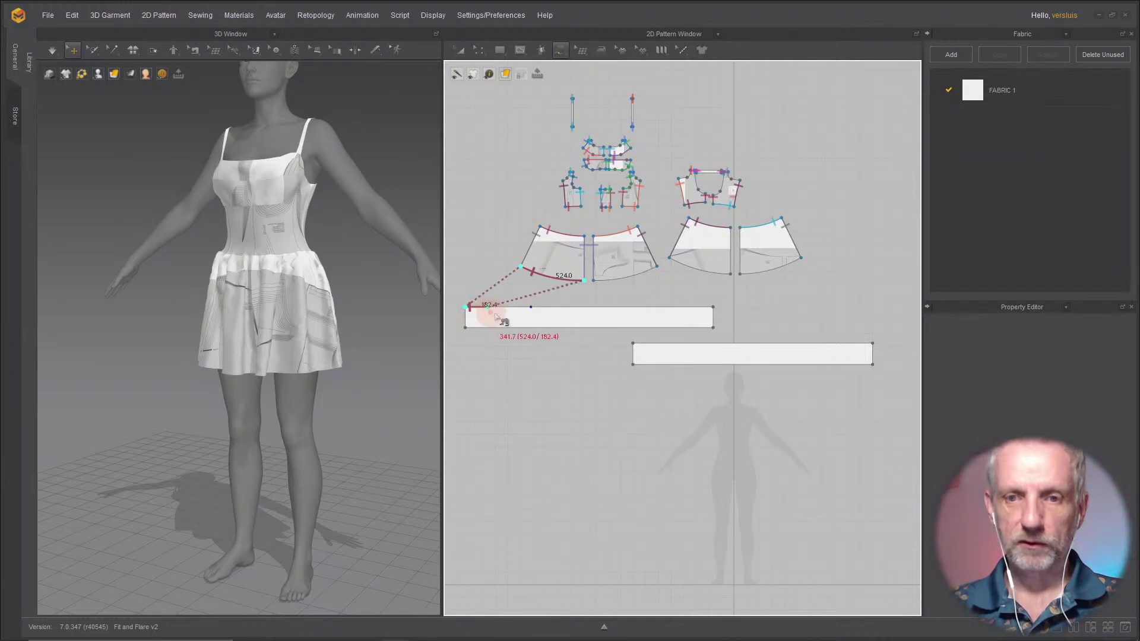
{"action": "left_click", "coordinate": [531, 317]}
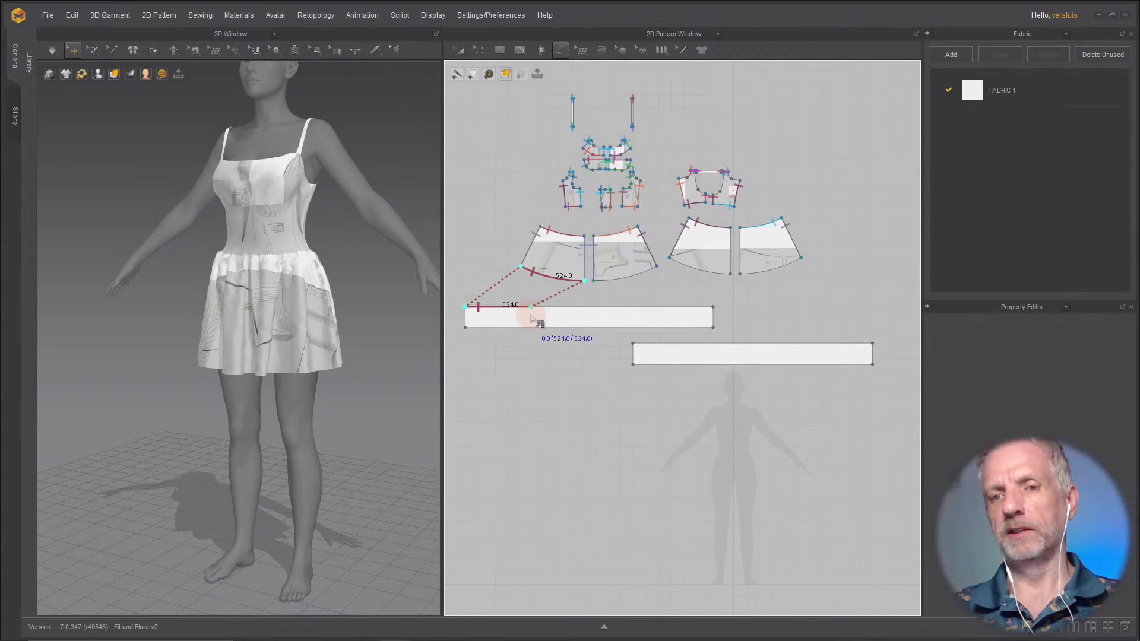
{"action": "mouse_move", "coordinate": [532, 319]}
{"action": "left_mouse_down"}
{"action": "mouse_move", "coordinate": [599, 321]}
{"action": "mouse_move", "coordinate": [581, 318]}
{"action": "left_mouse_up"}
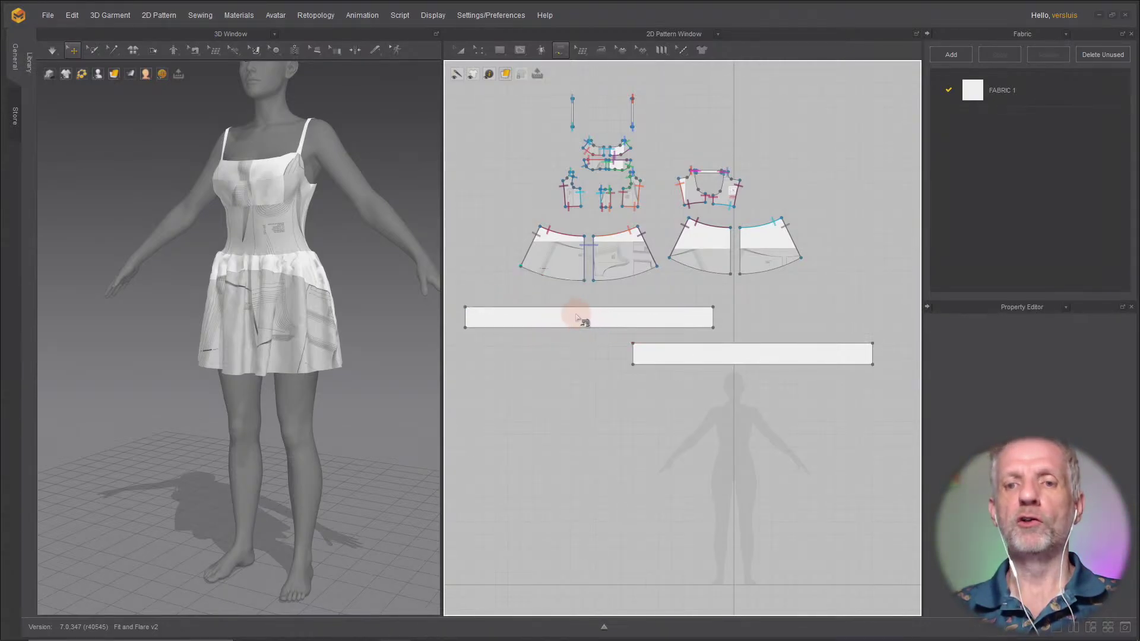
{"action": "left_click", "coordinate": [588, 284]}
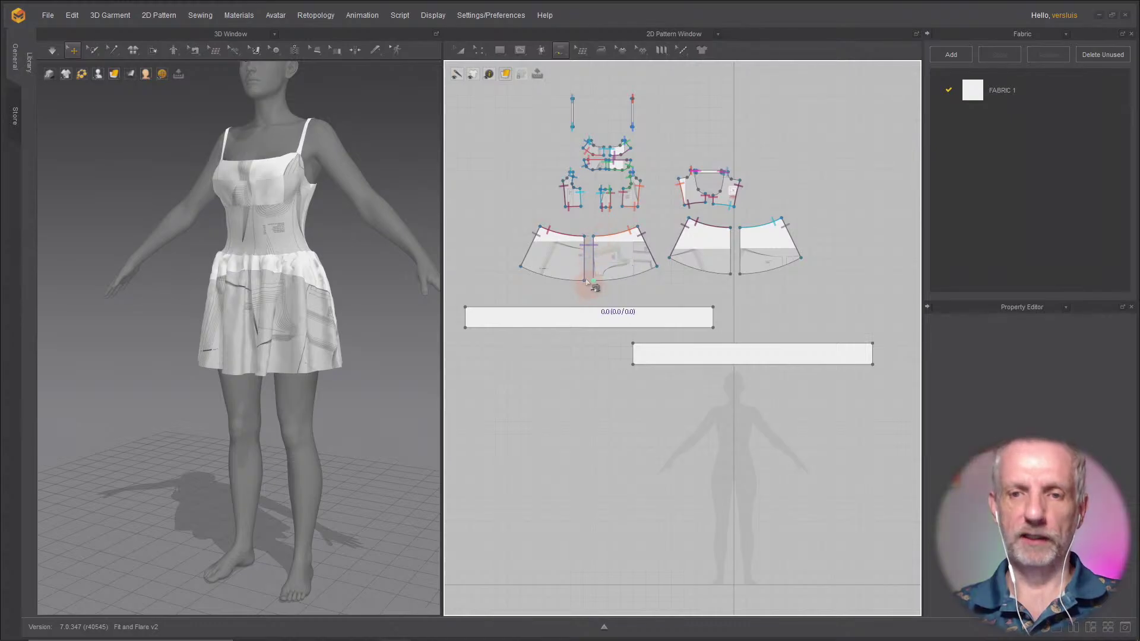
{"action": "key", "text": "a"}
{"action": "left_click", "coordinate": [587, 309]}
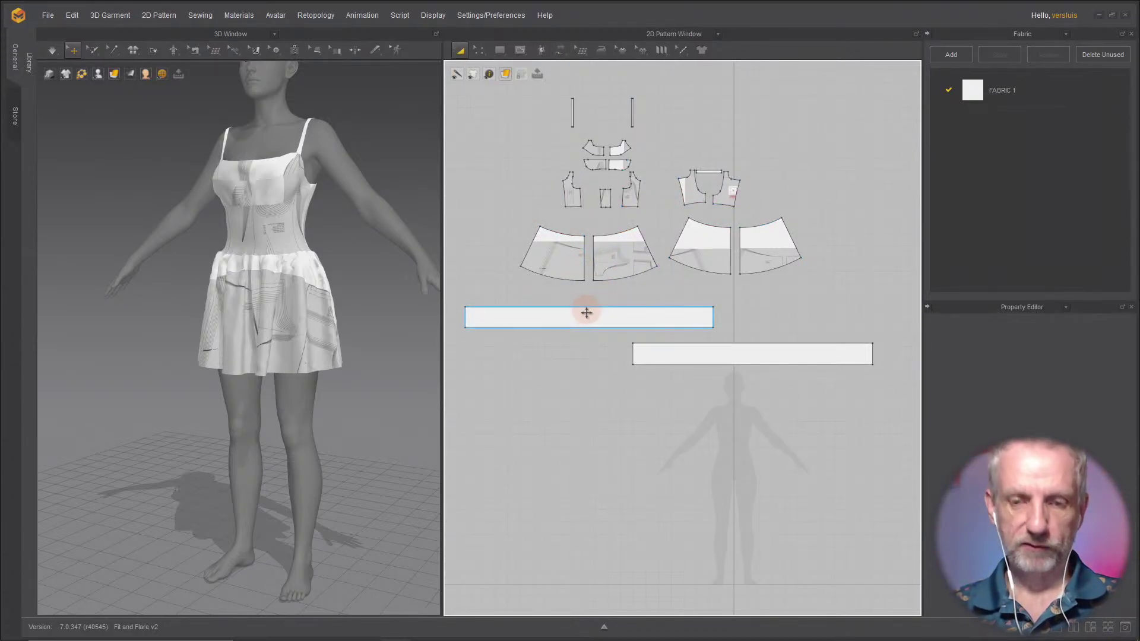
{"action": "key", "text": "z"}
{"action": "right_click", "coordinate": [601, 306]}
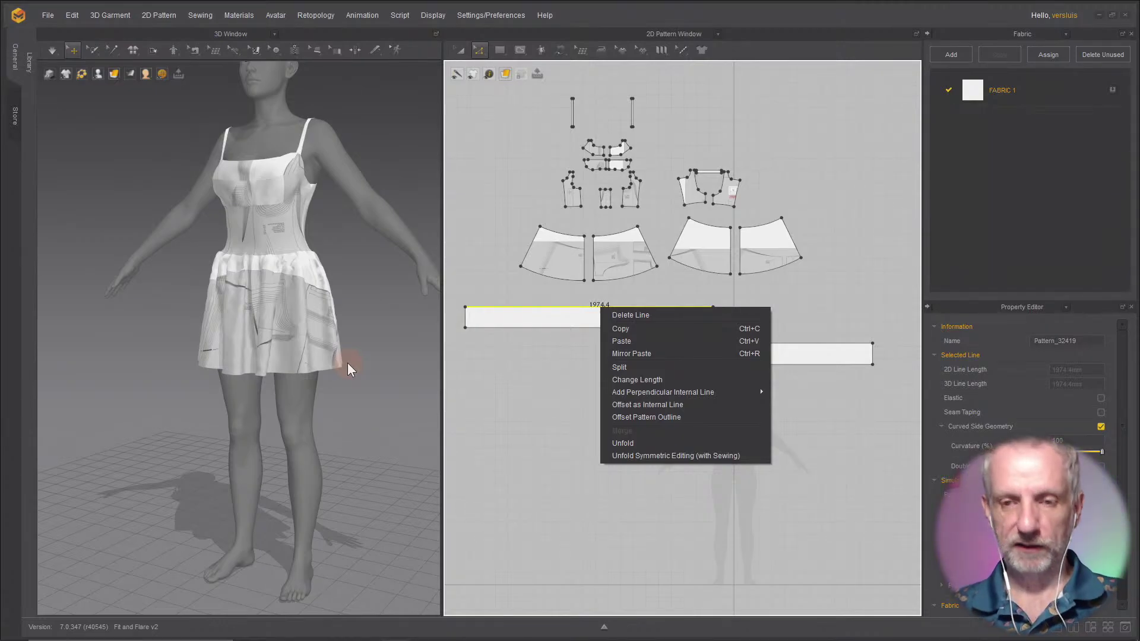
Step: Switch to the Etsy listing in the browser and examine the enlarged dress photo for how the hem ruffle joins the skirt
{"action": "key", "text": "alt+Tab"}
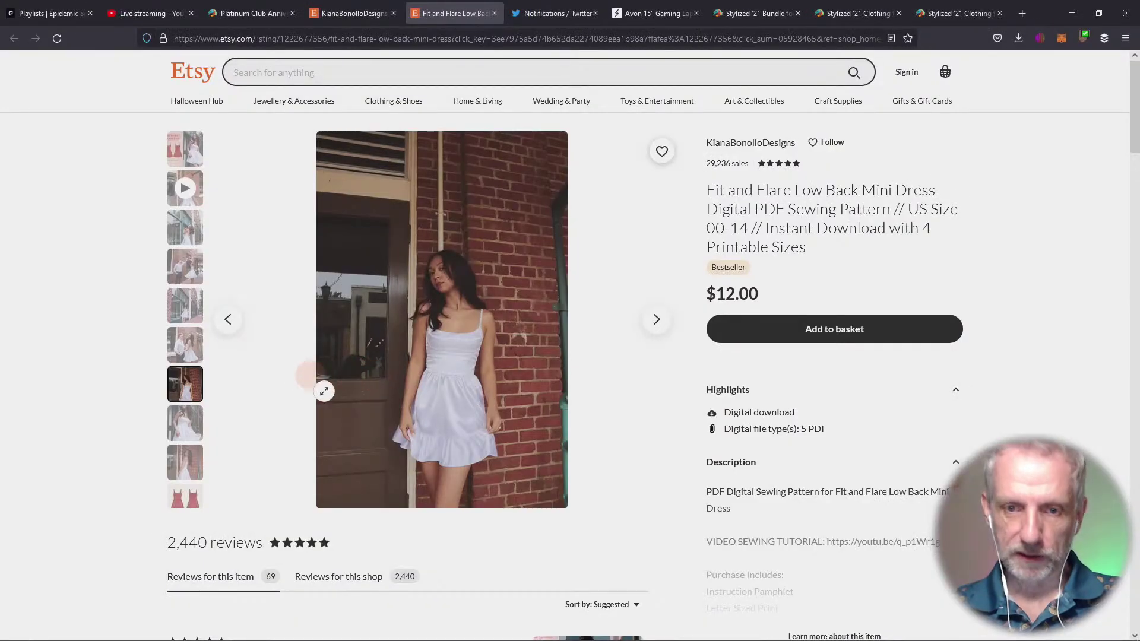
{"action": "left_click", "coordinate": [465, 447]}
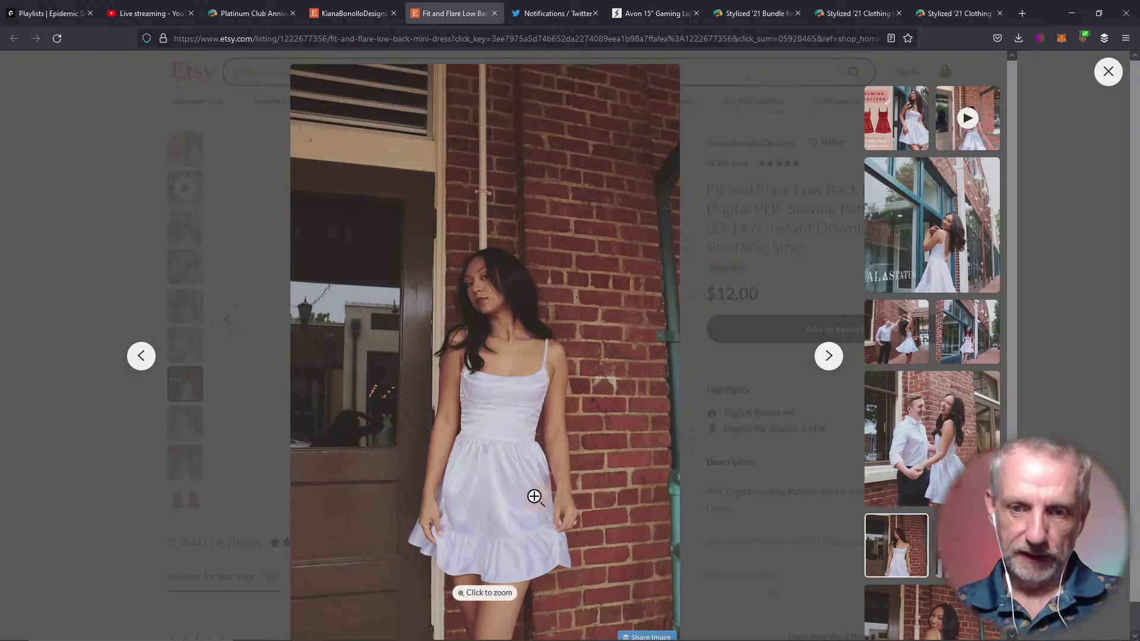
{"action": "left_click", "coordinate": [497, 494]}
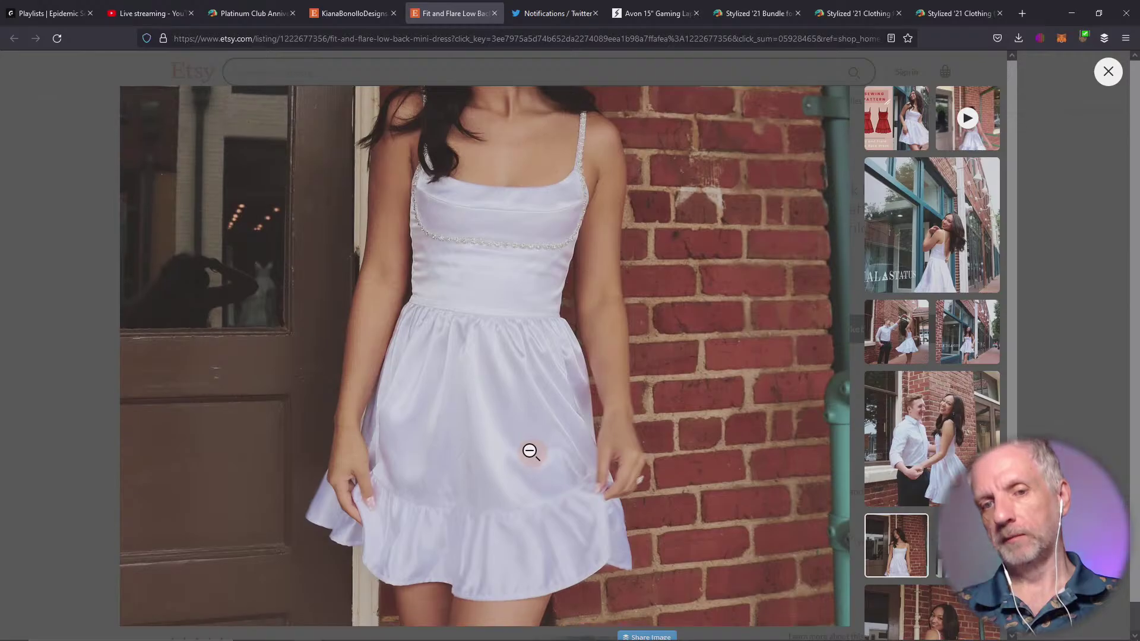
{"action": "key", "text": "alt+Tab"}
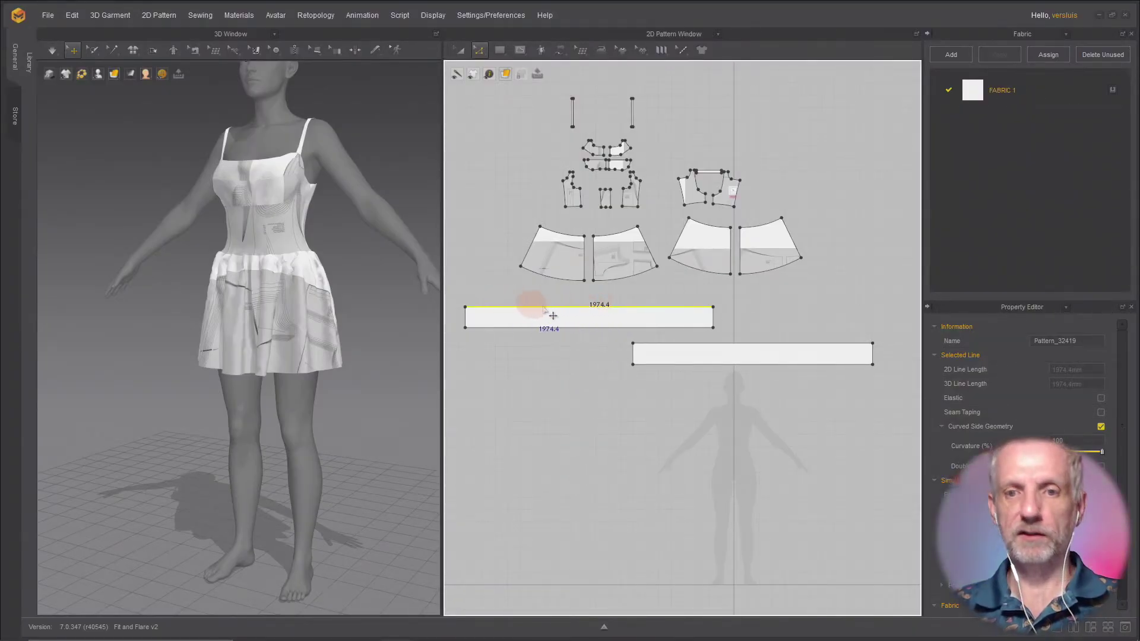
Step: Split the top edges of the upper and lower long strips with a Uniform Split of two segments each
{"action": "right_click", "coordinate": [588, 311]}
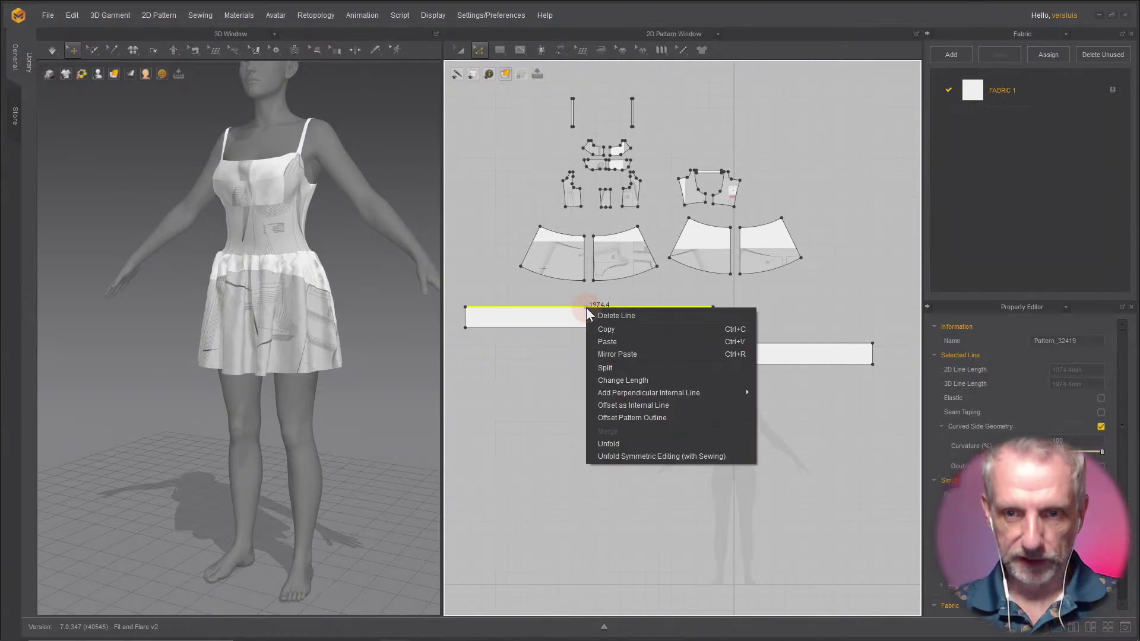
{"action": "left_click", "coordinate": [640, 374]}
{"action": "left_click", "coordinate": [536, 341]}
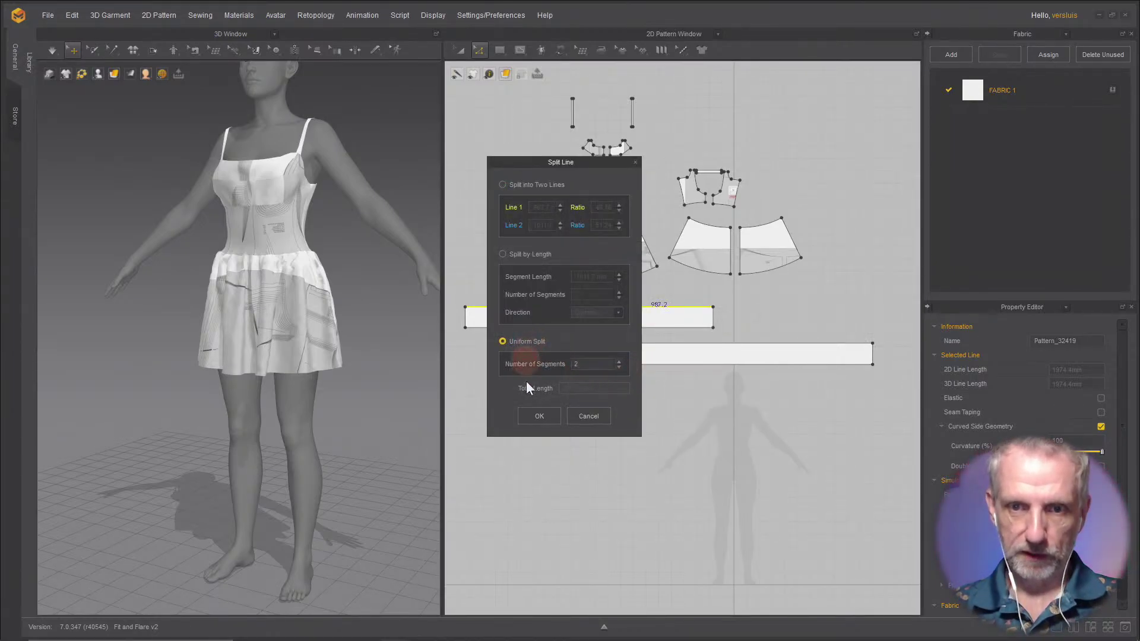
{"action": "left_click", "coordinate": [531, 411]}
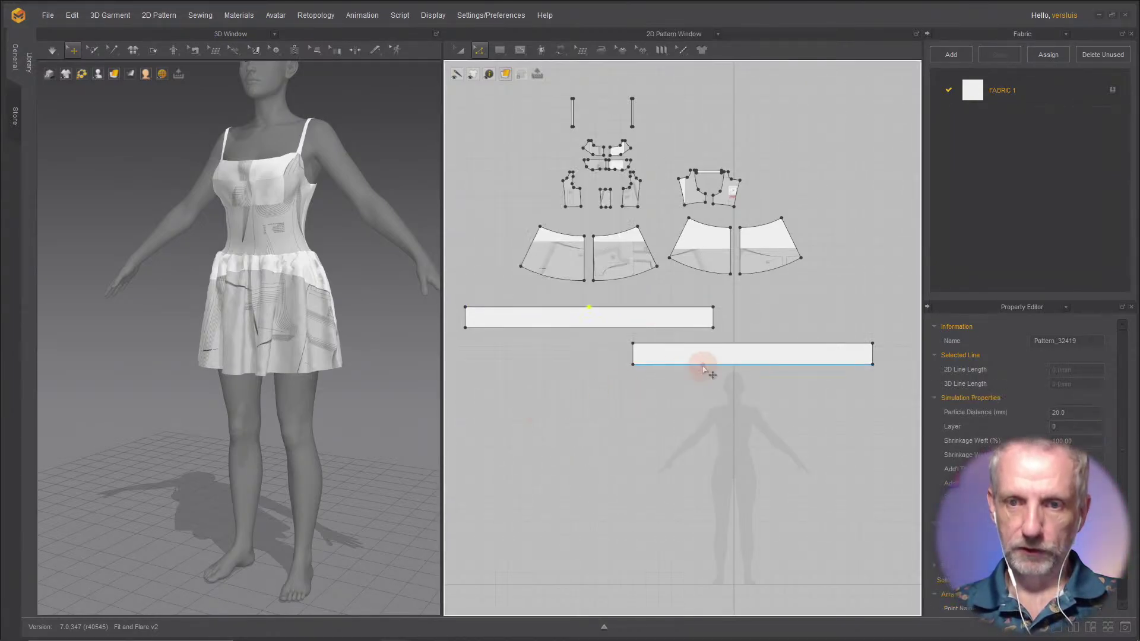
{"action": "right_click", "coordinate": [728, 346]}
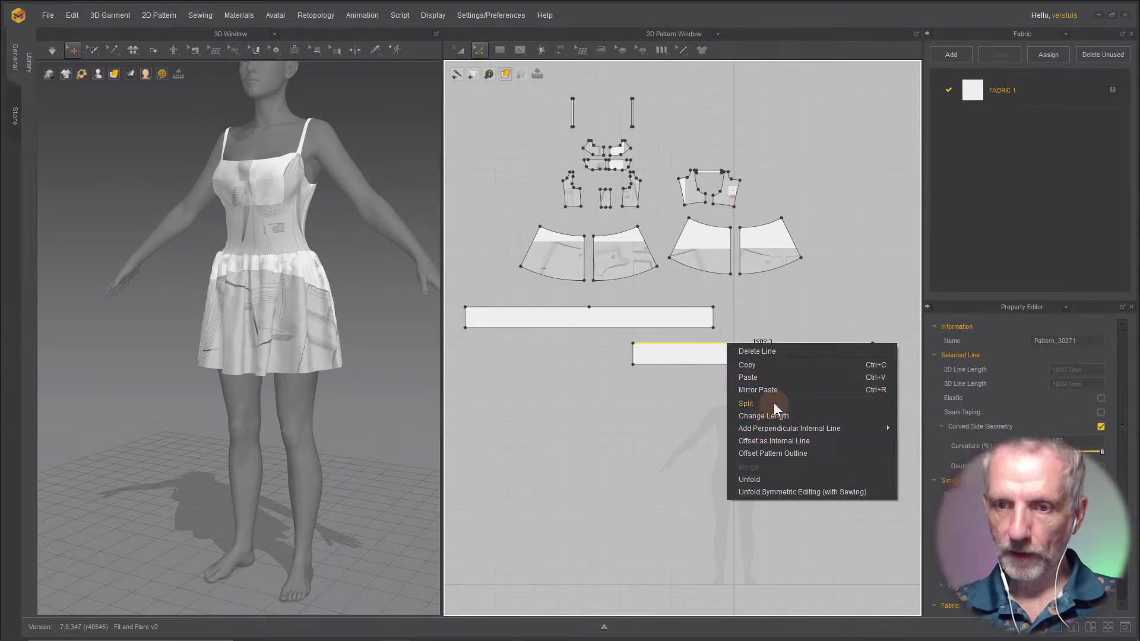
{"action": "left_click", "coordinate": [774, 403]}
{"action": "left_click", "coordinate": [502, 342]}
{"action": "left_click", "coordinate": [526, 413]}
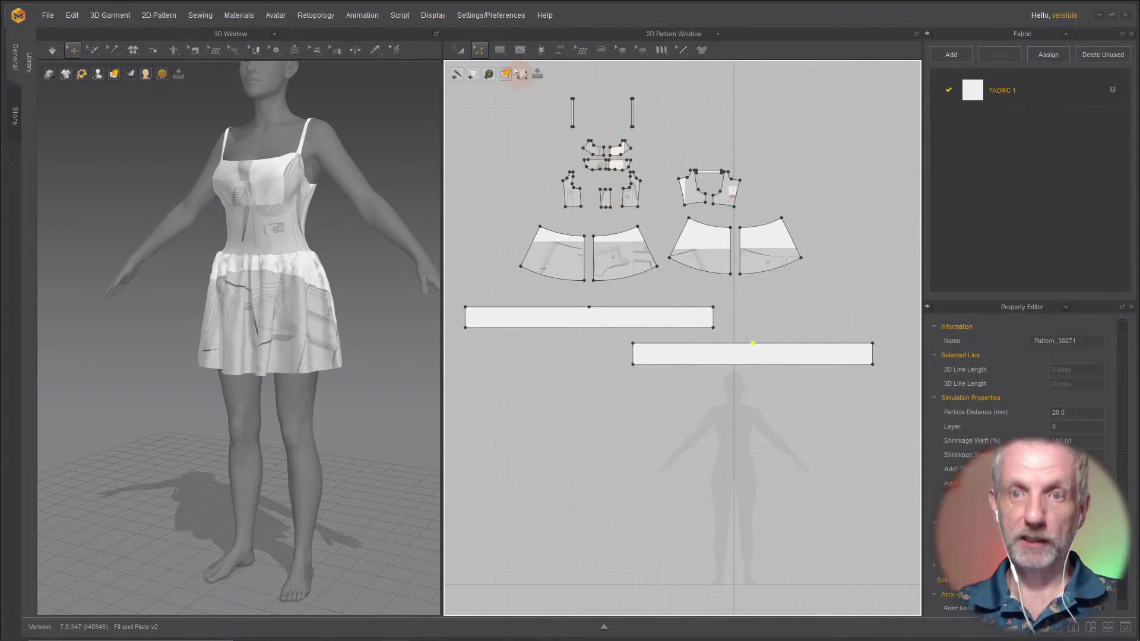
Step: Sew the hems of the two front skirt panels to the matching halves of the upper strip's top edge with Segment Sewing
{"action": "left_click", "coordinate": [559, 52]}
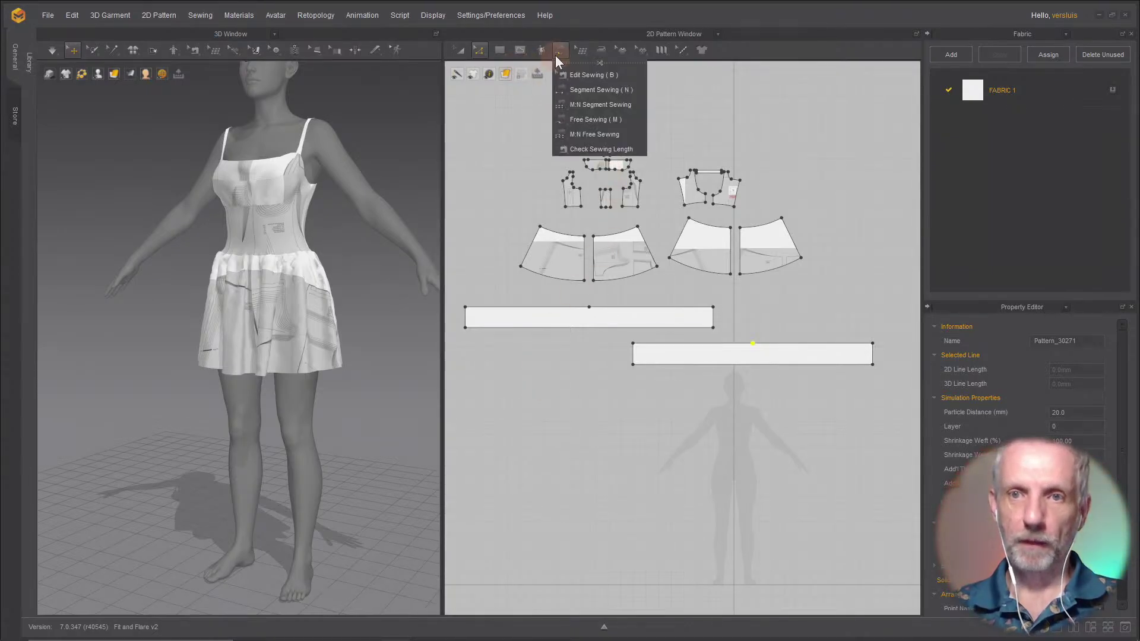
{"action": "left_click", "coordinate": [571, 89]}
{"action": "left_click", "coordinate": [575, 284]}
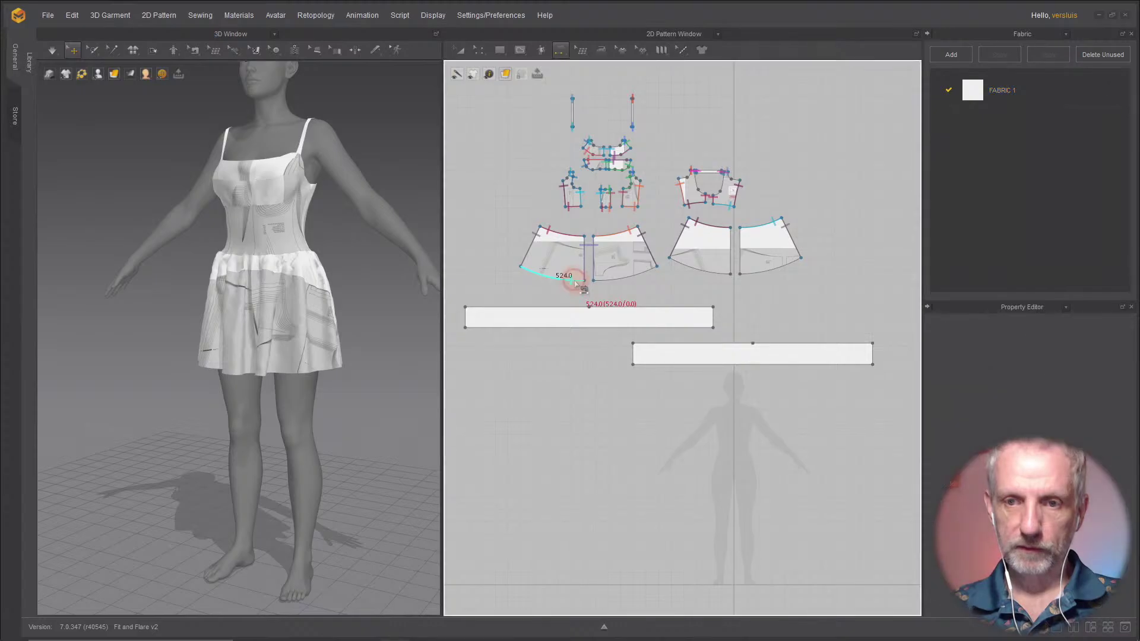
{"action": "left_click", "coordinate": [575, 308]}
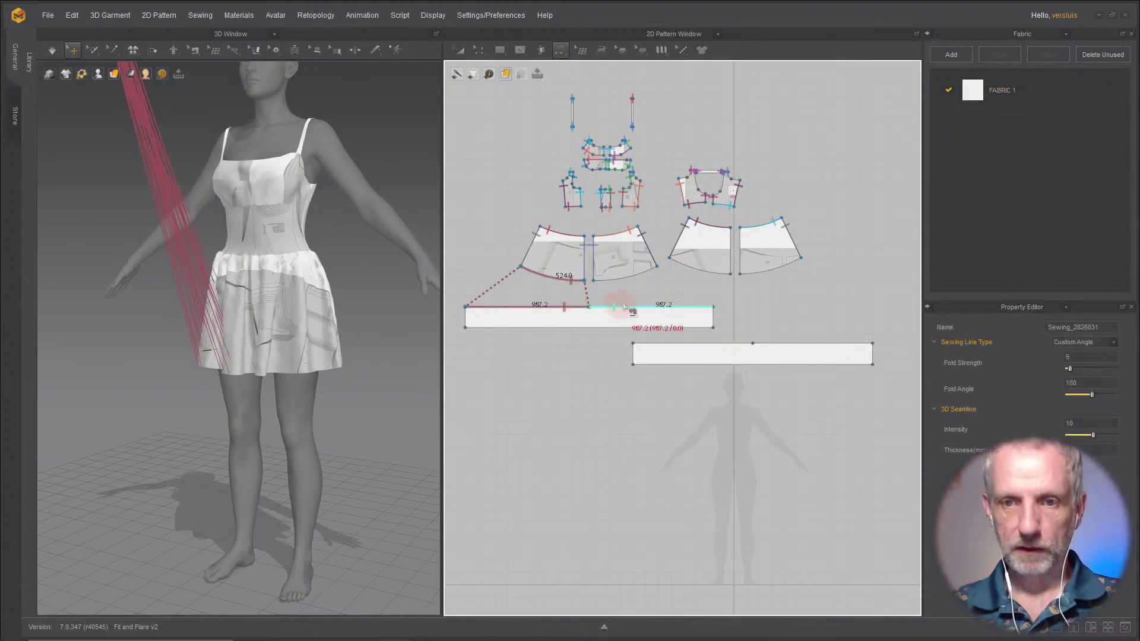
{"action": "left_click", "coordinate": [609, 288]}
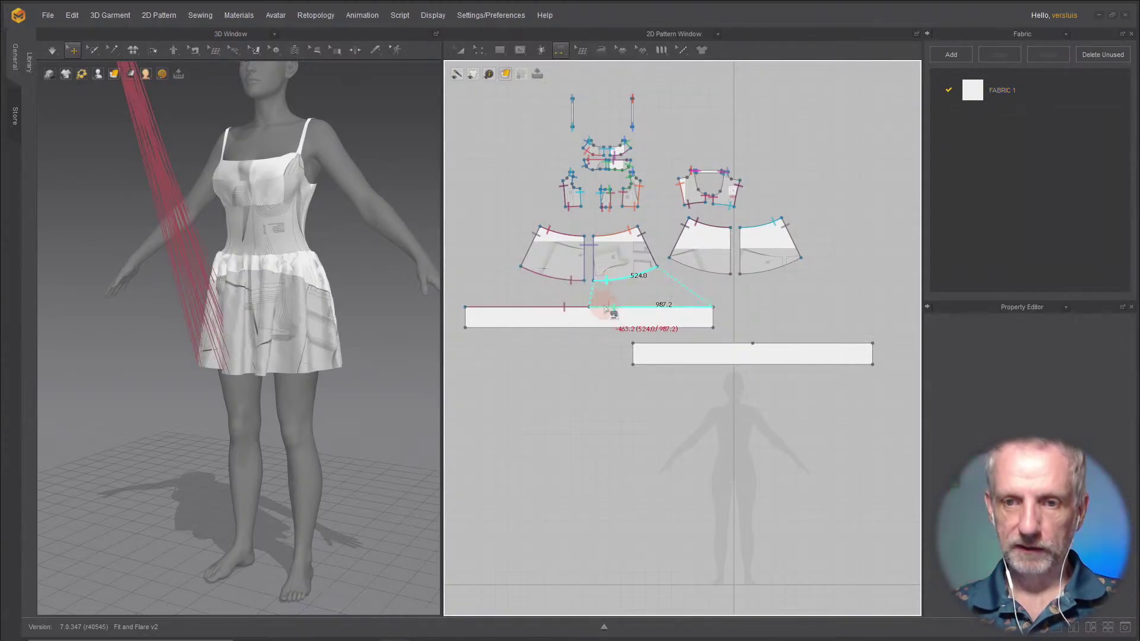
{"action": "left_click", "coordinate": [606, 308]}
Step: Sew the hems of the two back skirt panels to the matching halves of the lower strip's top edge with Segment Sewing
{"action": "scroll", "coordinate": [346, 369], "scroll_direction": "down", "scroll_amount": 2}
{"action": "scroll", "coordinate": [346, 369], "scroll_direction": "down", "scroll_amount": 1}
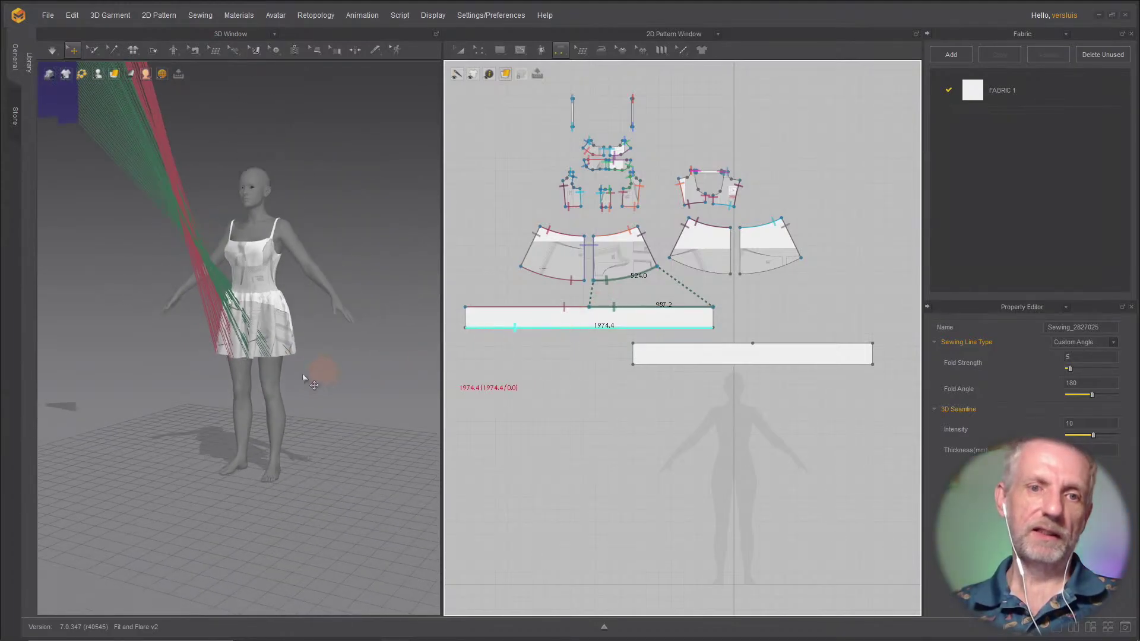
{"action": "scroll", "coordinate": [271, 364], "scroll_direction": "down", "scroll_amount": 2}
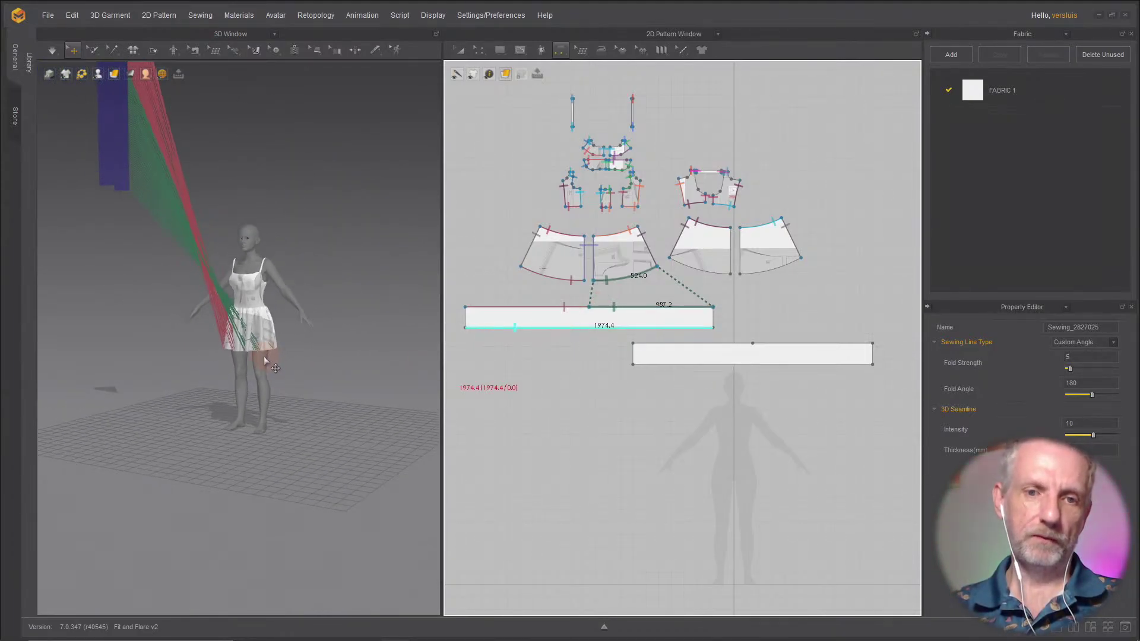
{"action": "right_click_drag", "start_coordinate": [264, 357], "coordinate": [232, 365]}
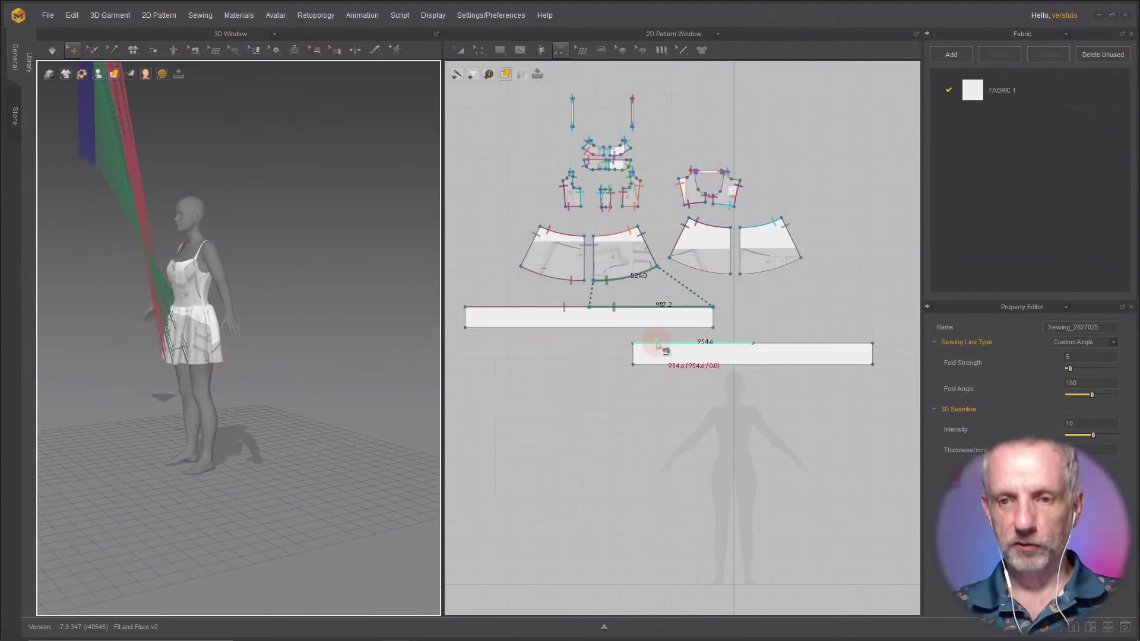
{"action": "left_click", "coordinate": [689, 271]}
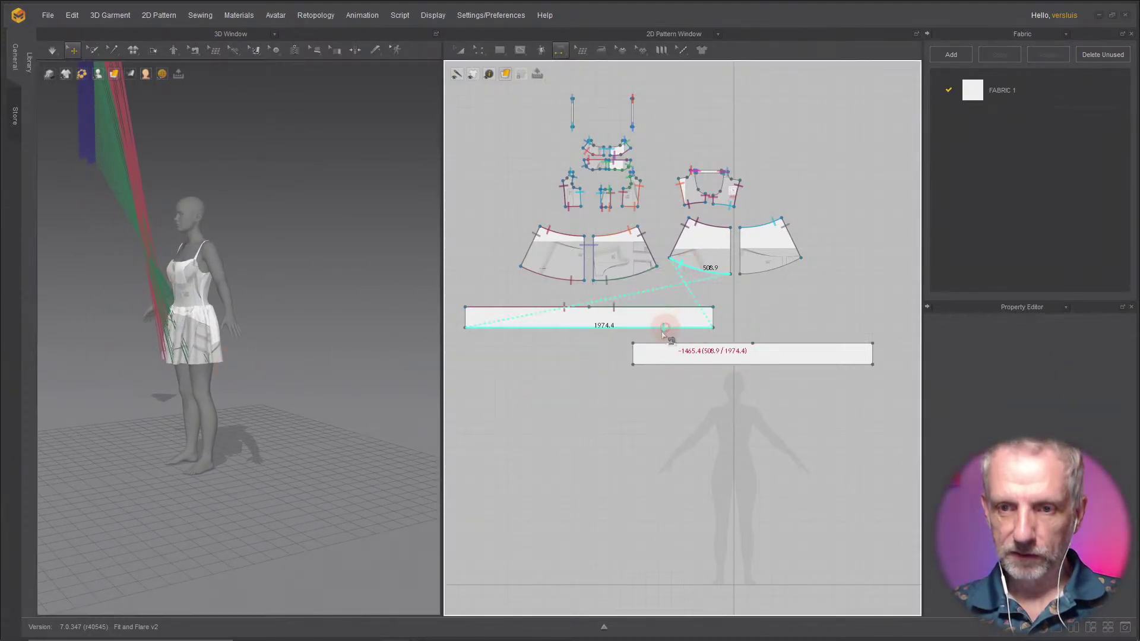
{"action": "left_click", "coordinate": [655, 343]}
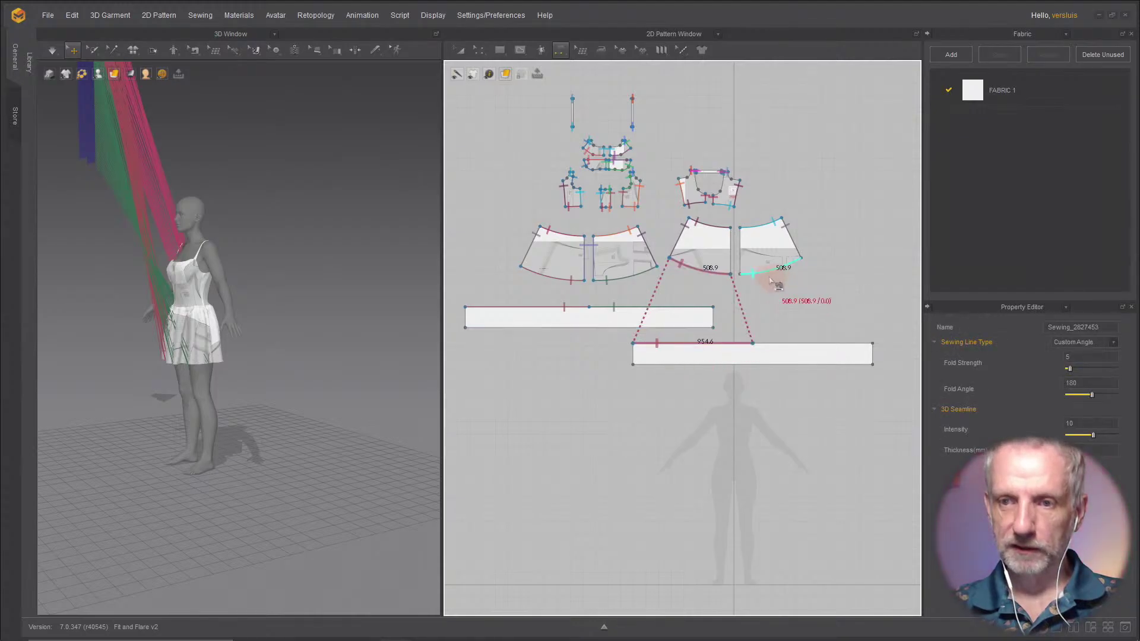
{"action": "left_click", "coordinate": [790, 264]}
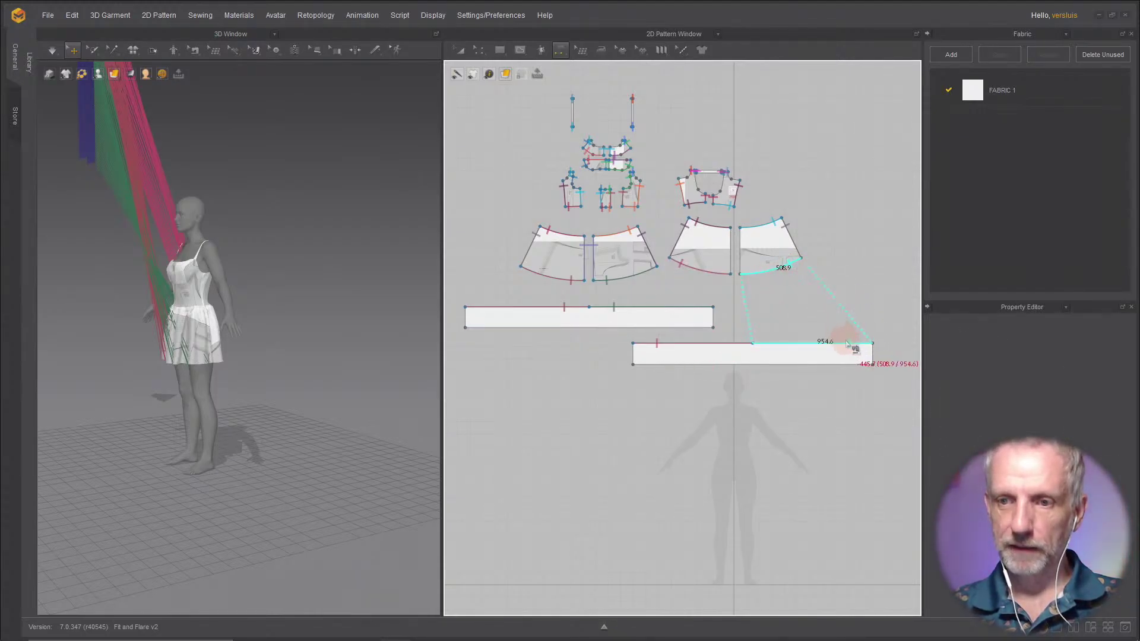
{"action": "left_click", "coordinate": [843, 335]}
{"action": "right_click_drag", "start_coordinate": [235, 390], "coordinate": [277, 475]}
{"action": "scroll", "coordinate": [297, 464], "scroll_direction": "up", "scroll_amount": 2}
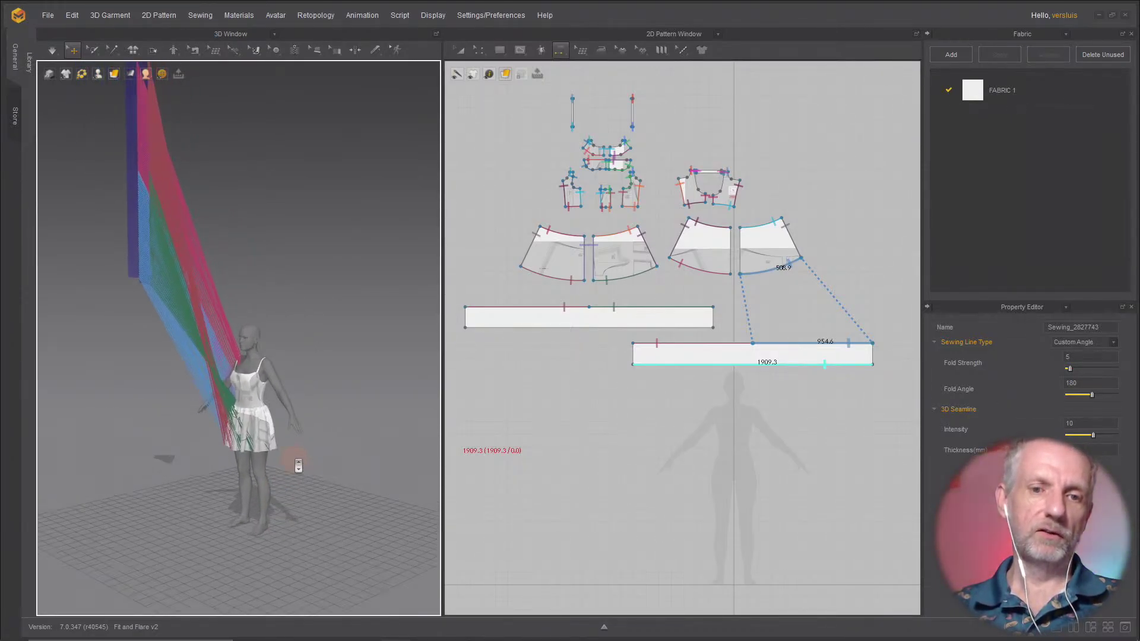
Step: Switch to the Epidemic Sound playlist in the browser, play the track Fugetsu, and return to Marvelous Designer
{"action": "key", "text": "alt+Tab"}
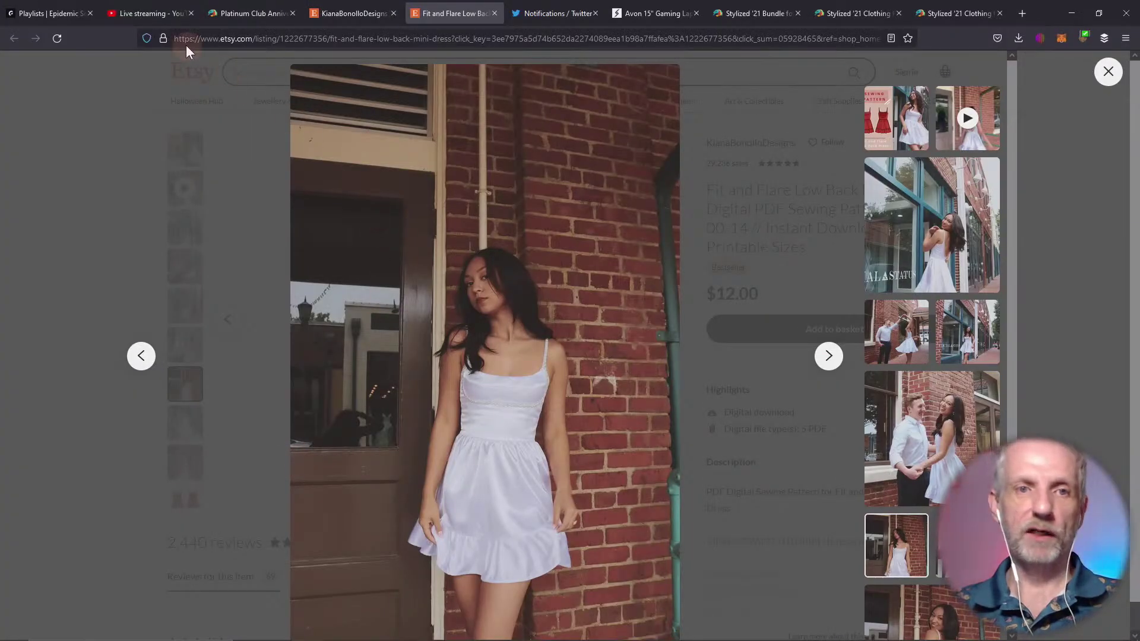
{"action": "left_click", "coordinate": [60, 18]}
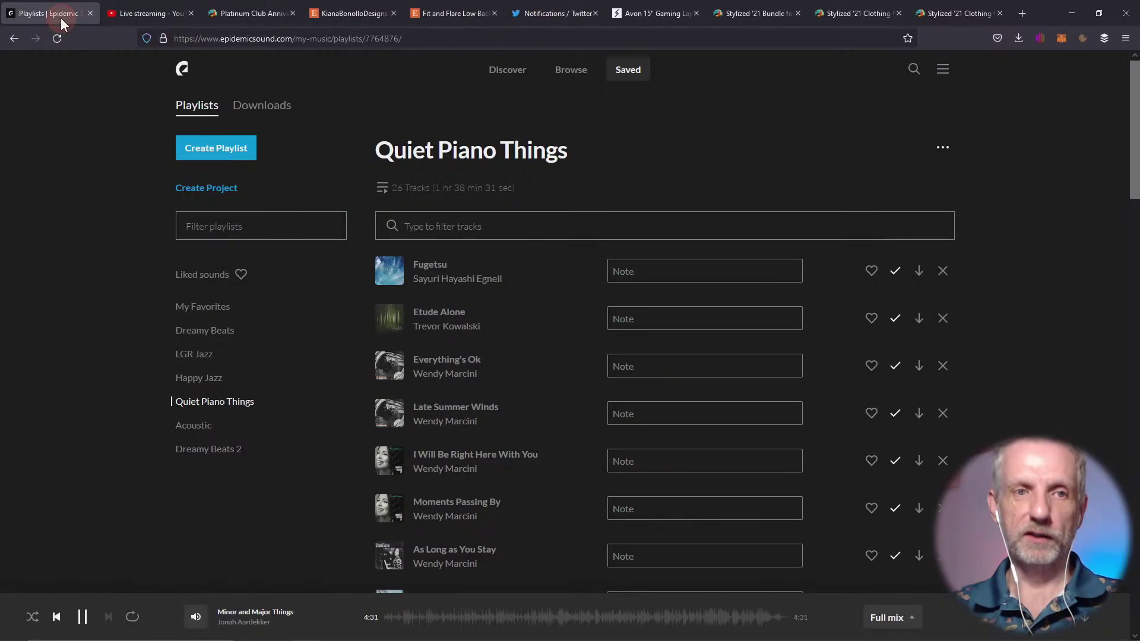
{"action": "left_click", "coordinate": [391, 271]}
{"action": "key", "text": "alt+Tab"}
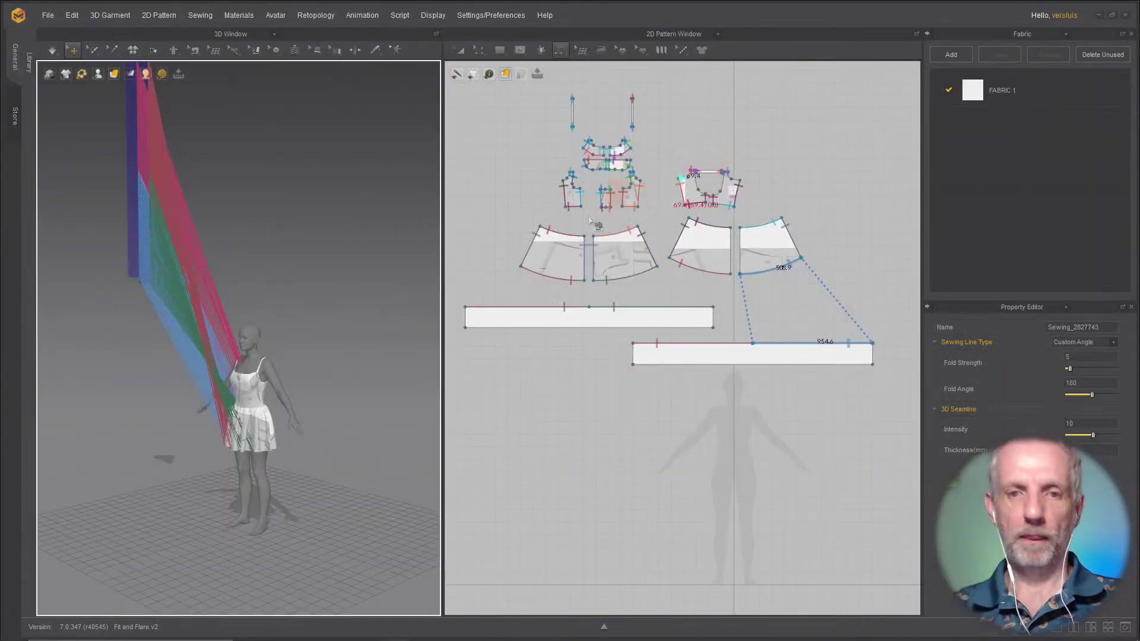
Step: Attach the upper strip to the front skirt hem in the 3D view with Superimpose (Over)
{"action": "right_click_drag", "start_coordinate": [305, 292], "coordinate": [341, 279]}
{"action": "scroll", "coordinate": [341, 279], "scroll_direction": "up", "scroll_amount": 1}
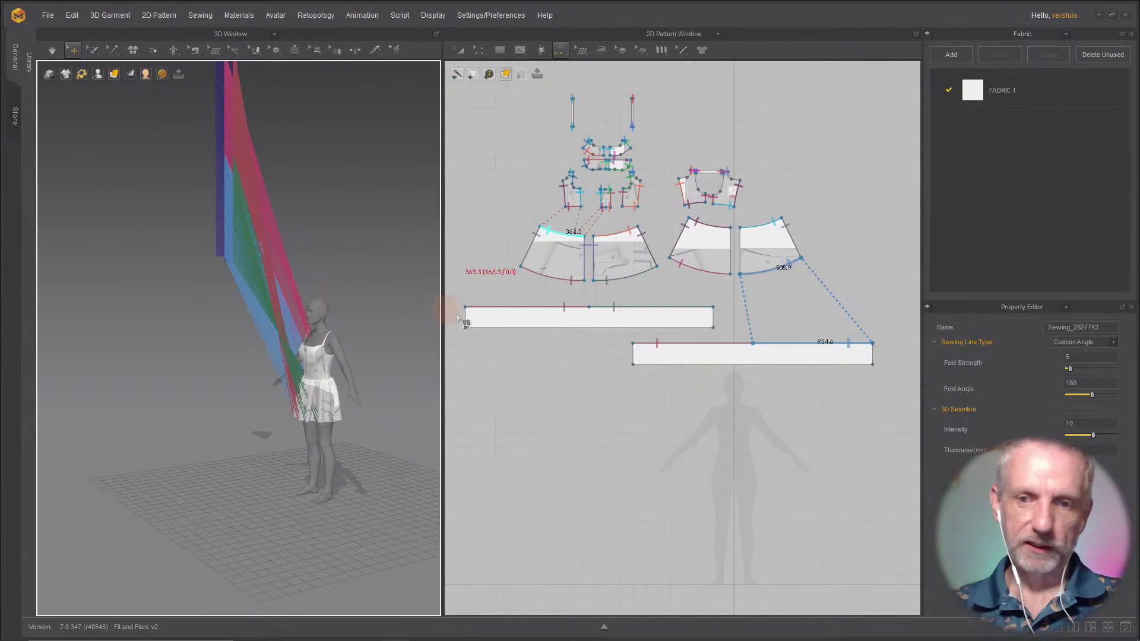
{"action": "key", "text": "a"}
{"action": "left_click", "coordinate": [547, 323]}
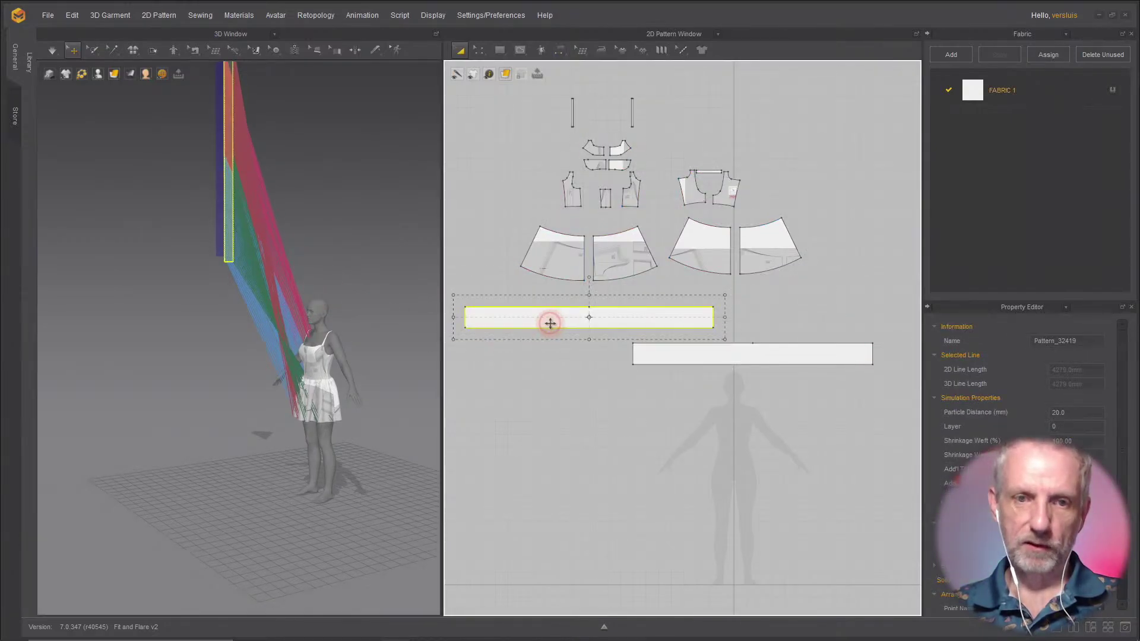
{"action": "right_click", "coordinate": [233, 233]}
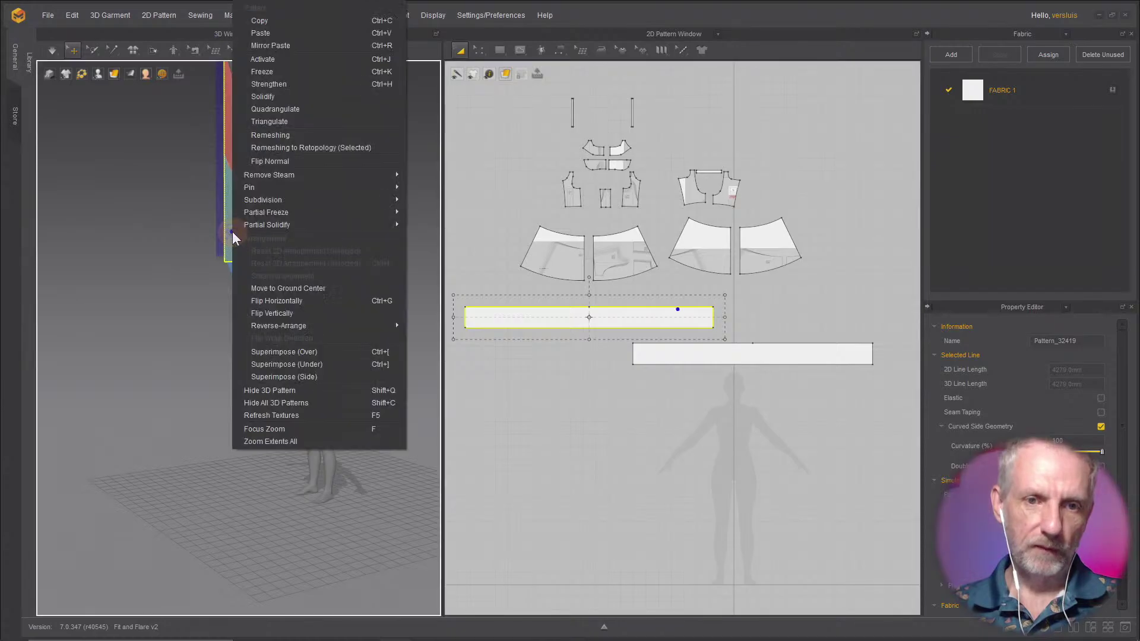
{"action": "left_click", "coordinate": [352, 354]}
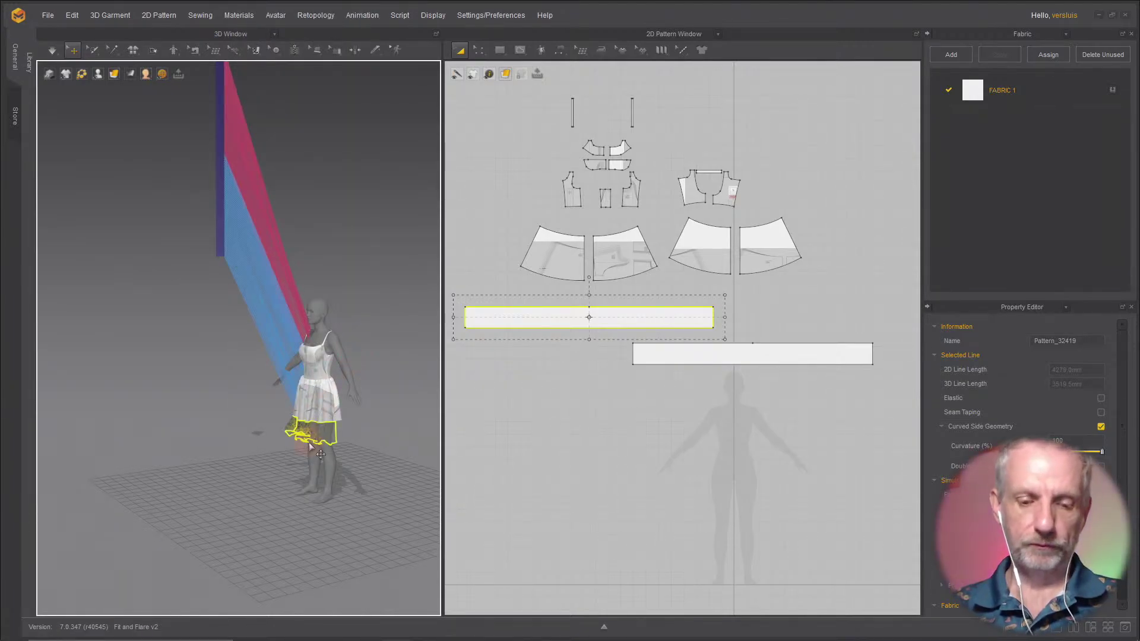
{"action": "scroll", "coordinate": [309, 443], "scroll_direction": "up", "scroll_amount": 2}
{"action": "scroll", "coordinate": [313, 450], "scroll_direction": "up", "scroll_amount": 6}
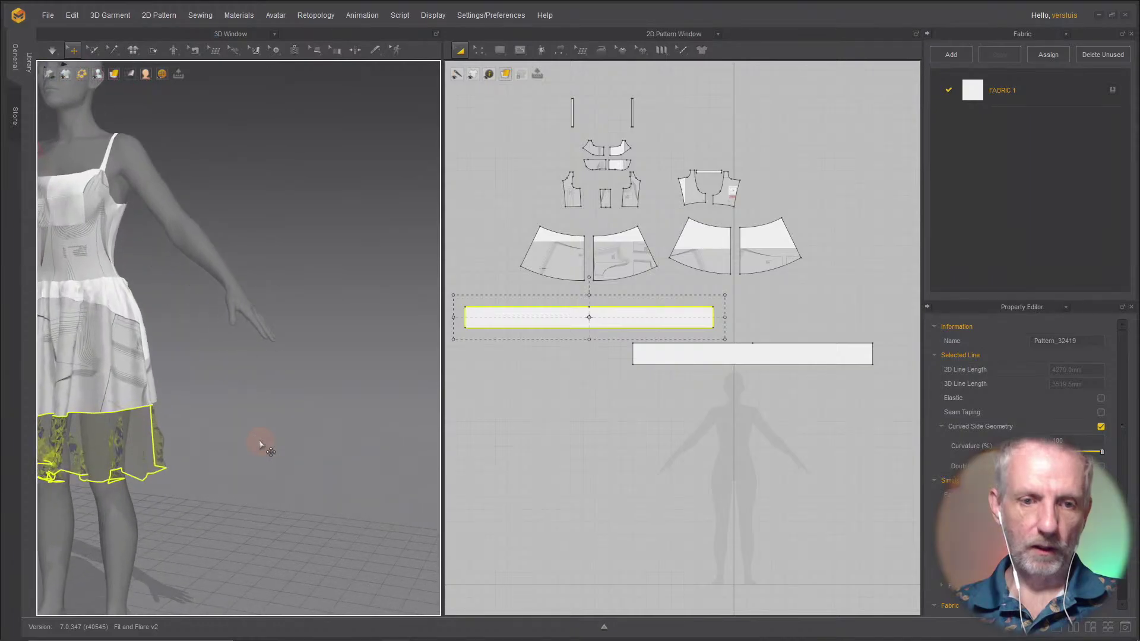
{"action": "right_click_drag", "start_coordinate": [269, 432], "coordinate": [209, 338]}
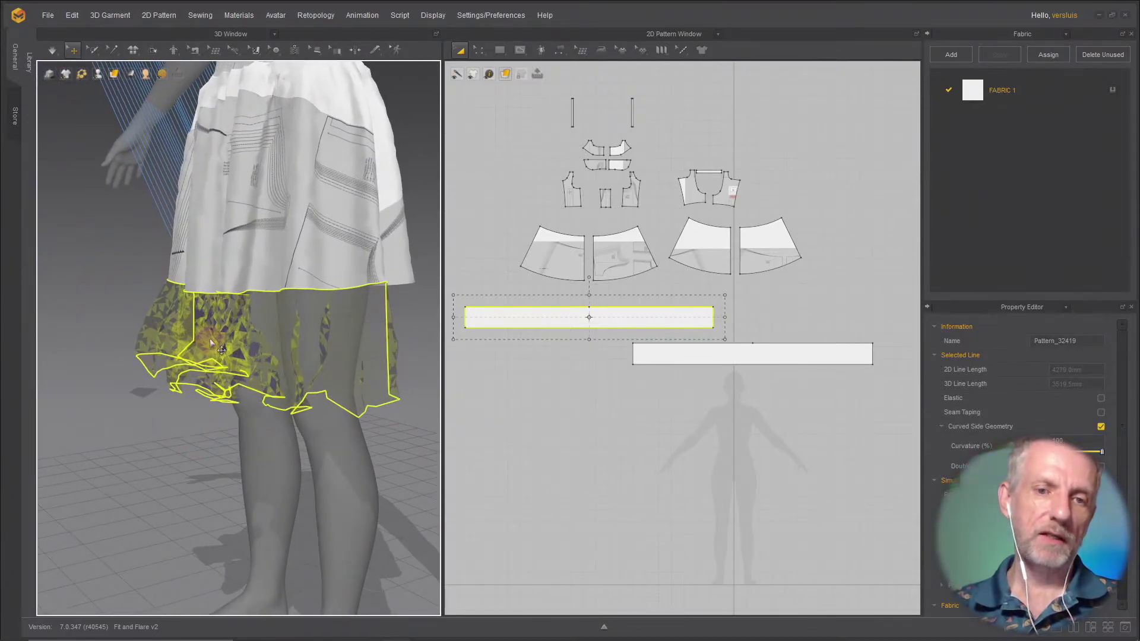
Step: Try repositioning the front hem strip with Superimpose (Under), Superimpose (Side) and Superimpose (Over)
{"action": "right_click", "coordinate": [209, 339]}
{"action": "left_click", "coordinate": [294, 366]}
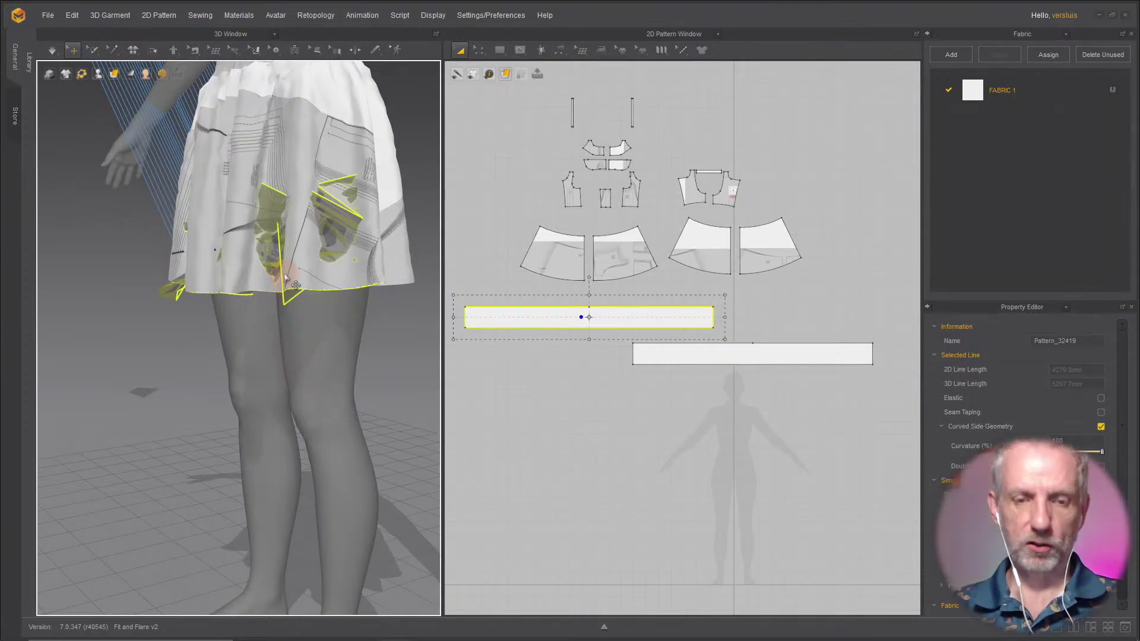
{"action": "right_click", "coordinate": [234, 321]}
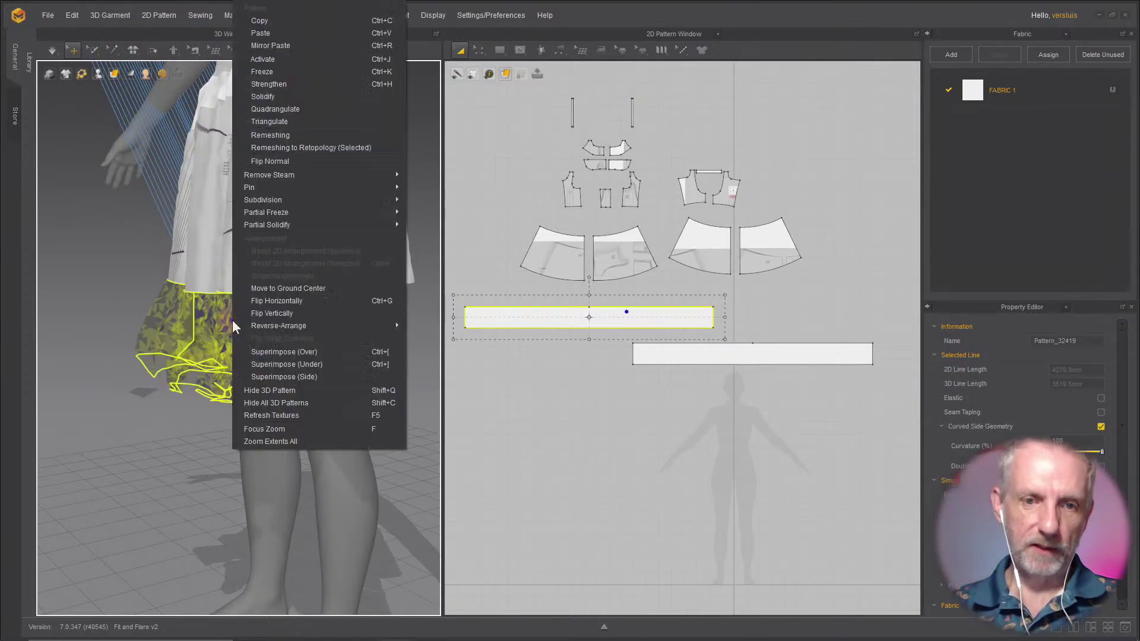
{"action": "left_click", "coordinate": [306, 377]}
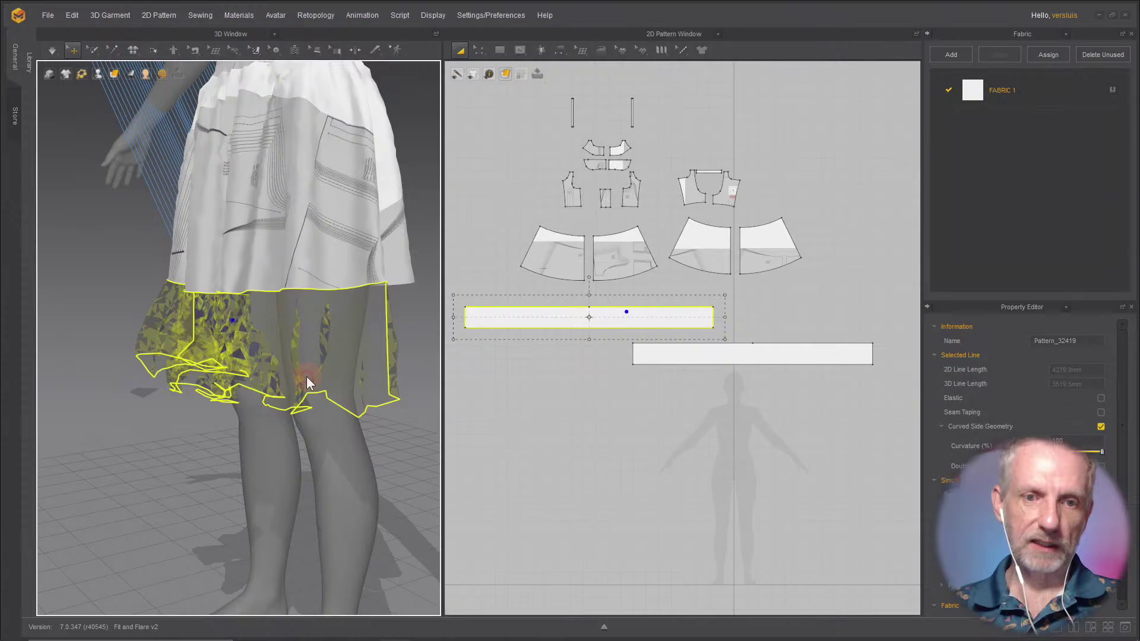
{"action": "right_click", "coordinate": [261, 369]}
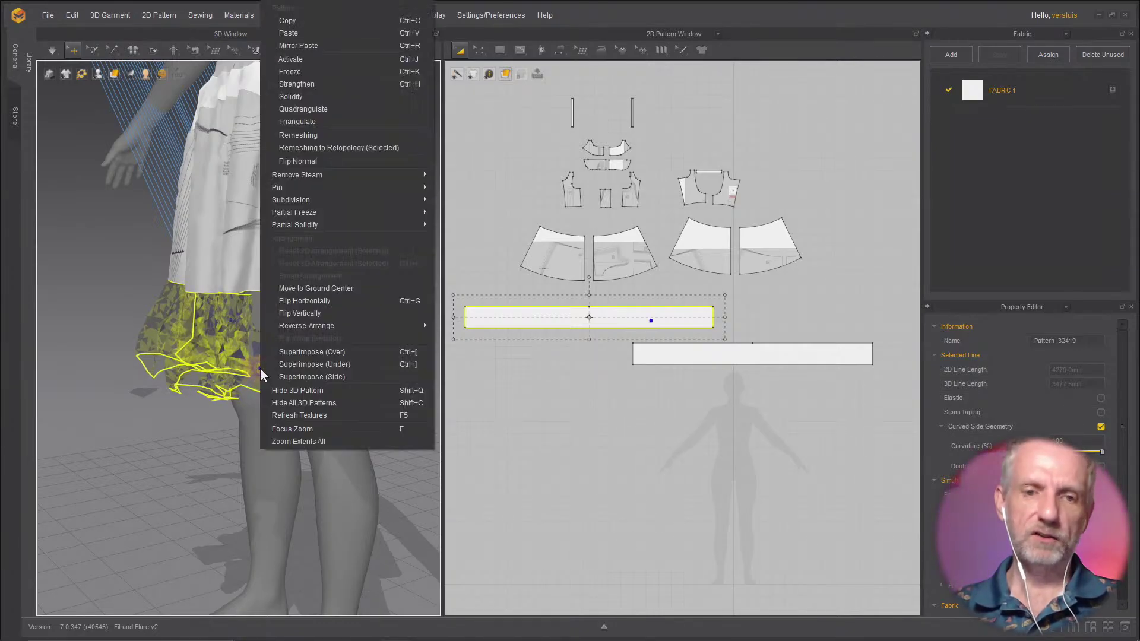
{"action": "left_click", "coordinate": [308, 354]}
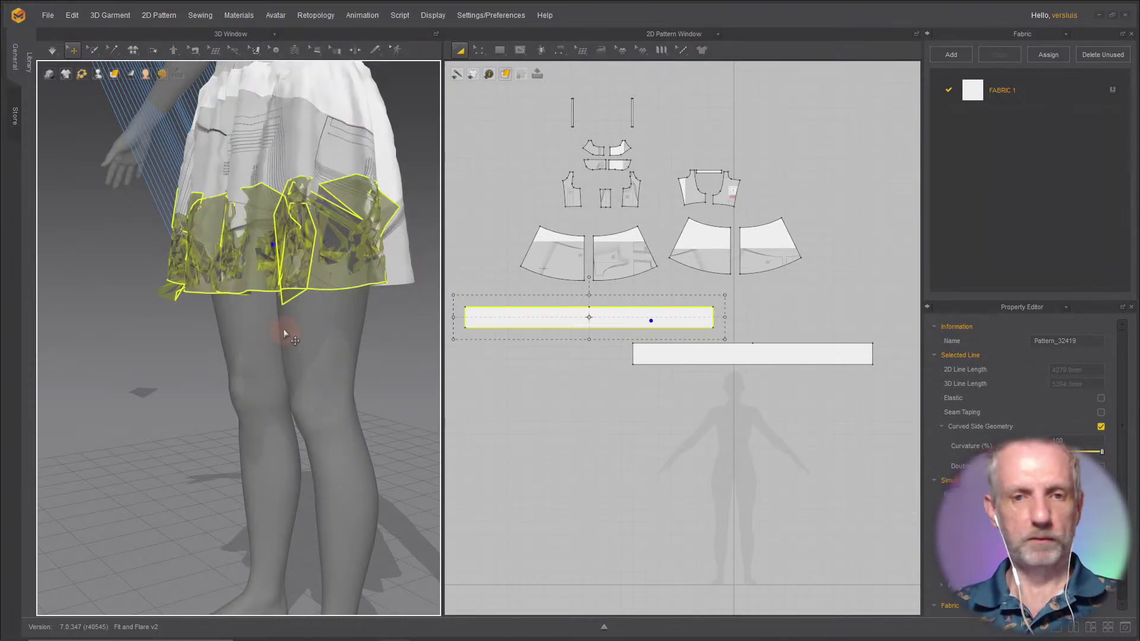
{"action": "key", "text": "space"}
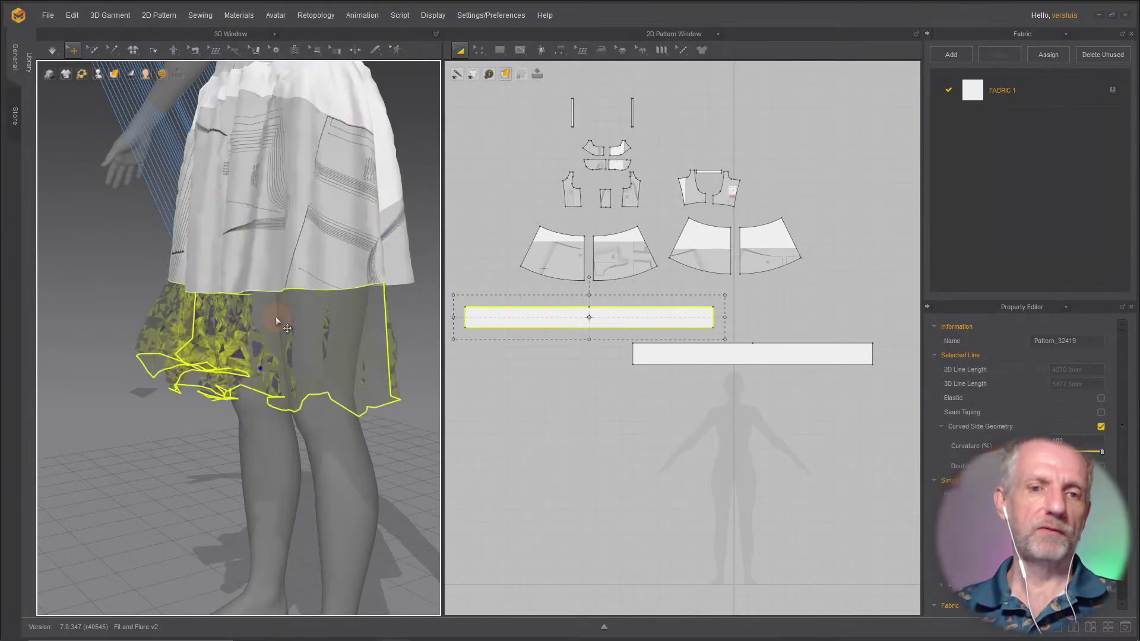
Step: Attach the lower strip to the back skirt hem in the 3D view with Superimpose (Over)
{"action": "right_click_drag", "start_coordinate": [287, 329], "coordinate": [246, 330]}
{"action": "scroll", "coordinate": [246, 330], "scroll_direction": "down", "scroll_amount": 4}
{"action": "left_click", "coordinate": [706, 351]}
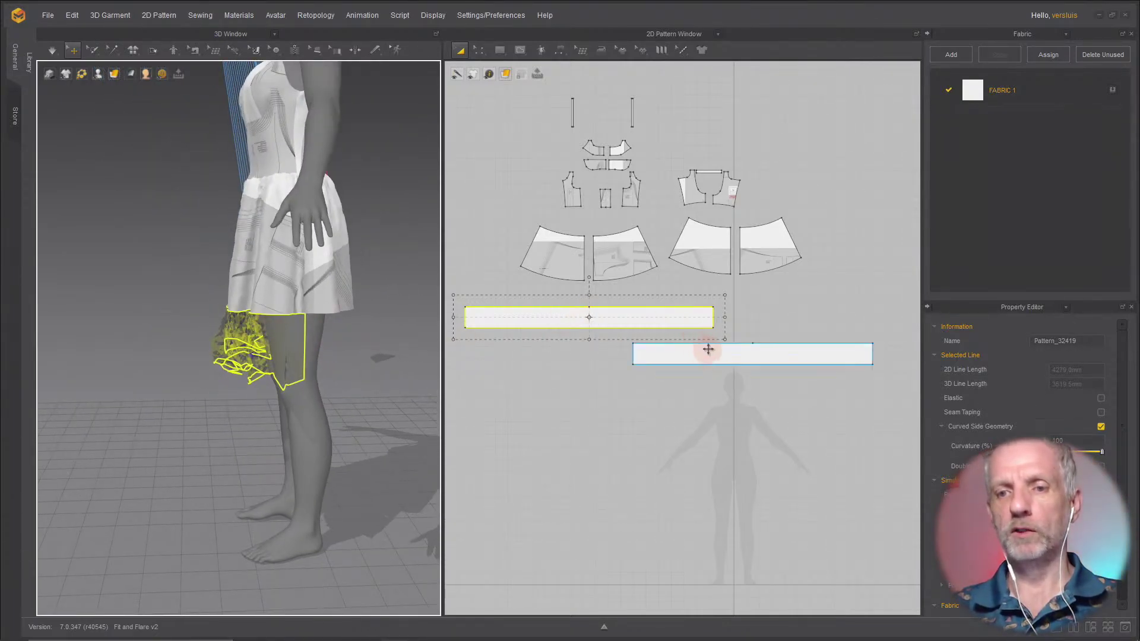
{"action": "right_click_drag", "start_coordinate": [373, 344], "coordinate": [340, 302]}
{"action": "scroll", "coordinate": [327, 343], "scroll_direction": "down", "scroll_amount": 3}
{"action": "right_click", "coordinate": [223, 109]}
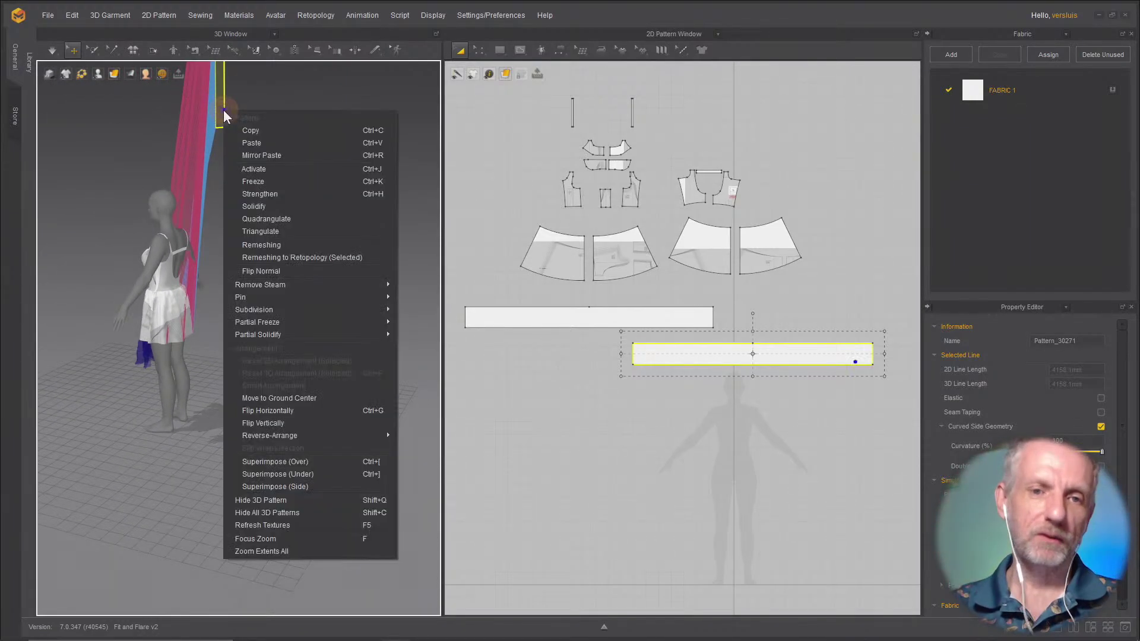
{"action": "left_click", "coordinate": [332, 462]}
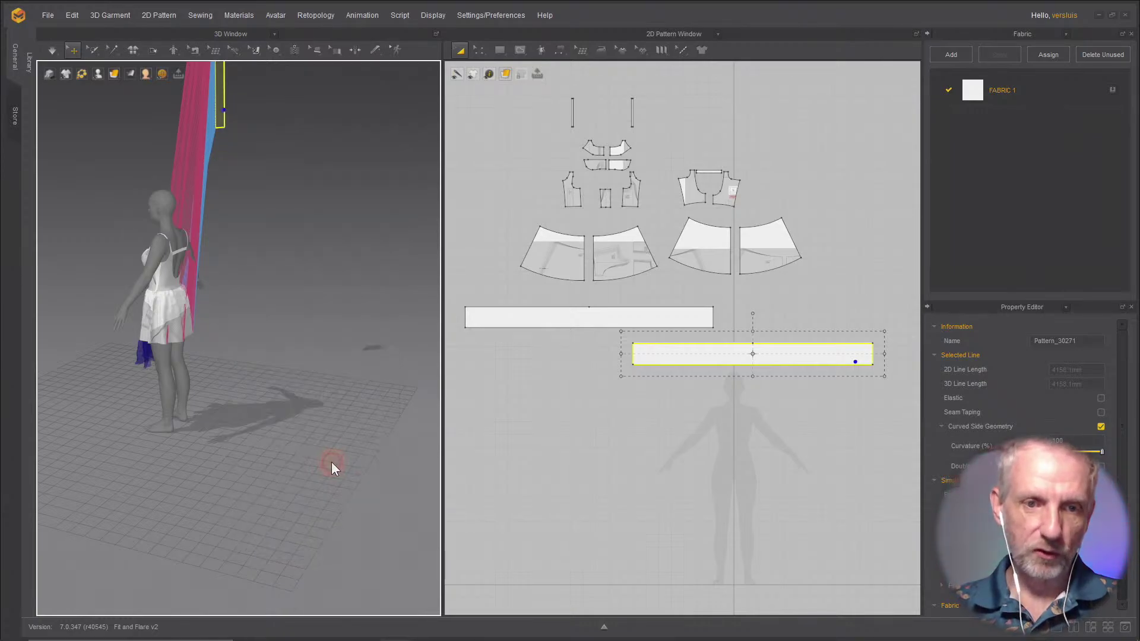
{"action": "scroll", "coordinate": [149, 352], "scroll_direction": "up", "scroll_amount": 5}
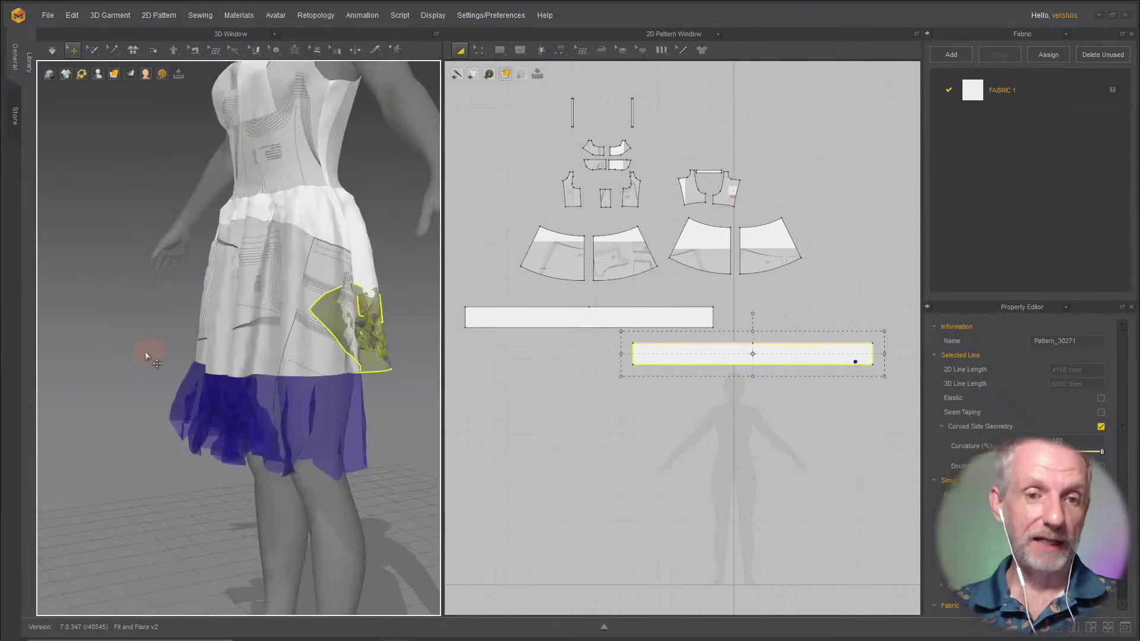
{"action": "right_click_drag", "start_coordinate": [179, 365], "coordinate": [211, 371]}
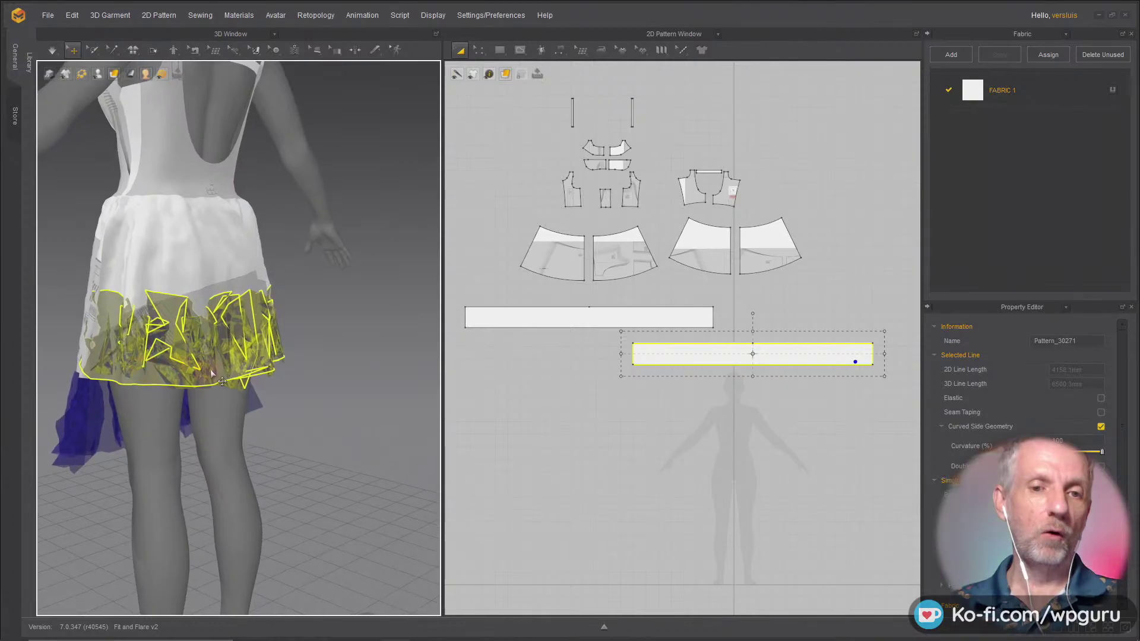
Step: Reapply Superimpose (Under) to the lower strip until it hangs below the back skirt hem
{"action": "right_click", "coordinate": [226, 365]}
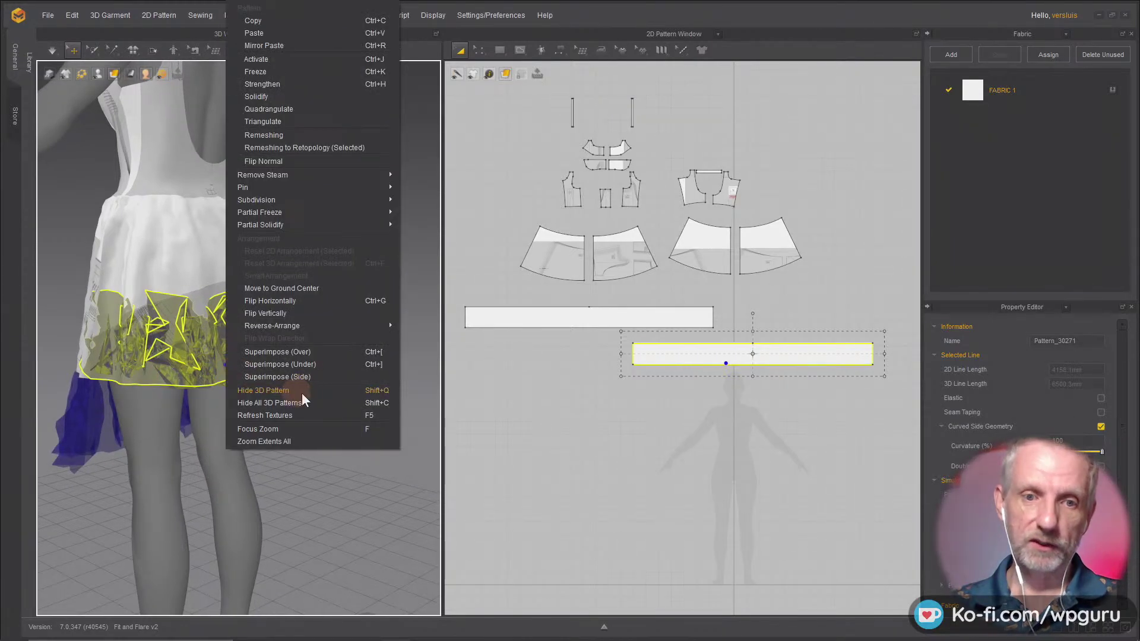
{"action": "left_click", "coordinate": [361, 364]}
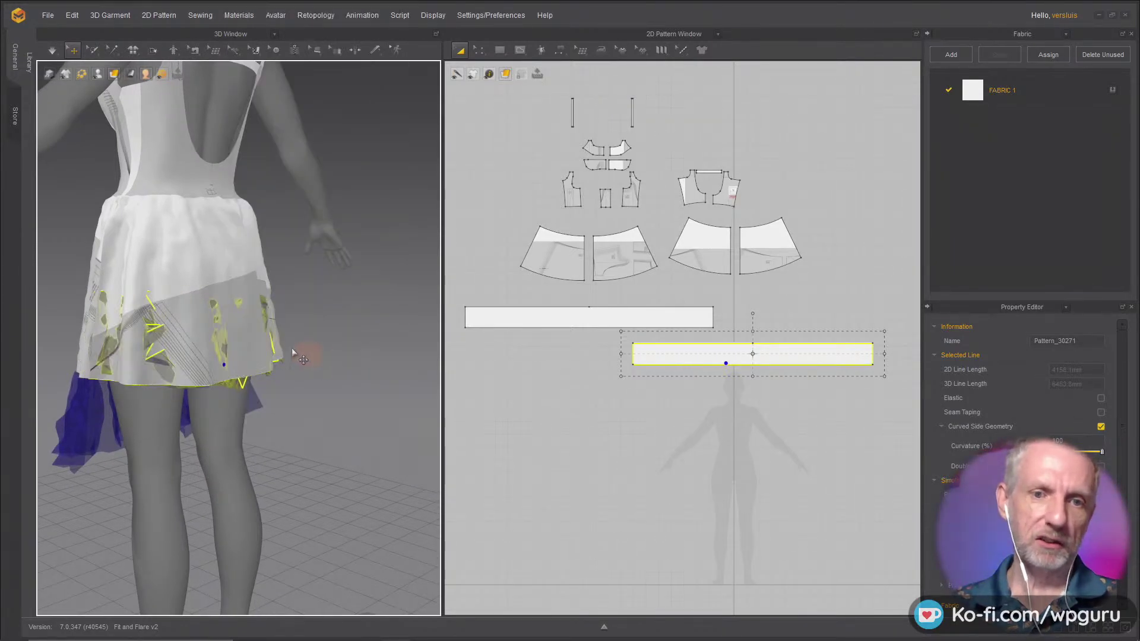
{"action": "right_click", "coordinate": [150, 336]}
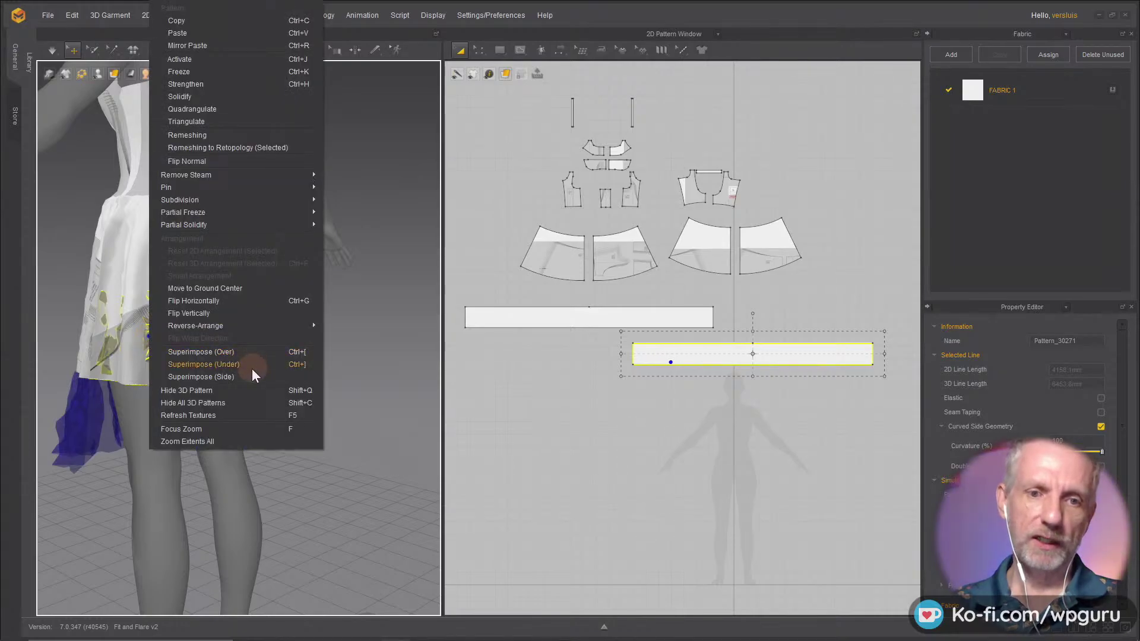
{"action": "left_click", "coordinate": [251, 368]}
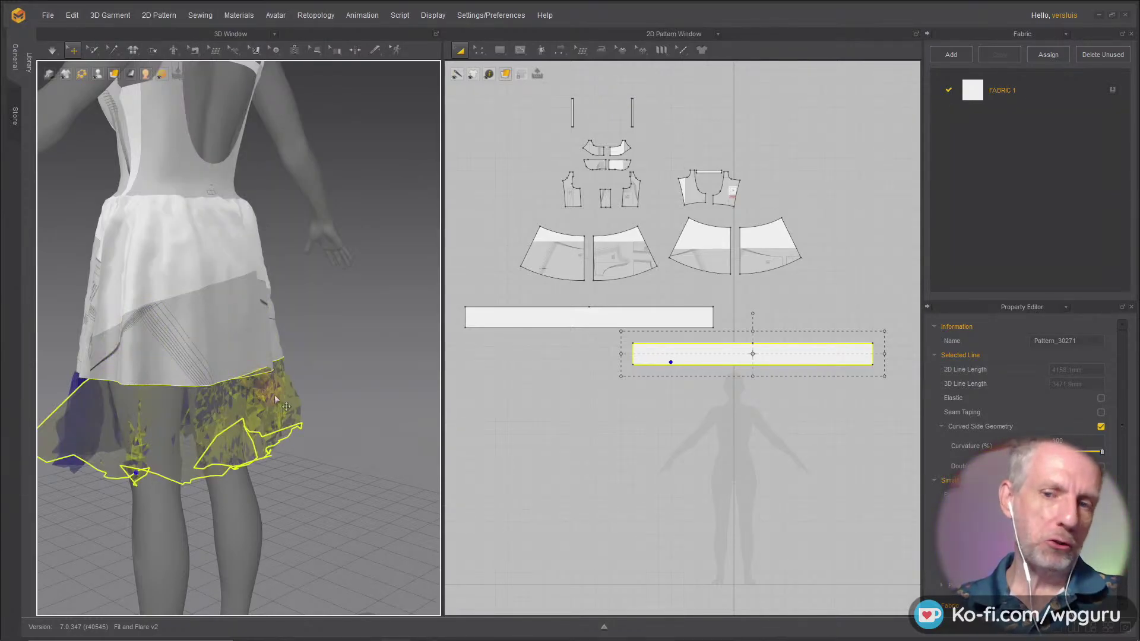
{"action": "right_click_drag", "start_coordinate": [286, 436], "coordinate": [418, 423]}
{"action": "right_click_drag", "start_coordinate": [289, 409], "coordinate": [348, 403]}
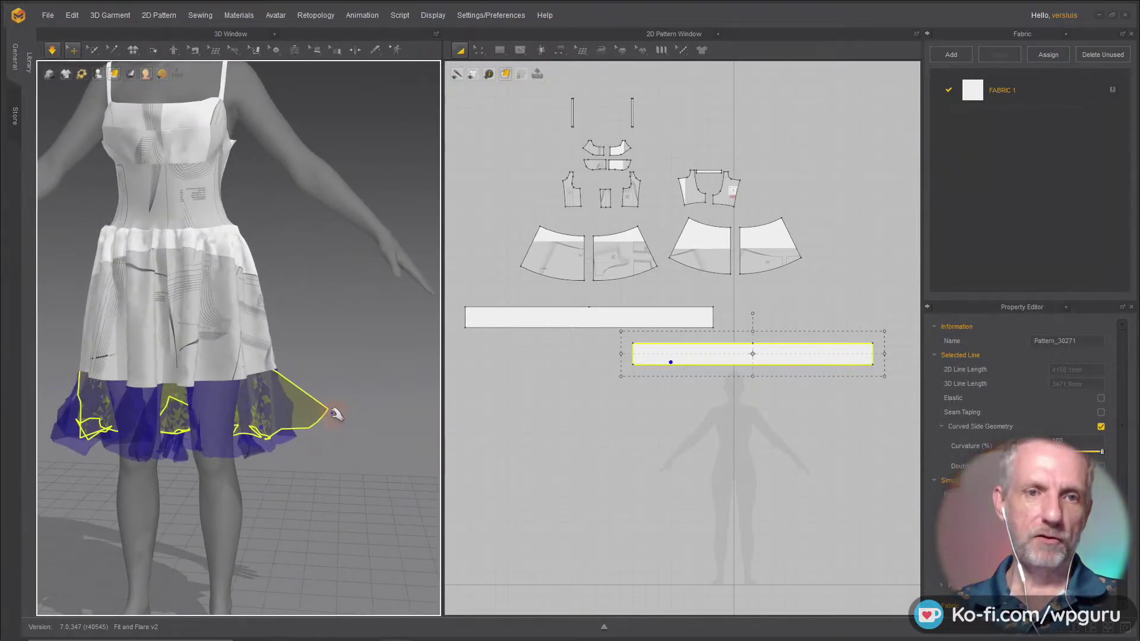
Step: Activate both hem strips together and simulate the garment to drape them as a gathered ruffle
{"action": "left_click", "coordinate": [617, 321]}
{"action": "left_click", "coordinate": [698, 351], "text": "shift"}
{"action": "right_click", "coordinate": [699, 352]}
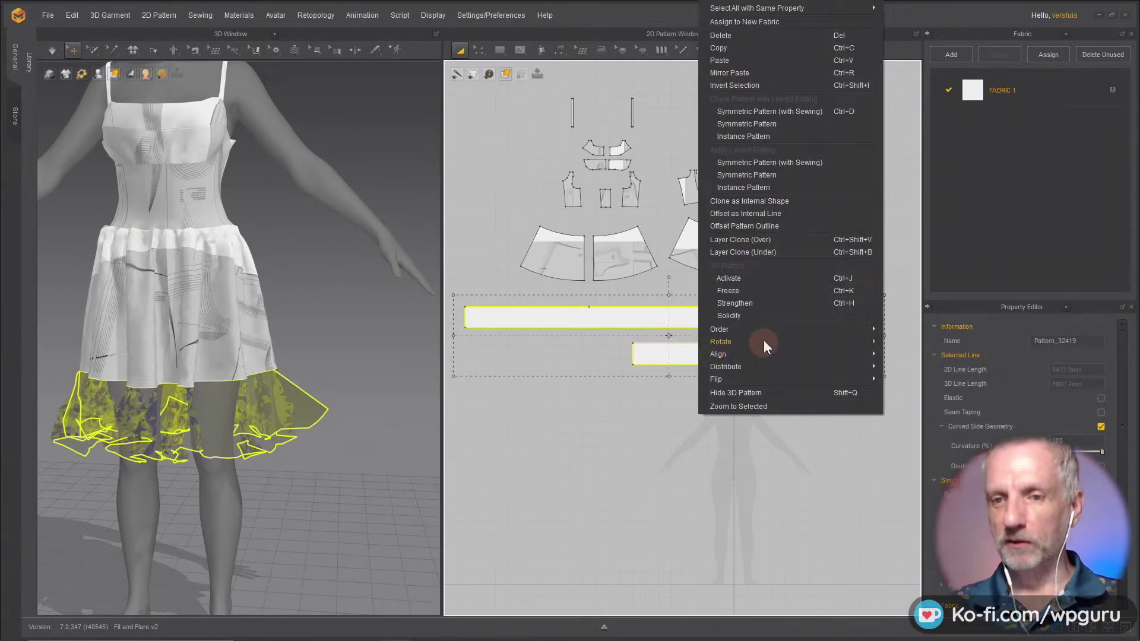
{"action": "left_click", "coordinate": [773, 279]}
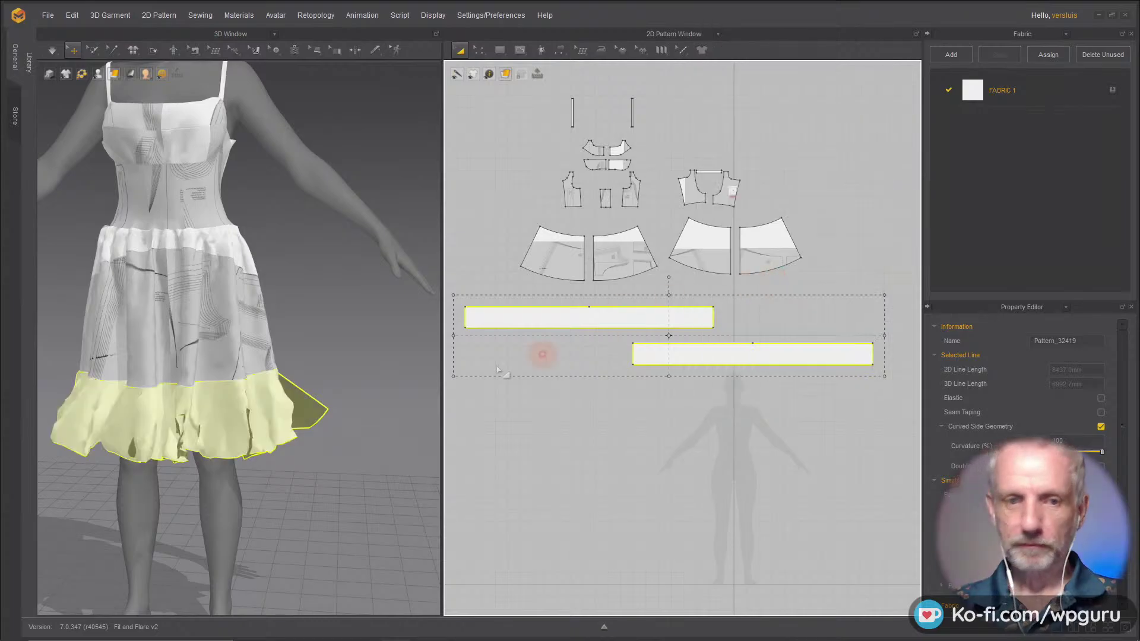
{"action": "key", "text": "space"}
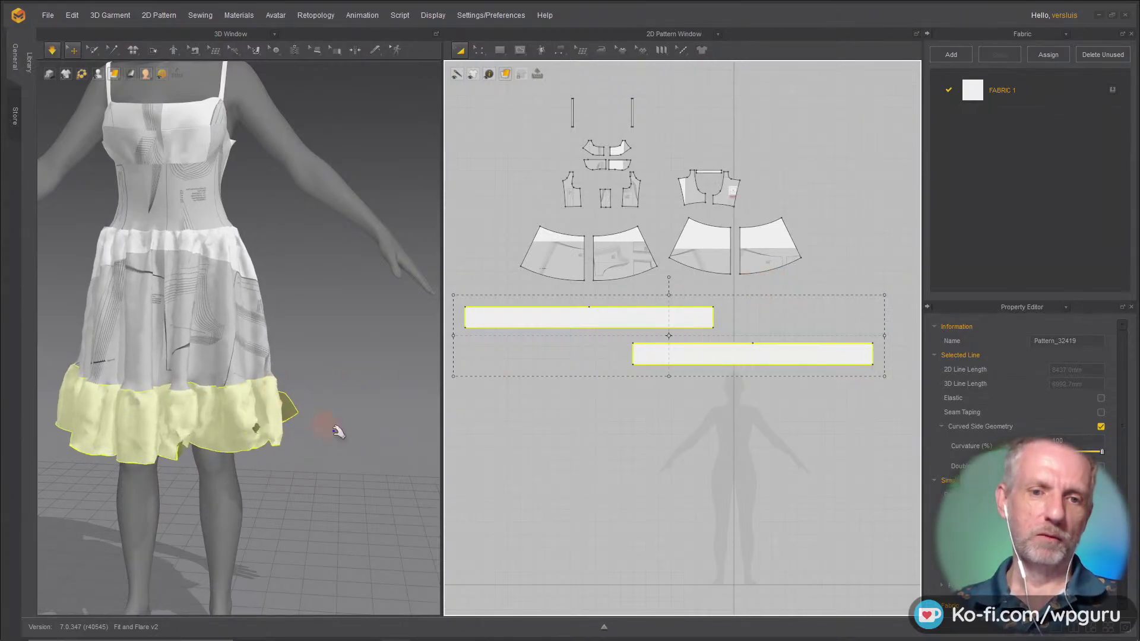
{"action": "right_click_drag", "start_coordinate": [318, 450], "coordinate": [400, 428]}
{"action": "scroll", "coordinate": [397, 430], "scroll_direction": "down", "scroll_amount": 3}
{"action": "scroll", "coordinate": [374, 422], "scroll_direction": "up", "scroll_amount": 1}
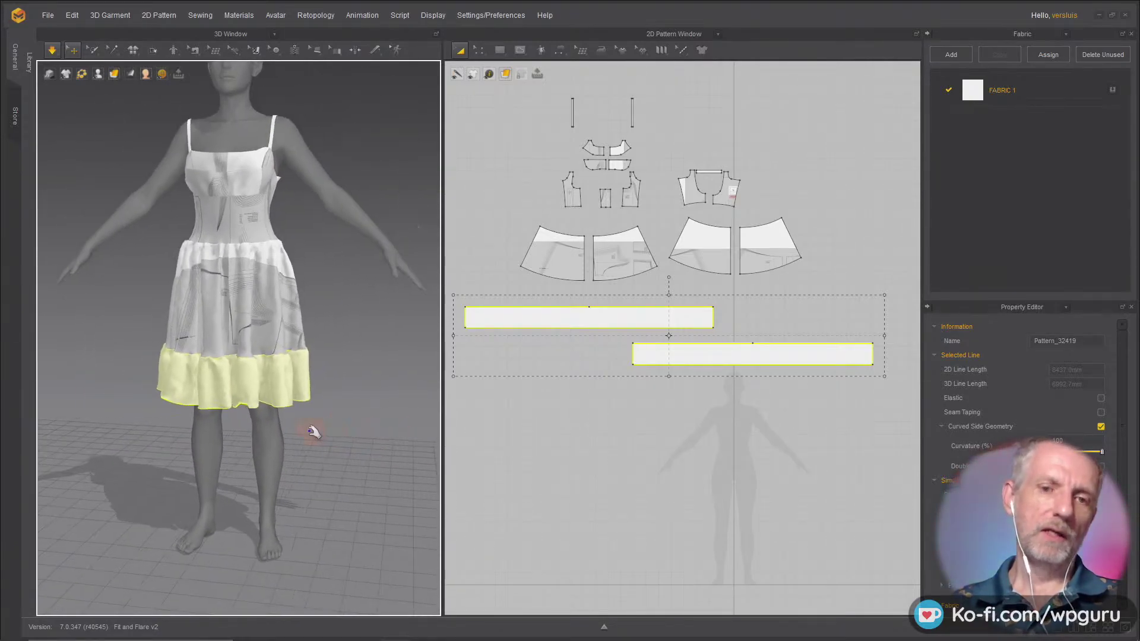
{"action": "right_click_drag", "start_coordinate": [314, 433], "coordinate": [346, 422]}
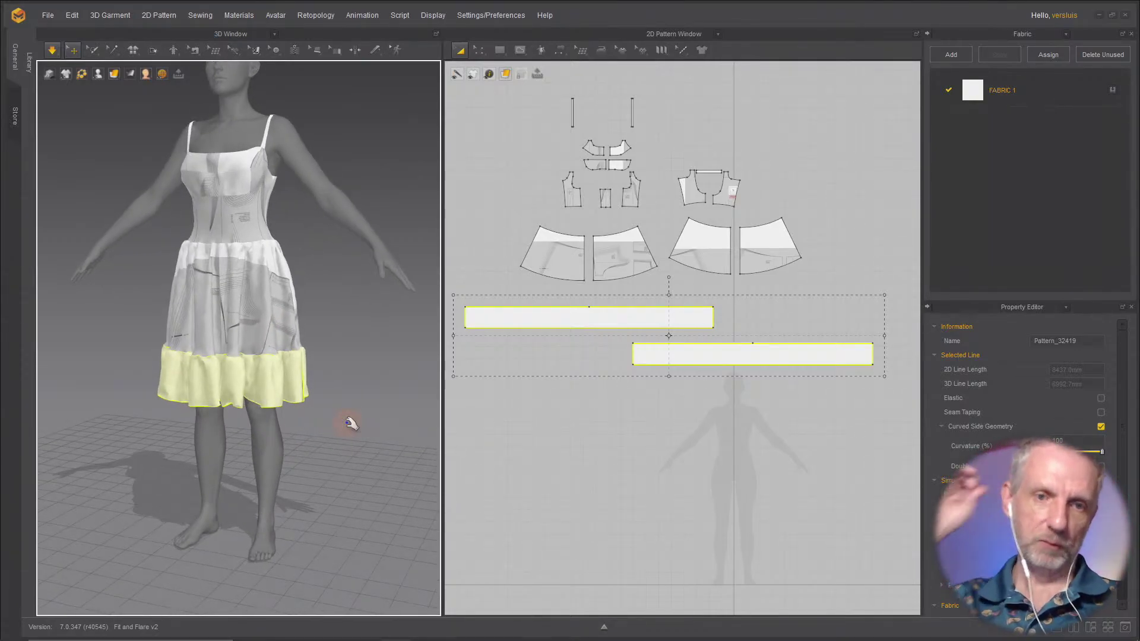
Step: Close one open side of the ruffle by sewing the front strip's short end to the adjoining short end of the back strip with Segment Sewing
{"action": "right_click_drag", "start_coordinate": [333, 363], "coordinate": [285, 371]}
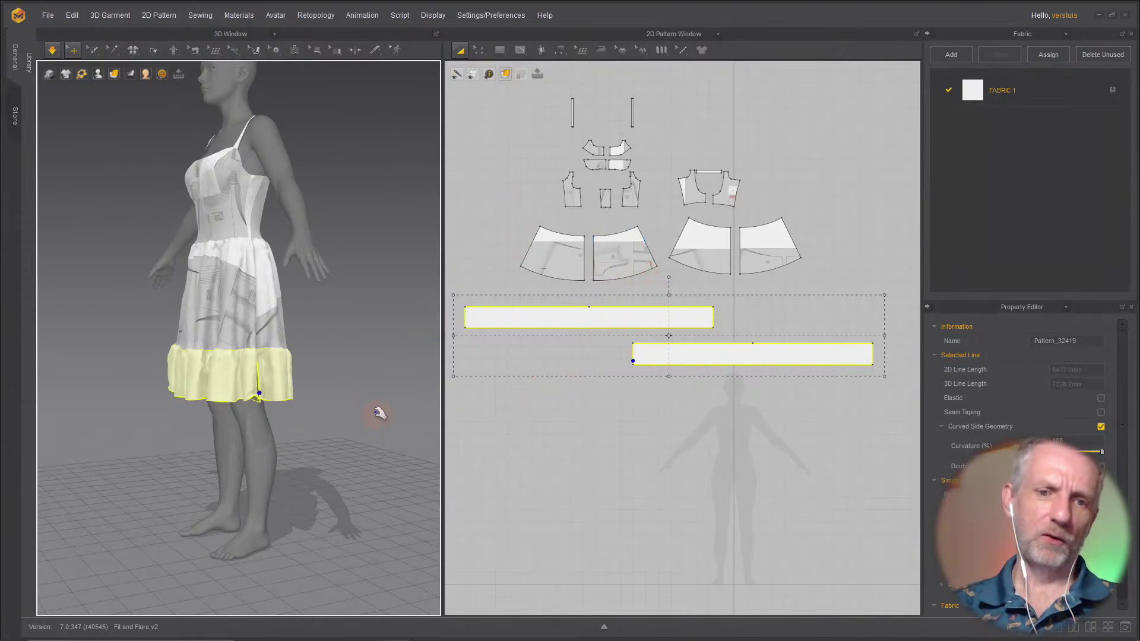
{"action": "left_click", "coordinate": [558, 49]}
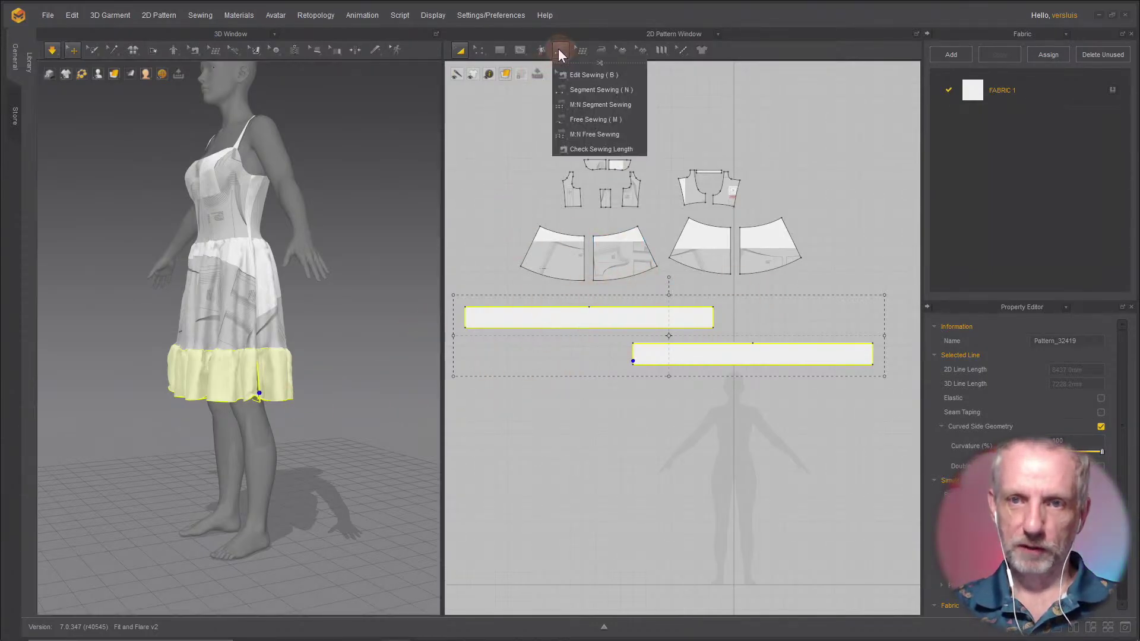
{"action": "left_click", "coordinate": [582, 90]}
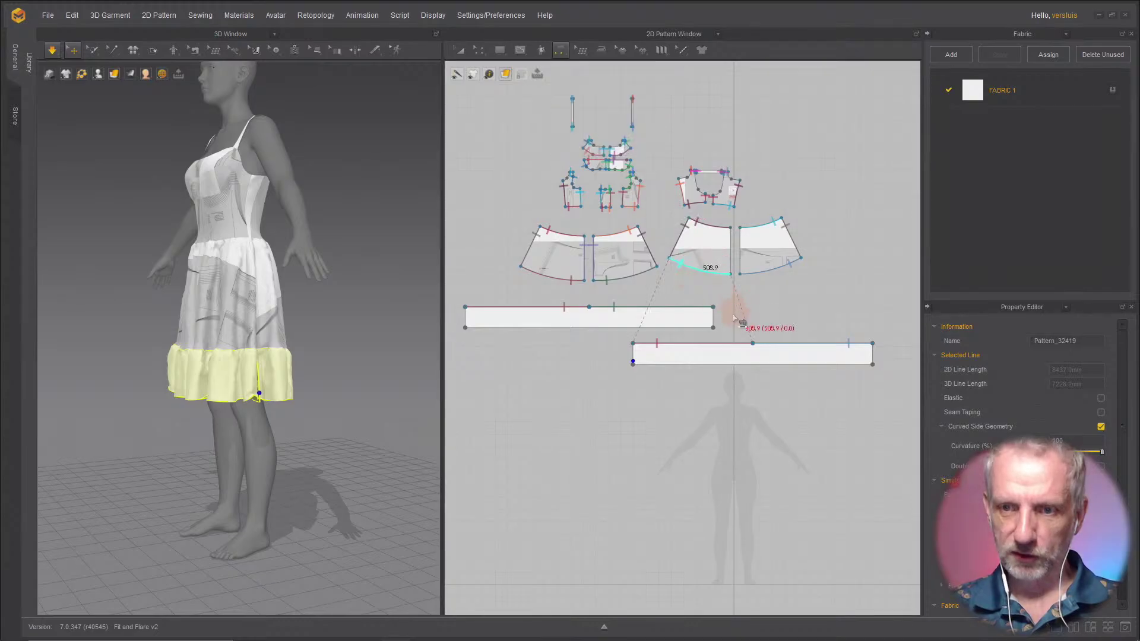
{"action": "right_click_drag", "start_coordinate": [247, 382], "coordinate": [234, 382]}
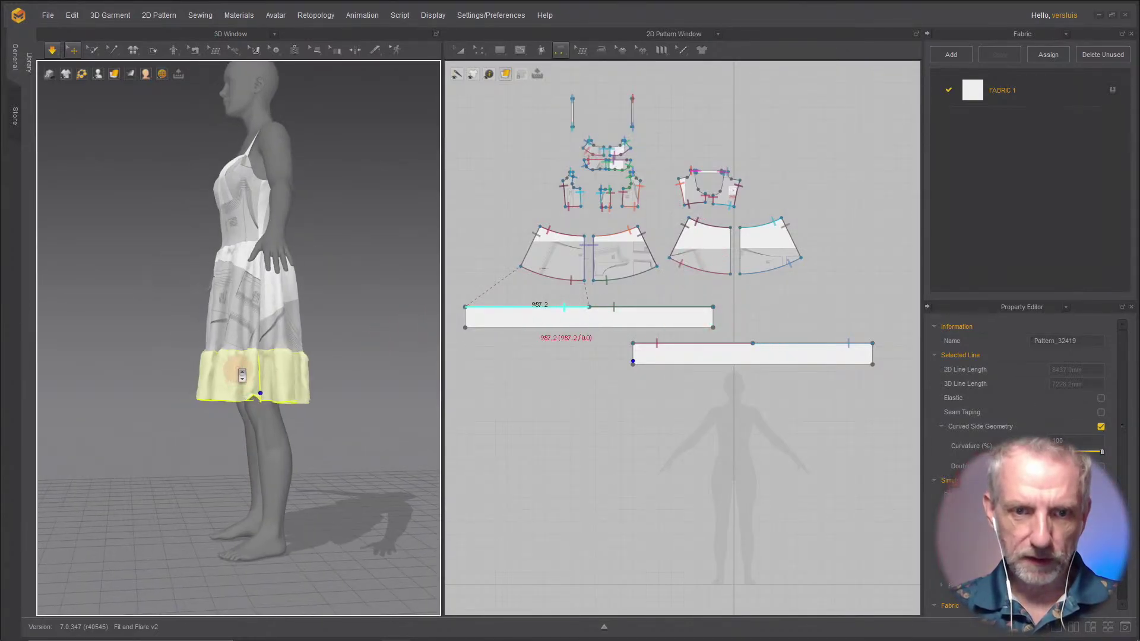
{"action": "scroll", "coordinate": [237, 383], "scroll_direction": "up", "scroll_amount": 5}
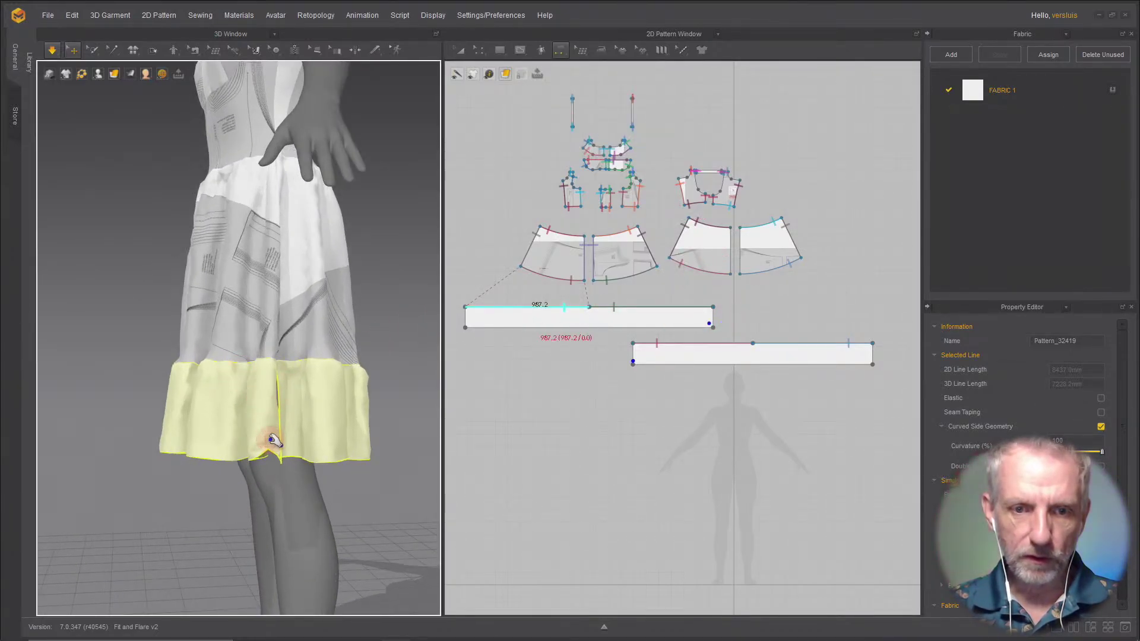
{"action": "left_click", "coordinate": [271, 440]}
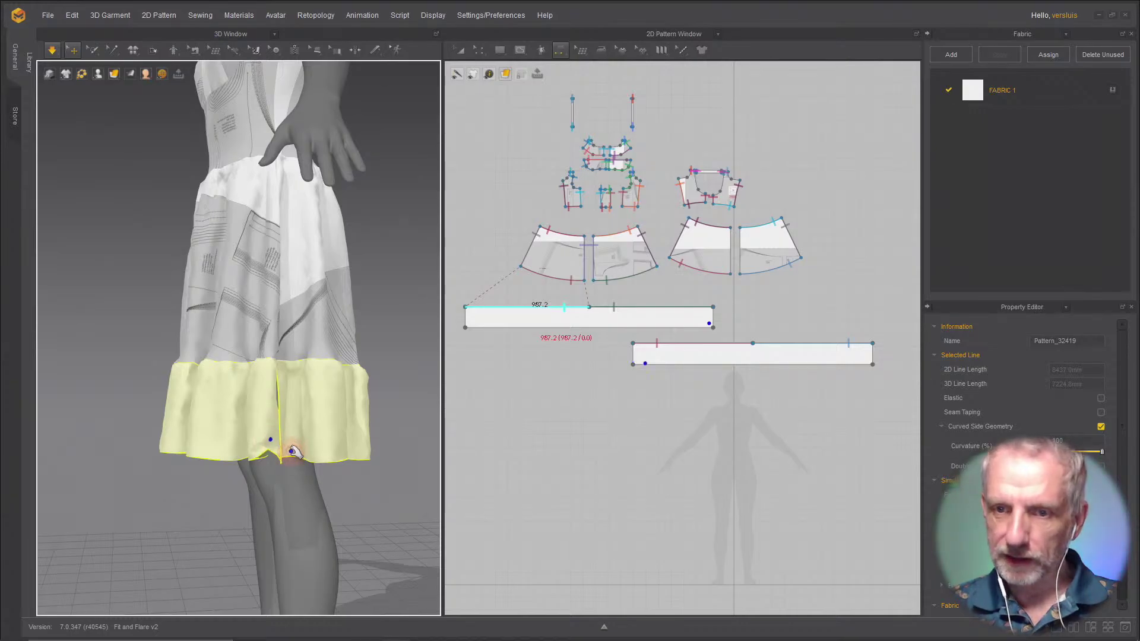
{"action": "left_click", "coordinate": [291, 451]}
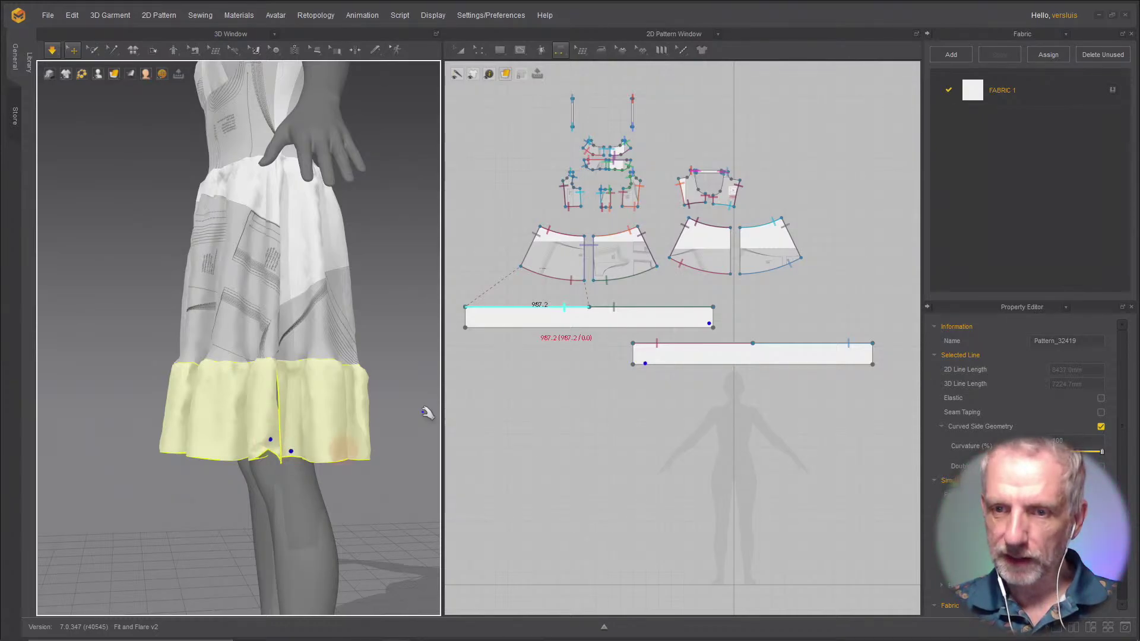
{"action": "left_click", "coordinate": [713, 317]}
{"action": "left_click", "coordinate": [633, 353]}
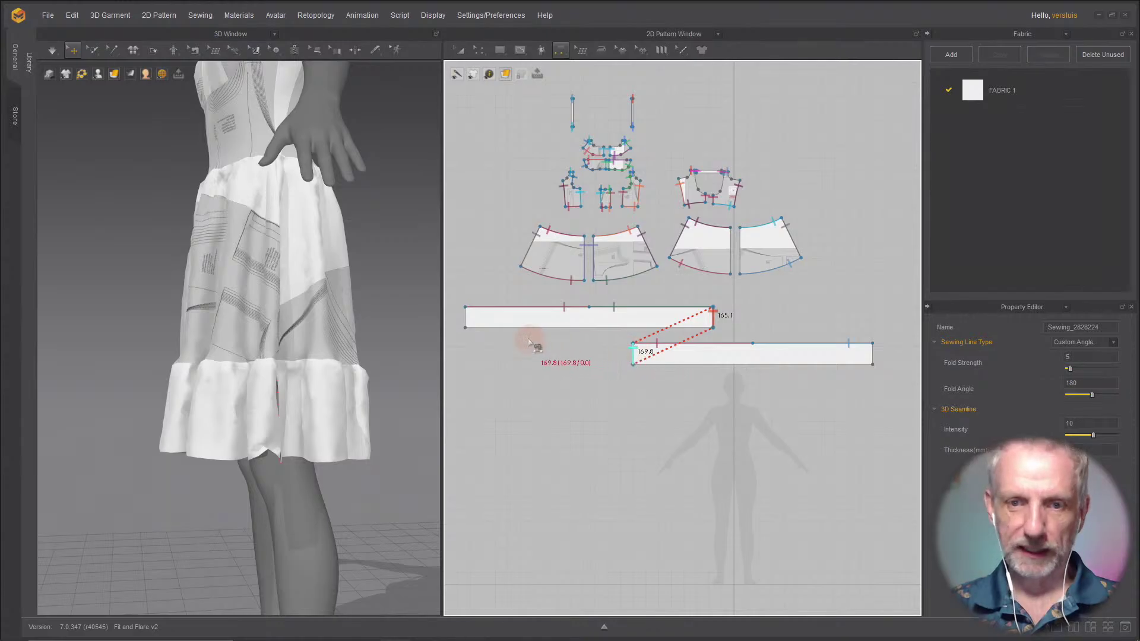
Step: Sew the two strips' remaining short ends together to close the other side of the ruffle
{"action": "left_click", "coordinate": [466, 317]}
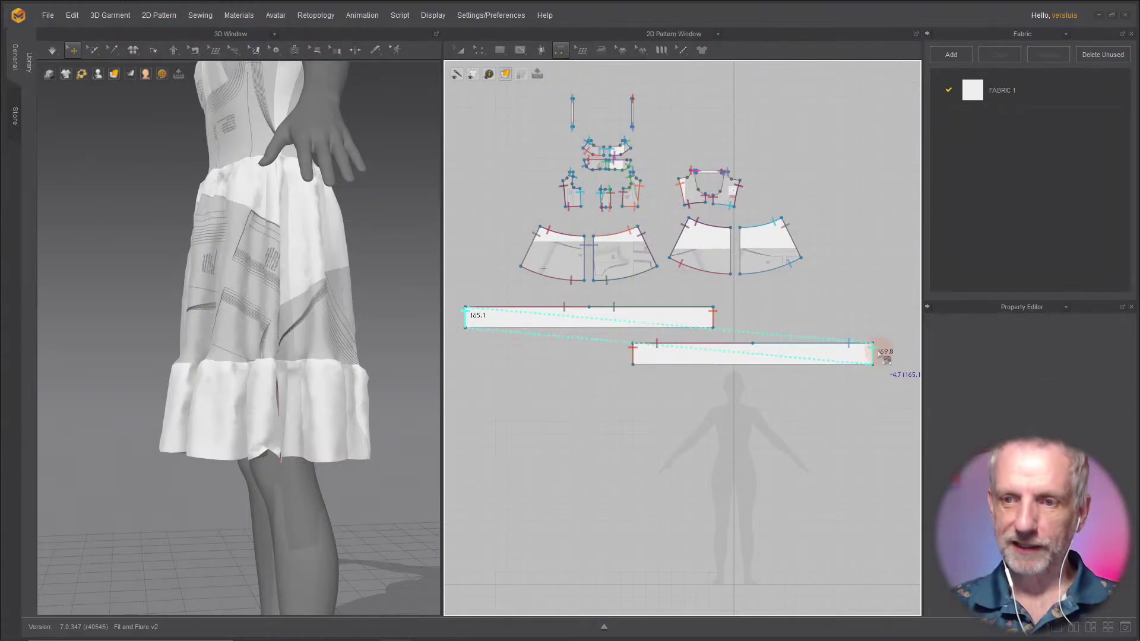
{"action": "left_click", "coordinate": [879, 353]}
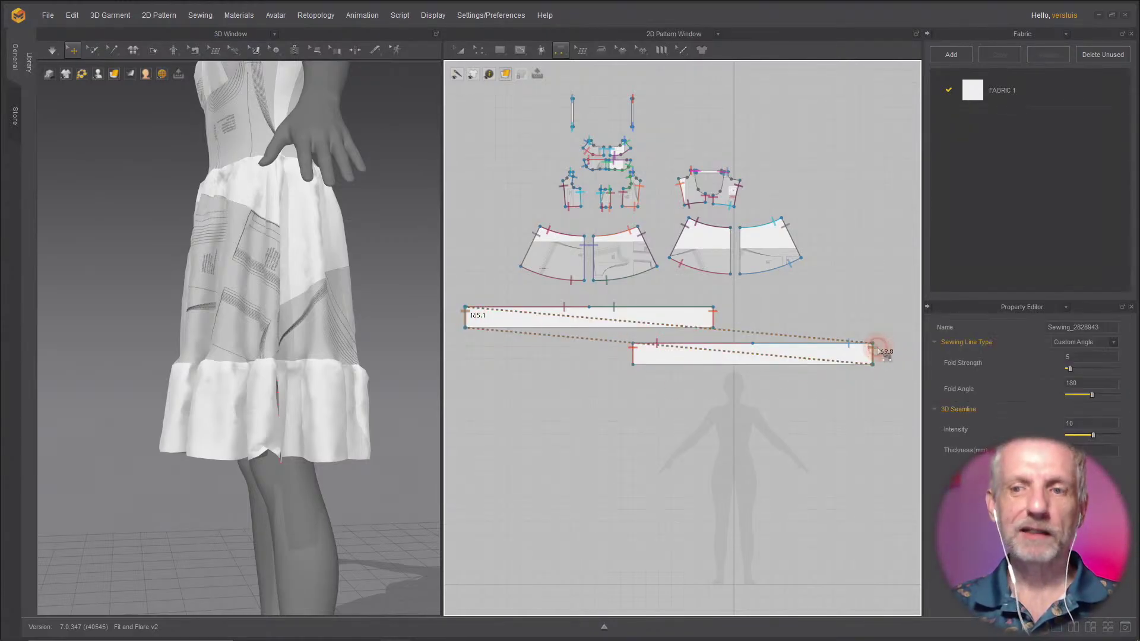
{"action": "left_click", "coordinate": [825, 365]}
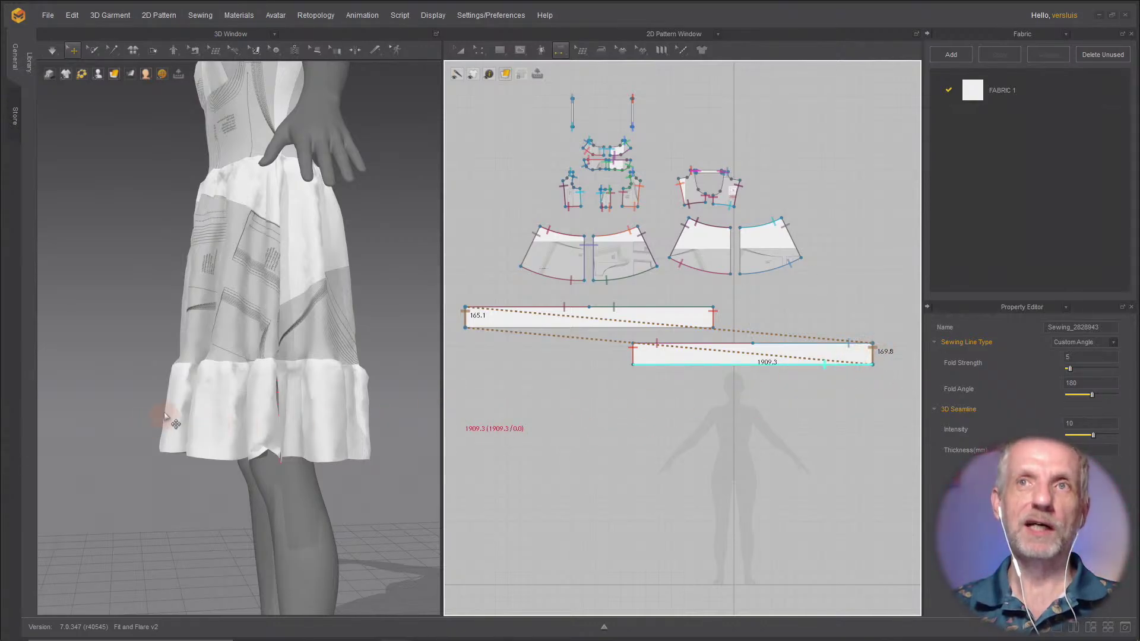
Step: Simulate the garment so that the new side seams of the hem ruffle pull shut
{"action": "right_click_drag", "start_coordinate": [191, 422], "coordinate": [226, 386]}
{"action": "scroll", "coordinate": [247, 408], "scroll_direction": "down", "scroll_amount": 5}
{"action": "scroll", "coordinate": [237, 464], "scroll_direction": "down", "scroll_amount": 3}
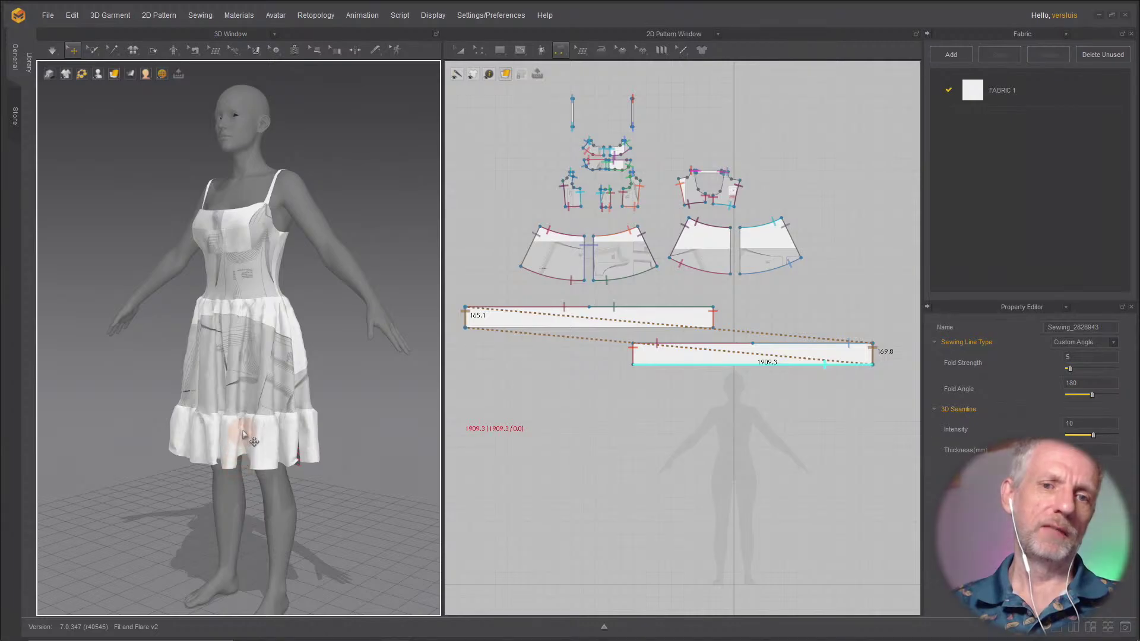
{"action": "right_click_drag", "start_coordinate": [244, 436], "coordinate": [252, 442]}
{"action": "left_click", "coordinate": [527, 402]}
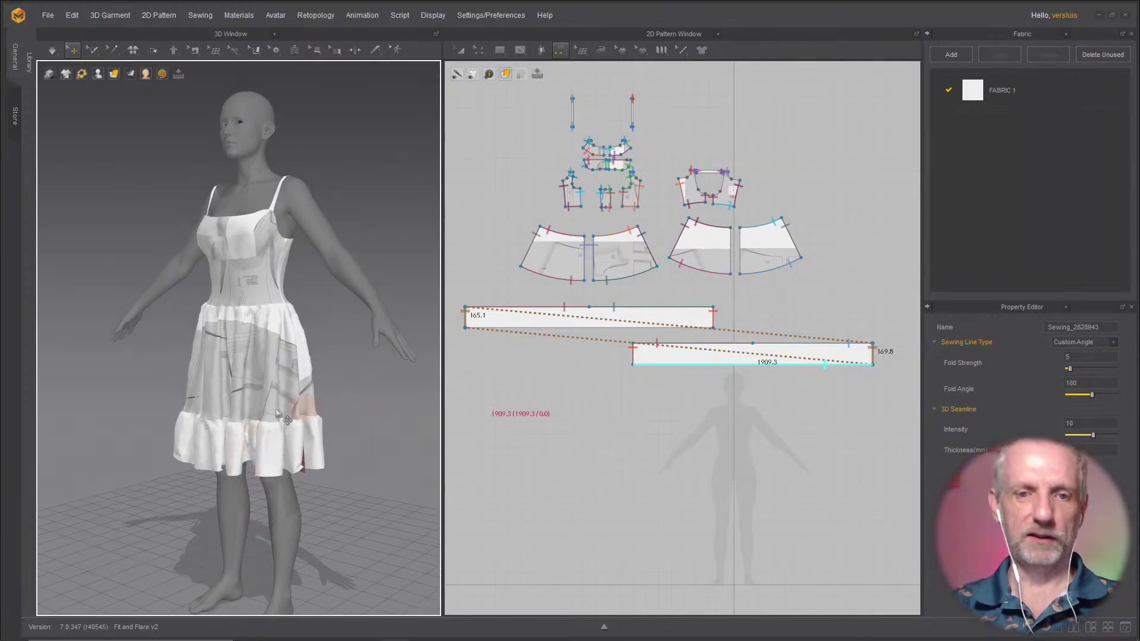
{"action": "left_click", "coordinate": [230, 412]}
{"action": "key", "text": "space"}
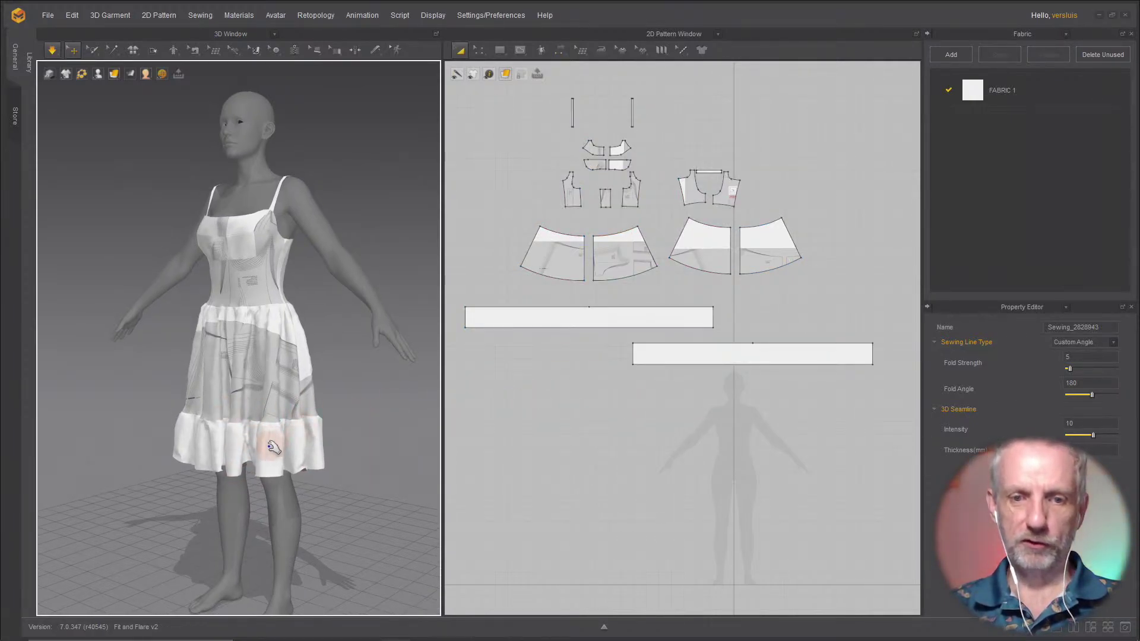
Step: Pull the slipped strap back up onto the avatar's right shoulder while the simulation runs
{"action": "left_click", "coordinate": [265, 443]}
{"action": "right_click_drag", "start_coordinate": [265, 444], "coordinate": [205, 463]}
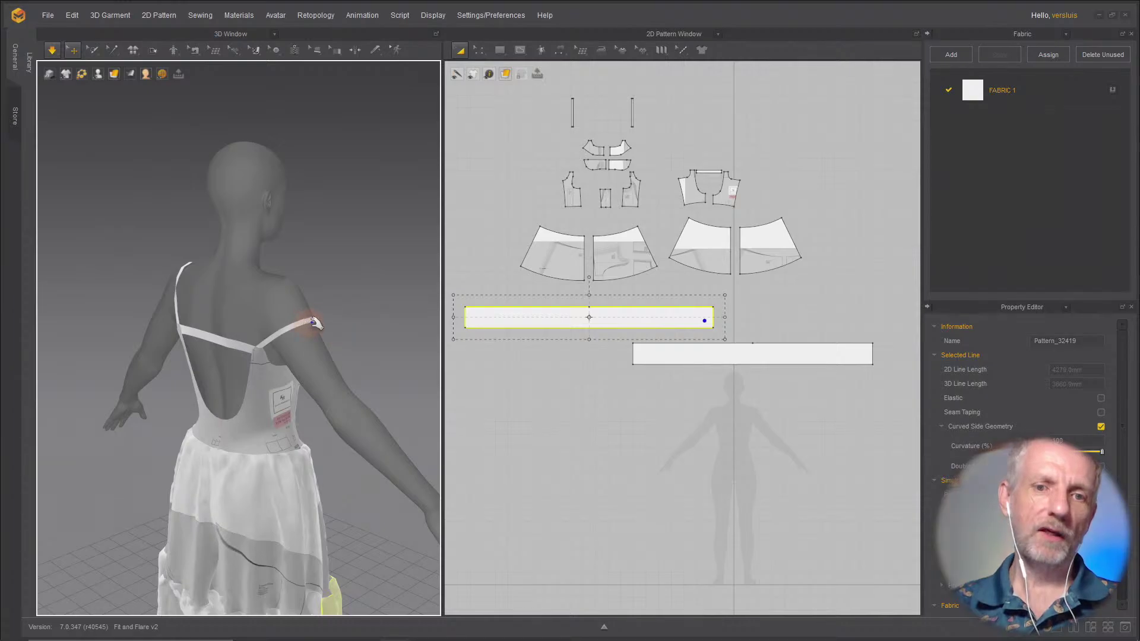
{"action": "left_click", "coordinate": [307, 267]}
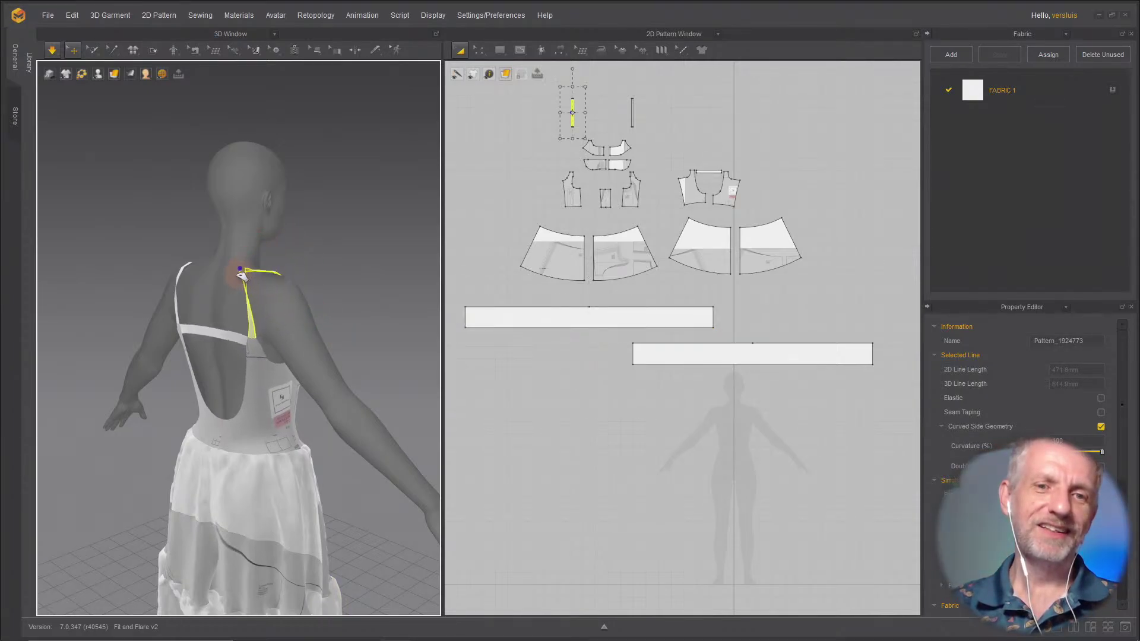
{"action": "left_click_drag", "start_coordinate": [241, 275], "coordinate": [309, 294]}
{"action": "right_click_drag", "start_coordinate": [315, 322], "coordinate": [166, 313]}
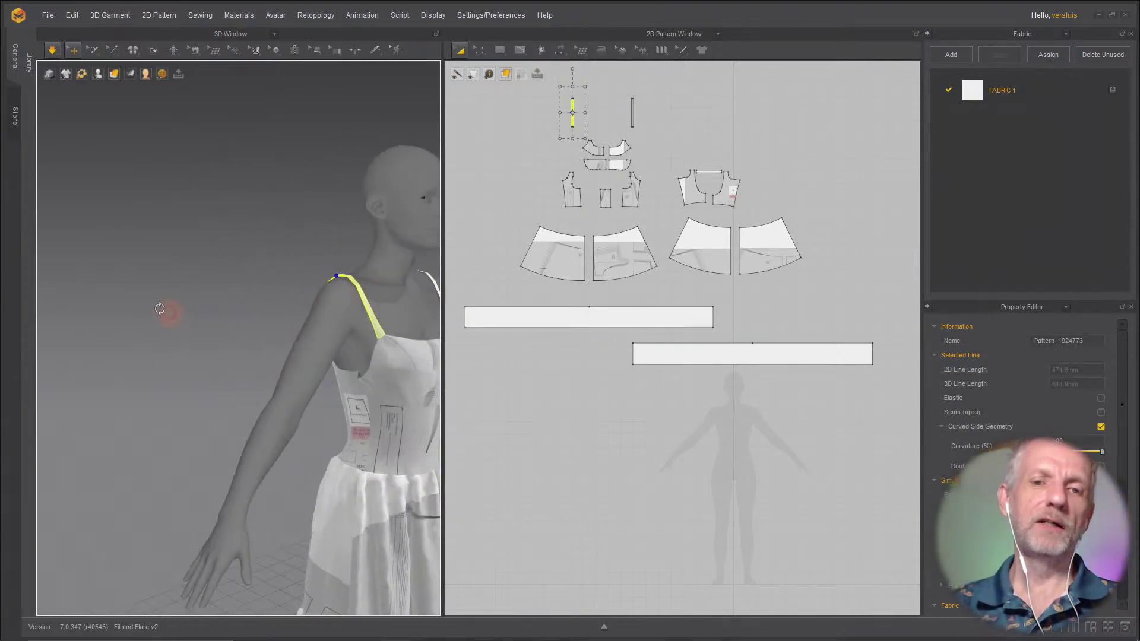
{"action": "right_click_drag", "start_coordinate": [293, 357], "coordinate": [244, 287]}
{"action": "scroll", "coordinate": [272, 299], "scroll_direction": "down", "scroll_amount": 3}
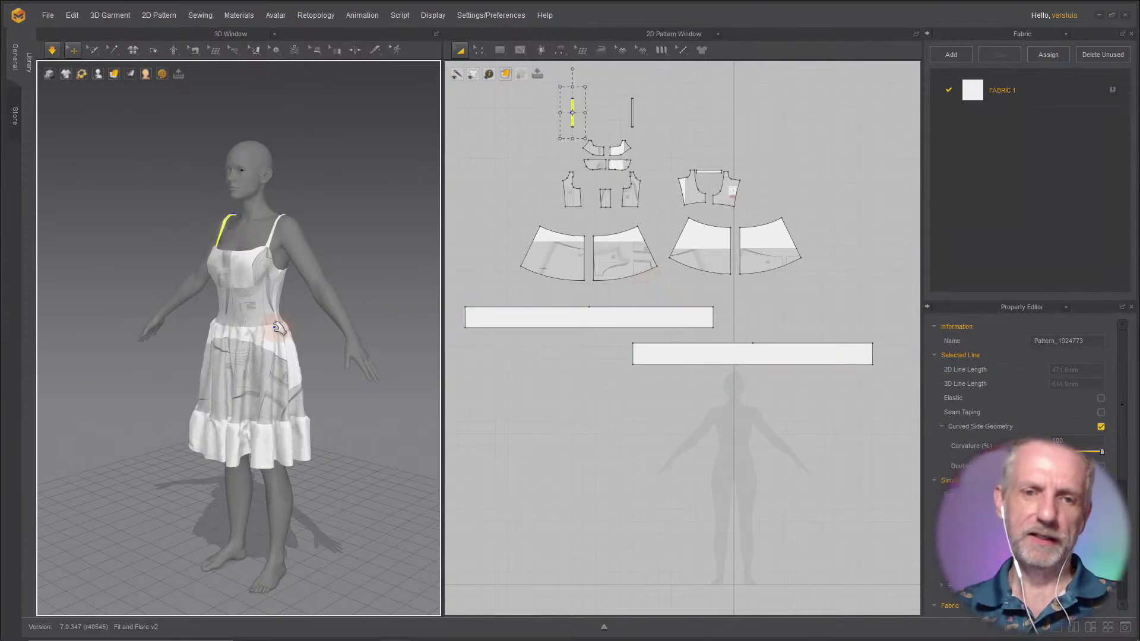
Step: Scale the four skirt panels and both hem strips together to 90% width and height, and re-simulate the dress
{"action": "key", "text": "b"}
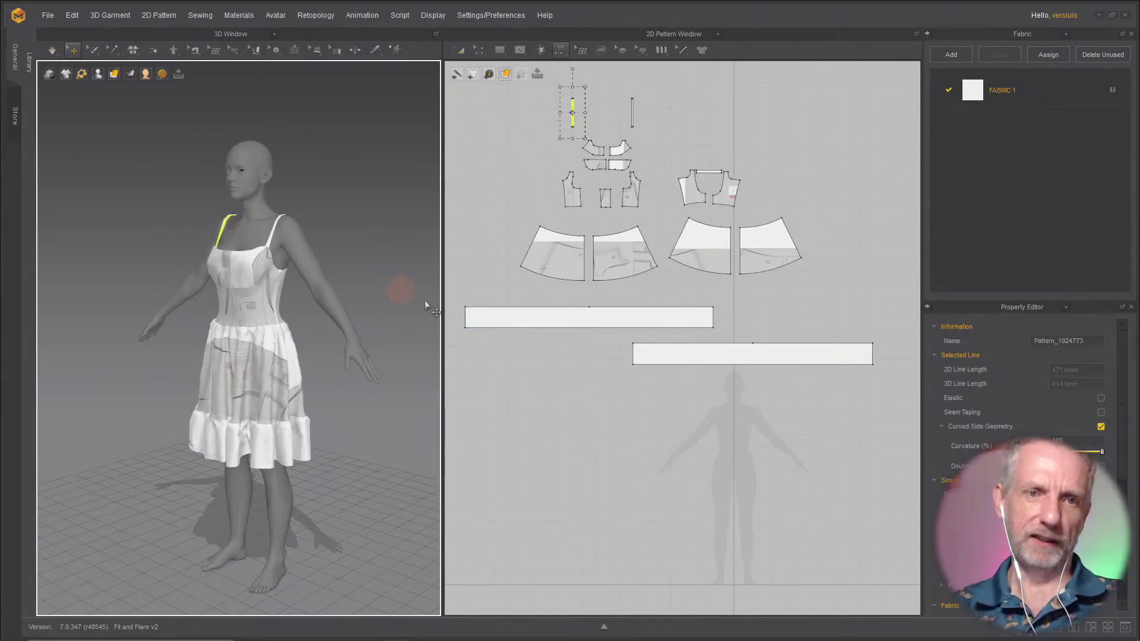
{"action": "key", "text": "a"}
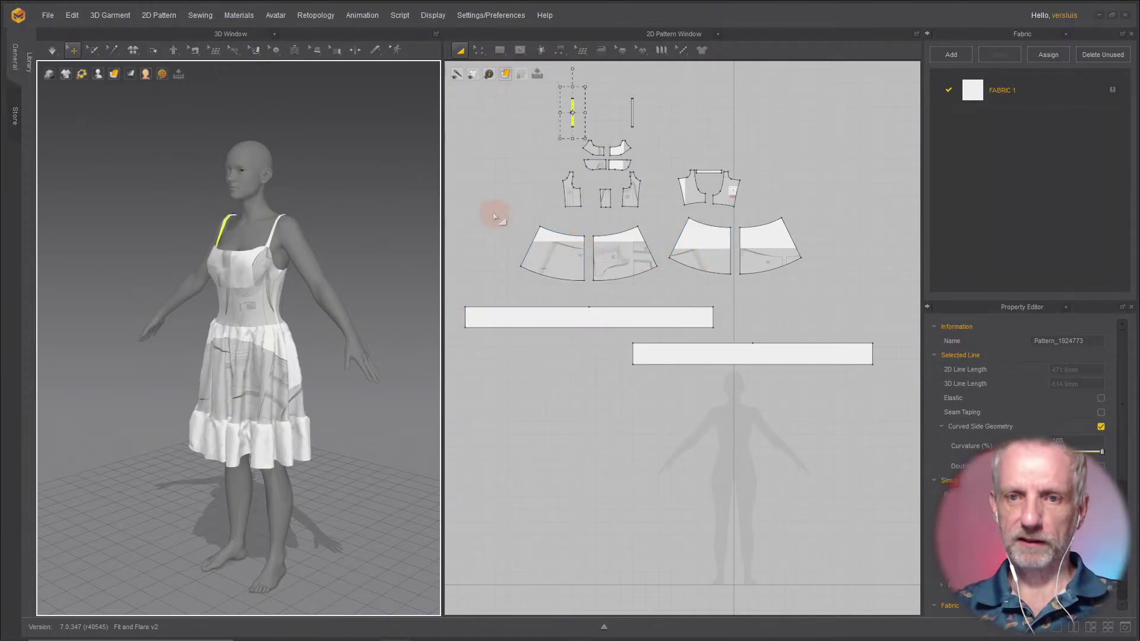
{"action": "left_click_drag", "start_coordinate": [473, 211], "coordinate": [889, 502]}
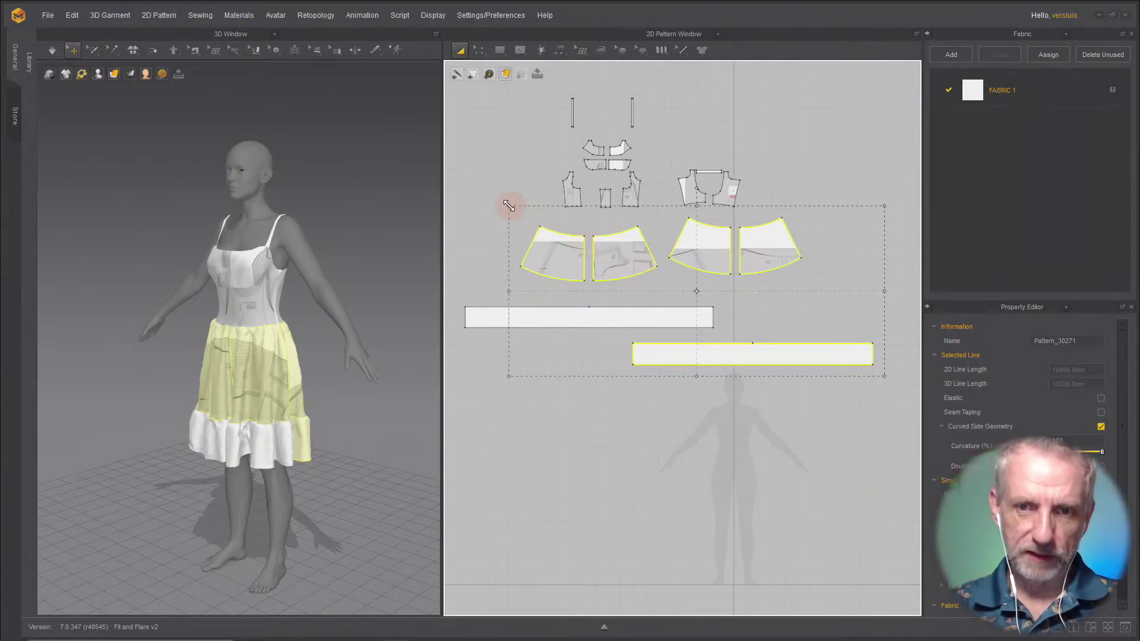
{"action": "left_click", "coordinate": [609, 322], "text": "shift"}
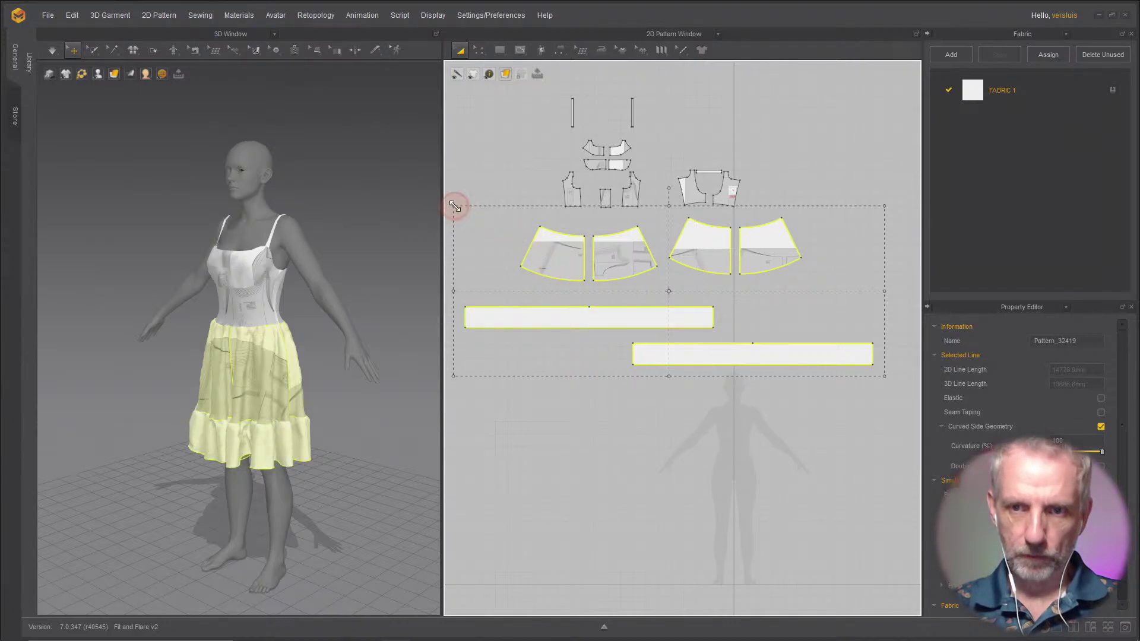
{"action": "left_click_drag", "start_coordinate": [455, 206], "coordinate": [465, 216]}
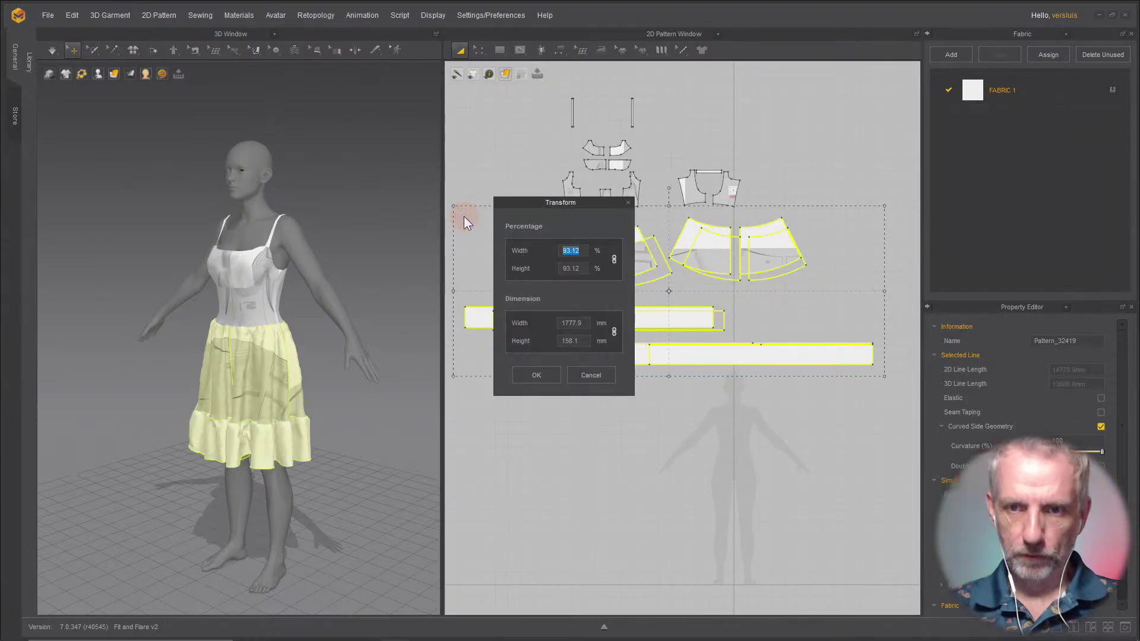
{"action": "type", "text": "90"}
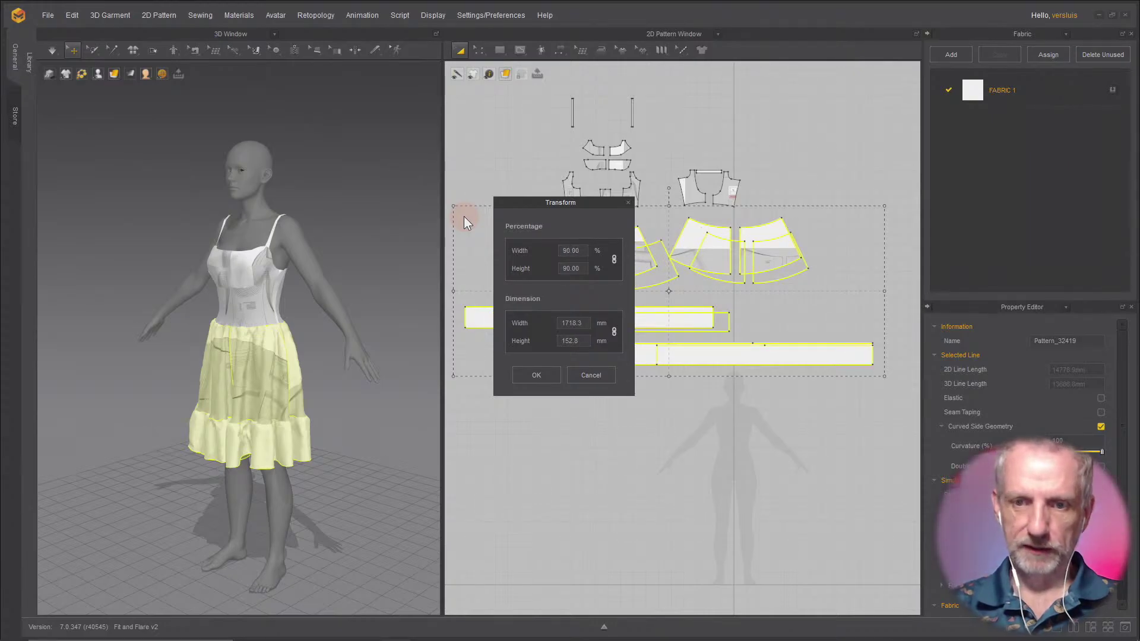
{"action": "left_click", "coordinate": [551, 376]}
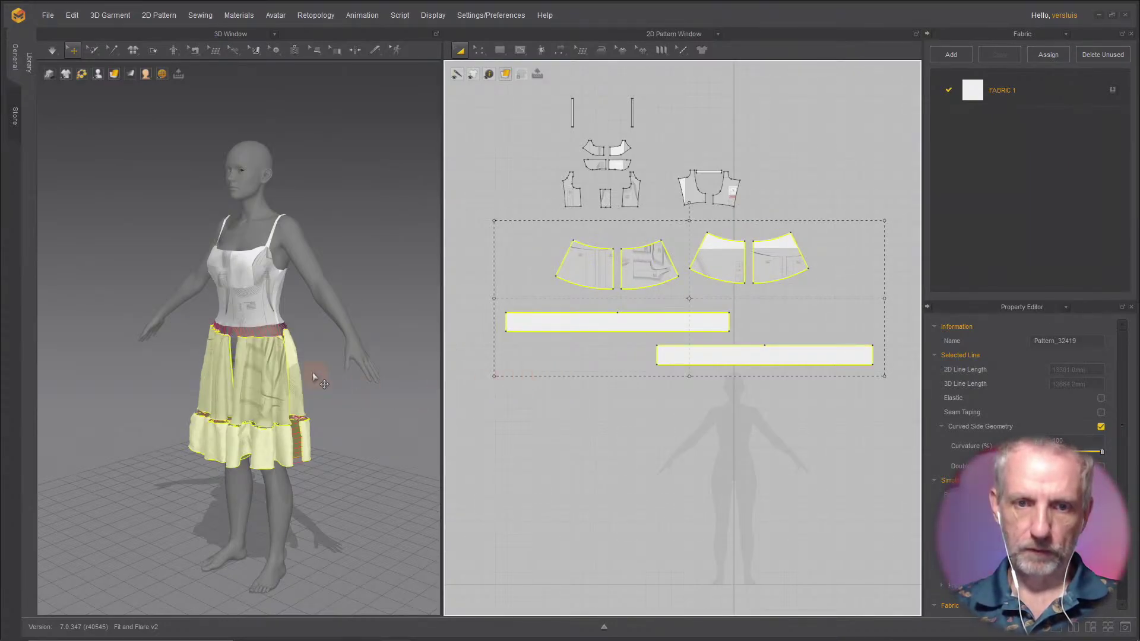
{"action": "key", "text": "space"}
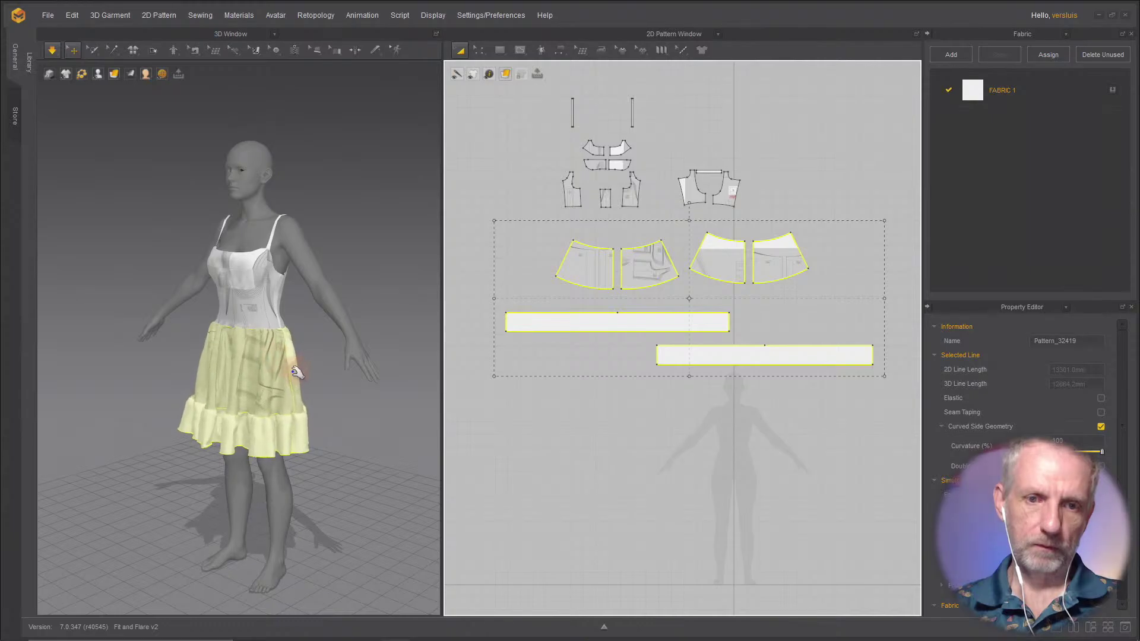
{"action": "mouse_move", "coordinate": [296, 373]}
{"action": "right_mouse_down"}
{"action": "mouse_move", "coordinate": [148, 356]}
{"action": "mouse_move", "coordinate": [301, 368]}
{"action": "right_mouse_up"}
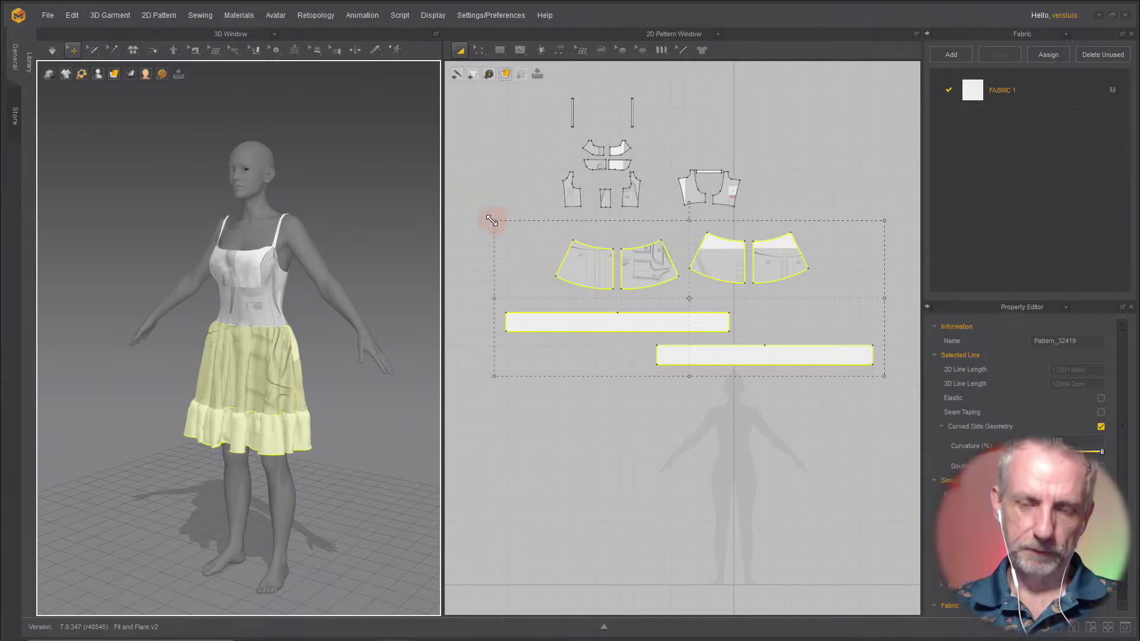
Step: Shrink the selected skirt panels and hem strips by a further scaling to 90% and simulate the shorter skirt
{"action": "left_click_drag", "start_coordinate": [501, 228], "coordinate": [518, 237]}
{"action": "right_click", "coordinate": [518, 237]}
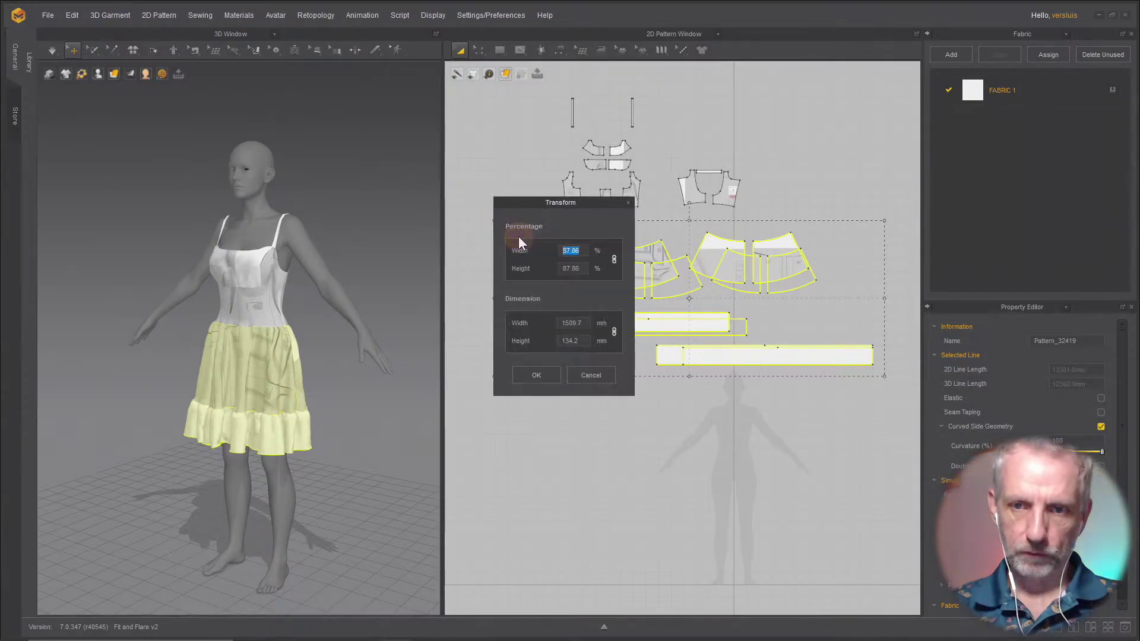
{"action": "type", "text": "90"}
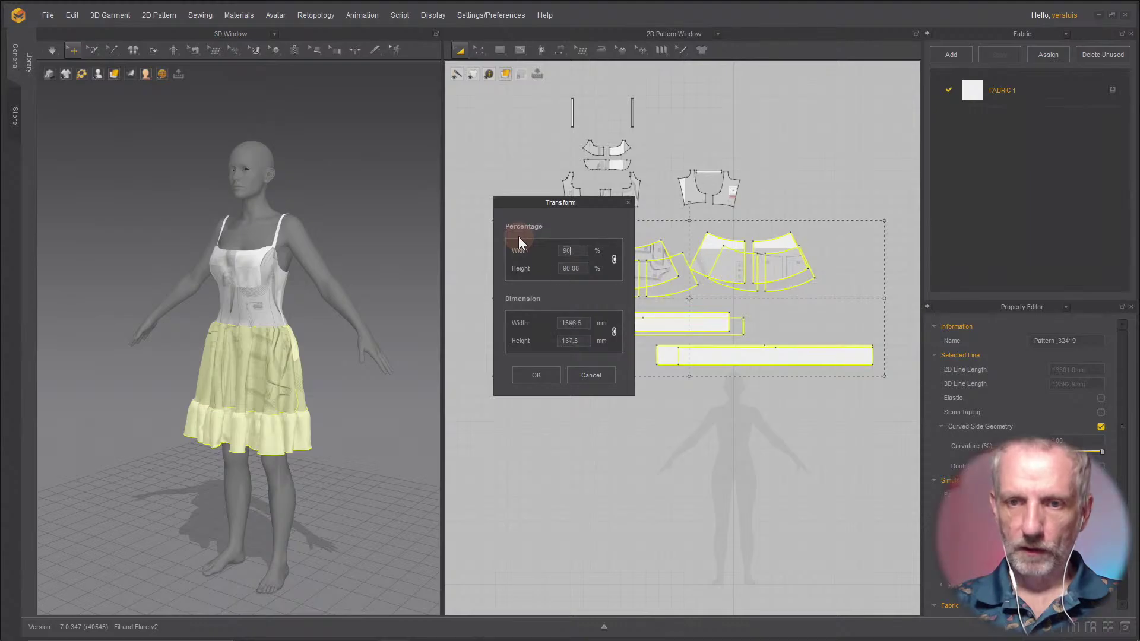
{"action": "key", "text": "Tab"}
{"action": "left_click", "coordinate": [536, 375]}
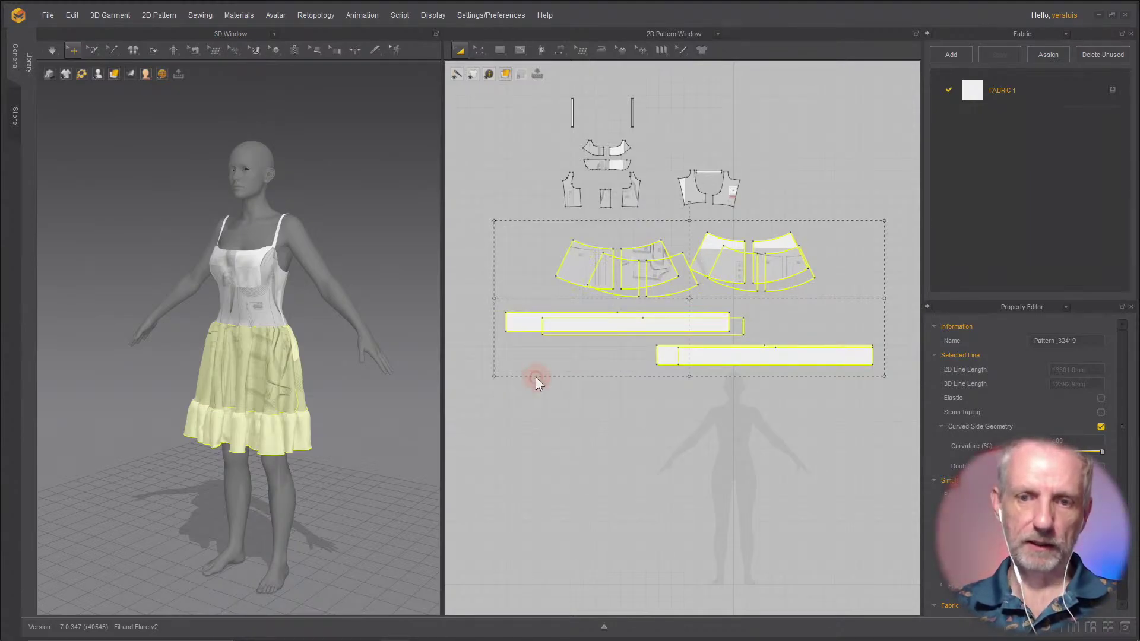
{"action": "key", "text": "space"}
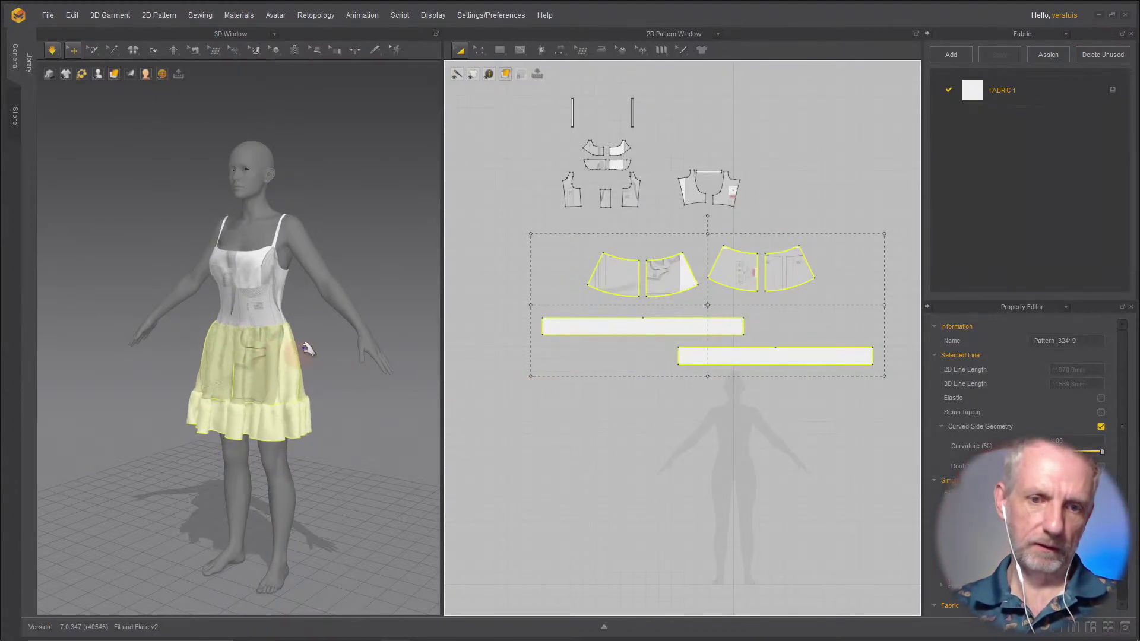
{"action": "right_click_drag", "start_coordinate": [298, 339], "coordinate": [349, 347]}
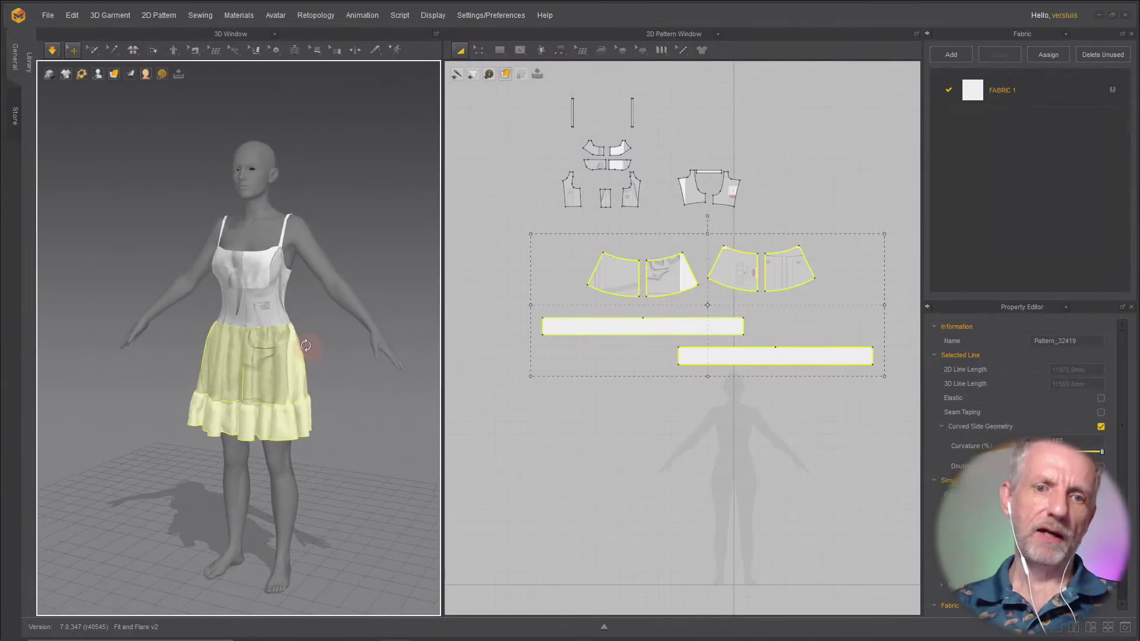
{"action": "scroll", "coordinate": [310, 356], "scroll_direction": "up", "scroll_amount": 5}
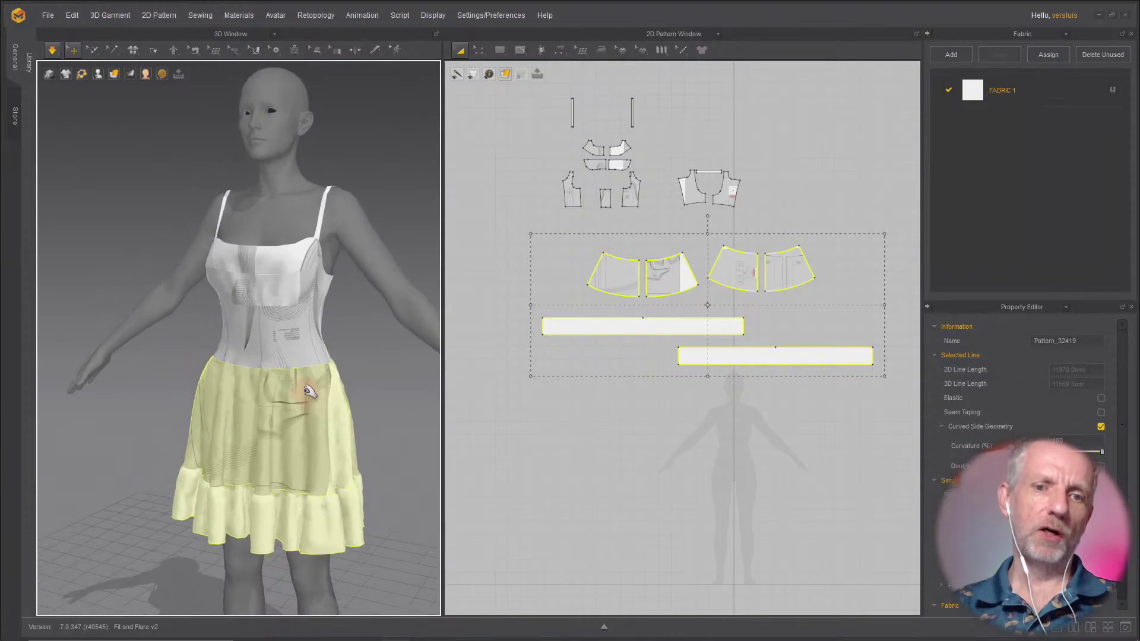
Step: Switch to the browser and compare the dress with the Etsy product photo, and return to Marvelous Designer
{"action": "right_click_drag", "start_coordinate": [301, 383], "coordinate": [356, 382]}
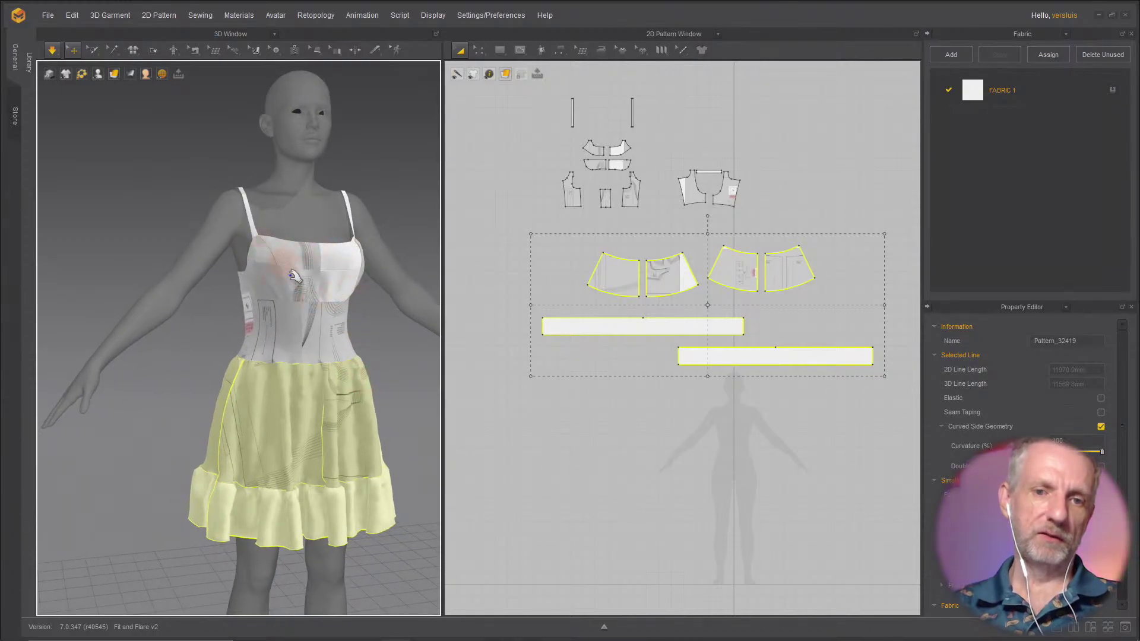
{"action": "key", "text": "alt+Tab"}
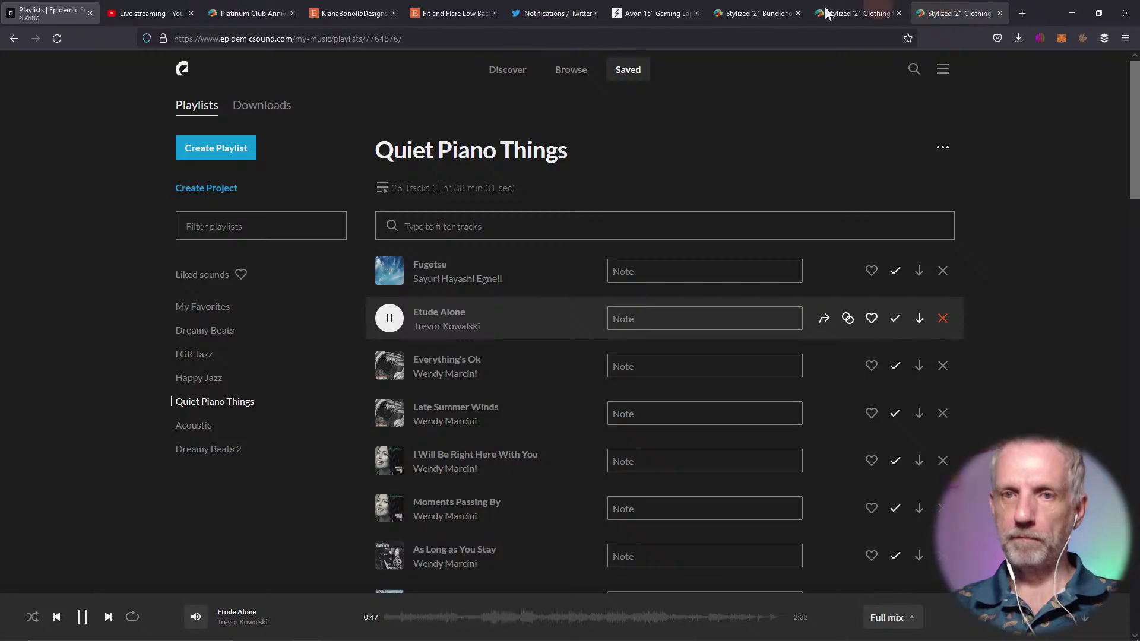
{"action": "left_click", "coordinate": [439, 13]}
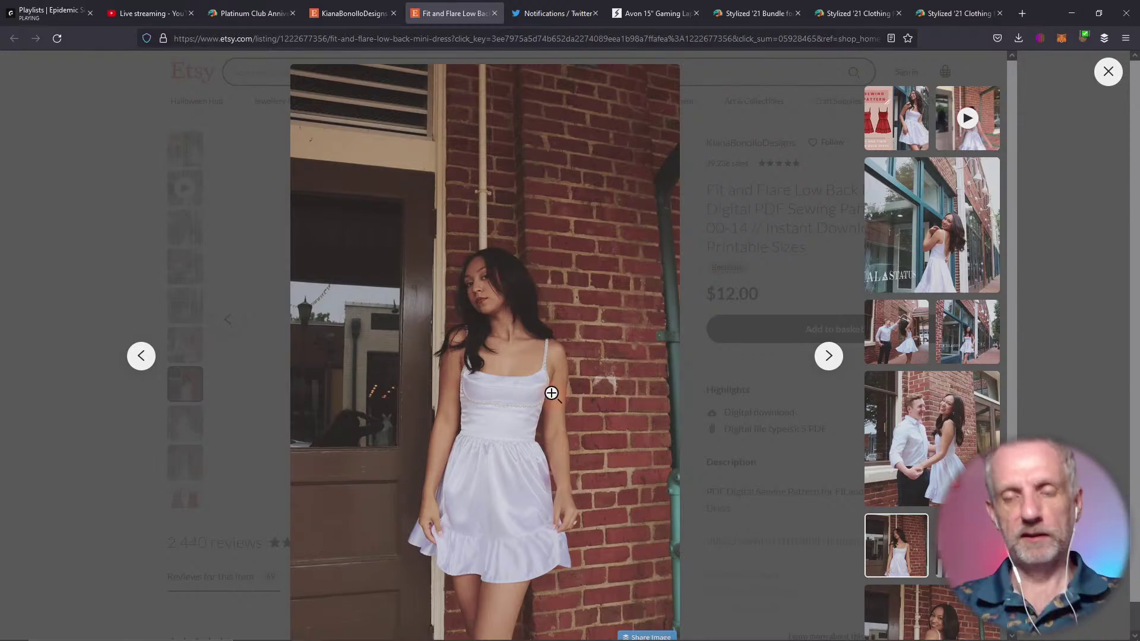
{"action": "key", "text": "alt+Tab"}
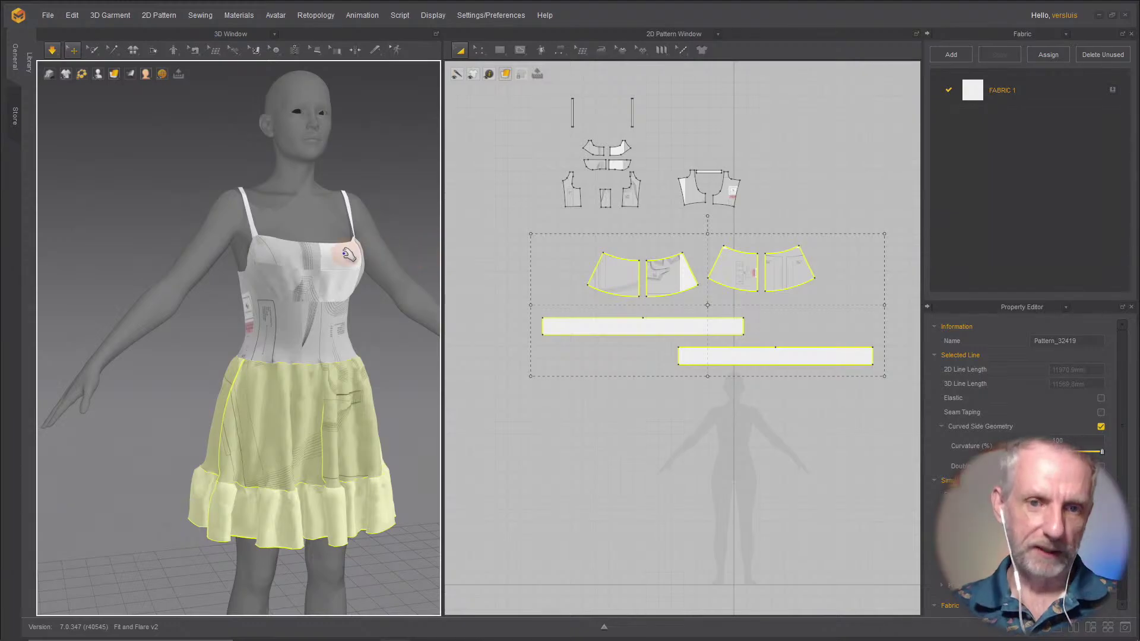
Step: Turn on the strain map for the garment and examine the tension in the bodice, waist and hem seams
{"action": "right_click_drag", "start_coordinate": [349, 255], "coordinate": [279, 338]}
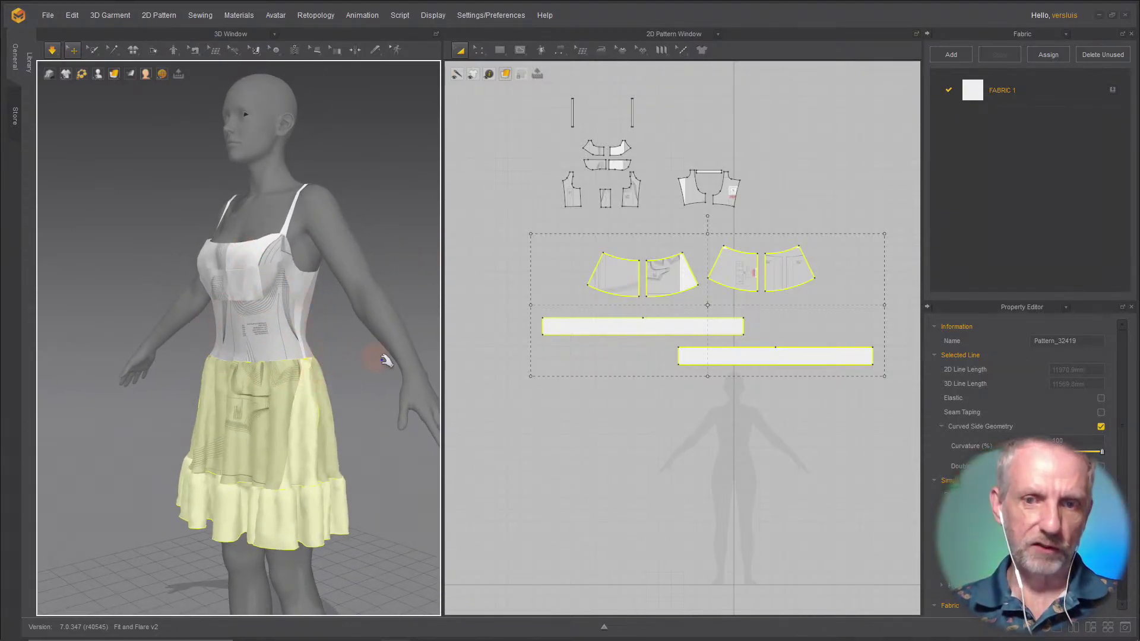
{"action": "left_click", "coordinate": [100, 74]}
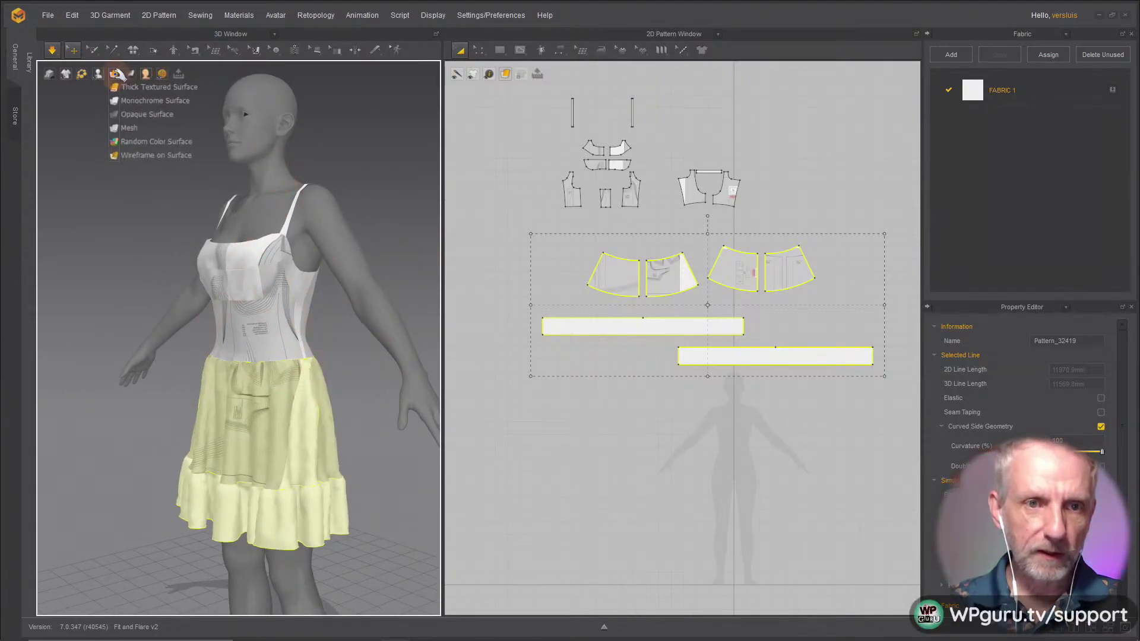
{"action": "left_click", "coordinate": [147, 73]}
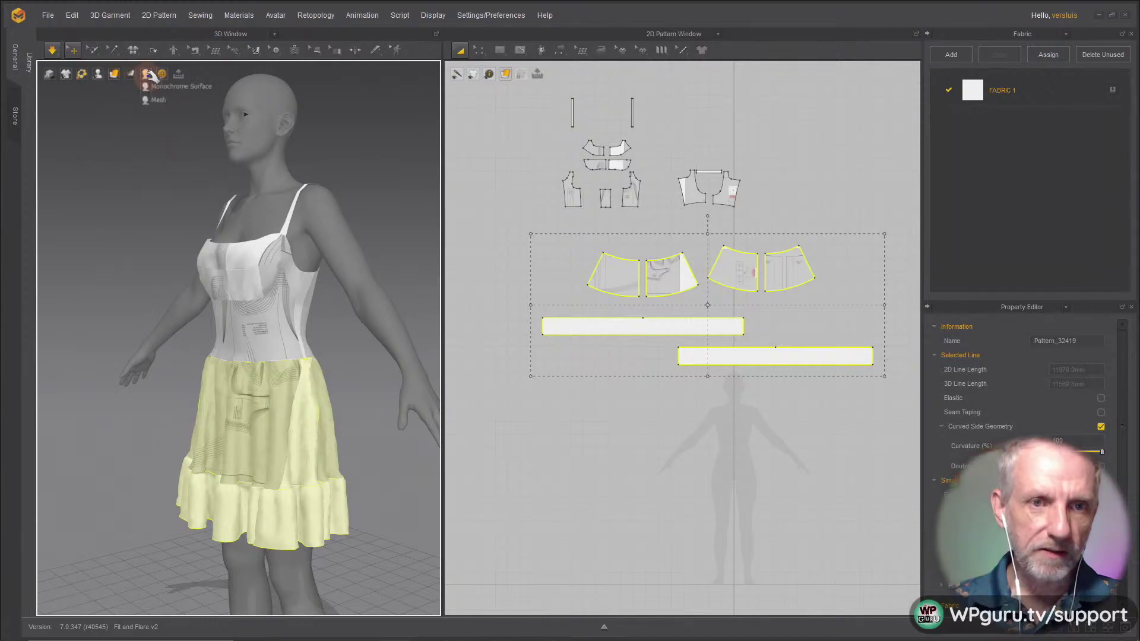
{"action": "left_click", "coordinate": [131, 74]}
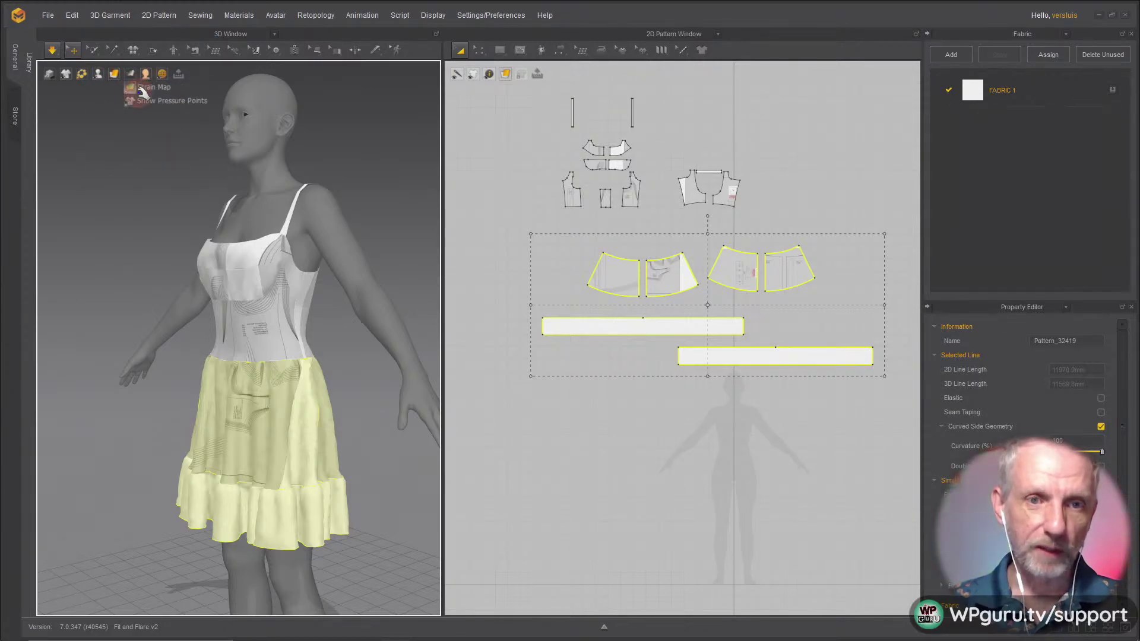
{"action": "left_click", "coordinate": [146, 88]}
{"action": "right_click_drag", "start_coordinate": [226, 375], "coordinate": [302, 365]}
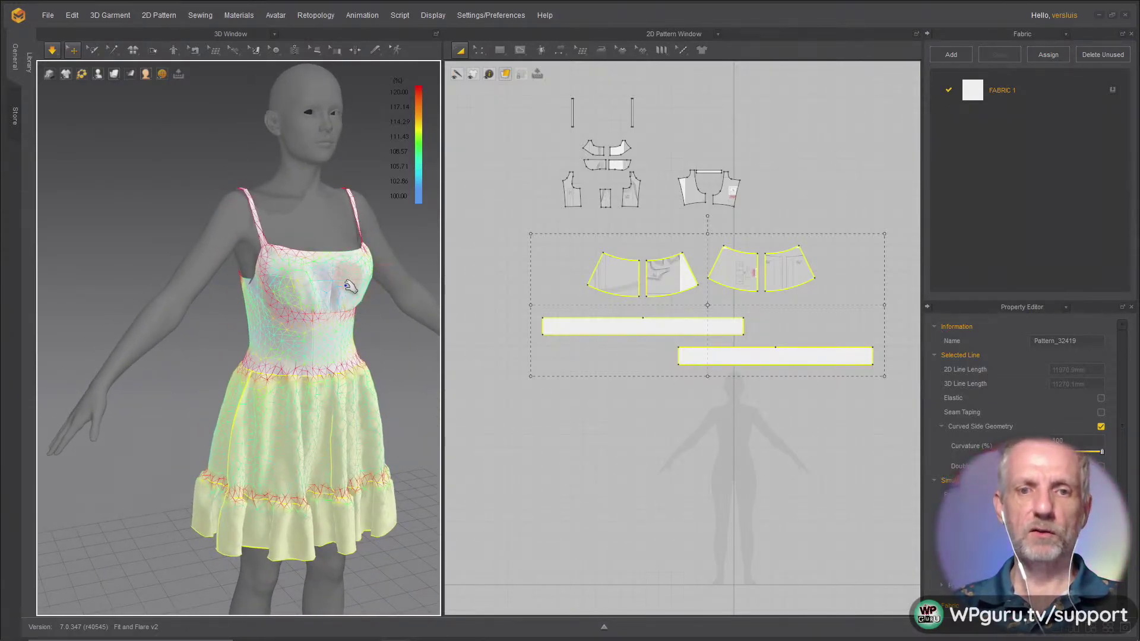
{"action": "right_click_drag", "start_coordinate": [306, 281], "coordinate": [333, 313]}
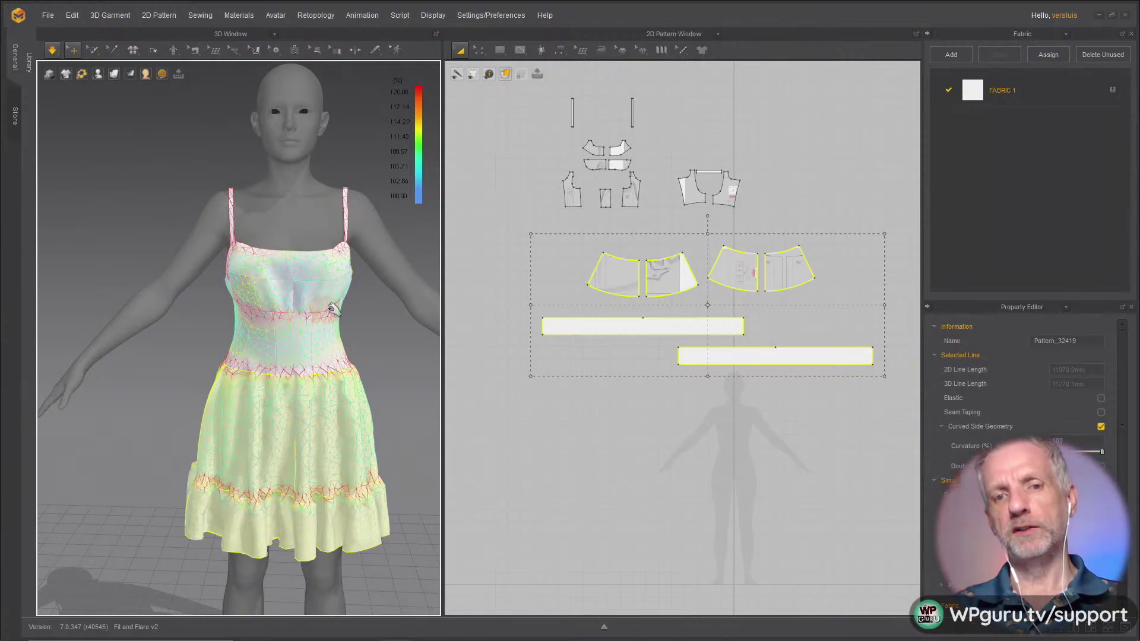
{"action": "right_click_drag", "start_coordinate": [267, 307], "coordinate": [203, 301]}
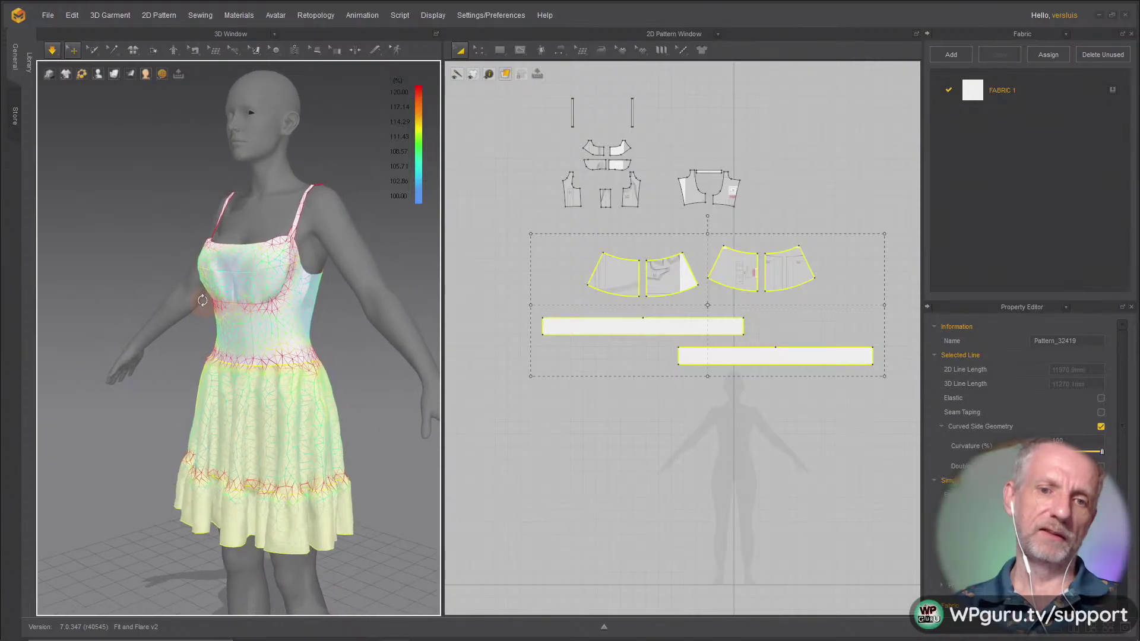
{"action": "right_click_drag", "start_coordinate": [286, 283], "coordinate": [286, 355]}
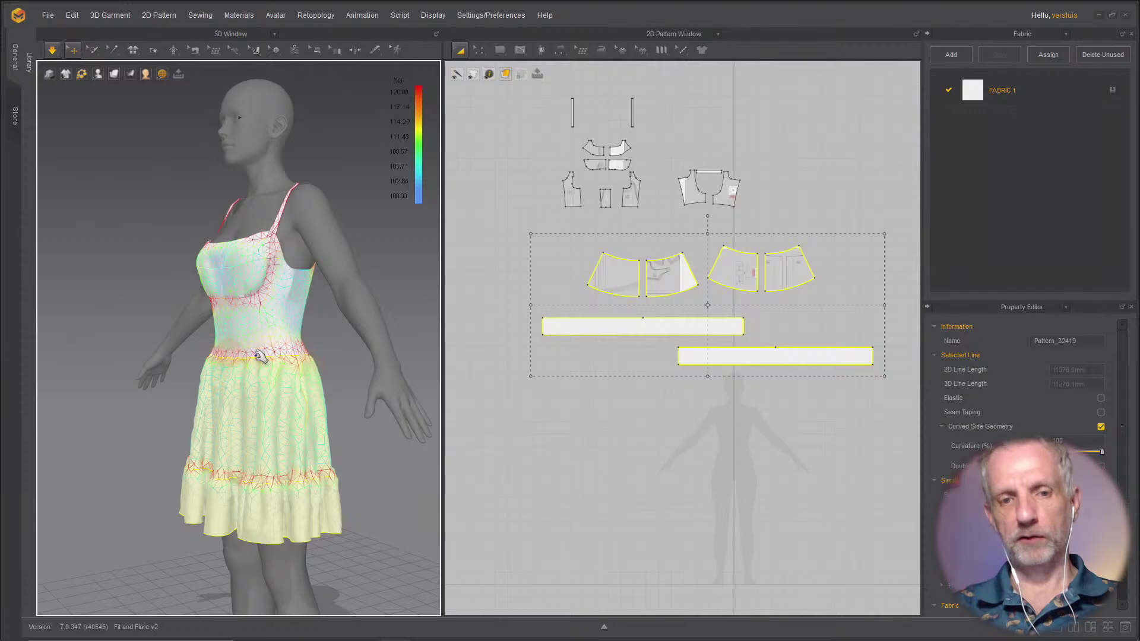
{"action": "right_click_drag", "start_coordinate": [261, 356], "coordinate": [313, 363]}
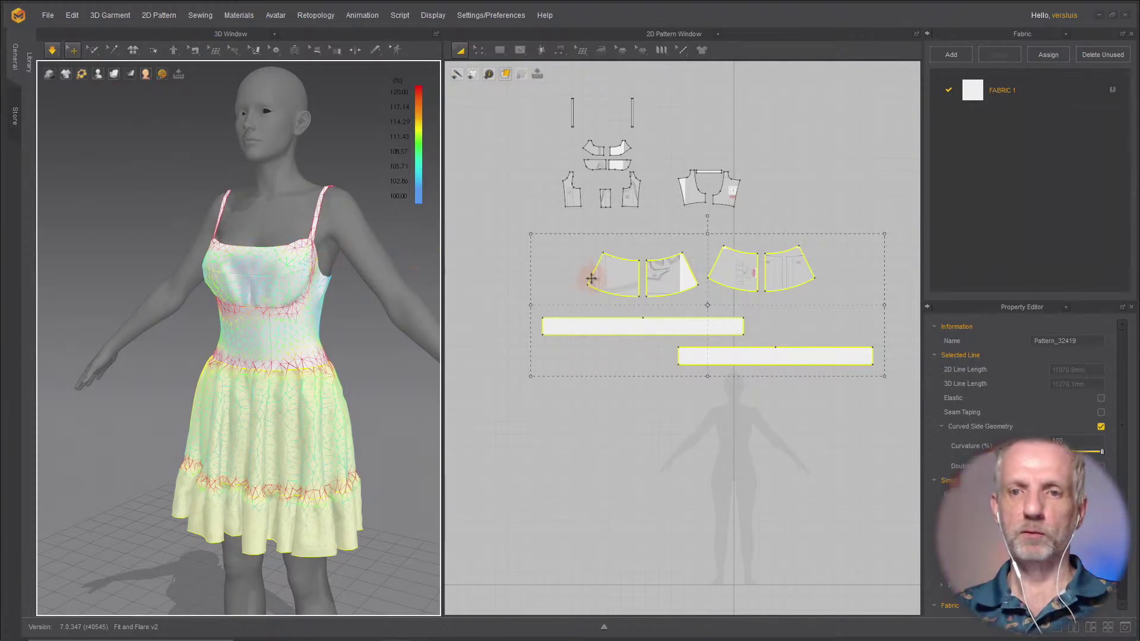
{"action": "scroll", "coordinate": [574, 232], "scroll_direction": "up", "scroll_amount": 4}
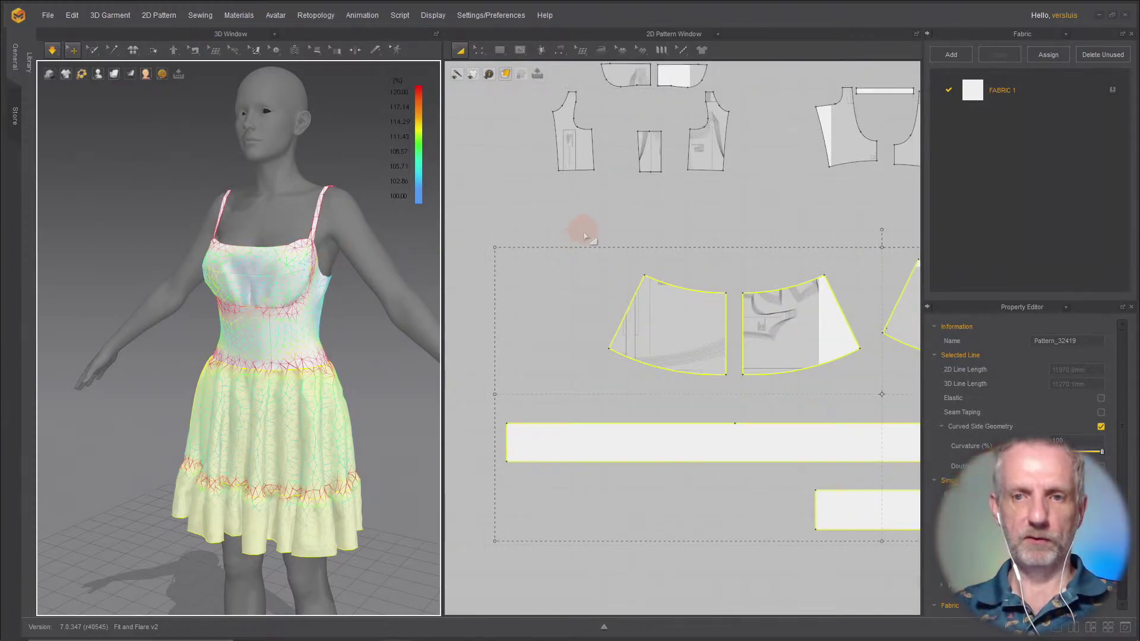
{"action": "right_click_drag", "start_coordinate": [585, 236], "coordinate": [584, 438]}
{"action": "scroll", "coordinate": [585, 443], "scroll_direction": "up", "scroll_amount": 2}
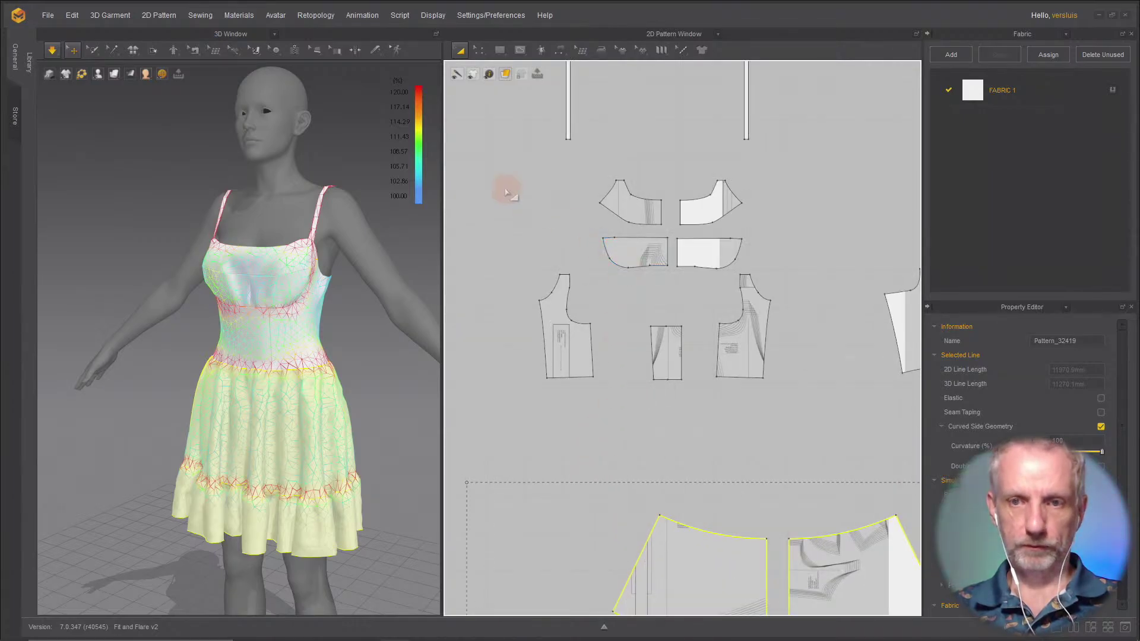
{"action": "left_click_drag", "start_coordinate": [573, 160], "coordinate": [770, 278]}
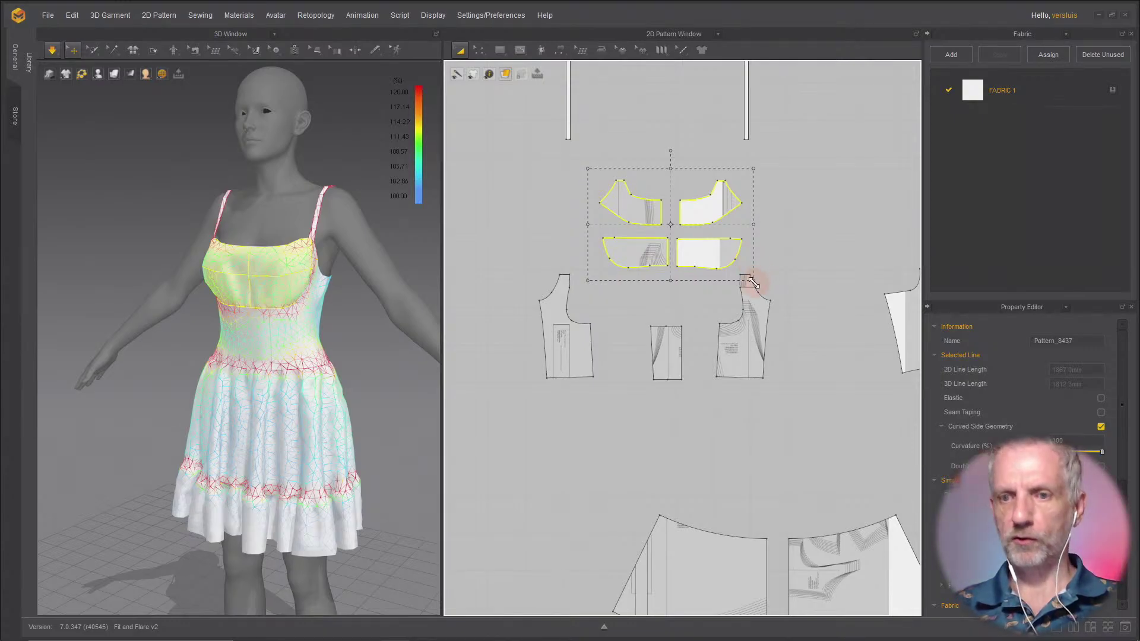
{"action": "left_click_drag", "start_coordinate": [753, 277], "coordinate": [750, 266]}
{"action": "right_click", "coordinate": [747, 271]}
{"action": "key", "text": "Escape"}
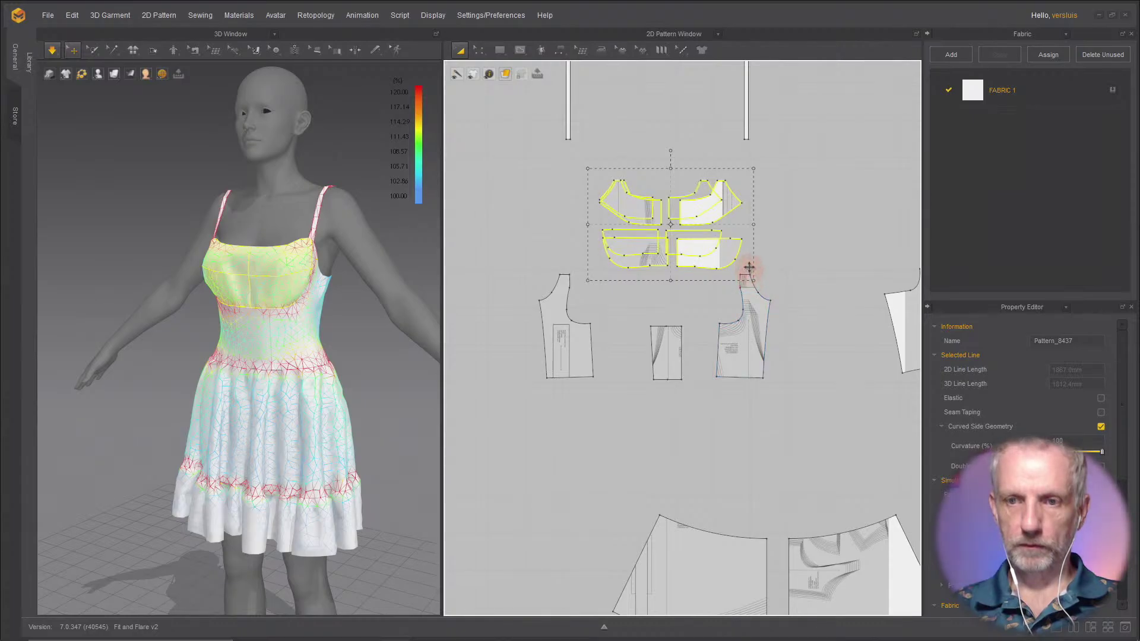
{"action": "right_click", "coordinate": [750, 266]}
{"action": "left_click", "coordinate": [688, 251]}
{"action": "left_click", "coordinate": [606, 182]}
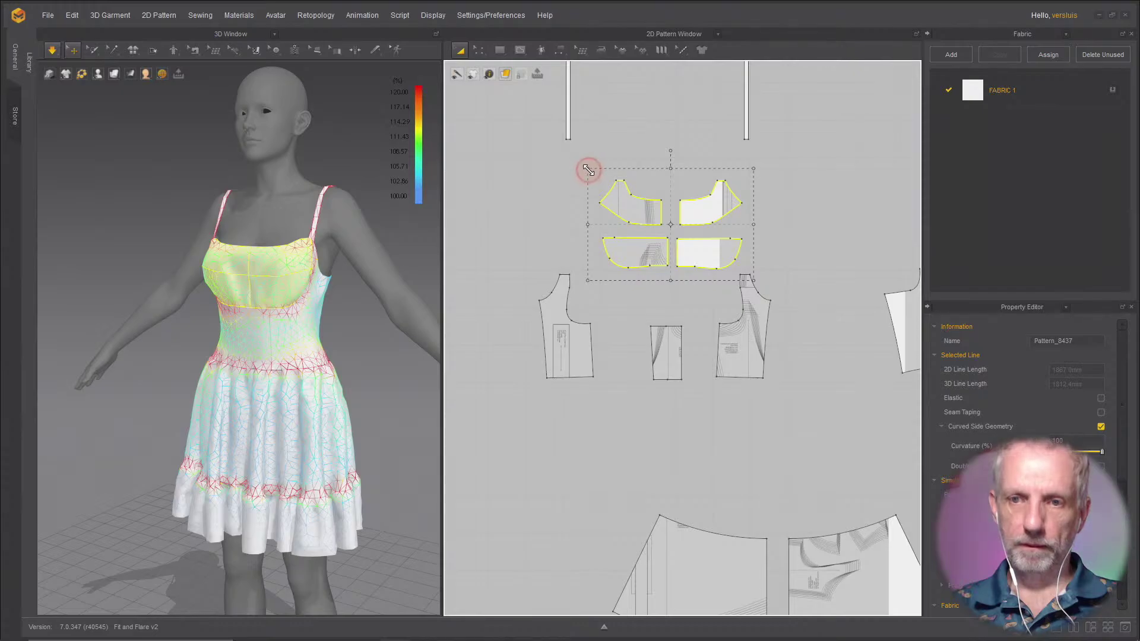
{"action": "left_click_drag", "start_coordinate": [589, 171], "coordinate": [595, 176]}
{"action": "right_click", "coordinate": [596, 176]}
{"action": "left_click", "coordinate": [628, 223]}
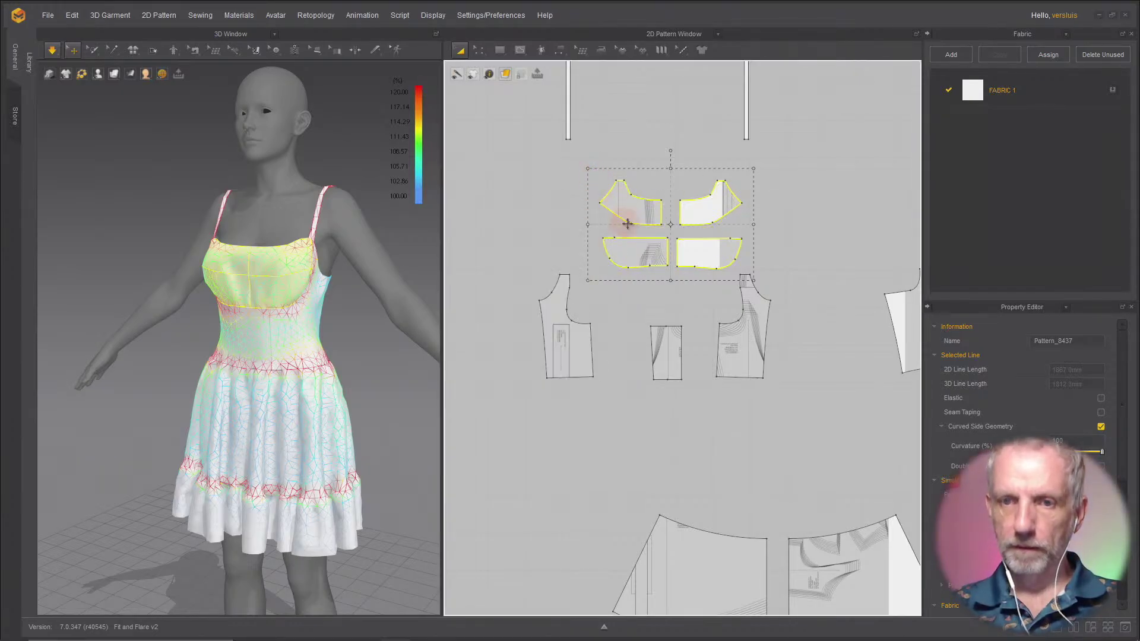
{"action": "left_click", "coordinate": [535, 208]}
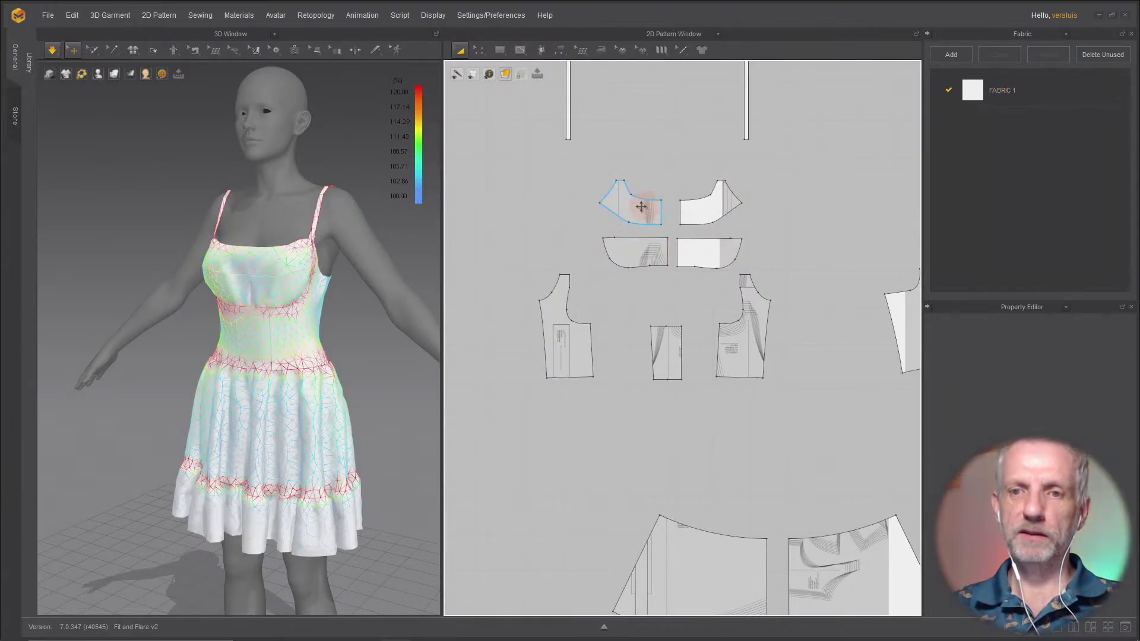
Step: Rearrange the four bust cup patterns in the pattern layout so they sit closer together
{"action": "left_click_drag", "start_coordinate": [627, 200], "coordinate": [686, 203]}
{"action": "left_click_drag", "start_coordinate": [630, 249], "coordinate": [620, 242]}
{"action": "mouse_move", "coordinate": [688, 254]}
{"action": "left_mouse_down"}
{"action": "mouse_move", "coordinate": [698, 250]}
{"action": "mouse_move", "coordinate": [687, 241]}
{"action": "left_mouse_up"}
Step: Select all four bust cup patterns and scale them together to 90% width and height
{"action": "left_click", "coordinate": [641, 198]}
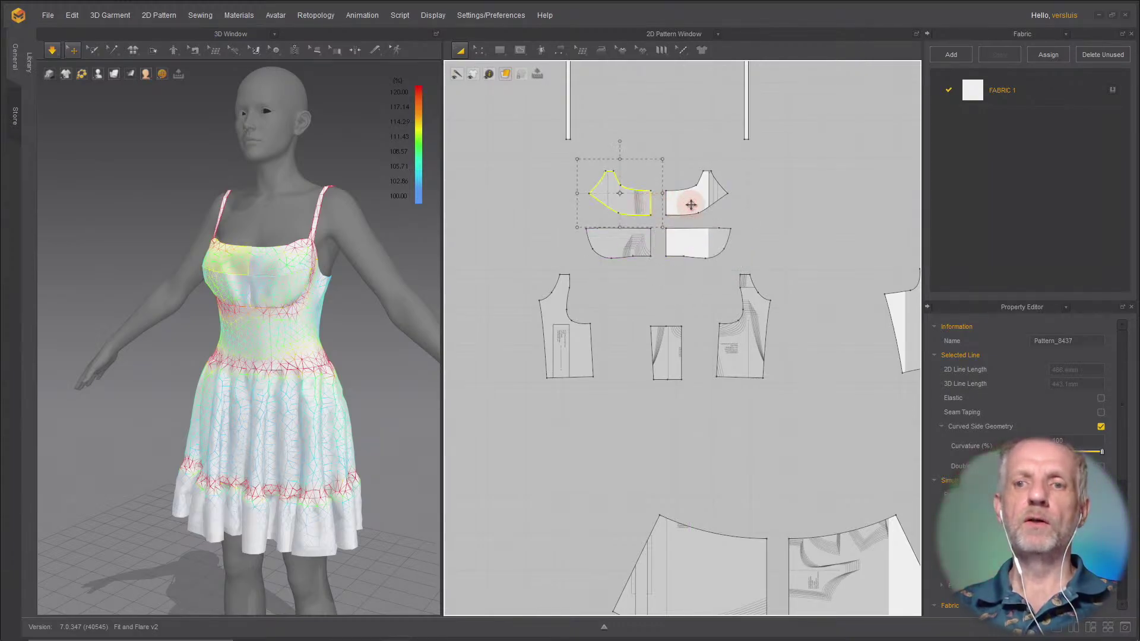
{"action": "left_click", "coordinate": [691, 196], "text": "shift"}
{"action": "left_click", "coordinate": [704, 248], "text": "shift"}
{"action": "left_click", "coordinate": [621, 241], "text": "shift"}
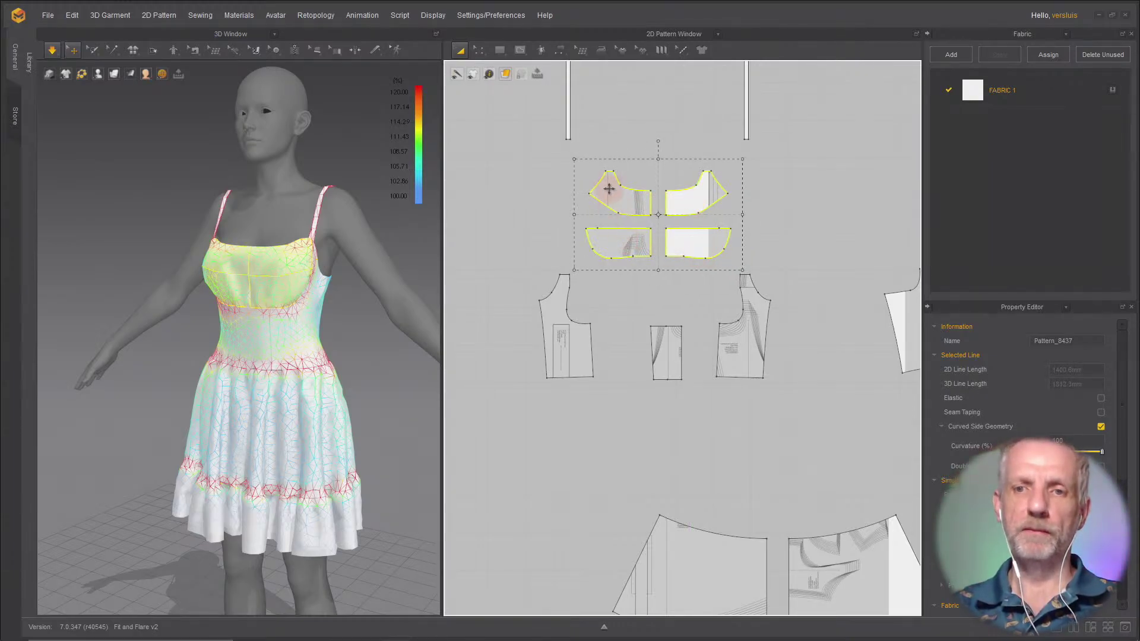
{"action": "left_click_drag", "start_coordinate": [575, 160], "coordinate": [637, 221]}
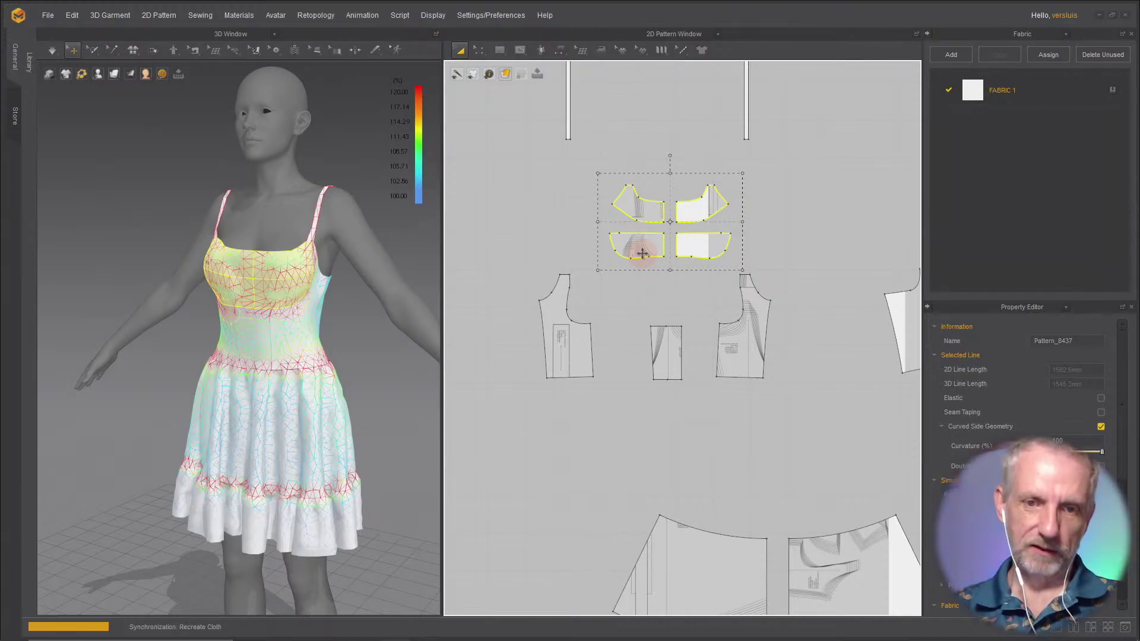
{"action": "key", "text": "ctrl+z"}
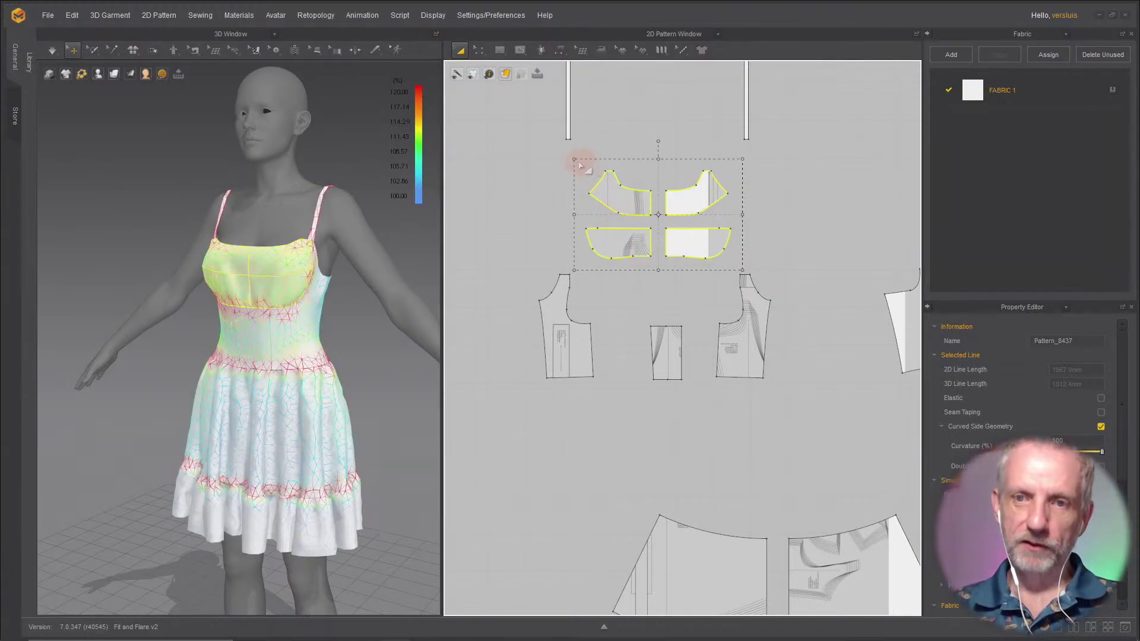
{"action": "left_click_drag", "start_coordinate": [575, 159], "coordinate": [587, 165]}
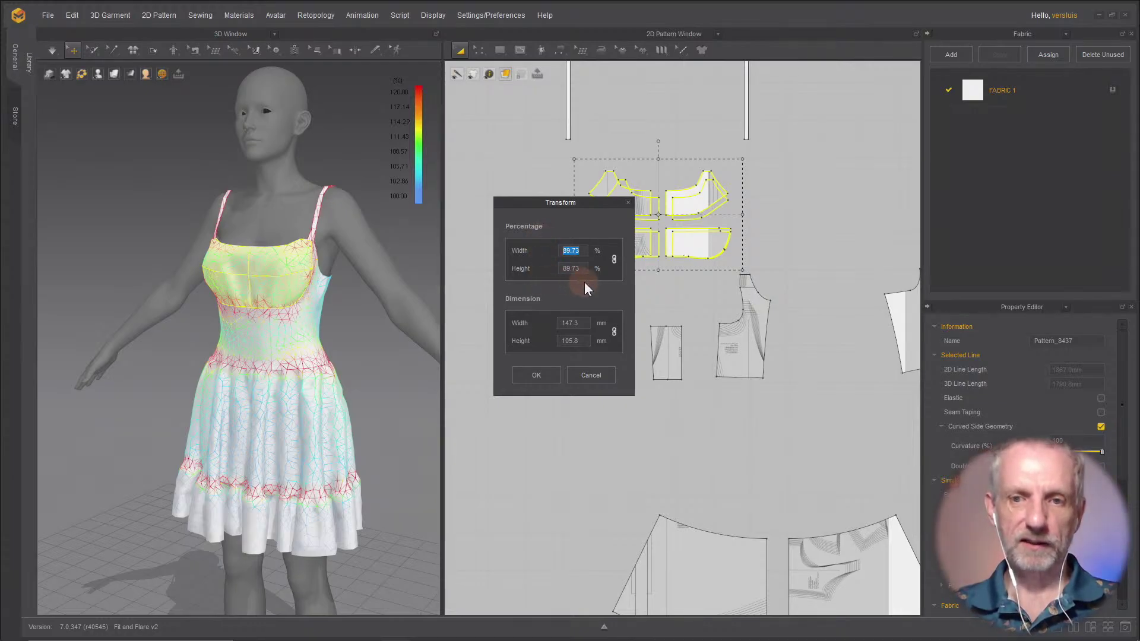
{"action": "type", "text": "90"}
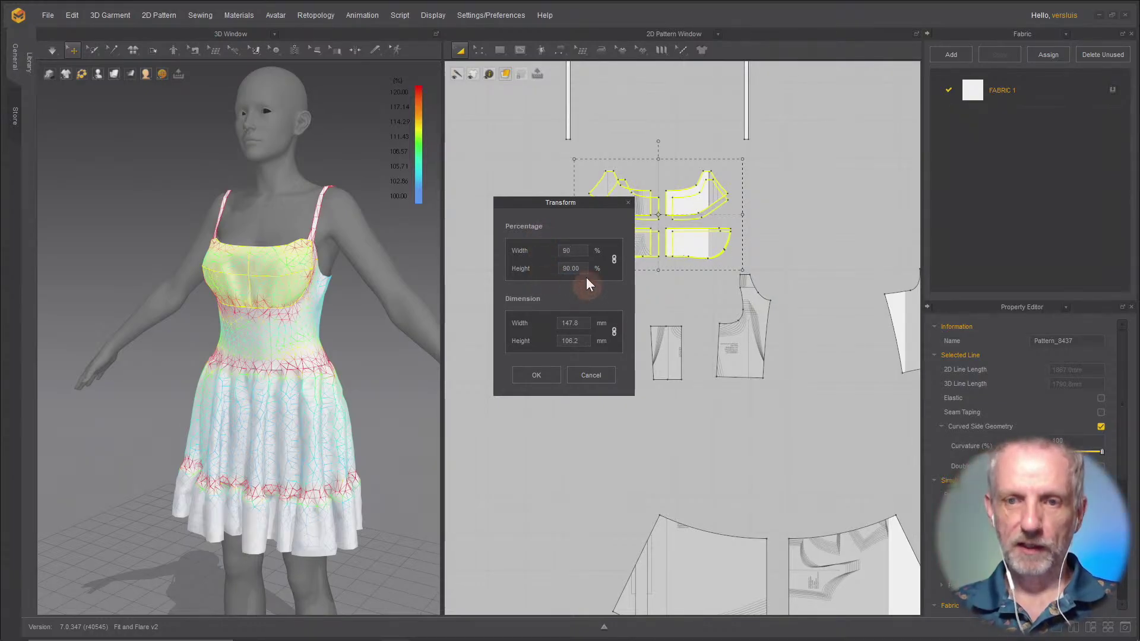
{"action": "left_click", "coordinate": [537, 374]}
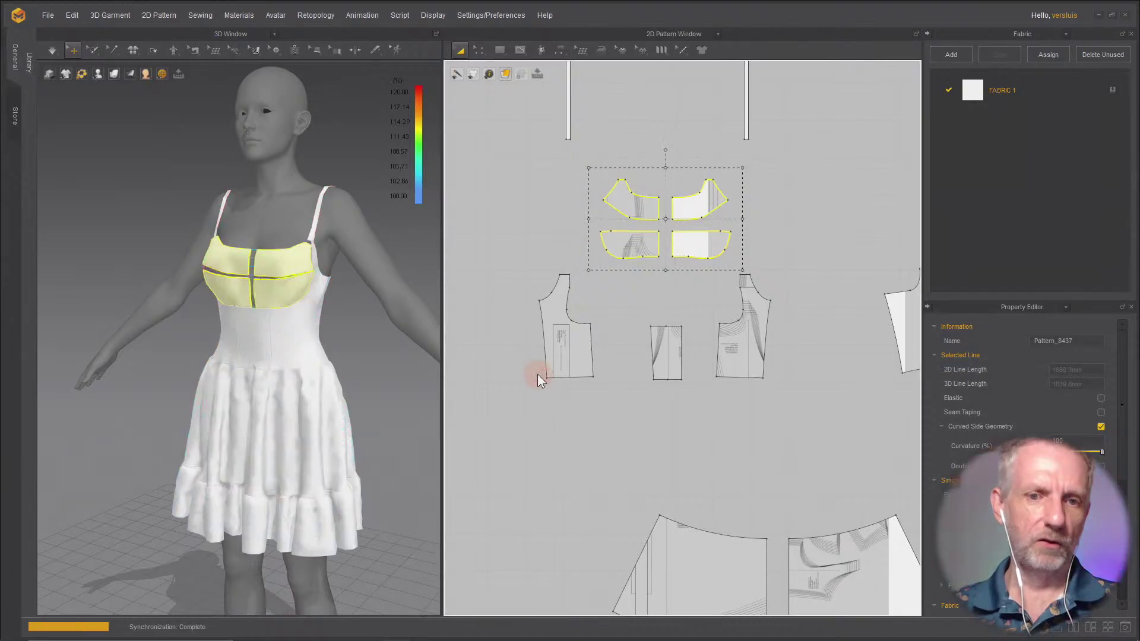
Step: Simulate the dress with the resized bust cups and tug the cup fabric upwards on the avatar
{"action": "key", "text": "space"}
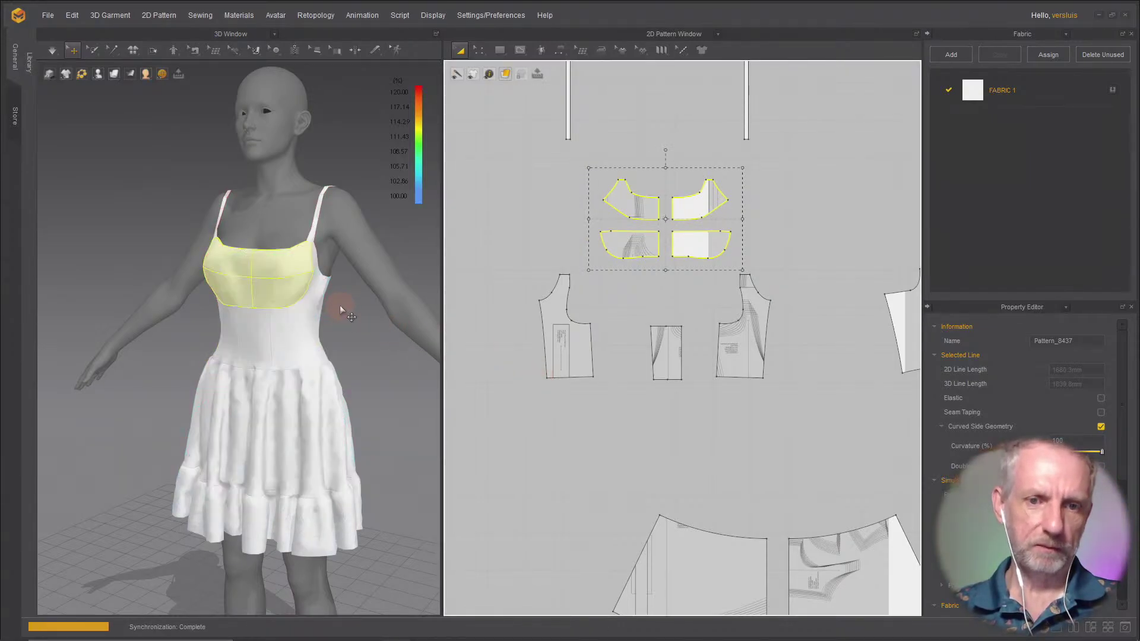
{"action": "right_click_drag", "start_coordinate": [347, 304], "coordinate": [412, 308]}
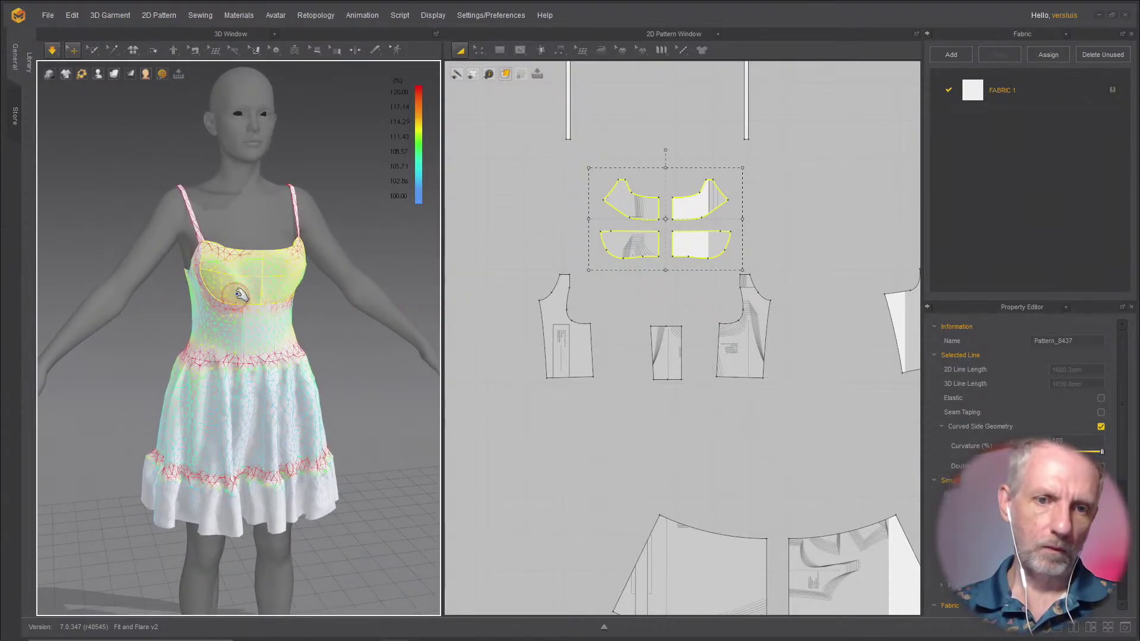
{"action": "left_click_drag", "start_coordinate": [236, 284], "coordinate": [275, 262]}
Step: Tug the back bodice and the back skirt panels around the centre seam to settle the fabric during simulation
{"action": "right_click_drag", "start_coordinate": [171, 301], "coordinate": [255, 289]}
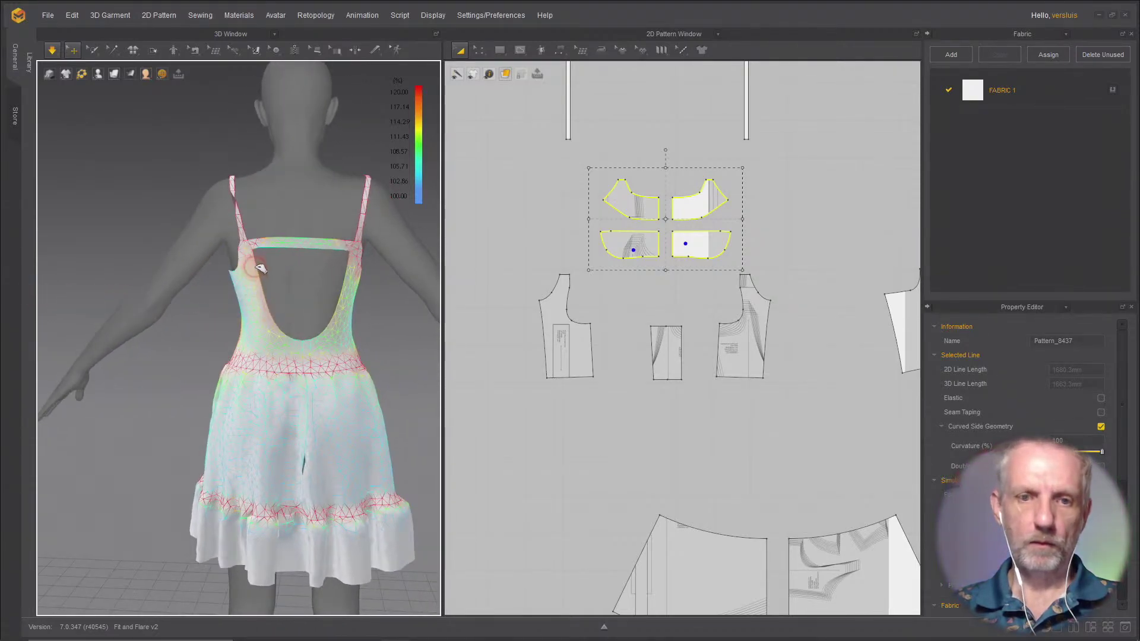
{"action": "left_click", "coordinate": [257, 268]}
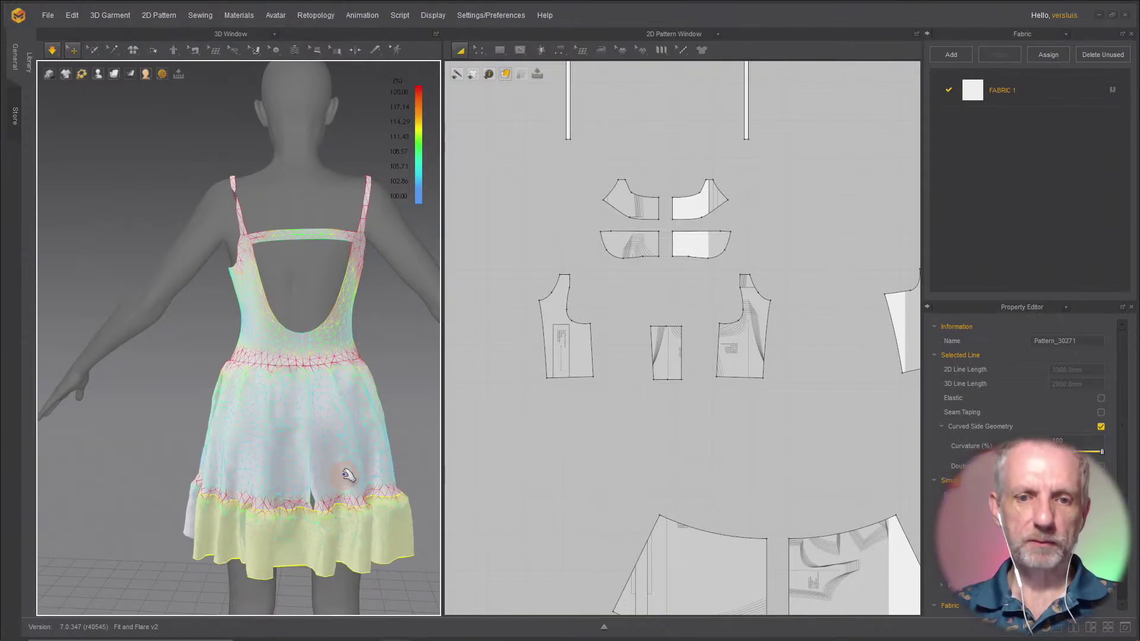
{"action": "left_click_drag", "start_coordinate": [361, 518], "coordinate": [263, 444]}
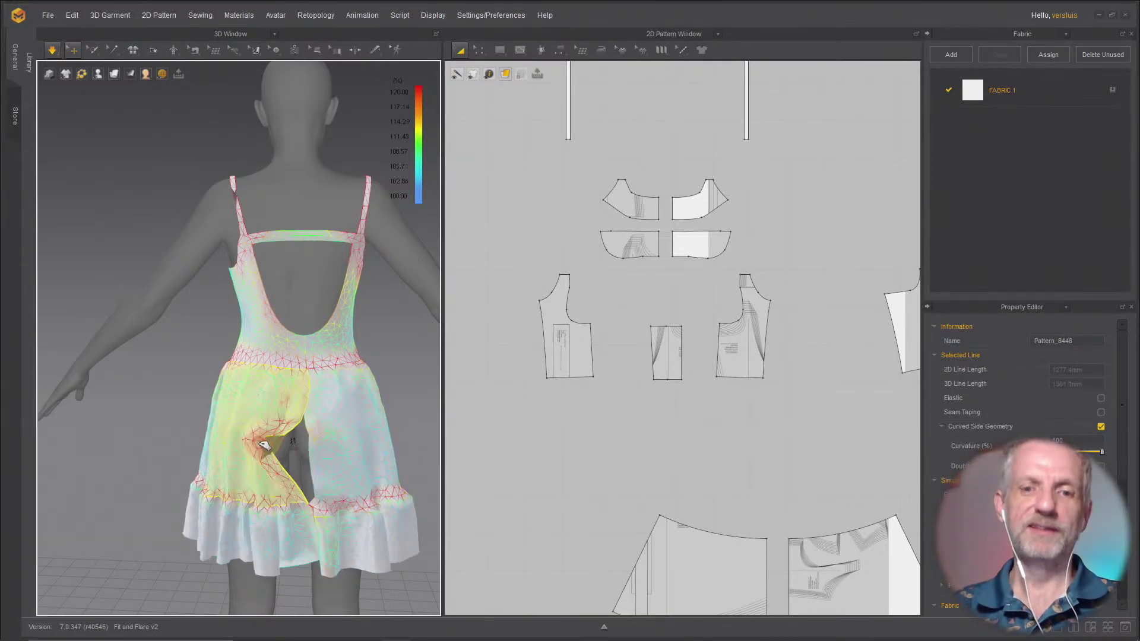
Step: Examine the simulated dress from the side and front, and check the strain on the avatar's left front skirt panel
{"action": "right_click_drag", "start_coordinate": [245, 302], "coordinate": [507, 308]}
{"action": "right_click_drag", "start_coordinate": [265, 277], "coordinate": [427, 348]}
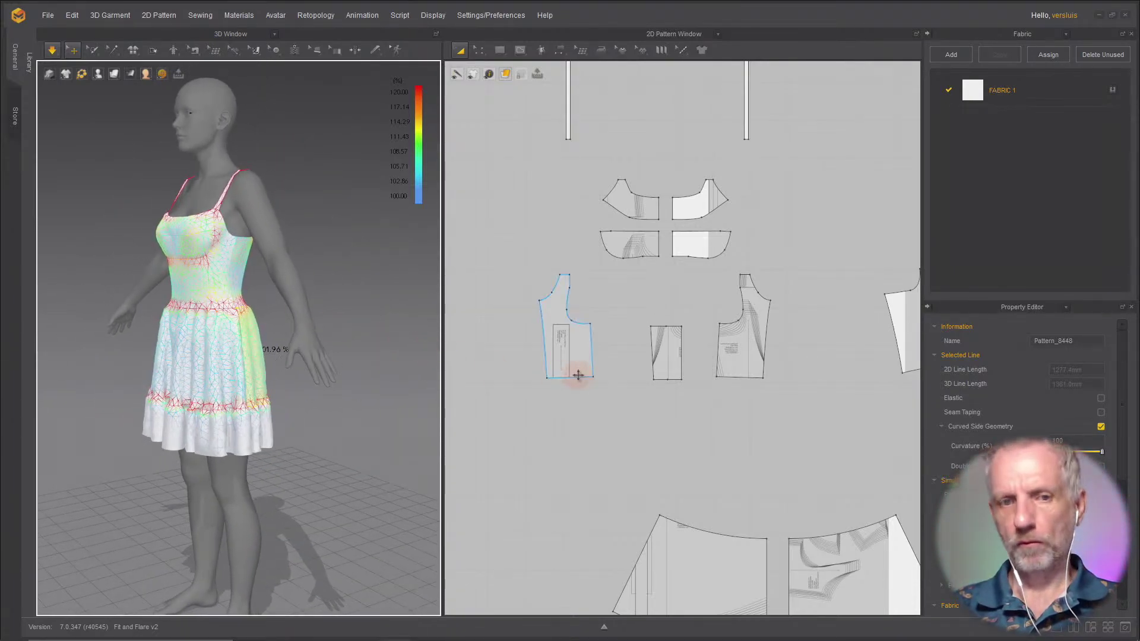
{"action": "key", "text": "2"}
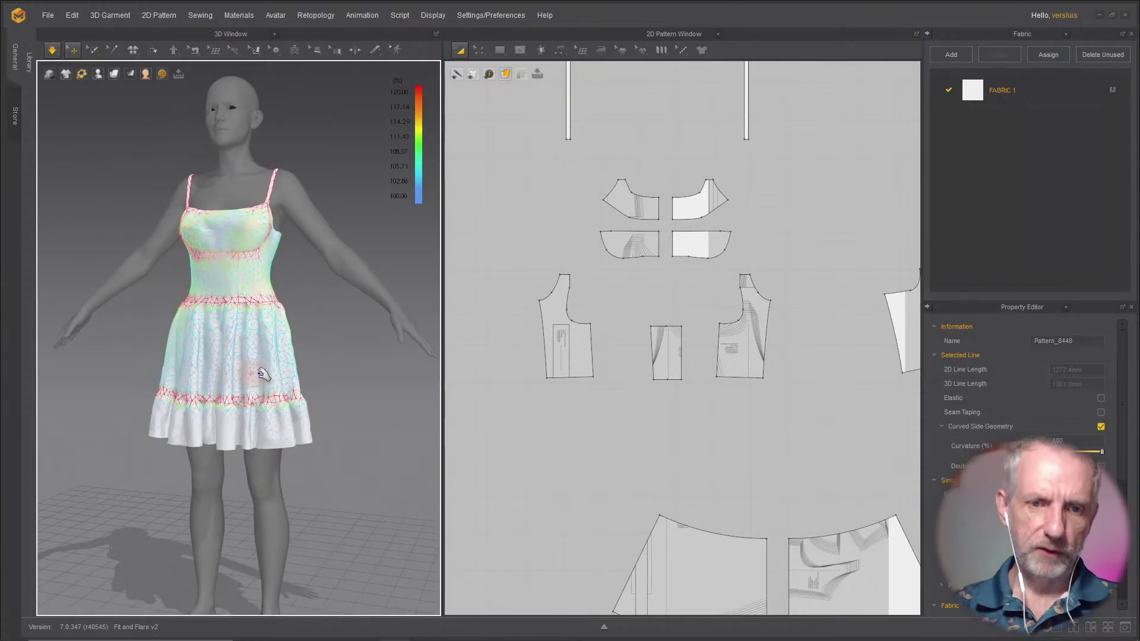
{"action": "left_click", "coordinate": [260, 374]}
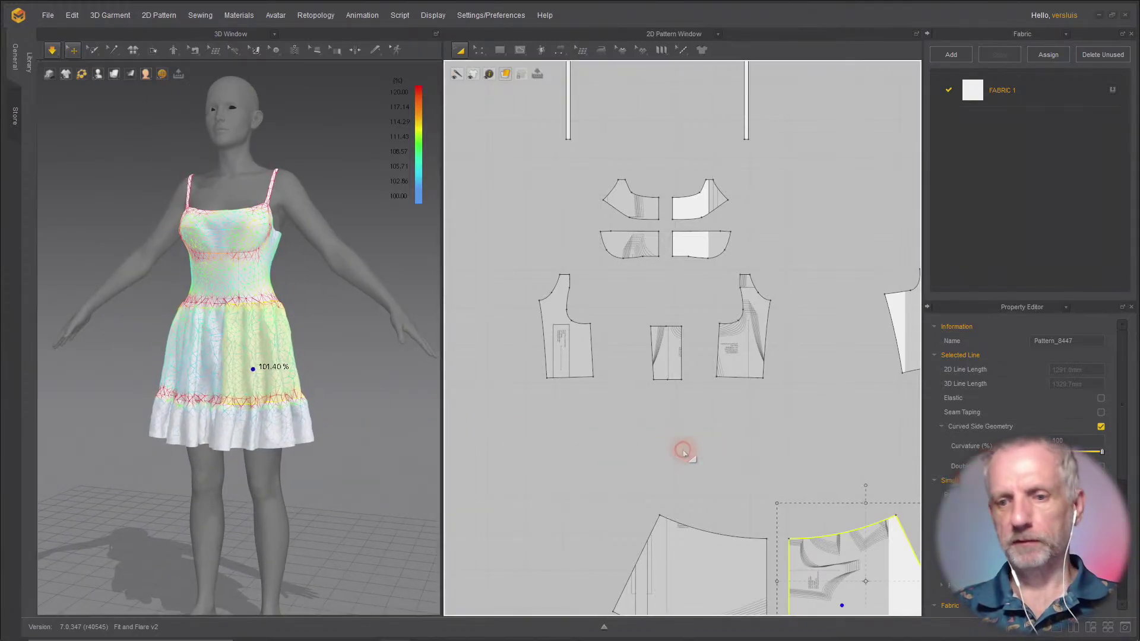
Step: Sew the centre edges of the two back skirt panels together with Segment Sewing
{"action": "scroll", "coordinate": [682, 451], "scroll_direction": "down", "scroll_amount": 5}
{"action": "right_click_drag", "start_coordinate": [673, 436], "coordinate": [618, 357]}
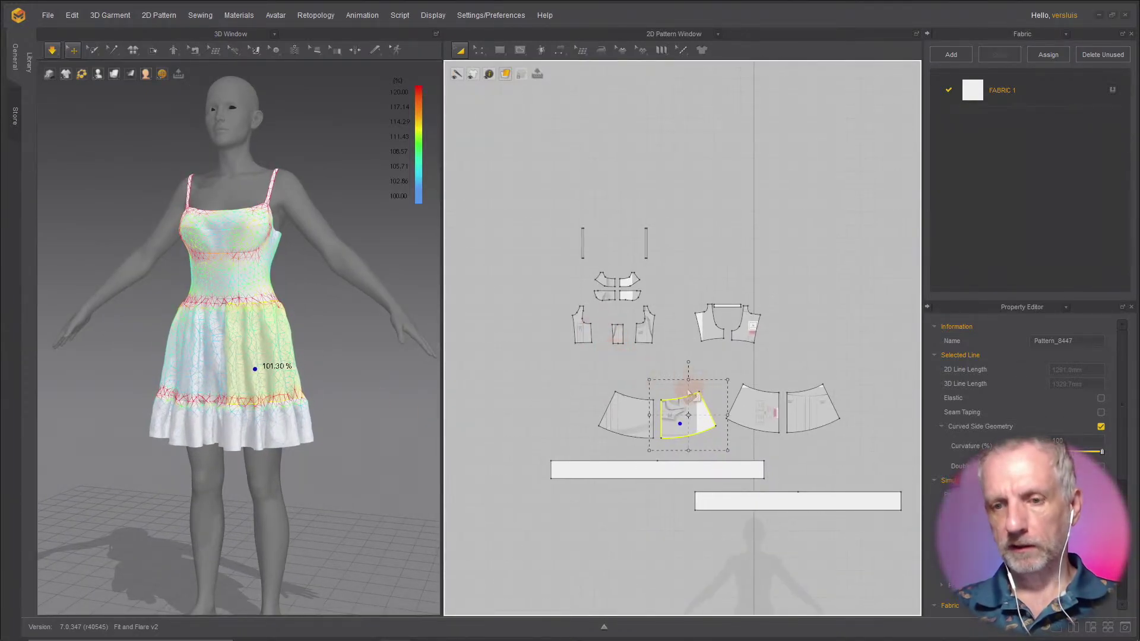
{"action": "scroll", "coordinate": [691, 394], "scroll_direction": "up", "scroll_amount": 2}
{"action": "left_click", "coordinate": [561, 50]}
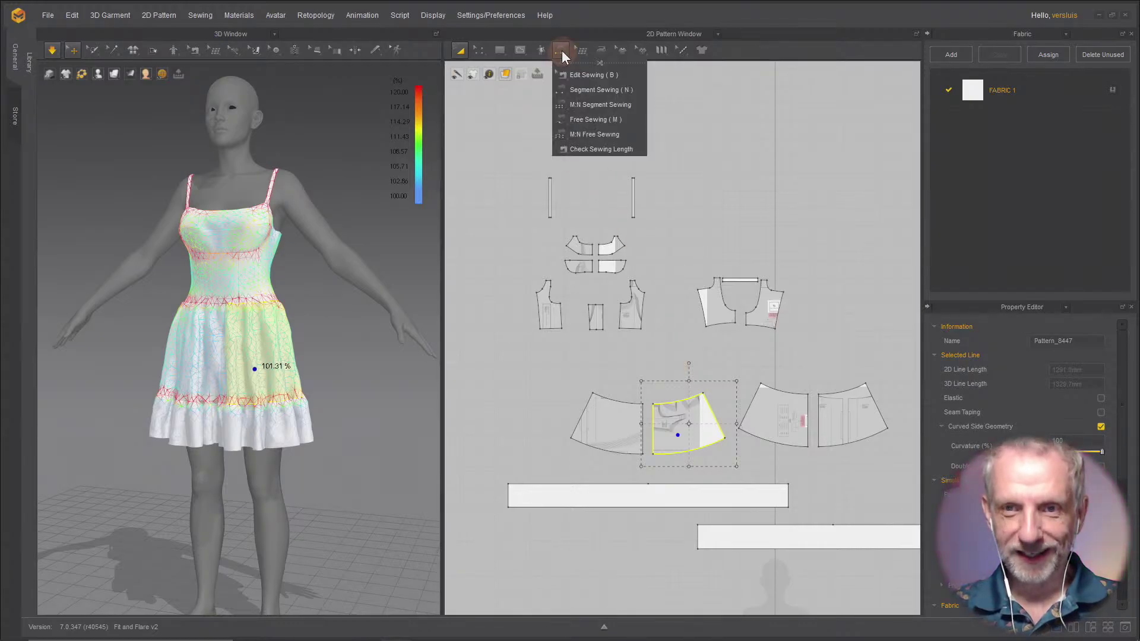
{"action": "left_click", "coordinate": [596, 89]}
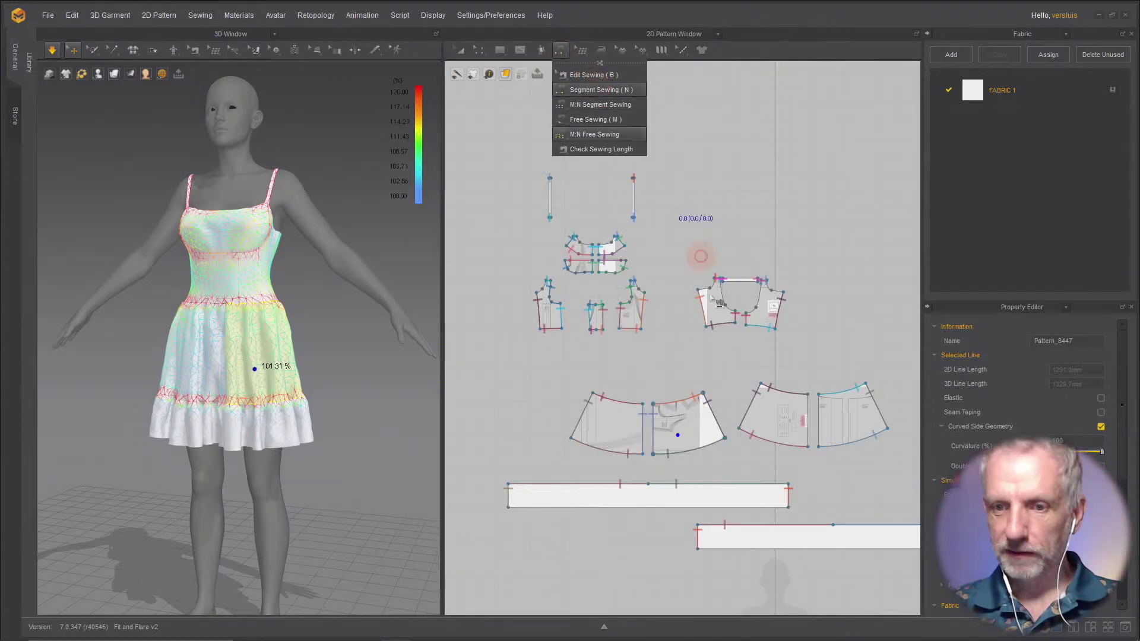
{"action": "left_click", "coordinate": [740, 401]}
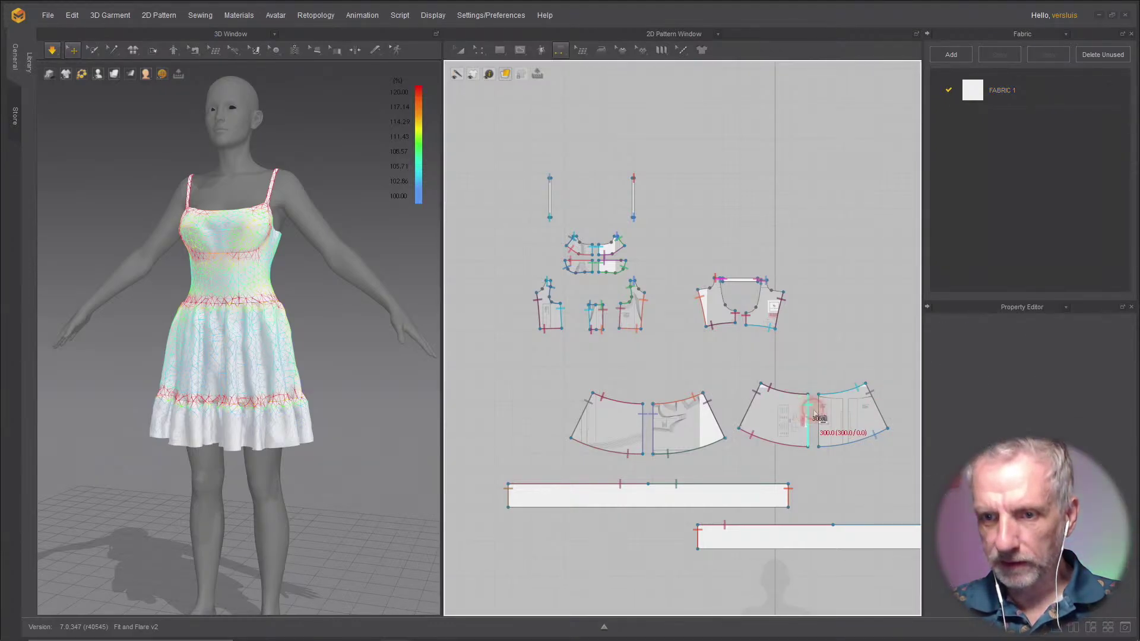
{"action": "left_click", "coordinate": [819, 415]}
{"action": "left_click", "coordinate": [787, 391]}
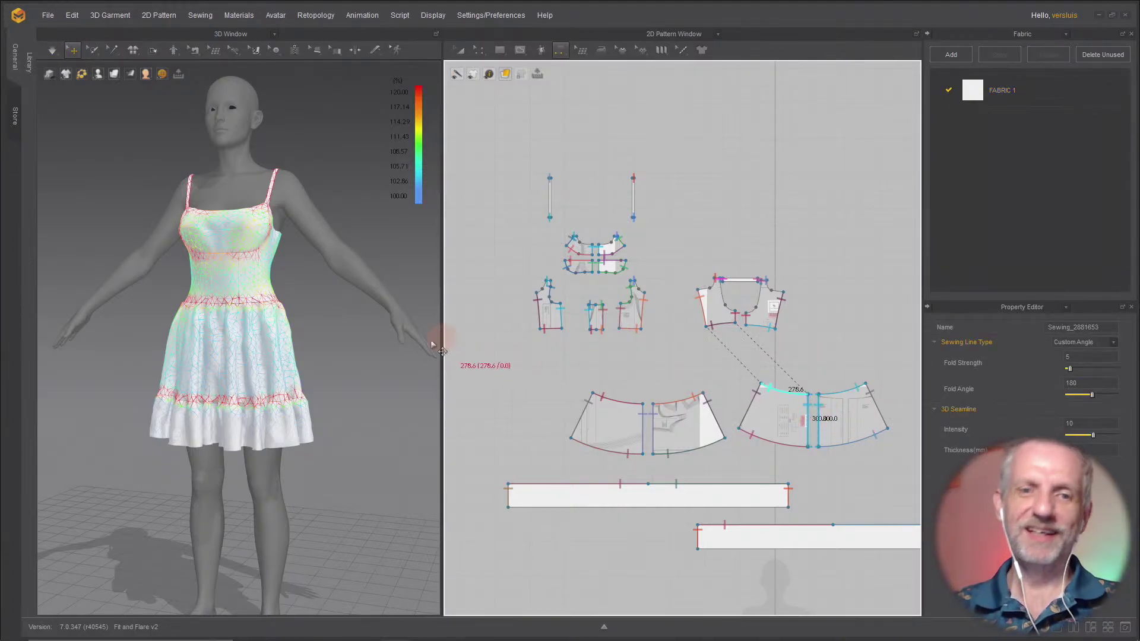
Step: Move the avatar's right back skirt panel outwards and run the simulation to pull the centre back seam closed
{"action": "right_click_drag", "start_coordinate": [331, 354], "coordinate": [99, 379]}
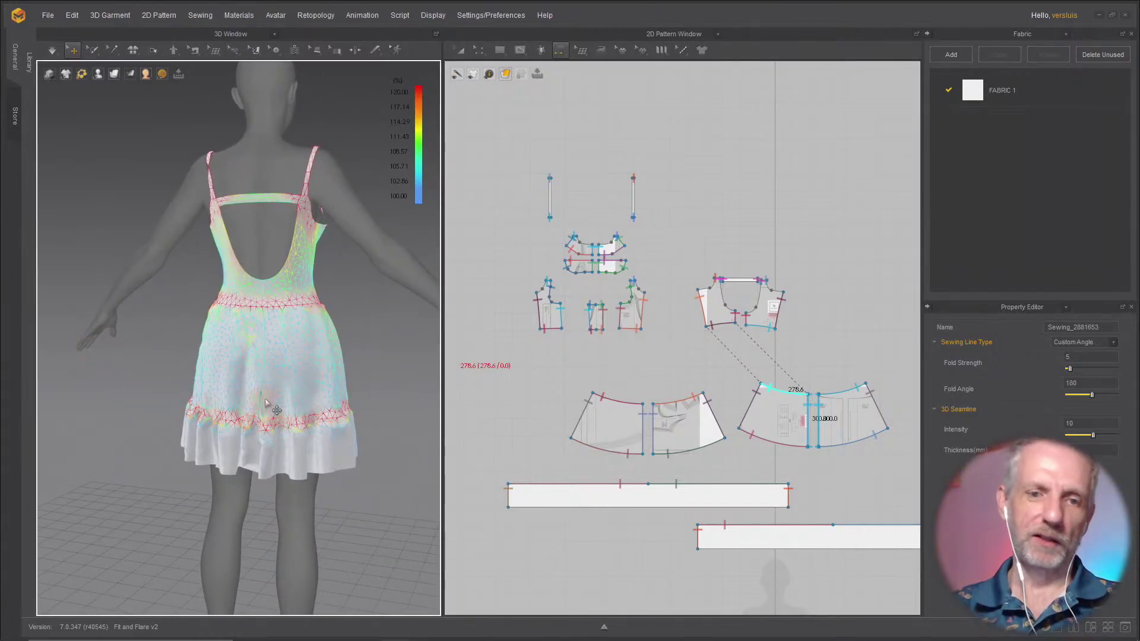
{"action": "left_click_drag", "start_coordinate": [292, 398], "coordinate": [365, 402]}
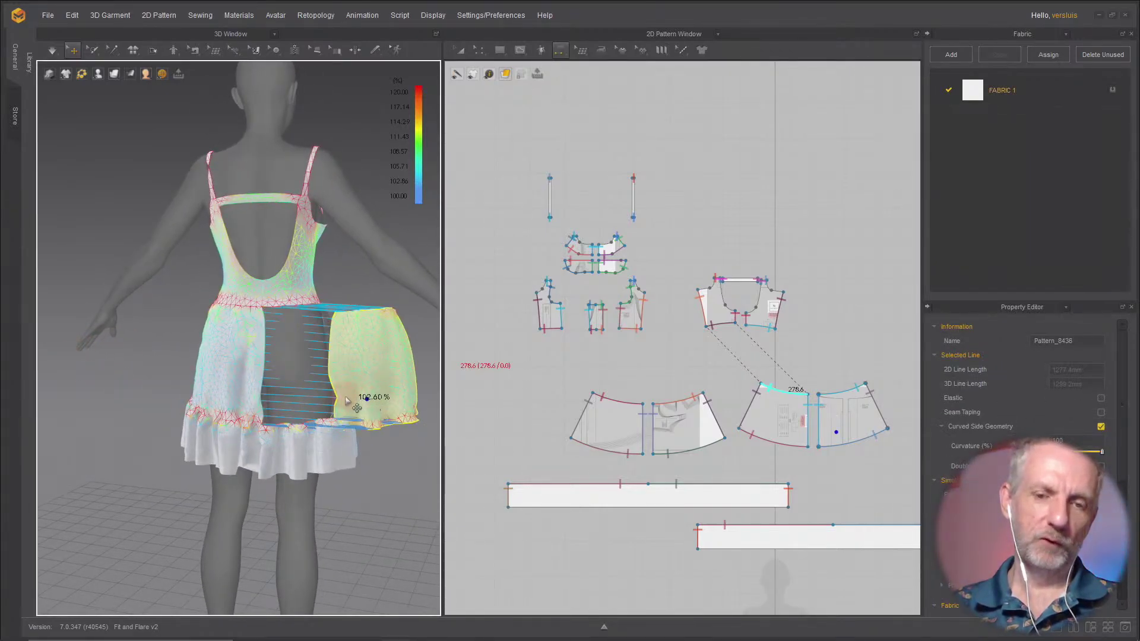
{"action": "key", "text": "space"}
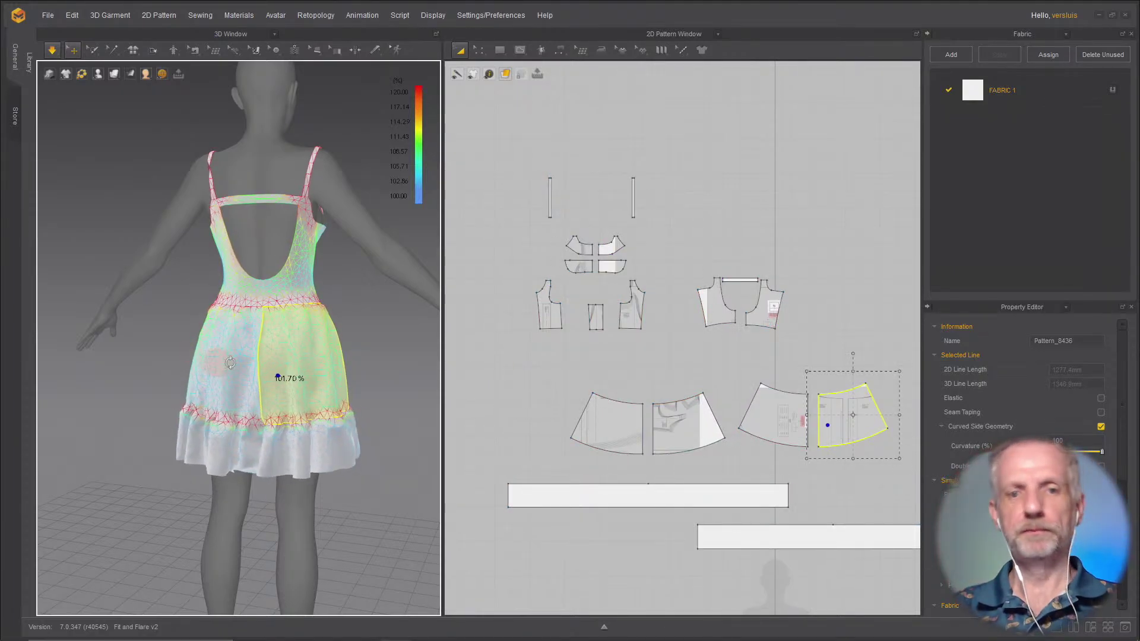
Step: Tug both upper bust cups and the avatar's left front side bodice upwards to settle the fabric during simulation
{"action": "right_click_drag", "start_coordinate": [346, 378], "coordinate": [273, 333]}
{"action": "scroll", "coordinate": [279, 331], "scroll_direction": "up", "scroll_amount": 1}
{"action": "scroll", "coordinate": [278, 331], "scroll_direction": "up", "scroll_amount": 3}
{"action": "left_click", "coordinate": [260, 195]}
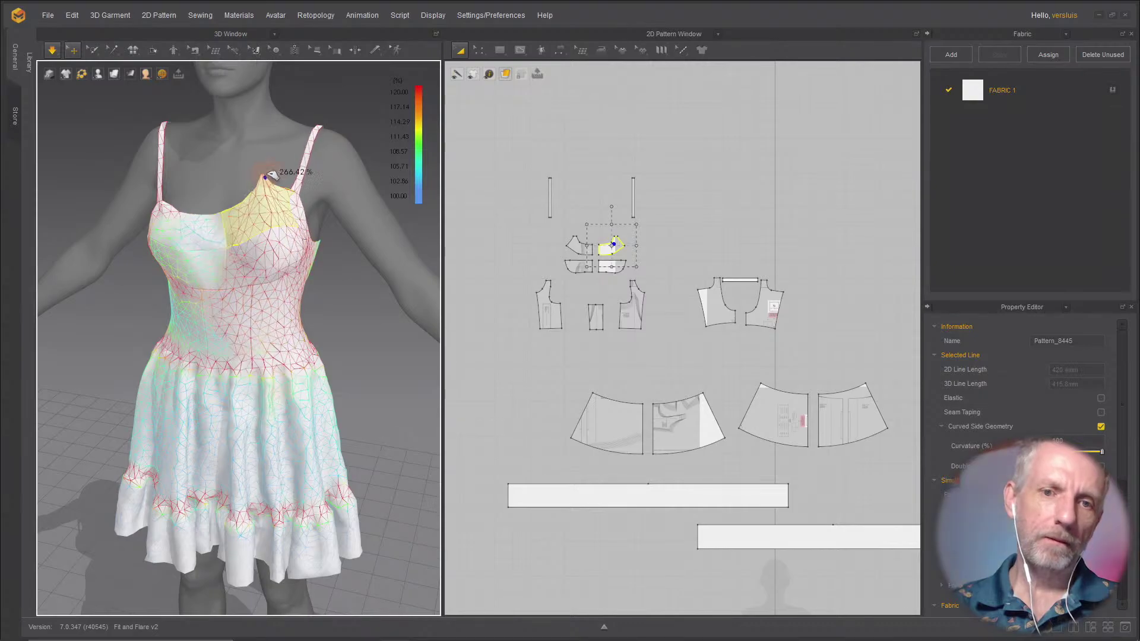
{"action": "left_click", "coordinate": [189, 197]}
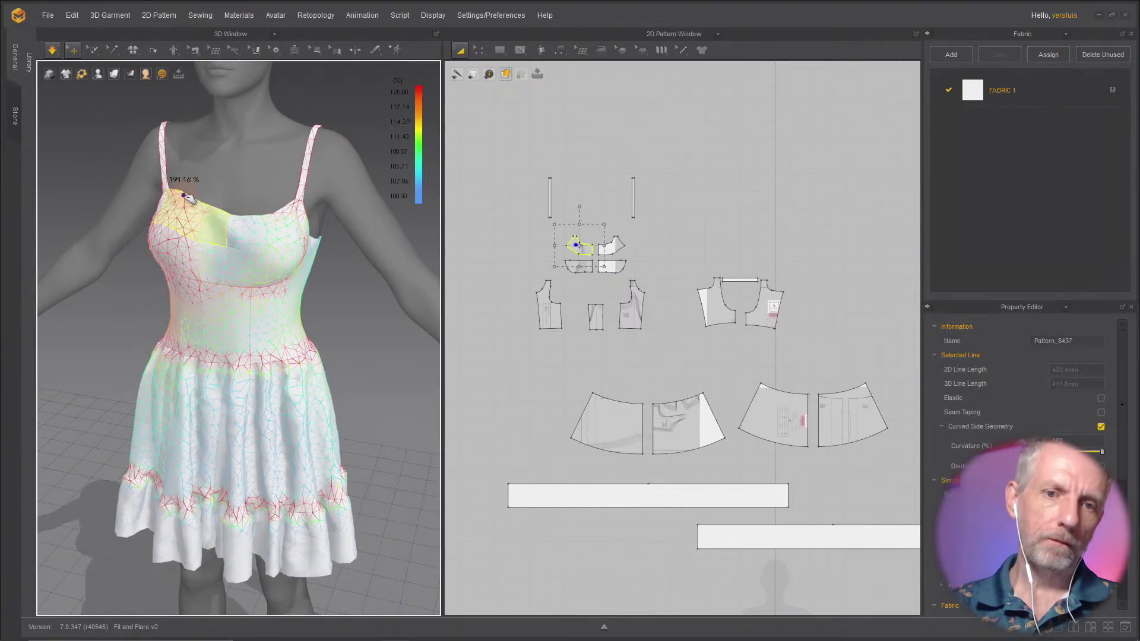
{"action": "right_click_drag", "start_coordinate": [189, 197], "coordinate": [425, 257]}
{"action": "left_click", "coordinate": [267, 204]}
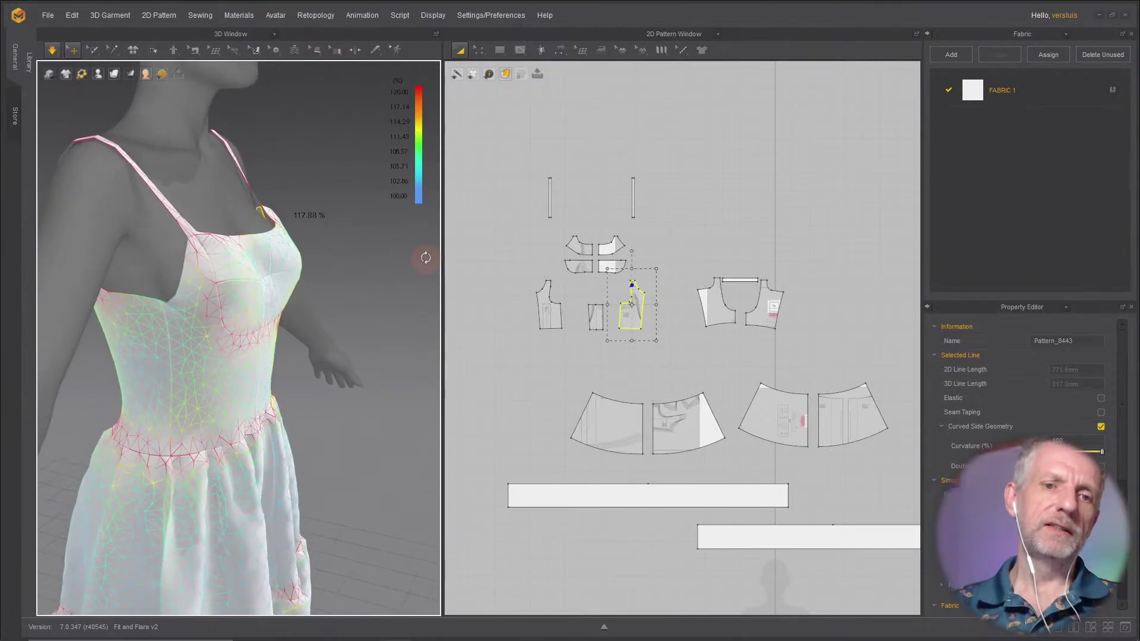
Step: Look over the settled dress from the side and front, and stop the simulation
{"action": "scroll", "coordinate": [426, 258], "scroll_direction": "down", "scroll_amount": 3}
{"action": "right_click_drag", "start_coordinate": [357, 256], "coordinate": [200, 254]}
{"action": "scroll", "coordinate": [281, 226], "scroll_direction": "up", "scroll_amount": 2}
{"action": "scroll", "coordinate": [282, 226], "scroll_direction": "down", "scroll_amount": 3}
{"action": "scroll", "coordinate": [136, 238], "scroll_direction": "up", "scroll_amount": 2}
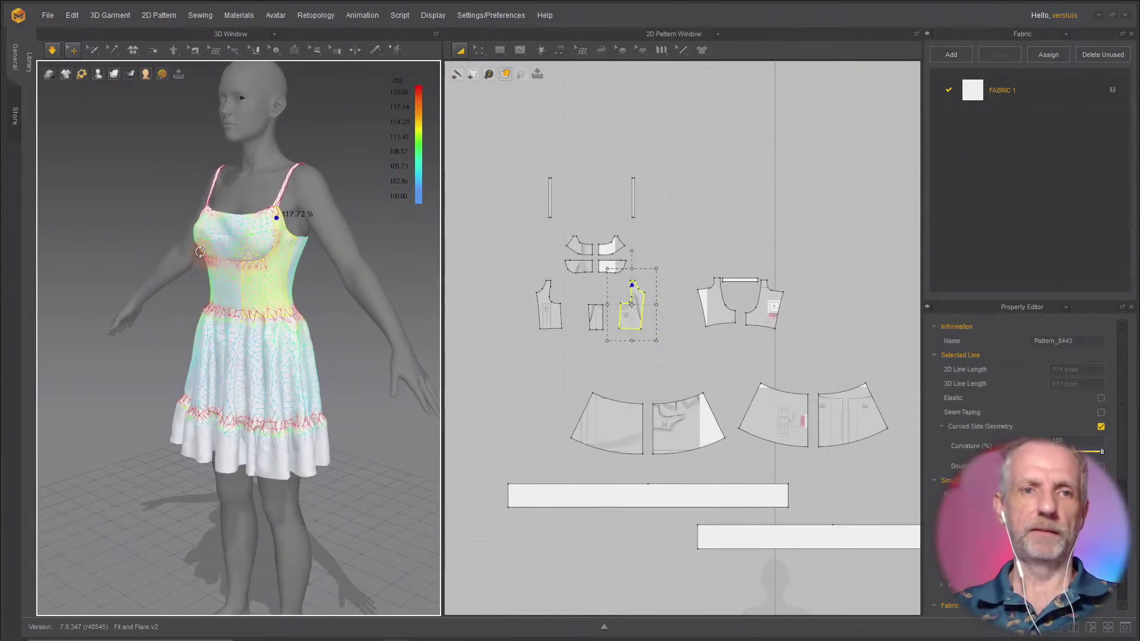
{"action": "left_click", "coordinate": [54, 51]}
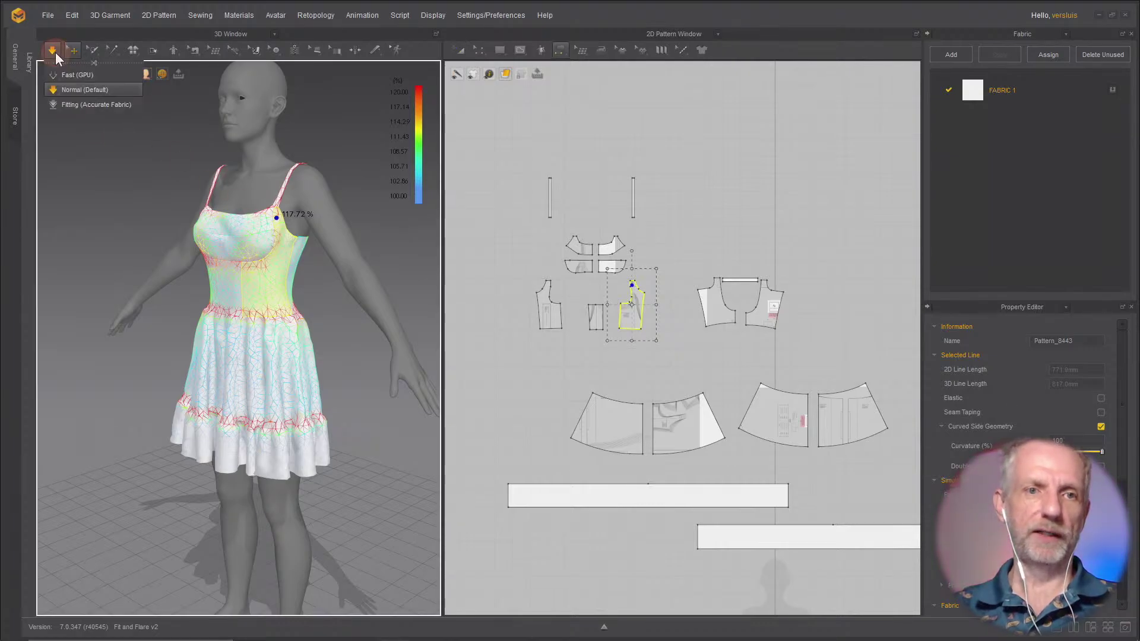
{"action": "left_click", "coordinate": [54, 51]}
Step: Select all the dress patterns and scale them together to 95% width and height
{"action": "left_click", "coordinate": [522, 270]}
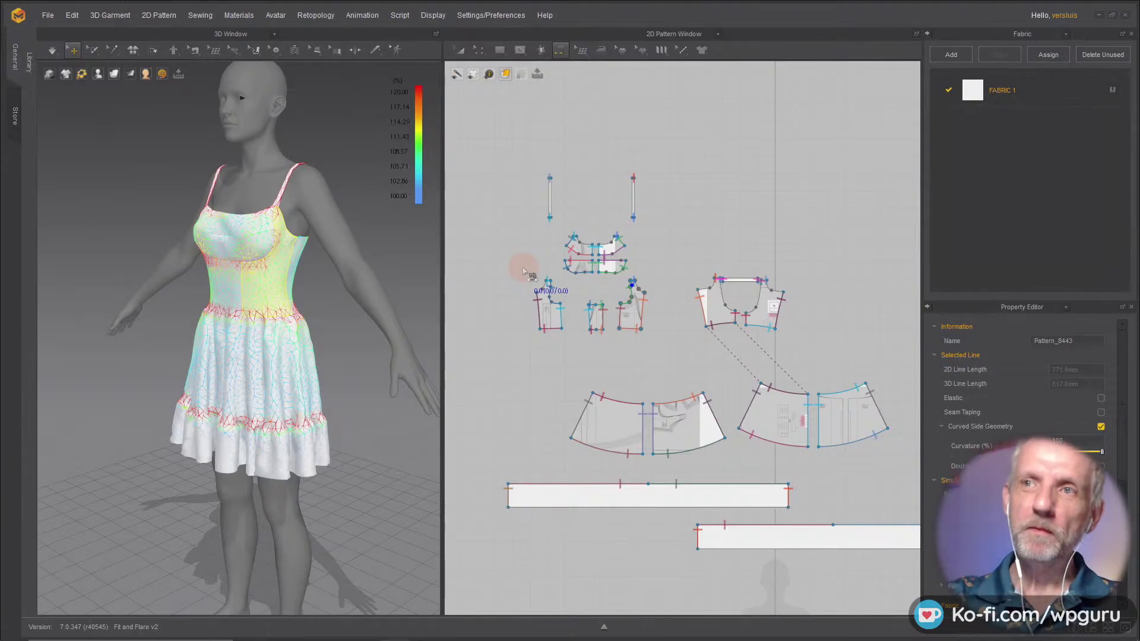
{"action": "scroll", "coordinate": [691, 334], "scroll_direction": "down", "scroll_amount": 3}
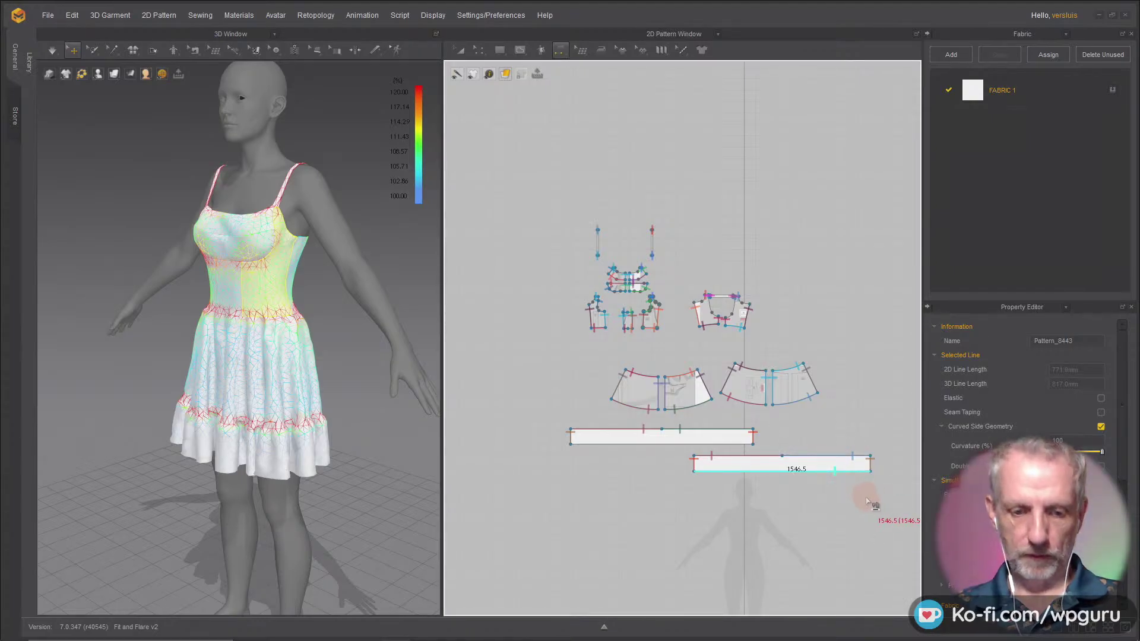
{"action": "left_click_drag", "start_coordinate": [877, 496], "coordinate": [539, 193]}
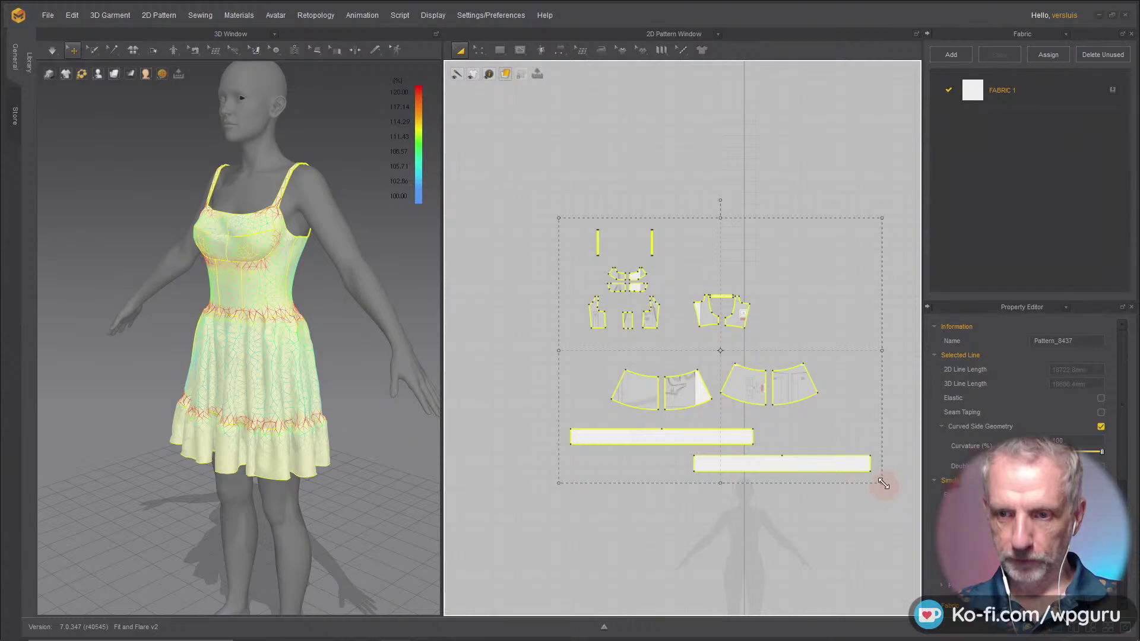
{"action": "left_click_drag", "start_coordinate": [881, 482], "coordinate": [878, 478]}
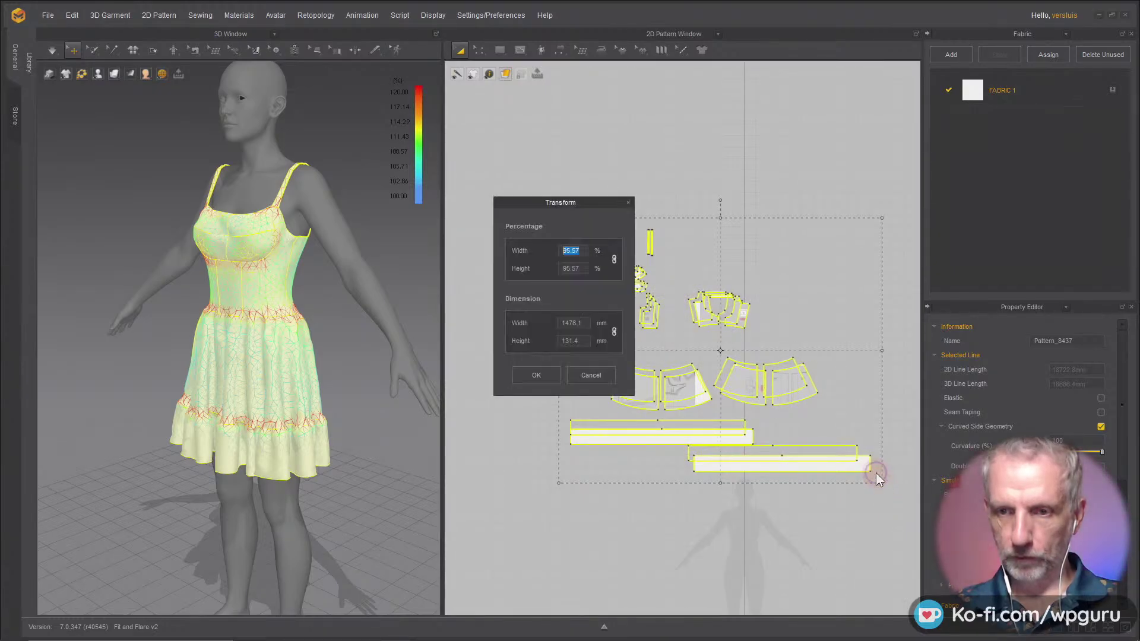
{"action": "type", "text": "95"}
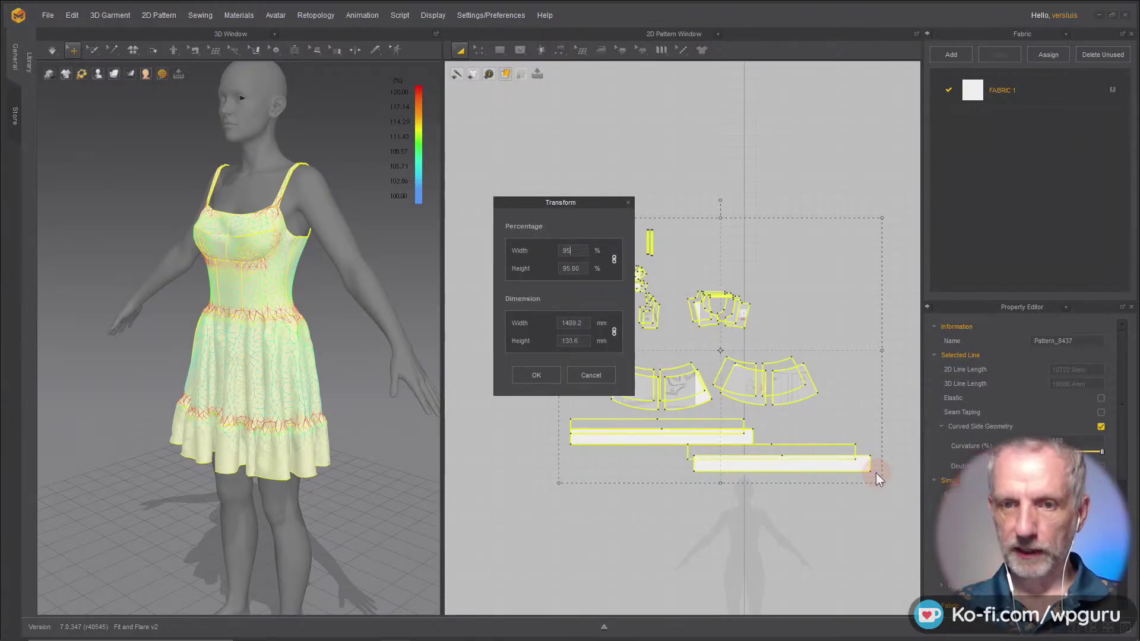
{"action": "left_click", "coordinate": [536, 376]}
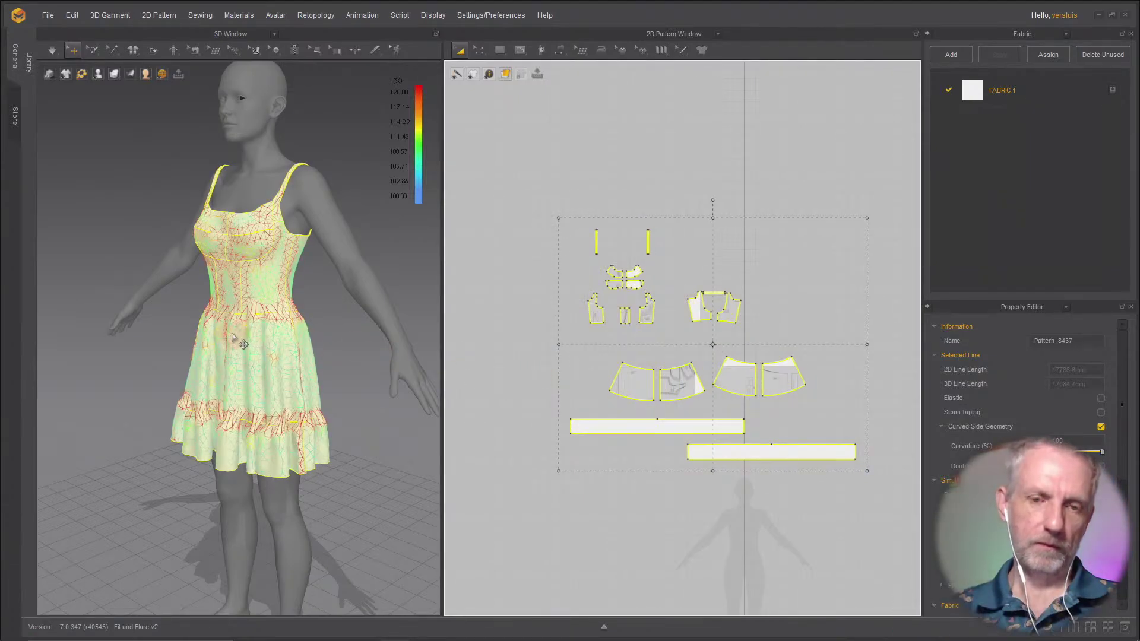
Step: Simulate the scaled-down dress and check the strain on the outer side of the avatar's right bust cup
{"action": "key", "text": "space"}
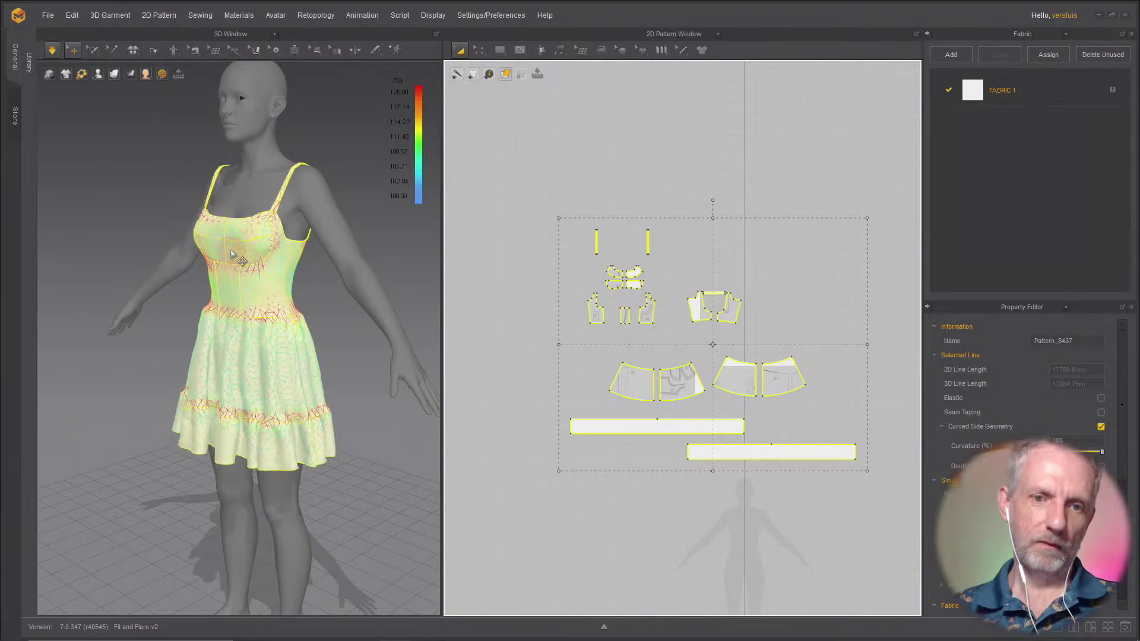
{"action": "right_click_drag", "start_coordinate": [238, 307], "coordinate": [365, 305]}
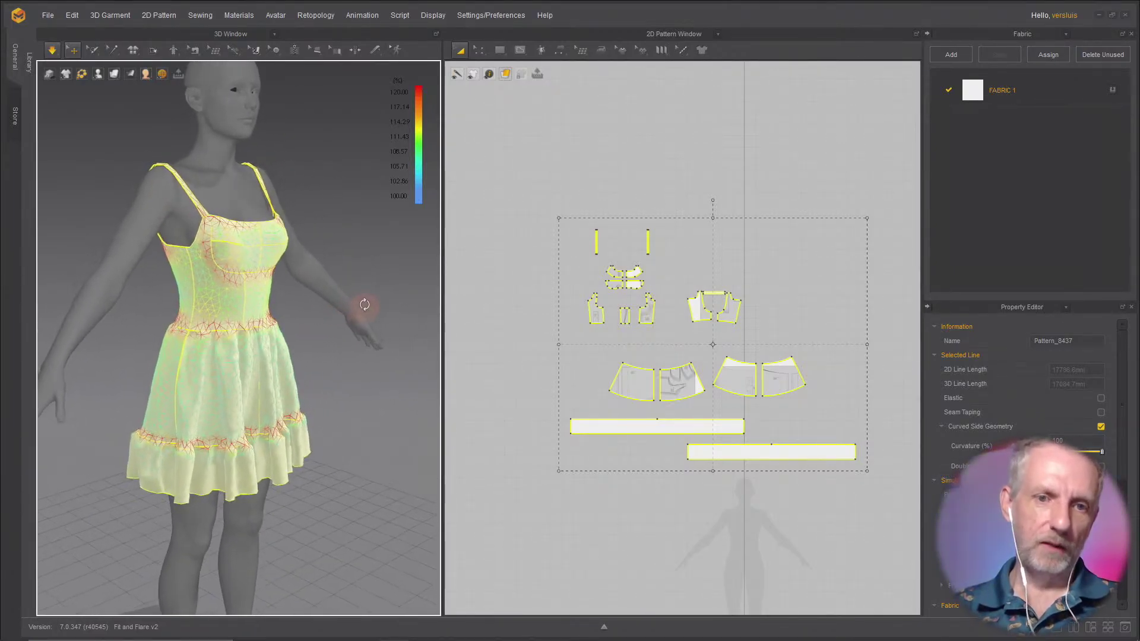
{"action": "left_click", "coordinate": [211, 250]}
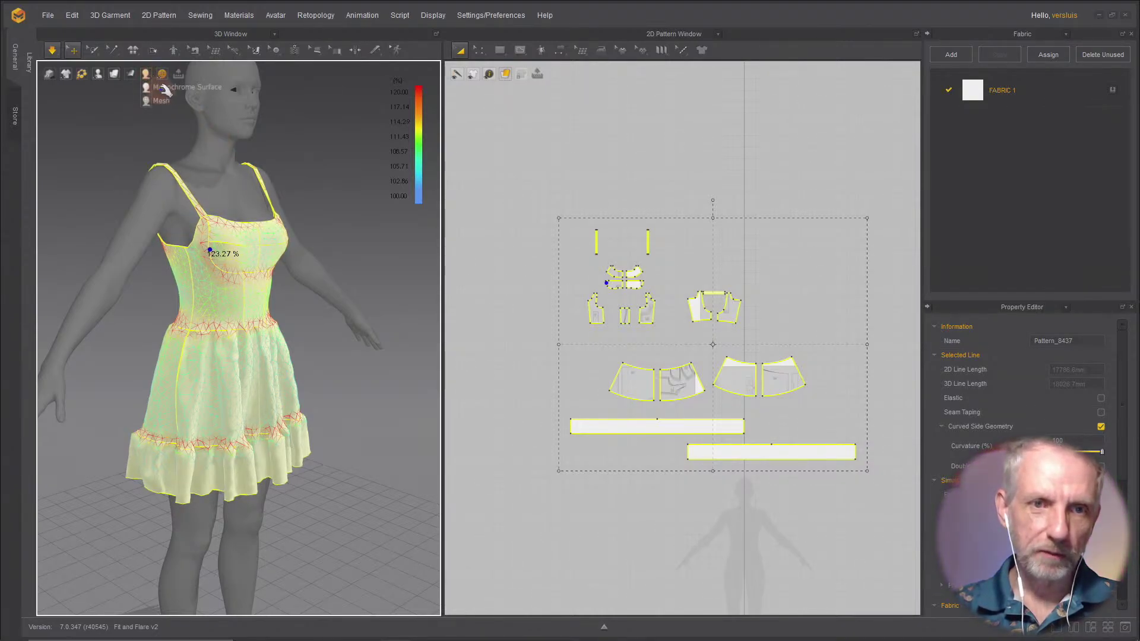
Step: Hide the strain map and examine the textured surface of the dress from both front sides
{"action": "left_click", "coordinate": [167, 88]}
{"action": "left_click", "coordinate": [147, 74]}
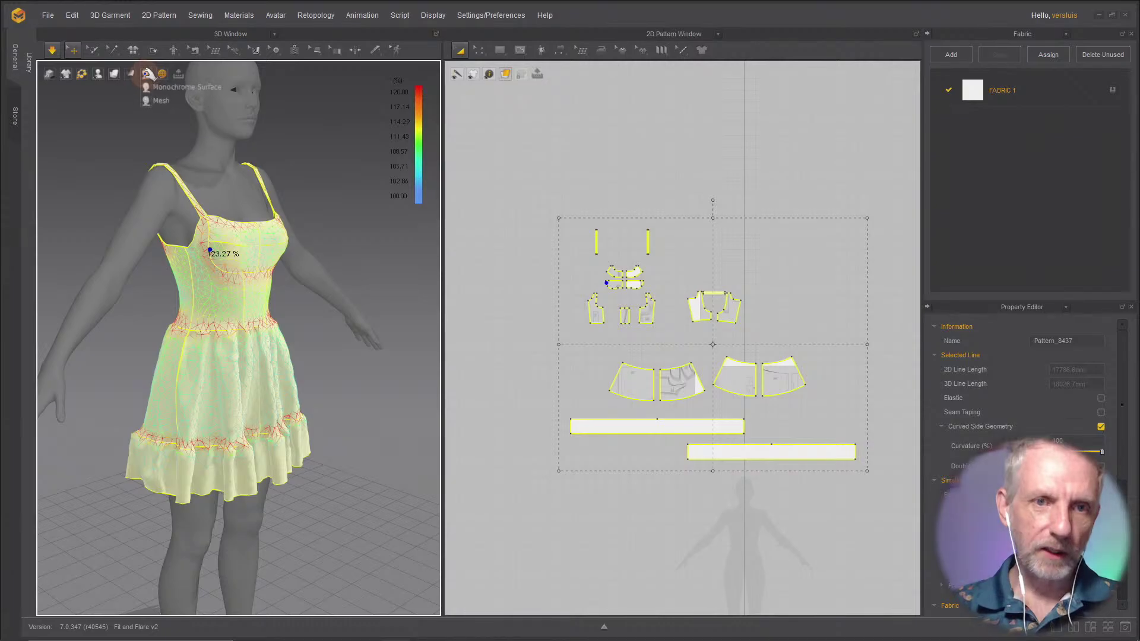
{"action": "left_click", "coordinate": [140, 74]}
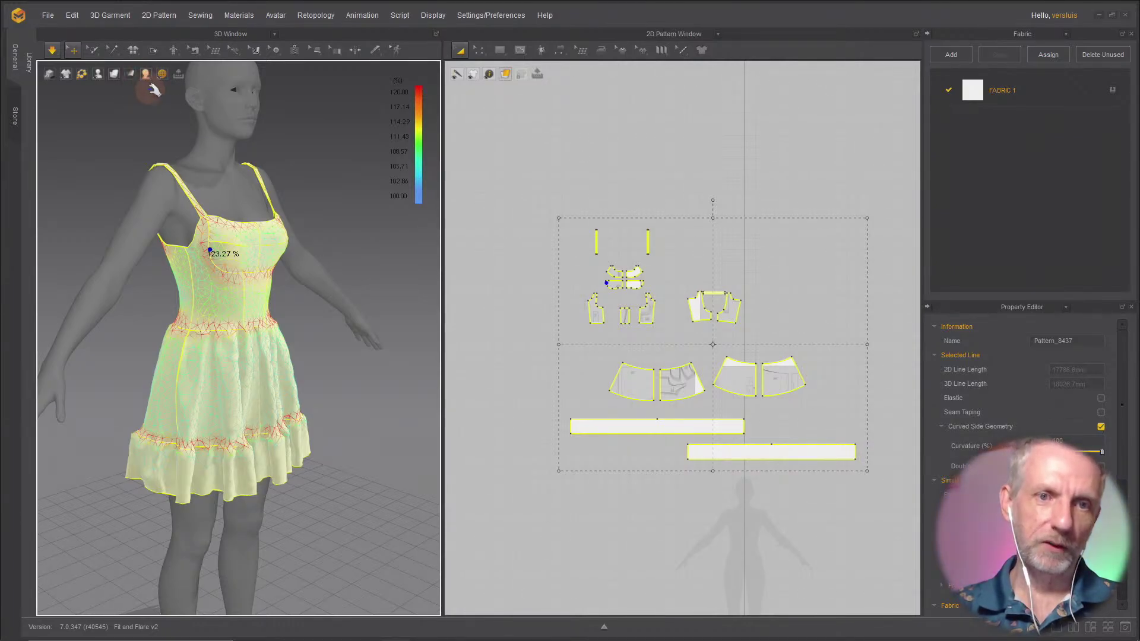
{"action": "left_click", "coordinate": [143, 88]}
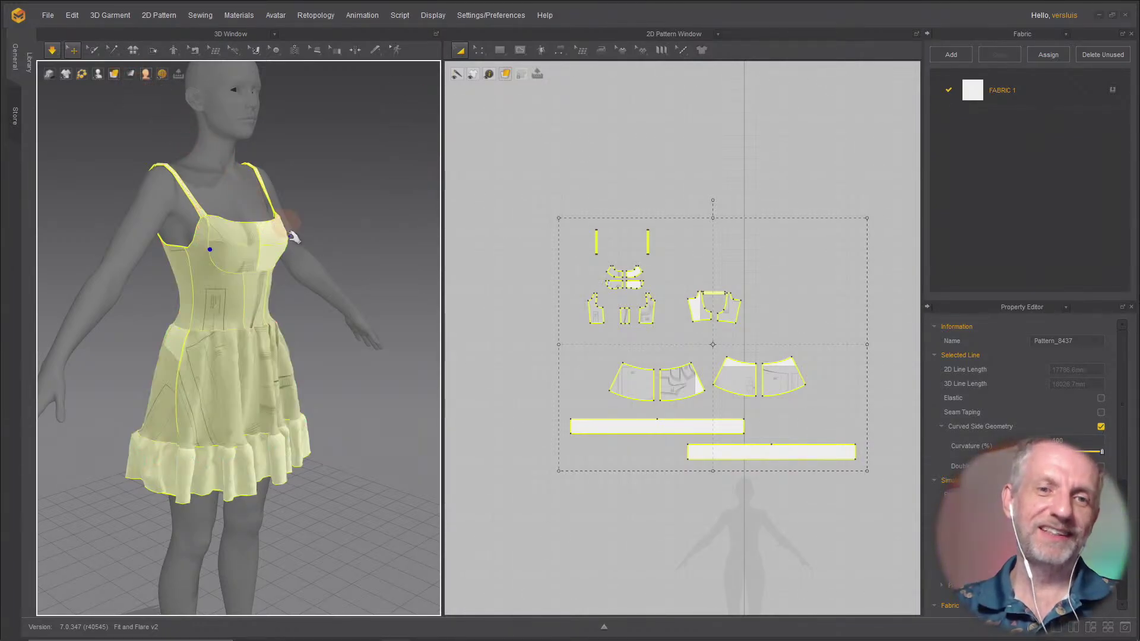
{"action": "right_click_drag", "start_coordinate": [216, 247], "coordinate": [245, 234]}
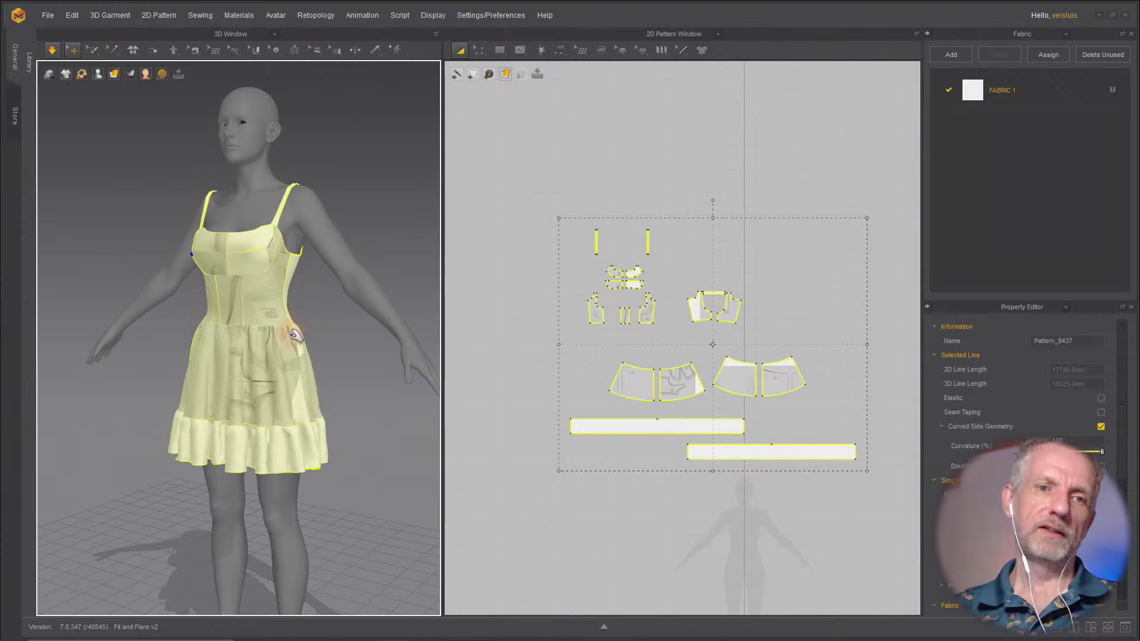
{"action": "right_click_drag", "start_coordinate": [284, 325], "coordinate": [231, 325]}
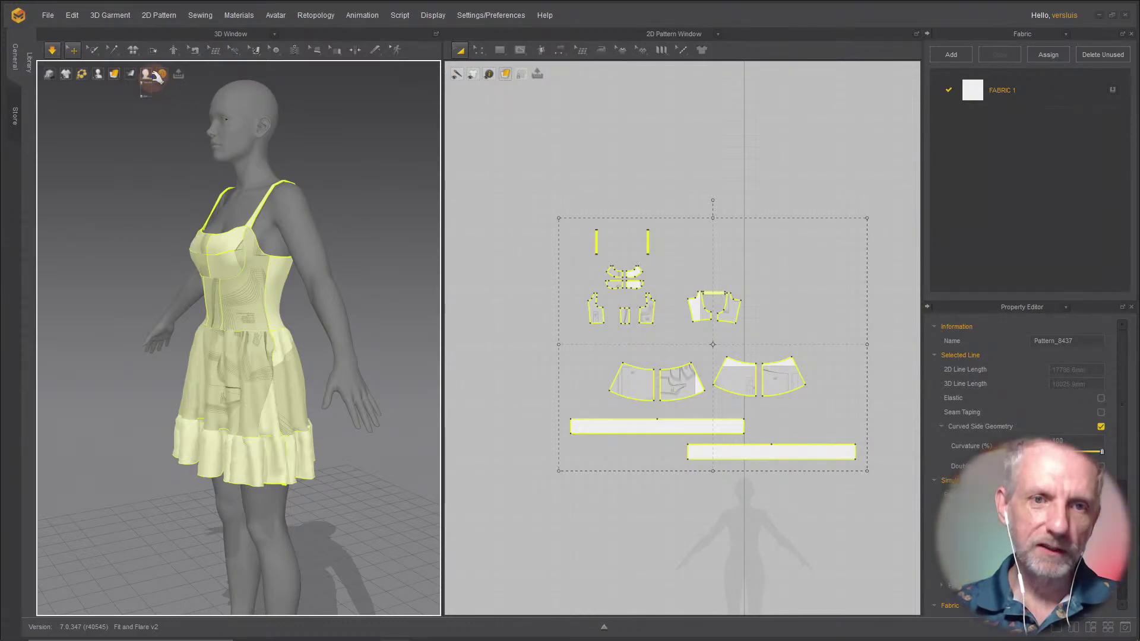
Step: Display the avatar as a mesh
{"action": "mouse_move", "coordinate": [147, 76]}
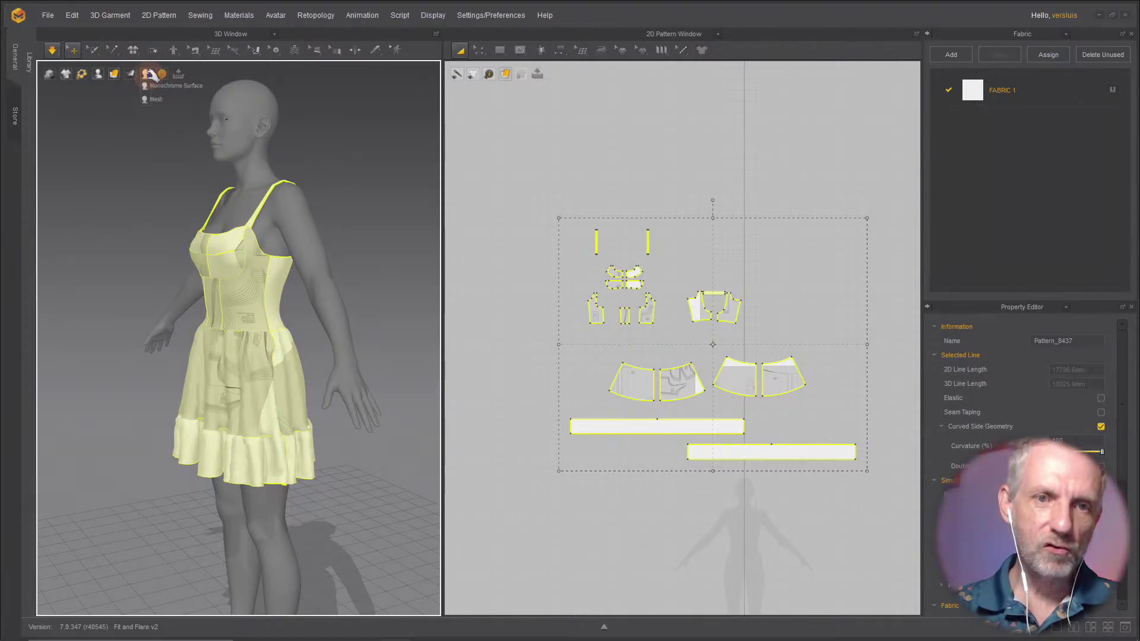
{"action": "left_click", "coordinate": [158, 102]}
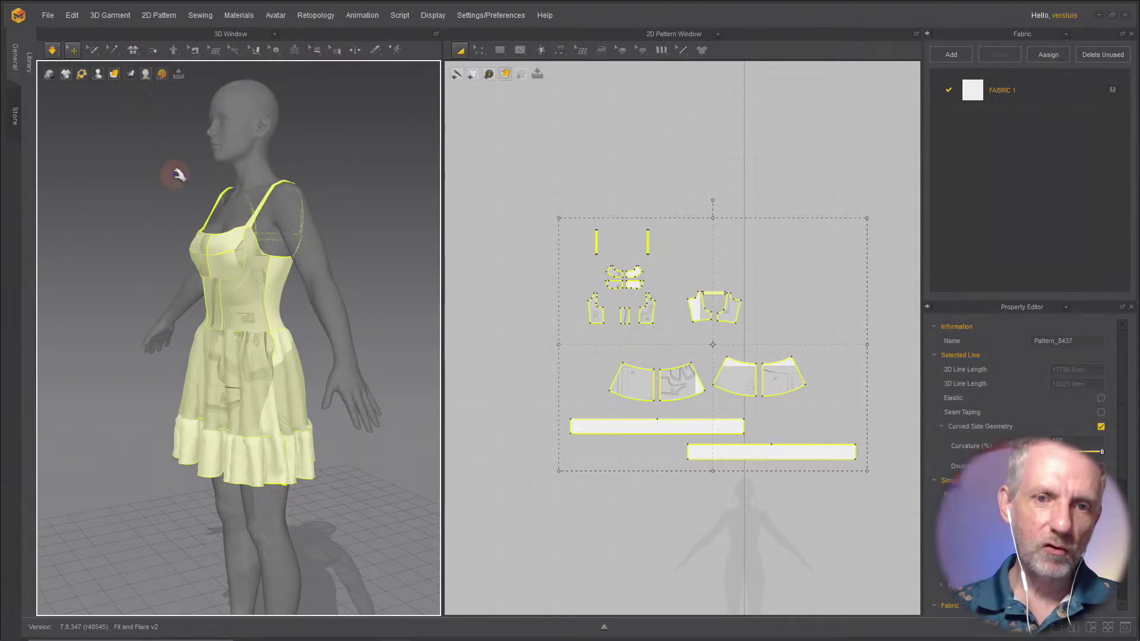
{"action": "right_click_drag", "start_coordinate": [169, 218], "coordinate": [164, 147]}
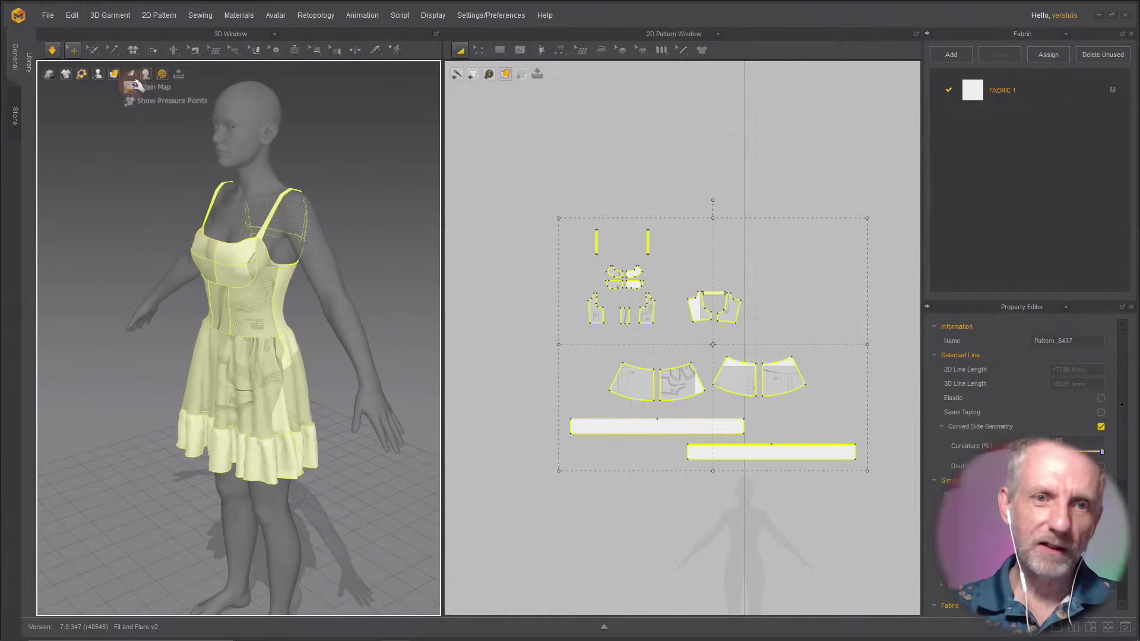
Step: Show the strain map and check the strain at the bust cup, the side bodice and the waist seam
{"action": "left_click", "coordinate": [136, 87]}
{"action": "right_click_drag", "start_coordinate": [158, 178], "coordinate": [305, 251]}
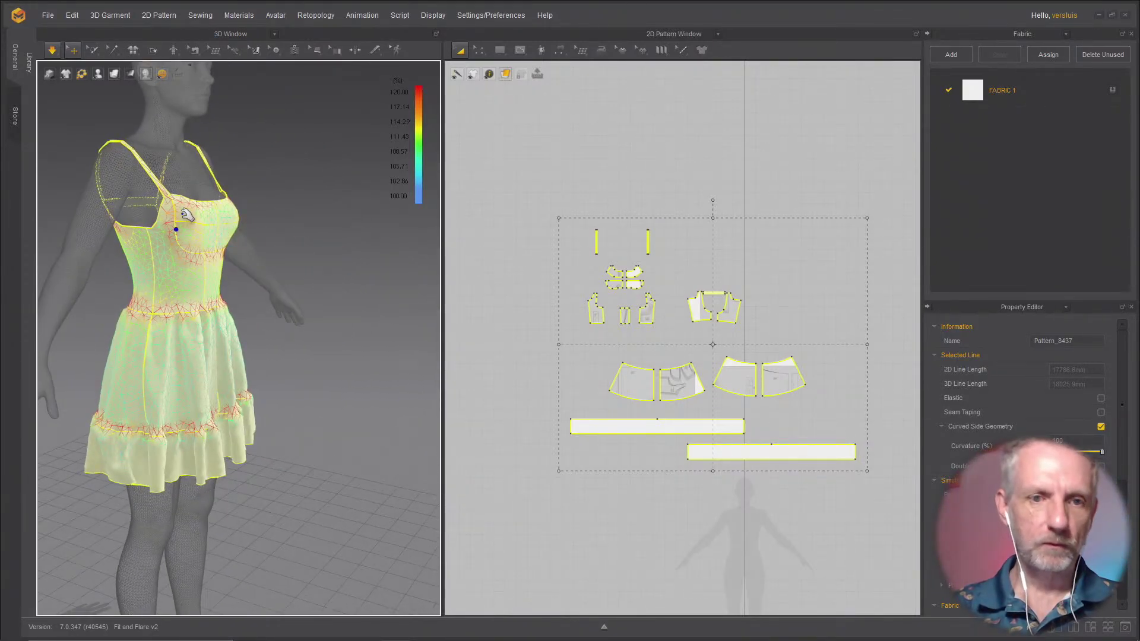
{"action": "mouse_move", "coordinate": [173, 221]}
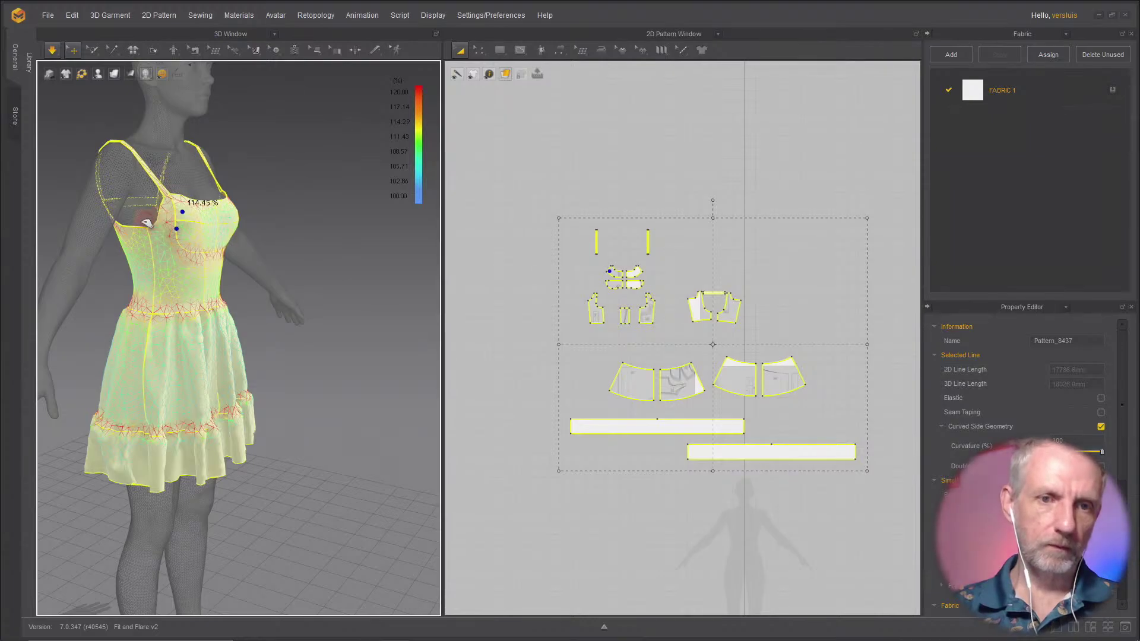
{"action": "left_click", "coordinate": [150, 244]}
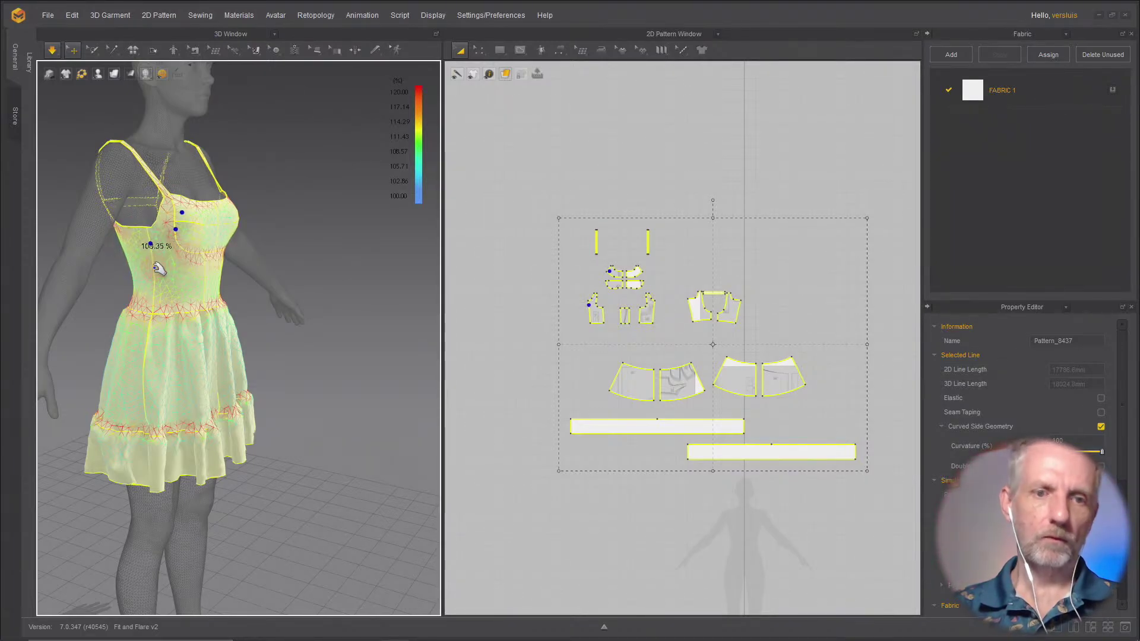
{"action": "right_click_drag", "start_coordinate": [157, 268], "coordinate": [270, 263]}
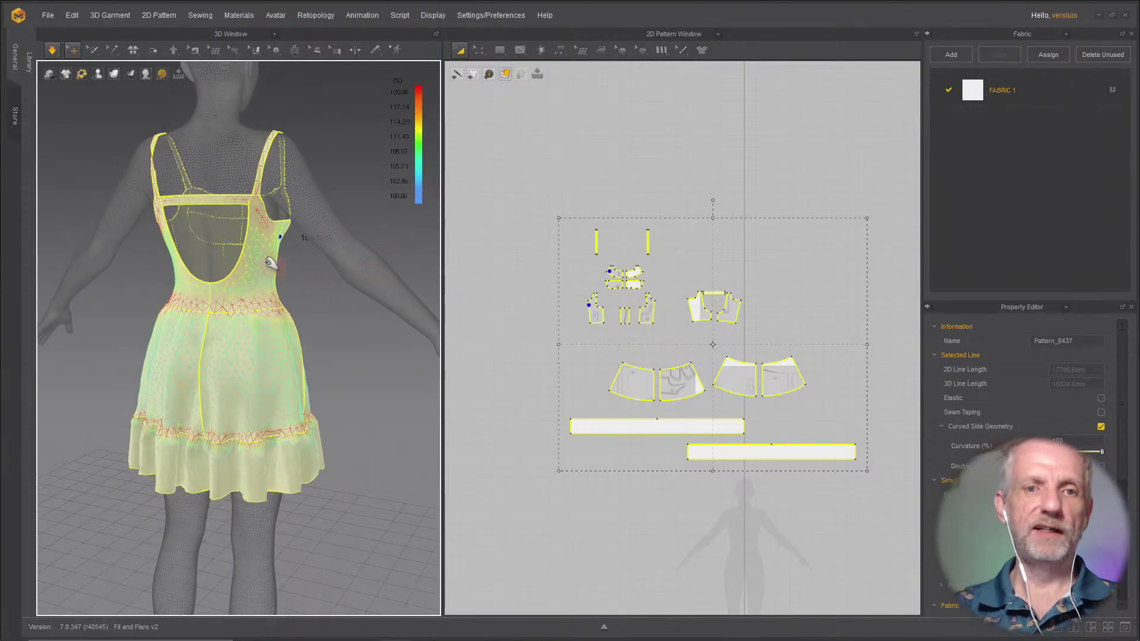
{"action": "right_click_drag", "start_coordinate": [285, 315], "coordinate": [119, 305]}
{"action": "mouse_move", "coordinate": [288, 283]}
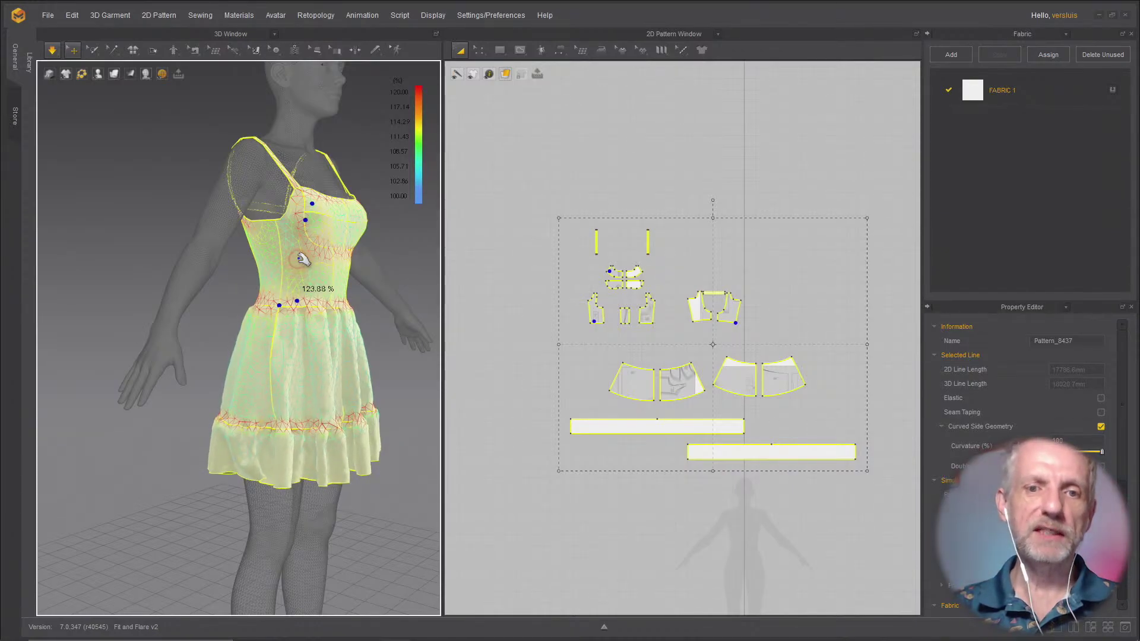
Step: Check the strain at the side bodice and waist seam on the avatar's left side and deselect the patterns
{"action": "right_click_drag", "start_coordinate": [285, 292], "coordinate": [163, 314]}
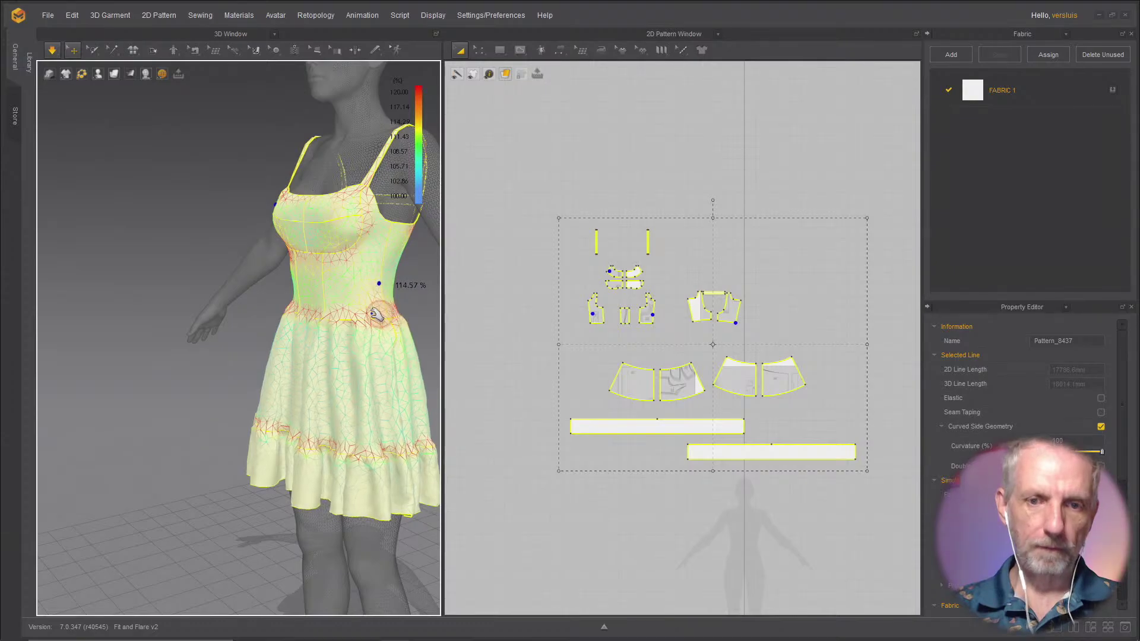
{"action": "right_click_drag", "start_coordinate": [382, 301], "coordinate": [347, 314]}
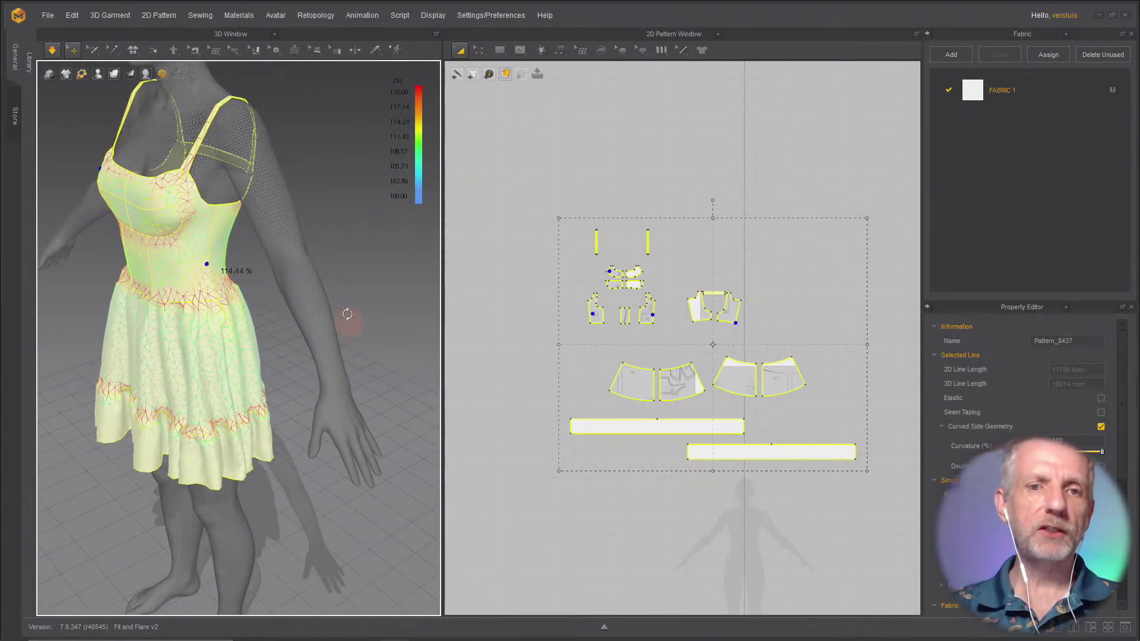
{"action": "left_click", "coordinate": [248, 145]}
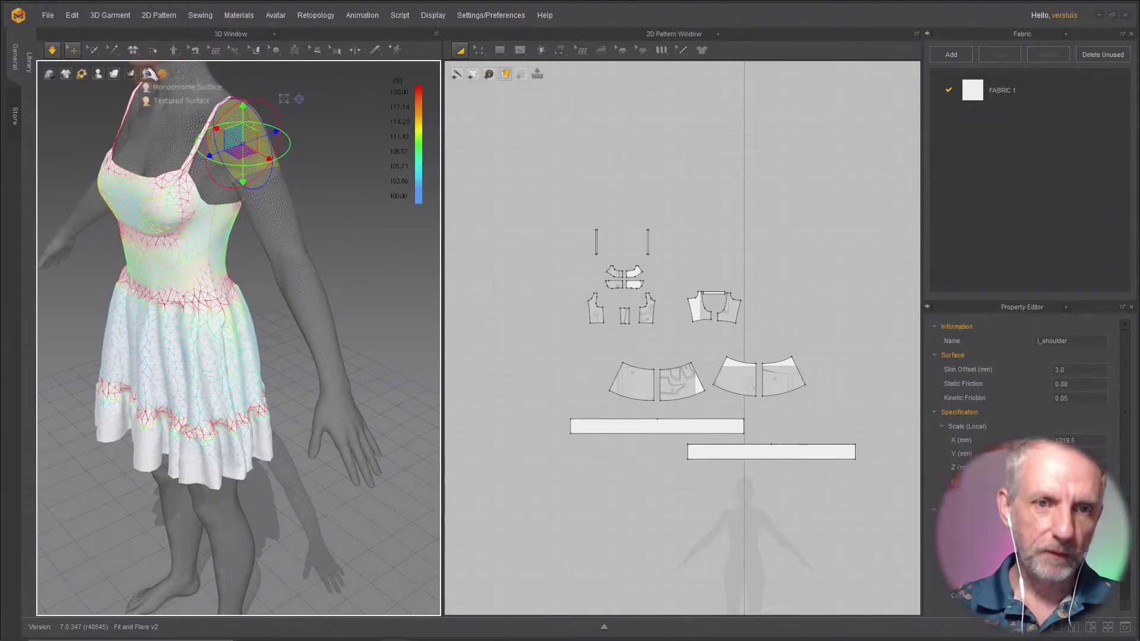
{"action": "mouse_move", "coordinate": [101, 74]}
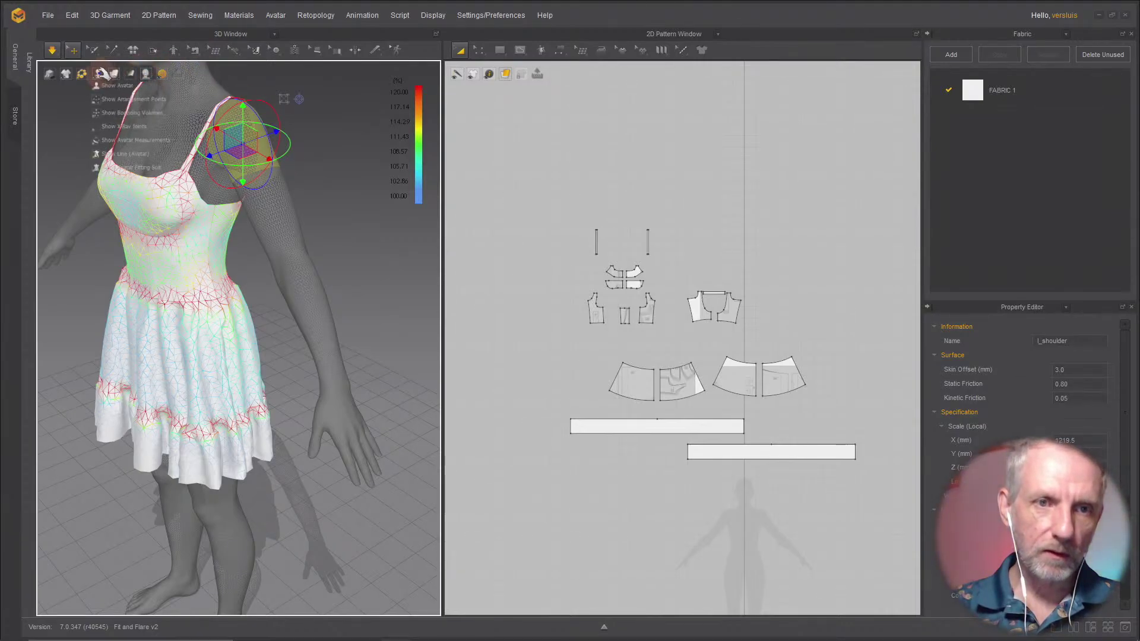
{"action": "left_click", "coordinate": [113, 88]}
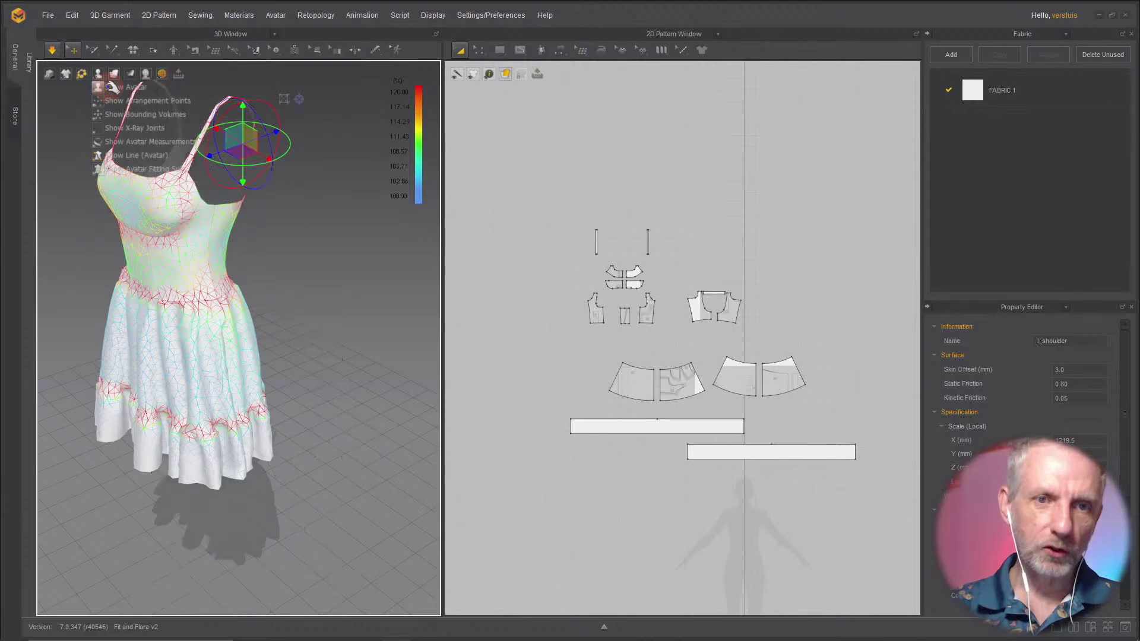
{"action": "left_click", "coordinate": [100, 88]}
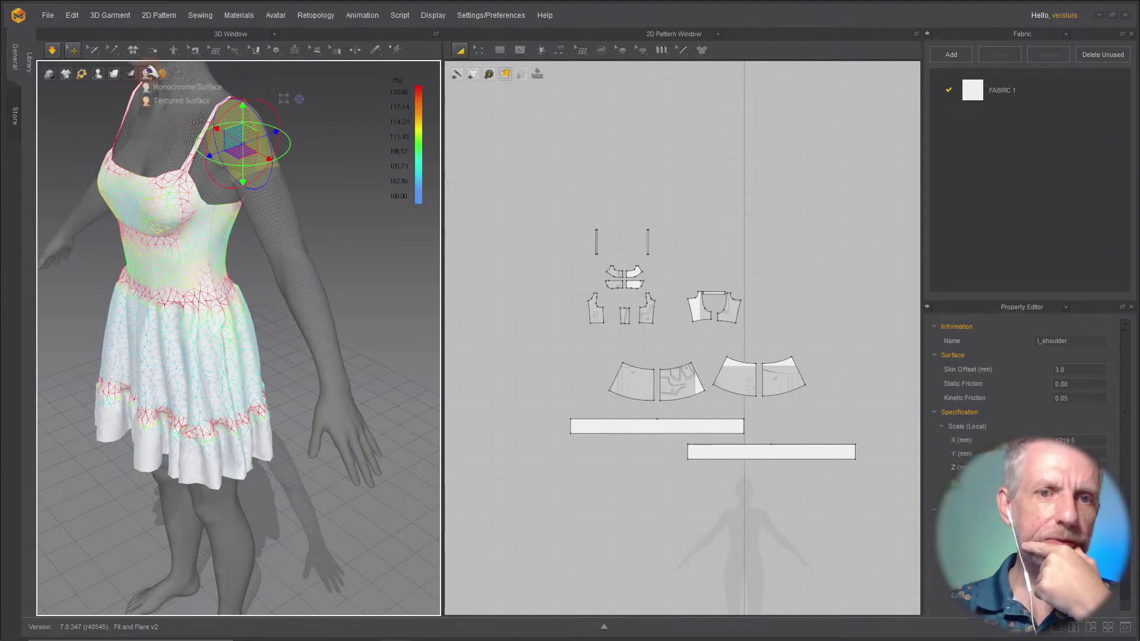
Step: Display the avatar with a textured surface and examine the strain map from the back and front in an enlarged 3D view
{"action": "left_click", "coordinate": [156, 102]}
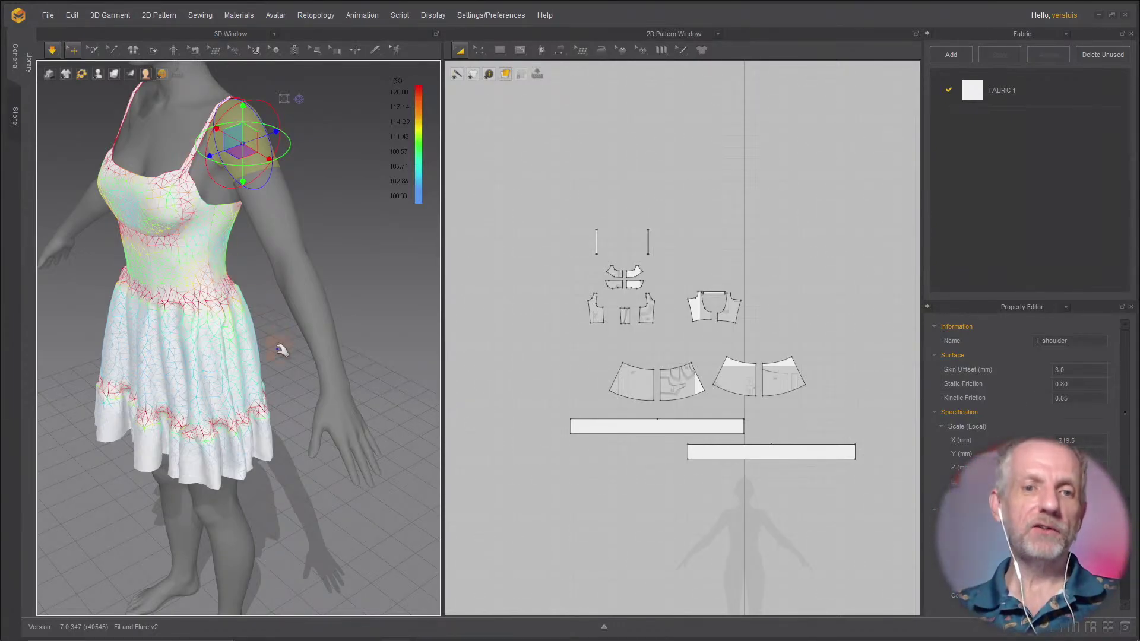
{"action": "right_click_drag", "start_coordinate": [273, 341], "coordinate": [405, 298]}
{"action": "middle_click_drag", "start_coordinate": [405, 299], "coordinate": [322, 341]}
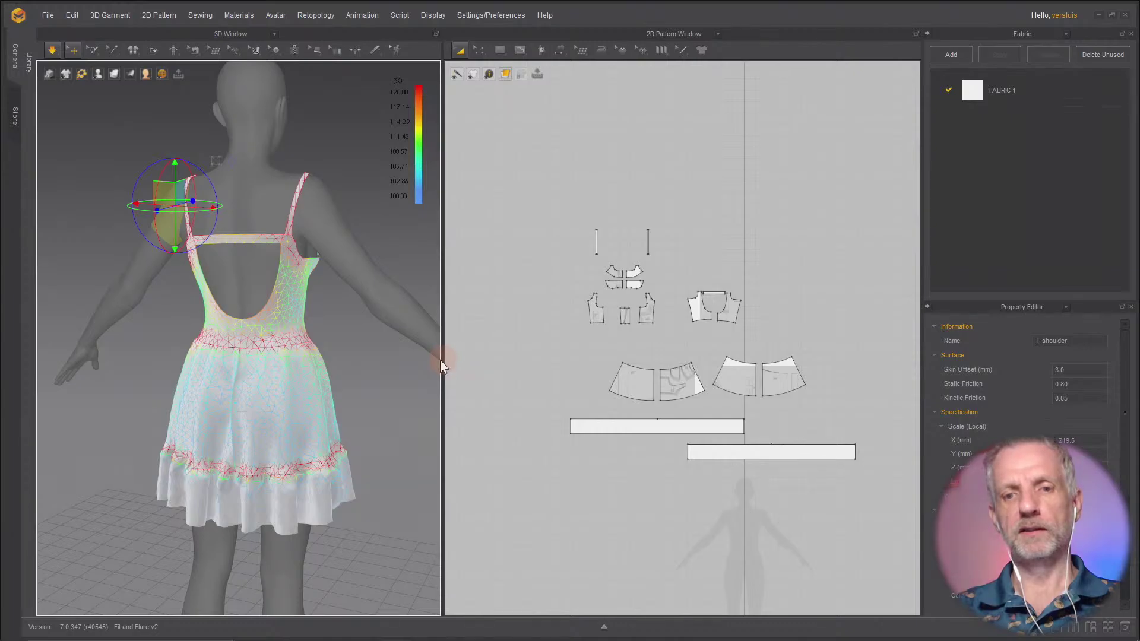
{"action": "left_click_drag", "start_coordinate": [443, 360], "coordinate": [644, 352]}
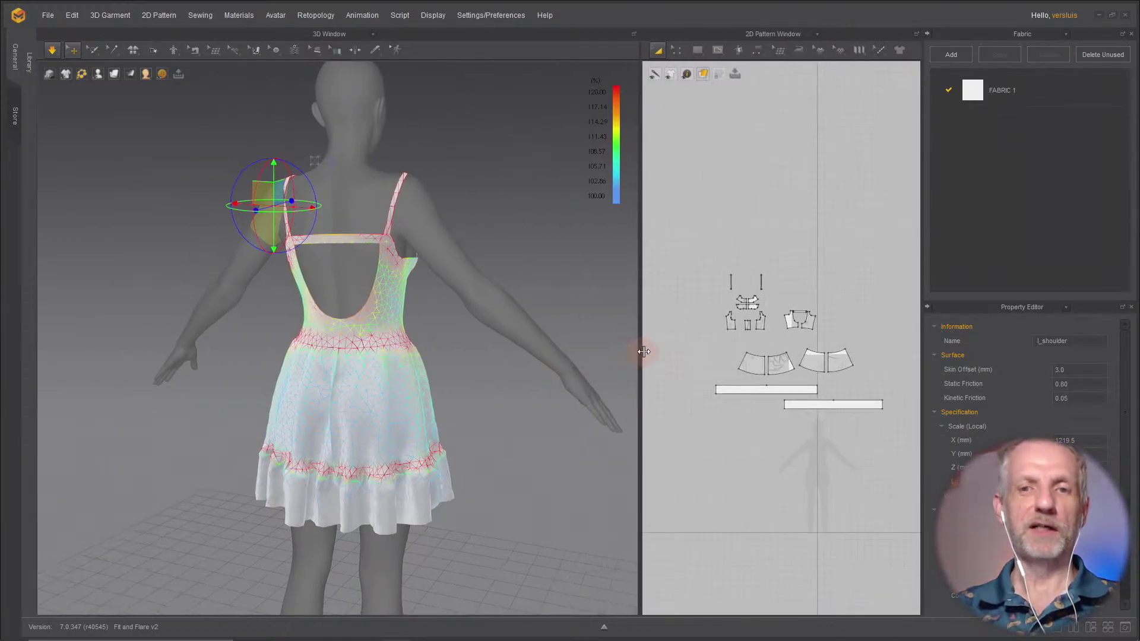
{"action": "right_click_drag", "start_coordinate": [466, 351], "coordinate": [385, 324]}
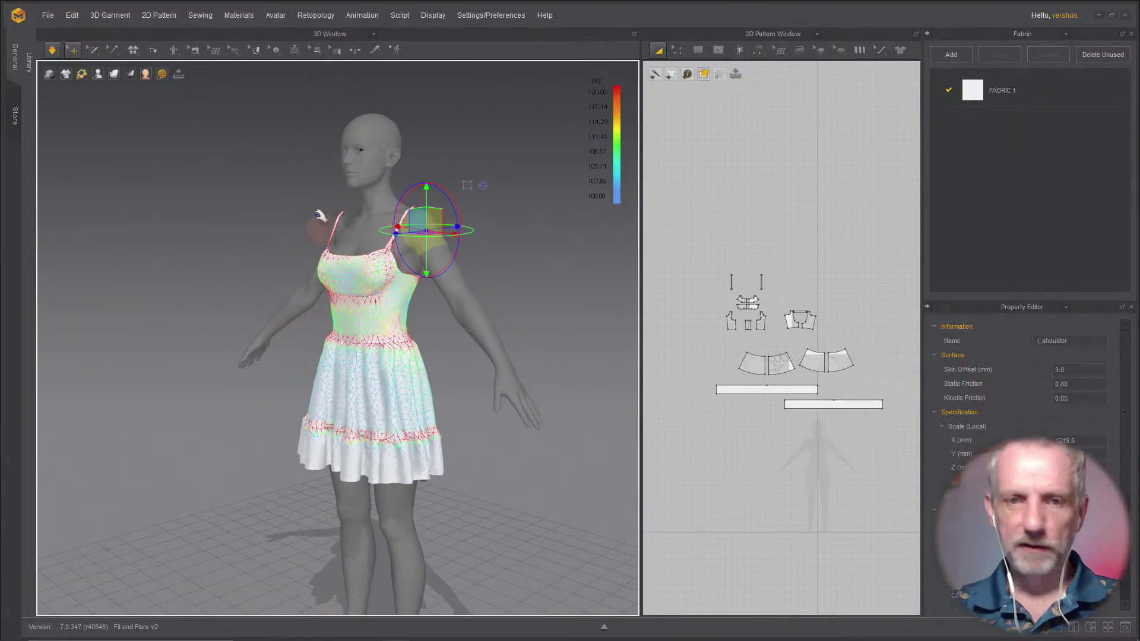
Step: Hide the strain map and examine the textured dress from the avatar's front left side
{"action": "left_click", "coordinate": [145, 74]}
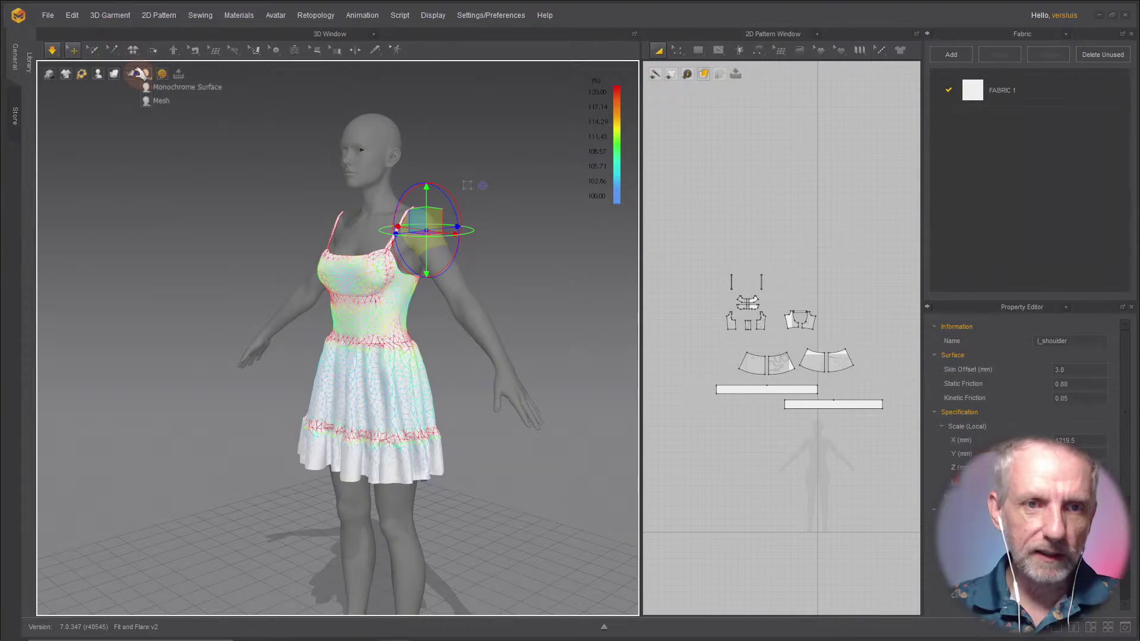
{"action": "mouse_move", "coordinate": [115, 74]}
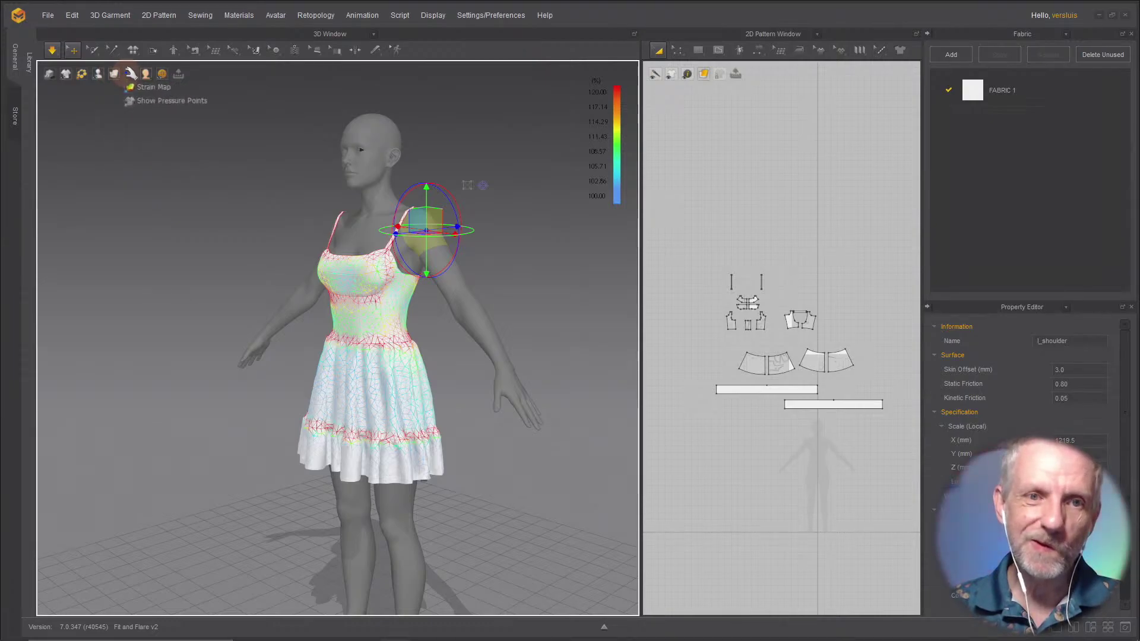
{"action": "left_click", "coordinate": [137, 88]}
{"action": "scroll", "coordinate": [248, 221], "scroll_direction": "up", "scroll_amount": 3}
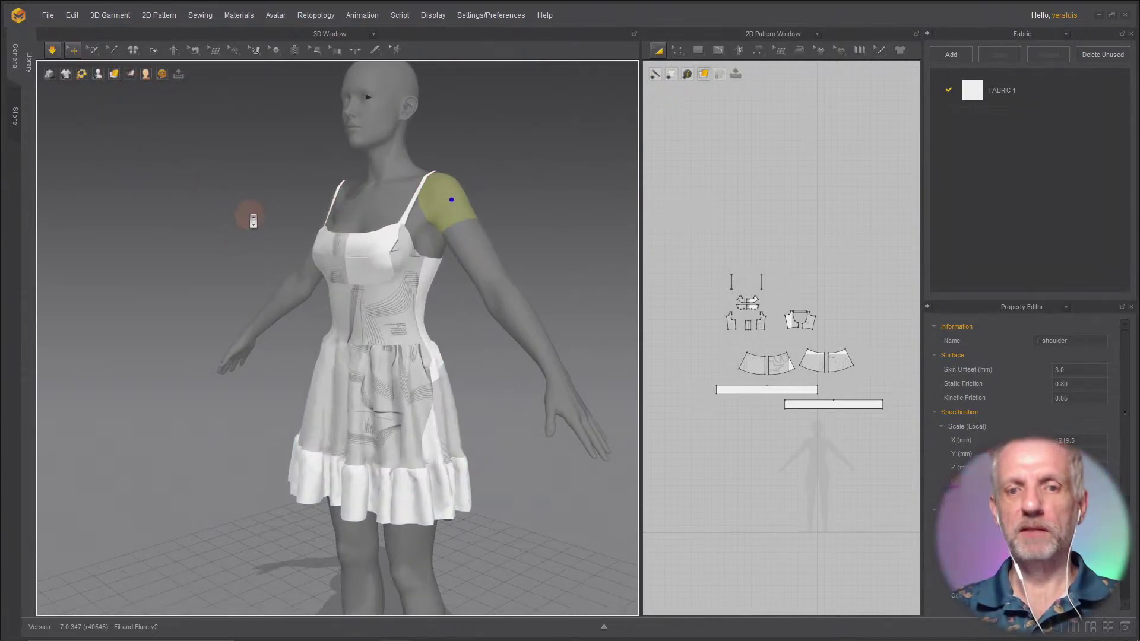
{"action": "right_click_drag", "start_coordinate": [380, 356], "coordinate": [340, 288]}
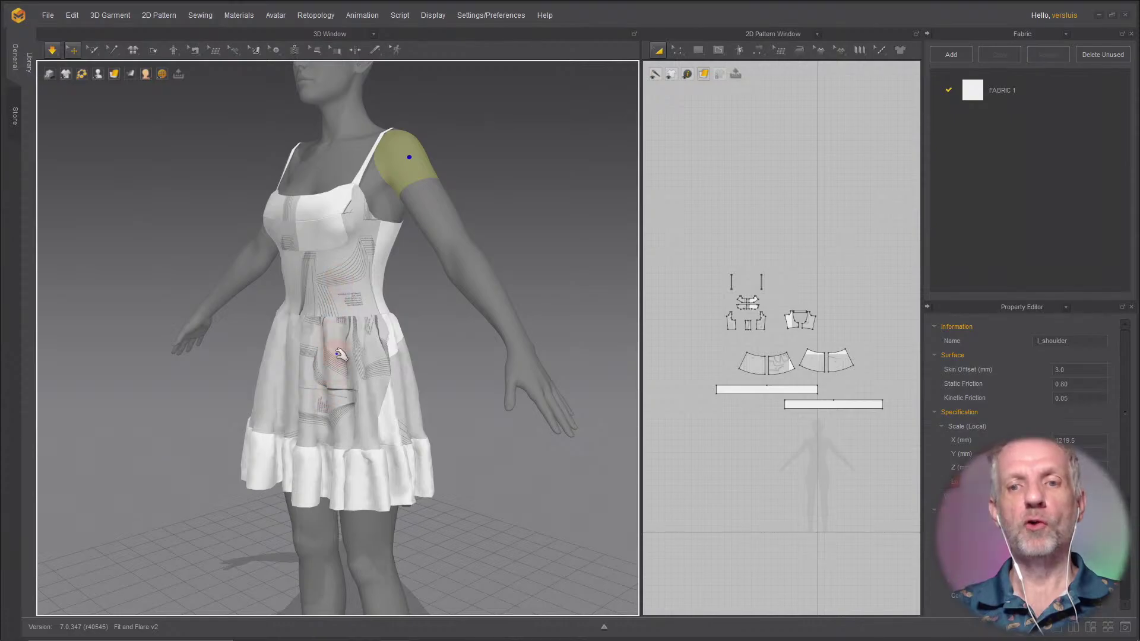
{"action": "right_click_drag", "start_coordinate": [333, 348], "coordinate": [322, 373]}
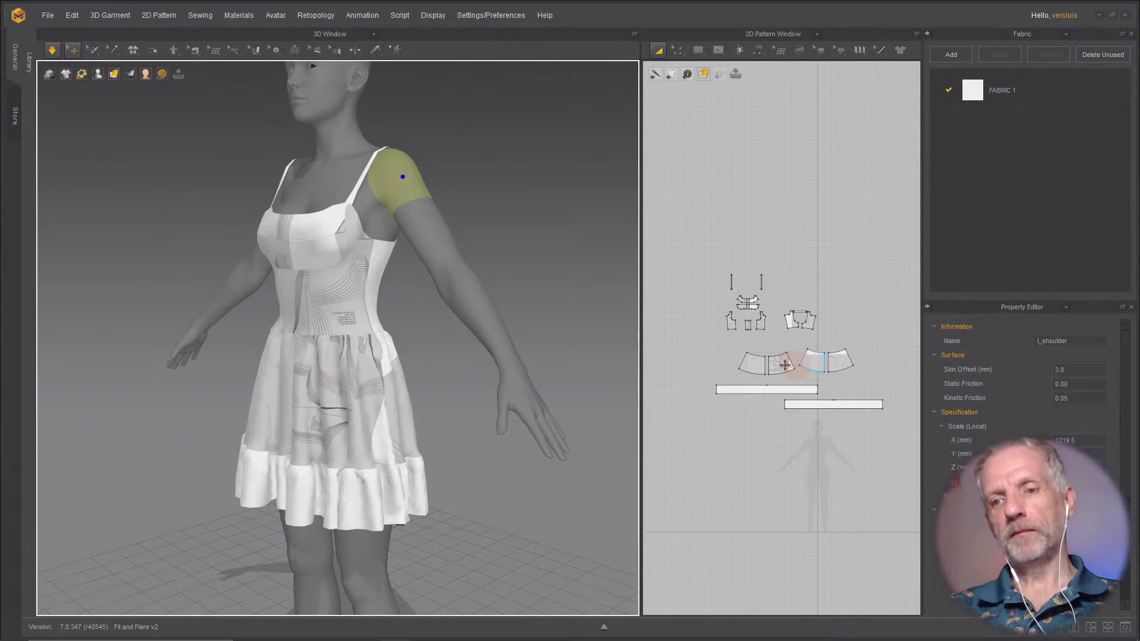
Step: Give the 2D pattern view more room and select the front skirt panel on the avatar's left side
{"action": "left_click_drag", "start_coordinate": [643, 333], "coordinate": [494, 326]}
{"action": "left_click", "coordinate": [703, 374]}
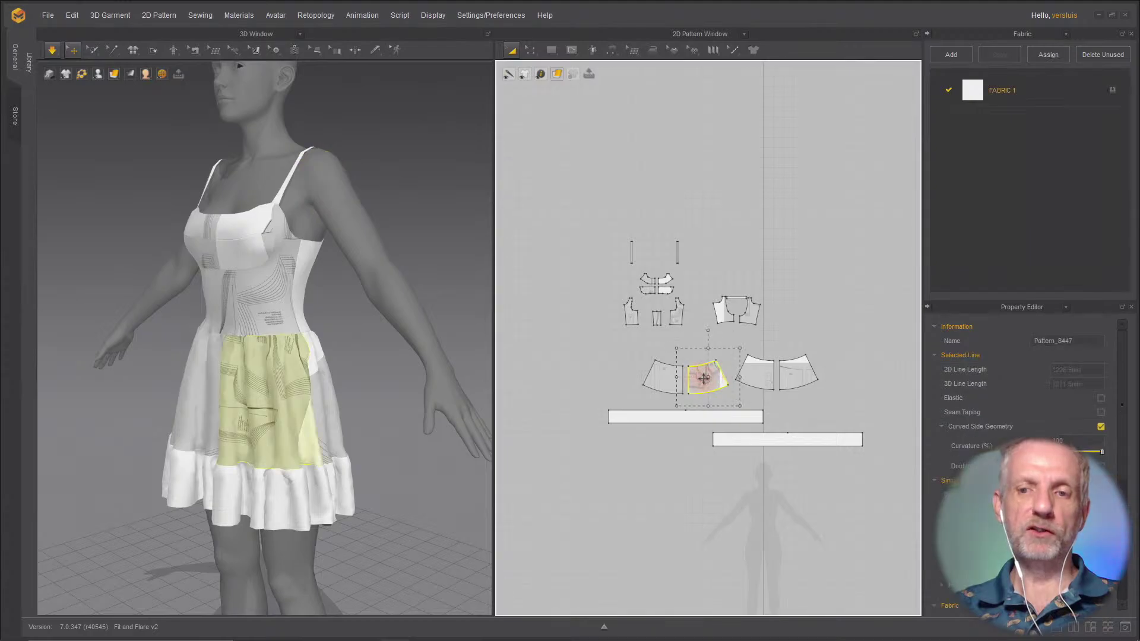
Step: Try to delete the texture from the front skirt panel with Edit Texture (2D), and undo the deletion
{"action": "scroll", "coordinate": [708, 383], "scroll_direction": "up", "scroll_amount": 5}
{"action": "scroll", "coordinate": [707, 385], "scroll_direction": "up", "scroll_amount": 2}
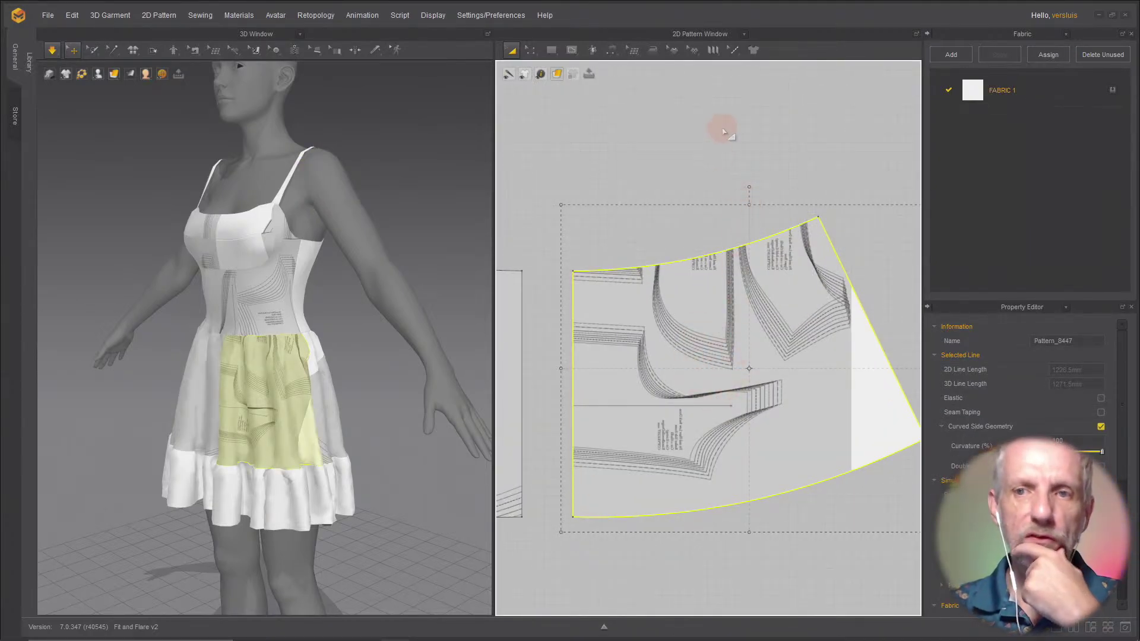
{"action": "left_click", "coordinate": [692, 51]}
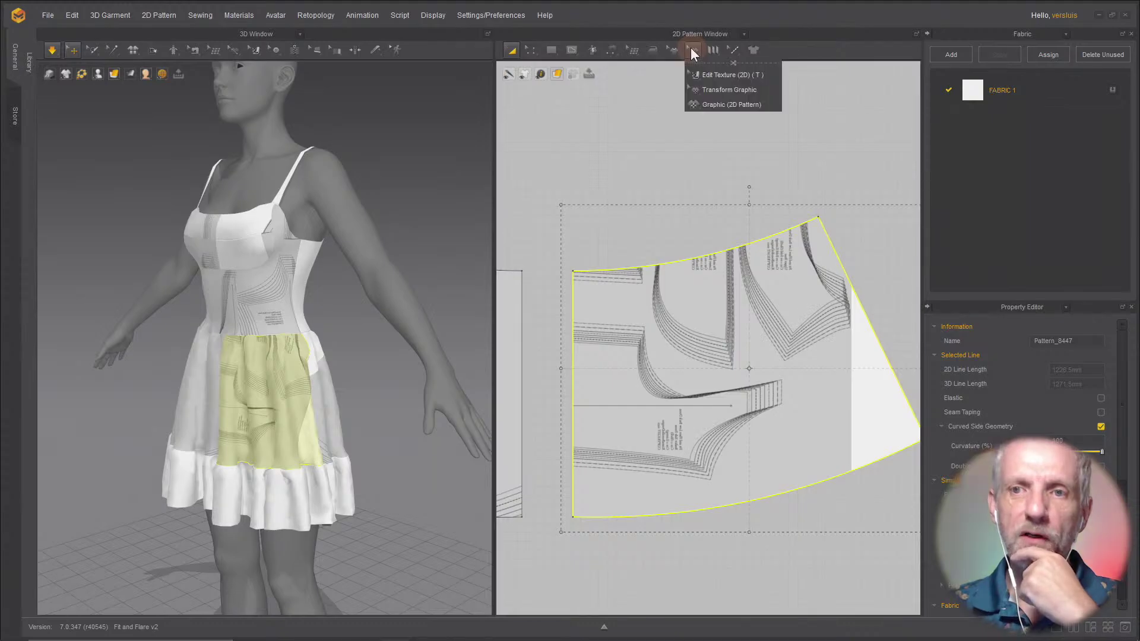
{"action": "left_click", "coordinate": [731, 75]}
{"action": "left_click", "coordinate": [713, 294]}
{"action": "left_click", "coordinate": [736, 321]}
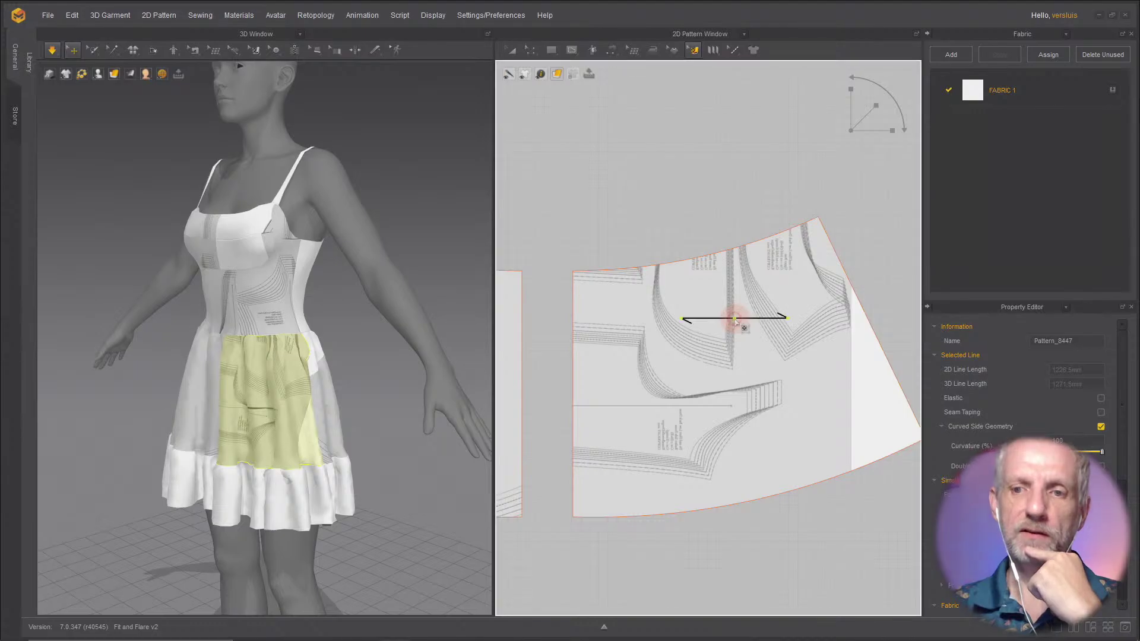
{"action": "key", "text": "Delete"}
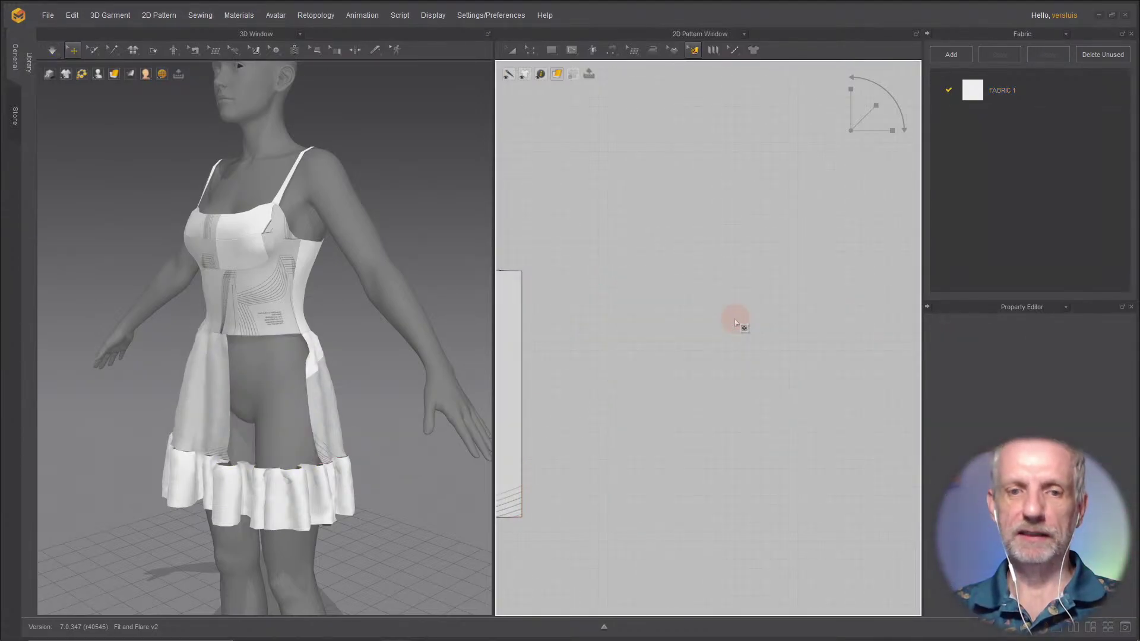
{"action": "key", "text": "ctrl+z"}
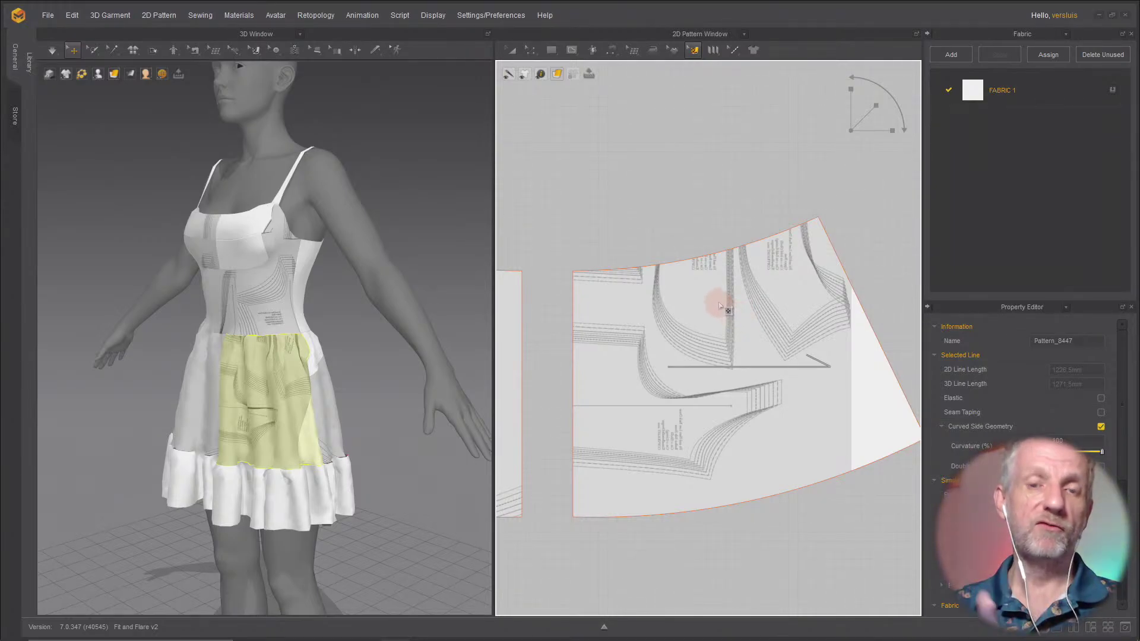
Step: Look through the 2D pattern tools and the front skirt panel's properties for a way to remove its texture
{"action": "left_click", "coordinate": [700, 47]}
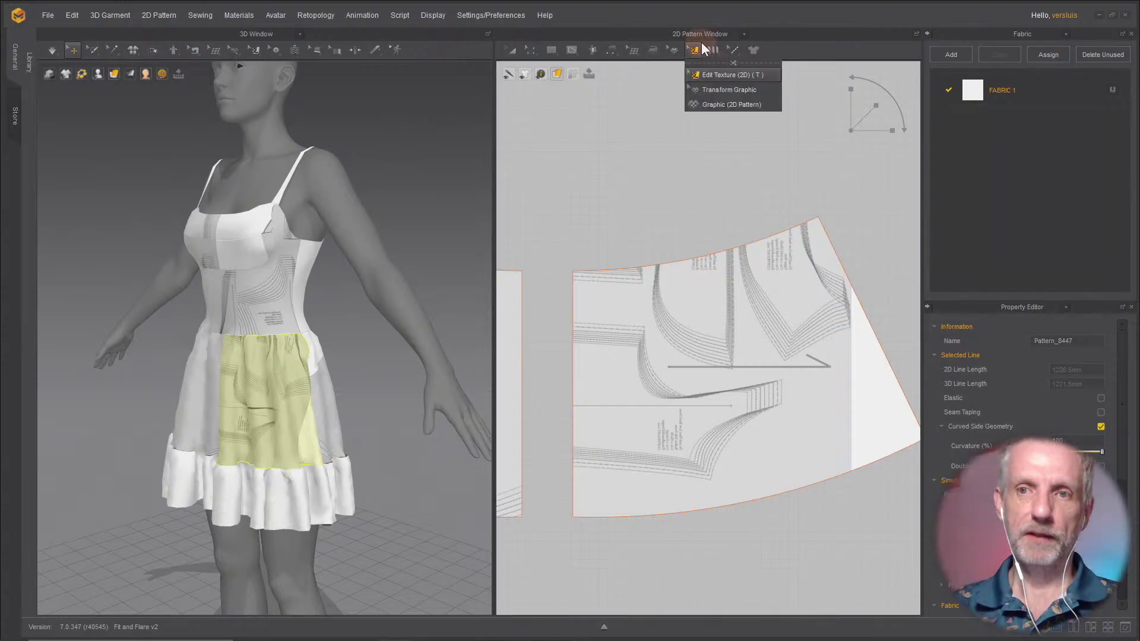
{"action": "left_click", "coordinate": [719, 103]}
{"action": "left_click", "coordinate": [569, 372]}
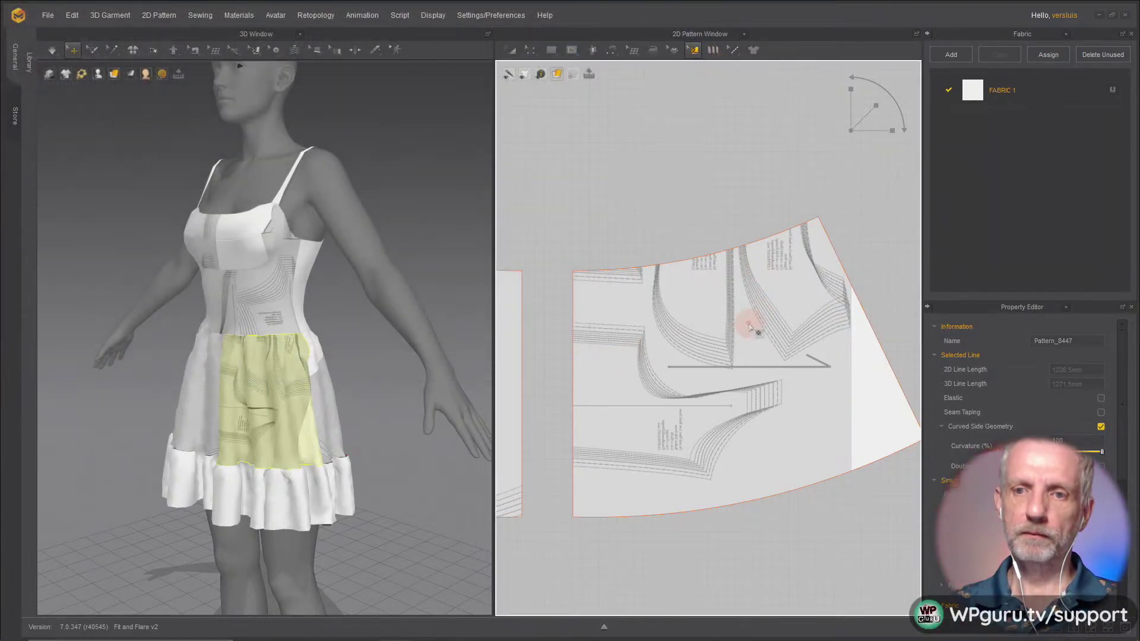
{"action": "left_click", "coordinate": [514, 50]}
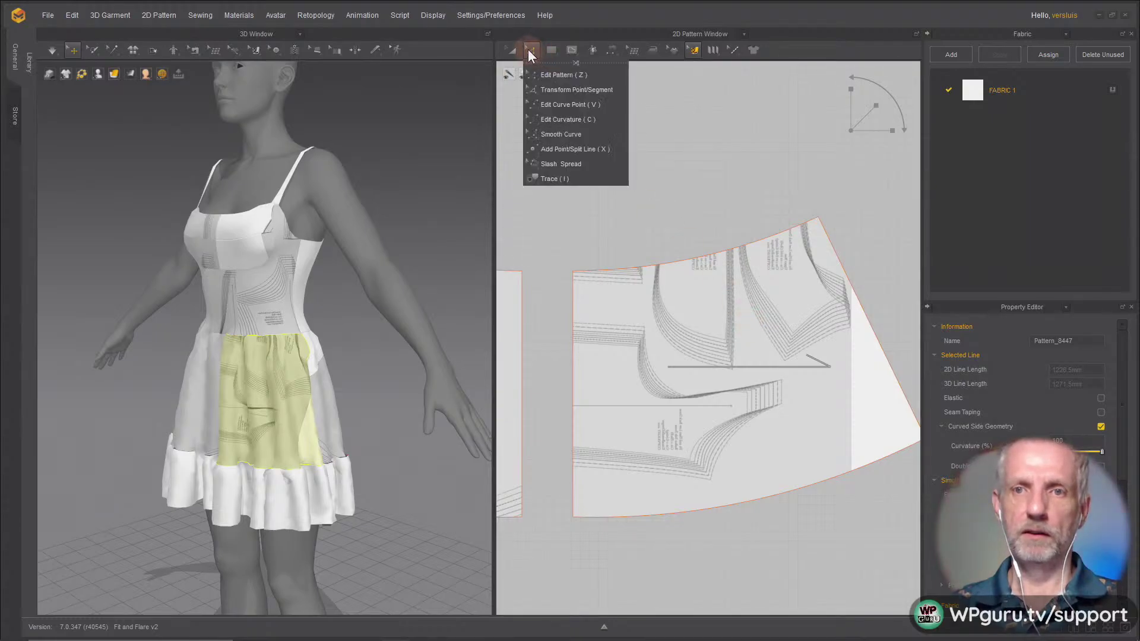
{"action": "left_click", "coordinate": [516, 52]}
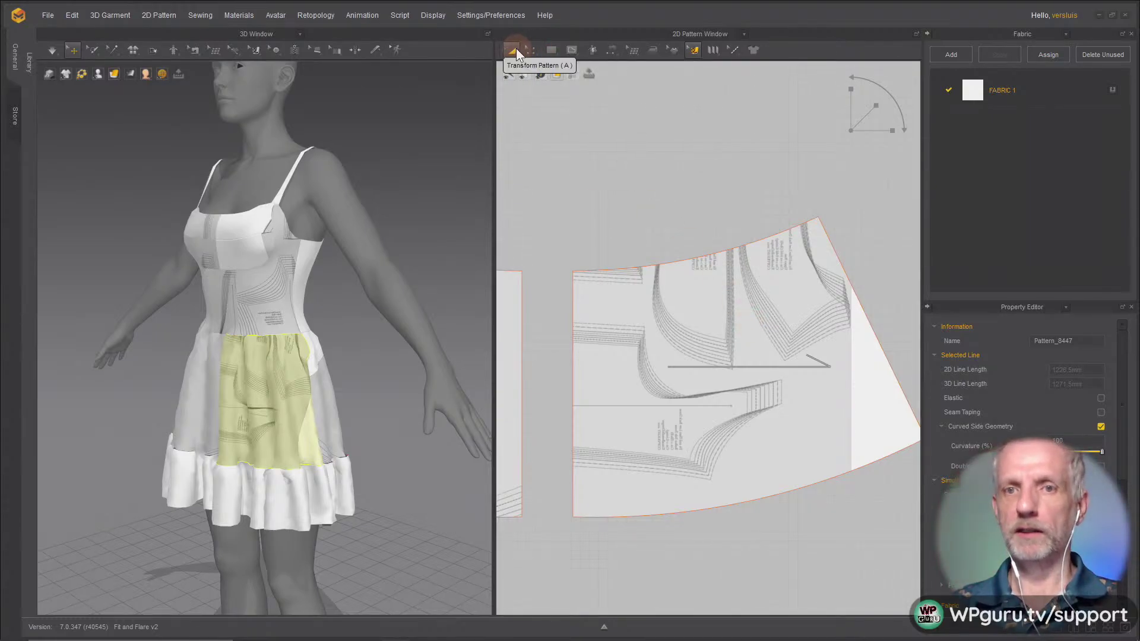
{"action": "left_click", "coordinate": [695, 51]}
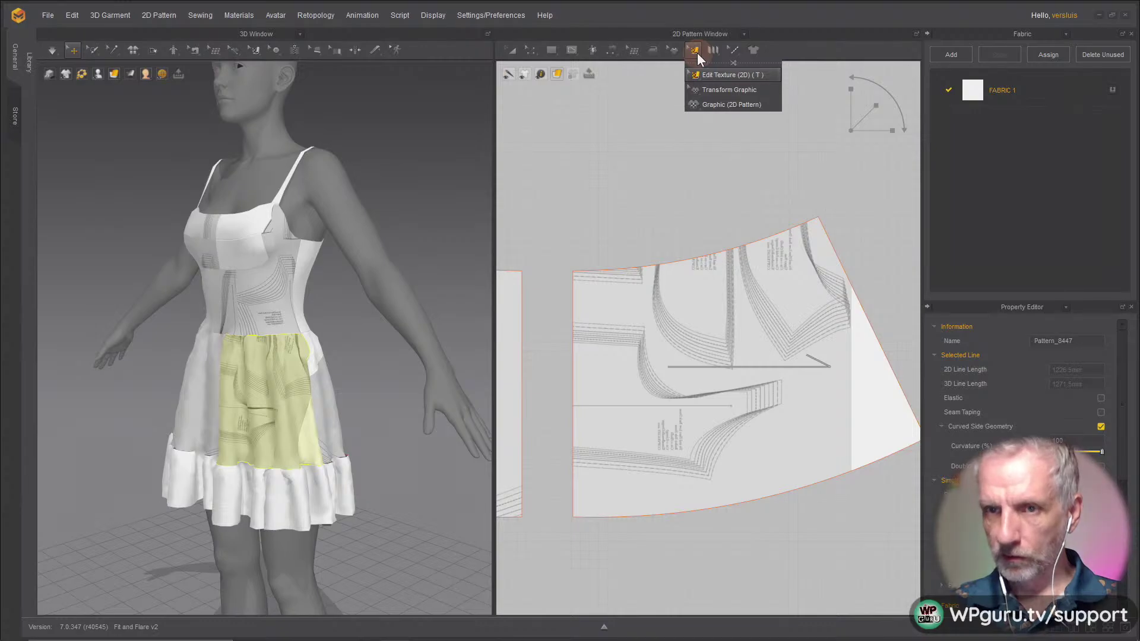
{"action": "left_click", "coordinate": [734, 322]}
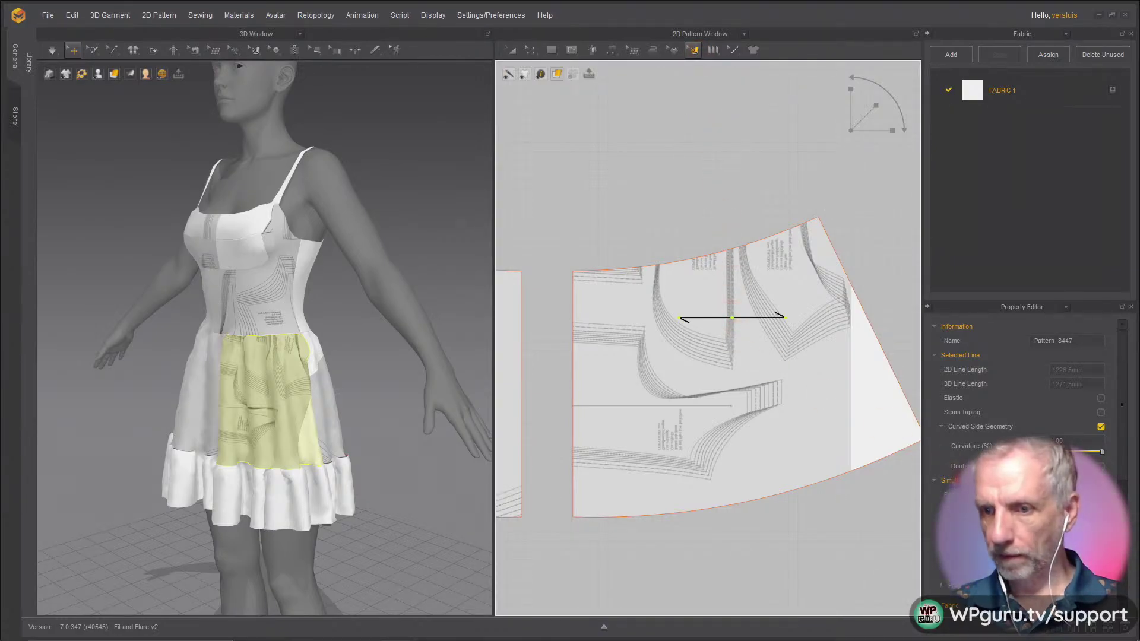
{"action": "scroll", "coordinate": [1021, 404], "scroll_direction": "down", "scroll_amount": 5}
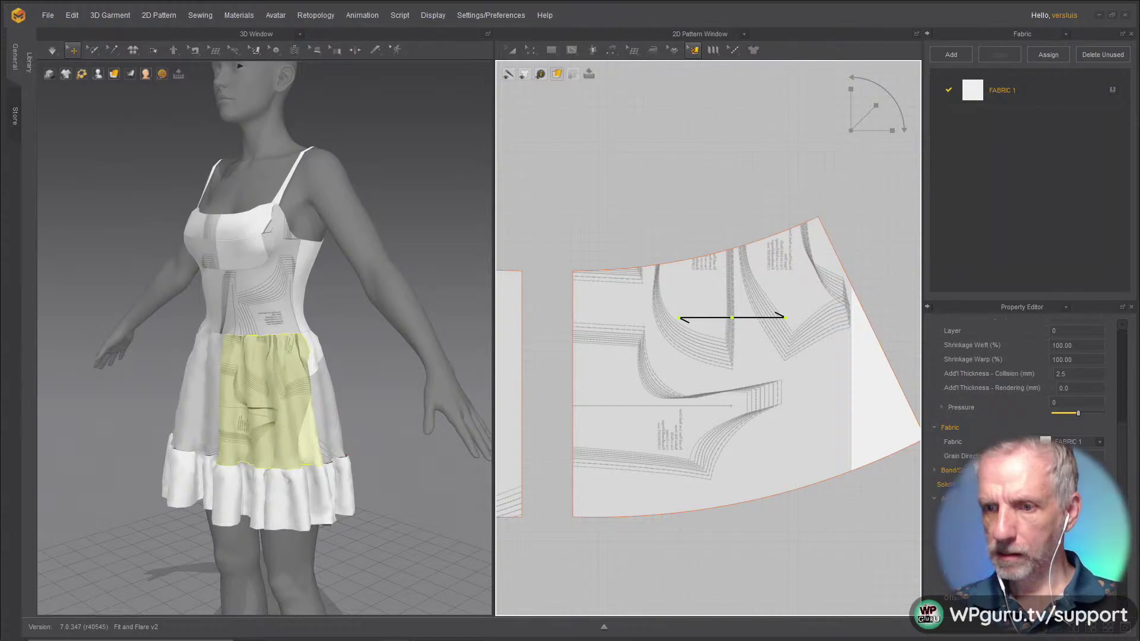
{"action": "scroll", "coordinate": [1022, 404], "scroll_direction": "up", "scroll_amount": 3}
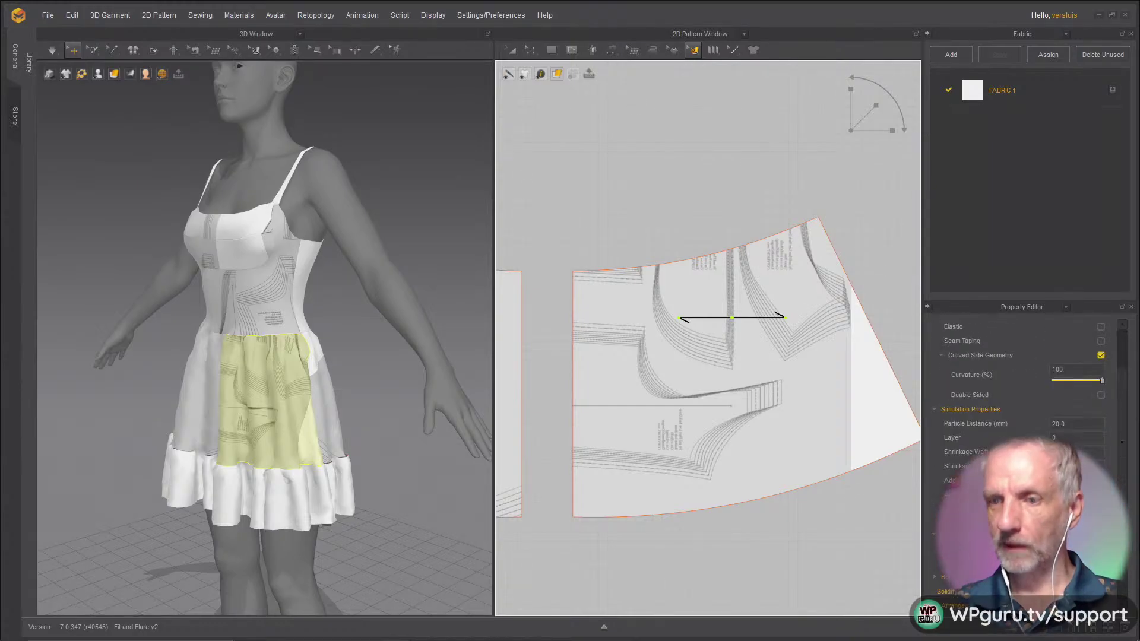
{"action": "left_click", "coordinate": [824, 409]}
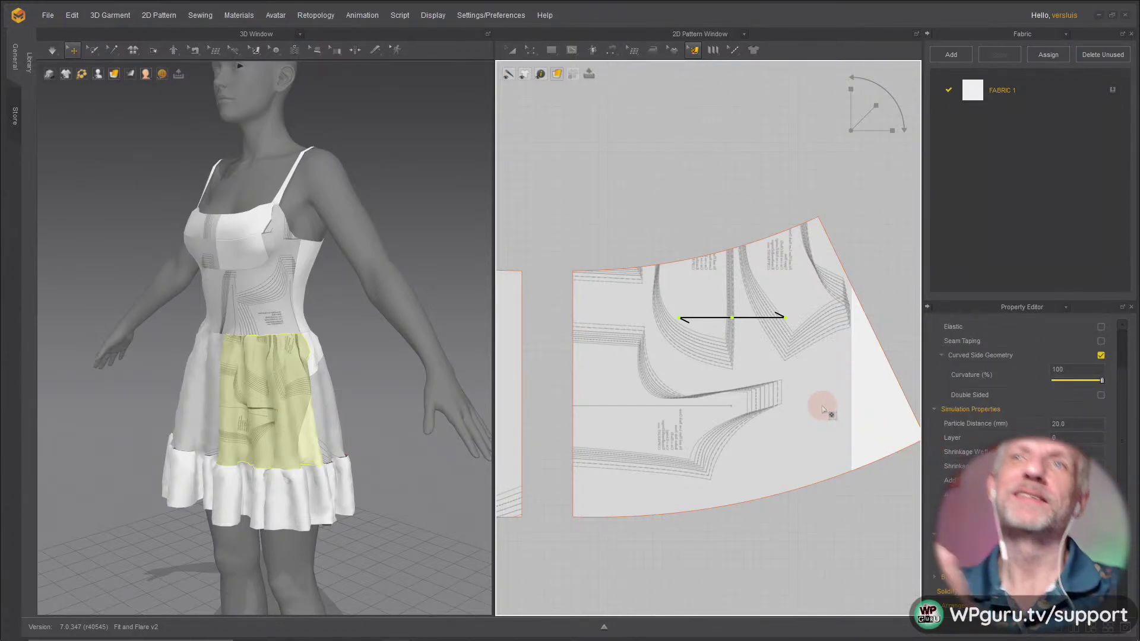
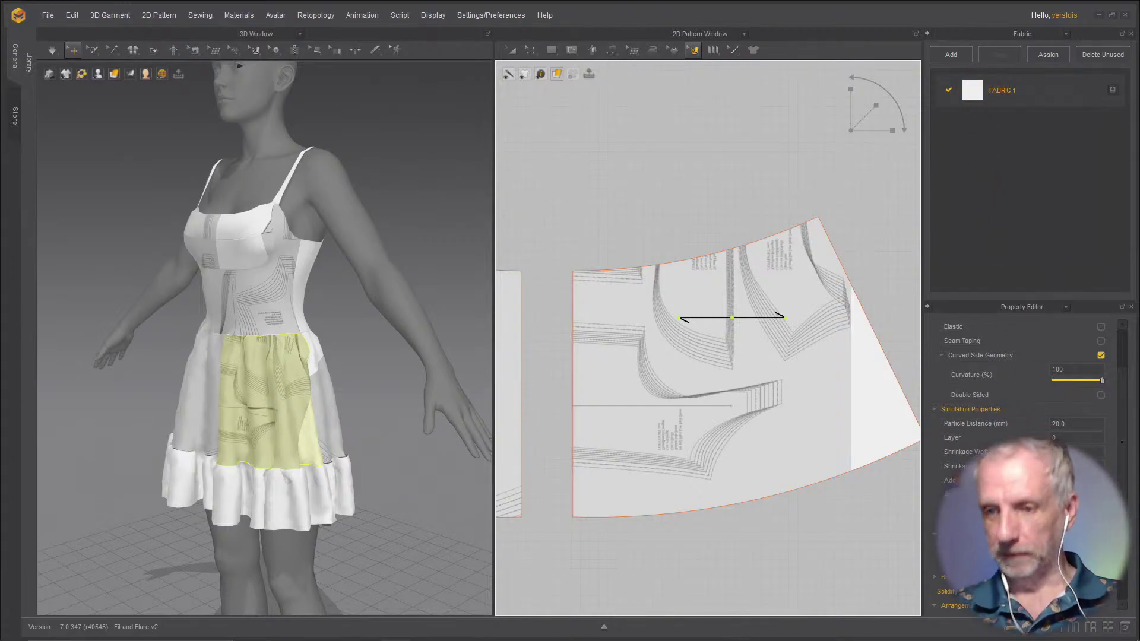
Step: Change the colour of FABRIC 1 to a dusty pink
{"action": "left_click", "coordinate": [1029, 217]}
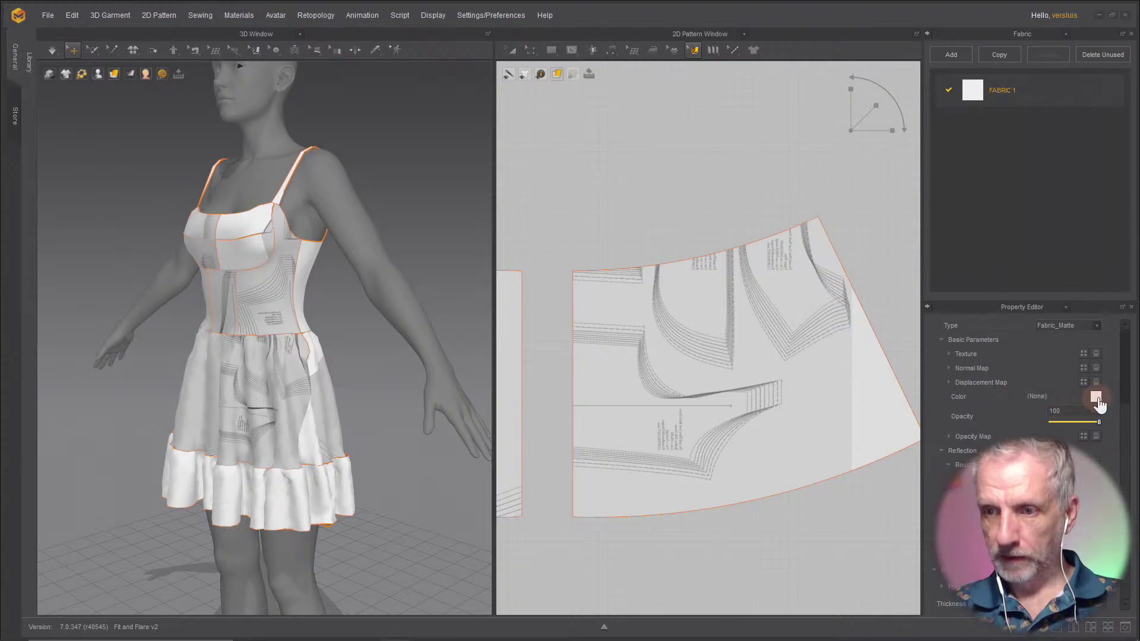
{"action": "left_click", "coordinate": [1096, 397]}
{"action": "left_click", "coordinate": [378, 153]}
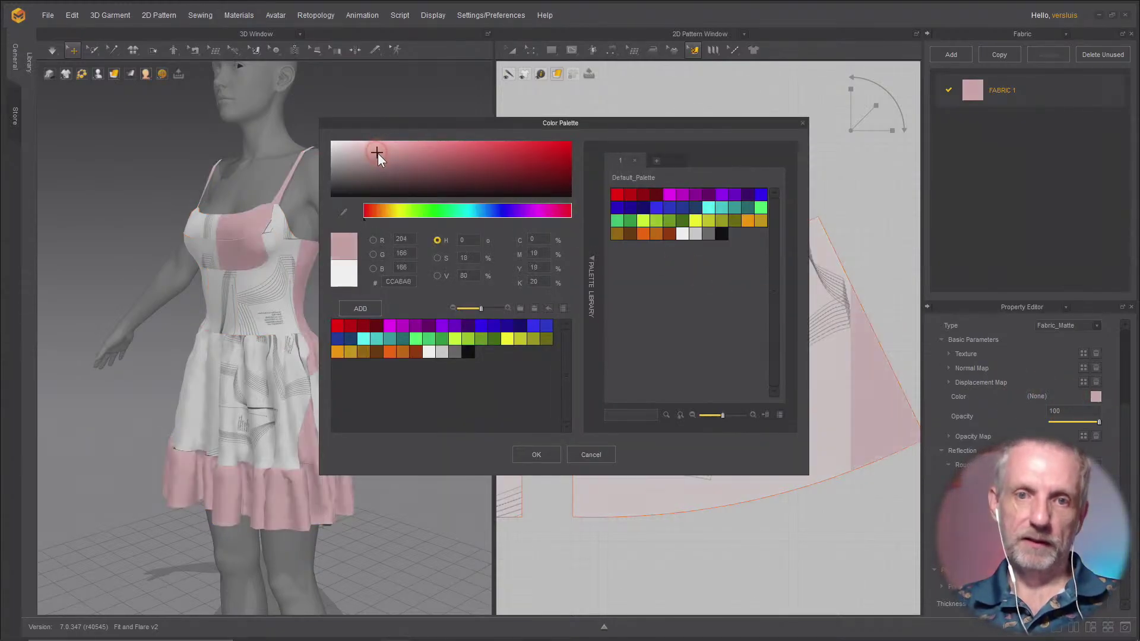
{"action": "left_click", "coordinate": [548, 455]}
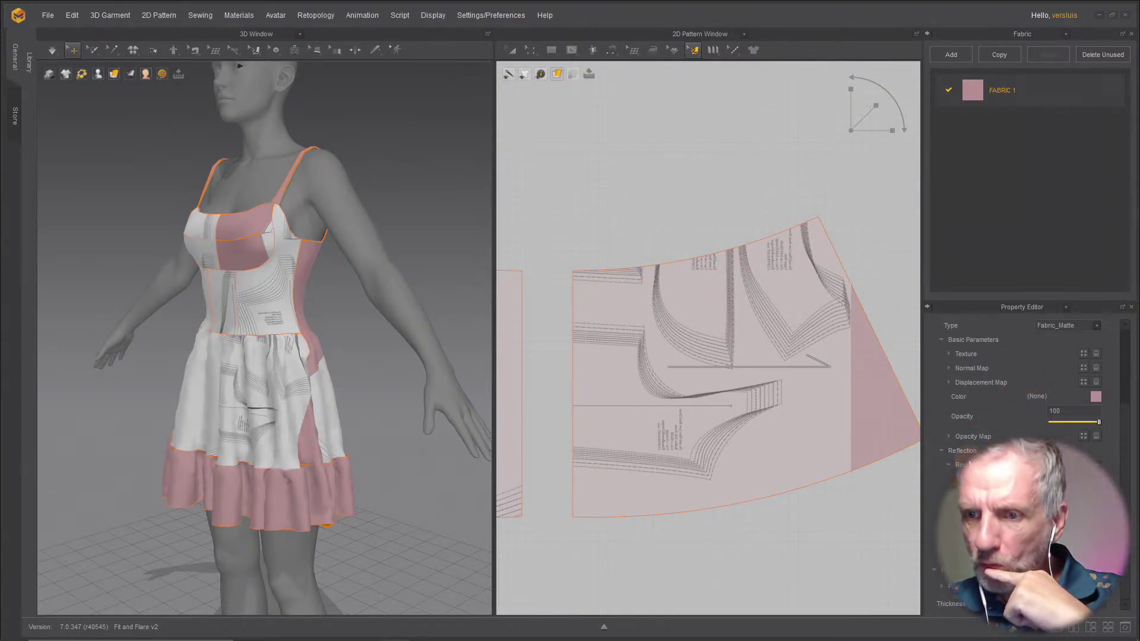
Step: Examine the texture settings of FABRIC 1 and the front skirt panel's properties for a texture removal option
{"action": "left_click", "coordinate": [949, 355]}
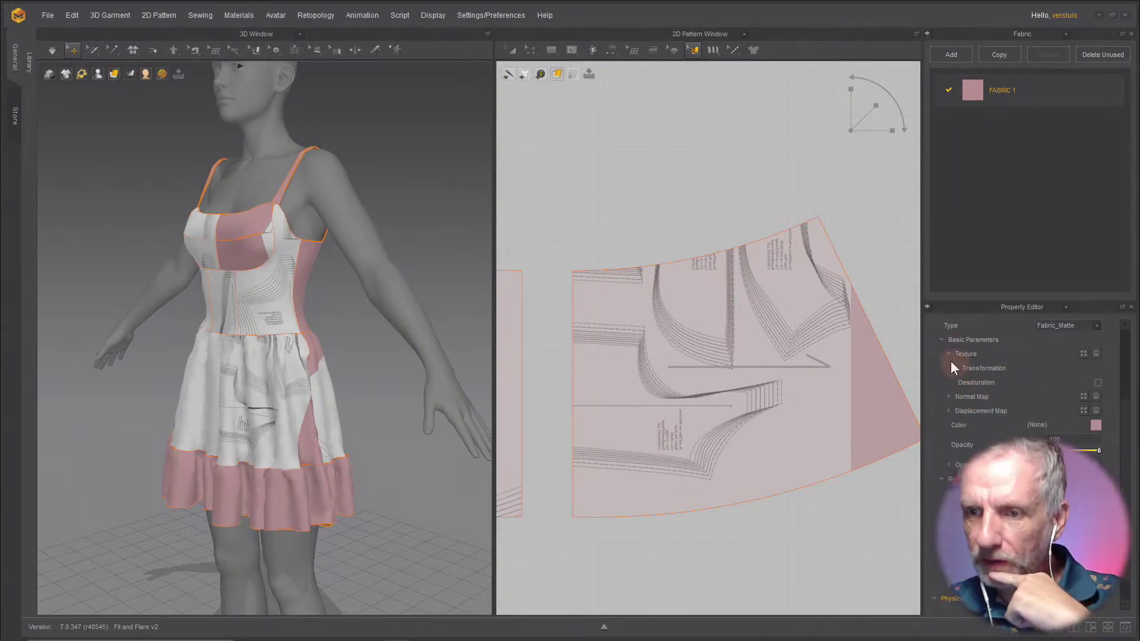
{"action": "left_click", "coordinate": [952, 355]}
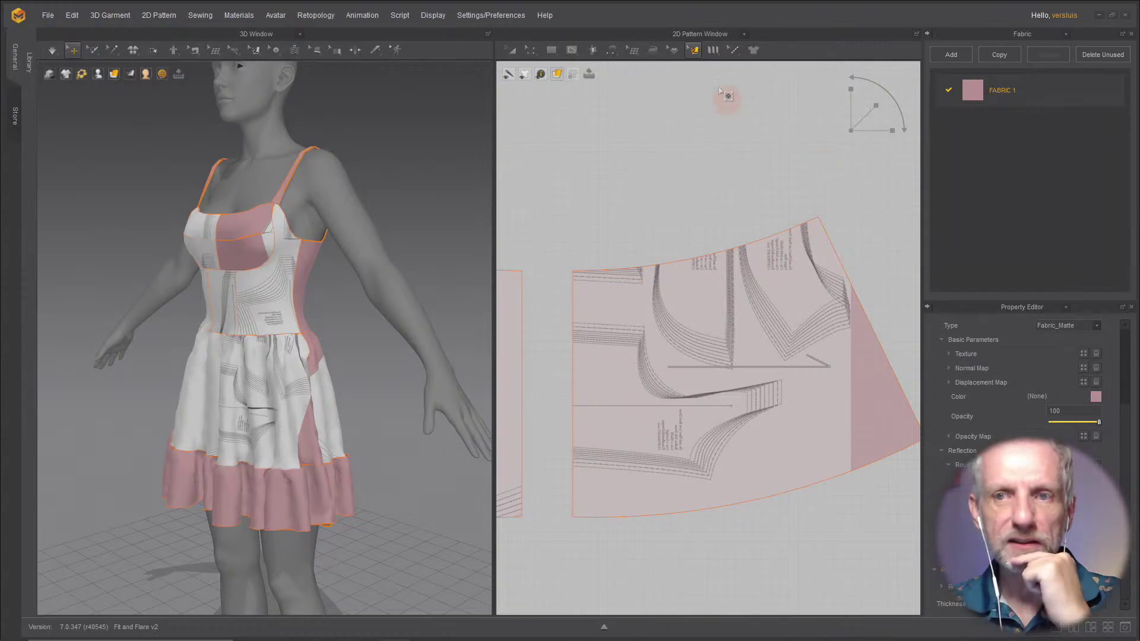
{"action": "left_click", "coordinate": [695, 51]}
{"action": "left_click", "coordinate": [732, 75]}
{"action": "left_click", "coordinate": [796, 285]}
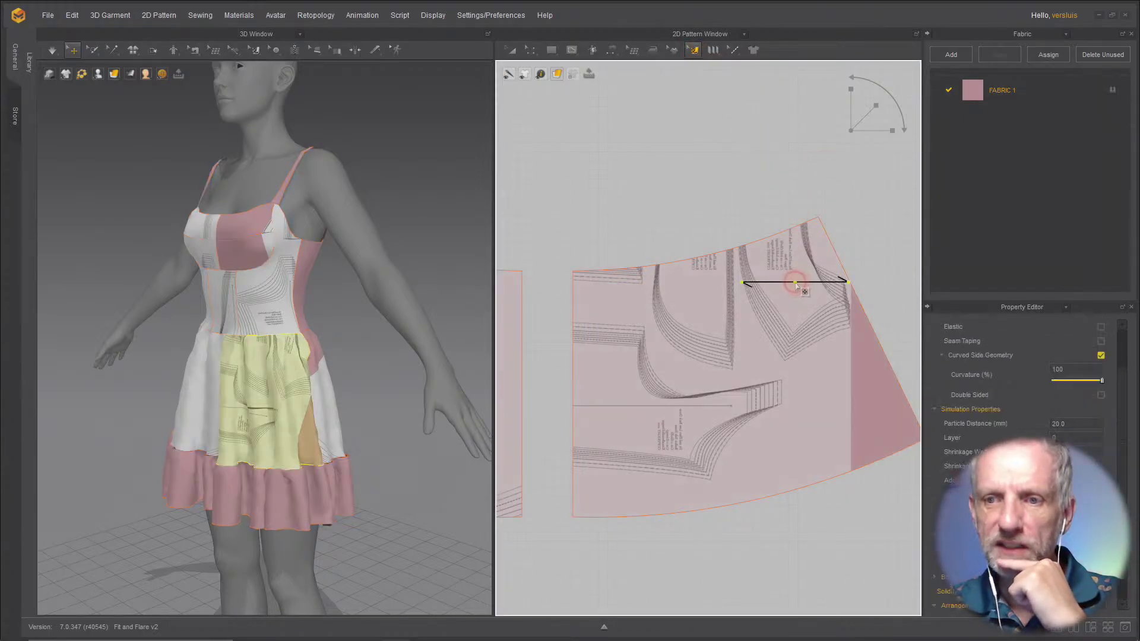
{"action": "scroll", "coordinate": [970, 404], "scroll_direction": "down", "scroll_amount": 3}
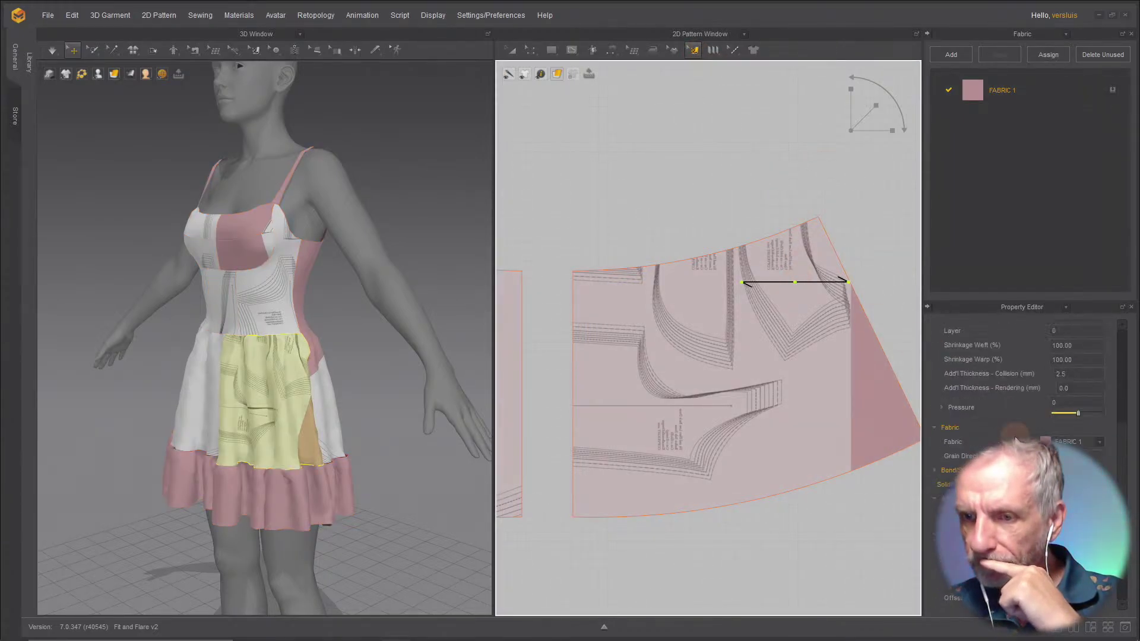
{"action": "scroll", "coordinate": [970, 404], "scroll_direction": "down", "scroll_amount": 1}
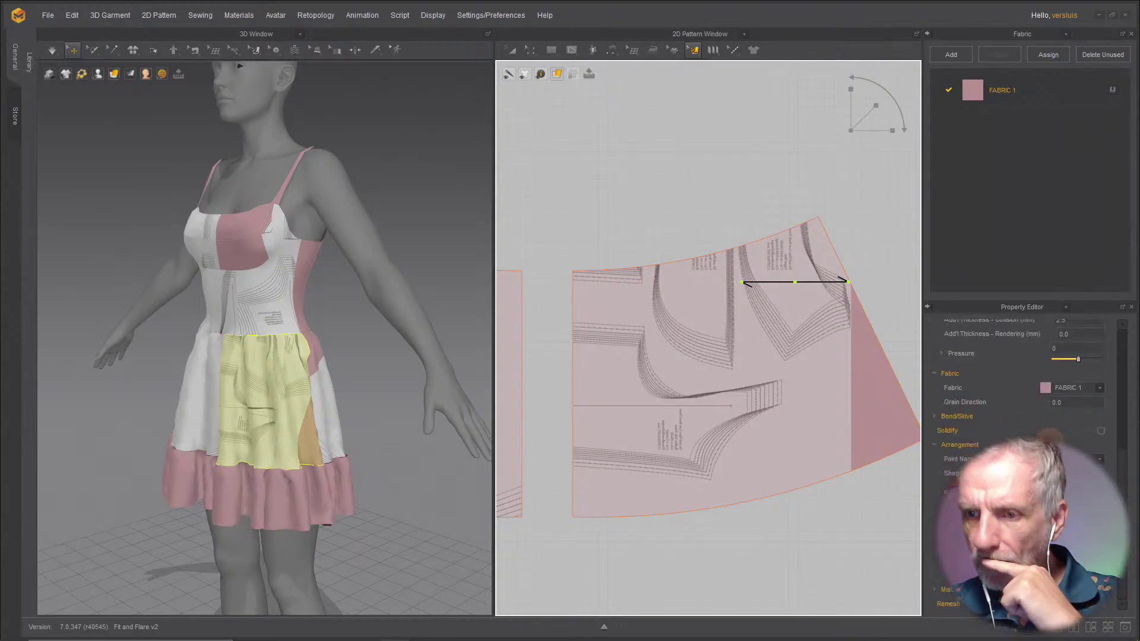
{"action": "scroll", "coordinate": [1009, 404], "scroll_direction": "up", "scroll_amount": 4}
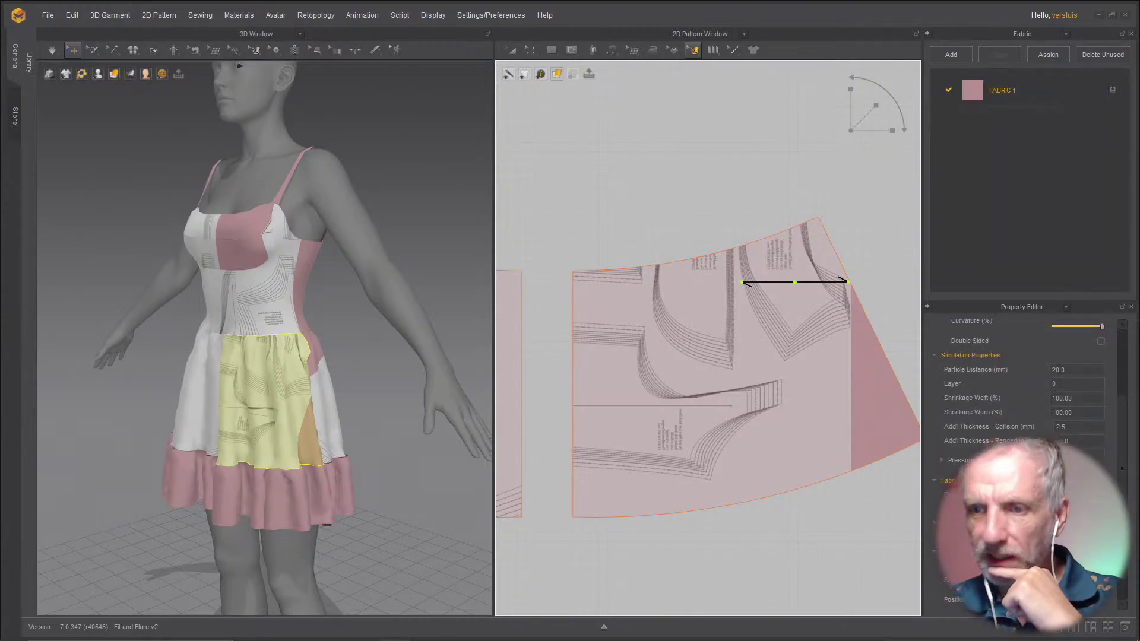
{"action": "scroll", "coordinate": [1010, 404], "scroll_direction": "up", "scroll_amount": 1}
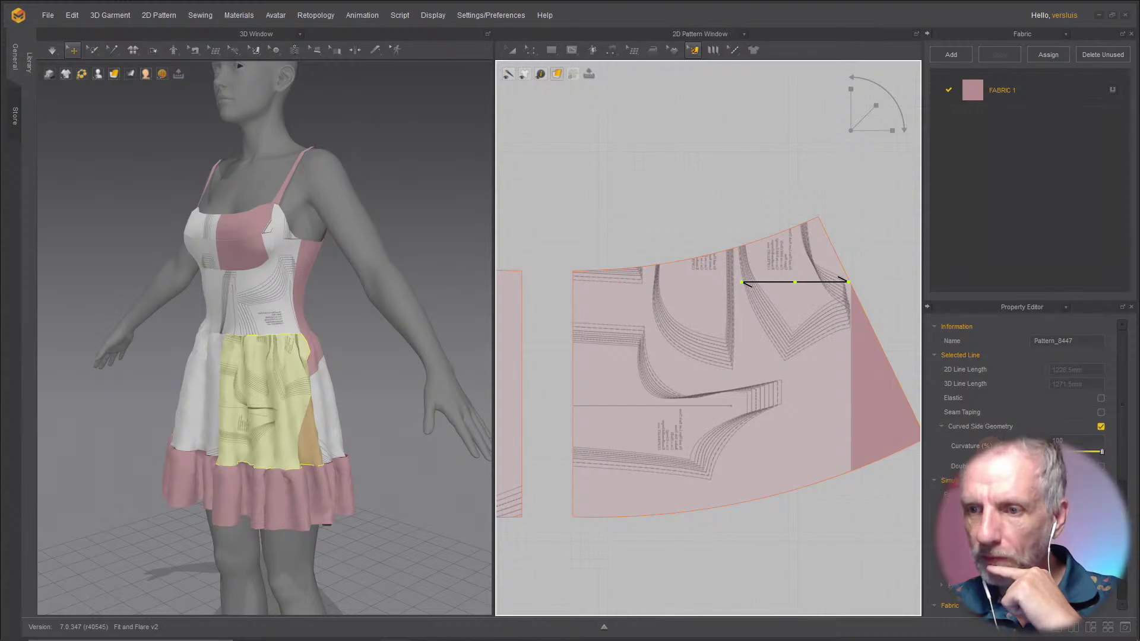
{"action": "scroll", "coordinate": [1010, 404], "scroll_direction": "down", "scroll_amount": 4}
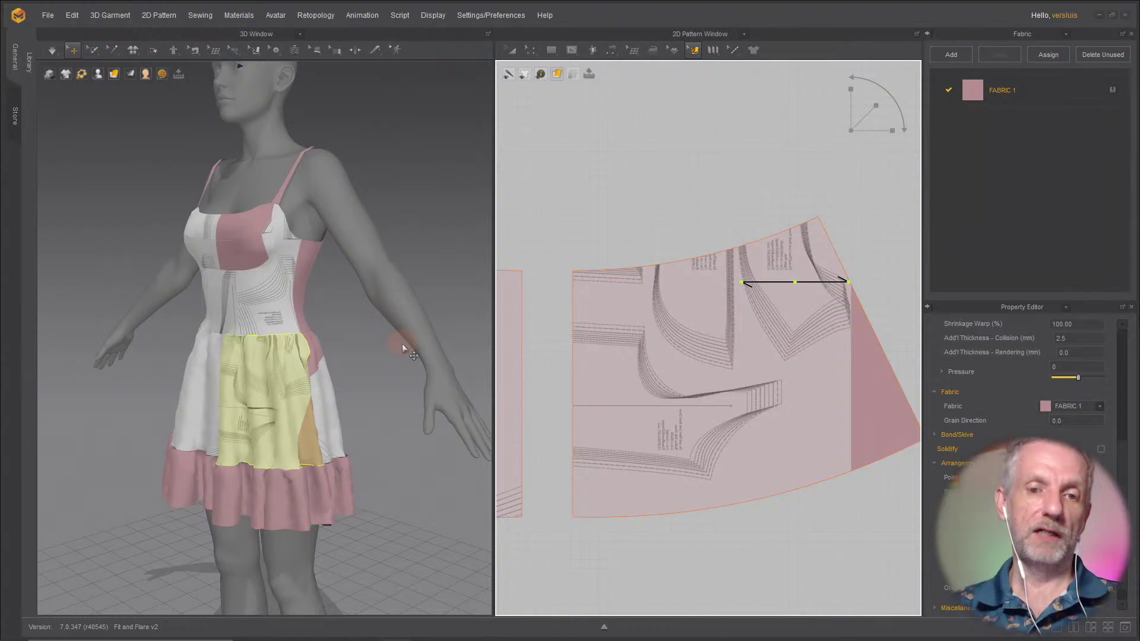
{"action": "right_click_drag", "start_coordinate": [401, 344], "coordinate": [429, 346]}
{"action": "middle_click_drag", "start_coordinate": [429, 346], "coordinate": [375, 361]}
{"action": "right_click_drag", "start_coordinate": [375, 361], "coordinate": [358, 358]}
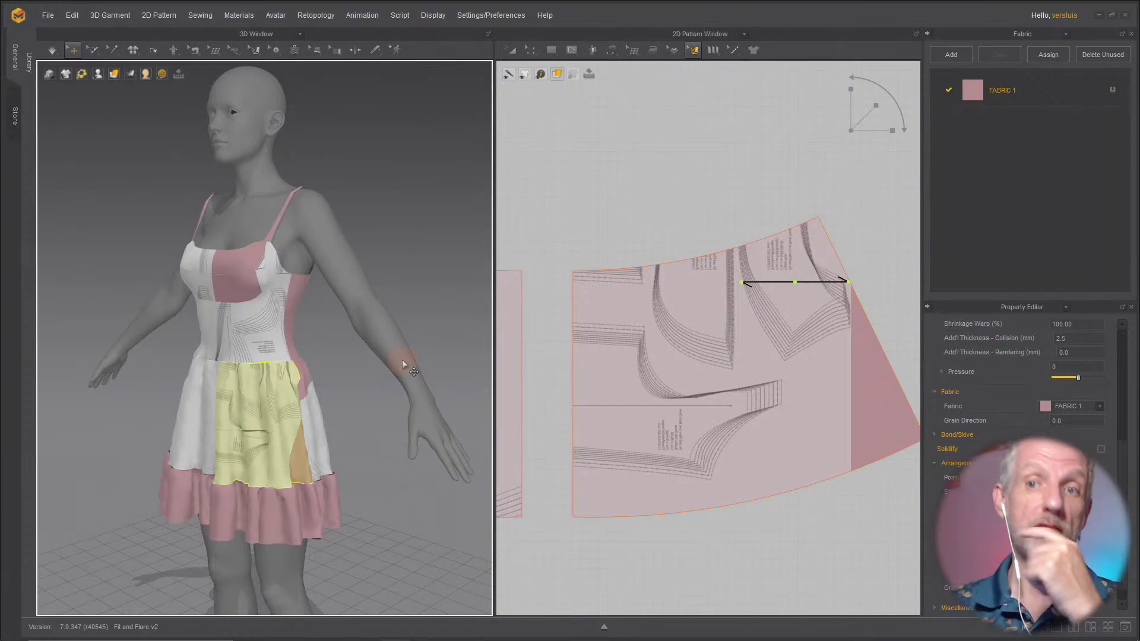
{"action": "left_click", "coordinate": [693, 51]}
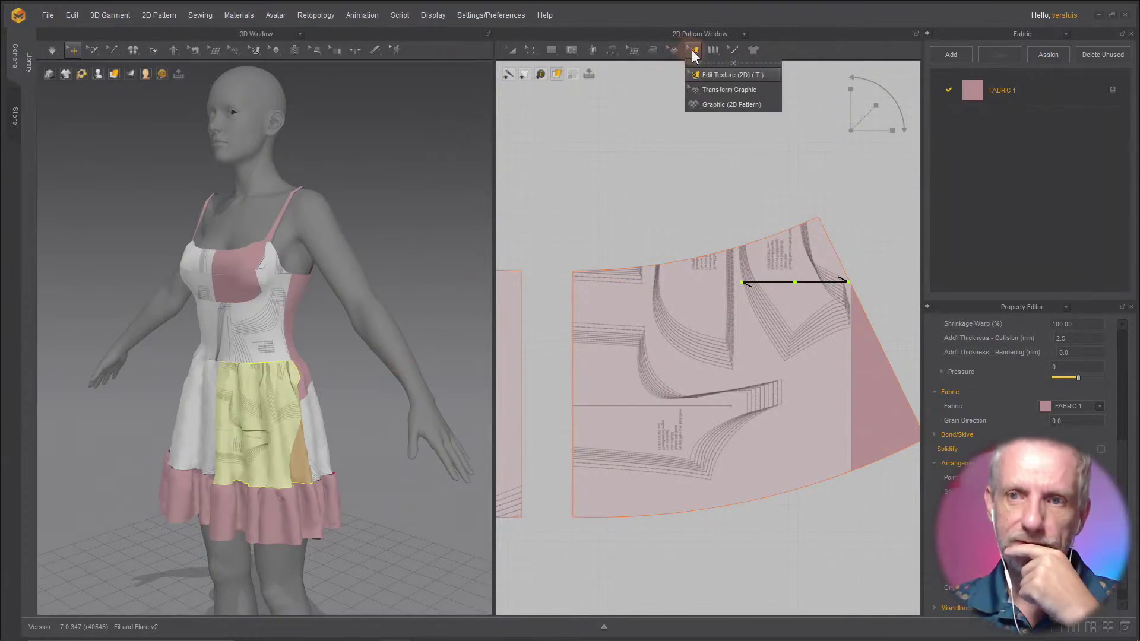
{"action": "left_click", "coordinate": [757, 77]}
{"action": "left_click", "coordinate": [706, 336]}
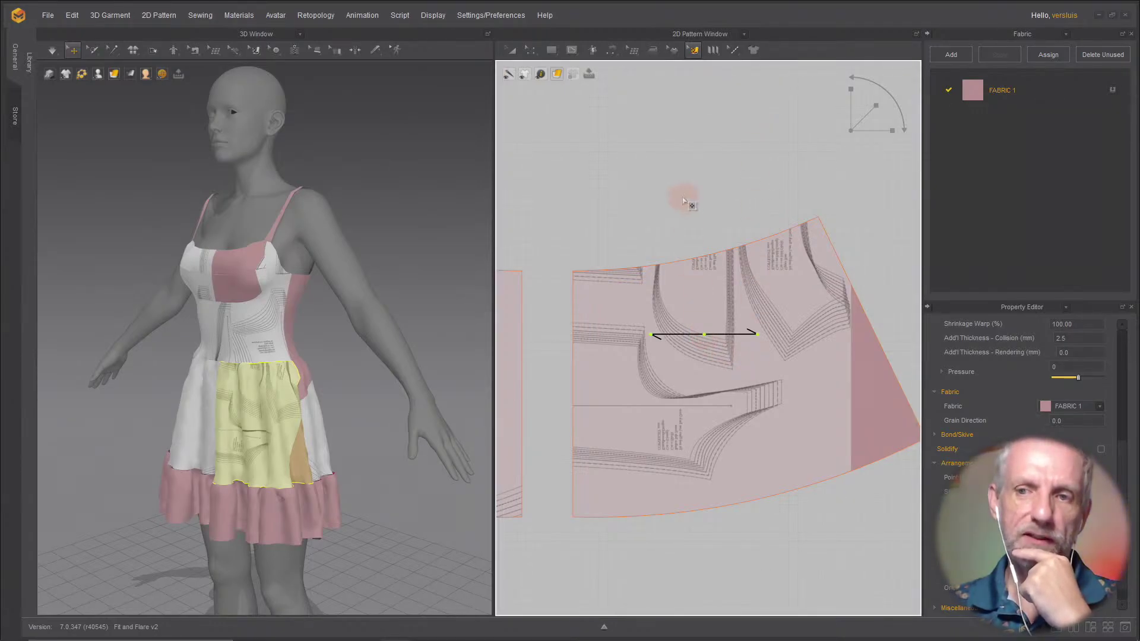
{"action": "left_click", "coordinate": [659, 199]}
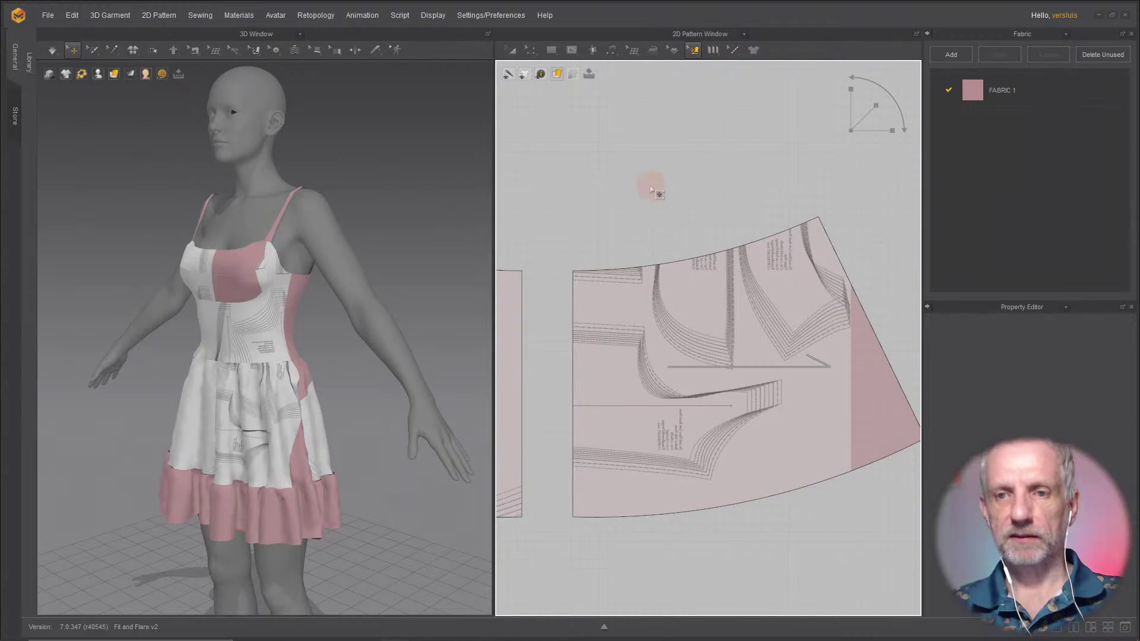
Step: Try to delete the pattern-drawing texture from the skirt panel beside the front one using Delete Texture
{"action": "scroll", "coordinate": [772, 166], "scroll_direction": "down", "scroll_amount": 5}
{"action": "scroll", "coordinate": [753, 176], "scroll_direction": "down", "scroll_amount": 2}
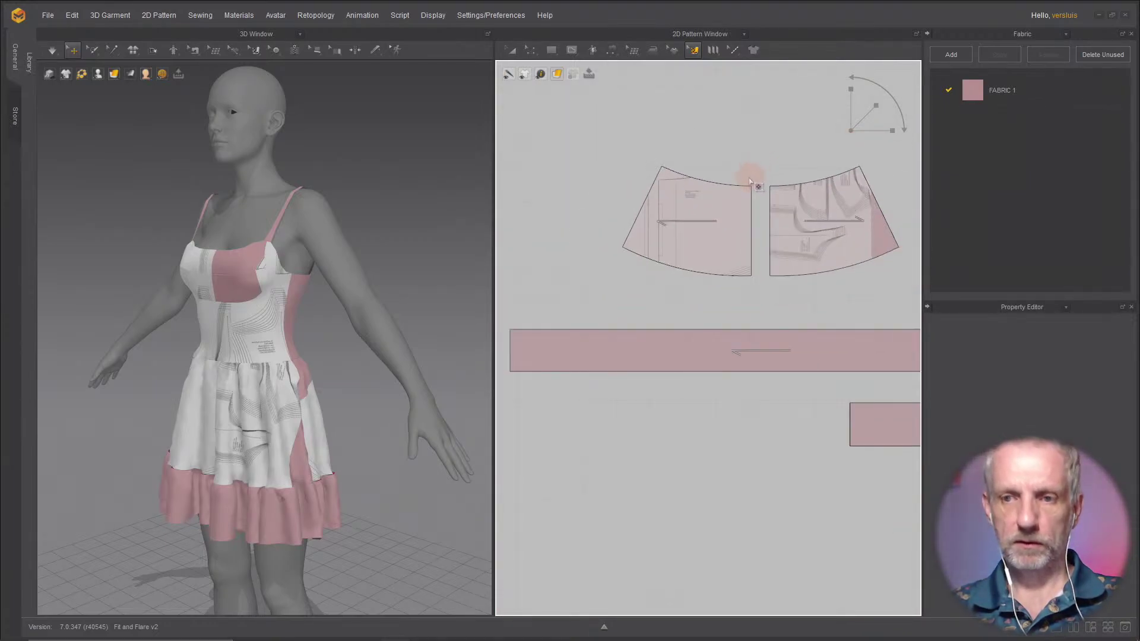
{"action": "scroll", "coordinate": [746, 185], "scroll_direction": "down", "scroll_amount": 2}
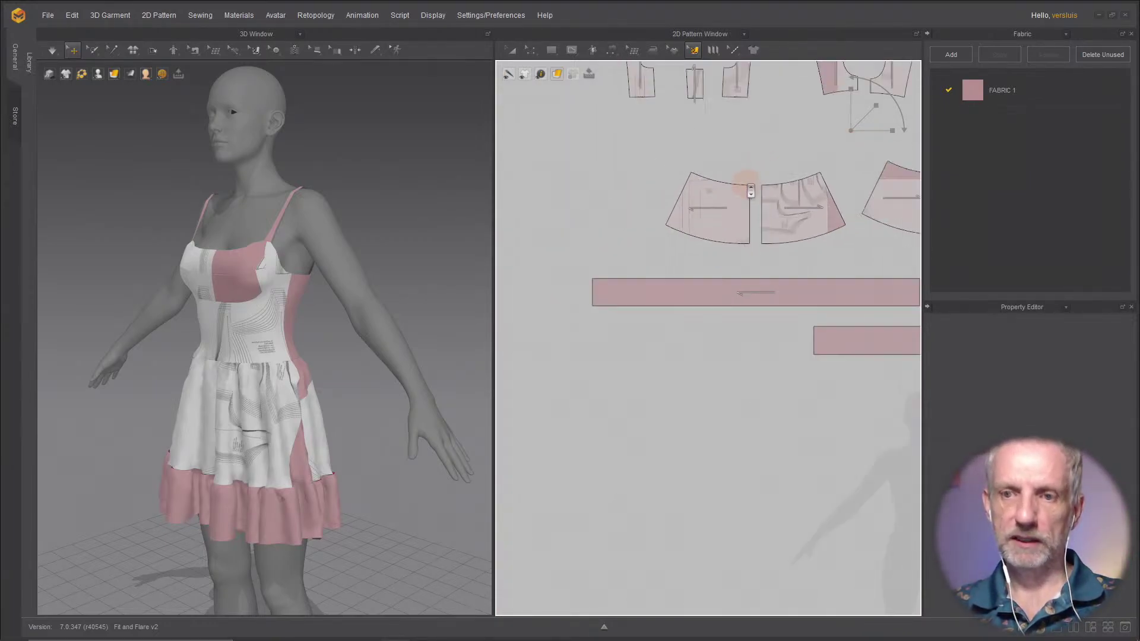
{"action": "scroll", "coordinate": [746, 185], "scroll_direction": "up", "scroll_amount": 6}
{"action": "left_click", "coordinate": [649, 232]}
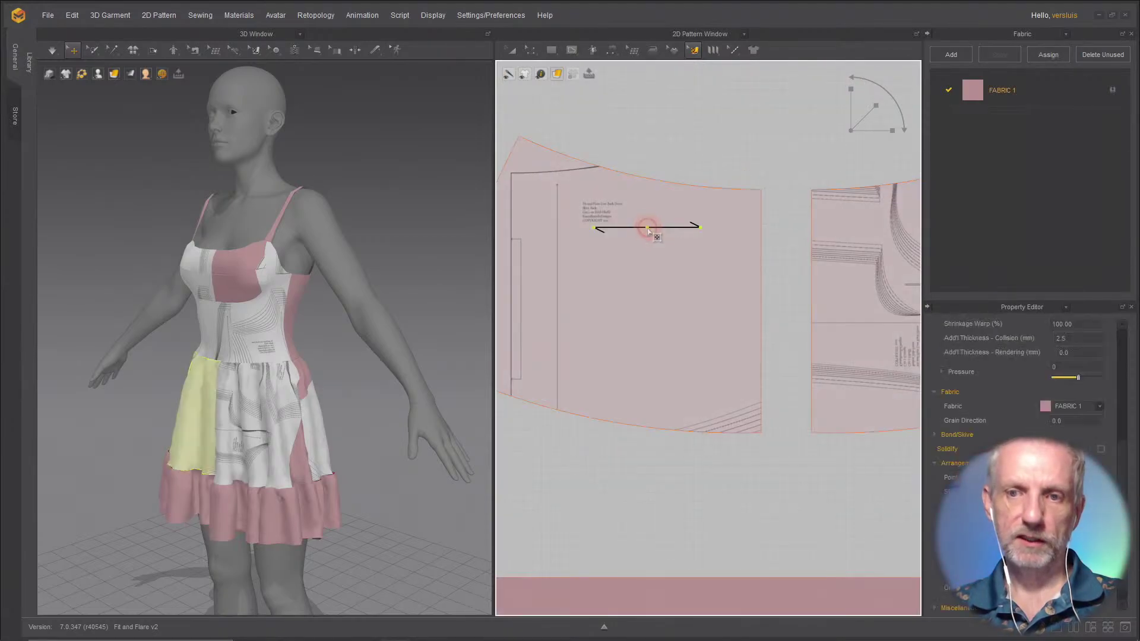
{"action": "right_click", "coordinate": [637, 220]}
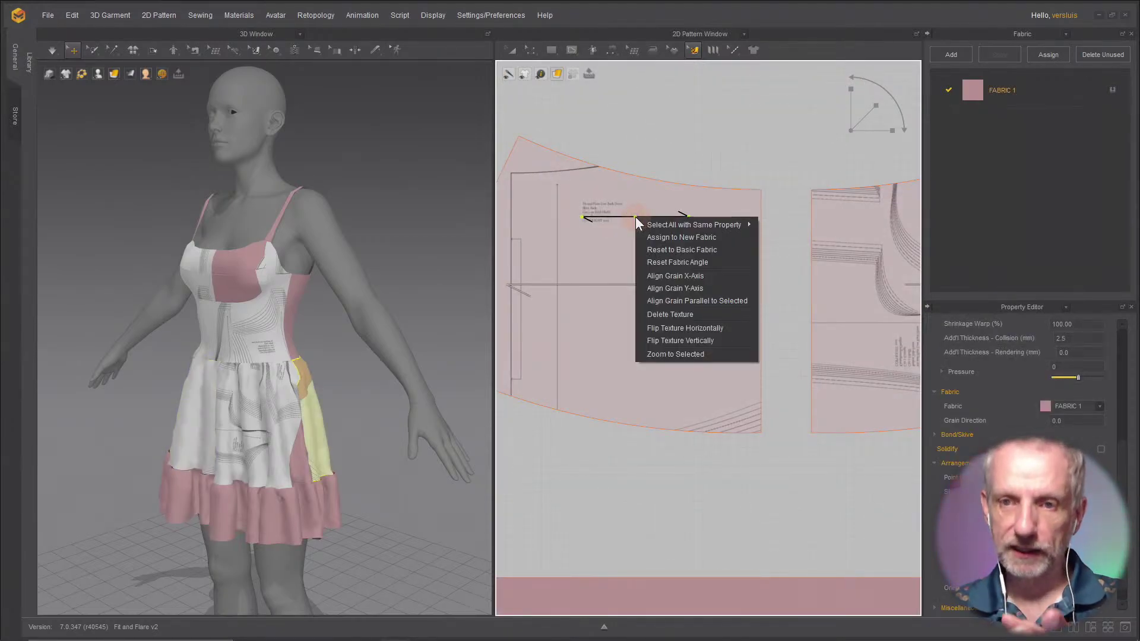
{"action": "left_click", "coordinate": [702, 317]}
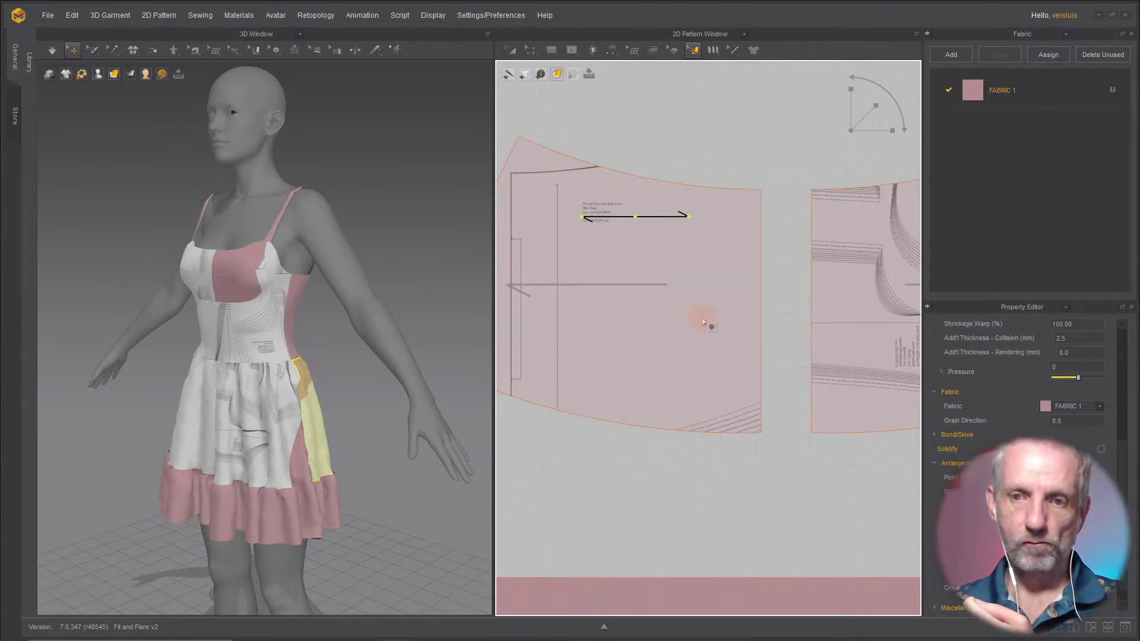
Step: Try to remove the pattern-drawing texture from a bodice piece above the skirt panels using Delete Texture
{"action": "scroll", "coordinate": [704, 322], "scroll_direction": "down", "scroll_amount": 4}
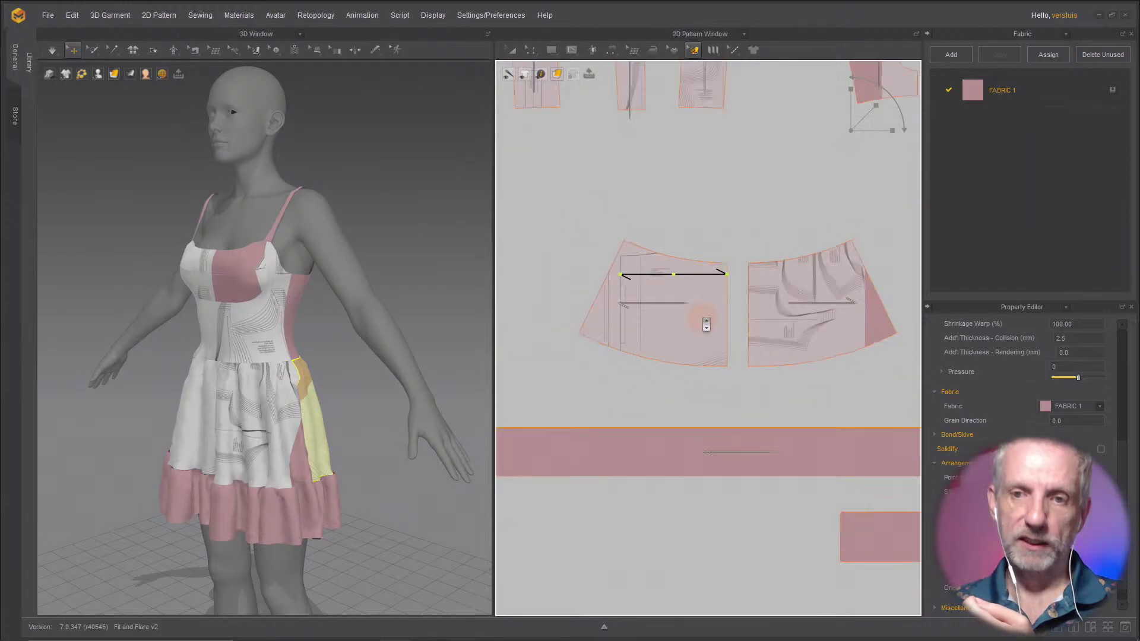
{"action": "scroll", "coordinate": [706, 324], "scroll_direction": "up", "scroll_amount": 3}
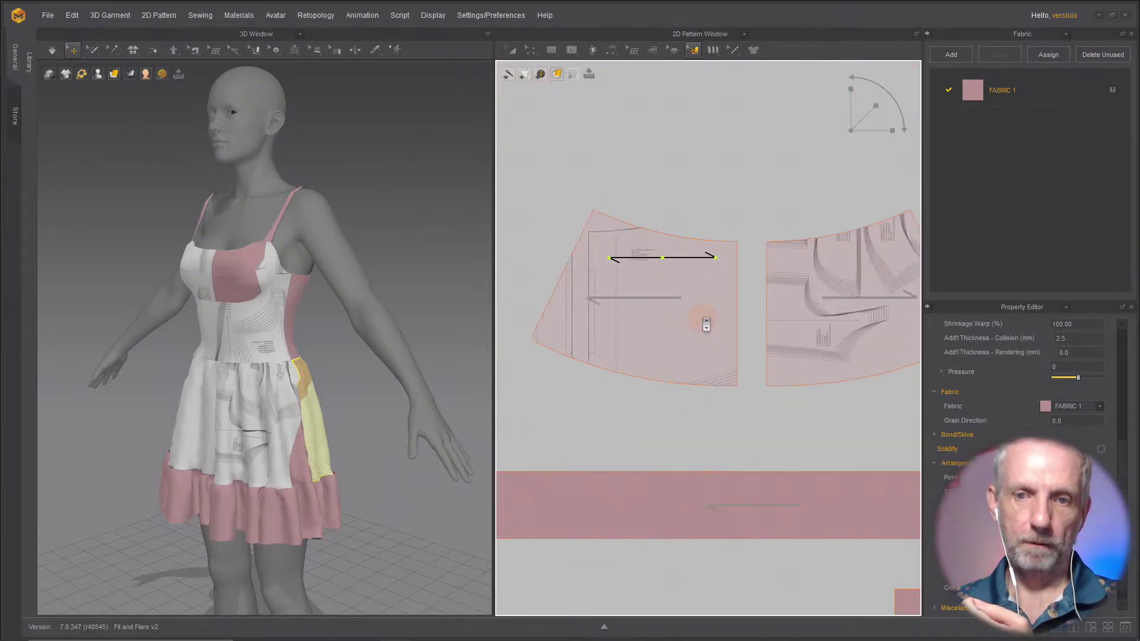
{"action": "scroll", "coordinate": [761, 261], "scroll_direction": "down", "scroll_amount": 3}
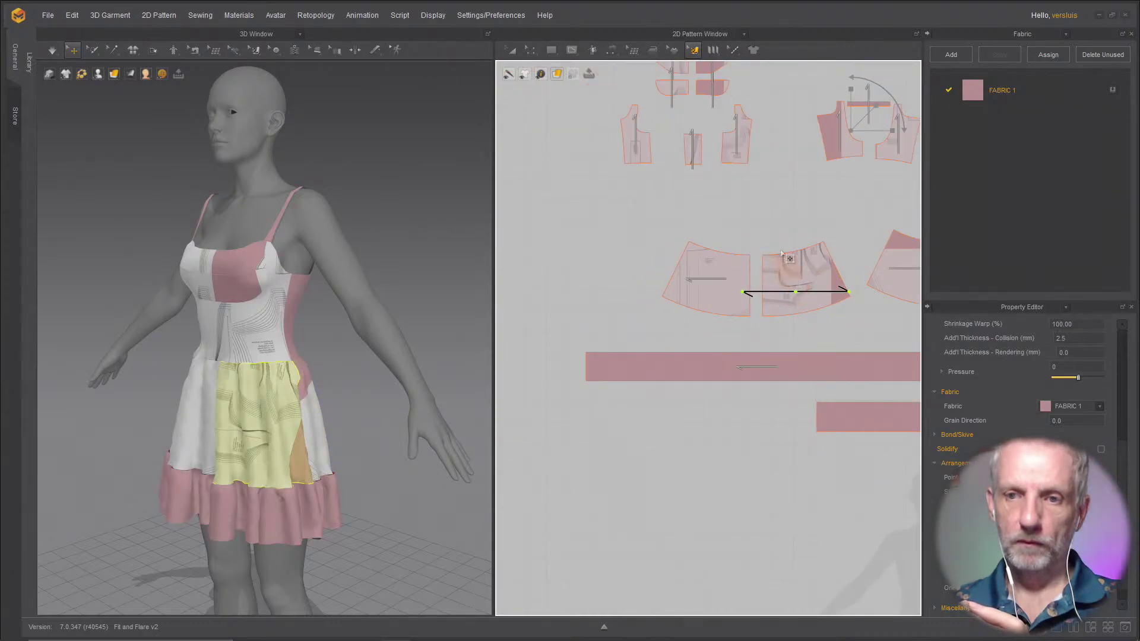
{"action": "right_click", "coordinate": [751, 141]}
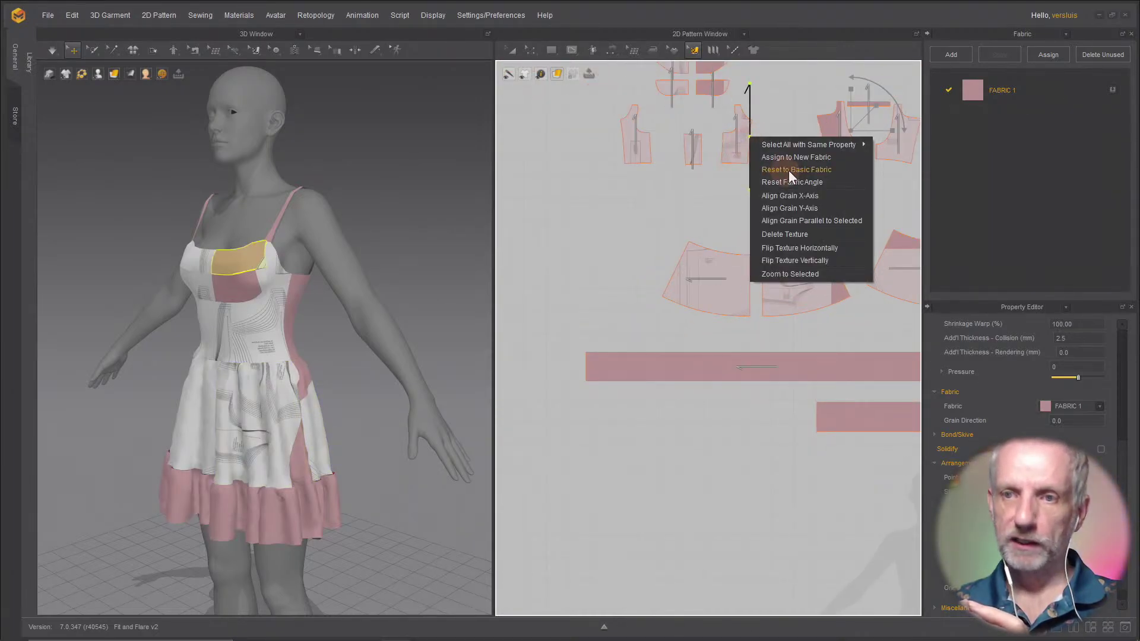
{"action": "left_click", "coordinate": [807, 234]}
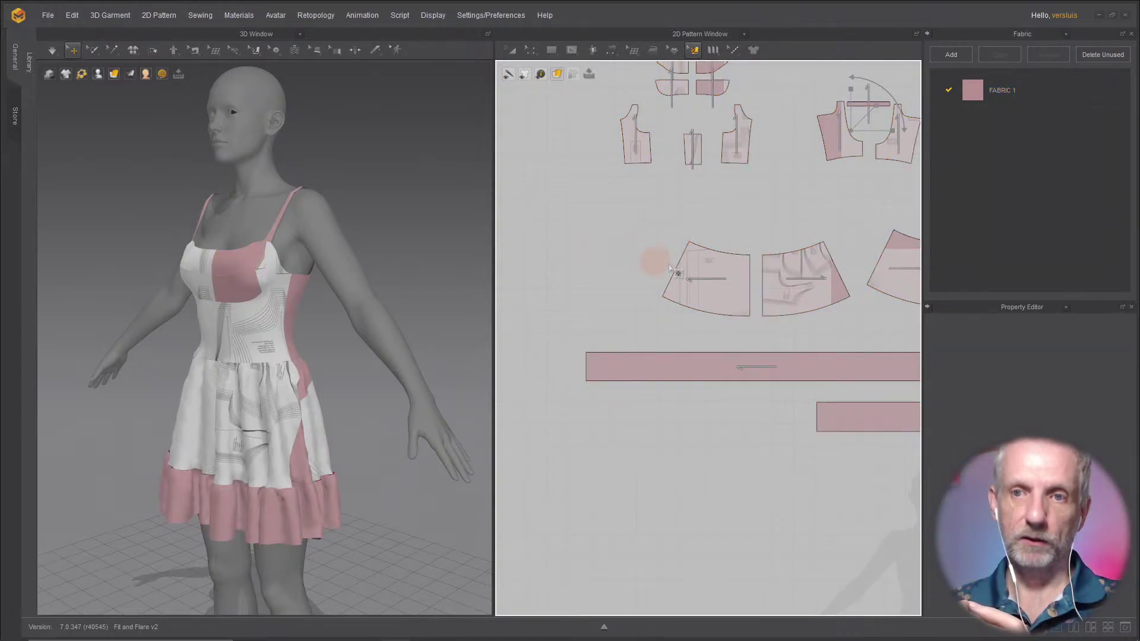
Step: Try Delete Texture again on the skirt panel with the straight construction lines and check its surface up close
{"action": "right_click", "coordinate": [707, 261]}
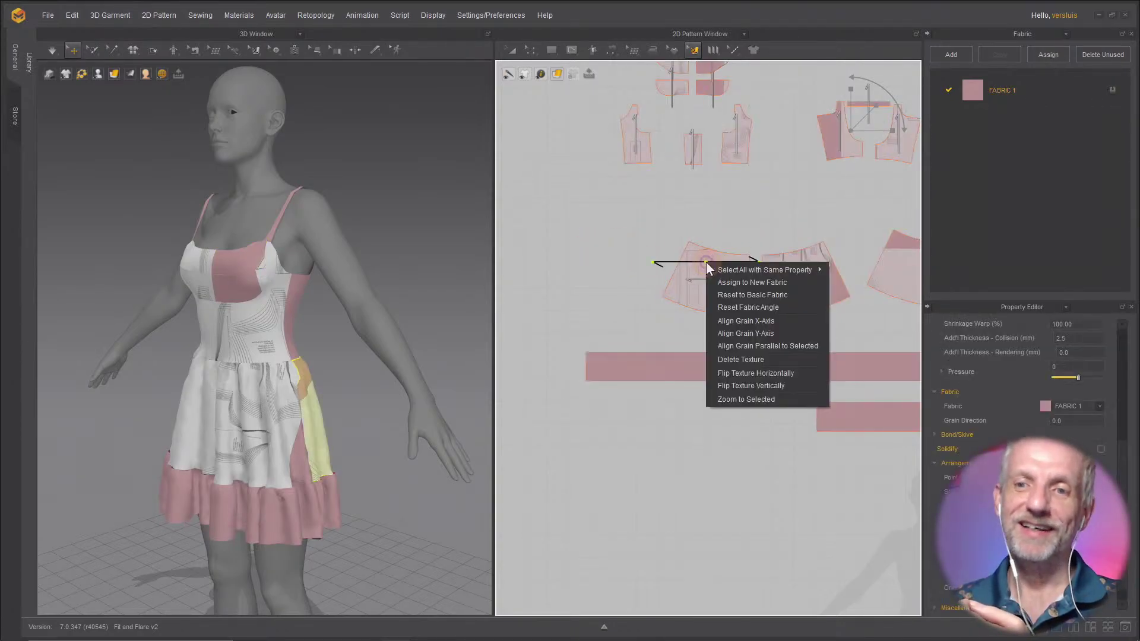
{"action": "left_click", "coordinate": [762, 360]}
{"action": "scroll", "coordinate": [698, 303], "scroll_direction": "up", "scroll_amount": 6}
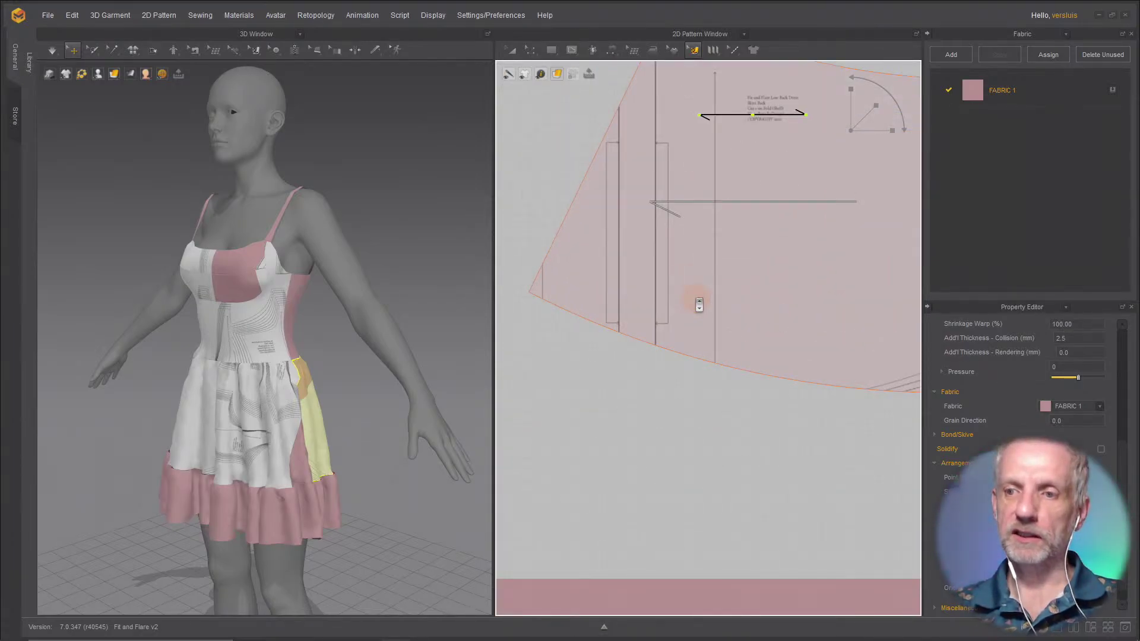
{"action": "scroll", "coordinate": [699, 304], "scroll_direction": "down", "scroll_amount": 6}
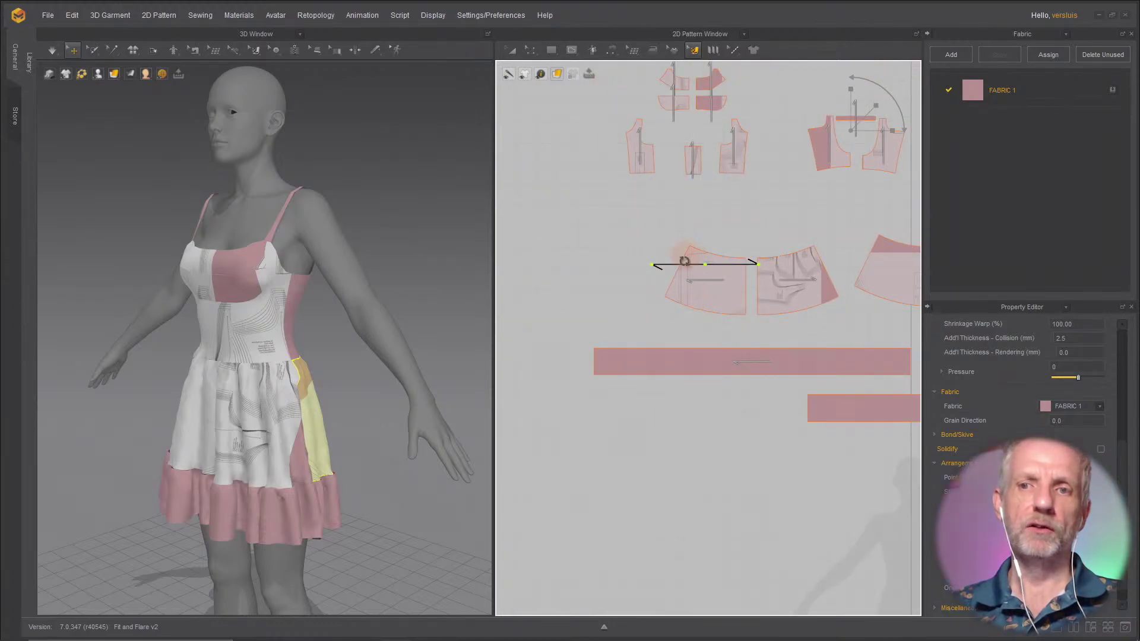
{"action": "scroll", "coordinate": [684, 261], "scroll_direction": "down", "scroll_amount": 3}
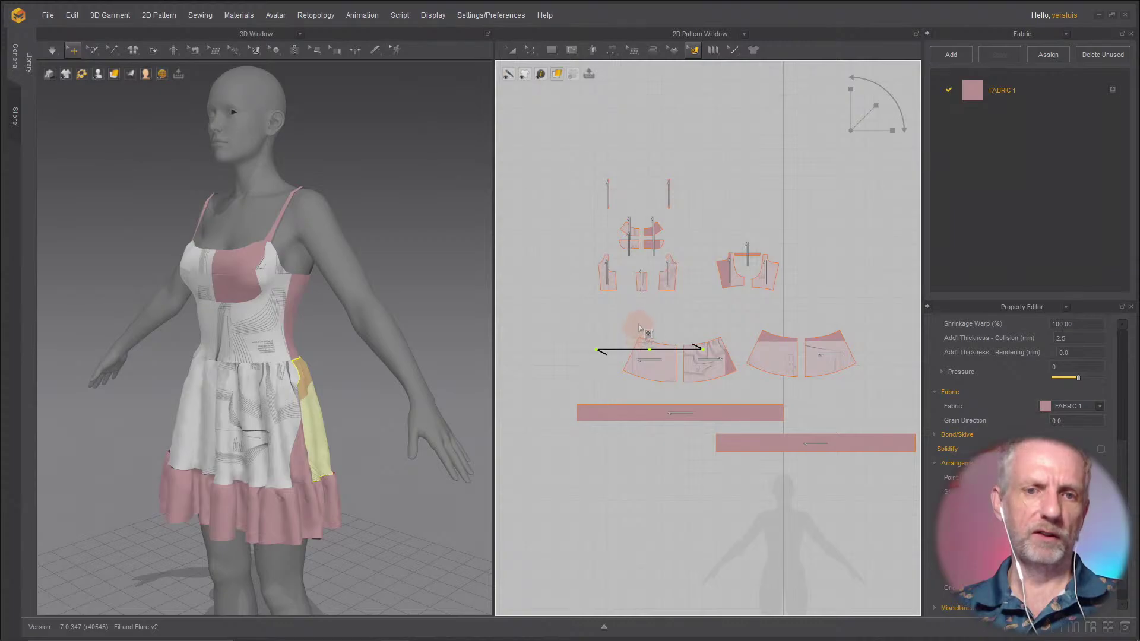
Step: Examine the pattern-drawing textures on the dress's bodice and skirt from several angles in 3D
{"action": "scroll", "coordinate": [369, 314], "scroll_direction": "up", "scroll_amount": 5}
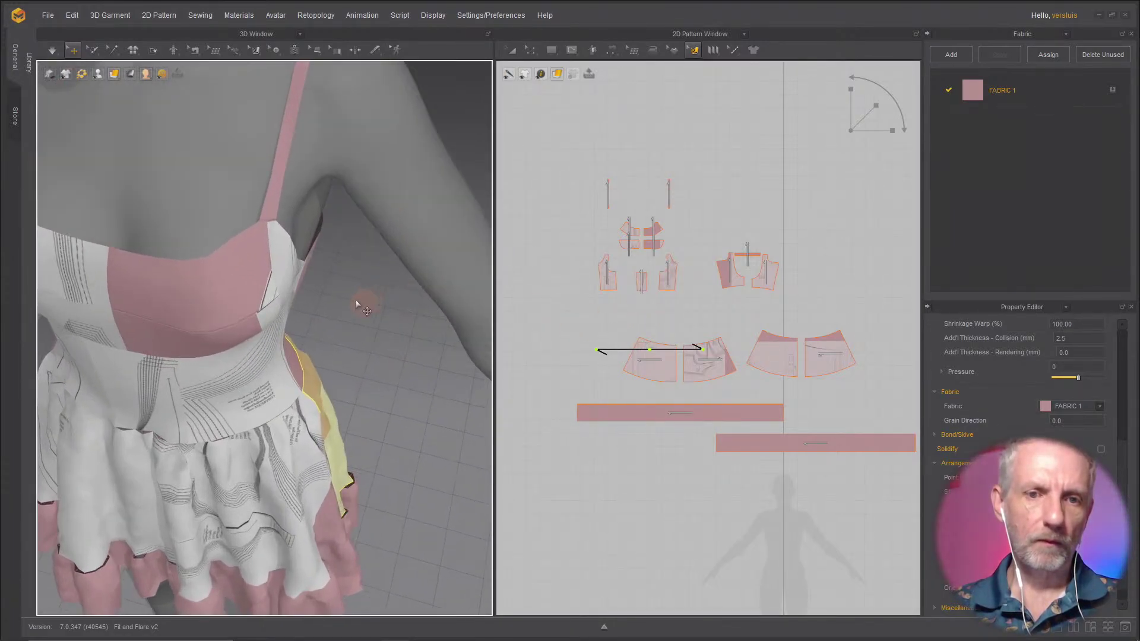
{"action": "right_click_drag", "start_coordinate": [356, 305], "coordinate": [304, 295]}
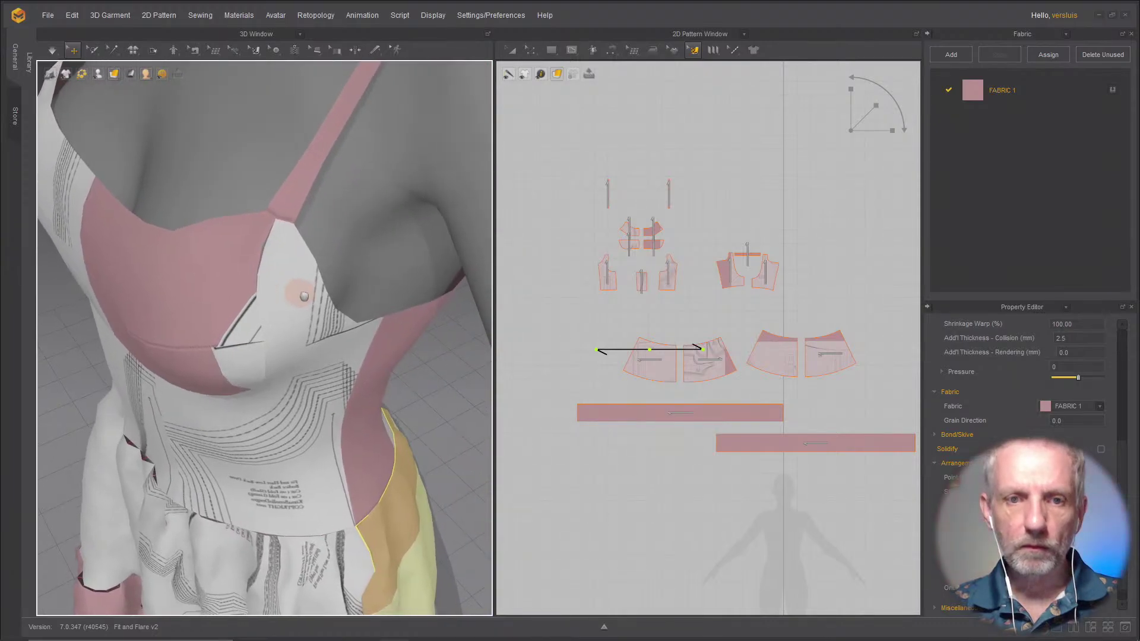
{"action": "scroll", "coordinate": [304, 296], "scroll_direction": "down", "scroll_amount": 6}
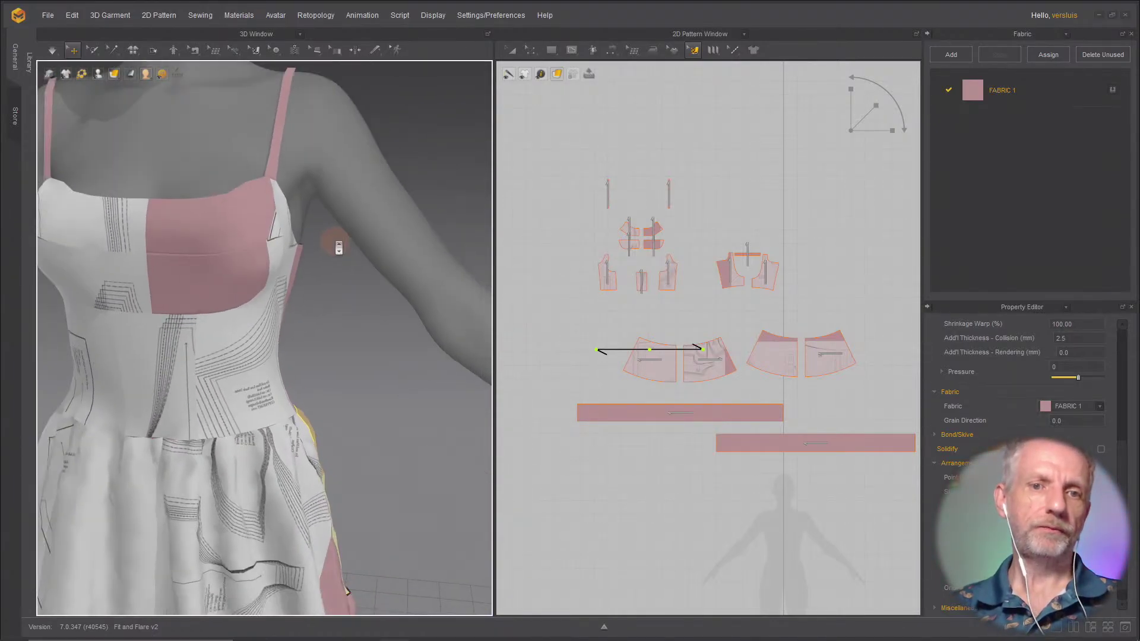
{"action": "scroll", "coordinate": [338, 248], "scroll_direction": "down", "scroll_amount": 2}
{"action": "right_click_drag", "start_coordinate": [314, 242], "coordinate": [345, 240]}
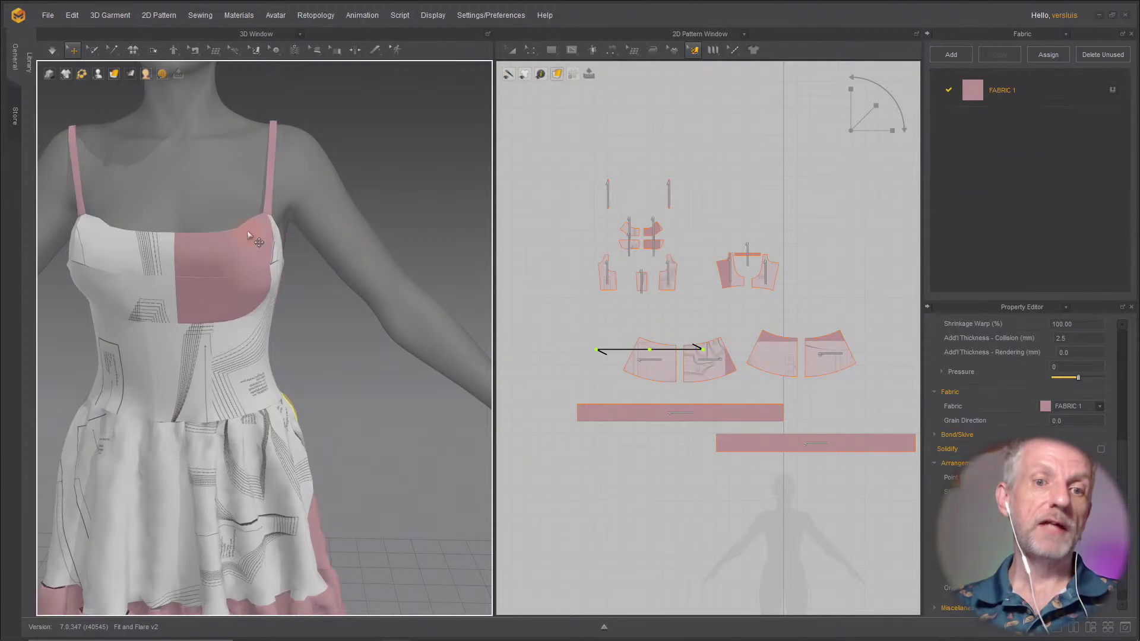
{"action": "right_click_drag", "start_coordinate": [247, 234], "coordinate": [373, 203]}
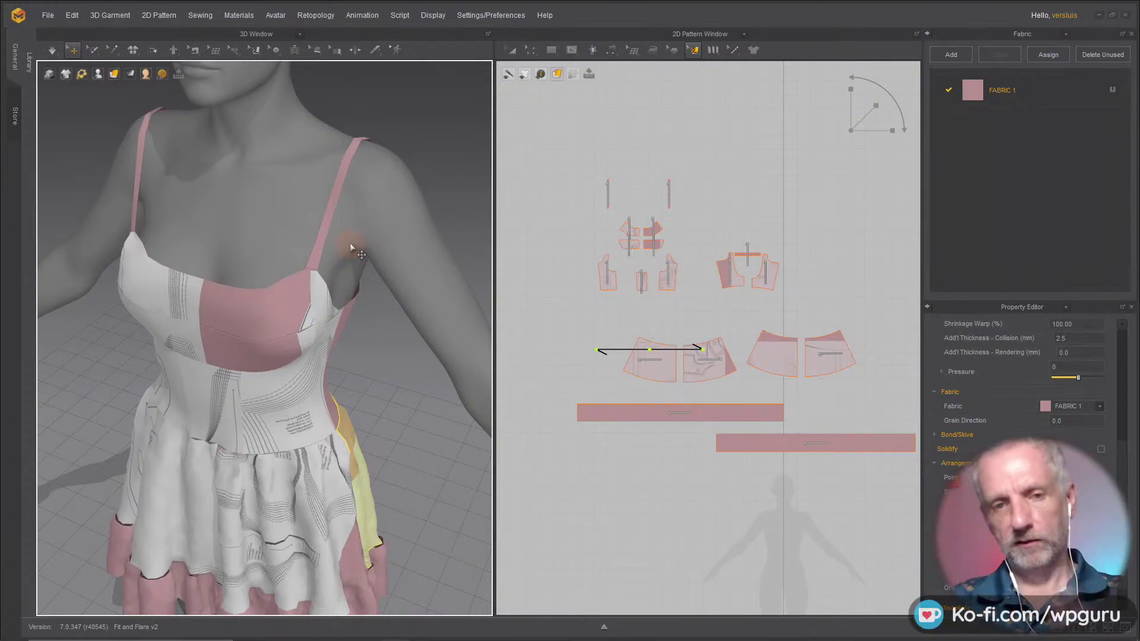
{"action": "mouse_move", "coordinate": [393, 259]}
{"action": "right_mouse_down"}
{"action": "mouse_move", "coordinate": [234, 237]}
{"action": "mouse_move", "coordinate": [384, 226]}
{"action": "mouse_move", "coordinate": [398, 241]}
{"action": "right_mouse_up"}
{"action": "scroll", "coordinate": [397, 241], "scroll_direction": "down", "scroll_amount": 3}
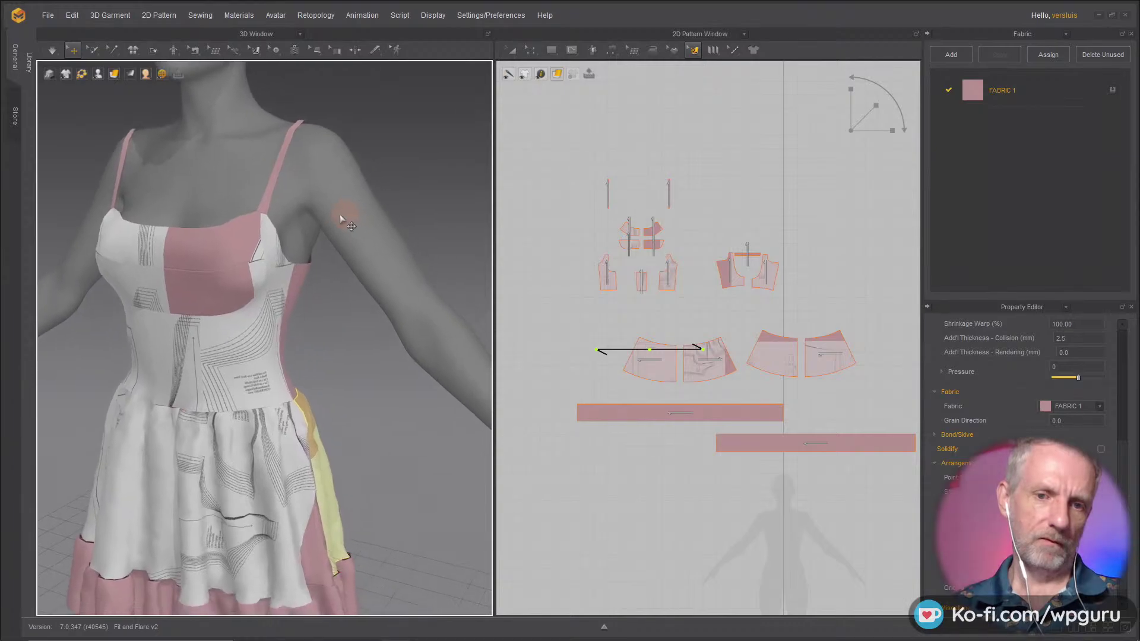
{"action": "middle_click_drag", "start_coordinate": [389, 216], "coordinate": [314, 217]}
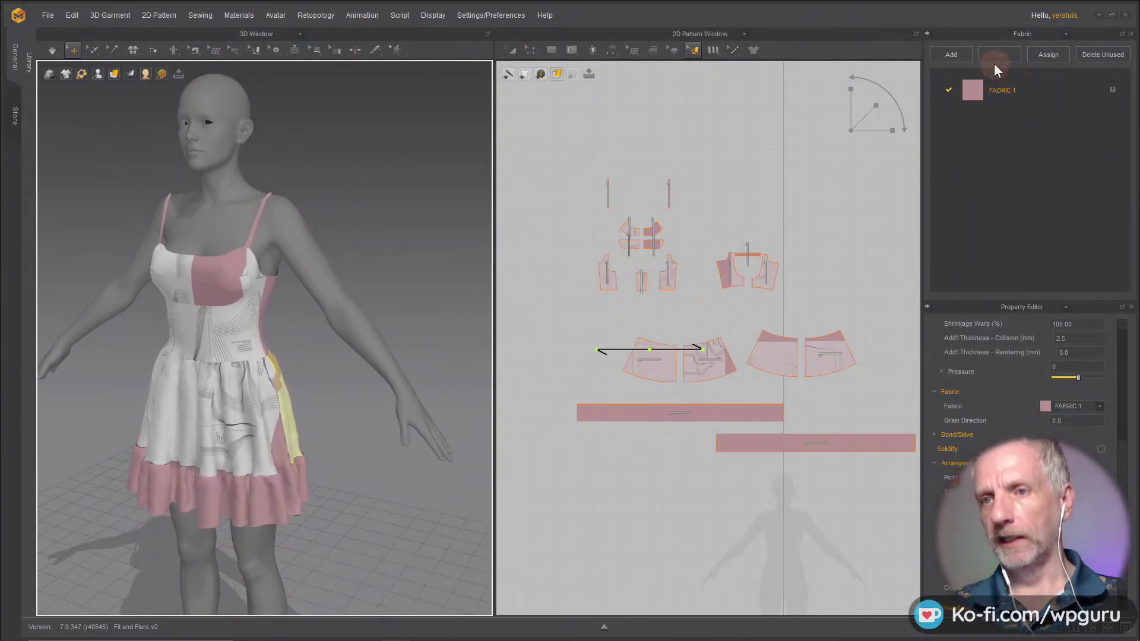
Step: Add a new fabric and name it Top
{"action": "left_click", "coordinate": [950, 54]}
{"action": "double_click", "coordinate": [1000, 123]}
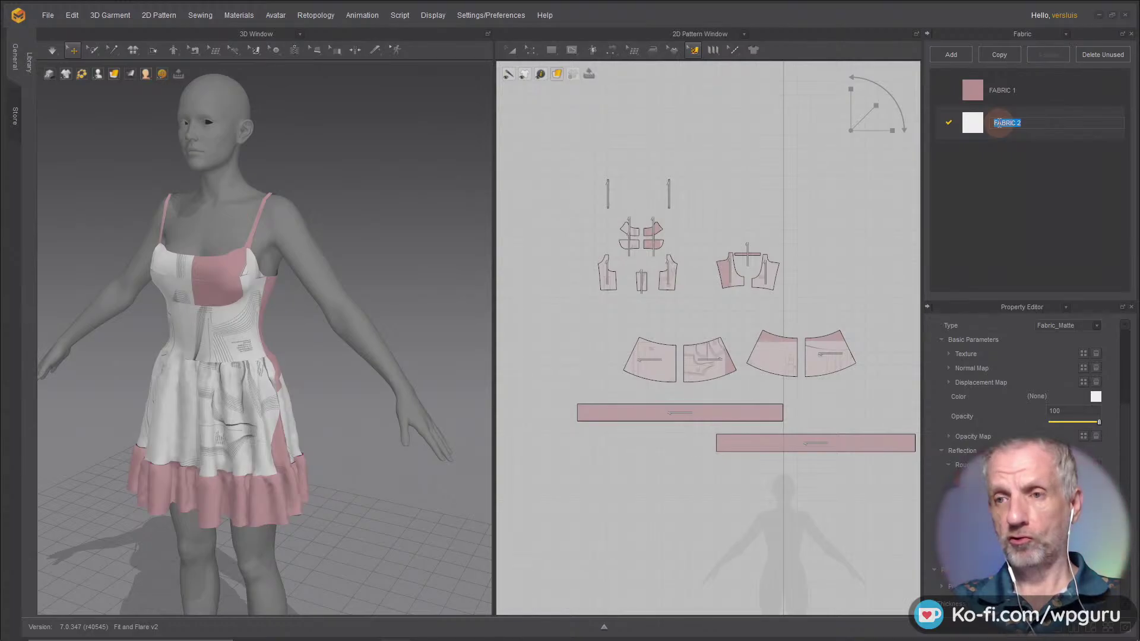
{"action": "type", "text": "Top"}
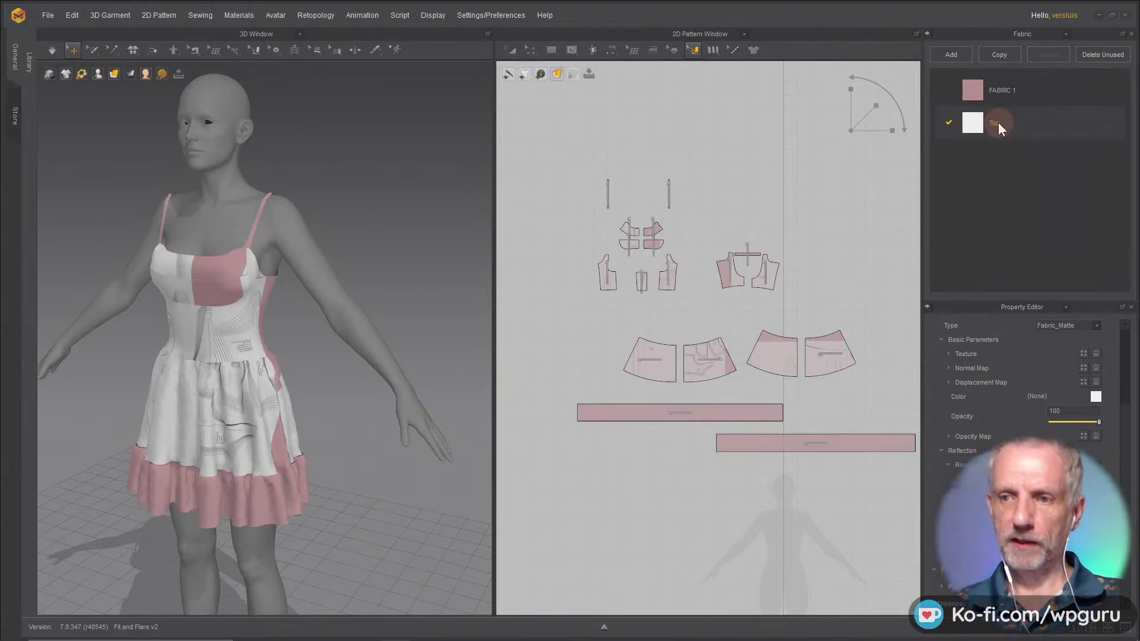
{"action": "key", "text": "Return"}
Step: Set the colour of the Top fabric to a soft green with RGB 119, 199, 152
{"action": "left_click", "coordinate": [1096, 397]}
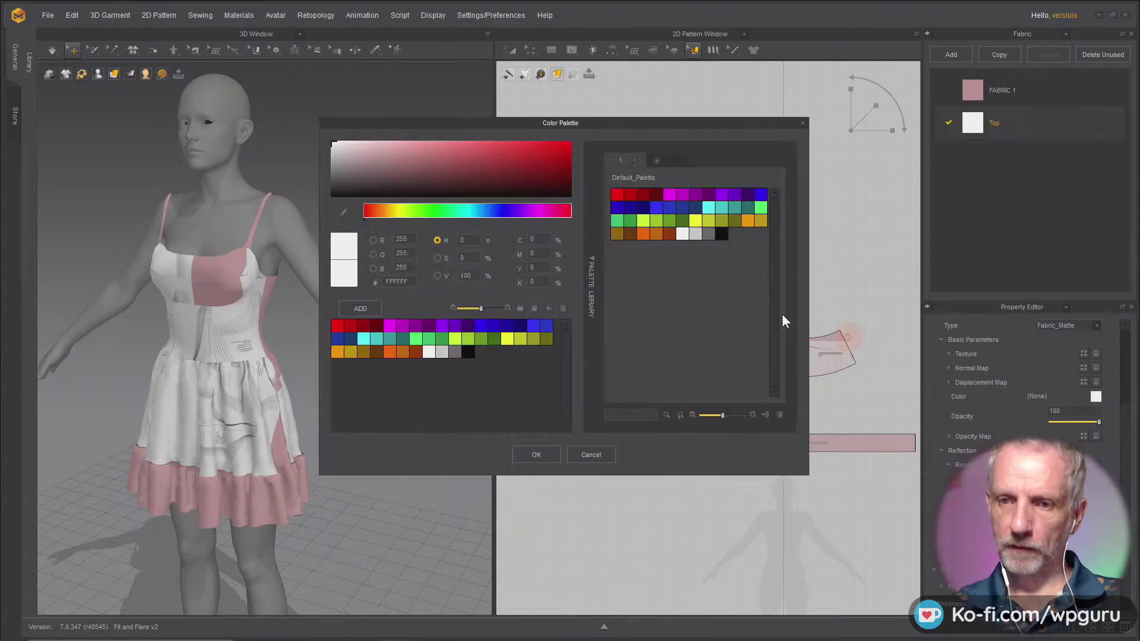
{"action": "left_click", "coordinate": [447, 211]}
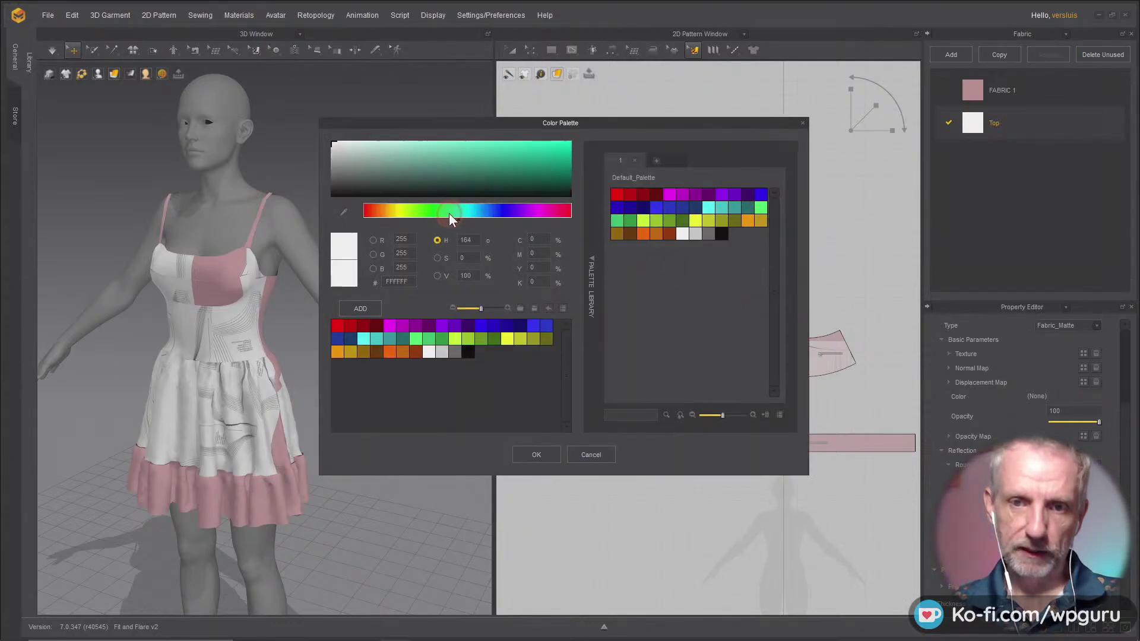
{"action": "left_click", "coordinate": [428, 152]}
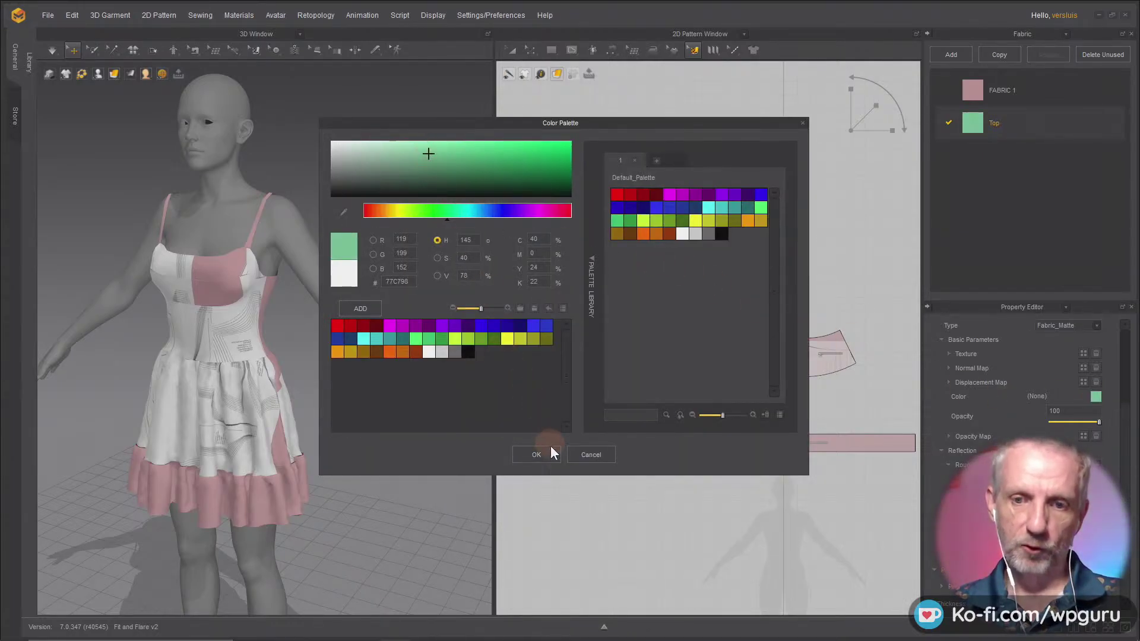
{"action": "left_click", "coordinate": [536, 455]}
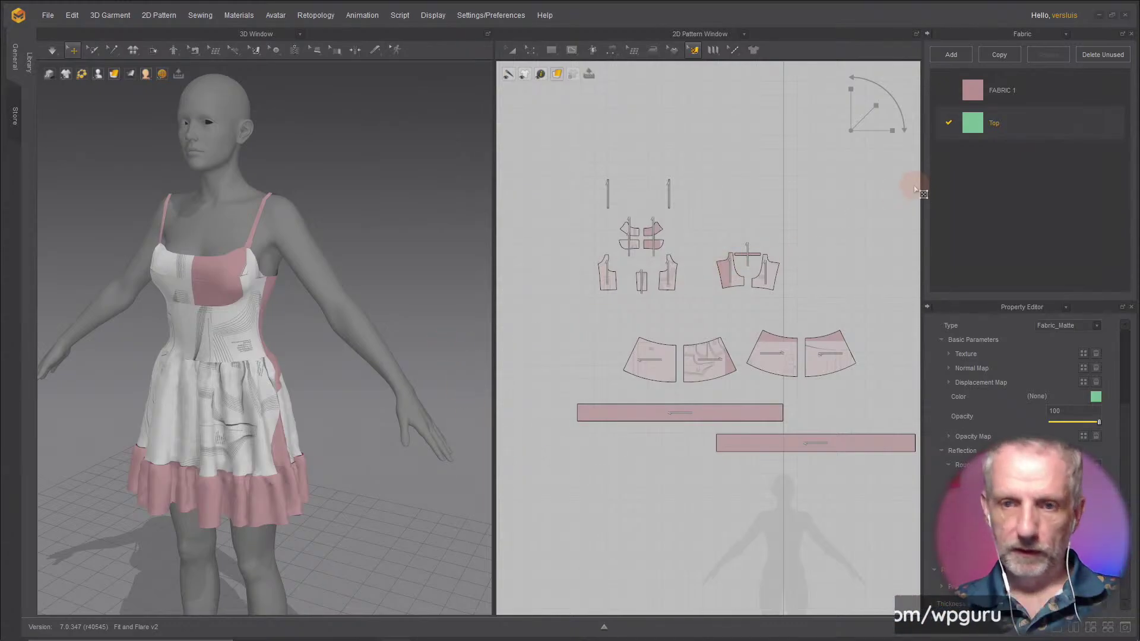
Step: Assign the Top fabric to the three front bodice panels and the two back bodice panels
{"action": "scroll", "coordinate": [657, 288], "scroll_direction": "up", "scroll_amount": 3}
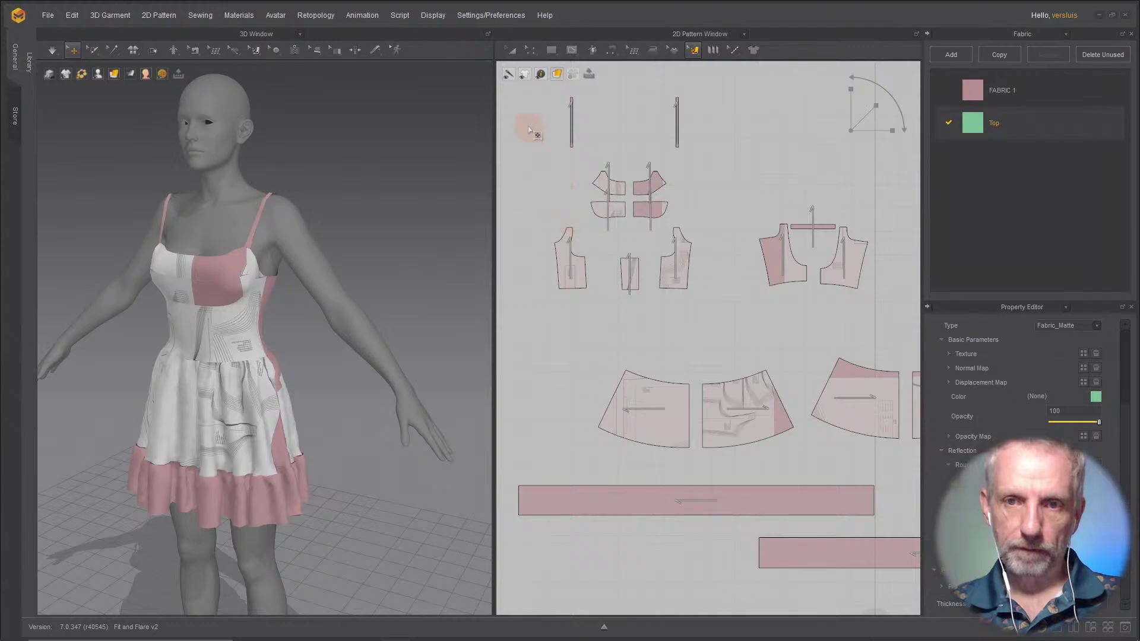
{"action": "key", "text": "a"}
{"action": "left_click", "coordinate": [572, 269]}
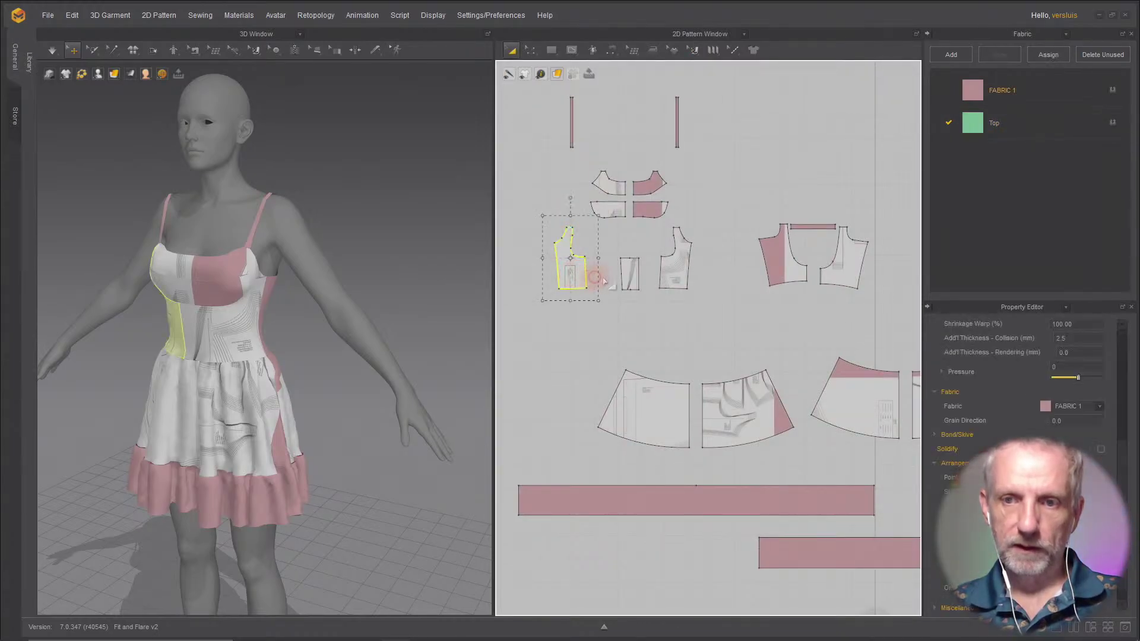
{"action": "left_click", "coordinate": [629, 273], "text": "shift"}
{"action": "left_click", "coordinate": [676, 267], "text": "shift"}
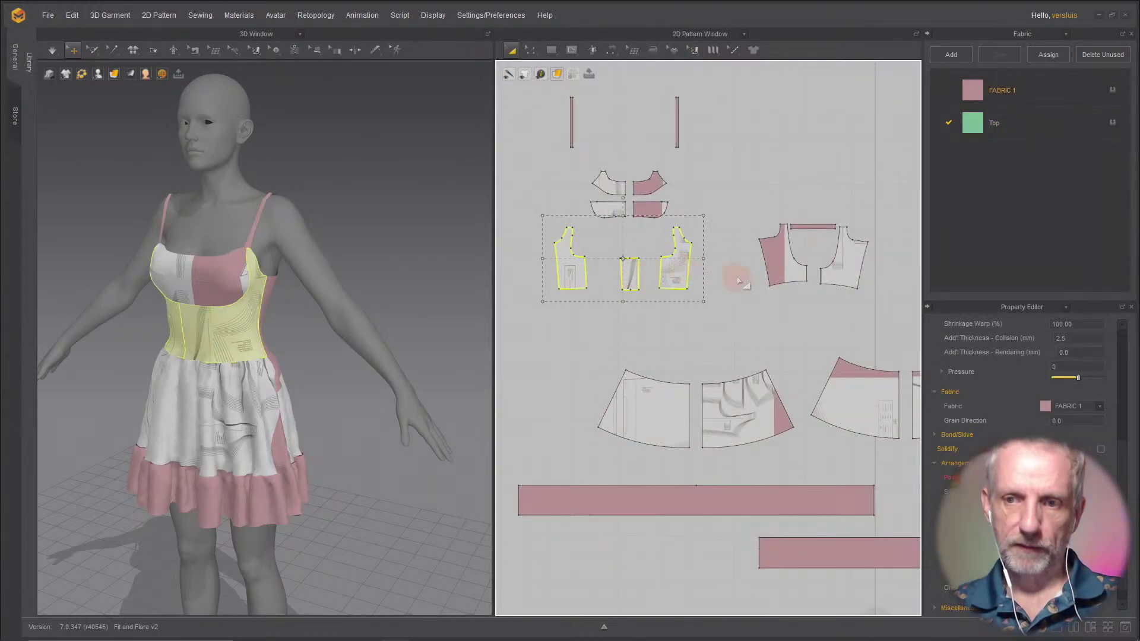
{"action": "left_click", "coordinate": [779, 265], "text": "shift"}
{"action": "left_click", "coordinate": [857, 272], "text": "shift"}
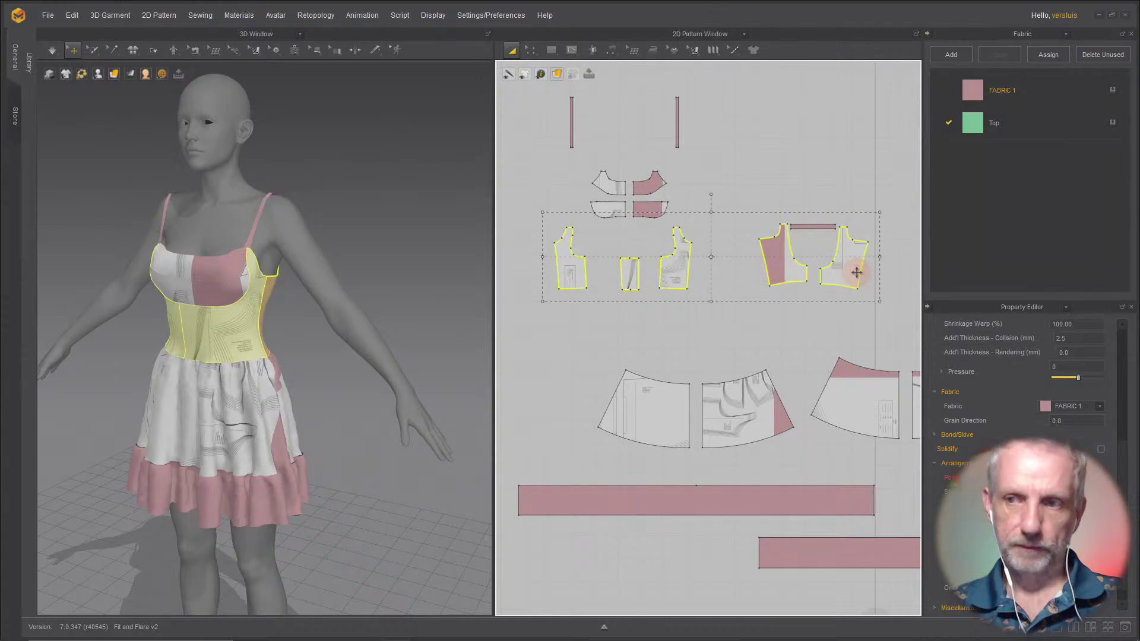
{"action": "left_click", "coordinate": [1069, 128]}
{"action": "left_click", "coordinate": [1112, 122]}
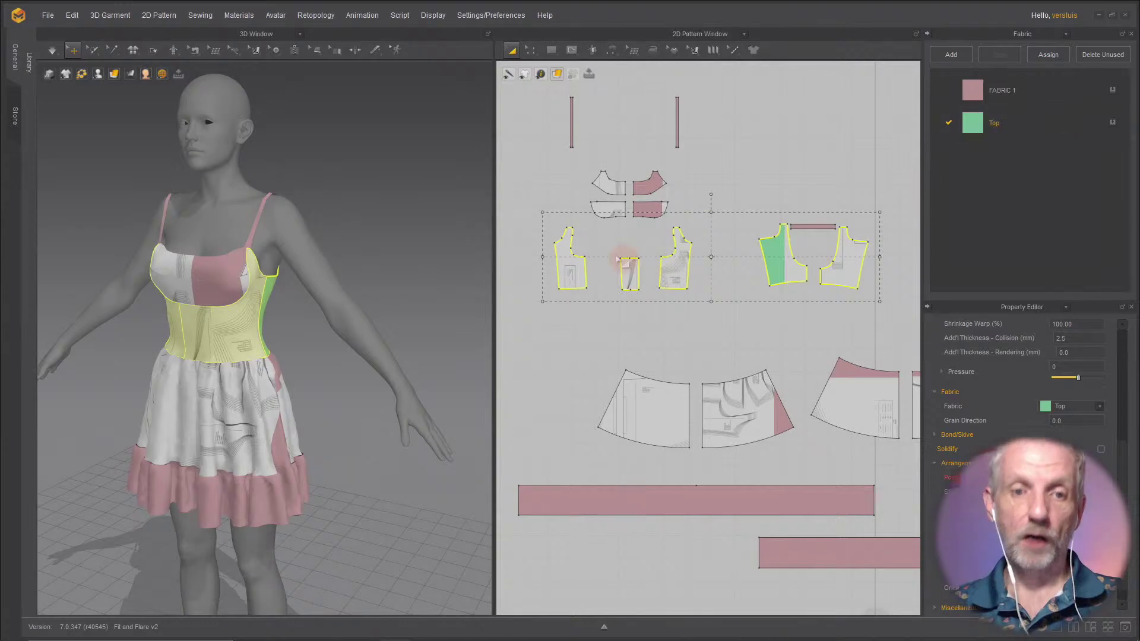
Step: Look through the commands available for the selected bodice panels for a way to remove their texture
{"action": "mouse_move", "coordinate": [255, 338]}
{"action": "right_mouse_down"}
{"action": "mouse_move", "coordinate": [70, 346]}
{"action": "mouse_move", "coordinate": [311, 326]}
{"action": "mouse_move", "coordinate": [261, 338]}
{"action": "right_mouse_up"}
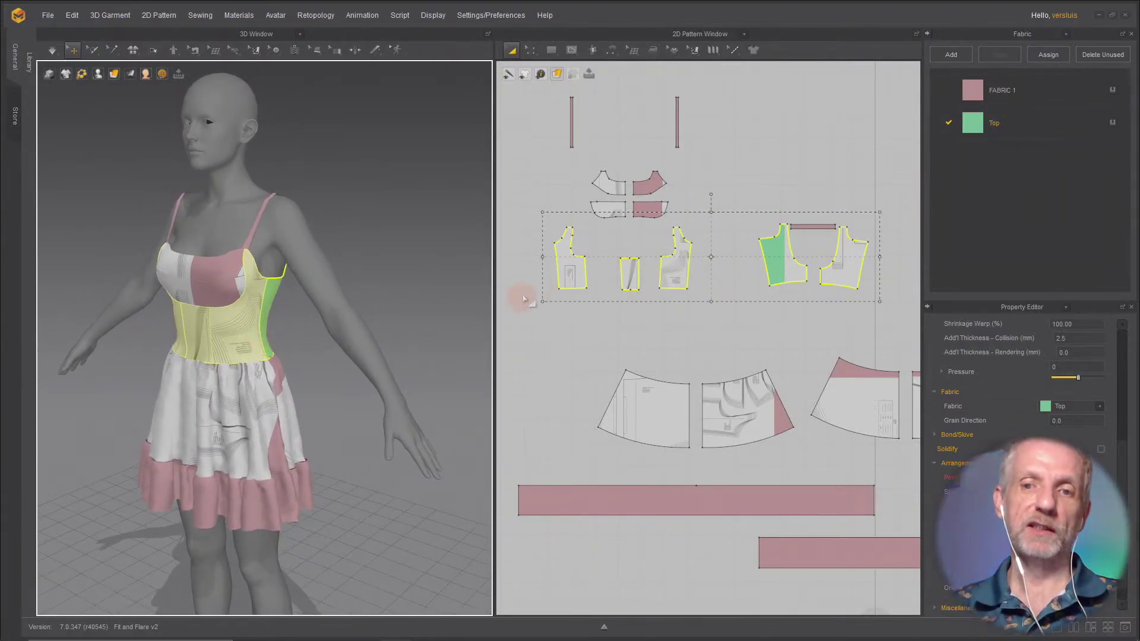
{"action": "scroll", "coordinate": [571, 270], "scroll_direction": "up", "scroll_amount": 6}
{"action": "right_click", "coordinate": [576, 256]}
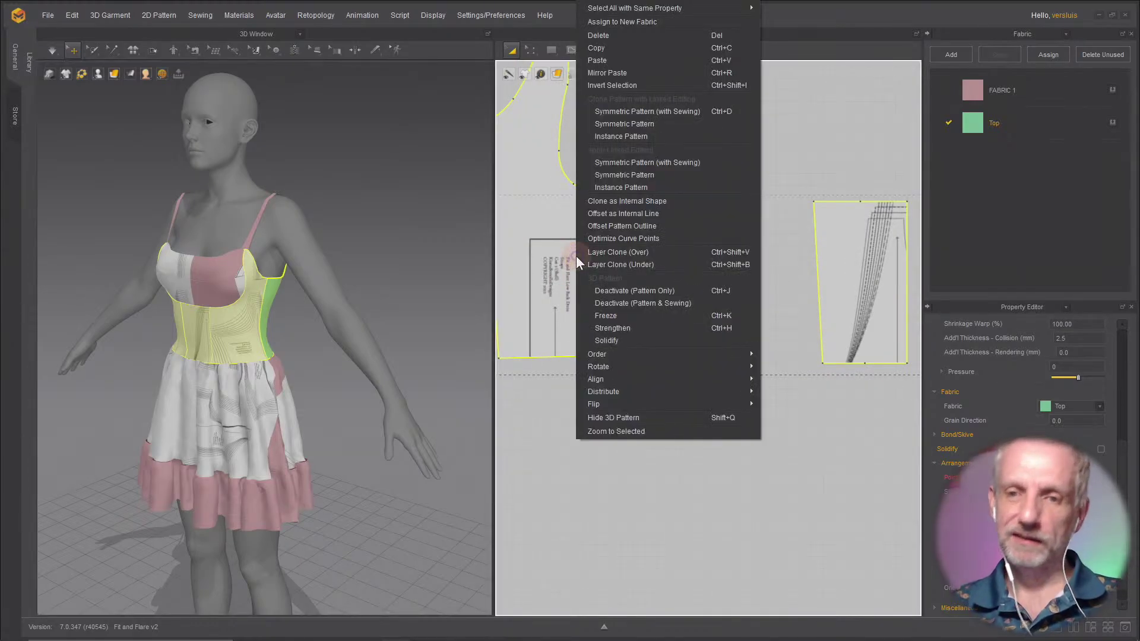
{"action": "left_click", "coordinate": [820, 23]}
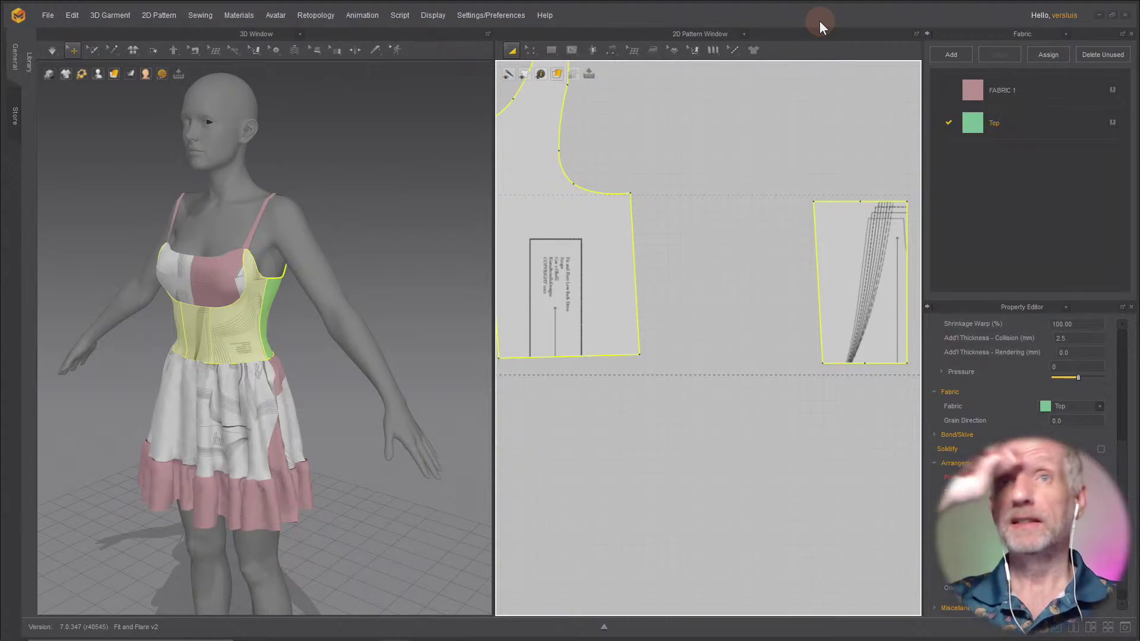
{"action": "left_click", "coordinate": [694, 50]}
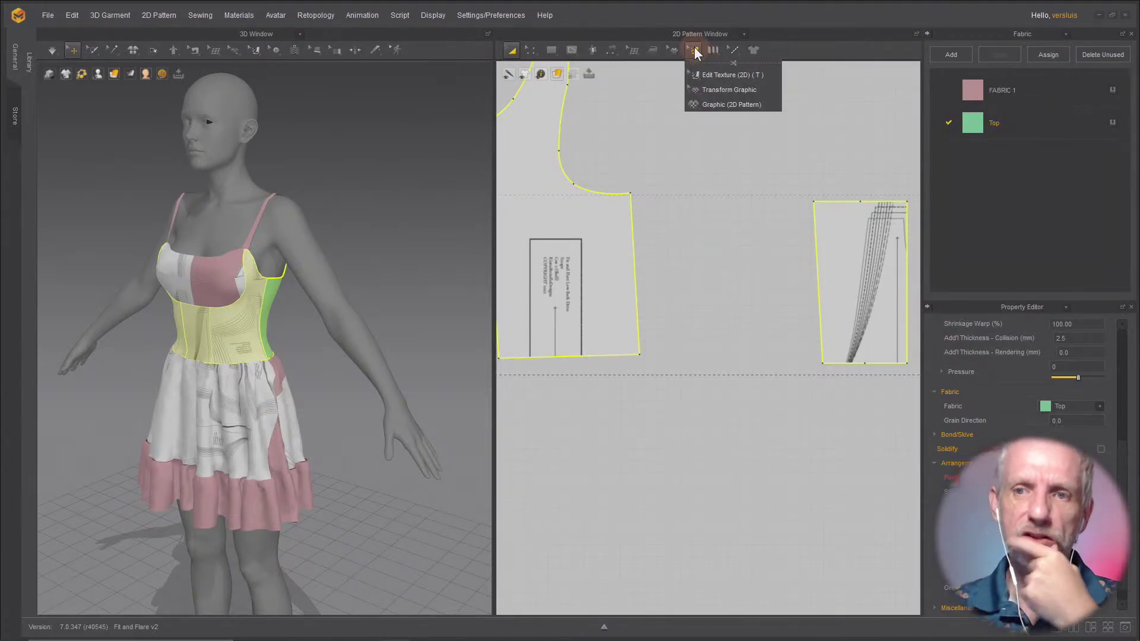
{"action": "left_click", "coordinate": [522, 206]}
{"action": "right_click", "coordinate": [522, 207]}
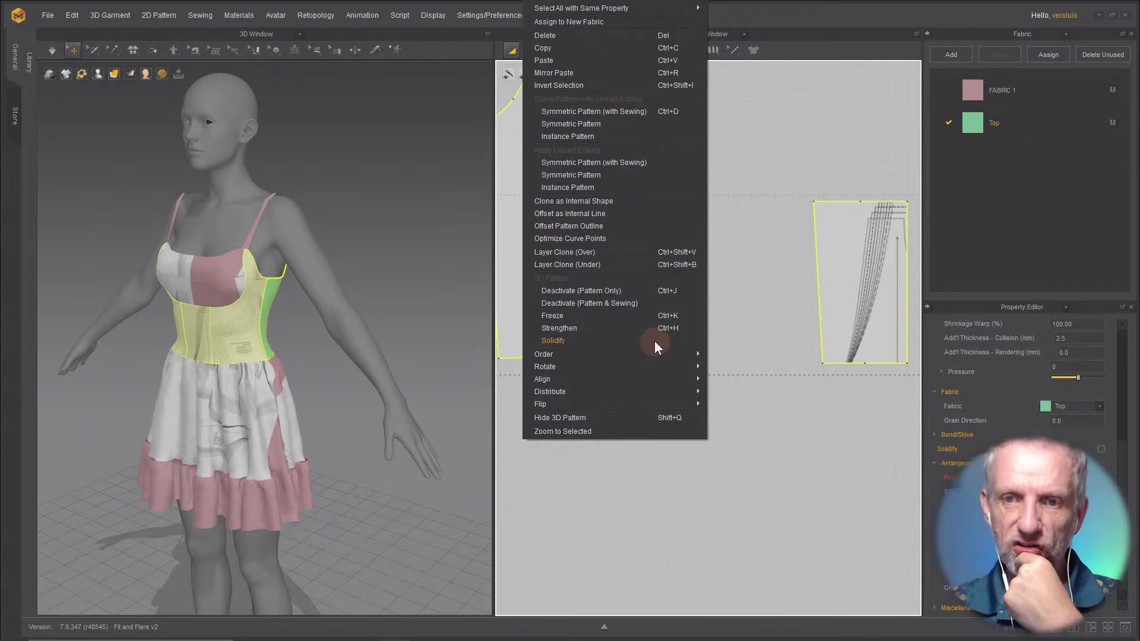
{"action": "left_click", "coordinate": [774, 10]}
Step: Try to remove the pattern-drawing texture from the labelled bodice panel using Edit Texture (2D) and Delete Texture
{"action": "left_click", "coordinate": [691, 51]}
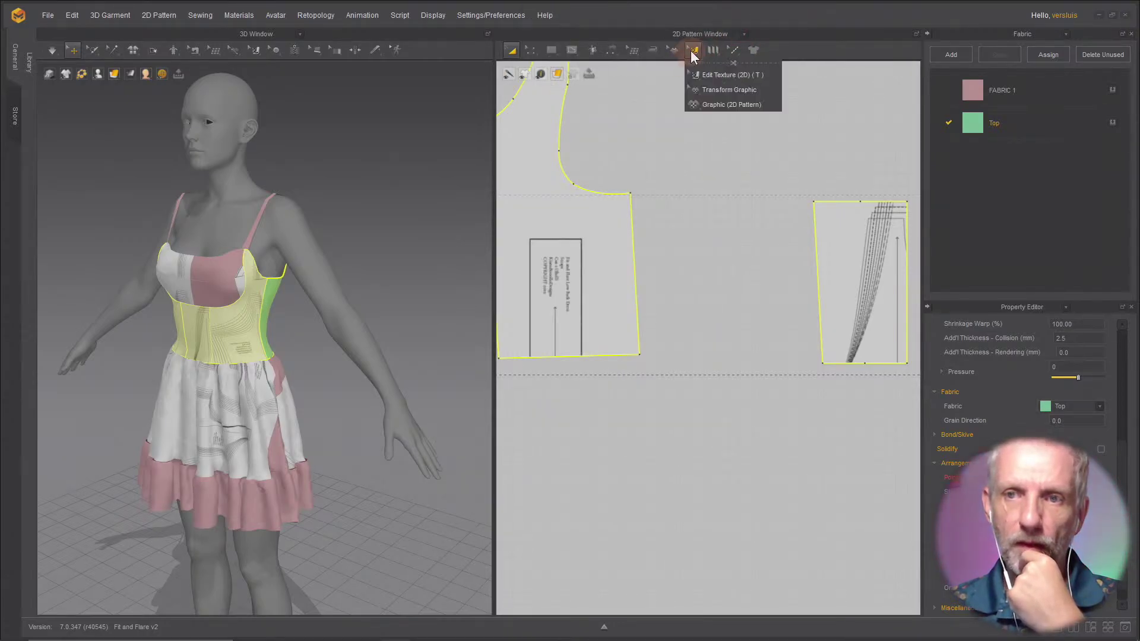
{"action": "left_click", "coordinate": [729, 76]}
{"action": "right_click", "coordinate": [607, 220]}
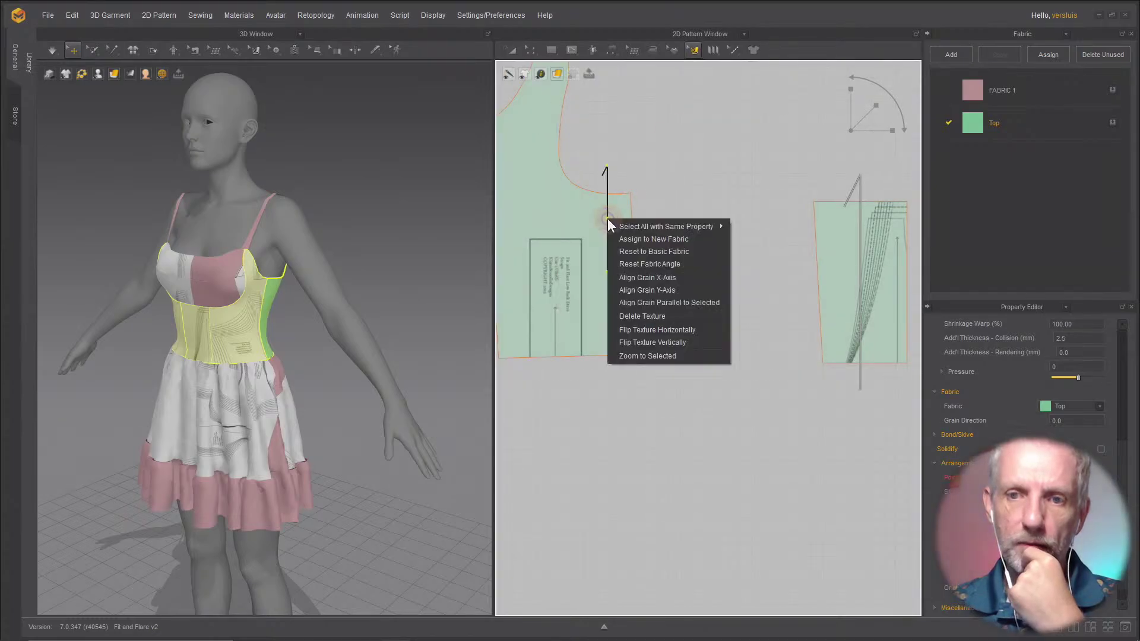
{"action": "left_click", "coordinate": [651, 316]}
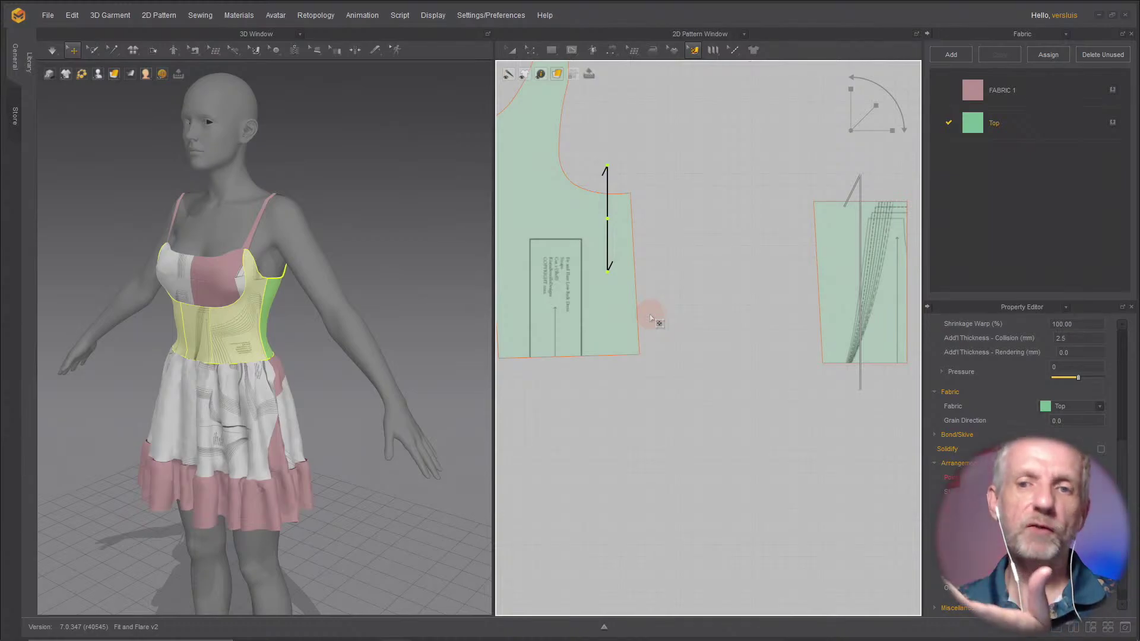
Step: Examine all properties of the small front bodice panel for a setting that controls its pattern-drawing texture
{"action": "key", "text": "a"}
{"action": "left_click", "coordinate": [847, 261]}
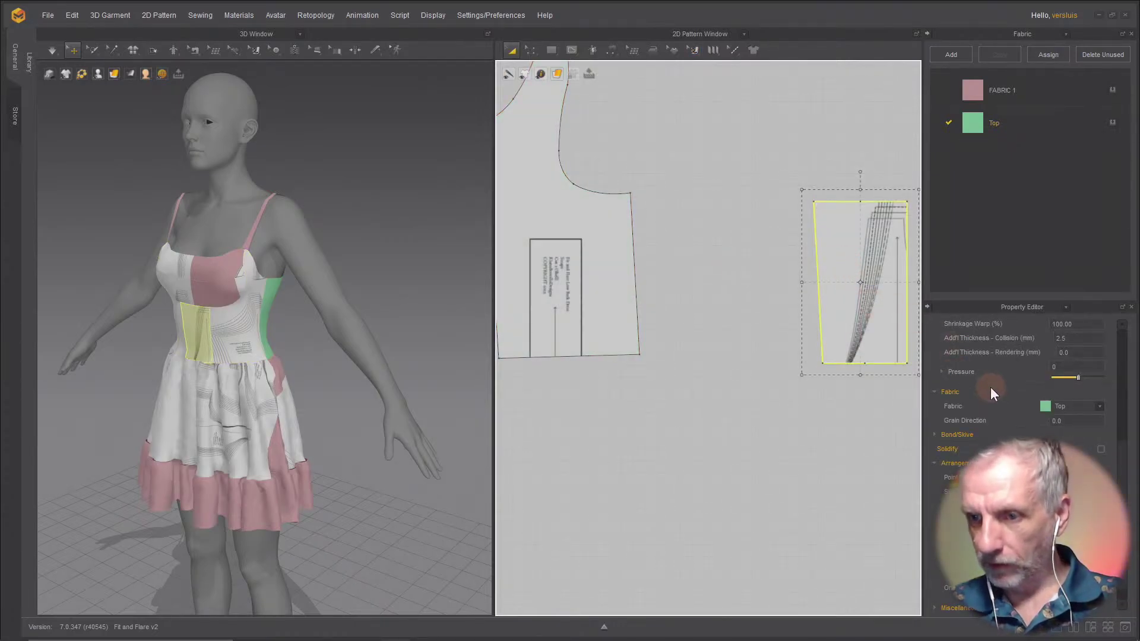
{"action": "scroll", "coordinate": [992, 393], "scroll_direction": "down", "scroll_amount": 1}
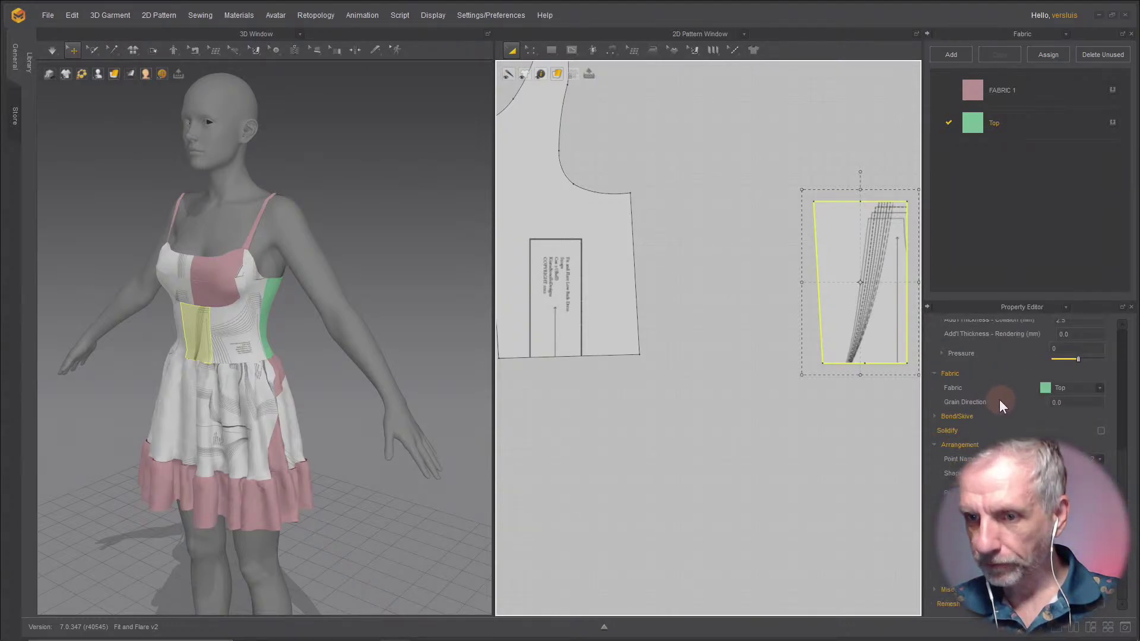
{"action": "scroll", "coordinate": [1000, 401], "scroll_direction": "up", "scroll_amount": 5}
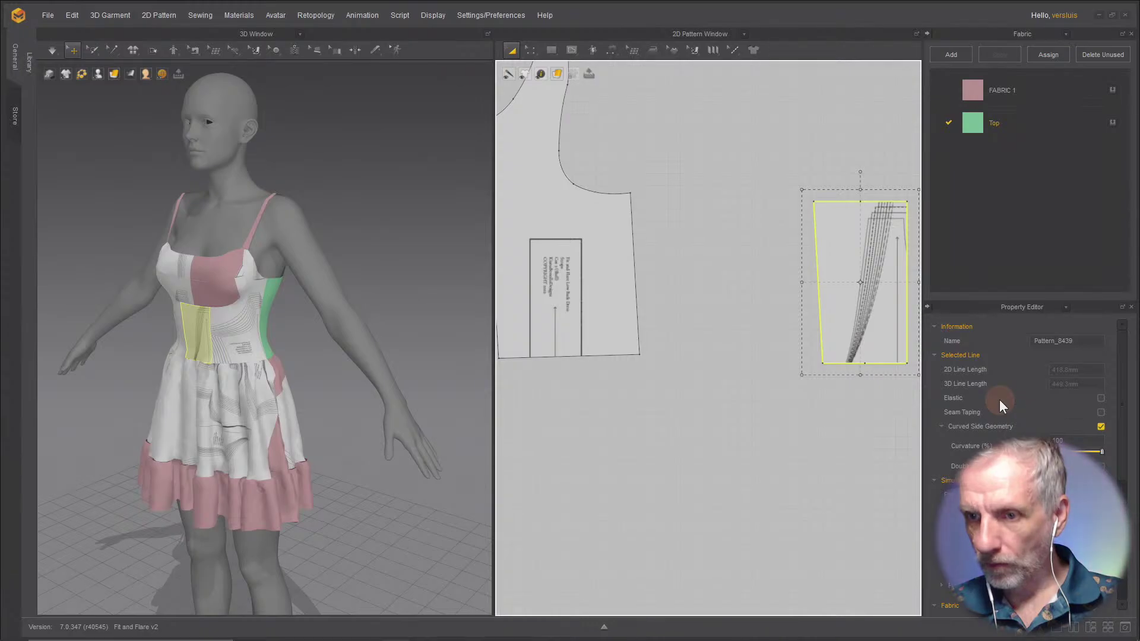
{"action": "scroll", "coordinate": [999, 401], "scroll_direction": "down", "scroll_amount": 5}
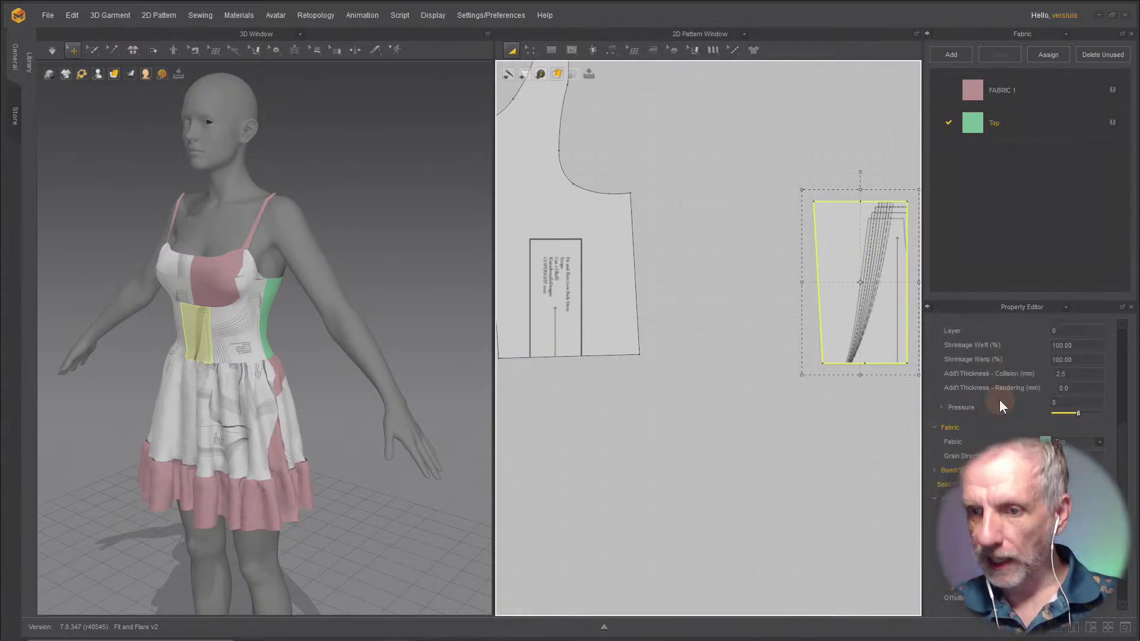
{"action": "scroll", "coordinate": [999, 412], "scroll_direction": "down", "scroll_amount": 3}
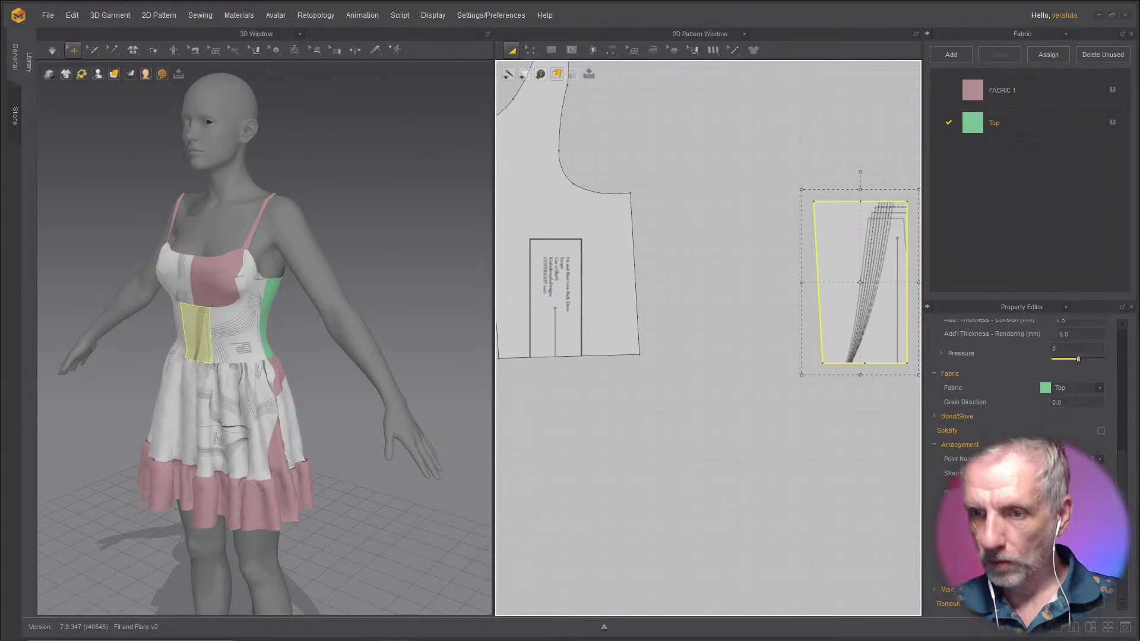
{"action": "scroll", "coordinate": [1032, 401], "scroll_direction": "up", "scroll_amount": 5}
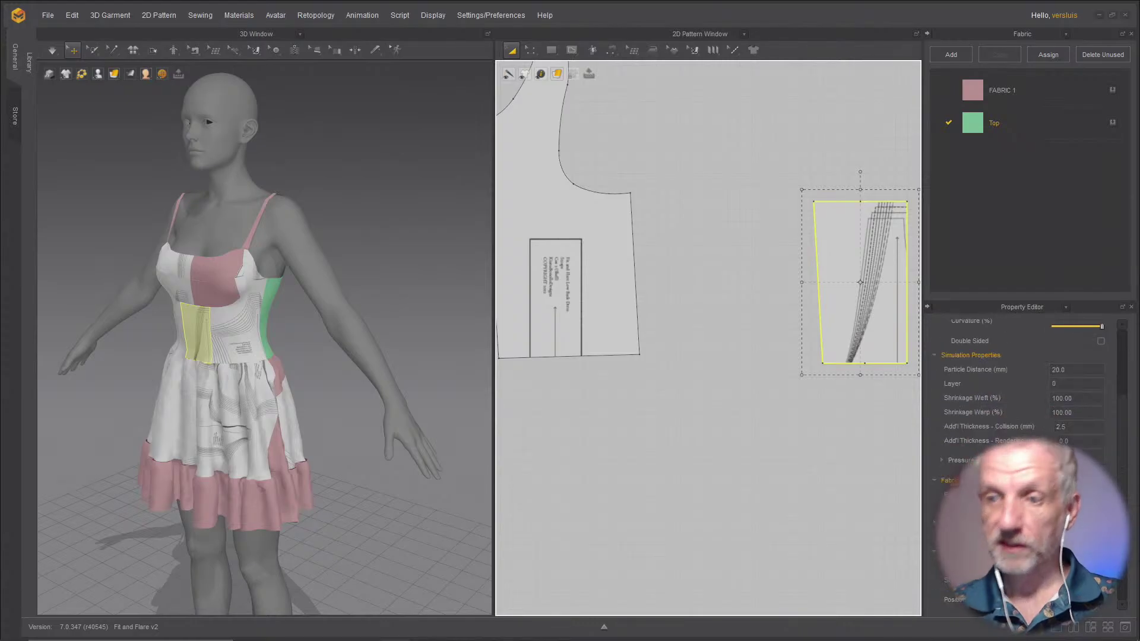
{"action": "scroll", "coordinate": [1021, 416], "scroll_direction": "down", "scroll_amount": 5}
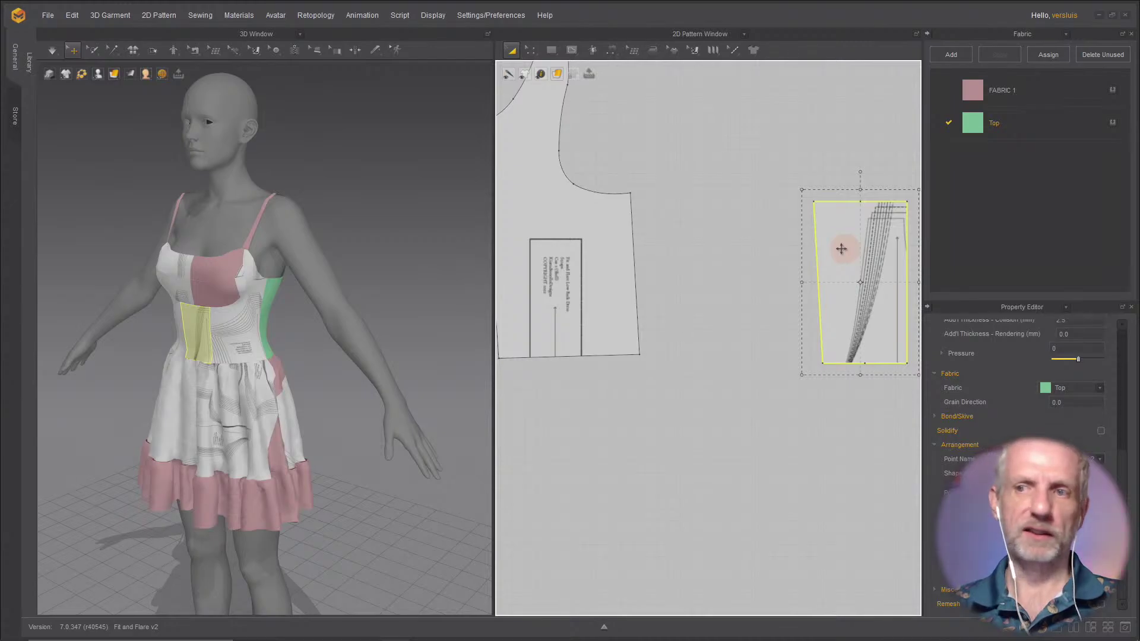
Step: Select the labelled bodice panel and look over the texture and graphic tools available for 2D patterns
{"action": "left_click", "coordinate": [550, 278]}
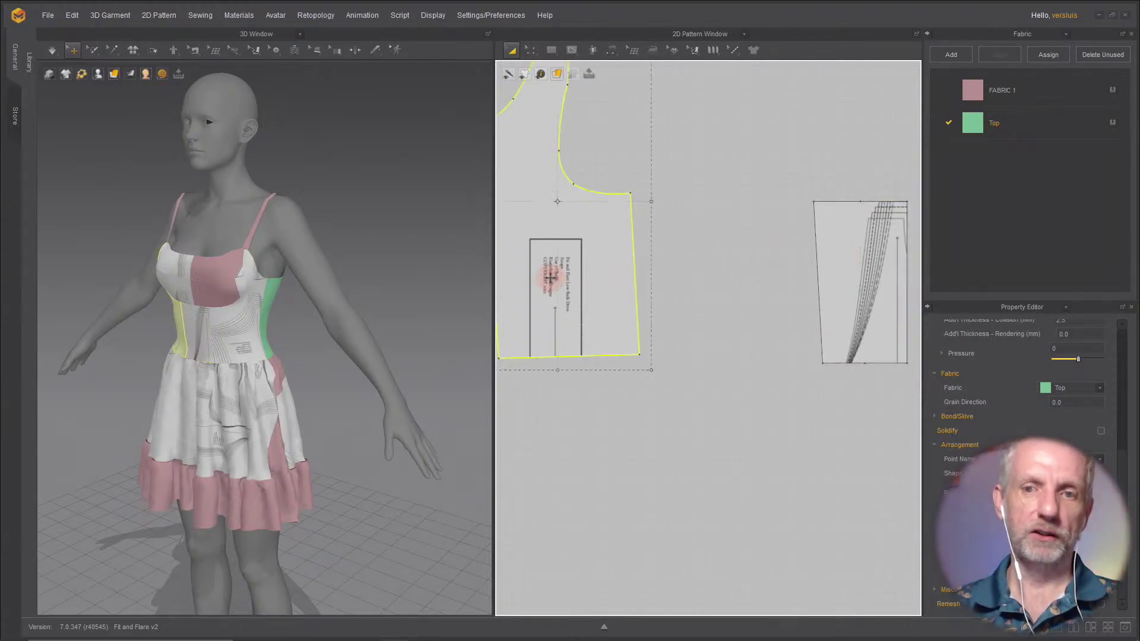
{"action": "left_click", "coordinate": [695, 51]}
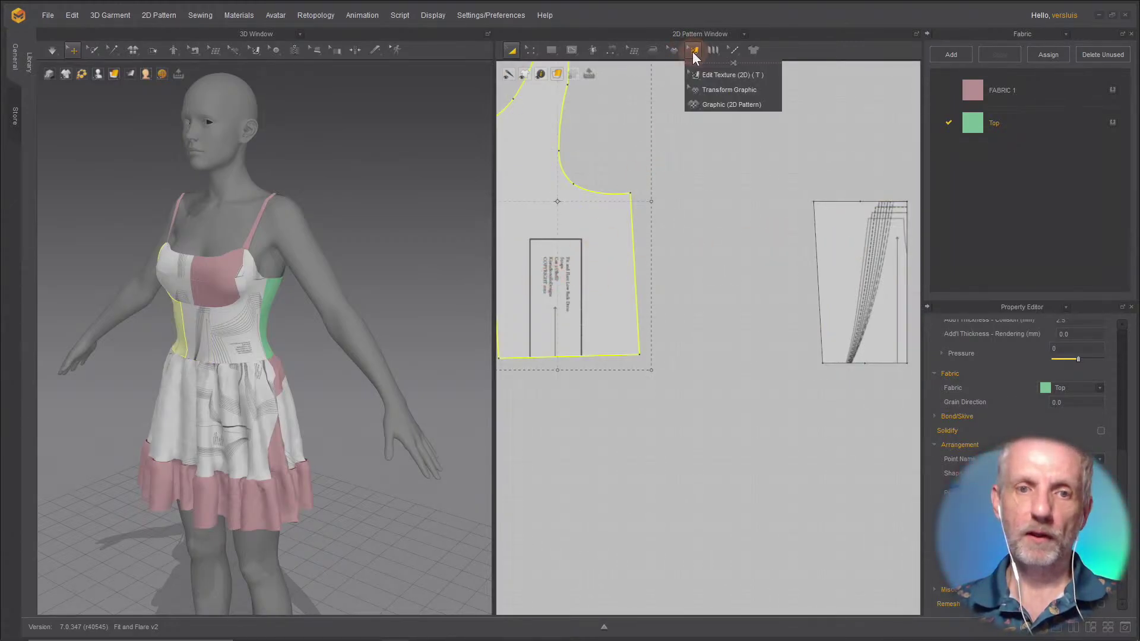
{"action": "left_click", "coordinate": [648, 201]}
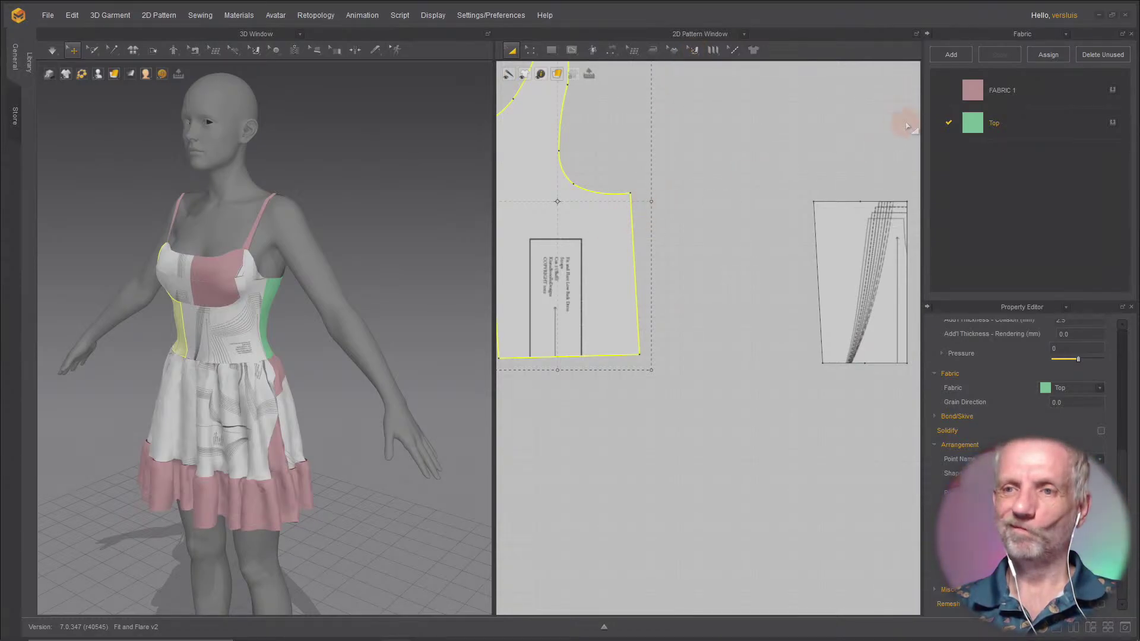
Step: Examine the material properties of FABRIC 1, including its texture, map and colour parameters
{"action": "left_click", "coordinate": [1033, 92]}
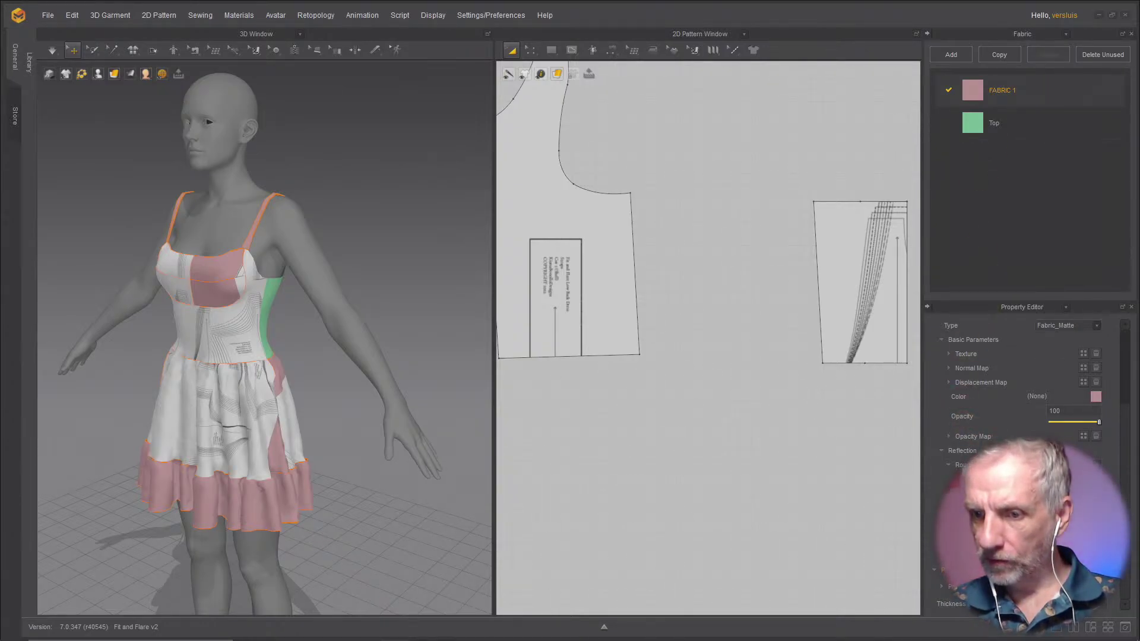
{"action": "scroll", "coordinate": [1027, 416], "scroll_direction": "up", "scroll_amount": 2}
{"action": "scroll", "coordinate": [1028, 415], "scroll_direction": "up", "scroll_amount": 2}
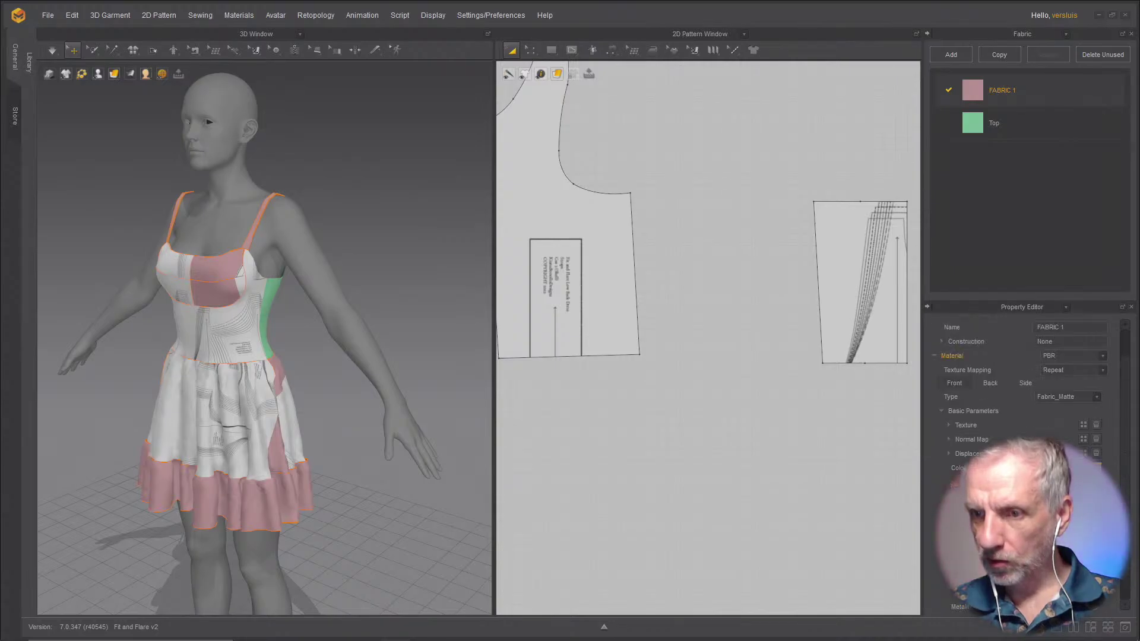
{"action": "scroll", "coordinate": [1028, 416], "scroll_direction": "up", "scroll_amount": 2}
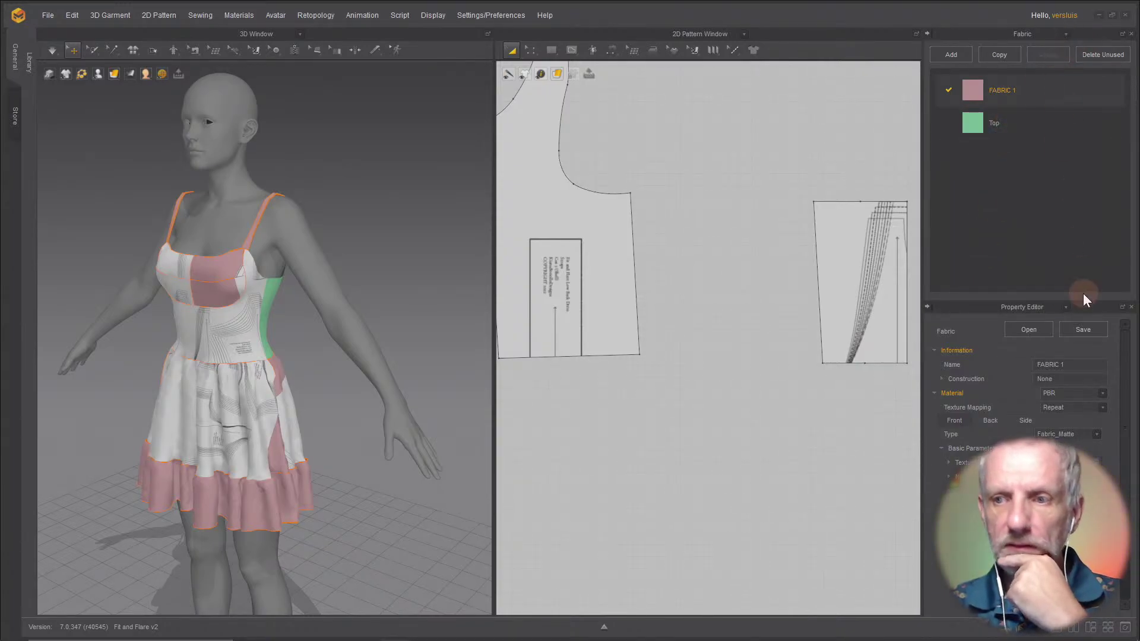
{"action": "left_click", "coordinate": [1067, 308]}
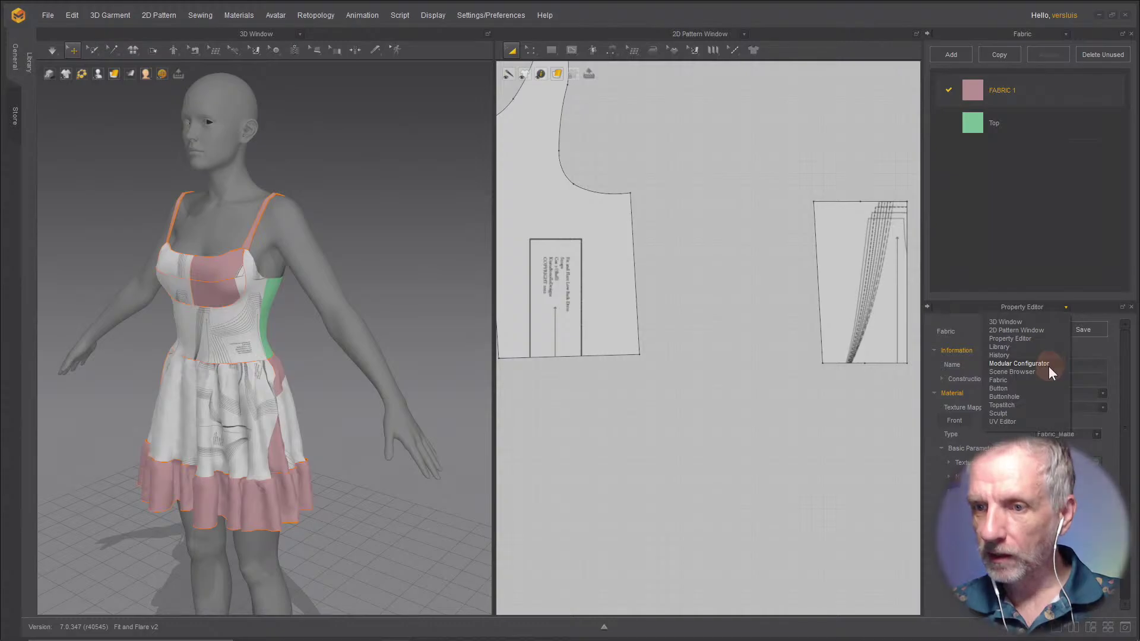
{"action": "left_click", "coordinate": [1063, 232]}
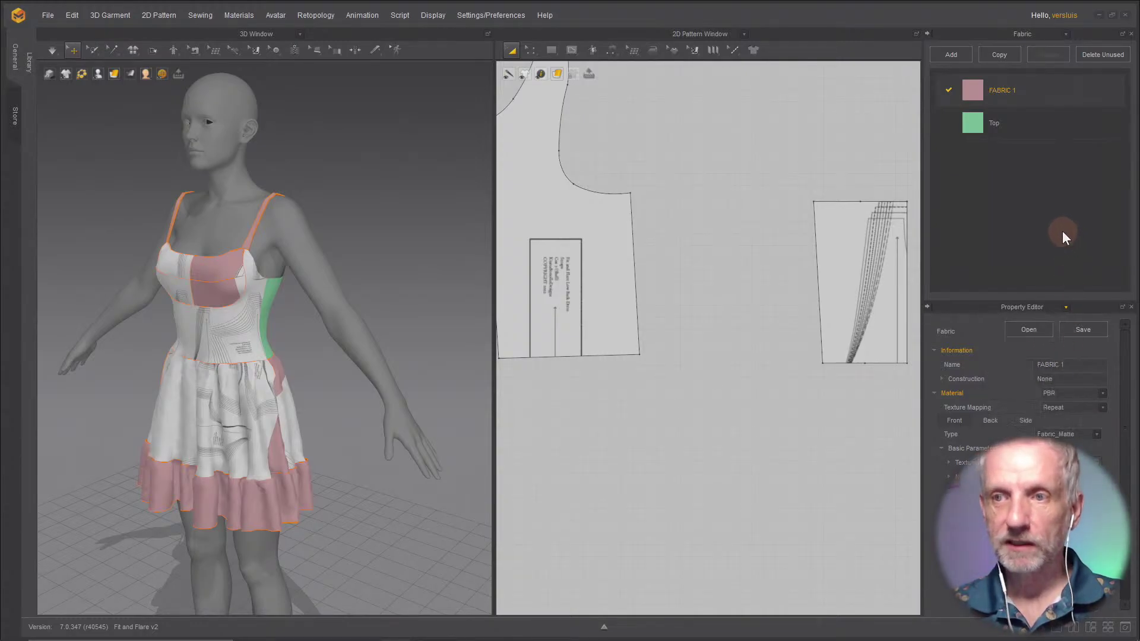
{"action": "left_click", "coordinate": [1046, 240]}
{"action": "left_click", "coordinate": [977, 97]}
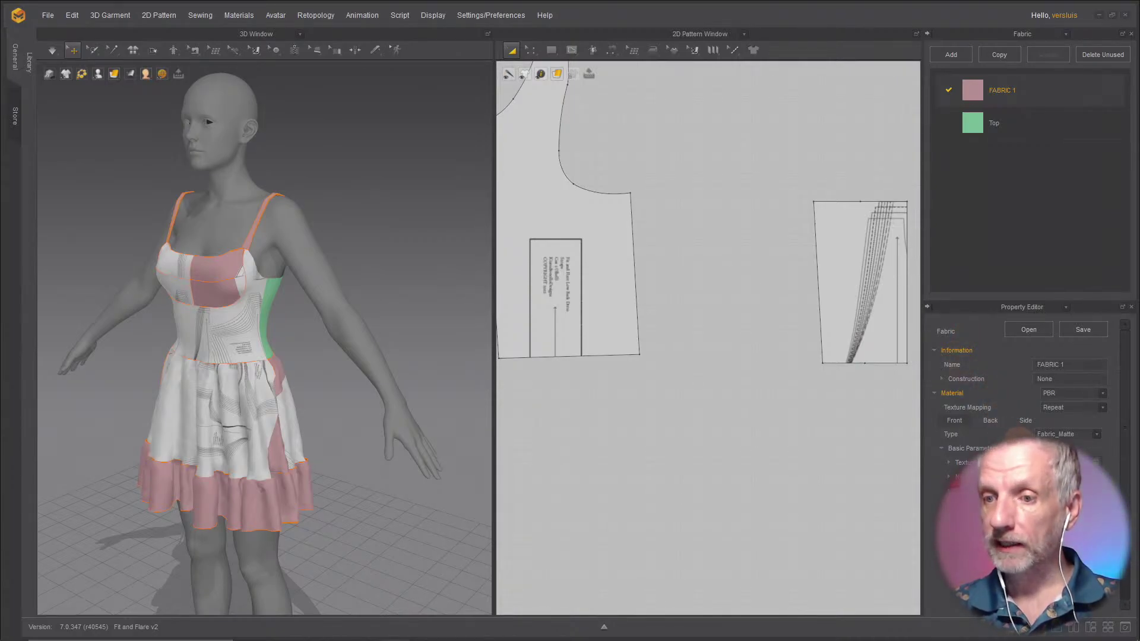
{"action": "scroll", "coordinate": [981, 453], "scroll_direction": "down", "scroll_amount": 4}
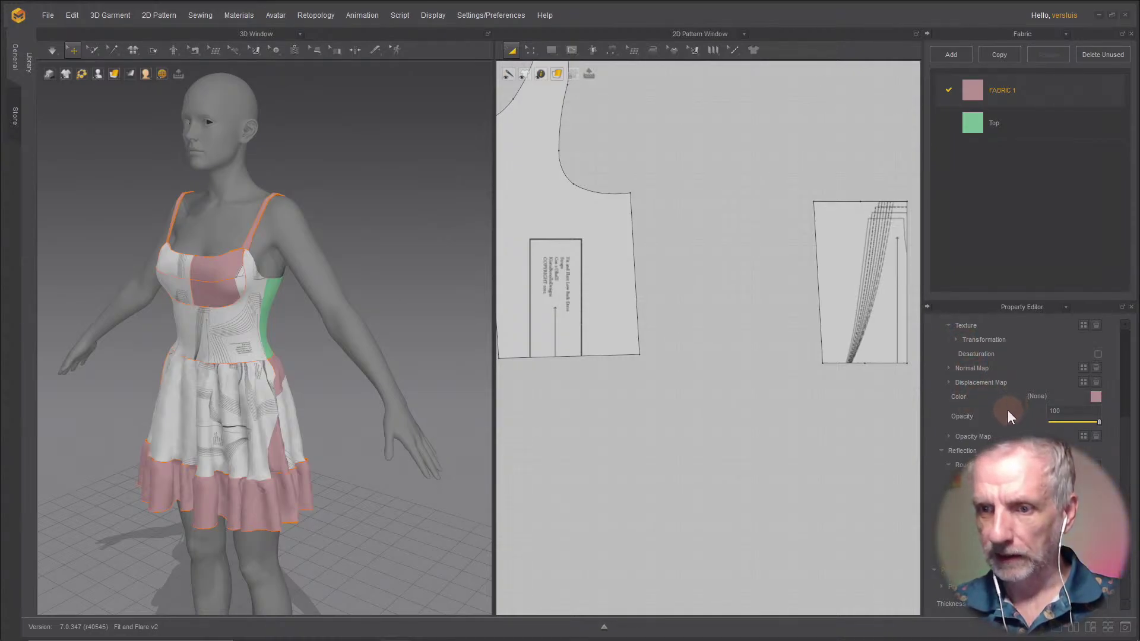
Step: Compare the small front bodice panel's properties with FABRIC 1's material settings, checking the panel for any texture entry
{"action": "left_click", "coordinate": [863, 315]}
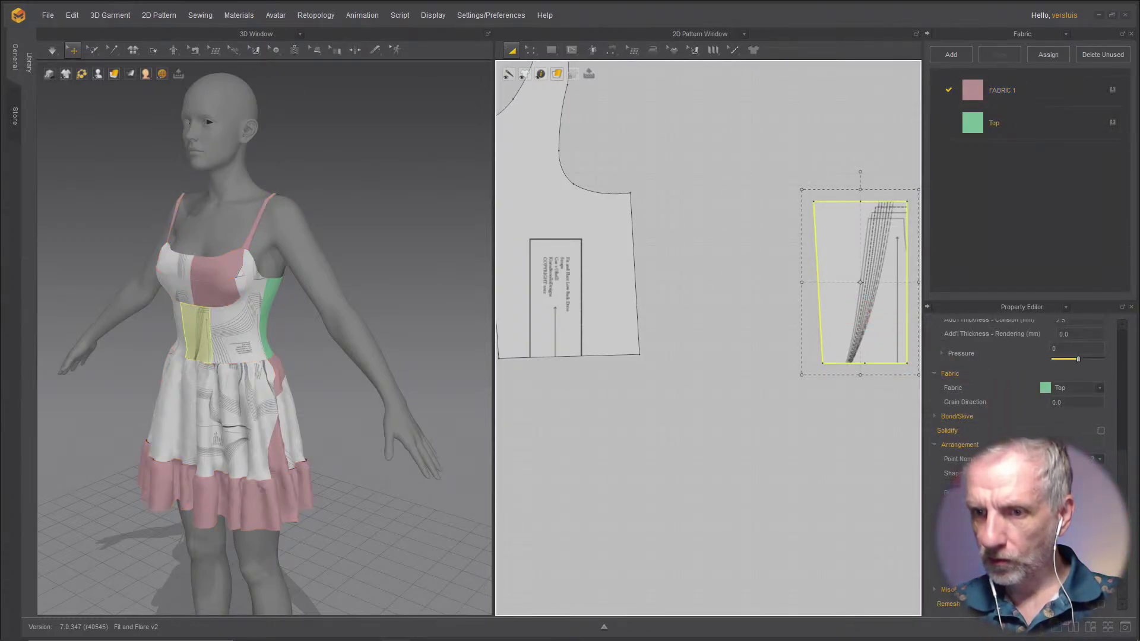
{"action": "scroll", "coordinate": [1022, 404], "scroll_direction": "up", "scroll_amount": 4}
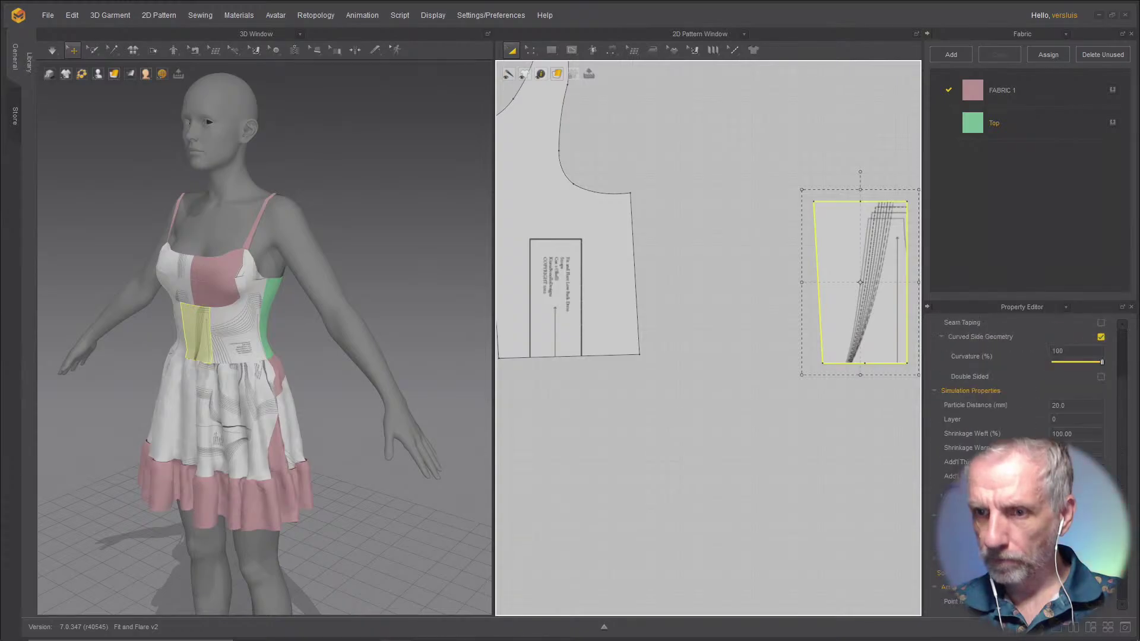
{"action": "scroll", "coordinate": [1021, 404], "scroll_direction": "up", "scroll_amount": 3}
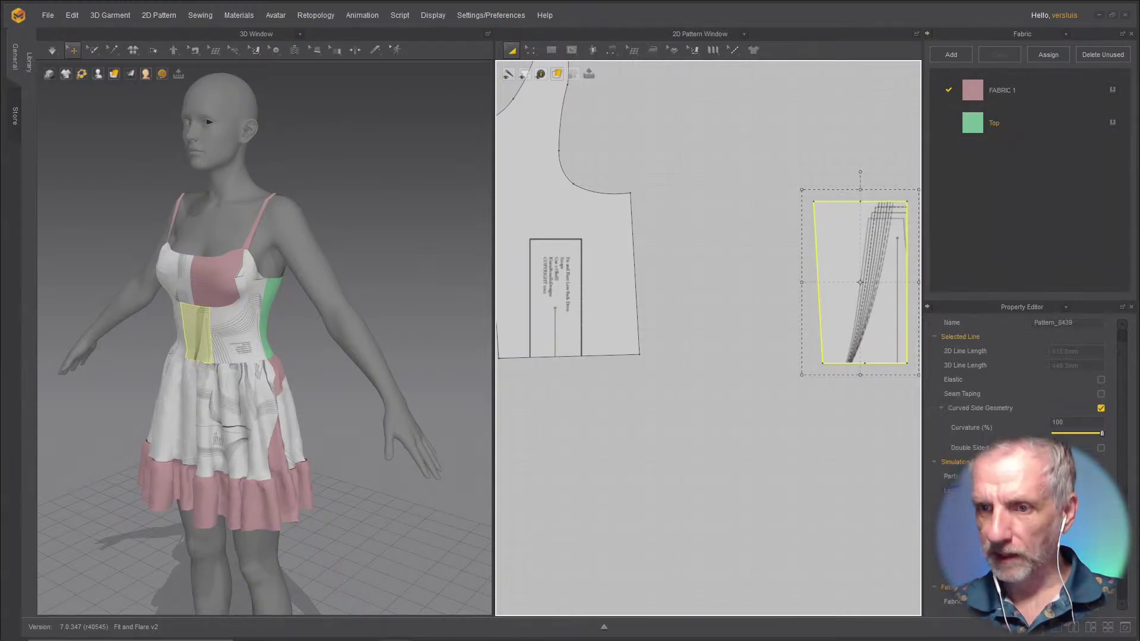
{"action": "left_click", "coordinate": [982, 92]}
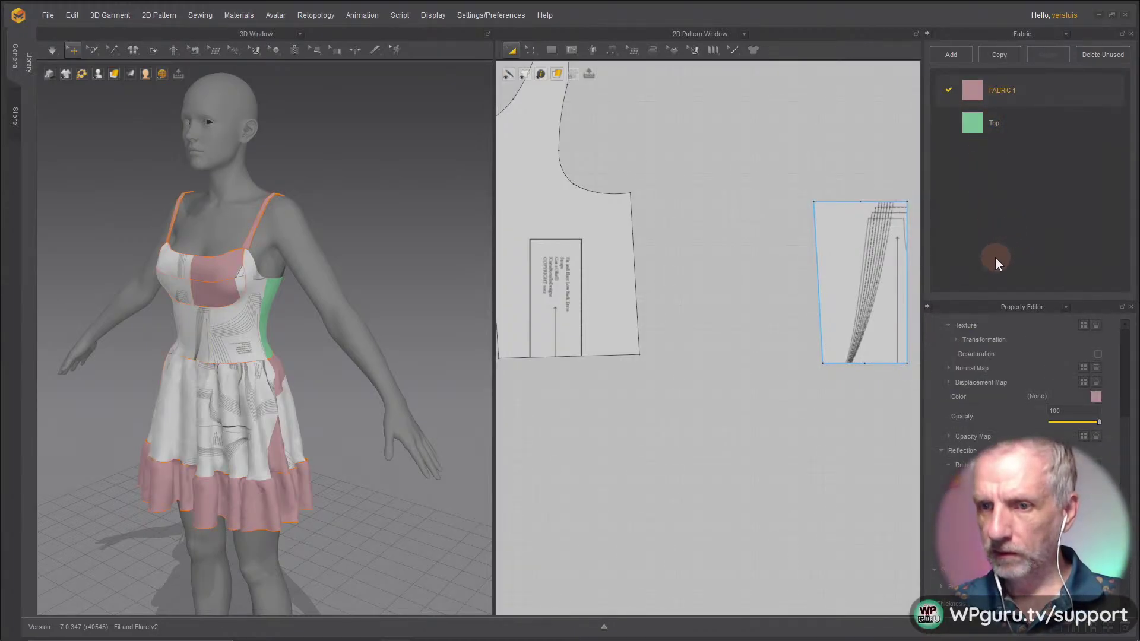
{"action": "left_click", "coordinate": [841, 276]}
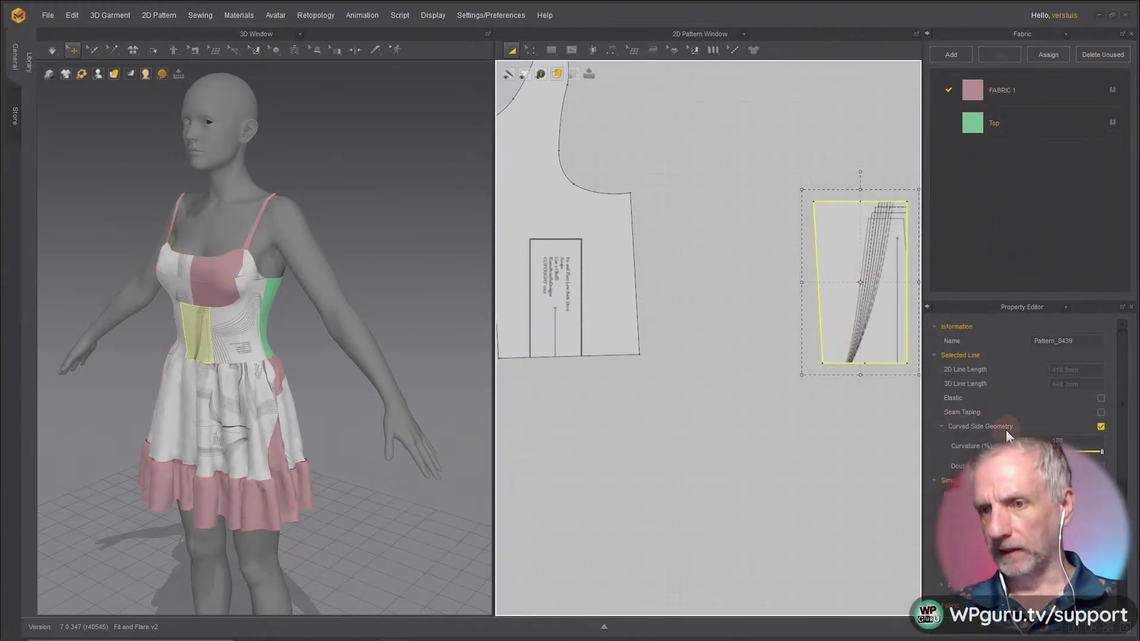
{"action": "scroll", "coordinate": [1018, 418], "scroll_direction": "down", "scroll_amount": 3}
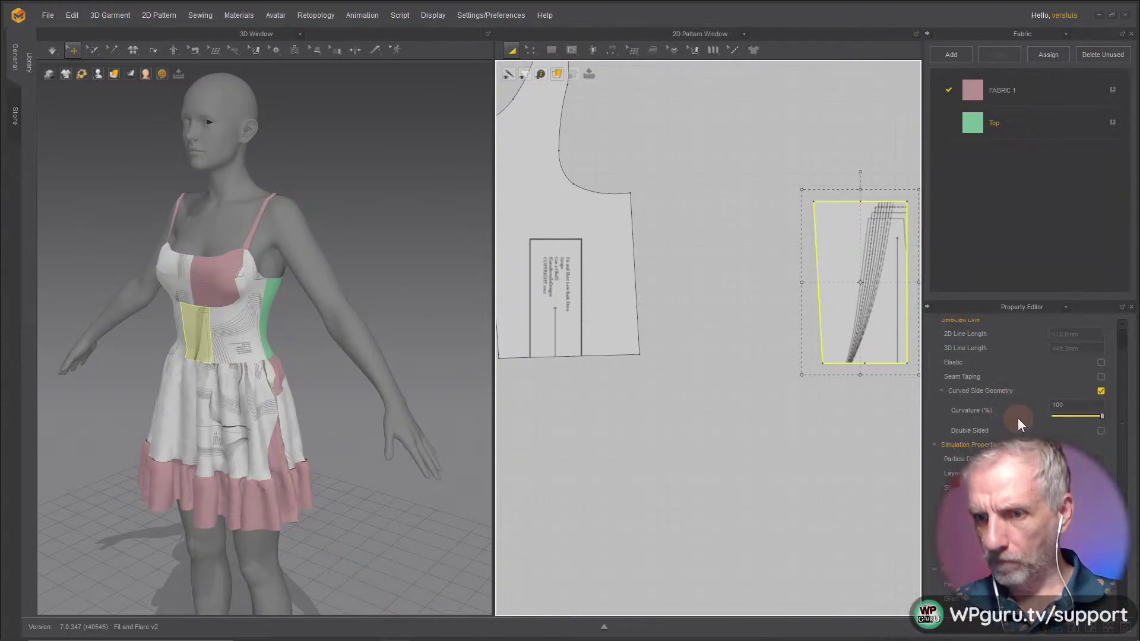
{"action": "scroll", "coordinate": [1018, 418], "scroll_direction": "down", "scroll_amount": 3}
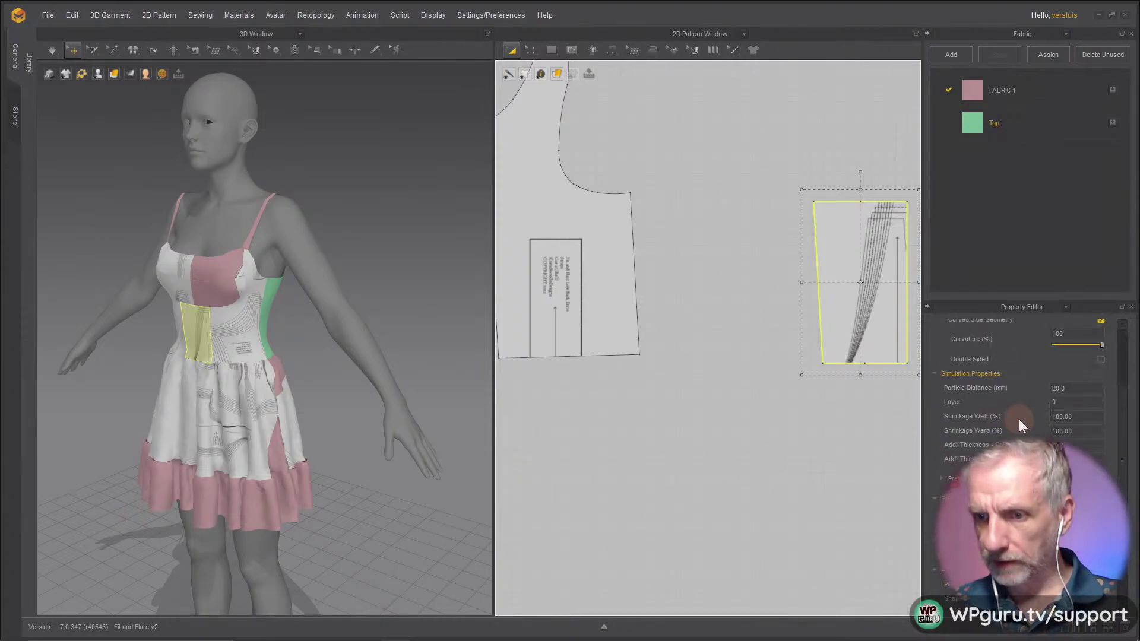
{"action": "scroll", "coordinate": [1019, 419], "scroll_direction": "down", "scroll_amount": 4}
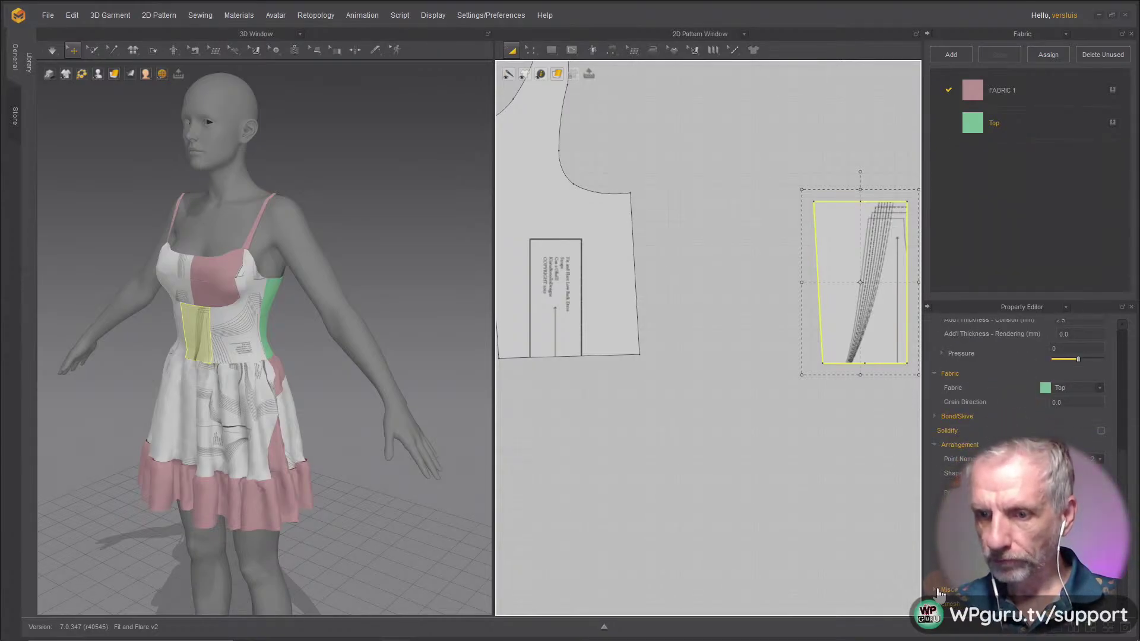
{"action": "scroll", "coordinate": [934, 597], "scroll_direction": "down", "scroll_amount": 2}
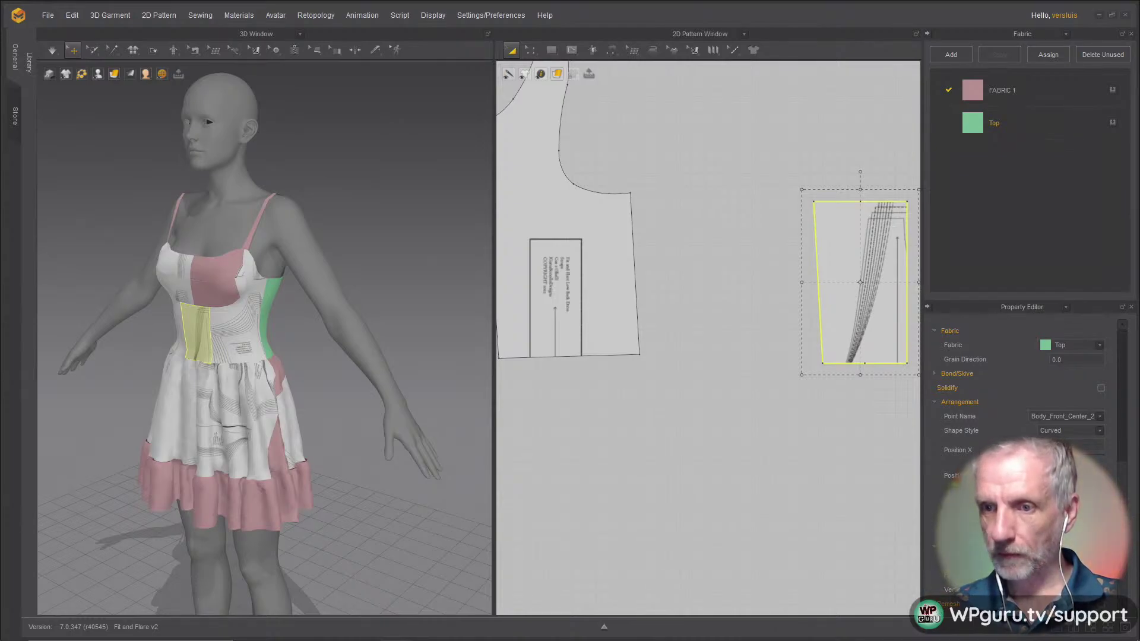
{"action": "scroll", "coordinate": [1004, 419], "scroll_direction": "up", "scroll_amount": 6}
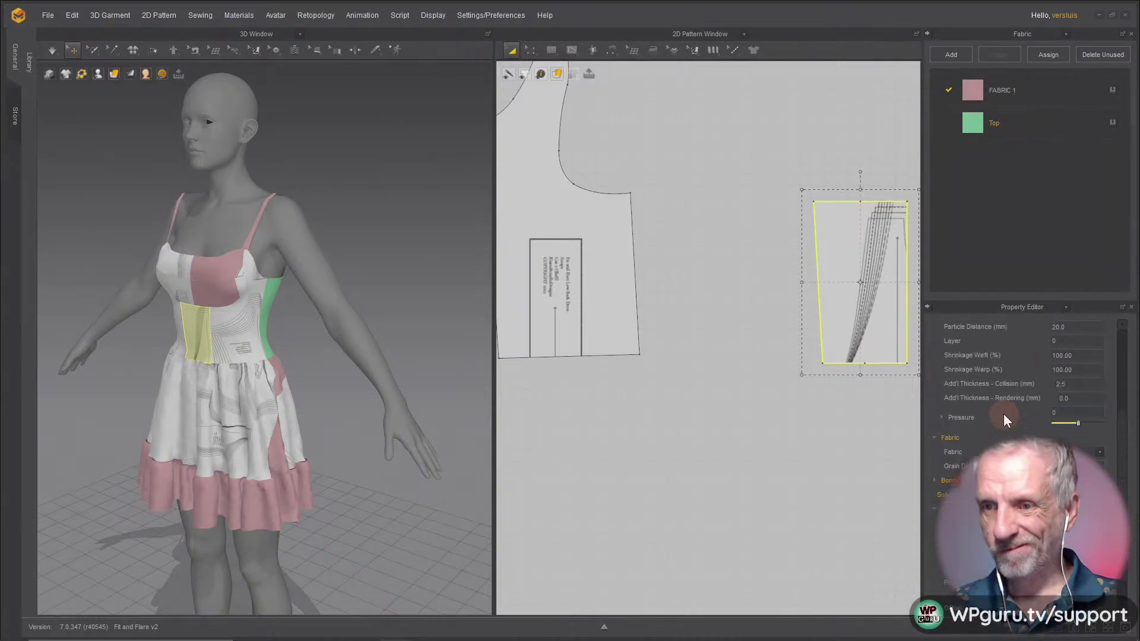
{"action": "scroll", "coordinate": [1003, 417], "scroll_direction": "up", "scroll_amount": 3}
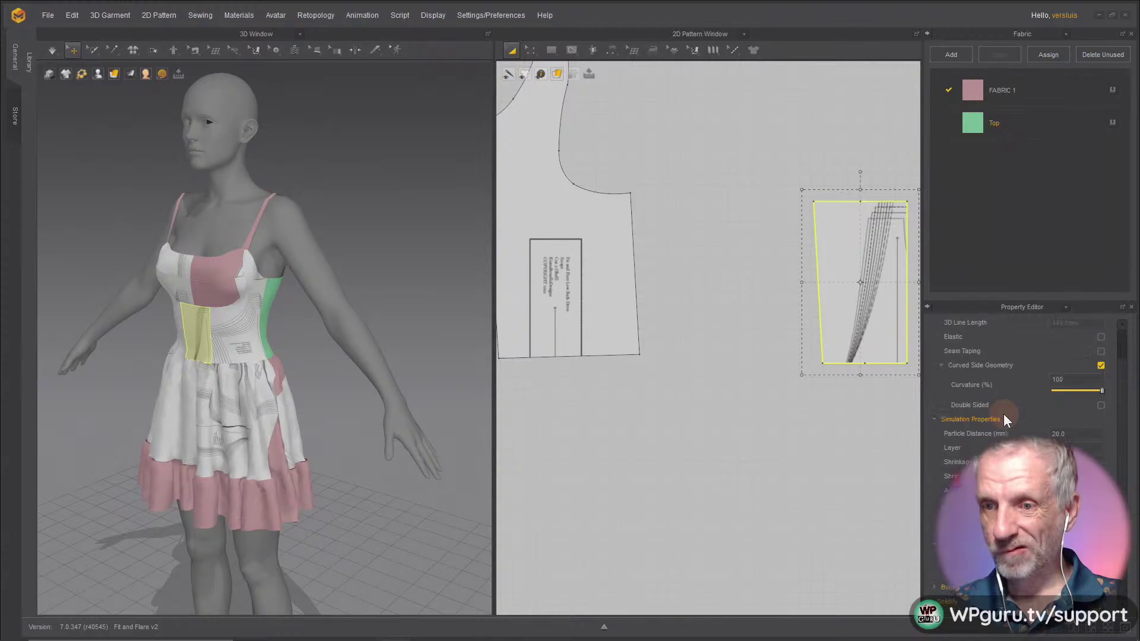
{"action": "scroll", "coordinate": [1004, 419], "scroll_direction": "up", "scroll_amount": 3}
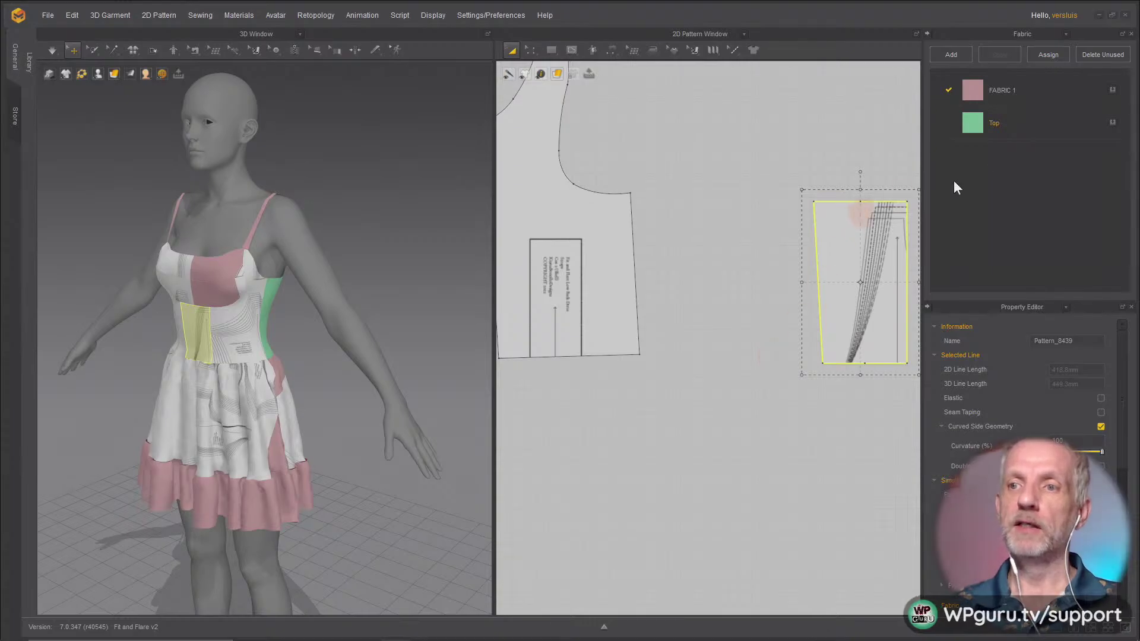
Step: Check FABRIC 1's texture settings, opening its texture image browser and closing it without choosing a file
{"action": "left_click", "coordinate": [1032, 98]}
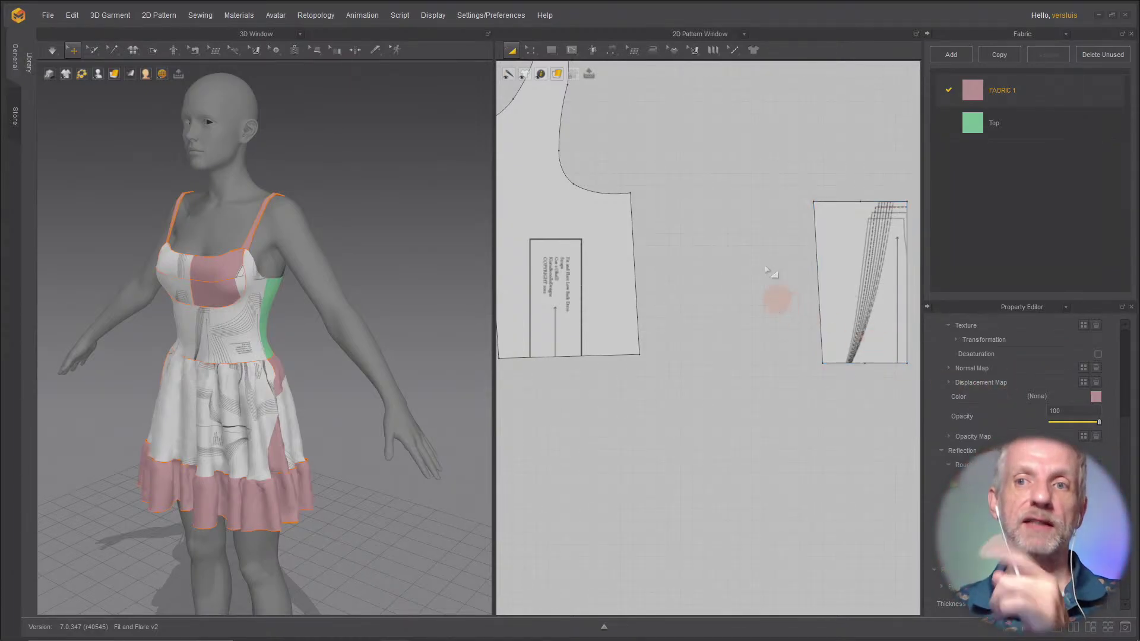
{"action": "left_click", "coordinate": [696, 52]}
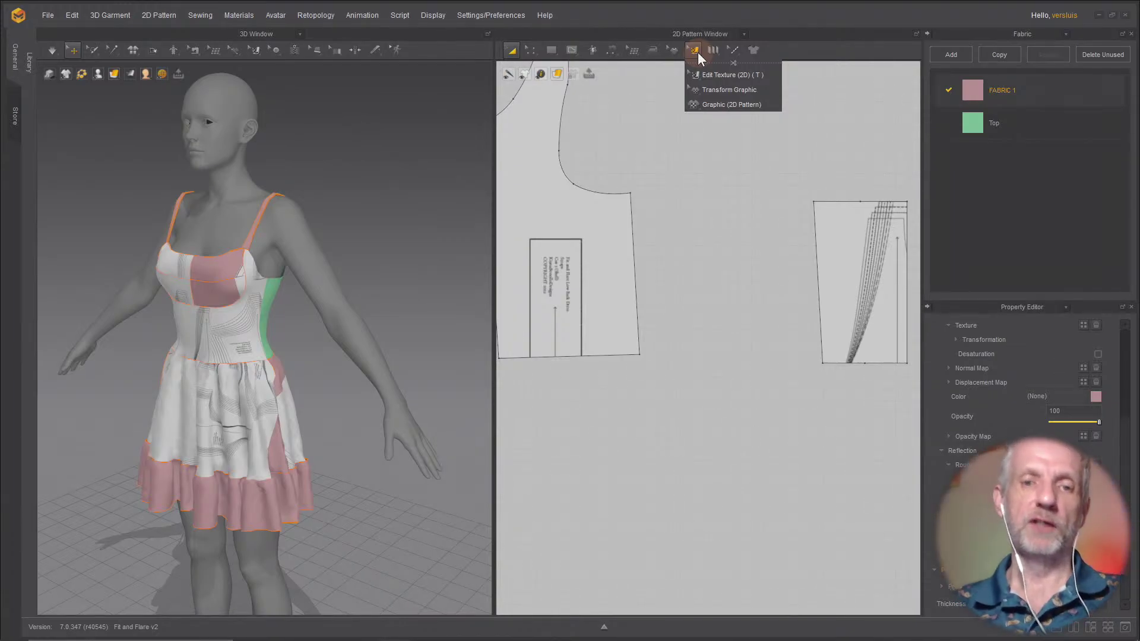
{"action": "left_click", "coordinate": [855, 183]}
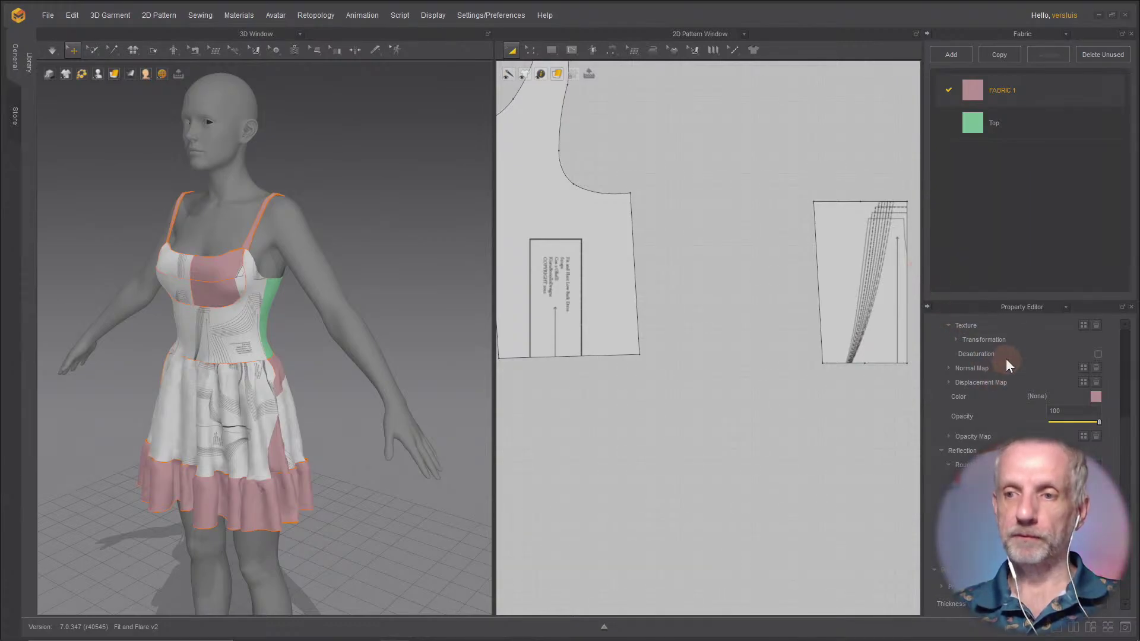
{"action": "left_click", "coordinate": [1083, 326]}
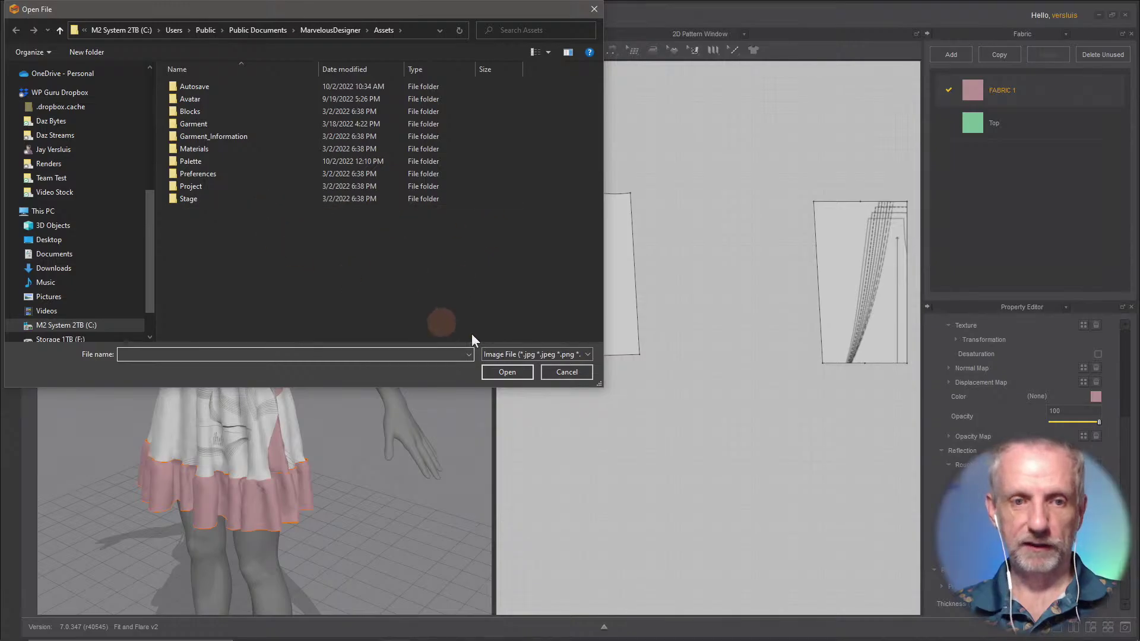
{"action": "left_click", "coordinate": [567, 373]}
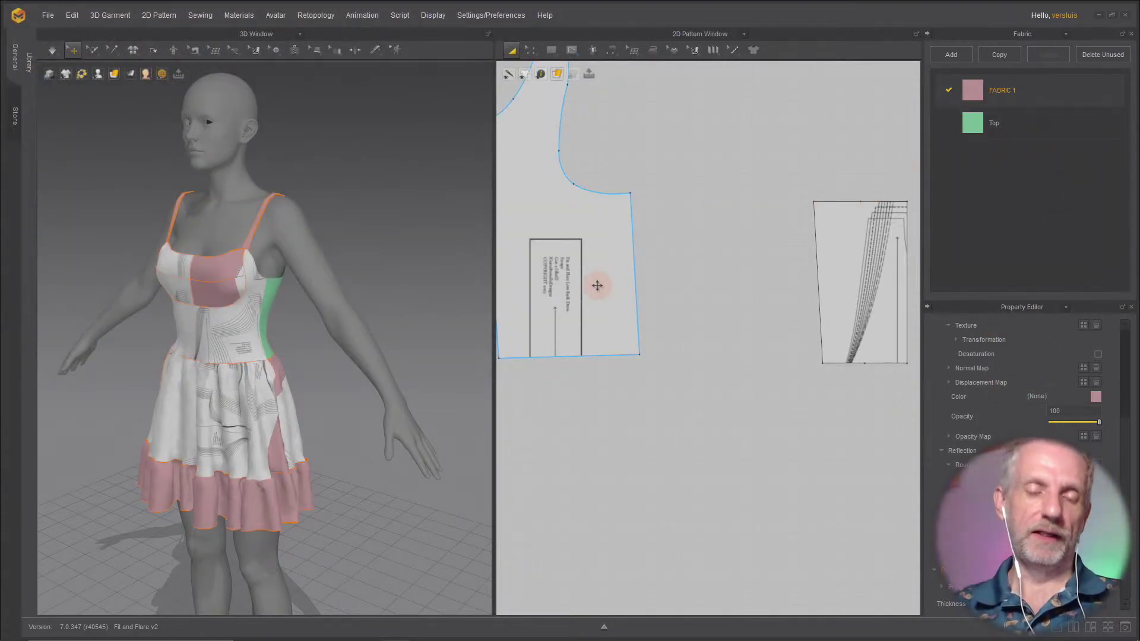
Step: Try to delete the texture of the labelled bodice panel using Edit Texture (2D) and its Delete Texture command
{"action": "left_click", "coordinate": [699, 52]}
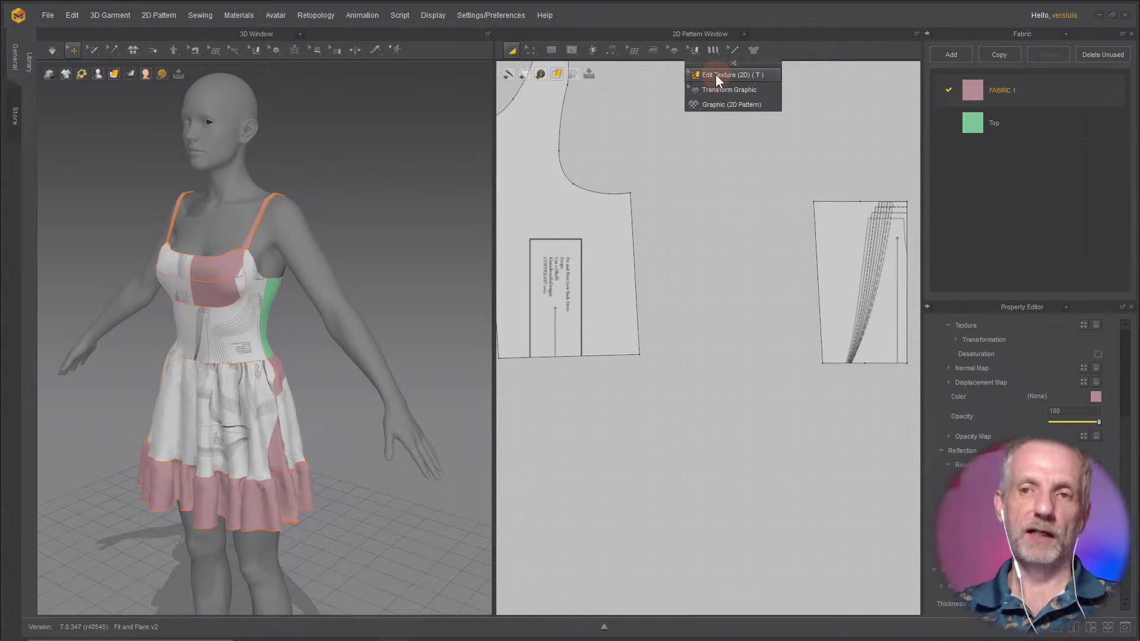
{"action": "left_click", "coordinate": [715, 74]}
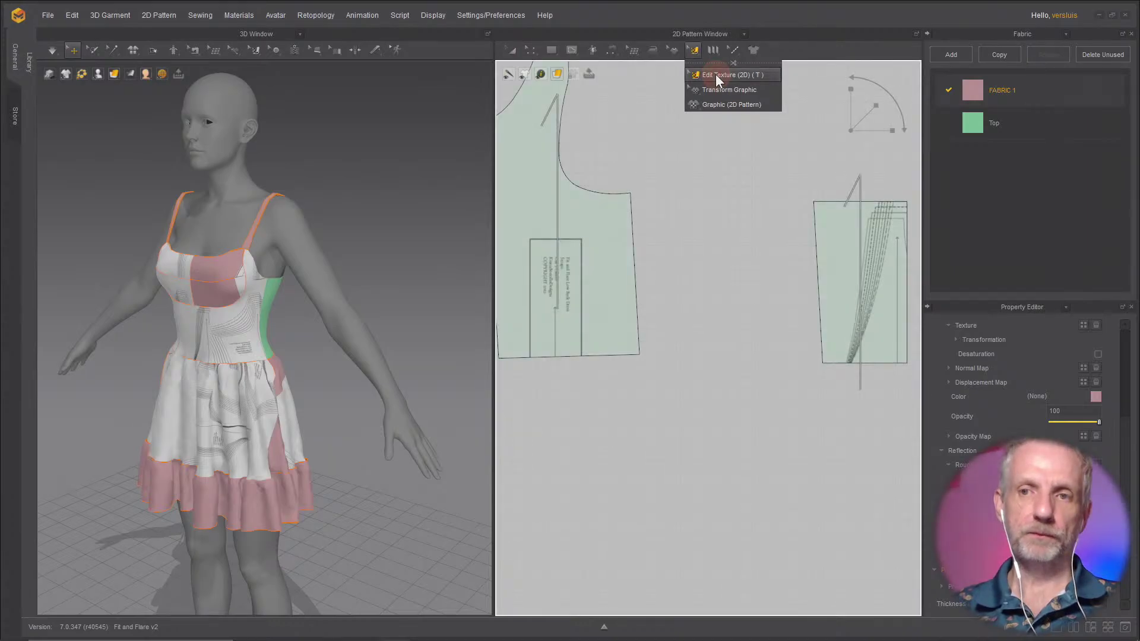
{"action": "right_click", "coordinate": [603, 246]}
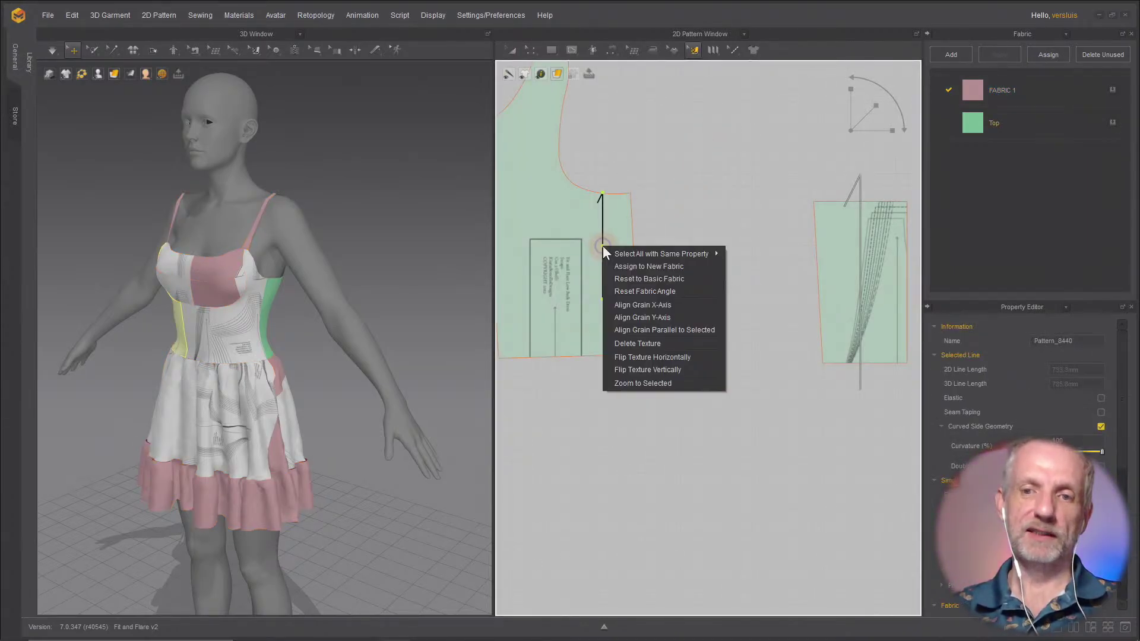
{"action": "left_click", "coordinate": [654, 343]}
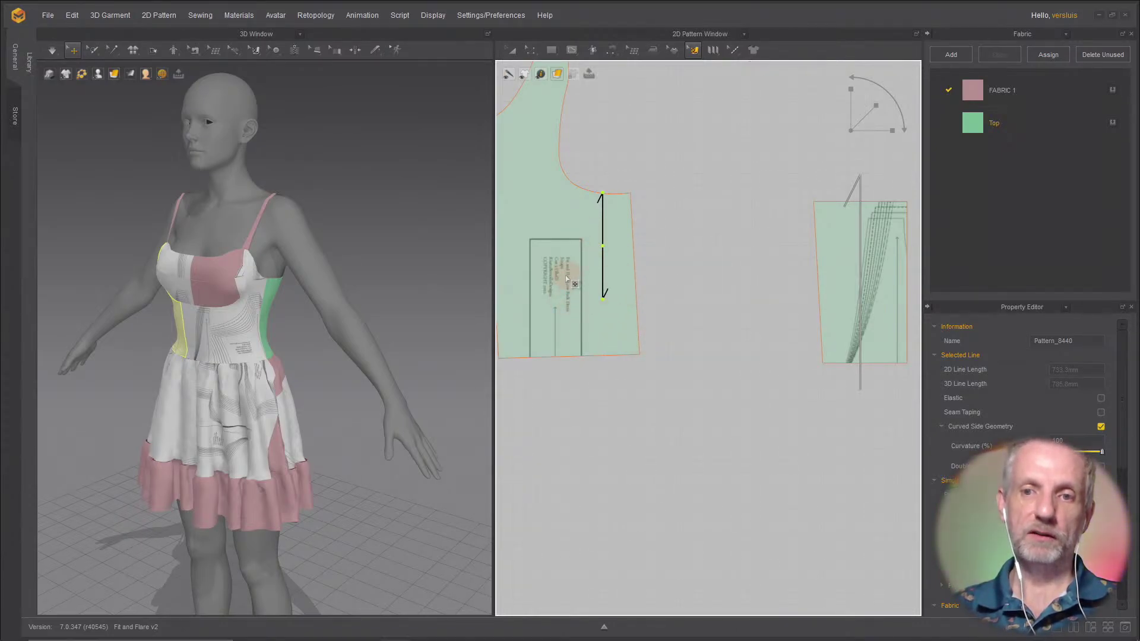
{"action": "left_click_drag", "start_coordinate": [567, 279], "coordinate": [549, 265]}
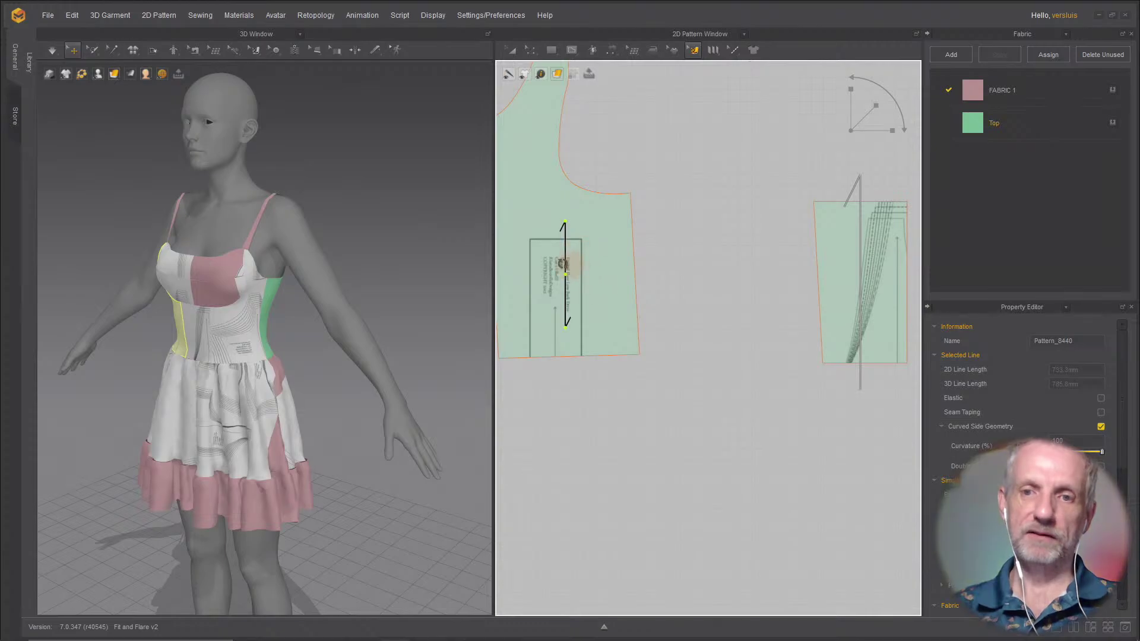
{"action": "right_click", "coordinate": [548, 265]}
{"action": "left_click", "coordinate": [605, 360]}
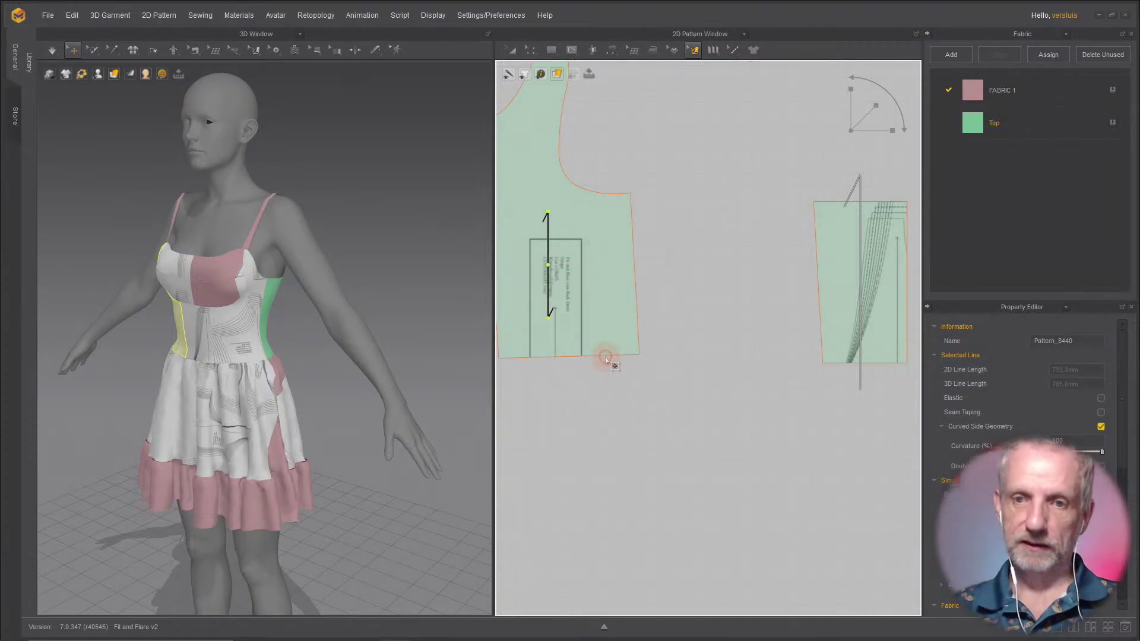
{"action": "left_click", "coordinate": [608, 297]}
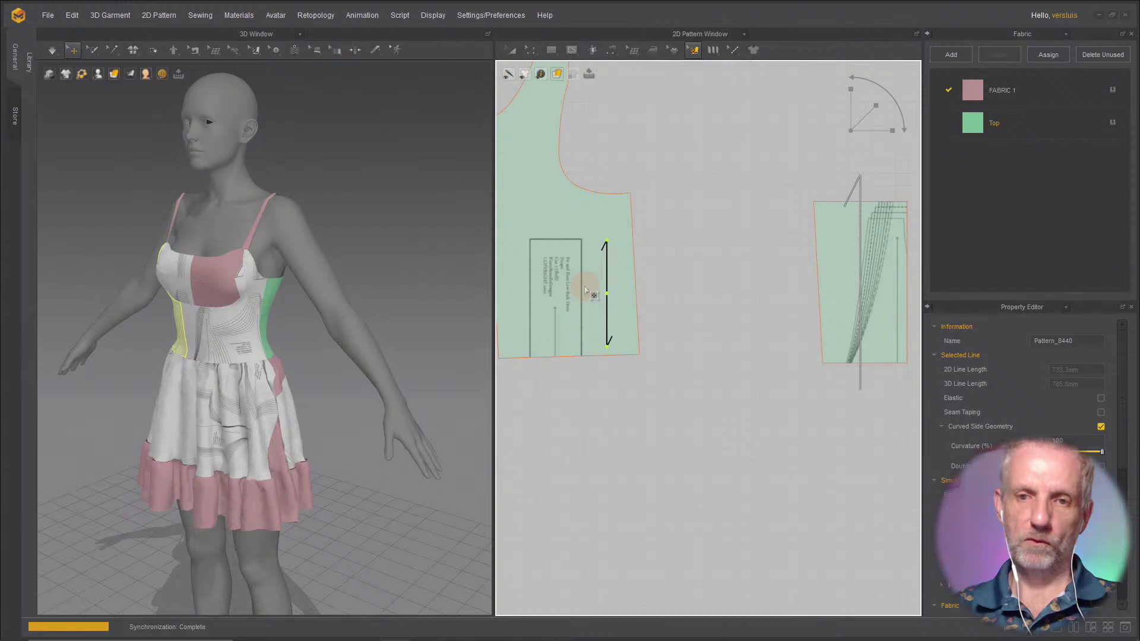
Step: Reselect the labelled bodice panel with Edit Texture (2D) and try the Delete Texture command on it again
{"action": "scroll", "coordinate": [585, 291], "scroll_direction": "down", "scroll_amount": 5}
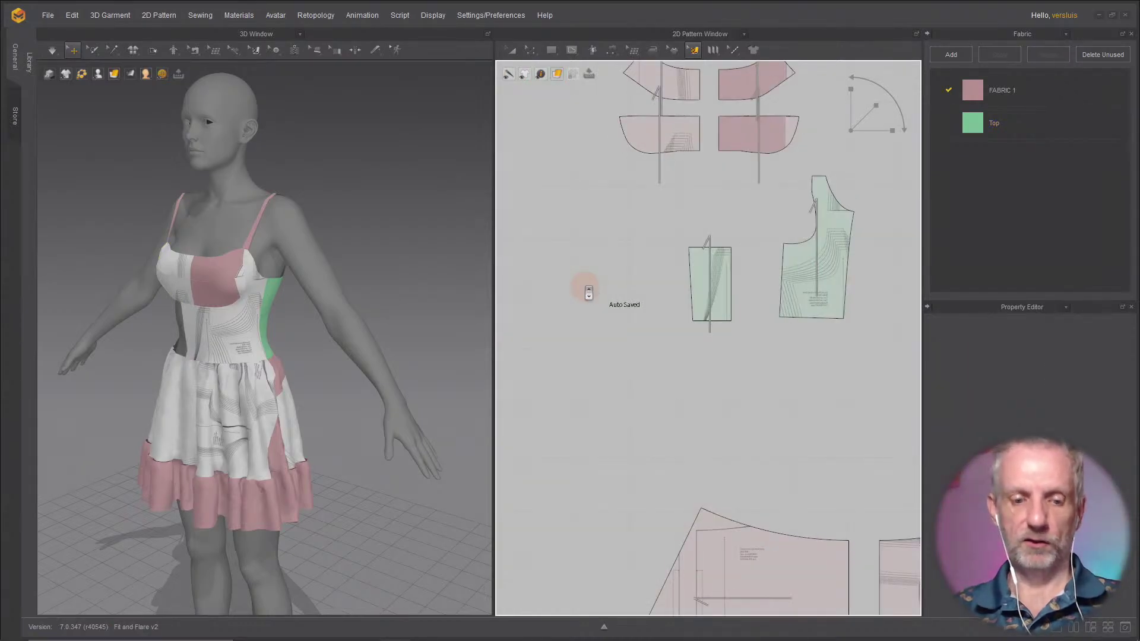
{"action": "key", "text": "ctrl+r"}
{"action": "left_click", "coordinate": [591, 289]}
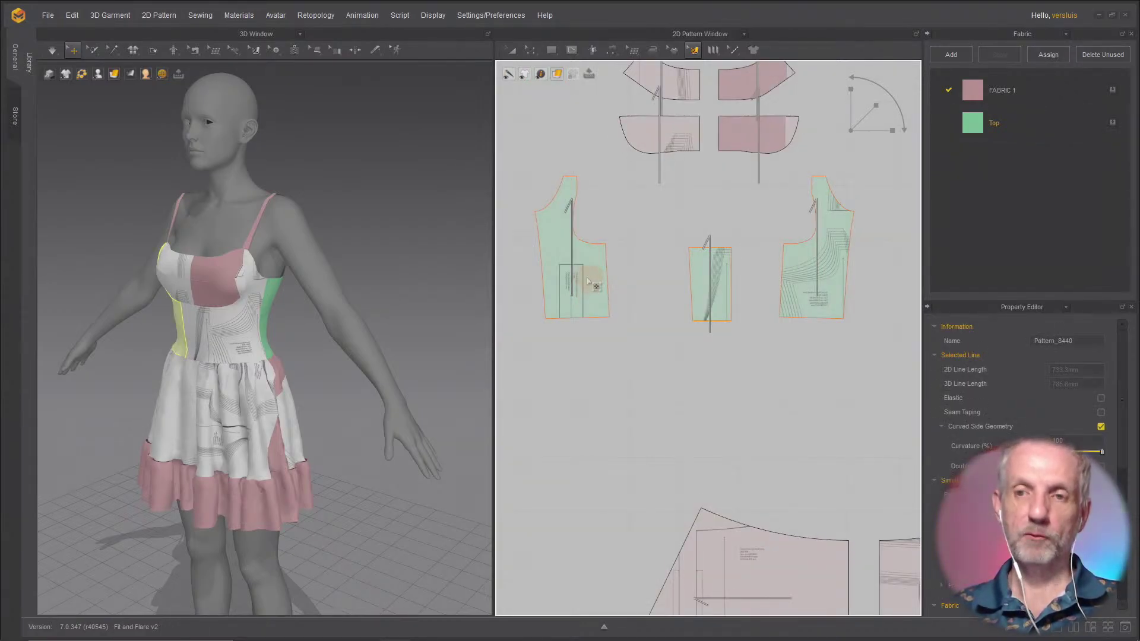
{"action": "scroll", "coordinate": [590, 282], "scroll_direction": "up", "scroll_amount": 2}
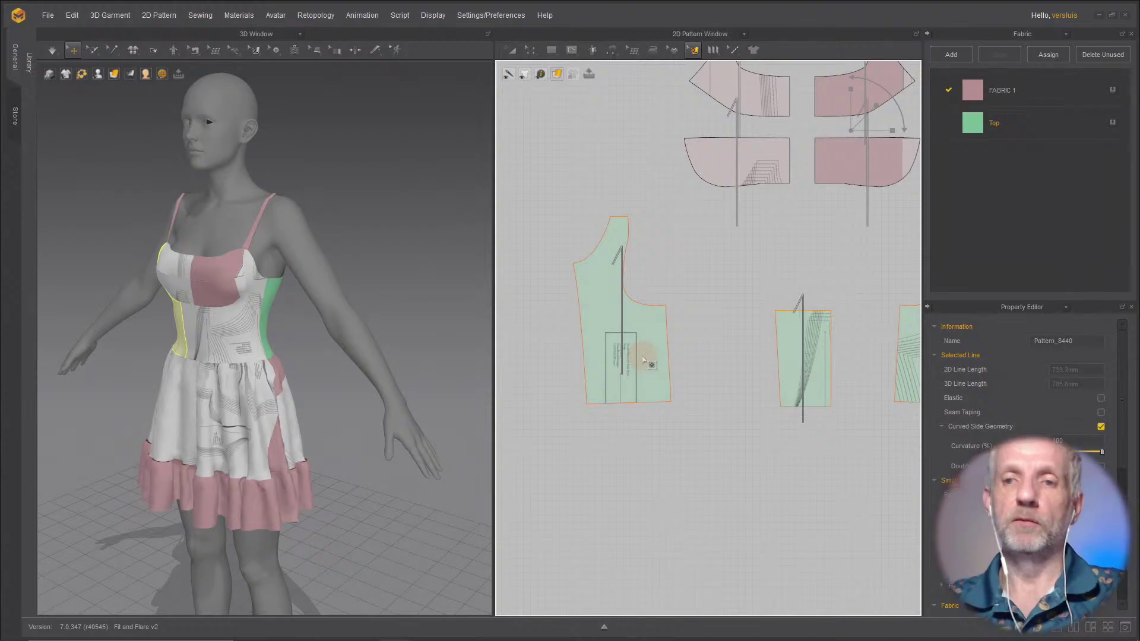
{"action": "scroll", "coordinate": [643, 360], "scroll_direction": "up", "scroll_amount": 4}
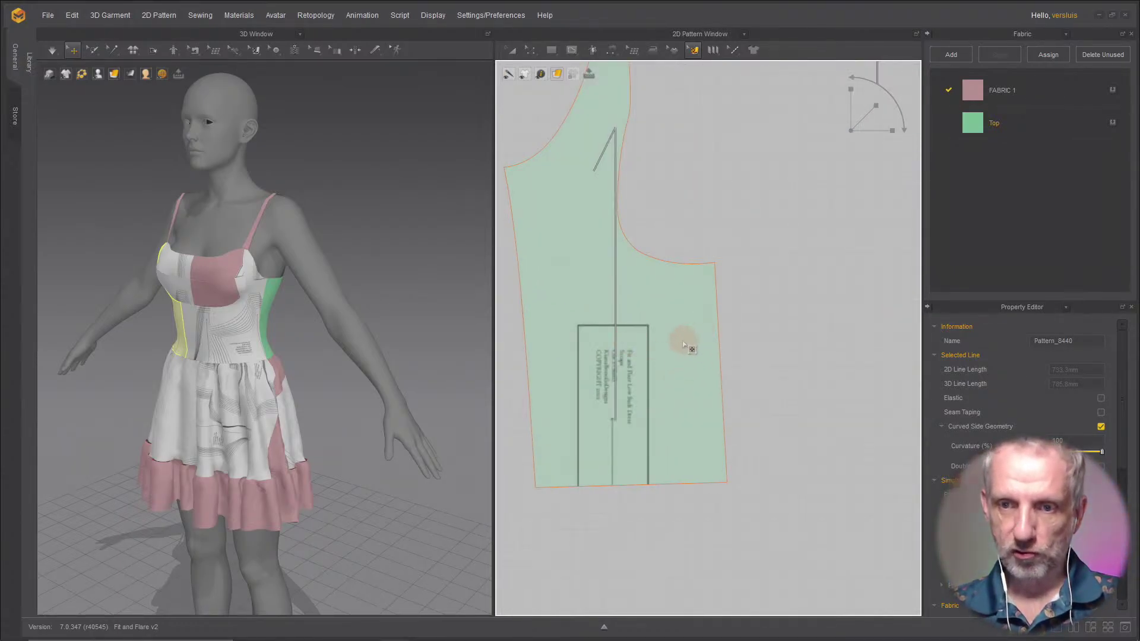
{"action": "left_click", "coordinate": [695, 52]}
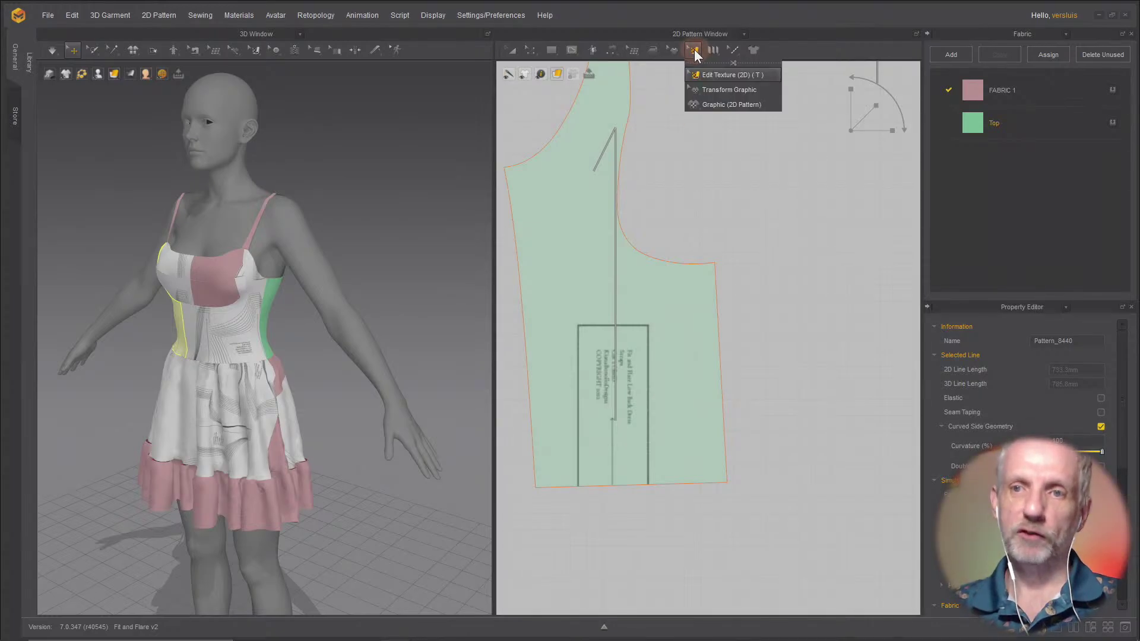
{"action": "left_click", "coordinate": [733, 75]}
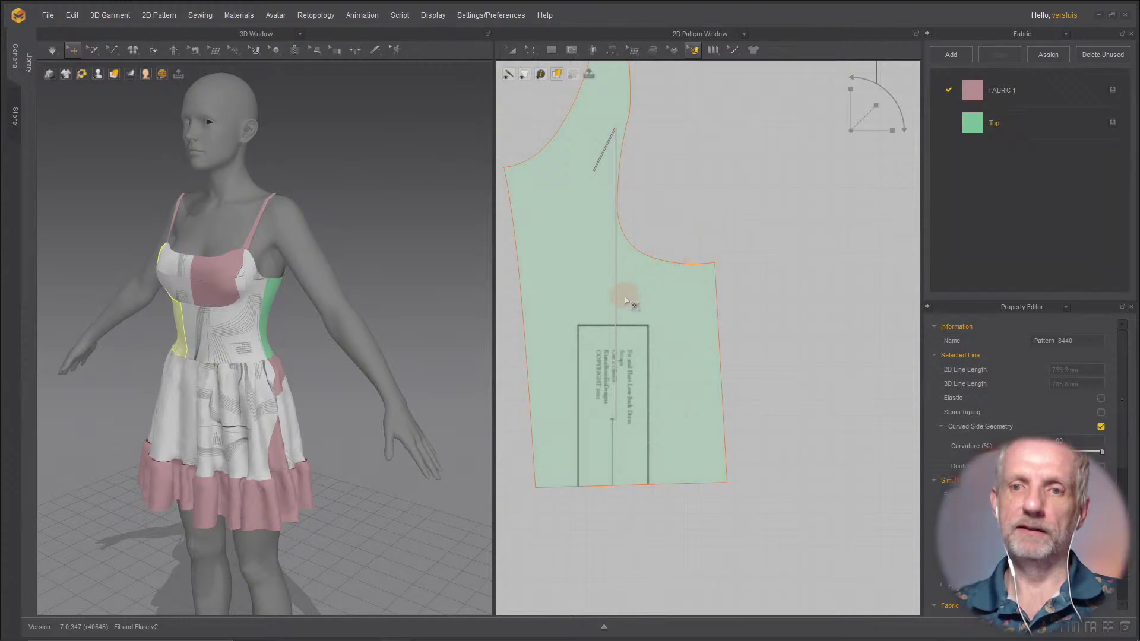
{"action": "left_click", "coordinate": [713, 231]}
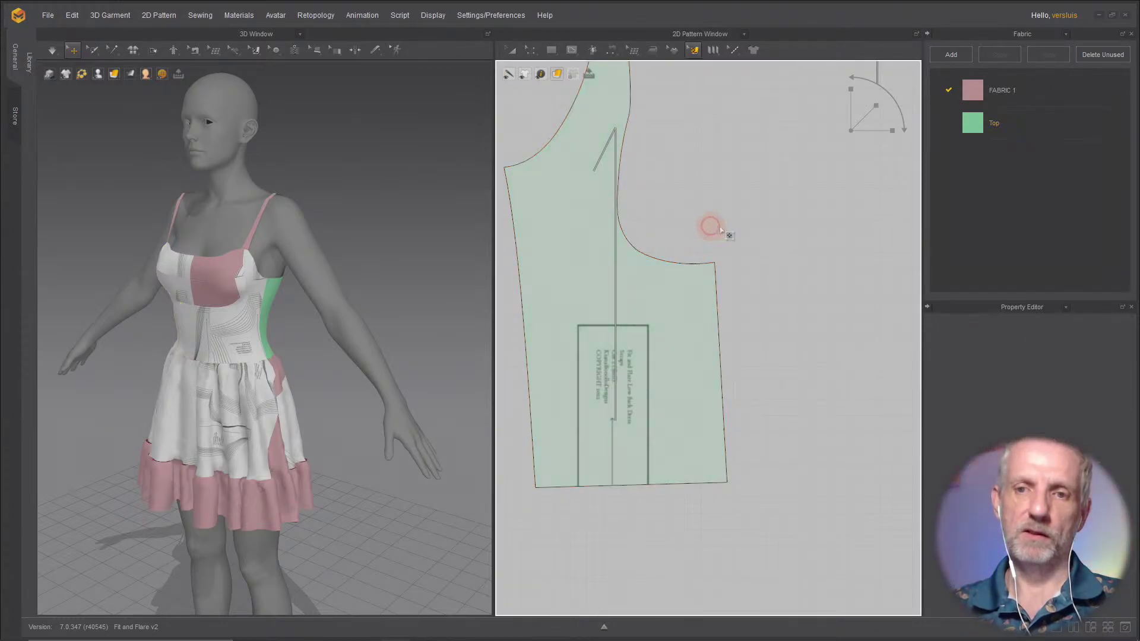
{"action": "left_click", "coordinate": [642, 287]}
{"action": "right_click", "coordinate": [602, 300]}
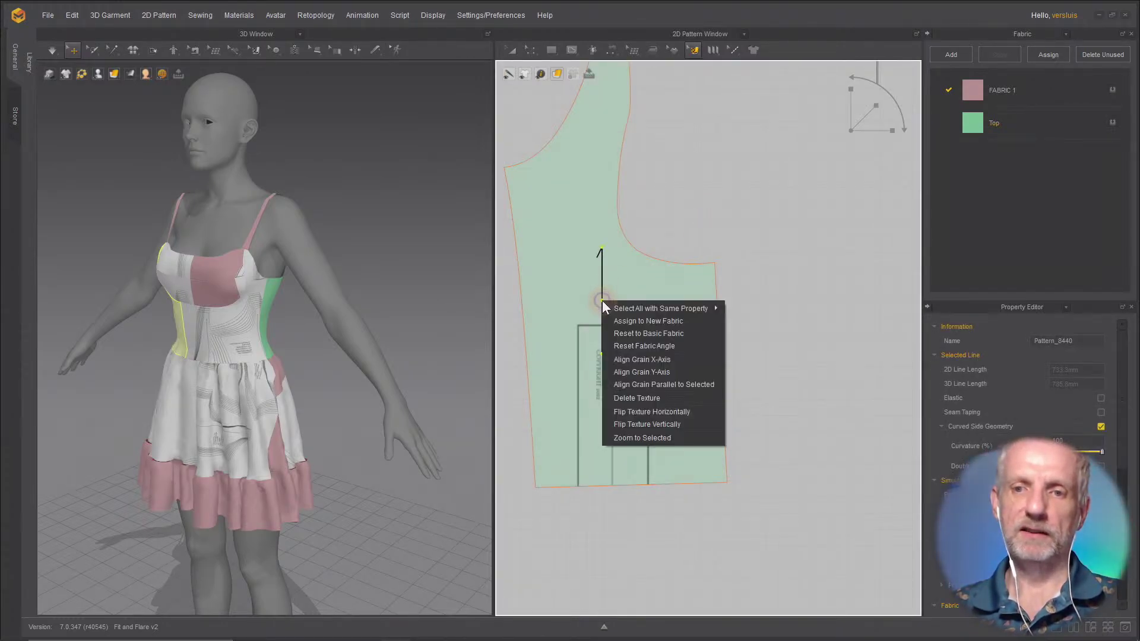
{"action": "left_click", "coordinate": [666, 398]}
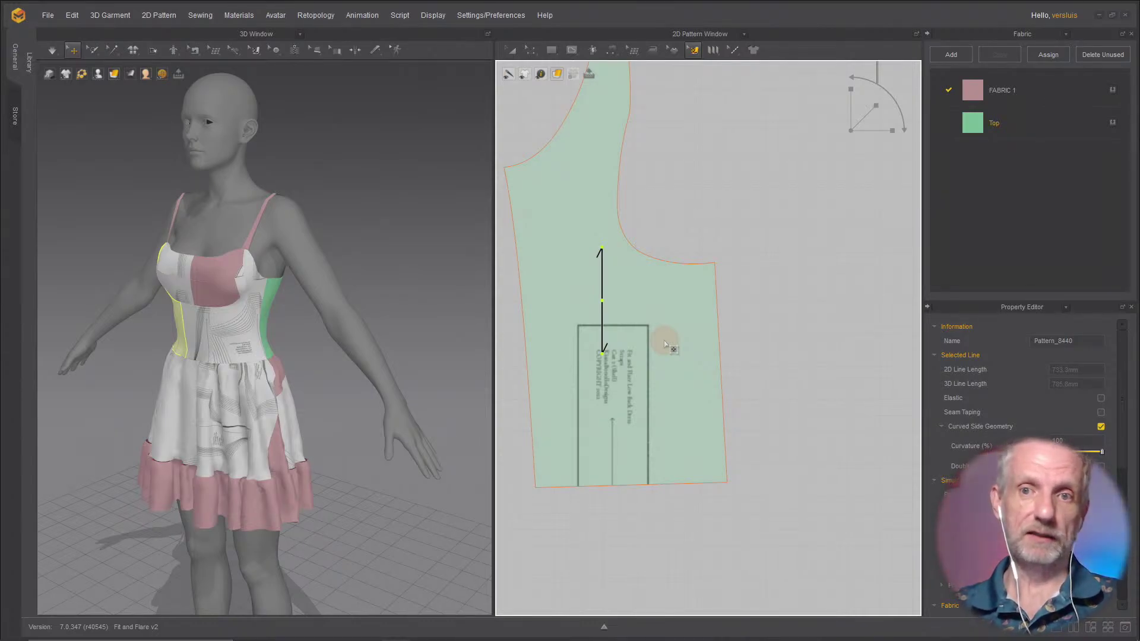
Step: Use Transform Graphic to select the pattern-drawing graphic on the labelled bodice panel and delete it
{"action": "scroll", "coordinate": [665, 345], "scroll_direction": "down", "scroll_amount": 2}
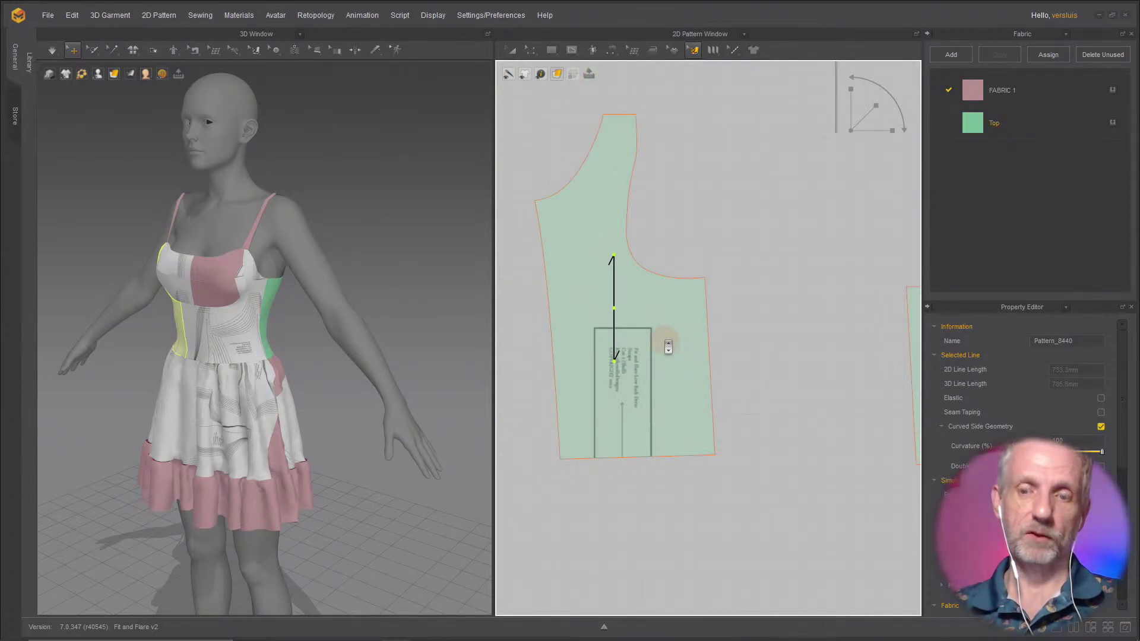
{"action": "left_click", "coordinate": [699, 50]}
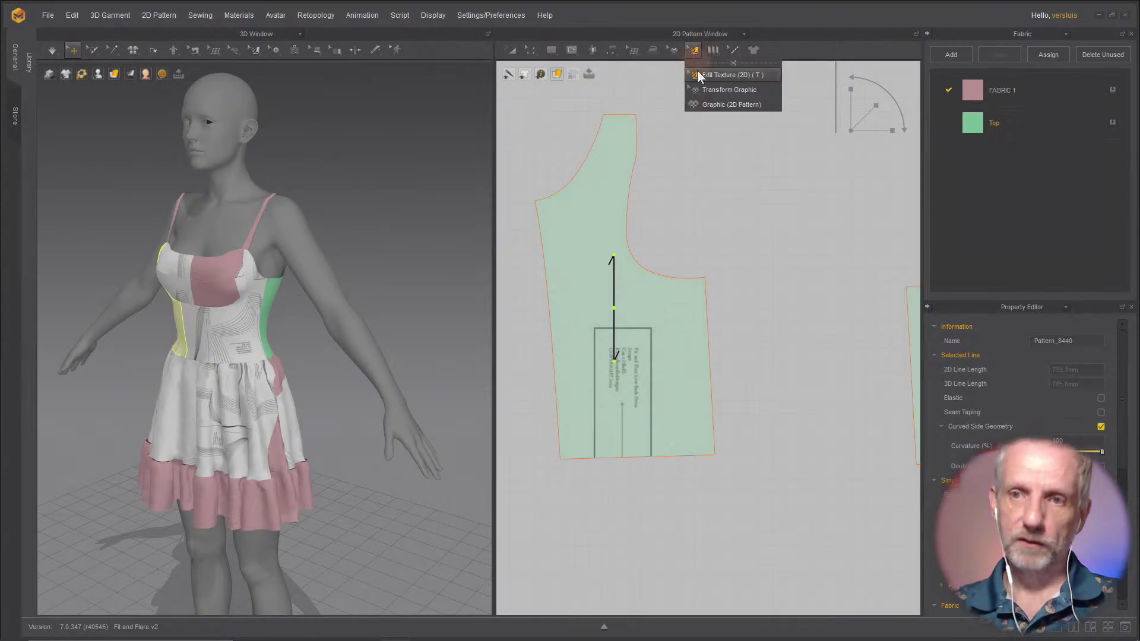
{"action": "left_click", "coordinate": [714, 94]}
{"action": "left_click", "coordinate": [655, 341]}
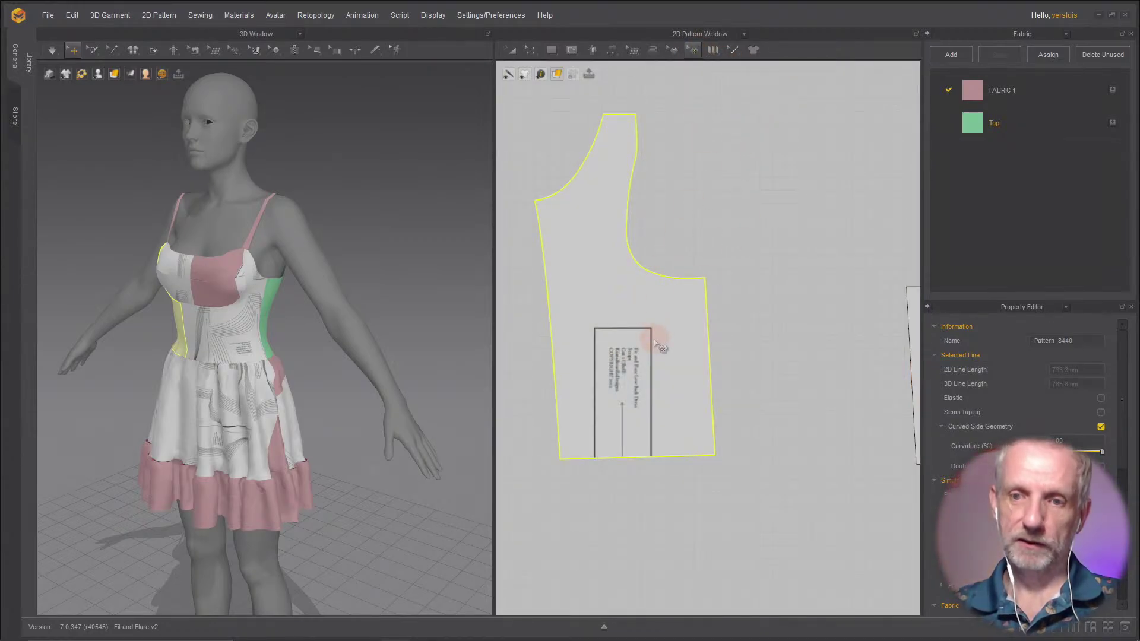
{"action": "left_click", "coordinate": [659, 354]}
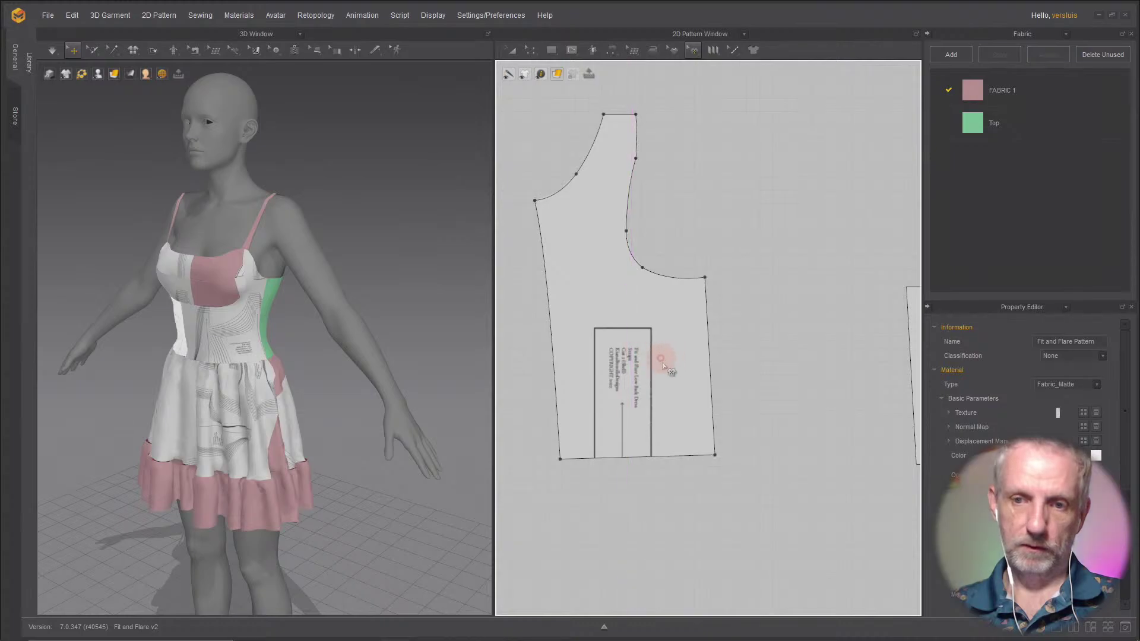
{"action": "left_click_drag", "start_coordinate": [643, 368], "coordinate": [660, 350]}
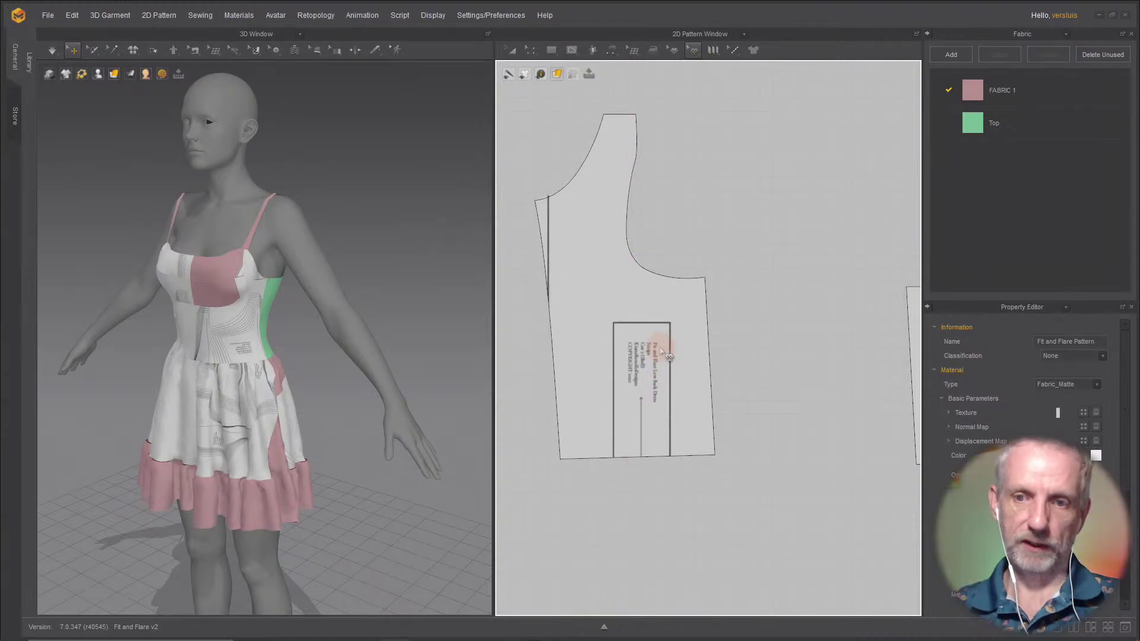
{"action": "right_click", "coordinate": [661, 351]}
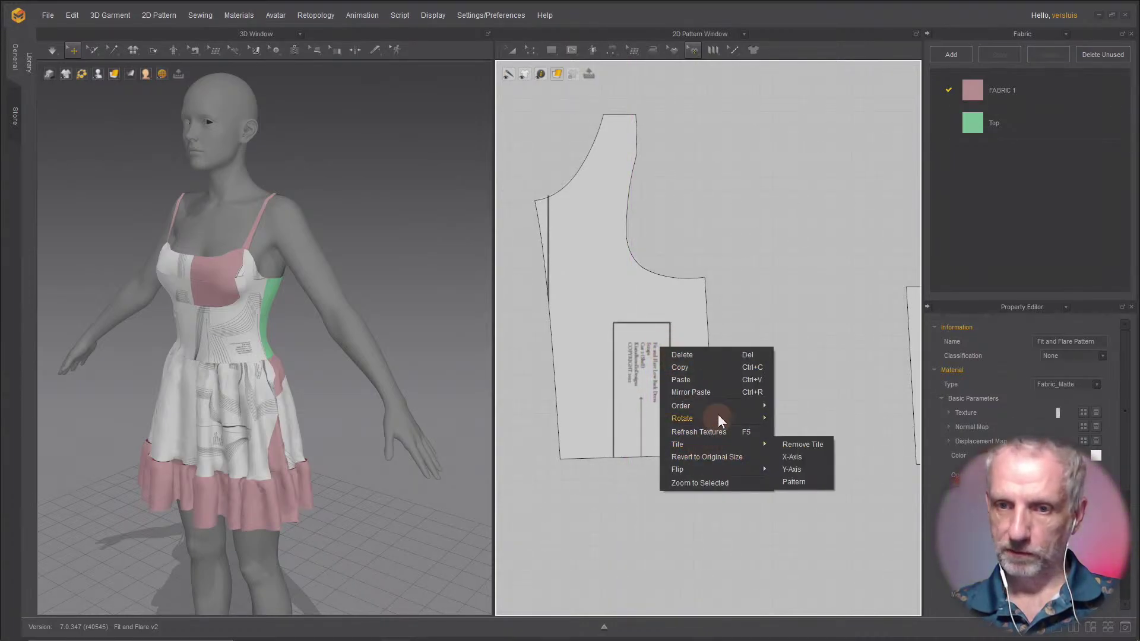
{"action": "left_click", "coordinate": [732, 355]}
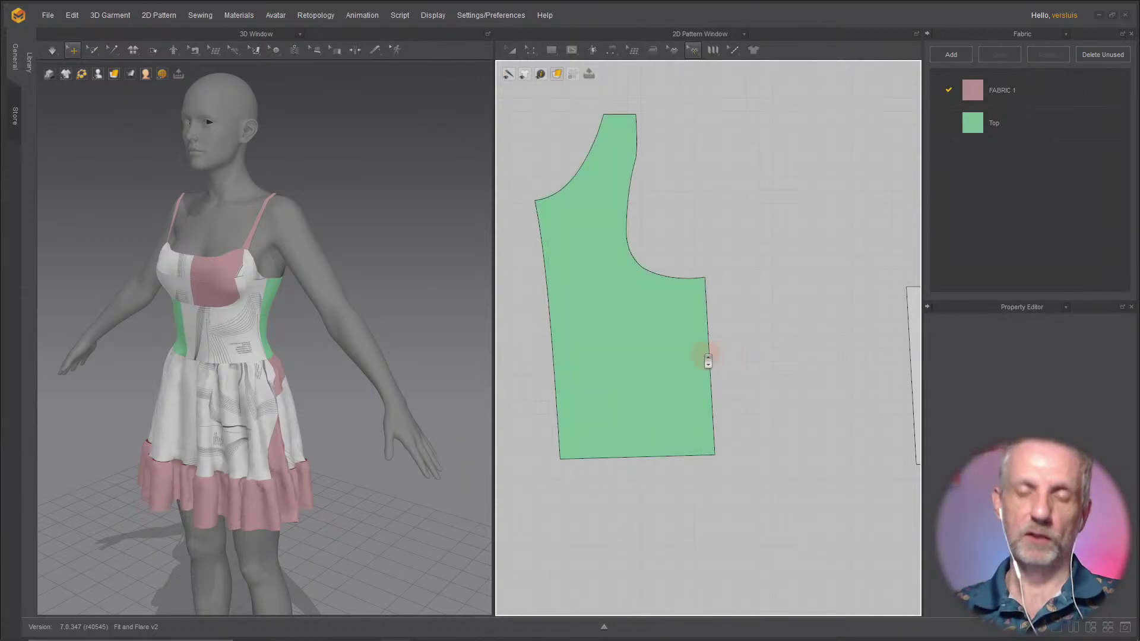
Step: Delete the pattern-drawing graphic from the small rectangular bodice panel with Transform Graphic
{"action": "scroll", "coordinate": [708, 361], "scroll_direction": "down", "scroll_amount": 5}
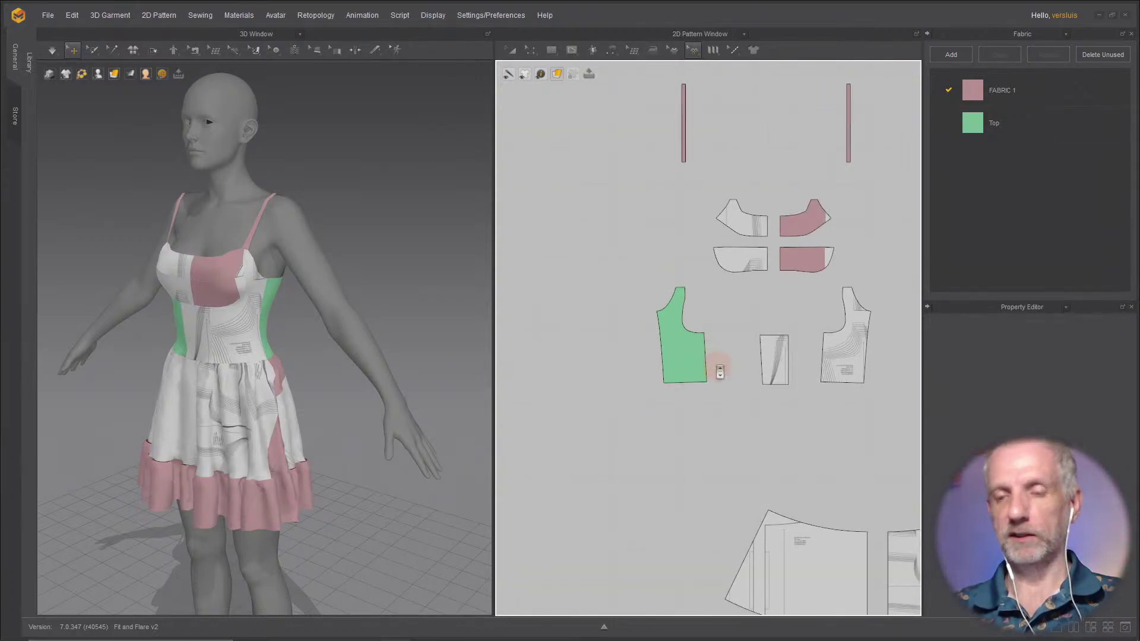
{"action": "scroll", "coordinate": [719, 371], "scroll_direction": "down", "scroll_amount": 1}
{"action": "left_click", "coordinate": [695, 49]}
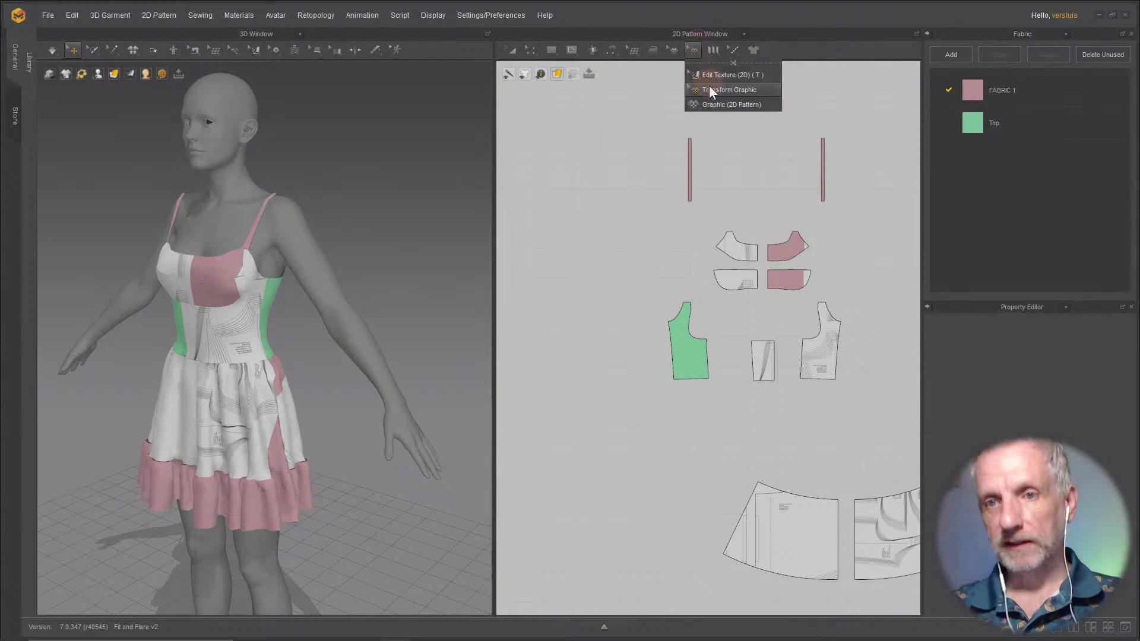
{"action": "left_click", "coordinate": [729, 89]}
{"action": "scroll", "coordinate": [729, 336], "scroll_direction": "down", "scroll_amount": 1}
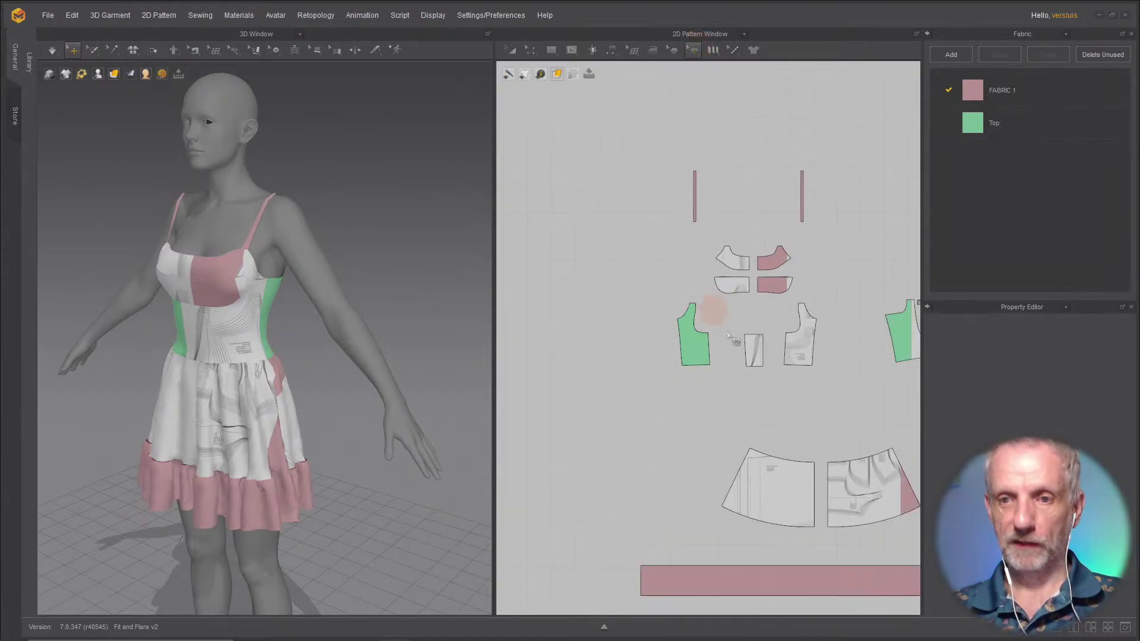
{"action": "left_click", "coordinate": [752, 354]}
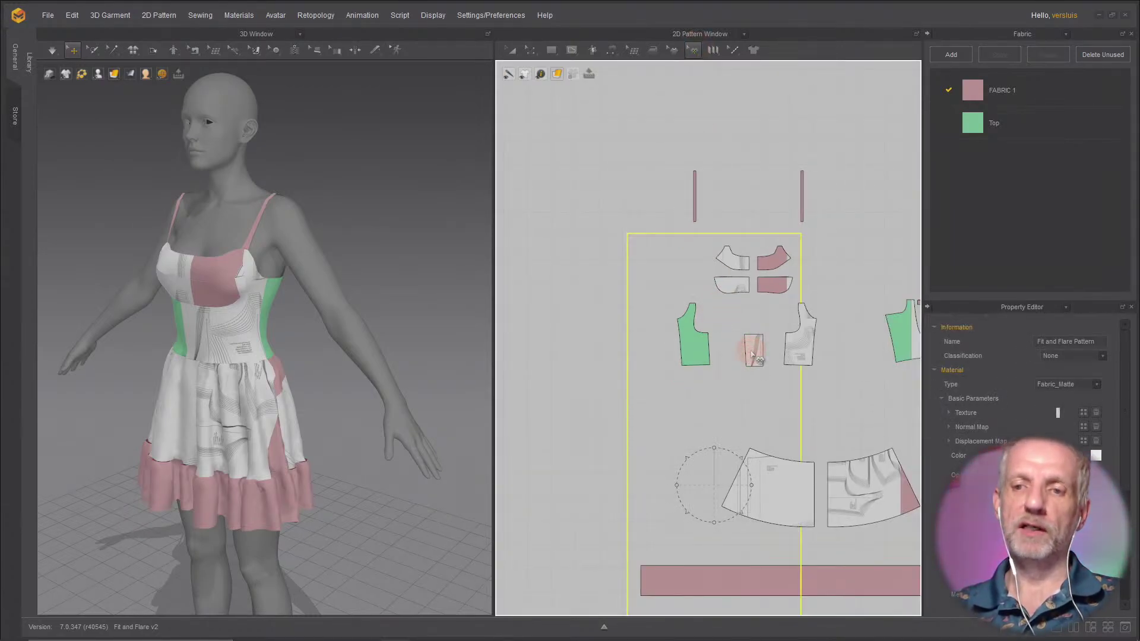
{"action": "right_click", "coordinate": [752, 354]}
{"action": "left_click", "coordinate": [800, 359]}
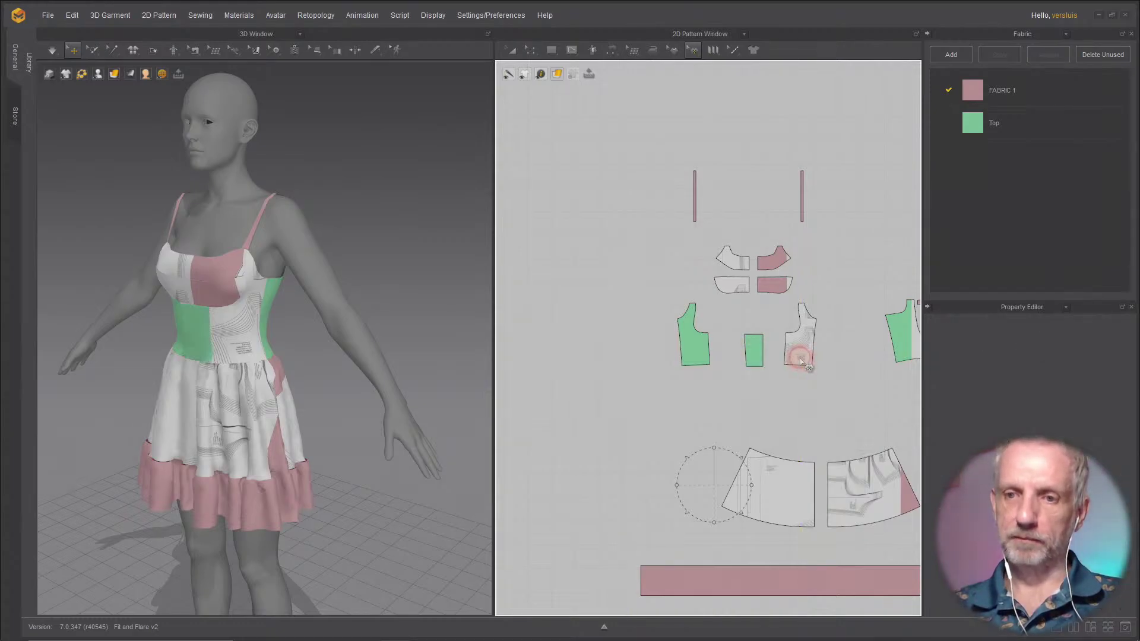
Step: Select all remaining pattern-drawing graphics on the dress's pattern pieces at once with Transform Graphic and delete them
{"action": "left_click", "coordinate": [800, 358]}
{"action": "scroll", "coordinate": [802, 349], "scroll_direction": "down", "scroll_amount": 3}
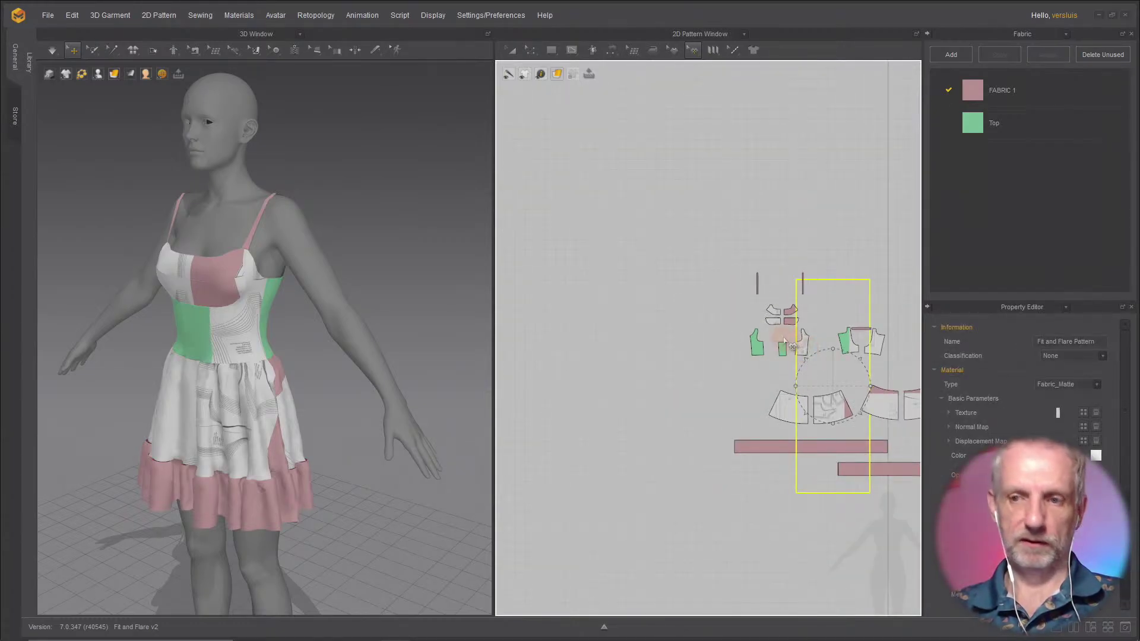
{"action": "key", "text": "ctrl+a"}
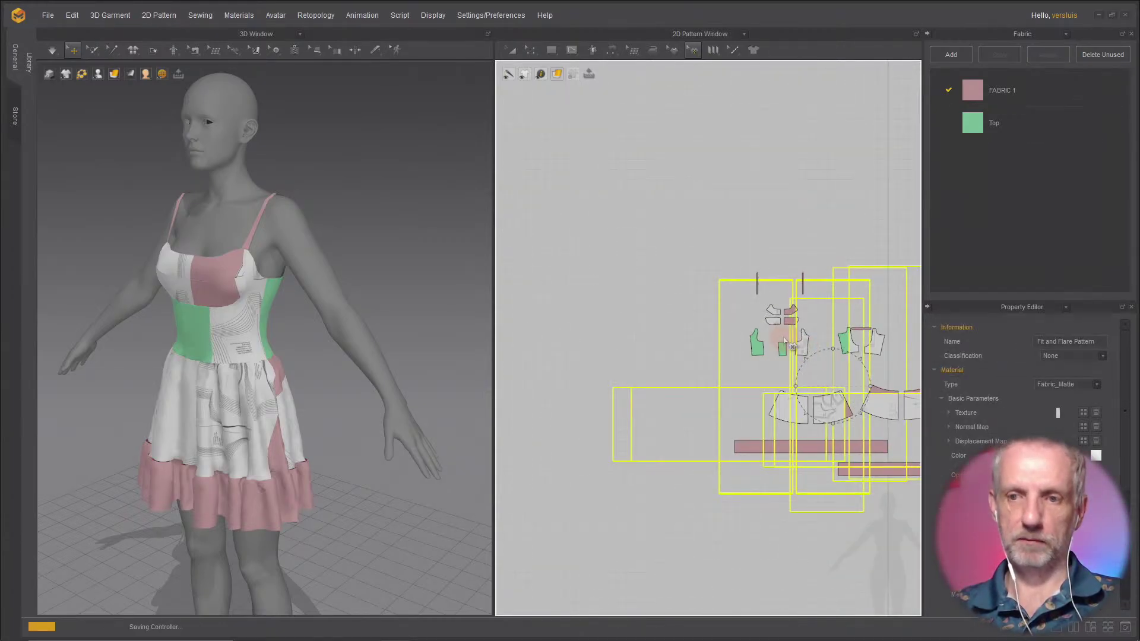
{"action": "right_click", "coordinate": [806, 449]}
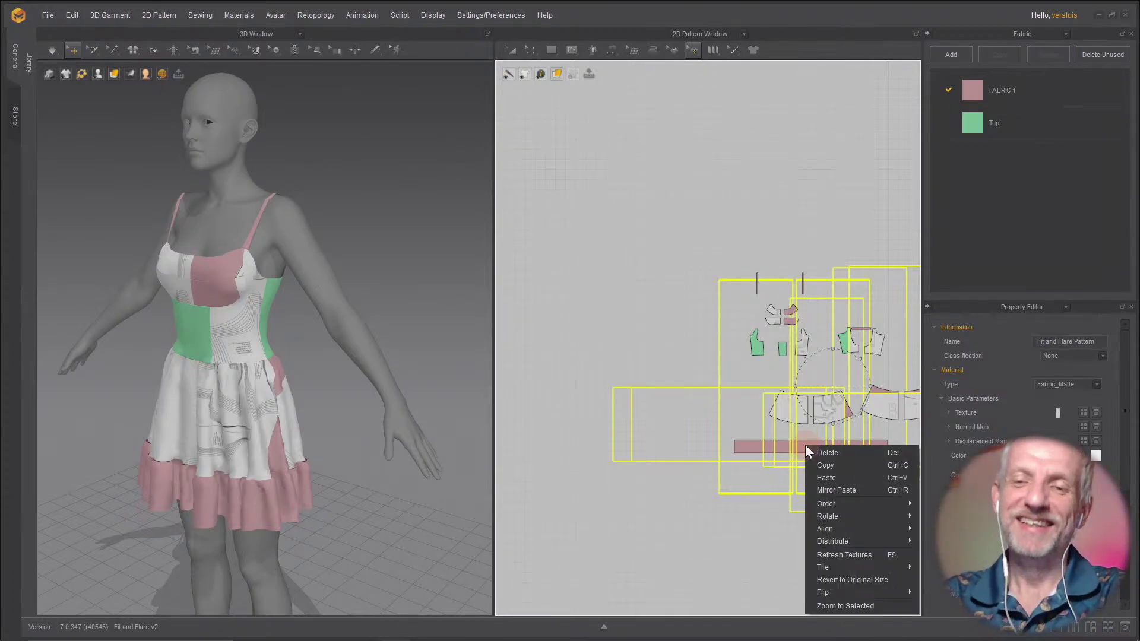
{"action": "left_click", "coordinate": [834, 454]}
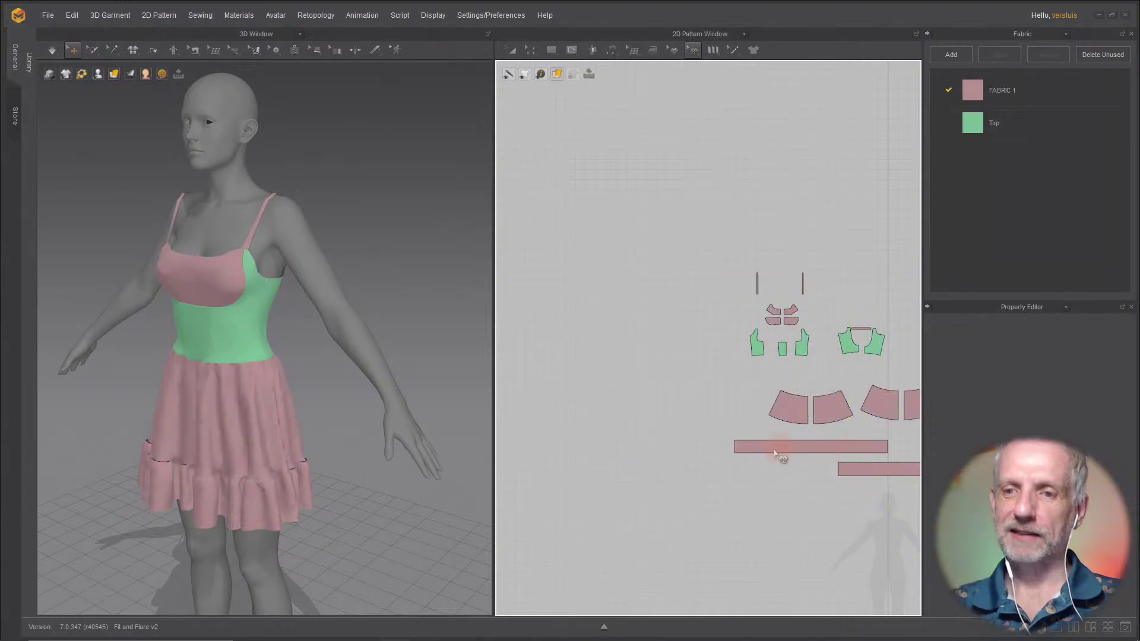
{"action": "scroll", "coordinate": [634, 392], "scroll_direction": "down", "scroll_amount": 2}
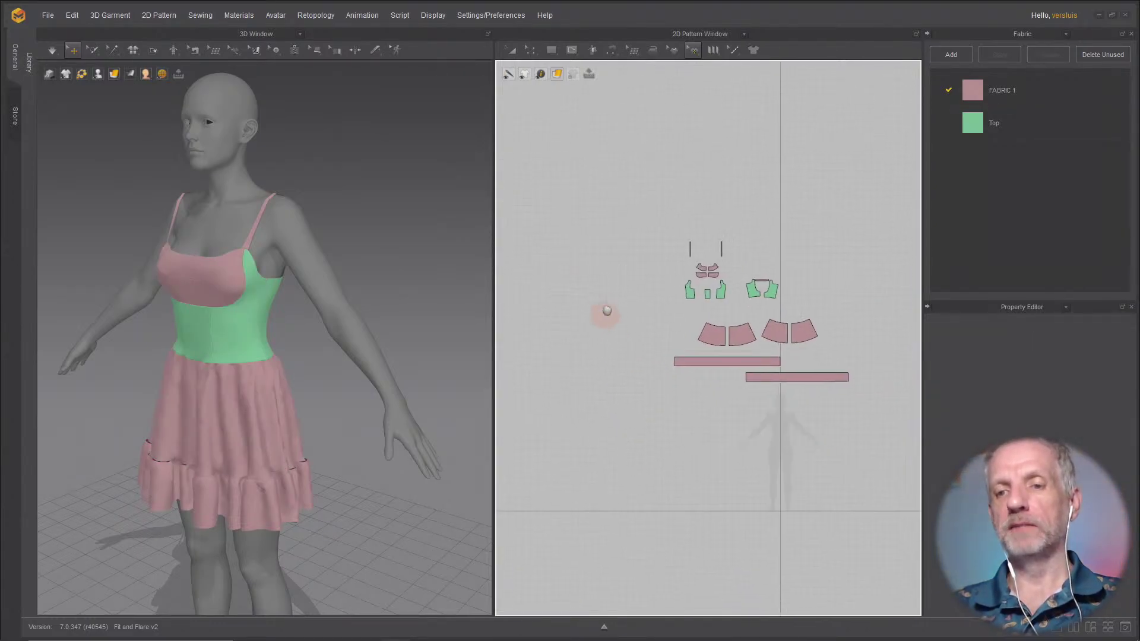
{"action": "scroll", "coordinate": [588, 281], "scroll_direction": "up", "scroll_amount": 5}
{"action": "scroll", "coordinate": [591, 287], "scroll_direction": "down", "scroll_amount": 4}
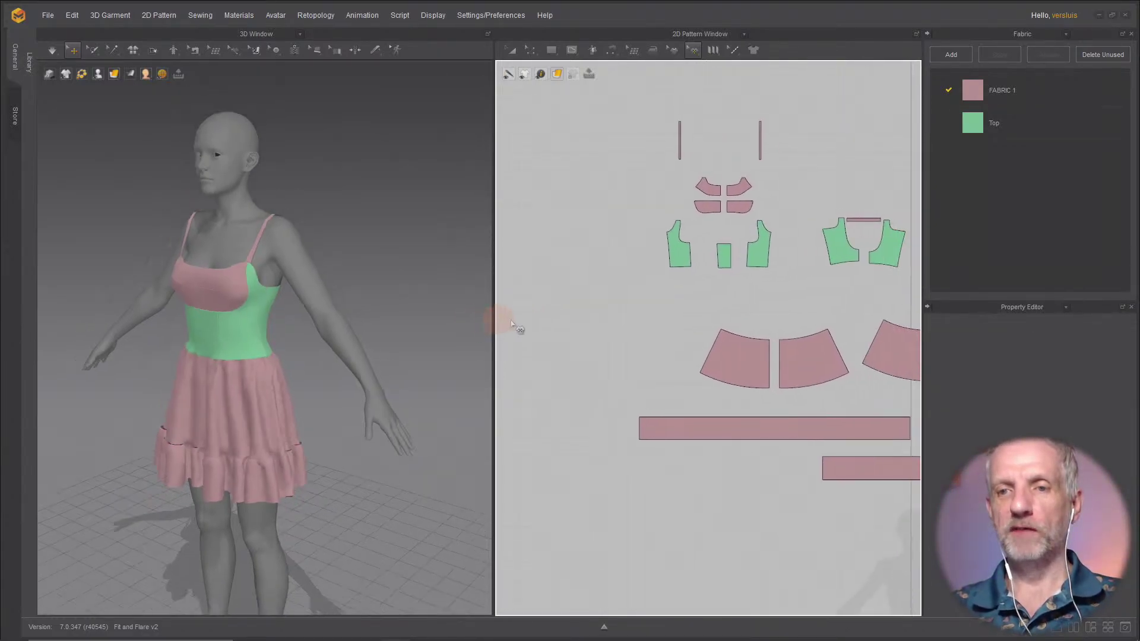
{"action": "left_click", "coordinate": [692, 52]}
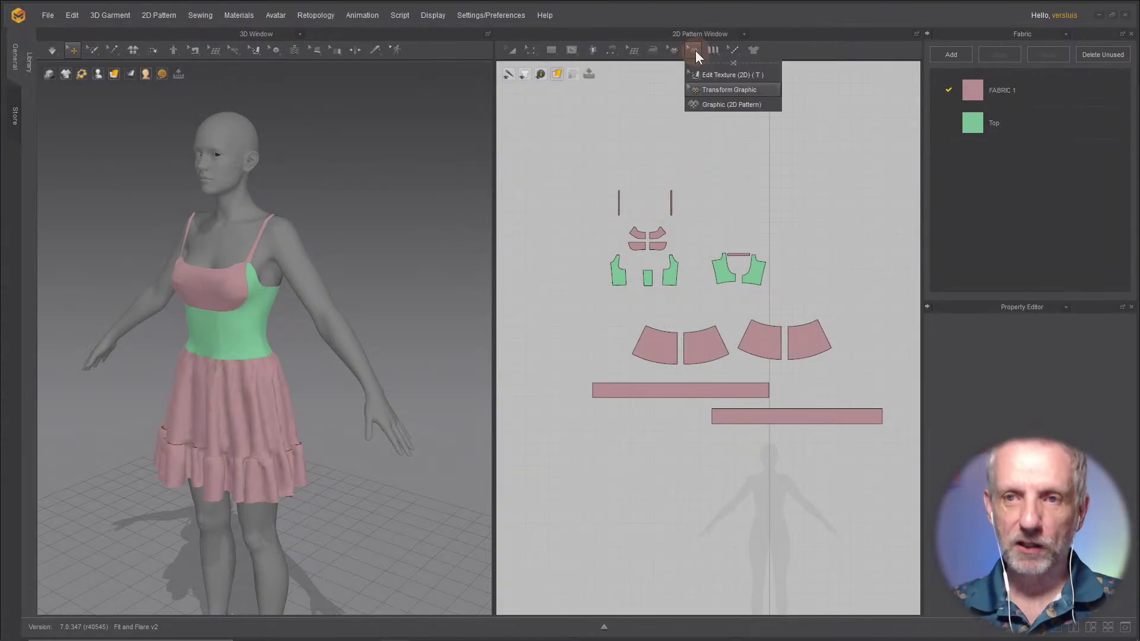
{"action": "left_click", "coordinate": [772, 90]}
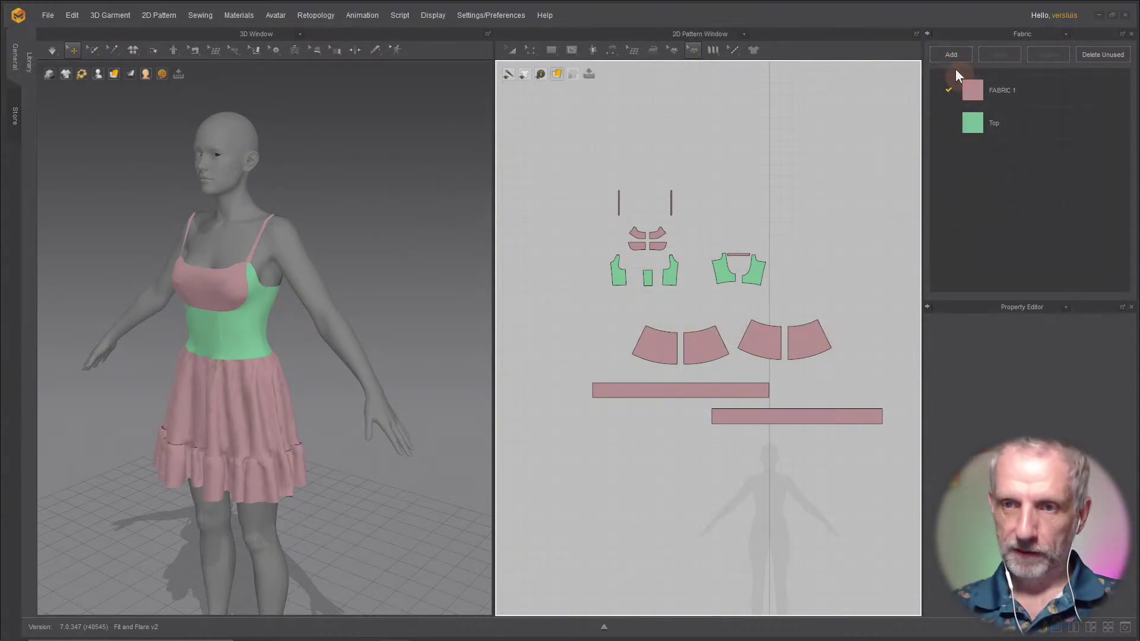
Step: Rename the pink fabric FABRIC 1 as Skirt
{"action": "left_click", "coordinate": [1005, 91]}
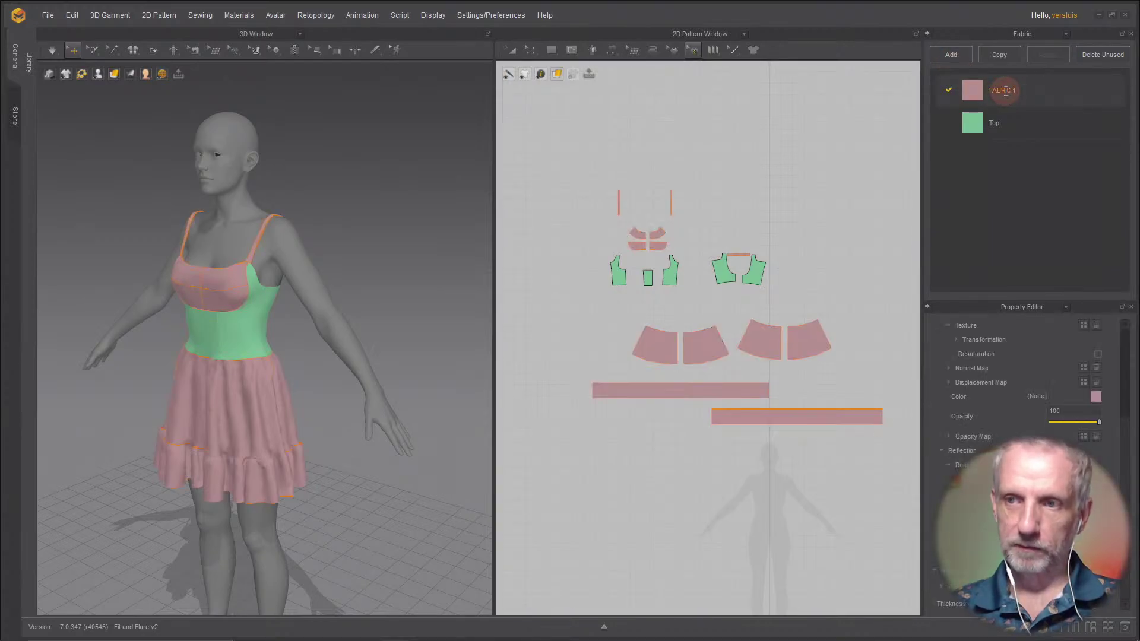
{"action": "double_click", "coordinate": [1040, 90]}
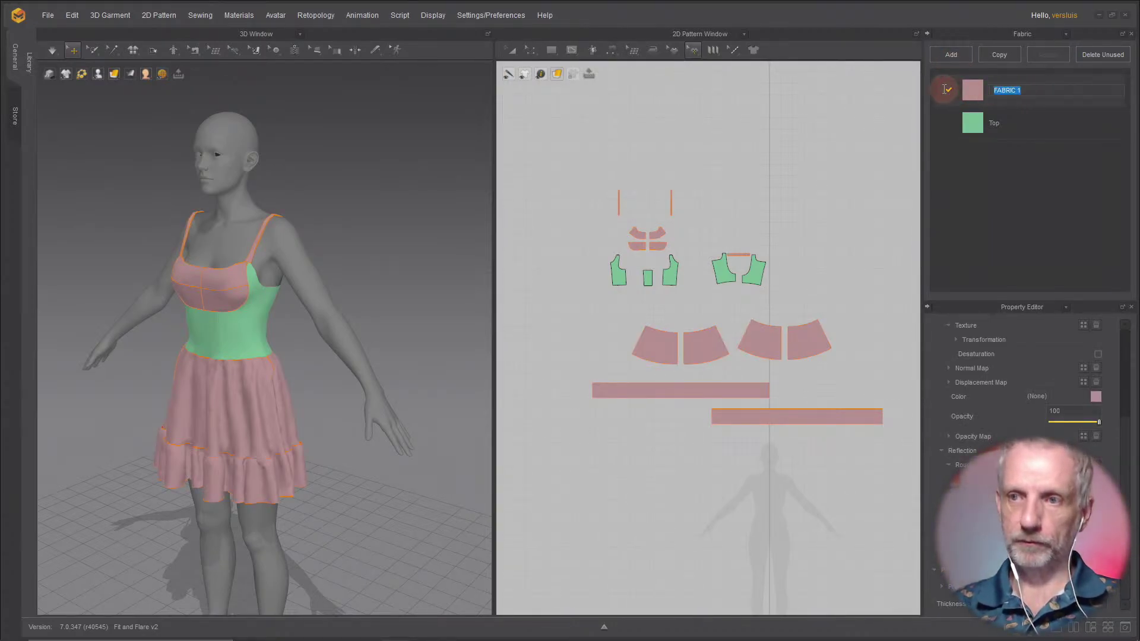
{"action": "type", "text": "Skirt"}
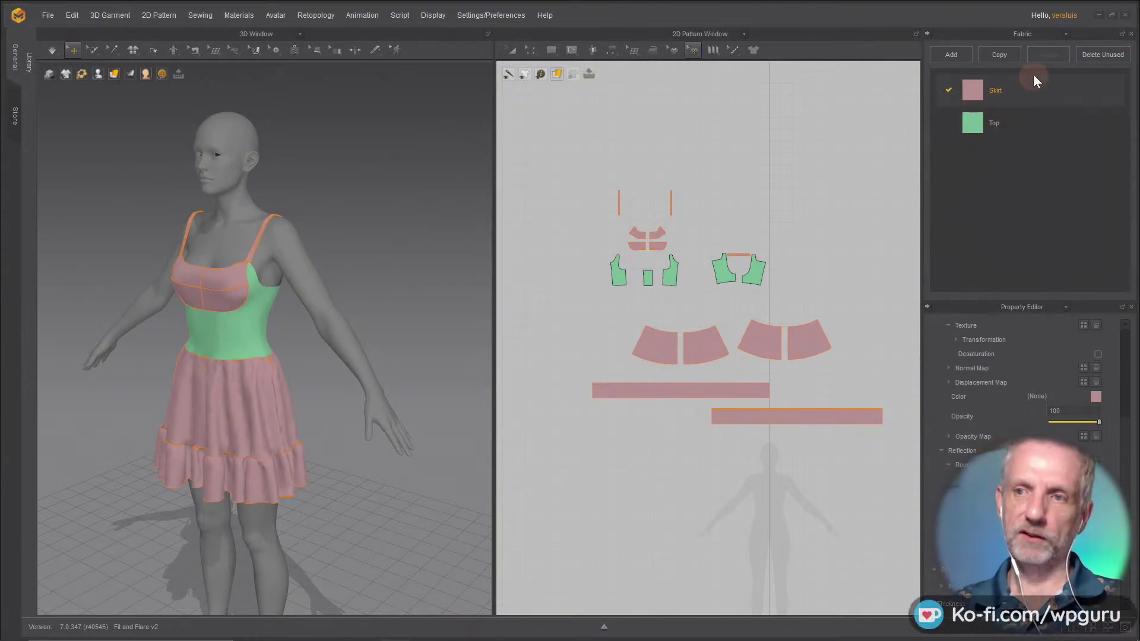
Step: Add a new fabric to the fabric list and name it Skirt Volant
{"action": "left_click", "coordinate": [951, 55]}
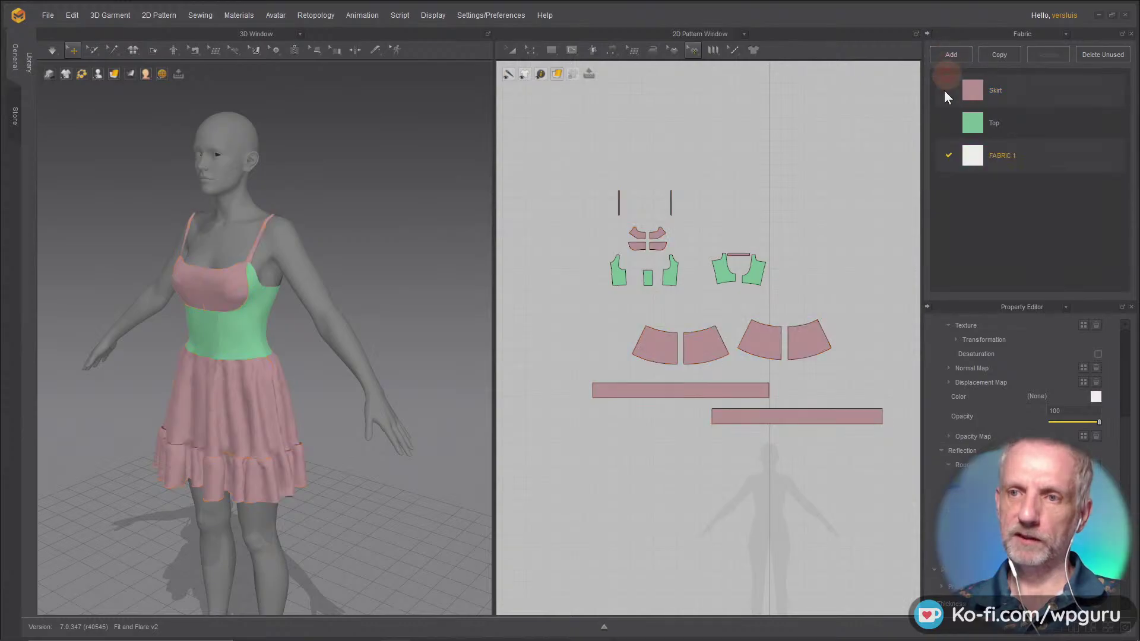
{"action": "left_click", "coordinate": [1003, 158]}
{"action": "type", "text": "Ski"}
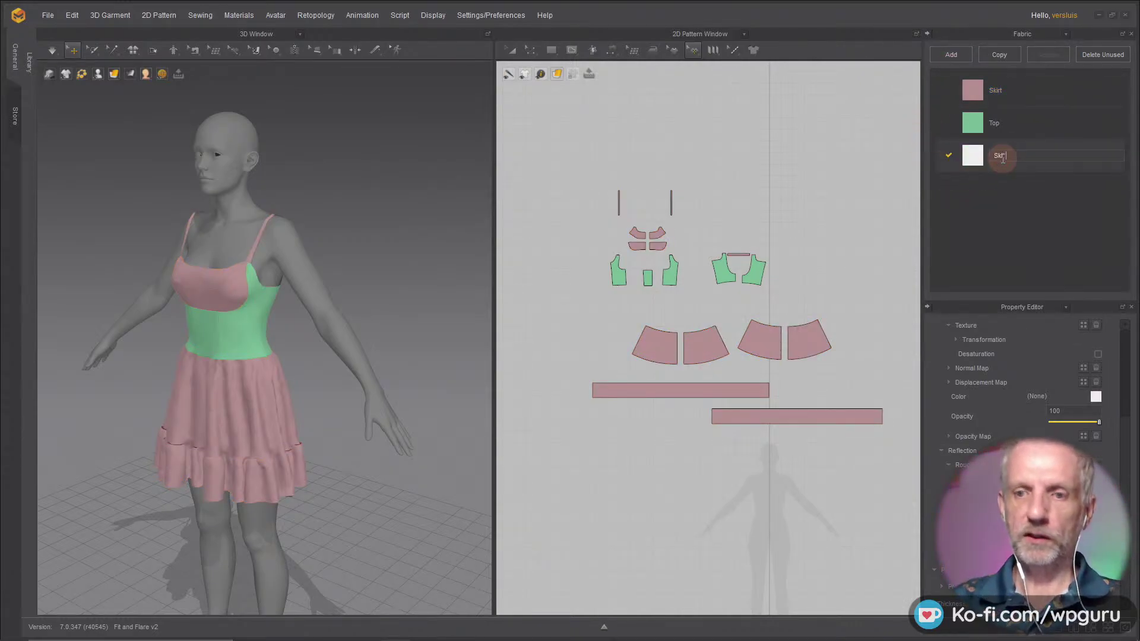
{"action": "type", "text": "t"}
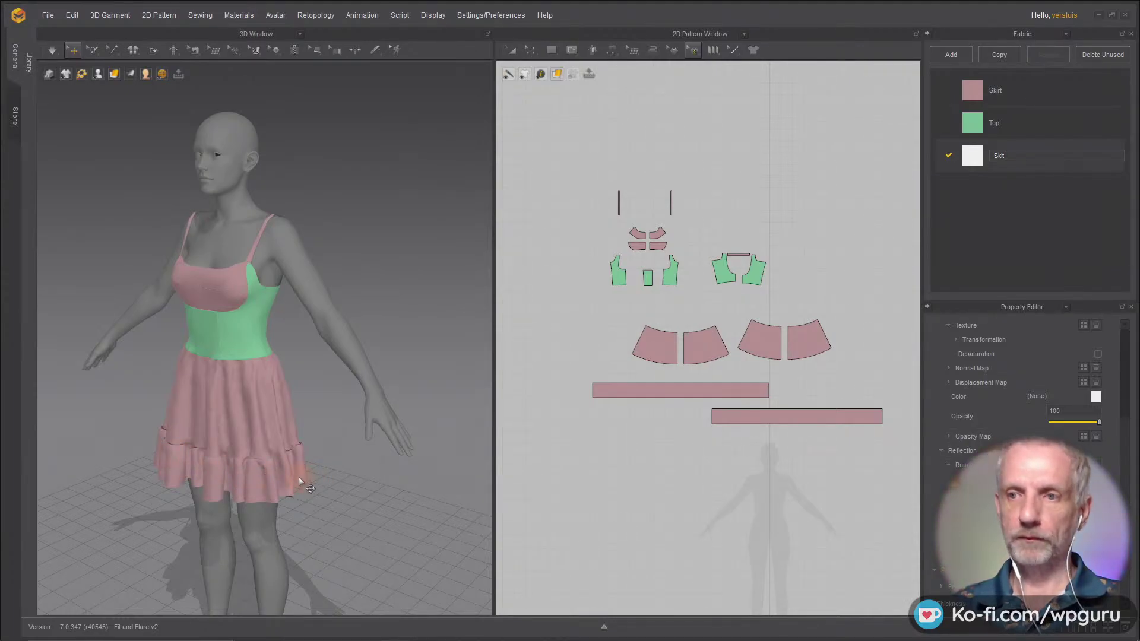
{"action": "key", "text": "BackSpace"}
{"action": "key", "text": "BackSpace"}
{"action": "key", "text": "BackSpace"}
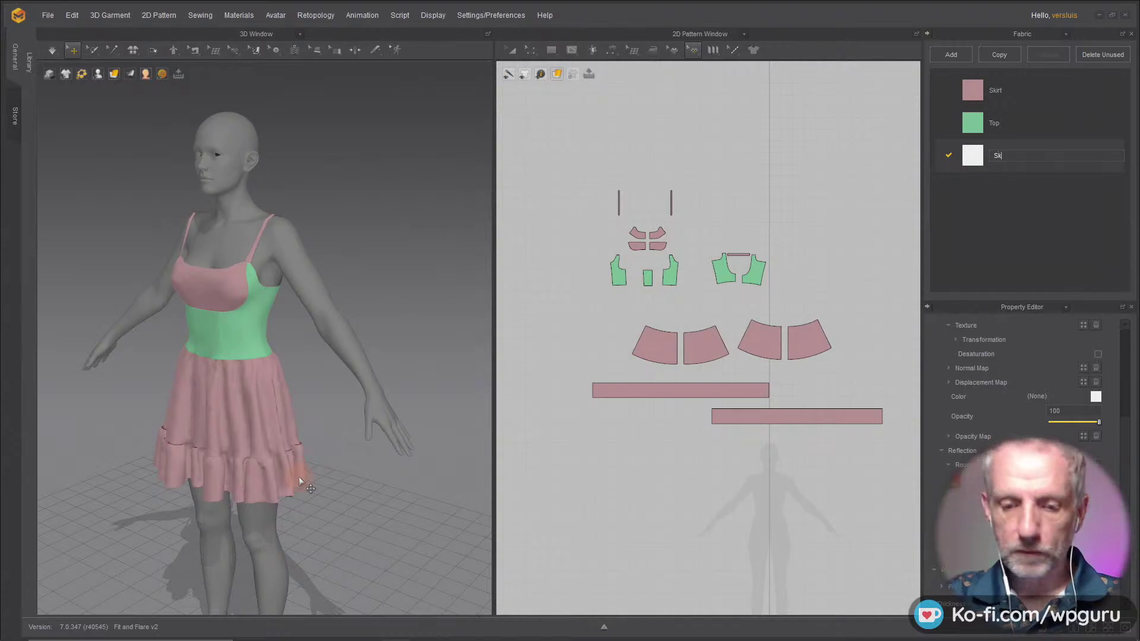
{"action": "type", "text": "kirt B"}
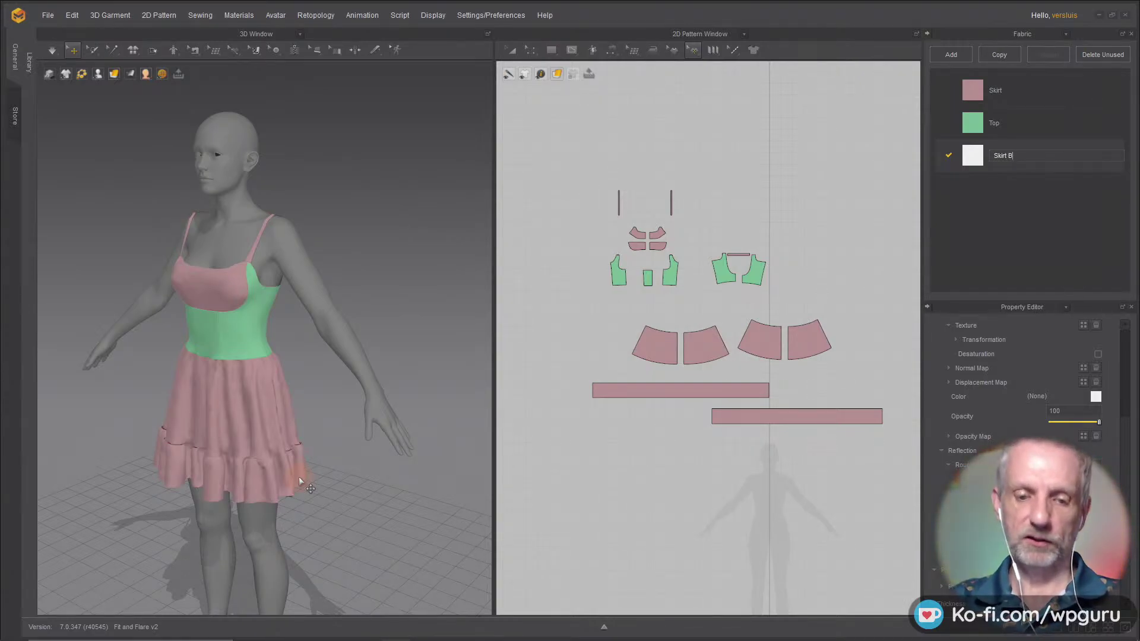
{"action": "key", "text": "BackSpace"}
{"action": "type", "text": "Vo"}
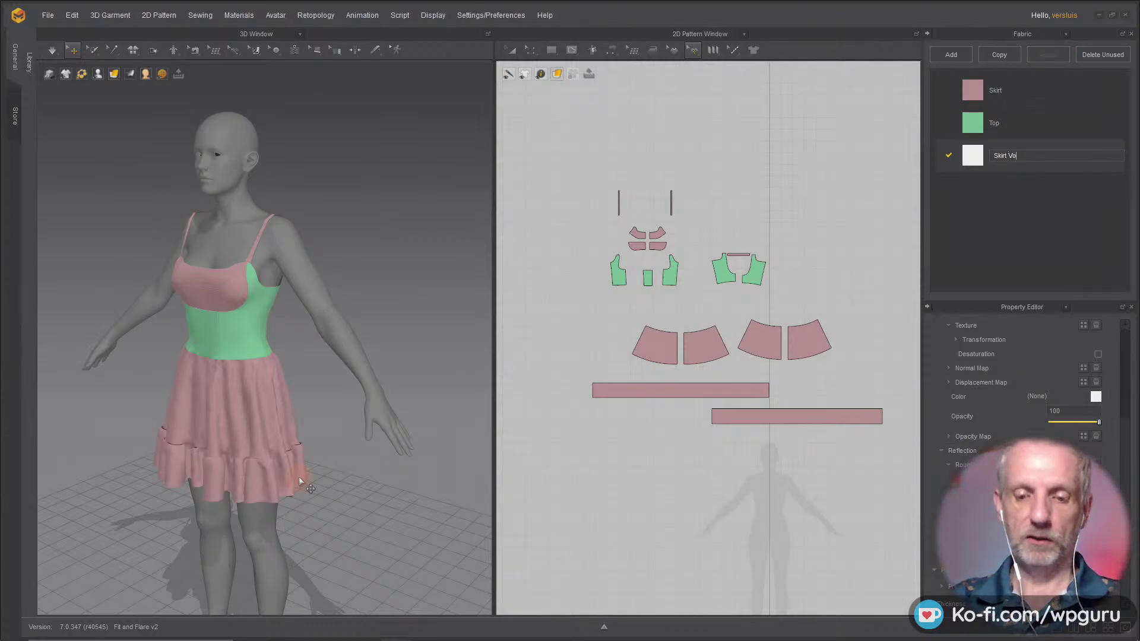
{"action": "type", "text": "lant"}
{"action": "key", "text": "Return"}
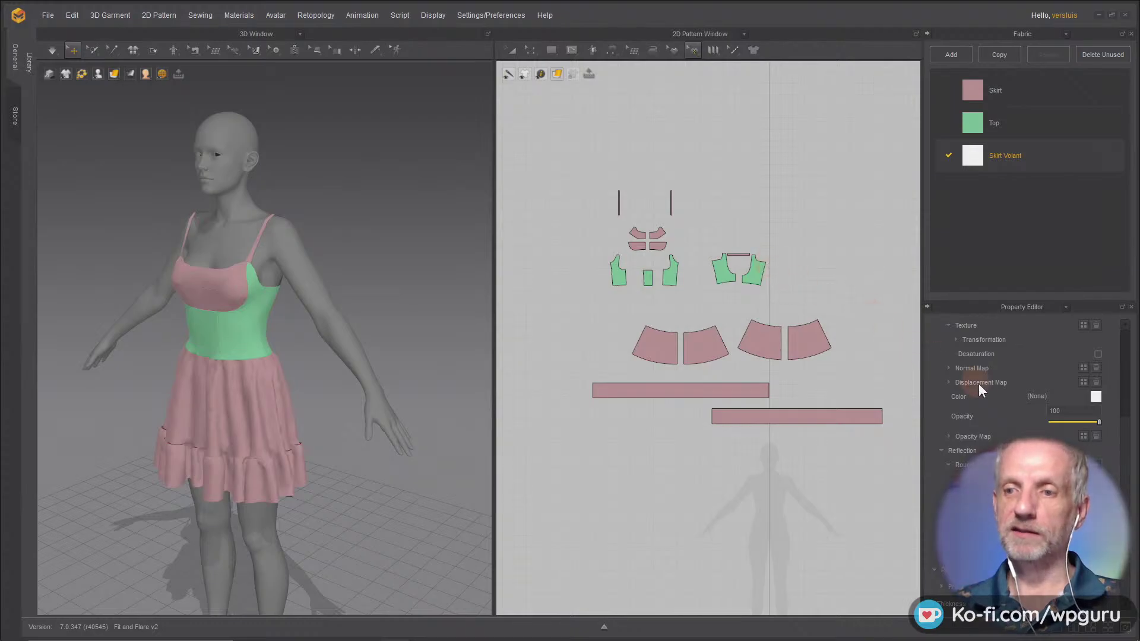
Step: Set the Skirt Volant fabric's color to a medium blue, hex 4075BA
{"action": "left_click", "coordinate": [1097, 396]}
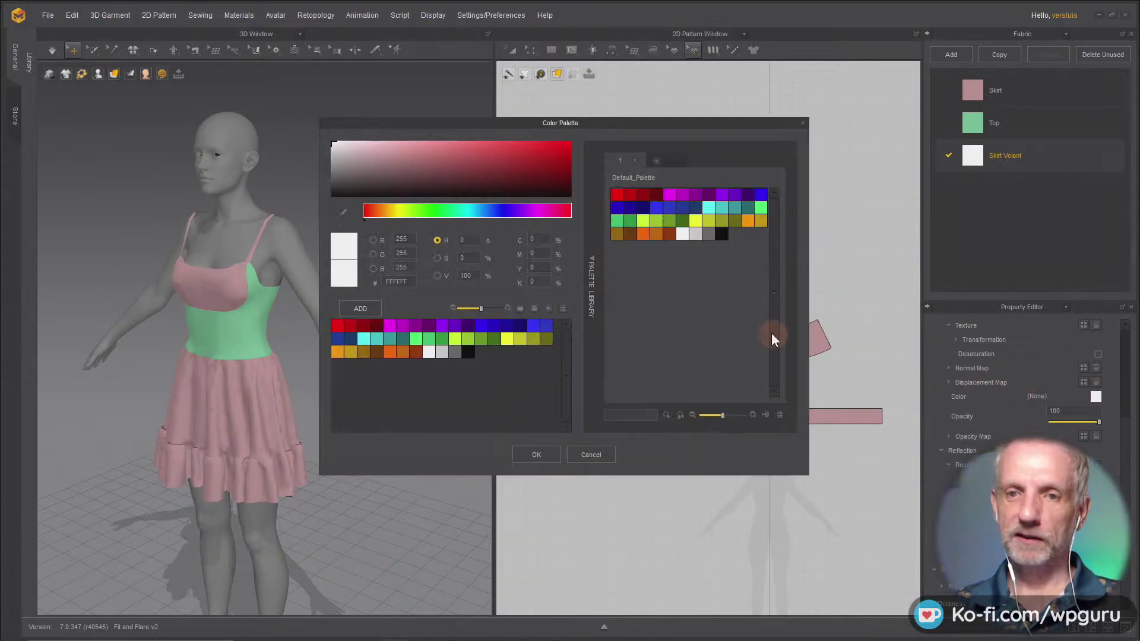
{"action": "left_click", "coordinate": [487, 211]}
{"action": "left_click", "coordinate": [489, 156]}
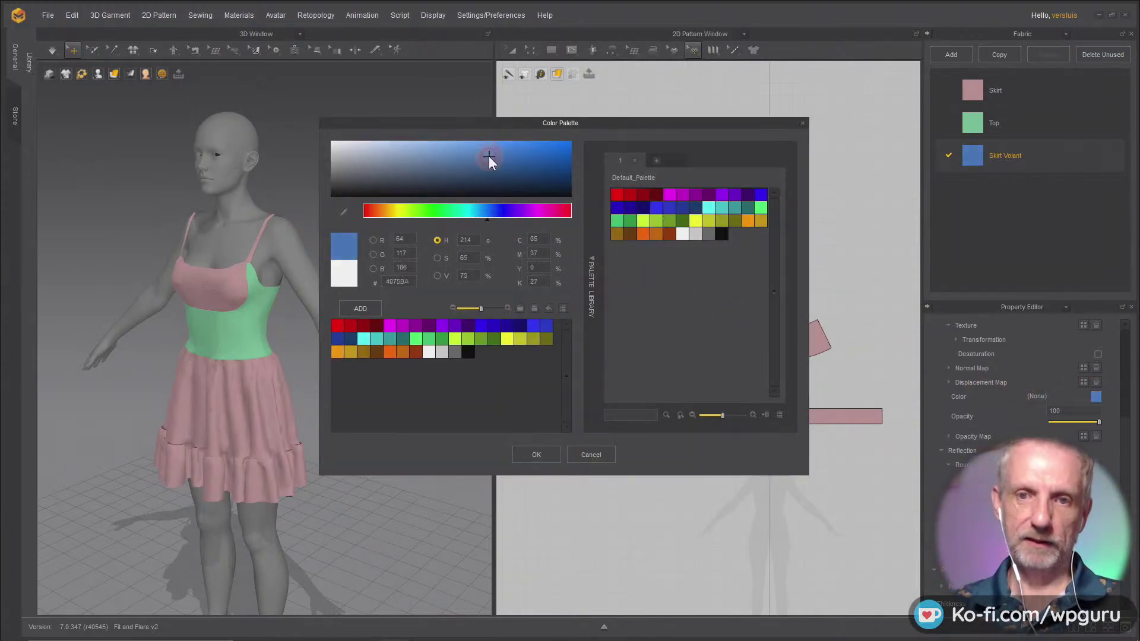
{"action": "left_click", "coordinate": [549, 455]}
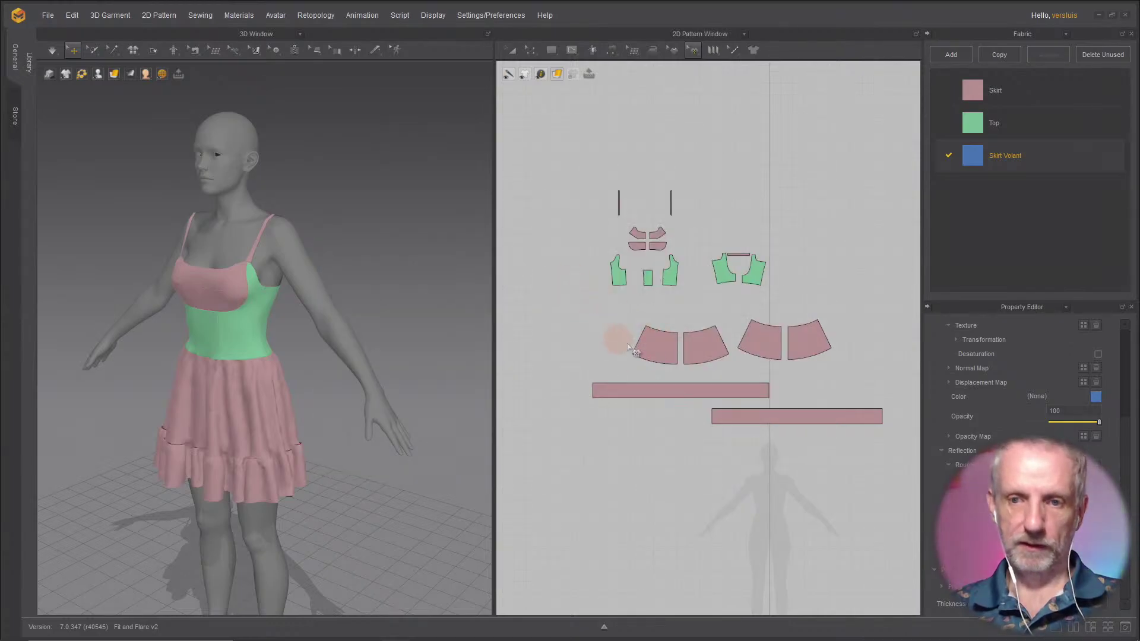
Step: Select both long ruffle strips at the hem of the skirt and assign the Skirt Volant fabric to them
{"action": "key", "text": "a"}
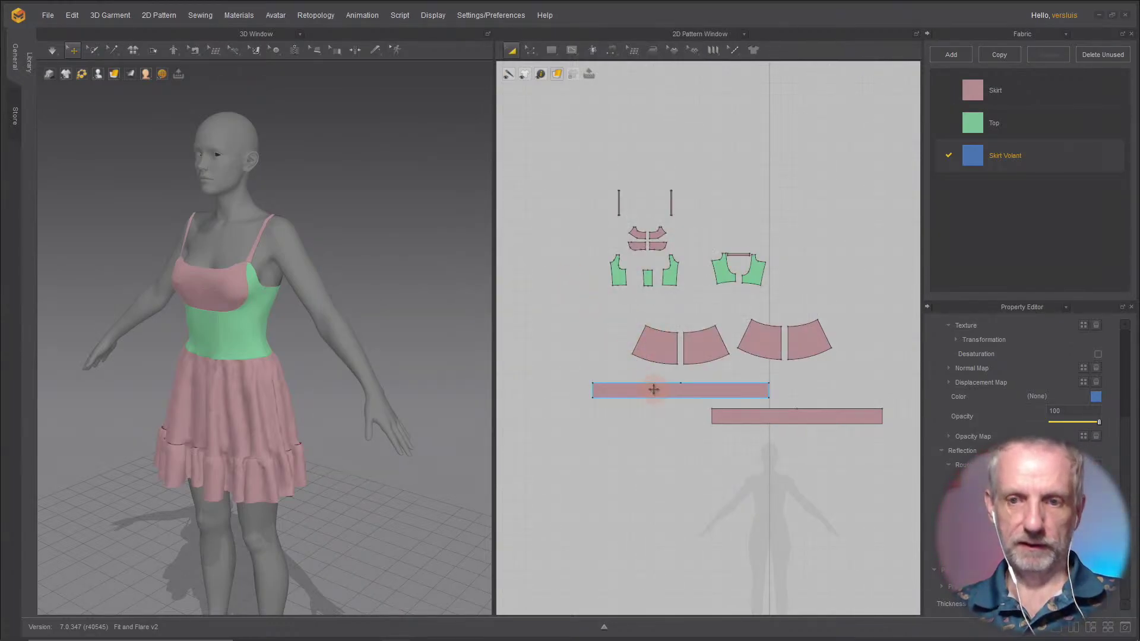
{"action": "left_click", "coordinate": [654, 390]}
{"action": "left_click", "coordinate": [779, 419], "text": "shift"}
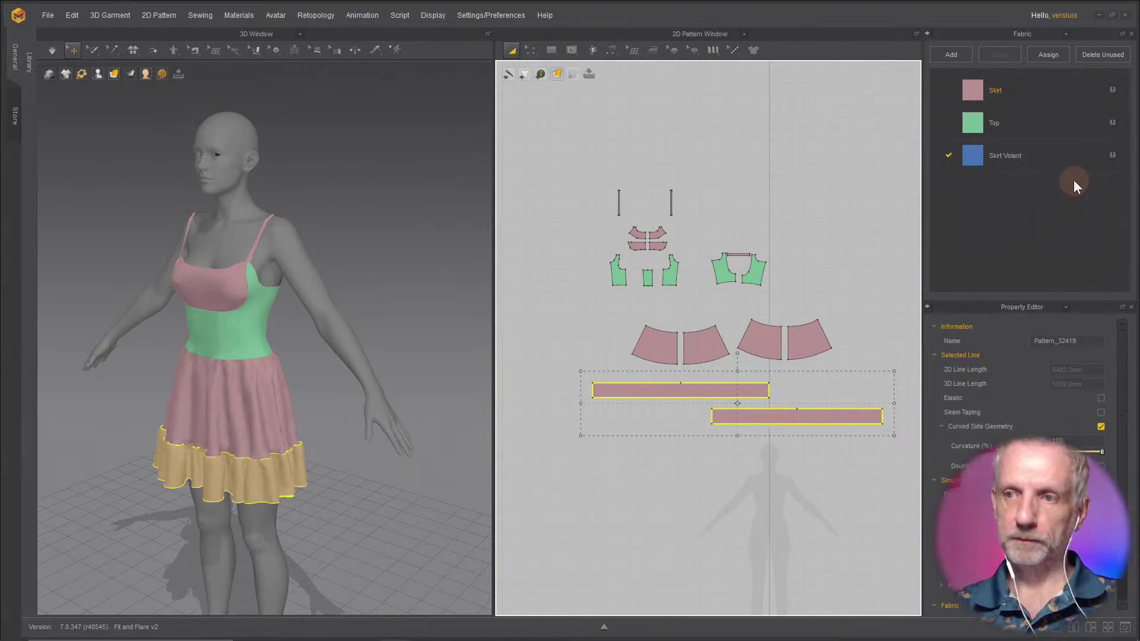
{"action": "left_click", "coordinate": [1113, 155]}
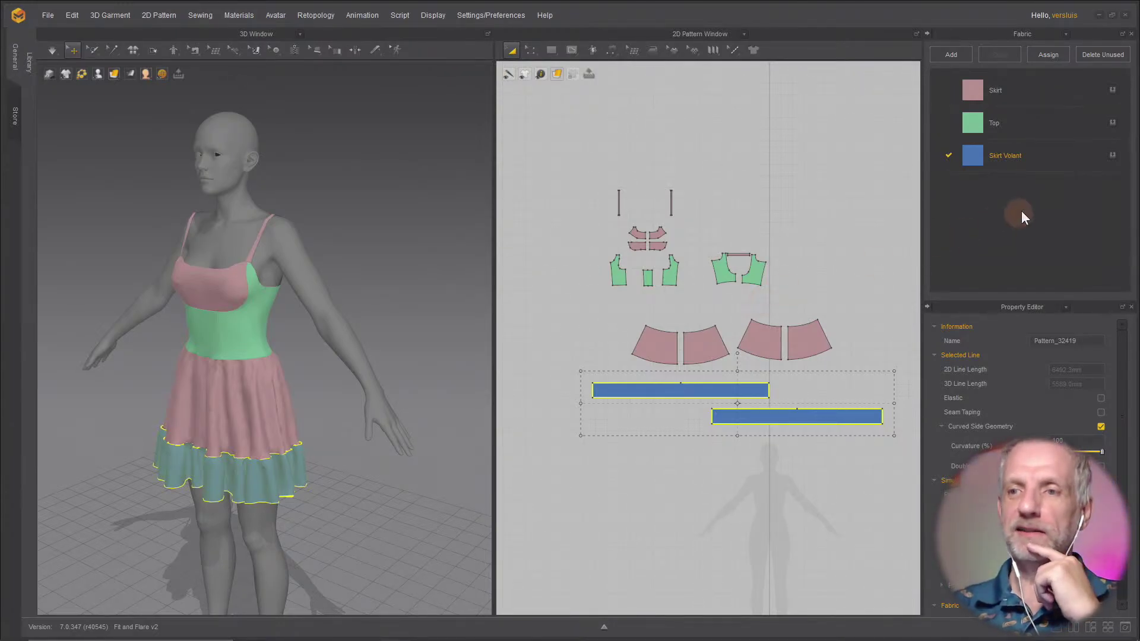
Step: Rename the blue Skirt Volant fabric as Skirt Flounce
{"action": "double_click", "coordinate": [1015, 156]}
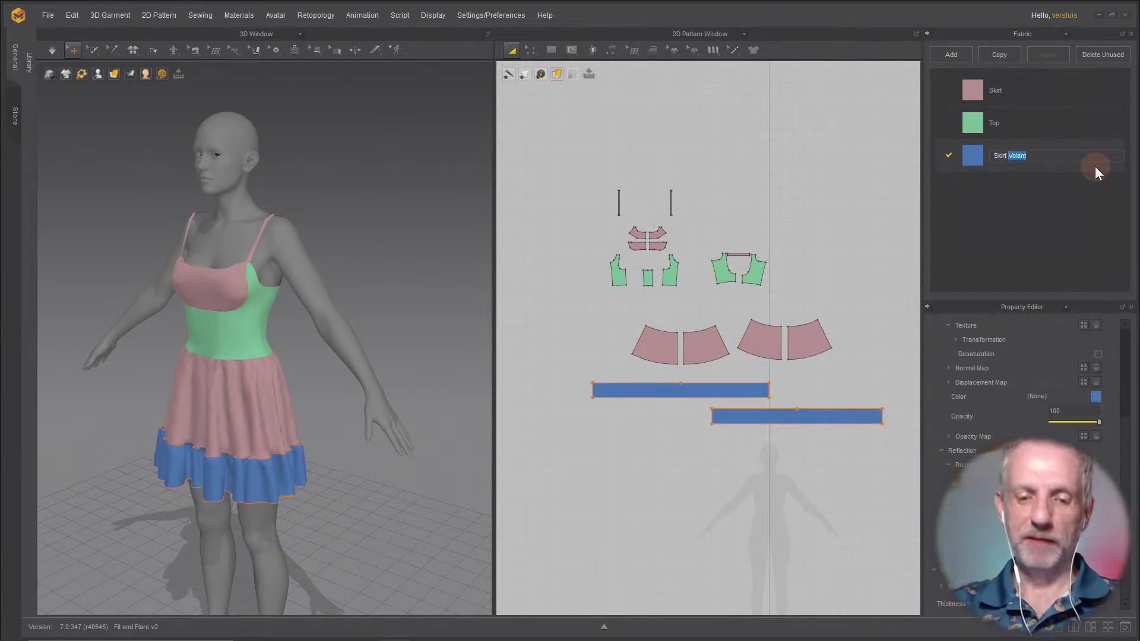
{"action": "type", "text": "Flounce"}
{"action": "left_click", "coordinate": [1095, 166]}
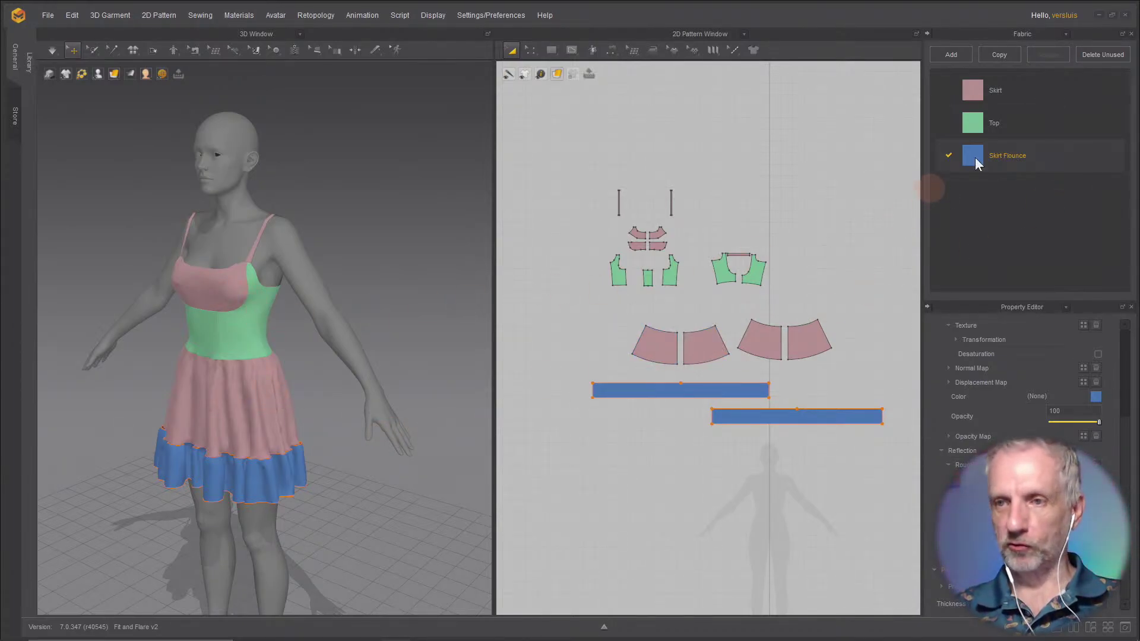
Step: Add another new fabric and name it Straps
{"action": "left_click", "coordinate": [952, 55]}
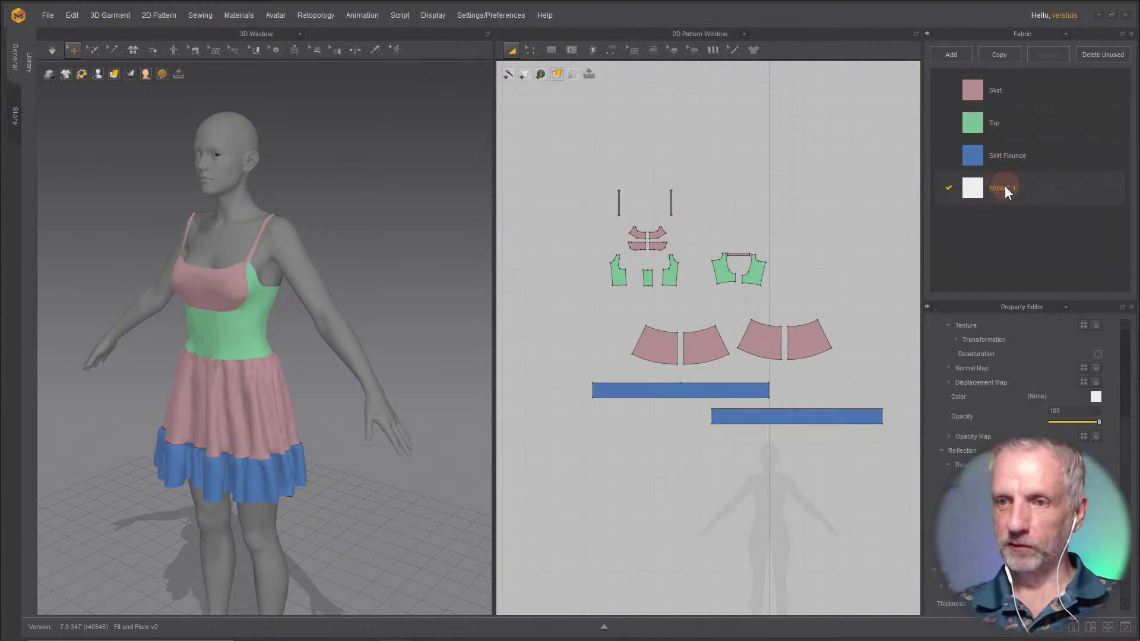
{"action": "double_click", "coordinate": [1006, 187]}
{"action": "type", "text": "Straps"}
{"action": "key", "text": "Return"}
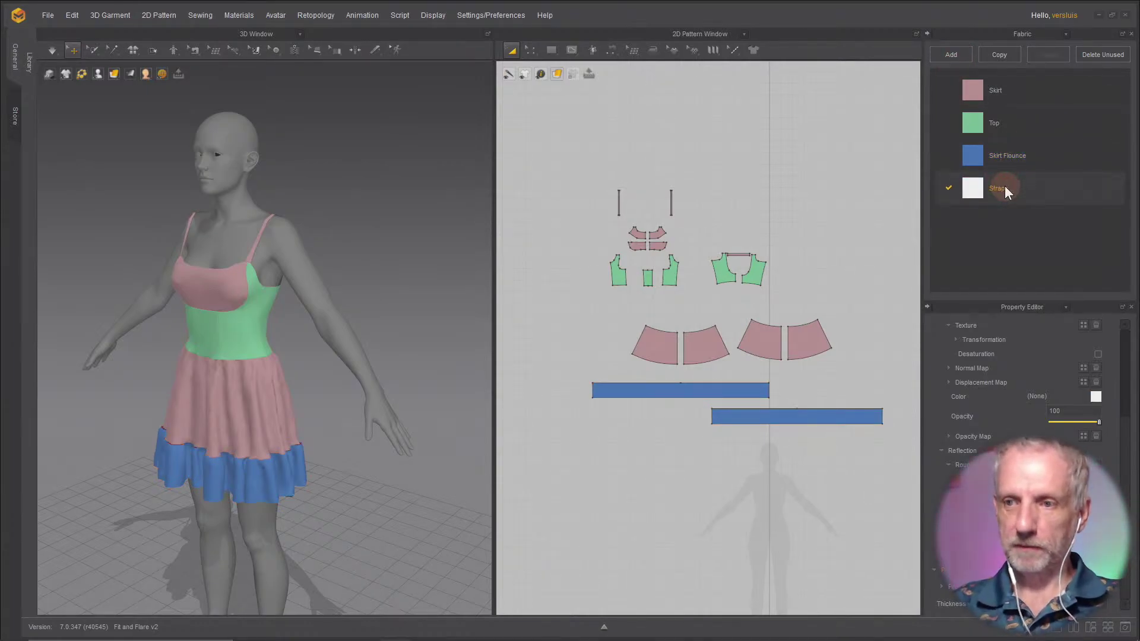
Step: Set the Straps fabric's color to a purple, hex 8A61E2
{"action": "left_click", "coordinate": [1096, 398]}
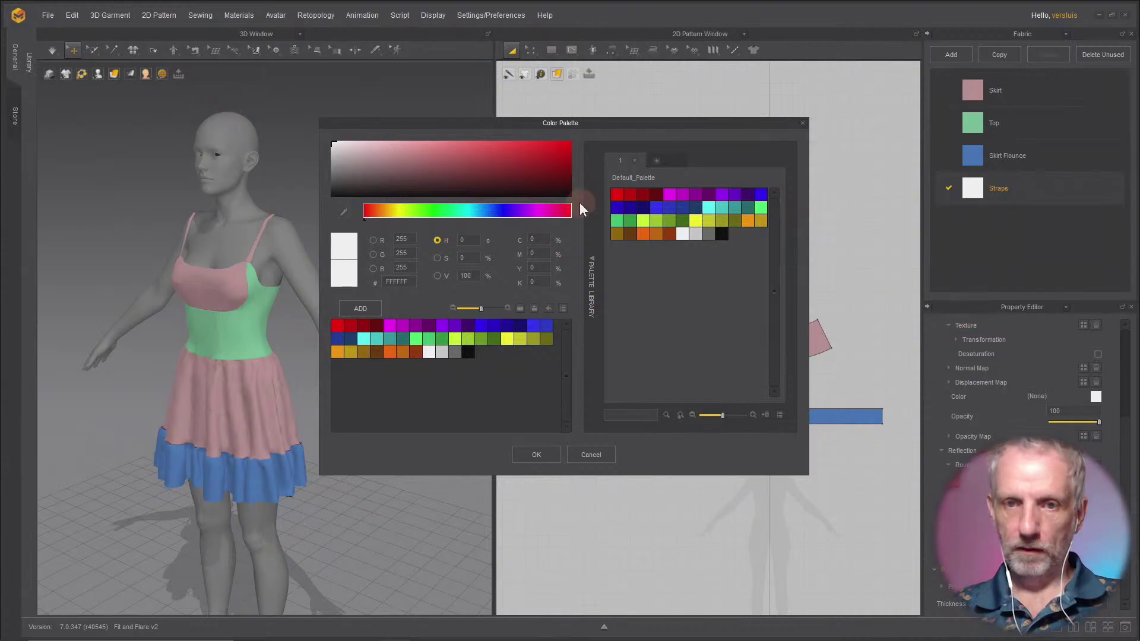
{"action": "left_click_drag", "start_coordinate": [502, 209], "coordinate": [513, 209]}
{"action": "left_click_drag", "start_coordinate": [464, 156], "coordinate": [467, 152]}
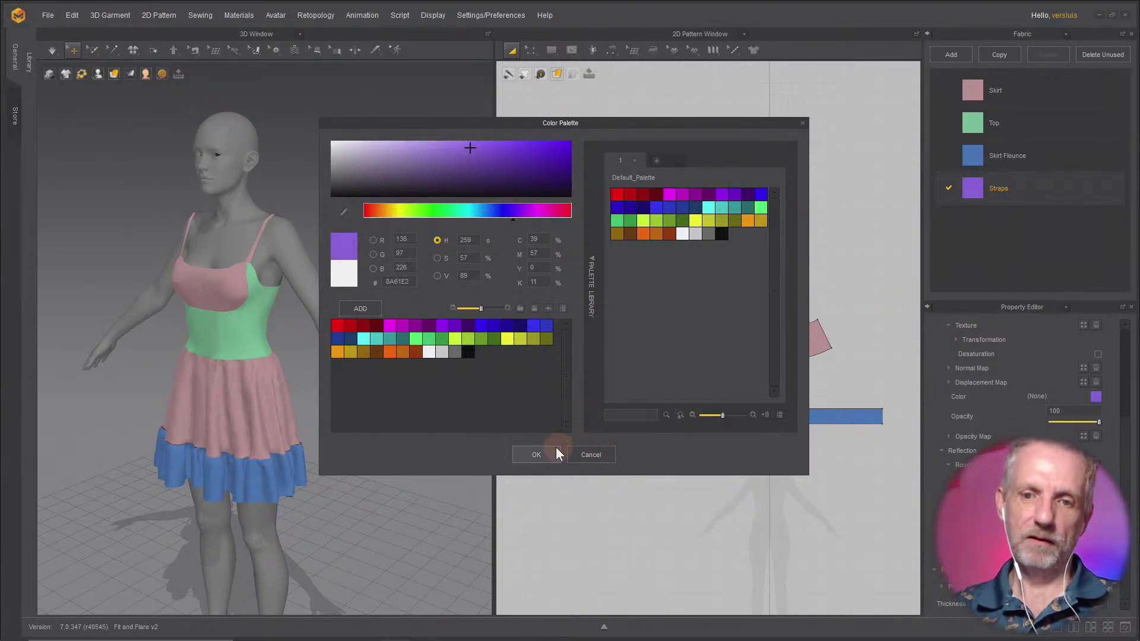
{"action": "left_click", "coordinate": [536, 455]}
Step: Select both narrow shoulder strap pattern pieces and assign the Straps fabric to them
{"action": "scroll", "coordinate": [614, 202], "scroll_direction": "up", "scroll_amount": 3}
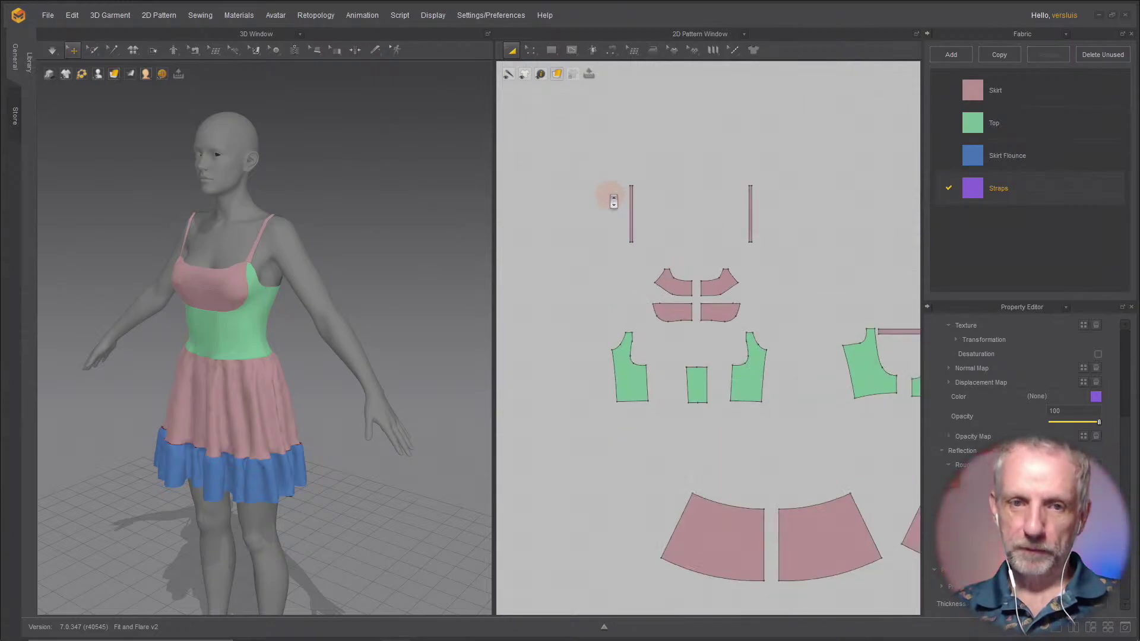
{"action": "scroll", "coordinate": [613, 202], "scroll_direction": "up", "scroll_amount": 2}
{"action": "left_click", "coordinate": [643, 221]}
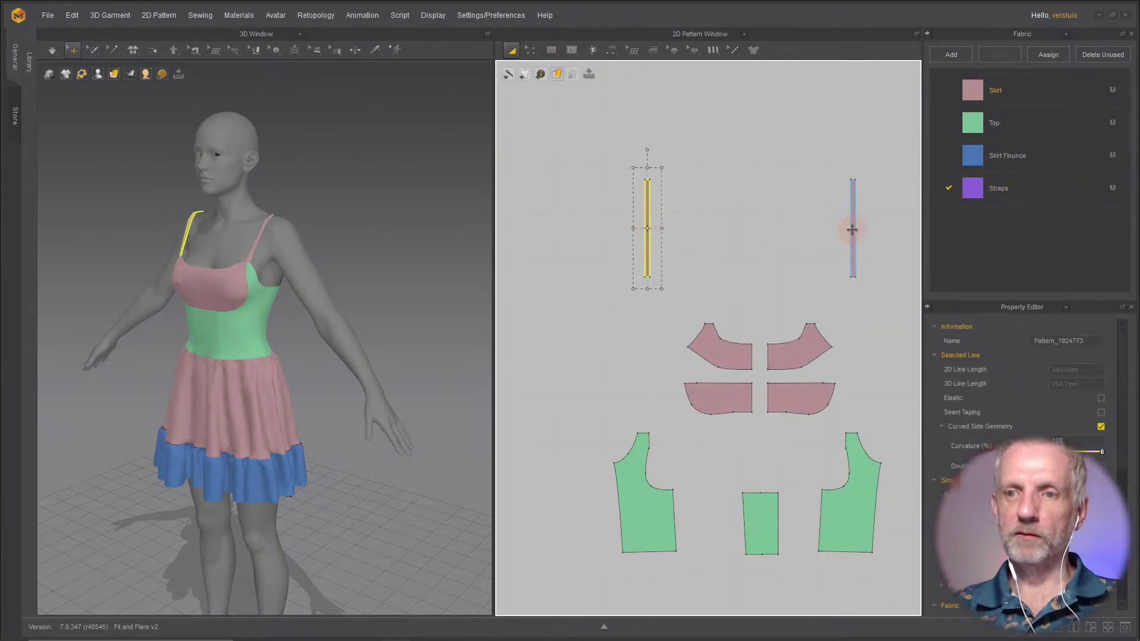
{"action": "left_click", "coordinate": [853, 229], "text": "shift"}
{"action": "left_click", "coordinate": [1113, 188]}
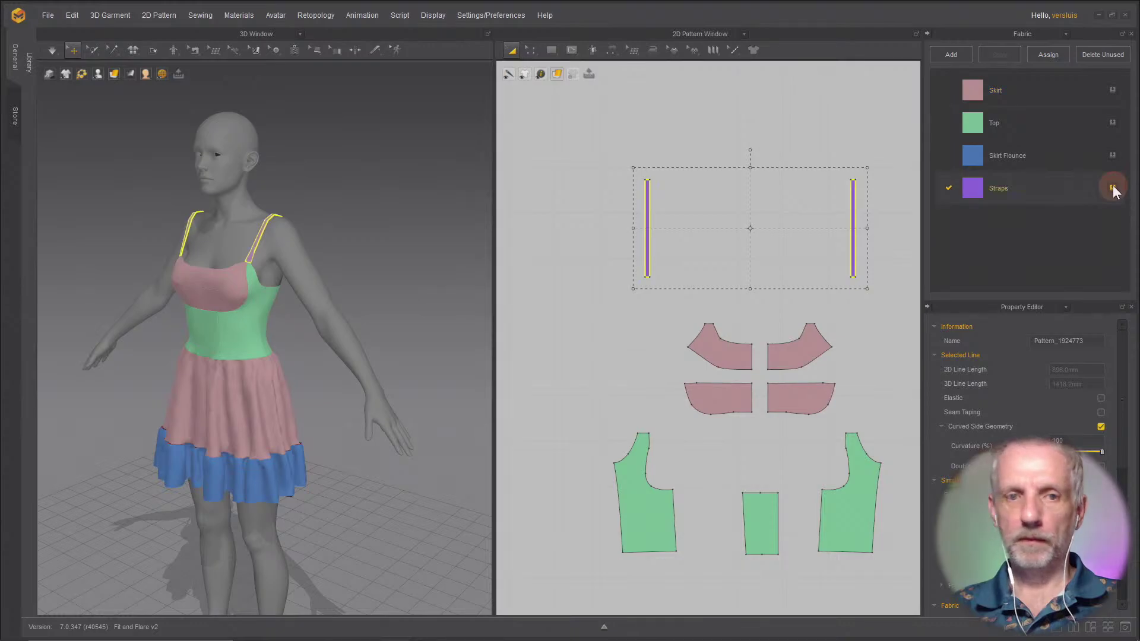
Step: Add a new fabric and name it Do Not Export
{"action": "right_click_drag", "start_coordinate": [298, 247], "coordinate": [588, 265]}
{"action": "mouse_move", "coordinate": [70, 252]}
{"action": "right_mouse_down"}
{"action": "mouse_move", "coordinate": [137, 257]}
{"action": "mouse_move", "coordinate": [124, 248]}
{"action": "right_mouse_up"}
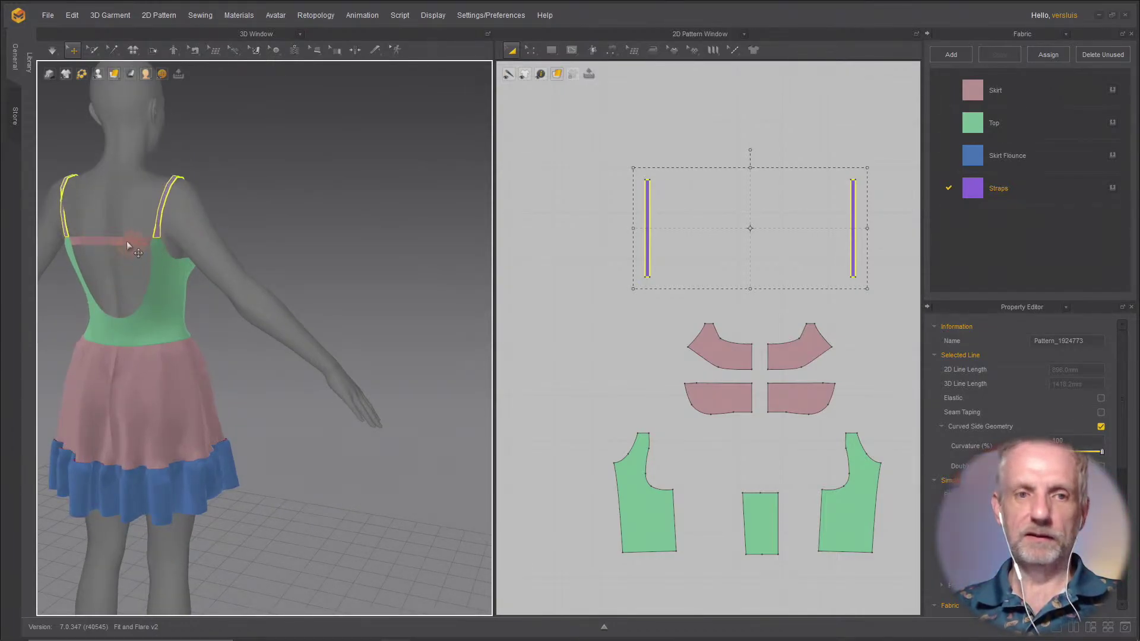
{"action": "left_click", "coordinate": [952, 53]}
{"action": "left_click", "coordinate": [1036, 221]}
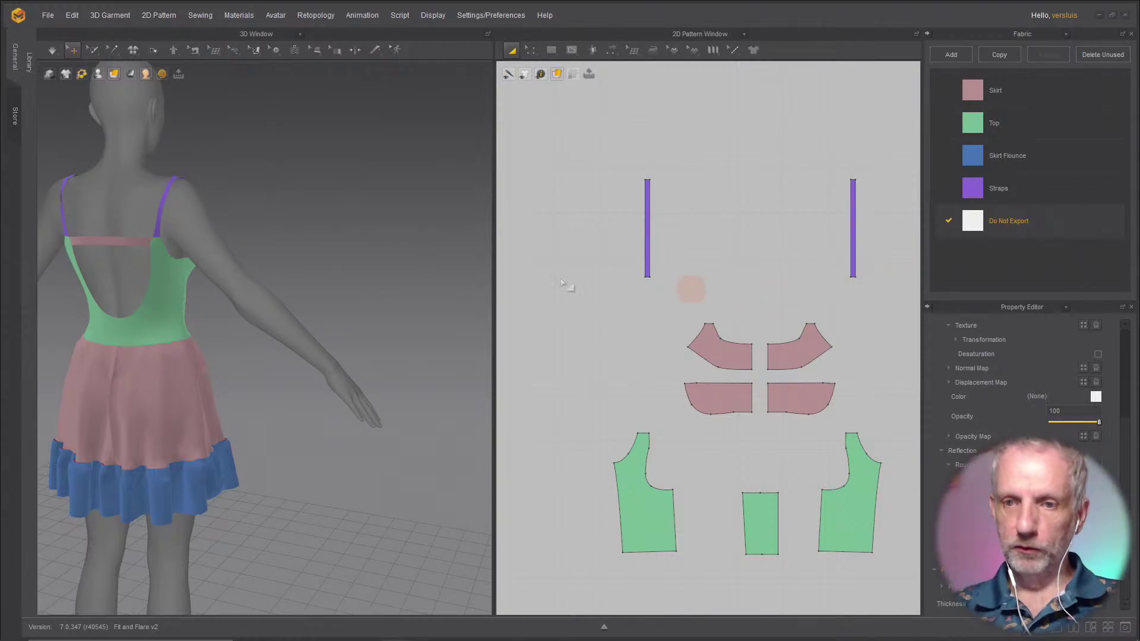
Step: Select the horizontal band across the upper back and assign the Do Not Export fabric to it
{"action": "left_click", "coordinate": [127, 244]}
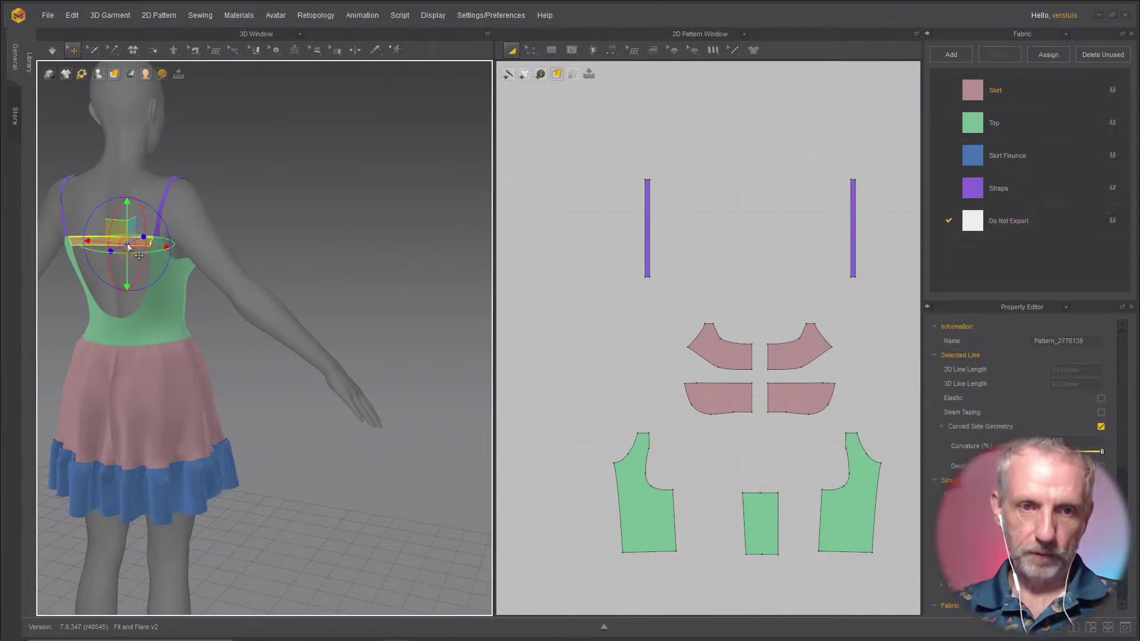
{"action": "left_click", "coordinate": [1112, 221]}
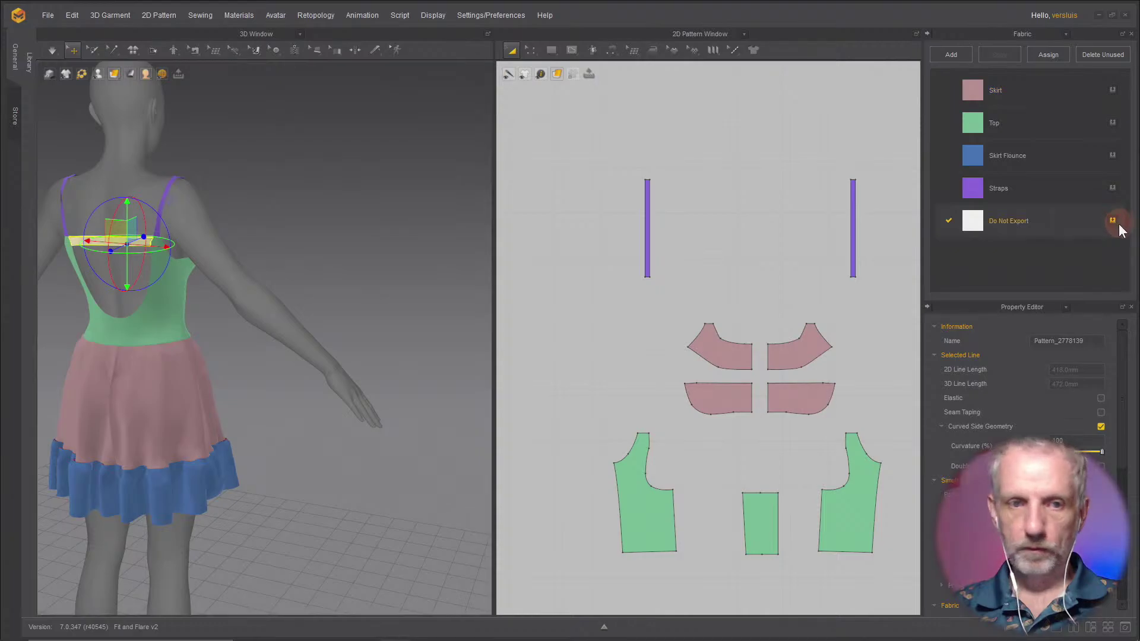
Step: Add another new fabric to the fabric list
{"action": "right_click_drag", "start_coordinate": [415, 265], "coordinate": [285, 275]}
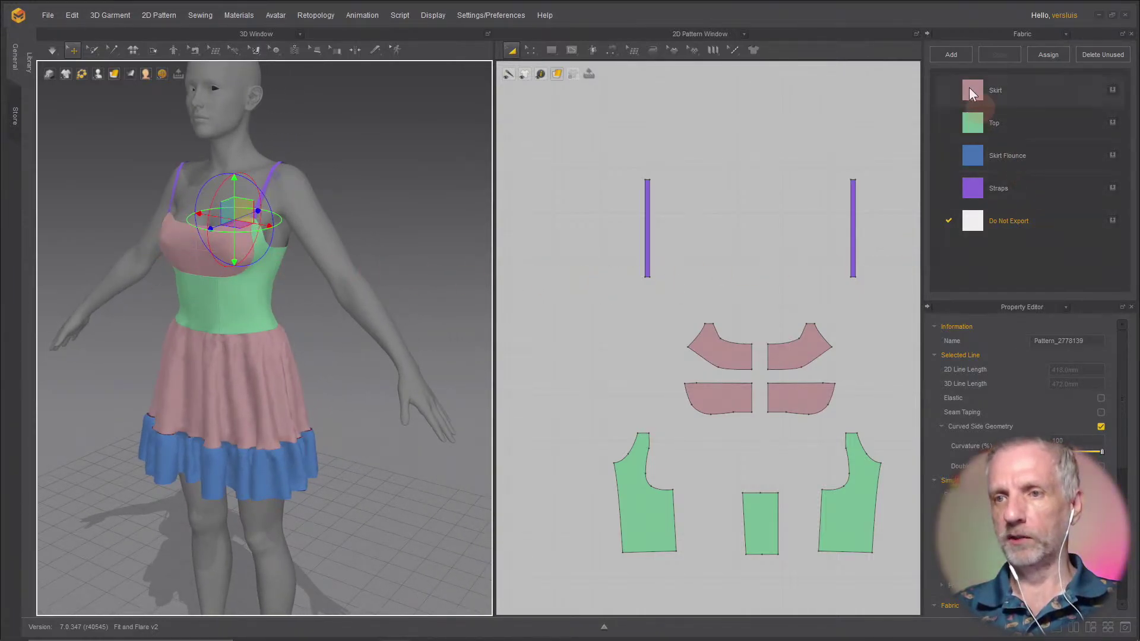
{"action": "left_click", "coordinate": [955, 54]}
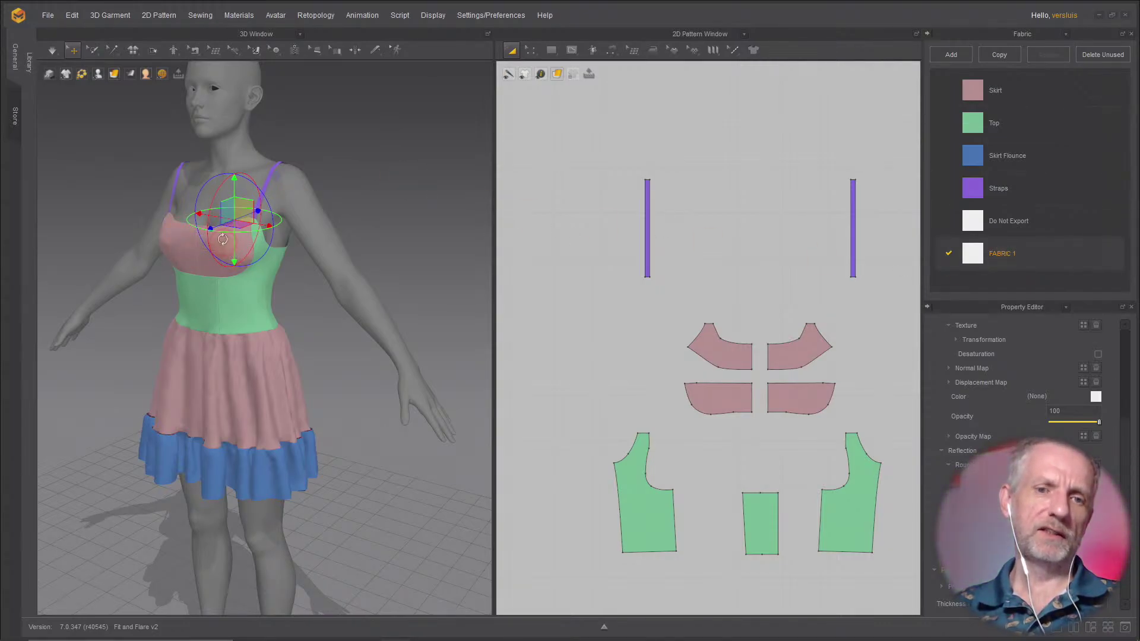
Step: Start the simulation and pull the avatar's right side front panel of the bodice up at the armhole
{"action": "right_click_drag", "start_coordinate": [223, 239], "coordinate": [241, 225]}
{"action": "scroll", "coordinate": [241, 224], "scroll_direction": "up", "scroll_amount": 3}
{"action": "middle_click_drag", "start_coordinate": [241, 225], "coordinate": [324, 267]}
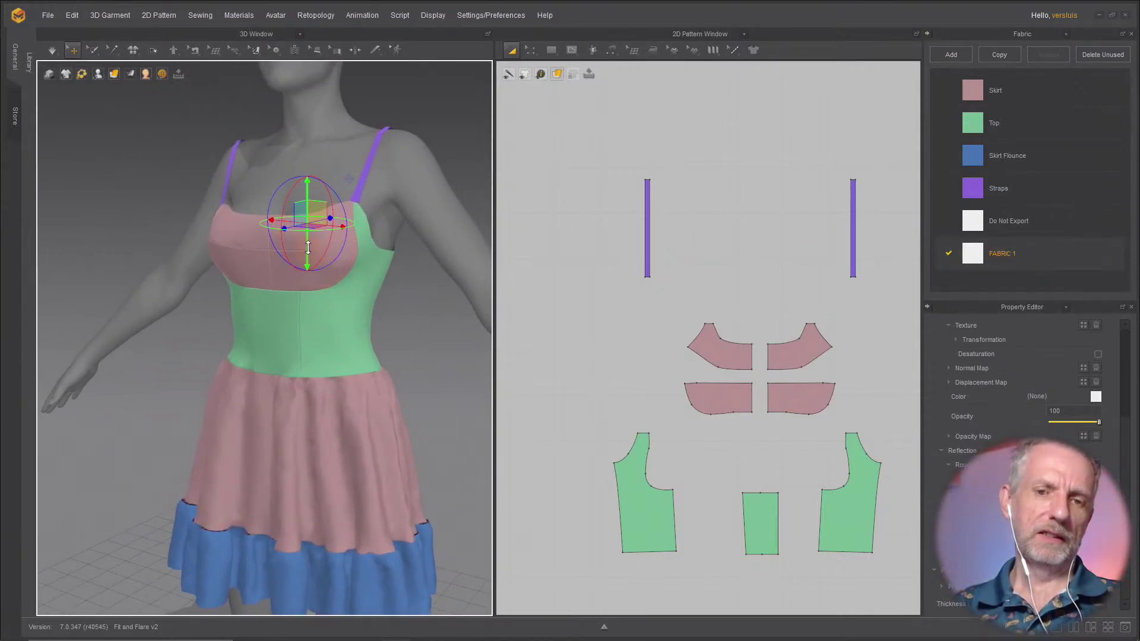
{"action": "right_click_drag", "start_coordinate": [308, 247], "coordinate": [285, 261]}
{"action": "middle_click_drag", "start_coordinate": [285, 261], "coordinate": [249, 268]}
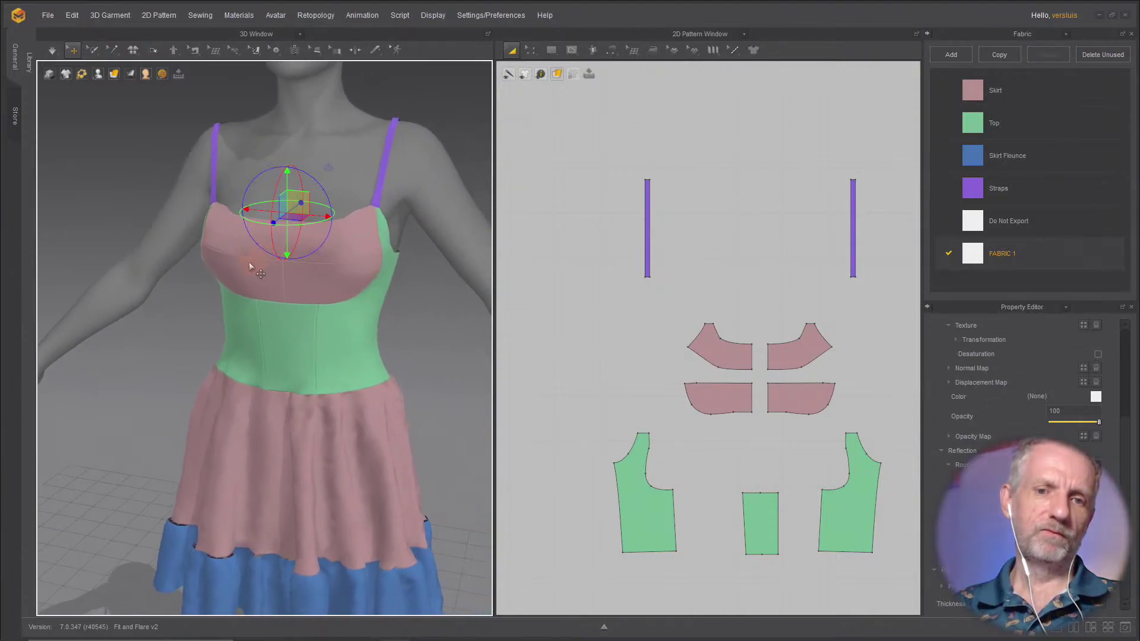
{"action": "right_click_drag", "start_coordinate": [250, 267], "coordinate": [326, 260]}
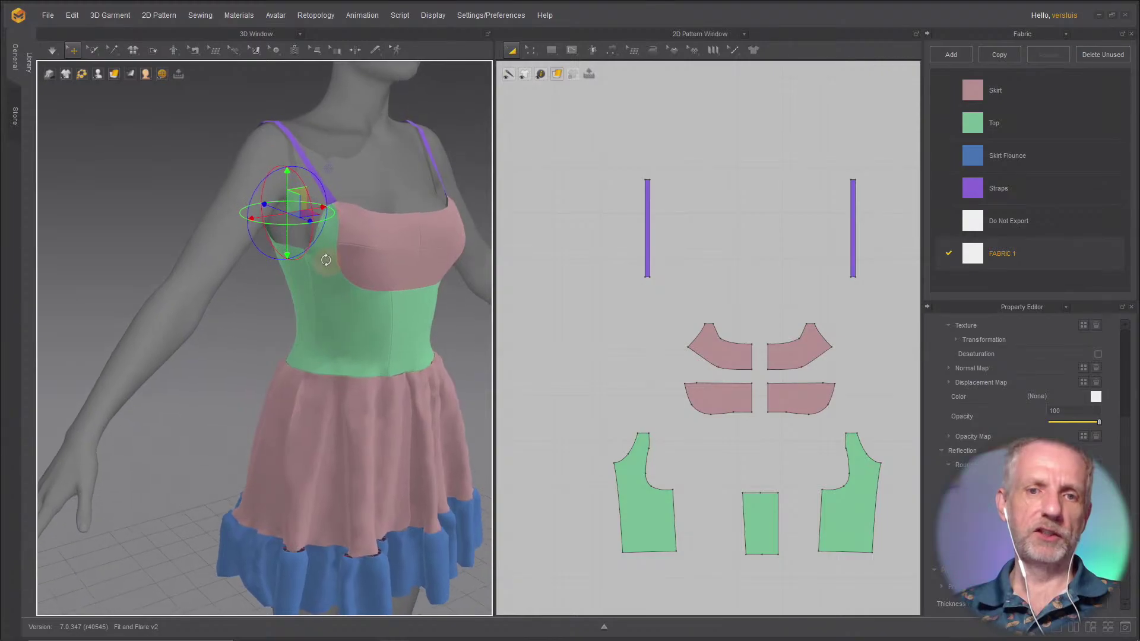
{"action": "key", "text": "q"}
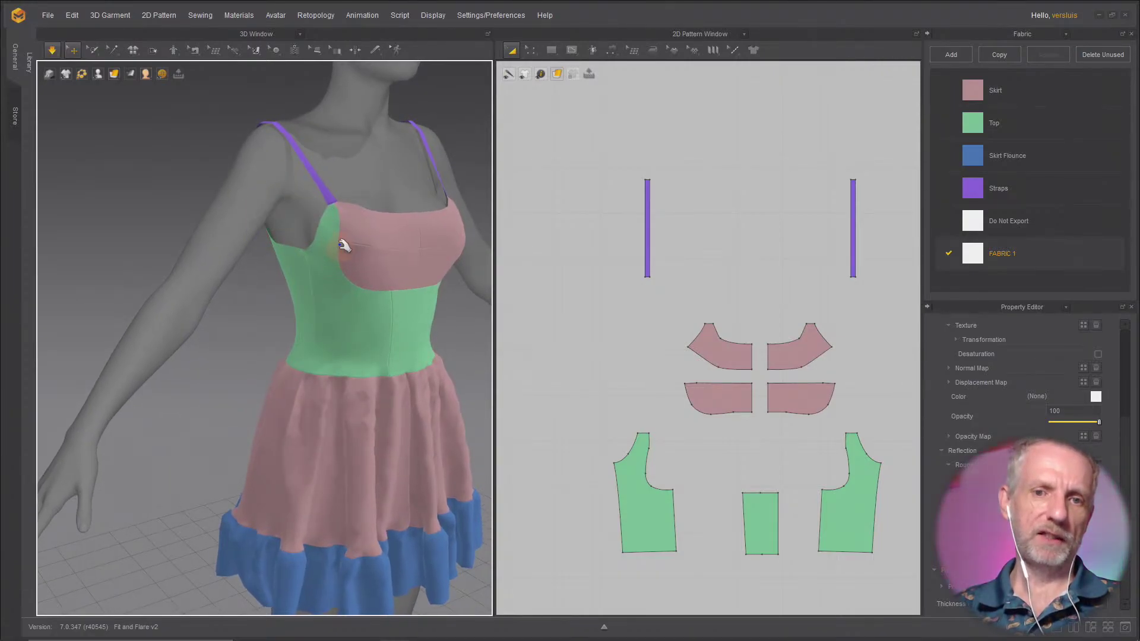
{"action": "left_click", "coordinate": [313, 247]}
{"action": "left_click_drag", "start_coordinate": [303, 252], "coordinate": [321, 214]}
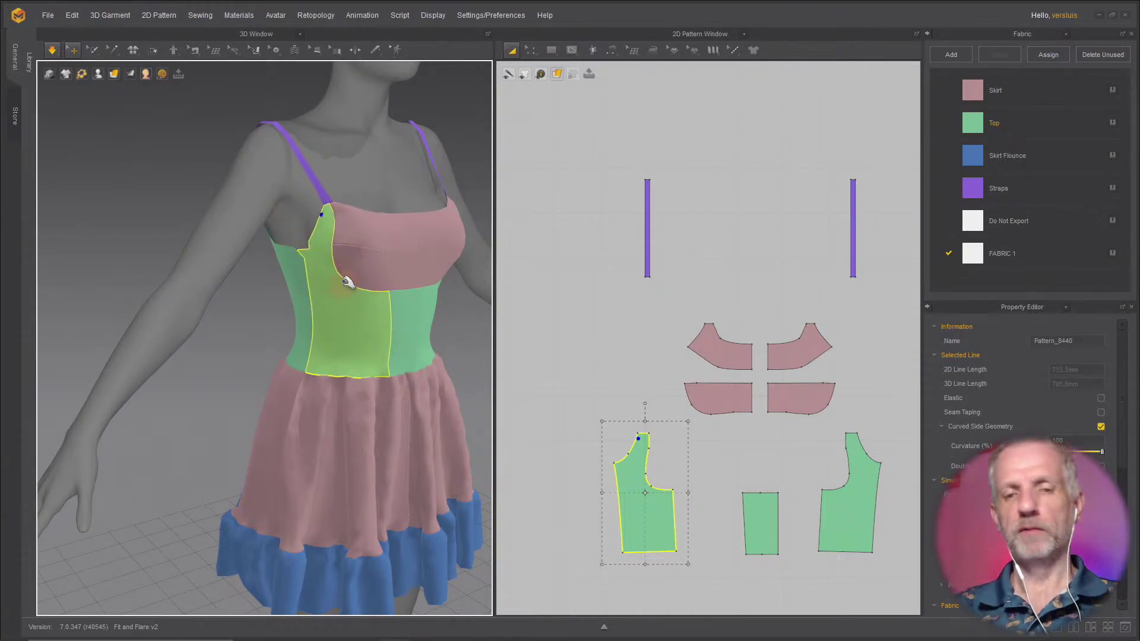
{"action": "right_click_drag", "start_coordinate": [347, 282], "coordinate": [297, 284]}
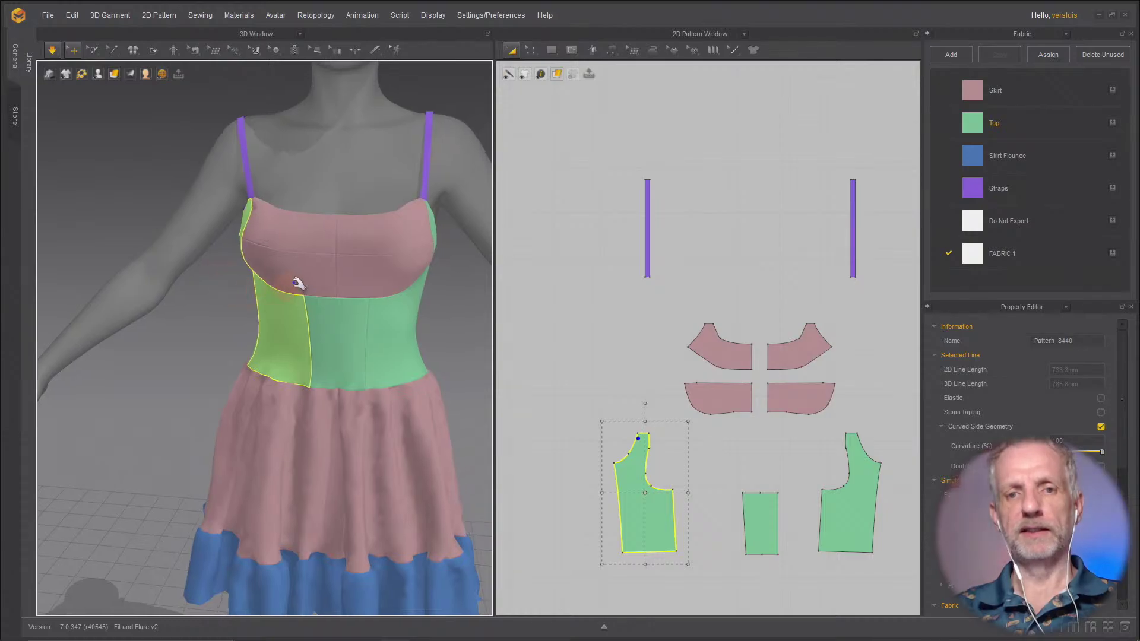
Step: Pull the upper and lower bust pieces and the opposite side front panel outward to settle them on the chest
{"action": "left_click_drag", "start_coordinate": [265, 272], "coordinate": [217, 229]}
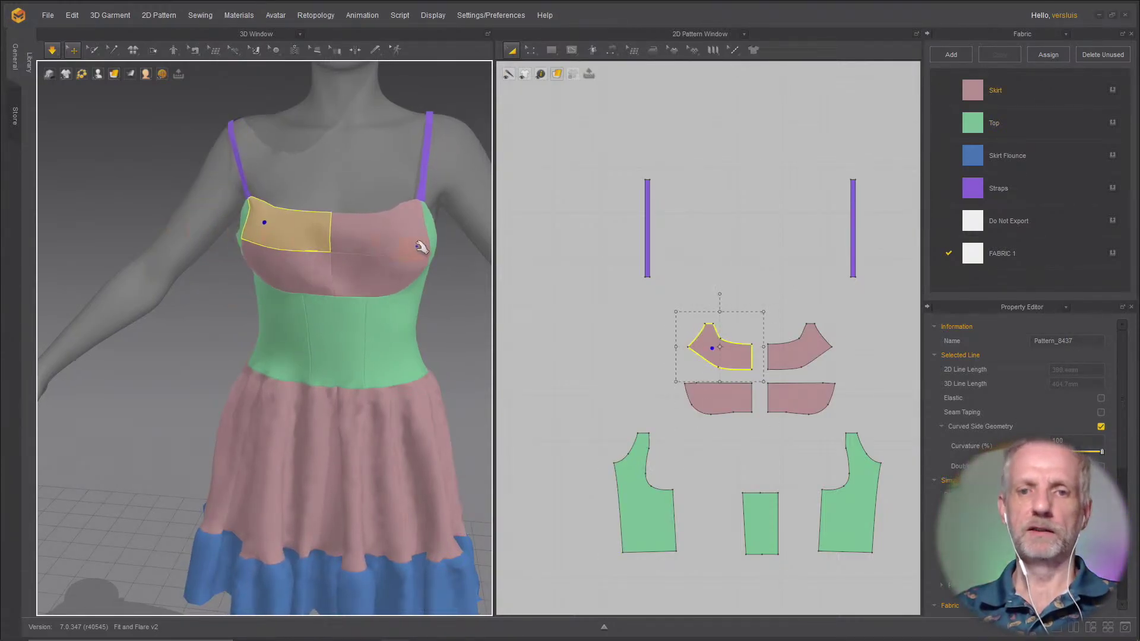
{"action": "left_click_drag", "start_coordinate": [409, 245], "coordinate": [376, 241]}
{"action": "right_click_drag", "start_coordinate": [257, 244], "coordinate": [277, 267]}
{"action": "left_click_drag", "start_coordinate": [284, 265], "coordinate": [272, 261]}
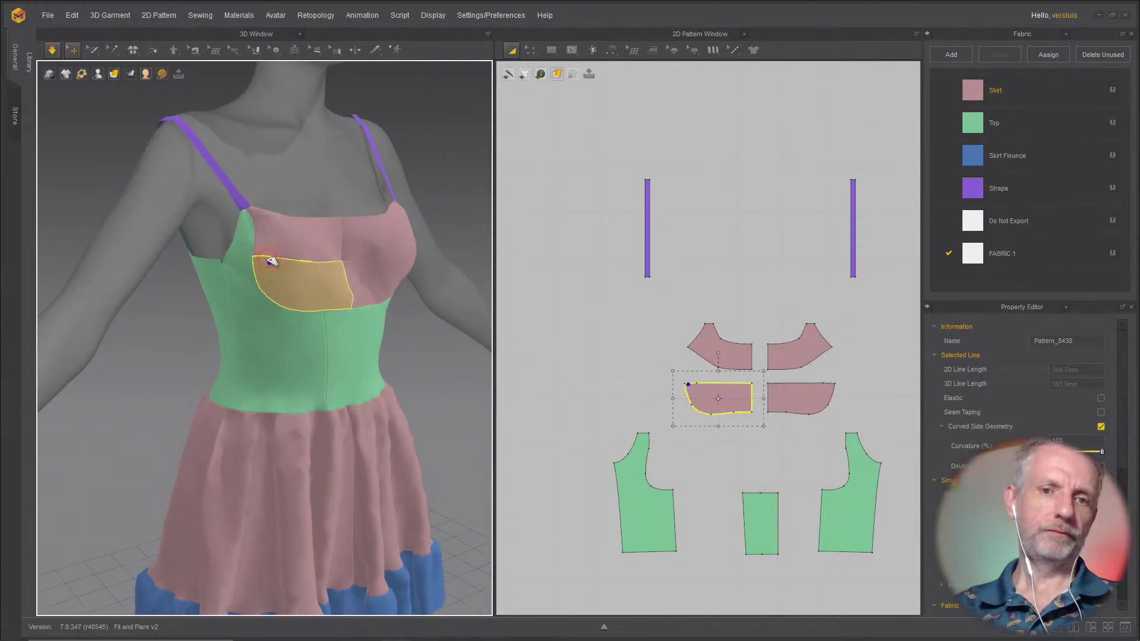
{"action": "right_click_drag", "start_coordinate": [310, 264], "coordinate": [387, 244]}
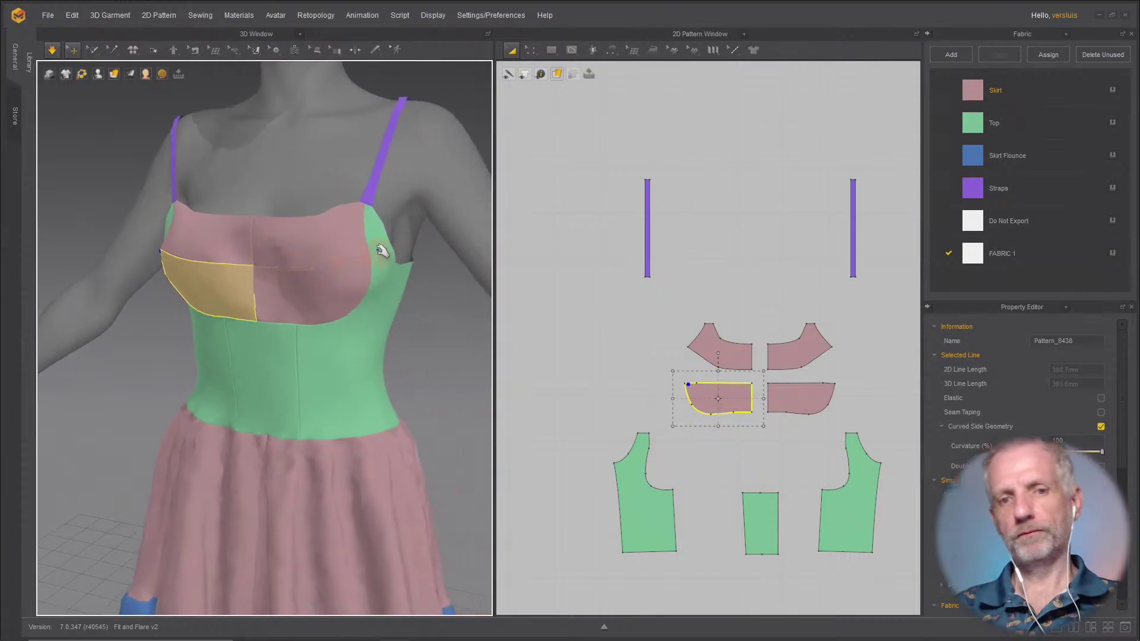
{"action": "left_click_drag", "start_coordinate": [387, 244], "coordinate": [432, 262]}
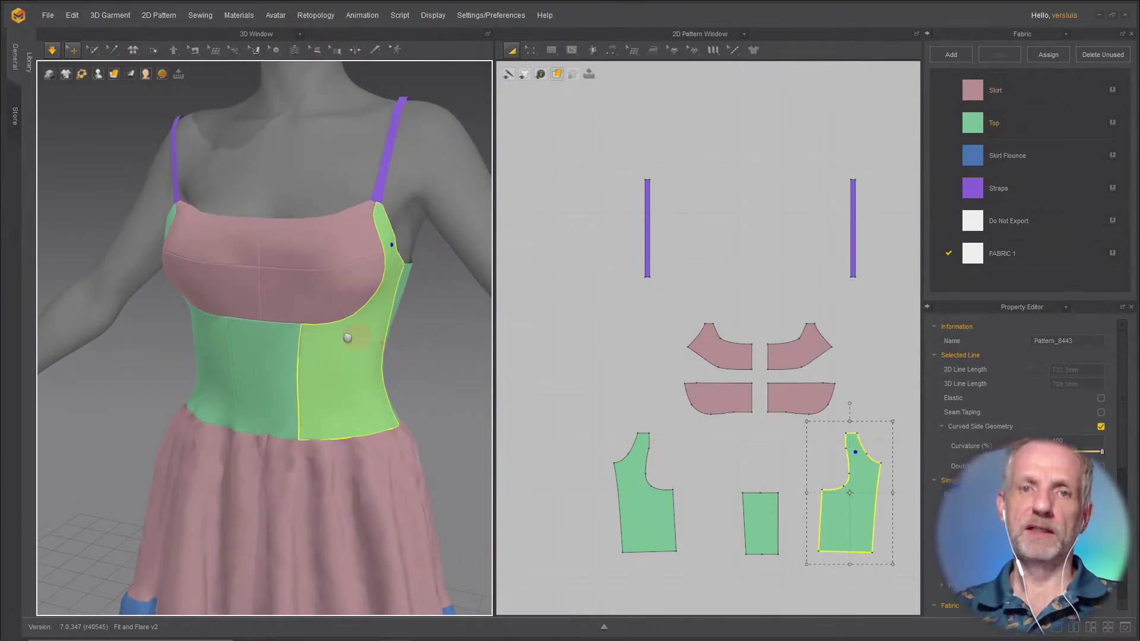
{"action": "right_click_drag", "start_coordinate": [348, 338], "coordinate": [285, 315]}
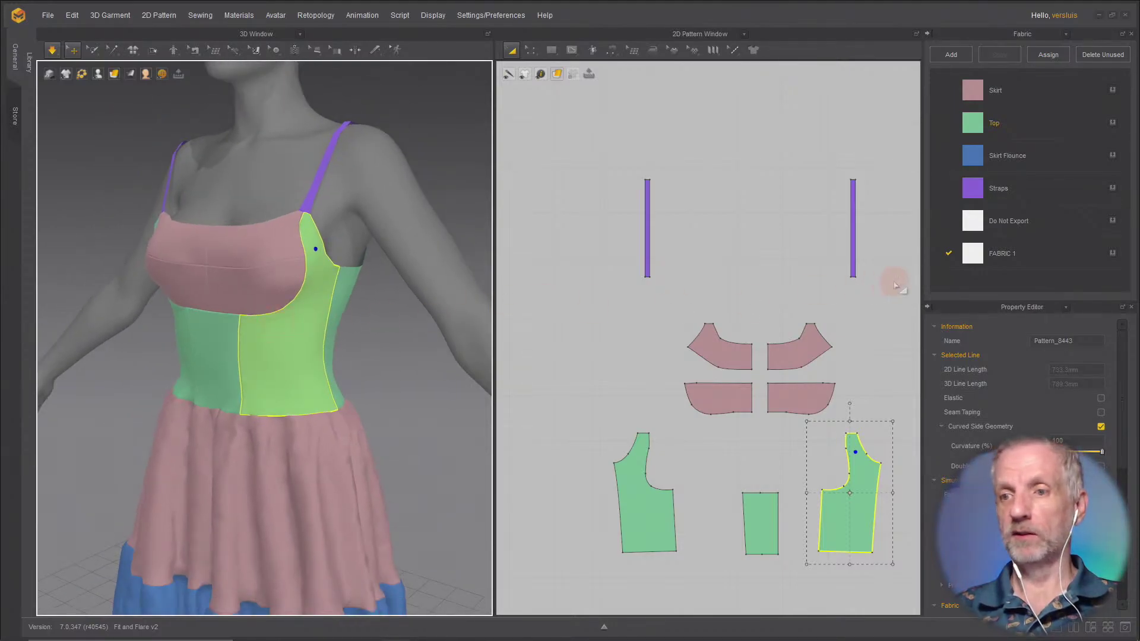
Step: Rename the newly added fabric Bust Plate
{"action": "double_click", "coordinate": [1005, 253]}
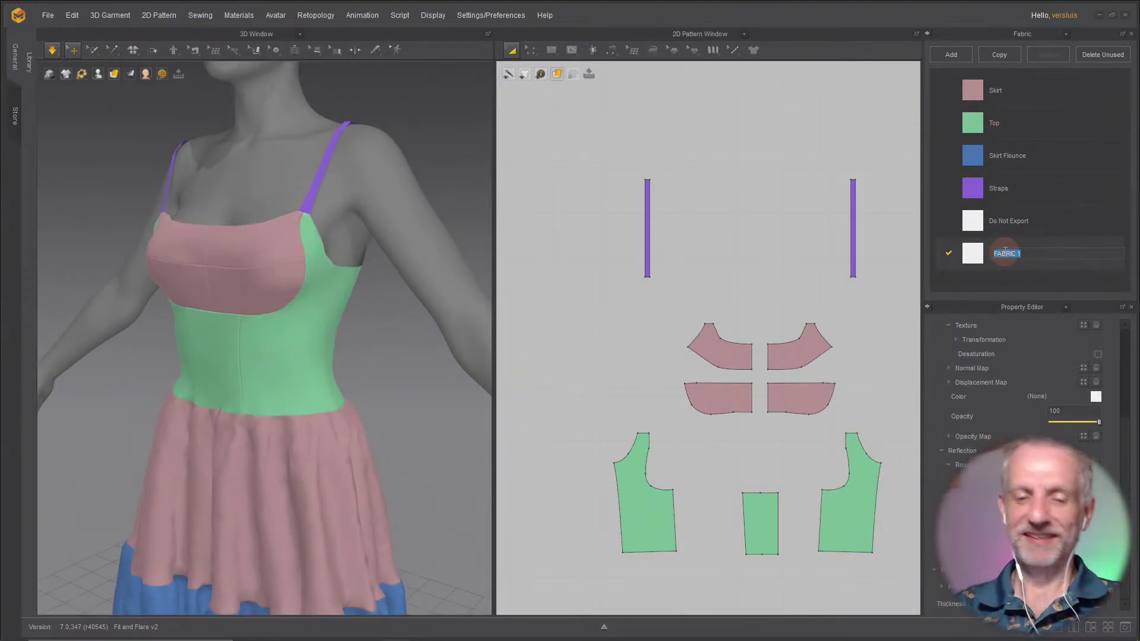
{"action": "type", "text": "Bust Plat"}
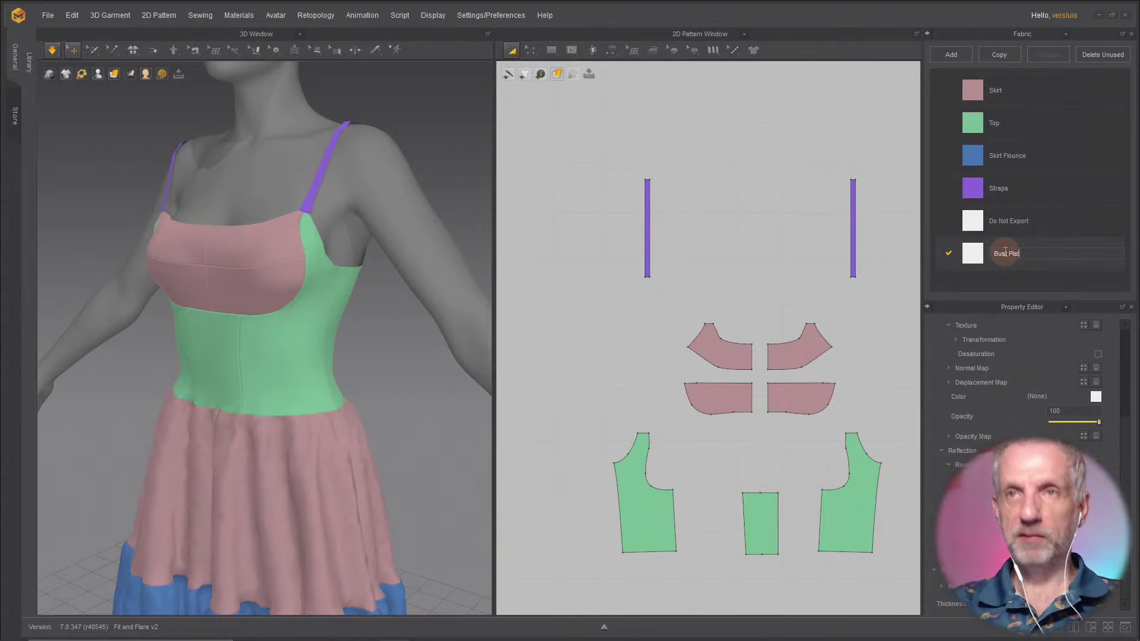
{"action": "type", "text": "e"}
{"action": "key", "text": "Return"}
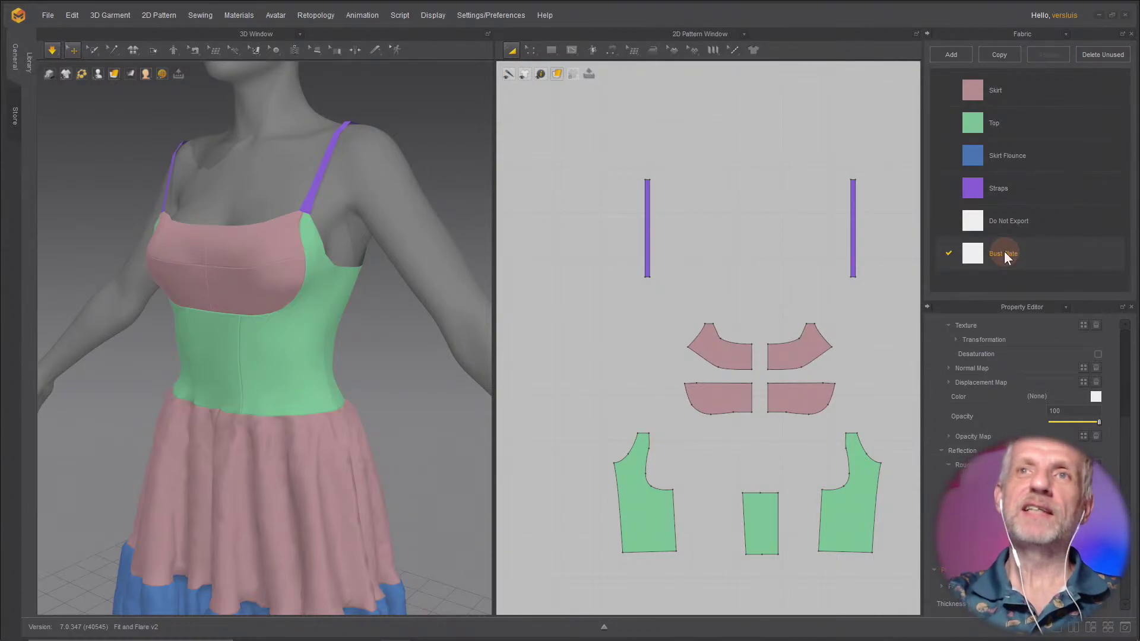
Step: Set the Bust Plate fabric's color to a light tan yellow with a hue of 45
{"action": "left_click_drag", "start_coordinate": [1004, 254], "coordinate": [854, 287]}
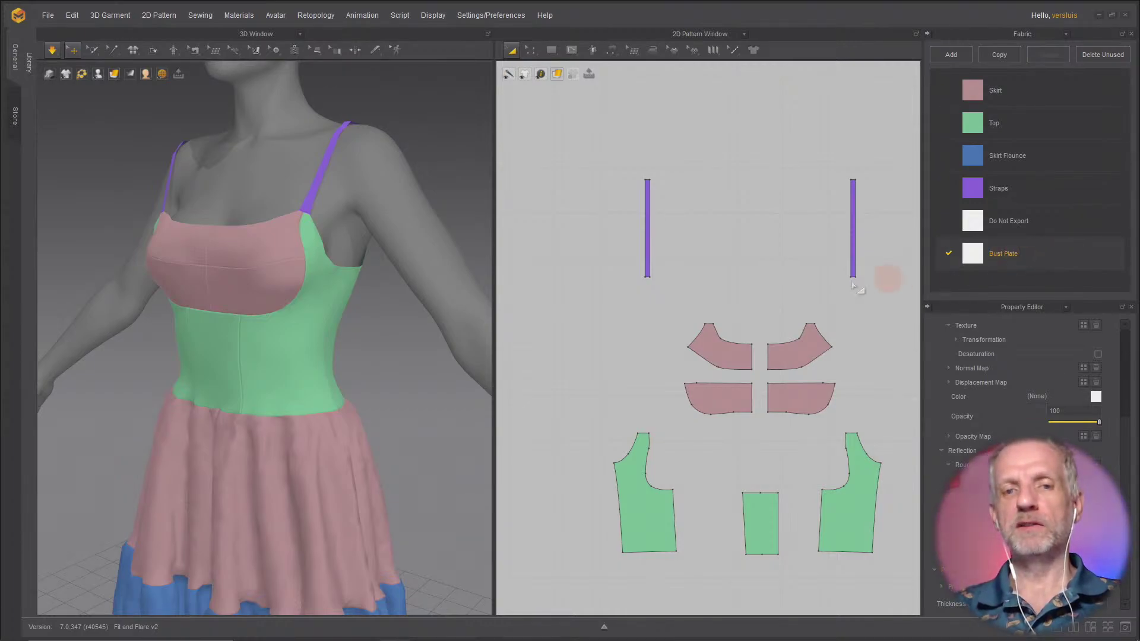
{"action": "right_click_drag", "start_coordinate": [357, 267], "coordinate": [447, 318]}
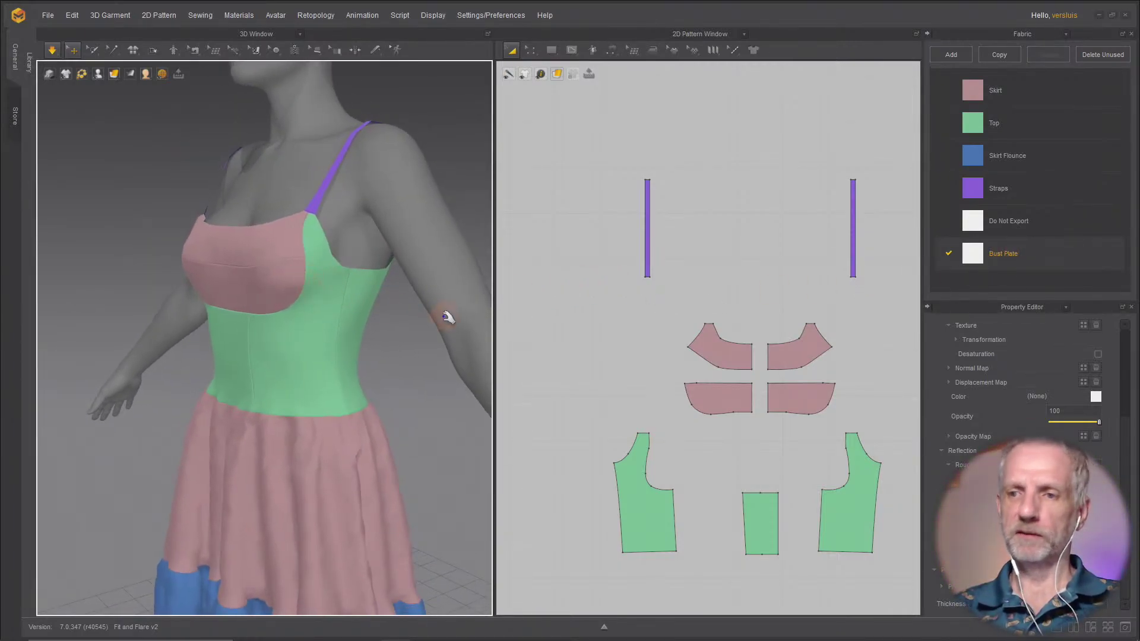
{"action": "double_click", "coordinate": [1013, 253]}
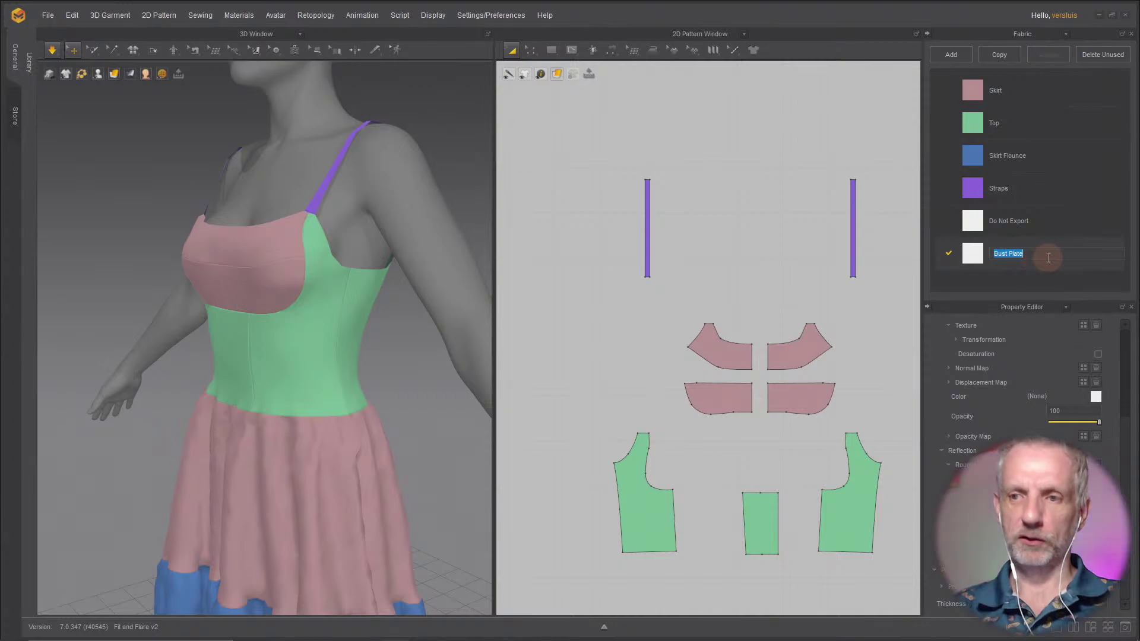
{"action": "left_click", "coordinate": [1097, 397]}
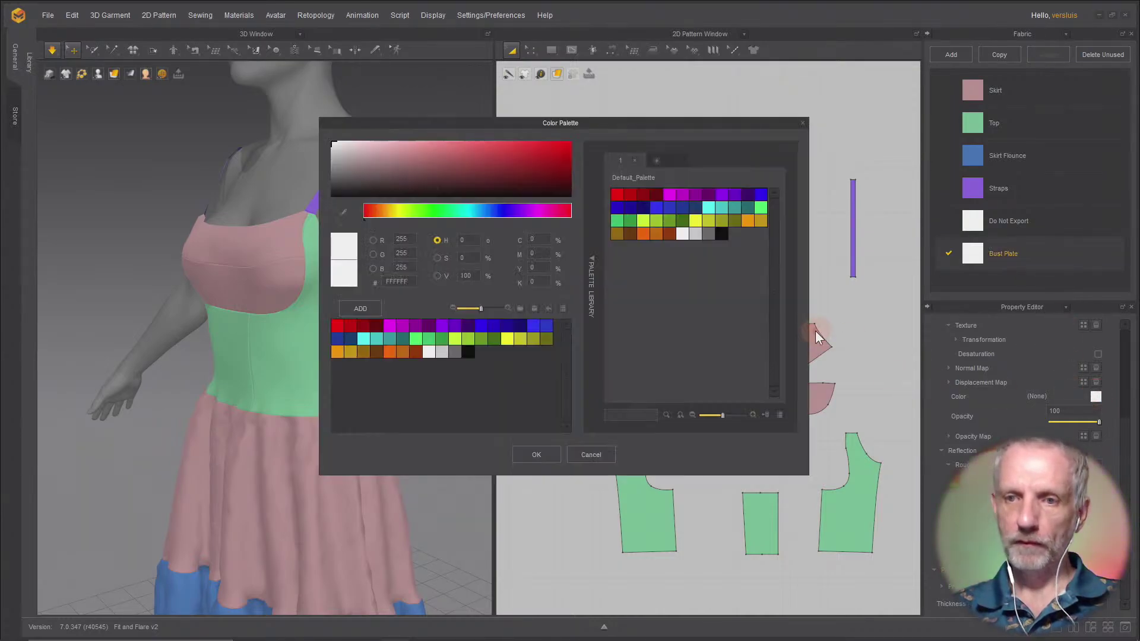
{"action": "left_click", "coordinate": [390, 208]}
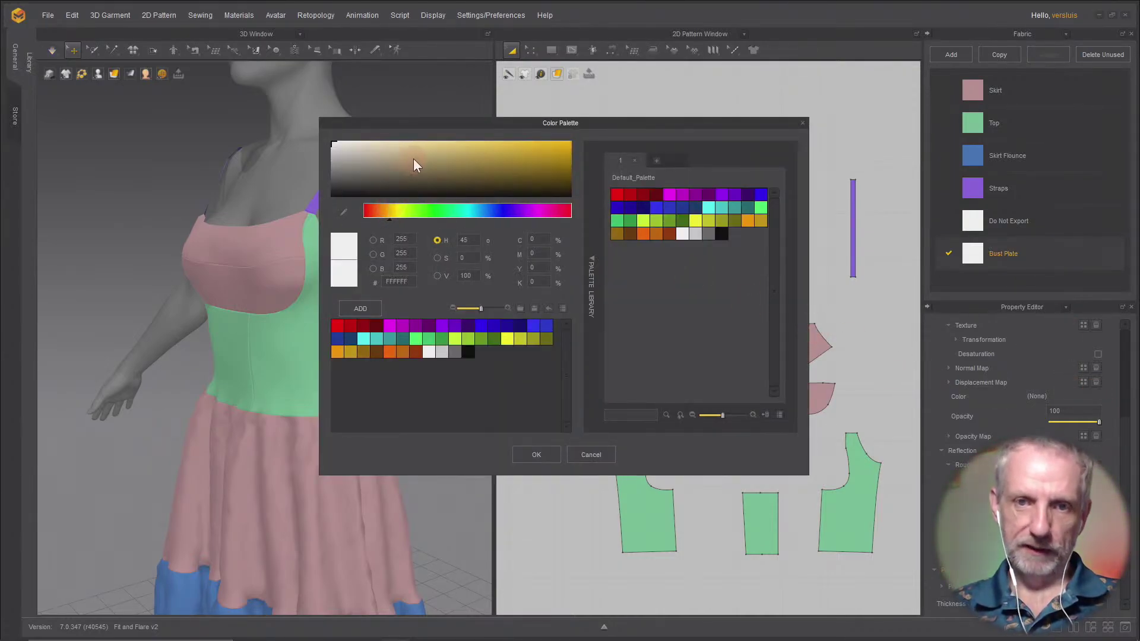
{"action": "left_click", "coordinate": [427, 153]}
{"action": "left_click", "coordinate": [529, 452]}
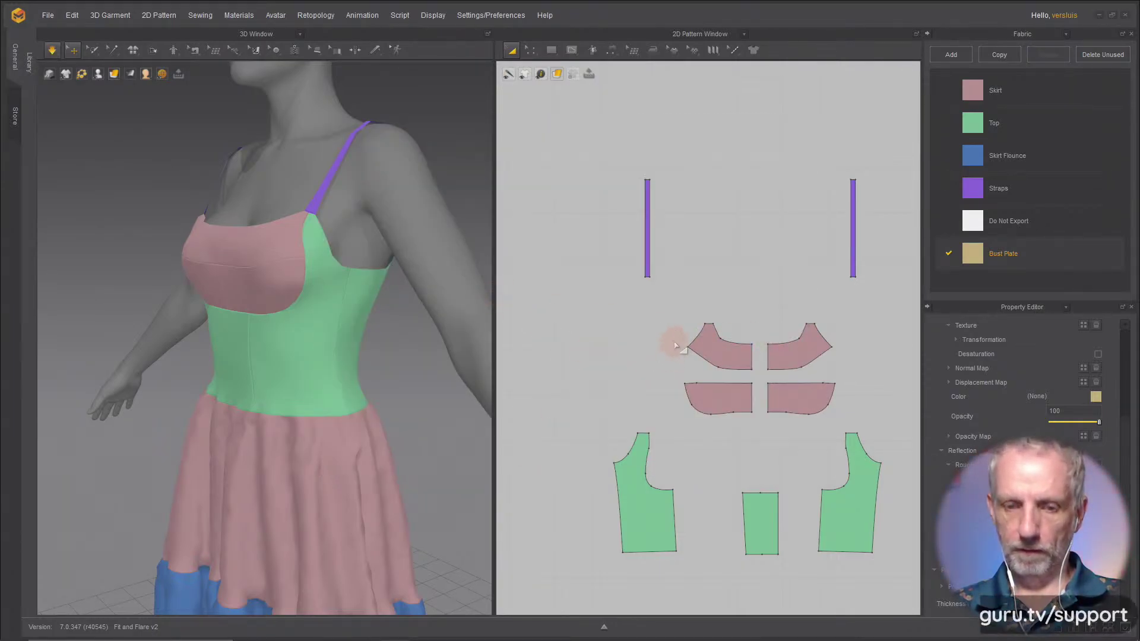
Step: Select all four bust pattern pieces, assign the Bust Plate fabric to them and check the dress from the front
{"action": "left_click_drag", "start_coordinate": [666, 304], "coordinate": [848, 423]}
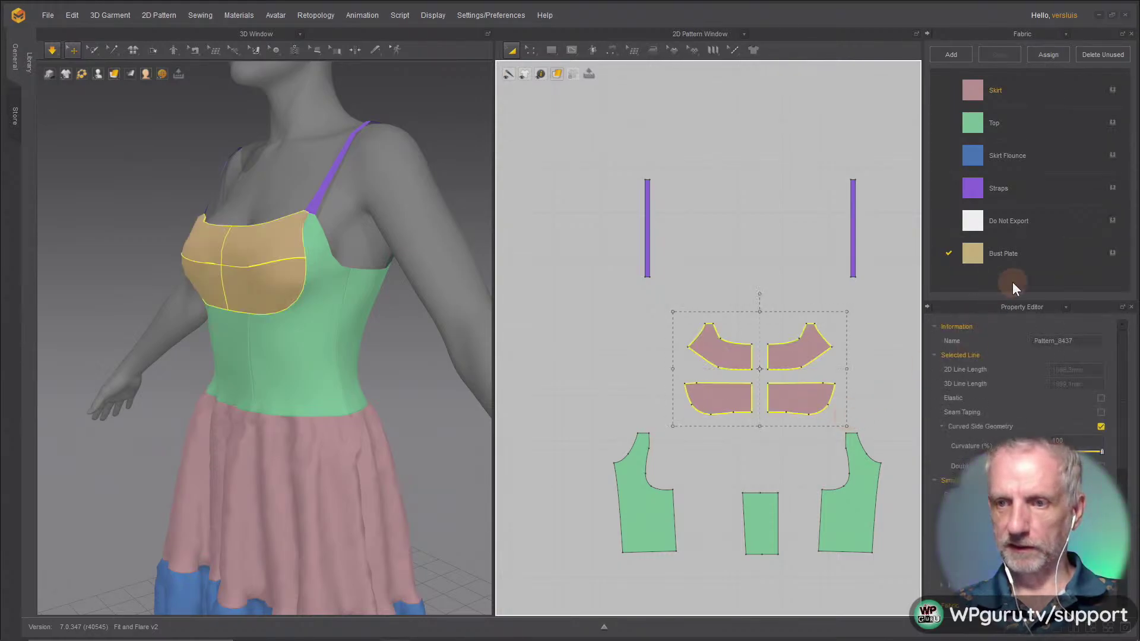
{"action": "left_click", "coordinate": [1113, 254]}
{"action": "left_click", "coordinate": [410, 362]}
{"action": "right_click_drag", "start_coordinate": [410, 362], "coordinate": [422, 386]}
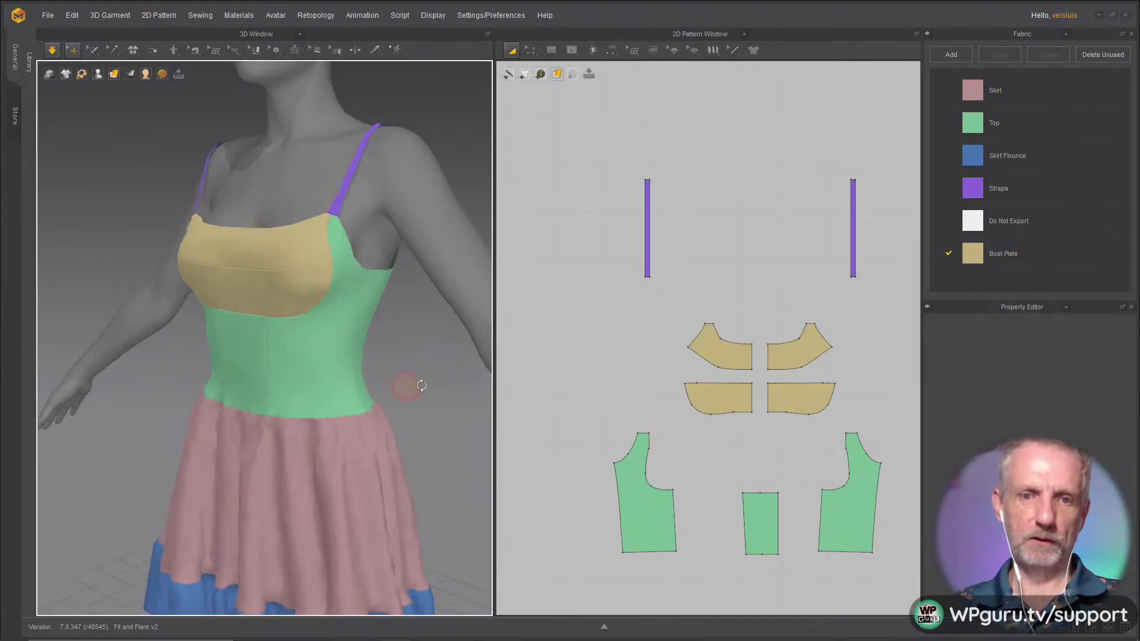
{"action": "key", "text": "0"}
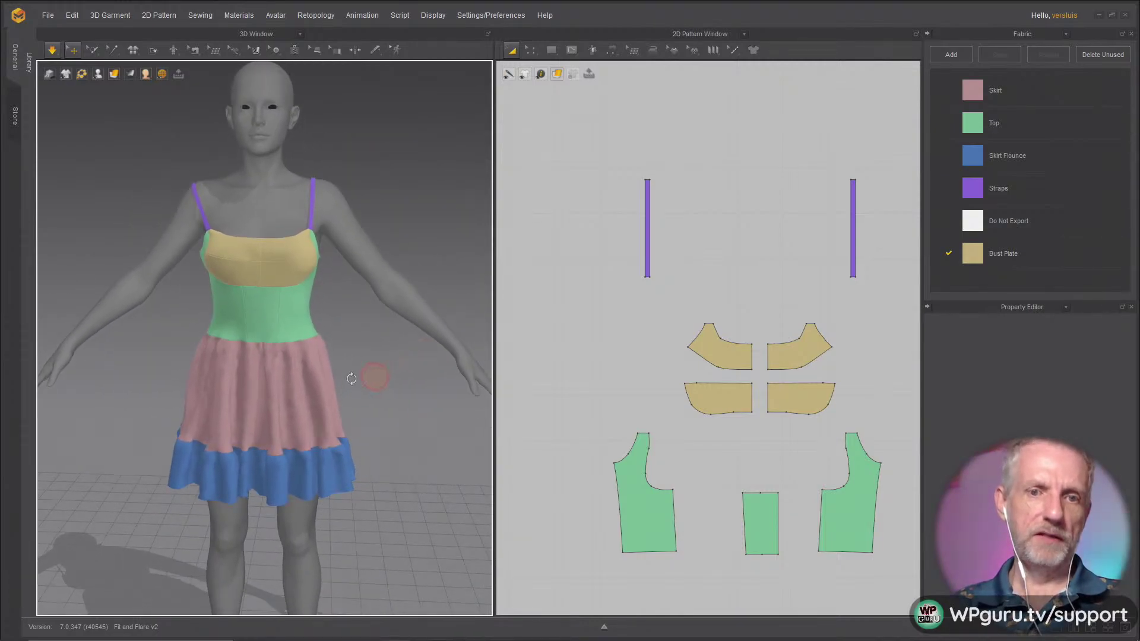
{"action": "right_click_drag", "start_coordinate": [351, 379], "coordinate": [391, 372]}
{"action": "right_click_drag", "start_coordinate": [394, 373], "coordinate": [361, 368]}
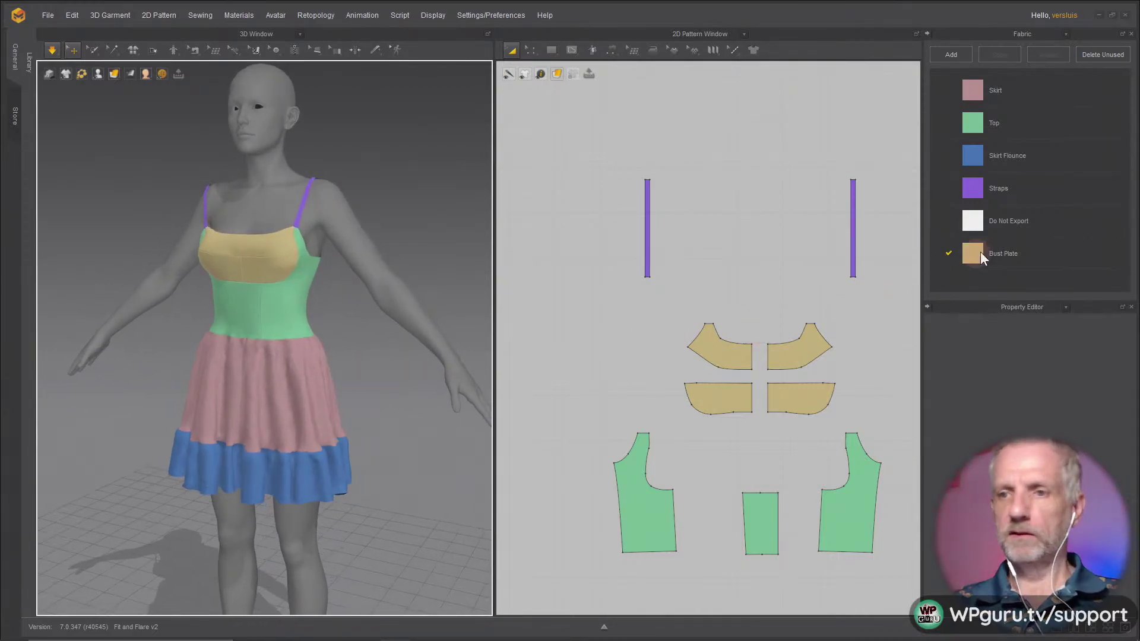
Step: Select all pattern pieces of the dress and stop the simulation
{"action": "left_click", "coordinate": [1060, 89]}
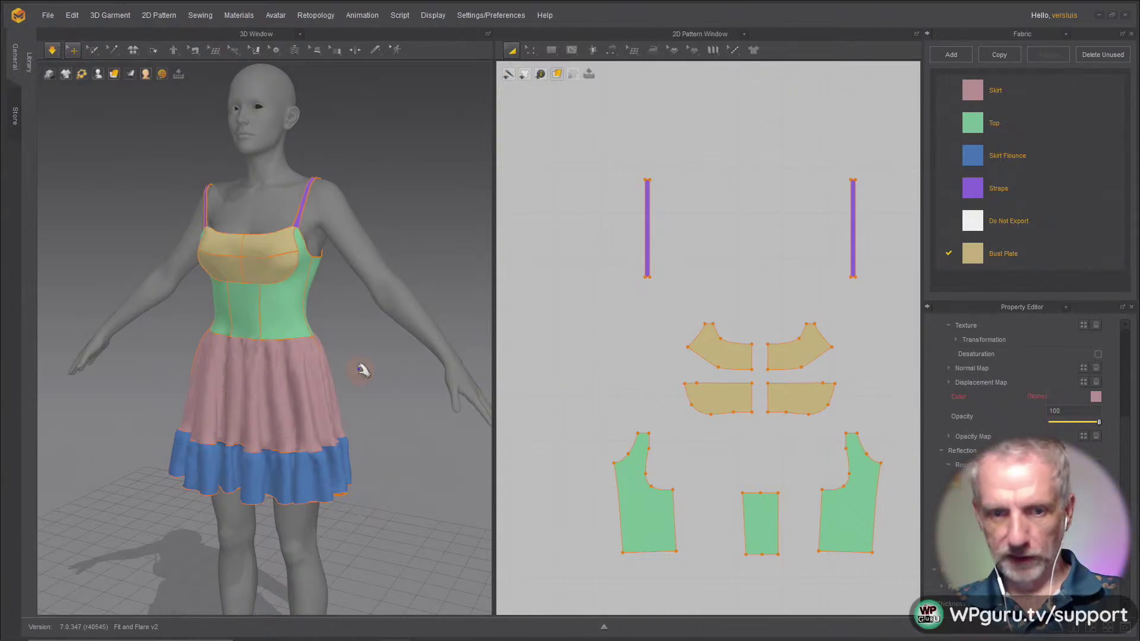
{"action": "key", "text": "ctrl+a"}
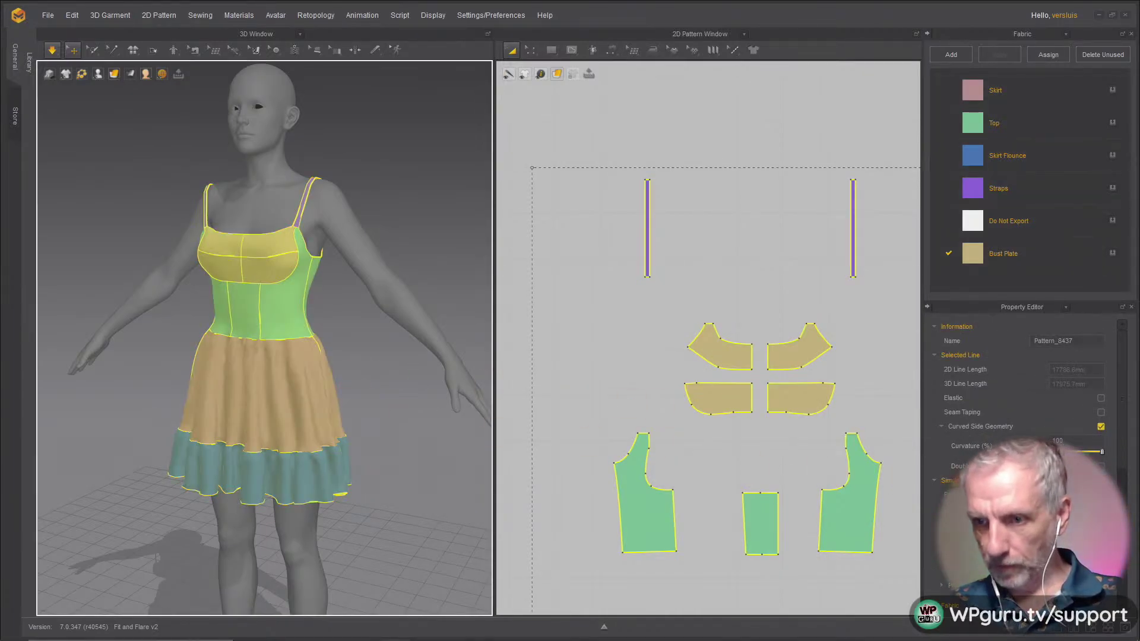
{"action": "key", "text": "space"}
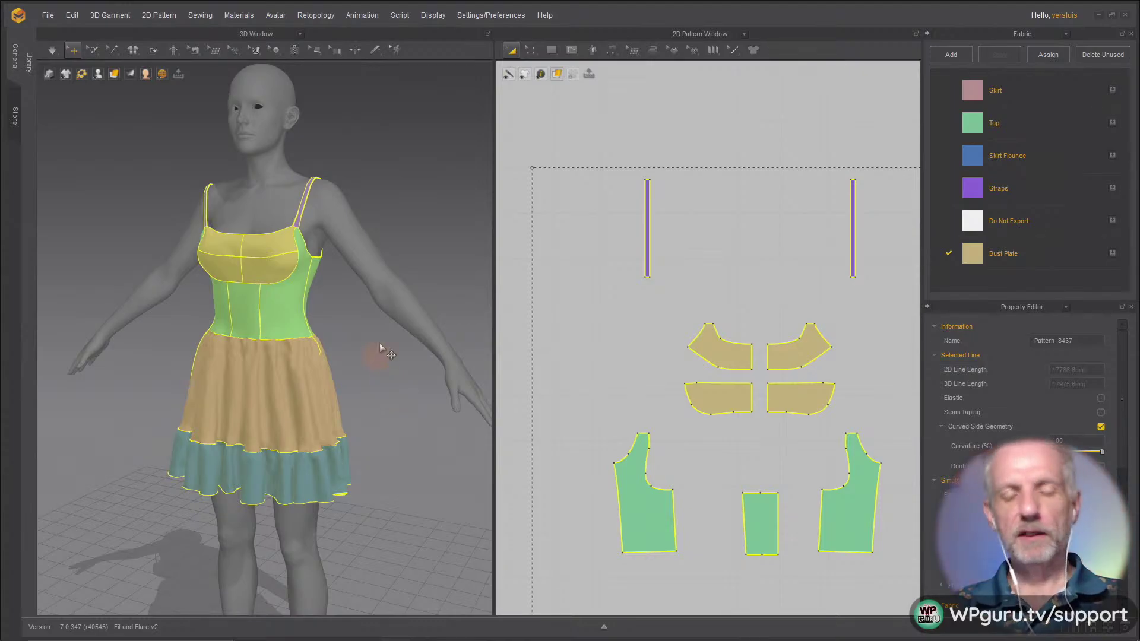
Step: Restart the simulation and pull the avatar's right shoulder strap up and inward on the shoulder
{"action": "scroll", "coordinate": [375, 334], "scroll_direction": "up", "scroll_amount": 3}
{"action": "scroll", "coordinate": [375, 333], "scroll_direction": "up", "scroll_amount": 8}
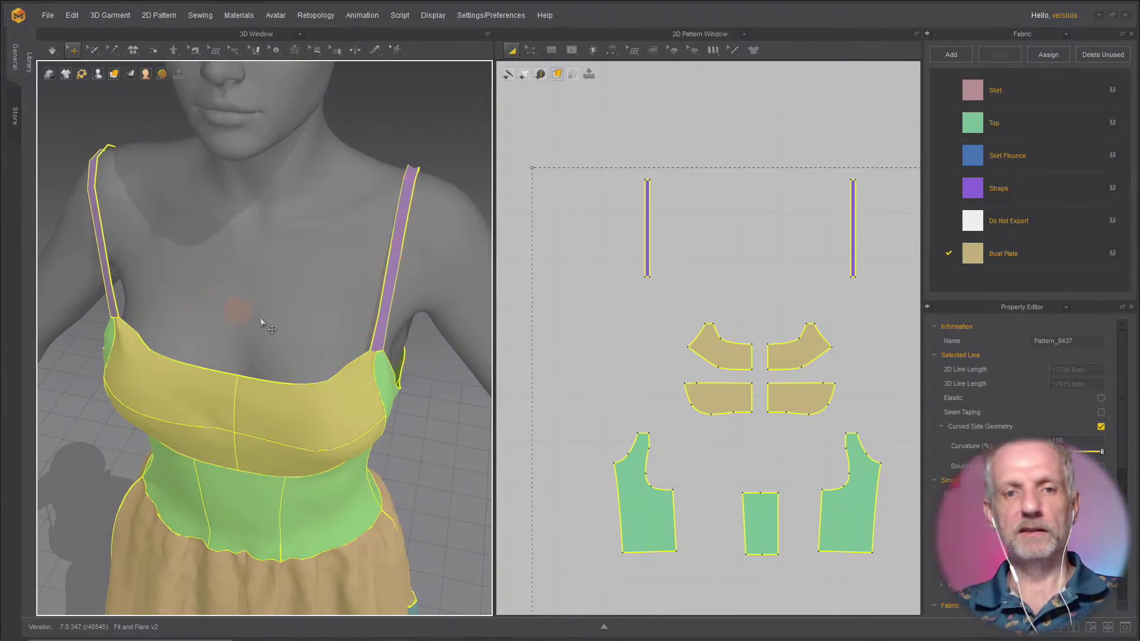
{"action": "key", "text": "space"}
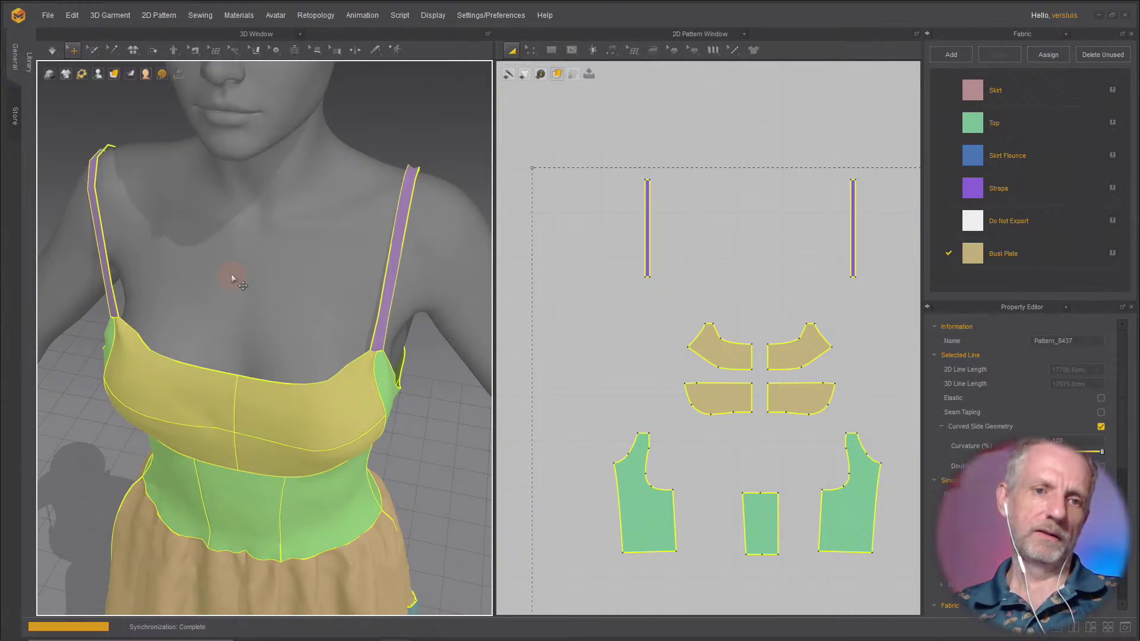
{"action": "right_click_drag", "start_coordinate": [183, 237], "coordinate": [124, 220]}
{"action": "left_click_drag", "start_coordinate": [124, 220], "coordinate": [181, 127]}
{"action": "right_click_drag", "start_coordinate": [169, 191], "coordinate": [267, 237]}
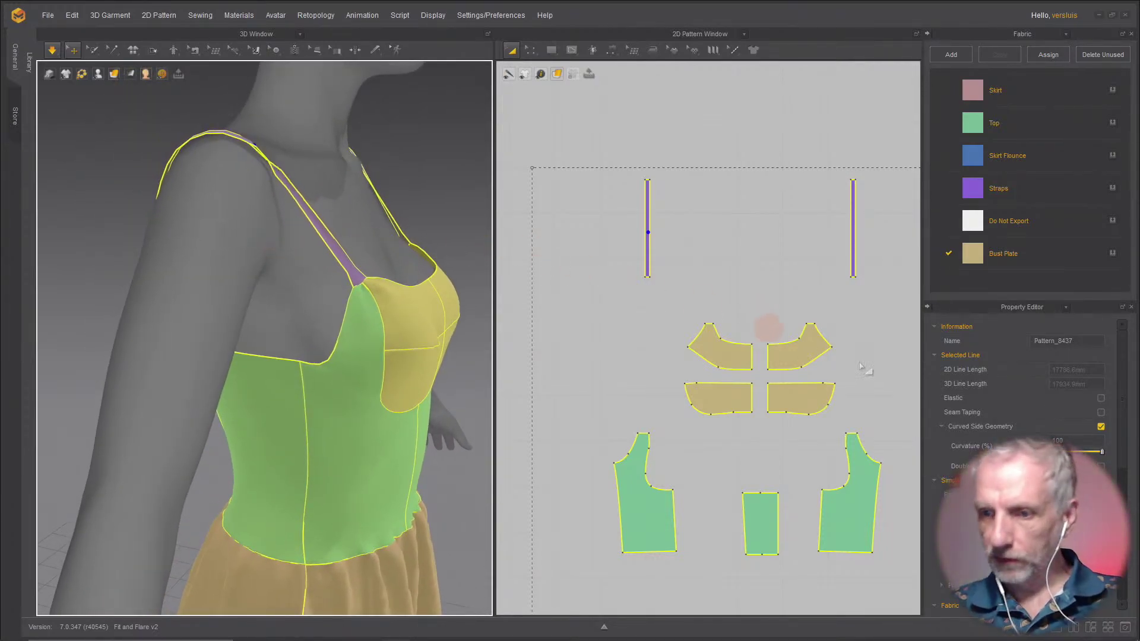
Step: Open the additional collision thickness of the selected dress pattern pieces and view the dress from the side
{"action": "scroll", "coordinate": [1017, 412], "scroll_direction": "down", "scroll_amount": 2}
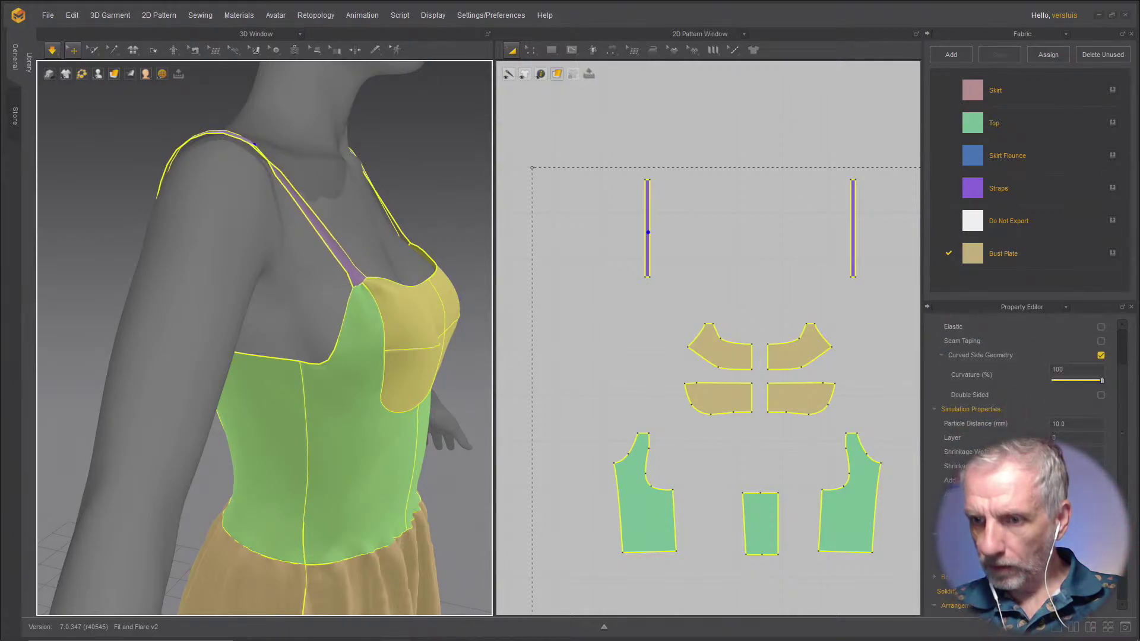
{"action": "scroll", "coordinate": [1063, 458], "scroll_direction": "down", "scroll_amount": 1}
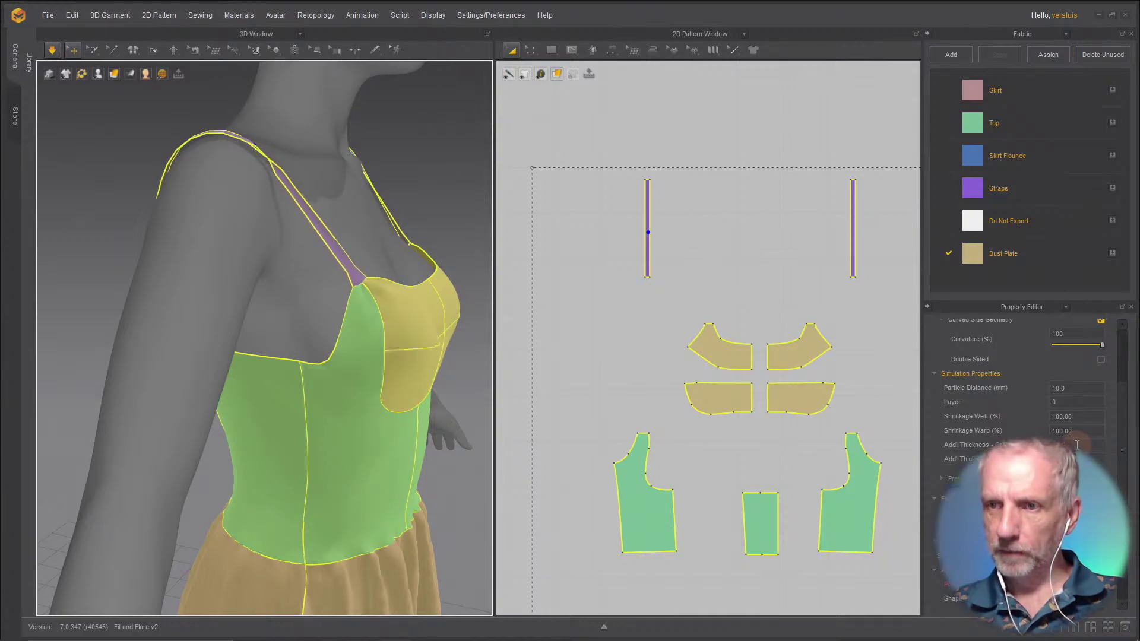
{"action": "left_click", "coordinate": [1077, 444]}
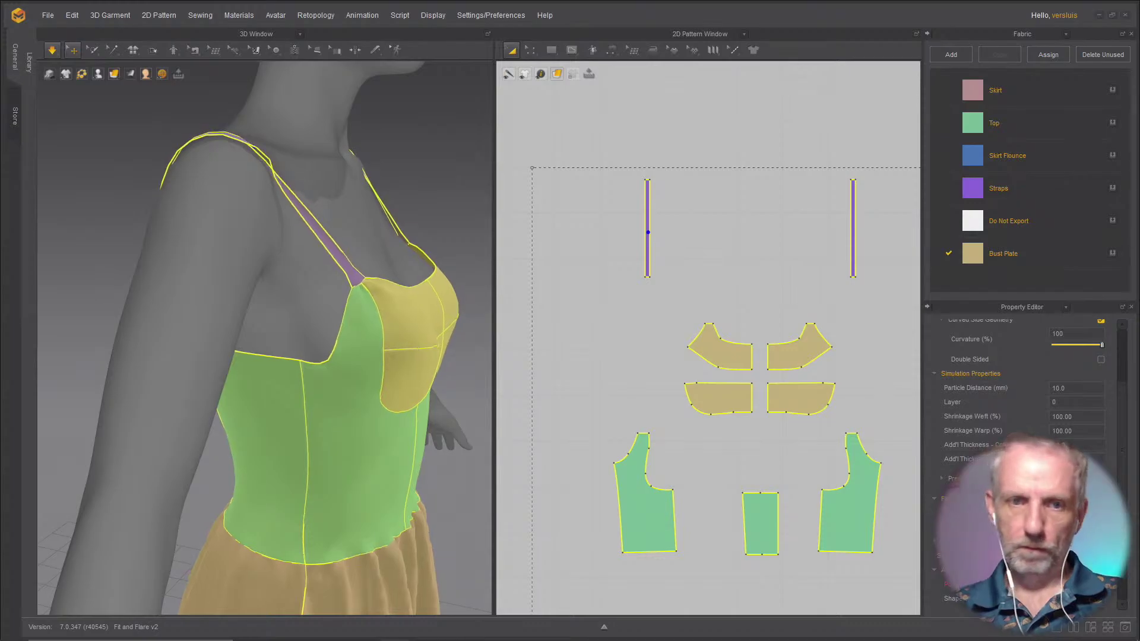
{"action": "right_click_drag", "start_coordinate": [365, 205], "coordinate": [392, 204]}
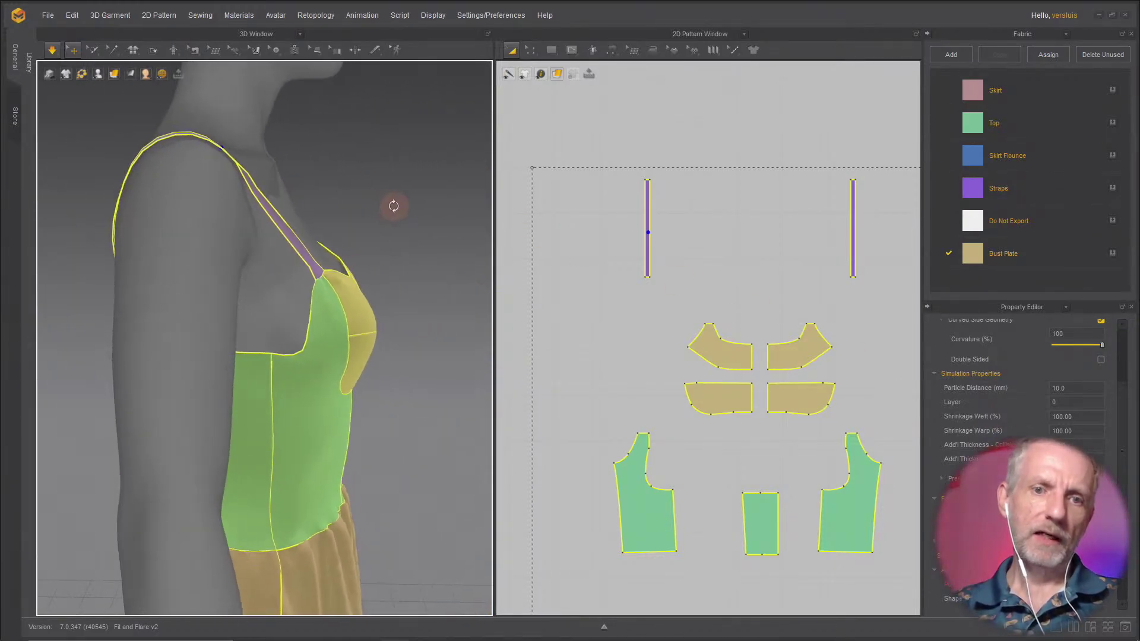
Step: Select the entire avatar and set its skin offset to 1 mm
{"action": "left_click", "coordinate": [201, 234]}
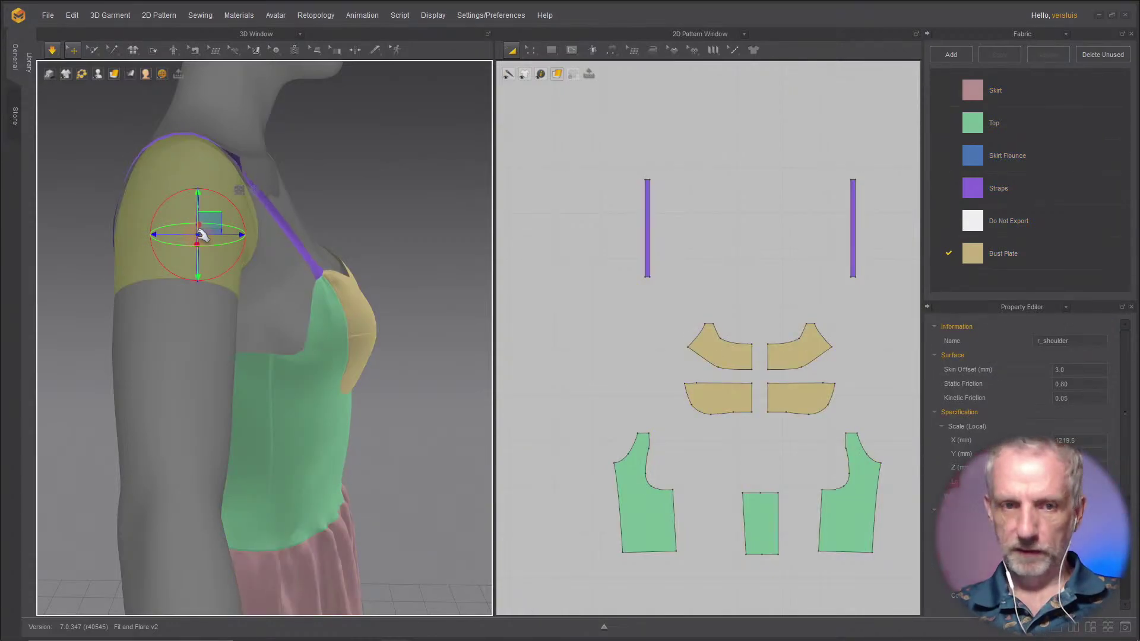
{"action": "right_click", "coordinate": [198, 236]}
{"action": "left_click", "coordinate": [291, 243]}
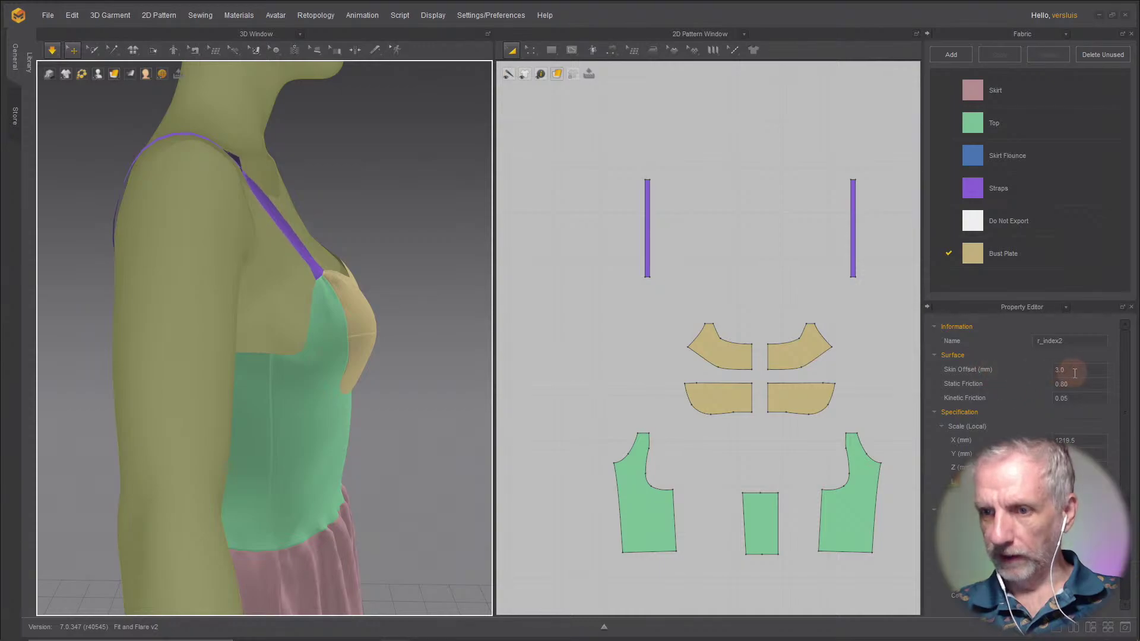
{"action": "left_click", "coordinate": [1017, 371]}
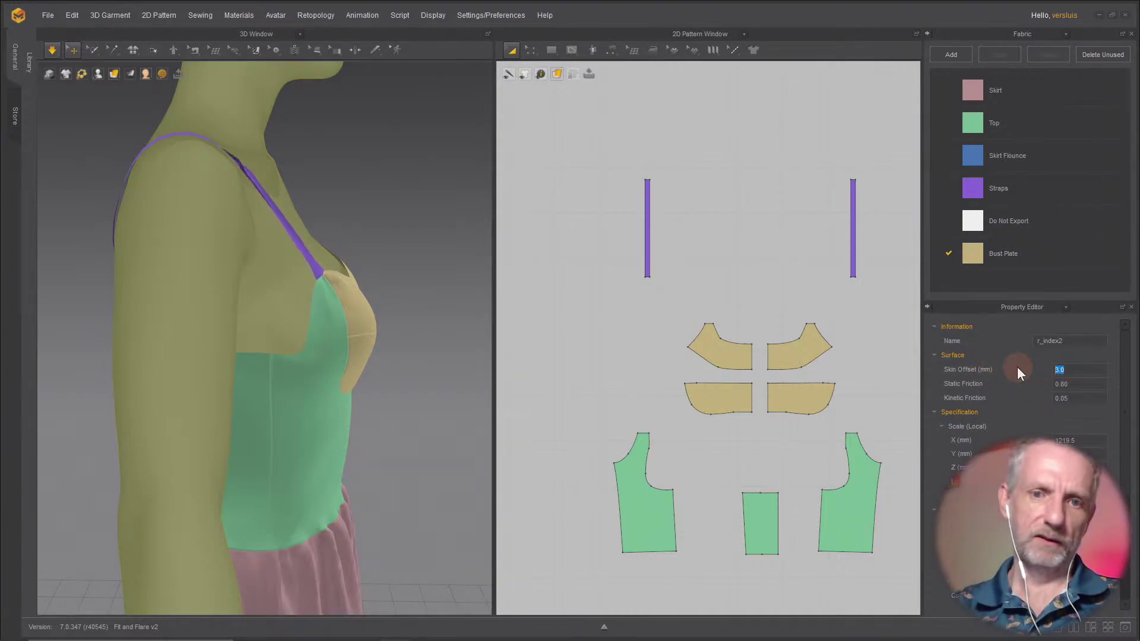
{"action": "type", "text": "1"}
{"action": "key", "text": "Return"}
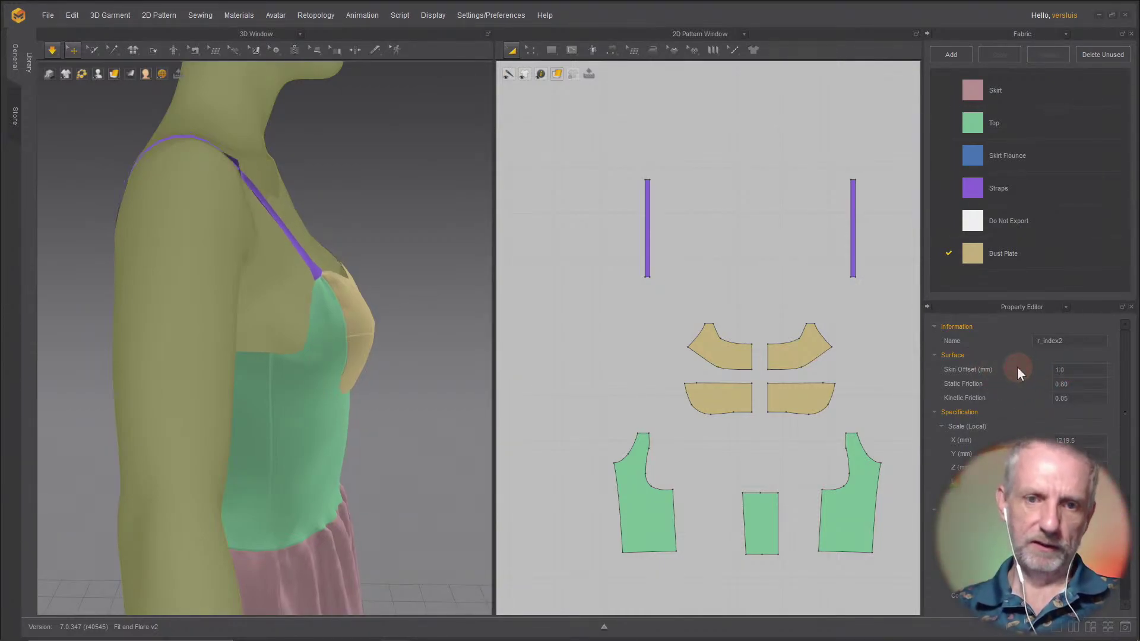
Step: Stop the simulation, check the strap fit from the front and around the avatar's left shoulder, and deselect the avatar
{"action": "right_click_drag", "start_coordinate": [430, 273], "coordinate": [260, 255]}
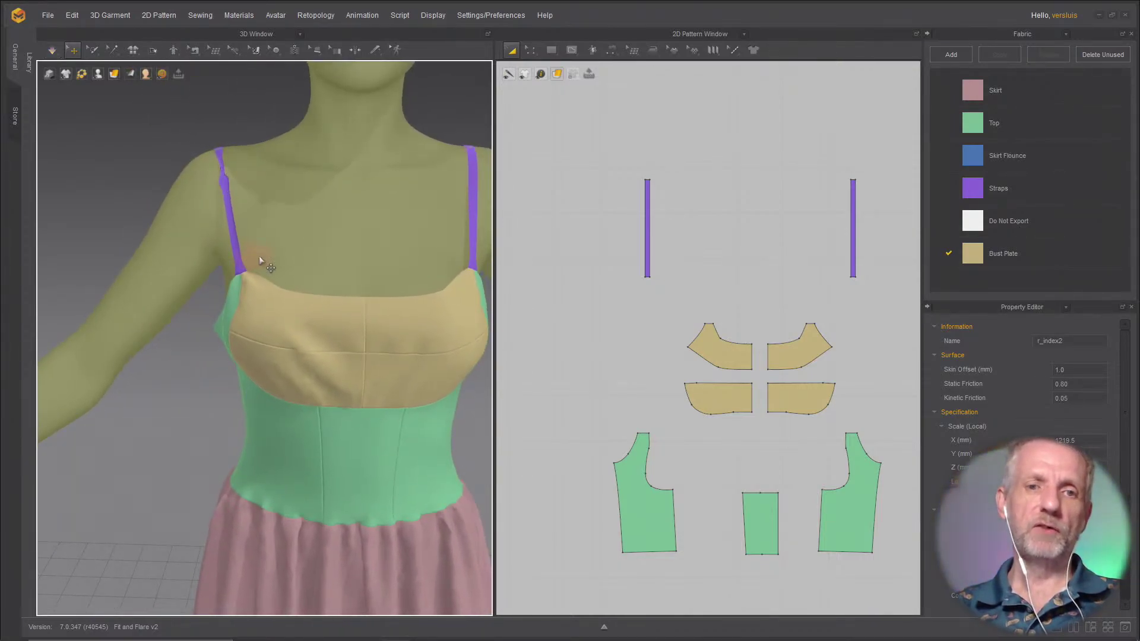
{"action": "key", "text": "space"}
{"action": "scroll", "coordinate": [375, 244], "scroll_direction": "down", "scroll_amount": 2}
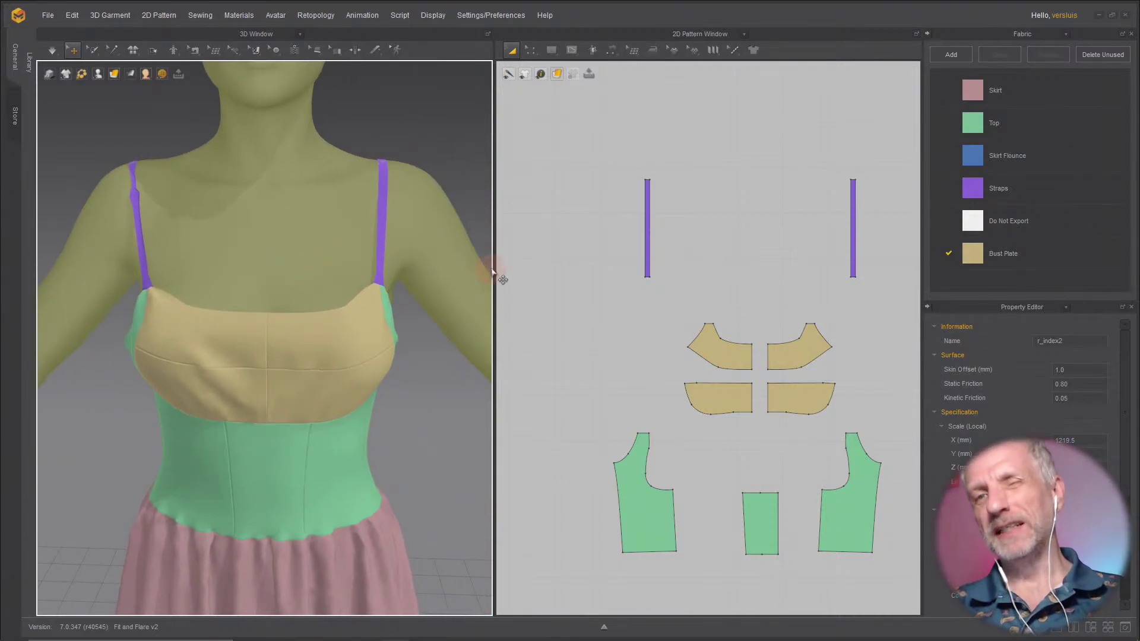
{"action": "scroll", "coordinate": [386, 230], "scroll_direction": "up", "scroll_amount": 3}
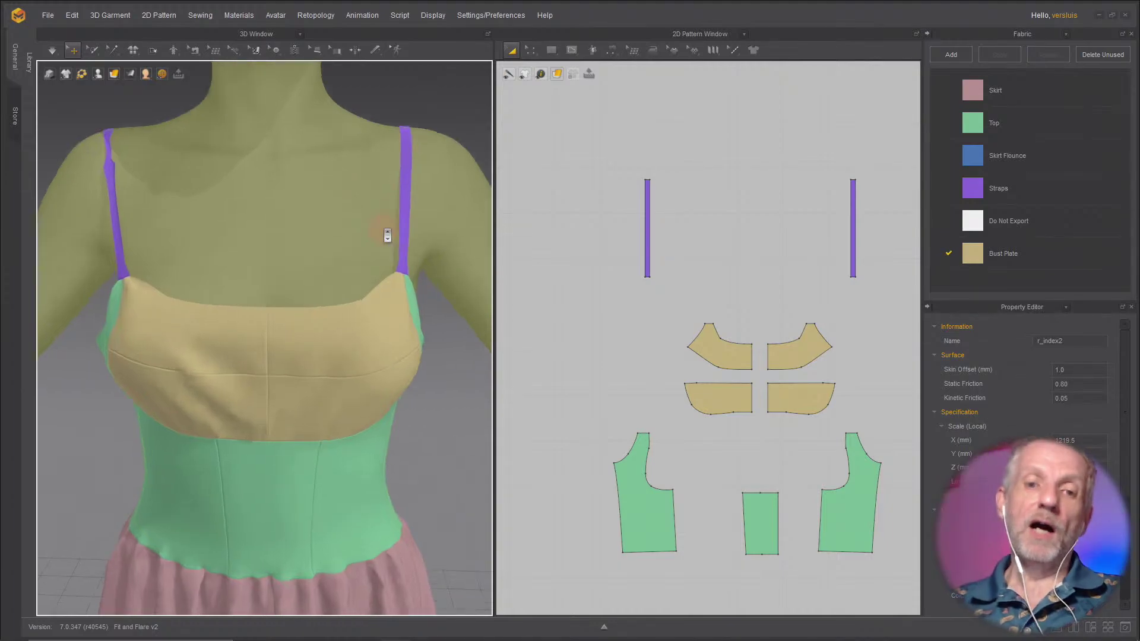
{"action": "middle_click_drag", "start_coordinate": [386, 230], "coordinate": [331, 289]}
{"action": "right_click_drag", "start_coordinate": [330, 284], "coordinate": [287, 262]}
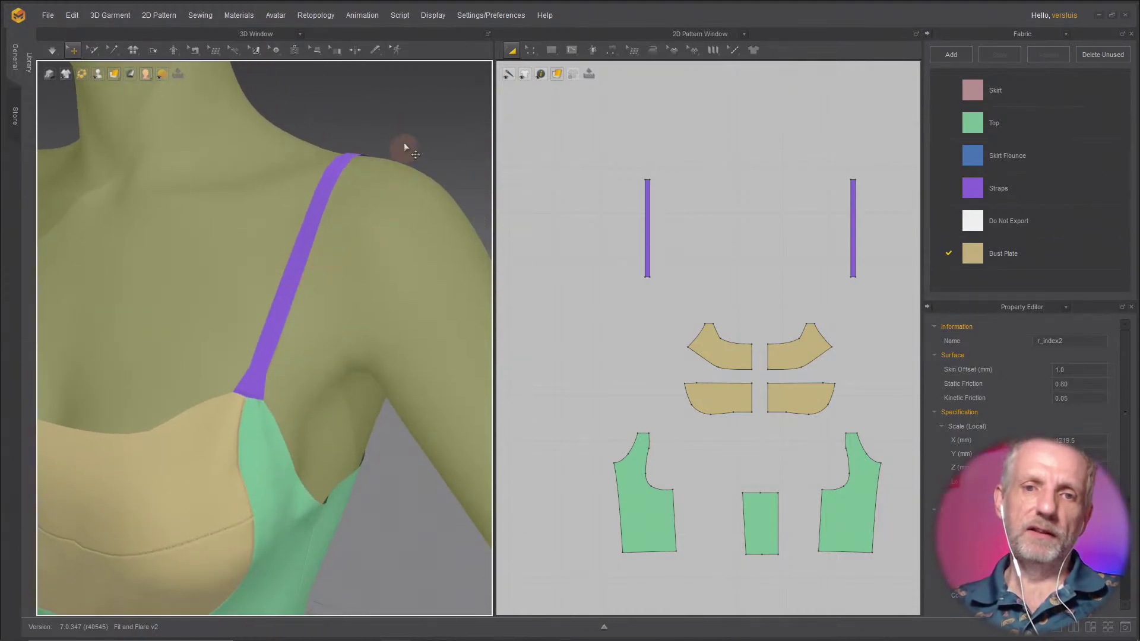
{"action": "left_click", "coordinate": [418, 130]}
Step: Select the strap on the avatar's left shoulder and bring its full pattern piece into close view in the 2D window
{"action": "left_click", "coordinate": [326, 197]}
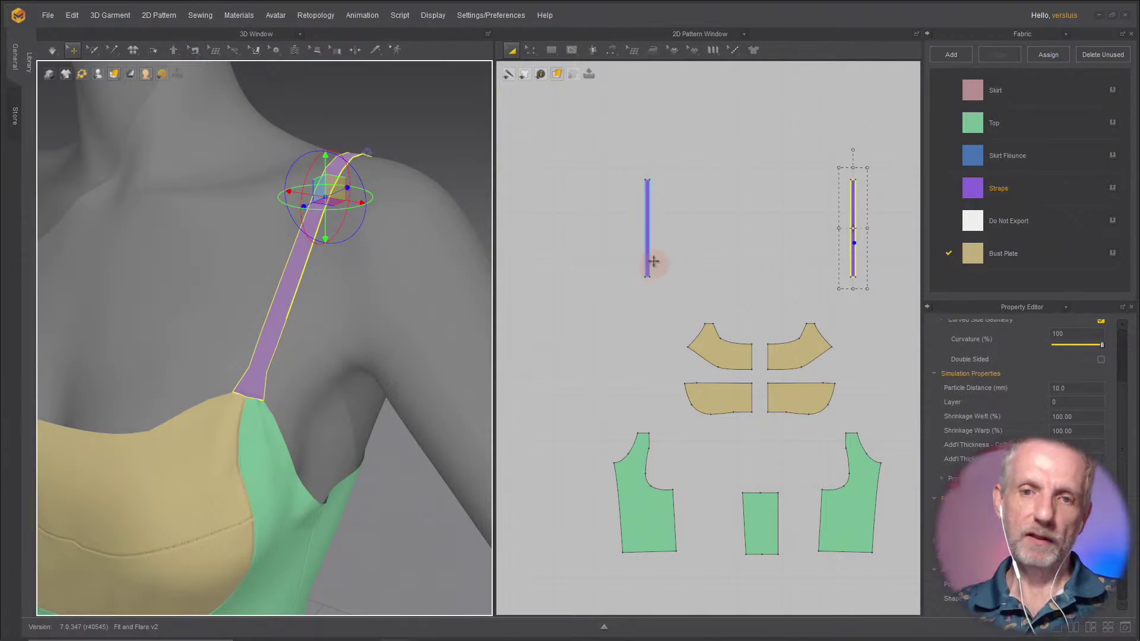
{"action": "scroll", "coordinate": [815, 260], "scroll_direction": "up", "scroll_amount": 2}
{"action": "right_click_drag", "start_coordinate": [815, 260], "coordinate": [657, 264]}
{"action": "scroll", "coordinate": [687, 275], "scroll_direction": "up", "scroll_amount": 3}
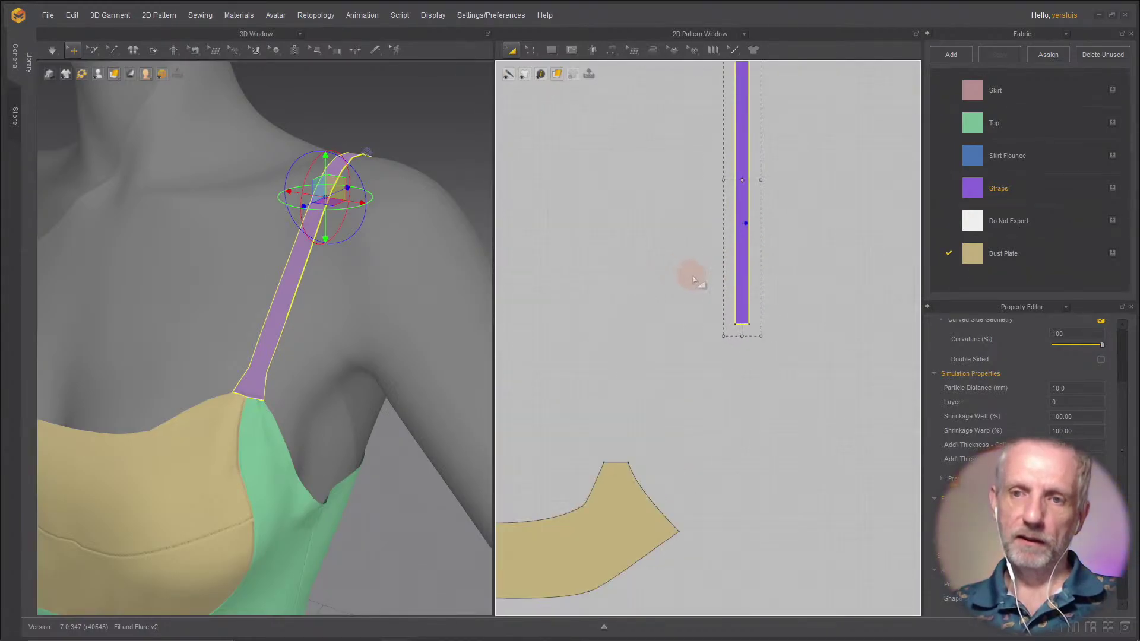
{"action": "scroll", "coordinate": [754, 288], "scroll_direction": "up", "scroll_amount": 2}
{"action": "right_click_drag", "start_coordinate": [758, 293], "coordinate": [675, 393]}
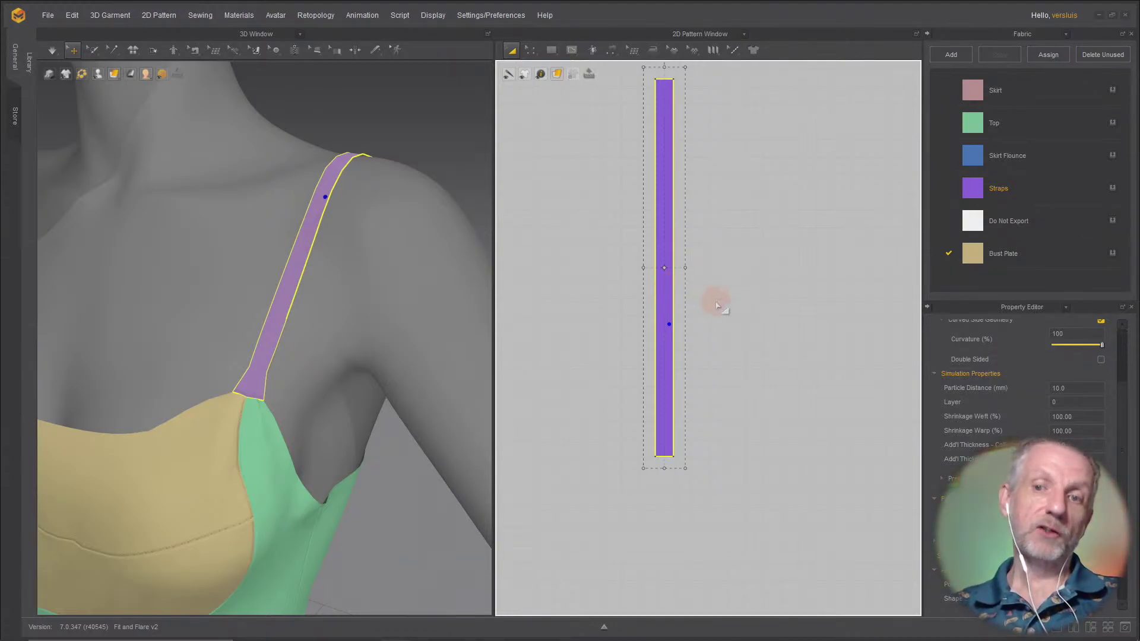
{"action": "scroll", "coordinate": [722, 309], "scroll_direction": "down", "scroll_amount": 2}
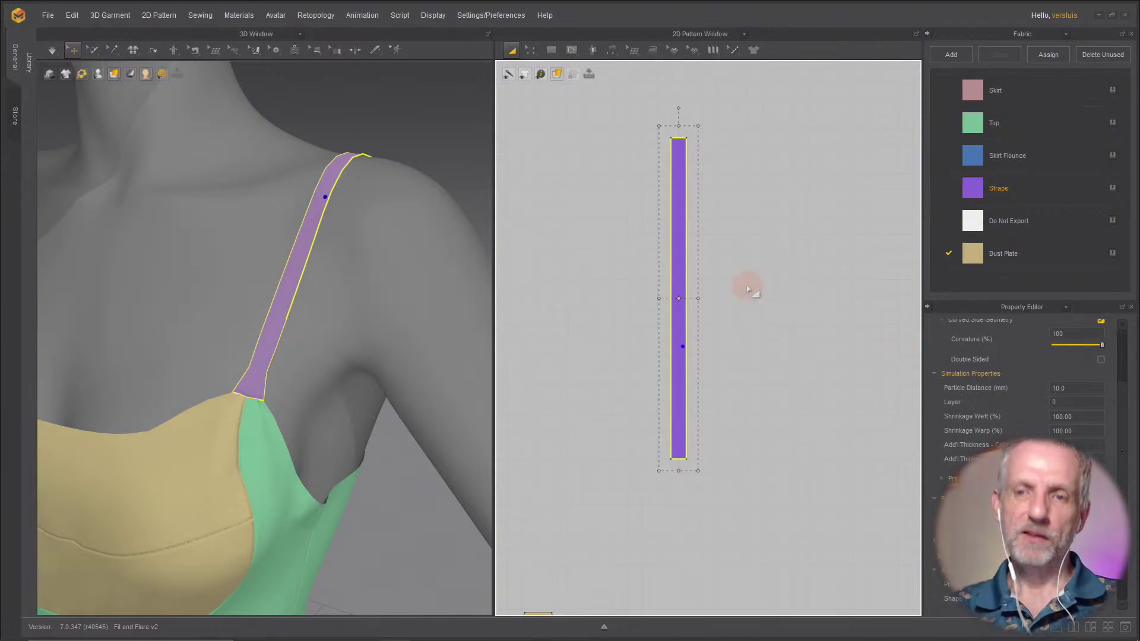
Step: Try to extend the right long edge of the strap pattern by 5 mm without an internal line
{"action": "key", "text": "z"}
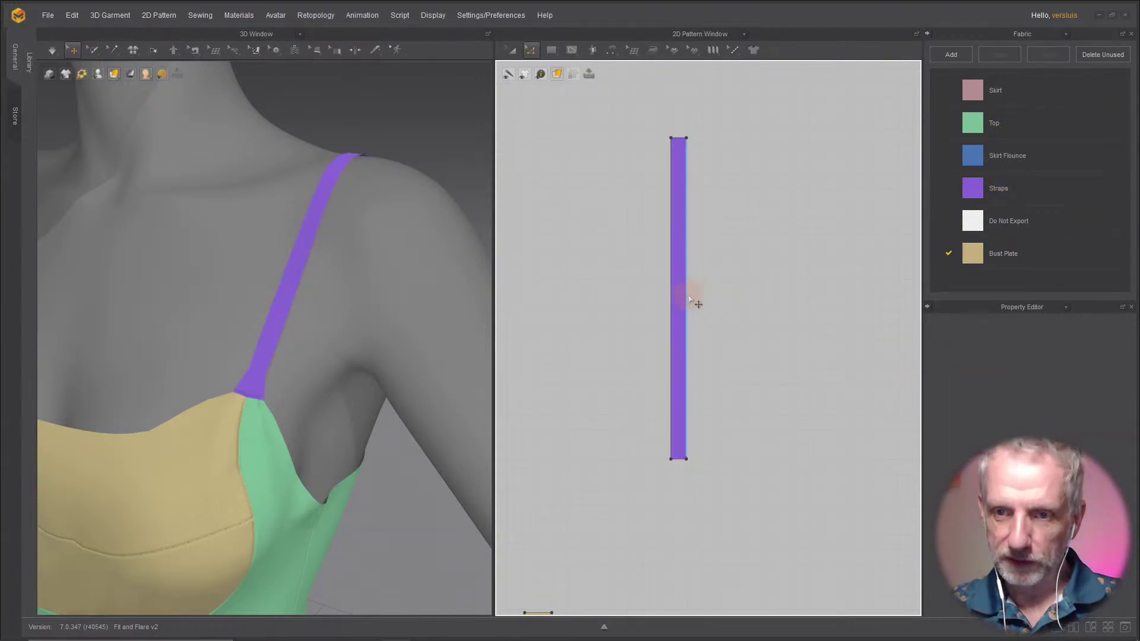
{"action": "left_click", "coordinate": [687, 298]}
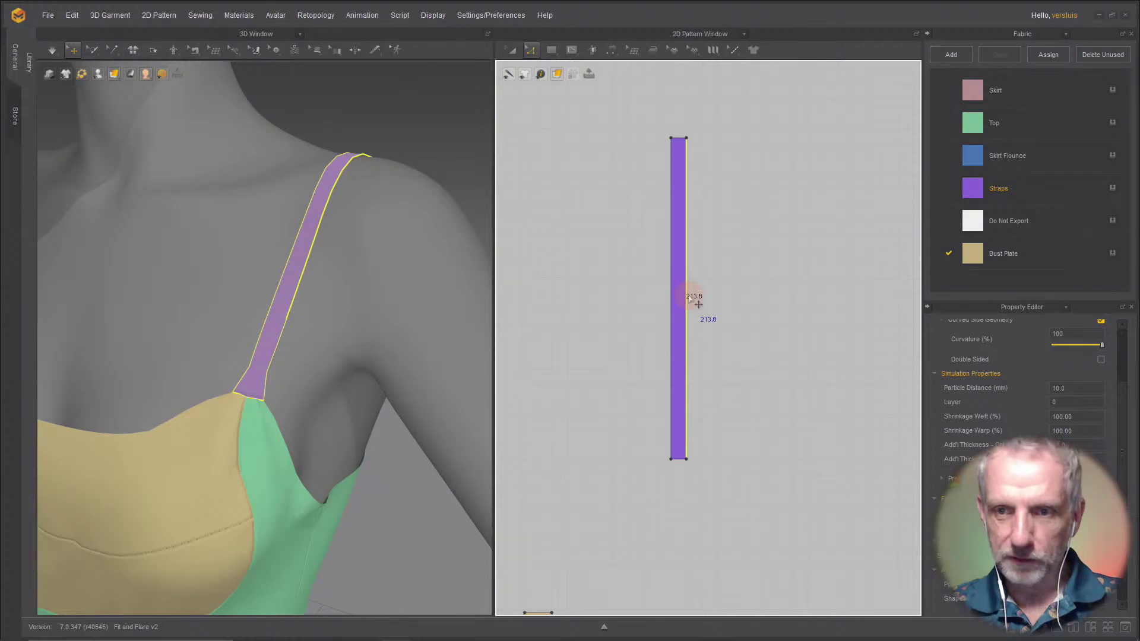
{"action": "right_click", "coordinate": [689, 297]}
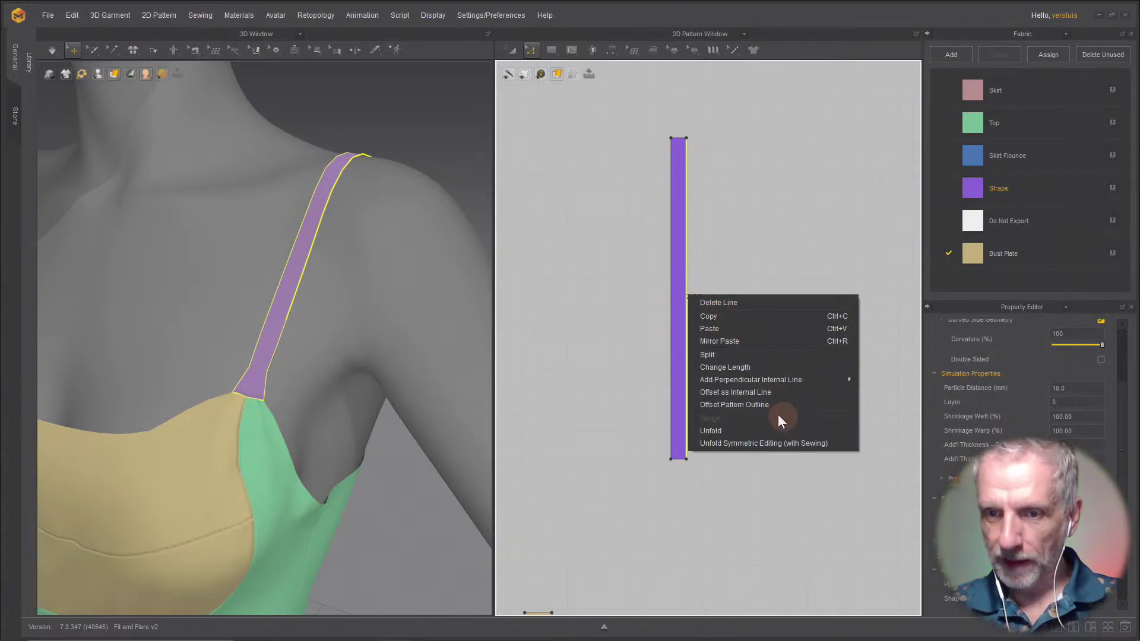
{"action": "left_click", "coordinate": [761, 408]}
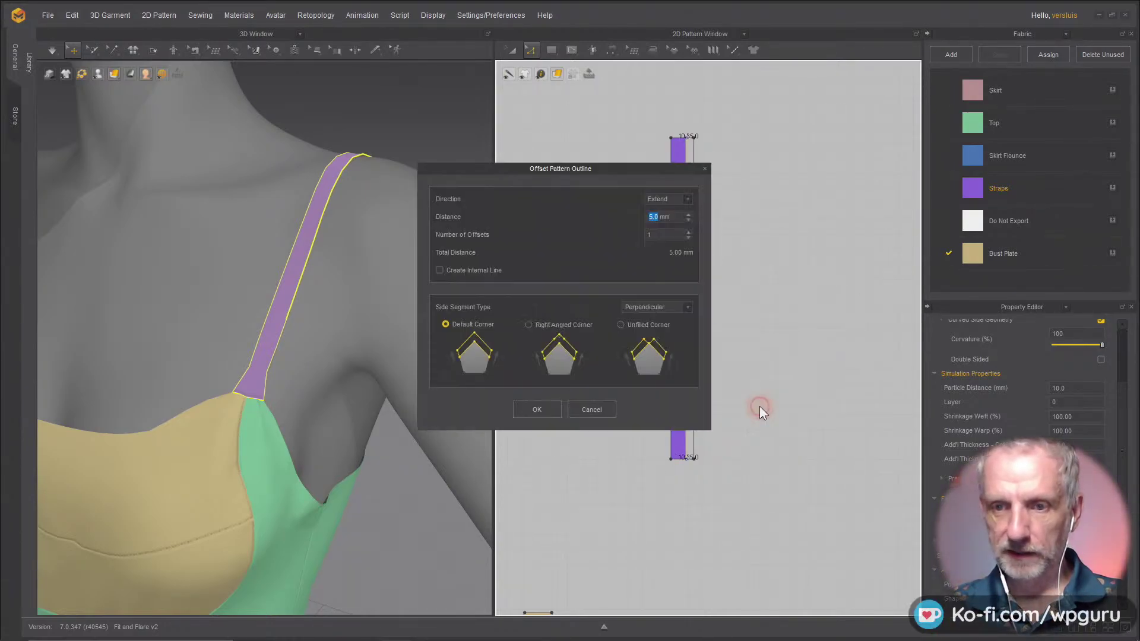
{"action": "left_click_drag", "start_coordinate": [618, 168], "coordinate": [542, 164]}
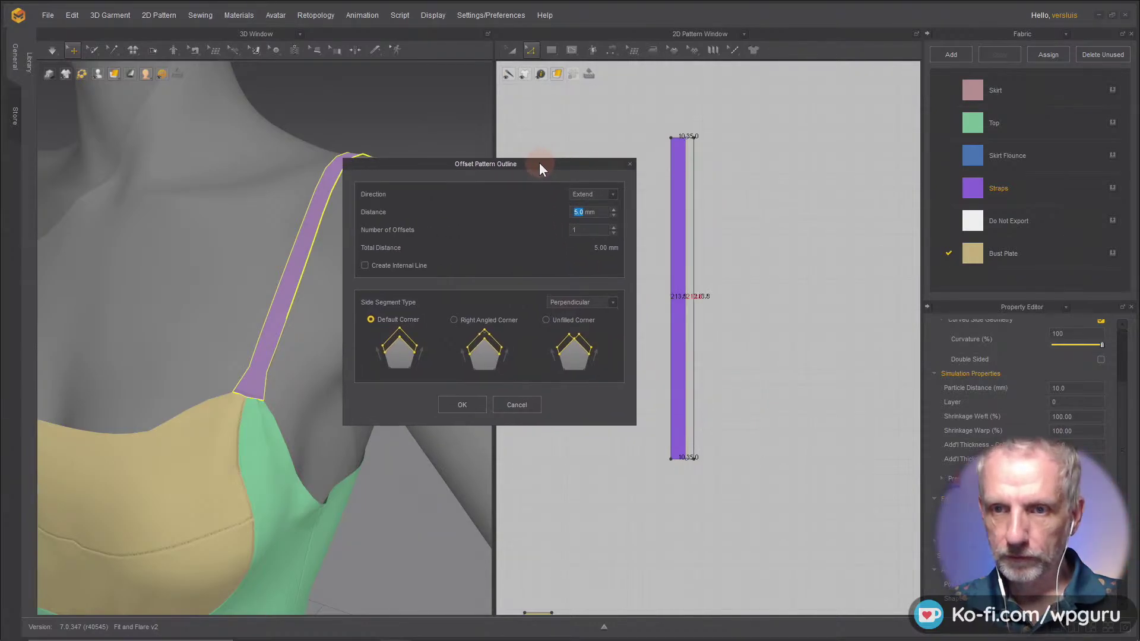
{"action": "left_click", "coordinate": [462, 404]}
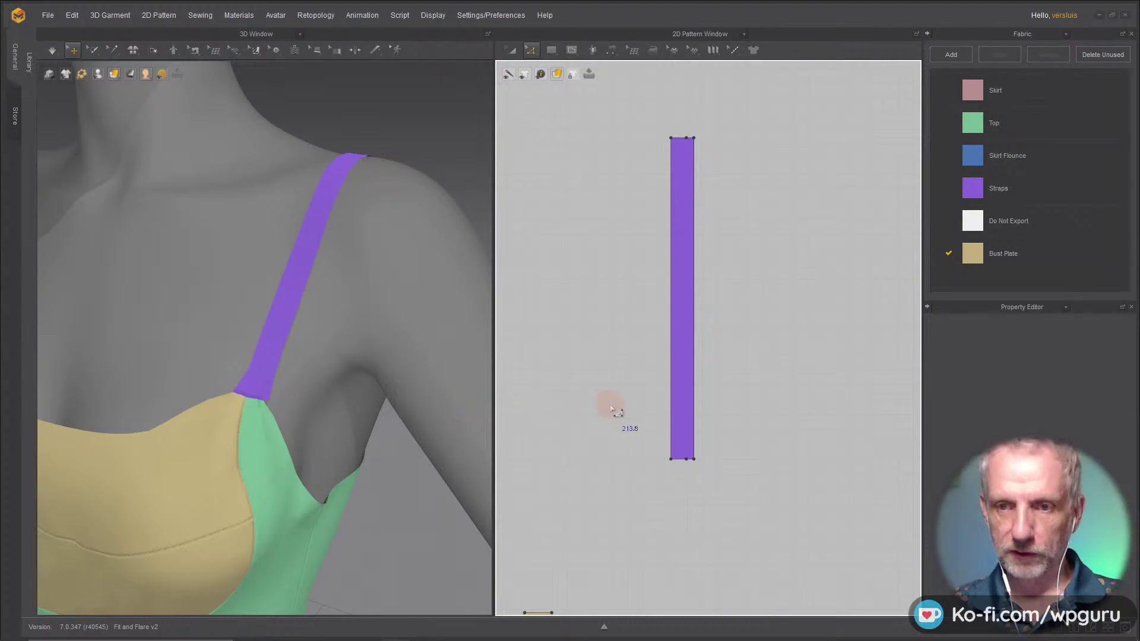
Step: Extend the right long edge of the strap pattern by 5 mm, creating an internal line at the original edge
{"action": "left_click", "coordinate": [688, 404]}
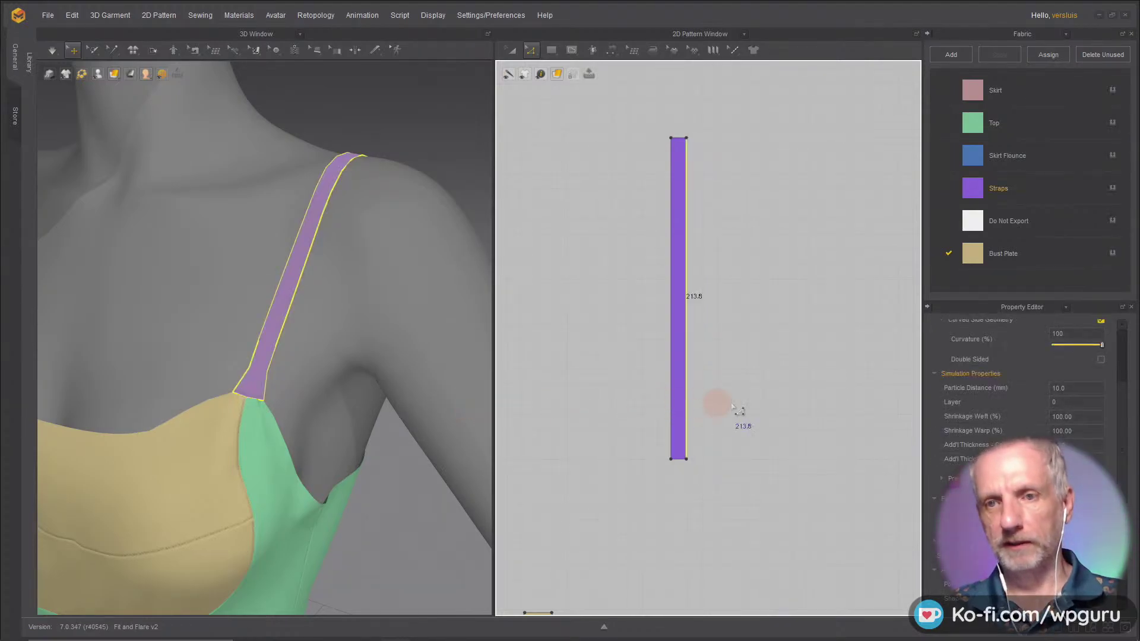
{"action": "right_click", "coordinate": [687, 401]}
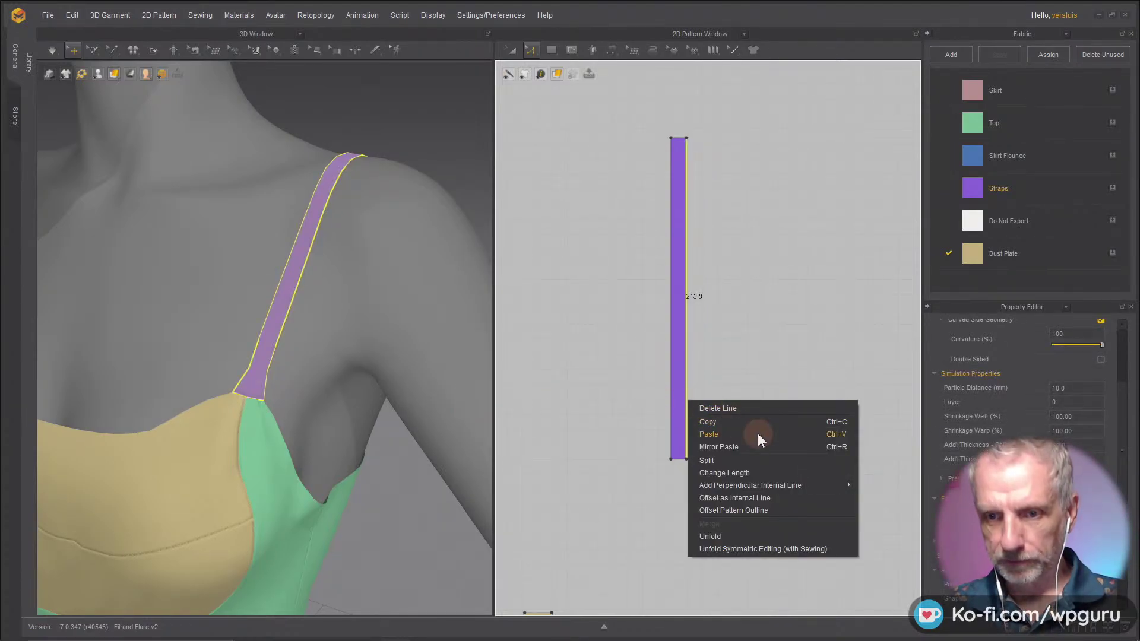
{"action": "left_click", "coordinate": [776, 512]}
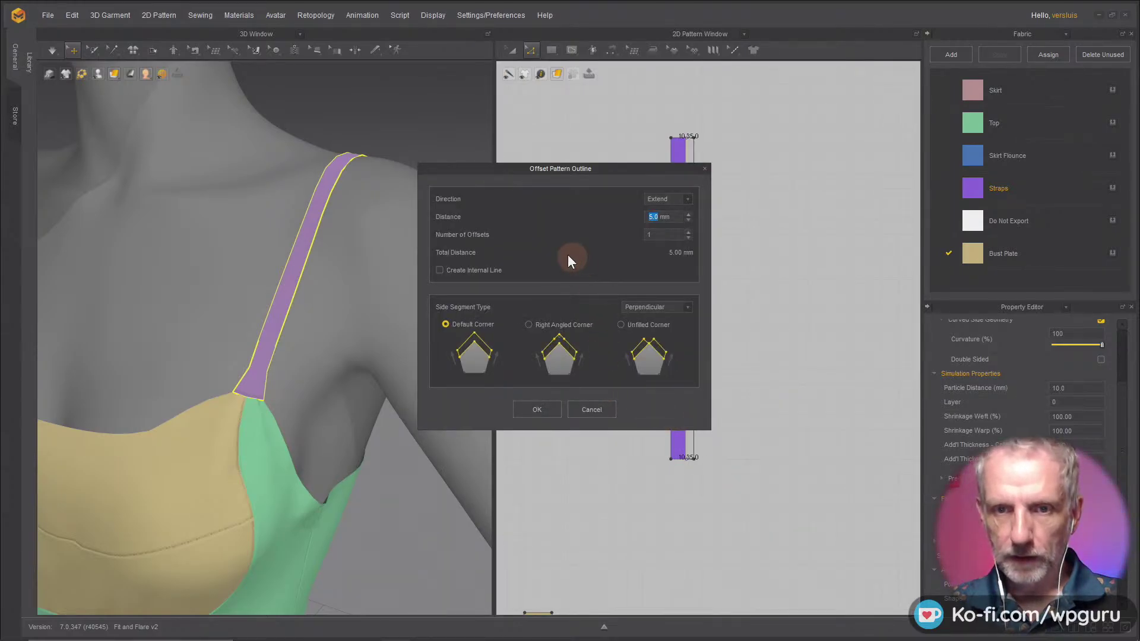
{"action": "left_click", "coordinate": [440, 270]}
{"action": "left_click", "coordinate": [537, 409]}
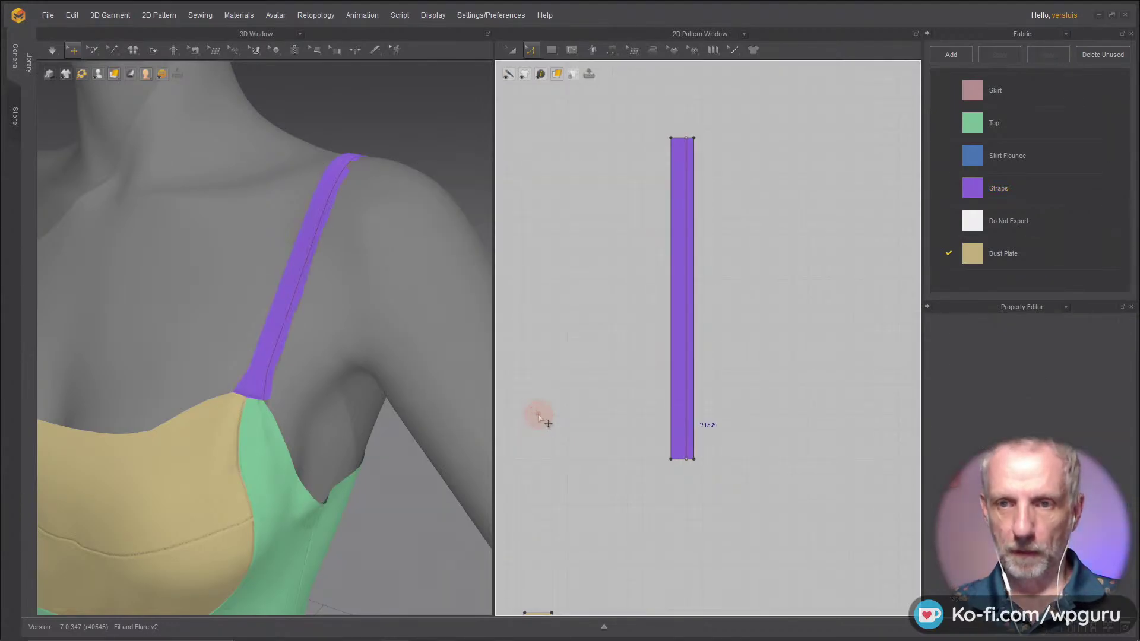
Step: Extend the left long edge of the strap pattern by 5 mm, also creating an internal line
{"action": "left_click", "coordinate": [668, 361]}
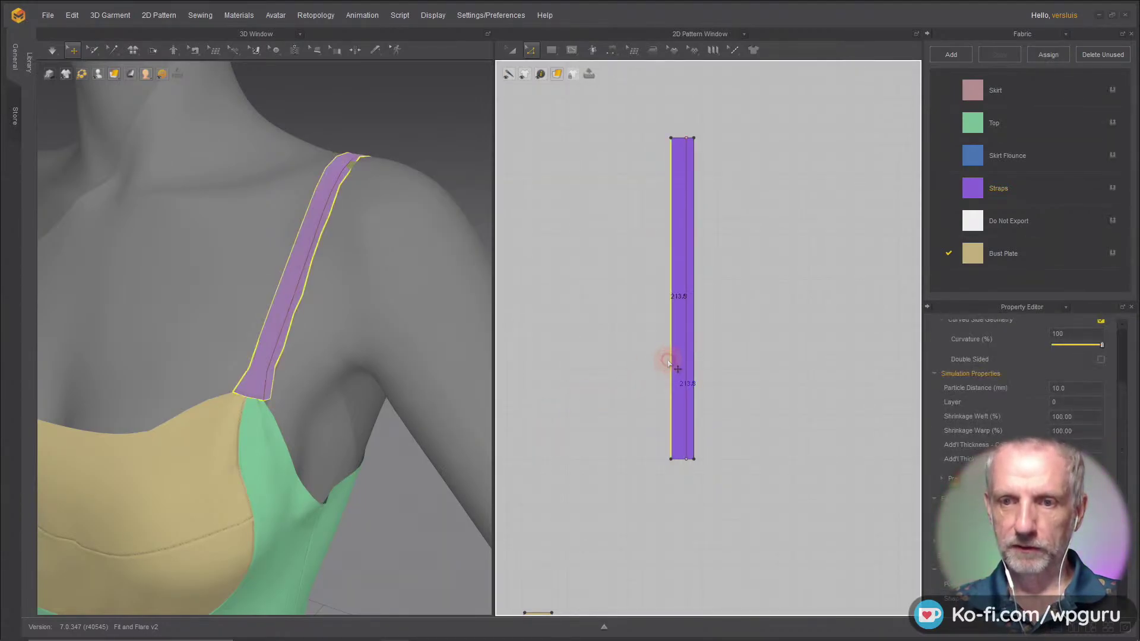
{"action": "right_click", "coordinate": [669, 362]}
{"action": "left_click", "coordinate": [749, 472]}
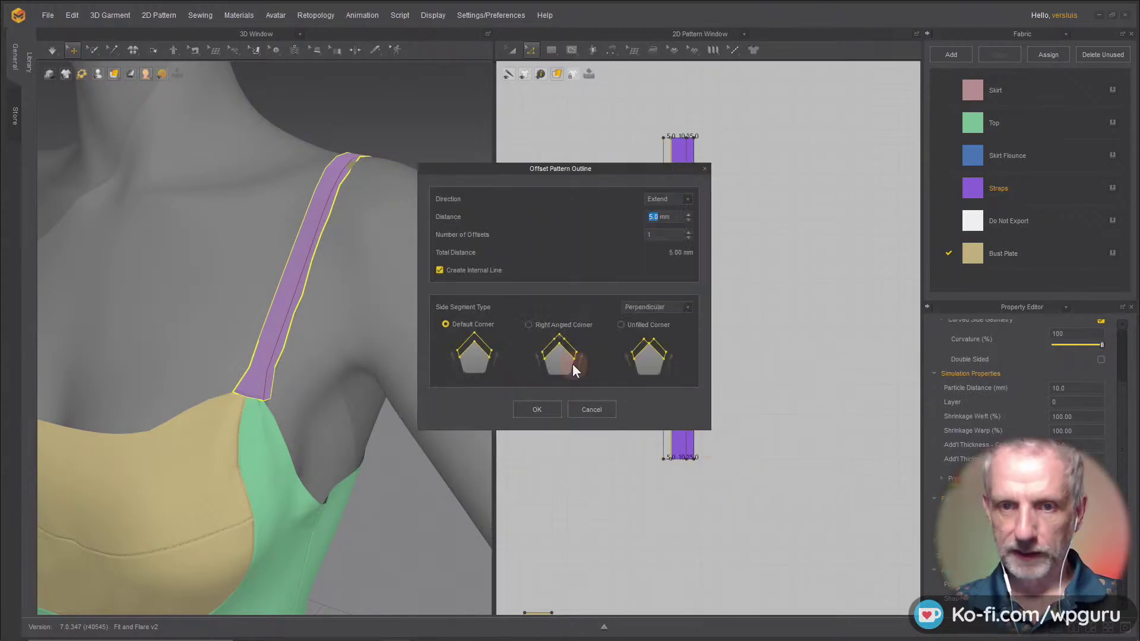
{"action": "left_click", "coordinate": [545, 411]}
{"action": "left_click", "coordinate": [543, 409]}
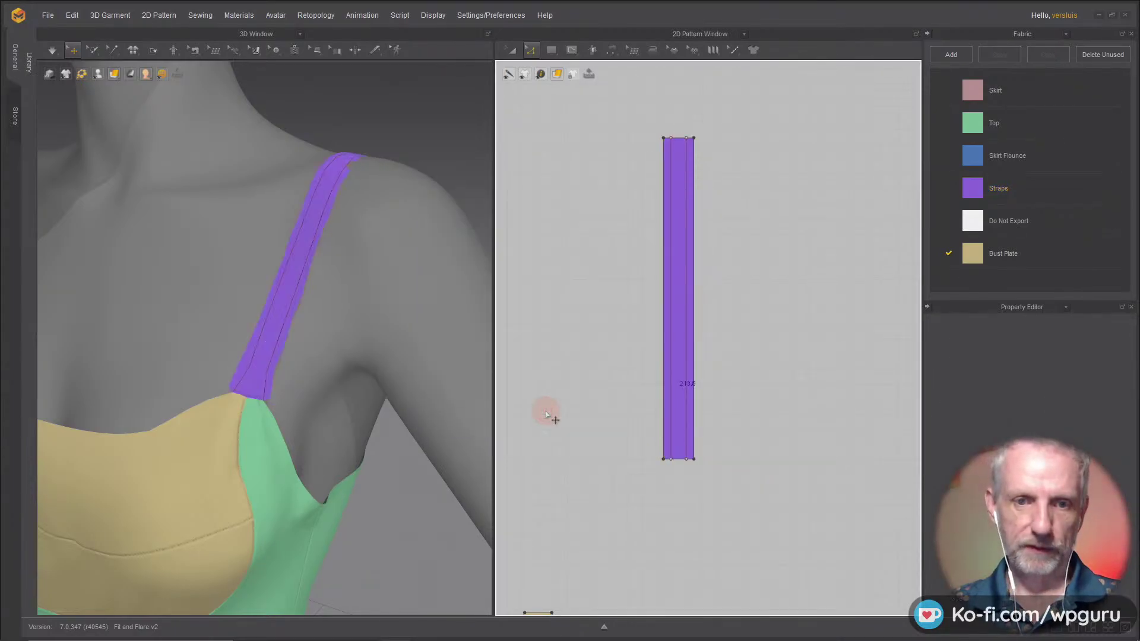
Step: Cut and sew the strap pattern along both internal lines to separate the two side strips from the center
{"action": "scroll", "coordinate": [242, 318], "scroll_direction": "up", "scroll_amount": 2}
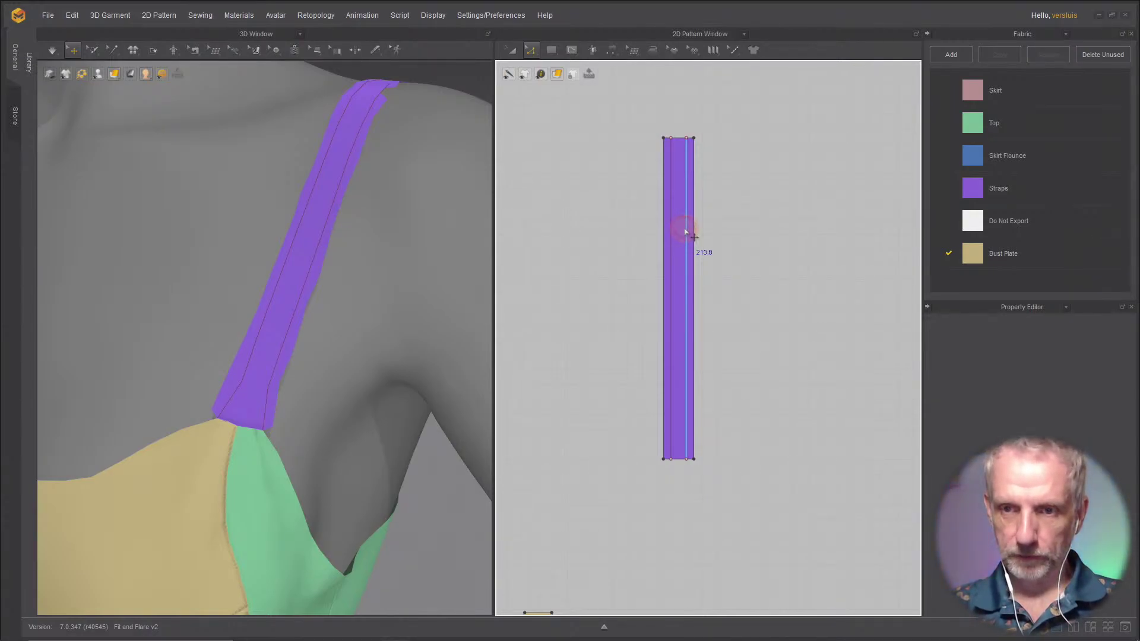
{"action": "left_click", "coordinate": [686, 231]}
{"action": "left_click", "coordinate": [739, 232]}
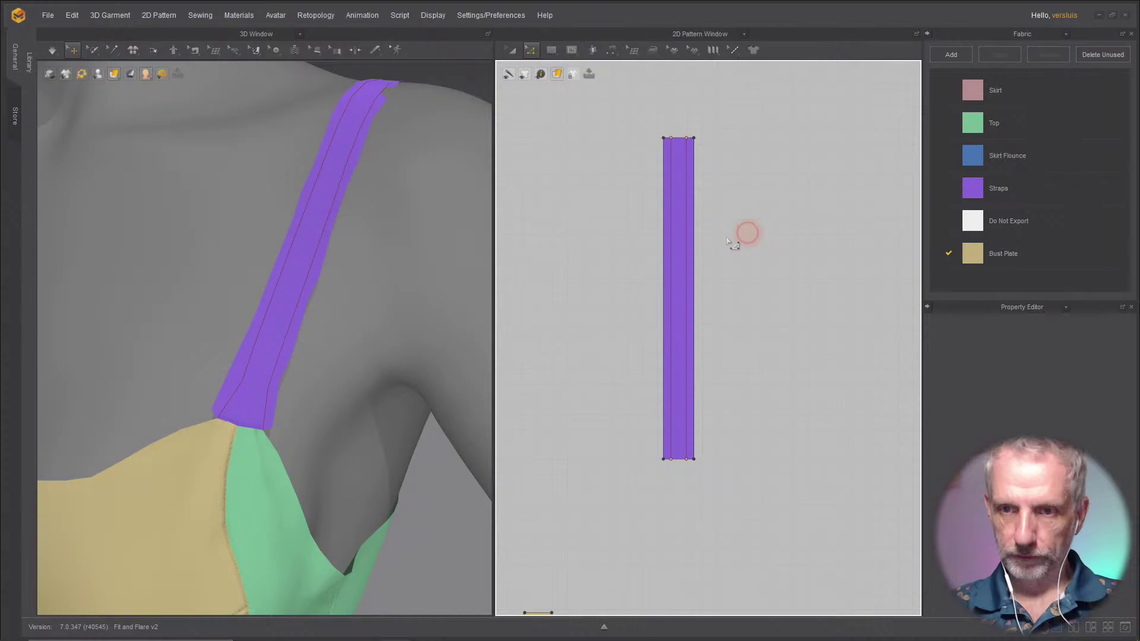
{"action": "left_click", "coordinate": [688, 250]}
{"action": "right_click", "coordinate": [687, 247]}
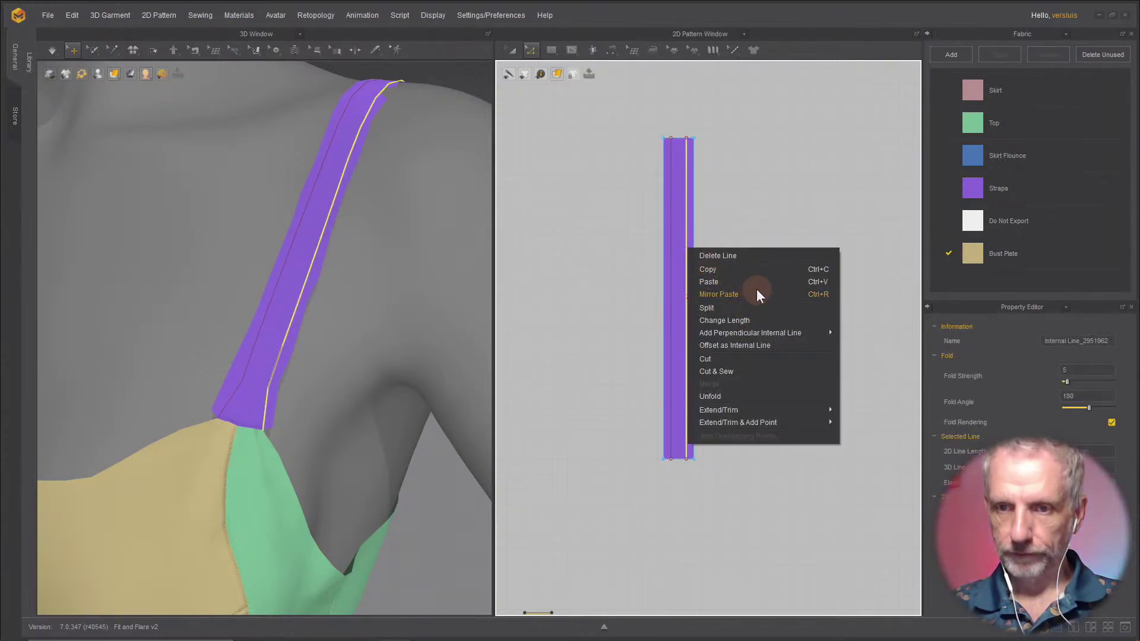
{"action": "left_click", "coordinate": [749, 370]}
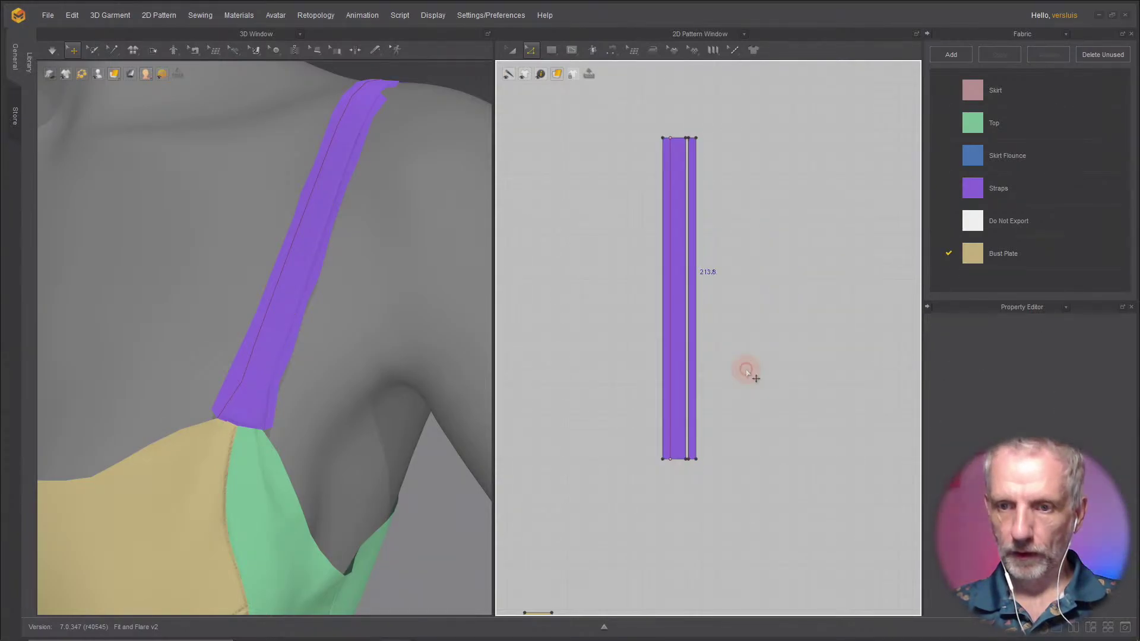
{"action": "left_click", "coordinate": [671, 343]}
{"action": "right_click", "coordinate": [670, 340]}
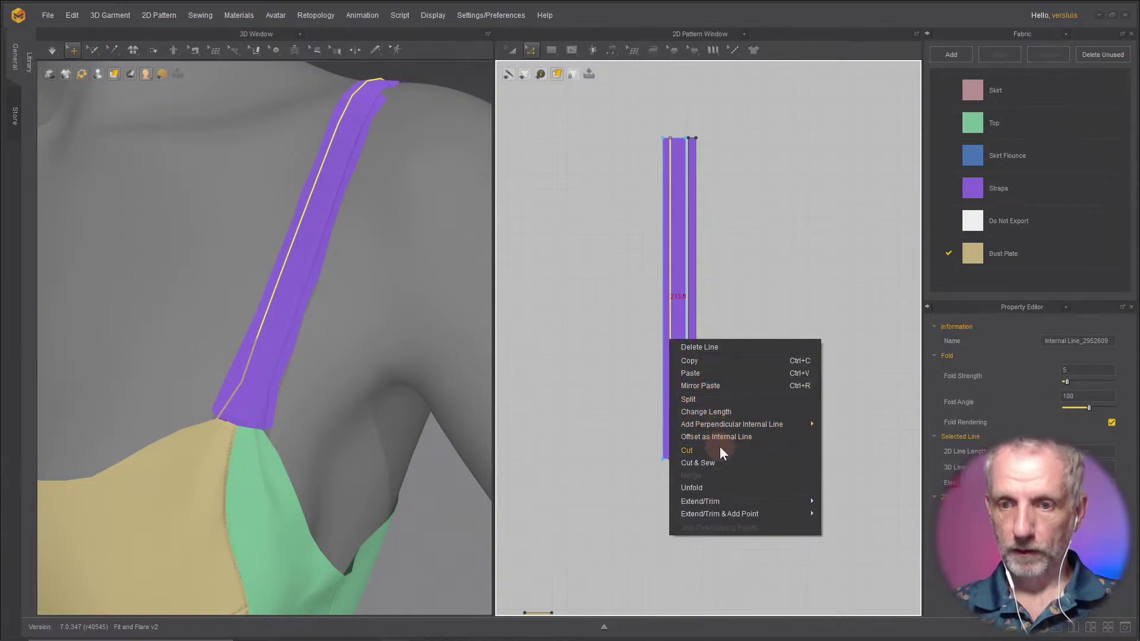
{"action": "left_click", "coordinate": [721, 463]}
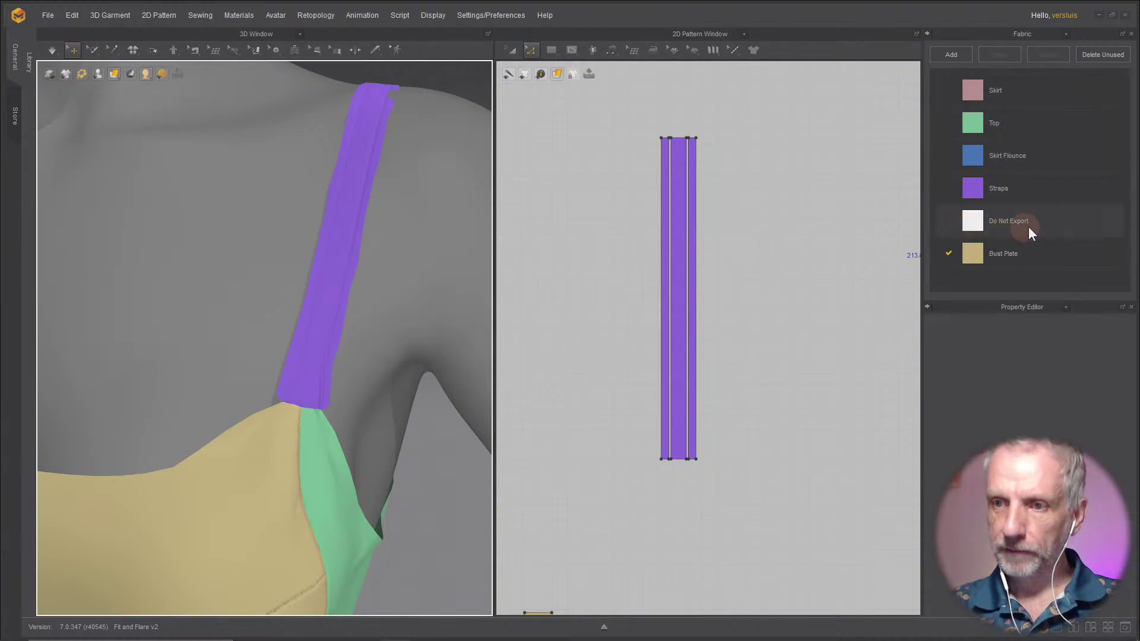
Step: Assign the Do Not Export fabric to the strap's two narrow side strips
{"action": "key", "text": "a"}
{"action": "left_click", "coordinate": [690, 235]}
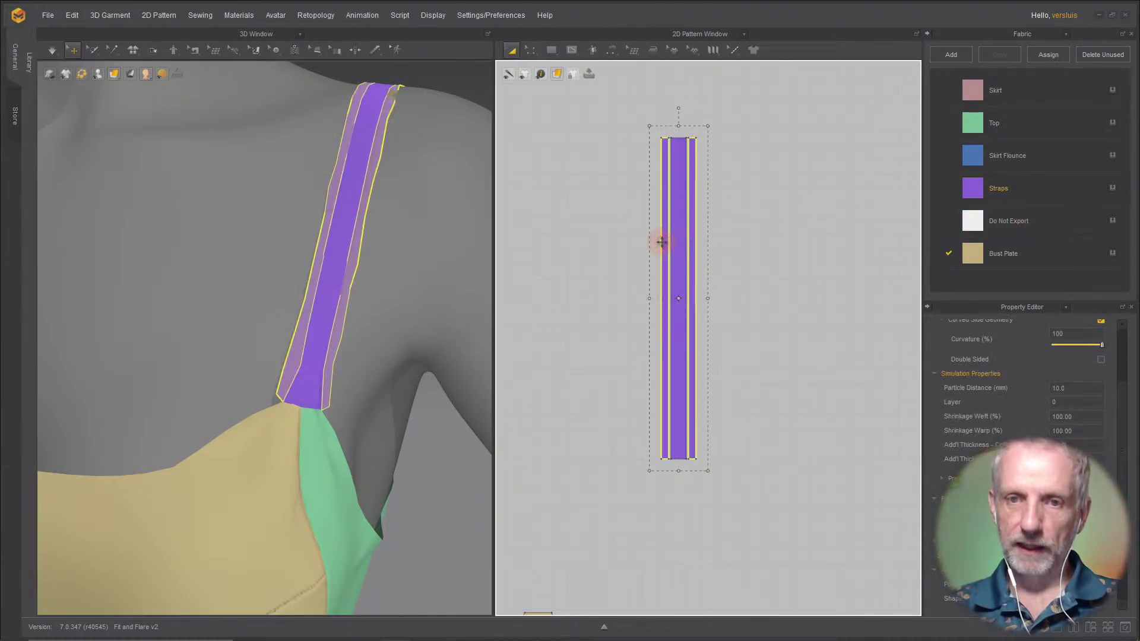
{"action": "left_click", "coordinate": [1113, 221]}
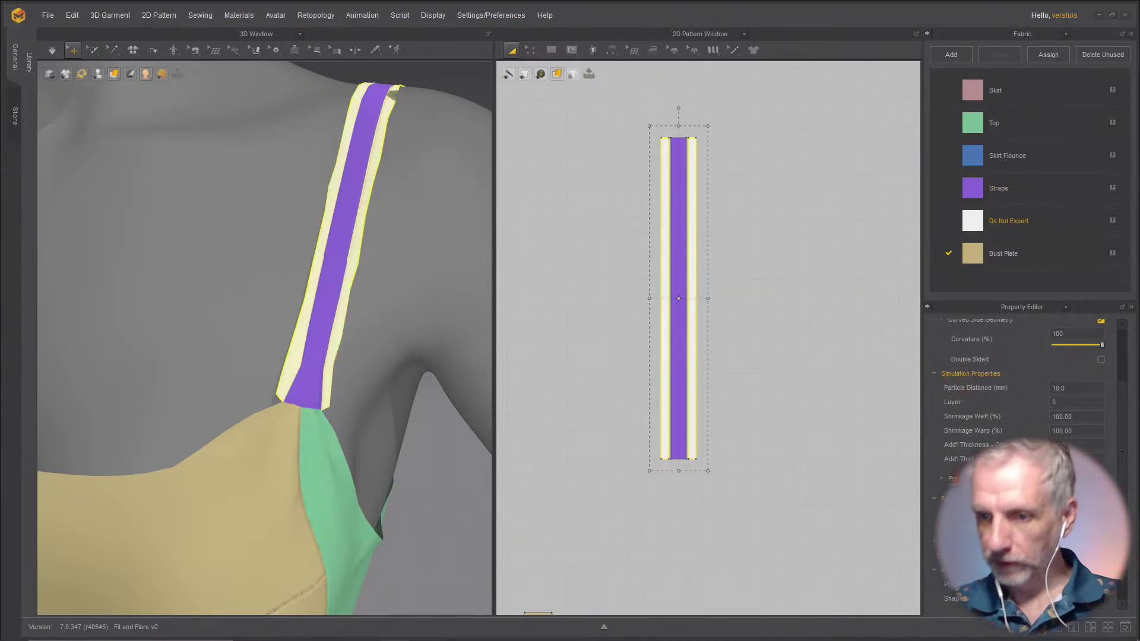
Step: Set the Do Not Export fabric's opacity to 0
{"action": "scroll", "coordinate": [1022, 404], "scroll_direction": "down", "scroll_amount": 3}
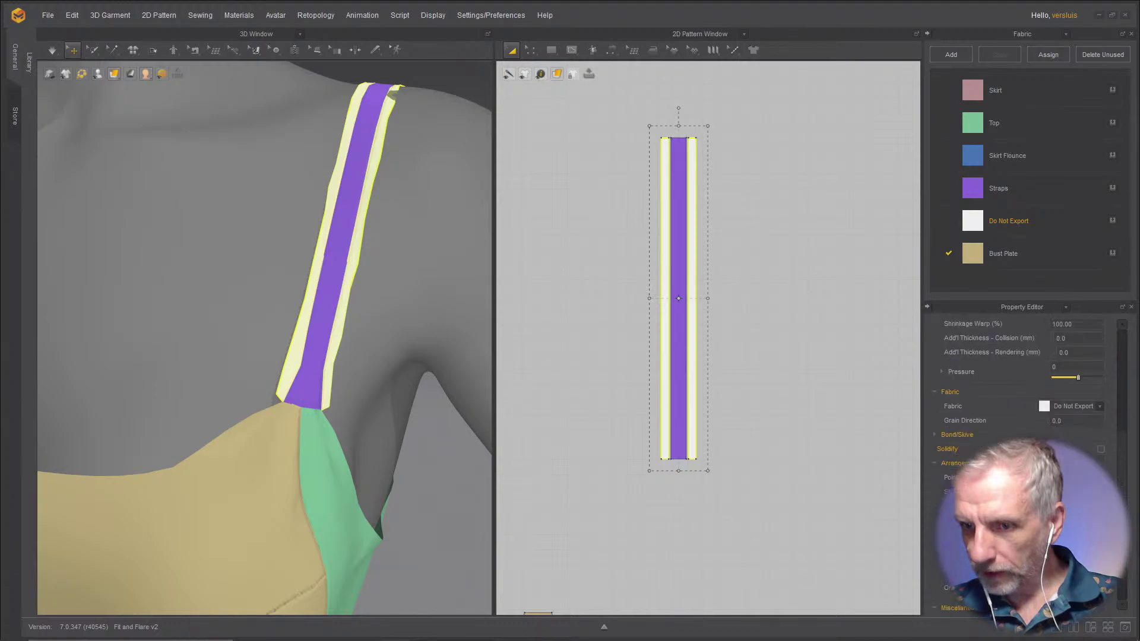
{"action": "scroll", "coordinate": [1021, 404], "scroll_direction": "down", "scroll_amount": 2}
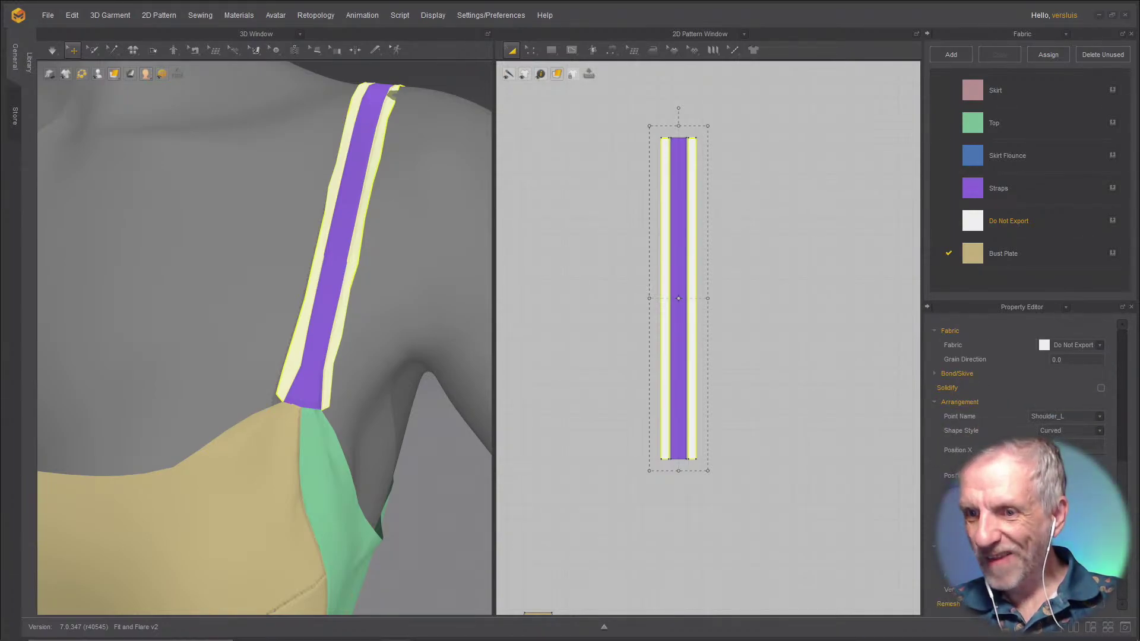
{"action": "scroll", "coordinate": [1022, 404], "scroll_direction": "up", "scroll_amount": 2}
{"action": "scroll", "coordinate": [1021, 403], "scroll_direction": "up", "scroll_amount": 5}
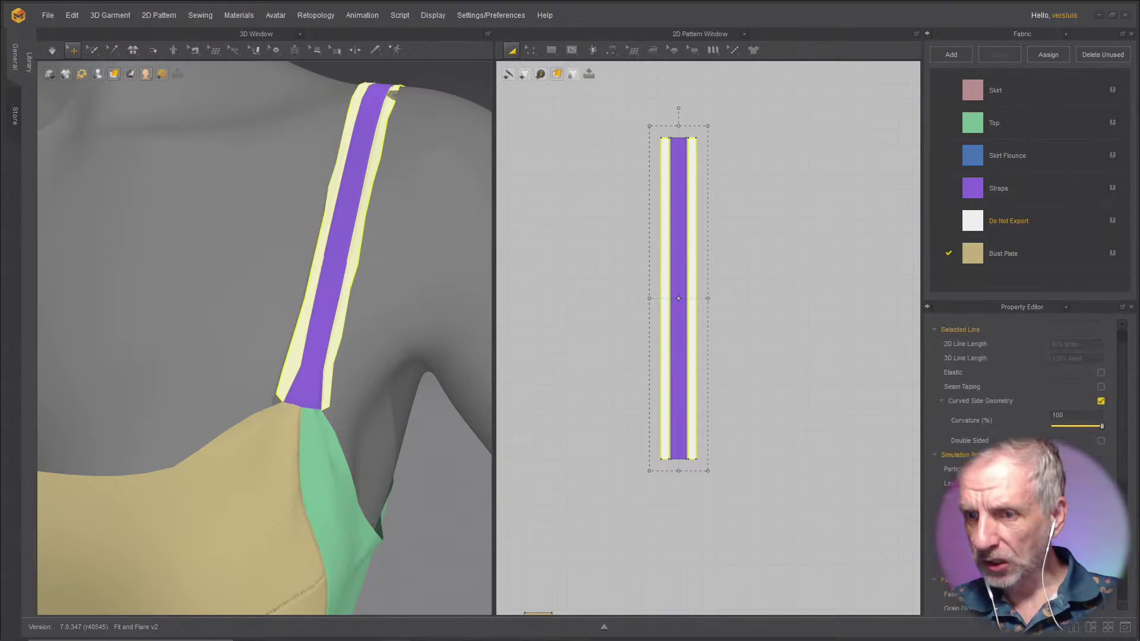
{"action": "left_click", "coordinate": [1042, 219]}
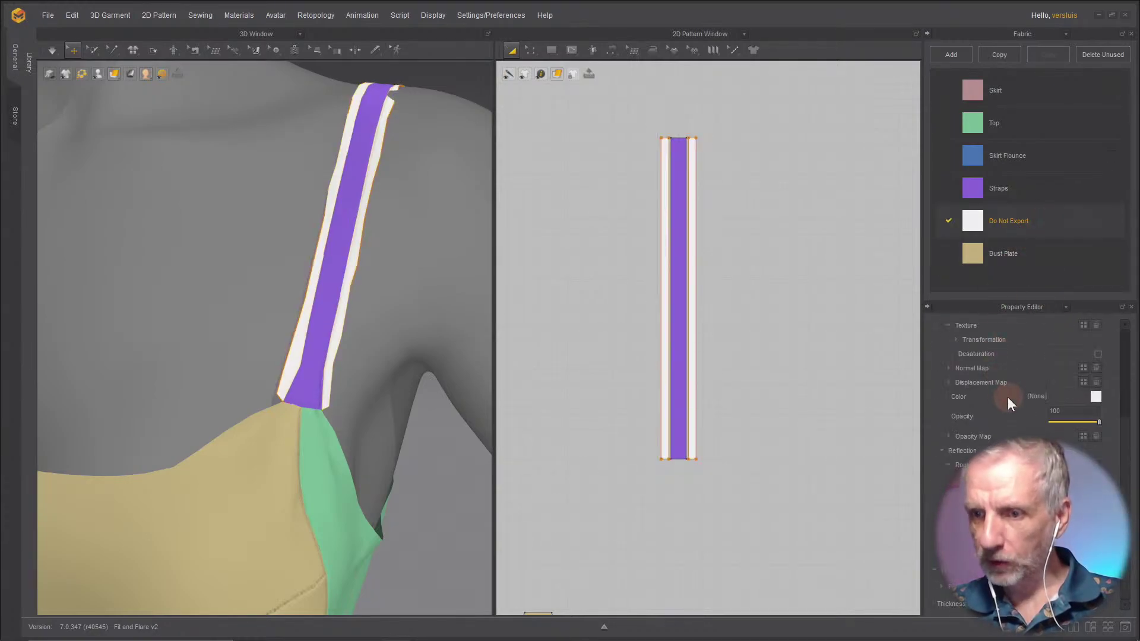
{"action": "left_click_drag", "start_coordinate": [1100, 421], "coordinate": [1025, 430]}
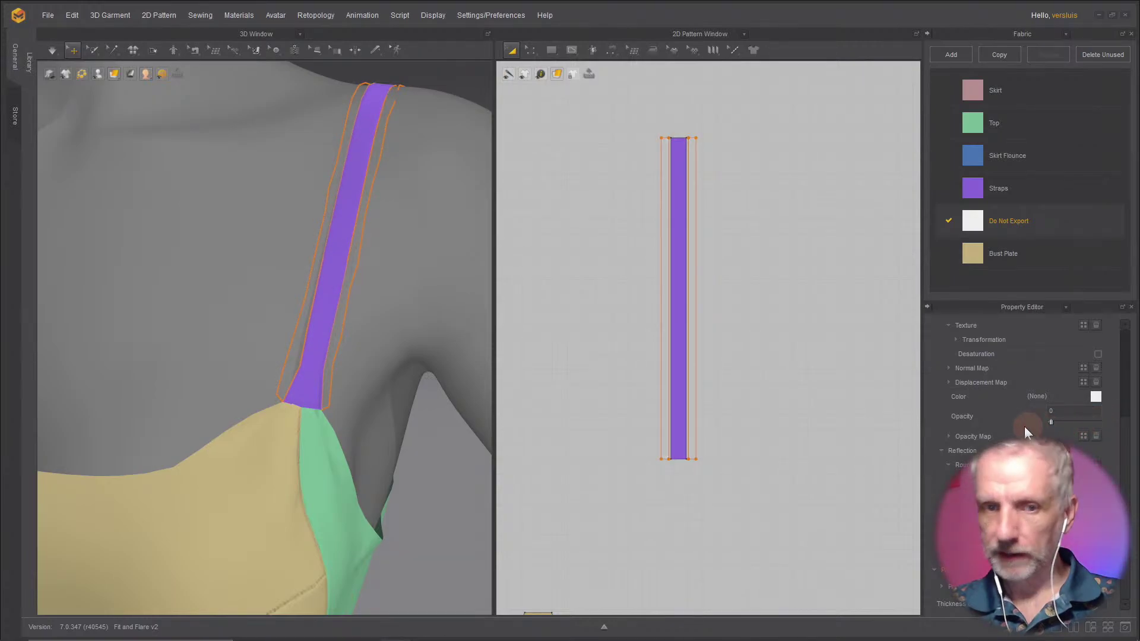
{"action": "left_click", "coordinate": [728, 356]}
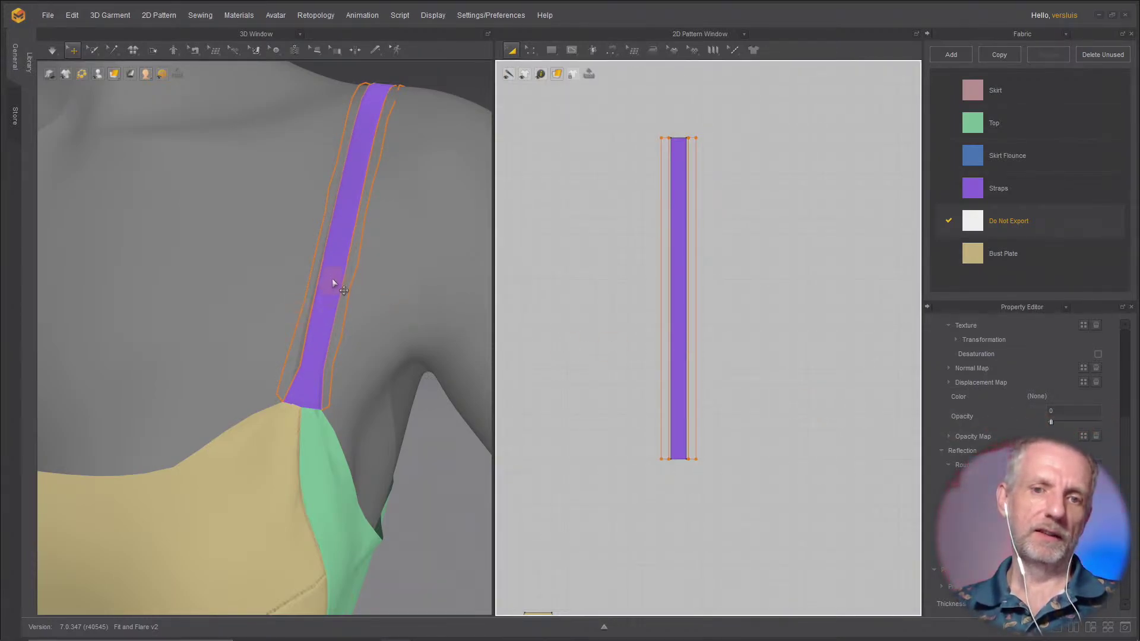
Step: Extend the right long edge of the other strap pattern by 5 mm with an internal line, and cut and sew along it
{"action": "left_click", "coordinate": [341, 307]}
{"action": "right_click_drag", "start_coordinate": [347, 327], "coordinate": [319, 301]}
{"action": "scroll", "coordinate": [354, 374], "scroll_direction": "up", "scroll_amount": 5}
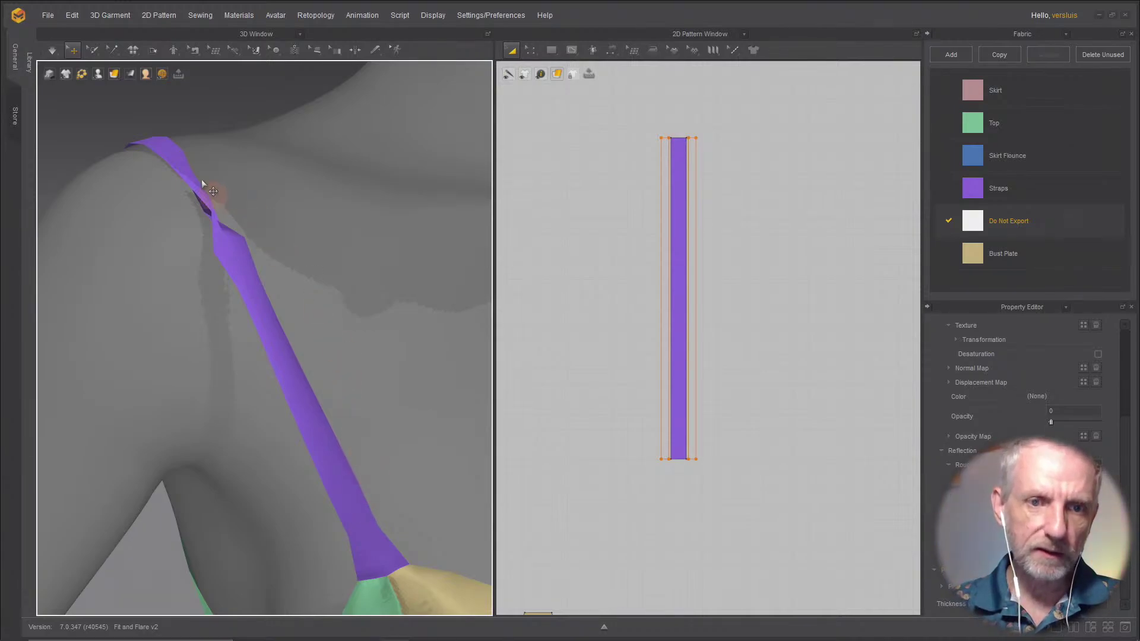
{"action": "middle_click_drag", "start_coordinate": [276, 246], "coordinate": [211, 194]}
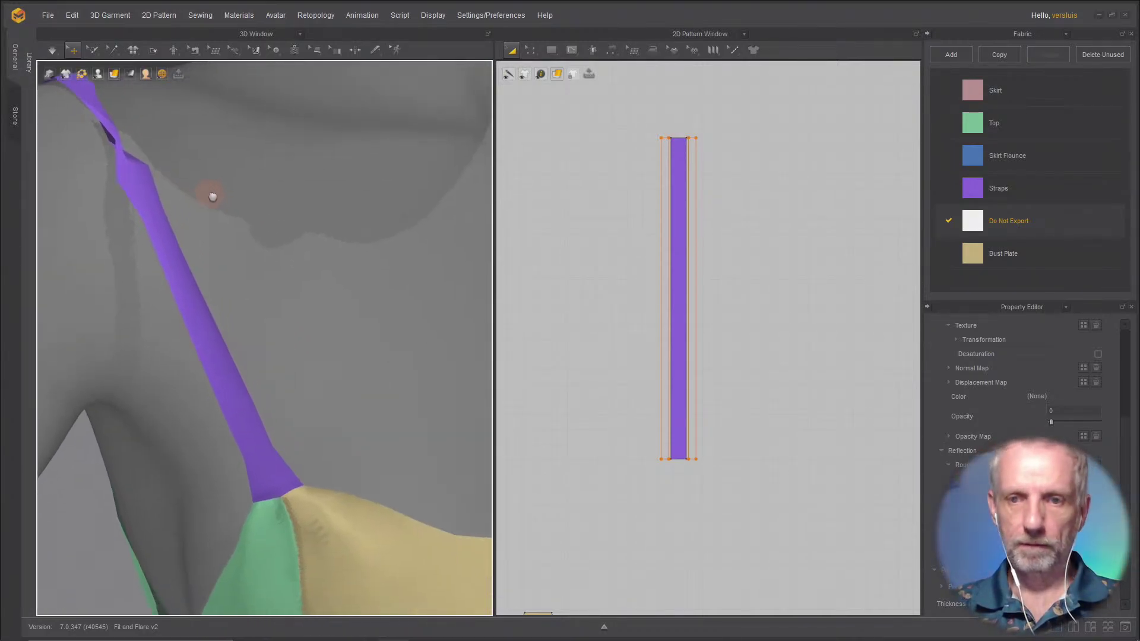
{"action": "middle_click_drag", "start_coordinate": [599, 256], "coordinate": [784, 269]}
{"action": "scroll", "coordinate": [784, 270], "scroll_direction": "down", "scroll_amount": 4}
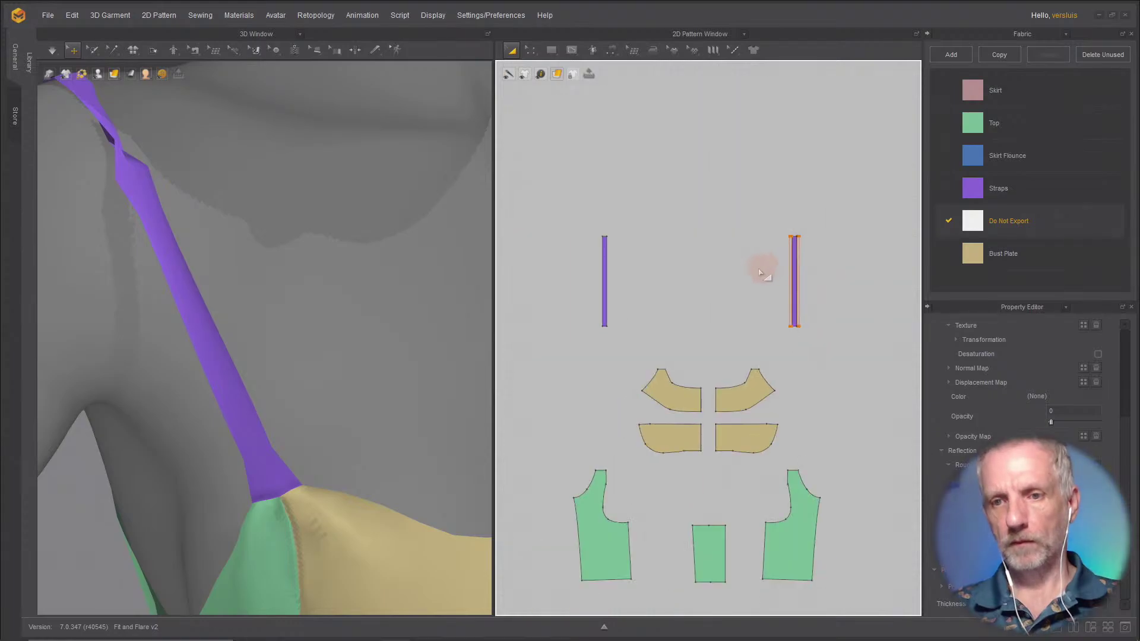
{"action": "scroll", "coordinate": [681, 271], "scroll_direction": "up", "scroll_amount": 1}
{"action": "scroll", "coordinate": [682, 297], "scroll_direction": "up", "scroll_amount": 2}
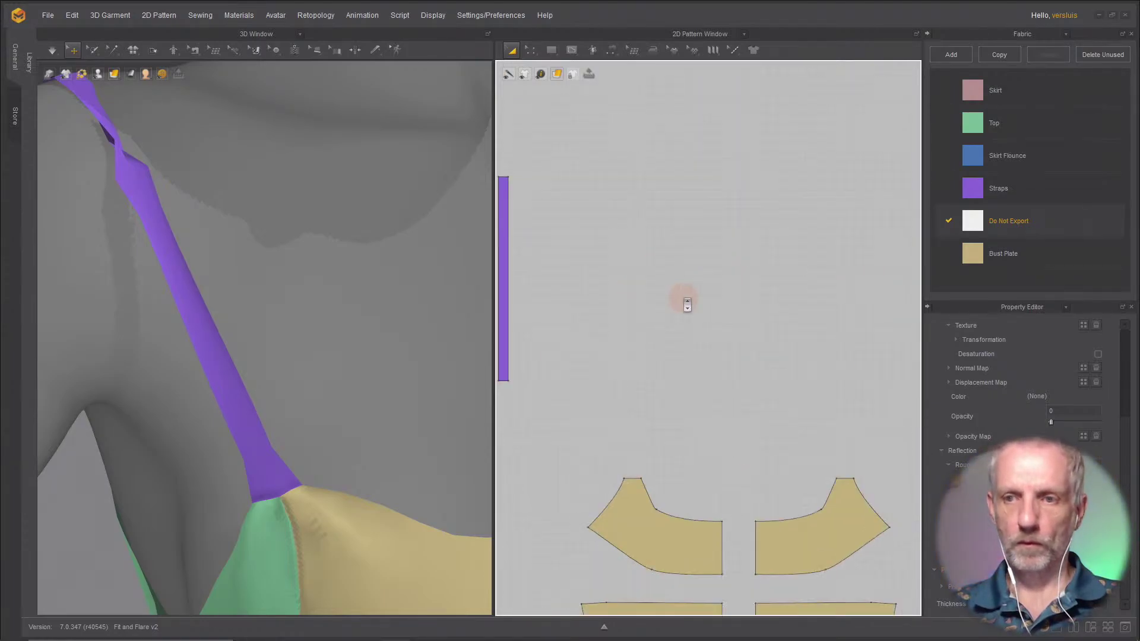
{"action": "scroll", "coordinate": [687, 303], "scroll_direction": "down", "scroll_amount": 1}
{"action": "scroll", "coordinate": [687, 300], "scroll_direction": "up", "scroll_amount": 2}
{"action": "scroll", "coordinate": [649, 315], "scroll_direction": "down", "scroll_amount": 3}
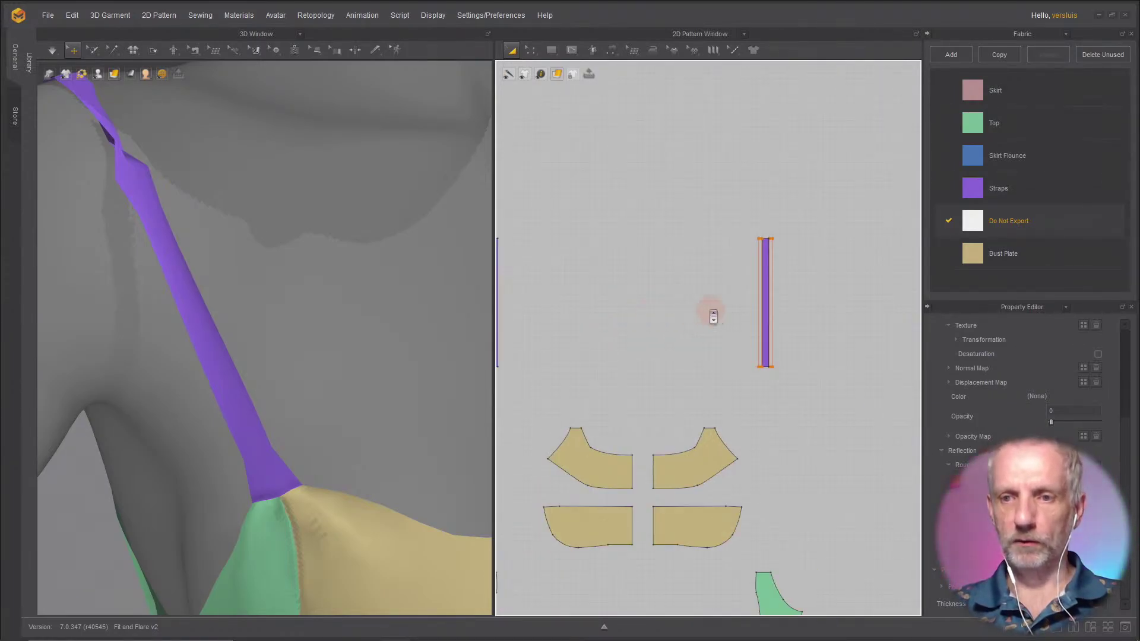
{"action": "scroll", "coordinate": [710, 312], "scroll_direction": "up", "scroll_amount": 3}
{"action": "scroll", "coordinate": [826, 336], "scroll_direction": "up", "scroll_amount": 1}
{"action": "middle_click_drag", "start_coordinate": [826, 336], "coordinate": [865, 349]}
{"action": "scroll", "coordinate": [718, 344], "scroll_direction": "down", "scroll_amount": 1}
{"action": "scroll", "coordinate": [865, 349], "scroll_direction": "down", "scroll_amount": 1}
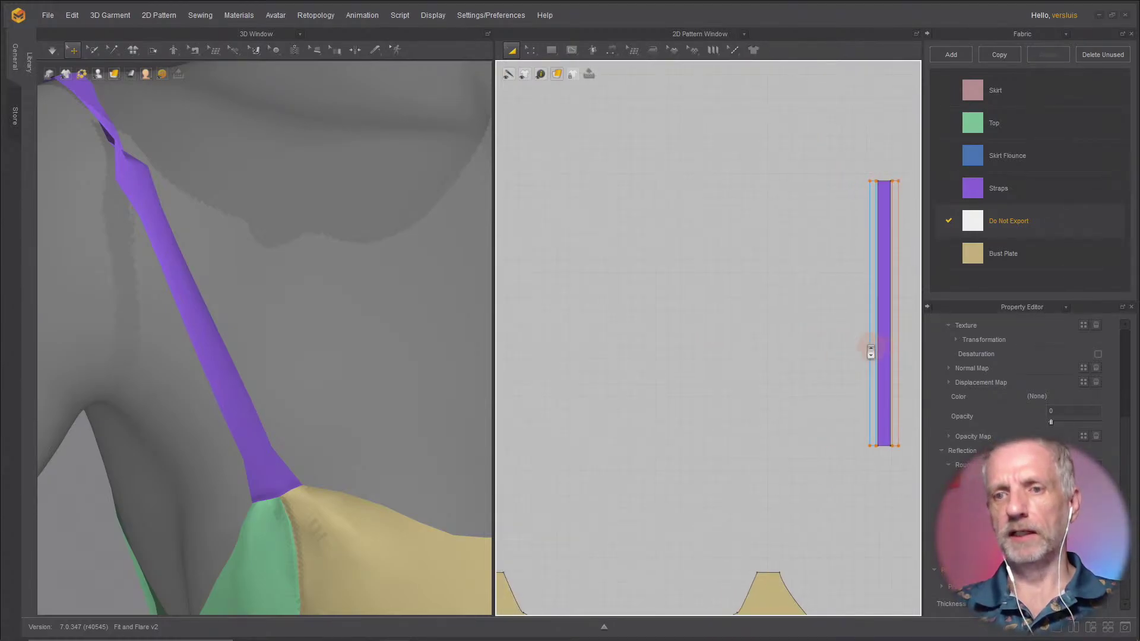
{"action": "scroll", "coordinate": [865, 348], "scroll_direction": "down", "scroll_amount": 4}
{"action": "middle_click_drag", "start_coordinate": [727, 331], "coordinate": [790, 313]}
{"action": "scroll", "coordinate": [763, 333], "scroll_direction": "up", "scroll_amount": 3}
{"action": "scroll", "coordinate": [754, 316], "scroll_direction": "up", "scroll_amount": 1}
{"action": "scroll", "coordinate": [789, 313], "scroll_direction": "up", "scroll_amount": 1}
{"action": "key", "text": "z"}
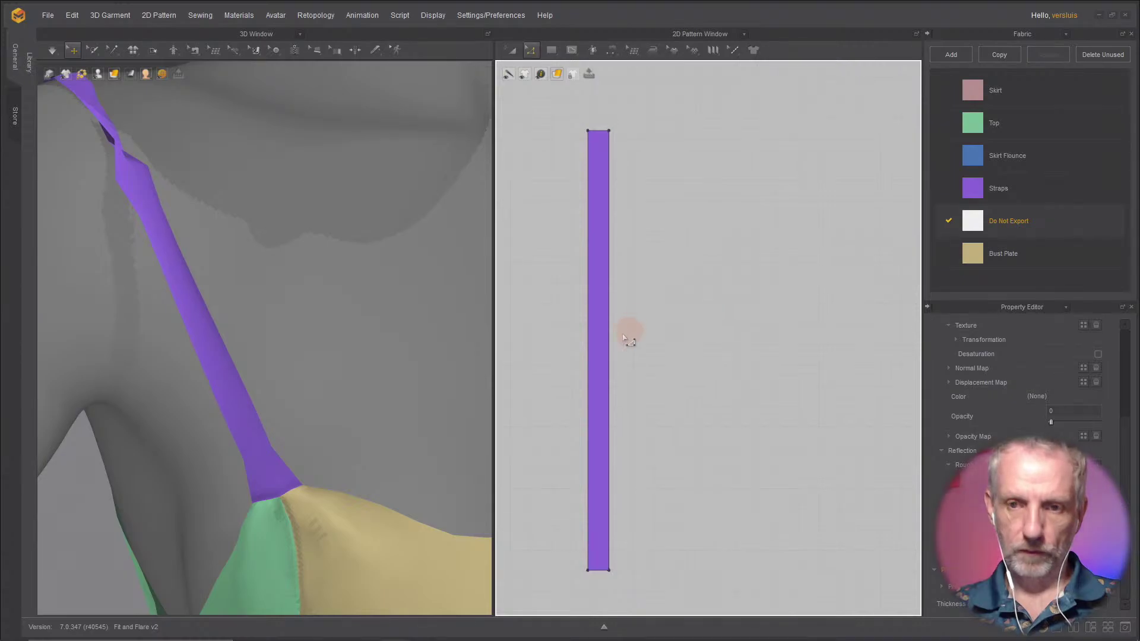
{"action": "left_click", "coordinate": [609, 349]}
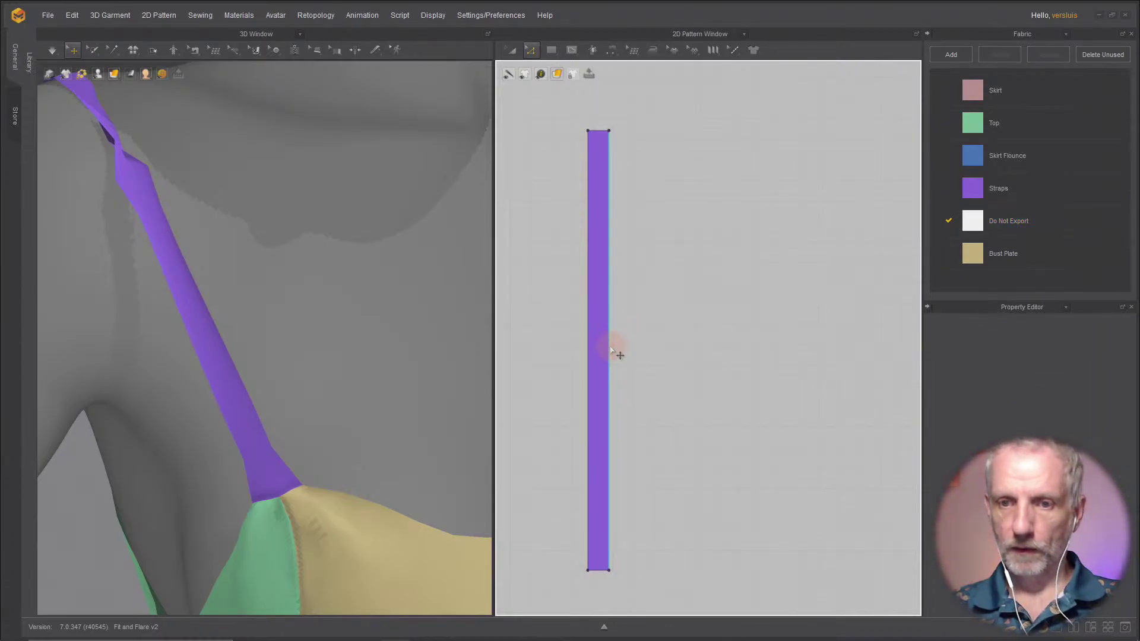
{"action": "right_click", "coordinate": [611, 349]}
{"action": "left_click", "coordinate": [699, 455]}
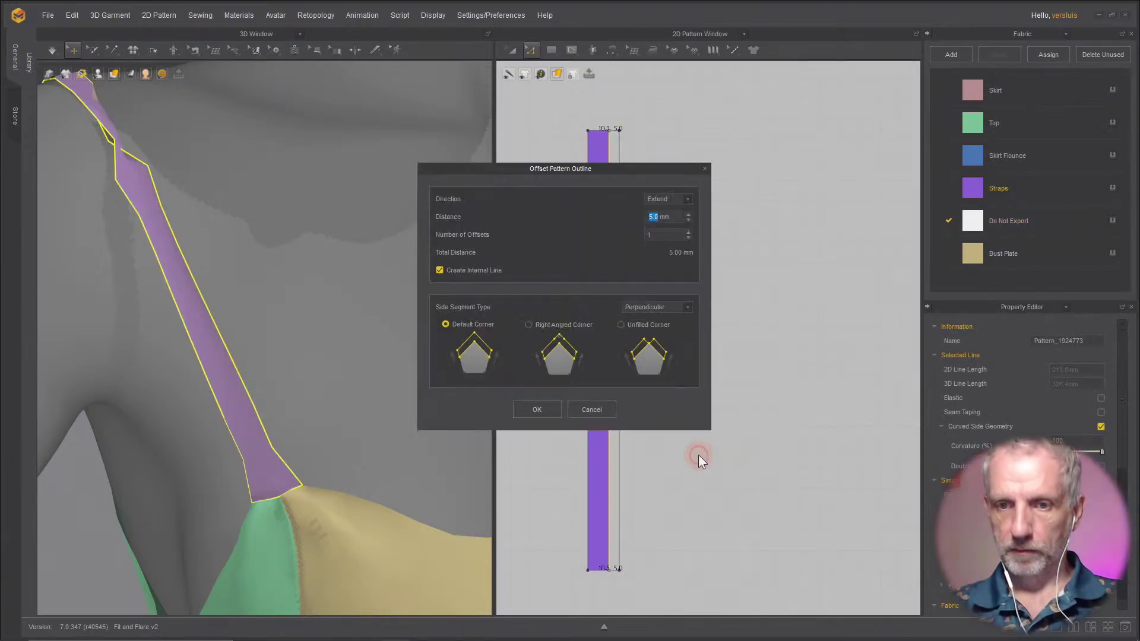
{"action": "left_click", "coordinate": [537, 409]}
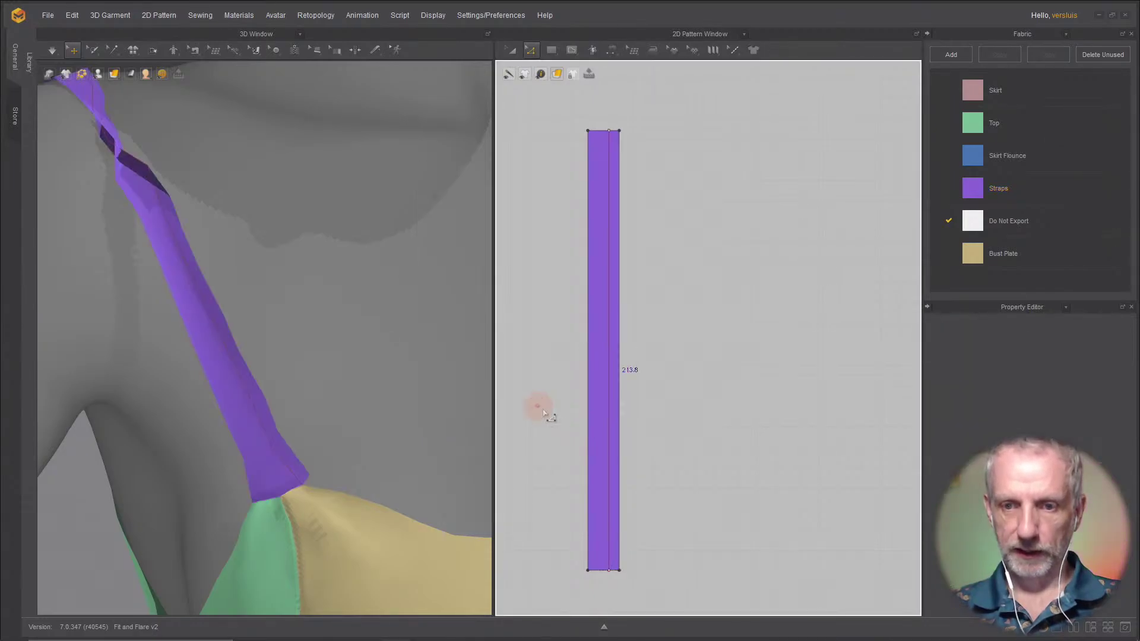
{"action": "right_click", "coordinate": [608, 432]}
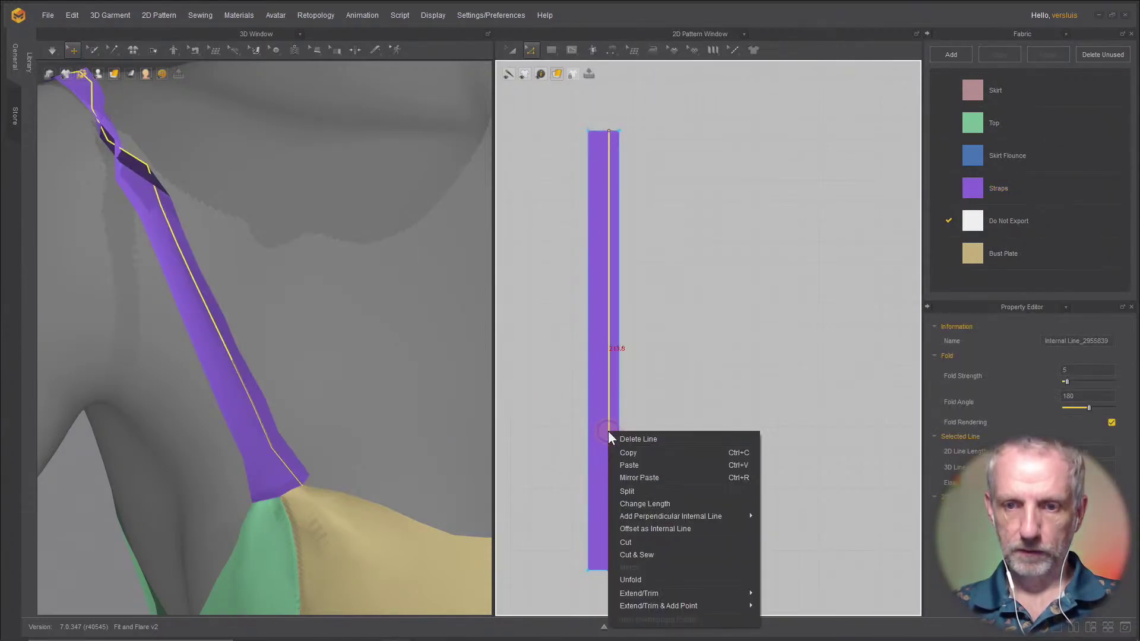
{"action": "left_click", "coordinate": [673, 557]}
Step: Extend the same strap's left long edge by 5 mm with an internal line, and cut and sew along that line
{"action": "right_click", "coordinate": [588, 464]}
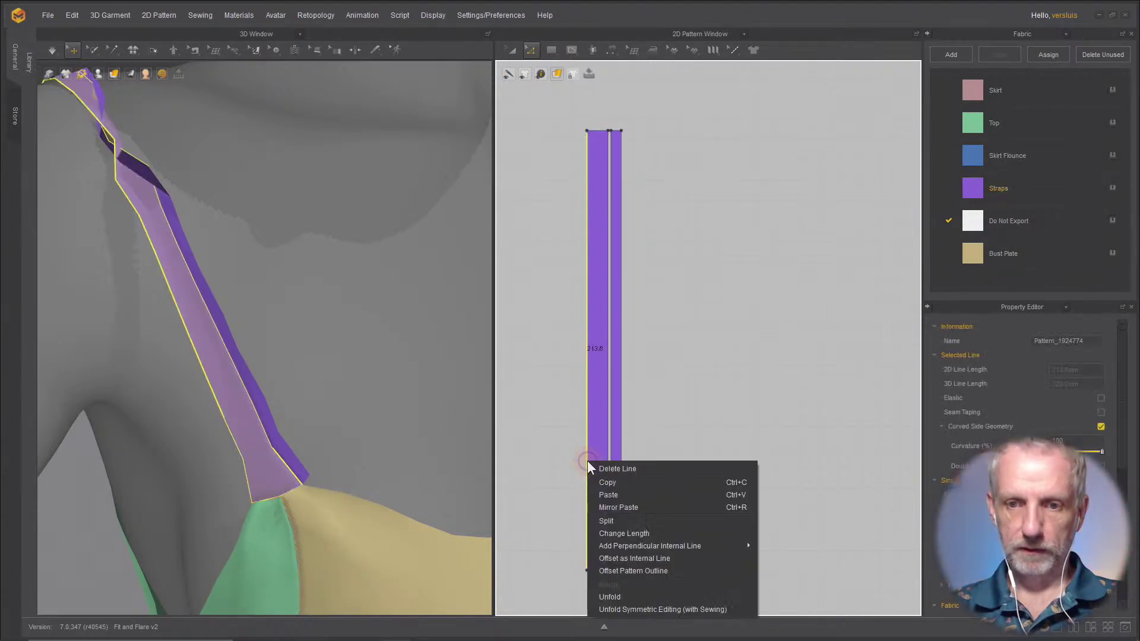
{"action": "left_click", "coordinate": [693, 572]}
{"action": "left_click", "coordinate": [534, 407]}
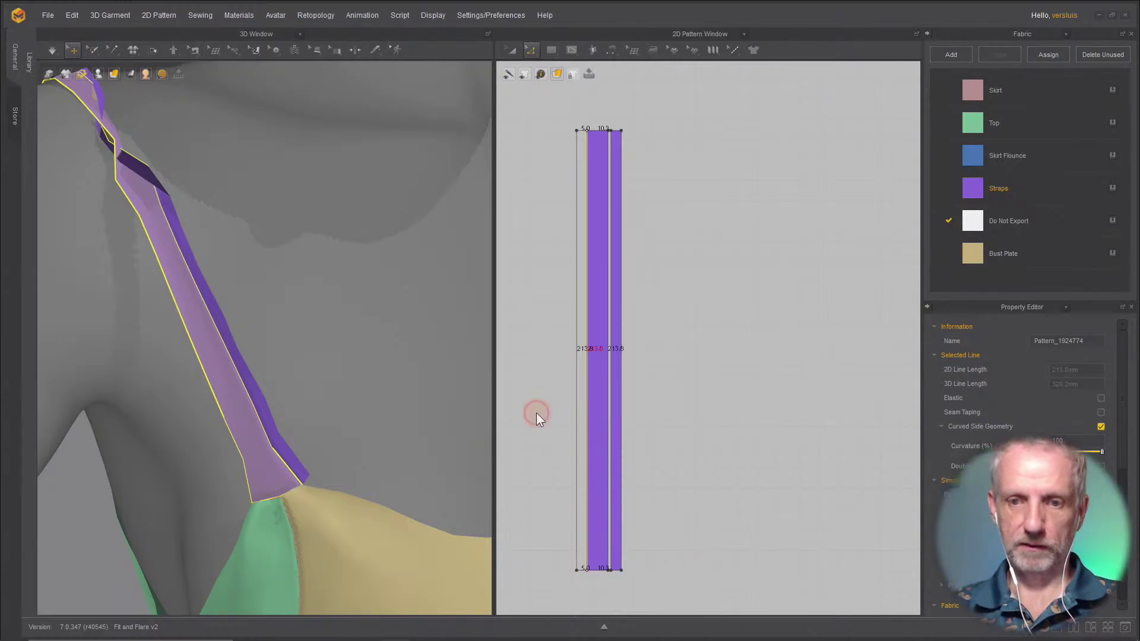
{"action": "right_click", "coordinate": [594, 461]}
{"action": "left_click", "coordinate": [653, 383]}
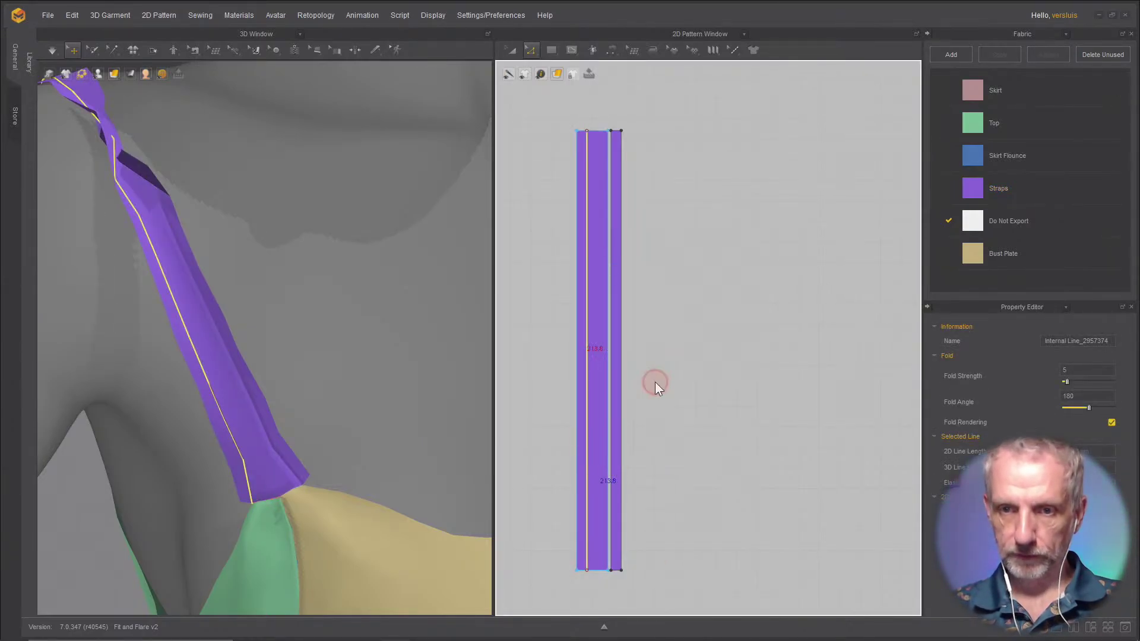
Step: Try the Do Not Export fabric on the second strap's two side strips, and reassign them to the Straps fabric
{"action": "key", "text": "a"}
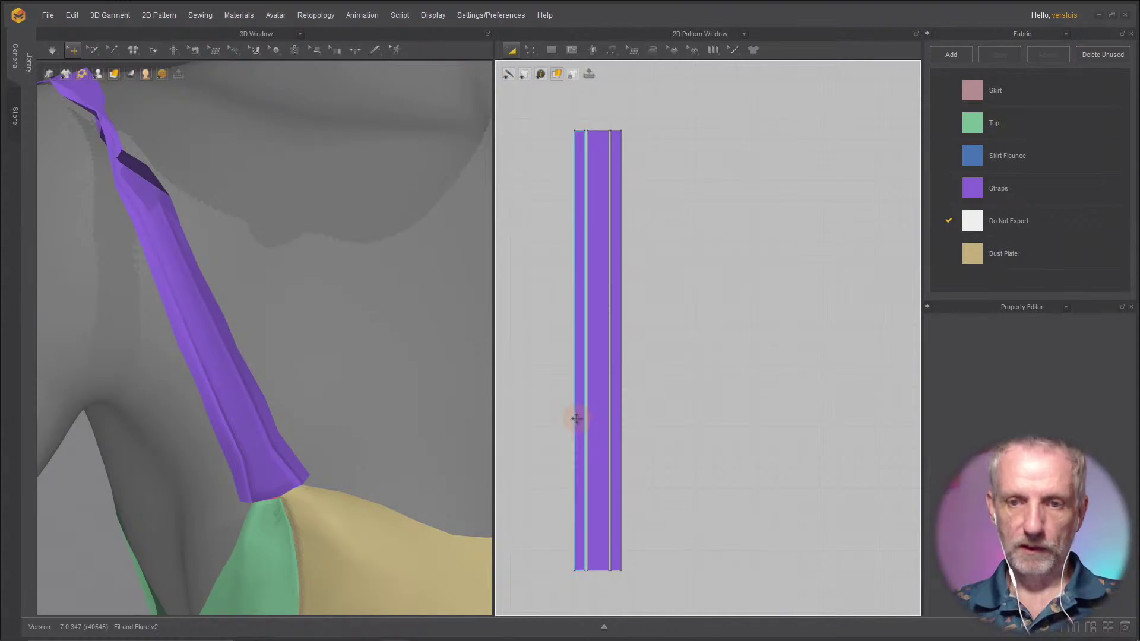
{"action": "left_click", "coordinate": [579, 420]}
{"action": "left_click", "coordinate": [600, 420], "text": "shift"}
{"action": "left_click", "coordinate": [618, 421], "text": "shift"}
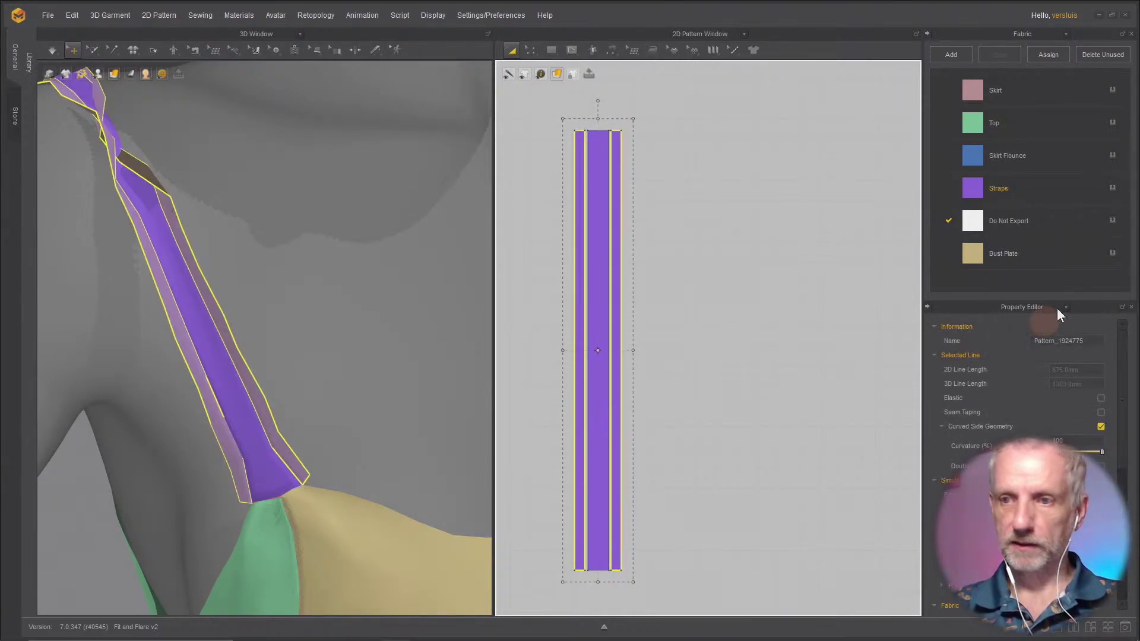
{"action": "left_click", "coordinate": [1112, 221]}
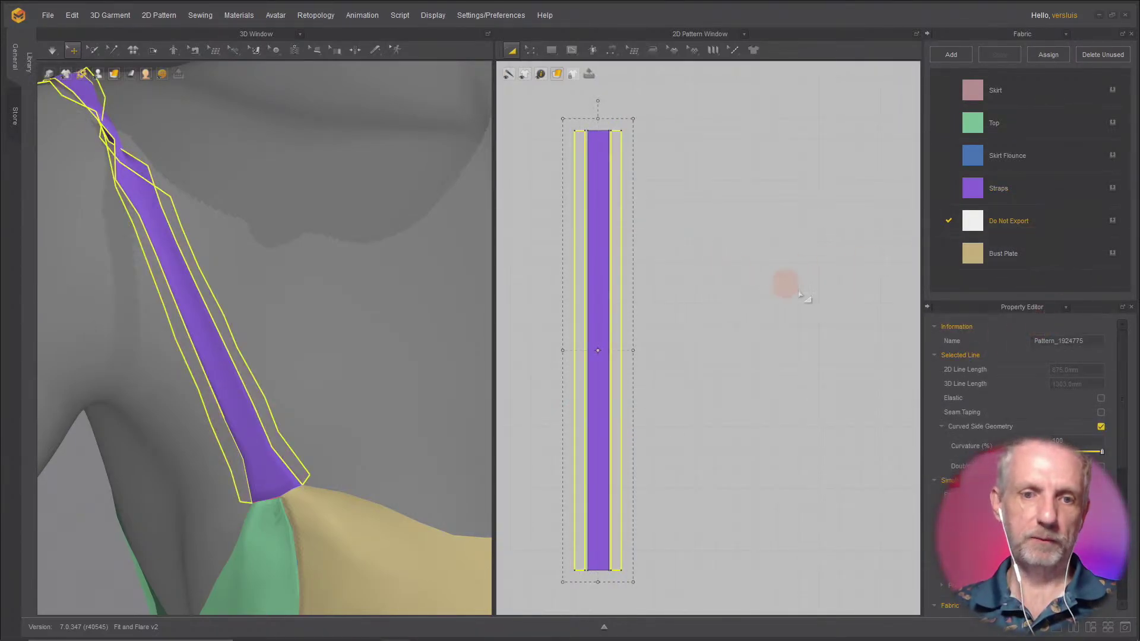
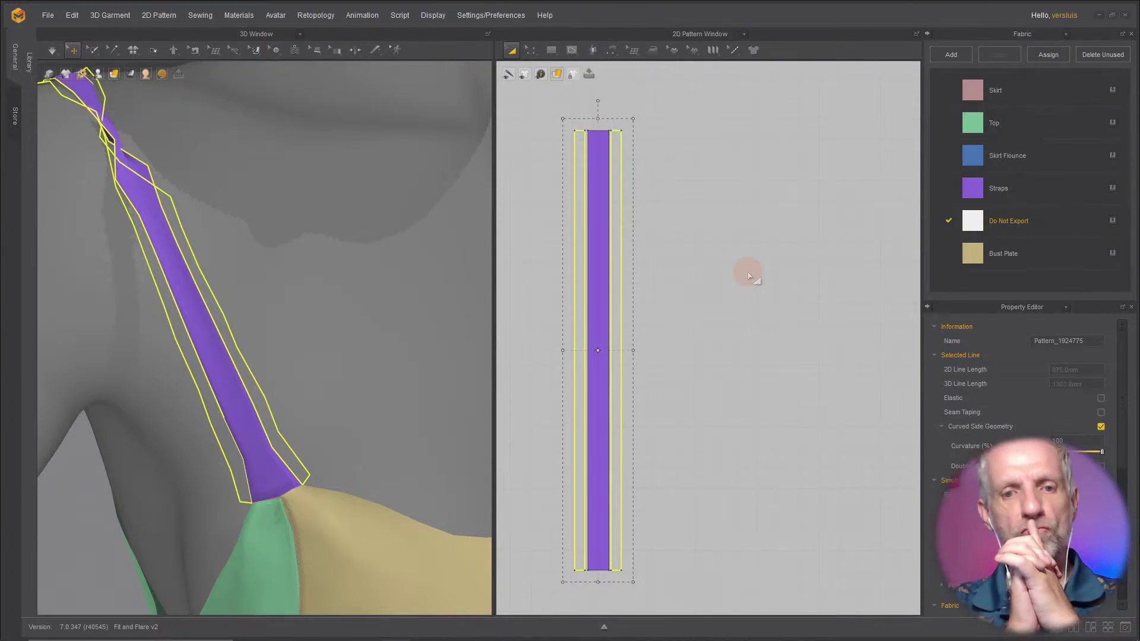
{"action": "left_click", "coordinate": [1114, 189]}
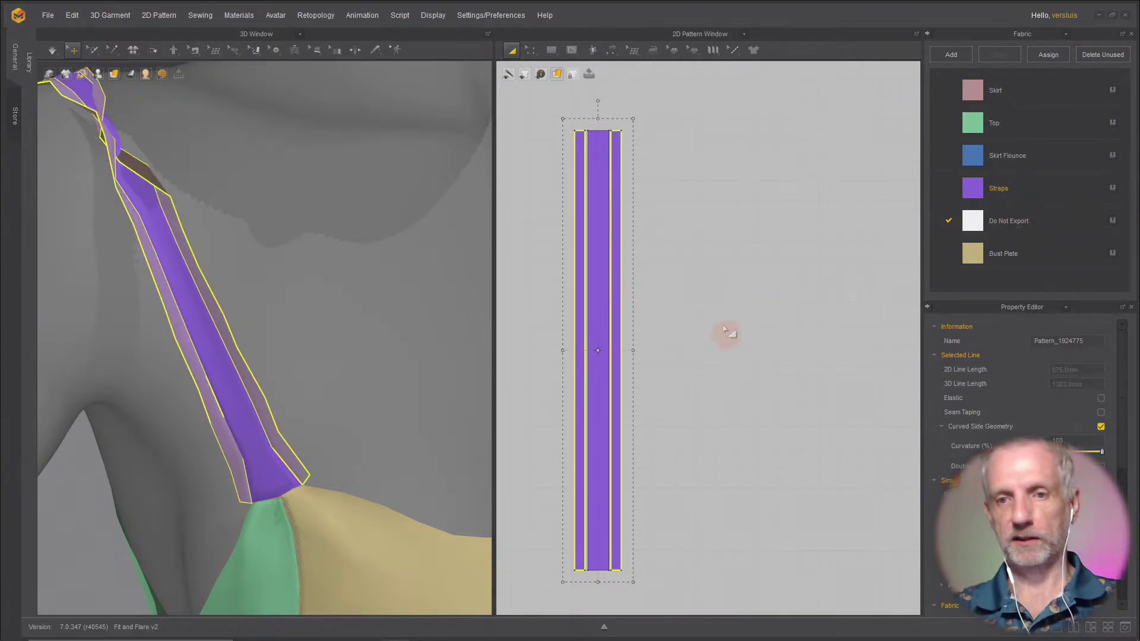
Step: Sew the outer long edges of the second strap's two side strips together using Segment Sewing
{"action": "left_click", "coordinate": [607, 52]}
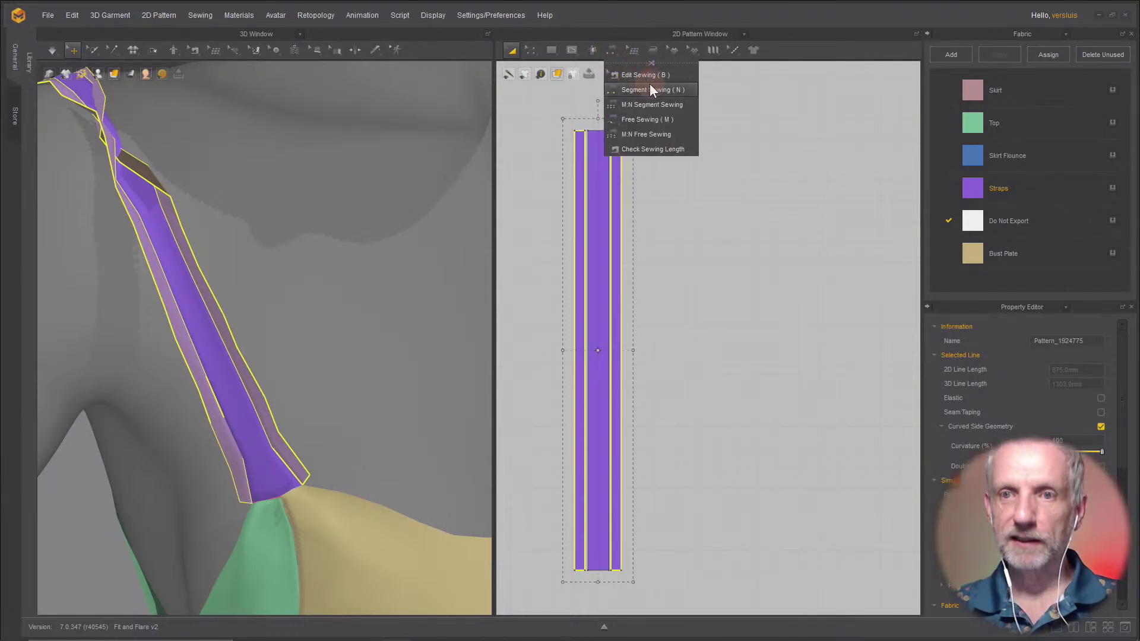
{"action": "left_click", "coordinate": [664, 89]}
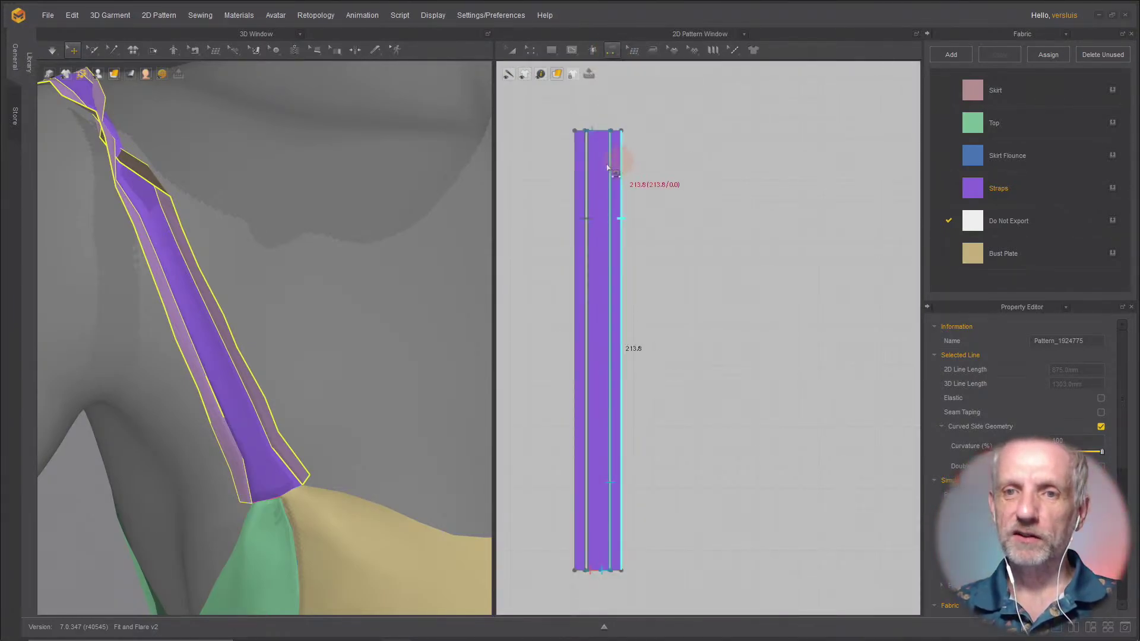
{"action": "left_click", "coordinate": [622, 168]}
{"action": "left_click", "coordinate": [576, 178]}
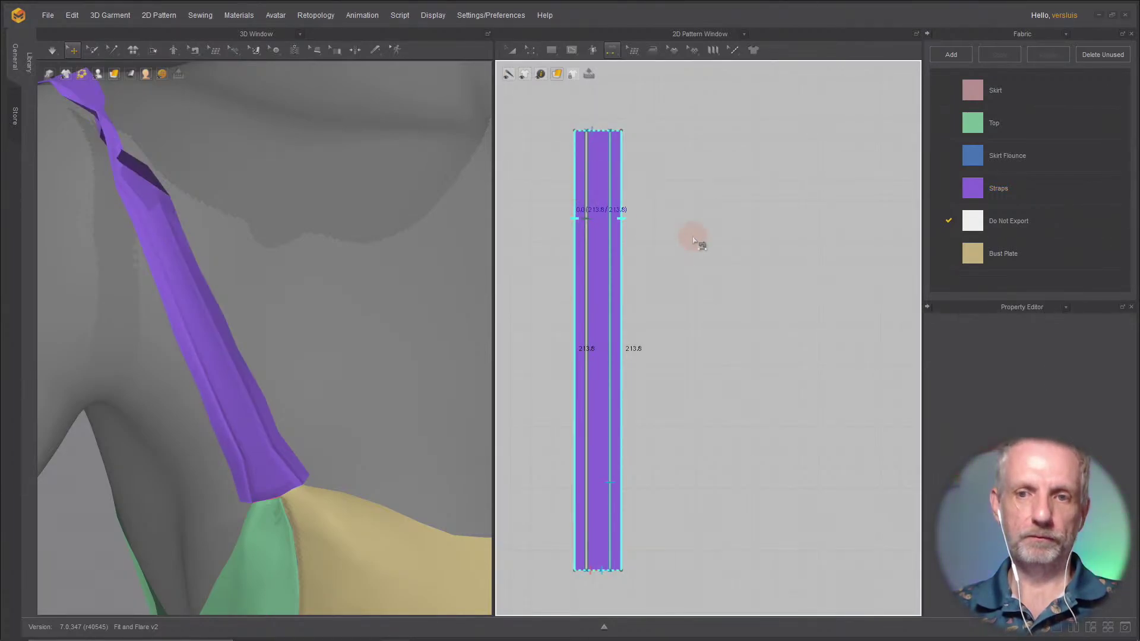
{"action": "left_click", "coordinate": [754, 285]}
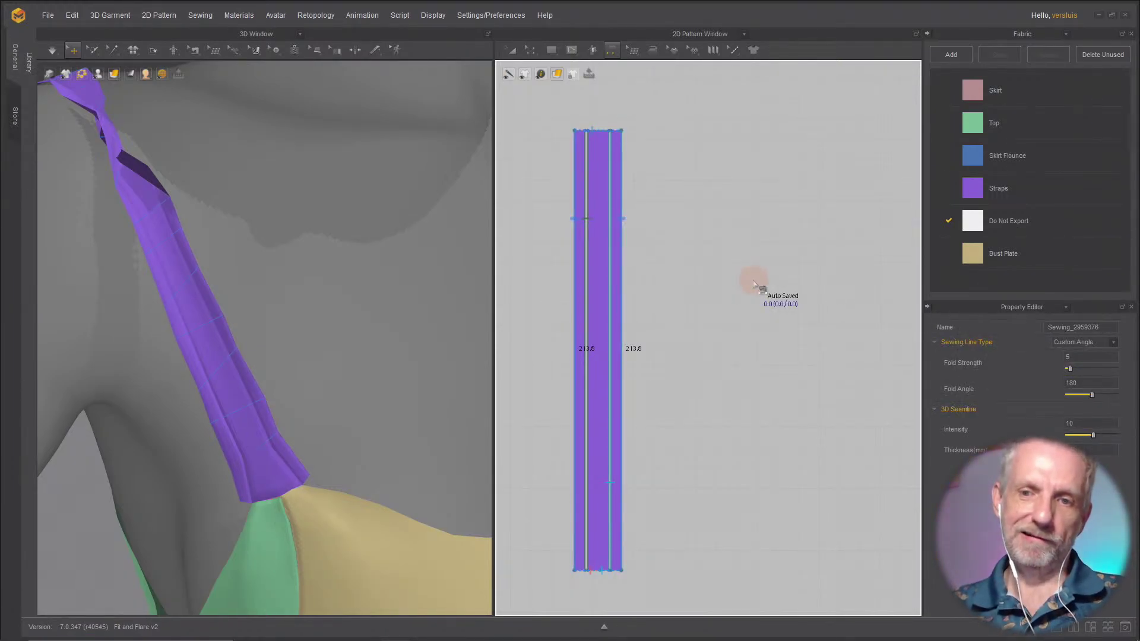
{"action": "key", "text": "z"}
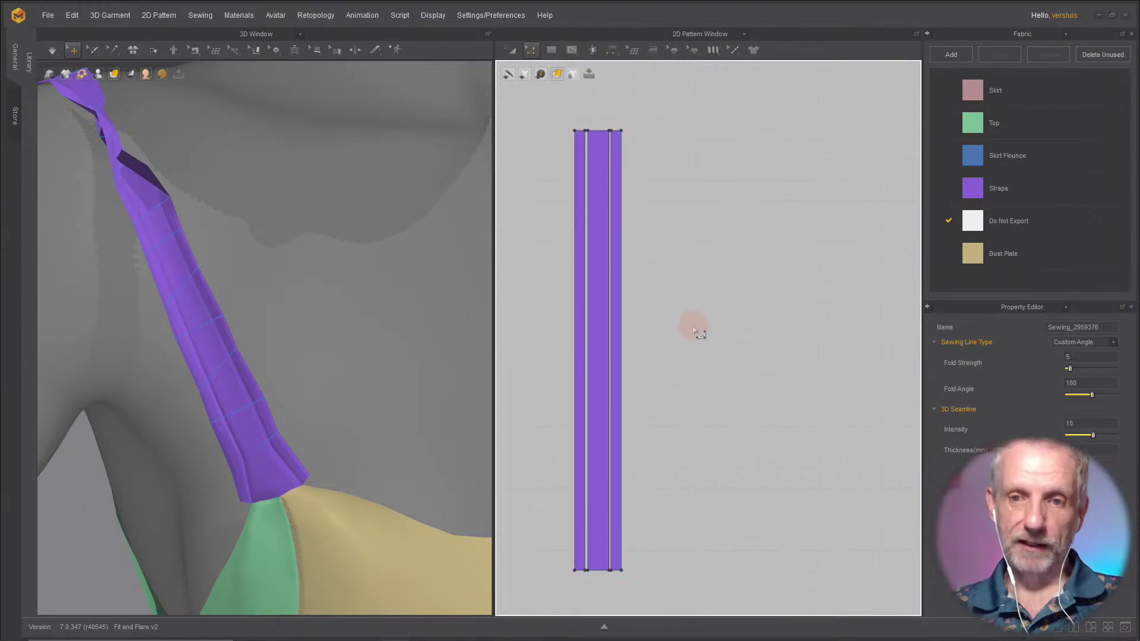
{"action": "left_click", "coordinate": [611, 350]}
{"action": "left_click", "coordinate": [637, 338]}
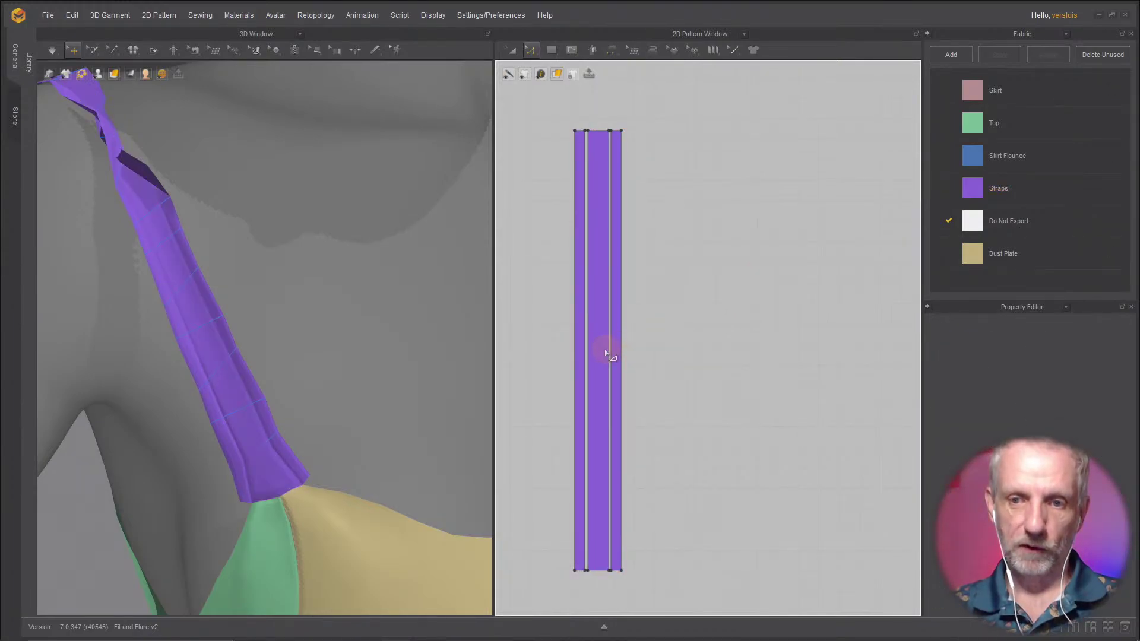
{"action": "scroll", "coordinate": [609, 355], "scroll_direction": "up", "scroll_amount": 2}
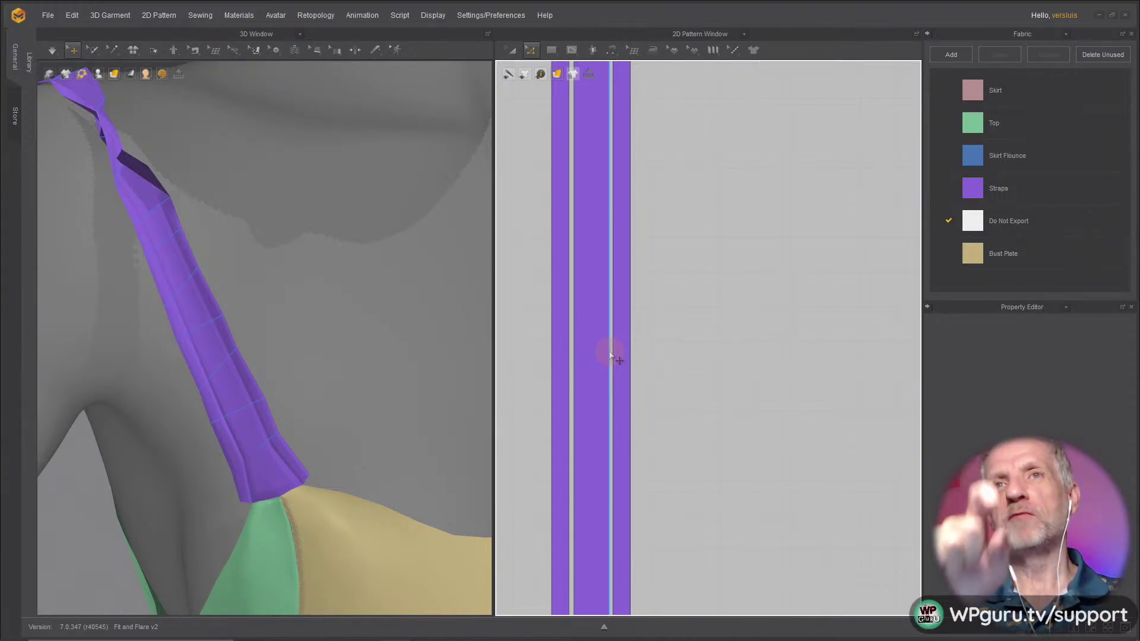
{"action": "scroll", "coordinate": [611, 355], "scroll_direction": "down", "scroll_amount": 1}
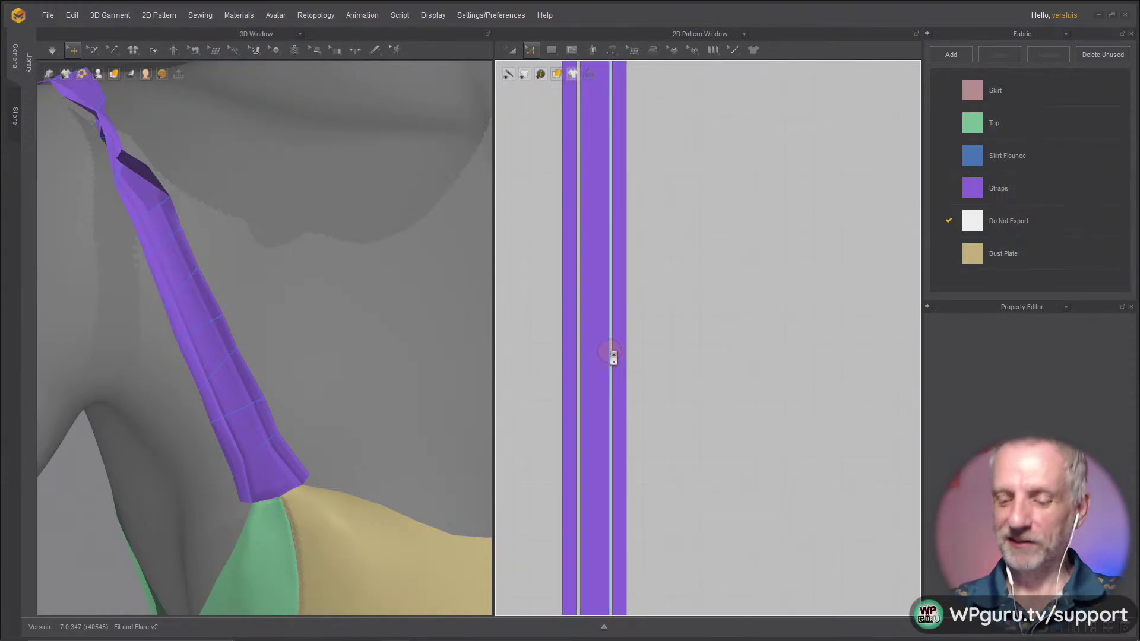
Step: Set the sewing line type of both long seams between the second strap's center and side strips to Turned
{"action": "right_click", "coordinate": [611, 355]}
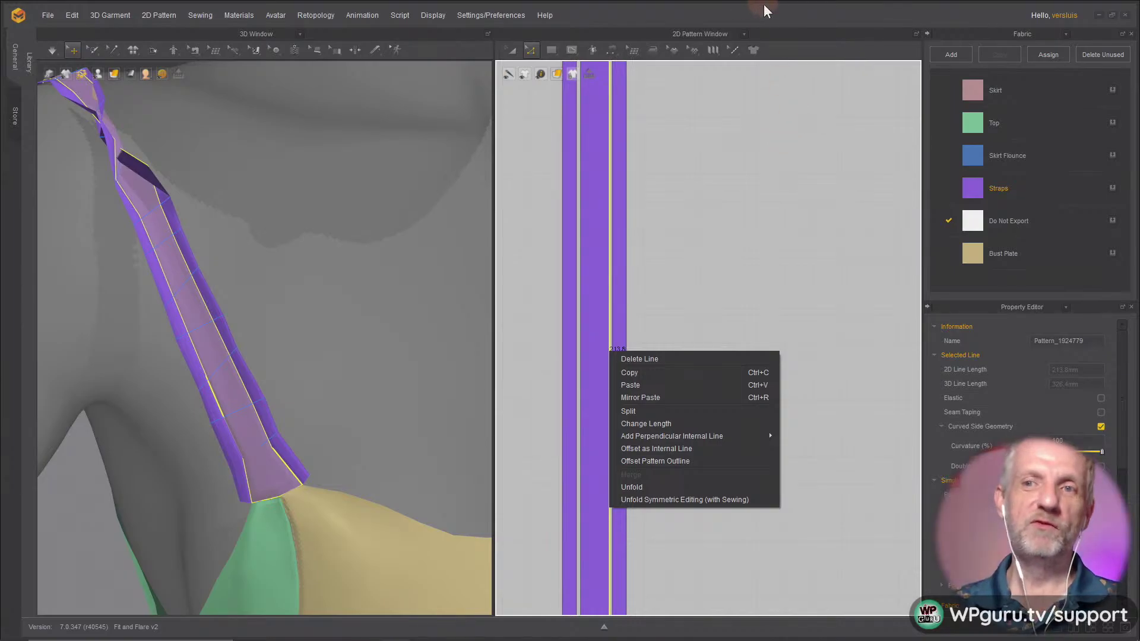
{"action": "left_click", "coordinate": [676, 259]}
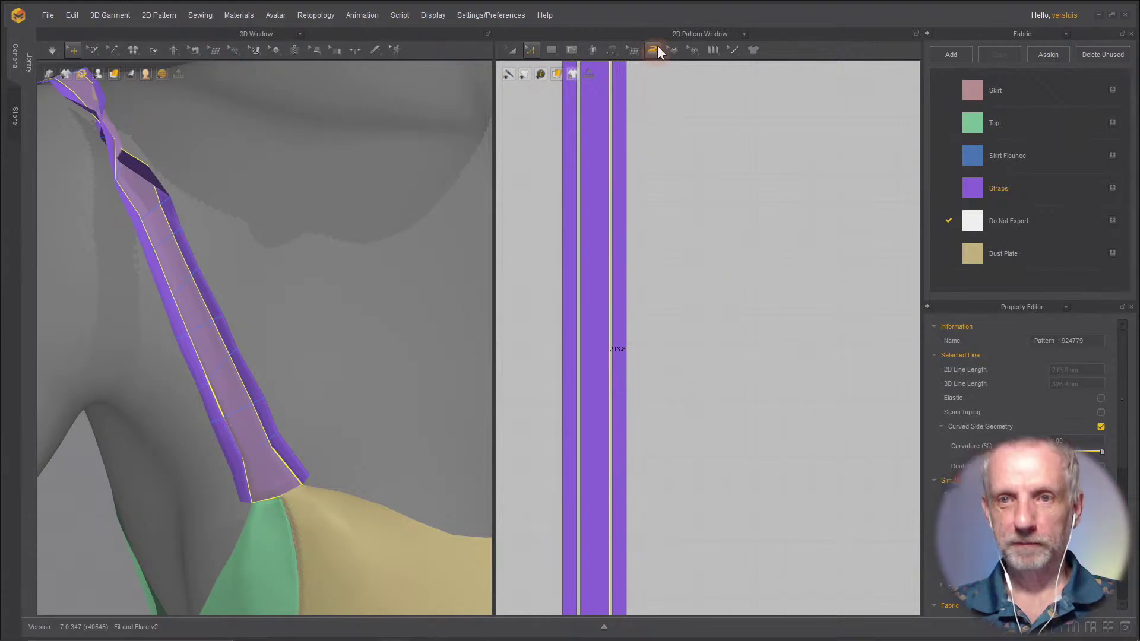
{"action": "left_click", "coordinate": [612, 52]}
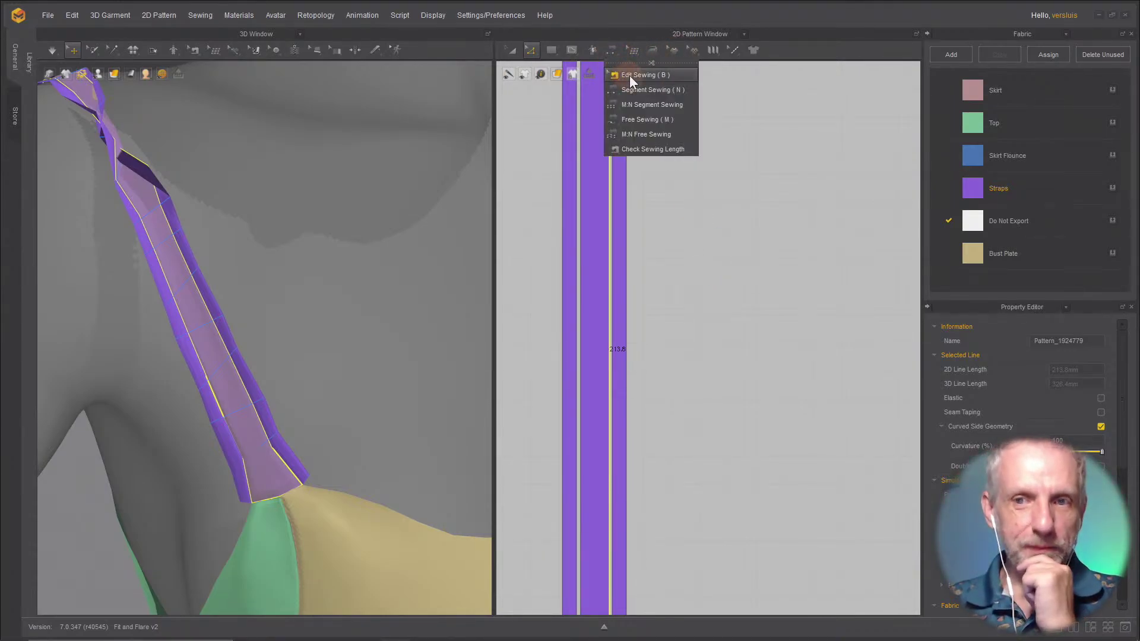
{"action": "left_click", "coordinate": [655, 146]}
{"action": "left_click", "coordinate": [623, 204]}
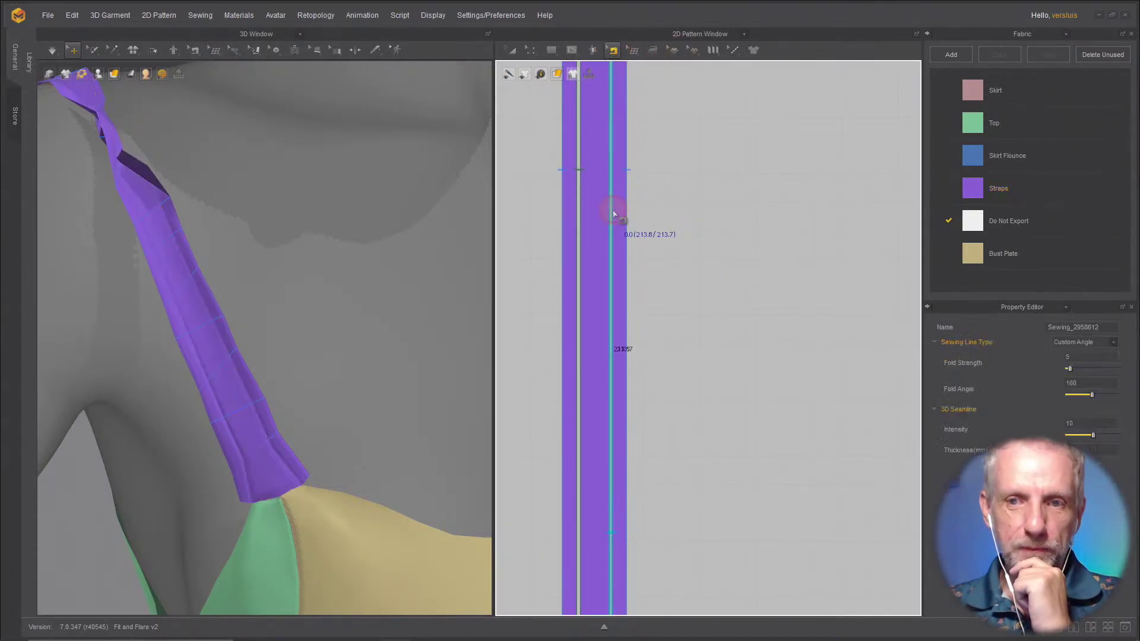
{"action": "left_click", "coordinate": [1115, 343]}
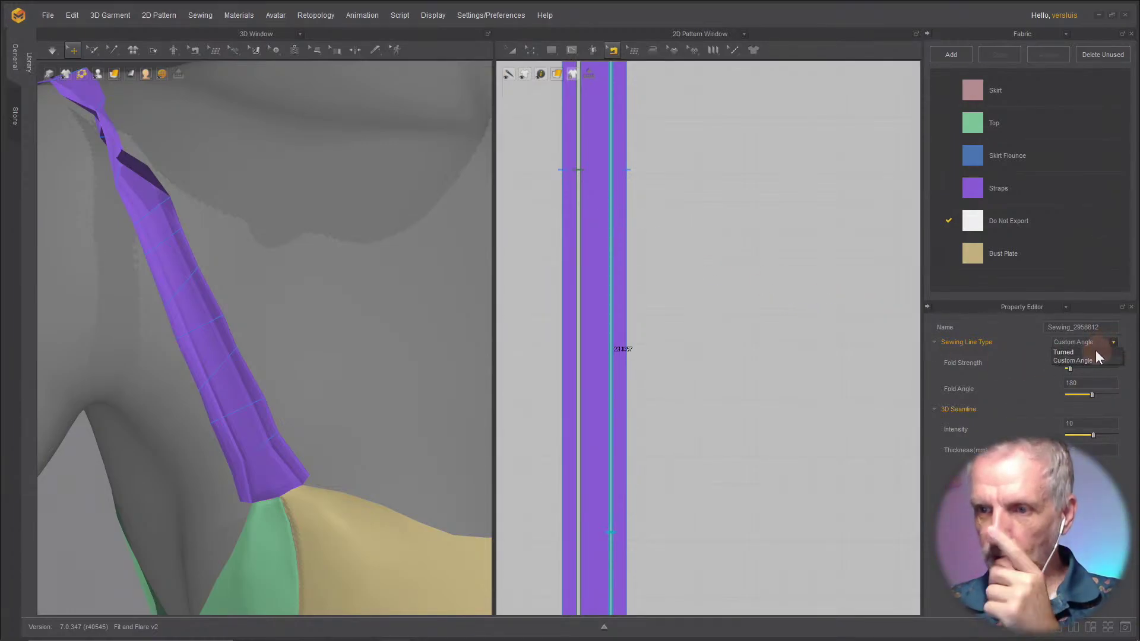
{"action": "left_click", "coordinate": [1096, 351]}
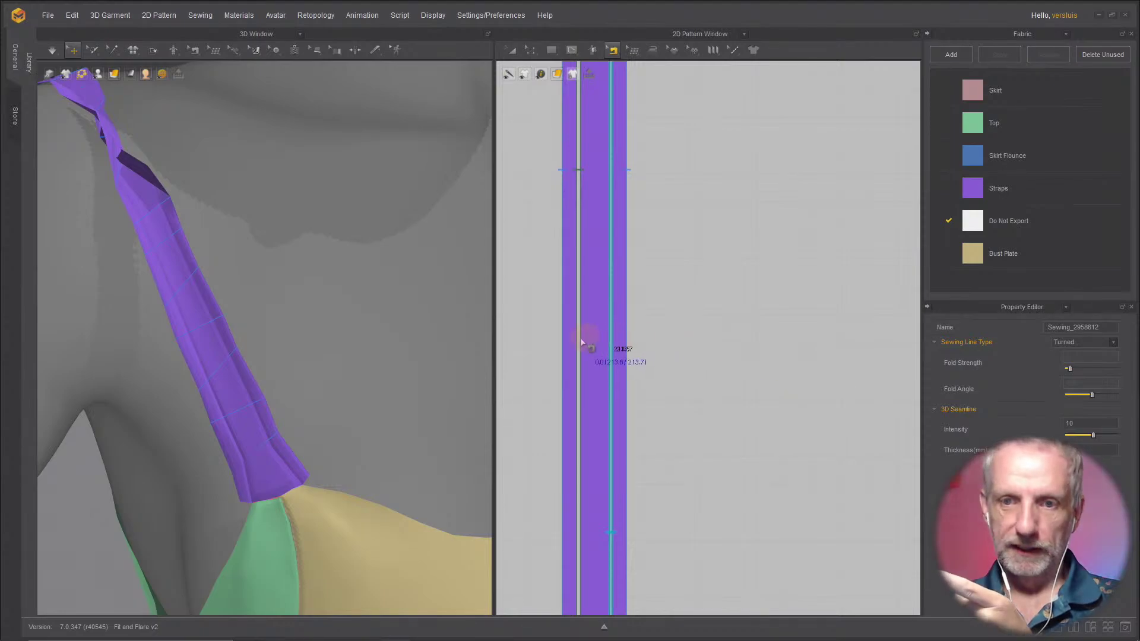
{"action": "left_click", "coordinate": [1114, 342]}
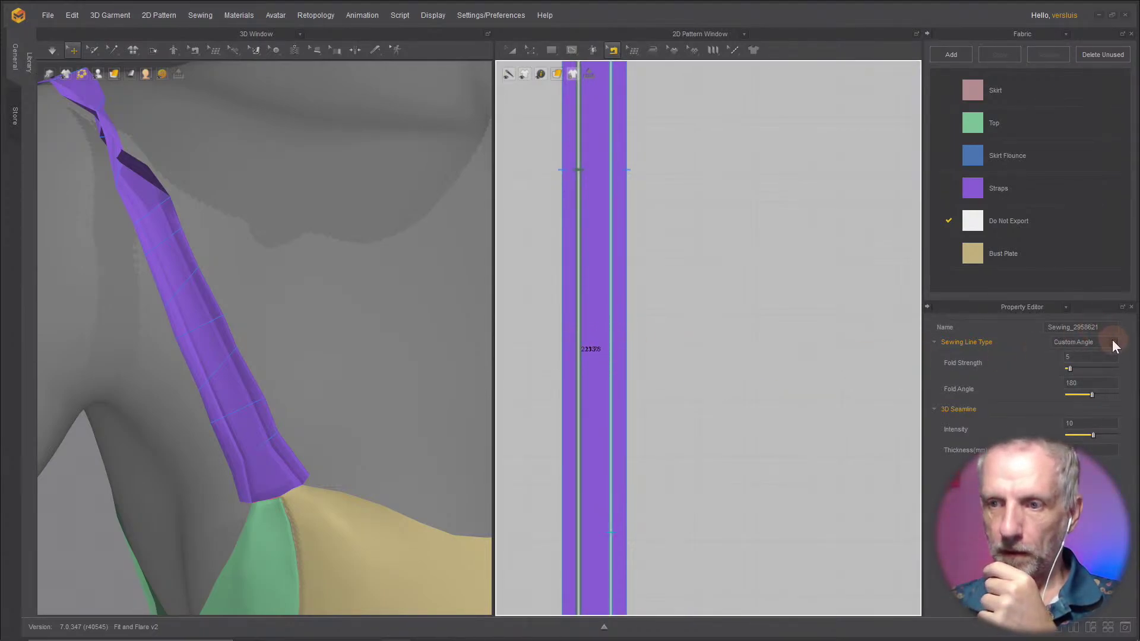
{"action": "left_click", "coordinate": [1113, 340]}
{"action": "left_click", "coordinate": [1092, 352]}
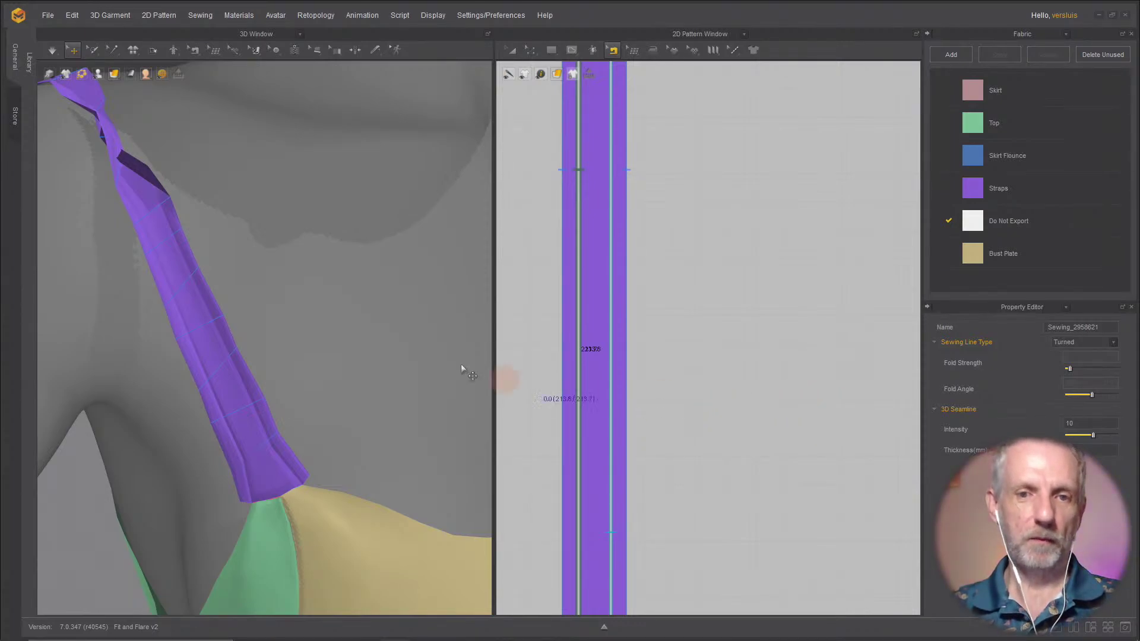
Step: Simulate the garment with the turned strap seams and check how the second strap sits on the shoulder
{"action": "scroll", "coordinate": [350, 336], "scroll_direction": "down", "scroll_amount": 3}
{"action": "right_click_drag", "start_coordinate": [349, 331], "coordinate": [310, 331]}
{"action": "scroll", "coordinate": [301, 326], "scroll_direction": "up", "scroll_amount": 5}
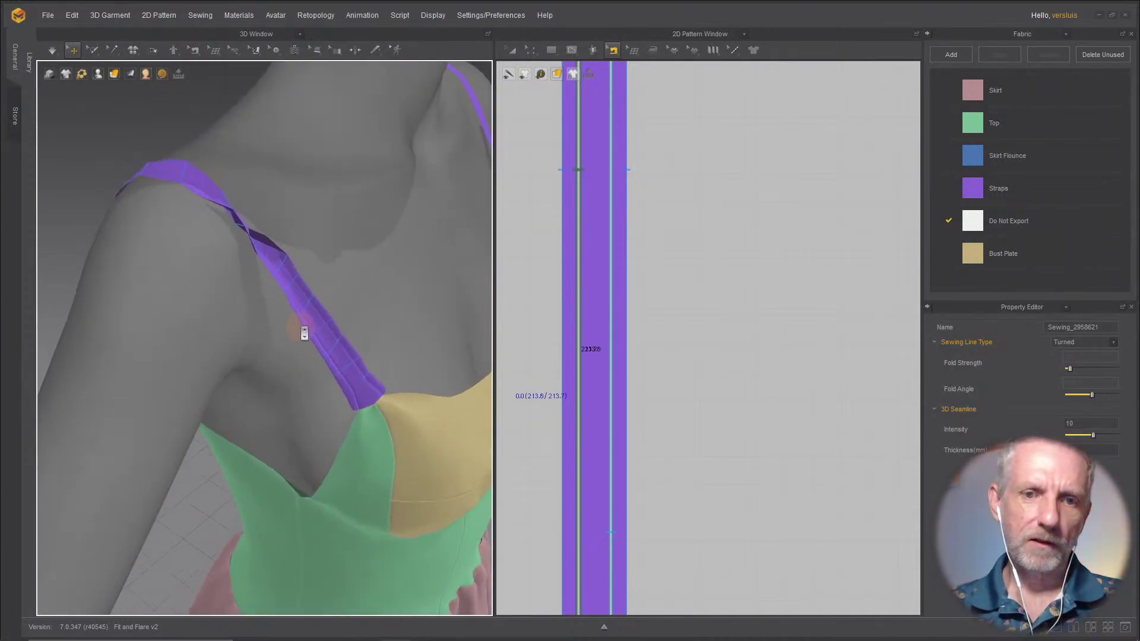
{"action": "right_click_drag", "start_coordinate": [284, 279], "coordinate": [369, 283]}
{"action": "scroll", "coordinate": [369, 282], "scroll_direction": "down", "scroll_amount": 3}
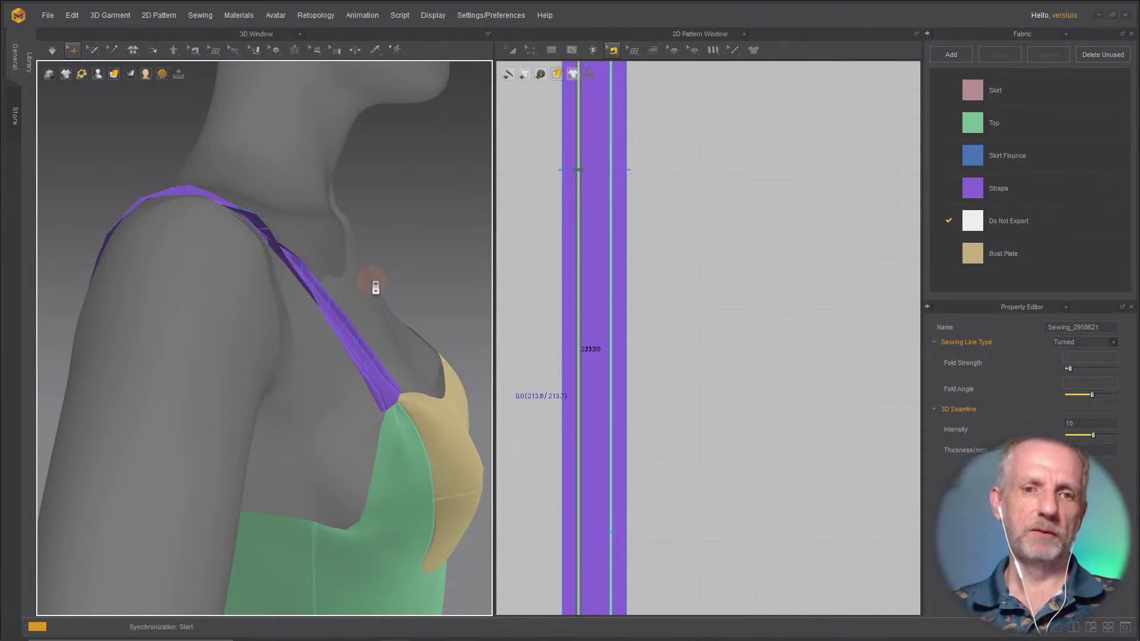
{"action": "key", "text": "space"}
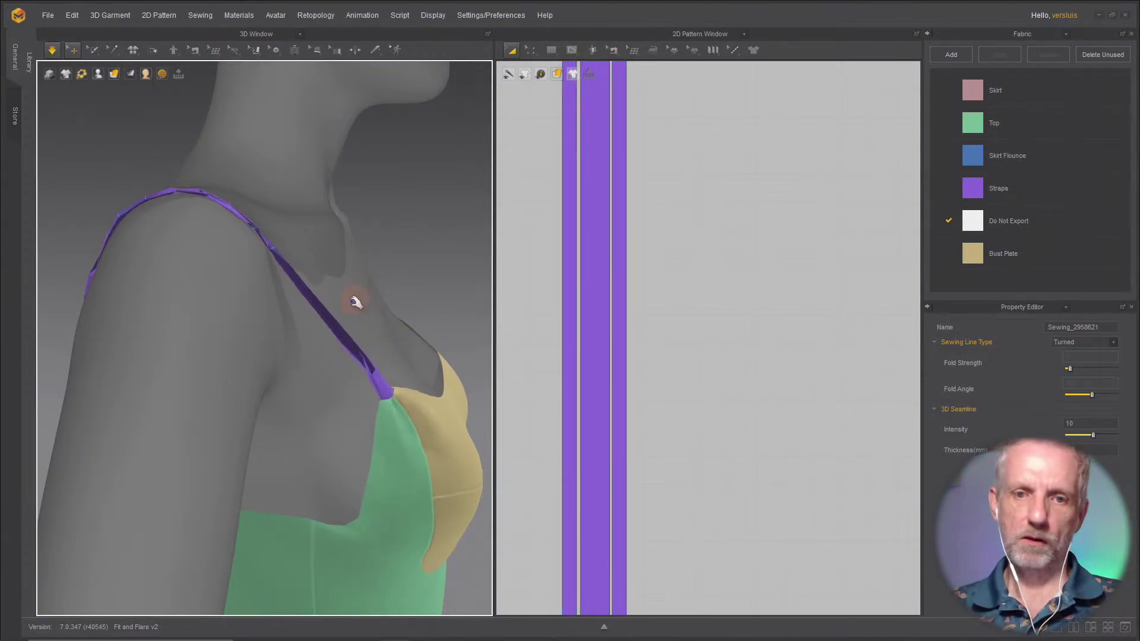
{"action": "right_click_drag", "start_coordinate": [334, 321], "coordinate": [253, 322]}
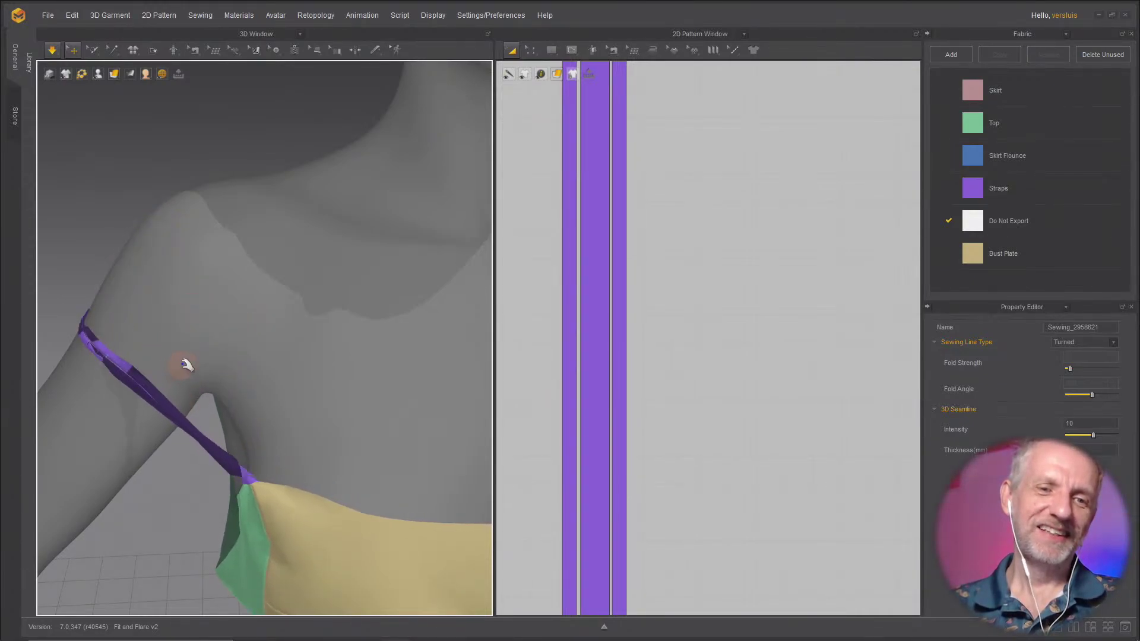
{"action": "right_click_drag", "start_coordinate": [183, 364], "coordinate": [173, 354]}
{"action": "scroll", "coordinate": [265, 346], "scroll_direction": "down", "scroll_amount": 5}
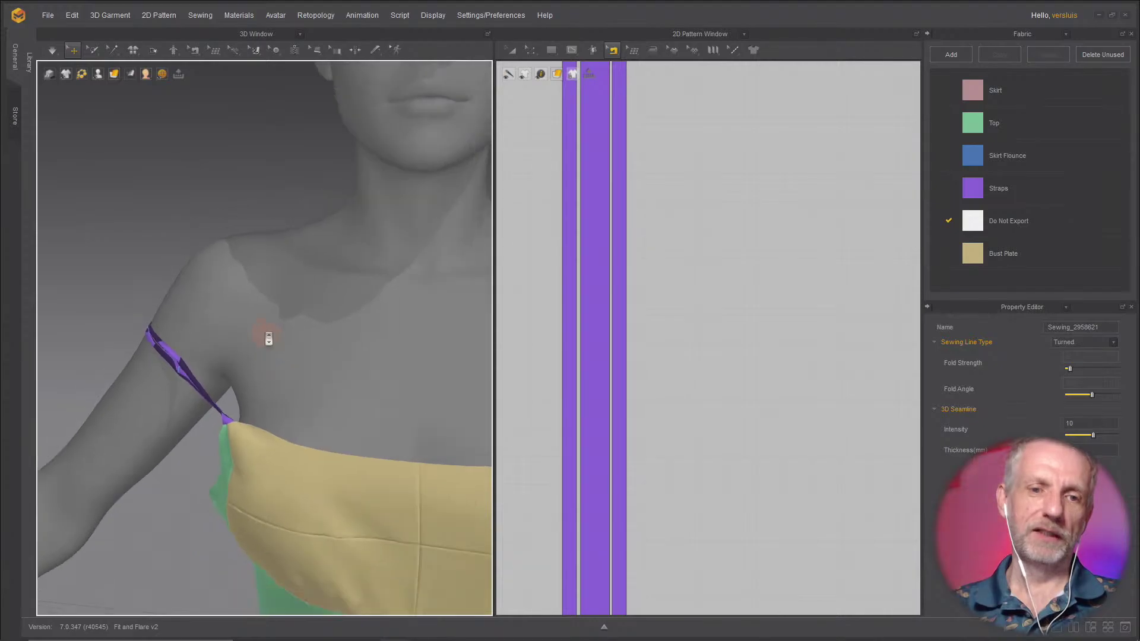
{"action": "left_click", "coordinate": [187, 356]}
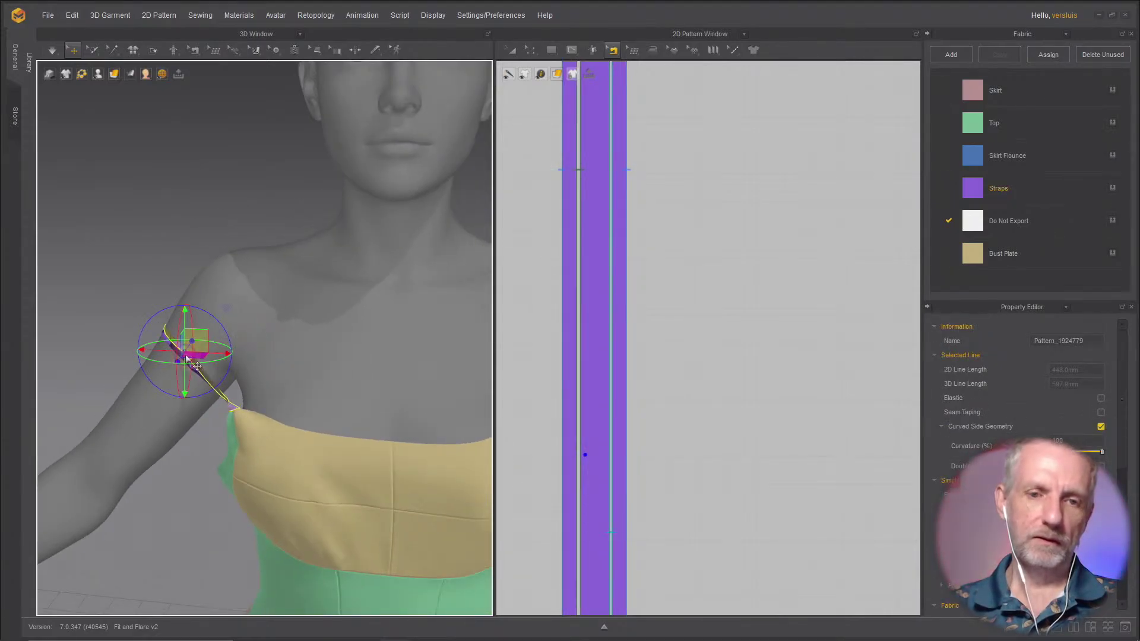
{"action": "right_click", "coordinate": [188, 359]}
{"action": "left_click", "coordinate": [476, 333]}
{"action": "key", "text": "a"}
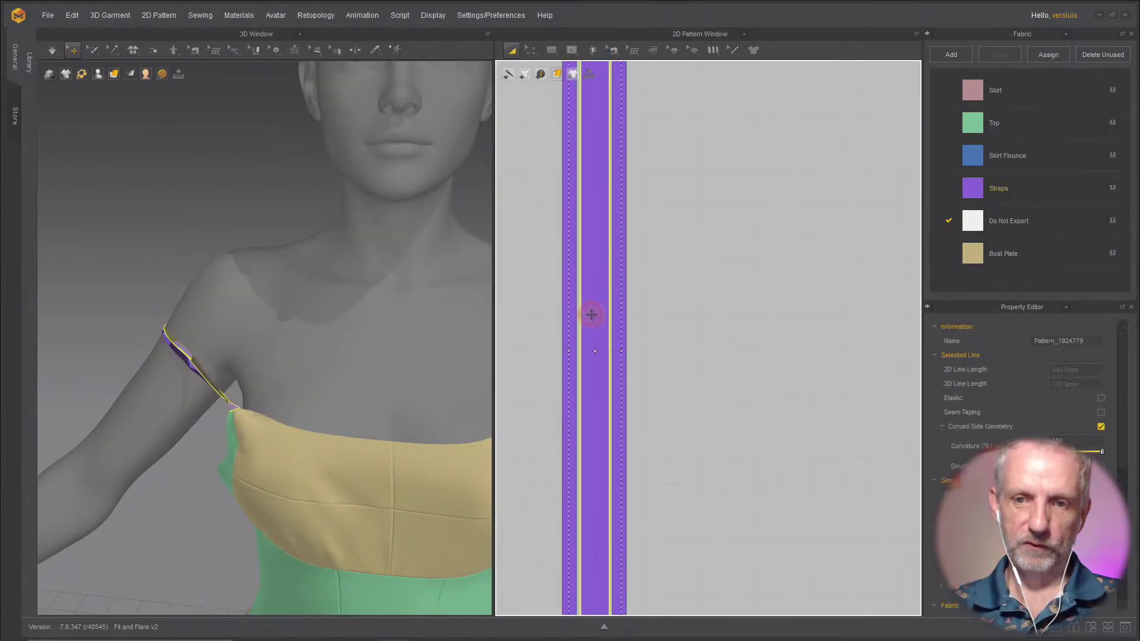
{"action": "left_click", "coordinate": [563, 316], "text": "shift"}
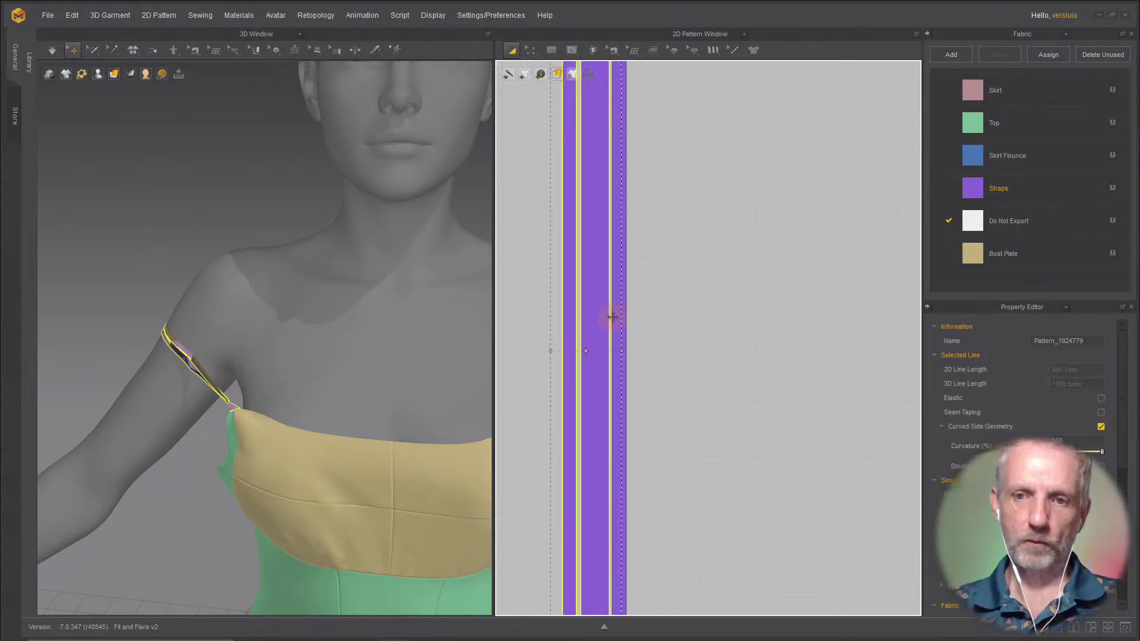
{"action": "left_click_drag", "start_coordinate": [669, 315], "coordinate": [542, 342]}
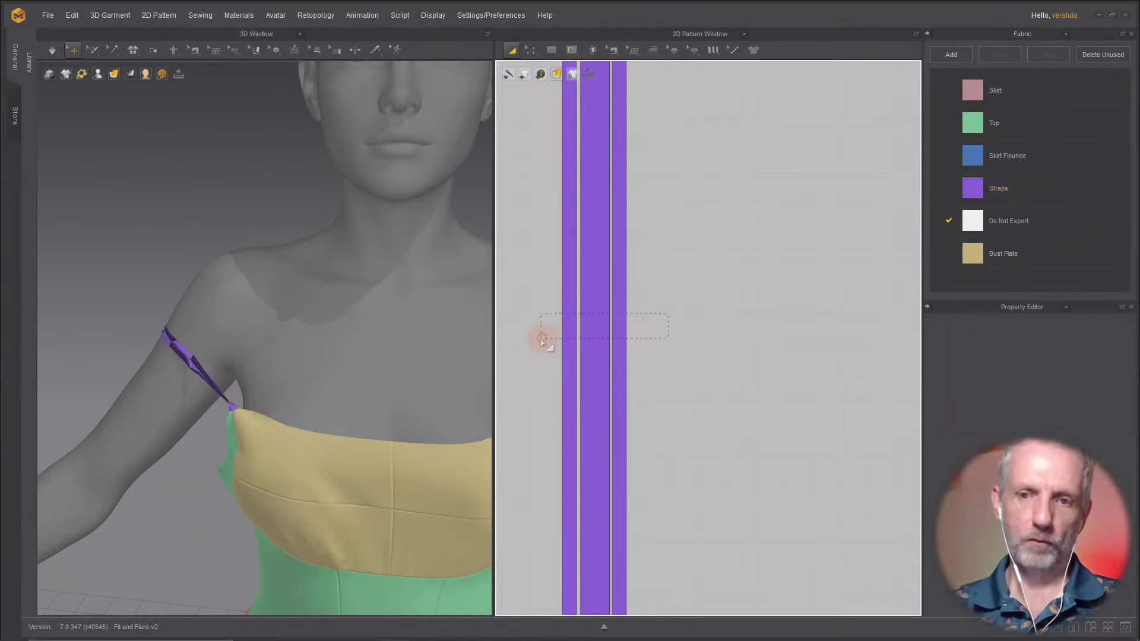
{"action": "scroll", "coordinate": [561, 336], "scroll_direction": "down", "scroll_amount": 5}
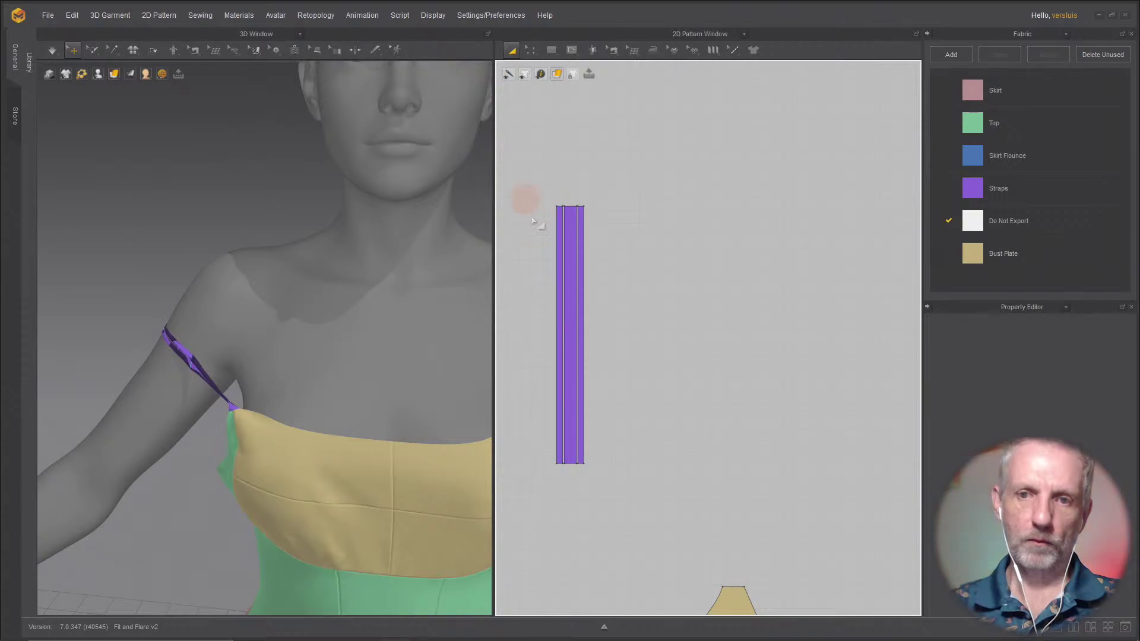
Step: Select the second strap's center and both side strips, and reset their 3D arrangement
{"action": "left_click_drag", "start_coordinate": [524, 196], "coordinate": [649, 507]}
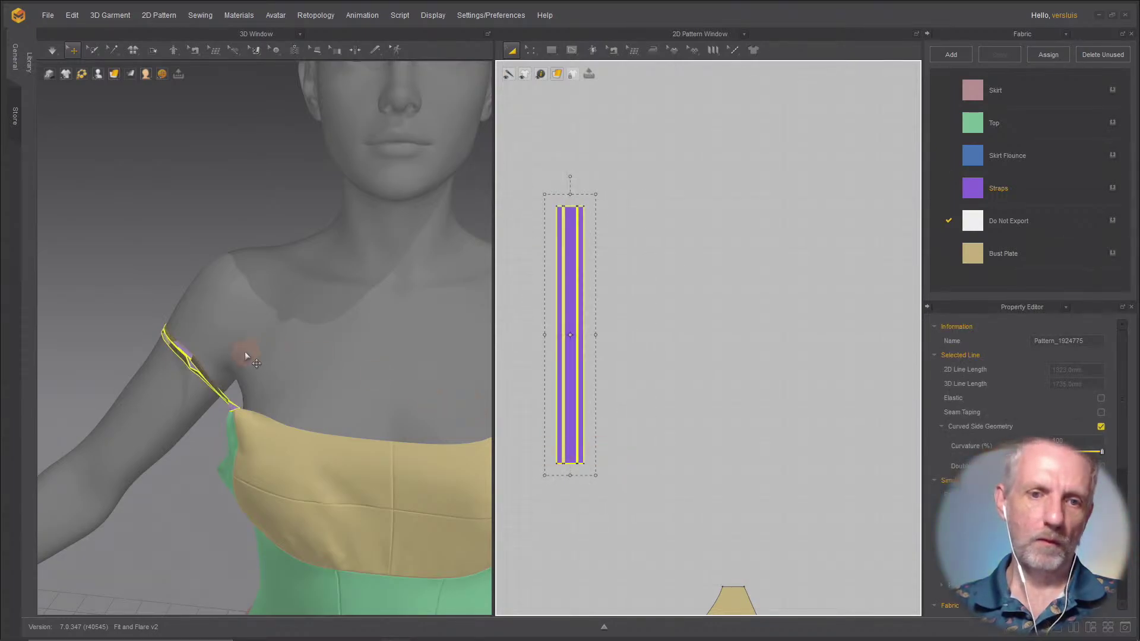
{"action": "right_click", "coordinate": [187, 356]}
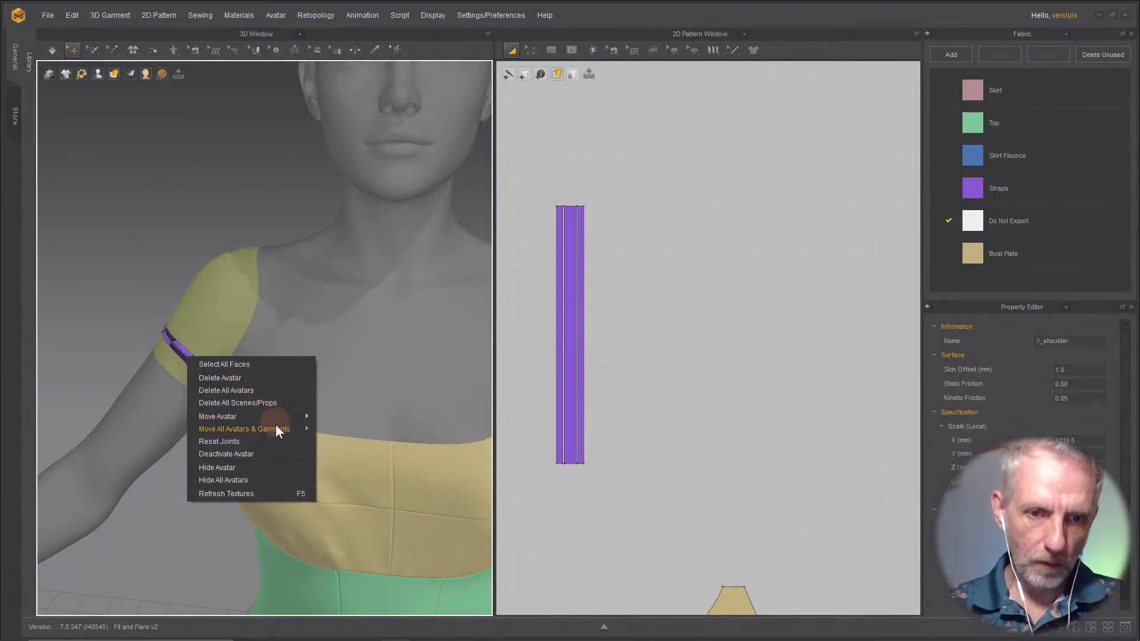
{"action": "left_click", "coordinate": [551, 209]}
{"action": "left_click_drag", "start_coordinate": [531, 180], "coordinate": [669, 504]}
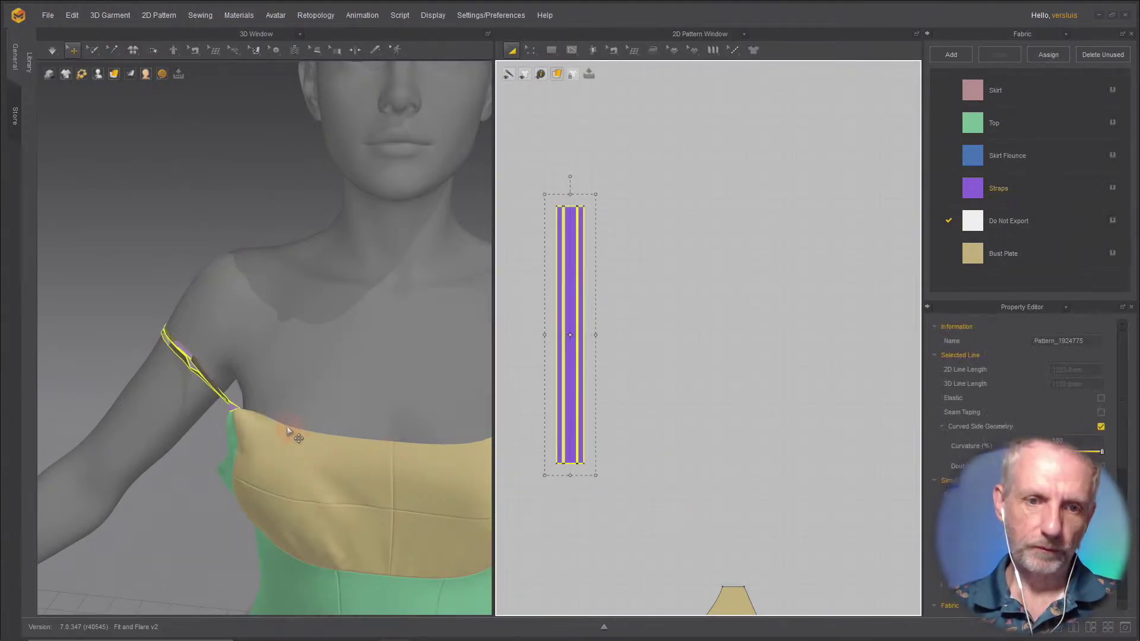
{"action": "scroll", "coordinate": [185, 385], "scroll_direction": "up", "scroll_amount": 5}
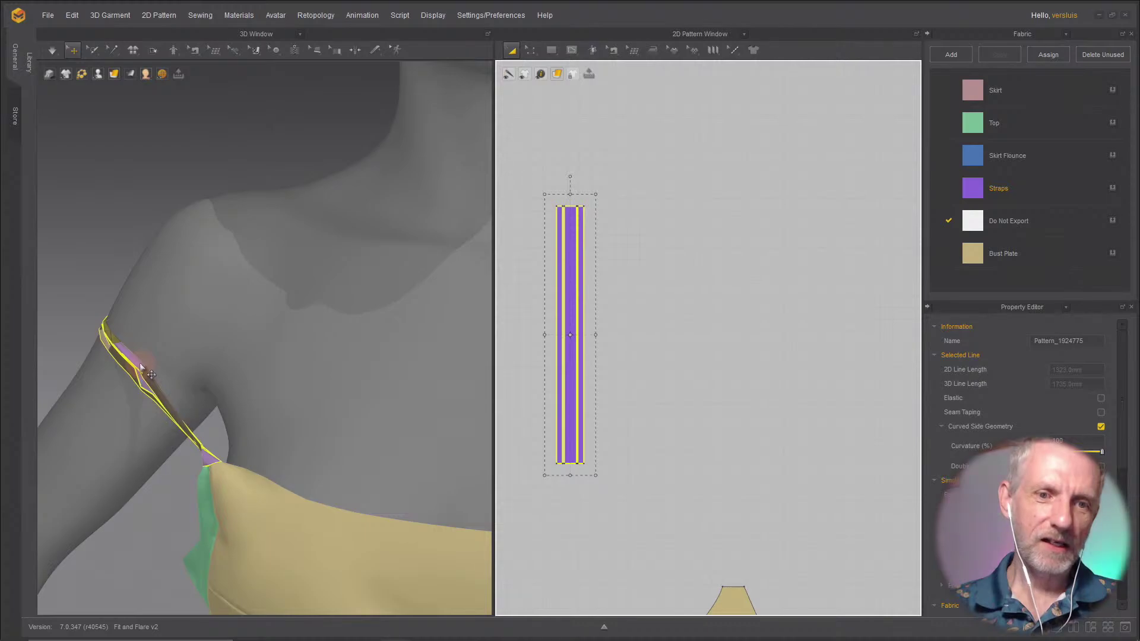
{"action": "right_click", "coordinate": [141, 364]}
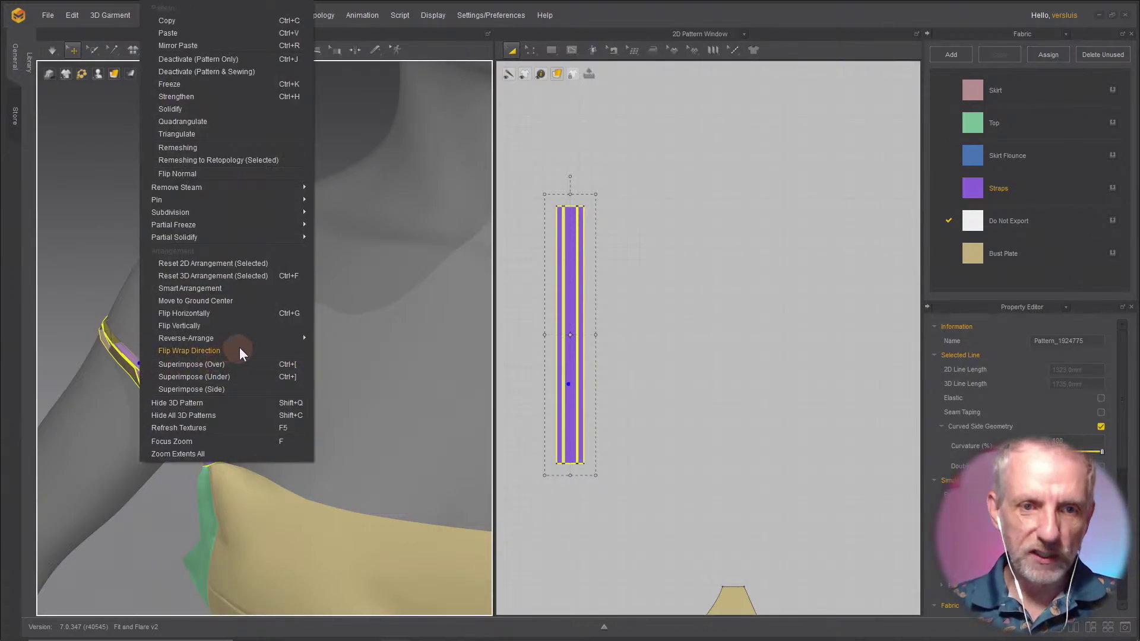
{"action": "left_click", "coordinate": [276, 275]}
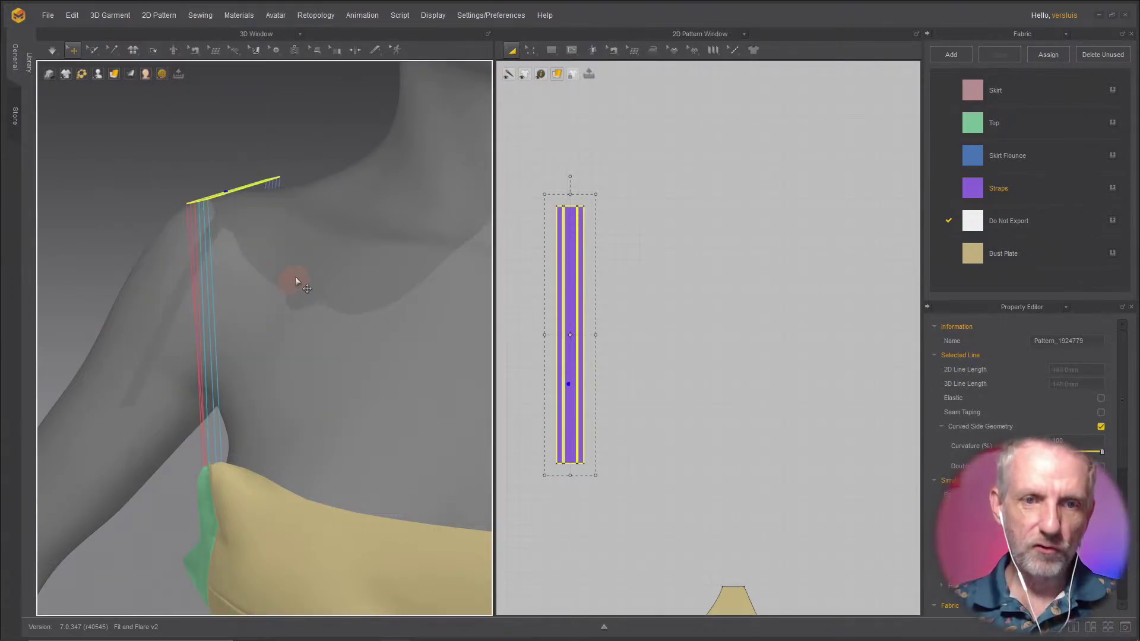
Step: Simulate the rearranged strap and examine how its side strips fold around the center piece
{"action": "scroll", "coordinate": [295, 279], "scroll_direction": "down", "scroll_amount": 3}
{"action": "right_click_drag", "start_coordinate": [250, 287], "coordinate": [397, 289]}
{"action": "key", "text": "space"}
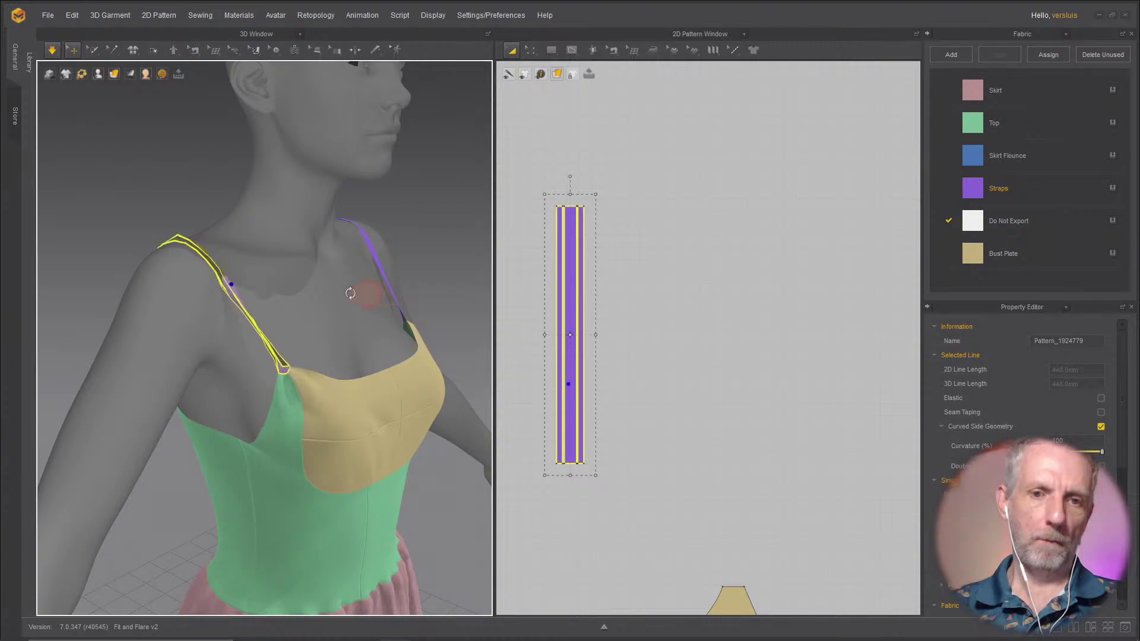
{"action": "right_click_drag", "start_coordinate": [356, 280], "coordinate": [298, 292]}
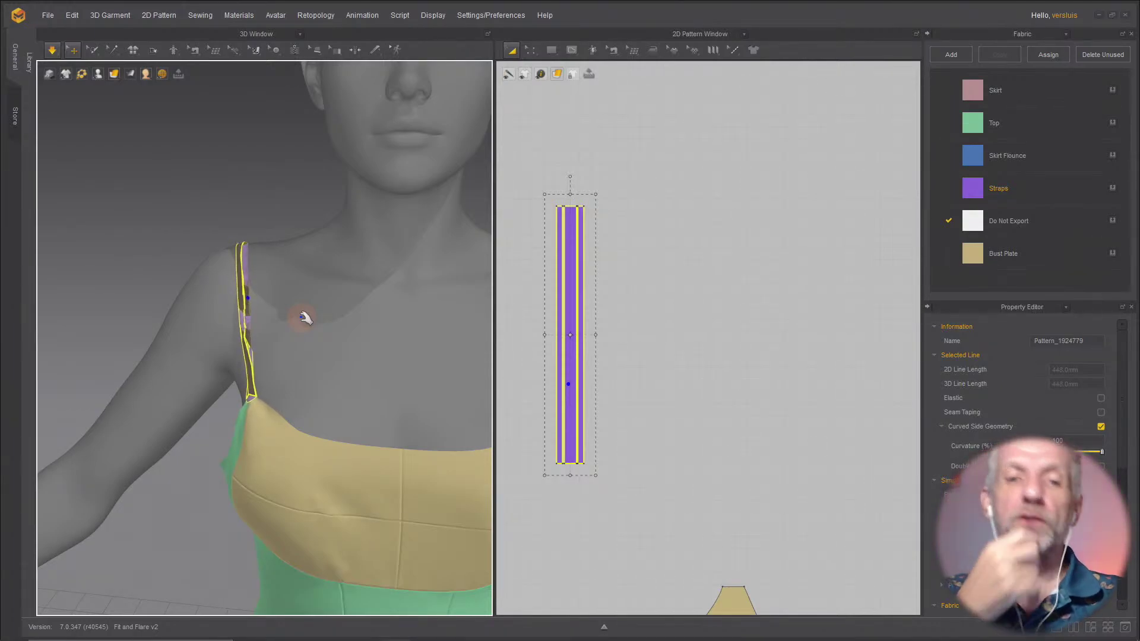
{"action": "scroll", "coordinate": [267, 299], "scroll_direction": "up", "scroll_amount": 5}
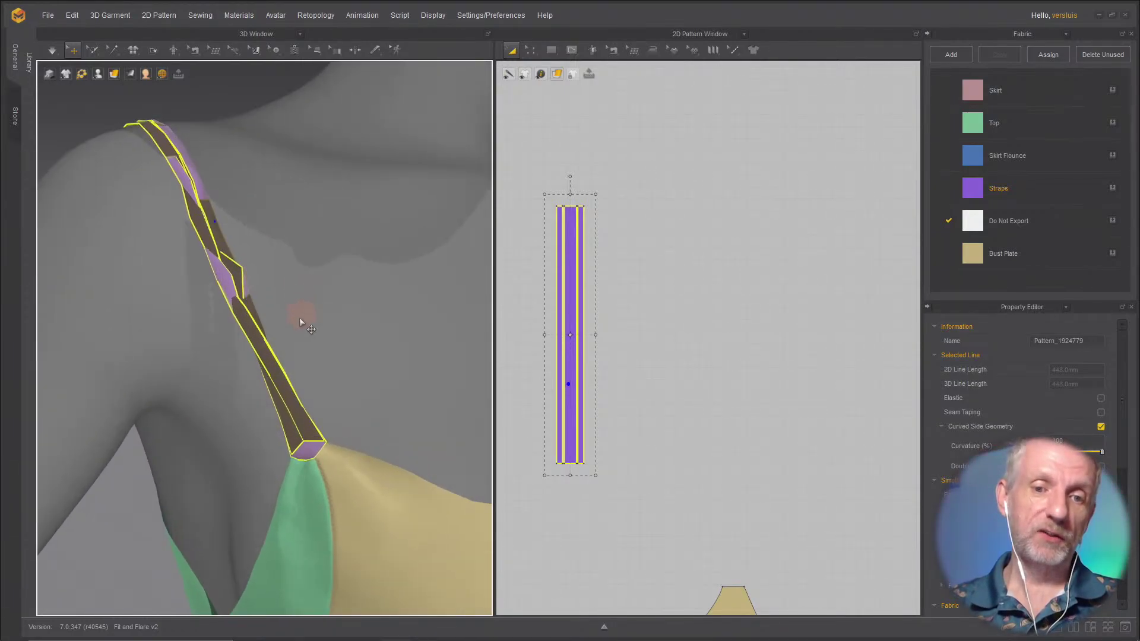
{"action": "right_click_drag", "start_coordinate": [300, 318], "coordinate": [254, 295]}
{"action": "middle_click_drag", "start_coordinate": [254, 294], "coordinate": [232, 292]}
{"action": "right_click_drag", "start_coordinate": [231, 291], "coordinate": [182, 287]}
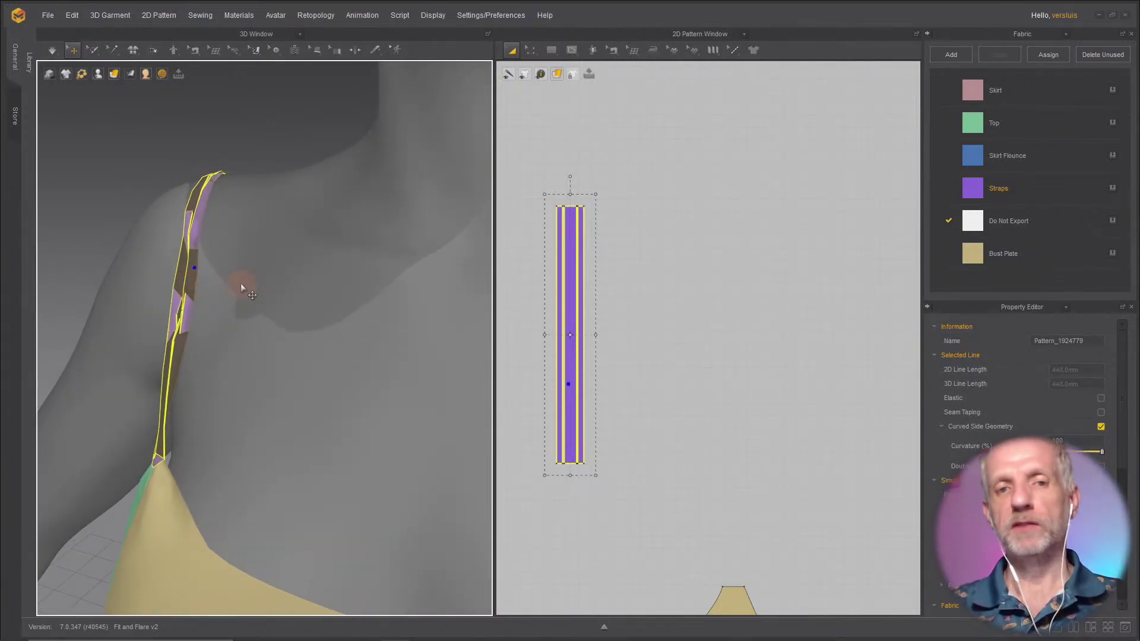
{"action": "middle_click_drag", "start_coordinate": [258, 296], "coordinate": [262, 267]}
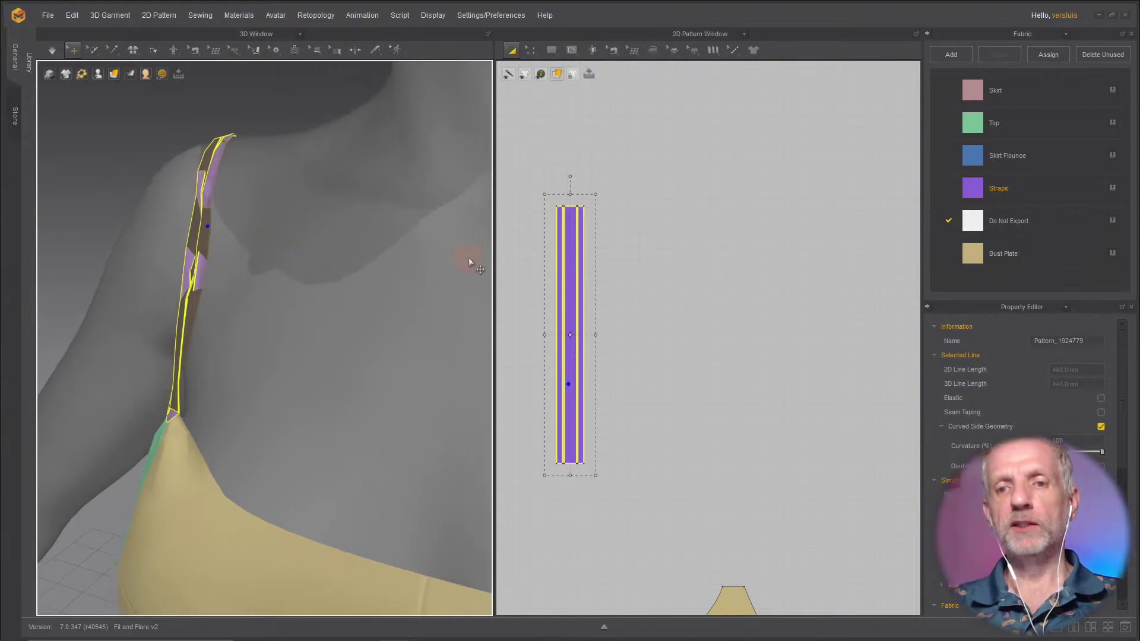
{"action": "scroll", "coordinate": [584, 278], "scroll_direction": "up", "scroll_amount": 5}
{"action": "left_click", "coordinate": [522, 282]}
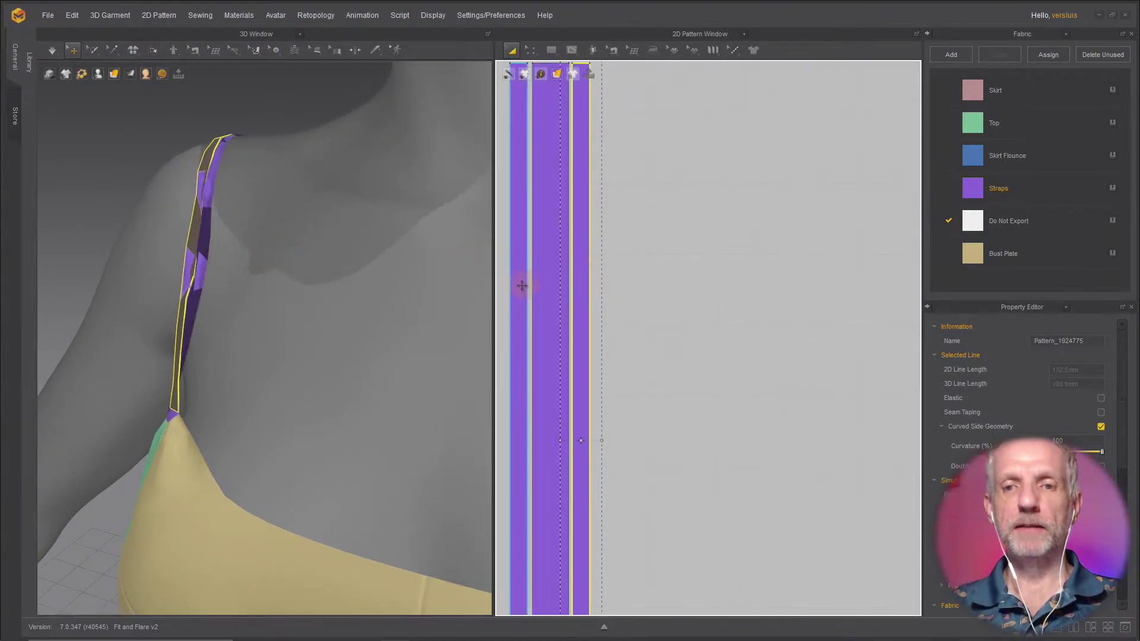
{"action": "left_click", "coordinate": [584, 286]}
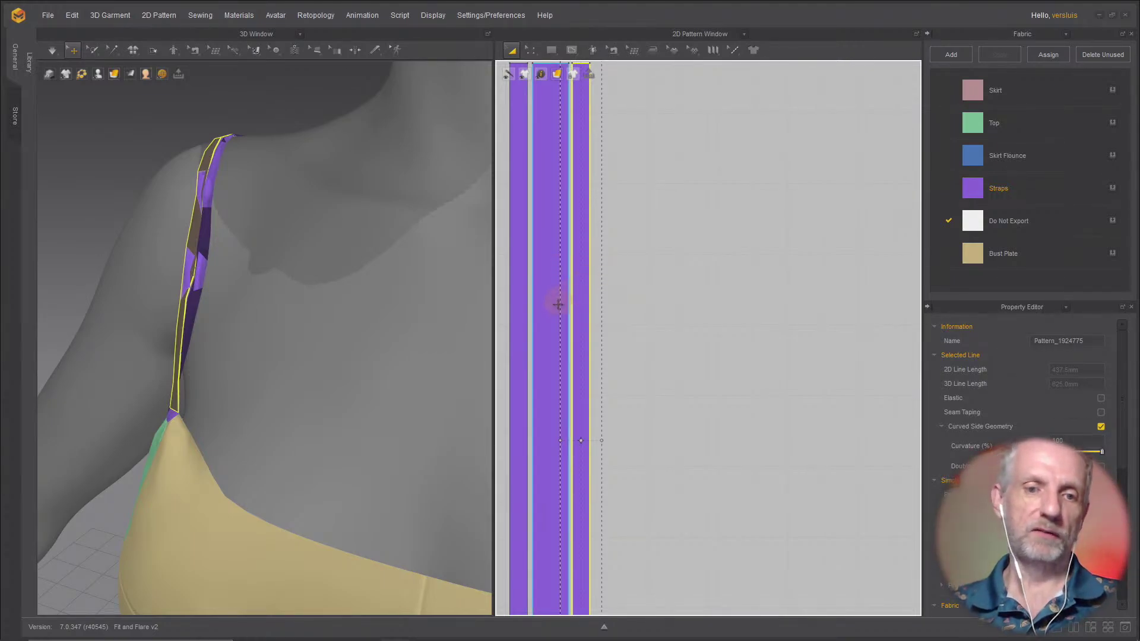
Step: Return all three pieces of the second strap to their reset 3D arrangement above the shoulder
{"action": "middle_click_drag", "start_coordinate": [326, 376], "coordinate": [280, 145]}
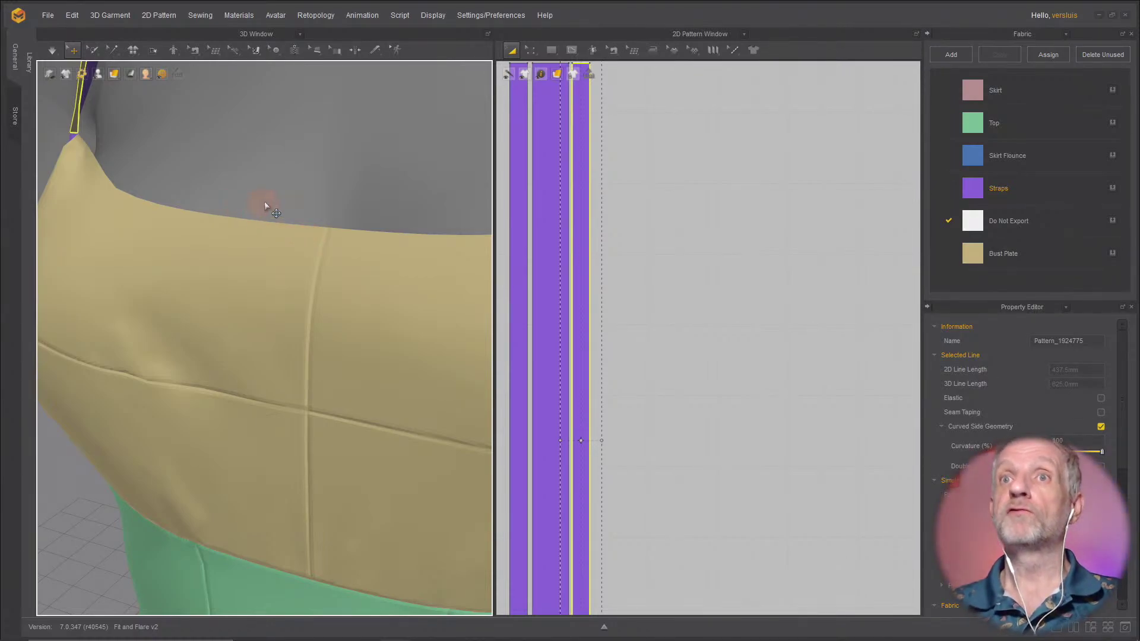
{"action": "scroll", "coordinate": [251, 196], "scroll_direction": "down", "scroll_amount": 10}
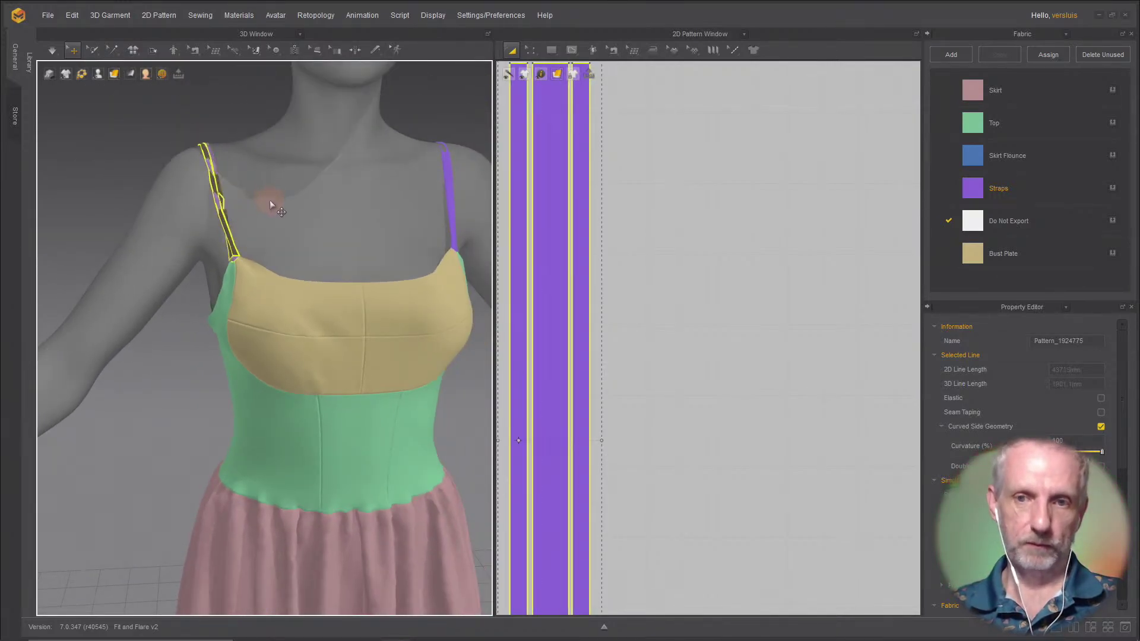
{"action": "right_click_drag", "start_coordinate": [242, 220], "coordinate": [305, 219]}
{"action": "scroll", "coordinate": [303, 220], "scroll_direction": "down", "scroll_amount": 3}
{"action": "scroll", "coordinate": [305, 220], "scroll_direction": "down", "scroll_amount": 3}
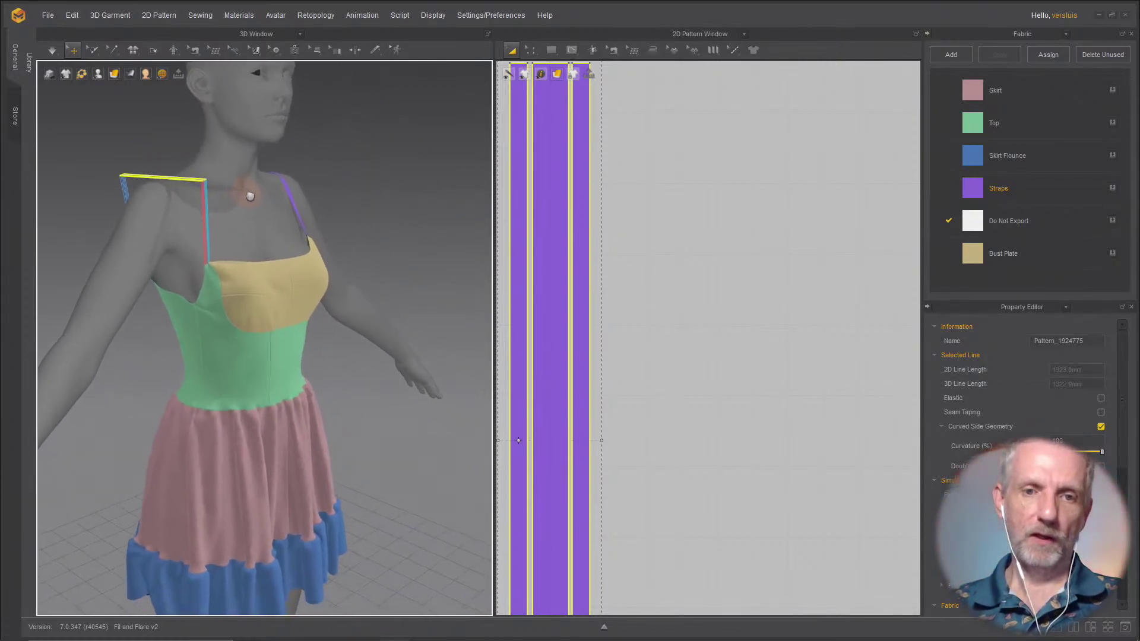
{"action": "scroll", "coordinate": [693, 308], "scroll_direction": "down", "scroll_amount": 3}
{"action": "scroll", "coordinate": [693, 309], "scroll_direction": "down", "scroll_amount": 5}
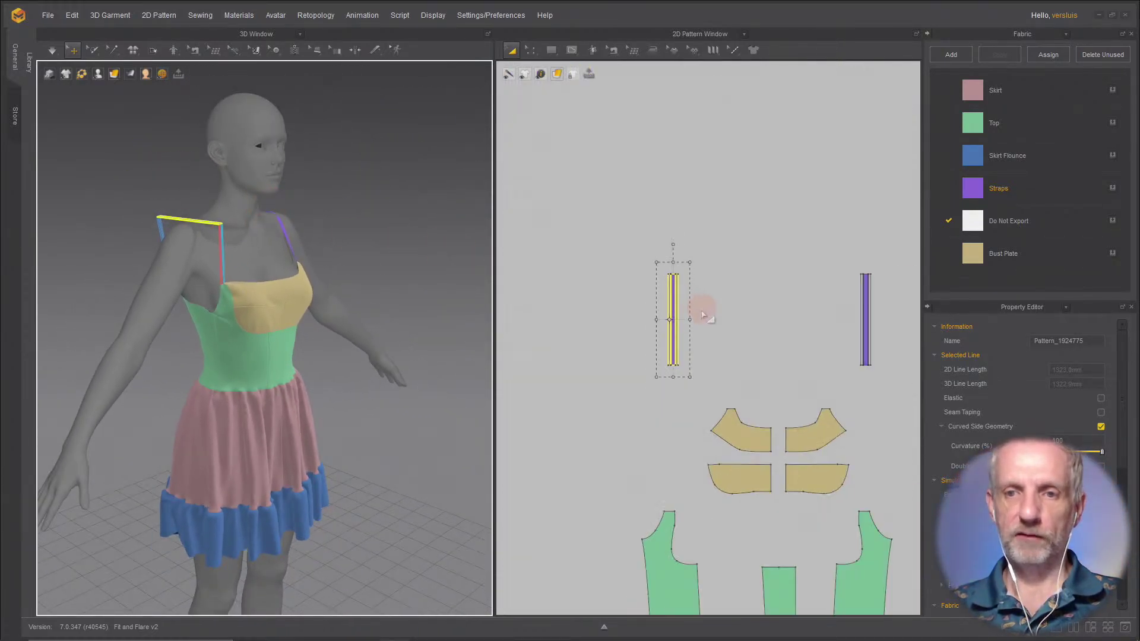
Step: Select every pattern piece of the dress and freeze the whole garment
{"action": "key", "text": "ctrl+a"}
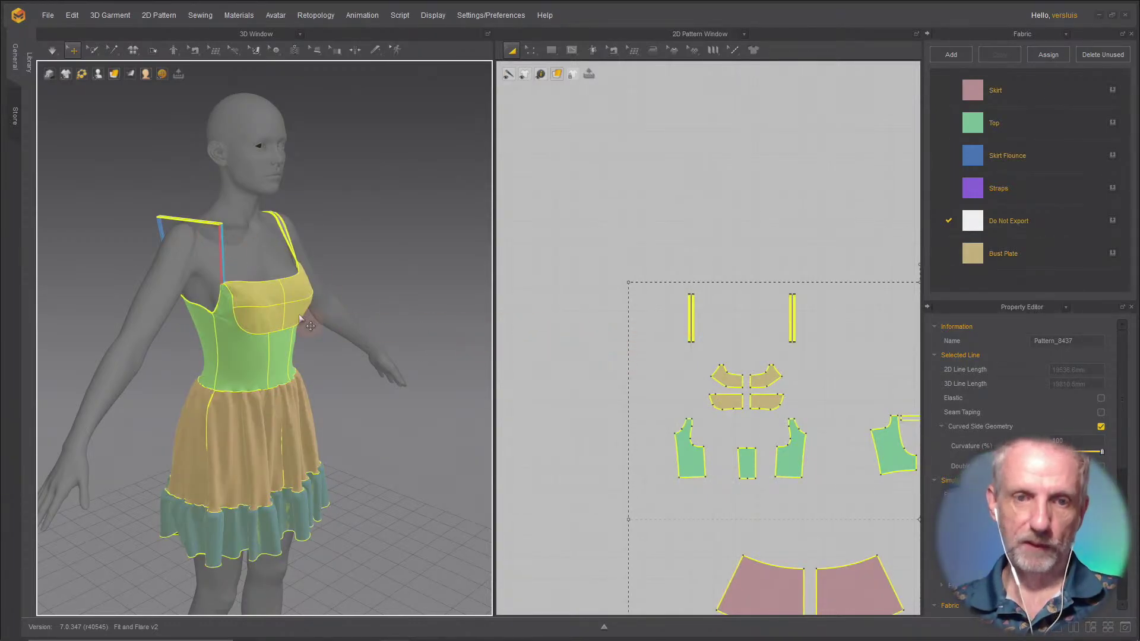
{"action": "right_click", "coordinate": [261, 312]}
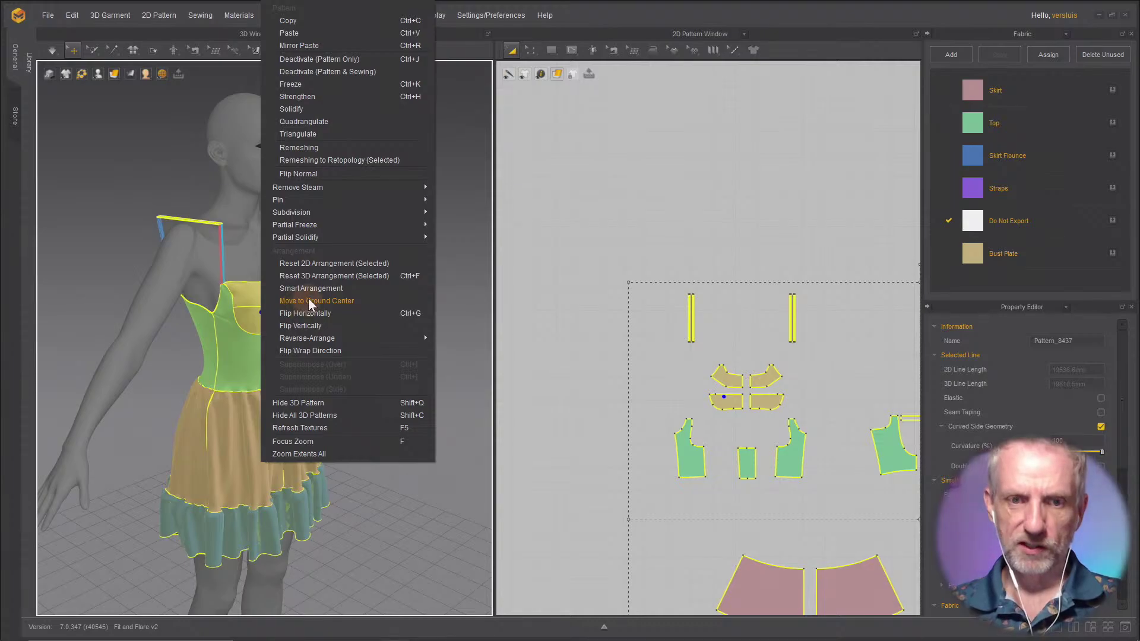
{"action": "left_click", "coordinate": [361, 87]}
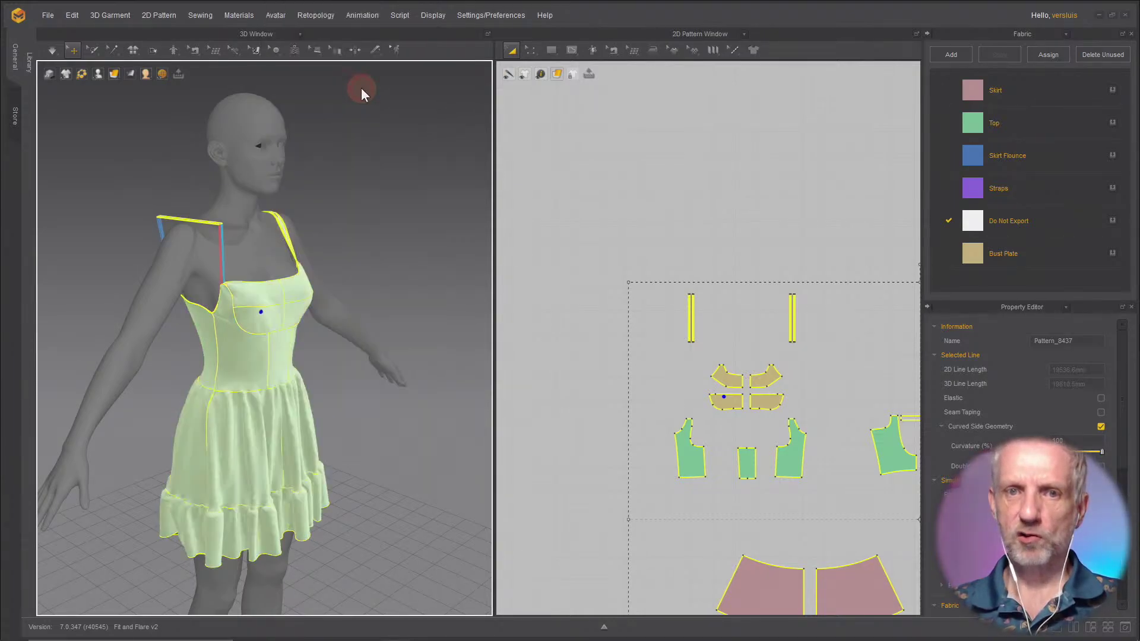
{"action": "scroll", "coordinate": [353, 237], "scroll_direction": "up", "scroll_amount": 2}
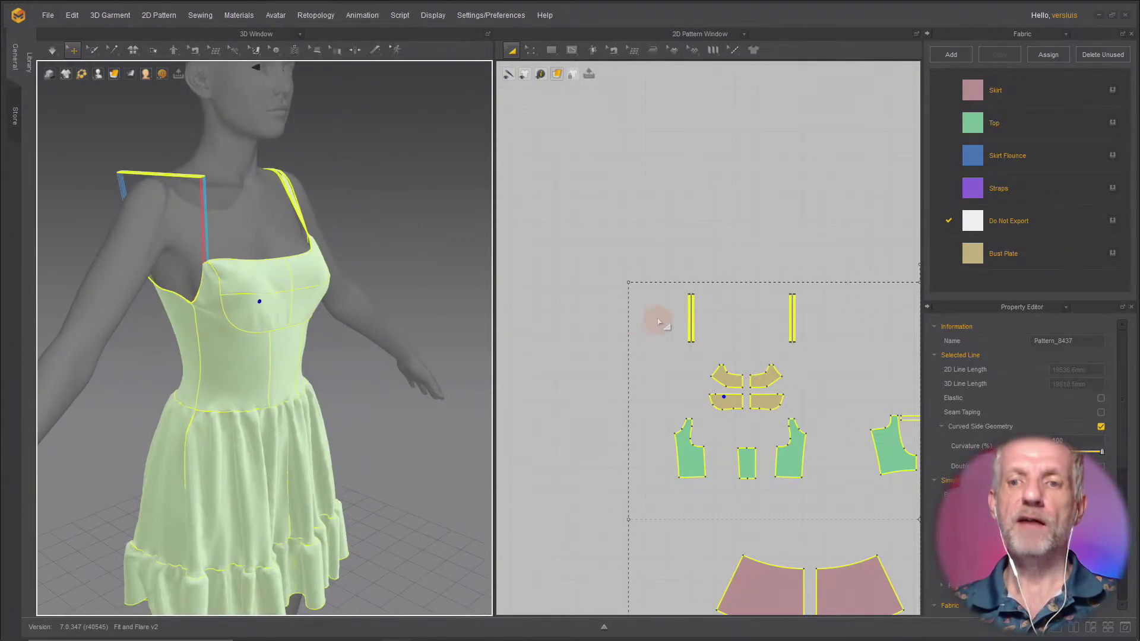
Step: Unfreeze the second strap's center and both side strips while the rest of the dress stays frozen
{"action": "scroll", "coordinate": [659, 321], "scroll_direction": "up", "scroll_amount": 5}
{"action": "scroll", "coordinate": [675, 273], "scroll_direction": "up", "scroll_amount": 2}
{"action": "left_click_drag", "start_coordinate": [659, 130], "coordinate": [834, 475]}
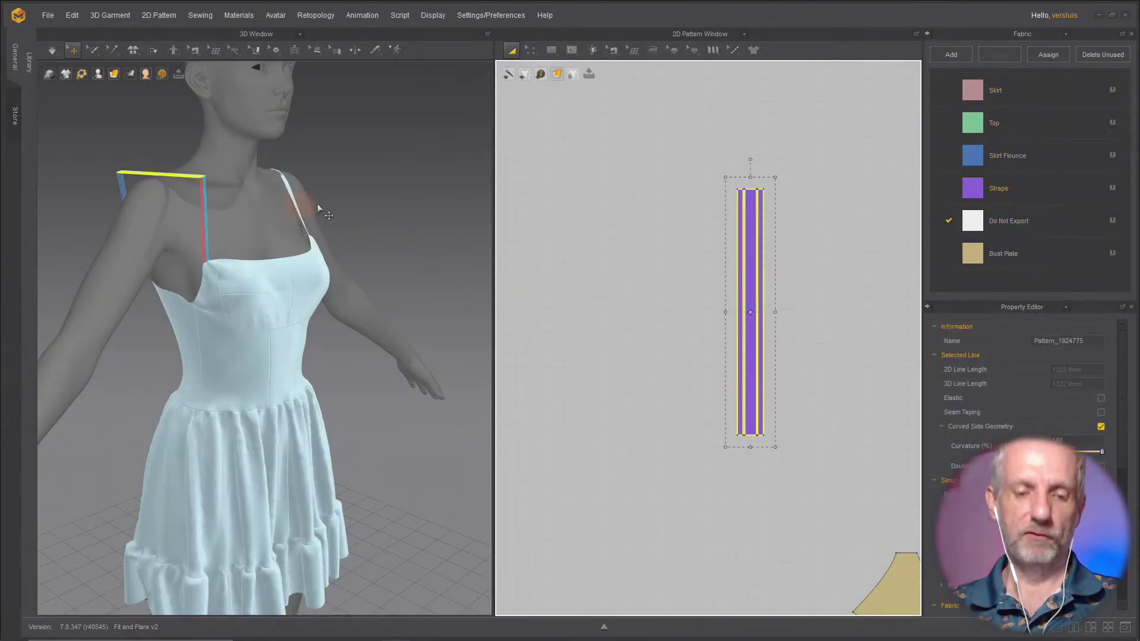
{"action": "right_click", "coordinate": [180, 176]}
{"action": "left_click", "coordinate": [264, 255]}
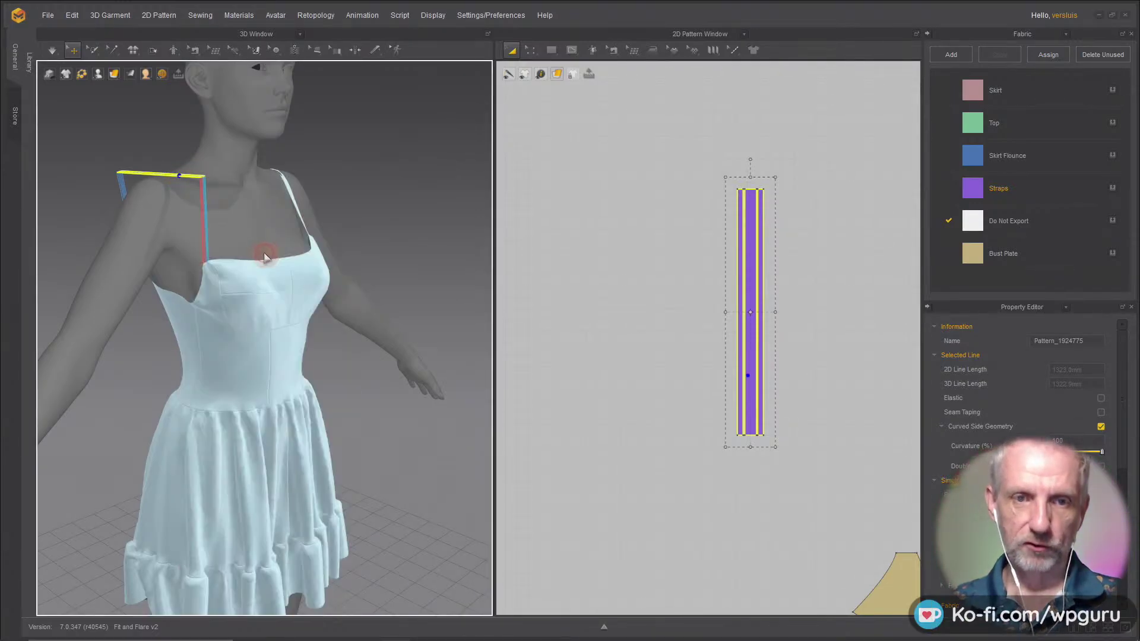
Step: Try simulating the unfrozen second strap against the frozen dress, and undo the simulated placement
{"action": "left_click", "coordinate": [297, 209]}
{"action": "mouse_move", "coordinate": [318, 218]}
{"action": "right_mouse_down"}
{"action": "mouse_move", "coordinate": [257, 224]}
{"action": "mouse_move", "coordinate": [254, 242]}
{"action": "mouse_move", "coordinate": [277, 252]}
{"action": "mouse_move", "coordinate": [308, 228]}
{"action": "right_mouse_up"}
{"action": "scroll", "coordinate": [276, 207], "scroll_direction": "up", "scroll_amount": 5}
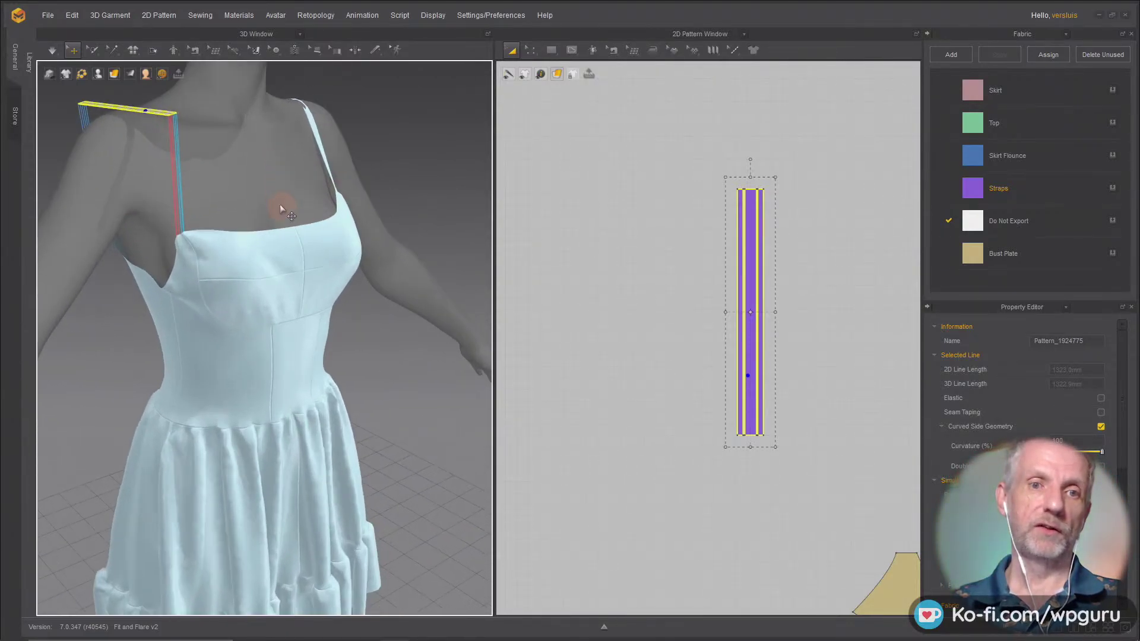
{"action": "right_click_drag", "start_coordinate": [410, 275], "coordinate": [358, 290]}
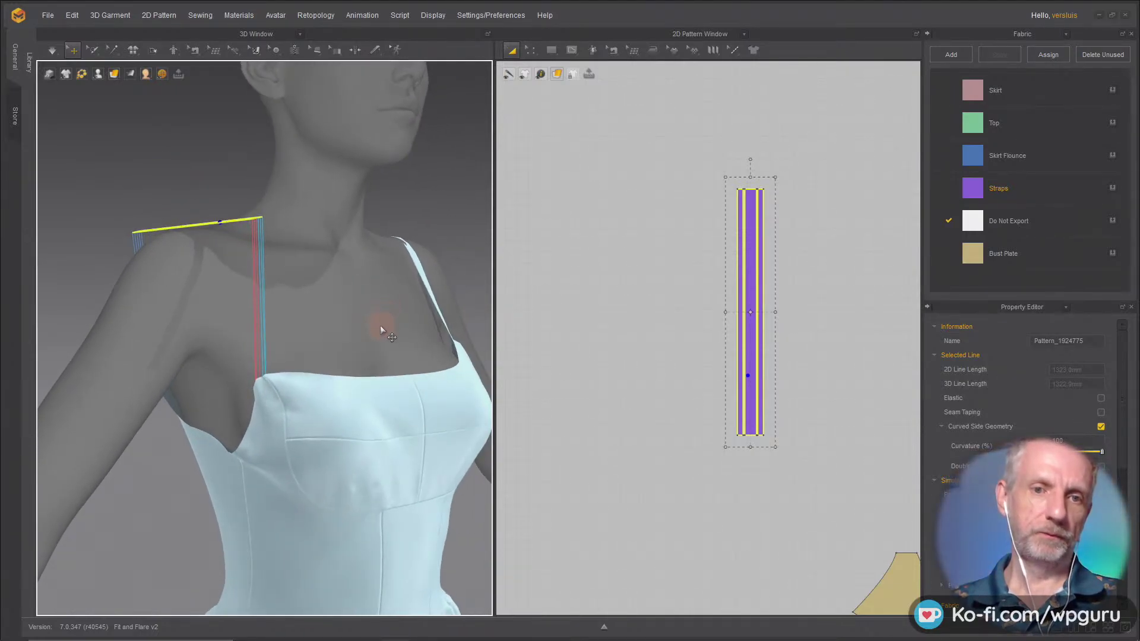
{"action": "right_click_drag", "start_coordinate": [348, 341], "coordinate": [282, 358]}
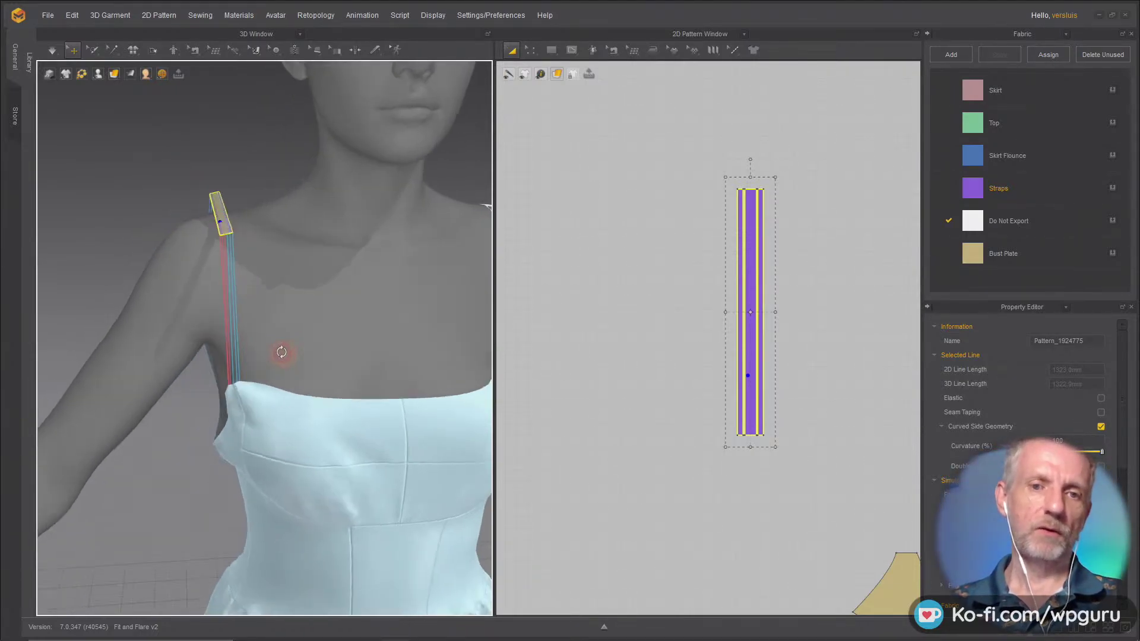
{"action": "key", "text": "space"}
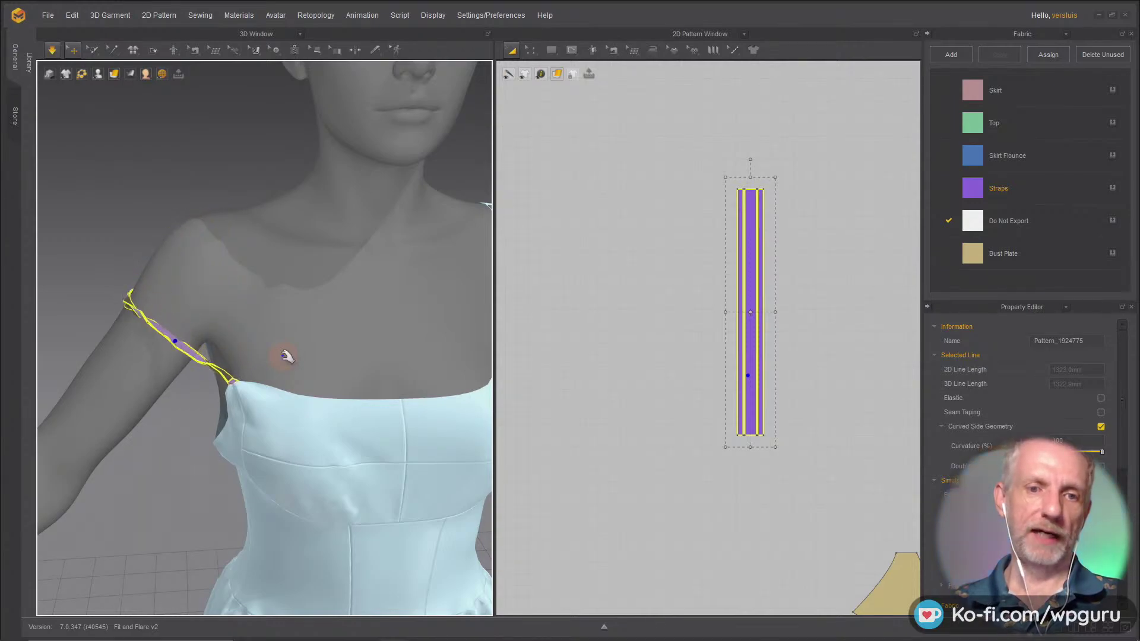
{"action": "right_click_drag", "start_coordinate": [313, 366], "coordinate": [364, 341]}
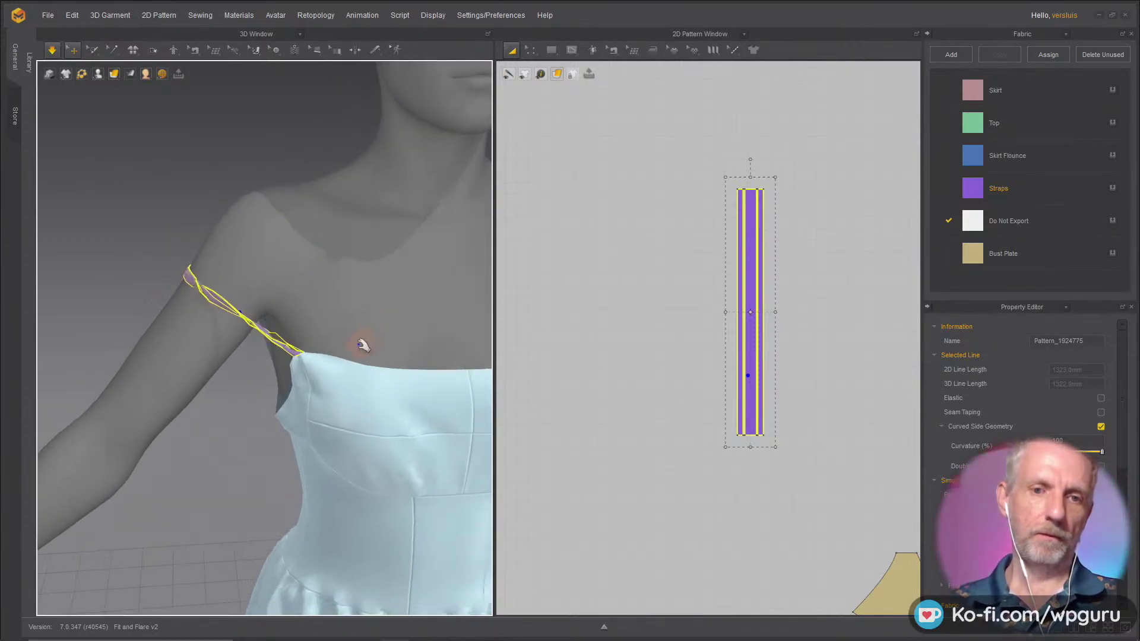
{"action": "key", "text": "space"}
{"action": "key", "text": "ctrl+z"}
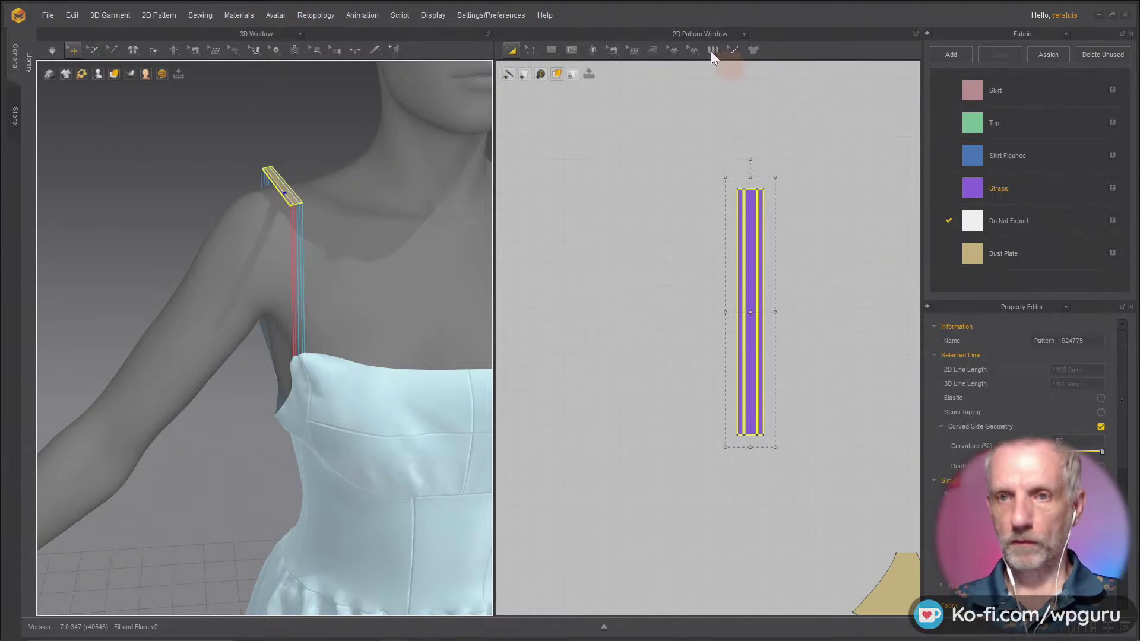
Step: Set the simulation gravity to 0 in the preferences
{"action": "left_click", "coordinate": [480, 15]}
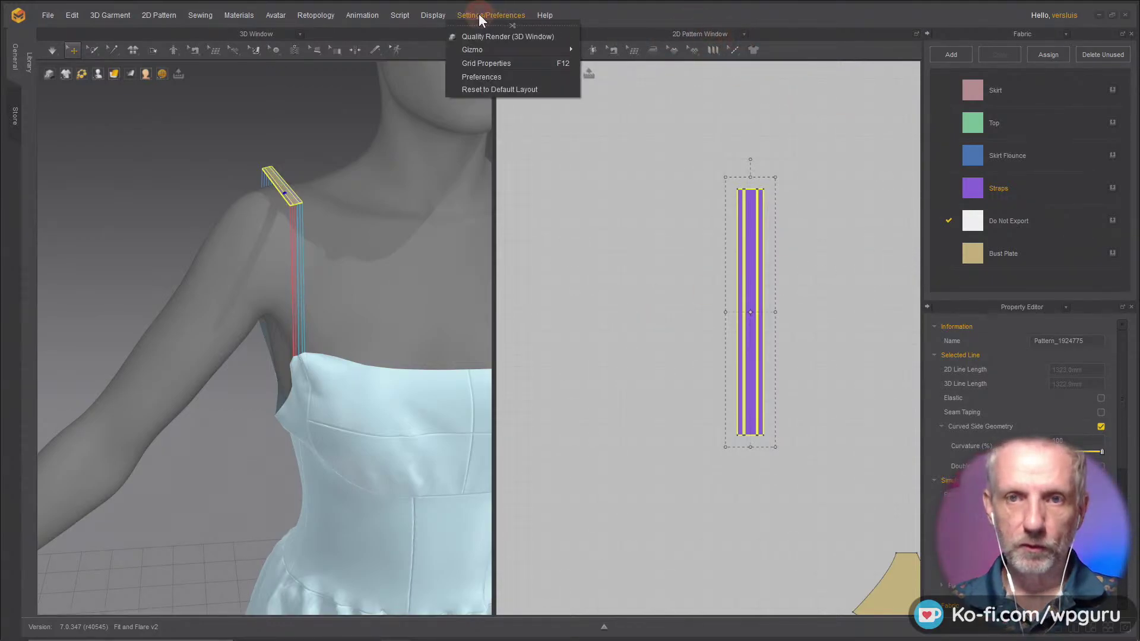
{"action": "left_click", "coordinate": [492, 78]}
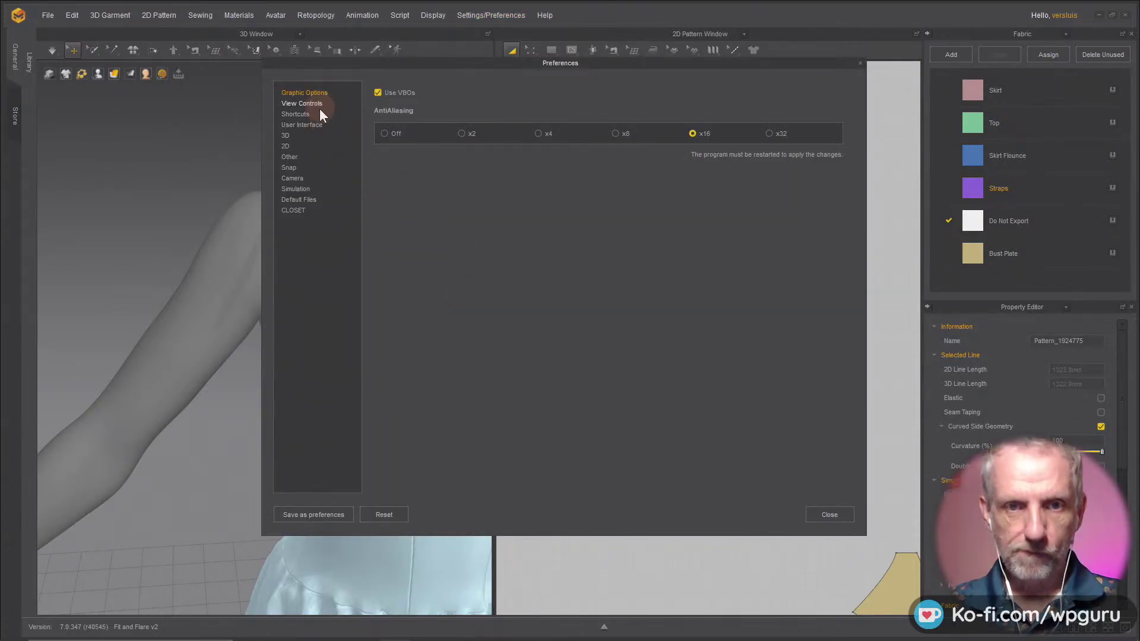
{"action": "left_click", "coordinate": [309, 189]}
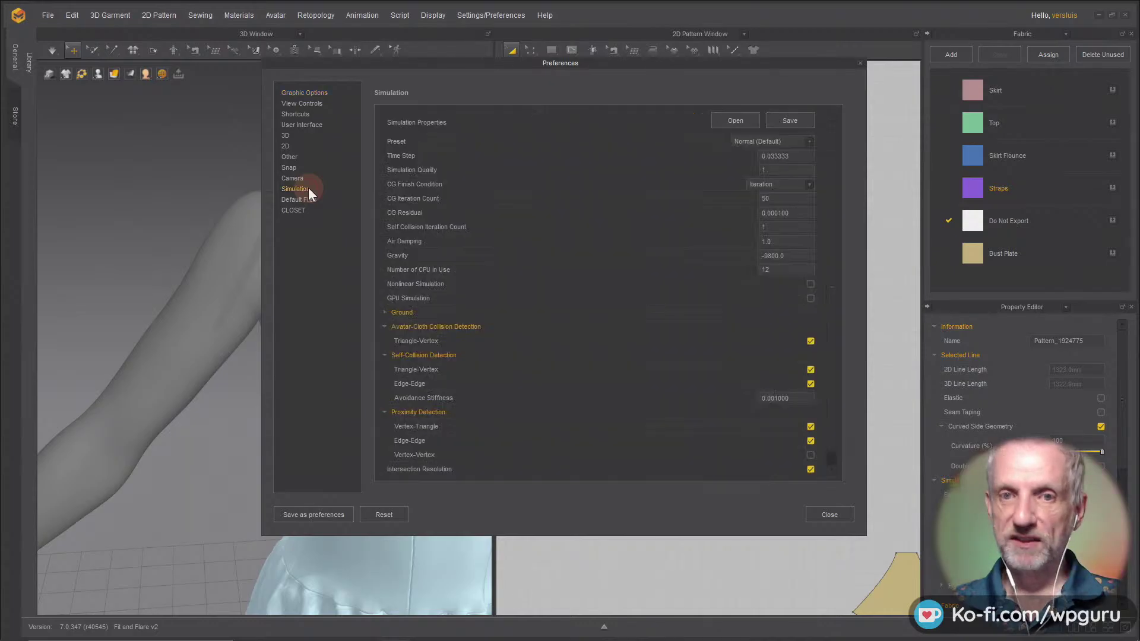
{"action": "double_click", "coordinate": [793, 257]}
{"action": "type", "text": "0"}
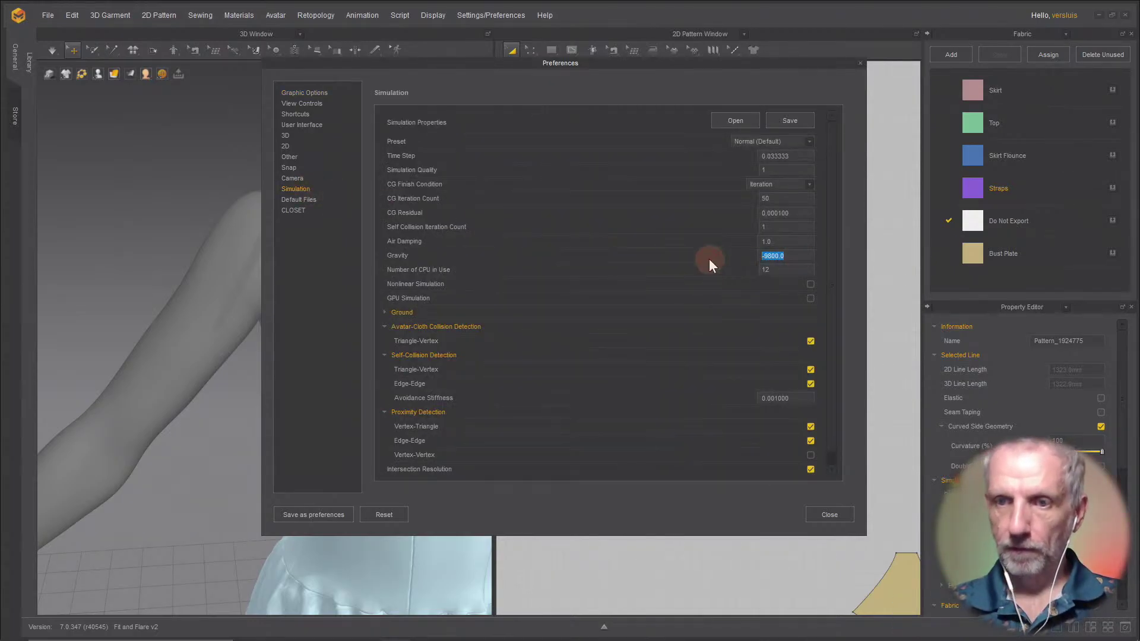
{"action": "key", "text": "Return"}
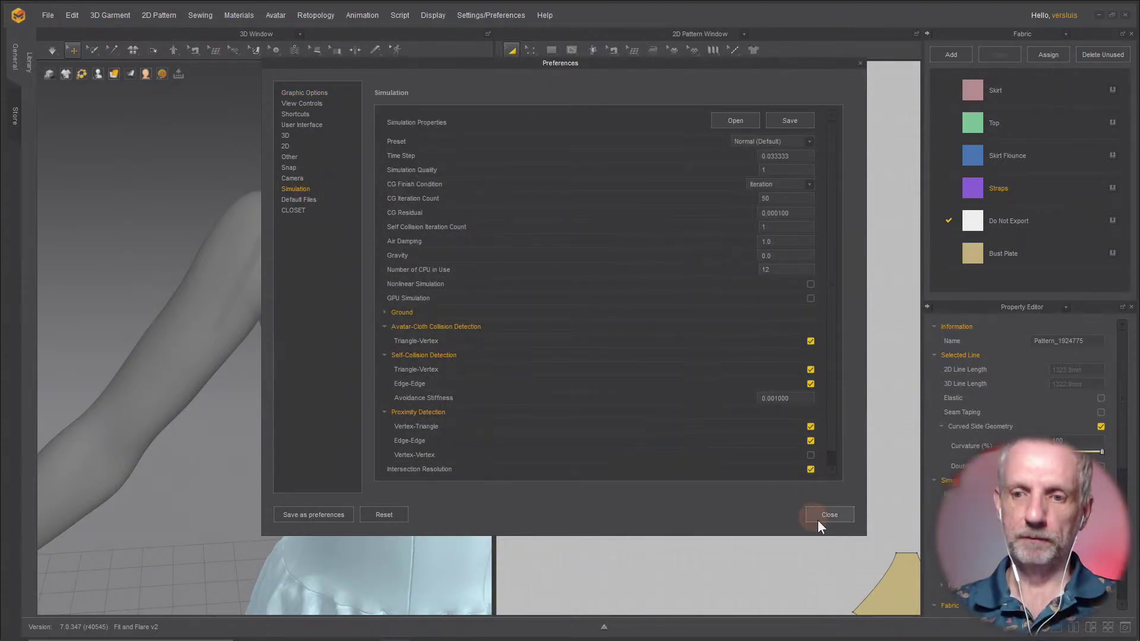
{"action": "left_click", "coordinate": [818, 519]}
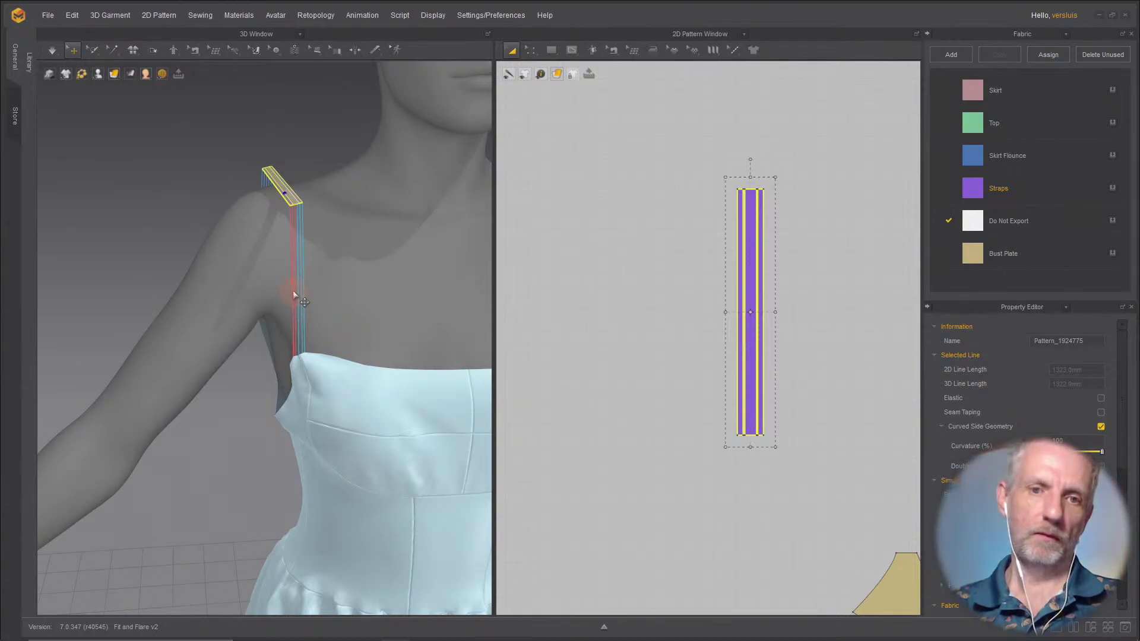
Step: Simulate the second strap without gravity to fold its side strips around the center, and stop the simulation
{"action": "key", "text": "space"}
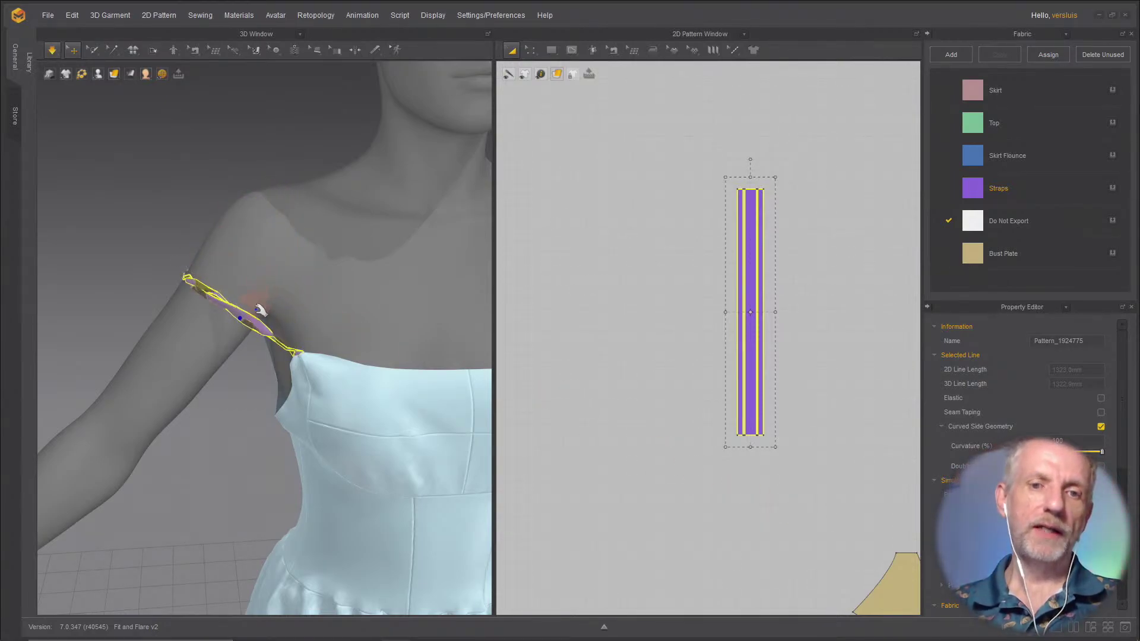
{"action": "right_click_drag", "start_coordinate": [294, 291], "coordinate": [238, 315]}
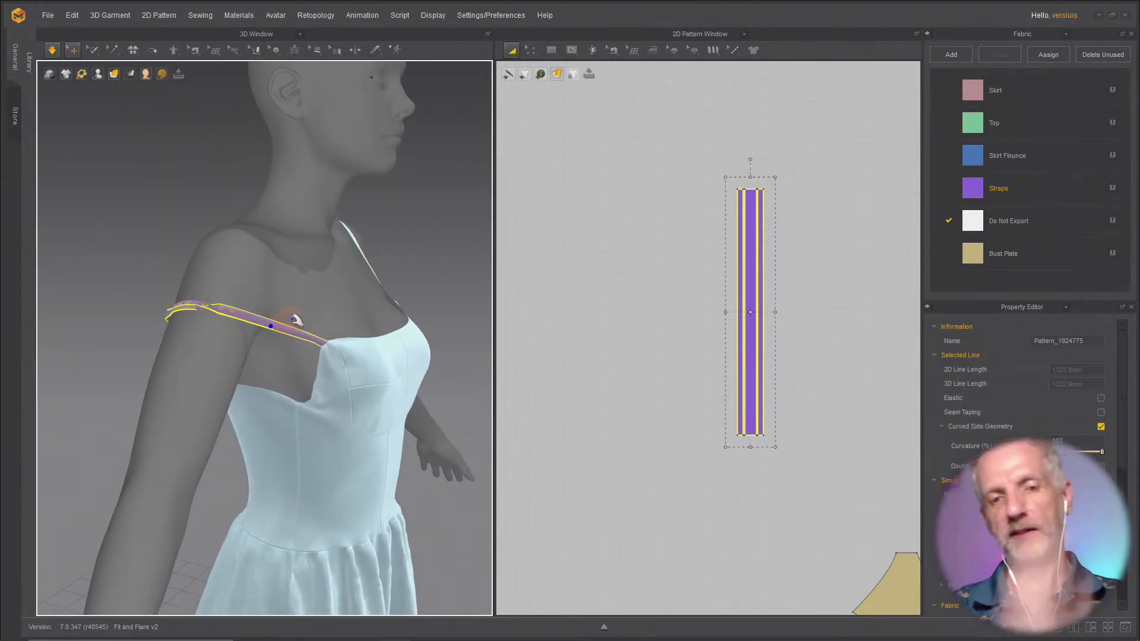
{"action": "scroll", "coordinate": [237, 327], "scroll_direction": "up", "scroll_amount": 5}
{"action": "scroll", "coordinate": [237, 330], "scroll_direction": "up", "scroll_amount": 6}
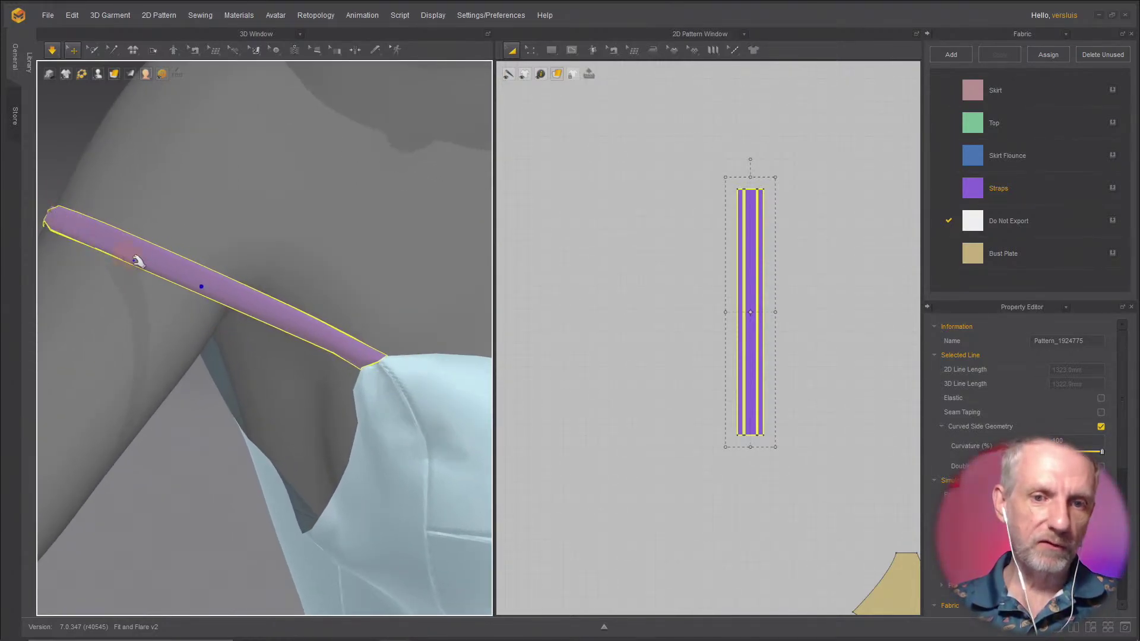
{"action": "left_click", "coordinate": [235, 409]}
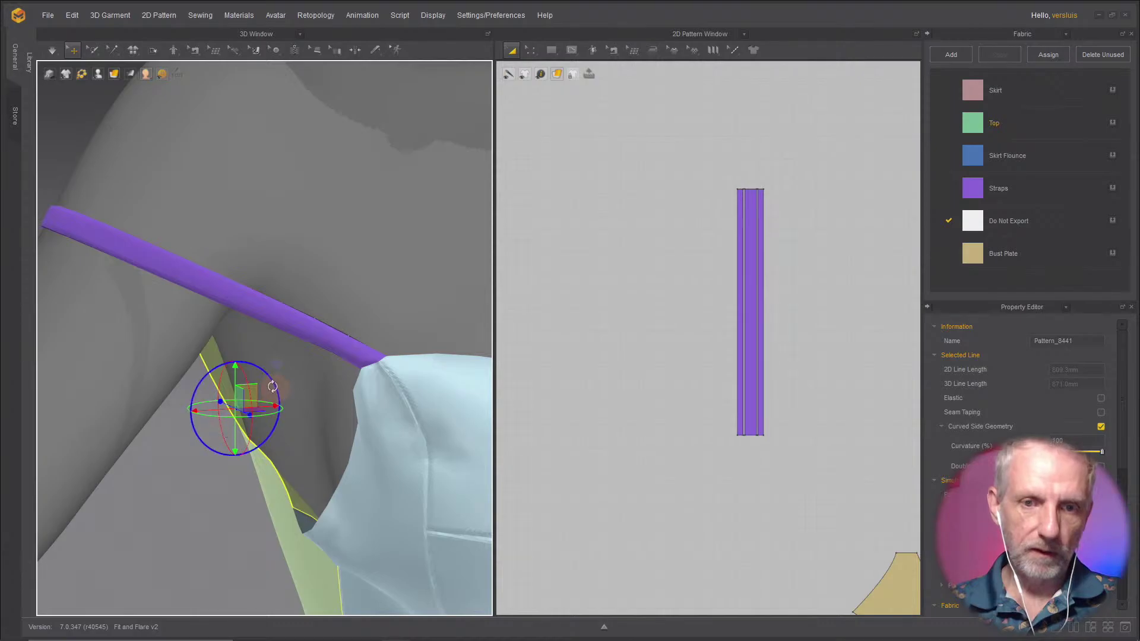
Step: Examine the simulated second strap's center and folded side strips around the arm from the front, side and back
{"action": "right_click_drag", "start_coordinate": [270, 389], "coordinate": [392, 350]}
{"action": "left_click", "coordinate": [255, 345]}
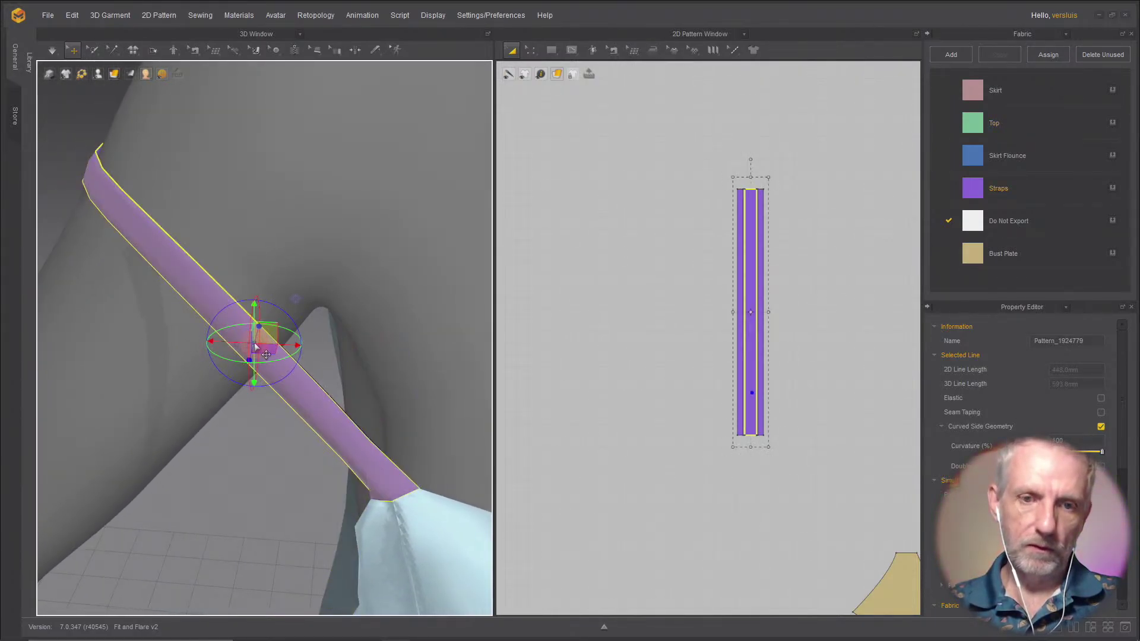
{"action": "right_click_drag", "start_coordinate": [275, 404], "coordinate": [272, 409]}
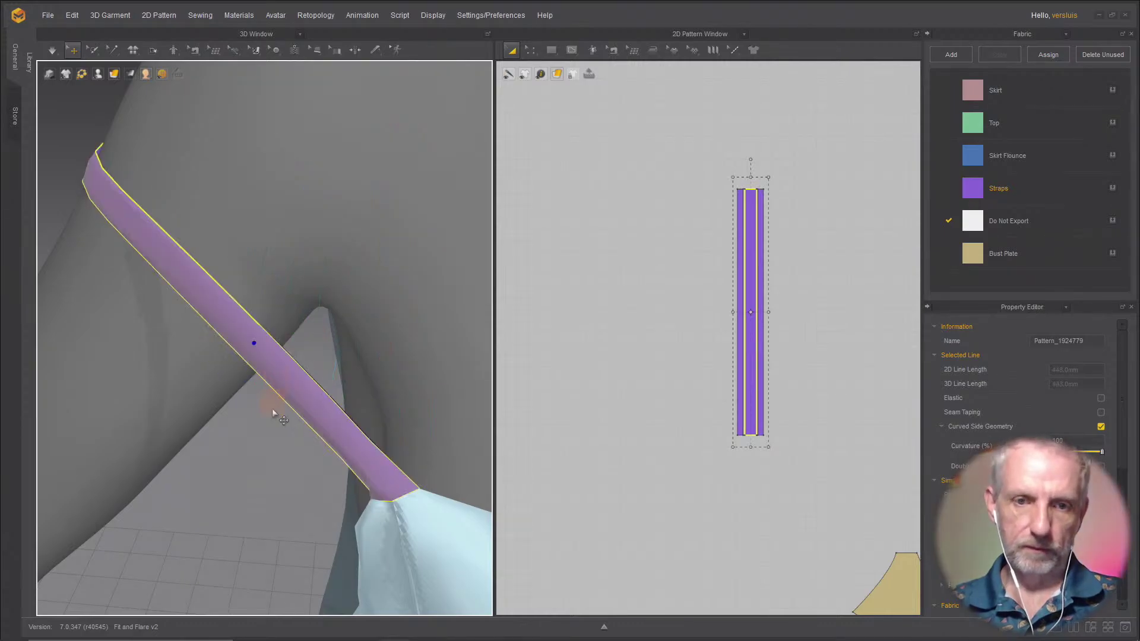
{"action": "left_click", "coordinate": [261, 424]}
{"action": "left_click", "coordinate": [308, 397]}
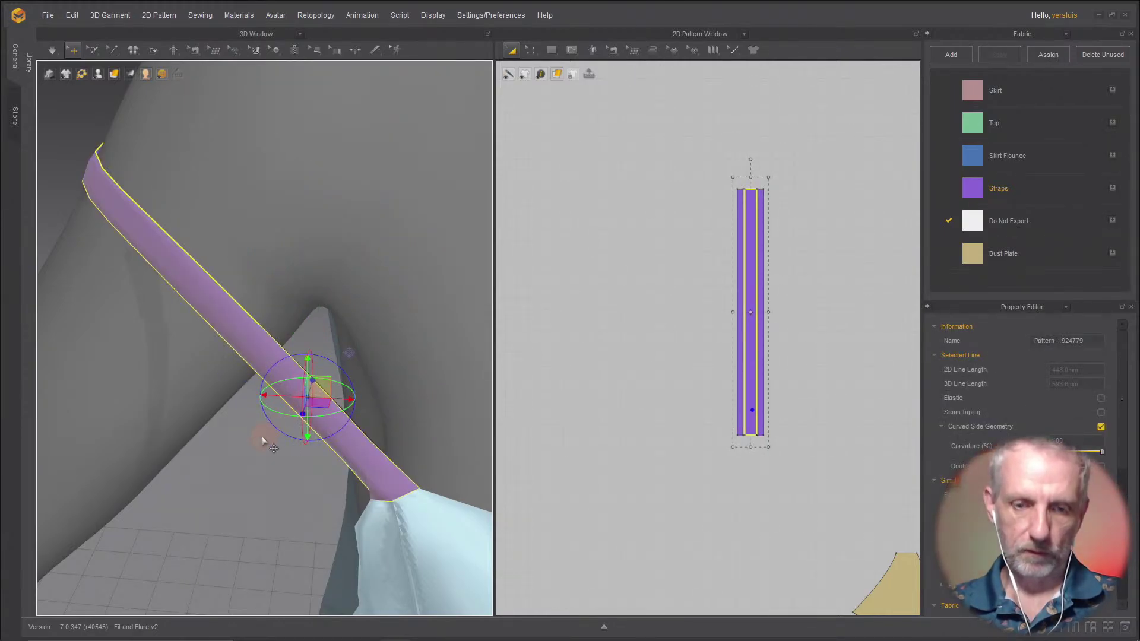
{"action": "key", "text": "ctrl+f"}
{"action": "right_click_drag", "start_coordinate": [191, 479], "coordinate": [357, 415]}
{"action": "left_click", "coordinate": [257, 466]}
{"action": "scroll", "coordinate": [245, 462], "scroll_direction": "up", "scroll_amount": 2}
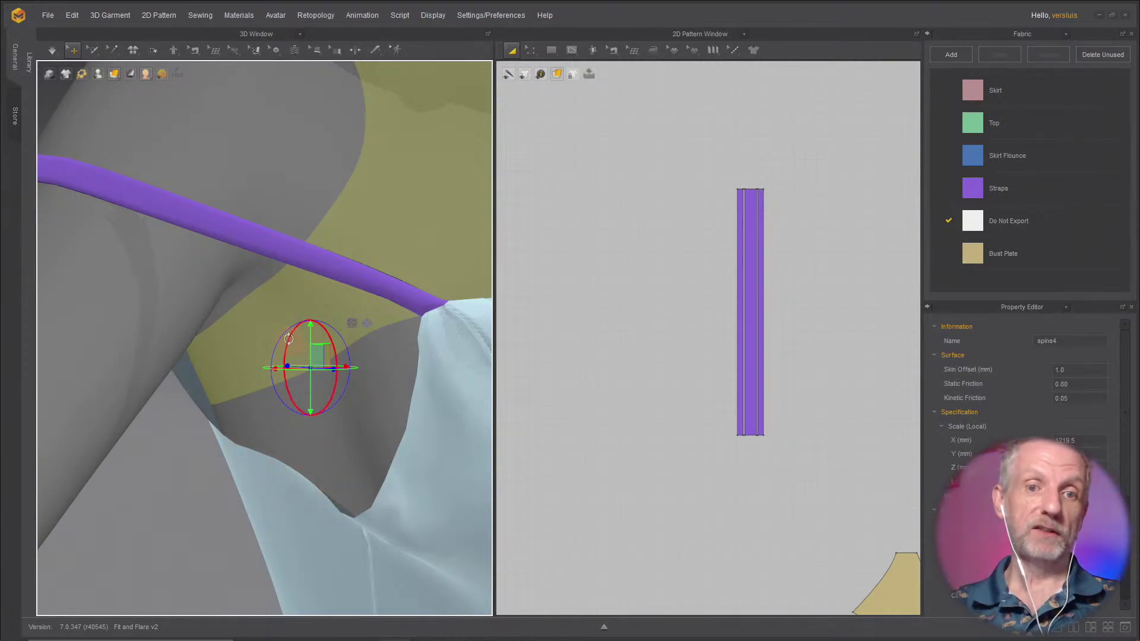
{"action": "right_click_drag", "start_coordinate": [309, 491], "coordinate": [325, 330]}
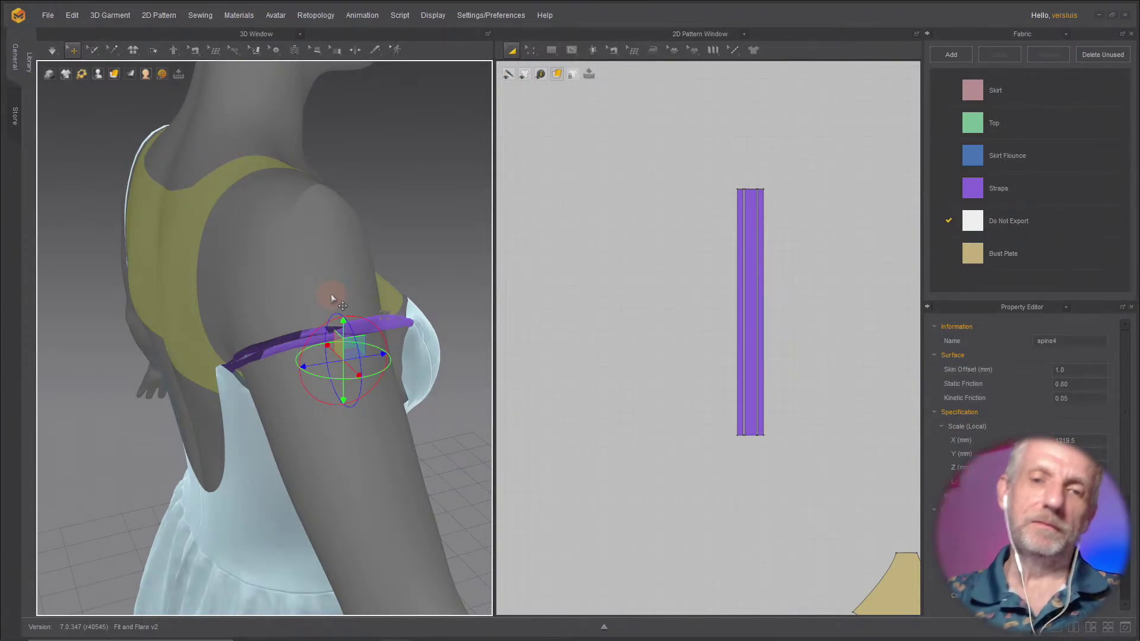
{"action": "right_click_drag", "start_coordinate": [382, 297], "coordinate": [259, 255]}
{"action": "scroll", "coordinate": [714, 234], "scroll_direction": "up", "scroll_amount": 3}
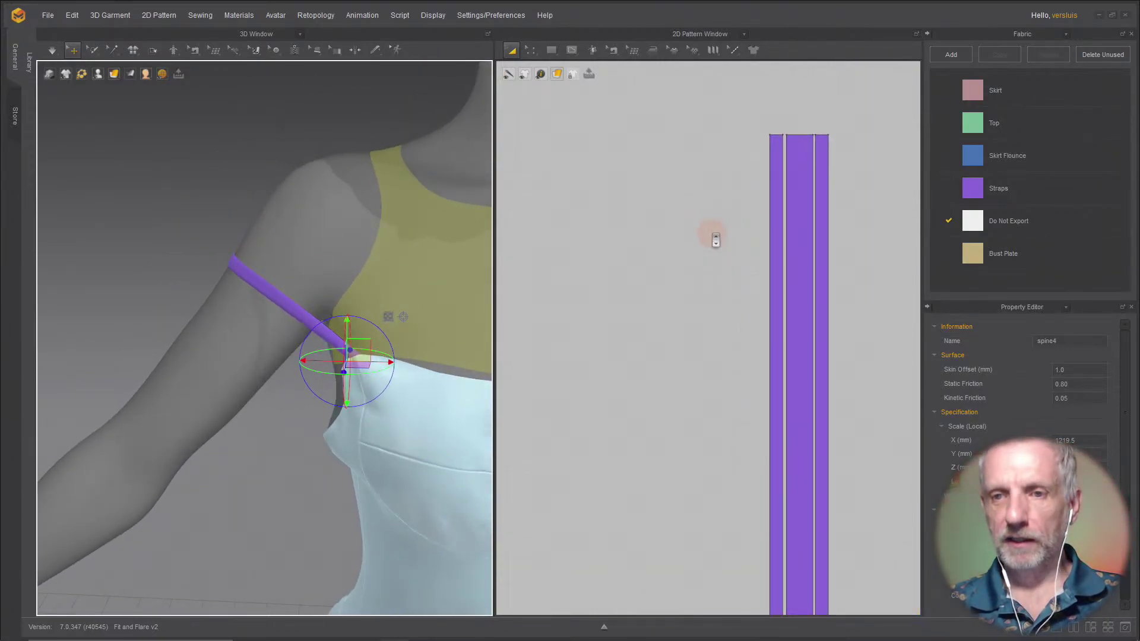
Step: Delete the seam joining the outer long edges of the second strap's two side strips
{"action": "right_click_drag", "start_coordinate": [715, 237], "coordinate": [624, 224]}
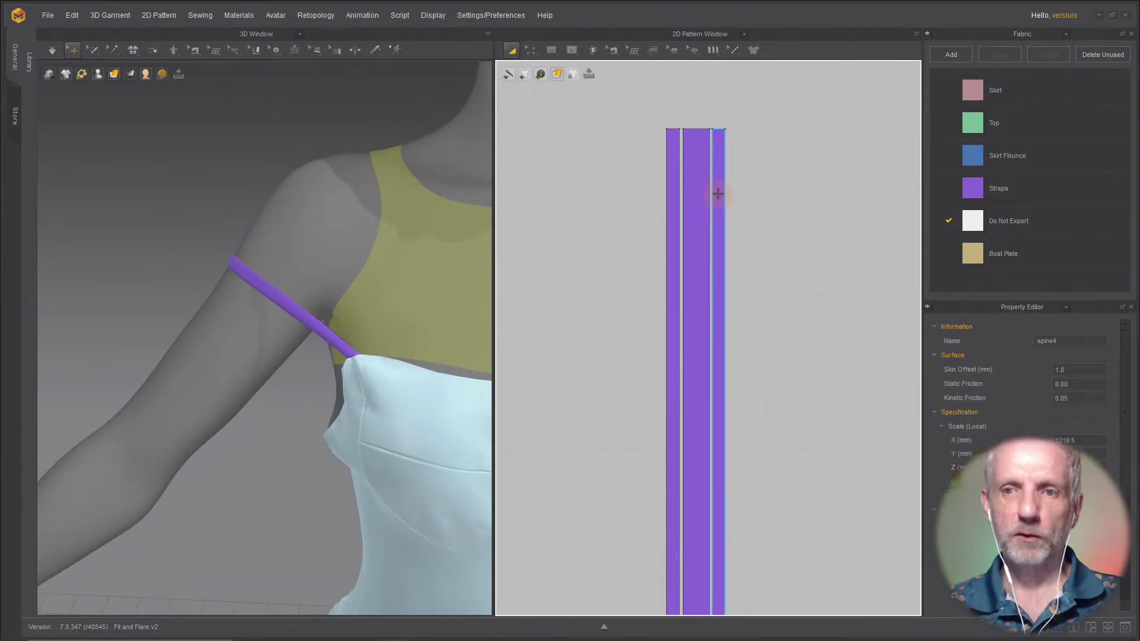
{"action": "left_click", "coordinate": [710, 135]}
{"action": "left_click", "coordinate": [611, 51]}
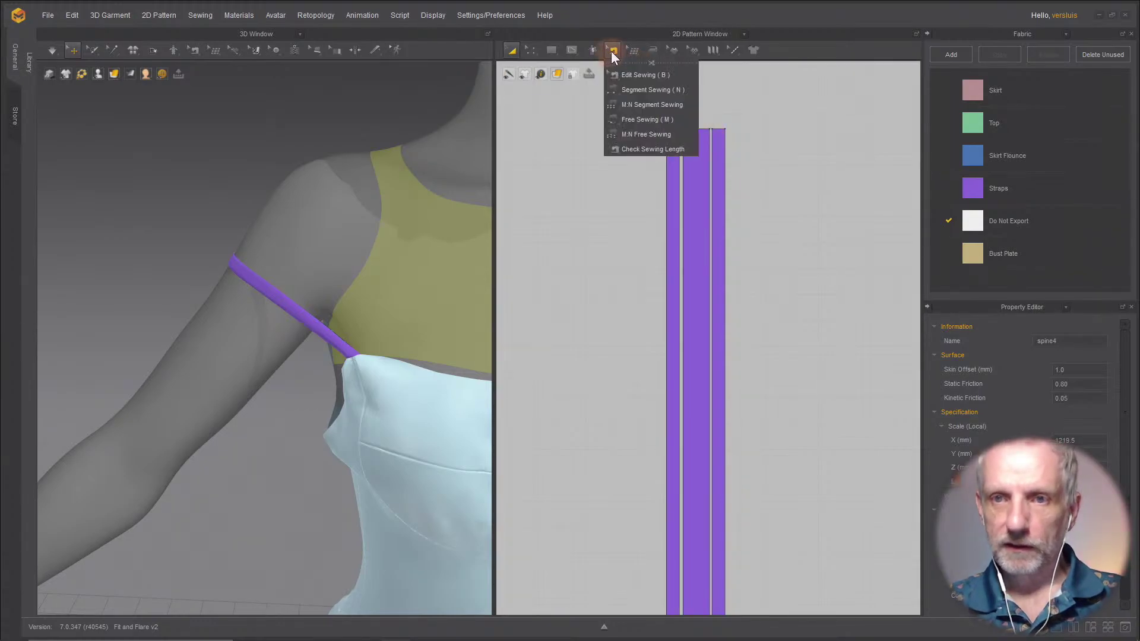
{"action": "left_click", "coordinate": [625, 75]}
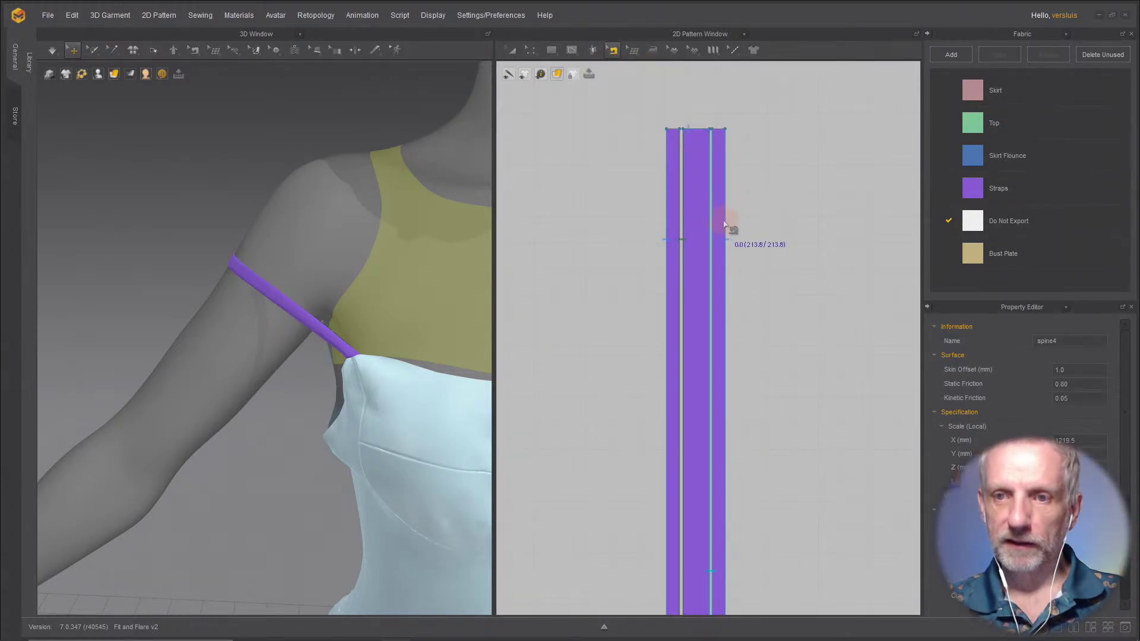
{"action": "left_click", "coordinate": [724, 226]}
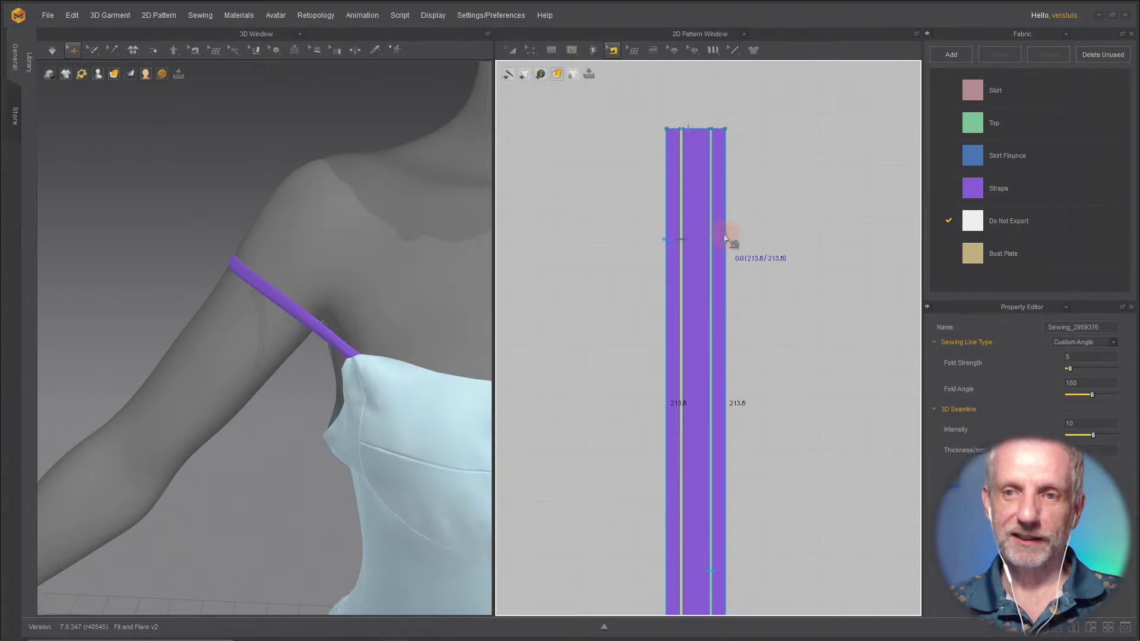
{"action": "left_click", "coordinate": [732, 241]}
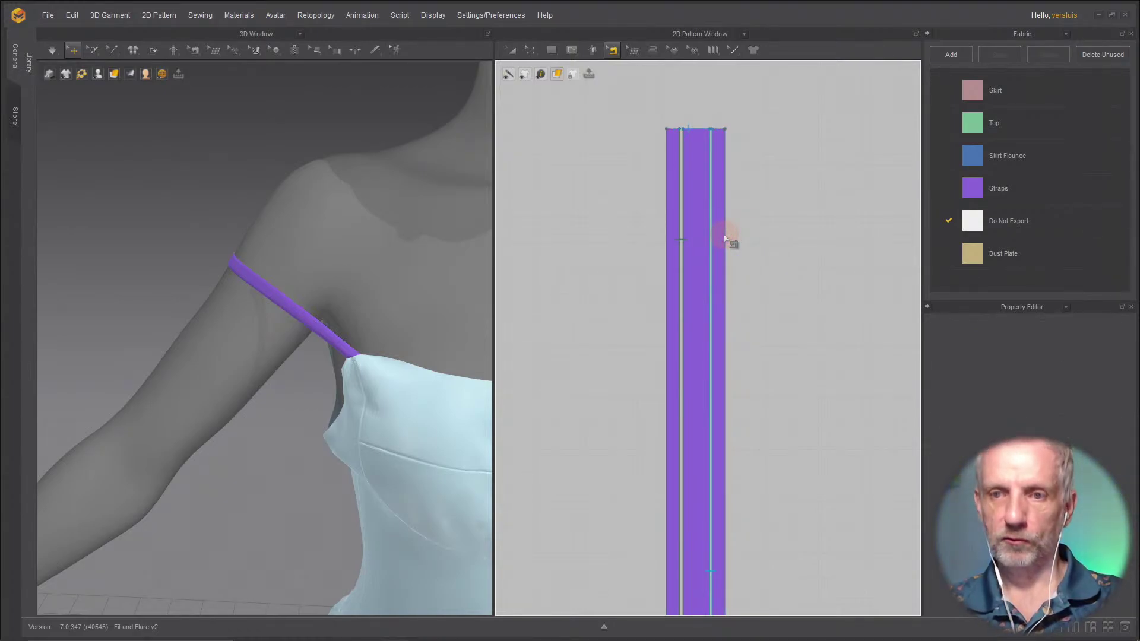
{"action": "key", "text": "a"}
Step: Set the sewing line type to Custom Angle on both seams joining the second strap's side strips to its center
{"action": "left_click", "coordinate": [677, 293]}
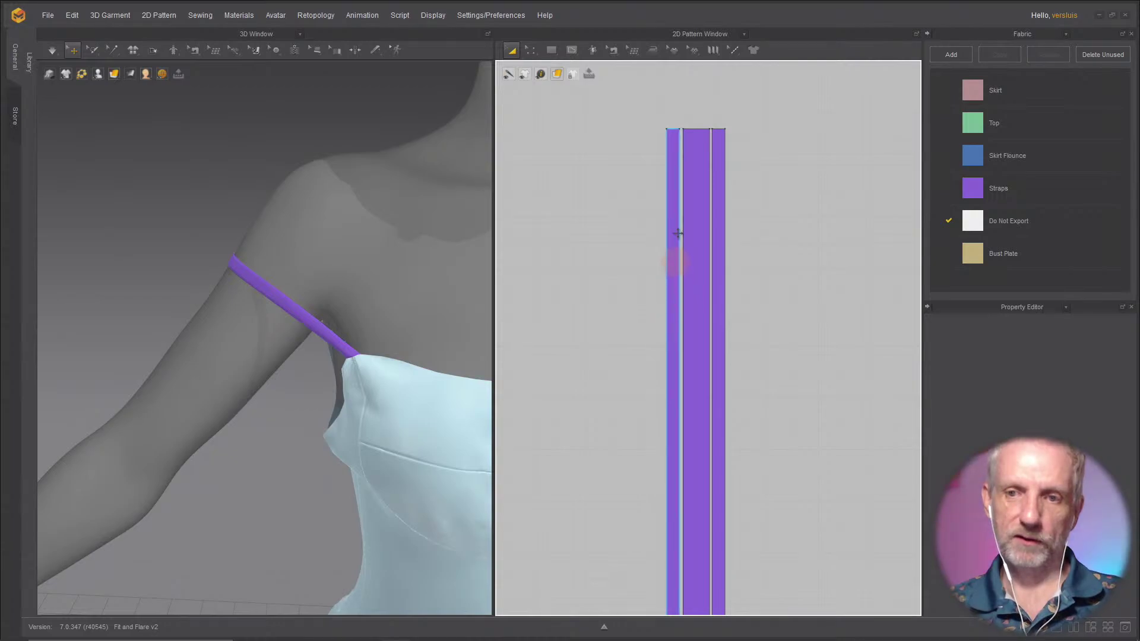
{"action": "left_click", "coordinate": [612, 50]}
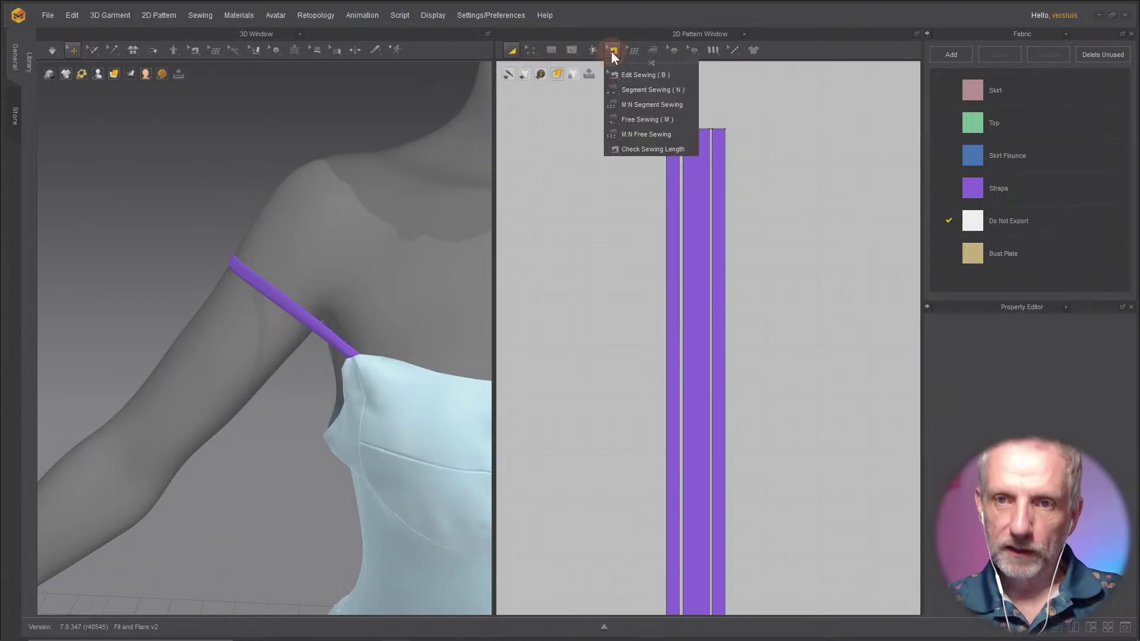
{"action": "left_click", "coordinate": [684, 217]}
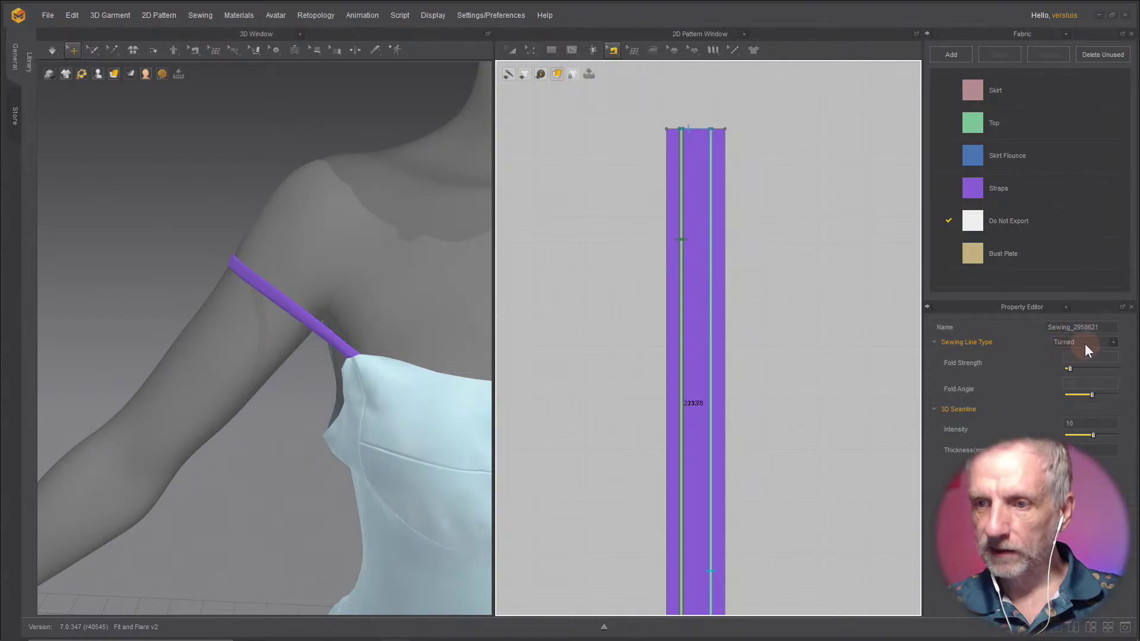
{"action": "left_click", "coordinate": [1085, 343]}
{"action": "left_click", "coordinate": [1080, 359]}
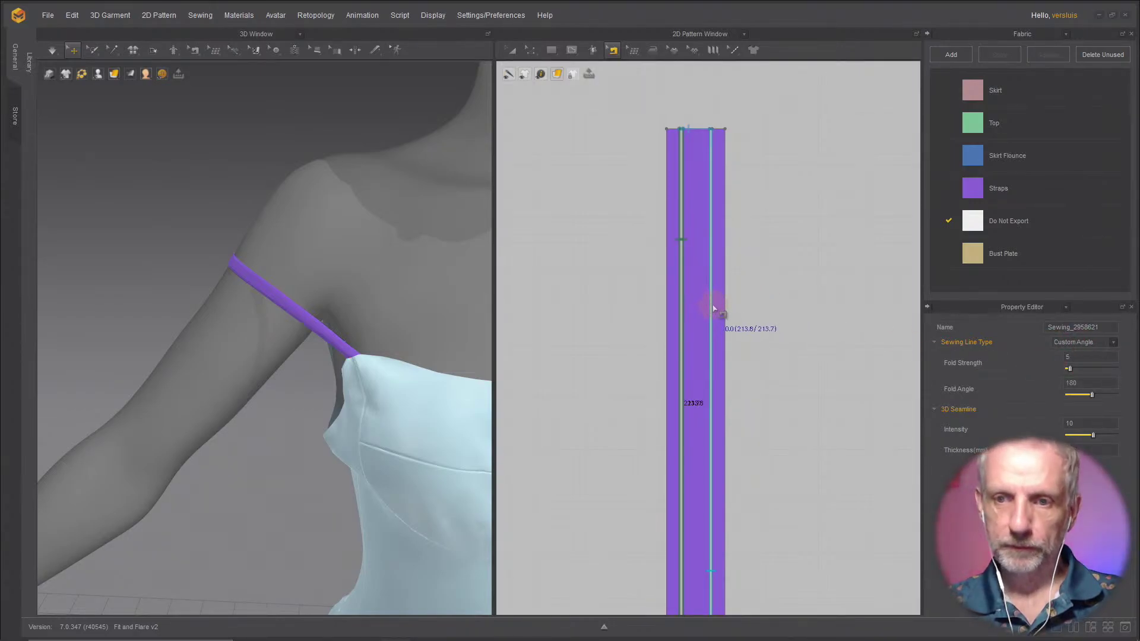
{"action": "left_click", "coordinate": [713, 306]}
{"action": "left_click", "coordinate": [1104, 344]}
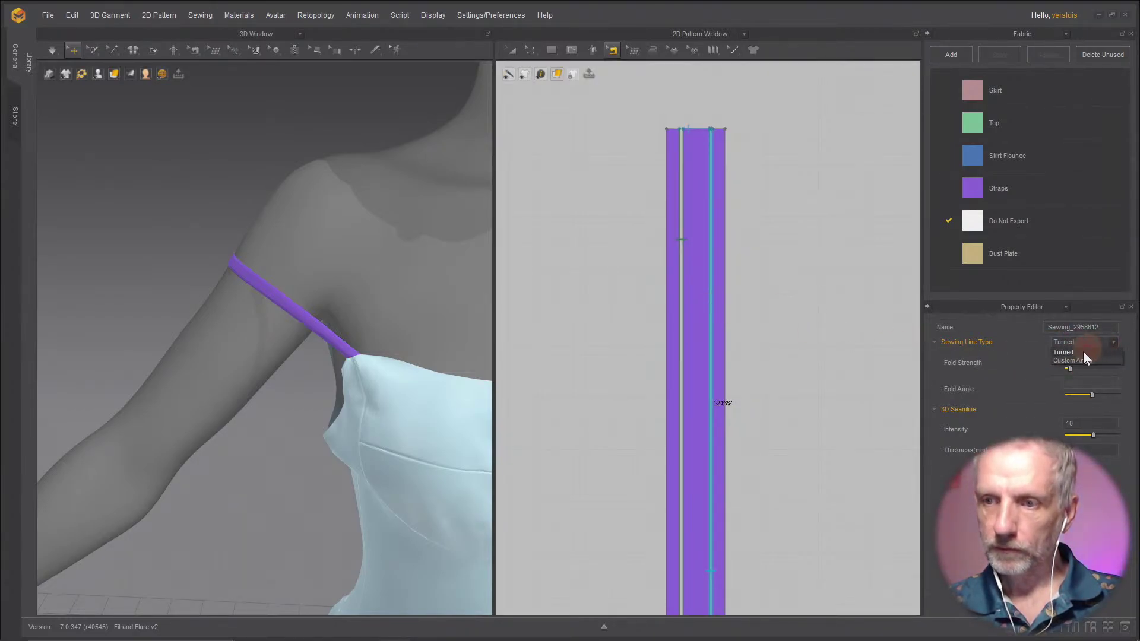
{"action": "left_click", "coordinate": [1077, 359]}
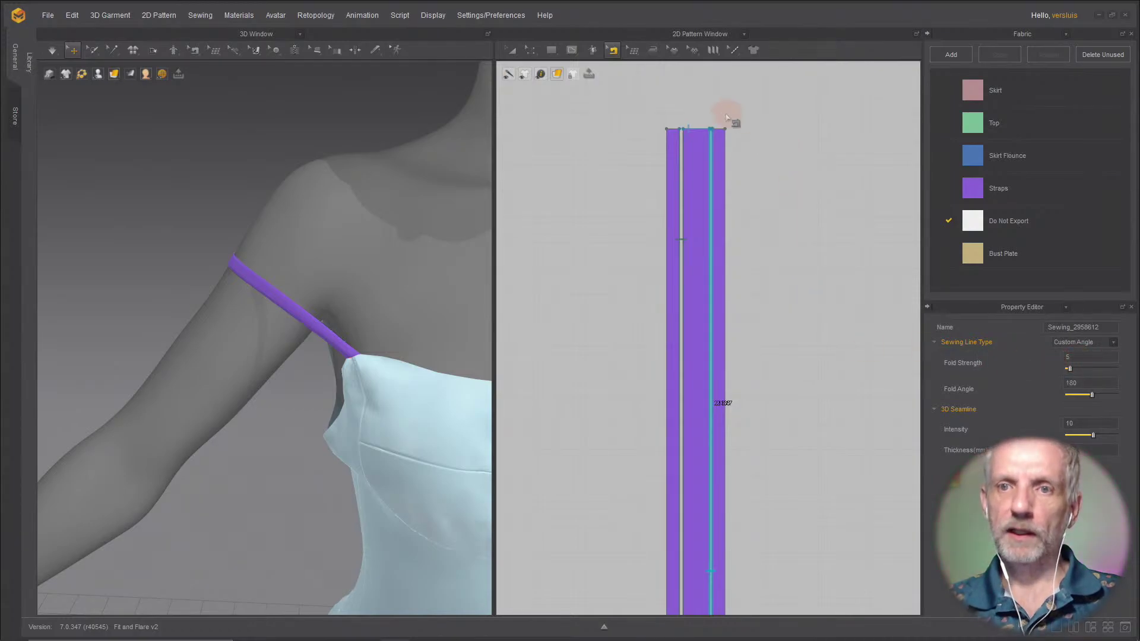
Step: Assign the Do Not Export fabric to the second strap's two side strips
{"action": "key", "text": "a"}
{"action": "left_click", "coordinate": [670, 235]}
{"action": "left_click", "coordinate": [713, 241], "text": "shift"}
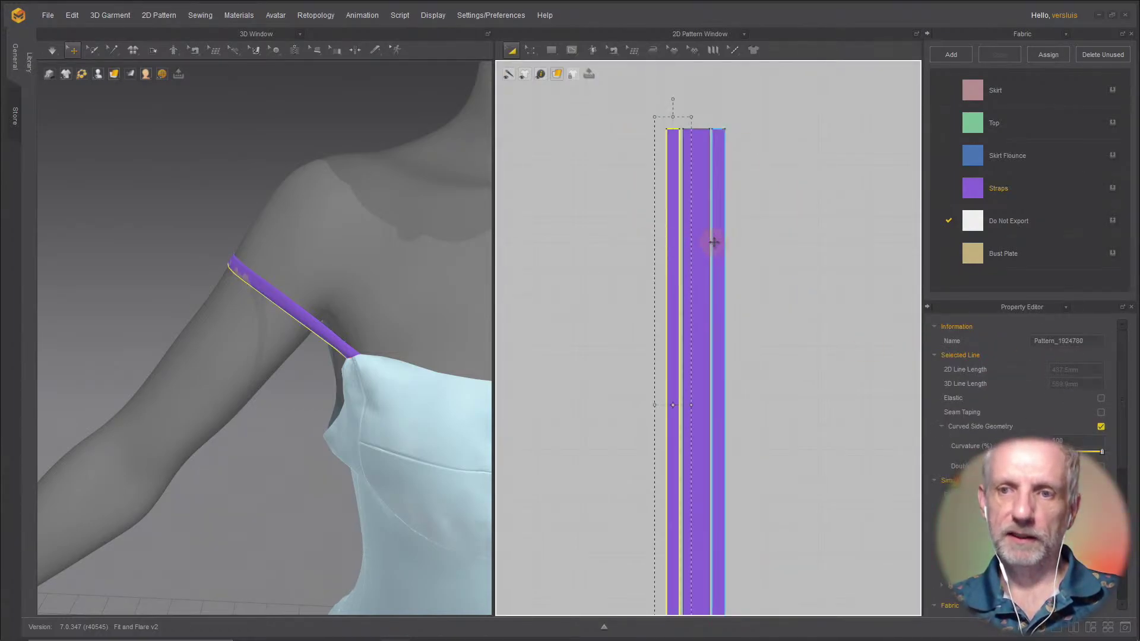
{"action": "left_click", "coordinate": [1113, 221]}
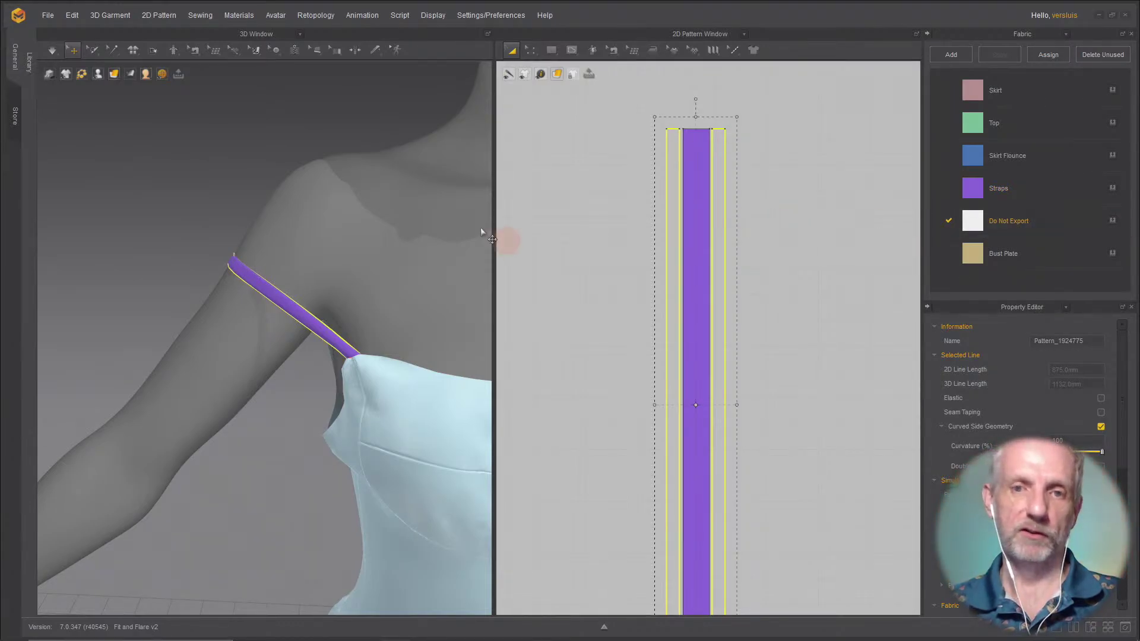
Step: Reset the 3D arrangement of the second strap's center piece and simulate the garment
{"action": "left_click", "coordinate": [273, 292]}
{"action": "right_click", "coordinate": [271, 291]}
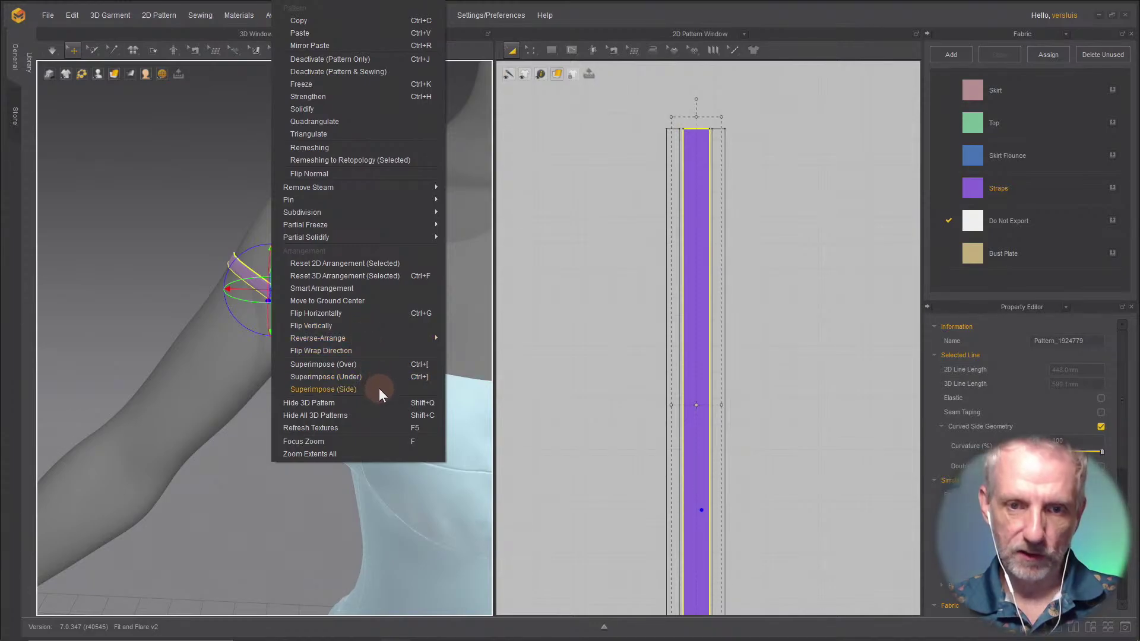
{"action": "left_click", "coordinate": [410, 281]}
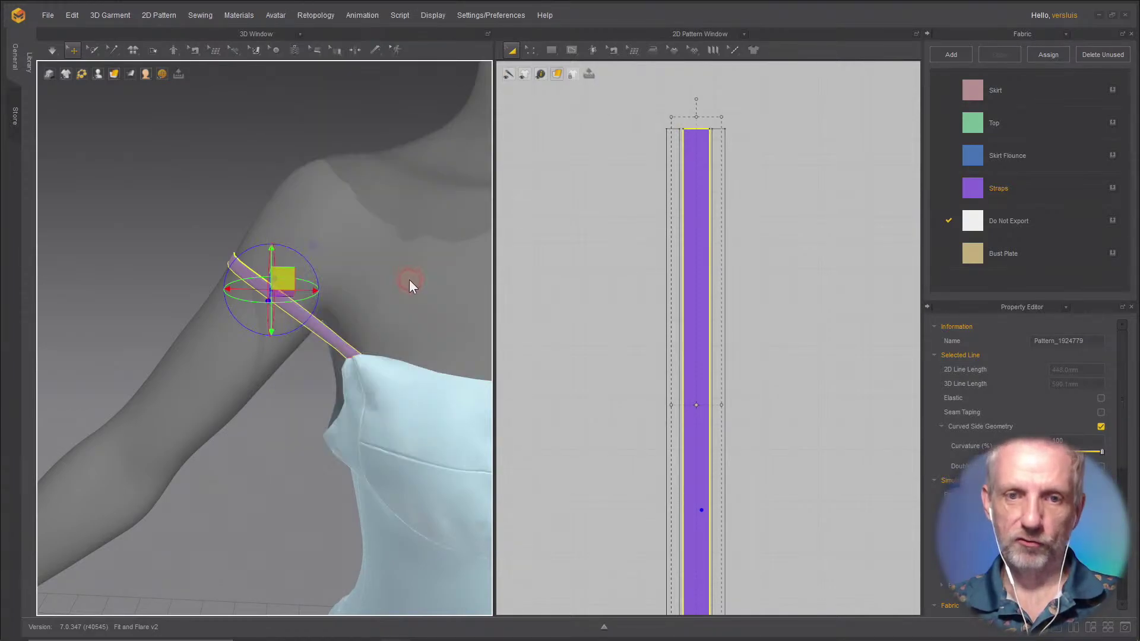
{"action": "right_click_drag", "start_coordinate": [347, 316], "coordinate": [268, 280]}
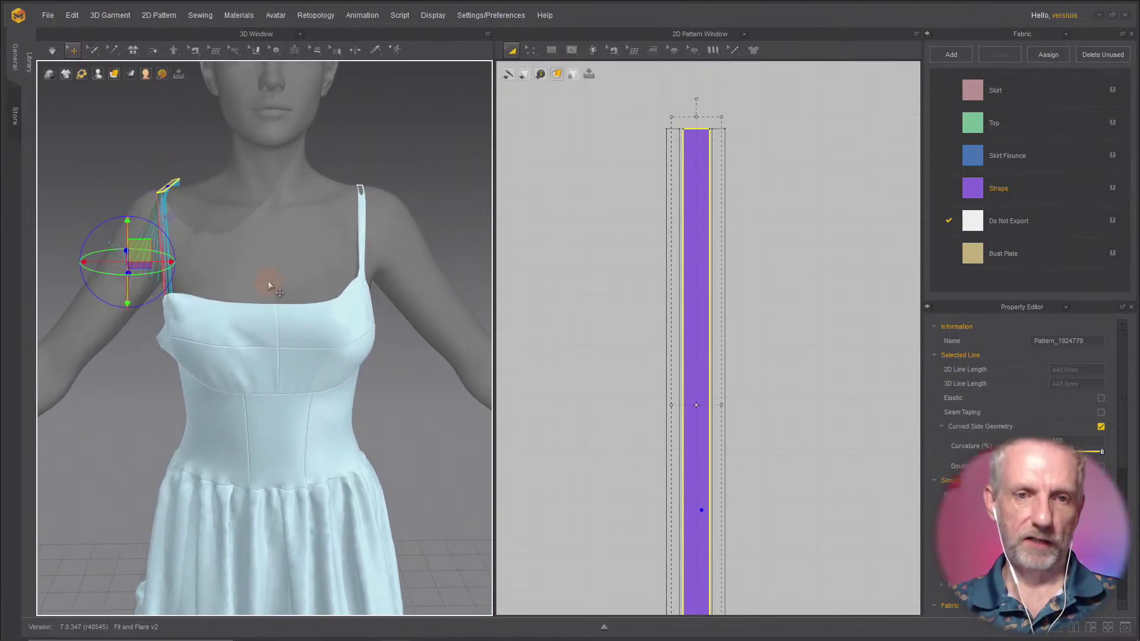
{"action": "middle_click_drag", "start_coordinate": [258, 279], "coordinate": [306, 267]}
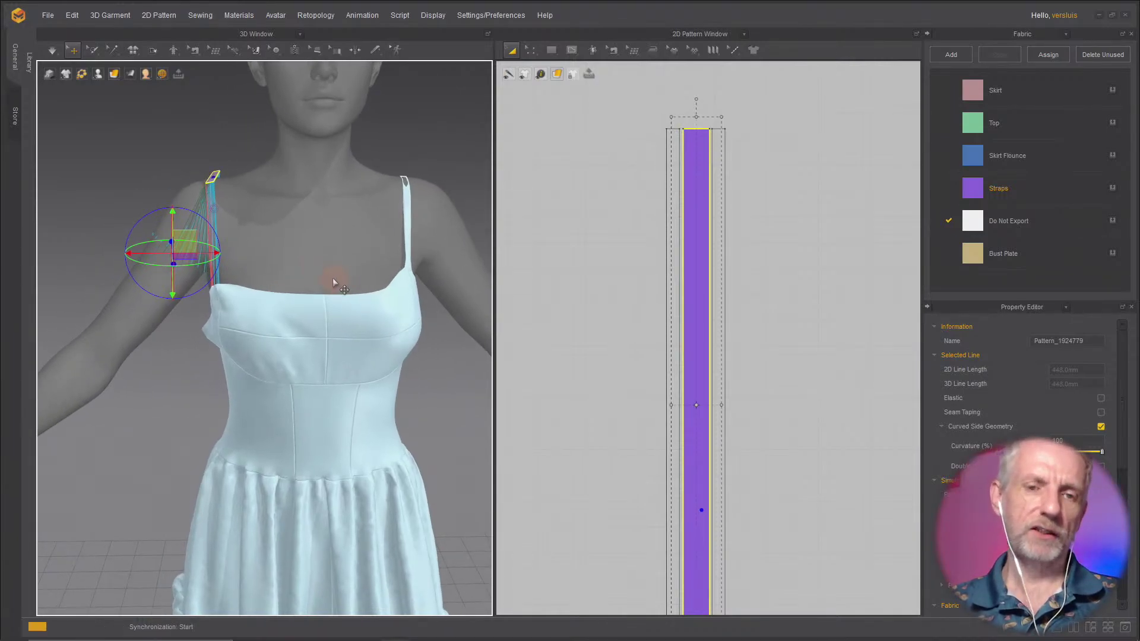
{"action": "key", "text": "space"}
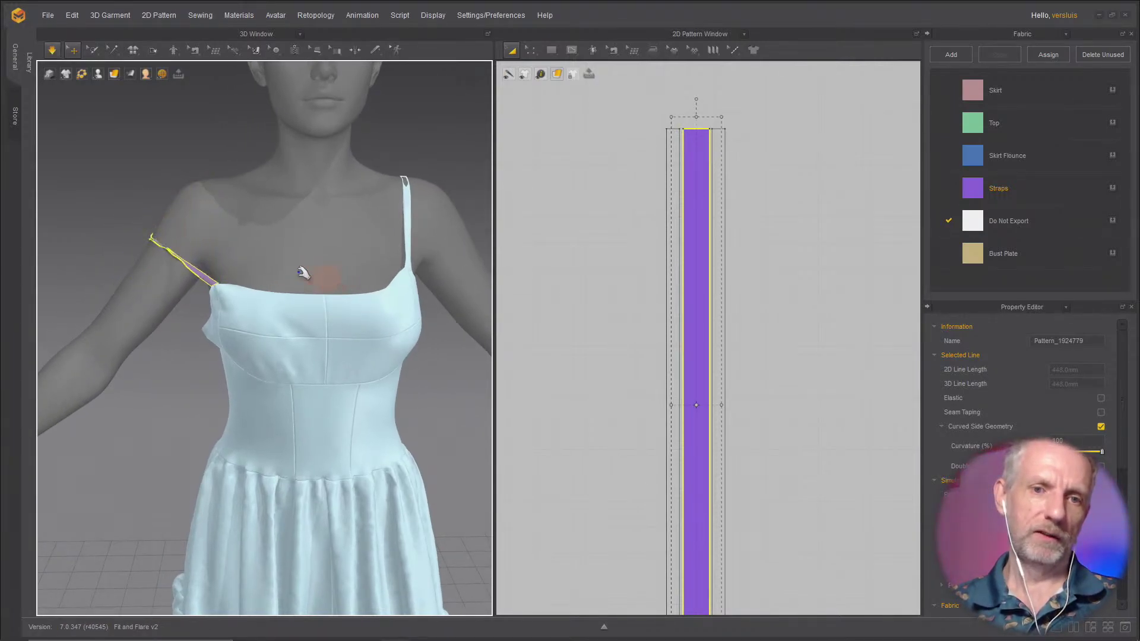
{"action": "right_click_drag", "start_coordinate": [119, 211], "coordinate": [84, 214]}
{"action": "scroll", "coordinate": [153, 196], "scroll_direction": "down", "scroll_amount": 5}
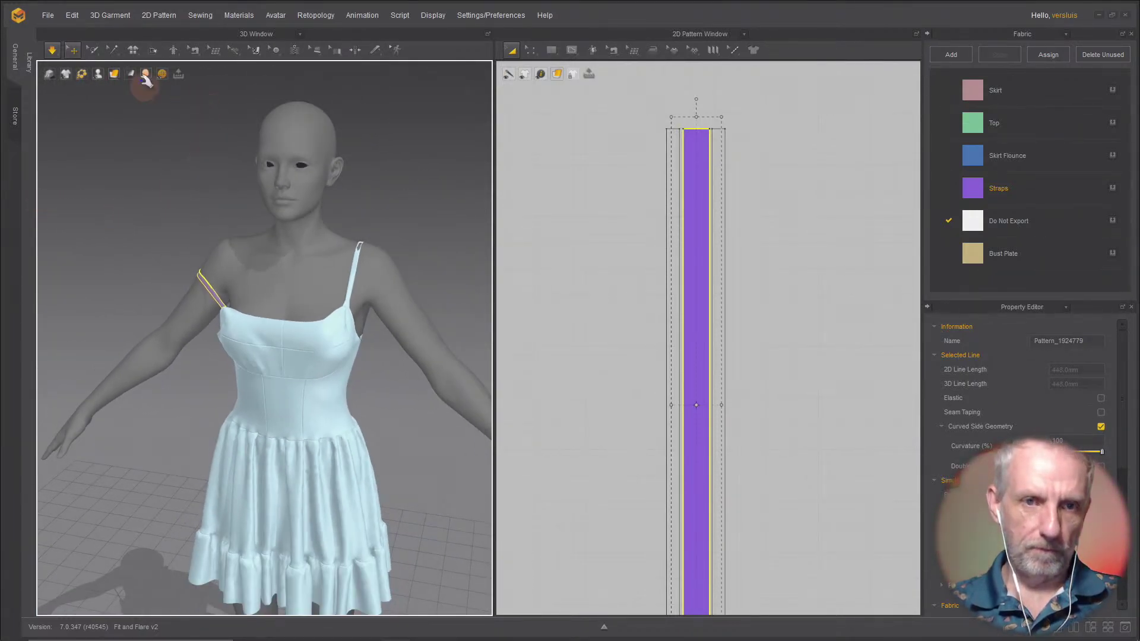
Step: Show the strain map on the avatar's garment and clear the pattern selection
{"action": "mouse_move", "coordinate": [119, 74]}
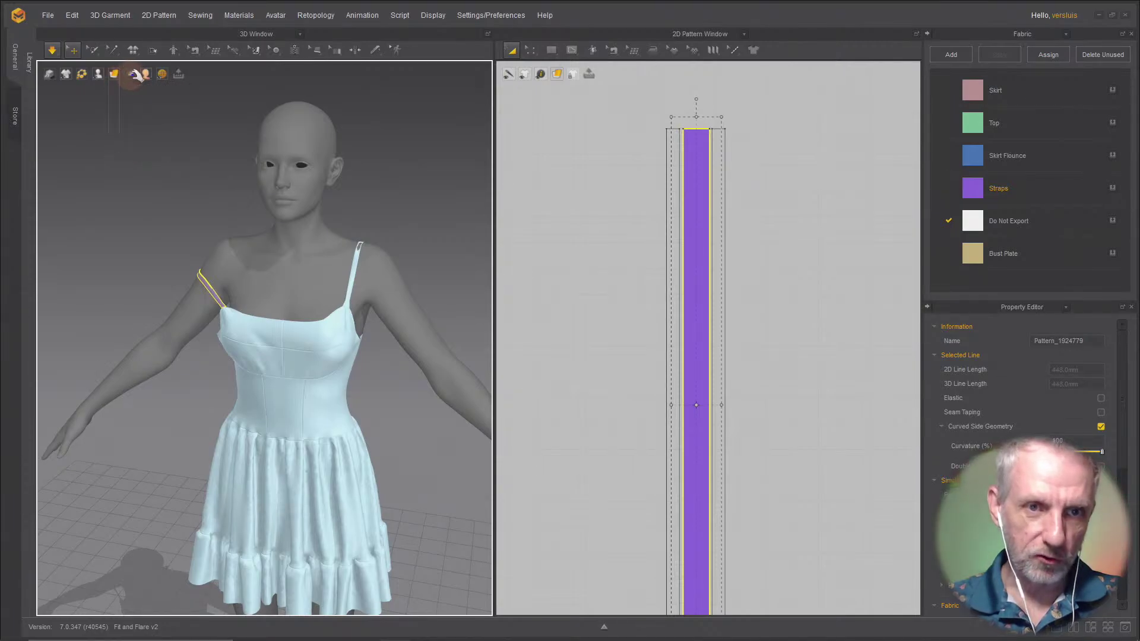
{"action": "left_click", "coordinate": [166, 145]}
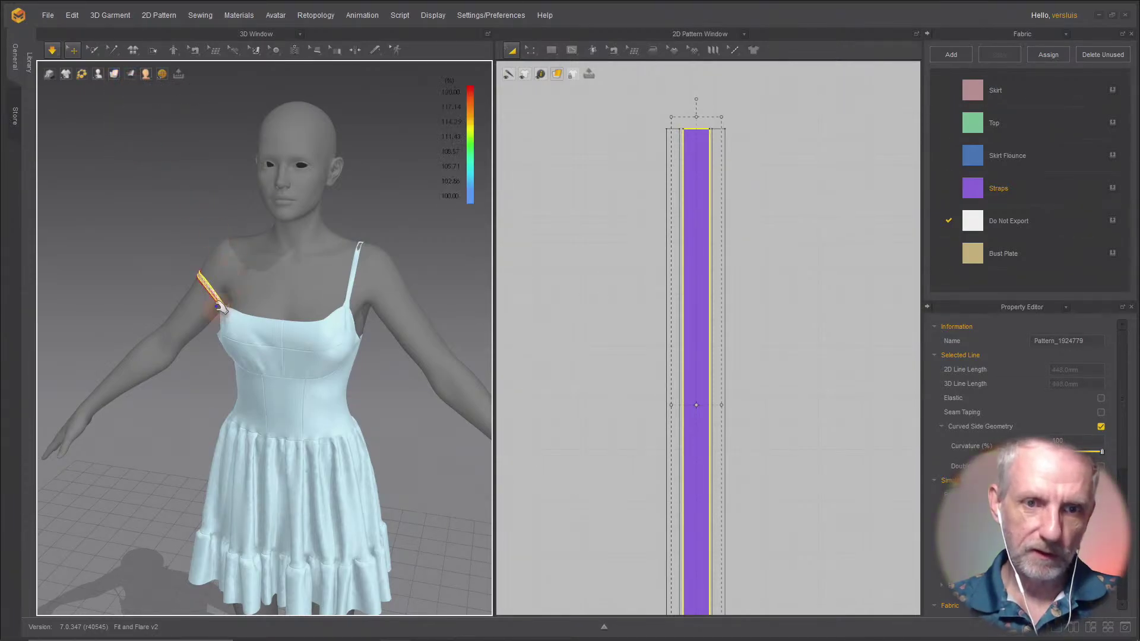
{"action": "scroll", "coordinate": [216, 311], "scroll_direction": "up", "scroll_amount": 3}
{"action": "left_click", "coordinate": [633, 415]}
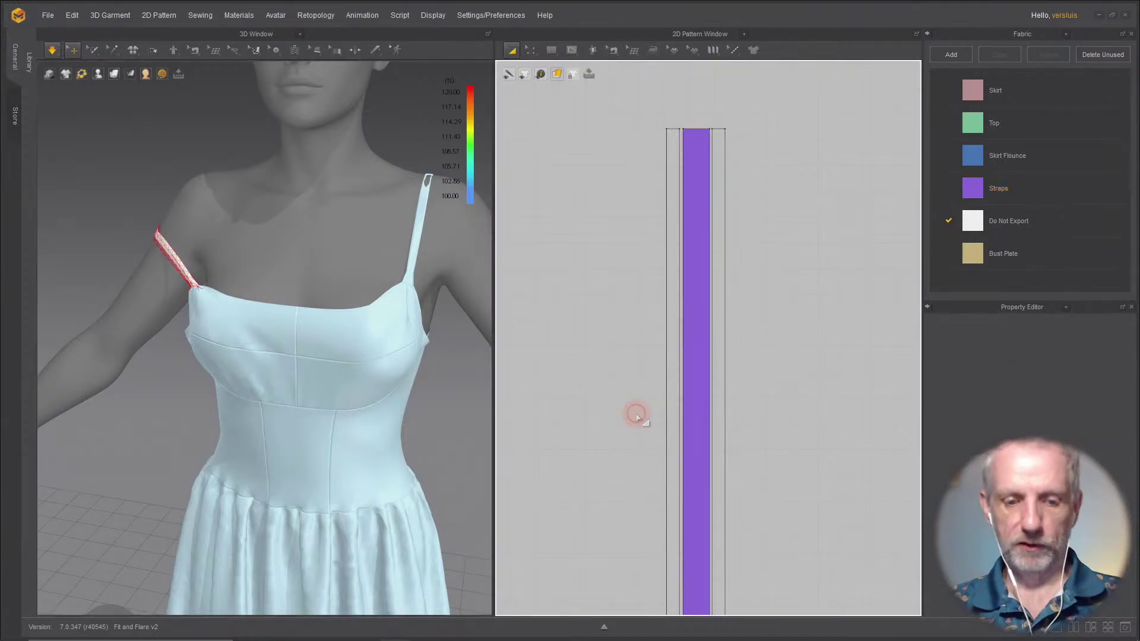
Step: Select all pattern pieces and examine the strain across the bodice, skirt and both straps from the front and side
{"action": "key", "text": "ctrl+a"}
{"action": "left_click", "coordinate": [313, 378]}
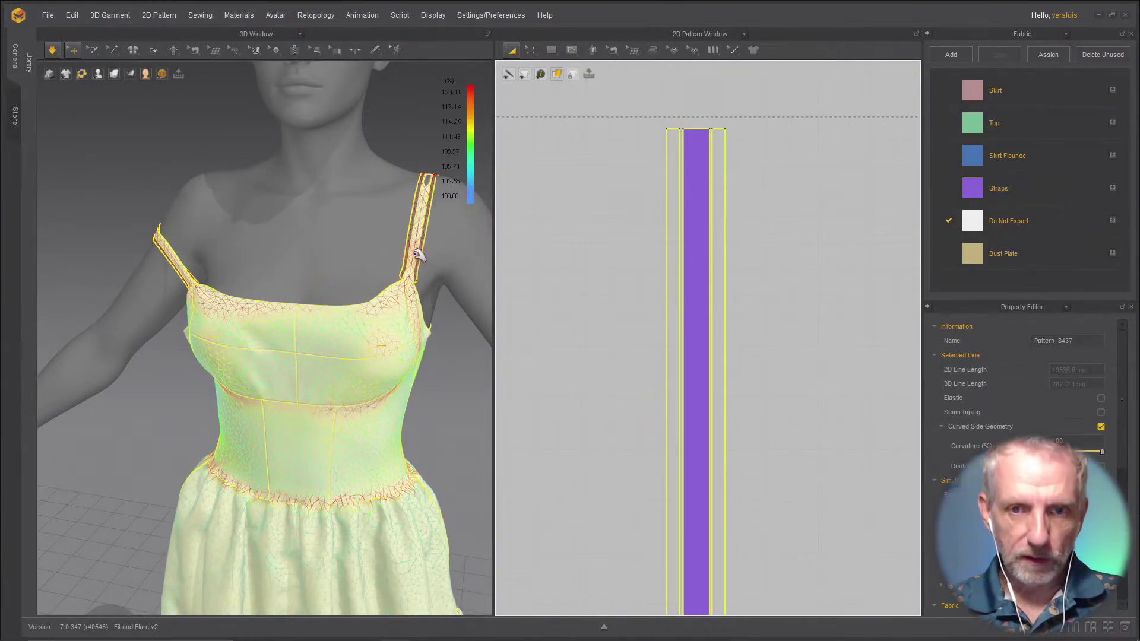
{"action": "scroll", "coordinate": [414, 242], "scroll_direction": "up", "scroll_amount": 2}
{"action": "middle_click_drag", "start_coordinate": [408, 234], "coordinate": [275, 249]}
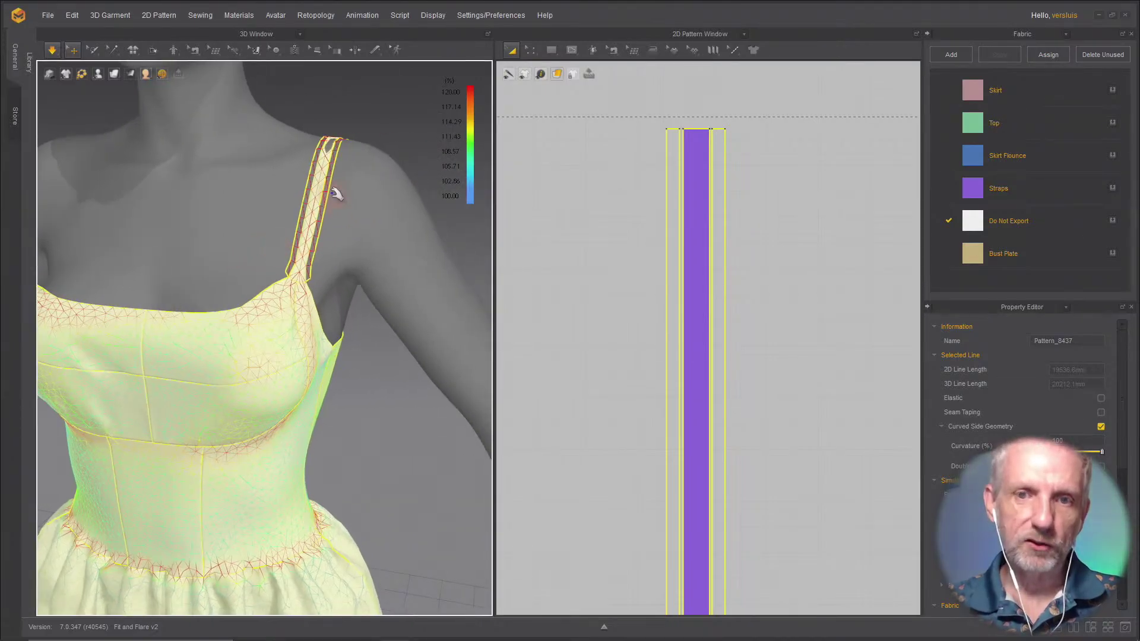
{"action": "scroll", "coordinate": [317, 224], "scroll_direction": "down", "scroll_amount": 3}
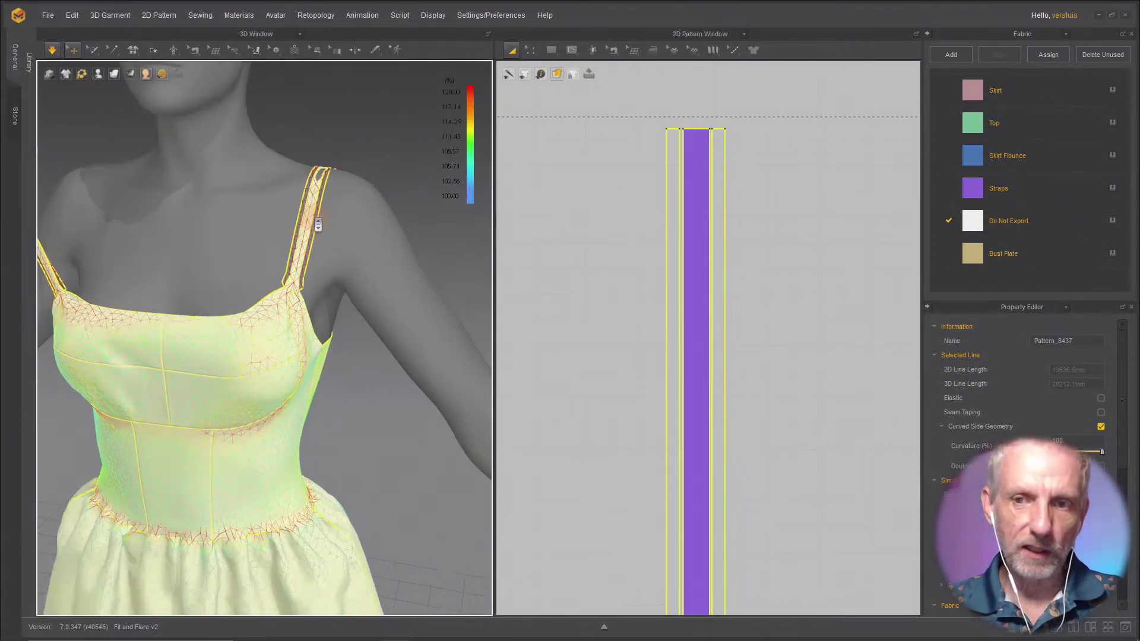
{"action": "scroll", "coordinate": [318, 224], "scroll_direction": "down", "scroll_amount": 2}
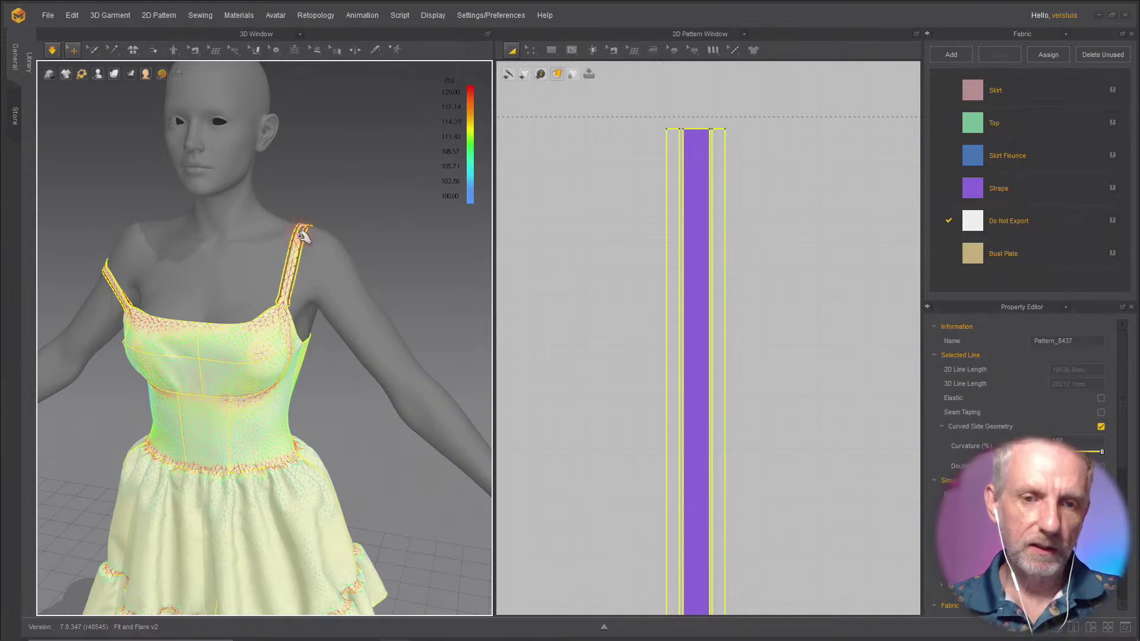
{"action": "right_click_drag", "start_coordinate": [253, 238], "coordinate": [286, 244]}
{"action": "scroll", "coordinate": [616, 303], "scroll_direction": "down", "scroll_amount": 5}
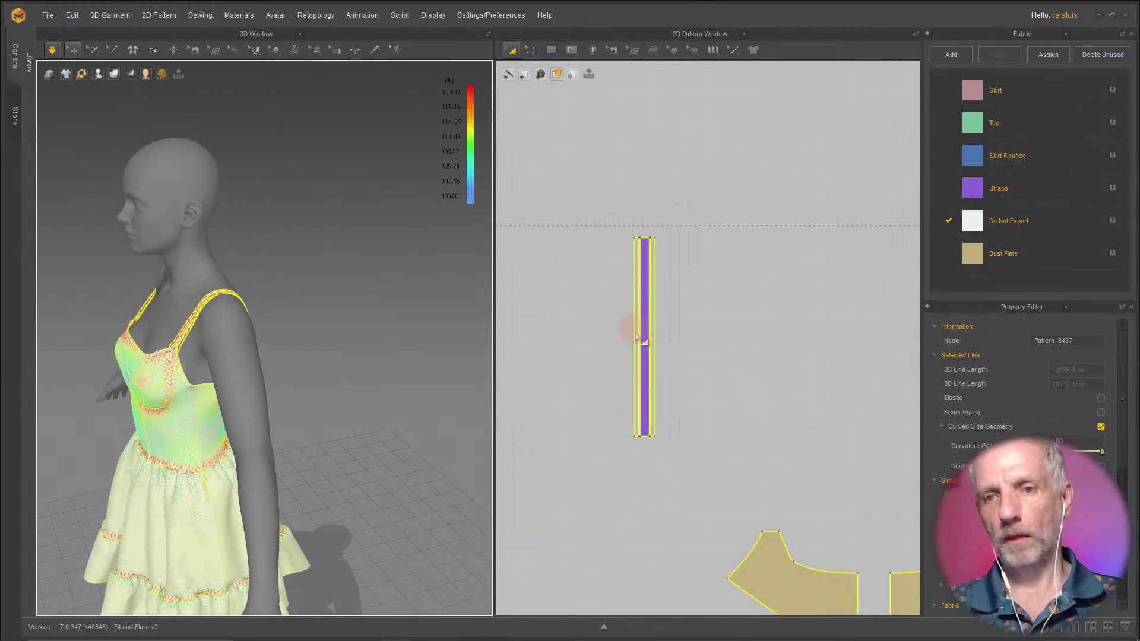
Step: Move the second strap's center and side strips together beside the first strap in the pattern layout
{"action": "scroll", "coordinate": [683, 353], "scroll_direction": "down", "scroll_amount": 2}
{"action": "left_click", "coordinate": [693, 346]}
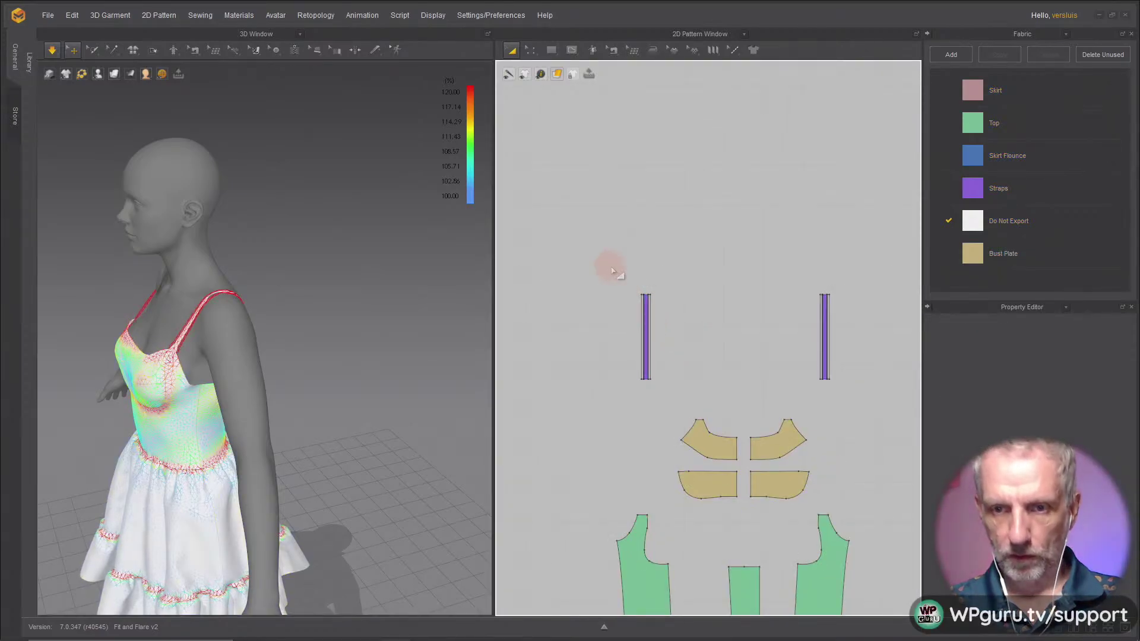
{"action": "left_click_drag", "start_coordinate": [696, 409], "coordinate": [697, 411]}
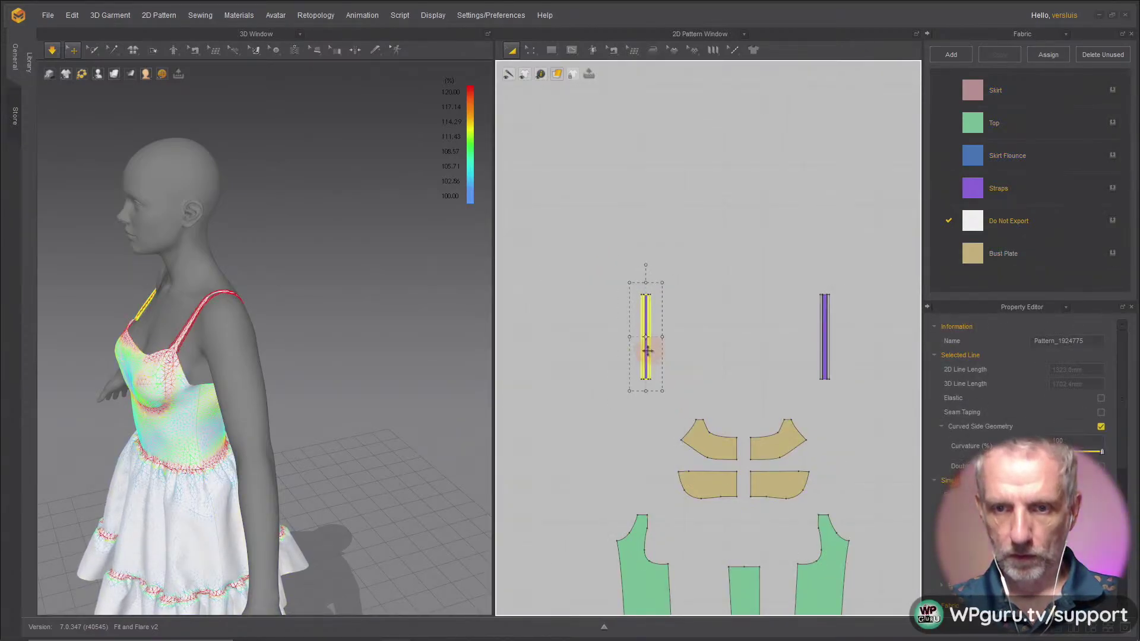
{"action": "left_click_drag", "start_coordinate": [647, 351], "coordinate": [787, 328]}
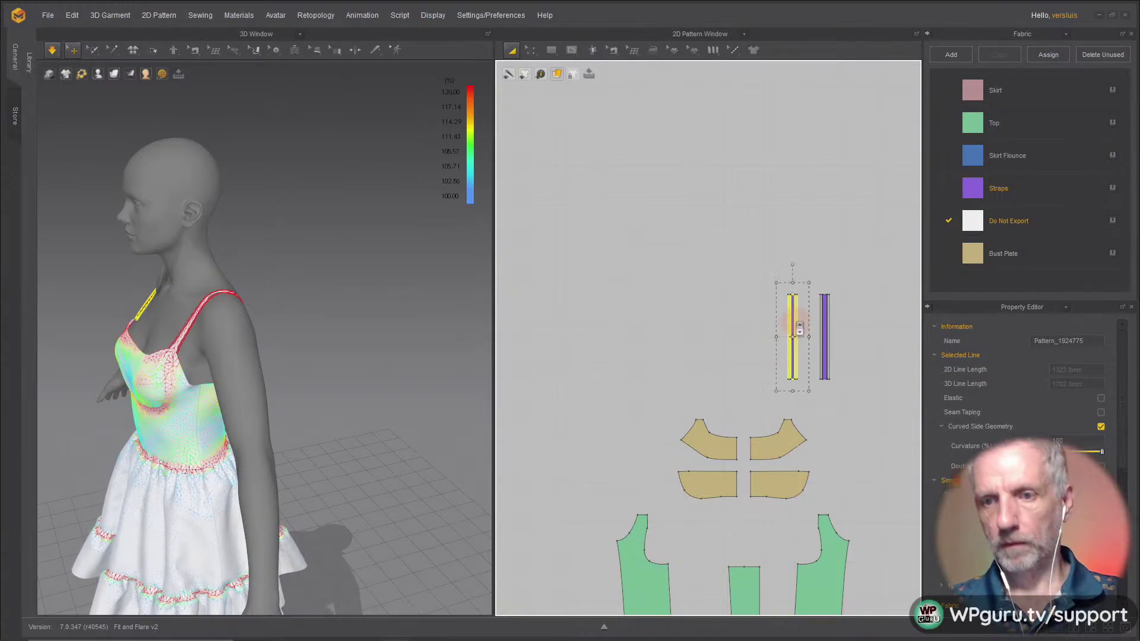
{"action": "scroll", "coordinate": [857, 323], "scroll_direction": "up", "scroll_amount": 6}
{"action": "right_click_drag", "start_coordinate": [738, 318], "coordinate": [707, 308]}
{"action": "scroll", "coordinate": [707, 308], "scroll_direction": "down", "scroll_amount": 2}
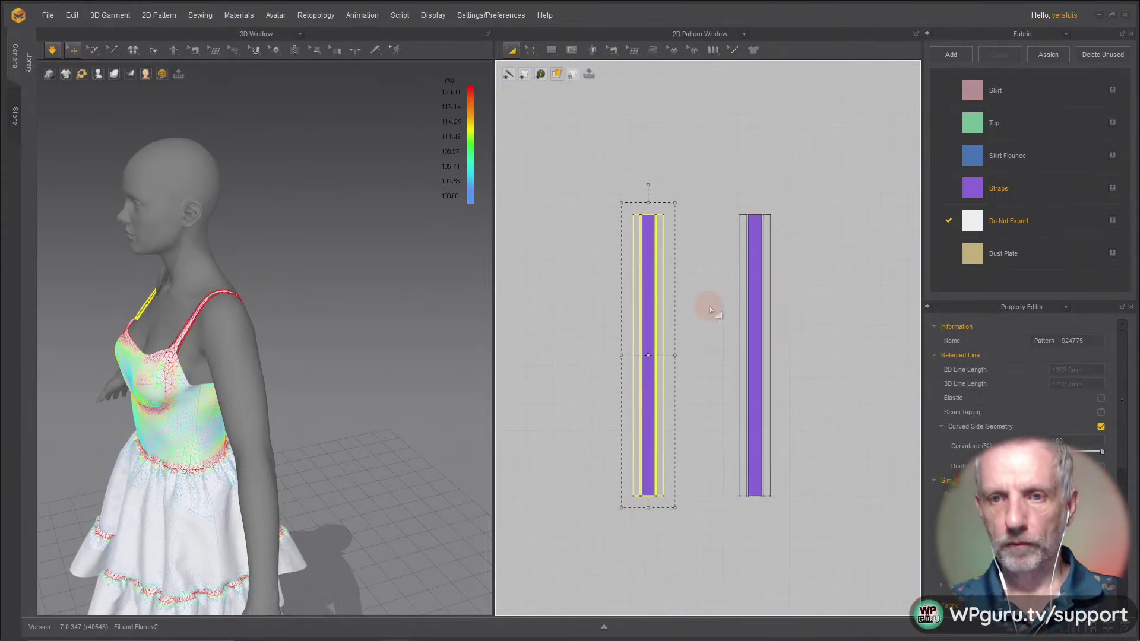
{"action": "left_click_drag", "start_coordinate": [597, 184], "coordinate": [803, 253]}
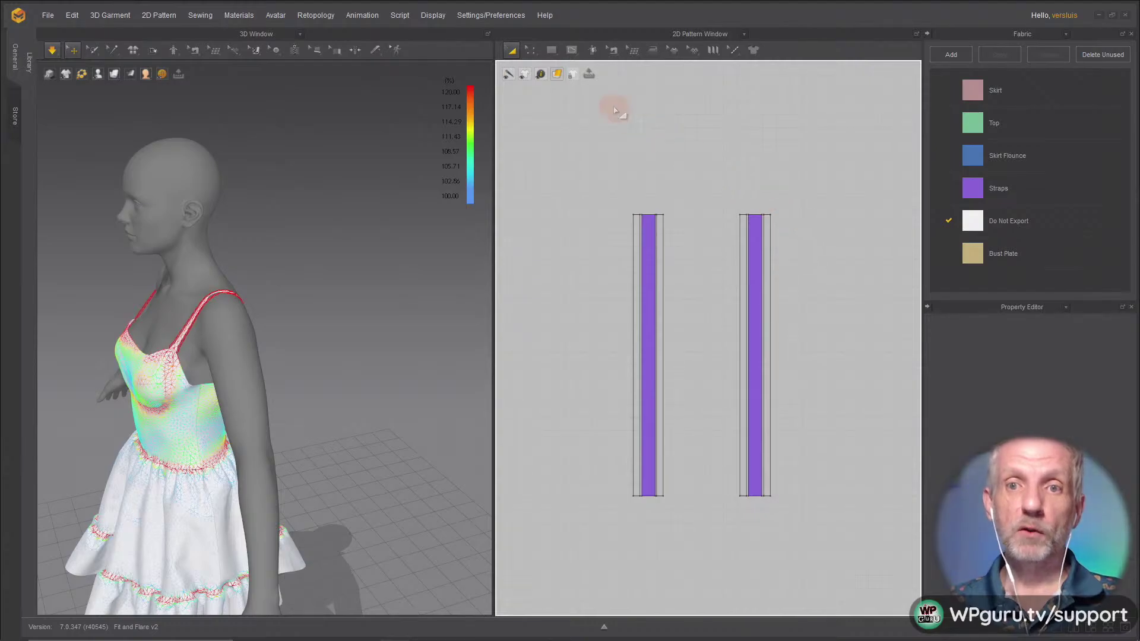
{"action": "left_click_drag", "start_coordinate": [529, 58], "coordinate": [753, 243]}
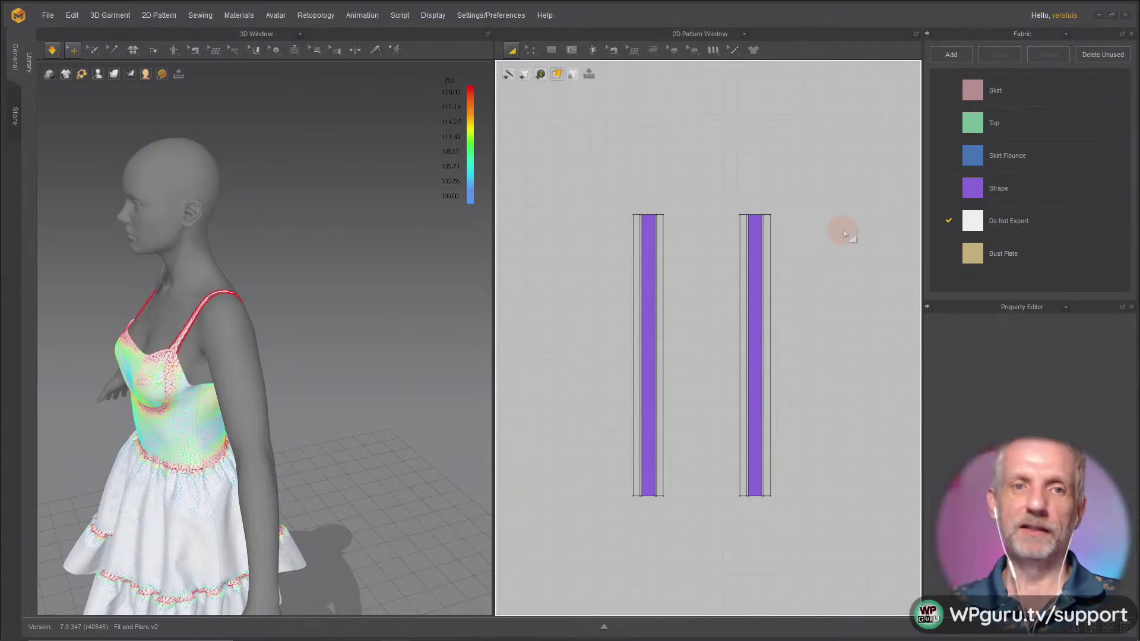
{"action": "left_click_drag", "start_coordinate": [840, 190], "coordinate": [569, 240]}
Step: Select the upper end edges of both straps for pattern editing and check the length of the second strap's outer side edge
{"action": "scroll", "coordinate": [670, 203], "scroll_direction": "up", "scroll_amount": 4}
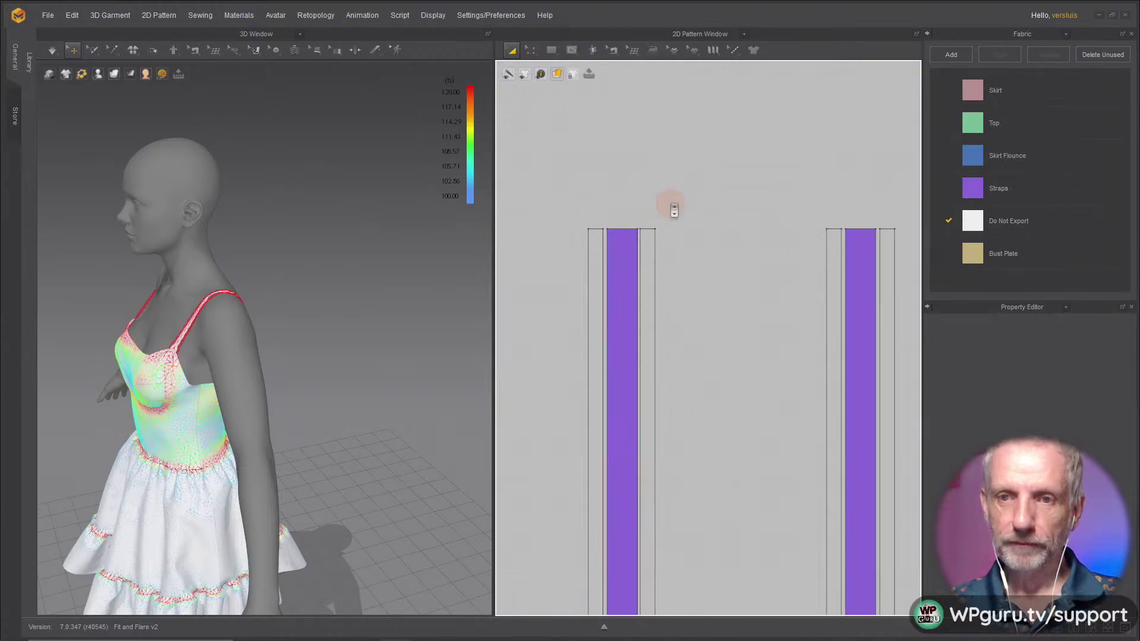
{"action": "left_click", "coordinate": [530, 47]}
{"action": "left_click", "coordinate": [548, 76]}
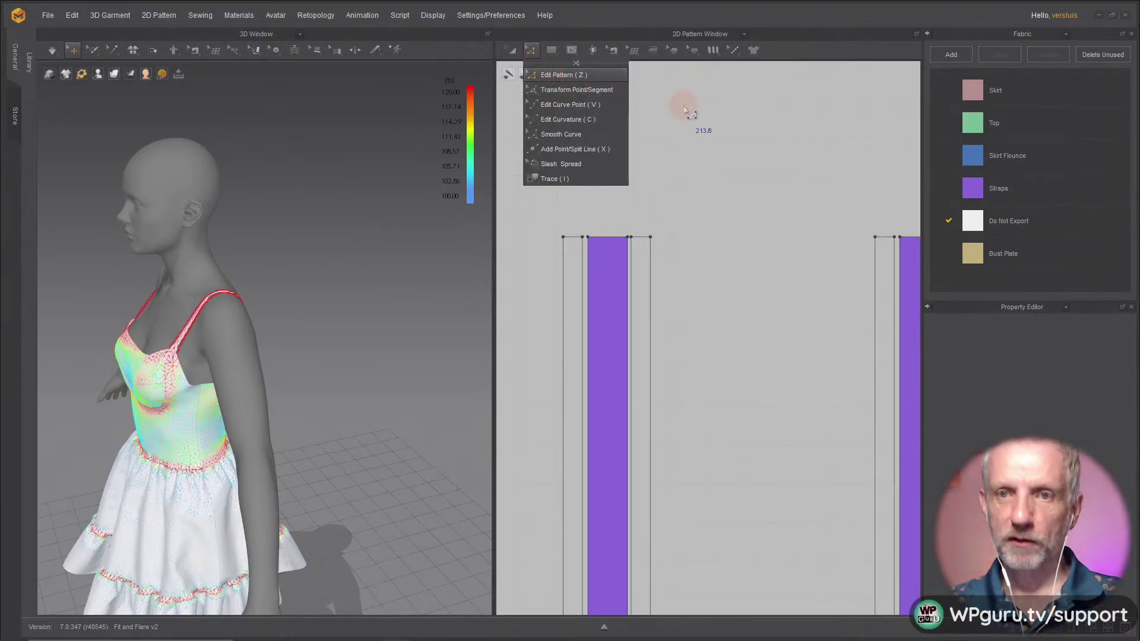
{"action": "scroll", "coordinate": [611, 145], "scroll_direction": "down", "scroll_amount": 1}
{"action": "left_click_drag", "start_coordinate": [558, 160], "coordinate": [889, 245]}
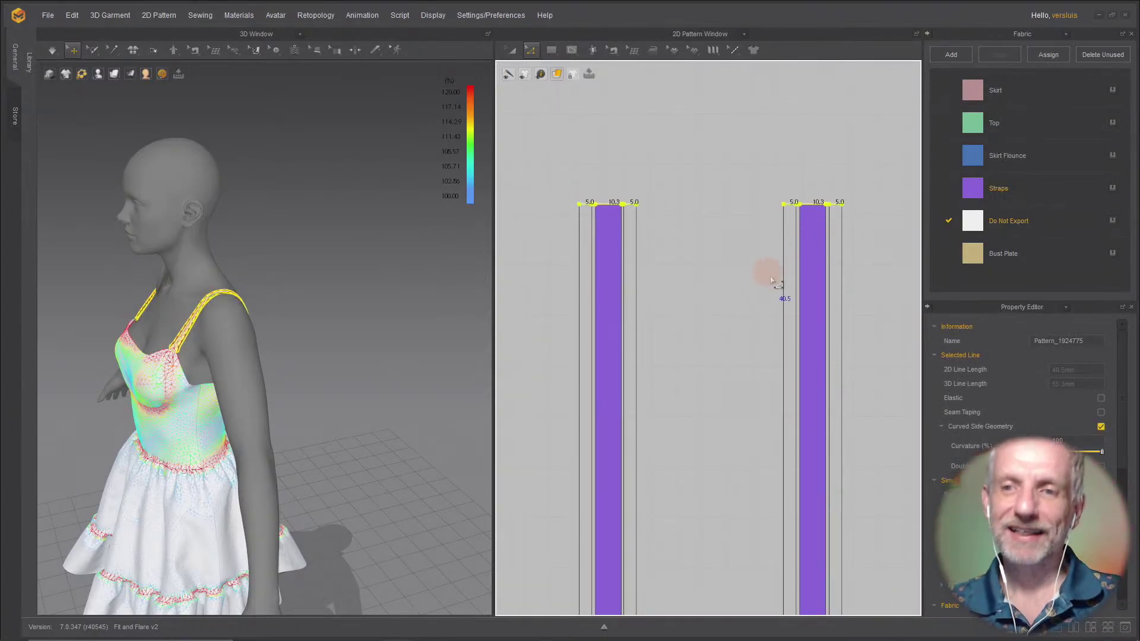
{"action": "left_click", "coordinate": [783, 290]}
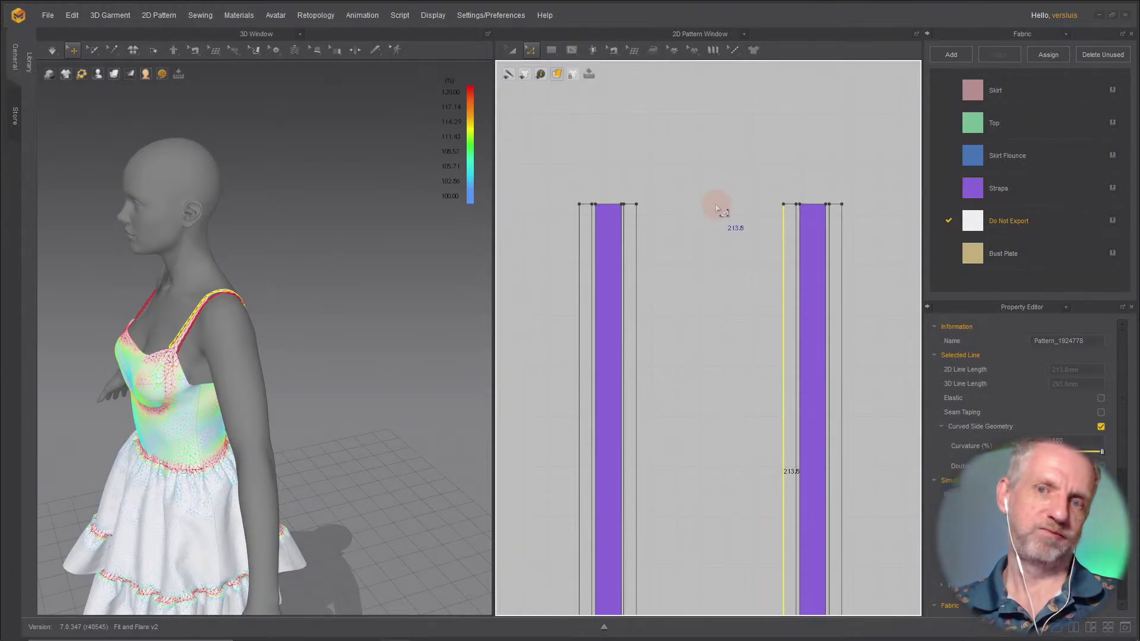
{"action": "left_click", "coordinate": [715, 186]}
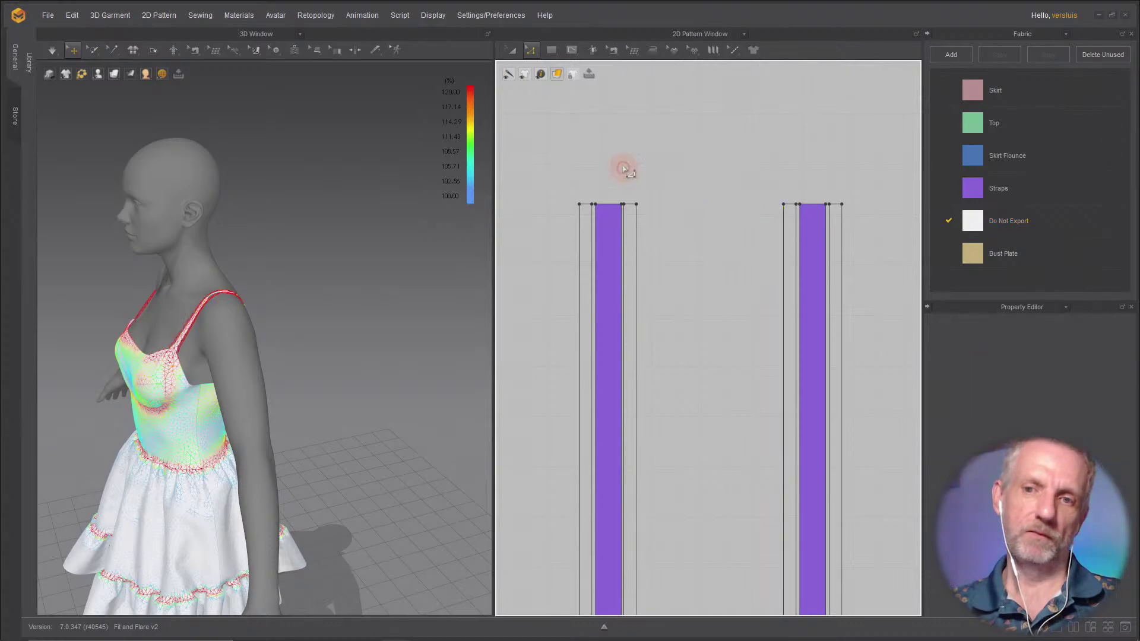
Step: Lengthen both straps by moving the upper end edges of their center and side strips outward by 17 mm
{"action": "left_click_drag", "start_coordinate": [557, 164], "coordinate": [873, 245]}
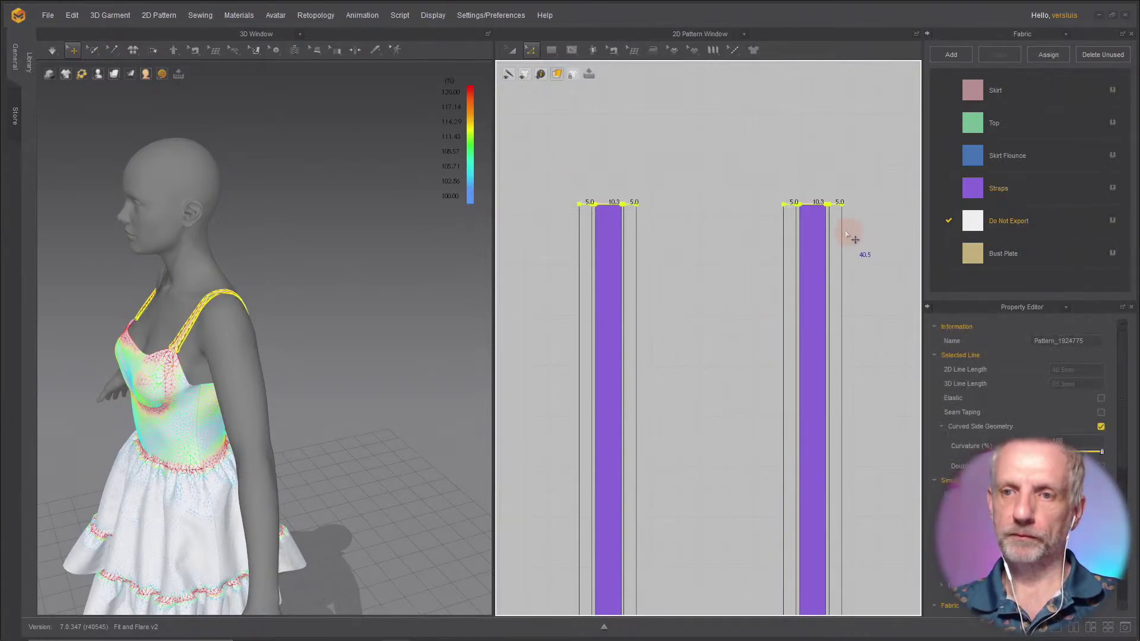
{"action": "right_click", "coordinate": [815, 208]}
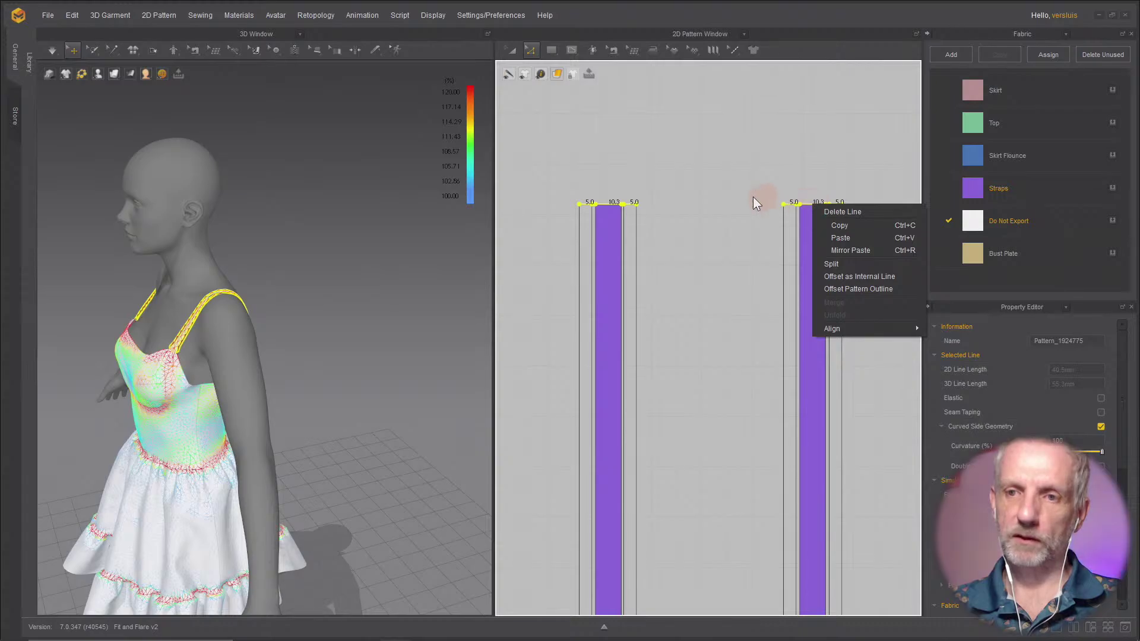
{"action": "left_click_drag", "start_coordinate": [607, 211], "coordinate": [603, 180]}
{"action": "right_click", "coordinate": [603, 180]}
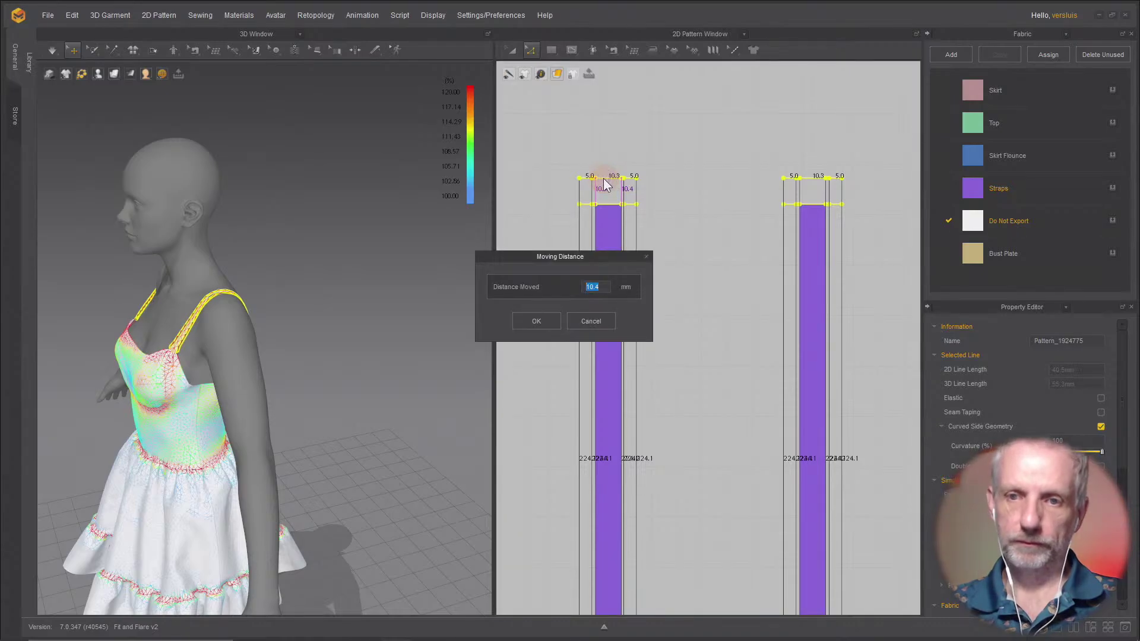
{"action": "type", "text": "178."}
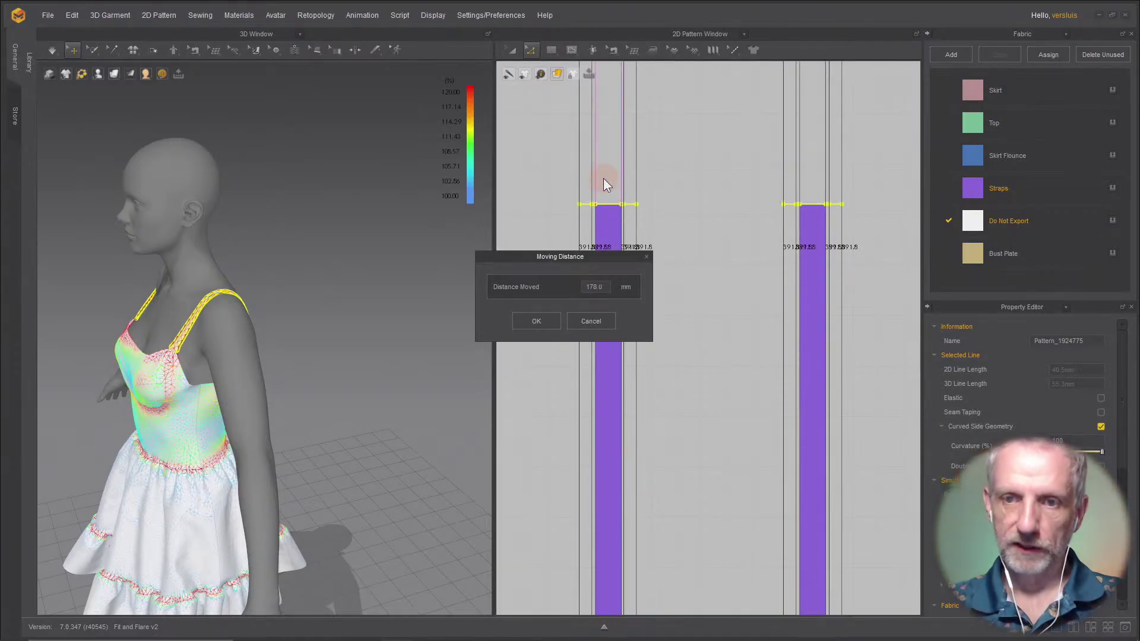
{"action": "double_click", "coordinate": [594, 287]}
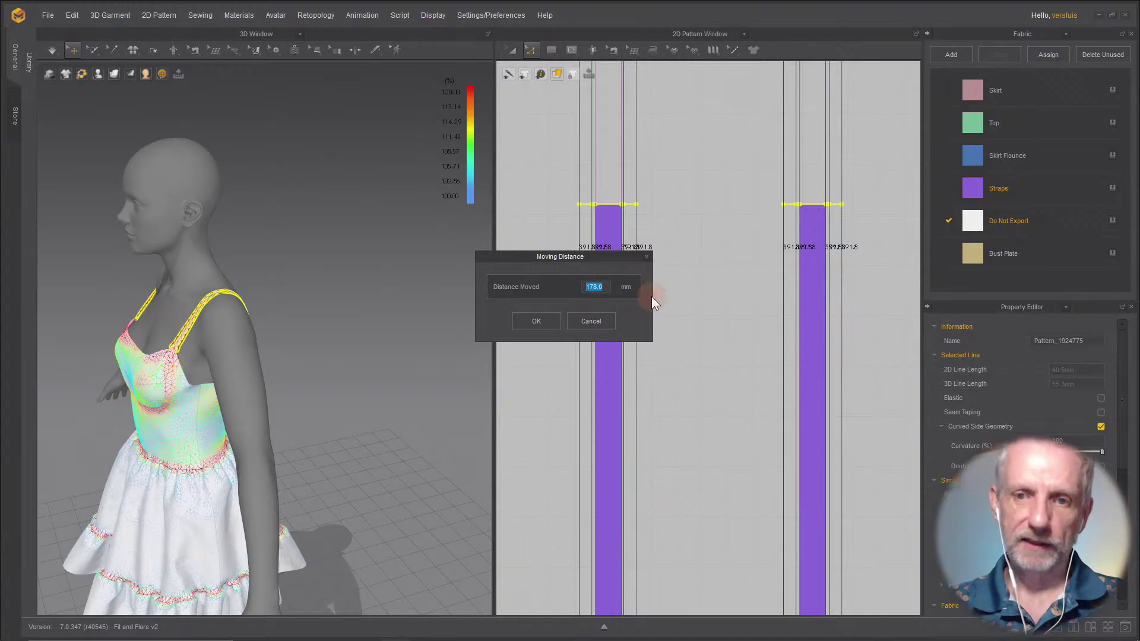
{"action": "key", "text": "Delete"}
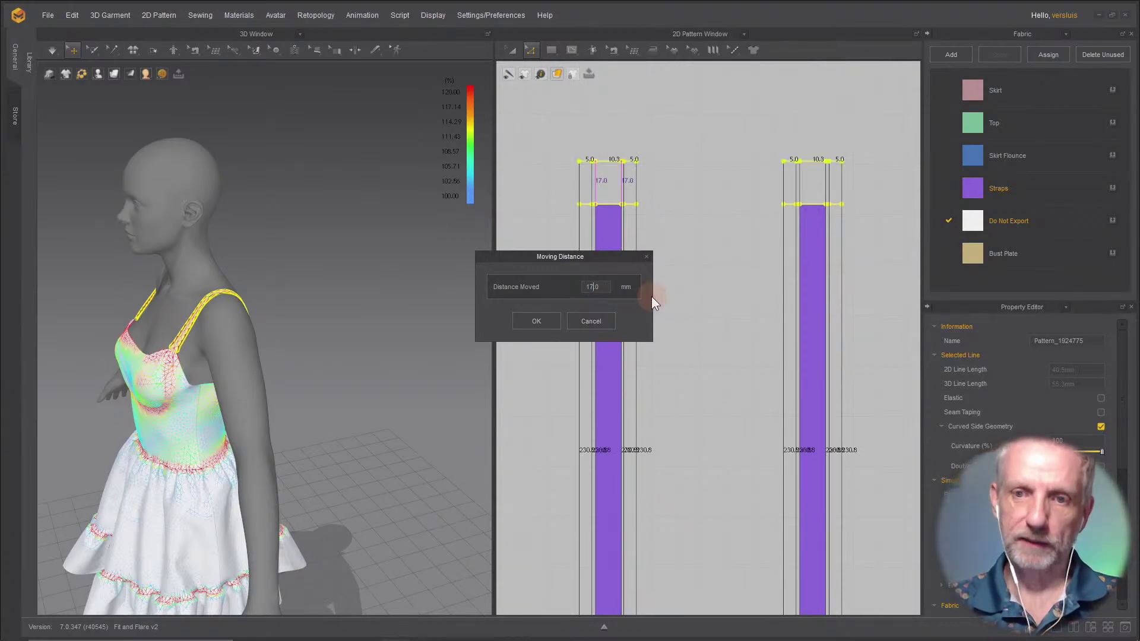
{"action": "left_click", "coordinate": [538, 318]}
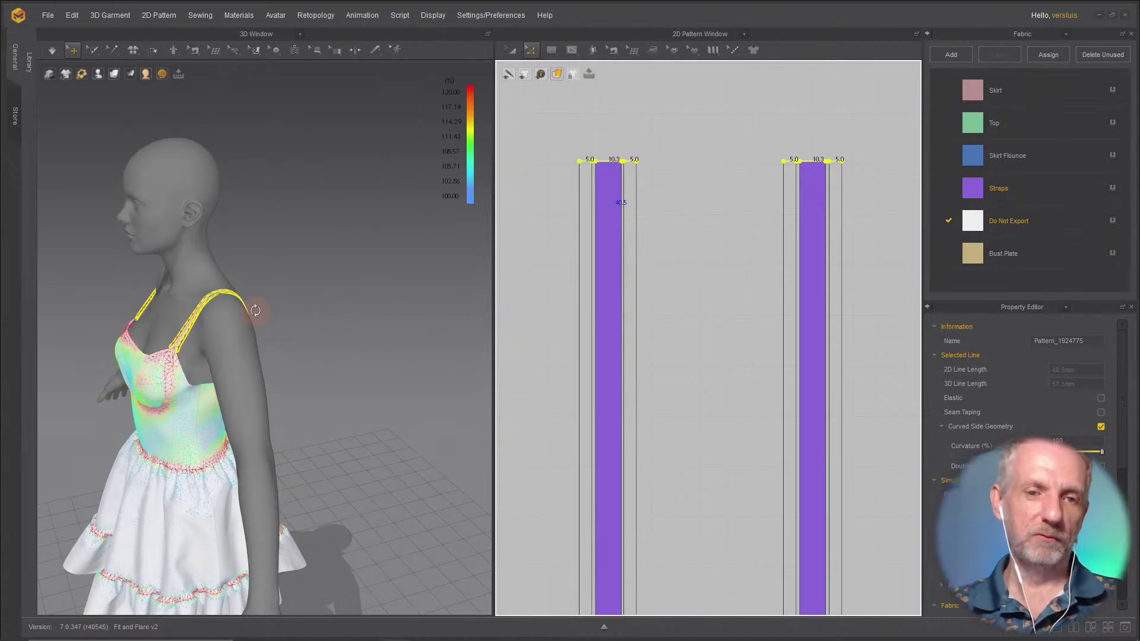
Step: Simulate the garment, pull the strap up at the avatar's shoulder, and check the strap strain from the front
{"action": "right_click_drag", "start_coordinate": [255, 308], "coordinate": [290, 295]}
{"action": "key", "text": "space"}
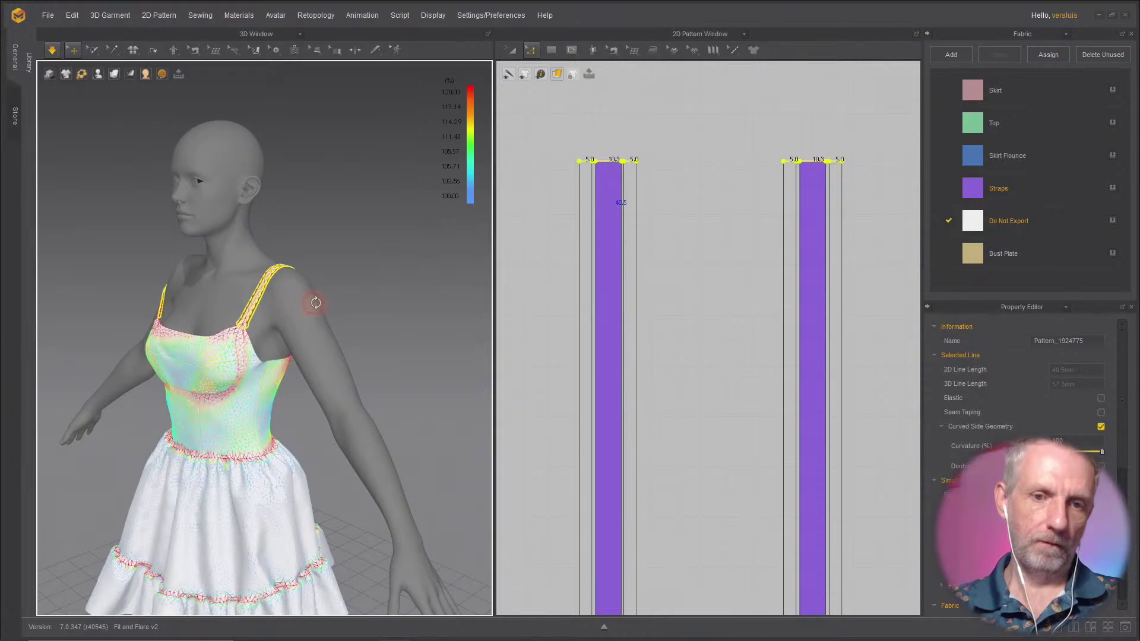
{"action": "right_click_drag", "start_coordinate": [317, 298], "coordinate": [374, 303]}
{"action": "left_click_drag", "start_coordinate": [116, 333], "coordinate": [165, 273]}
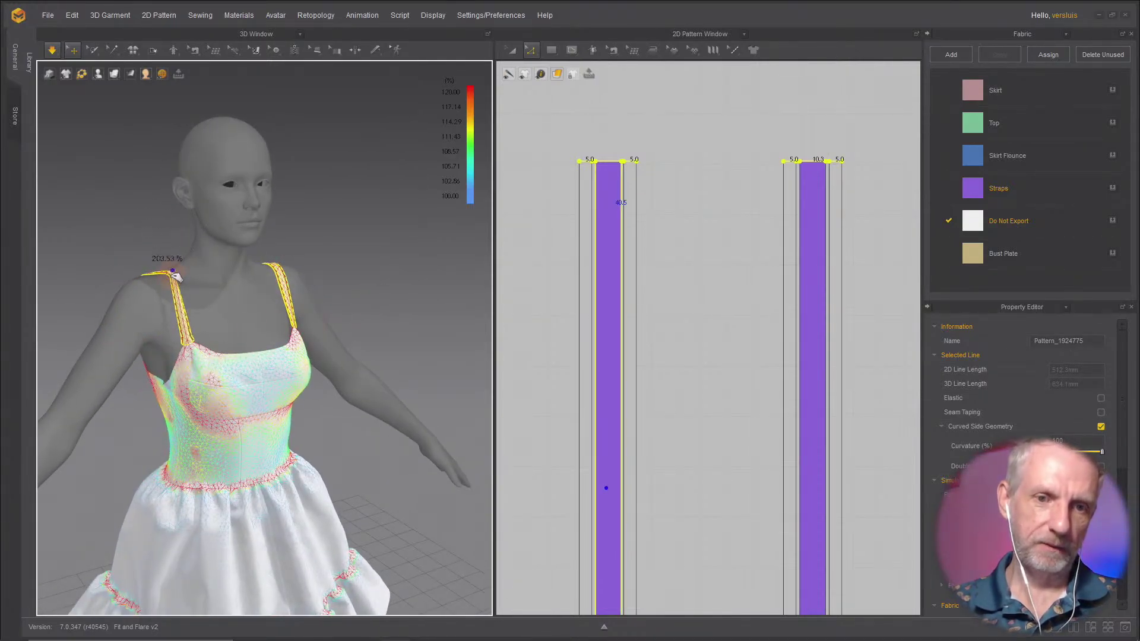
{"action": "right_click_drag", "start_coordinate": [277, 311], "coordinate": [330, 308]}
{"action": "key", "text": "2"}
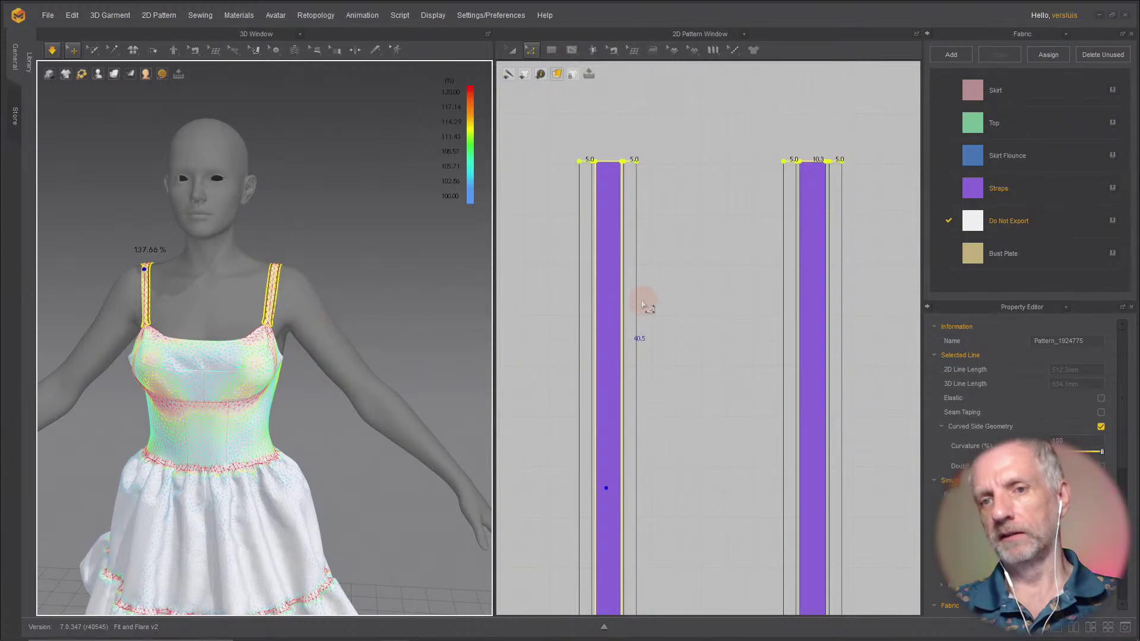
{"action": "key", "text": "space"}
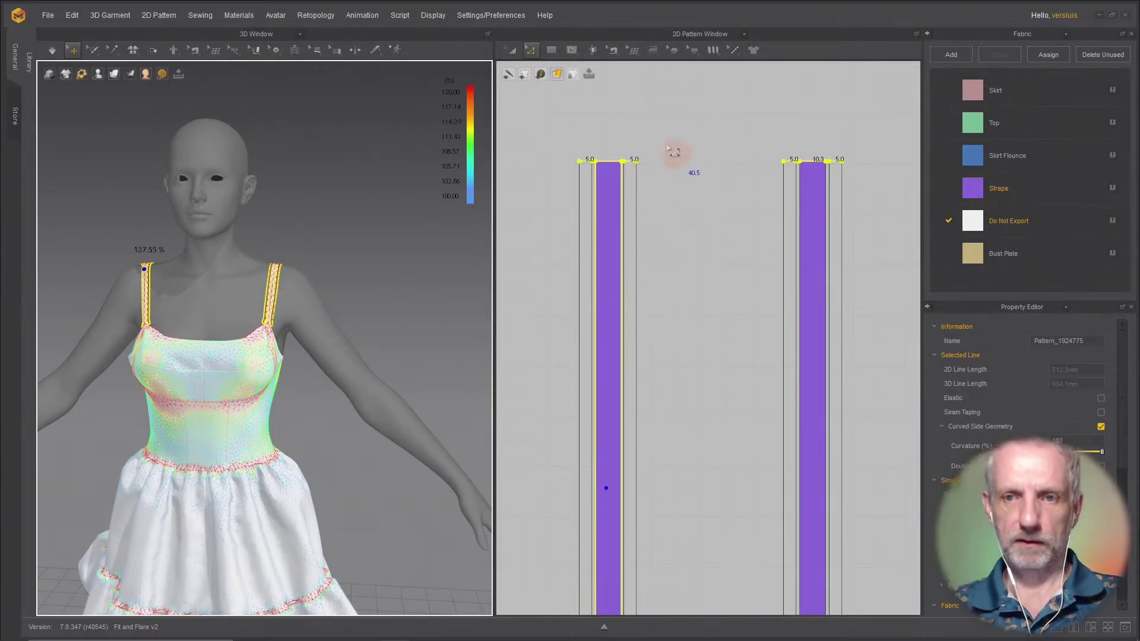
Step: Check the second strap's side edge length and begin moving the upper end edges of both straps outward by an exact distance
{"action": "left_click", "coordinate": [783, 312]}
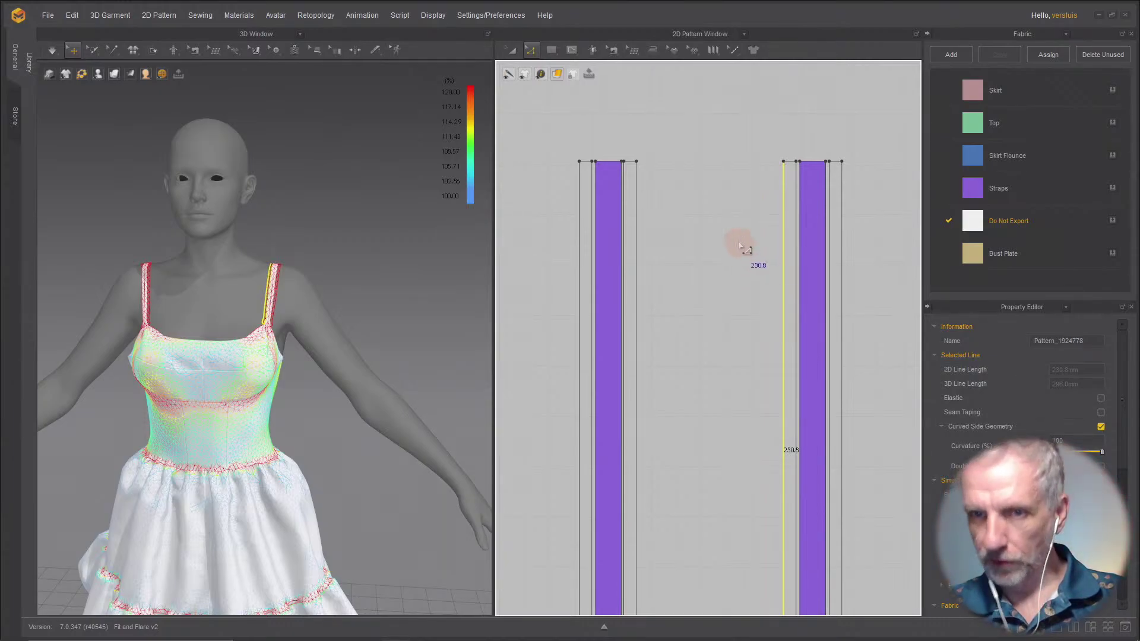
{"action": "left_click", "coordinate": [564, 152]}
{"action": "left_click_drag", "start_coordinate": [564, 152], "coordinate": [868, 185]}
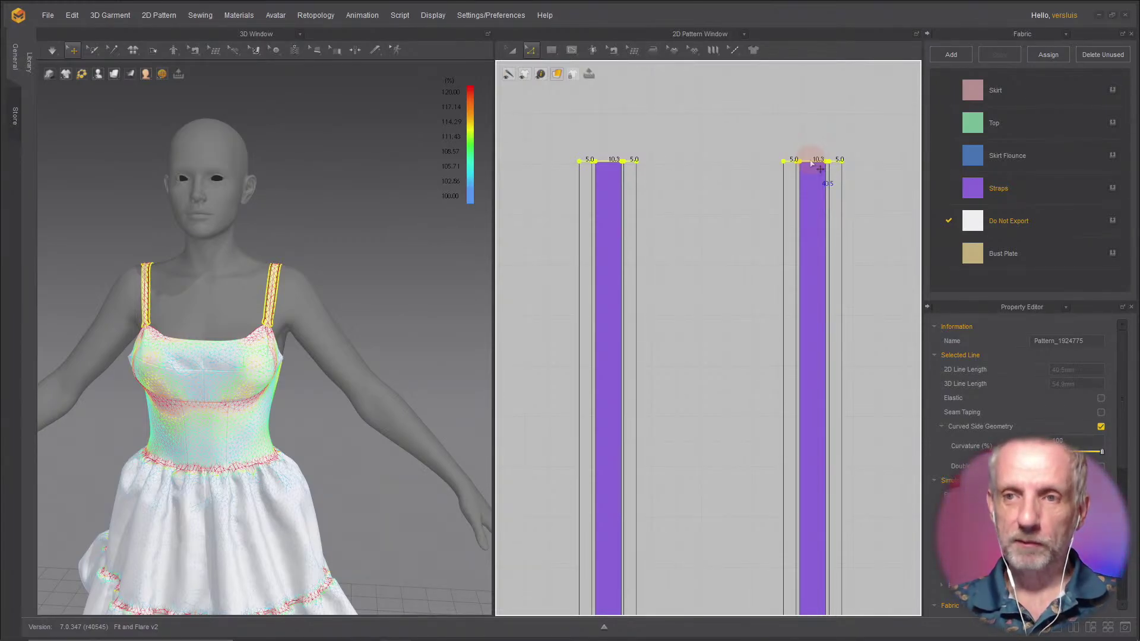
{"action": "left_click_drag", "start_coordinate": [812, 162], "coordinate": [816, 154]}
{"action": "right_click", "coordinate": [817, 153]}
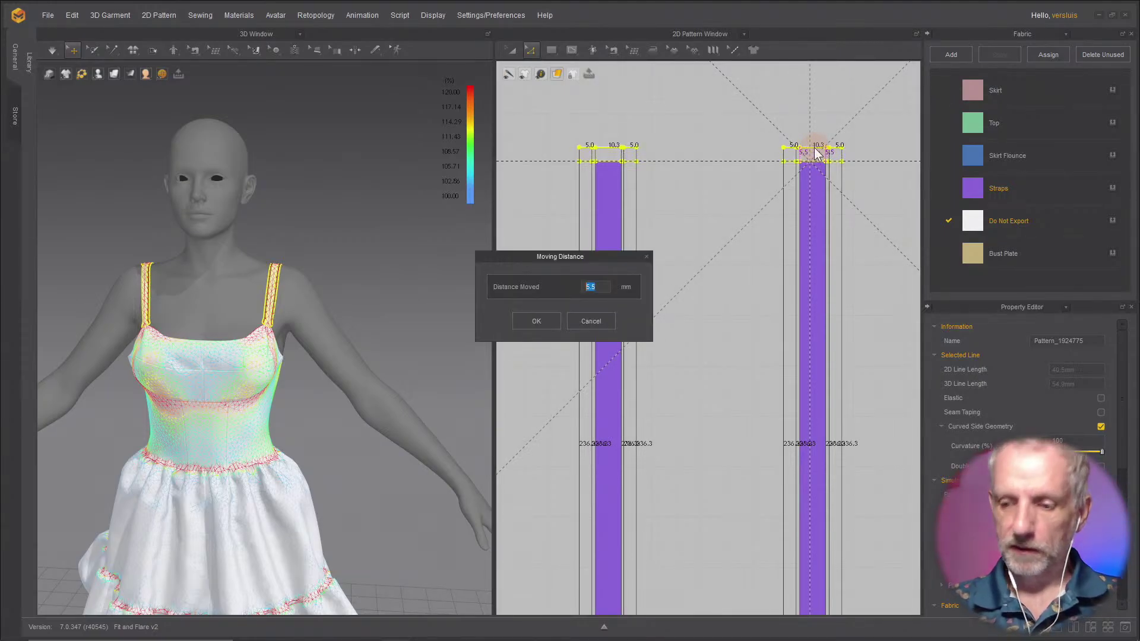
Step: Extend the upper ends of both strap patterns, including their narrow side strips, by 10 mm
{"action": "type", "text": "10"}
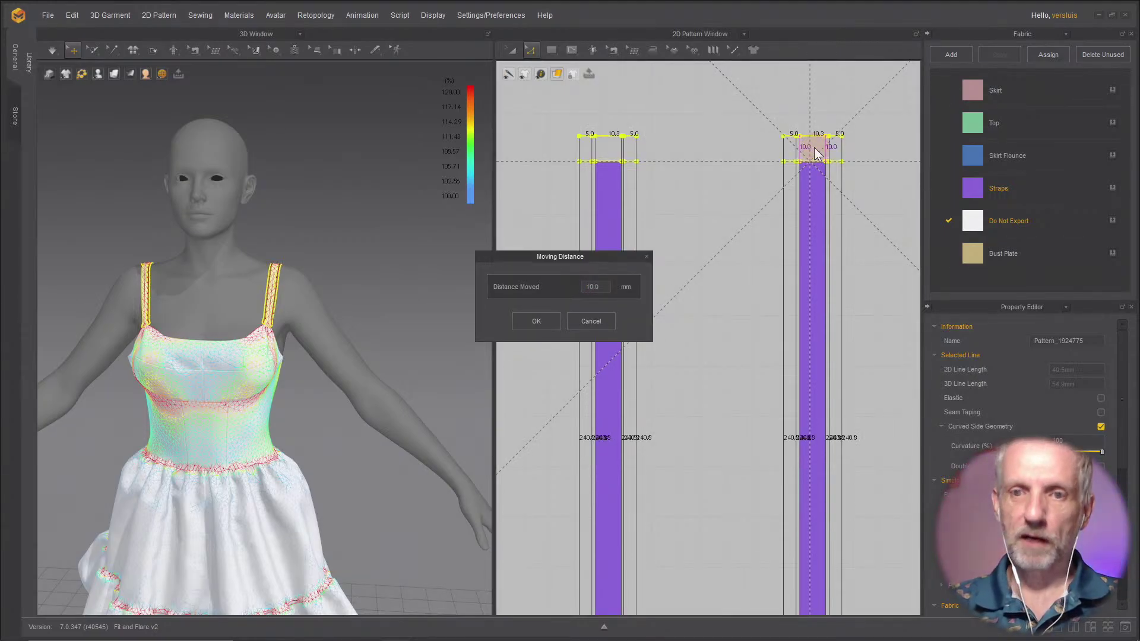
{"action": "left_click", "coordinate": [525, 324]}
{"action": "left_click", "coordinate": [349, 344]}
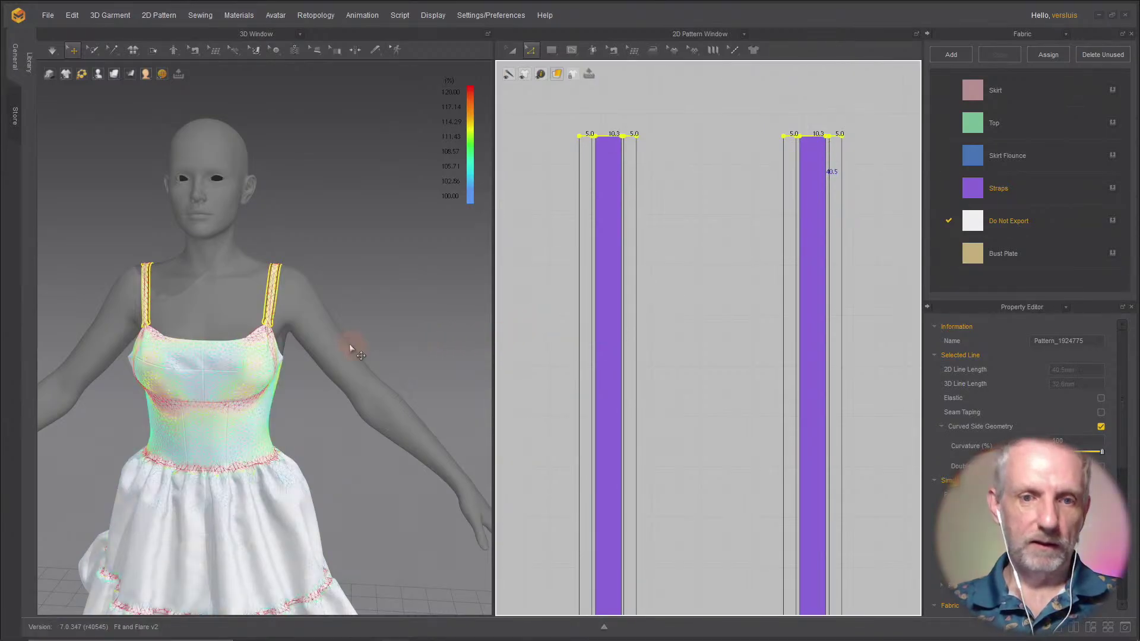
Step: Simulate the garment with the extended straps, check their strain from the back and front, and stop the simulation
{"action": "right_click_drag", "start_coordinate": [332, 315], "coordinate": [291, 319]}
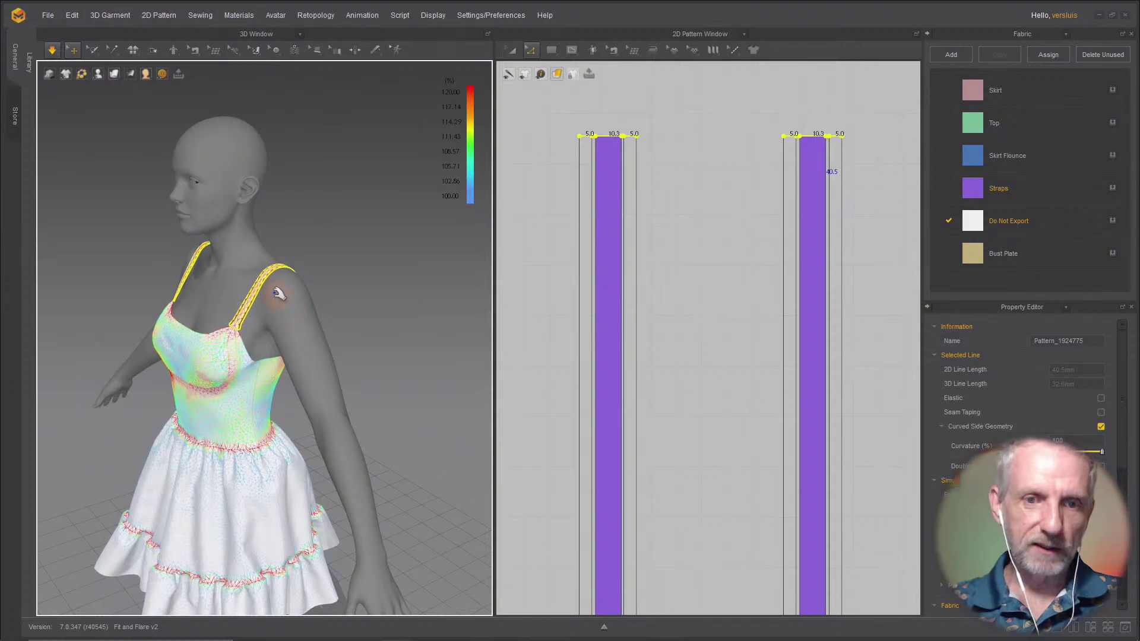
{"action": "scroll", "coordinate": [279, 301], "scroll_direction": "up", "scroll_amount": 2}
{"action": "scroll", "coordinate": [278, 301], "scroll_direction": "up", "scroll_amount": 2}
{"action": "right_click_drag", "start_coordinate": [275, 295], "coordinate": [583, 265]}
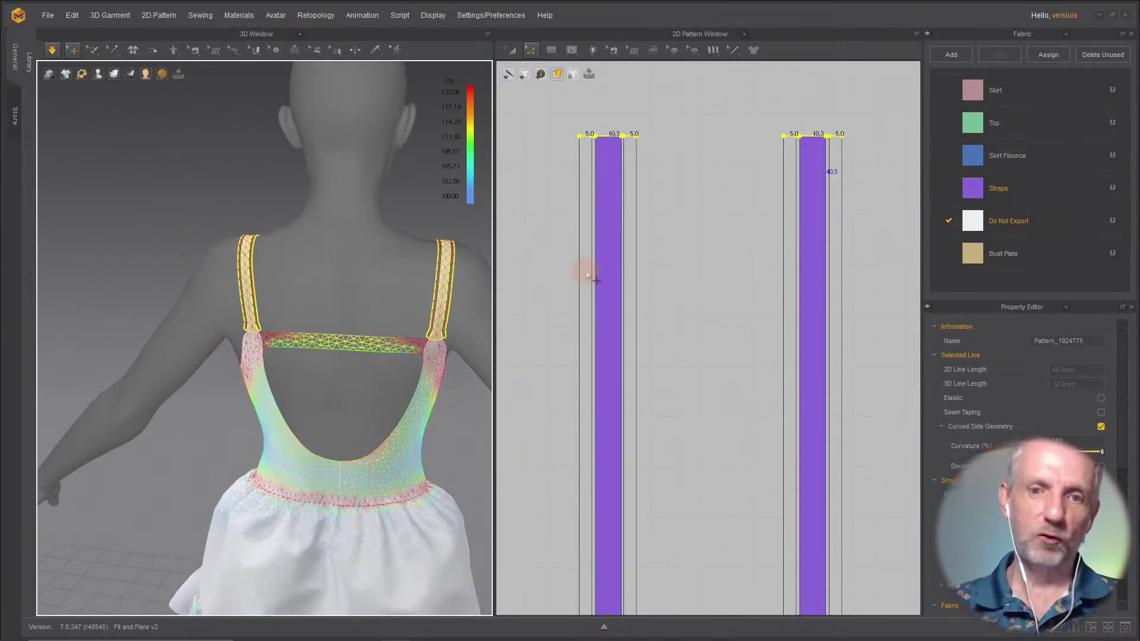
{"action": "right_click_drag", "start_coordinate": [460, 258], "coordinate": [371, 228]}
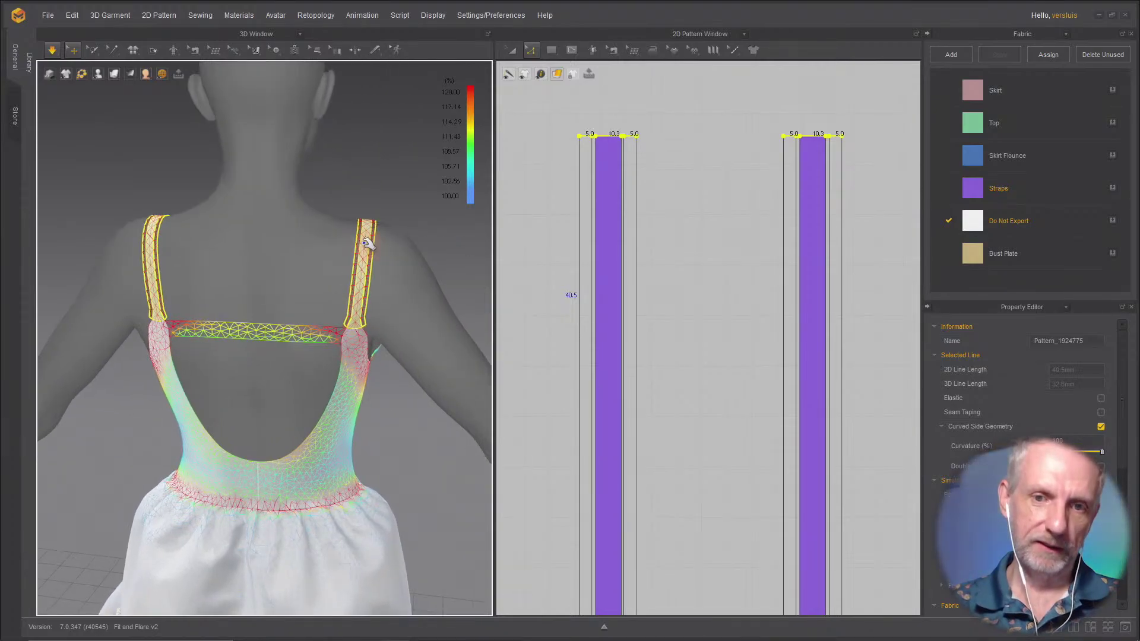
{"action": "left_click", "coordinate": [368, 227]}
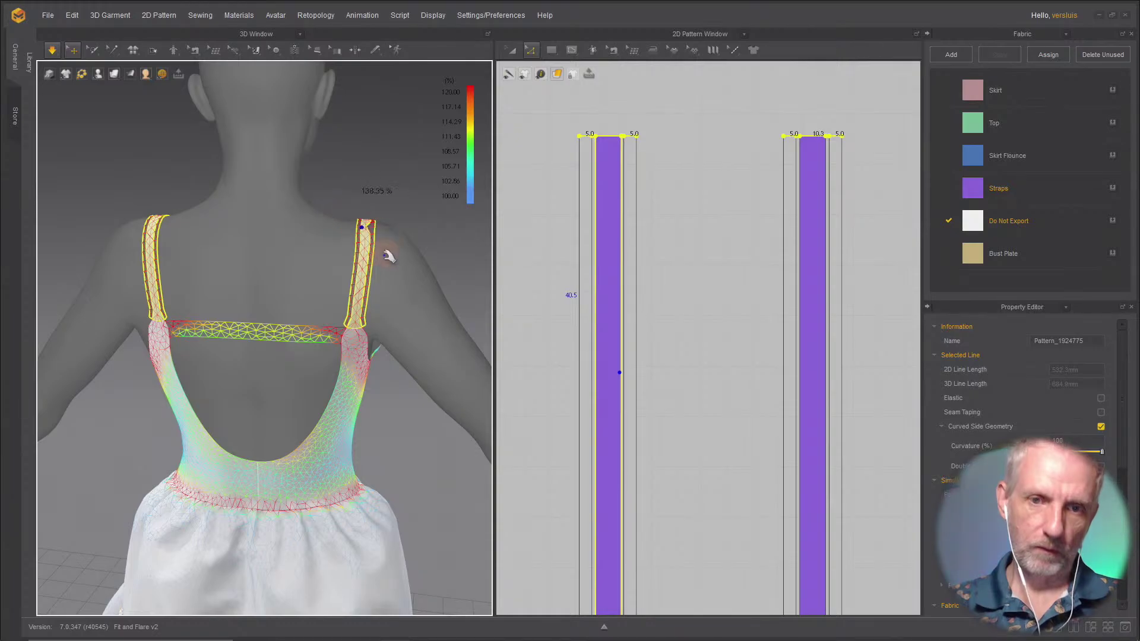
{"action": "right_click_drag", "start_coordinate": [391, 263], "coordinate": [214, 280]}
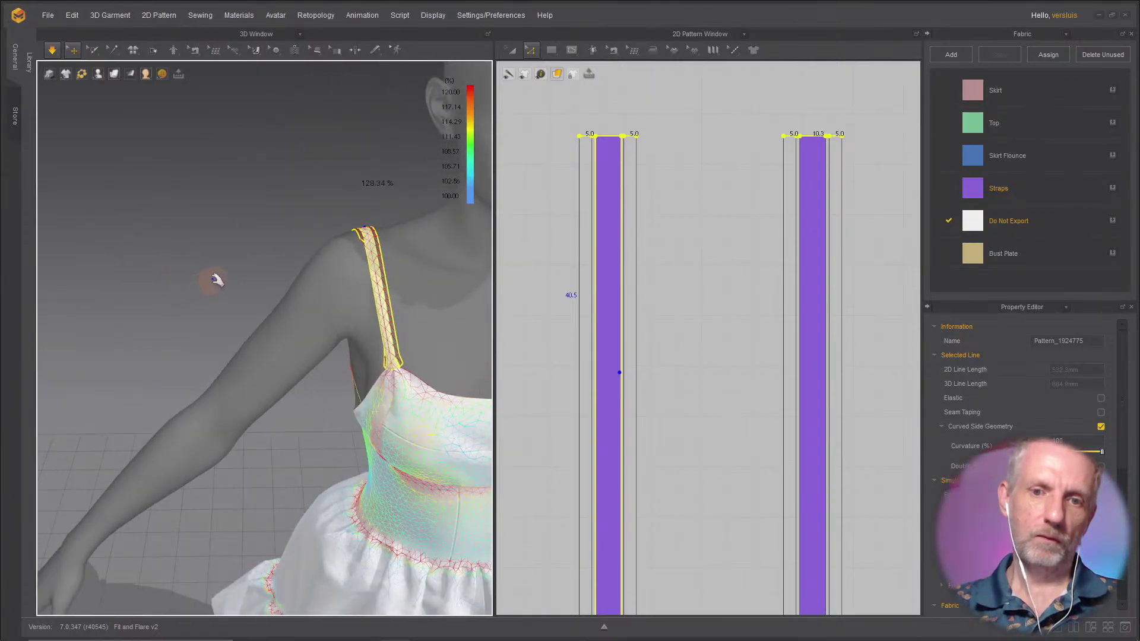
{"action": "scroll", "coordinate": [146, 238], "scroll_direction": "up", "scroll_amount": 2}
{"action": "right_click_drag", "start_coordinate": [145, 237], "coordinate": [253, 250]}
{"action": "scroll", "coordinate": [196, 214], "scroll_direction": "up", "scroll_amount": 3}
{"action": "right_click_drag", "start_coordinate": [204, 224], "coordinate": [267, 186]}
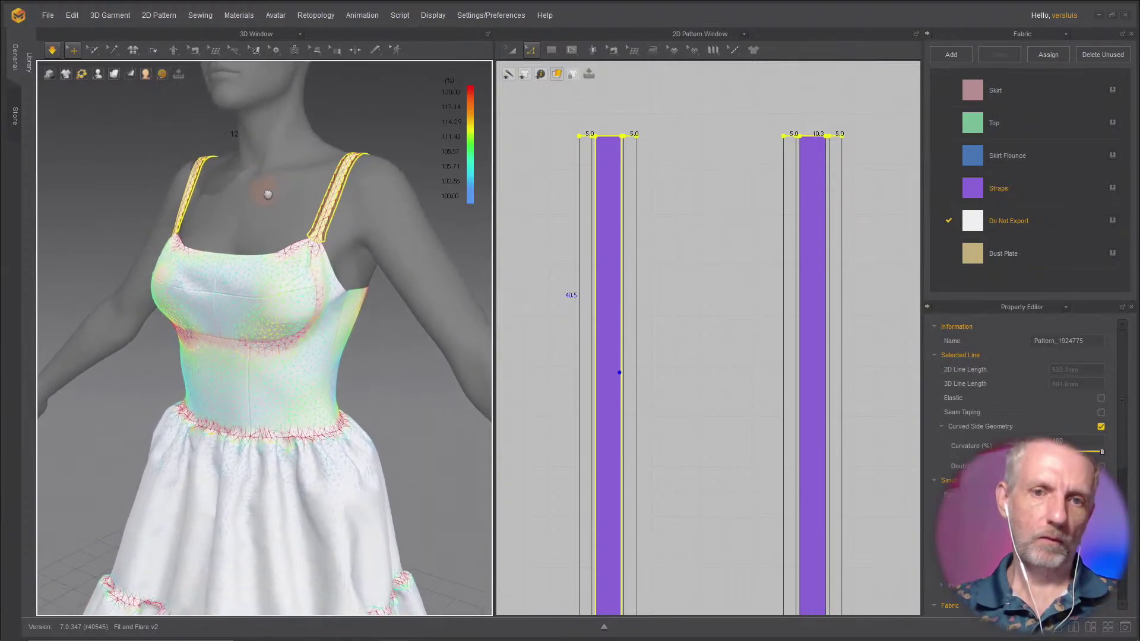
{"action": "key", "text": "space"}
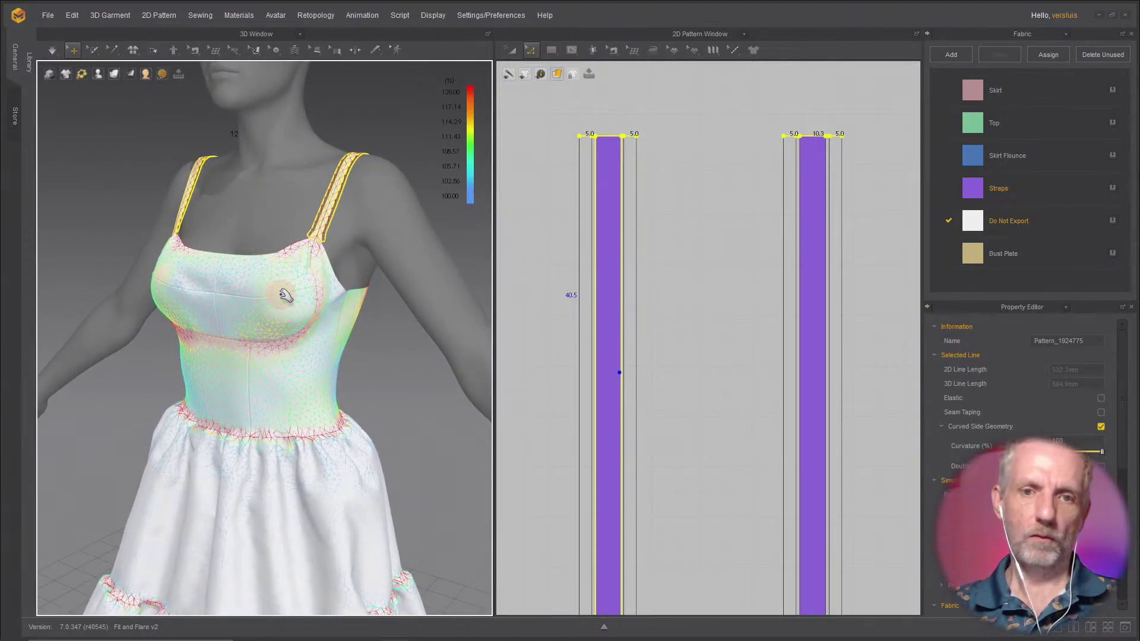
Step: Switch the 3D garment display from the strain map to the coloured fabric surface
{"action": "right_click_drag", "start_coordinate": [228, 203], "coordinate": [249, 220]}
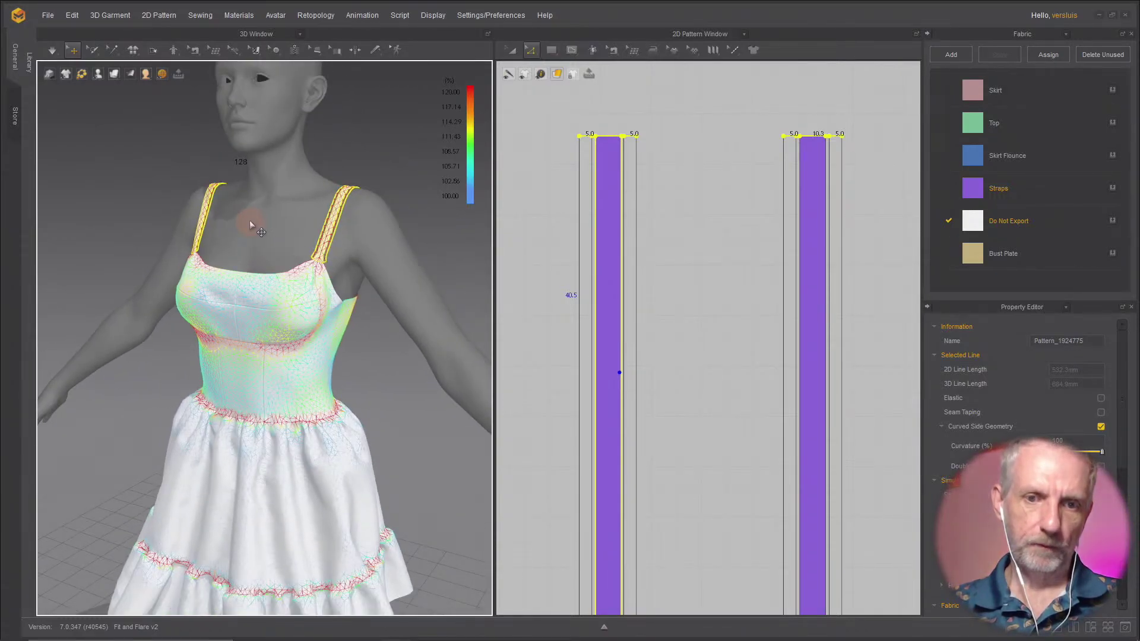
{"action": "middle_click_drag", "start_coordinate": [250, 220], "coordinate": [236, 213]}
{"action": "scroll", "coordinate": [269, 245], "scroll_direction": "up", "scroll_amount": 2}
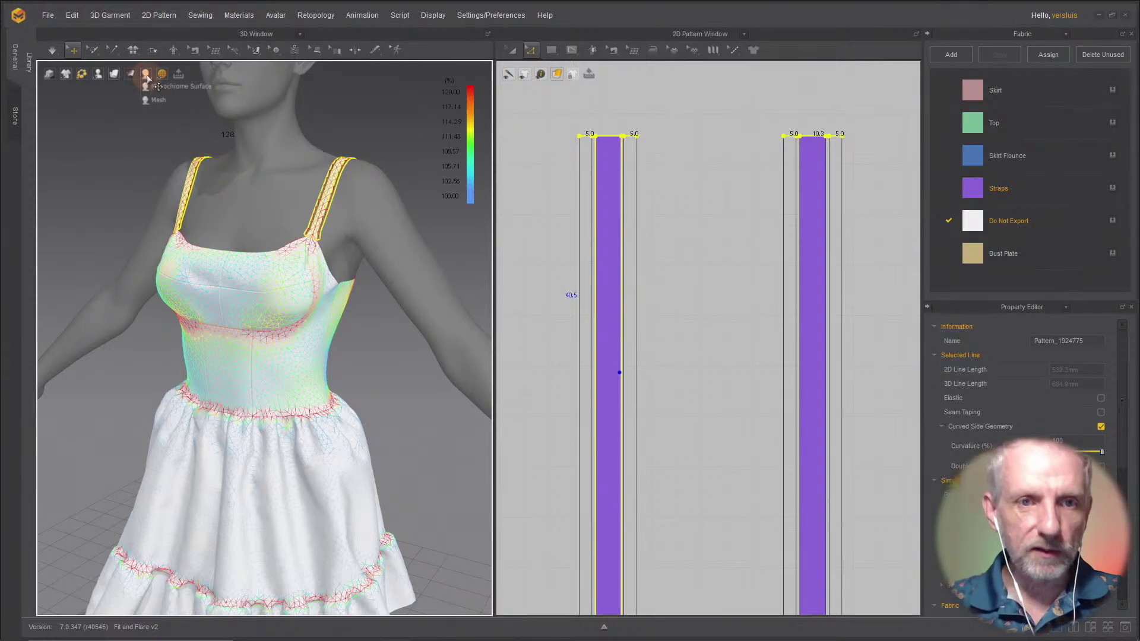
{"action": "mouse_move", "coordinate": [114, 75]}
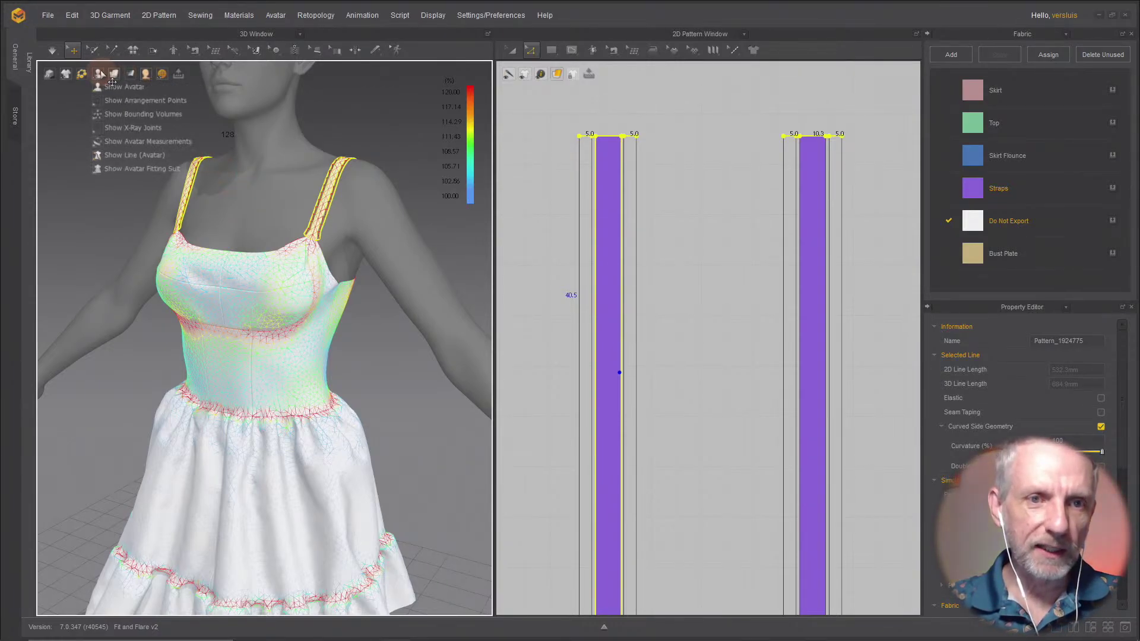
{"action": "mouse_move", "coordinate": [153, 83]}
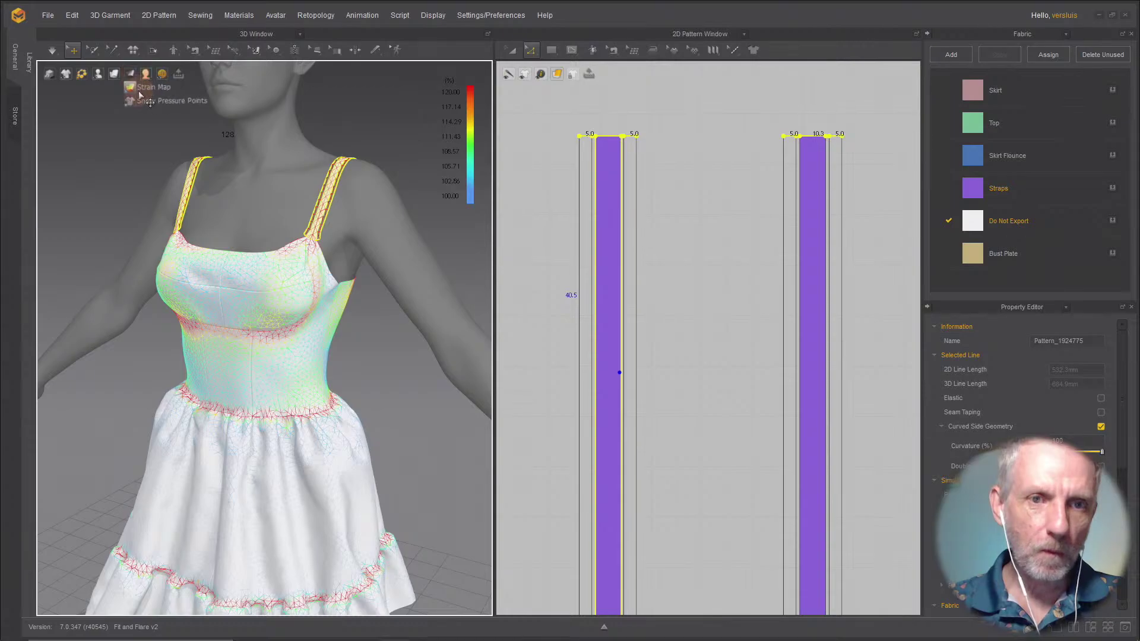
{"action": "left_click", "coordinate": [114, 74]}
Step: Deselect the straps and examine how they join the bodice at the bust, underarm and back
{"action": "scroll", "coordinate": [308, 223], "scroll_direction": "up", "scroll_amount": 6}
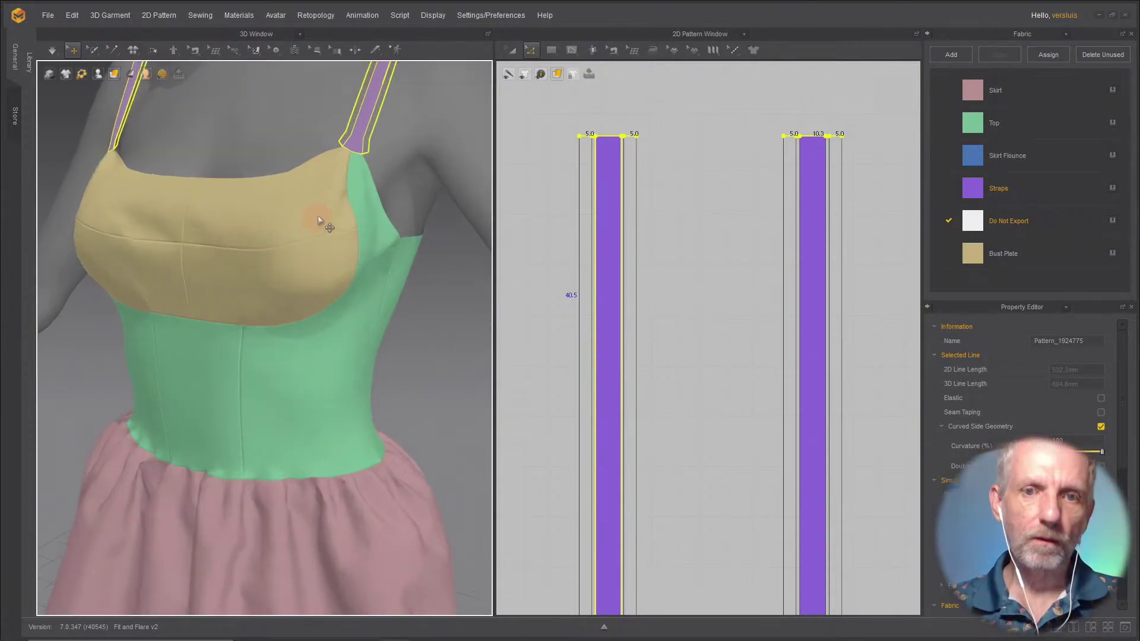
{"action": "scroll", "coordinate": [272, 387], "scroll_direction": "up", "scroll_amount": 3}
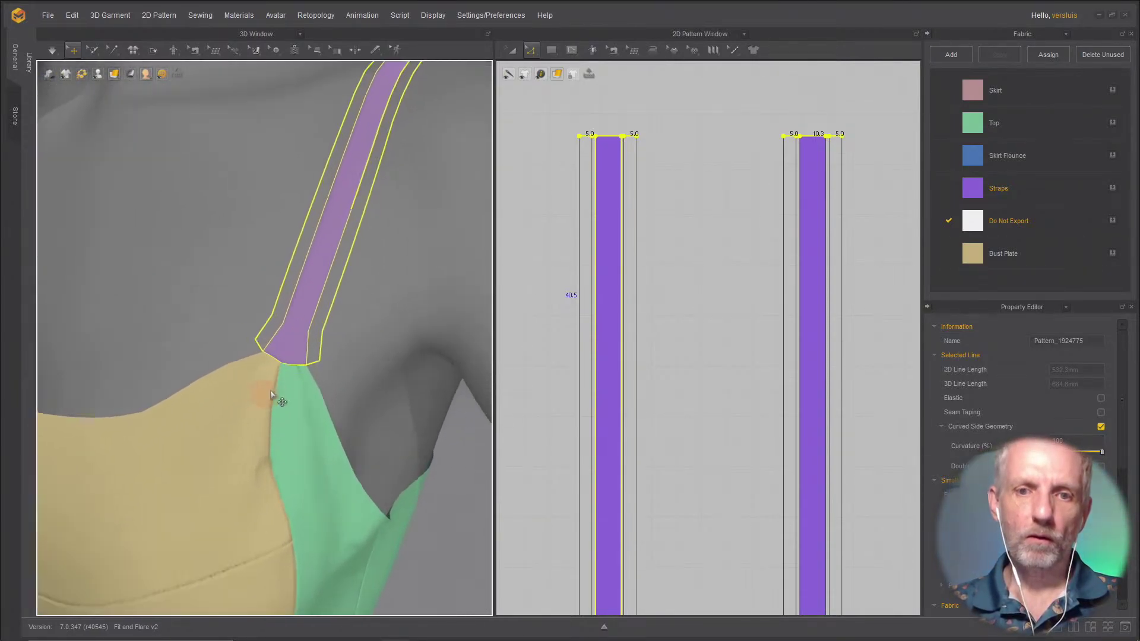
{"action": "left_click", "coordinate": [451, 488]}
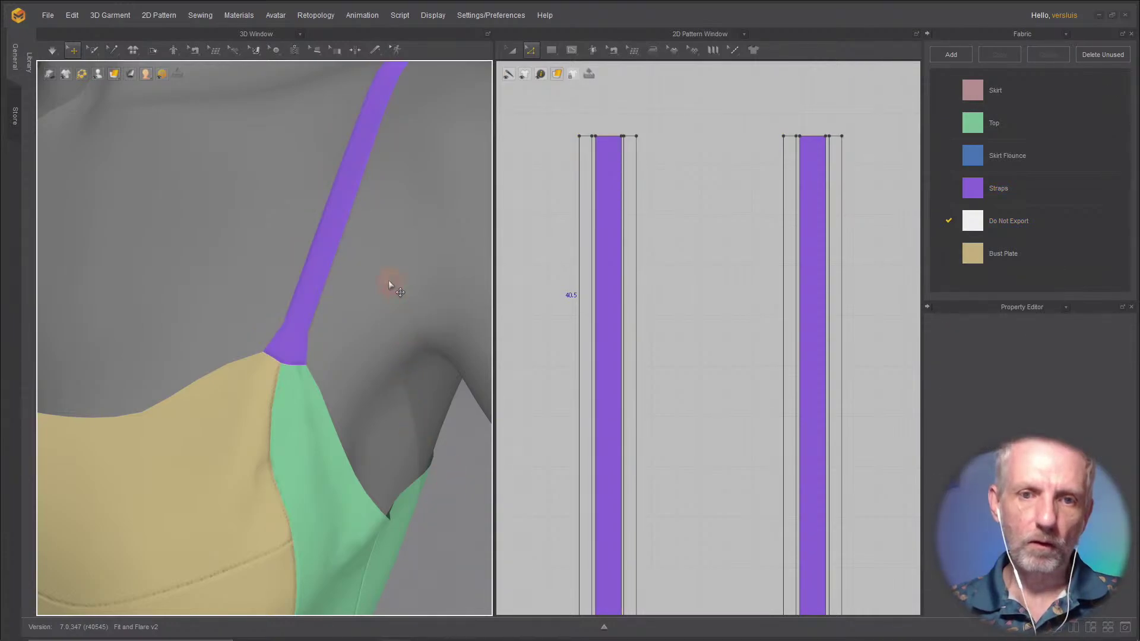
{"action": "right_click_drag", "start_coordinate": [389, 285], "coordinate": [434, 220]}
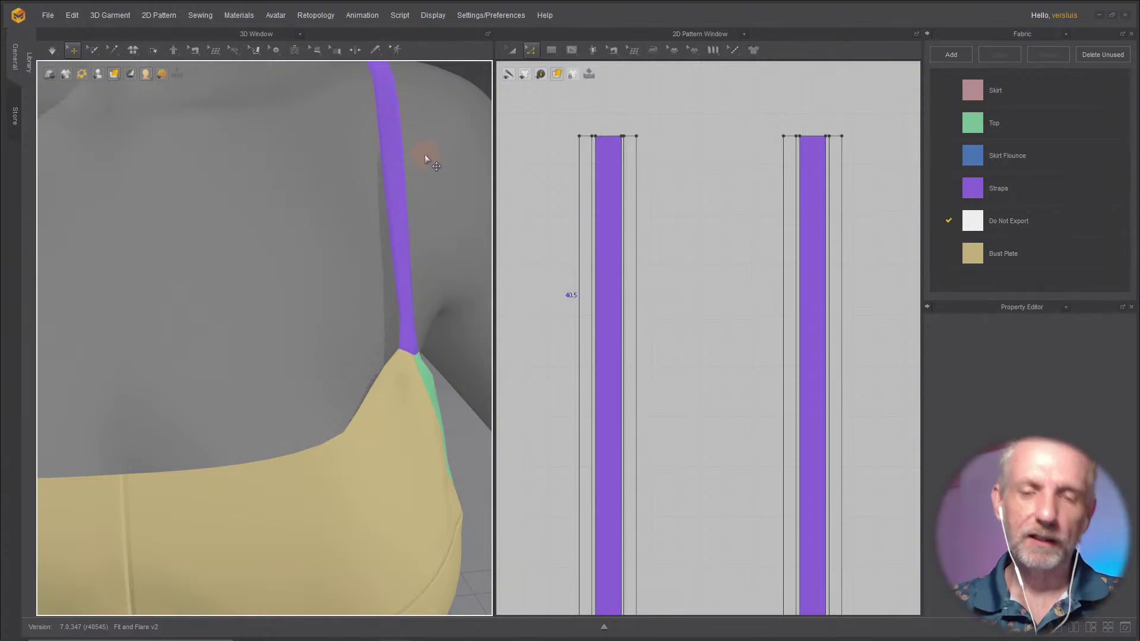
{"action": "right_click_drag", "start_coordinate": [428, 158], "coordinate": [404, 199]}
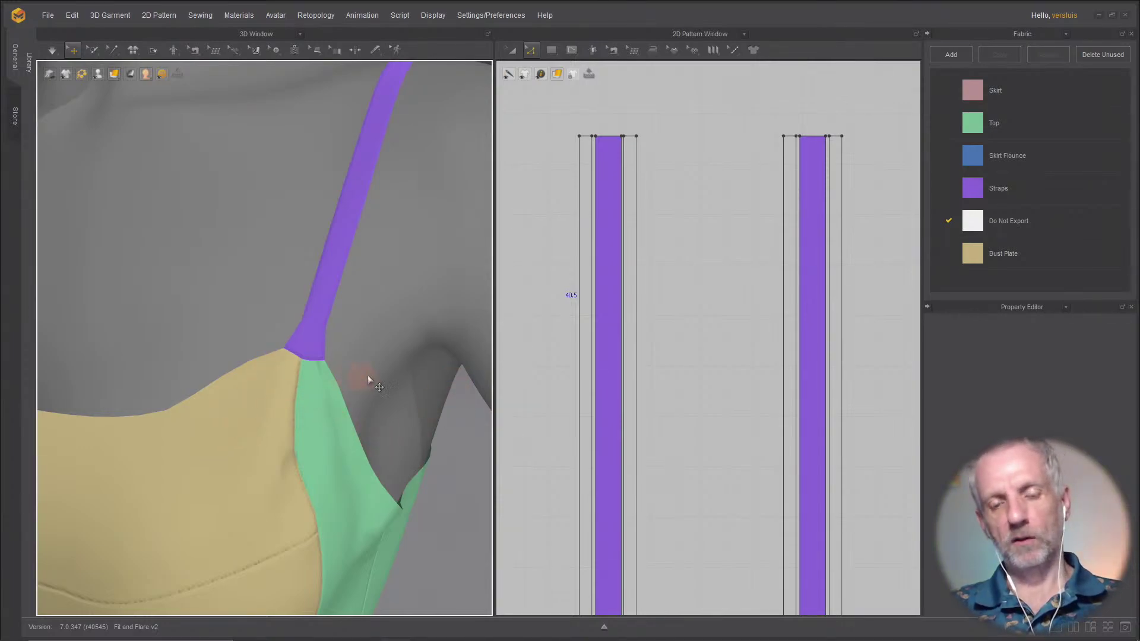
{"action": "scroll", "coordinate": [369, 375], "scroll_direction": "down", "scroll_amount": 3}
{"action": "right_click_drag", "start_coordinate": [372, 377], "coordinate": [284, 304]}
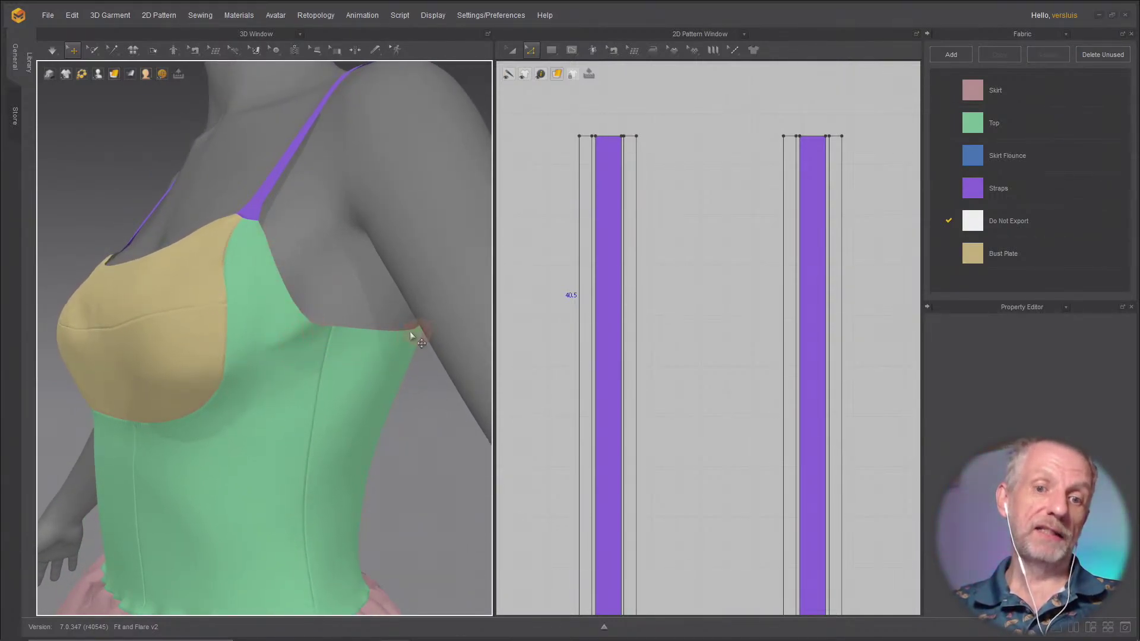
{"action": "right_click_drag", "start_coordinate": [319, 335], "coordinate": [189, 278]}
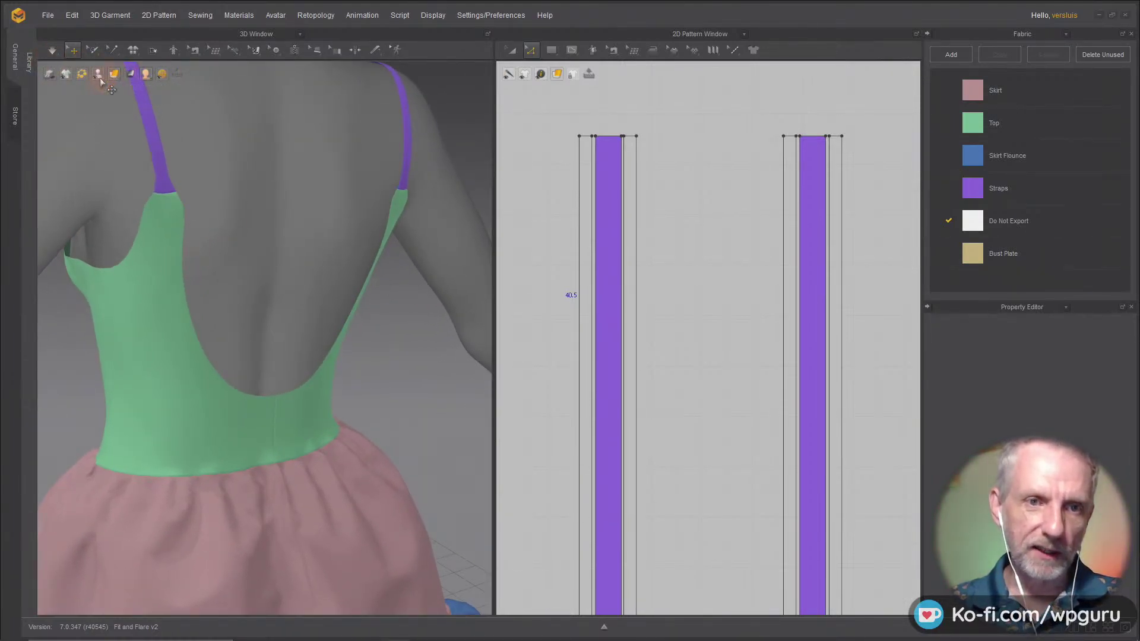
Step: Show the strain map, examine the strain across the back, bust and underarm, and turn the map off
{"action": "mouse_move", "coordinate": [147, 73]}
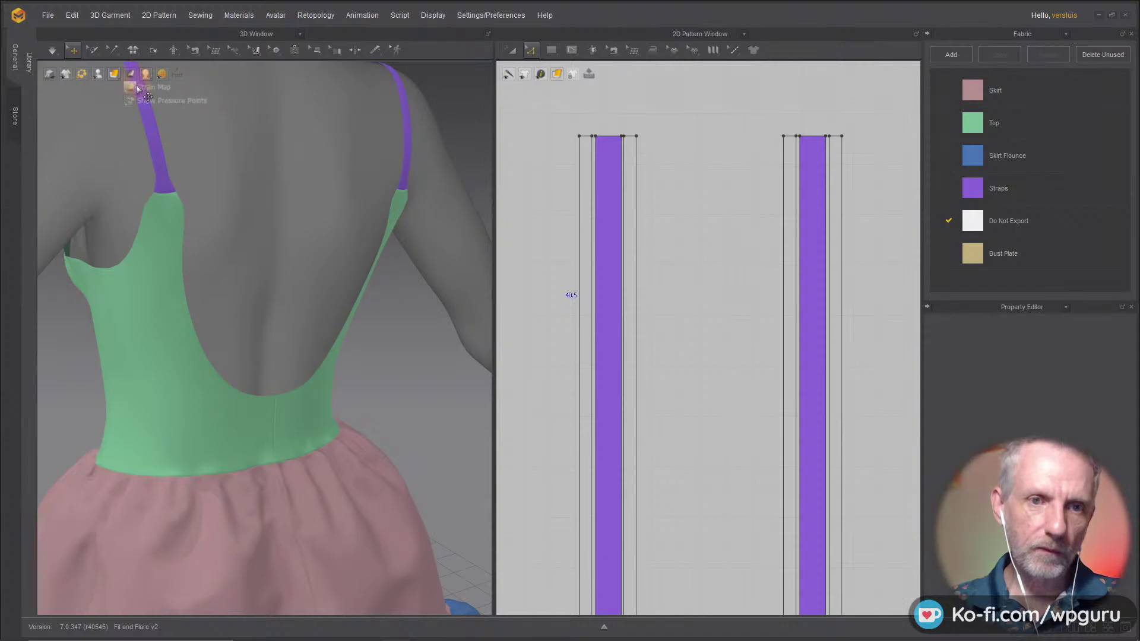
{"action": "left_click", "coordinate": [159, 101]}
{"action": "right_click_drag", "start_coordinate": [301, 377], "coordinate": [241, 390]}
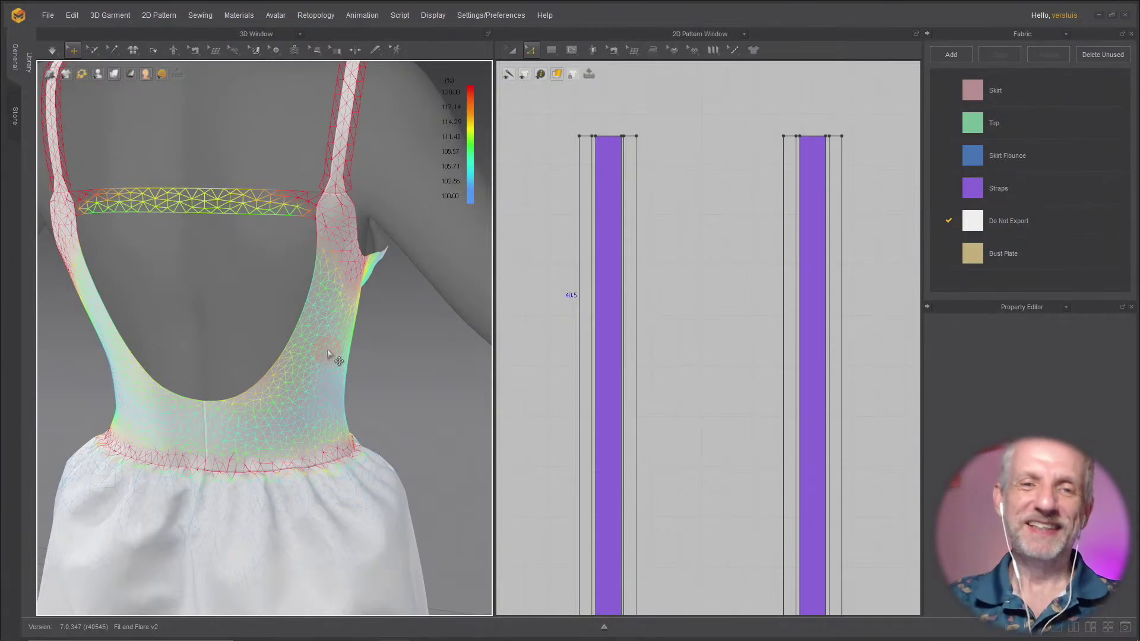
{"action": "right_click_drag", "start_coordinate": [261, 216], "coordinate": [445, 262]}
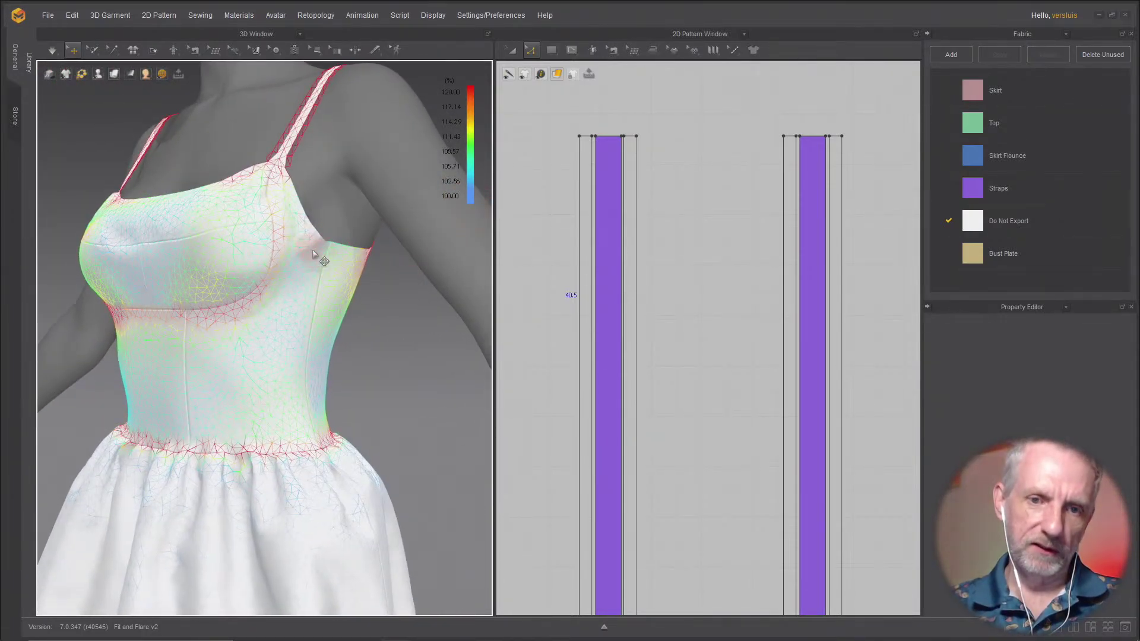
{"action": "scroll", "coordinate": [315, 254], "scroll_direction": "up", "scroll_amount": 5}
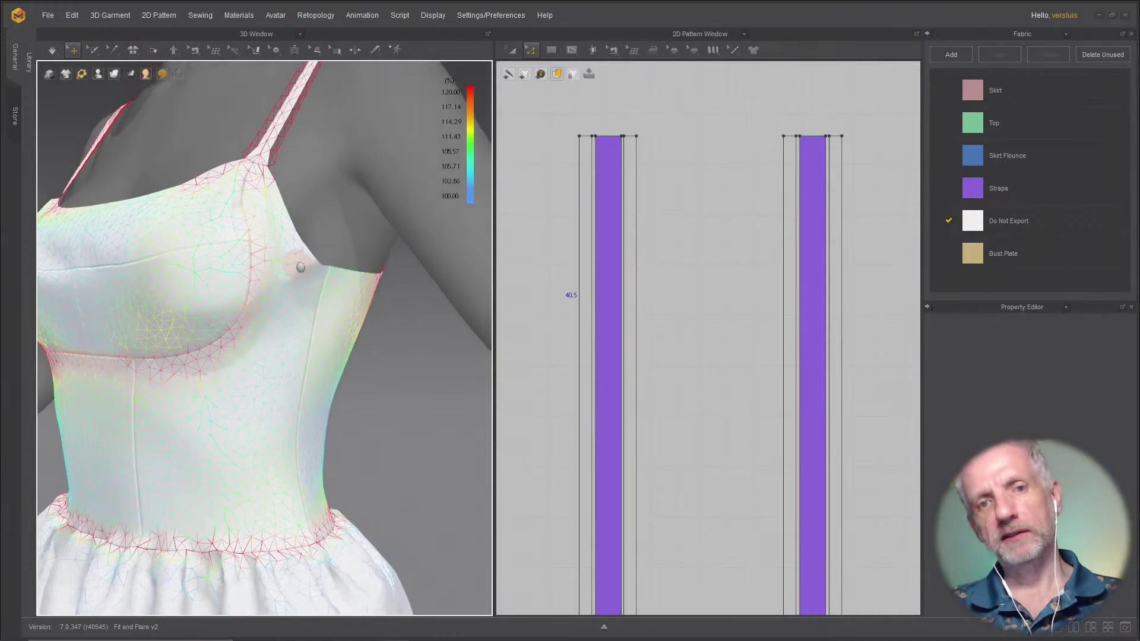
{"action": "right_click_drag", "start_coordinate": [301, 268], "coordinate": [269, 280]}
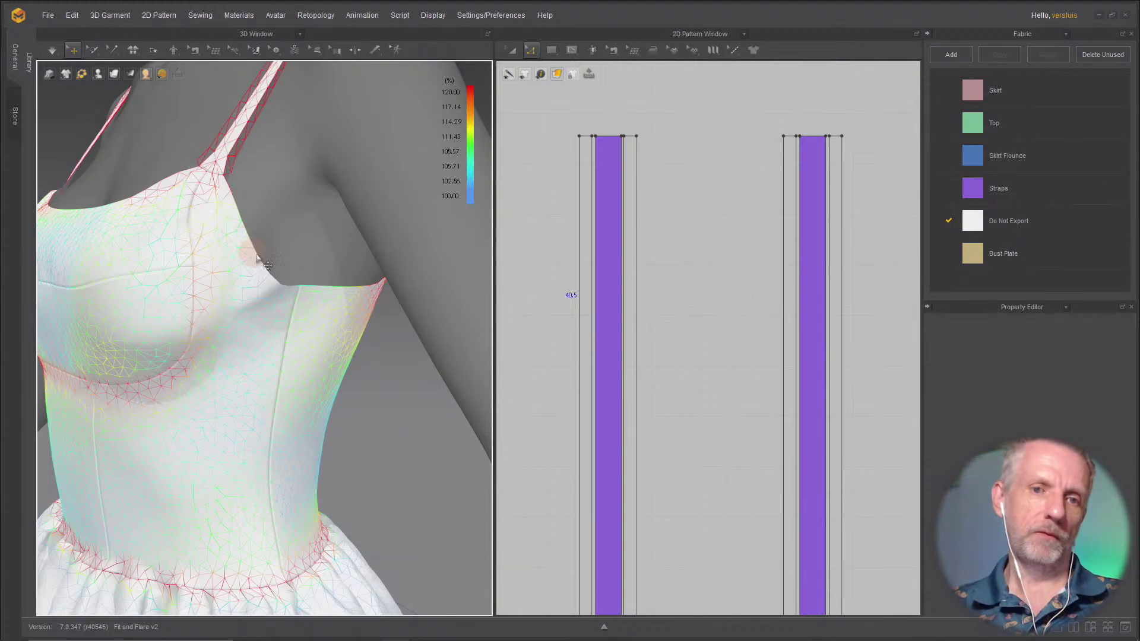
{"action": "right_click_drag", "start_coordinate": [238, 267], "coordinate": [227, 269]}
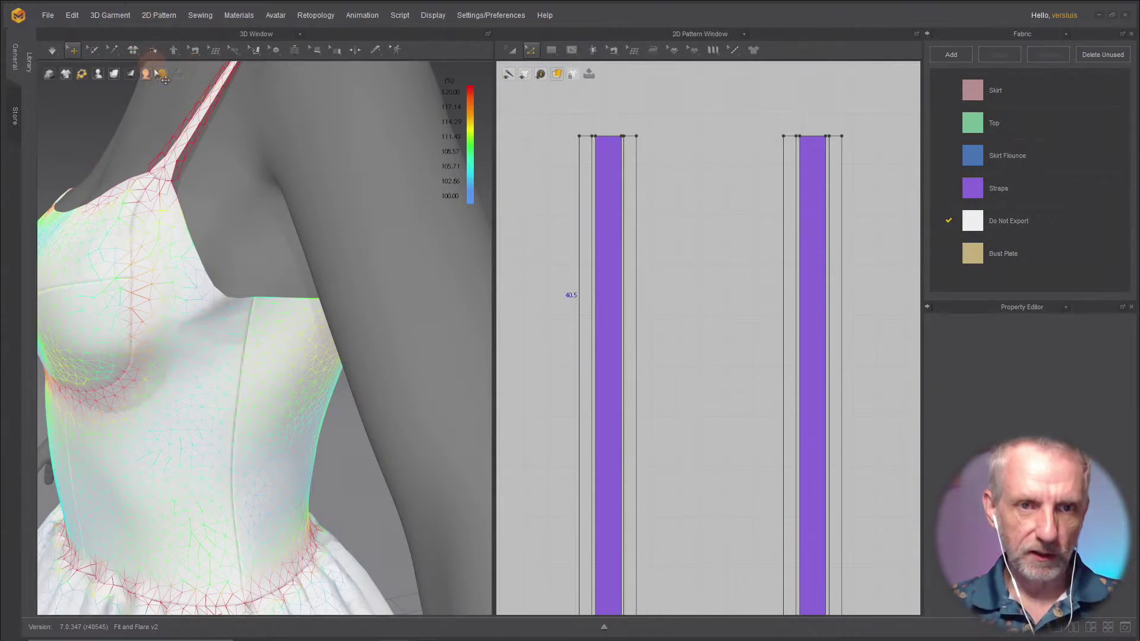
{"action": "left_click", "coordinate": [131, 88]}
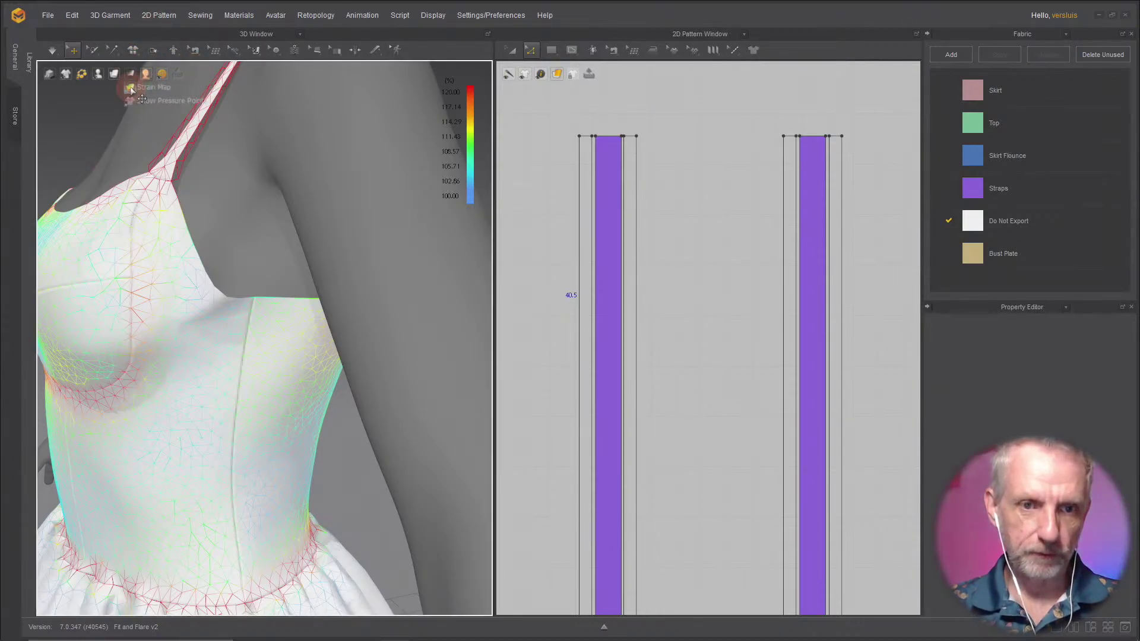
Step: Select the green bodice panel that gathers at the underarm on the 3D garment
{"action": "key", "text": "a"}
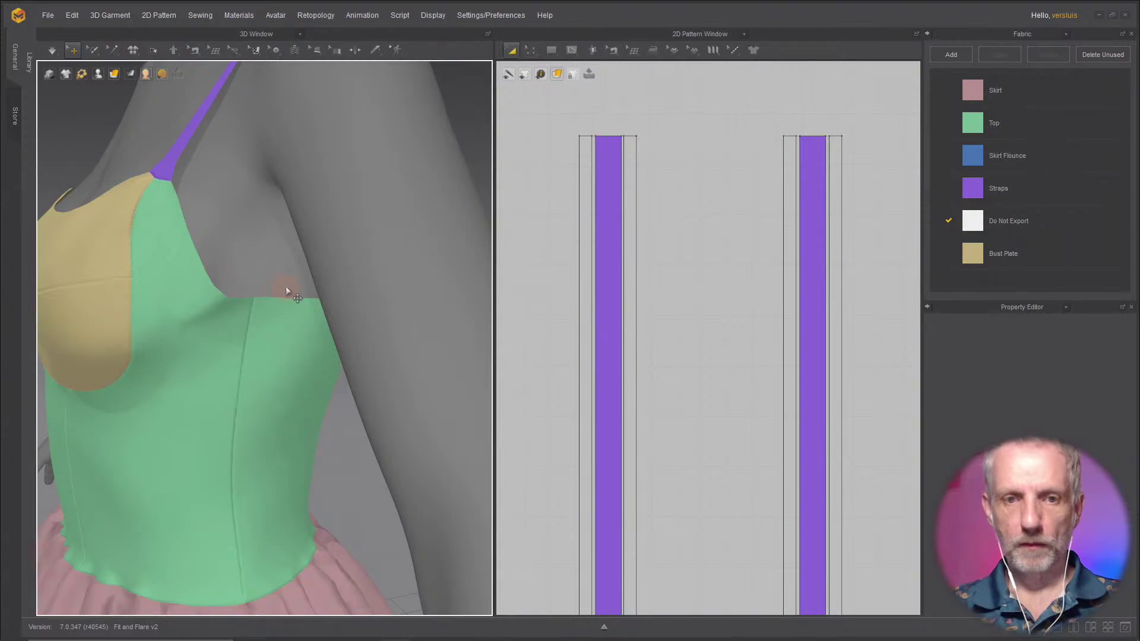
{"action": "key", "text": "z"}
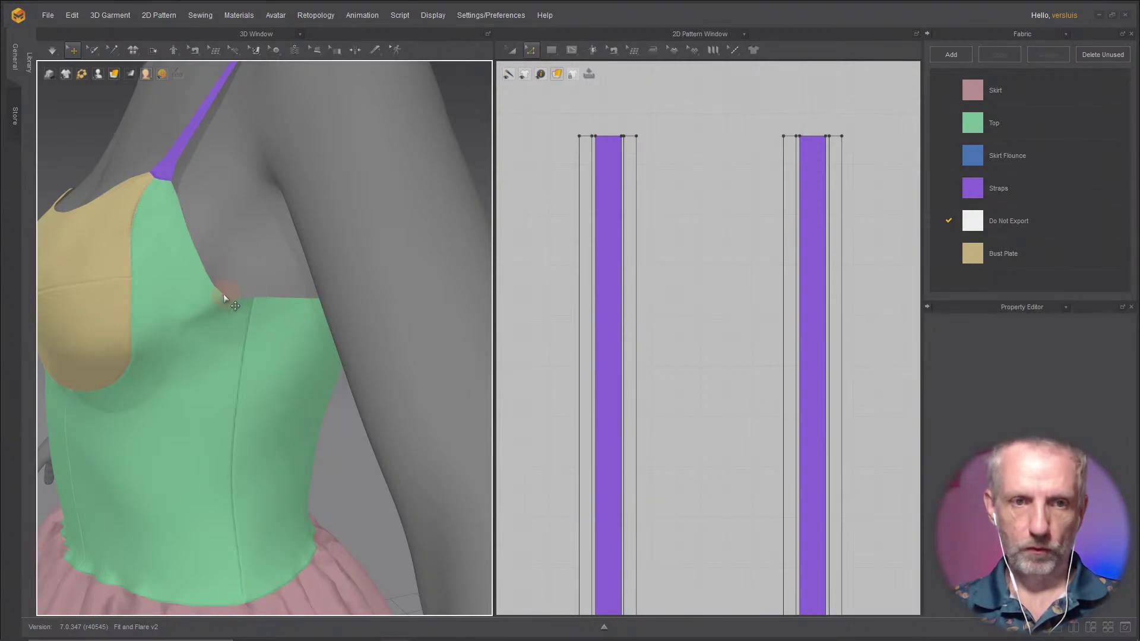
{"action": "left_click", "coordinate": [212, 294]}
Step: Make the armhole curve of the avatar's left green bodice panel elastic with a ratio of 90
{"action": "scroll", "coordinate": [654, 315], "scroll_direction": "down", "scroll_amount": 3}
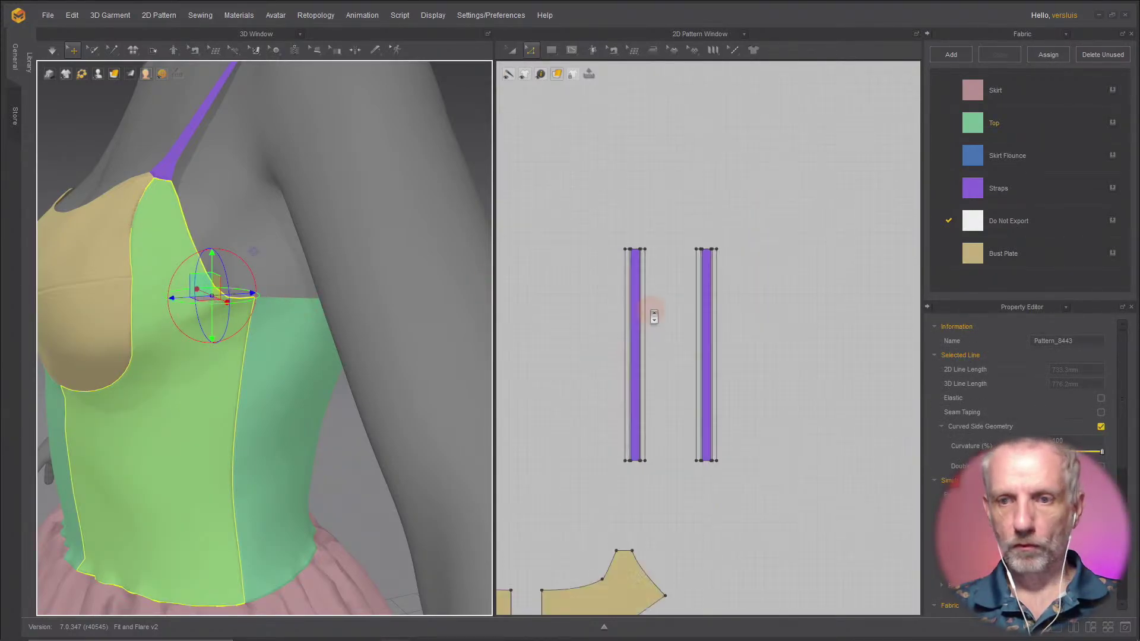
{"action": "scroll", "coordinate": [654, 315], "scroll_direction": "down", "scroll_amount": 2}
{"action": "scroll", "coordinate": [651, 306], "scroll_direction": "up", "scroll_amount": 2}
{"action": "middle_click_drag", "start_coordinate": [652, 305], "coordinate": [715, 145]}
{"action": "middle_click_drag", "start_coordinate": [756, 323], "coordinate": [754, 160]}
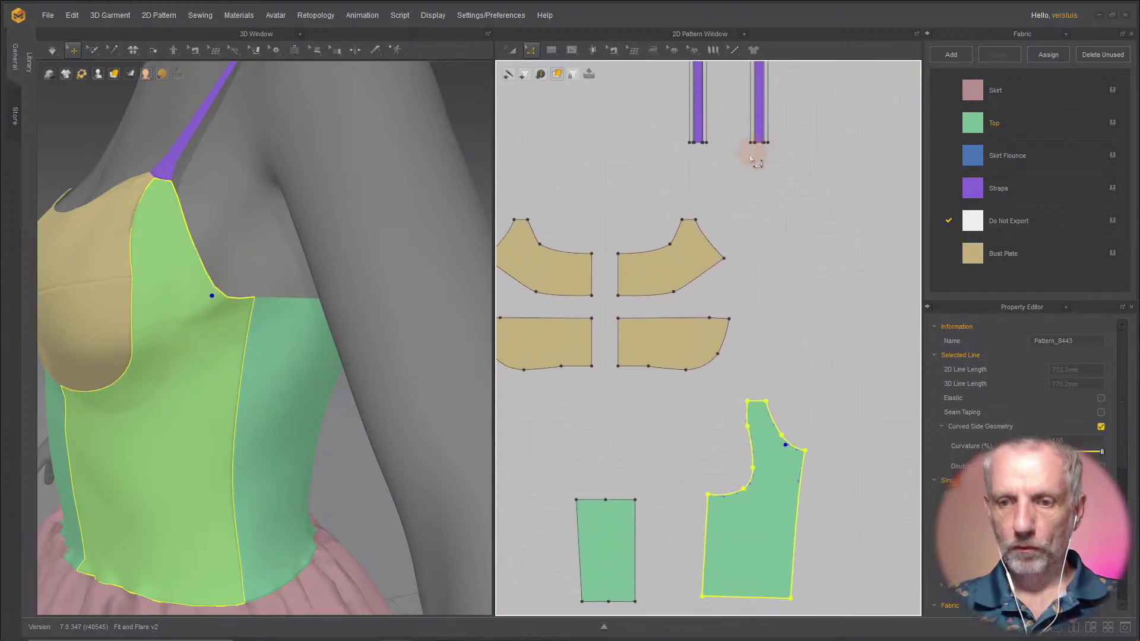
{"action": "scroll", "coordinate": [766, 234], "scroll_direction": "up", "scroll_amount": 4}
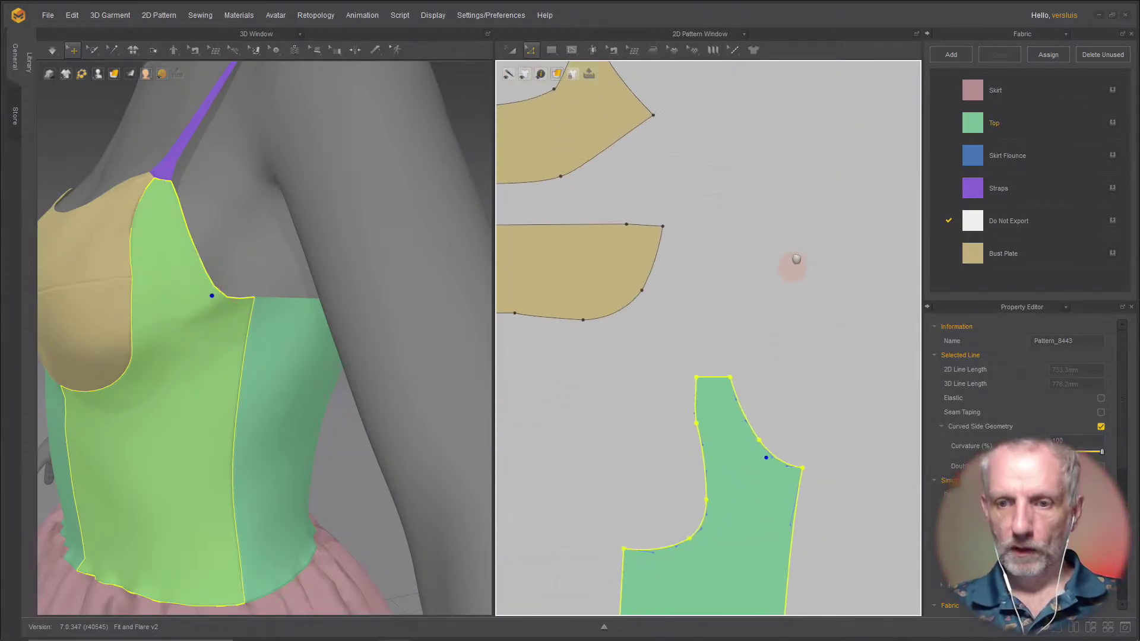
{"action": "middle_click_drag", "start_coordinate": [797, 259], "coordinate": [775, 199]}
{"action": "scroll", "coordinate": [778, 266], "scroll_direction": "up", "scroll_amount": 1}
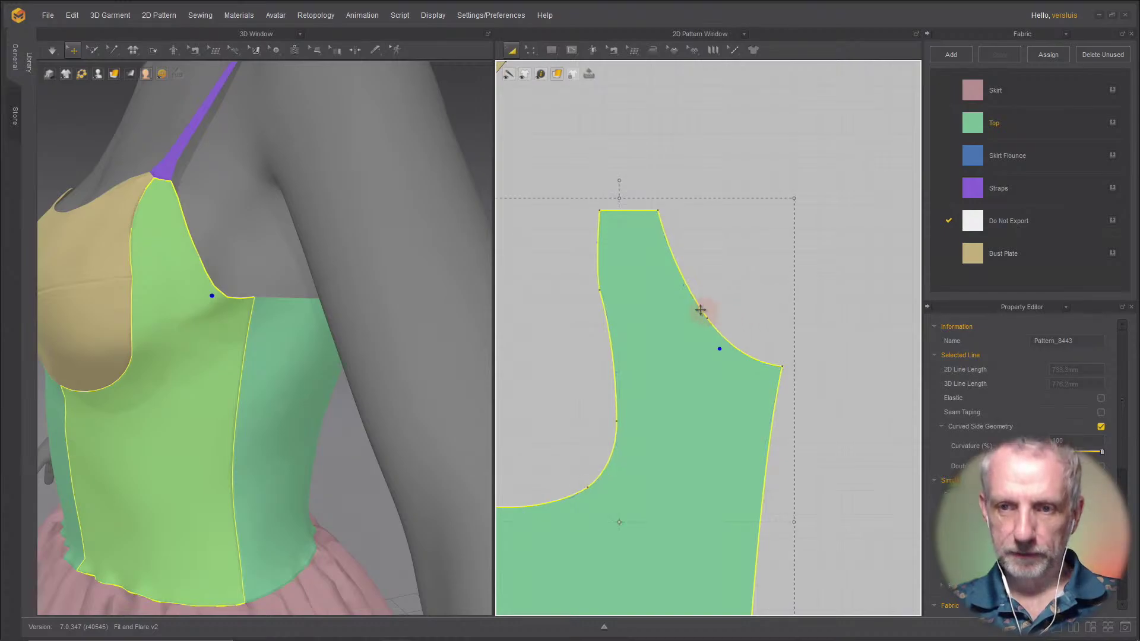
{"action": "left_click", "coordinate": [820, 255]}
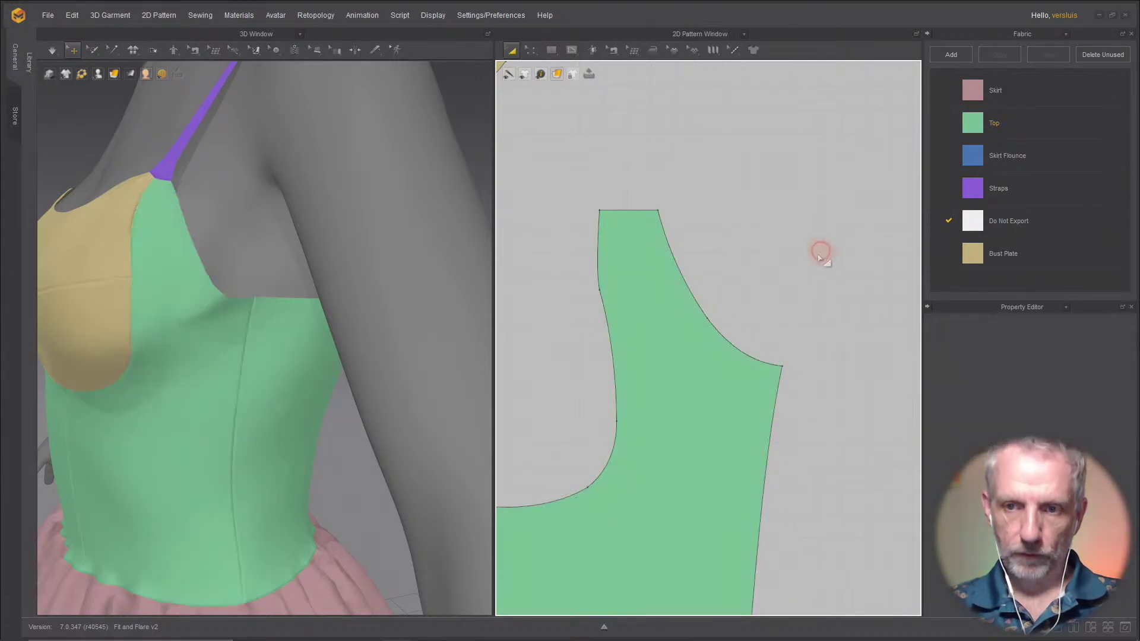
{"action": "left_click", "coordinate": [698, 310]}
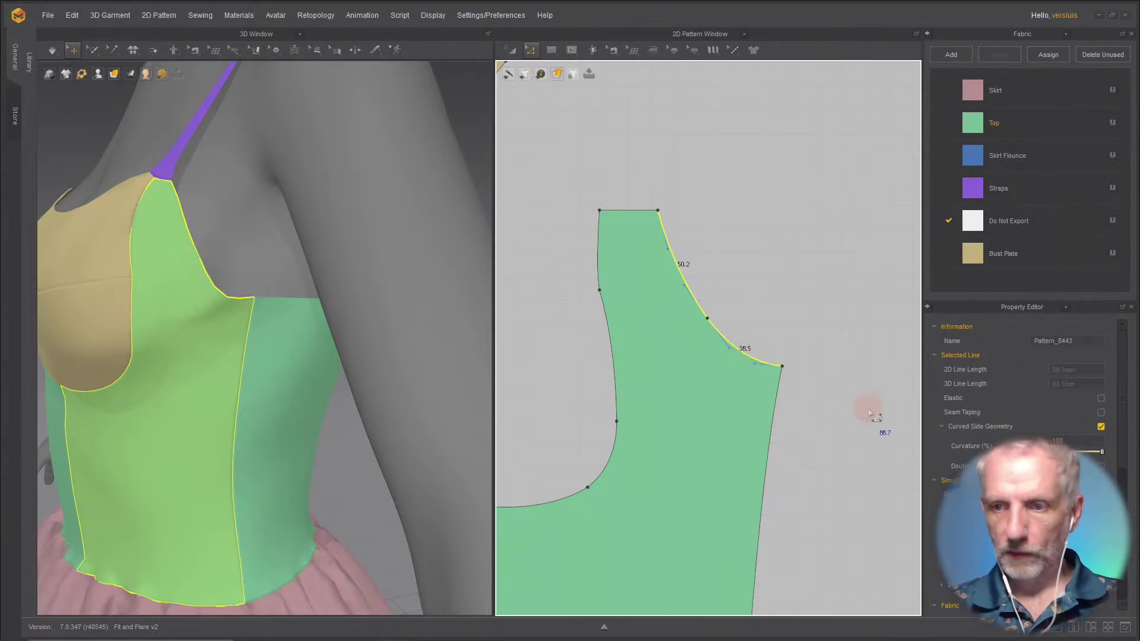
{"action": "left_click", "coordinate": [1102, 399]}
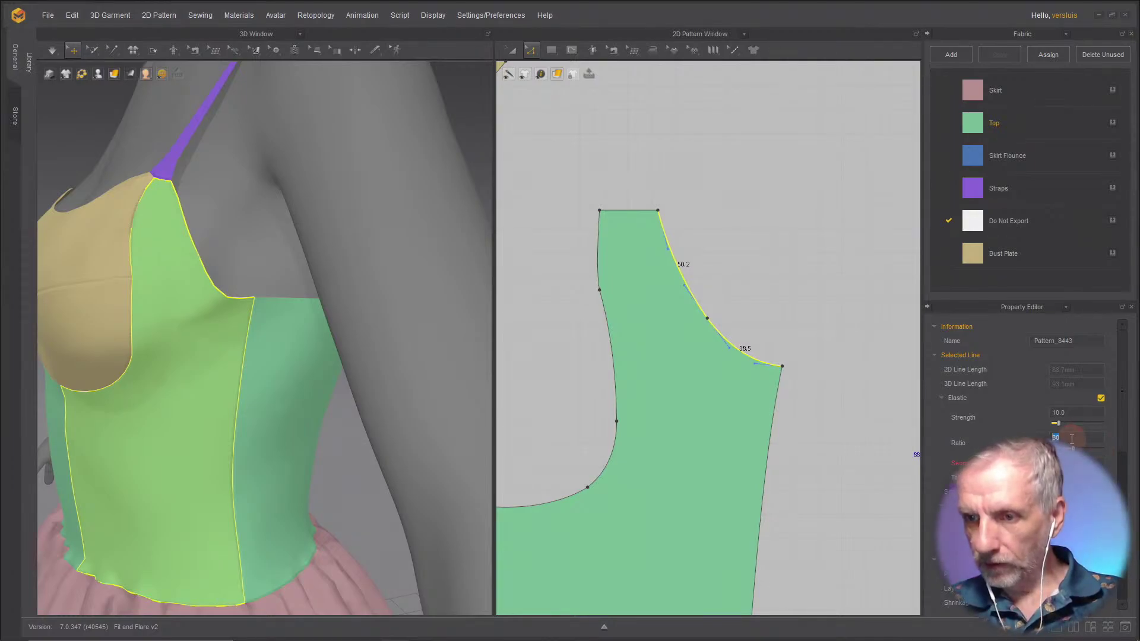
{"action": "type", "text": "90"}
{"action": "key", "text": "Return"}
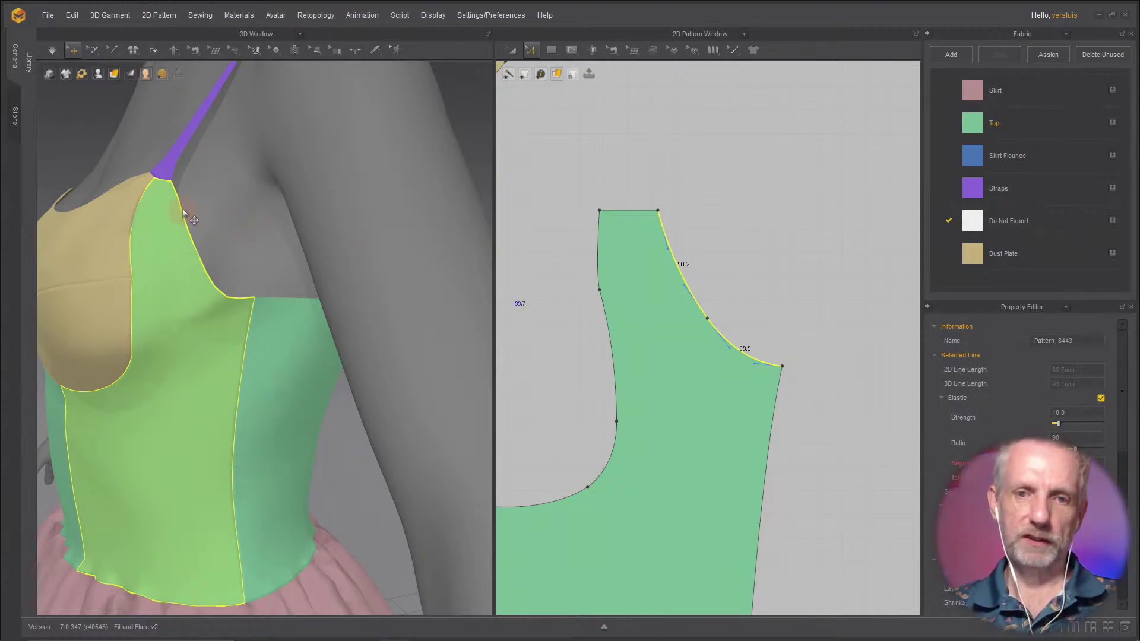
Step: Start the simulation and examine how the elastic armhole fits around the underarm
{"action": "key", "text": "space"}
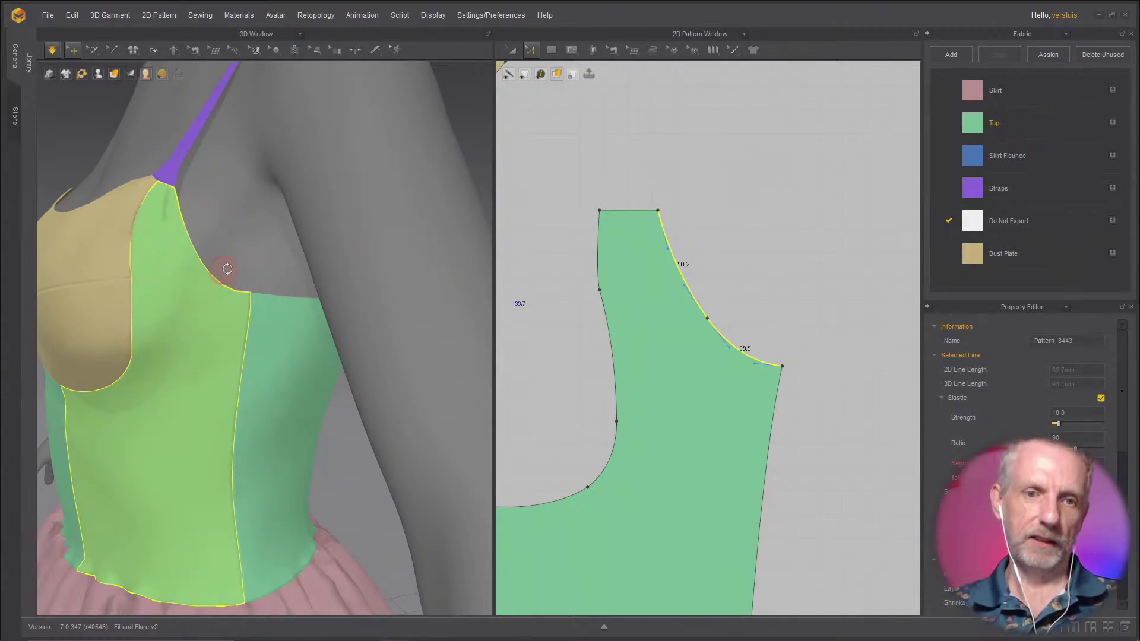
{"action": "right_click_drag", "start_coordinate": [228, 269], "coordinate": [265, 264]}
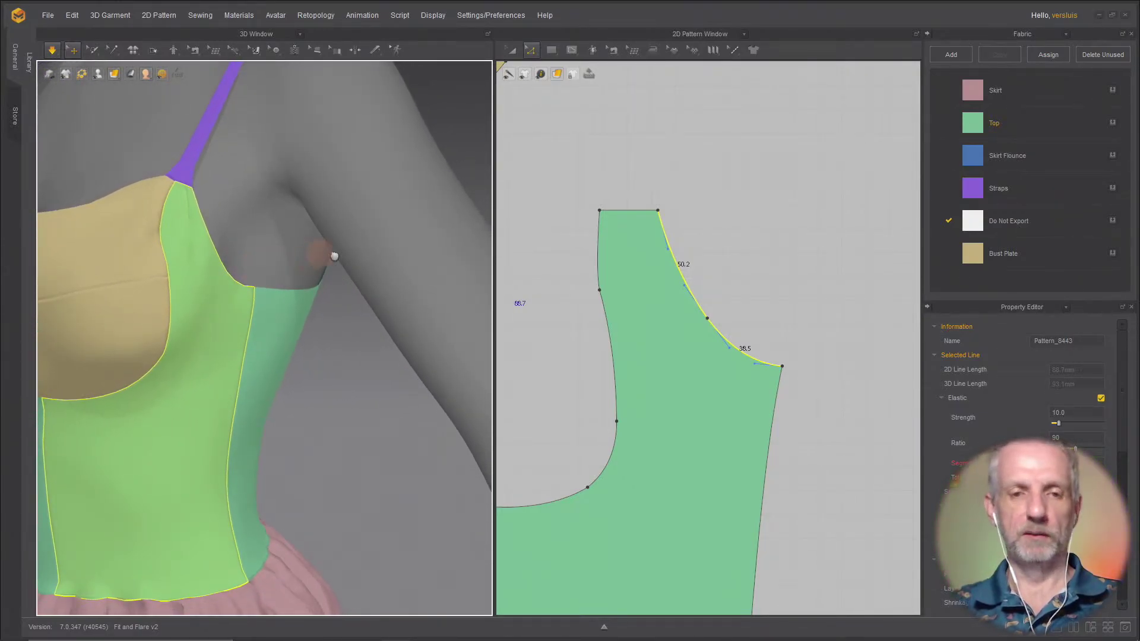
{"action": "right_click_drag", "start_coordinate": [334, 255], "coordinate": [357, 275]}
{"action": "scroll", "coordinate": [692, 290], "scroll_direction": "down", "scroll_amount": 6}
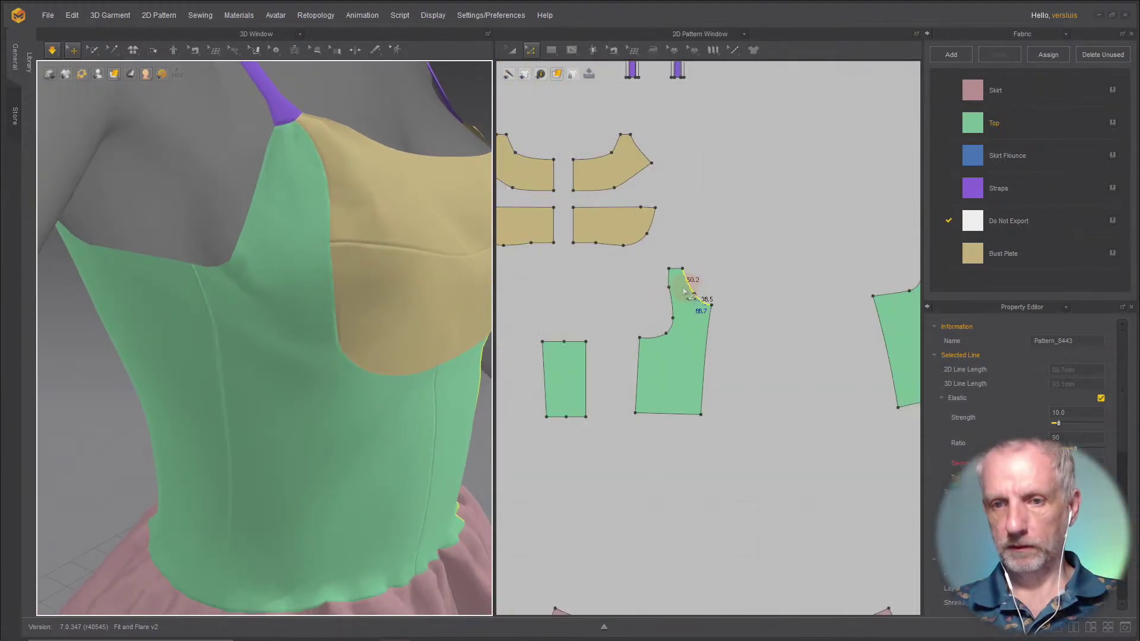
Step: Turn on Elastic for the matching armhole curve on the avatar's right bodice panel and set its ratio to 90
{"action": "right_click_drag", "start_coordinate": [704, 300], "coordinate": [750, 297]}
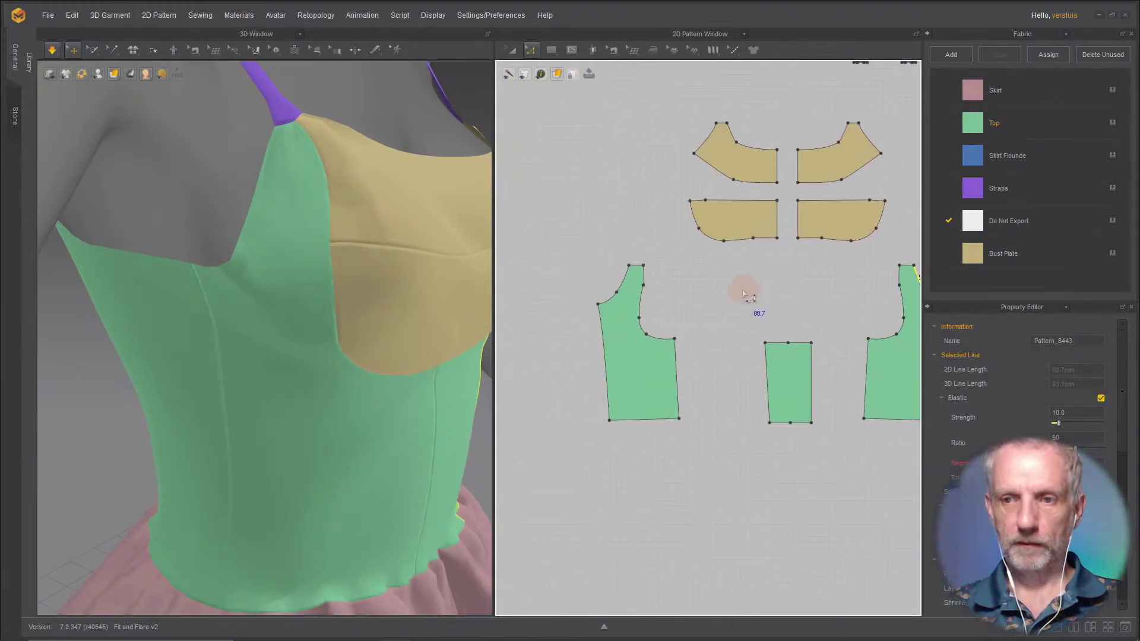
{"action": "scroll", "coordinate": [665, 270], "scroll_direction": "up", "scroll_amount": 4}
{"action": "scroll", "coordinate": [686, 271], "scroll_direction": "up", "scroll_amount": 5}
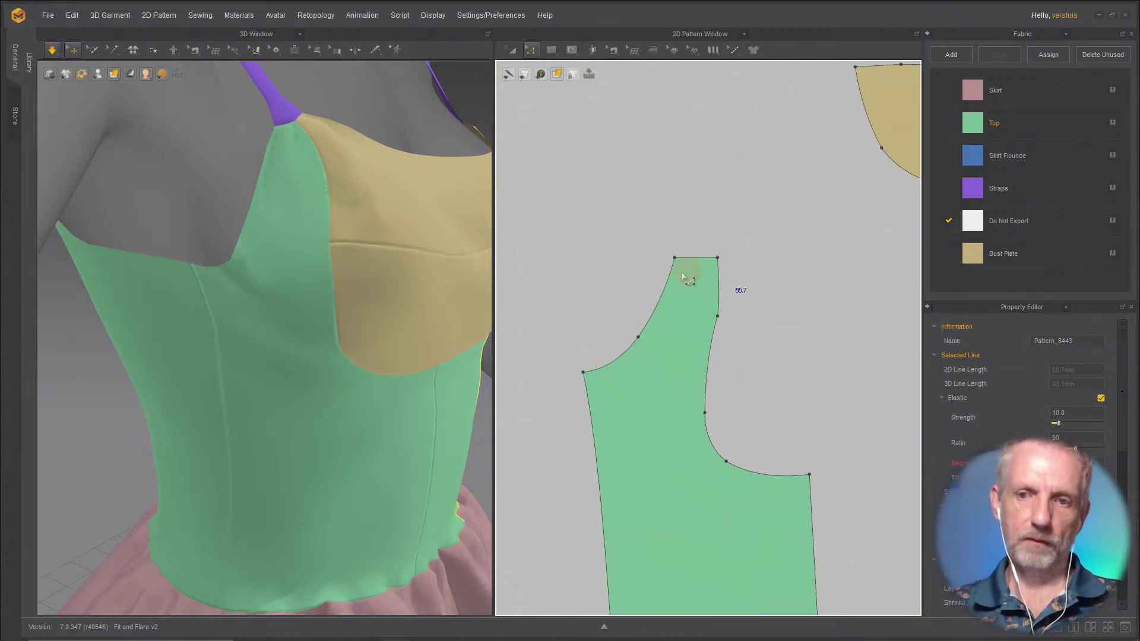
{"action": "right_click_drag", "start_coordinate": [681, 285], "coordinate": [753, 270]}
{"action": "key", "text": "a"}
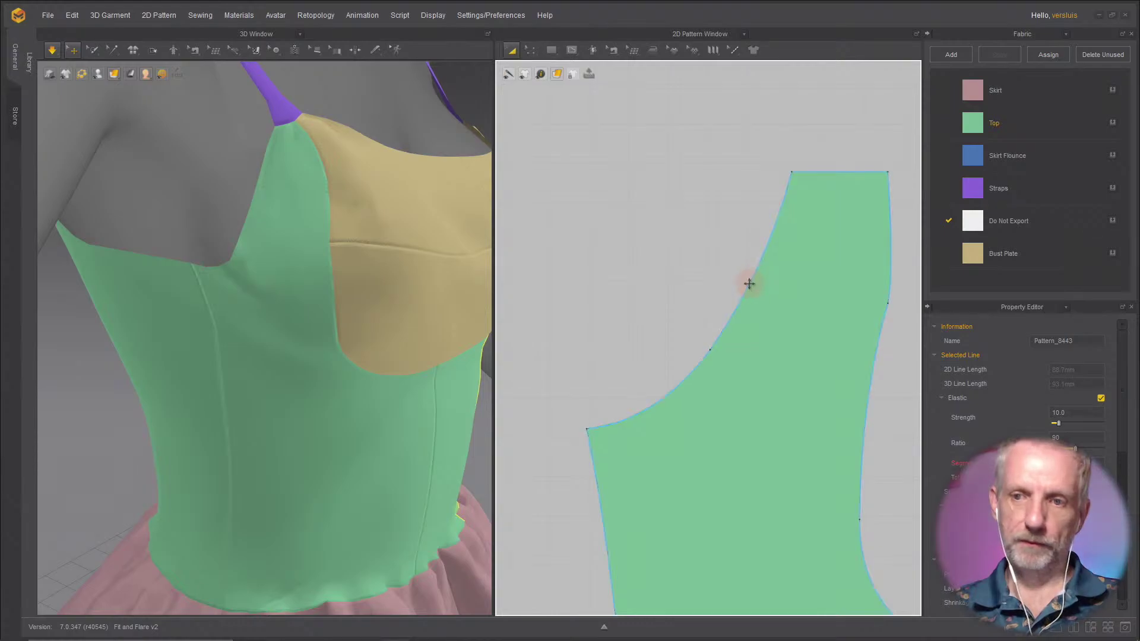
{"action": "left_click", "coordinate": [749, 284]}
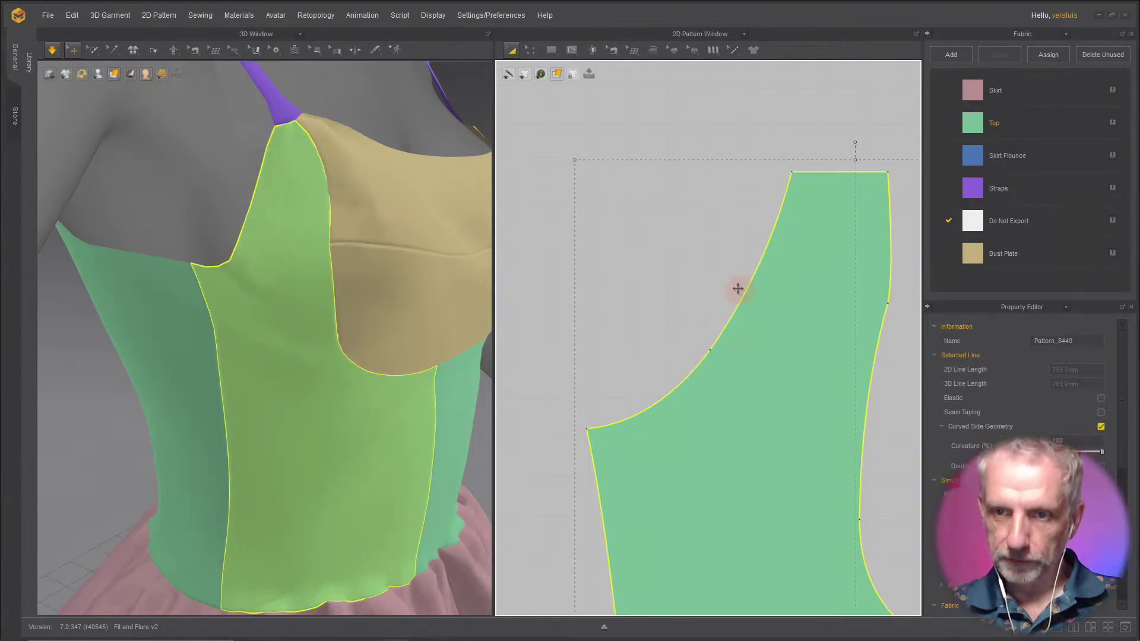
{"action": "left_click", "coordinate": [755, 278]}
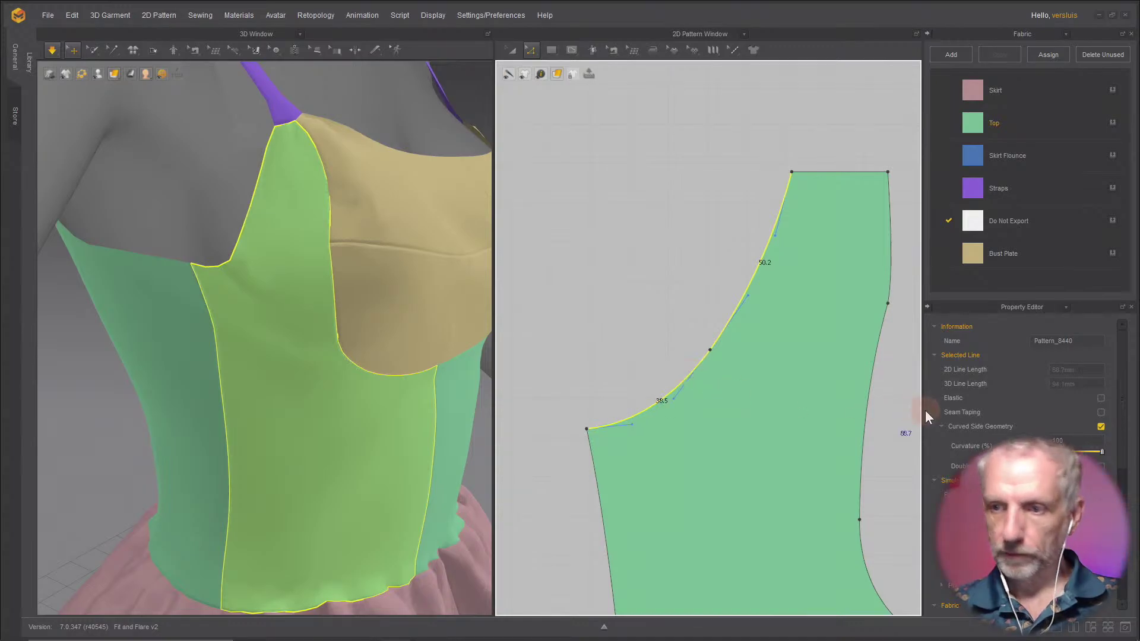
{"action": "left_click", "coordinate": [1102, 399]}
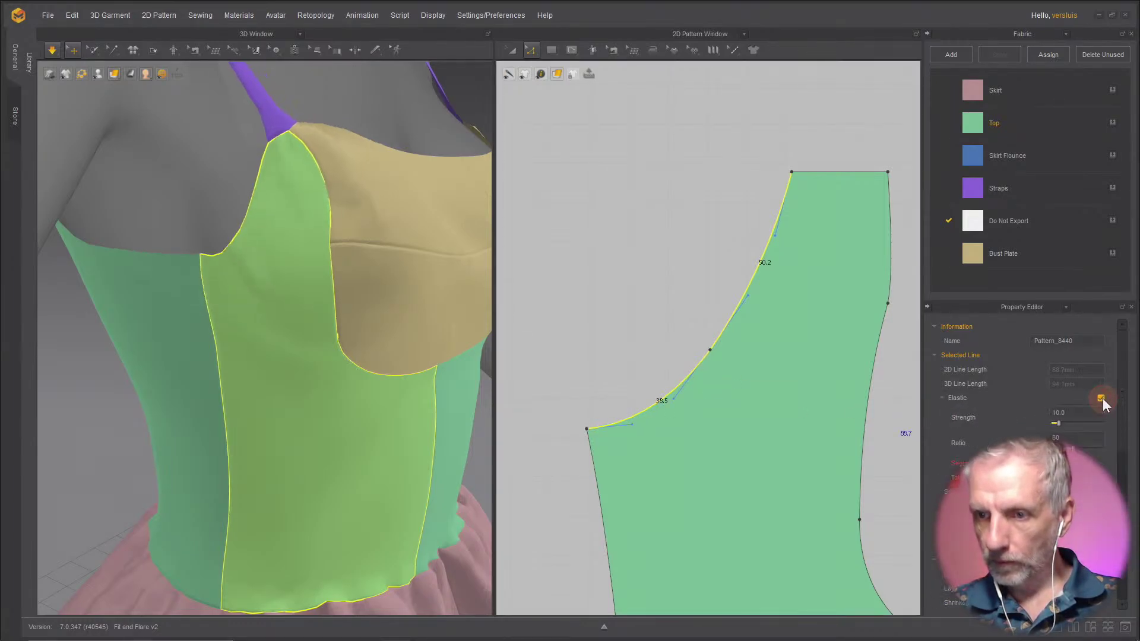
{"action": "left_click_drag", "start_coordinate": [1074, 439], "coordinate": [1043, 440]}
{"action": "type", "text": "90"}
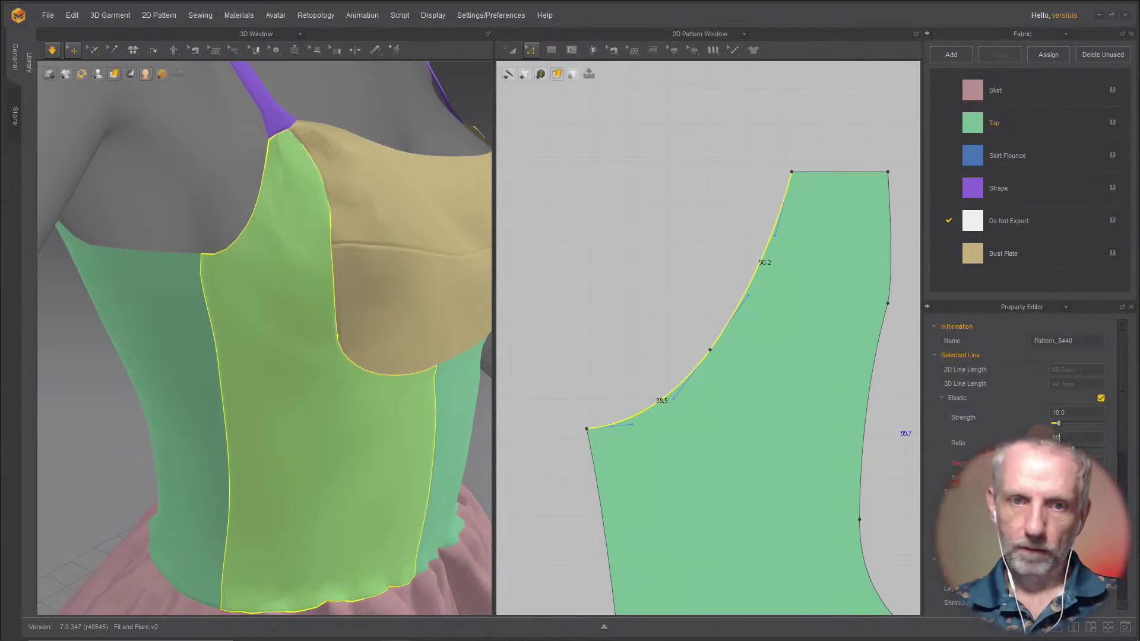
{"action": "key", "text": "Return"}
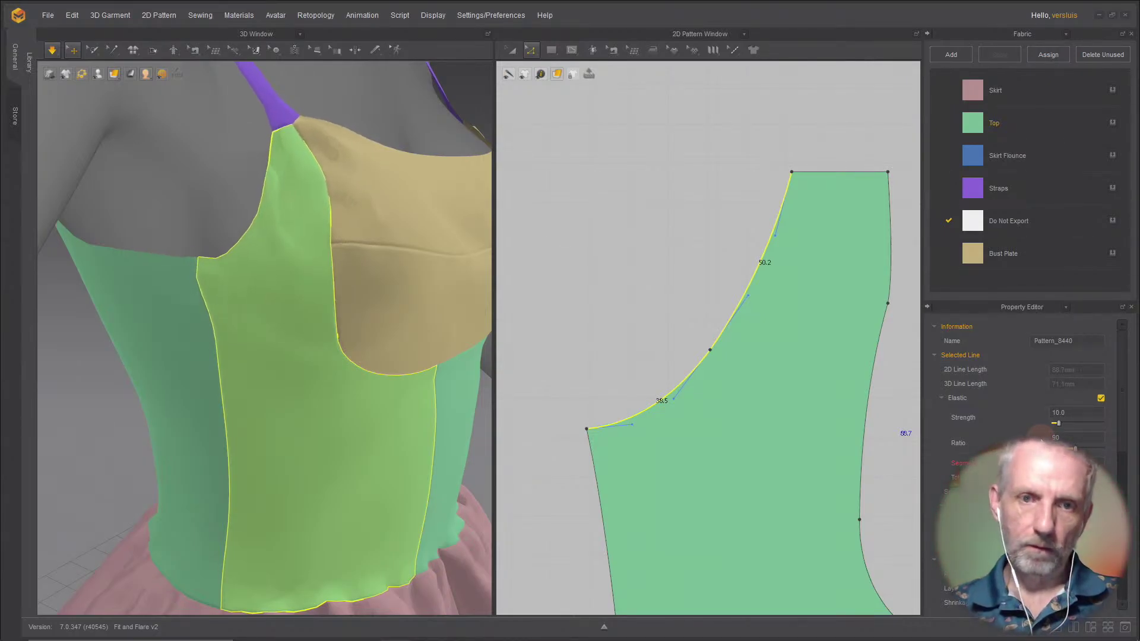
Step: Set the elastic ratio of the avatar's right armhole curve to 80 and inspect the underarm
{"action": "right_click_drag", "start_coordinate": [295, 301], "coordinate": [256, 324]}
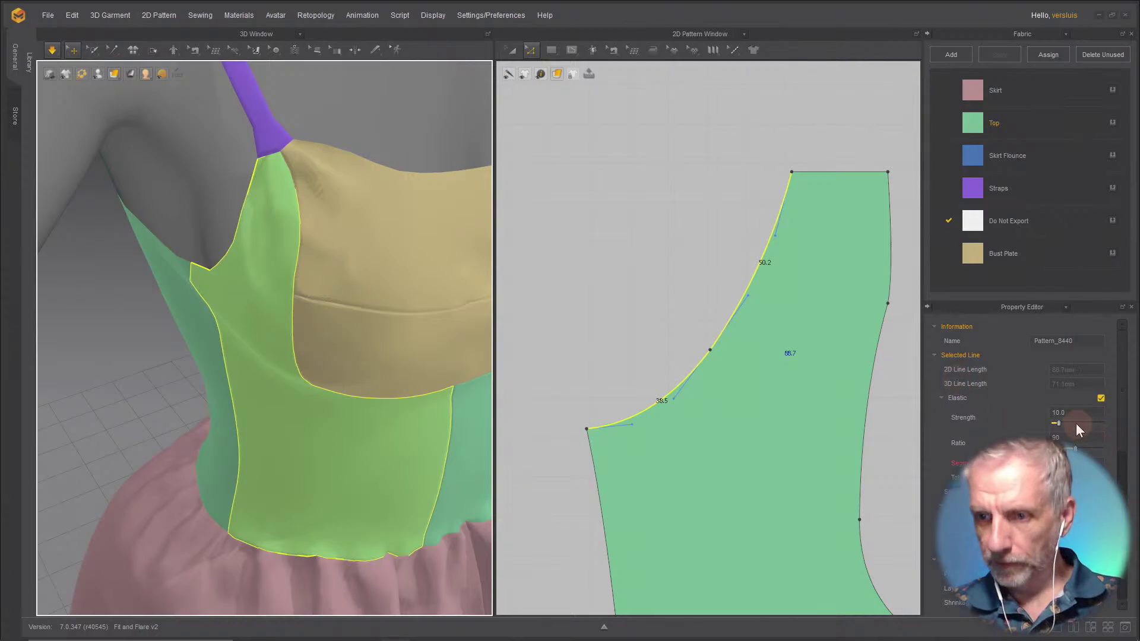
{"action": "type", "text": "80"}
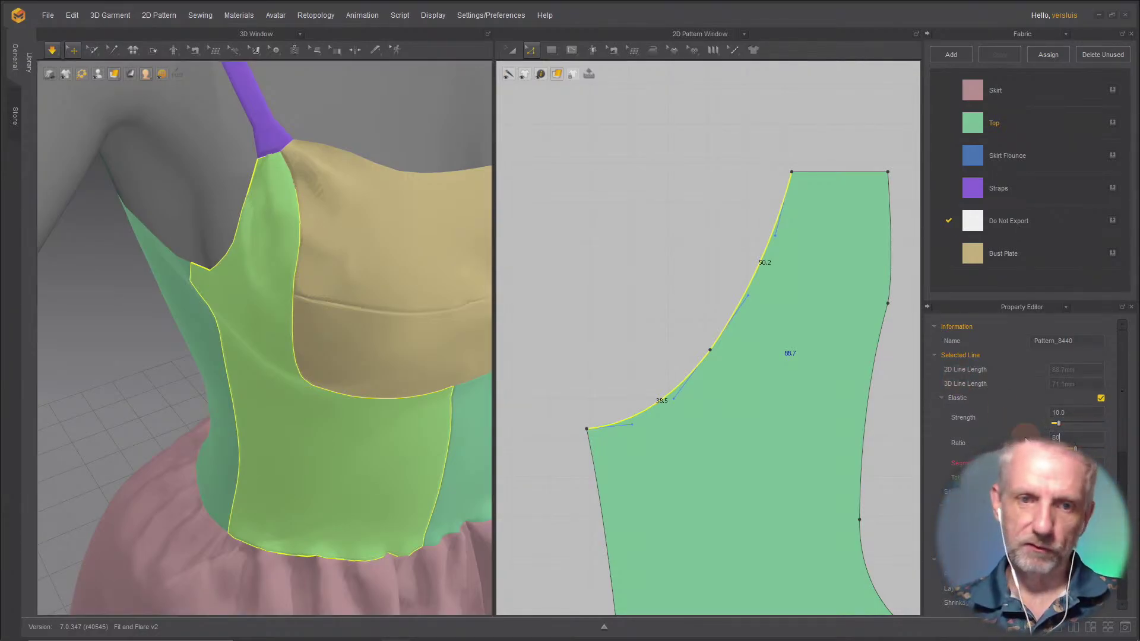
{"action": "left_click", "coordinate": [1021, 439]}
{"action": "right_click_drag", "start_coordinate": [361, 250], "coordinate": [202, 224]}
{"action": "scroll", "coordinate": [210, 210], "scroll_direction": "up", "scroll_amount": 3}
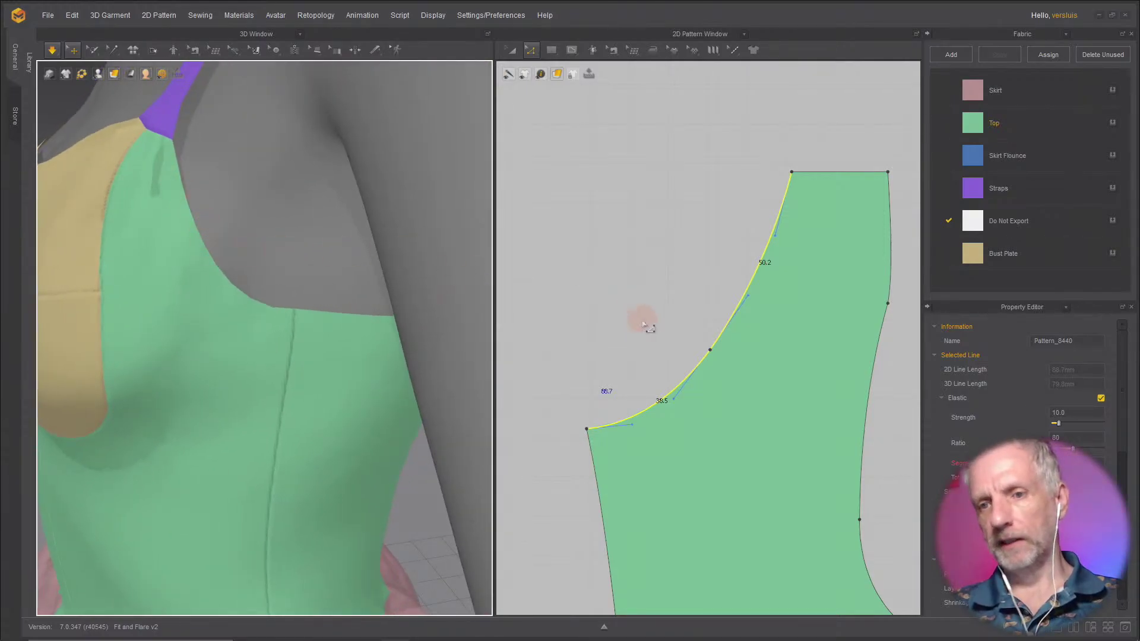
Step: Set the elastic ratio of the avatar's left armhole curve to 80
{"action": "scroll", "coordinate": [649, 328], "scroll_direction": "down", "scroll_amount": 5}
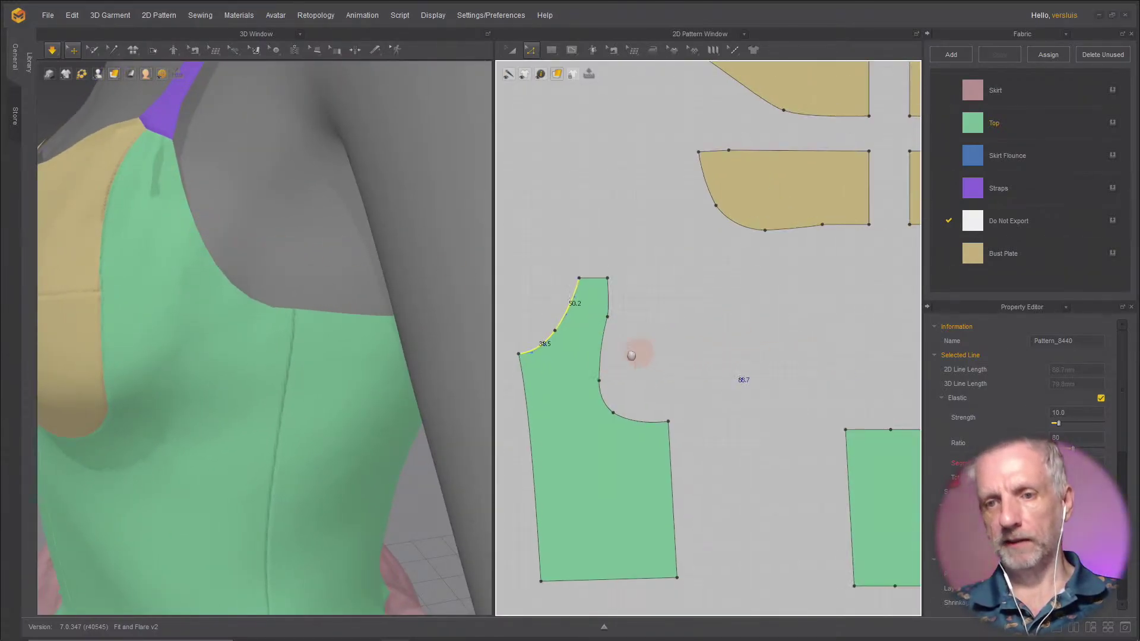
{"action": "scroll", "coordinate": [631, 355], "scroll_direction": "down", "scroll_amount": 2}
{"action": "right_click_drag", "start_coordinate": [819, 369], "coordinate": [647, 361]}
{"action": "right_click_drag", "start_coordinate": [743, 362], "coordinate": [627, 371]}
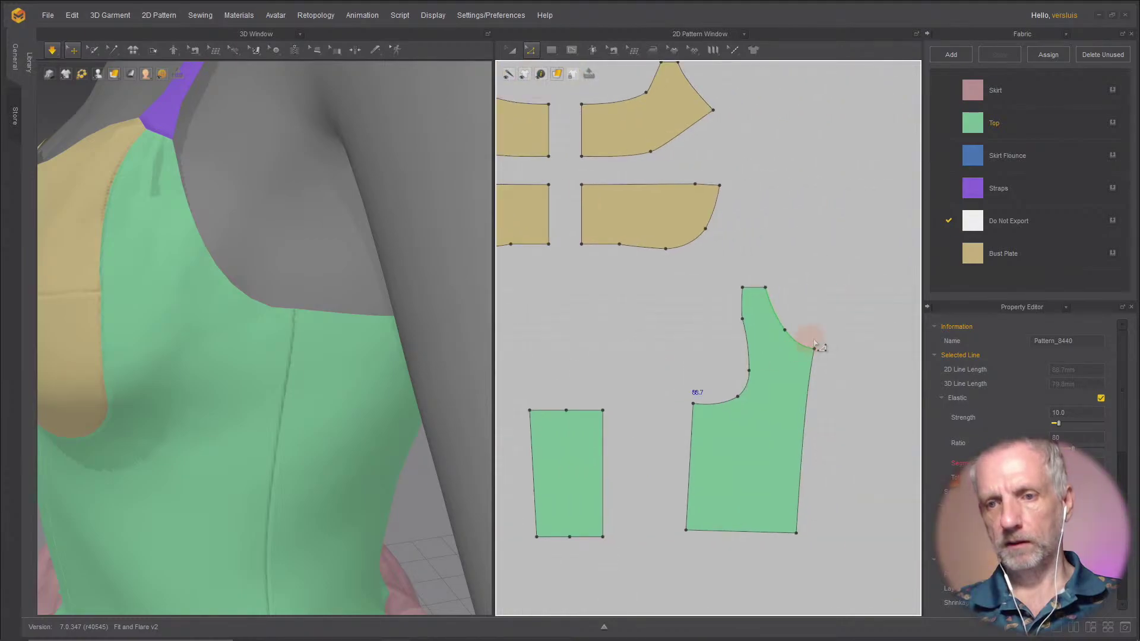
{"action": "left_click", "coordinate": [785, 330]}
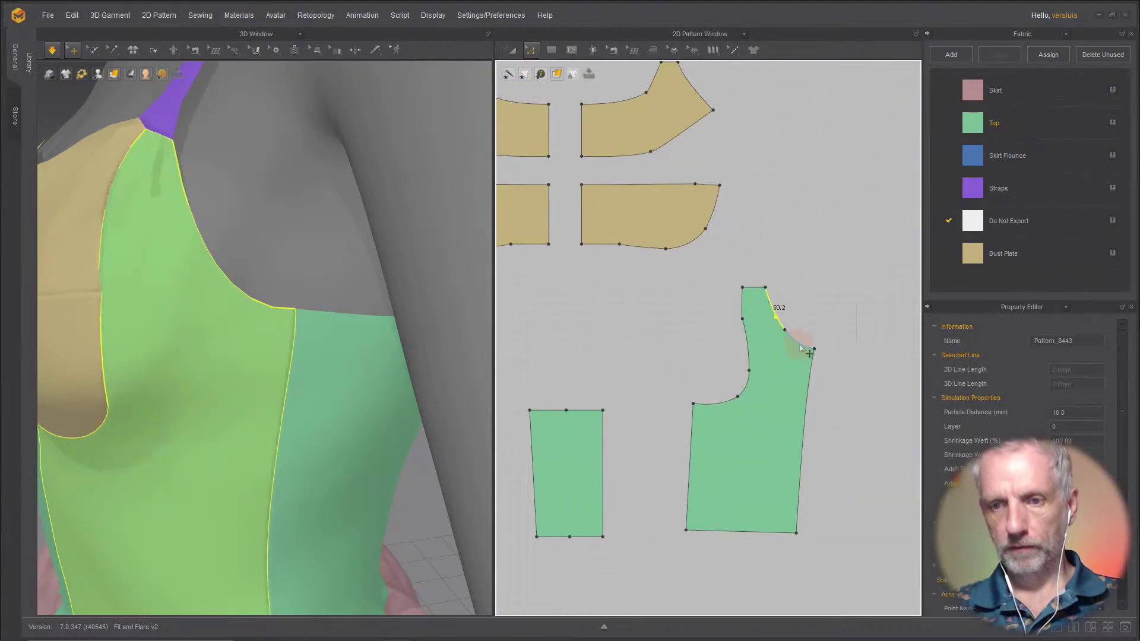
{"action": "double_click", "coordinate": [1066, 438]}
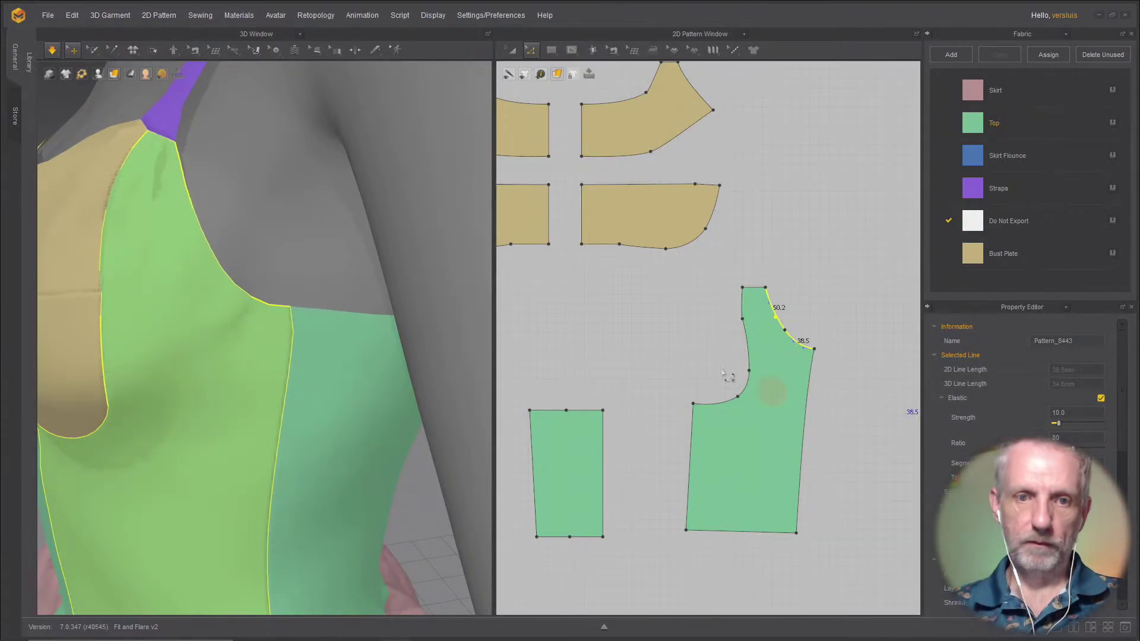
Step: Turn on Elastic for the front neckline edges of both upper bust plate panels and adjust its ratio
{"action": "scroll", "coordinate": [200, 248], "scroll_direction": "down", "scroll_amount": 5}
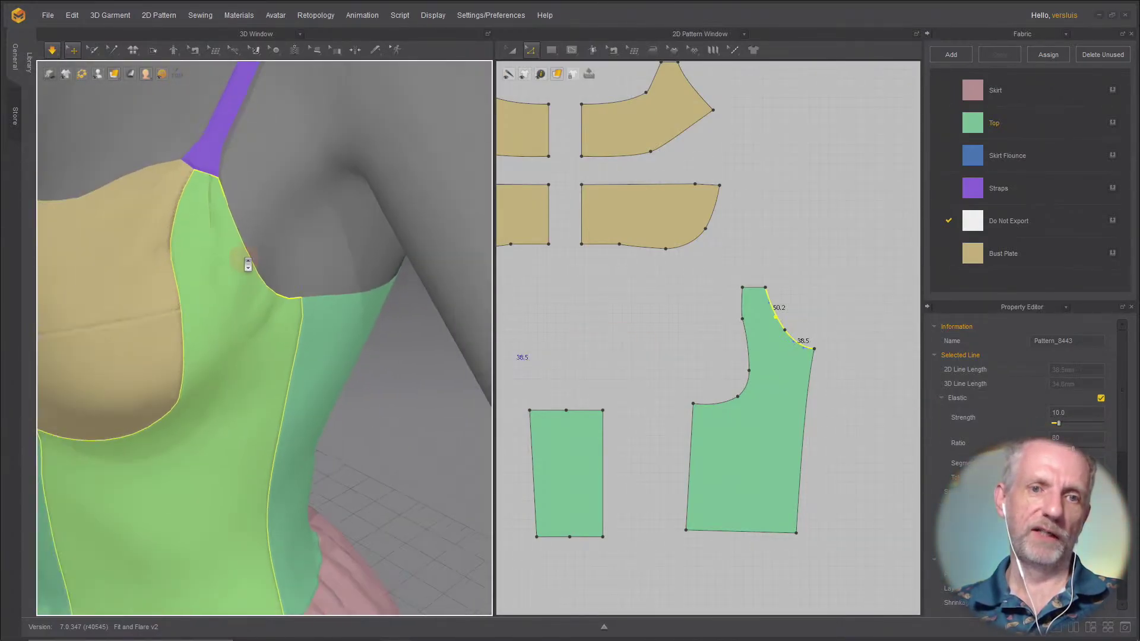
{"action": "right_click_drag", "start_coordinate": [249, 252], "coordinate": [437, 288]}
{"action": "scroll", "coordinate": [297, 277], "scroll_direction": "up", "scroll_amount": 4}
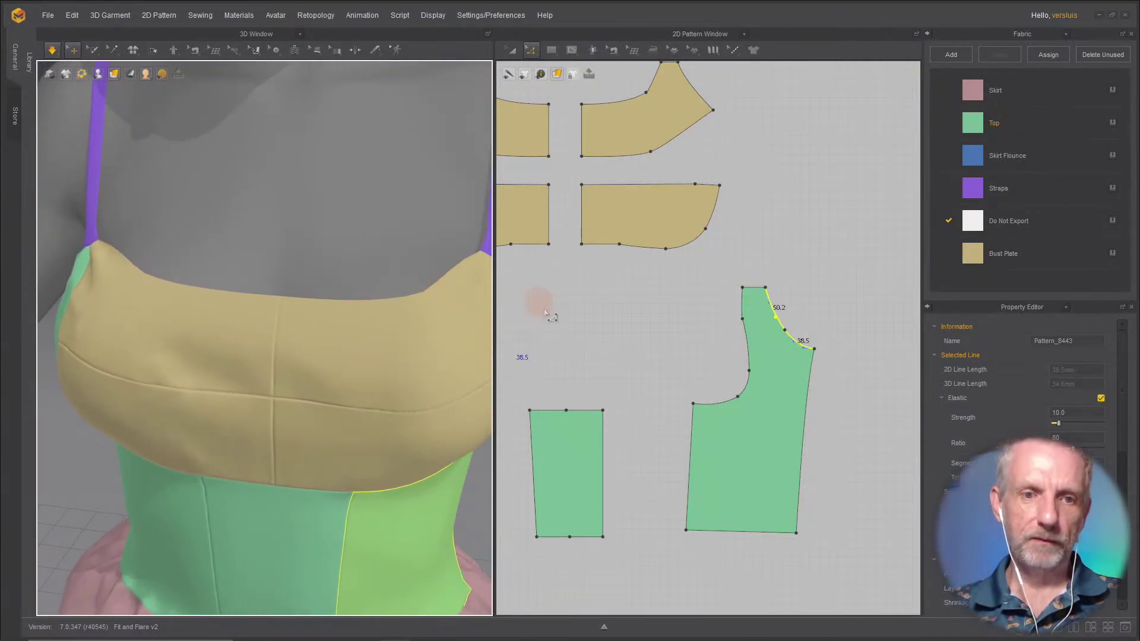
{"action": "right_click_drag", "start_coordinate": [649, 310], "coordinate": [755, 419]}
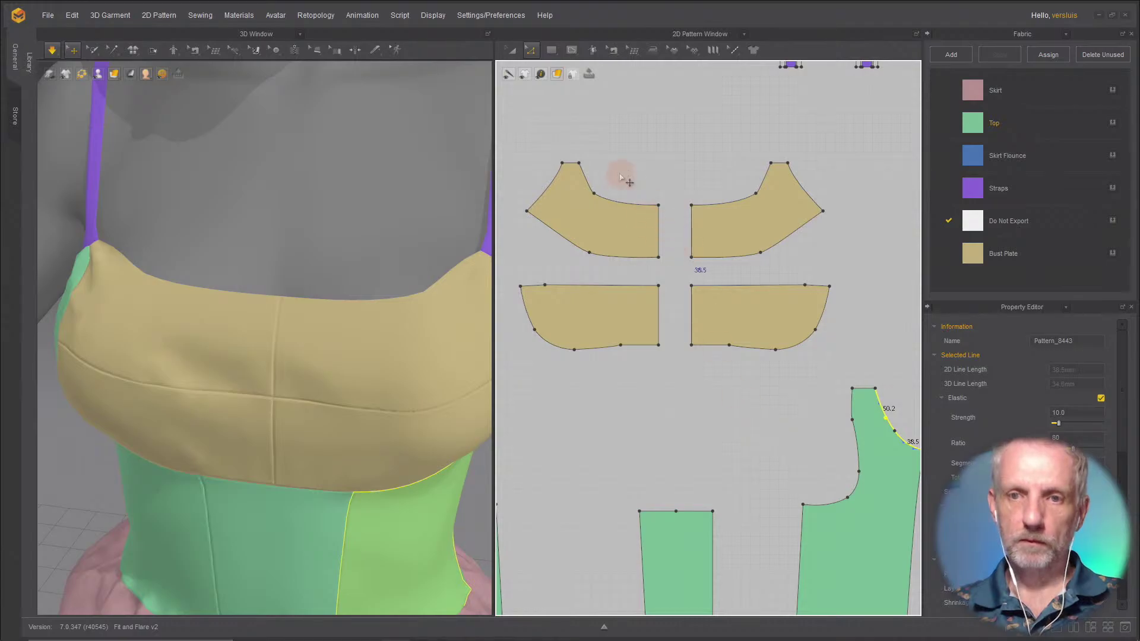
{"action": "left_click", "coordinate": [588, 182]}
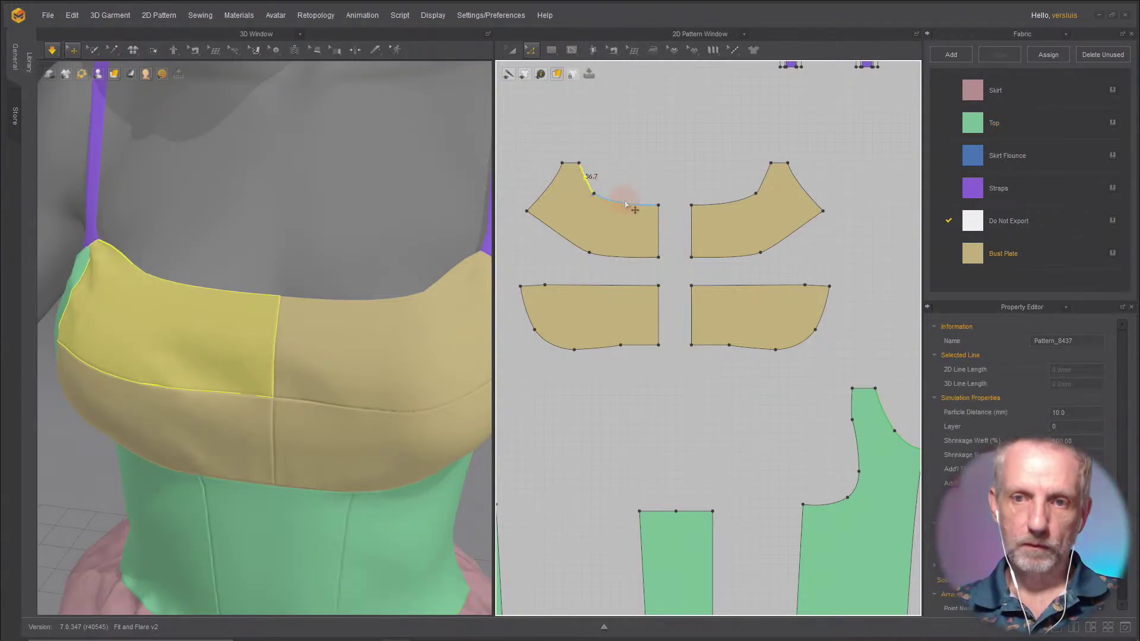
{"action": "left_click", "coordinate": [740, 203], "text": "shift"}
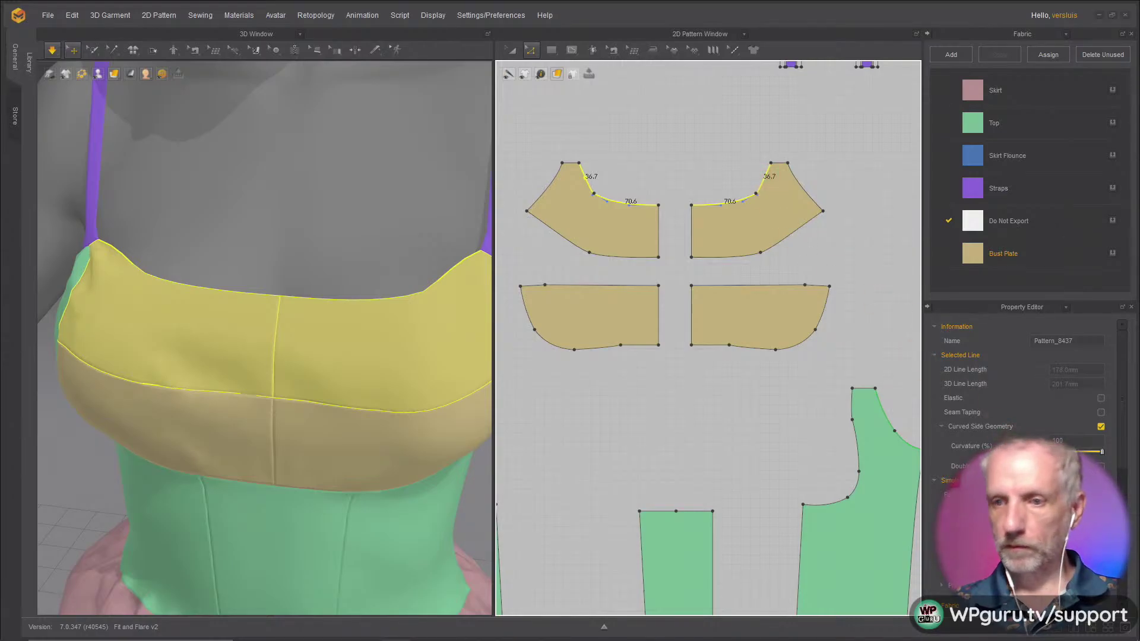
{"action": "left_click", "coordinate": [1100, 398]}
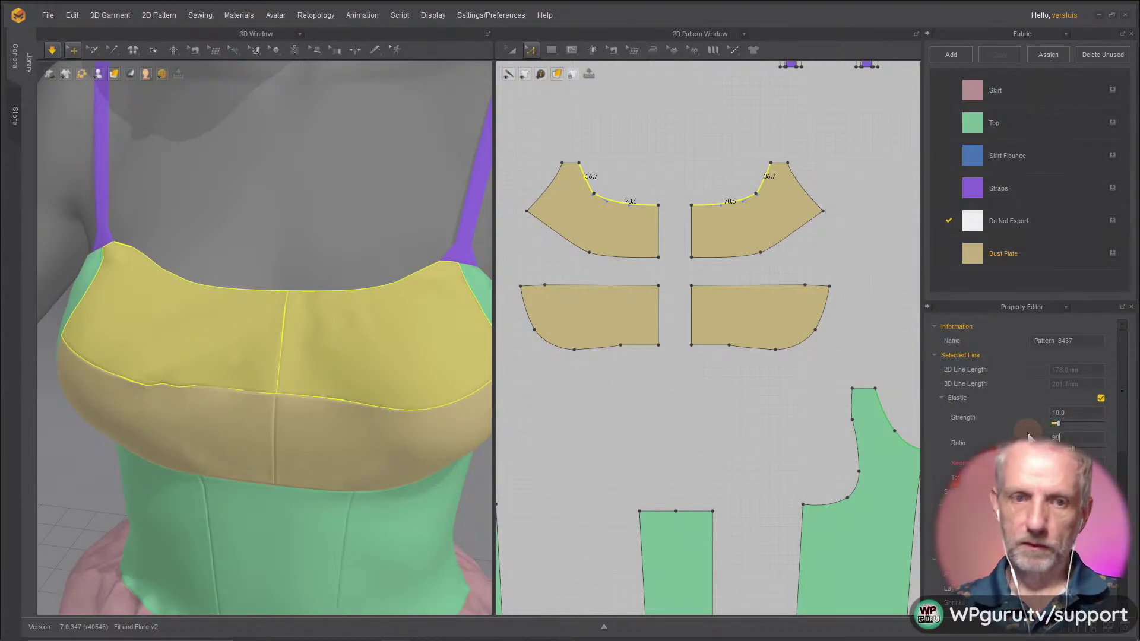
{"action": "key", "text": "Return"}
Step: Turn on Elastic for the back neckline curves of both back bodice panels
{"action": "right_click_drag", "start_coordinate": [326, 356], "coordinate": [30, 332]}
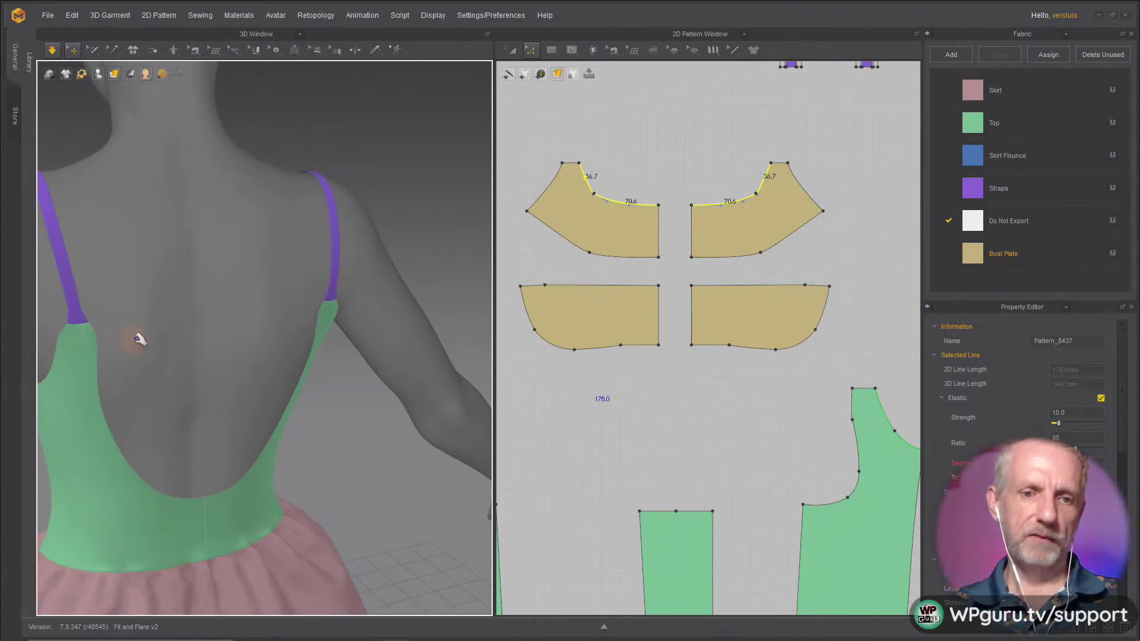
{"action": "right_click_drag", "start_coordinate": [139, 339], "coordinate": [172, 315]}
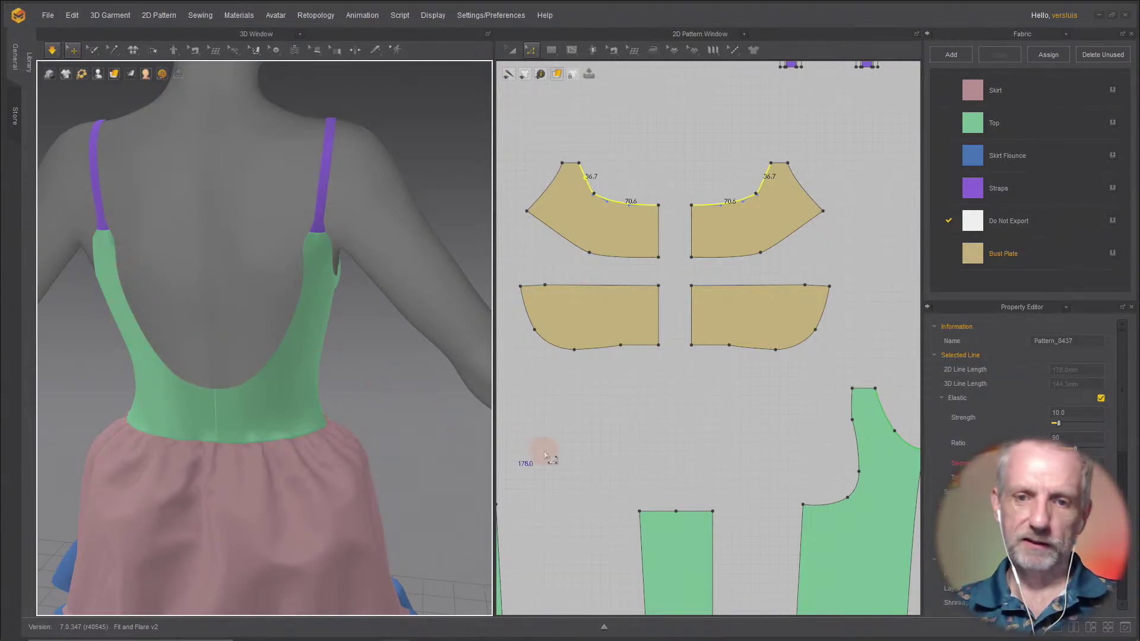
{"action": "right_click_drag", "start_coordinate": [730, 487], "coordinate": [611, 387]}
{"action": "scroll", "coordinate": [611, 386], "scroll_direction": "down", "scroll_amount": 5}
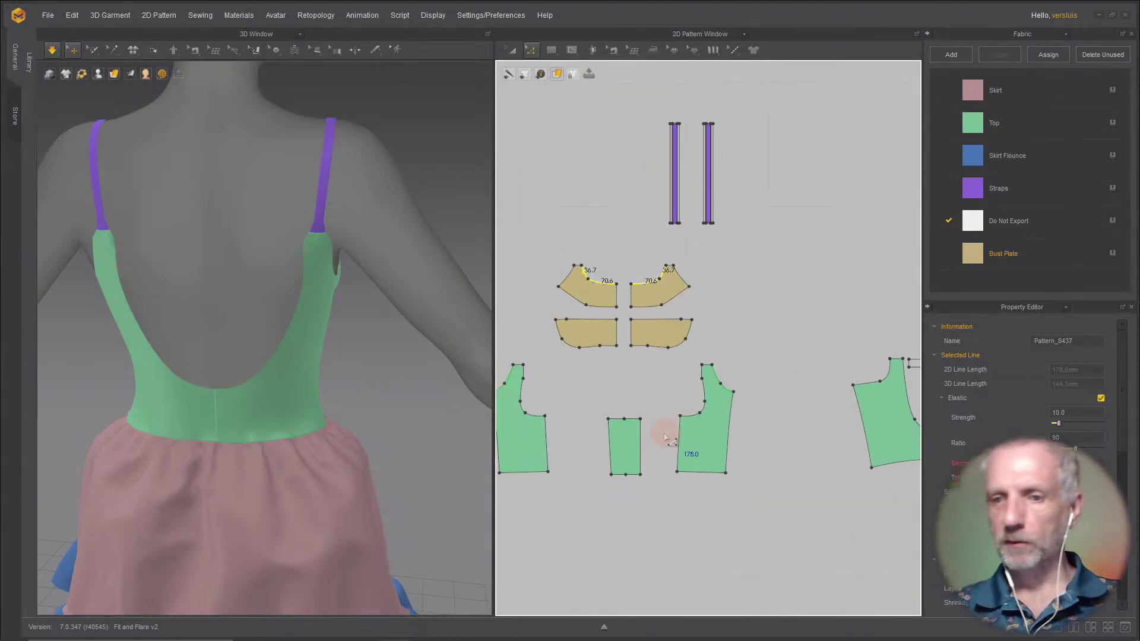
{"action": "right_click_drag", "start_coordinate": [855, 423], "coordinate": [789, 394]}
{"action": "scroll", "coordinate": [624, 420], "scroll_direction": "up", "scroll_amount": 6}
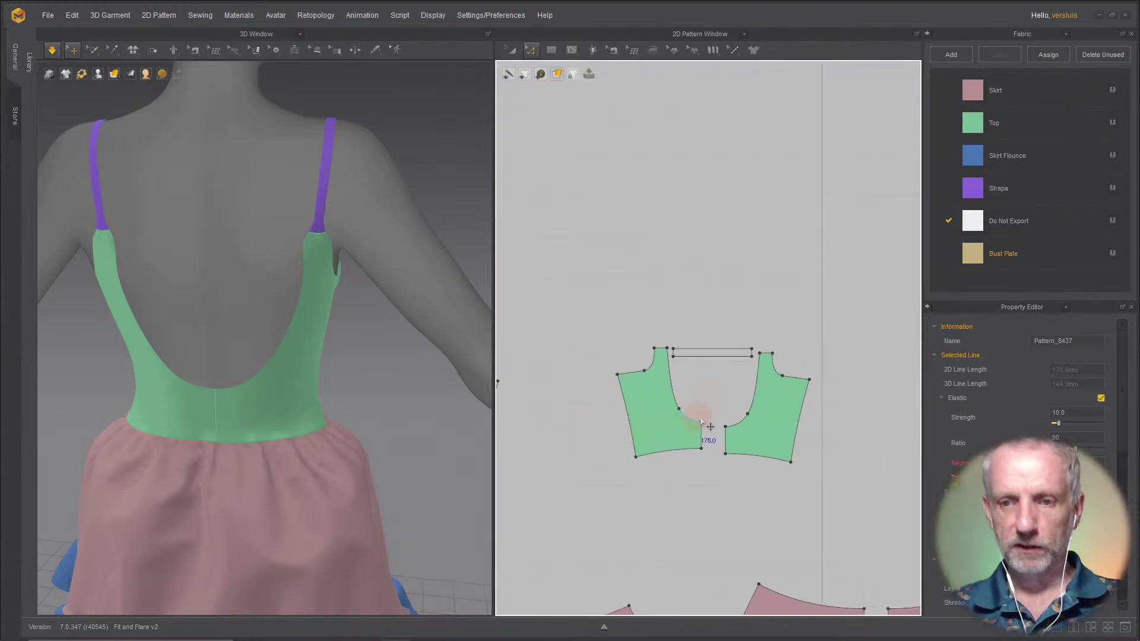
{"action": "scroll", "coordinate": [703, 424], "scroll_direction": "up", "scroll_amount": 2}
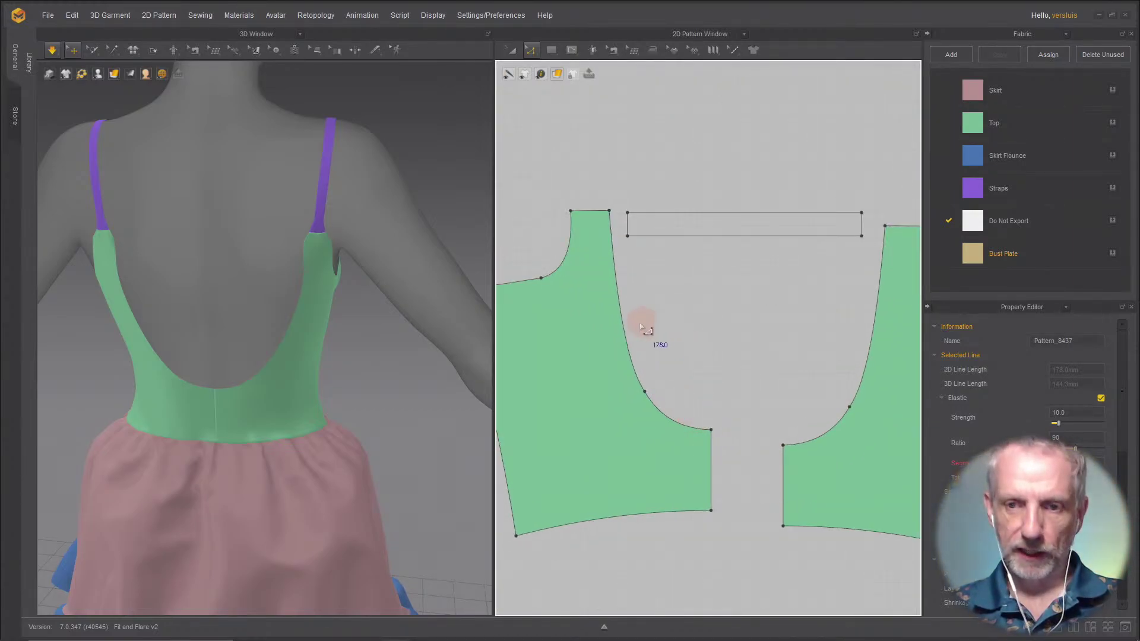
{"action": "left_click", "coordinate": [634, 354]}
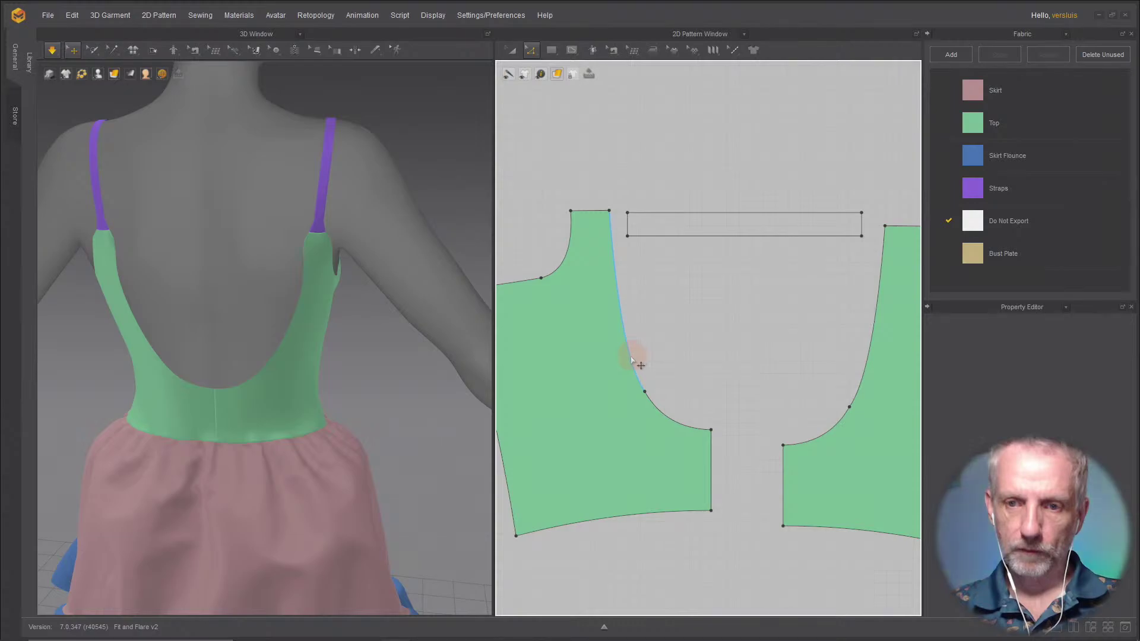
{"action": "left_click", "coordinate": [633, 358]}
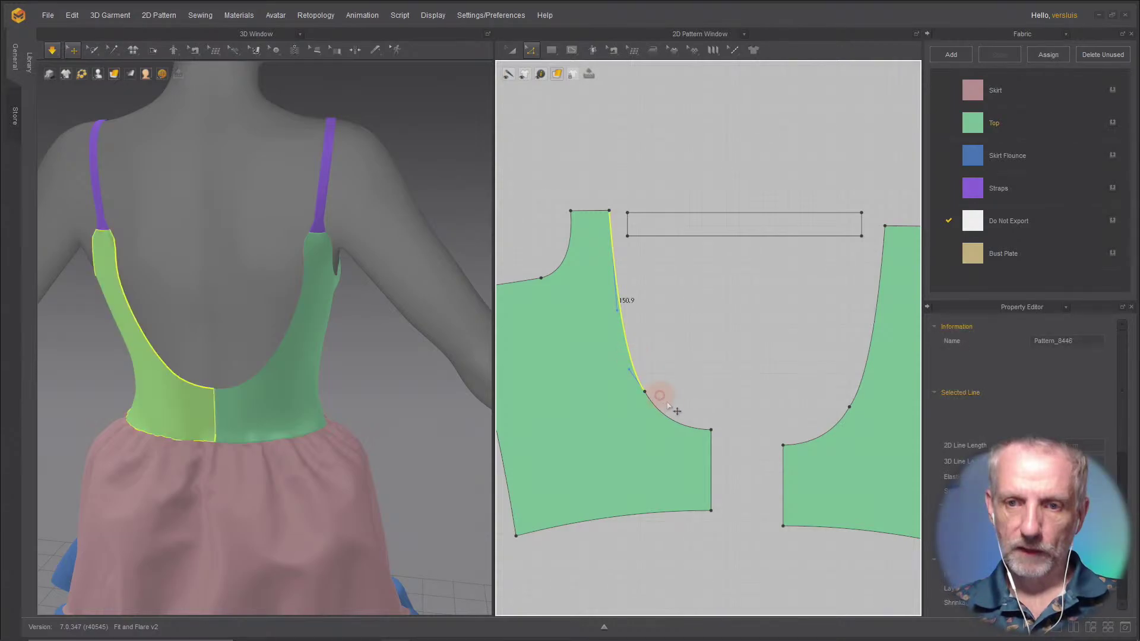
{"action": "left_click", "coordinate": [834, 432], "text": "shift"}
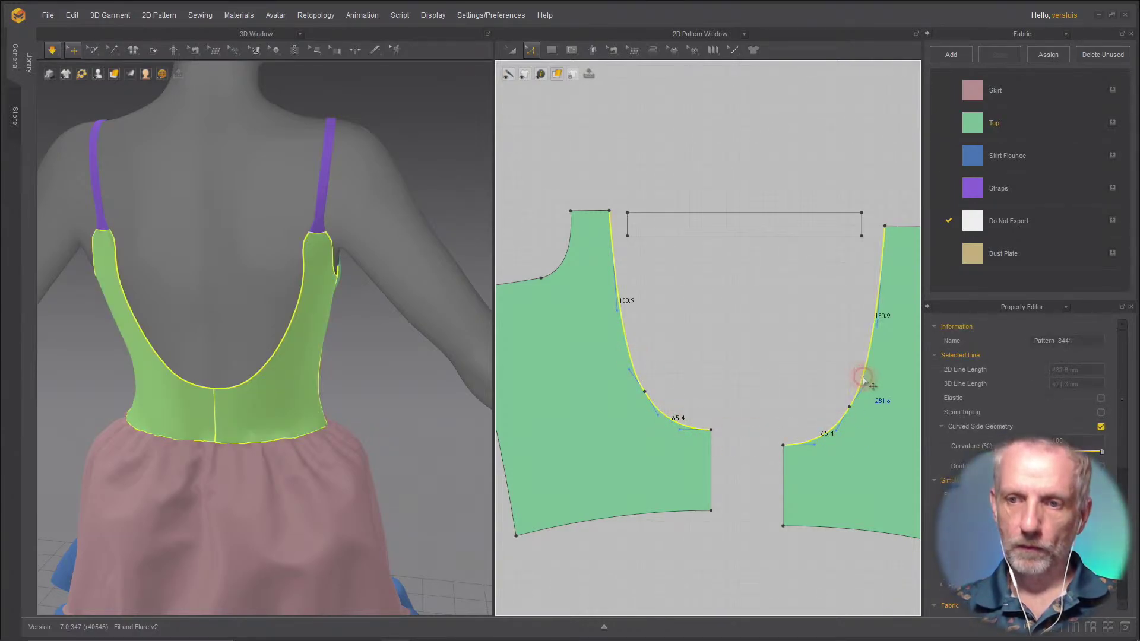
{"action": "left_click", "coordinate": [1102, 398]}
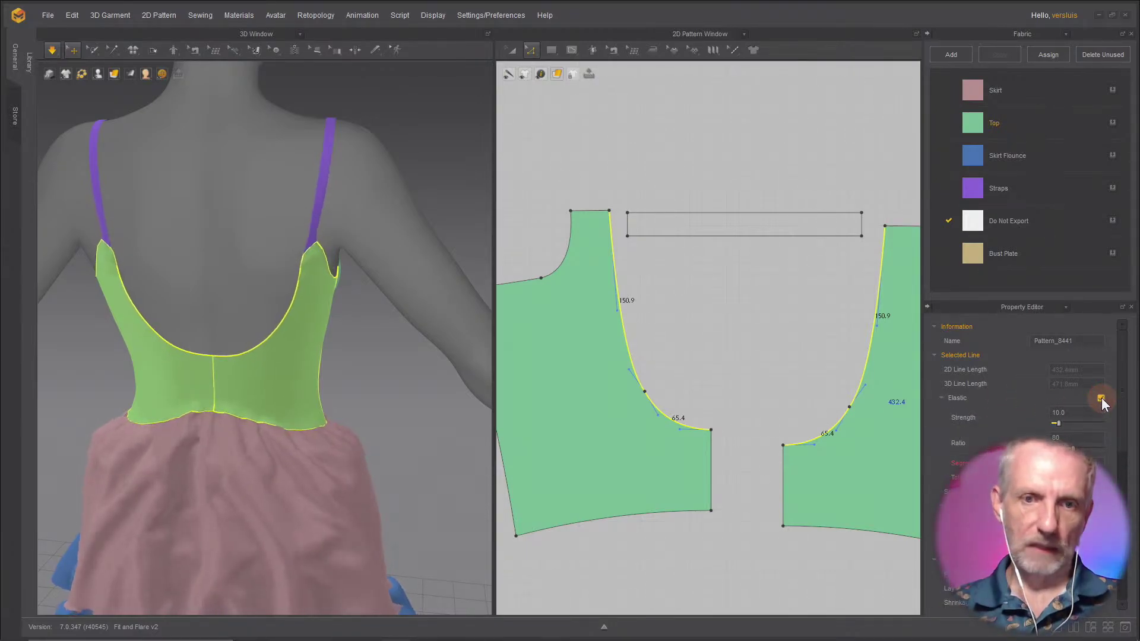
Step: Set the elastic ratio of the back neckline curves to 90 and inspect the bodice from the back and sides
{"action": "left_click", "coordinate": [1026, 430]}
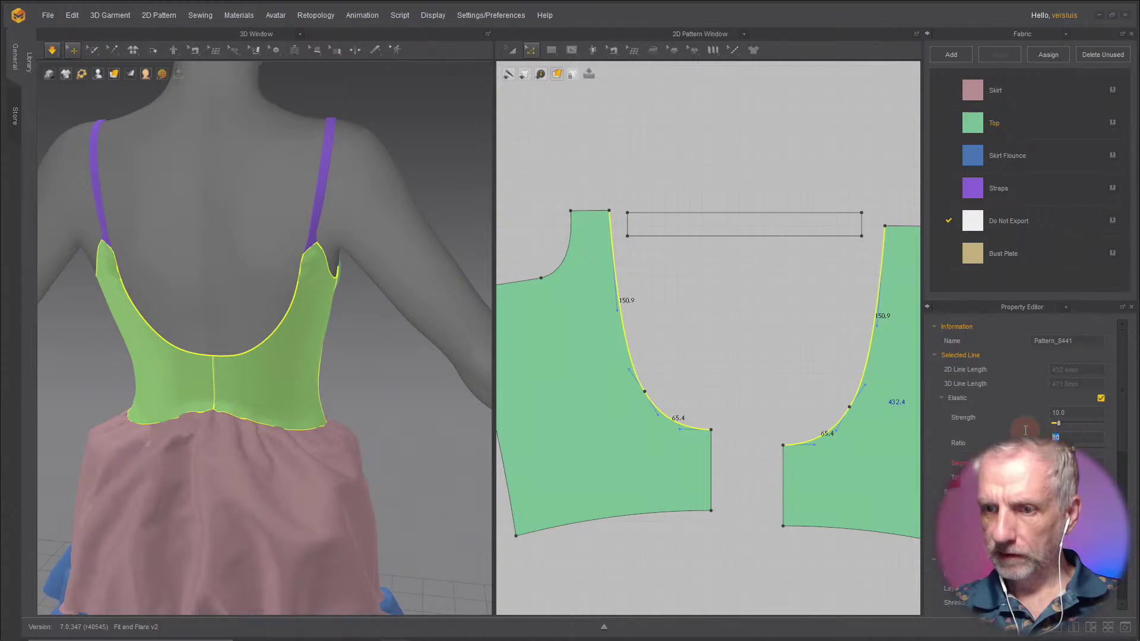
{"action": "type", "text": "90"}
{"action": "key", "text": "Return"}
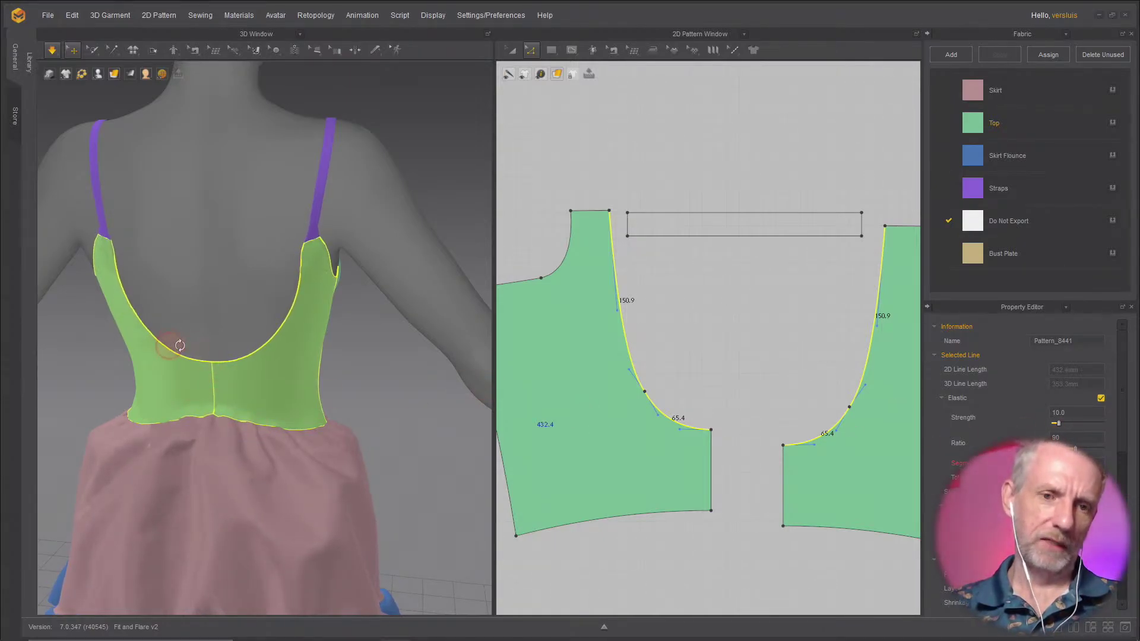
{"action": "right_click_drag", "start_coordinate": [180, 345], "coordinate": [244, 364]}
{"action": "scroll", "coordinate": [240, 374], "scroll_direction": "up", "scroll_amount": 5}
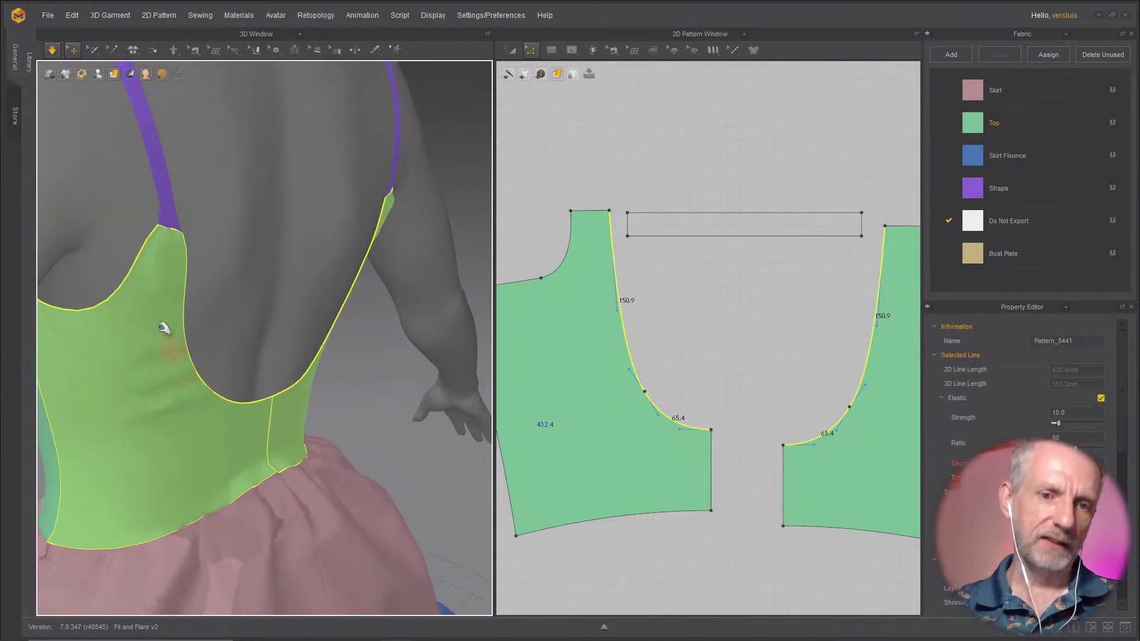
{"action": "right_click_drag", "start_coordinate": [233, 418], "coordinate": [80, 404]}
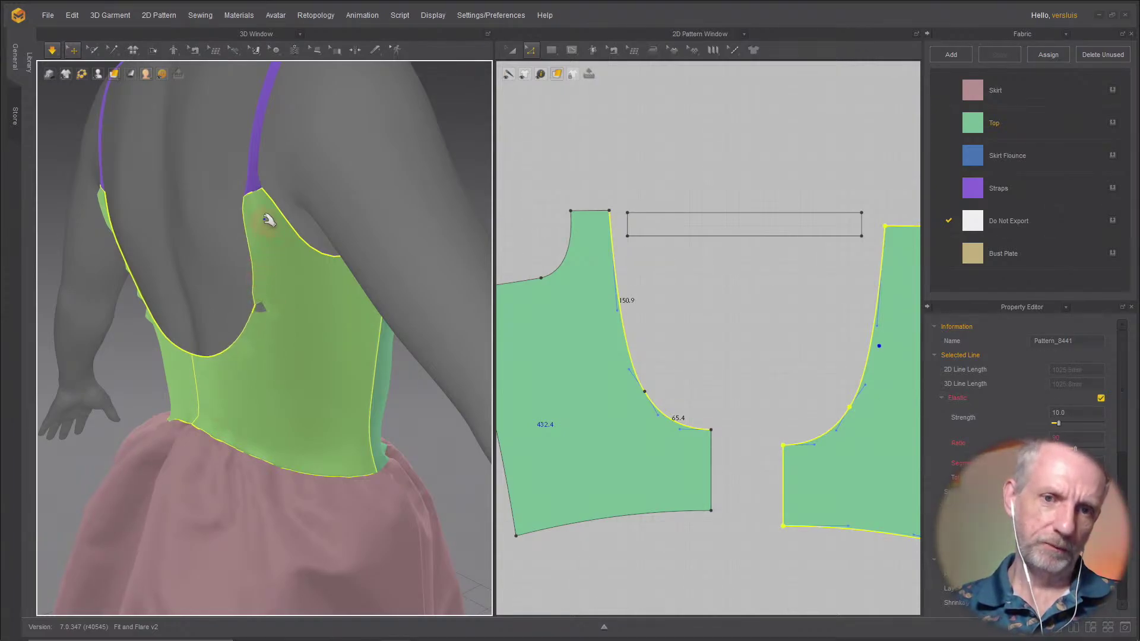
{"action": "right_click_drag", "start_coordinate": [265, 299], "coordinate": [322, 305]}
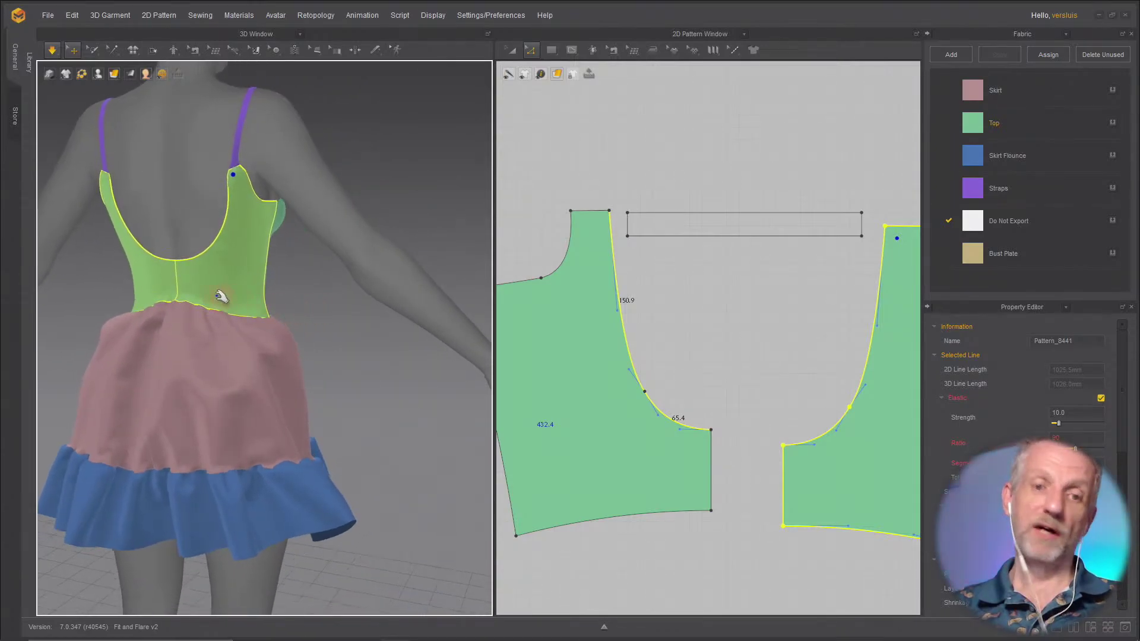
{"action": "right_click_drag", "start_coordinate": [224, 292], "coordinate": [291, 314]}
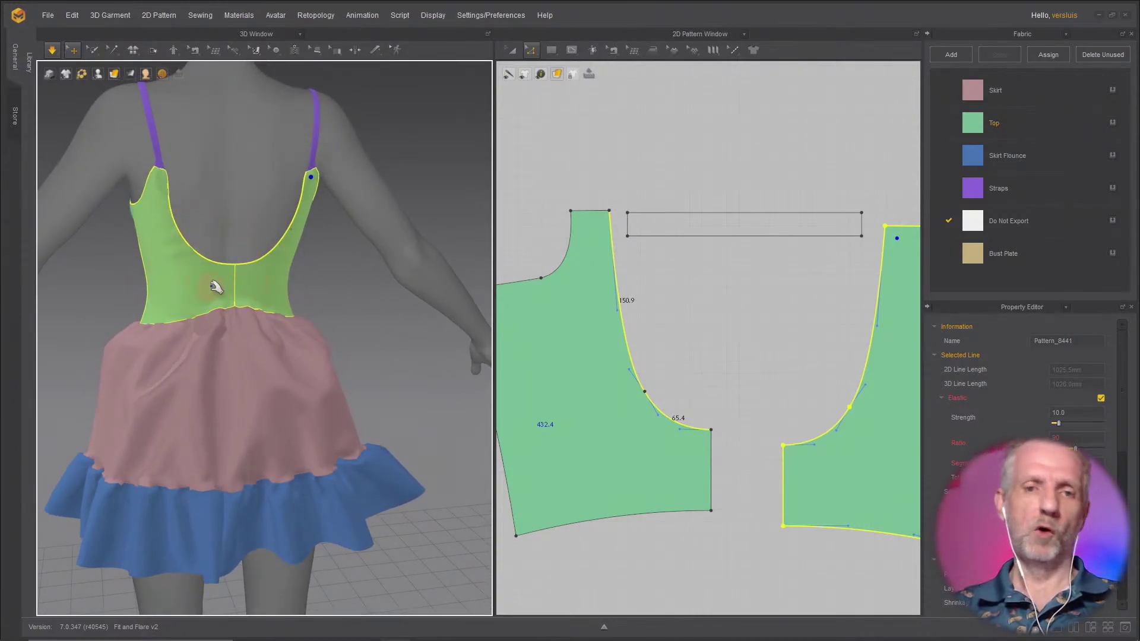
{"action": "right_click_drag", "start_coordinate": [215, 288], "coordinate": [368, 287]}
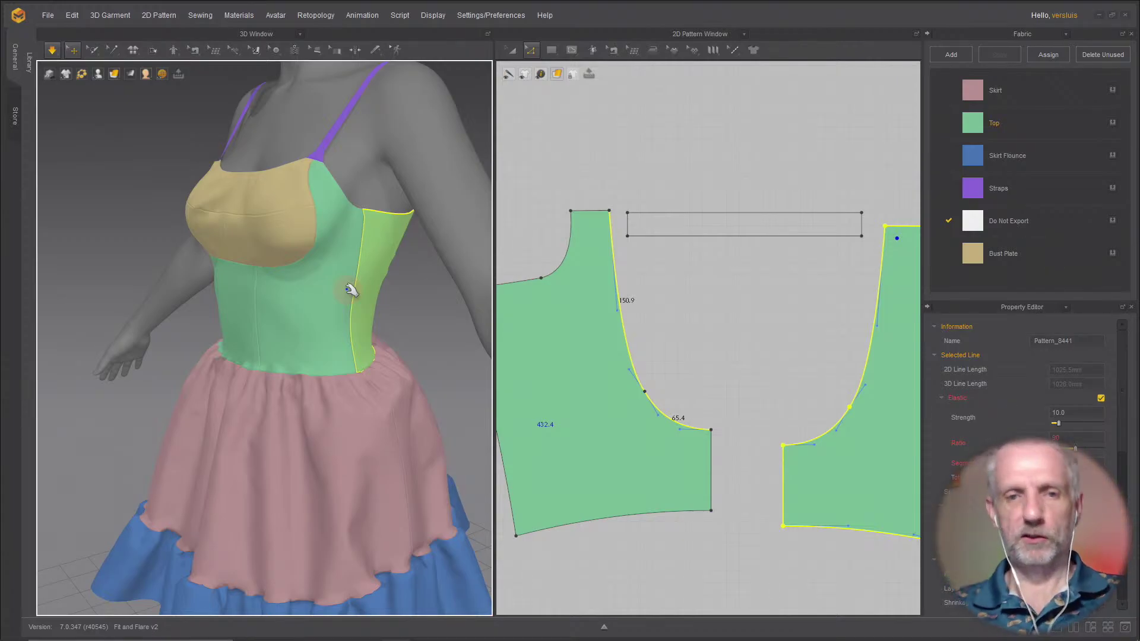
{"action": "right_click_drag", "start_coordinate": [351, 293], "coordinate": [285, 338]}
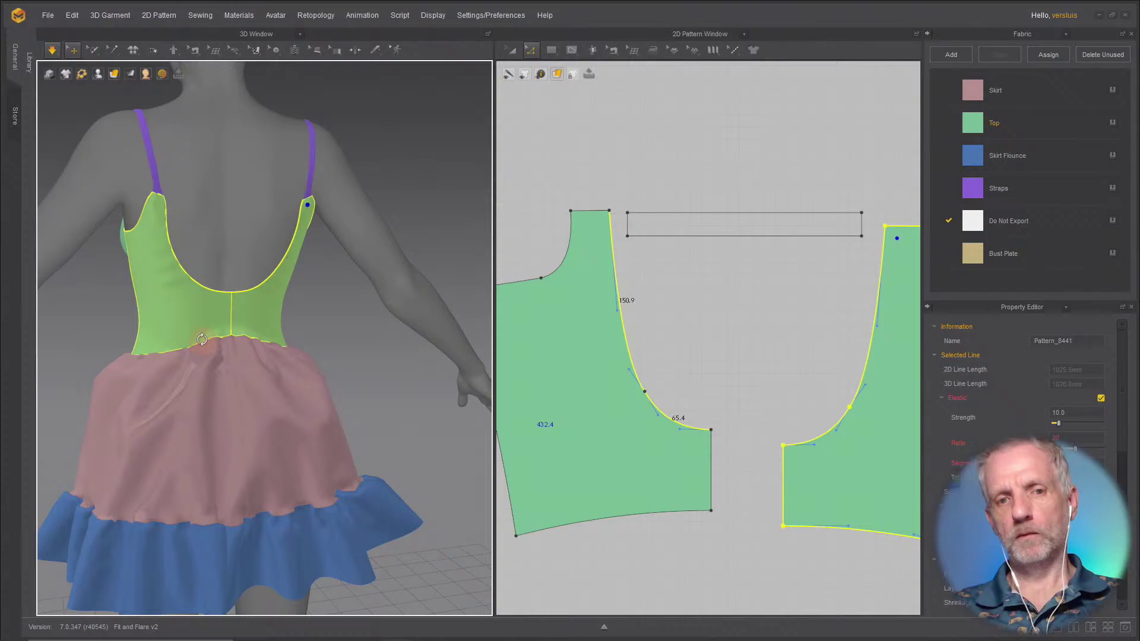
Step: Turn off Elastic for the selected back bodice edges and tug the skirt and flounce to resettle the dress
{"action": "left_click", "coordinate": [1101, 398]}
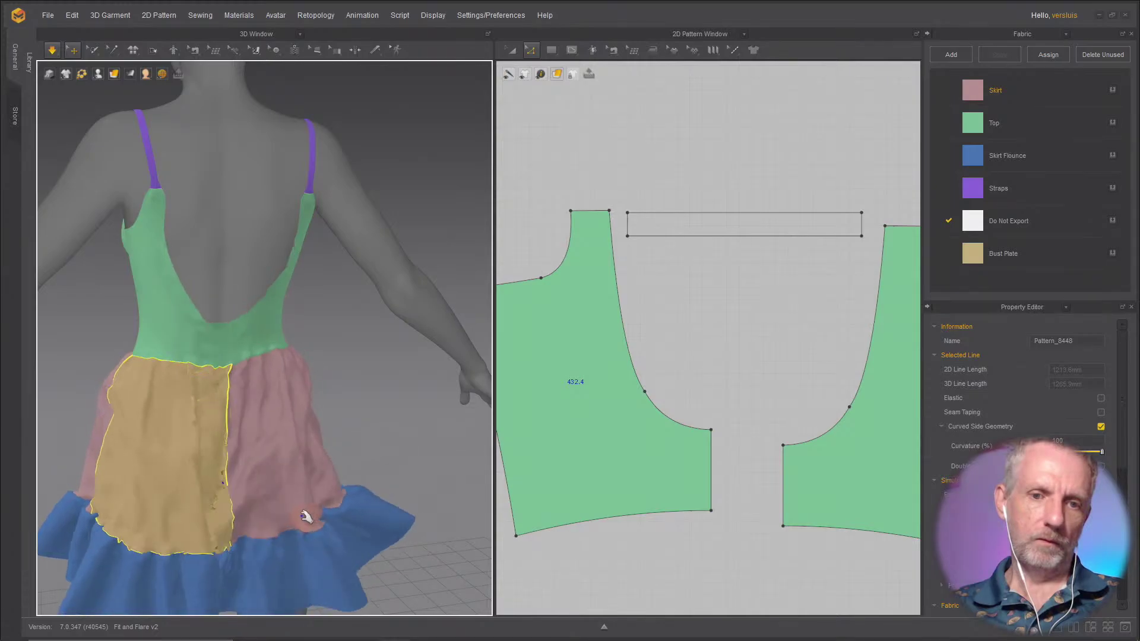
{"action": "left_click", "coordinate": [205, 541]}
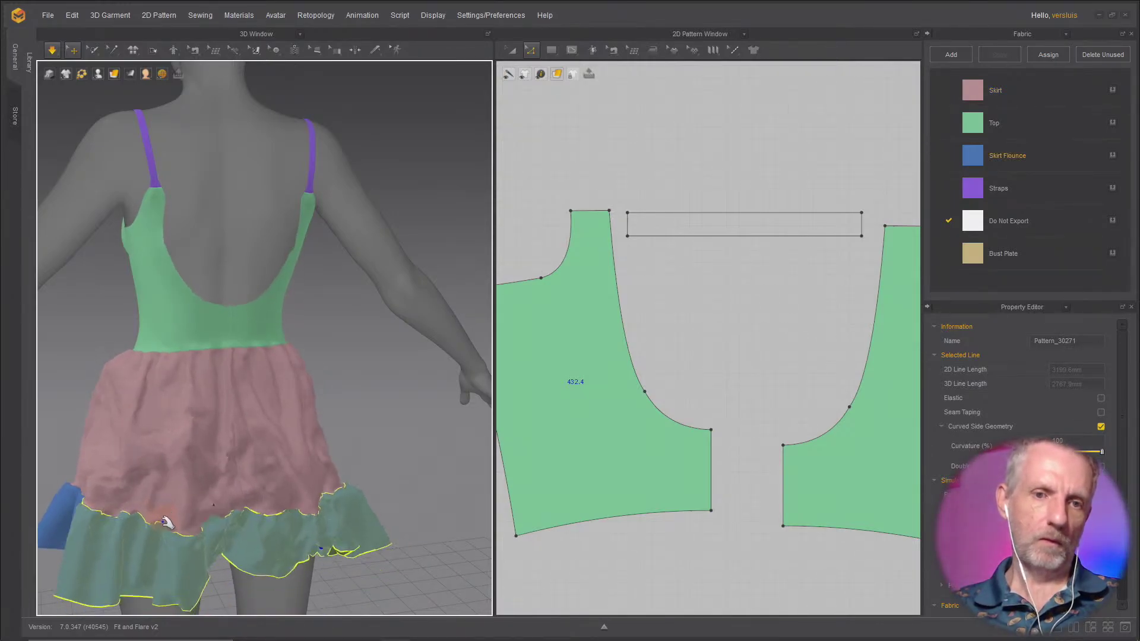
{"action": "left_click", "coordinate": [167, 522]}
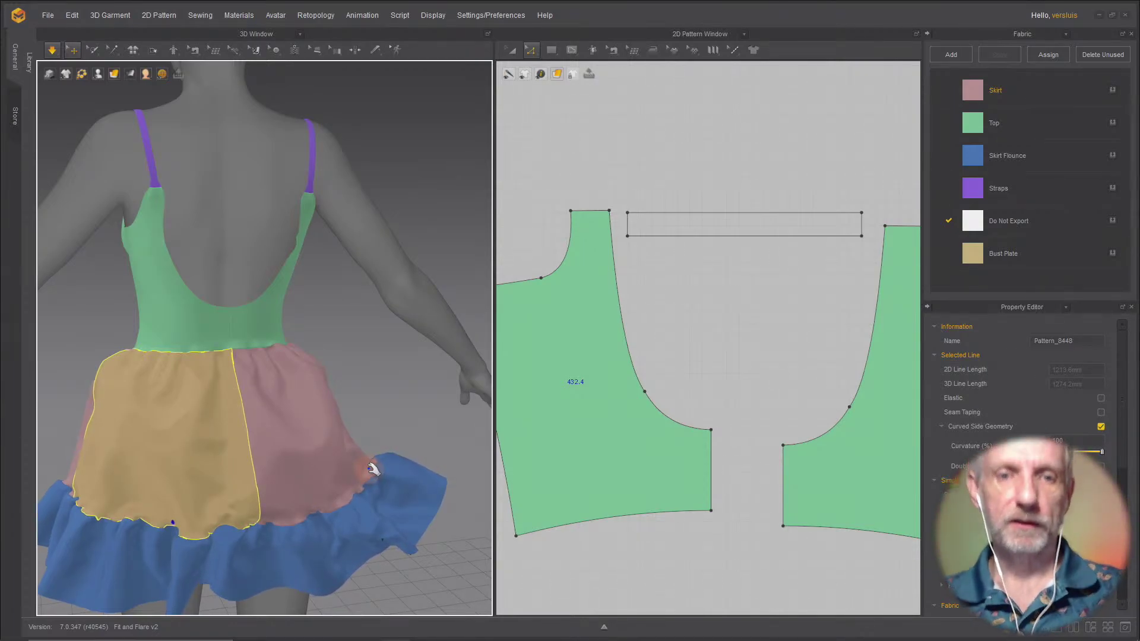
Step: Turn Elastic back on for both back neckline curves and tug the back of the skirt to resettle the cloth
{"action": "left_click", "coordinate": [707, 411]}
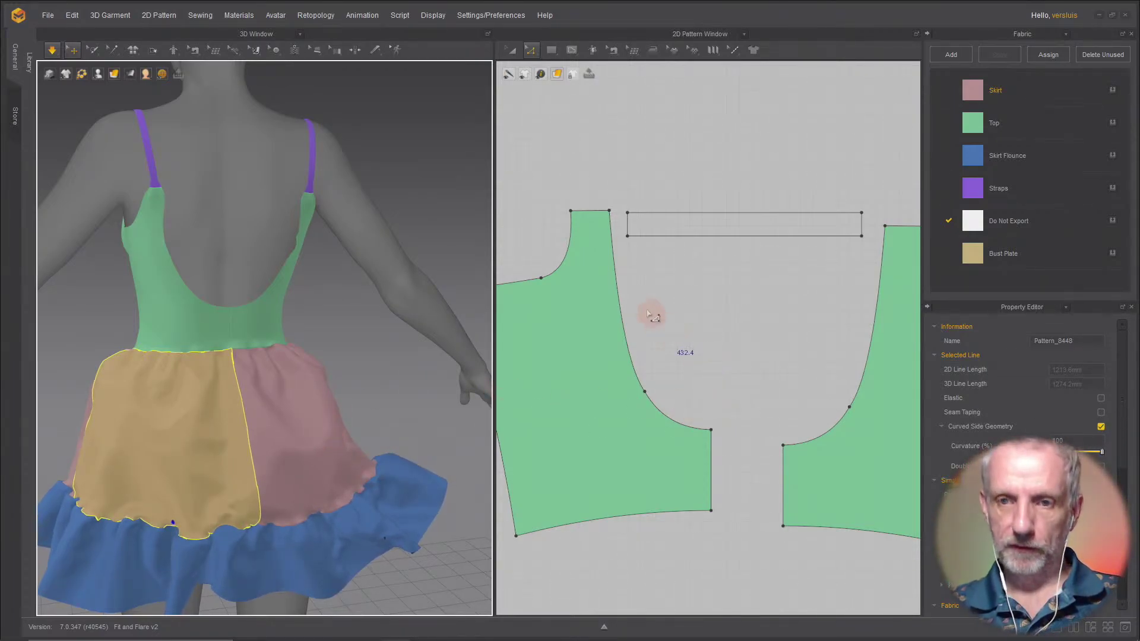
{"action": "left_click", "coordinate": [621, 320]}
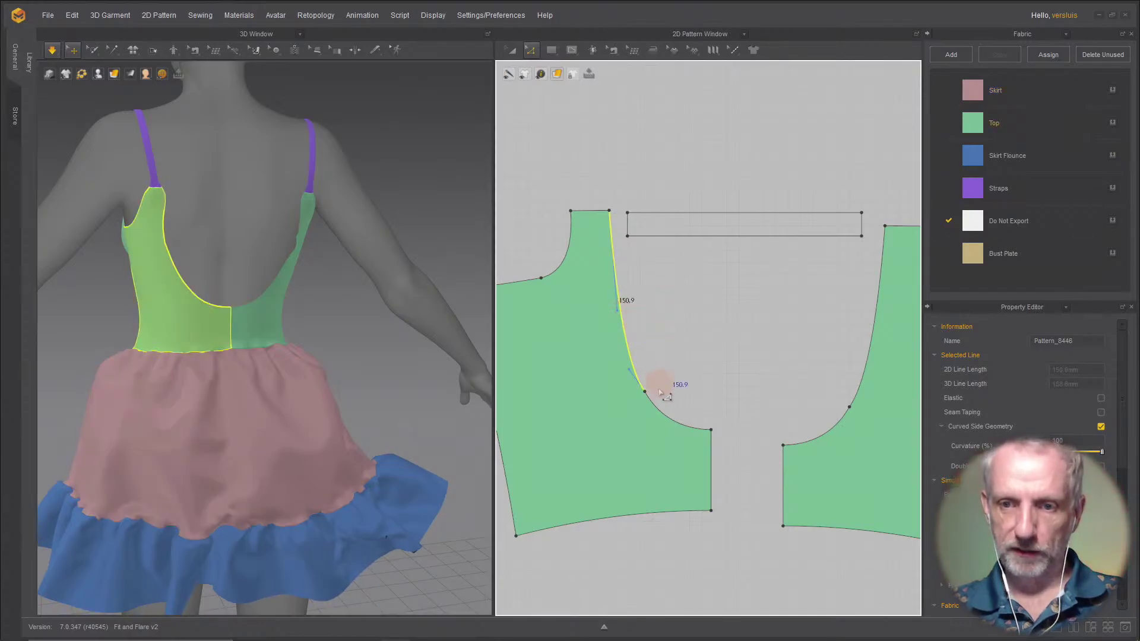
{"action": "left_click", "coordinate": [875, 321], "text": "shift"}
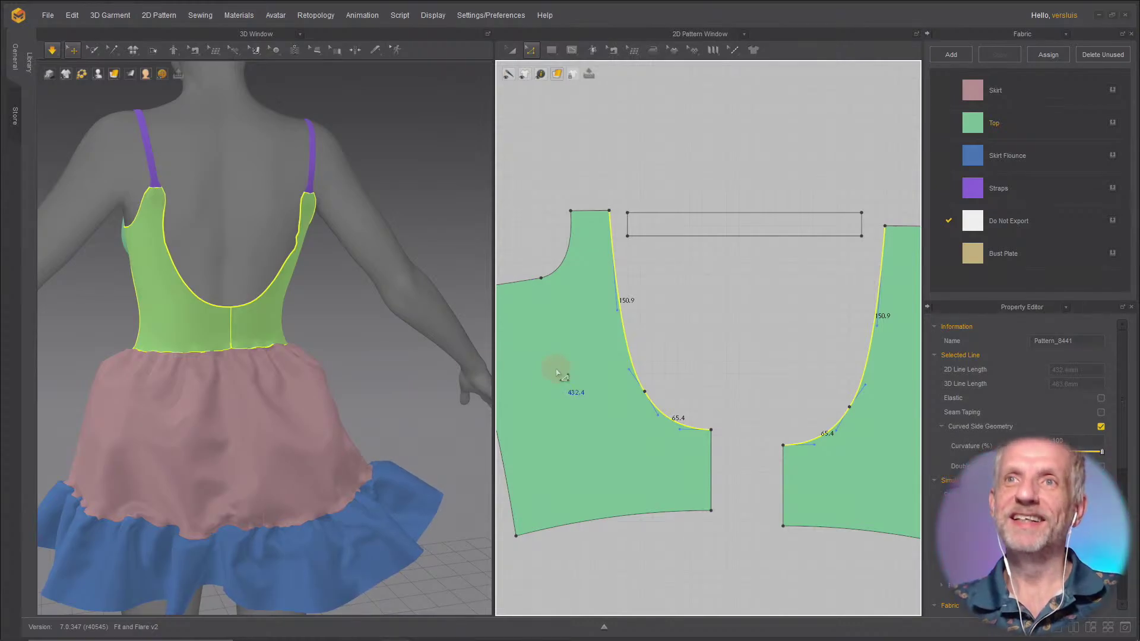
{"action": "left_click", "coordinate": [1101, 398]}
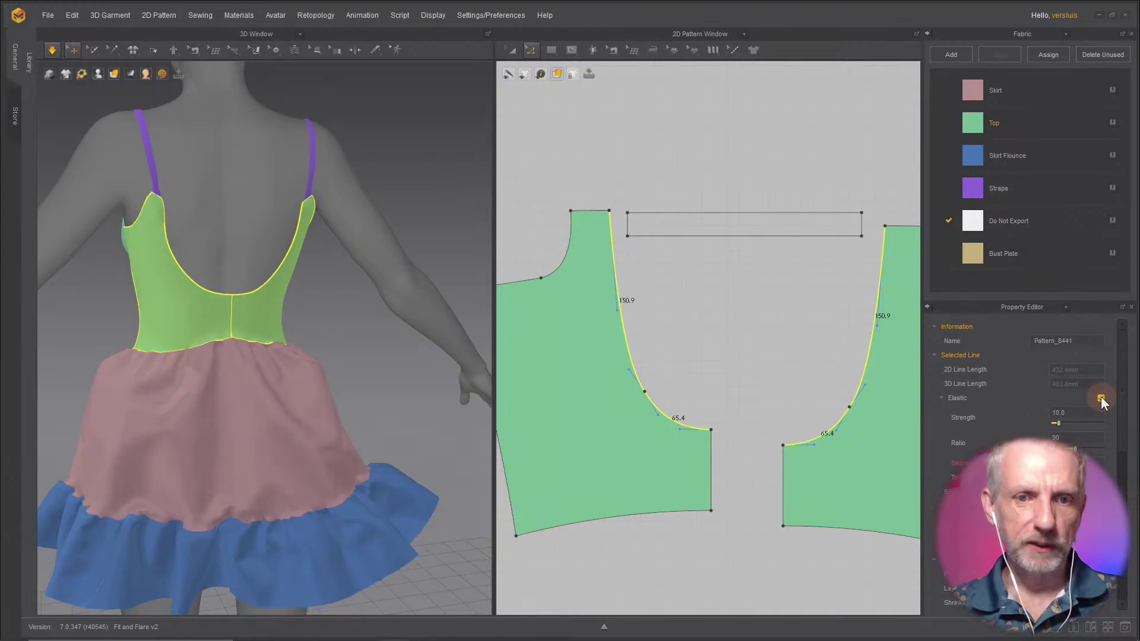
{"action": "right_click_drag", "start_coordinate": [394, 346], "coordinate": [314, 347]}
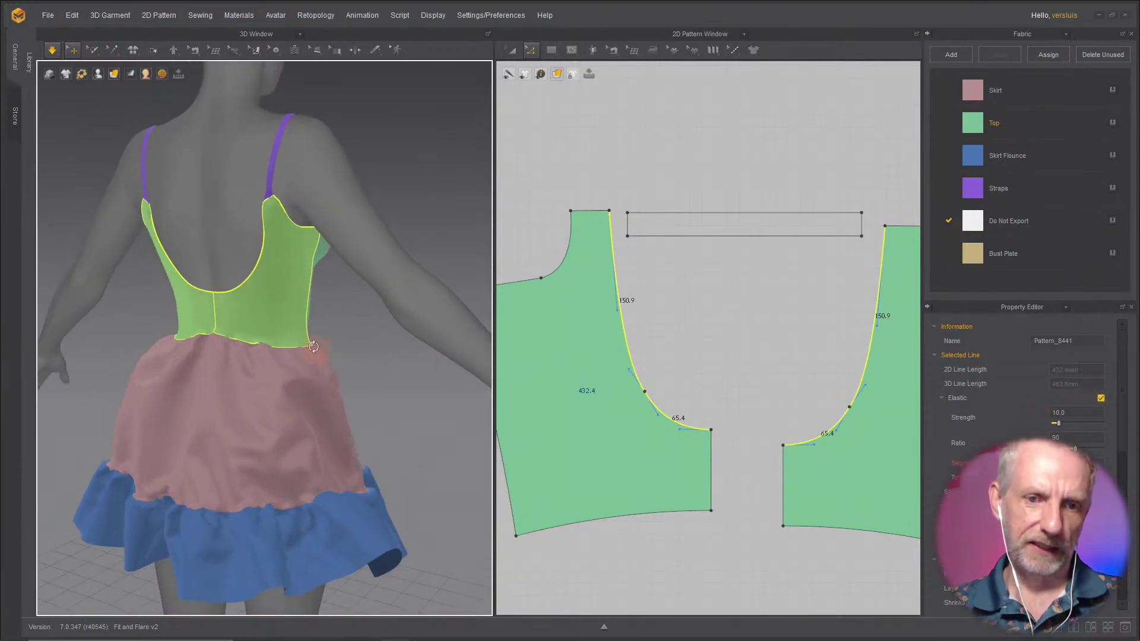
{"action": "left_click", "coordinate": [200, 364]}
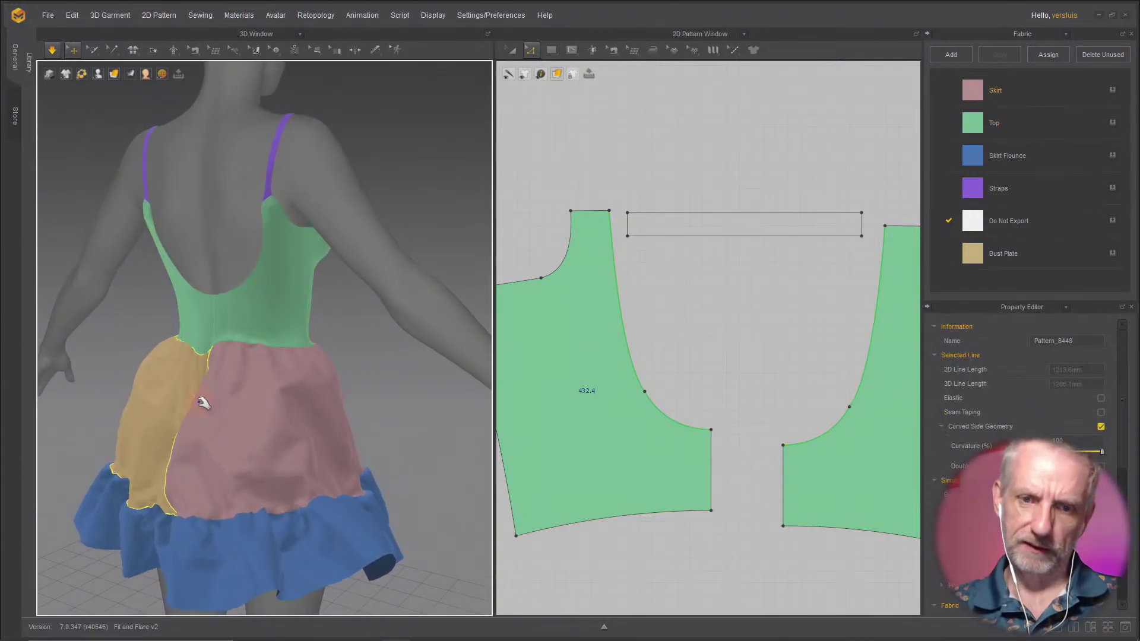
{"action": "left_click", "coordinate": [216, 387]}
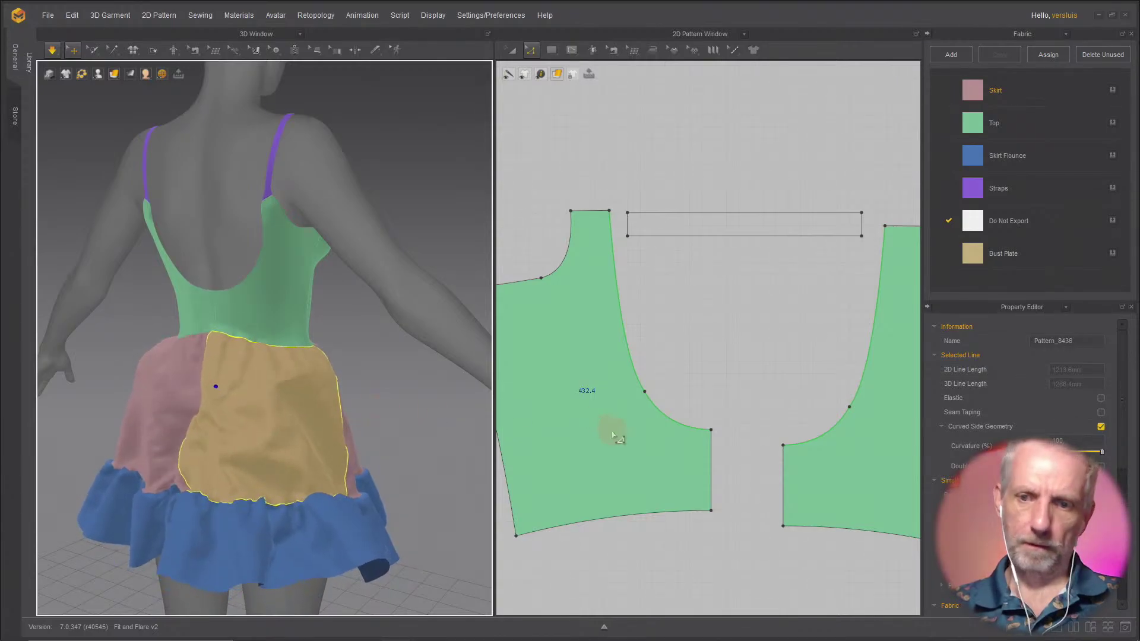
Step: Turn off Elastic for all edges of both back bodice panels and the strip between them, and tug the skirt to resettle it
{"action": "scroll", "coordinate": [616, 436], "scroll_direction": "down", "scroll_amount": 5}
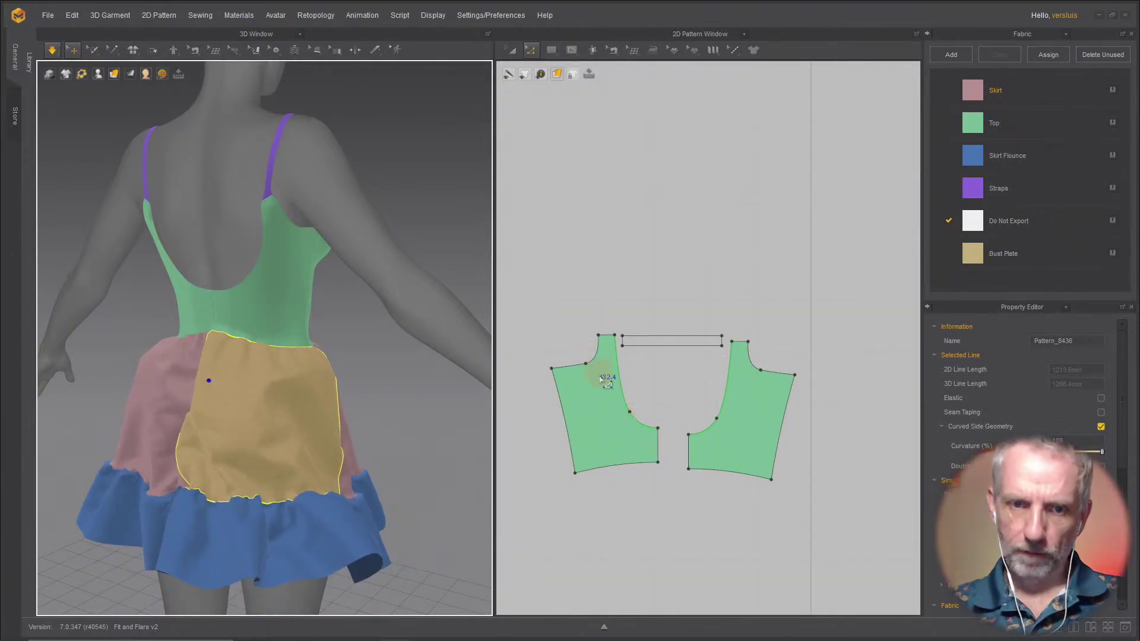
{"action": "left_click_drag", "start_coordinate": [698, 416], "coordinate": [853, 508]}
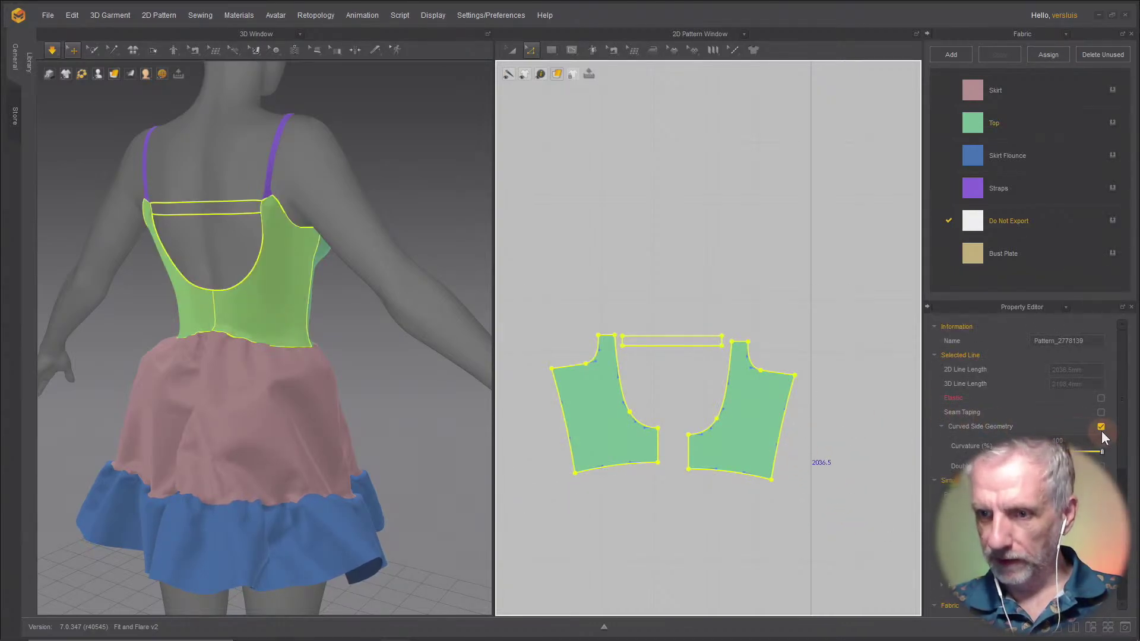
{"action": "left_click", "coordinate": [1101, 399]}
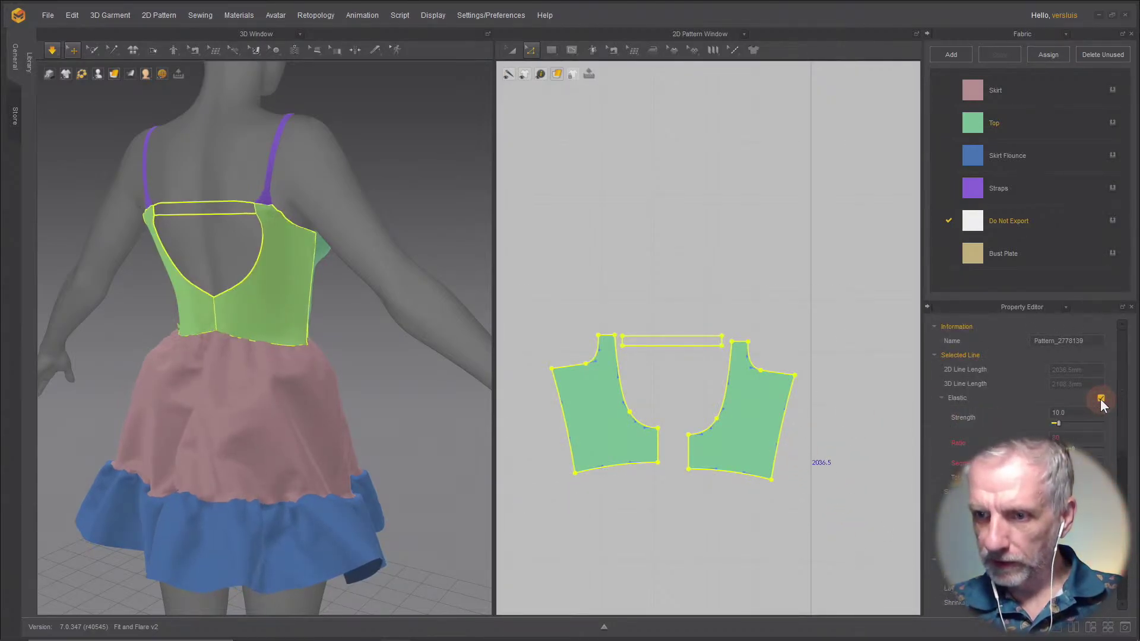
{"action": "left_click", "coordinate": [1101, 398]}
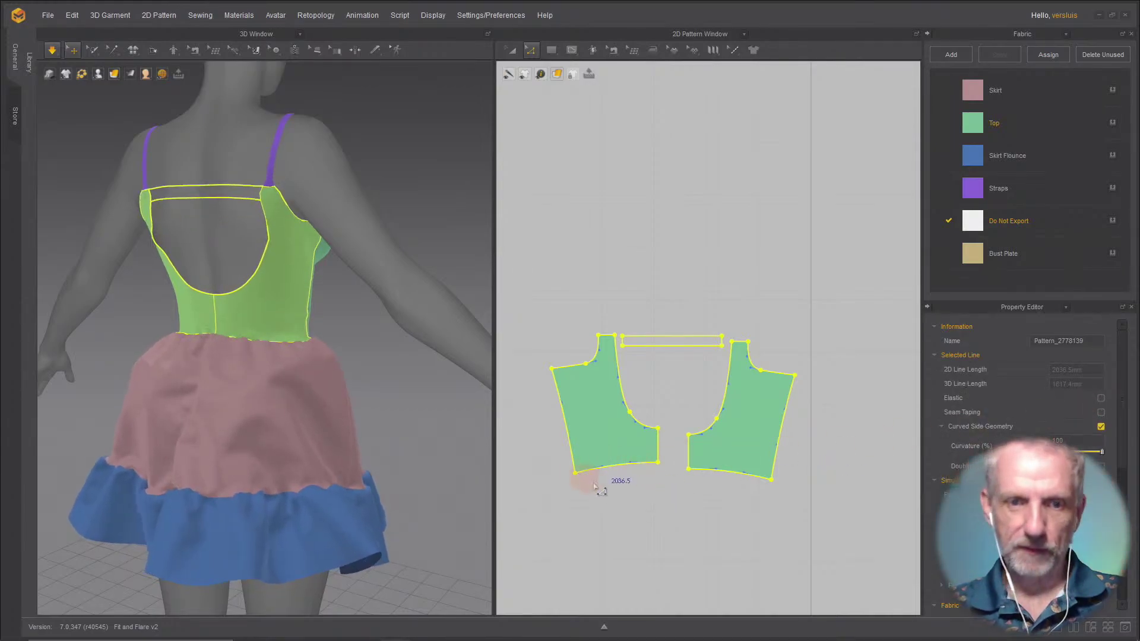
{"action": "left_click", "coordinate": [213, 464]}
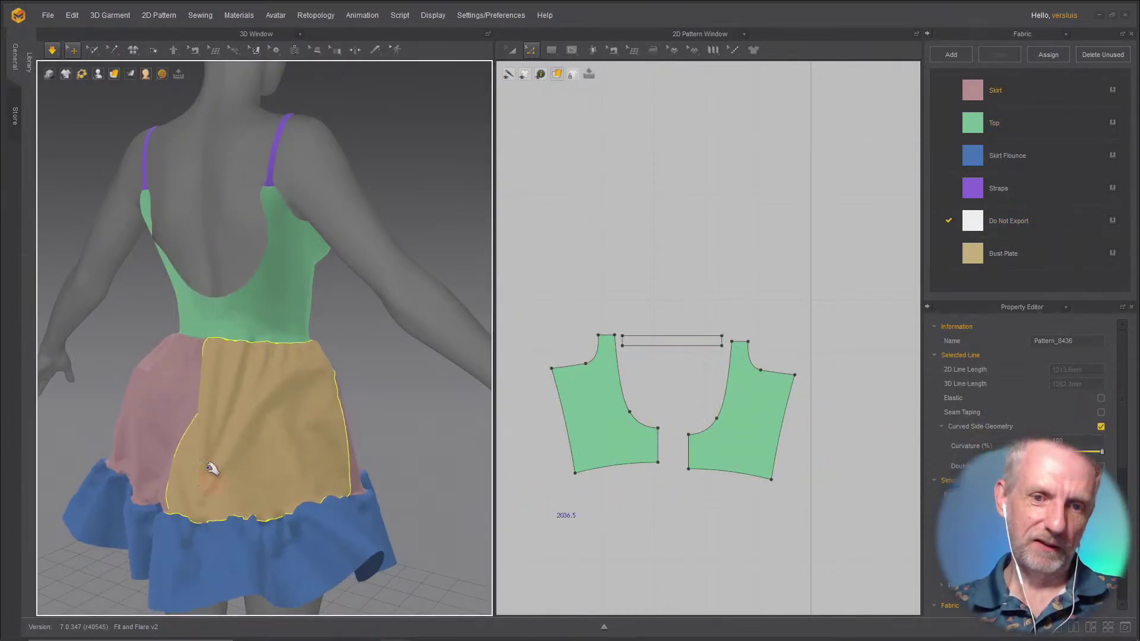
Step: Turn on Elastic for the upper neckline curves of both back bodice panels
{"action": "scroll", "coordinate": [574, 508], "scroll_direction": "up", "scroll_amount": 2}
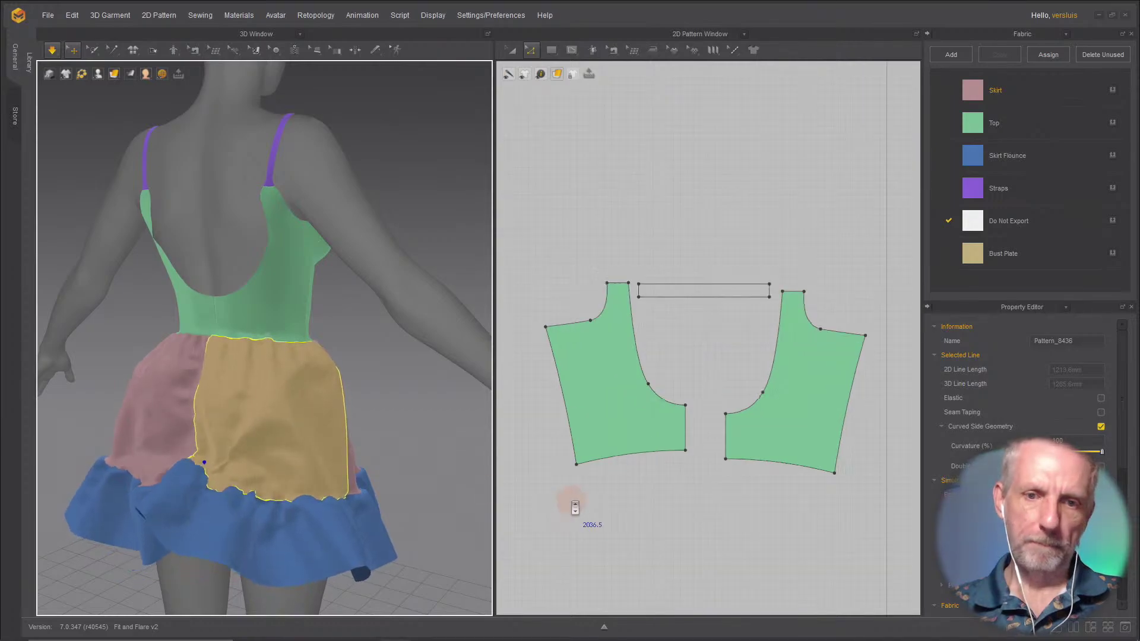
{"action": "scroll", "coordinate": [575, 508], "scroll_direction": "up", "scroll_amount": 2}
{"action": "middle_click_drag", "start_coordinate": [677, 446], "coordinate": [611, 491]}
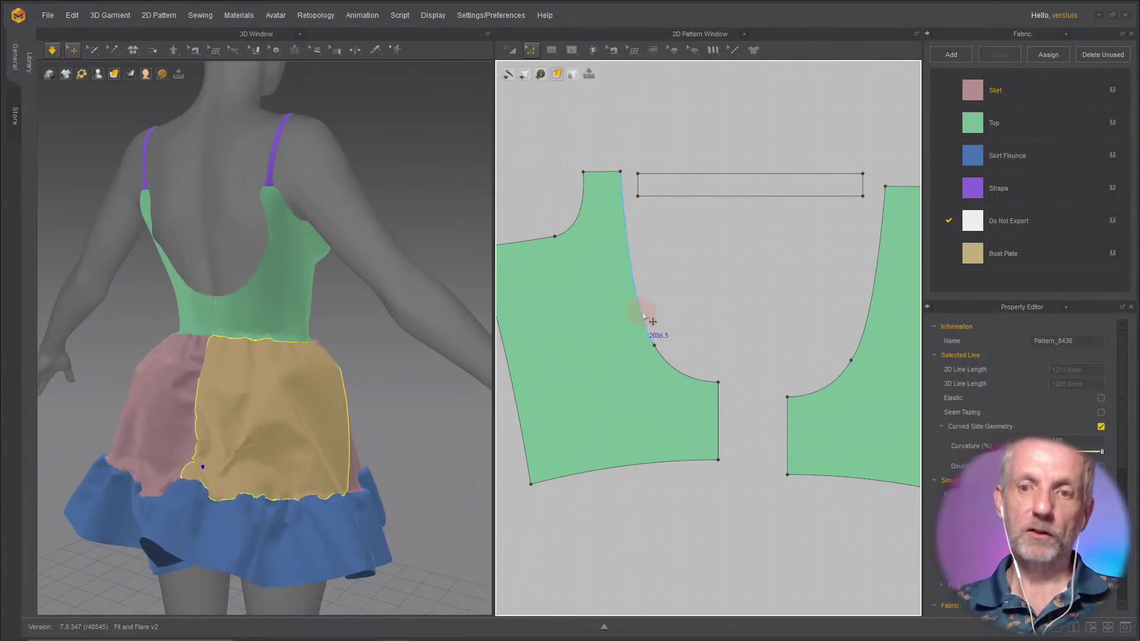
{"action": "left_click", "coordinate": [643, 312]}
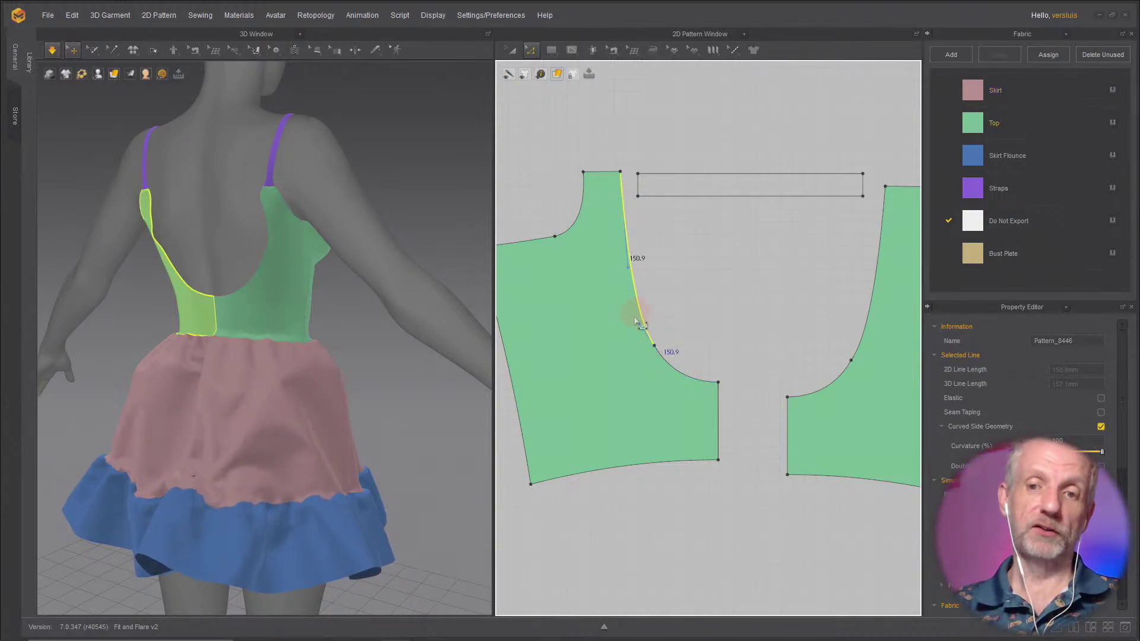
{"action": "left_click", "coordinate": [869, 321], "text": "shift"}
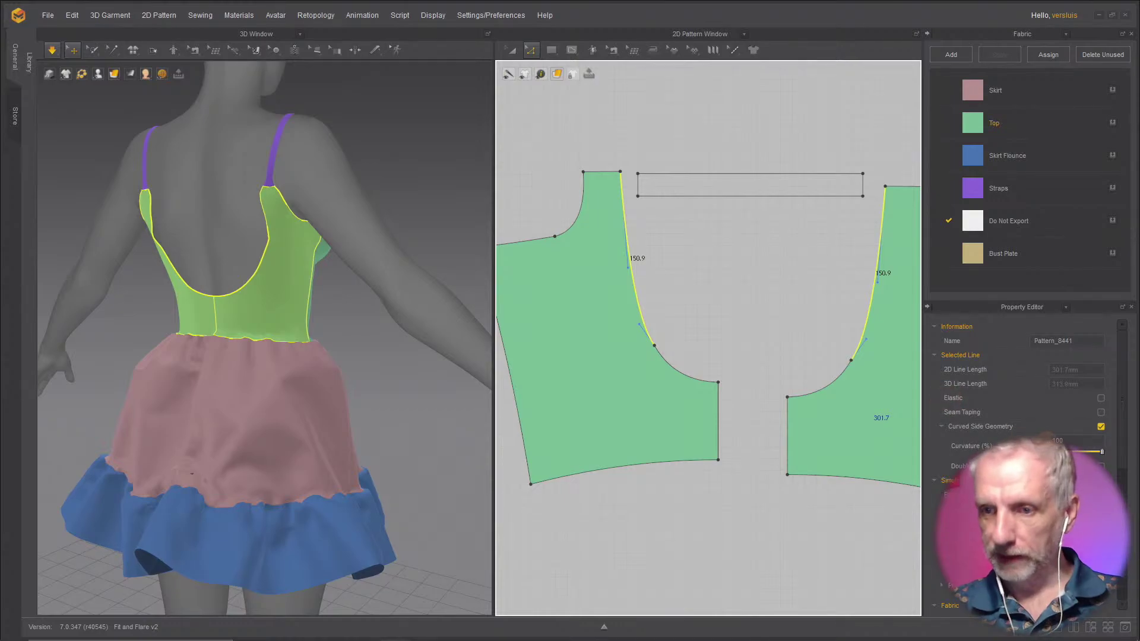
{"action": "left_click", "coordinate": [1101, 398]}
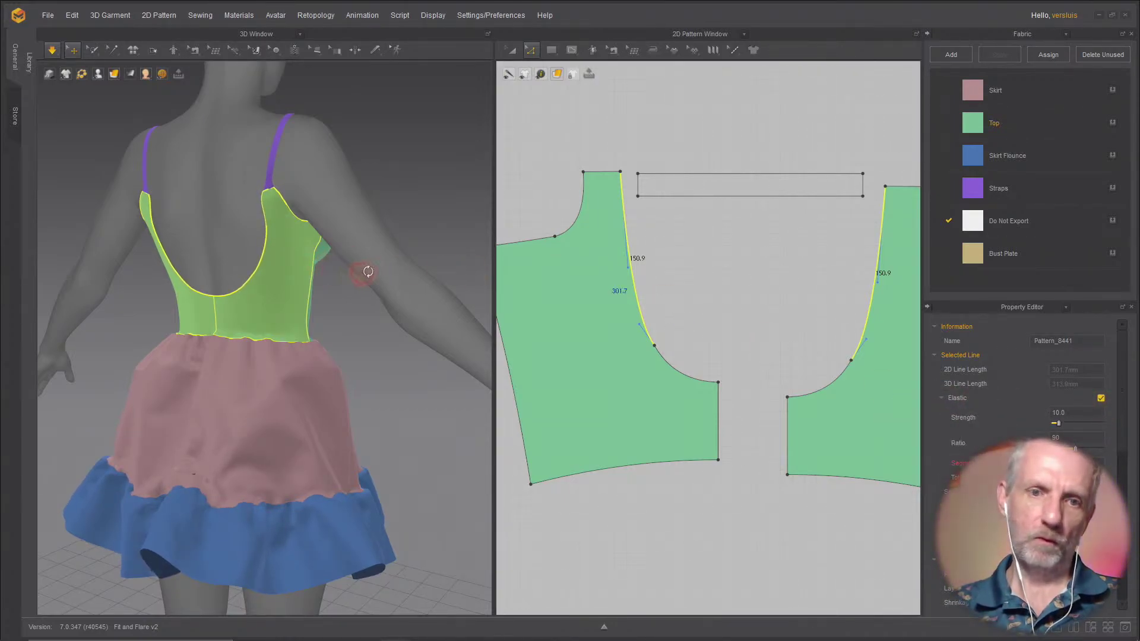
Step: Tug the flounce and the back skirt panel to resettle the dress on the avatar
{"action": "right_click_drag", "start_coordinate": [368, 271], "coordinate": [415, 265]}
{"action": "left_click_drag", "start_coordinate": [334, 553], "coordinate": [333, 419]}
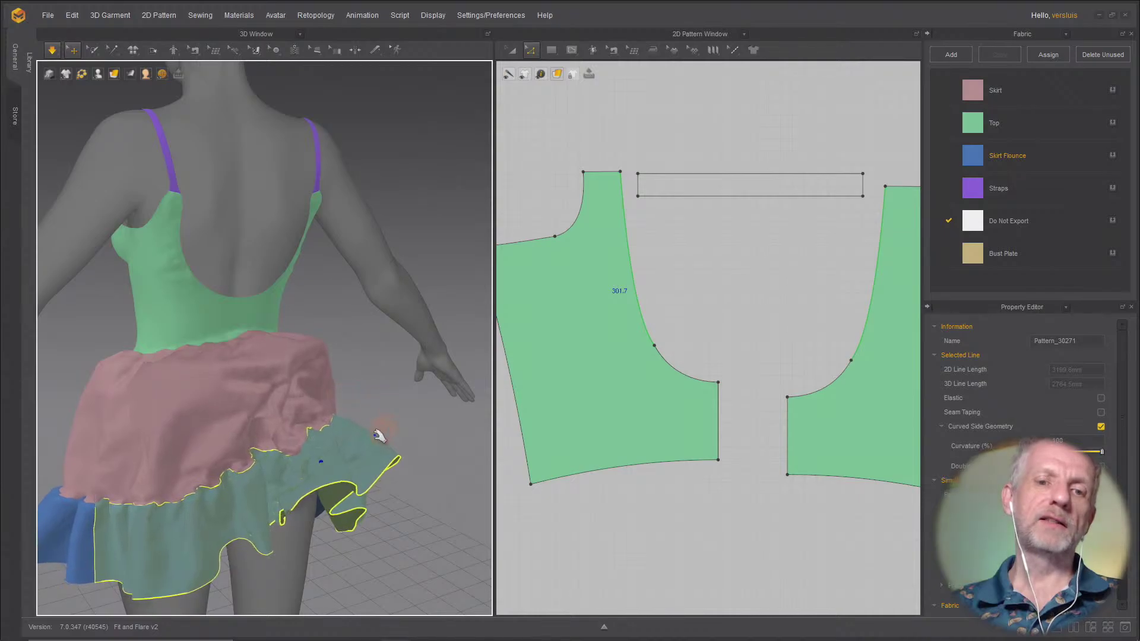
{"action": "left_click_drag", "start_coordinate": [237, 415], "coordinate": [342, 458]}
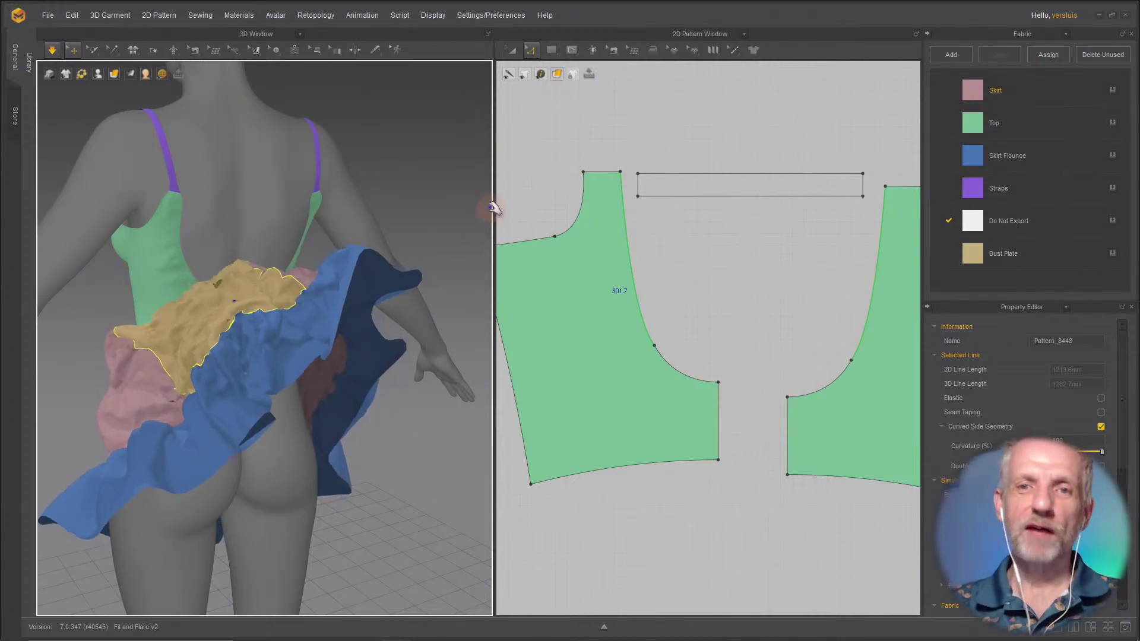
Step: Set the simulation gravity to -9800 in the preferences
{"action": "left_click", "coordinate": [501, 17]}
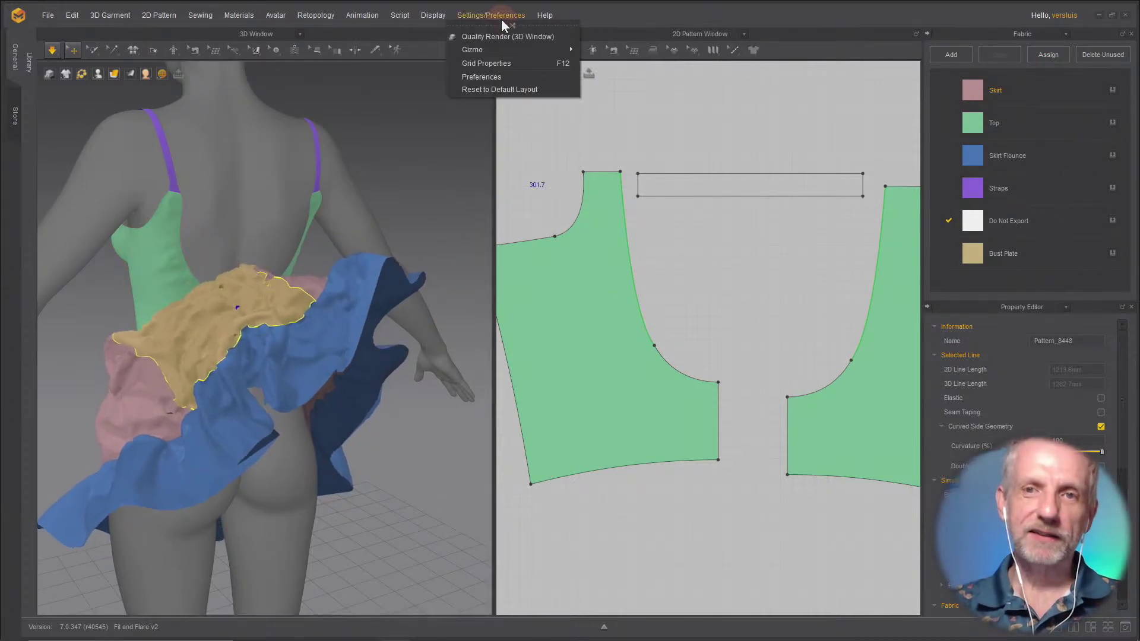
{"action": "left_click", "coordinate": [492, 76]}
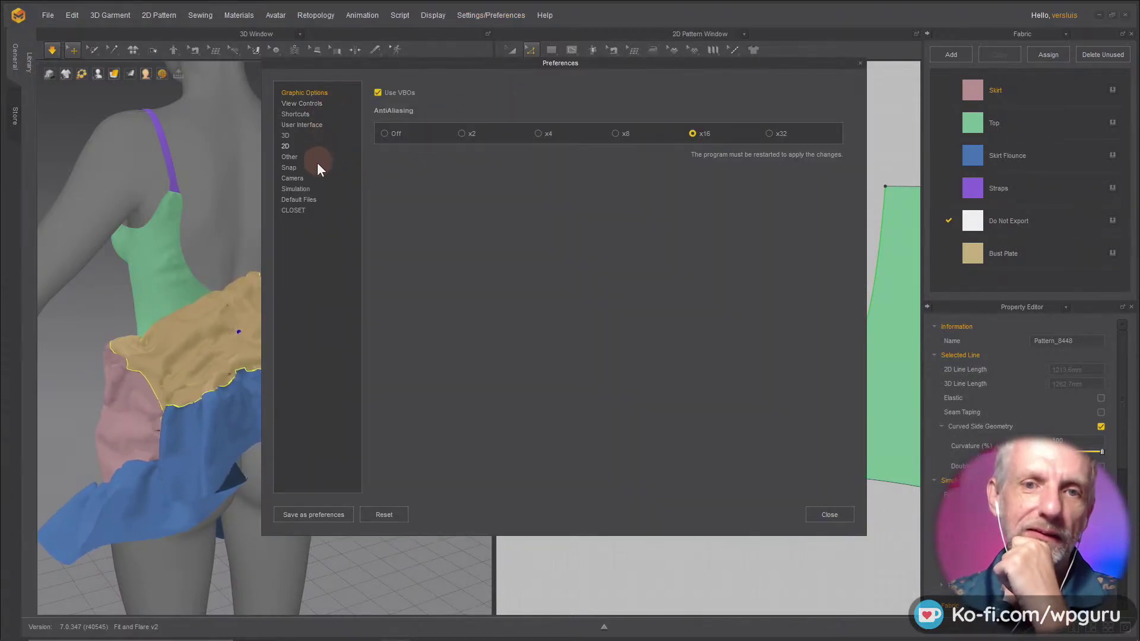
{"action": "left_click", "coordinate": [295, 189]}
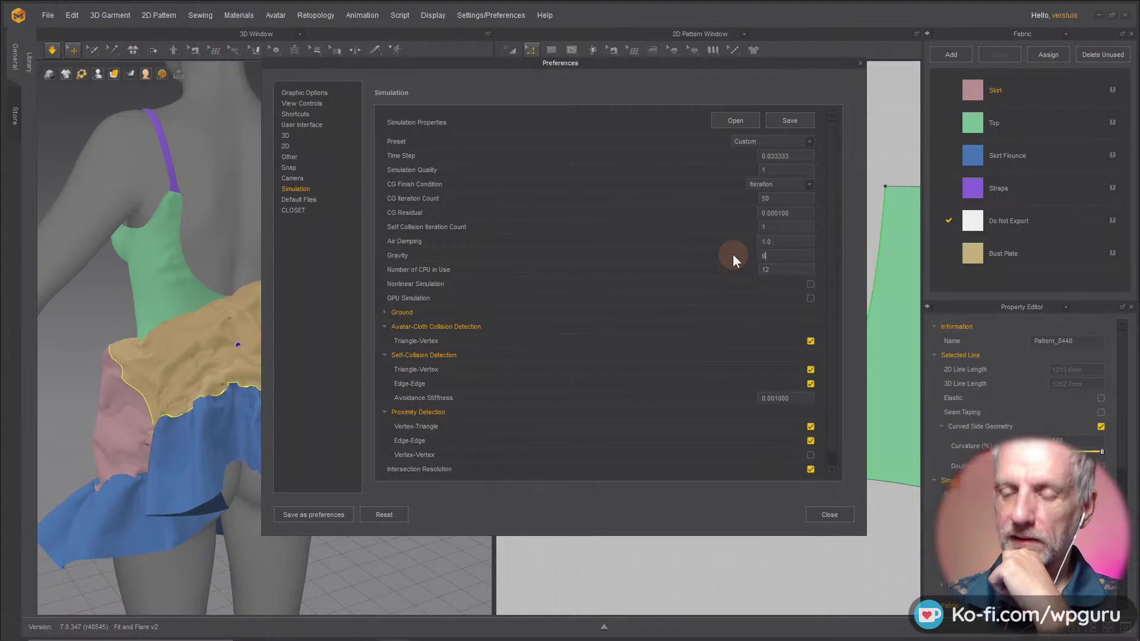
{"action": "type", "text": "9800"}
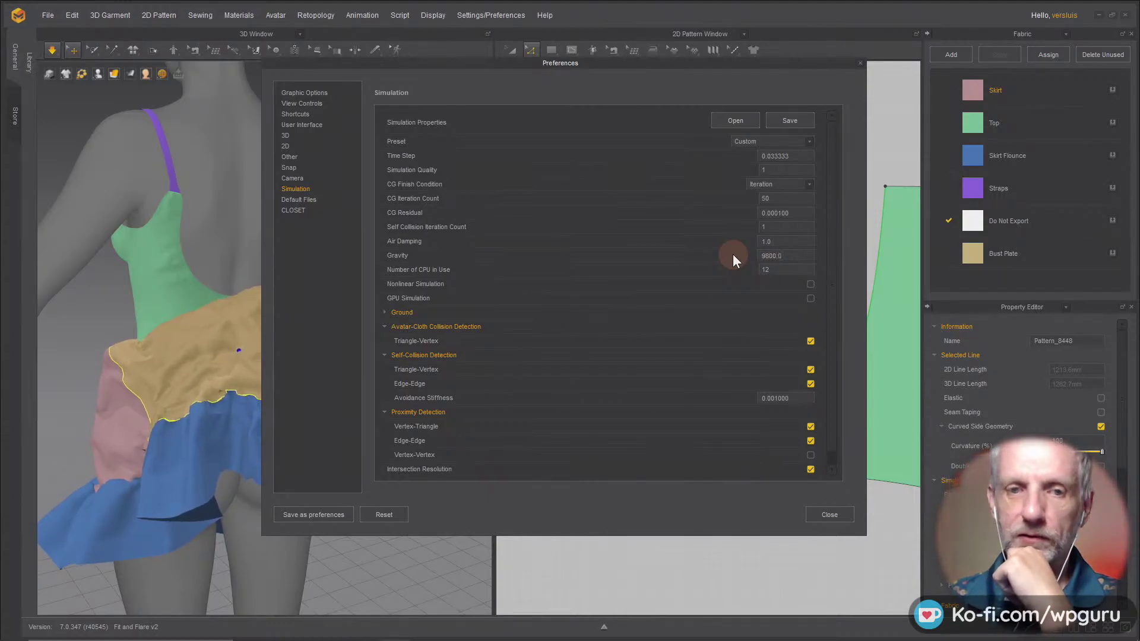
{"action": "key", "text": "Return"}
{"action": "double_click", "coordinate": [808, 256]}
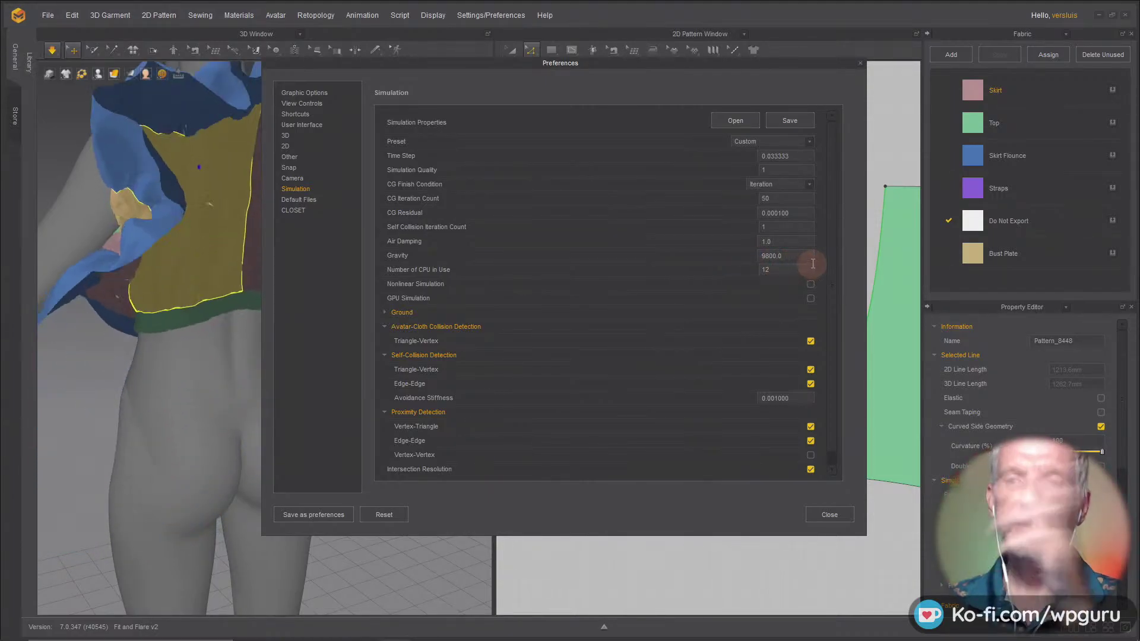
{"action": "key", "text": "Home"}
{"action": "type", "text": "-"}
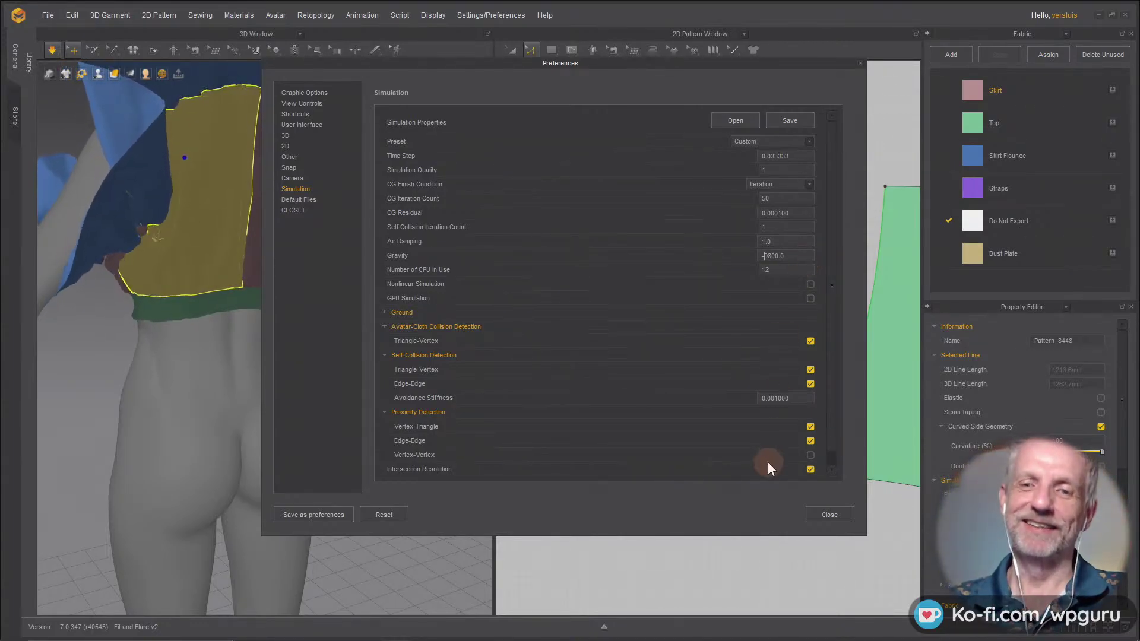
{"action": "left_click", "coordinate": [831, 516]}
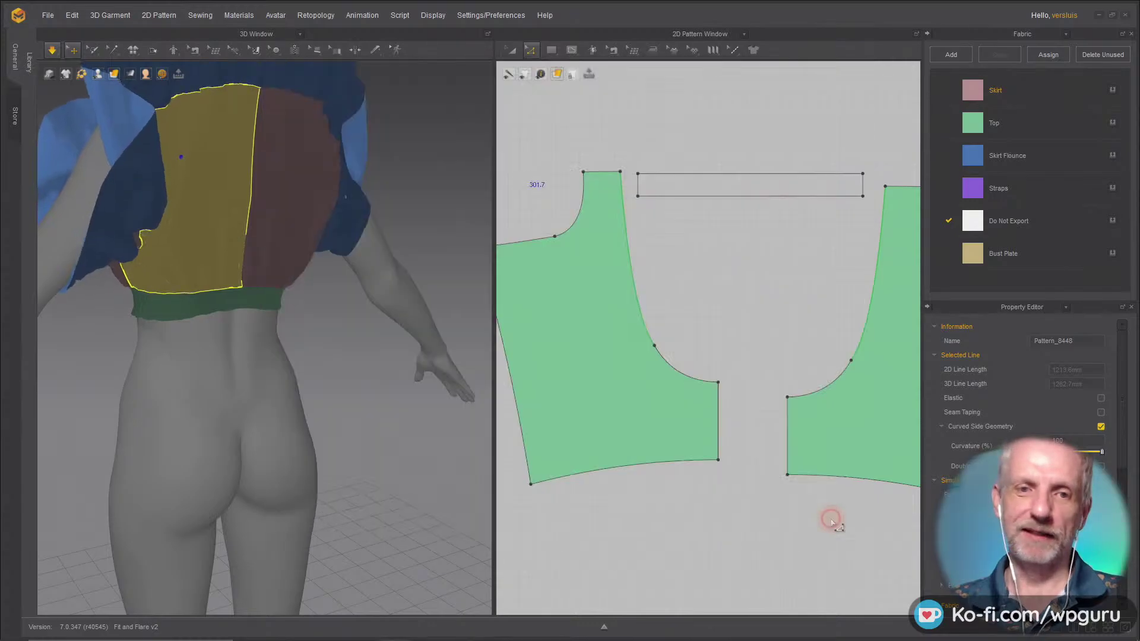
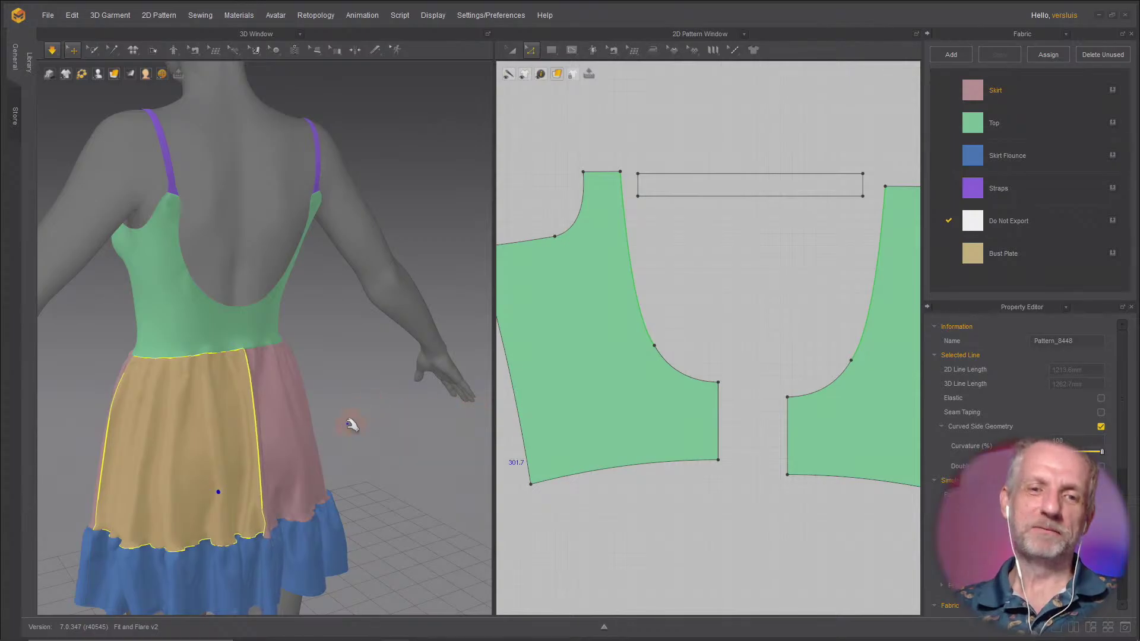
Step: Pull the front flounce downward to resettle the skirt, and inspect the dress from the front, side and back
{"action": "right_click_drag", "start_coordinate": [351, 426], "coordinate": [487, 398]}
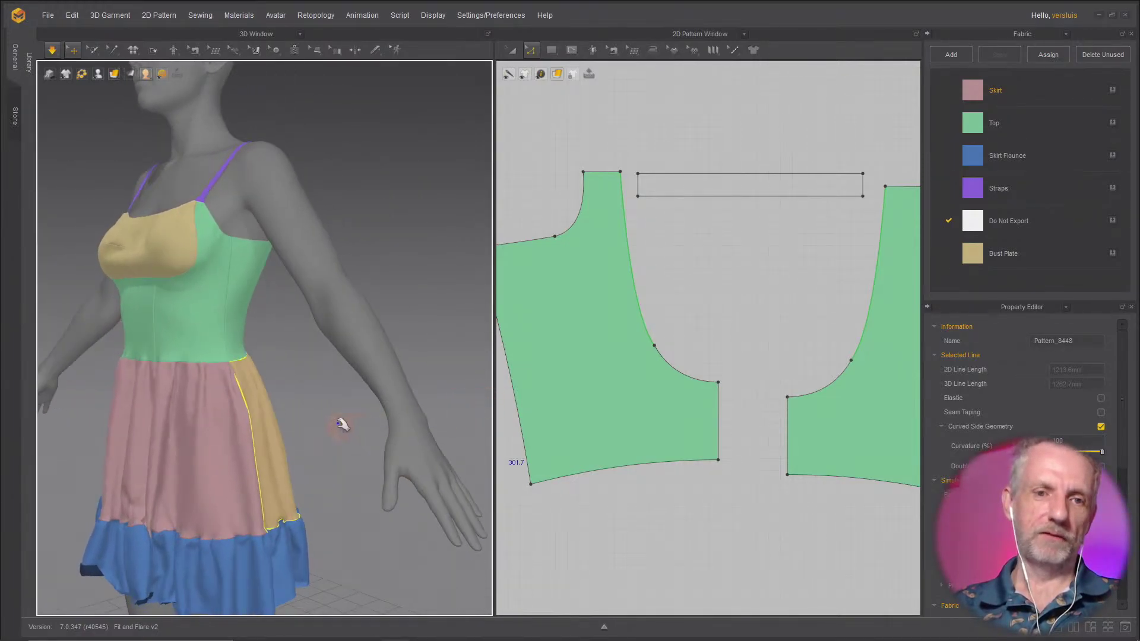
{"action": "right_click_drag", "start_coordinate": [342, 424], "coordinate": [438, 310]}
{"action": "left_click_drag", "start_coordinate": [205, 506], "coordinate": [202, 531]}
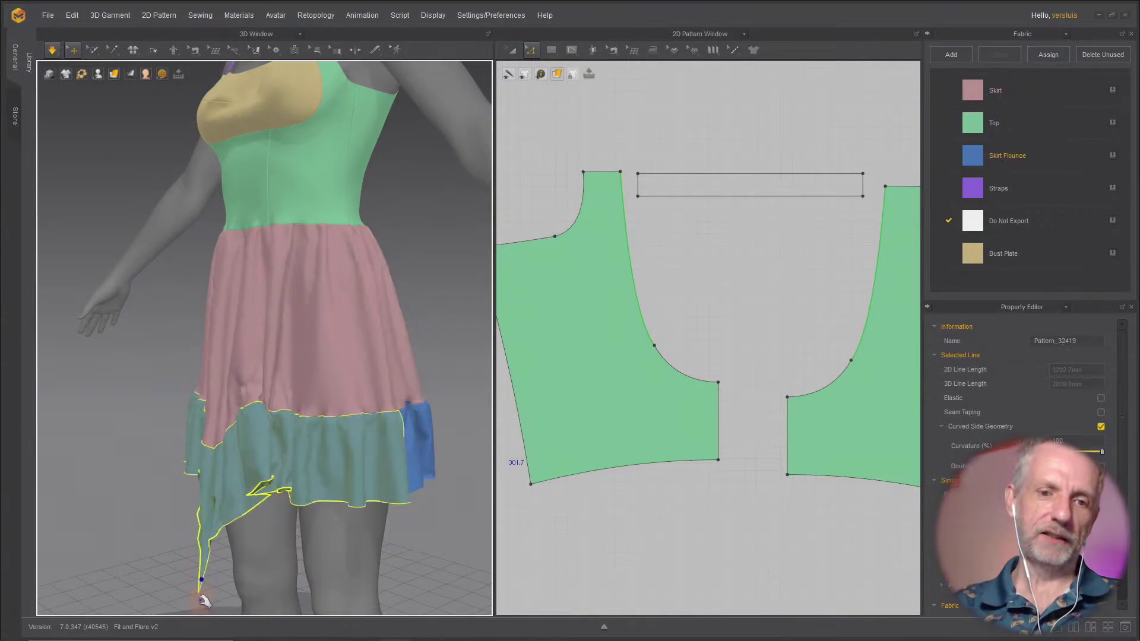
{"action": "right_click_drag", "start_coordinate": [355, 423], "coordinate": [400, 394]}
{"action": "middle_click_drag", "start_coordinate": [369, 379], "coordinate": [370, 491]}
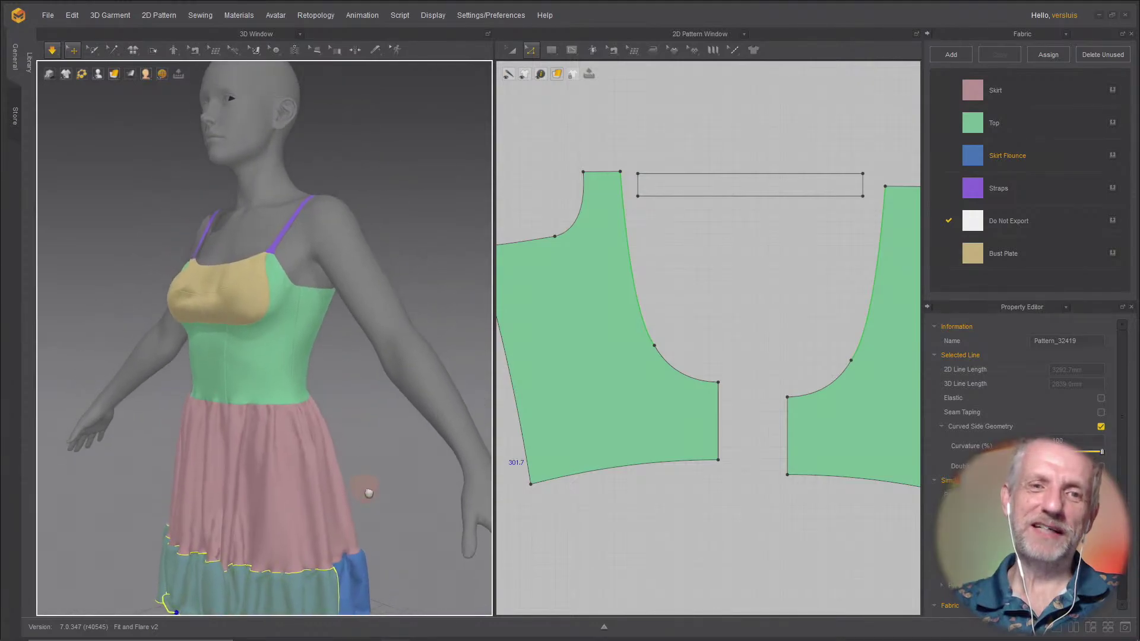
{"action": "right_click_drag", "start_coordinate": [319, 409], "coordinate": [255, 382]}
{"action": "scroll", "coordinate": [305, 386], "scroll_direction": "up", "scroll_amount": 3}
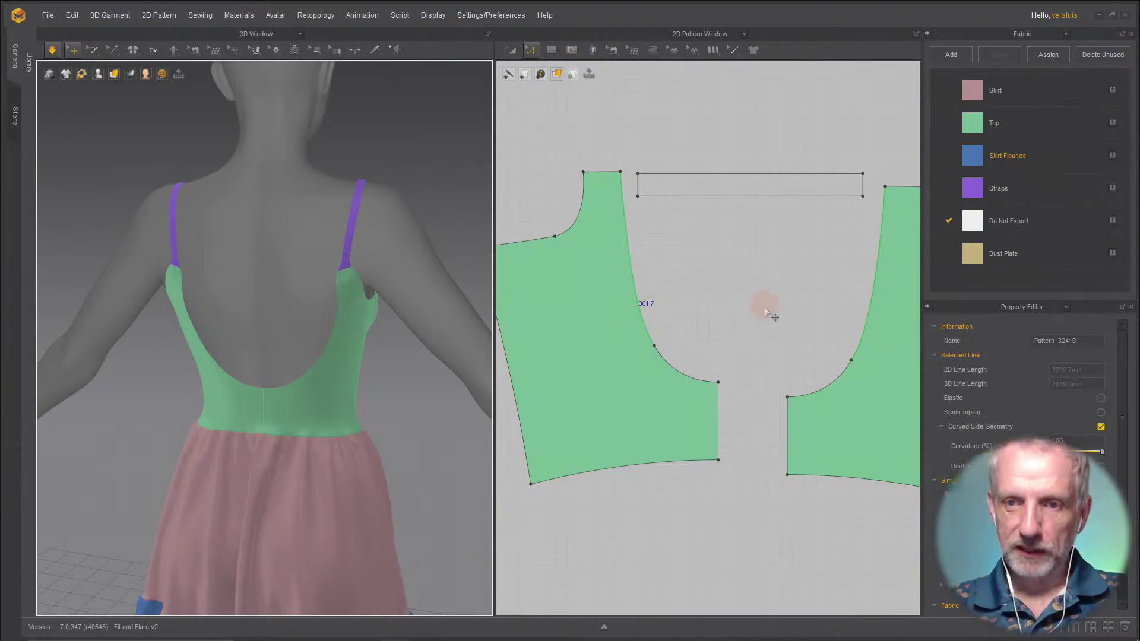
Step: Turn on Elastic for the short lower neckline curves of both back bodice panels and inspect the back
{"action": "left_click", "coordinate": [683, 376]}
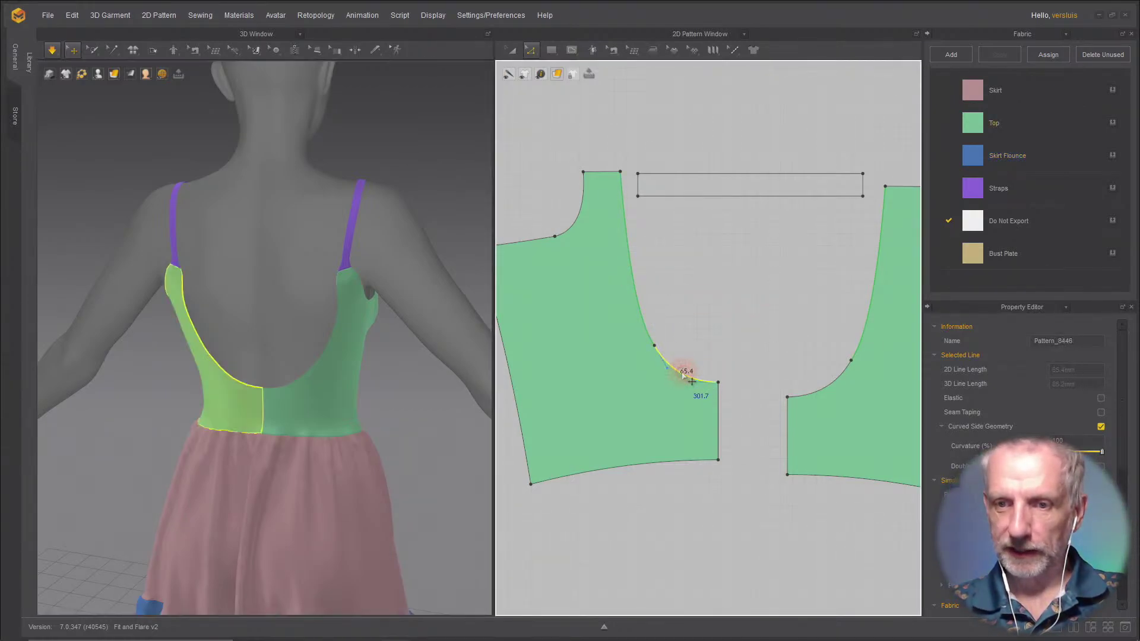
{"action": "left_click", "coordinate": [830, 389], "text": "shift"}
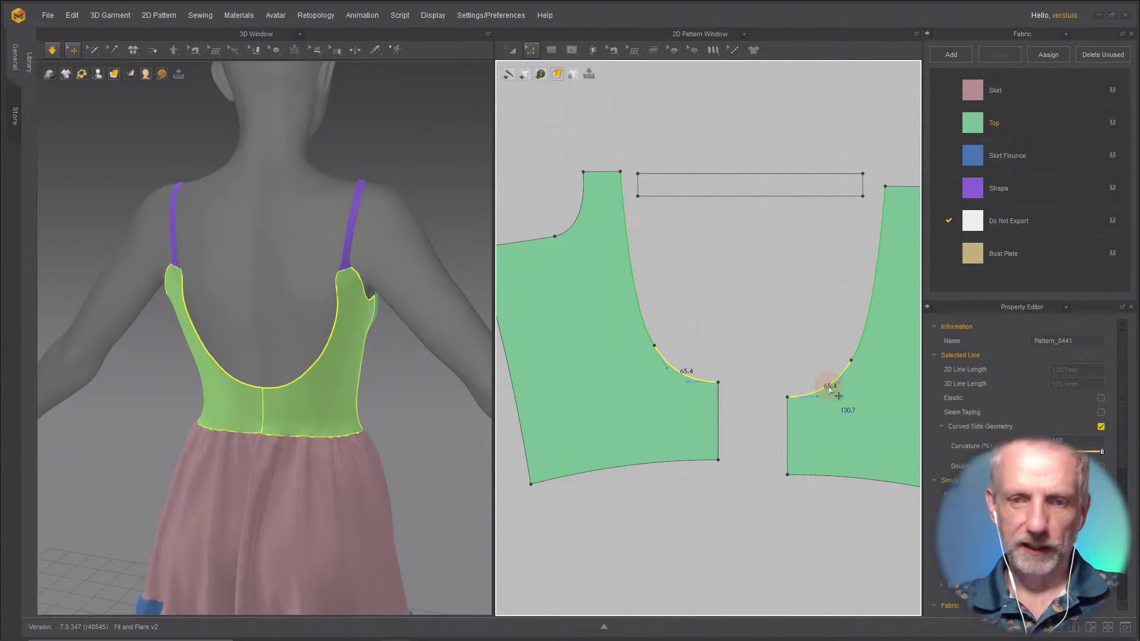
{"action": "left_click", "coordinate": [1101, 399]}
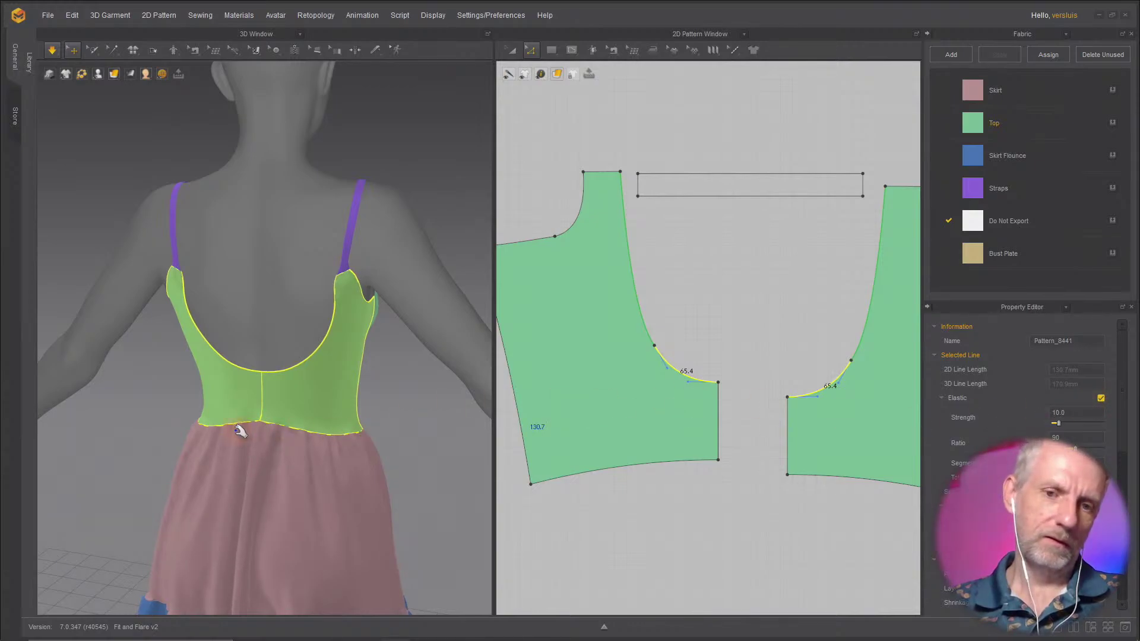
{"action": "right_click_drag", "start_coordinate": [239, 432], "coordinate": [247, 369]}
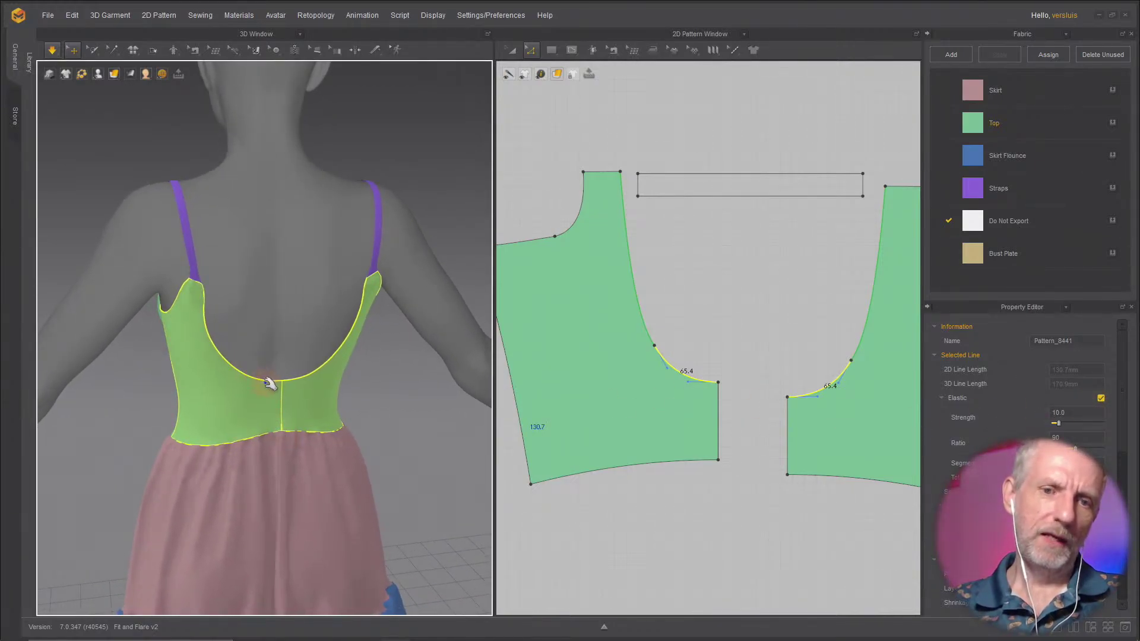
{"action": "scroll", "coordinate": [268, 381], "scroll_direction": "down", "scroll_amount": 5}
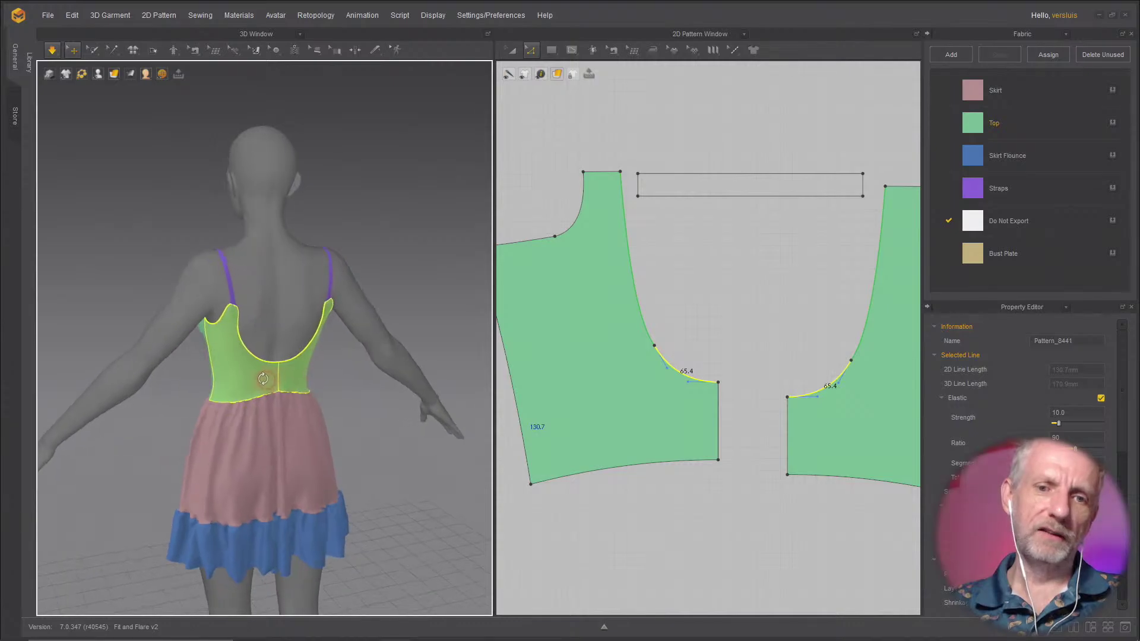
Step: Scale both back bodice panels together to 105% in width and height
{"action": "scroll", "coordinate": [582, 428], "scroll_direction": "down", "scroll_amount": 4}
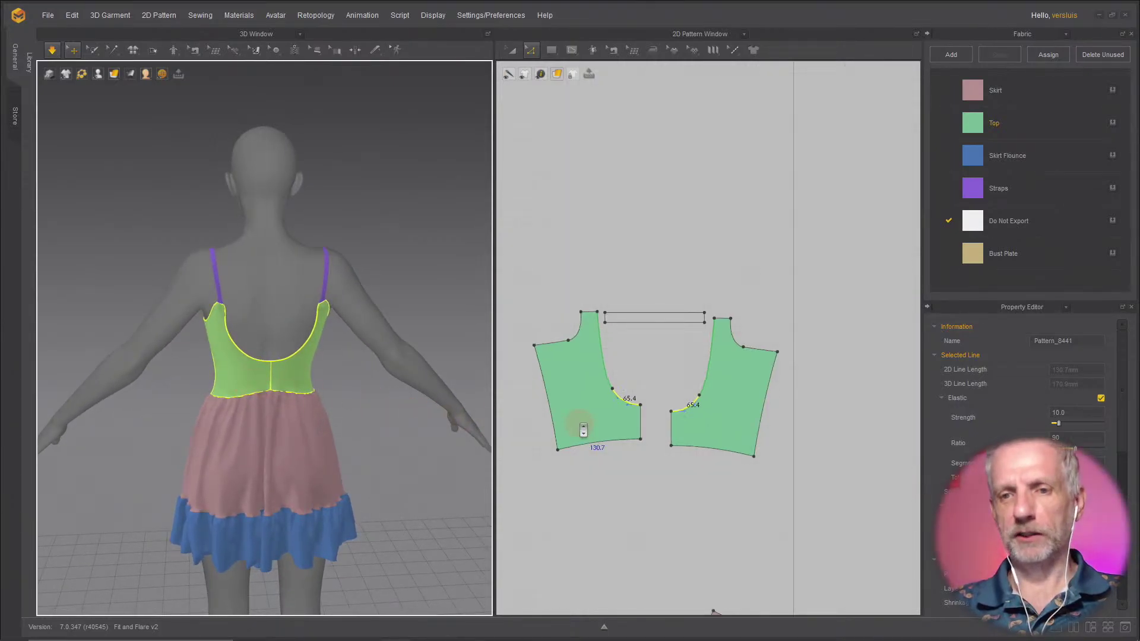
{"action": "left_click", "coordinate": [594, 410]}
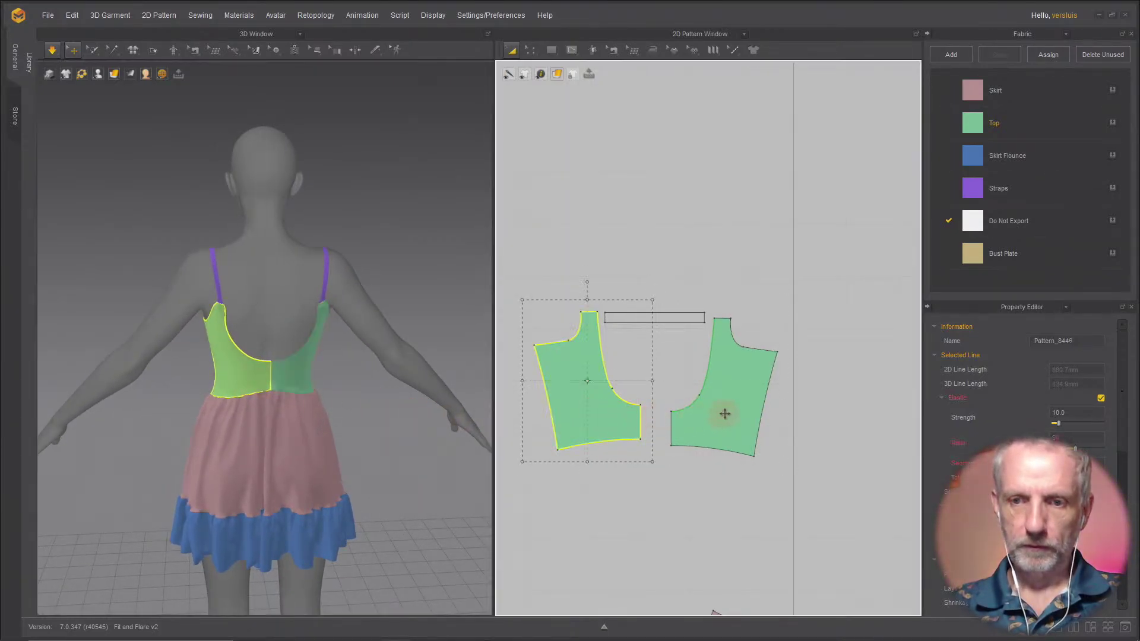
{"action": "left_click", "coordinate": [725, 413], "text": "shift"}
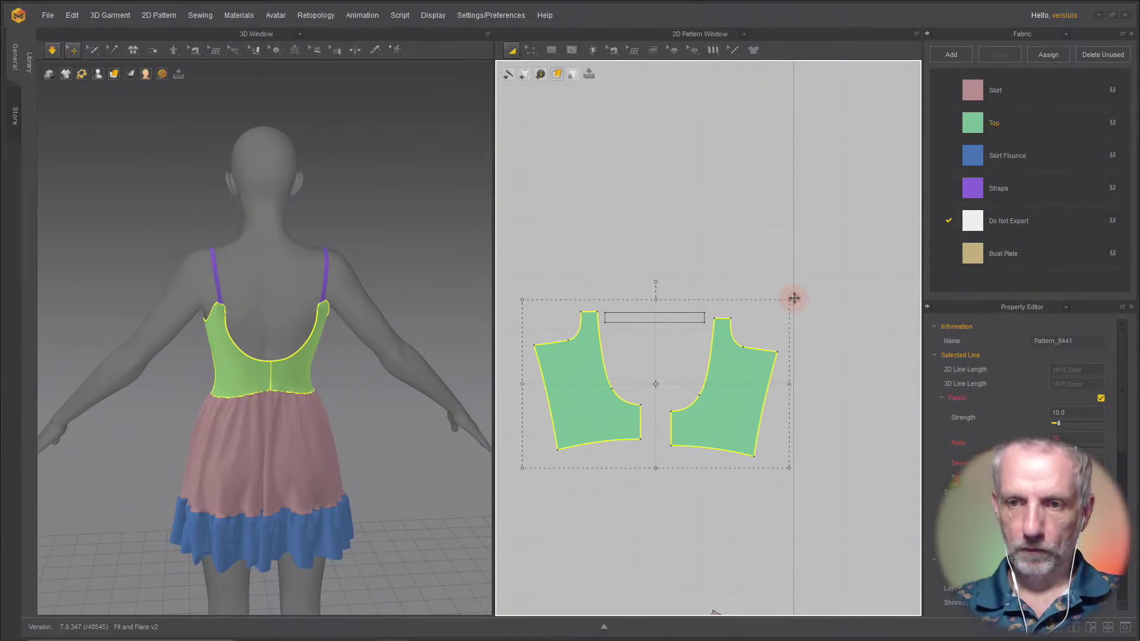
{"action": "left_click_drag", "start_coordinate": [794, 298], "coordinate": [797, 297]}
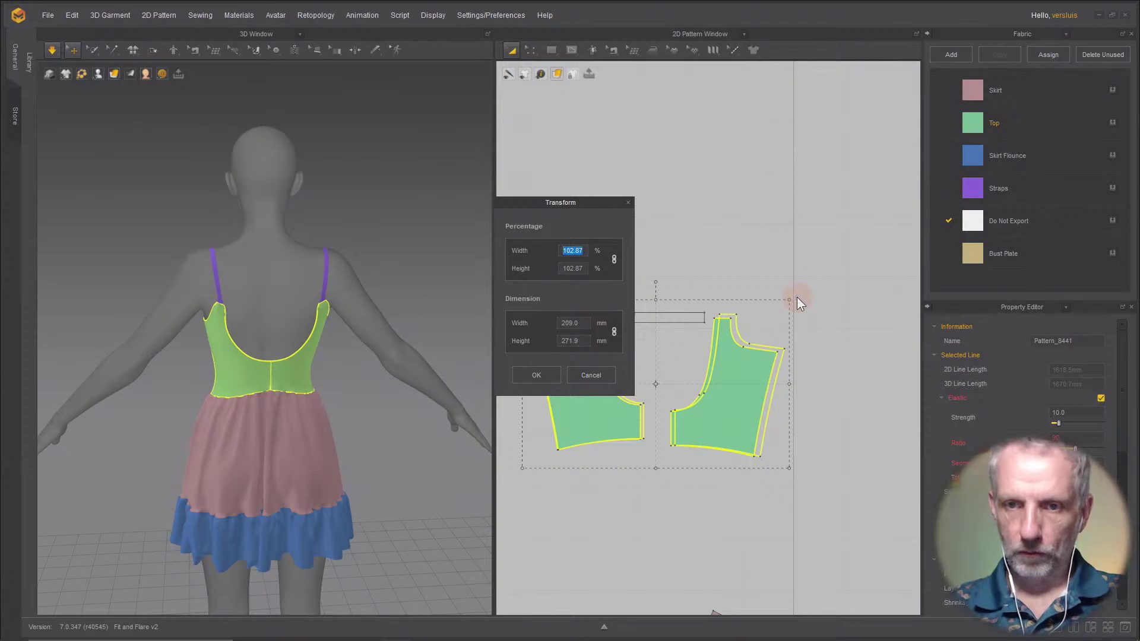
{"action": "type", "text": "105"}
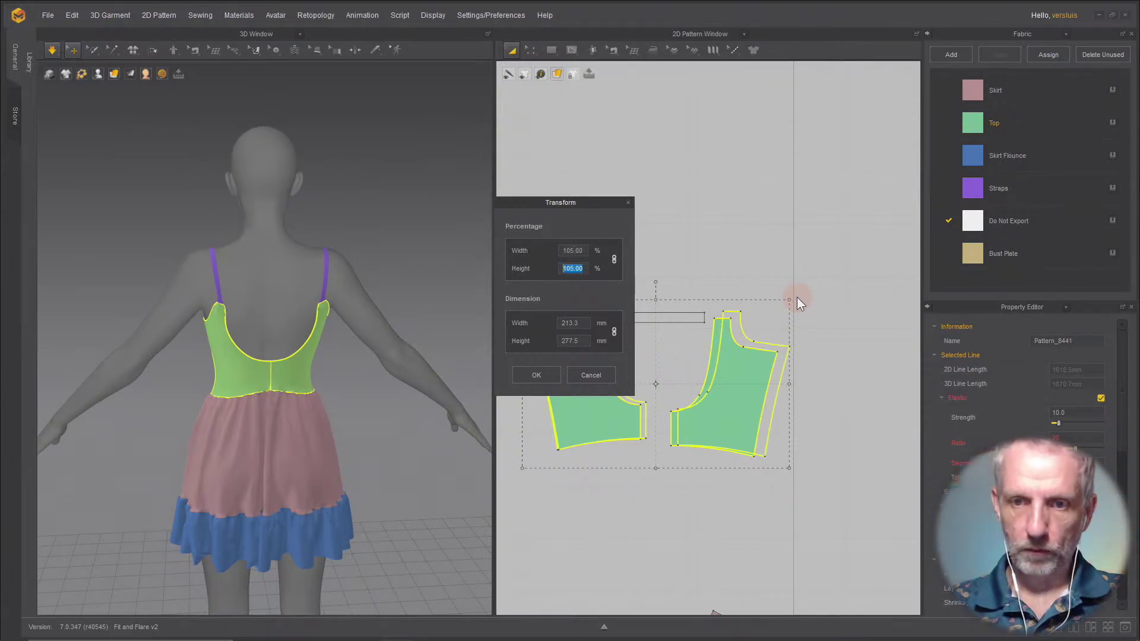
{"action": "left_click", "coordinate": [540, 372]}
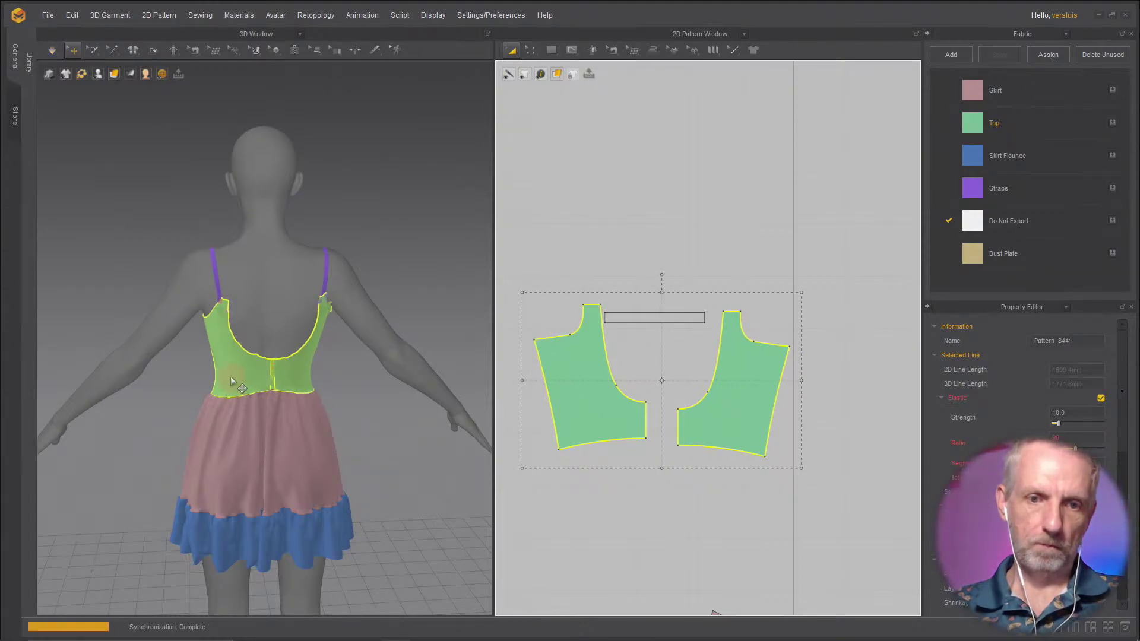
Step: Inspect the fit of the enlarged bodice from the back, sides and front
{"action": "scroll", "coordinate": [280, 380], "scroll_direction": "up", "scroll_amount": 5}
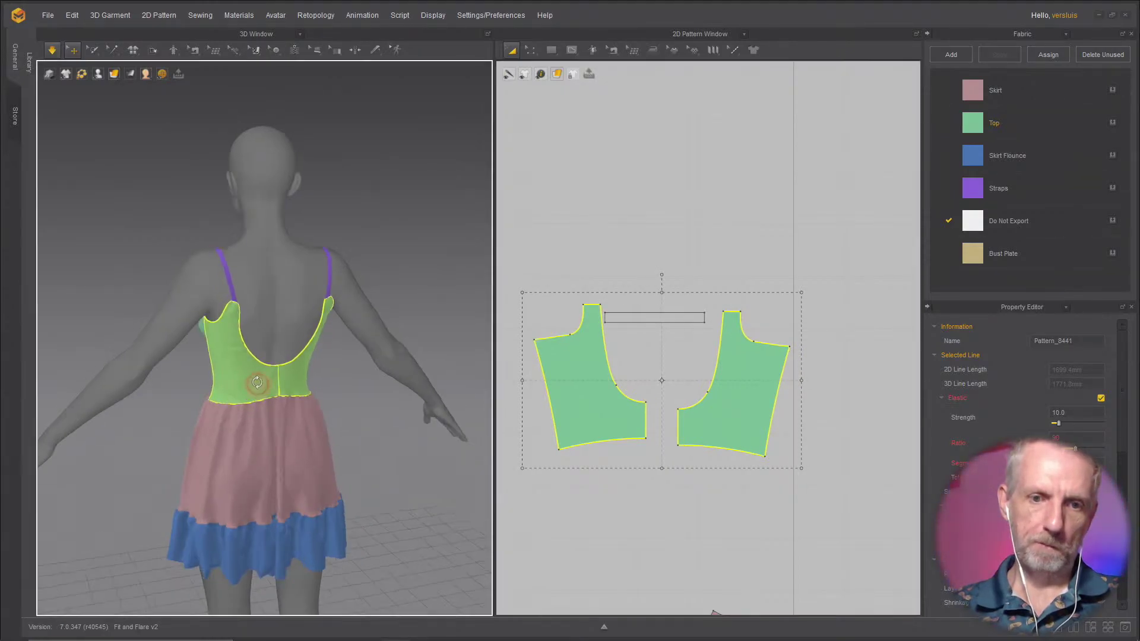
{"action": "right_click_drag", "start_coordinate": [300, 364], "coordinate": [119, 349]}
{"action": "scroll", "coordinate": [452, 365], "scroll_direction": "down", "scroll_amount": 3}
{"action": "right_click_drag", "start_coordinate": [189, 342], "coordinate": [13, 356]}
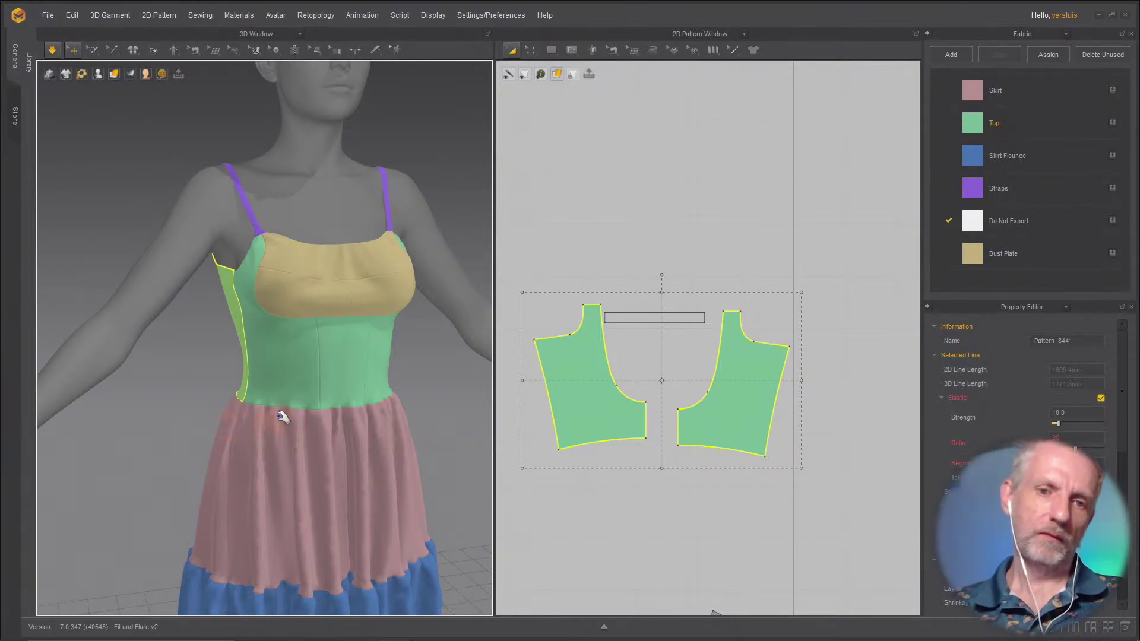
{"action": "right_click_drag", "start_coordinate": [278, 414], "coordinate": [237, 427]}
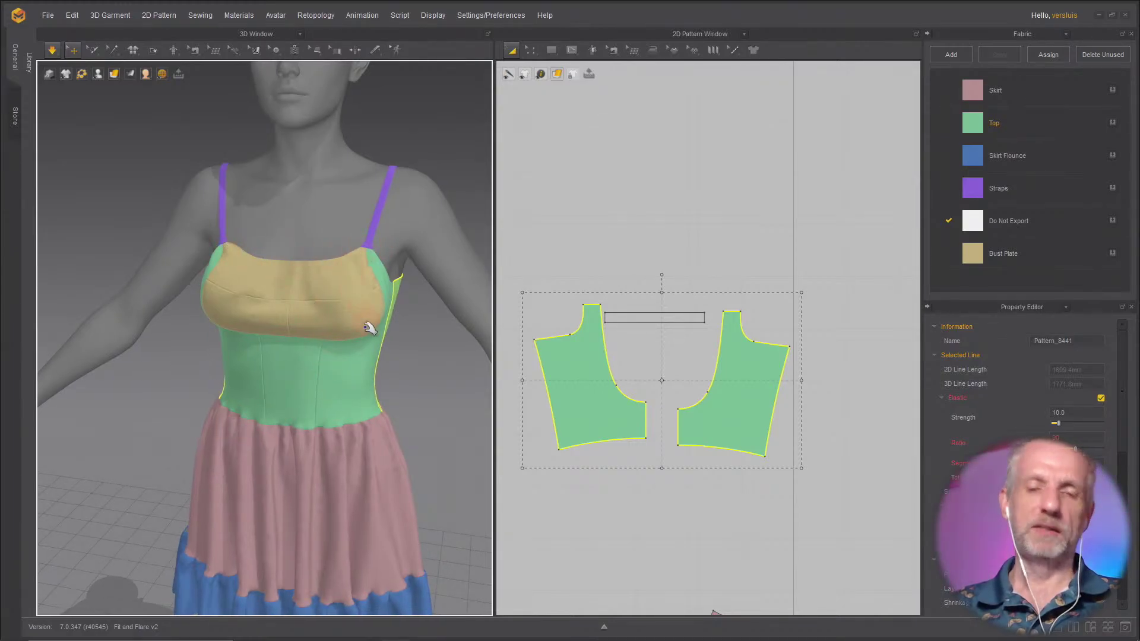
{"action": "right_click_drag", "start_coordinate": [370, 328], "coordinate": [102, 320]}
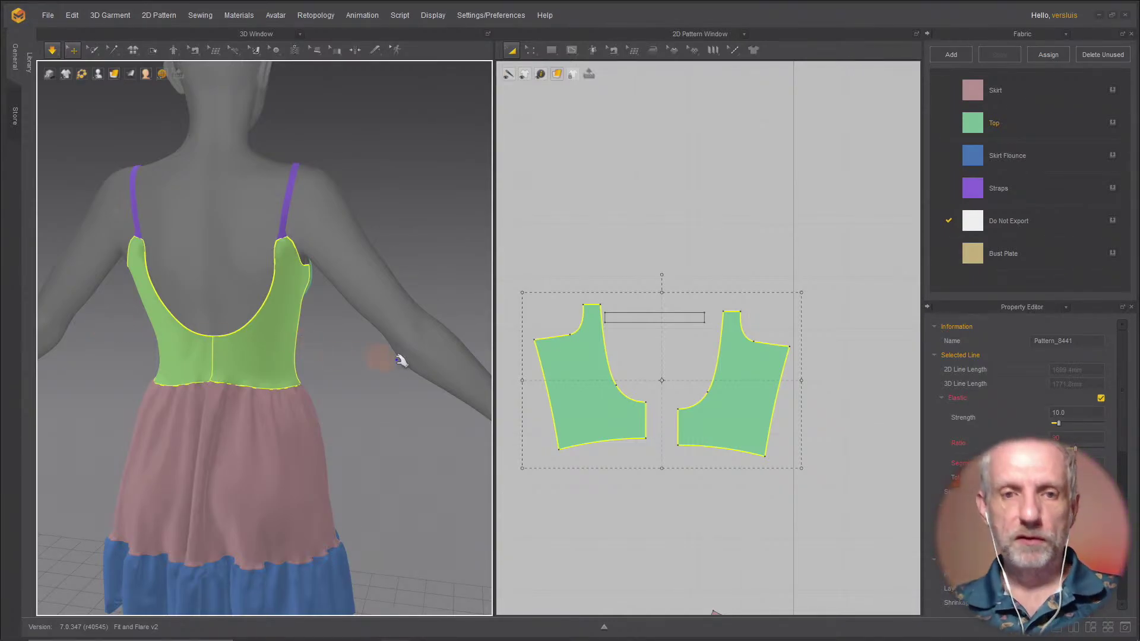
{"action": "scroll", "coordinate": [629, 367], "scroll_direction": "up", "scroll_amount": 2}
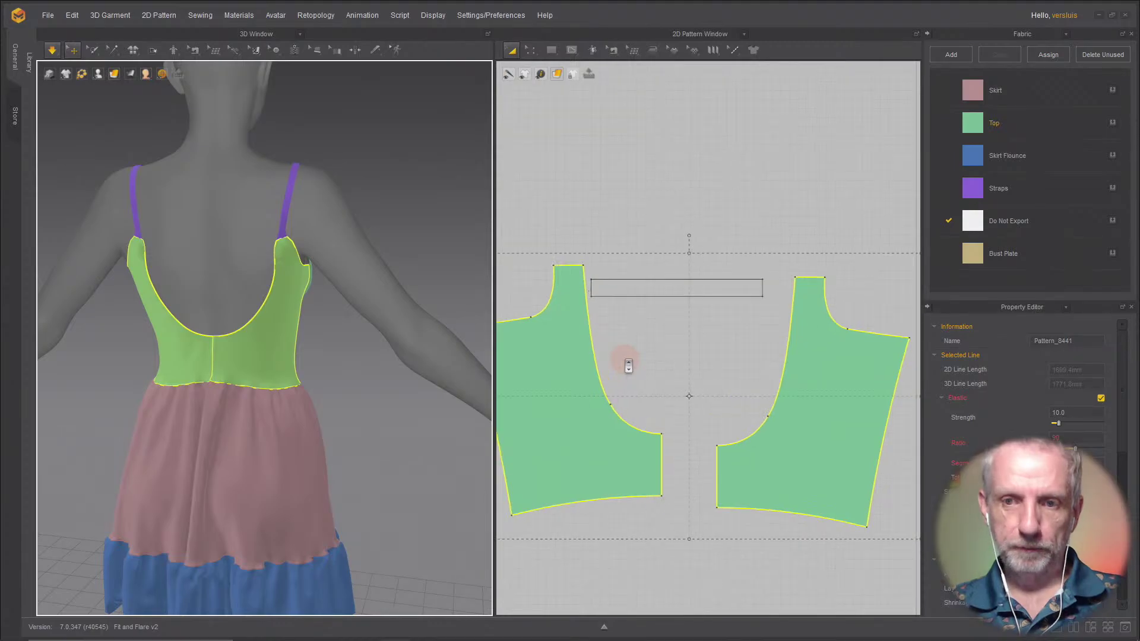
Step: Nudge the narrow strip between the two back bodice panels slightly sideways and check its placement
{"action": "left_click", "coordinate": [680, 291]}
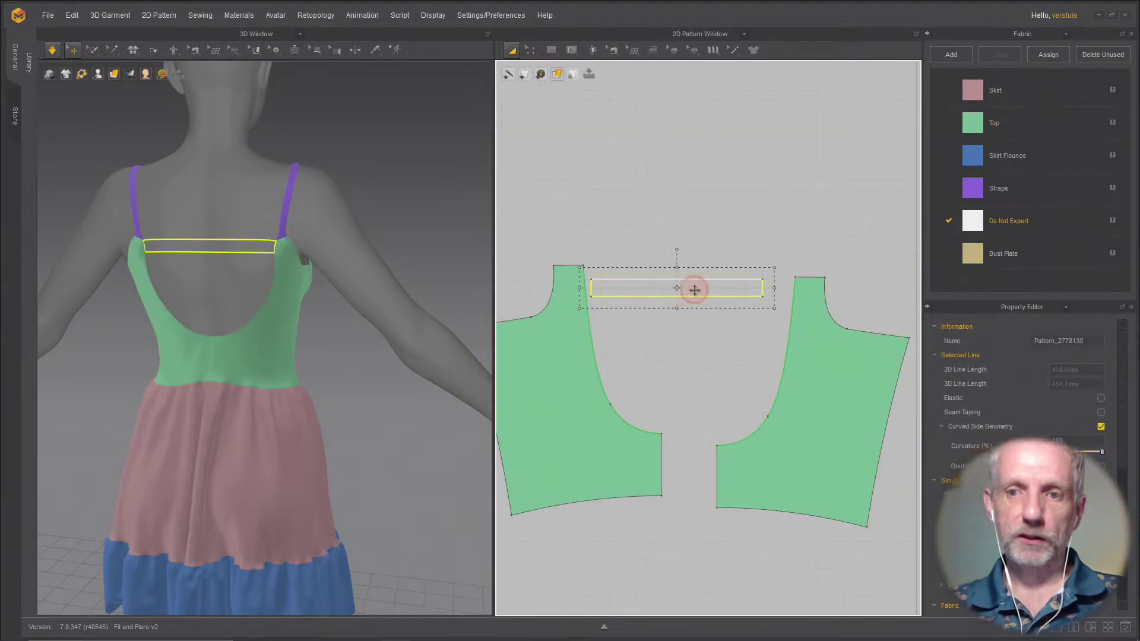
{"action": "left_click_drag", "start_coordinate": [695, 289], "coordinate": [701, 289]}
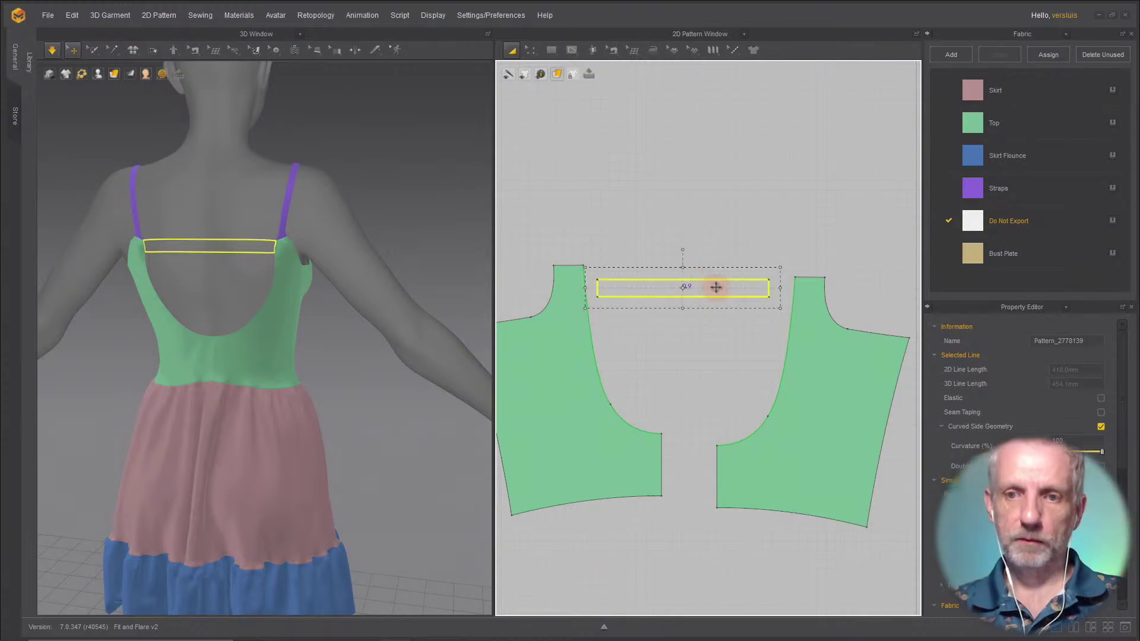
{"action": "scroll", "coordinate": [715, 354], "scroll_direction": "down", "scroll_amount": 3}
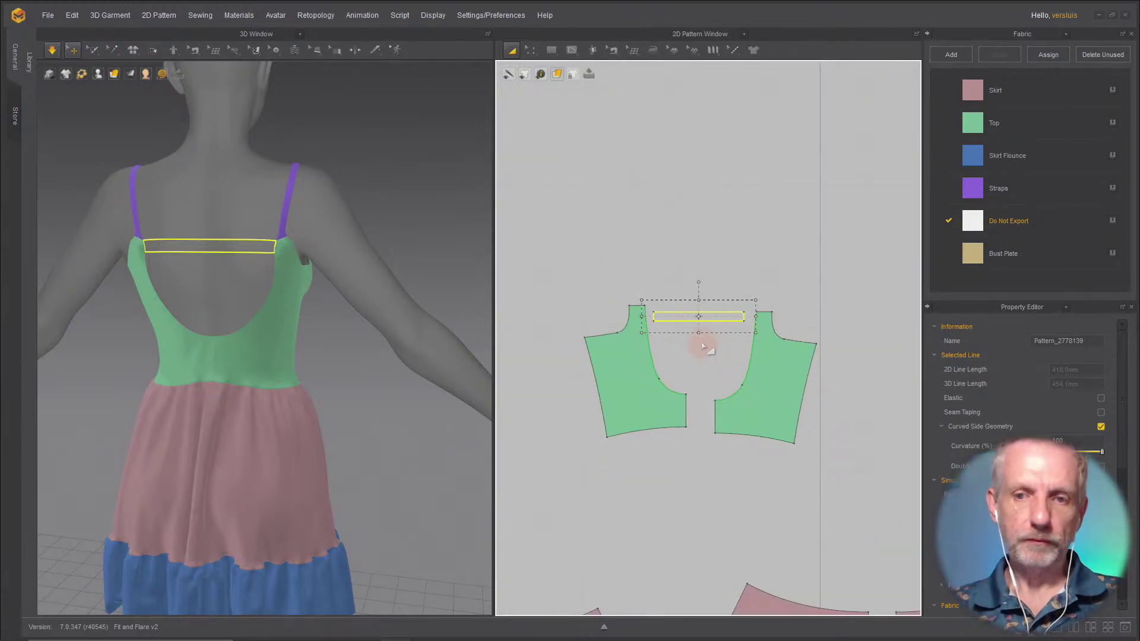
{"action": "scroll", "coordinate": [706, 346], "scroll_direction": "up", "scroll_amount": 5}
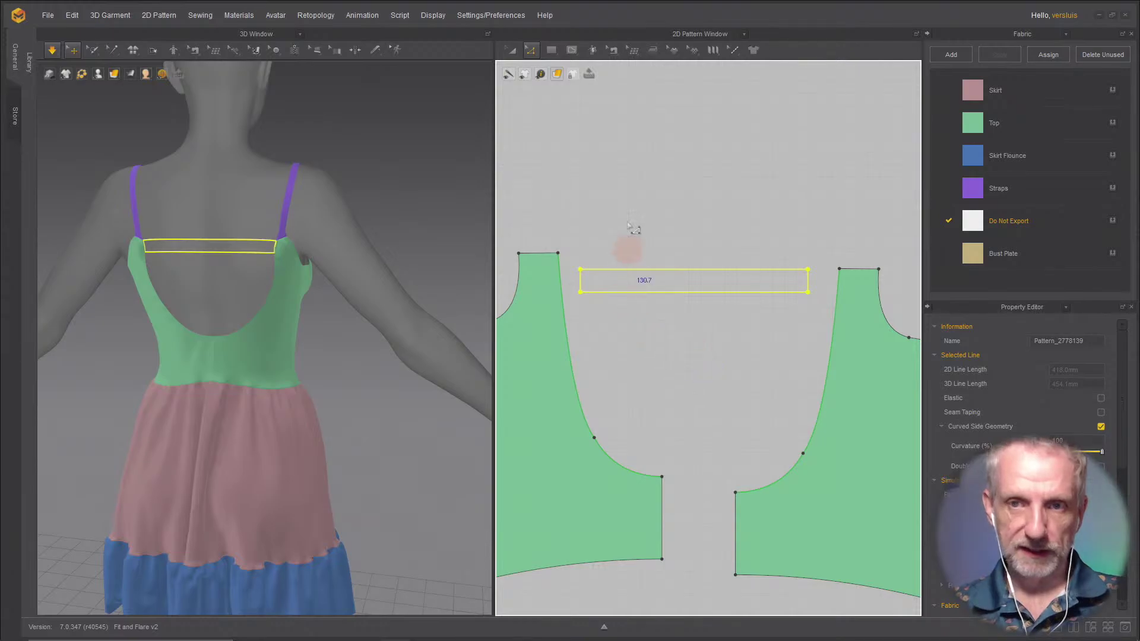
Step: Use Edit Pattern to examine the elastic settings on the neckline, centre back and shoulder edges of one back bodice panel
{"action": "left_click", "coordinate": [538, 51]}
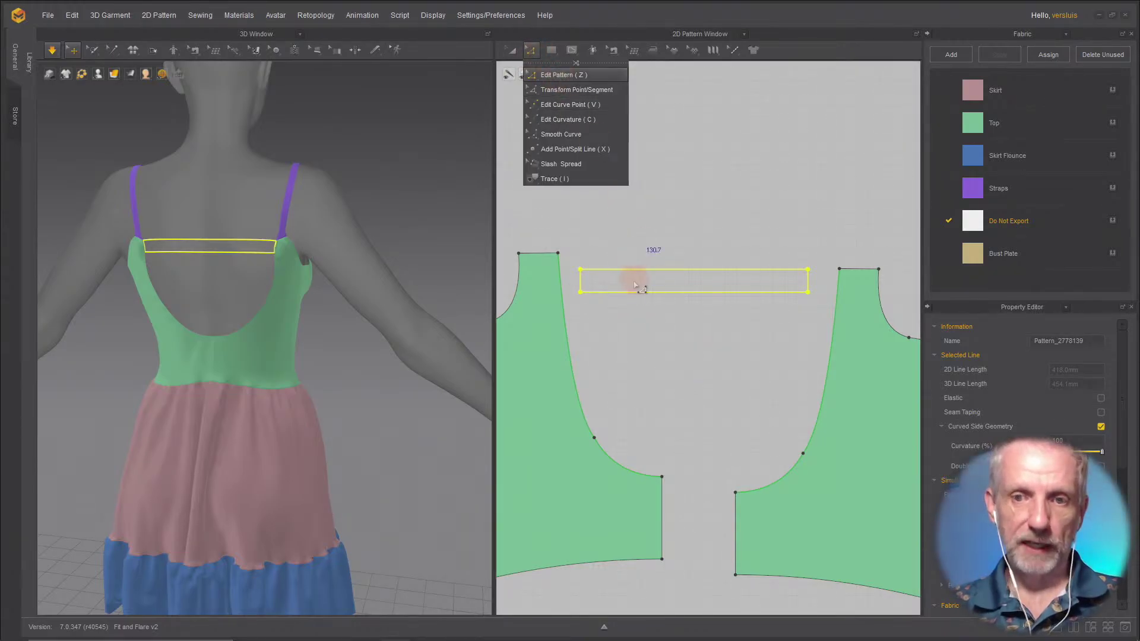
{"action": "left_click", "coordinate": [576, 383]}
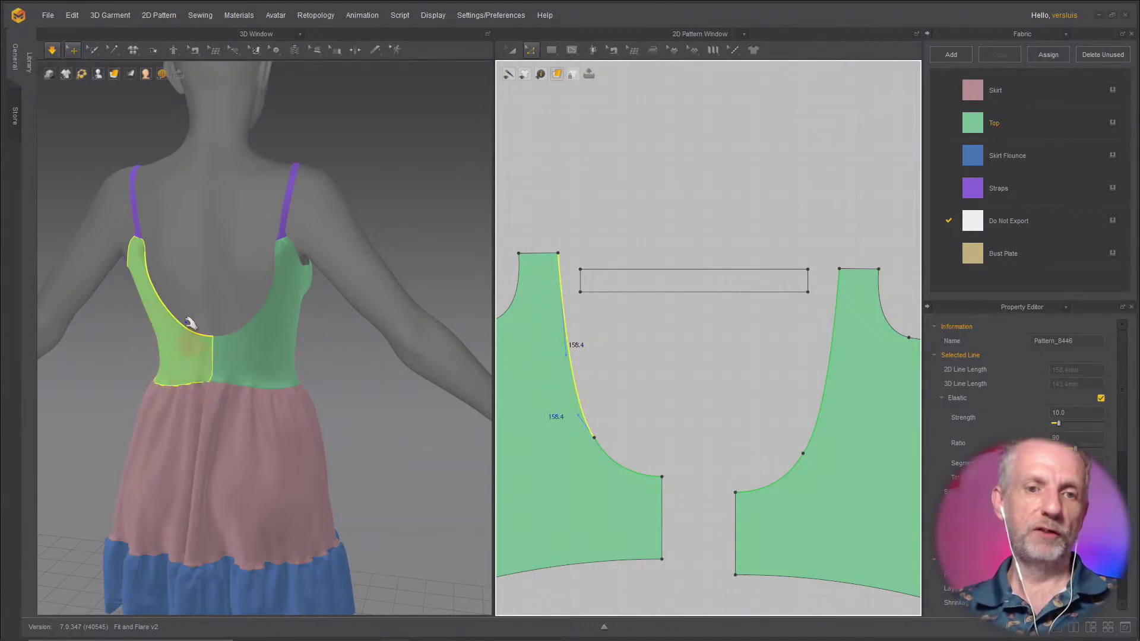
{"action": "left_click", "coordinate": [663, 511]}
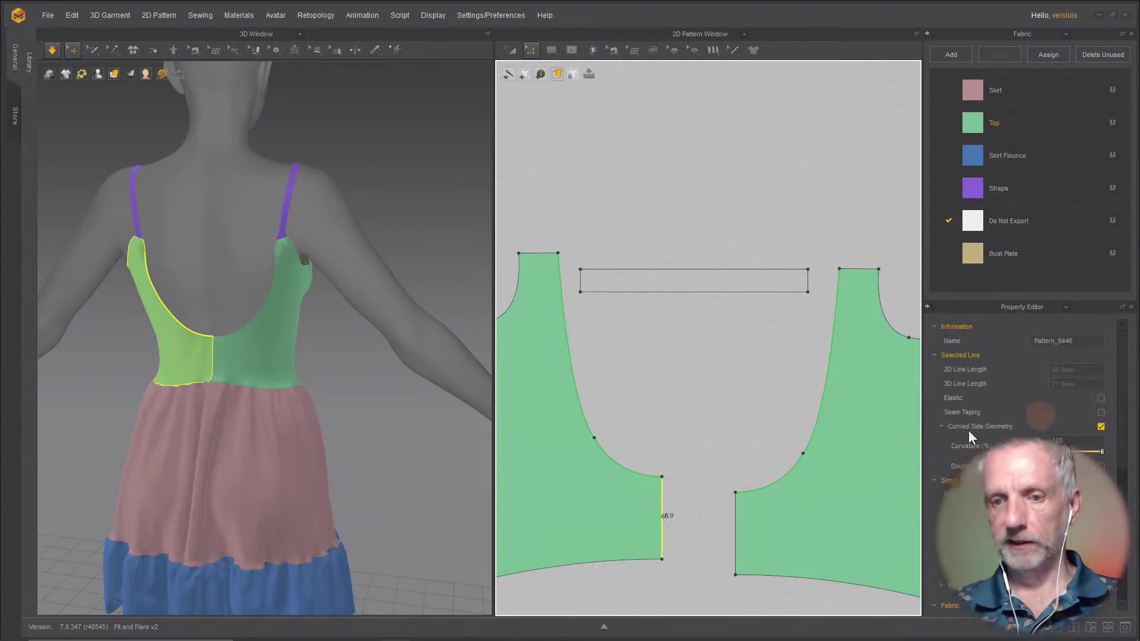
{"action": "left_click", "coordinate": [631, 473]}
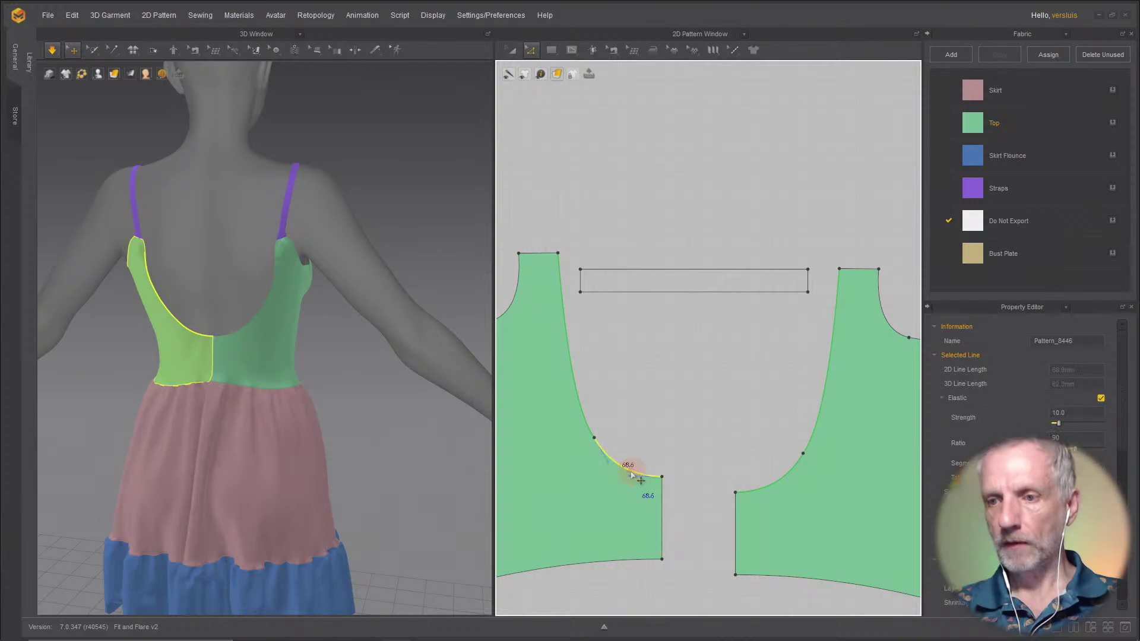
{"action": "left_click", "coordinate": [584, 420]}
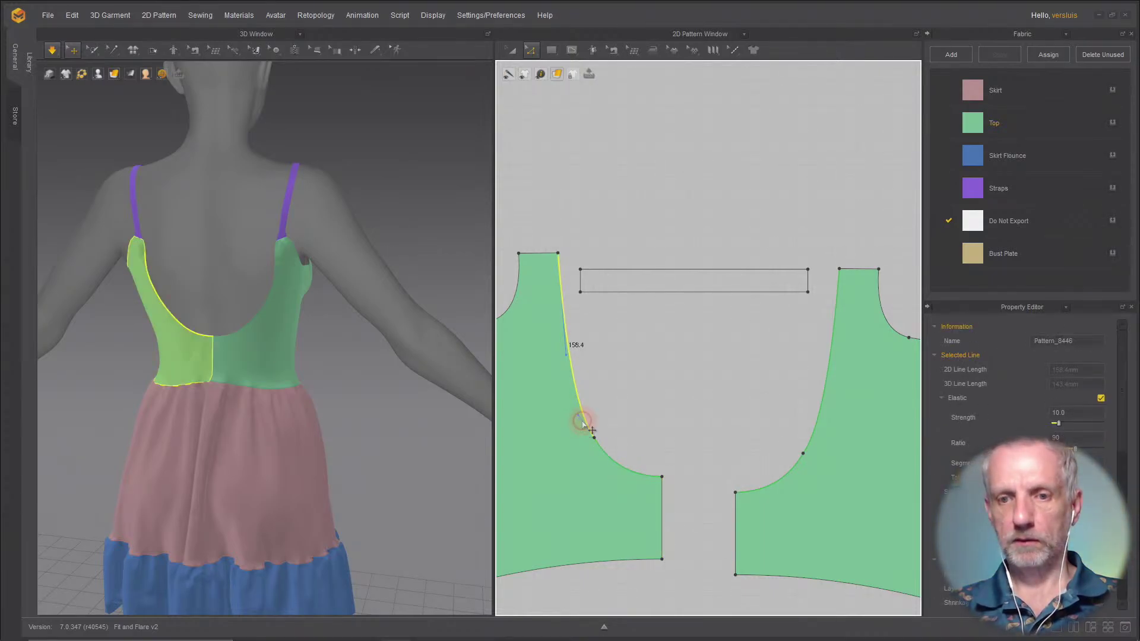
{"action": "left_click", "coordinate": [540, 256]}
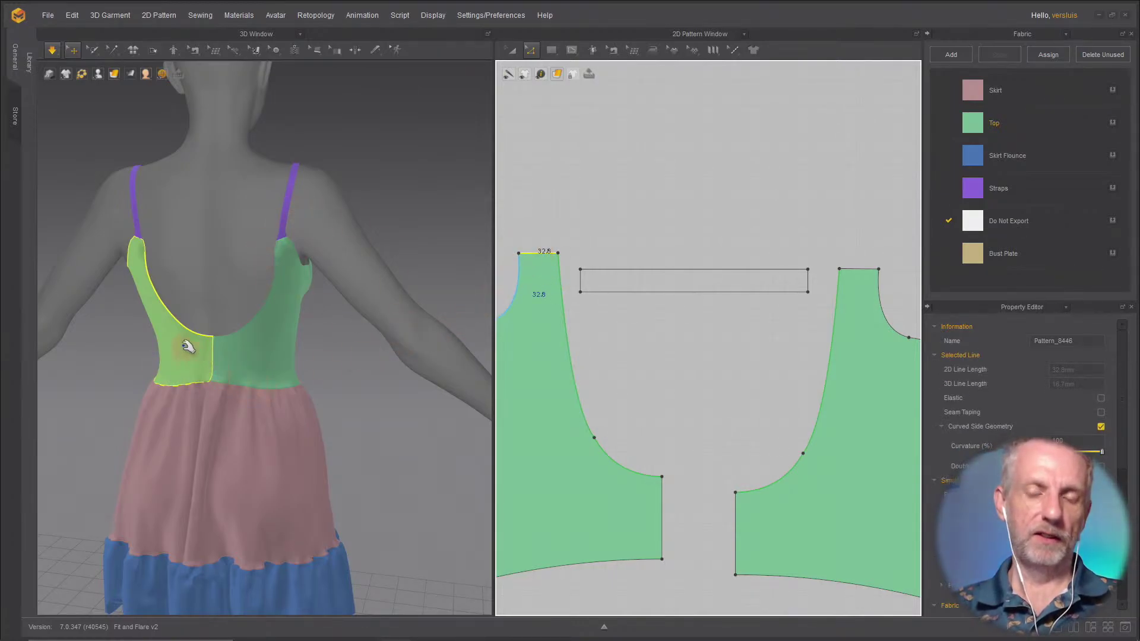
{"action": "left_click", "coordinate": [577, 401]}
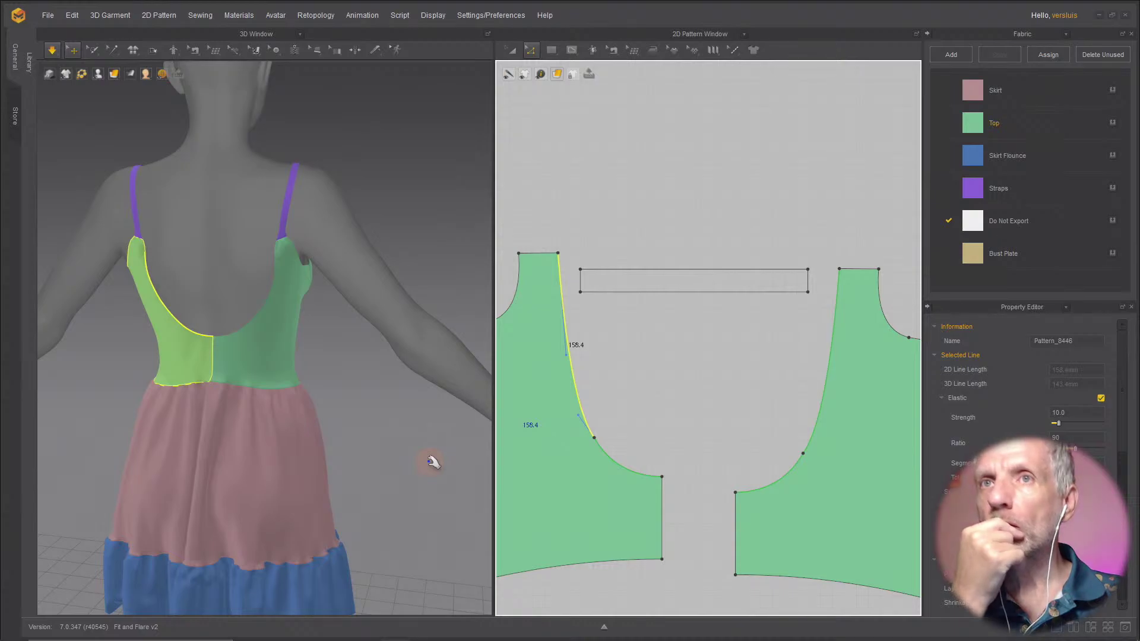
Step: Undo the recent changes back through the strip's move and the 105% enlargement of both back bodice panels
{"action": "scroll", "coordinate": [683, 434], "scroll_direction": "down", "scroll_amount": 5}
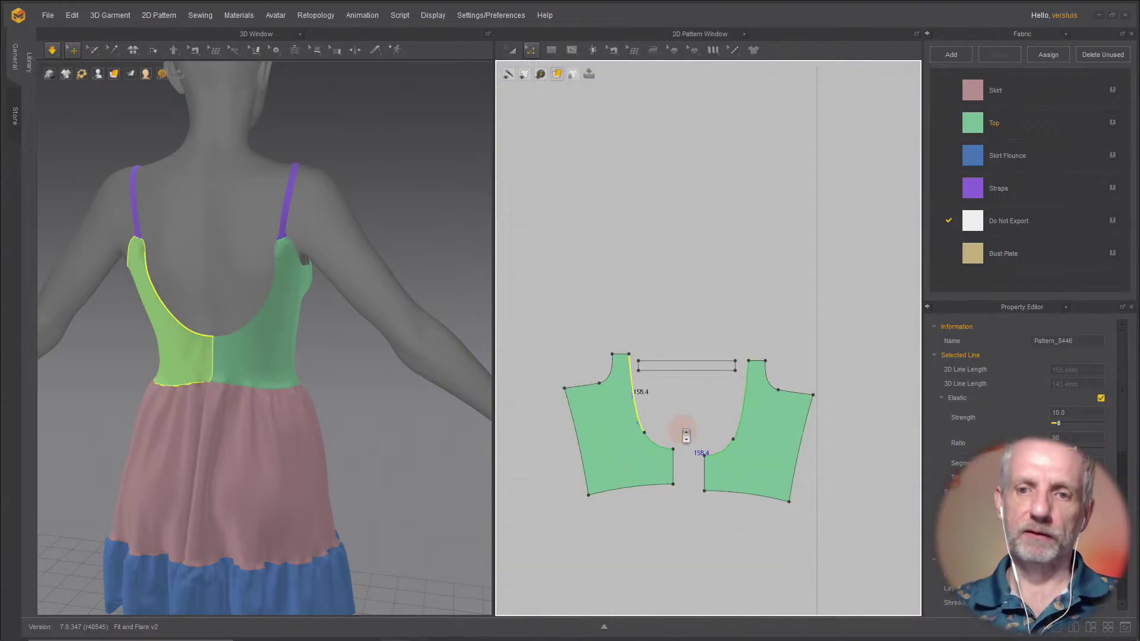
{"action": "left_click", "coordinate": [664, 468]}
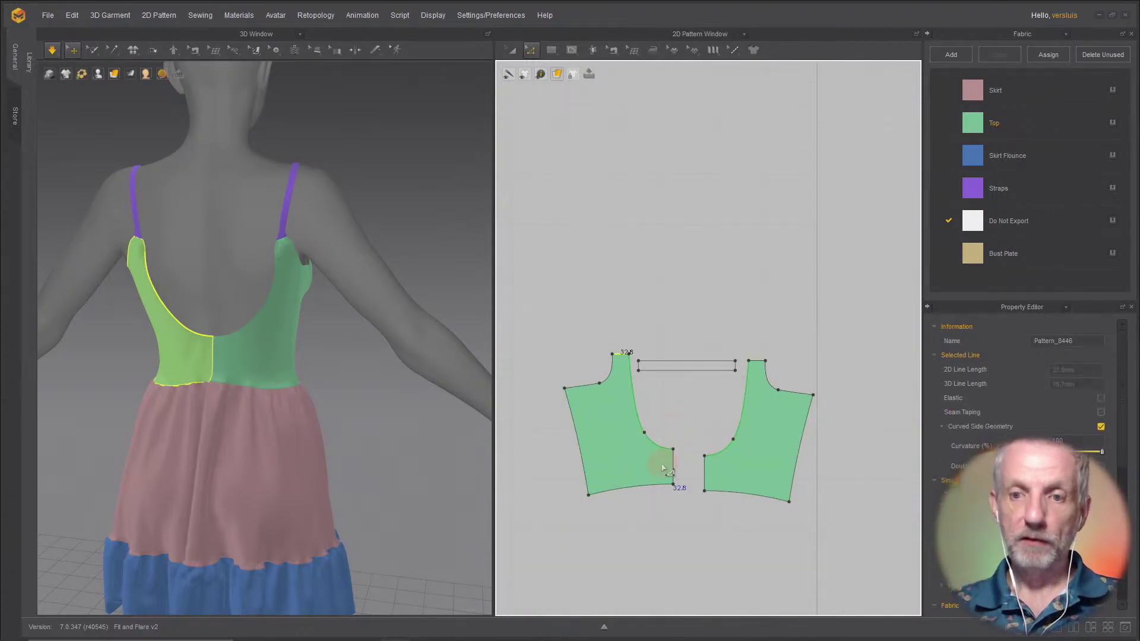
{"action": "key", "text": "Escape"}
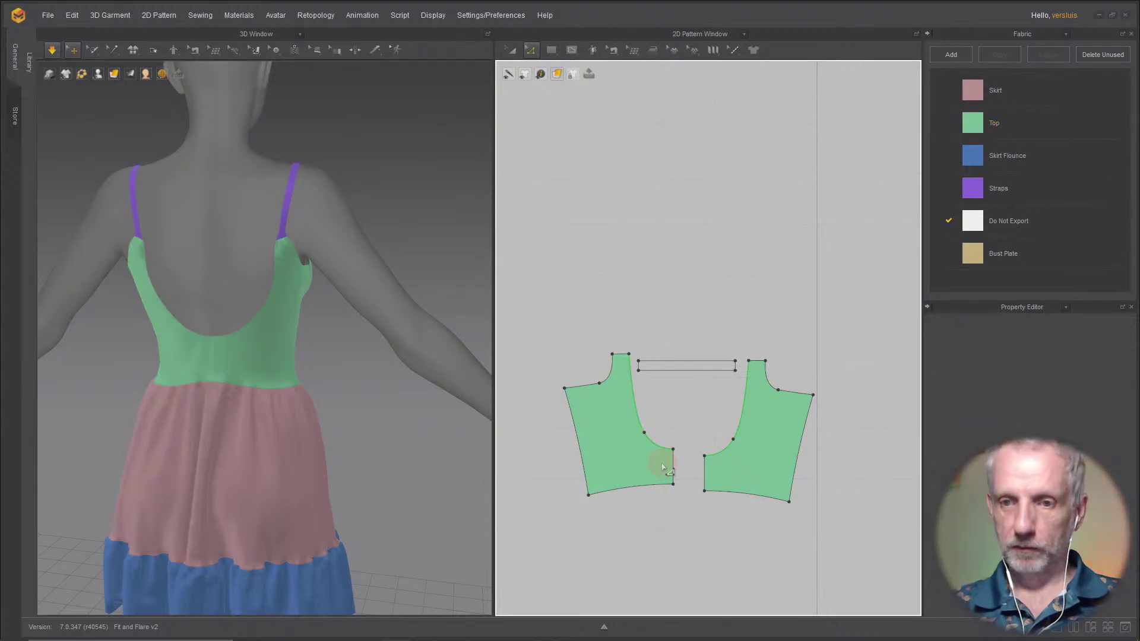
{"action": "left_click", "coordinate": [664, 468]}
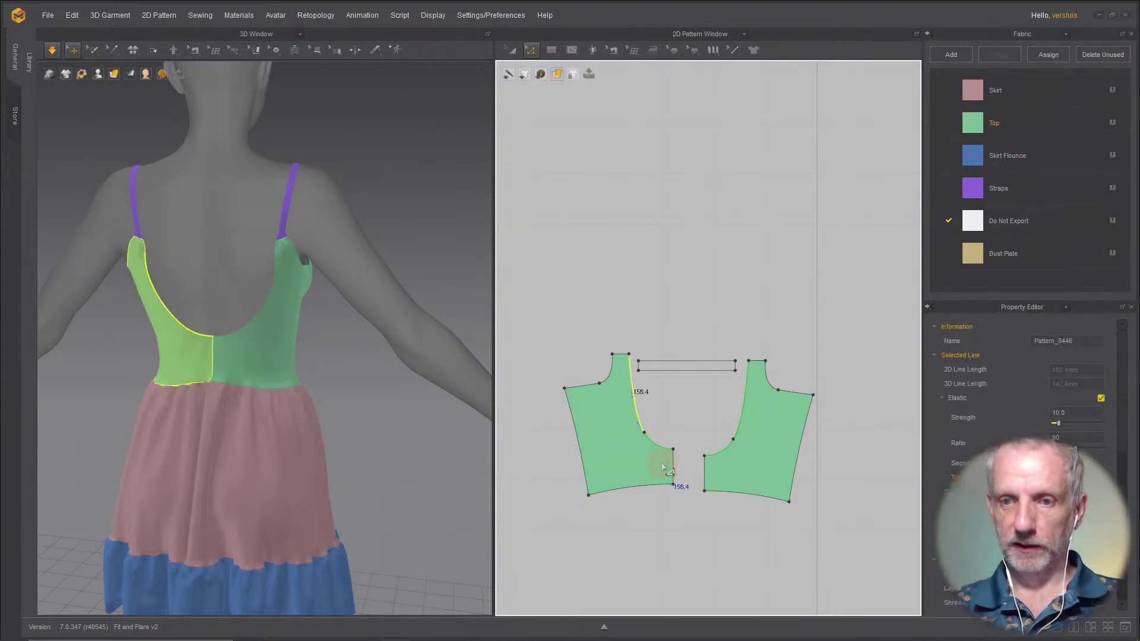
{"action": "left_click", "coordinate": [687, 365]}
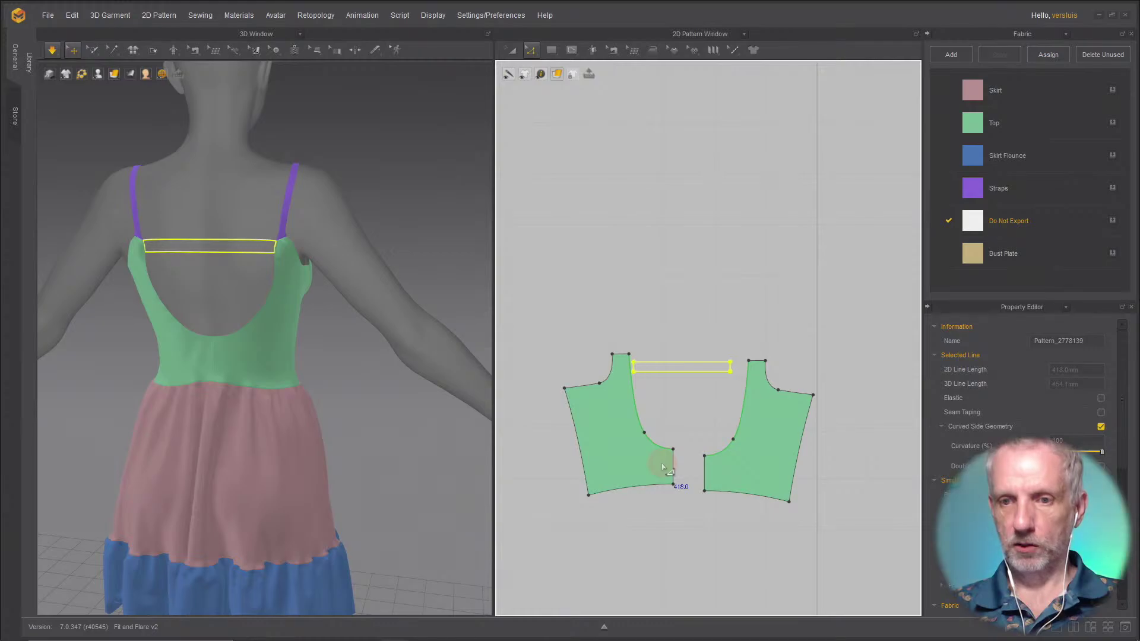
{"action": "double_click", "coordinate": [664, 468]}
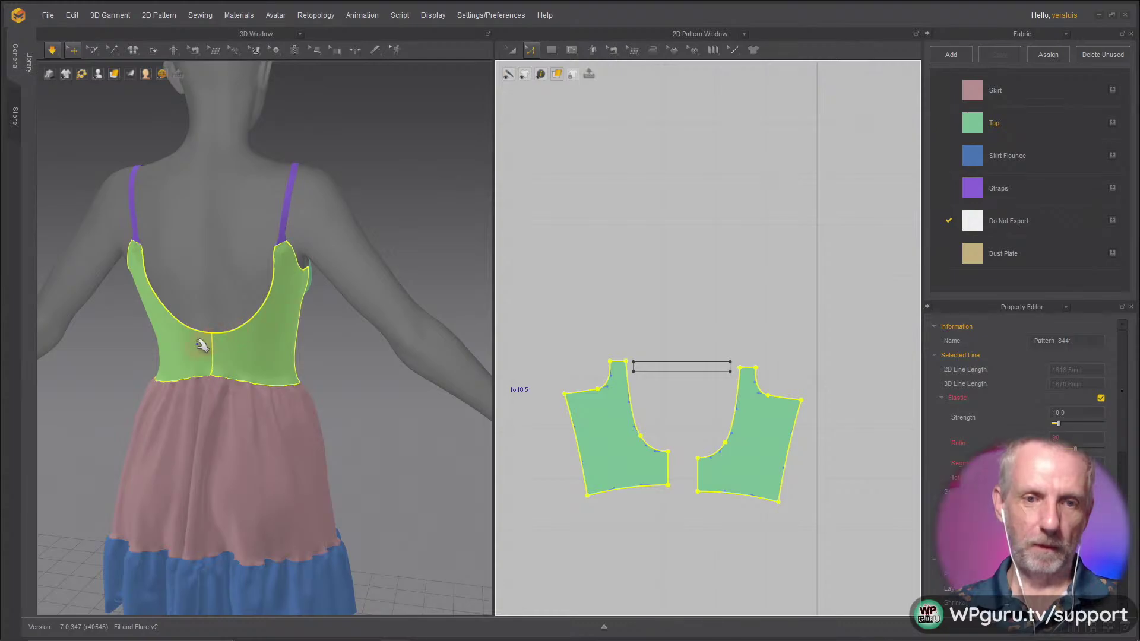
Step: Pull the skirt at the centre back just below the waist seam and check the bodice from the back
{"action": "right_click_drag", "start_coordinate": [203, 345], "coordinate": [234, 386]}
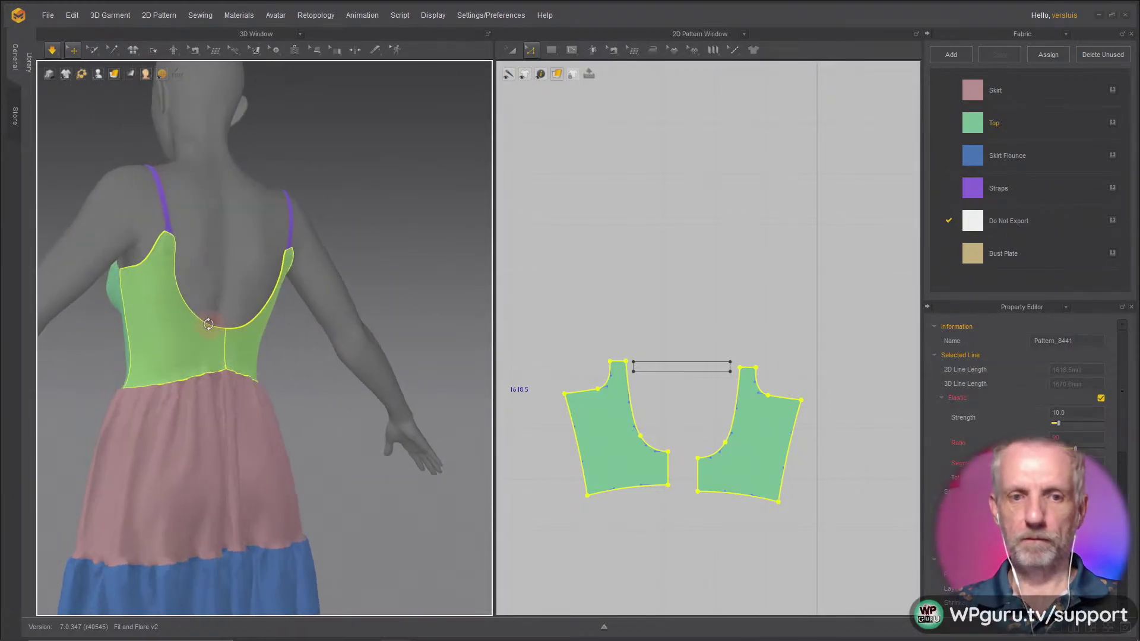
{"action": "left_click", "coordinate": [234, 387]}
{"action": "left_click_drag", "start_coordinate": [233, 456], "coordinate": [232, 384]}
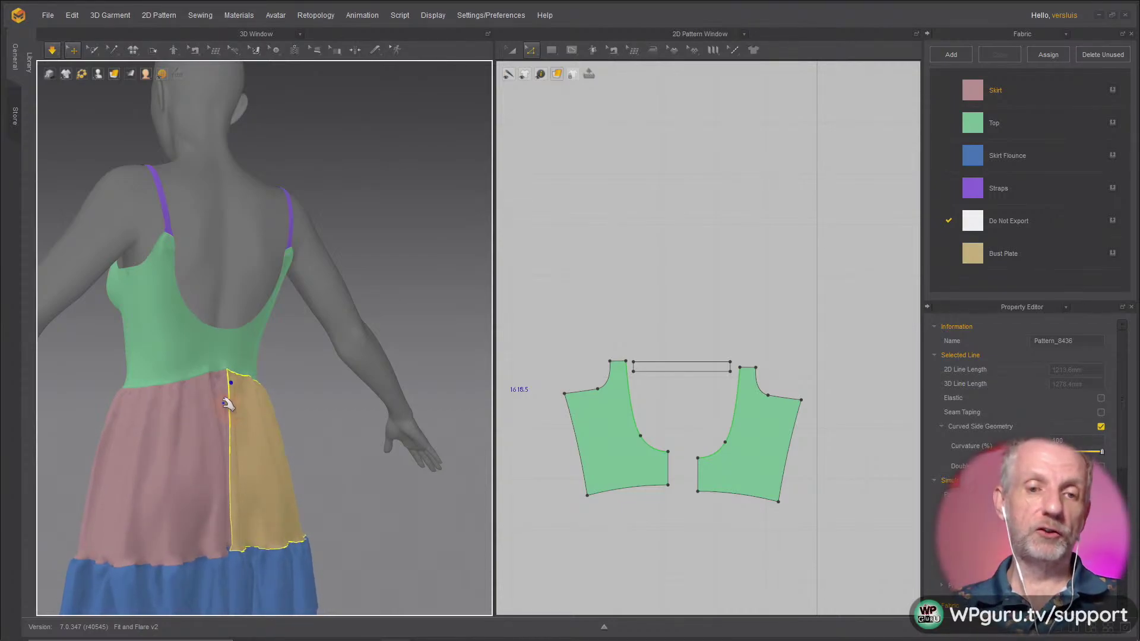
{"action": "key", "text": "2"}
{"action": "left_click", "coordinate": [521, 436]}
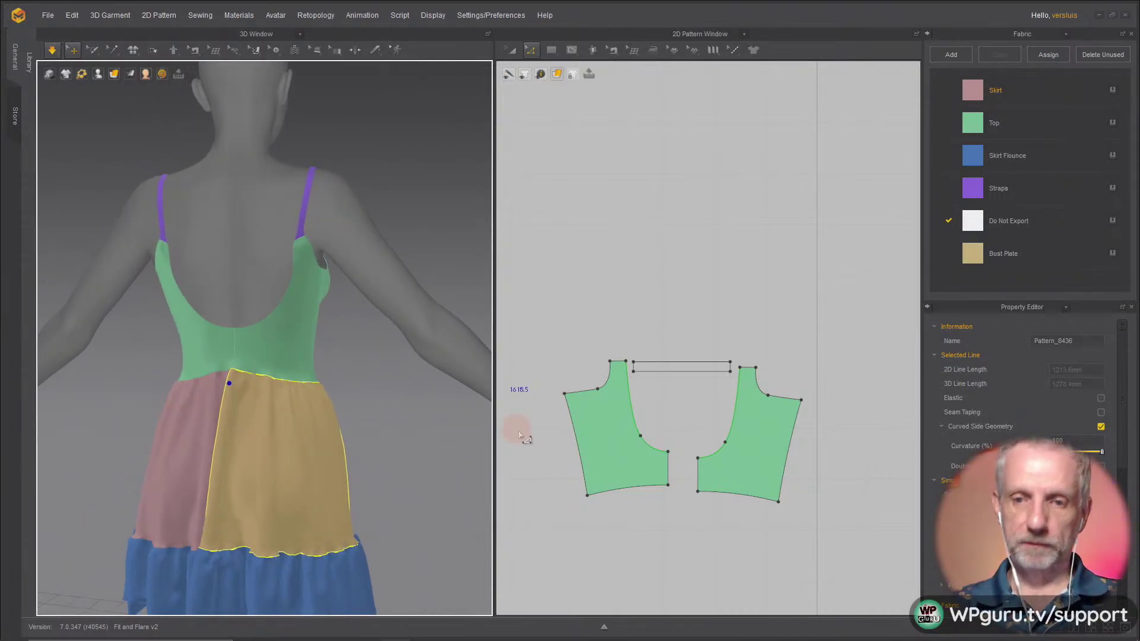
Step: Turn on Elastic with a Ratio of 110 for both centre back bodice edges, and pull the back skirt downward to check the fit
{"action": "left_click", "coordinate": [670, 473]}
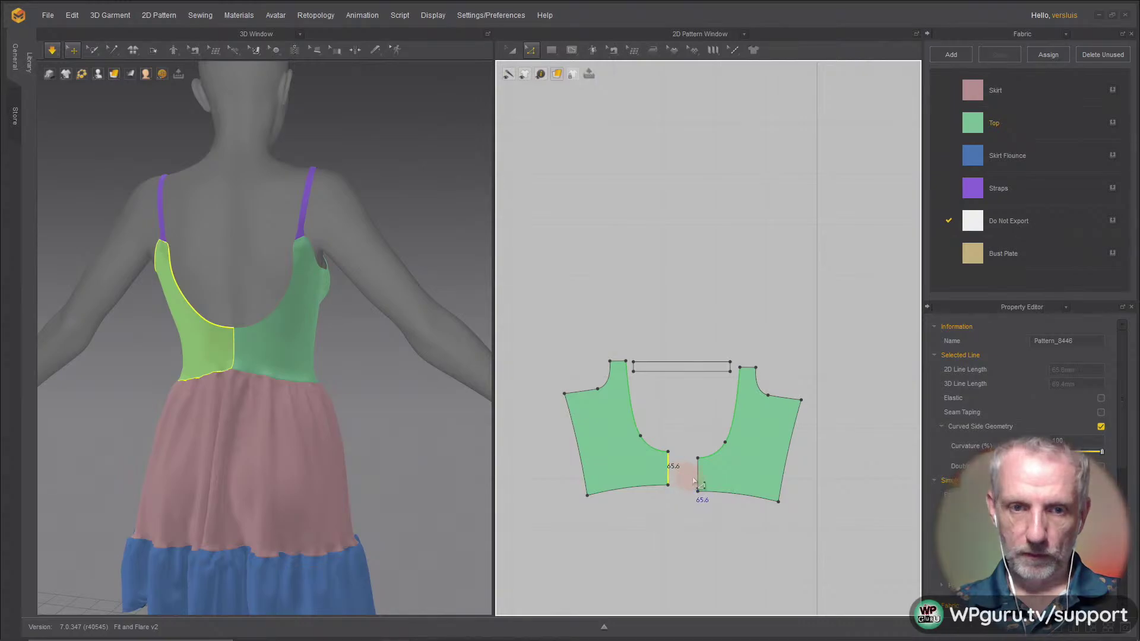
{"action": "left_click", "coordinate": [698, 478], "text": "shift"}
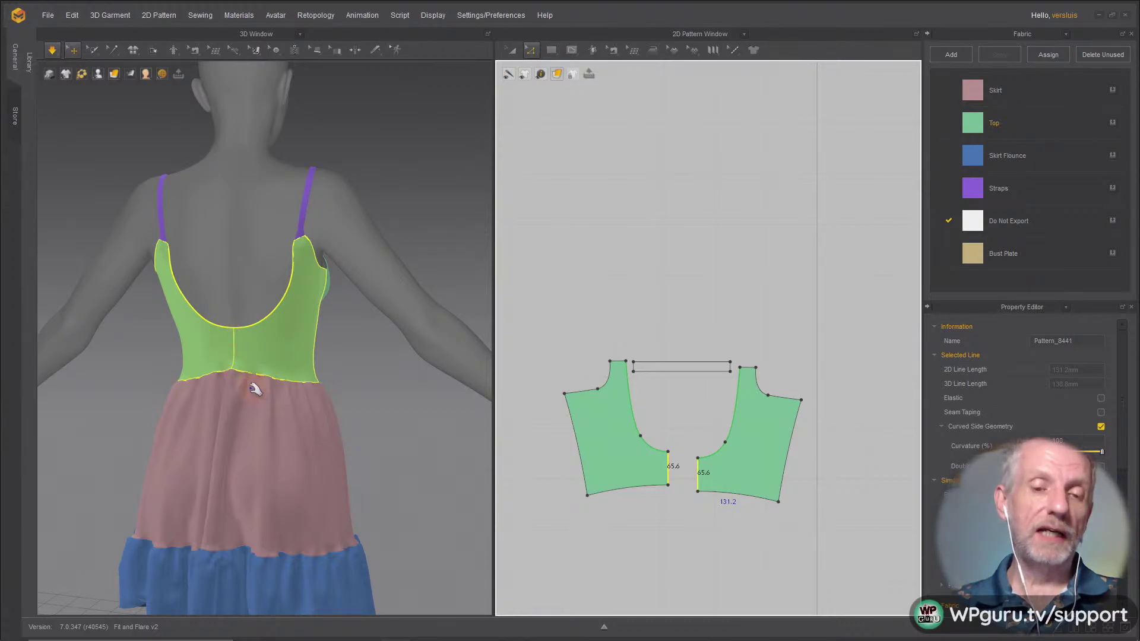
{"action": "left_click", "coordinate": [1101, 397]}
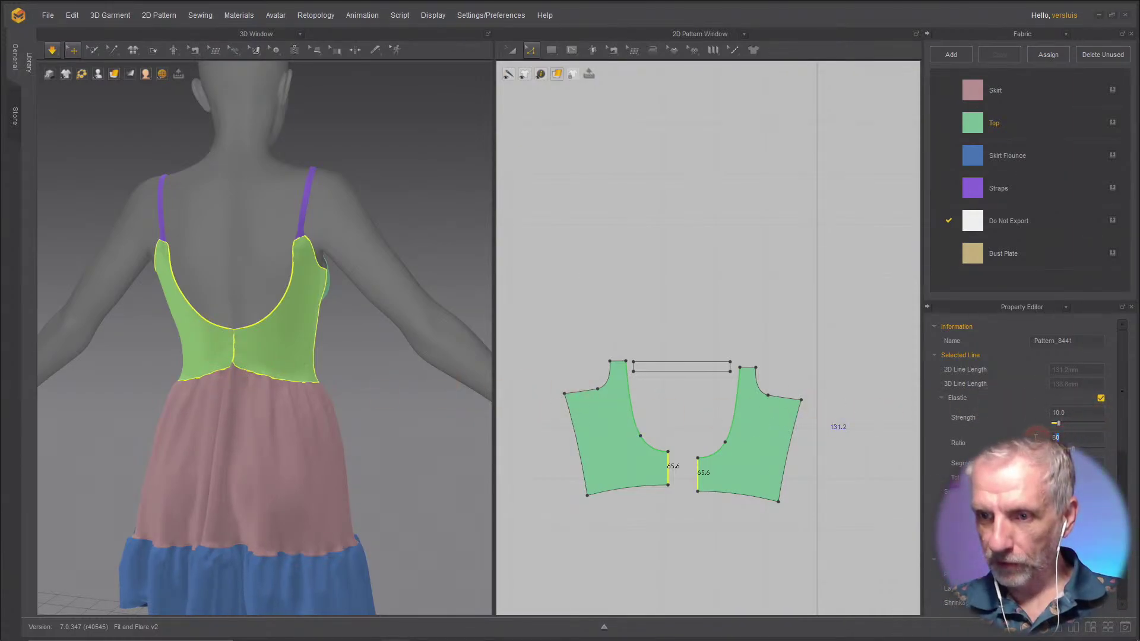
{"action": "type", "text": "11"}
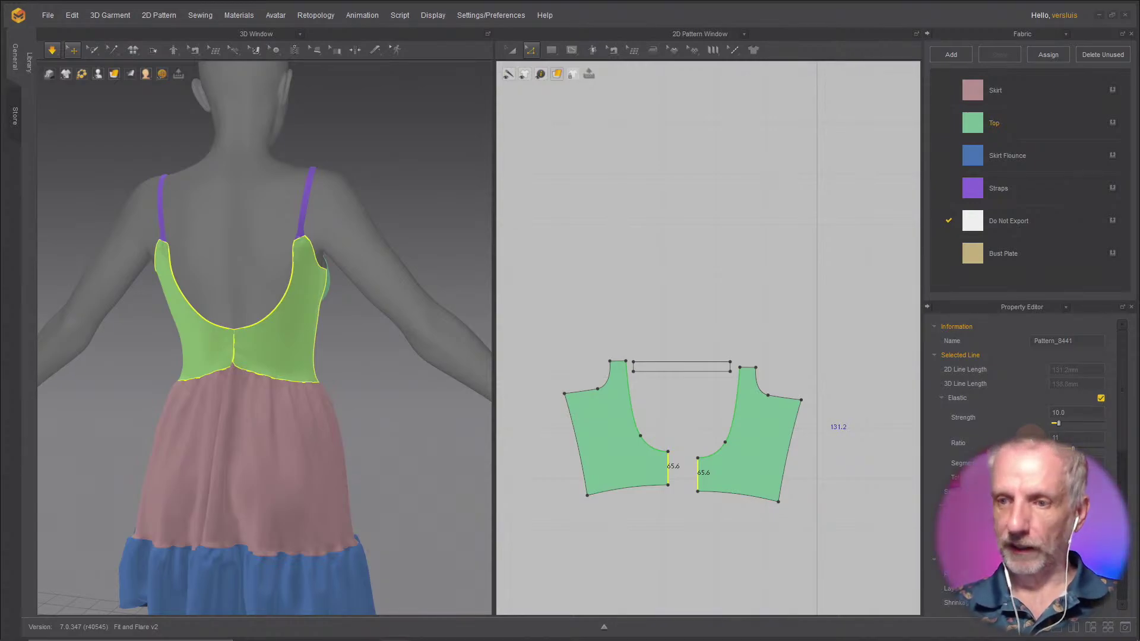
{"action": "type", "text": "0"}
{"action": "key", "text": "Return"}
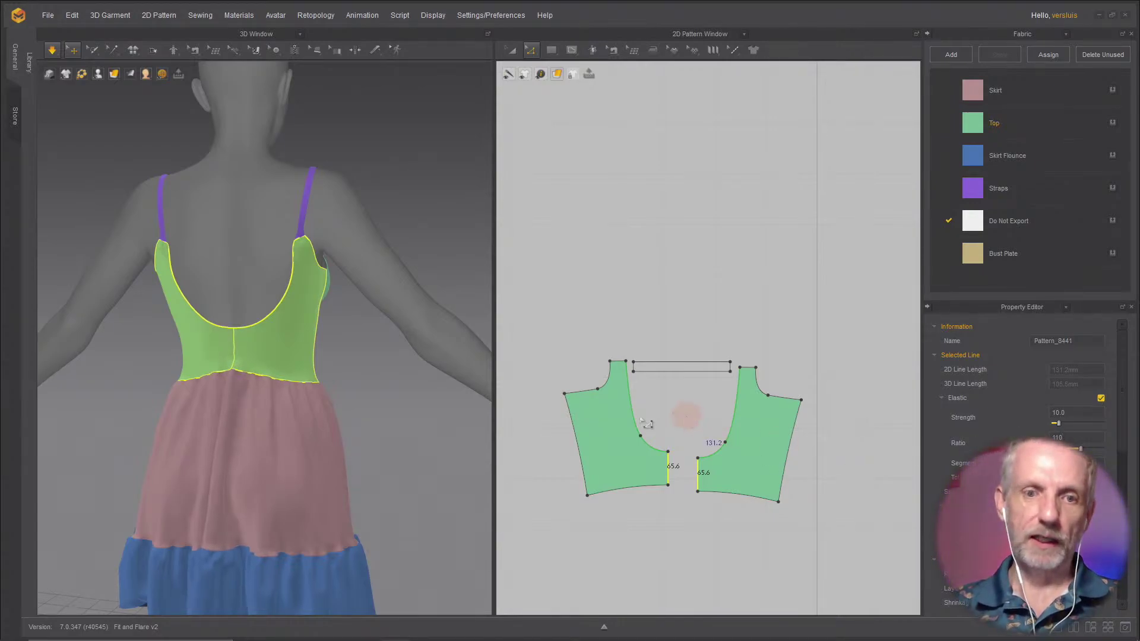
{"action": "left_click", "coordinate": [244, 422]}
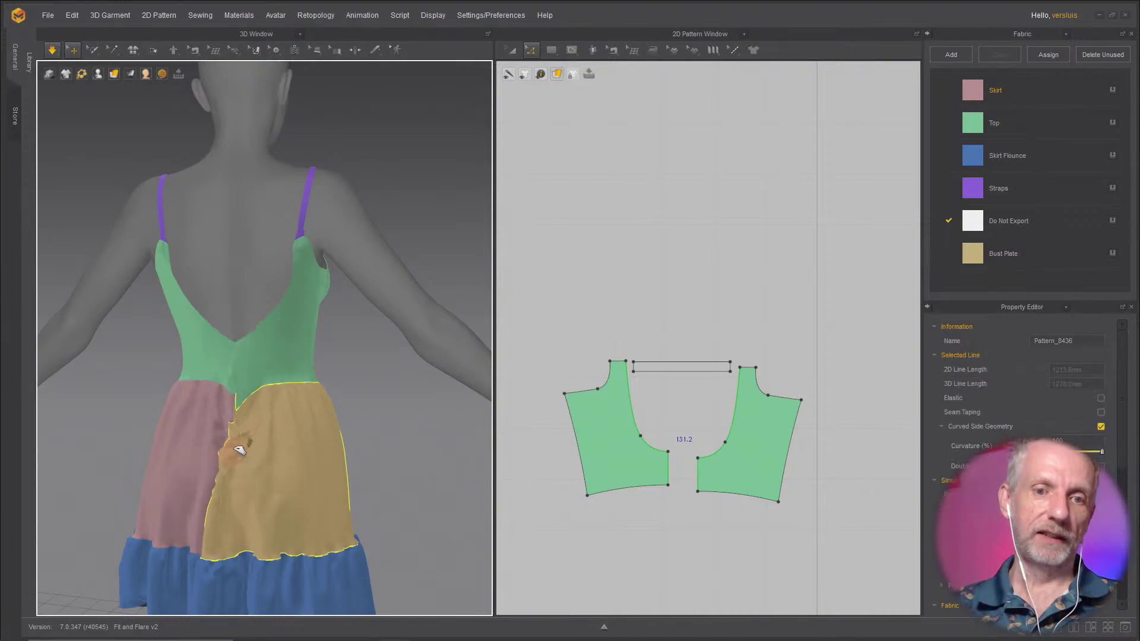
{"action": "right_click_drag", "start_coordinate": [297, 408], "coordinate": [395, 415]}
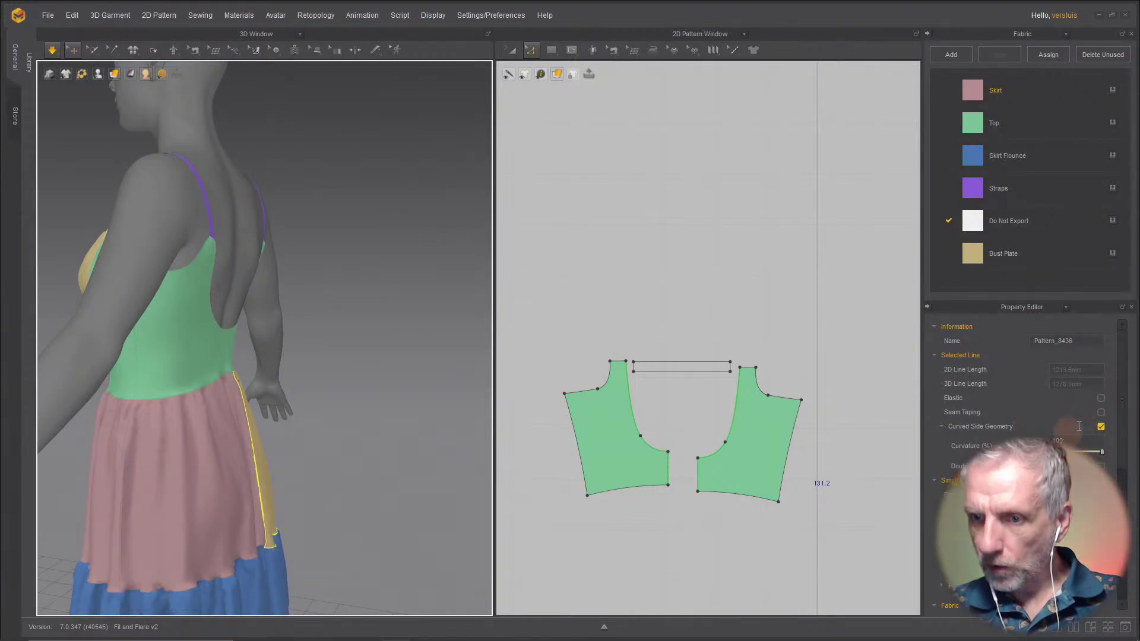
Step: Reselect both centre back bodice edges and switch Elastic off and on again to compare the effect on the back
{"action": "scroll", "coordinate": [666, 475], "scroll_direction": "up", "scroll_amount": 3}
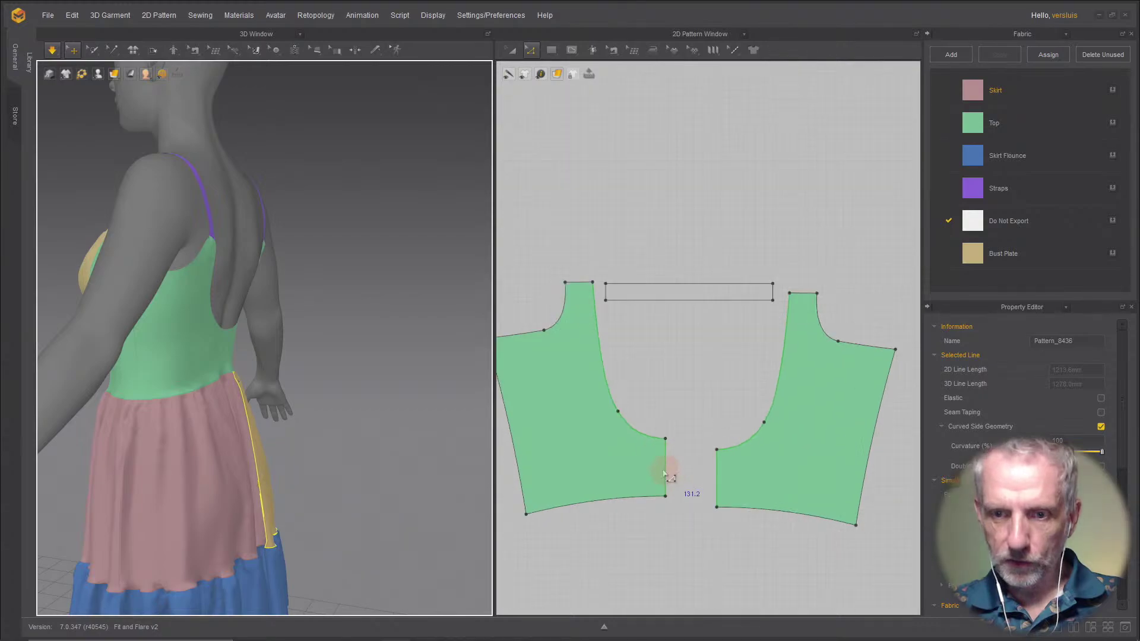
{"action": "left_click", "coordinate": [665, 473]}
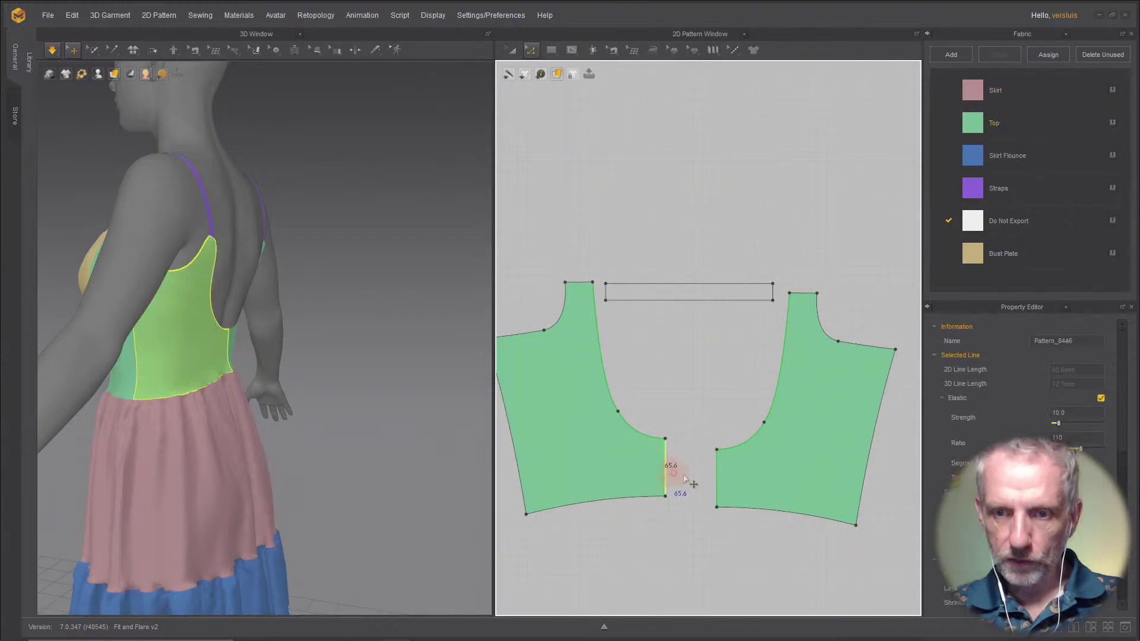
{"action": "left_click", "coordinate": [718, 481], "text": "shift"}
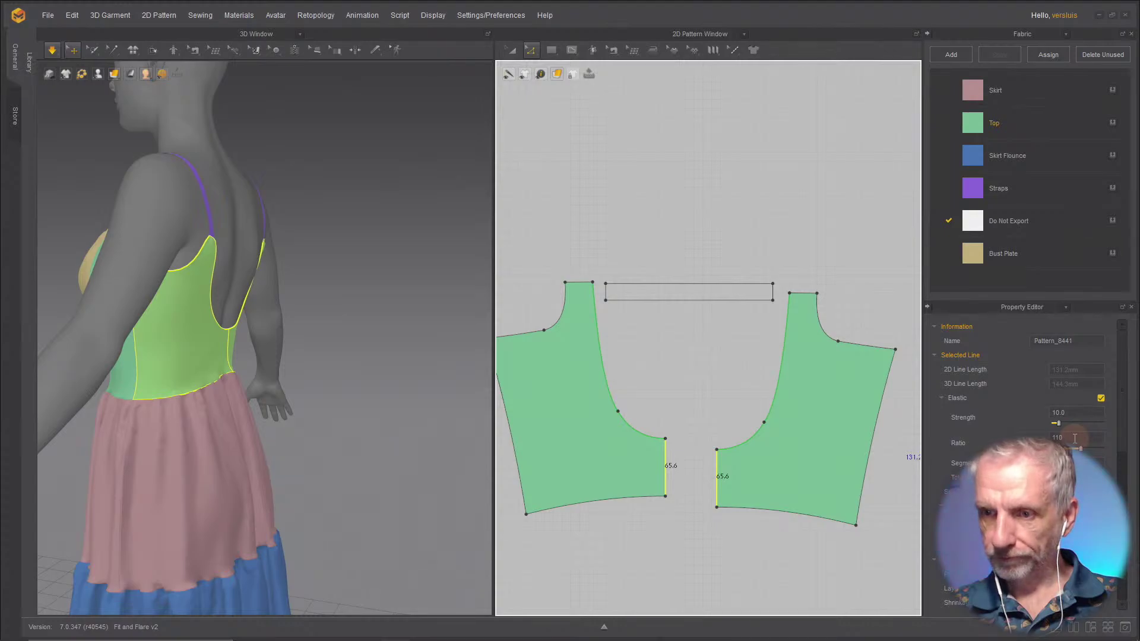
{"action": "right_click_drag", "start_coordinate": [304, 330], "coordinate": [113, 315]}
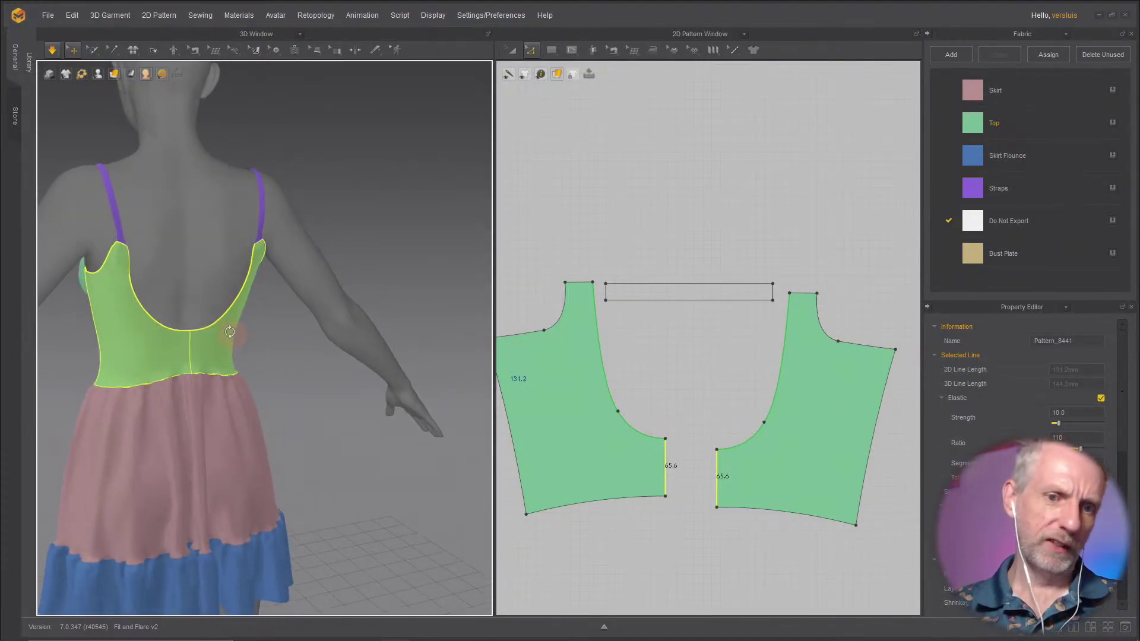
{"action": "left_click", "coordinate": [1101, 398]}
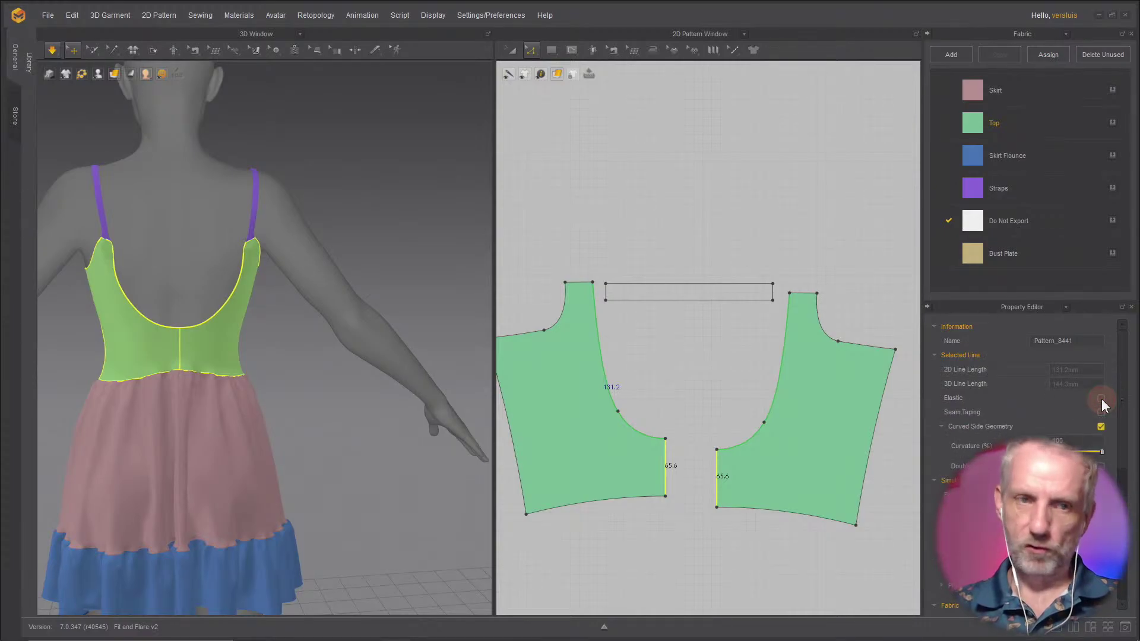
{"action": "left_click", "coordinate": [1102, 398]}
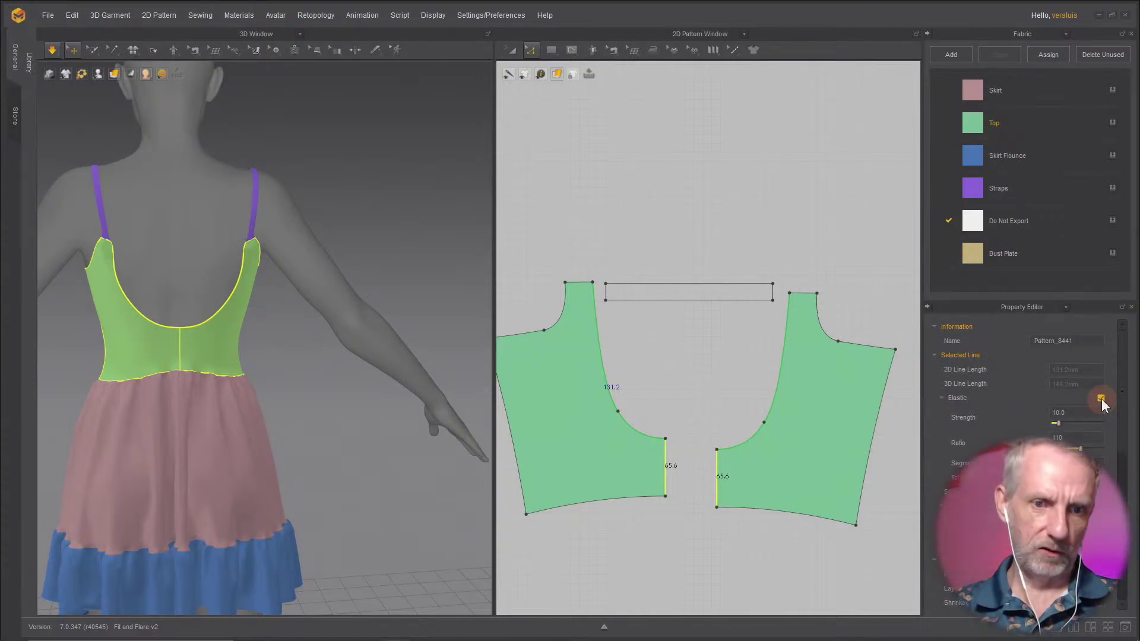
Step: Set the elastic Ratio of both centre back bodice edges to 120
{"action": "double_click", "coordinate": [1057, 437]}
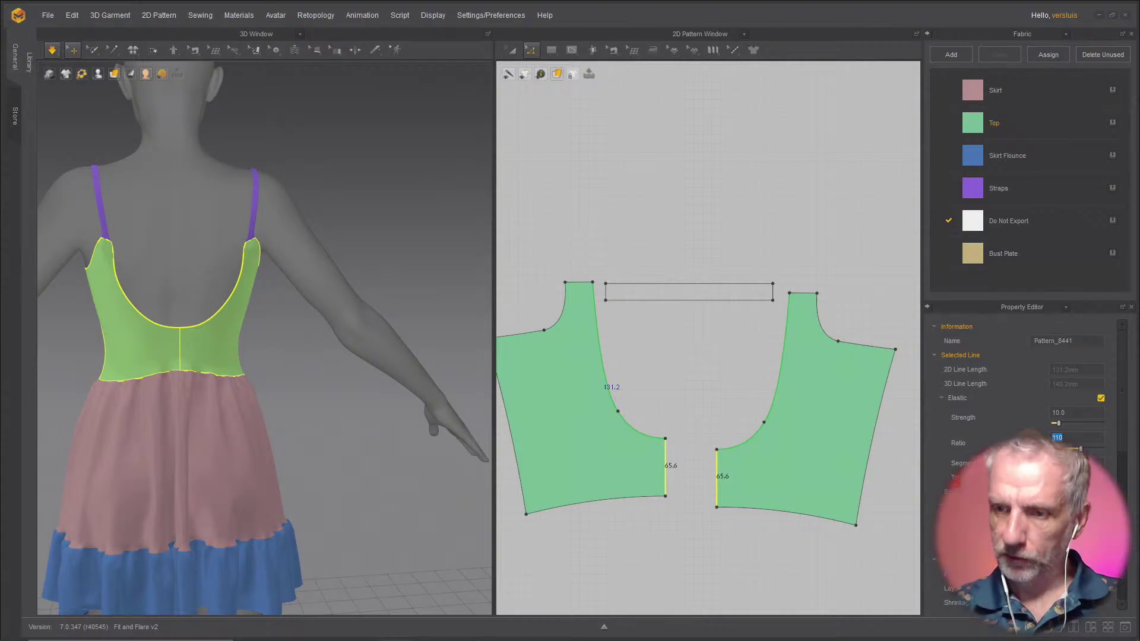
{"action": "type", "text": "120"}
{"action": "key", "text": "Return"}
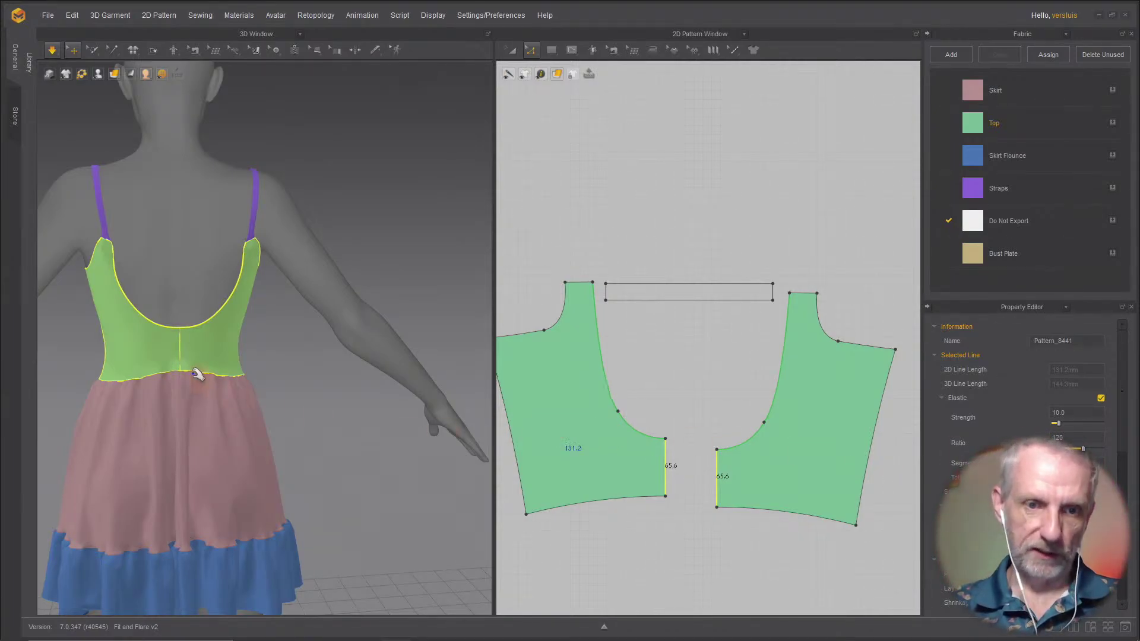
Step: Pull on the two back skirt panels during simulation and check the bust plate from the front
{"action": "left_click", "coordinate": [178, 433]}
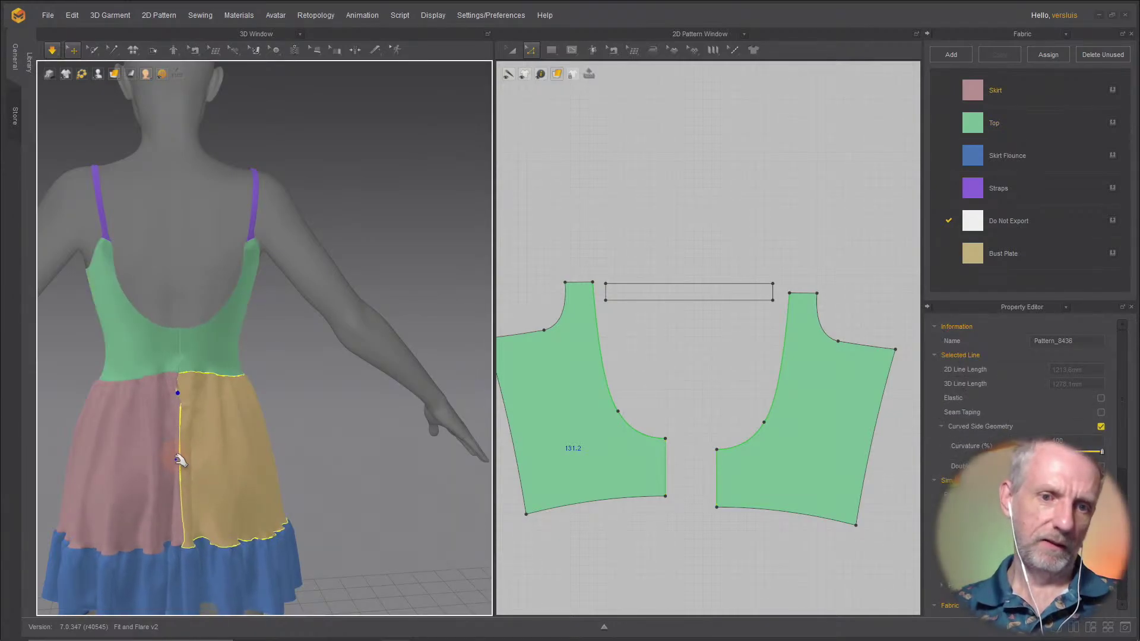
{"action": "left_click", "coordinate": [172, 482]}
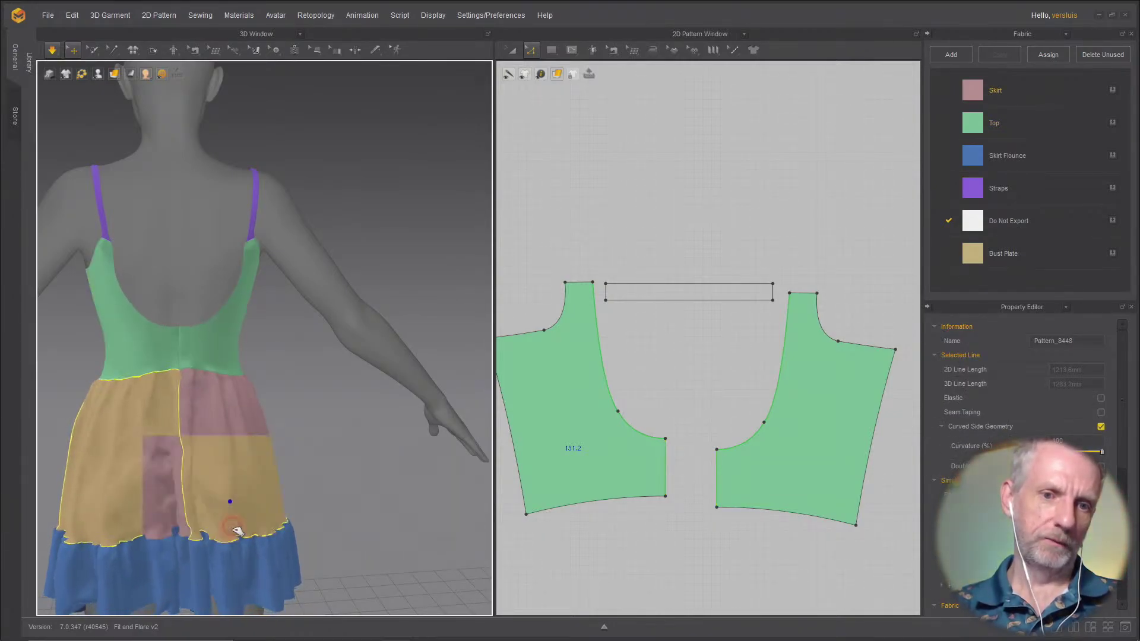
{"action": "left_click", "coordinate": [230, 505]}
{"action": "right_click_drag", "start_coordinate": [405, 428], "coordinate": [153, 438]}
{"action": "scroll", "coordinate": [234, 397], "scroll_direction": "up", "scroll_amount": 5}
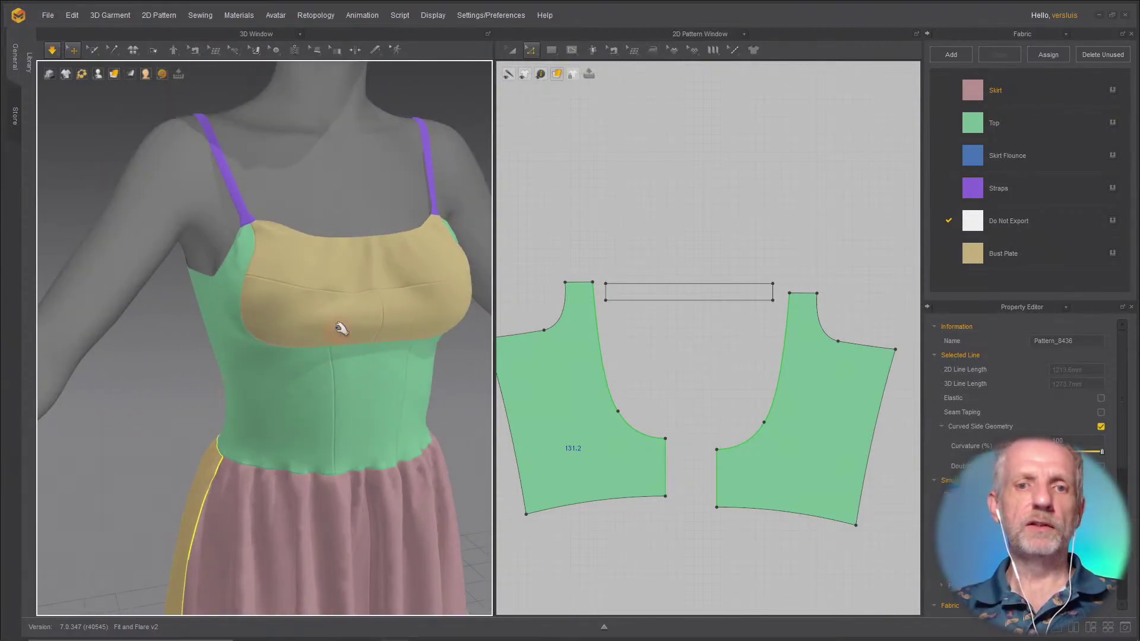
{"action": "right_click_drag", "start_coordinate": [298, 364], "coordinate": [276, 328]}
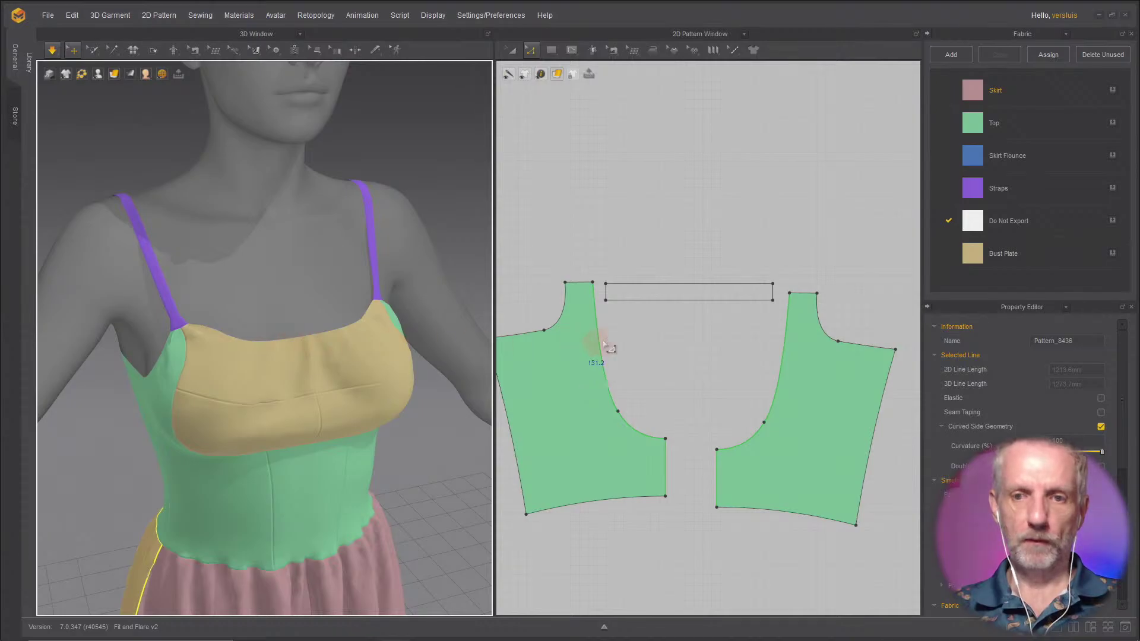
Step: Select the neckline edges of both upper bust plate patterns and check their elastic settings
{"action": "scroll", "coordinate": [604, 344], "scroll_direction": "down", "scroll_amount": 6}
{"action": "scroll", "coordinate": [660, 291], "scroll_direction": "up", "scroll_amount": 1}
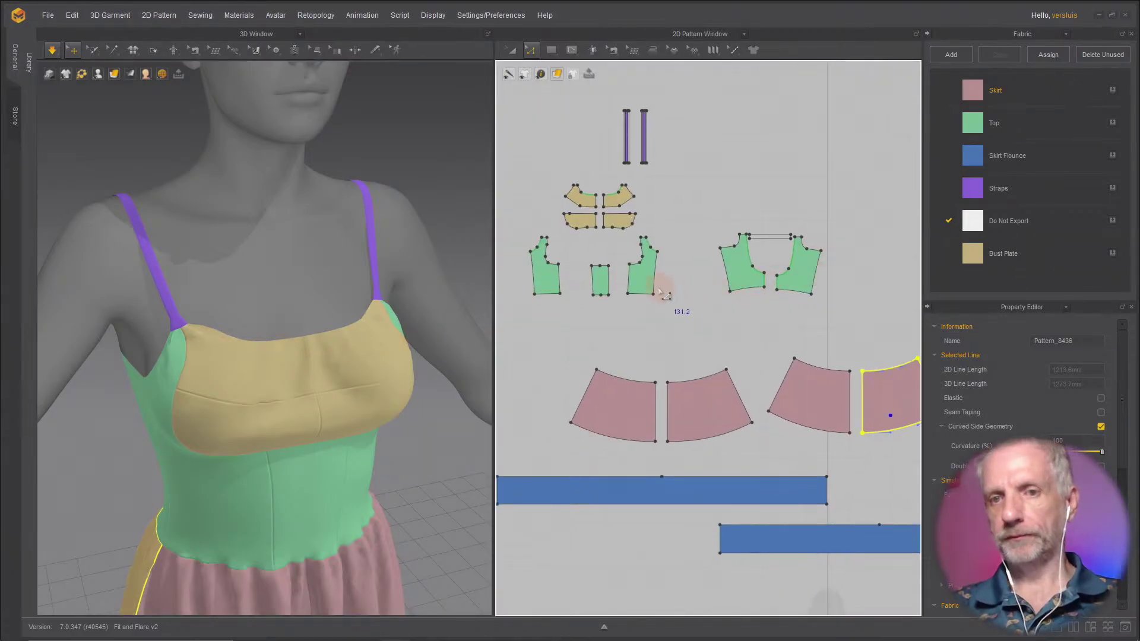
{"action": "scroll", "coordinate": [725, 399], "scroll_direction": "up", "scroll_amount": 4}
{"action": "scroll", "coordinate": [828, 577], "scroll_direction": "up", "scroll_amount": 2}
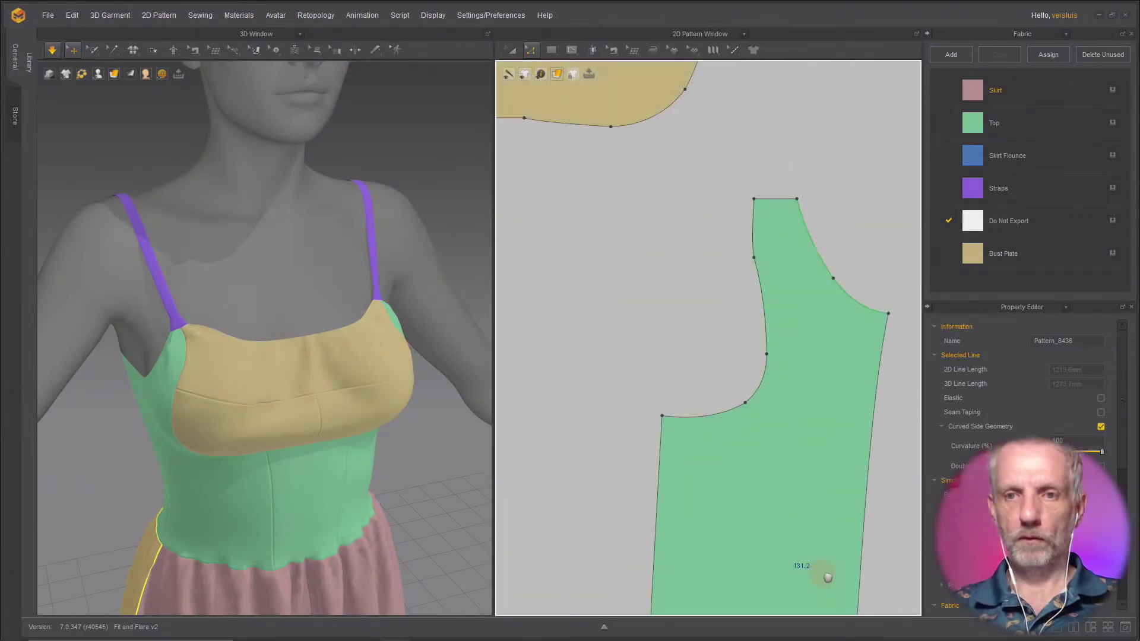
{"action": "scroll", "coordinate": [725, 349], "scroll_direction": "down", "scroll_amount": 1}
{"action": "scroll", "coordinate": [827, 565], "scroll_direction": "up", "scroll_amount": 1}
{"action": "scroll", "coordinate": [725, 293], "scroll_direction": "down", "scroll_amount": 1}
{"action": "scroll", "coordinate": [811, 428], "scroll_direction": "up", "scroll_amount": 1}
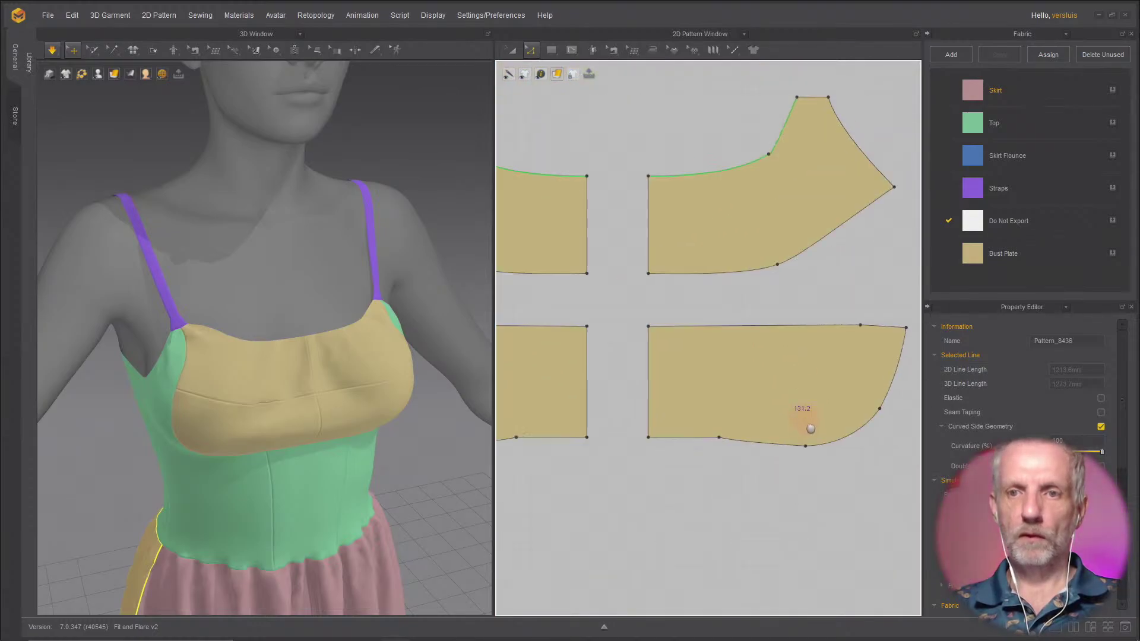
{"action": "middle_click_drag", "start_coordinate": [811, 428], "coordinate": [813, 457]}
{"action": "left_click", "coordinate": [740, 144]}
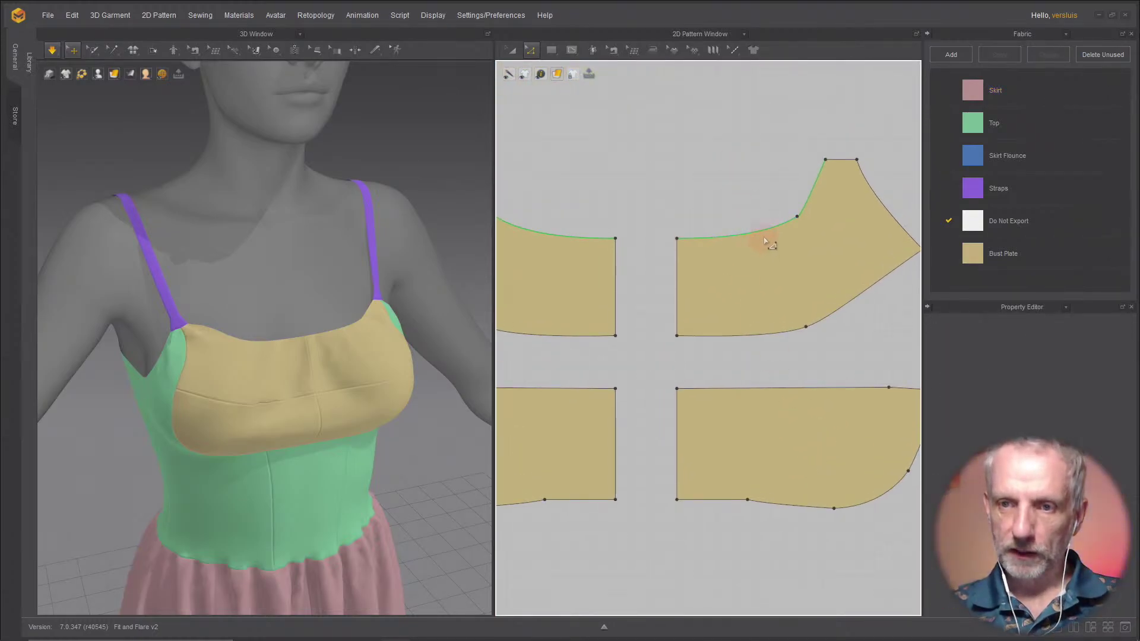
{"action": "left_click", "coordinate": [766, 236]}
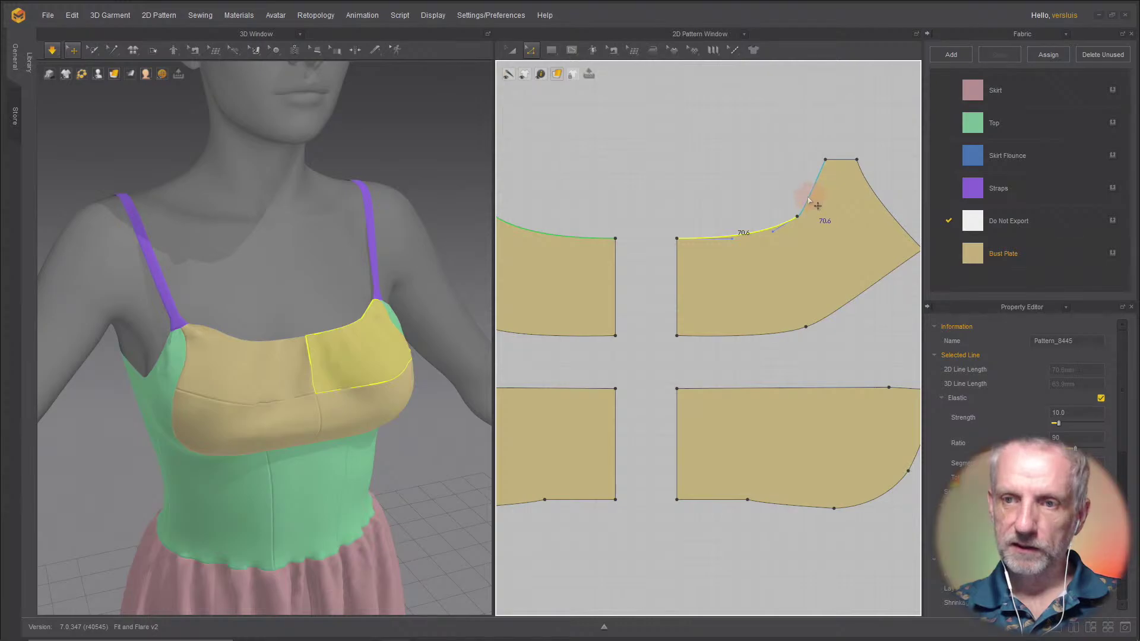
{"action": "left_click", "coordinate": [581, 239], "text": "shift"}
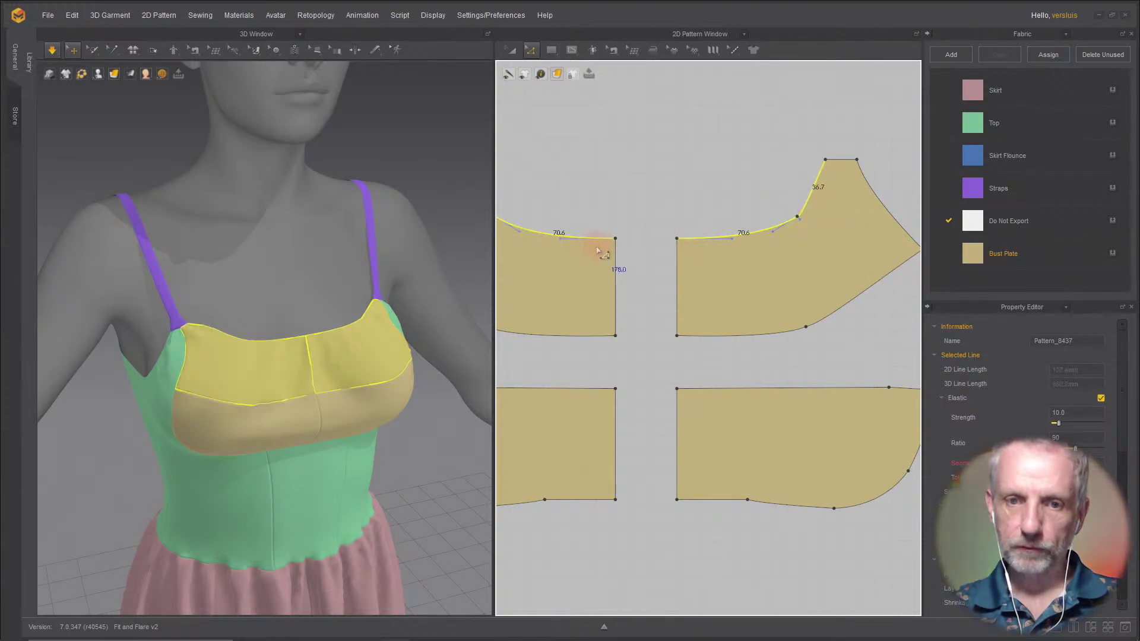
{"action": "scroll", "coordinate": [640, 283], "scroll_direction": "down", "scroll_amount": 2}
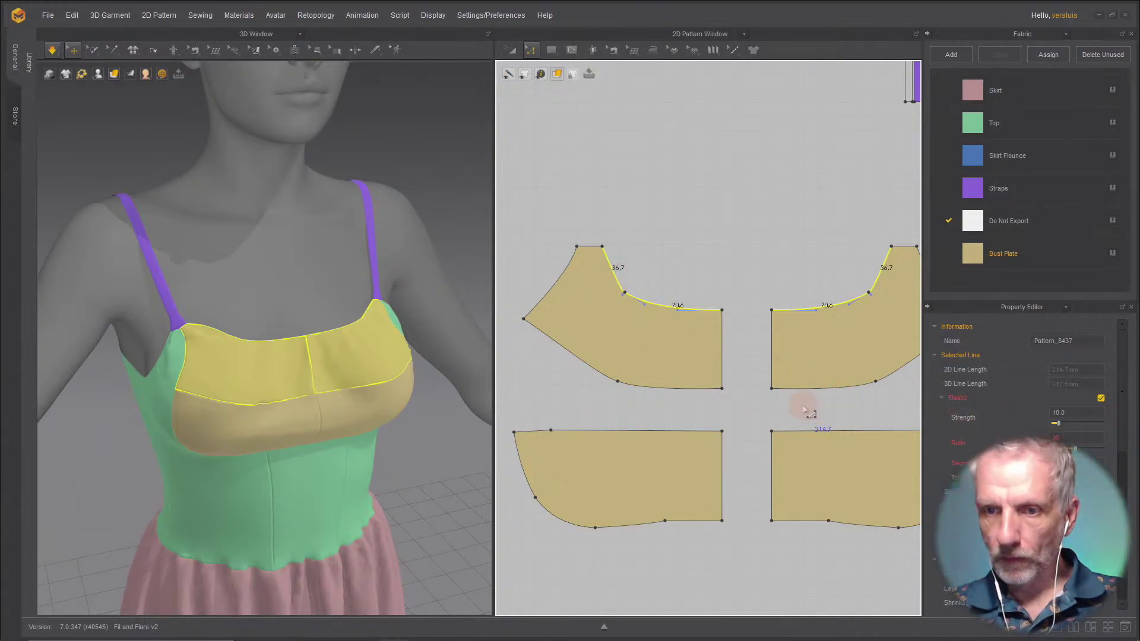
{"action": "scroll", "coordinate": [737, 273], "scroll_direction": "up", "scroll_amount": 2}
{"action": "left_click", "coordinate": [719, 238]}
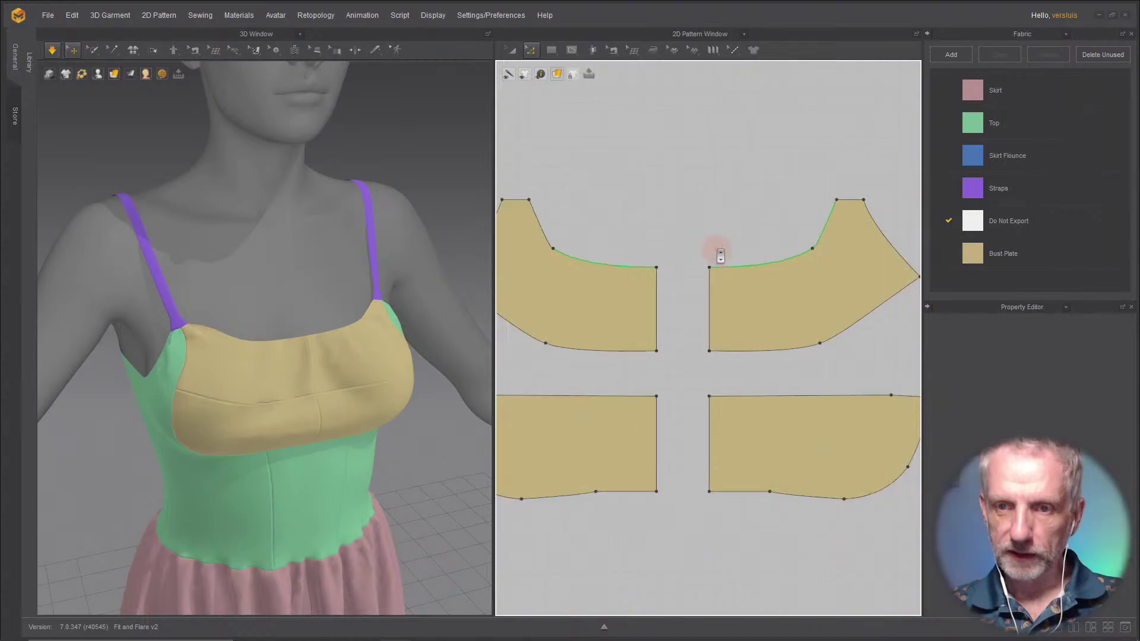
Step: Compare the elastic settings of the two short strap-side neckline edges on the upper bust plate patterns
{"action": "left_click", "coordinate": [542, 229]}
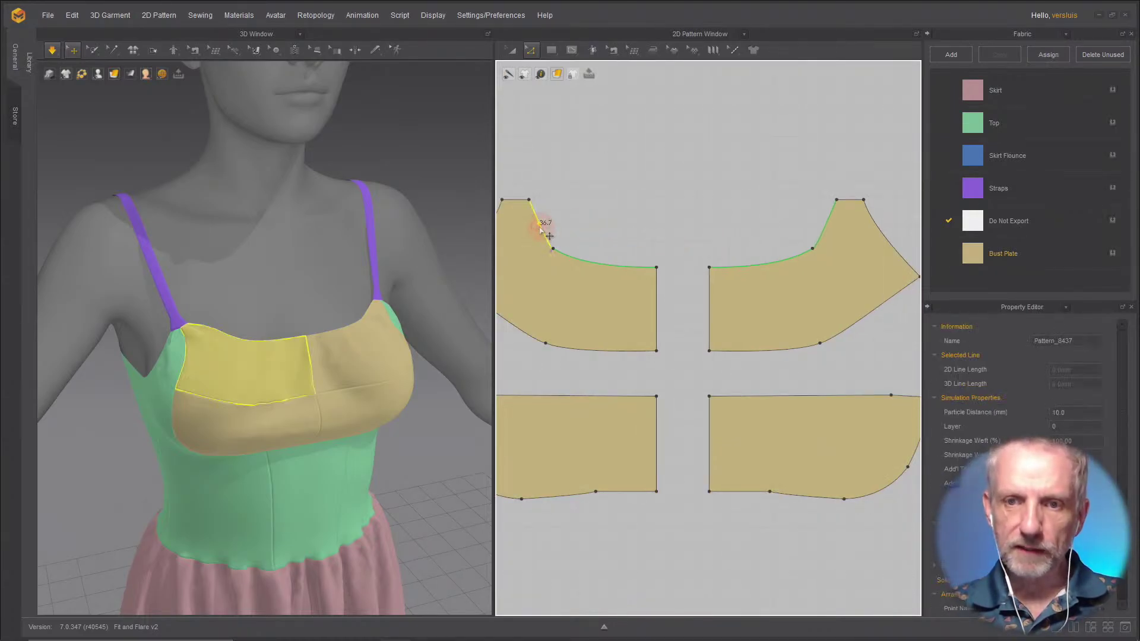
{"action": "left_click", "coordinate": [826, 226]}
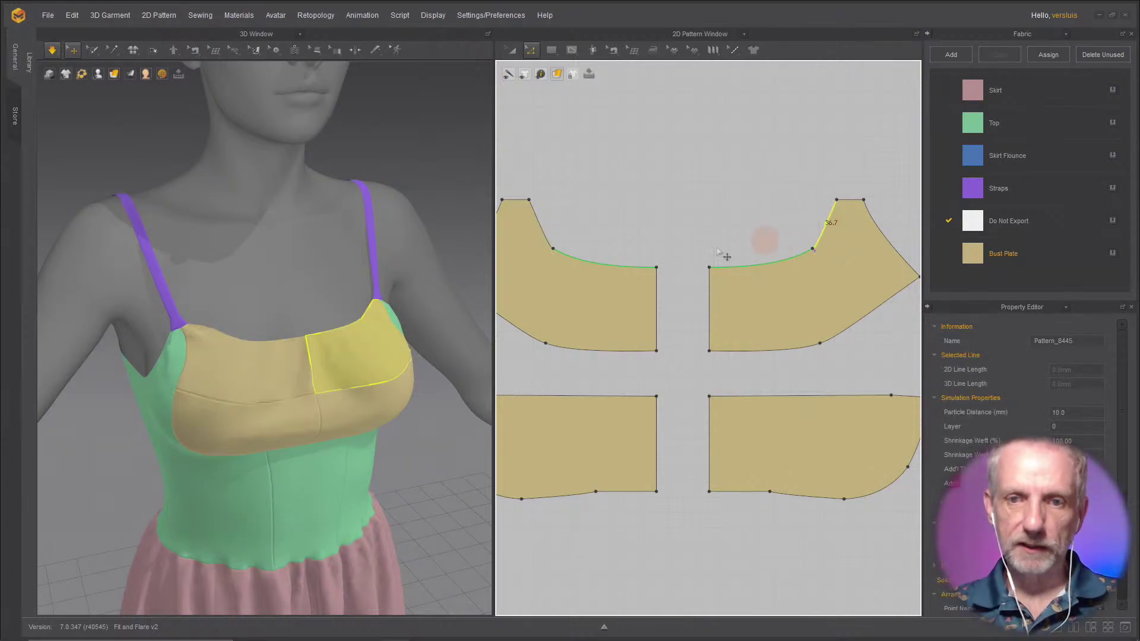
{"action": "left_click", "coordinate": [545, 236]}
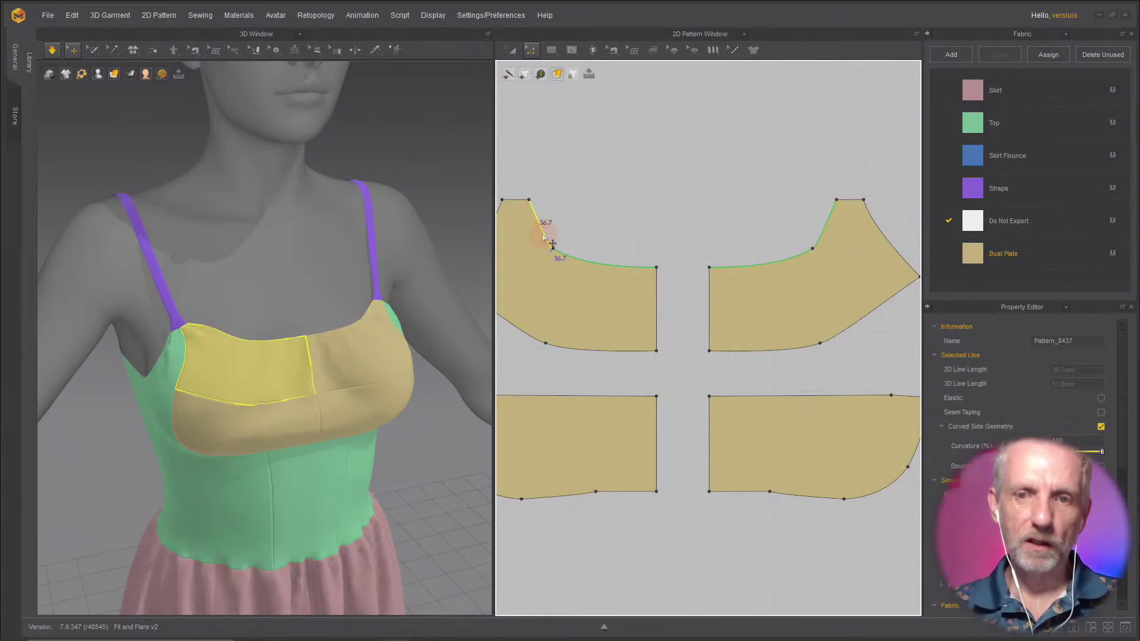
{"action": "left_click", "coordinate": [610, 268]}
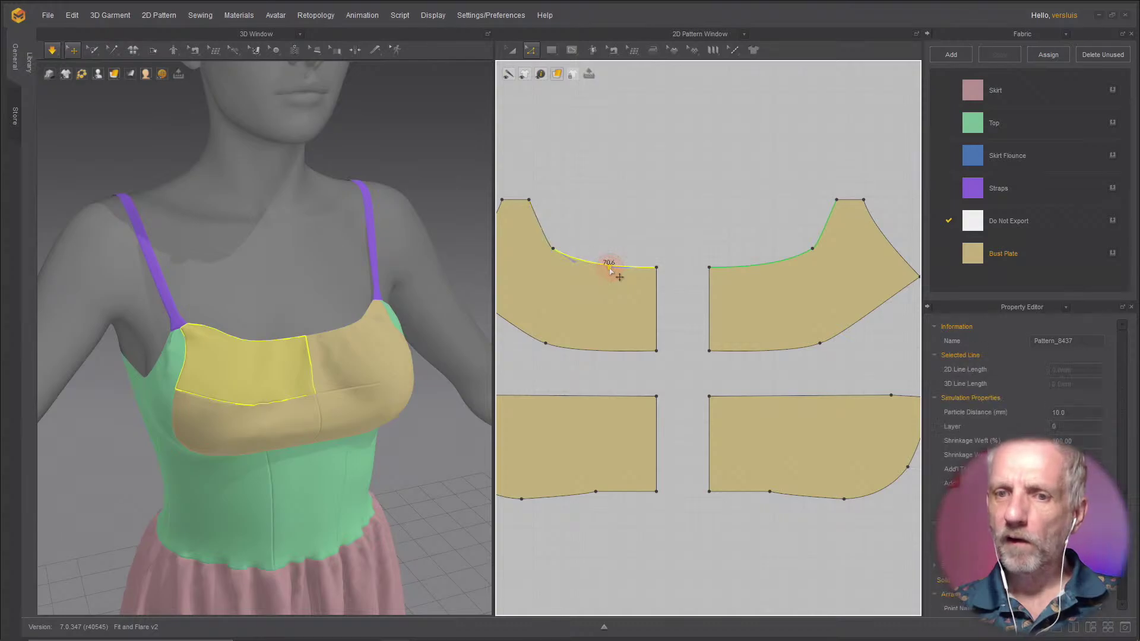
{"action": "left_click", "coordinate": [784, 264], "text": "shift"}
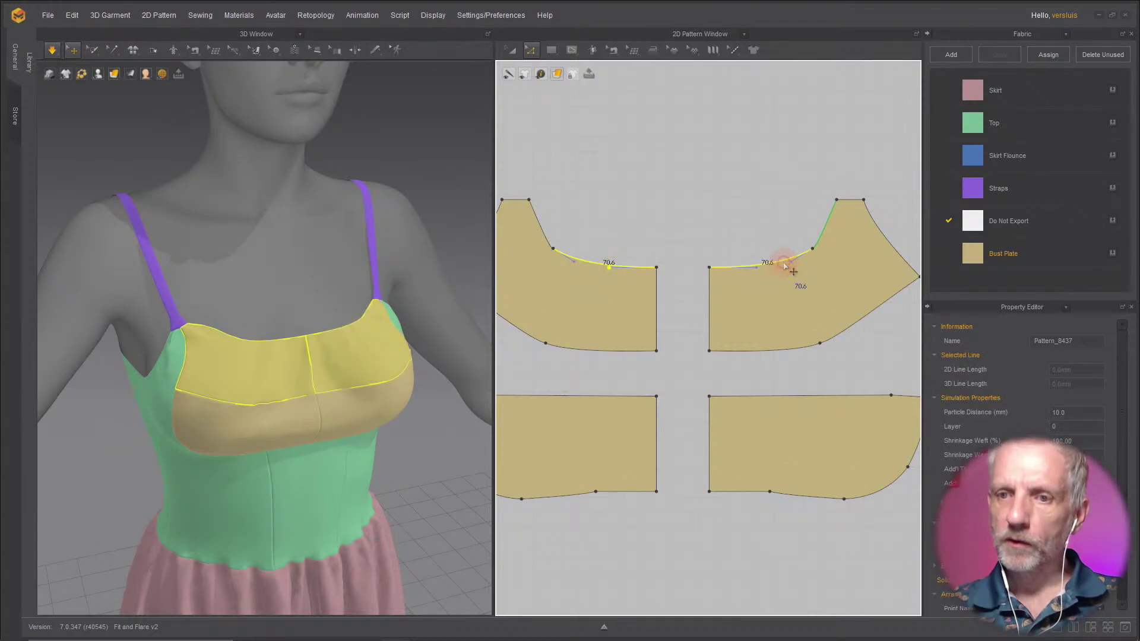
{"action": "left_click", "coordinate": [827, 234], "text": "shift"}
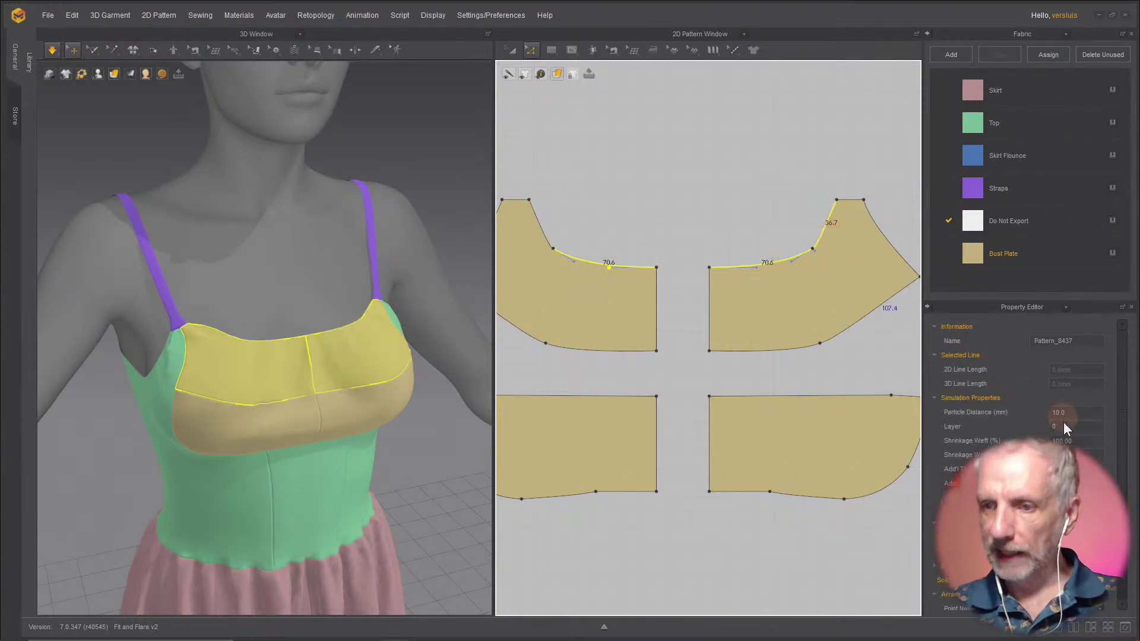
{"action": "scroll", "coordinate": [1057, 426], "scroll_direction": "down", "scroll_amount": 2}
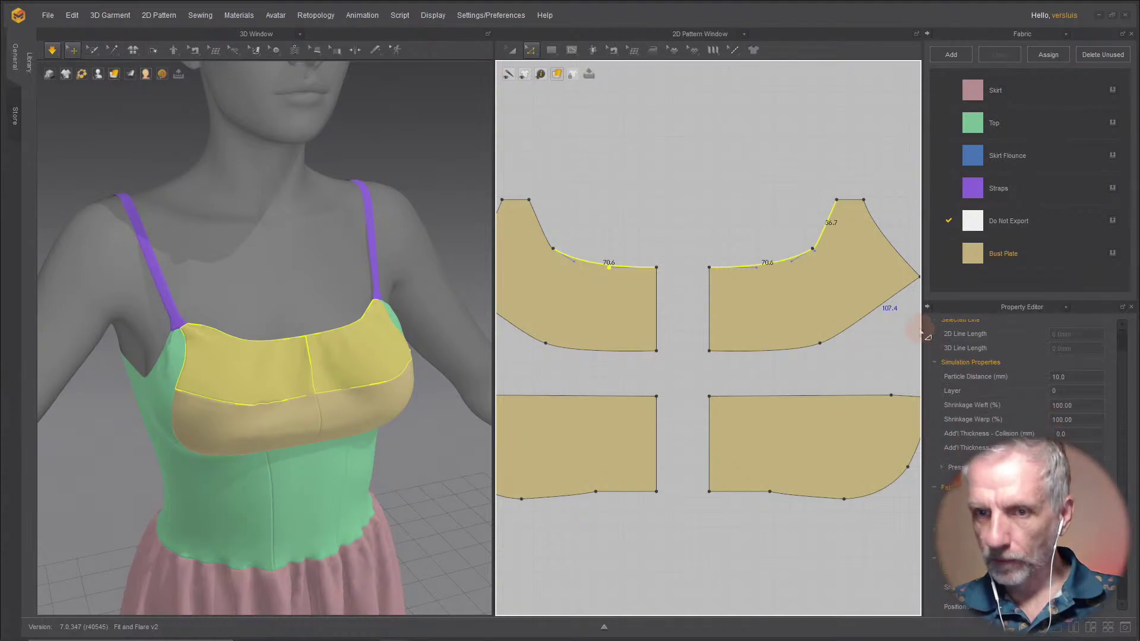
{"action": "left_click", "coordinate": [689, 217]}
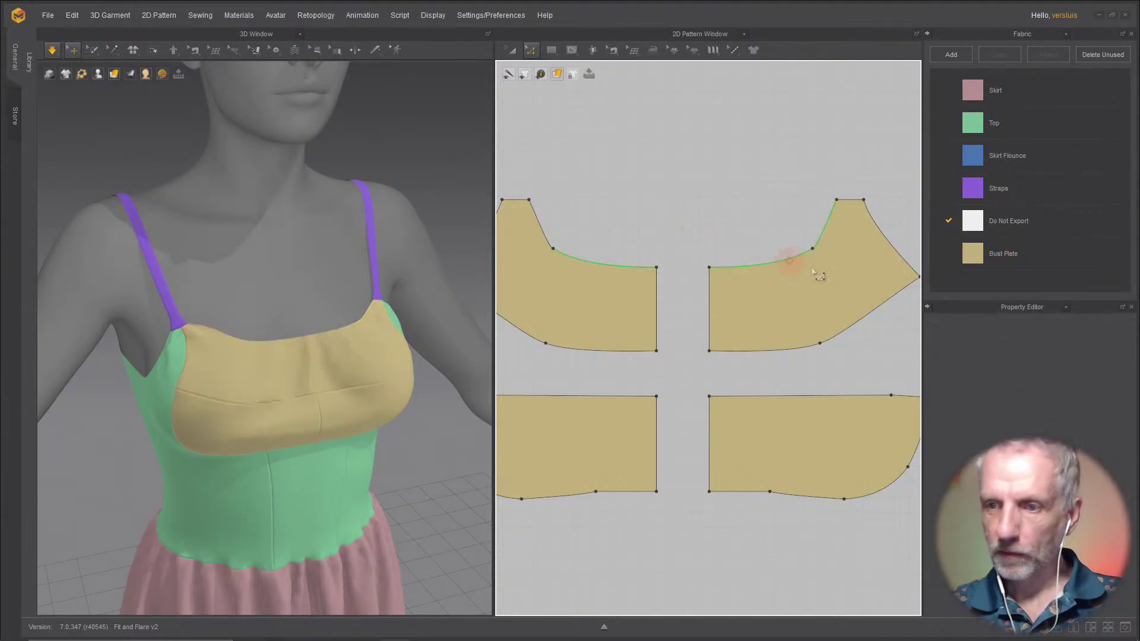
Step: Turn off Elastic on the three elasticated neckline edges of the upper bust plate patterns and check the front neckline
{"action": "left_click", "coordinate": [824, 232]}
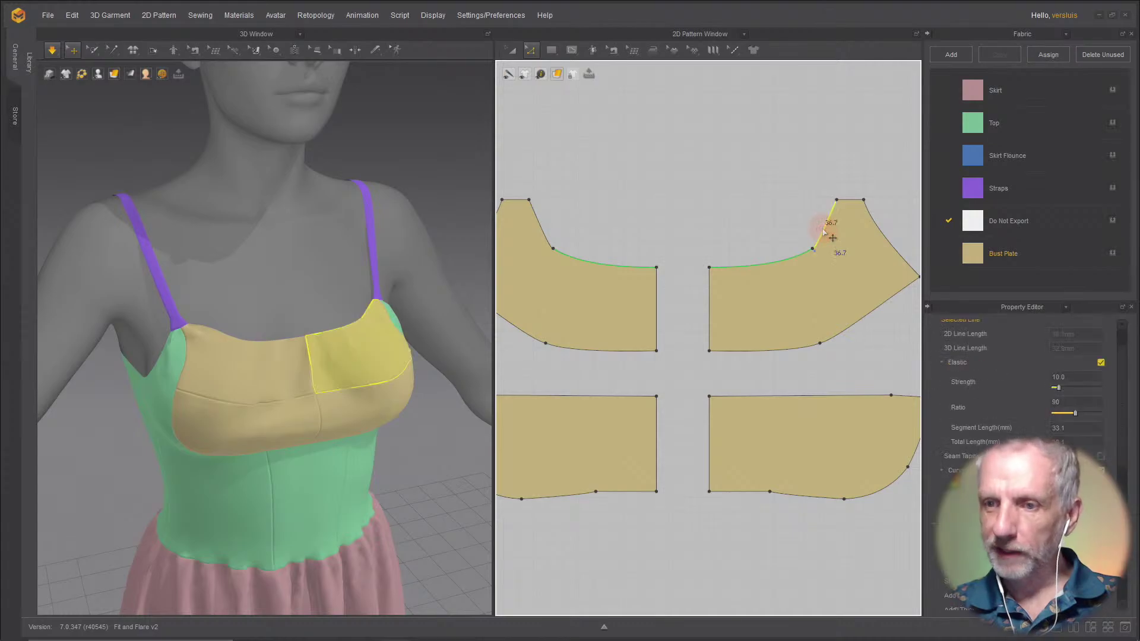
{"action": "left_click", "coordinate": [776, 262], "text": "shift"}
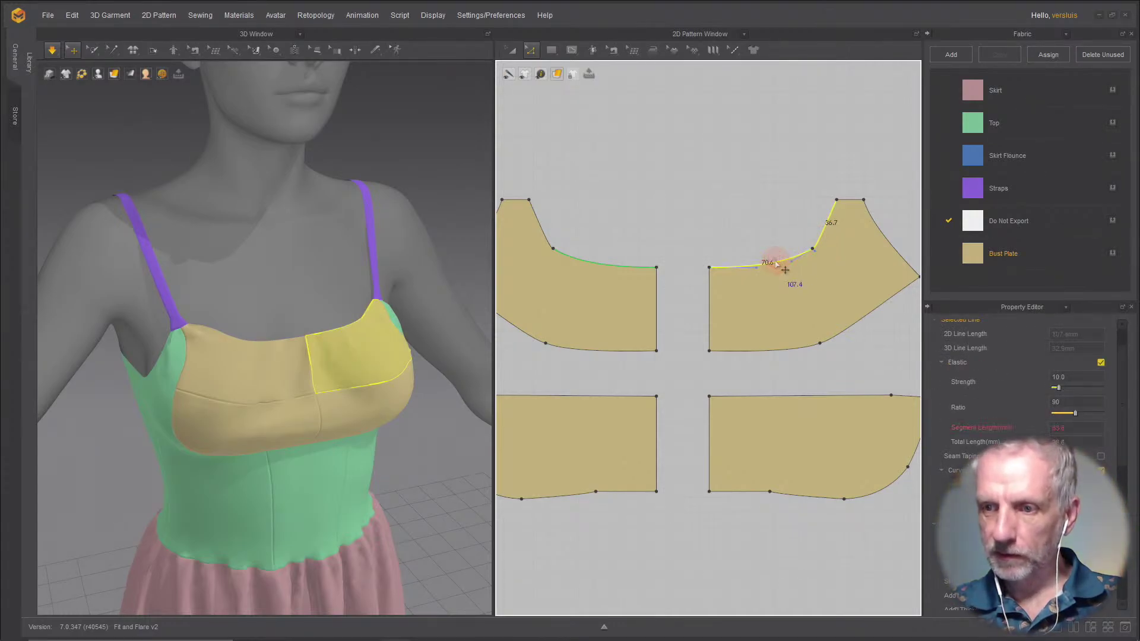
{"action": "left_click", "coordinate": [631, 273], "text": "shift"}
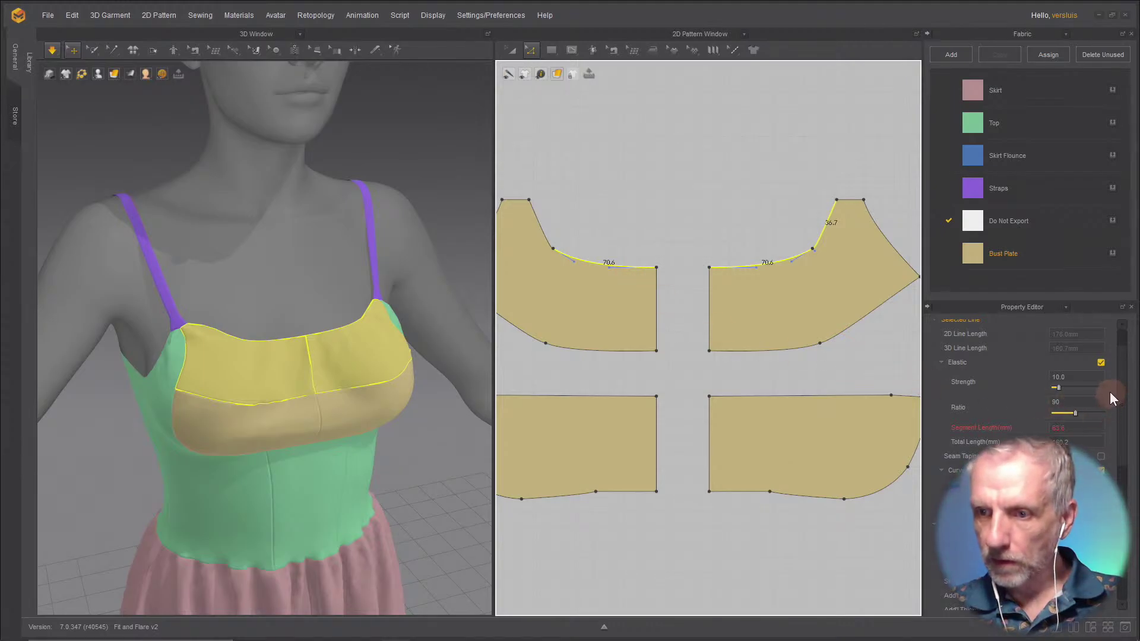
{"action": "left_click", "coordinate": [1101, 362]}
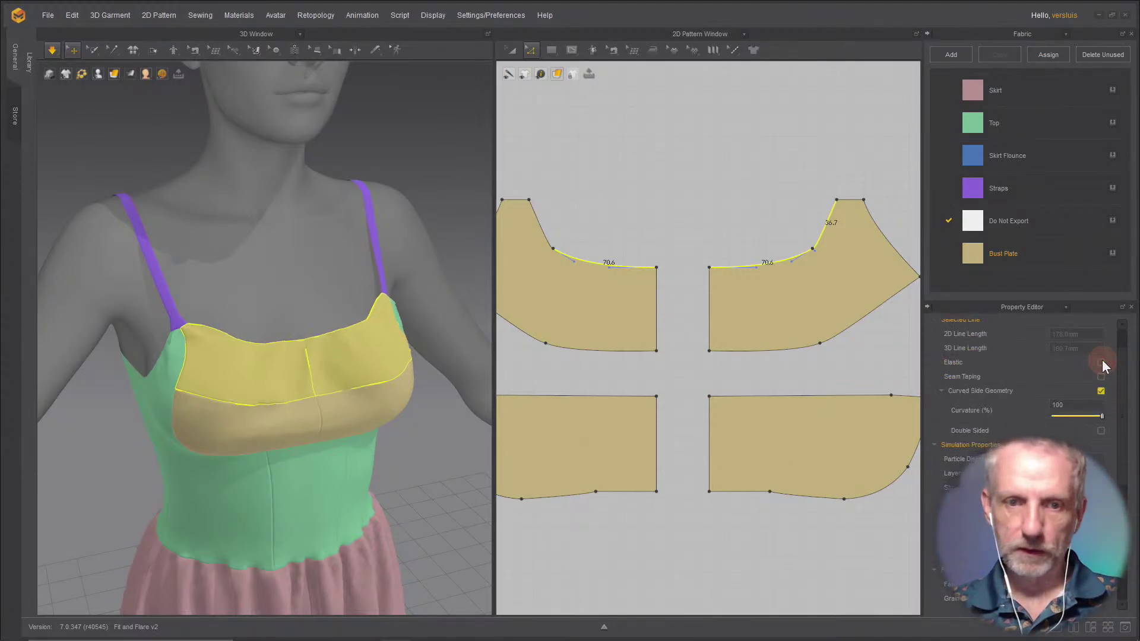
{"action": "right_click_drag", "start_coordinate": [309, 348], "coordinate": [331, 323]}
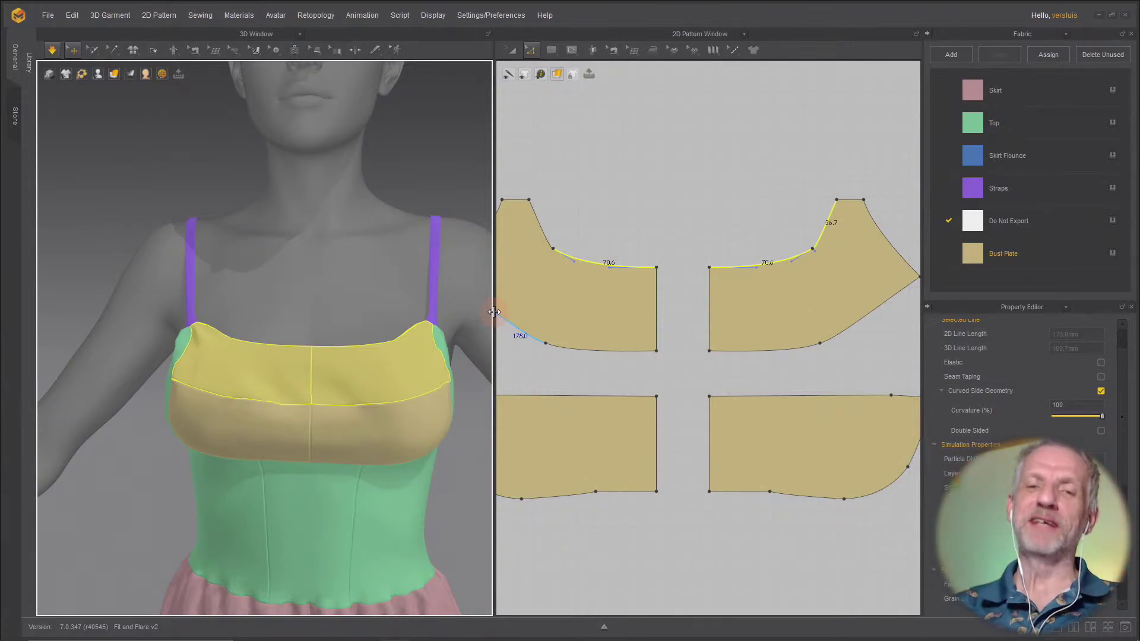
{"action": "scroll", "coordinate": [368, 365], "scroll_direction": "down", "scroll_amount": 5}
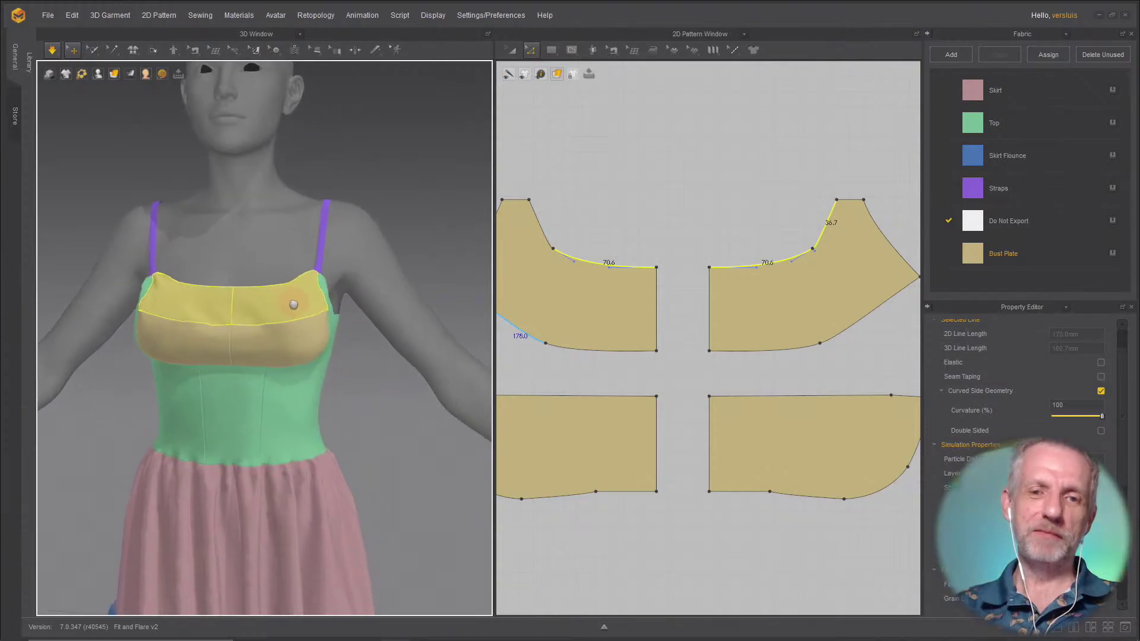
{"action": "right_click_drag", "start_coordinate": [285, 316], "coordinate": [238, 326]}
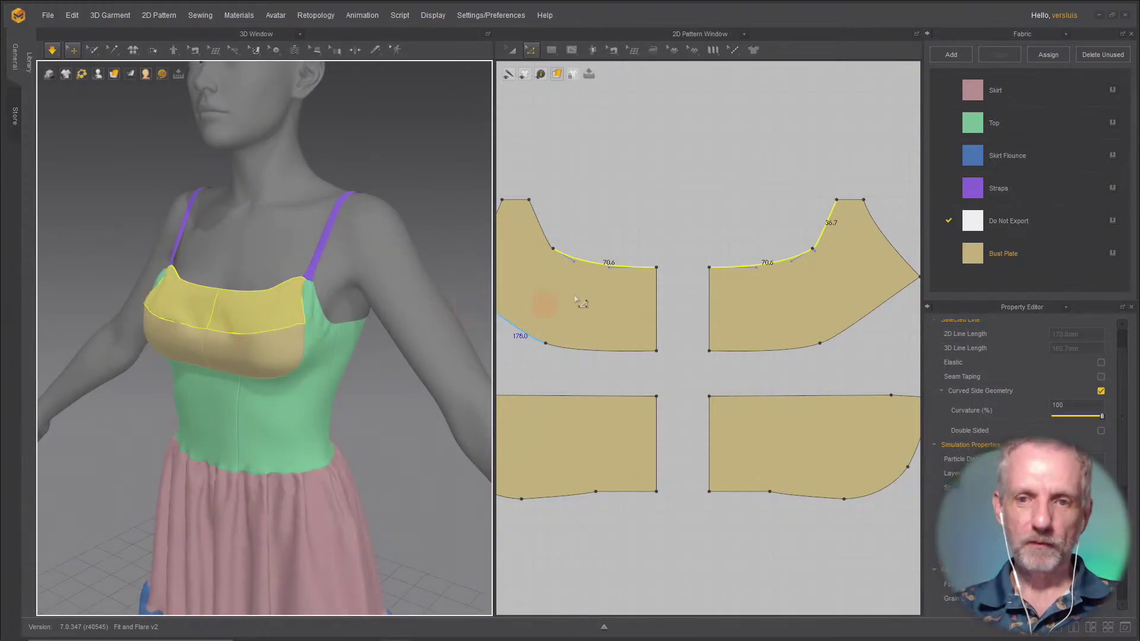
{"action": "left_click", "coordinate": [686, 252]}
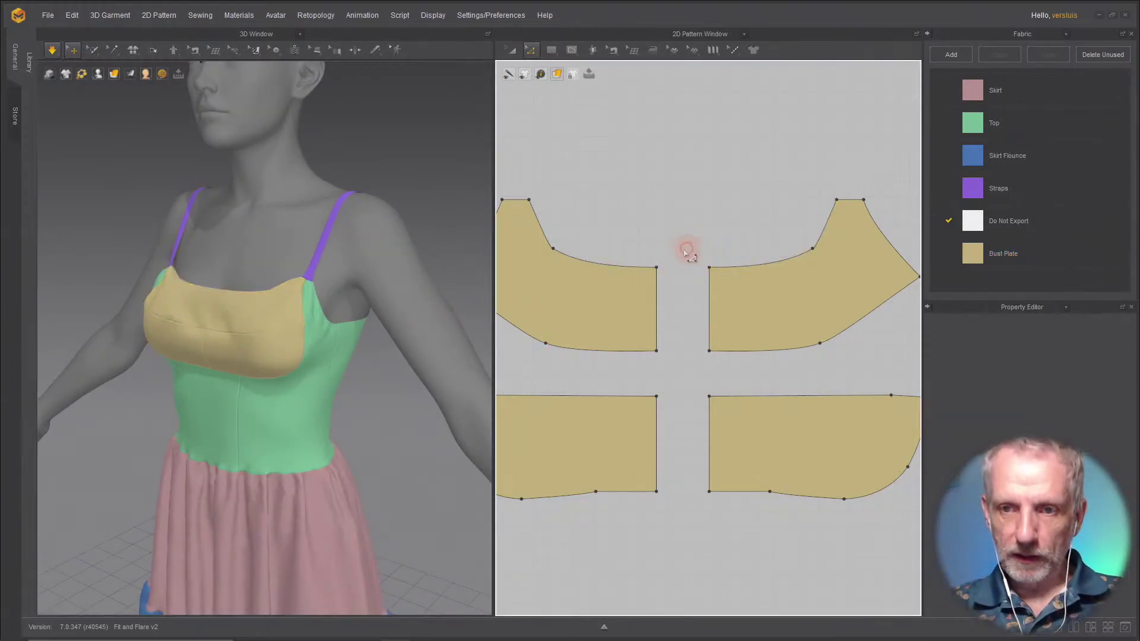
{"action": "left_click", "coordinate": [545, 237]}
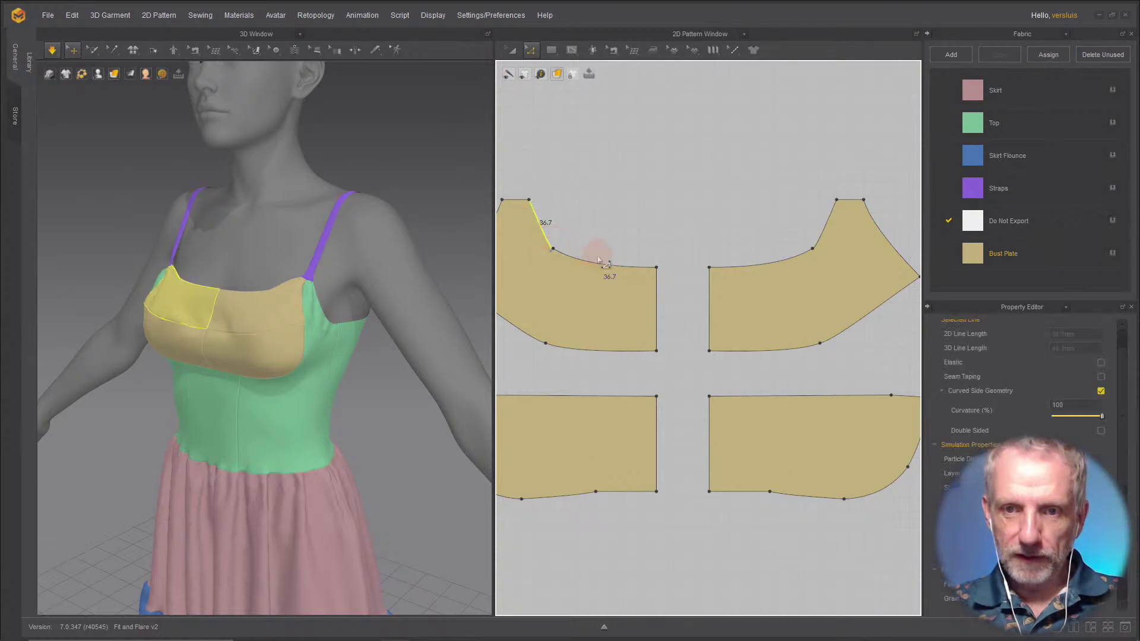
{"action": "left_click", "coordinate": [604, 265], "text": "shift"}
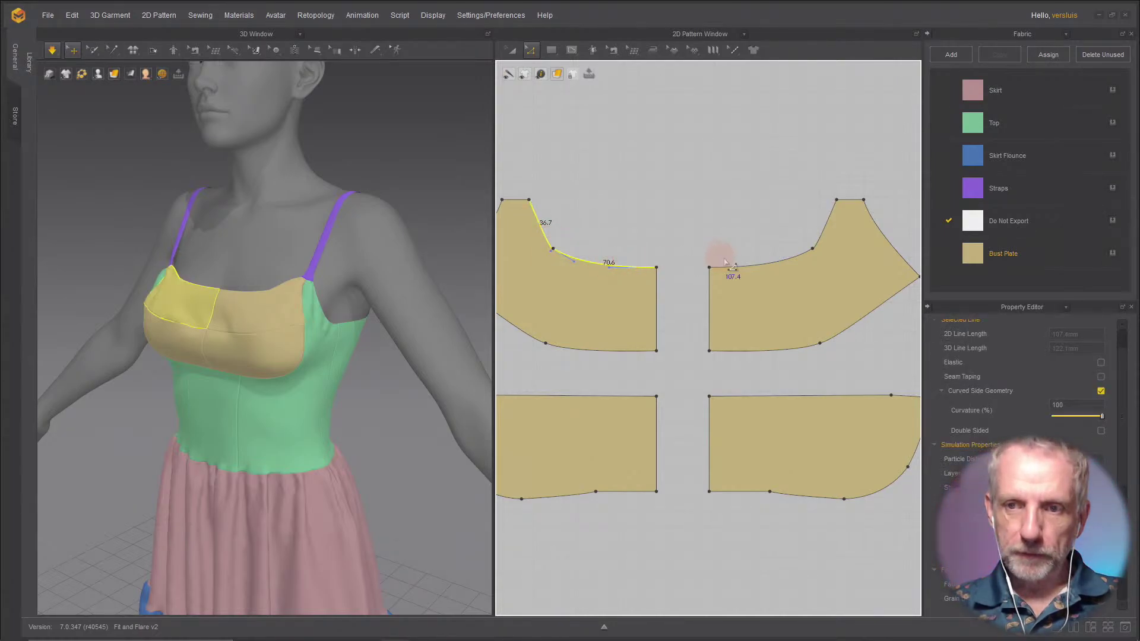
{"action": "left_click", "coordinate": [755, 263], "text": "shift"}
{"action": "left_click", "coordinate": [829, 232], "text": "shift"}
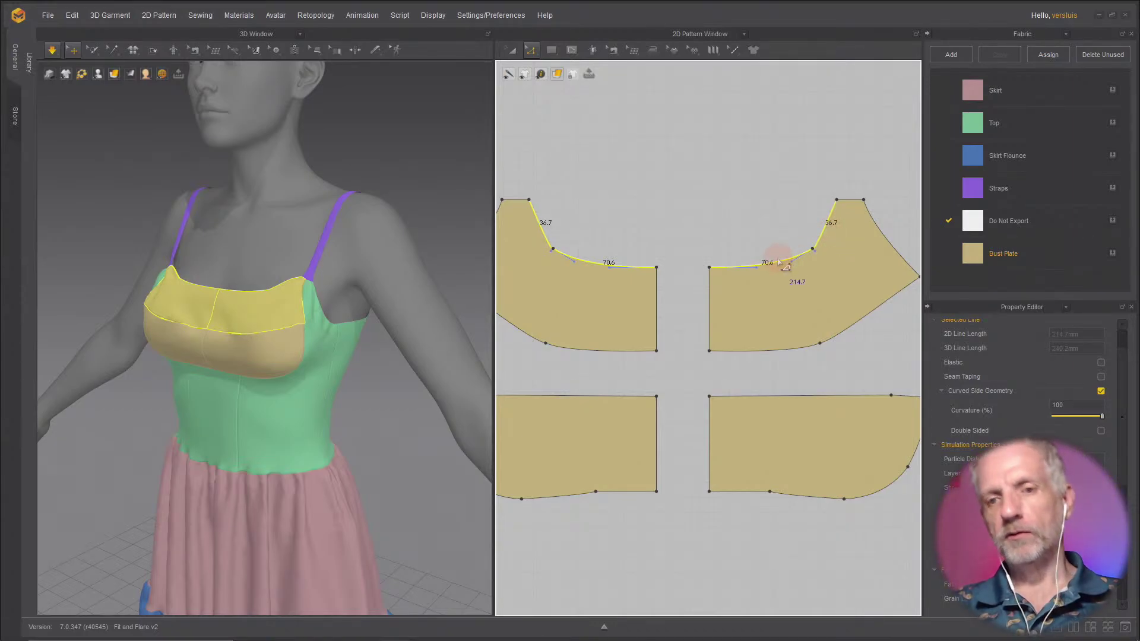
{"action": "left_click", "coordinate": [738, 237]}
Step: Extend the four neckline edges of both upper bust plate patterns by a 5 mm outline offset, keeping an internal line
{"action": "left_click", "coordinate": [778, 262]}
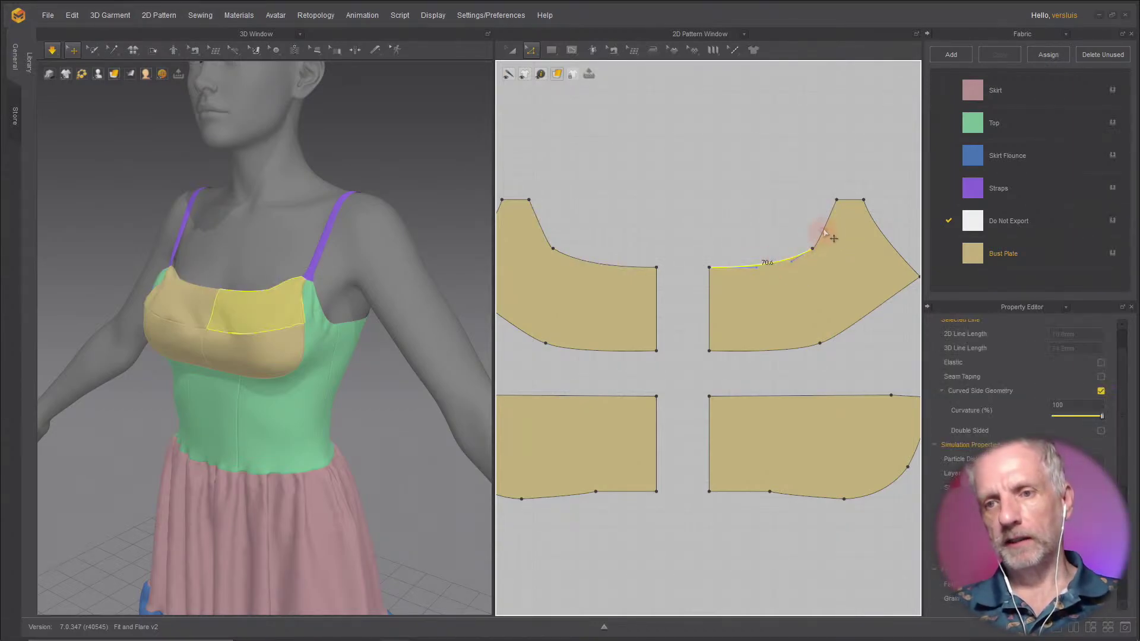
{"action": "left_click", "coordinate": [825, 231], "text": "shift"}
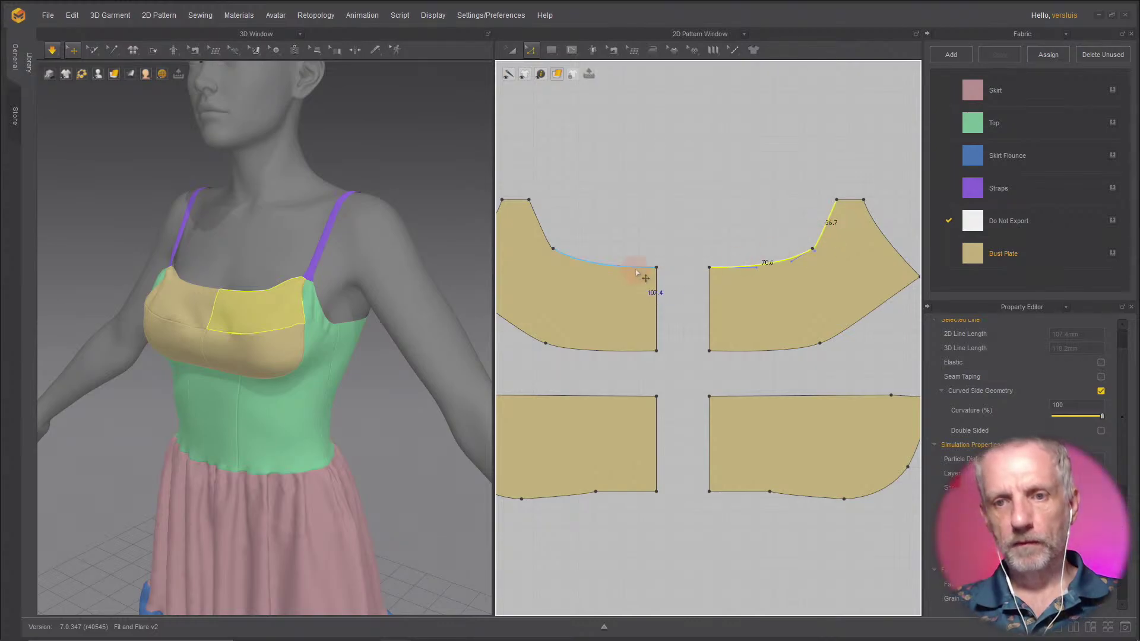
{"action": "left_click", "coordinate": [629, 266], "text": "shift"}
{"action": "left_click", "coordinate": [543, 230], "text": "shift"}
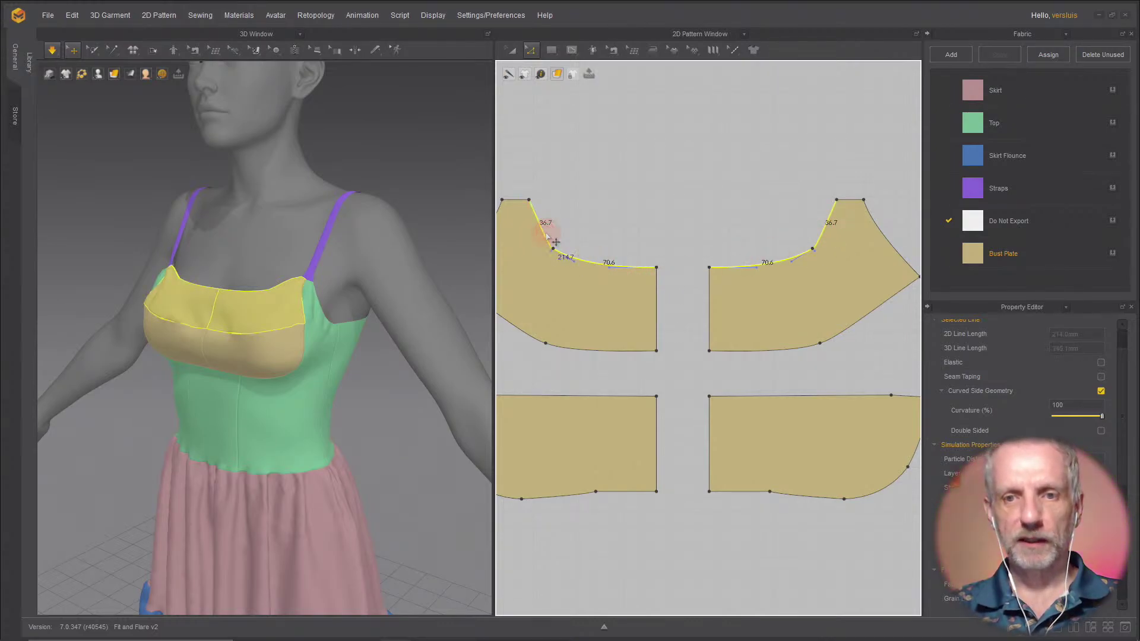
{"action": "right_click", "coordinate": [546, 234]}
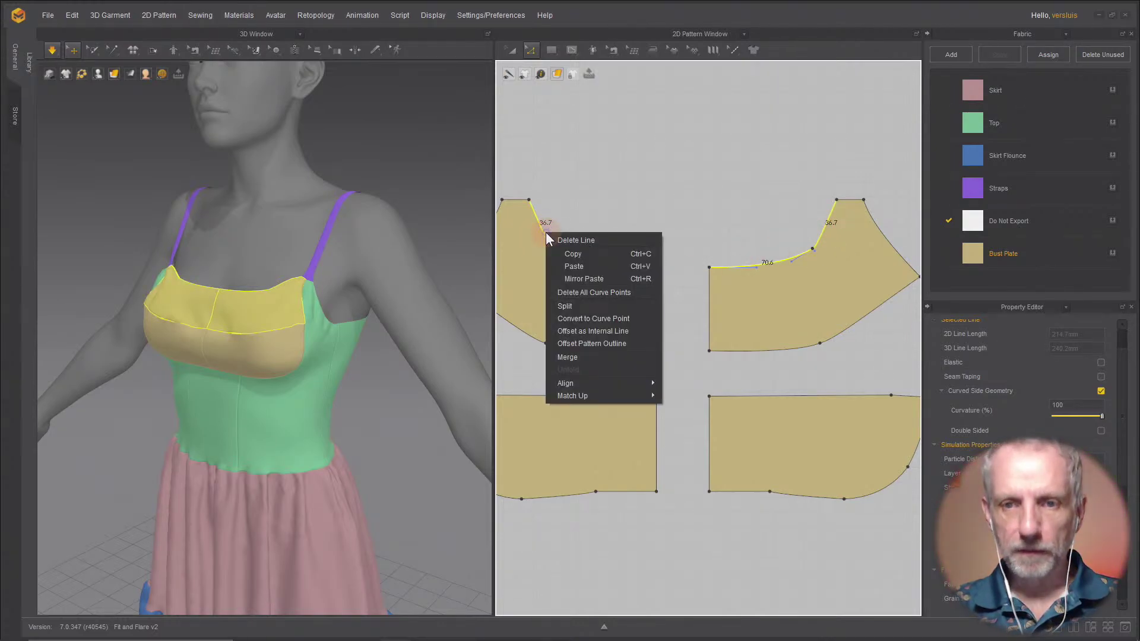
{"action": "left_click", "coordinate": [632, 344]}
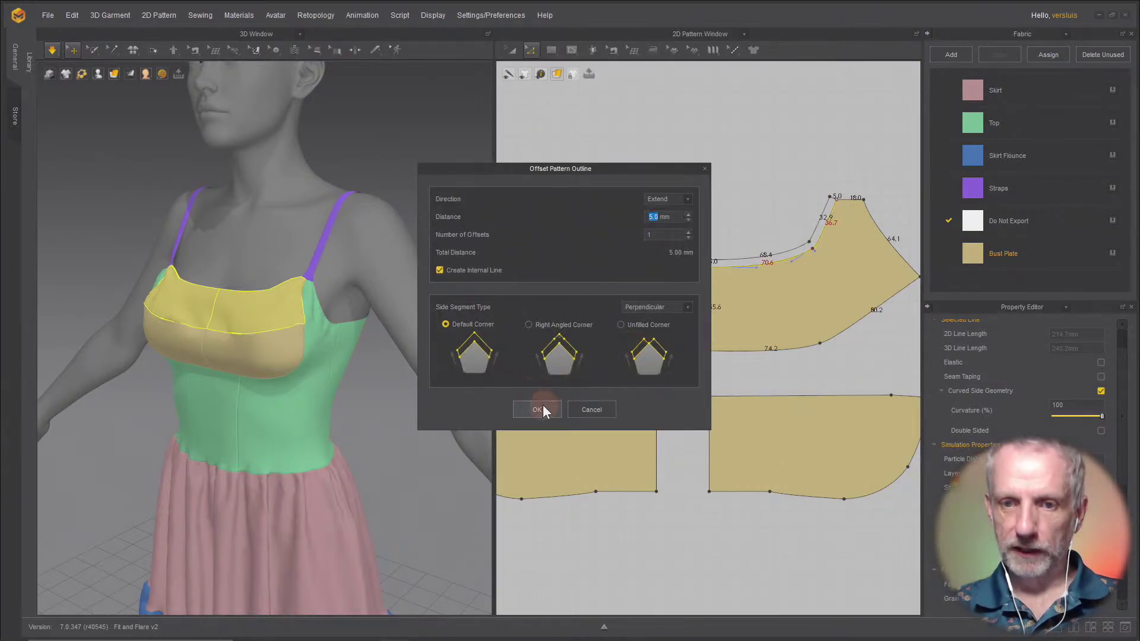
{"action": "left_click", "coordinate": [538, 410]}
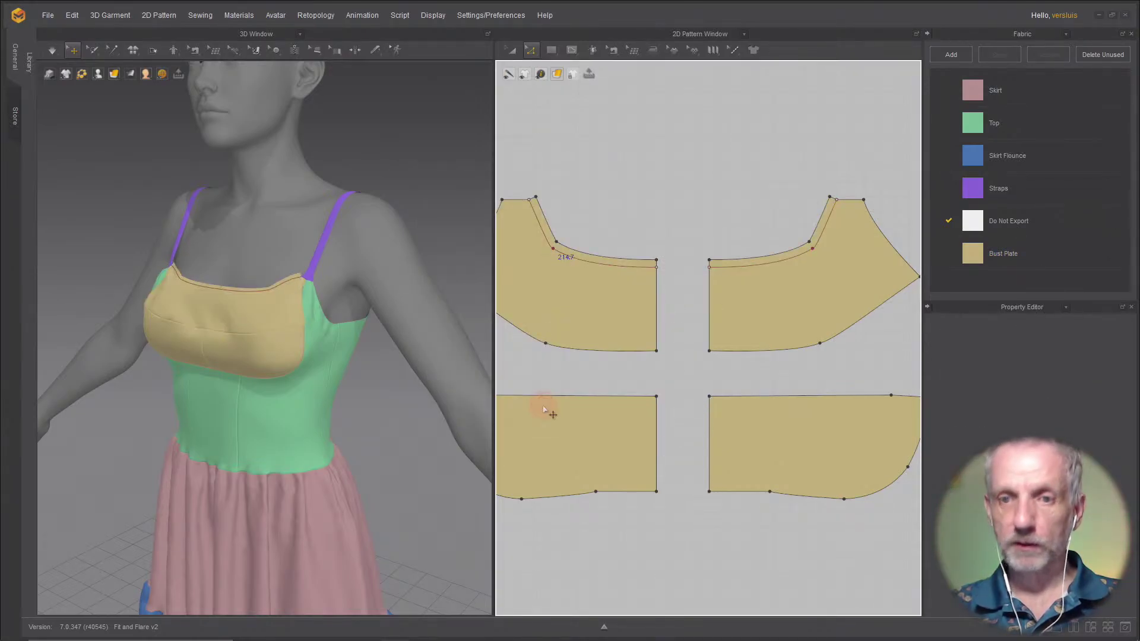
{"action": "left_click", "coordinate": [631, 268]}
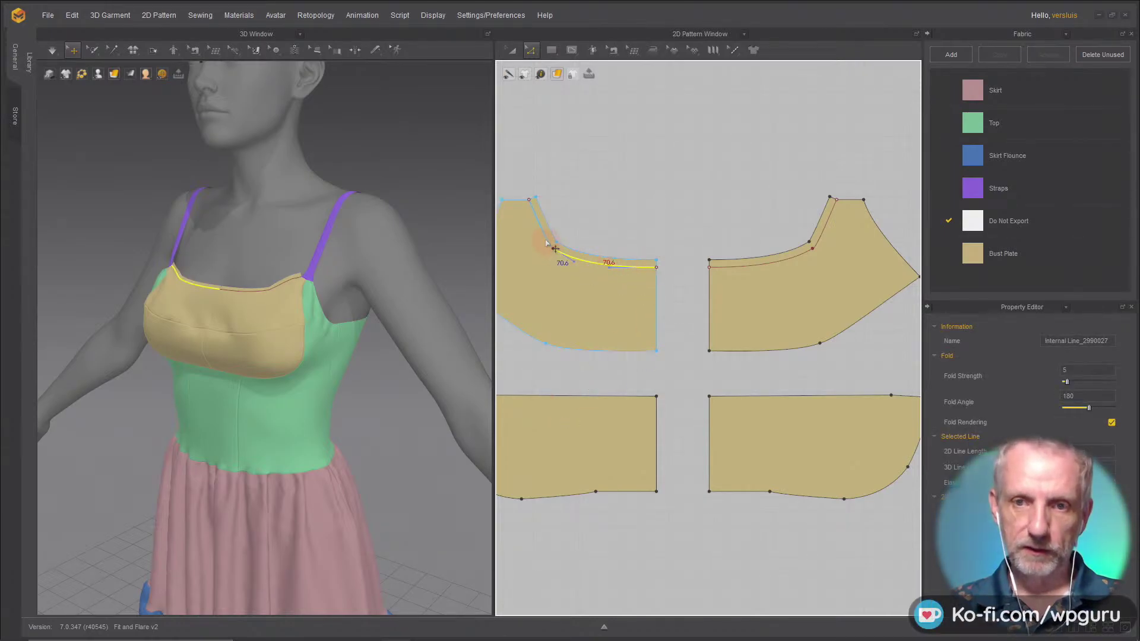
{"action": "left_click", "coordinate": [543, 229], "text": "shift"}
{"action": "right_click", "coordinate": [597, 260]}
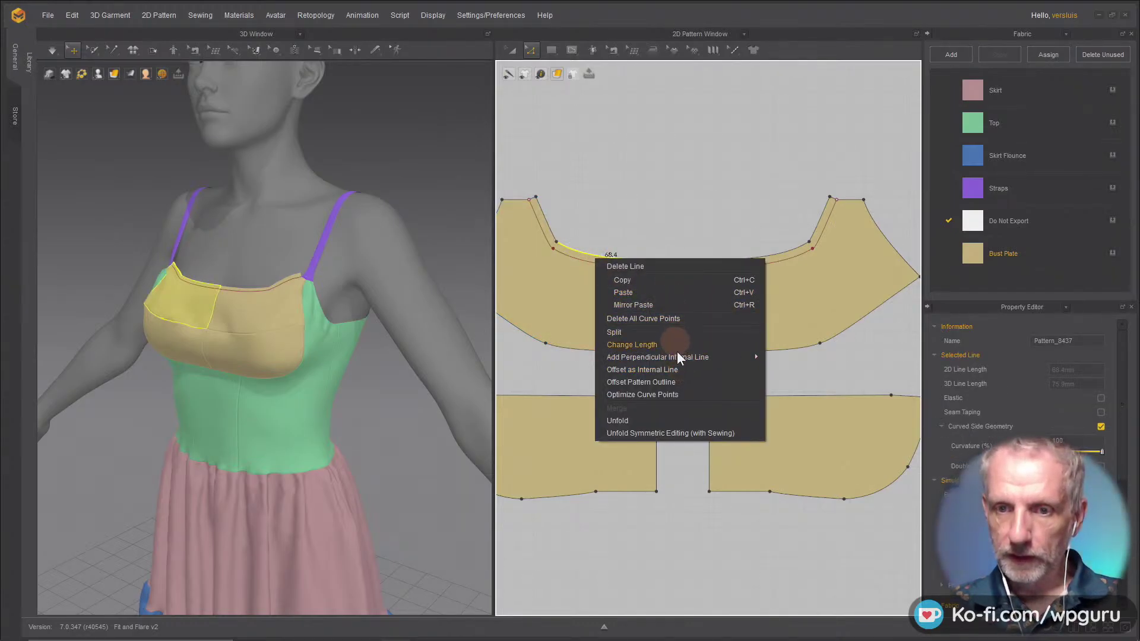
{"action": "left_click", "coordinate": [647, 219]}
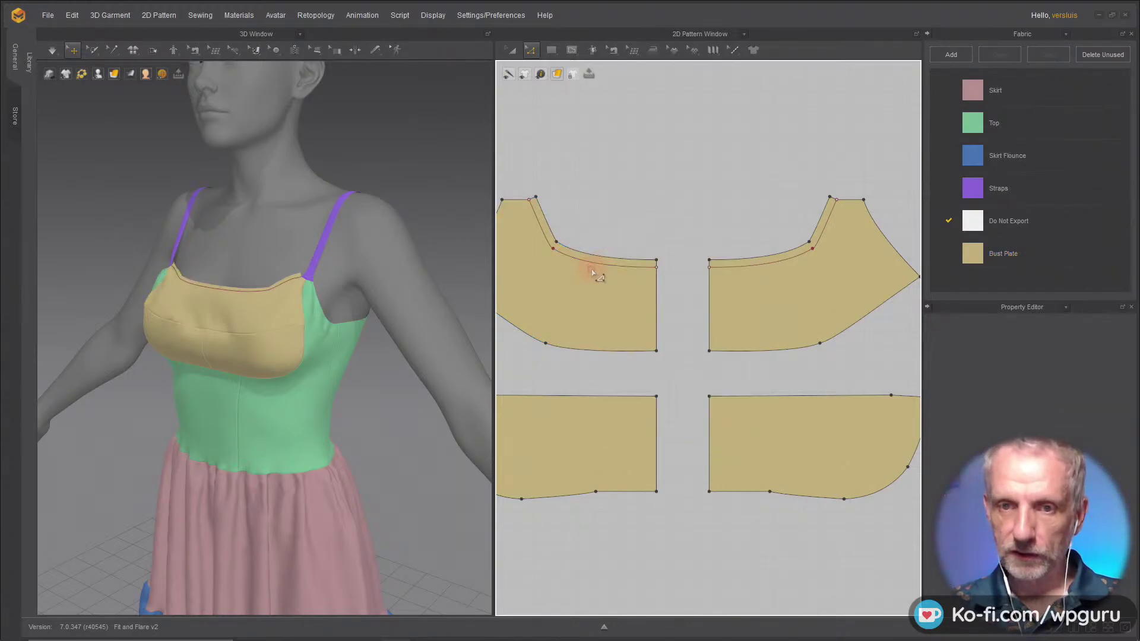
Step: Cut and sew both upper bust plate patterns along their internal neckline lines to separate the narrow strips
{"action": "left_click_drag", "start_coordinate": [553, 248], "coordinate": [617, 272]}
{"action": "right_click", "coordinate": [619, 271]}
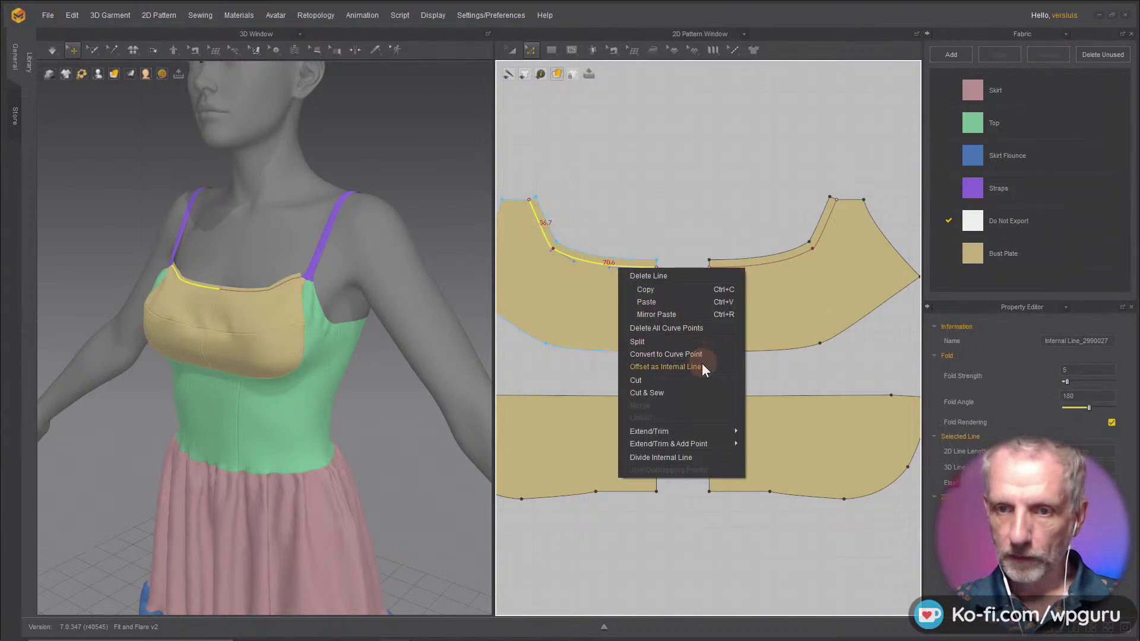
{"action": "left_click", "coordinate": [685, 392]}
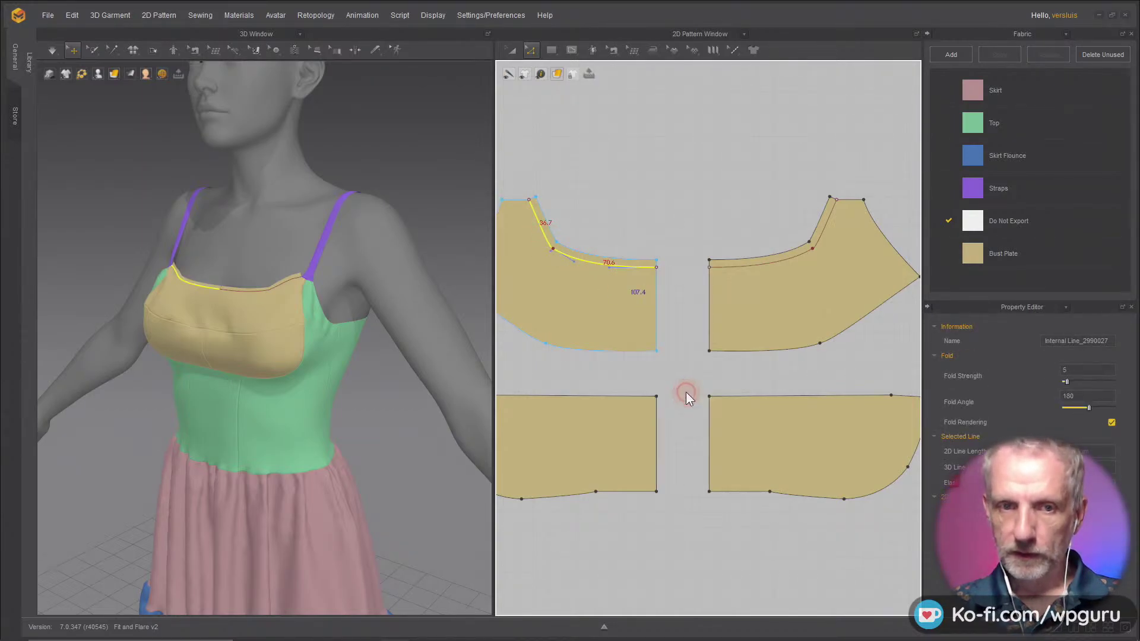
{"action": "left_click", "coordinate": [756, 267]}
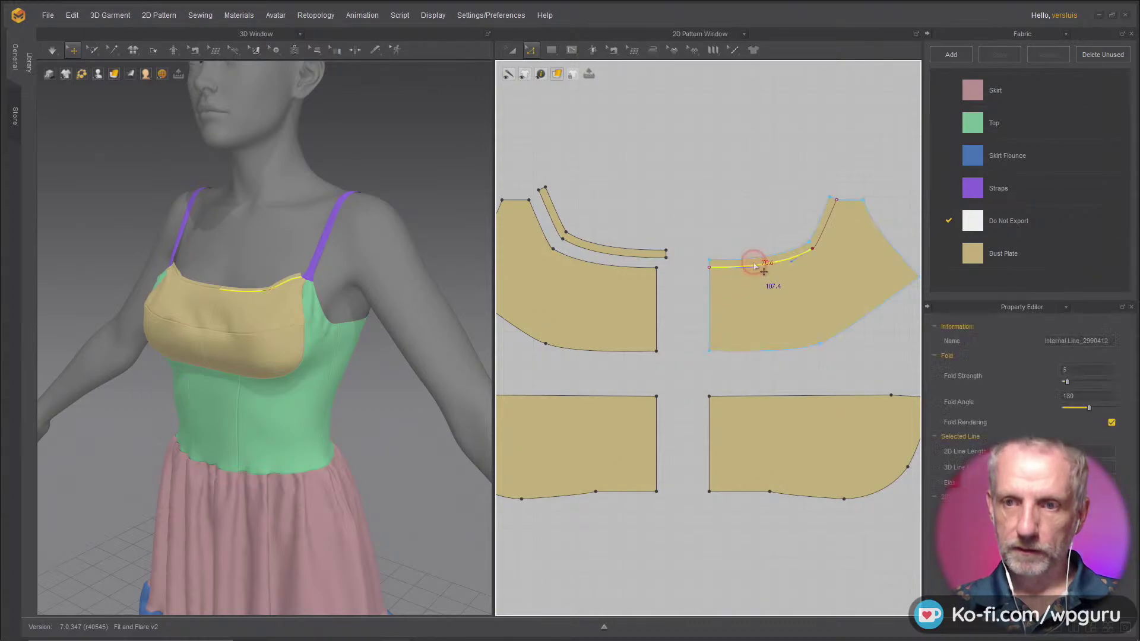
{"action": "right_click", "coordinate": [824, 239]}
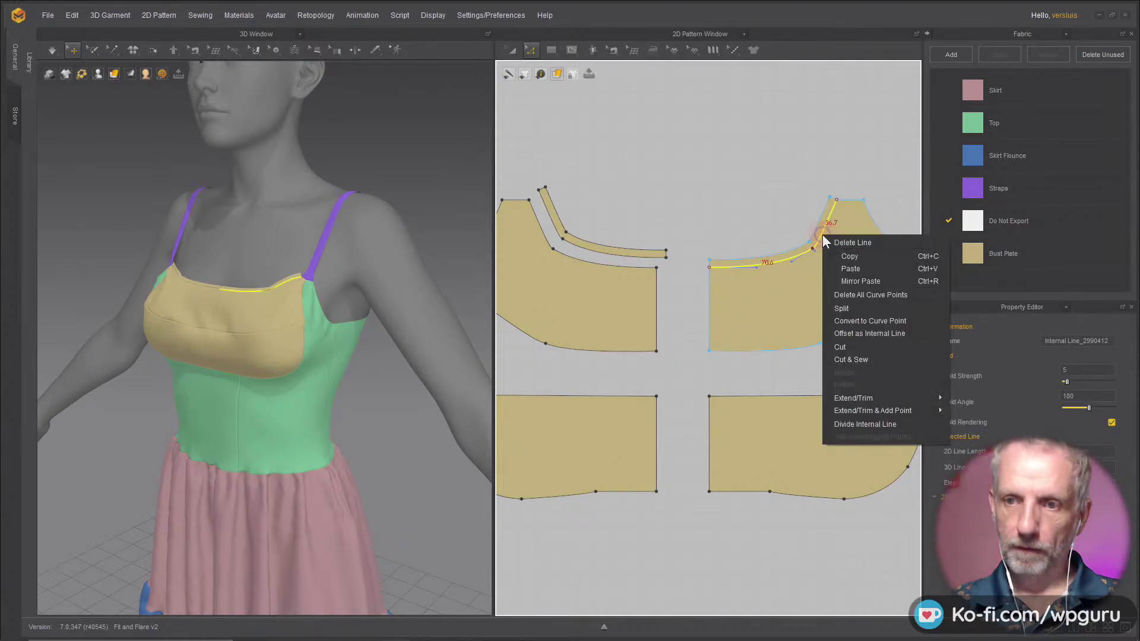
{"action": "left_click", "coordinate": [873, 359]}
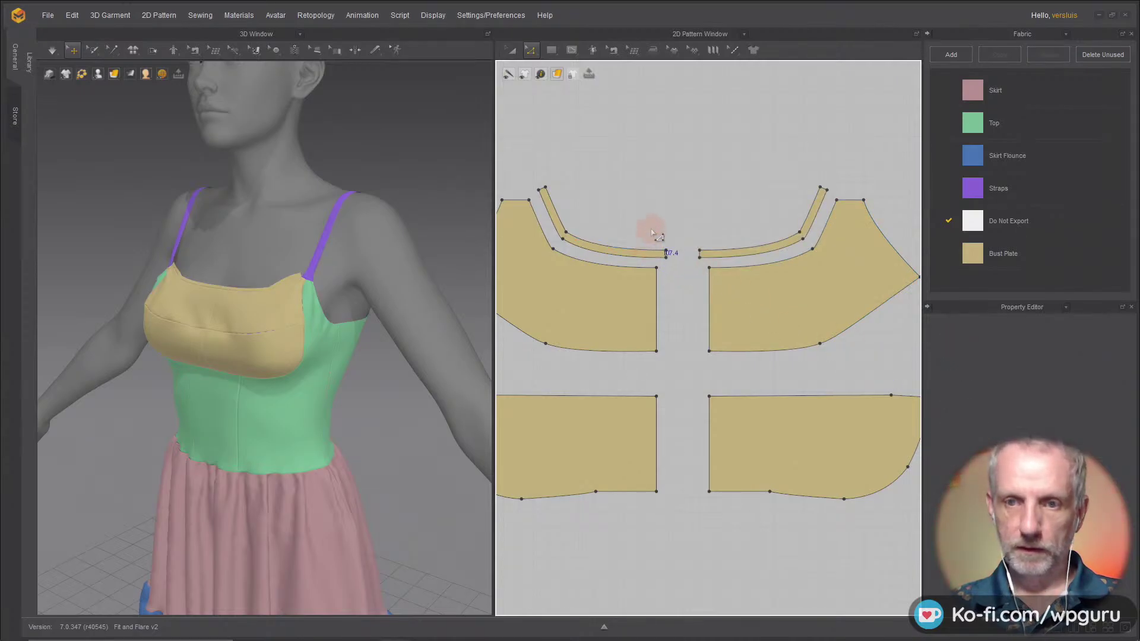
Step: Assign the Do Not Export fabric to the two narrow neckline strips
{"action": "key", "text": "a"}
{"action": "left_click", "coordinate": [616, 248]}
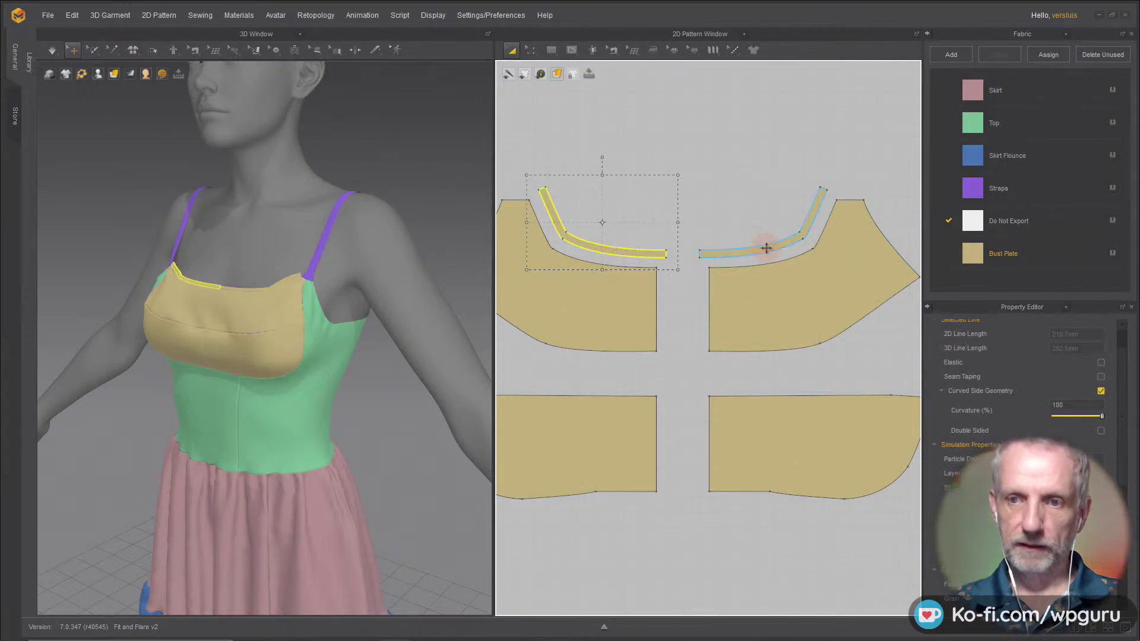
{"action": "left_click", "coordinate": [766, 249], "text": "shift"}
{"action": "left_click", "coordinate": [1113, 222]}
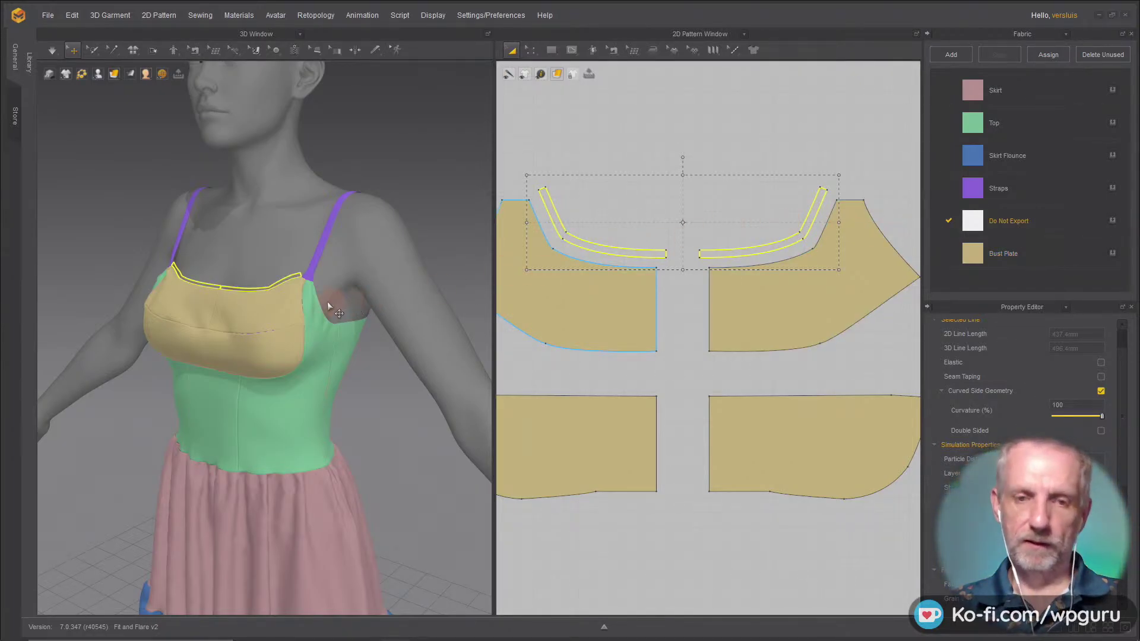
Step: Examine the strap and armhole on the avatar's left side and locate the matching front top panel among the 2D patterns
{"action": "scroll", "coordinate": [328, 305], "scroll_direction": "up", "scroll_amount": 3}
{"action": "right_click_drag", "start_coordinate": [331, 310], "coordinate": [279, 297]}
{"action": "scroll", "coordinate": [319, 336], "scroll_direction": "up", "scroll_amount": 2}
{"action": "left_click", "coordinate": [376, 225]}
{"action": "right_click_drag", "start_coordinate": [291, 202], "coordinate": [317, 210]}
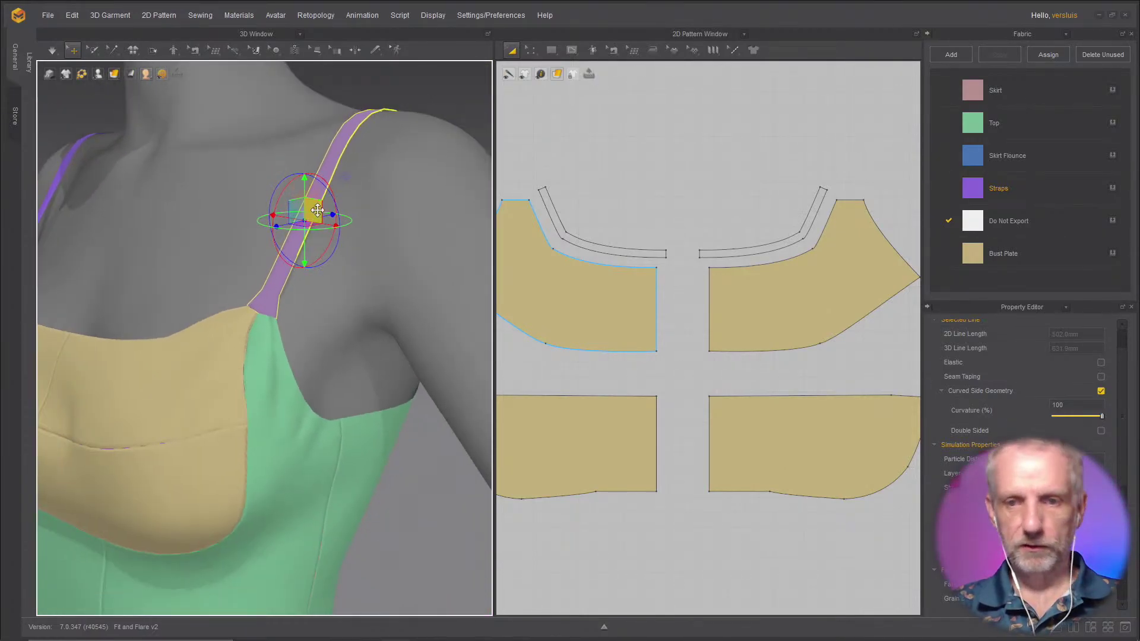
{"action": "left_click", "coordinate": [311, 419]}
{"action": "scroll", "coordinate": [654, 416], "scroll_direction": "down", "scroll_amount": 3}
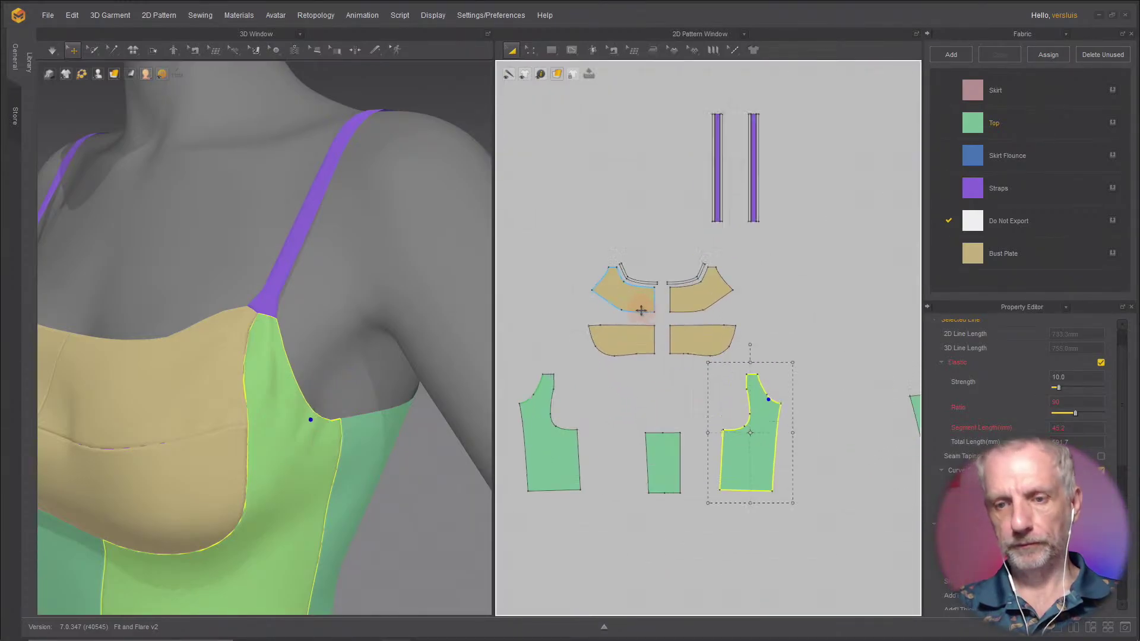
{"action": "scroll", "coordinate": [643, 307], "scroll_direction": "up", "scroll_amount": 1}
{"action": "scroll", "coordinate": [683, 333], "scroll_direction": "up", "scroll_amount": 2}
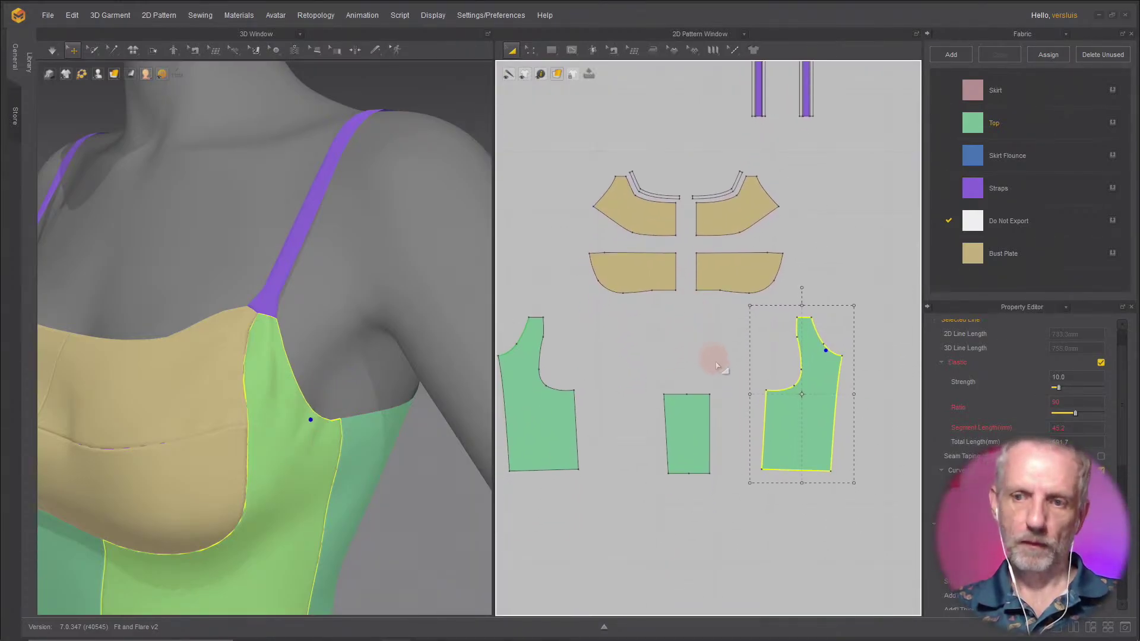
{"action": "scroll", "coordinate": [716, 366], "scroll_direction": "up", "scroll_amount": 1}
{"action": "right_click_drag", "start_coordinate": [753, 359], "coordinate": [655, 349]}
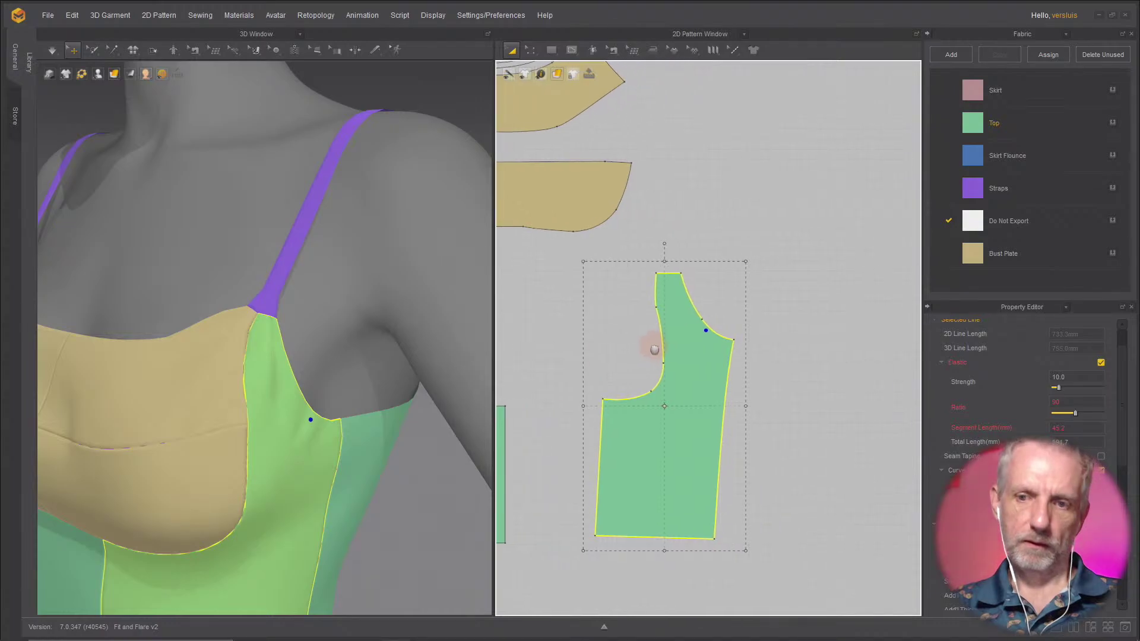
{"action": "scroll", "coordinate": [654, 349], "scroll_direction": "up", "scroll_amount": 1}
{"action": "left_click", "coordinate": [726, 306]}
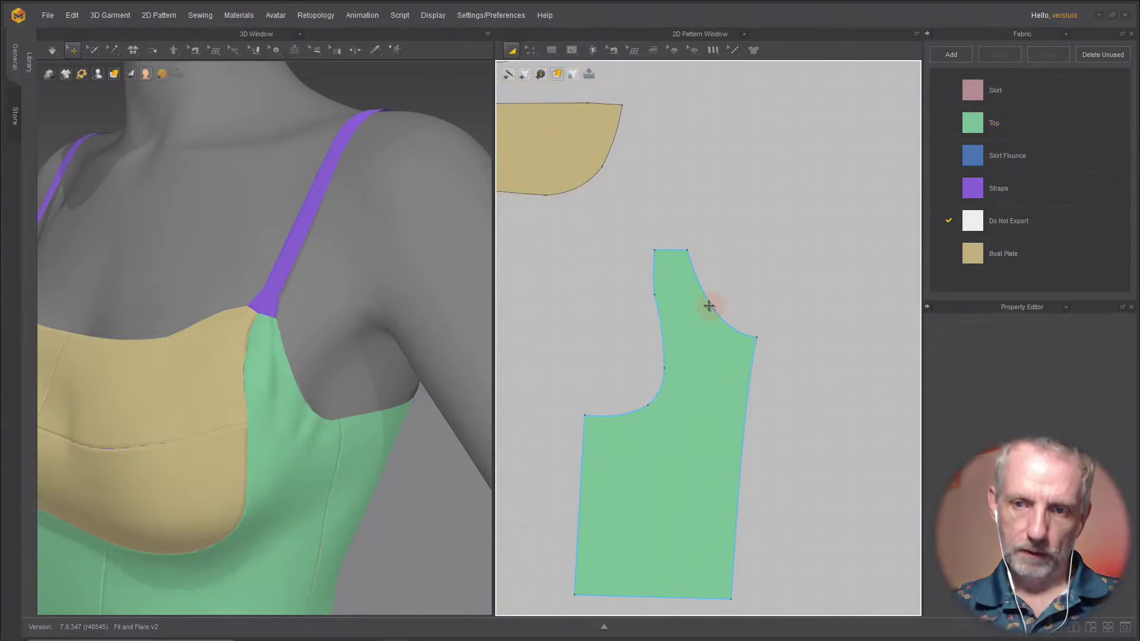
Step: Extend the two armhole edges of the avatar's left front top panel by a 5 mm outline offset with an internal line
{"action": "key", "text": "z"}
{"action": "left_click", "coordinate": [707, 304]}
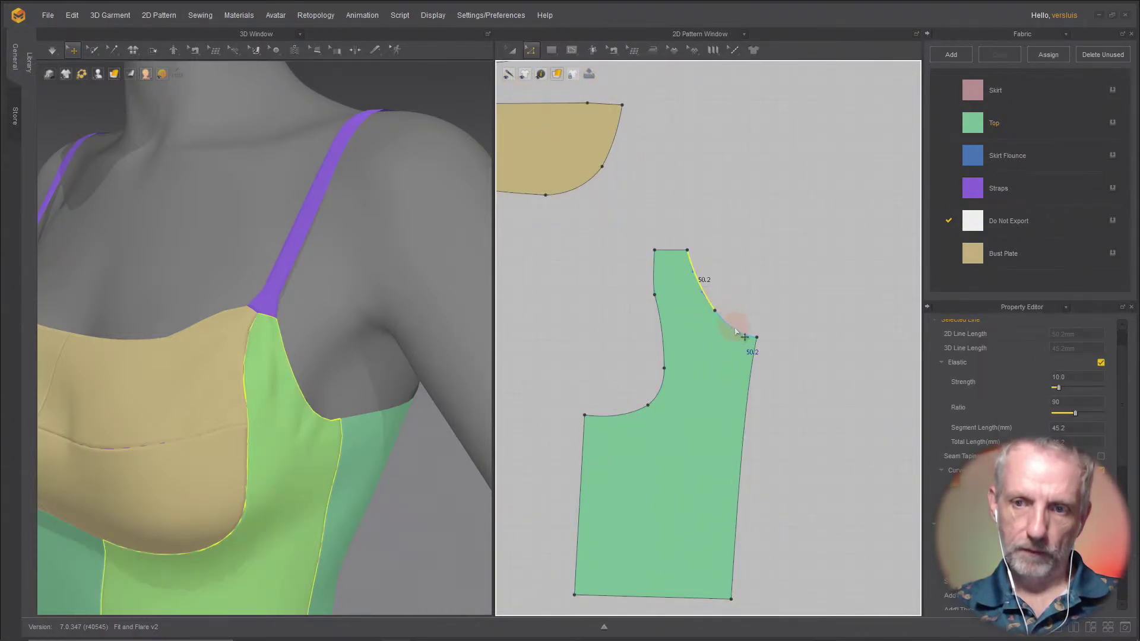
{"action": "right_click", "coordinate": [735, 327]}
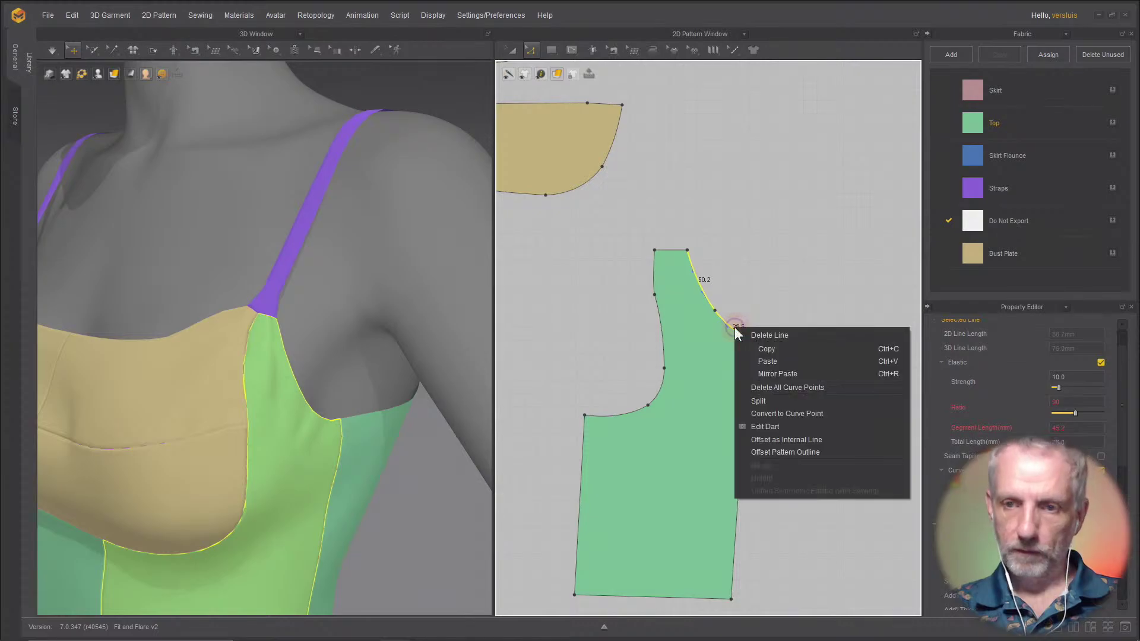
{"action": "left_click", "coordinate": [804, 453]}
{"action": "left_click", "coordinate": [537, 408]}
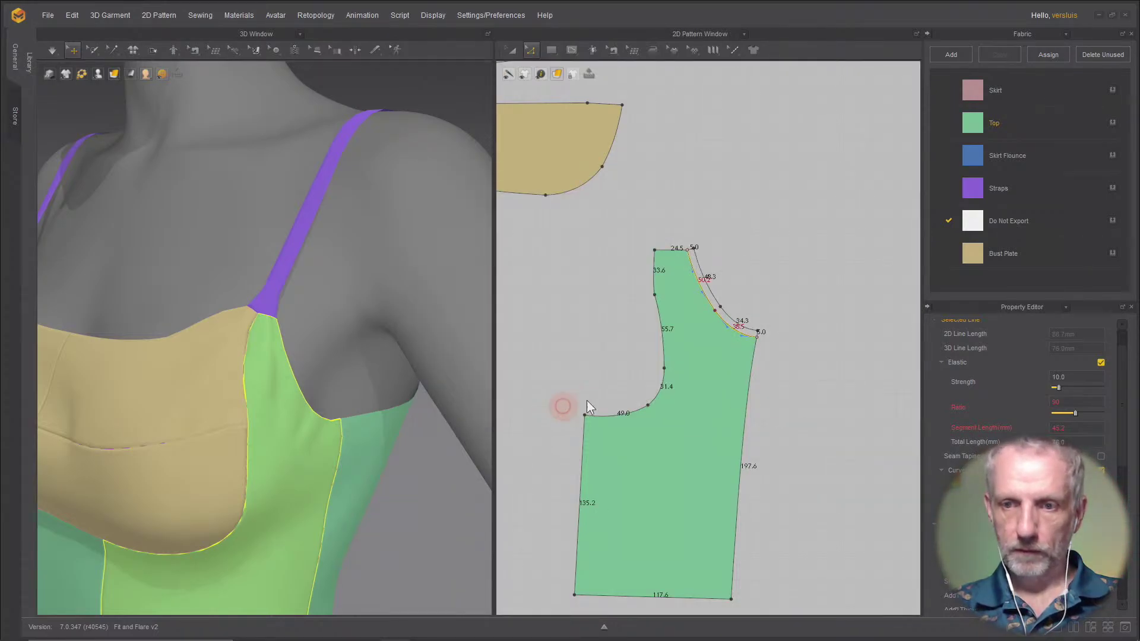
Step: Cut and sew the left front top panel along its internal armhole line to separate the narrow strip
{"action": "left_click", "coordinate": [732, 333]}
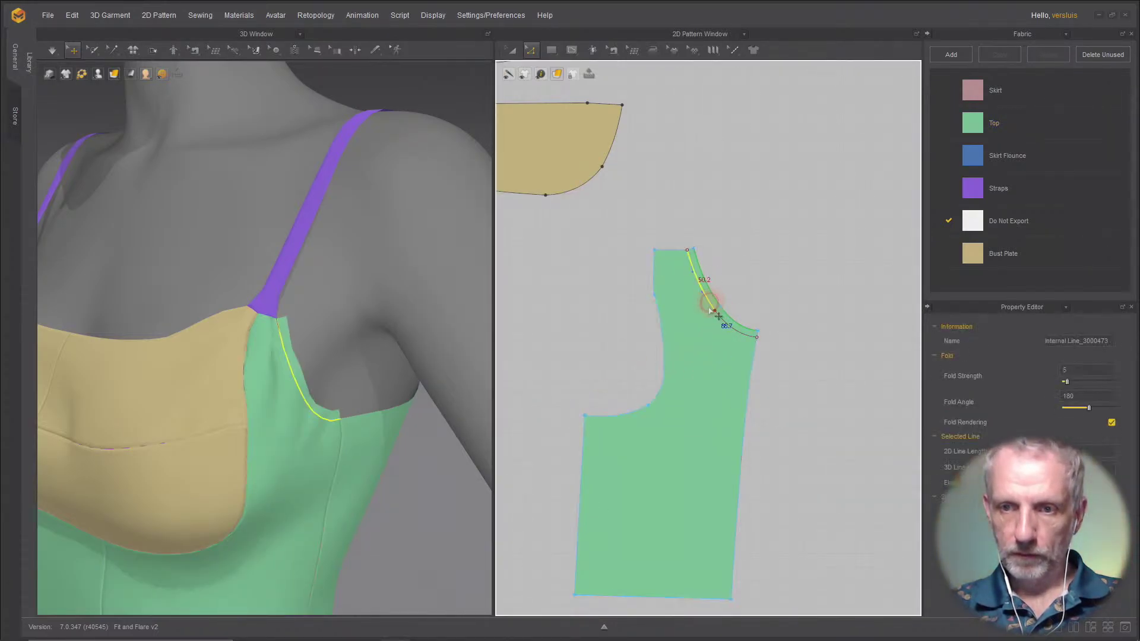
{"action": "right_click", "coordinate": [733, 329]}
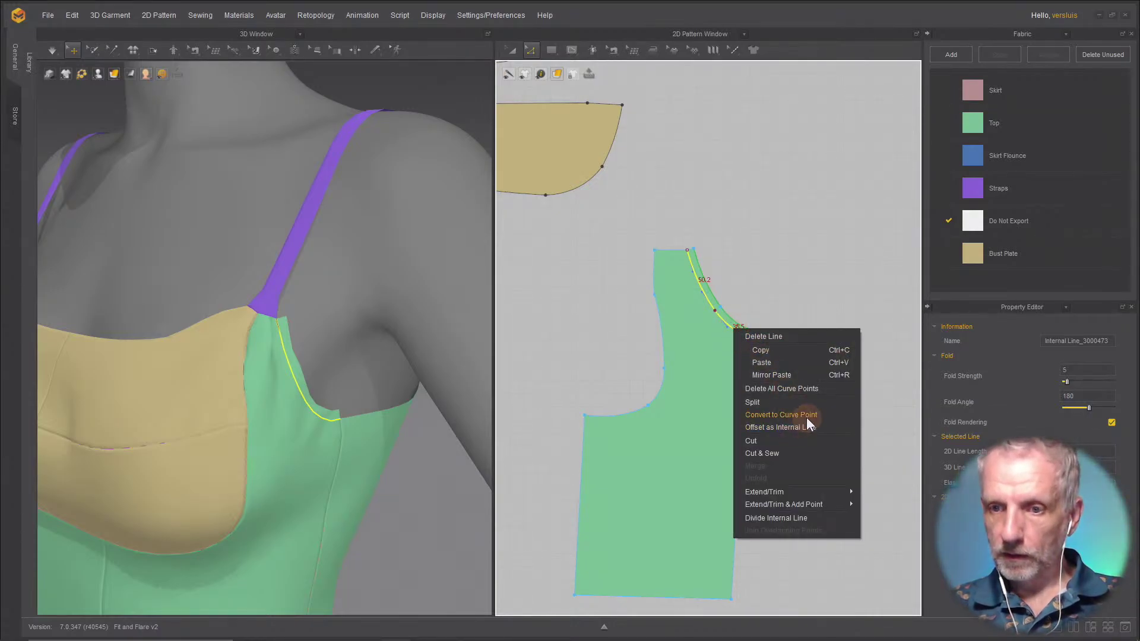
{"action": "left_click", "coordinate": [789, 450]}
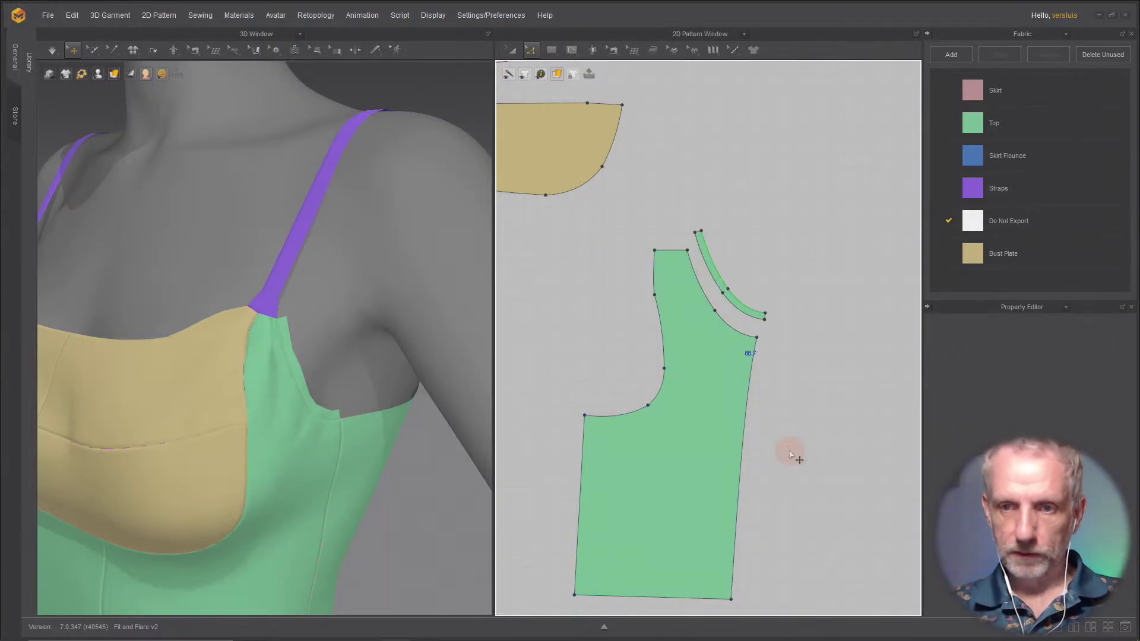
Step: Assign the Do Not Export fabric to the narrow armhole strip
{"action": "key", "text": "a"}
{"action": "left_click", "coordinate": [754, 311]}
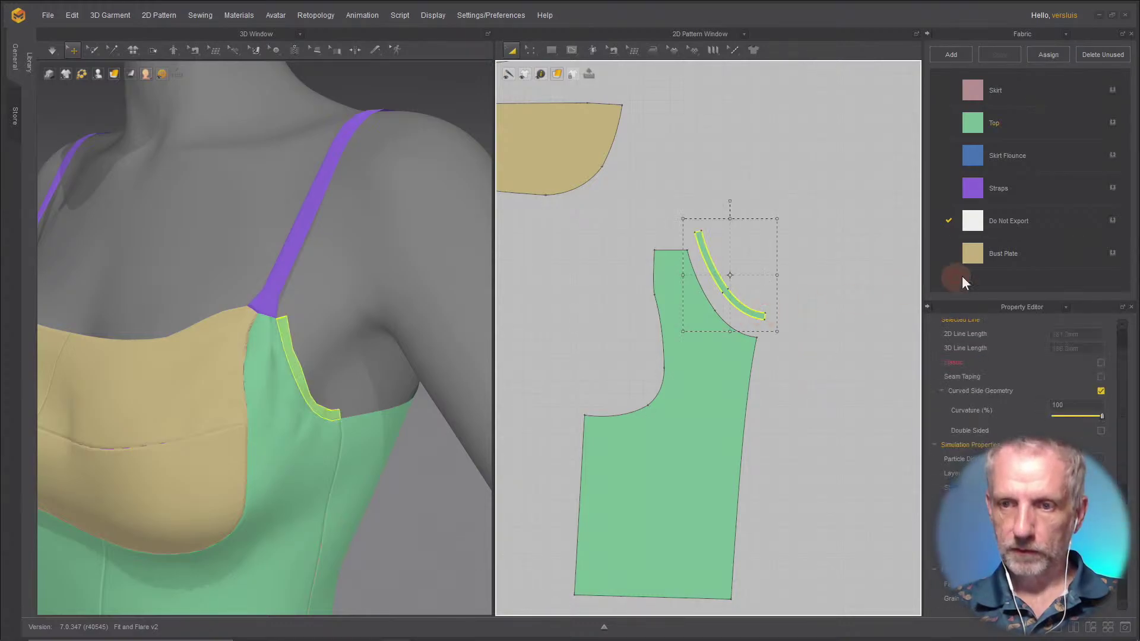
{"action": "left_click", "coordinate": [1112, 220]}
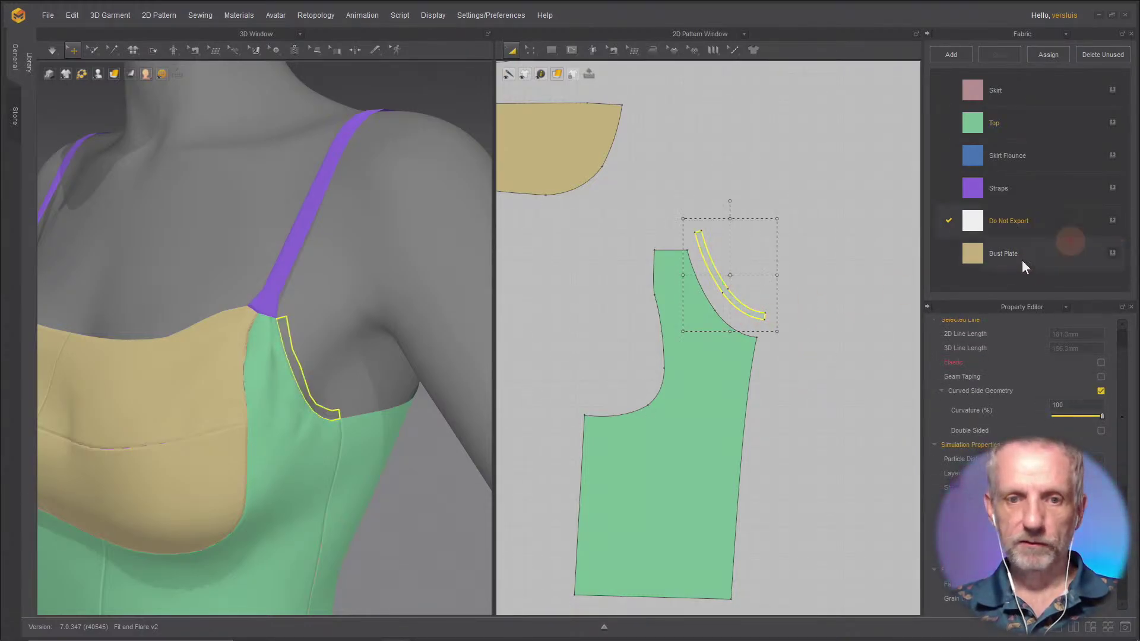
Step: Inspect the reinforced armhole on the avatar and find the opposite front top panel's armhole in the patterns and on the garment
{"action": "left_click", "coordinate": [372, 449]}
{"action": "scroll", "coordinate": [387, 514], "scroll_direction": "up", "scroll_amount": 5}
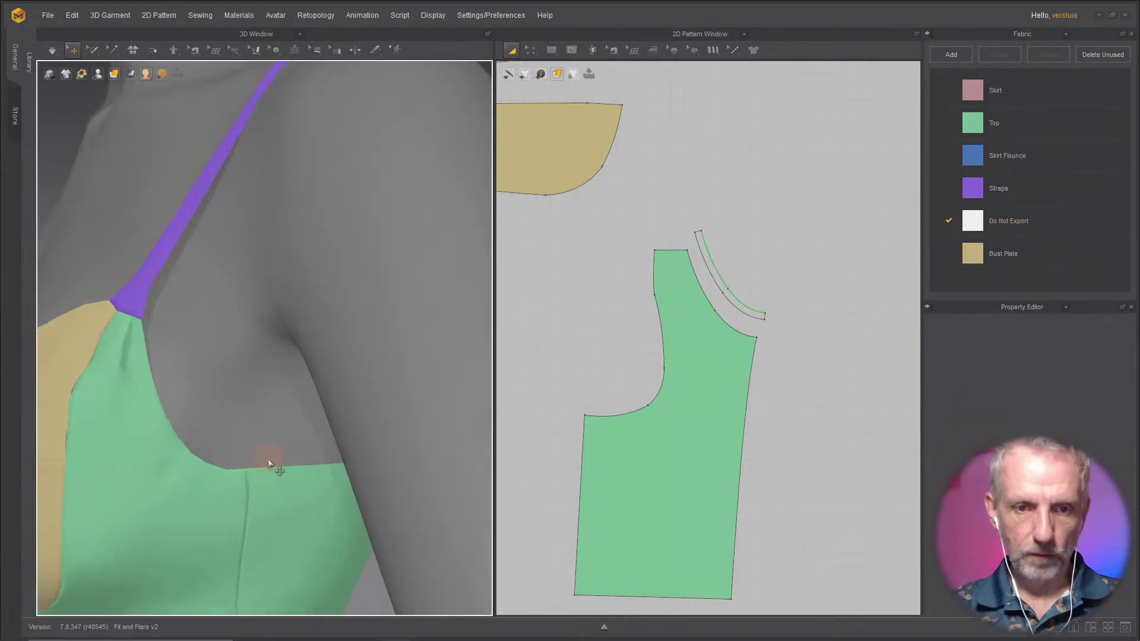
{"action": "right_click_drag", "start_coordinate": [272, 466], "coordinate": [304, 383]}
{"action": "middle_click_drag", "start_coordinate": [304, 383], "coordinate": [305, 298]}
{"action": "scroll", "coordinate": [336, 373], "scroll_direction": "down", "scroll_amount": 5}
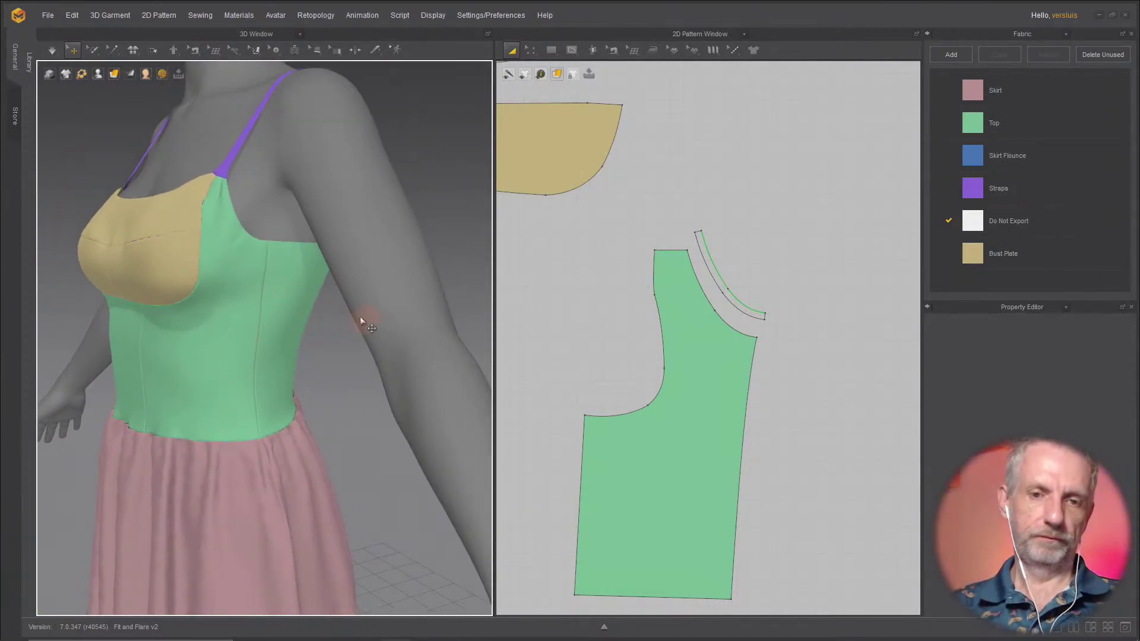
{"action": "right_click_drag", "start_coordinate": [361, 321], "coordinate": [415, 341]}
{"action": "scroll", "coordinate": [632, 357], "scroll_direction": "down", "scroll_amount": 4}
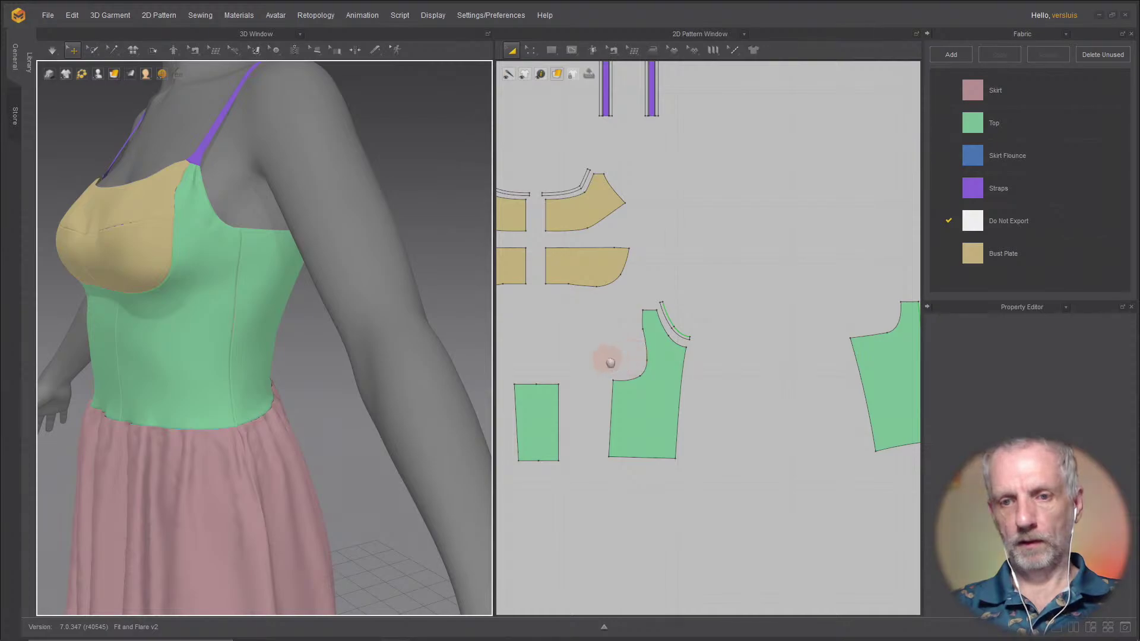
{"action": "middle_click_drag", "start_coordinate": [611, 363], "coordinate": [796, 362]}
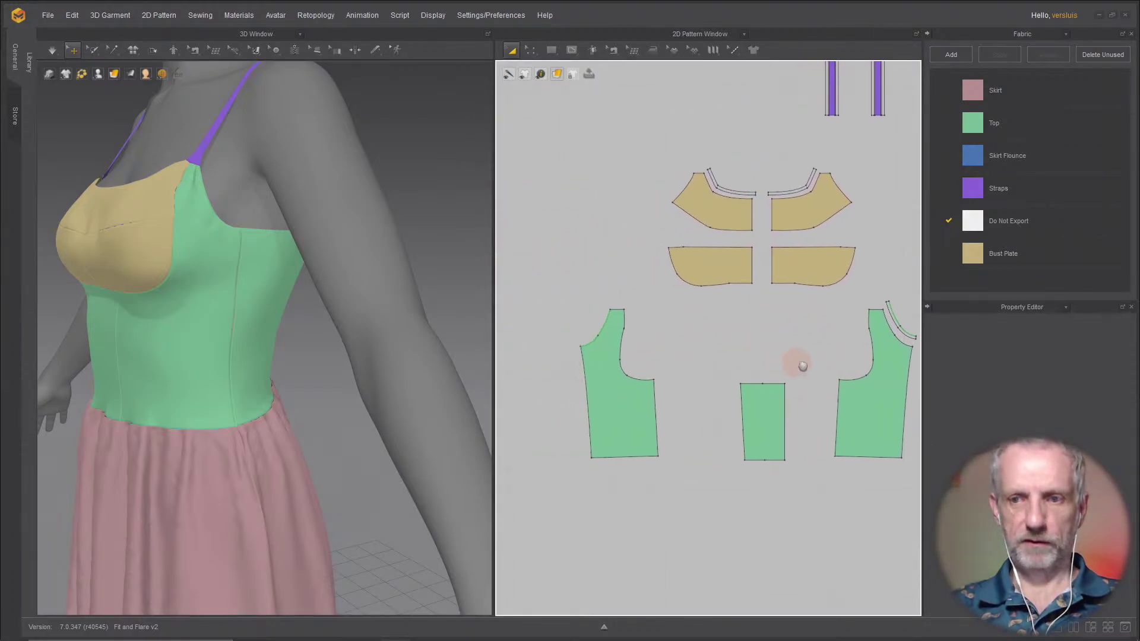
{"action": "scroll", "coordinate": [642, 333], "scroll_direction": "up", "scroll_amount": 5}
{"action": "middle_click_drag", "start_coordinate": [641, 333], "coordinate": [707, 340]}
{"action": "scroll", "coordinate": [707, 341], "scroll_direction": "up", "scroll_amount": 1}
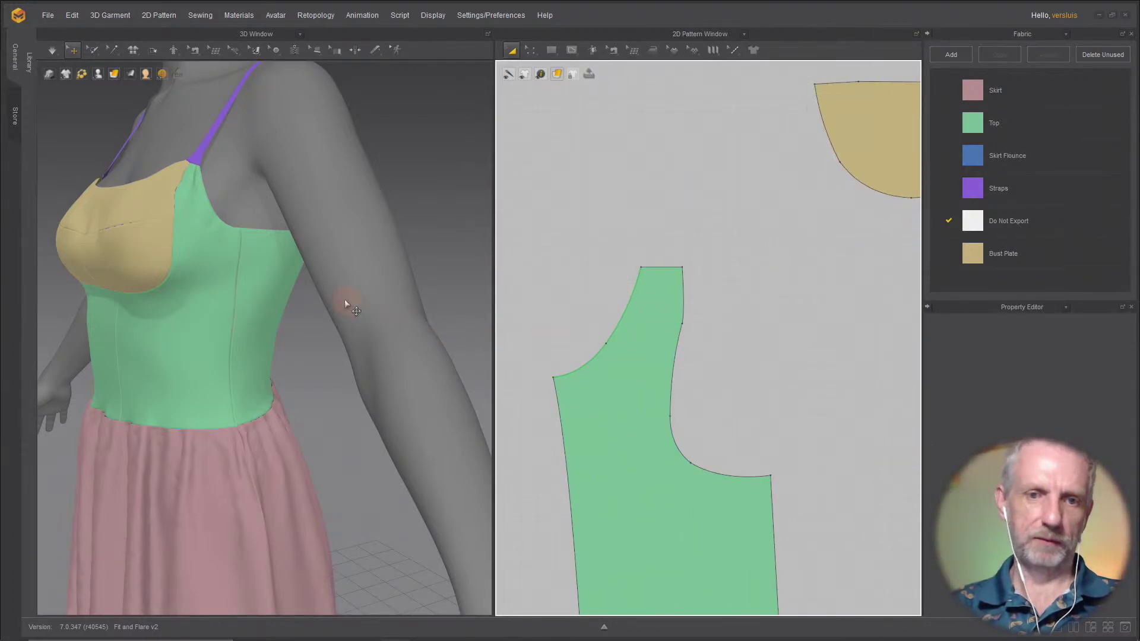
{"action": "right_click_drag", "start_coordinate": [345, 300], "coordinate": [430, 309]}
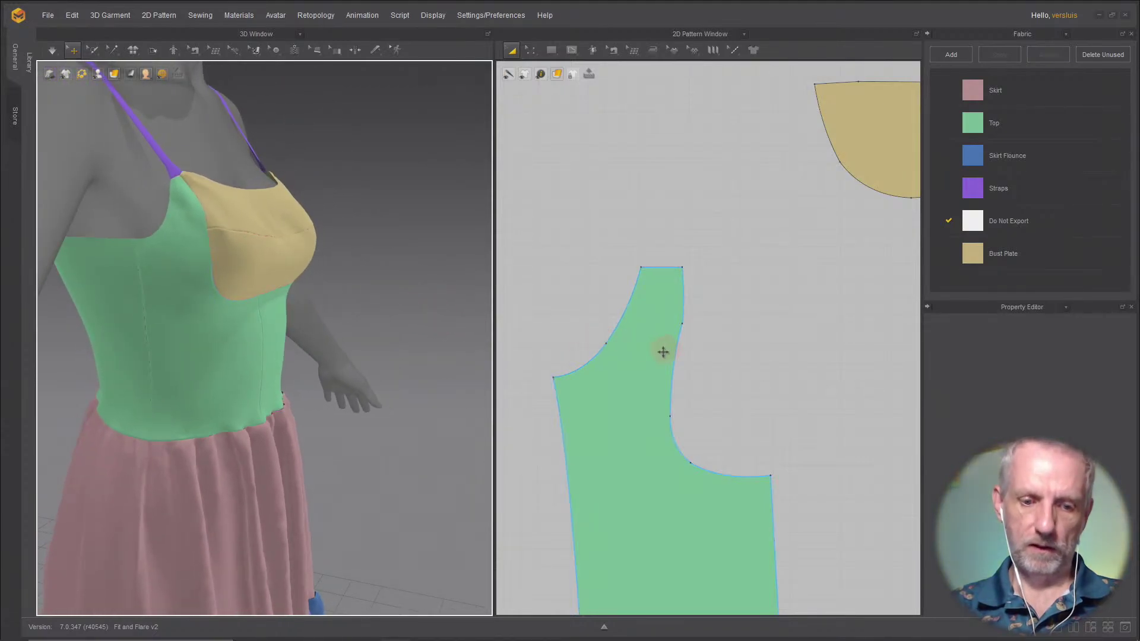
Step: Extend the two armhole edges of the opposite front top panel by a 5 mm outline offset with an internal line
{"action": "key", "text": "z"}
{"action": "left_click", "coordinate": [626, 321]}
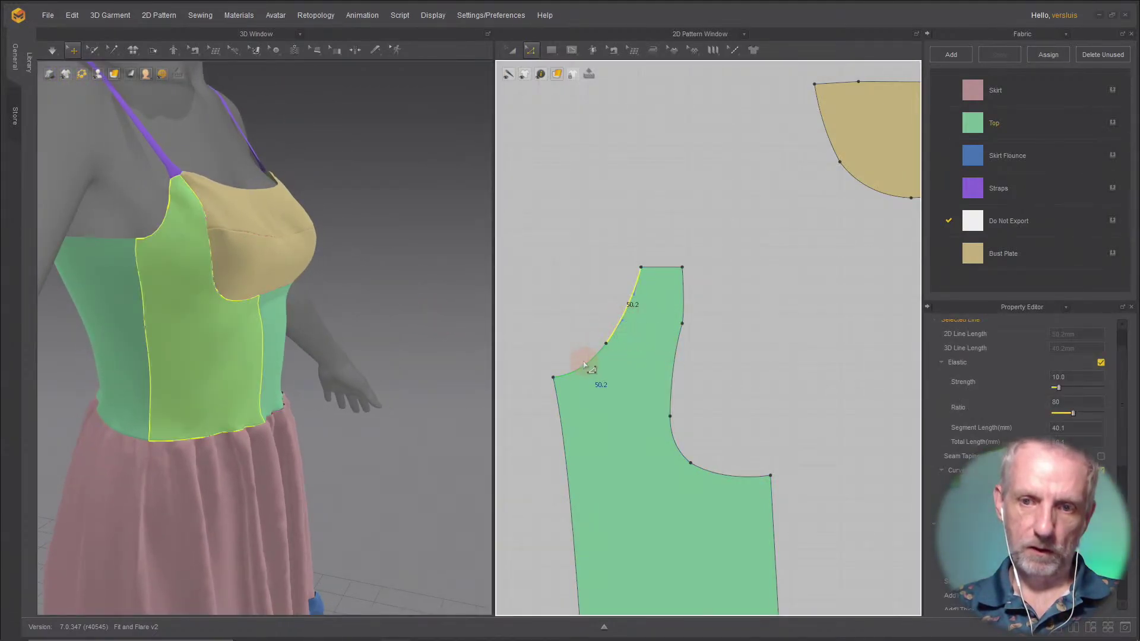
{"action": "left_click", "coordinate": [584, 365], "text": "shift"}
{"action": "right_click", "coordinate": [586, 363]}
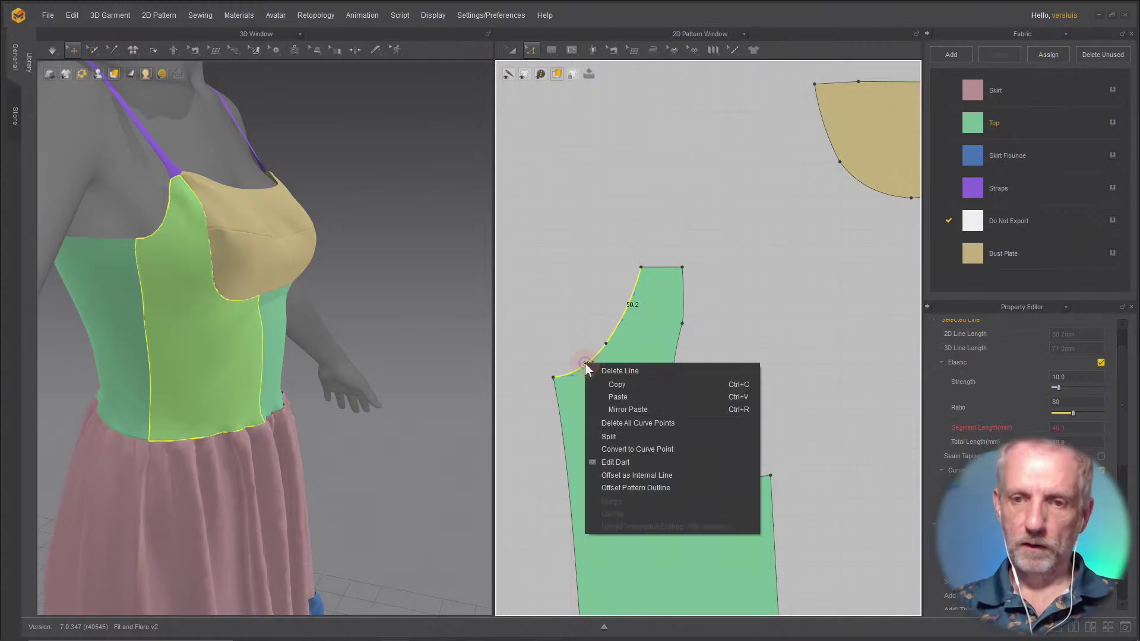
{"action": "left_click", "coordinate": [659, 486]}
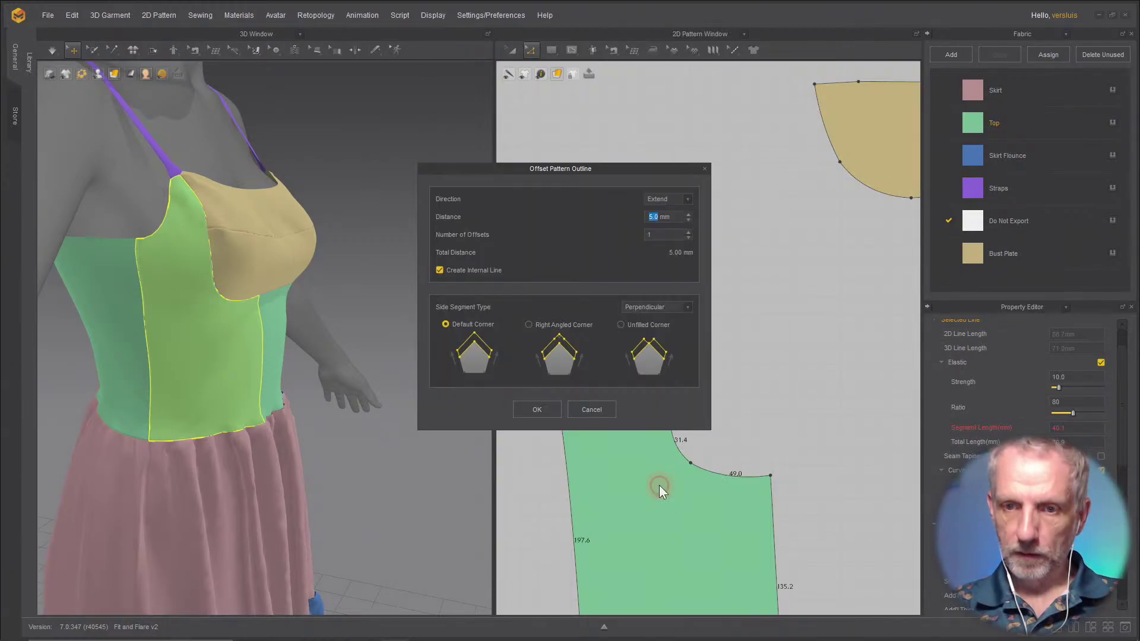
{"action": "left_click", "coordinate": [548, 413]}
Step: Cut and sew the opposite front top panel along both segments of its internal armhole line
{"action": "left_click", "coordinate": [592, 364]}
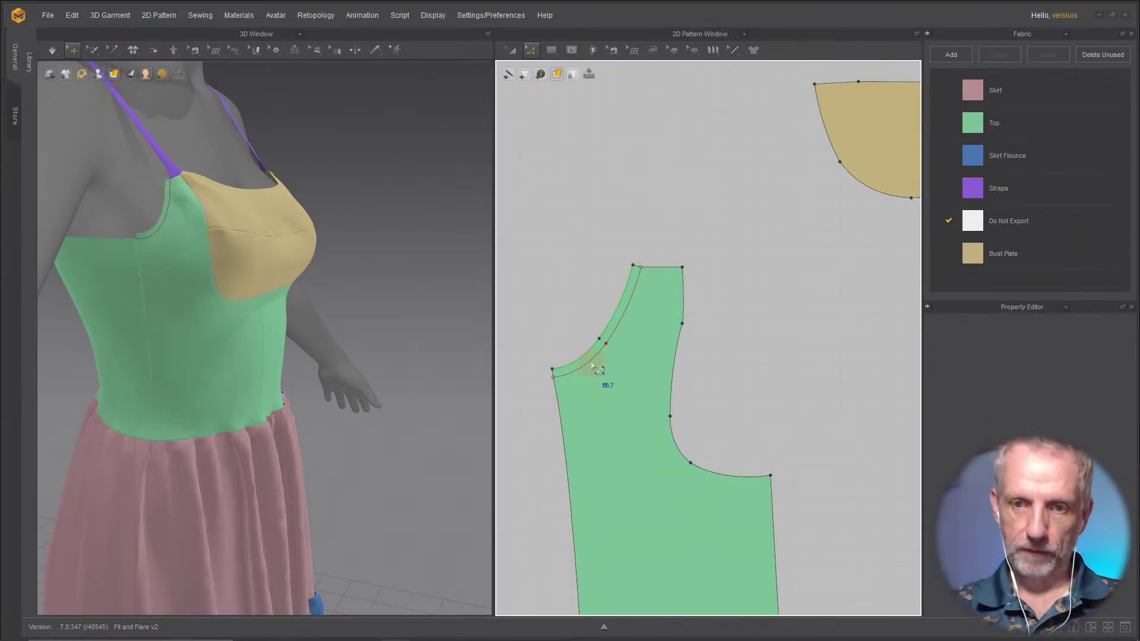
{"action": "left_click", "coordinate": [617, 322], "text": "shift"}
{"action": "right_click", "coordinate": [619, 320]}
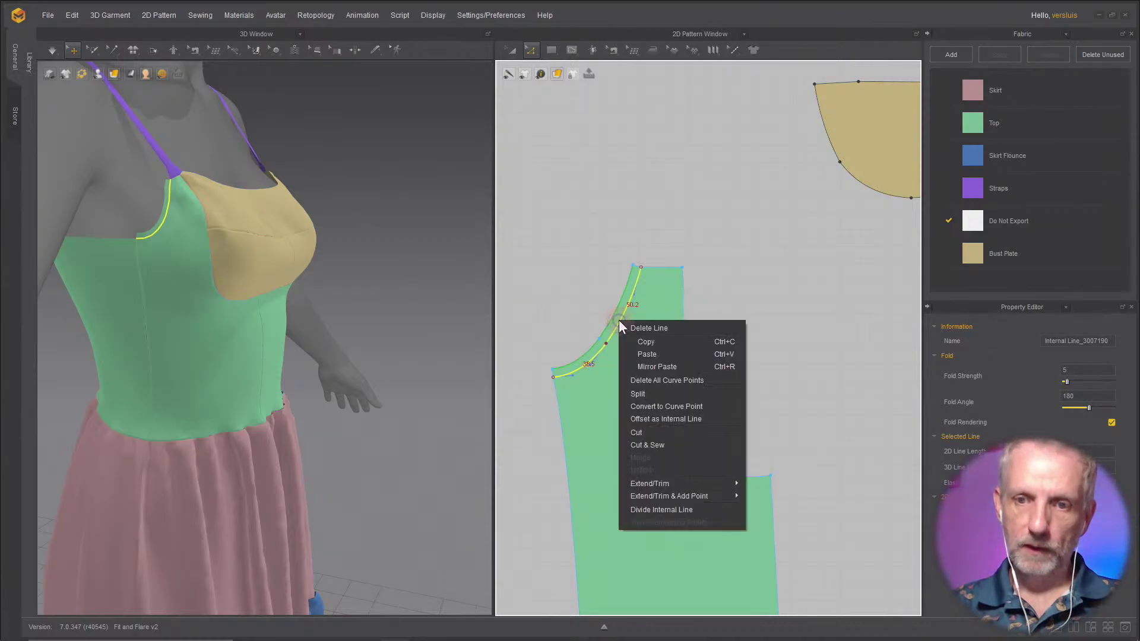
{"action": "left_click", "coordinate": [679, 444]}
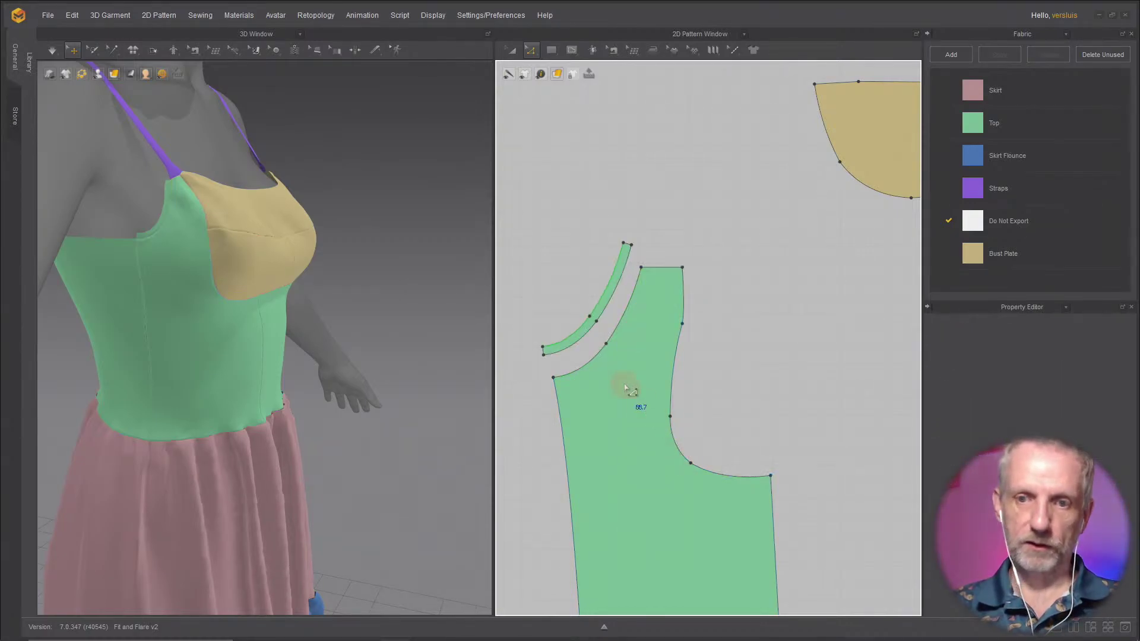
Step: Assign the Do Not Export fabric to the narrow armhole strip beside the opposite front top panel
{"action": "key", "text": "a"}
{"action": "left_click", "coordinate": [589, 315]}
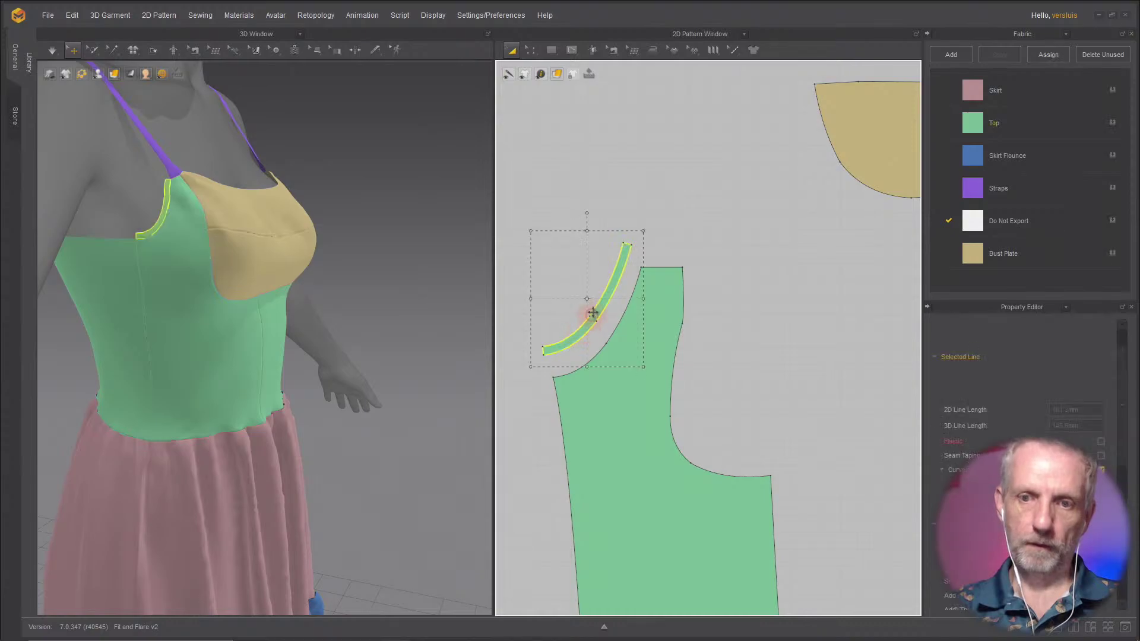
{"action": "left_click", "coordinate": [1112, 220]}
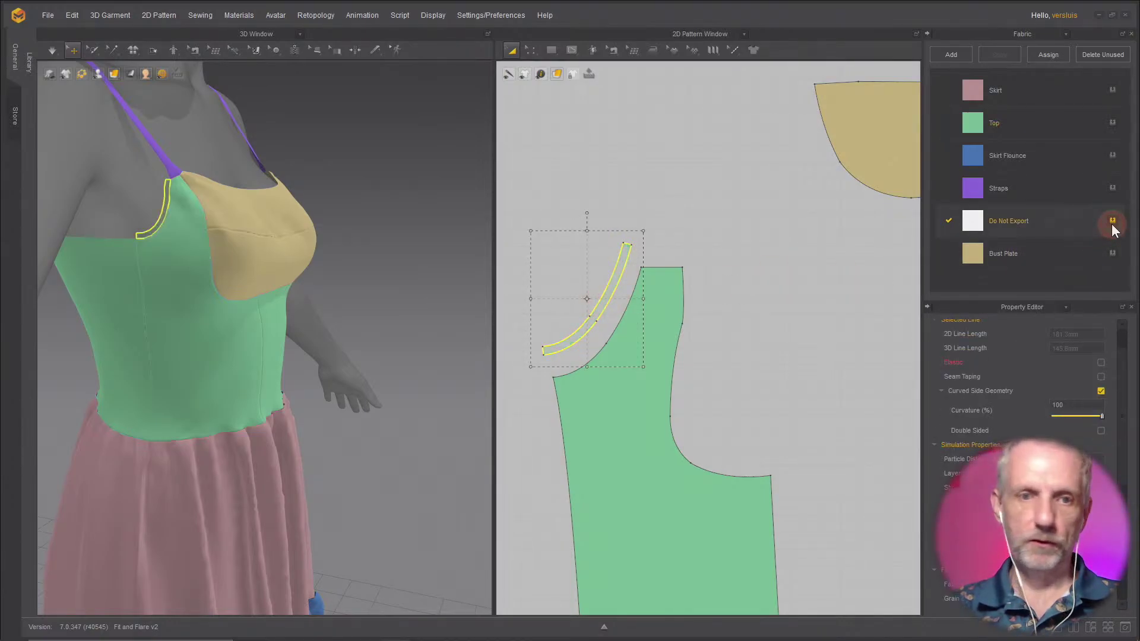
Step: Examine the back of the garment on the avatar and find the matching back top panel among the 2D patterns
{"action": "right_click_drag", "start_coordinate": [380, 295], "coordinate": [365, 316]}
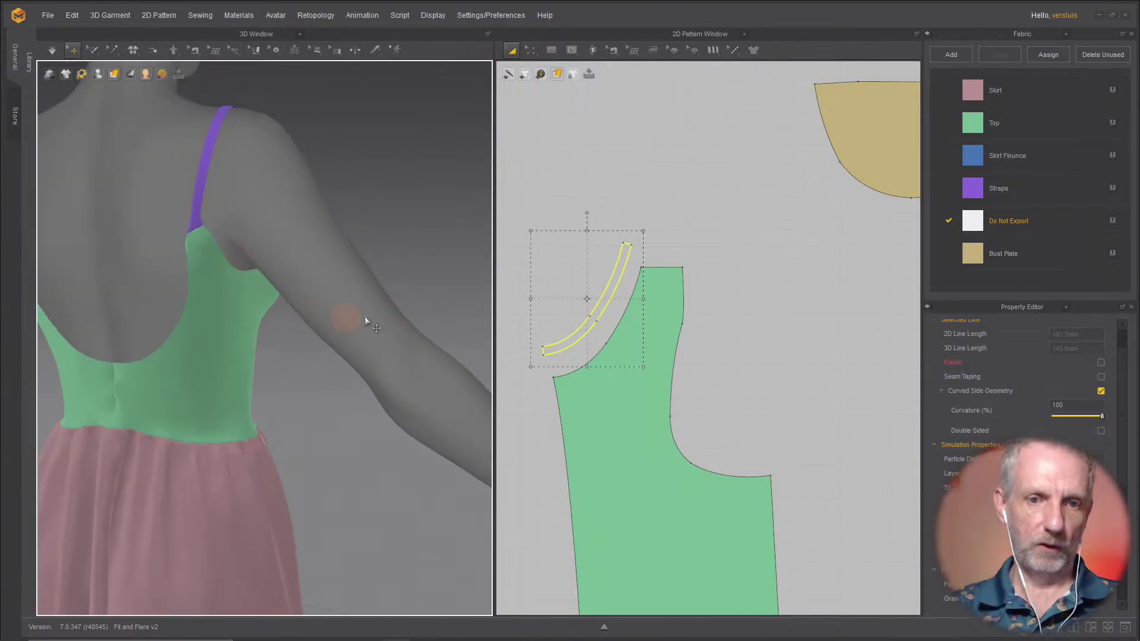
{"action": "scroll", "coordinate": [721, 364], "scroll_direction": "down", "scroll_amount": 3}
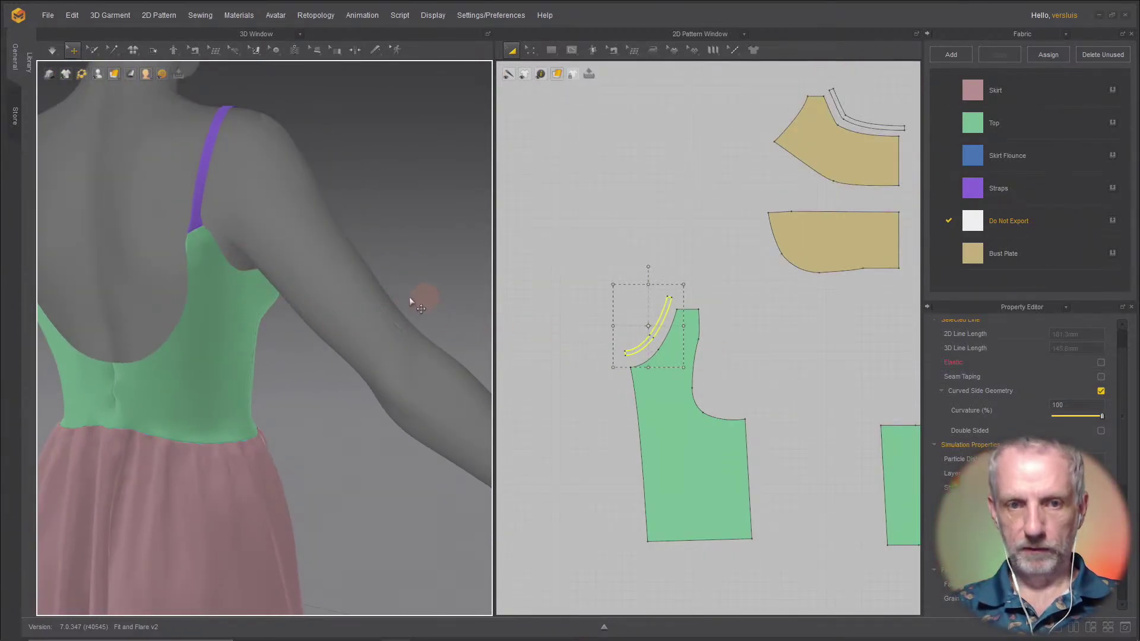
{"action": "left_click", "coordinate": [245, 275]}
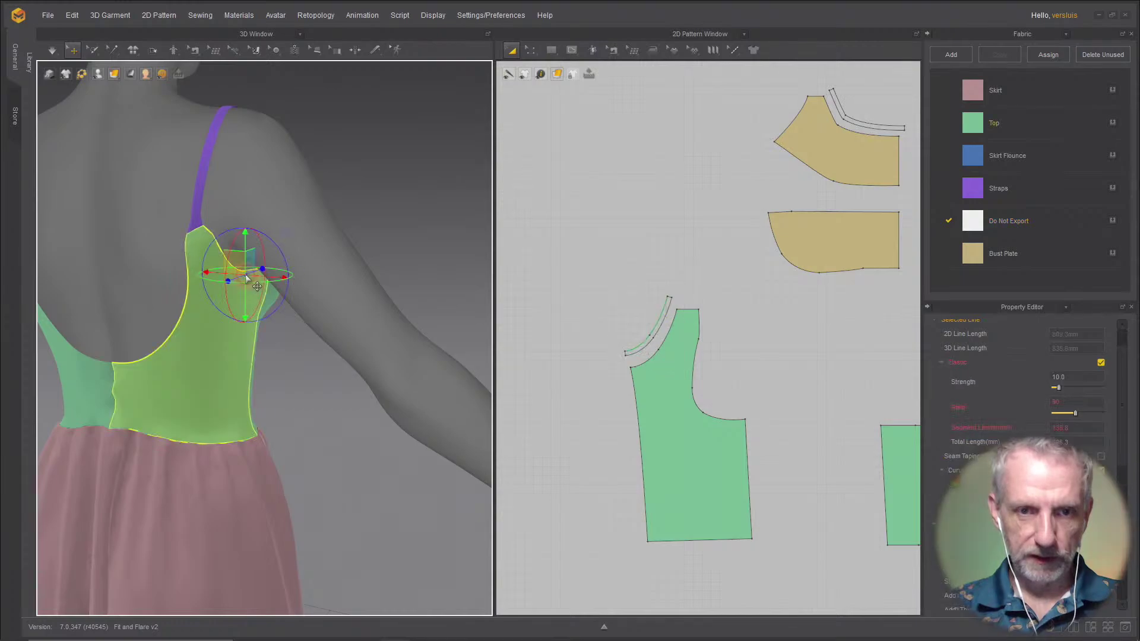
{"action": "scroll", "coordinate": [644, 386], "scroll_direction": "down", "scroll_amount": 2}
{"action": "right_click_drag", "start_coordinate": [644, 387], "coordinate": [547, 311]}
{"action": "scroll", "coordinate": [546, 310], "scroll_direction": "down", "scroll_amount": 2}
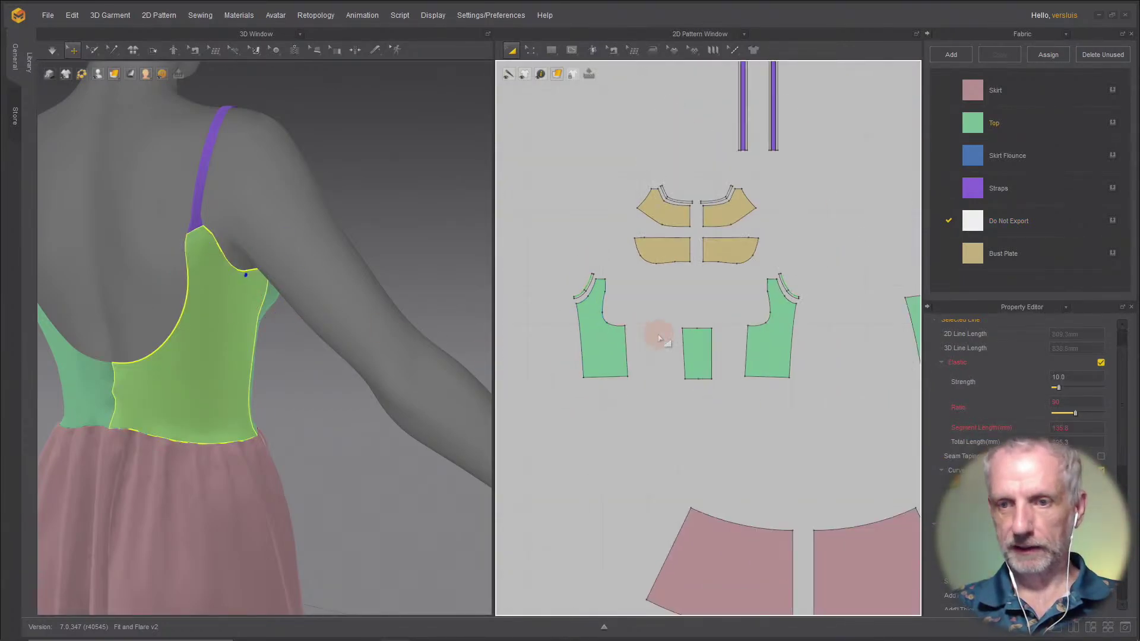
{"action": "left_click", "coordinate": [790, 351]}
{"action": "right_click_drag", "start_coordinate": [789, 351], "coordinate": [696, 346]}
{"action": "scroll", "coordinate": [695, 346], "scroll_direction": "up", "scroll_amount": 5}
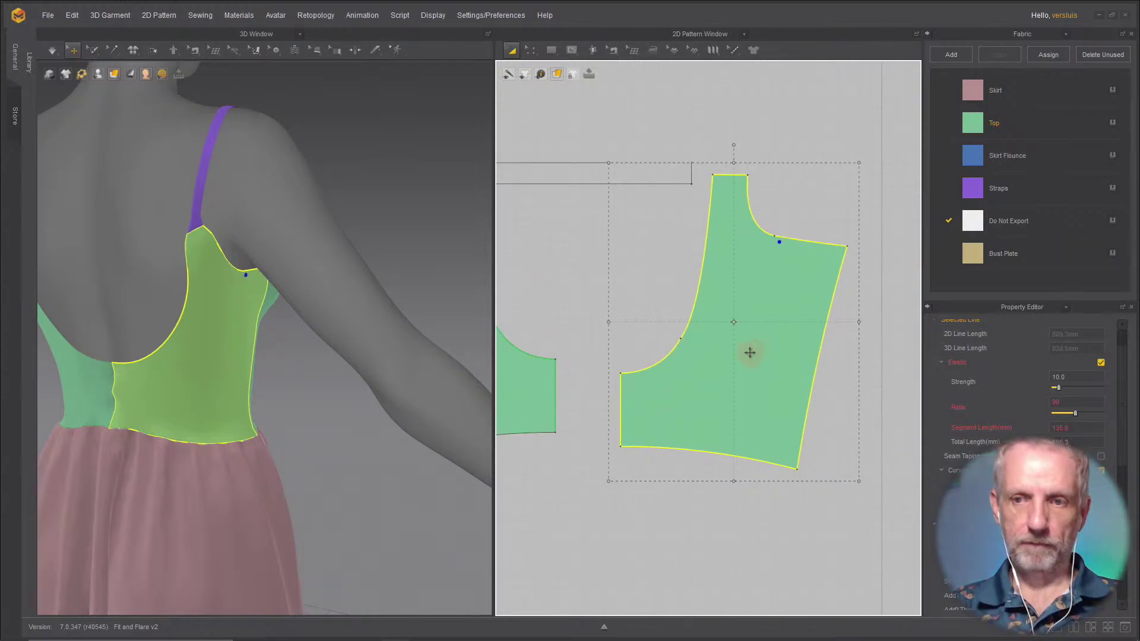
{"action": "right_click_drag", "start_coordinate": [750, 352], "coordinate": [754, 364]}
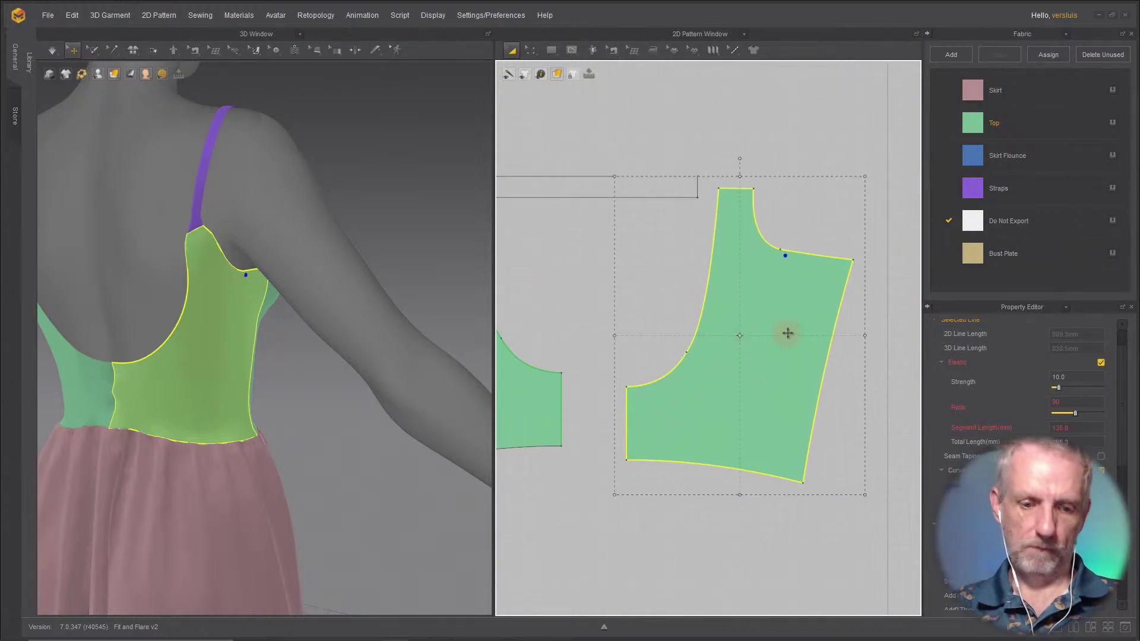
Step: Extend the back top panel's two armhole and two neckline edges by a 5 mm outline offset with internal lines
{"action": "key", "text": "z"}
{"action": "left_click", "coordinate": [828, 226]}
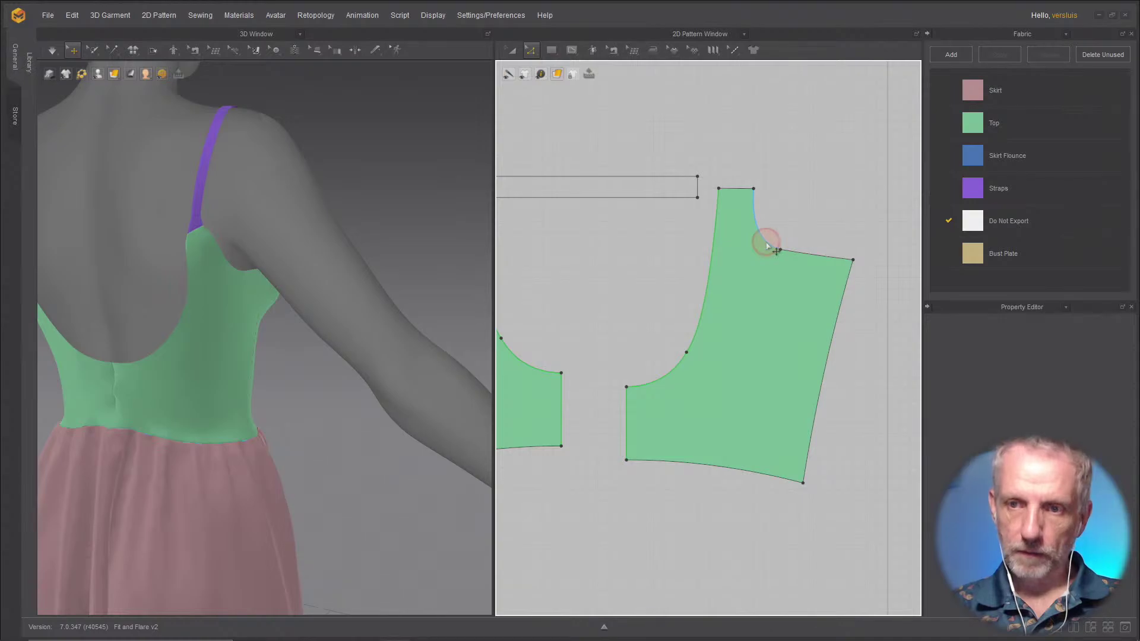
{"action": "left_click", "coordinate": [767, 245]}
{"action": "left_click", "coordinate": [818, 260], "text": "shift"}
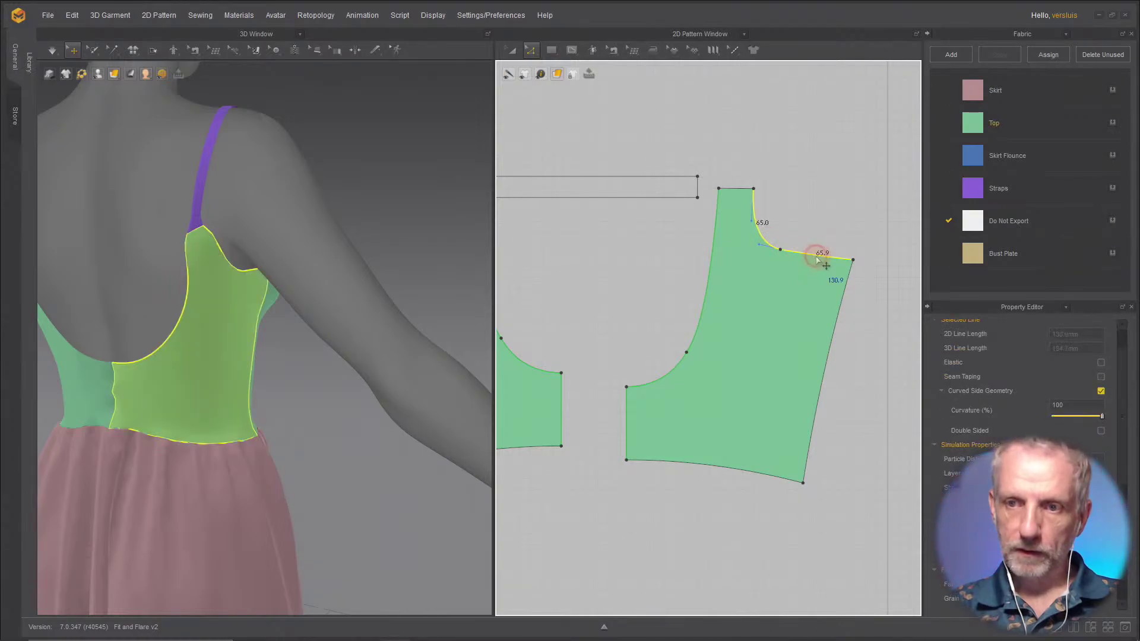
{"action": "left_click", "coordinate": [707, 297]}
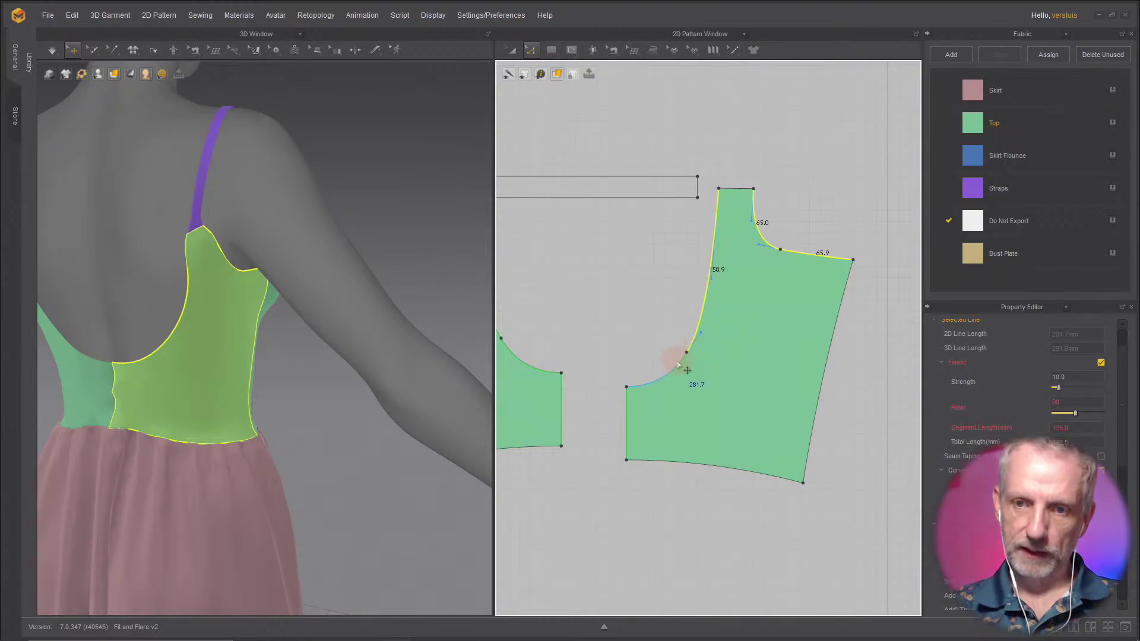
{"action": "left_click", "coordinate": [677, 370], "text": "shift"}
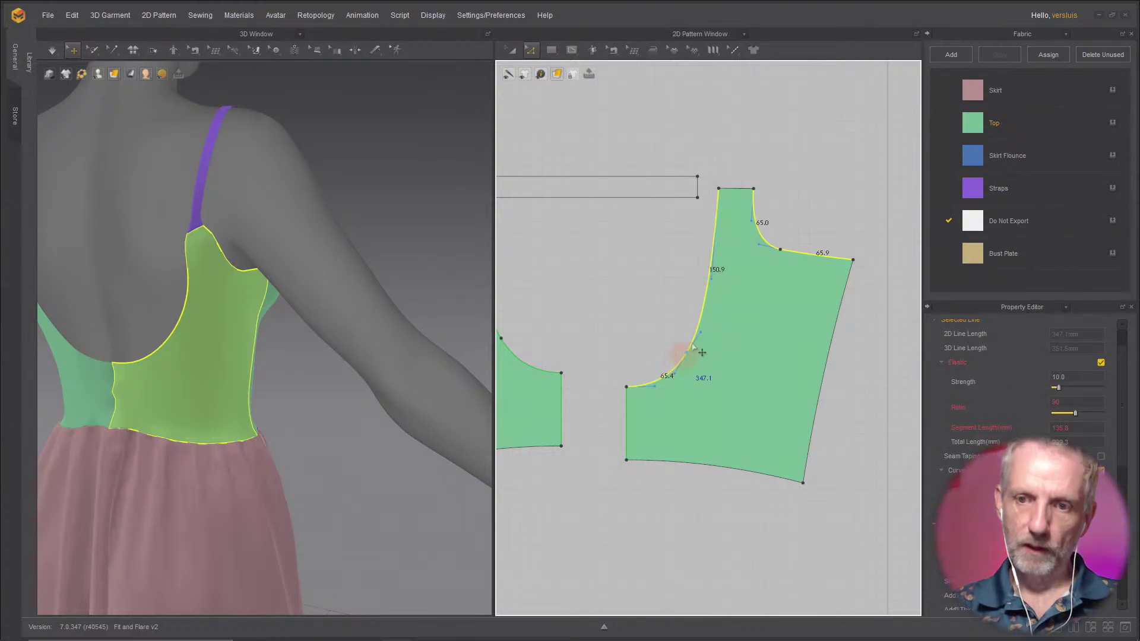
{"action": "right_click", "coordinate": [703, 305]}
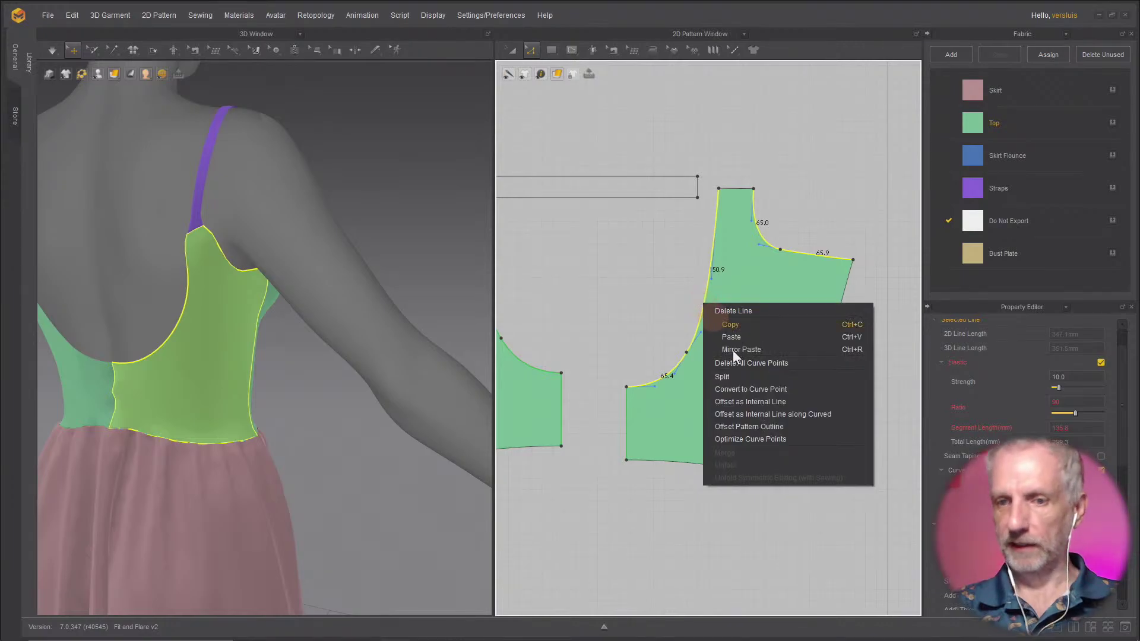
{"action": "left_click", "coordinate": [792, 427]}
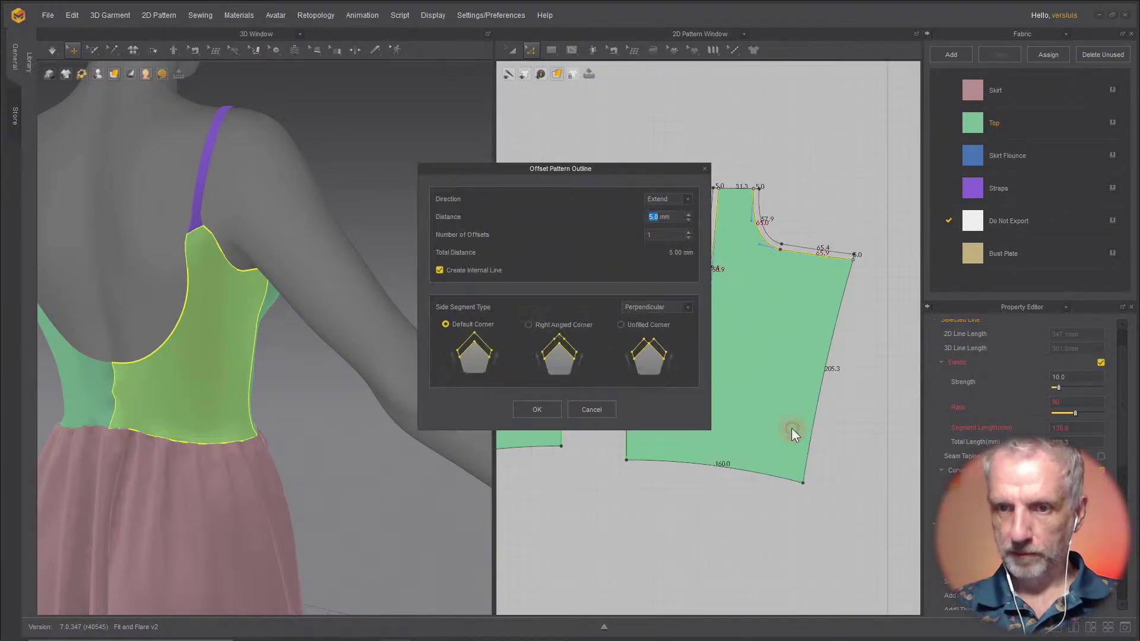
{"action": "left_click", "coordinate": [537, 410]}
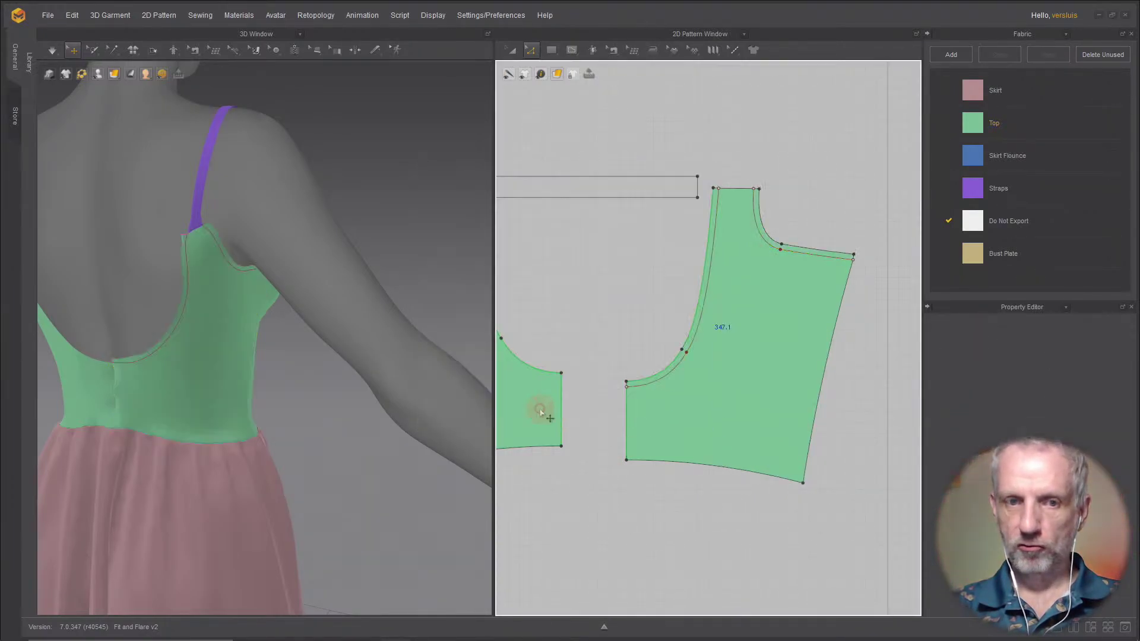
Step: Cut and sew the back top panel along its internal neckline and armhole lines in one operation
{"action": "left_click", "coordinate": [680, 368]}
{"action": "left_click", "coordinate": [706, 326], "text": "shift"}
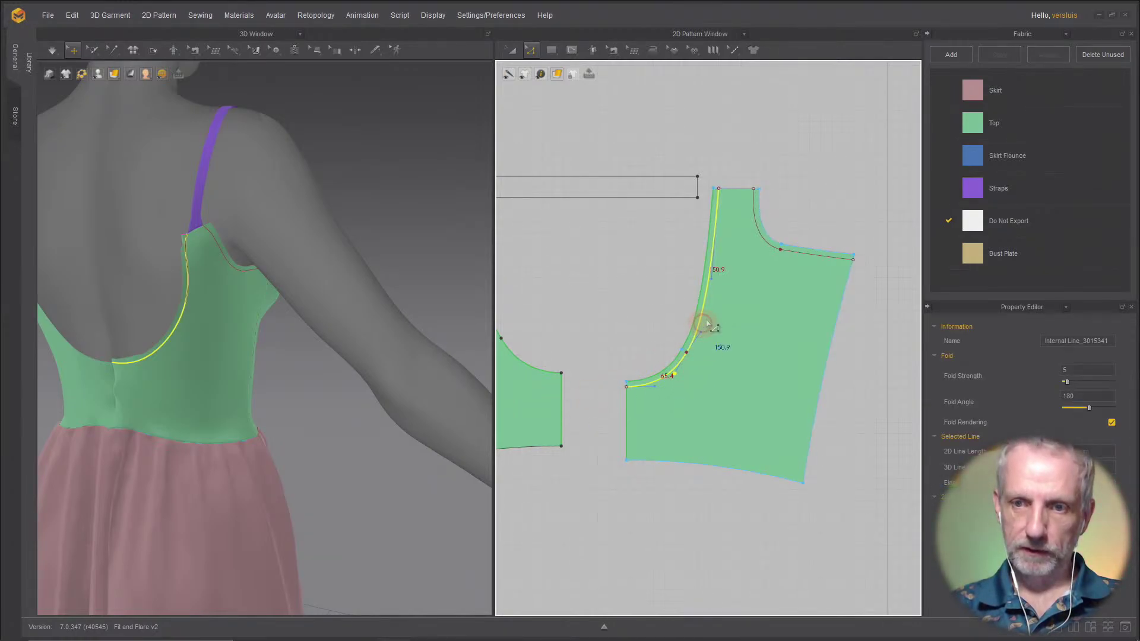
{"action": "left_click", "coordinate": [765, 241], "text": "shift"}
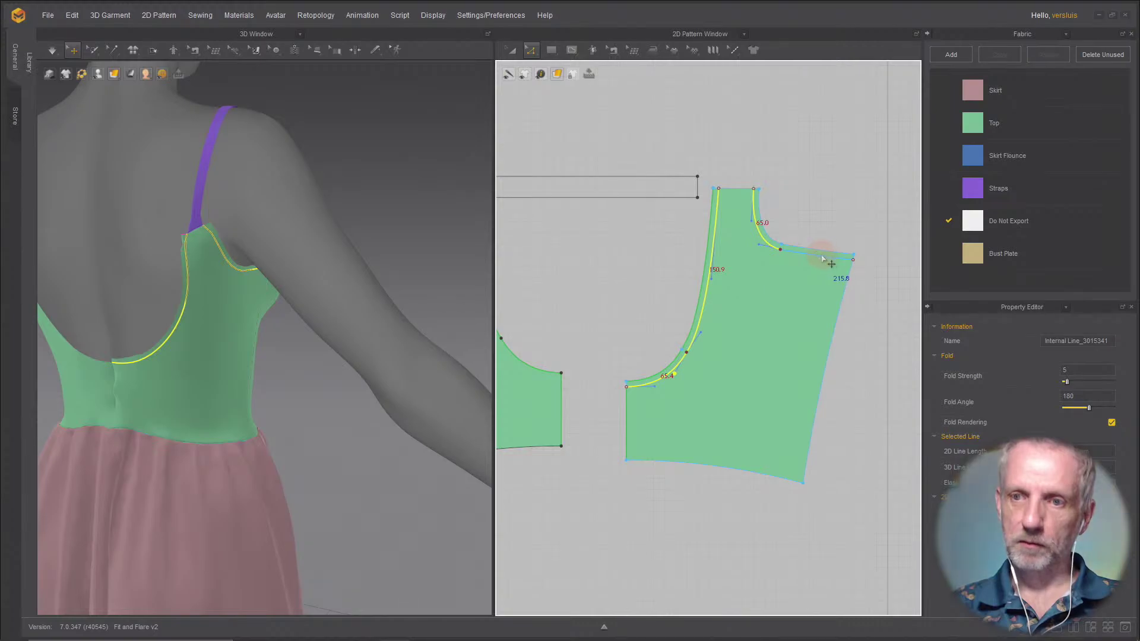
{"action": "left_click", "coordinate": [822, 255], "text": "shift"}
{"action": "right_click", "coordinate": [821, 254]}
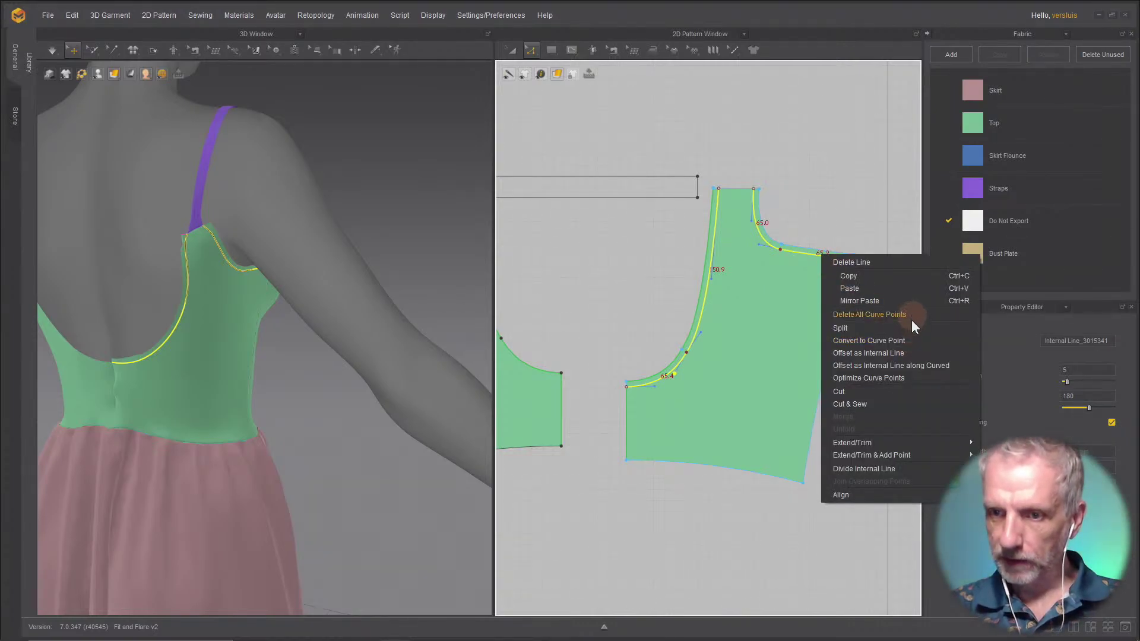
{"action": "left_click", "coordinate": [878, 404]}
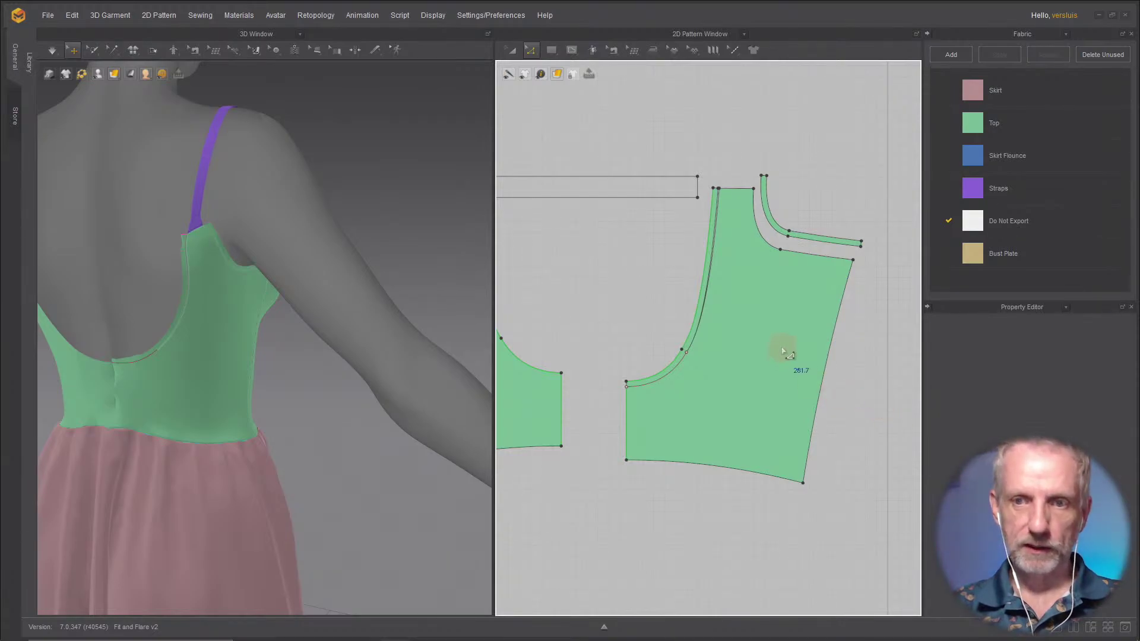
Step: Check whether the back panel's narrow neckline strip can be selected separately from the panel
{"action": "key", "text": "a"}
{"action": "left_click", "coordinate": [708, 306]}
{"action": "left_click", "coordinate": [701, 306]}
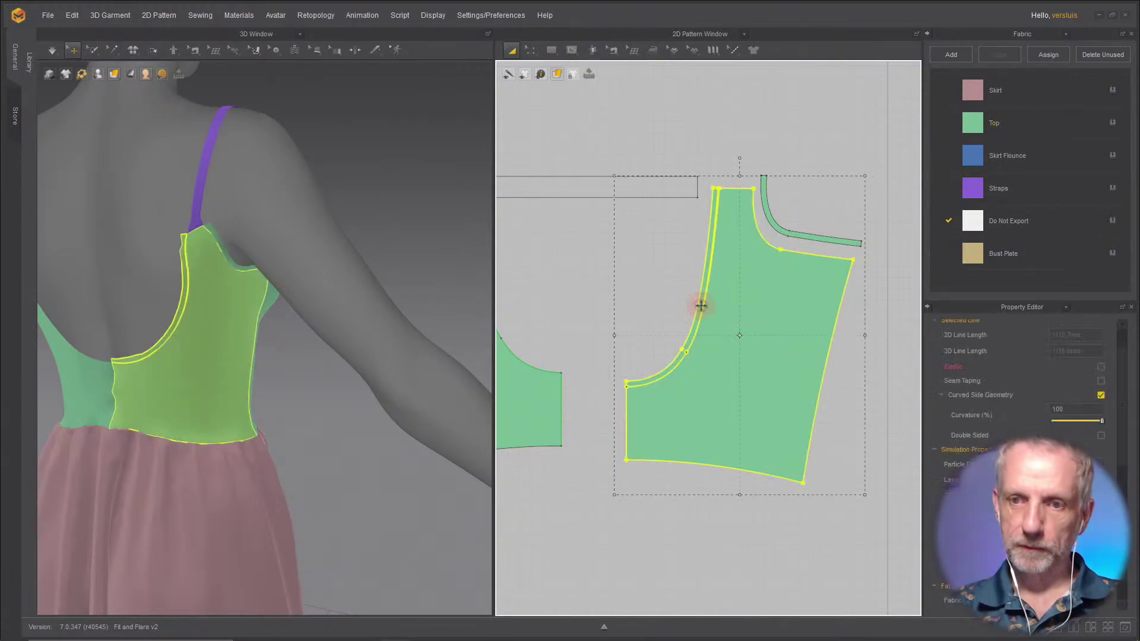
{"action": "left_click", "coordinate": [696, 245]}
{"action": "left_click", "coordinate": [708, 261]}
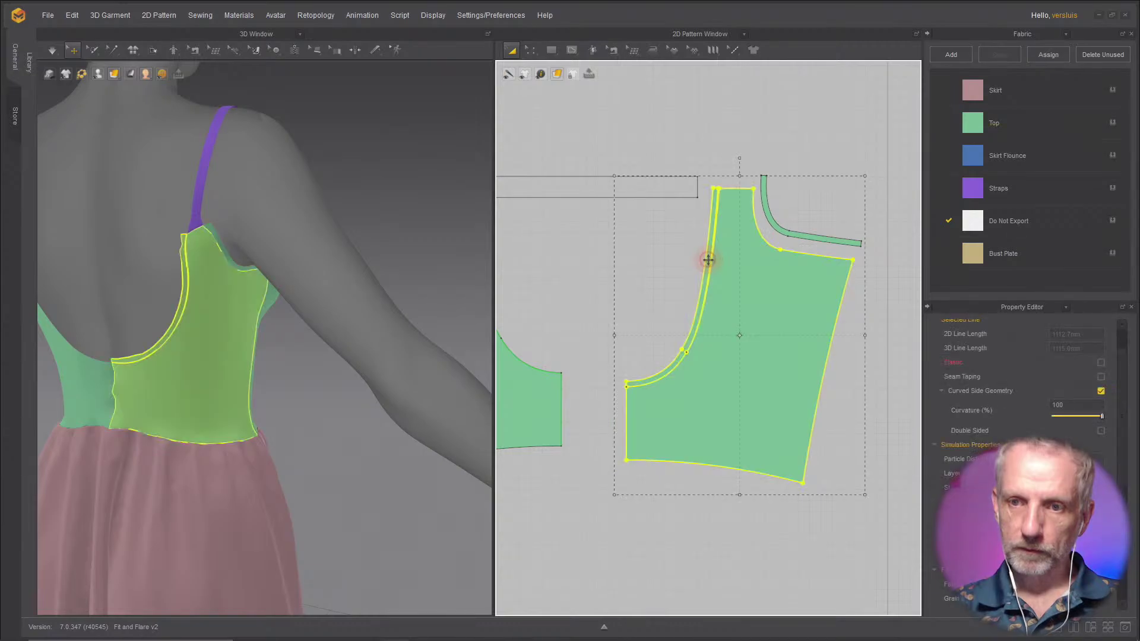
{"action": "scroll", "coordinate": [718, 262], "scroll_direction": "up", "scroll_amount": 2}
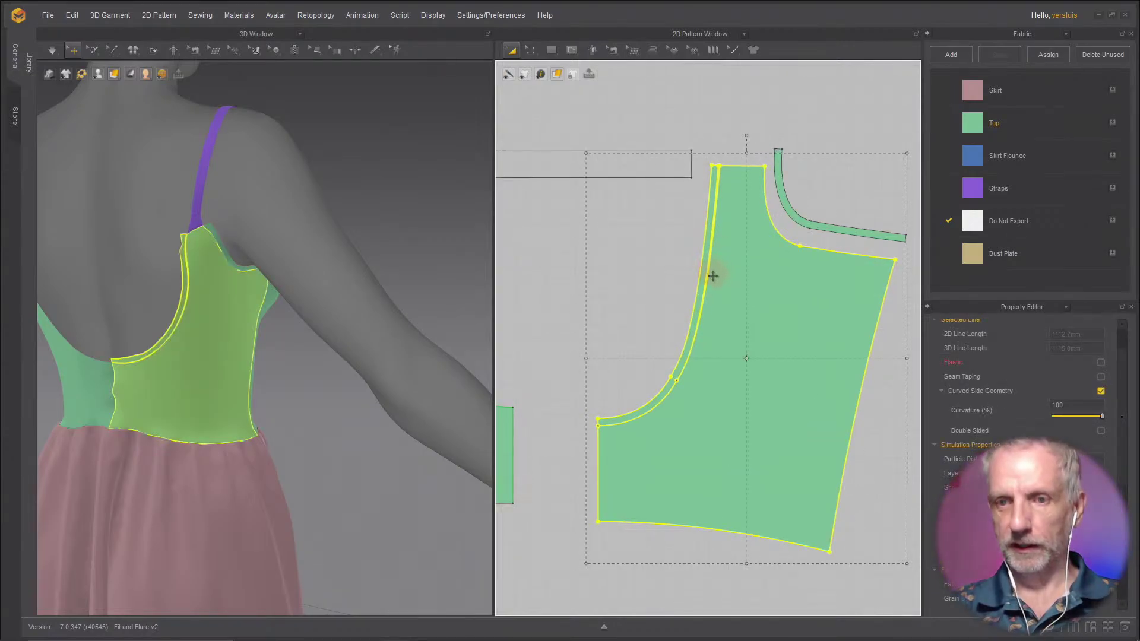
Step: Select the two inner neckline segments of the back panel and examine the operations available for them
{"action": "key", "text": "z"}
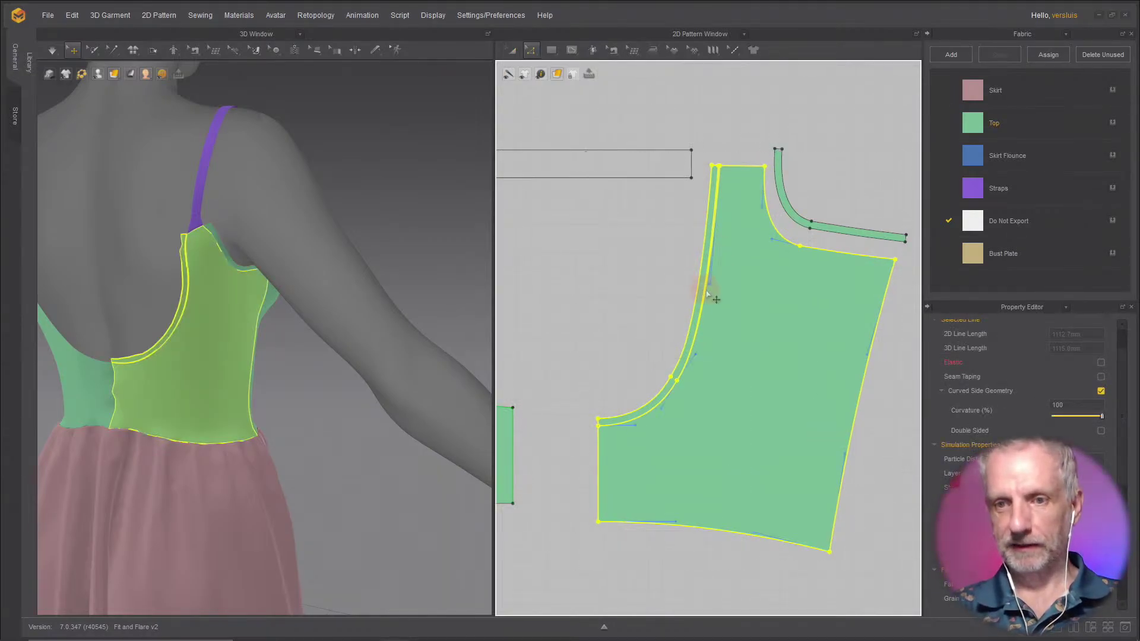
{"action": "left_click", "coordinate": [707, 295]}
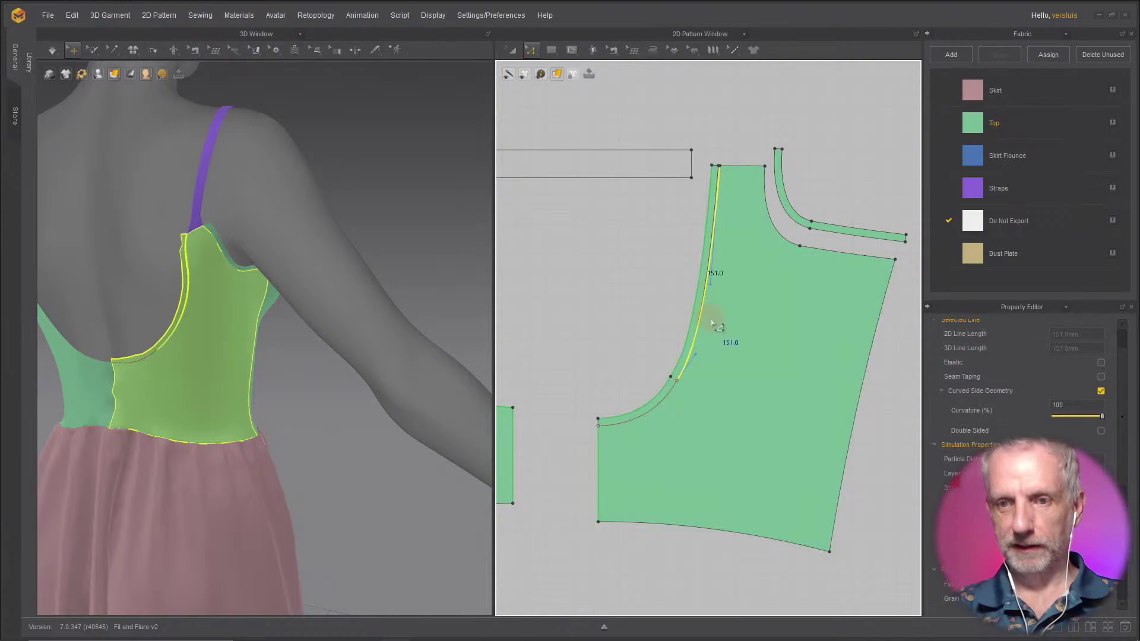
{"action": "left_click", "coordinate": [666, 401], "text": "shift"}
{"action": "right_click", "coordinate": [665, 399]}
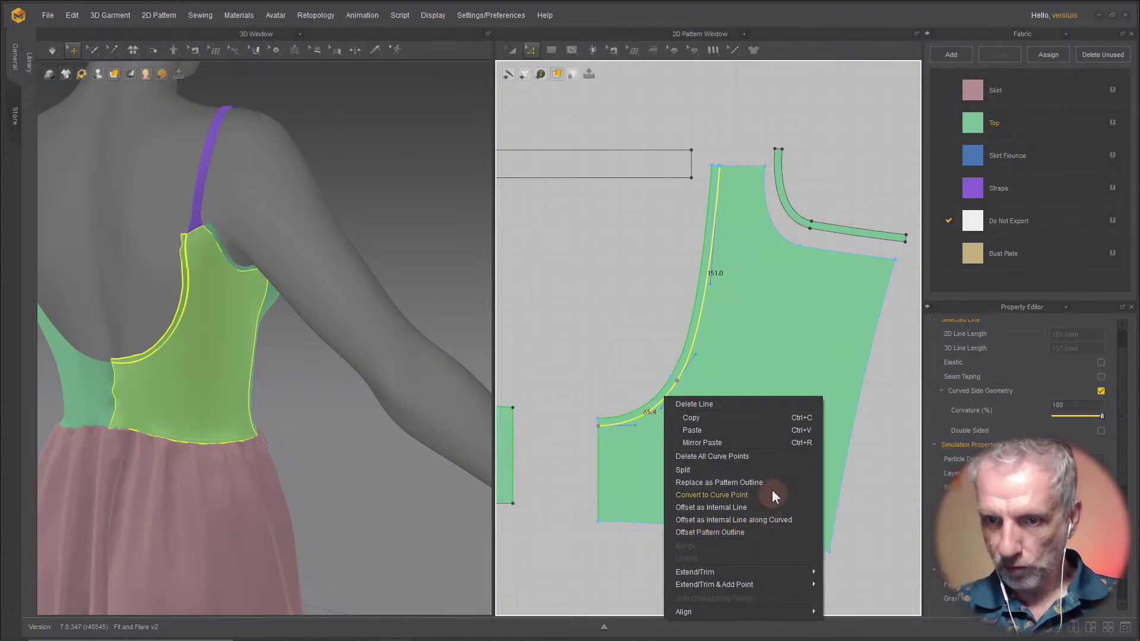
{"action": "left_click", "coordinate": [650, 353]}
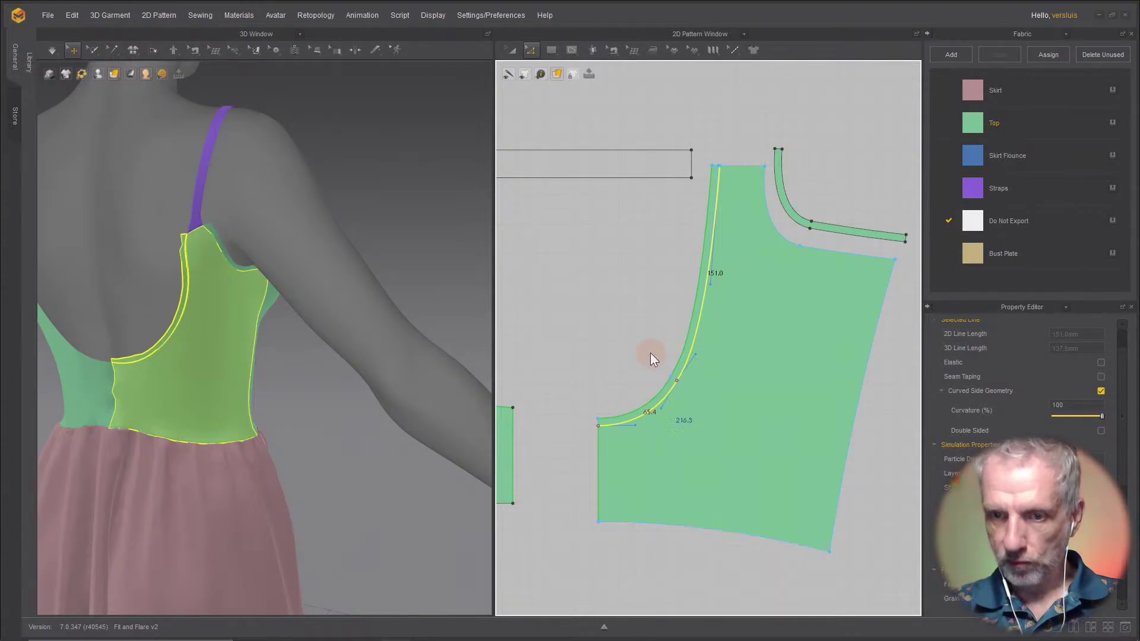
Step: Move the back top panel slightly in the pattern layout to test whether its neckline strip is detached
{"action": "key", "text": "a"}
{"action": "left_click", "coordinate": [683, 350]}
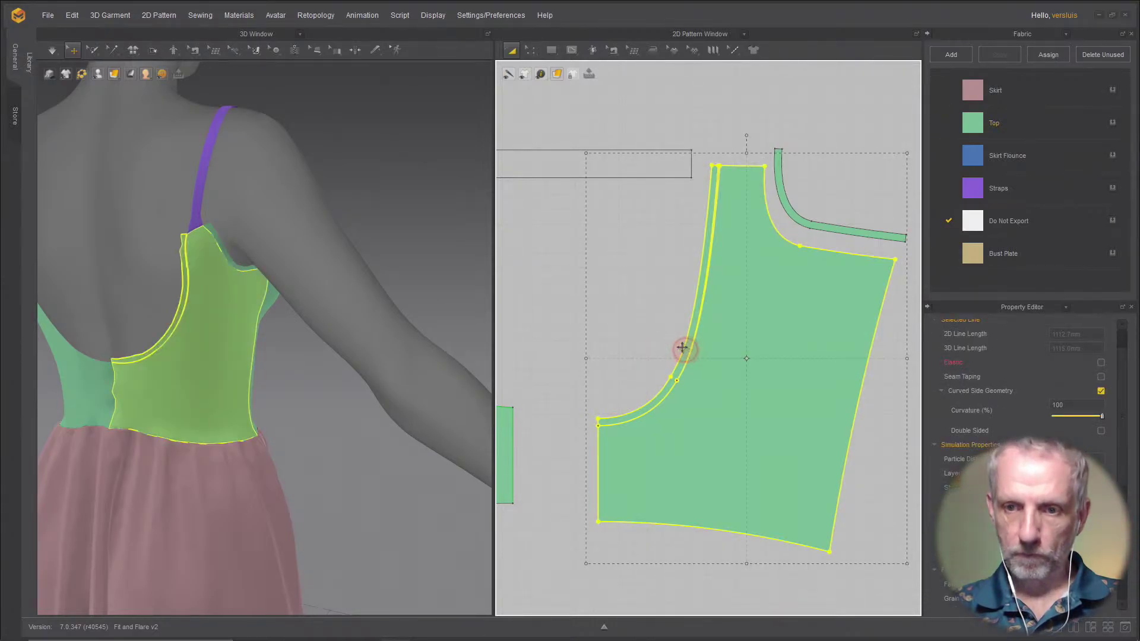
{"action": "left_click_drag", "start_coordinate": [682, 349], "coordinate": [672, 337]}
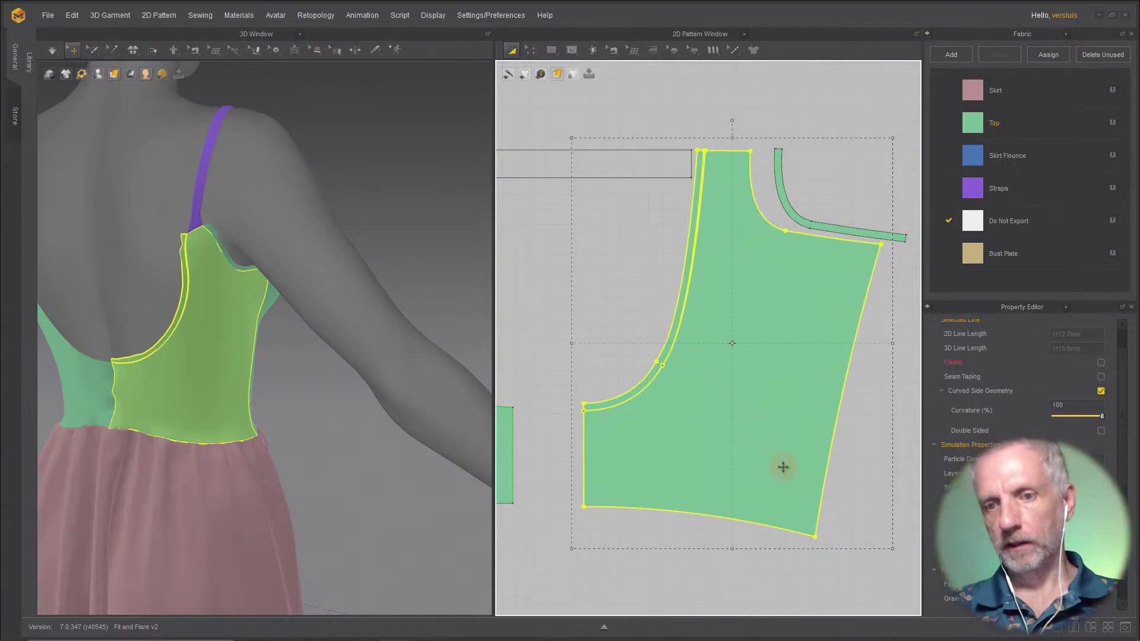
{"action": "left_click", "coordinate": [860, 504]}
{"action": "left_click", "coordinate": [779, 479]}
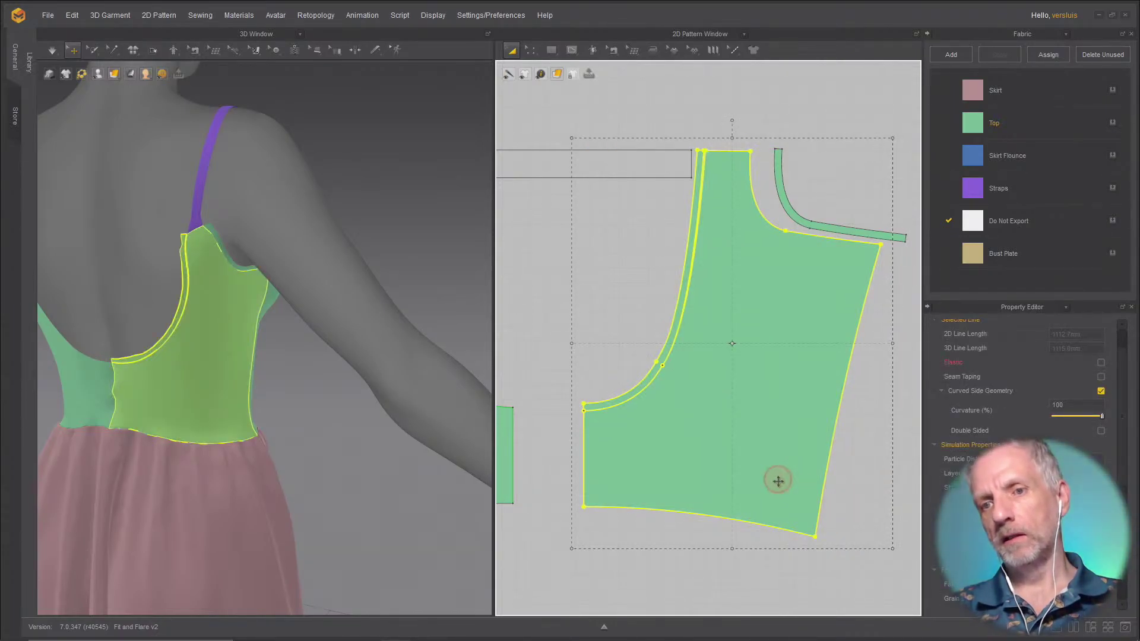
Step: Shift the back top panel a little further in the pattern layout and inspect its neckline strip on the 3D garment
{"action": "left_click_drag", "start_coordinate": [779, 479], "coordinate": [796, 504]}
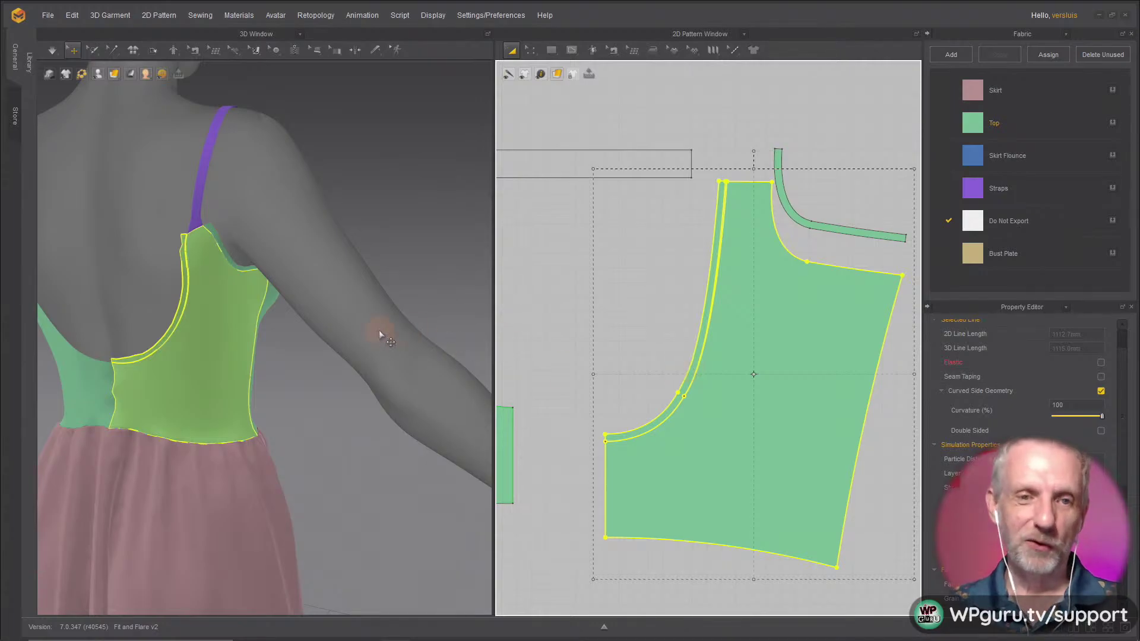
{"action": "right_click_drag", "start_coordinate": [226, 339], "coordinate": [191, 314]}
{"action": "scroll", "coordinate": [270, 321], "scroll_direction": "up", "scroll_amount": 3}
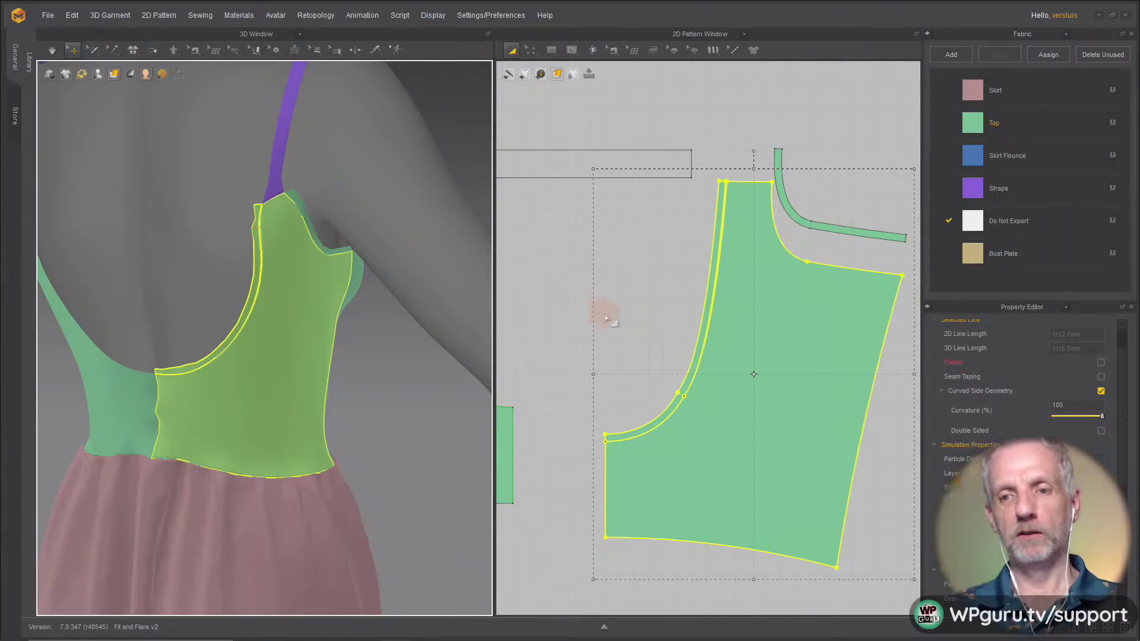
{"action": "left_click", "coordinate": [665, 325]}
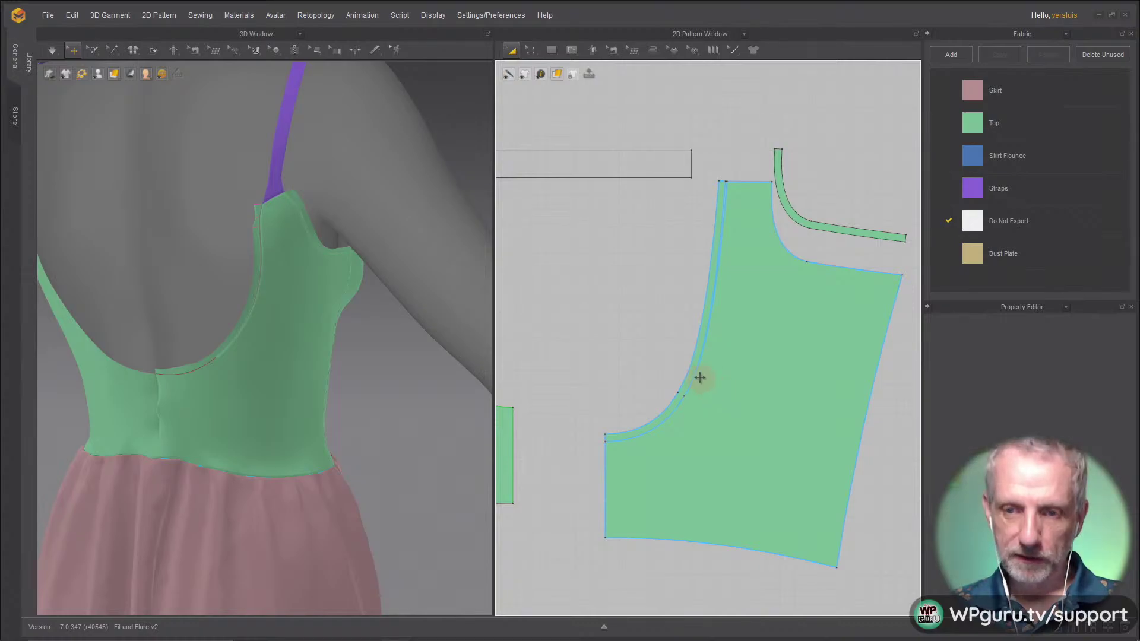
Step: Cut and sew the back top panel along the remaining lower segment of its internal neckline line
{"action": "left_click", "coordinate": [624, 362]}
{"action": "key", "text": "z"}
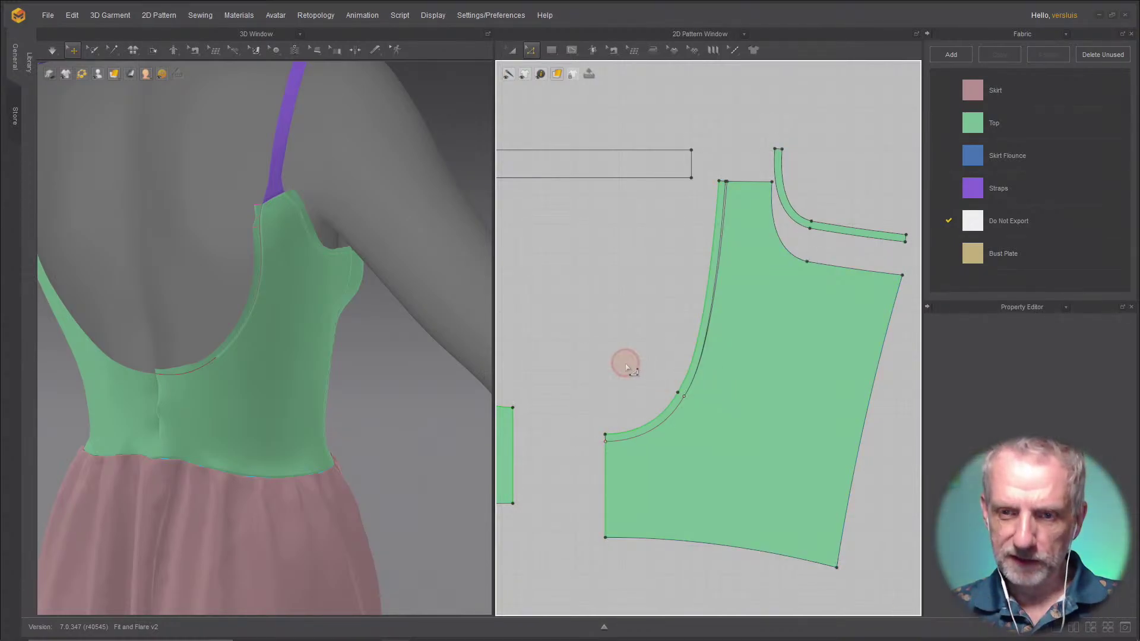
{"action": "left_click", "coordinate": [669, 415]}
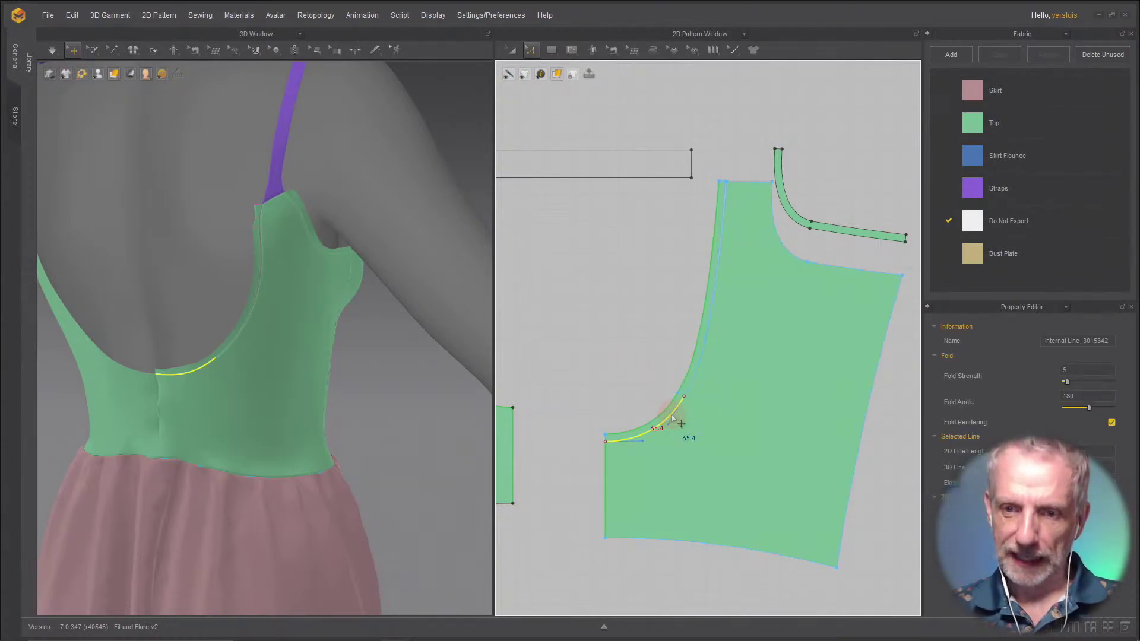
{"action": "right_click", "coordinate": [672, 418]}
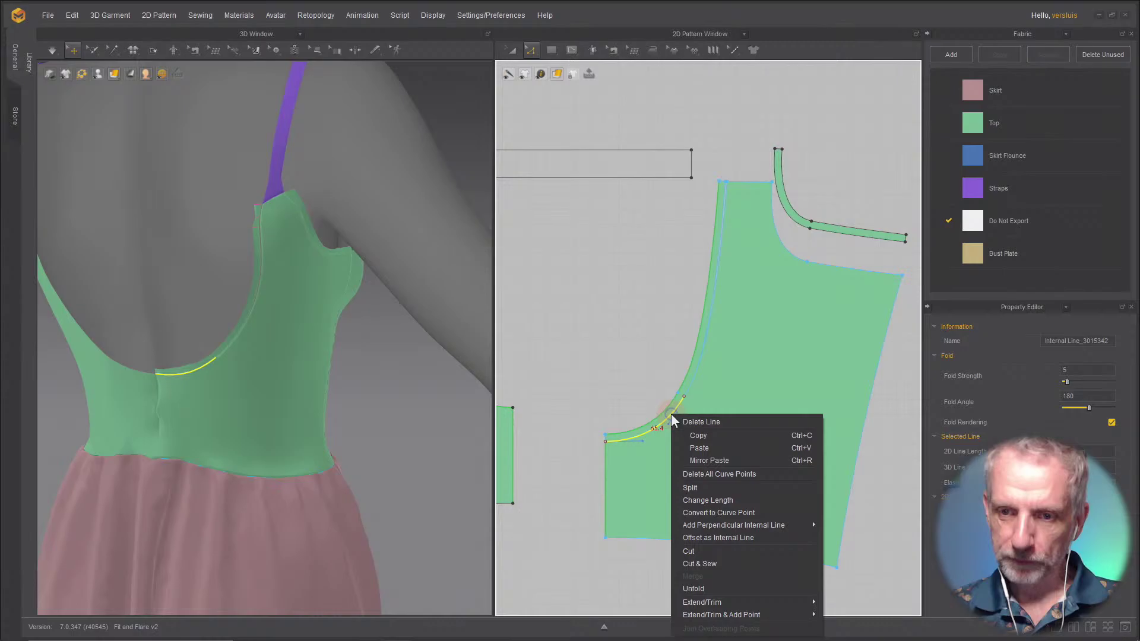
{"action": "left_click", "coordinate": [762, 562]}
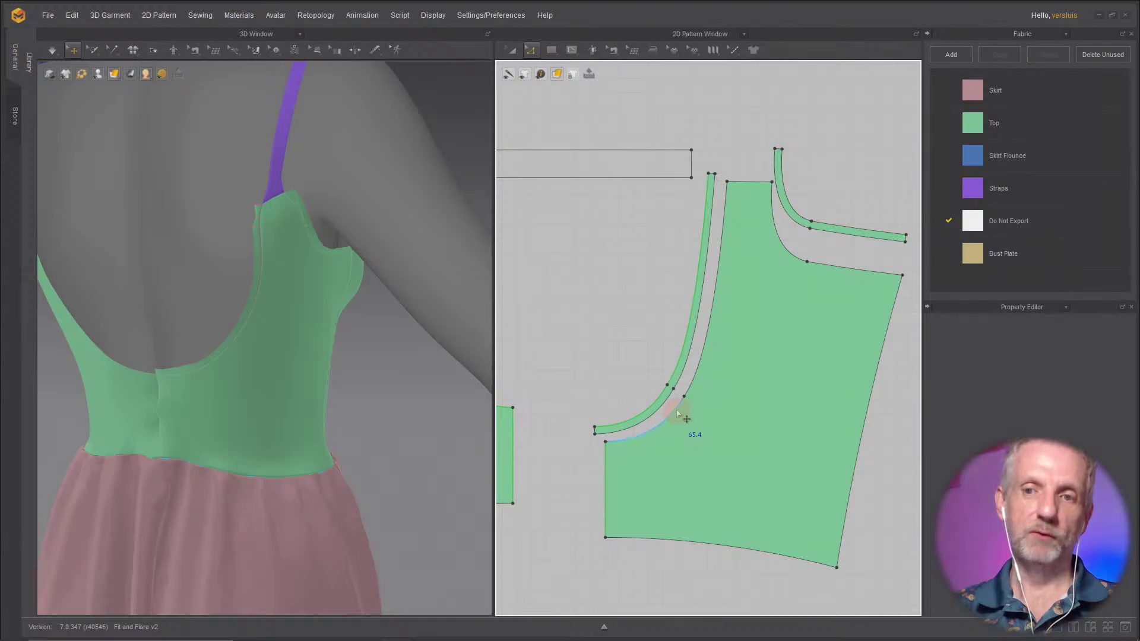
Step: Assign the Do Not Export fabric to the detached neckline and armhole strips of this back panel
{"action": "key", "text": "a"}
{"action": "left_click", "coordinate": [682, 346]}
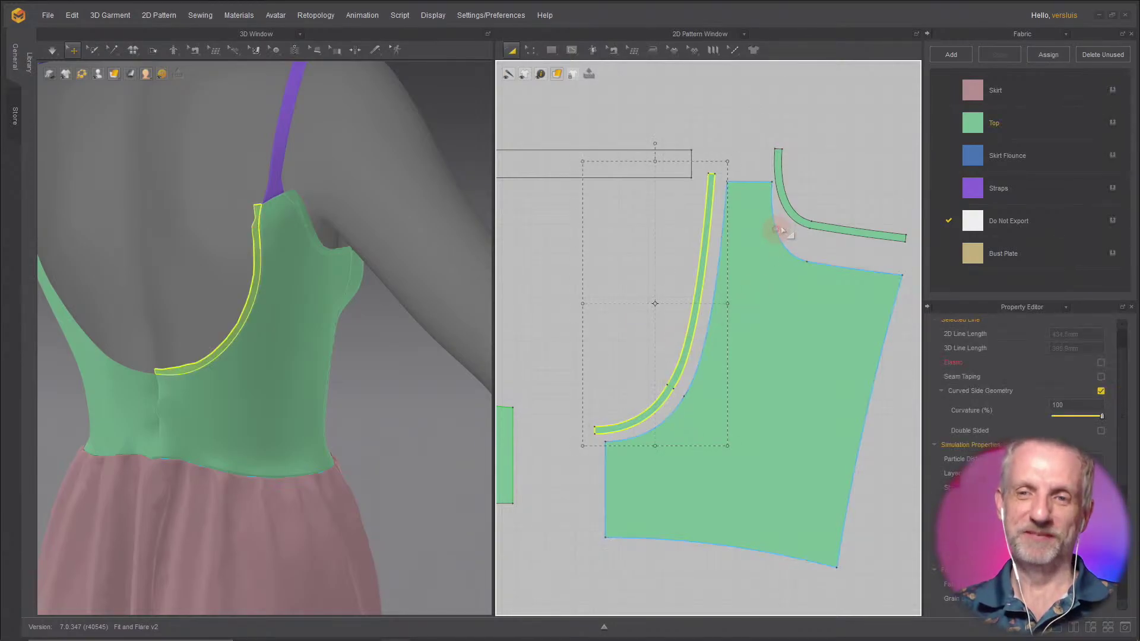
{"action": "left_click", "coordinate": [809, 224], "text": "shift"}
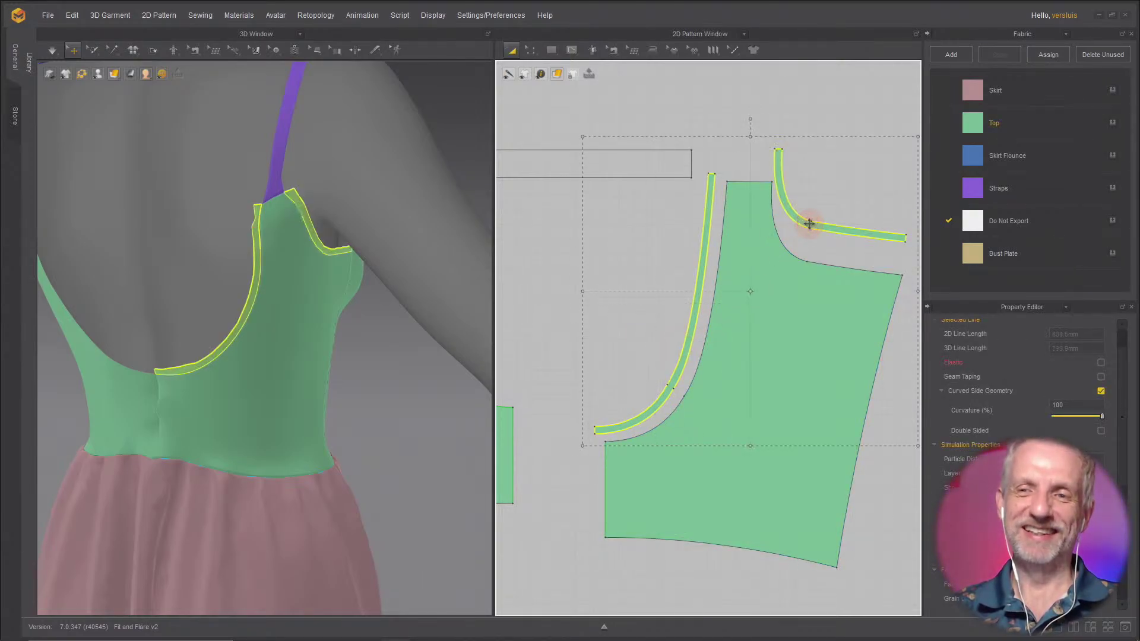
{"action": "left_click", "coordinate": [1111, 220]}
{"action": "left_click", "coordinate": [635, 364]}
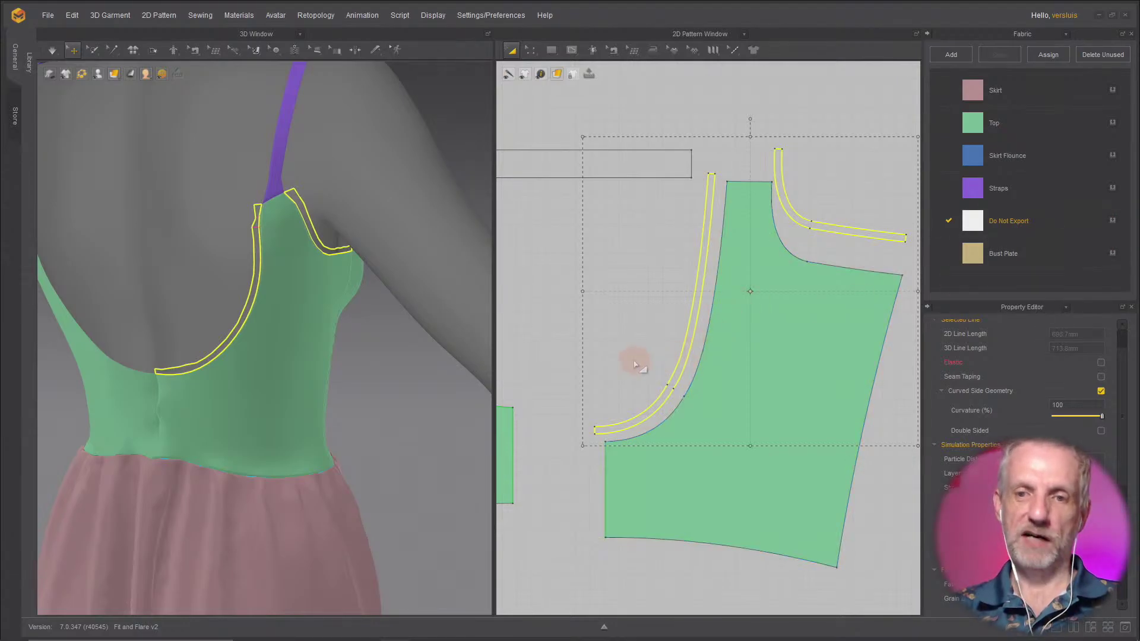
Step: Try to offset the opposite back panel's outline along its neckline and armhole edges in one operation, and undo the offset
{"action": "right_click_drag", "start_coordinate": [634, 364], "coordinate": [908, 371]}
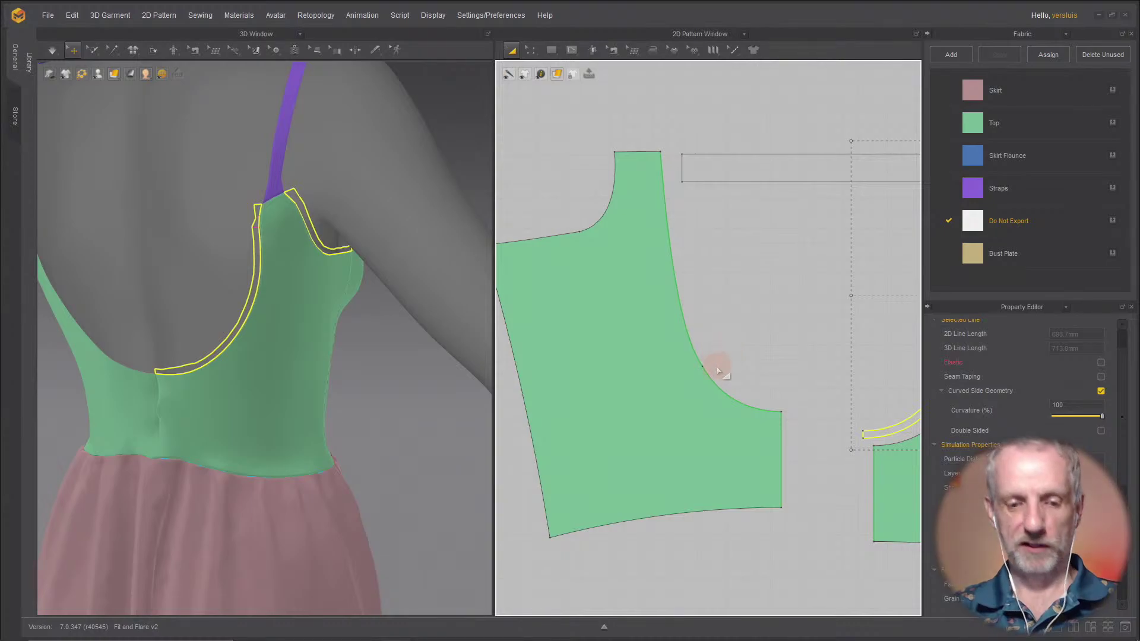
{"action": "key", "text": "z"}
{"action": "left_click", "coordinate": [747, 407]}
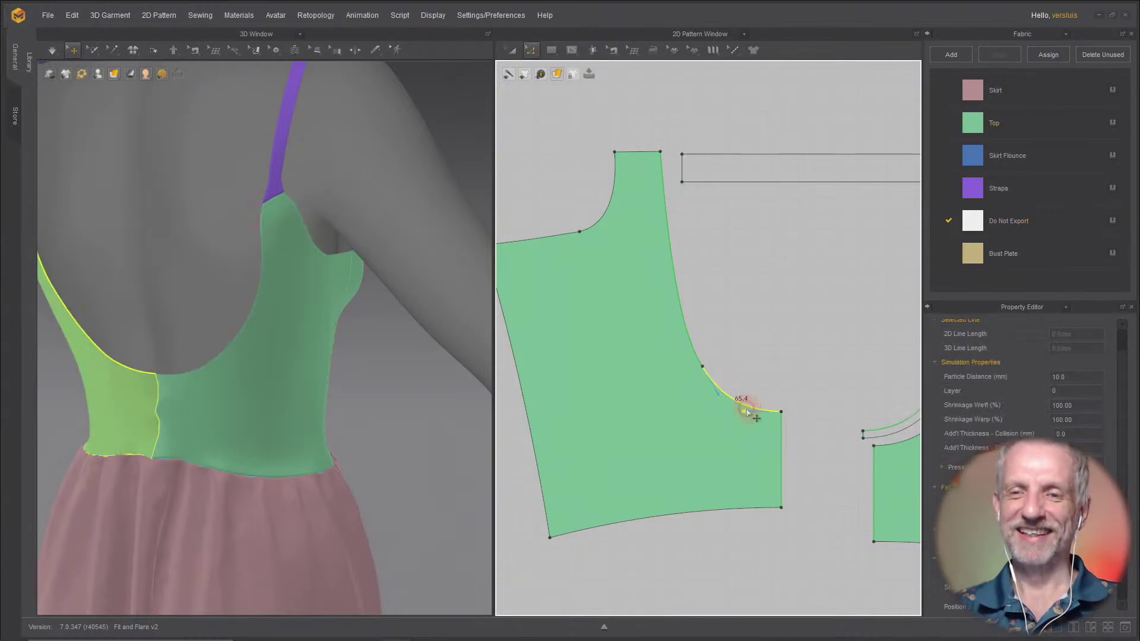
{"action": "left_click", "coordinate": [689, 338], "text": "shift"}
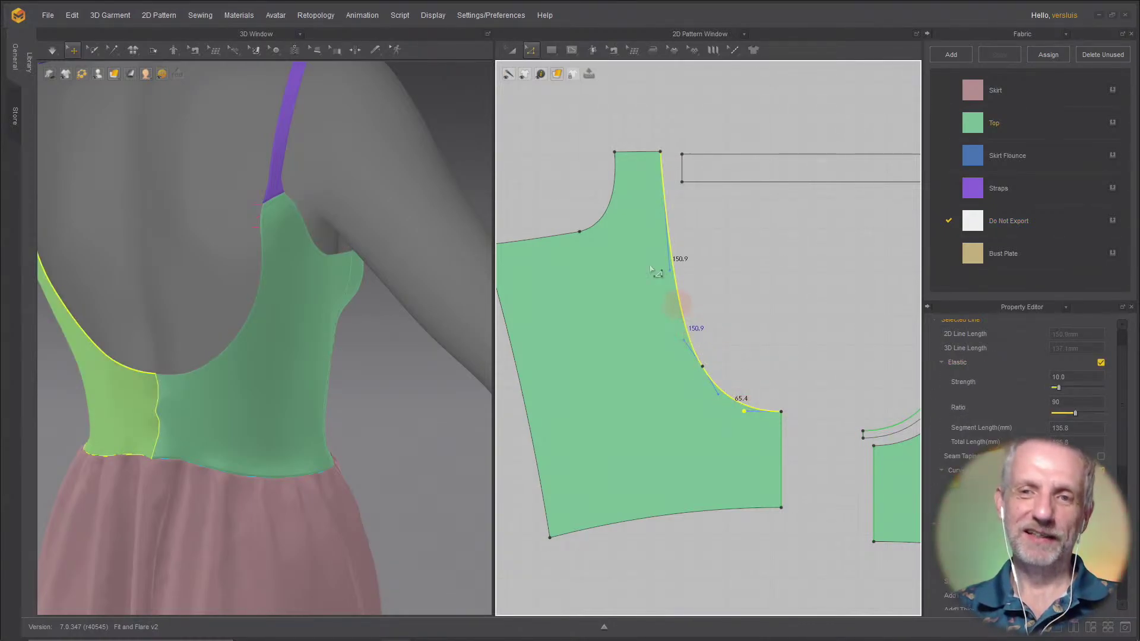
{"action": "left_click", "coordinate": [571, 233], "text": "shift"}
{"action": "left_click", "coordinate": [550, 235], "text": "shift"}
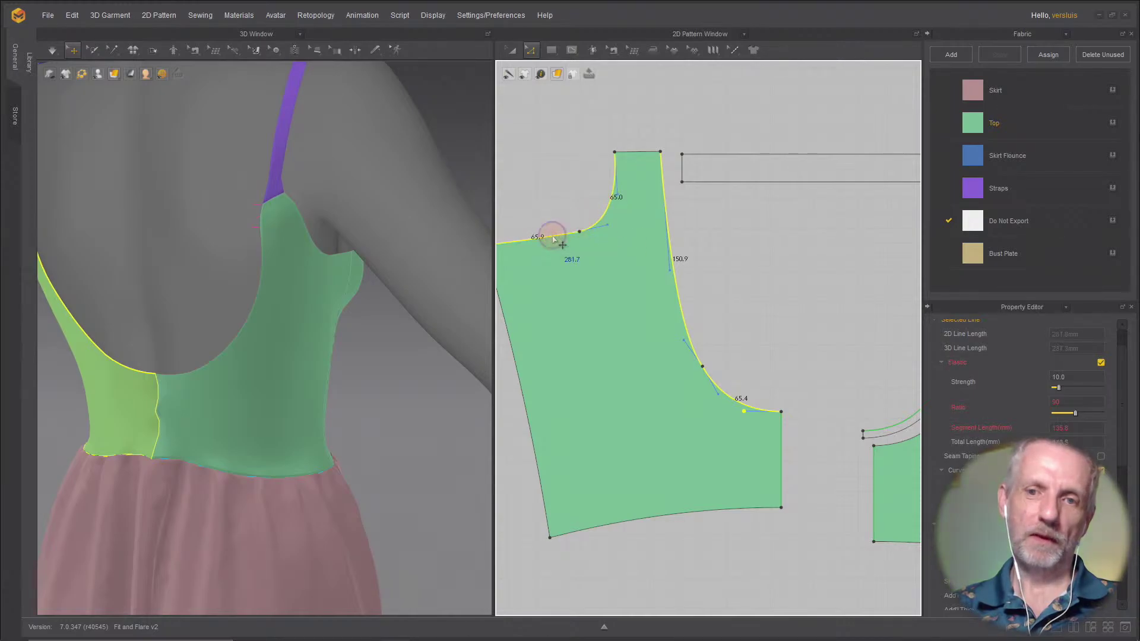
{"action": "right_click", "coordinate": [551, 235]}
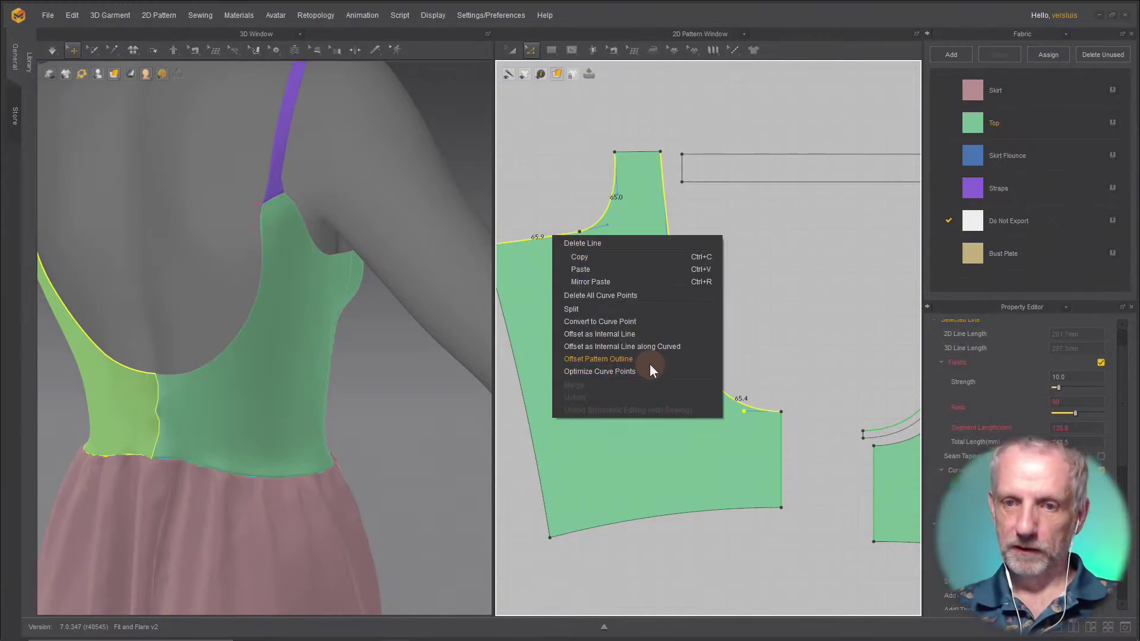
{"action": "left_click", "coordinate": [650, 365]}
{"action": "left_click", "coordinate": [550, 410]}
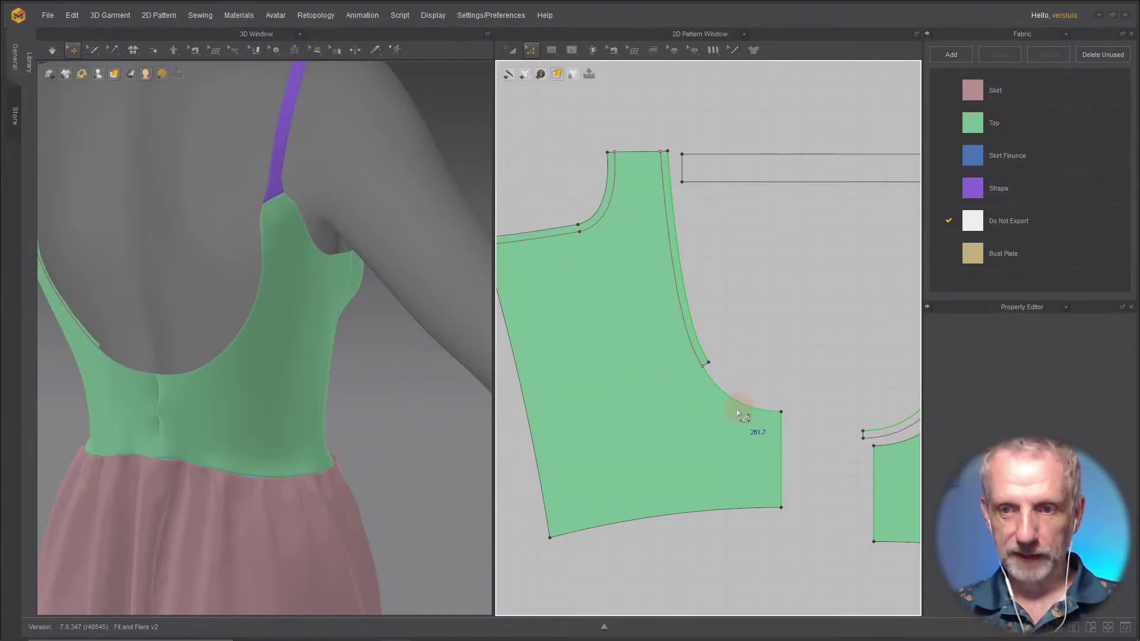
{"action": "left_click", "coordinate": [725, 424]}
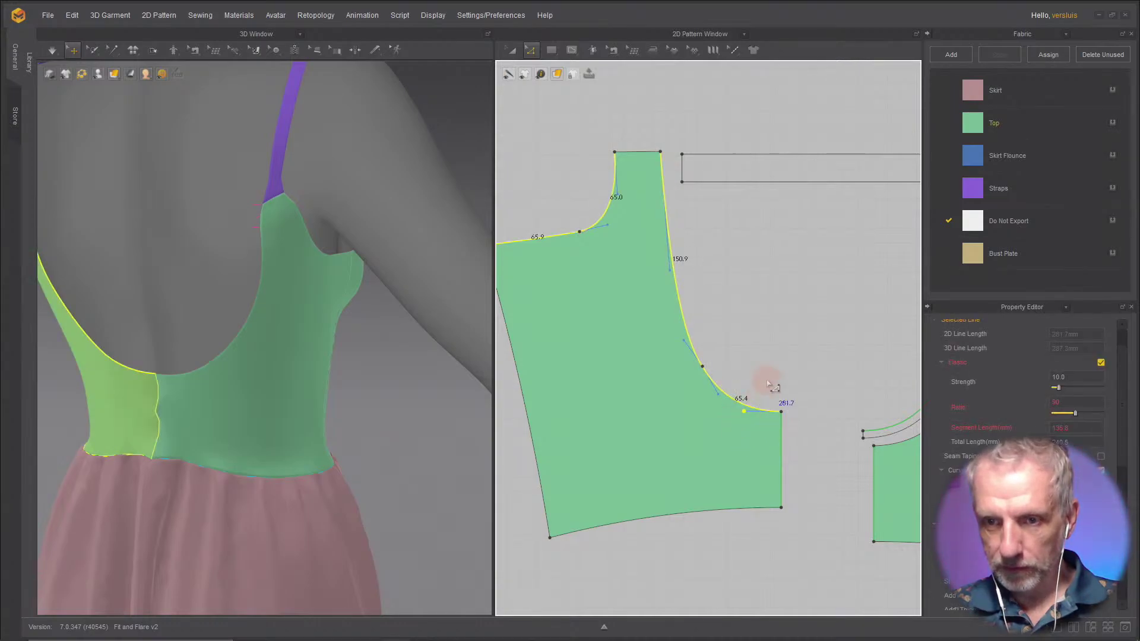
Step: Extend the opposite back panel's lower and upper neckline edges outward by 5 mm in separate Offset Pattern Outline operations, creating internal lines
{"action": "left_click", "coordinate": [746, 409]}
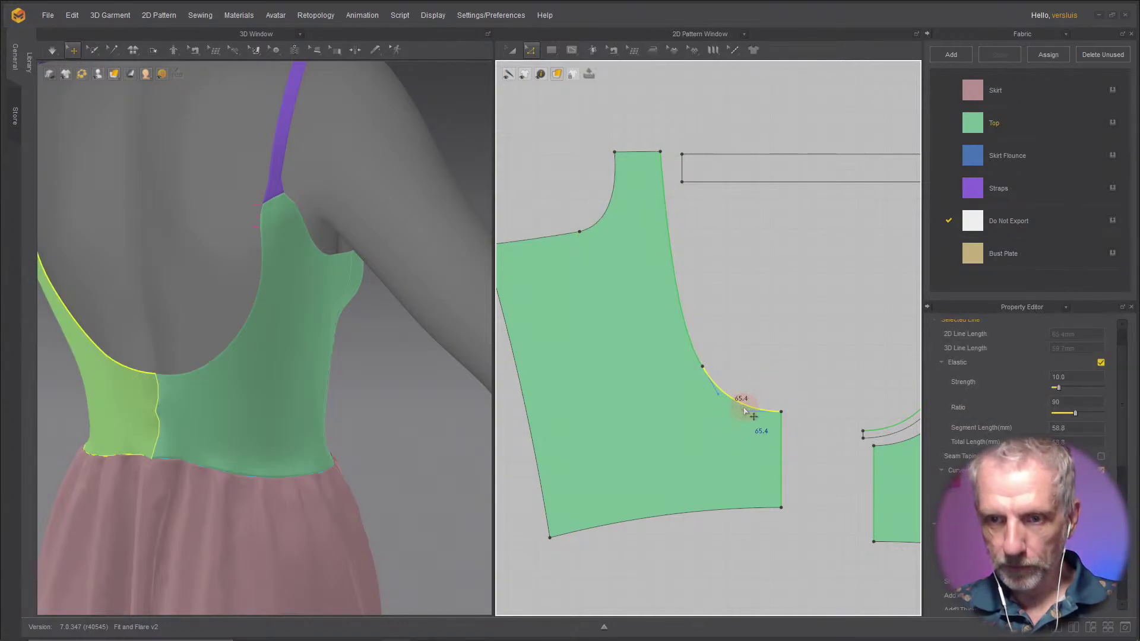
{"action": "right_click", "coordinate": [745, 409]}
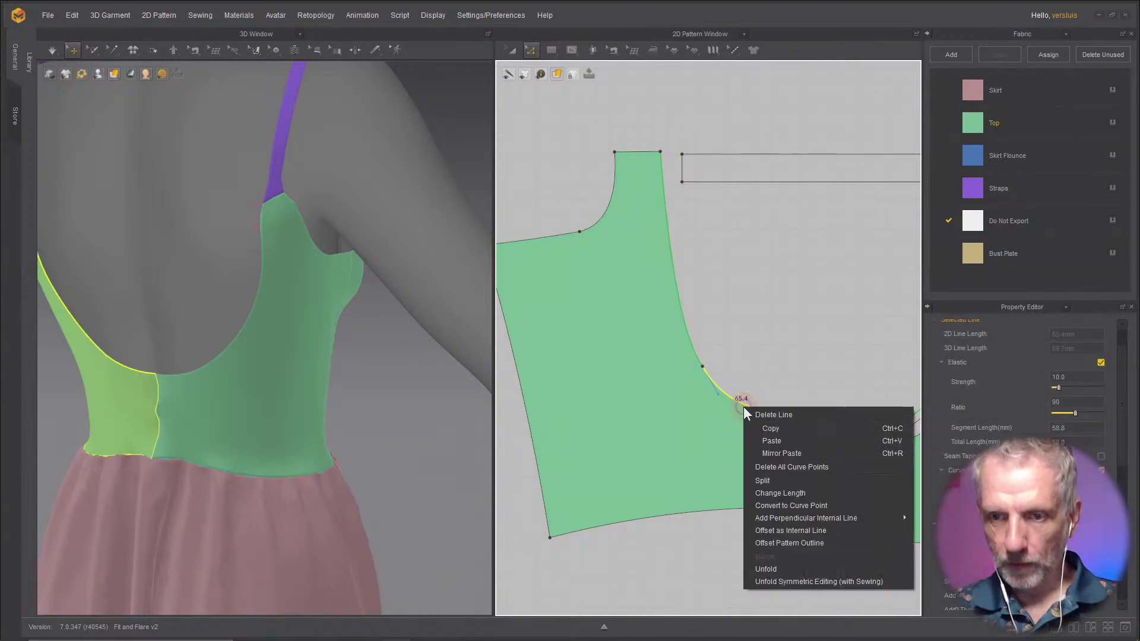
{"action": "left_click", "coordinate": [811, 544]}
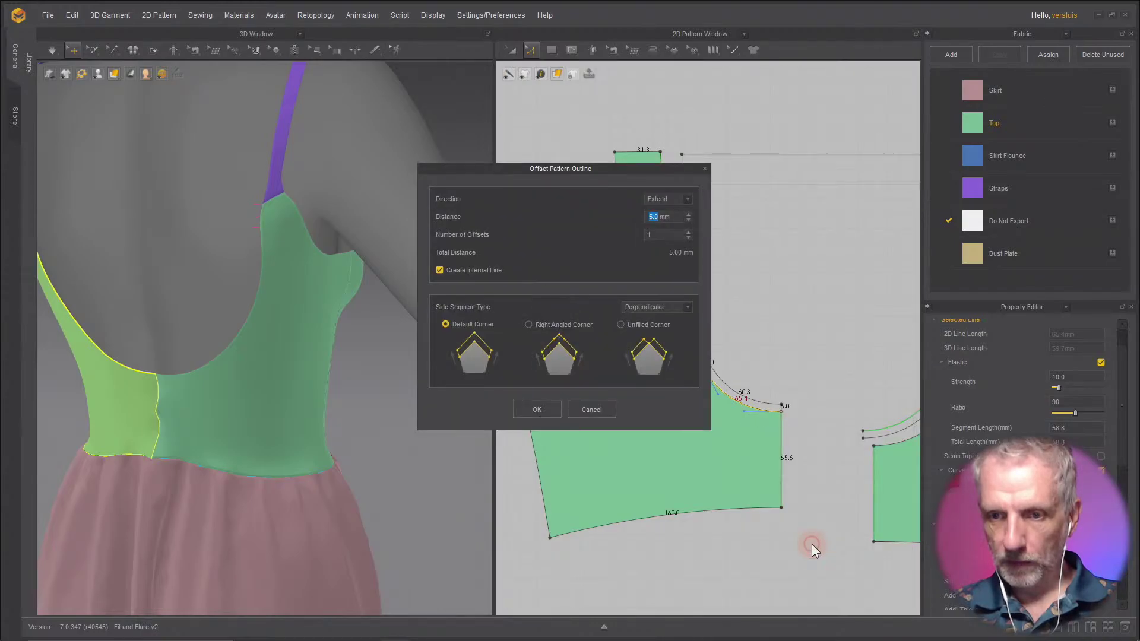
{"action": "left_click", "coordinate": [537, 410]}
{"action": "left_click", "coordinate": [682, 319]}
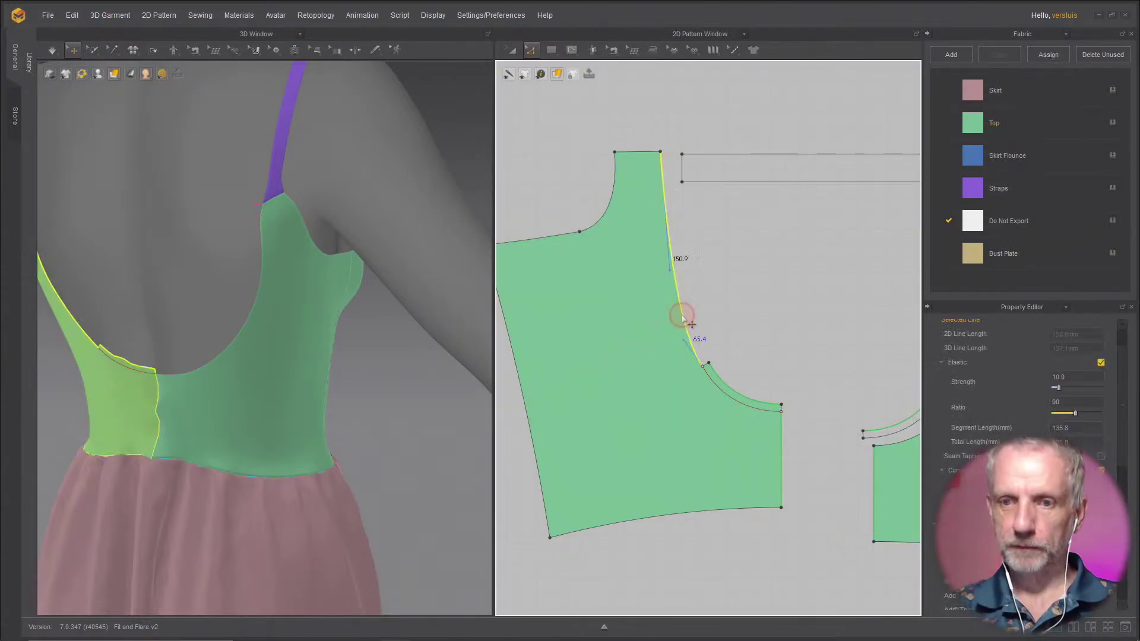
{"action": "right_click", "coordinate": [682, 317]}
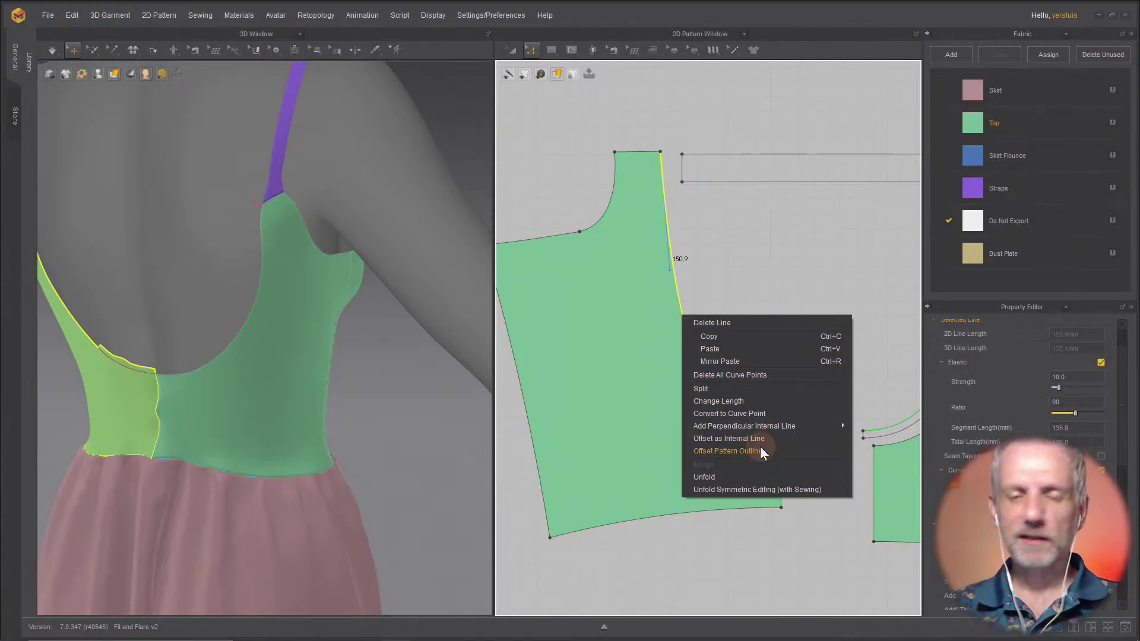
{"action": "left_click", "coordinate": [761, 449]}
{"action": "left_click", "coordinate": [540, 410]}
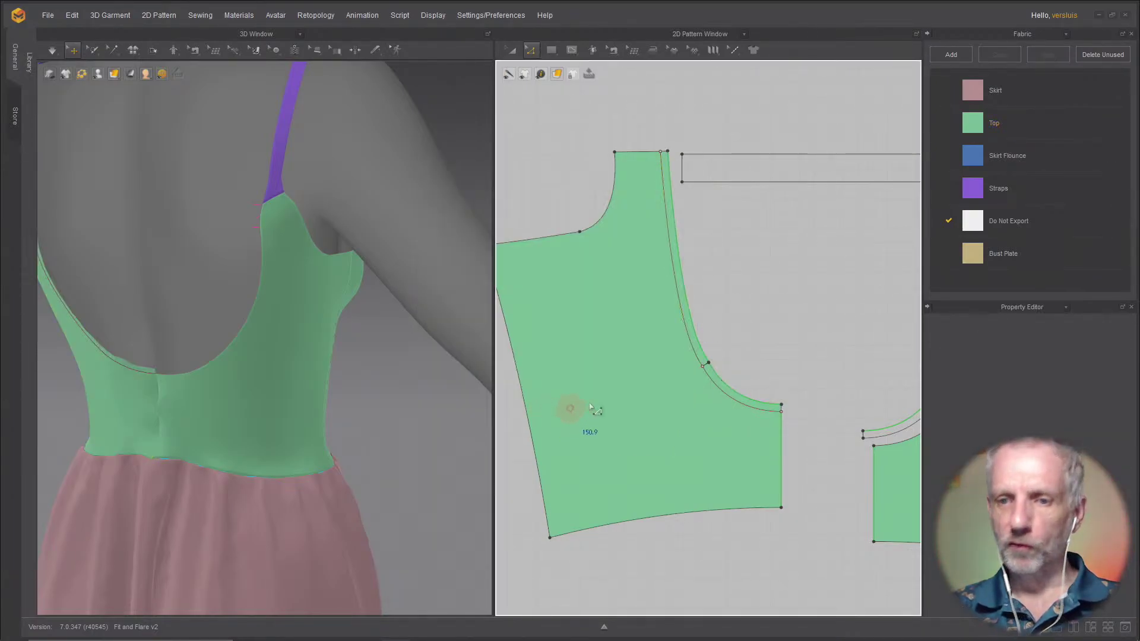
Step: Offset the pattern outline along both armhole segments of the same back panel outward by 5 mm with internal lines
{"action": "left_click", "coordinate": [604, 216]}
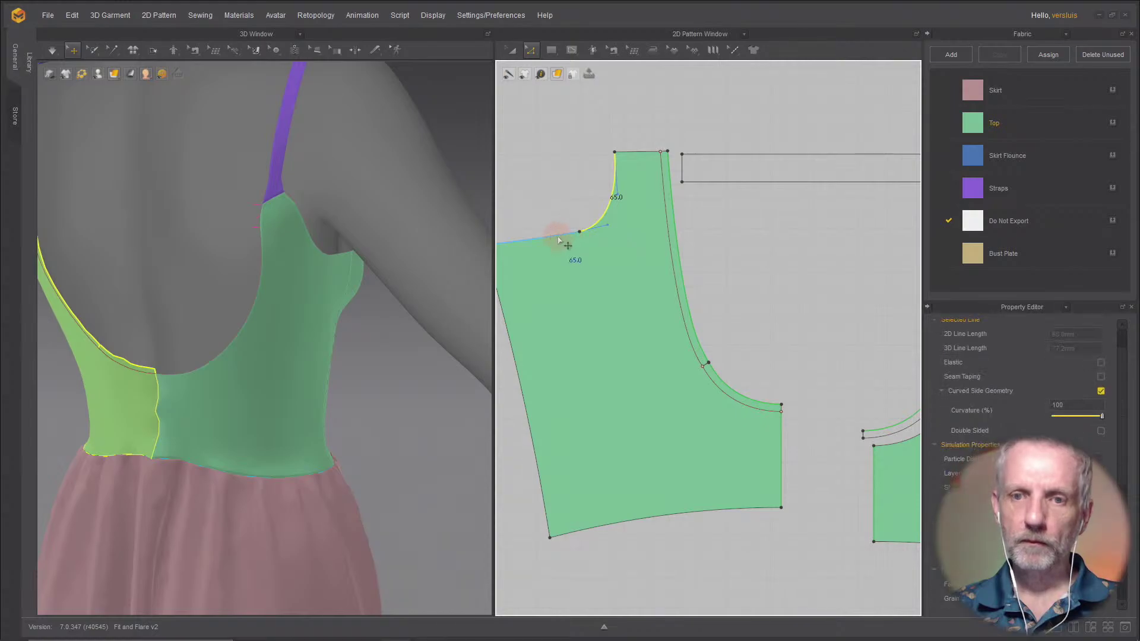
{"action": "right_click", "coordinate": [558, 236]}
{"action": "left_click", "coordinate": [636, 359]}
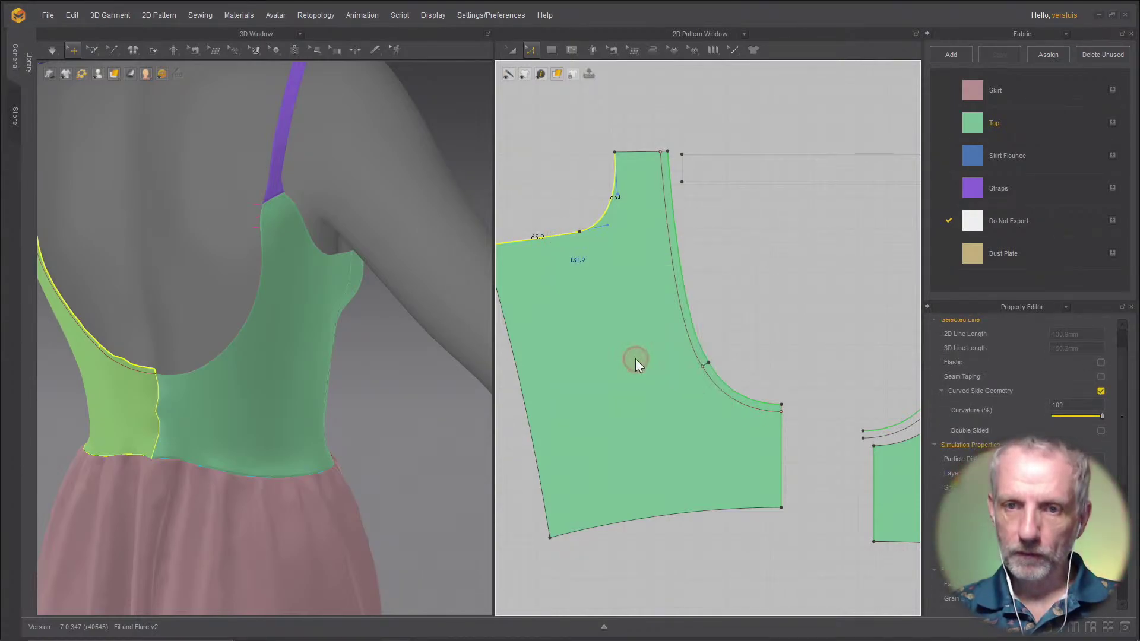
{"action": "left_click", "coordinate": [540, 418]}
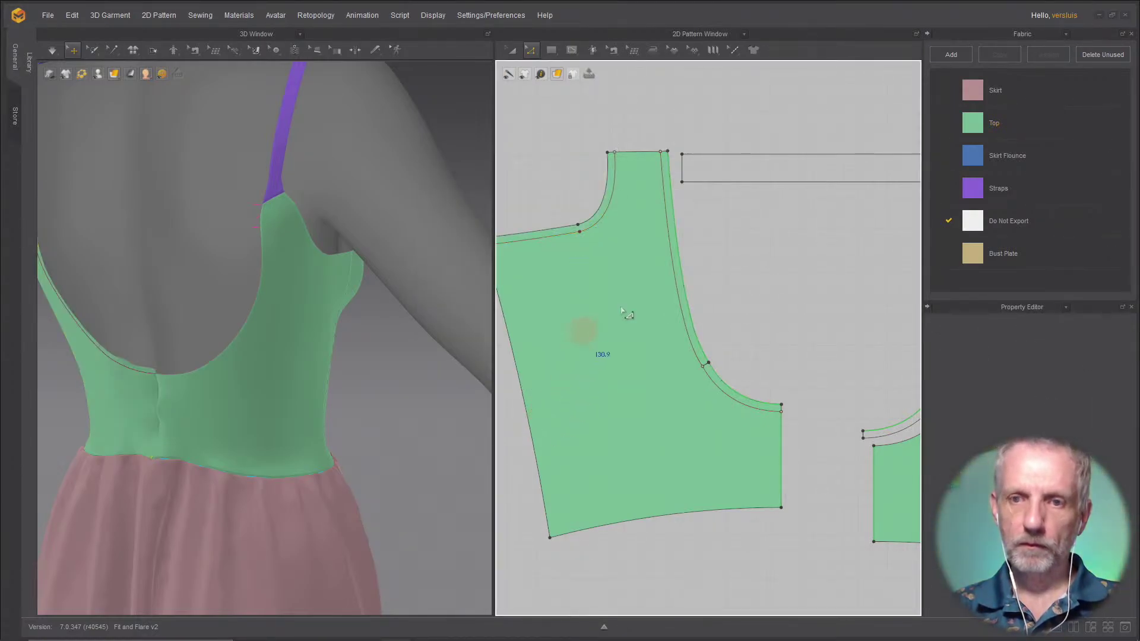
Step: Cut and sew the back panel along its internal armhole lines and along its internal neckline lines in two operations
{"action": "left_click", "coordinate": [600, 221]}
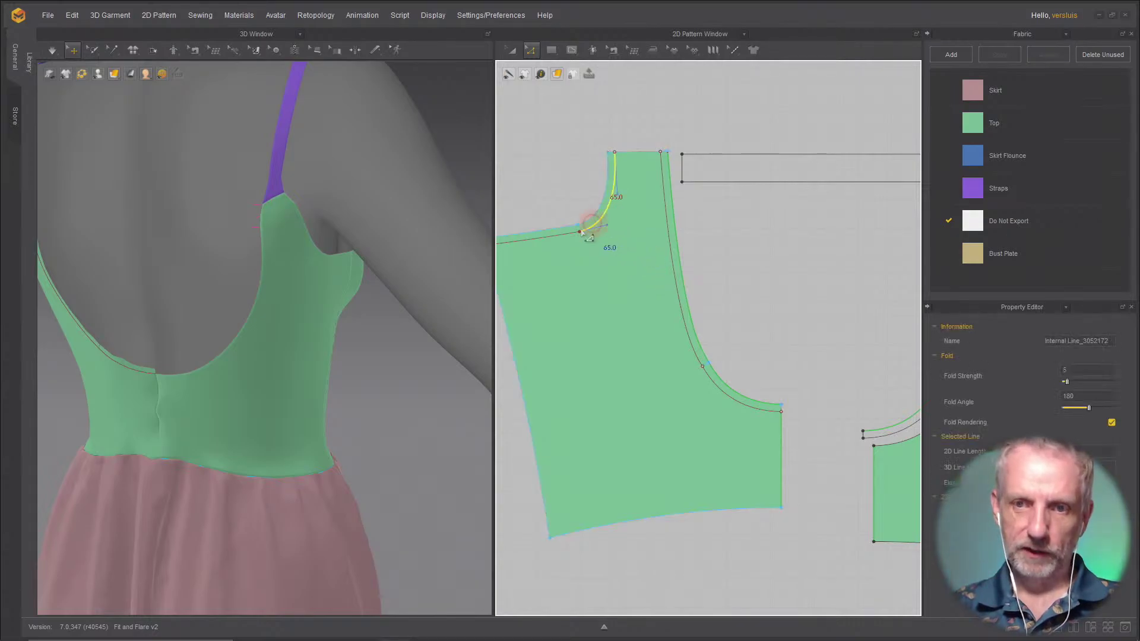
{"action": "right_click", "coordinate": [560, 236]}
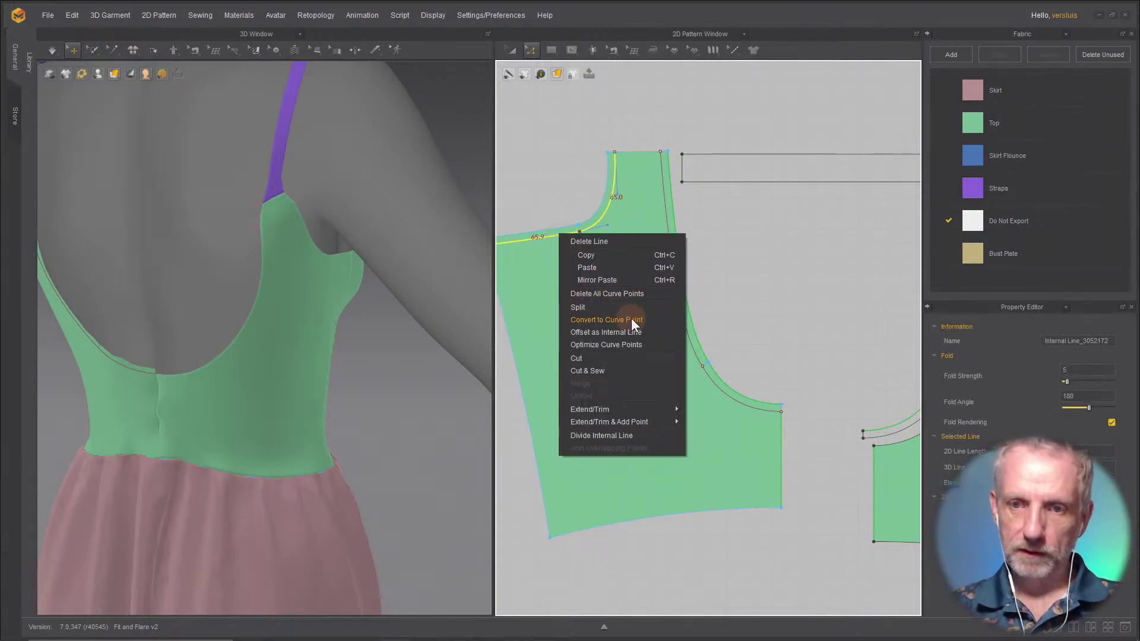
{"action": "left_click", "coordinate": [644, 369]}
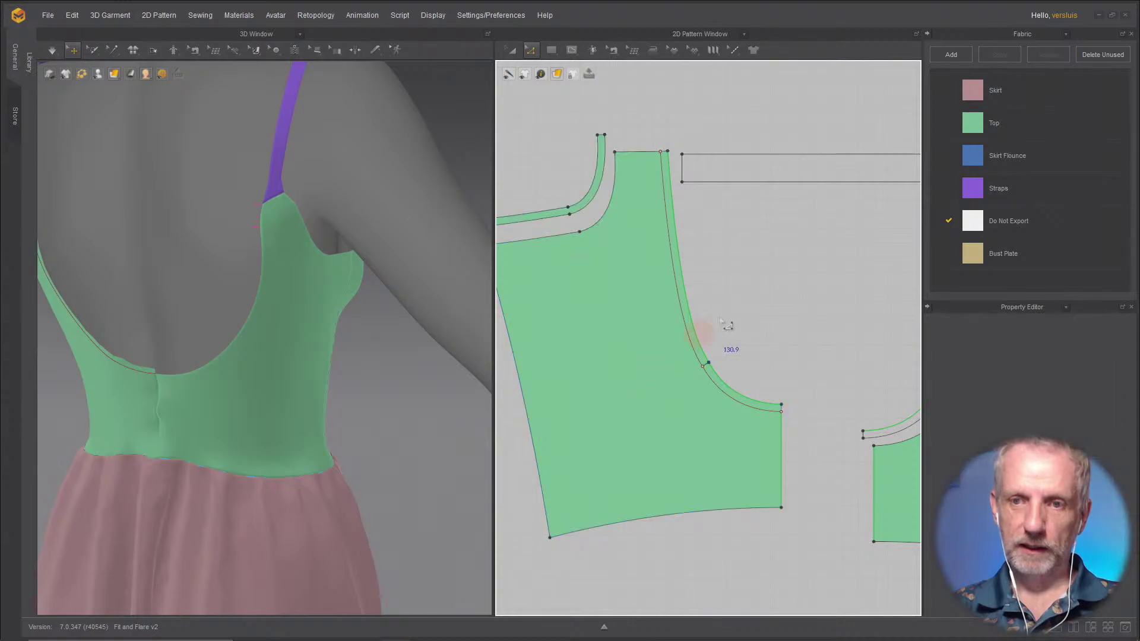
{"action": "left_click", "coordinate": [716, 385]}
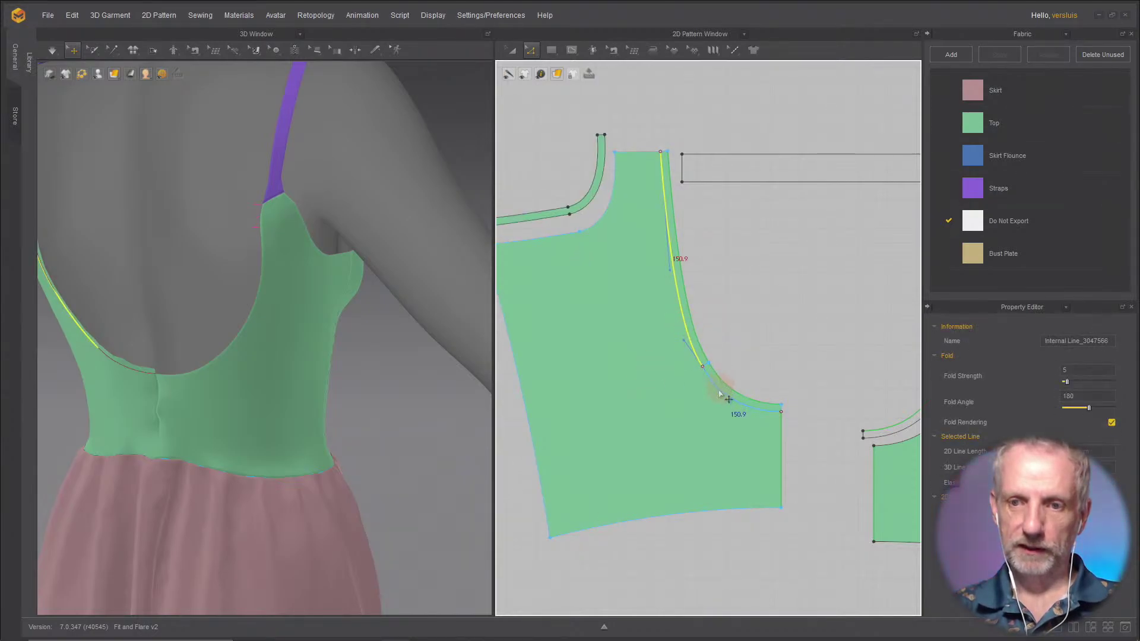
{"action": "right_click", "coordinate": [719, 389]}
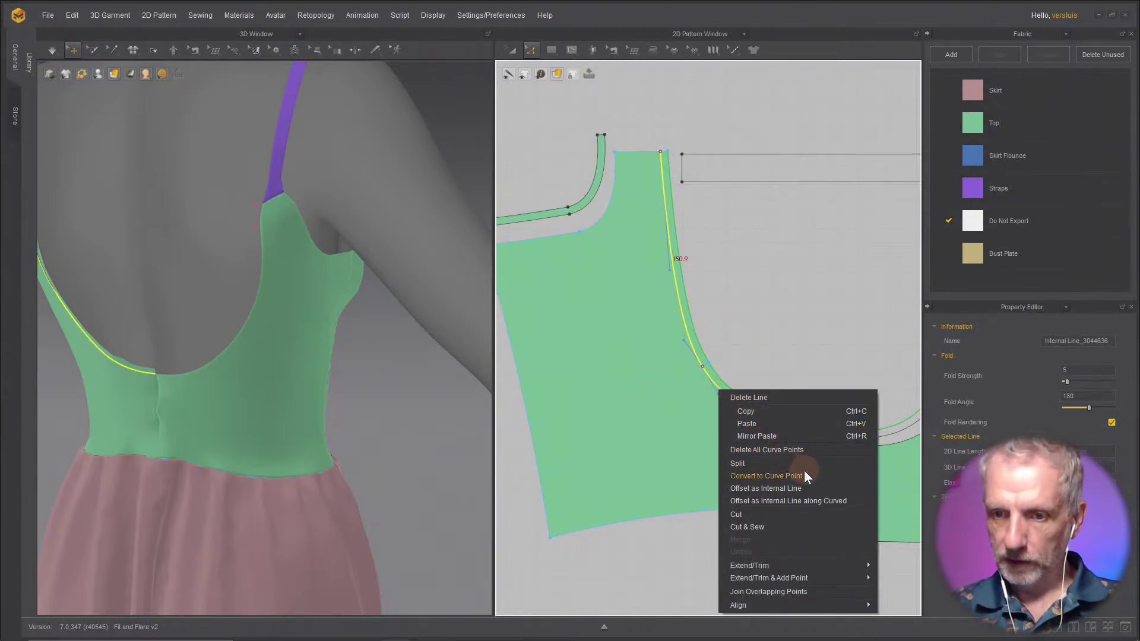
{"action": "left_click", "coordinate": [749, 527]}
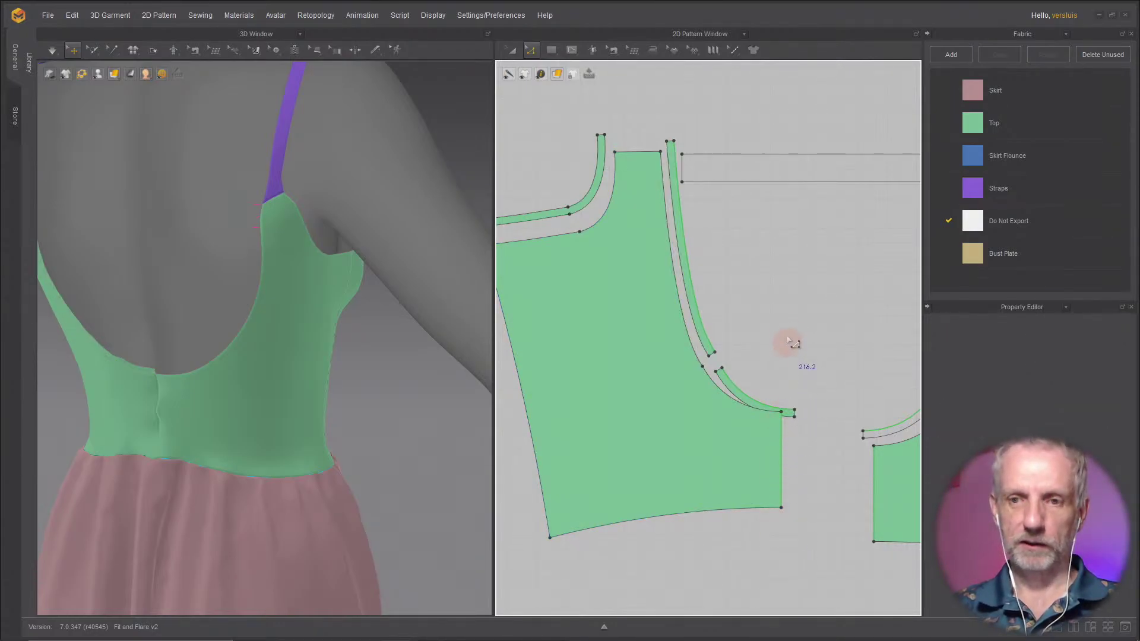
Step: Assign the Do Not Export fabric to the back panel's two armhole/neckline edge strips and the strip along its opposite curved edge
{"action": "key", "text": "a"}
{"action": "left_click", "coordinate": [701, 310]}
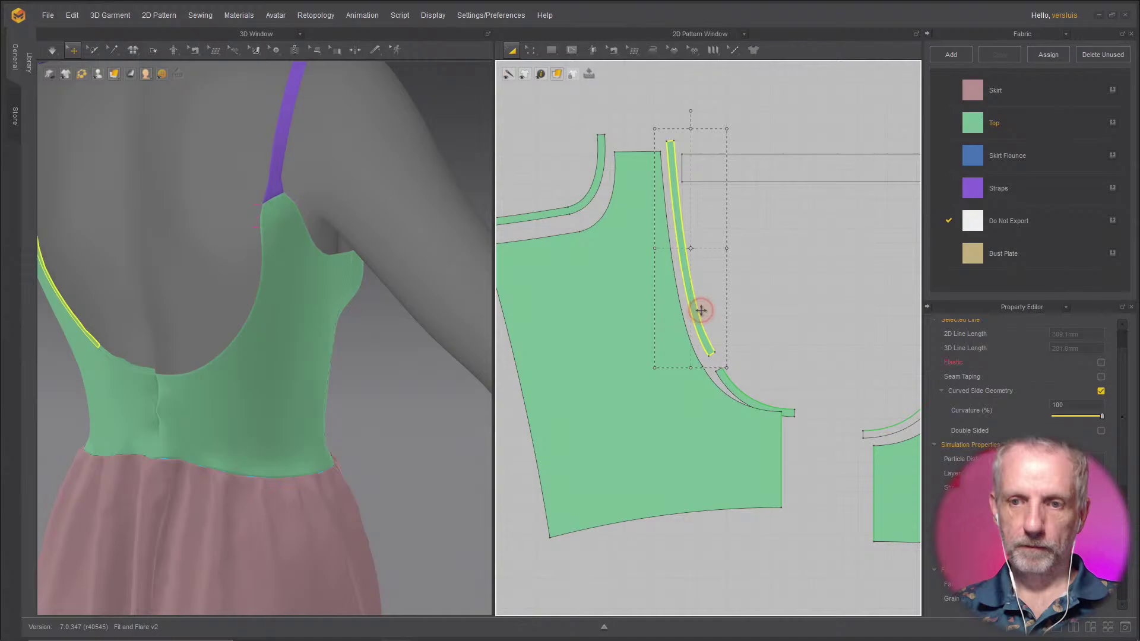
{"action": "left_click", "coordinate": [742, 394], "text": "shift"}
{"action": "left_click", "coordinate": [549, 212], "text": "shift"}
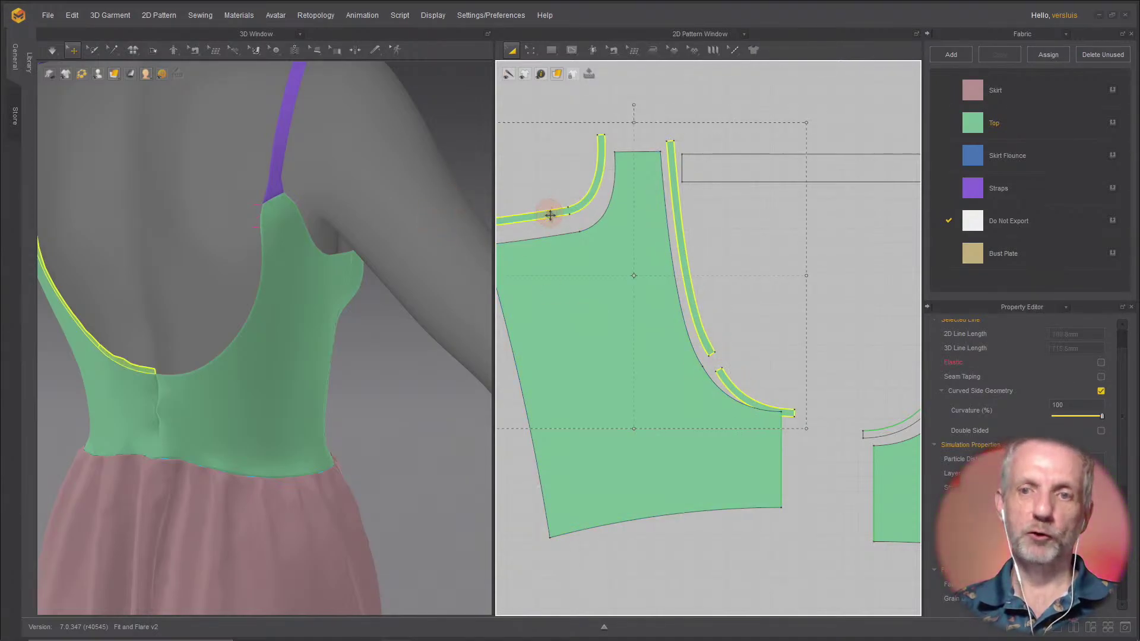
{"action": "scroll", "coordinate": [878, 309], "scroll_direction": "down", "scroll_amount": 1}
{"action": "right_click_drag", "start_coordinate": [878, 308], "coordinate": [772, 254]}
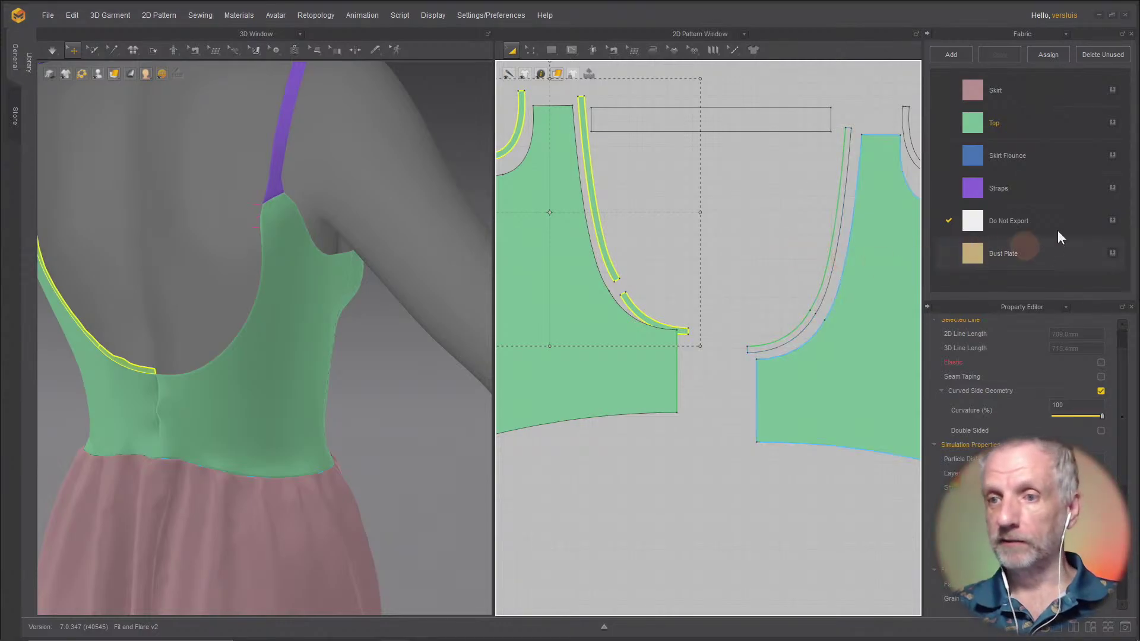
{"action": "left_click", "coordinate": [1112, 221]}
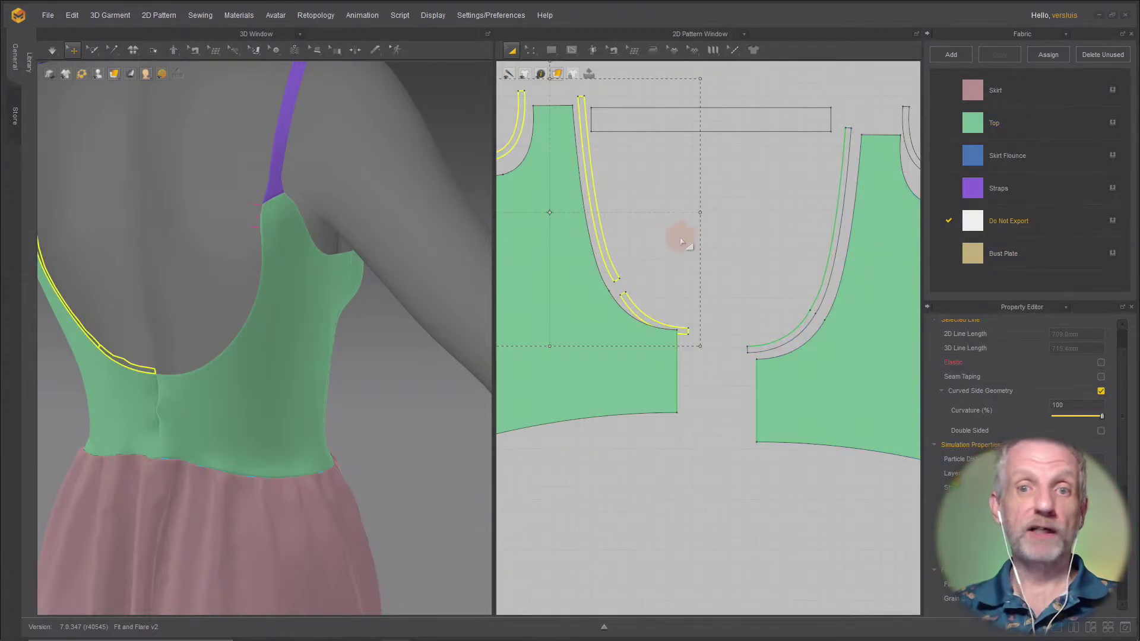
{"action": "scroll", "coordinate": [682, 241], "scroll_direction": "down", "scroll_amount": 2}
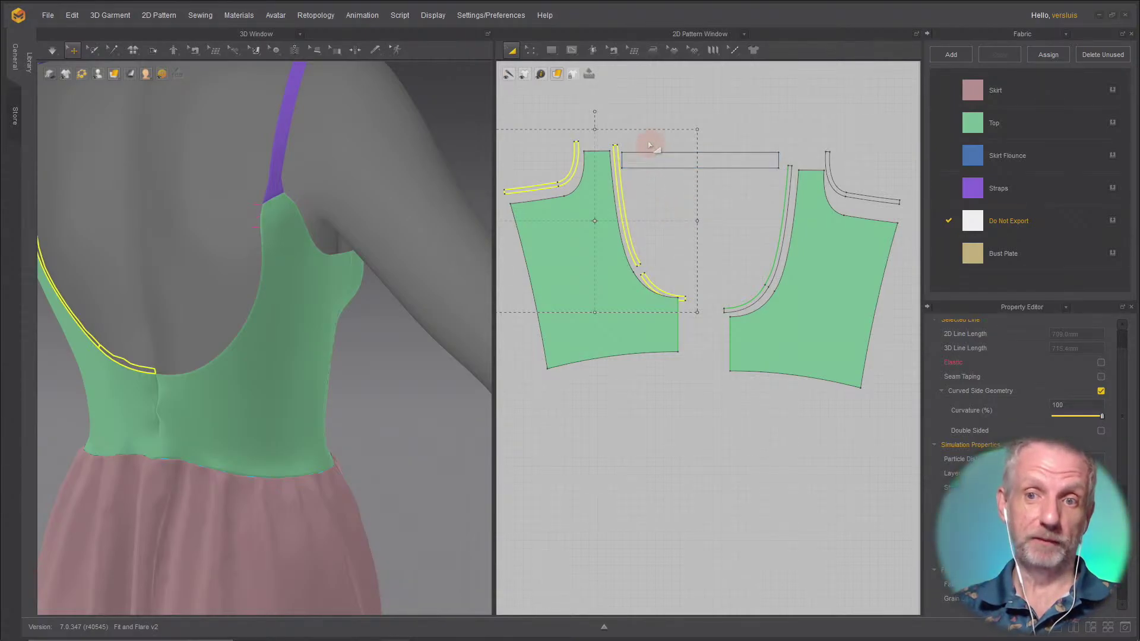
{"action": "left_click", "coordinate": [629, 126]}
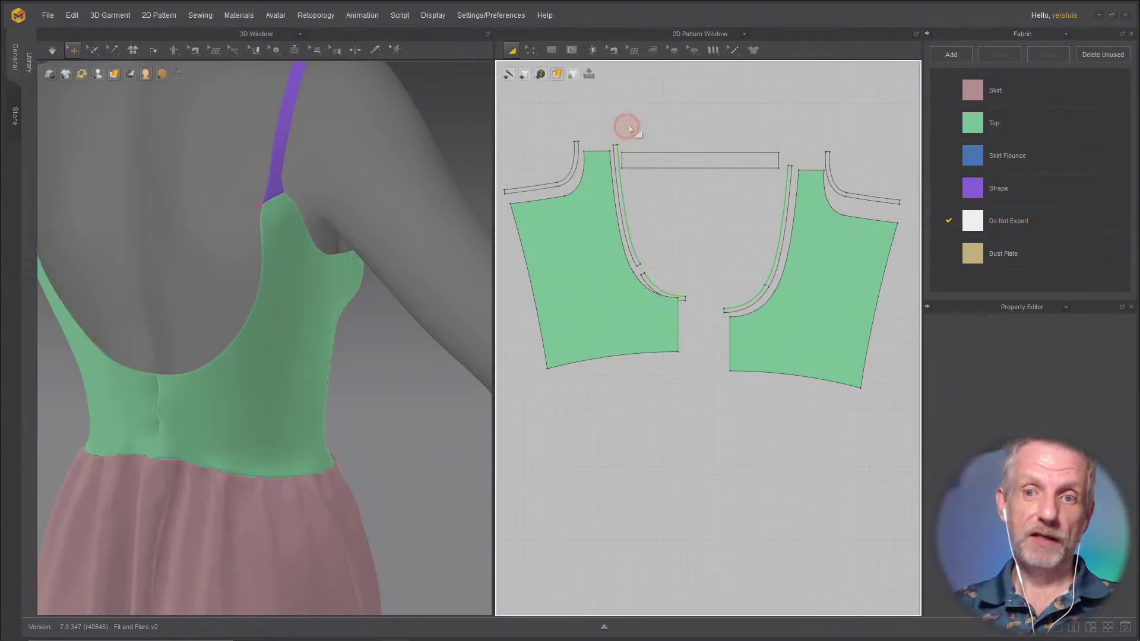
Step: Move the back panel slightly down in the pattern layout, away from its cut-off edge strips
{"action": "scroll", "coordinate": [682, 255], "scroll_direction": "up", "scroll_amount": 3}
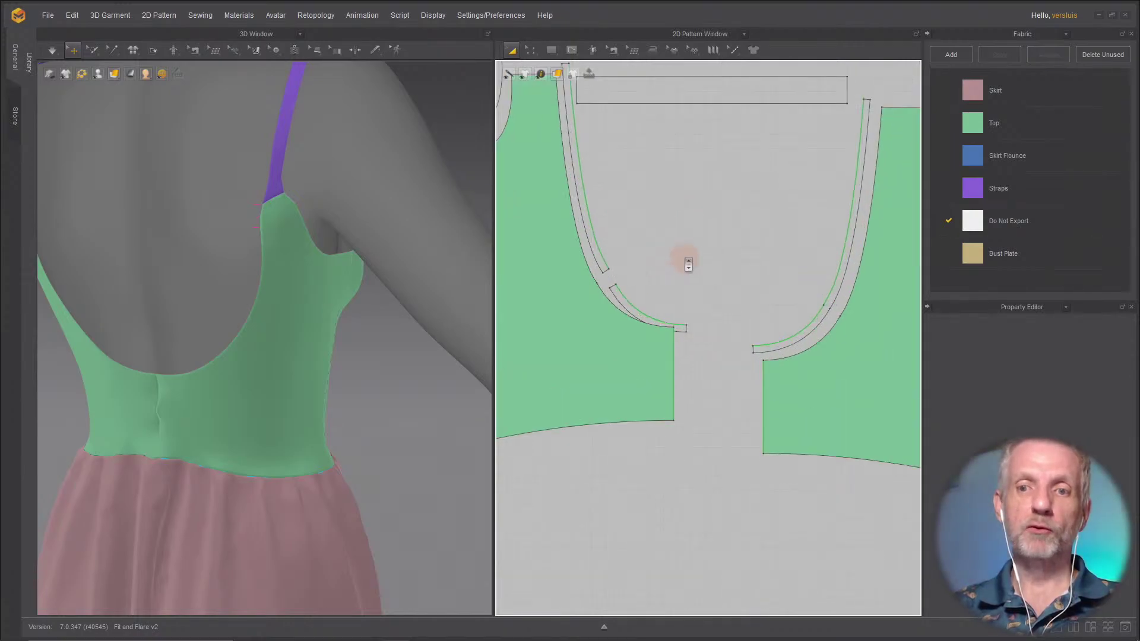
{"action": "scroll", "coordinate": [682, 255], "scroll_direction": "down", "scroll_amount": 2}
{"action": "left_click", "coordinate": [632, 326]}
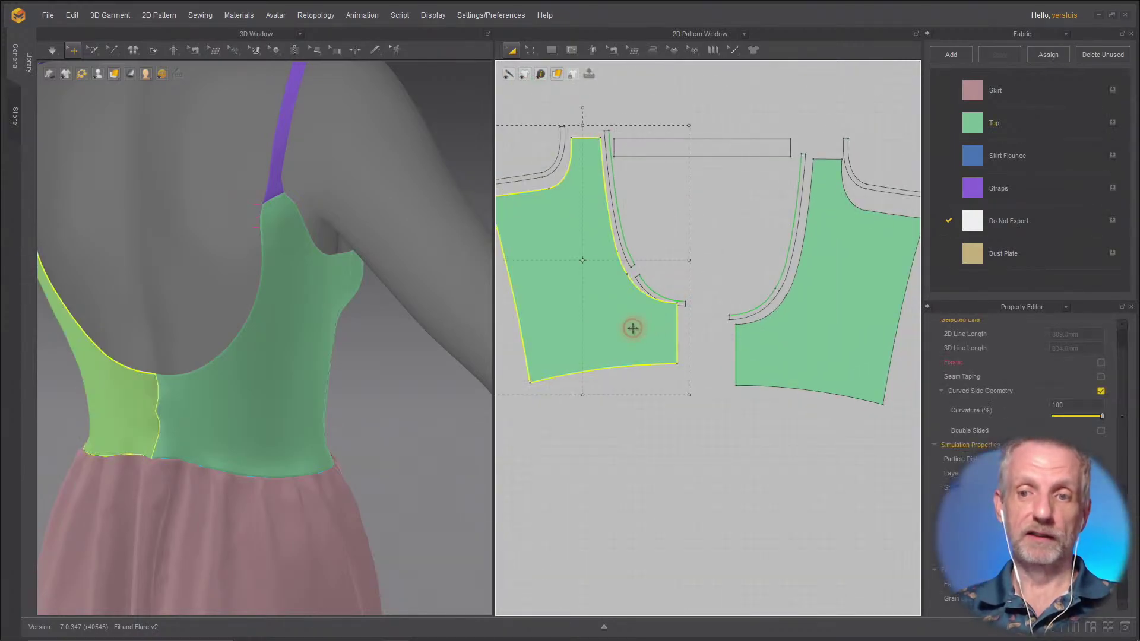
{"action": "left_click_drag", "start_coordinate": [600, 331], "coordinate": [598, 353]}
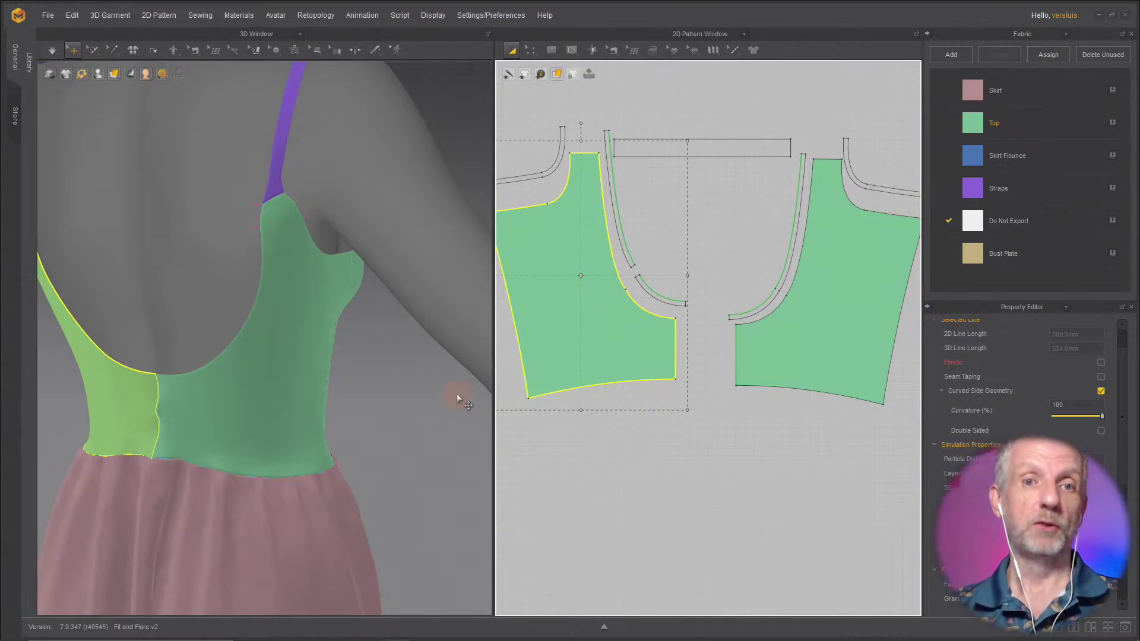
Step: Examine the skirt hem from front and back and identify the matching front and back flounce patterns
{"action": "right_click_drag", "start_coordinate": [297, 398], "coordinate": [438, 395]}
{"action": "right_click_drag", "start_coordinate": [354, 389], "coordinate": [299, 362]}
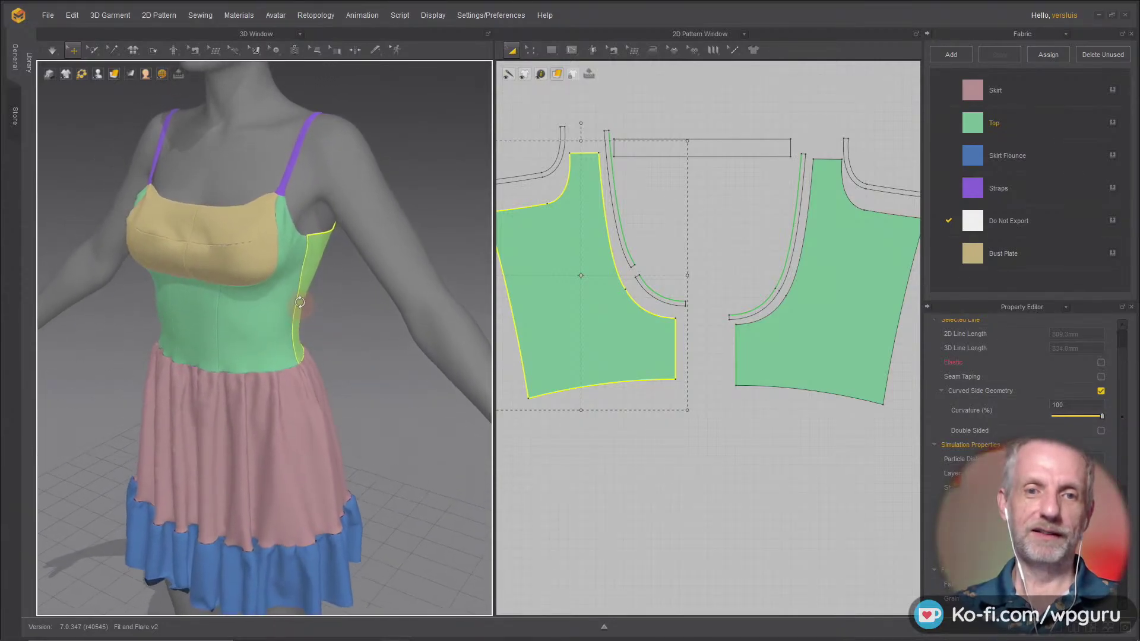
{"action": "scroll", "coordinate": [300, 309], "scroll_direction": "up", "scroll_amount": 3}
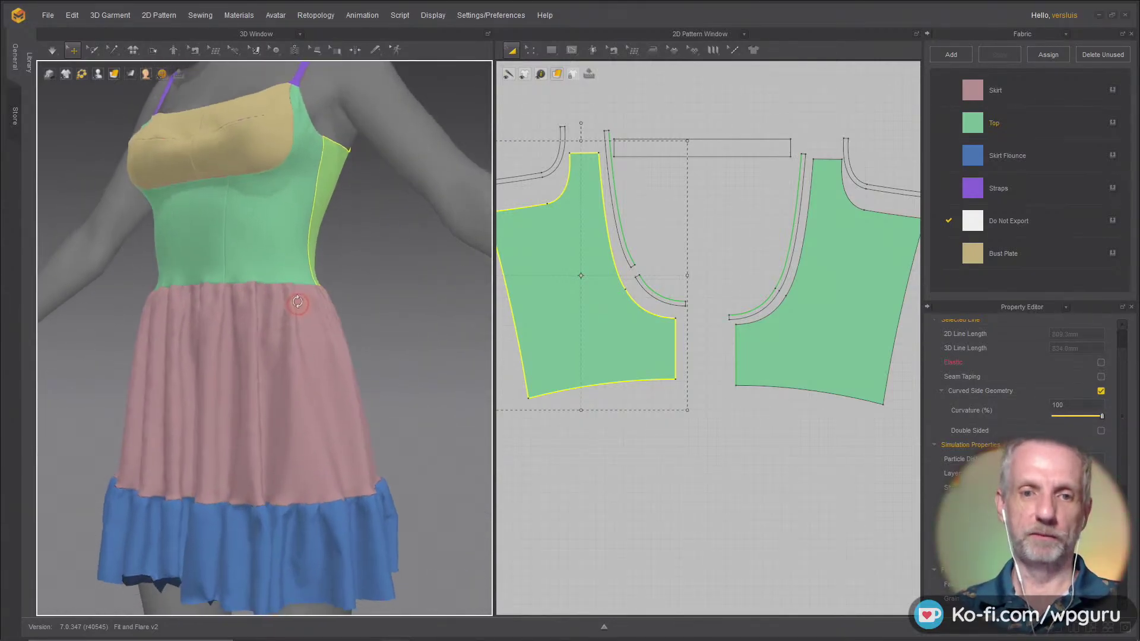
{"action": "right_click_drag", "start_coordinate": [306, 312], "coordinate": [308, 218]}
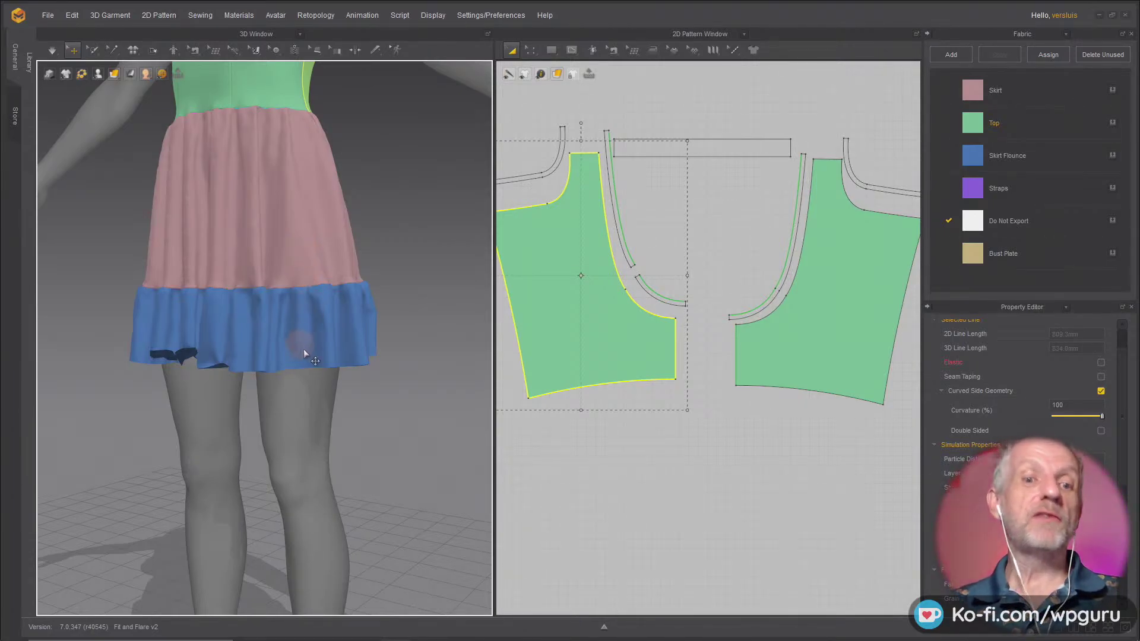
{"action": "scroll", "coordinate": [683, 375], "scroll_direction": "down", "scroll_amount": 5}
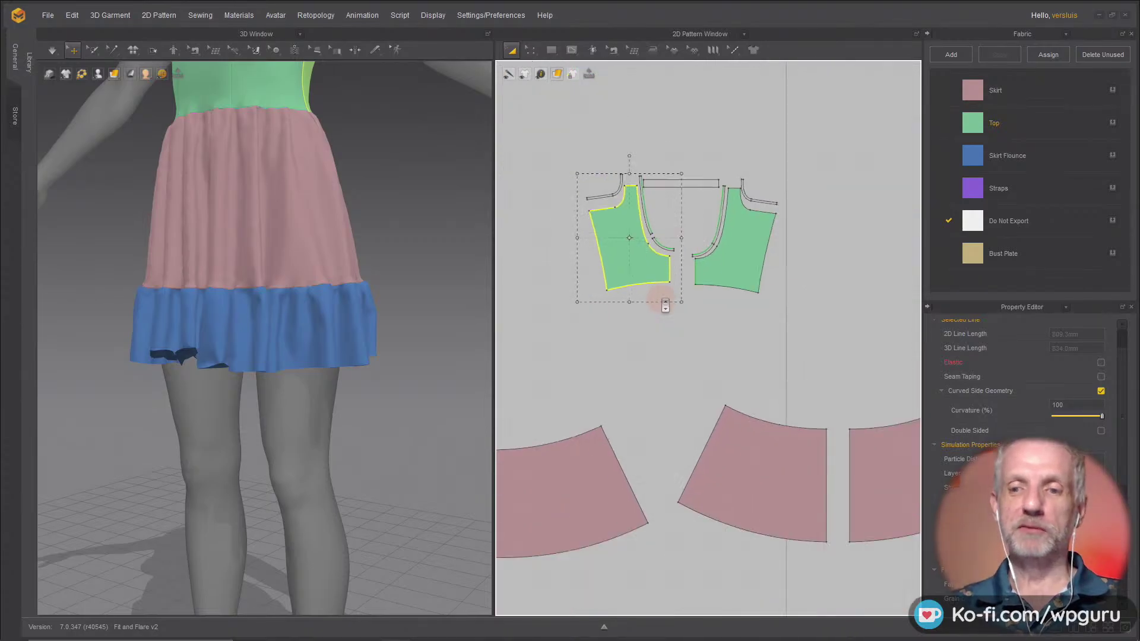
{"action": "middle_click_drag", "start_coordinate": [661, 328], "coordinate": [755, 244]}
{"action": "scroll", "coordinate": [721, 251], "scroll_direction": "up", "scroll_amount": 4}
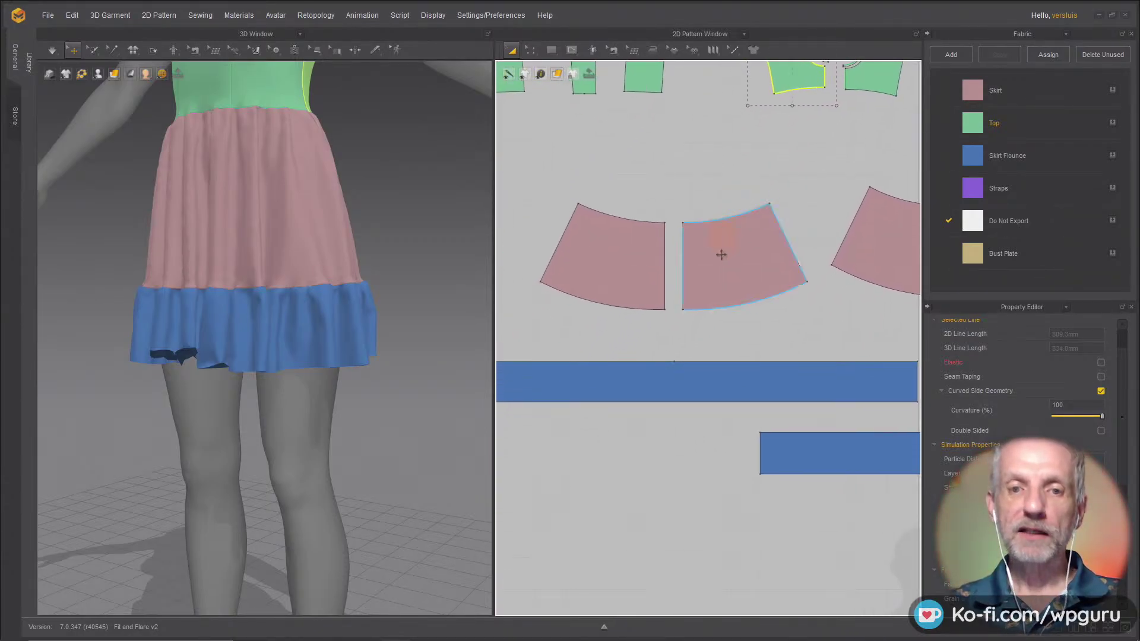
{"action": "middle_click_drag", "start_coordinate": [701, 304], "coordinate": [731, 217]}
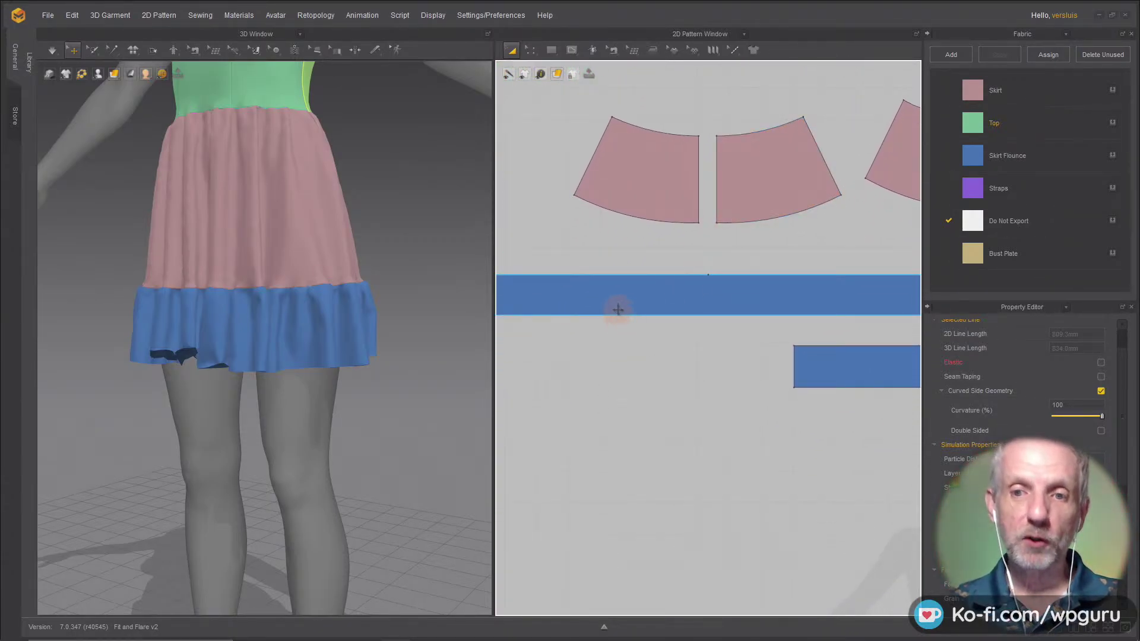
{"action": "left_click", "coordinate": [294, 363]}
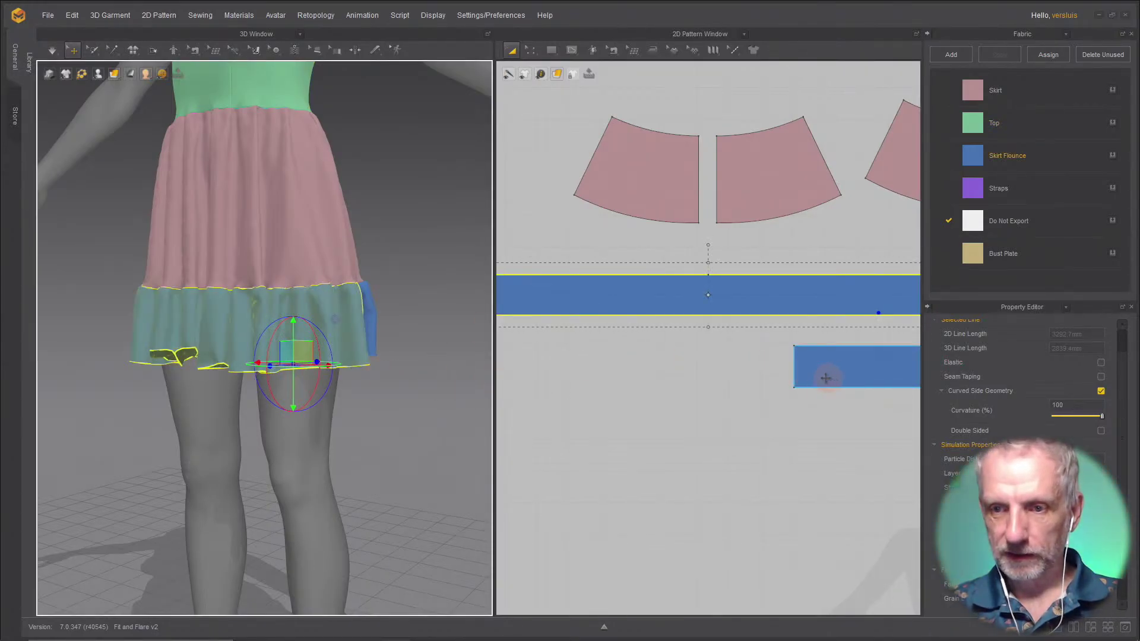
{"action": "right_click_drag", "start_coordinate": [383, 365], "coordinate": [214, 361]}
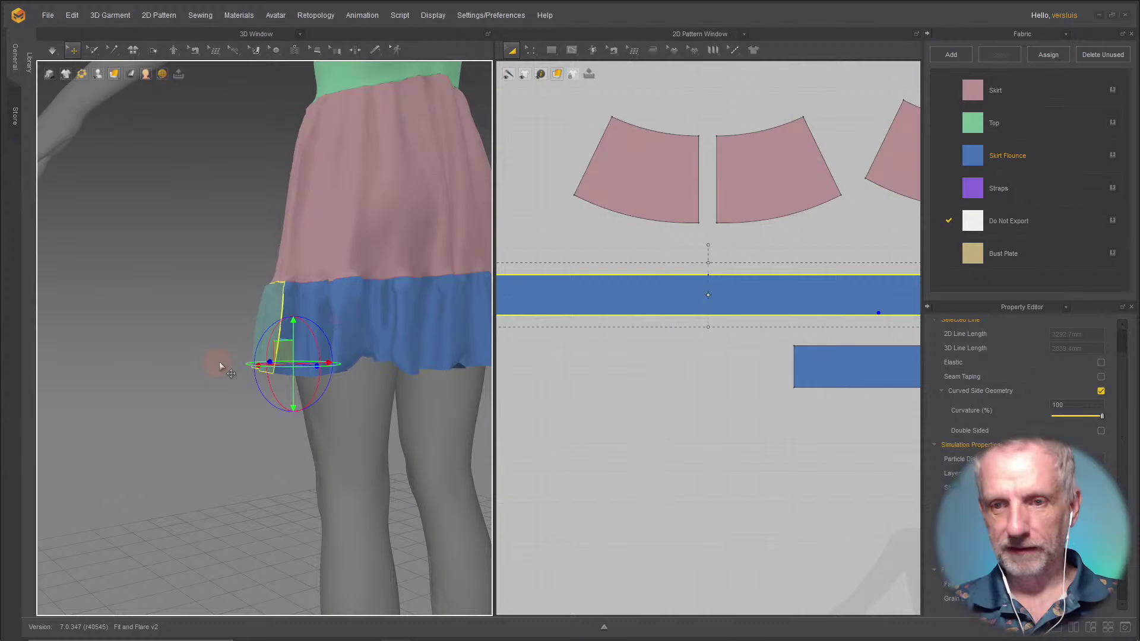
{"action": "left_click", "coordinate": [410, 368]}
{"action": "scroll", "coordinate": [618, 383], "scroll_direction": "down", "scroll_amount": 3}
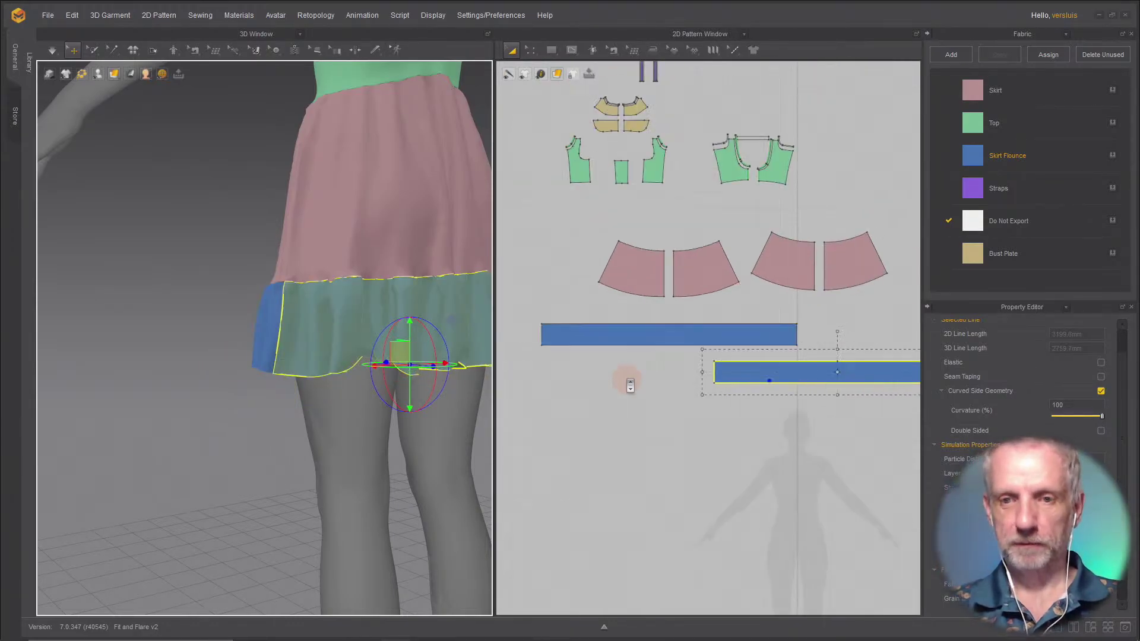
Step: Extend the front flounce's lower edge outward by 5 mm with Offset Pattern Outline, creating an internal line
{"action": "key", "text": "z"}
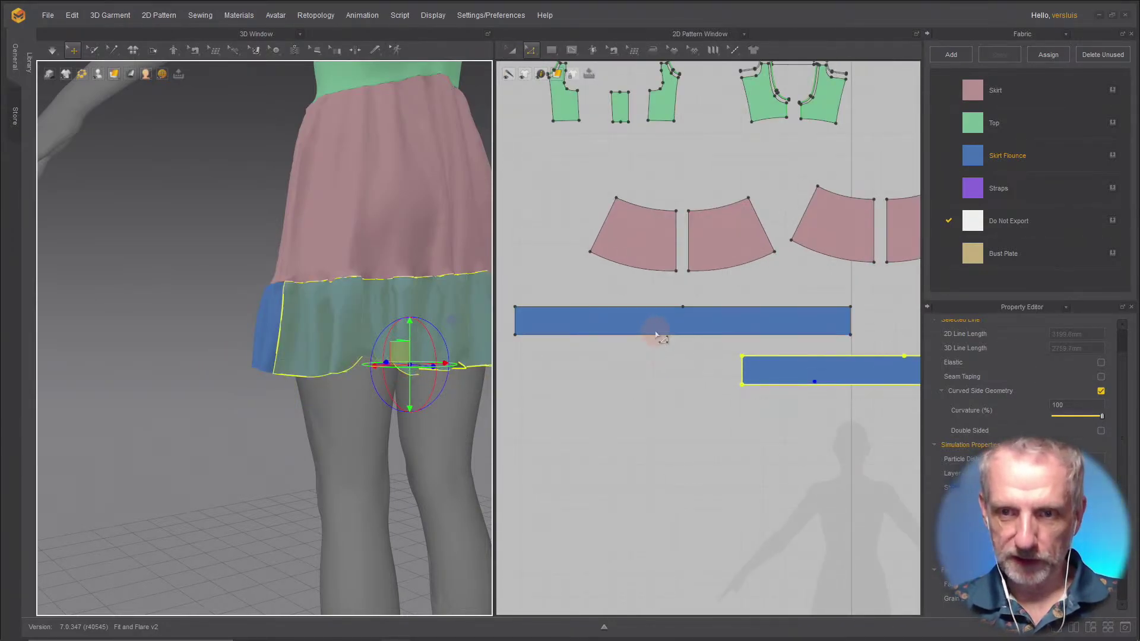
{"action": "left_click", "coordinate": [654, 334]}
{"action": "right_click", "coordinate": [654, 333]}
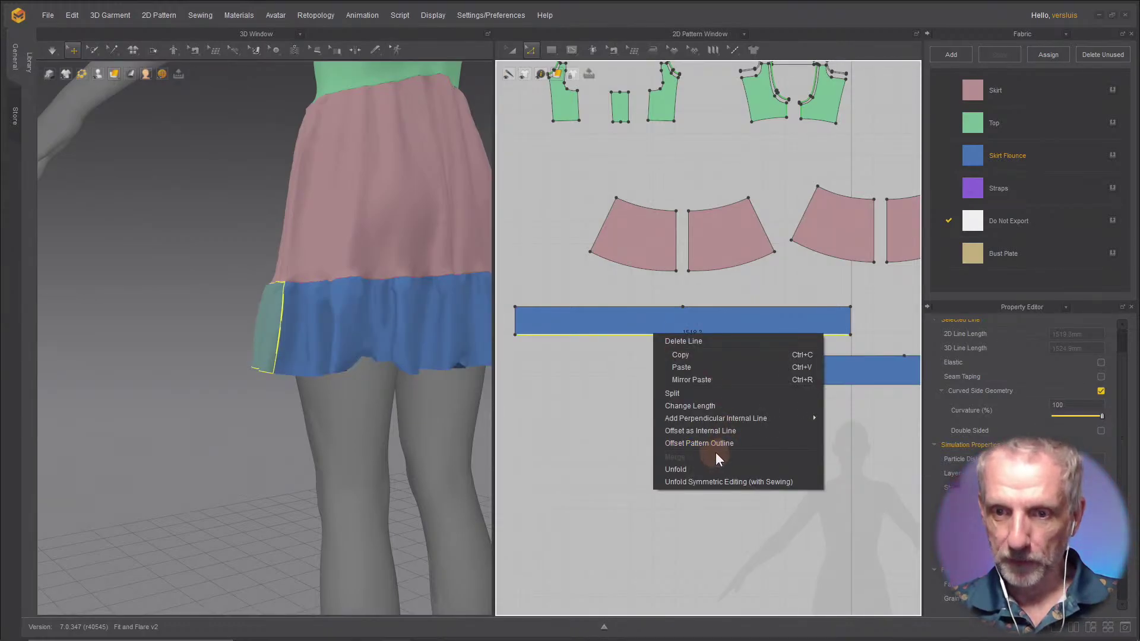
{"action": "left_click", "coordinate": [732, 444]}
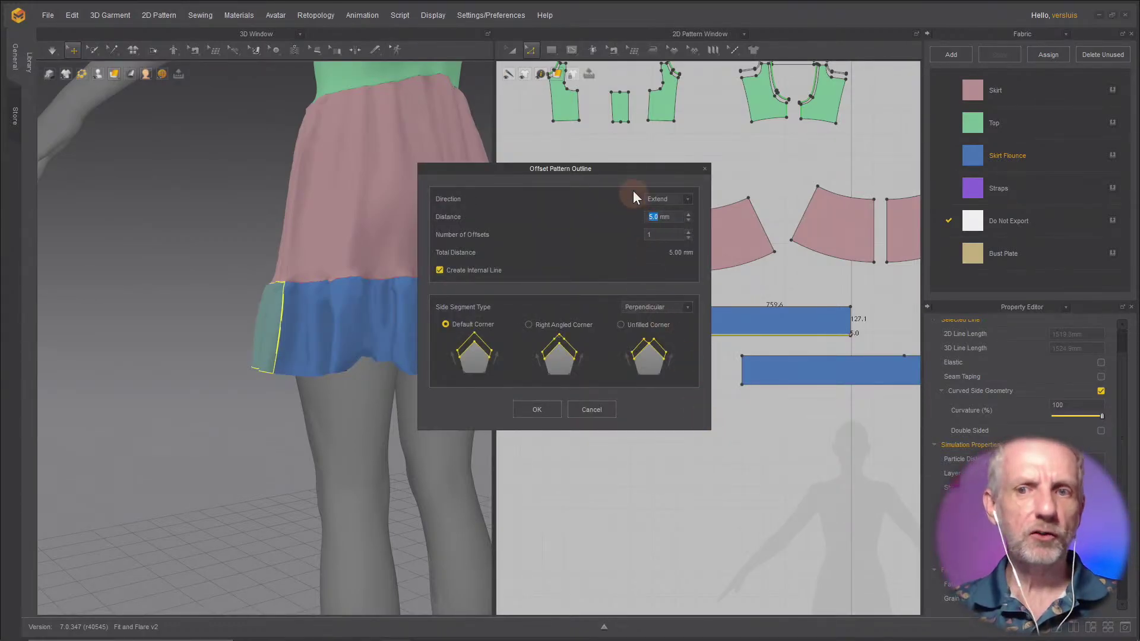
{"action": "left_click_drag", "start_coordinate": [628, 167], "coordinate": [436, 119]}
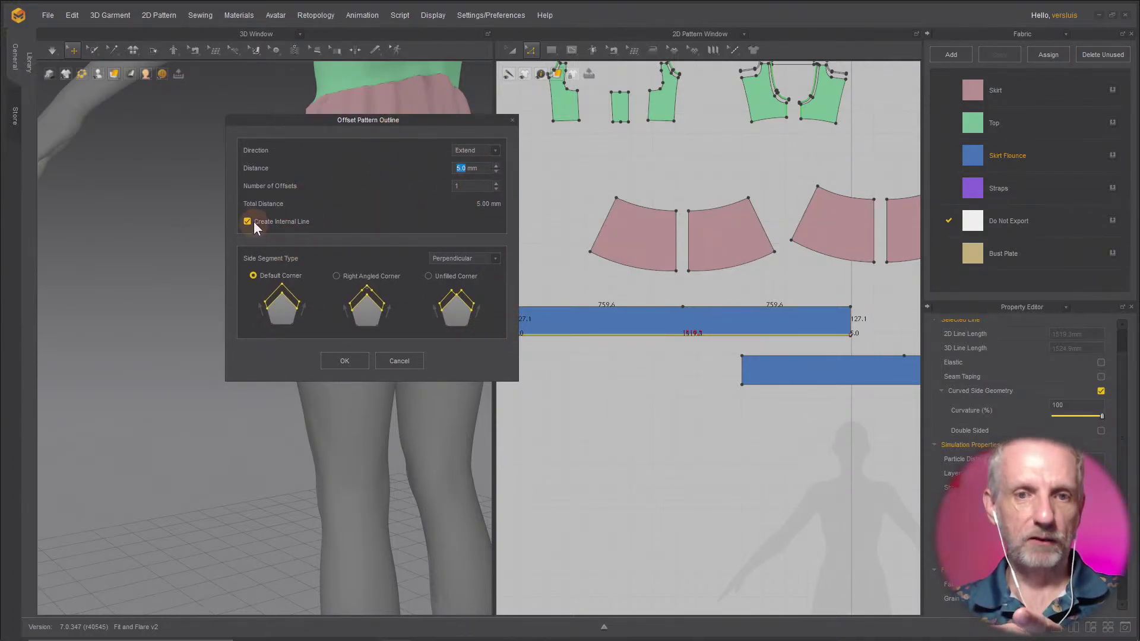
{"action": "left_click", "coordinate": [345, 360]}
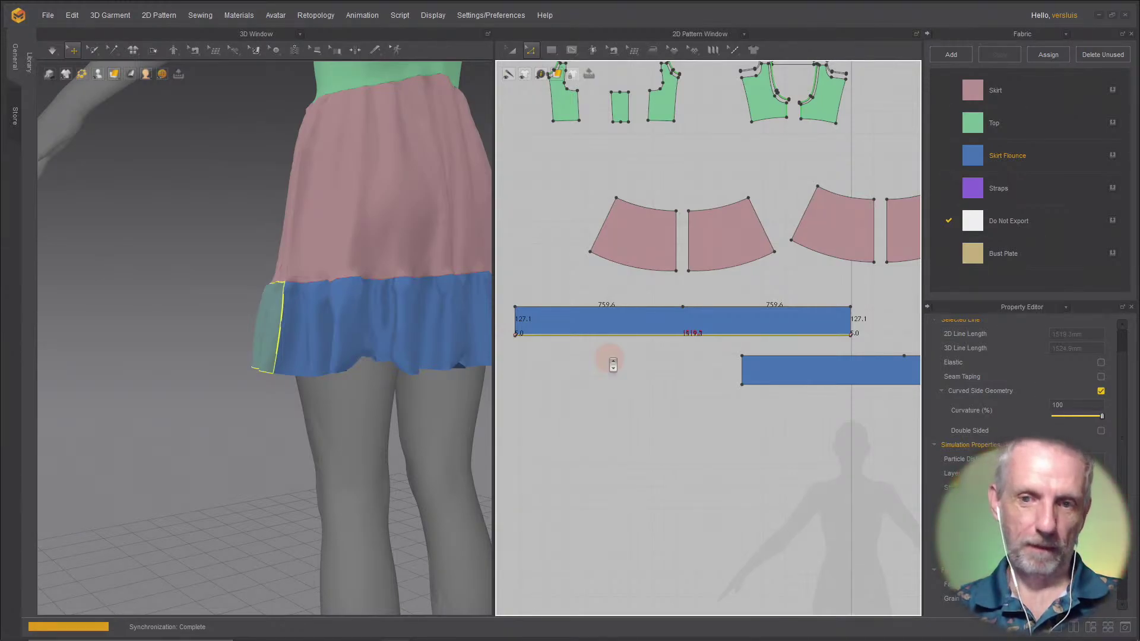
Step: Offset the pattern outline at the back flounce's lower edge outward by 5 mm with an internal line
{"action": "left_click", "coordinate": [608, 358]}
{"action": "scroll", "coordinate": [608, 357], "scroll_direction": "up", "scroll_amount": 2}
{"action": "right_click", "coordinate": [833, 394]}
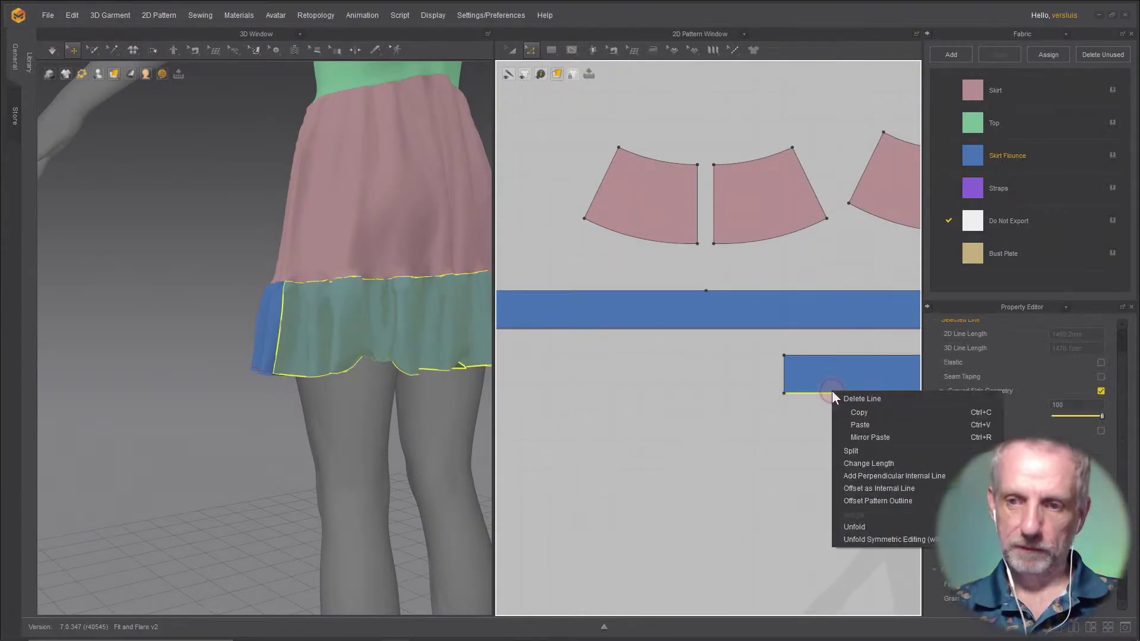
{"action": "left_click", "coordinate": [881, 502]}
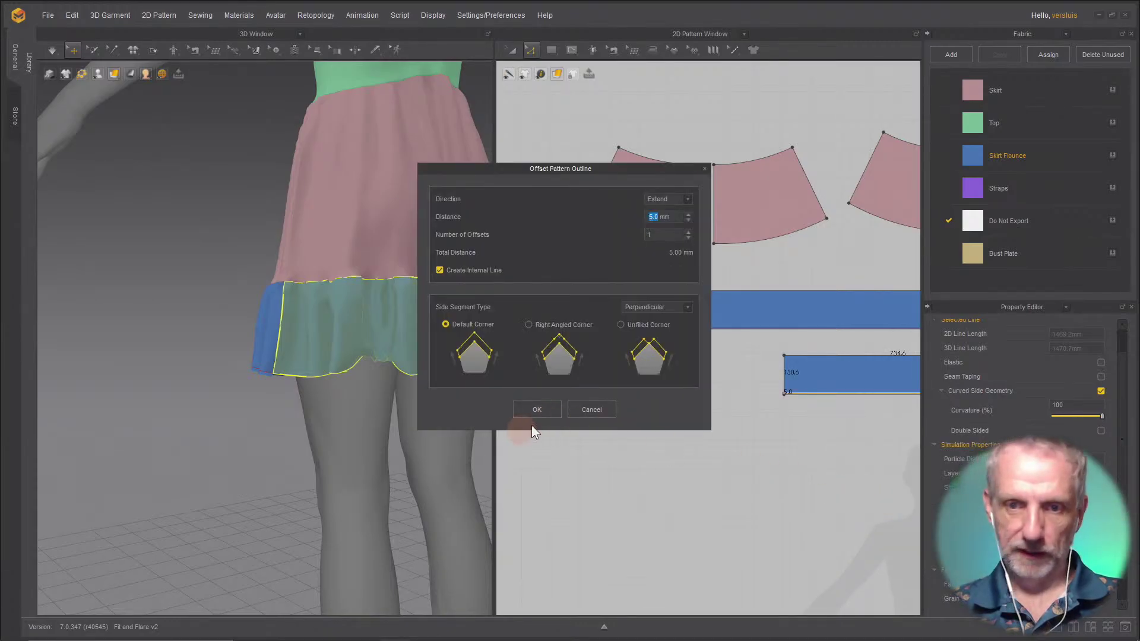
{"action": "left_click", "coordinate": [550, 413]}
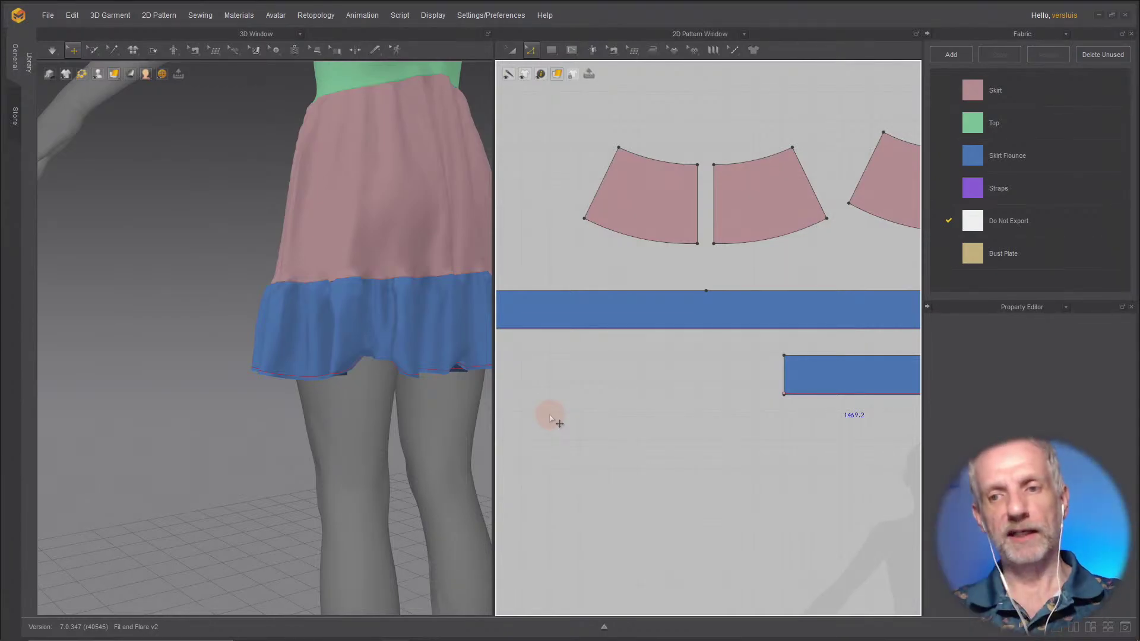
Step: Cut and sew the front and back flounces along their internal hem lines in two operations
{"action": "scroll", "coordinate": [674, 356], "scroll_direction": "up", "scroll_amount": 2}
{"action": "scroll", "coordinate": [674, 356], "scroll_direction": "up", "scroll_amount": 2}
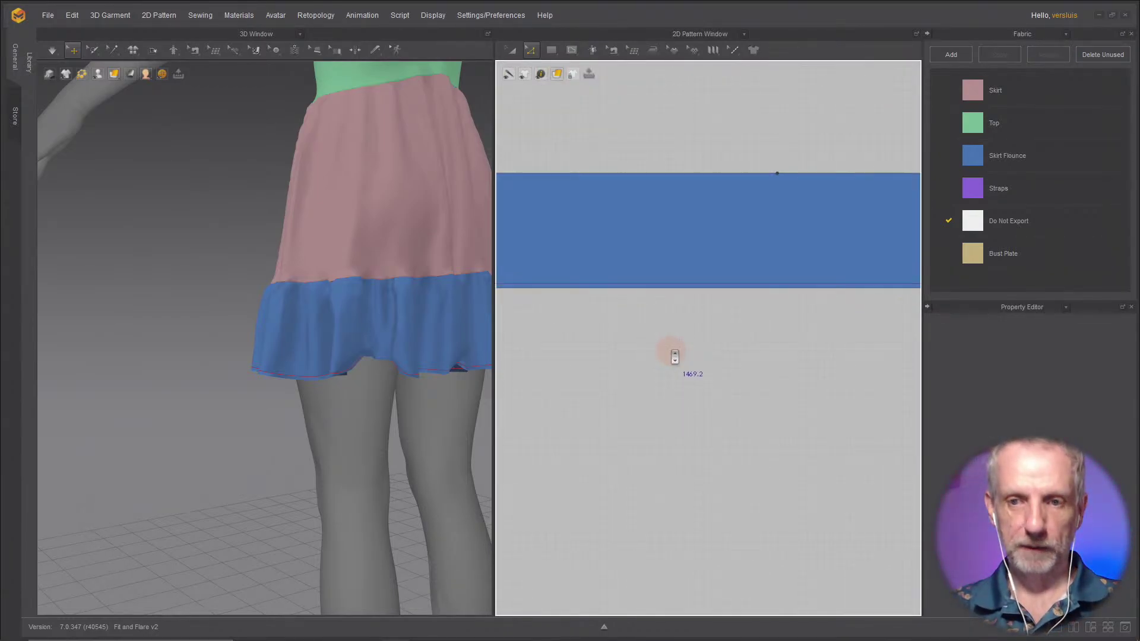
{"action": "left_click", "coordinate": [680, 285]}
{"action": "right_click", "coordinate": [680, 285]}
{"action": "left_click", "coordinate": [744, 406]}
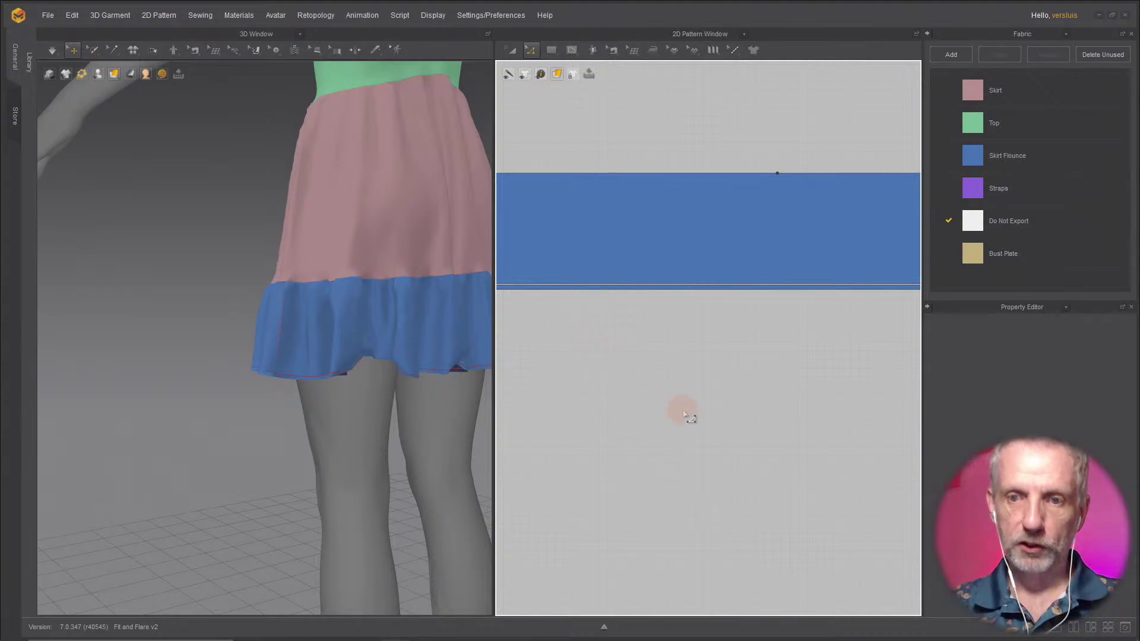
{"action": "scroll", "coordinate": [561, 306], "scroll_direction": "down", "scroll_amount": 4}
{"action": "scroll", "coordinate": [712, 344], "scroll_direction": "up", "scroll_amount": 4}
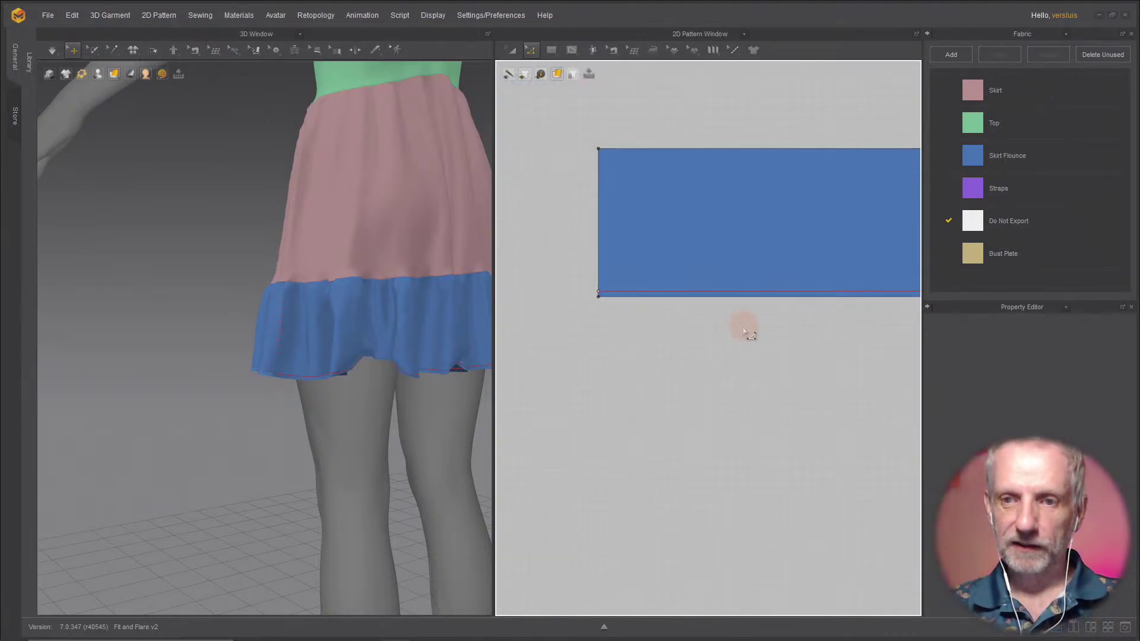
{"action": "left_click", "coordinate": [731, 293]}
{"action": "right_click", "coordinate": [730, 295]}
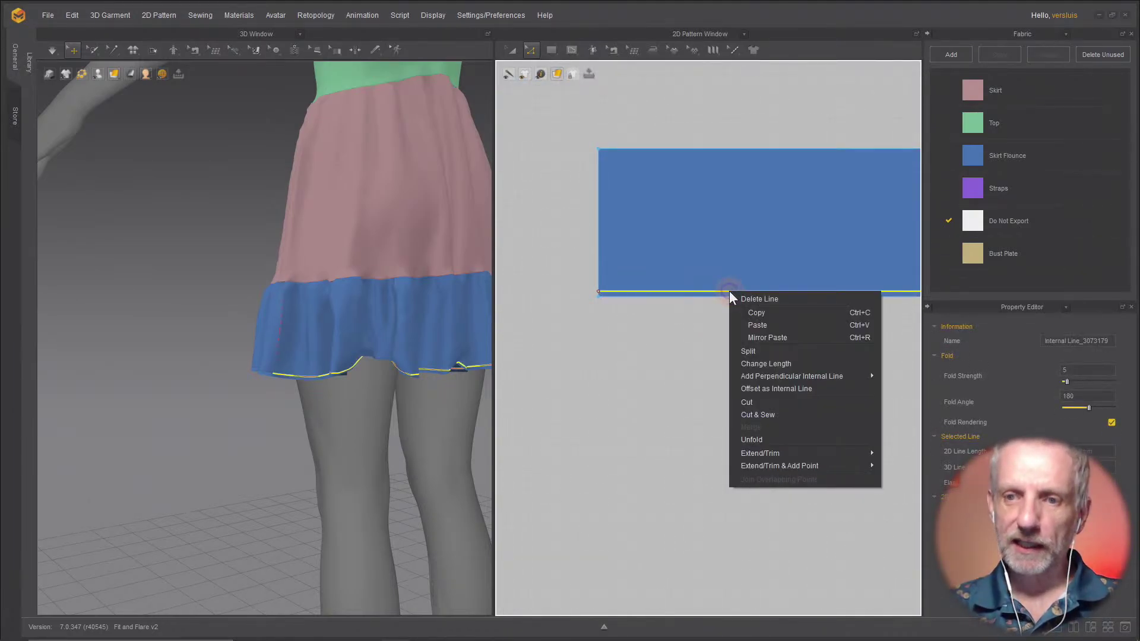
{"action": "left_click", "coordinate": [766, 415]}
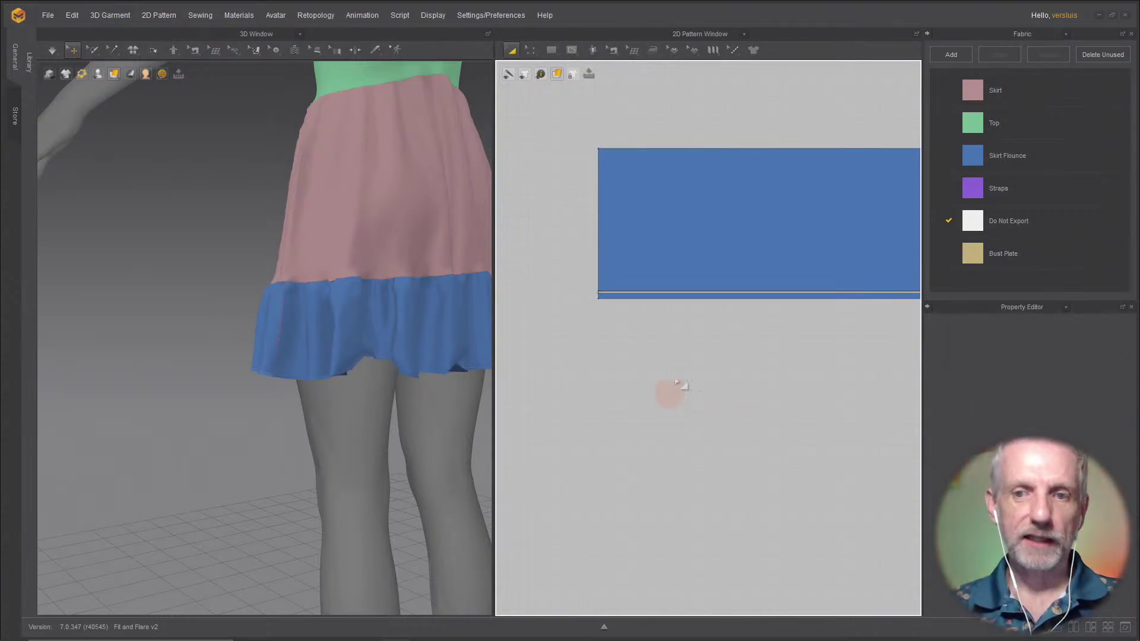
Step: Assign the Do Not Export fabric to the hem strips of both skirt flounces
{"action": "left_click", "coordinate": [693, 298]}
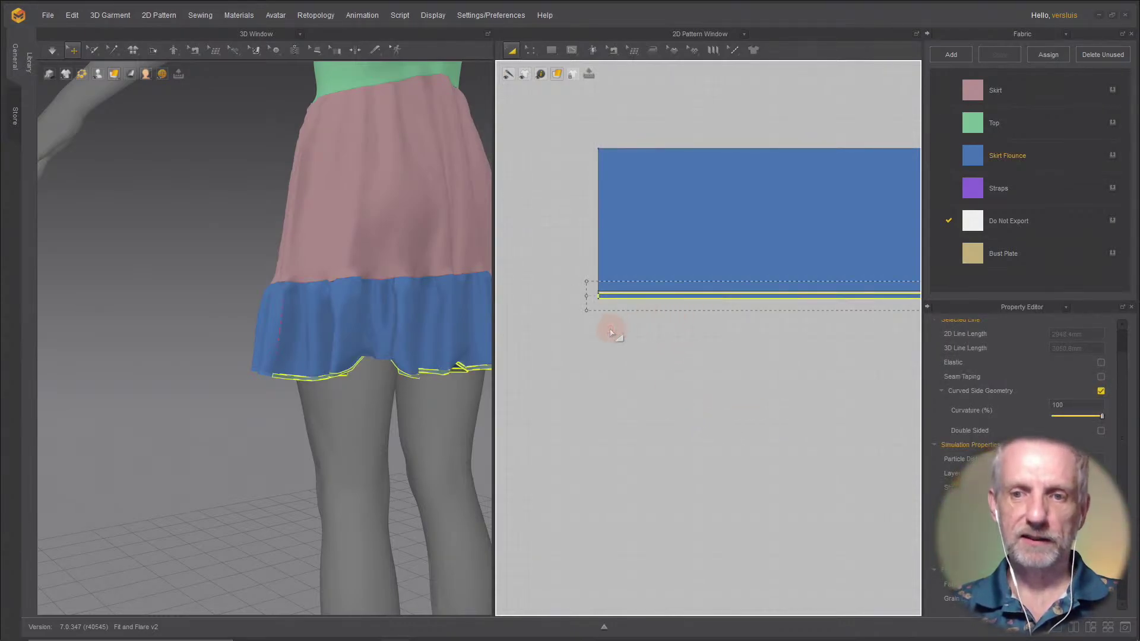
{"action": "scroll", "coordinate": [657, 369], "scroll_direction": "up", "scroll_amount": 2}
{"action": "scroll", "coordinate": [738, 438], "scroll_direction": "down", "scroll_amount": 3}
{"action": "scroll", "coordinate": [669, 308], "scroll_direction": "up", "scroll_amount": 2}
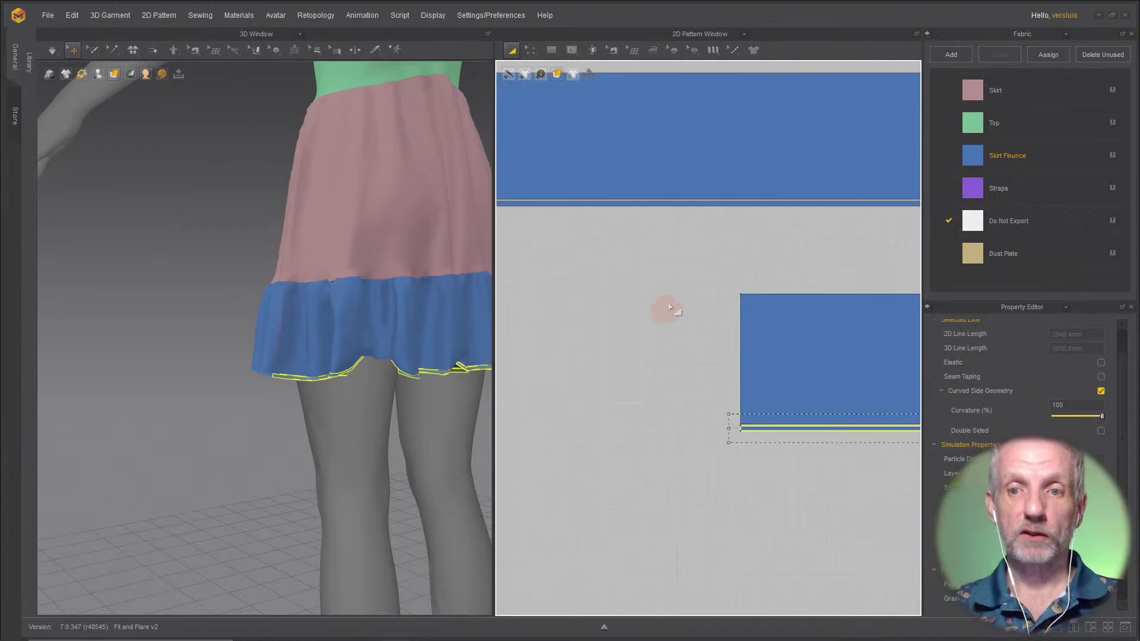
{"action": "left_click", "coordinate": [664, 202], "text": "shift"}
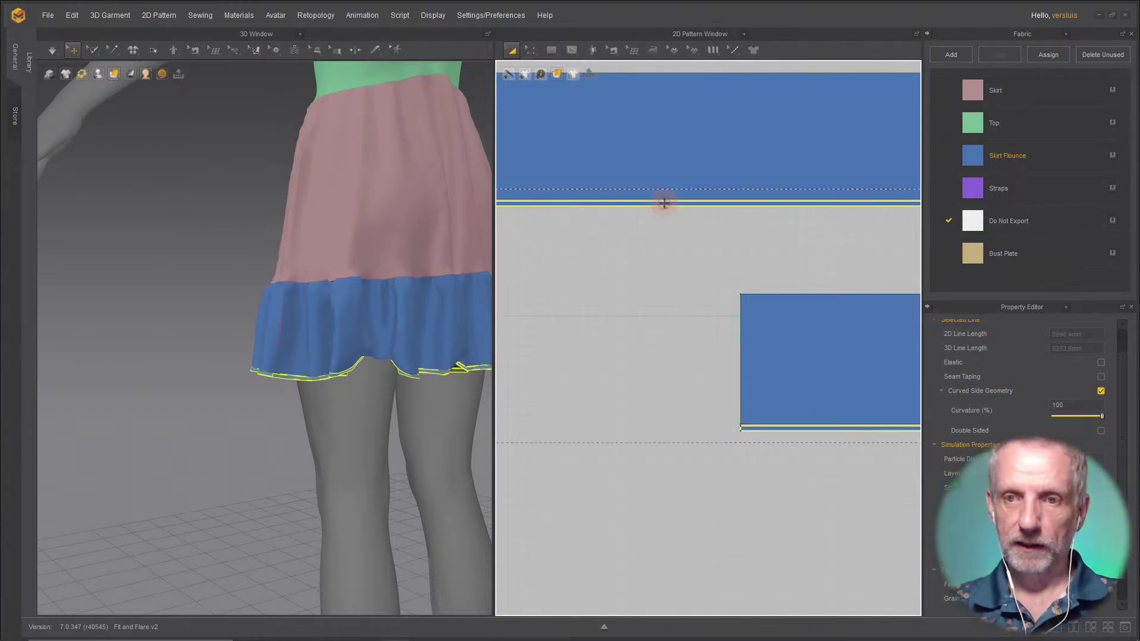
{"action": "left_click", "coordinate": [1113, 222]}
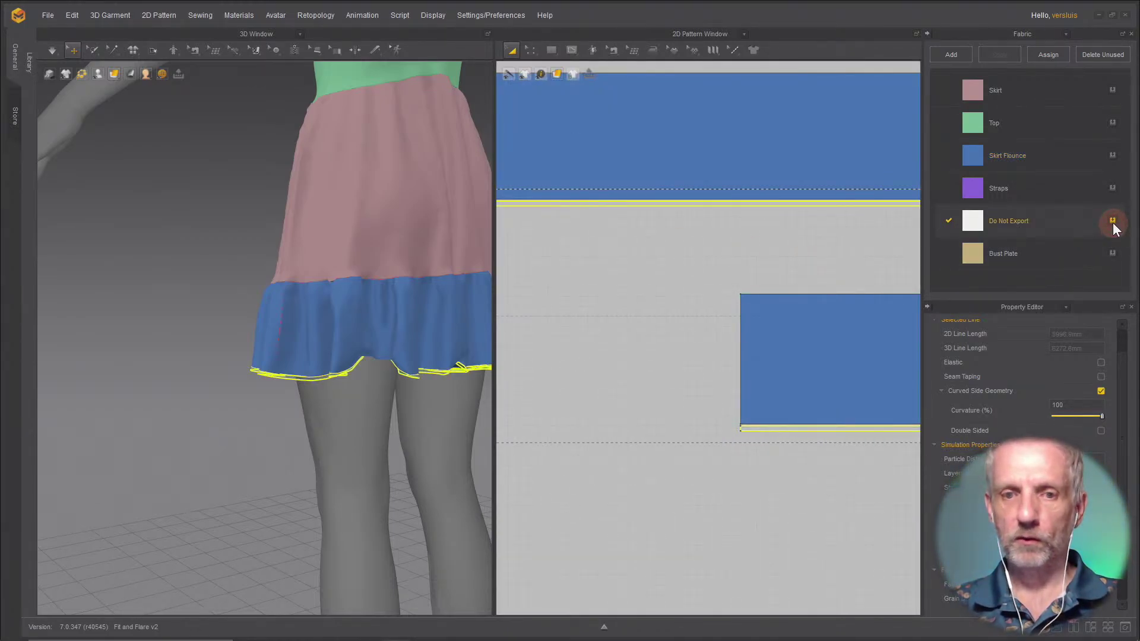
Step: Clear the hem strip selection and run the simulation on the dress with its new flounce hem strips
{"action": "right_click_drag", "start_coordinate": [211, 332], "coordinate": [399, 326]}
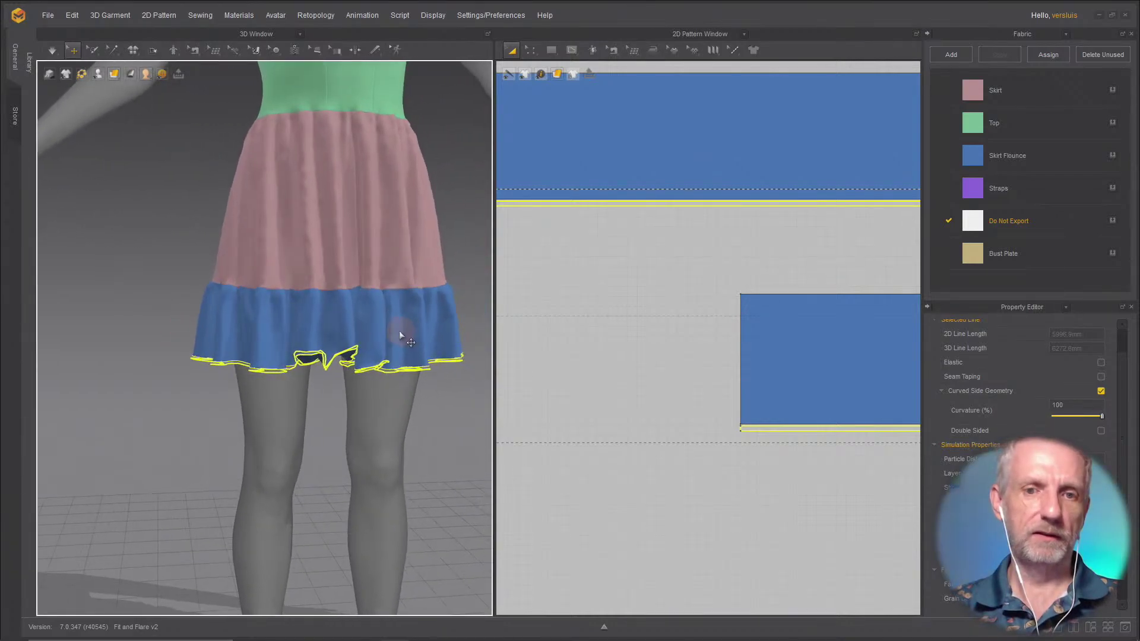
{"action": "scroll", "coordinate": [399, 330], "scroll_direction": "down", "scroll_amount": 3}
{"action": "right_click_drag", "start_coordinate": [386, 402], "coordinate": [331, 376]}
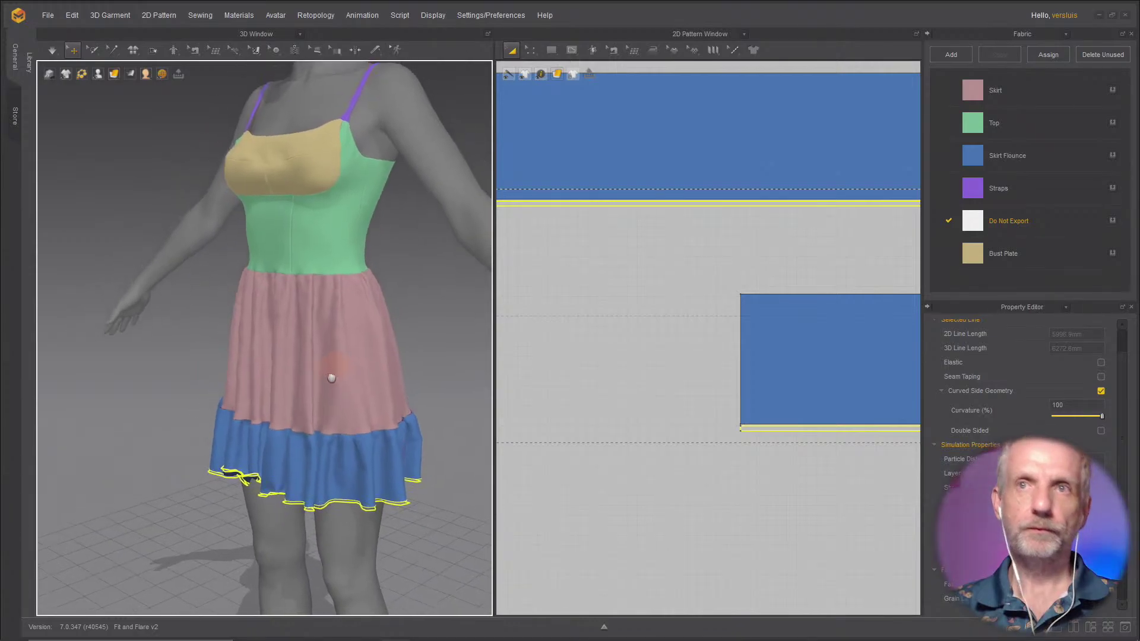
{"action": "scroll", "coordinate": [320, 392], "scroll_direction": "up", "scroll_amount": 2}
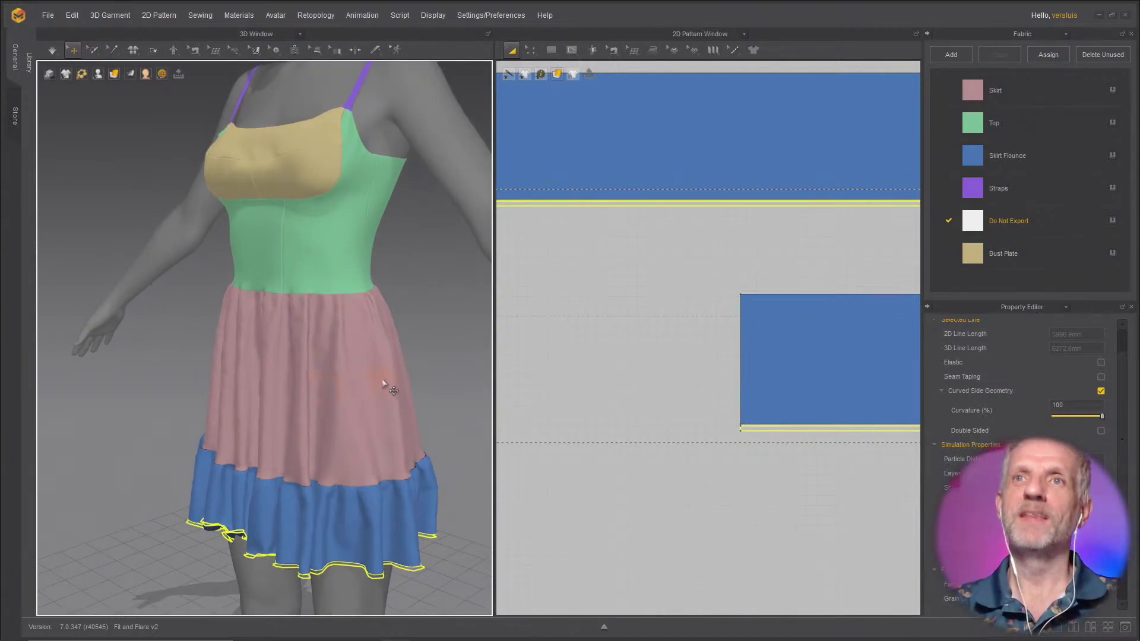
{"action": "right_click_drag", "start_coordinate": [390, 367], "coordinate": [329, 367]}
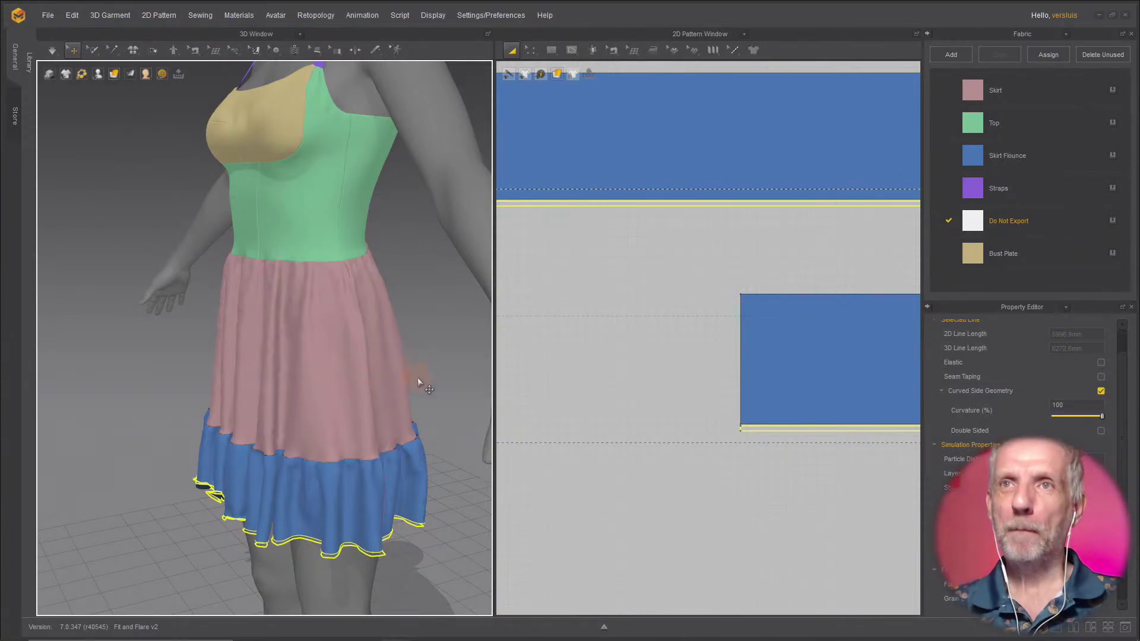
{"action": "right_click_drag", "start_coordinate": [418, 380], "coordinate": [275, 331]}
{"action": "left_click", "coordinate": [404, 360]}
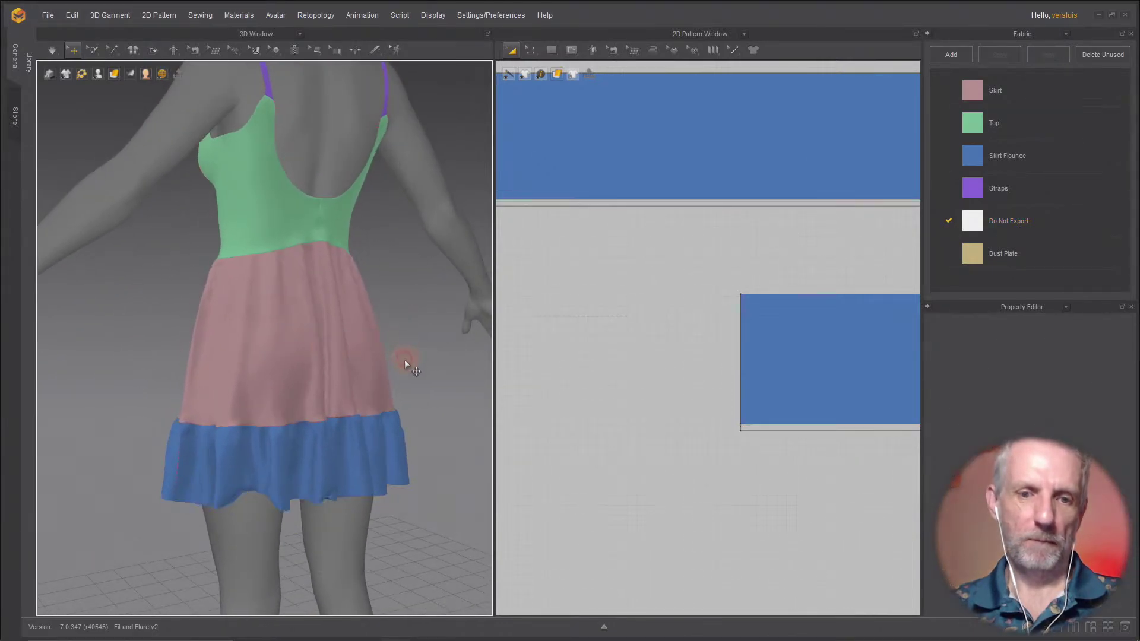
{"action": "key", "text": "space"}
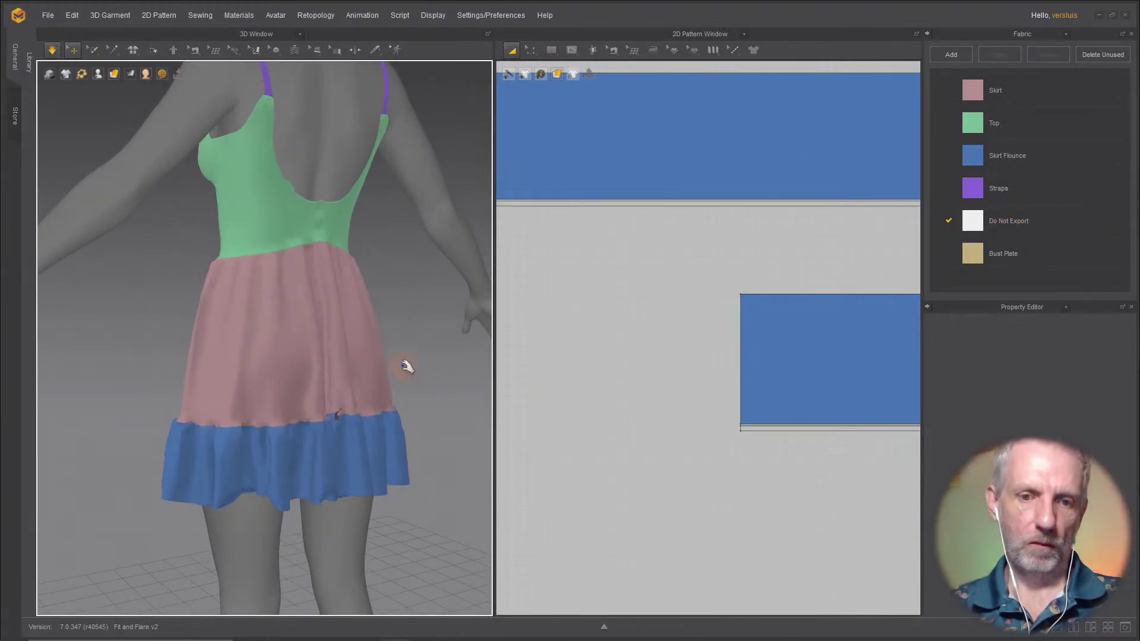
Step: Examine the simulated dress around the back neckline and the waist seam between the top and the skirt
{"action": "right_click_drag", "start_coordinate": [422, 344], "coordinate": [343, 356]}
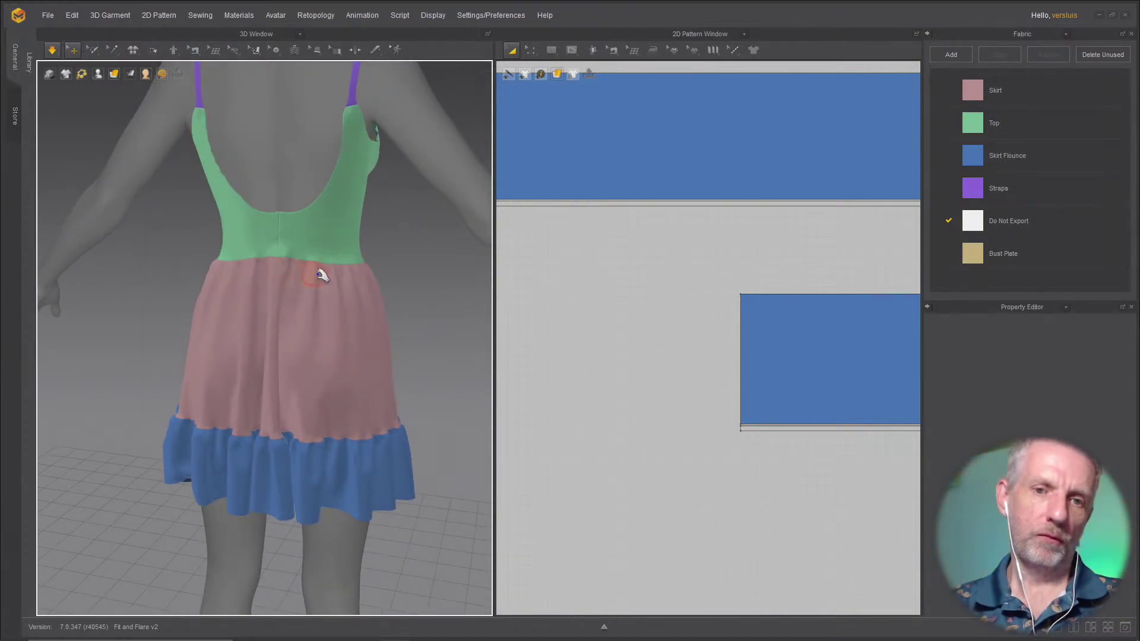
{"action": "mouse_move", "coordinate": [341, 280]}
{"action": "right_mouse_down"}
{"action": "mouse_move", "coordinate": [333, 311]}
{"action": "mouse_move", "coordinate": [355, 296]}
{"action": "right_mouse_up"}
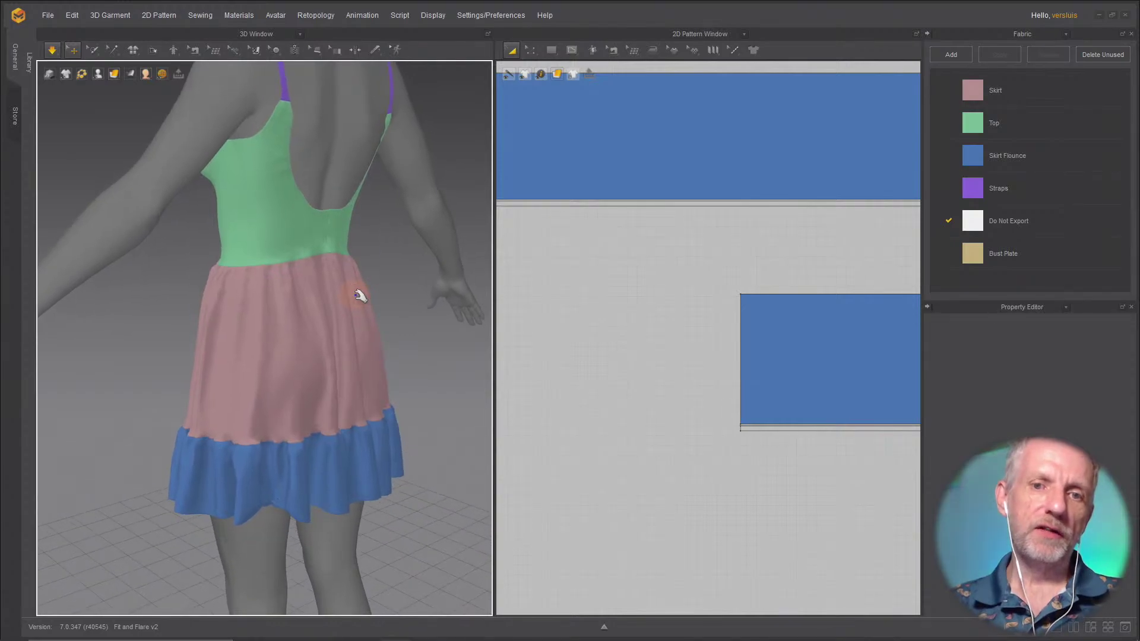
{"action": "scroll", "coordinate": [358, 297], "scroll_direction": "up", "scroll_amount": 4}
{"action": "middle_click_drag", "start_coordinate": [376, 251], "coordinate": [360, 418]}
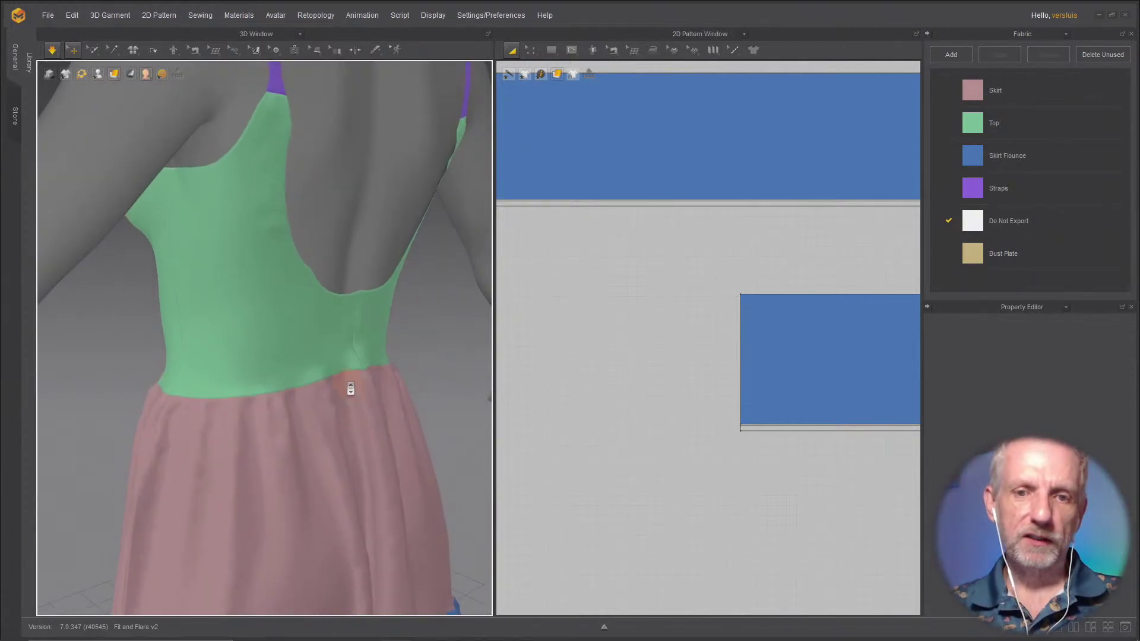
{"action": "right_click_drag", "start_coordinate": [348, 387], "coordinate": [128, 345]}
{"action": "scroll", "coordinate": [298, 388], "scroll_direction": "up", "scroll_amount": 2}
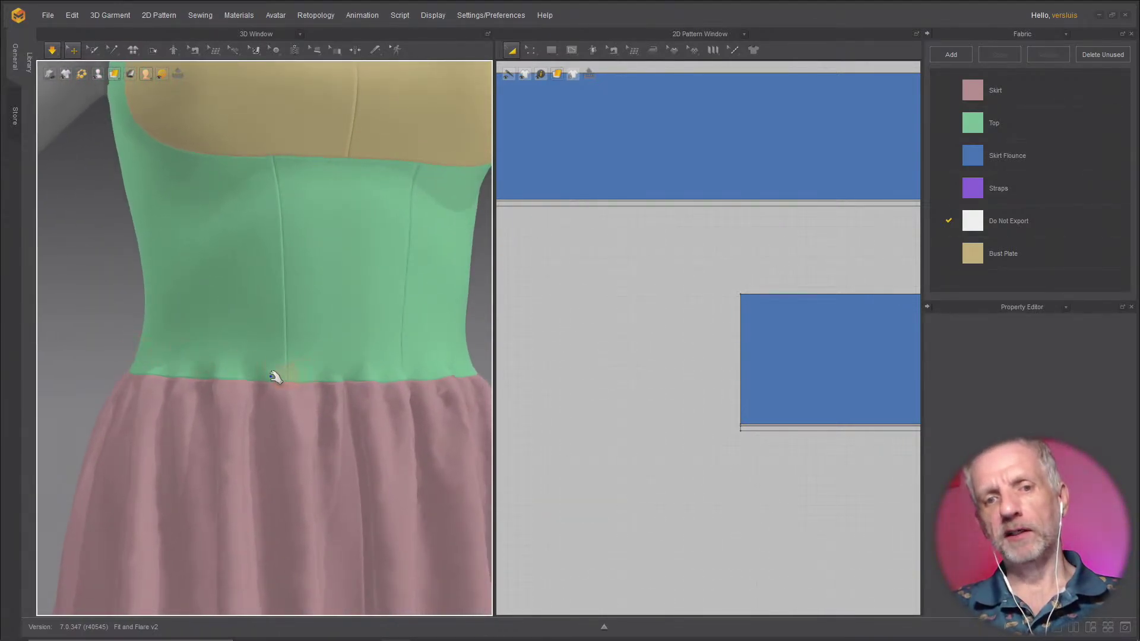
{"action": "scroll", "coordinate": [241, 371], "scroll_direction": "up", "scroll_amount": 3}
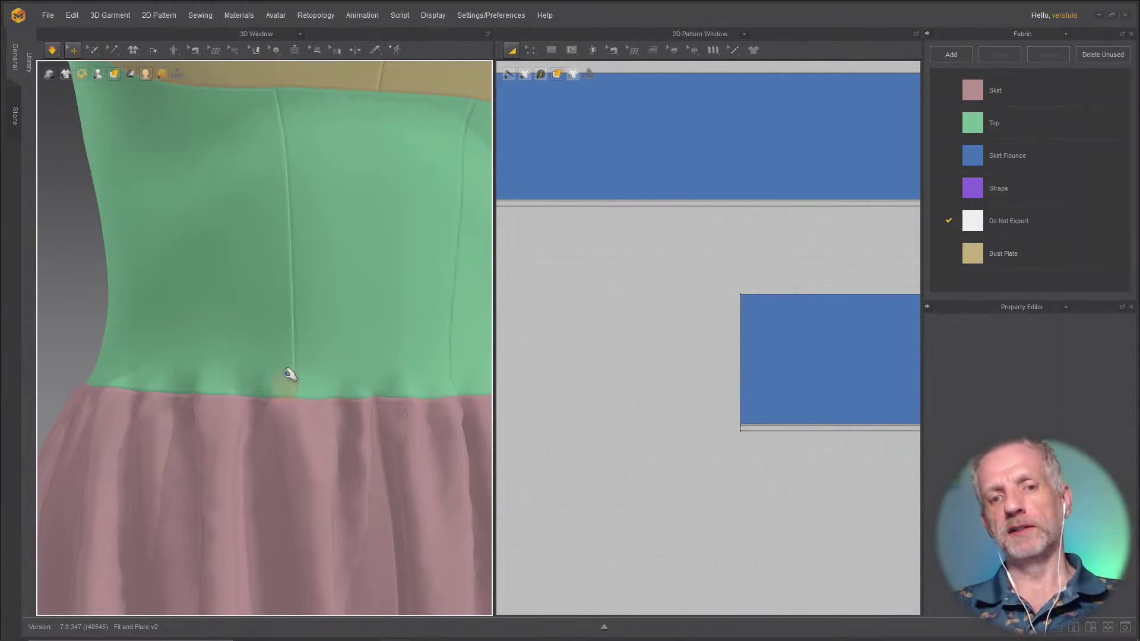
{"action": "right_click_drag", "start_coordinate": [326, 407], "coordinate": [216, 426]}
{"action": "scroll", "coordinate": [249, 412], "scroll_direction": "down", "scroll_amount": 4}
{"action": "scroll", "coordinate": [250, 414], "scroll_direction": "down", "scroll_amount": 2}
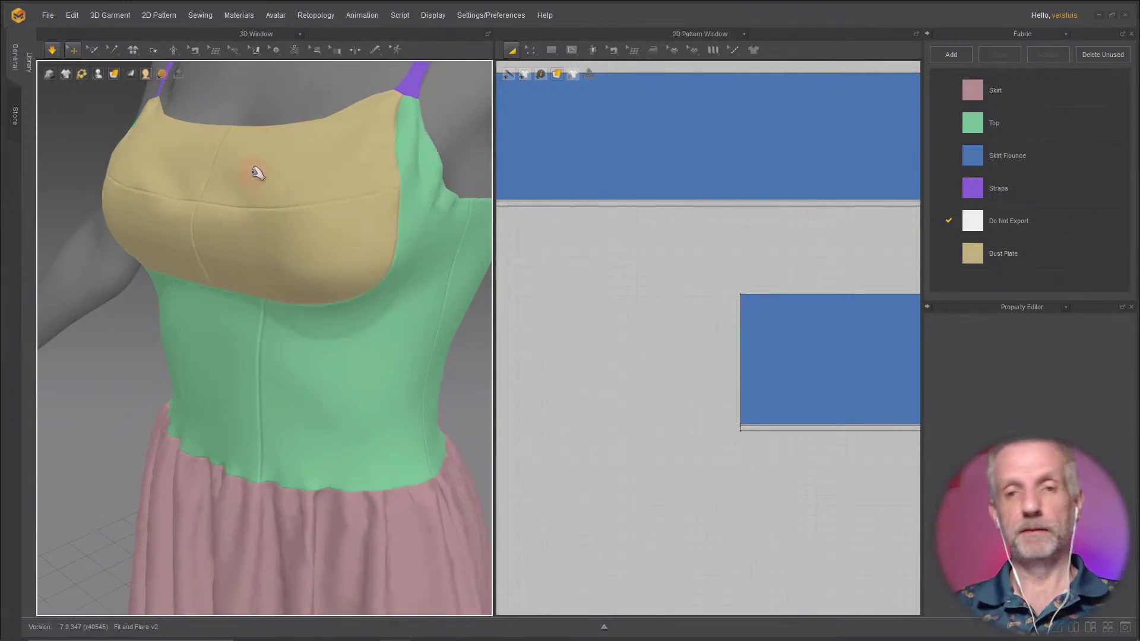
Step: Examine the bust plate, armhole and bodice of the simulated dress from the front and side
{"action": "right_click_drag", "start_coordinate": [257, 173], "coordinate": [345, 204]}
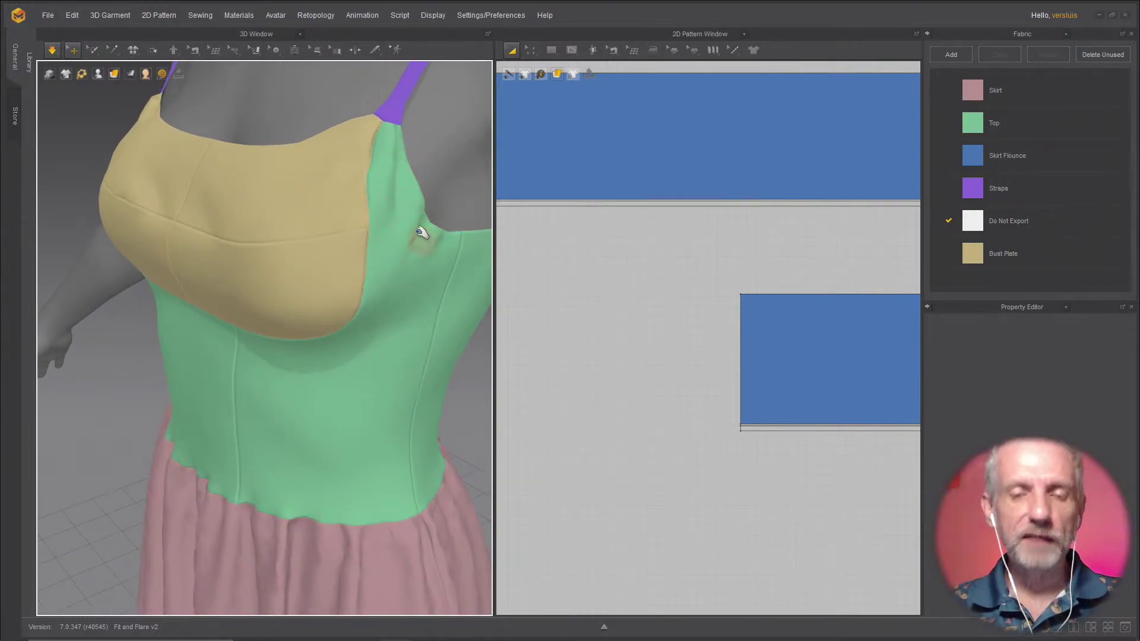
{"action": "right_click_drag", "start_coordinate": [406, 209], "coordinate": [257, 181]}
{"action": "scroll", "coordinate": [382, 199], "scroll_direction": "down", "scroll_amount": 3}
{"action": "right_click_drag", "start_coordinate": [267, 225], "coordinate": [309, 217]}
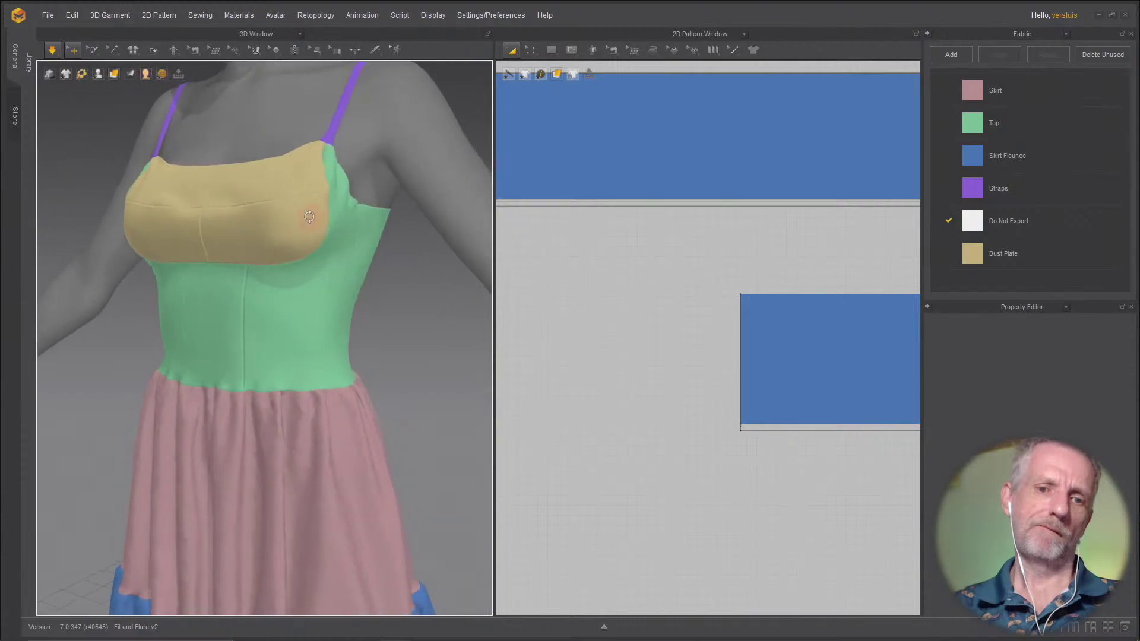
{"action": "scroll", "coordinate": [272, 300], "scroll_direction": "down", "scroll_amount": 4}
{"action": "right_click_drag", "start_coordinate": [298, 262], "coordinate": [343, 275]}
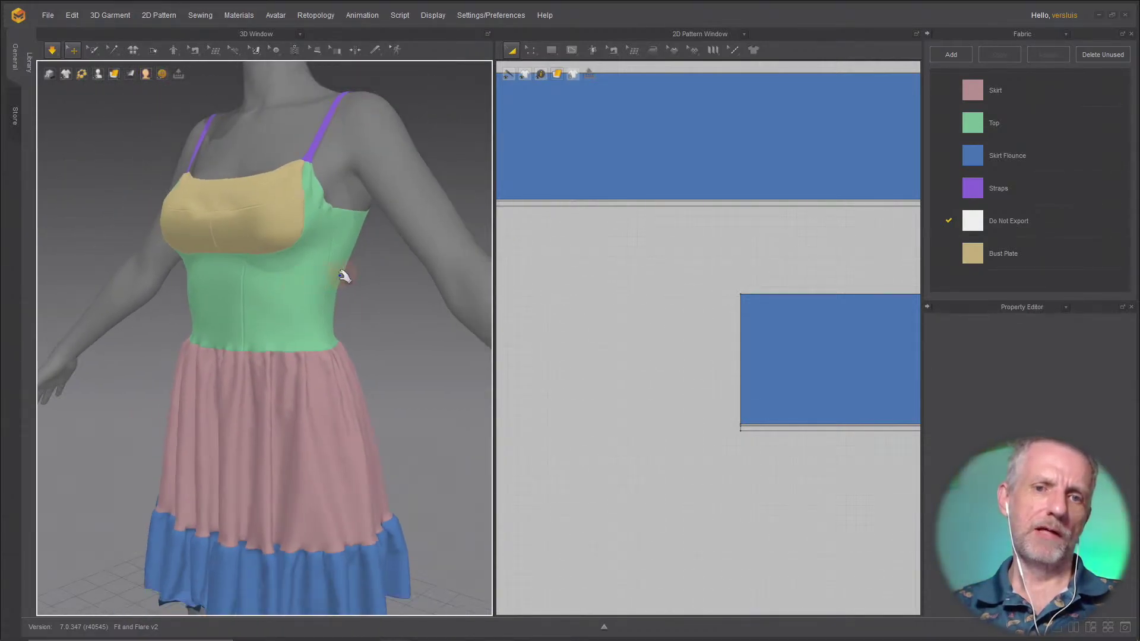
{"action": "middle_click_drag", "start_coordinate": [343, 275], "coordinate": [331, 298]}
{"action": "right_click_drag", "start_coordinate": [331, 298], "coordinate": [310, 310]}
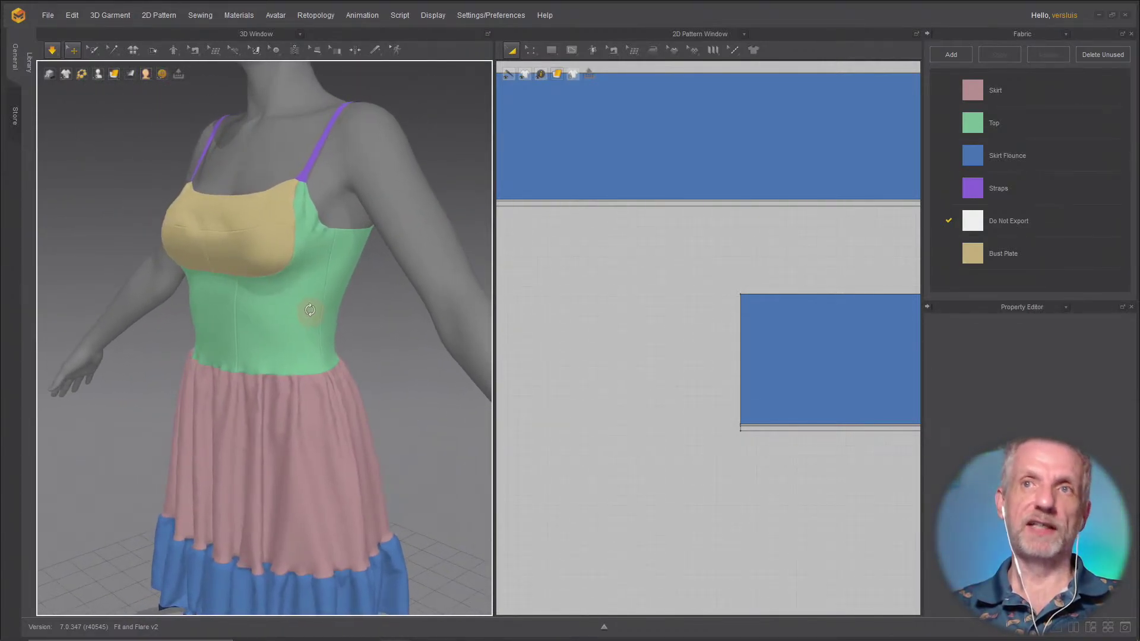
{"action": "scroll", "coordinate": [313, 315], "scroll_direction": "up", "scroll_amount": 2}
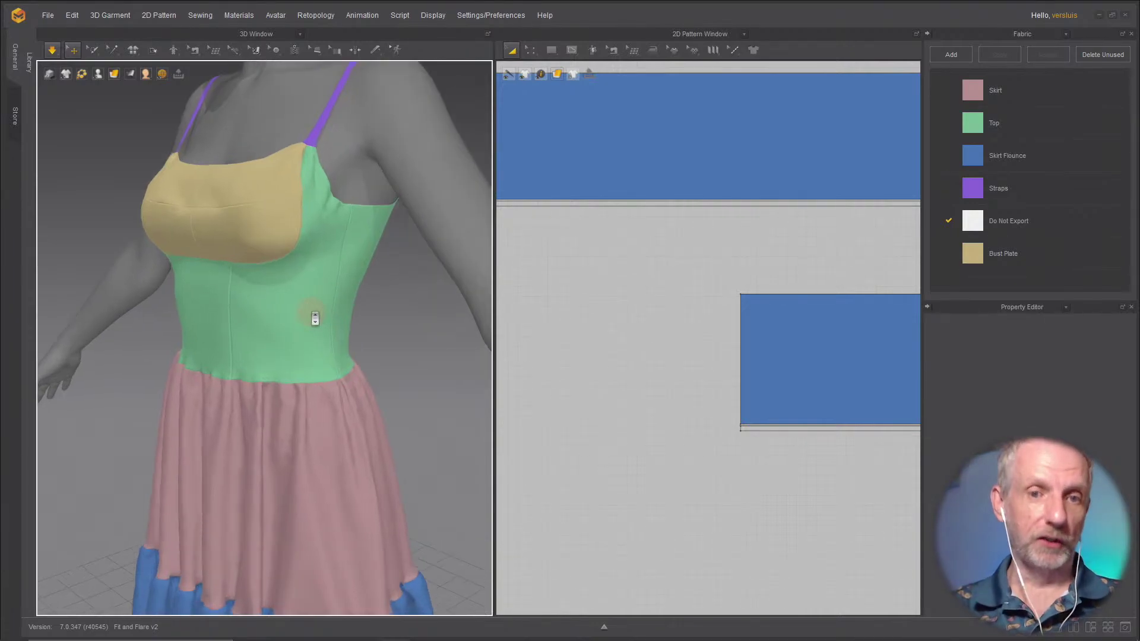
{"action": "right_click_drag", "start_coordinate": [315, 319], "coordinate": [277, 358]}
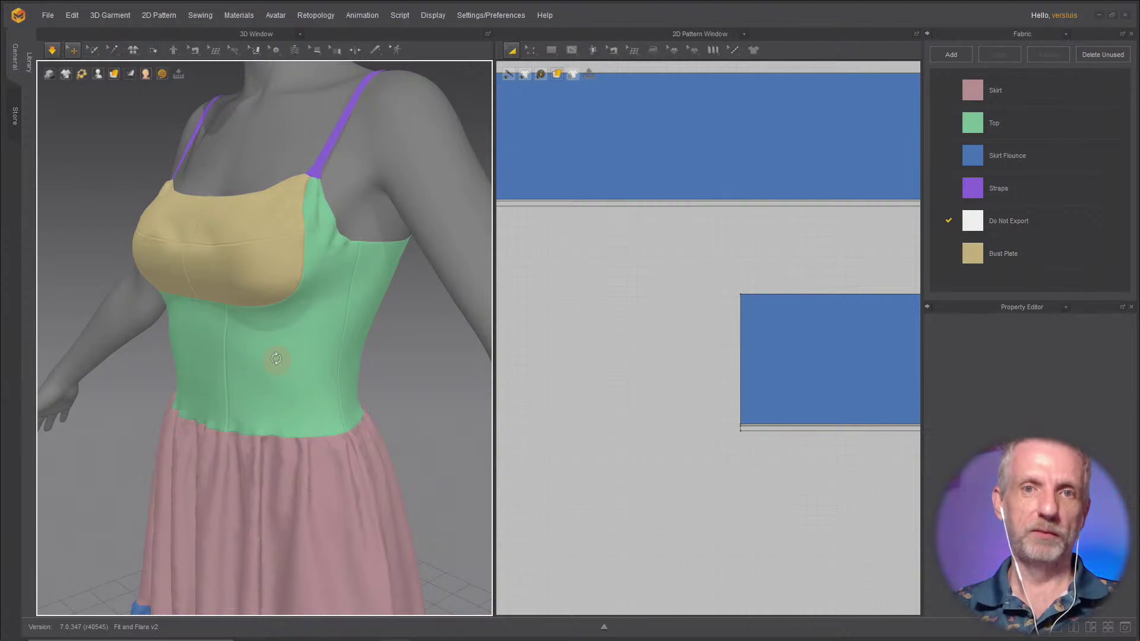
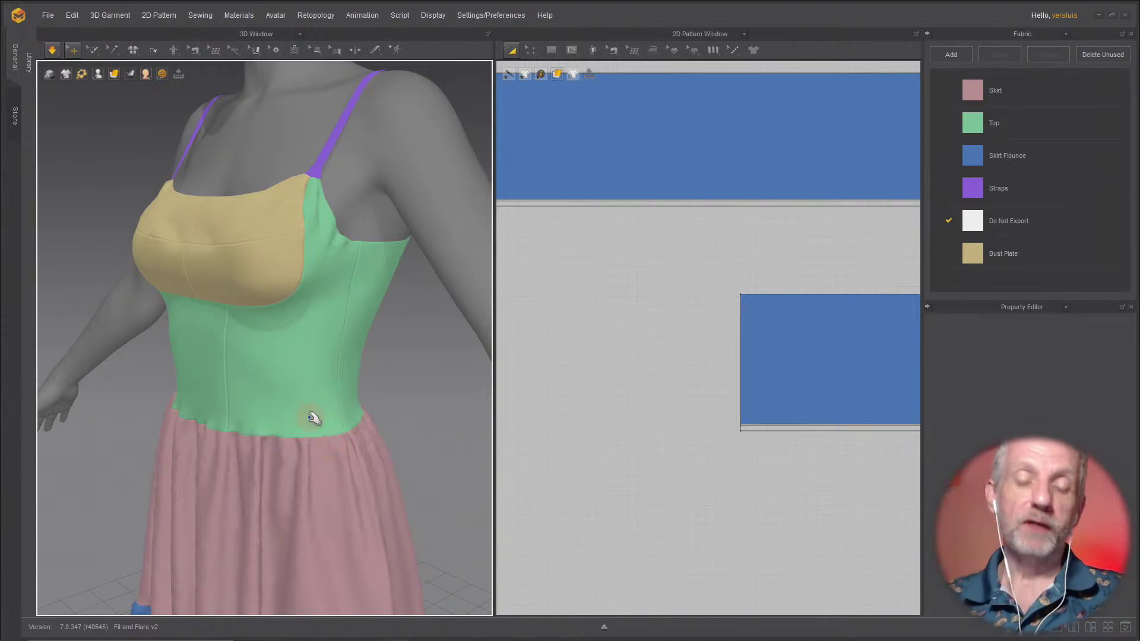
Step: Examine how the skirt drapes and how the lower edge of the flounce falls
{"action": "middle_click_drag", "start_coordinate": [318, 380], "coordinate": [308, 313]}
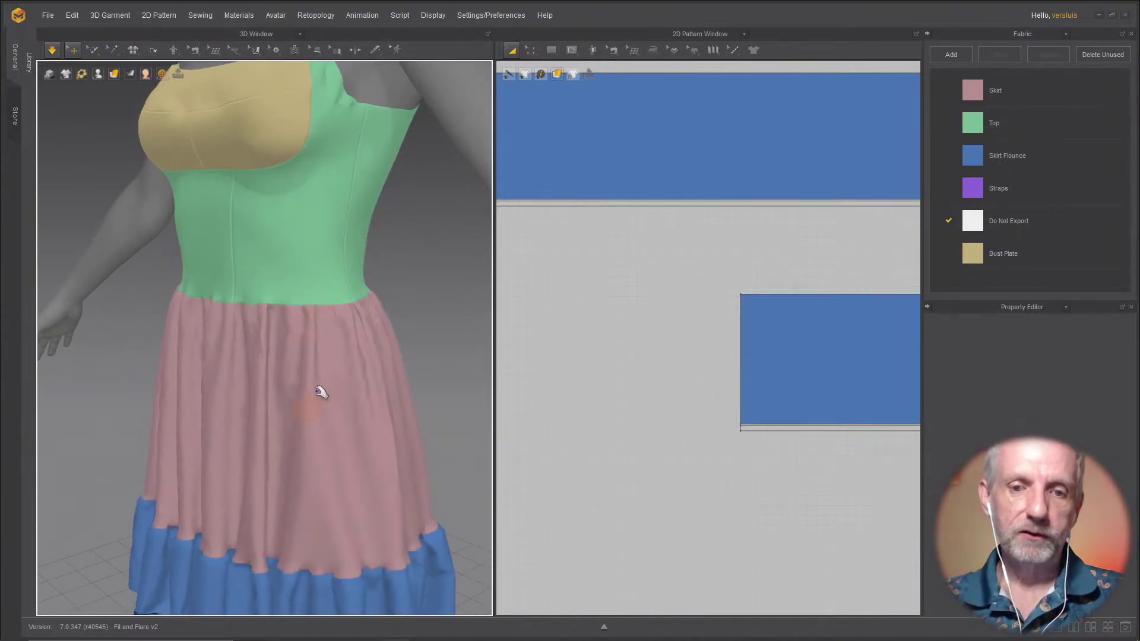
{"action": "middle_click_drag", "start_coordinate": [318, 390], "coordinate": [254, 310]}
{"action": "middle_click_drag", "start_coordinate": [288, 388], "coordinate": [270, 500]}
{"action": "scroll", "coordinate": [268, 387], "scroll_direction": "down", "scroll_amount": 2}
{"action": "scroll", "coordinate": [269, 387], "scroll_direction": "down", "scroll_amount": 2}
{"action": "middle_click_drag", "start_coordinate": [273, 379], "coordinate": [298, 326]}
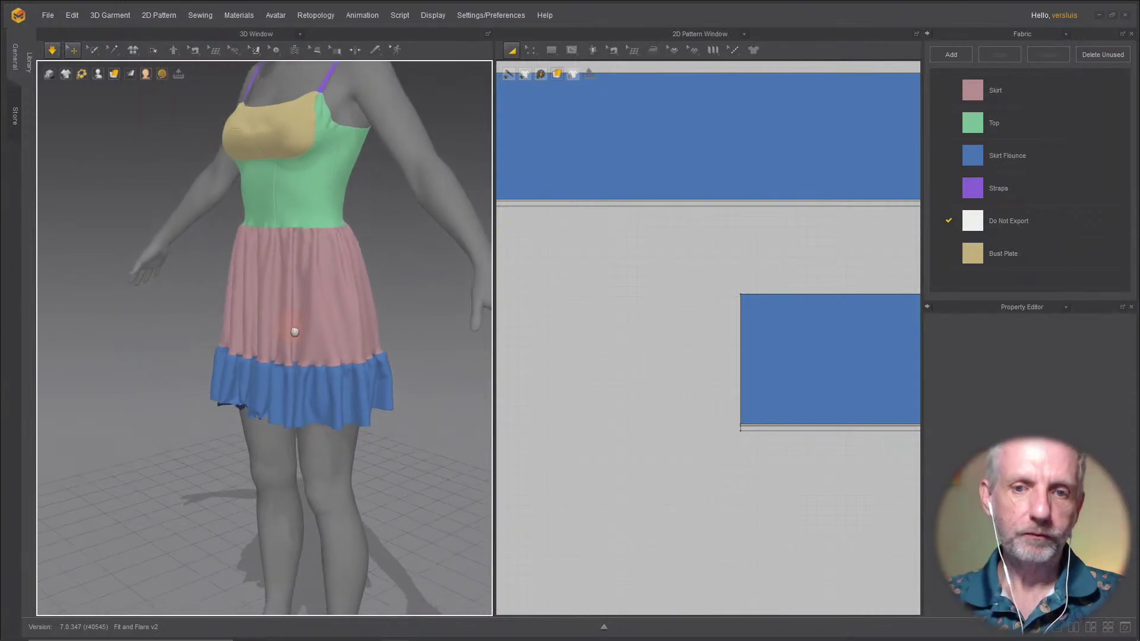
{"action": "scroll", "coordinate": [336, 456], "scroll_direction": "up", "scroll_amount": 4}
{"action": "scroll", "coordinate": [334, 459], "scroll_direction": "up", "scroll_amount": 3}
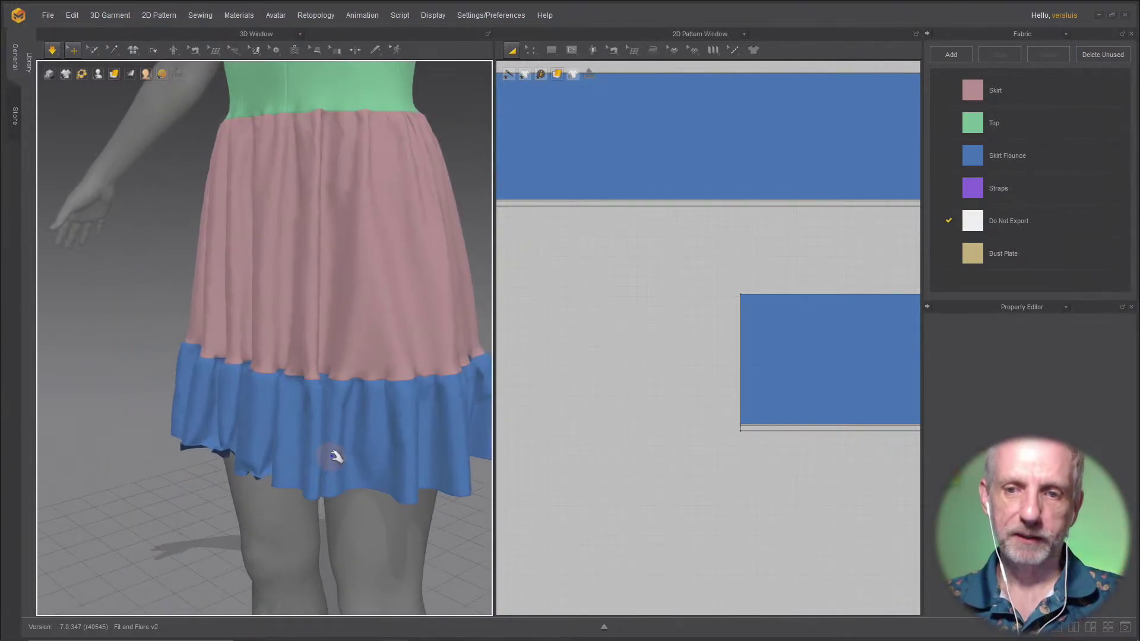
{"action": "middle_click_drag", "start_coordinate": [331, 458], "coordinate": [356, 333]}
{"action": "scroll", "coordinate": [343, 360], "scroll_direction": "up", "scroll_amount": 2}
{"action": "scroll", "coordinate": [350, 362], "scroll_direction": "up", "scroll_amount": 2}
{"action": "scroll", "coordinate": [224, 377], "scroll_direction": "up", "scroll_amount": 2}
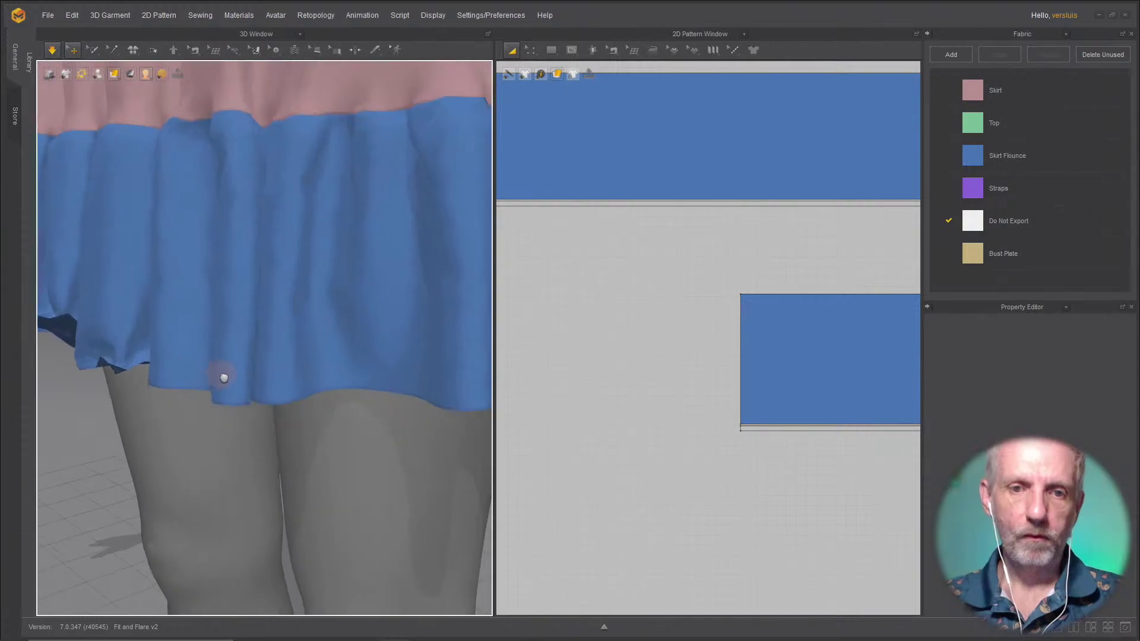
{"action": "left_click", "coordinate": [711, 52]}
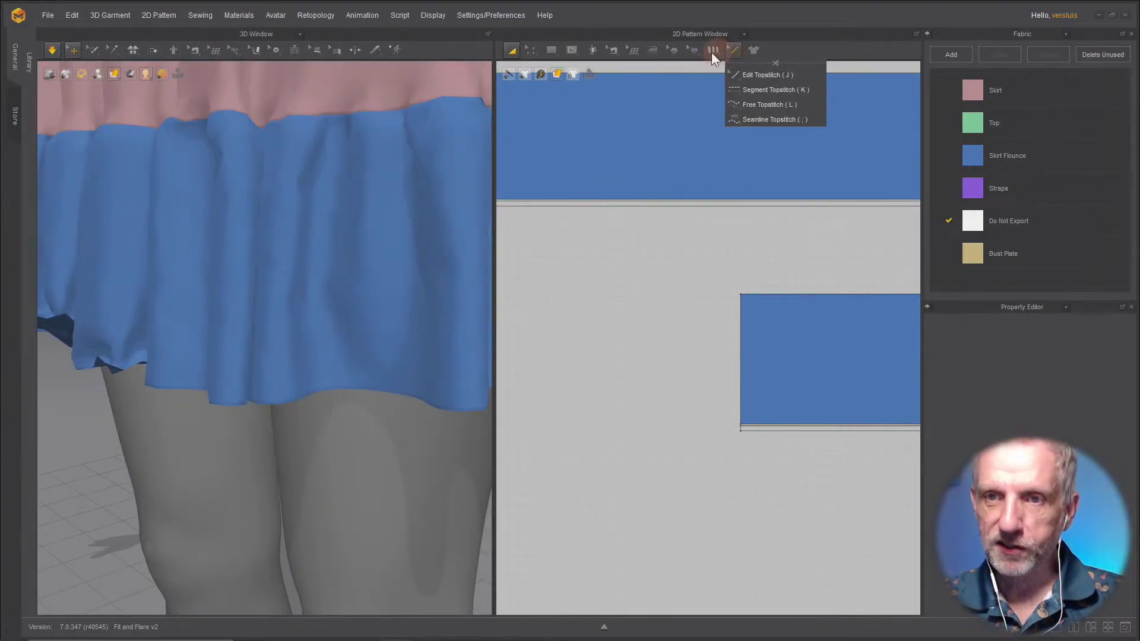
{"action": "left_click", "coordinate": [676, 51]}
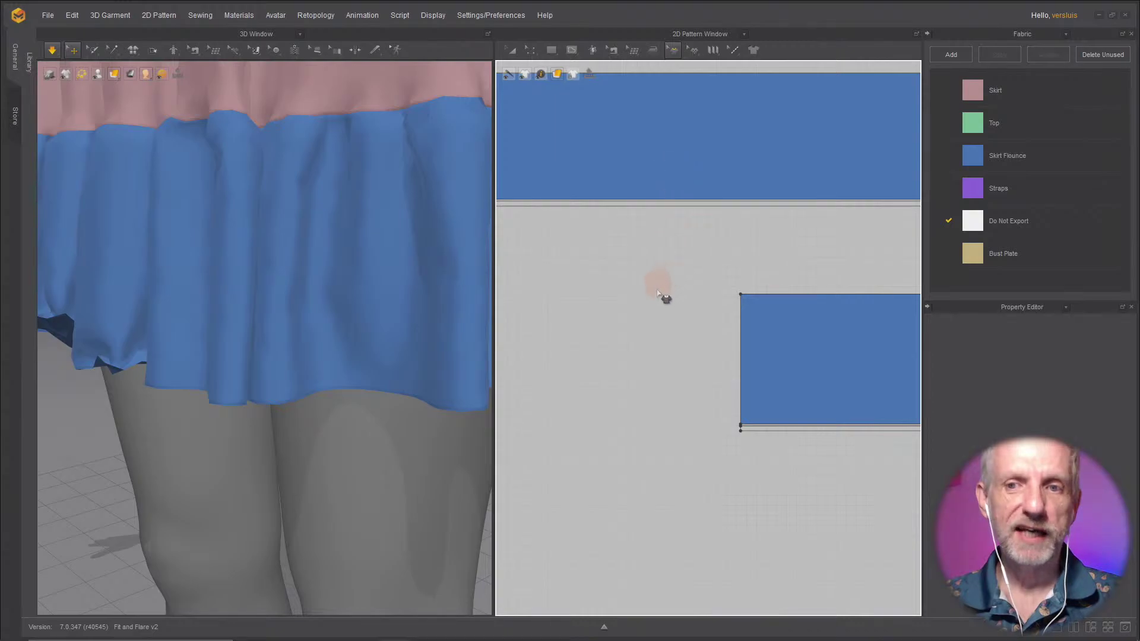
{"action": "scroll", "coordinate": [378, 436], "scroll_direction": "up", "scroll_amount": 5}
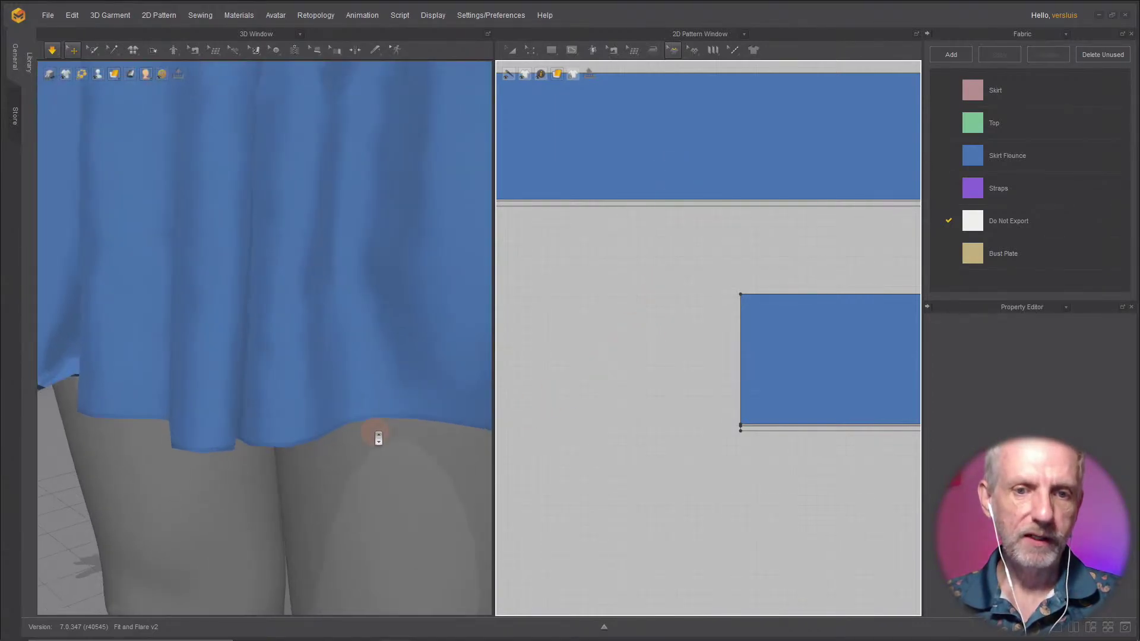
{"action": "scroll", "coordinate": [378, 439], "scroll_direction": "down", "scroll_amount": 4}
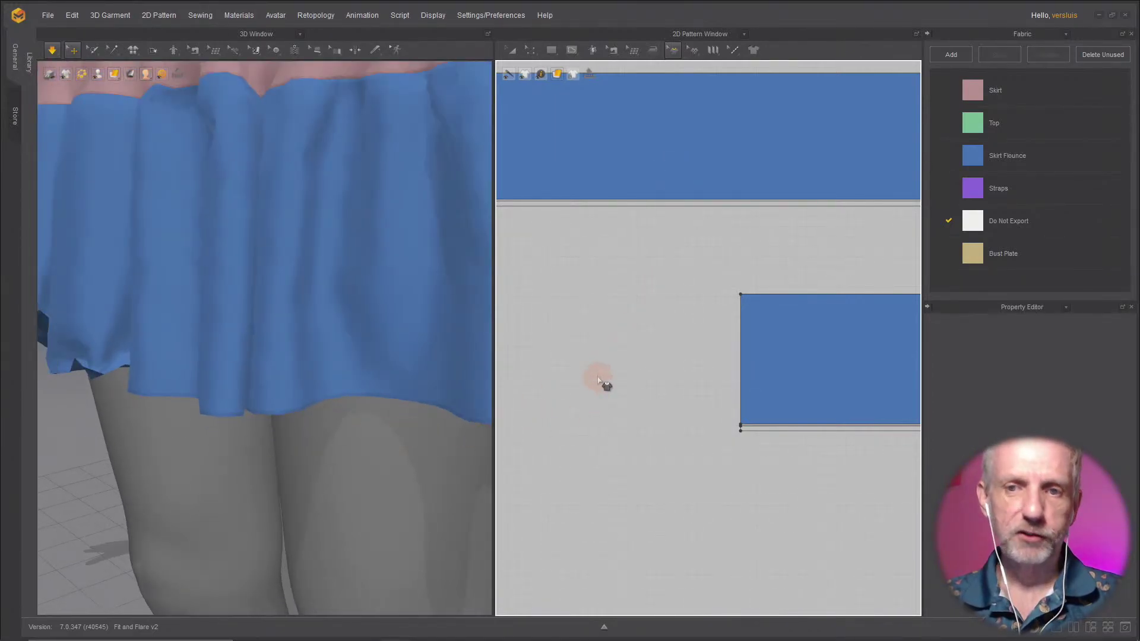
{"action": "key", "text": "a"}
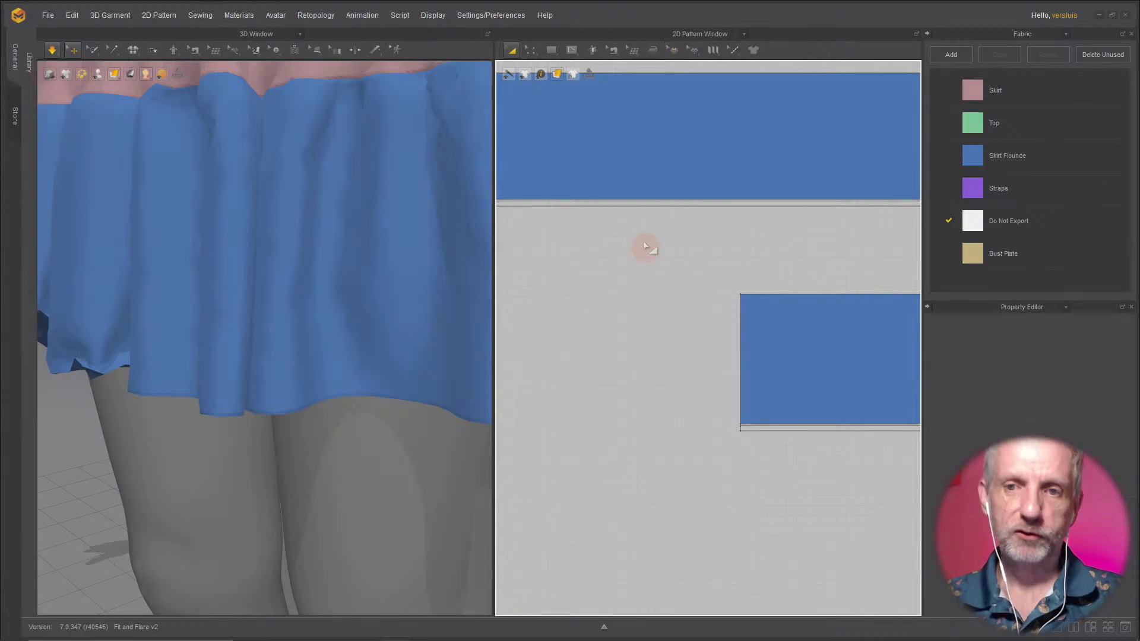
Step: Assign the Skirt Flounce fabric to the hem strips of both flounces and clear the selection
{"action": "left_click", "coordinate": [641, 204]}
{"action": "left_click", "coordinate": [830, 431], "text": "shift"}
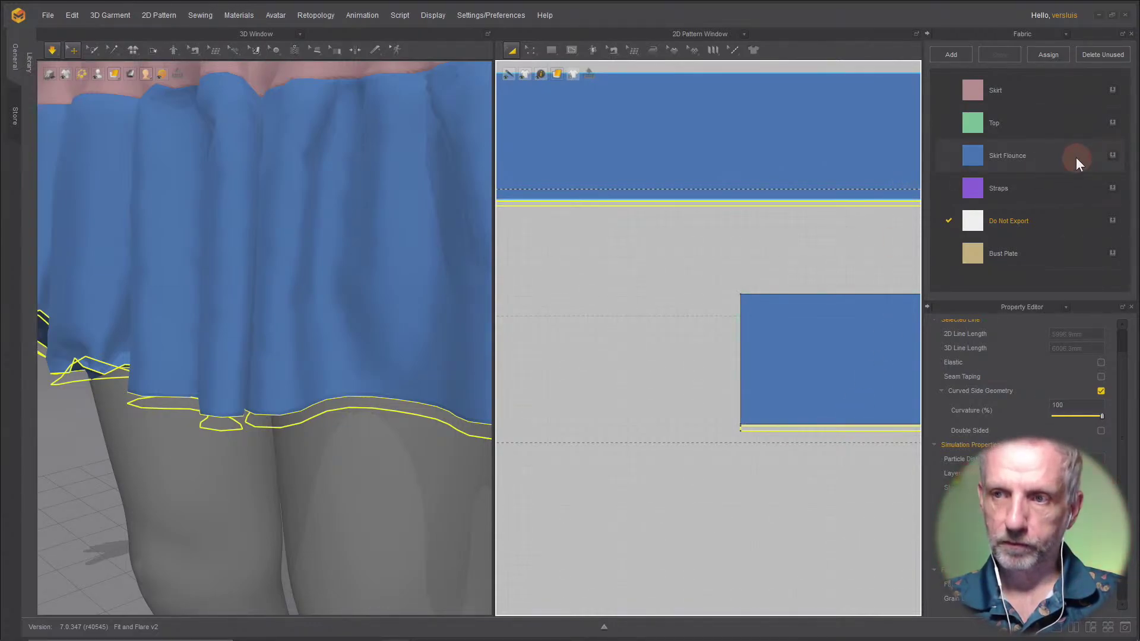
{"action": "left_click", "coordinate": [1112, 156]}
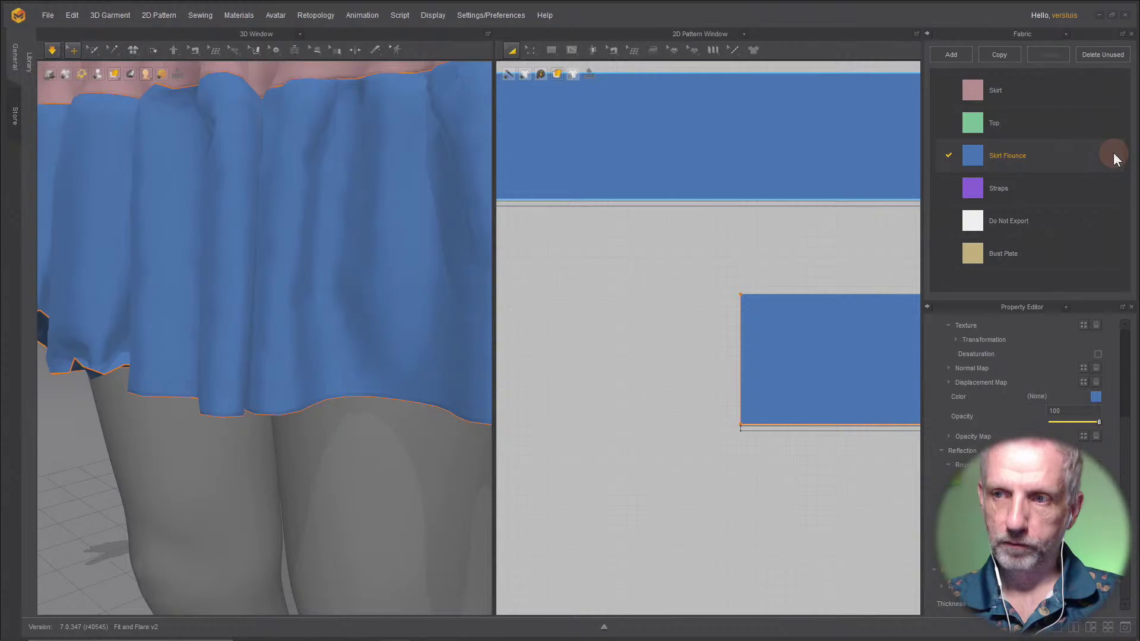
{"action": "left_click", "coordinate": [865, 202]}
{"action": "left_click", "coordinate": [879, 429]}
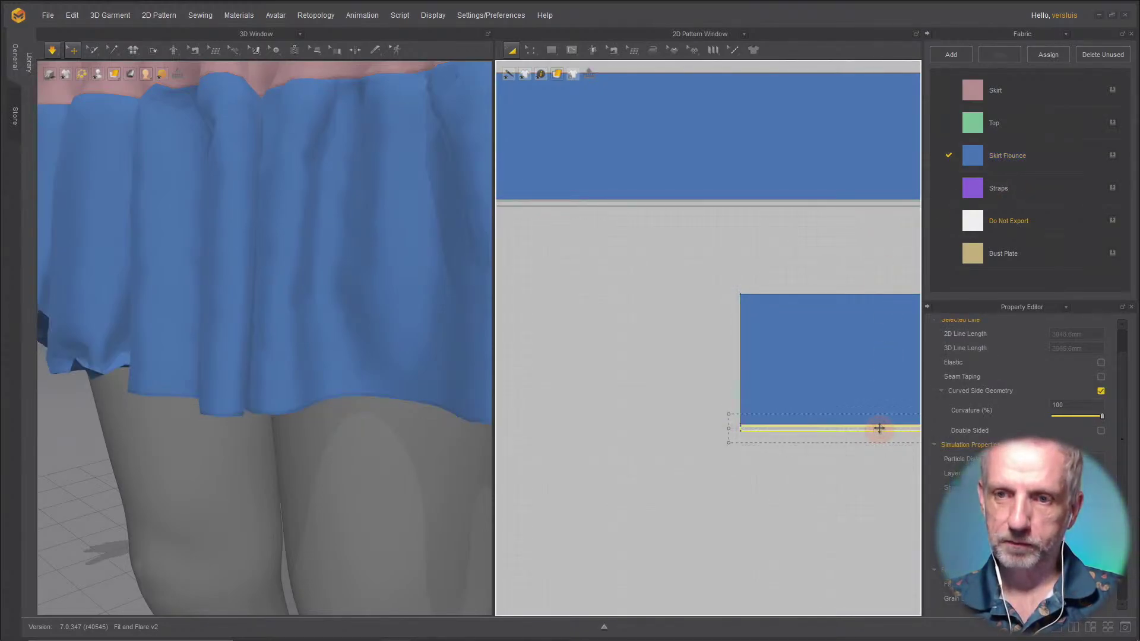
{"action": "left_click", "coordinate": [767, 203], "text": "shift"}
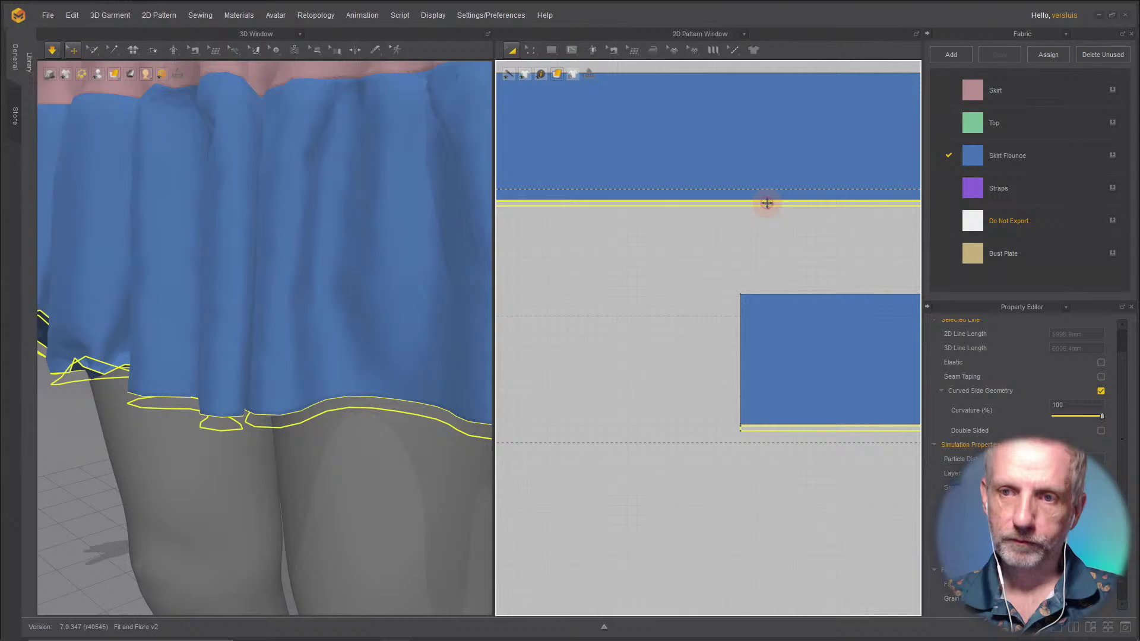
{"action": "left_click", "coordinate": [1112, 155]}
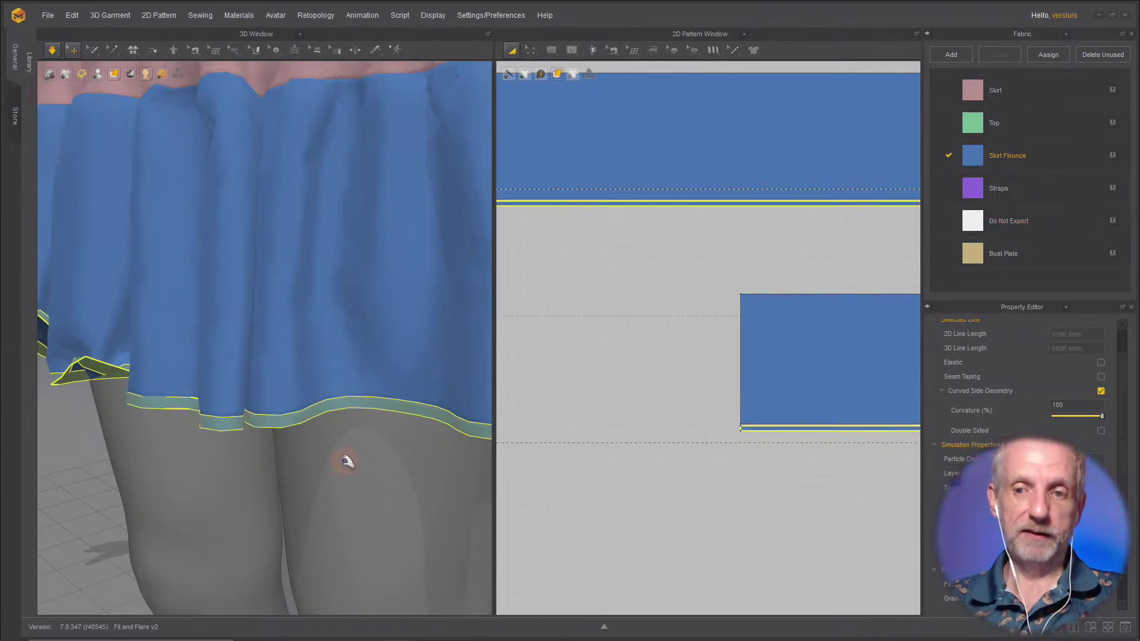
{"action": "scroll", "coordinate": [365, 433], "scroll_direction": "up", "scroll_amount": 2}
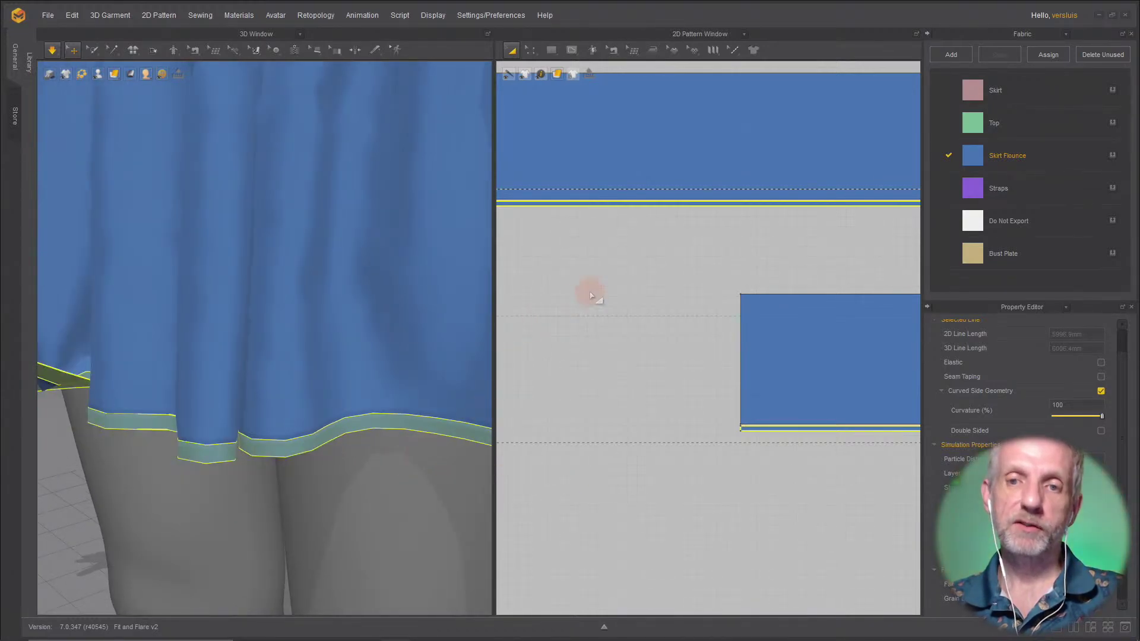
{"action": "left_click", "coordinate": [591, 295]}
Step: Apply Seam Taping with the Fusible (Common) preset to the lower edges of both flounce hem strips
{"action": "key", "text": "z"}
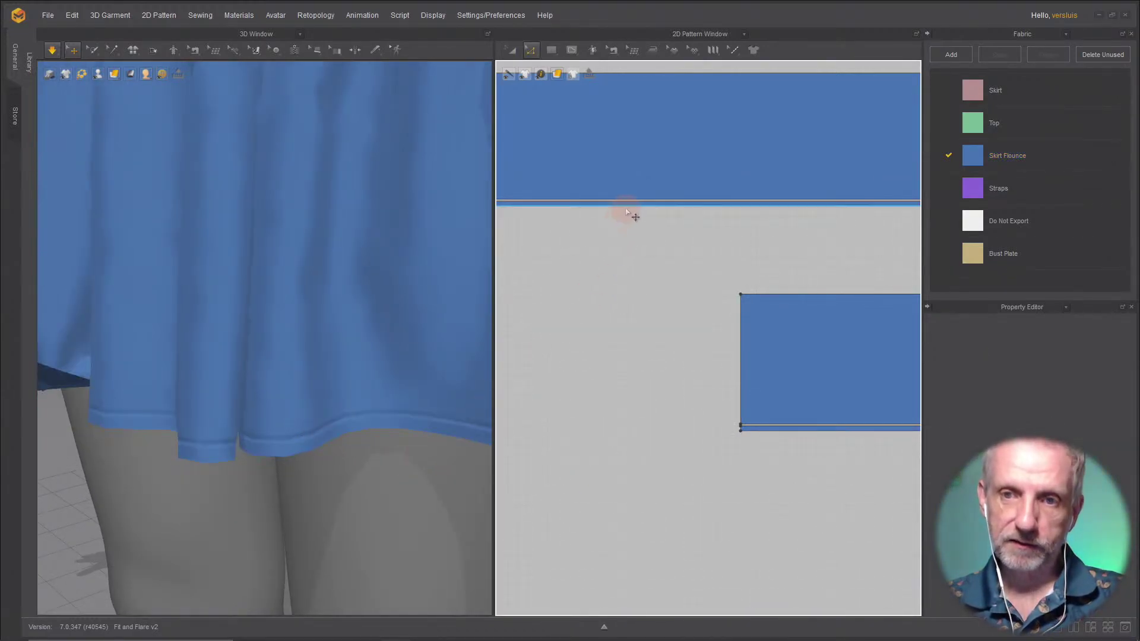
{"action": "left_click", "coordinate": [626, 206]}
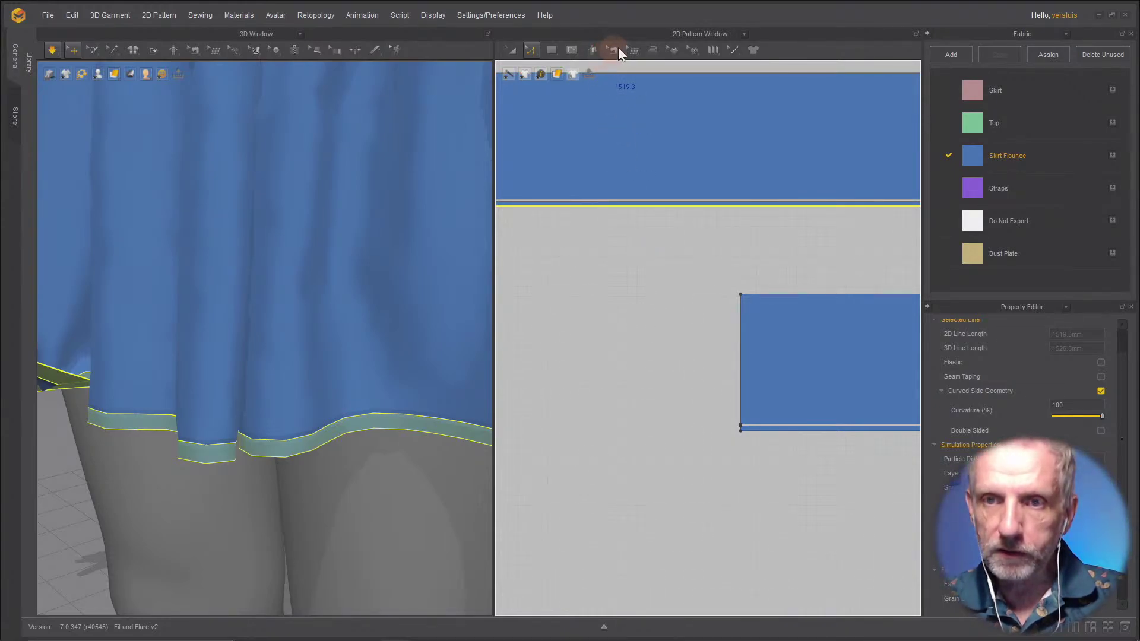
{"action": "left_click", "coordinate": [672, 51]}
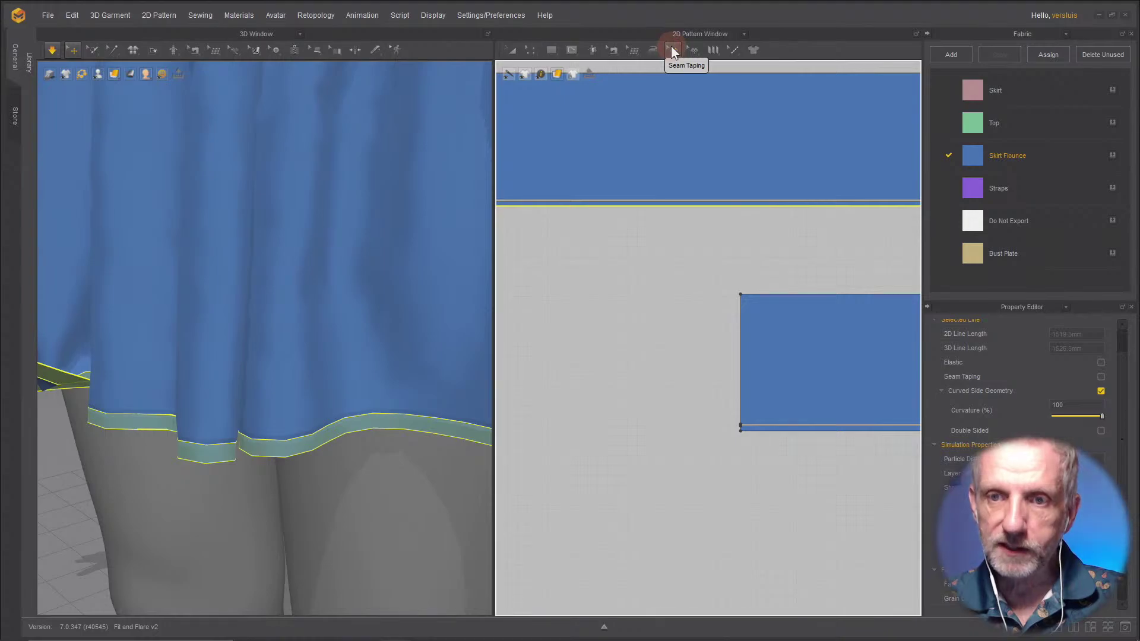
{"action": "left_click", "coordinate": [680, 206]}
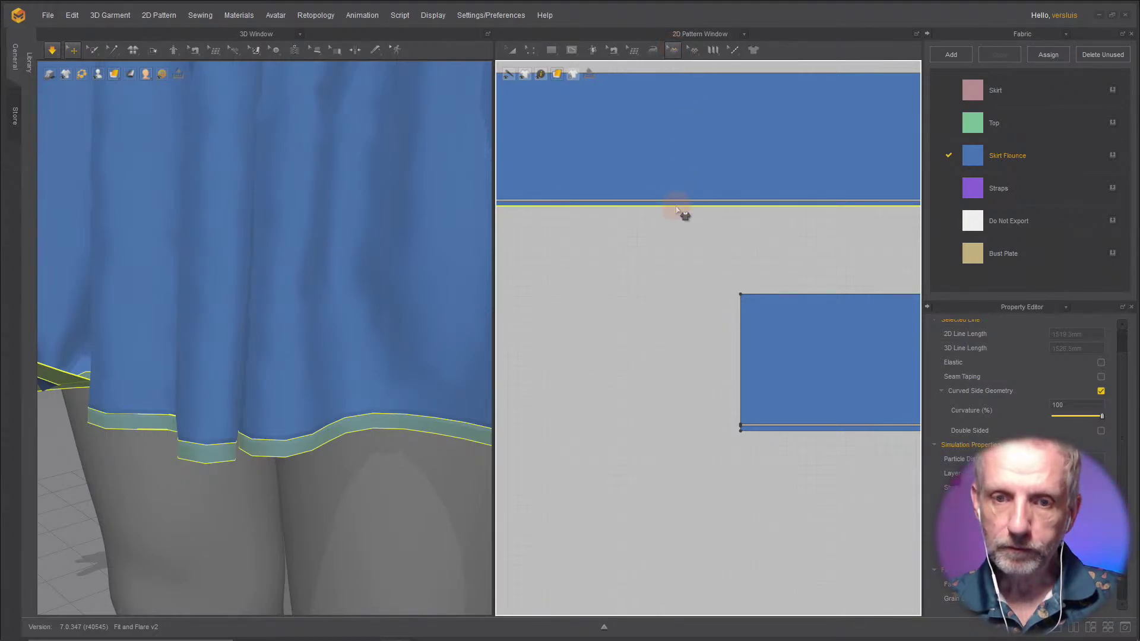
{"action": "left_click", "coordinate": [677, 207]}
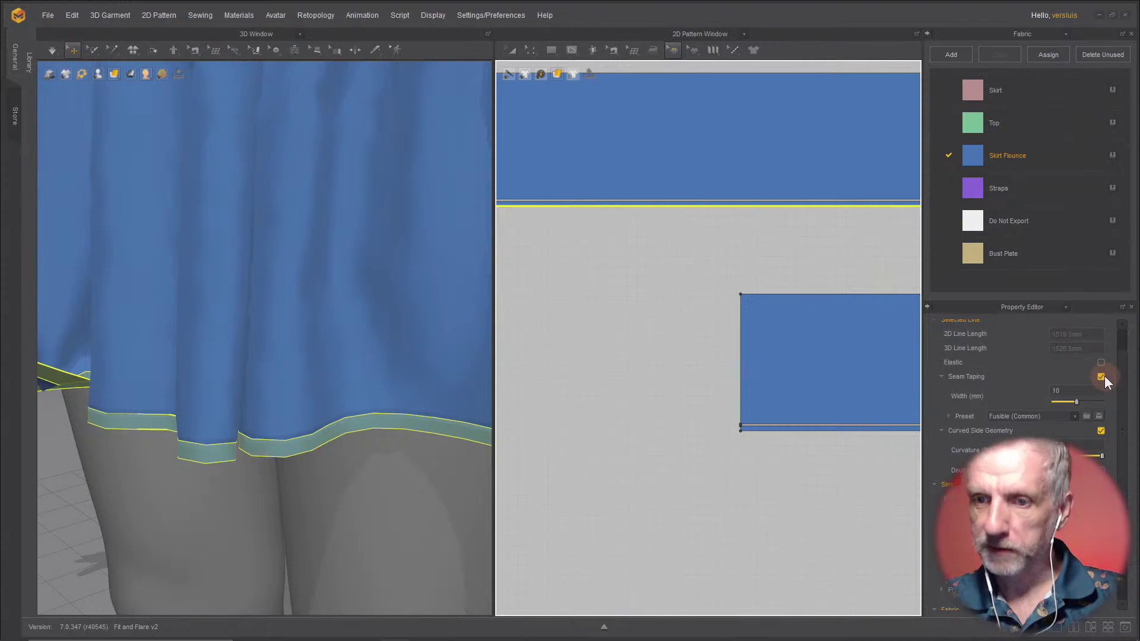
{"action": "left_click", "coordinate": [855, 435]}
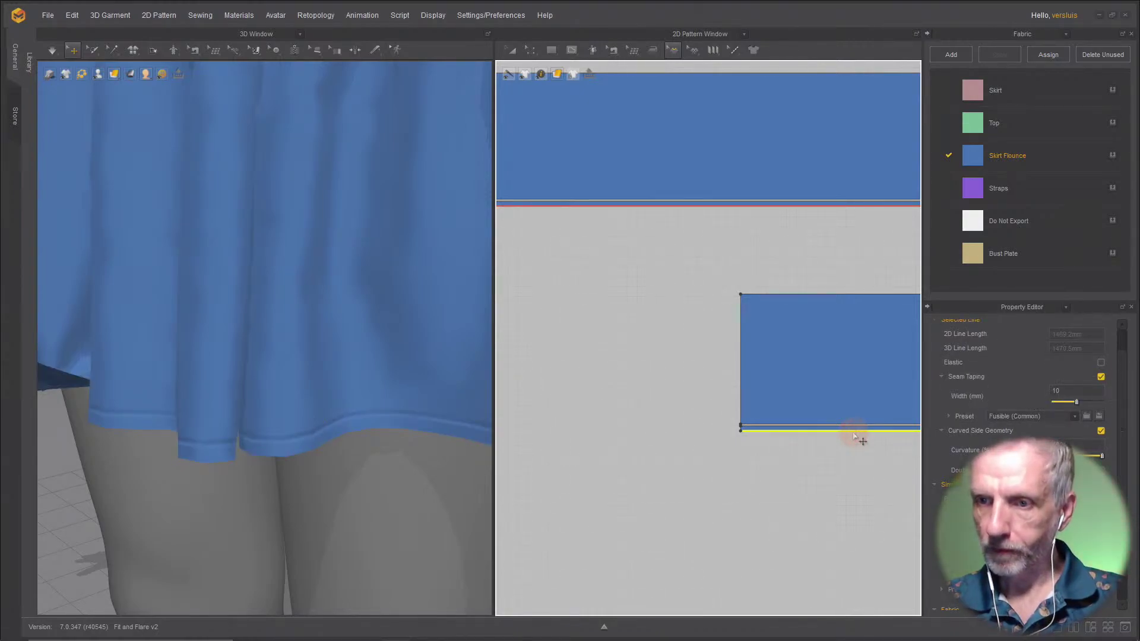
Step: Simulate the dress and examine how the taped hem falls around the lower edge of the flounce
{"action": "scroll", "coordinate": [376, 423], "scroll_direction": "down", "scroll_amount": 3}
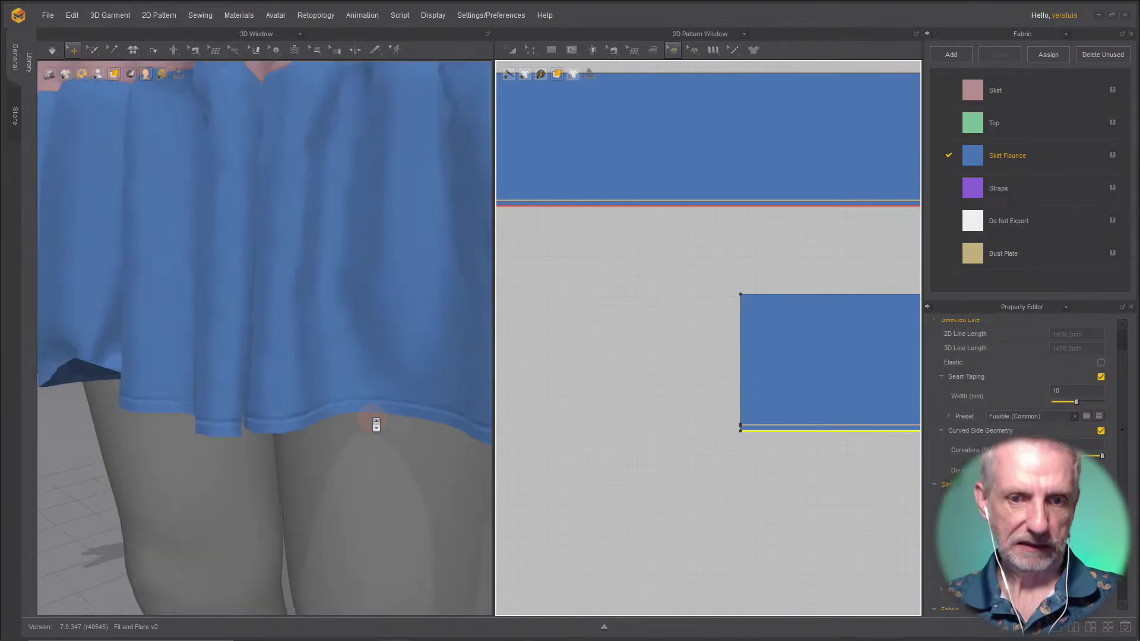
{"action": "scroll", "coordinate": [375, 423], "scroll_direction": "down", "scroll_amount": 3}
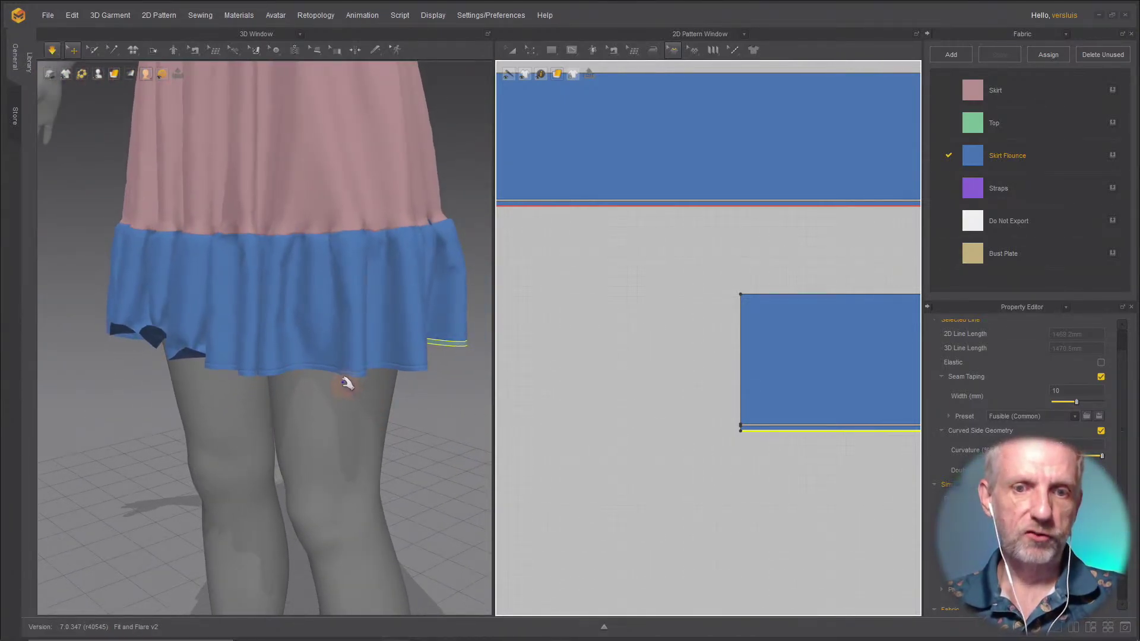
{"action": "right_click_drag", "start_coordinate": [344, 376], "coordinate": [293, 374]}
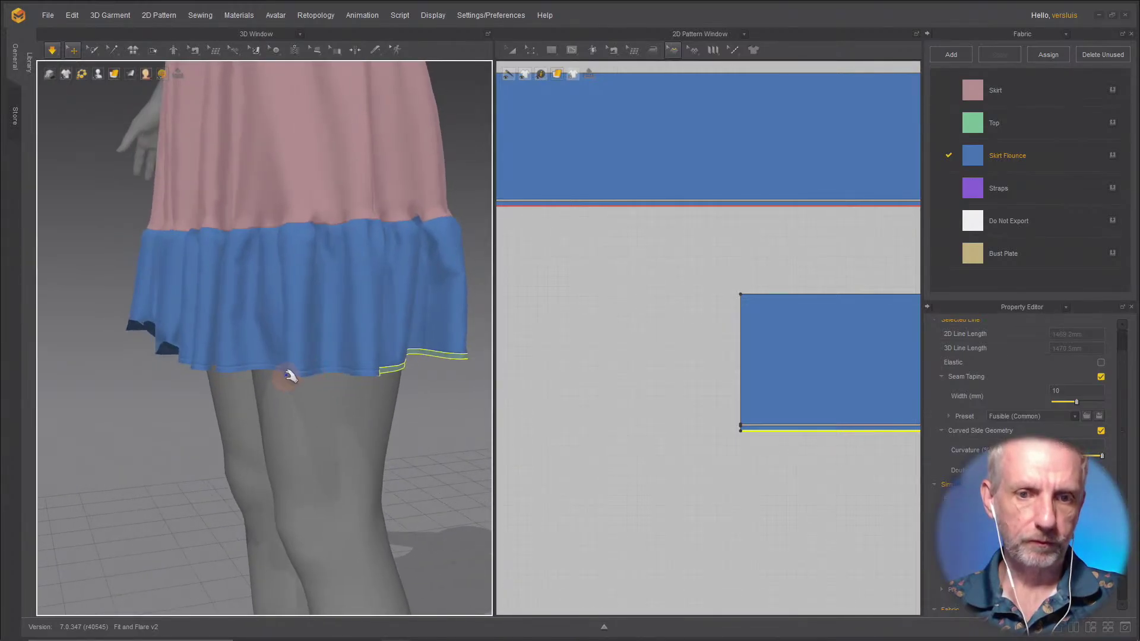
{"action": "left_click", "coordinate": [188, 387]}
{"action": "scroll", "coordinate": [299, 378], "scroll_direction": "up", "scroll_amount": 6}
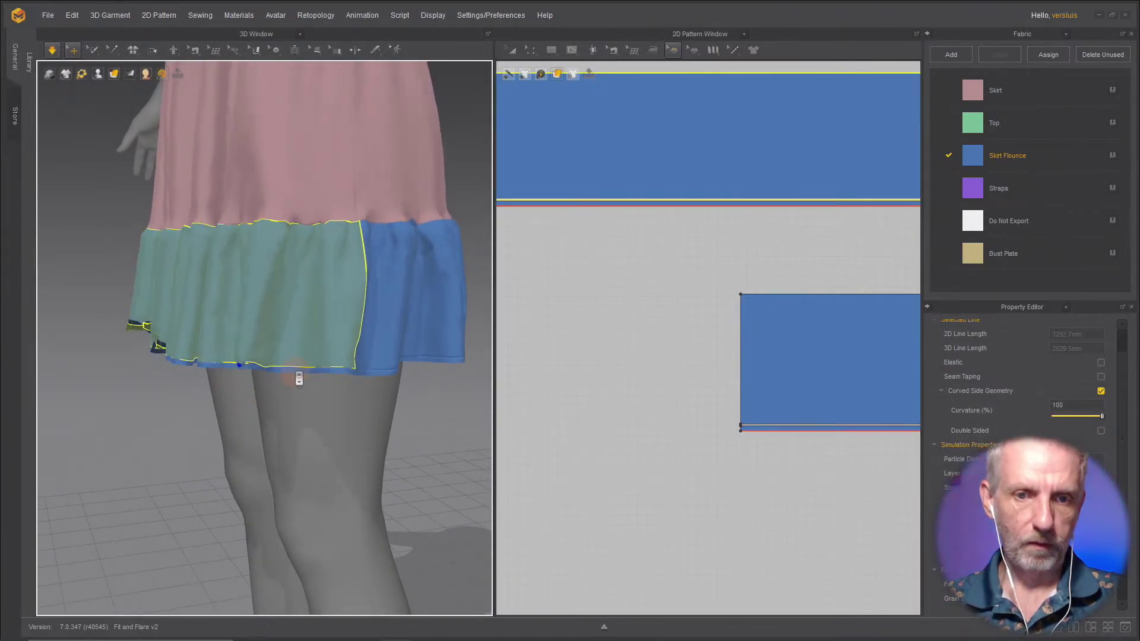
{"action": "middle_click_drag", "start_coordinate": [299, 378], "coordinate": [306, 297]}
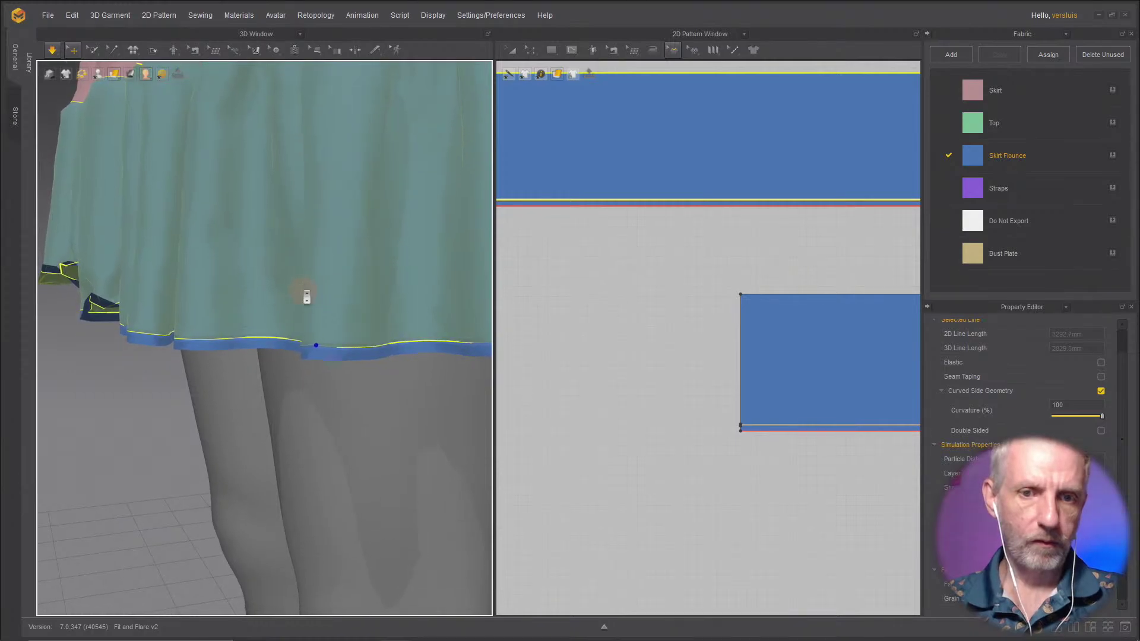
{"action": "scroll", "coordinate": [298, 399], "scroll_direction": "up", "scroll_amount": 2}
{"action": "left_click", "coordinate": [321, 409]}
{"action": "mouse_move", "coordinate": [383, 441]}
{"action": "right_mouse_down"}
{"action": "mouse_move", "coordinate": [365, 440]}
{"action": "mouse_move", "coordinate": [381, 436]}
{"action": "right_mouse_up"}
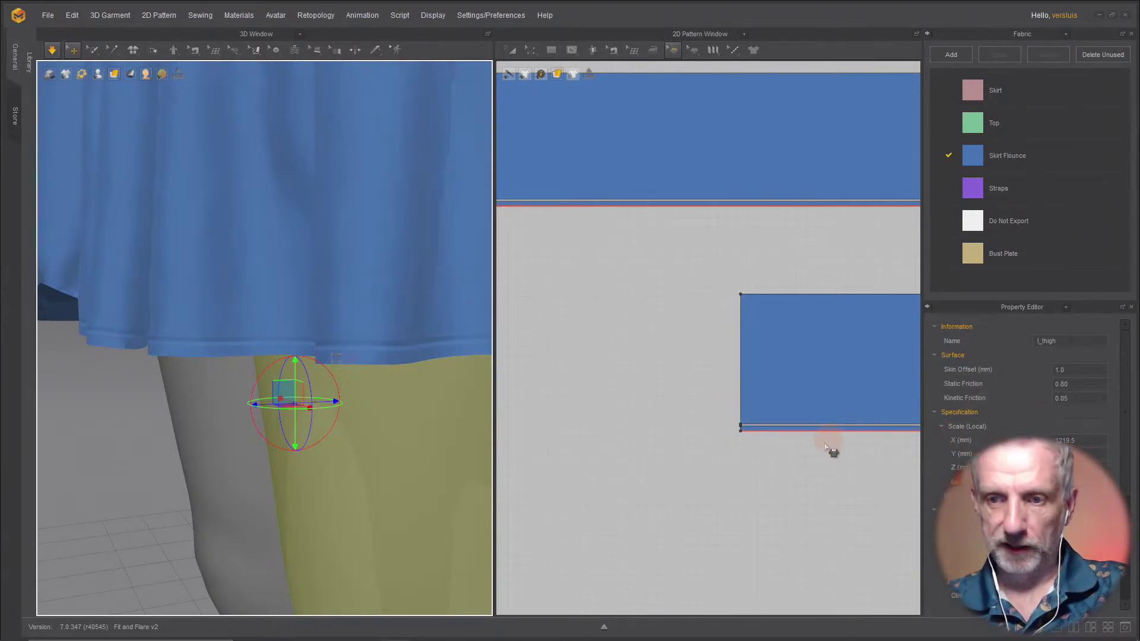
{"action": "left_click", "coordinate": [843, 431]}
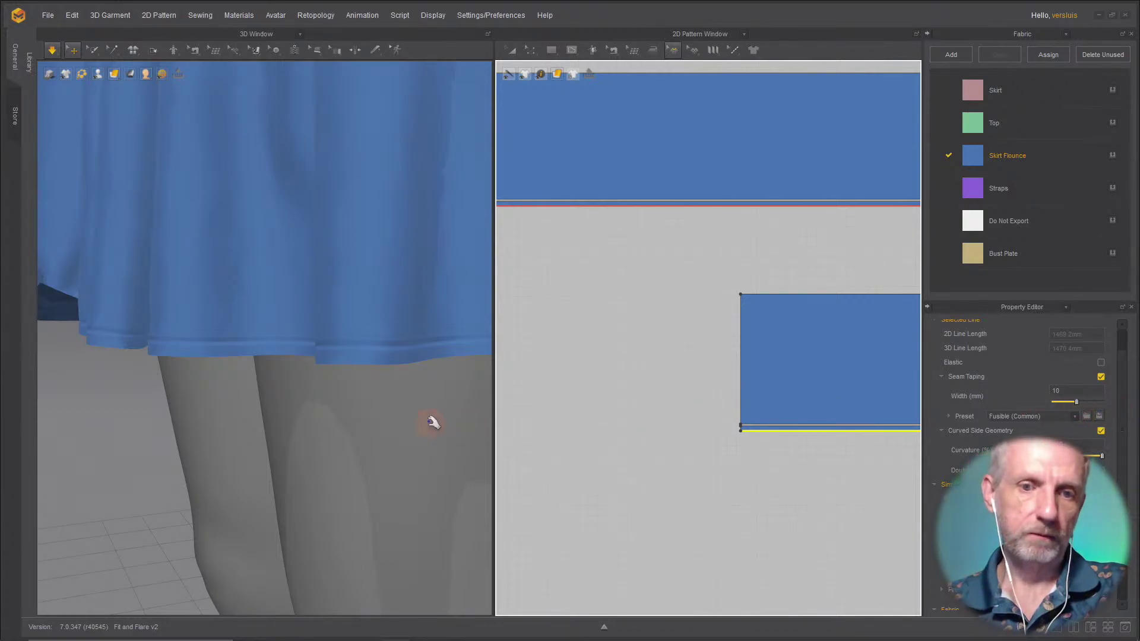
{"action": "scroll", "coordinate": [371, 392], "scroll_direction": "up", "scroll_amount": 1}
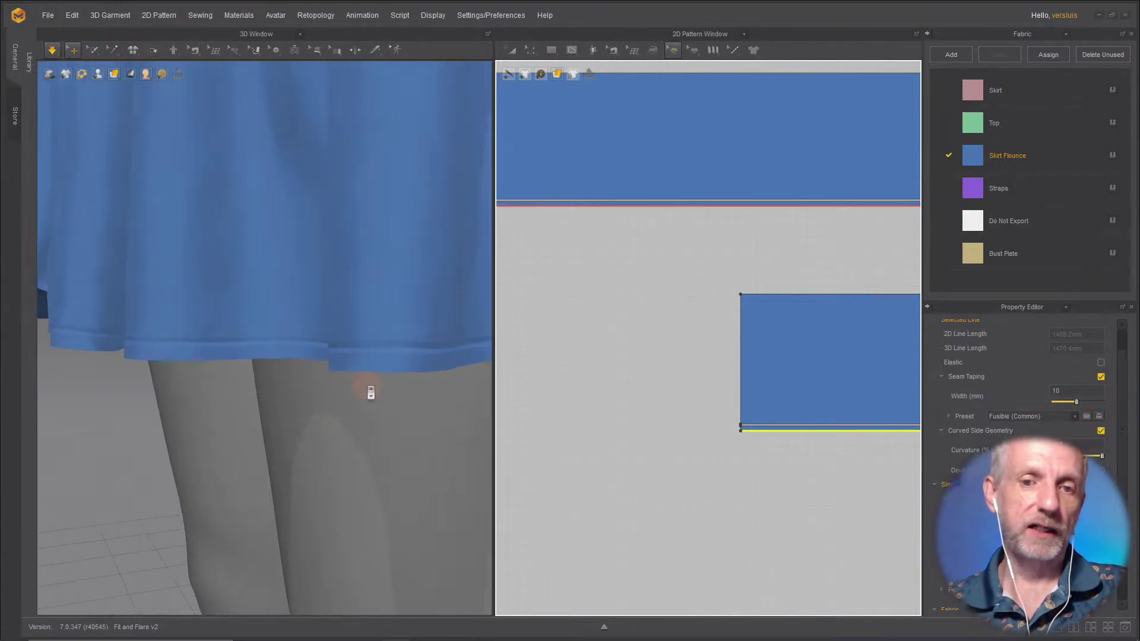
{"action": "right_click_drag", "start_coordinate": [371, 392], "coordinate": [323, 364]}
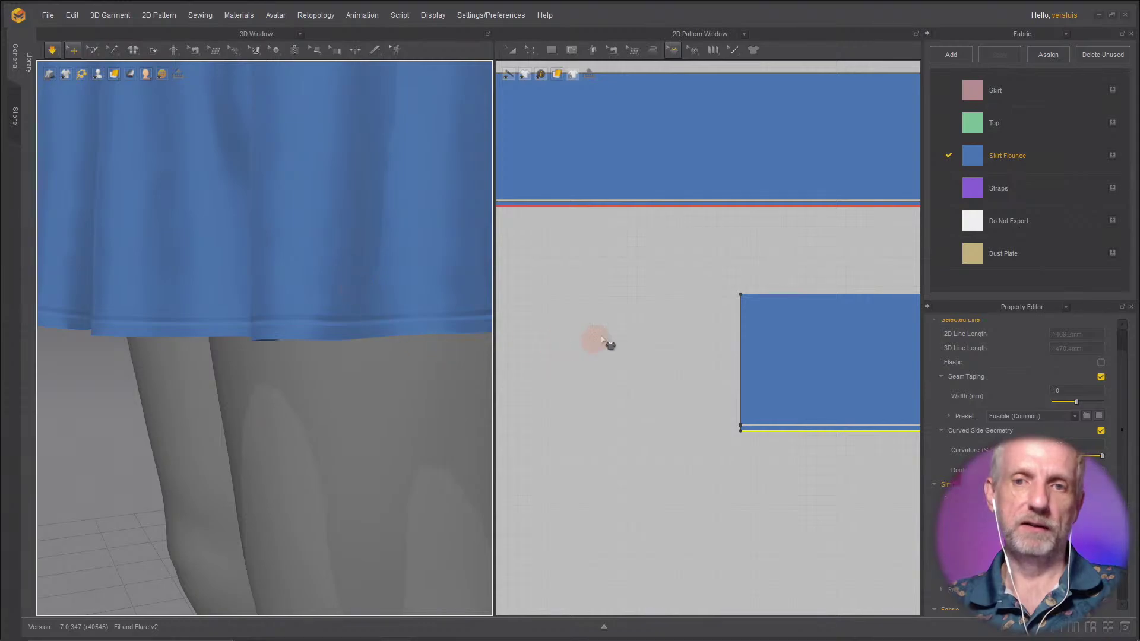
Step: Offset the upper edge of the longer flounce's hem strip as an internal line at a distance of 5 mm with Extend enabled
{"action": "key", "text": "z"}
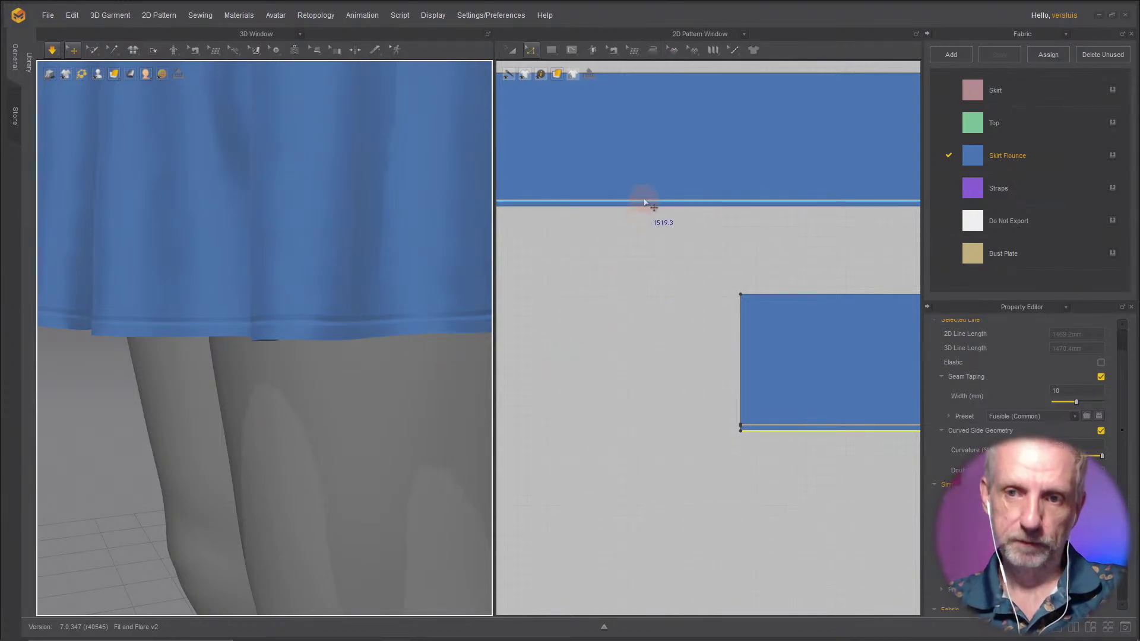
{"action": "left_click", "coordinate": [645, 203]}
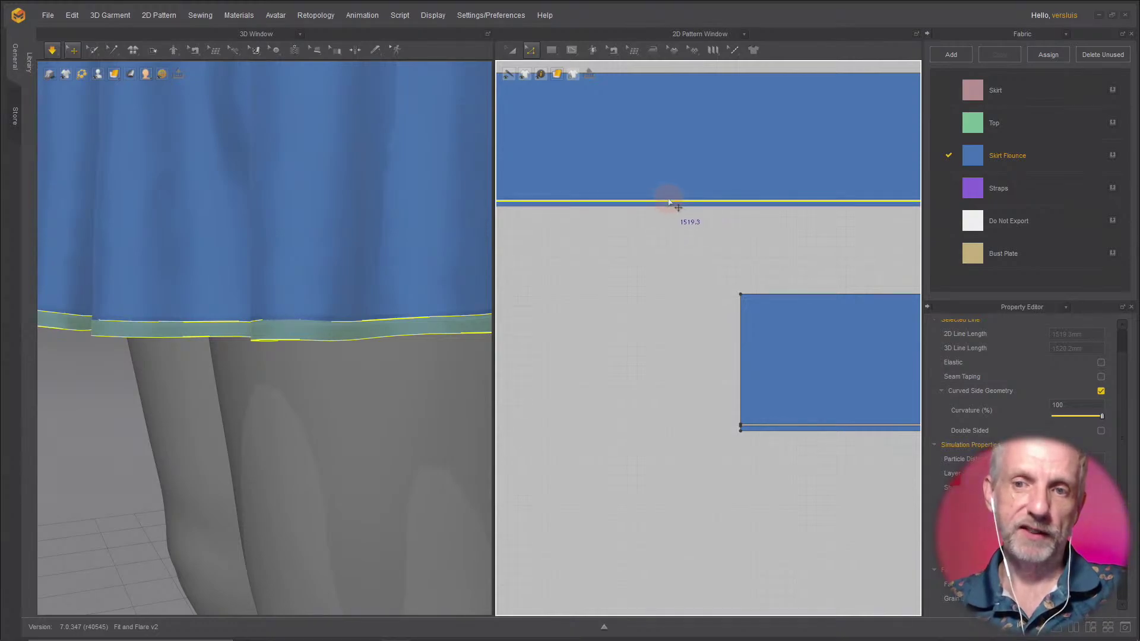
{"action": "right_click", "coordinate": [669, 202]}
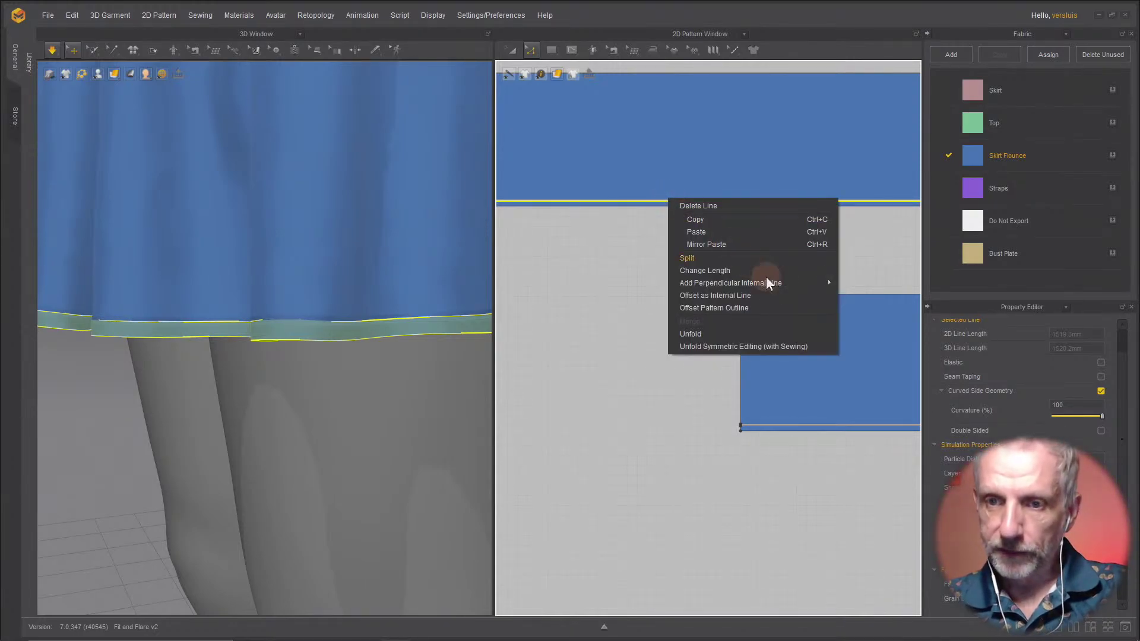
{"action": "left_click", "coordinate": [779, 297]}
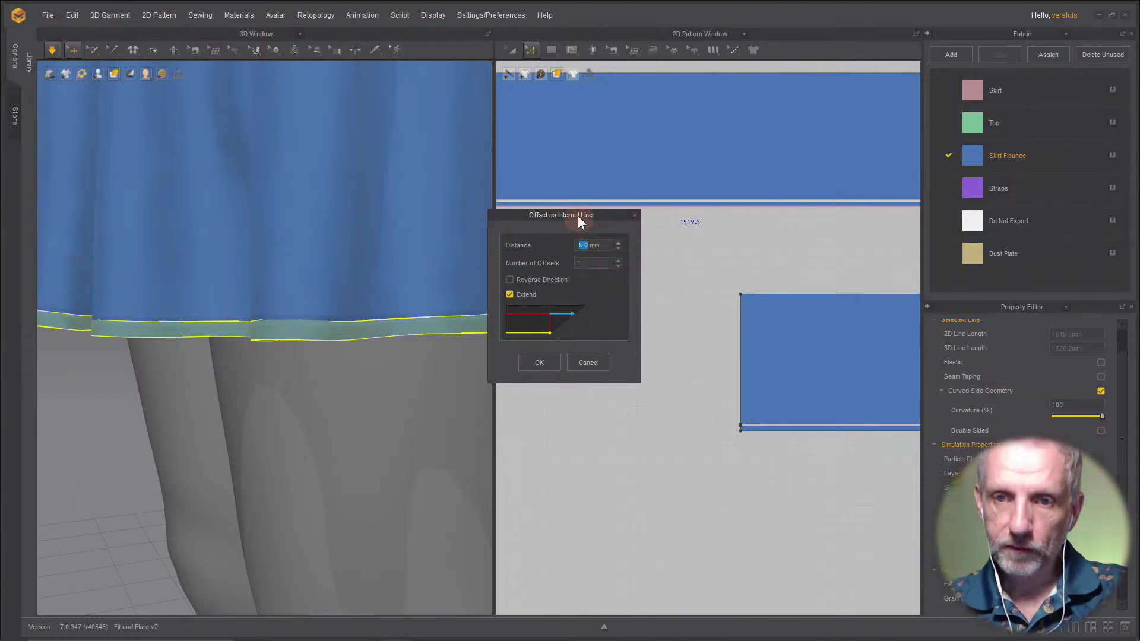
{"action": "left_click_drag", "start_coordinate": [579, 216], "coordinate": [527, 241]}
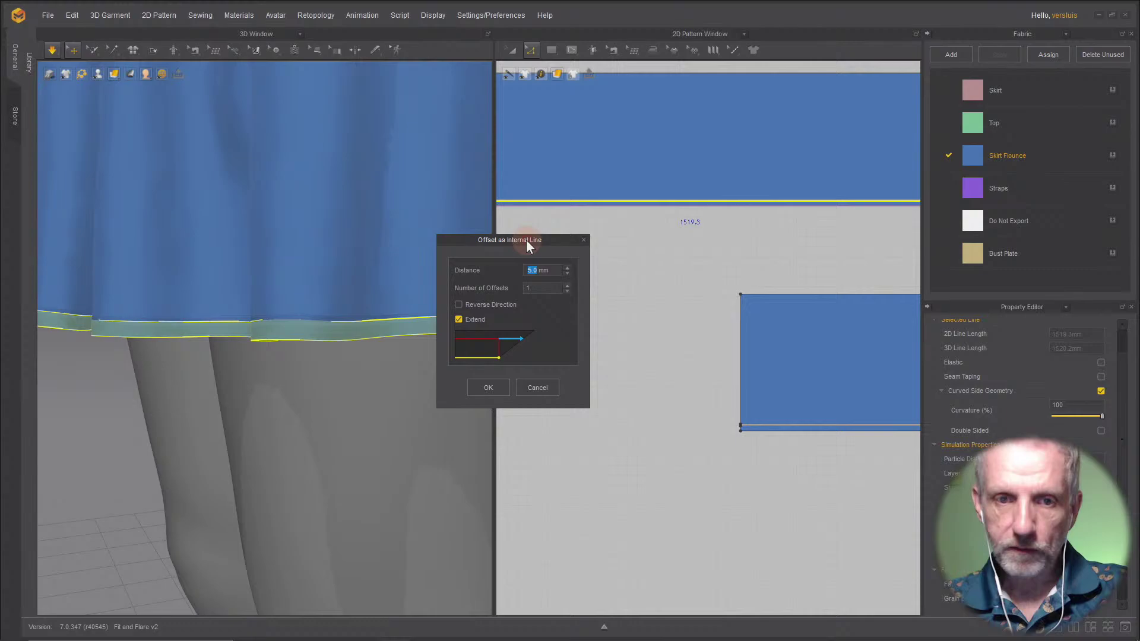
{"action": "left_click", "coordinate": [504, 389]}
Step: Select the lower edge of the longer flounce where it meets the hem strip and open its line editing options
{"action": "scroll", "coordinate": [608, 195], "scroll_direction": "up", "scroll_amount": 5}
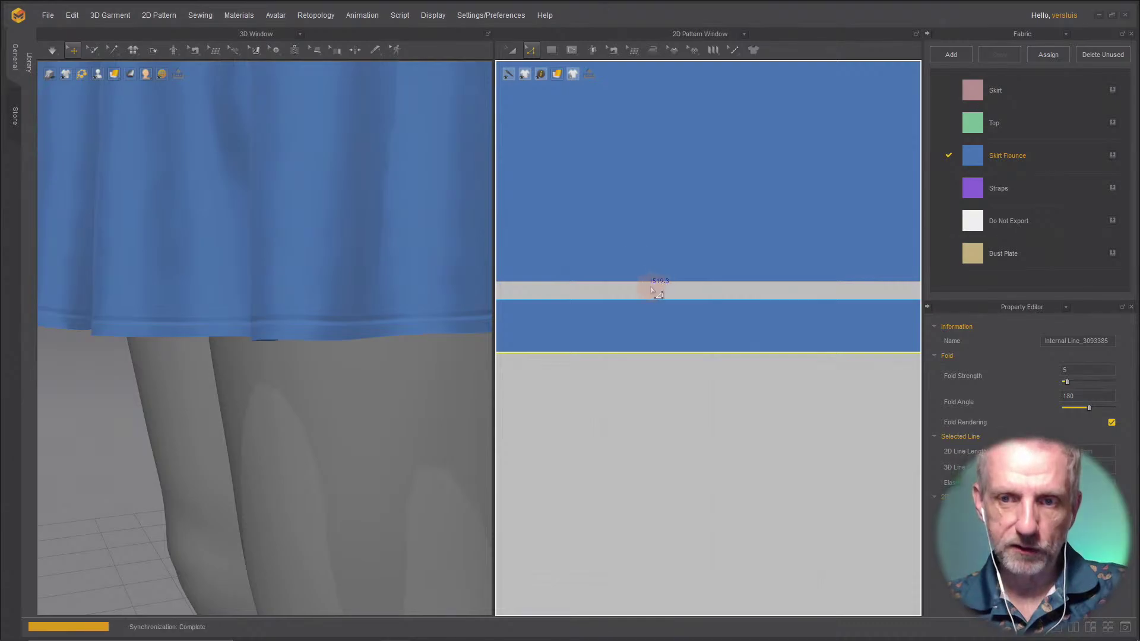
{"action": "left_click", "coordinate": [650, 287]}
{"action": "right_click", "coordinate": [652, 286]}
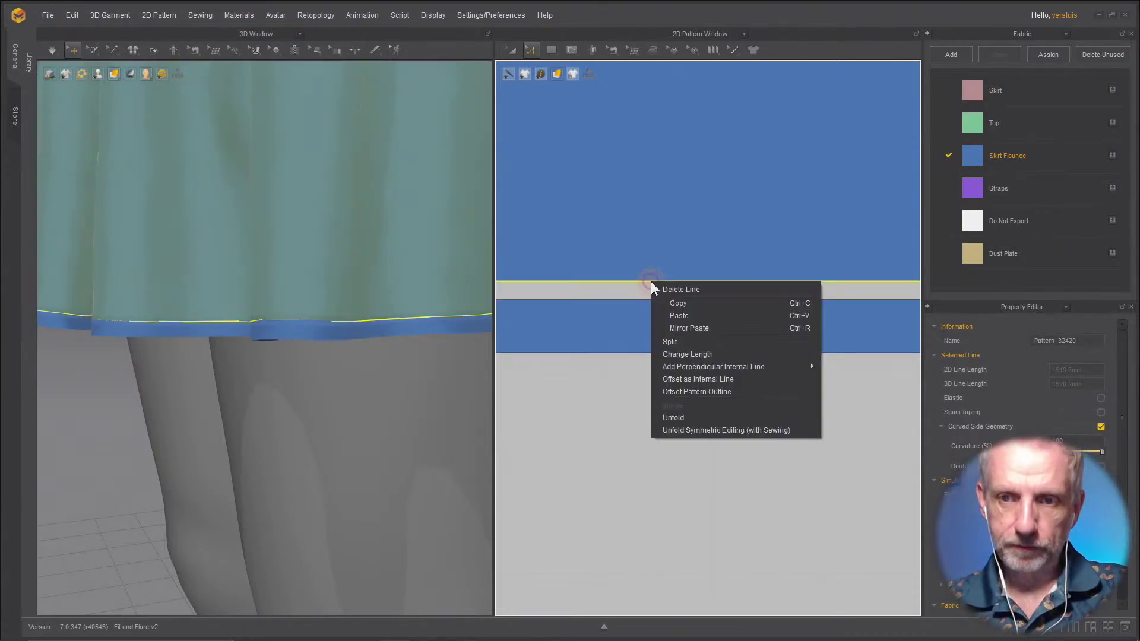
Step: Add an internal line offset 5 mm inward from the lower edge of the main flounce piece
{"action": "left_click", "coordinate": [730, 380]}
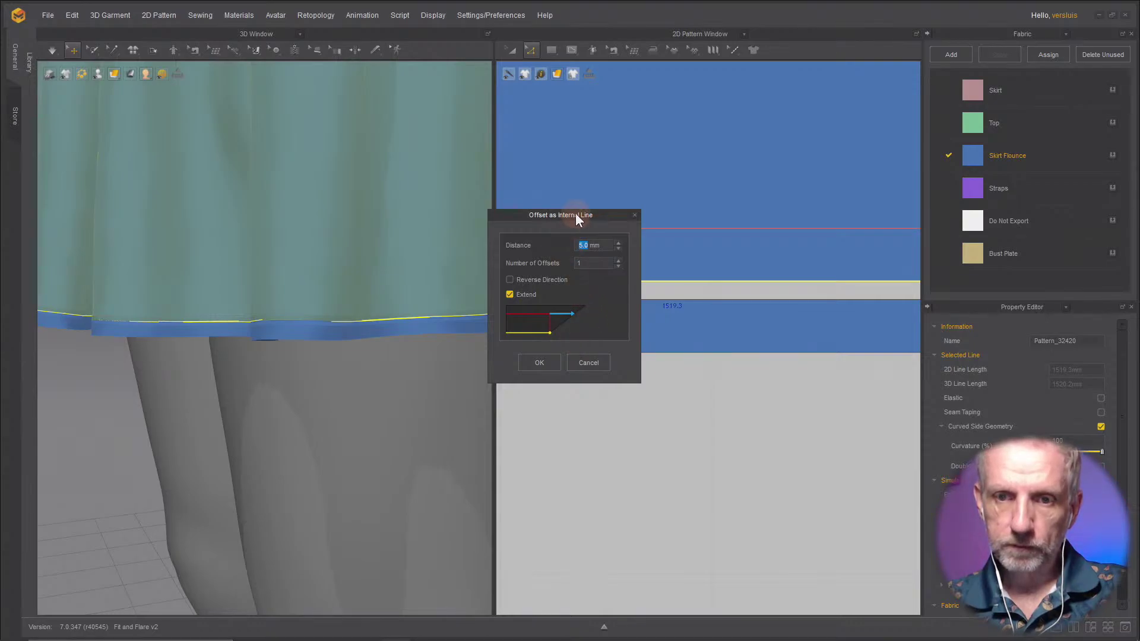
{"action": "left_click_drag", "start_coordinate": [578, 213], "coordinate": [474, 217]}
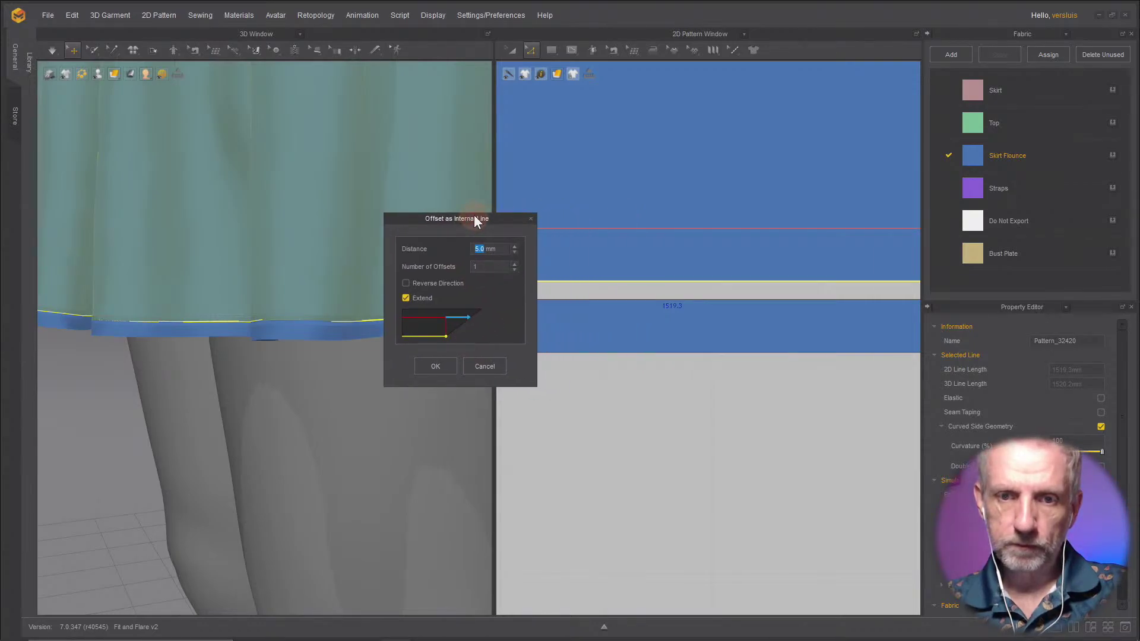
{"action": "left_click", "coordinate": [405, 283]}
{"action": "left_click", "coordinate": [406, 283]}
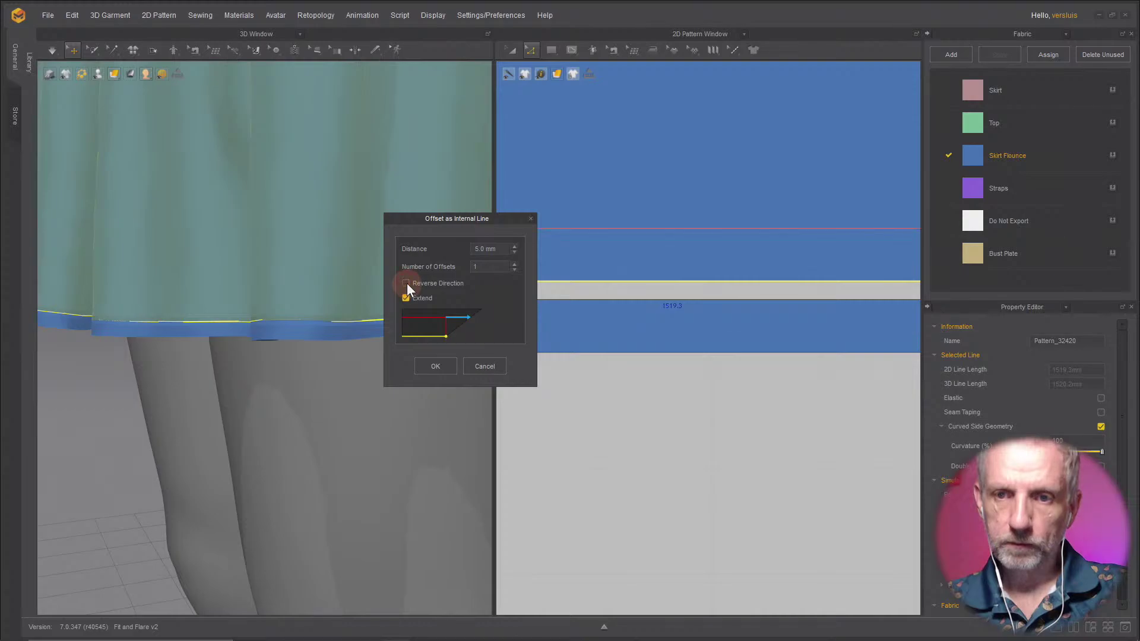
{"action": "left_click", "coordinate": [443, 366]}
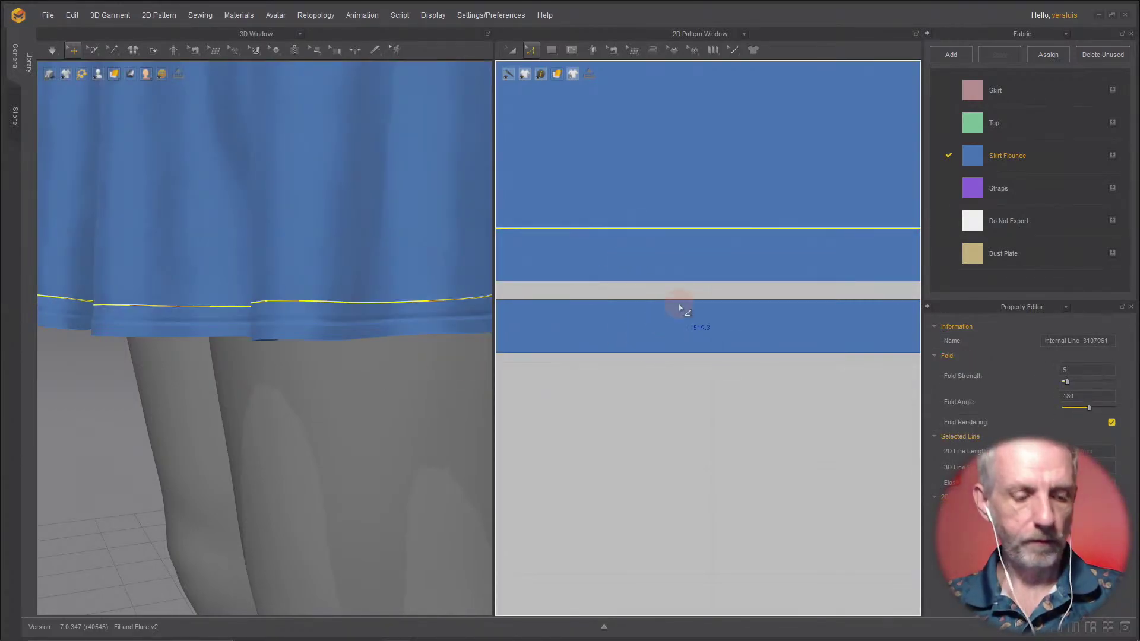
Step: Try to cut and sew the main flounce piece along the new internal line, and undo both the cut and the line
{"action": "right_click", "coordinate": [721, 230]}
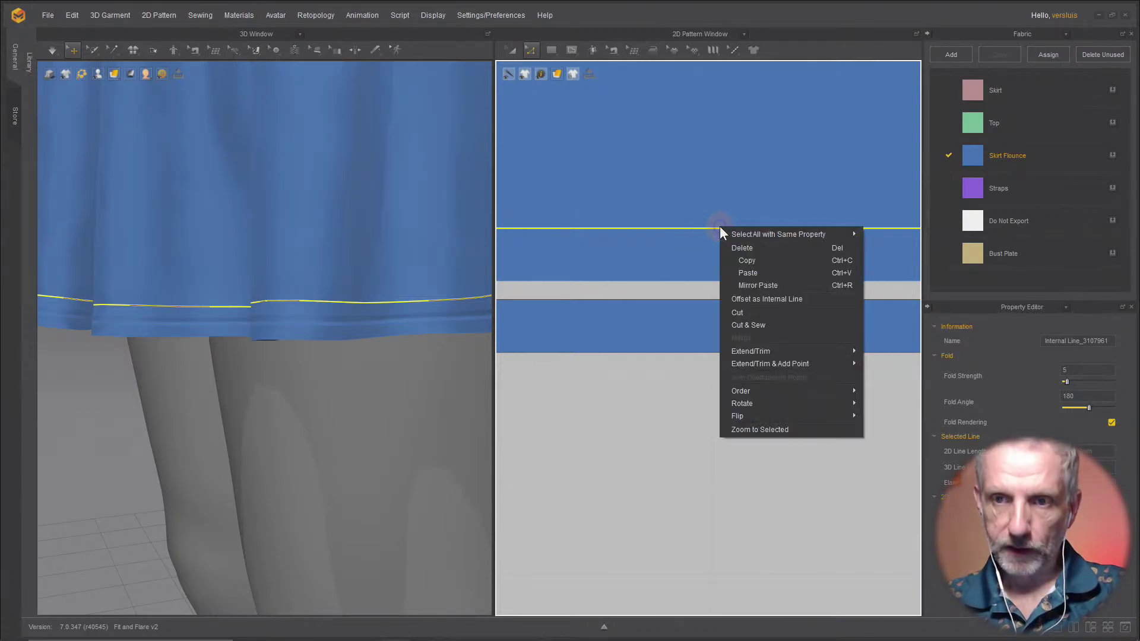
{"action": "left_click", "coordinate": [772, 323]}
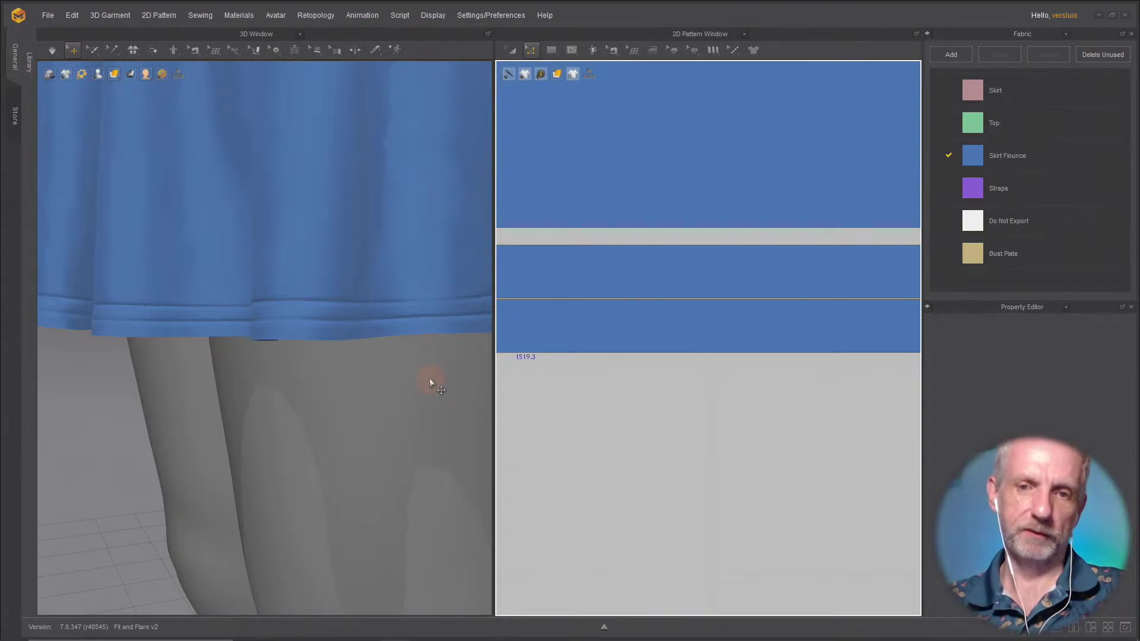
{"action": "key", "text": "ctrl+z"}
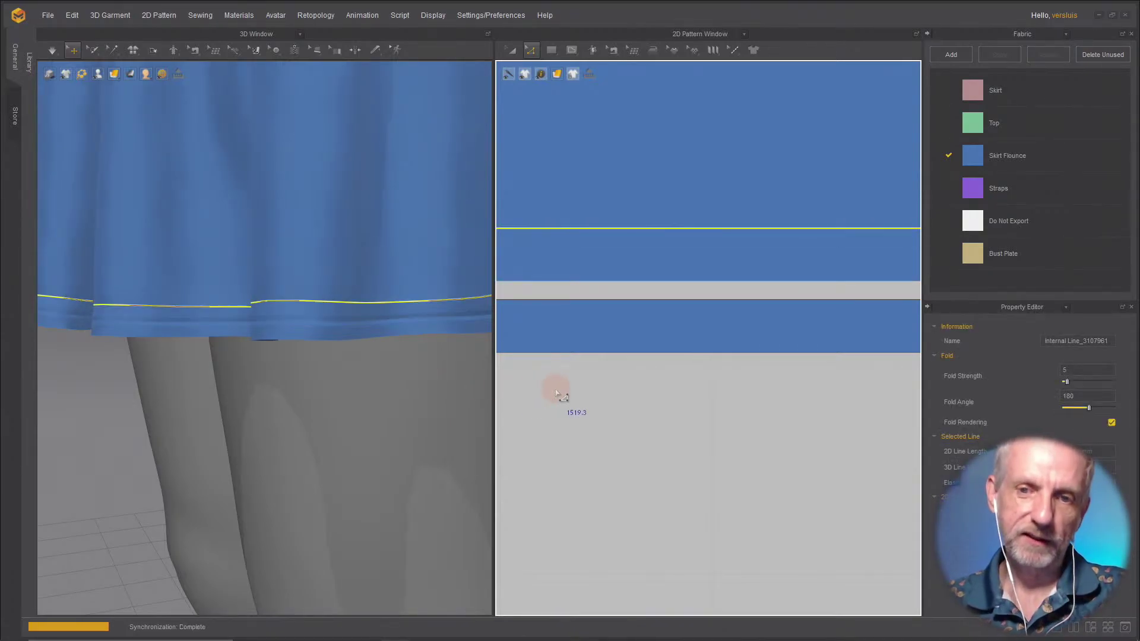
{"action": "left_click_drag", "start_coordinate": [561, 396], "coordinate": [594, 426]}
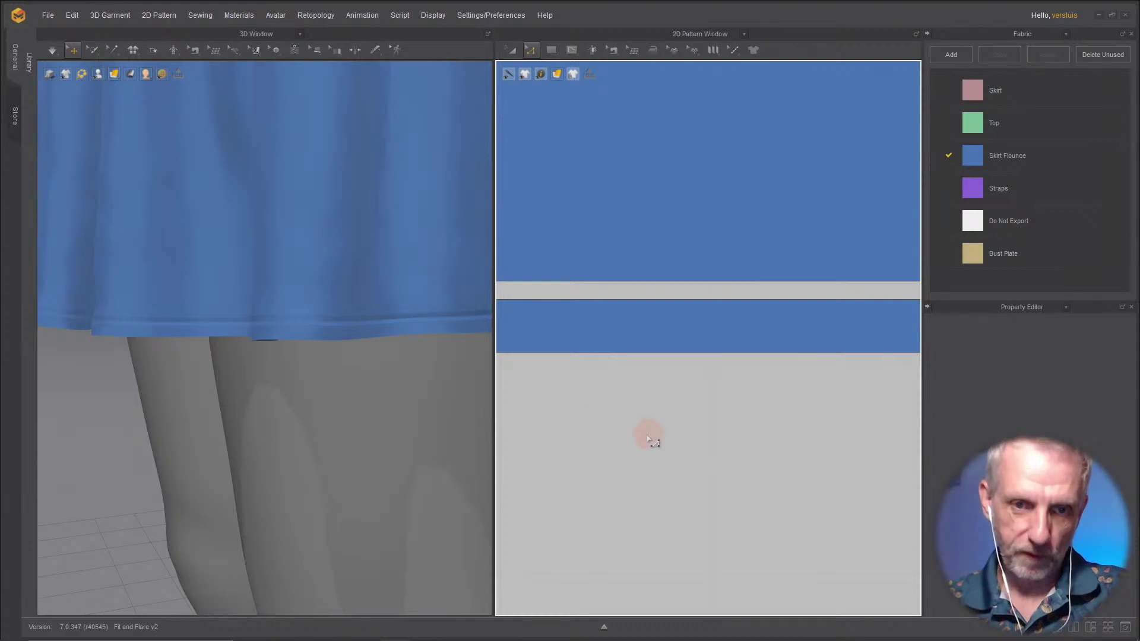
Step: Extend the pattern outline at the lower edge of the narrow hem strip by 5 mm with an internal line
{"action": "left_click", "coordinate": [645, 354]}
{"action": "right_click", "coordinate": [645, 356]}
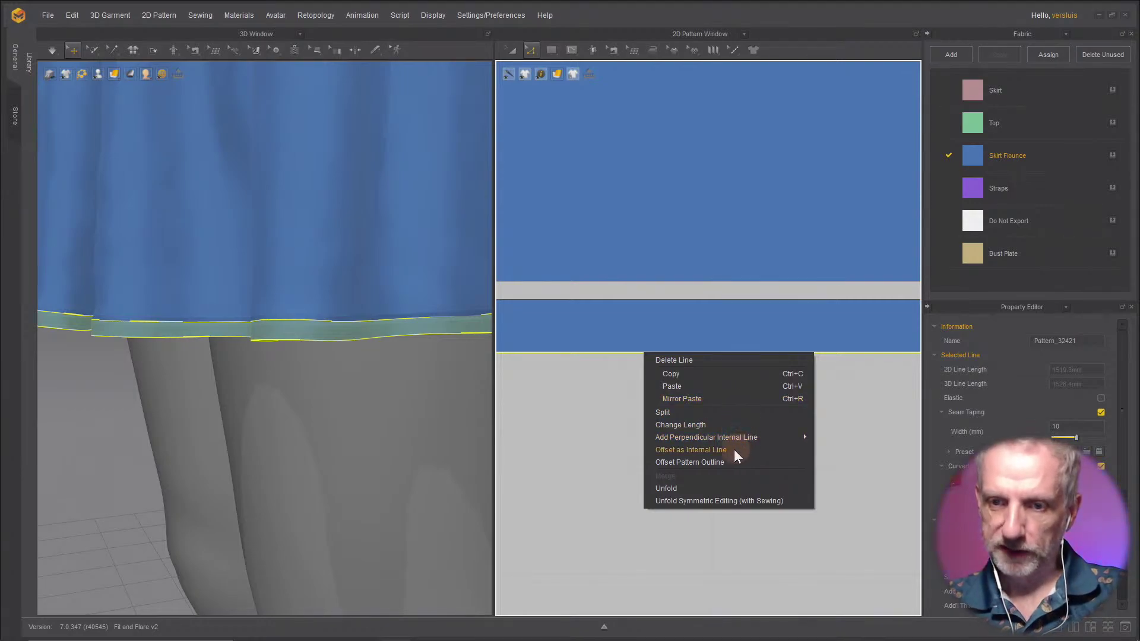
{"action": "left_click", "coordinate": [725, 463]}
{"action": "left_click", "coordinate": [556, 414]}
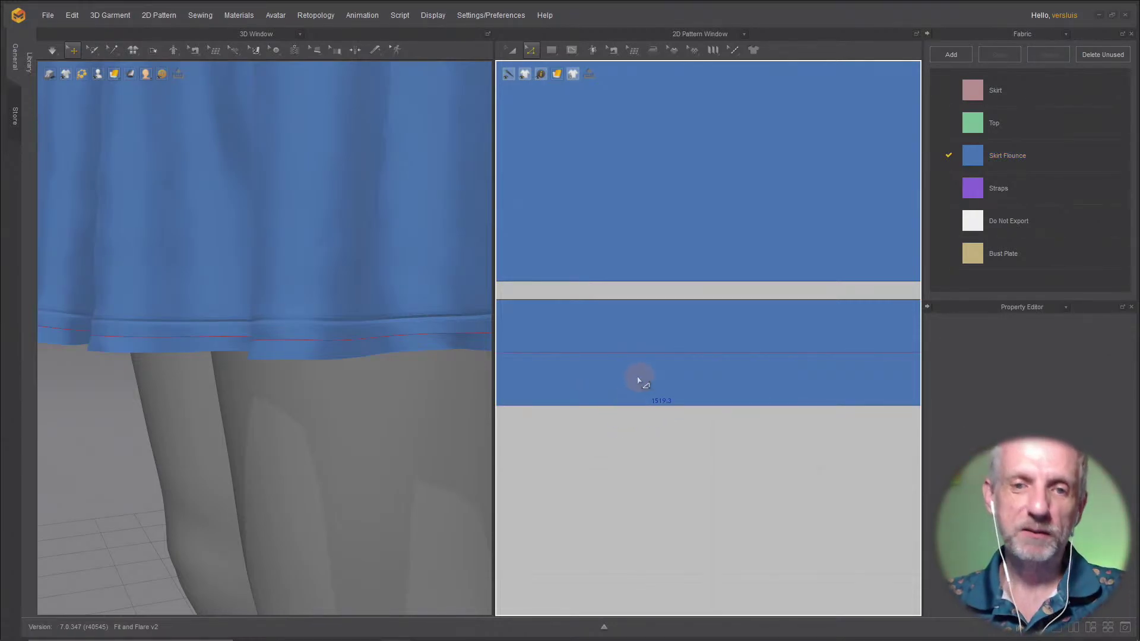
Step: Cut and sew the hem strip along the internal line at its former lower edge
{"action": "left_click", "coordinate": [643, 355]}
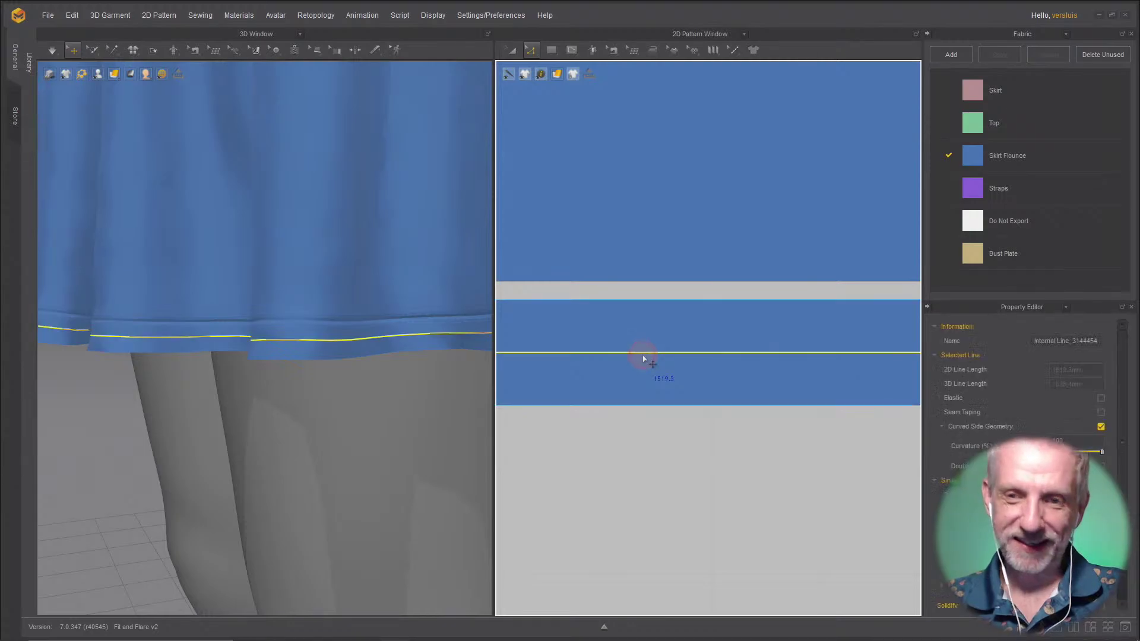
{"action": "right_click", "coordinate": [643, 355]}
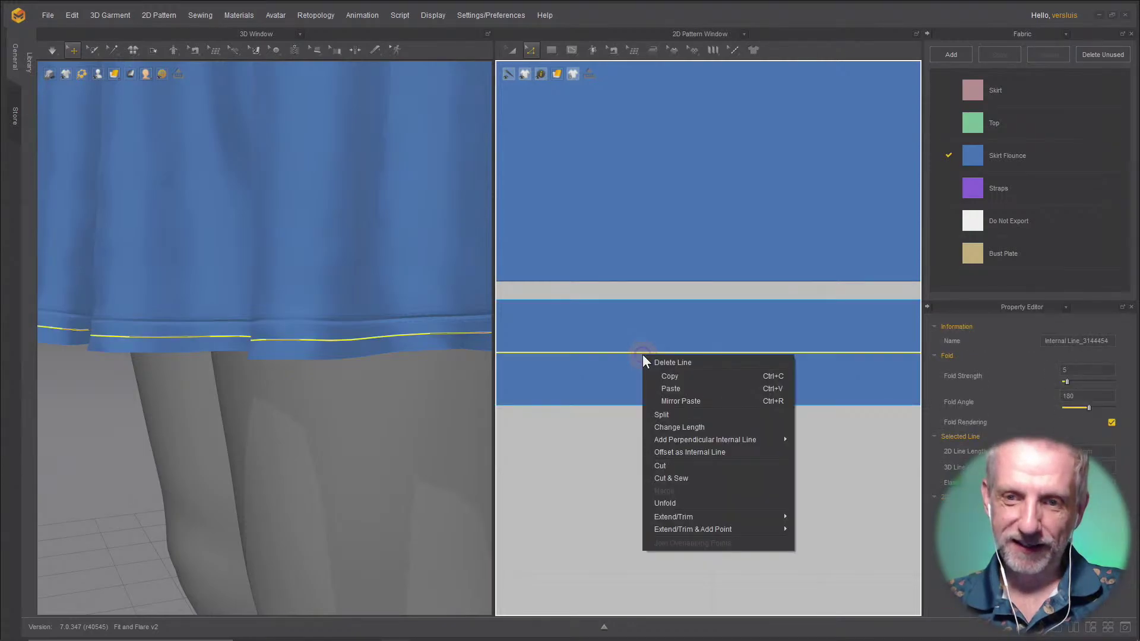
{"action": "left_click", "coordinate": [721, 477]}
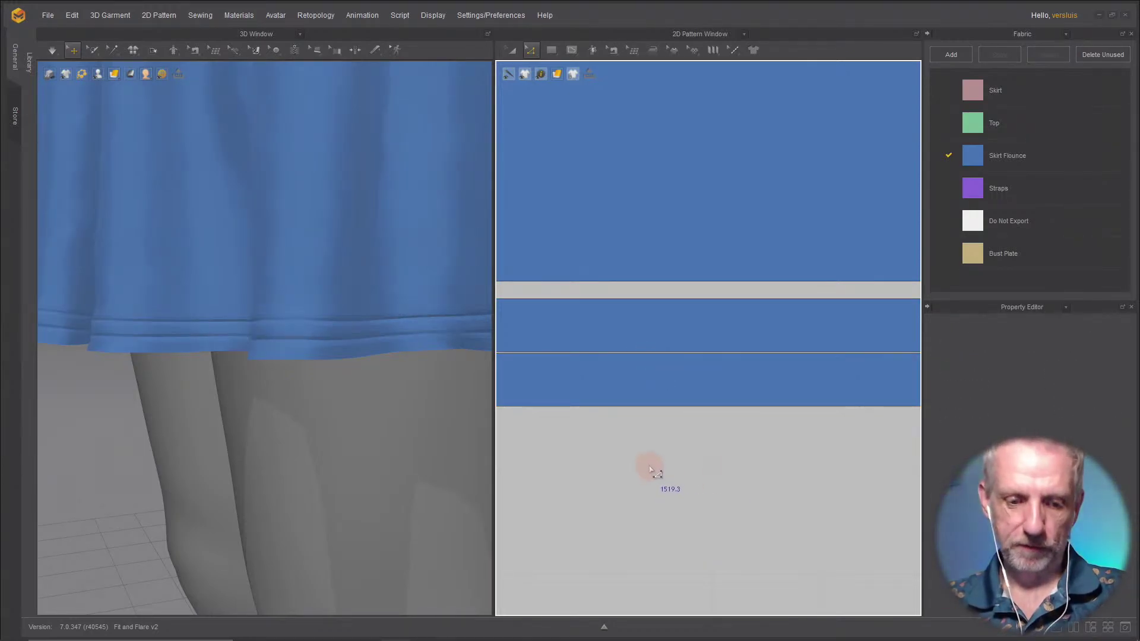
Step: Assign the Do Not Export fabric to the newly separated lowest strip of the hem
{"action": "key", "text": "a"}
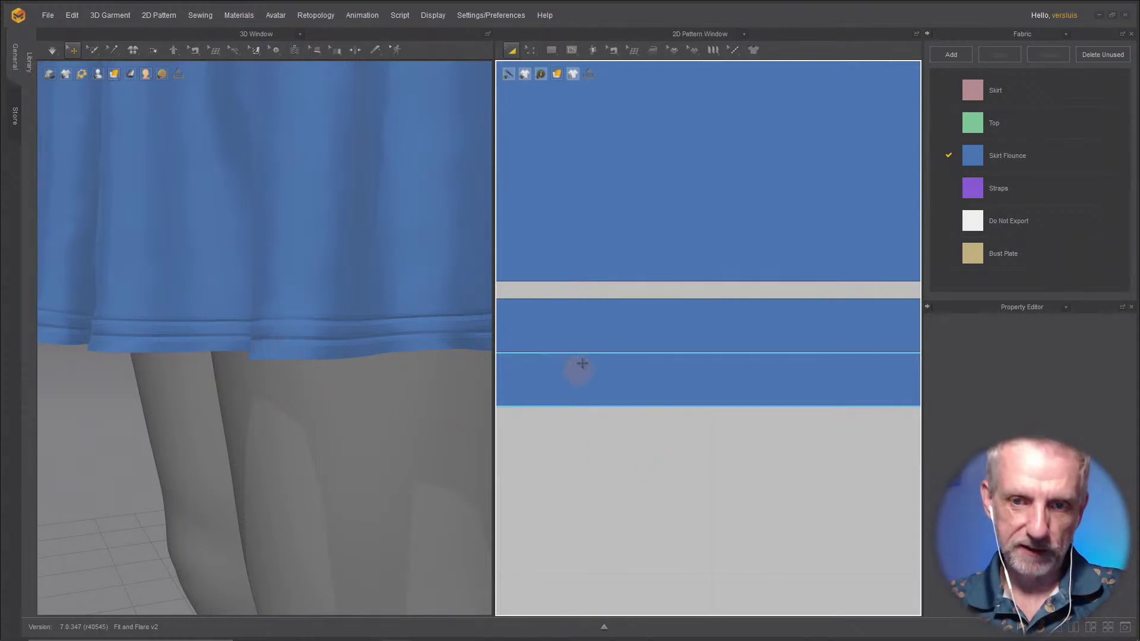
{"action": "left_click", "coordinate": [604, 381]}
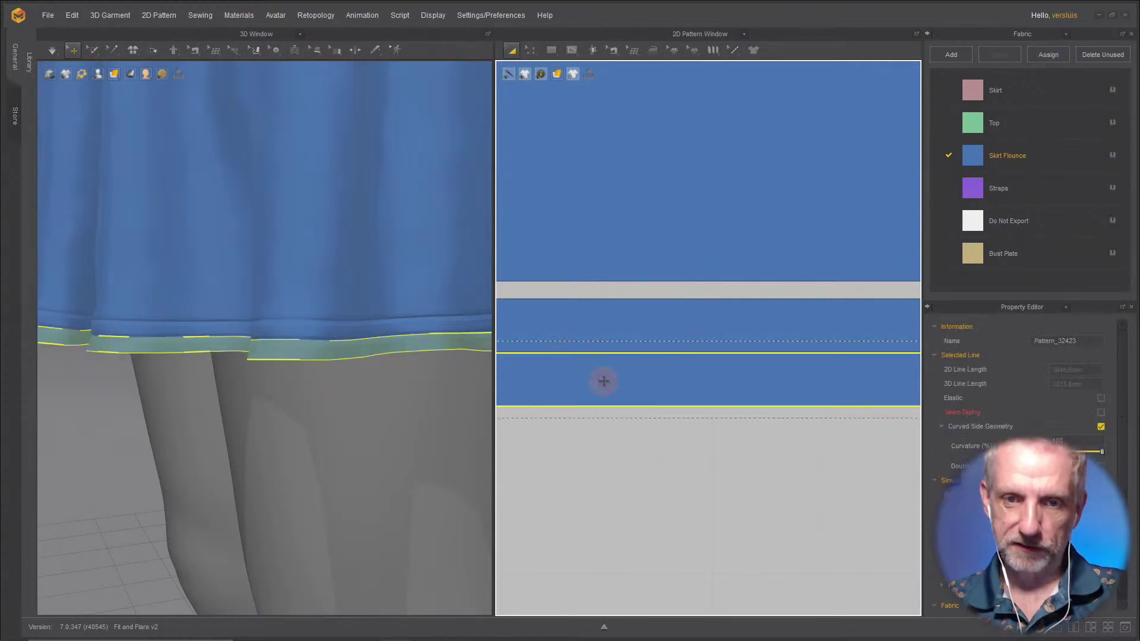
{"action": "left_click", "coordinate": [1113, 221]}
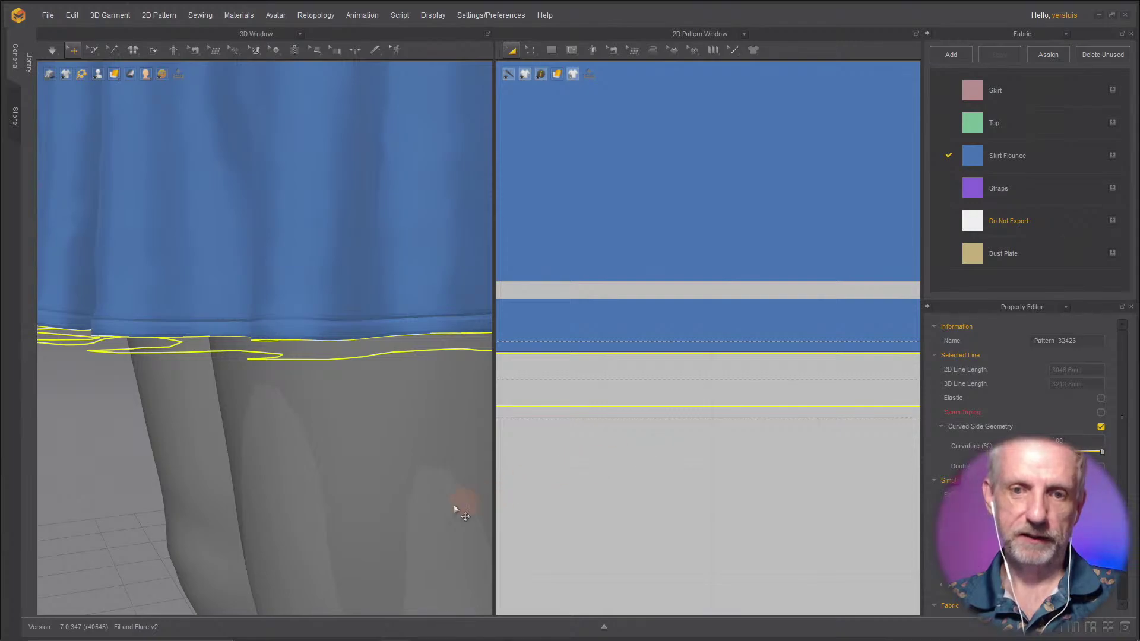
{"action": "left_click", "coordinate": [420, 500]}
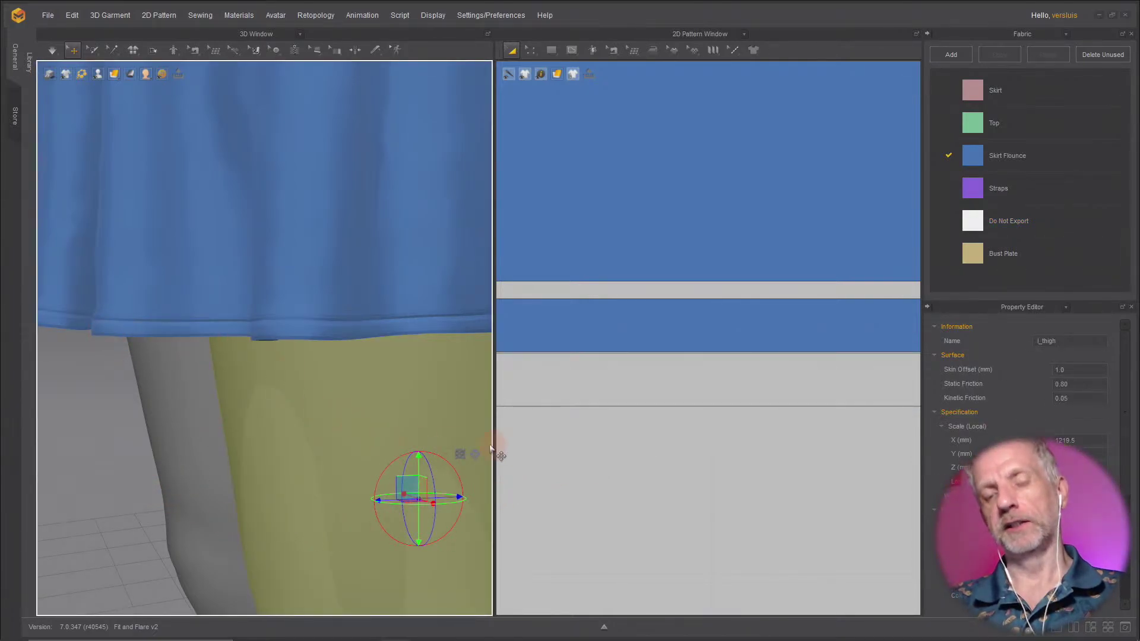
Step: Extend the pattern outline at the lower edge of the other flounce's hem strip by 5 mm, creating an internal line
{"action": "scroll", "coordinate": [649, 463], "scroll_direction": "down", "scroll_amount": 5}
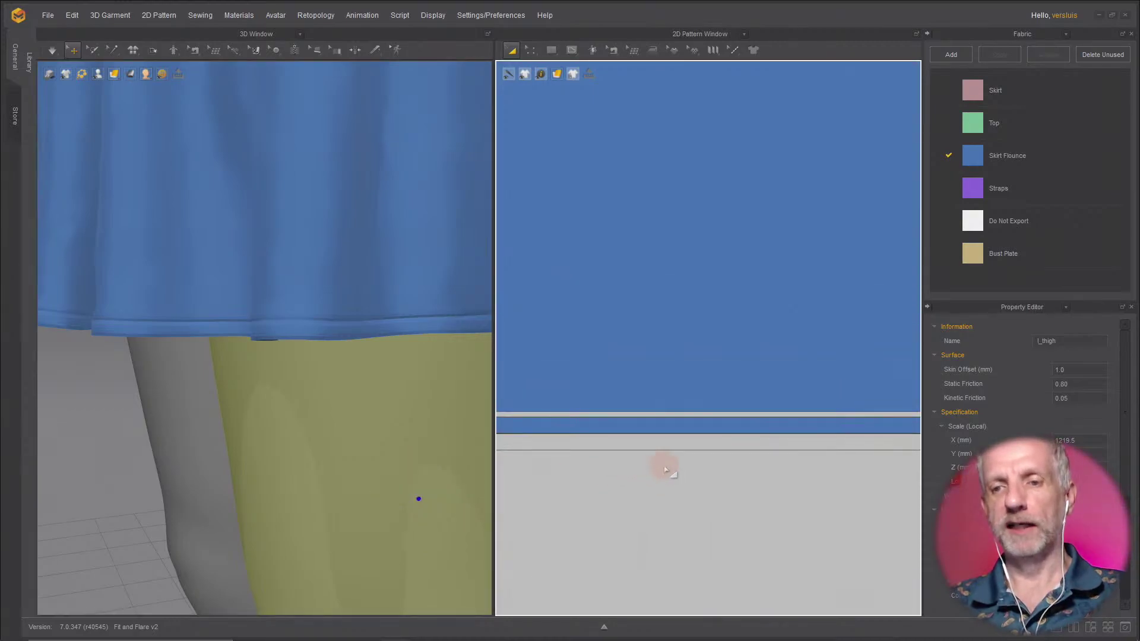
{"action": "middle_click_drag", "start_coordinate": [664, 468], "coordinate": [564, 383]}
{"action": "scroll", "coordinate": [809, 449], "scroll_direction": "down", "scroll_amount": 7}
{"action": "scroll", "coordinate": [782, 474], "scroll_direction": "up", "scroll_amount": 2}
{"action": "middle_click_drag", "start_coordinate": [782, 473], "coordinate": [723, 331]}
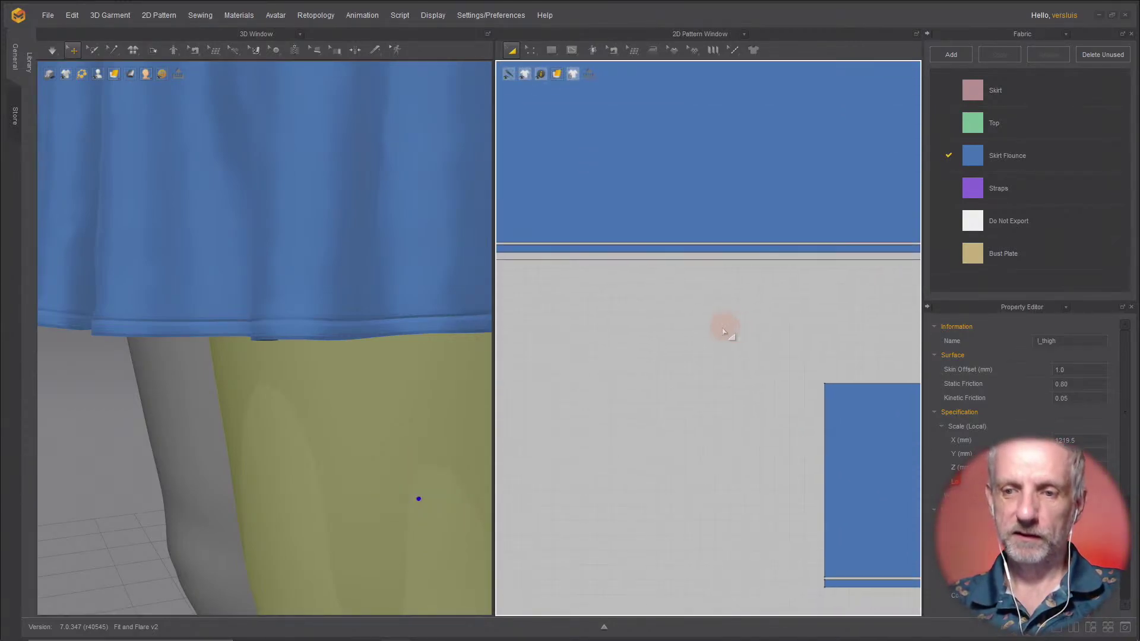
{"action": "middle_click_drag", "start_coordinate": [753, 433], "coordinate": [674, 318]}
{"action": "scroll", "coordinate": [717, 382], "scroll_direction": "up", "scroll_amount": 2}
{"action": "middle_click_drag", "start_coordinate": [717, 382], "coordinate": [636, 306]}
{"action": "middle_click_drag", "start_coordinate": [718, 422], "coordinate": [618, 339]}
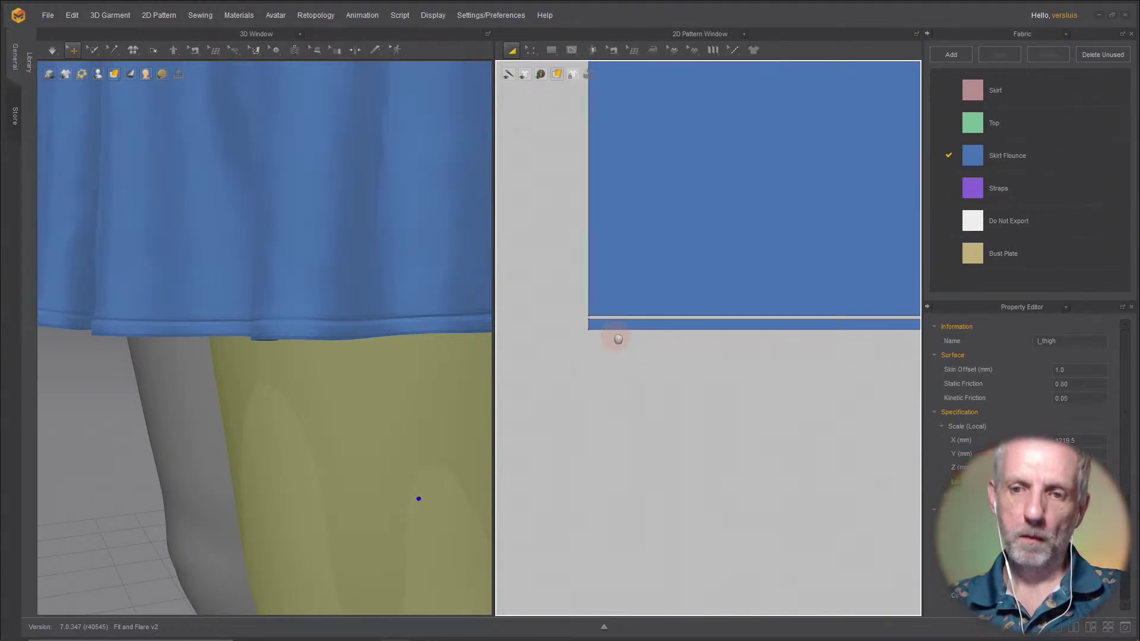
{"action": "left_click", "coordinate": [724, 334]}
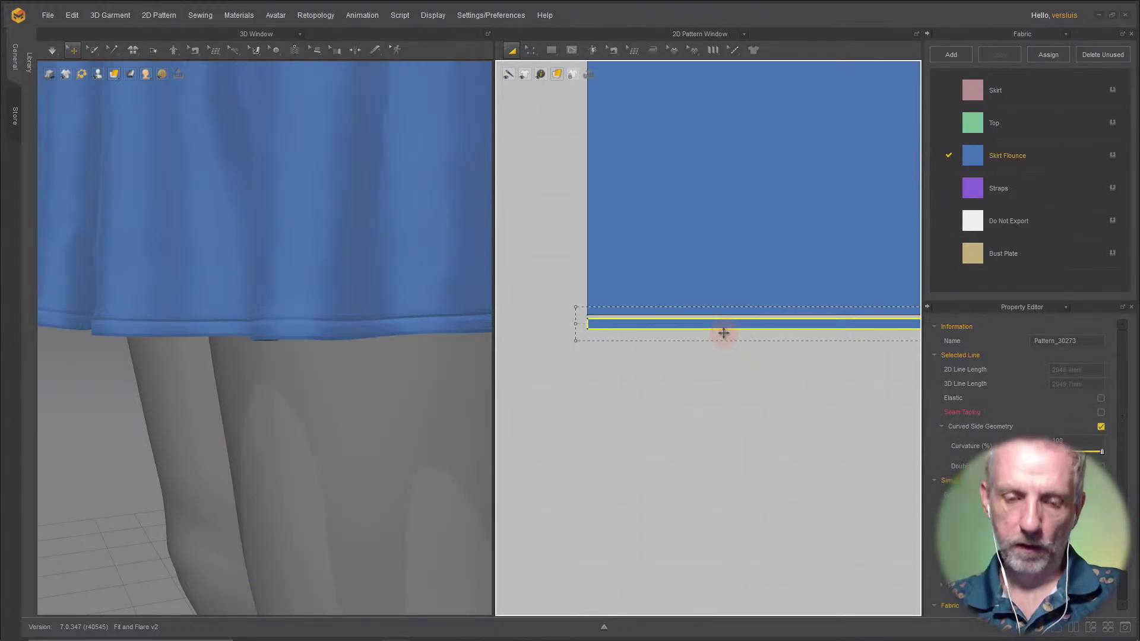
{"action": "left_click", "coordinate": [728, 328]}
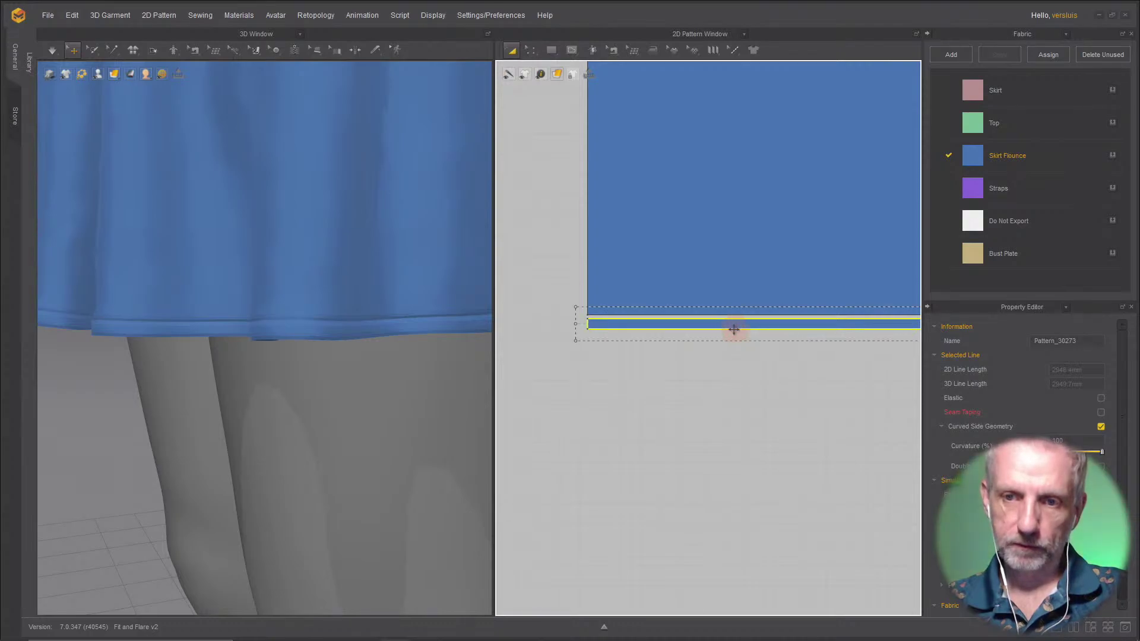
{"action": "left_click", "coordinate": [729, 299]}
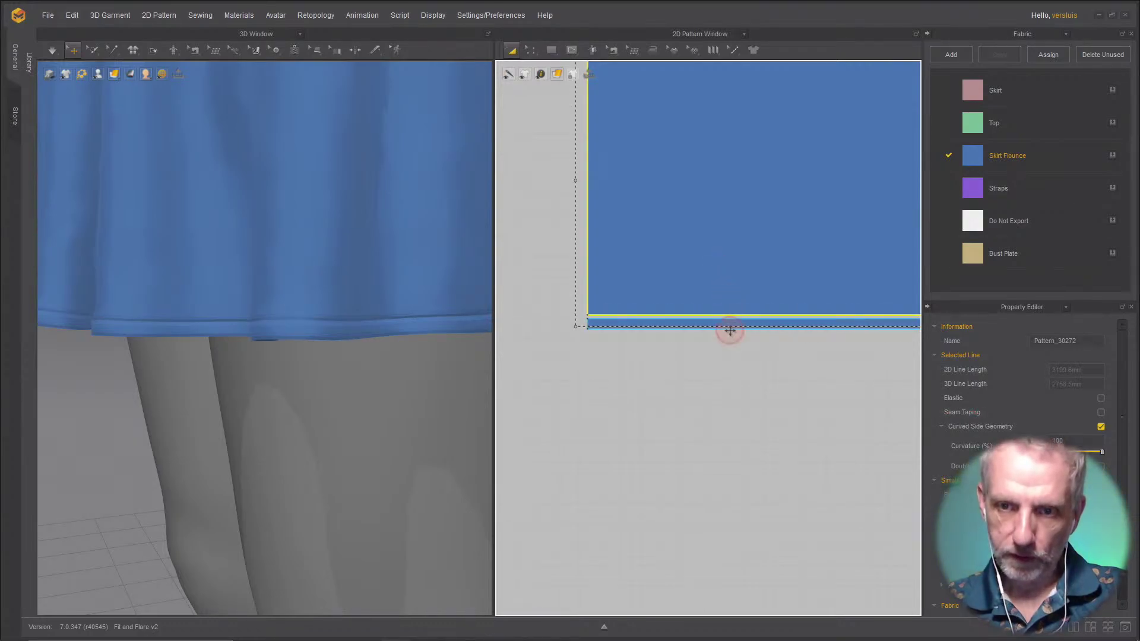
{"action": "left_click", "coordinate": [730, 330]}
{"action": "scroll", "coordinate": [725, 358], "scroll_direction": "up", "scroll_amount": 5}
{"action": "key", "text": "z"}
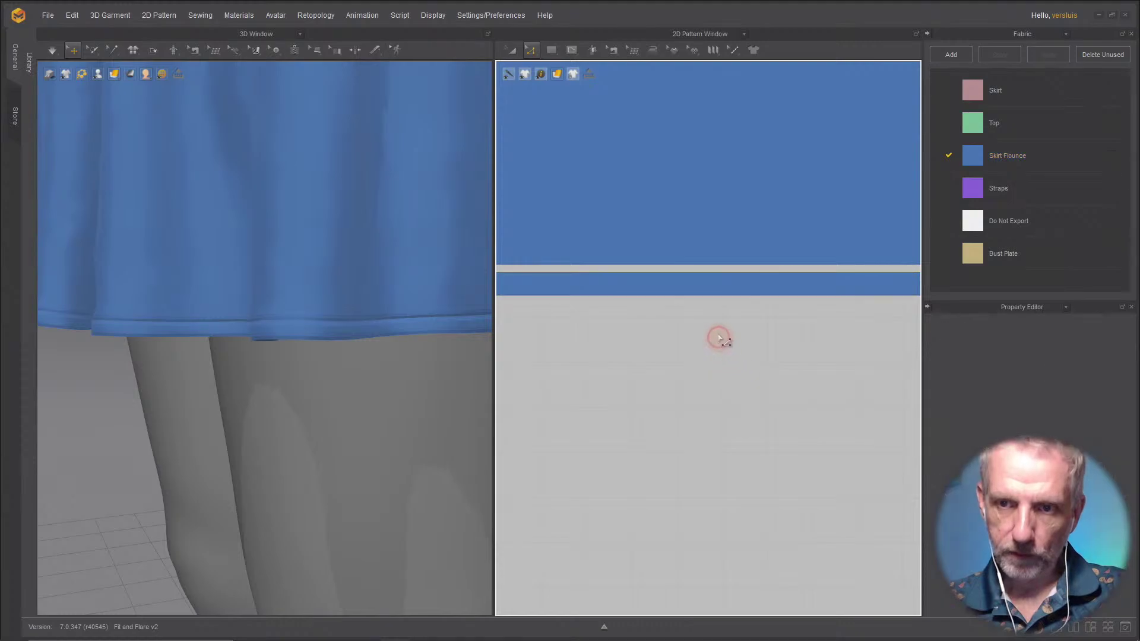
{"action": "left_click", "coordinate": [734, 296]}
{"action": "right_click", "coordinate": [737, 297]}
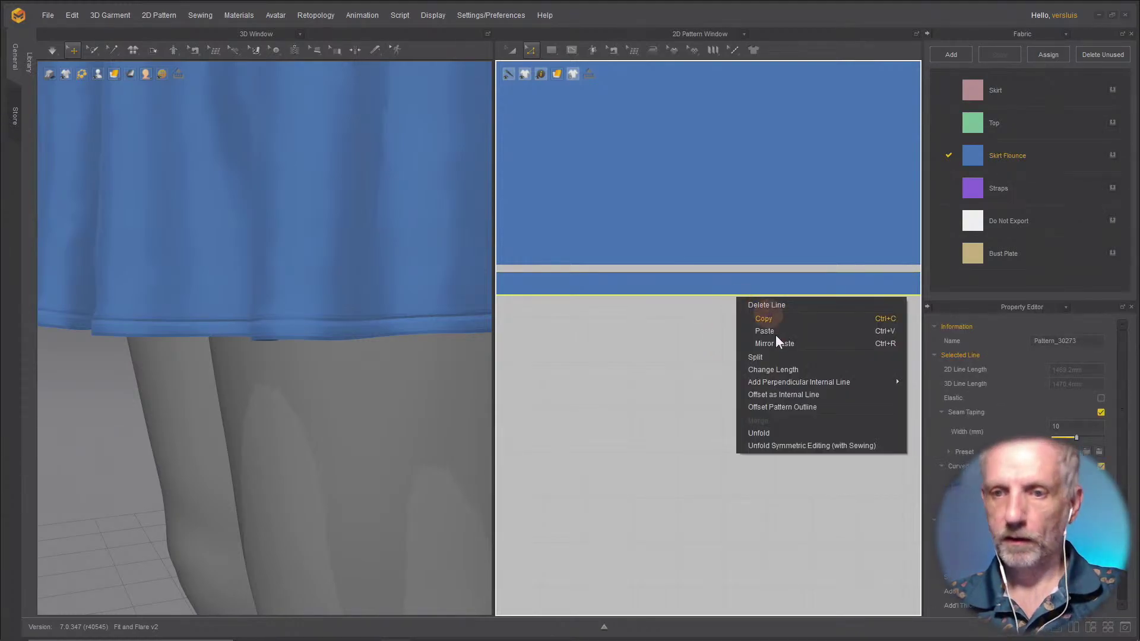
{"action": "left_click", "coordinate": [804, 408]}
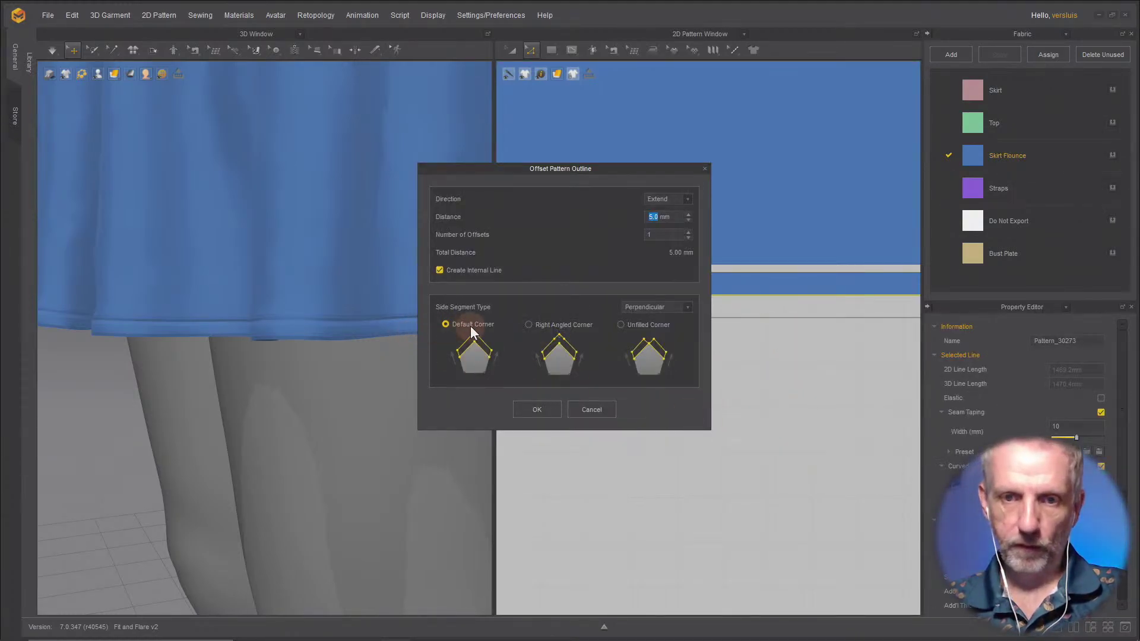
{"action": "left_click", "coordinate": [546, 412]}
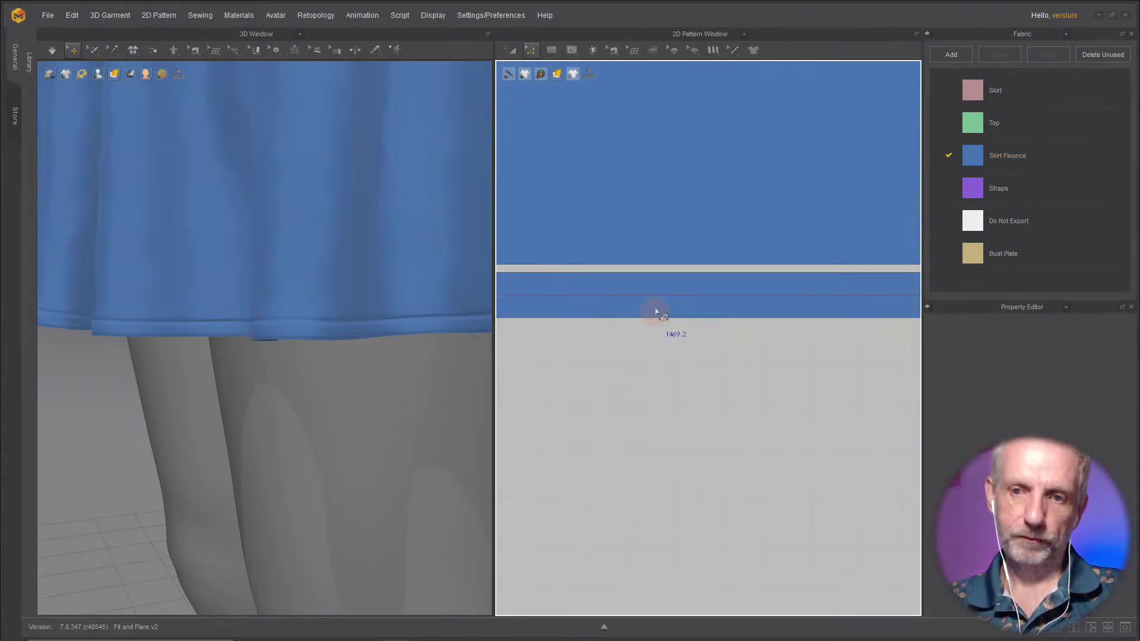
Step: Cut and sew the second flounce's hem strip along its new internal line
{"action": "left_click", "coordinate": [657, 295]}
{"action": "right_click", "coordinate": [659, 293]}
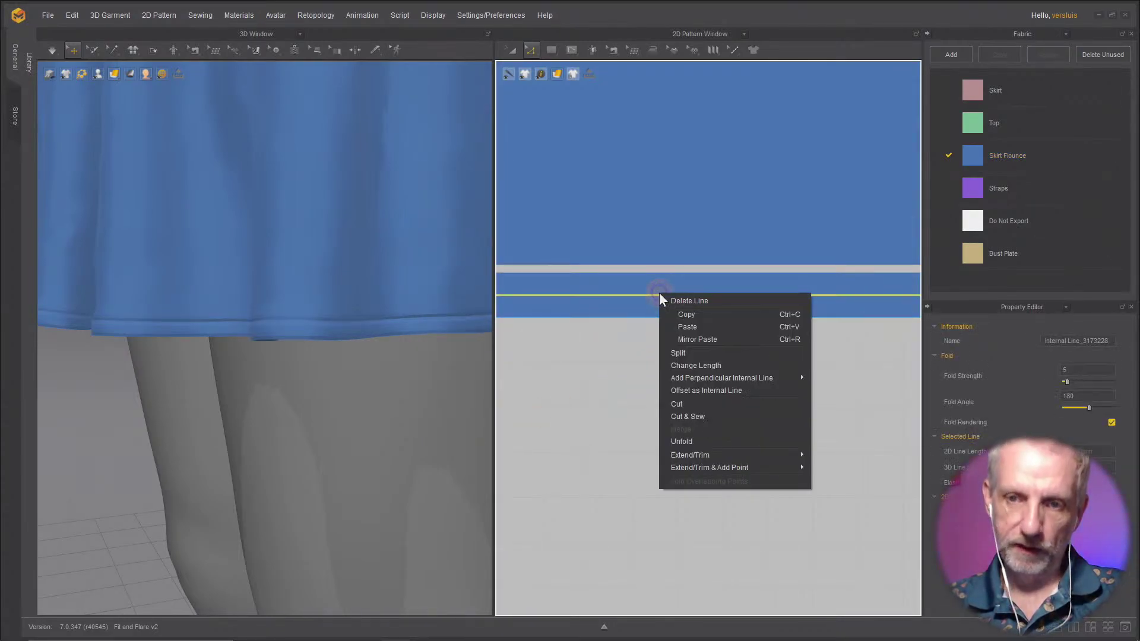
{"action": "left_click", "coordinate": [718, 414]}
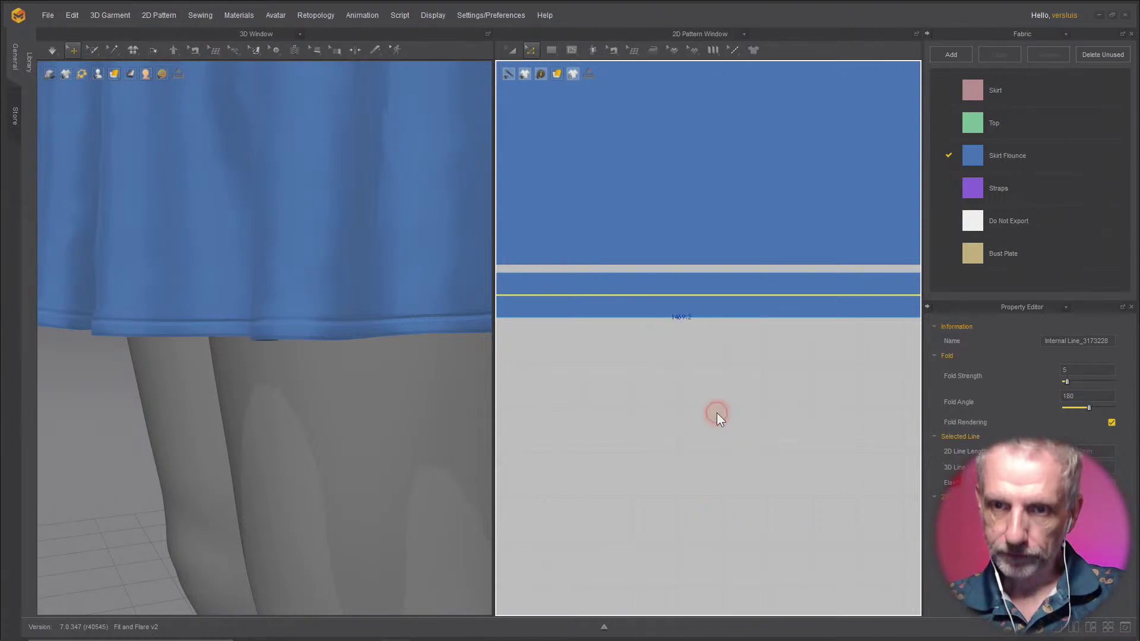
{"action": "left_click", "coordinate": [715, 300]}
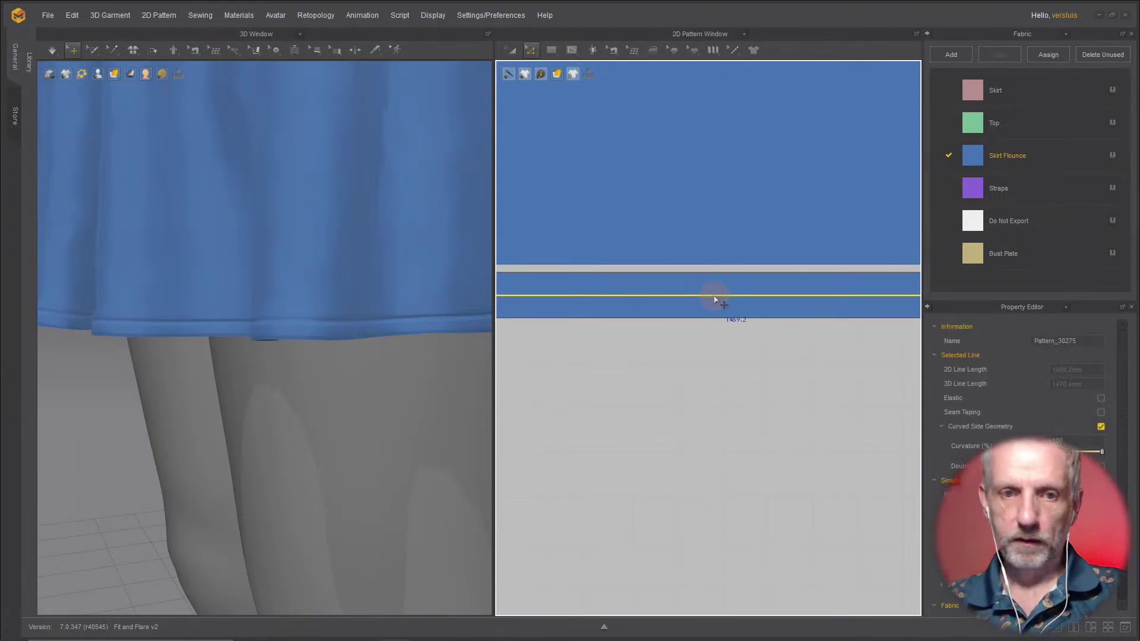
{"action": "right_click", "coordinate": [715, 300]}
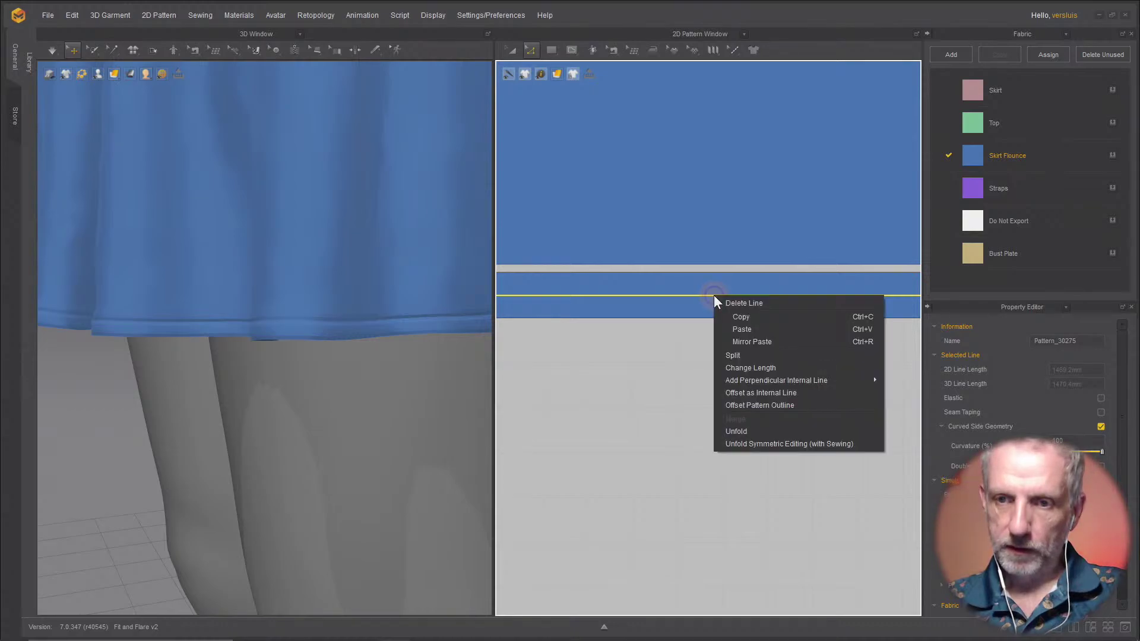
{"action": "left_click", "coordinate": [764, 393]}
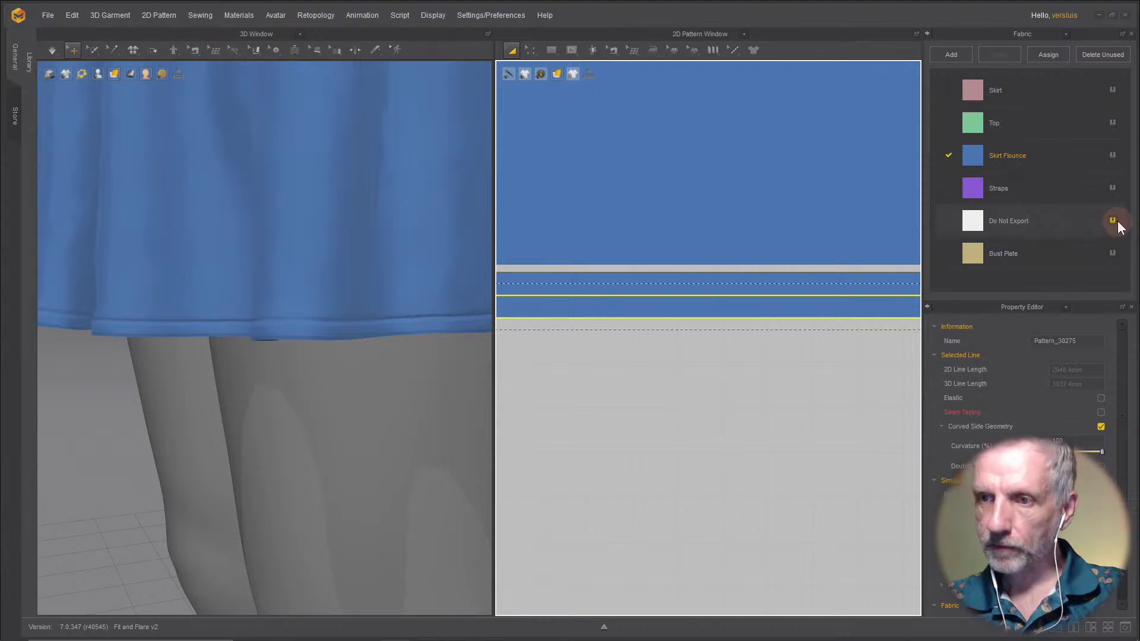
Step: Assign the Do Not Export fabric to the second flounce's lowest strip and inspect the hem around the avatar
{"action": "left_click_drag", "start_coordinate": [1119, 226], "coordinate": [891, 313]}
{"action": "scroll", "coordinate": [336, 454], "scroll_direction": "up", "scroll_amount": 2}
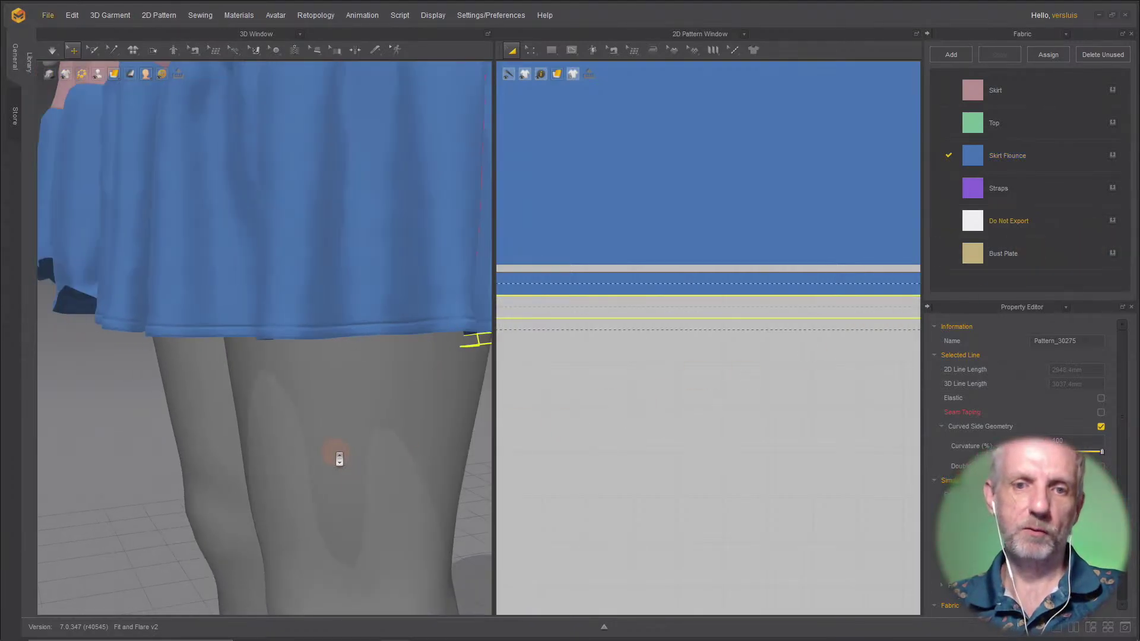
{"action": "scroll", "coordinate": [338, 454], "scroll_direction": "down", "scroll_amount": 6}
{"action": "middle_click_drag", "start_coordinate": [224, 505], "coordinate": [415, 486]}
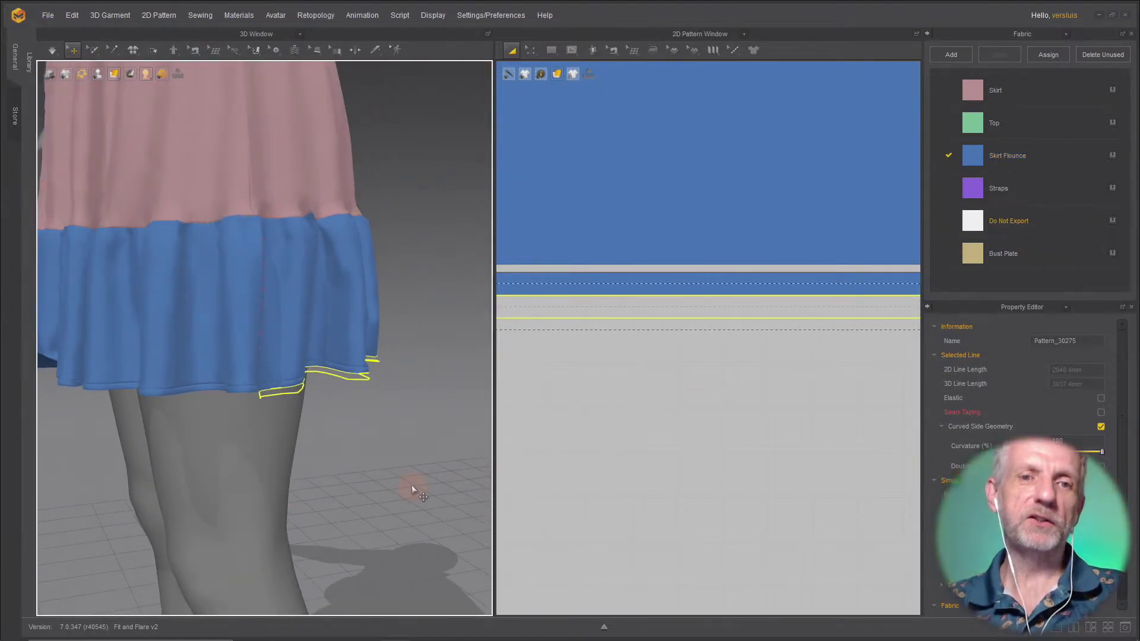
{"action": "scroll", "coordinate": [394, 458], "scroll_direction": "up", "scroll_amount": 4}
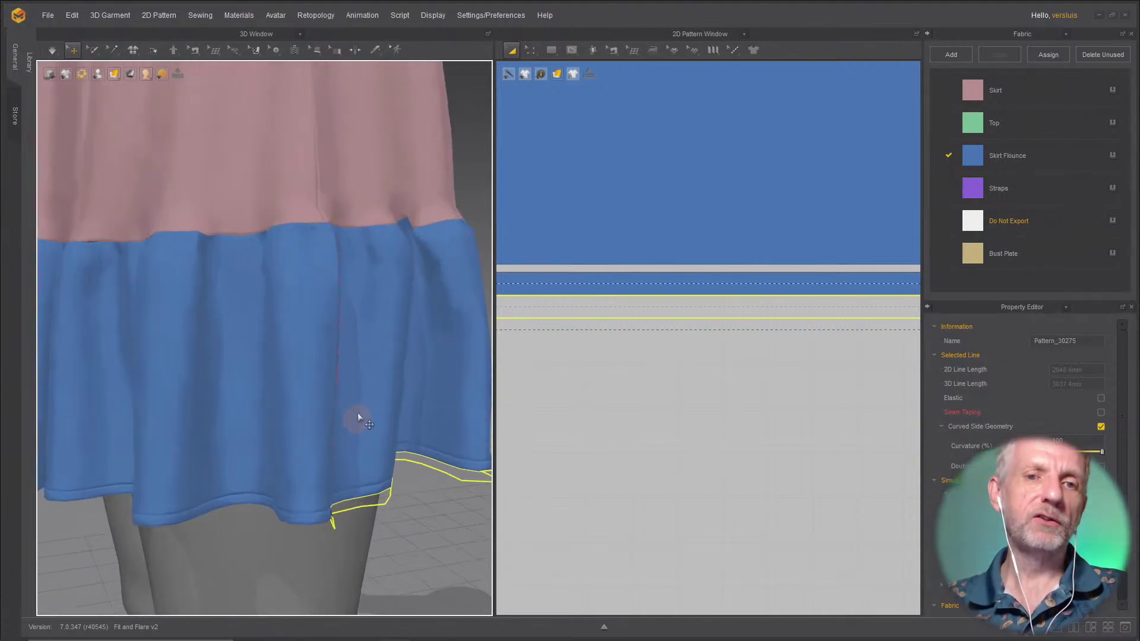
Step: Inspect the flounce seam, the skirt gathers and the waist seam around the avatar
{"action": "middle_click_drag", "start_coordinate": [358, 417], "coordinate": [406, 484]}
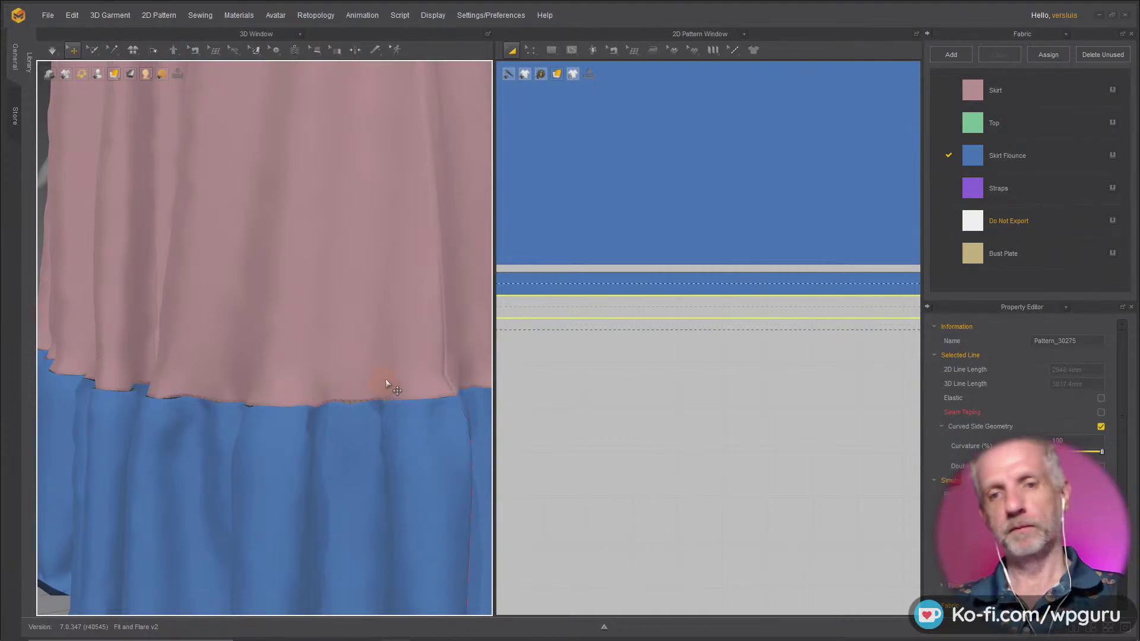
{"action": "scroll", "coordinate": [397, 379], "scroll_direction": "down", "scroll_amount": 6}
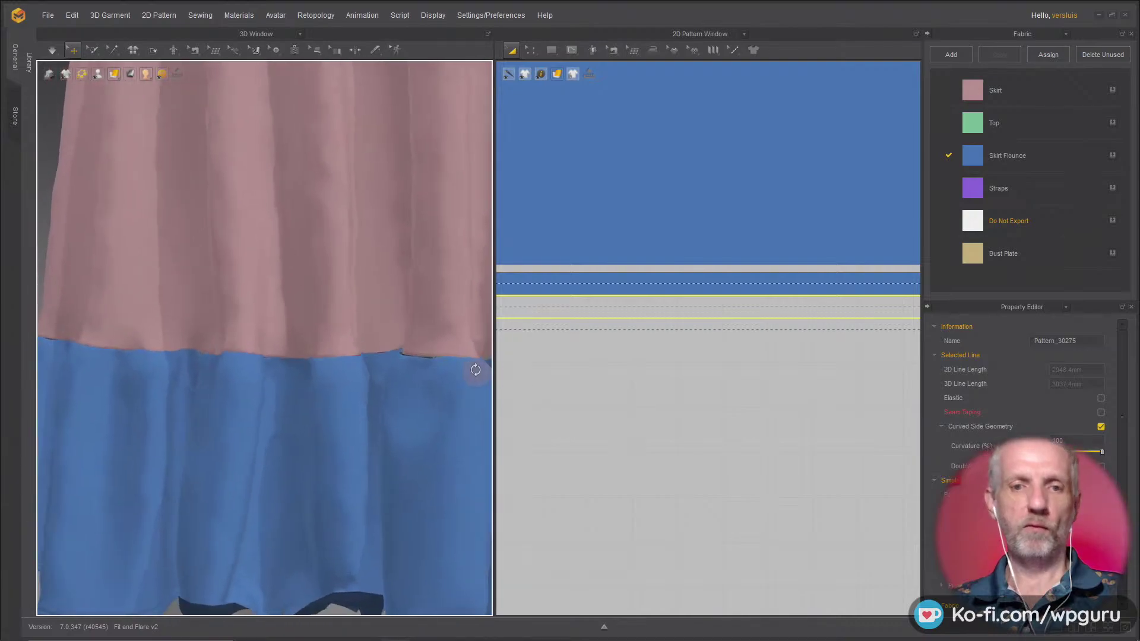
{"action": "middle_click_drag", "start_coordinate": [322, 328], "coordinate": [252, 523]}
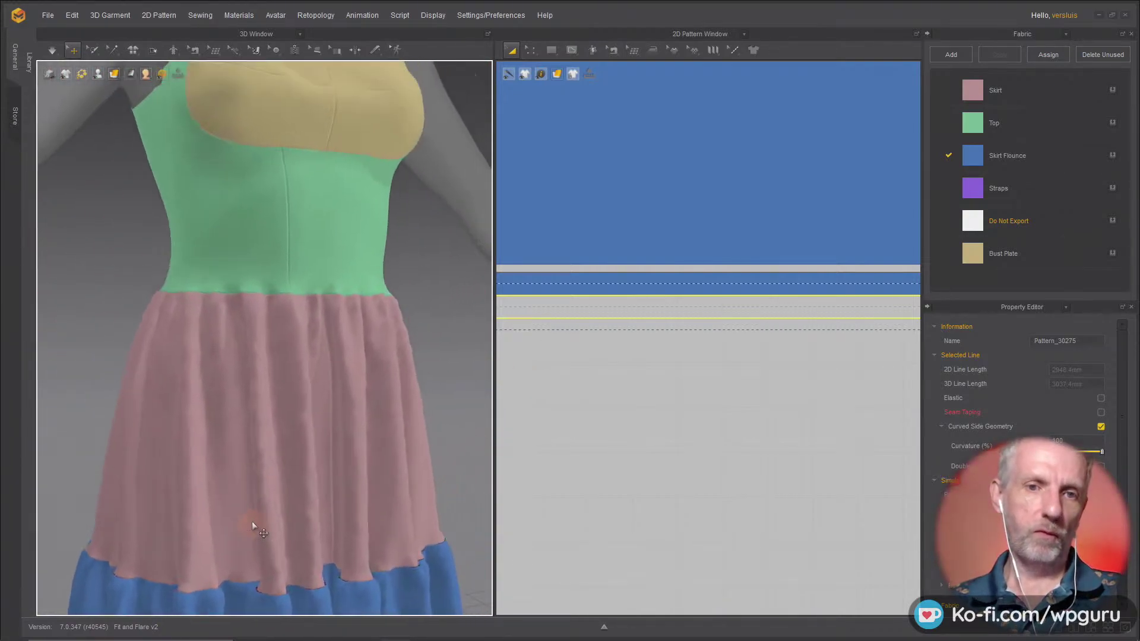
{"action": "middle_click_drag", "start_coordinate": [270, 408], "coordinate": [264, 487]}
{"action": "scroll", "coordinate": [304, 472], "scroll_direction": "up", "scroll_amount": 5}
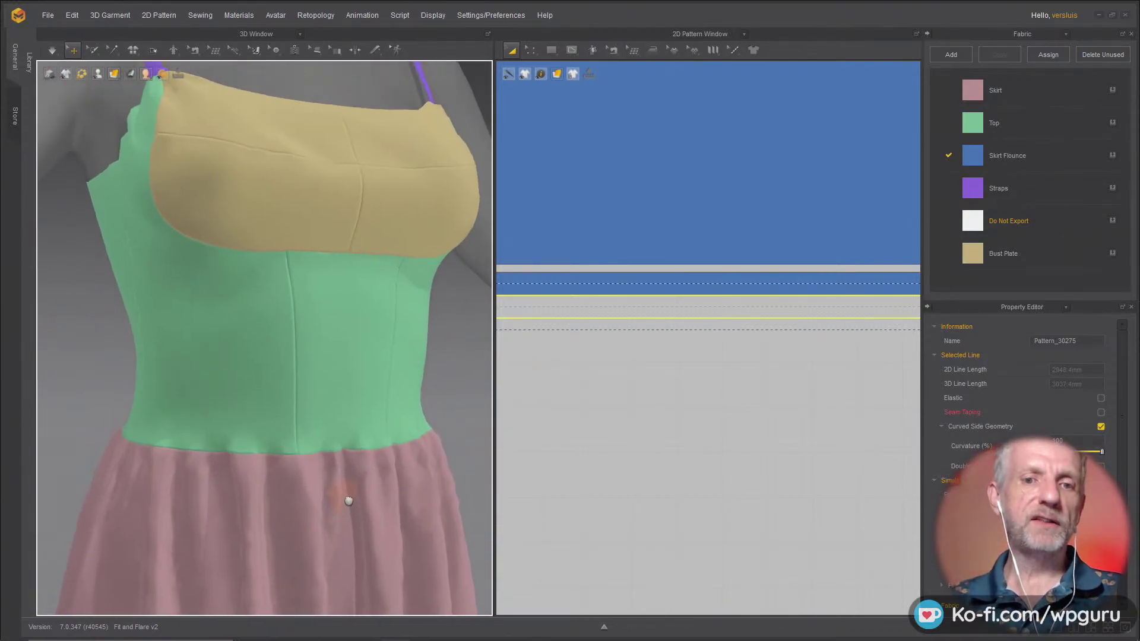
{"action": "scroll", "coordinate": [348, 468], "scroll_direction": "up", "scroll_amount": 2}
{"action": "right_click_drag", "start_coordinate": [333, 469], "coordinate": [320, 422]}
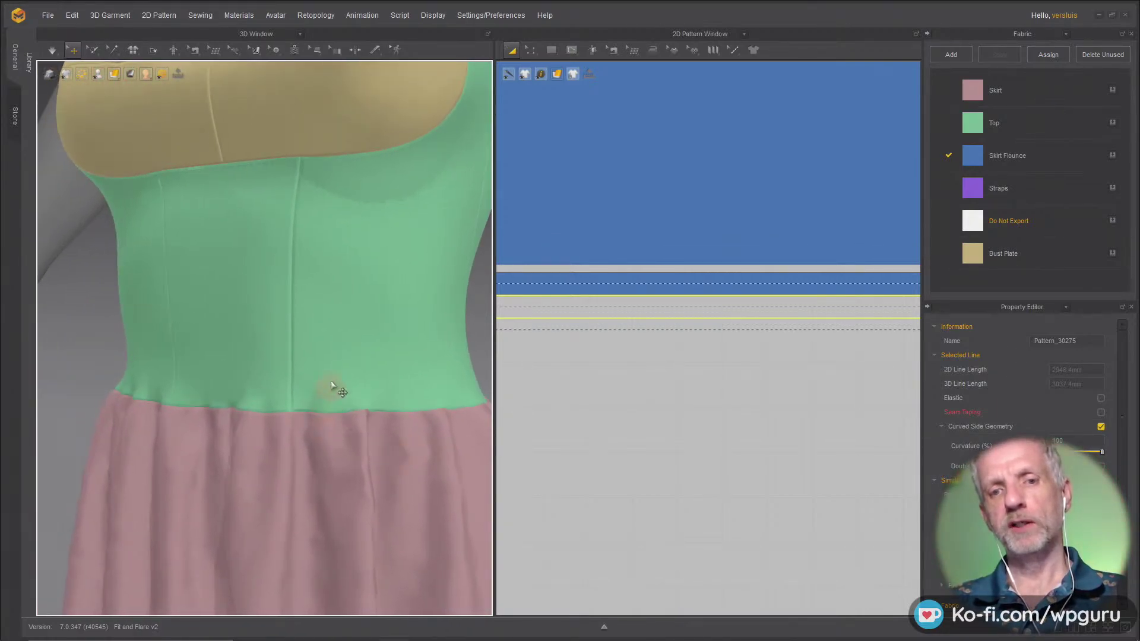
{"action": "mouse_move", "coordinate": [346, 384]}
{"action": "right_mouse_down"}
{"action": "mouse_move", "coordinate": [270, 384]}
{"action": "mouse_move", "coordinate": [342, 374]}
{"action": "mouse_move", "coordinate": [294, 383]}
{"action": "mouse_move", "coordinate": [359, 386]}
{"action": "mouse_move", "coordinate": [318, 387]}
{"action": "mouse_move", "coordinate": [333, 395]}
{"action": "right_mouse_up"}
{"action": "middle_click_drag", "start_coordinate": [333, 395], "coordinate": [340, 538]}
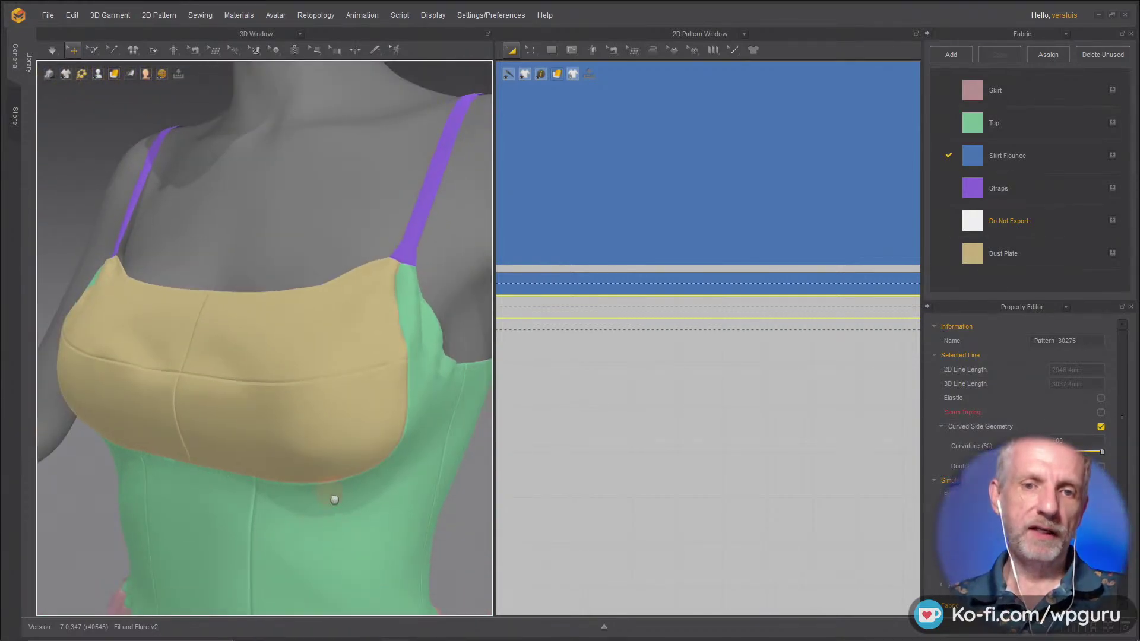
Step: Examine the fit of the bust plate, straps, back neckline and armholes of the top from all sides
{"action": "mouse_move", "coordinate": [334, 499]}
{"action": "right_mouse_down"}
{"action": "mouse_move", "coordinate": [445, 482]}
{"action": "mouse_move", "coordinate": [353, 494]}
{"action": "mouse_move", "coordinate": [303, 484]}
{"action": "mouse_move", "coordinate": [320, 486]}
{"action": "right_mouse_up"}
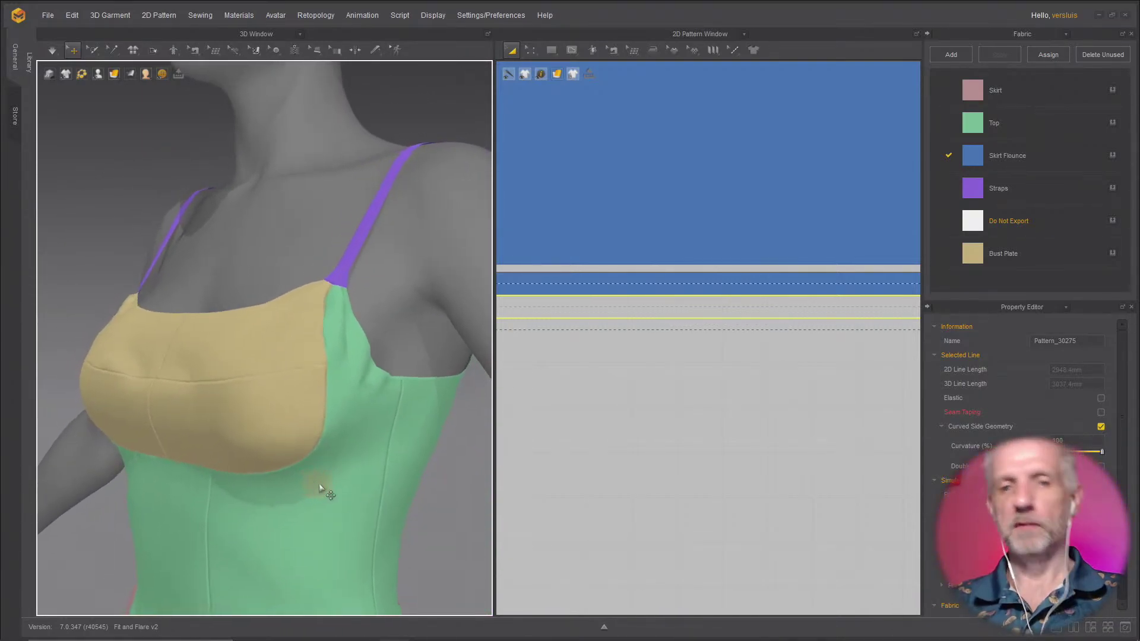
{"action": "right_click_drag", "start_coordinate": [336, 347], "coordinate": [163, 304]}
{"action": "scroll", "coordinate": [216, 311], "scroll_direction": "up", "scroll_amount": 5}
{"action": "right_click_drag", "start_coordinate": [257, 306], "coordinate": [289, 446]}
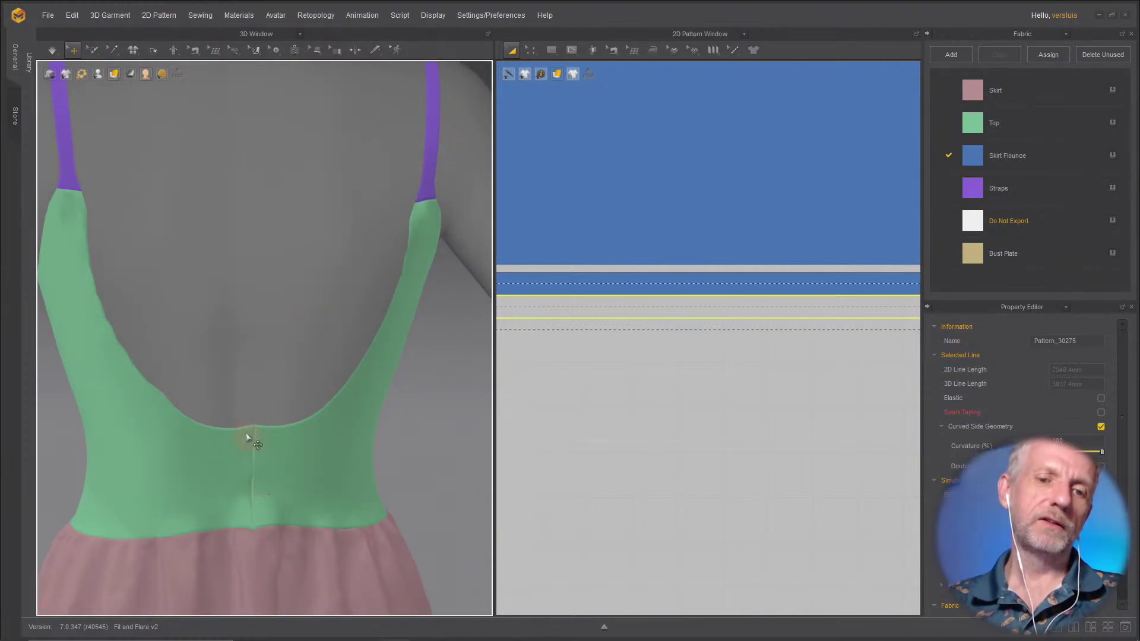
{"action": "right_click_drag", "start_coordinate": [357, 437], "coordinate": [238, 383]}
{"action": "scroll", "coordinate": [252, 336], "scroll_direction": "up", "scroll_amount": 2}
{"action": "right_click_drag", "start_coordinate": [241, 336], "coordinate": [267, 372]}
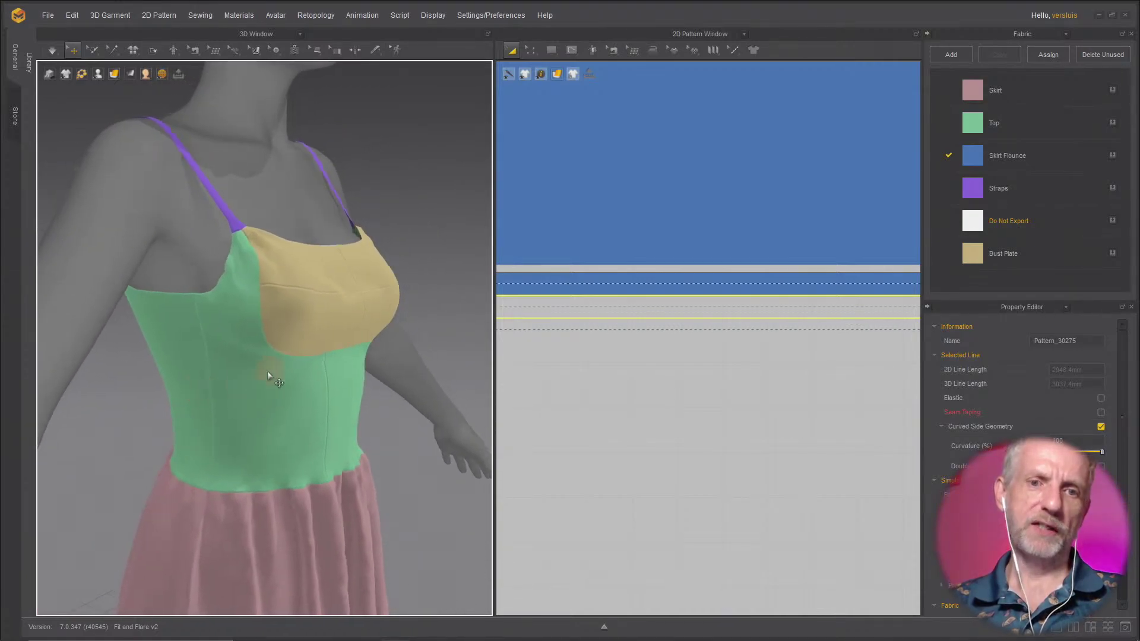
{"action": "right_click_drag", "start_coordinate": [295, 314], "coordinate": [315, 335]}
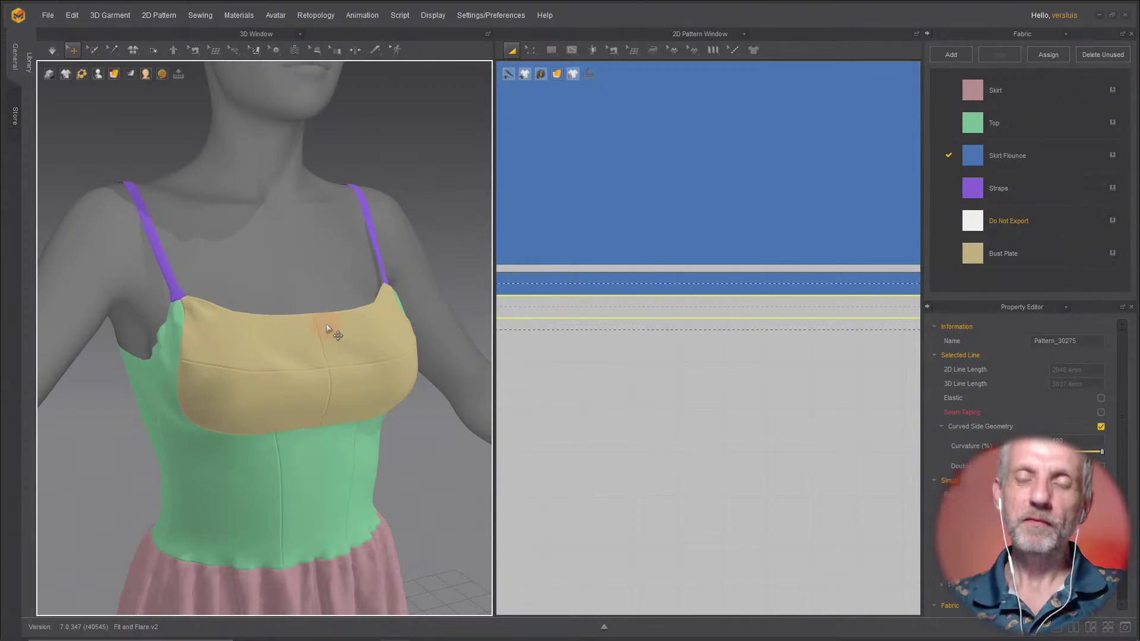
{"action": "scroll", "coordinate": [241, 291], "scroll_direction": "up", "scroll_amount": 4}
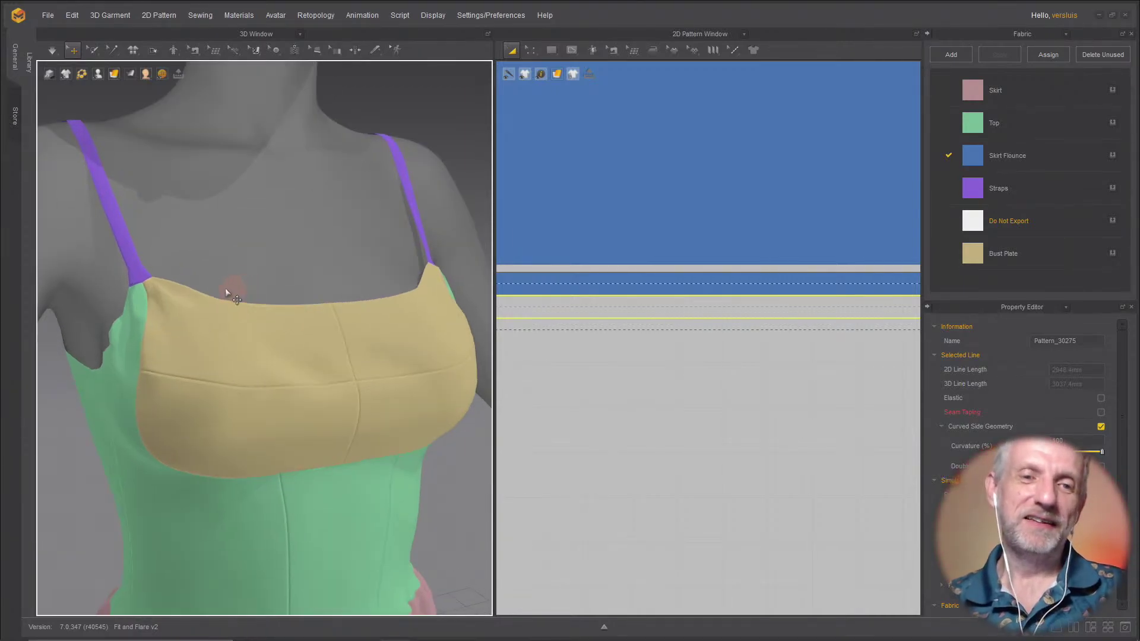
{"action": "right_click_drag", "start_coordinate": [188, 295], "coordinate": [491, 293]}
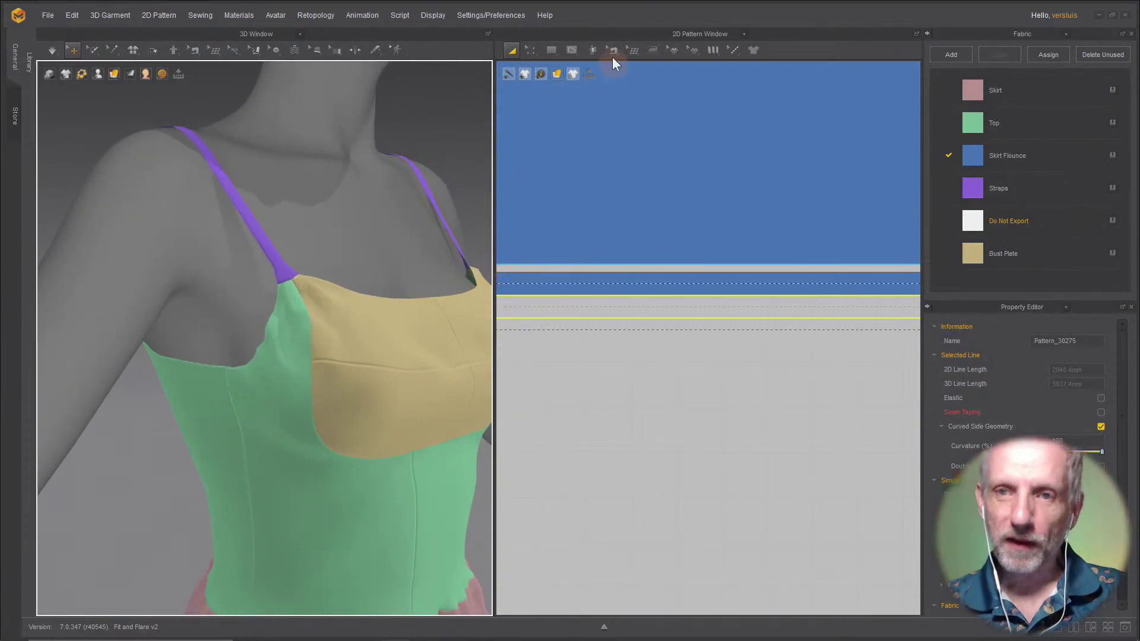
Step: Activate the Steam Brush for the 2D patterns and bring the bodice pieces into view
{"action": "left_click", "coordinate": [612, 52]}
{"action": "left_click", "coordinate": [591, 3]}
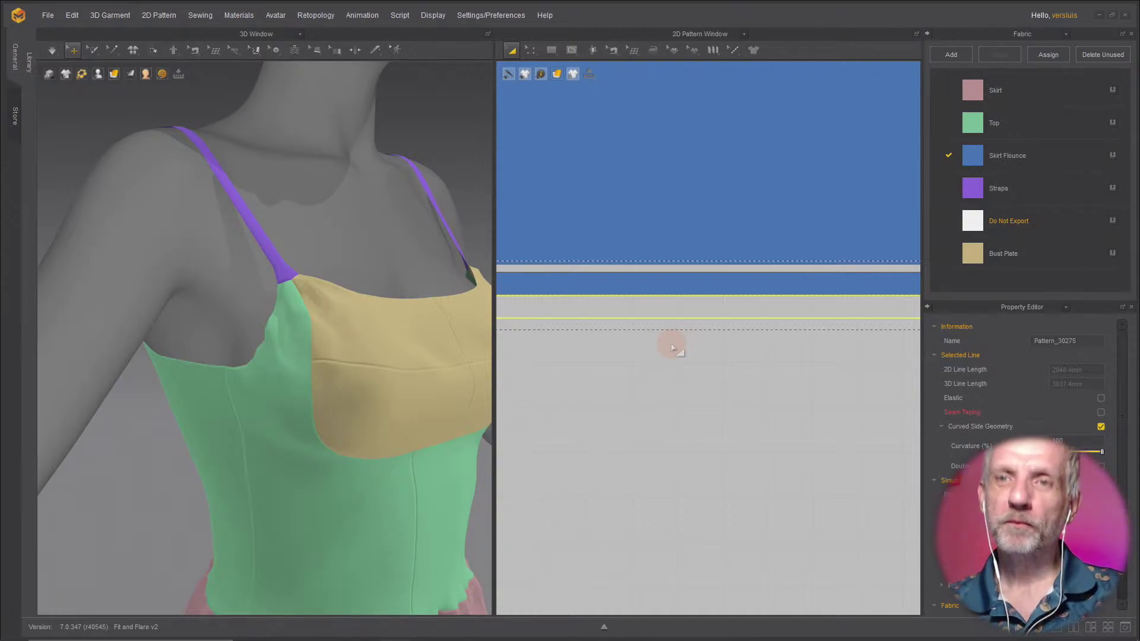
{"action": "left_click", "coordinate": [654, 52]}
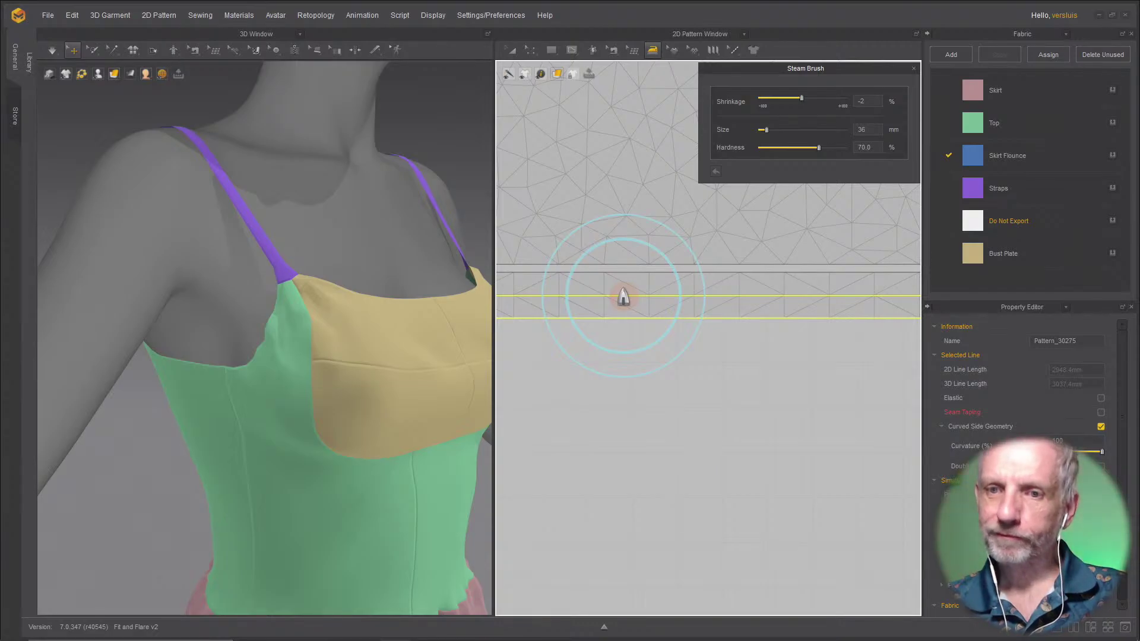
{"action": "scroll", "coordinate": [656, 293], "scroll_direction": "down", "scroll_amount": 5}
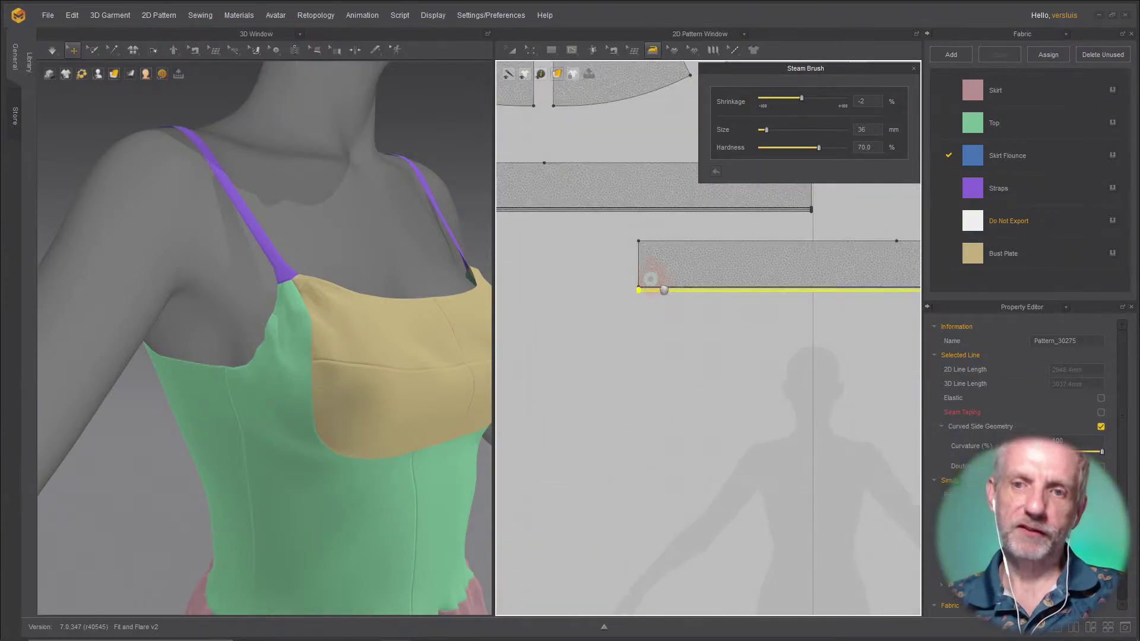
{"action": "middle_click_drag", "start_coordinate": [664, 290], "coordinate": [715, 614]}
{"action": "middle_click_drag", "start_coordinate": [735, 360], "coordinate": [735, 461]}
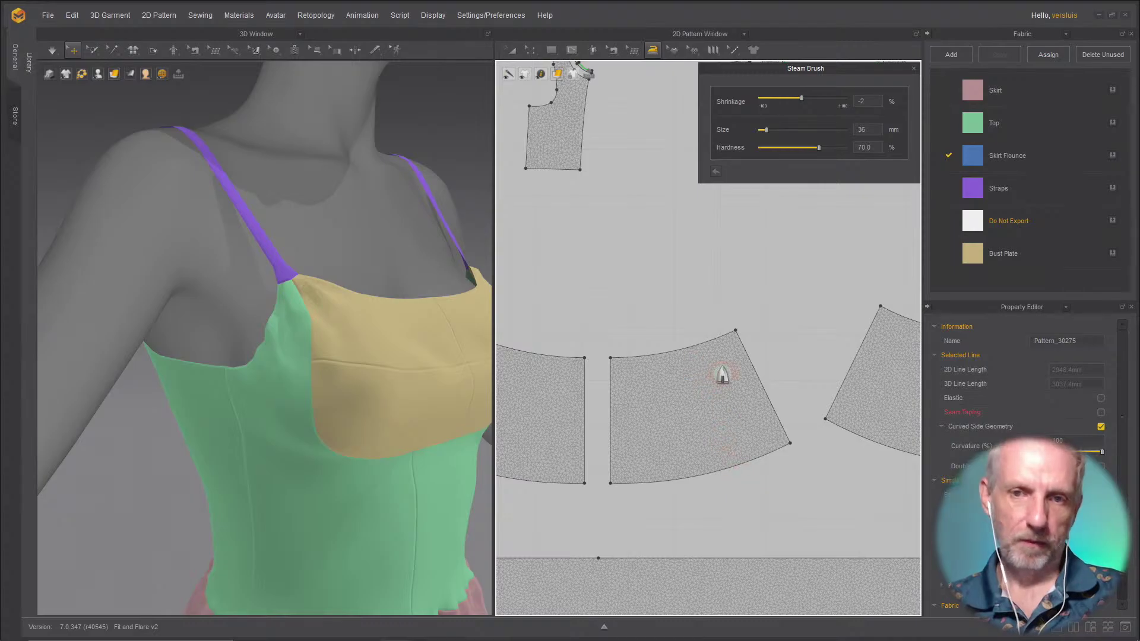
{"action": "middle_click_drag", "start_coordinate": [723, 374], "coordinate": [776, 519]}
{"action": "middle_click_drag", "start_coordinate": [692, 326], "coordinate": [705, 364]}
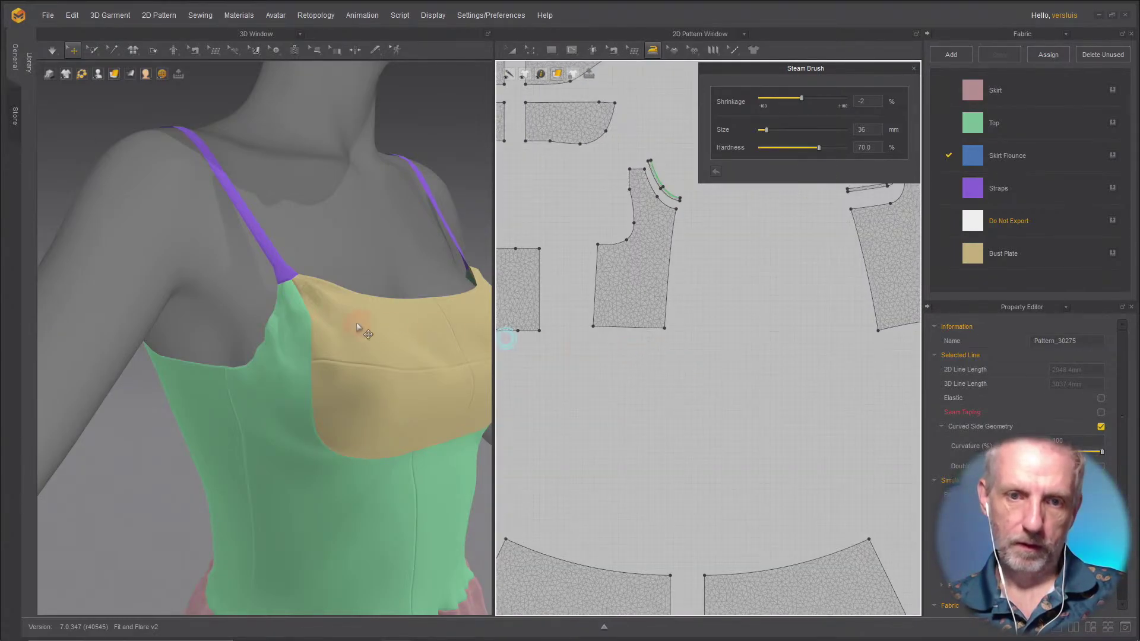
Step: Locate the upper bust panel and the adjoining front top panel in the pattern layout by selecting them on the garment
{"action": "left_click", "coordinate": [309, 298]}
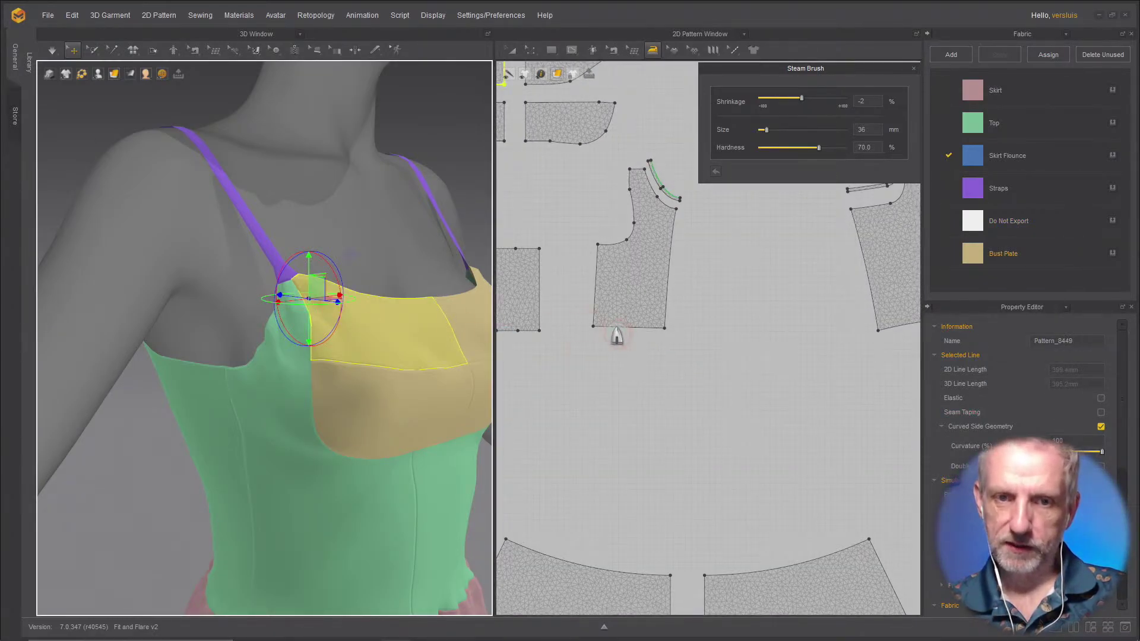
{"action": "middle_click_drag", "start_coordinate": [613, 339], "coordinate": [814, 408]}
{"action": "scroll", "coordinate": [644, 214], "scroll_direction": "up", "scroll_amount": 2}
{"action": "middle_click_drag", "start_coordinate": [644, 214], "coordinate": [669, 427]}
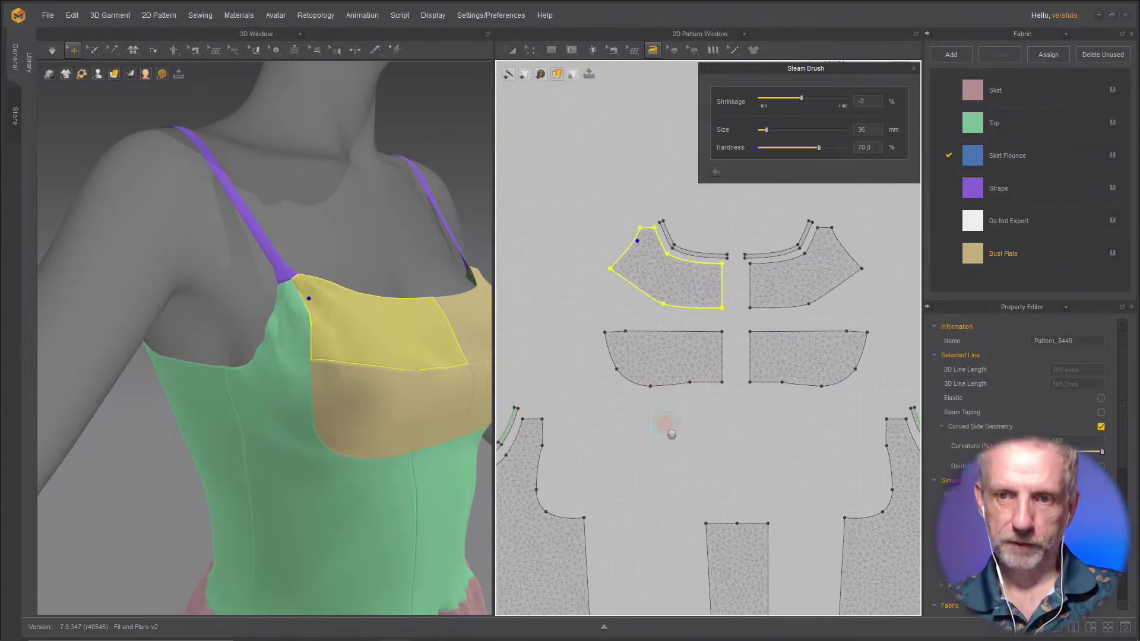
{"action": "scroll", "coordinate": [679, 332], "scroll_direction": "up", "scroll_amount": 2}
{"action": "scroll", "coordinate": [679, 332], "scroll_direction": "up", "scroll_amount": 2}
{"action": "middle_click_drag", "start_coordinate": [677, 326], "coordinate": [674, 466]}
{"action": "scroll", "coordinate": [675, 466], "scroll_direction": "up", "scroll_amount": 3}
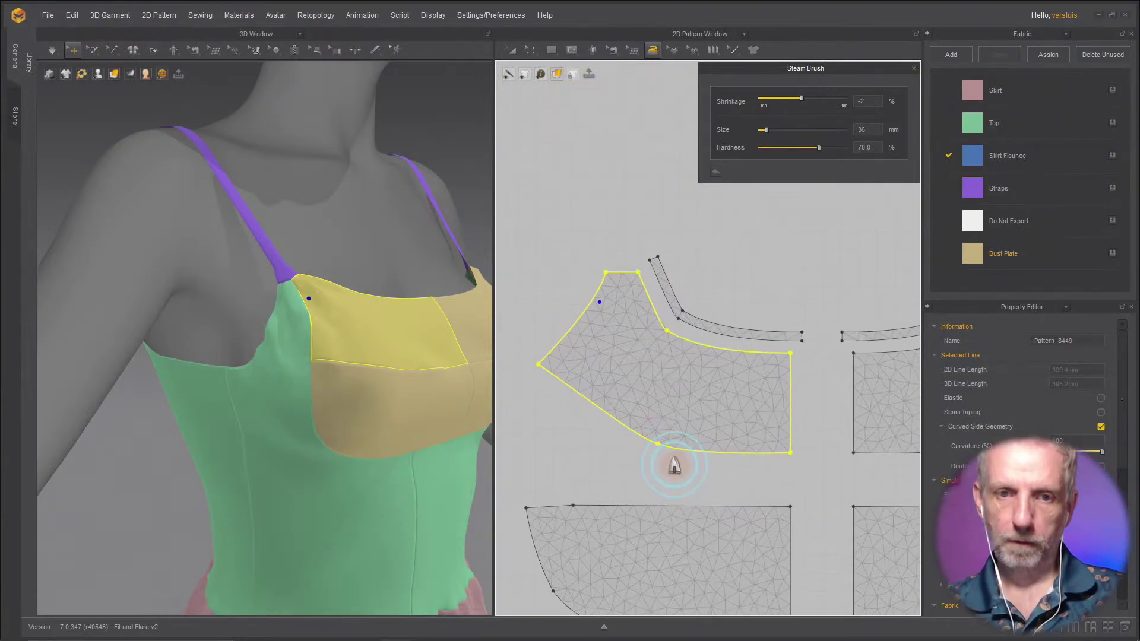
{"action": "scroll", "coordinate": [683, 511], "scroll_direction": "down", "scroll_amount": 3}
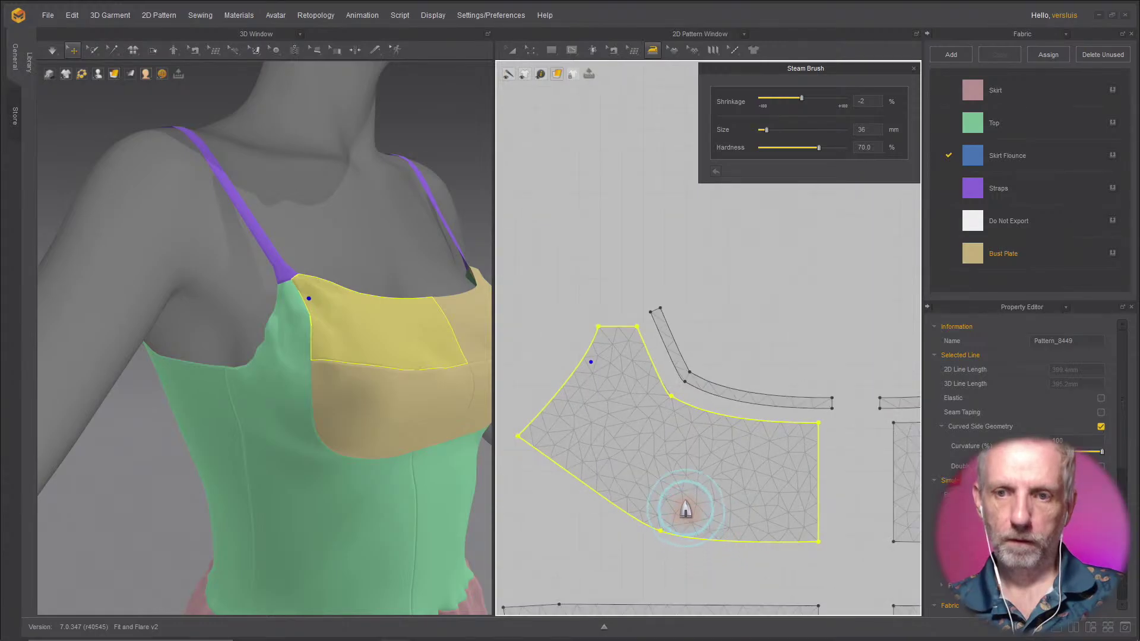
{"action": "scroll", "coordinate": [659, 410], "scroll_direction": "down", "scroll_amount": 2}
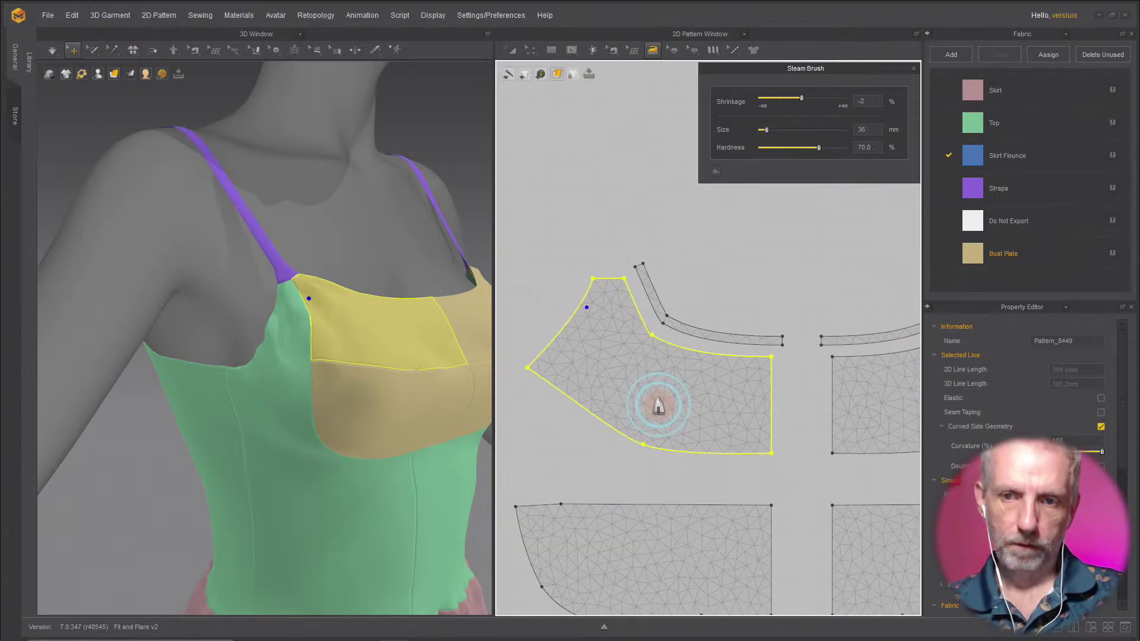
{"action": "middle_click_drag", "start_coordinate": [659, 405], "coordinate": [698, 275]}
{"action": "scroll", "coordinate": [686, 338], "scroll_direction": "down", "scroll_amount": 3}
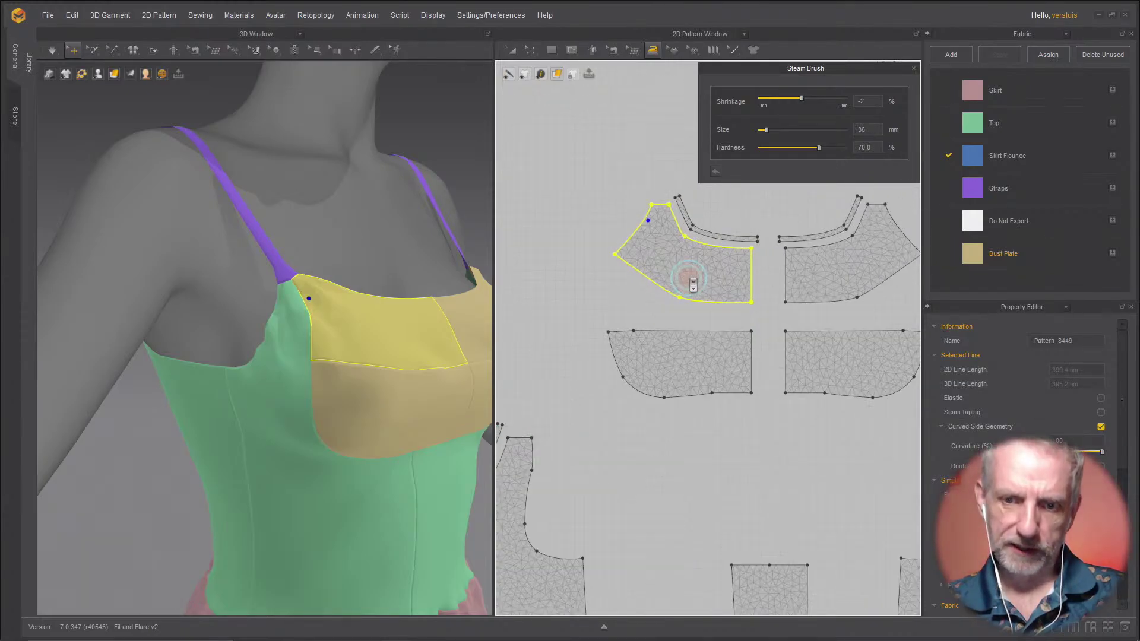
{"action": "scroll", "coordinate": [683, 271], "scroll_direction": "up", "scroll_amount": 1}
{"action": "left_click", "coordinate": [287, 316]}
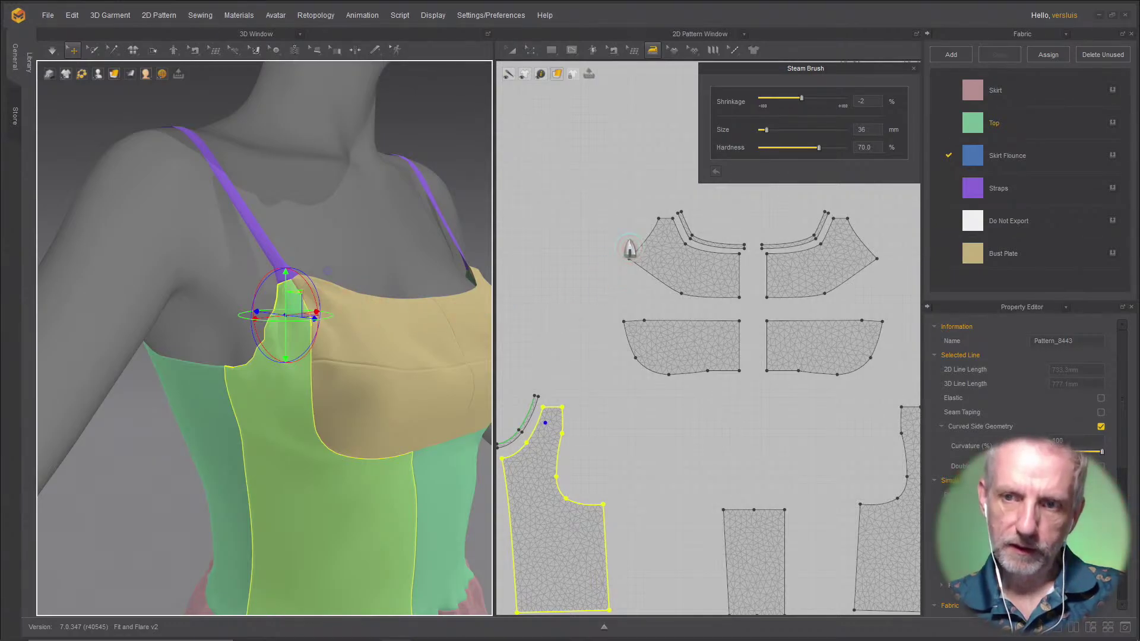
{"action": "middle_click_drag", "start_coordinate": [629, 249], "coordinate": [659, 238]}
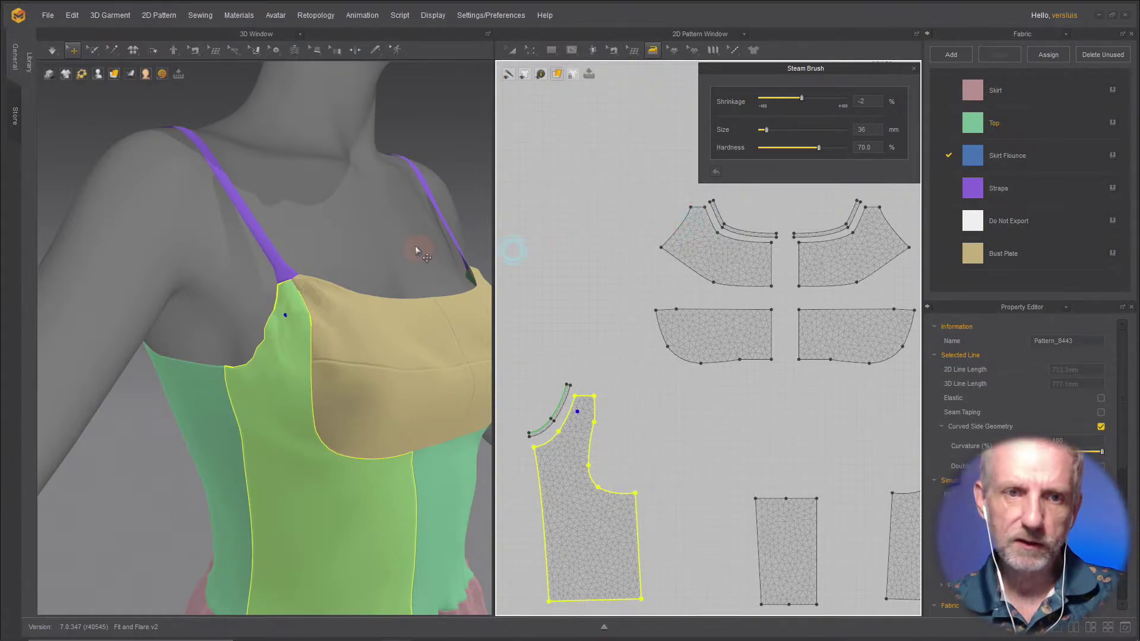
Step: Start the simulation and shrink the strap ends of the upper bust panel and the front top panel with the Steam Brush
{"action": "key", "text": "space"}
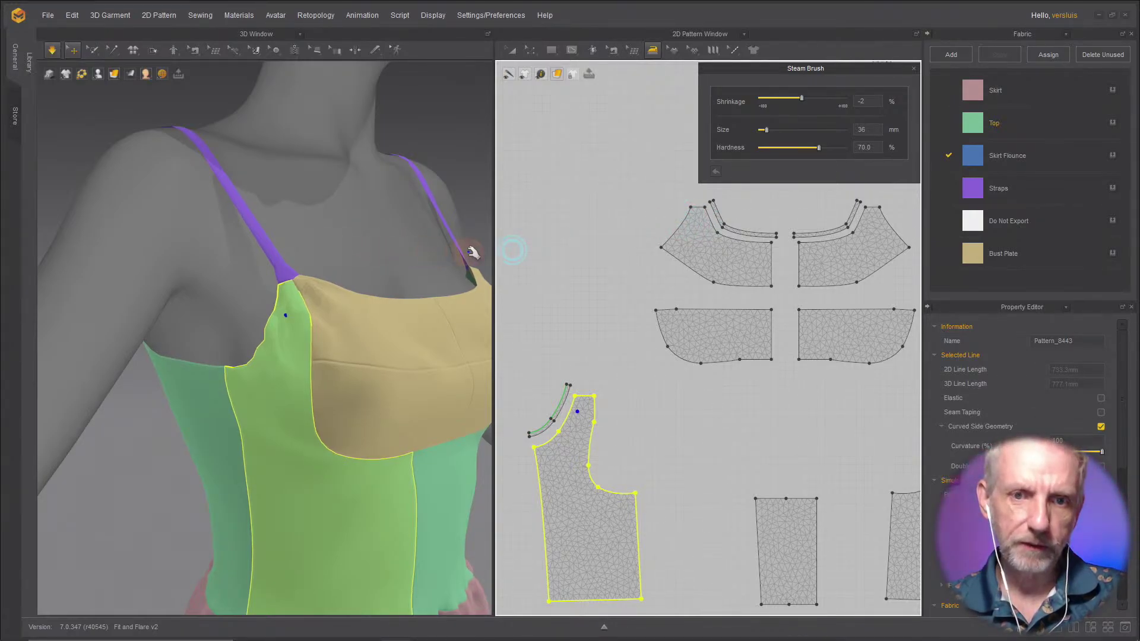
{"action": "mouse_move", "coordinate": [687, 229]}
{"action": "left_mouse_down"}
{"action": "mouse_move", "coordinate": [703, 221]}
{"action": "mouse_move", "coordinate": [682, 224]}
{"action": "mouse_move", "coordinate": [682, 305]}
{"action": "mouse_move", "coordinate": [693, 221]}
{"action": "mouse_move", "coordinate": [721, 226]}
{"action": "mouse_move", "coordinate": [583, 401]}
{"action": "mouse_move", "coordinate": [582, 419]}
{"action": "mouse_move", "coordinate": [589, 410]}
{"action": "left_mouse_up"}
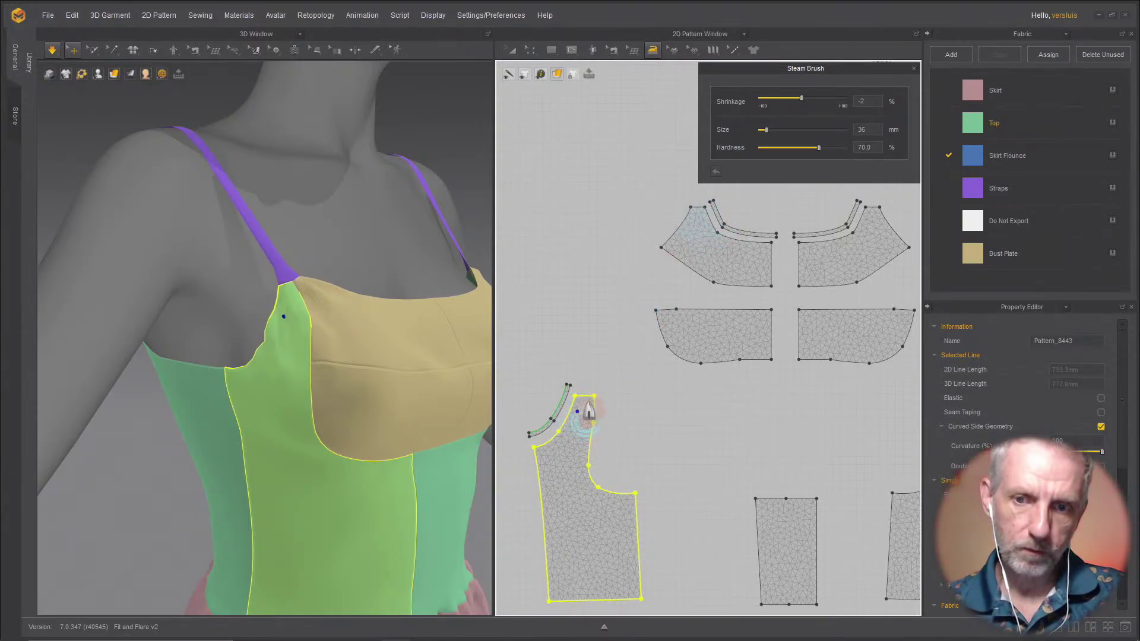
{"action": "scroll", "coordinate": [614, 398], "scroll_direction": "up", "scroll_amount": 2}
{"action": "scroll", "coordinate": [706, 356], "scroll_direction": "up", "scroll_amount": 2}
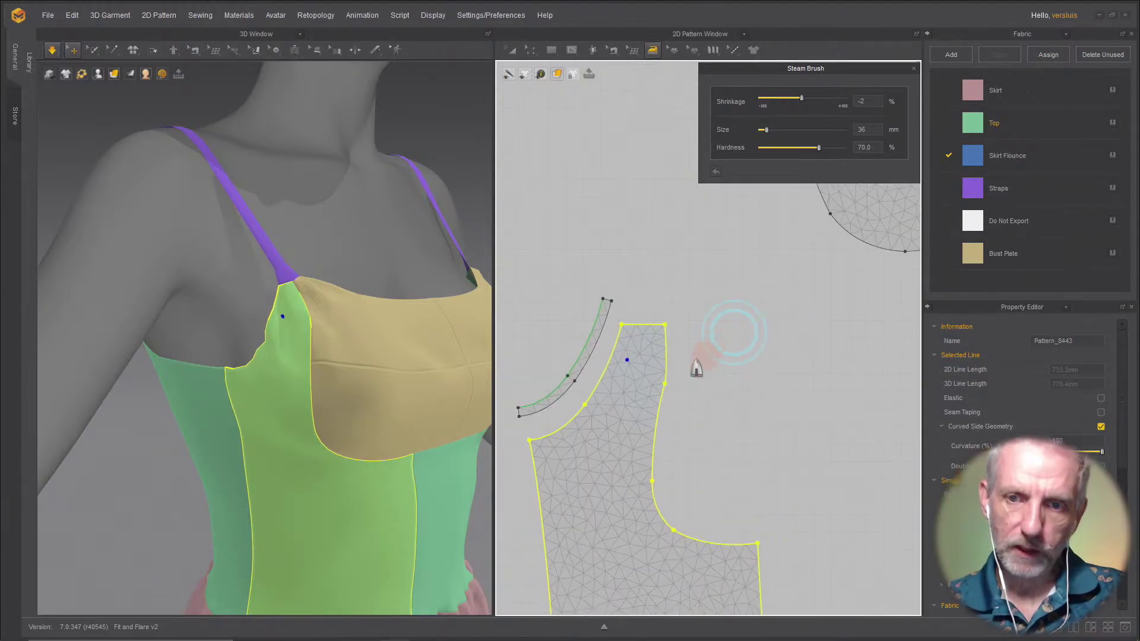
{"action": "mouse_move", "coordinate": [696, 368]}
{"action": "left_mouse_down"}
{"action": "mouse_move", "coordinate": [629, 364]}
{"action": "mouse_move", "coordinate": [637, 332]}
{"action": "mouse_move", "coordinate": [649, 344]}
{"action": "mouse_move", "coordinate": [652, 407]}
{"action": "mouse_move", "coordinate": [636, 395]}
{"action": "mouse_move", "coordinate": [667, 310]}
{"action": "mouse_move", "coordinate": [764, 344]}
{"action": "mouse_move", "coordinate": [594, 387]}
{"action": "mouse_move", "coordinate": [636, 369]}
{"action": "mouse_move", "coordinate": [633, 387]}
{"action": "mouse_move", "coordinate": [721, 333]}
{"action": "mouse_move", "coordinate": [692, 301]}
{"action": "mouse_move", "coordinate": [675, 364]}
{"action": "mouse_move", "coordinate": [636, 368]}
{"action": "mouse_move", "coordinate": [618, 395]}
{"action": "mouse_move", "coordinate": [625, 406]}
{"action": "mouse_move", "coordinate": [657, 358]}
{"action": "mouse_move", "coordinate": [643, 340]}
{"action": "left_mouse_up"}
{"action": "mouse_move", "coordinate": [686, 399]}
{"action": "left_mouse_down"}
{"action": "mouse_move", "coordinate": [789, 336]}
{"action": "mouse_move", "coordinate": [646, 348]}
{"action": "mouse_move", "coordinate": [654, 407]}
{"action": "mouse_move", "coordinate": [708, 323]}
{"action": "mouse_move", "coordinate": [701, 314]}
{"action": "left_mouse_up"}
Step: Apply stronger steam shrinkage across the strap corner of the upper bust panel
{"action": "right_click_drag", "start_coordinate": [701, 313], "coordinate": [644, 433]}
{"action": "right_click_drag", "start_coordinate": [667, 326], "coordinate": [603, 443]}
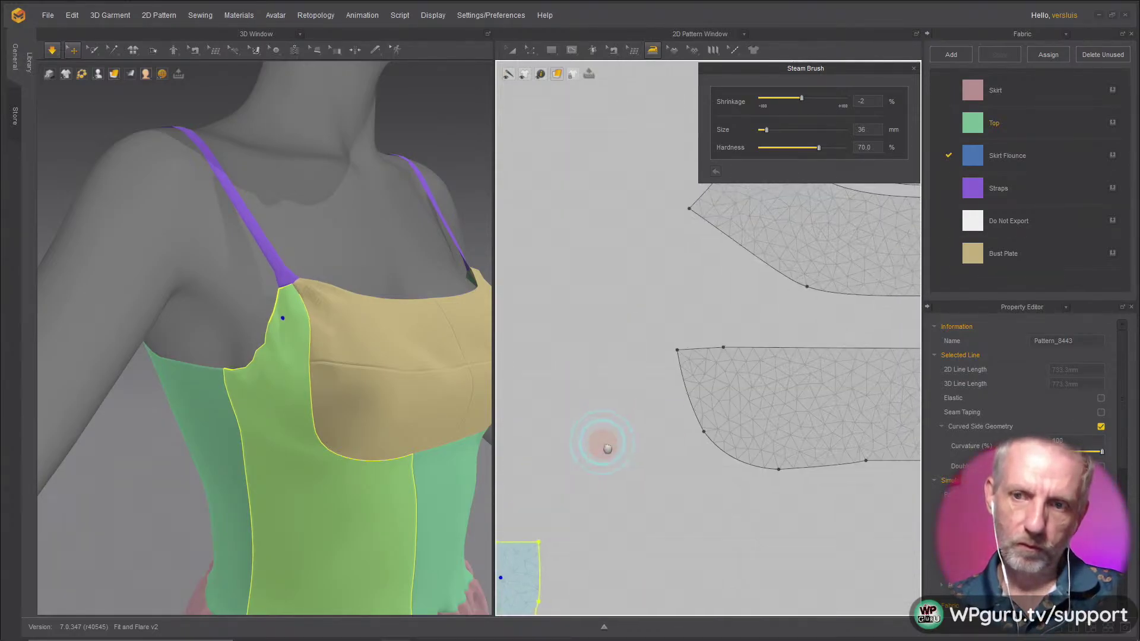
{"action": "right_click_drag", "start_coordinate": [725, 352], "coordinate": [603, 461]}
{"action": "scroll", "coordinate": [643, 426], "scroll_direction": "up", "scroll_amount": 2}
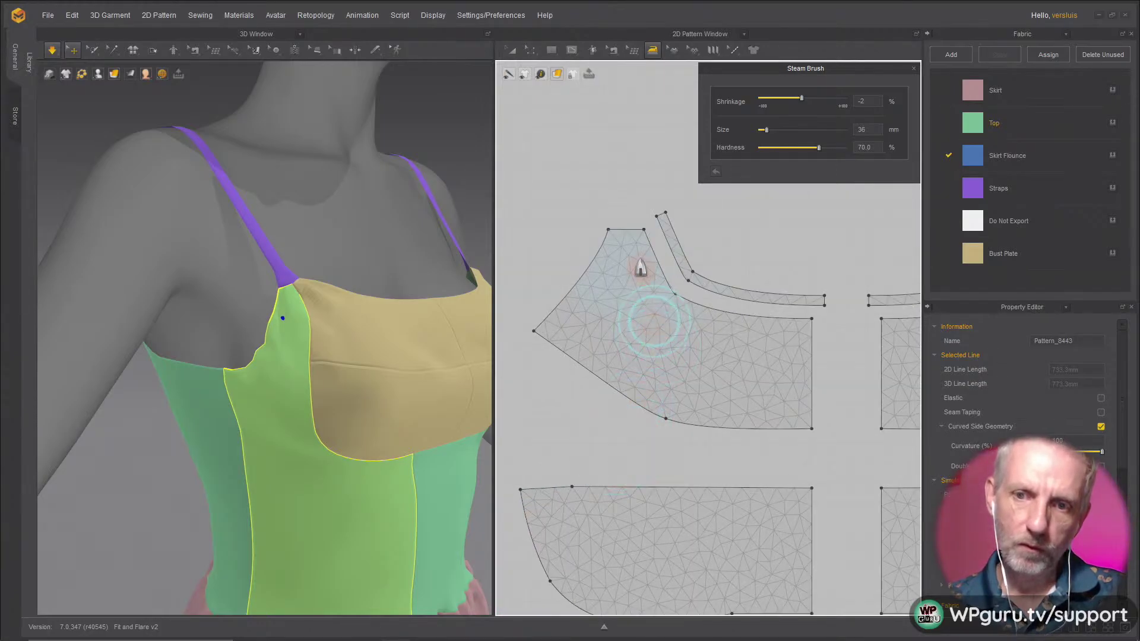
{"action": "mouse_move", "coordinate": [630, 284]}
{"action": "left_mouse_down"}
{"action": "mouse_move", "coordinate": [614, 248]}
{"action": "mouse_move", "coordinate": [626, 293]}
{"action": "mouse_move", "coordinate": [672, 312]}
{"action": "mouse_move", "coordinate": [629, 315]}
{"action": "mouse_move", "coordinate": [641, 280]}
{"action": "mouse_move", "coordinate": [624, 234]}
{"action": "mouse_move", "coordinate": [614, 247]}
{"action": "mouse_move", "coordinate": [639, 247]}
{"action": "mouse_move", "coordinate": [611, 249]}
{"action": "mouse_move", "coordinate": [634, 270]}
{"action": "mouse_move", "coordinate": [611, 257]}
{"action": "mouse_move", "coordinate": [634, 285]}
{"action": "mouse_move", "coordinate": [607, 276]}
{"action": "mouse_move", "coordinate": [643, 307]}
{"action": "left_mouse_up"}
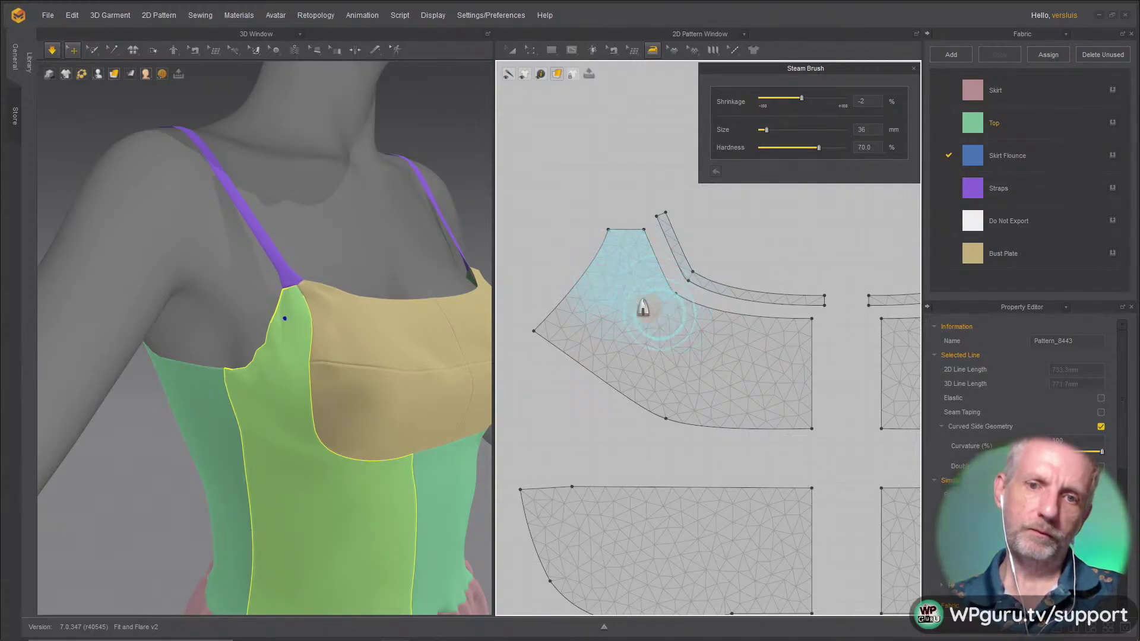
Step: Clear the selection and check the fit of the steamed bust area and armhole on the avatar
{"action": "right_click_drag", "start_coordinate": [407, 287], "coordinate": [392, 306]}
{"action": "left_click", "coordinate": [457, 312]}
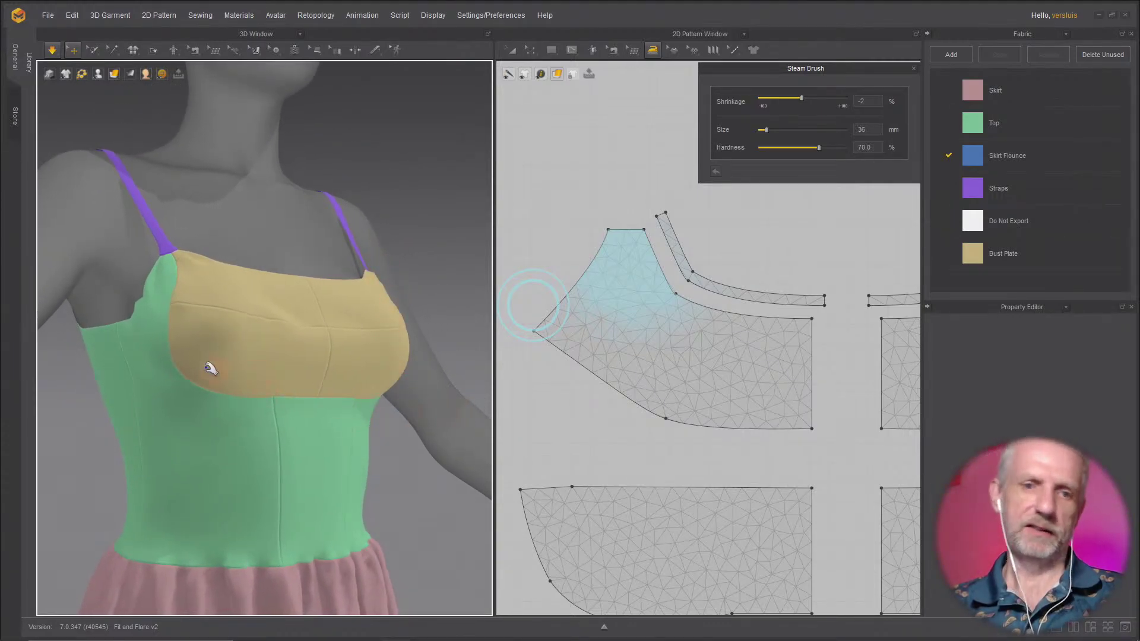
{"action": "right_click_drag", "start_coordinate": [375, 408], "coordinate": [411, 422]}
Step: Check the lower bust panel's pattern and select the front top panel beside the armhole
{"action": "mouse_move", "coordinate": [581, 438]}
{"action": "middle_mouse_down"}
{"action": "mouse_move", "coordinate": [605, 408]}
{"action": "mouse_move", "coordinate": [624, 334]}
{"action": "middle_mouse_up"}
{"action": "middle_click_drag", "start_coordinate": [606, 412], "coordinate": [681, 234]}
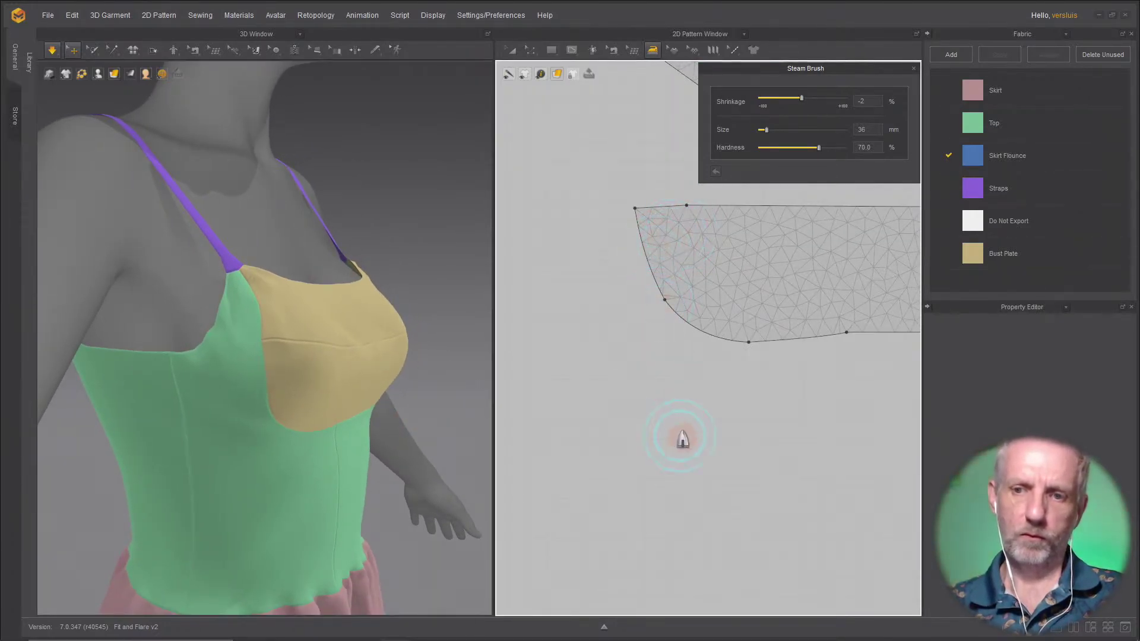
{"action": "scroll", "coordinate": [679, 437], "scroll_direction": "down", "scroll_amount": 5}
{"action": "middle_click_drag", "start_coordinate": [679, 438], "coordinate": [696, 368]}
{"action": "scroll", "coordinate": [696, 369], "scroll_direction": "up", "scroll_amount": 5}
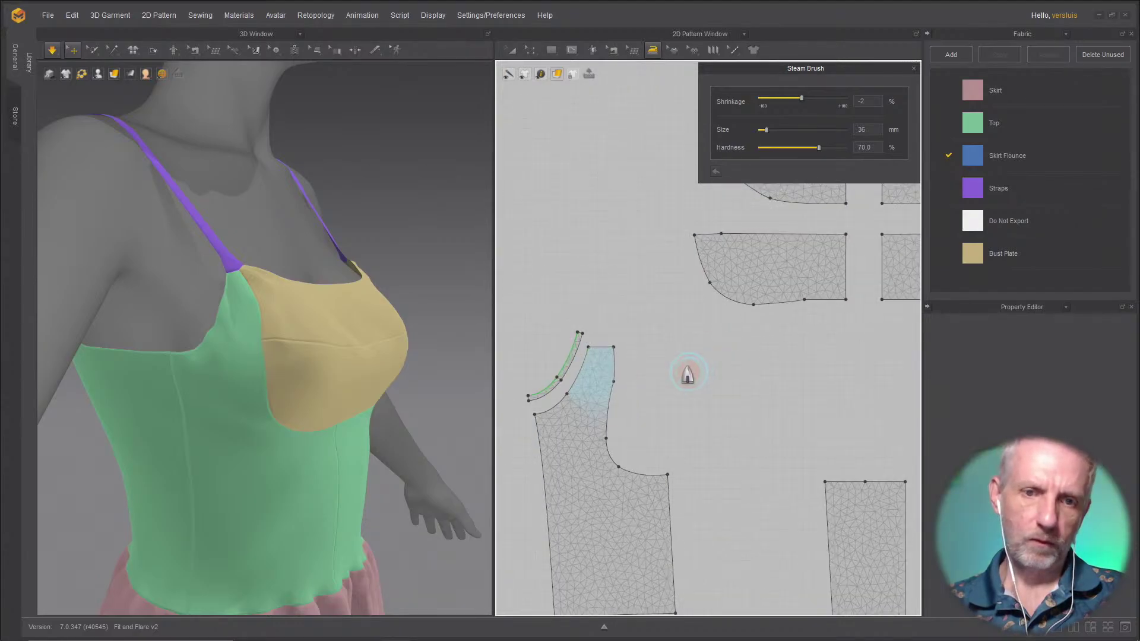
{"action": "left_click", "coordinate": [218, 346]}
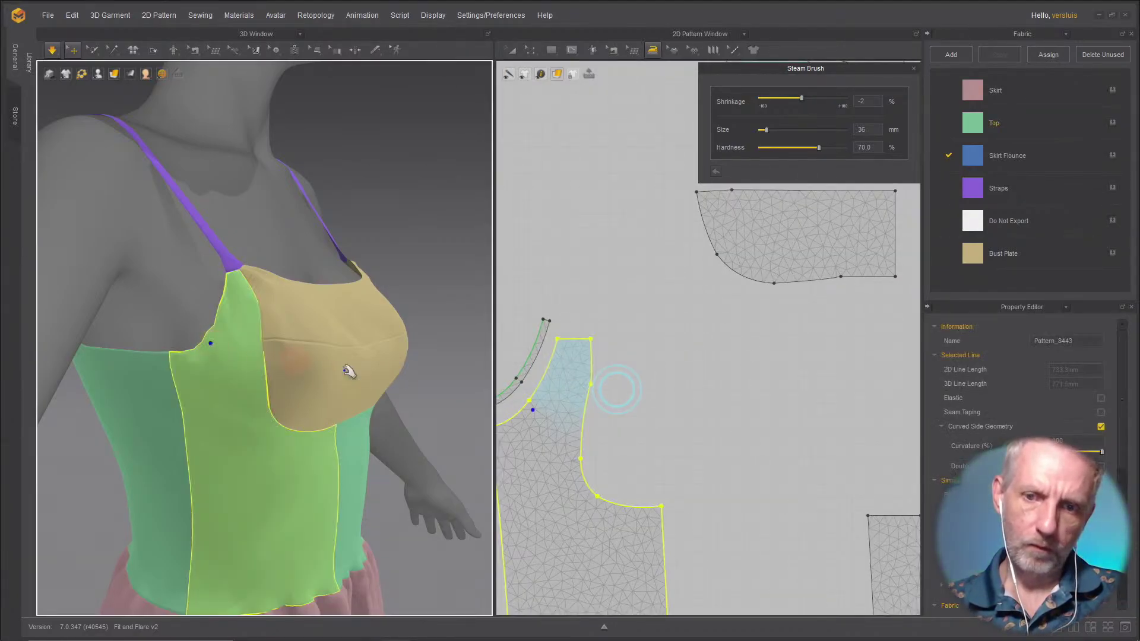
Step: Shrink the strap end and armhole side of the selected front top panel with the Steam Brush at -2% shrinkage
{"action": "middle_click_drag", "start_coordinate": [683, 415], "coordinate": [777, 330]}
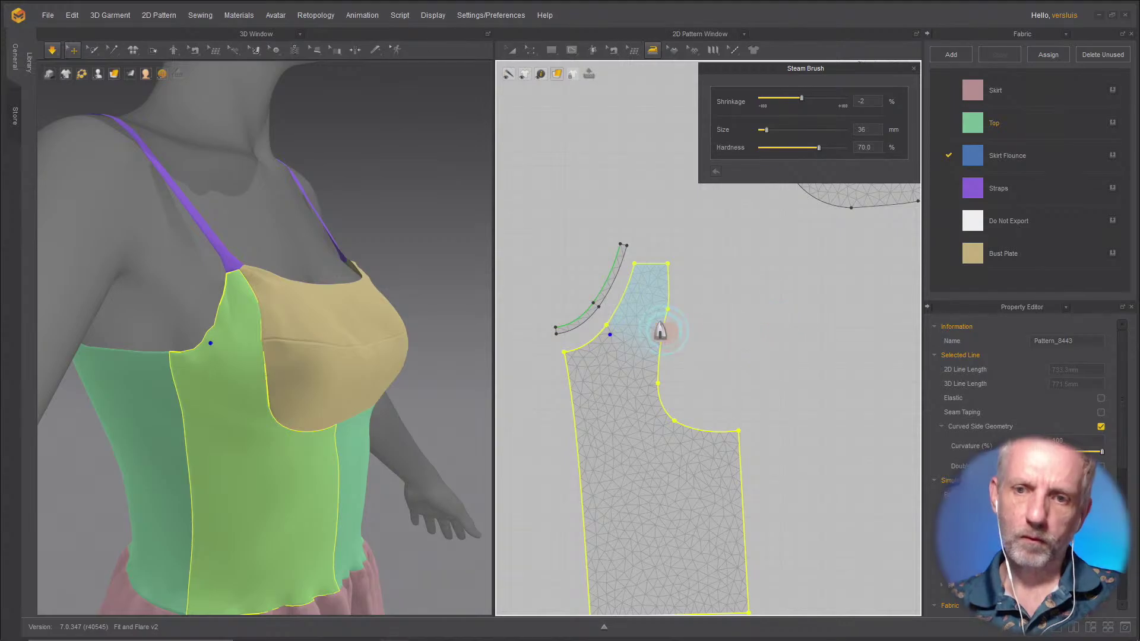
{"action": "mouse_move", "coordinate": [624, 309]}
{"action": "left_mouse_down"}
{"action": "mouse_move", "coordinate": [614, 331]}
{"action": "mouse_move", "coordinate": [621, 316]}
{"action": "left_mouse_up"}
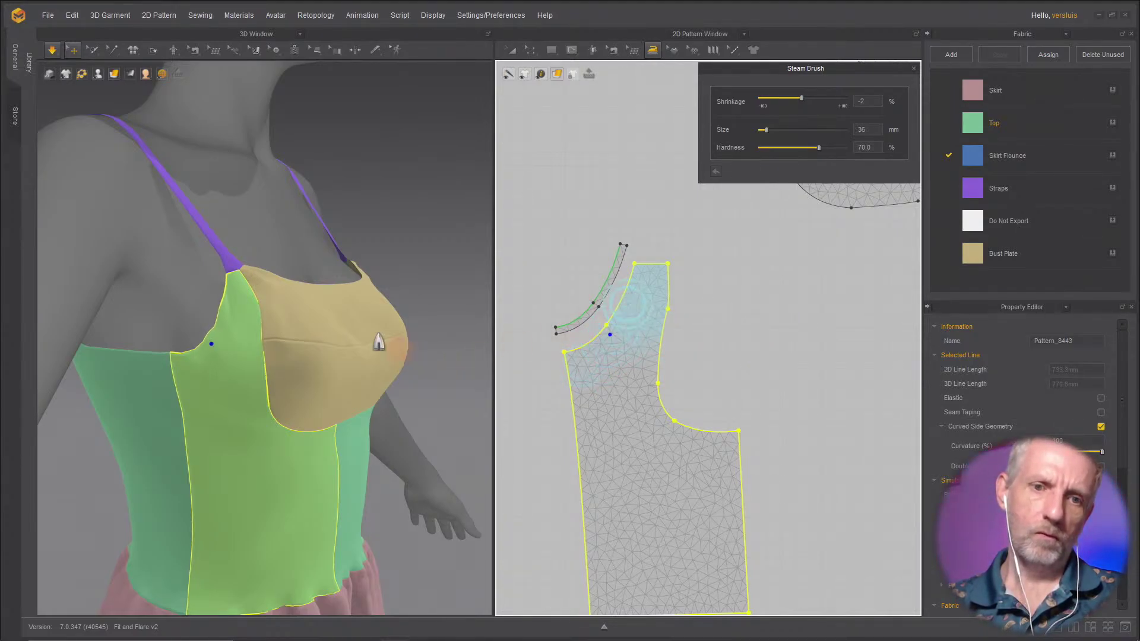
Step: Examine the fit of the steamed armhole, strap corner and bust on the avatar from several angles, comparing both sides
{"action": "right_click_drag", "start_coordinate": [387, 329], "coordinate": [438, 340]}
{"action": "scroll", "coordinate": [267, 351], "scroll_direction": "up", "scroll_amount": 4}
{"action": "scroll", "coordinate": [267, 352], "scroll_direction": "down", "scroll_amount": 4}
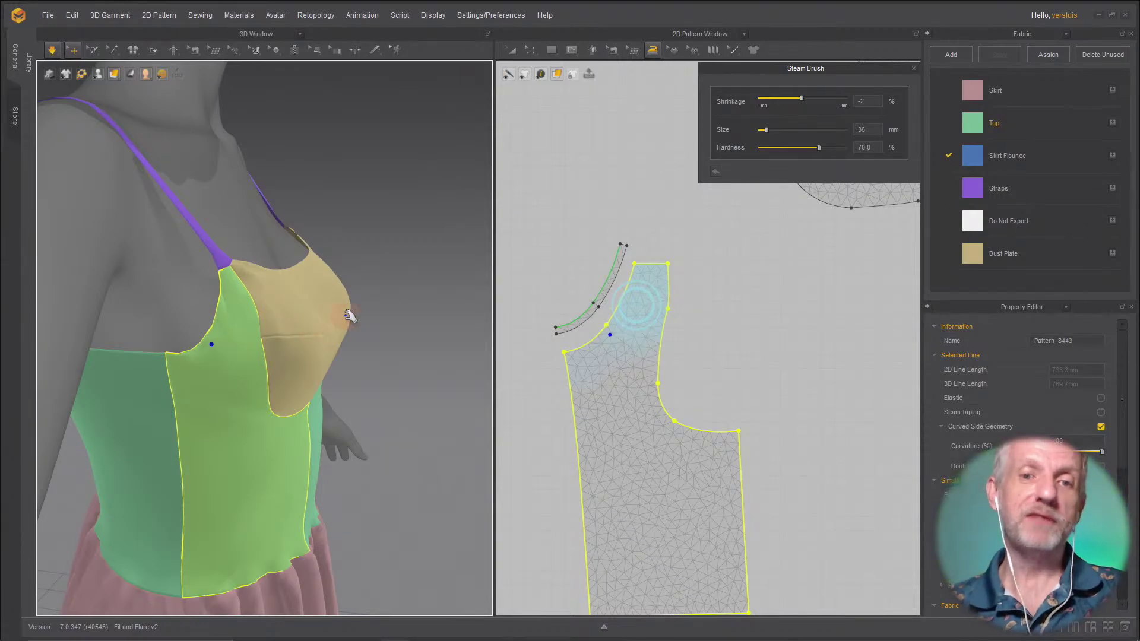
{"action": "right_click_drag", "start_coordinate": [351, 316], "coordinate": [209, 330]}
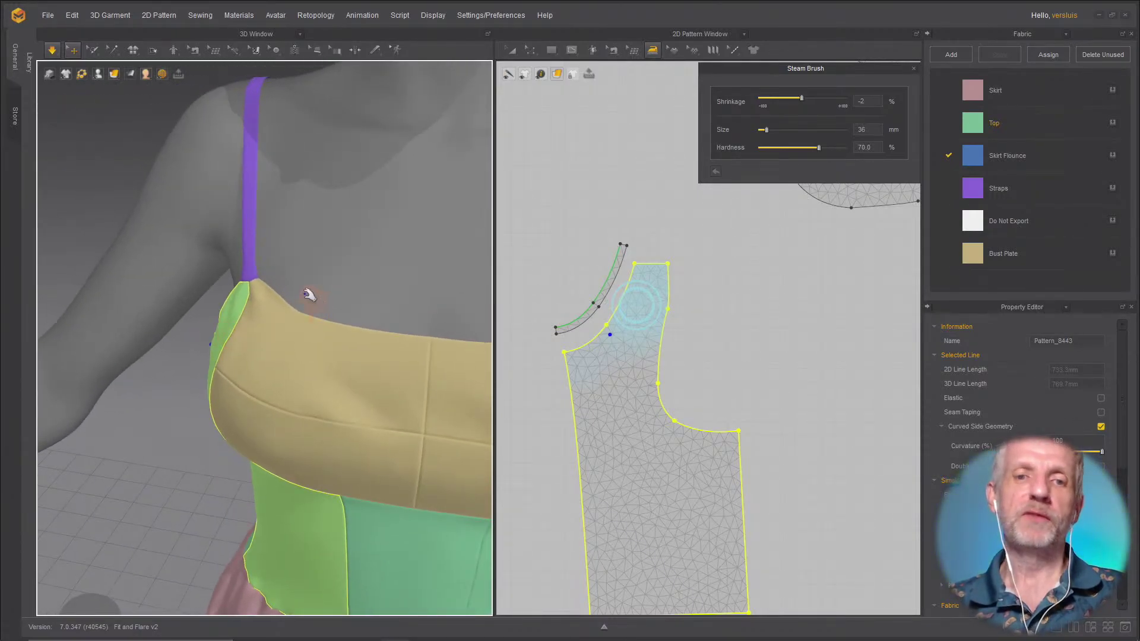
{"action": "right_click_drag", "start_coordinate": [309, 295], "coordinate": [222, 273]}
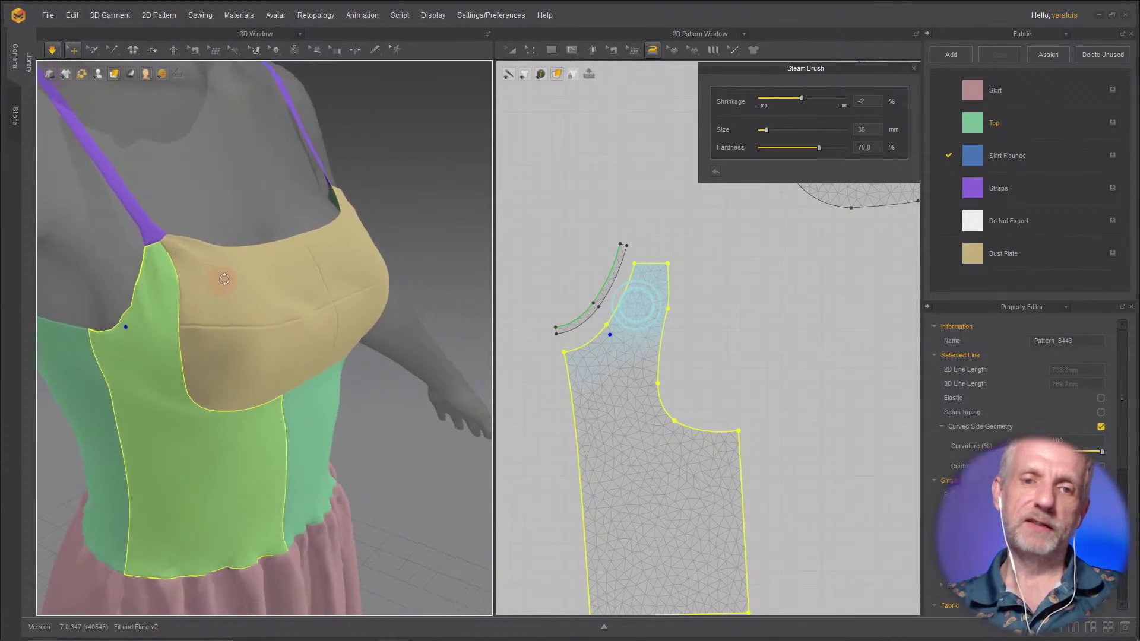
{"action": "scroll", "coordinate": [221, 272], "scroll_direction": "up", "scroll_amount": 3}
{"action": "middle_click_drag", "start_coordinate": [222, 273], "coordinate": [200, 318]}
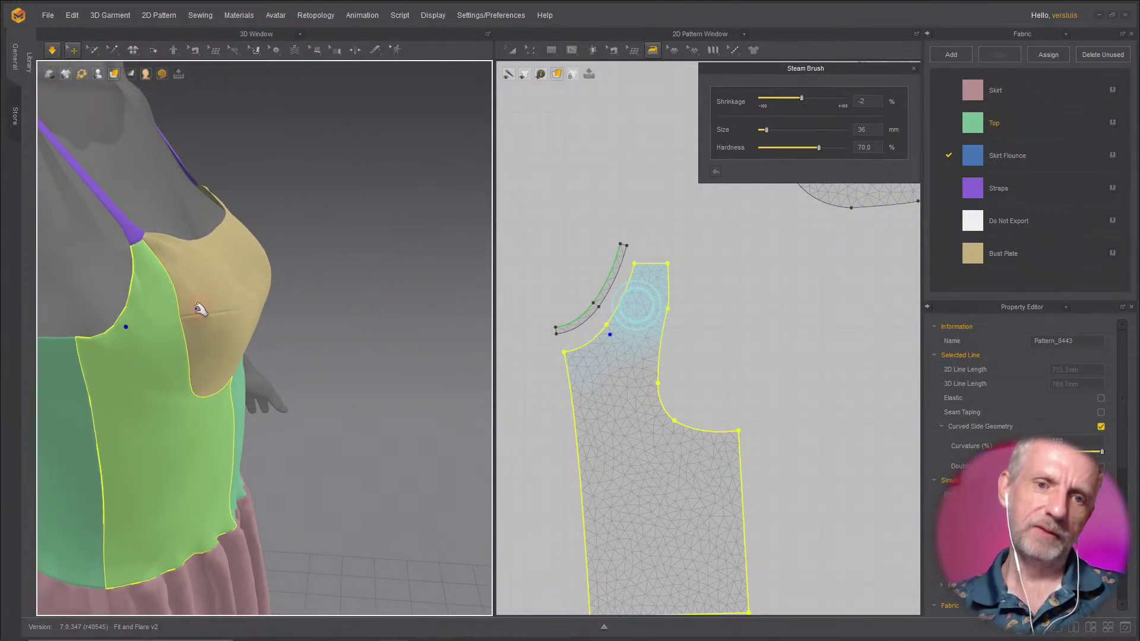
{"action": "right_click_drag", "start_coordinate": [229, 300], "coordinate": [164, 283]}
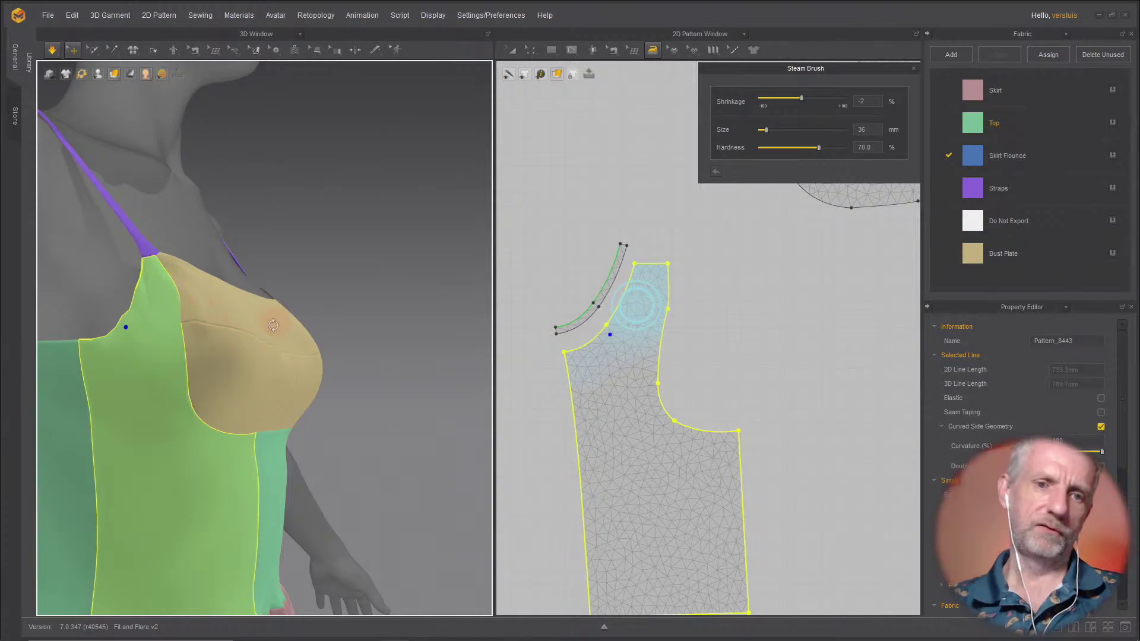
{"action": "right_click_drag", "start_coordinate": [273, 325], "coordinate": [380, 308]}
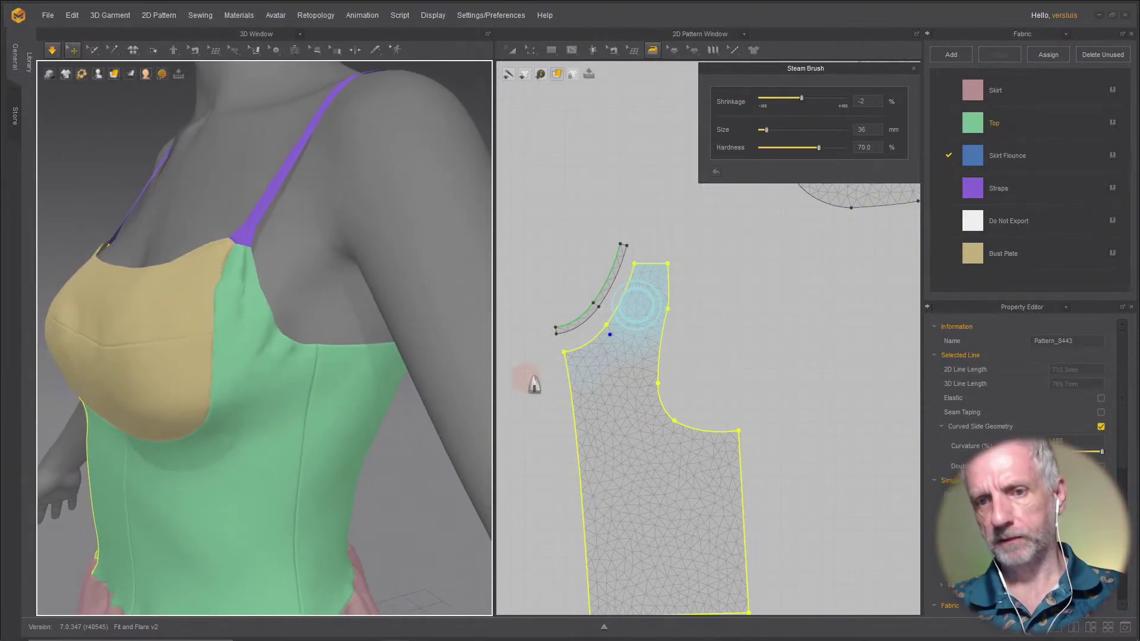
Step: Shrink the strap end and armhole edge of the opposite front top panel with the Steam Brush at -2%
{"action": "scroll", "coordinate": [739, 338], "scroll_direction": "down", "scroll_amount": 6}
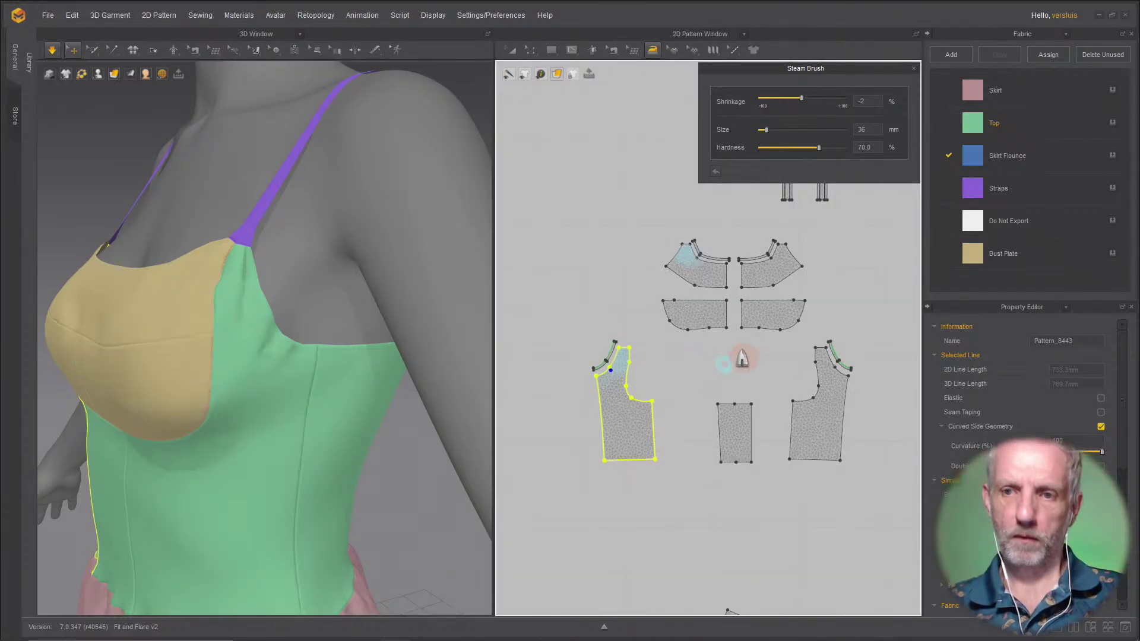
{"action": "scroll", "coordinate": [743, 359], "scroll_direction": "up", "scroll_amount": 5}
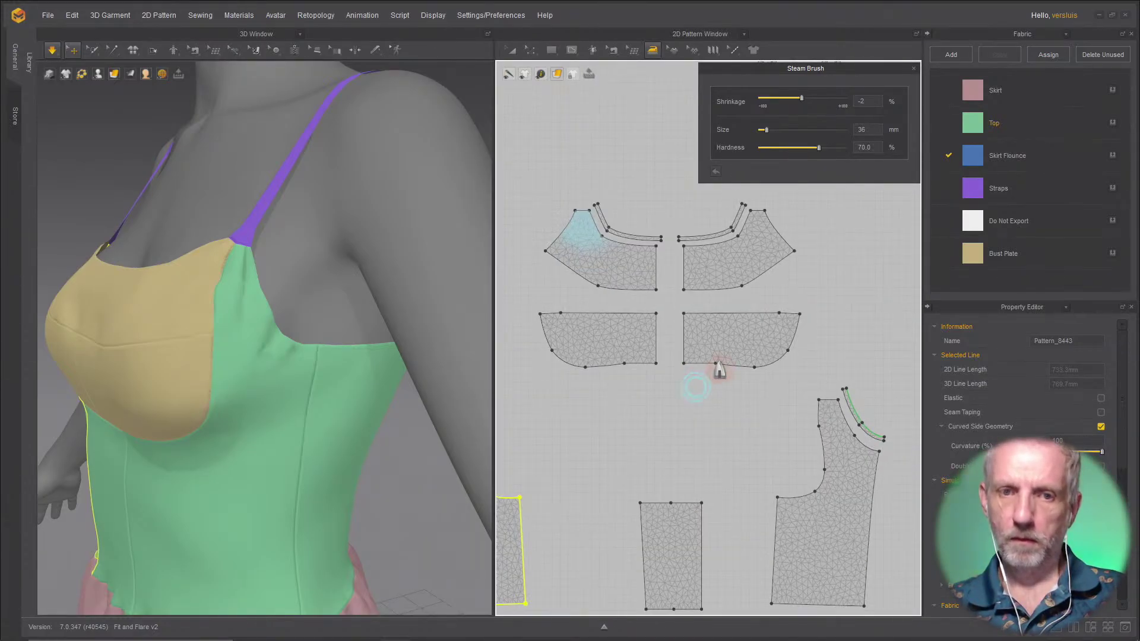
{"action": "right_click_drag", "start_coordinate": [674, 351], "coordinate": [618, 254]}
{"action": "scroll", "coordinate": [623, 329], "scroll_direction": "up", "scroll_amount": 2}
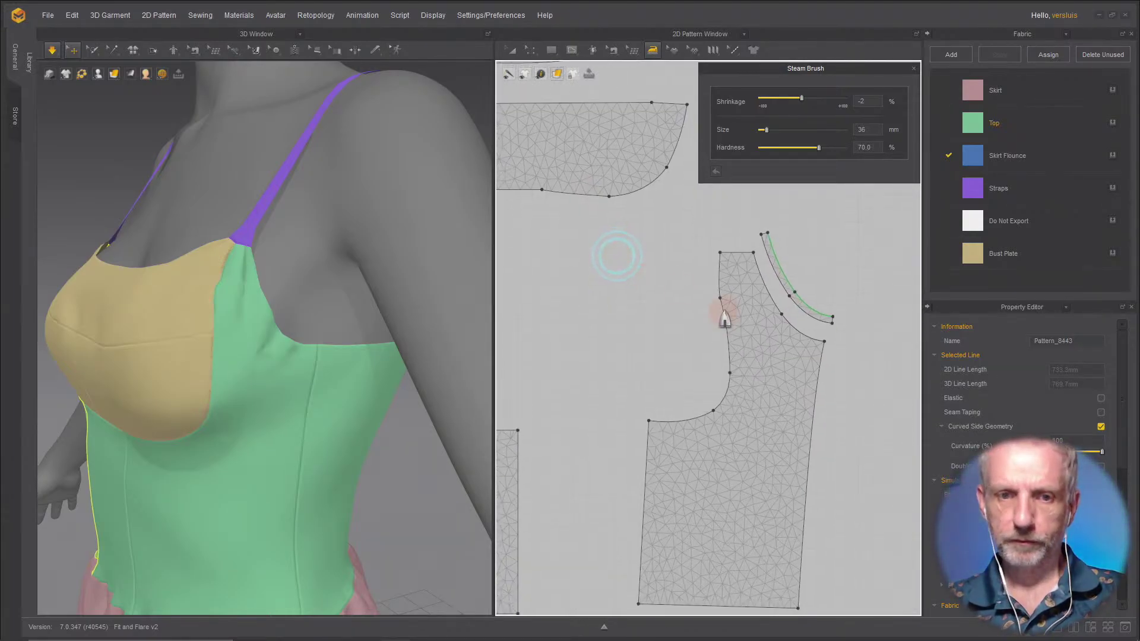
{"action": "scroll", "coordinate": [763, 302], "scroll_direction": "up", "scroll_amount": 1}
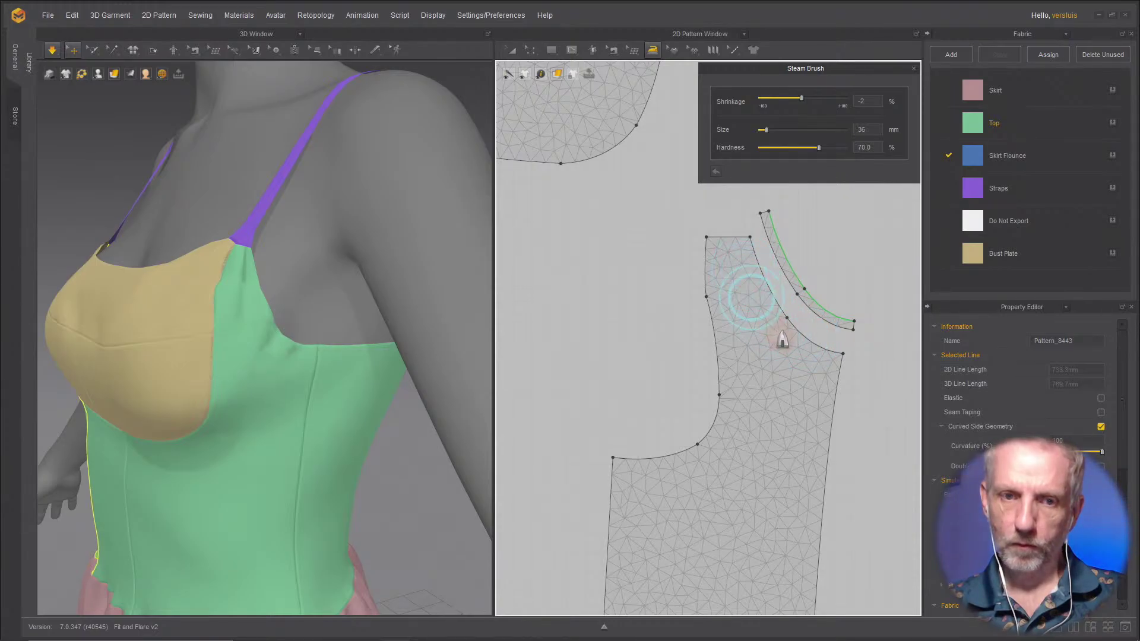
{"action": "mouse_move", "coordinate": [782, 340]}
{"action": "left_mouse_down"}
{"action": "mouse_move", "coordinate": [733, 262]}
{"action": "mouse_move", "coordinate": [827, 339]}
{"action": "mouse_move", "coordinate": [786, 266]}
{"action": "mouse_move", "coordinate": [855, 328]}
{"action": "mouse_move", "coordinate": [754, 239]}
{"action": "mouse_move", "coordinate": [771, 313]}
{"action": "left_mouse_up"}
{"action": "mouse_move", "coordinate": [741, 276]}
{"action": "left_mouse_down"}
{"action": "mouse_move", "coordinate": [802, 374]}
{"action": "mouse_move", "coordinate": [782, 374]}
{"action": "mouse_move", "coordinate": [777, 351]}
{"action": "mouse_move", "coordinate": [797, 362]}
{"action": "mouse_move", "coordinate": [758, 326]}
{"action": "mouse_move", "coordinate": [800, 338]}
{"action": "mouse_move", "coordinate": [796, 357]}
{"action": "mouse_move", "coordinate": [790, 336]}
{"action": "mouse_move", "coordinate": [799, 364]}
{"action": "mouse_move", "coordinate": [784, 331]}
{"action": "mouse_move", "coordinate": [791, 290]}
{"action": "mouse_move", "coordinate": [738, 261]}
{"action": "mouse_move", "coordinate": [827, 338]}
{"action": "mouse_move", "coordinate": [794, 313]}
{"action": "mouse_move", "coordinate": [692, 288]}
{"action": "mouse_move", "coordinate": [695, 248]}
{"action": "left_mouse_up"}
Step: Shrink the strap corner of the matching upper bust panel with the Steam Brush at -2% and check its fit on the avatar
{"action": "middle_click_drag", "start_coordinate": [695, 248], "coordinate": [736, 409]}
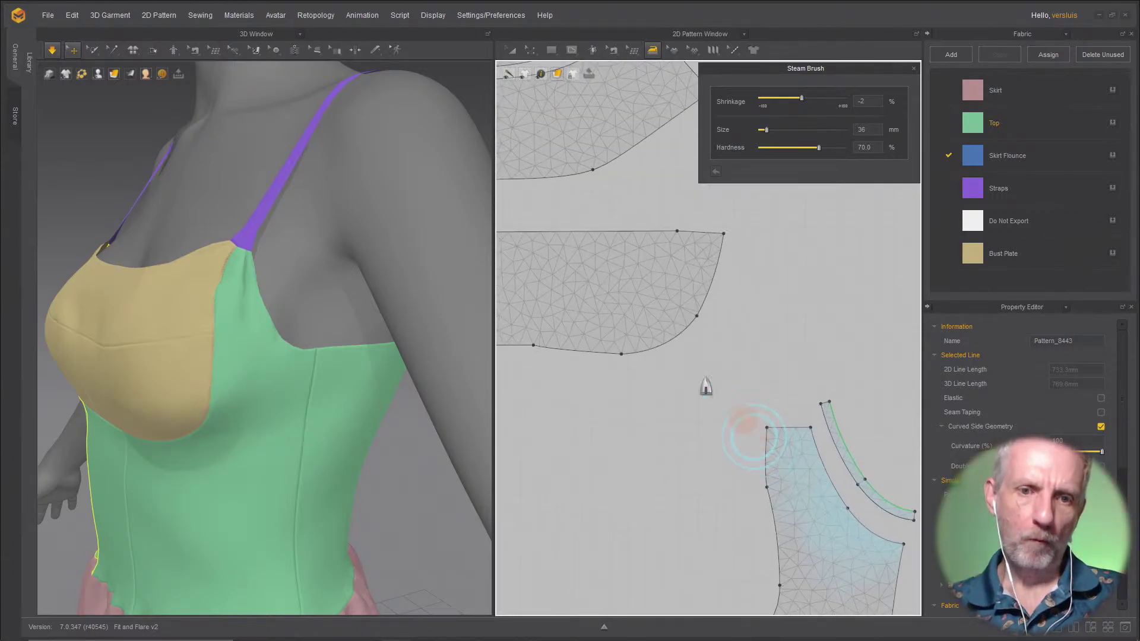
{"action": "scroll", "coordinate": [778, 415], "scroll_direction": "down", "scroll_amount": 2}
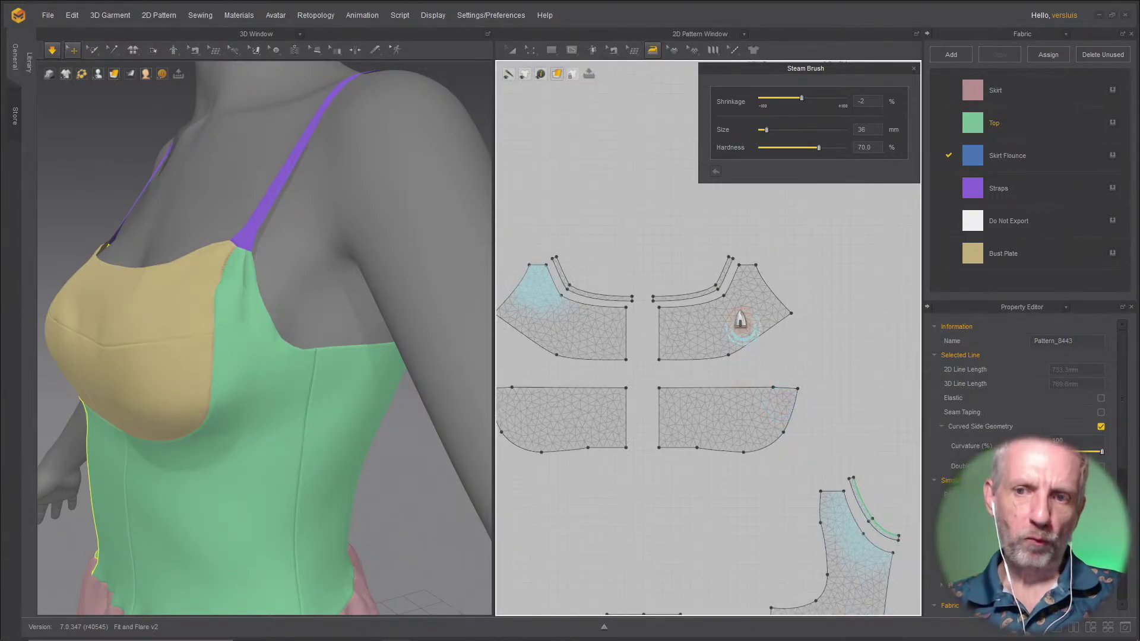
{"action": "middle_click_drag", "start_coordinate": [738, 324], "coordinate": [721, 369]}
{"action": "scroll", "coordinate": [720, 368], "scroll_direction": "down", "scroll_amount": 1}
{"action": "right_click_drag", "start_coordinate": [246, 264], "coordinate": [383, 252]}
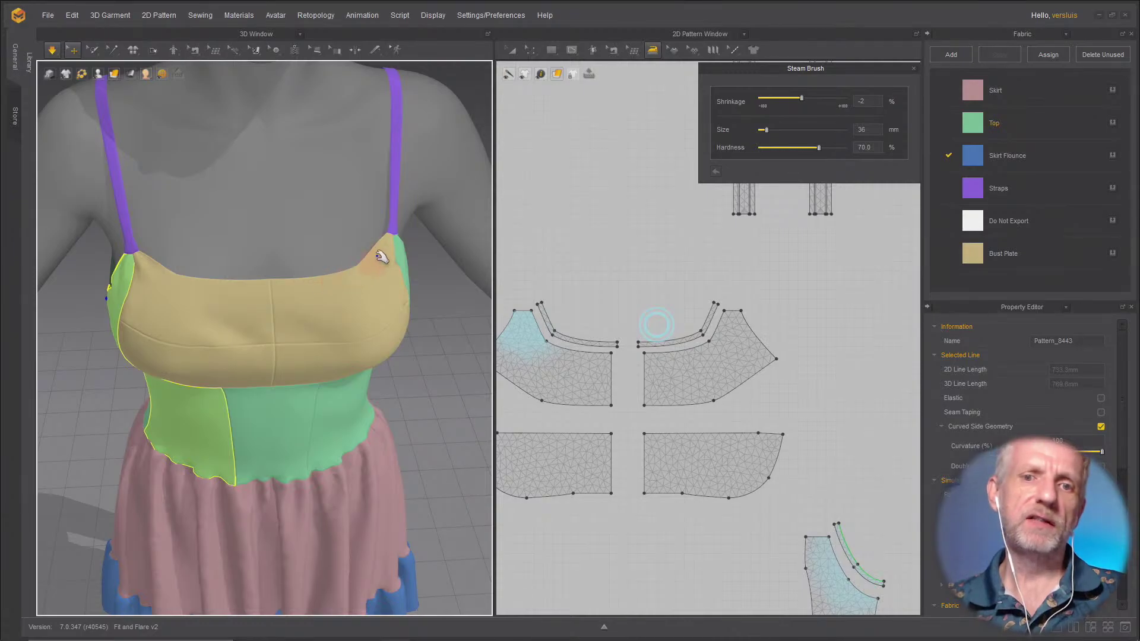
{"action": "scroll", "coordinate": [704, 318], "scroll_direction": "up", "scroll_amount": 2}
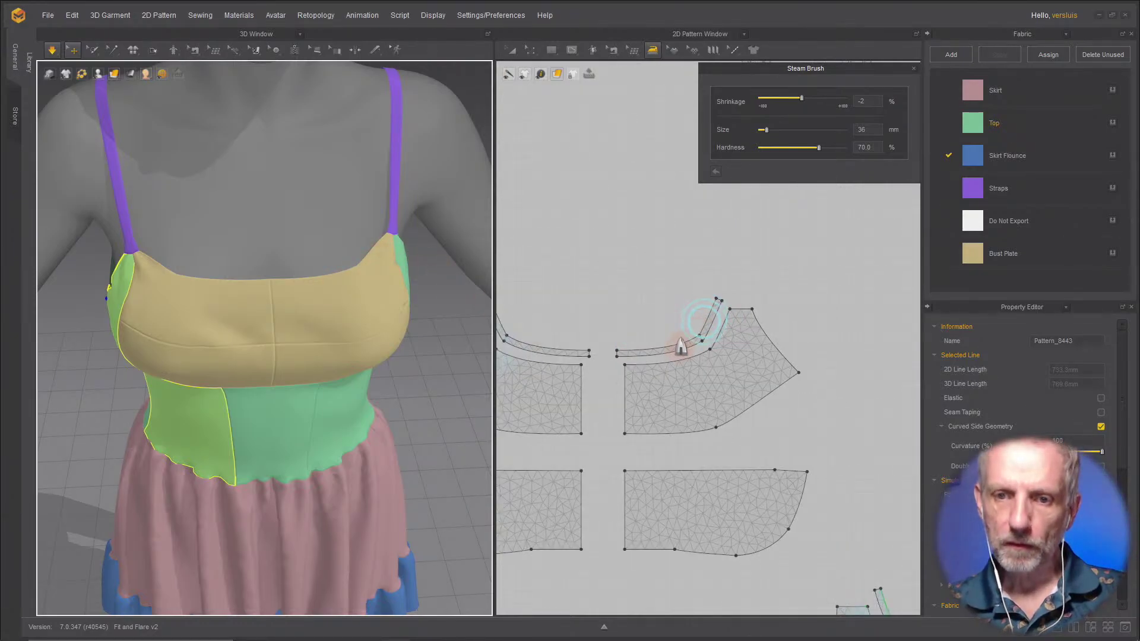
{"action": "mouse_move", "coordinate": [743, 323]}
{"action": "left_mouse_down"}
{"action": "mouse_move", "coordinate": [717, 309]}
{"action": "mouse_move", "coordinate": [722, 346]}
{"action": "mouse_move", "coordinate": [731, 323]}
{"action": "mouse_move", "coordinate": [733, 354]}
{"action": "mouse_move", "coordinate": [747, 340]}
{"action": "mouse_move", "coordinate": [726, 330]}
{"action": "mouse_move", "coordinate": [741, 363]}
{"action": "mouse_move", "coordinate": [766, 351]}
{"action": "mouse_move", "coordinate": [757, 344]}
{"action": "mouse_move", "coordinate": [780, 347]}
{"action": "left_mouse_up"}
{"action": "right_click_drag", "start_coordinate": [398, 225], "coordinate": [355, 199]}
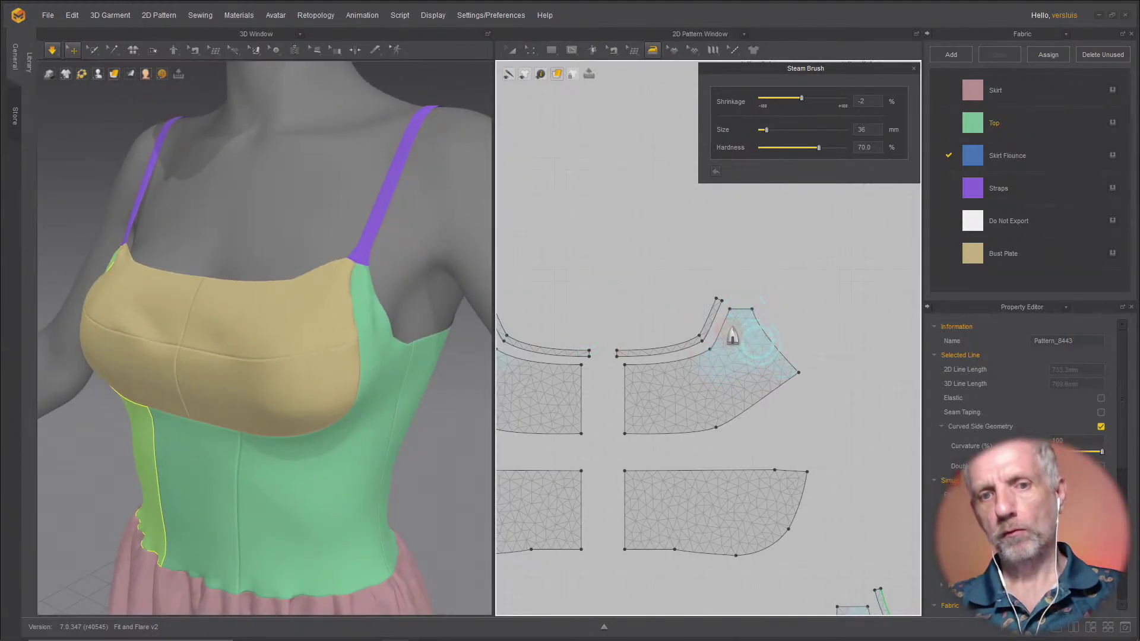
{"action": "right_click_drag", "start_coordinate": [391, 289], "coordinate": [547, 377]}
Step: Apply another Steam Brush stroke to the armhole area of the opposite front top panel
{"action": "middle_click_drag", "start_coordinate": [683, 373], "coordinate": [663, 257]}
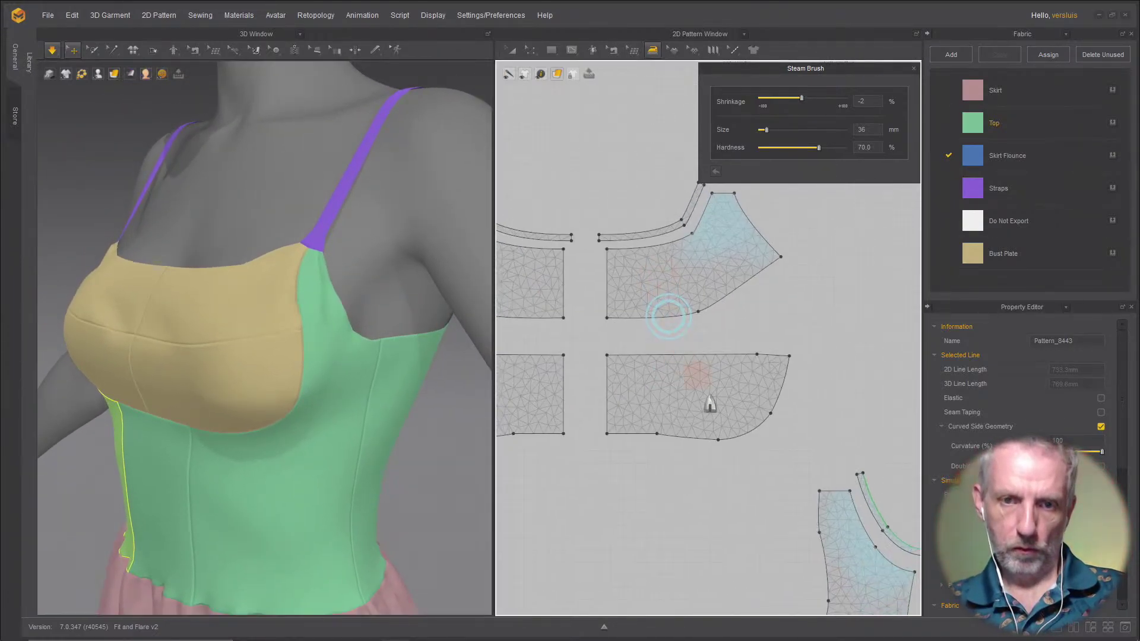
{"action": "middle_click_drag", "start_coordinate": [723, 409], "coordinate": [648, 276]}
{"action": "mouse_move", "coordinate": [800, 443]}
{"action": "left_mouse_down"}
{"action": "mouse_move", "coordinate": [761, 408]}
{"action": "mouse_move", "coordinate": [760, 382]}
{"action": "mouse_move", "coordinate": [796, 433]}
{"action": "mouse_move", "coordinate": [795, 409]}
{"action": "mouse_move", "coordinate": [808, 425]}
{"action": "left_mouse_up"}
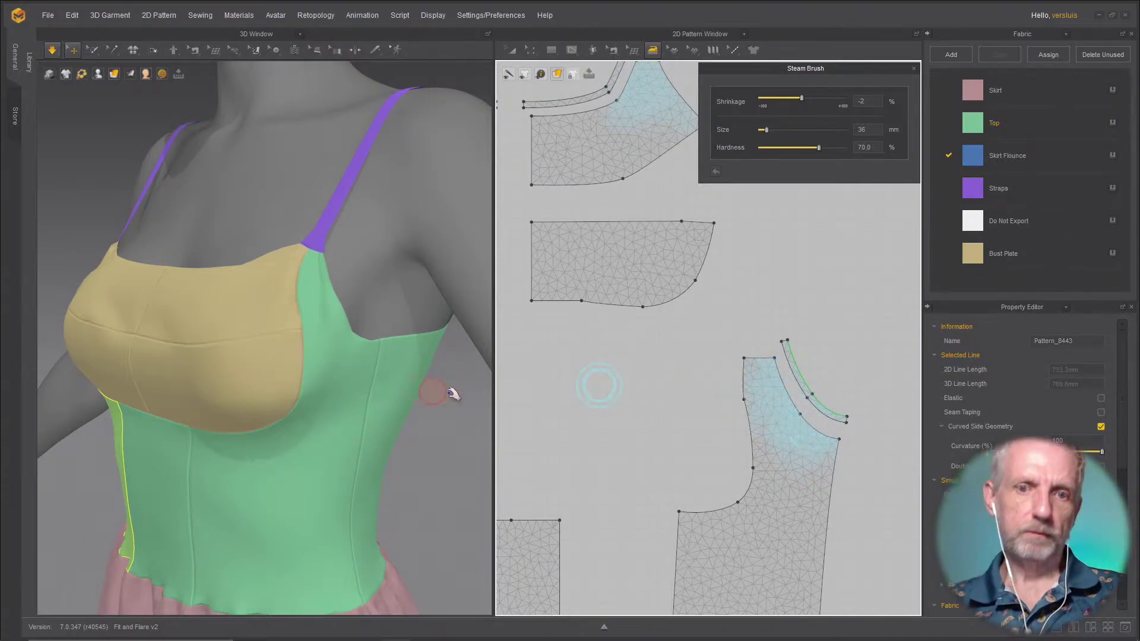
Step: Examine the whole dress on the avatar from the front, side and back
{"action": "key", "text": "2"}
{"action": "scroll", "coordinate": [478, 387], "scroll_direction": "down", "scroll_amount": 2}
{"action": "scroll", "coordinate": [388, 380], "scroll_direction": "down", "scroll_amount": 4}
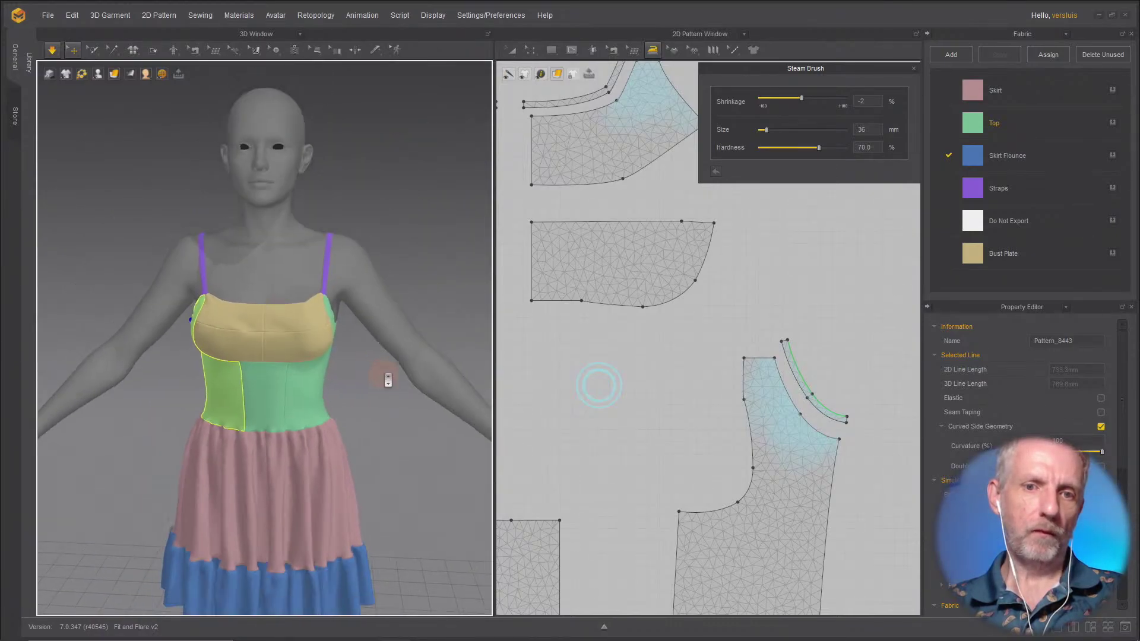
{"action": "right_click_drag", "start_coordinate": [386, 376], "coordinate": [314, 325]}
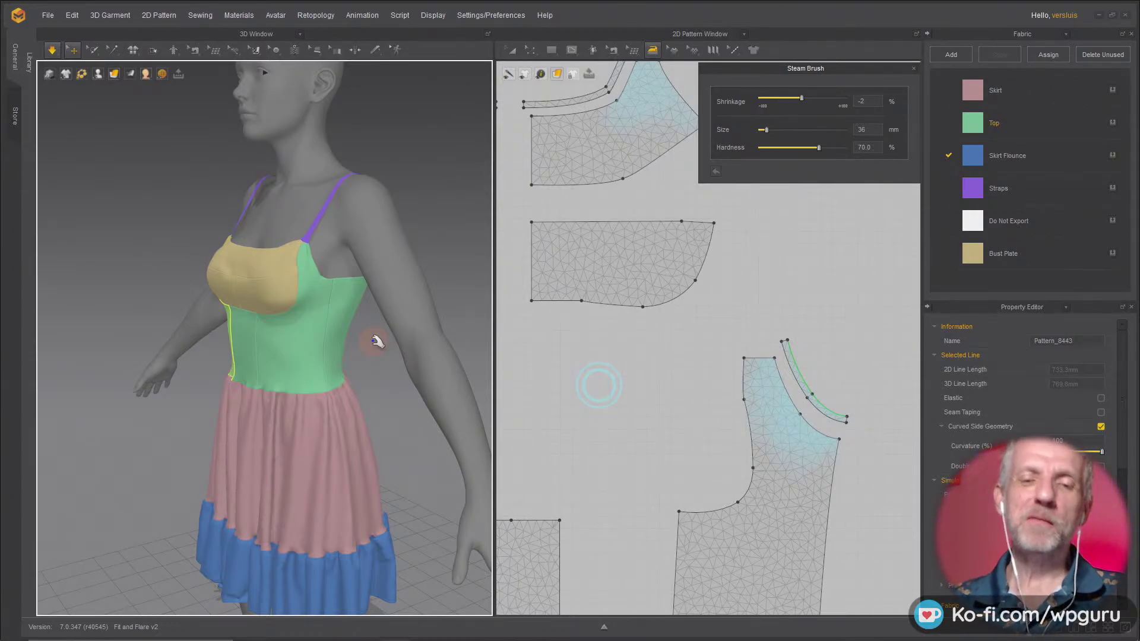
{"action": "key", "text": "2"}
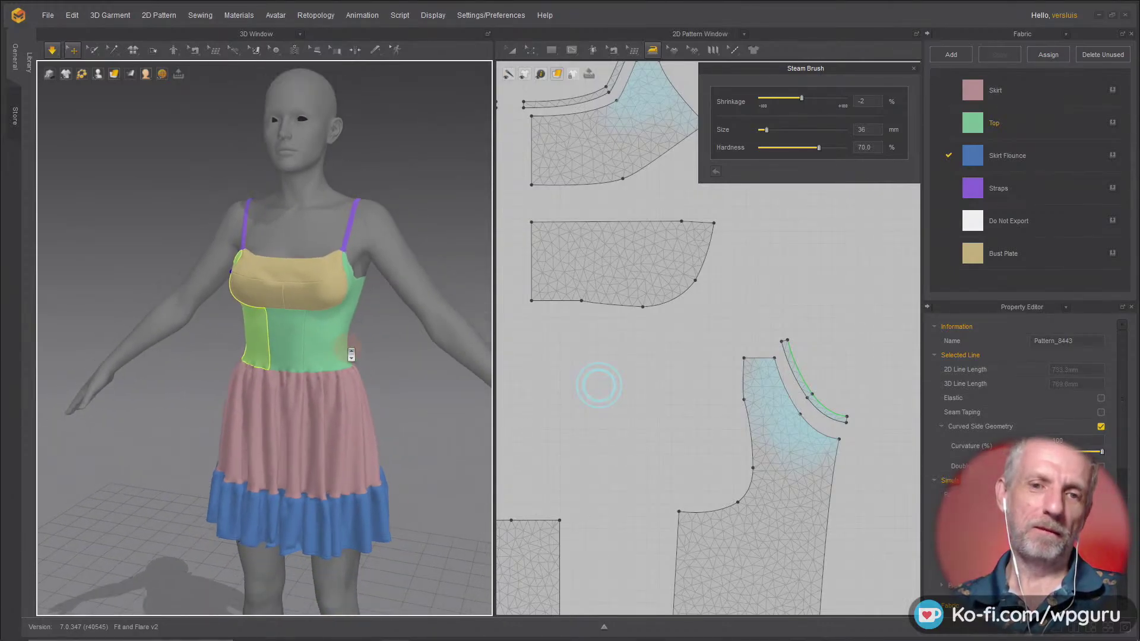
{"action": "right_click_drag", "start_coordinate": [351, 355], "coordinate": [289, 340]}
{"action": "scroll", "coordinate": [267, 297], "scroll_direction": "down", "scroll_amount": 5}
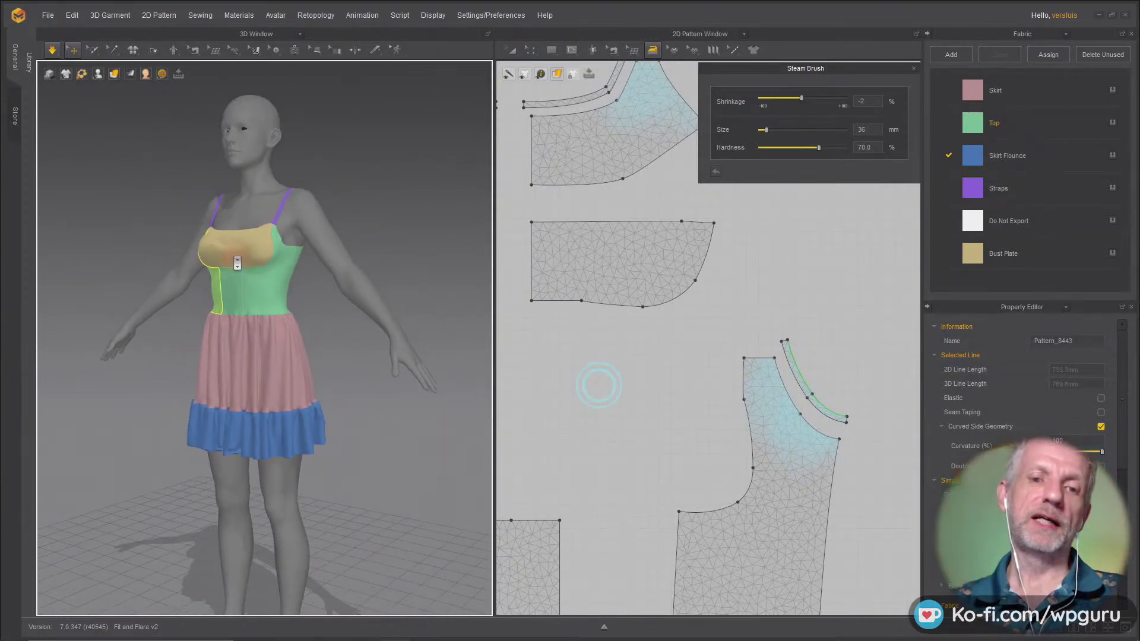
{"action": "right_click_drag", "start_coordinate": [232, 313], "coordinate": [249, 322]}
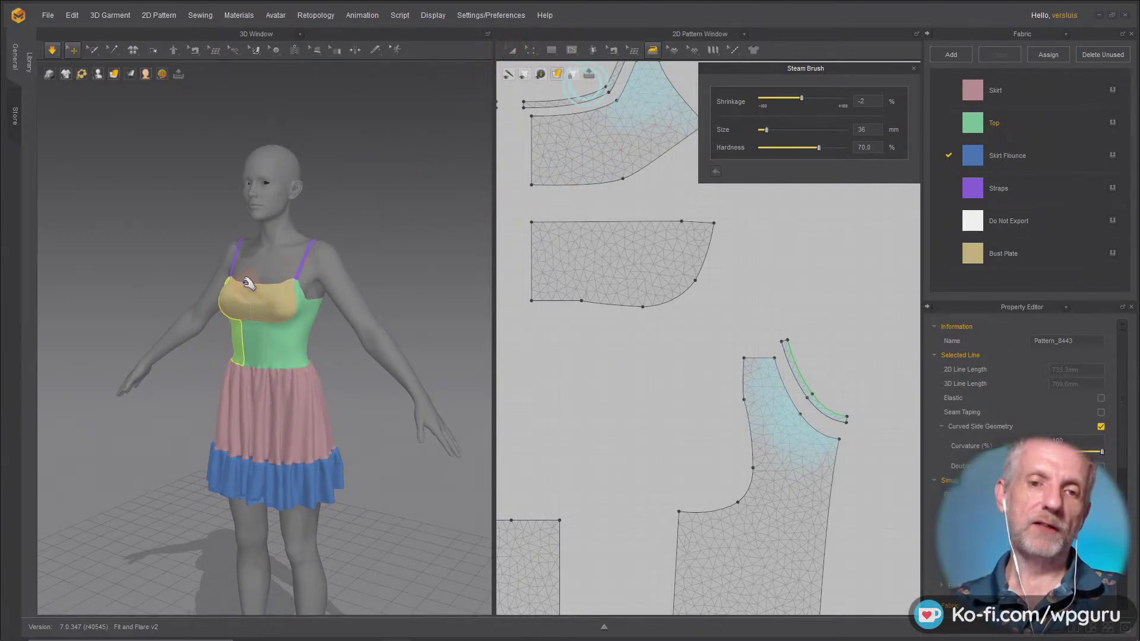
{"action": "right_click_drag", "start_coordinate": [333, 285], "coordinate": [61, 265]}
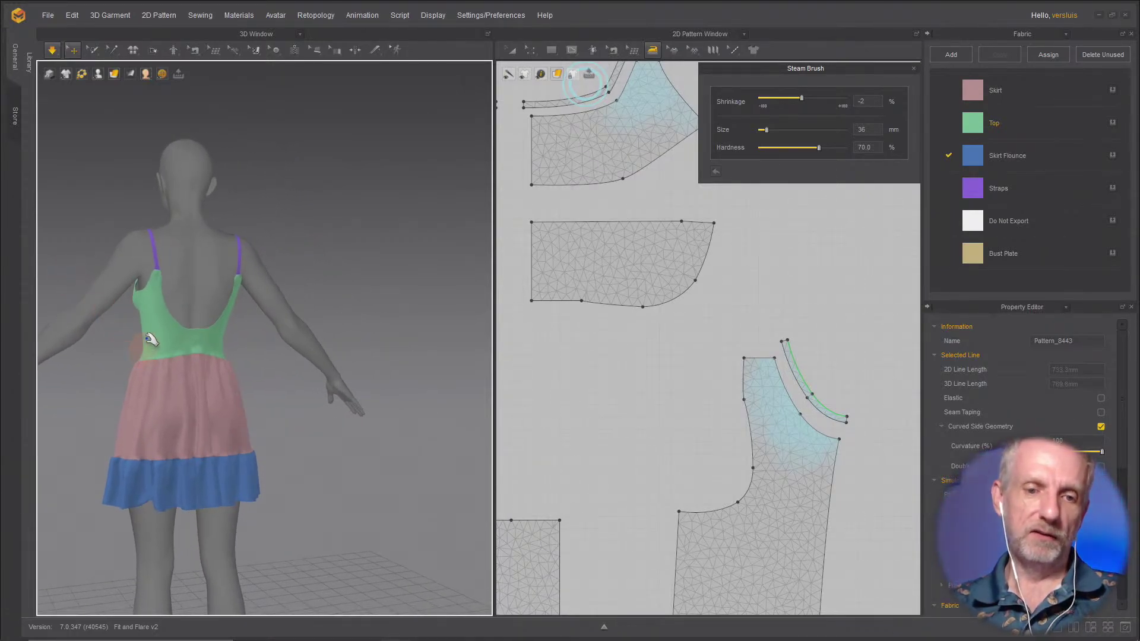
Step: Pull the folded-up hem of the back skirt flounce downward on the simulated garment to straighten it
{"action": "scroll", "coordinate": [200, 266], "scroll_direction": "down", "scroll_amount": 5}
{"action": "scroll", "coordinate": [200, 266], "scroll_direction": "up", "scroll_amount": 10}
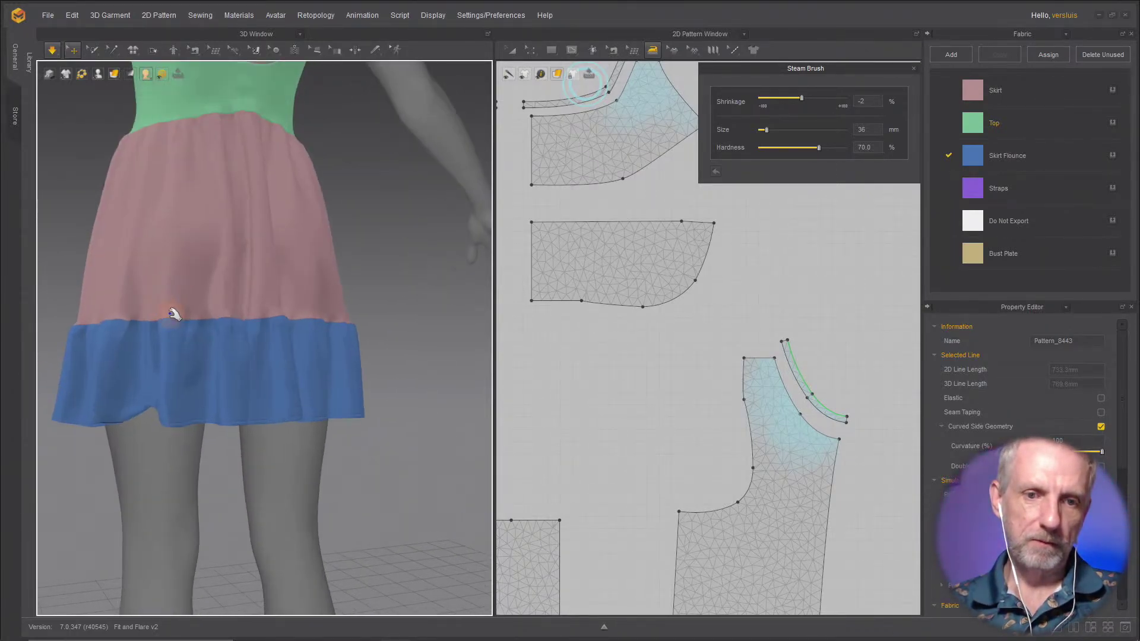
{"action": "right_click_drag", "start_coordinate": [240, 342], "coordinate": [288, 402]}
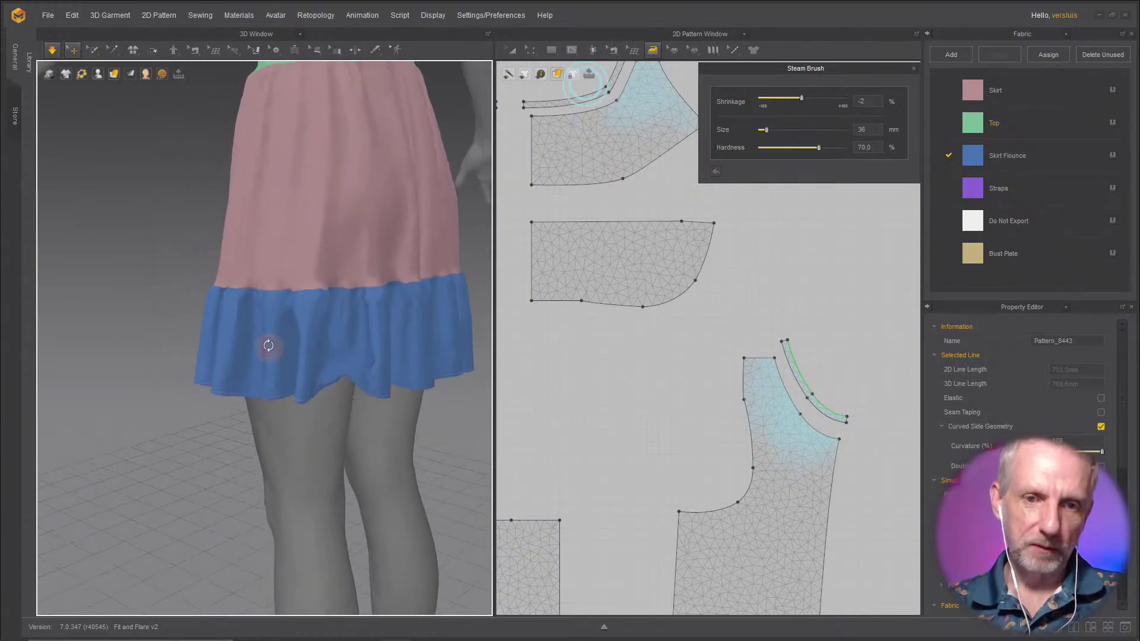
{"action": "left_click_drag", "start_coordinate": [344, 382], "coordinate": [394, 484]}
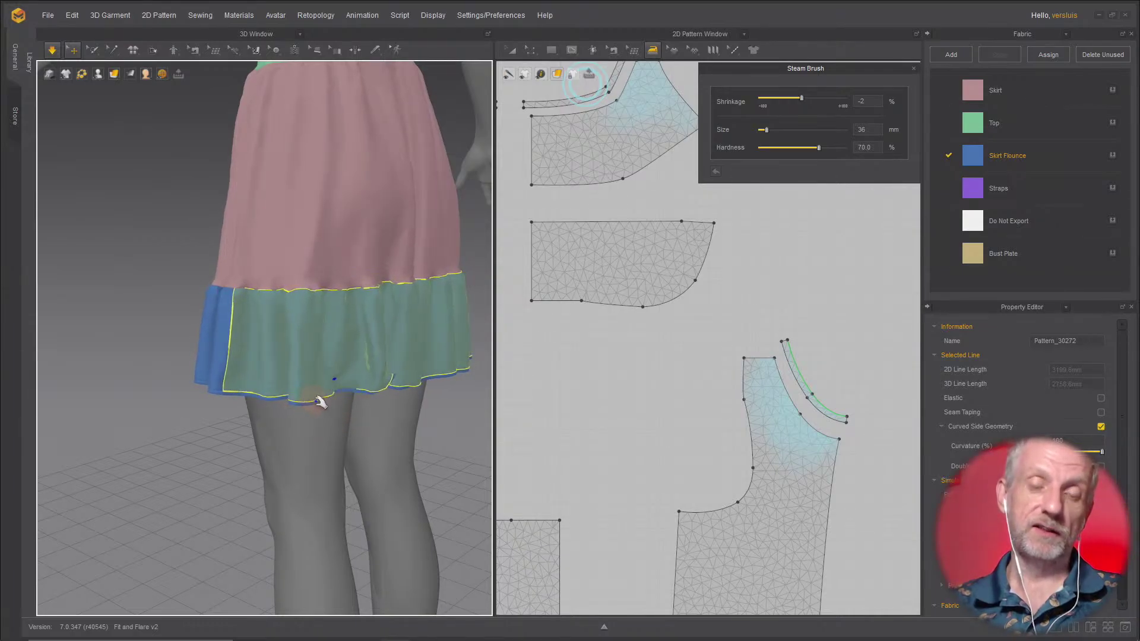
Step: Pull the tucked hem strip at the front of the skirt flounce outward and check how the hem and skirt settle
{"action": "right_click_drag", "start_coordinate": [319, 400], "coordinate": [469, 401]}
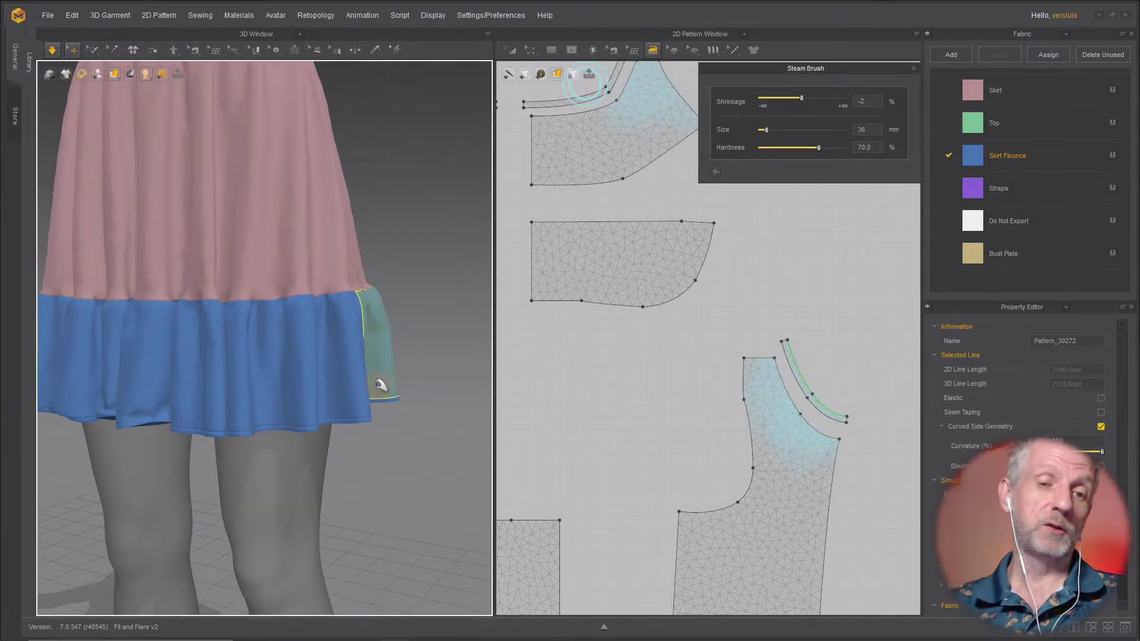
{"action": "scroll", "coordinate": [372, 383], "scroll_direction": "down", "scroll_amount": 2}
{"action": "scroll", "coordinate": [326, 407], "scroll_direction": "up", "scroll_amount": 5}
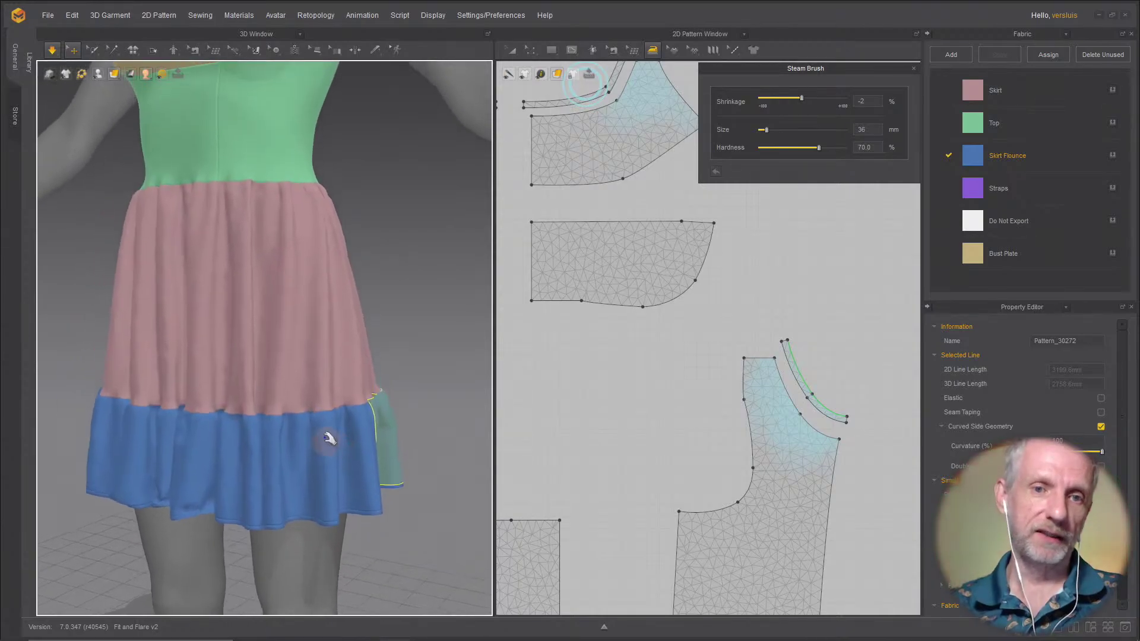
{"action": "middle_click_drag", "start_coordinate": [317, 435], "coordinate": [344, 247]}
{"action": "scroll", "coordinate": [331, 285], "scroll_direction": "up", "scroll_amount": 6}
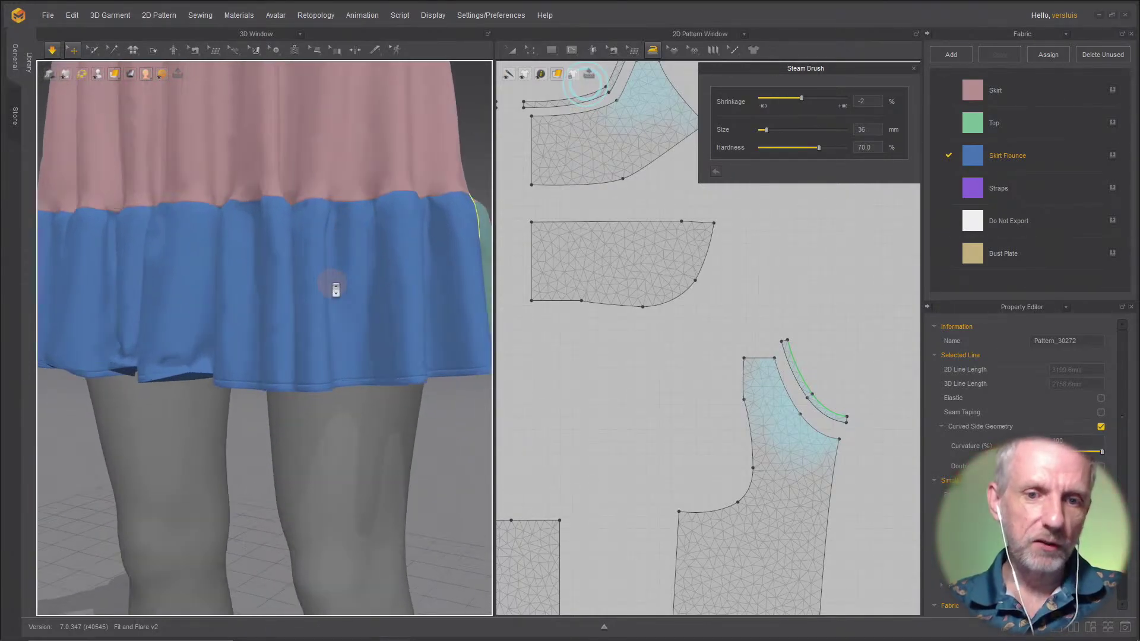
{"action": "right_click_drag", "start_coordinate": [295, 290], "coordinate": [257, 319]}
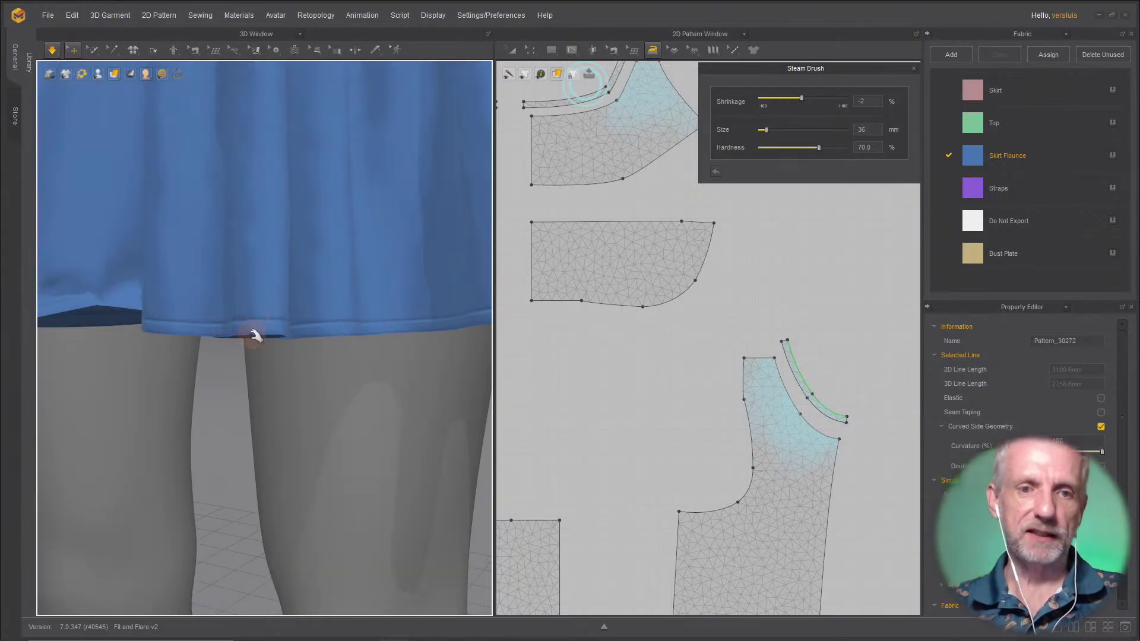
{"action": "mouse_move", "coordinate": [94, 306]}
{"action": "left_mouse_down"}
{"action": "mouse_move", "coordinate": [113, 382]}
{"action": "mouse_move", "coordinate": [209, 433]}
{"action": "mouse_move", "coordinate": [211, 365]}
{"action": "mouse_move", "coordinate": [168, 308]}
{"action": "mouse_move", "coordinate": [135, 316]}
{"action": "mouse_move", "coordinate": [127, 364]}
{"action": "mouse_move", "coordinate": [198, 372]}
{"action": "mouse_move", "coordinate": [215, 328]}
{"action": "left_mouse_up"}
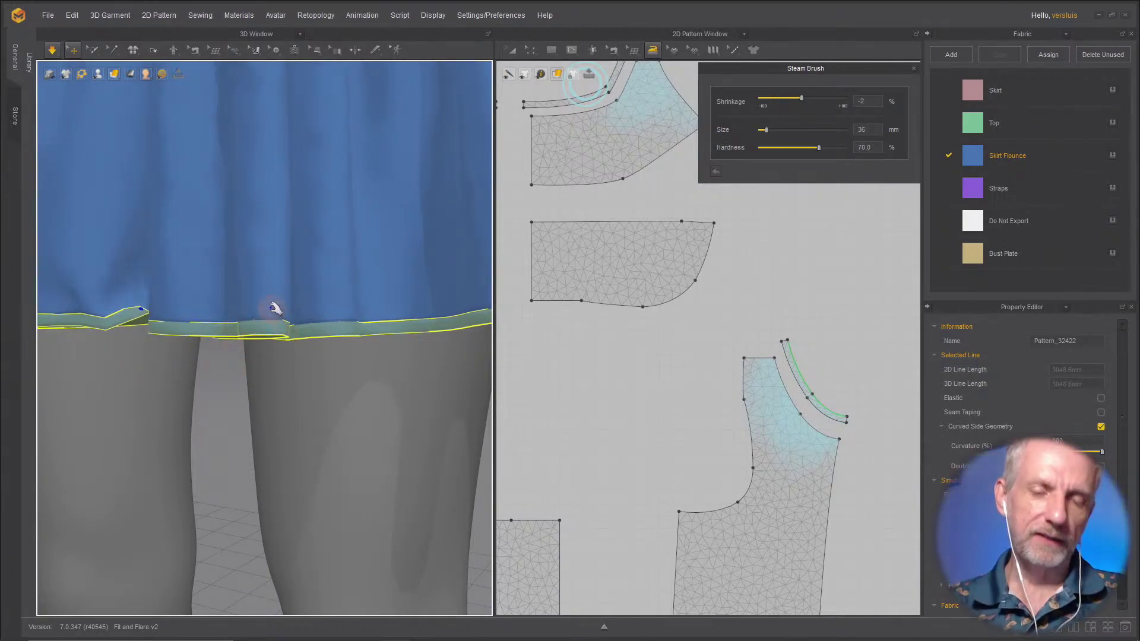
{"action": "middle_click_drag", "start_coordinate": [275, 308], "coordinate": [269, 527]}
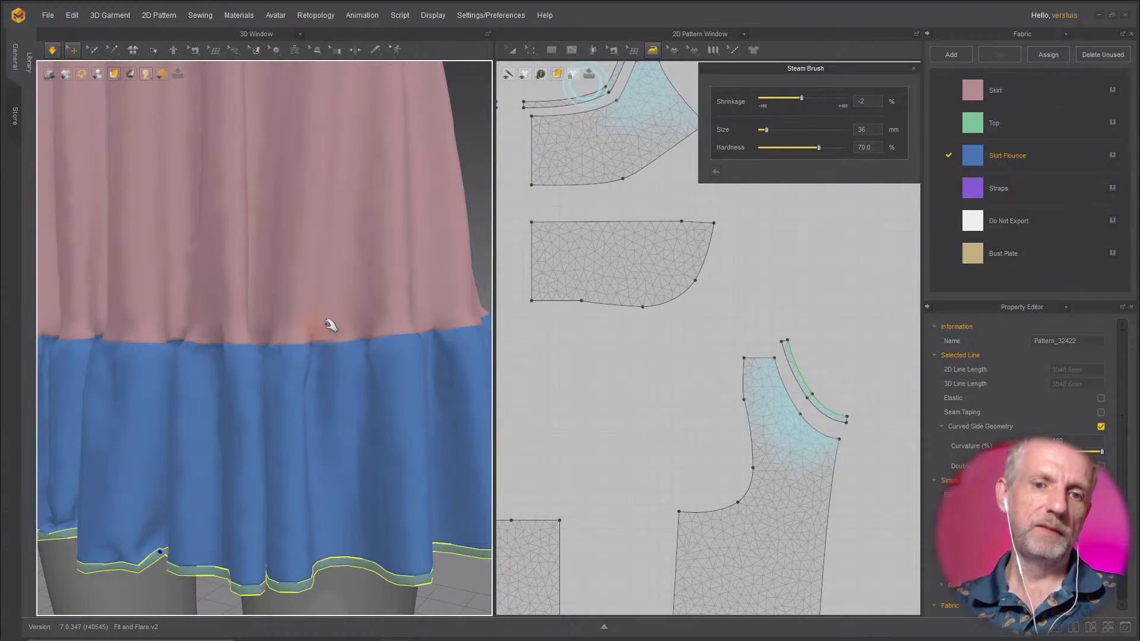
{"action": "middle_click_drag", "start_coordinate": [343, 349], "coordinate": [338, 433]}
{"action": "scroll", "coordinate": [338, 356], "scroll_direction": "down", "scroll_amount": 3}
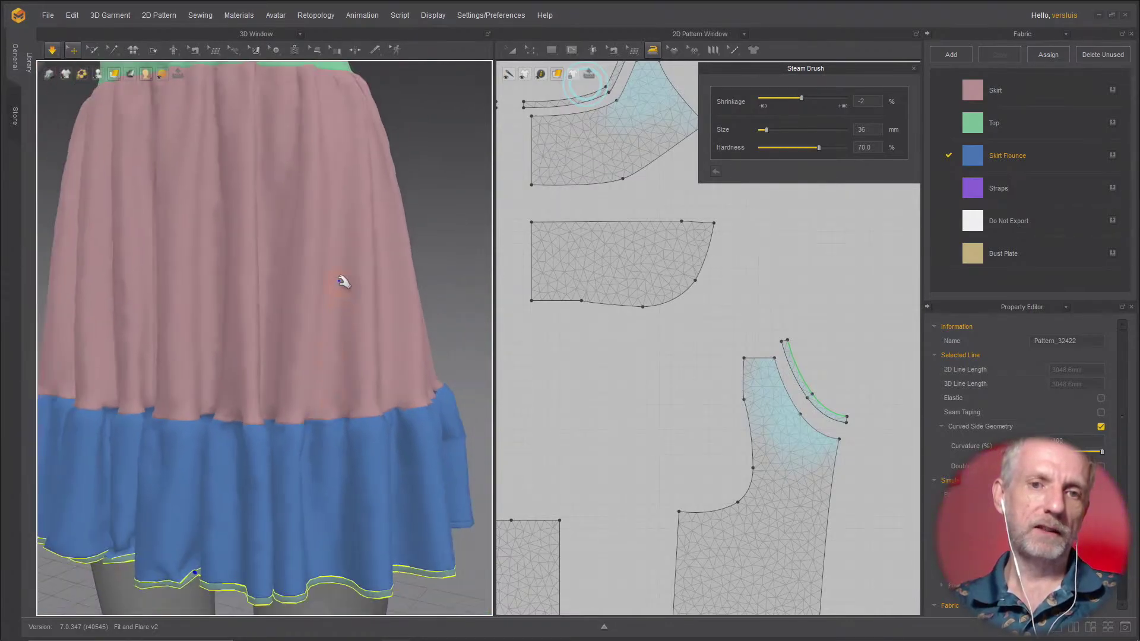
Step: Examine the skirt folds and the seam where the skirt joins the flounce on the avatar
{"action": "scroll", "coordinate": [361, 375], "scroll_direction": "up", "scroll_amount": 4}
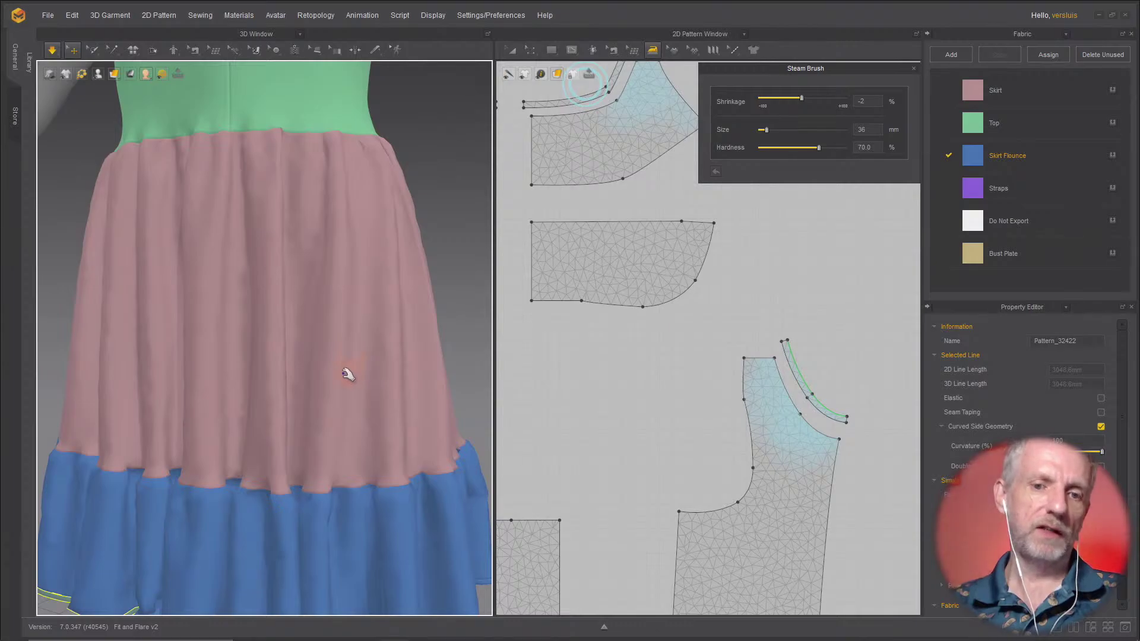
{"action": "right_click_drag", "start_coordinate": [349, 375], "coordinate": [302, 295]}
{"action": "scroll", "coordinate": [281, 275], "scroll_direction": "down", "scroll_amount": 1}
{"action": "scroll", "coordinate": [311, 346], "scroll_direction": "up", "scroll_amount": 2}
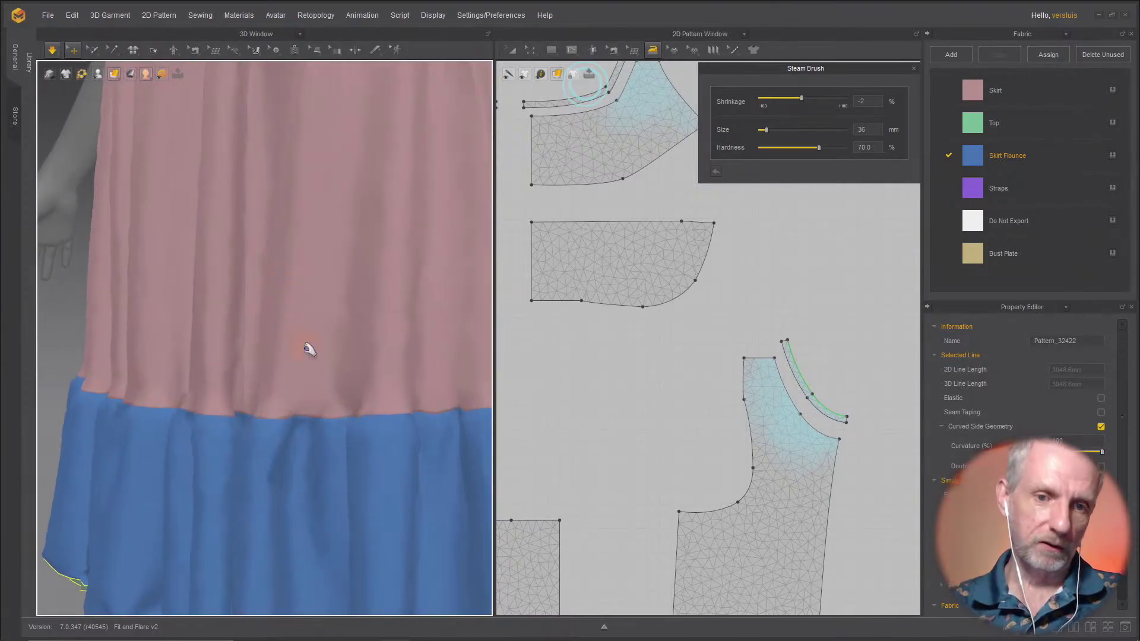
{"action": "scroll", "coordinate": [298, 250], "scroll_direction": "down", "scroll_amount": 1}
{"action": "middle_click_drag", "start_coordinate": [321, 321], "coordinate": [308, 257]}
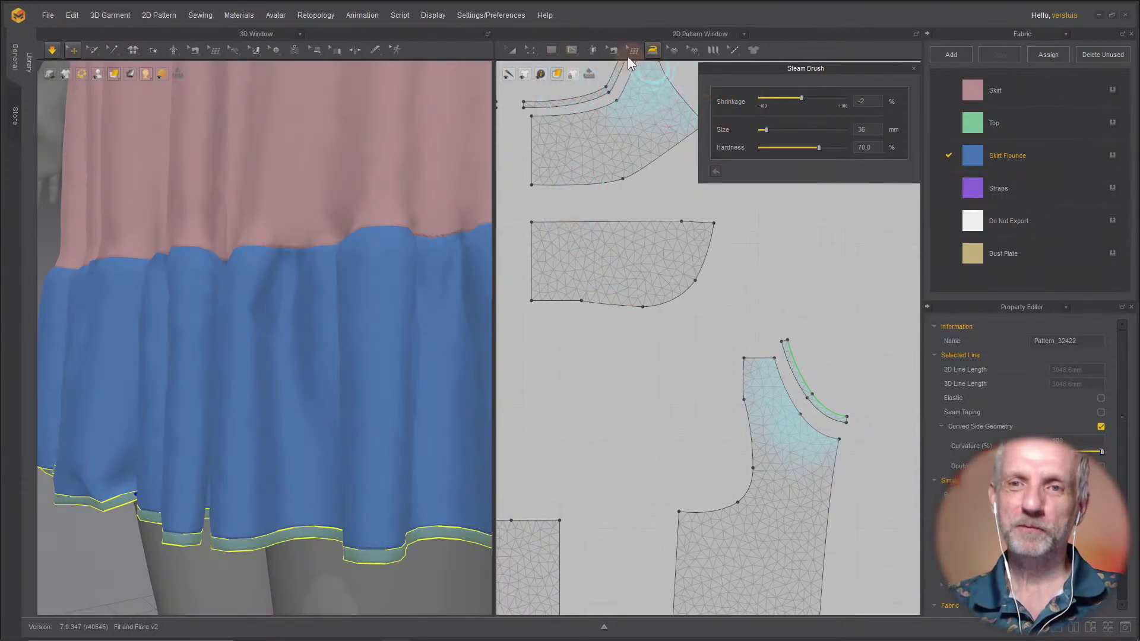
Step: With Edit Pattern, offset the lower edges of both front skirt panels as internal lines at a distance of 5 mm
{"action": "left_click", "coordinate": [552, 51]}
{"action": "left_click", "coordinate": [558, 120]}
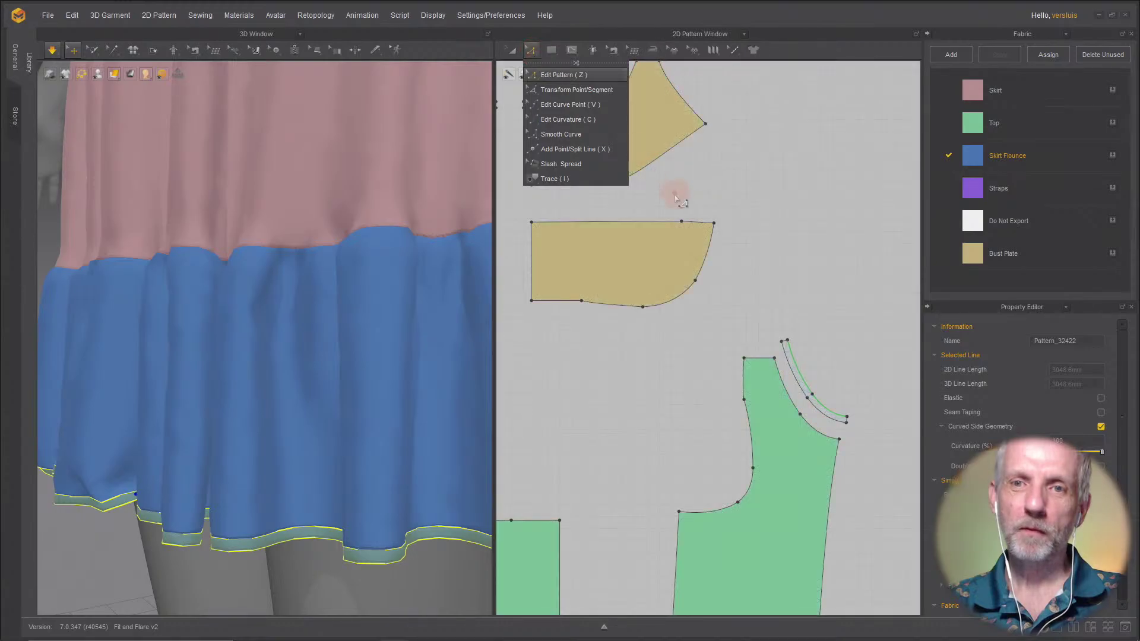
{"action": "scroll", "coordinate": [704, 280], "scroll_direction": "down", "scroll_amount": 8}
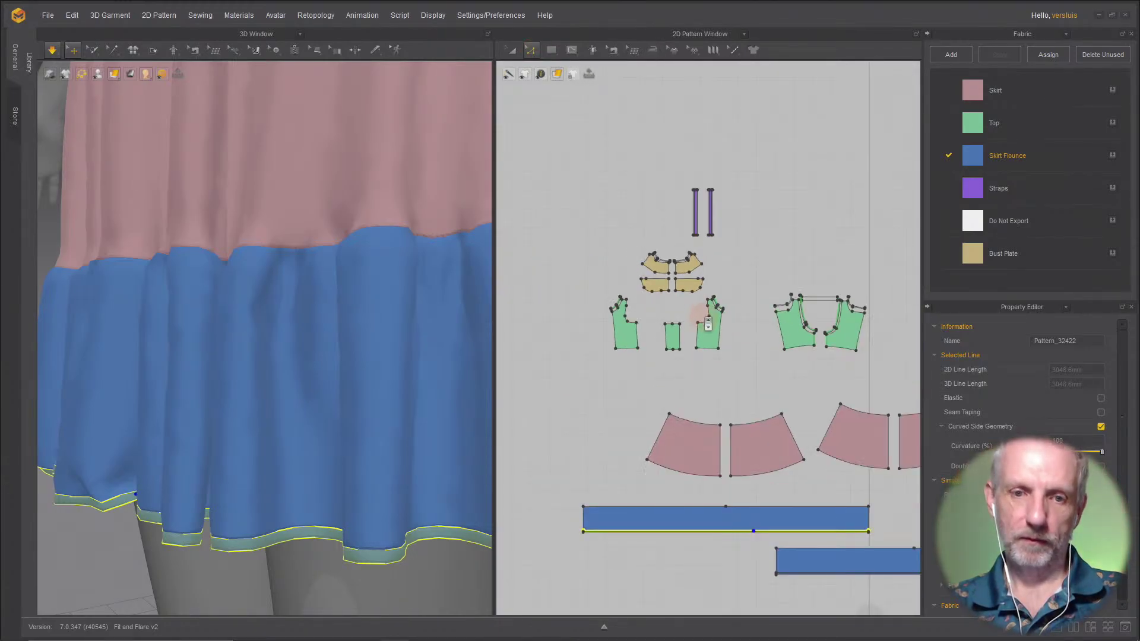
{"action": "scroll", "coordinate": [708, 324], "scroll_direction": "up", "scroll_amount": 6}
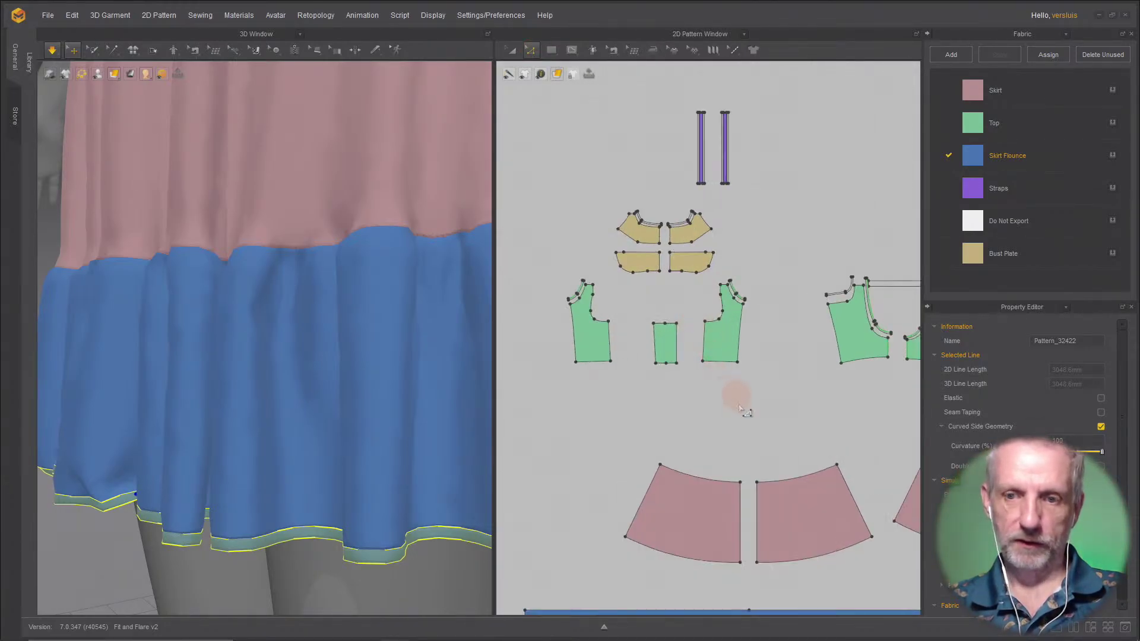
{"action": "right_click_drag", "start_coordinate": [754, 459], "coordinate": [763, 260]}
{"action": "scroll", "coordinate": [732, 297], "scroll_direction": "up", "scroll_amount": 4}
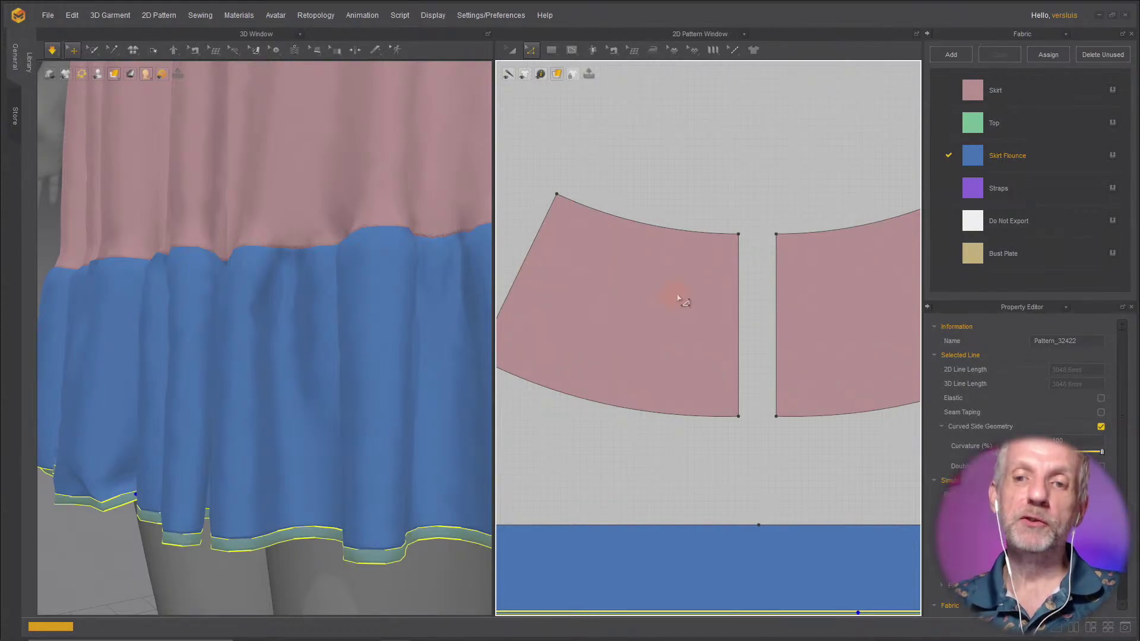
{"action": "scroll", "coordinate": [670, 371], "scroll_direction": "down", "scroll_amount": 3}
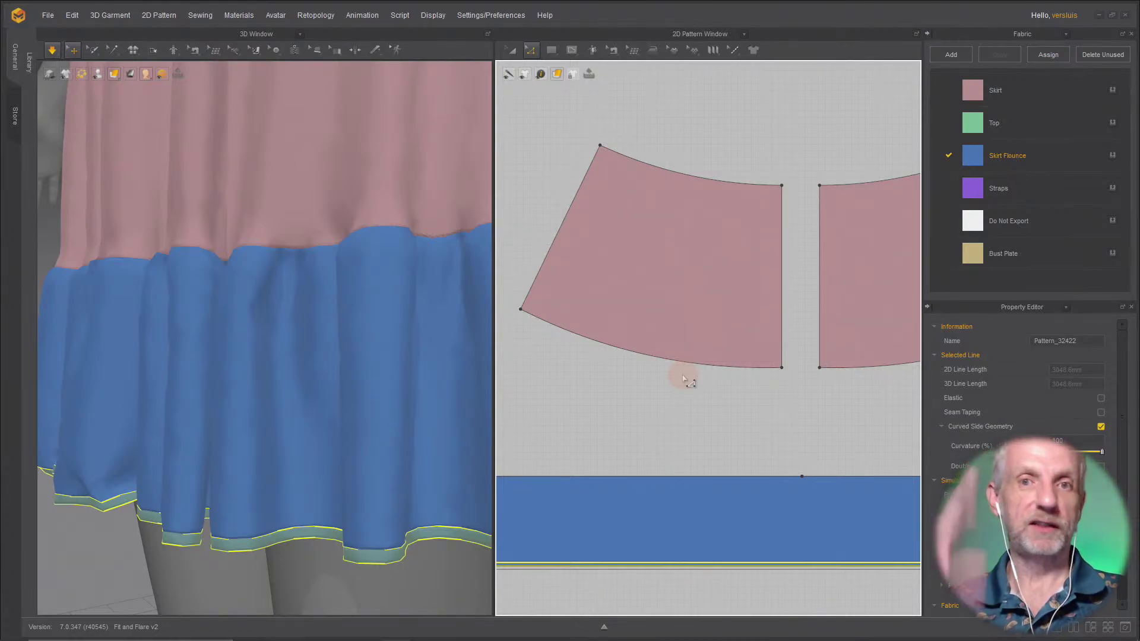
{"action": "left_click", "coordinate": [713, 371]}
{"action": "scroll", "coordinate": [767, 401], "scroll_direction": "down", "scroll_amount": 2}
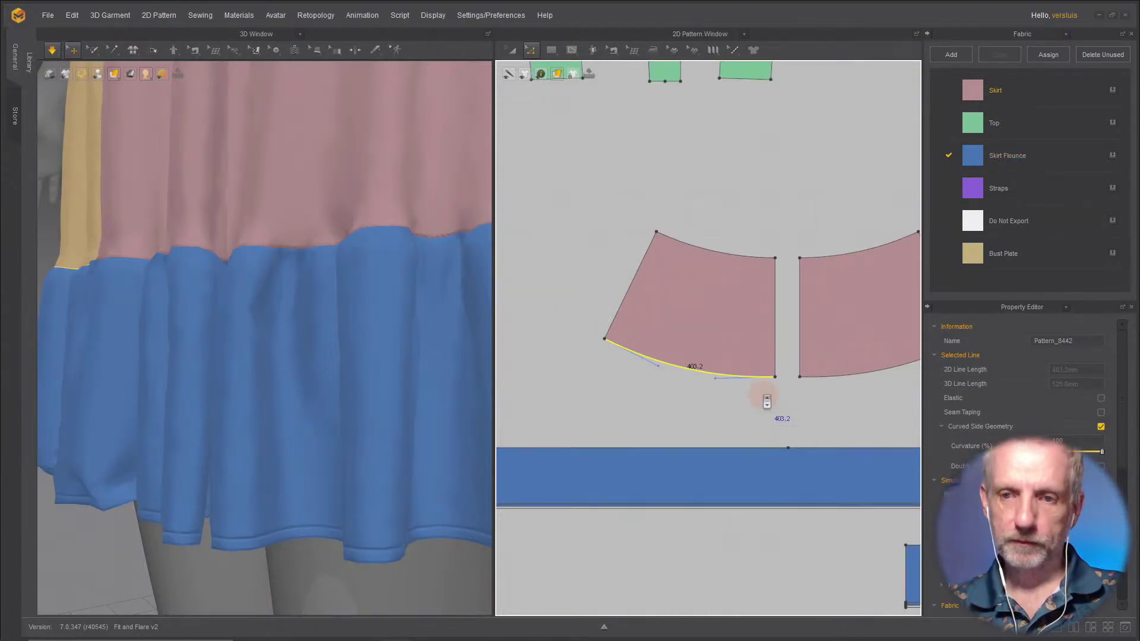
{"action": "right_click_drag", "start_coordinate": [746, 400], "coordinate": [621, 394]}
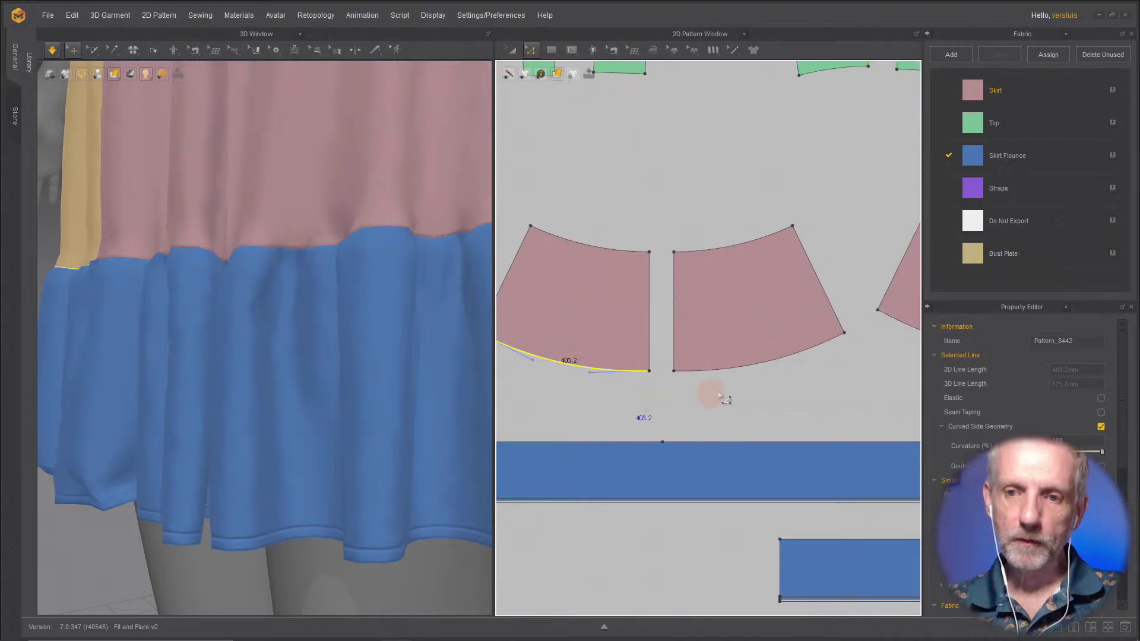
{"action": "scroll", "coordinate": [720, 396], "scroll_direction": "up", "scroll_amount": 2}
{"action": "left_click", "coordinate": [773, 361]}
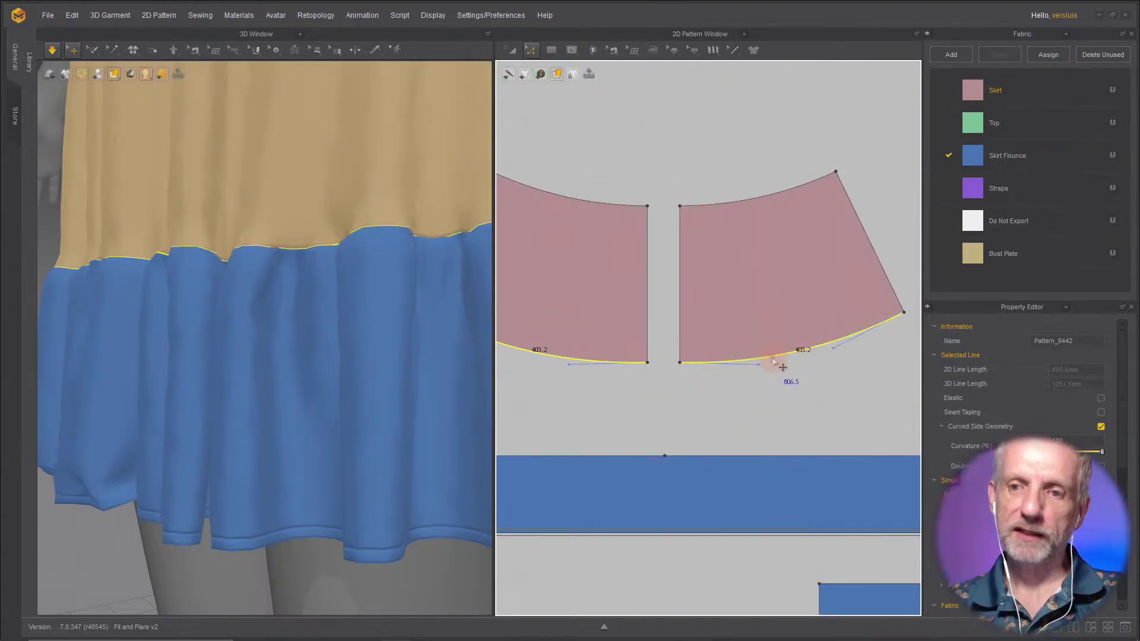
{"action": "left_click", "coordinate": [548, 352]}
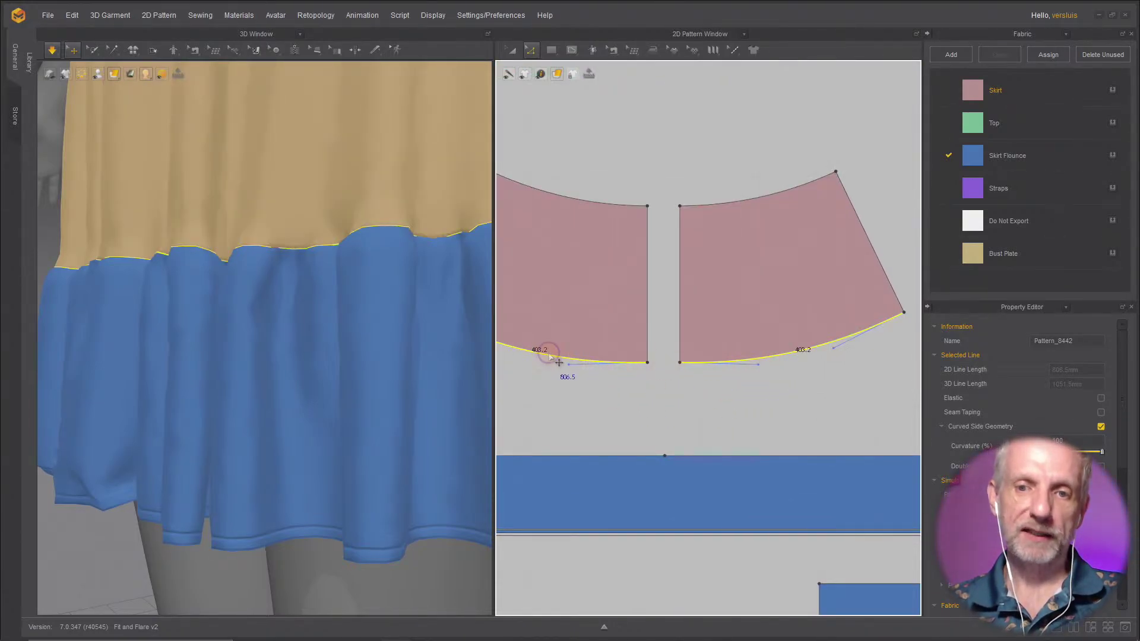
{"action": "right_click", "coordinate": [550, 356]}
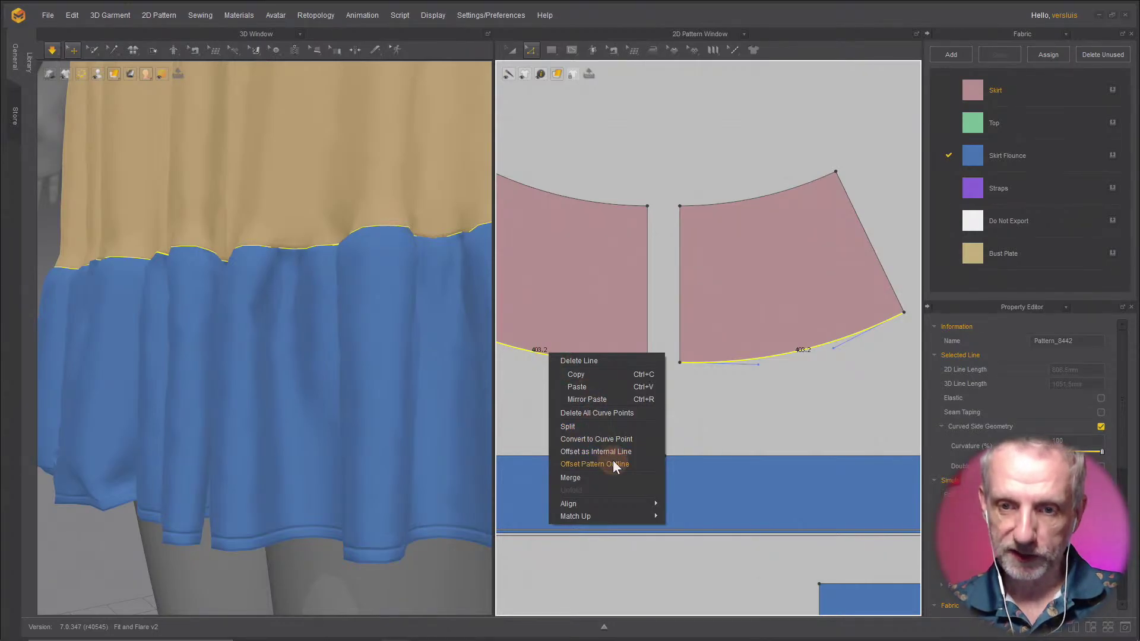
{"action": "left_click", "coordinate": [596, 451]}
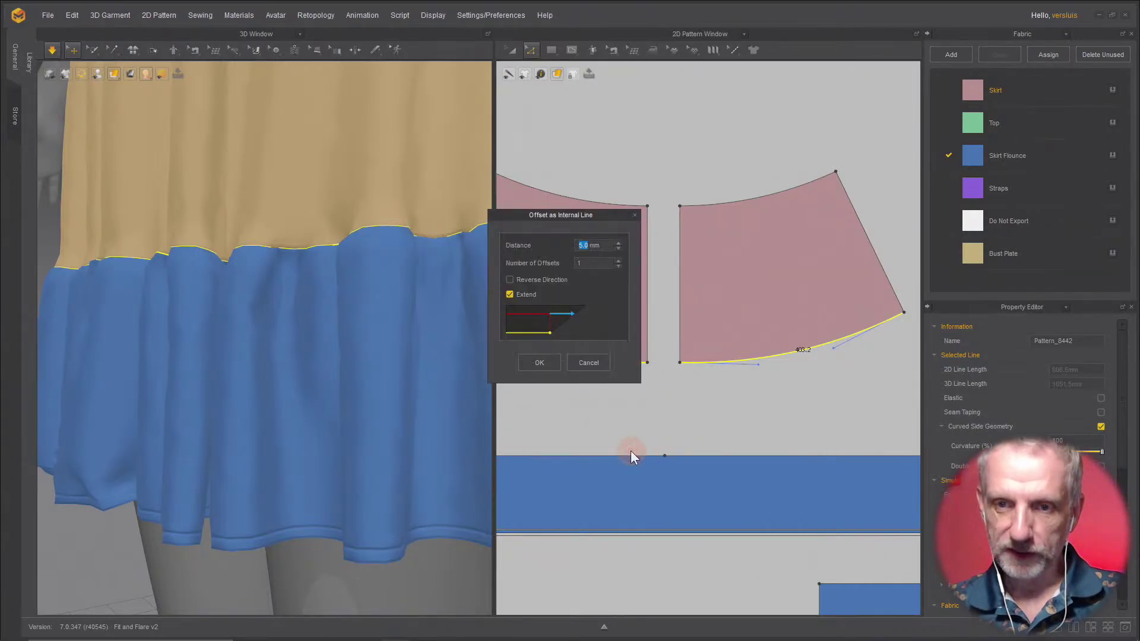
{"action": "left_click", "coordinate": [539, 362]}
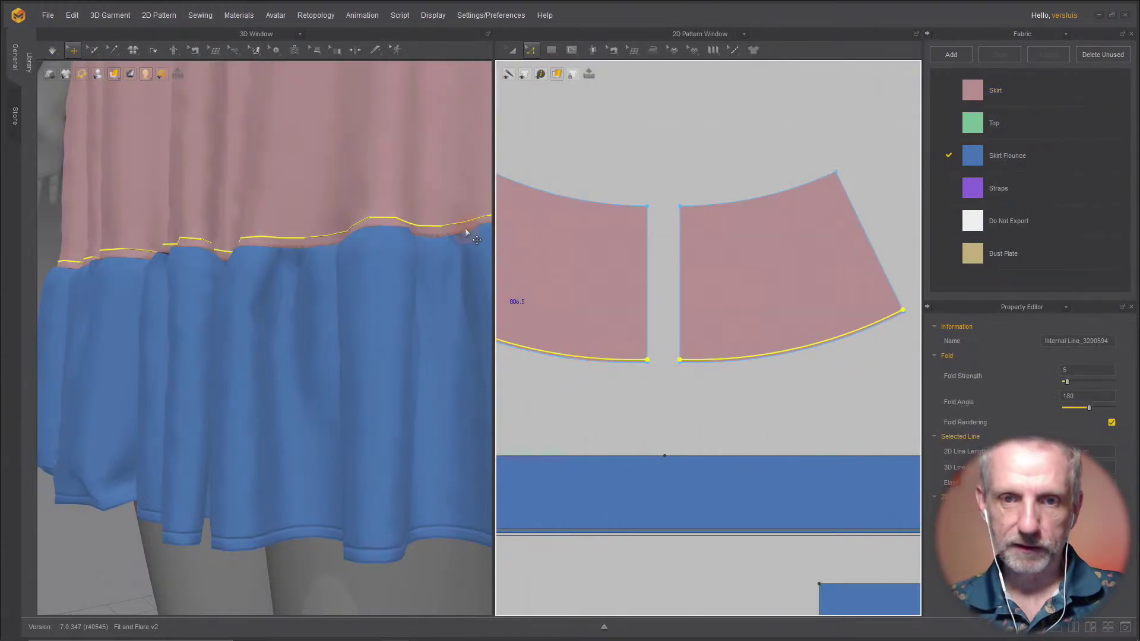
Step: Cut and sew the front skirt panels along the offset internal lines, and inspect the seam above the flounce on the garment
{"action": "right_click", "coordinate": [565, 355]}
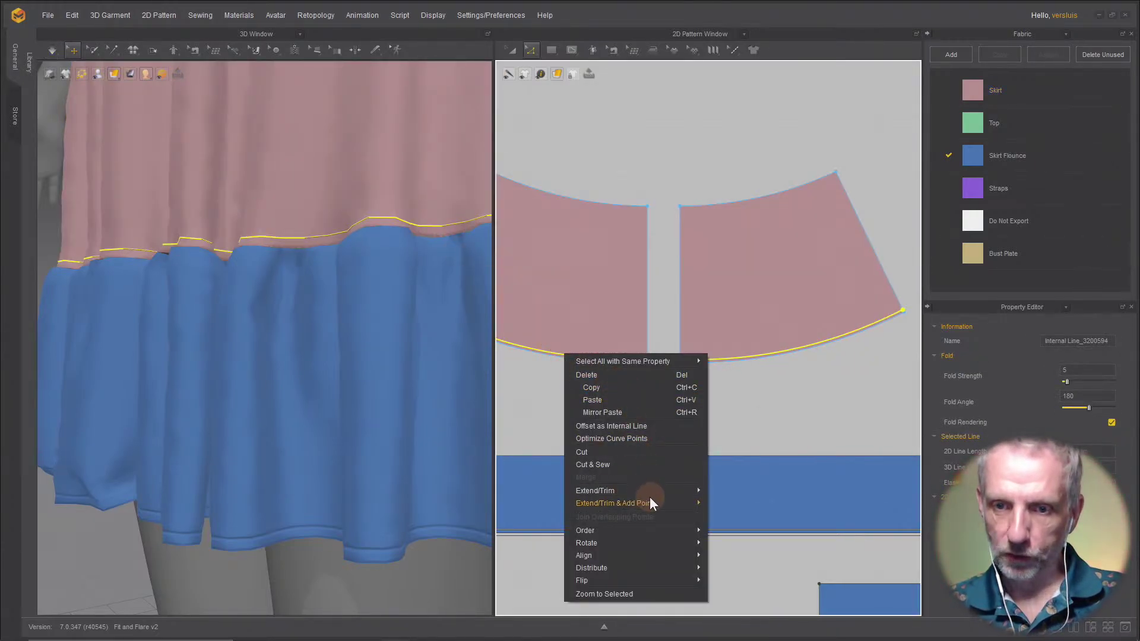
{"action": "left_click", "coordinate": [640, 466]}
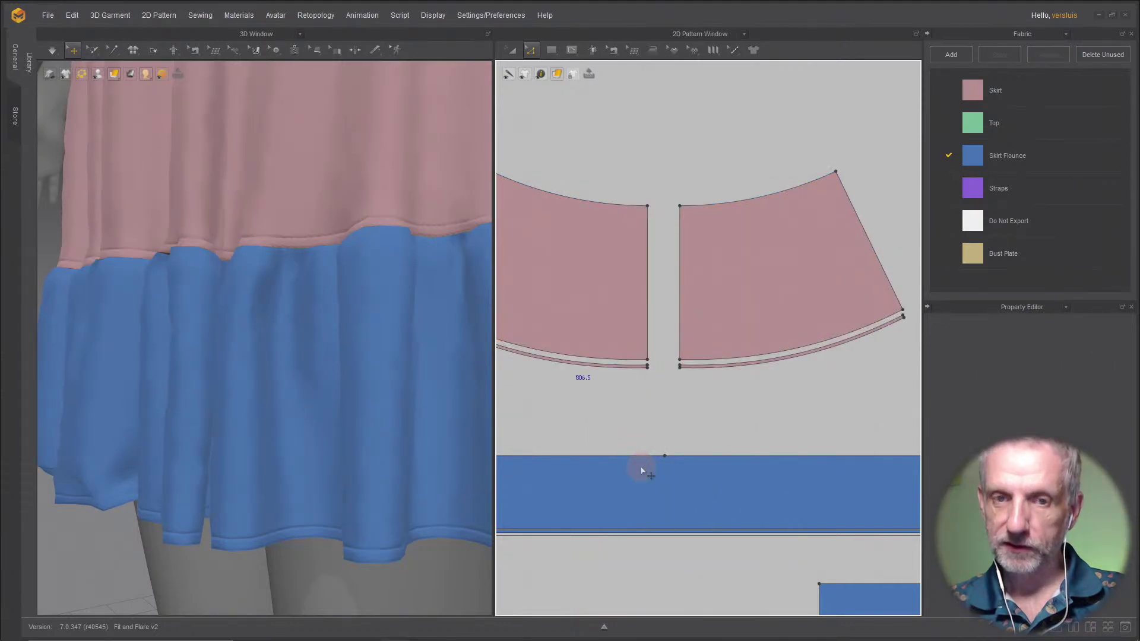
{"action": "left_click", "coordinate": [415, 280]}
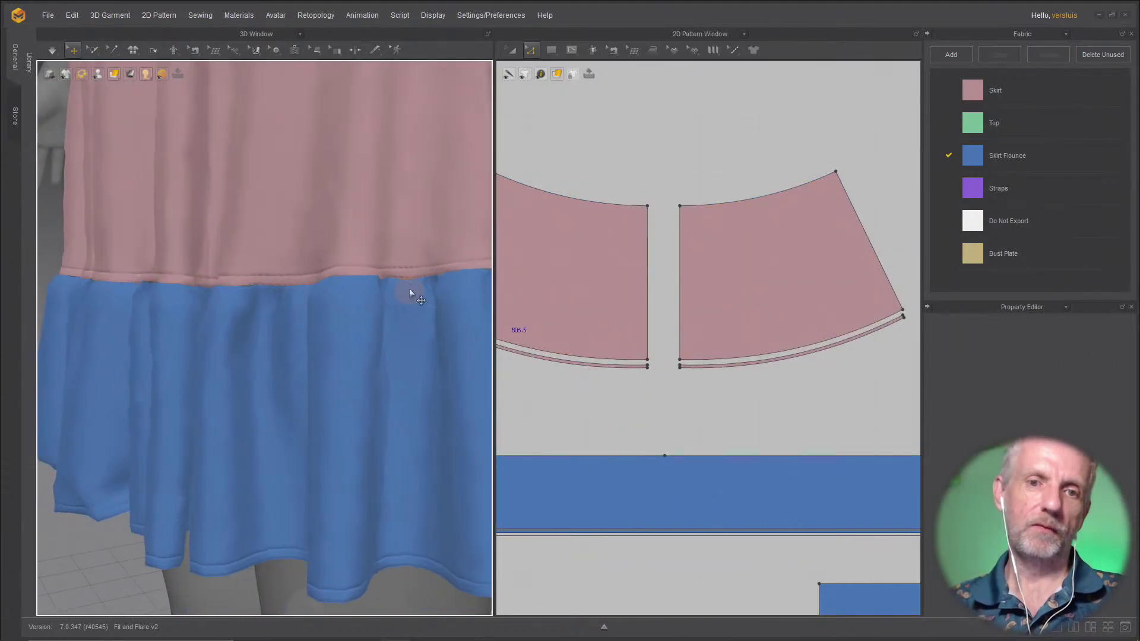
{"action": "mouse_move", "coordinate": [410, 293]}
{"action": "left_mouse_down"}
{"action": "mouse_move", "coordinate": [362, 295]}
{"action": "mouse_move", "coordinate": [487, 313]}
{"action": "left_mouse_up"}
{"action": "scroll", "coordinate": [621, 333], "scroll_direction": "down", "scroll_amount": 3}
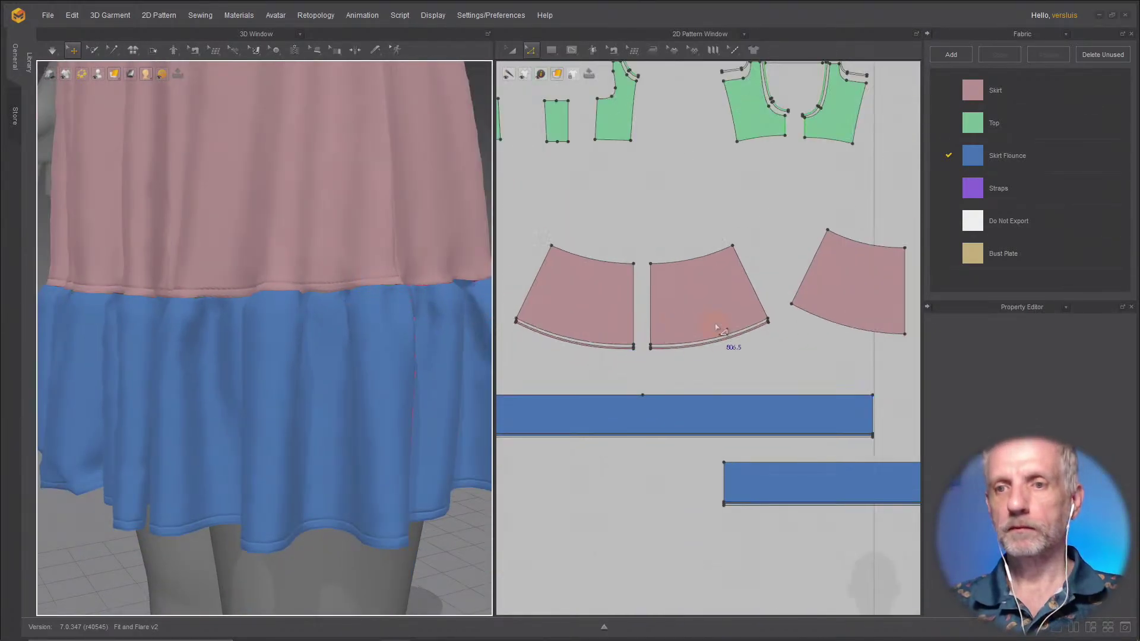
{"action": "middle_click_drag", "start_coordinate": [712, 331], "coordinate": [541, 336]}
{"action": "middle_click_drag", "start_coordinate": [673, 334], "coordinate": [621, 339]}
{"action": "scroll", "coordinate": [624, 348], "scroll_direction": "up", "scroll_amount": 5}
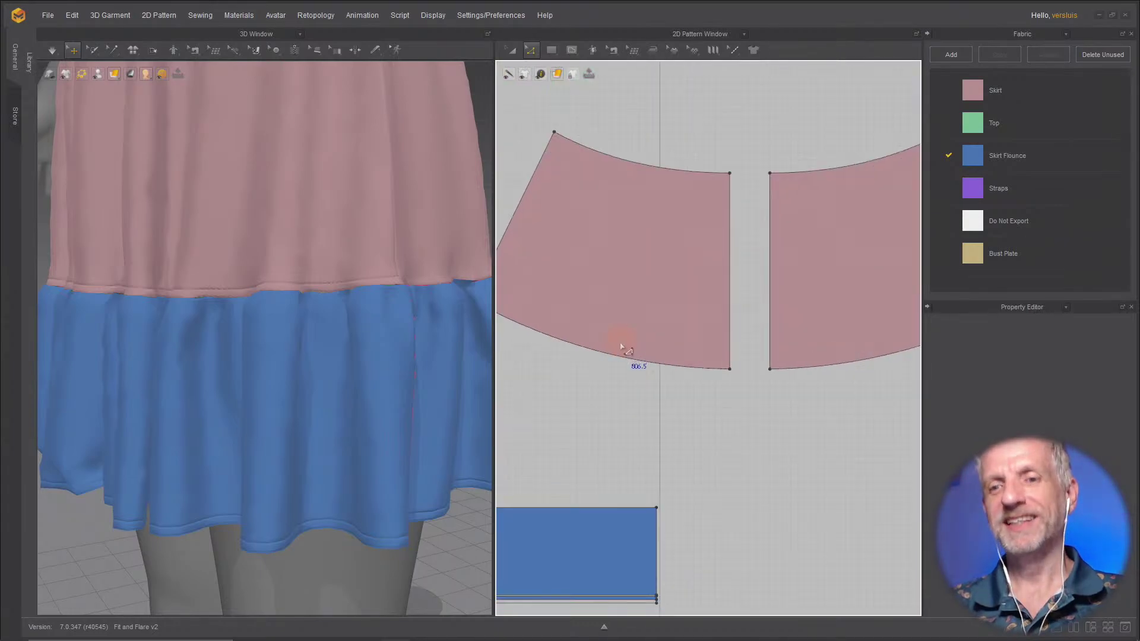
{"action": "left_click", "coordinate": [670, 351]}
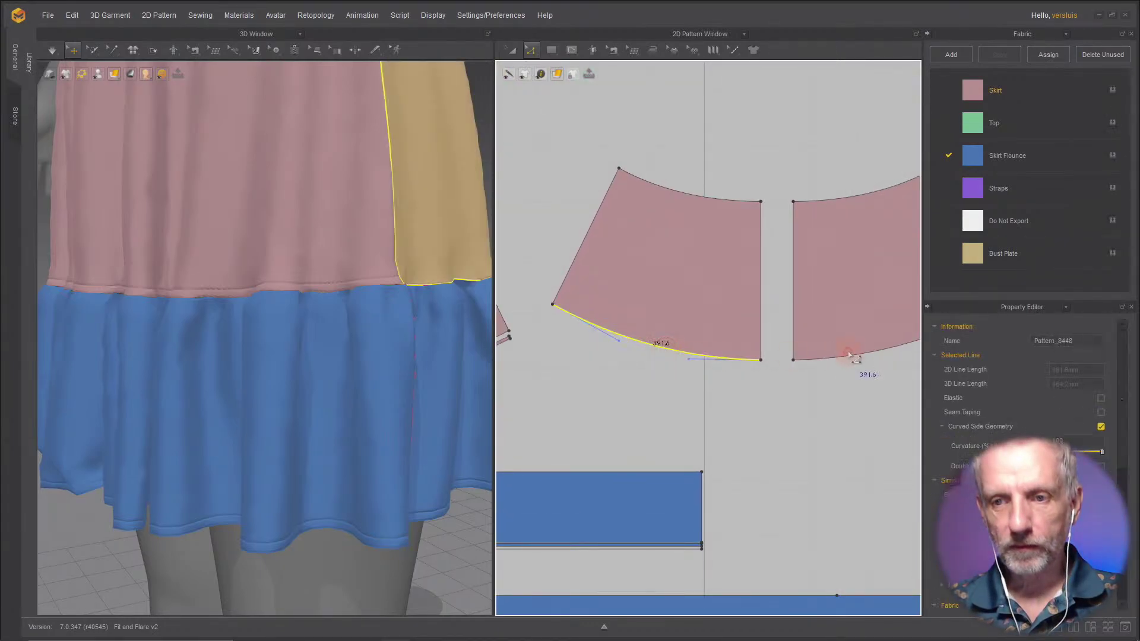
{"action": "left_click", "coordinate": [848, 357], "text": "shift"}
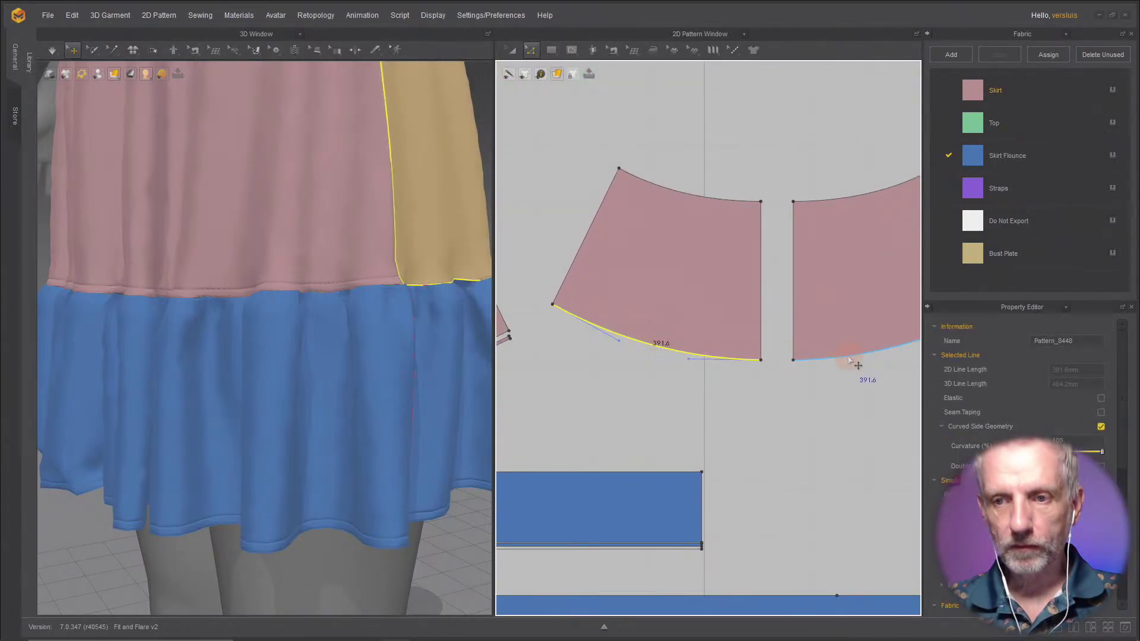
{"action": "right_click", "coordinate": [680, 350]}
{"action": "left_click", "coordinate": [598, 377]}
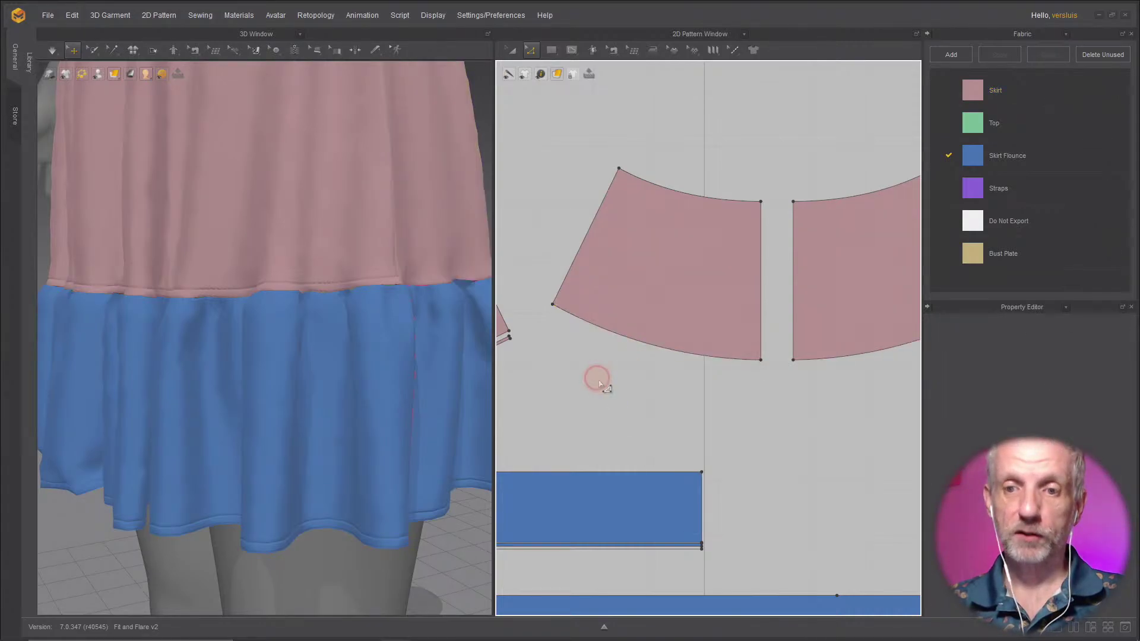
Step: Offset the lower edges of both back skirt panels together as internal lines
{"action": "left_click", "coordinate": [690, 354]}
{"action": "left_click", "coordinate": [843, 360], "text": "shift"}
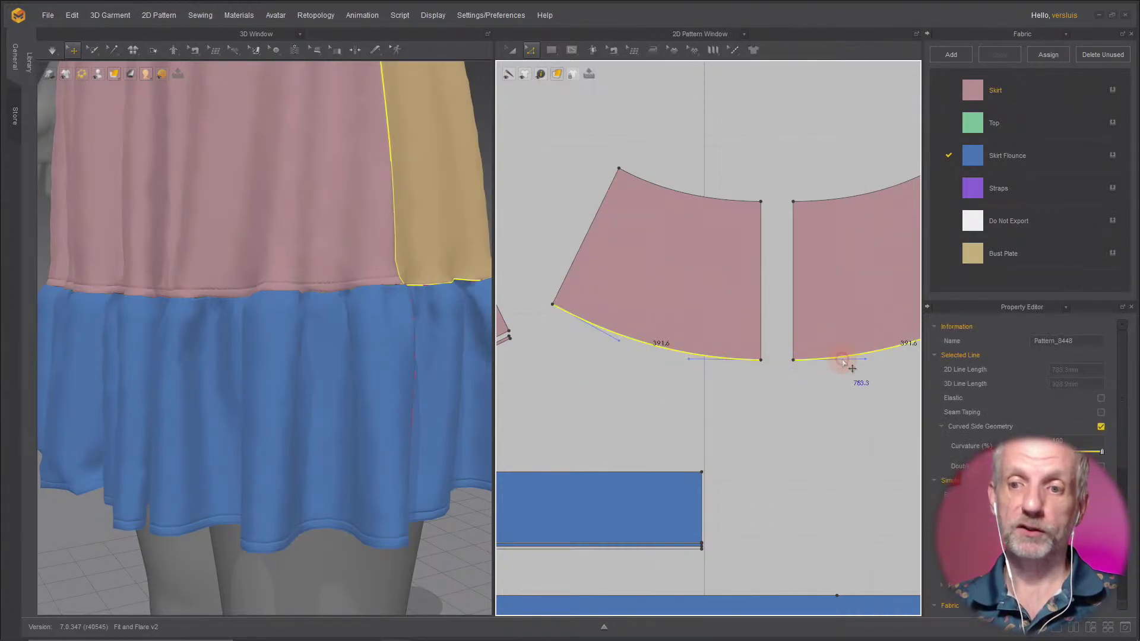
{"action": "right_click", "coordinate": [665, 345]}
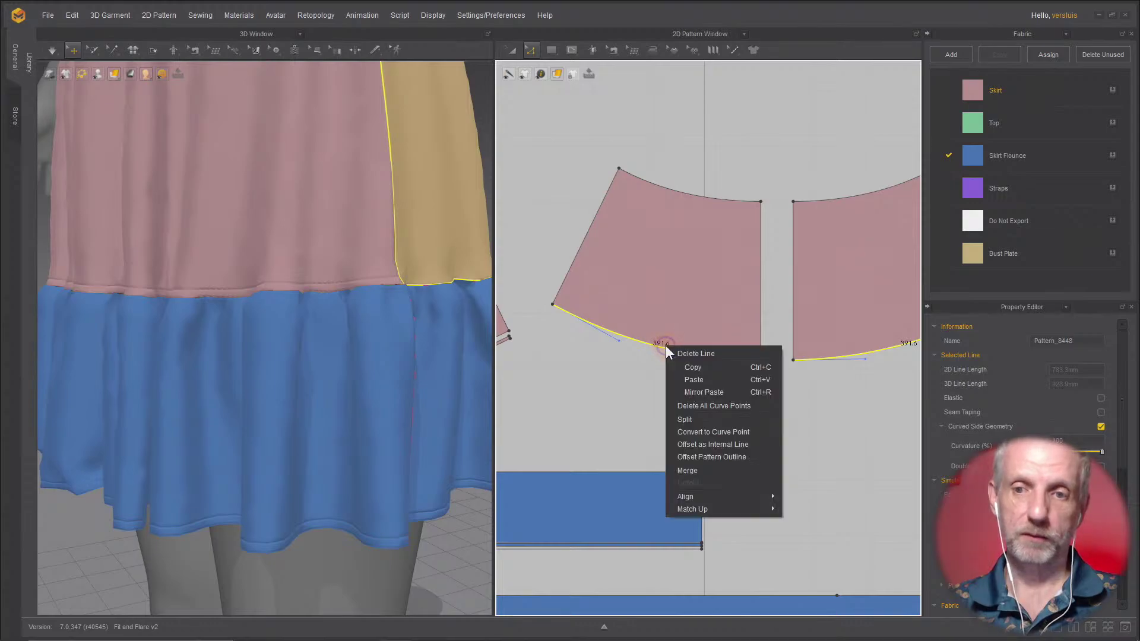
{"action": "left_click", "coordinate": [747, 445]}
{"action": "left_click", "coordinate": [552, 363]}
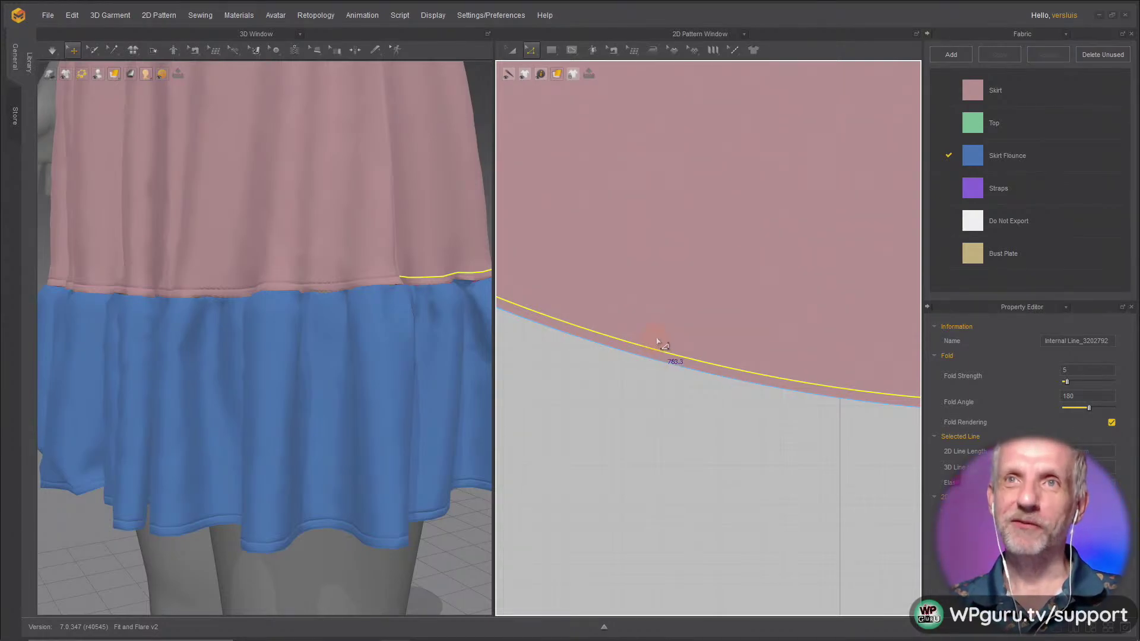
Step: Cut and sew the back skirt panels along their offset internal lines
{"action": "scroll", "coordinate": [653, 345], "scroll_direction": "down", "scroll_amount": 1}
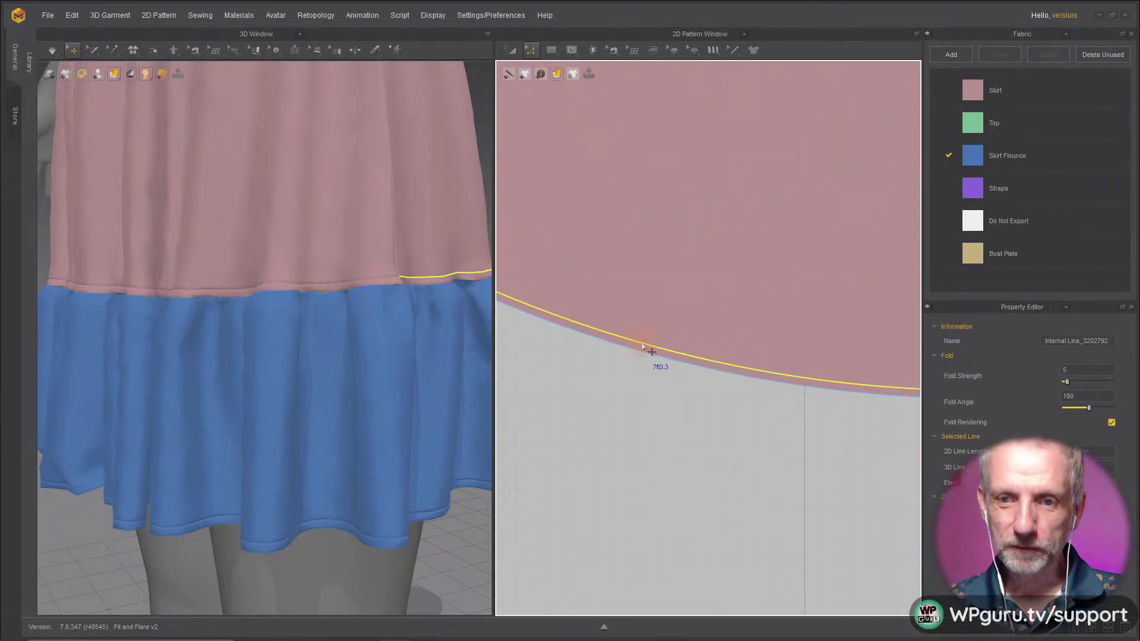
{"action": "right_click", "coordinate": [641, 342]}
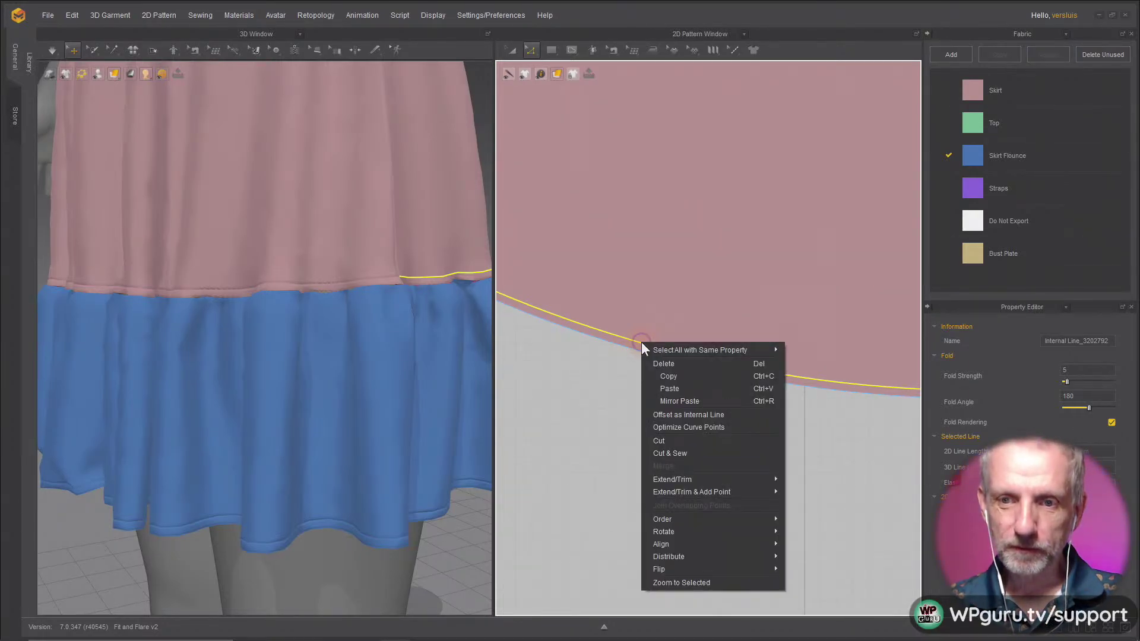
{"action": "left_click", "coordinate": [718, 453]}
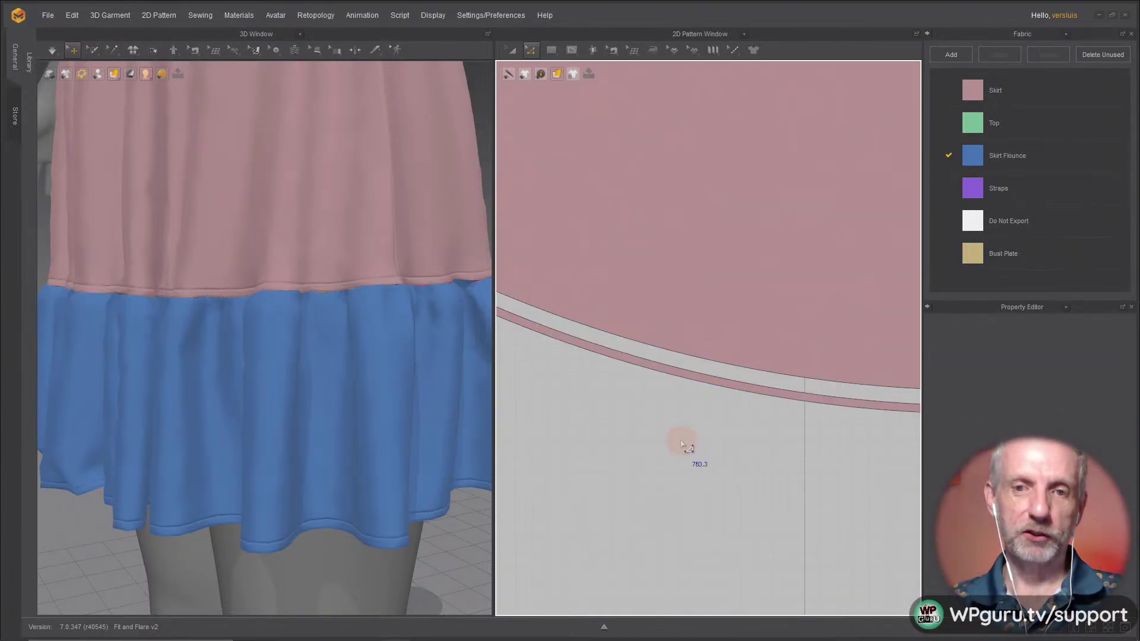
{"action": "scroll", "coordinate": [682, 444], "scroll_direction": "down", "scroll_amount": 5}
{"action": "scroll", "coordinate": [679, 440], "scroll_direction": "up", "scroll_amount": 1}
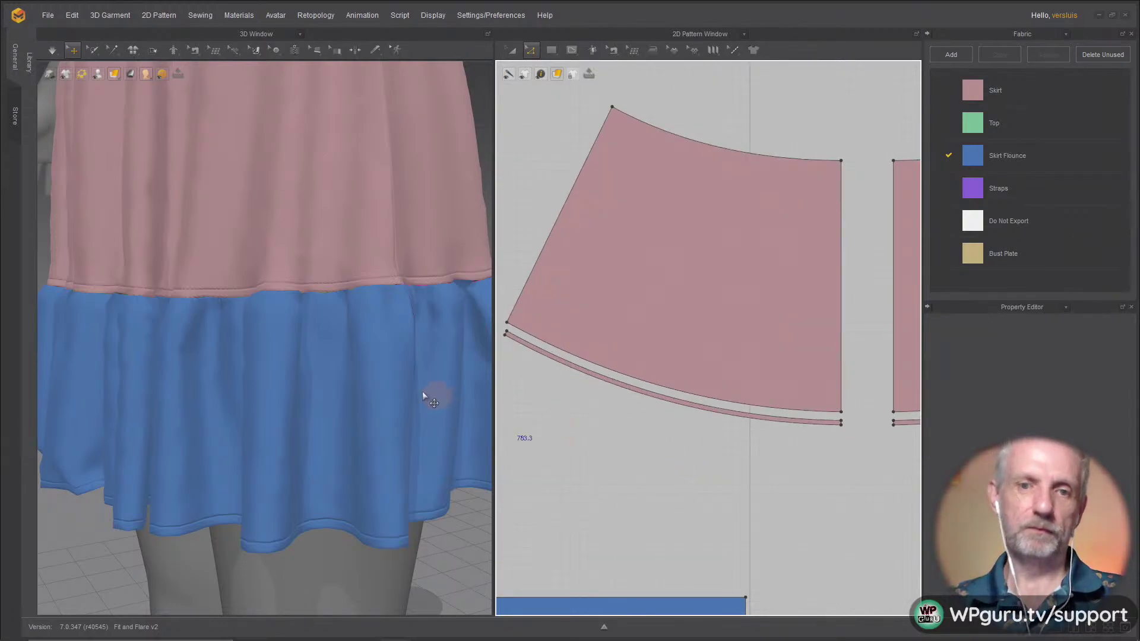
Step: Examine the dress on the avatar from the skirt and flounce seam up to the bodice, bust plate and straps
{"action": "right_click_drag", "start_coordinate": [423, 395], "coordinate": [332, 294]}
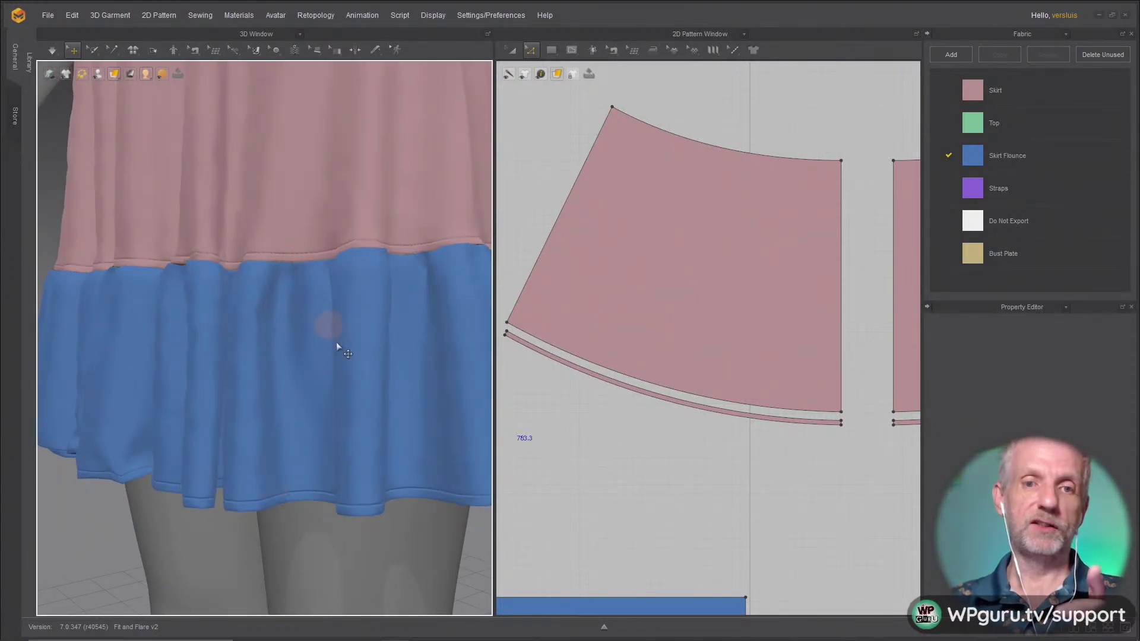
{"action": "scroll", "coordinate": [361, 369], "scroll_direction": "down", "scroll_amount": 5}
{"action": "scroll", "coordinate": [377, 454], "scroll_direction": "down", "scroll_amount": 5}
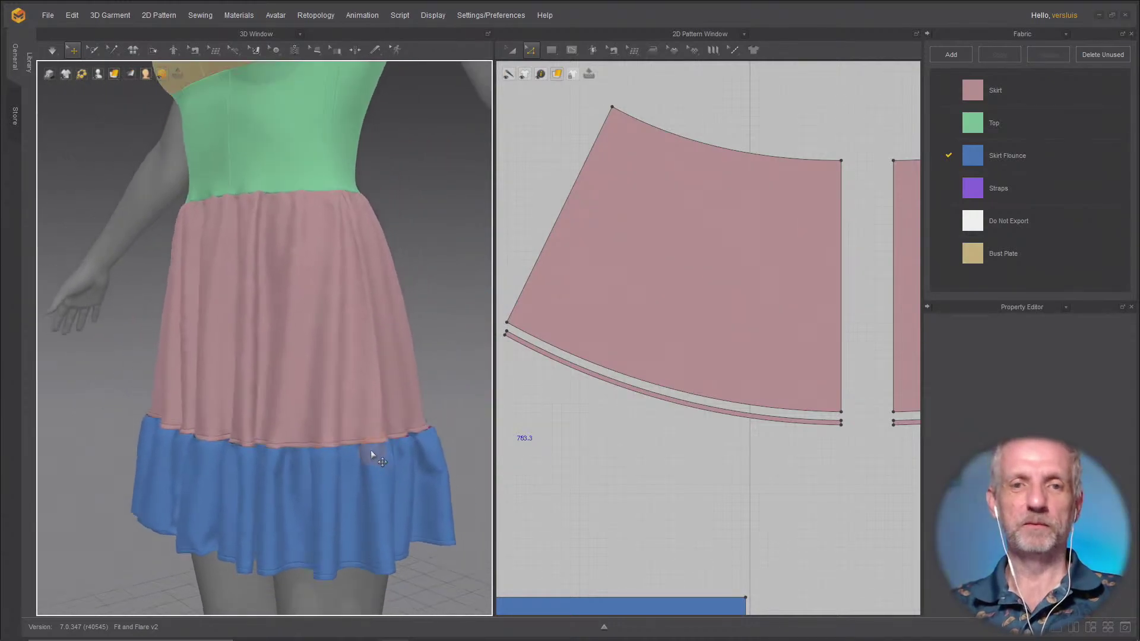
{"action": "mouse_move", "coordinate": [372, 454]}
{"action": "right_mouse_down"}
{"action": "mouse_move", "coordinate": [356, 443]}
{"action": "mouse_move", "coordinate": [354, 457]}
{"action": "right_mouse_up"}
{"action": "scroll", "coordinate": [354, 457], "scroll_direction": "up", "scroll_amount": 8}
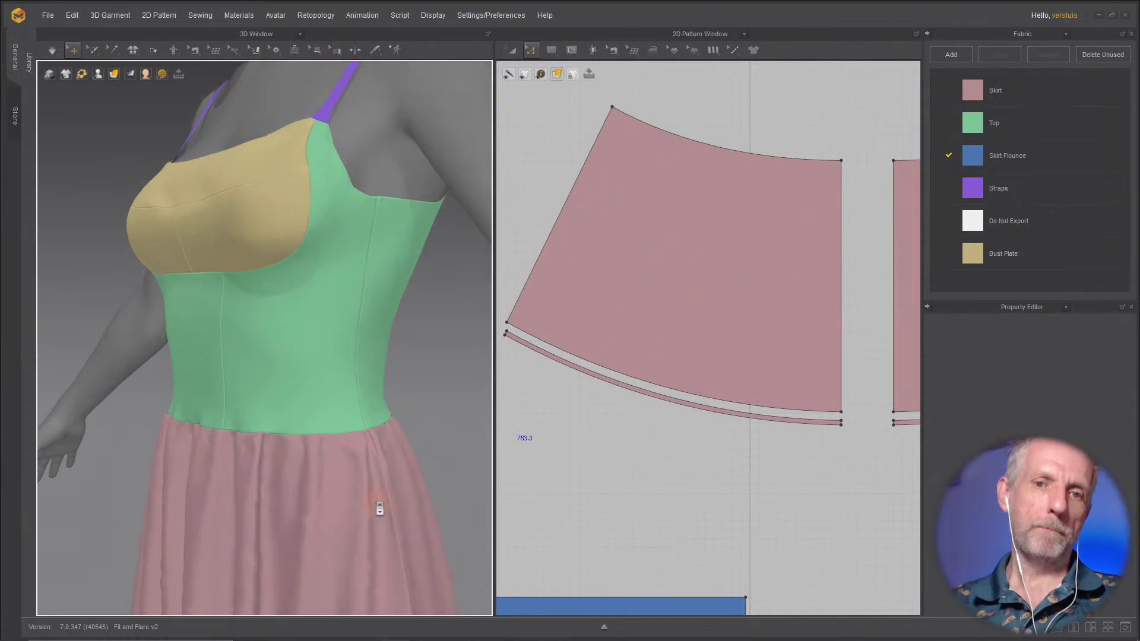
{"action": "mouse_move", "coordinate": [387, 408]}
{"action": "right_mouse_down"}
{"action": "mouse_move", "coordinate": [307, 430]}
{"action": "mouse_move", "coordinate": [377, 435]}
{"action": "mouse_move", "coordinate": [397, 403]}
{"action": "right_mouse_up"}
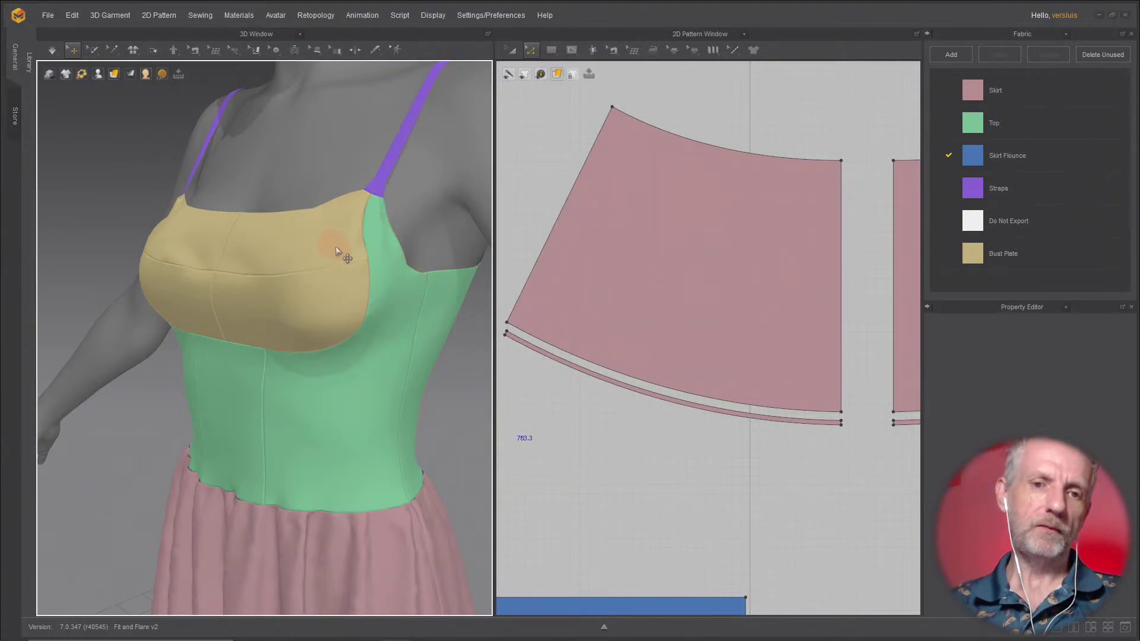
{"action": "right_click_drag", "start_coordinate": [333, 255], "coordinate": [323, 302]}
{"action": "scroll", "coordinate": [323, 303], "scroll_direction": "up", "scroll_amount": 5}
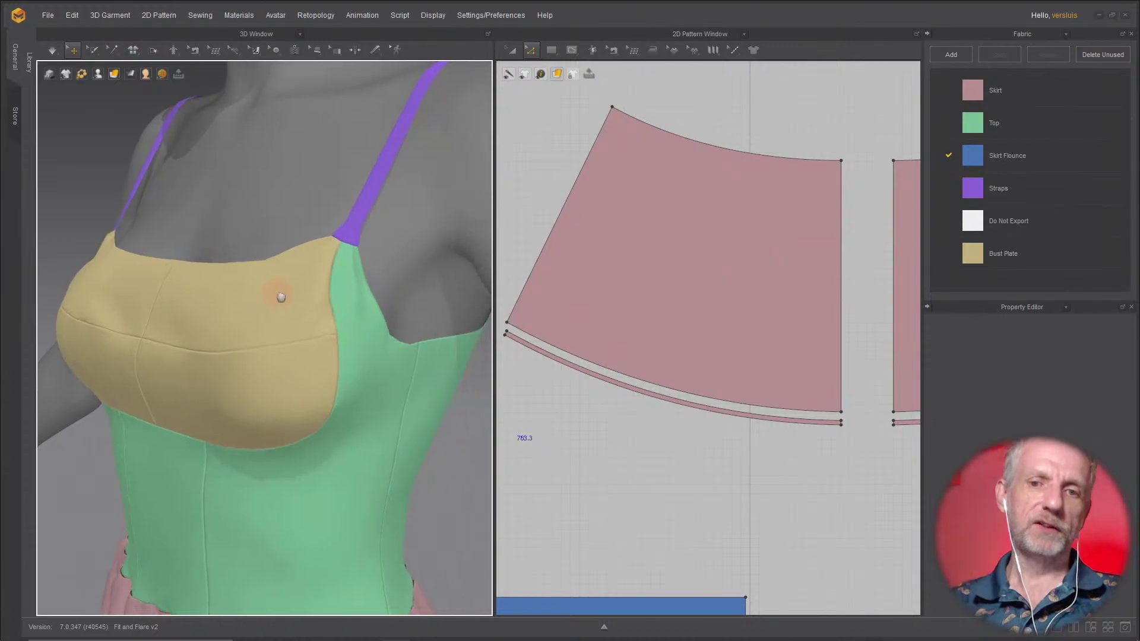
Step: Offset the neckline edges of both upper bust plate panels together as internal lines at 5 mm, extended to the outlines
{"action": "scroll", "coordinate": [596, 323], "scroll_direction": "down", "scroll_amount": 5}
{"action": "scroll", "coordinate": [624, 310], "scroll_direction": "down", "scroll_amount": 2}
{"action": "right_click_drag", "start_coordinate": [603, 262], "coordinate": [738, 407]}
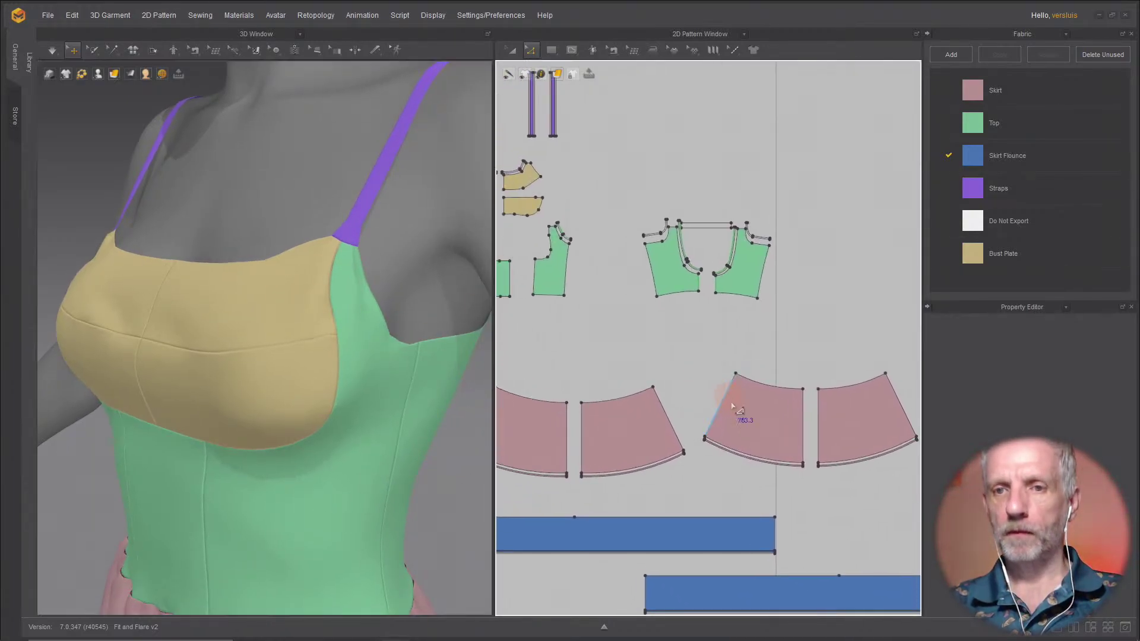
{"action": "right_click_drag", "start_coordinate": [613, 255], "coordinate": [866, 403]}
{"action": "scroll", "coordinate": [687, 357], "scroll_direction": "up", "scroll_amount": 4}
{"action": "scroll", "coordinate": [674, 285], "scroll_direction": "down", "scroll_amount": 2}
{"action": "scroll", "coordinate": [820, 400], "scroll_direction": "up", "scroll_amount": 3}
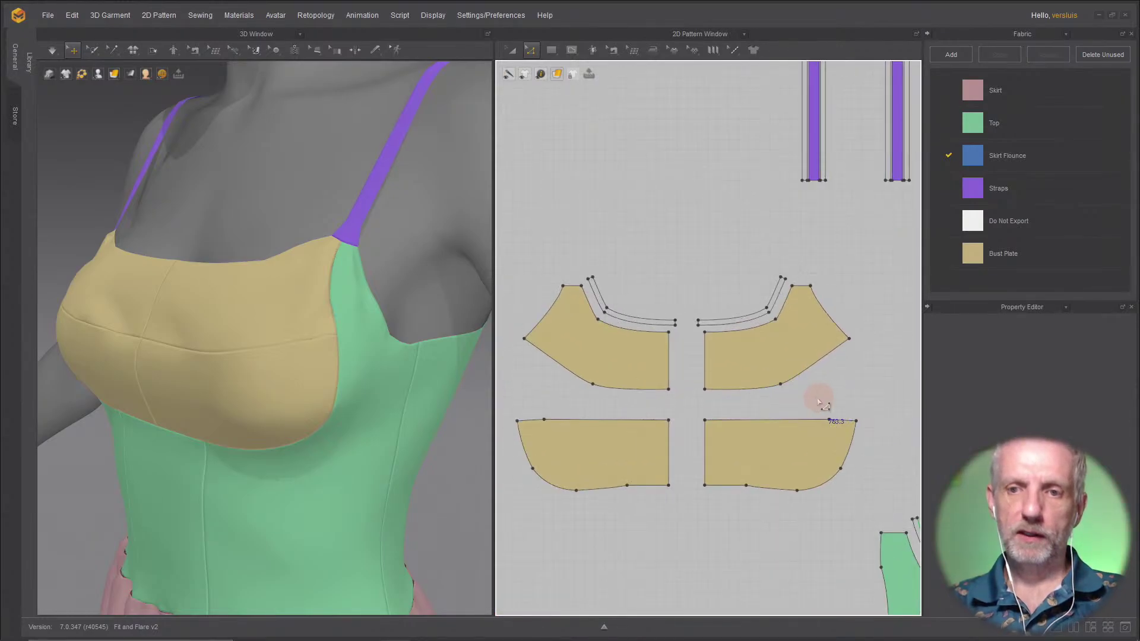
{"action": "left_click", "coordinate": [769, 288]}
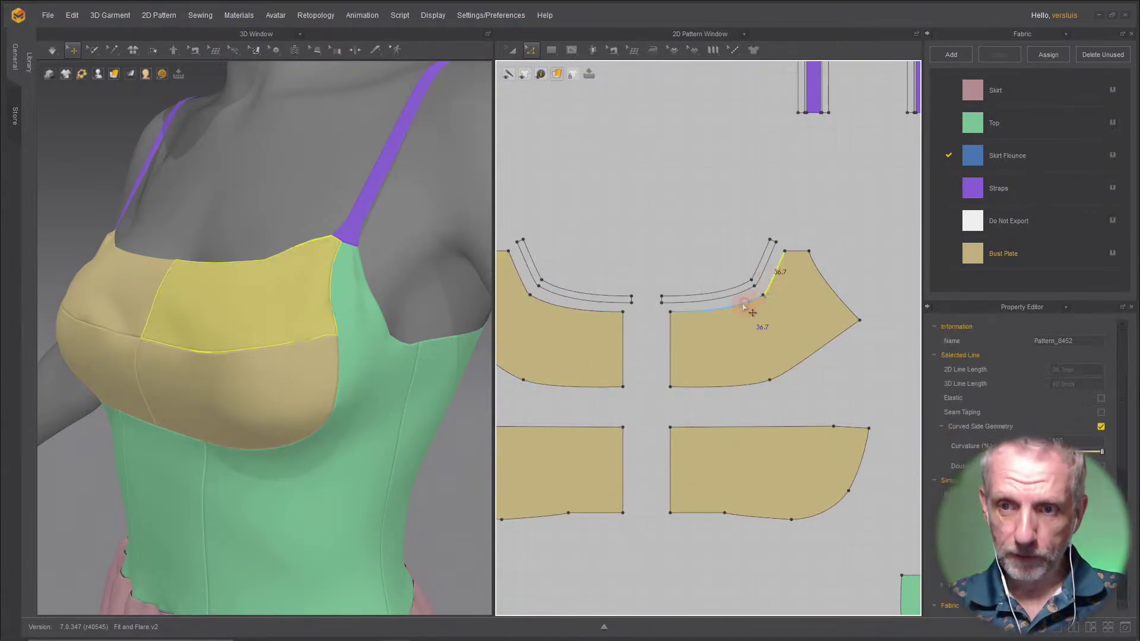
{"action": "left_click", "coordinate": [599, 311], "text": "shift"}
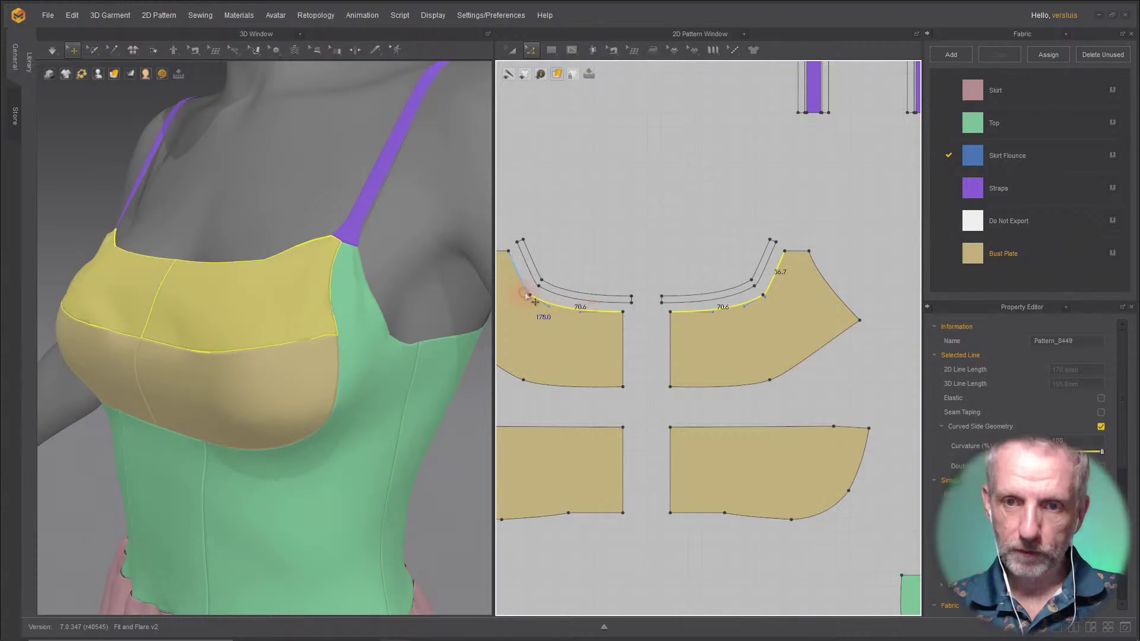
{"action": "left_click", "coordinate": [527, 289], "text": "shift"}
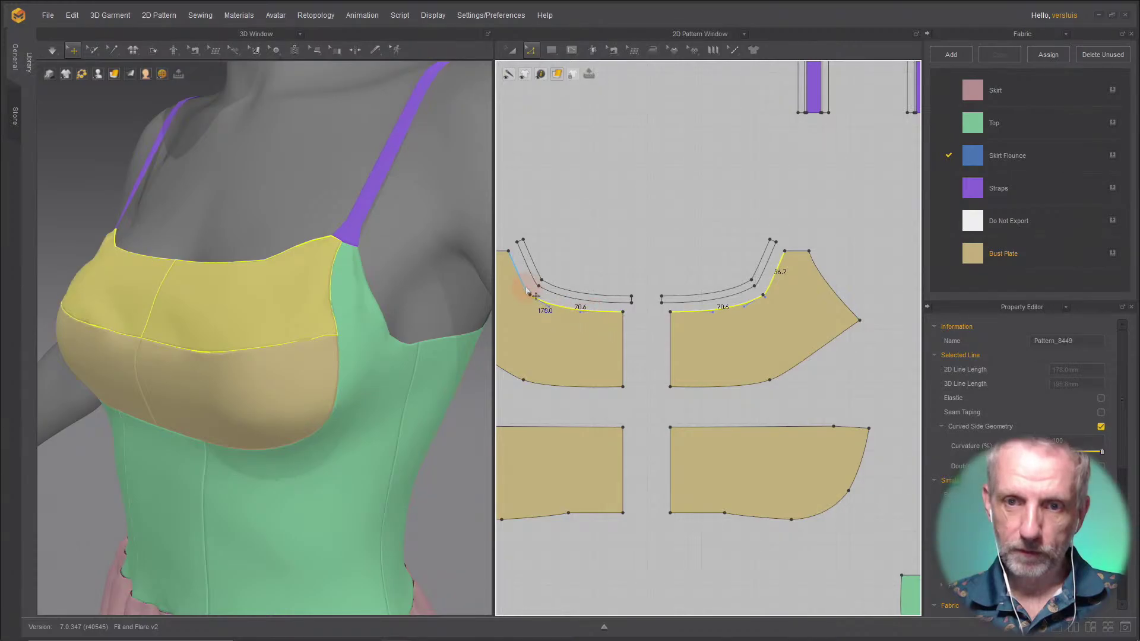
{"action": "left_click", "coordinate": [570, 311], "text": "shift"}
{"action": "right_click", "coordinate": [570, 310]}
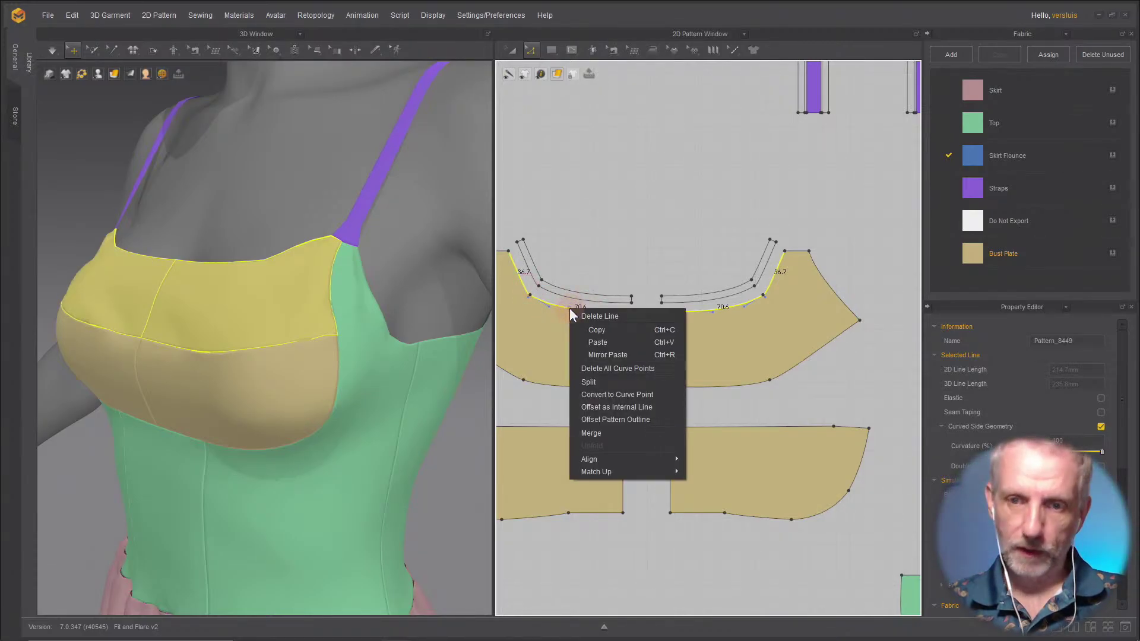
{"action": "left_click", "coordinate": [646, 410]}
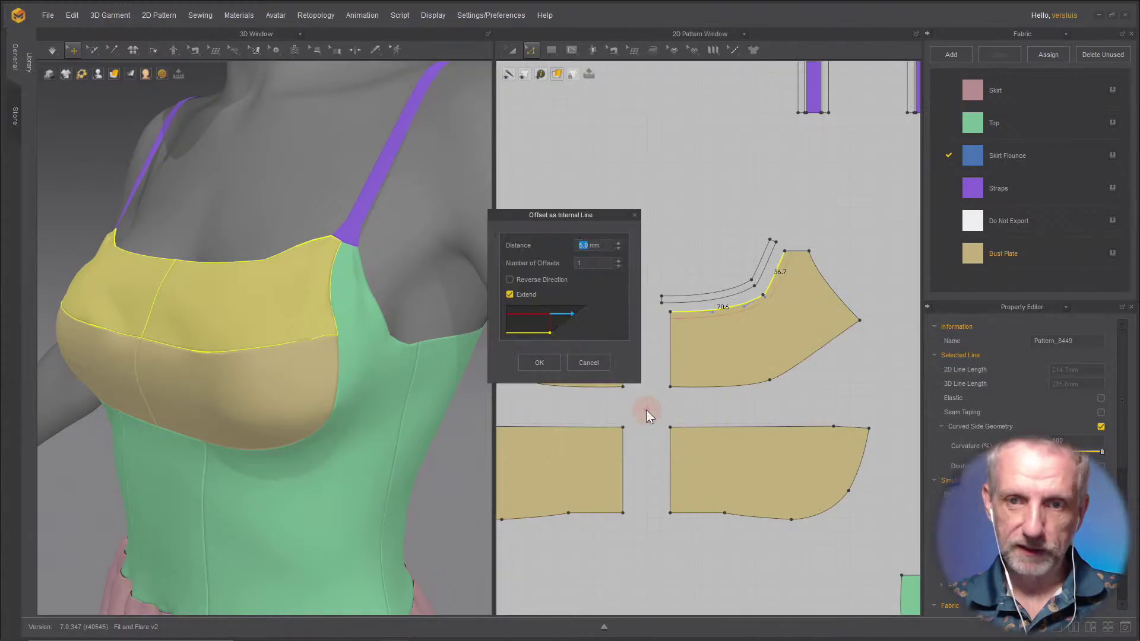
{"action": "left_click", "coordinate": [539, 363]}
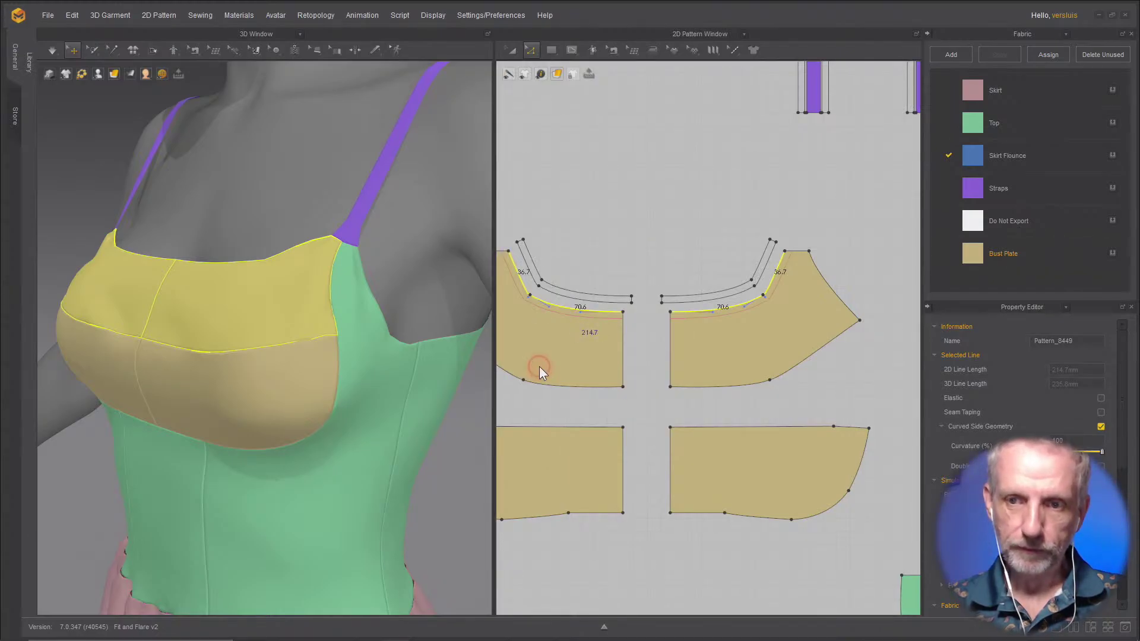
Step: Cut and sew both upper bust plate panels along their offset neckline lines
{"action": "right_click", "coordinate": [594, 317]}
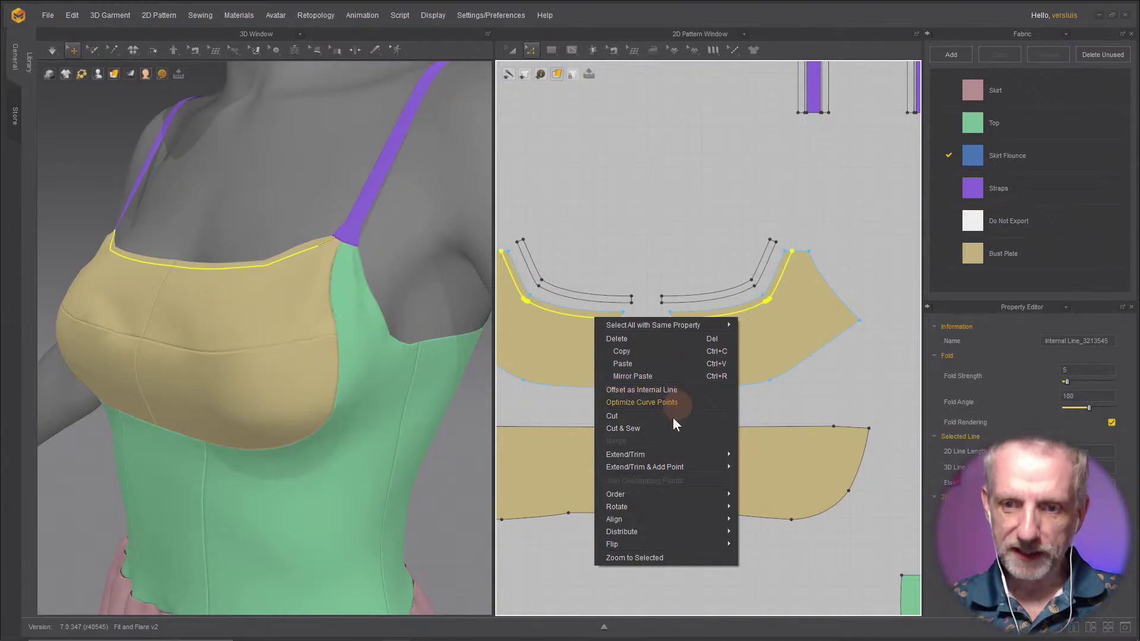
{"action": "mouse_move", "coordinate": [684, 467]}
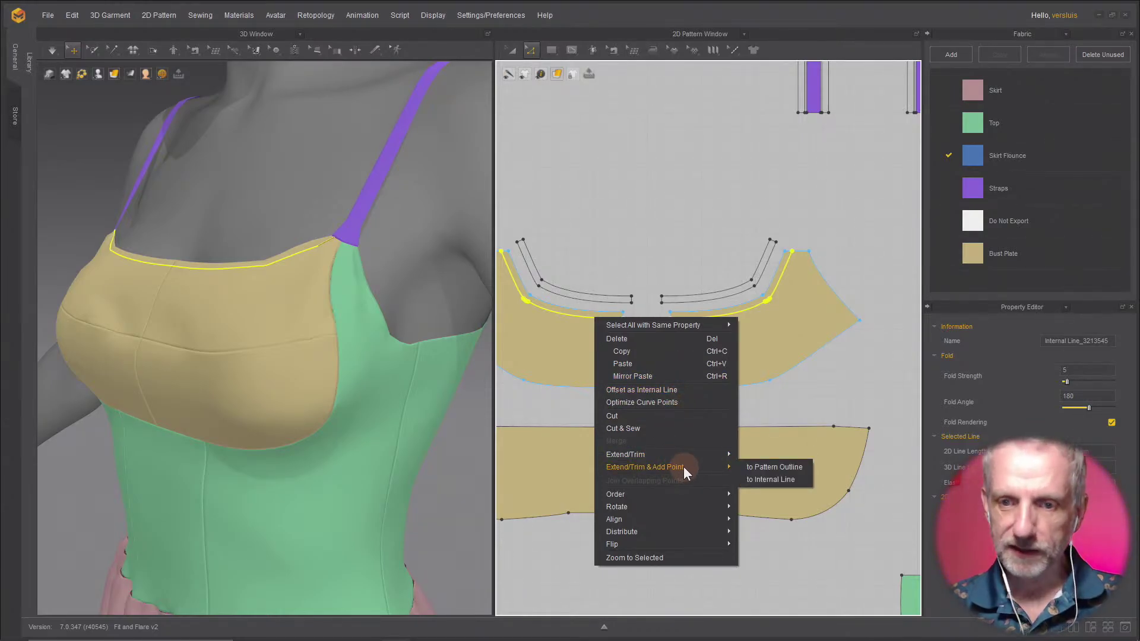
{"action": "left_click", "coordinate": [665, 432]}
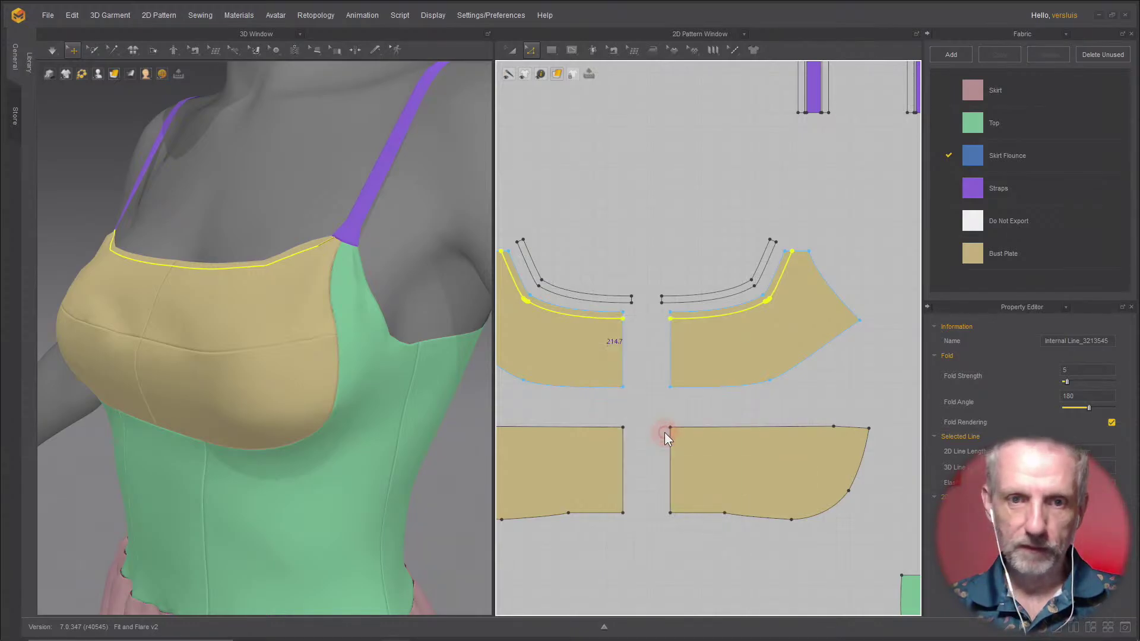
Step: Examine the bust plate neckline seam, the strap joint and the armhole area on the avatar
{"action": "right_click_drag", "start_coordinate": [319, 312], "coordinate": [262, 265]}
{"action": "scroll", "coordinate": [330, 304], "scroll_direction": "up", "scroll_amount": 4}
{"action": "scroll", "coordinate": [330, 369], "scroll_direction": "down", "scroll_amount": 3}
{"action": "scroll", "coordinate": [329, 315], "scroll_direction": "up", "scroll_amount": 2}
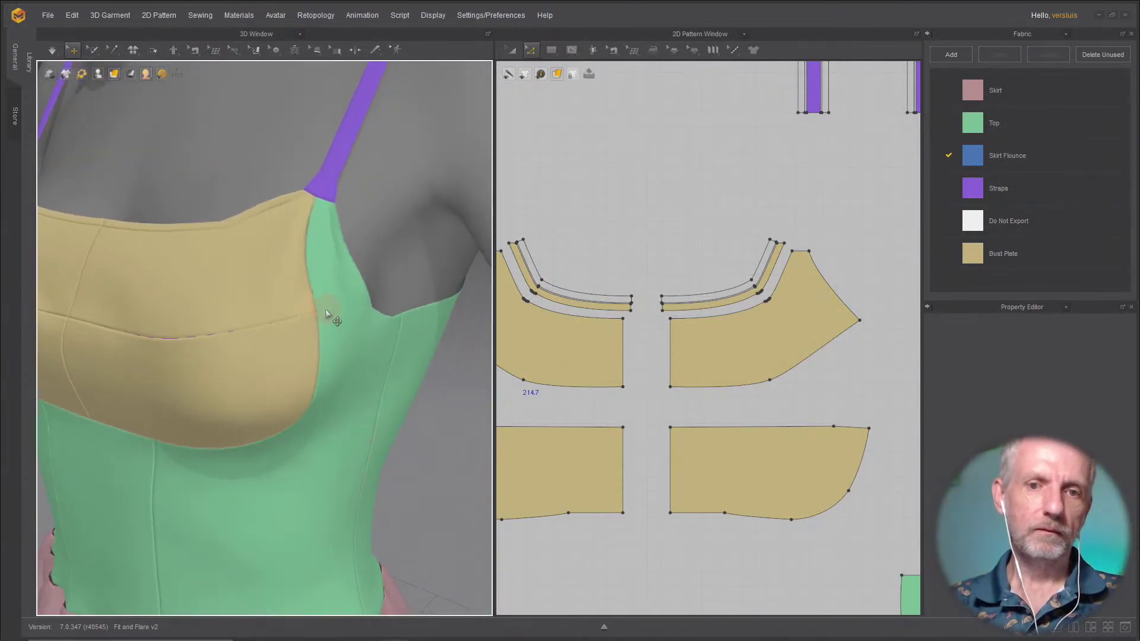
{"action": "scroll", "coordinate": [333, 321], "scroll_direction": "down", "scroll_amount": 2}
{"action": "mouse_move", "coordinate": [369, 352]}
{"action": "right_mouse_down"}
{"action": "mouse_move", "coordinate": [315, 351]}
{"action": "mouse_move", "coordinate": [369, 352]}
{"action": "right_mouse_up"}
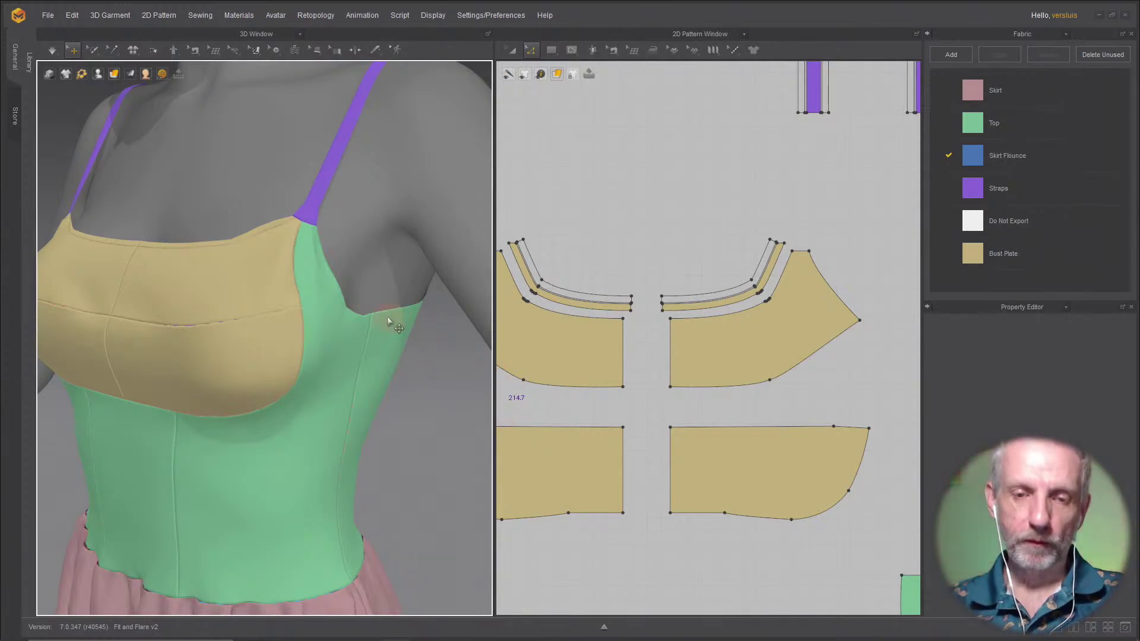
{"action": "scroll", "coordinate": [398, 306], "scroll_direction": "down", "scroll_amount": 5}
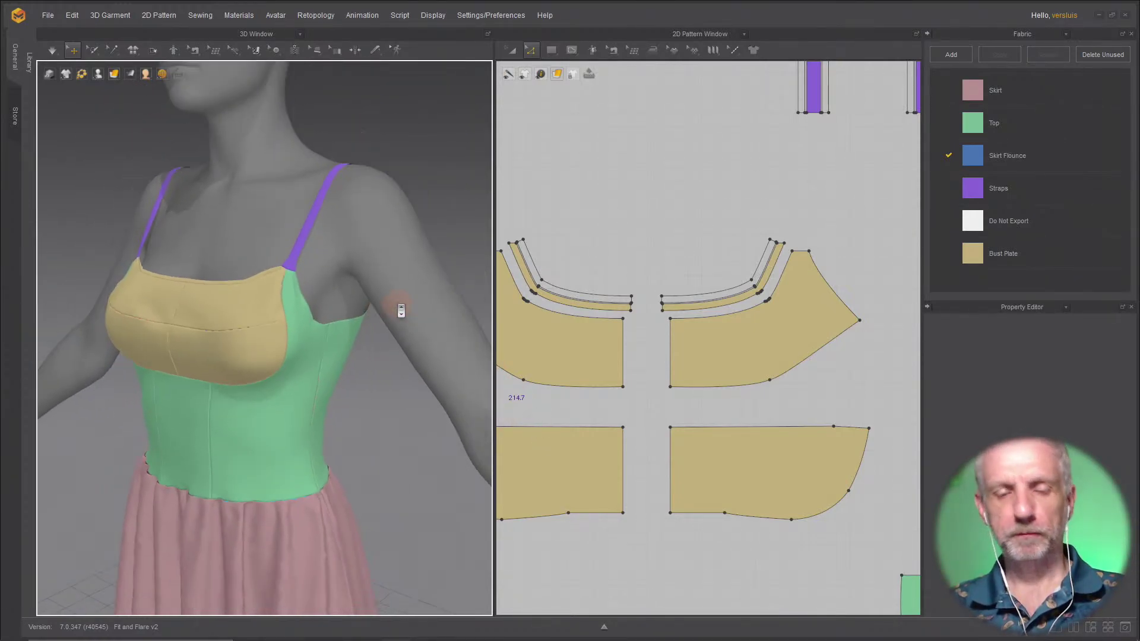
{"action": "scroll", "coordinate": [306, 255], "scroll_direction": "up", "scroll_amount": 5}
{"action": "right_click_drag", "start_coordinate": [273, 229], "coordinate": [328, 249]}
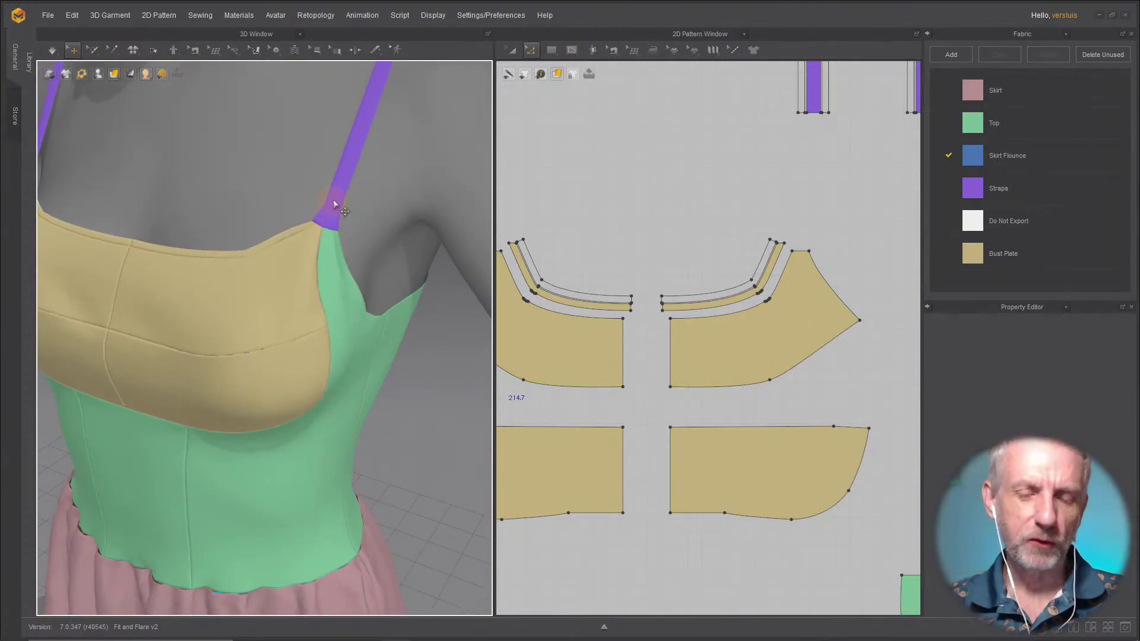
{"action": "right_click_drag", "start_coordinate": [356, 244], "coordinate": [357, 247]}
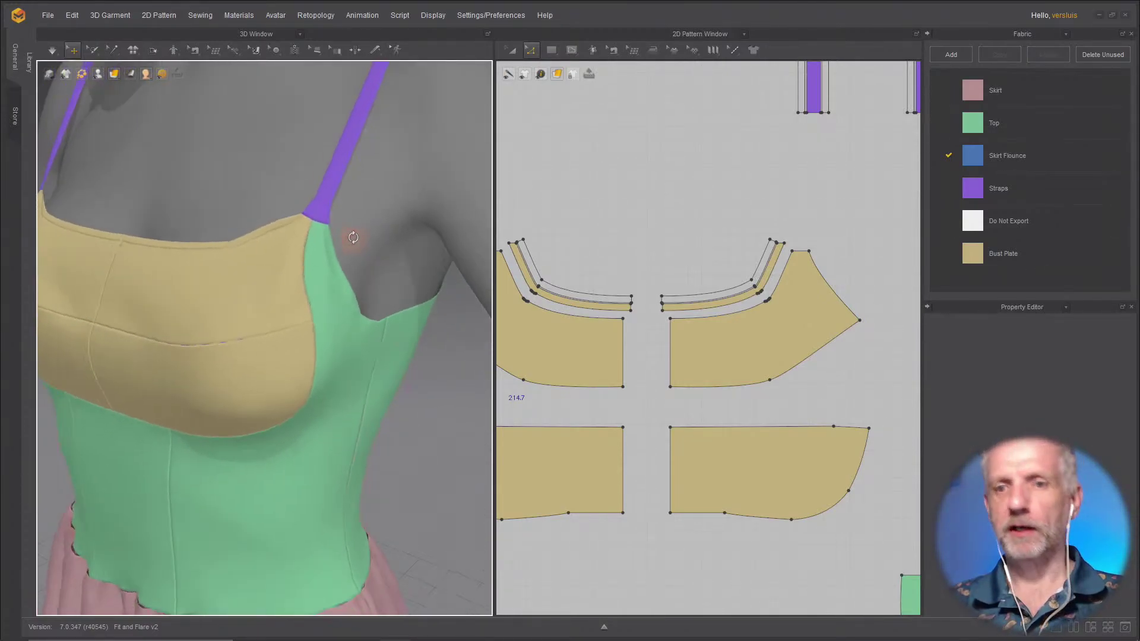
{"action": "scroll", "coordinate": [428, 255], "scroll_direction": "down", "scroll_amount": 3}
{"action": "right_click_drag", "start_coordinate": [402, 309], "coordinate": [348, 286]}
Step: Offset both segments of the armhole edge on one front top panel as an internal line
{"action": "scroll", "coordinate": [676, 319], "scroll_direction": "down", "scroll_amount": 4}
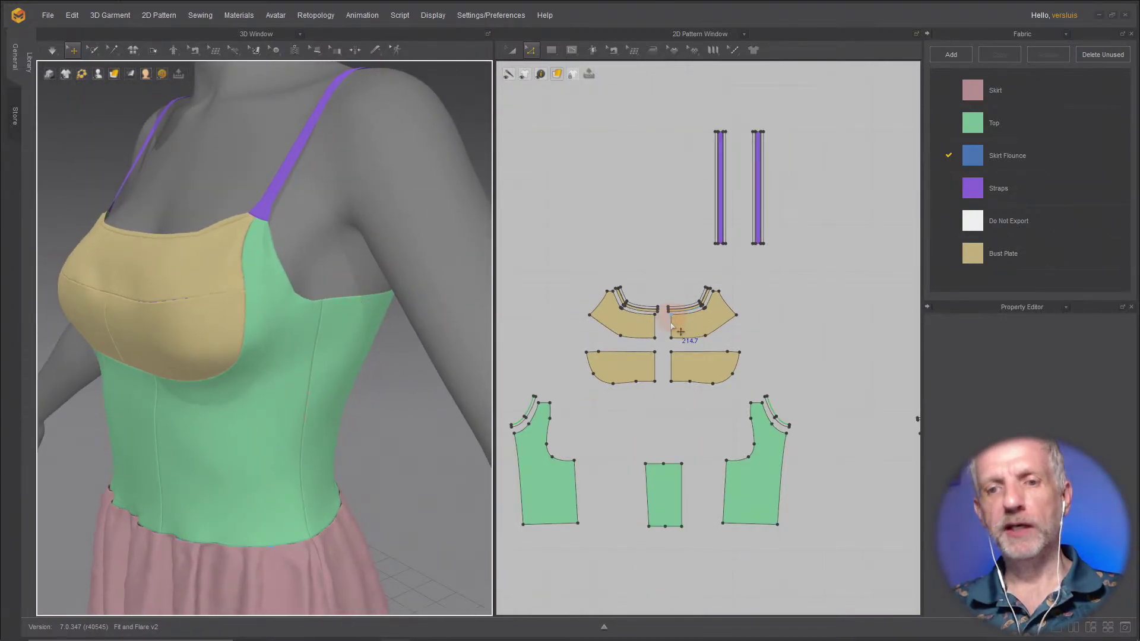
{"action": "scroll", "coordinate": [634, 417], "scroll_direction": "up", "scroll_amount": 3}
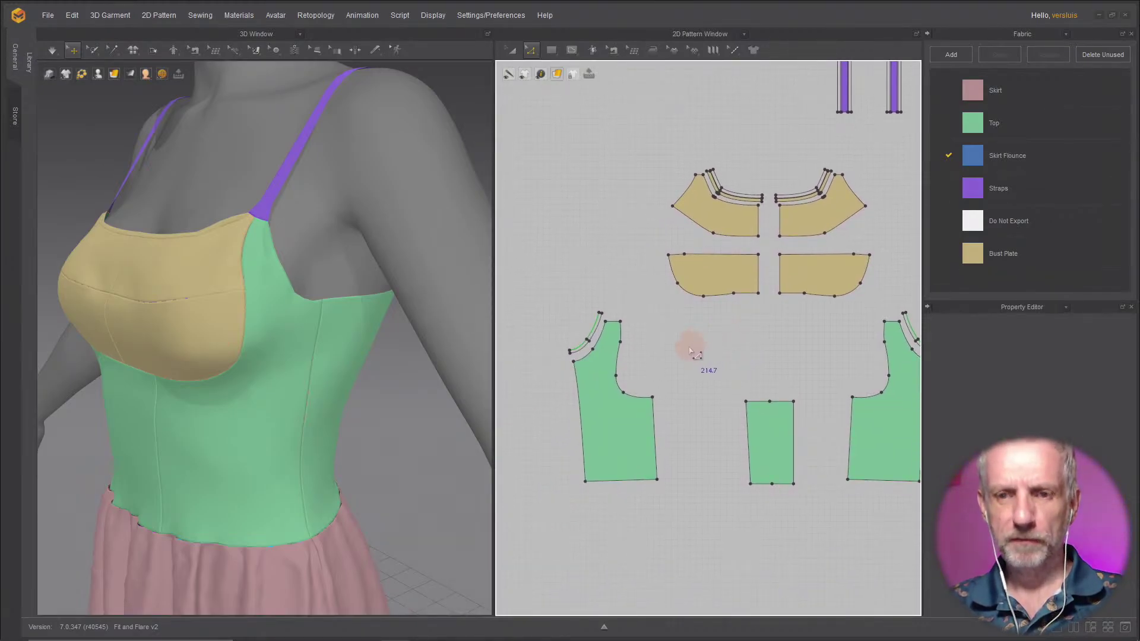
{"action": "scroll", "coordinate": [695, 338], "scroll_direction": "up", "scroll_amount": 4}
{"action": "middle_click_drag", "start_coordinate": [706, 323], "coordinate": [832, 303]}
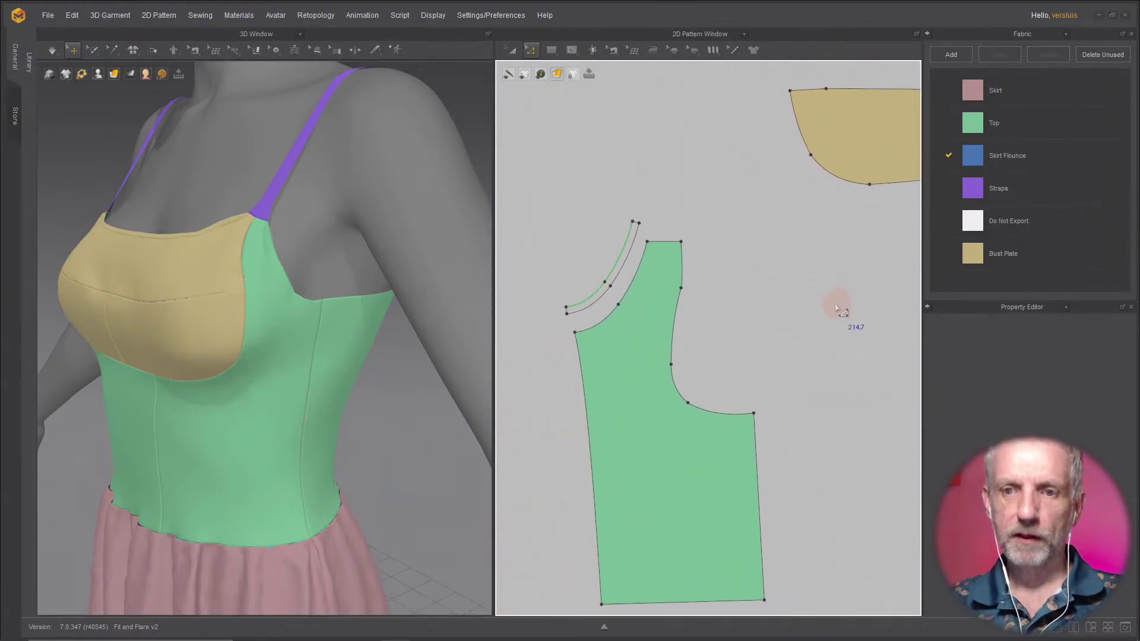
{"action": "left_click", "coordinate": [638, 274]}
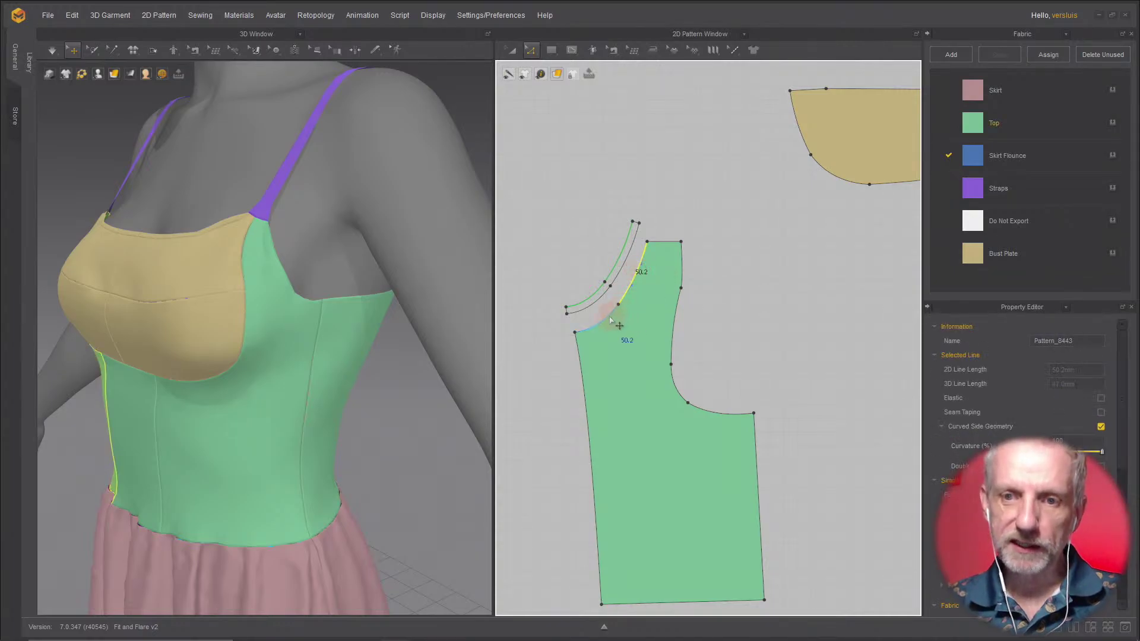
{"action": "right_click", "coordinate": [612, 322]}
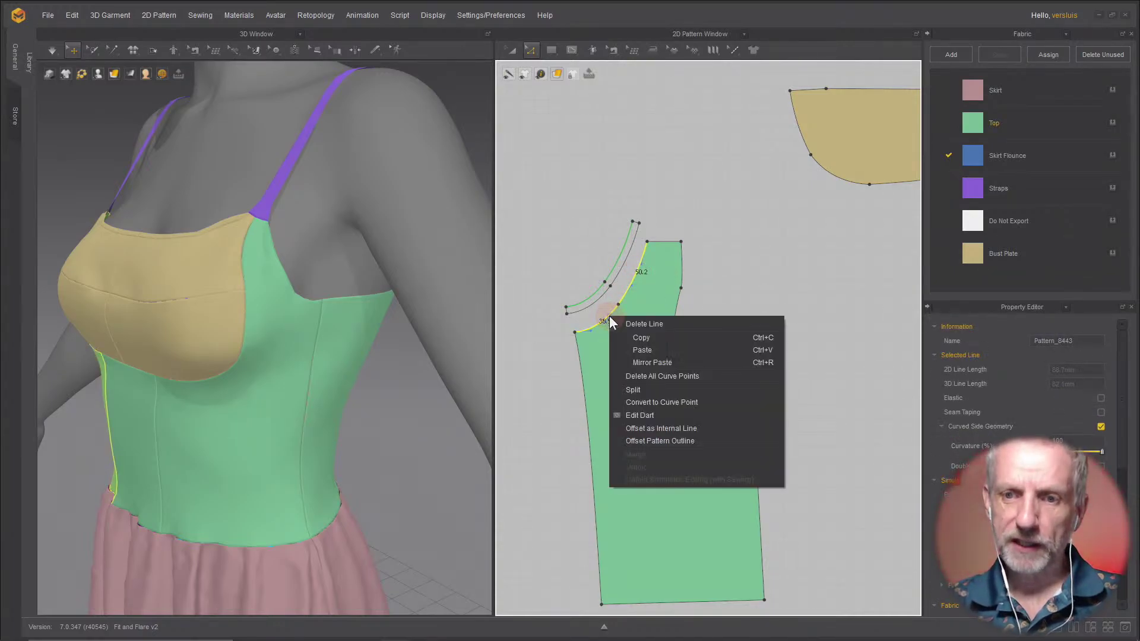
{"action": "left_click", "coordinate": [683, 427]}
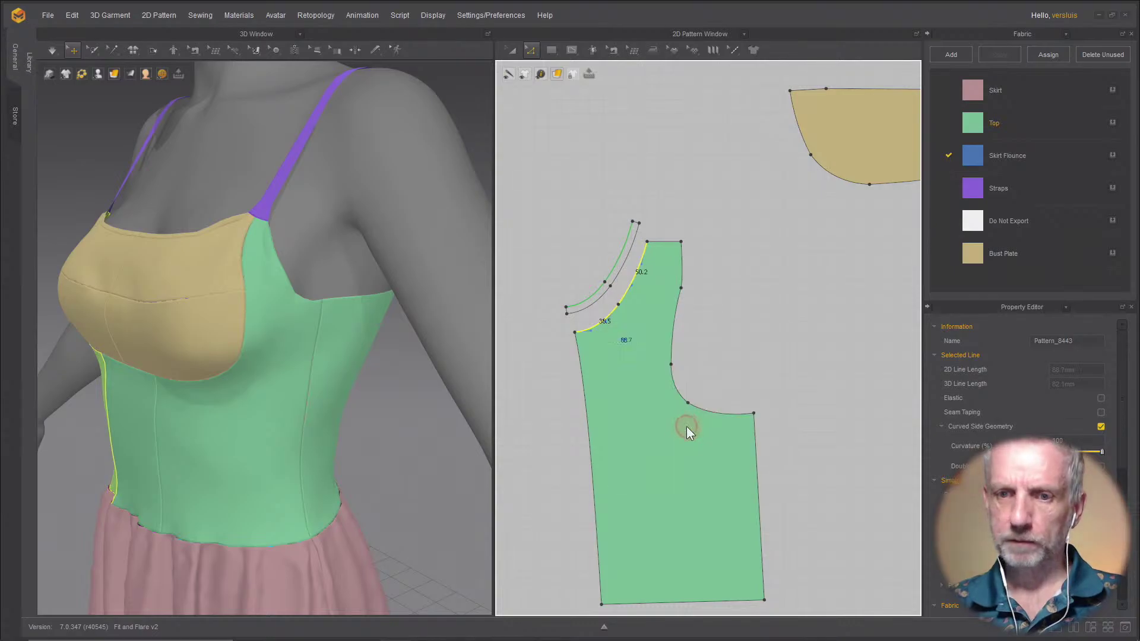
{"action": "left_click", "coordinate": [530, 363]}
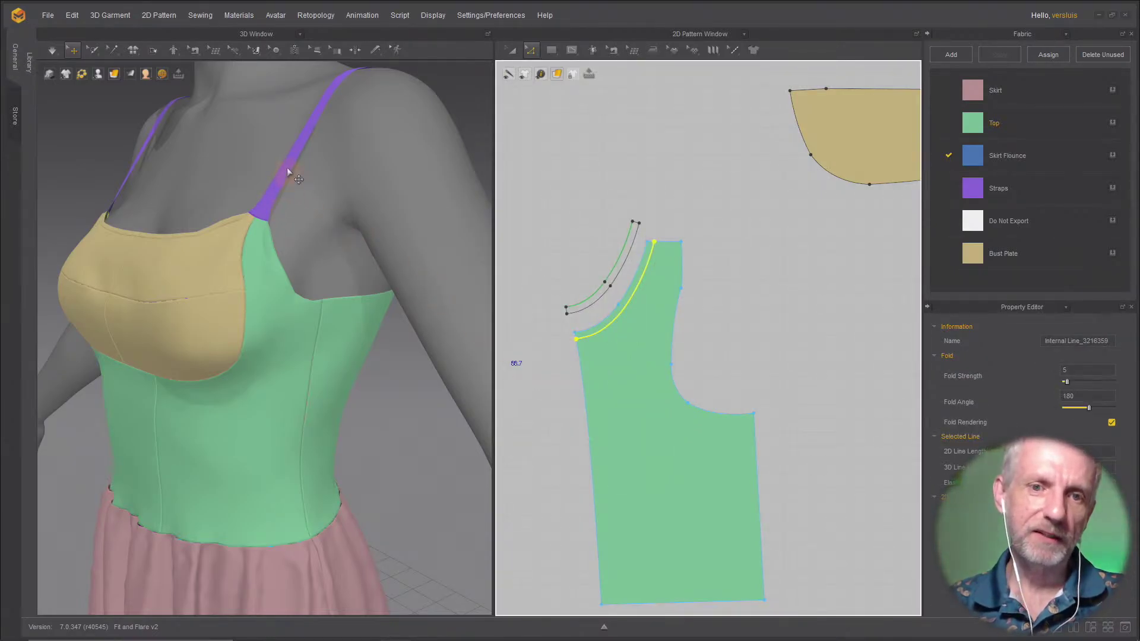
Step: Cut and sew the front top panel along its offset armhole line, and inspect the armhole on the garment
{"action": "right_click", "coordinate": [612, 321]}
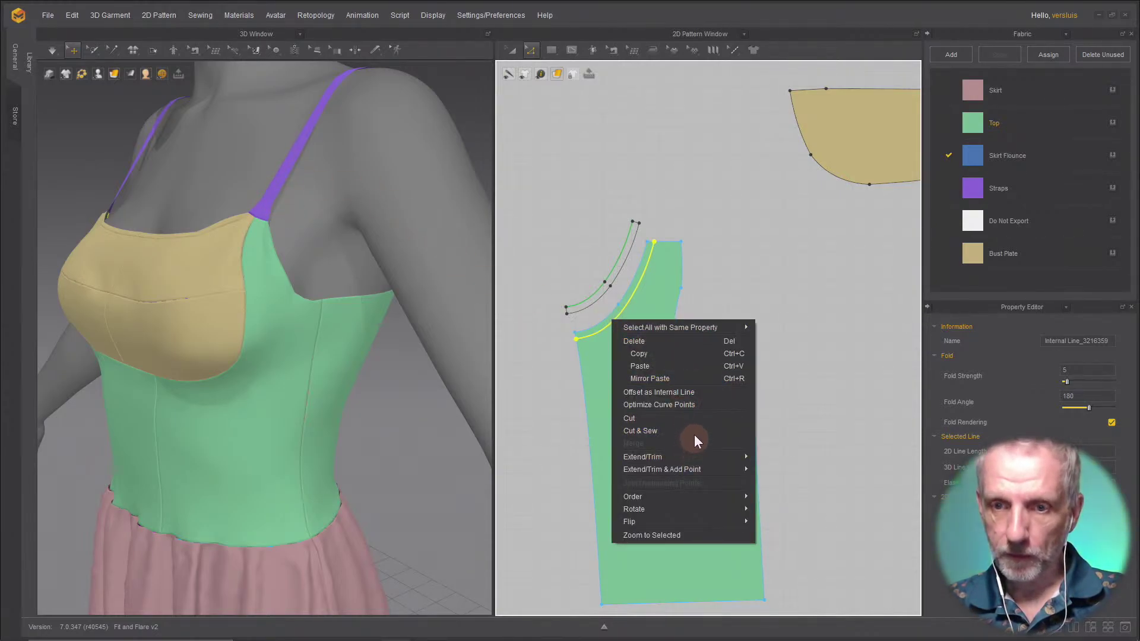
{"action": "left_click", "coordinate": [695, 433]}
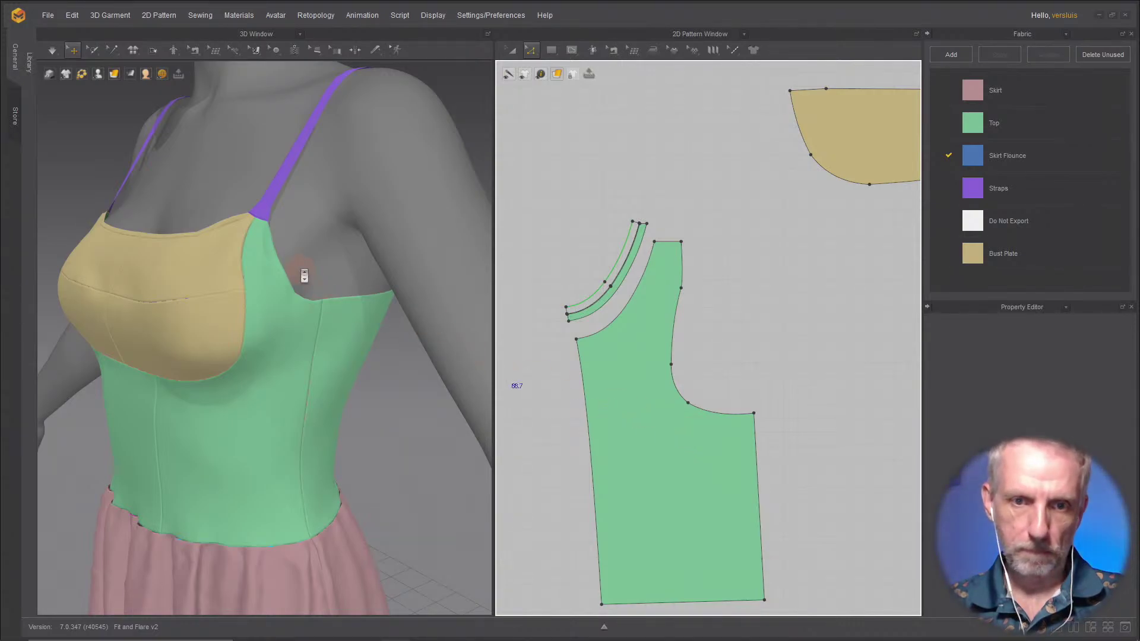
{"action": "scroll", "coordinate": [301, 268], "scroll_direction": "down", "scroll_amount": 2}
{"action": "mouse_move", "coordinate": [300, 270]}
{"action": "right_mouse_down"}
{"action": "mouse_move", "coordinate": [407, 285]}
{"action": "mouse_move", "coordinate": [351, 249]}
{"action": "mouse_move", "coordinate": [349, 305]}
{"action": "mouse_move", "coordinate": [338, 275]}
{"action": "mouse_move", "coordinate": [323, 272]}
{"action": "mouse_move", "coordinate": [333, 273]}
{"action": "mouse_move", "coordinate": [285, 280]}
{"action": "mouse_move", "coordinate": [350, 275]}
{"action": "mouse_move", "coordinate": [313, 275]}
{"action": "right_mouse_up"}
{"action": "scroll", "coordinate": [361, 268], "scroll_direction": "up", "scroll_amount": 5}
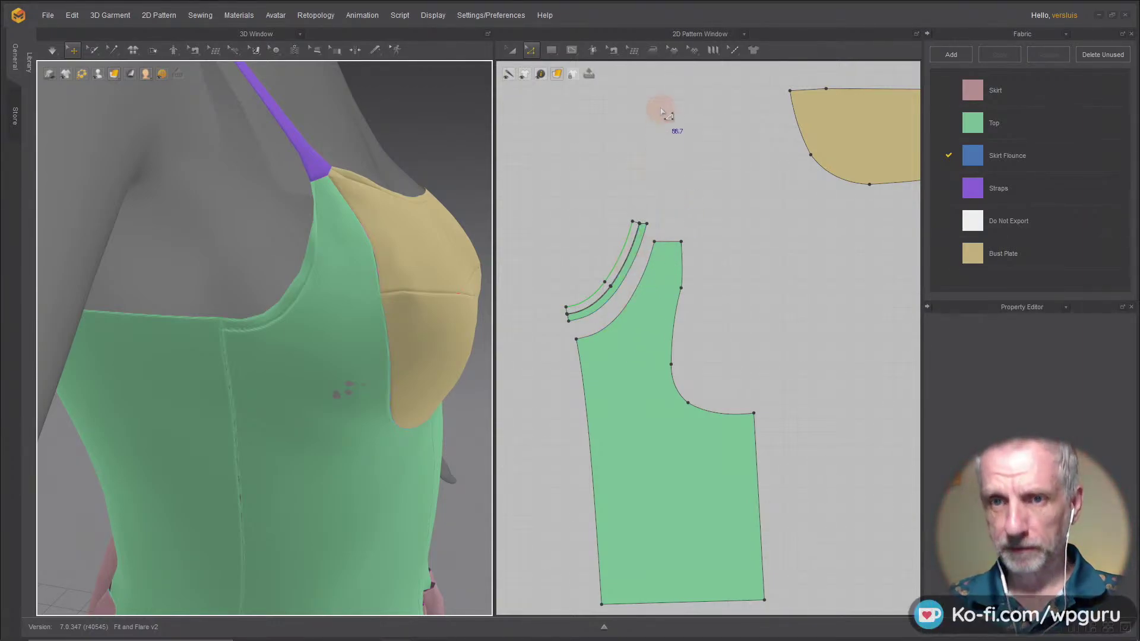
Step: Simulate the garment and apply the Steam Brush at -2% shrinkage along the armhole strips
{"action": "left_click", "coordinate": [655, 53]}
{"action": "scroll", "coordinate": [651, 208], "scroll_direction": "up", "scroll_amount": 3}
{"action": "right_click_drag", "start_coordinate": [651, 208], "coordinate": [784, 203]}
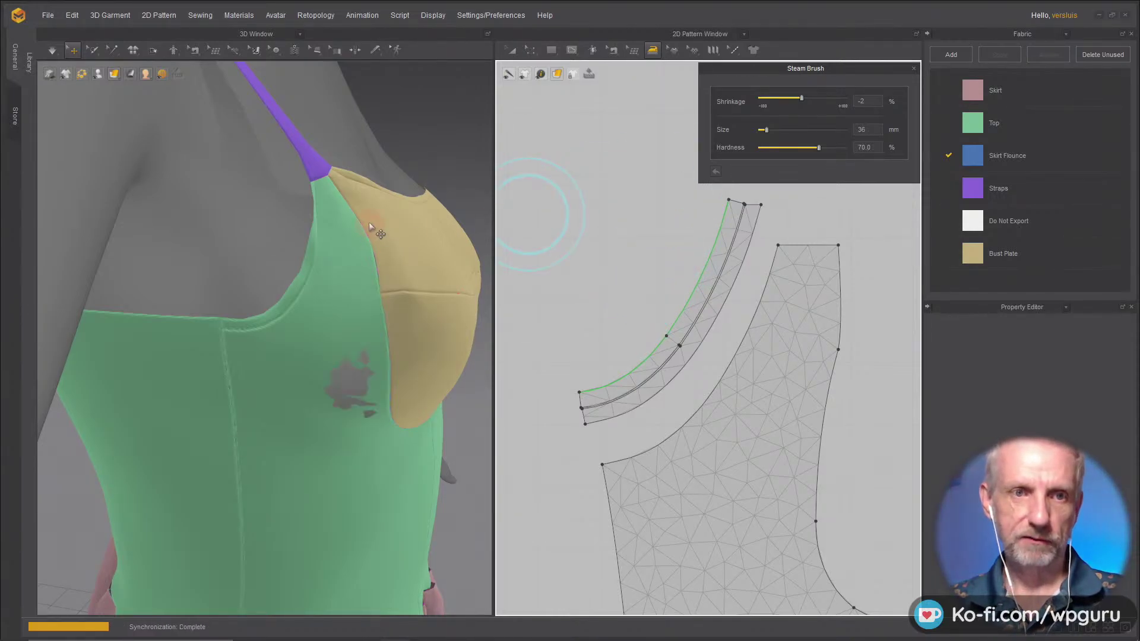
{"action": "key", "text": "space"}
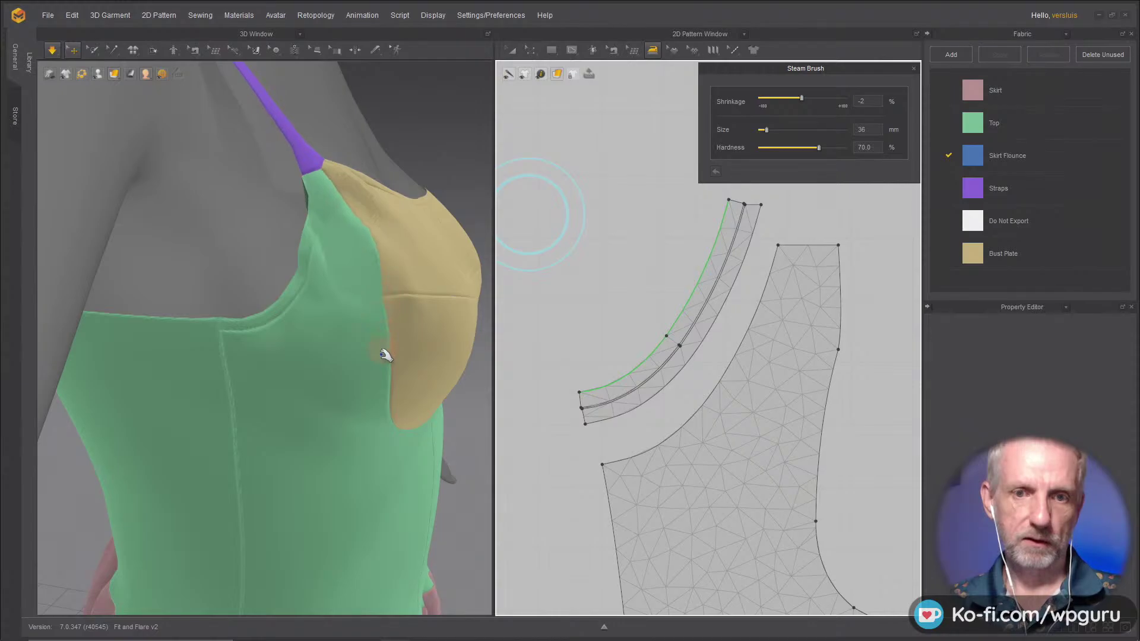
{"action": "mouse_move", "coordinate": [721, 387]}
{"action": "left_mouse_down"}
{"action": "mouse_move", "coordinate": [668, 384]}
{"action": "mouse_move", "coordinate": [746, 301]}
{"action": "mouse_move", "coordinate": [625, 310]}
{"action": "left_mouse_up"}
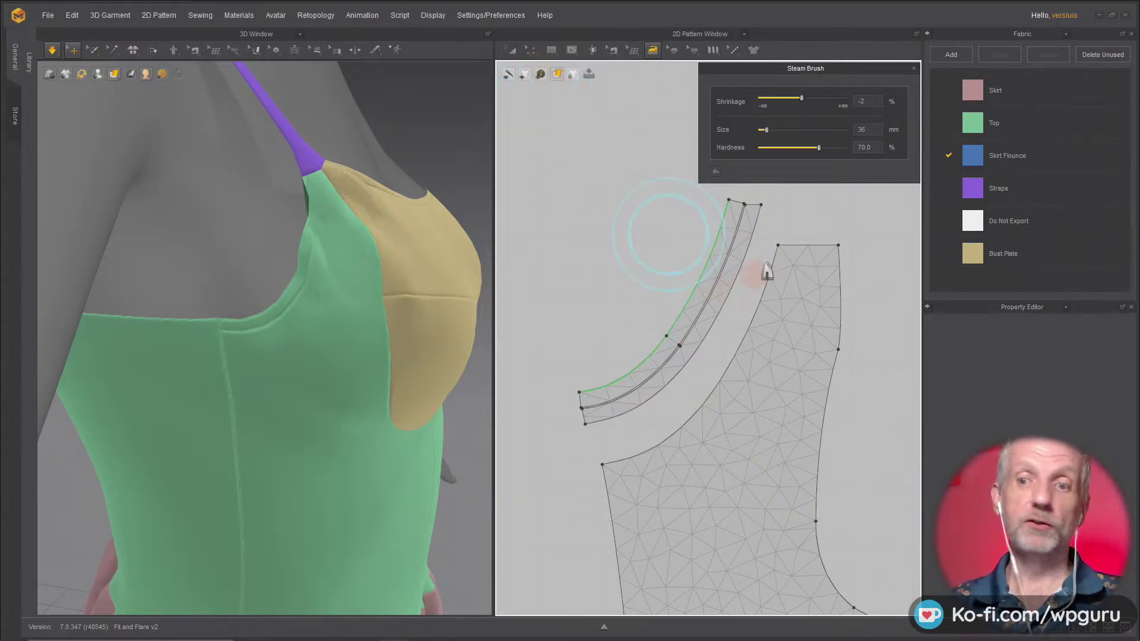
Step: Switch to the Transform Point/Segment tool and locate the back top panels on the garment and among the pattern pieces
{"action": "left_click", "coordinate": [530, 52]}
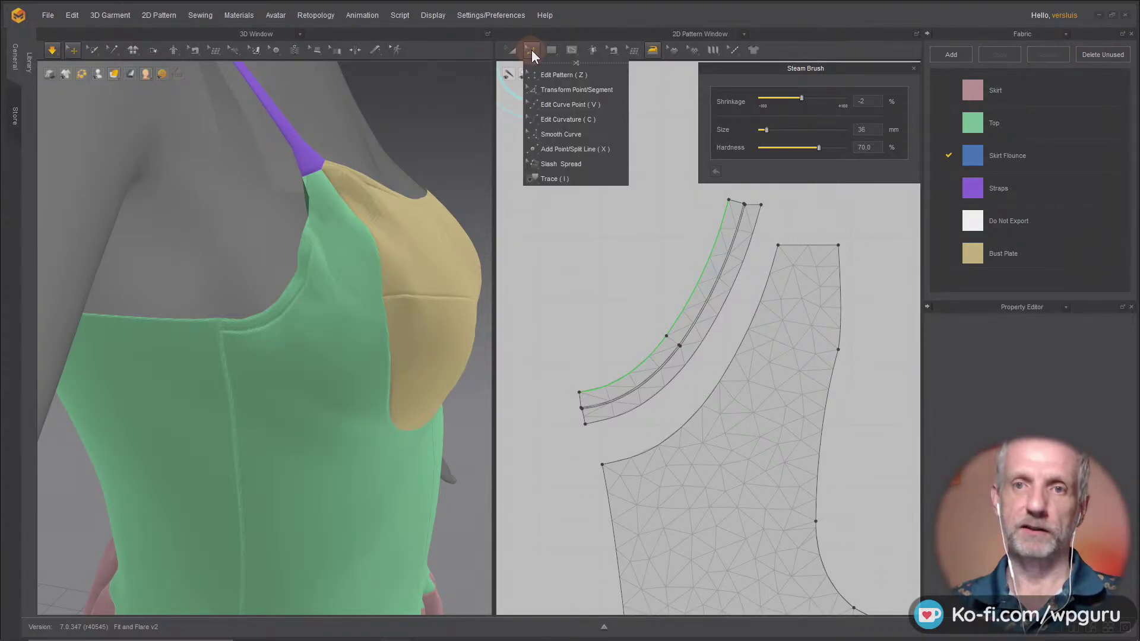
{"action": "left_click", "coordinate": [573, 90]}
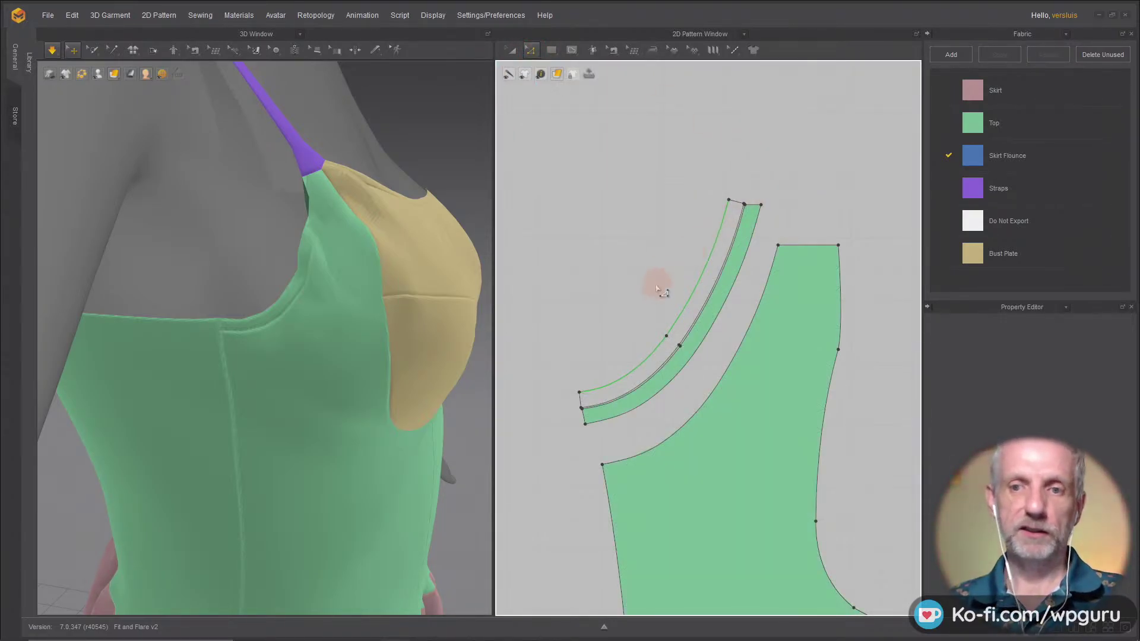
{"action": "scroll", "coordinate": [646, 293], "scroll_direction": "down", "scroll_amount": 3}
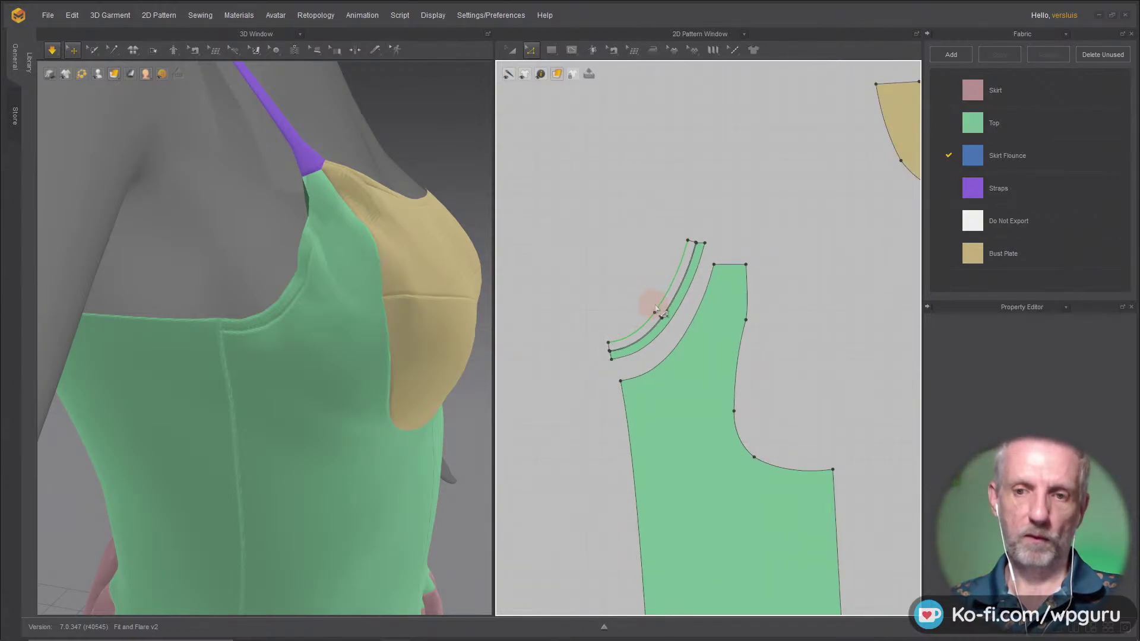
{"action": "left_click", "coordinate": [162, 326]}
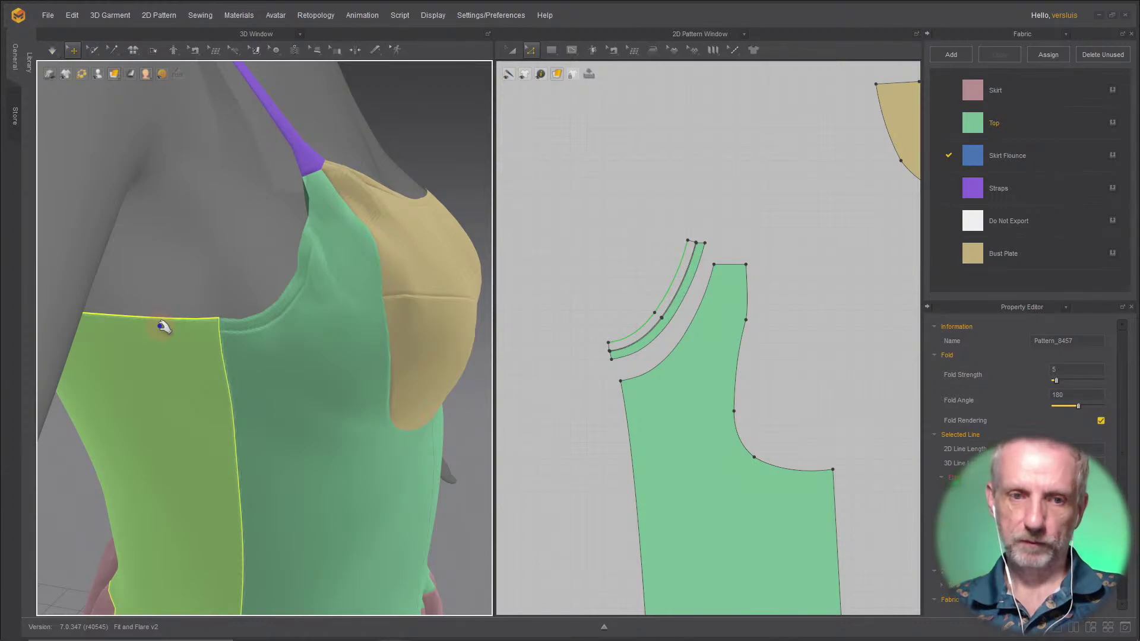
{"action": "scroll", "coordinate": [607, 385], "scroll_direction": "down", "scroll_amount": 4}
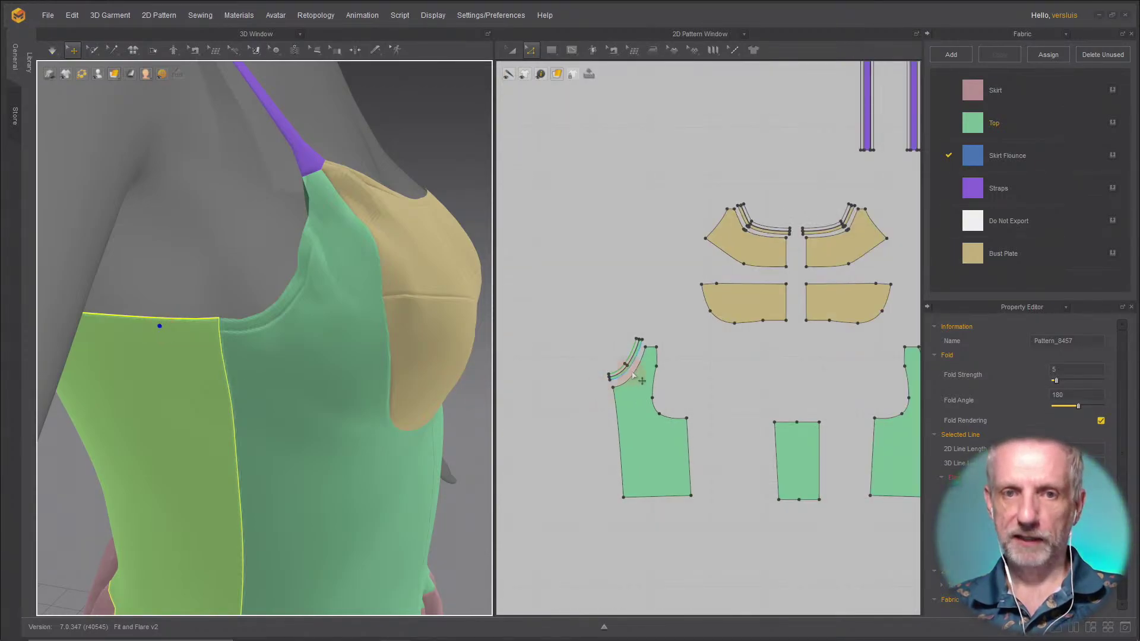
{"action": "right_click_drag", "start_coordinate": [866, 395], "coordinate": [715, 395]}
{"action": "scroll", "coordinate": [715, 394], "scroll_direction": "up", "scroll_amount": 2}
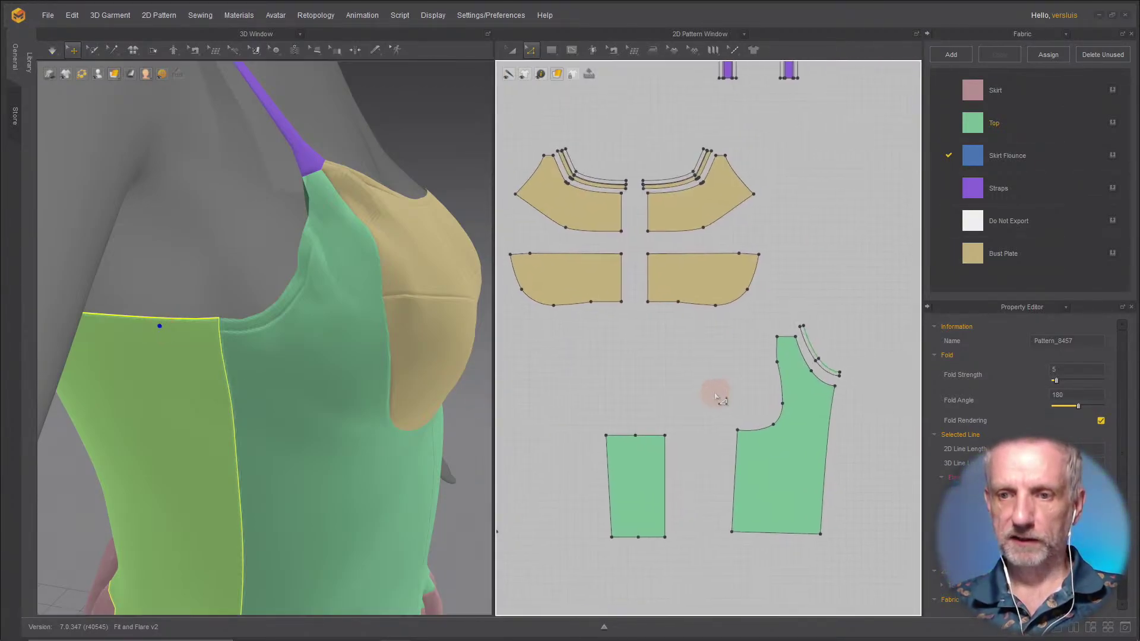
{"action": "right_click_drag", "start_coordinate": [783, 406], "coordinate": [911, 404]}
{"action": "scroll", "coordinate": [784, 389], "scroll_direction": "down", "scroll_amount": 4}
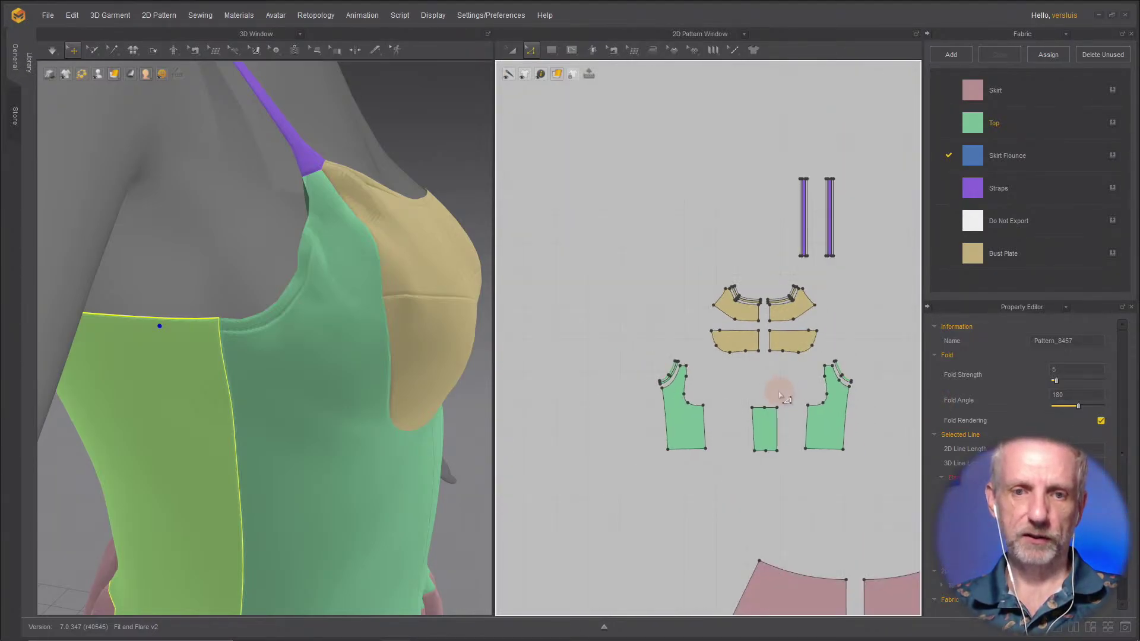
{"action": "right_click_drag", "start_coordinate": [299, 378], "coordinate": [461, 366]}
{"action": "scroll", "coordinate": [458, 368], "scroll_direction": "down", "scroll_amount": 5}
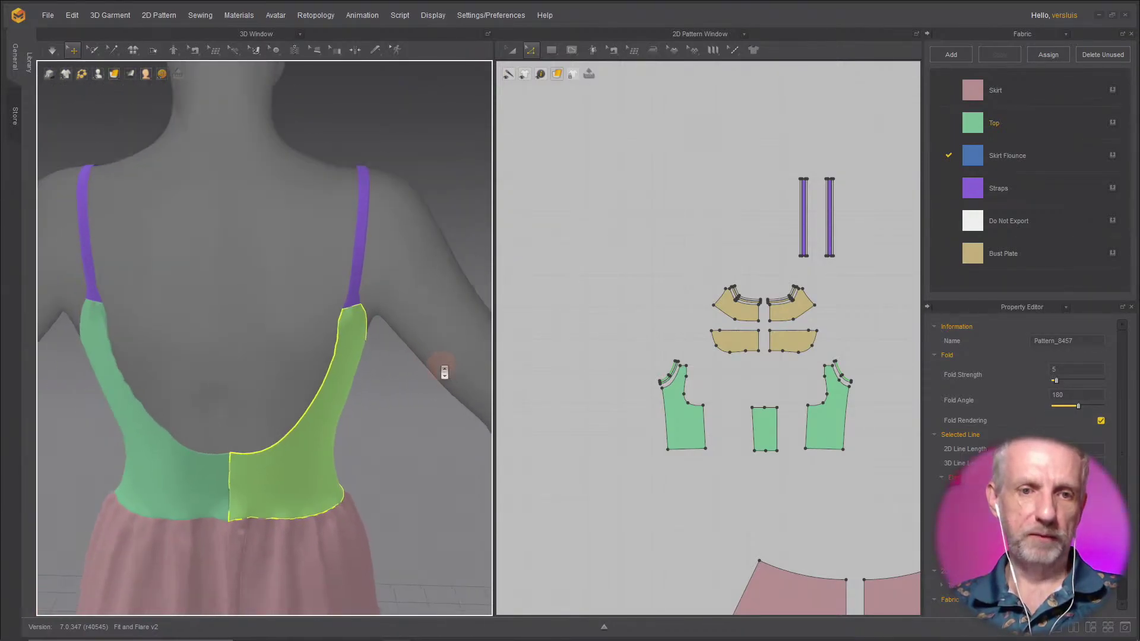
{"action": "scroll", "coordinate": [440, 373], "scroll_direction": "up", "scroll_amount": 2}
{"action": "right_click_drag", "start_coordinate": [420, 344], "coordinate": [503, 411]}
{"action": "right_click_drag", "start_coordinate": [754, 389], "coordinate": [681, 244]}
{"action": "right_click_drag", "start_coordinate": [816, 321], "coordinate": [674, 379]}
{"action": "scroll", "coordinate": [720, 364], "scroll_direction": "up", "scroll_amount": 6}
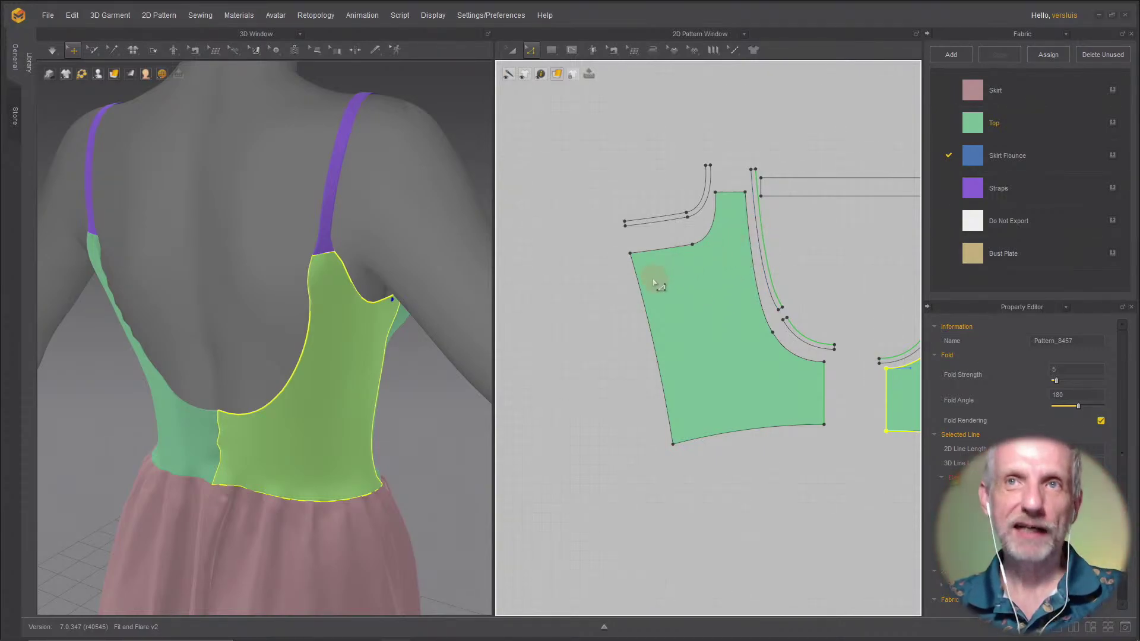
Step: Offset both segments of the armhole edge on one back top panel as a single internal line at 5 mm
{"action": "left_click", "coordinate": [710, 233]}
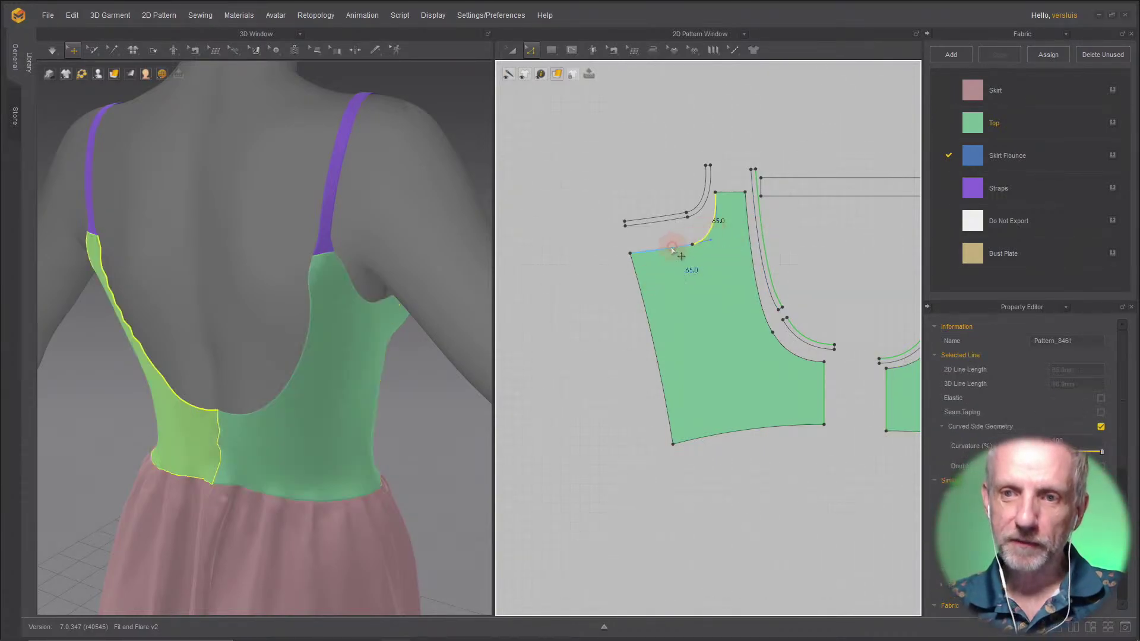
{"action": "left_click", "coordinate": [671, 249], "text": "shift"}
{"action": "right_click", "coordinate": [671, 247]}
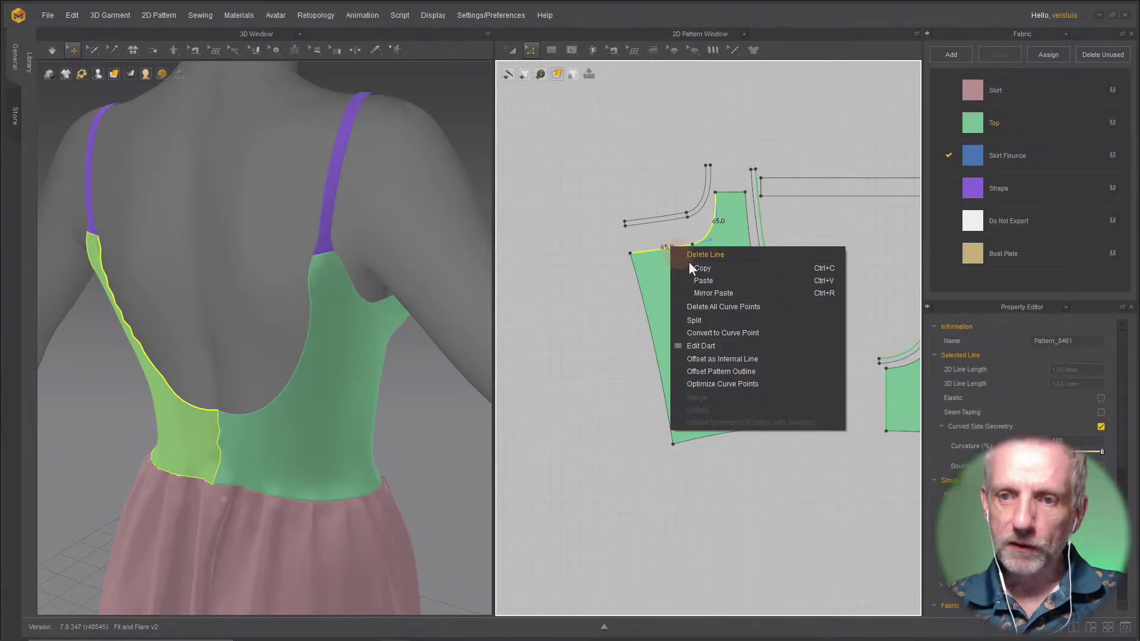
{"action": "left_click", "coordinate": [745, 362]}
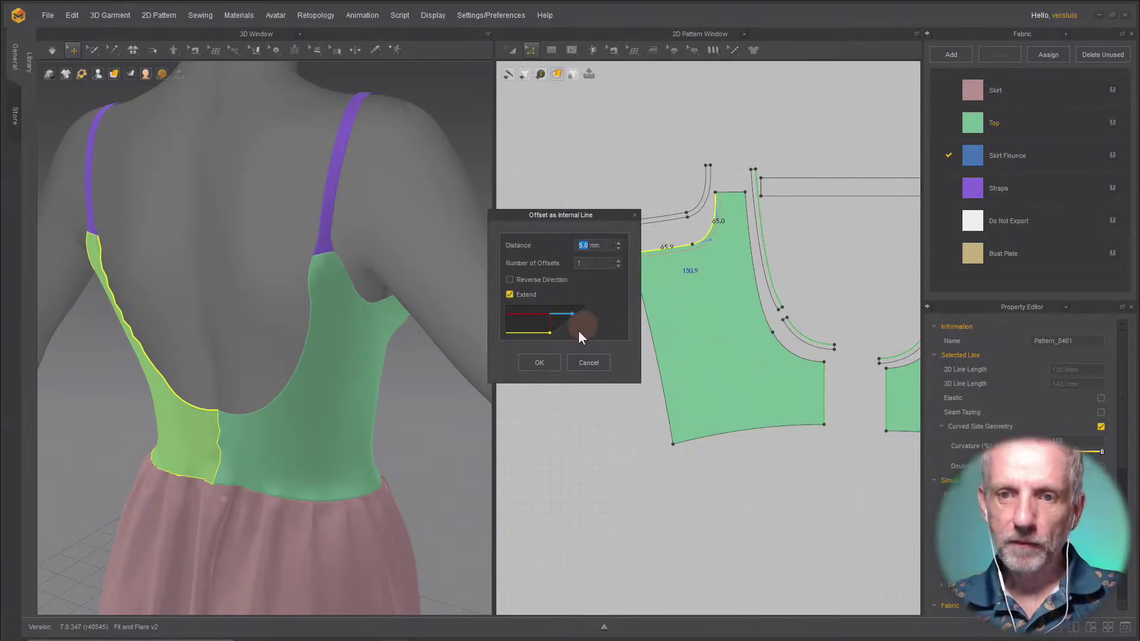
{"action": "left_click", "coordinate": [548, 363]}
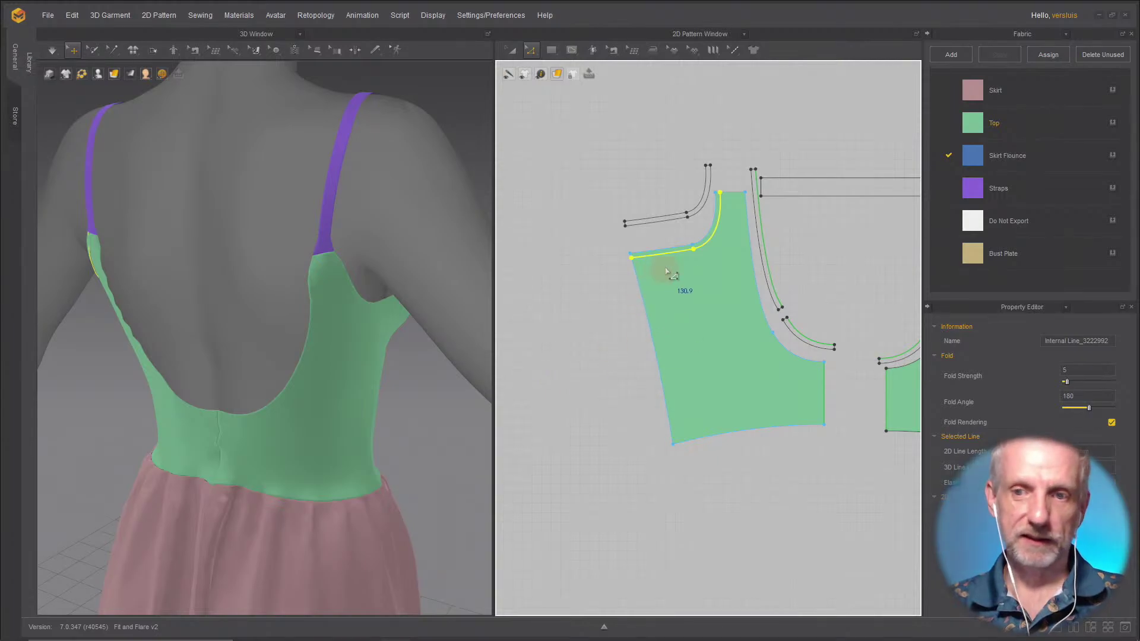
Step: Cut and sew the back top panel along its offset armhole line
{"action": "scroll", "coordinate": [667, 271], "scroll_direction": "up", "scroll_amount": 5}
{"action": "scroll", "coordinate": [700, 376], "scroll_direction": "up", "scroll_amount": 2}
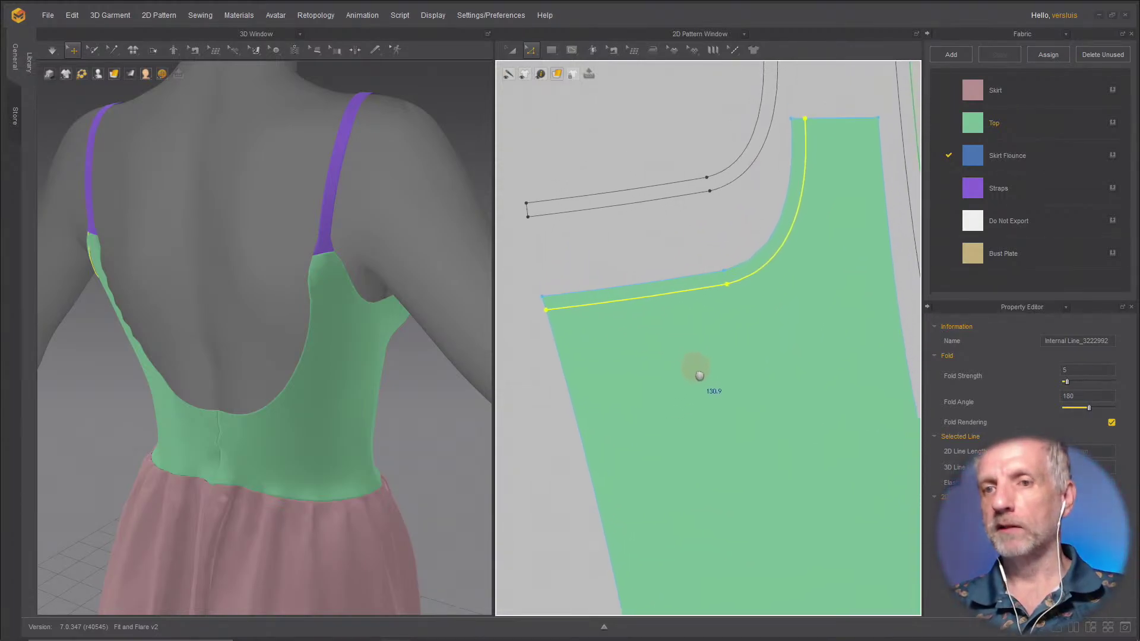
{"action": "right_click", "coordinate": [702, 297]}
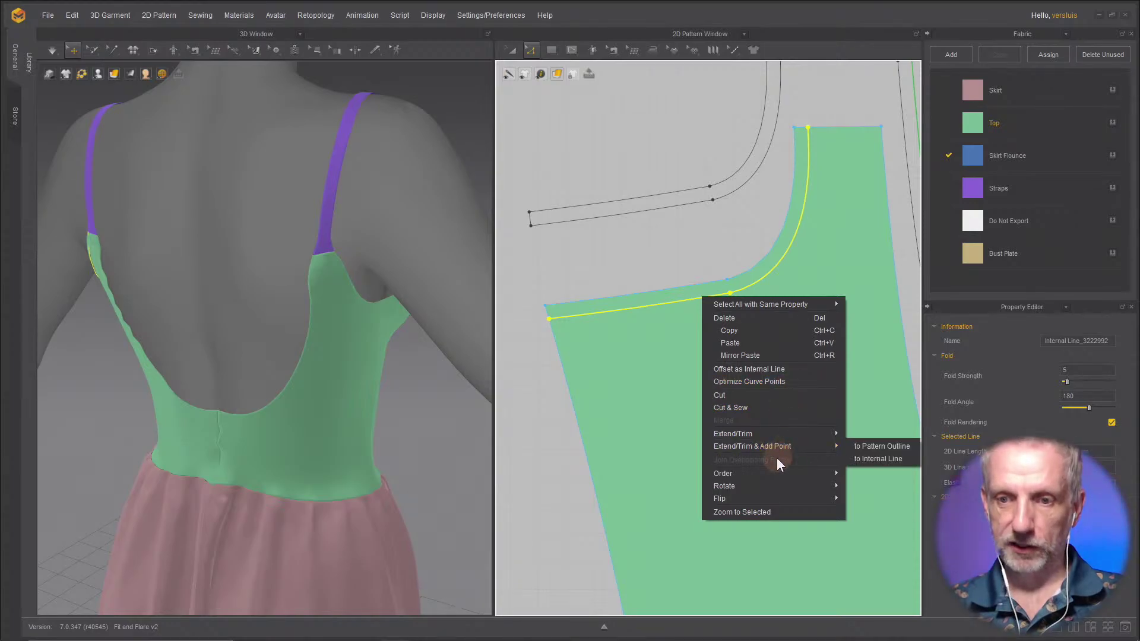
{"action": "left_click", "coordinate": [763, 408]}
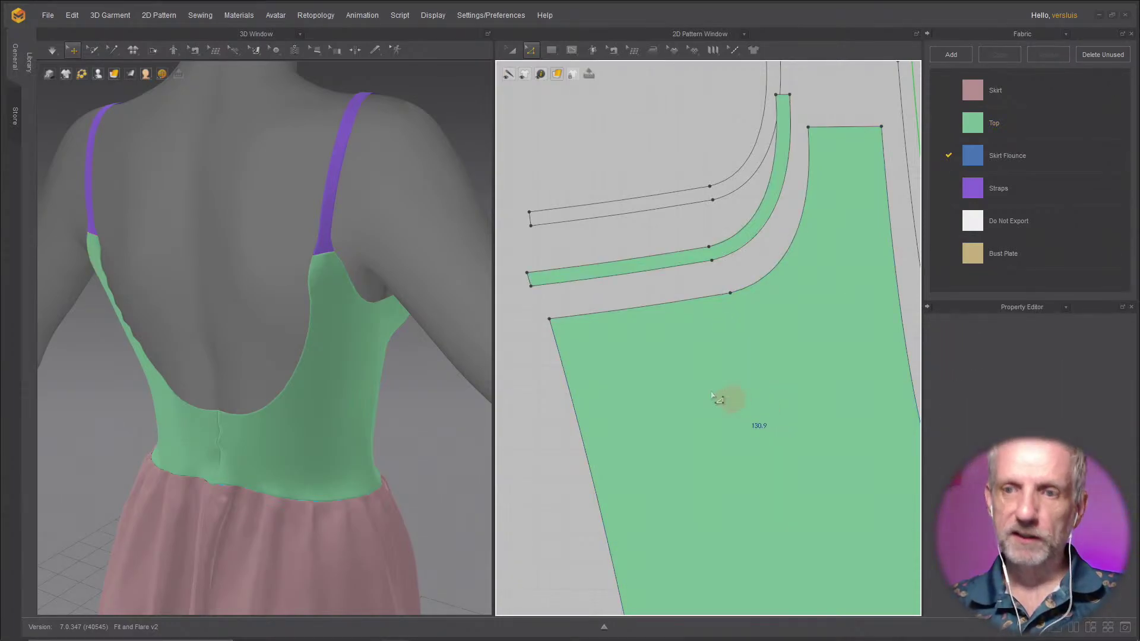
Step: Offset both armhole edge segments of the opposite back top panel as one internal line at a 5 mm distance
{"action": "scroll", "coordinate": [705, 331], "scroll_direction": "down", "scroll_amount": 4}
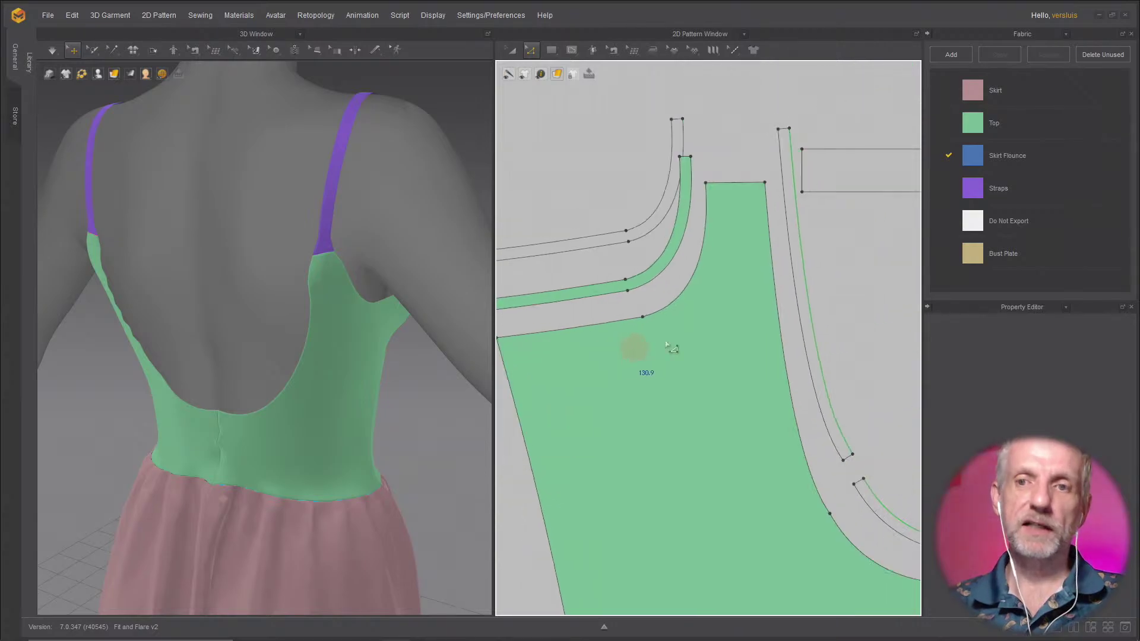
{"action": "right_click_drag", "start_coordinate": [790, 324], "coordinate": [667, 287]}
{"action": "right_click_drag", "start_coordinate": [791, 300], "coordinate": [636, 303]}
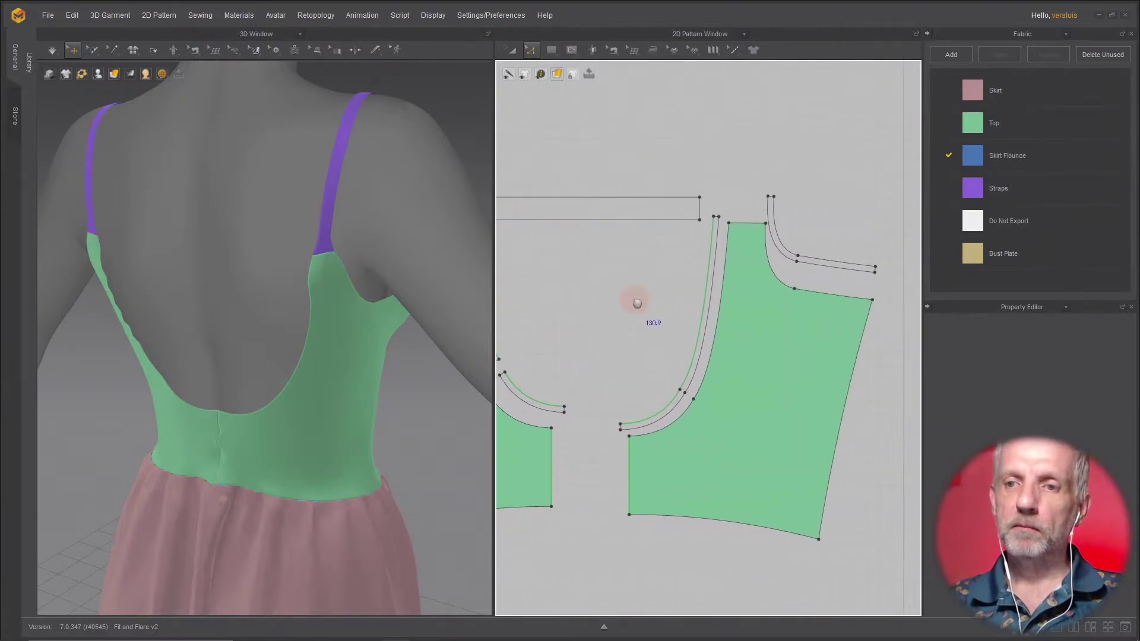
{"action": "scroll", "coordinate": [724, 300], "scroll_direction": "up", "scroll_amount": 4}
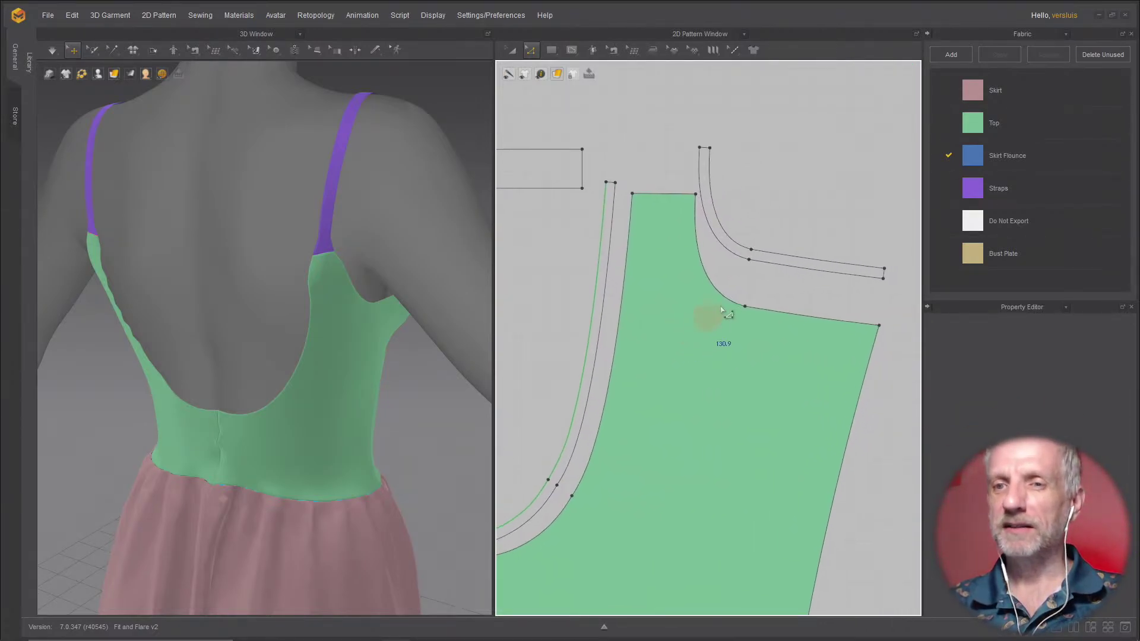
{"action": "left_click", "coordinate": [715, 292]}
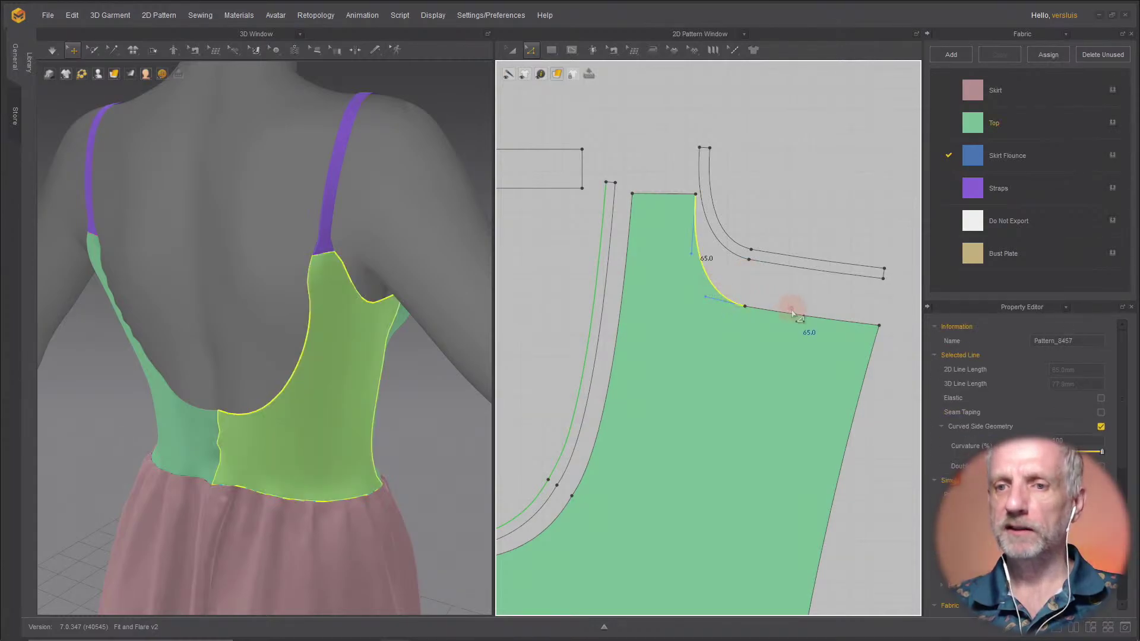
{"action": "right_click", "coordinate": [793, 315]}
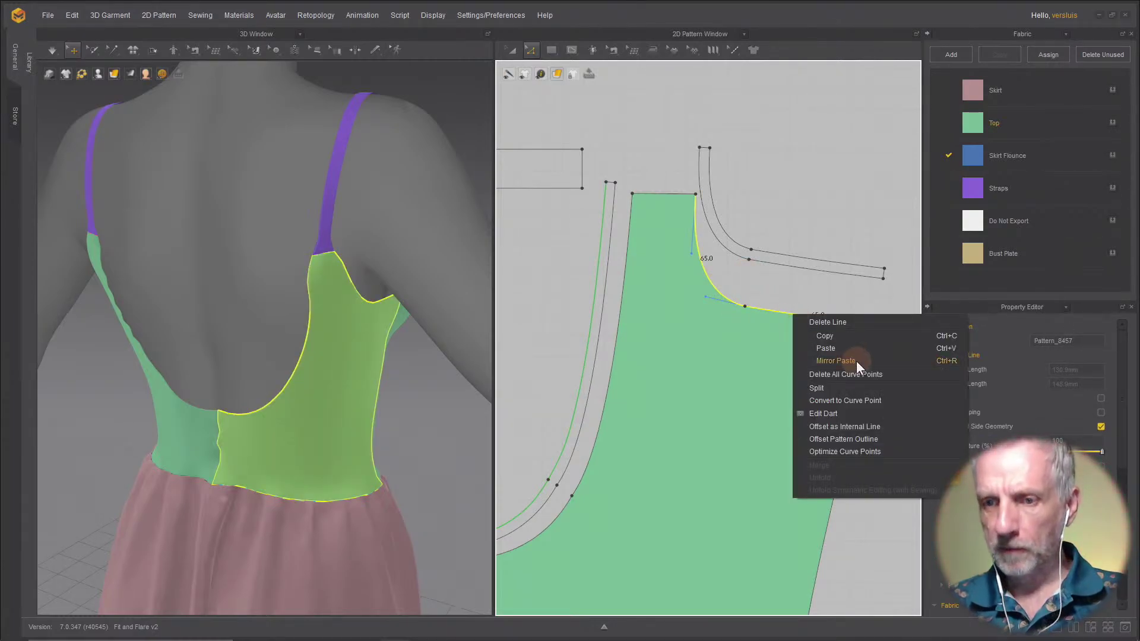
{"action": "left_click", "coordinate": [872, 426]}
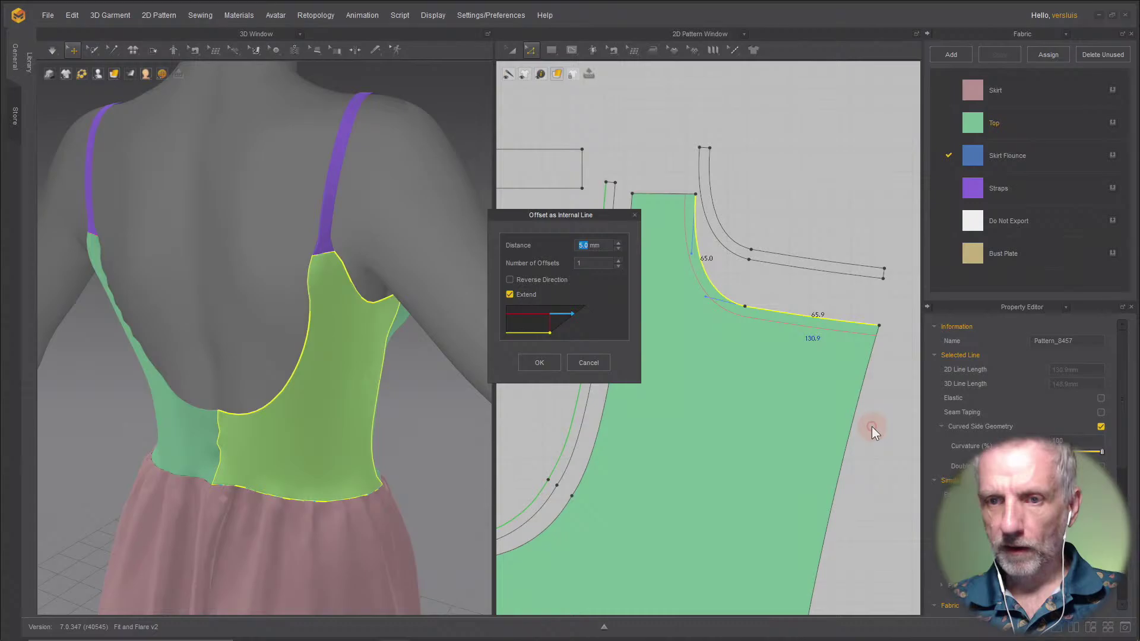
{"action": "left_click", "coordinate": [539, 363]}
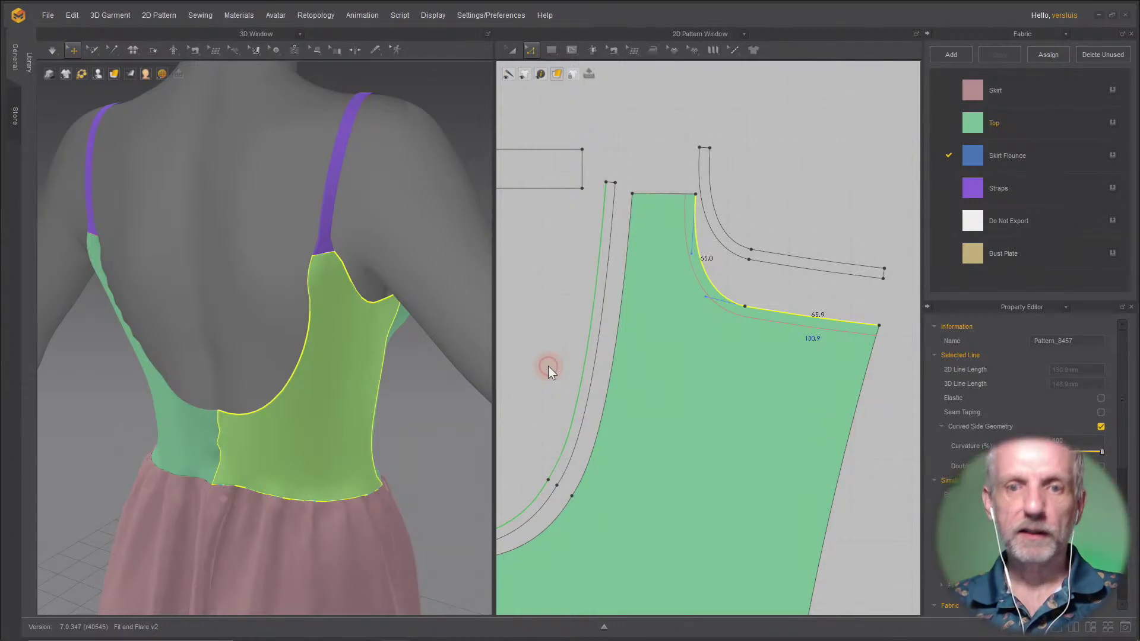
Step: Cut and sew the opposite back top panel along its offset armhole line, and simulate the garment briefly
{"action": "right_click", "coordinate": [775, 326]}
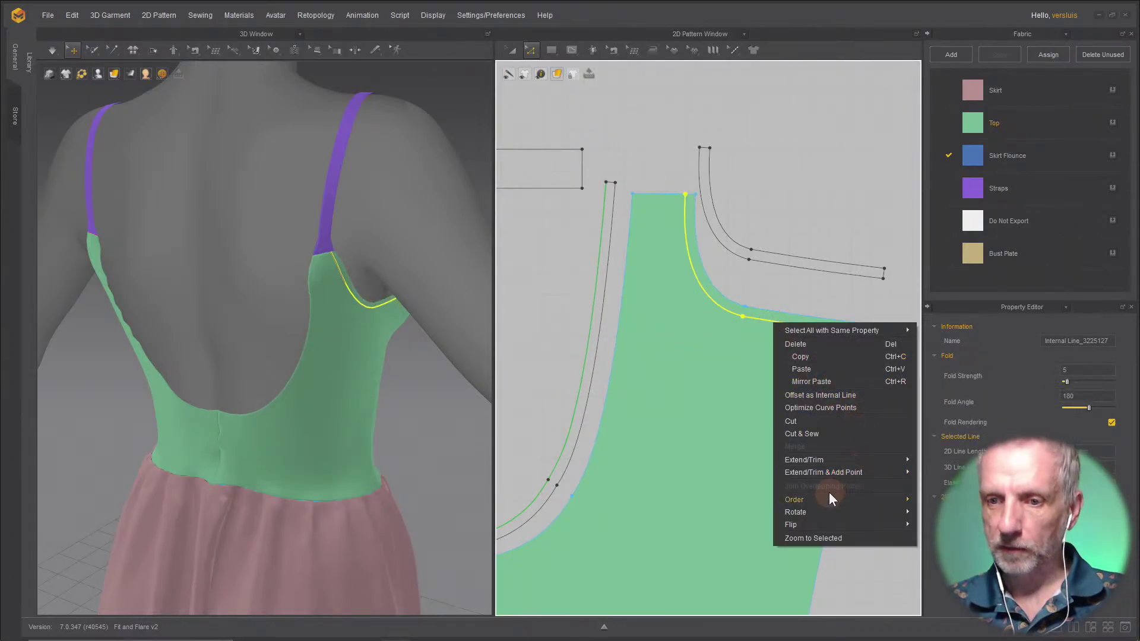
{"action": "left_click", "coordinate": [832, 434]}
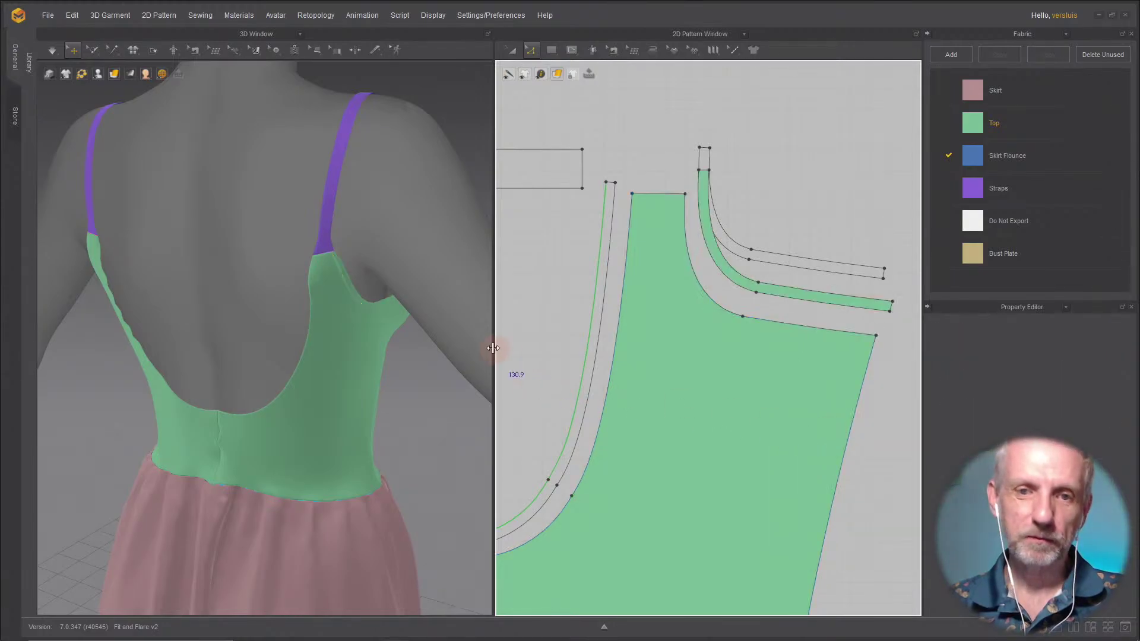
{"action": "scroll", "coordinate": [377, 315], "scroll_direction": "up", "scroll_amount": 6}
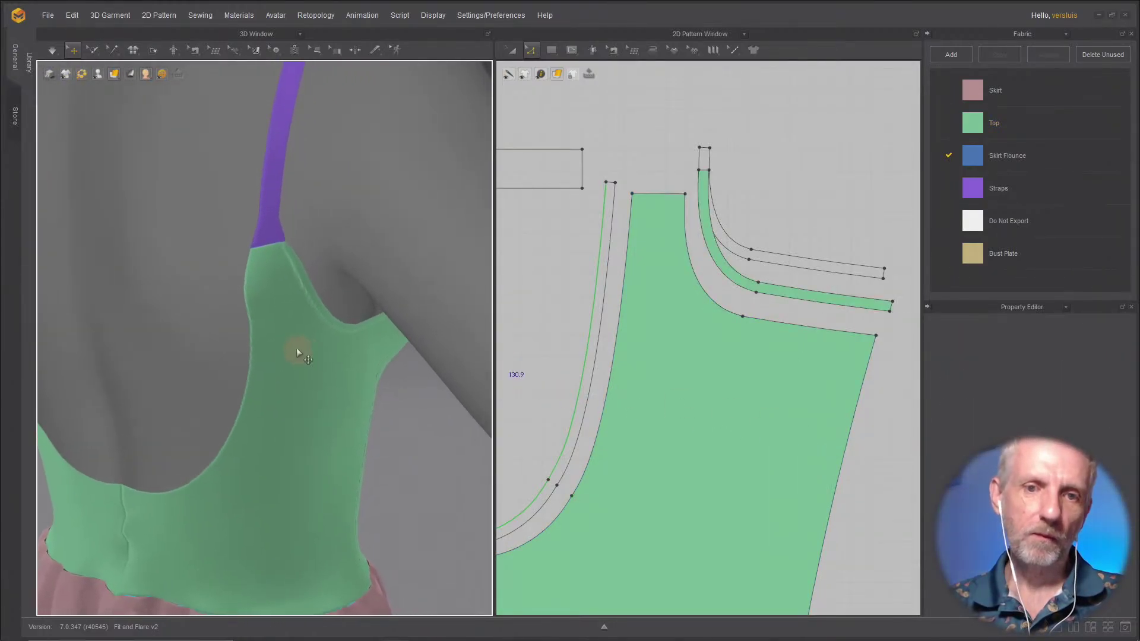
{"action": "mouse_move", "coordinate": [340, 336]}
{"action": "right_mouse_down"}
{"action": "mouse_move", "coordinate": [280, 326]}
{"action": "mouse_move", "coordinate": [326, 308]}
{"action": "mouse_move", "coordinate": [354, 316]}
{"action": "mouse_move", "coordinate": [306, 319]}
{"action": "mouse_move", "coordinate": [326, 311]}
{"action": "mouse_move", "coordinate": [311, 321]}
{"action": "mouse_move", "coordinate": [330, 344]}
{"action": "right_mouse_up"}
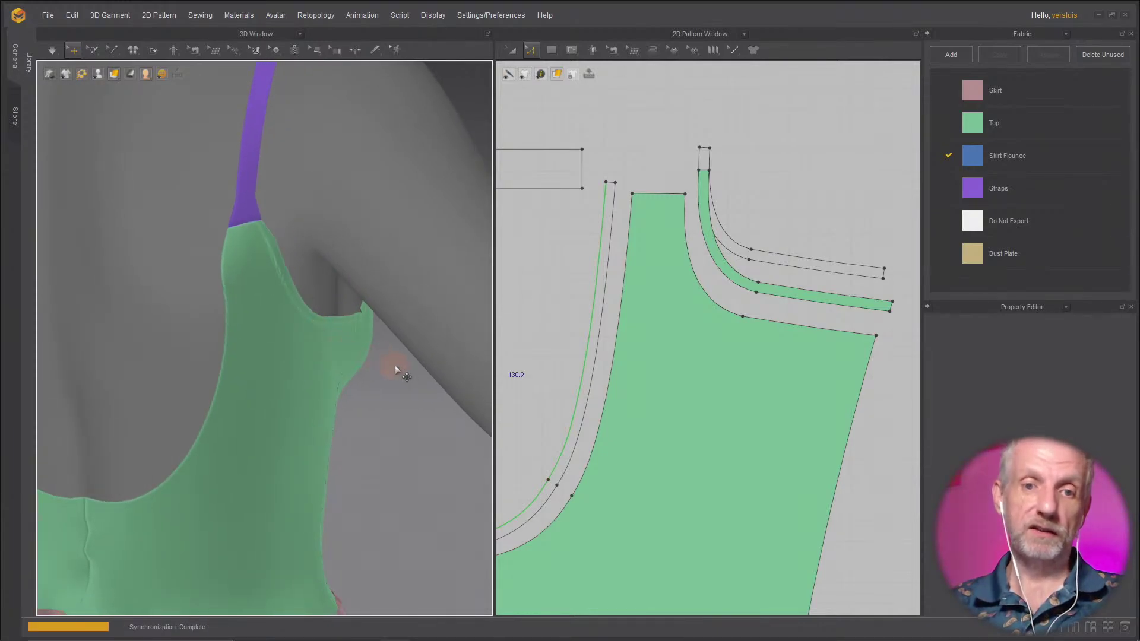
{"action": "key", "text": "space"}
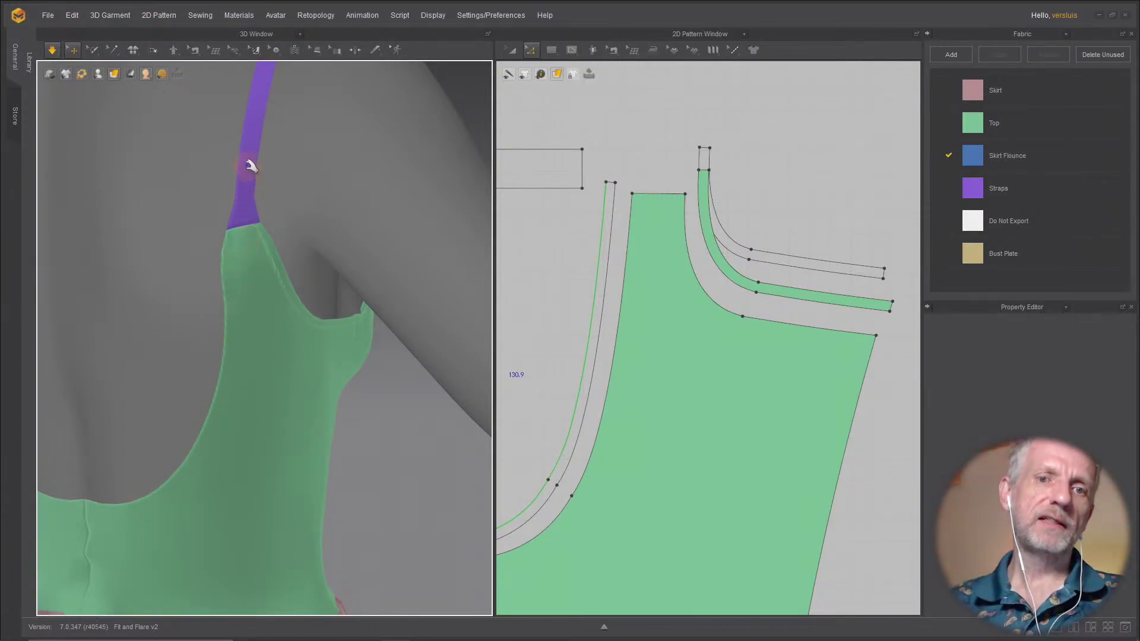
{"action": "key", "text": "space"}
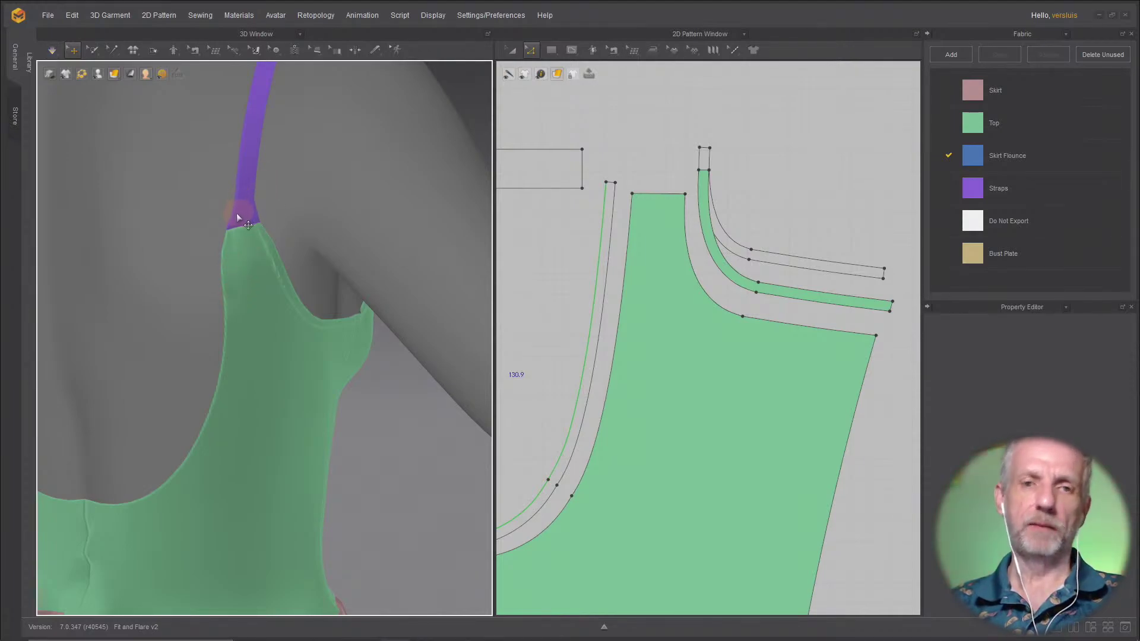
Step: Examine the straps from back and front, and their joint with the bust plate and top, selecting one strap
{"action": "middle_click_drag", "start_coordinate": [237, 216], "coordinate": [346, 323]}
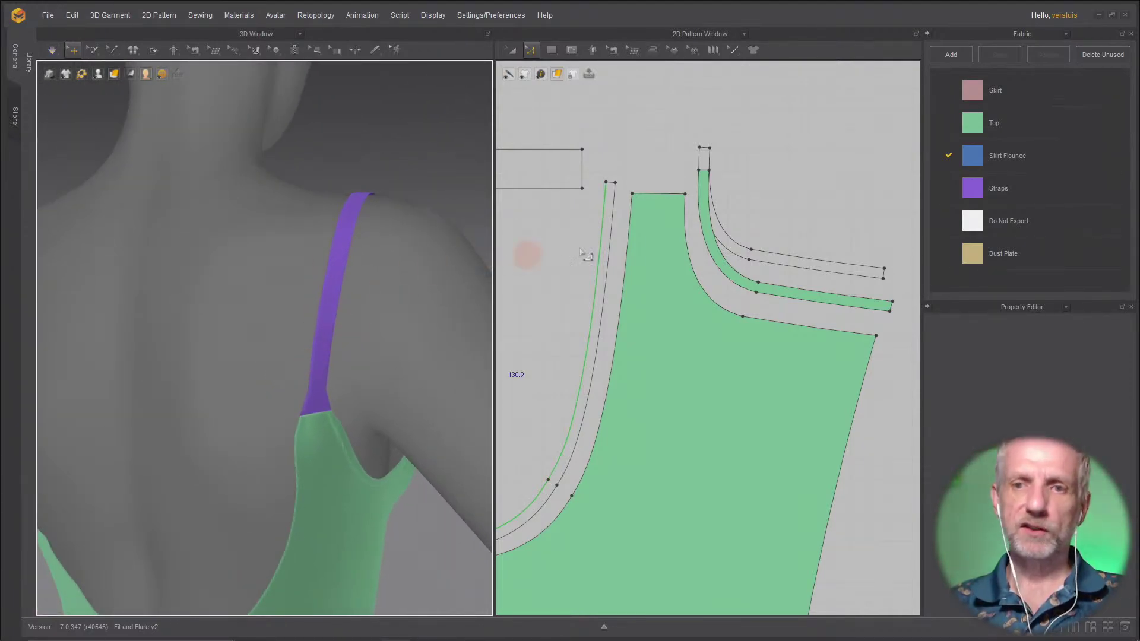
{"action": "middle_click_drag", "start_coordinate": [630, 257], "coordinate": [769, 271]}
{"action": "scroll", "coordinate": [768, 270], "scroll_direction": "down", "scroll_amount": 5}
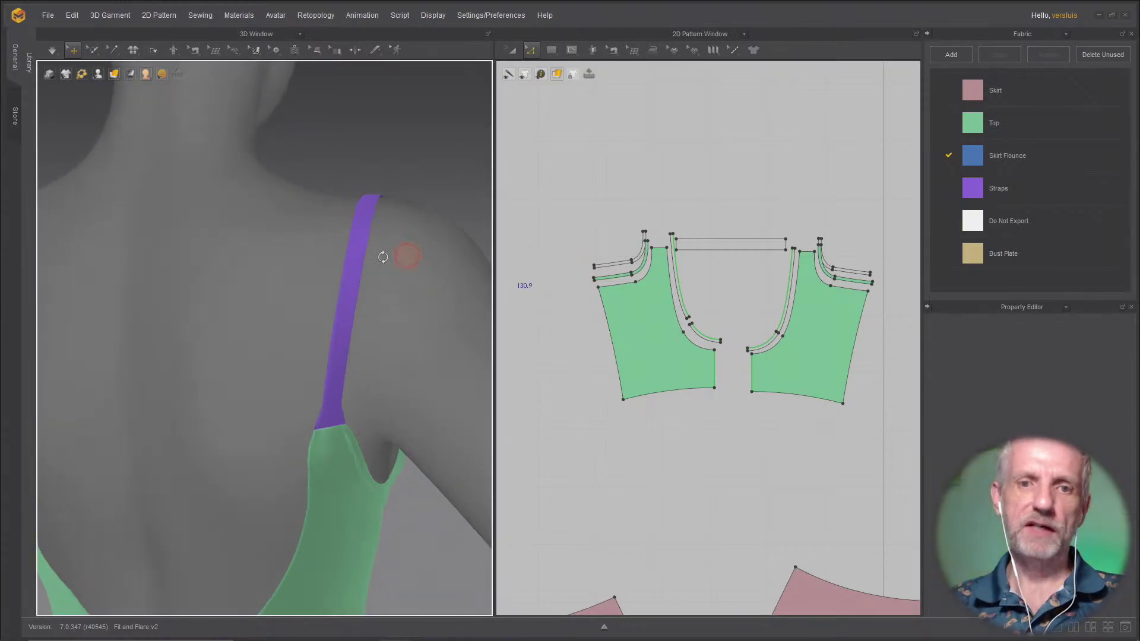
{"action": "right_click_drag", "start_coordinate": [394, 255], "coordinate": [172, 246]}
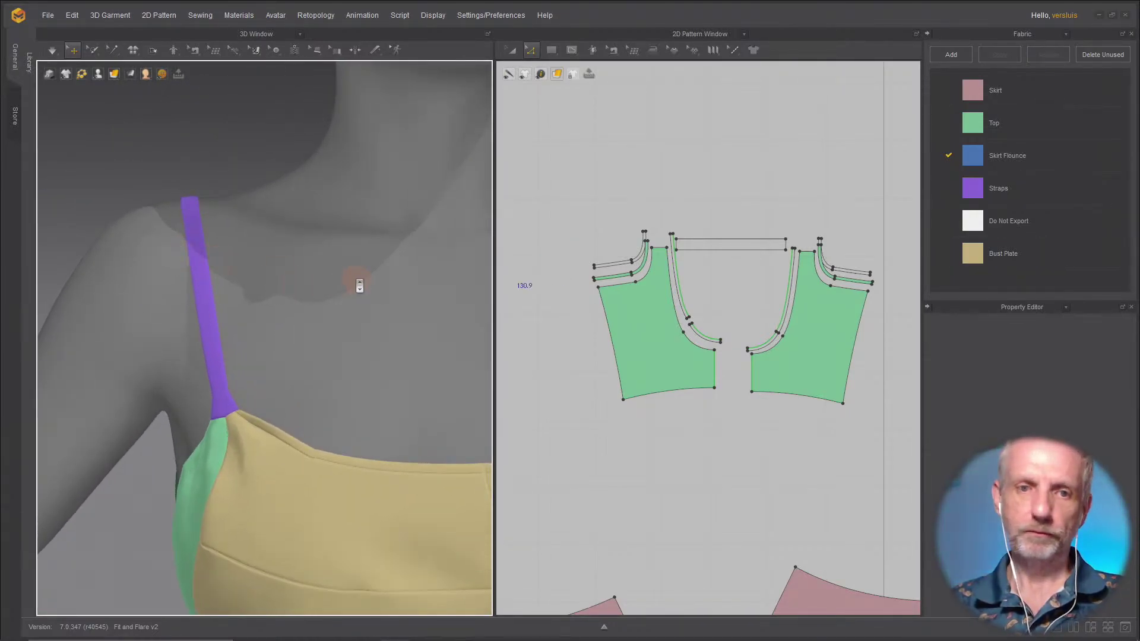
{"action": "scroll", "coordinate": [359, 285], "scroll_direction": "down", "scroll_amount": 3}
{"action": "right_click_drag", "start_coordinate": [359, 286], "coordinate": [275, 224]}
{"action": "scroll", "coordinate": [297, 252], "scroll_direction": "up", "scroll_amount": 2}
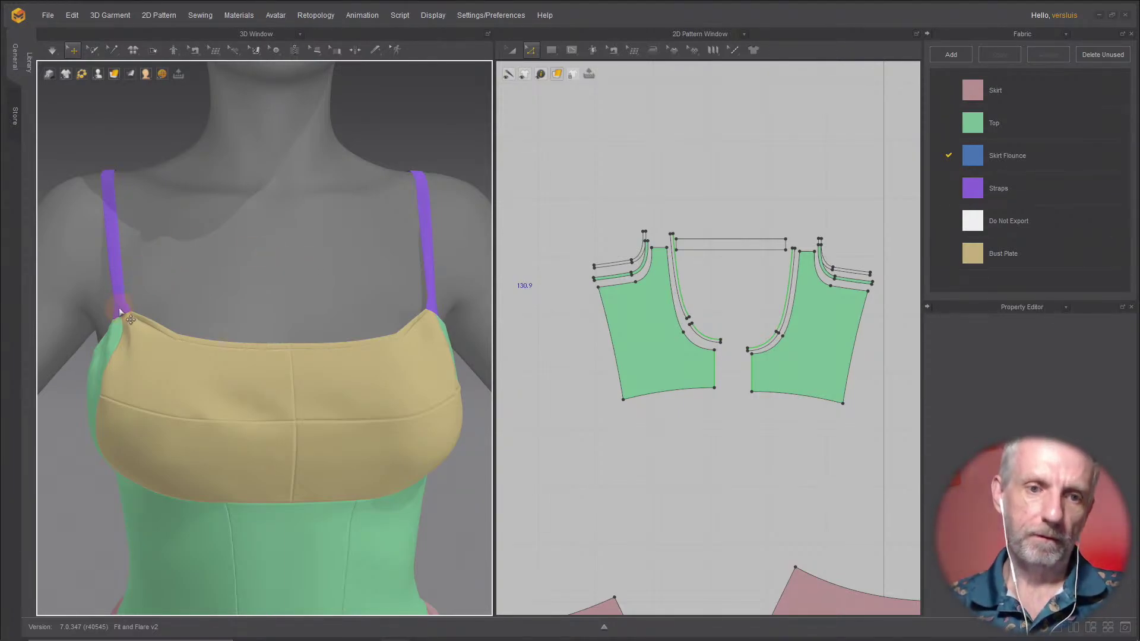
{"action": "scroll", "coordinate": [119, 308], "scroll_direction": "up", "scroll_amount": 5}
{"action": "right_click_drag", "start_coordinate": [117, 310], "coordinate": [306, 342]}
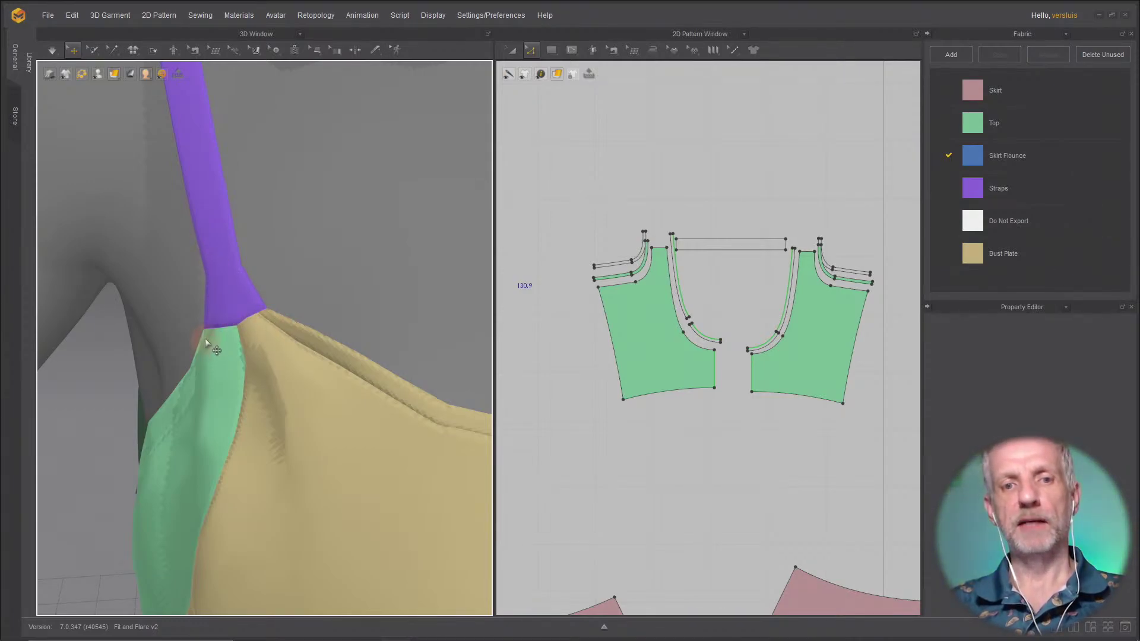
{"action": "right_click_drag", "start_coordinate": [245, 334], "coordinate": [256, 330]}
{"action": "left_click", "coordinate": [282, 253]}
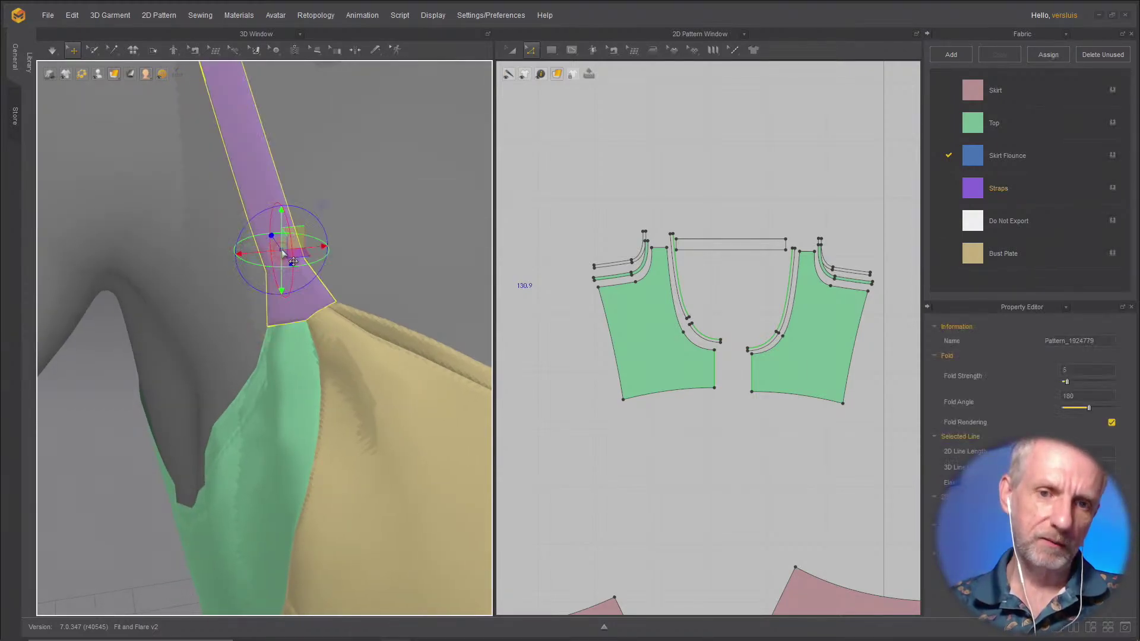
Step: Move the selected strap slightly upward at its joint with the top in 3D
{"action": "left_click_drag", "start_coordinate": [278, 218], "coordinate": [278, 185]}
{"action": "right_click_drag", "start_coordinate": [336, 294], "coordinate": [233, 304]}
{"action": "scroll", "coordinate": [321, 321], "scroll_direction": "up", "scroll_amount": 1}
{"action": "scroll", "coordinate": [321, 322], "scroll_direction": "down", "scroll_amount": 4}
{"action": "scroll", "coordinate": [645, 271], "scroll_direction": "down", "scroll_amount": 6}
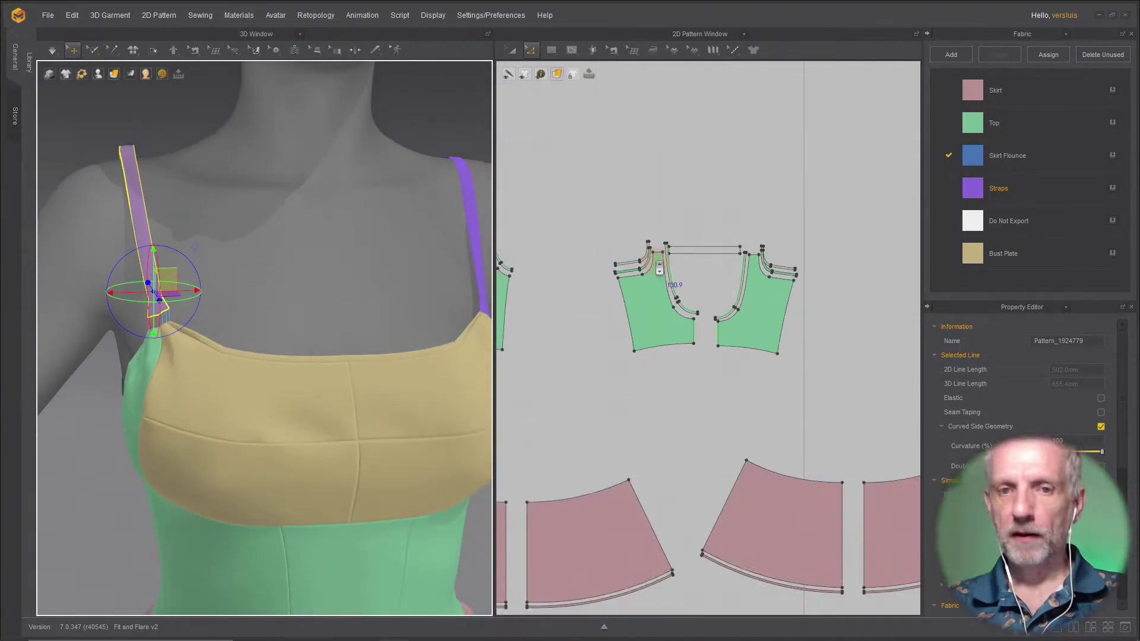
Step: Measure the strap's short end edge and identify which 2D pattern belongs to each strap
{"action": "scroll", "coordinate": [754, 331], "scroll_direction": "up", "scroll_amount": 10}
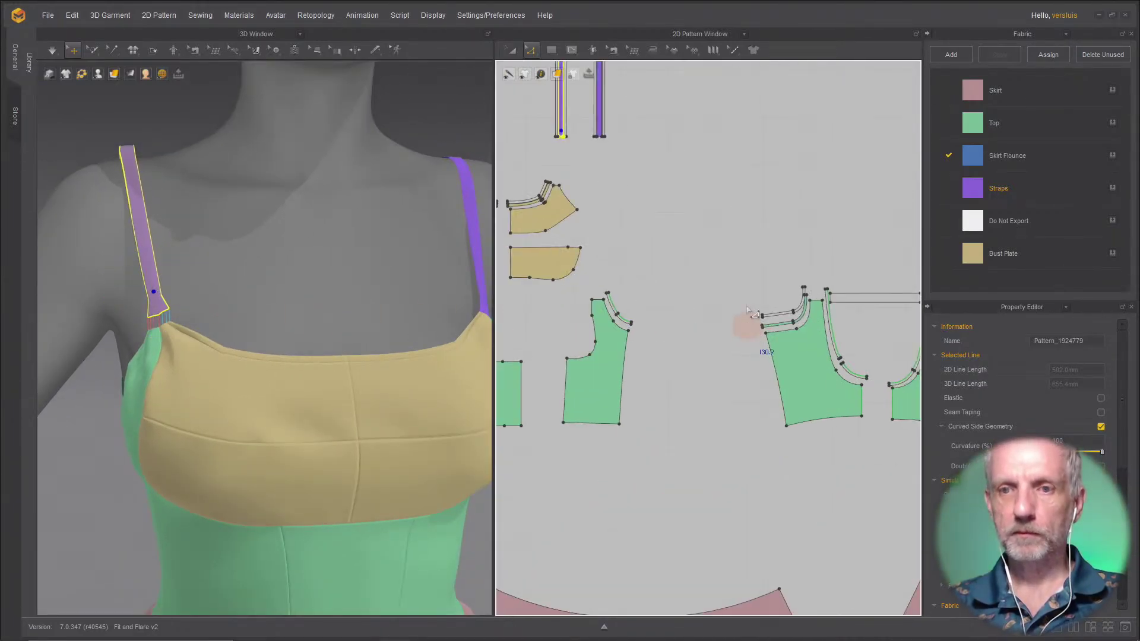
{"action": "scroll", "coordinate": [764, 339], "scroll_direction": "up", "scroll_amount": 5}
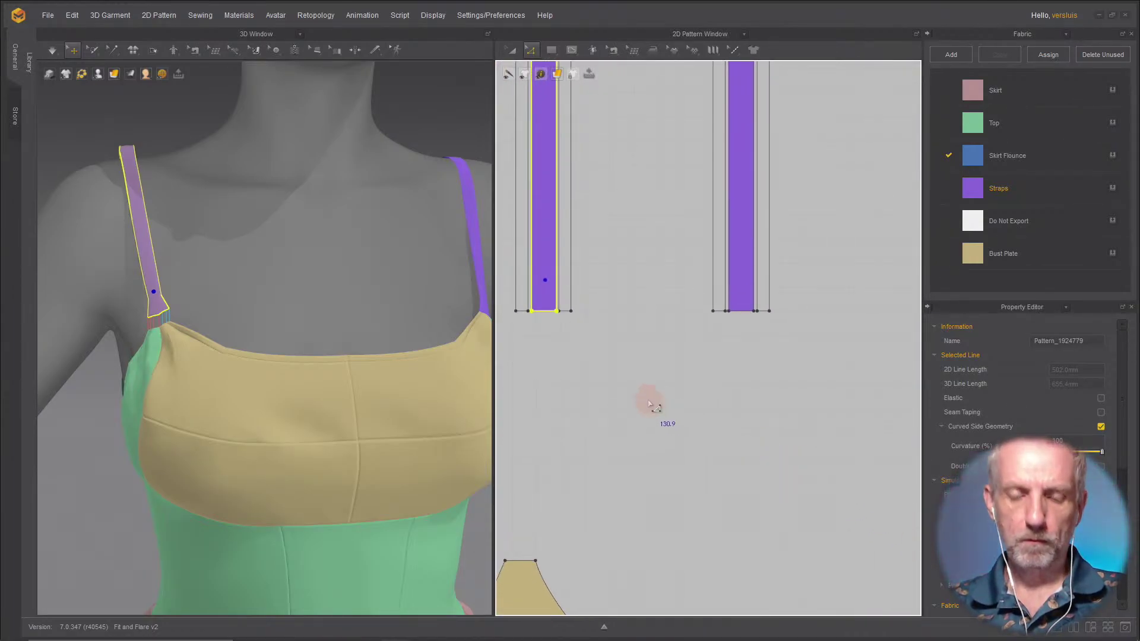
{"action": "left_click", "coordinate": [544, 310]}
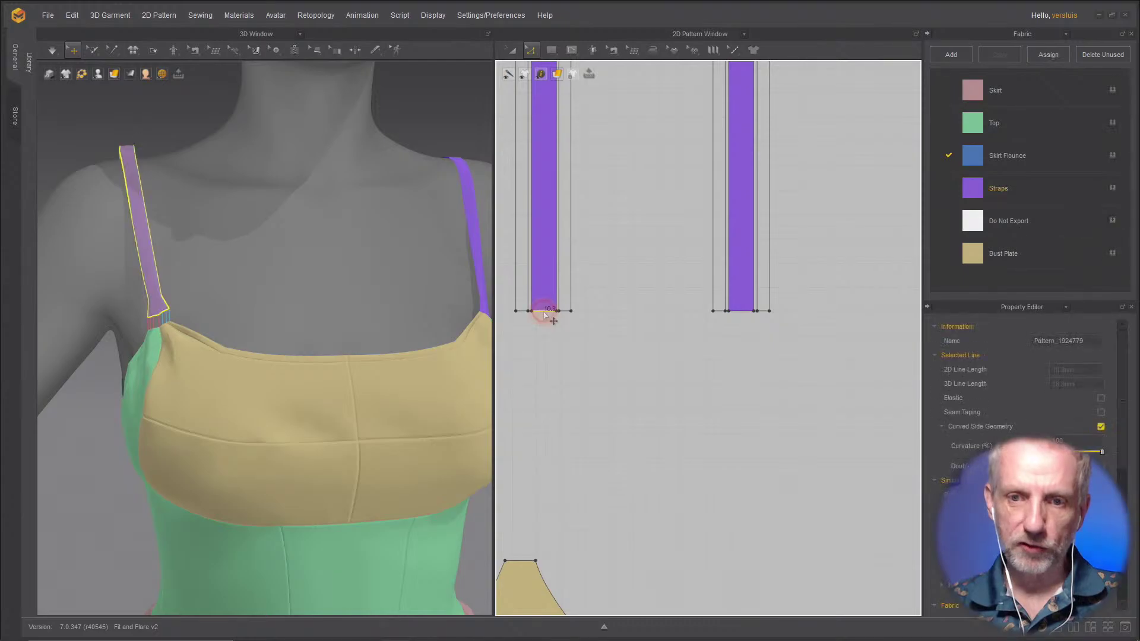
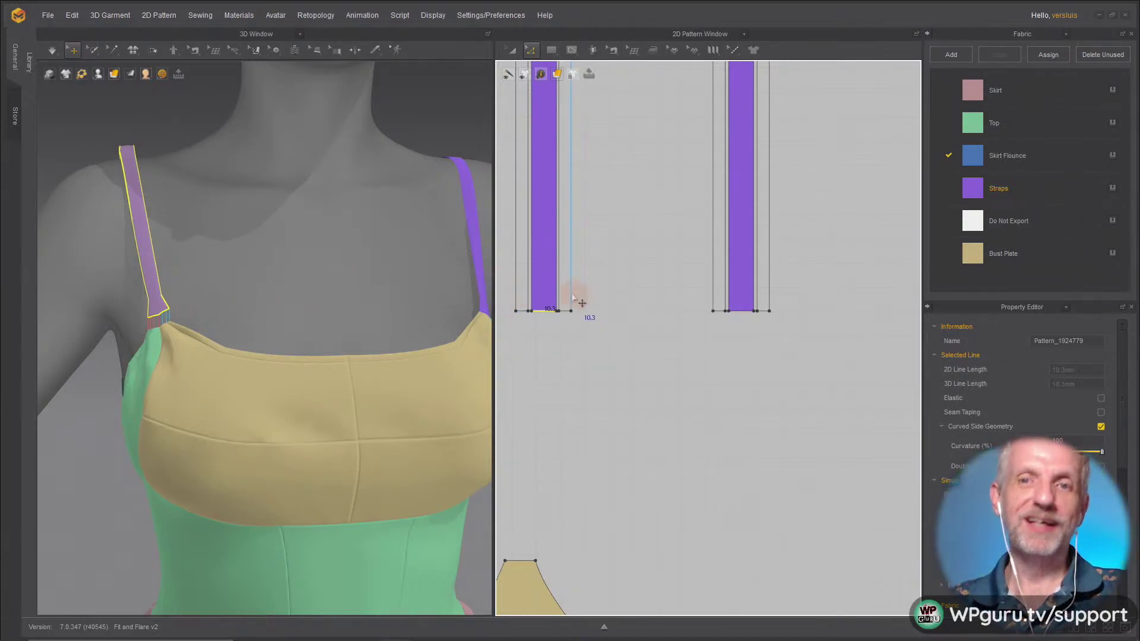
{"action": "right_click_drag", "start_coordinate": [590, 305], "coordinate": [672, 351]}
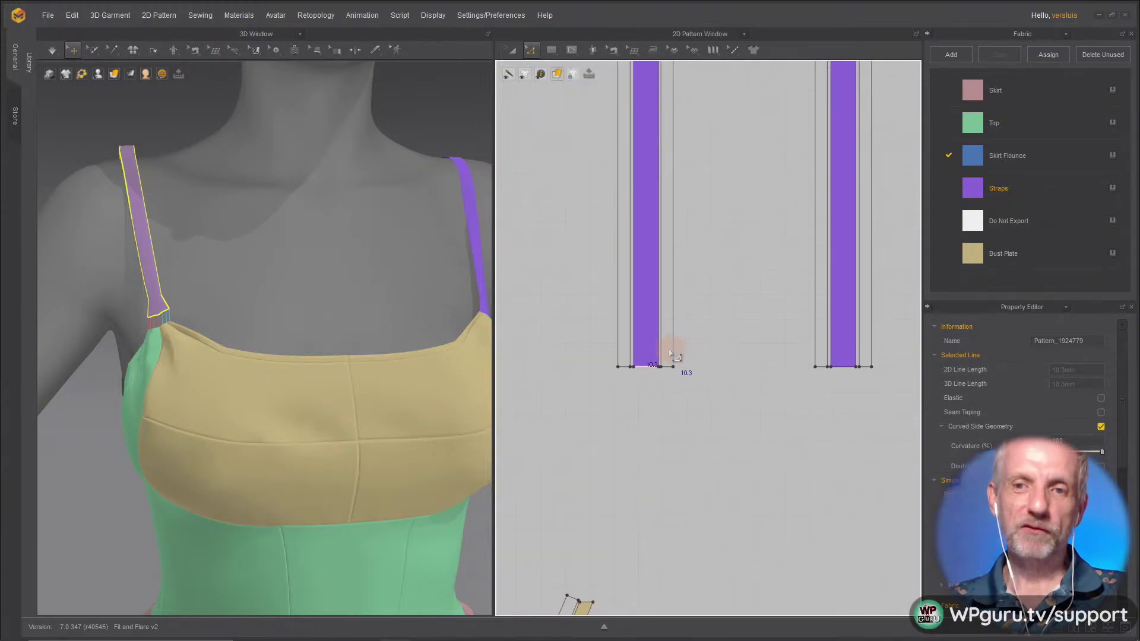
{"action": "left_click", "coordinate": [154, 263]}
{"action": "scroll", "coordinate": [149, 262], "scroll_direction": "up", "scroll_amount": 2}
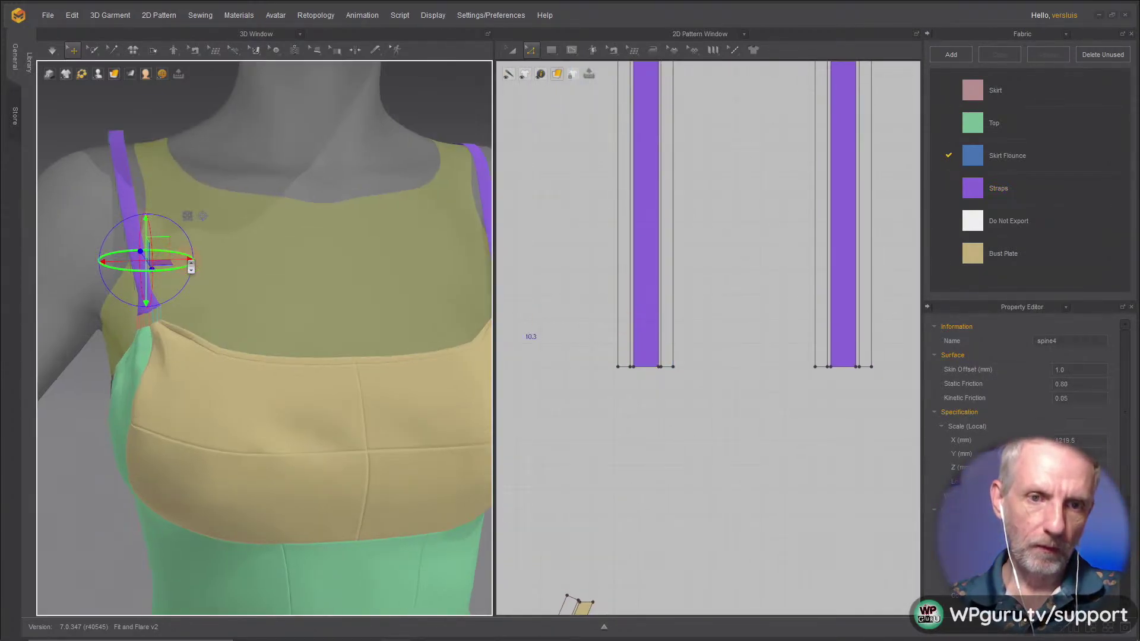
{"action": "right_click_drag", "start_coordinate": [139, 236], "coordinate": [110, 172]}
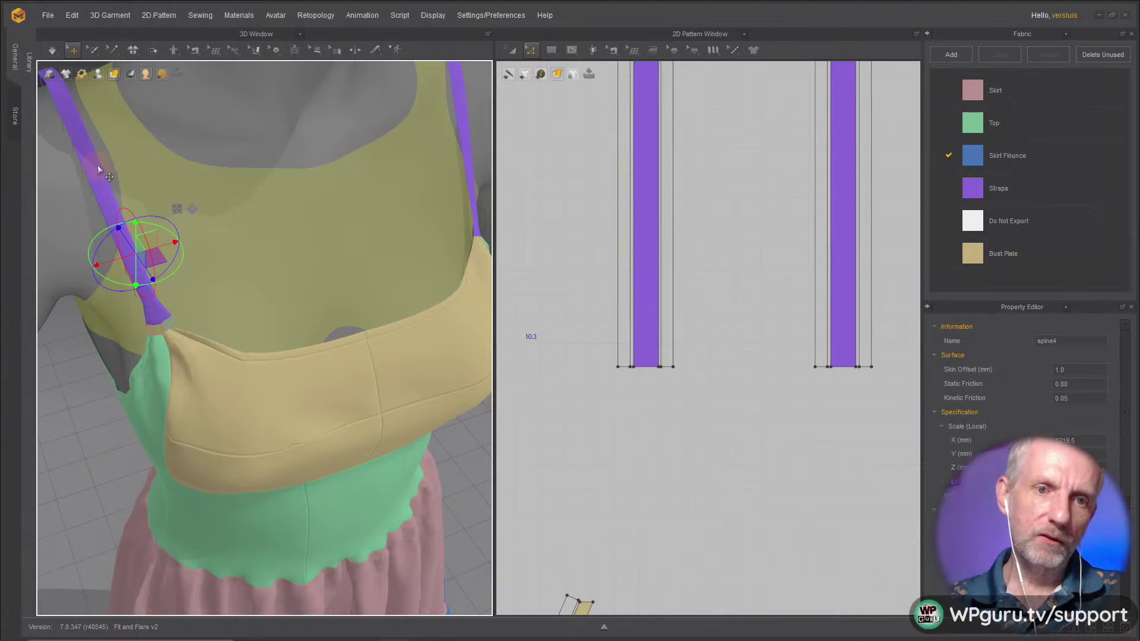
{"action": "left_click", "coordinate": [109, 177]}
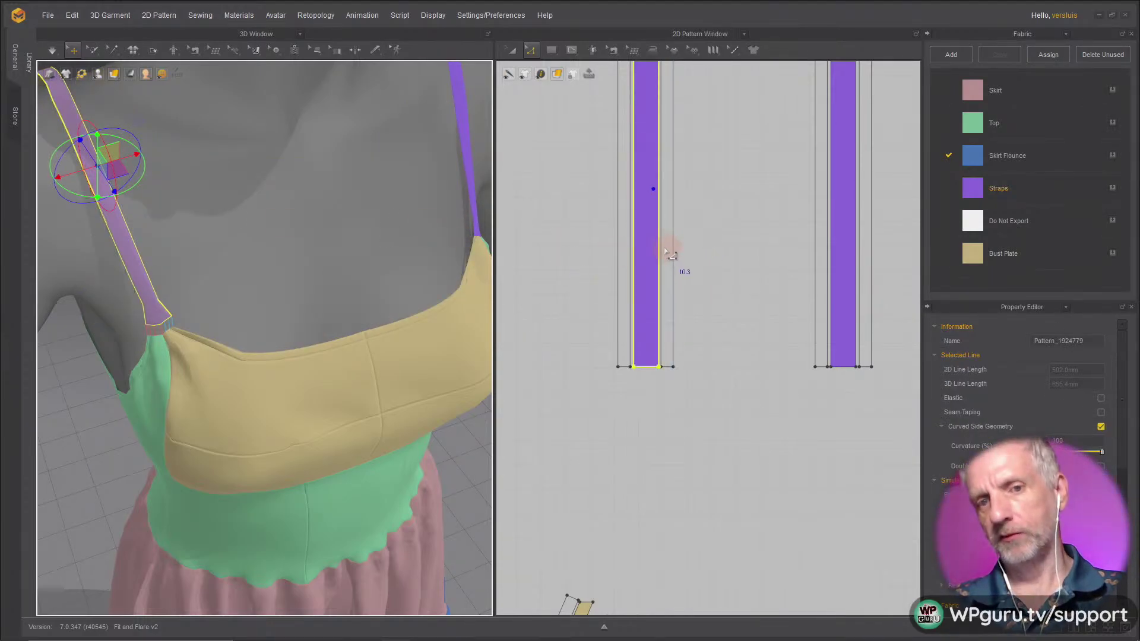
{"action": "left_click", "coordinate": [462, 126]}
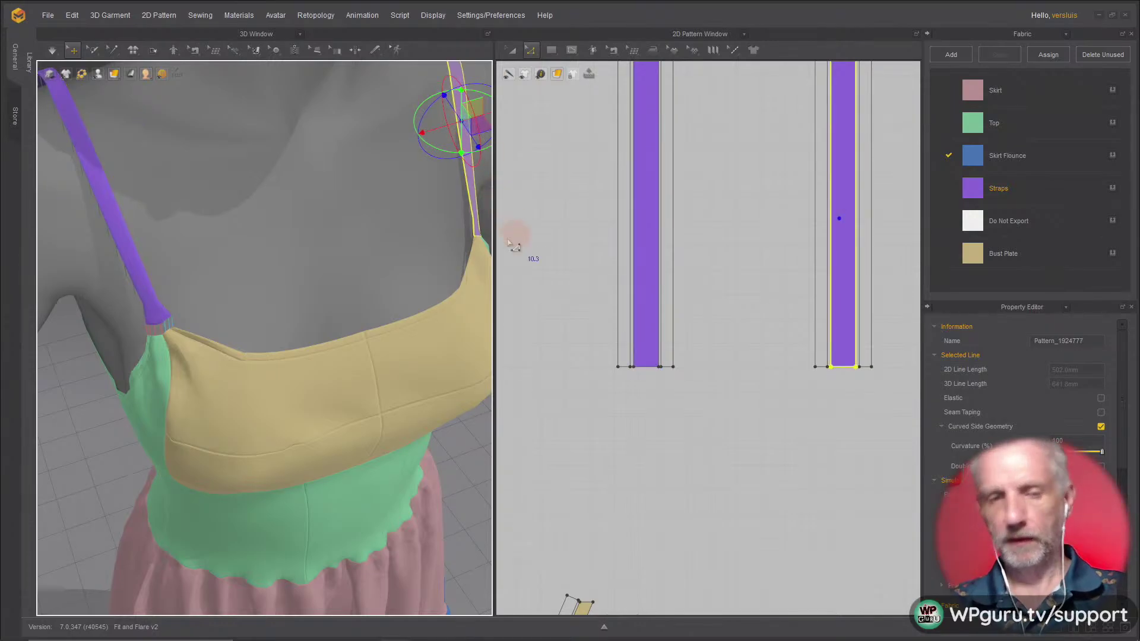
{"action": "right_click_drag", "start_coordinate": [377, 226], "coordinate": [350, 208]}
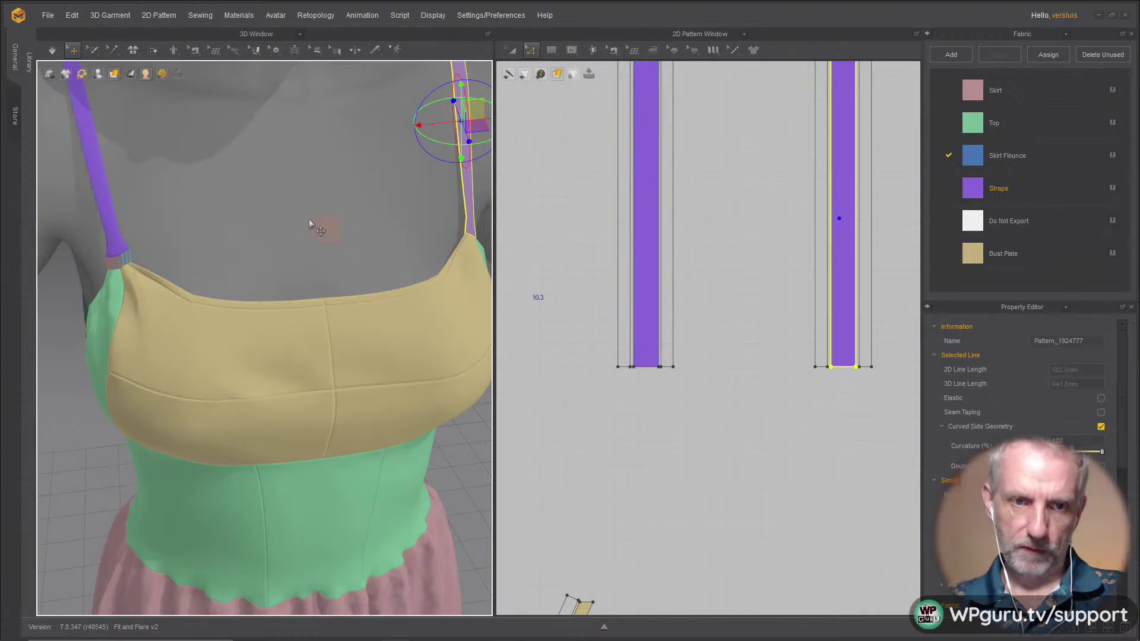
{"action": "left_click", "coordinate": [113, 220]}
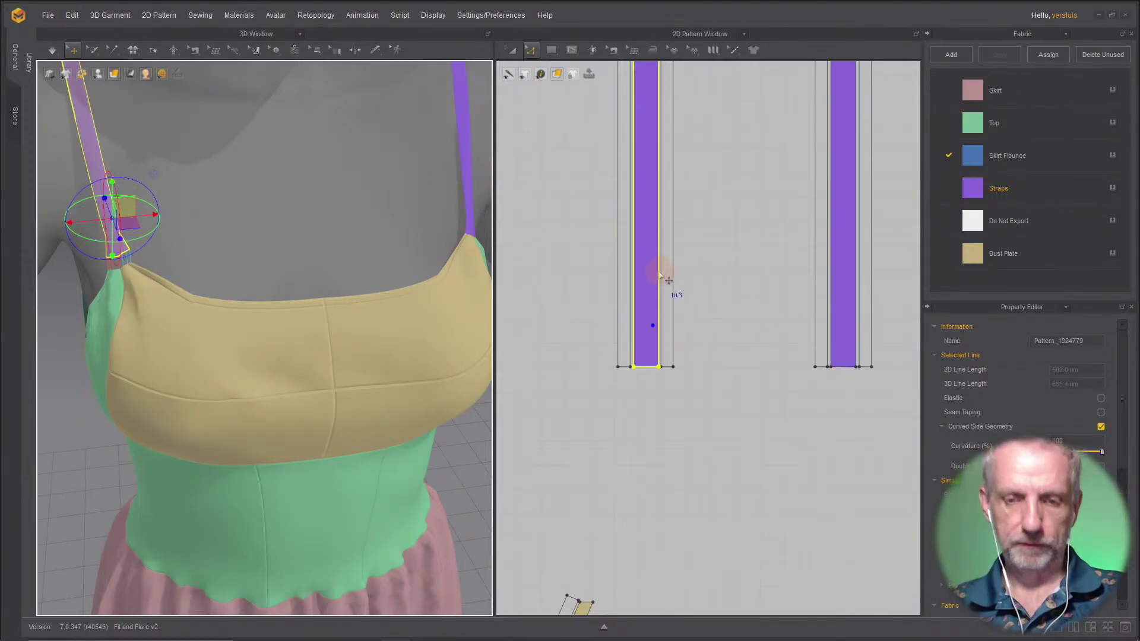
Step: Offset the facing long edges of both straps as internal lines at a 5 mm distance, and cut and sew the straps along them
{"action": "left_click", "coordinate": [723, 305]}
{"action": "right_click", "coordinate": [658, 311]}
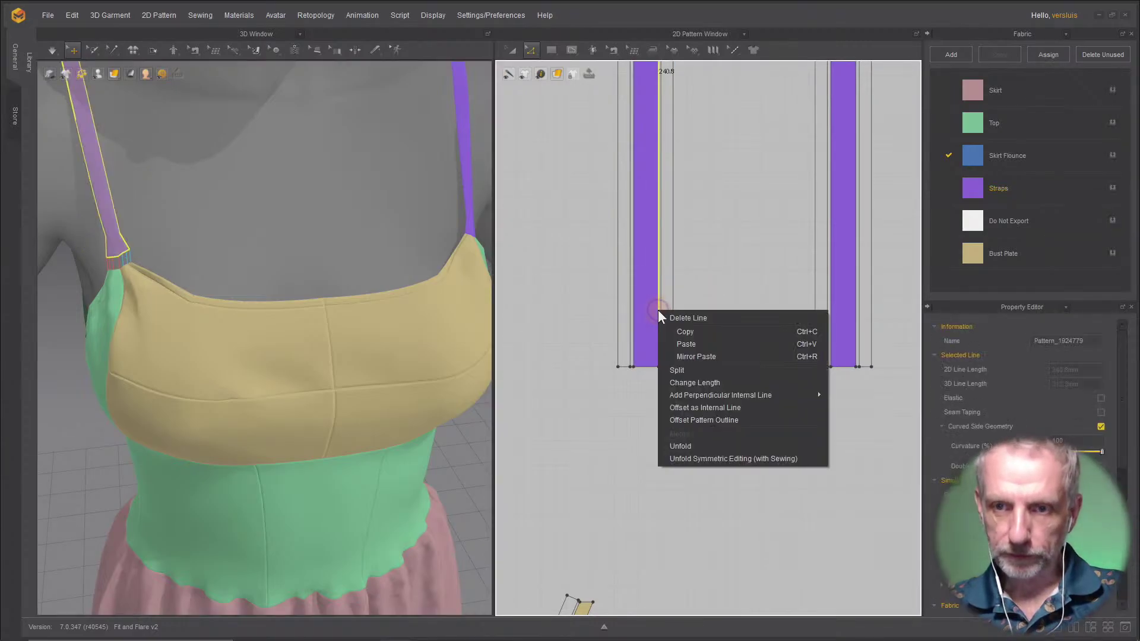
{"action": "left_click", "coordinate": [775, 407]}
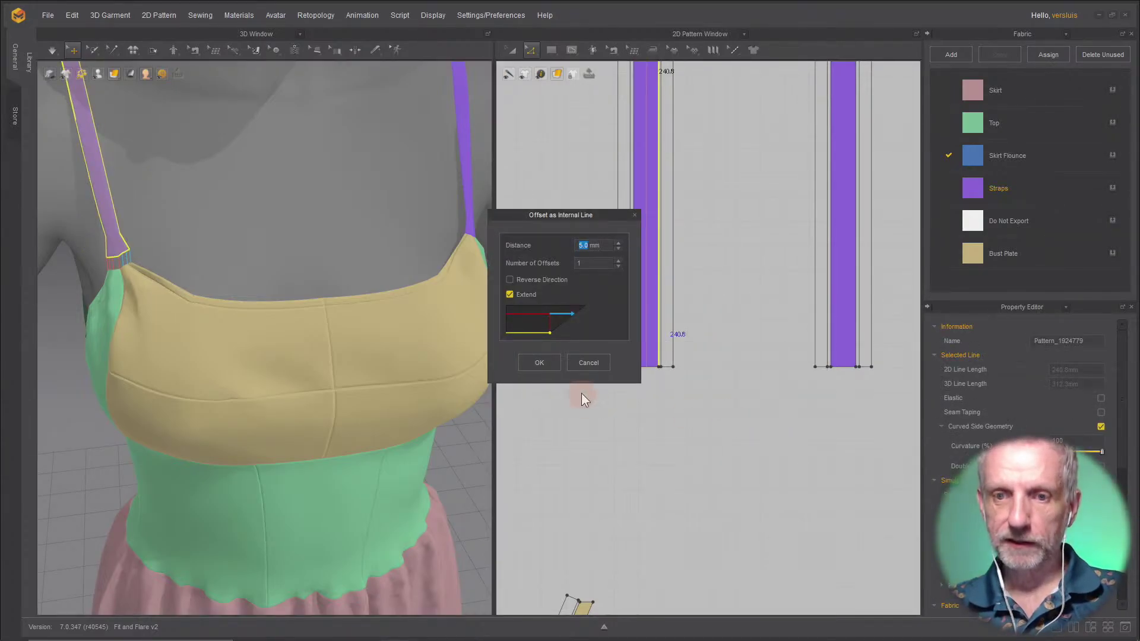
{"action": "left_click", "coordinate": [589, 363]}
{"action": "left_click", "coordinate": [834, 323], "text": "shift"}
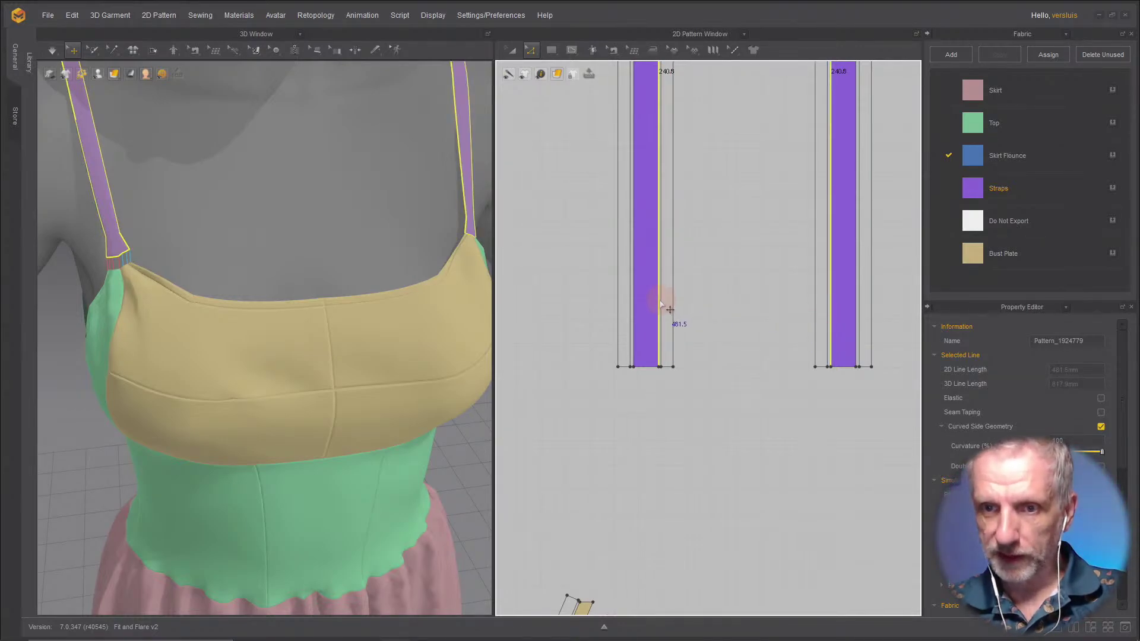
{"action": "right_click", "coordinate": [660, 304]}
{"action": "left_click", "coordinate": [737, 374]}
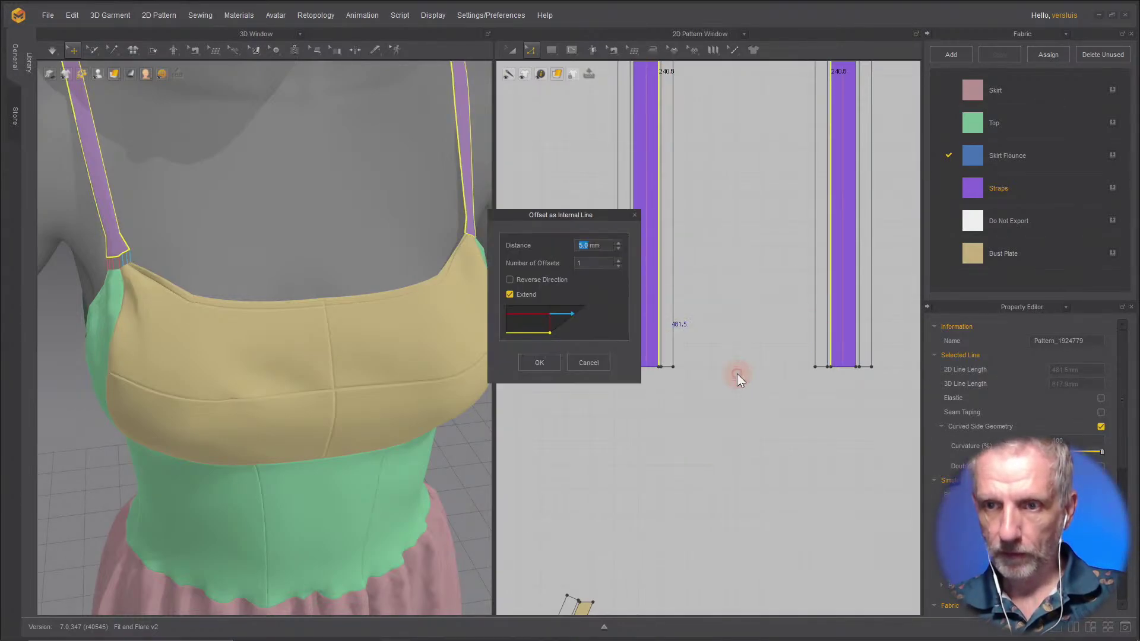
{"action": "left_click", "coordinate": [539, 362]}
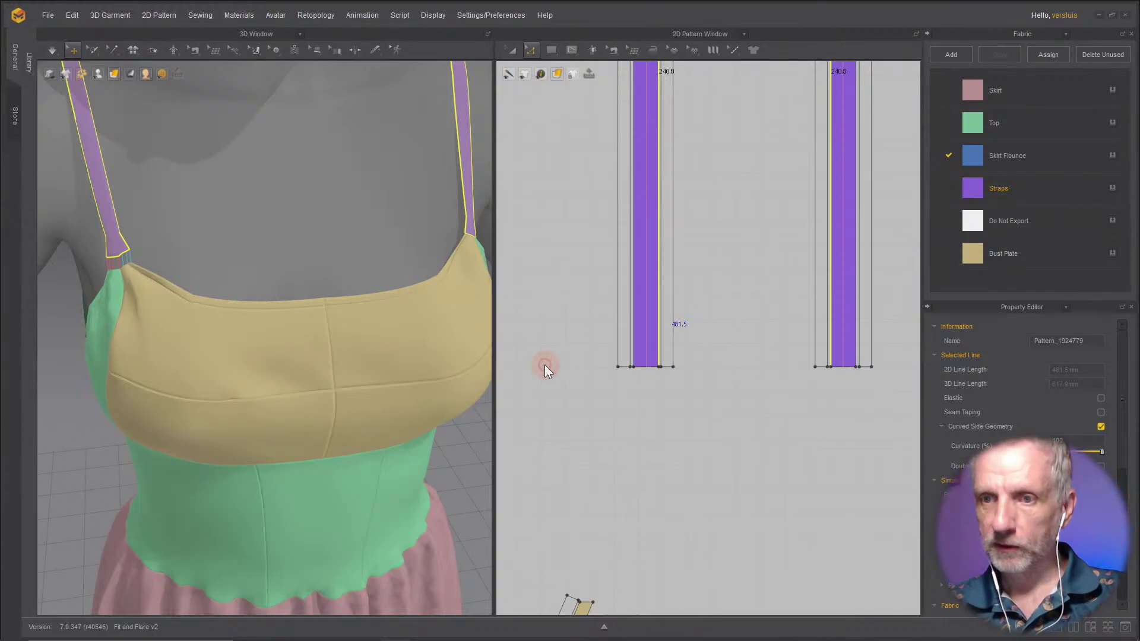
{"action": "right_click", "coordinate": [650, 304]}
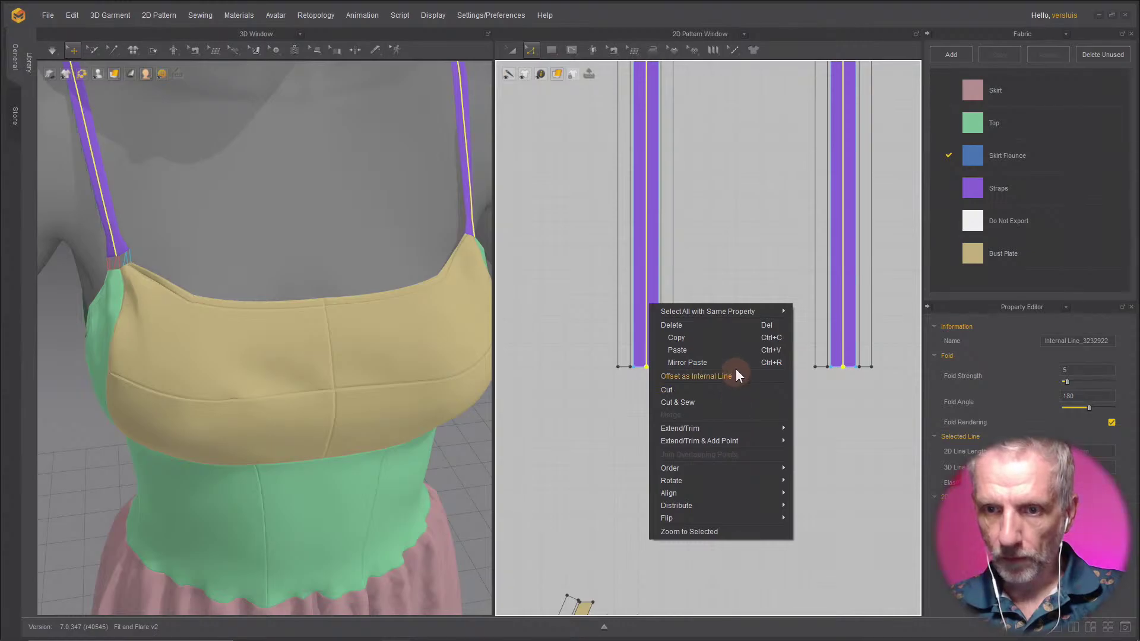
{"action": "left_click", "coordinate": [716, 403]}
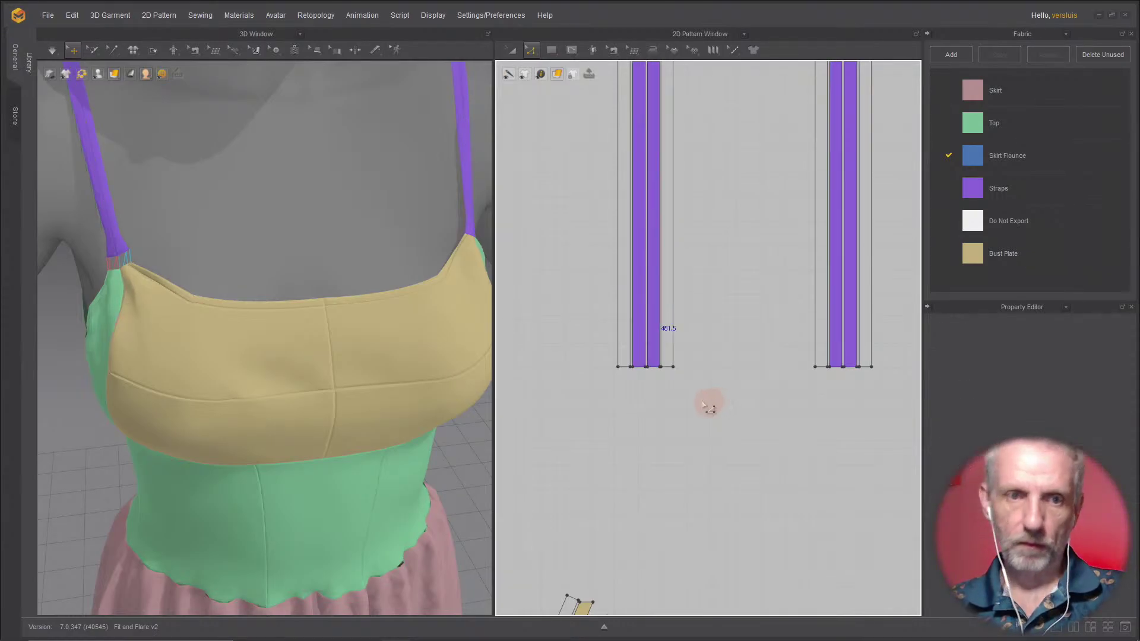
Step: Examine the strap joints, bust plate edge and back neckline of the dress from the front, side and back
{"action": "scroll", "coordinate": [308, 299], "scroll_direction": "down", "scroll_amount": 2}
{"action": "right_click_drag", "start_coordinate": [254, 279], "coordinate": [293, 249]}
{"action": "scroll", "coordinate": [297, 254], "scroll_direction": "up", "scroll_amount": 5}
{"action": "scroll", "coordinate": [274, 333], "scroll_direction": "down", "scroll_amount": 2}
{"action": "scroll", "coordinate": [326, 369], "scroll_direction": "up", "scroll_amount": 3}
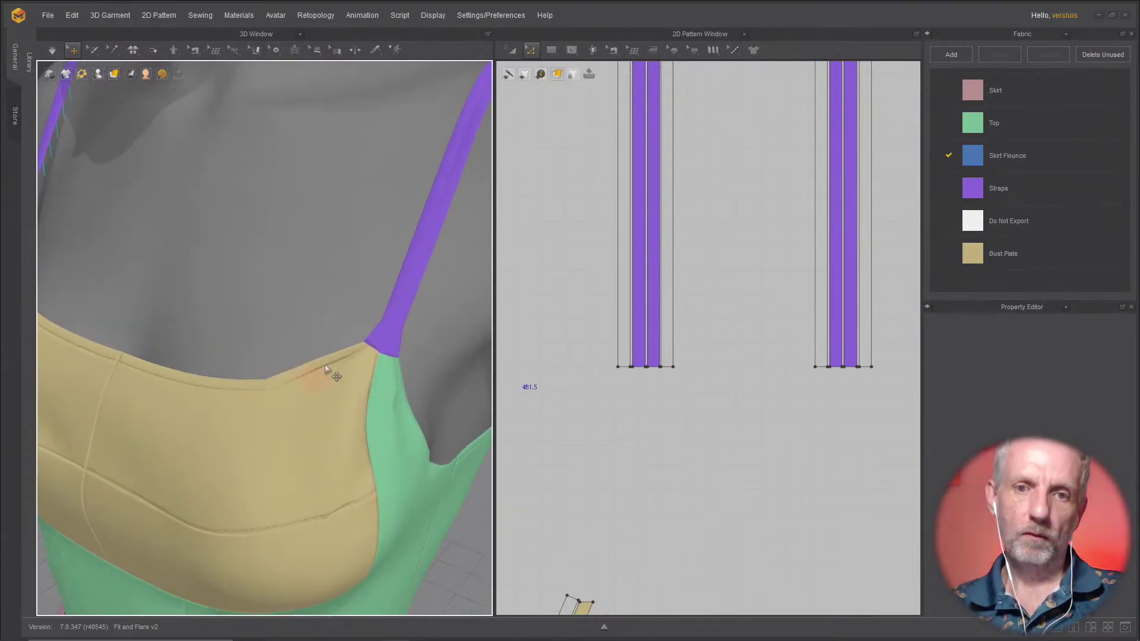
{"action": "middle_click_drag", "start_coordinate": [326, 369], "coordinate": [247, 453]}
{"action": "scroll", "coordinate": [316, 411], "scroll_direction": "up", "scroll_amount": 3}
{"action": "scroll", "coordinate": [324, 392], "scroll_direction": "down", "scroll_amount": 2}
{"action": "right_click_drag", "start_coordinate": [327, 387], "coordinate": [168, 254]}
{"action": "scroll", "coordinate": [338, 390], "scroll_direction": "down", "scroll_amount": 4}
{"action": "scroll", "coordinate": [345, 394], "scroll_direction": "down", "scroll_amount": 2}
{"action": "scroll", "coordinate": [308, 301], "scroll_direction": "down", "scroll_amount": 2}
{"action": "right_click_drag", "start_coordinate": [268, 332], "coordinate": [257, 339]}
Step: Offset all four neckline edge segments of the two back top panels as internal lines at a 5 mm distance
{"action": "scroll", "coordinate": [701, 390], "scroll_direction": "down", "scroll_amount": 2}
{"action": "scroll", "coordinate": [701, 390], "scroll_direction": "down", "scroll_amount": 3}
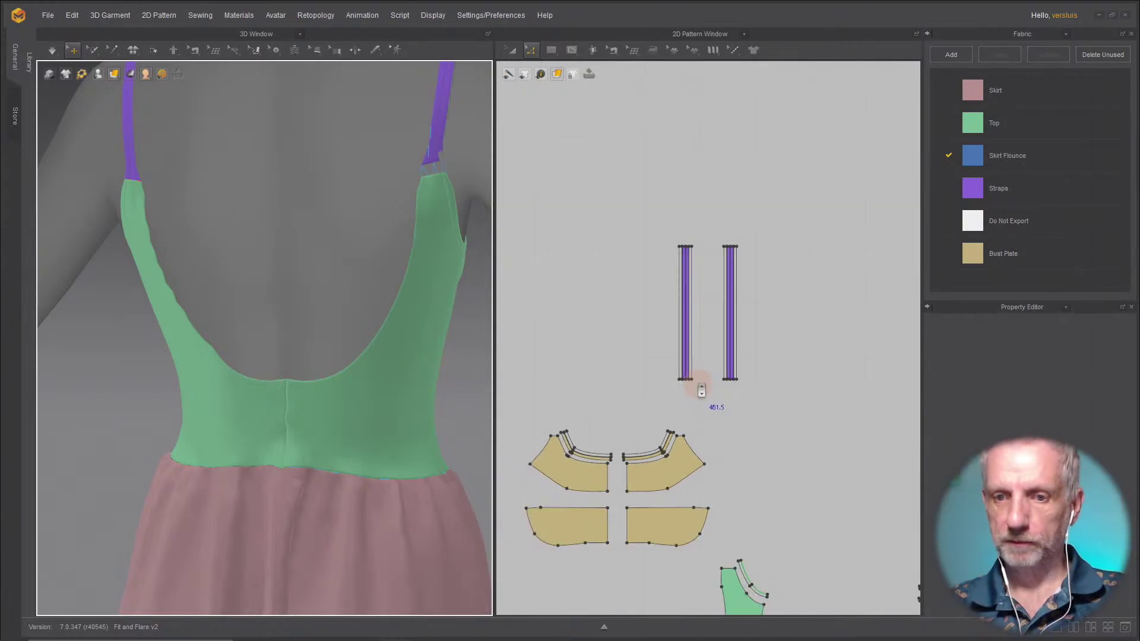
{"action": "scroll", "coordinate": [700, 382], "scroll_direction": "up", "scroll_amount": 1}
{"action": "right_click_drag", "start_coordinate": [700, 382], "coordinate": [692, 178]}
{"action": "right_click_drag", "start_coordinate": [701, 327], "coordinate": [686, 308]}
{"action": "scroll", "coordinate": [718, 284], "scroll_direction": "down", "scroll_amount": 1}
{"action": "scroll", "coordinate": [717, 285], "scroll_direction": "down", "scroll_amount": 1}
{"action": "scroll", "coordinate": [721, 287], "scroll_direction": "up", "scroll_amount": 1}
{"action": "scroll", "coordinate": [554, 300], "scroll_direction": "up", "scroll_amount": 1}
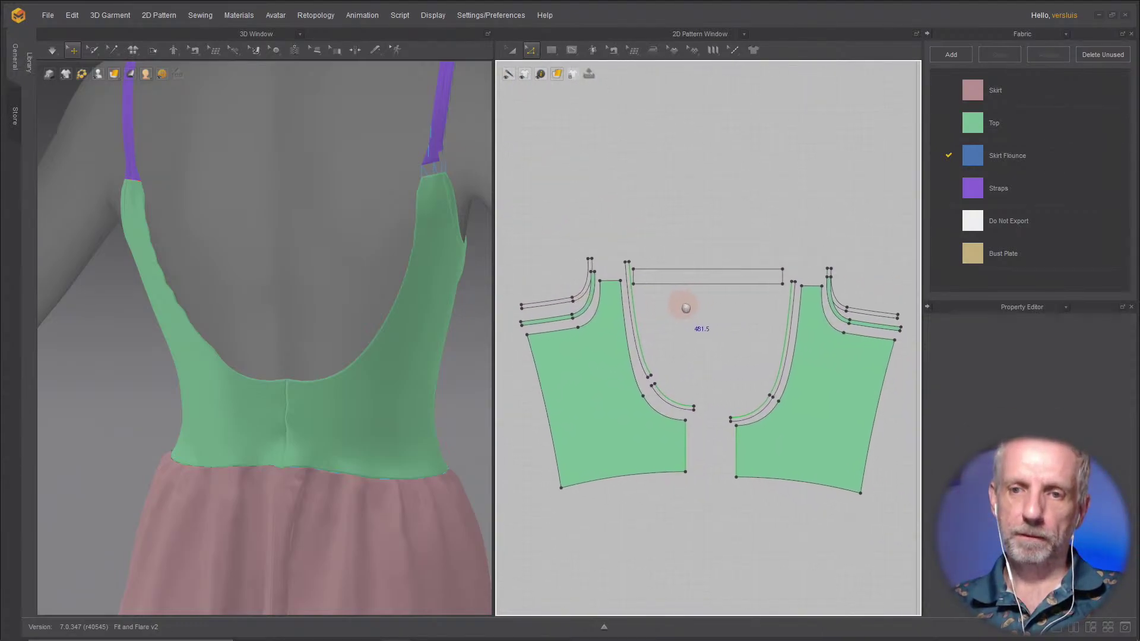
{"action": "left_click", "coordinate": [633, 355]}
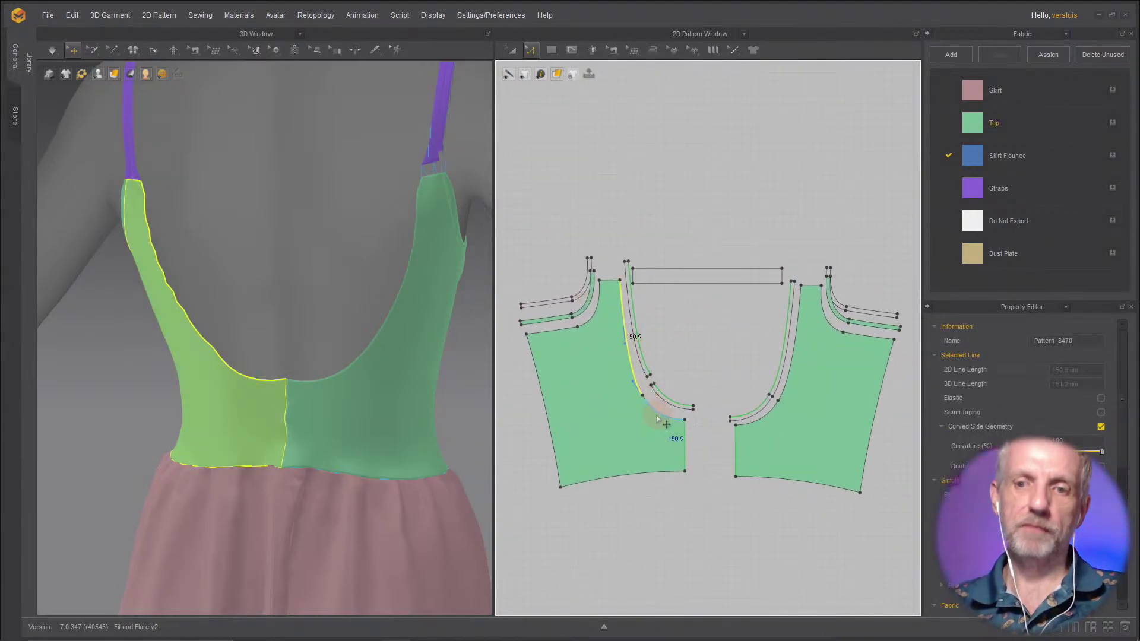
{"action": "left_click", "coordinate": [666, 418]}
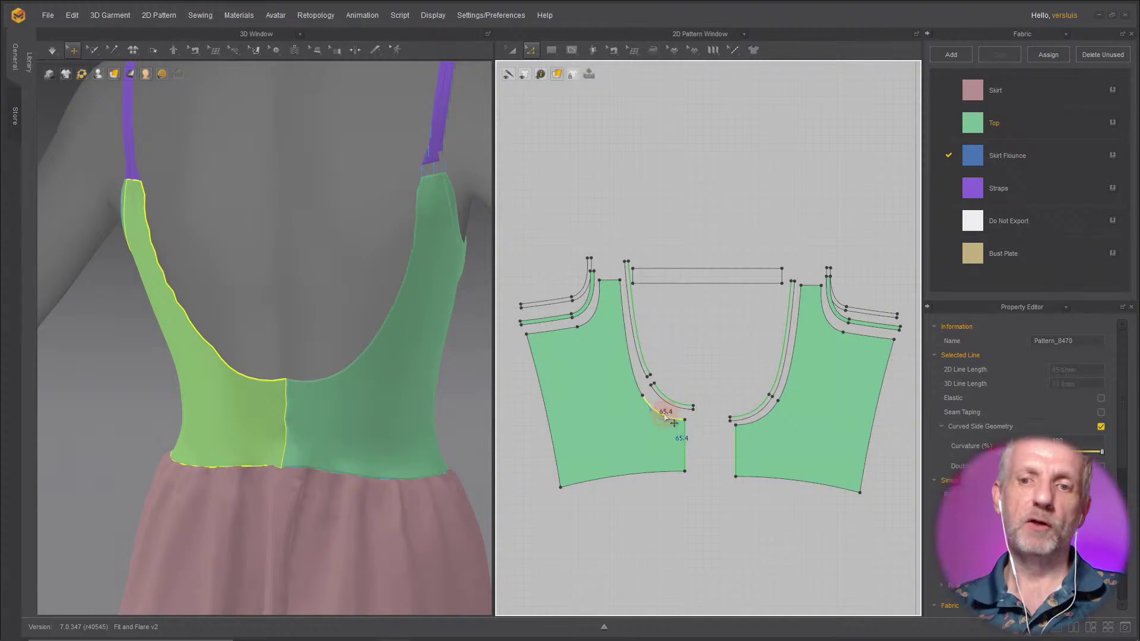
{"action": "left_click", "coordinate": [636, 382], "text": "shift"}
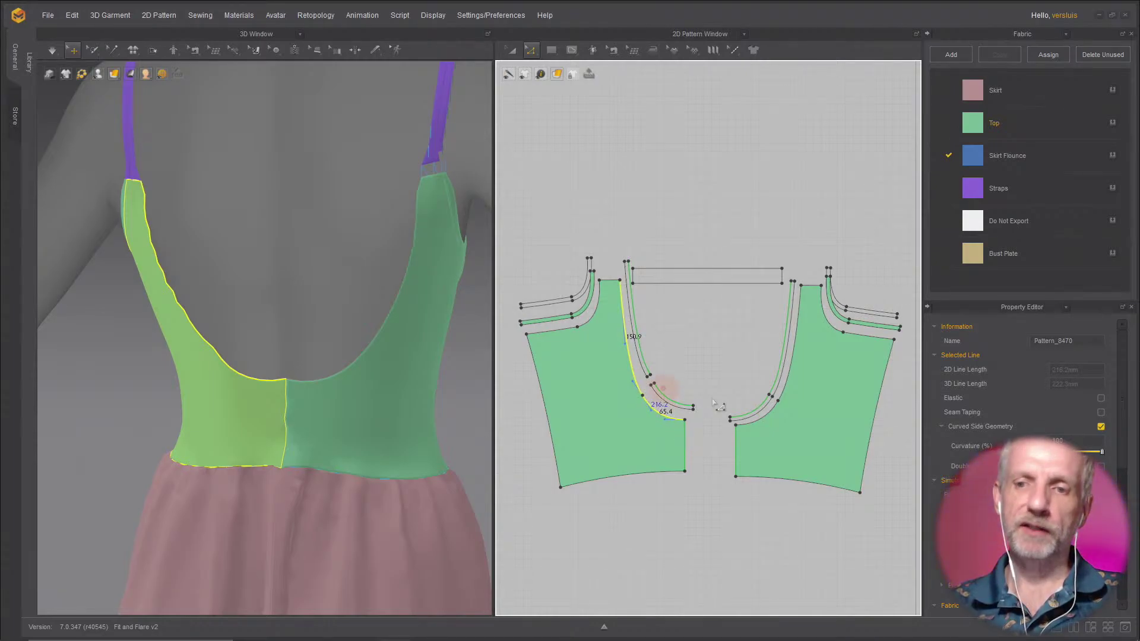
{"action": "left_click", "coordinate": [767, 417], "text": "shift"}
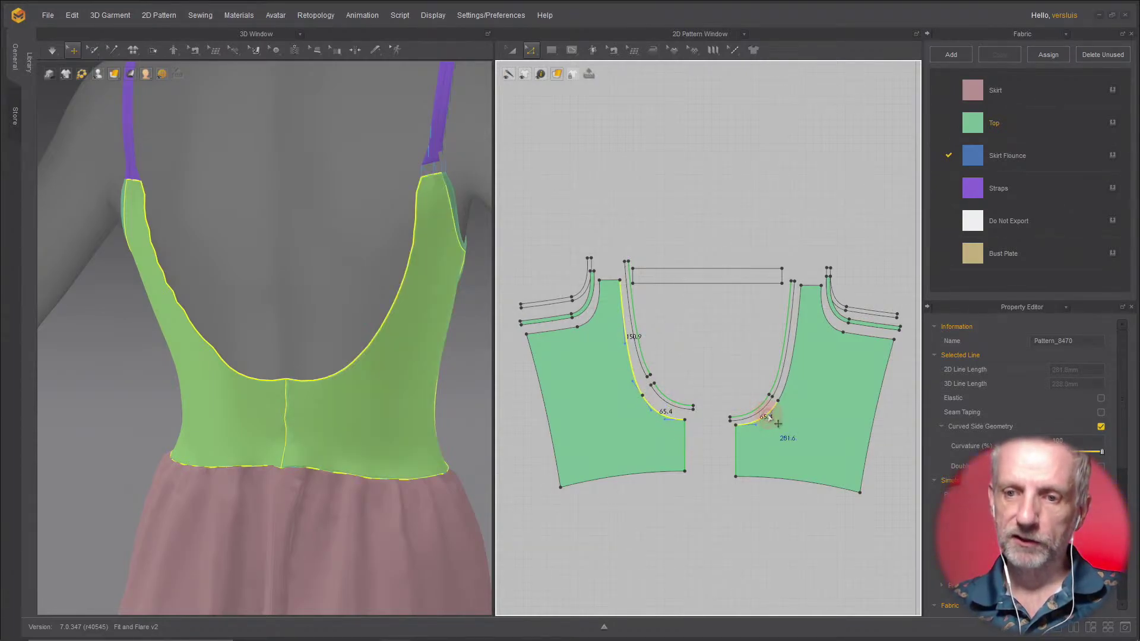
{"action": "left_click", "coordinate": [789, 384], "text": "shift"}
{"action": "right_click", "coordinate": [789, 384]}
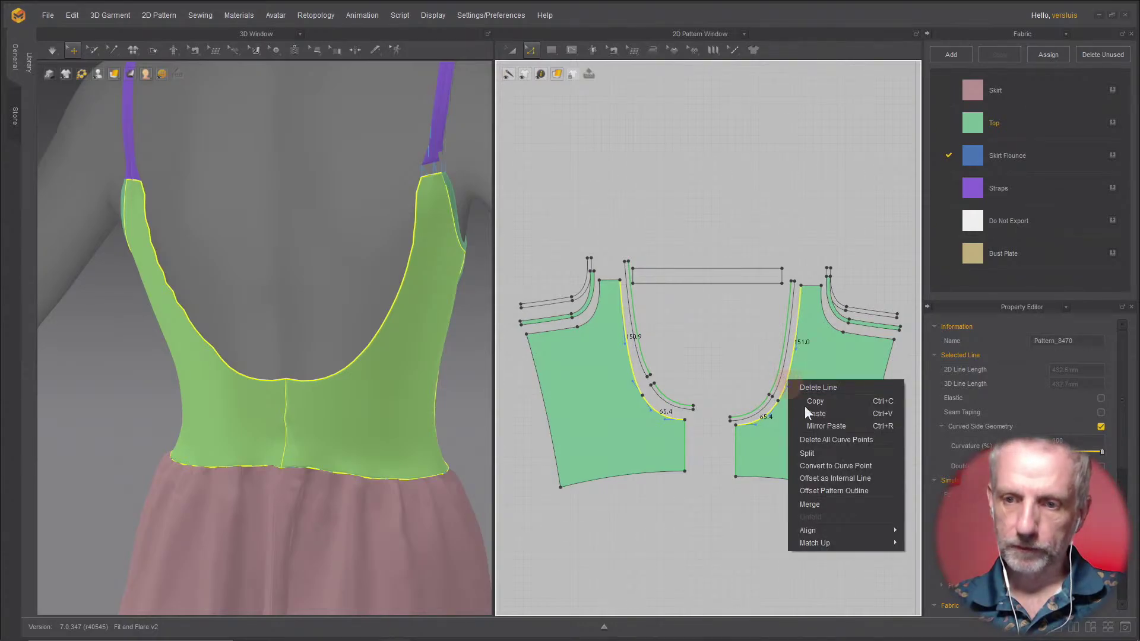
{"action": "left_click", "coordinate": [865, 476]}
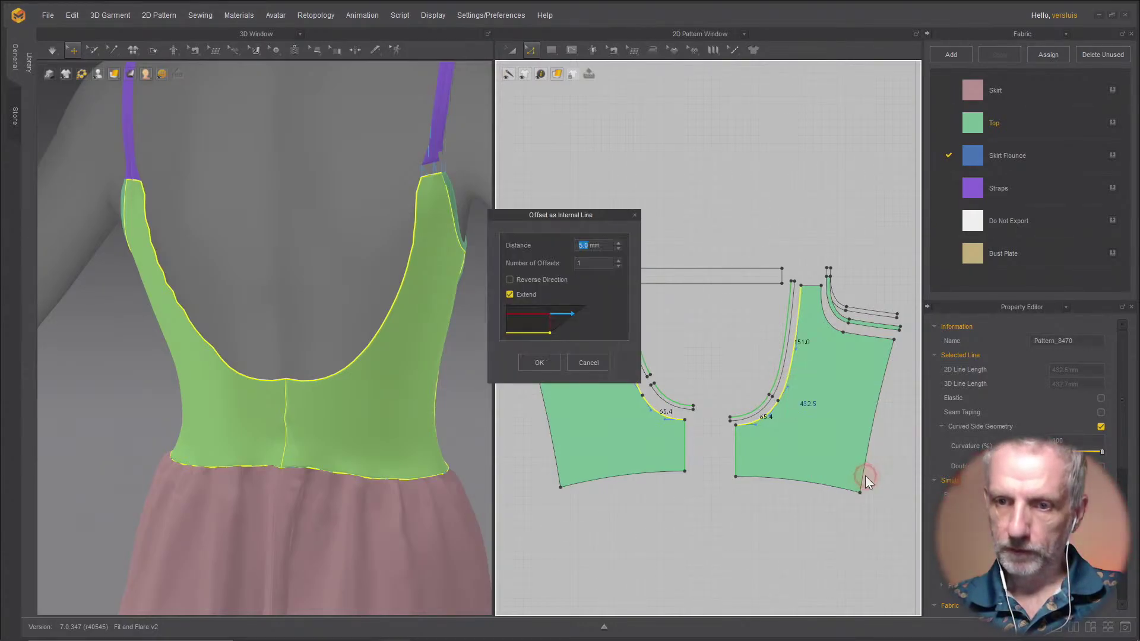
{"action": "left_click", "coordinate": [535, 363]}
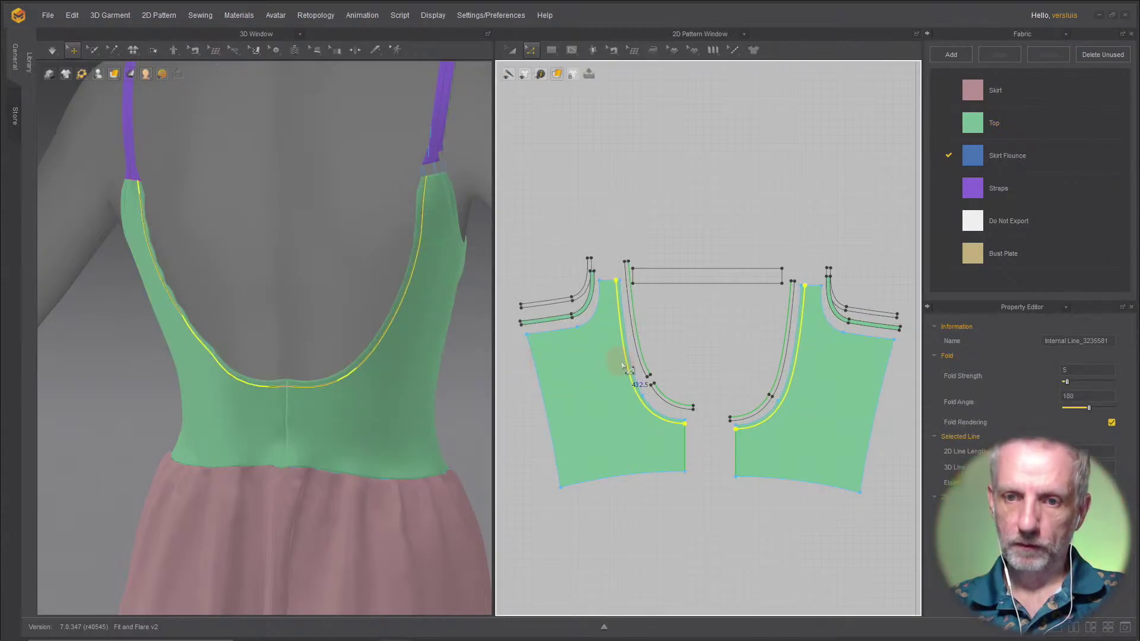
Step: Cut and sew both back top panels along their offset neckline lines, and simulate the garment with only the 3D view shown
{"action": "right_click", "coordinate": [627, 367]}
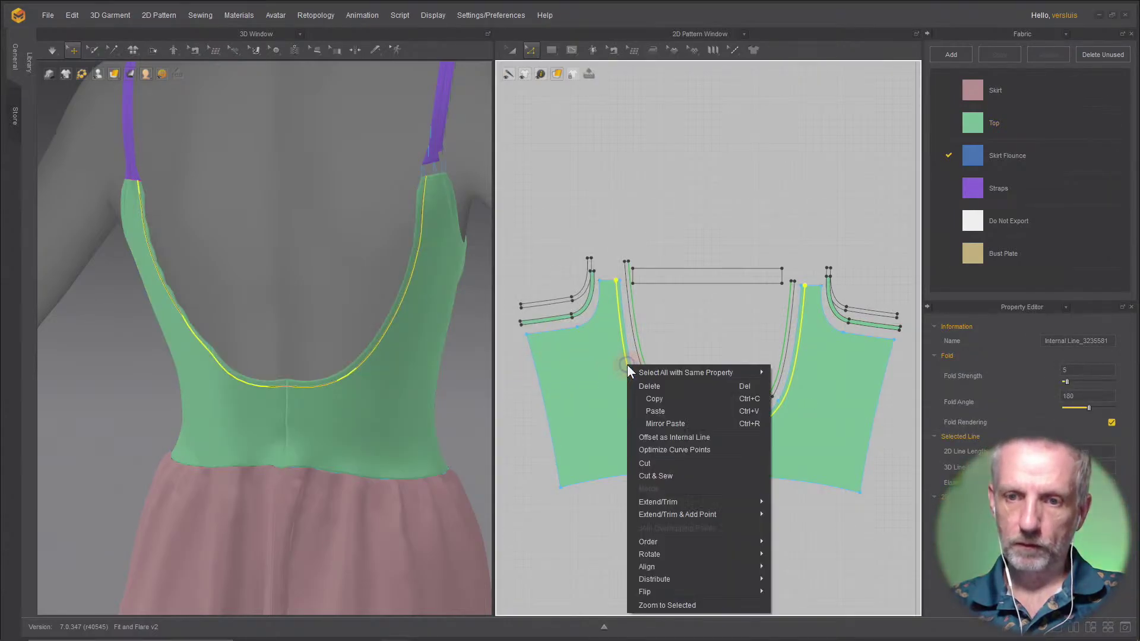
{"action": "left_click", "coordinate": [715, 475]}
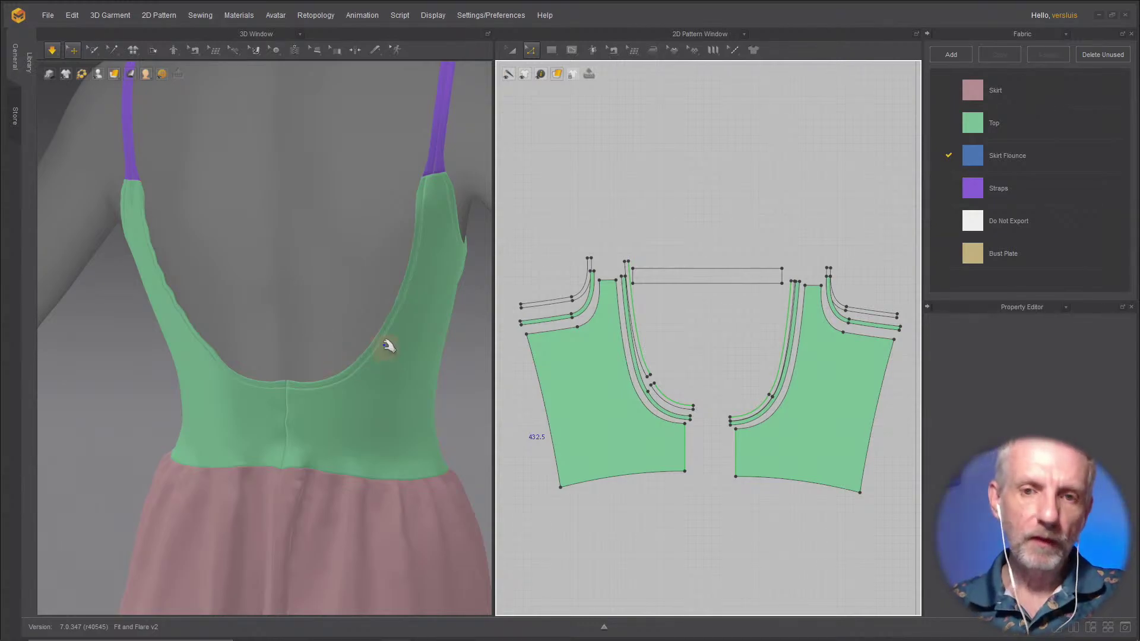
{"action": "left_click", "coordinate": [1061, 628]}
{"action": "scroll", "coordinate": [593, 368], "scroll_direction": "down", "scroll_amount": 2}
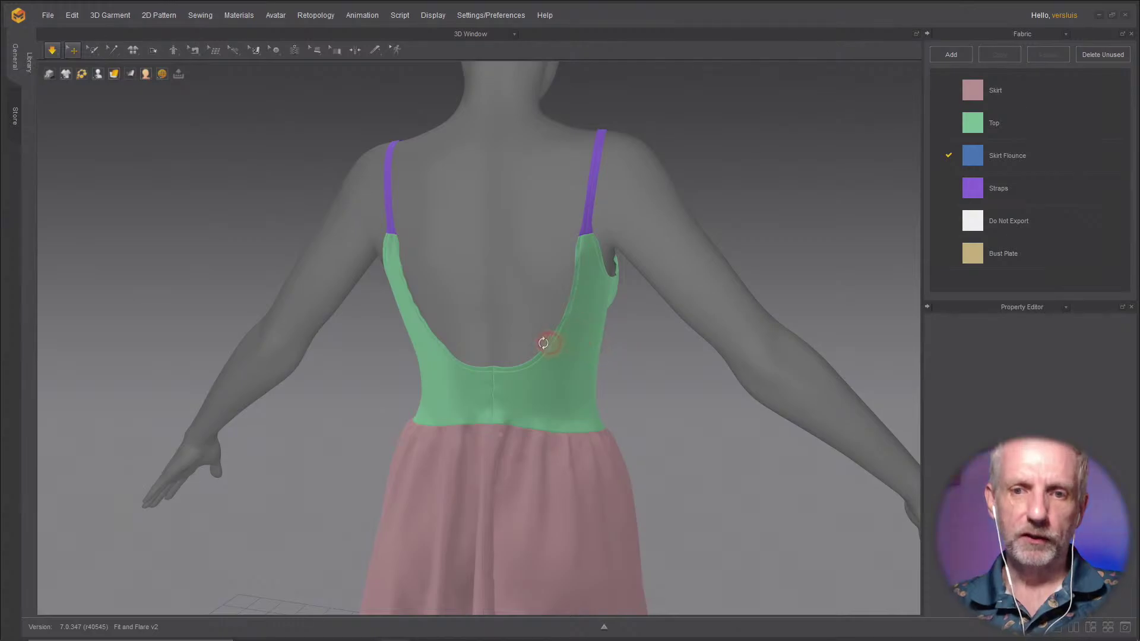
Step: Examine the bust plate, the armhole edge and the underarm side seam of the simulated top
{"action": "mouse_move", "coordinate": [543, 343]}
{"action": "right_mouse_down"}
{"action": "mouse_move", "coordinate": [492, 354]}
{"action": "mouse_move", "coordinate": [382, 345]}
{"action": "mouse_move", "coordinate": [458, 340]}
{"action": "mouse_move", "coordinate": [273, 351]}
{"action": "mouse_move", "coordinate": [422, 326]}
{"action": "mouse_move", "coordinate": [576, 376]}
{"action": "mouse_move", "coordinate": [504, 358]}
{"action": "mouse_move", "coordinate": [533, 356]}
{"action": "right_mouse_up"}
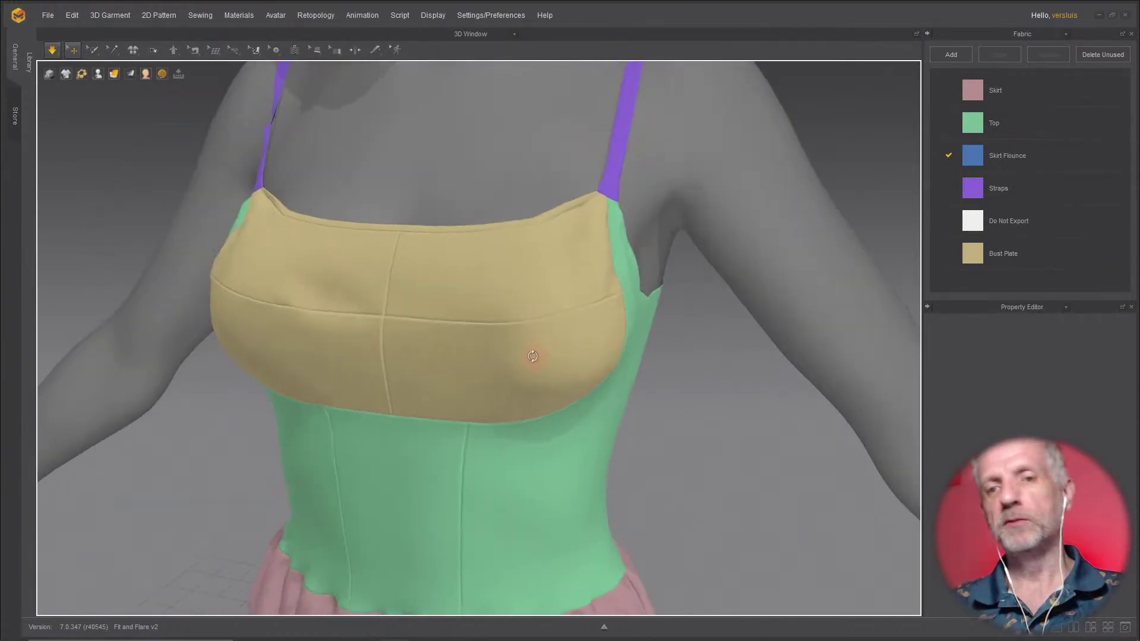
{"action": "right_click_drag", "start_coordinate": [649, 293], "coordinate": [545, 290]}
{"action": "scroll", "coordinate": [545, 298], "scroll_direction": "up", "scroll_amount": 5}
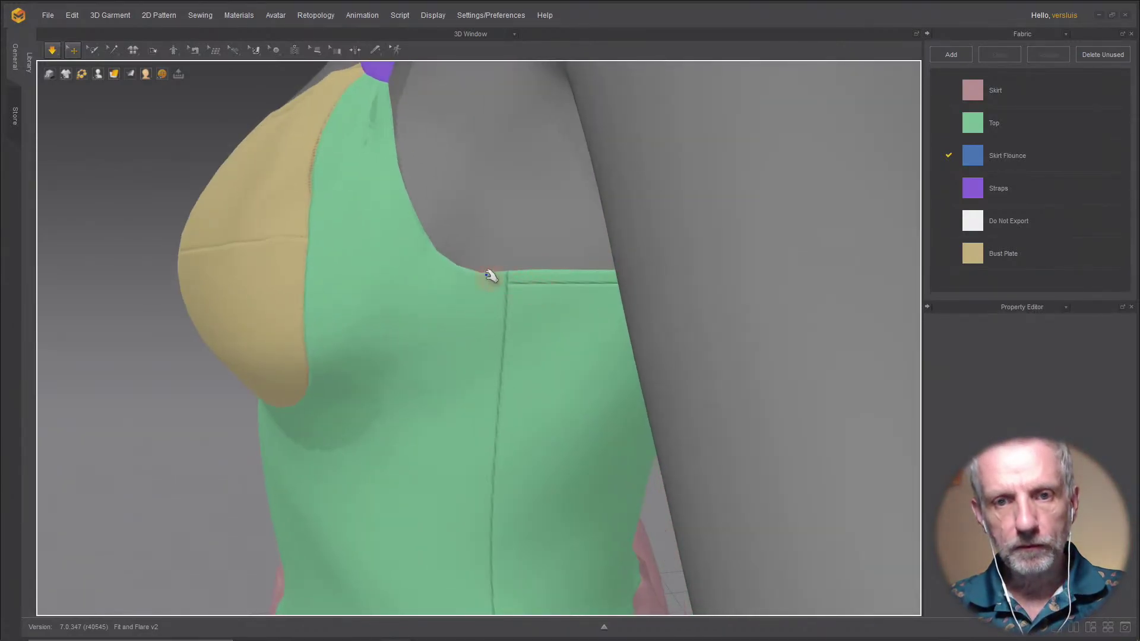
{"action": "scroll", "coordinate": [499, 275], "scroll_direction": "down", "scroll_amount": 2}
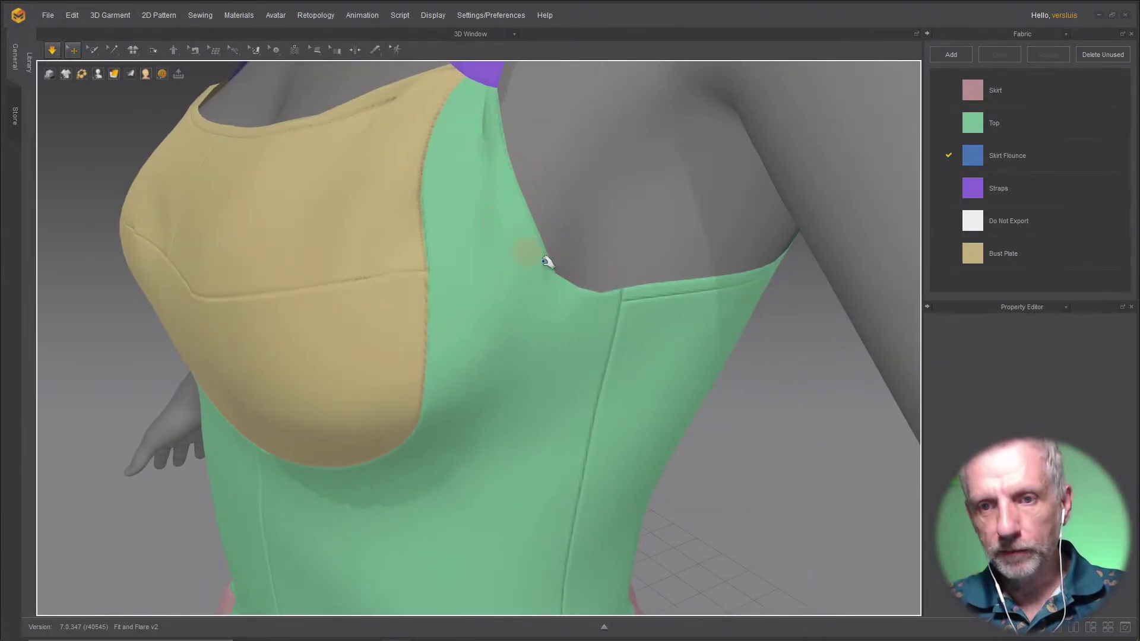
Step: Show the 2D patterns beside the 3D view and offset both armhole edge segments of the front side top panel as a 5 mm internal line
{"action": "right_click_drag", "start_coordinate": [407, 213], "coordinate": [340, 188]}
{"action": "scroll", "coordinate": [563, 218], "scroll_direction": "down", "scroll_amount": 3}
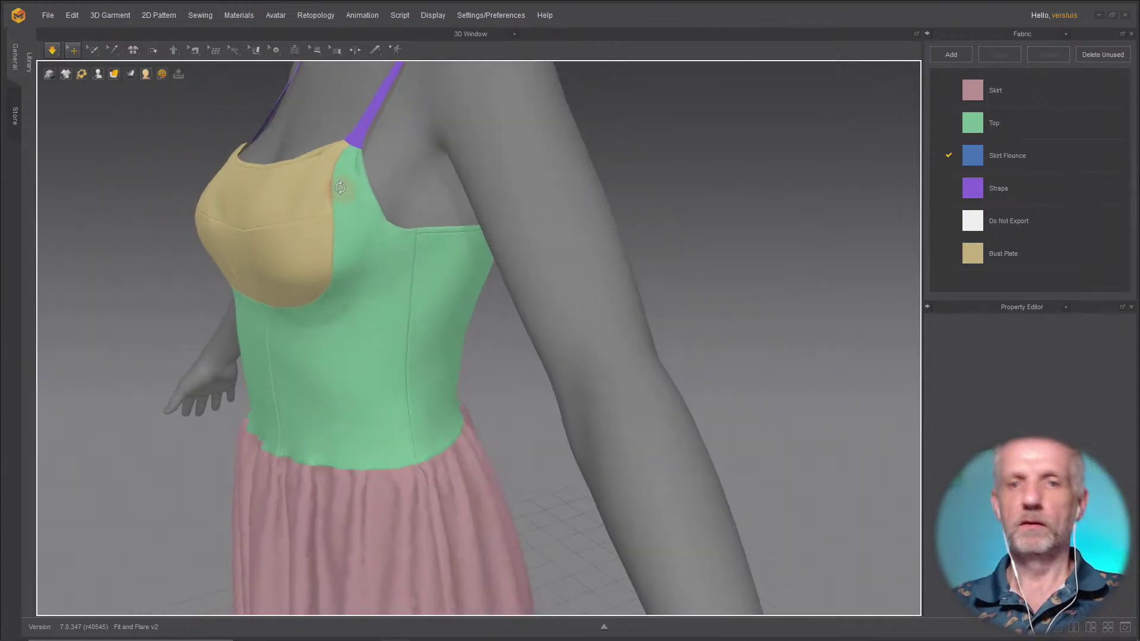
{"action": "left_click", "coordinate": [1072, 631]}
{"action": "scroll", "coordinate": [635, 389], "scroll_direction": "down", "scroll_amount": 4}
{"action": "scroll", "coordinate": [639, 393], "scroll_direction": "down", "scroll_amount": 1}
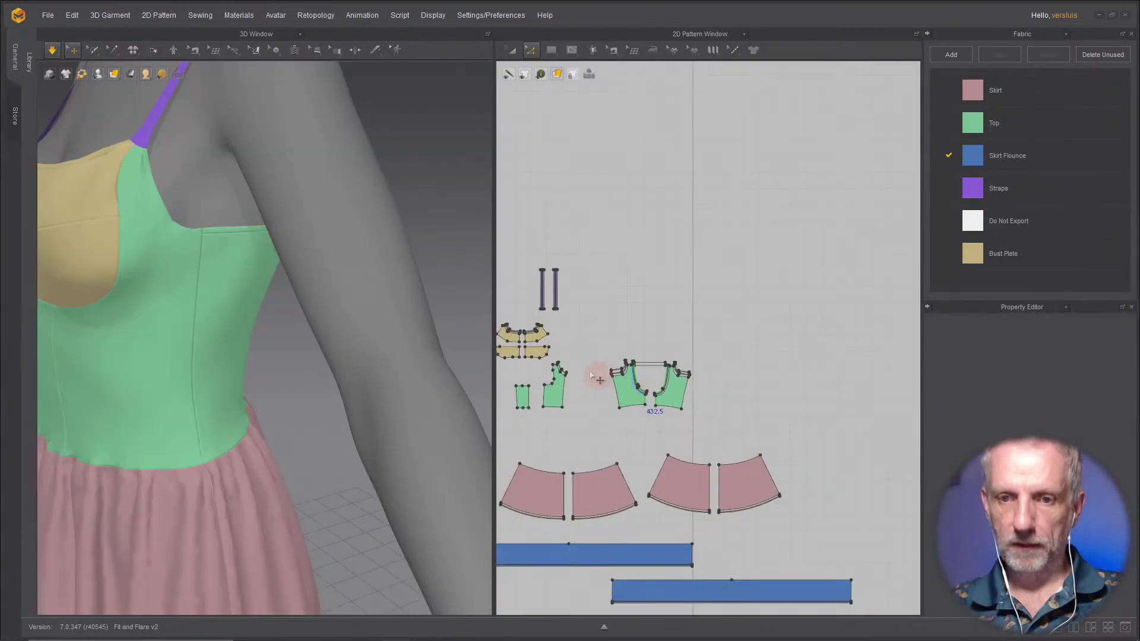
{"action": "scroll", "coordinate": [716, 377], "scroll_direction": "up", "scroll_amount": 4}
{"action": "scroll", "coordinate": [712, 376], "scroll_direction": "up", "scroll_amount": 6}
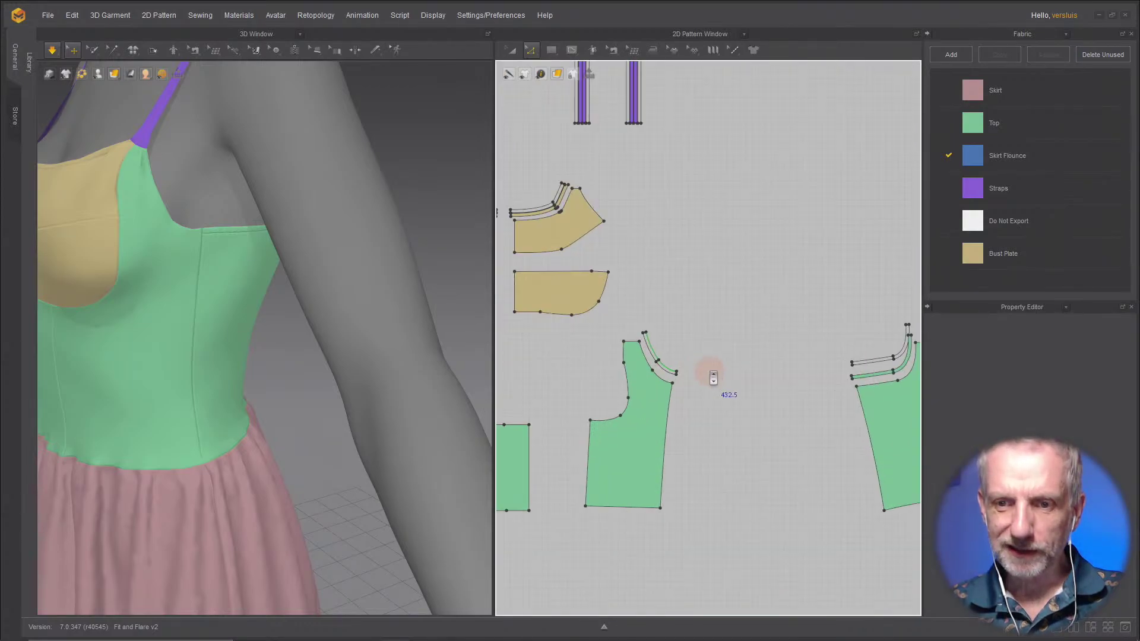
{"action": "right_click_drag", "start_coordinate": [647, 362], "coordinate": [903, 351]}
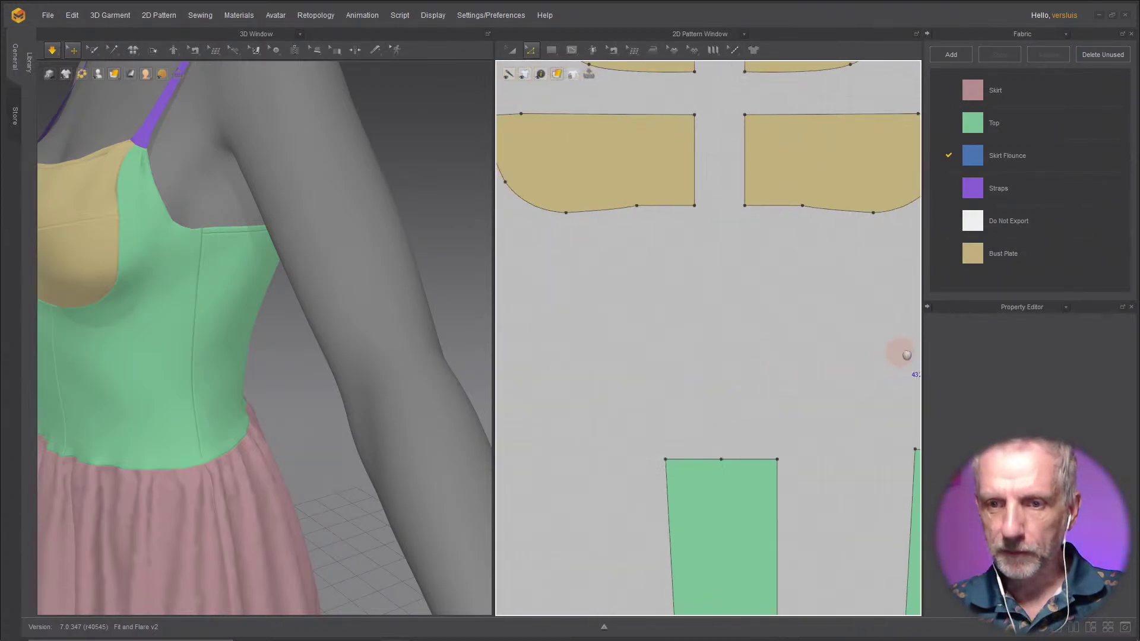
{"action": "right_click_drag", "start_coordinate": [694, 369], "coordinate": [911, 350]}
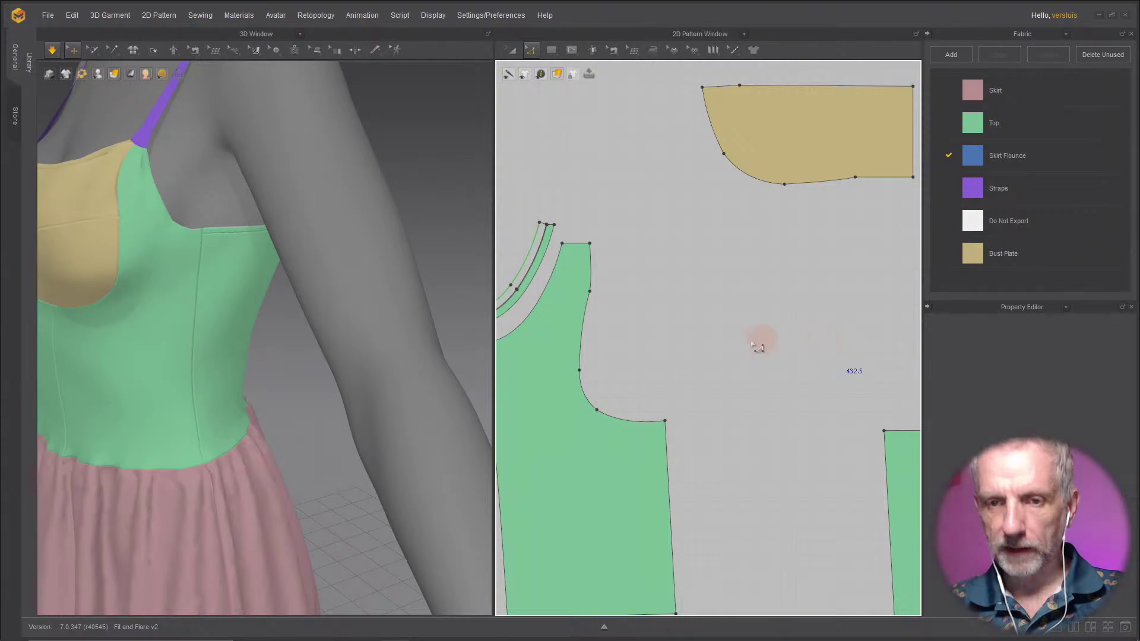
{"action": "right_click_drag", "start_coordinate": [758, 338], "coordinate": [816, 344]}
{"action": "scroll", "coordinate": [816, 343], "scroll_direction": "up", "scroll_amount": 5}
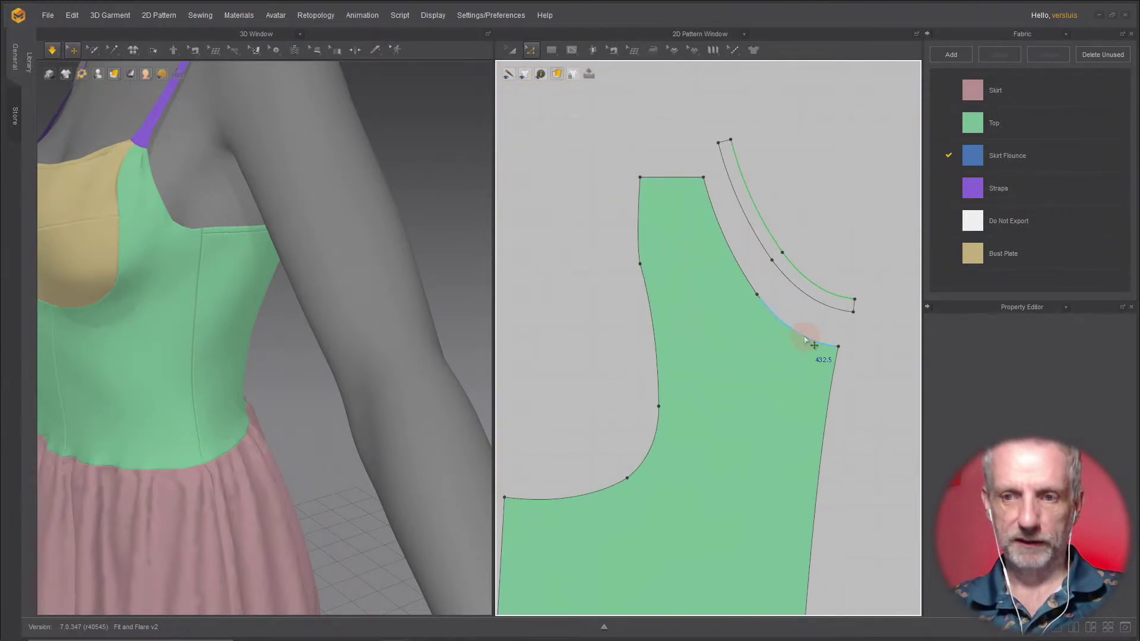
{"action": "left_click", "coordinate": [806, 340]}
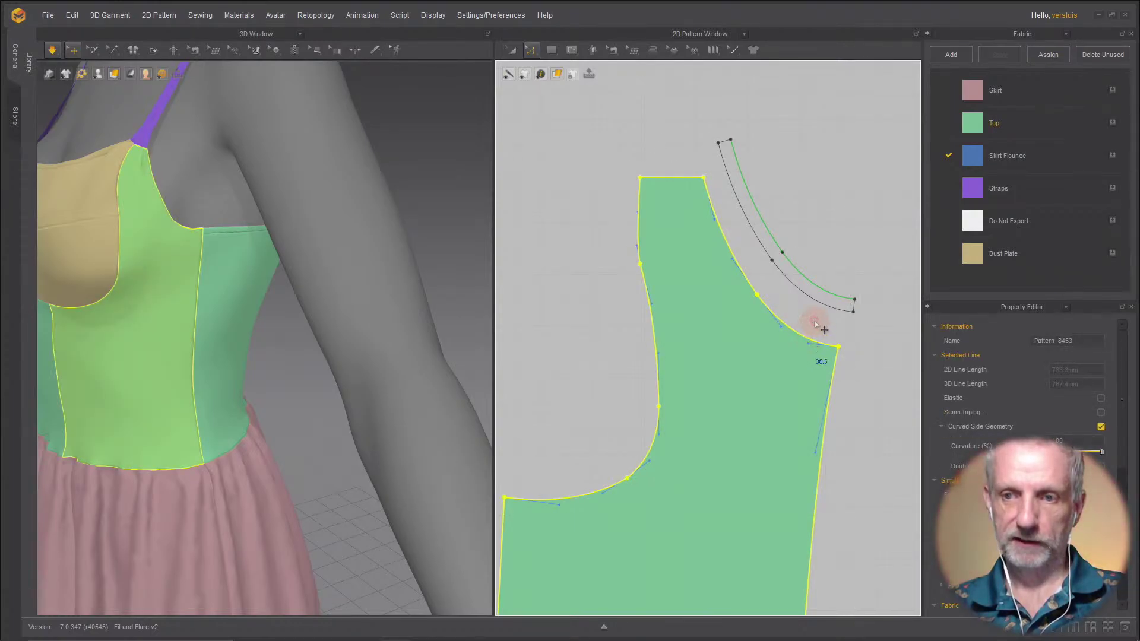
{"action": "left_click", "coordinate": [805, 328]}
{"action": "left_click", "coordinate": [805, 331]}
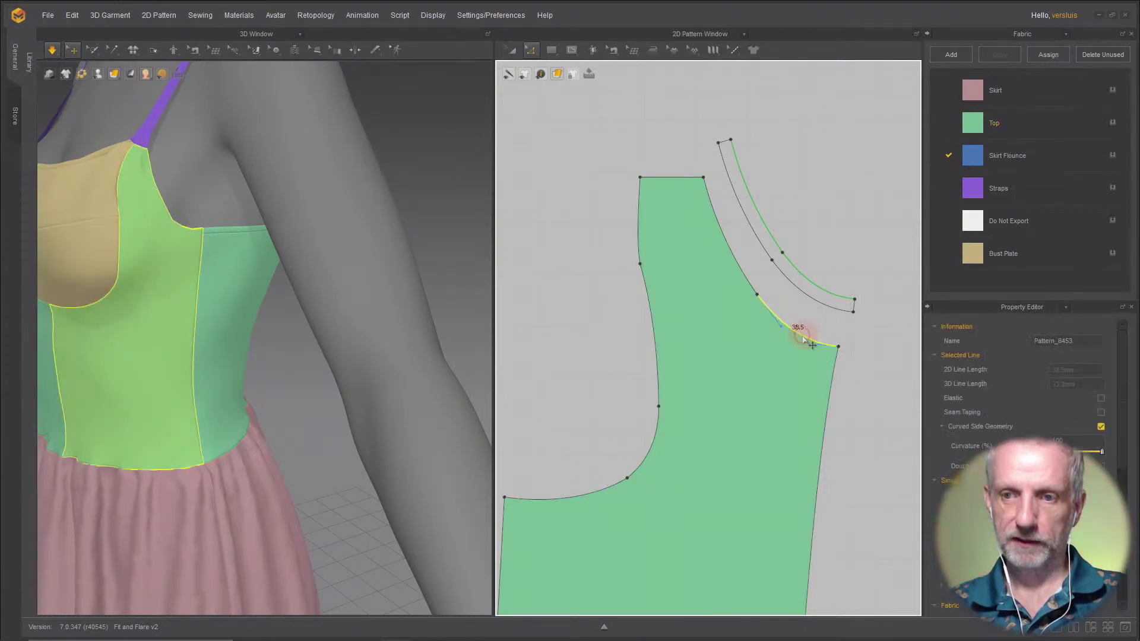
{"action": "right_click", "coordinate": [739, 266]}
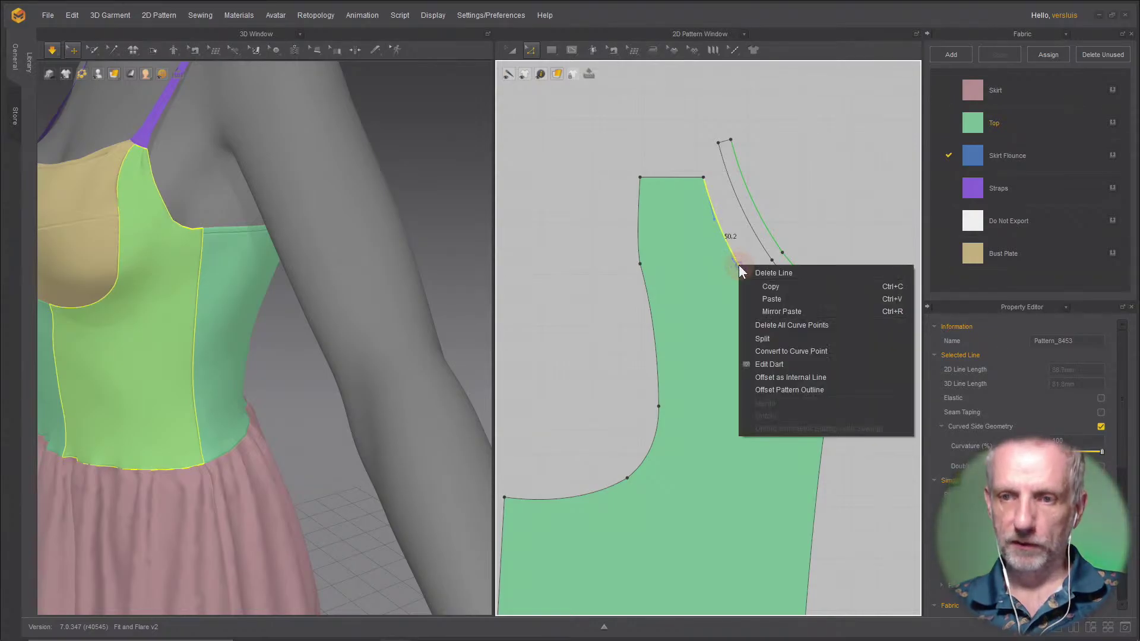
{"action": "left_click", "coordinate": [809, 377]}
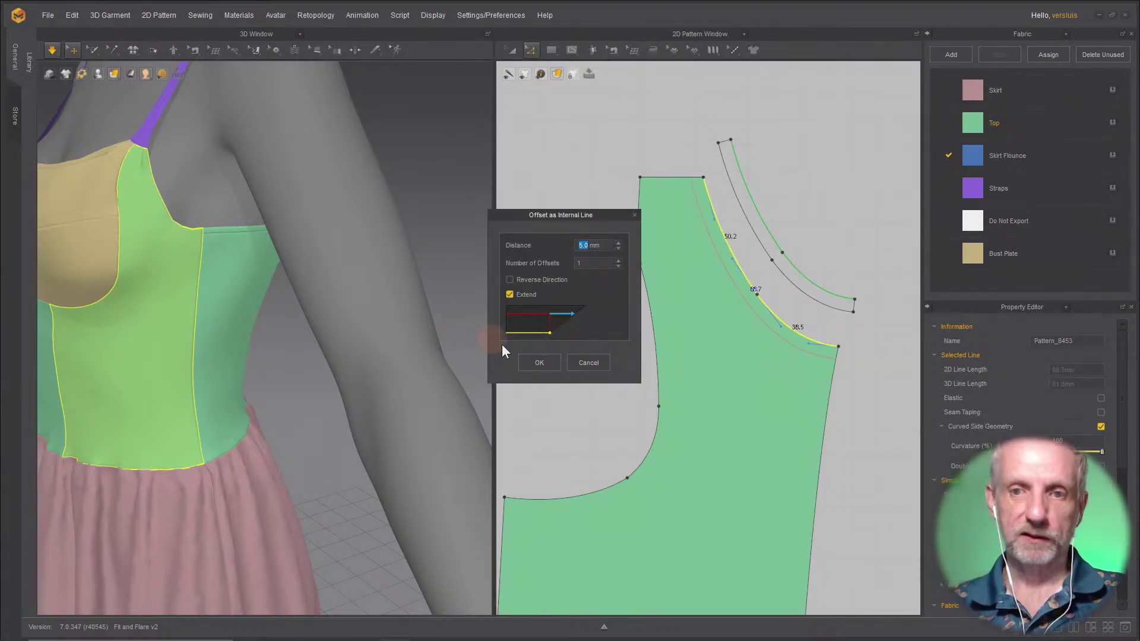
{"action": "left_click", "coordinate": [538, 363]}
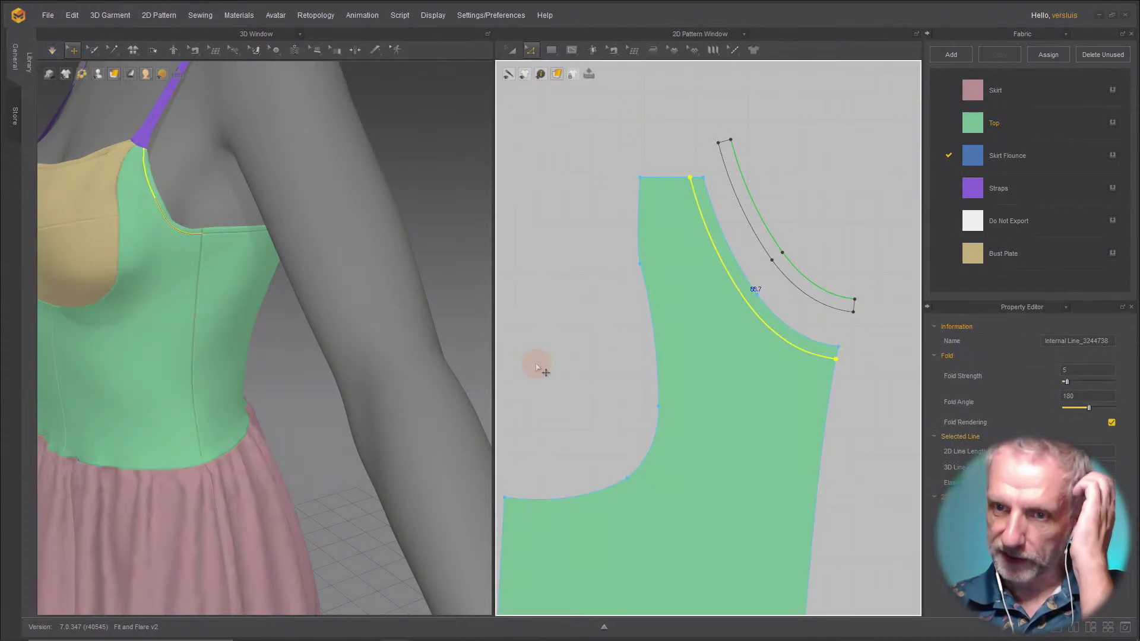
Step: Cut and sew the front side panel along its offset armhole line, and simulate the garment with only the 3D view shown
{"action": "right_click", "coordinate": [751, 310]}
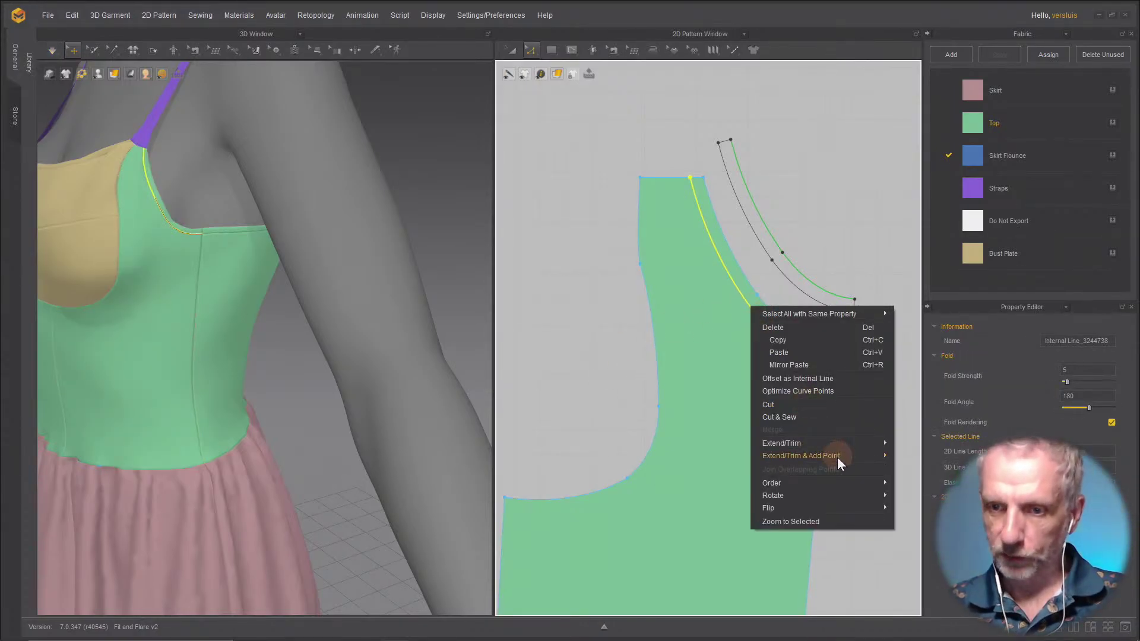
{"action": "left_click", "coordinate": [833, 418]}
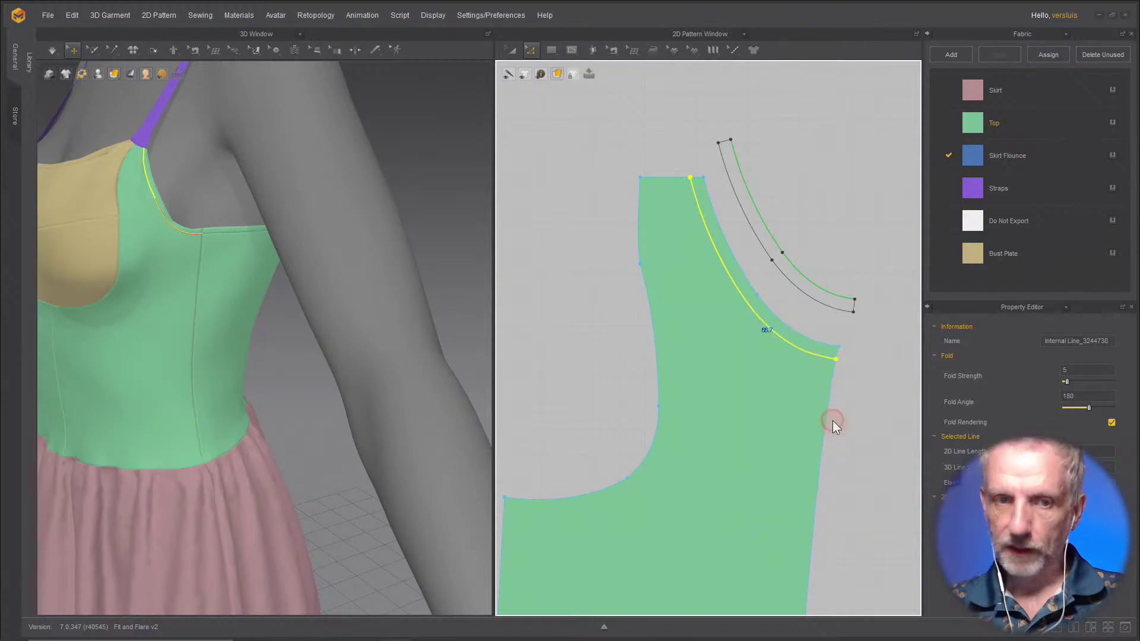
{"action": "right_click_drag", "start_coordinate": [298, 330], "coordinate": [331, 351]}
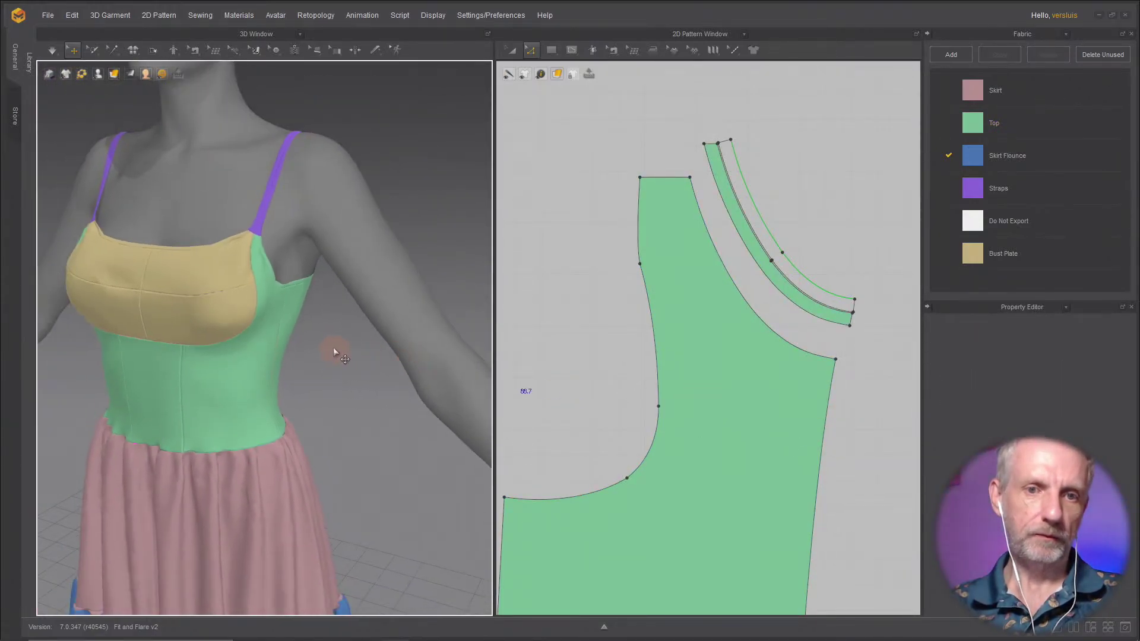
{"action": "key", "text": "space"}
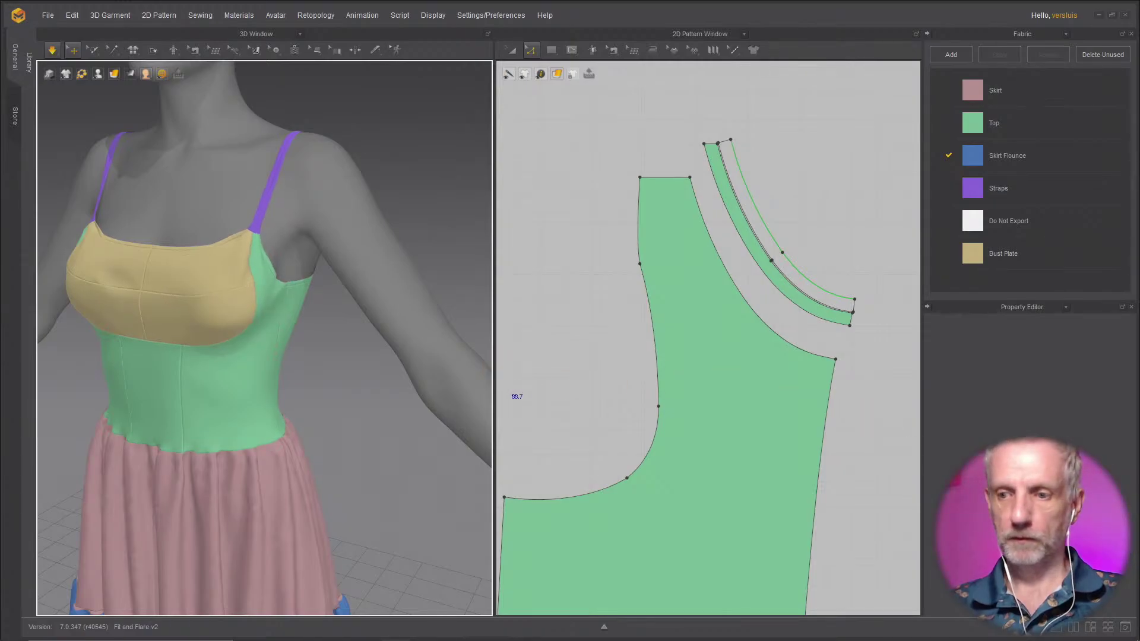
{"action": "left_click", "coordinate": [1060, 629]}
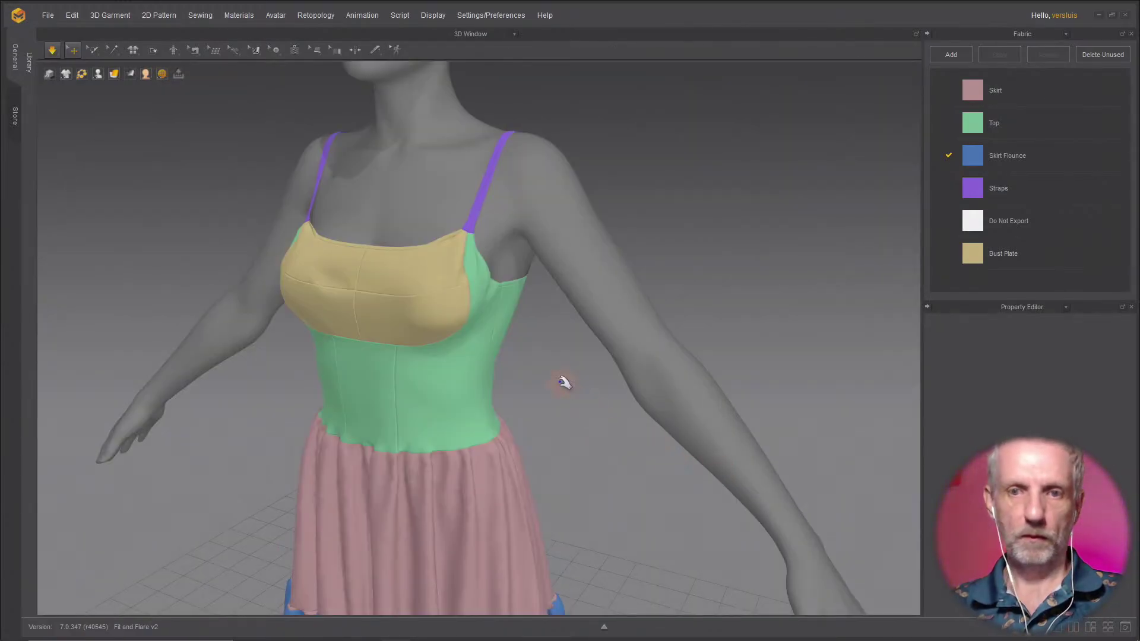
Step: Turn on high-quality rendering and examine the bust, armholes, straps and back neckline of the dress from the front, side and back
{"action": "right_click_drag", "start_coordinate": [564, 383], "coordinate": [534, 361]}
{"action": "scroll", "coordinate": [445, 320], "scroll_direction": "down", "scroll_amount": 5}
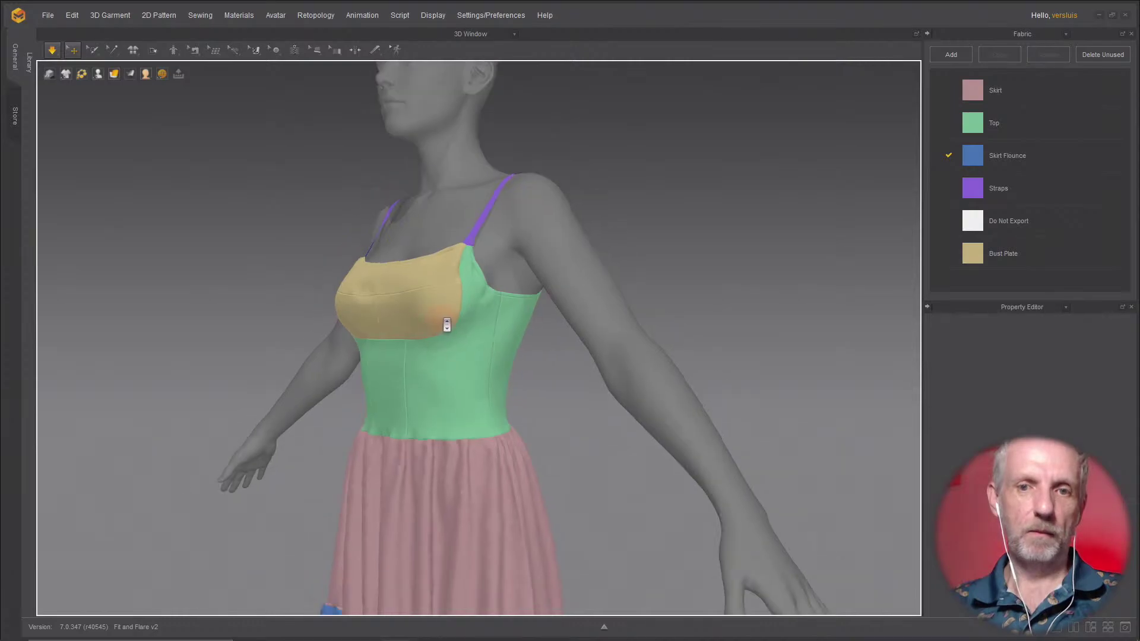
{"action": "left_click", "coordinate": [50, 74]}
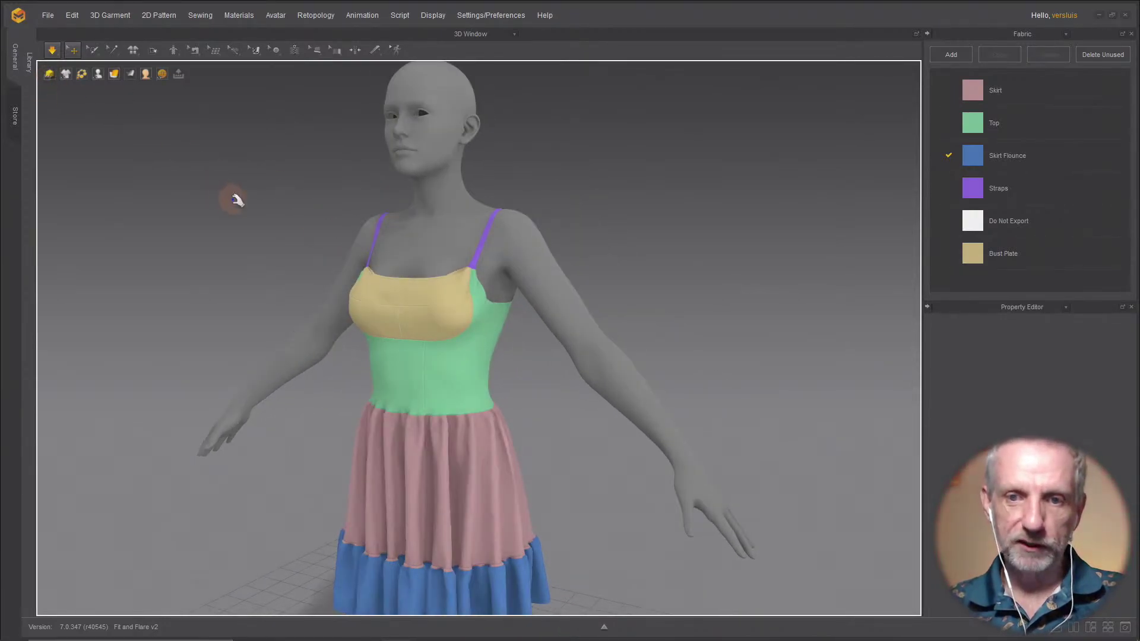
{"action": "scroll", "coordinate": [236, 203], "scroll_direction": "up", "scroll_amount": 2}
{"action": "scroll", "coordinate": [400, 287], "scroll_direction": "up", "scroll_amount": 6}
{"action": "scroll", "coordinate": [401, 297], "scroll_direction": "up", "scroll_amount": 2}
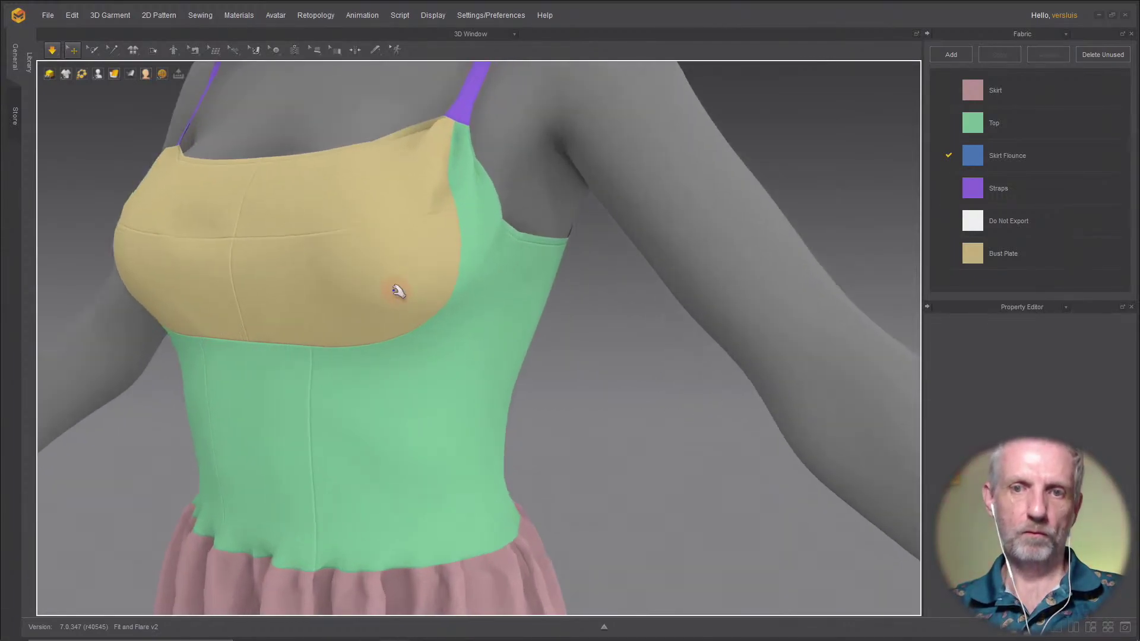
{"action": "right_click_drag", "start_coordinate": [415, 279], "coordinate": [320, 213]}
{"action": "right_click_drag", "start_coordinate": [250, 234], "coordinate": [280, 213]}
{"action": "scroll", "coordinate": [277, 215], "scroll_direction": "down", "scroll_amount": 3}
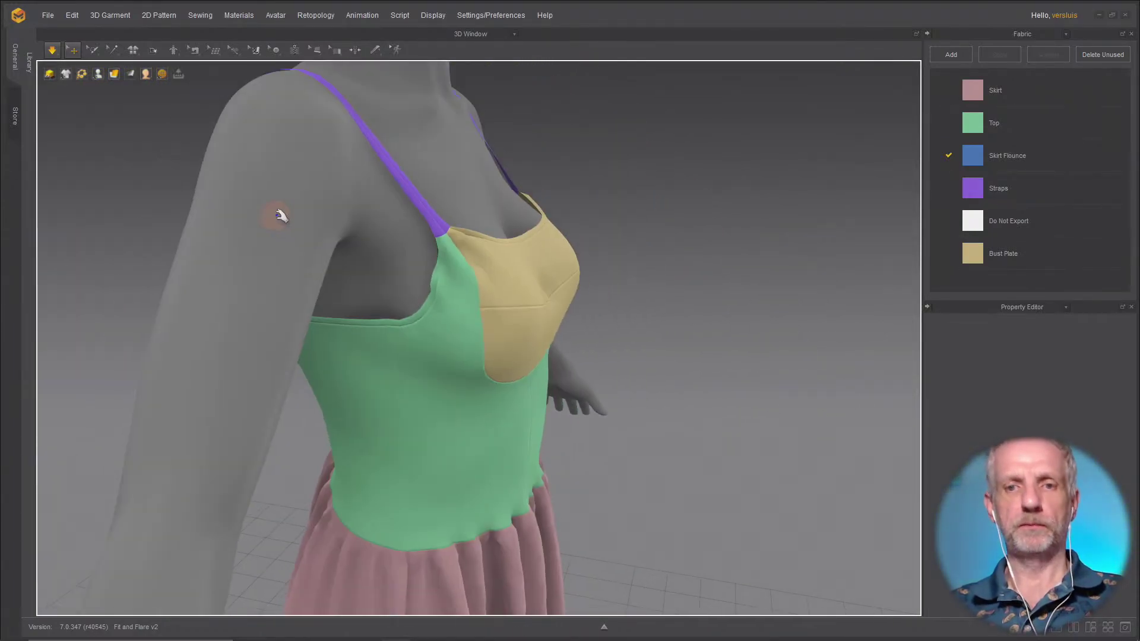
{"action": "middle_click_drag", "start_coordinate": [275, 216], "coordinate": [296, 178]}
{"action": "right_click_drag", "start_coordinate": [298, 178], "coordinate": [443, 191]}
{"action": "right_click_drag", "start_coordinate": [535, 240], "coordinate": [667, 427]}
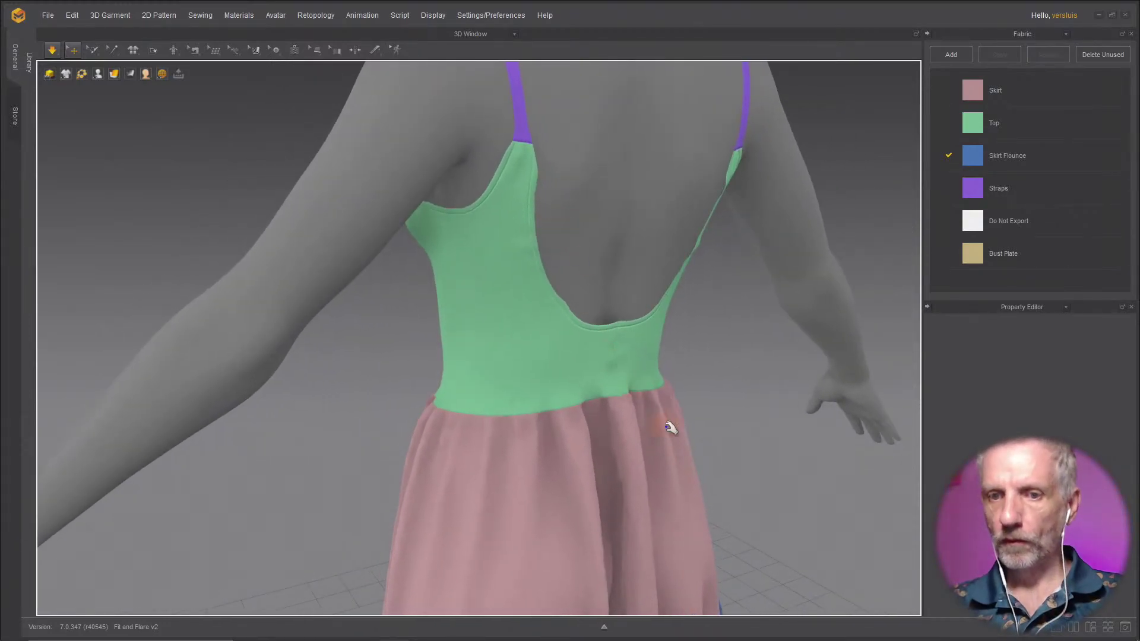
Step: Tug the back skirt panel slightly upward at the centre back waist seam and examine the waist fit from the side and back
{"action": "mouse_move", "coordinate": [636, 407]}
{"action": "left_mouse_down"}
{"action": "mouse_move", "coordinate": [651, 484]}
{"action": "mouse_move", "coordinate": [667, 408]}
{"action": "mouse_move", "coordinate": [633, 414]}
{"action": "mouse_move", "coordinate": [586, 382]}
{"action": "mouse_move", "coordinate": [634, 395]}
{"action": "left_mouse_up"}
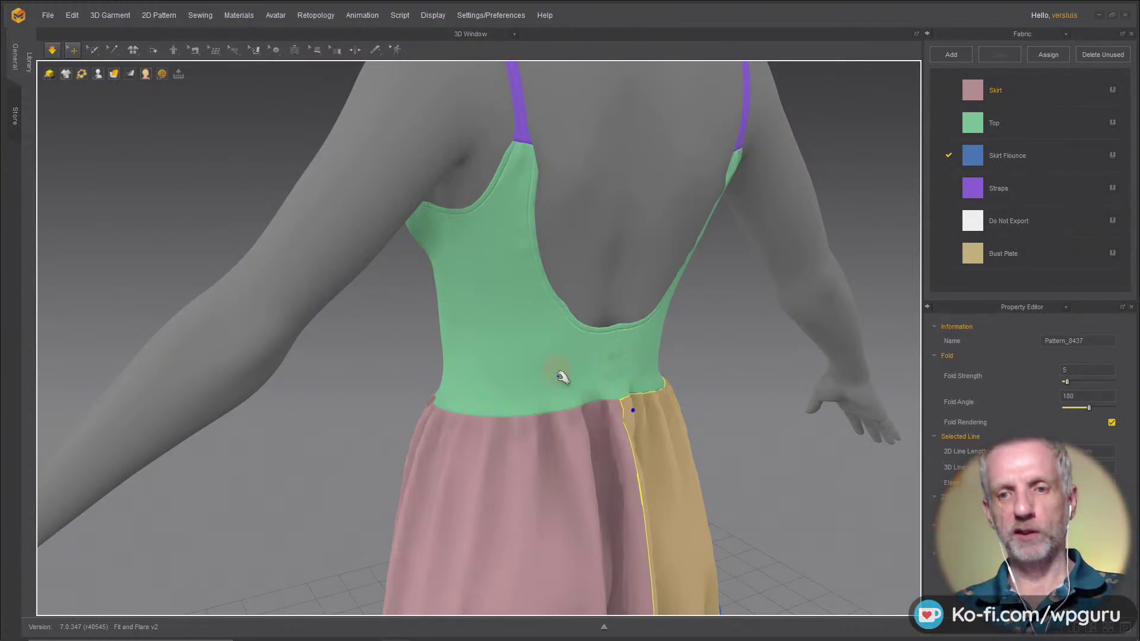
{"action": "right_click_drag", "start_coordinate": [561, 376], "coordinate": [624, 369]}
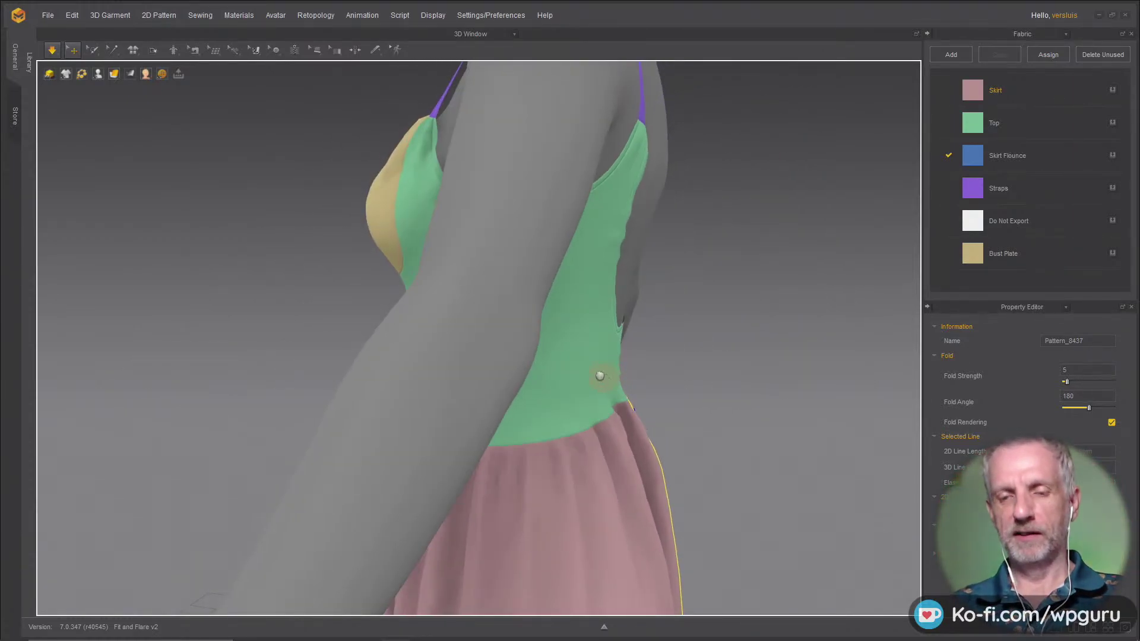
{"action": "scroll", "coordinate": [600, 377], "scroll_direction": "up", "scroll_amount": 3}
{"action": "scroll", "coordinate": [550, 231], "scroll_direction": "down", "scroll_amount": 3}
{"action": "right_click_drag", "start_coordinate": [540, 211], "coordinate": [453, 248]}
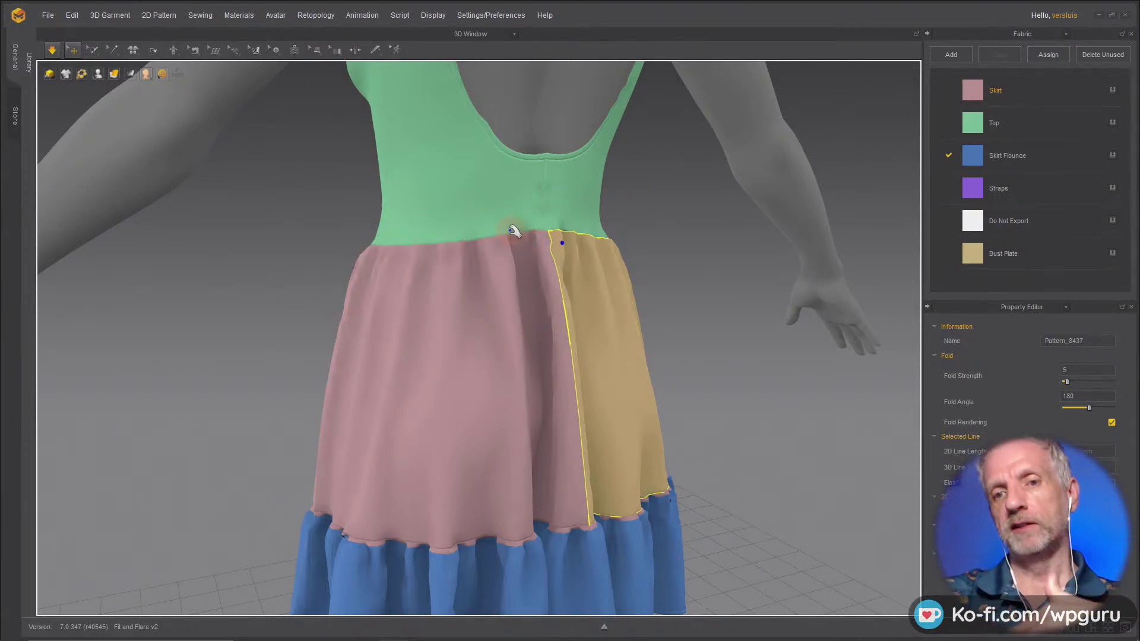
{"action": "right_click_drag", "start_coordinate": [534, 298], "coordinate": [423, 319]}
{"action": "scroll", "coordinate": [725, 285], "scroll_direction": "down", "scroll_amount": 5}
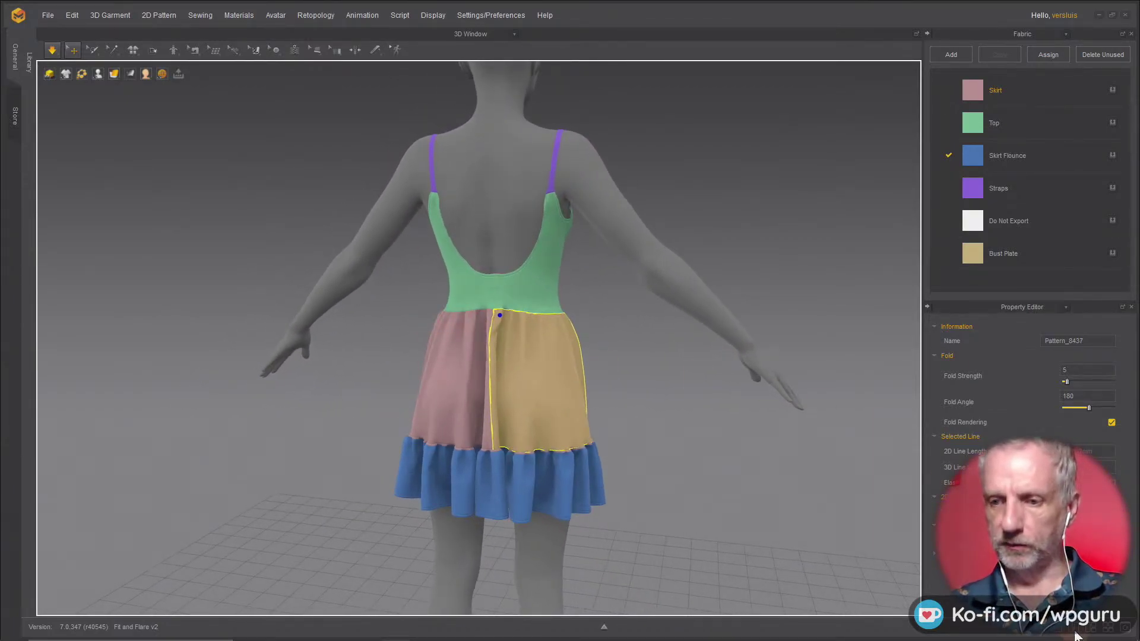
Step: Show the 2D patterns beside the 3D view and locate the centre-back waist corners of the two back top panels
{"action": "left_click", "coordinate": [1078, 635]}
{"action": "scroll", "coordinate": [636, 431], "scroll_direction": "down", "scroll_amount": 5}
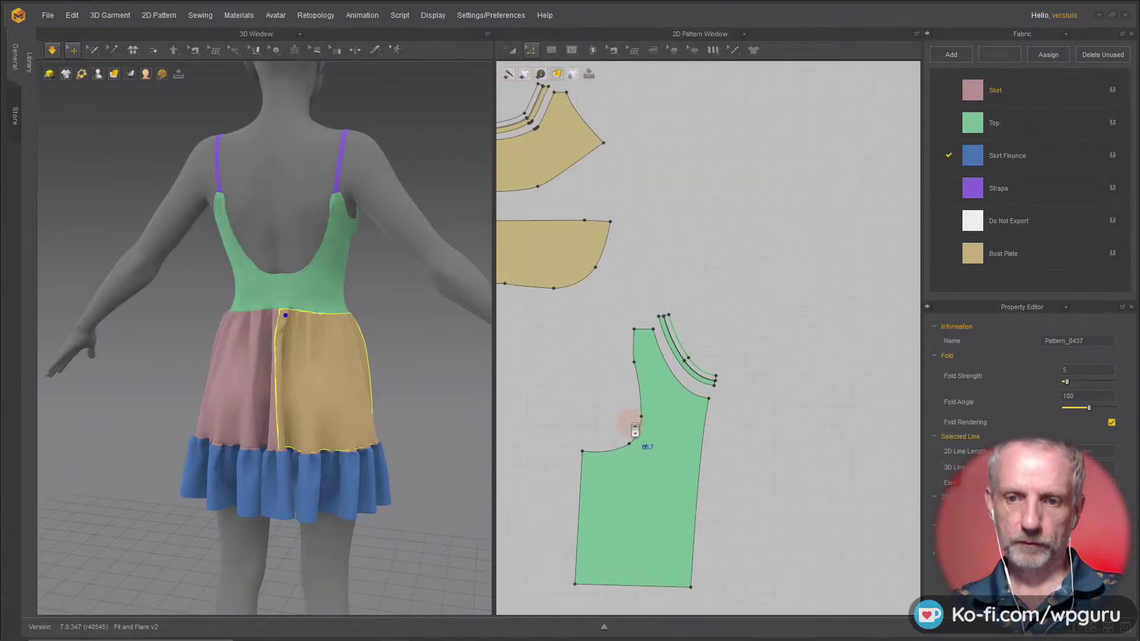
{"action": "right_click_drag", "start_coordinate": [620, 337], "coordinate": [629, 264]}
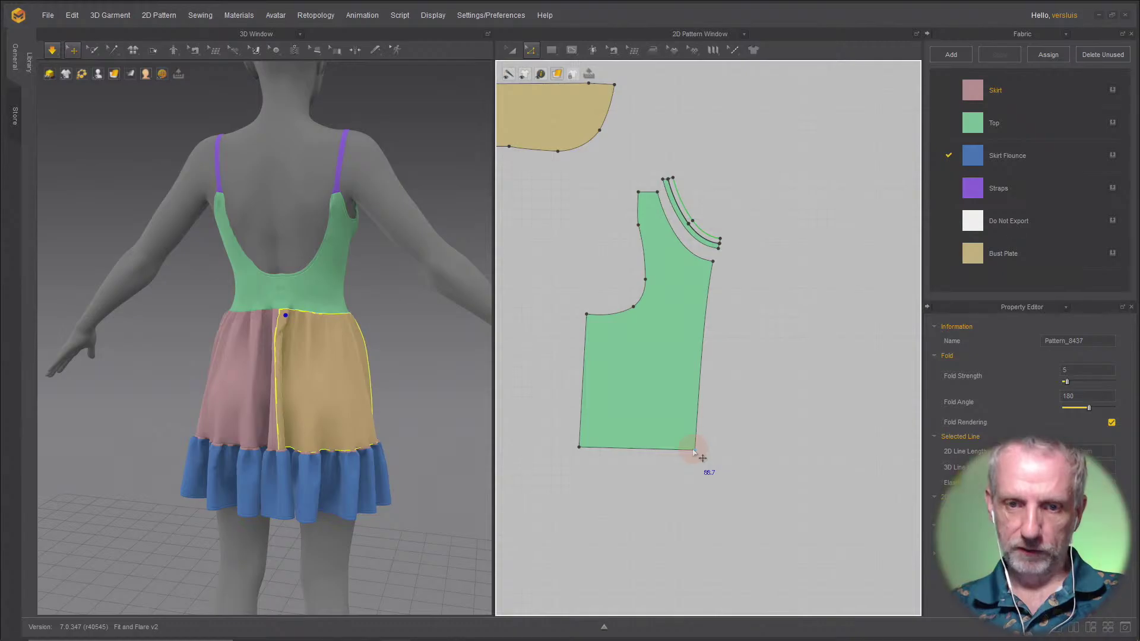
{"action": "left_click", "coordinate": [695, 451]}
{"action": "scroll", "coordinate": [759, 465], "scroll_direction": "down", "scroll_amount": 3}
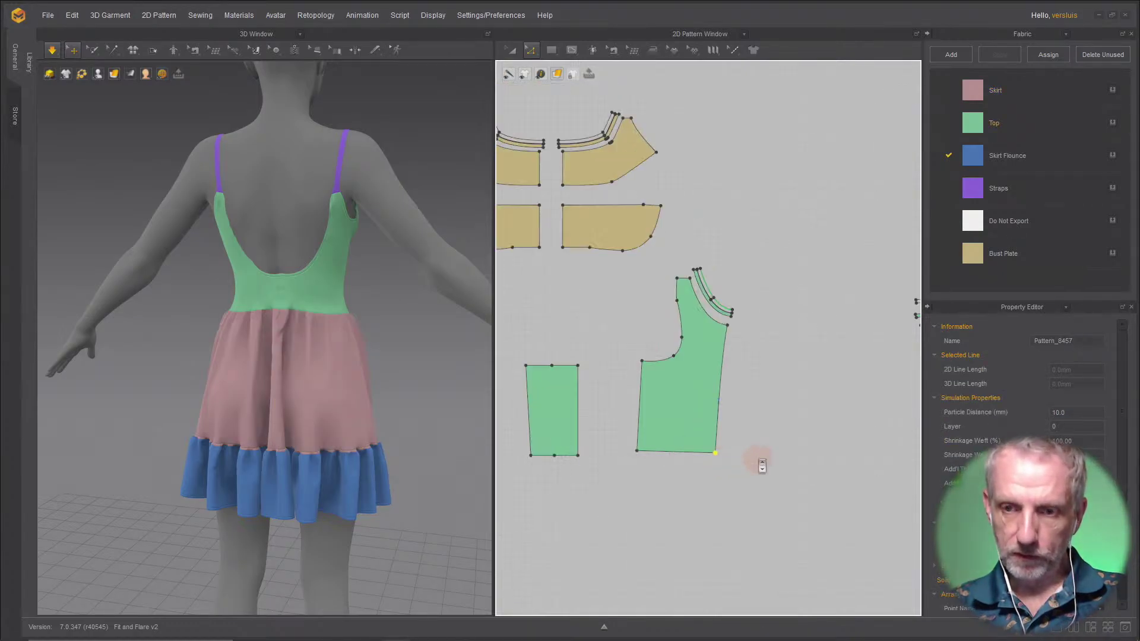
{"action": "scroll", "coordinate": [775, 474], "scroll_direction": "down", "scroll_amount": 1}
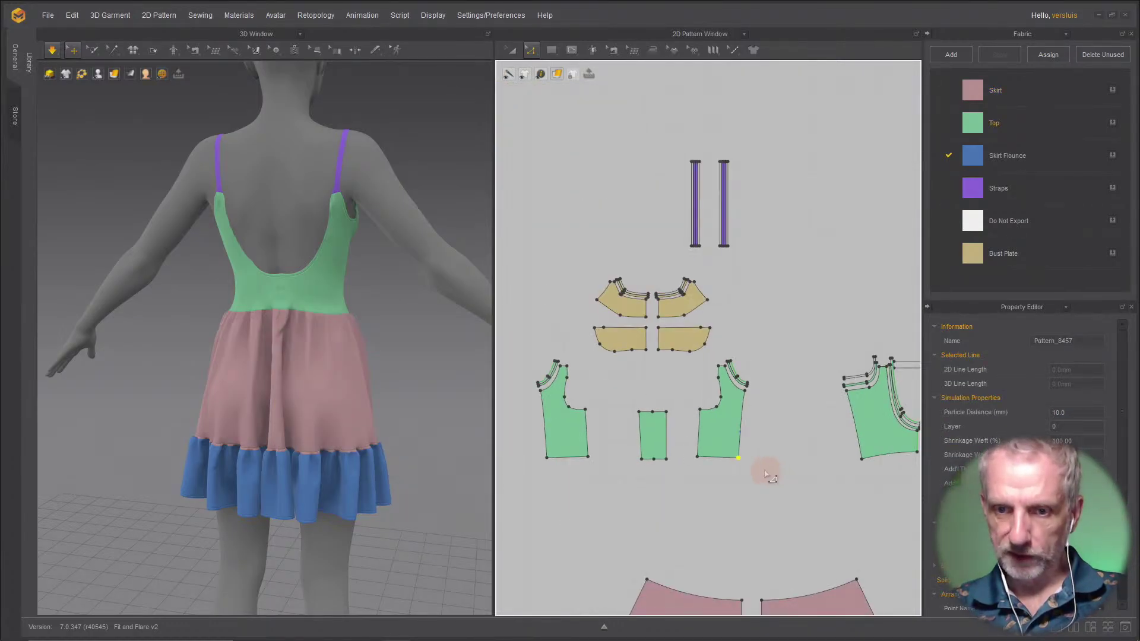
{"action": "scroll", "coordinate": [767, 474], "scroll_direction": "up", "scroll_amount": 2}
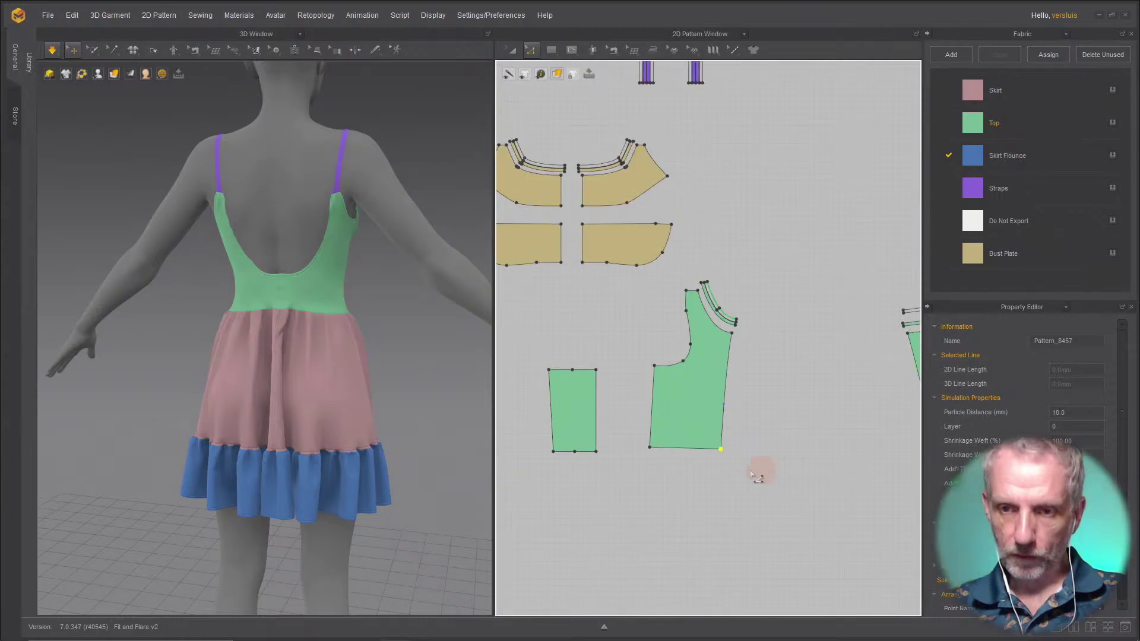
{"action": "right_click_drag", "start_coordinate": [758, 478], "coordinate": [675, 466]}
{"action": "right_click_drag", "start_coordinate": [857, 475], "coordinate": [662, 484]}
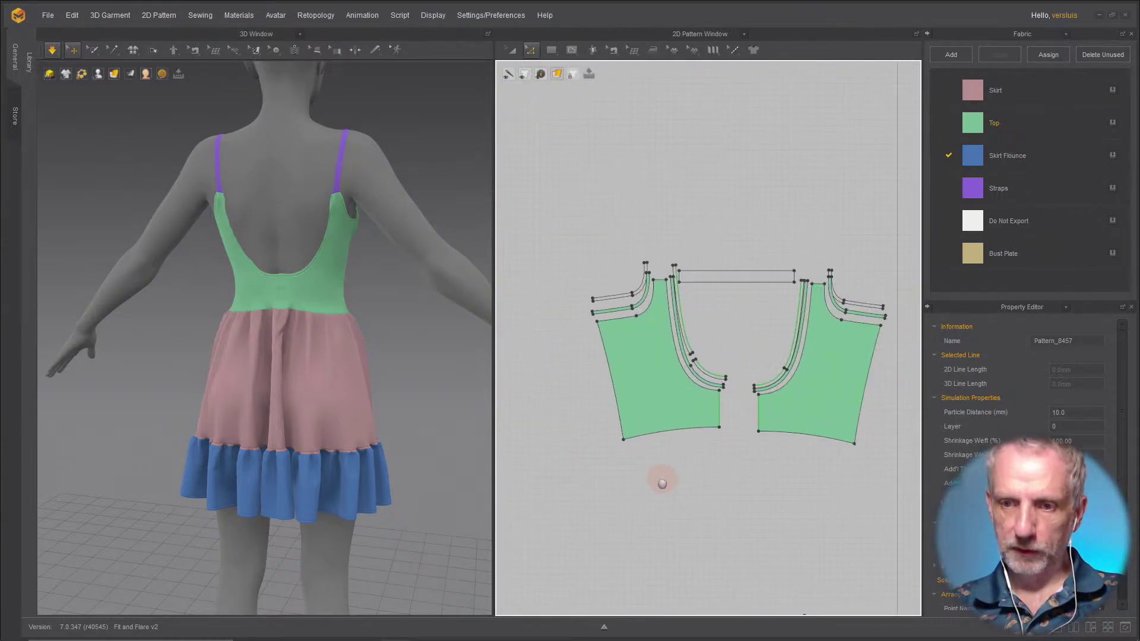
{"action": "scroll", "coordinate": [683, 463], "scroll_direction": "up", "scroll_amount": 1}
{"action": "scroll", "coordinate": [745, 433], "scroll_direction": "up", "scroll_amount": 2}
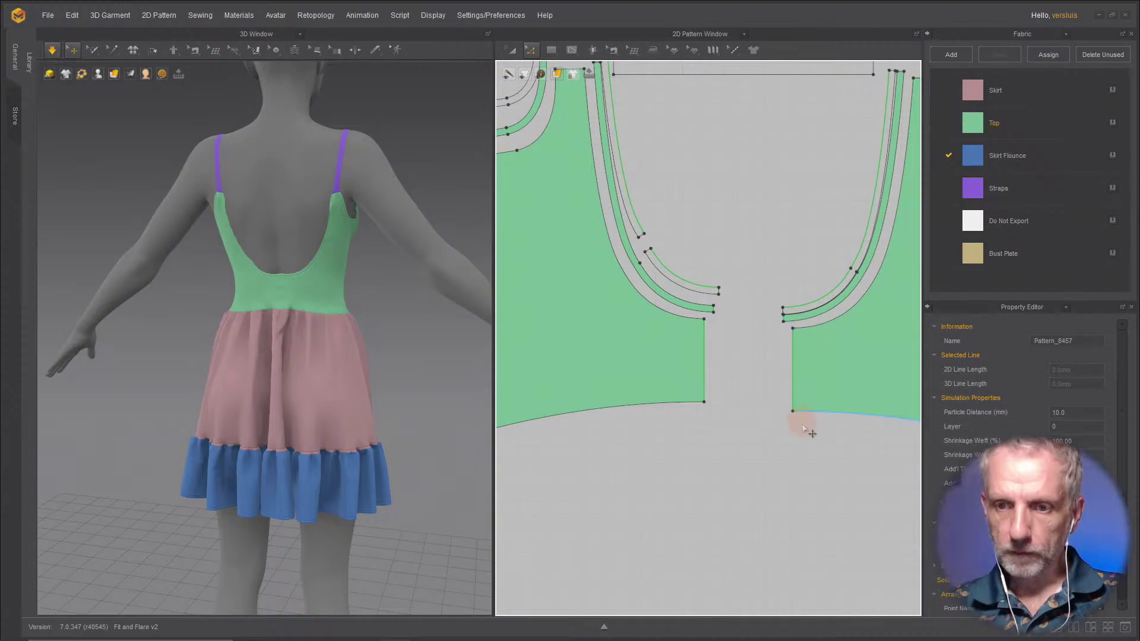
Step: Move the centre-back waist points of both back top panels 5 mm straight down and simulate the garment
{"action": "left_click_drag", "start_coordinate": [799, 424], "coordinate": [682, 395]}
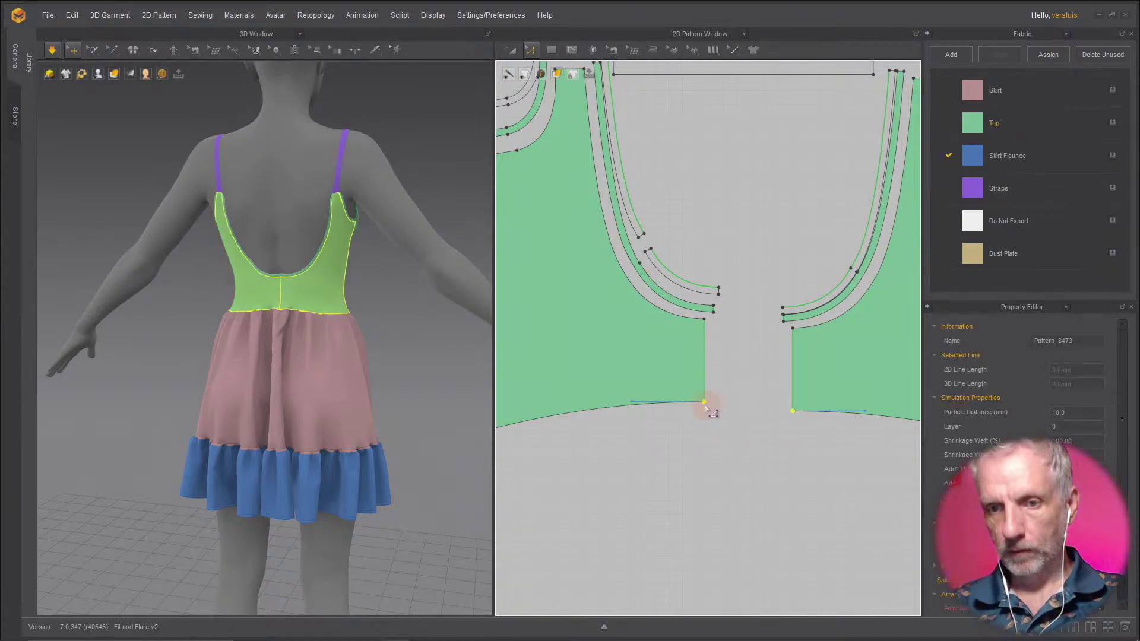
{"action": "left_click_drag", "start_coordinate": [705, 405], "coordinate": [705, 417]}
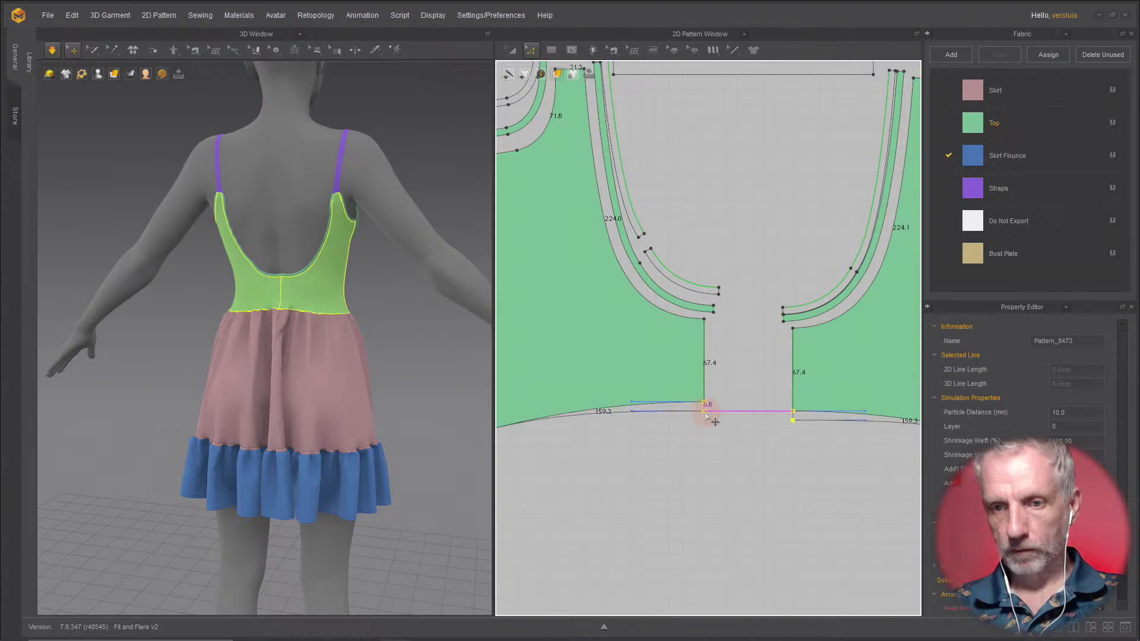
{"action": "right_click", "coordinate": [706, 415]}
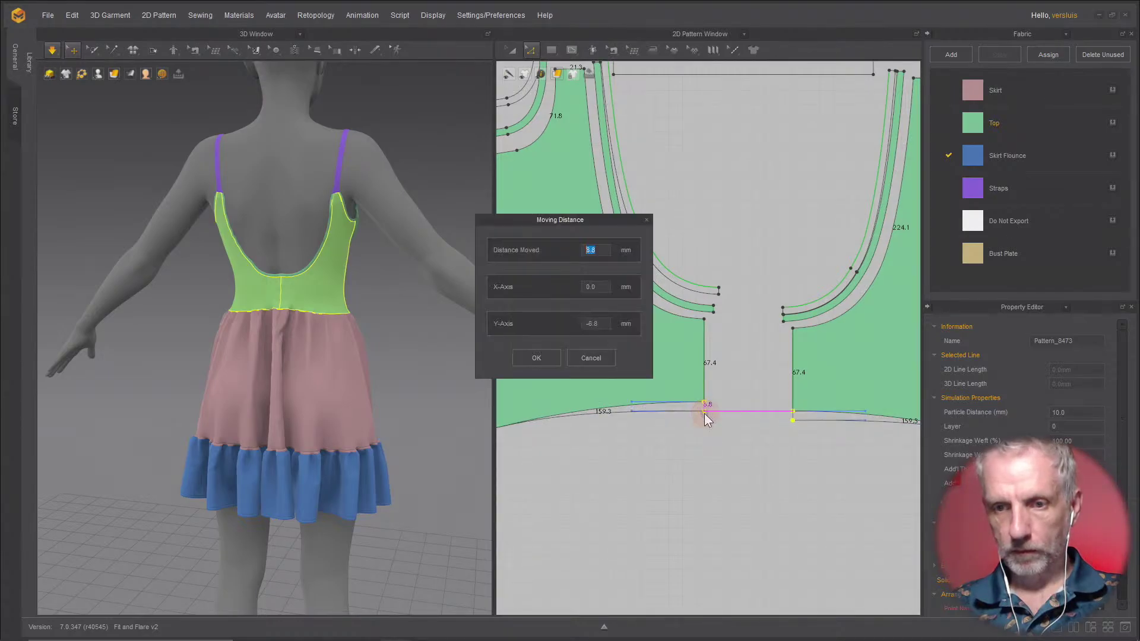
{"action": "type", "text": "500"}
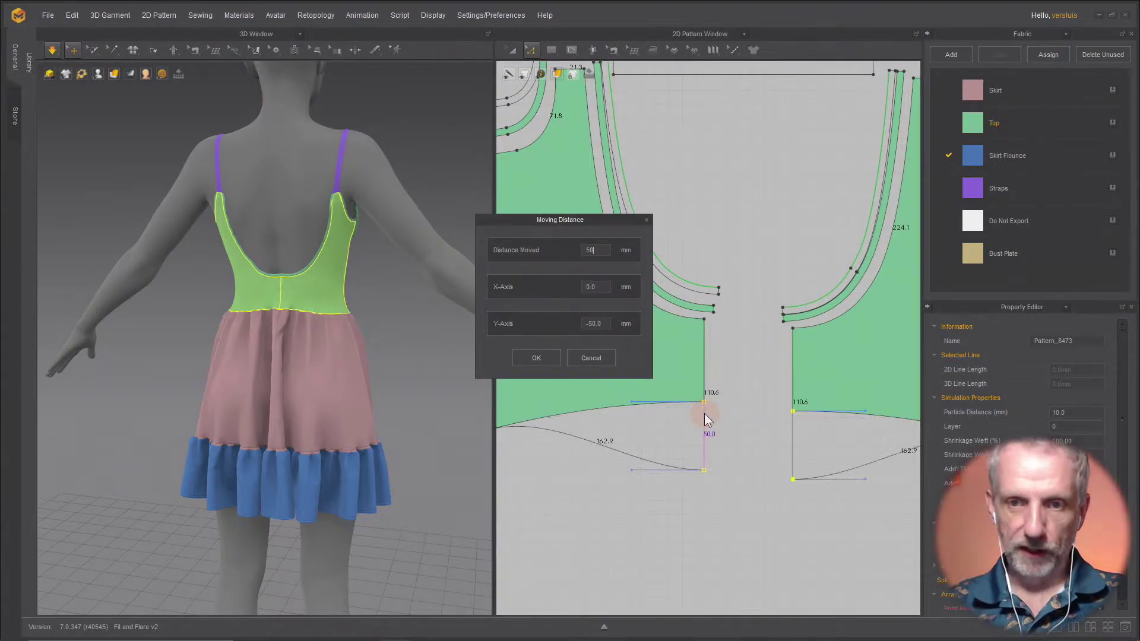
{"action": "key", "text": "BackSpace"}
{"action": "key", "text": "BackSpace"}
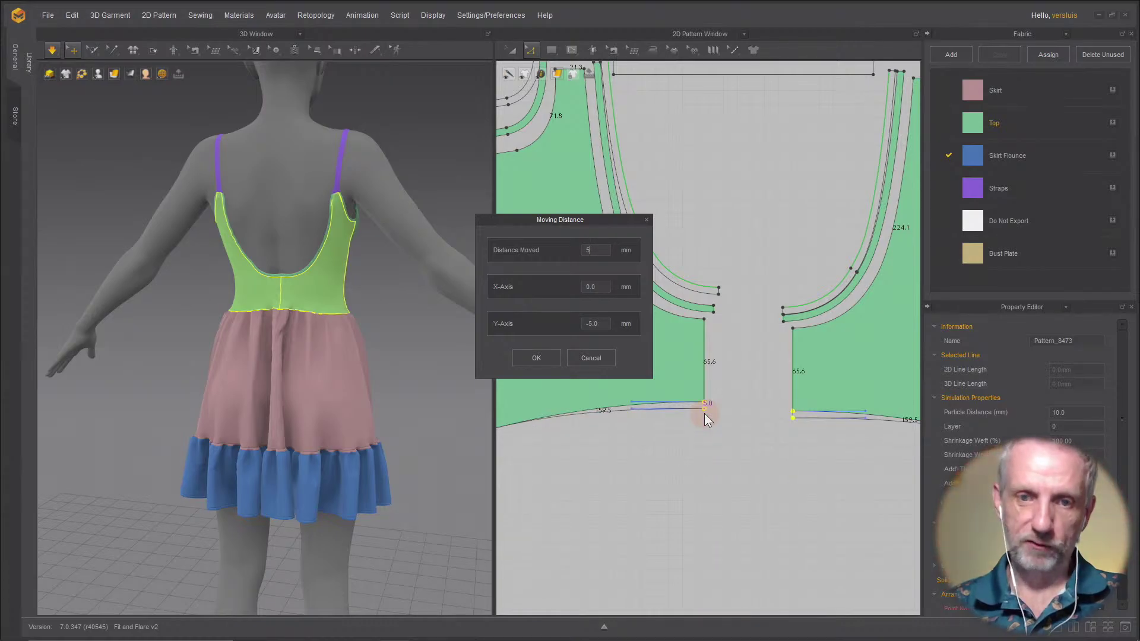
{"action": "left_click", "coordinate": [540, 359]}
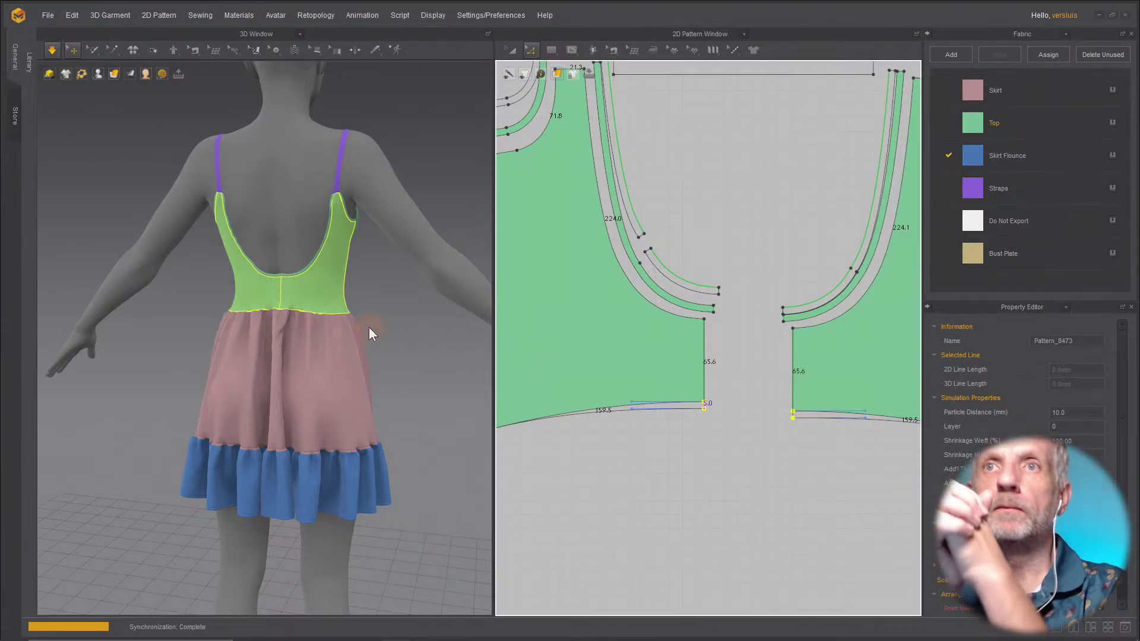
{"action": "key", "text": "space"}
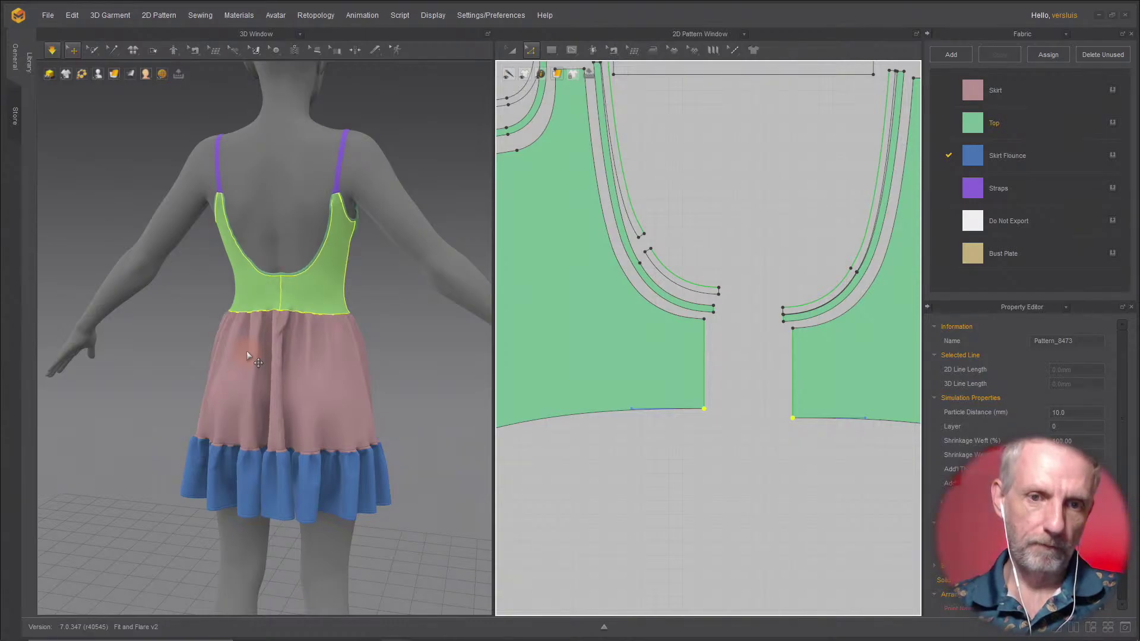
Step: Turn off Elastic on the centre-back edges of both back top panels
{"action": "scroll", "coordinate": [312, 301], "scroll_direction": "up", "scroll_amount": 2}
{"action": "scroll", "coordinate": [297, 309], "scroll_direction": "up", "scroll_amount": 2}
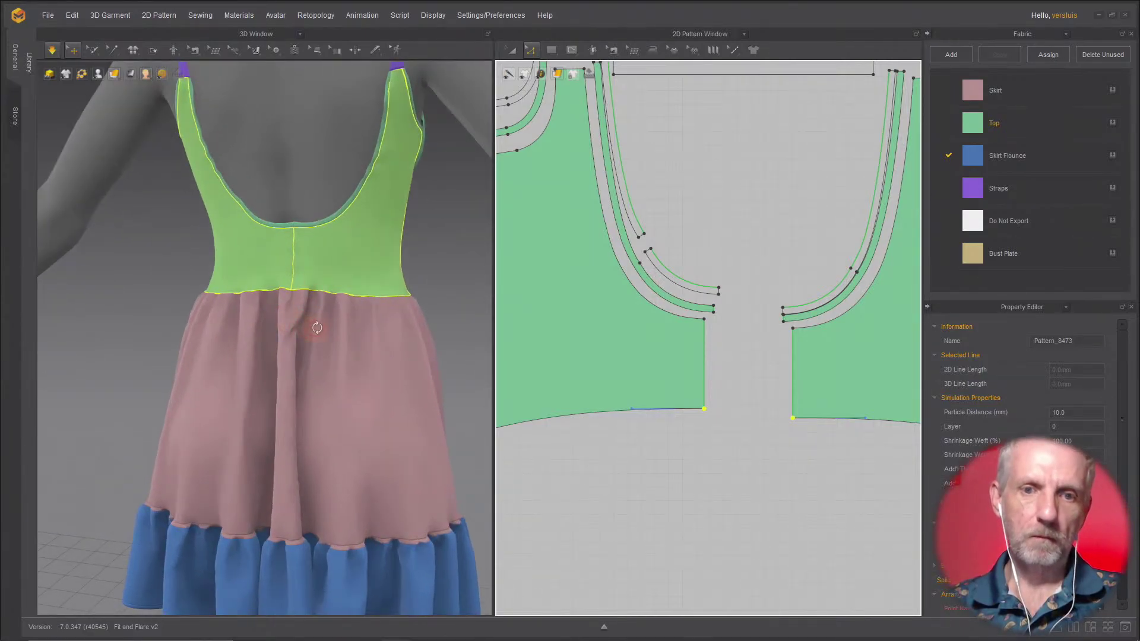
{"action": "right_click_drag", "start_coordinate": [310, 327], "coordinate": [415, 355]}
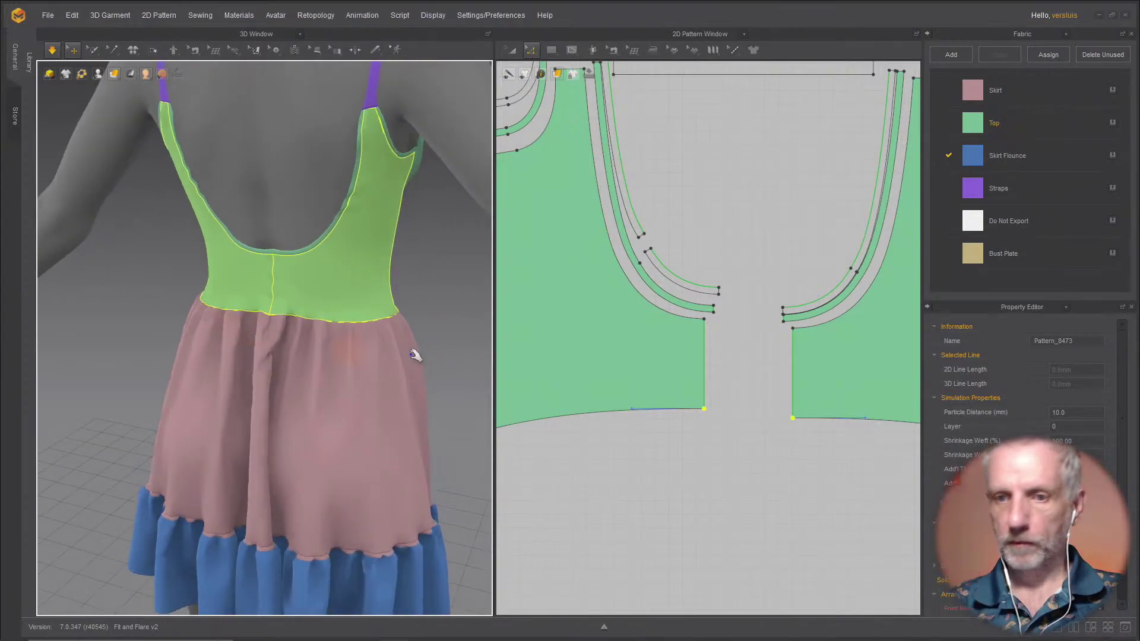
{"action": "left_click", "coordinate": [704, 383]}
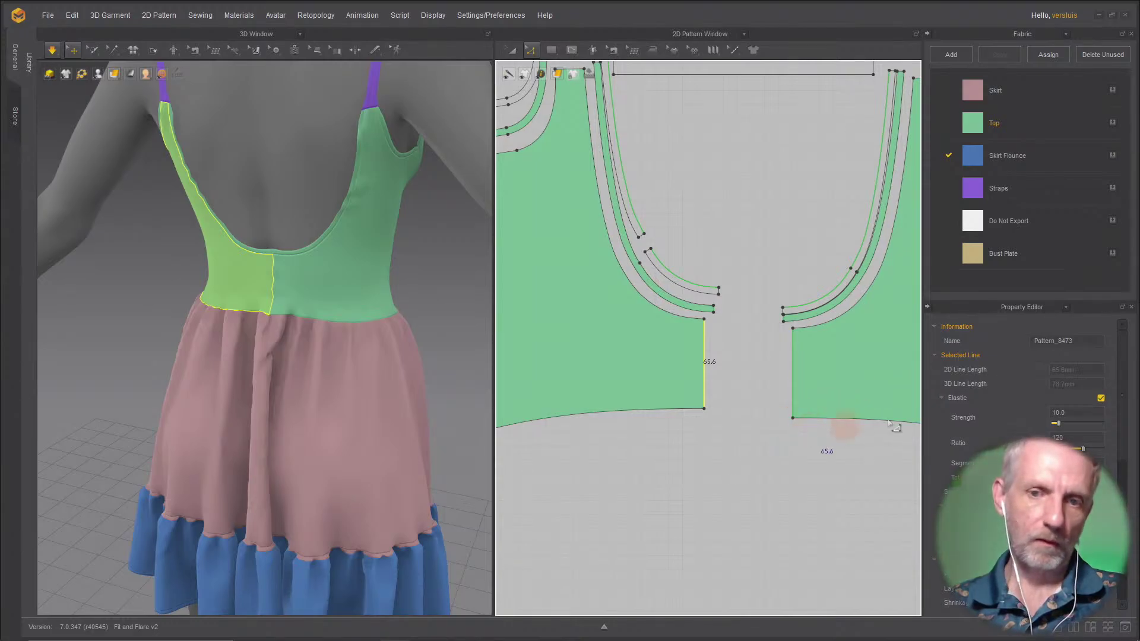
{"action": "left_click", "coordinate": [796, 404]}
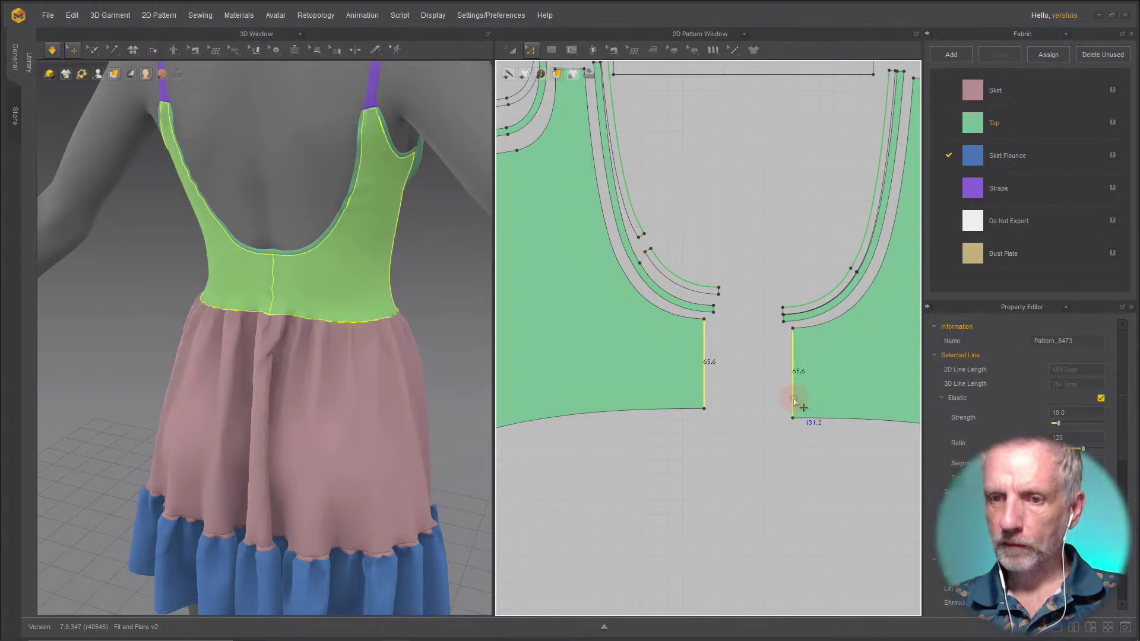
{"action": "left_click", "coordinate": [1101, 398]}
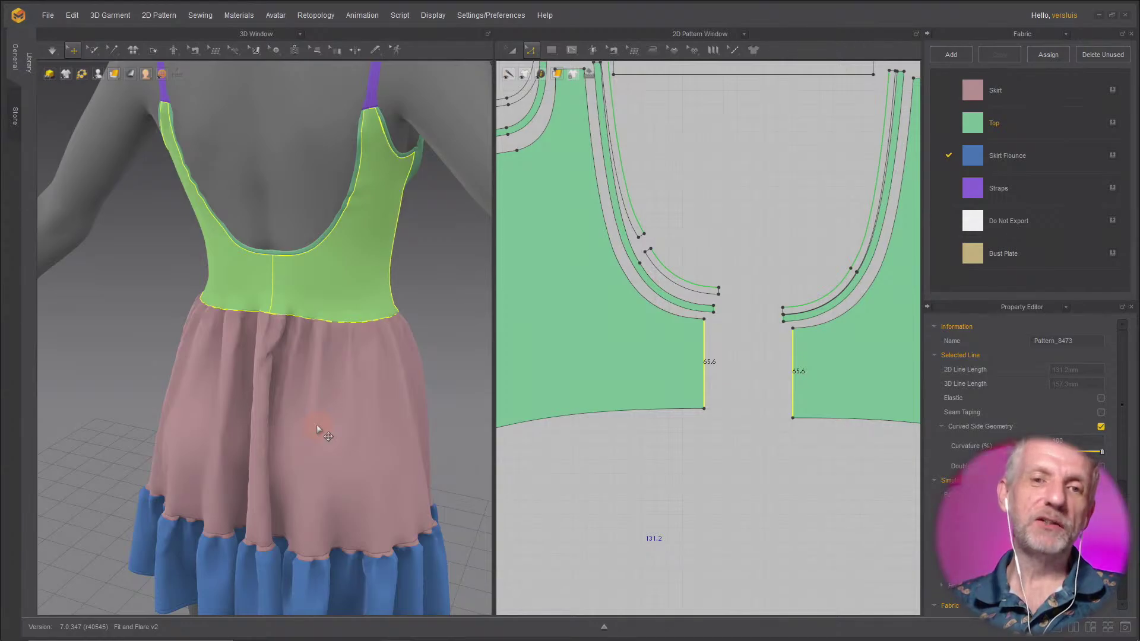
Step: Simulate the garment and tug the back skirt panel downward near the centre-back seam to loosen its folds
{"action": "right_click_drag", "start_coordinate": [205, 192], "coordinate": [203, 129]}
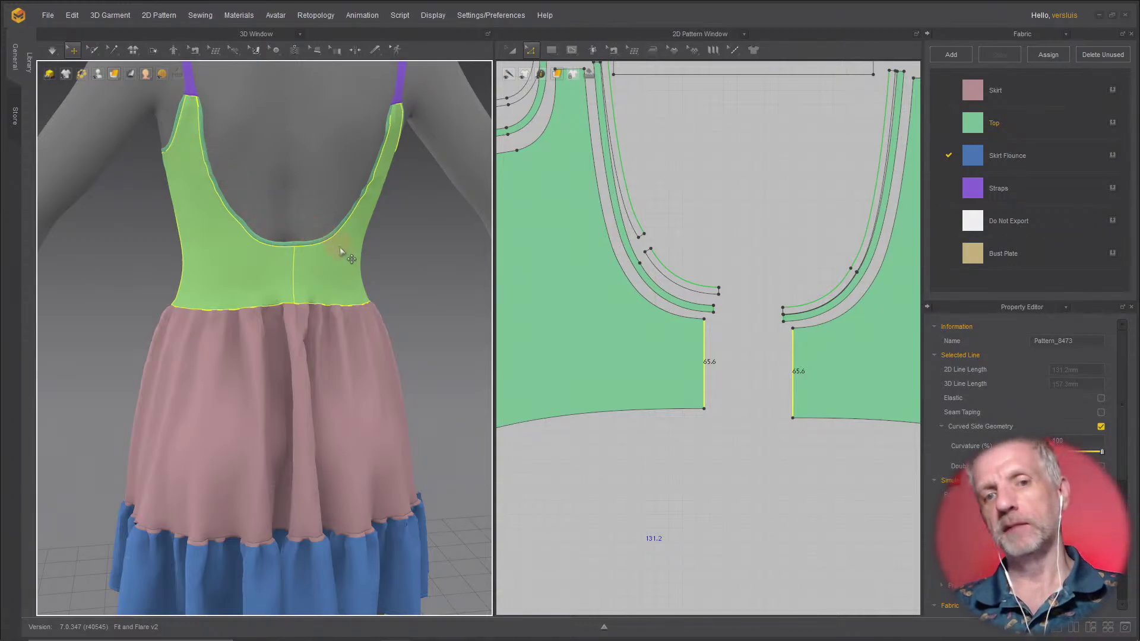
{"action": "right_click_drag", "start_coordinate": [340, 248], "coordinate": [231, 305]}
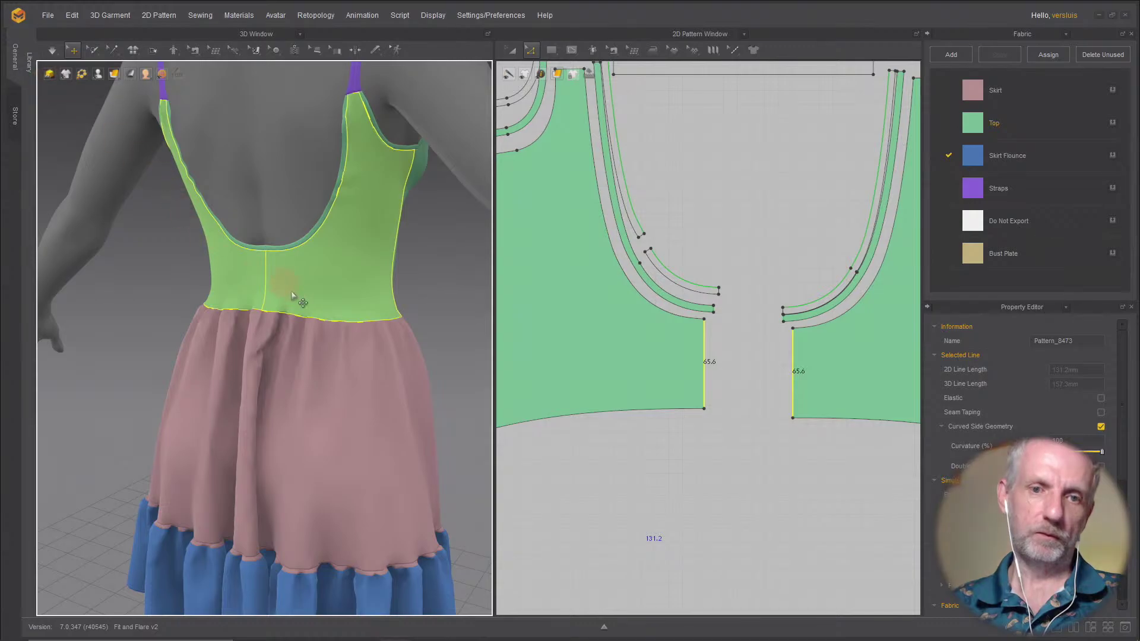
{"action": "key", "text": "space"}
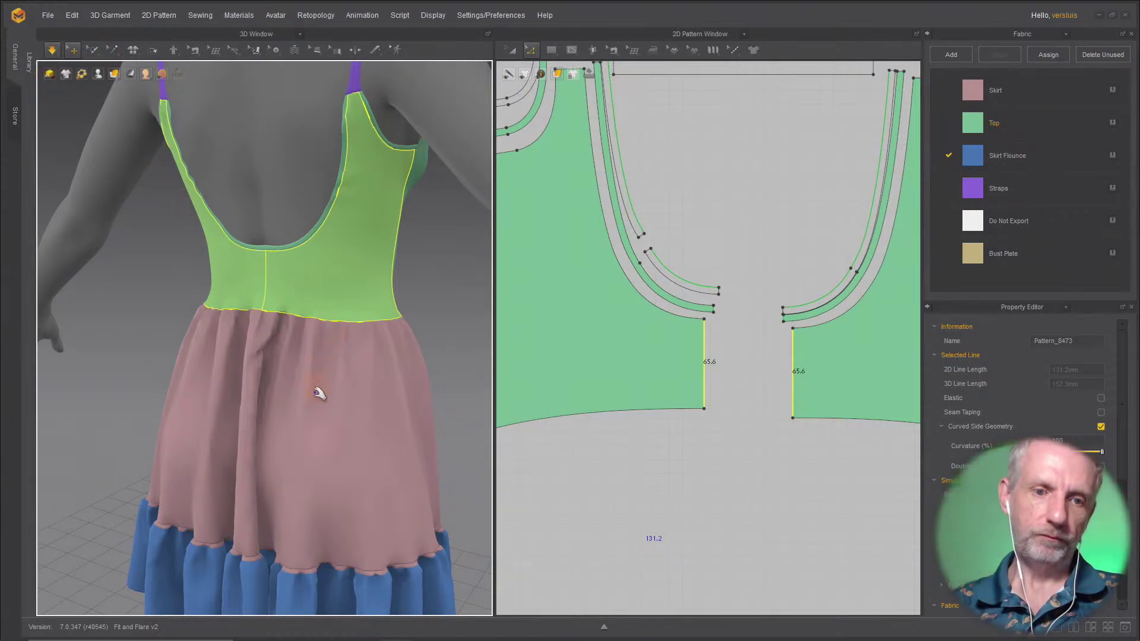
{"action": "left_click_drag", "start_coordinate": [289, 438], "coordinate": [249, 465]}
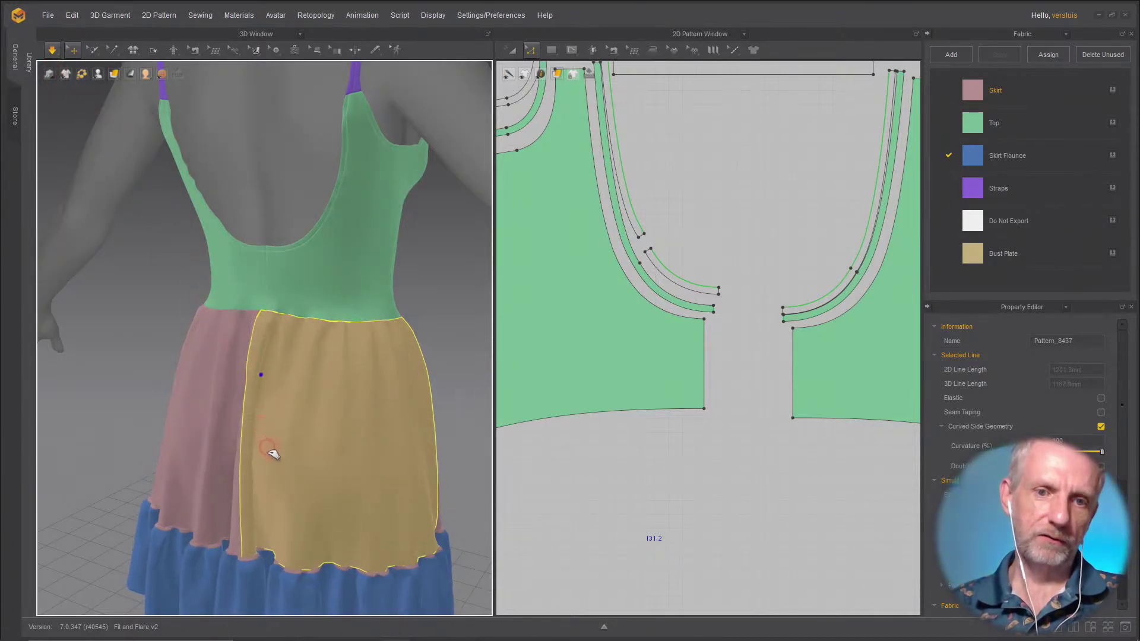
{"action": "left_click_drag", "start_coordinate": [272, 453], "coordinate": [266, 465]}
{"action": "right_click_drag", "start_coordinate": [339, 465], "coordinate": [406, 461]}
{"action": "right_click_drag", "start_coordinate": [483, 466], "coordinate": [407, 453]}
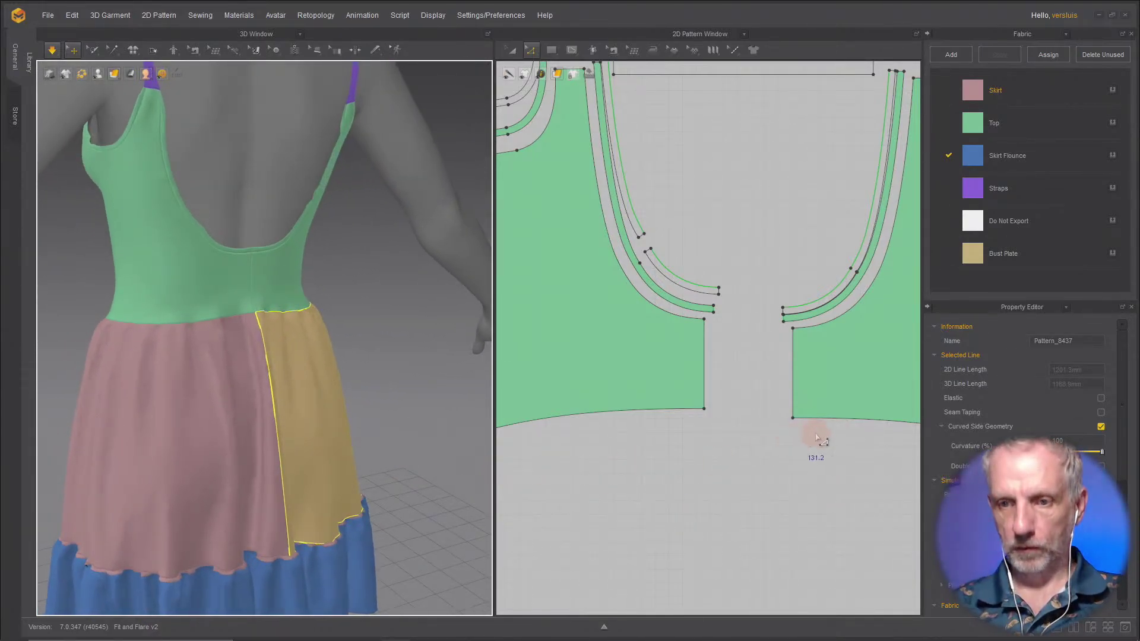
Step: Lower the centre-back waist points of both back top panels by another 5 mm and simulate the dress
{"action": "left_click", "coordinate": [724, 412]}
{"action": "mouse_move", "coordinate": [724, 412]}
{"action": "left_mouse_down"}
{"action": "mouse_move", "coordinate": [701, 410]}
{"action": "mouse_move", "coordinate": [706, 420]}
{"action": "left_mouse_up"}
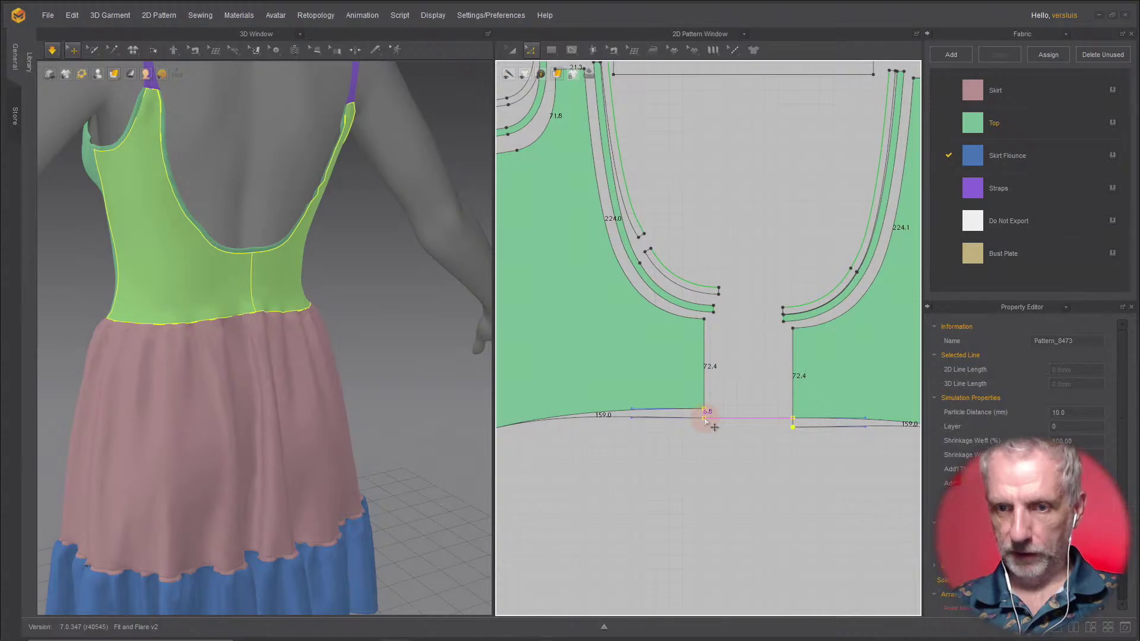
{"action": "right_click", "coordinate": [705, 420]}
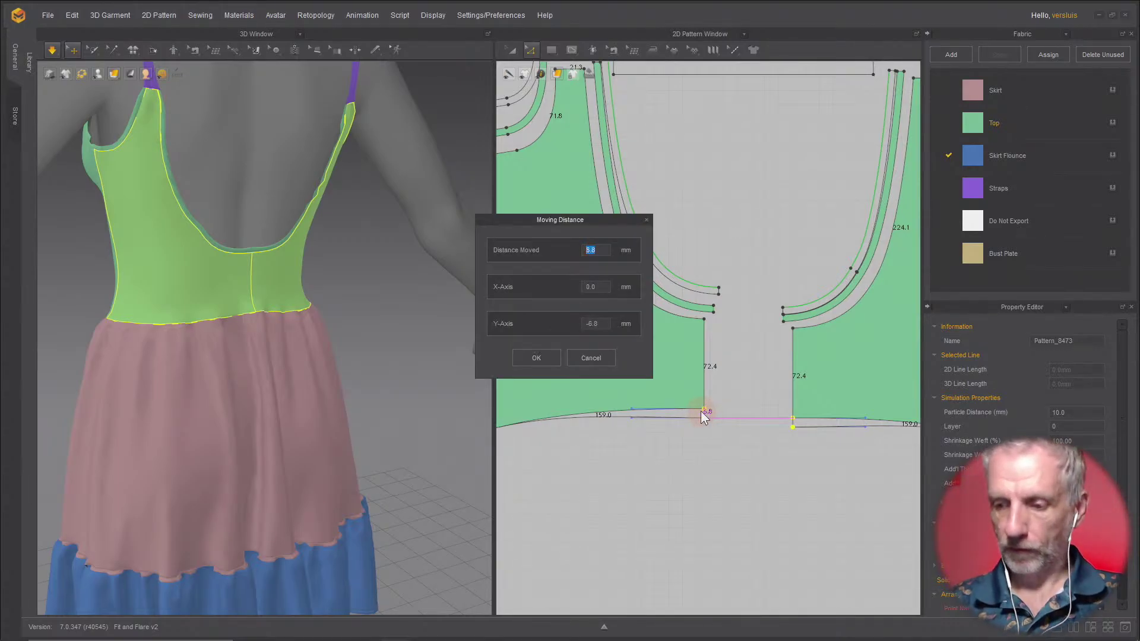
{"action": "type", "text": "5"}
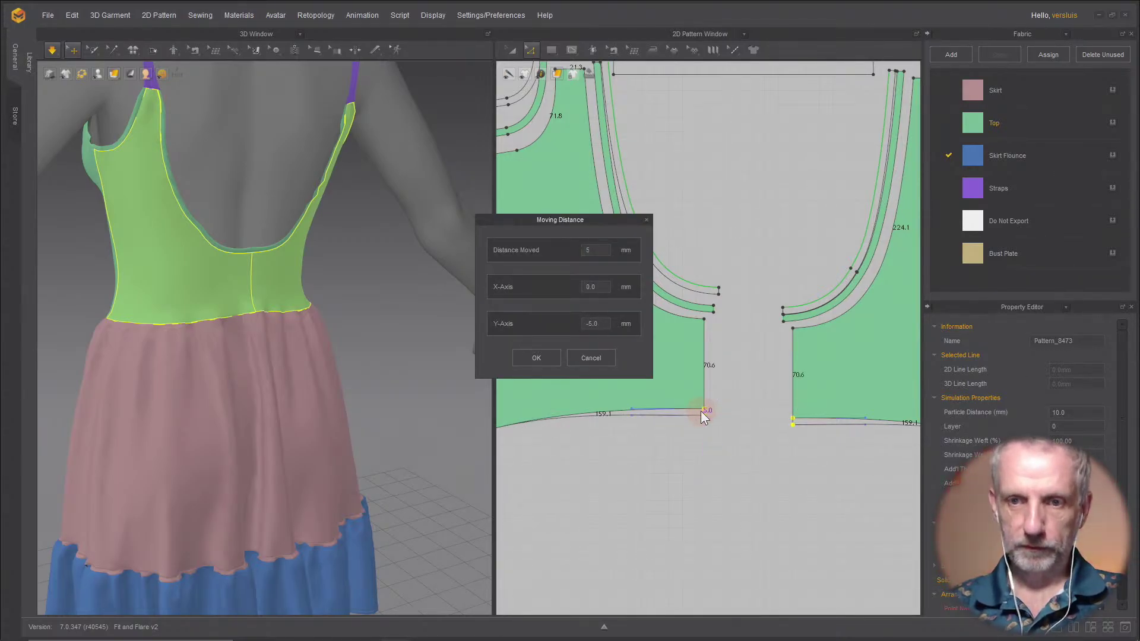
{"action": "left_click", "coordinate": [554, 364]}
{"action": "left_click", "coordinate": [534, 354]}
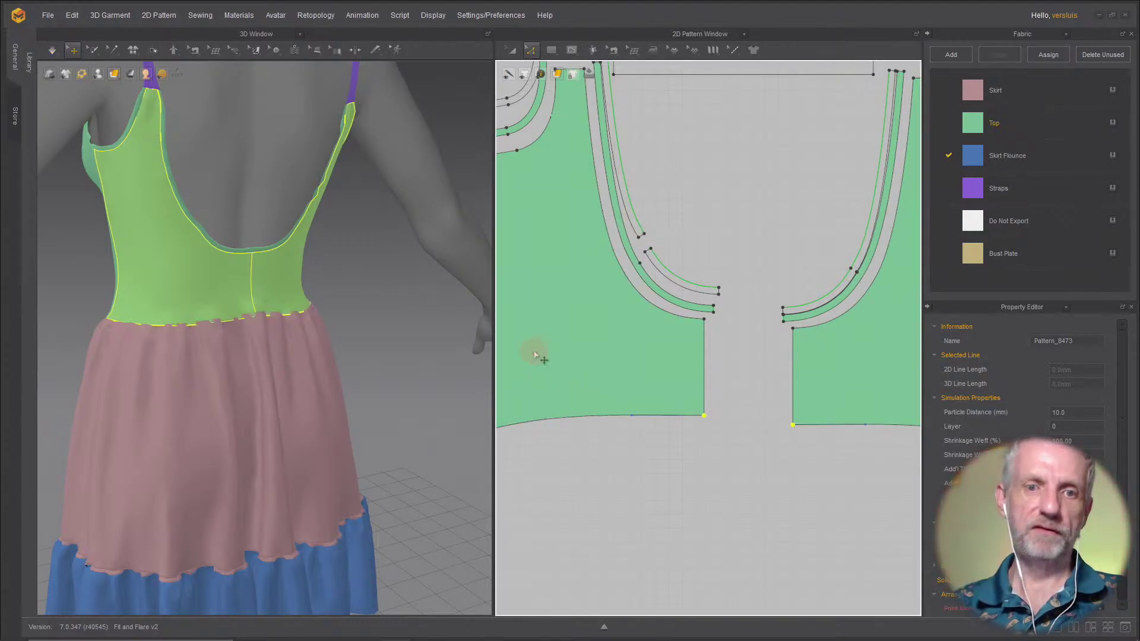
{"action": "right_click_drag", "start_coordinate": [290, 386], "coordinate": [237, 394]}
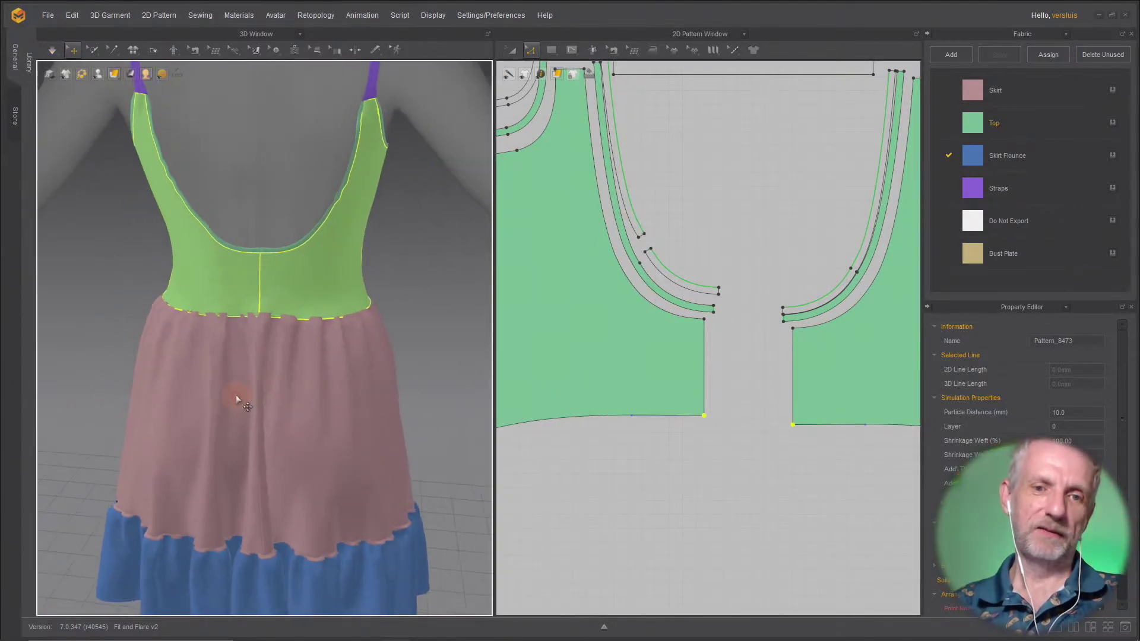
{"action": "key", "text": "space"}
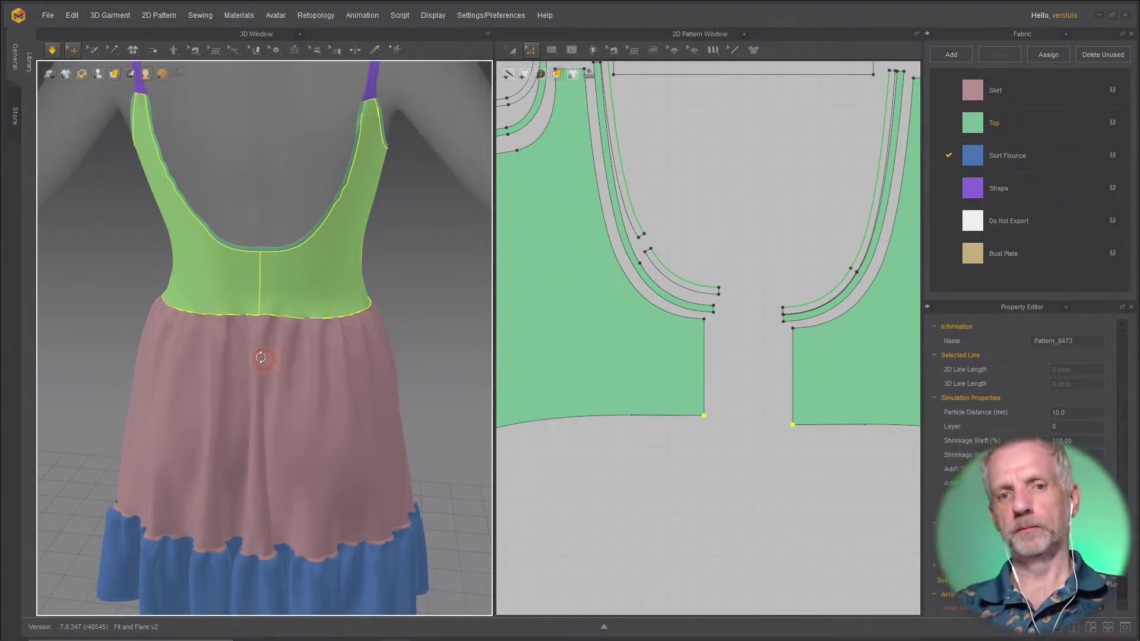
Step: Examine the top's underarm area from the front side and find the front side top panel among the 2D patterns
{"action": "right_click_drag", "start_coordinate": [261, 357], "coordinate": [202, 319]}
{"action": "scroll", "coordinate": [387, 387], "scroll_direction": "down", "scroll_amount": 3}
{"action": "scroll", "coordinate": [364, 349], "scroll_direction": "up", "scroll_amount": 6}
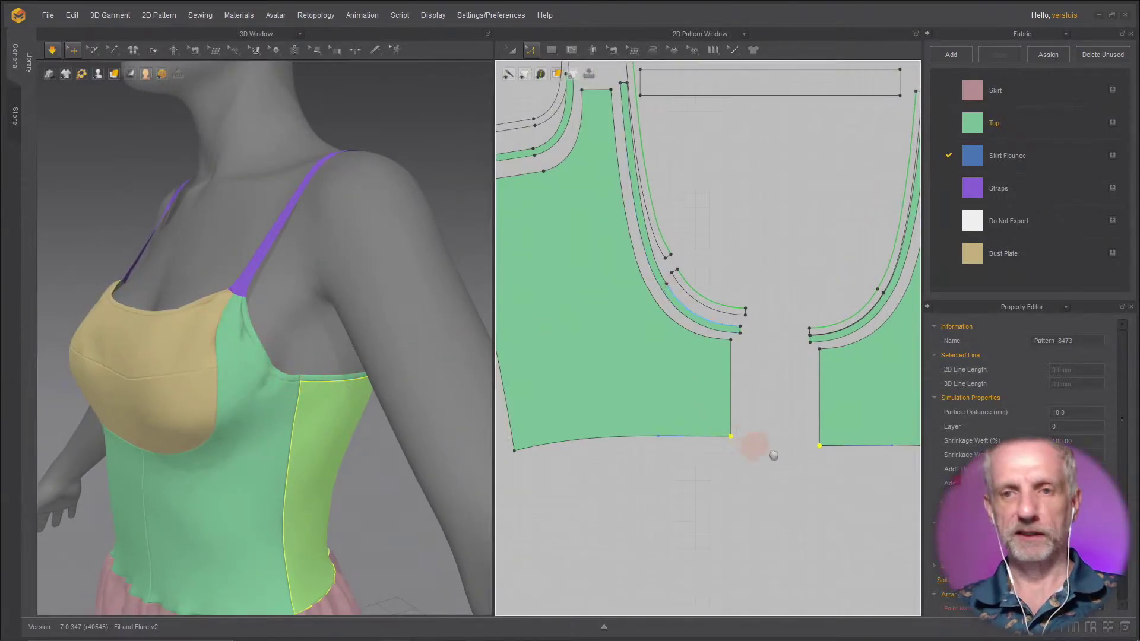
{"action": "scroll", "coordinate": [766, 451], "scroll_direction": "down", "scroll_amount": 6}
{"action": "scroll", "coordinate": [732, 361], "scroll_direction": "up", "scroll_amount": 4}
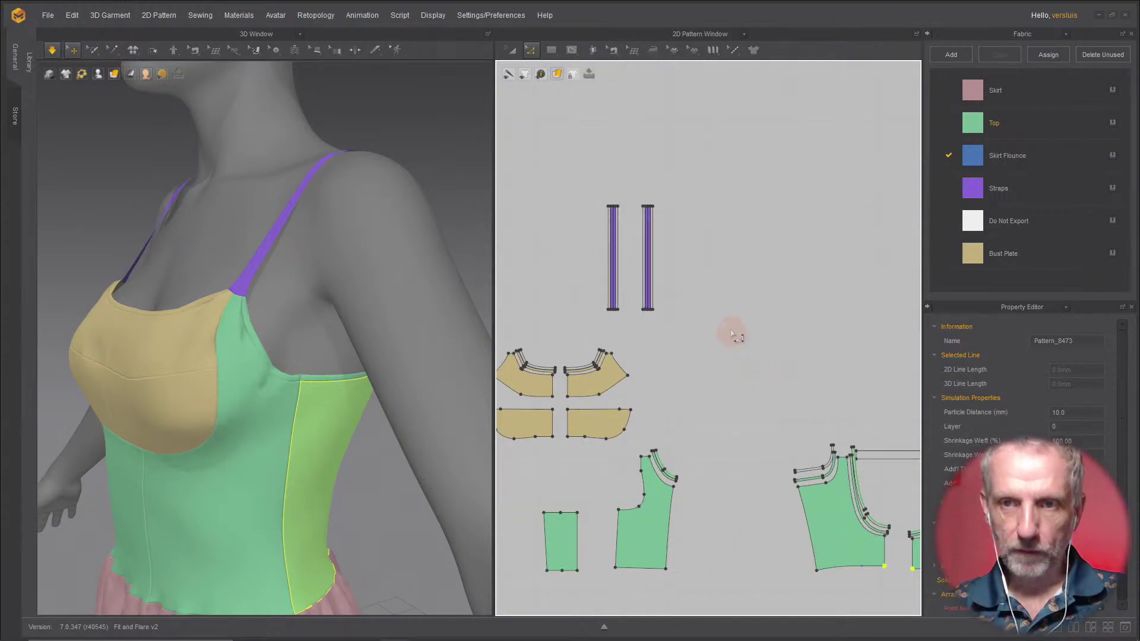
{"action": "middle_click_drag", "start_coordinate": [730, 331], "coordinate": [815, 375]}
{"action": "scroll", "coordinate": [799, 364], "scroll_direction": "down", "scroll_amount": 4}
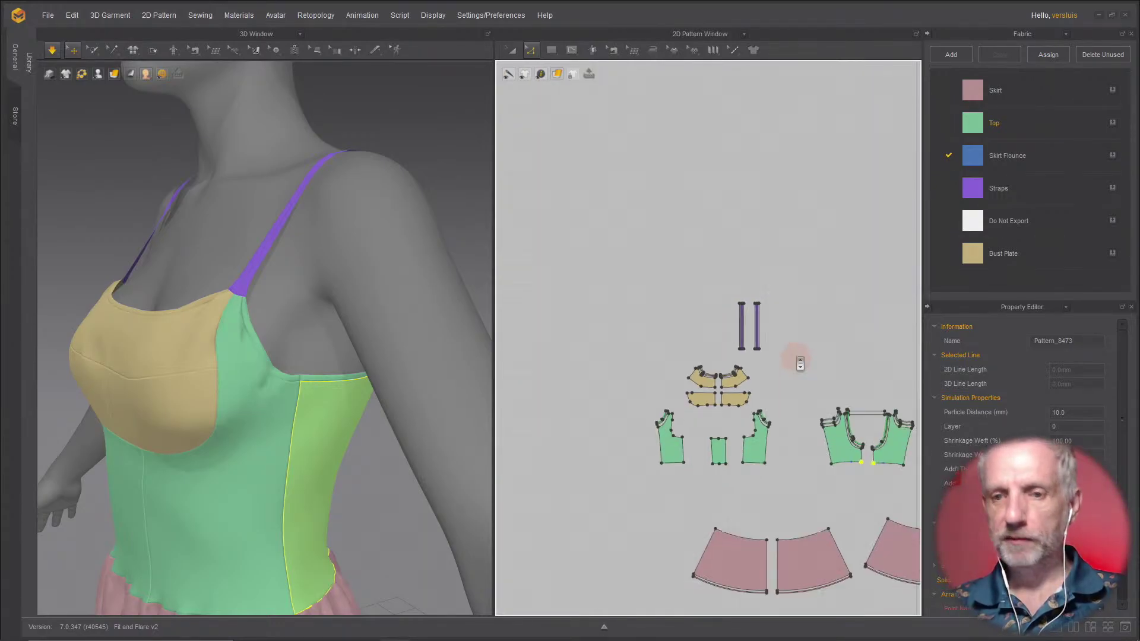
{"action": "scroll", "coordinate": [800, 363], "scroll_direction": "up", "scroll_amount": 4}
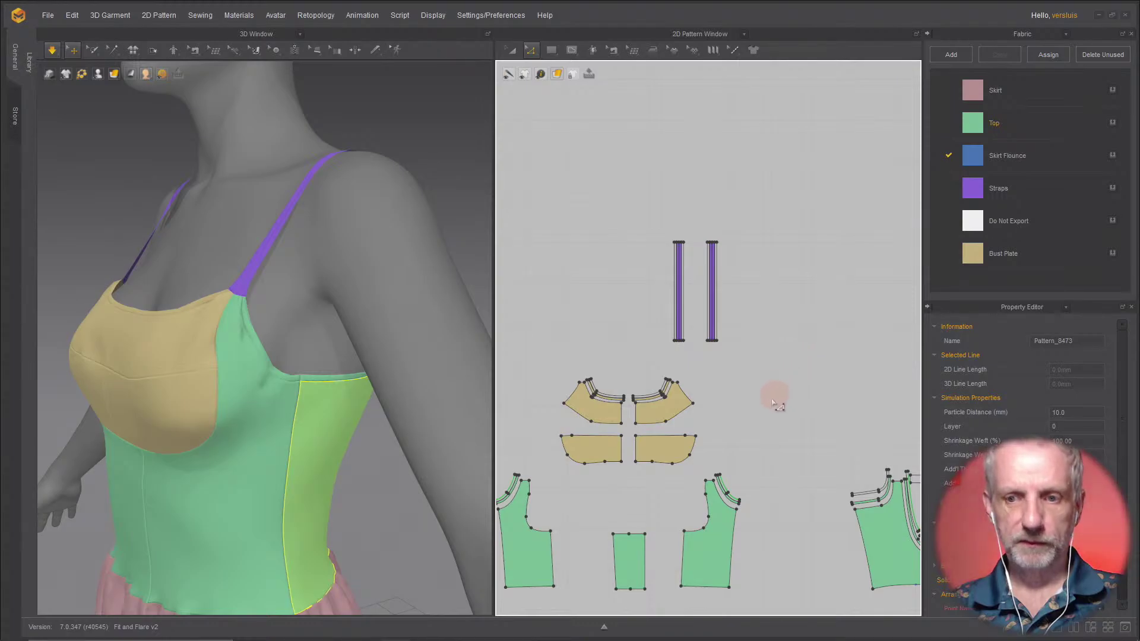
{"action": "middle_click_drag", "start_coordinate": [748, 392], "coordinate": [753, 254]}
{"action": "scroll", "coordinate": [753, 348], "scroll_direction": "up", "scroll_amount": 4}
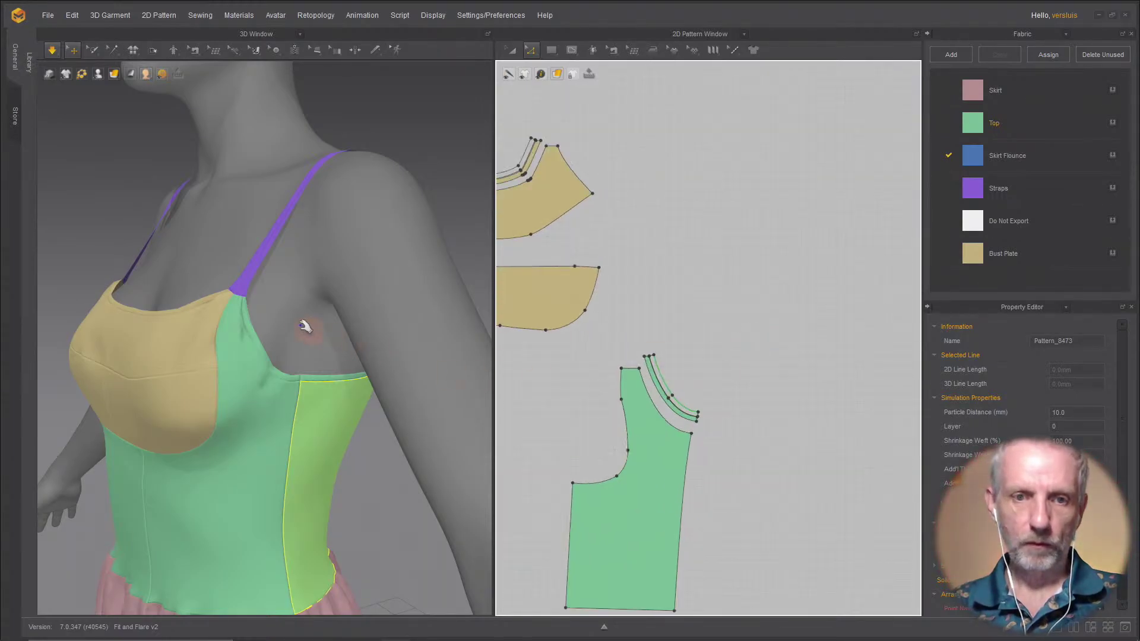
Step: Shrink the armhole area and armhole facings of the wearer's left front side top panel with the Steam Brush at -2% shrinkage, 36 mm size
{"action": "left_click", "coordinate": [244, 322]}
{"action": "scroll", "coordinate": [557, 399], "scroll_direction": "up", "scroll_amount": 3}
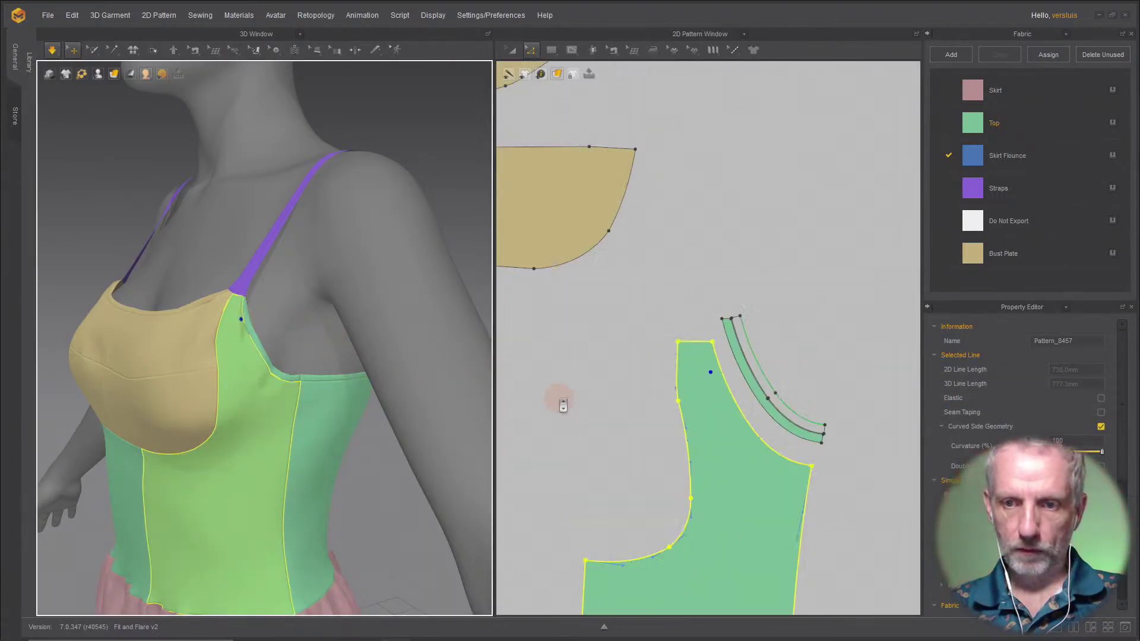
{"action": "scroll", "coordinate": [690, 380], "scroll_direction": "up", "scroll_amount": 2}
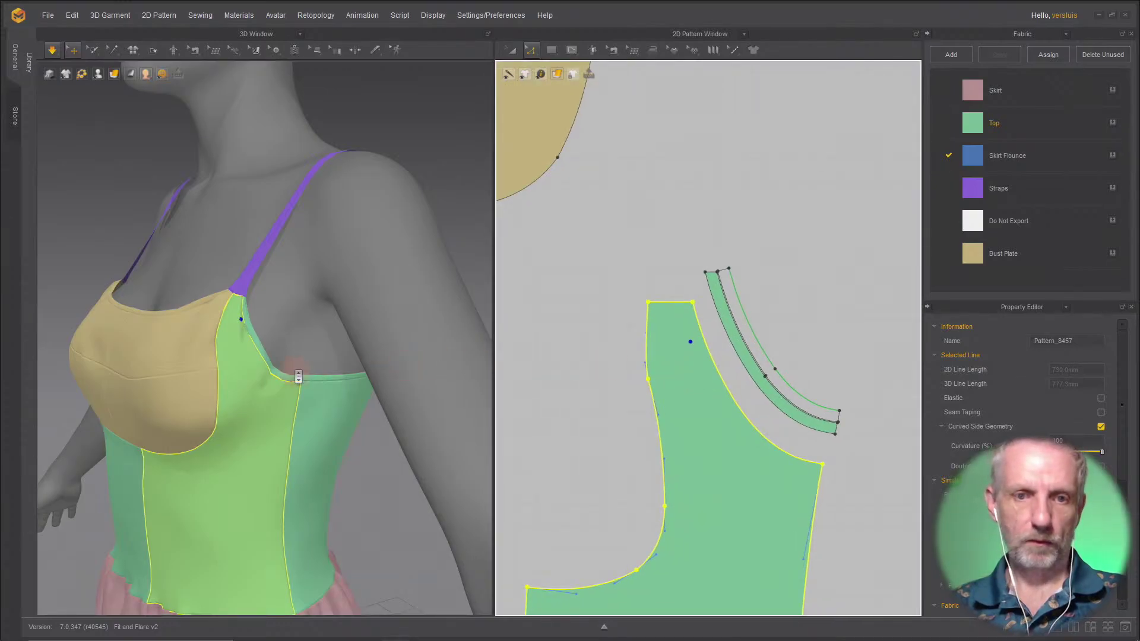
{"action": "scroll", "coordinate": [298, 375], "scroll_direction": "up", "scroll_amount": 4}
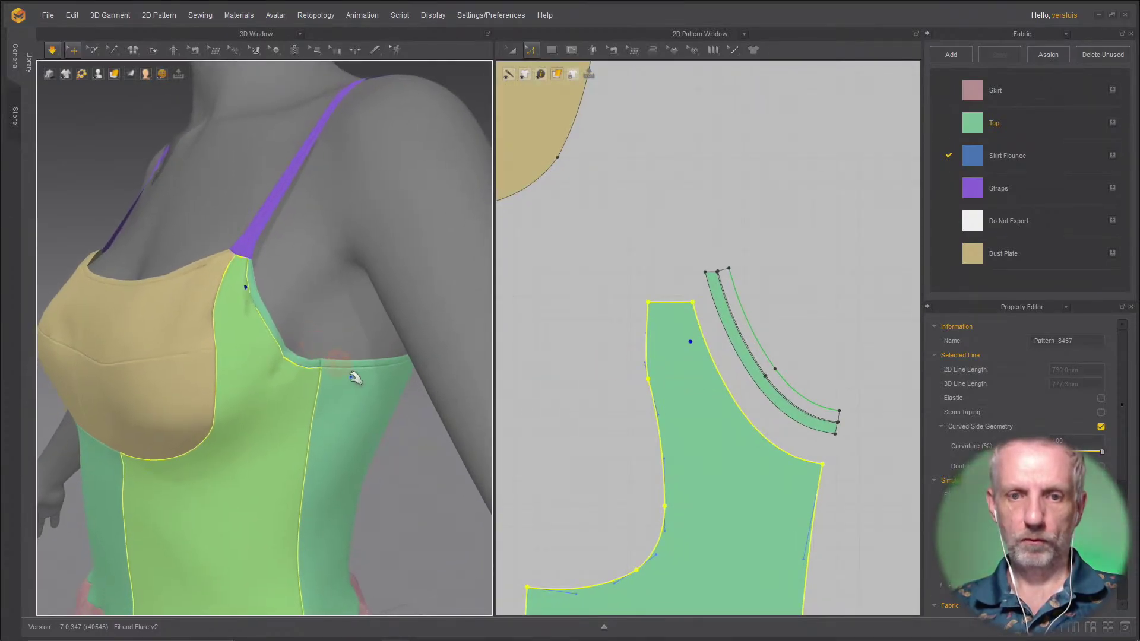
{"action": "left_click", "coordinate": [414, 444]}
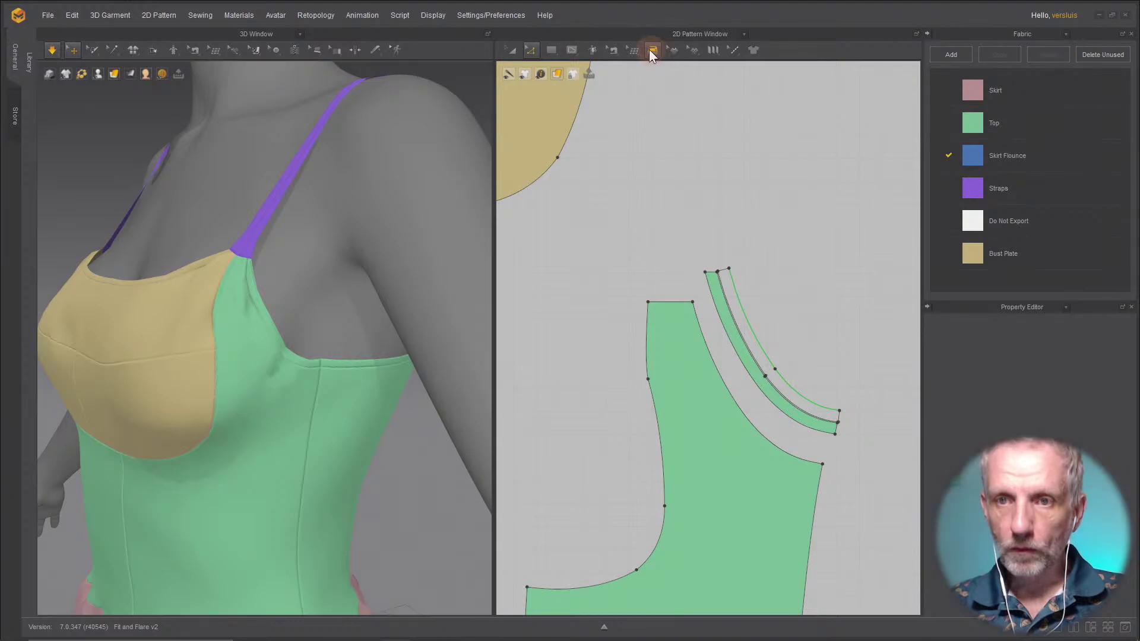
{"action": "left_click", "coordinate": [651, 49]}
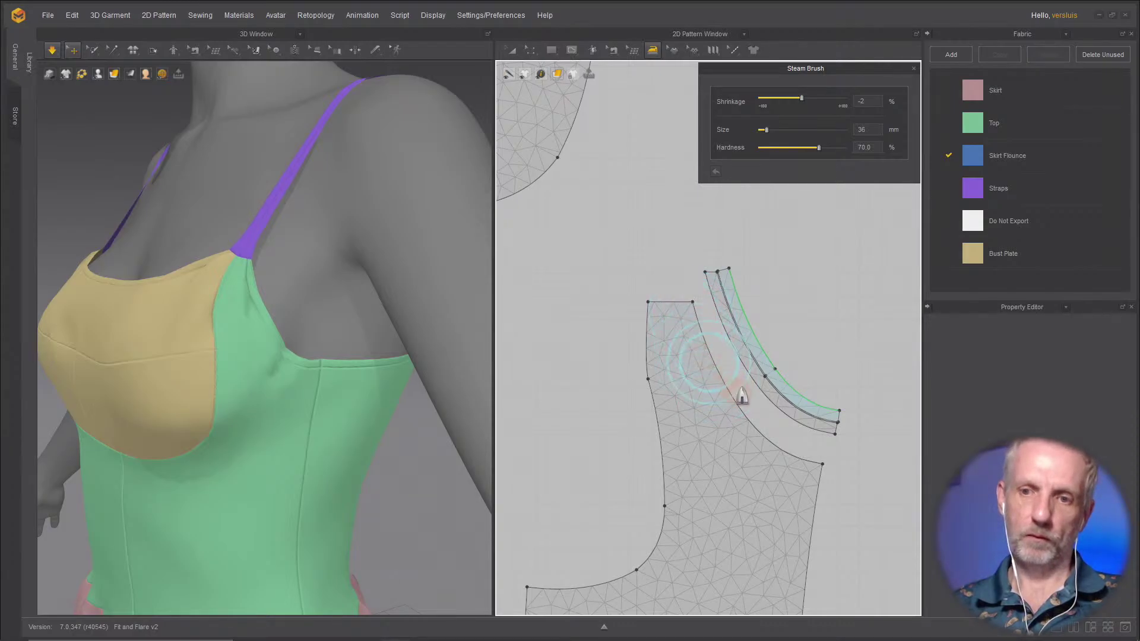
{"action": "left_click_drag", "start_coordinate": [742, 396], "coordinate": [700, 353]}
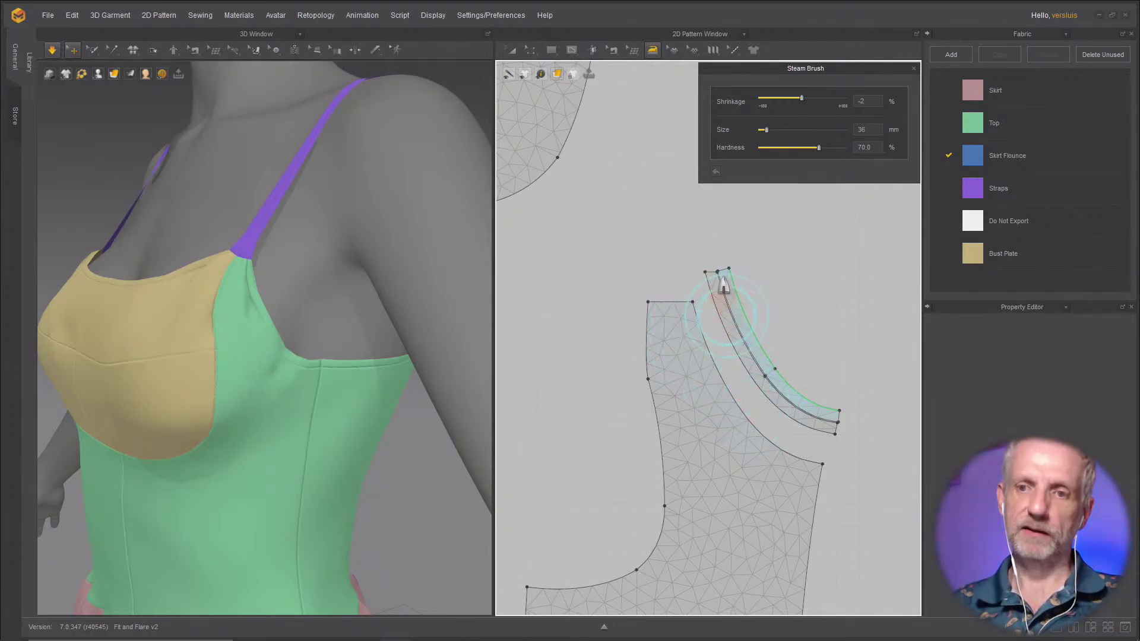
{"action": "mouse_move", "coordinate": [693, 364]}
{"action": "left_mouse_down"}
{"action": "mouse_move", "coordinate": [701, 346]}
{"action": "mouse_move", "coordinate": [733, 415]}
{"action": "mouse_move", "coordinate": [731, 297]}
{"action": "left_mouse_up"}
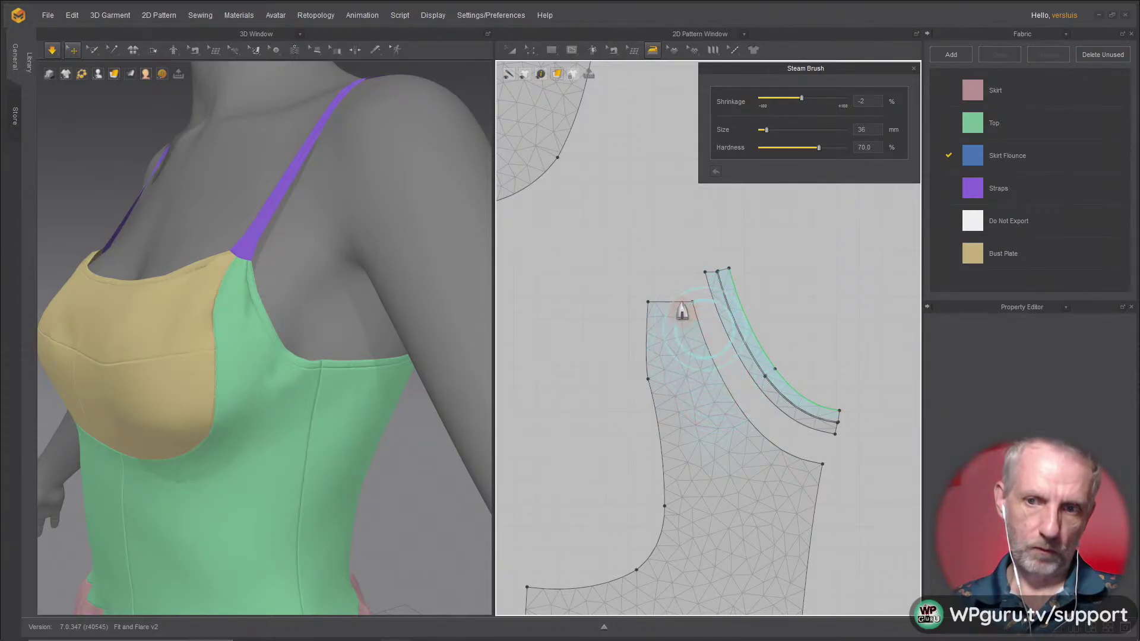
{"action": "mouse_move", "coordinate": [694, 371]}
{"action": "left_mouse_down"}
{"action": "mouse_move", "coordinate": [733, 428]}
{"action": "mouse_move", "coordinate": [768, 333]}
{"action": "left_mouse_up"}
{"action": "left_click_drag", "start_coordinate": [757, 449], "coordinate": [687, 386]}
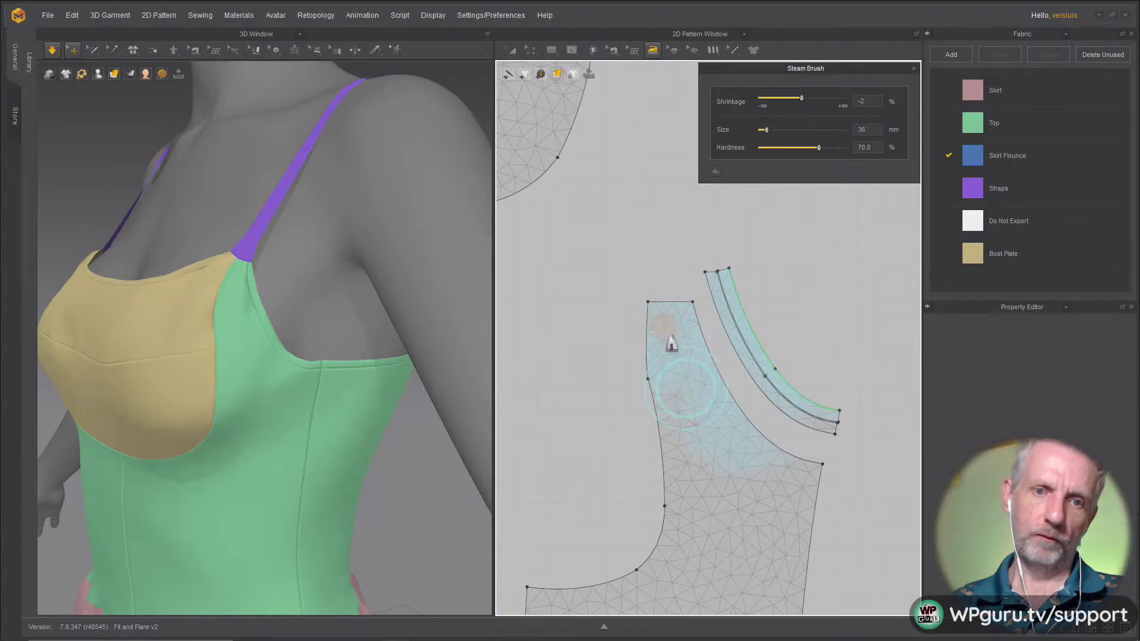
{"action": "mouse_move", "coordinate": [671, 344]}
{"action": "left_mouse_down"}
{"action": "mouse_move", "coordinate": [654, 300]}
{"action": "mouse_move", "coordinate": [682, 356]}
{"action": "mouse_move", "coordinate": [688, 321]}
{"action": "mouse_move", "coordinate": [728, 408]}
{"action": "mouse_move", "coordinate": [785, 446]}
{"action": "mouse_move", "coordinate": [745, 437]}
{"action": "mouse_move", "coordinate": [775, 454]}
{"action": "mouse_move", "coordinate": [689, 322]}
{"action": "mouse_move", "coordinate": [718, 420]}
{"action": "mouse_move", "coordinate": [705, 372]}
{"action": "mouse_move", "coordinate": [556, 354]}
{"action": "left_mouse_up"}
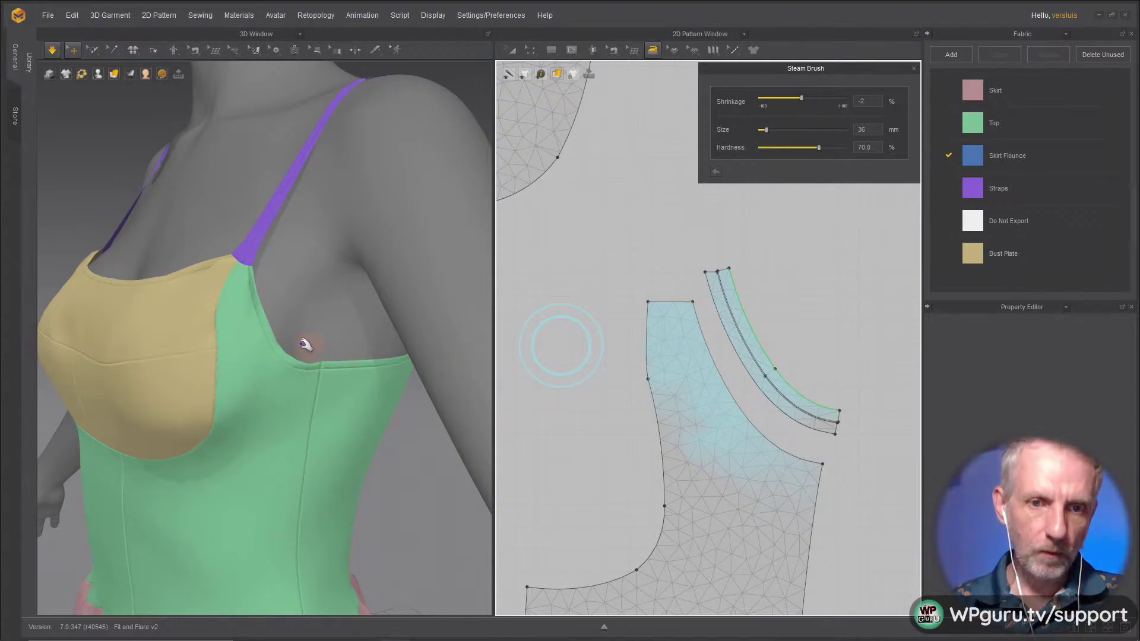
Step: Inspect the steamed armhole and the opposite one on the avatar, and locate the wearer's right front side top panel among the 2D patterns
{"action": "scroll", "coordinate": [291, 342], "scroll_direction": "down", "scroll_amount": 3}
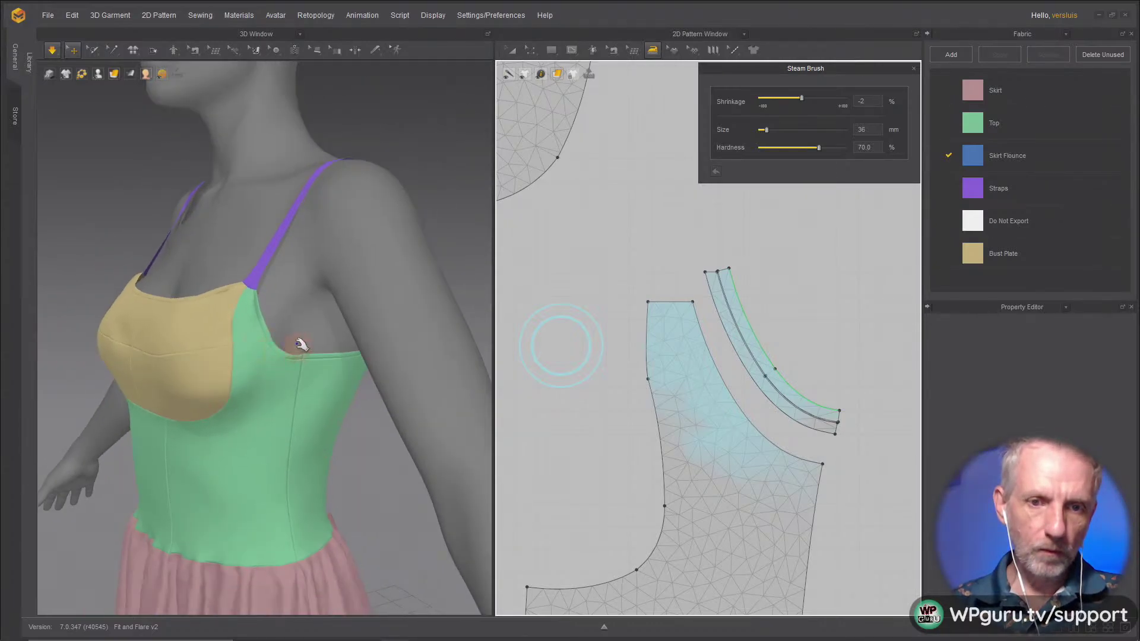
{"action": "scroll", "coordinate": [298, 348], "scroll_direction": "up", "scroll_amount": 3}
{"action": "right_click_drag", "start_coordinate": [272, 383], "coordinate": [202, 377]}
{"action": "scroll", "coordinate": [730, 447], "scroll_direction": "down", "scroll_amount": 5}
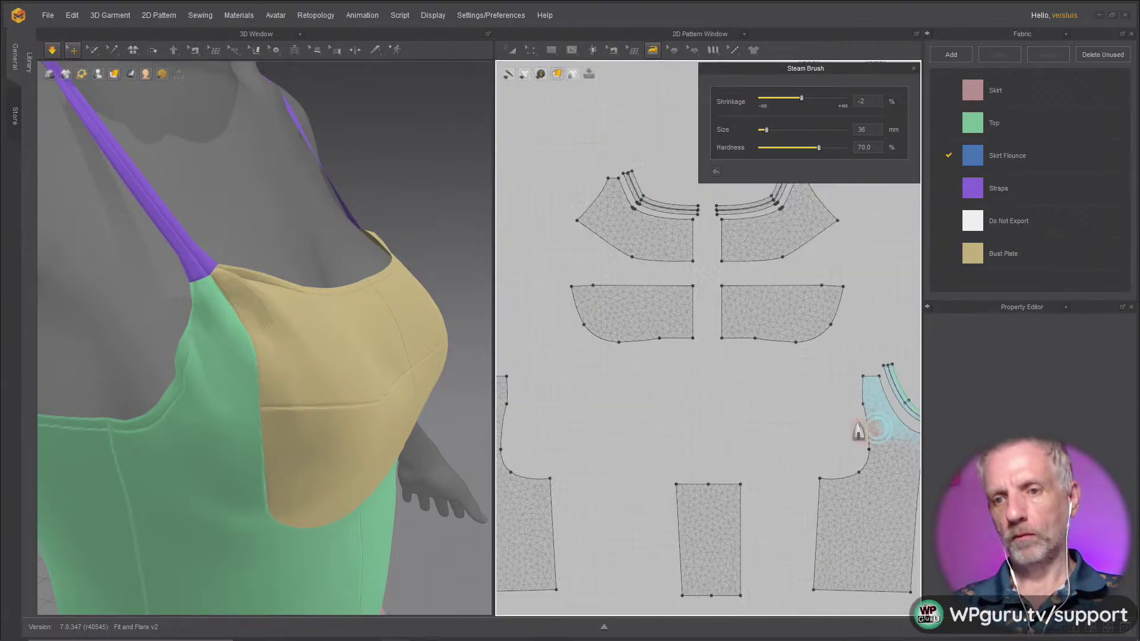
{"action": "scroll", "coordinate": [831, 421], "scroll_direction": "up", "scroll_amount": 2}
{"action": "scroll", "coordinate": [760, 415], "scroll_direction": "up", "scroll_amount": 5}
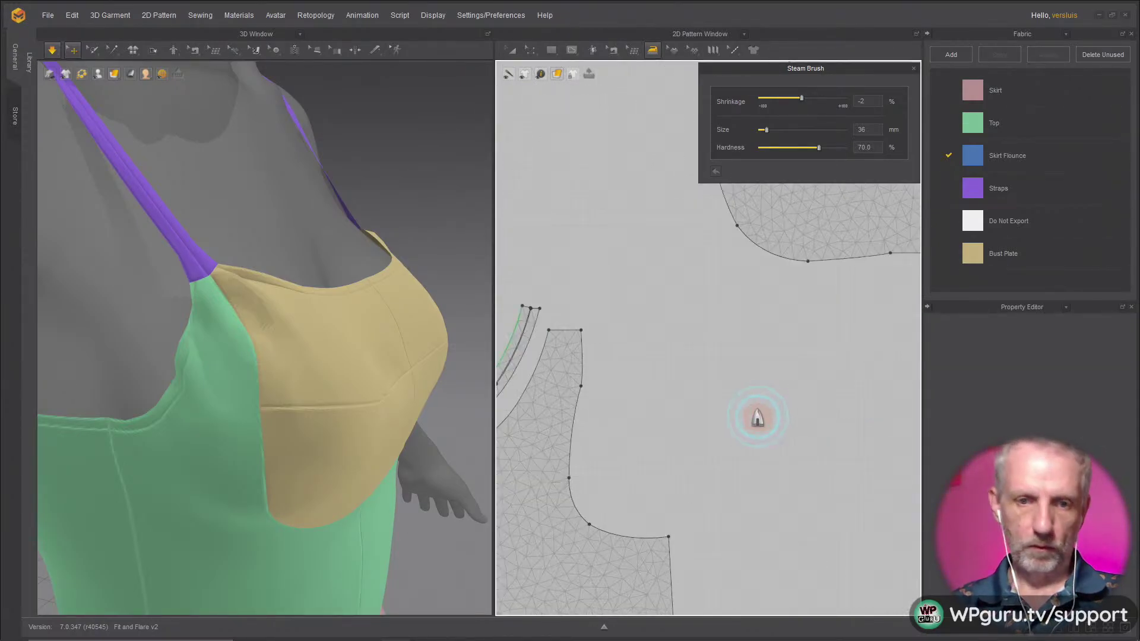
{"action": "scroll", "coordinate": [862, 426], "scroll_direction": "down", "scroll_amount": 3}
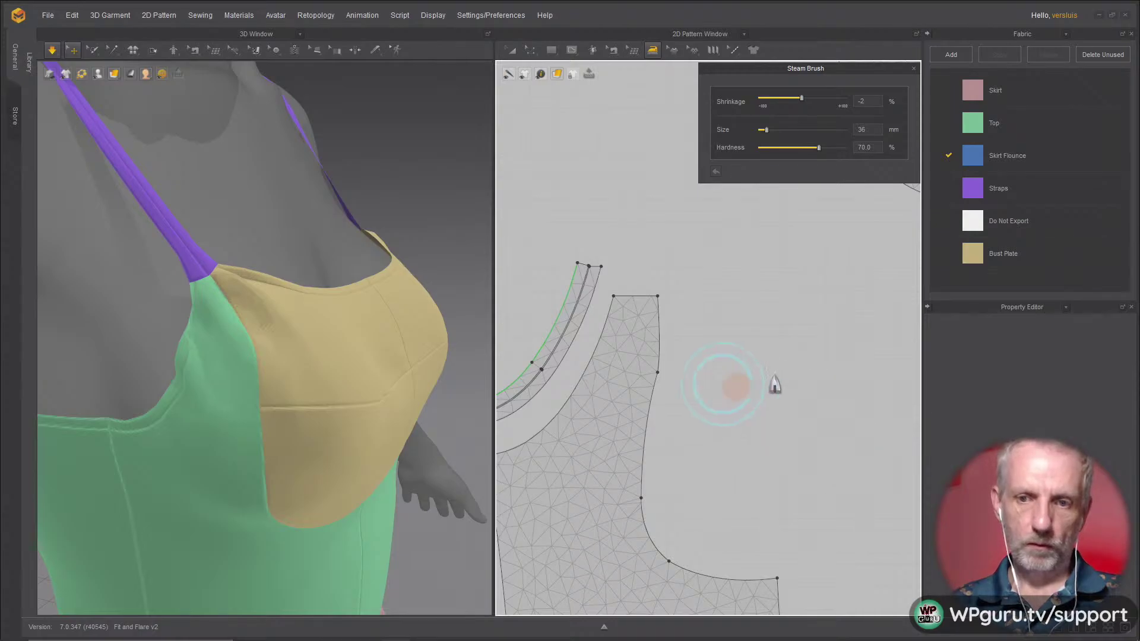
{"action": "scroll", "coordinate": [831, 374], "scroll_direction": "up", "scroll_amount": 2}
{"action": "mouse_move", "coordinate": [776, 382]}
{"action": "left_mouse_down"}
{"action": "mouse_move", "coordinate": [756, 356]}
{"action": "mouse_move", "coordinate": [764, 379]}
{"action": "mouse_move", "coordinate": [725, 376]}
{"action": "mouse_move", "coordinate": [780, 377]}
{"action": "left_mouse_up"}
{"action": "middle_click_drag", "start_coordinate": [751, 372], "coordinate": [698, 371]}
{"action": "left_click", "coordinate": [211, 325]}
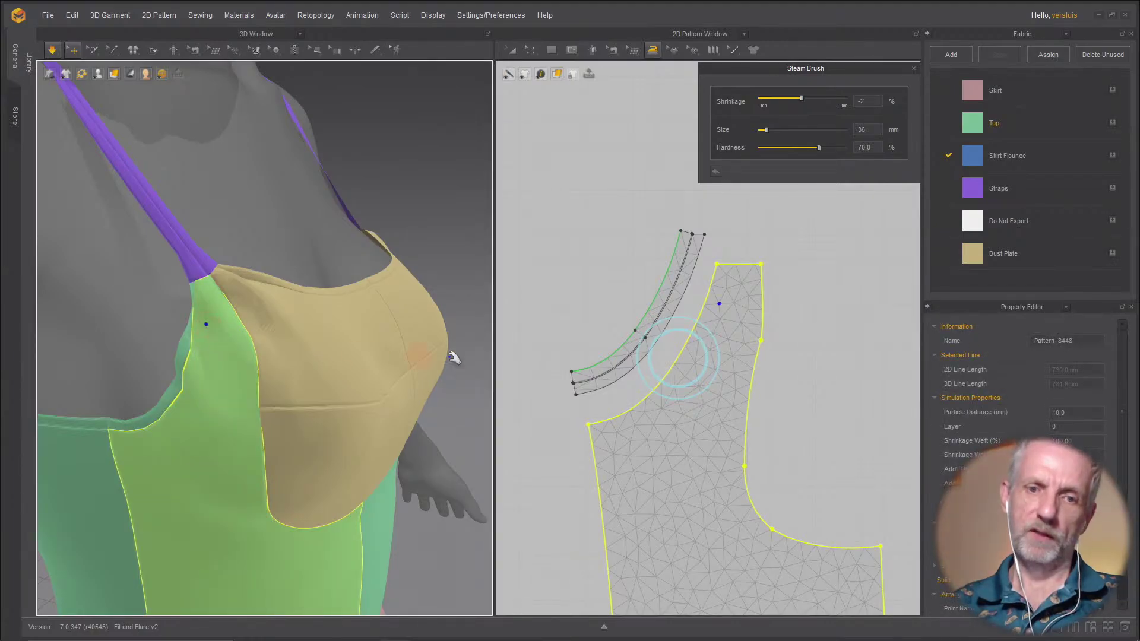
{"action": "left_click", "coordinate": [482, 350]}
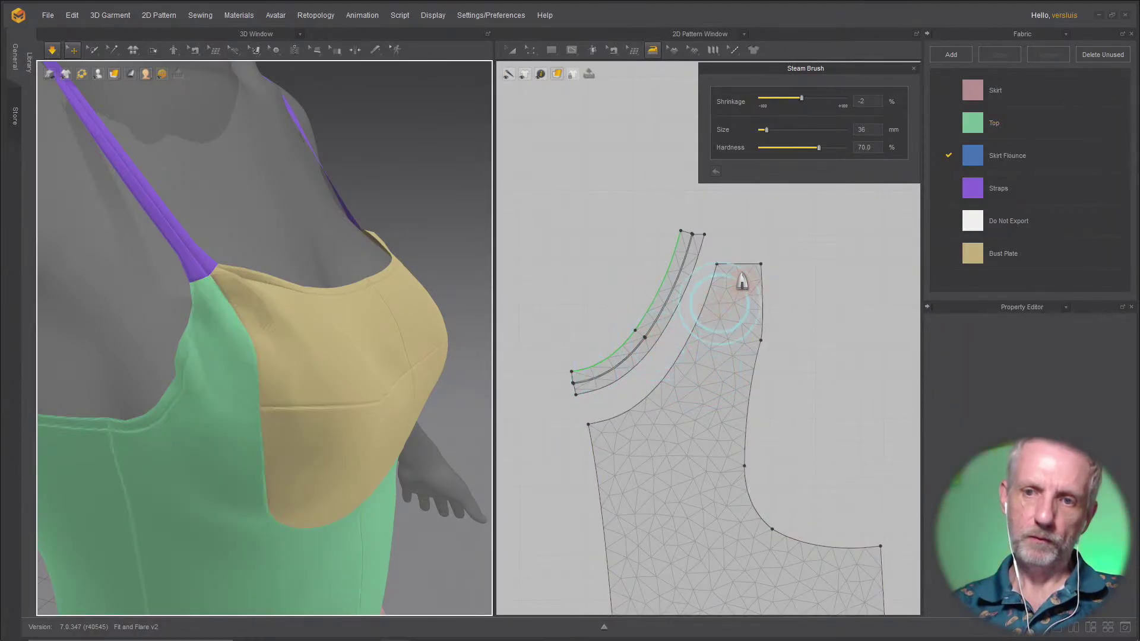
Step: Steam the upper part of the wearer's right front side top panel and its armhole facings at -2% shrinkage
{"action": "mouse_move", "coordinate": [703, 310]}
{"action": "left_mouse_down"}
{"action": "mouse_move", "coordinate": [677, 407]}
{"action": "mouse_move", "coordinate": [678, 363]}
{"action": "left_mouse_up"}
{"action": "mouse_move", "coordinate": [671, 277]}
{"action": "left_mouse_down"}
{"action": "mouse_move", "coordinate": [656, 309]}
{"action": "mouse_move", "coordinate": [660, 298]}
{"action": "left_mouse_up"}
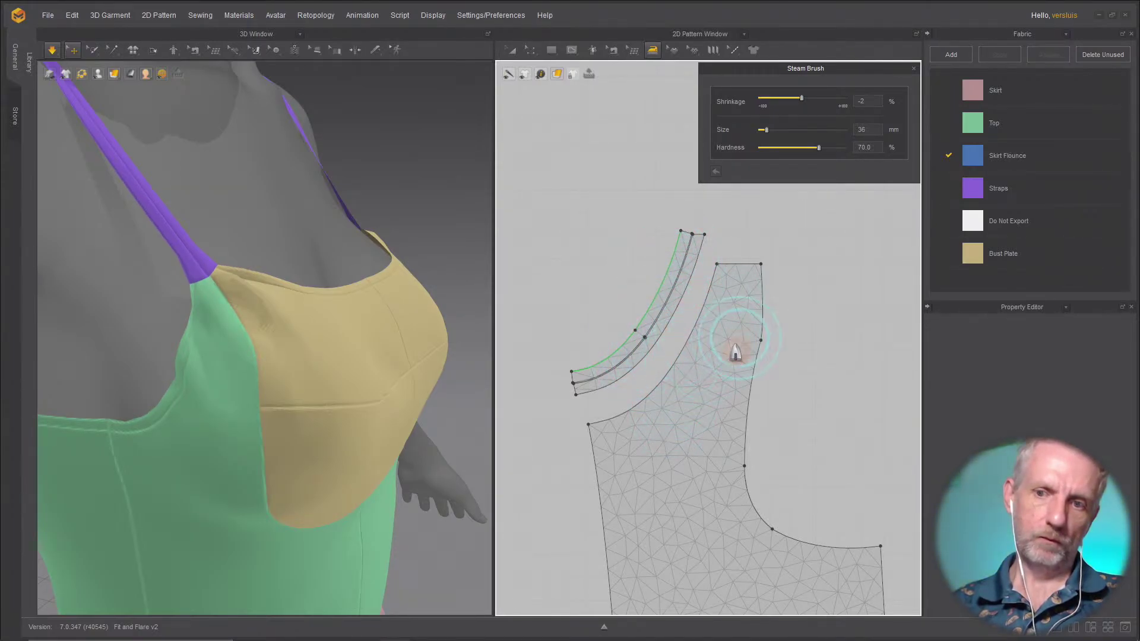
{"action": "left_click_drag", "start_coordinate": [692, 375], "coordinate": [700, 358]}
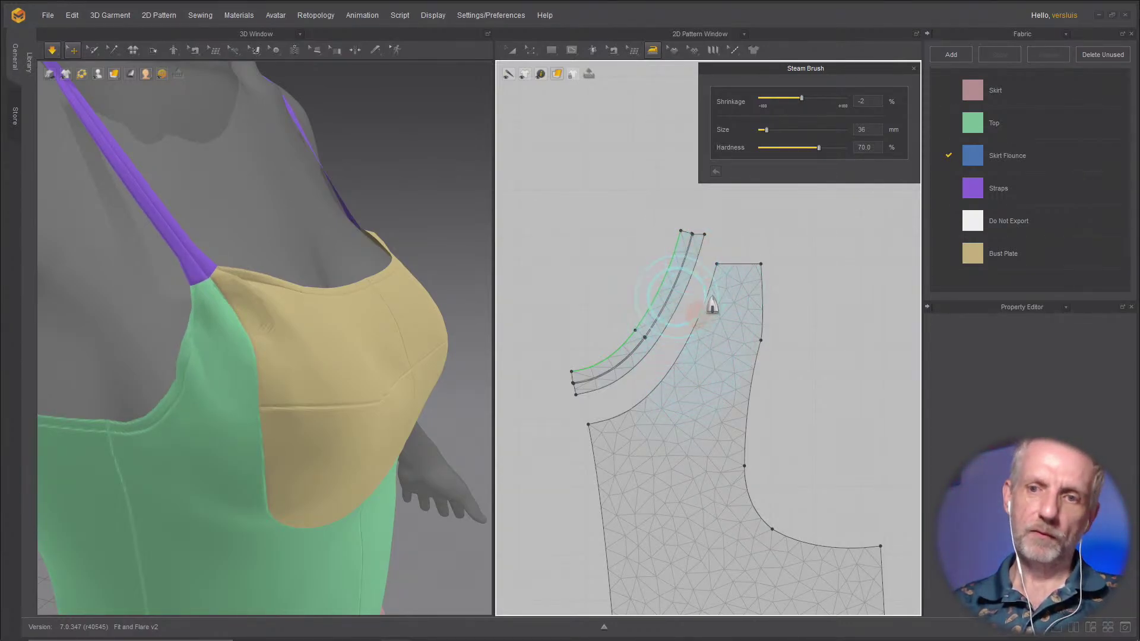
{"action": "left_click_drag", "start_coordinate": [712, 306], "coordinate": [711, 322]}
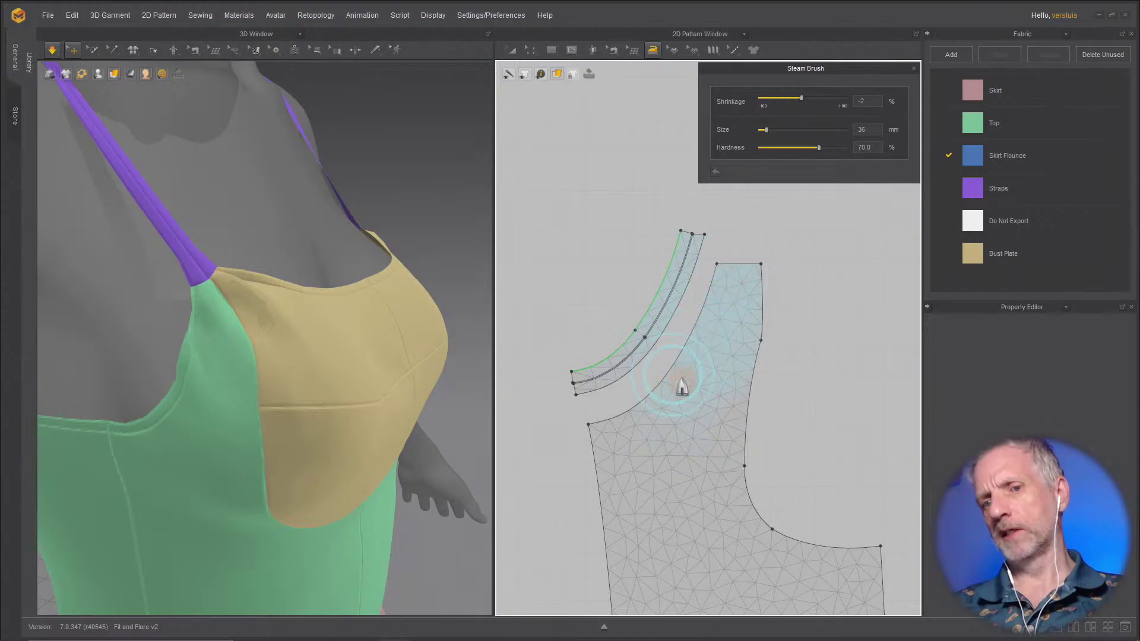
{"action": "mouse_move", "coordinate": [681, 387]}
{"action": "left_mouse_down"}
{"action": "mouse_move", "coordinate": [703, 394]}
{"action": "mouse_move", "coordinate": [651, 346]}
{"action": "mouse_move", "coordinate": [660, 280]}
{"action": "mouse_move", "coordinate": [638, 331]}
{"action": "left_mouse_up"}
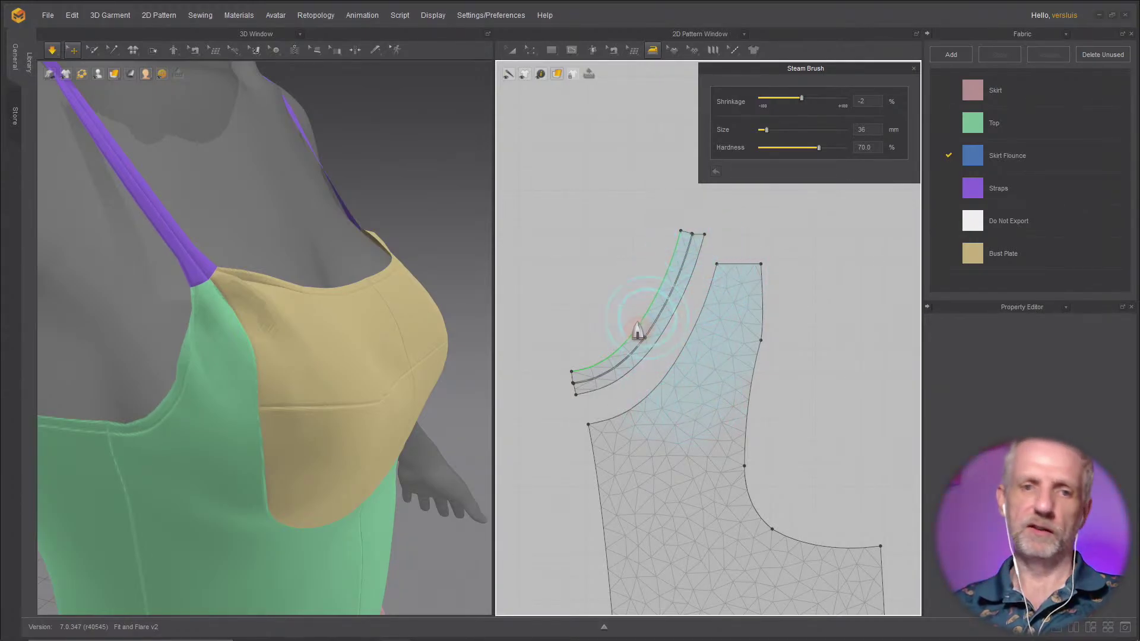
{"action": "left_click_drag", "start_coordinate": [721, 347], "coordinate": [703, 384]}
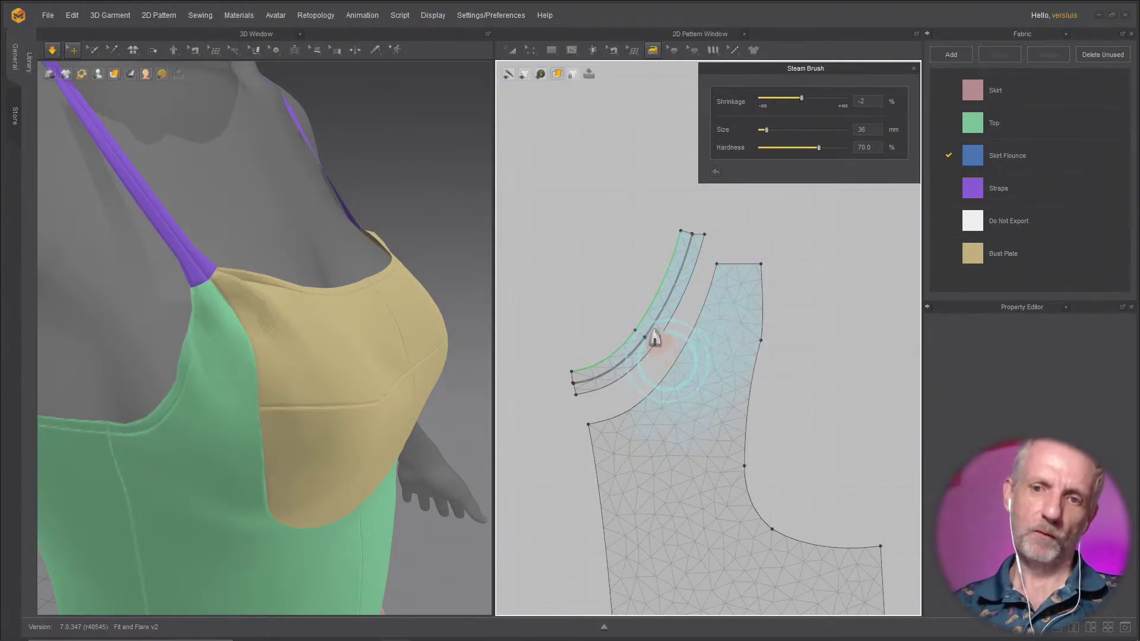
{"action": "mouse_move", "coordinate": [655, 339]}
{"action": "left_mouse_down"}
{"action": "mouse_move", "coordinate": [615, 357]}
{"action": "mouse_move", "coordinate": [646, 291]}
{"action": "mouse_move", "coordinate": [669, 385]}
{"action": "mouse_move", "coordinate": [732, 375]}
{"action": "mouse_move", "coordinate": [652, 436]}
{"action": "mouse_move", "coordinate": [624, 438]}
{"action": "mouse_move", "coordinate": [724, 365]}
{"action": "mouse_move", "coordinate": [684, 407]}
{"action": "mouse_move", "coordinate": [692, 425]}
{"action": "mouse_move", "coordinate": [646, 448]}
{"action": "mouse_move", "coordinate": [684, 398]}
{"action": "left_mouse_up"}
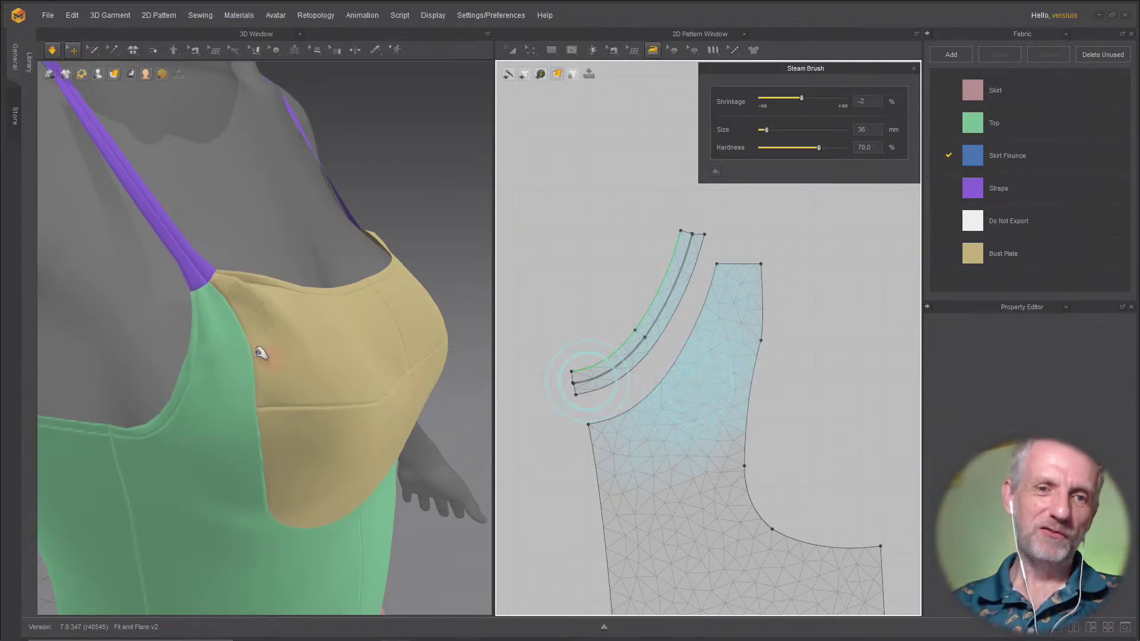
{"action": "mouse_move", "coordinate": [588, 380]}
{"action": "left_mouse_down"}
{"action": "mouse_move", "coordinate": [543, 359]}
{"action": "mouse_move", "coordinate": [673, 380]}
{"action": "mouse_move", "coordinate": [617, 363]}
{"action": "left_mouse_up"}
{"action": "mouse_move", "coordinate": [676, 280]}
{"action": "left_mouse_down"}
{"action": "mouse_move", "coordinate": [661, 305]}
{"action": "mouse_move", "coordinate": [686, 350]}
{"action": "left_mouse_up"}
Step: Steam the strap corner and neckline facings of the wearer's right upper bust plate panel at -2% shrinkage
{"action": "right_click_drag", "start_coordinate": [391, 356], "coordinate": [327, 341]}
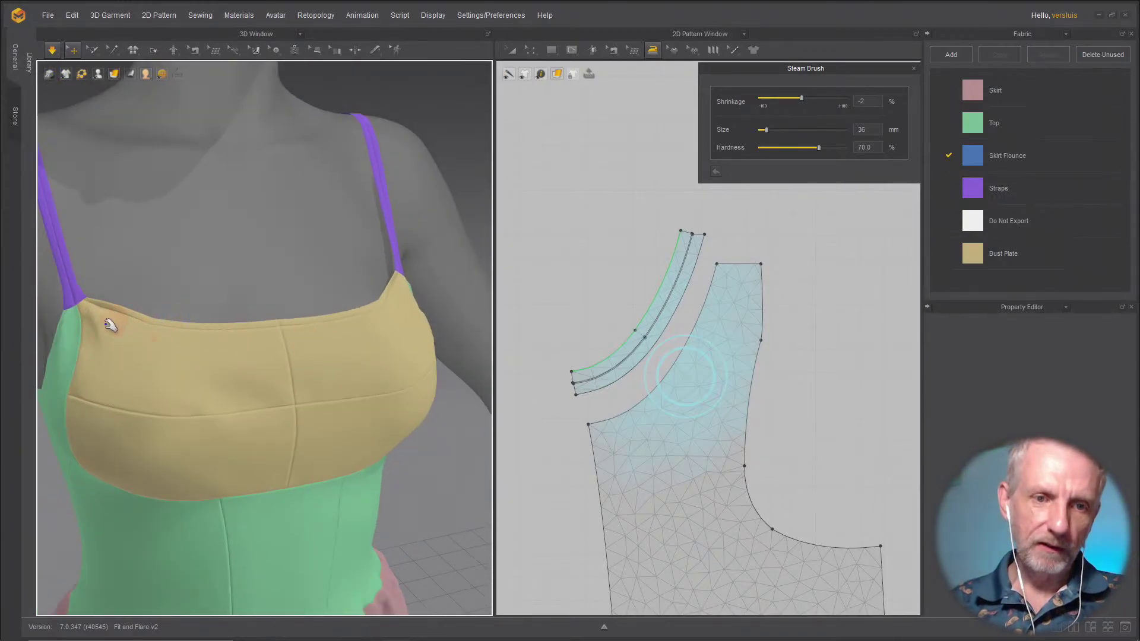
{"action": "left_click", "coordinate": [143, 338]}
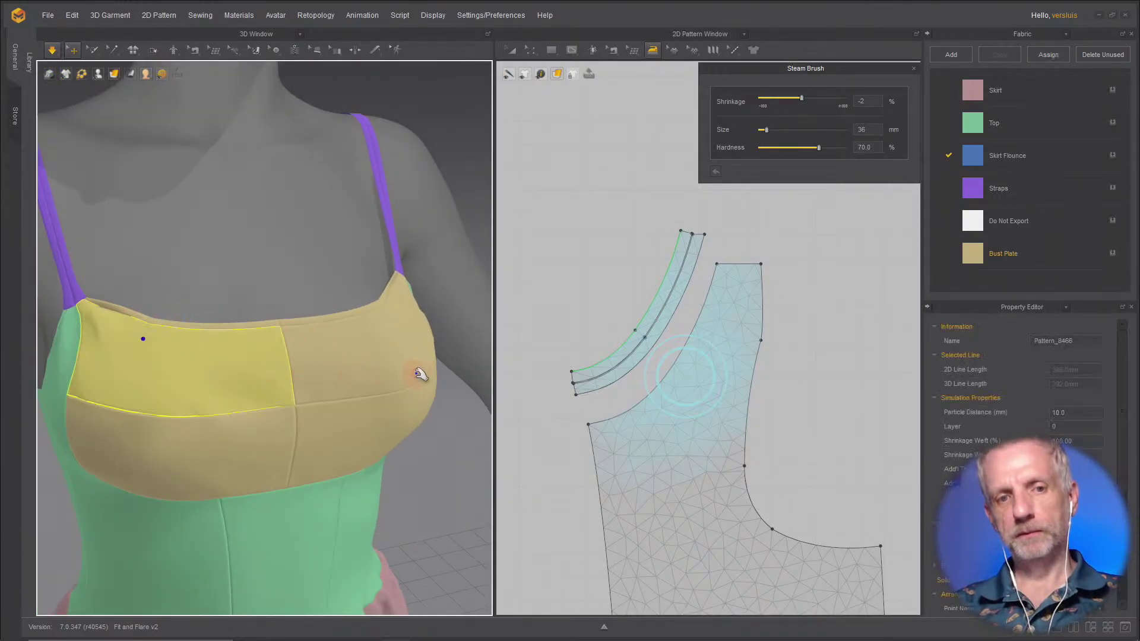
{"action": "scroll", "coordinate": [647, 386], "scroll_direction": "down", "scroll_amount": 5}
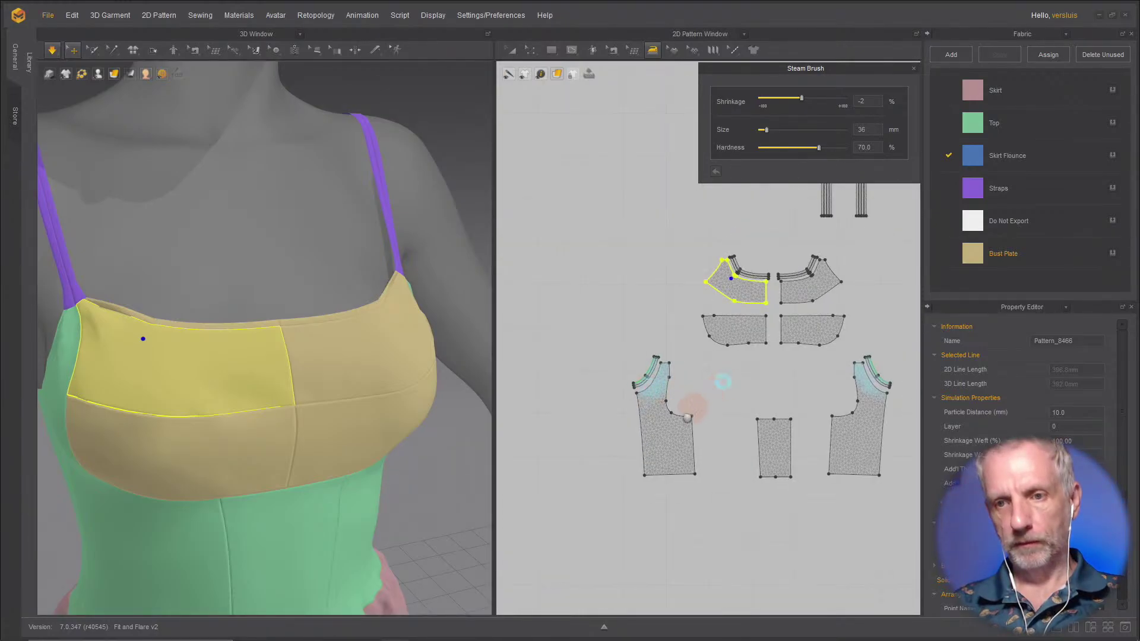
{"action": "scroll", "coordinate": [646, 452], "scroll_direction": "up", "scroll_amount": 6}
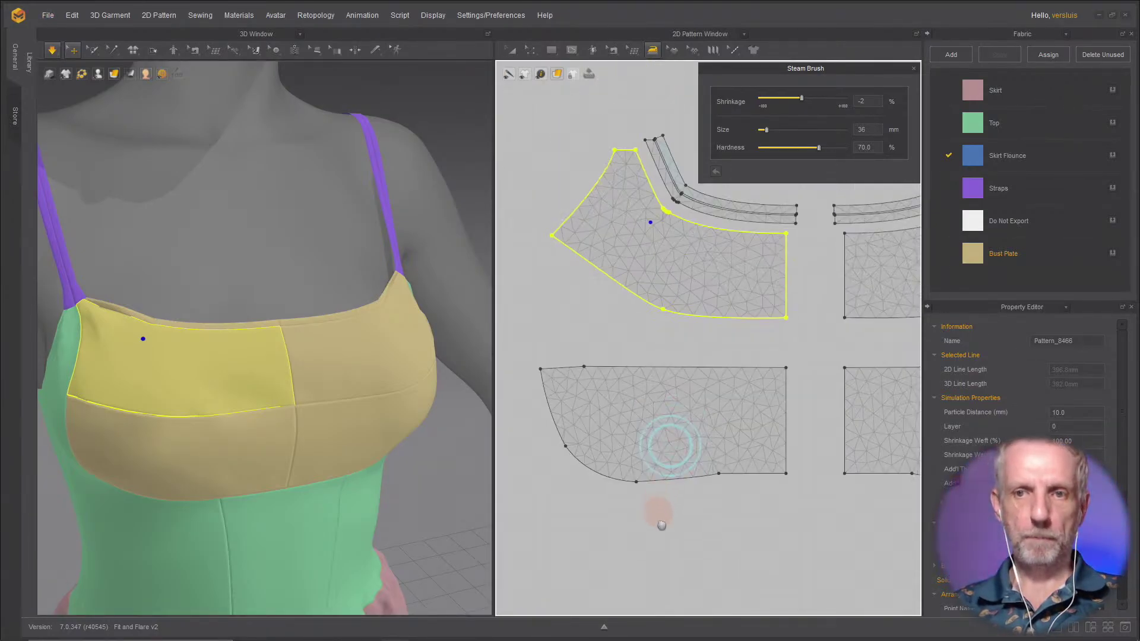
{"action": "right_click_drag", "start_coordinate": [677, 425], "coordinate": [697, 518]}
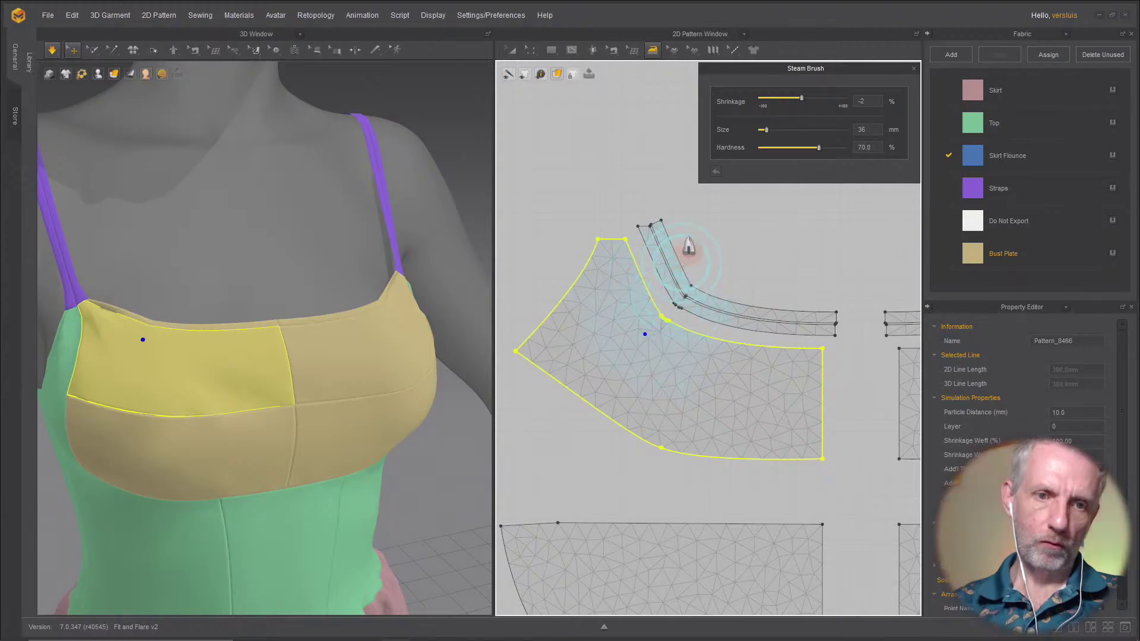
{"action": "mouse_move", "coordinate": [668, 339]}
{"action": "left_mouse_down"}
{"action": "mouse_move", "coordinate": [616, 331]}
{"action": "mouse_move", "coordinate": [619, 301]}
{"action": "mouse_move", "coordinate": [585, 285]}
{"action": "left_mouse_up"}
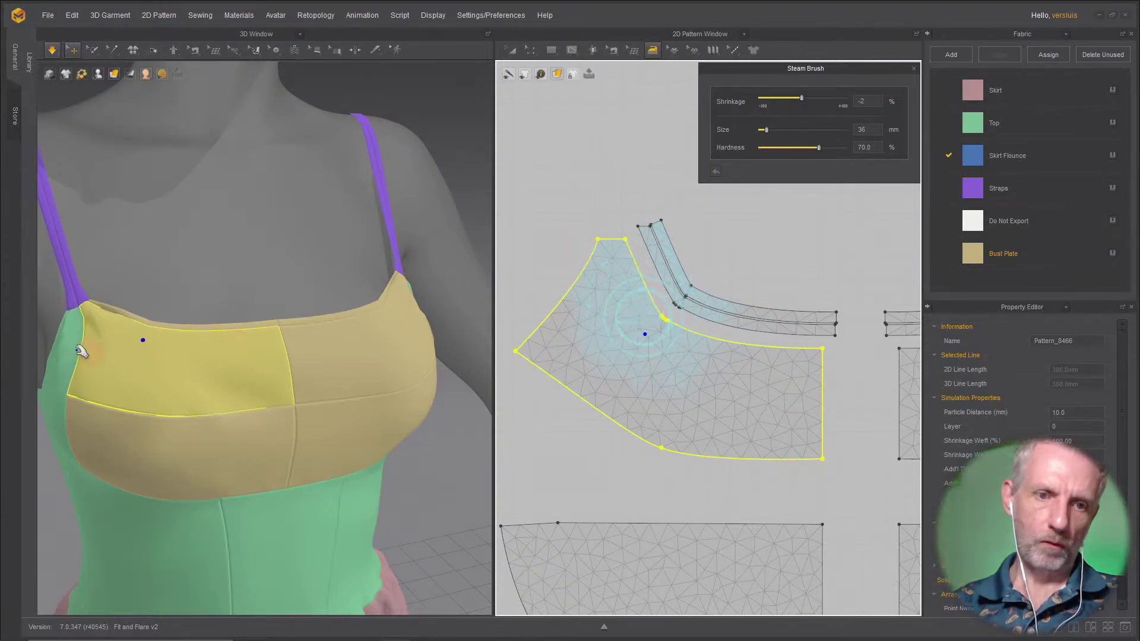
{"action": "left_click", "coordinate": [94, 335]}
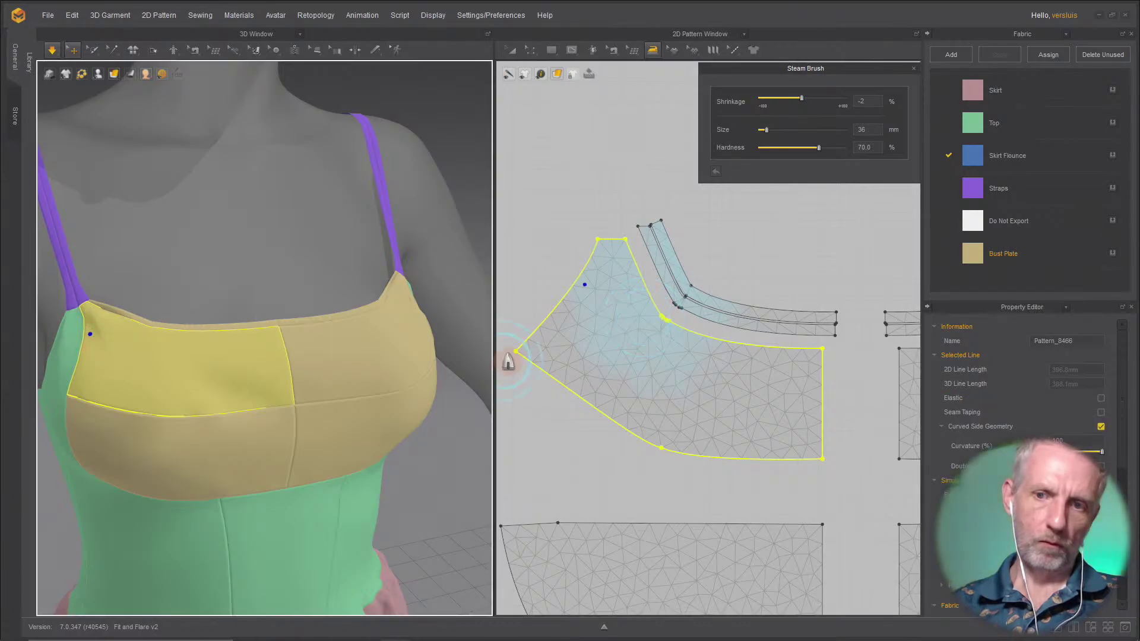
{"action": "left_click", "coordinate": [587, 280]}
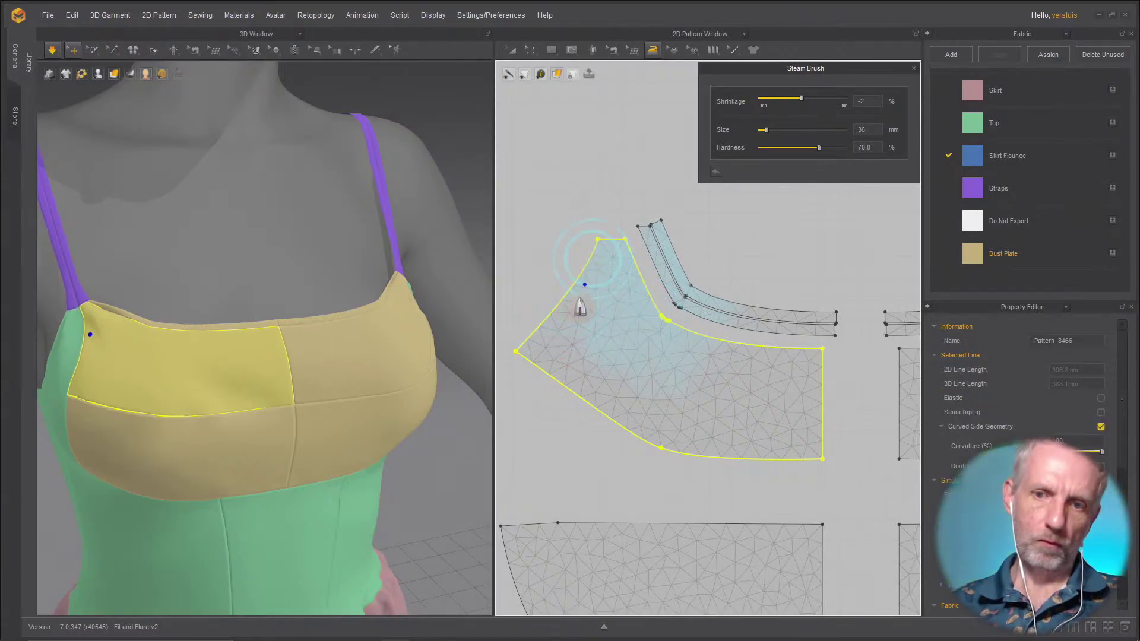
{"action": "mouse_move", "coordinate": [575, 287]}
{"action": "left_mouse_down"}
{"action": "mouse_move", "coordinate": [600, 296]}
{"action": "mouse_move", "coordinate": [563, 323]}
{"action": "mouse_move", "coordinate": [626, 274]}
{"action": "mouse_move", "coordinate": [670, 292]}
{"action": "mouse_move", "coordinate": [554, 254]}
{"action": "mouse_move", "coordinate": [604, 287]}
{"action": "mouse_move", "coordinate": [642, 293]}
{"action": "mouse_move", "coordinate": [538, 245]}
{"action": "left_mouse_up"}
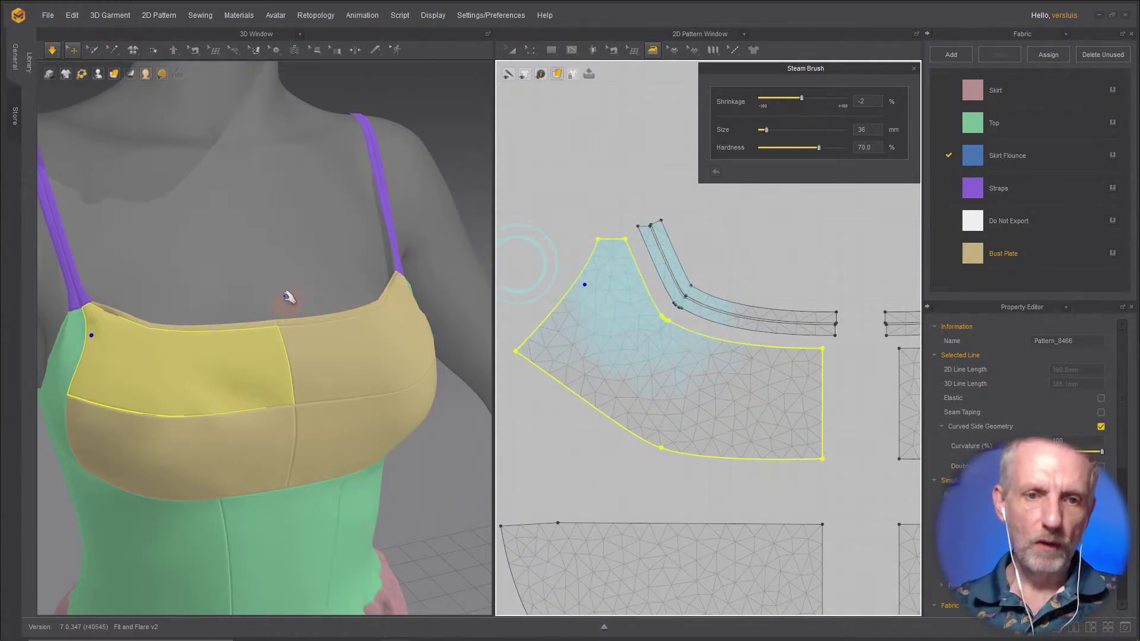
Step: Steam the strap corner and neckline facings of the wearer's left upper bust plate panel at -2% shrinkage
{"action": "mouse_move", "coordinate": [289, 297]}
{"action": "right_mouse_down"}
{"action": "mouse_move", "coordinate": [213, 295]}
{"action": "mouse_move", "coordinate": [330, 299]}
{"action": "mouse_move", "coordinate": [203, 285]}
{"action": "mouse_move", "coordinate": [301, 297]}
{"action": "right_mouse_up"}
{"action": "scroll", "coordinate": [219, 268], "scroll_direction": "up", "scroll_amount": 5}
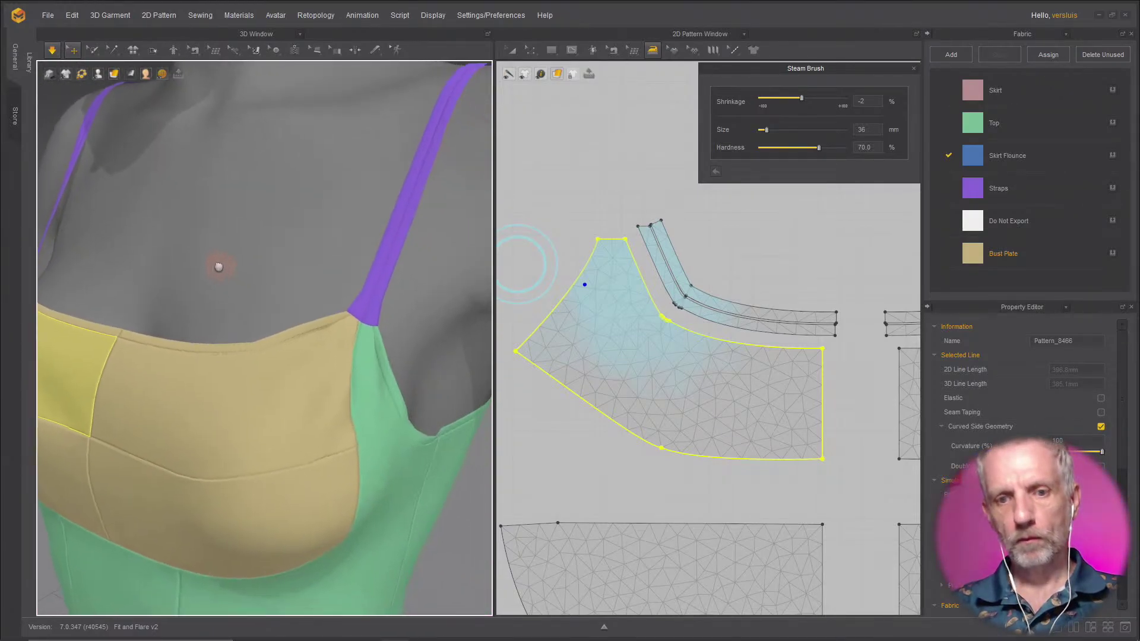
{"action": "right_click_drag", "start_coordinate": [196, 265], "coordinate": [183, 262]}
{"action": "scroll", "coordinate": [702, 395], "scroll_direction": "down", "scroll_amount": 2}
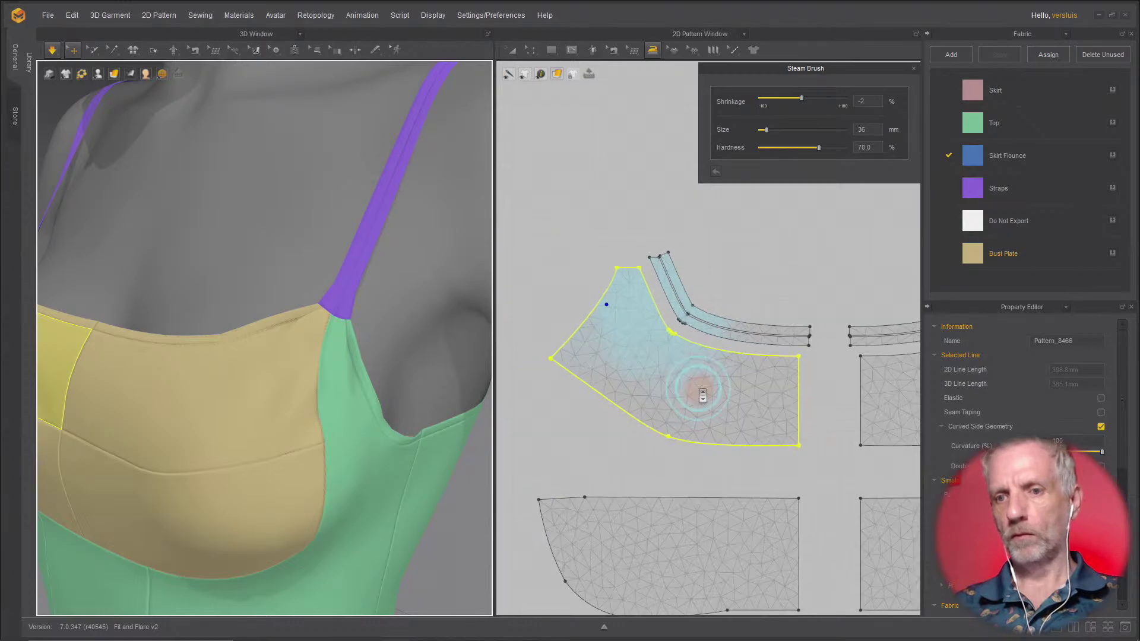
{"action": "scroll", "coordinate": [703, 395], "scroll_direction": "down", "scroll_amount": 3}
{"action": "scroll", "coordinate": [642, 395], "scroll_direction": "up", "scroll_amount": 2}
{"action": "right_click_drag", "start_coordinate": [642, 394], "coordinate": [594, 394]}
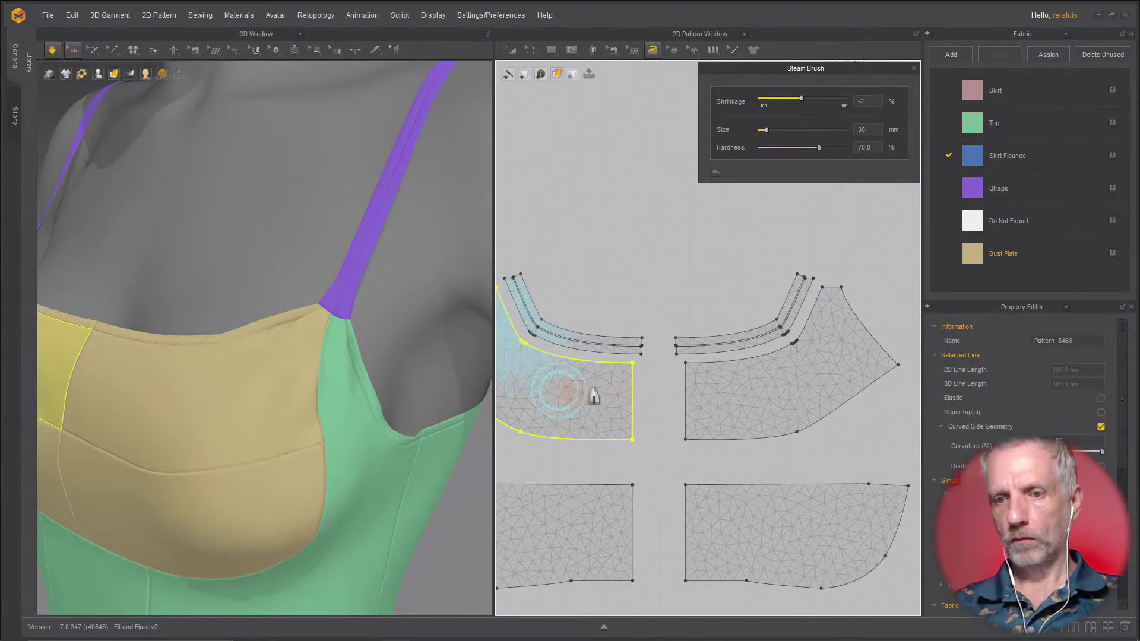
{"action": "left_click", "coordinate": [311, 339]}
{"action": "scroll", "coordinate": [802, 331], "scroll_direction": "up", "scroll_amount": 2}
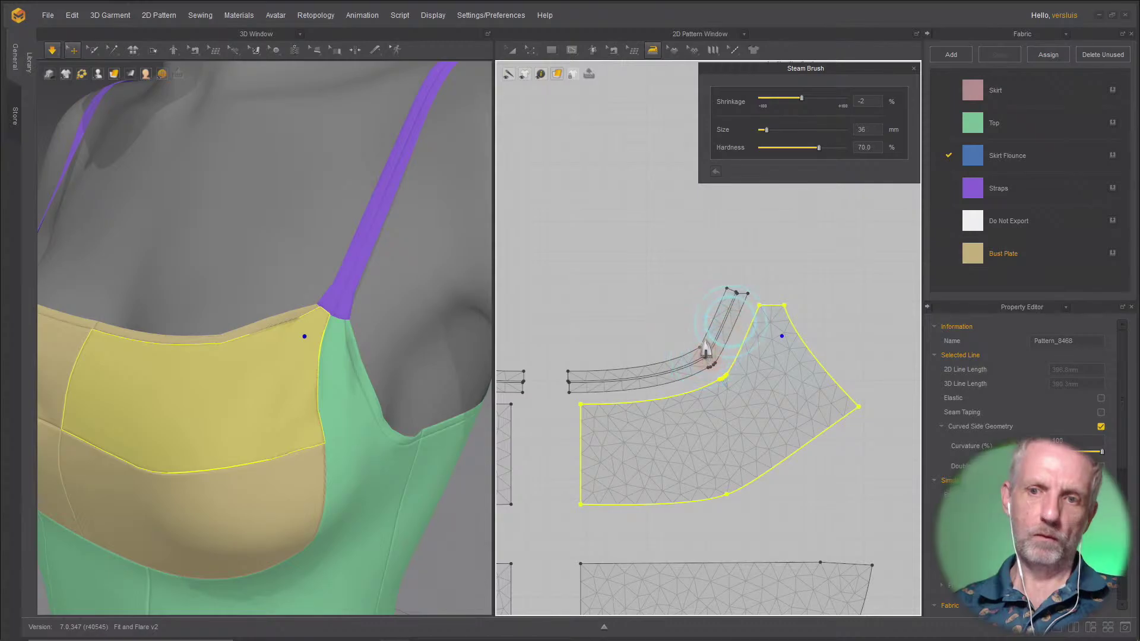
{"action": "mouse_move", "coordinate": [711, 327]}
{"action": "left_mouse_down"}
{"action": "mouse_move", "coordinate": [733, 292]}
{"action": "mouse_move", "coordinate": [782, 315]}
{"action": "left_mouse_up"}
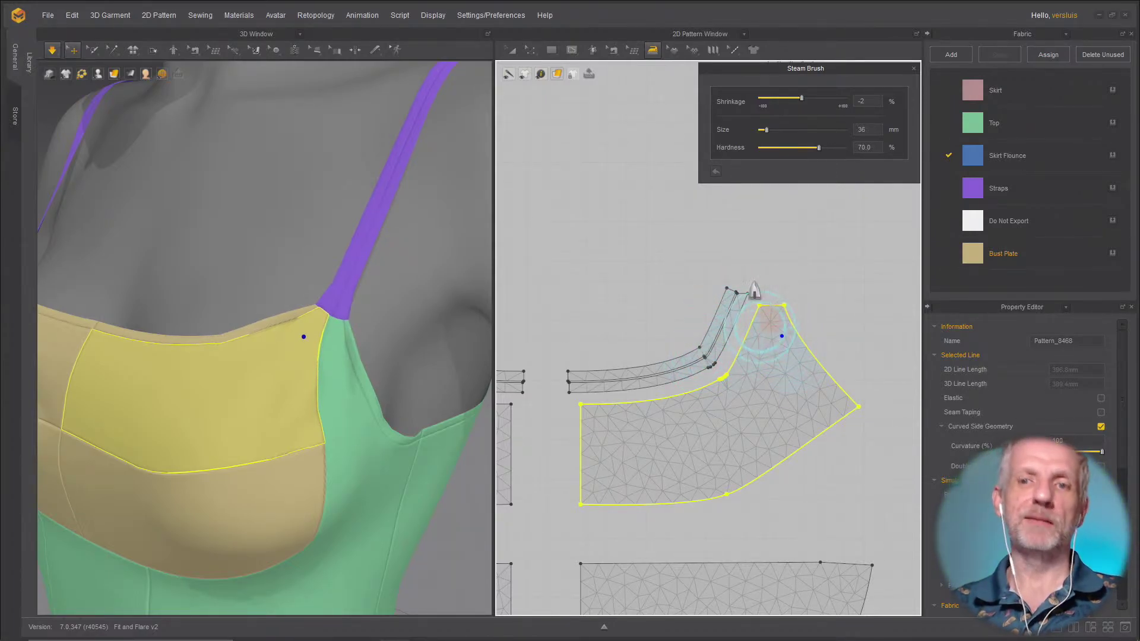
{"action": "mouse_move", "coordinate": [802, 342]}
{"action": "left_mouse_down"}
{"action": "mouse_move", "coordinate": [765, 310]}
{"action": "mouse_move", "coordinate": [773, 352]}
{"action": "mouse_move", "coordinate": [802, 366]}
{"action": "mouse_move", "coordinate": [733, 295]}
{"action": "mouse_move", "coordinate": [694, 338]}
{"action": "mouse_move", "coordinate": [698, 354]}
{"action": "left_mouse_up"}
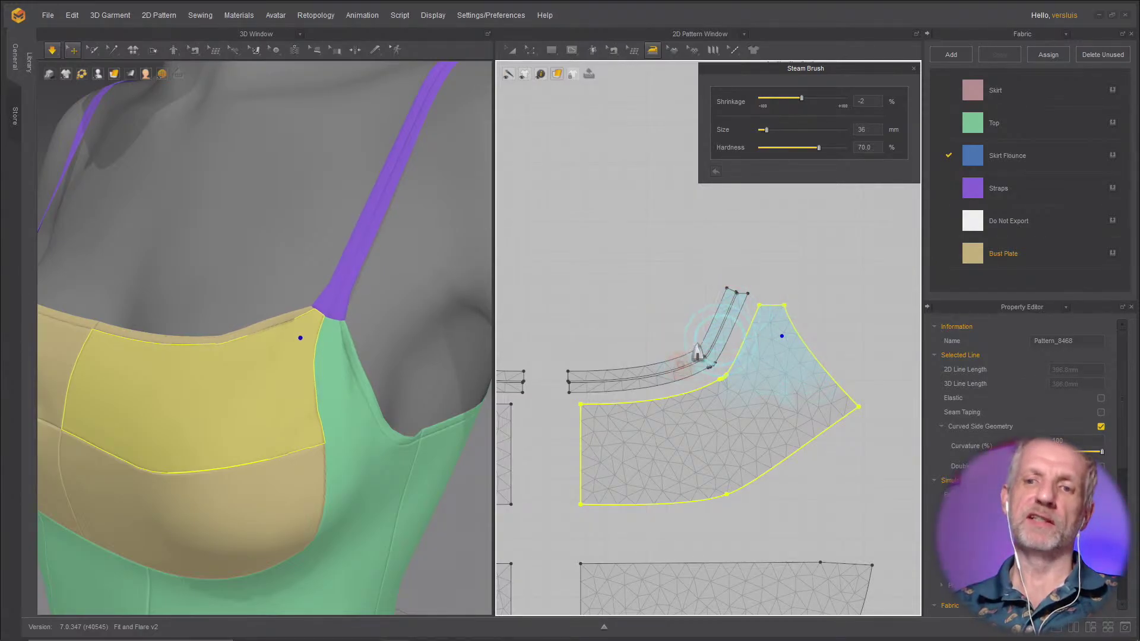
Step: Steam the lower center-front areas of both upper bust plate panels at -2% shrinkage
{"action": "mouse_move", "coordinate": [369, 326]}
{"action": "right_mouse_down"}
{"action": "mouse_move", "coordinate": [420, 318]}
{"action": "mouse_move", "coordinate": [461, 245]}
{"action": "mouse_move", "coordinate": [288, 303]}
{"action": "mouse_move", "coordinate": [345, 299]}
{"action": "mouse_move", "coordinate": [331, 295]}
{"action": "mouse_move", "coordinate": [346, 327]}
{"action": "right_mouse_up"}
{"action": "scroll", "coordinate": [442, 297], "scroll_direction": "down", "scroll_amount": 3}
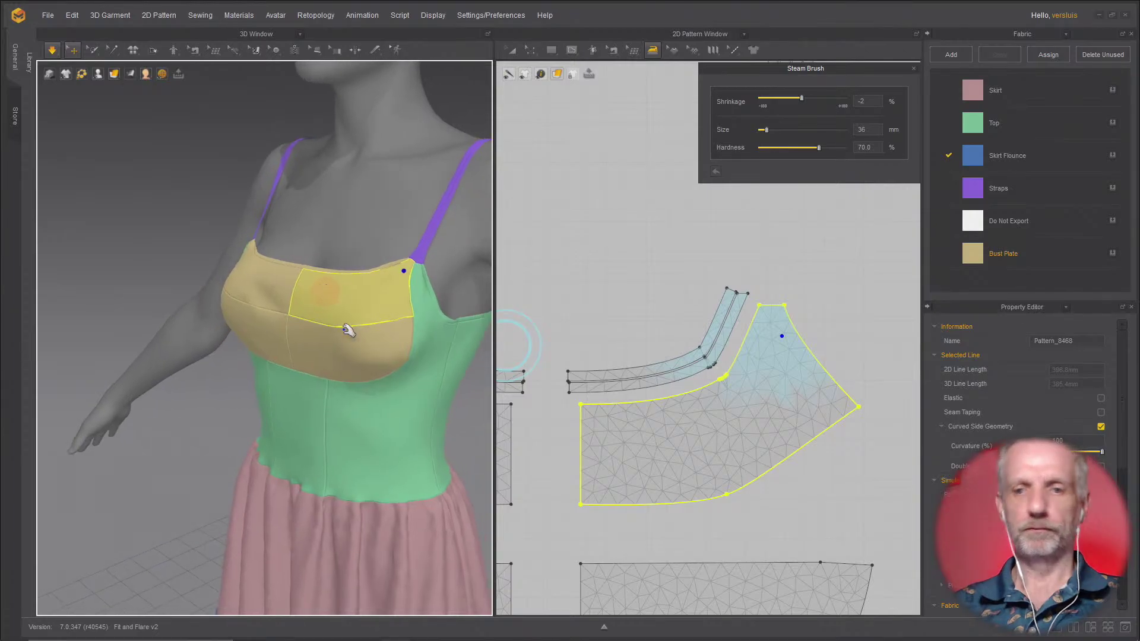
{"action": "right_click_drag", "start_coordinate": [644, 400], "coordinate": [833, 369]}
{"action": "right_click_drag", "start_coordinate": [756, 364], "coordinate": [774, 336]}
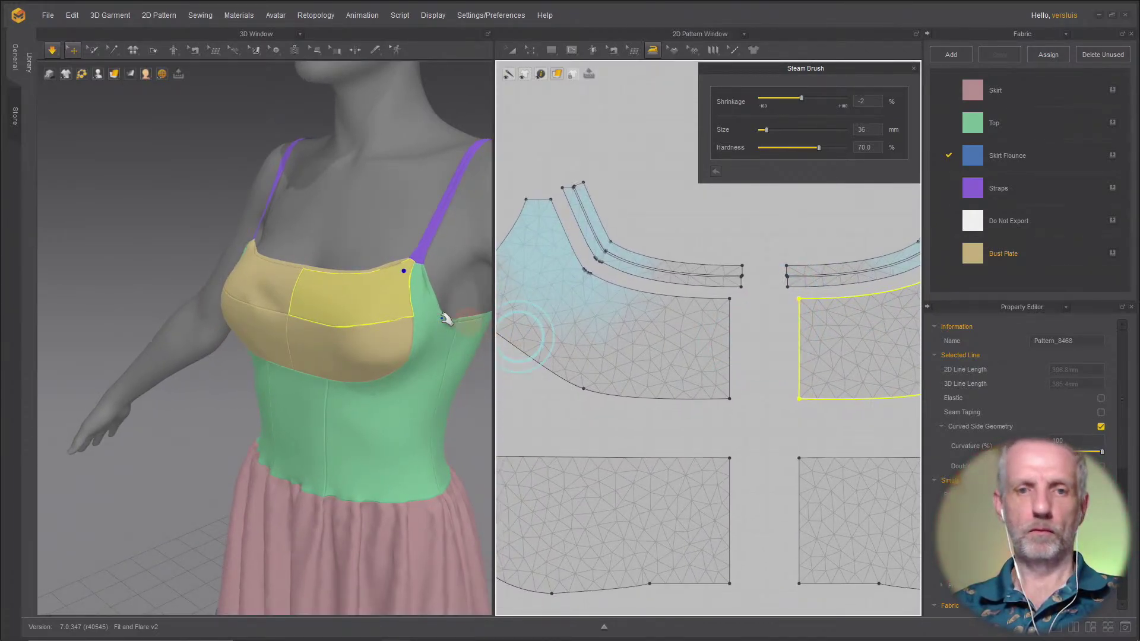
{"action": "left_click", "coordinate": [277, 303]}
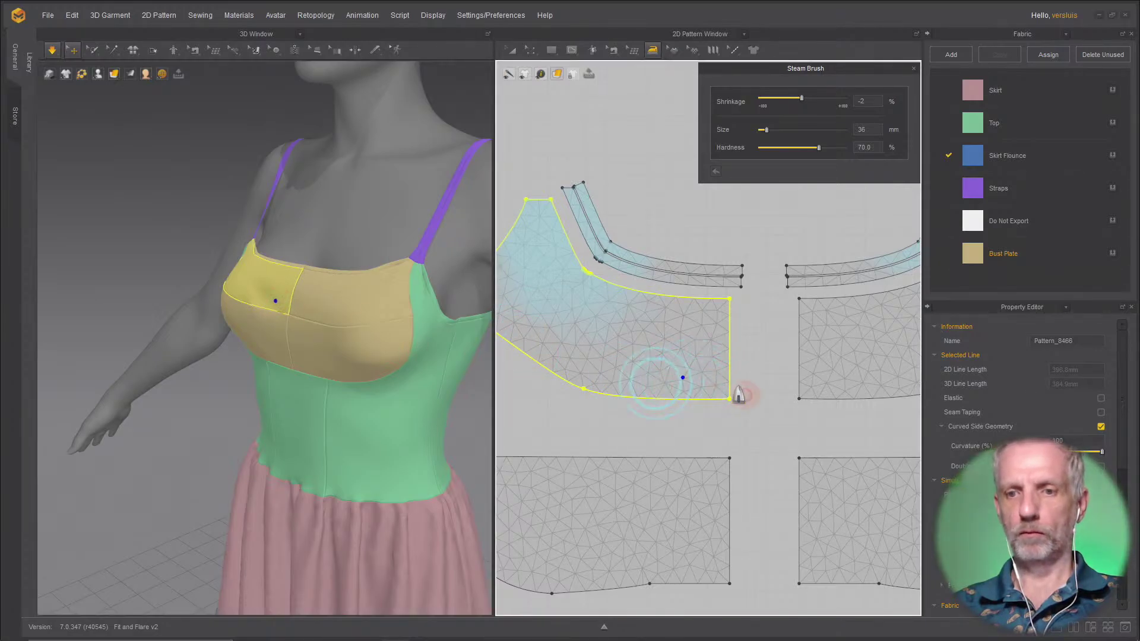
{"action": "right_click_drag", "start_coordinate": [747, 394], "coordinate": [653, 362]}
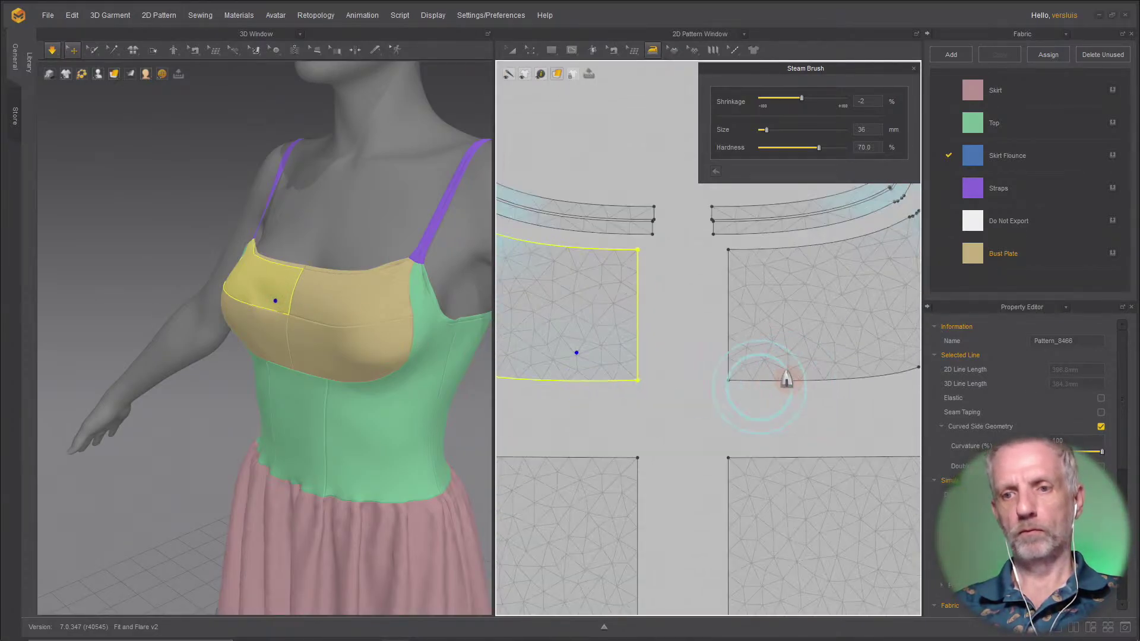
{"action": "scroll", "coordinate": [785, 371], "scroll_direction": "down", "scroll_amount": 3}
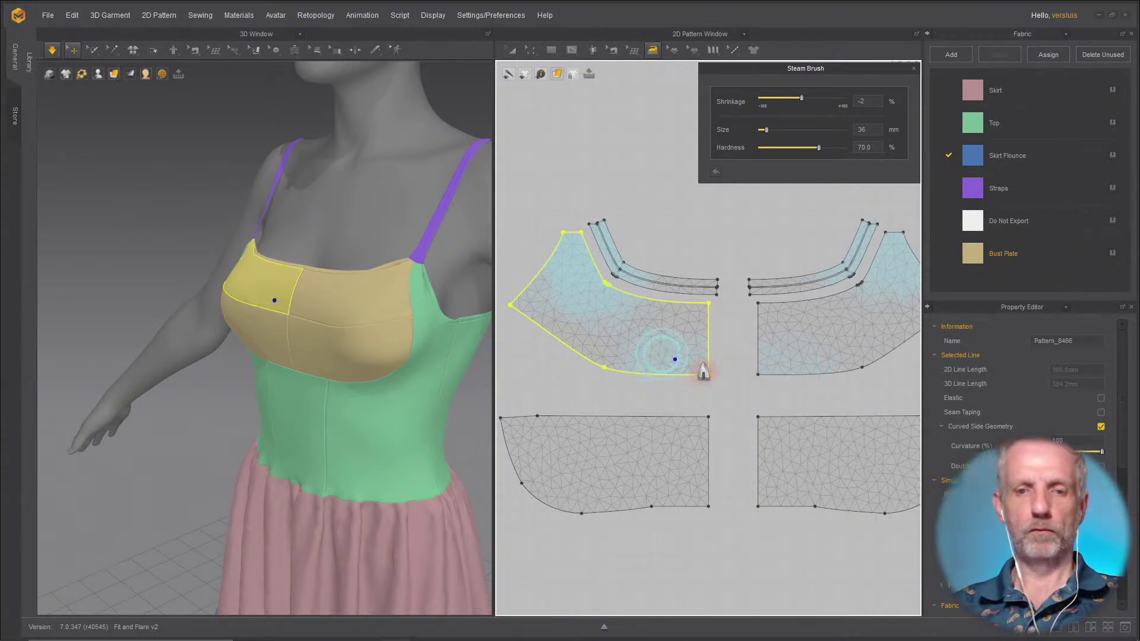
Step: Inspect the fit of the whole dress on the avatar from the front, the back and the sides
{"action": "right_click_drag", "start_coordinate": [337, 370], "coordinate": [307, 310]}
{"action": "scroll", "coordinate": [304, 354], "scroll_direction": "down", "scroll_amount": 3}
{"action": "middle_click_drag", "start_coordinate": [371, 267], "coordinate": [373, 345]}
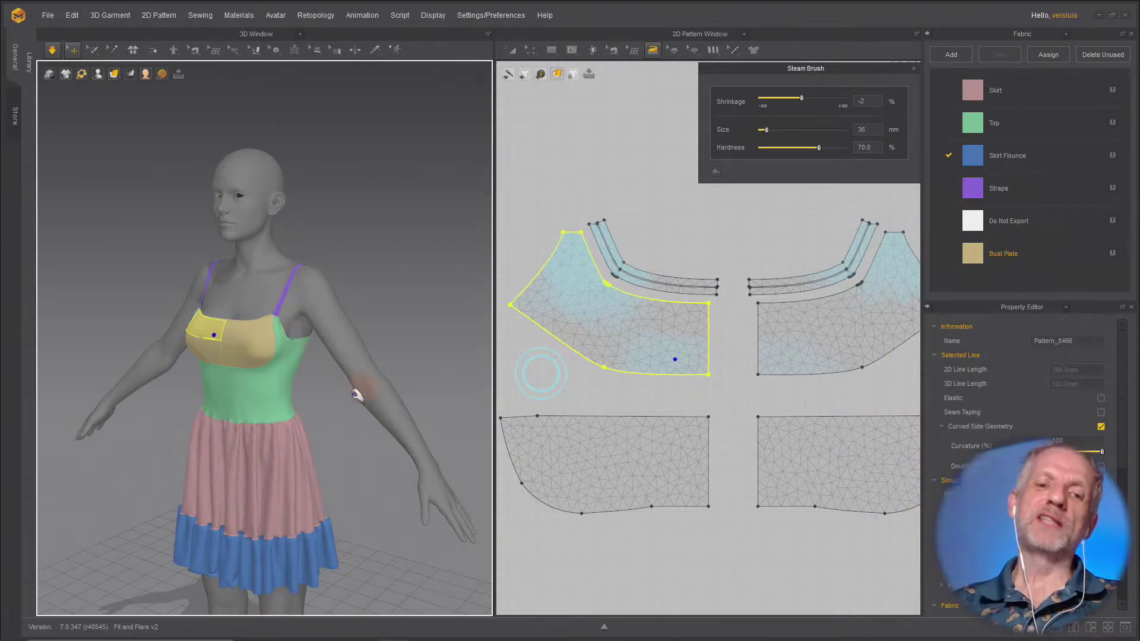
{"action": "right_click_drag", "start_coordinate": [355, 395], "coordinate": [212, 311]}
{"action": "scroll", "coordinate": [228, 341], "scroll_direction": "up", "scroll_amount": 3}
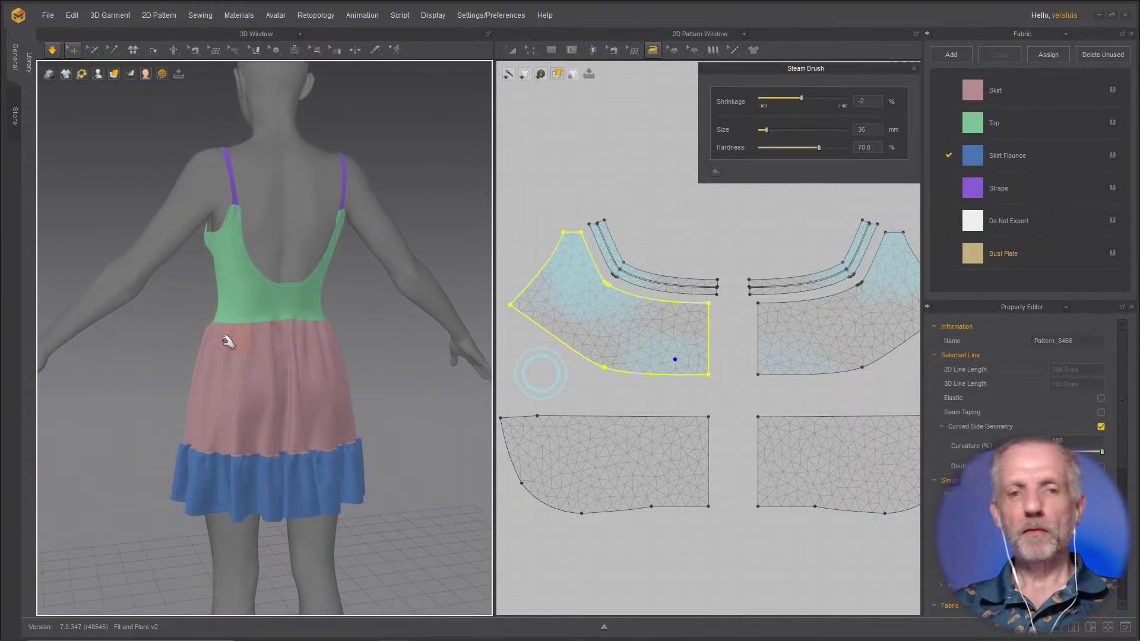
{"action": "scroll", "coordinate": [190, 348], "scroll_direction": "down", "scroll_amount": 3}
{"action": "scroll", "coordinate": [267, 351], "scroll_direction": "up", "scroll_amount": 5}
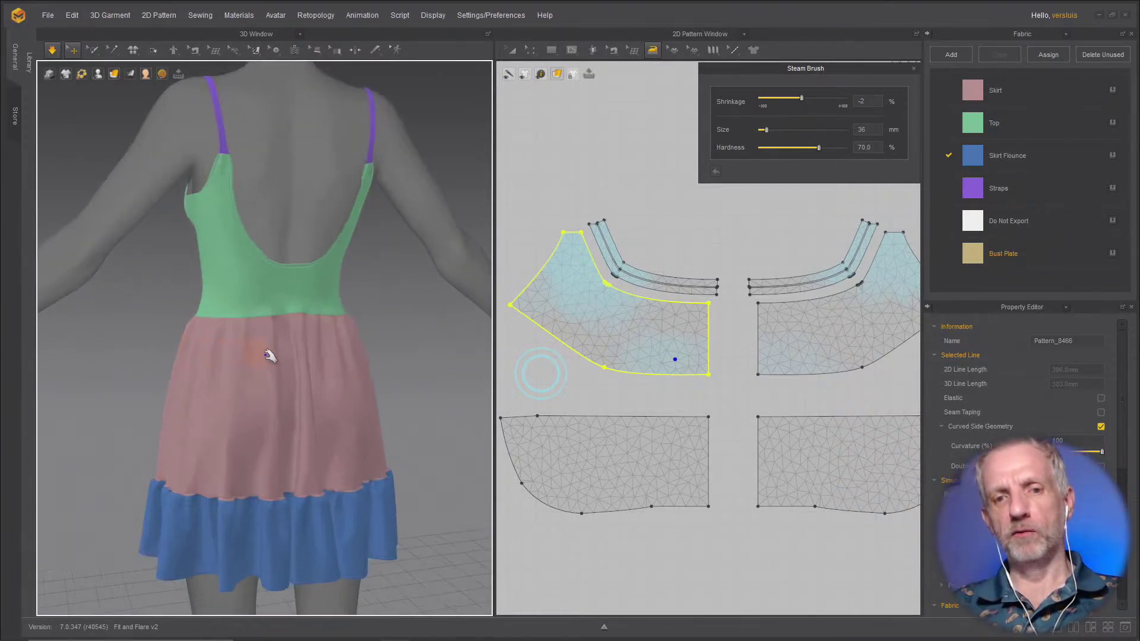
{"action": "right_click_drag", "start_coordinate": [268, 351], "coordinate": [215, 355]}
{"action": "scroll", "coordinate": [250, 308], "scroll_direction": "down", "scroll_amount": 5}
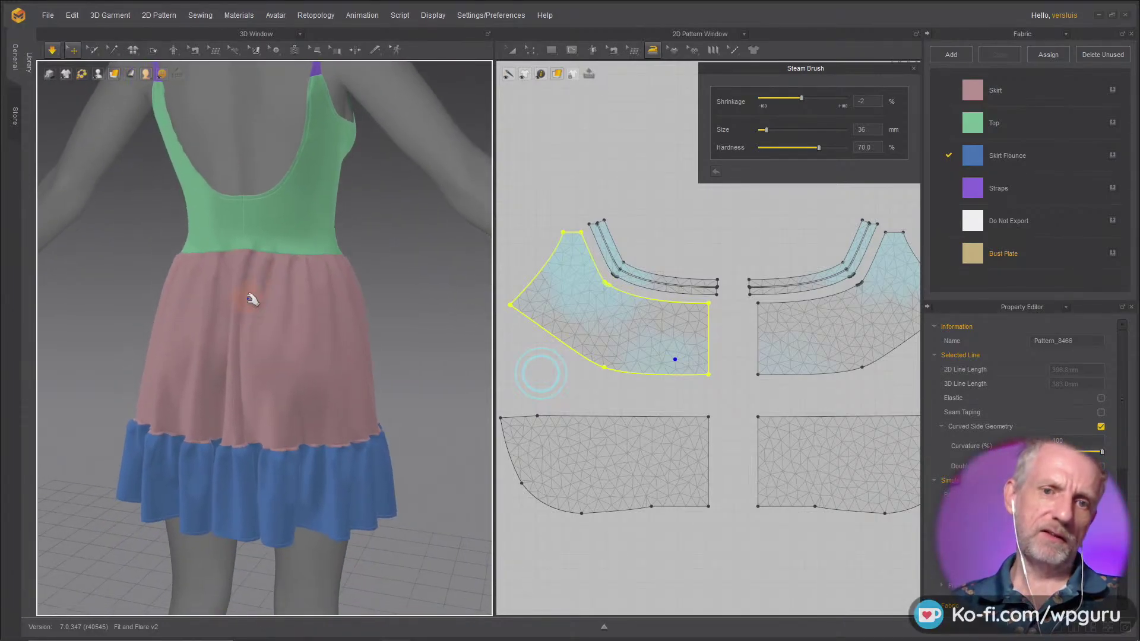
{"action": "scroll", "coordinate": [252, 306], "scroll_direction": "up", "scroll_amount": 3}
{"action": "right_click_drag", "start_coordinate": [249, 305], "coordinate": [378, 378]}
{"action": "scroll", "coordinate": [378, 378], "scroll_direction": "down", "scroll_amount": 2}
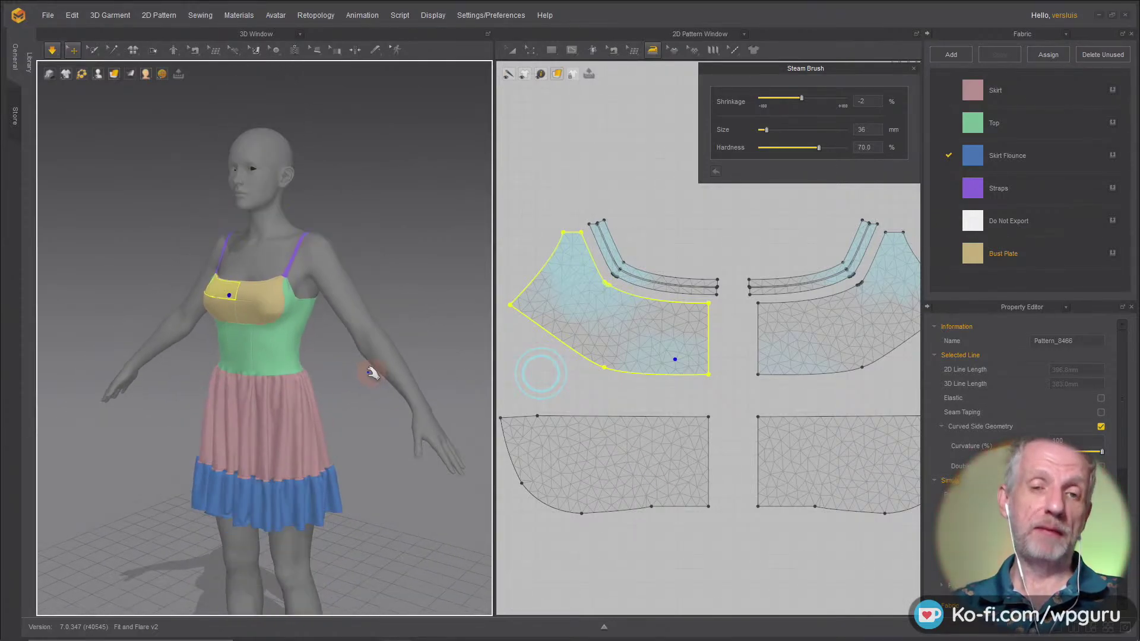
Step: Leave the Steam Brush, show only the 3D view of the garment and deselect all patterns
{"action": "left_click", "coordinate": [518, 52]}
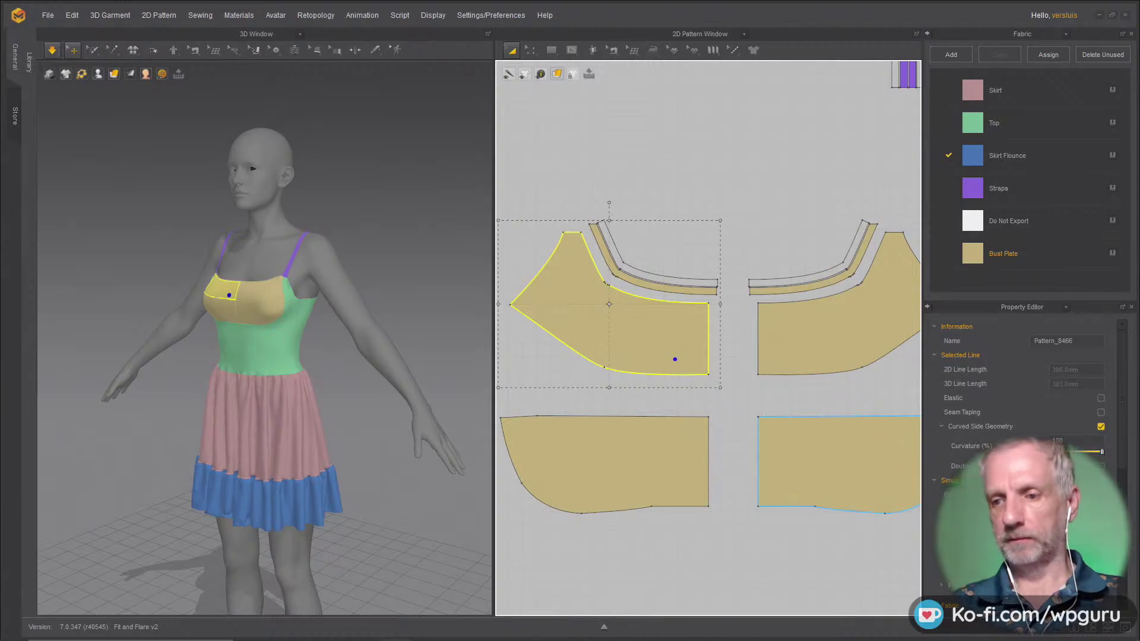
{"action": "left_click", "coordinate": [1056, 631]}
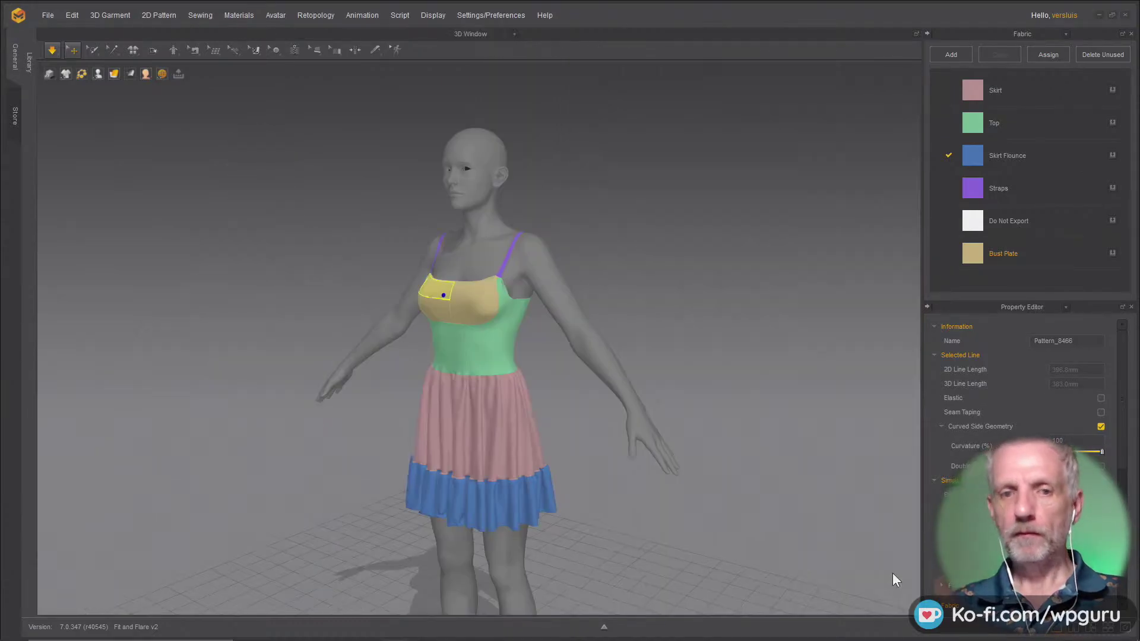
{"action": "left_click", "coordinate": [605, 496]}
Step: Examine the full dress drape, the skirt gathers and the seam joining the skirt to the skirt flounce up close
{"action": "right_click_drag", "start_coordinate": [497, 433], "coordinate": [590, 429]}
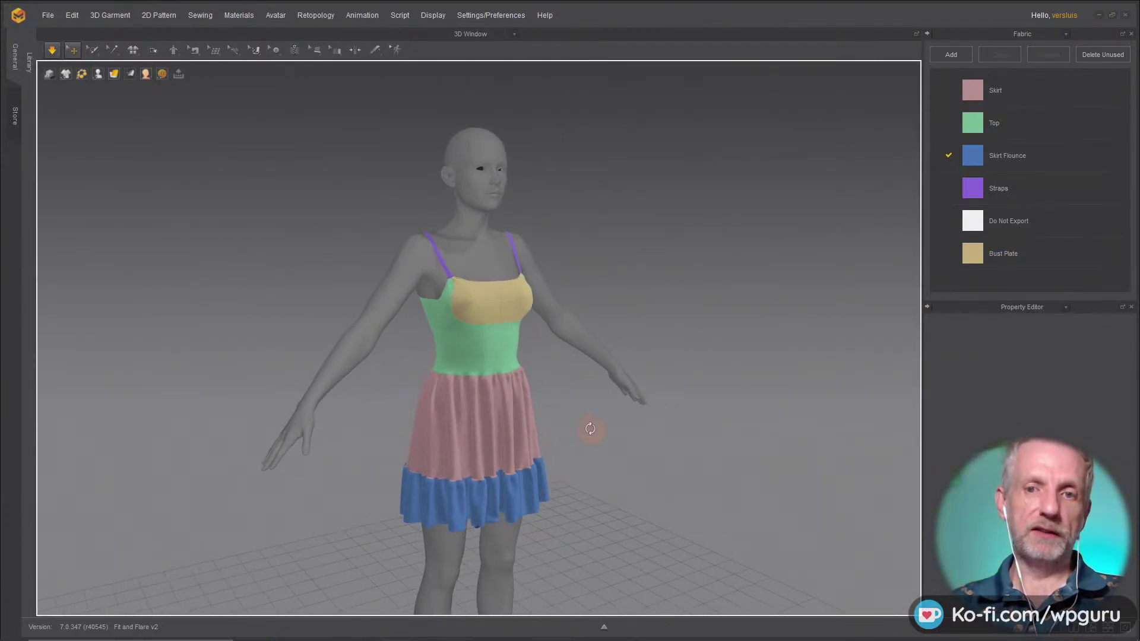
{"action": "middle_click_drag", "start_coordinate": [590, 426], "coordinate": [568, 393]}
{"action": "mouse_move", "coordinate": [527, 391]}
{"action": "right_mouse_down"}
{"action": "mouse_move", "coordinate": [255, 374]}
{"action": "mouse_move", "coordinate": [562, 387]}
{"action": "mouse_move", "coordinate": [506, 389]}
{"action": "right_mouse_up"}
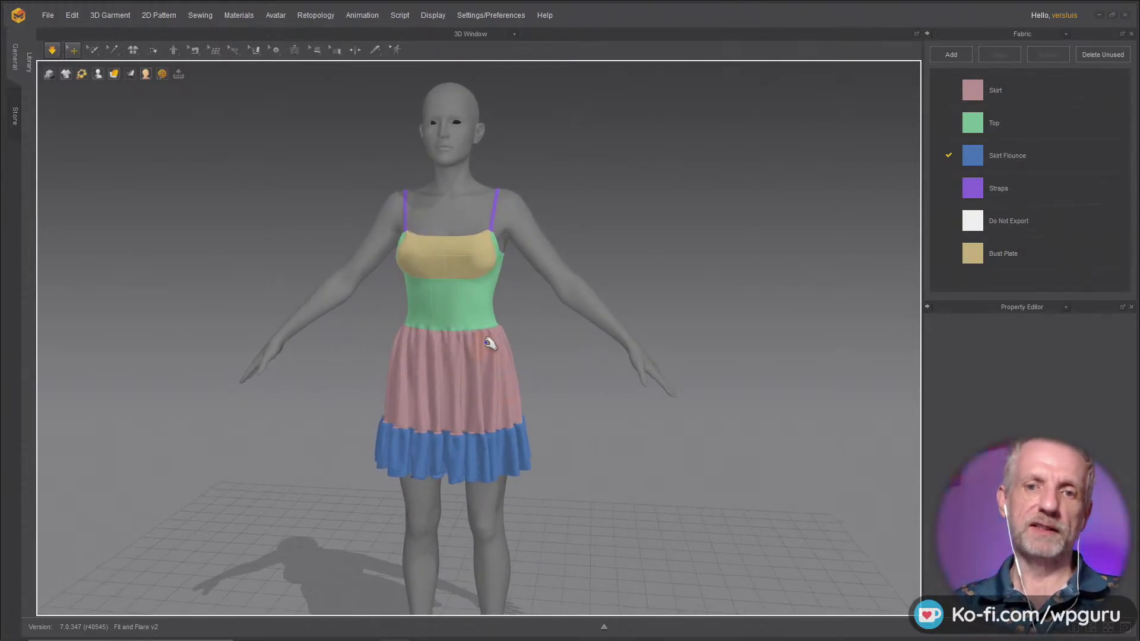
{"action": "scroll", "coordinate": [502, 374], "scroll_direction": "down", "scroll_amount": 2}
{"action": "scroll", "coordinate": [496, 357], "scroll_direction": "up", "scroll_amount": 6}
{"action": "mouse_move", "coordinate": [578, 408]}
{"action": "right_mouse_down"}
{"action": "mouse_move", "coordinate": [604, 400]}
{"action": "mouse_move", "coordinate": [574, 420]}
{"action": "right_mouse_up"}
{"action": "middle_click_drag", "start_coordinate": [573, 419], "coordinate": [580, 305]}
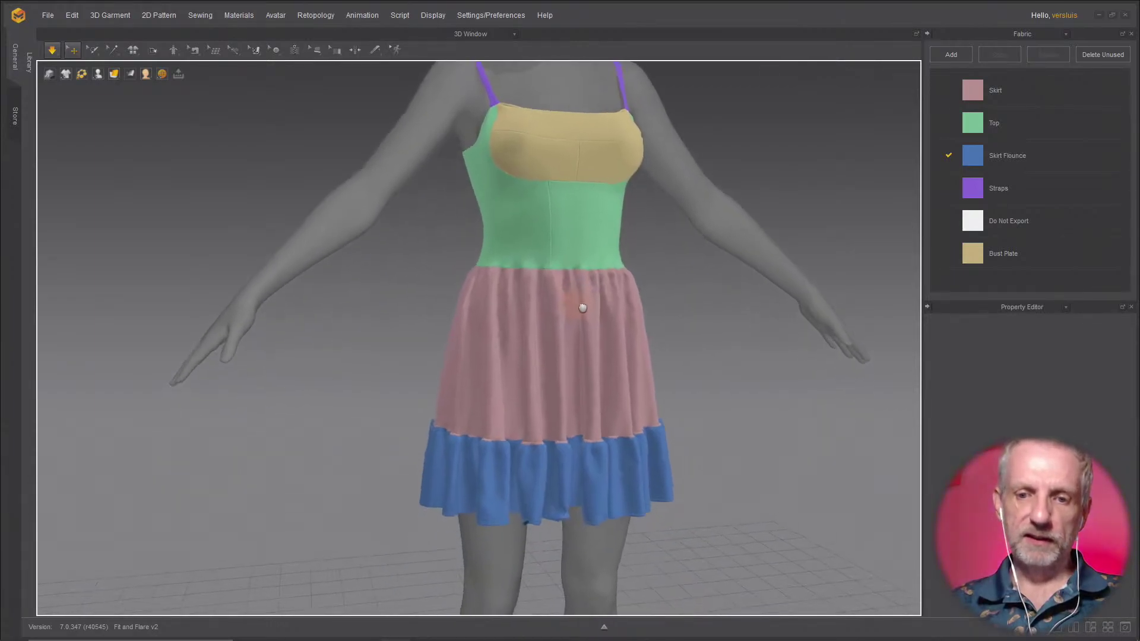
{"action": "scroll", "coordinate": [570, 453], "scroll_direction": "up", "scroll_amount": 4}
{"action": "middle_click_drag", "start_coordinate": [572, 455], "coordinate": [547, 287]}
{"action": "scroll", "coordinate": [532, 309], "scroll_direction": "up", "scroll_amount": 3}
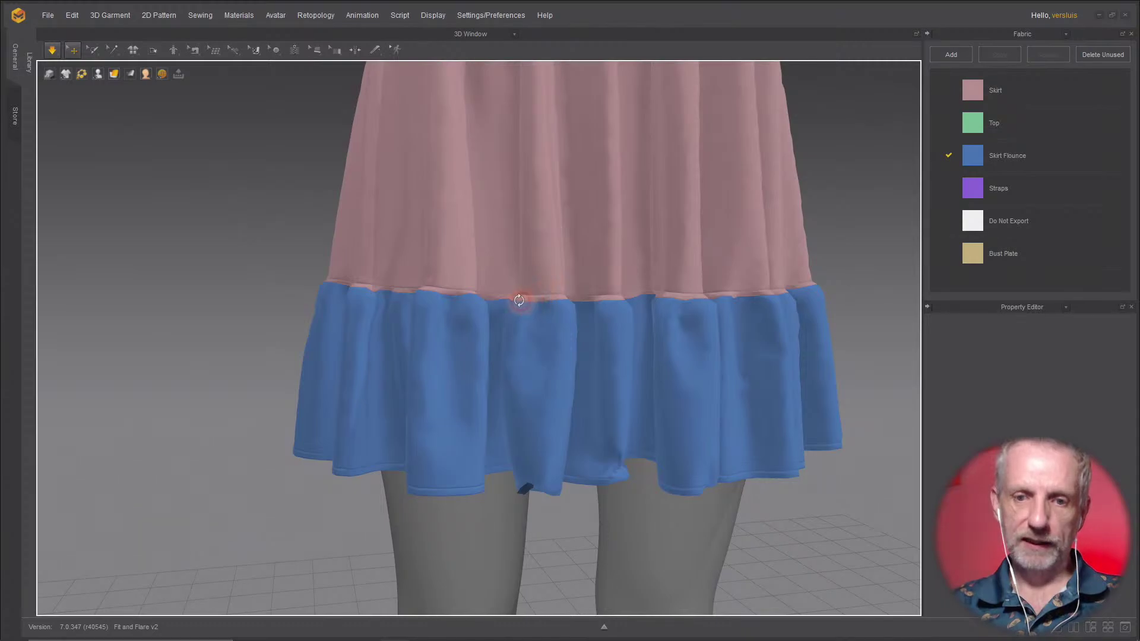
{"action": "right_click_drag", "start_coordinate": [519, 301], "coordinate": [521, 343]}
{"action": "scroll", "coordinate": [518, 332], "scroll_direction": "up", "scroll_amount": 2}
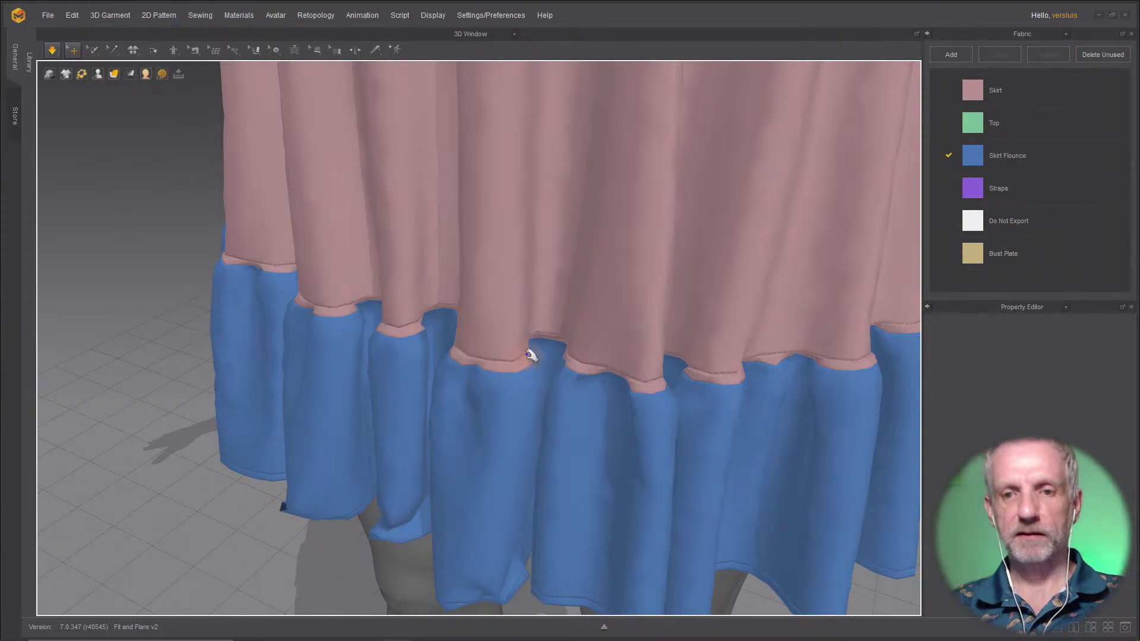
{"action": "scroll", "coordinate": [528, 361], "scroll_direction": "down", "scroll_amount": 1}
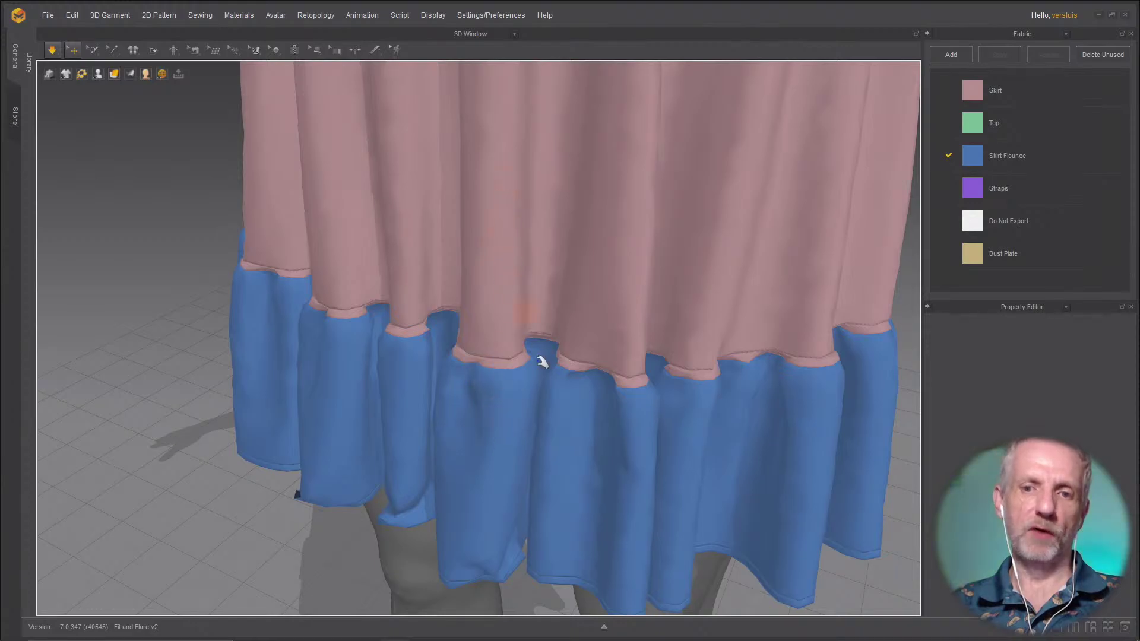
{"action": "right_click_drag", "start_coordinate": [531, 345], "coordinate": [474, 304]}
{"action": "scroll", "coordinate": [475, 304], "scroll_direction": "down", "scroll_amount": 6}
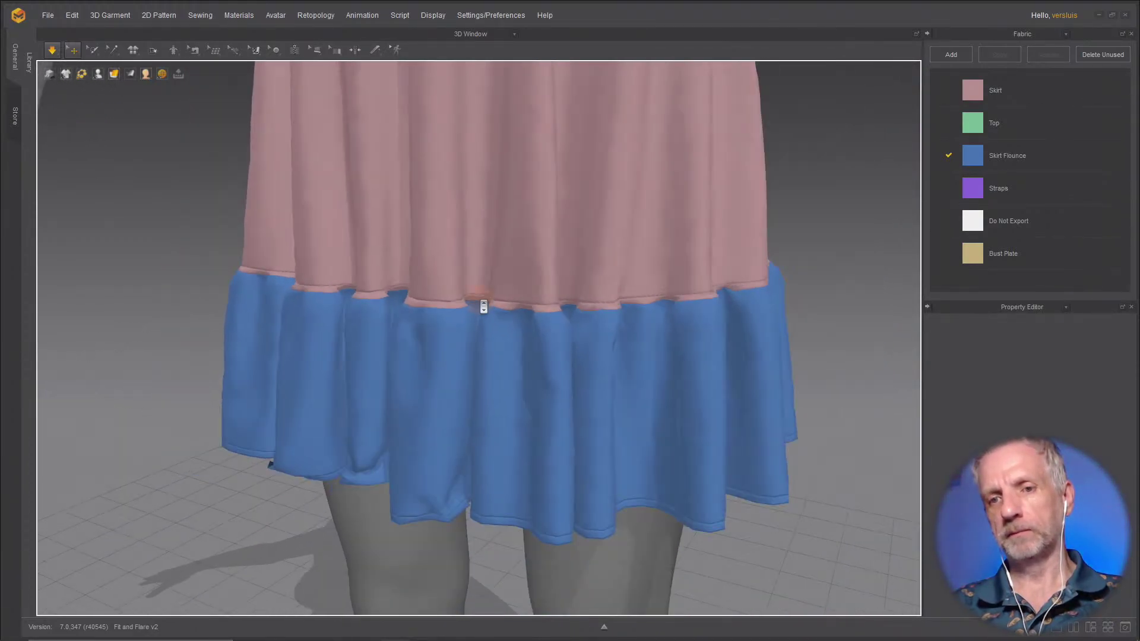
Step: Pull the top and strap outward on the wearer's right side during simulation, slipping the strap off the shoulder onto the upper arm
{"action": "middle_click_drag", "start_coordinate": [498, 238], "coordinate": [491, 433]}
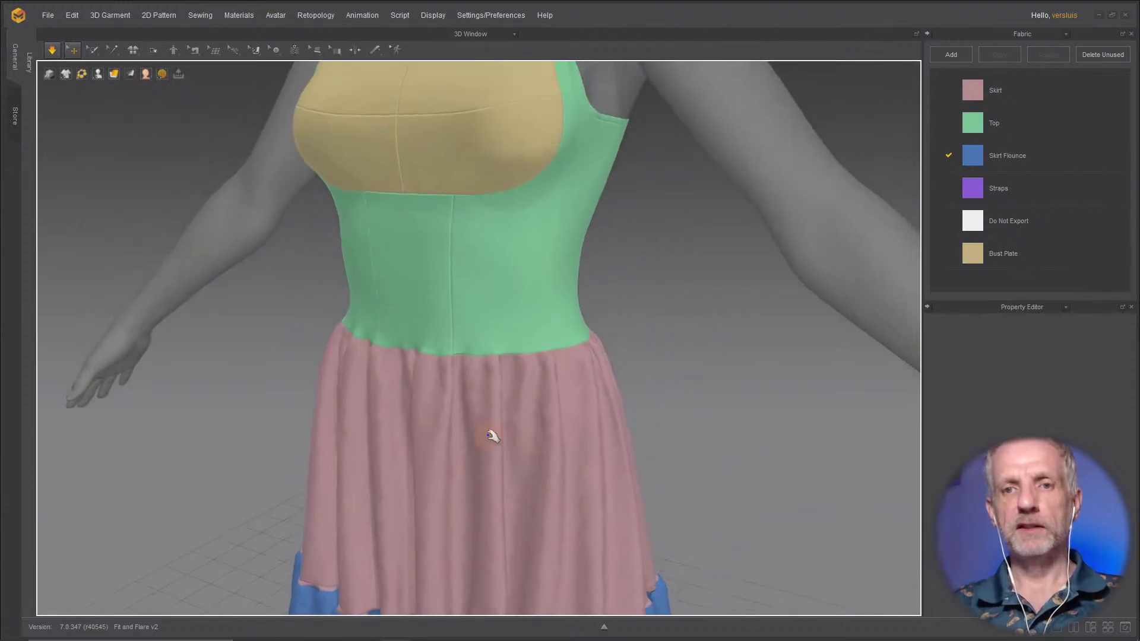
{"action": "scroll", "coordinate": [542, 473], "scroll_direction": "up", "scroll_amount": 4}
{"action": "right_click_drag", "start_coordinate": [538, 470], "coordinate": [95, 469]}
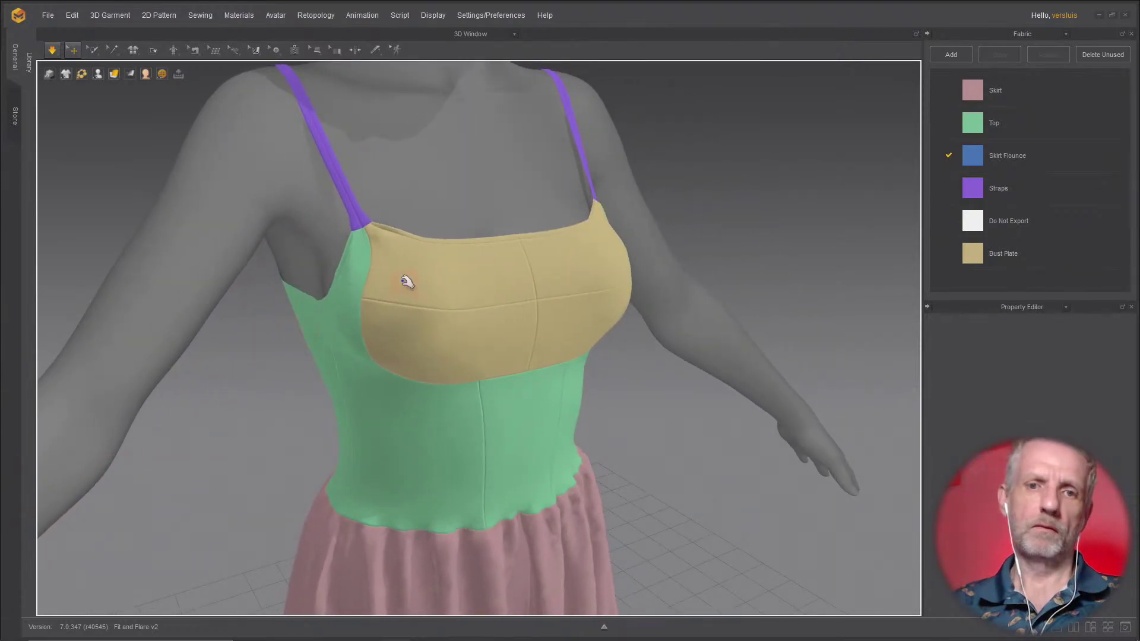
{"action": "mouse_move", "coordinate": [345, 262]}
{"action": "left_mouse_down"}
{"action": "mouse_move", "coordinate": [269, 277]}
{"action": "mouse_move", "coordinate": [357, 255]}
{"action": "left_mouse_up"}
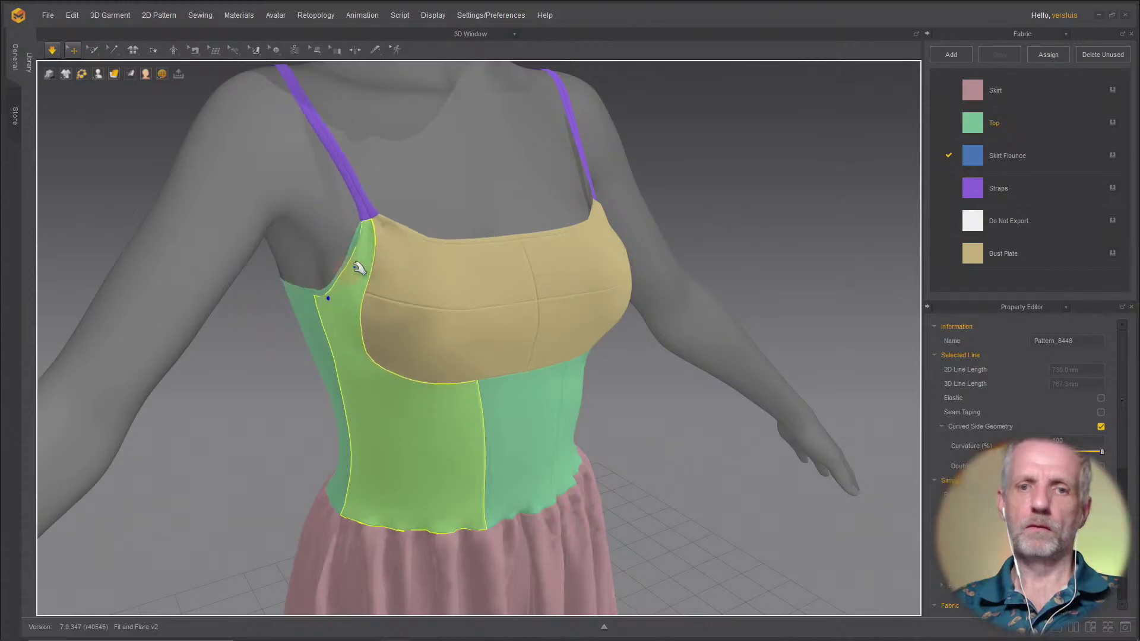
{"action": "left_click", "coordinate": [294, 222]}
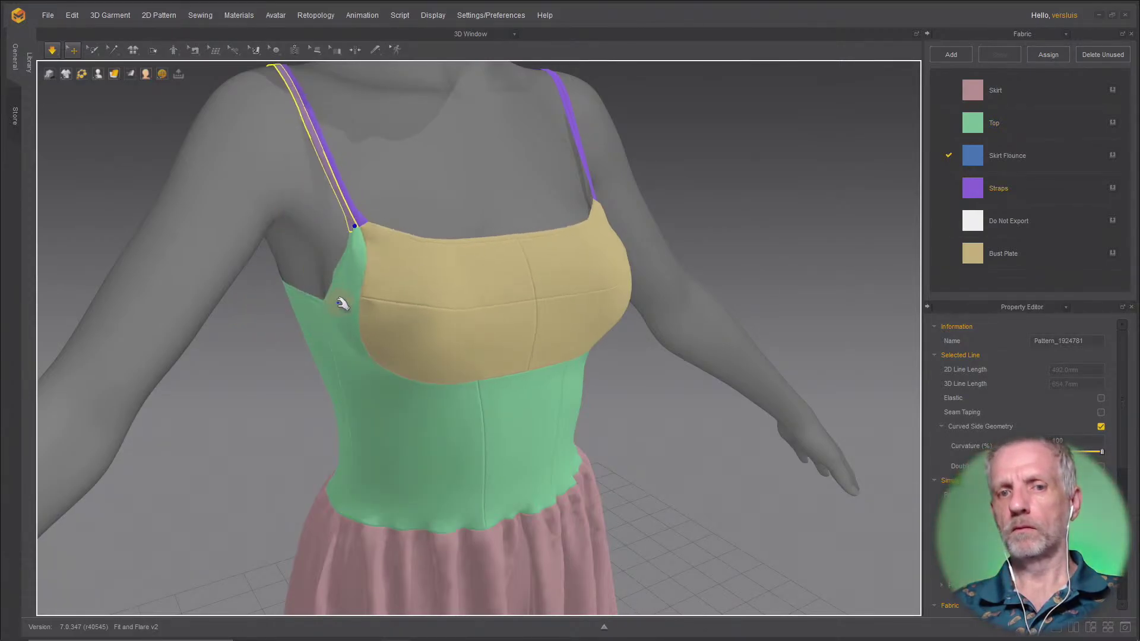
{"action": "left_click_drag", "start_coordinate": [338, 301], "coordinate": [285, 307]}
{"action": "mouse_move", "coordinate": [421, 326]}
{"action": "right_mouse_down"}
{"action": "mouse_move", "coordinate": [364, 323]}
{"action": "mouse_move", "coordinate": [405, 333]}
{"action": "mouse_move", "coordinate": [421, 307]}
{"action": "right_mouse_up"}
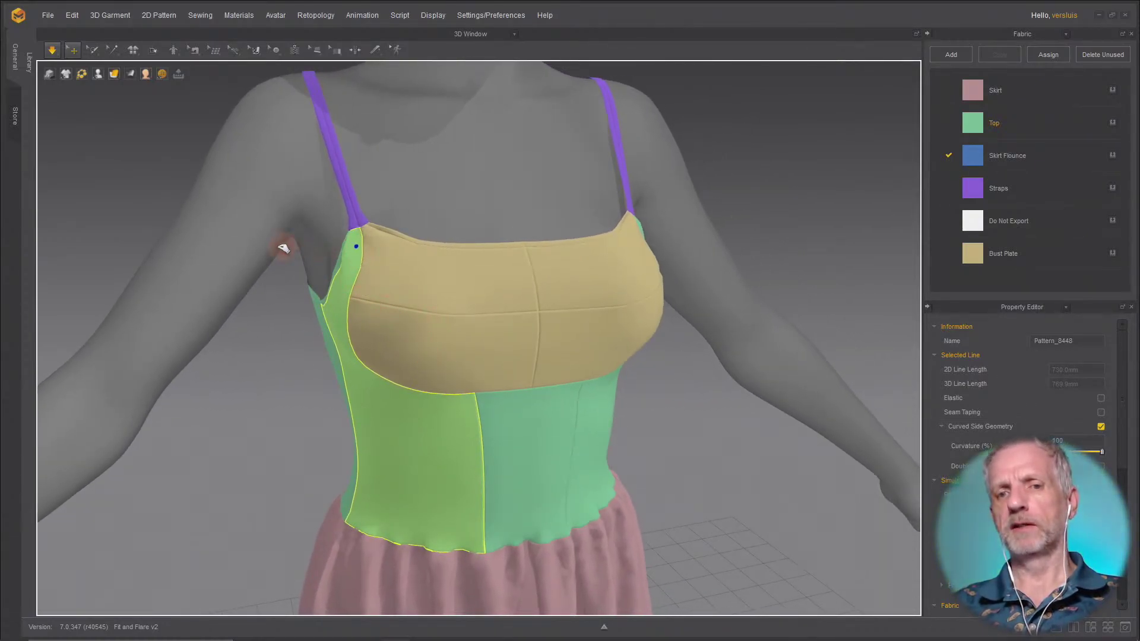
{"action": "left_click_drag", "start_coordinate": [284, 248], "coordinate": [261, 256]}
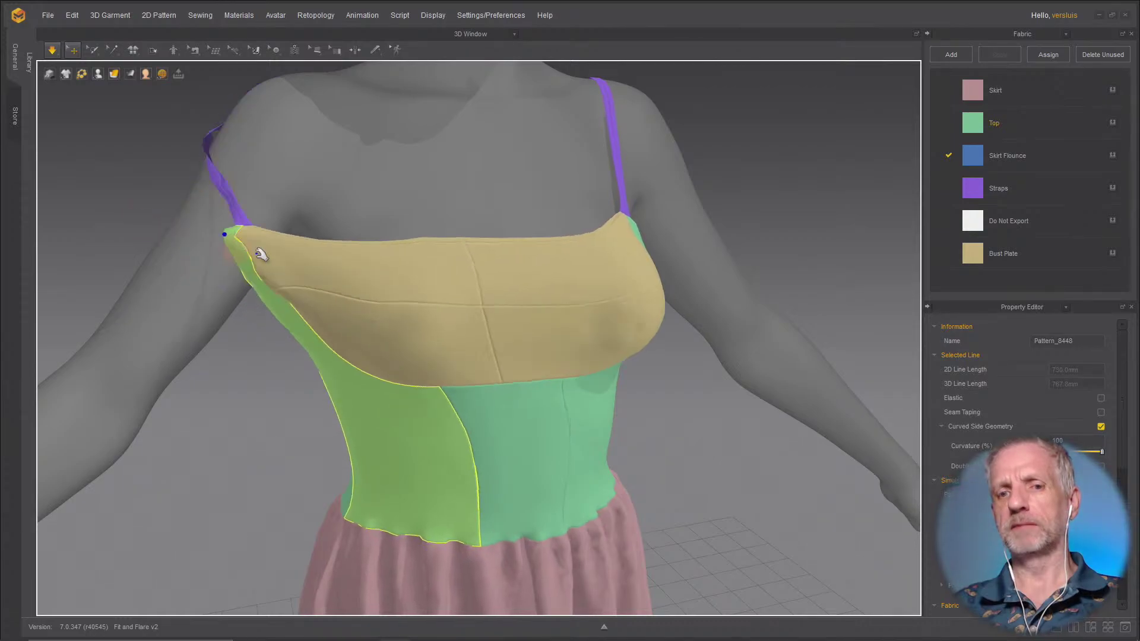
{"action": "left_click_drag", "start_coordinate": [215, 132], "coordinate": [220, 162]}
{"action": "left_click", "coordinate": [307, 69]}
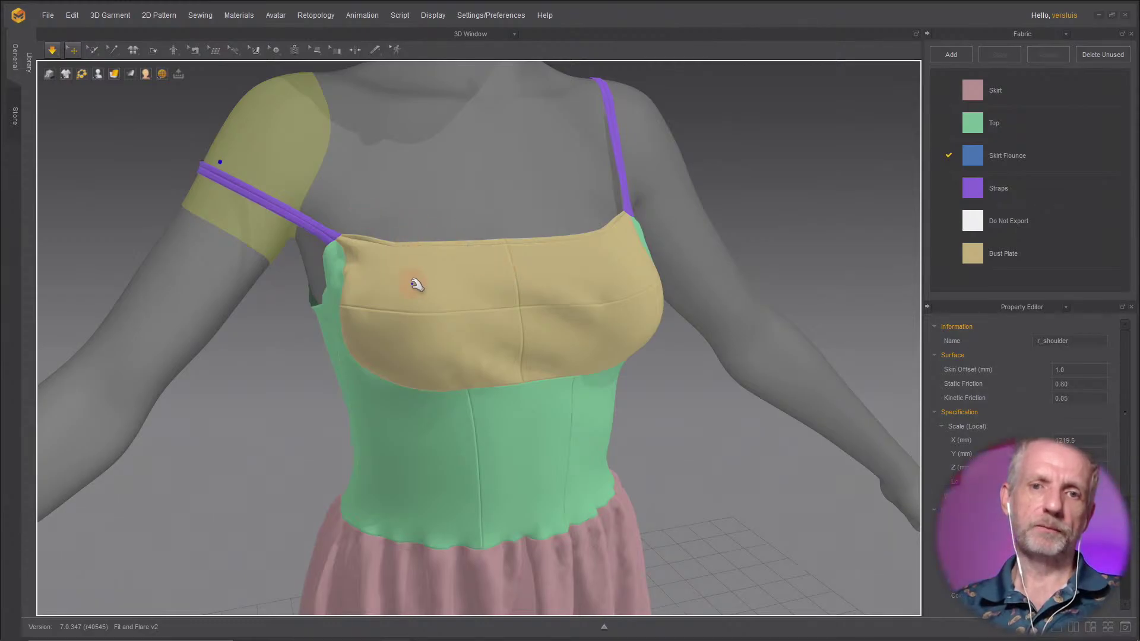
Step: Adjust the drape of the top and bust plate around the lowered strap on the wearer's right side
{"action": "scroll", "coordinate": [415, 285], "scroll_direction": "up", "scroll_amount": 2}
{"action": "left_click", "coordinate": [398, 289]}
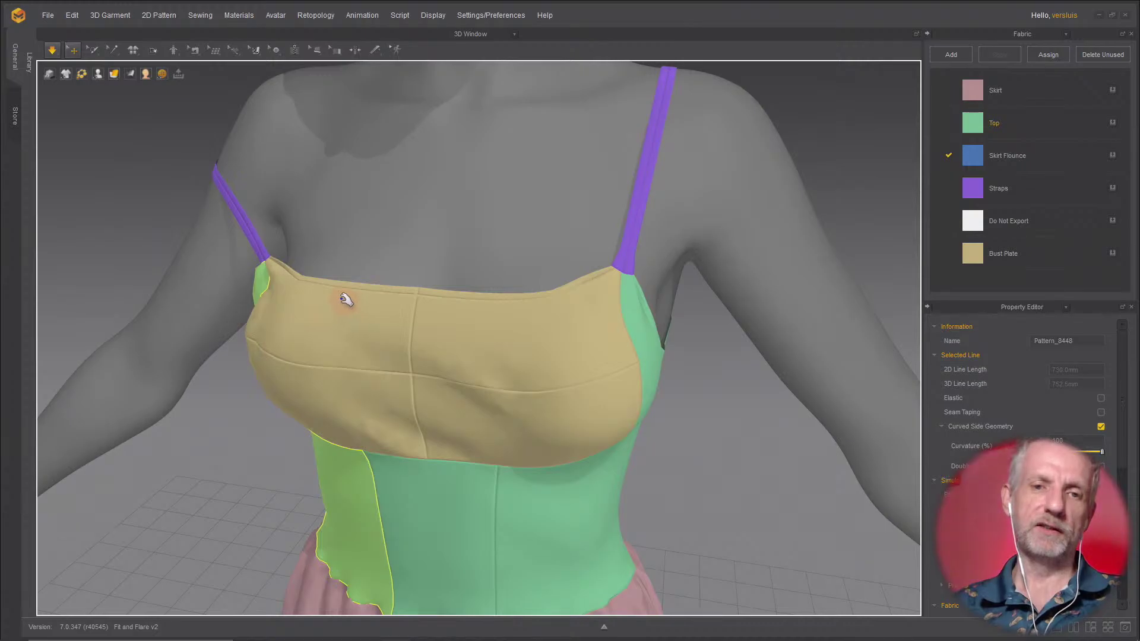
{"action": "key", "text": "Escape"}
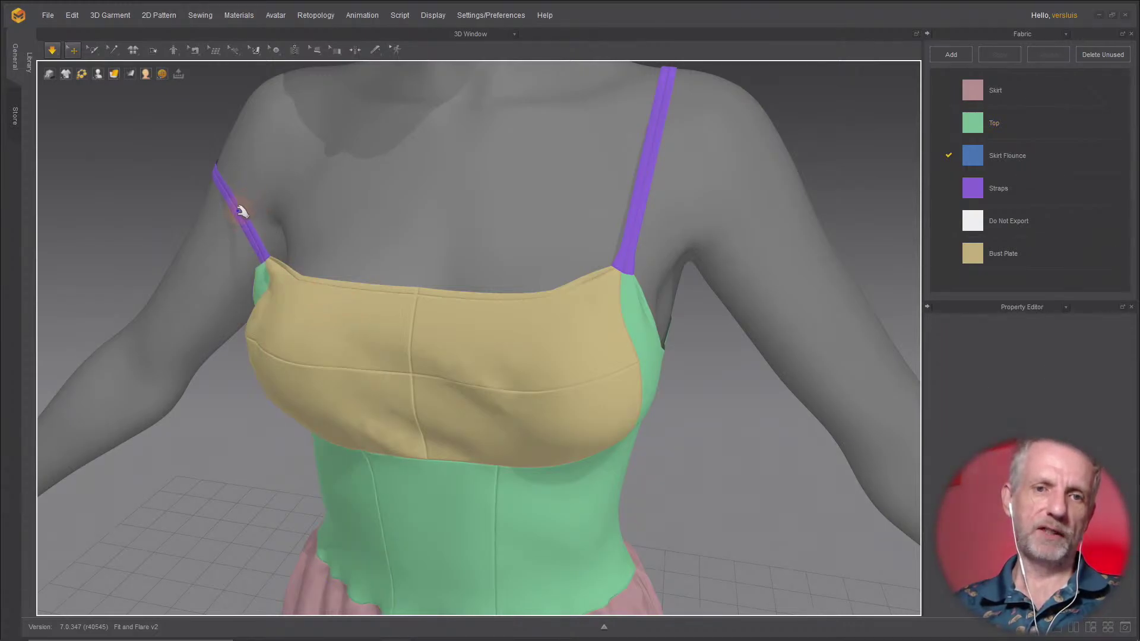
{"action": "left_click", "coordinate": [255, 220]}
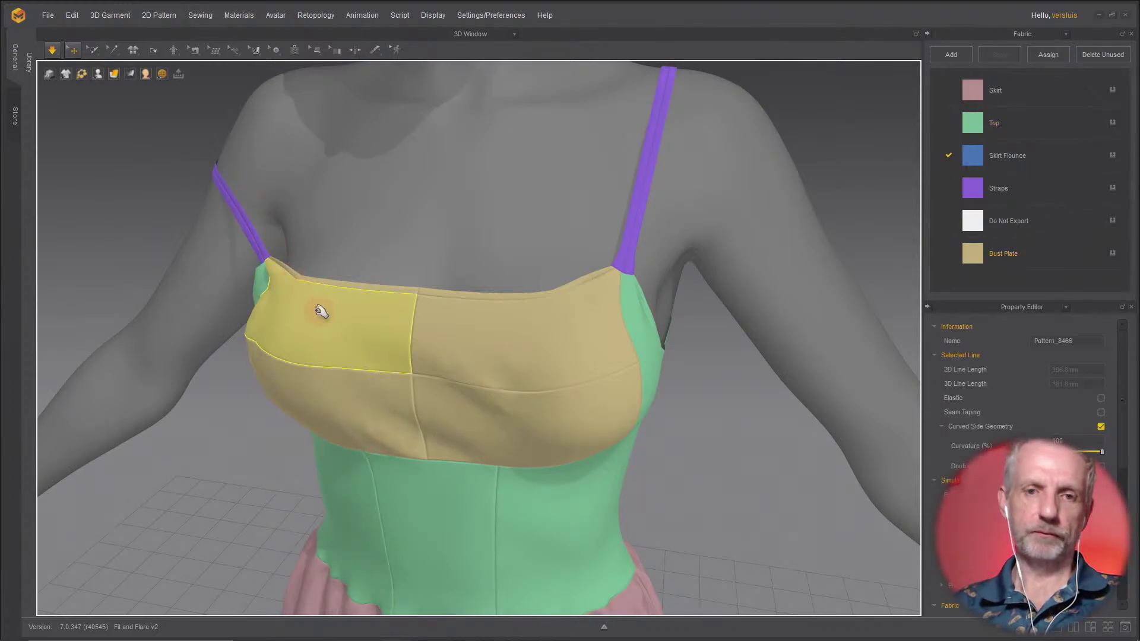
Step: Pull one layer of the lowered strap up above the shoulder and simulate so it drops back onto the upper arm
{"action": "right_click_drag", "start_coordinate": [321, 312], "coordinate": [395, 293]}
{"action": "scroll", "coordinate": [395, 292], "scroll_direction": "down", "scroll_amount": 3}
{"action": "scroll", "coordinate": [418, 312], "scroll_direction": "down", "scroll_amount": 2}
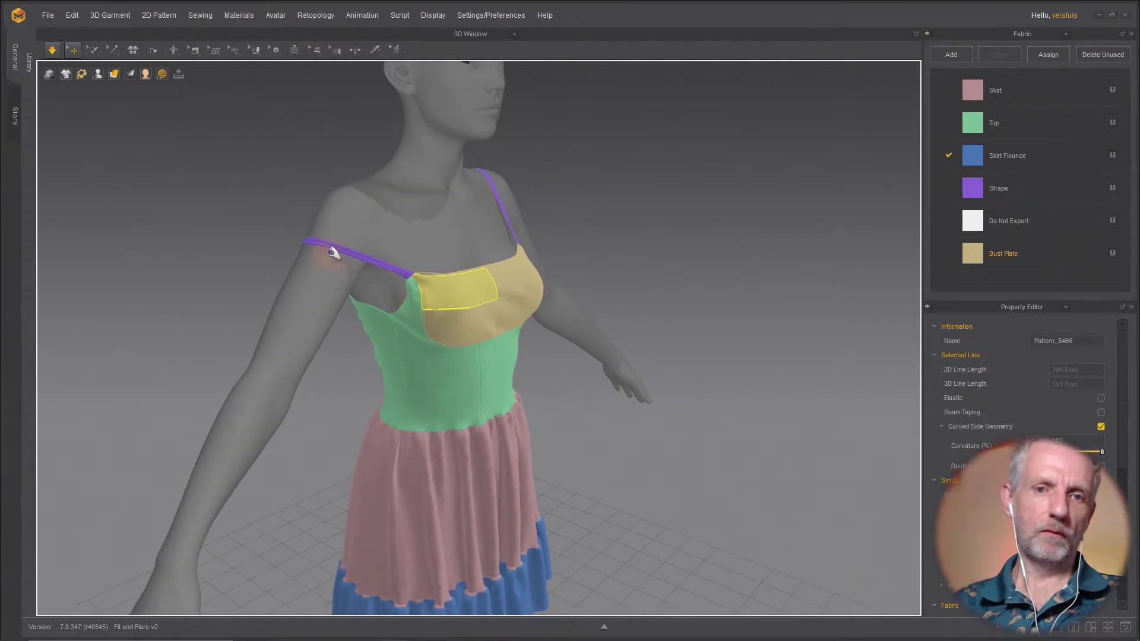
{"action": "left_click_drag", "start_coordinate": [322, 244], "coordinate": [376, 181]}
{"action": "right_click_drag", "start_coordinate": [375, 180], "coordinate": [382, 205]}
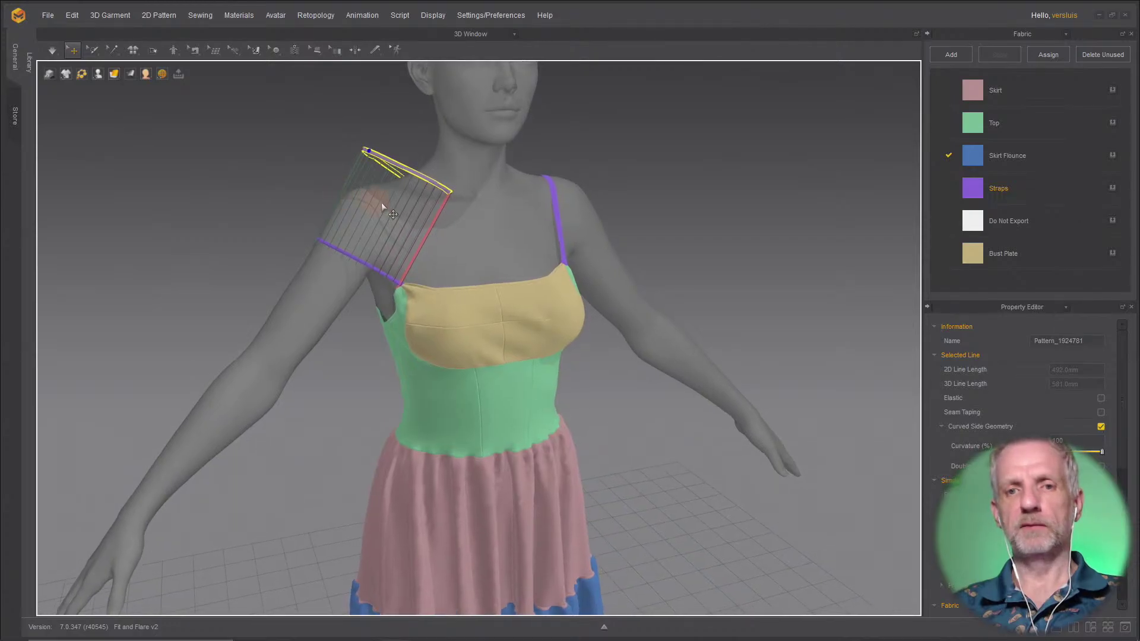
{"action": "key", "text": "space"}
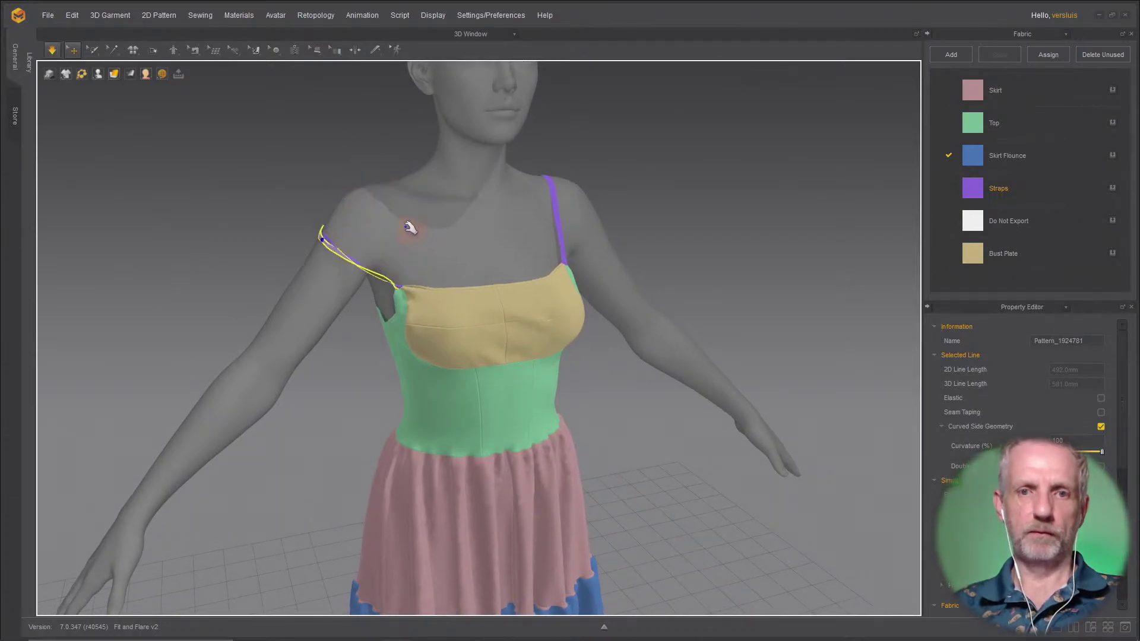
{"action": "key", "text": "space"}
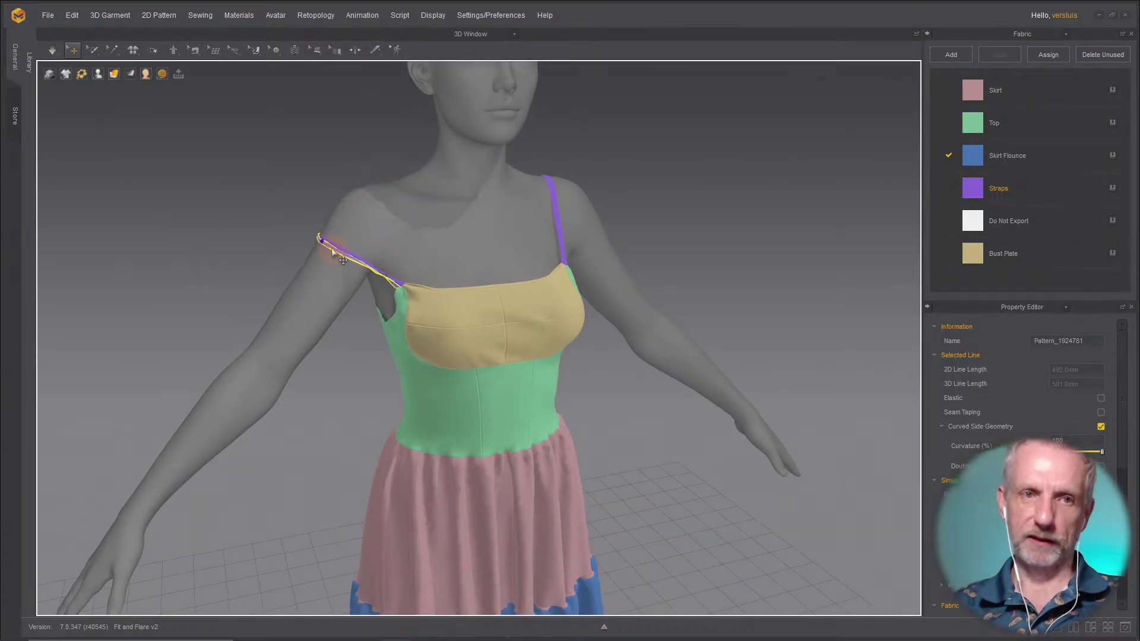
Step: Lift and tilt the same strap layer above the shoulder with the gizmo, deselect it and simulate until it settles on the arm
{"action": "left_click", "coordinate": [333, 250]}
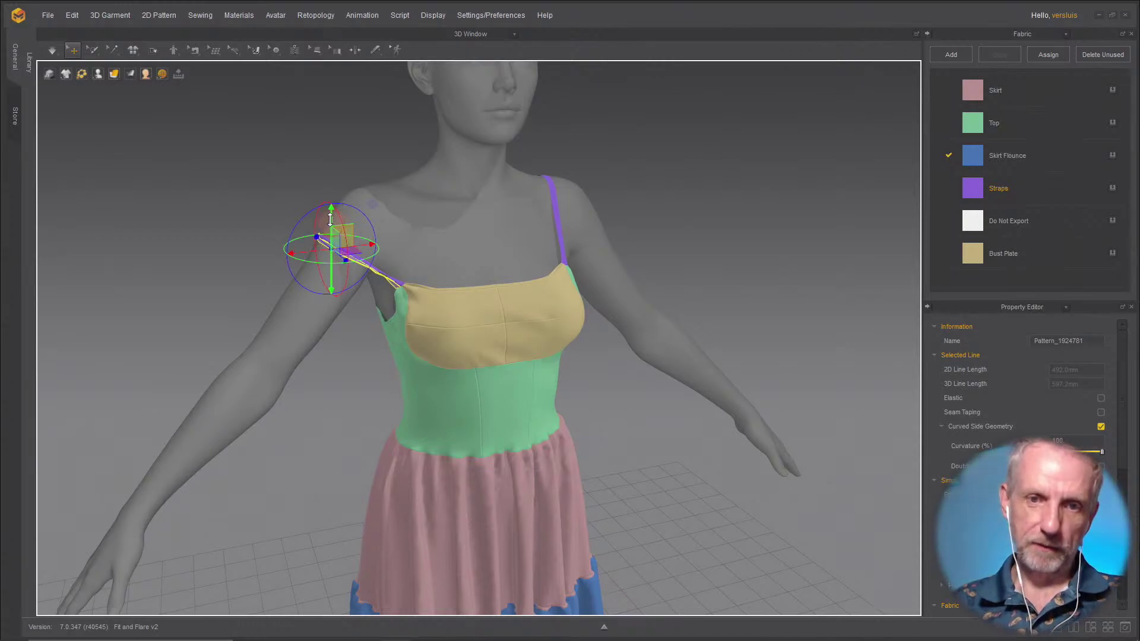
{"action": "left_click_drag", "start_coordinate": [333, 221], "coordinate": [421, 131]}
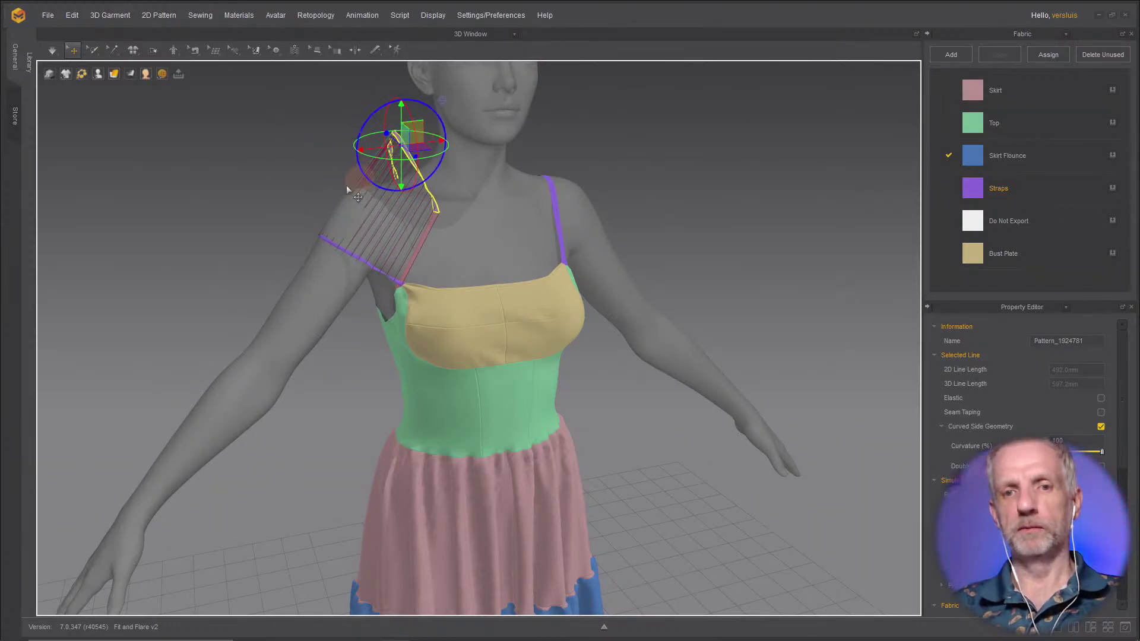
{"action": "left_click", "coordinate": [332, 244]}
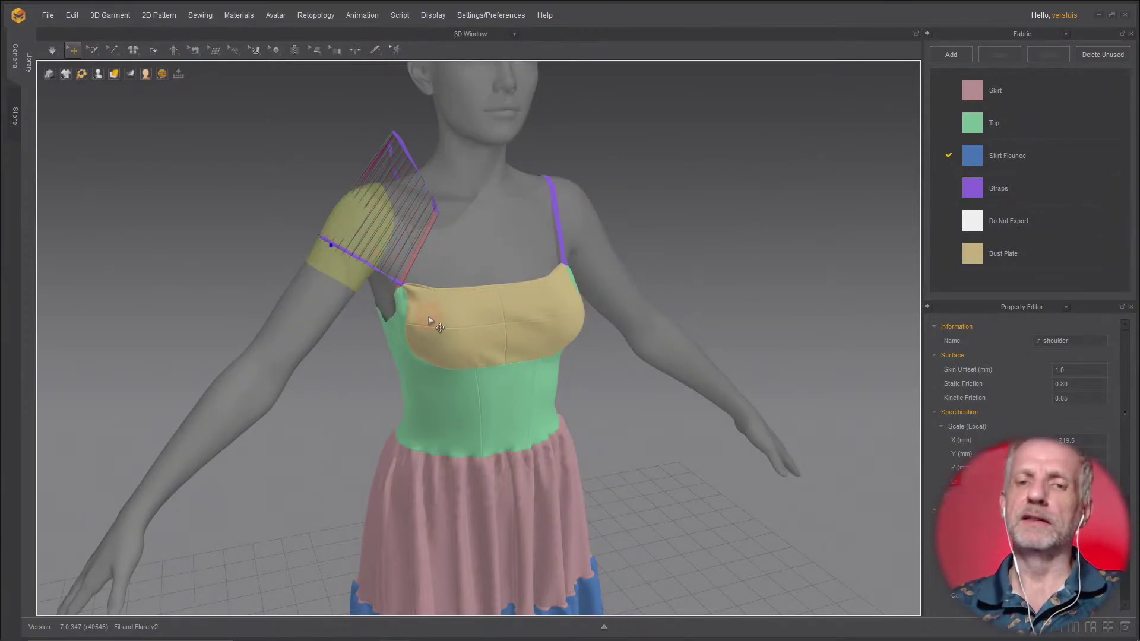
{"action": "key", "text": "space"}
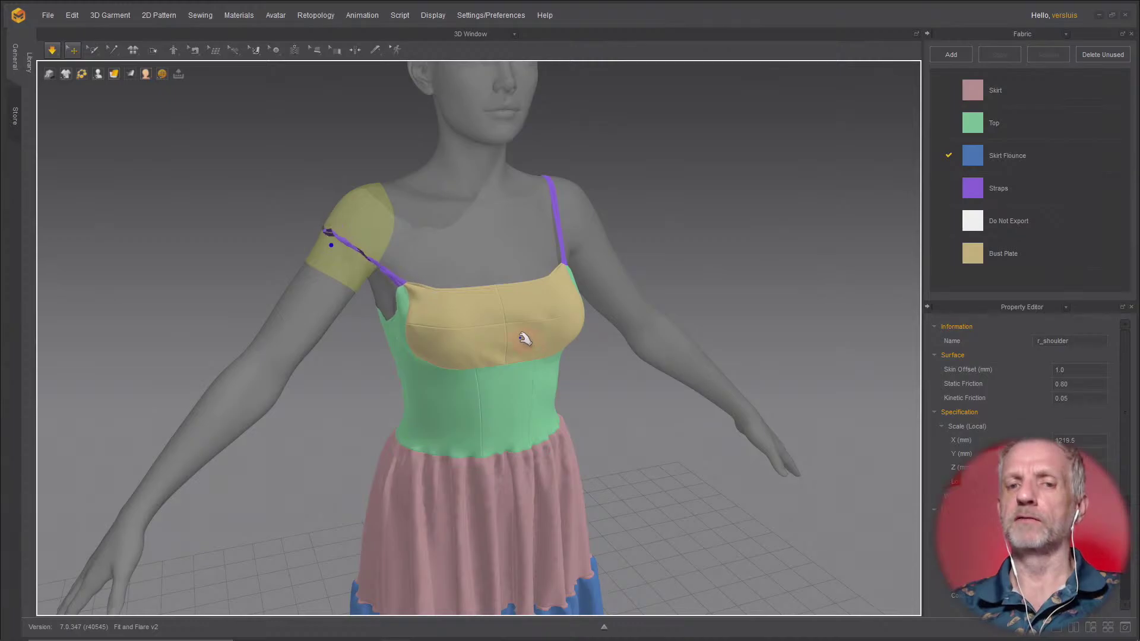
{"action": "scroll", "coordinate": [481, 333], "scroll_direction": "down", "scroll_amount": 6}
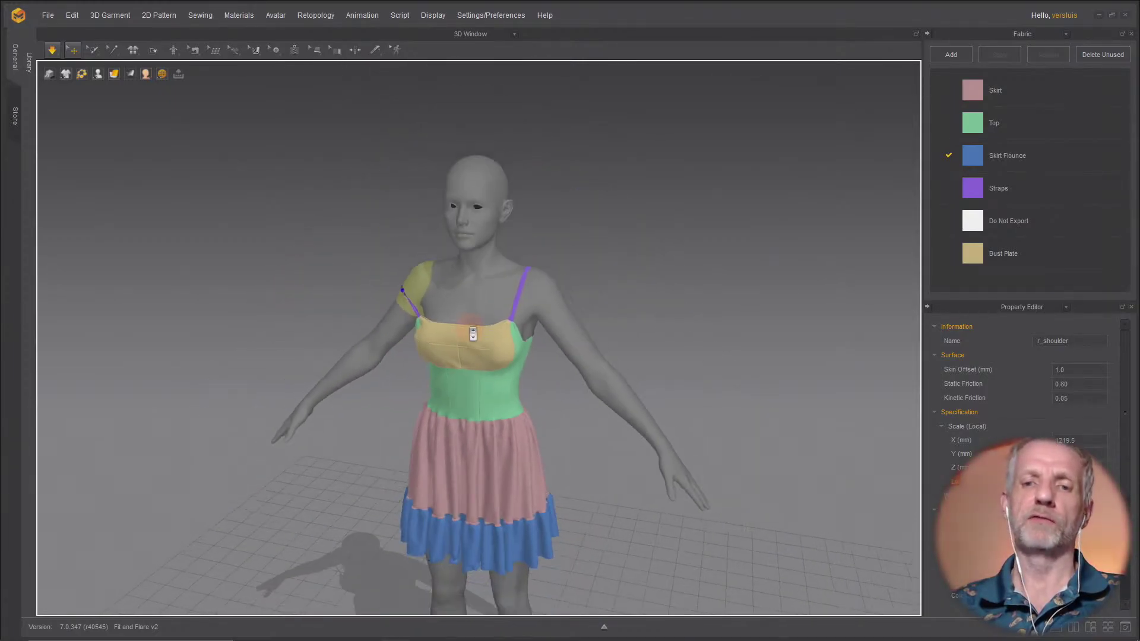
{"action": "scroll", "coordinate": [473, 334], "scroll_direction": "down", "scroll_amount": 2}
{"action": "right_click_drag", "start_coordinate": [443, 272], "coordinate": [436, 295]}
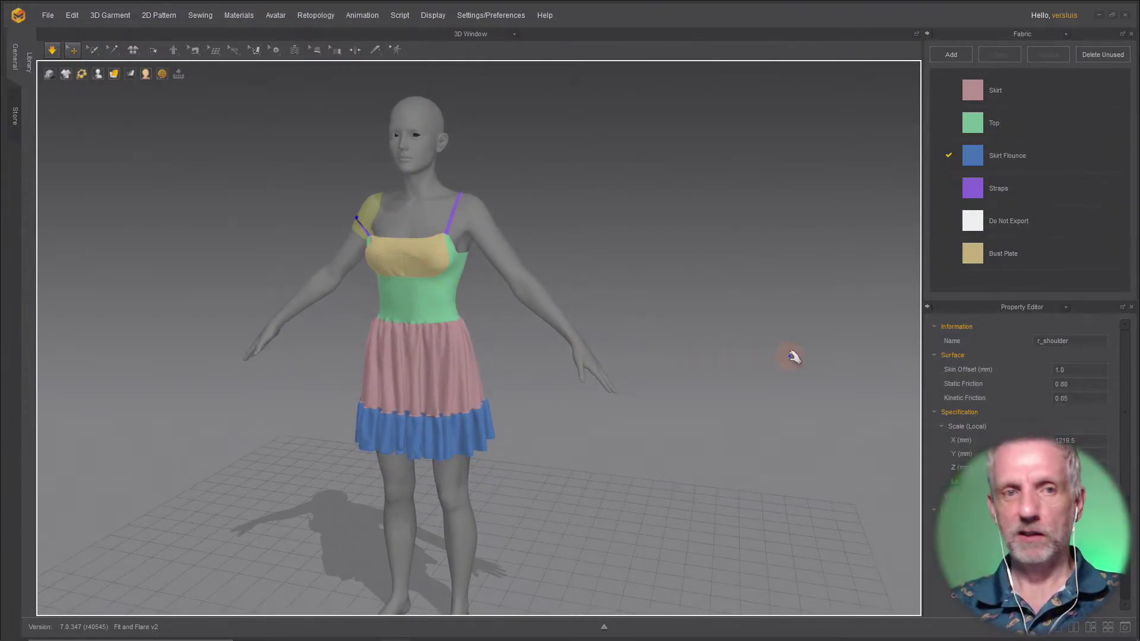
Step: Show the 3D and 2D views together and assign the Skirt Flounce fabric to the narrow hem strips of the four skirt patterns
{"action": "scroll", "coordinate": [436, 411], "scroll_direction": "up", "scroll_amount": 6}
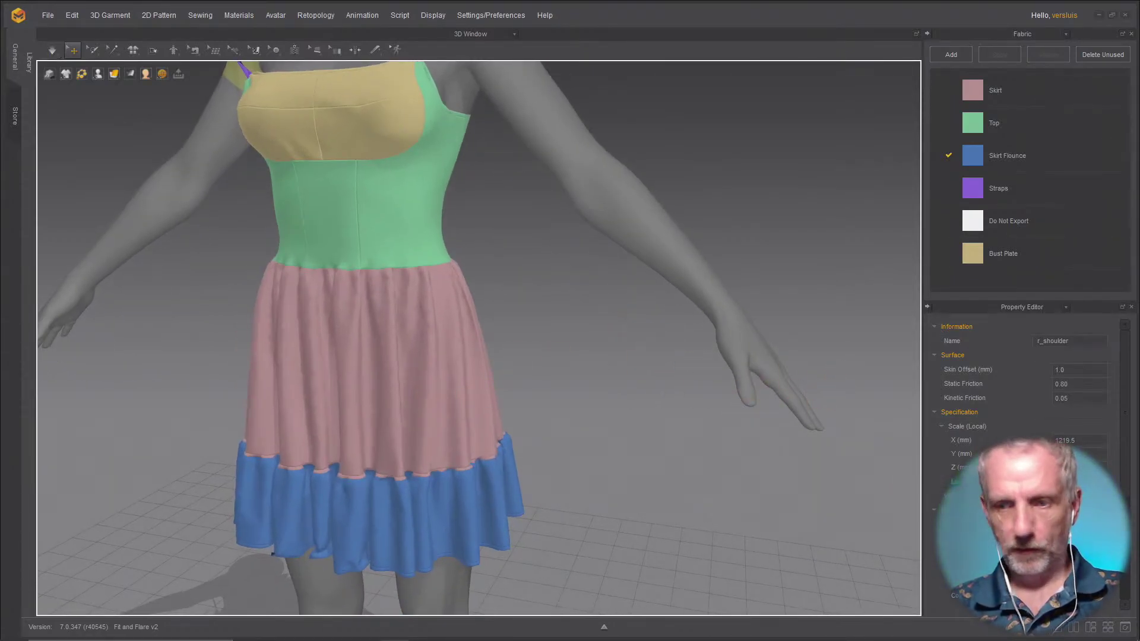
{"action": "left_click", "coordinate": [1076, 628]}
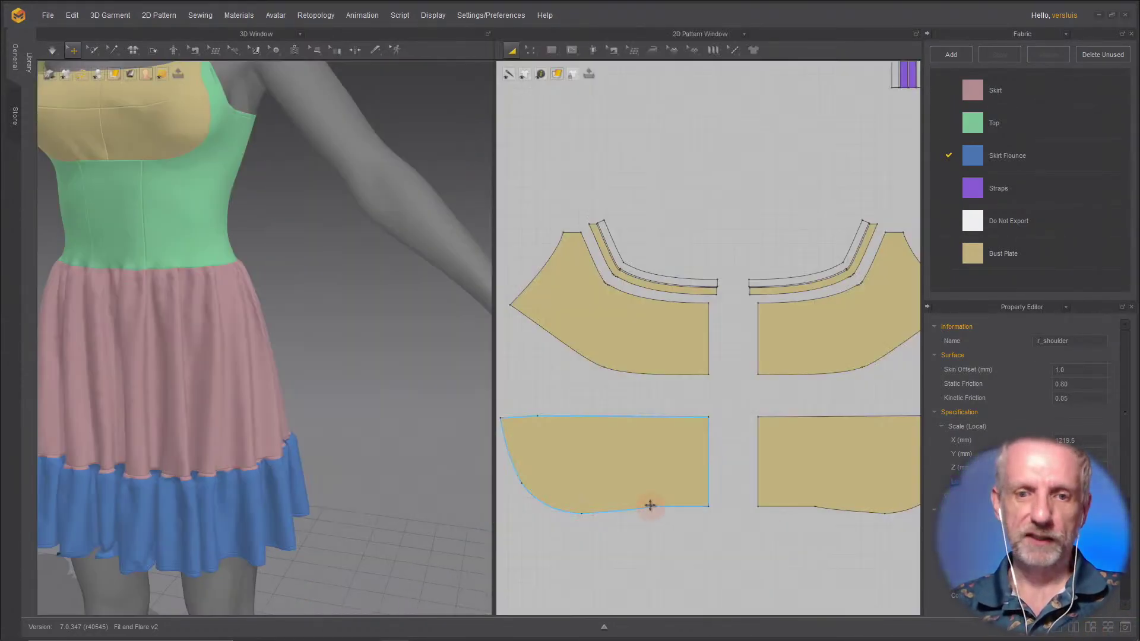
{"action": "scroll", "coordinate": [540, 443], "scroll_direction": "down", "scroll_amount": 5}
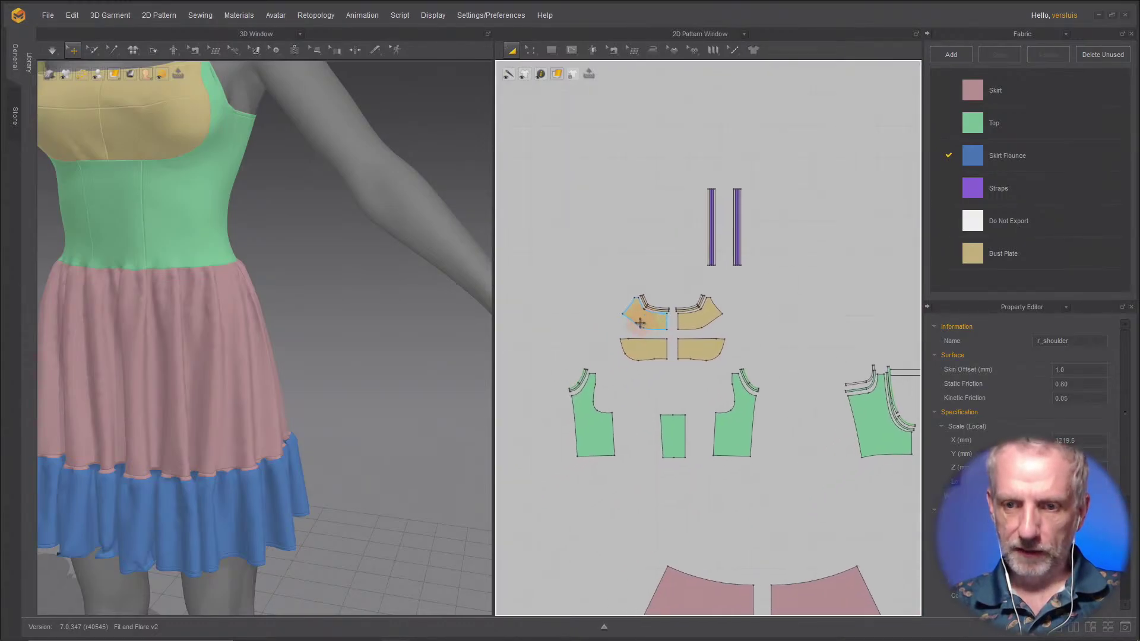
{"action": "right_click_drag", "start_coordinate": [656, 389], "coordinate": [721, 331]}
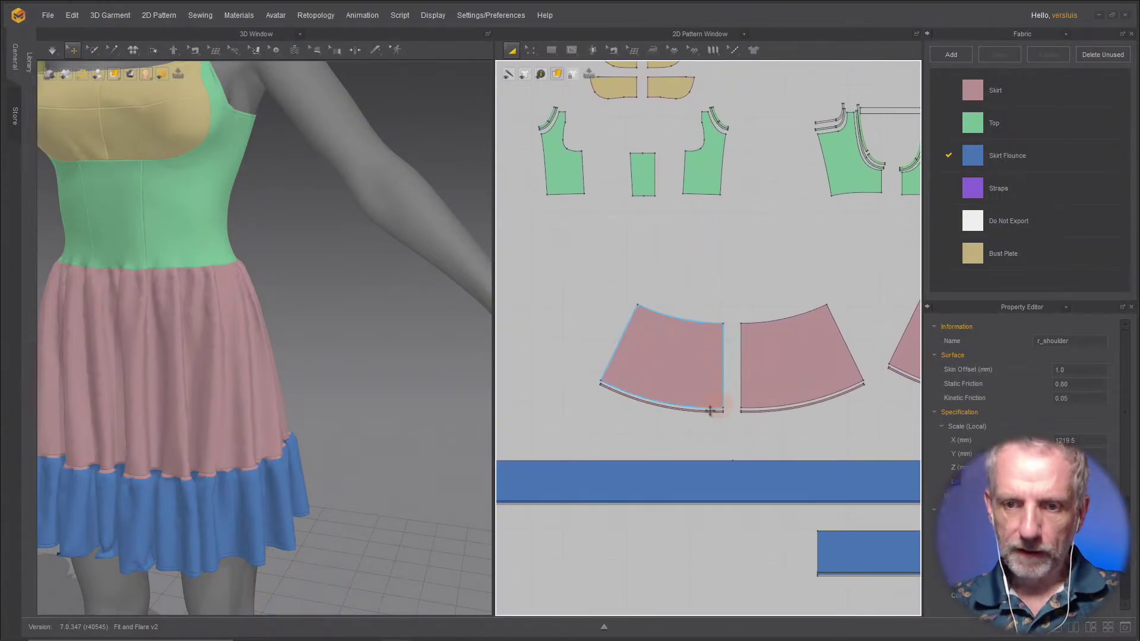
{"action": "left_click", "coordinate": [700, 414]}
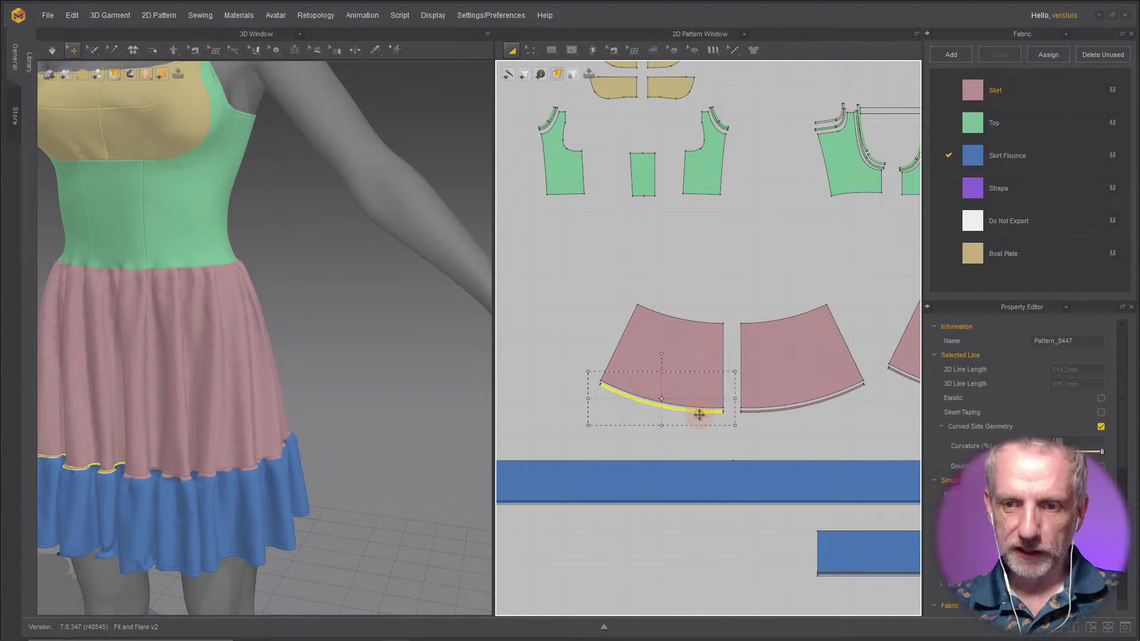
{"action": "left_click", "coordinate": [780, 410], "text": "shift"}
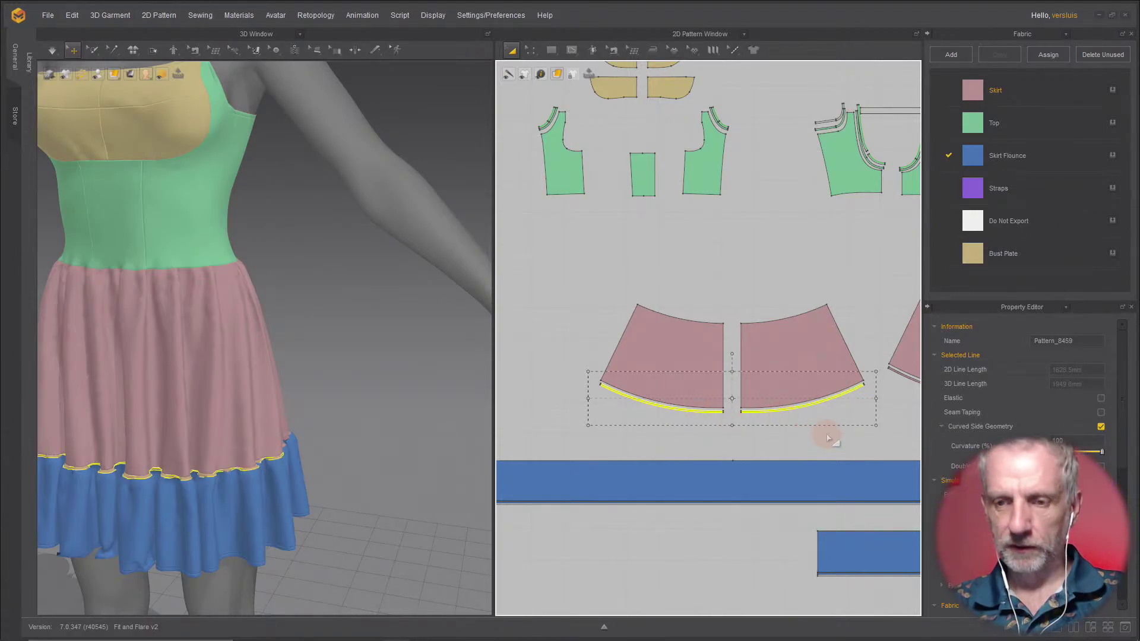
{"action": "right_click_drag", "start_coordinate": [829, 438], "coordinate": [687, 432]}
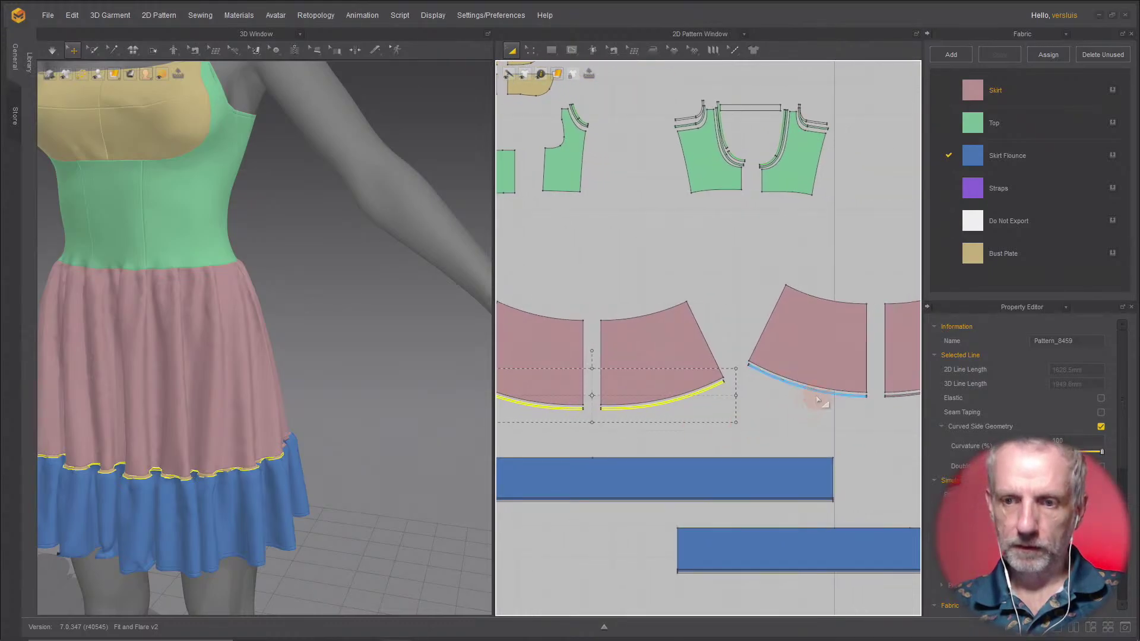
{"action": "left_click", "coordinate": [815, 395], "text": "shift"}
{"action": "left_click", "coordinate": [900, 397], "text": "shift"}
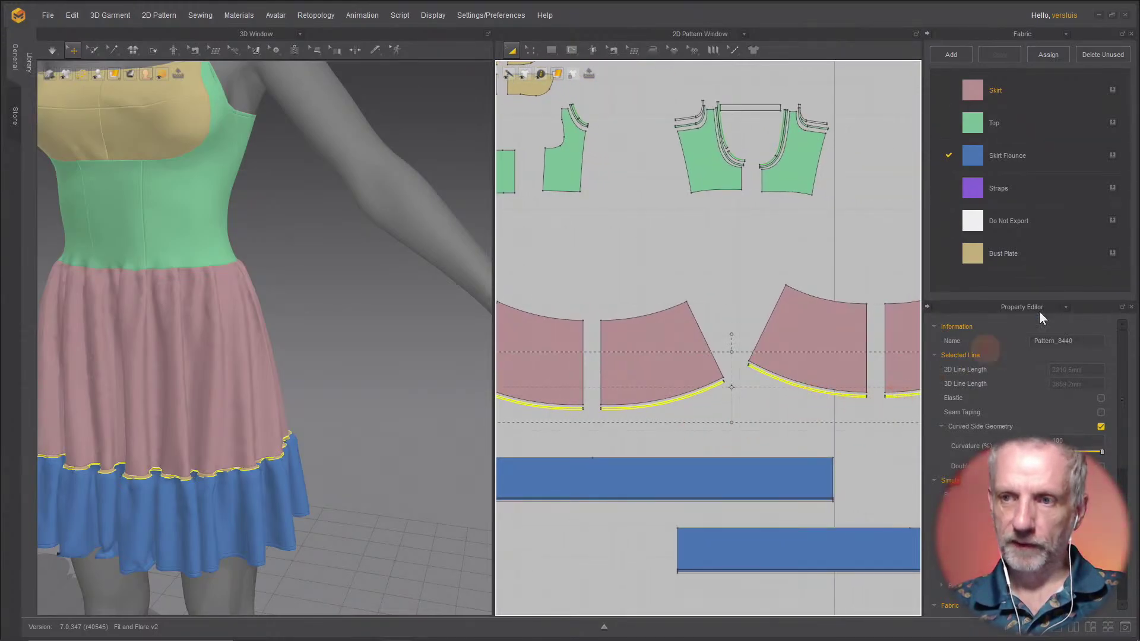
{"action": "left_click", "coordinate": [1113, 156]}
Step: Examine the seam between the skirt and the flounce, then the whole dress on the avatar
{"action": "right_click_drag", "start_coordinate": [356, 400], "coordinate": [347, 397]}
{"action": "scroll", "coordinate": [348, 396], "scroll_direction": "up", "scroll_amount": 6}
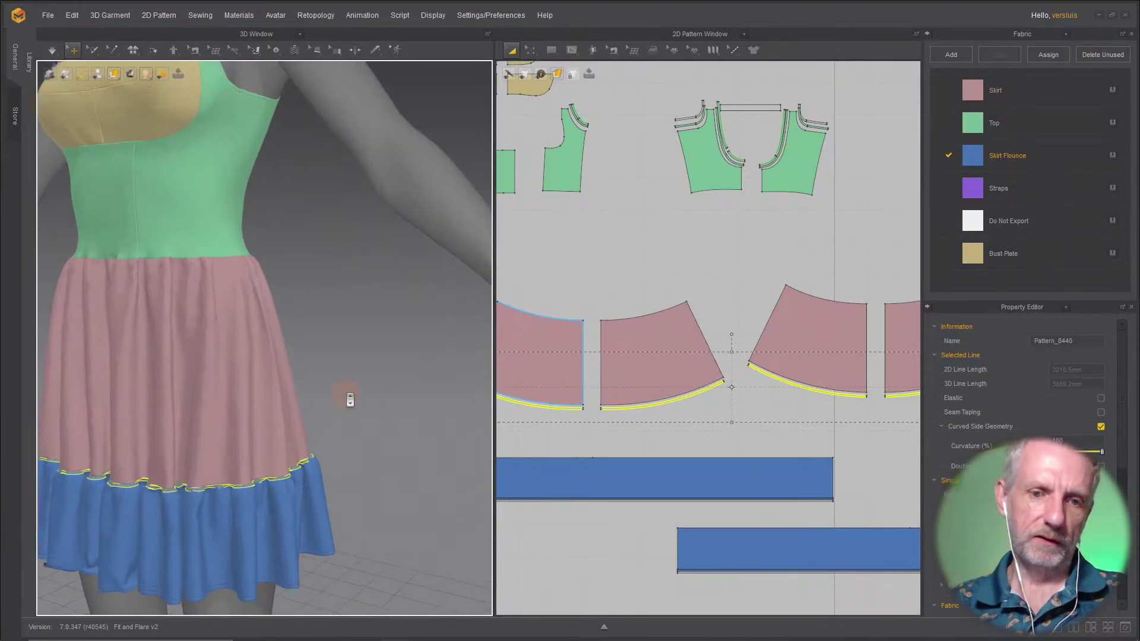
{"action": "right_click_drag", "start_coordinate": [405, 346], "coordinate": [431, 318]}
{"action": "scroll", "coordinate": [431, 317], "scroll_direction": "down", "scroll_amount": 8}
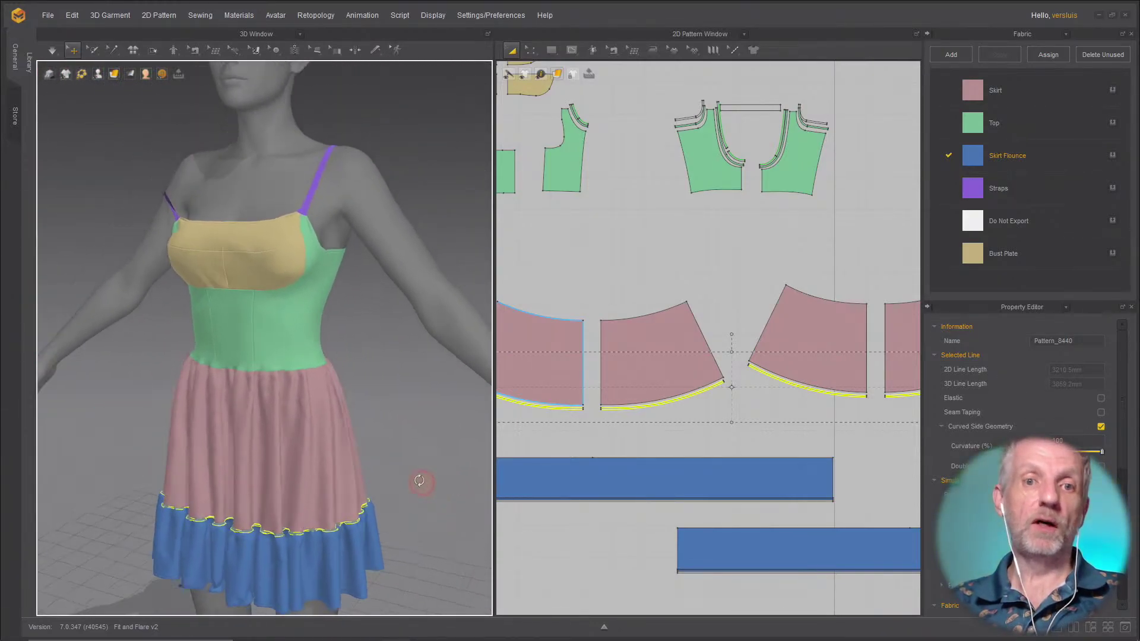
{"action": "scroll", "coordinate": [448, 463], "scroll_direction": "down", "scroll_amount": 5}
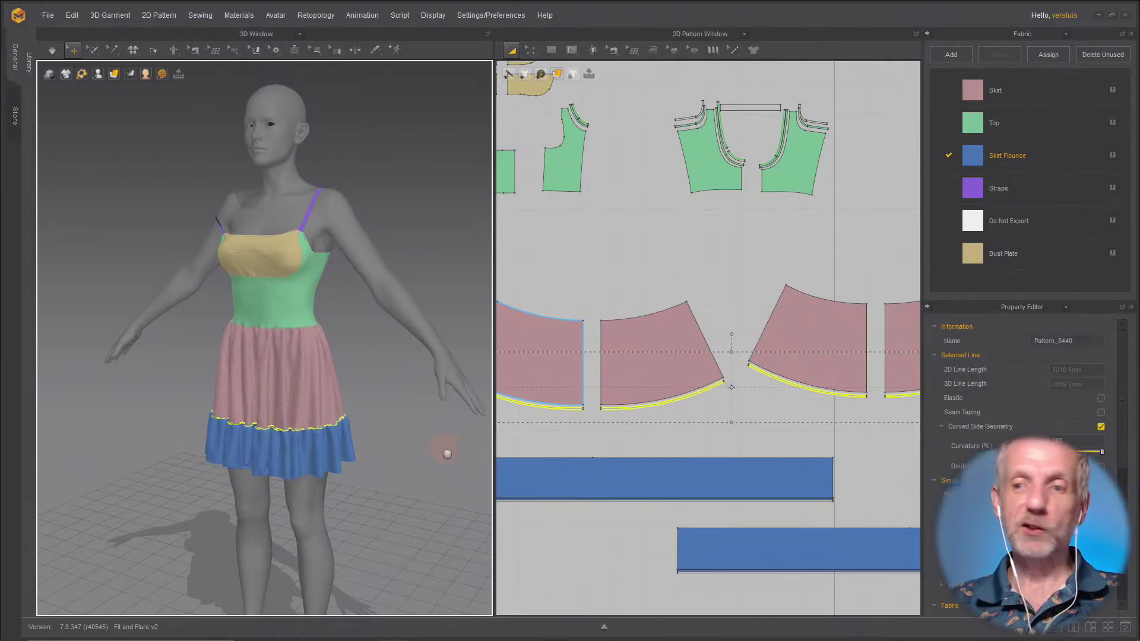
{"action": "left_click", "coordinate": [909, 534]}
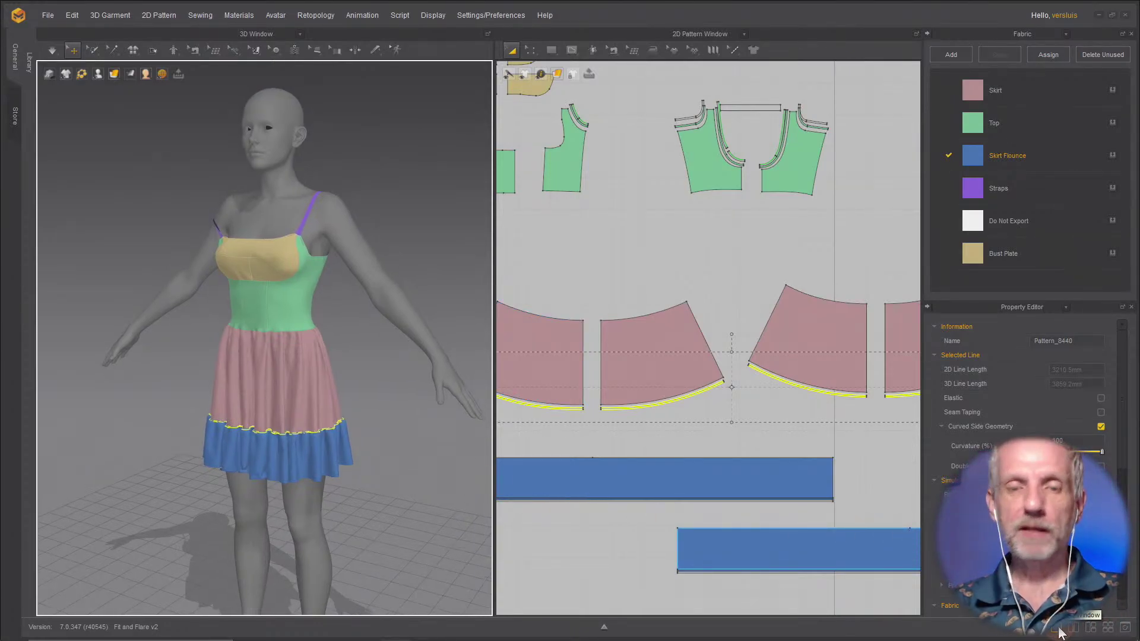